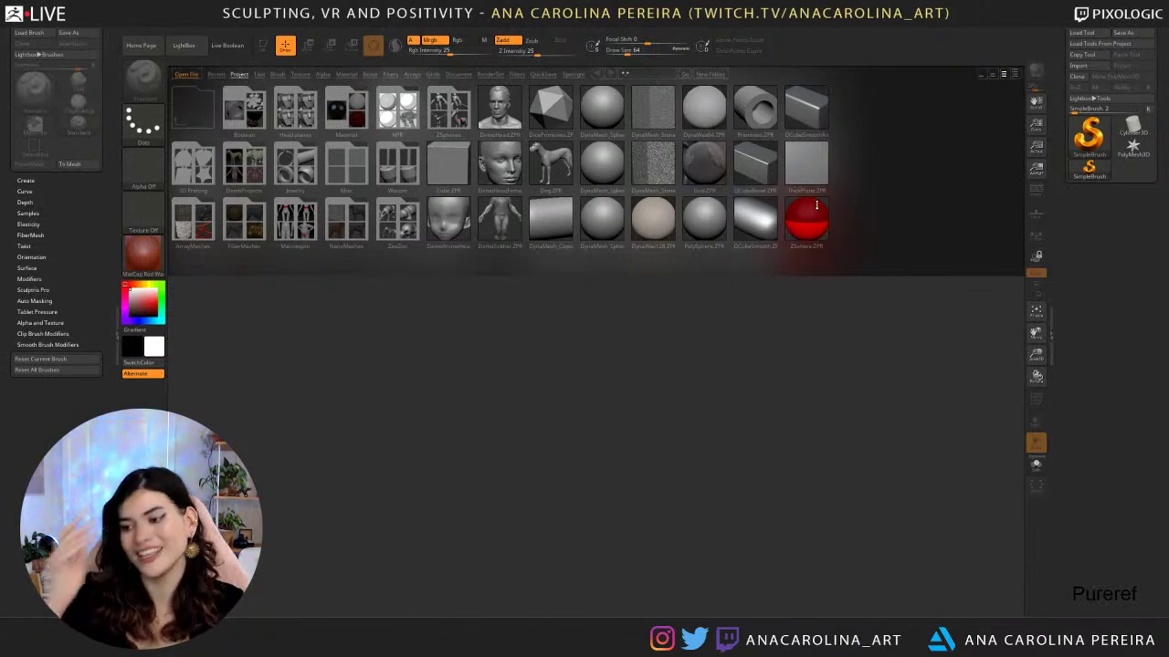
Undo the stray stroke on the canvas and hide the LightBox browser.
{"action": "left_click", "coordinate": [617, 366]}
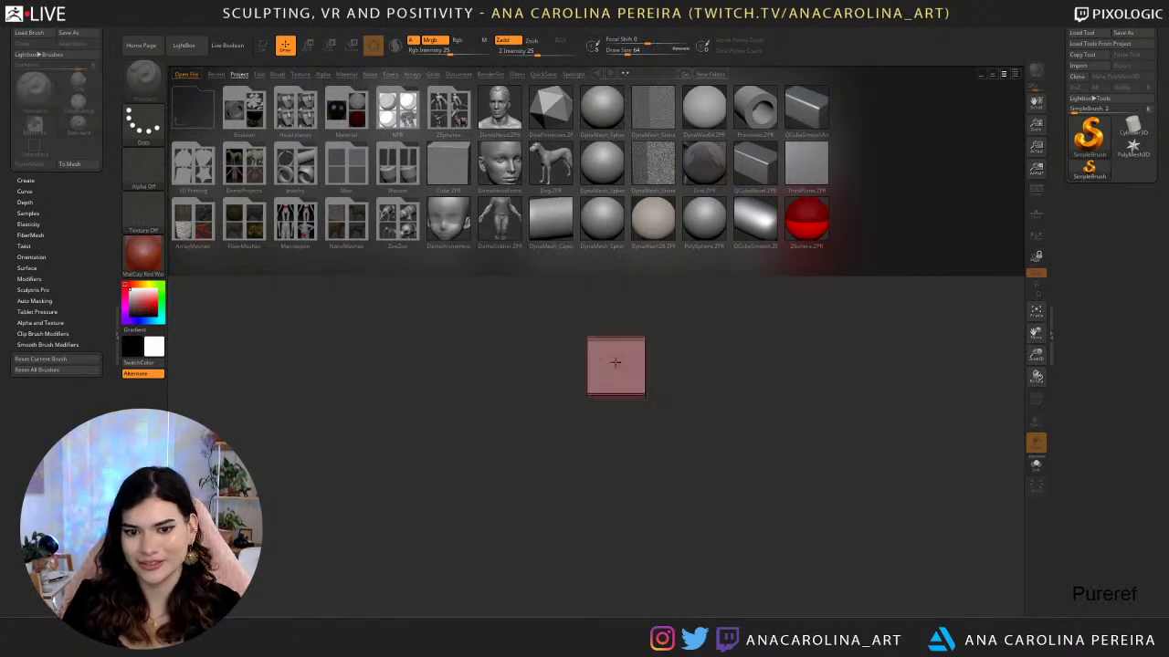
{"action": "key", "text": "ctrl+z"}
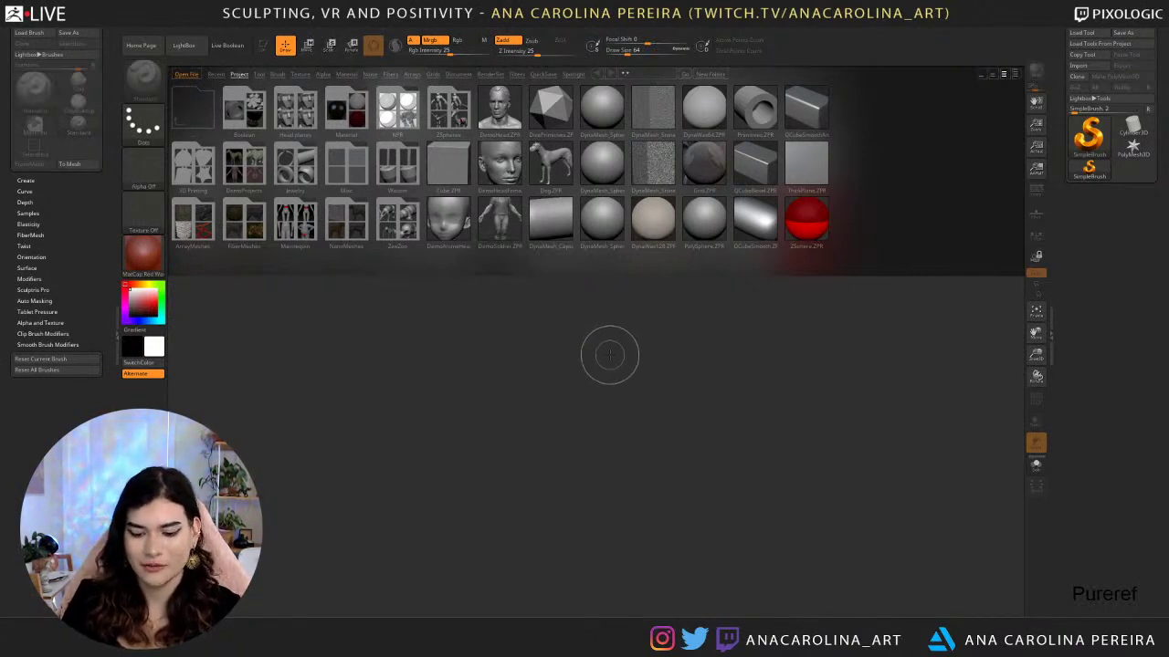
{"action": "key", "text": "comma"}
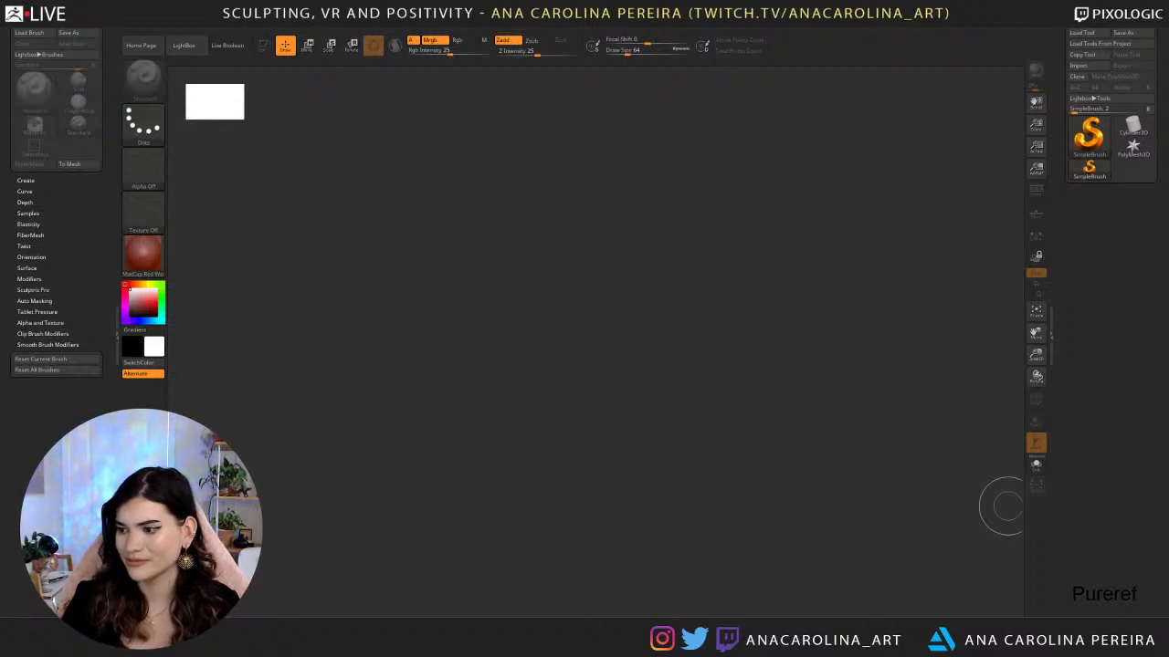
Bring up the PureRef frog reference board and place it beside the empty canvas.
{"action": "right_click_drag", "start_coordinate": [1008, 506], "coordinate": [1066, 532]}
{"action": "left_click_drag", "start_coordinate": [1065, 528], "coordinate": [1074, 537]}
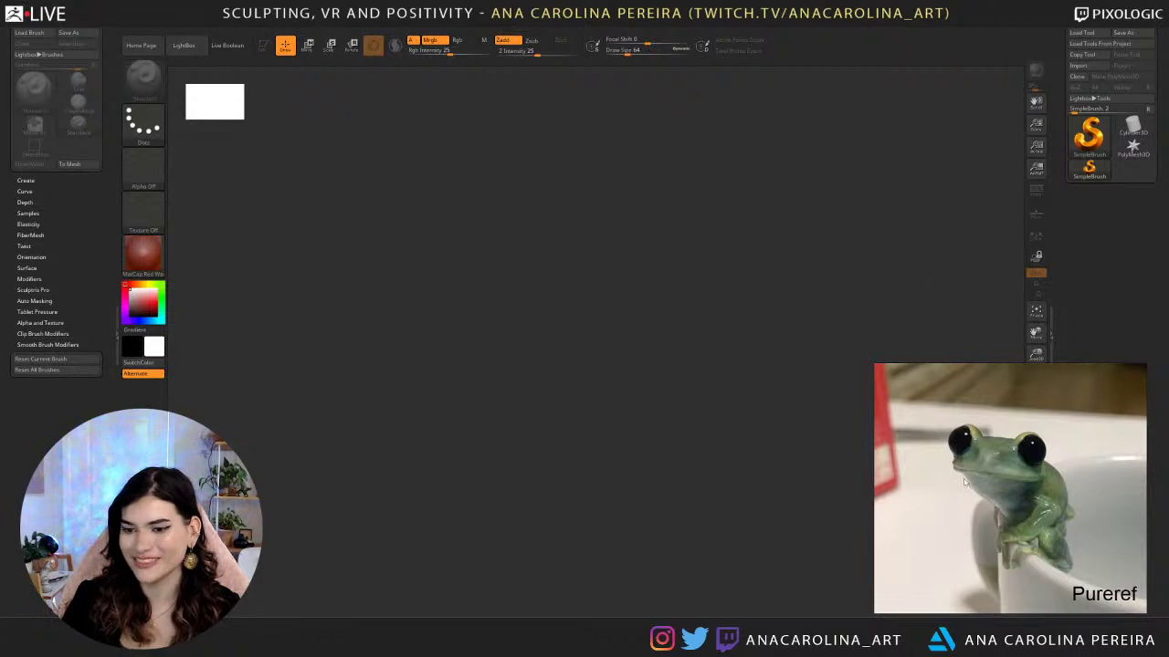
{"action": "left_click_drag", "start_coordinate": [963, 483], "coordinate": [968, 488]}
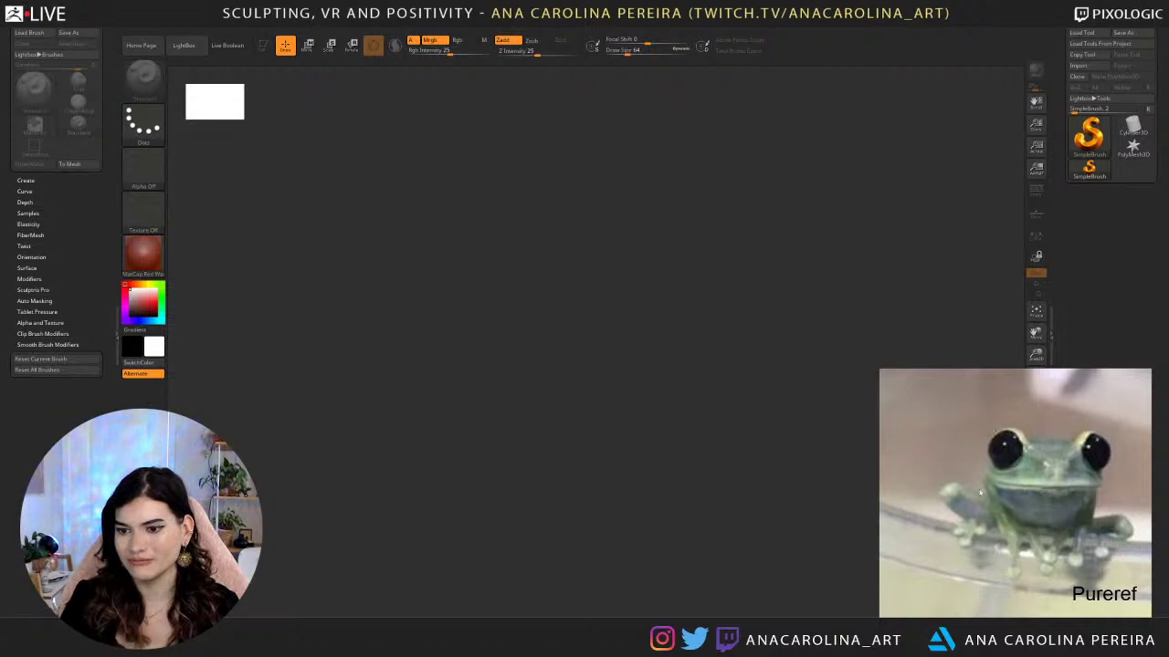
Examine the frog reference photos in PureRef, comparing head, eye and body shapes, ending on the frog on the white cup.
{"action": "scroll", "coordinate": [982, 512], "scroll_direction": "down", "scroll_amount": 5}
{"action": "middle_click_drag", "start_coordinate": [982, 512], "coordinate": [1101, 418]}
{"action": "middle_click_drag", "start_coordinate": [1065, 574], "coordinate": [970, 538]}
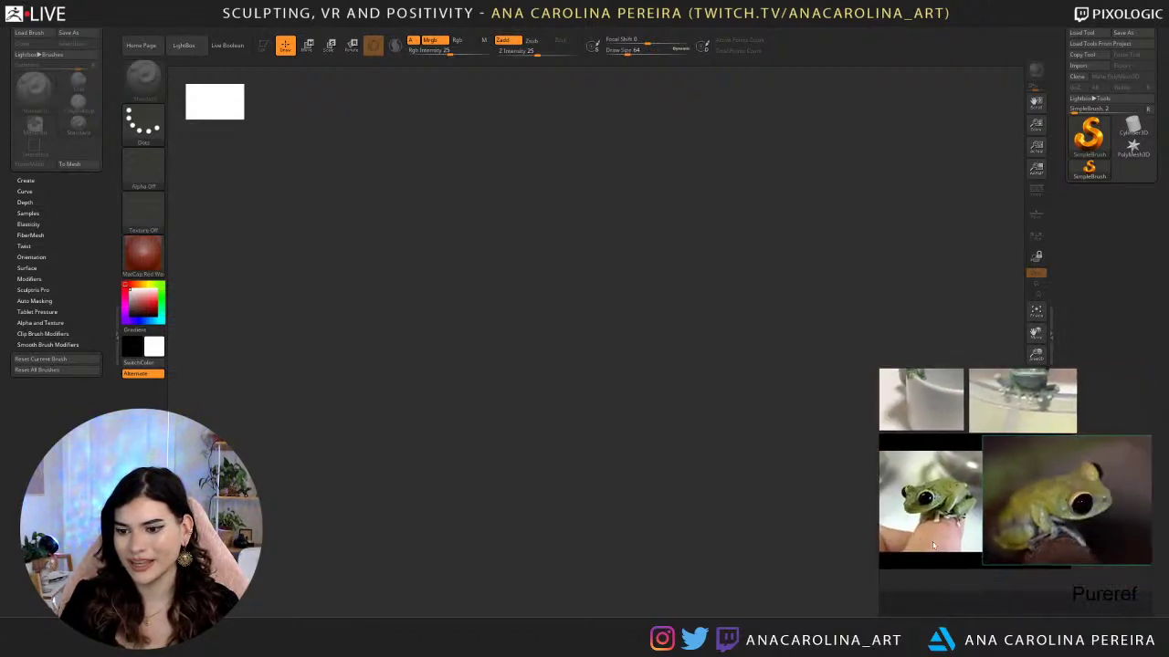
{"action": "scroll", "coordinate": [1028, 530], "scroll_direction": "up", "scroll_amount": 3}
{"action": "scroll", "coordinate": [1111, 517], "scroll_direction": "up", "scroll_amount": 2}
{"action": "middle_click_drag", "start_coordinate": [1105, 518], "coordinate": [1038, 519]}
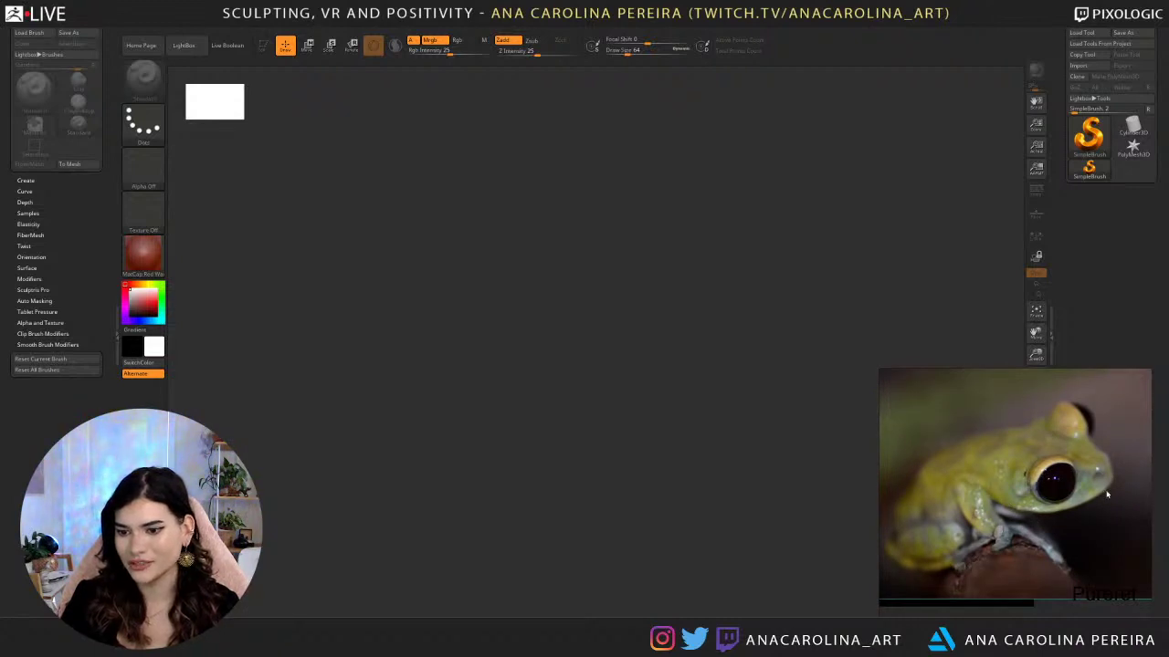
{"action": "scroll", "coordinate": [1094, 438], "scroll_direction": "down", "scroll_amount": 4}
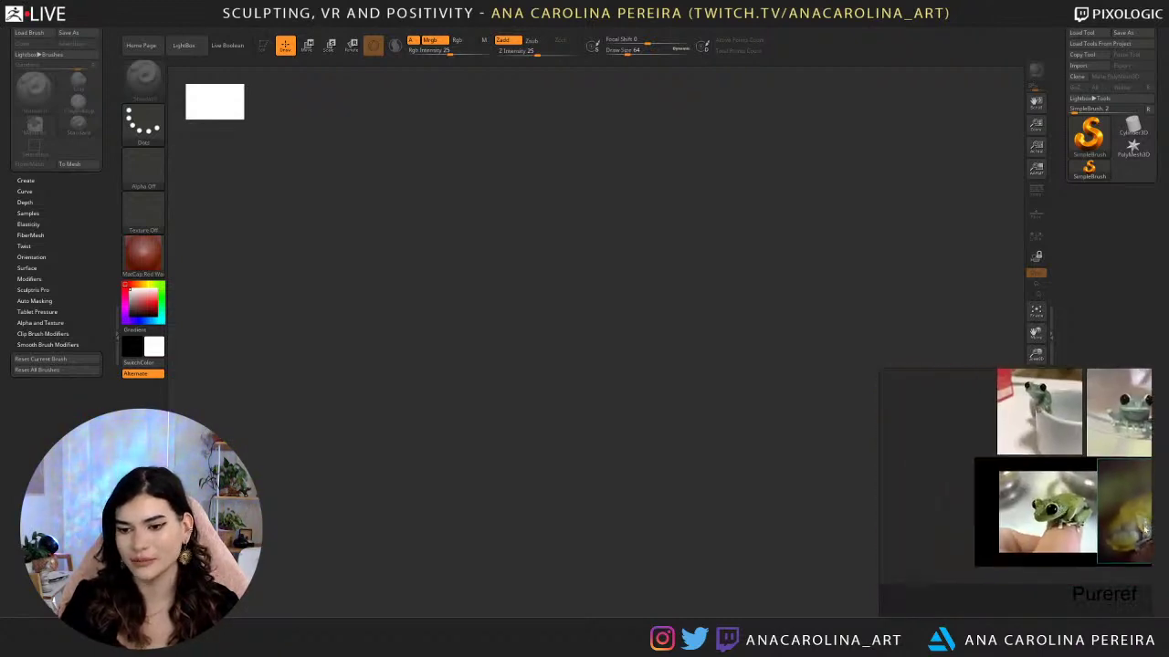
{"action": "scroll", "coordinate": [1050, 537], "scroll_direction": "up", "scroll_amount": 4}
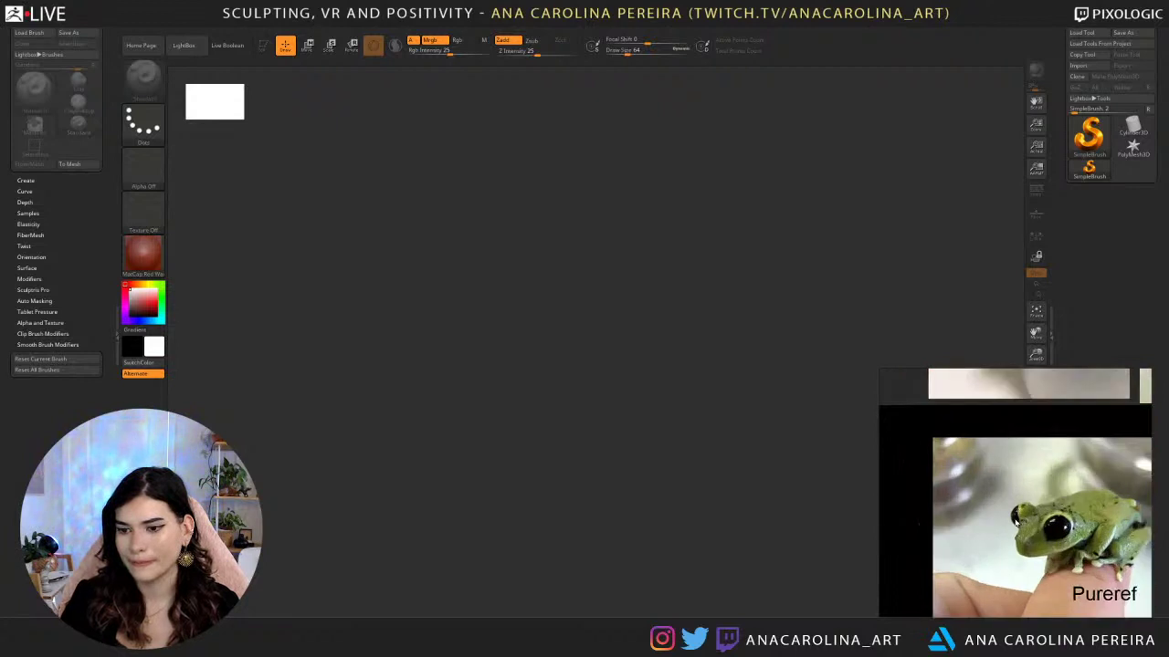
{"action": "scroll", "coordinate": [978, 518], "scroll_direction": "up", "scroll_amount": 2}
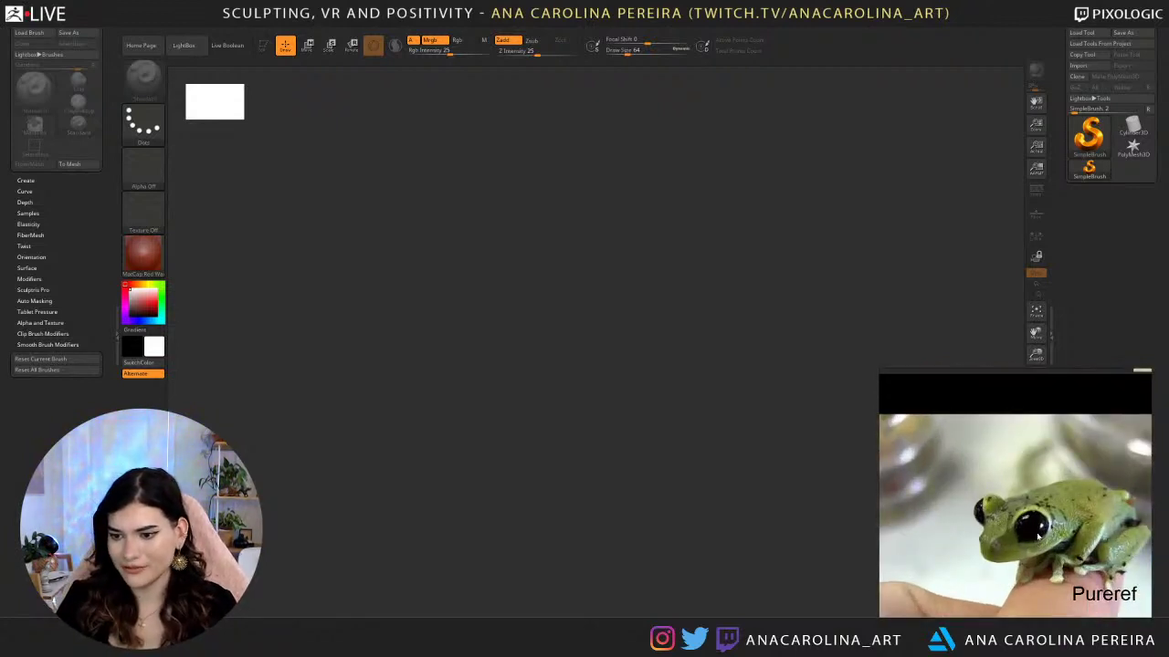
{"action": "scroll", "coordinate": [918, 574], "scroll_direction": "down", "scroll_amount": 5}
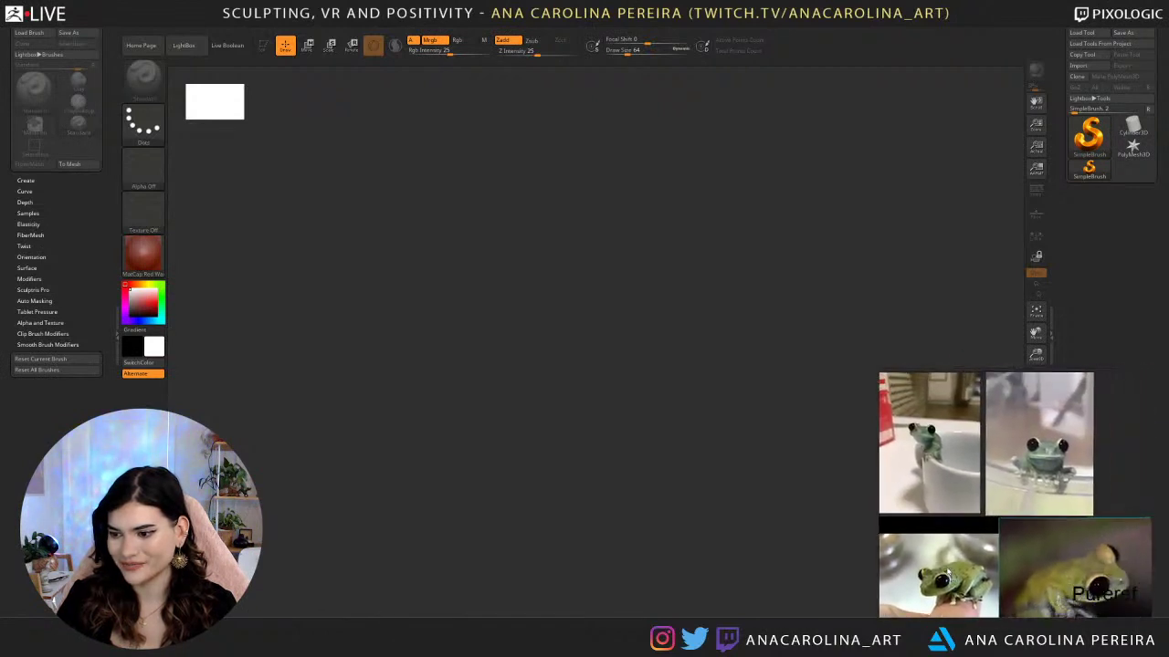
{"action": "scroll", "coordinate": [918, 573], "scroll_direction": "down", "scroll_amount": 1}
{"action": "middle_click_drag", "start_coordinate": [918, 573], "coordinate": [1024, 593]}
{"action": "scroll", "coordinate": [1023, 490], "scroll_direction": "up", "scroll_amount": 5}
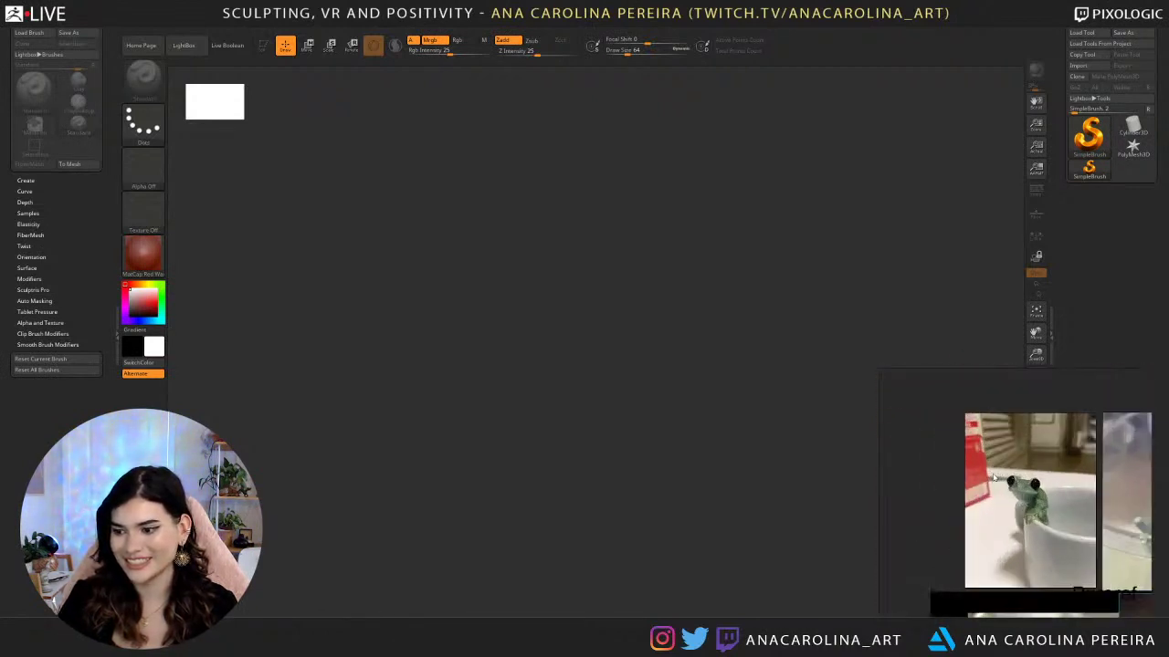
{"action": "scroll", "coordinate": [1054, 494], "scroll_direction": "up", "scroll_amount": 1}
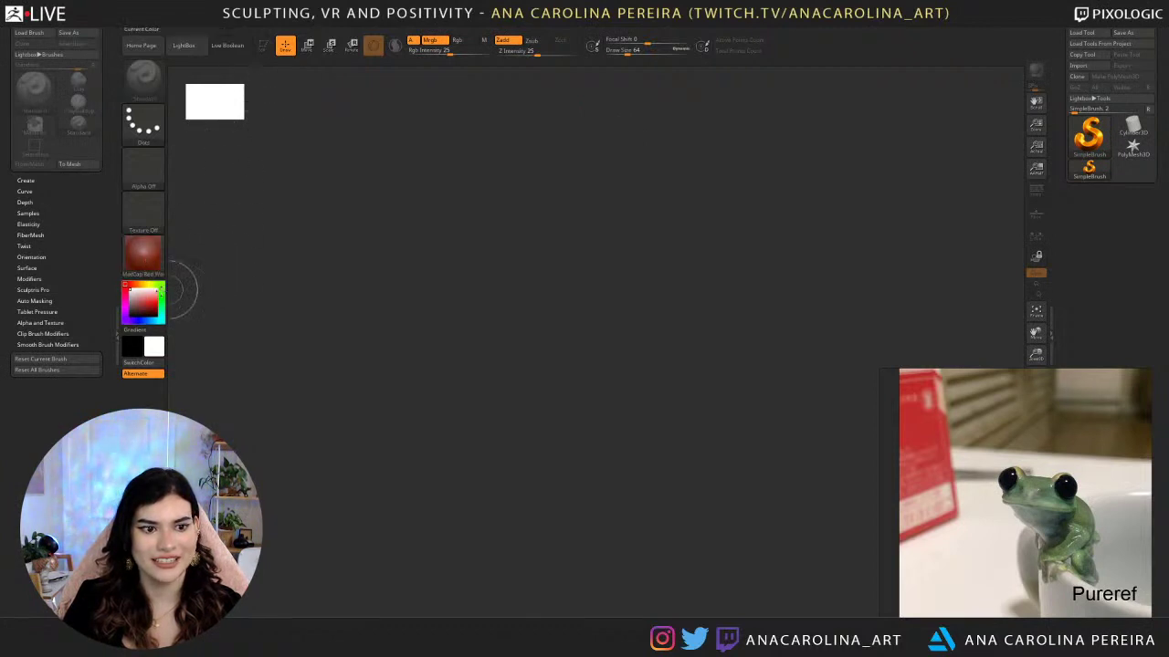
Change the current material from the red wax MatCap to BasicMaterial.
{"action": "left_click", "coordinate": [143, 256]}
{"action": "left_click", "coordinate": [142, 260]}
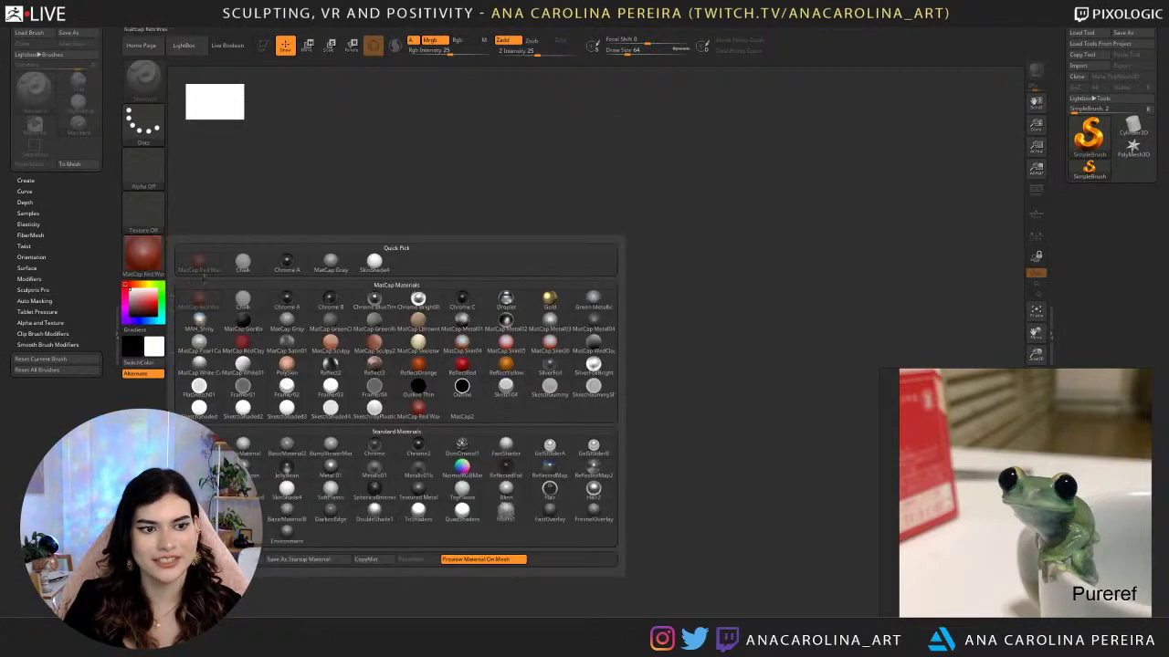
{"action": "left_click", "coordinate": [243, 444]}
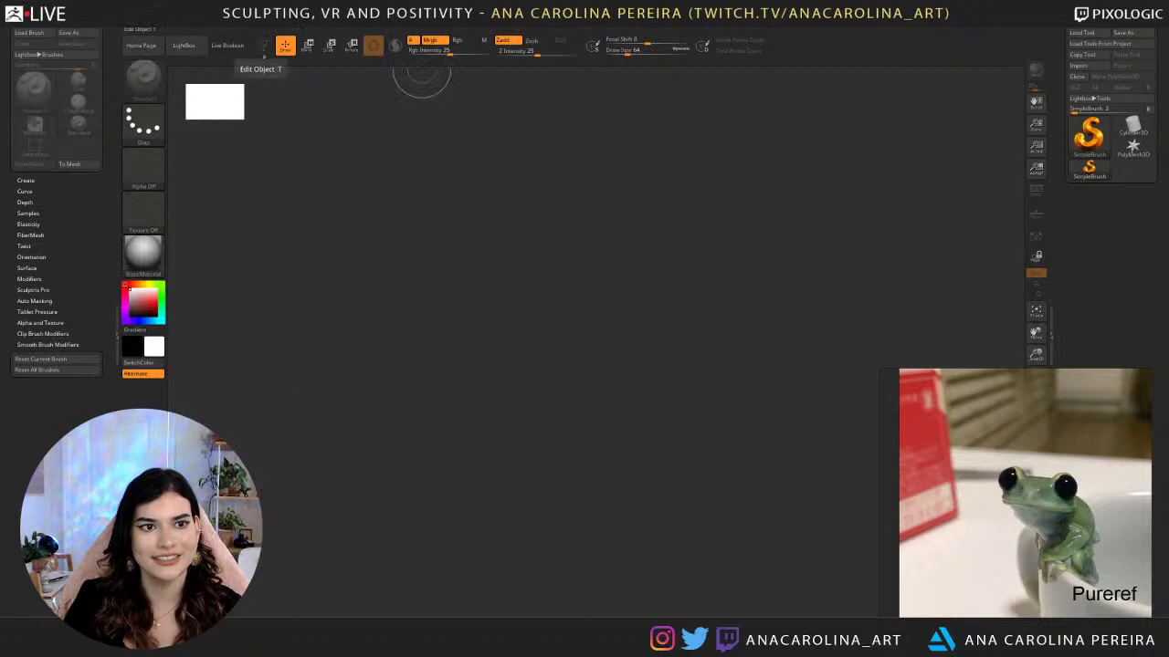
Draw a Sphere3D on the canvas and turn on Edit mode for it.
{"action": "left_click", "coordinate": [1089, 135]}
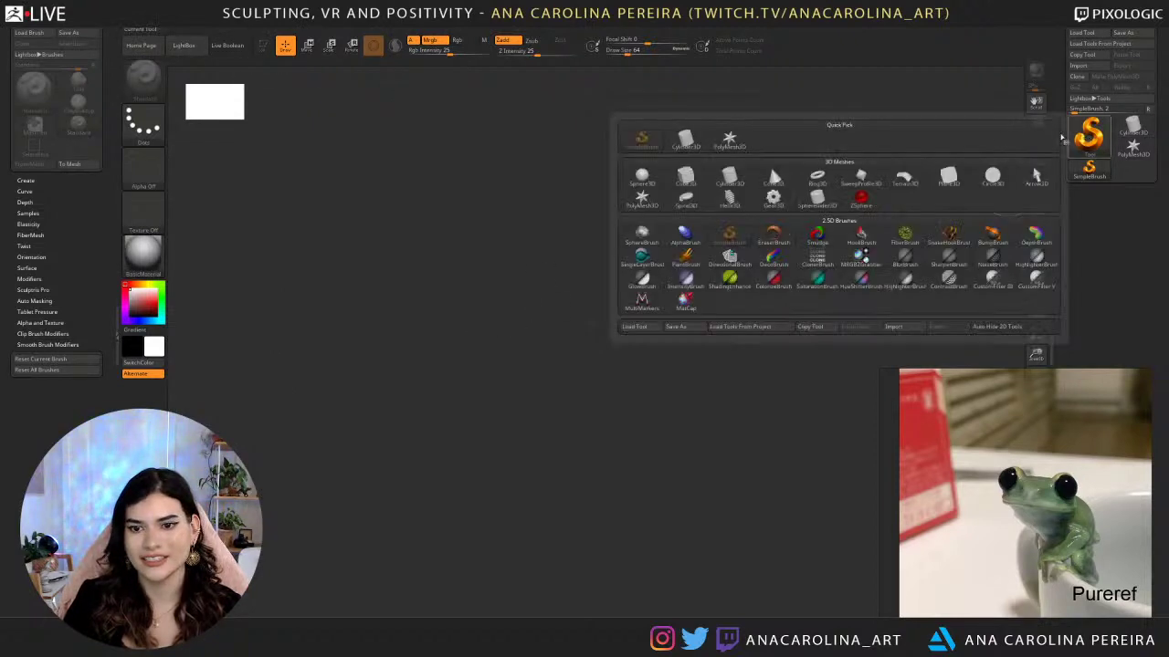
{"action": "left_click", "coordinate": [642, 176]}
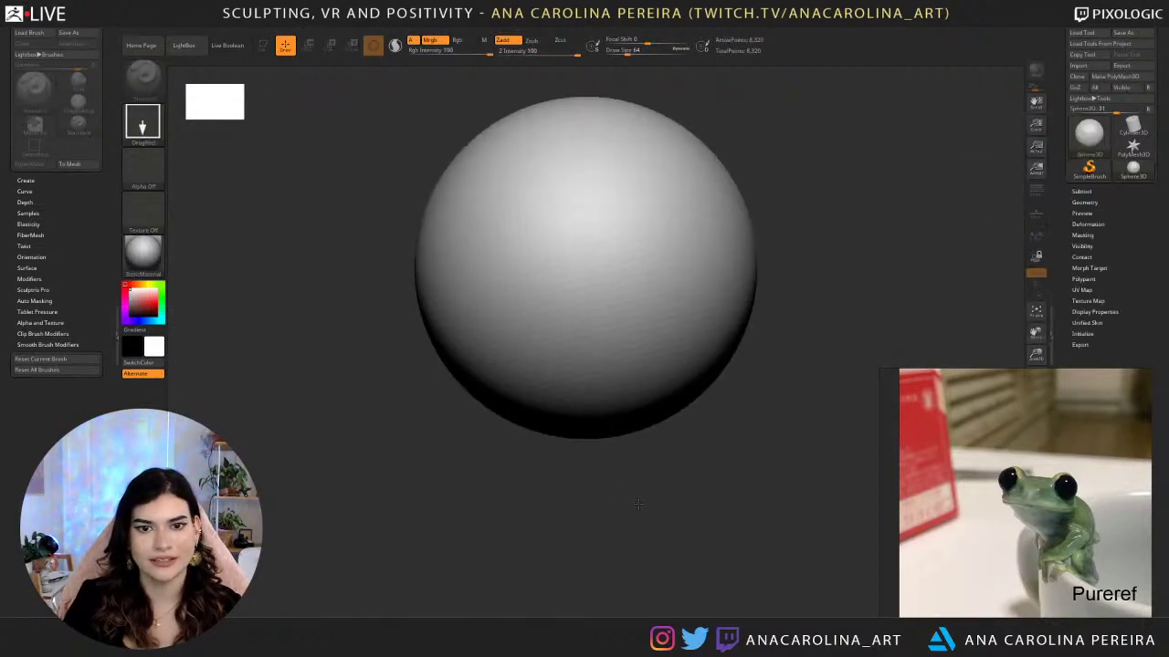
{"action": "left_click_drag", "start_coordinate": [638, 504], "coordinate": [609, 516]}
{"action": "left_click", "coordinate": [263, 46]}
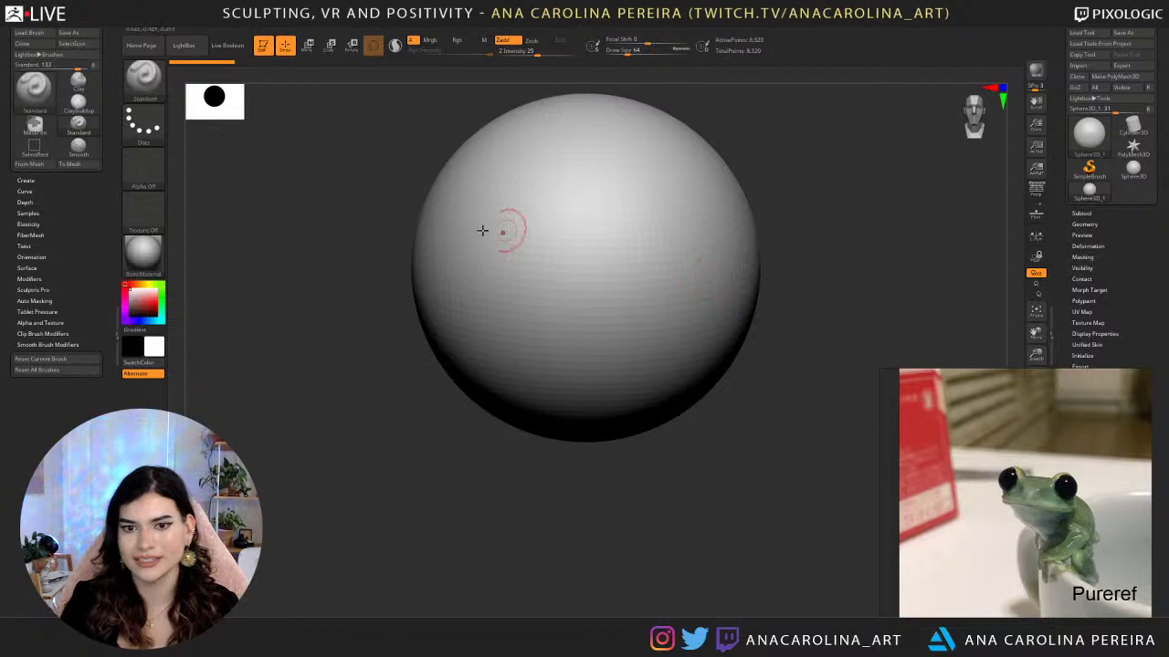
Set the brush Draw Size to 422 and convert the sphere to a PolyMesh3D.
{"action": "key", "text": "space"}
{"action": "left_click_drag", "start_coordinate": [594, 279], "coordinate": [635, 279]}
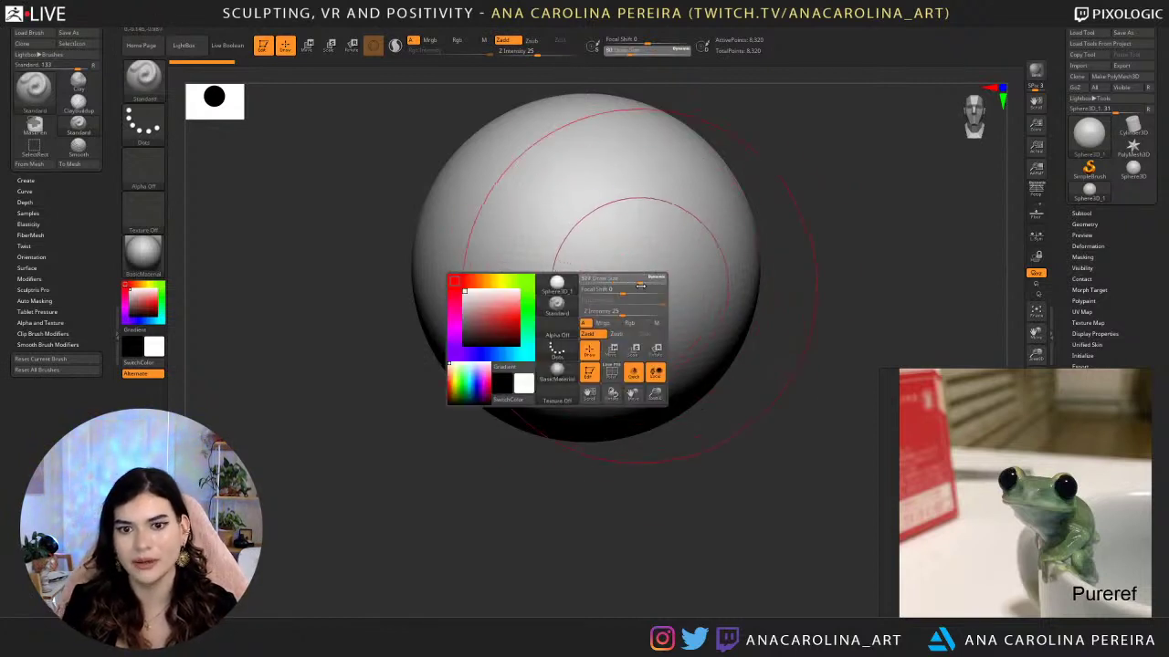
{"action": "left_click_drag", "start_coordinate": [723, 436], "coordinate": [714, 385], "text": "alt"}
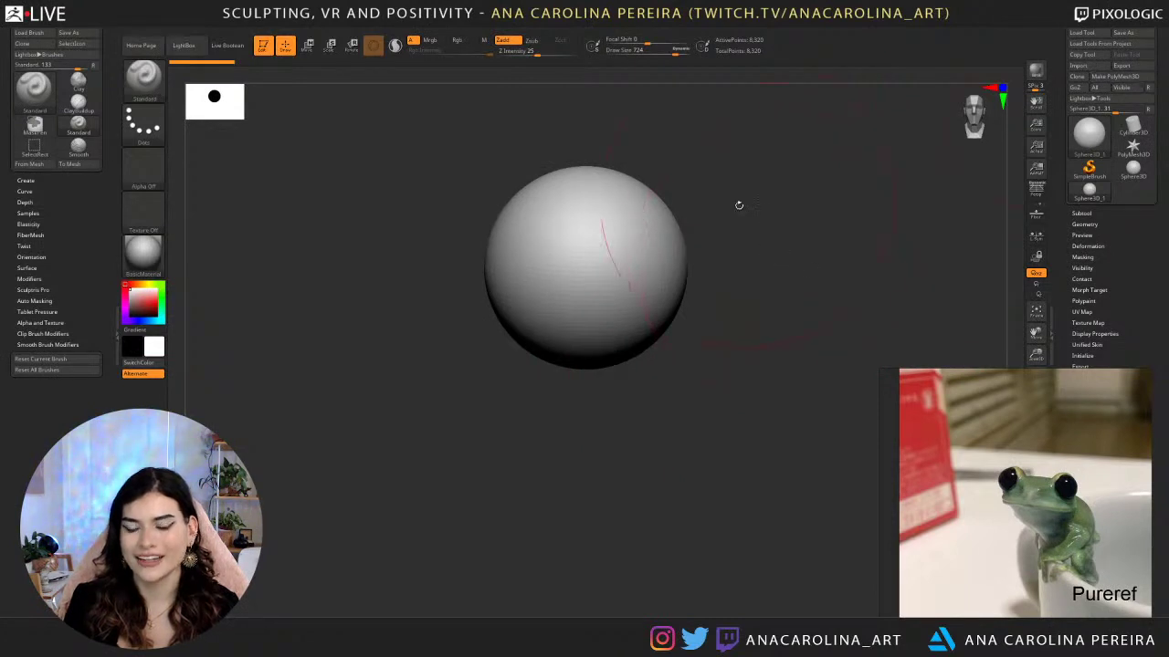
{"action": "key", "text": "space"}
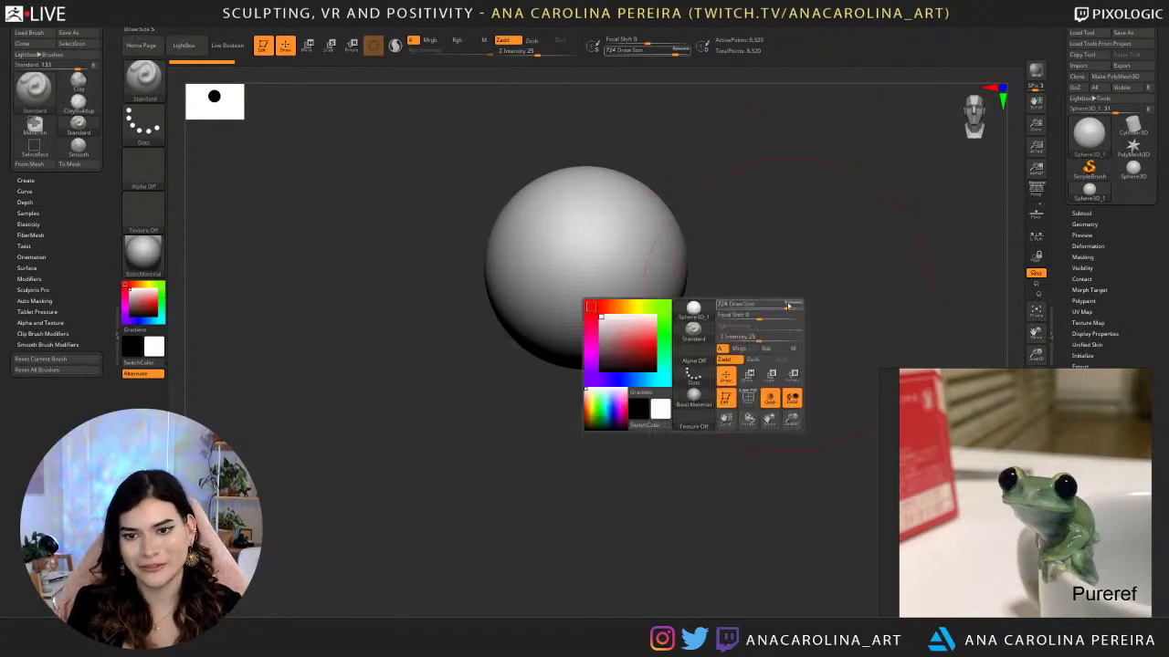
{"action": "left_click_drag", "start_coordinate": [794, 308], "coordinate": [774, 308]}
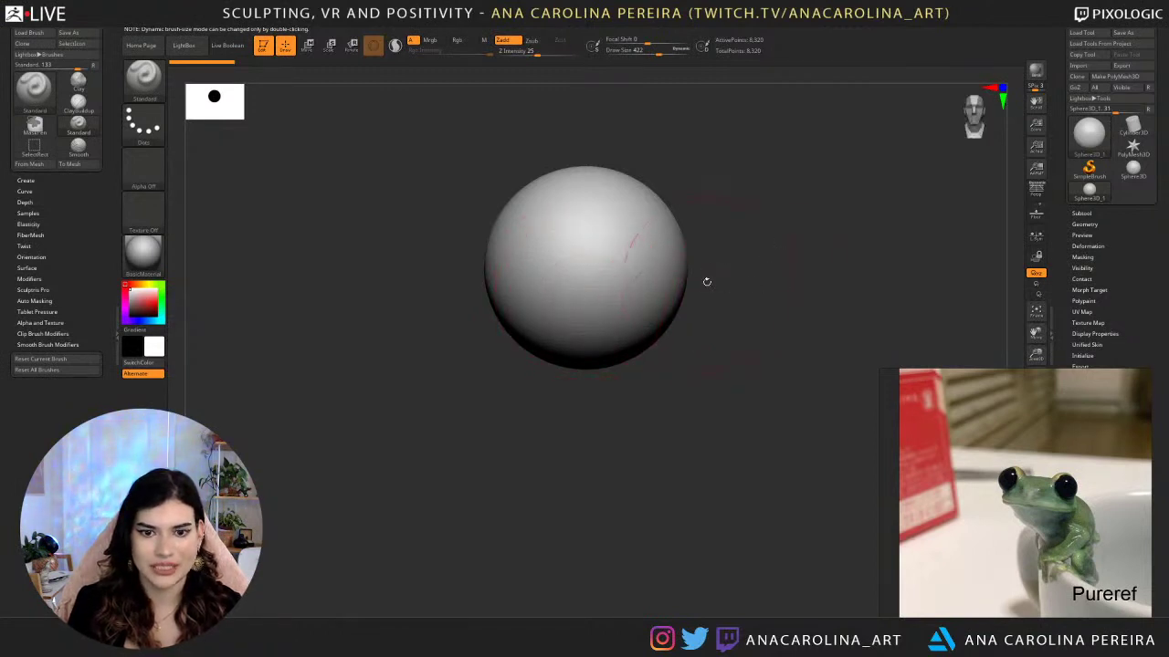
{"action": "left_click", "coordinate": [1104, 77]}
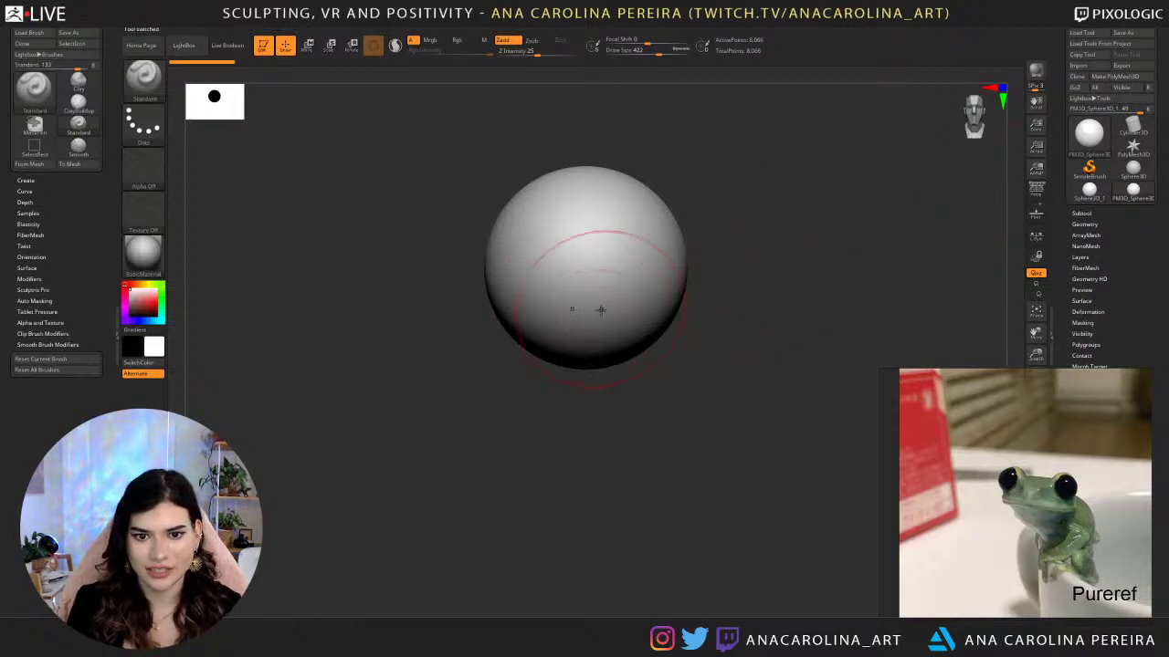
Select the SnakeHook brush and set its Draw Size to 611.
{"action": "key", "text": "b"}
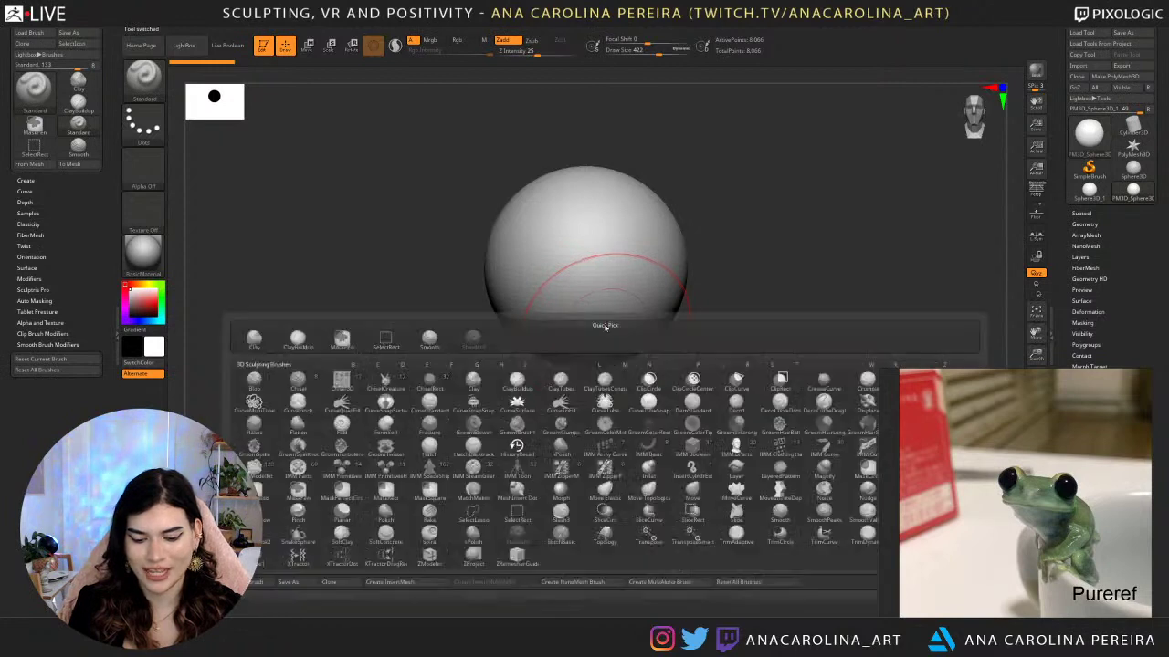
{"action": "key", "text": "s"}
{"action": "key", "text": "h"}
{"action": "key", "text": "space"}
{"action": "left_click_drag", "start_coordinate": [606, 309], "coordinate": [677, 306]}
{"action": "key", "text": "space"}
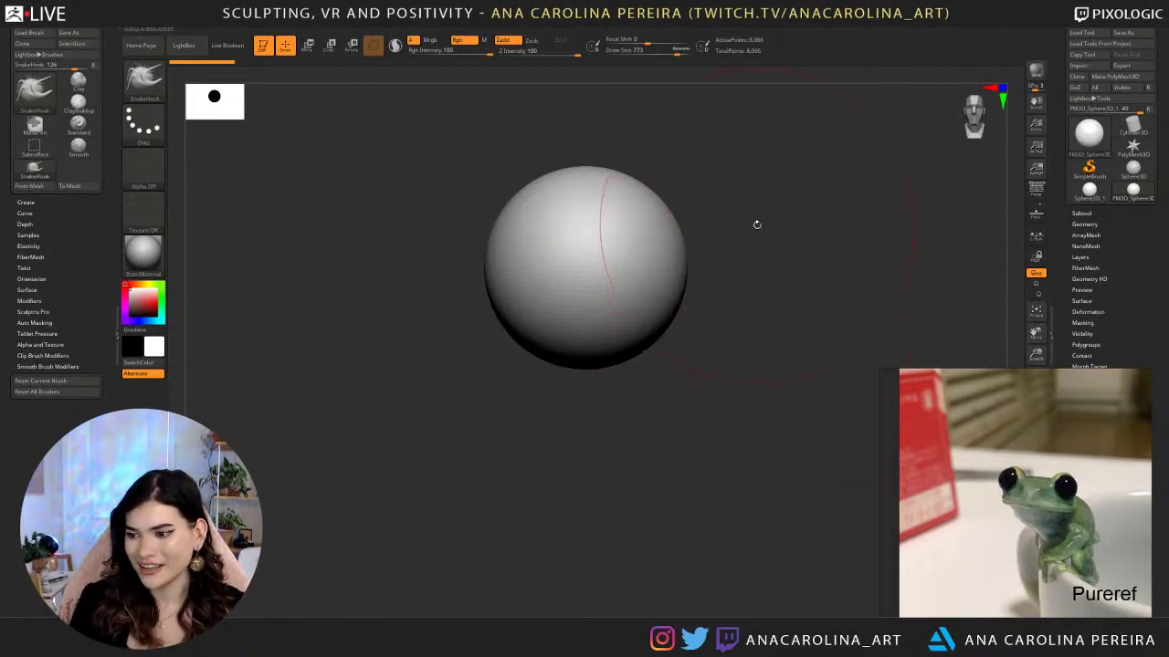
{"action": "key", "text": "s"}
{"action": "left_click", "coordinate": [763, 316]}
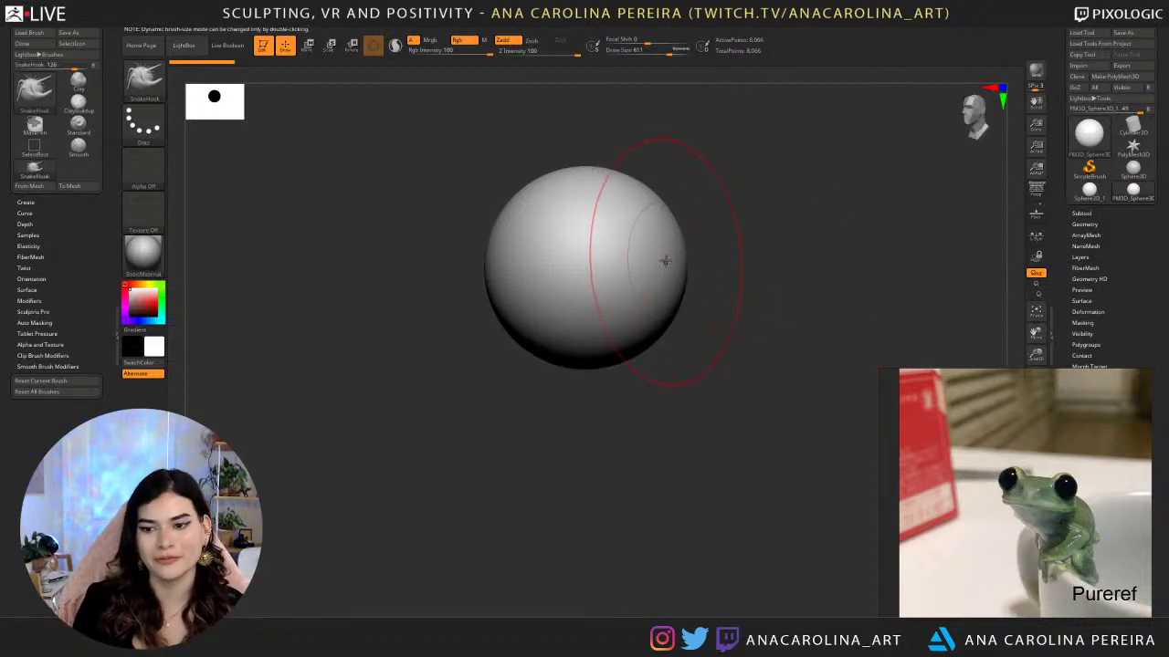
Pull the sphere's sides outward with SnakeHook into a wide, flattened frog head form and smooth its underside.
{"action": "mouse_move", "coordinate": [664, 262]}
{"action": "left_mouse_down"}
{"action": "mouse_move", "coordinate": [741, 278]}
{"action": "mouse_move", "coordinate": [686, 306]}
{"action": "mouse_move", "coordinate": [703, 321]}
{"action": "mouse_move", "coordinate": [686, 386]}
{"action": "left_mouse_up"}
{"action": "mouse_move", "coordinate": [643, 312]}
{"action": "left_mouse_down"}
{"action": "mouse_move", "coordinate": [647, 333]}
{"action": "mouse_move", "coordinate": [767, 301]}
{"action": "mouse_move", "coordinate": [776, 282]}
{"action": "left_mouse_up"}
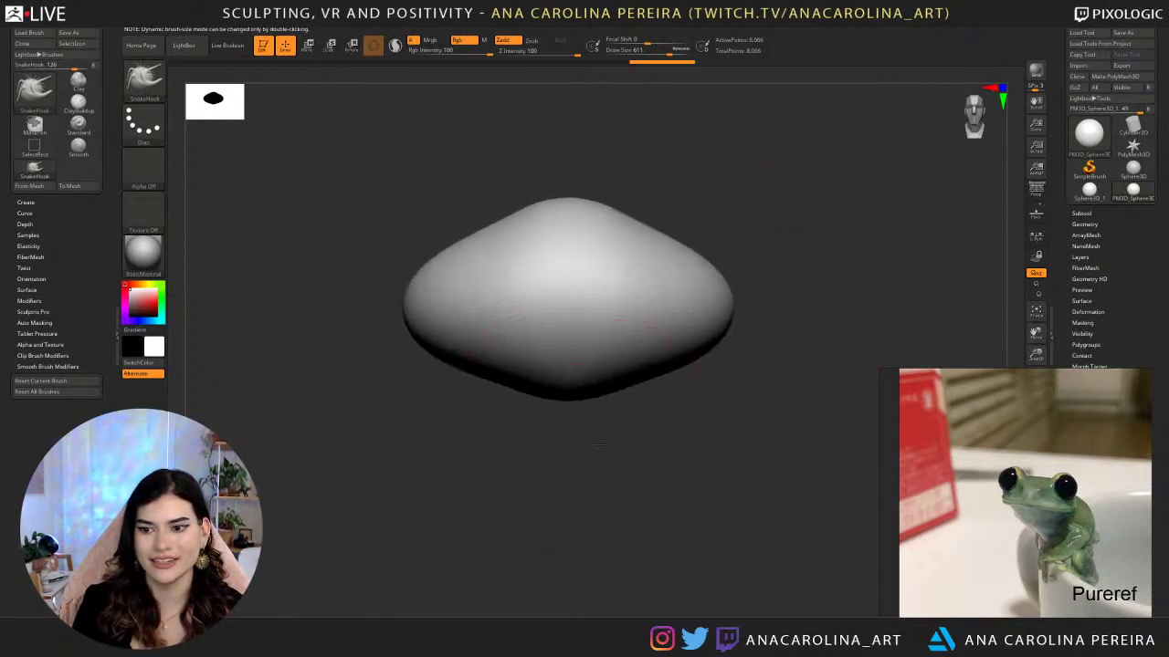
{"action": "mouse_move", "coordinate": [600, 444]}
{"action": "left_mouse_down"}
{"action": "mouse_move", "coordinate": [630, 439]}
{"action": "mouse_move", "coordinate": [624, 391]}
{"action": "mouse_move", "coordinate": [642, 418]}
{"action": "mouse_move", "coordinate": [635, 367]}
{"action": "left_mouse_up"}
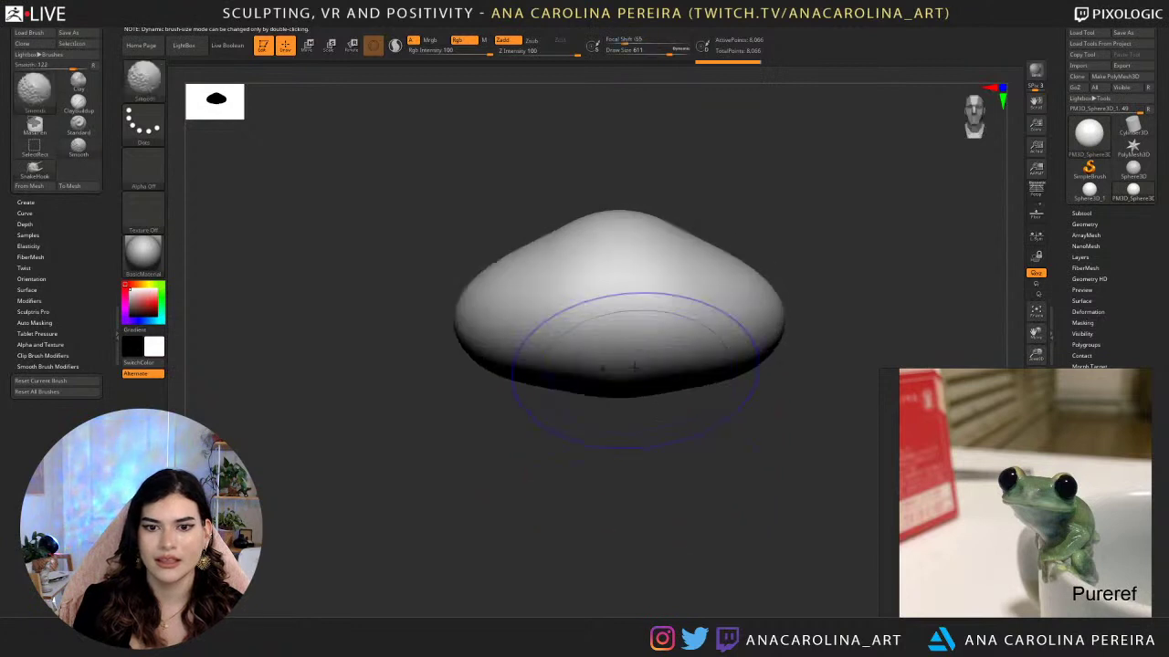
Reshape the top and sides of the head form with SnakeHook, reducing the Draw Size to 533.
{"action": "mouse_move", "coordinate": [773, 250]}
{"action": "left_mouse_down"}
{"action": "mouse_move", "coordinate": [704, 224]}
{"action": "mouse_move", "coordinate": [741, 247]}
{"action": "left_mouse_up"}
{"action": "key", "text": "space"}
{"action": "left_click", "coordinate": [691, 269]}
{"action": "left_click_drag", "start_coordinate": [667, 274], "coordinate": [684, 269]}
{"action": "mouse_move", "coordinate": [730, 263]}
{"action": "left_mouse_down"}
{"action": "mouse_move", "coordinate": [768, 248]}
{"action": "mouse_move", "coordinate": [731, 317]}
{"action": "left_mouse_up"}
{"action": "key", "text": "space"}
{"action": "left_click_drag", "start_coordinate": [690, 339], "coordinate": [668, 339]}
{"action": "left_click_drag", "start_coordinate": [718, 305], "coordinate": [744, 304]}
{"action": "mouse_move", "coordinate": [673, 248]}
{"action": "left_mouse_down"}
{"action": "mouse_move", "coordinate": [697, 222]}
{"action": "mouse_move", "coordinate": [839, 292]}
{"action": "mouse_move", "coordinate": [843, 157]}
{"action": "mouse_move", "coordinate": [809, 442]}
{"action": "mouse_move", "coordinate": [733, 399]}
{"action": "left_mouse_up"}
{"action": "mouse_move", "coordinate": [572, 172]}
{"action": "left_mouse_down"}
{"action": "mouse_move", "coordinate": [559, 222]}
{"action": "mouse_move", "coordinate": [590, 232]}
{"action": "mouse_move", "coordinate": [585, 243]}
{"action": "left_mouse_up"}
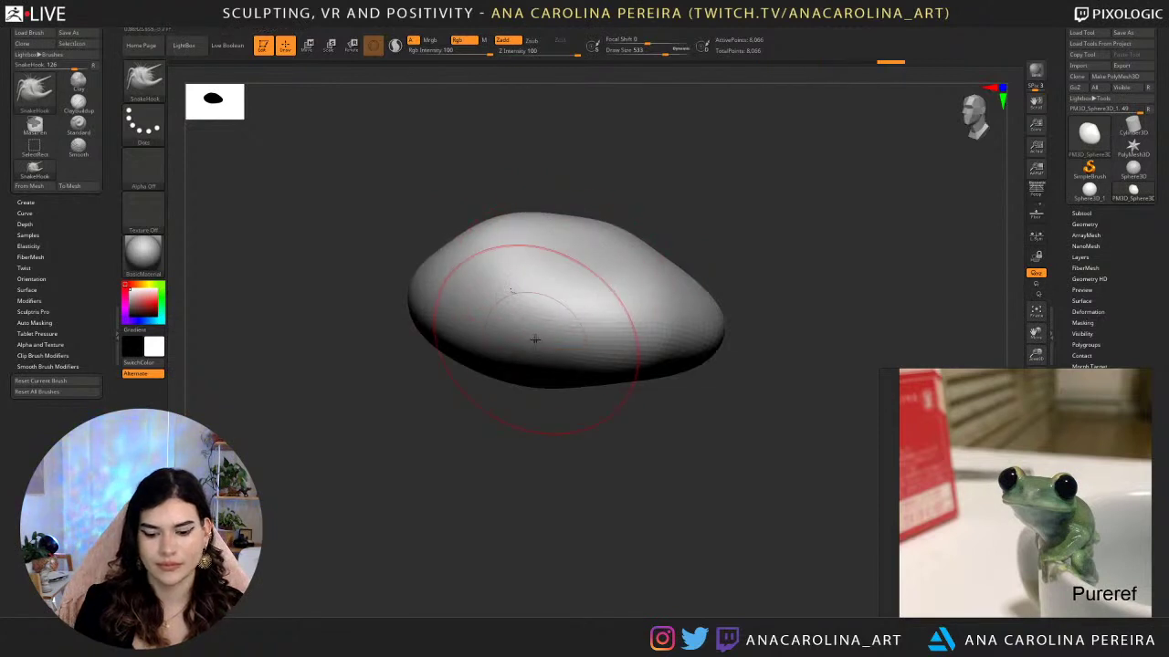
Pinch a sharp ridge along the lower front and side edge of the head form with the Pinch brush.
{"action": "key", "text": "b"}
{"action": "key", "text": "p"}
{"action": "key", "text": "i"}
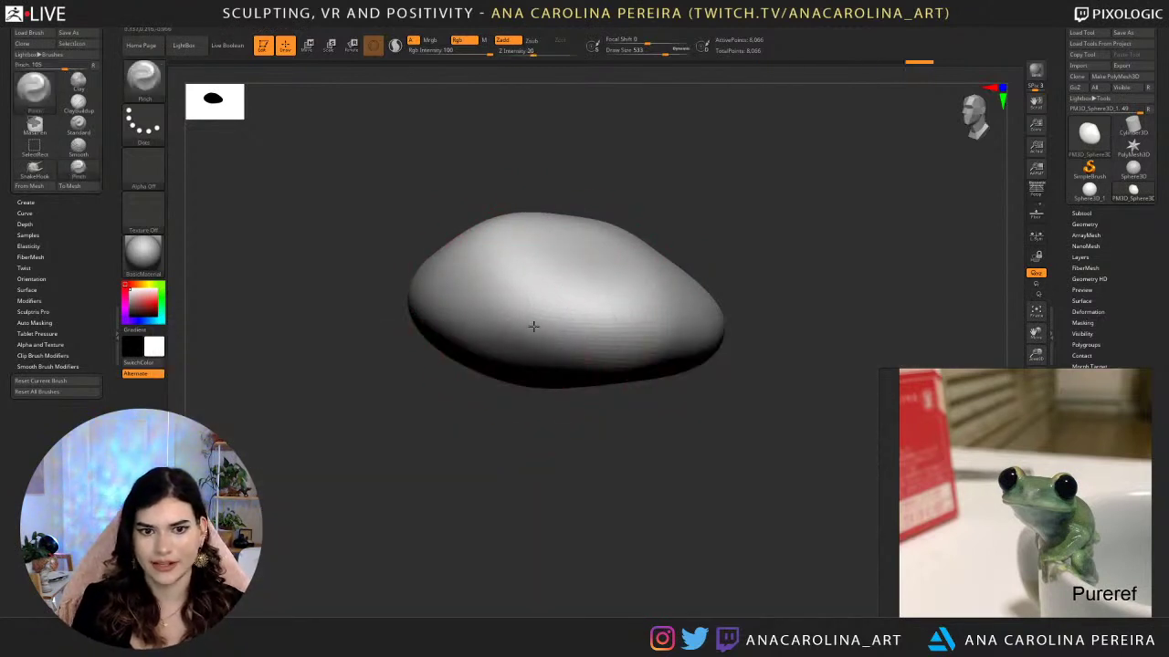
{"action": "mouse_move", "coordinate": [573, 333]}
{"action": "left_mouse_down"}
{"action": "mouse_move", "coordinate": [528, 328]}
{"action": "mouse_move", "coordinate": [684, 338]}
{"action": "left_mouse_up"}
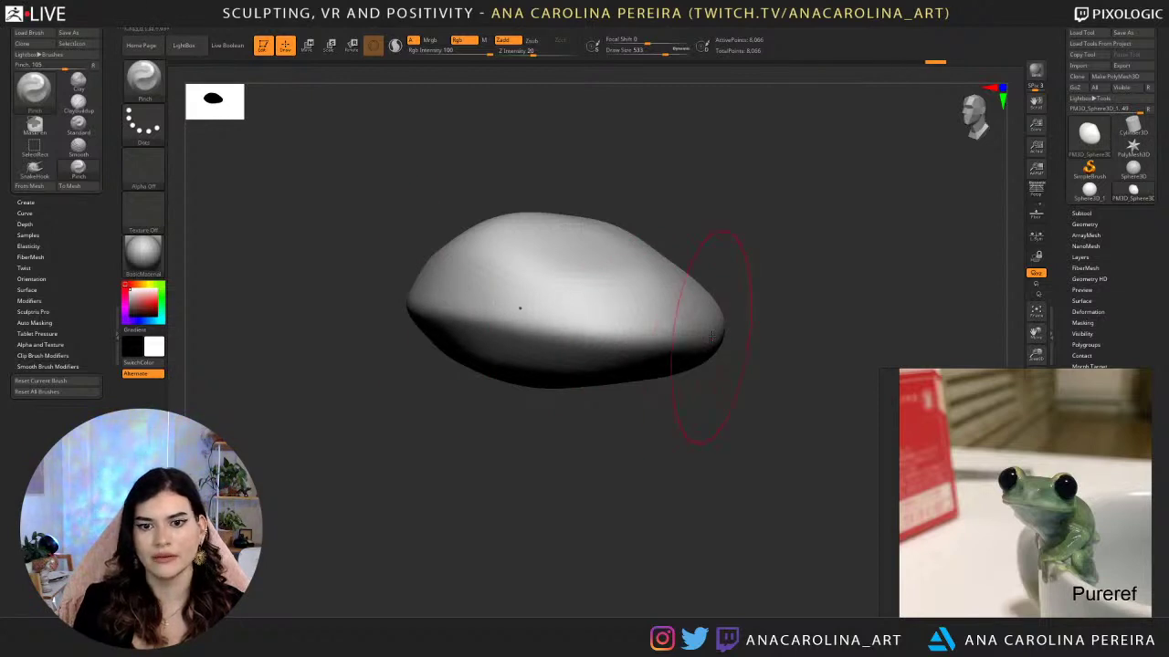
{"action": "left_click_drag", "start_coordinate": [522, 341], "coordinate": [424, 315]}
{"action": "mouse_move", "coordinate": [367, 397]}
{"action": "left_mouse_down"}
{"action": "mouse_move", "coordinate": [434, 404]}
{"action": "mouse_move", "coordinate": [409, 402]}
{"action": "left_mouse_up"}
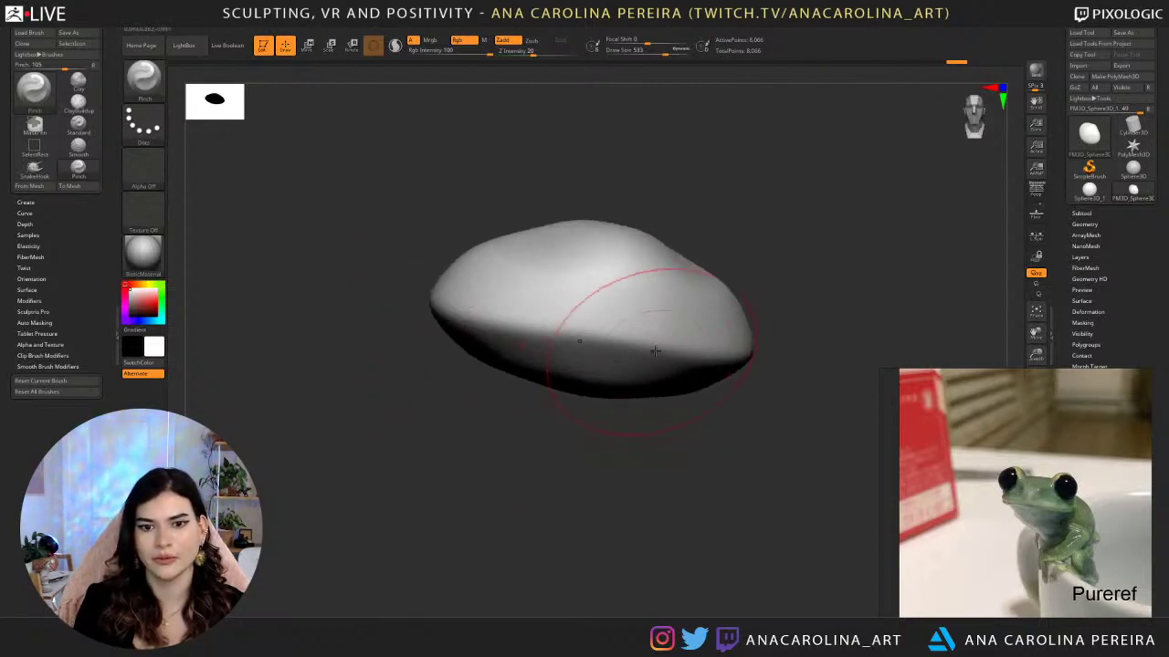
{"action": "left_click_drag", "start_coordinate": [544, 343], "coordinate": [637, 352]}
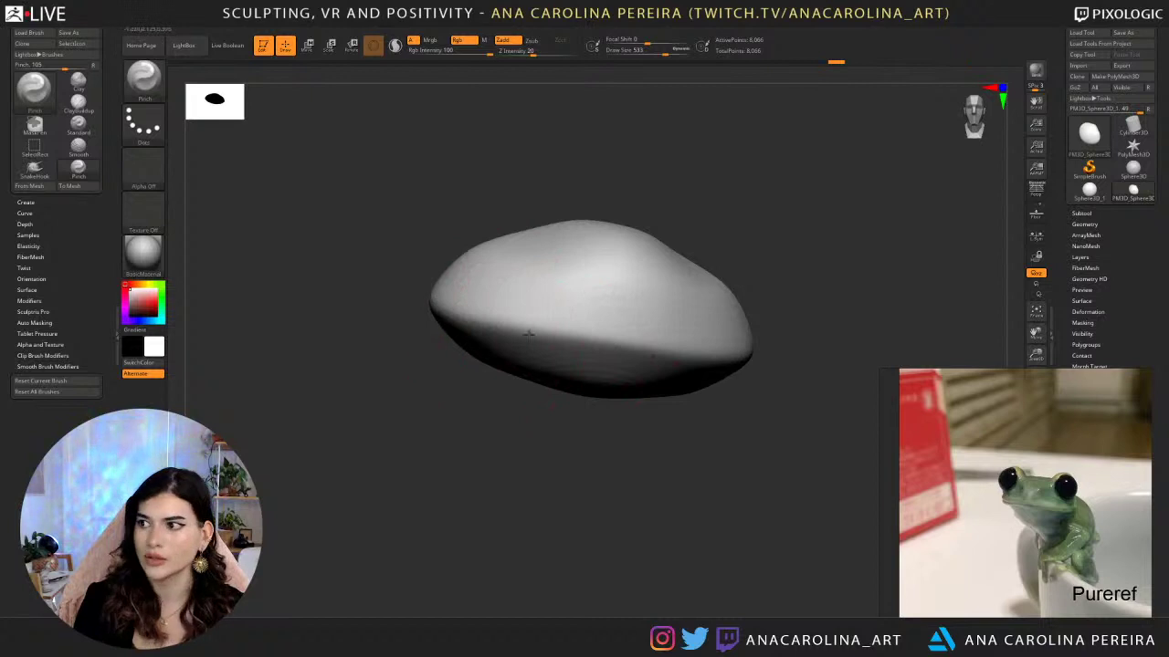
Switch back to the SnakeHook brush and push in the upper contour at the back of the head form.
{"action": "mouse_move", "coordinate": [528, 334]}
{"action": "right_mouse_down"}
{"action": "mouse_move", "coordinate": [753, 349]}
{"action": "mouse_move", "coordinate": [722, 448]}
{"action": "right_mouse_up"}
{"action": "key", "text": "b"}
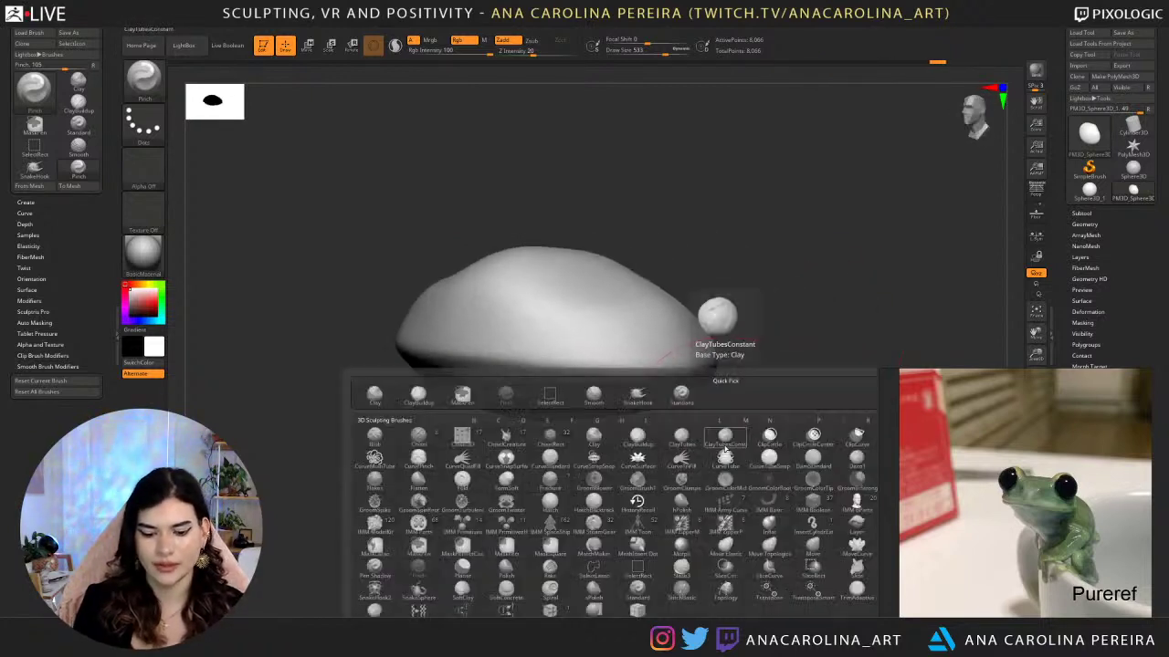
{"action": "key", "text": "s"}
{"action": "key", "text": "h"}
{"action": "right_click_drag", "start_coordinate": [681, 244], "coordinate": [791, 250]}
{"action": "left_click_drag", "start_coordinate": [521, 263], "coordinate": [532, 282]}
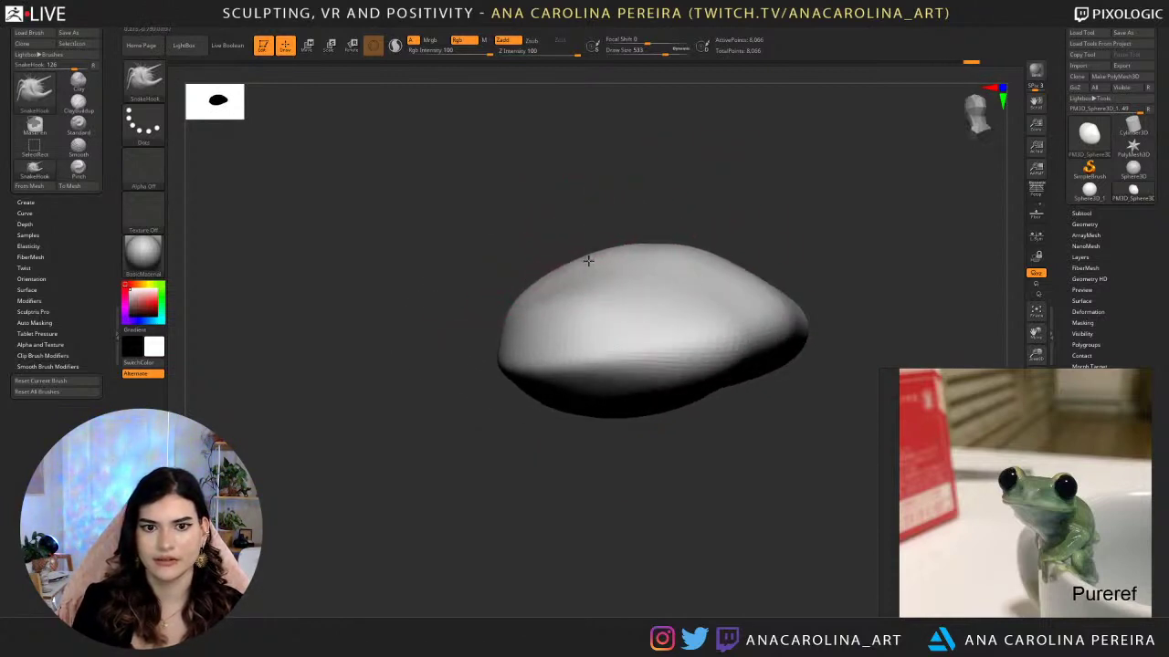
In the PureRef board, move the yellow side-view frog photo beside the green frog photo and frame both references.
{"action": "mouse_move", "coordinate": [671, 250]}
{"action": "right_mouse_down"}
{"action": "mouse_move", "coordinate": [772, 238]}
{"action": "mouse_move", "coordinate": [781, 296]}
{"action": "mouse_move", "coordinate": [724, 239]}
{"action": "right_mouse_up"}
{"action": "scroll", "coordinate": [1103, 402], "scroll_direction": "down", "scroll_amount": 8}
{"action": "middle_click_drag", "start_coordinate": [1092, 477], "coordinate": [994, 464]}
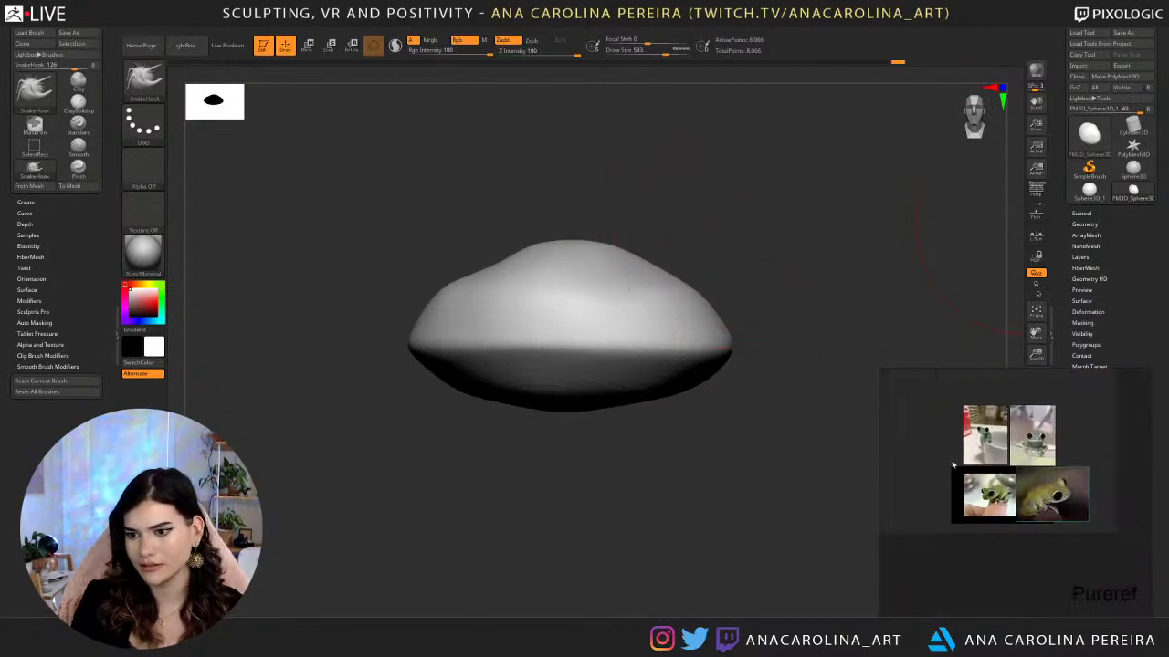
{"action": "scroll", "coordinate": [994, 466], "scroll_direction": "up", "scroll_amount": 3}
{"action": "left_click_drag", "start_coordinate": [1104, 522], "coordinate": [935, 394]}
{"action": "scroll", "coordinate": [979, 393], "scroll_direction": "up", "scroll_amount": 3}
{"action": "scroll", "coordinate": [959, 395], "scroll_direction": "up", "scroll_amount": 2}
{"action": "middle_click_drag", "start_coordinate": [950, 399], "coordinate": [1030, 462]}
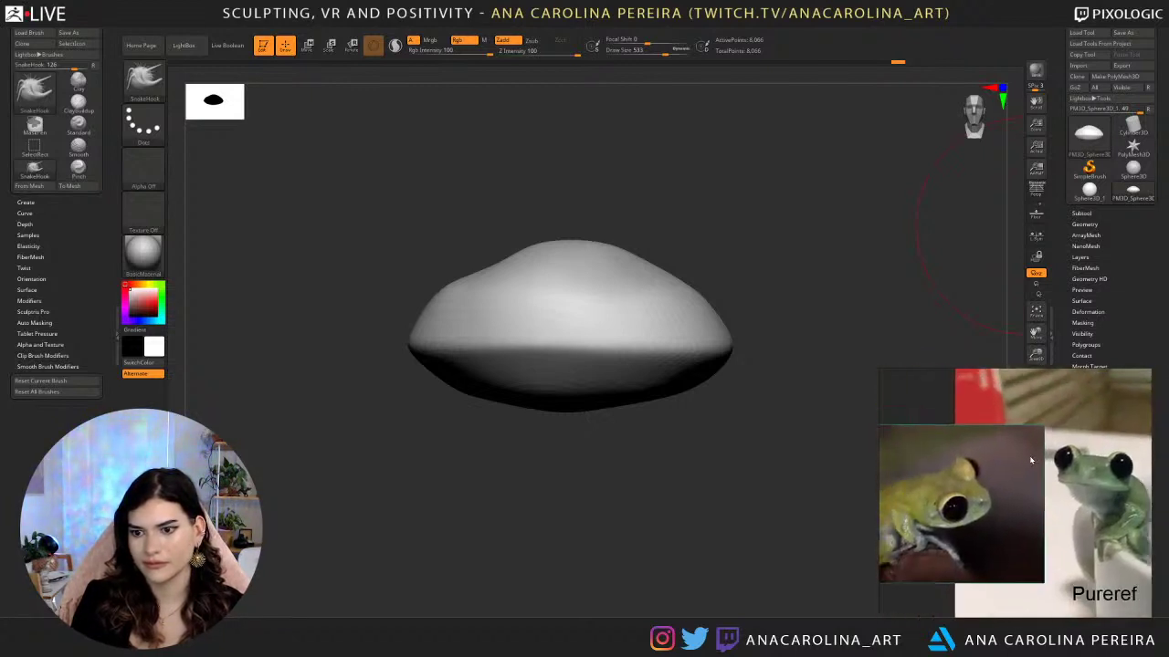
{"action": "scroll", "coordinate": [1022, 457], "scroll_direction": "down", "scroll_amount": 1}
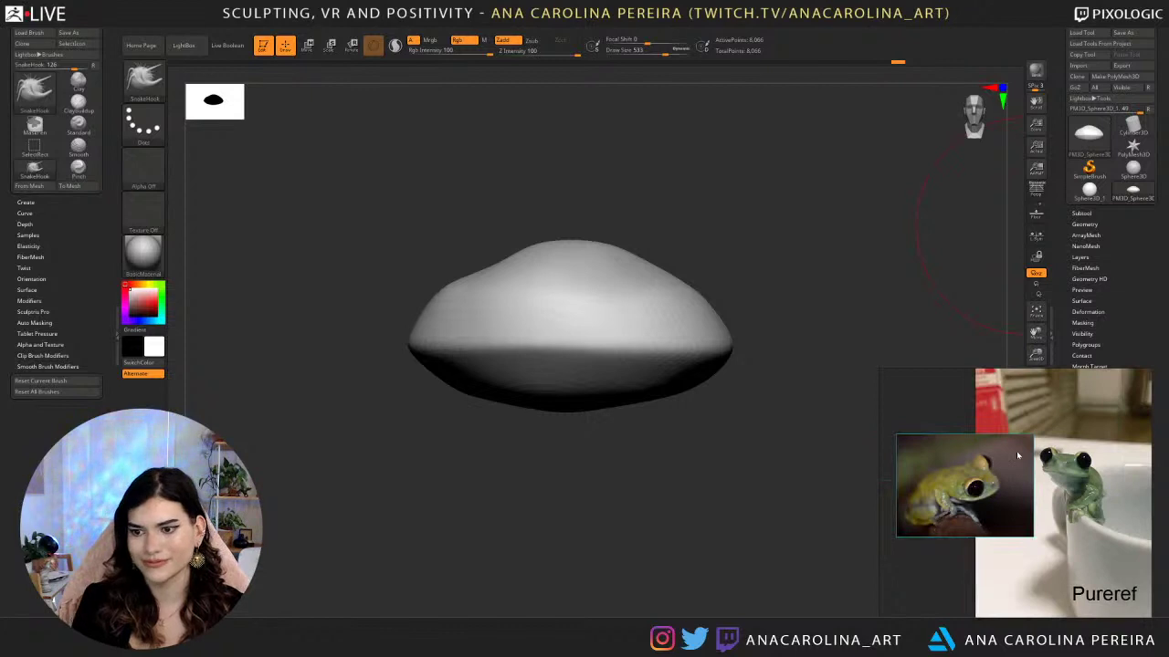
Refine the upper contour of the head form with SnakeHook at Draw Size 415.
{"action": "mouse_move", "coordinate": [754, 277]}
{"action": "left_mouse_down"}
{"action": "mouse_move", "coordinate": [729, 287]}
{"action": "mouse_move", "coordinate": [751, 273]}
{"action": "mouse_move", "coordinate": [753, 309]}
{"action": "mouse_move", "coordinate": [863, 255]}
{"action": "left_mouse_up"}
{"action": "key", "text": "space"}
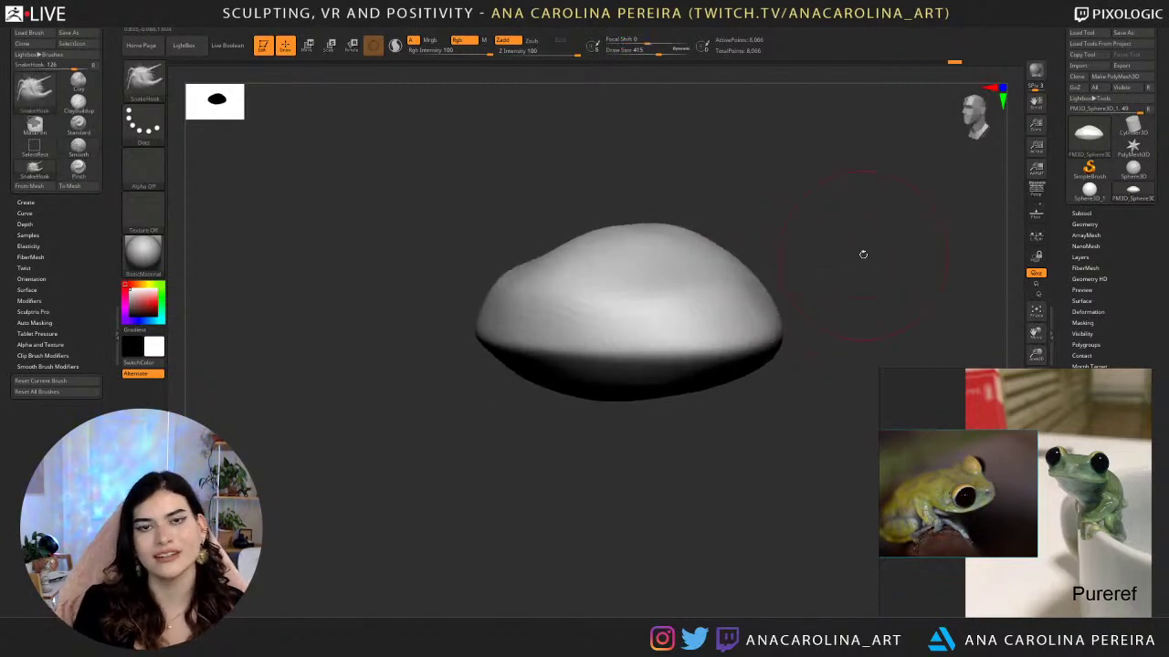
{"action": "left_click_drag", "start_coordinate": [682, 190], "coordinate": [740, 220]}
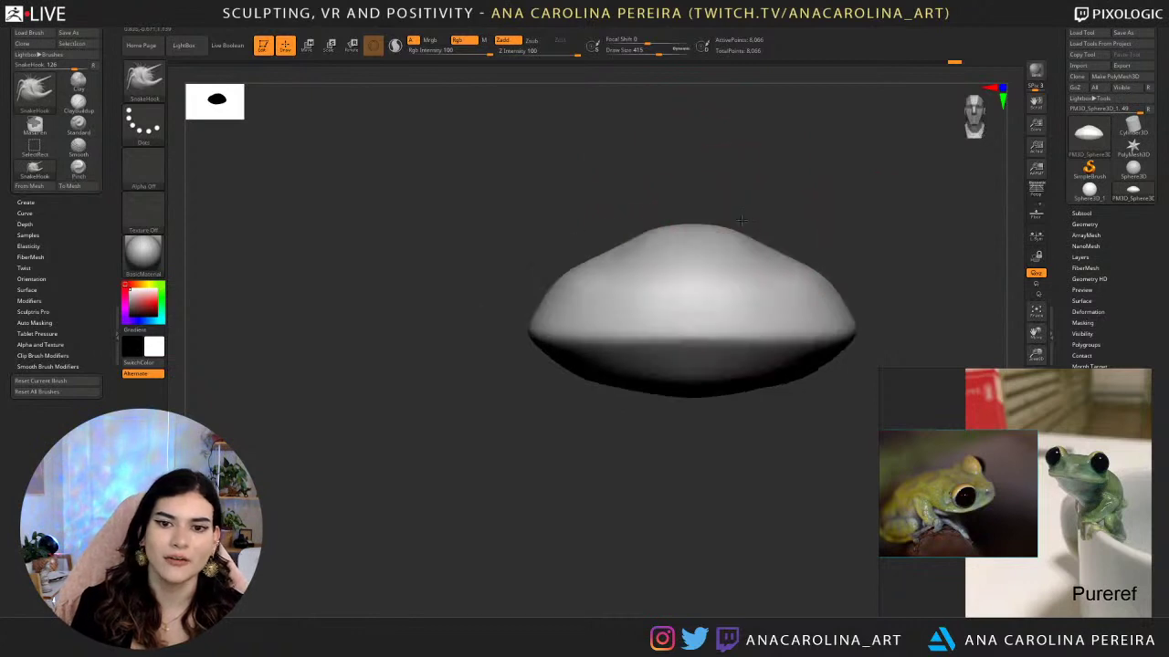
{"action": "left_click_drag", "start_coordinate": [796, 192], "coordinate": [715, 238], "text": "alt"}
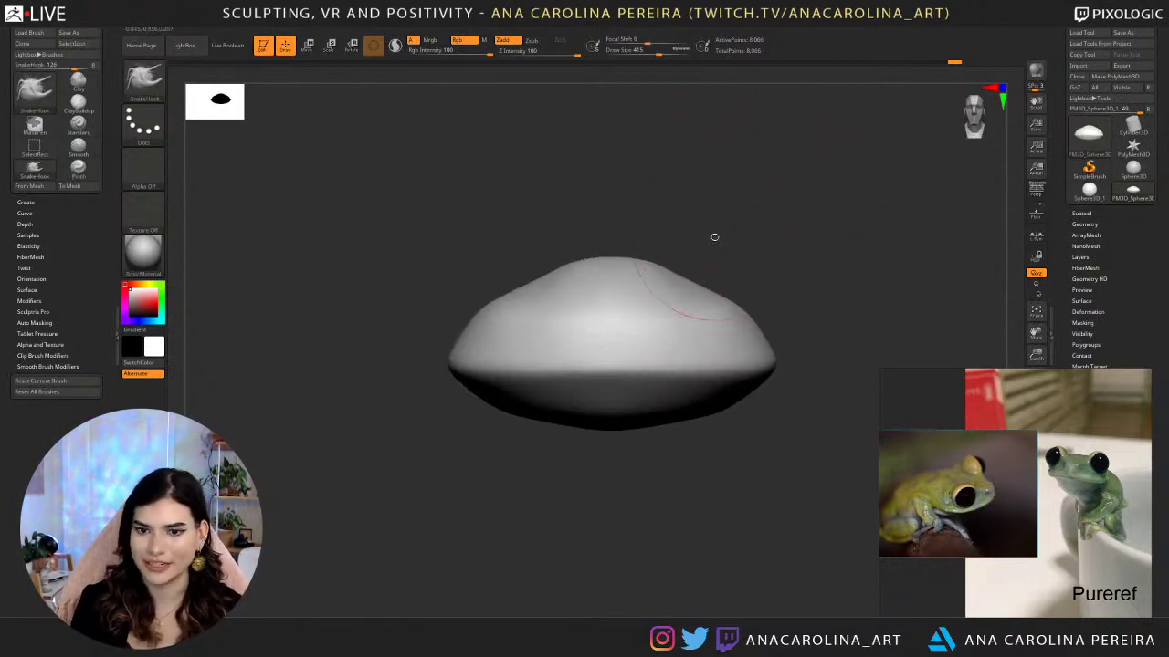
Try to pull the underside of the head form downward with SnakeHook at Draw Size 508.
{"action": "left_click_drag", "start_coordinate": [647, 480], "coordinate": [625, 436], "text": "alt"}
{"action": "mouse_move", "coordinate": [589, 440]}
{"action": "left_mouse_down"}
{"action": "mouse_move", "coordinate": [613, 444]}
{"action": "mouse_move", "coordinate": [660, 420]}
{"action": "left_mouse_up"}
{"action": "key", "text": "space"}
{"action": "left_click", "coordinate": [699, 383]}
{"action": "left_click_drag", "start_coordinate": [702, 533], "coordinate": [652, 447], "text": "alt"}
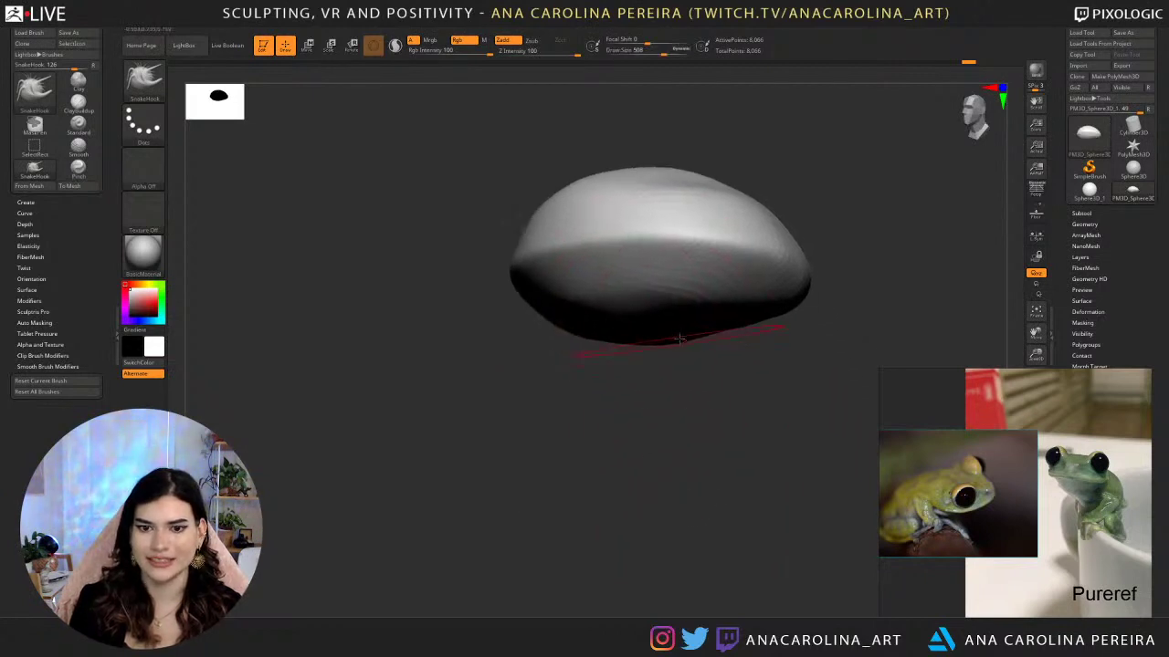
{"action": "mouse_move", "coordinate": [679, 339]}
{"action": "left_mouse_down"}
{"action": "mouse_move", "coordinate": [662, 343]}
{"action": "mouse_move", "coordinate": [678, 384]}
{"action": "mouse_move", "coordinate": [651, 413]}
{"action": "mouse_move", "coordinate": [638, 370]}
{"action": "mouse_move", "coordinate": [660, 521]}
{"action": "mouse_move", "coordinate": [721, 484]}
{"action": "mouse_move", "coordinate": [754, 482]}
{"action": "mouse_move", "coordinate": [731, 484]}
{"action": "mouse_move", "coordinate": [637, 422]}
{"action": "mouse_move", "coordinate": [685, 461]}
{"action": "mouse_move", "coordinate": [653, 452]}
{"action": "mouse_move", "coordinate": [680, 448]}
{"action": "mouse_move", "coordinate": [643, 447]}
{"action": "left_mouse_up"}
Undo the last strokes on the head form.
{"action": "key", "text": "ctrl"}
{"action": "key", "text": "ctrl+z"}
{"action": "key", "text": "ctrl+z"}
{"action": "key", "text": "ctrl+z"}
{"action": "key", "text": "ctrl+z"}
Pull the underside down into a deep jaw and raise two eye bulges on top of the head with SnakeHook.
{"action": "mouse_move", "coordinate": [632, 400]}
{"action": "left_mouse_down"}
{"action": "mouse_move", "coordinate": [663, 436]}
{"action": "mouse_move", "coordinate": [547, 416]}
{"action": "mouse_move", "coordinate": [573, 411]}
{"action": "mouse_move", "coordinate": [556, 419]}
{"action": "mouse_move", "coordinate": [590, 441]}
{"action": "mouse_move", "coordinate": [604, 433]}
{"action": "left_mouse_up"}
{"action": "left_click_drag", "start_coordinate": [652, 485], "coordinate": [665, 475]}
{"action": "mouse_move", "coordinate": [713, 217]}
{"action": "left_mouse_down", "text": "alt"}
{"action": "mouse_move", "coordinate": [690, 293]}
{"action": "mouse_move", "coordinate": [673, 297]}
{"action": "mouse_move", "coordinate": [681, 286]}
{"action": "mouse_move", "coordinate": [669, 300]}
{"action": "mouse_move", "coordinate": [666, 271]}
{"action": "mouse_move", "coordinate": [668, 319]}
{"action": "left_mouse_up", "text": "alt"}
{"action": "key", "text": "space"}
{"action": "key", "text": "space"}
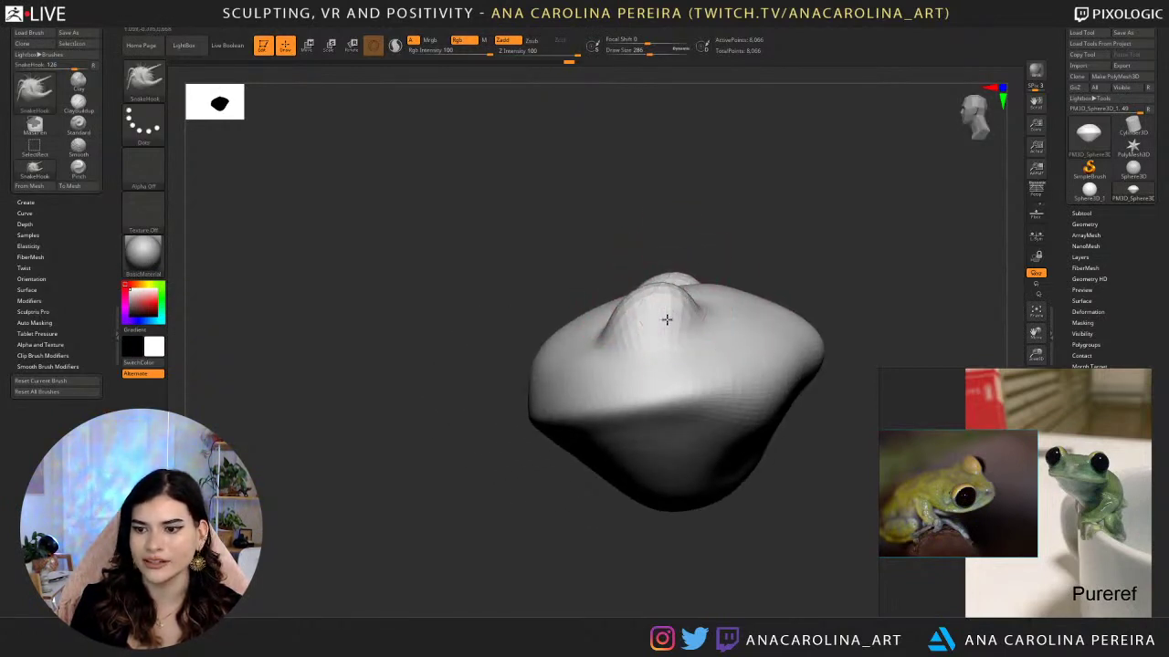
Round out the eye bulges with SnakeHook at Draw Size 286, then hollow and smooth the face around the snout.
{"action": "left_click_drag", "start_coordinate": [727, 241], "coordinate": [782, 240], "text": "shift"}
{"action": "mouse_move", "coordinate": [666, 283]}
{"action": "left_mouse_down"}
{"action": "mouse_move", "coordinate": [603, 311]}
{"action": "mouse_move", "coordinate": [630, 274]}
{"action": "mouse_move", "coordinate": [623, 264]}
{"action": "mouse_move", "coordinate": [702, 240]}
{"action": "mouse_move", "coordinate": [710, 272]}
{"action": "mouse_move", "coordinate": [661, 347]}
{"action": "left_mouse_up"}
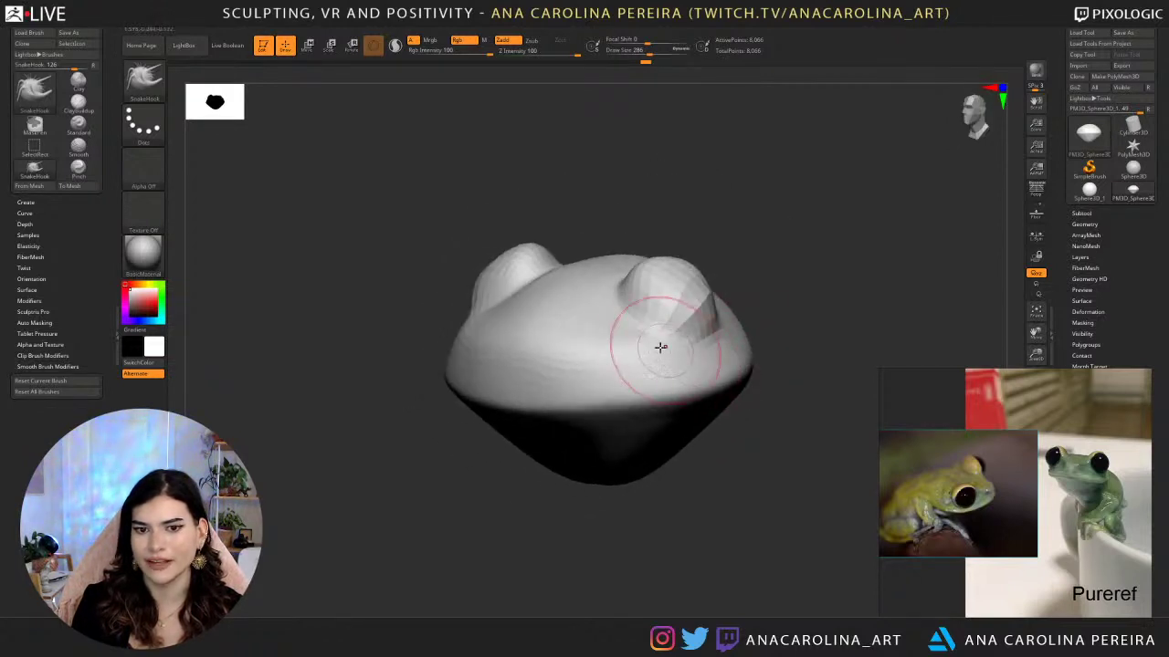
{"action": "left_click_drag", "start_coordinate": [539, 322], "coordinate": [530, 295]}
{"action": "left_click_drag", "start_coordinate": [436, 345], "coordinate": [452, 345]}
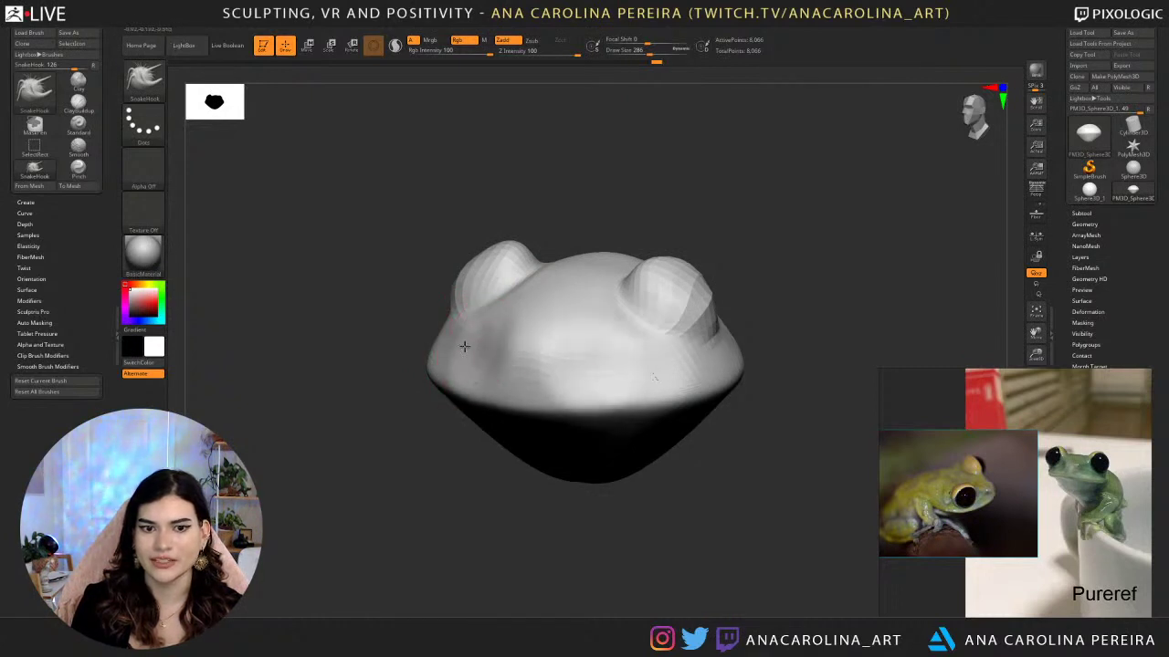
{"action": "left_click_drag", "start_coordinate": [483, 355], "coordinate": [532, 396], "text": "shift"}
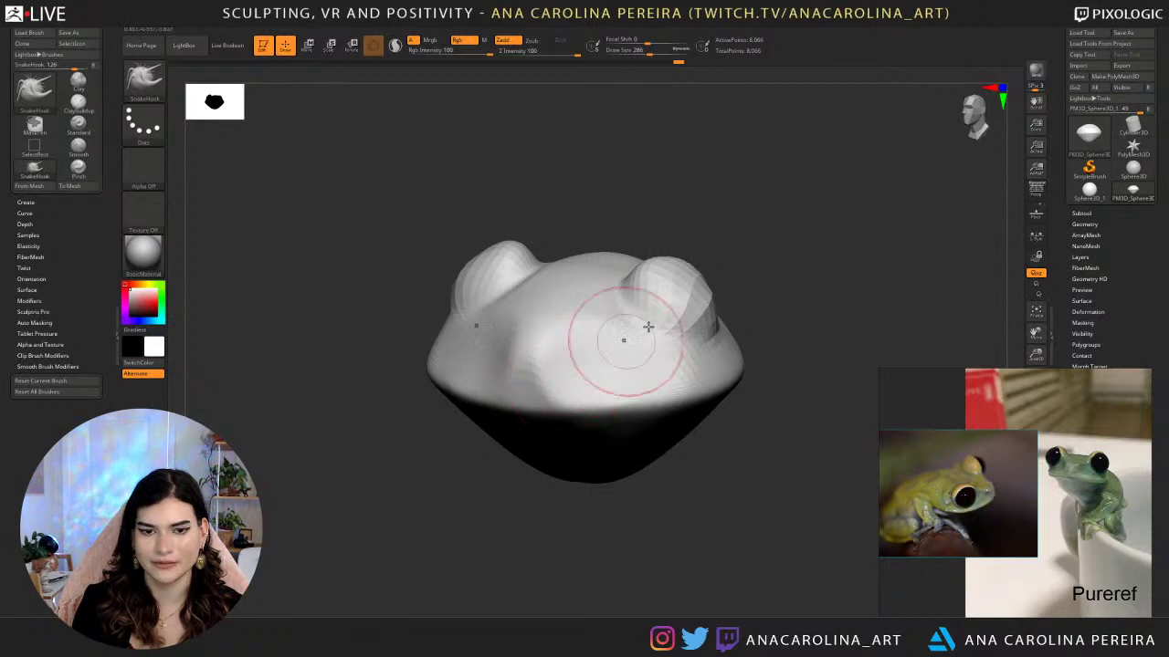
Adjust the crown of the head between the eye bulges with SnakeHook at Draw Size 311.
{"action": "mouse_move", "coordinate": [751, 224]}
{"action": "left_mouse_down"}
{"action": "mouse_move", "coordinate": [763, 260]}
{"action": "mouse_move", "coordinate": [743, 219]}
{"action": "left_mouse_up"}
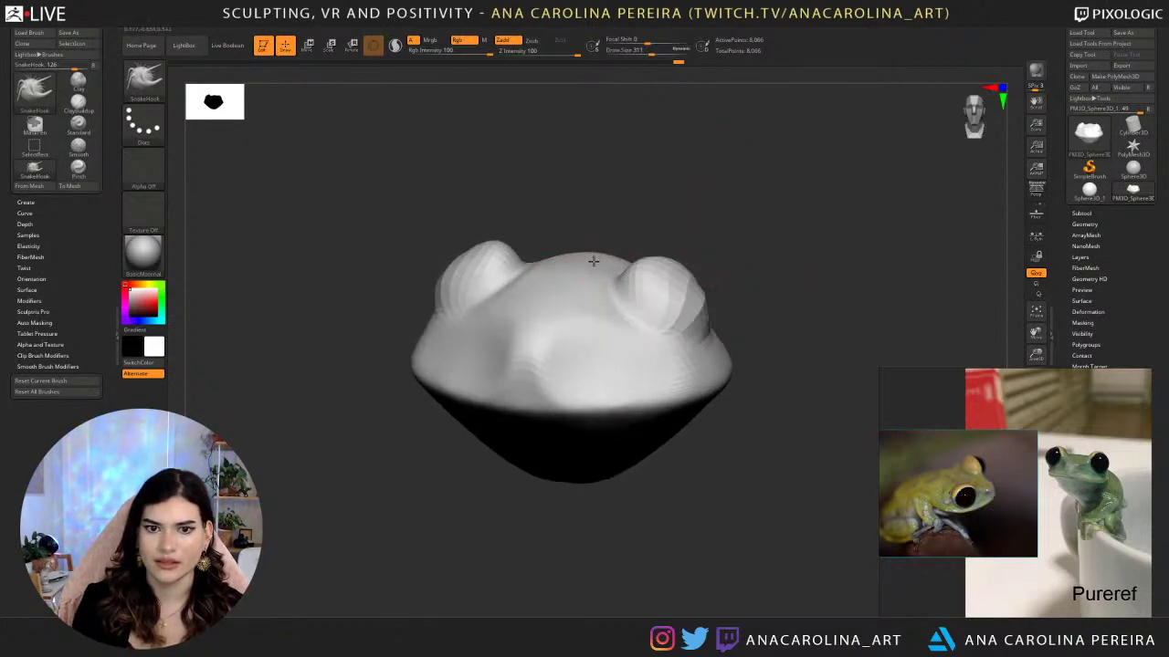
{"action": "left_click_drag", "start_coordinate": [593, 261], "coordinate": [586, 272]}
{"action": "key", "text": "space"}
{"action": "left_click_drag", "start_coordinate": [598, 271], "coordinate": [603, 271]}
Set the Draw Size to 445 and pull the back of the head out into a long tapered body, smoothing it.
{"action": "left_click_drag", "start_coordinate": [717, 210], "coordinate": [630, 245]}
{"action": "key", "text": "space"}
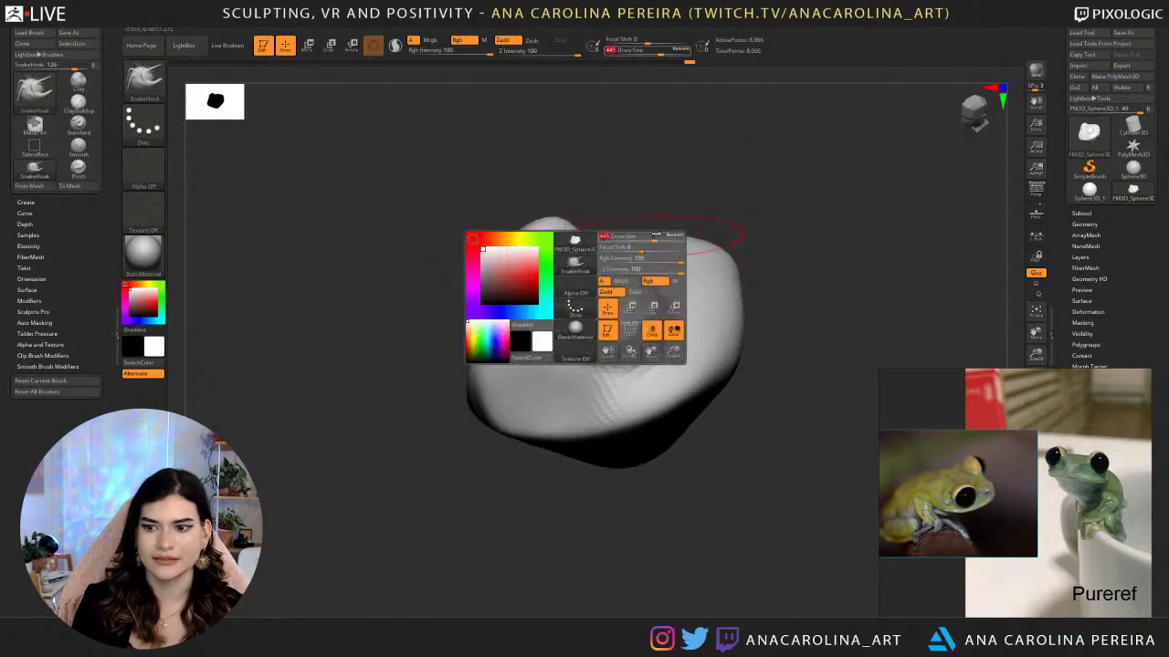
{"action": "mouse_move", "coordinate": [631, 246]}
{"action": "right_mouse_down"}
{"action": "mouse_move", "coordinate": [767, 263]}
{"action": "mouse_move", "coordinate": [772, 318]}
{"action": "mouse_move", "coordinate": [768, 308]}
{"action": "mouse_move", "coordinate": [848, 338]}
{"action": "right_mouse_up"}
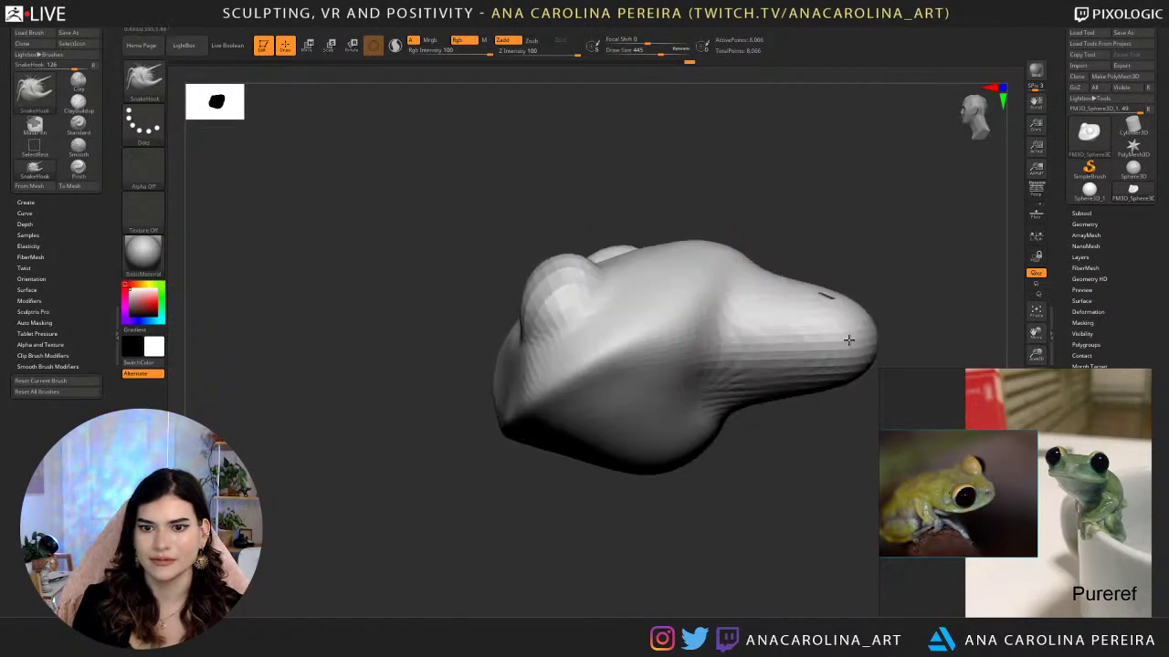
{"action": "mouse_move", "coordinate": [861, 253]}
{"action": "right_mouse_down"}
{"action": "mouse_move", "coordinate": [511, 266]}
{"action": "mouse_move", "coordinate": [607, 306]}
{"action": "mouse_move", "coordinate": [676, 279]}
{"action": "mouse_move", "coordinate": [514, 395]}
{"action": "right_mouse_up"}
{"action": "left_click_drag", "start_coordinate": [515, 394], "coordinate": [573, 395], "text": "shift"}
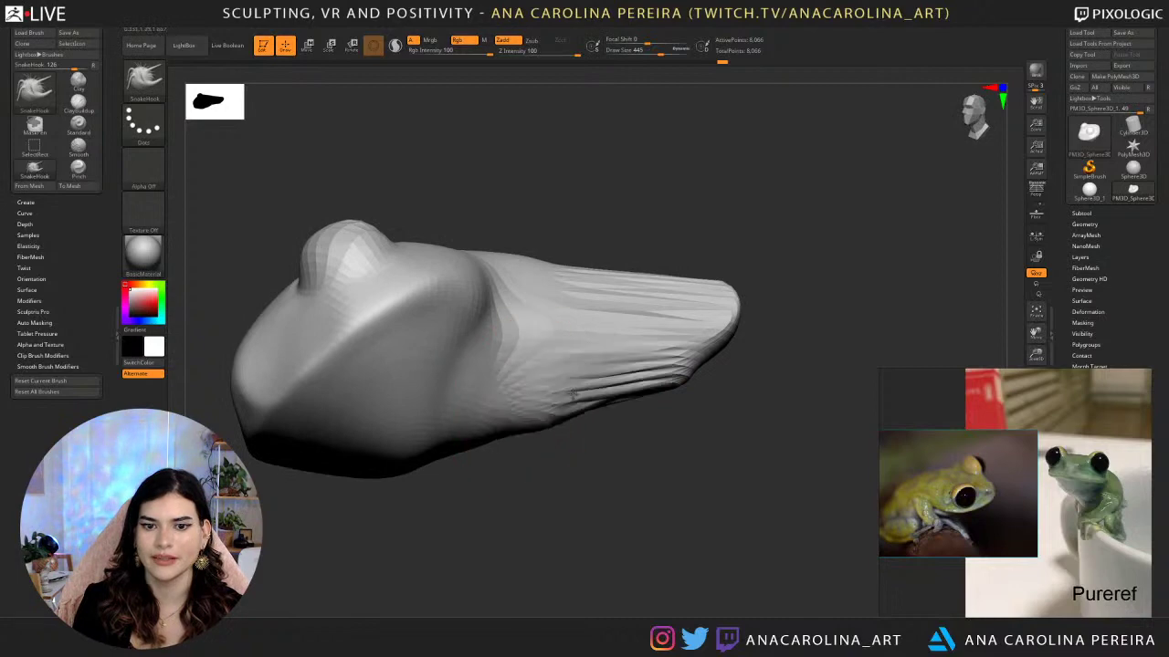
{"action": "mouse_move", "coordinate": [675, 422]}
{"action": "right_mouse_down"}
{"action": "mouse_move", "coordinate": [792, 443]}
{"action": "mouse_move", "coordinate": [715, 501]}
{"action": "mouse_move", "coordinate": [576, 548]}
{"action": "mouse_move", "coordinate": [570, 507]}
{"action": "mouse_move", "coordinate": [636, 538]}
{"action": "mouse_move", "coordinate": [676, 503]}
{"action": "mouse_move", "coordinate": [702, 527]}
{"action": "mouse_move", "coordinate": [704, 553]}
{"action": "mouse_move", "coordinate": [557, 532]}
{"action": "right_mouse_up"}
Enlarge the eye bulges into rounded, protruding eyeballs using SnakeHook with a smaller brush size.
{"action": "key", "text": "space"}
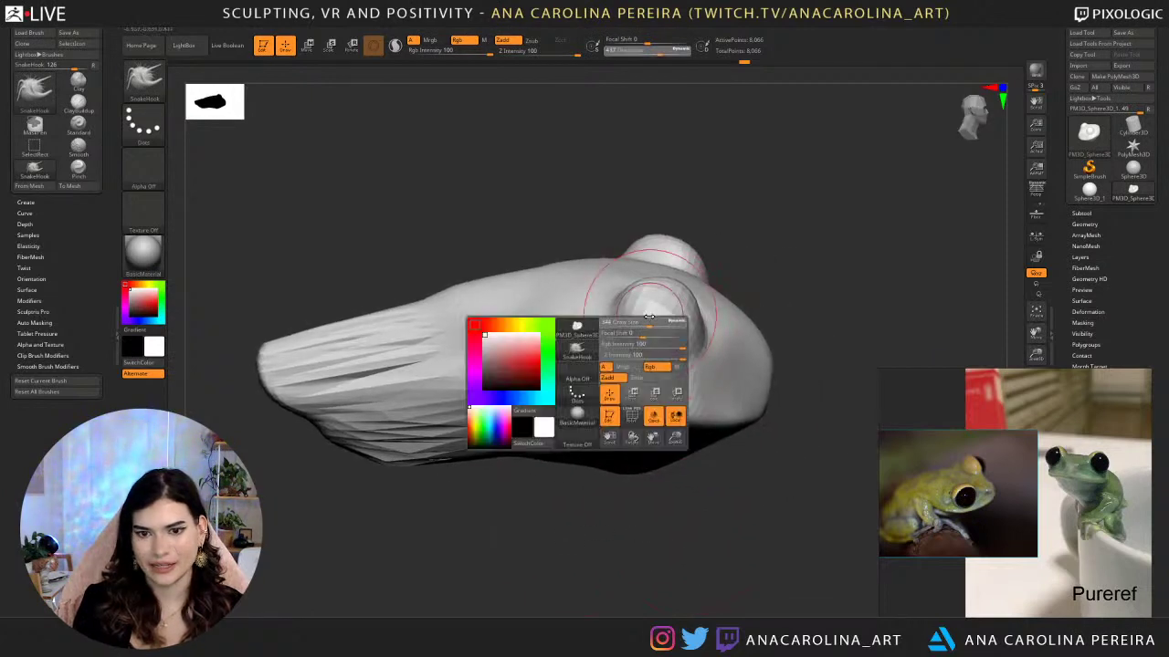
{"action": "left_click_drag", "start_coordinate": [652, 342], "coordinate": [638, 342]}
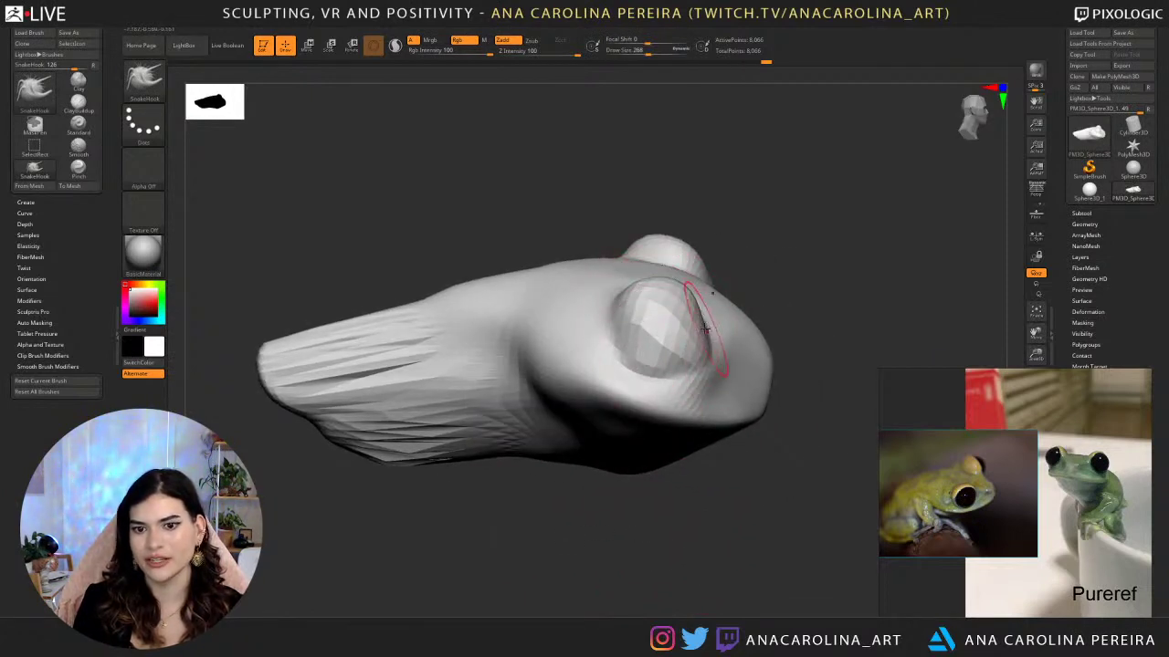
{"action": "right_click_drag", "start_coordinate": [705, 328], "coordinate": [702, 345]}
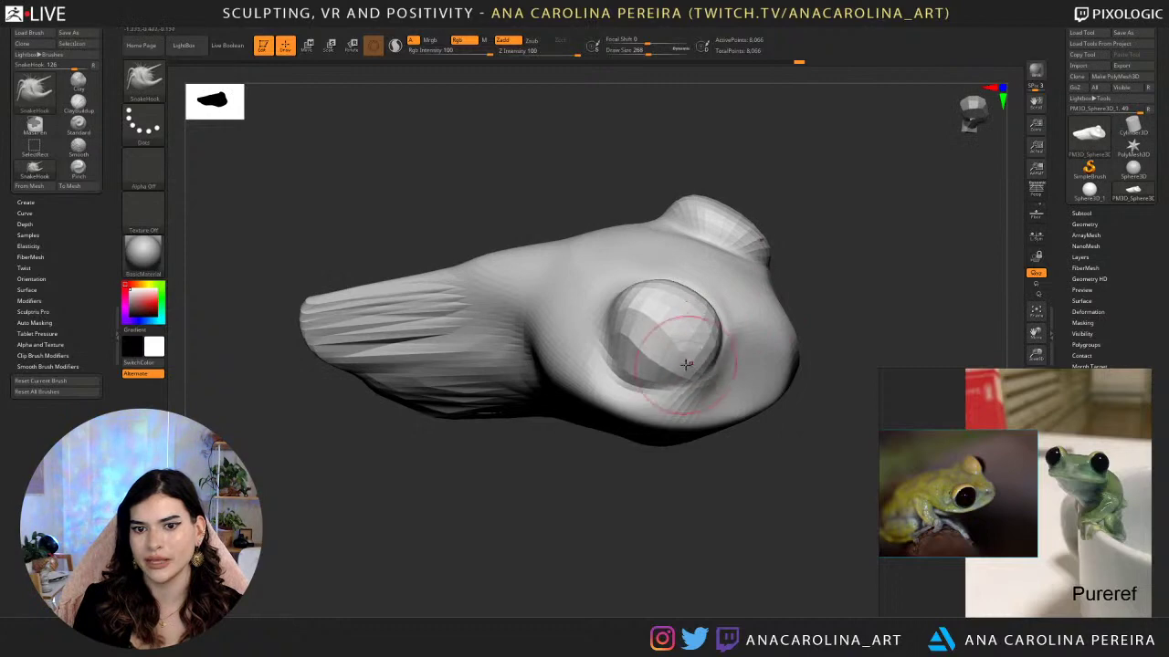
{"action": "right_click_drag", "start_coordinate": [629, 402], "coordinate": [683, 442]}
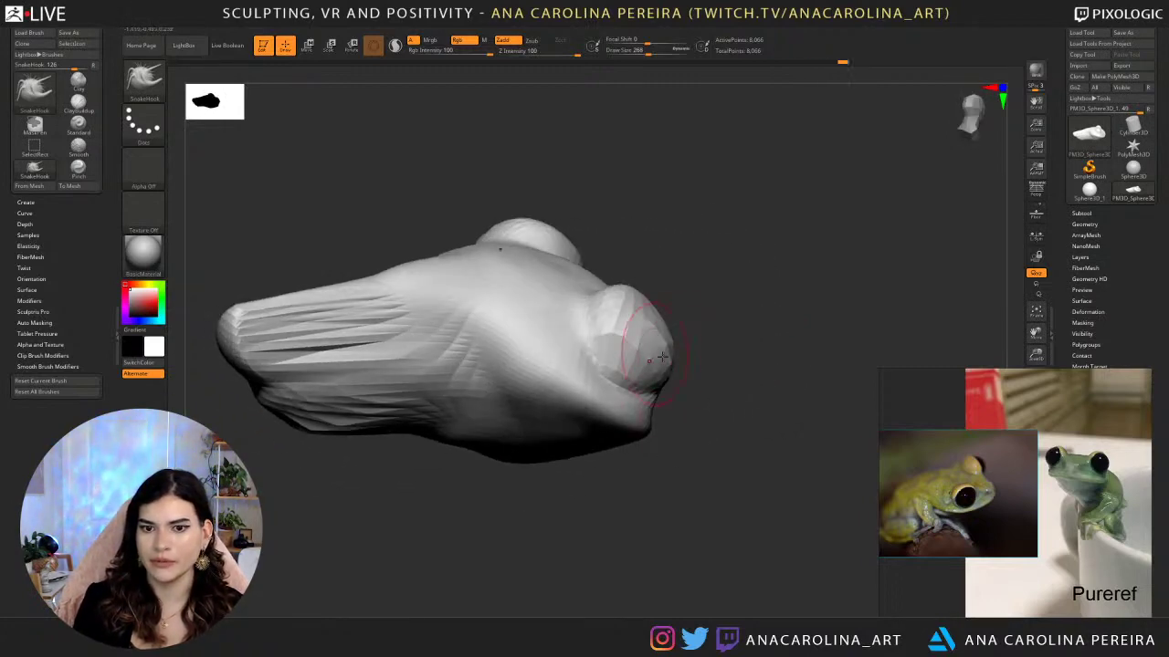
{"action": "mouse_move", "coordinate": [662, 358]}
{"action": "right_mouse_down"}
{"action": "mouse_move", "coordinate": [660, 295]}
{"action": "mouse_move", "coordinate": [647, 324]}
{"action": "mouse_move", "coordinate": [655, 262]}
{"action": "mouse_move", "coordinate": [634, 345]}
{"action": "mouse_move", "coordinate": [699, 337]}
{"action": "mouse_move", "coordinate": [698, 350]}
{"action": "mouse_move", "coordinate": [573, 333]}
{"action": "right_mouse_up"}
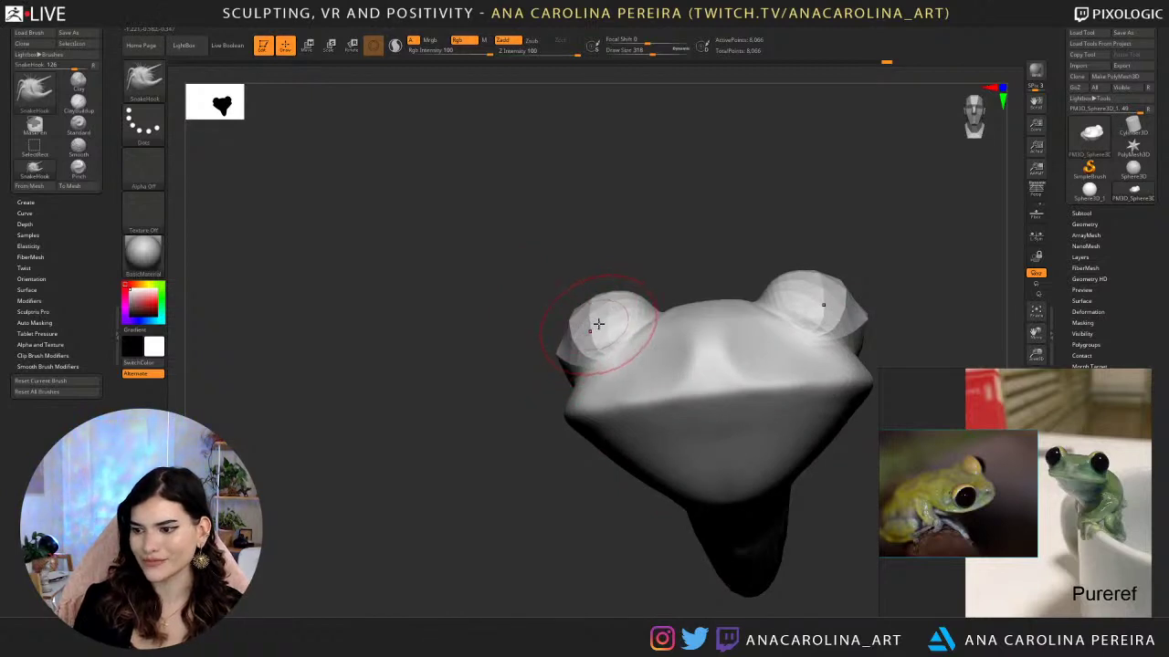
{"action": "mouse_move", "coordinate": [577, 534]}
{"action": "right_mouse_down", "text": "alt"}
{"action": "mouse_move", "coordinate": [521, 474]}
{"action": "mouse_move", "coordinate": [487, 539]}
{"action": "mouse_move", "coordinate": [451, 561]}
{"action": "mouse_move", "coordinate": [533, 521]}
{"action": "right_mouse_up", "text": "alt"}
Reshape the throat and its transition into the body with SnakeHook at Draw Size 500.
{"action": "mouse_move", "coordinate": [530, 445]}
{"action": "right_mouse_down"}
{"action": "mouse_move", "coordinate": [599, 482]}
{"action": "mouse_move", "coordinate": [660, 472]}
{"action": "mouse_move", "coordinate": [671, 401]}
{"action": "mouse_move", "coordinate": [739, 367]}
{"action": "right_mouse_up"}
{"action": "key", "text": "s"}
{"action": "left_click", "coordinate": [654, 442]}
{"action": "left_click_drag", "start_coordinate": [498, 393], "coordinate": [467, 414]}
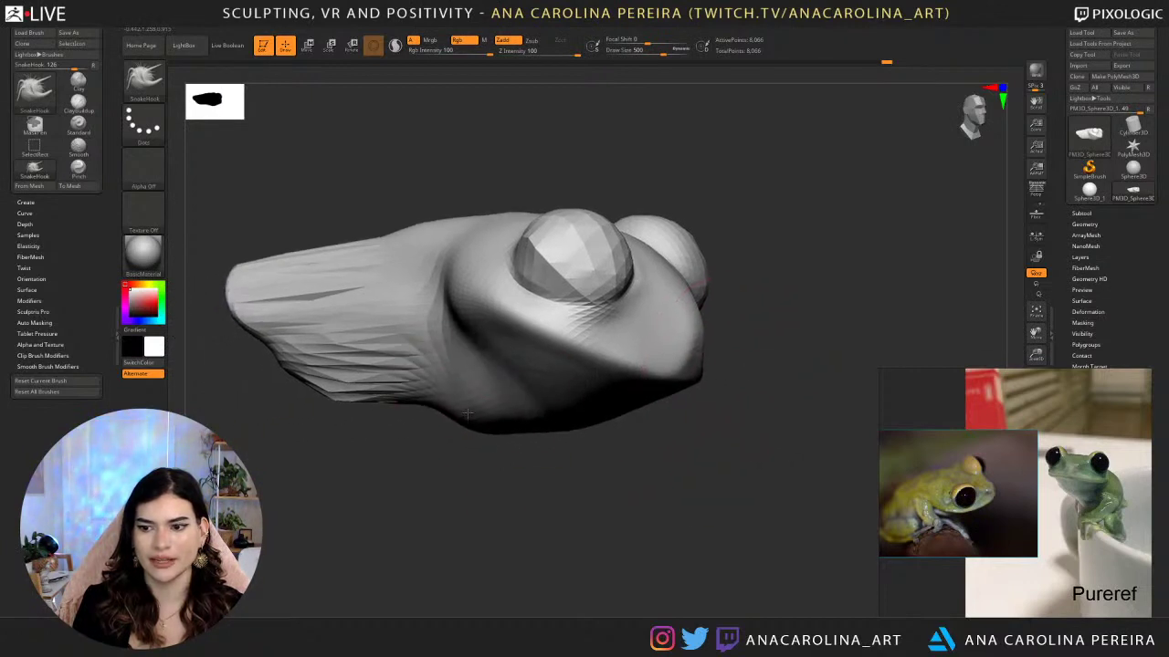
Increase the Draw Size to 753 and pull the body into a thicker mass angled downward behind the head.
{"action": "mouse_move", "coordinate": [468, 414]}
{"action": "right_mouse_down"}
{"action": "mouse_move", "coordinate": [512, 483]}
{"action": "mouse_move", "coordinate": [694, 490]}
{"action": "right_mouse_up"}
{"action": "key", "text": "space"}
{"action": "mouse_move", "coordinate": [514, 404]}
{"action": "left_mouse_down"}
{"action": "mouse_move", "coordinate": [528, 405]}
{"action": "mouse_move", "coordinate": [473, 433]}
{"action": "mouse_move", "coordinate": [458, 459]}
{"action": "left_mouse_up"}
{"action": "left_click_drag", "start_coordinate": [566, 442], "coordinate": [582, 462]}
{"action": "left_click_drag", "start_coordinate": [776, 511], "coordinate": [575, 535]}
{"action": "left_click_drag", "start_coordinate": [615, 480], "coordinate": [716, 508]}
{"action": "left_click_drag", "start_coordinate": [741, 306], "coordinate": [774, 338]}
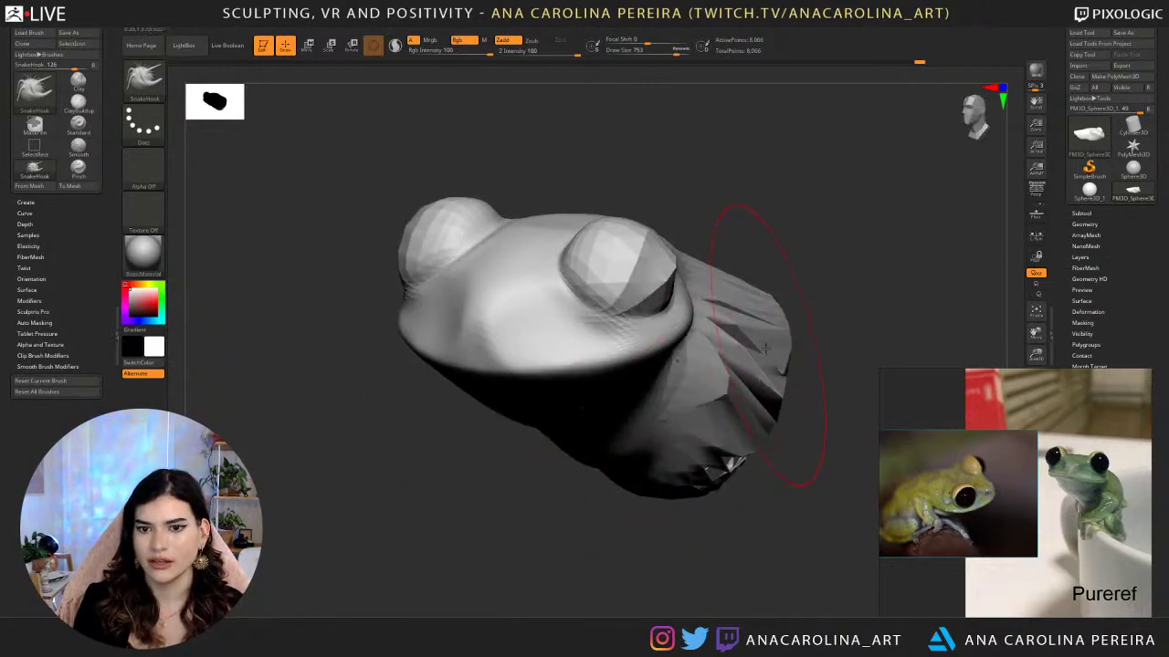
Refine the forehead and snout profile around the eyes with SnakeHook, reducing the Draw Size to 228.
{"action": "mouse_move", "coordinate": [744, 526]}
{"action": "left_mouse_down"}
{"action": "mouse_move", "coordinate": [872, 484]}
{"action": "mouse_move", "coordinate": [908, 456]}
{"action": "mouse_move", "coordinate": [654, 494]}
{"action": "mouse_move", "coordinate": [735, 515]}
{"action": "mouse_move", "coordinate": [701, 546]}
{"action": "left_mouse_up"}
{"action": "key", "text": "space"}
{"action": "left_click_drag", "start_coordinate": [751, 341], "coordinate": [734, 342]}
{"action": "left_click_drag", "start_coordinate": [754, 283], "coordinate": [744, 334]}
{"action": "key", "text": "space"}
{"action": "left_click_drag", "start_coordinate": [740, 342], "coordinate": [730, 342]}
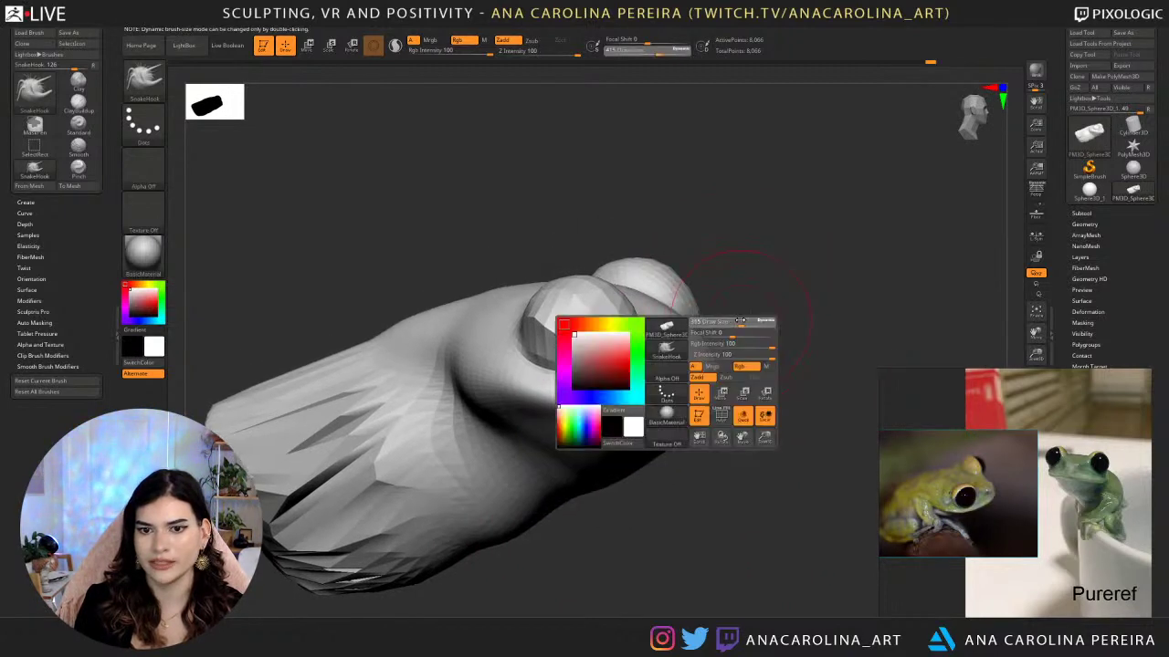
{"action": "left_click_drag", "start_coordinate": [754, 301], "coordinate": [717, 363]}
{"action": "key", "text": "space"}
{"action": "key", "text": "space"}
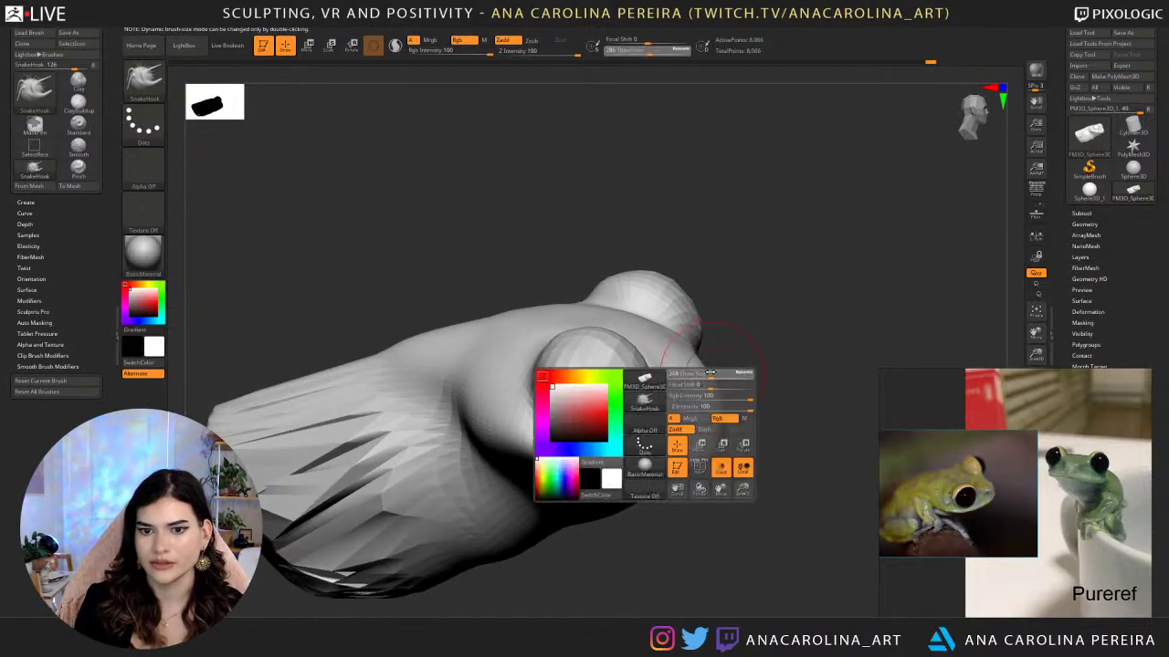
{"action": "right_click_drag", "start_coordinate": [715, 387], "coordinate": [753, 432]}
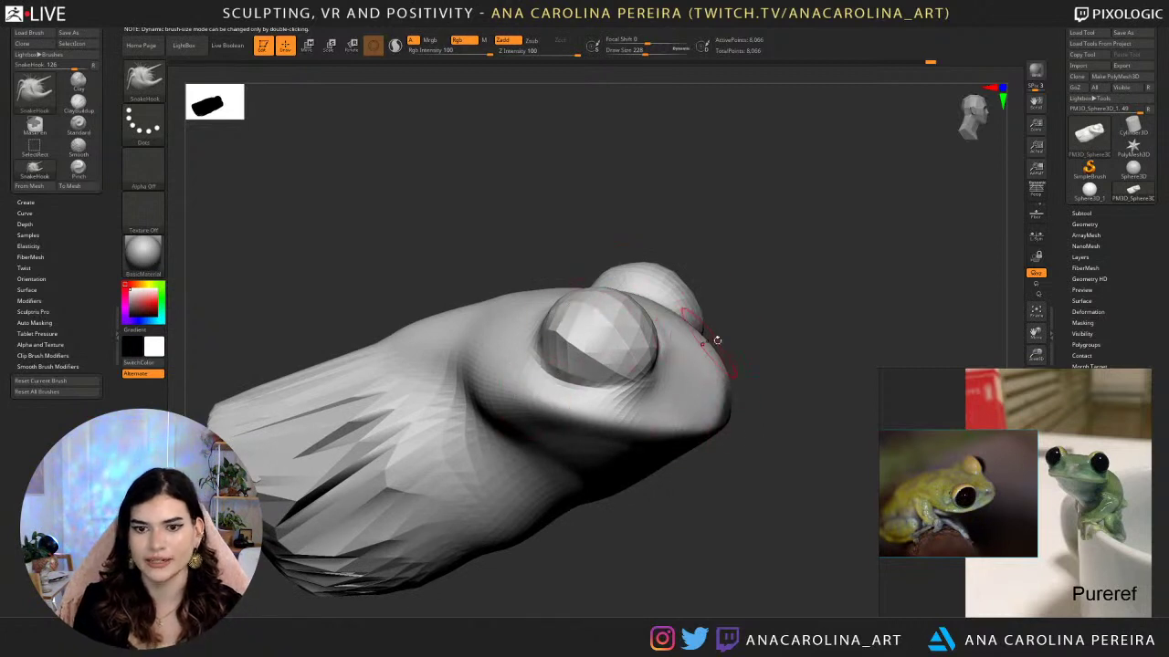
Set the Draw Size to 299 and shape the snout into a blunt tip with a dip in front of the eyes.
{"action": "right_click_drag", "start_coordinate": [717, 341], "coordinate": [722, 344]}
{"action": "key", "text": "space"}
{"action": "left_click_drag", "start_coordinate": [698, 357], "coordinate": [702, 357]}
{"action": "mouse_move", "coordinate": [688, 365]}
{"action": "right_mouse_down"}
{"action": "mouse_move", "coordinate": [710, 370]}
{"action": "mouse_move", "coordinate": [696, 339]}
{"action": "mouse_move", "coordinate": [770, 345]}
{"action": "mouse_move", "coordinate": [724, 327]}
{"action": "right_mouse_up"}
{"action": "key", "text": "space"}
{"action": "key", "text": "space"}
{"action": "left_click_drag", "start_coordinate": [697, 397], "coordinate": [696, 403]}
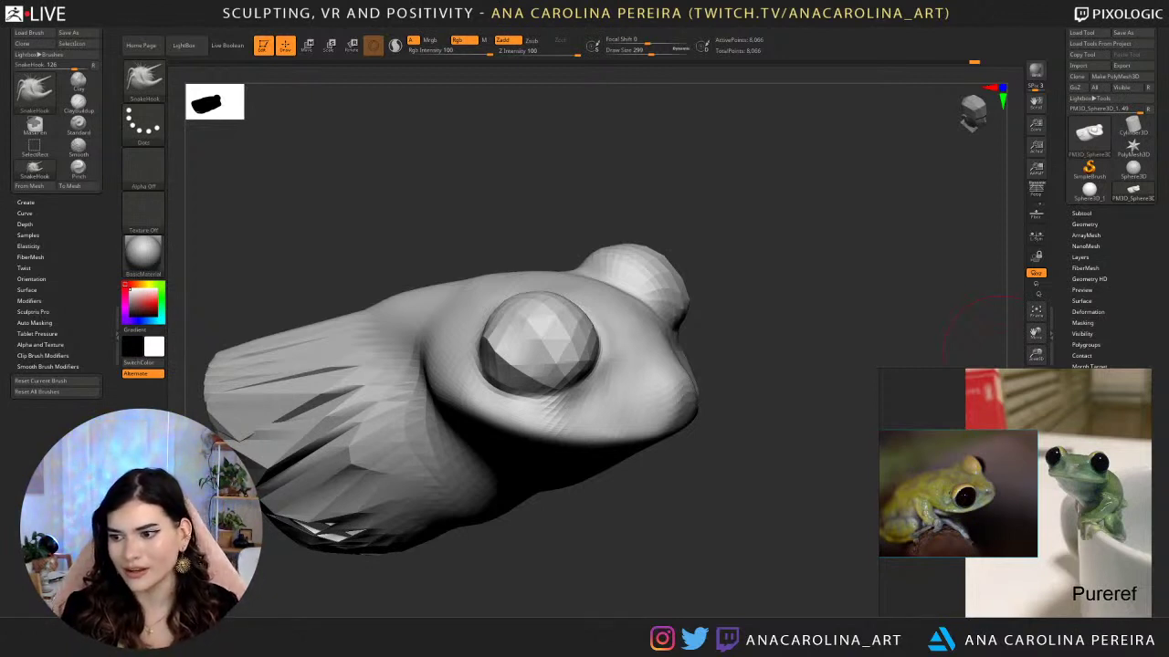
Reshape the snout outline as seen from above with SnakeHook, reducing the Draw Size to 251.
{"action": "left_click_drag", "start_coordinate": [709, 264], "coordinate": [720, 383]}
{"action": "left_click_drag", "start_coordinate": [720, 471], "coordinate": [645, 471]}
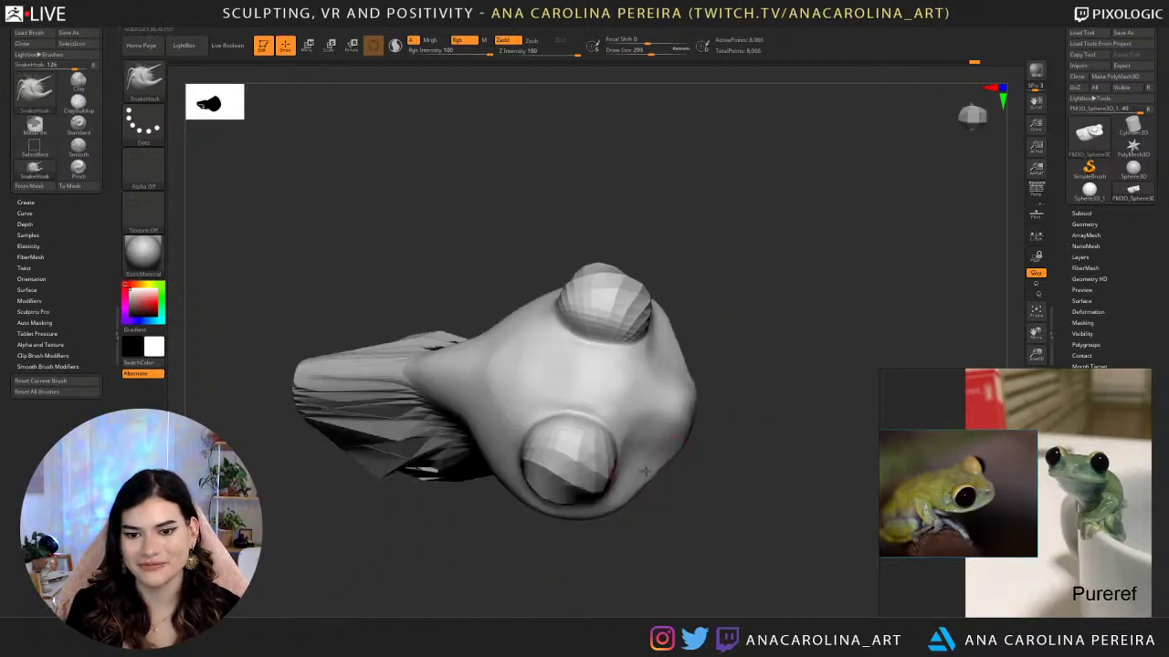
{"action": "left_click_drag", "start_coordinate": [731, 378], "coordinate": [694, 357]}
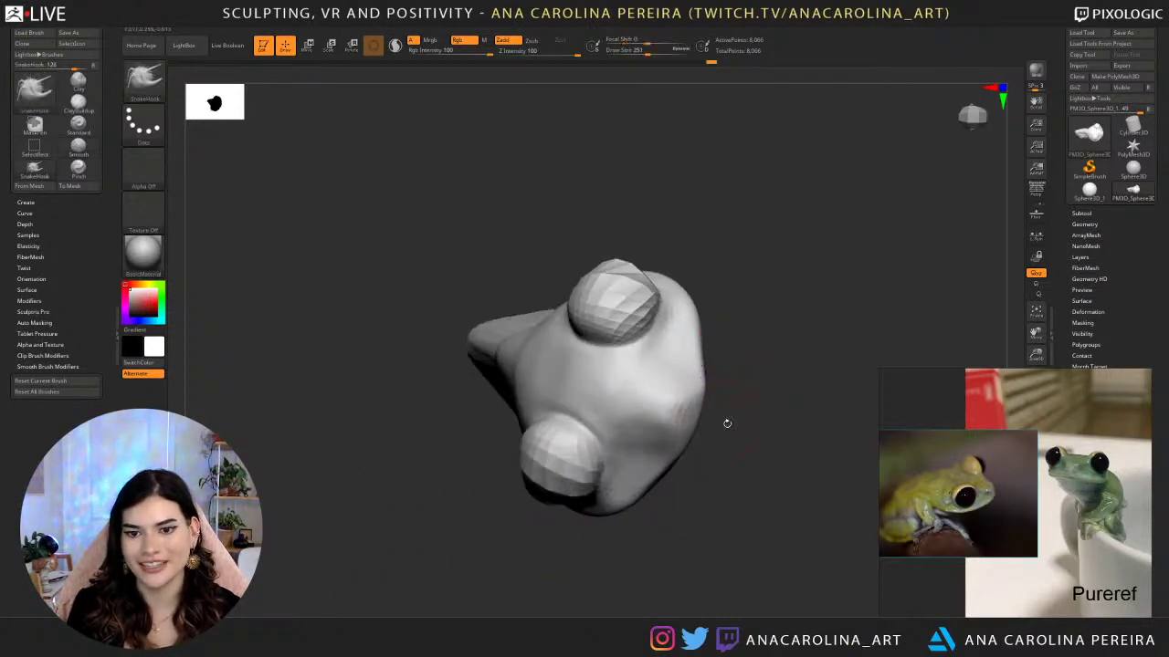
{"action": "mouse_move", "coordinate": [728, 423]}
{"action": "left_mouse_down"}
{"action": "mouse_move", "coordinate": [753, 348]}
{"action": "mouse_move", "coordinate": [686, 459]}
{"action": "mouse_move", "coordinate": [732, 396]}
{"action": "left_mouse_up"}
Enlarge the SnakeHook brush and reshape the throat profile beneath the jaw.
{"action": "key", "text": "space"}
{"action": "key", "text": "space"}
{"action": "left_click_drag", "start_coordinate": [580, 440], "coordinate": [589, 442]}
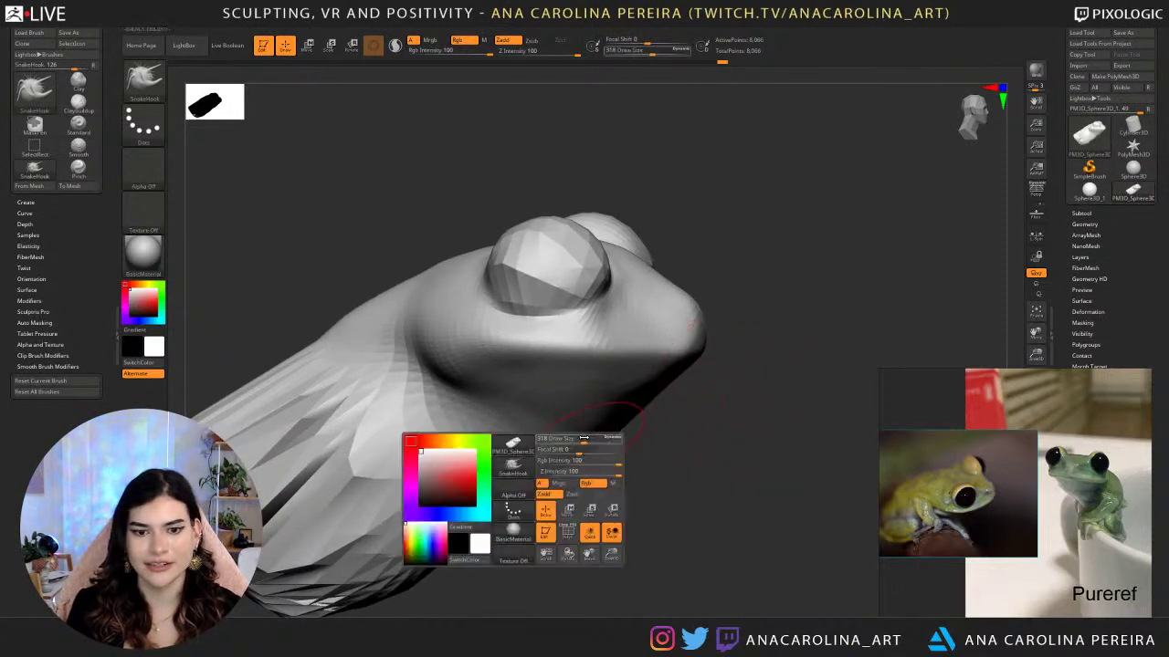
{"action": "key", "text": "space"}
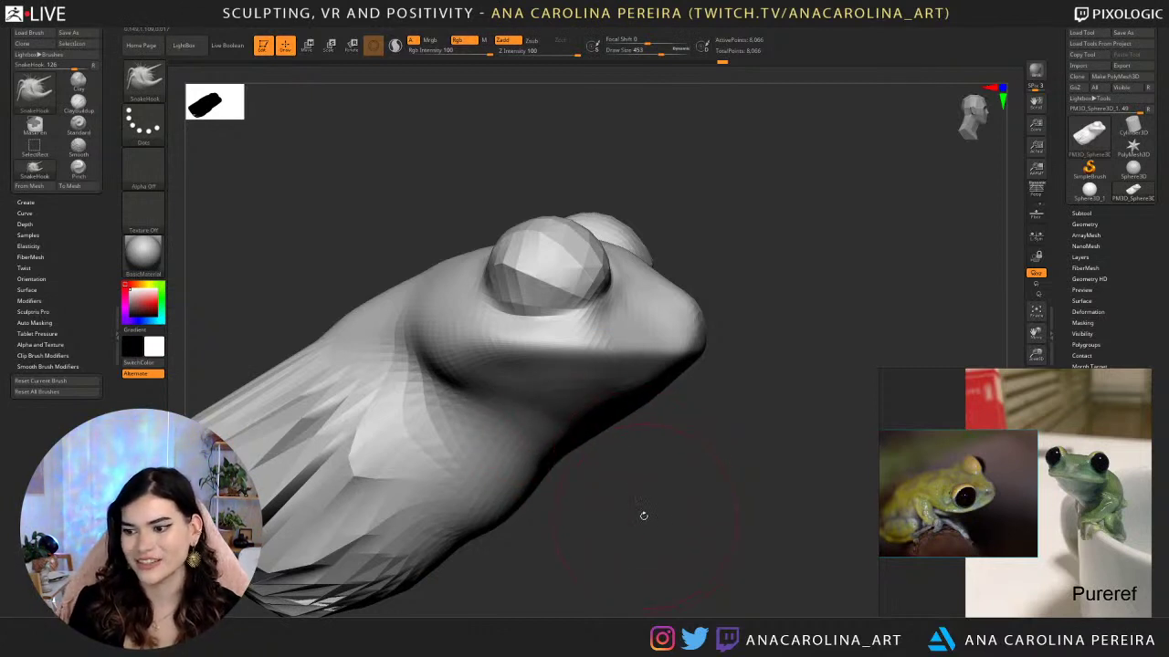
{"action": "left_click_drag", "start_coordinate": [653, 494], "coordinate": [639, 430]}
Adjust the mouth corners and jaw from the front with a smaller SnakeHook brush and smooth the area below the mouth.
{"action": "key", "text": "space"}
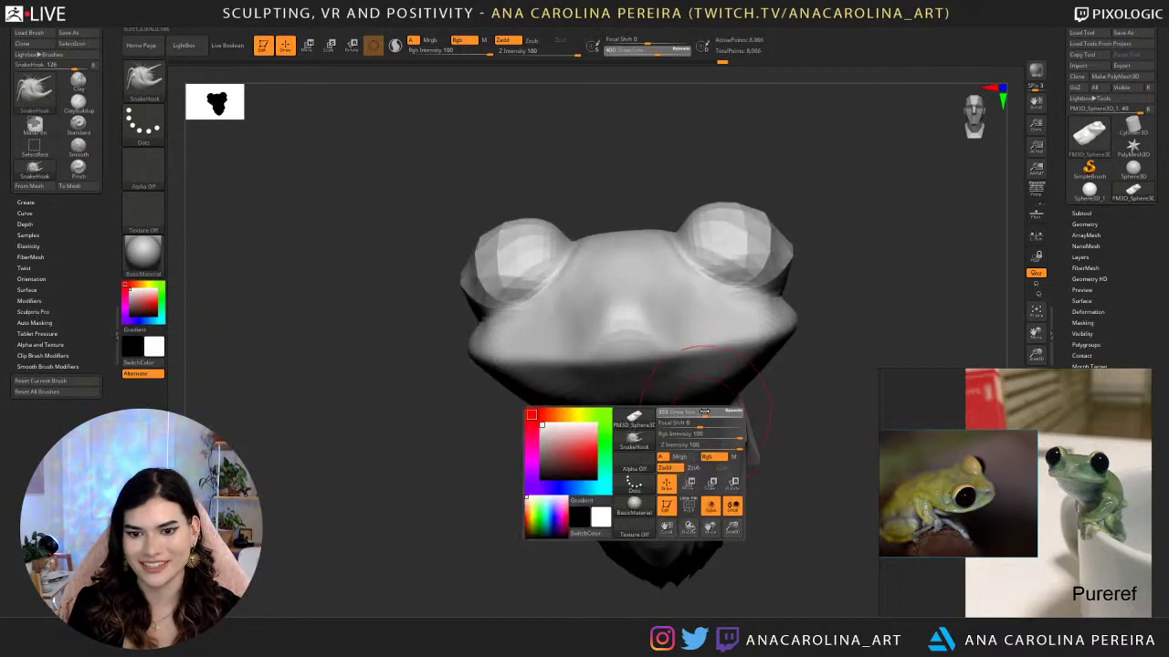
{"action": "left_click_drag", "start_coordinate": [706, 411], "coordinate": [707, 372]}
{"action": "left_click_drag", "start_coordinate": [791, 457], "coordinate": [783, 363]}
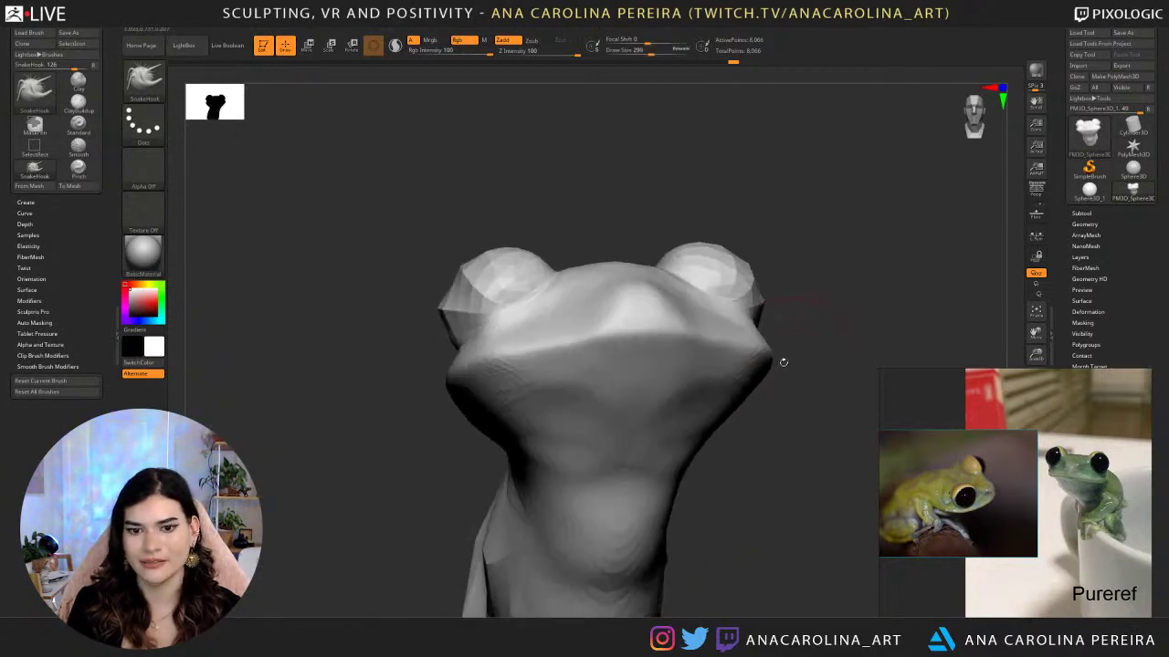
{"action": "left_click_drag", "start_coordinate": [685, 392], "coordinate": [661, 406], "text": "shift"}
{"action": "mouse_move", "coordinate": [667, 453]}
{"action": "left_mouse_down"}
{"action": "mouse_move", "coordinate": [720, 466]}
{"action": "mouse_move", "coordinate": [621, 462]}
{"action": "mouse_move", "coordinate": [635, 503]}
{"action": "mouse_move", "coordinate": [644, 477]}
{"action": "left_mouse_up"}
Sculpt the nostril area at the tip of the snout with SnakeHook, reducing the Draw Size to 104.
{"action": "key", "text": "space"}
{"action": "mouse_move", "coordinate": [630, 372]}
{"action": "left_mouse_down"}
{"action": "mouse_move", "coordinate": [658, 324]}
{"action": "mouse_move", "coordinate": [716, 315]}
{"action": "mouse_move", "coordinate": [696, 316]}
{"action": "mouse_move", "coordinate": [708, 285]}
{"action": "left_mouse_up"}
{"action": "key", "text": "space"}
{"action": "key", "text": "space"}
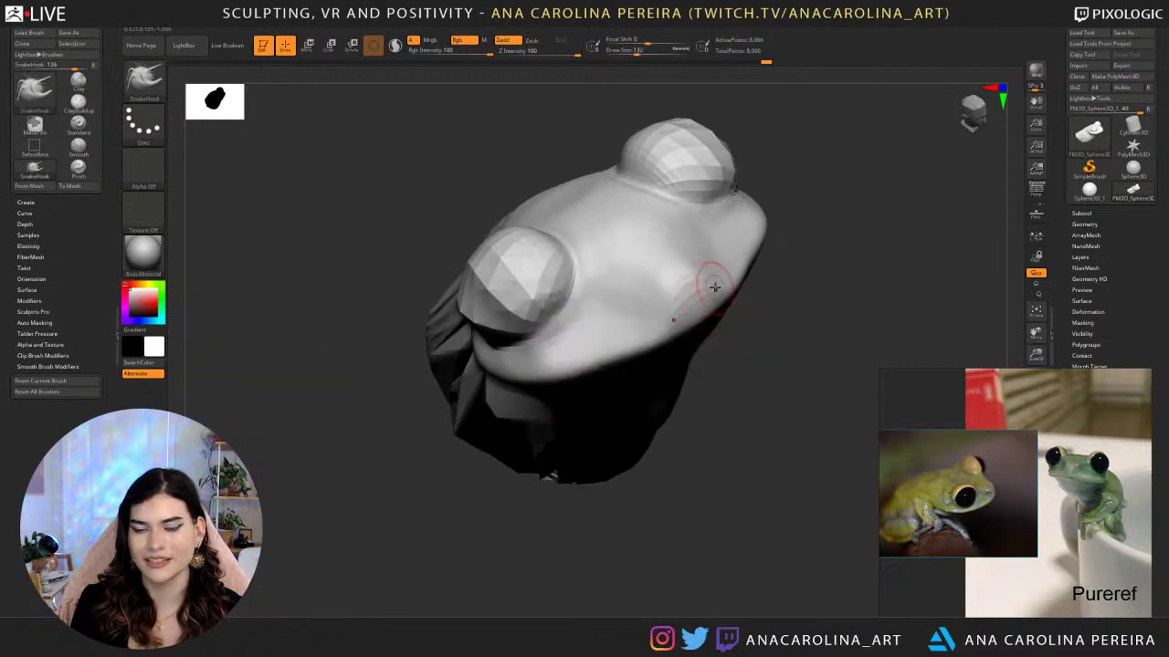
{"action": "mouse_move", "coordinate": [741, 303]}
{"action": "right_mouse_down"}
{"action": "mouse_move", "coordinate": [752, 305]}
{"action": "mouse_move", "coordinate": [725, 300]}
{"action": "right_mouse_up"}
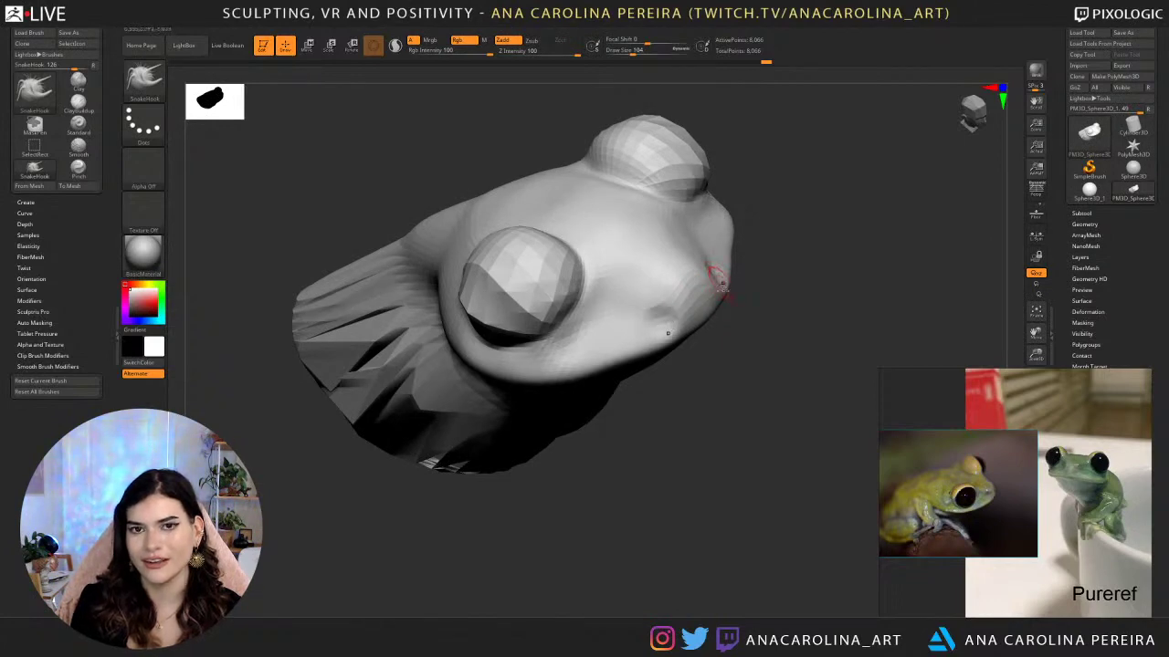
{"action": "right_click_drag", "start_coordinate": [733, 292], "coordinate": [727, 364]}
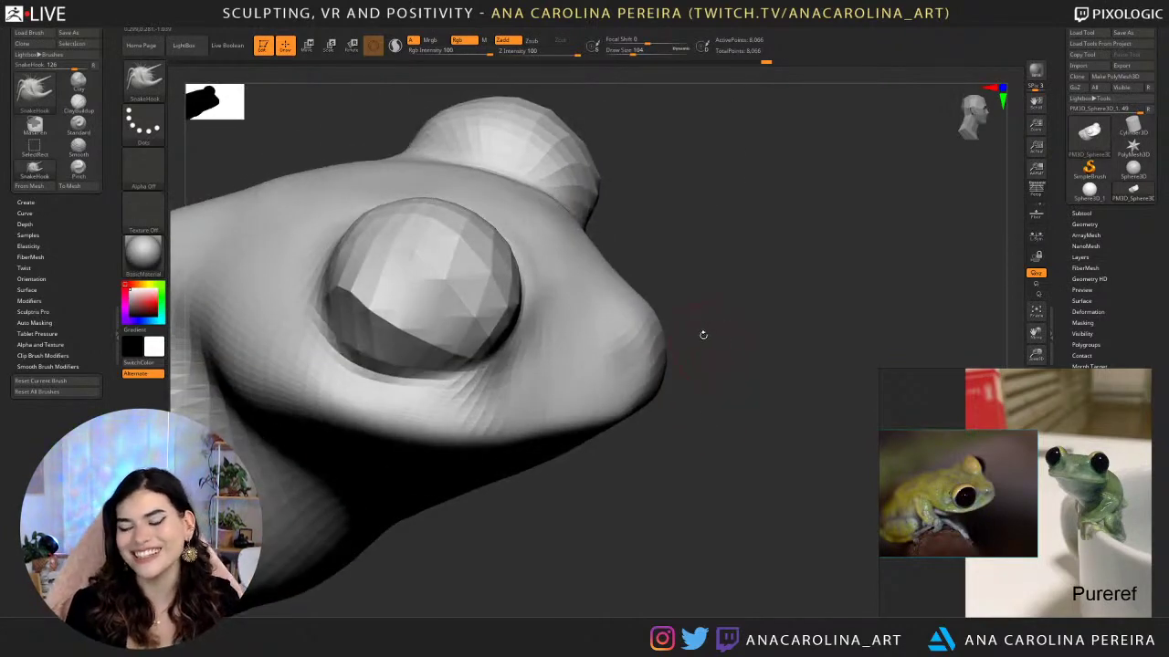
Set the SnakeHook Draw Size to 223 and reshape the cheek and mouth corner below and behind the eye.
{"action": "right_click_drag", "start_coordinate": [645, 519], "coordinate": [702, 445]}
{"action": "mouse_move", "coordinate": [668, 487]}
{"action": "right_mouse_down"}
{"action": "mouse_move", "coordinate": [692, 484]}
{"action": "mouse_move", "coordinate": [707, 450]}
{"action": "right_mouse_up"}
{"action": "key", "text": "space"}
{"action": "left_click_drag", "start_coordinate": [708, 410], "coordinate": [716, 410]}
{"action": "key", "text": "space"}
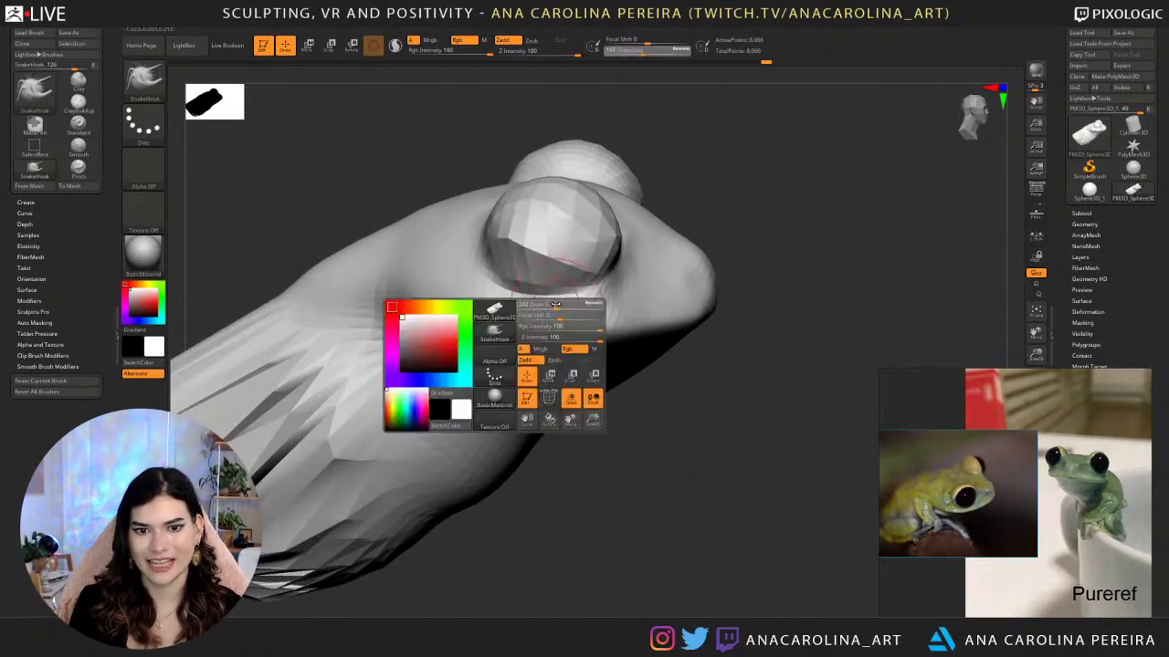
{"action": "left_click_drag", "start_coordinate": [543, 325], "coordinate": [598, 330]}
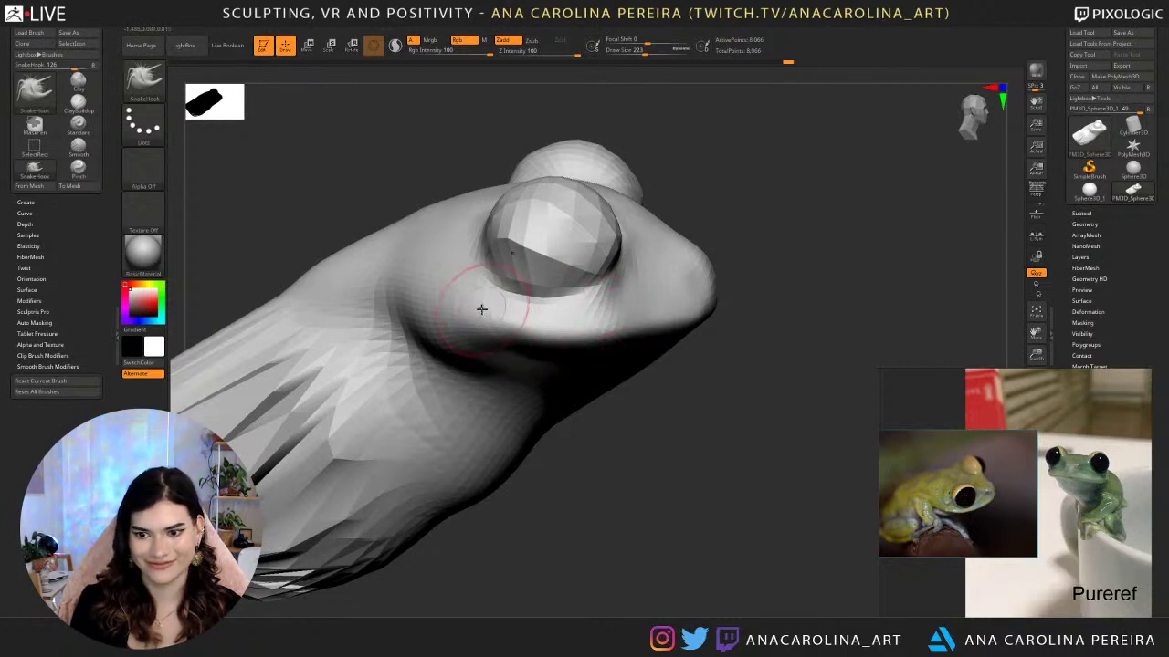
{"action": "mouse_move", "coordinate": [480, 343]}
{"action": "left_mouse_down"}
{"action": "mouse_move", "coordinate": [475, 330]}
{"action": "mouse_move", "coordinate": [441, 331]}
{"action": "mouse_move", "coordinate": [505, 329]}
{"action": "left_mouse_up"}
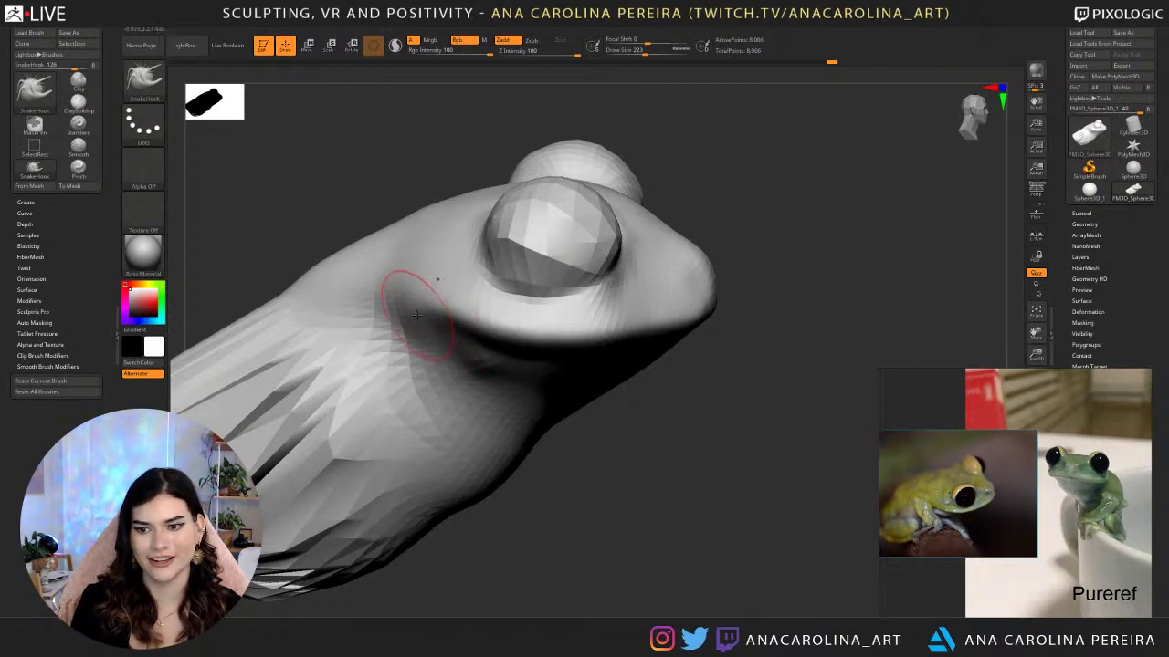
{"action": "left_click_drag", "start_coordinate": [424, 314], "coordinate": [432, 312]}
Adjust the throat and jaw underside with SnakeHook at a Draw Size of 257, checking the form from the front.
{"action": "key", "text": "space"}
{"action": "left_click_drag", "start_coordinate": [585, 391], "coordinate": [589, 391]}
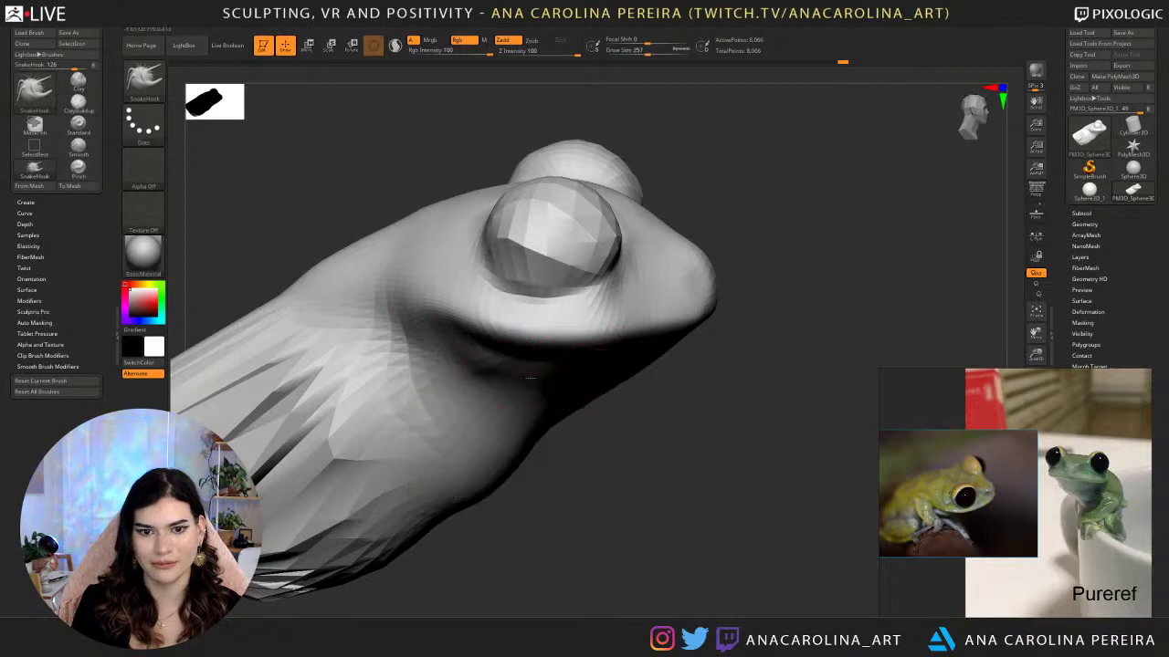
{"action": "mouse_move", "coordinate": [667, 441]}
{"action": "left_mouse_down", "text": "alt"}
{"action": "mouse_move", "coordinate": [773, 503]}
{"action": "mouse_move", "coordinate": [734, 476]}
{"action": "left_mouse_up", "text": "alt"}
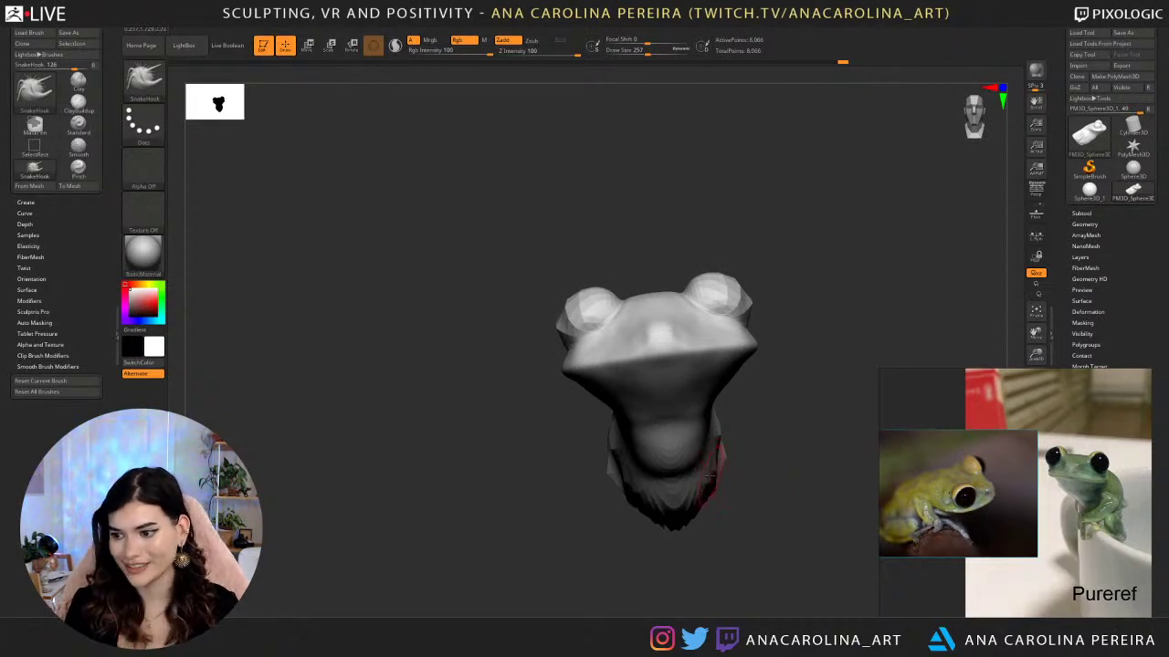
{"action": "mouse_move", "coordinate": [703, 561]}
{"action": "left_mouse_down"}
{"action": "mouse_move", "coordinate": [748, 550]}
{"action": "mouse_move", "coordinate": [714, 543]}
{"action": "left_mouse_up"}
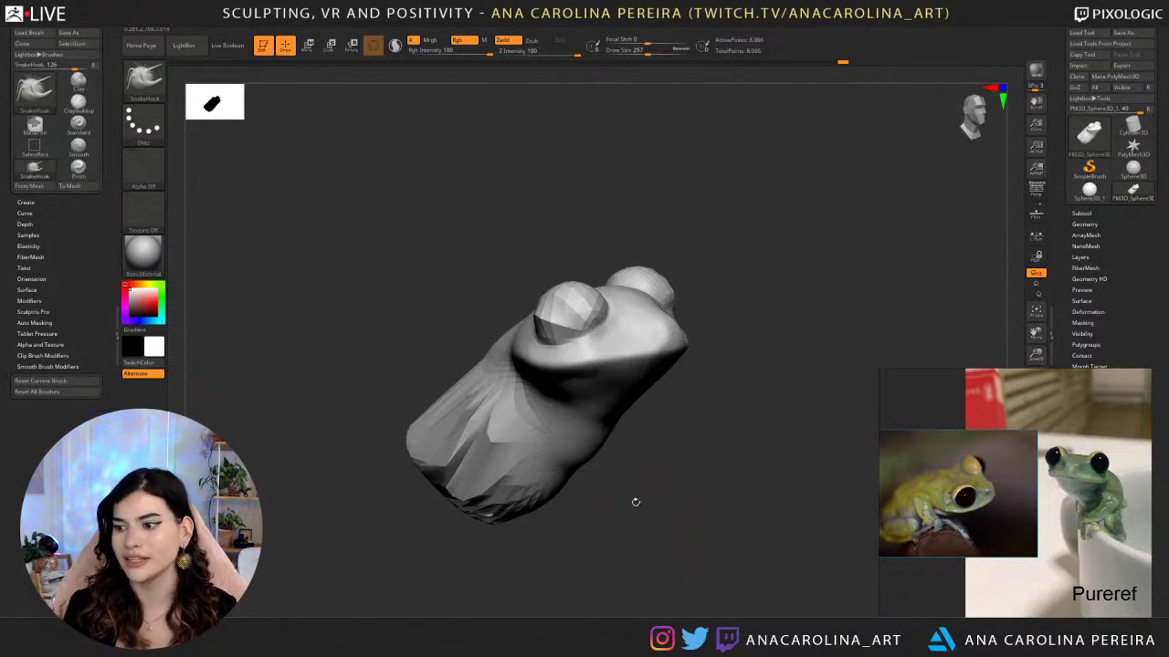
{"action": "mouse_move", "coordinate": [647, 420]}
{"action": "left_mouse_down"}
{"action": "mouse_move", "coordinate": [704, 479]}
{"action": "mouse_move", "coordinate": [709, 464]}
{"action": "mouse_move", "coordinate": [696, 486]}
{"action": "mouse_move", "coordinate": [729, 473]}
{"action": "mouse_move", "coordinate": [691, 493]}
{"action": "mouse_move", "coordinate": [738, 570]}
{"action": "mouse_move", "coordinate": [769, 490]}
{"action": "left_mouse_up"}
Reshape the mouth rim beneath the eye with SnakeHook at a Draw Size of 163 and smooth the side of the snout.
{"action": "key", "text": "space"}
{"action": "mouse_move", "coordinate": [809, 357]}
{"action": "left_mouse_down"}
{"action": "mouse_move", "coordinate": [782, 353]}
{"action": "mouse_move", "coordinate": [797, 357]}
{"action": "mouse_move", "coordinate": [796, 319]}
{"action": "left_mouse_up"}
{"action": "key", "text": "space"}
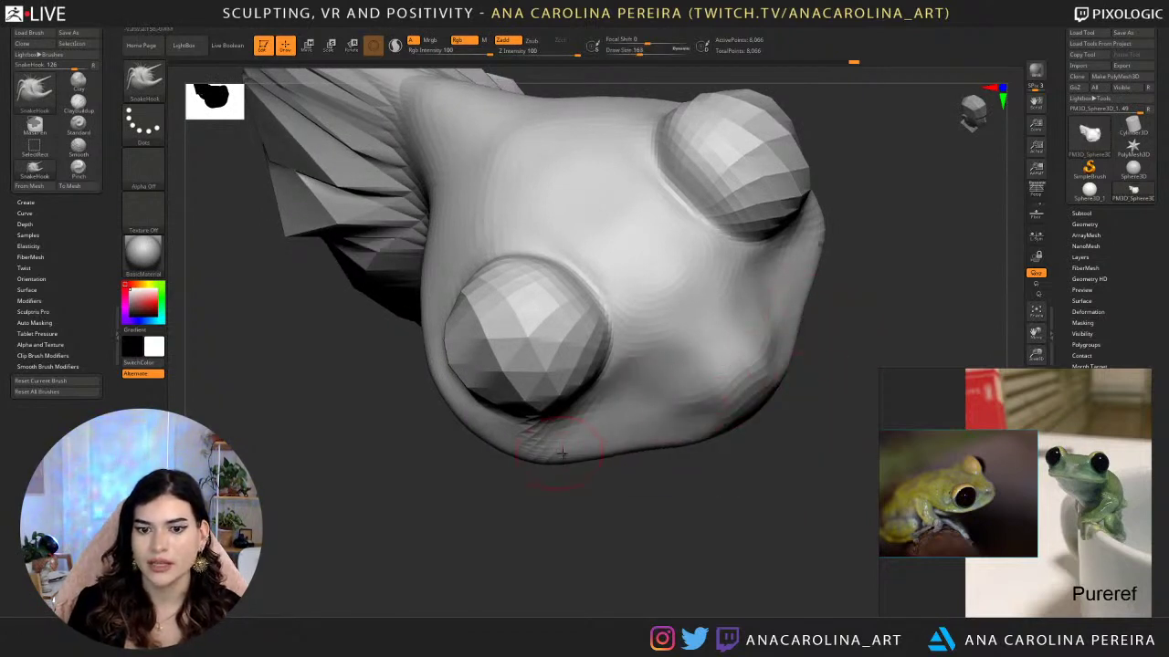
{"action": "left_click_drag", "start_coordinate": [649, 472], "coordinate": [647, 563]}
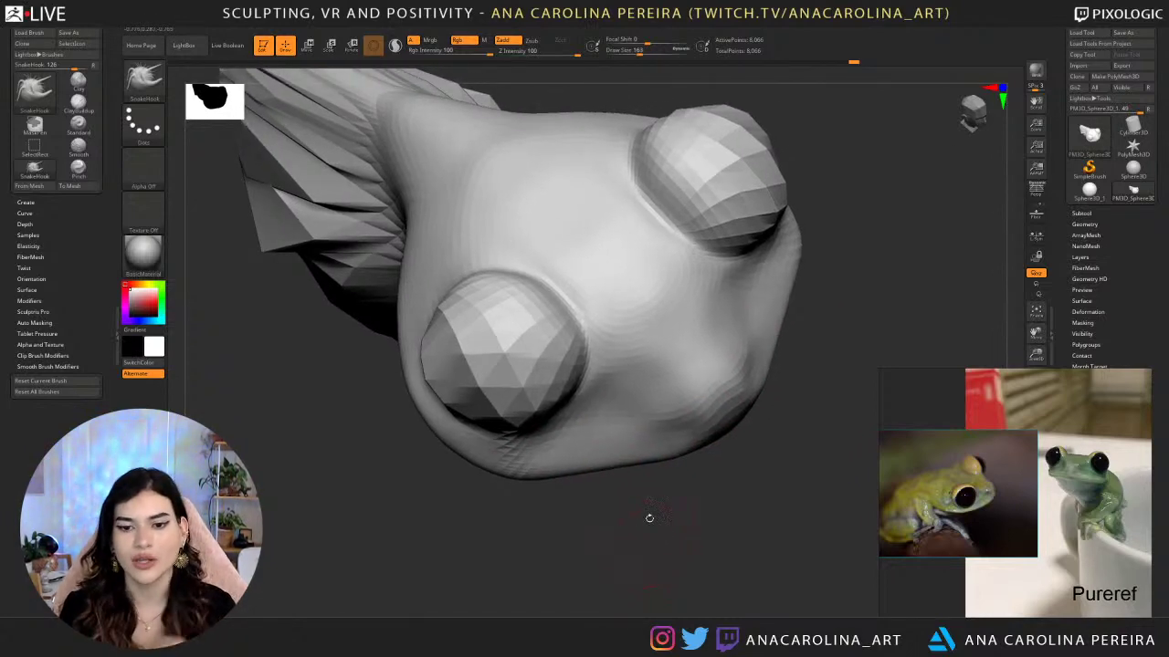
{"action": "left_click_drag", "start_coordinate": [785, 418], "coordinate": [798, 396], "text": "shift"}
{"action": "left_click_drag", "start_coordinate": [811, 256], "coordinate": [899, 260]}
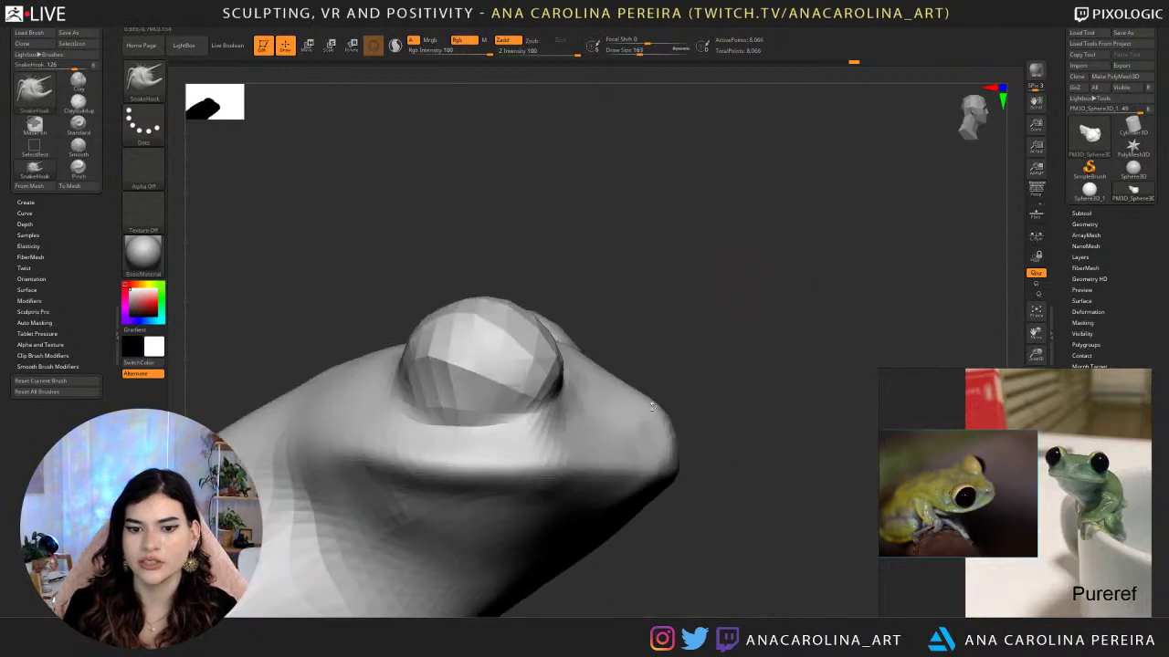
{"action": "left_click_drag", "start_coordinate": [615, 438], "coordinate": [628, 445], "text": "shift"}
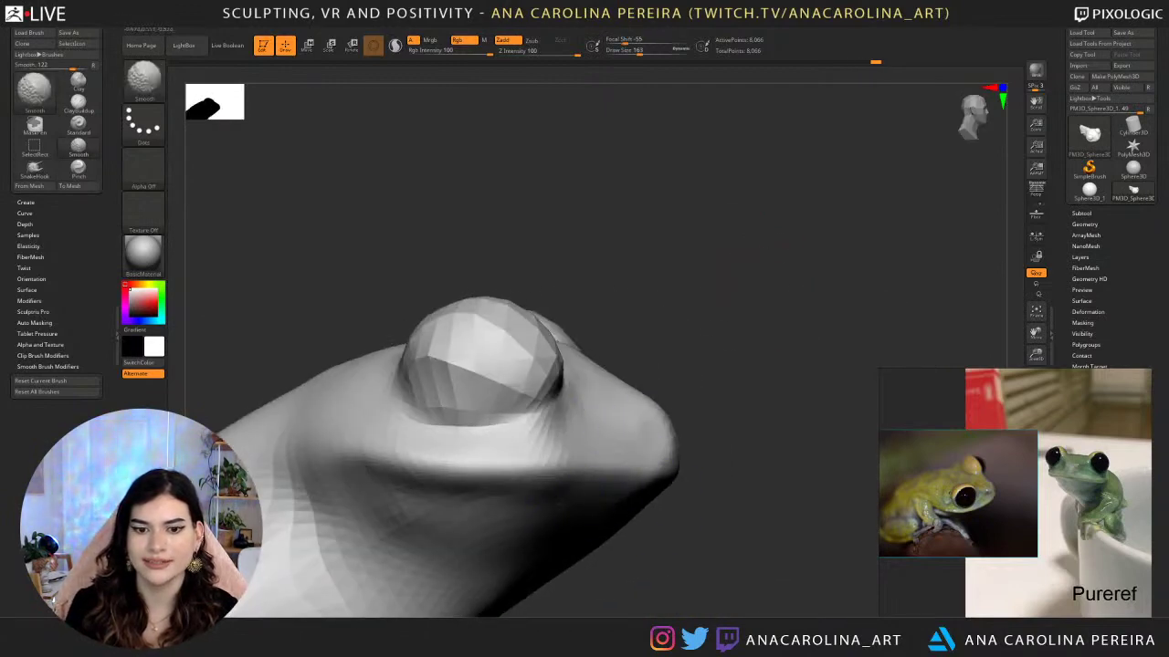
Pull the mouth corner behind the eye into a sharper fold above the throat with SnakeHook.
{"action": "left_click_drag", "start_coordinate": [730, 457], "coordinate": [741, 347], "text": "alt"}
{"action": "left_click_drag", "start_coordinate": [402, 439], "coordinate": [315, 502]}
{"action": "mouse_move", "coordinate": [731, 393]}
{"action": "left_mouse_down", "text": "alt"}
{"action": "mouse_move", "coordinate": [730, 434]}
{"action": "mouse_move", "coordinate": [731, 410]}
{"action": "left_mouse_up", "text": "alt"}
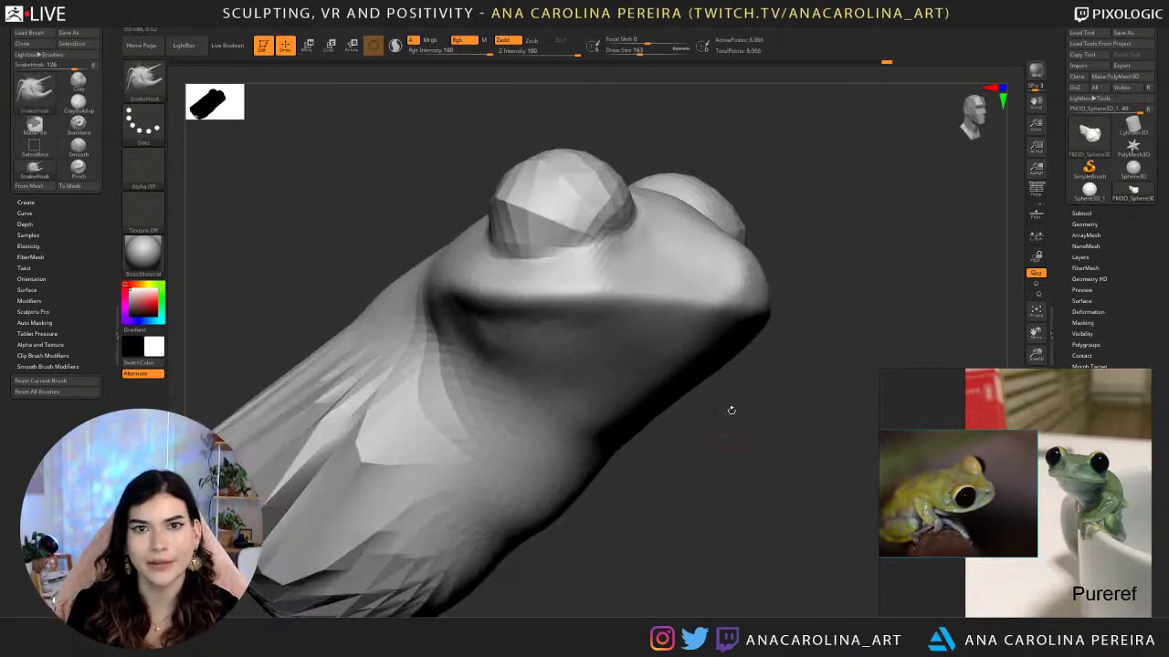
{"action": "left_click_drag", "start_coordinate": [739, 451], "coordinate": [724, 493]}
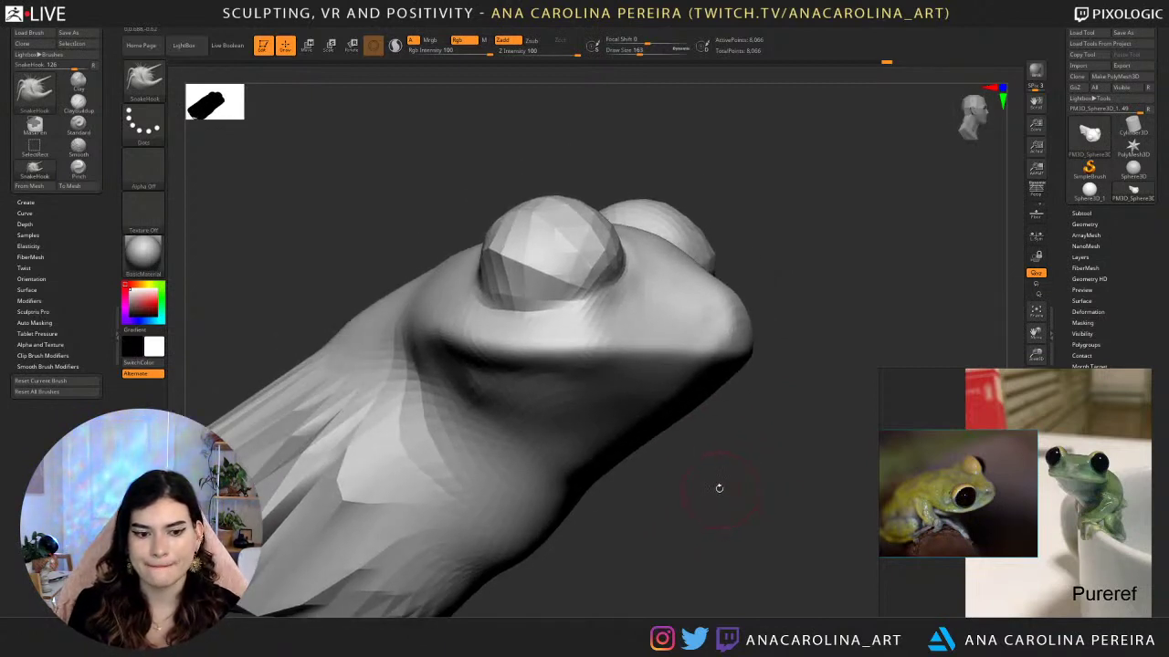
{"action": "mouse_move", "coordinate": [722, 462]}
{"action": "left_mouse_down"}
{"action": "mouse_move", "coordinate": [727, 452]}
{"action": "mouse_move", "coordinate": [680, 384]}
{"action": "left_mouse_up"}
Smooth the area under the jaw and reshape the throat with SnakeHook at a Draw Size of 336.
{"action": "key", "text": "s"}
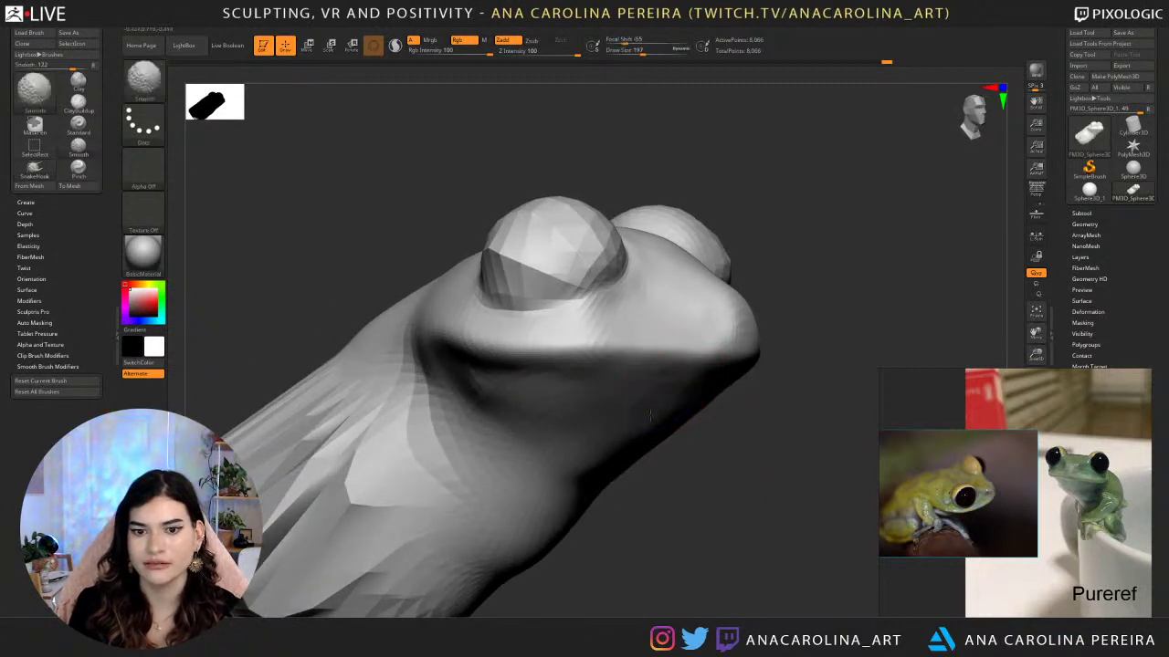
{"action": "mouse_move", "coordinate": [680, 464]}
{"action": "left_mouse_down"}
{"action": "mouse_move", "coordinate": [525, 457]}
{"action": "mouse_move", "coordinate": [691, 458]}
{"action": "mouse_move", "coordinate": [706, 444]}
{"action": "mouse_move", "coordinate": [705, 473]}
{"action": "left_mouse_up"}
{"action": "key", "text": "space"}
{"action": "key", "text": "space"}
{"action": "left_click_drag", "start_coordinate": [595, 469], "coordinate": [619, 449]}
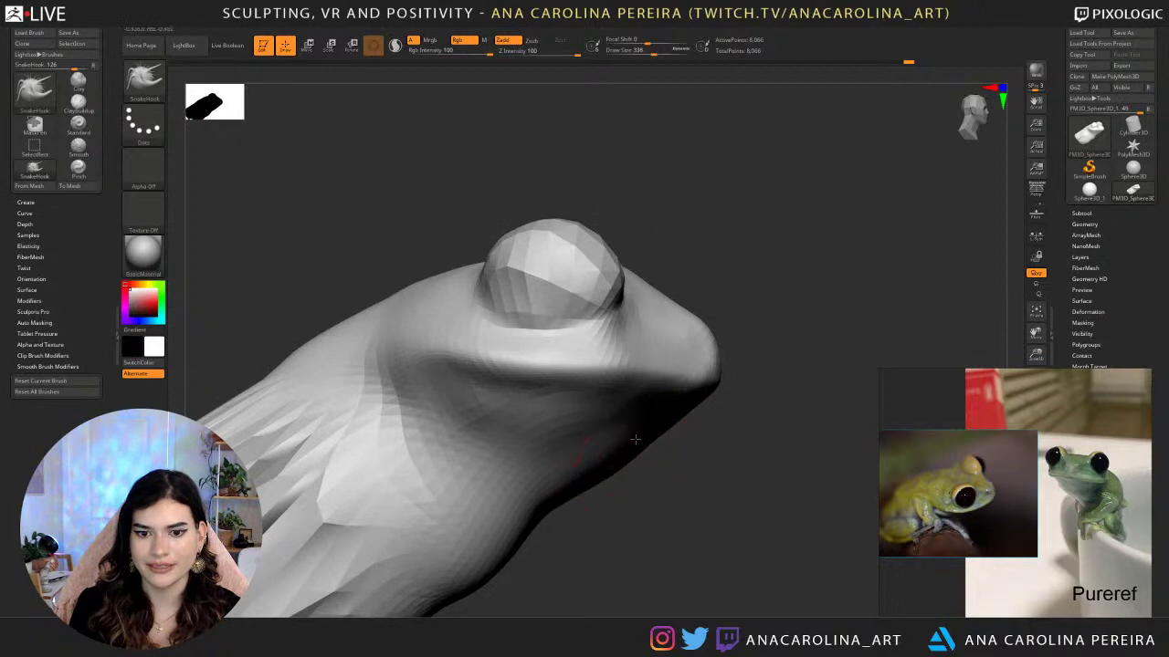
Refine the upper lip outline beside the eye from above with SnakeHook, reducing the Draw Size to 167.
{"action": "mouse_move", "coordinate": [694, 480]}
{"action": "left_mouse_down"}
{"action": "mouse_move", "coordinate": [675, 489]}
{"action": "mouse_move", "coordinate": [724, 469]}
{"action": "mouse_move", "coordinate": [765, 410]}
{"action": "mouse_move", "coordinate": [754, 410]}
{"action": "left_mouse_up"}
{"action": "key", "text": "space"}
{"action": "key", "text": "space"}
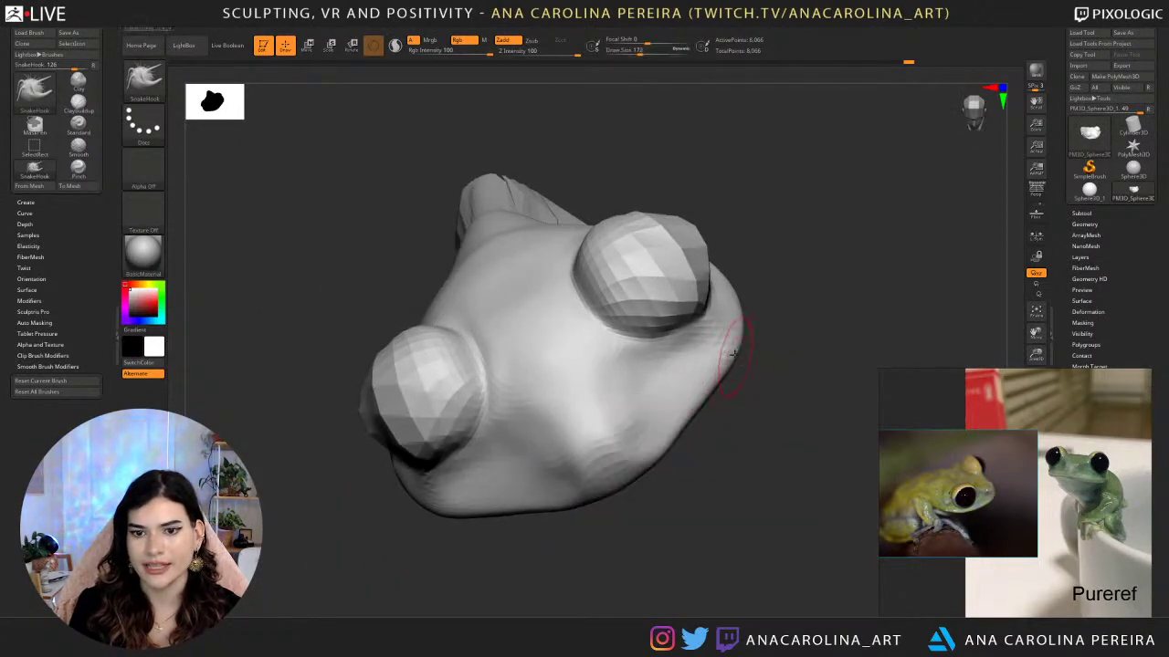
{"action": "left_click_drag", "start_coordinate": [738, 353], "coordinate": [736, 333]}
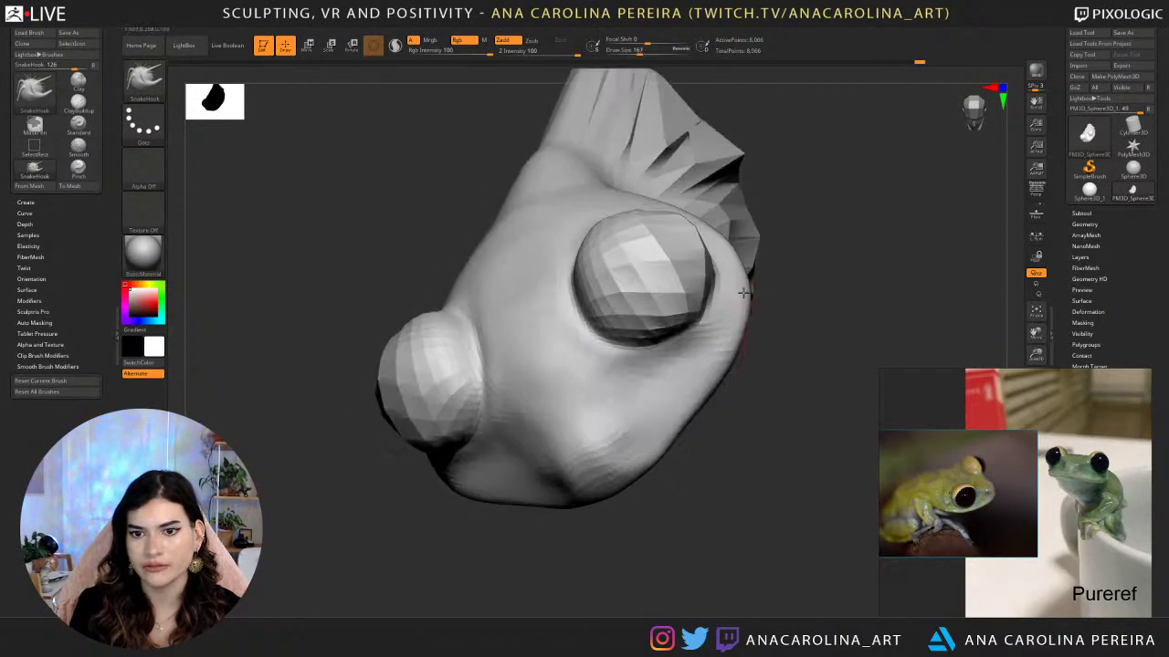
{"action": "left_click_drag", "start_coordinate": [726, 386], "coordinate": [746, 372]}
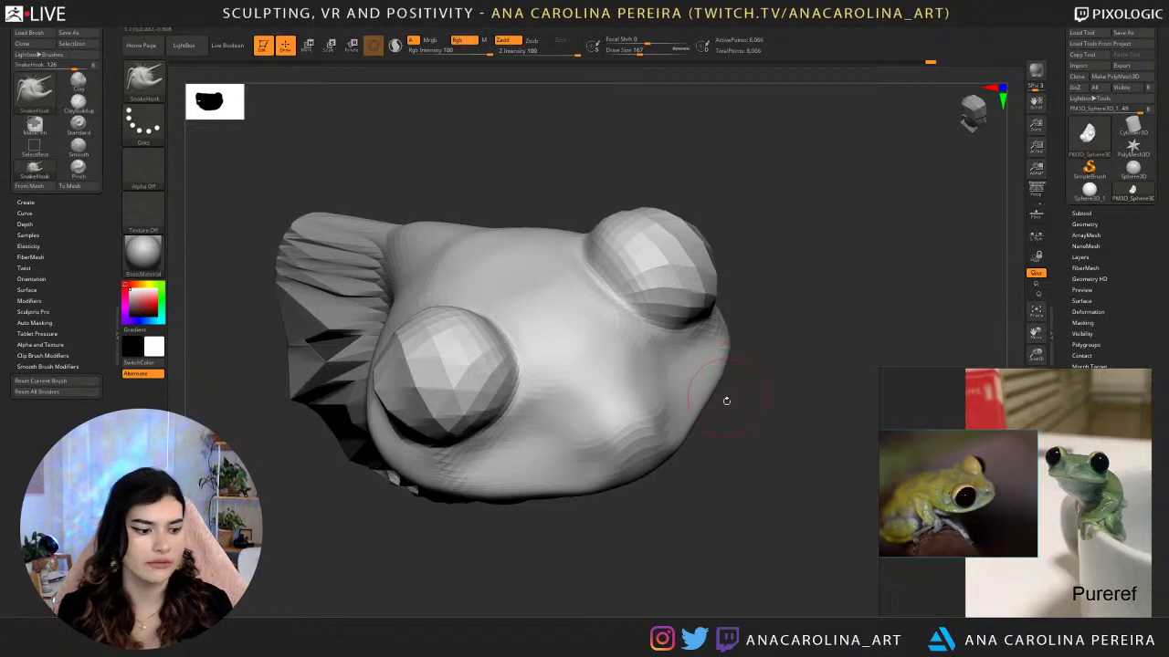
Reshape the surface around the eye socket with SnakeHook at a Draw Size of 245.
{"action": "mouse_move", "coordinate": [700, 462]}
{"action": "left_mouse_down"}
{"action": "mouse_move", "coordinate": [772, 378]}
{"action": "mouse_move", "coordinate": [673, 353]}
{"action": "left_mouse_up"}
{"action": "key", "text": "space"}
{"action": "mouse_move", "coordinate": [529, 345]}
{"action": "left_mouse_down"}
{"action": "mouse_move", "coordinate": [544, 332]}
{"action": "mouse_move", "coordinate": [574, 340]}
{"action": "mouse_move", "coordinate": [545, 364]}
{"action": "mouse_move", "coordinate": [500, 353]}
{"action": "left_mouse_up"}
{"action": "key", "text": "space"}
{"action": "mouse_move", "coordinate": [507, 248]}
{"action": "left_mouse_down"}
{"action": "mouse_move", "coordinate": [490, 165]}
{"action": "mouse_move", "coordinate": [447, 349]}
{"action": "mouse_move", "coordinate": [475, 336]}
{"action": "mouse_move", "coordinate": [514, 342]}
{"action": "mouse_move", "coordinate": [486, 384]}
{"action": "left_mouse_up"}
{"action": "left_click_drag", "start_coordinate": [523, 350], "coordinate": [477, 350]}
Lower the Smooth brush's Z Intensity and soften the surface around the eye.
{"action": "key", "text": "space"}
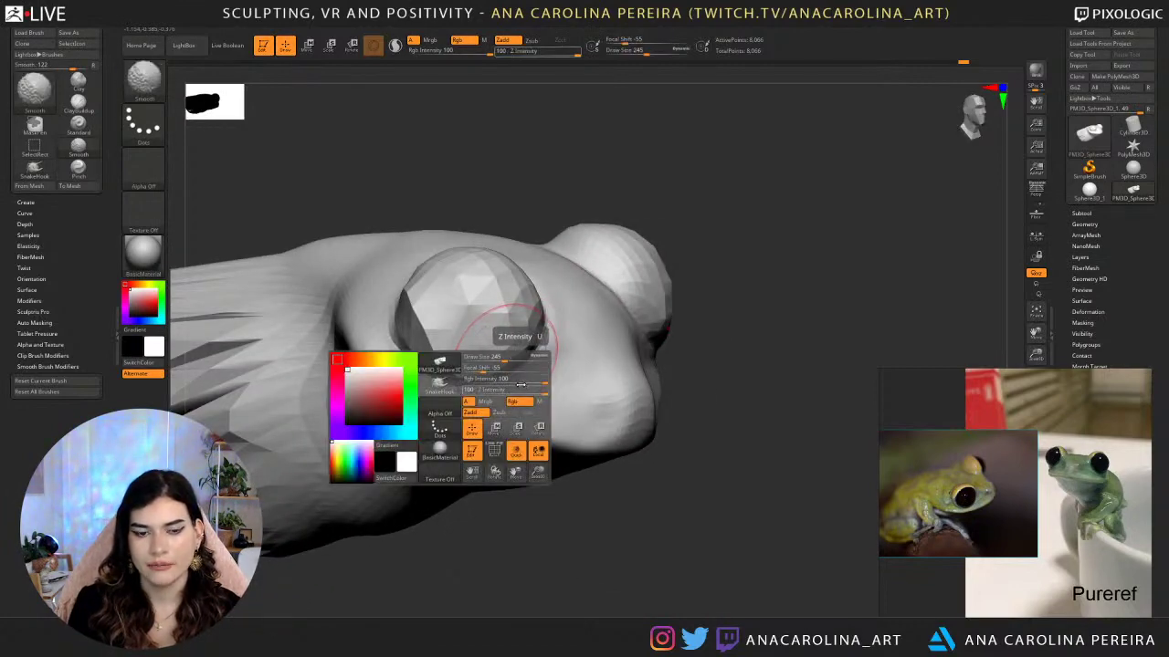
{"action": "left_click_drag", "start_coordinate": [514, 390], "coordinate": [511, 390]}
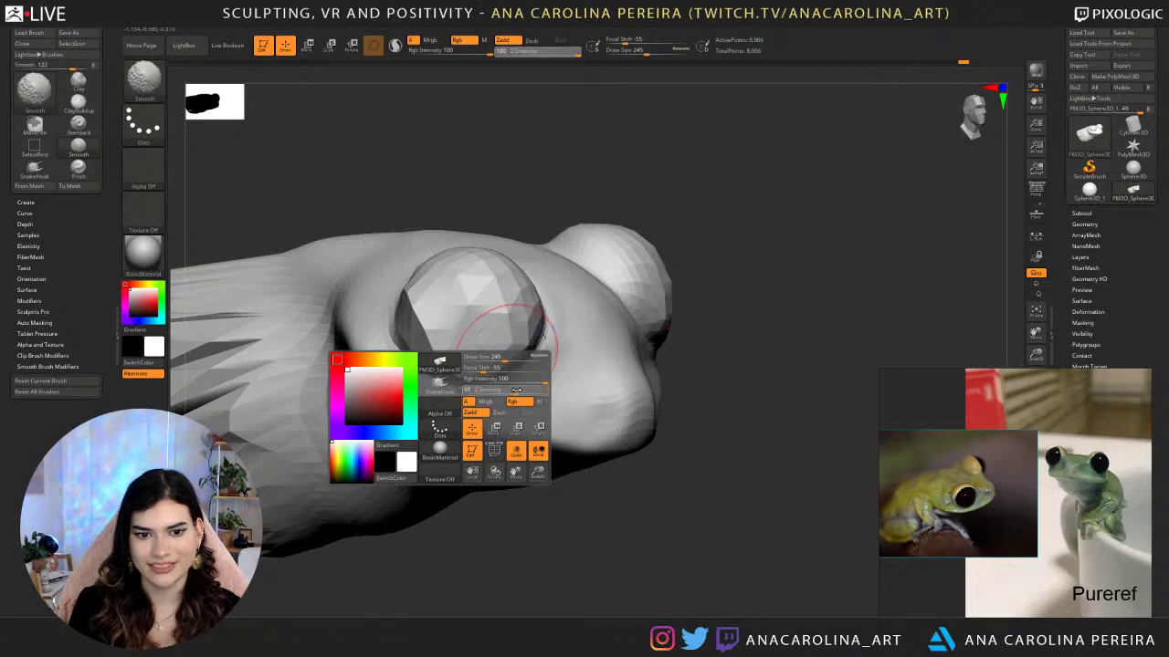
{"action": "mouse_move", "coordinate": [525, 320]}
{"action": "left_mouse_down", "text": "shift"}
{"action": "mouse_move", "coordinate": [469, 378]}
{"action": "mouse_move", "coordinate": [412, 344]}
{"action": "left_mouse_up", "text": "shift"}
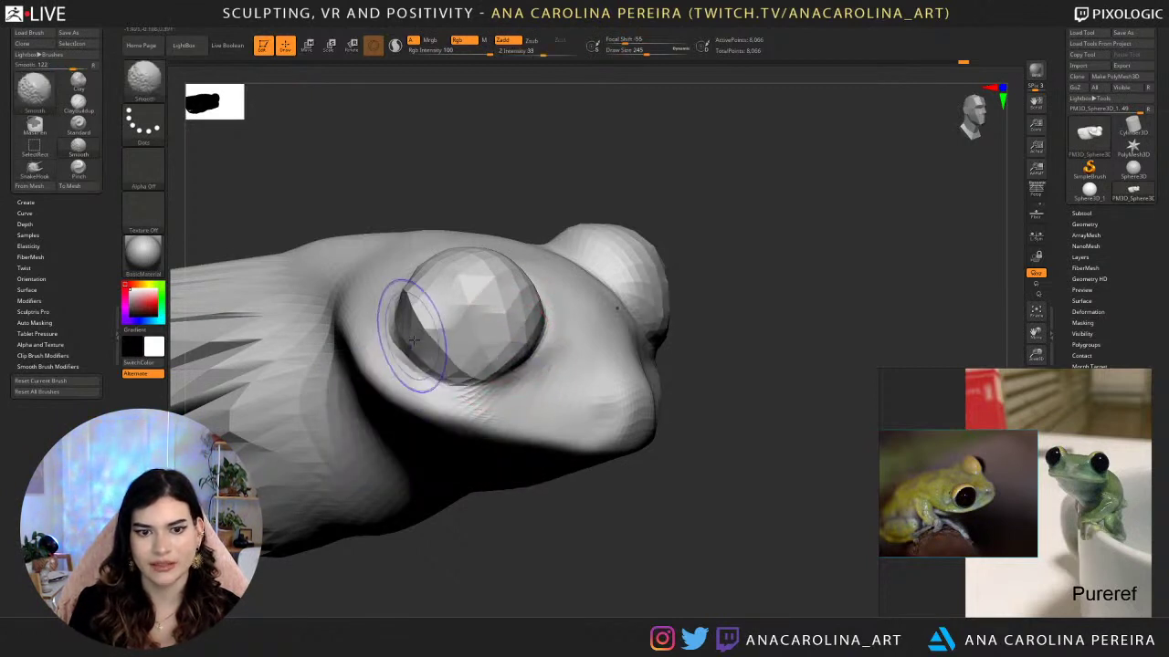
{"action": "key", "text": "shift+space"}
{"action": "left_click_drag", "start_coordinate": [517, 451], "coordinate": [521, 451]}
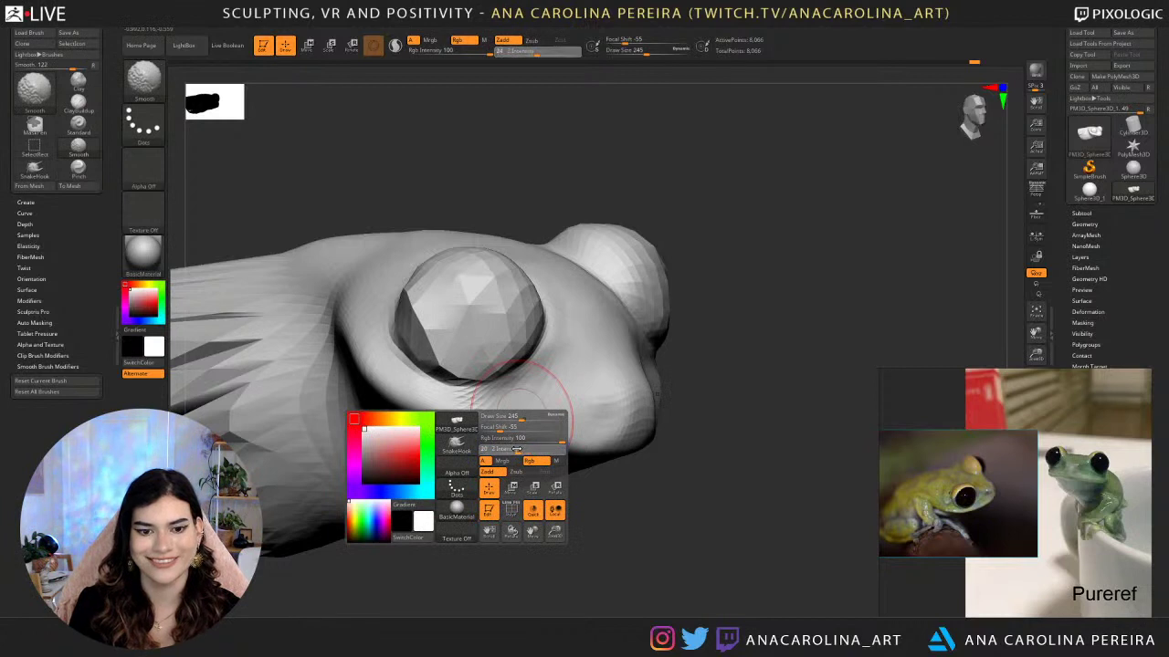
{"action": "mouse_move", "coordinate": [521, 326]}
{"action": "left_mouse_down", "text": "shift"}
{"action": "mouse_move", "coordinate": [529, 351]}
{"action": "mouse_move", "coordinate": [436, 337]}
{"action": "left_mouse_up", "text": "shift"}
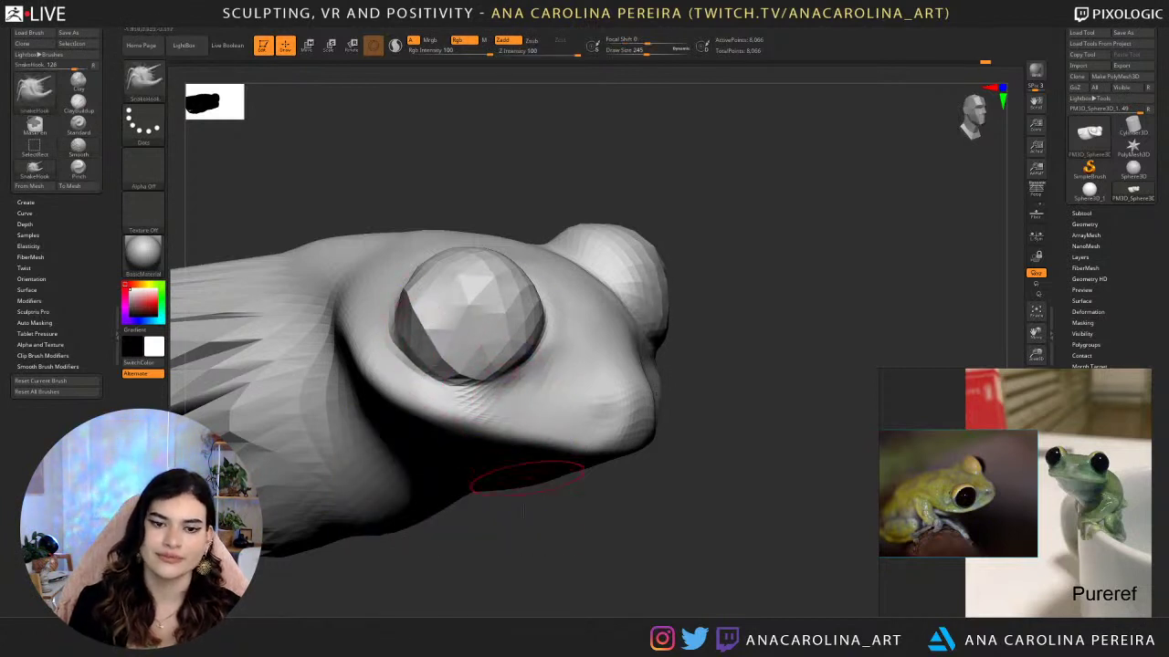
Enlarge the SnakeHook brush to a Draw Size of 453 and reshape the forehead between the eyes.
{"action": "mouse_move", "coordinate": [539, 524]}
{"action": "left_mouse_down"}
{"action": "mouse_move", "coordinate": [538, 543]}
{"action": "mouse_move", "coordinate": [694, 301]}
{"action": "mouse_move", "coordinate": [795, 279]}
{"action": "mouse_move", "coordinate": [654, 311]}
{"action": "left_mouse_up"}
{"action": "left_click_drag", "start_coordinate": [786, 275], "coordinate": [718, 347]}
{"action": "mouse_move", "coordinate": [777, 435]}
{"action": "left_mouse_down"}
{"action": "mouse_move", "coordinate": [787, 265]}
{"action": "mouse_move", "coordinate": [846, 277]}
{"action": "mouse_move", "coordinate": [873, 266]}
{"action": "mouse_move", "coordinate": [767, 242]}
{"action": "mouse_move", "coordinate": [736, 264]}
{"action": "mouse_move", "coordinate": [744, 313]}
{"action": "mouse_move", "coordinate": [694, 365]}
{"action": "mouse_move", "coordinate": [639, 393]}
{"action": "left_mouse_up"}
{"action": "key", "text": "s"}
{"action": "left_click_drag", "start_coordinate": [574, 434], "coordinate": [619, 420]}
{"action": "mouse_move", "coordinate": [534, 379]}
{"action": "right_mouse_down", "text": "alt"}
{"action": "mouse_move", "coordinate": [551, 409]}
{"action": "mouse_move", "coordinate": [551, 279]}
{"action": "right_mouse_up", "text": "alt"}
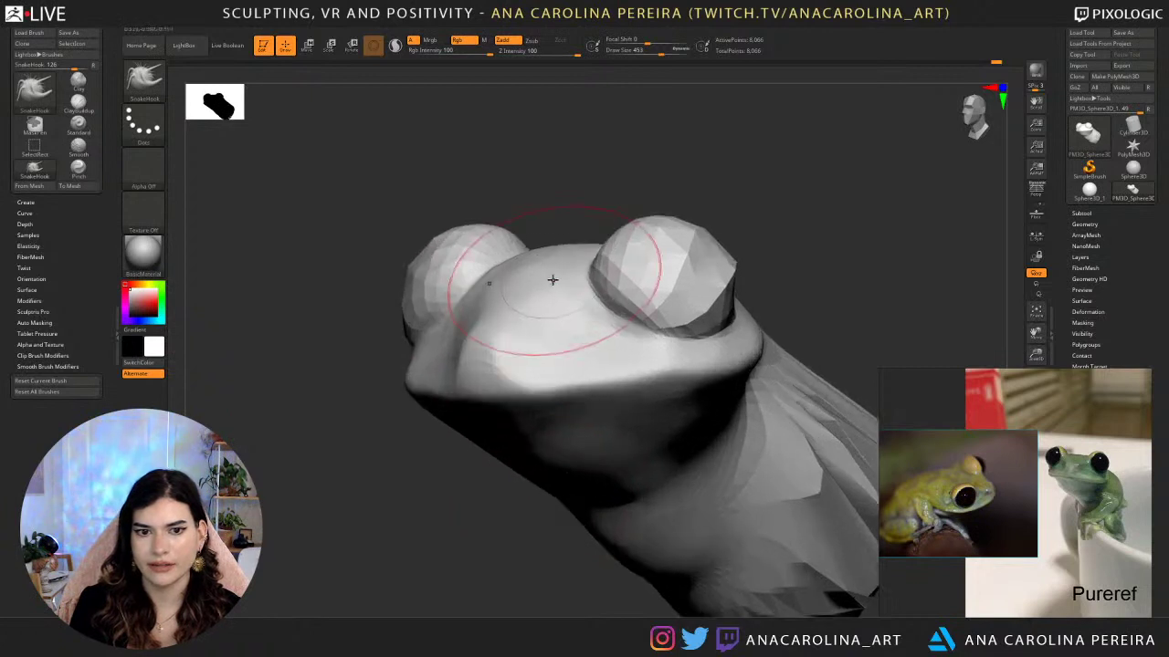
Reduce the SnakeHook Draw Size to 268 and adjust the area beneath the eyes from the front.
{"action": "key", "text": "space"}
{"action": "left_click_drag", "start_coordinate": [504, 287], "coordinate": [499, 287]}
{"action": "right_click_drag", "start_coordinate": [535, 237], "coordinate": [542, 243], "text": "shift"}
{"action": "key", "text": "space"}
{"action": "left_click_drag", "start_coordinate": [478, 299], "coordinate": [470, 305]}
{"action": "key", "text": "space"}
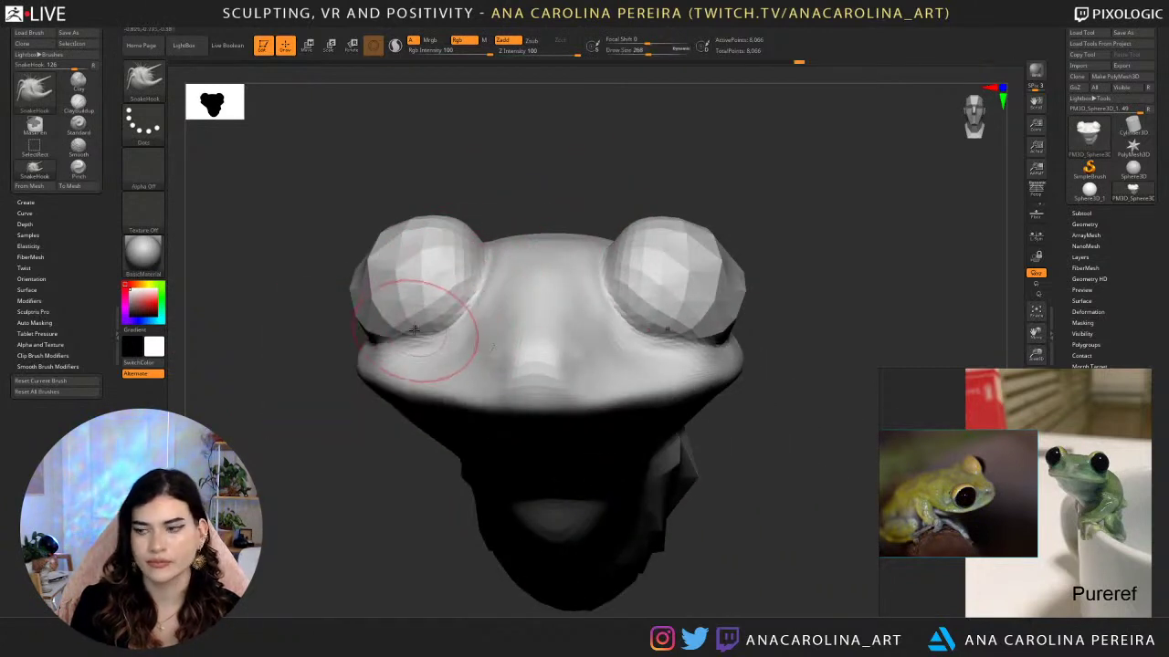
{"action": "left_click_drag", "start_coordinate": [394, 335], "coordinate": [450, 309]}
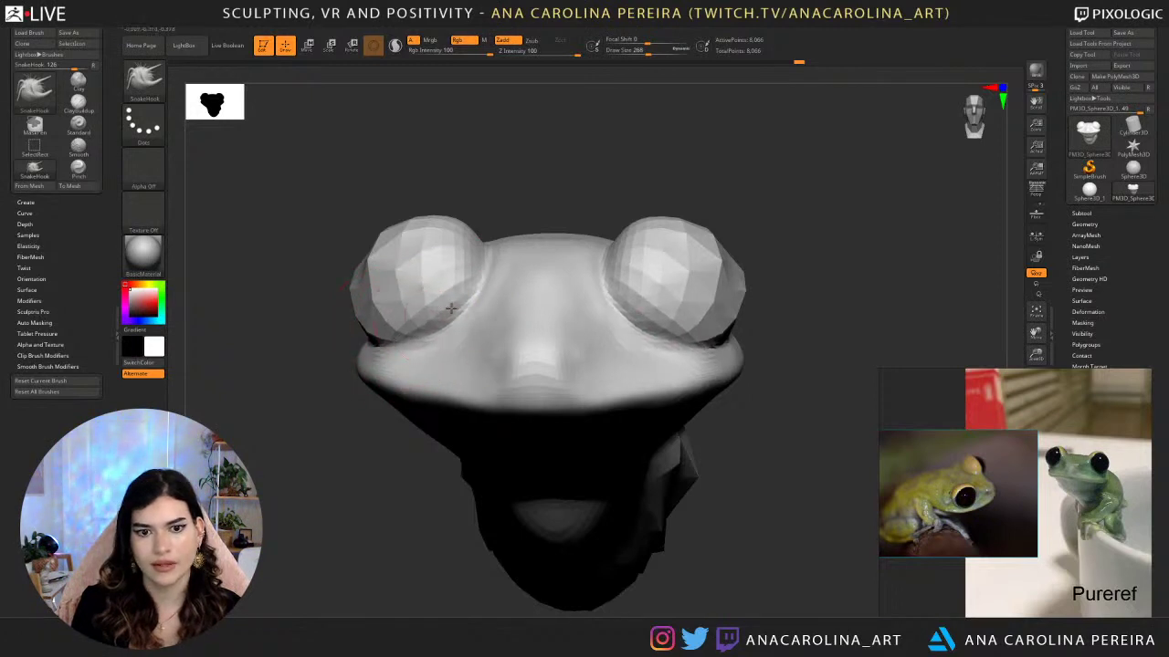
Enlarge the SnakeHook brush and reshape the side of the body behind the head.
{"action": "left_click_drag", "start_coordinate": [524, 204], "coordinate": [466, 221]}
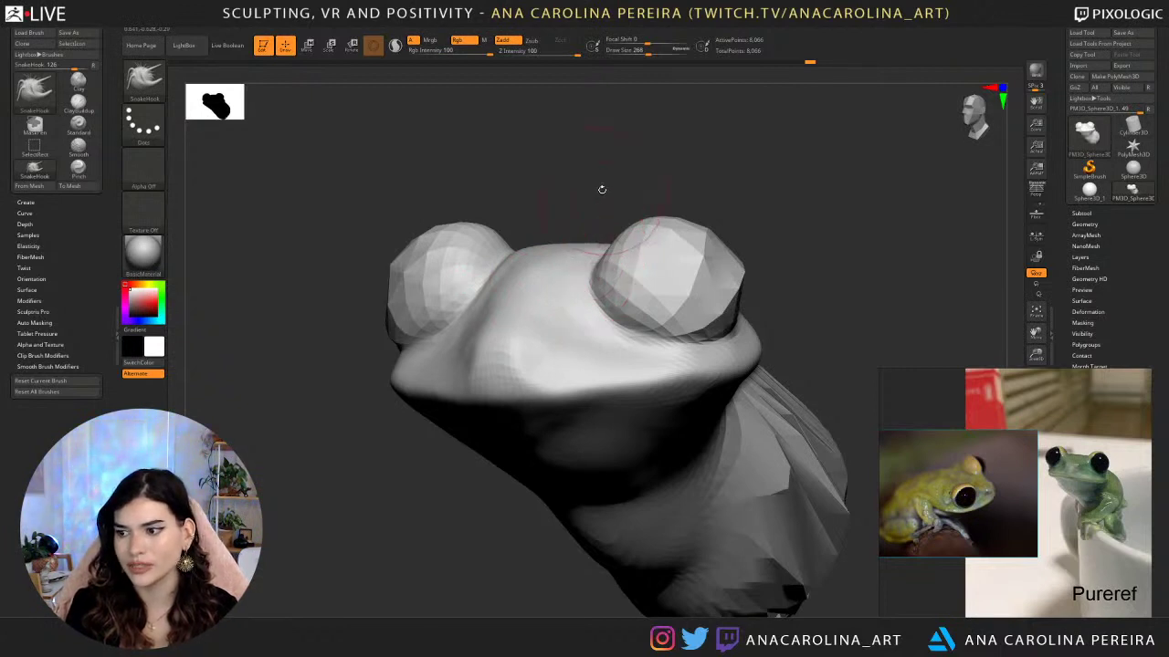
{"action": "mouse_move", "coordinate": [603, 188]}
{"action": "left_mouse_down"}
{"action": "mouse_move", "coordinate": [625, 163]}
{"action": "mouse_move", "coordinate": [668, 206]}
{"action": "left_mouse_up"}
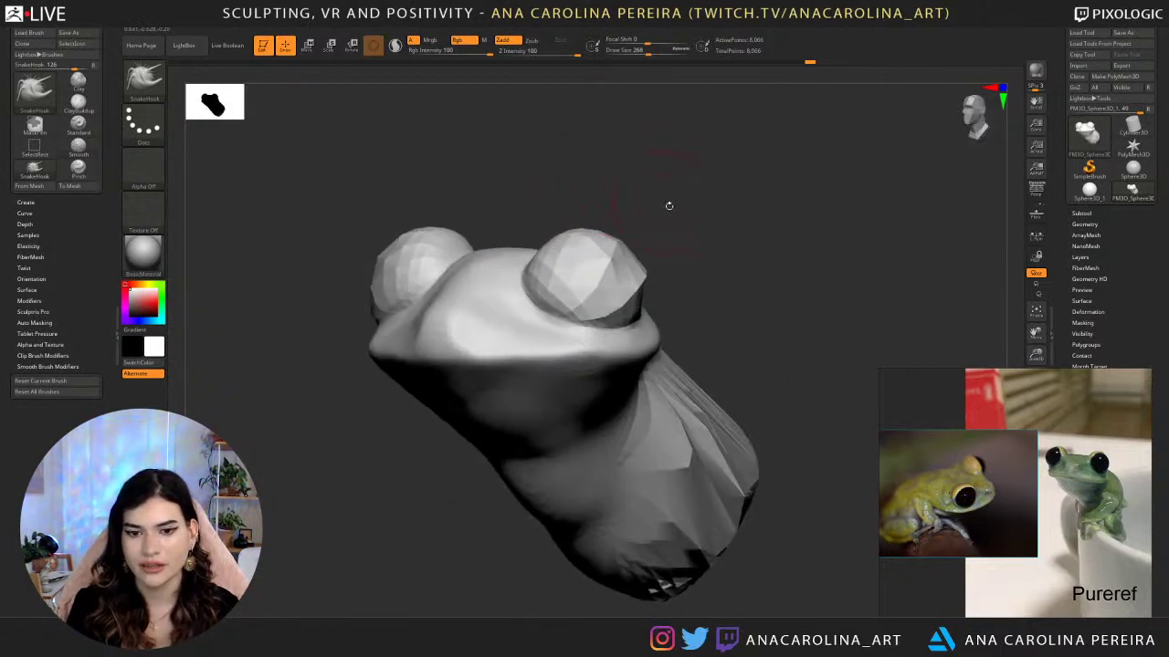
{"action": "key", "text": "space"}
{"action": "left_click_drag", "start_coordinate": [742, 263], "coordinate": [754, 264]}
{"action": "key", "text": "space"}
{"action": "left_click_drag", "start_coordinate": [683, 422], "coordinate": [692, 422]}
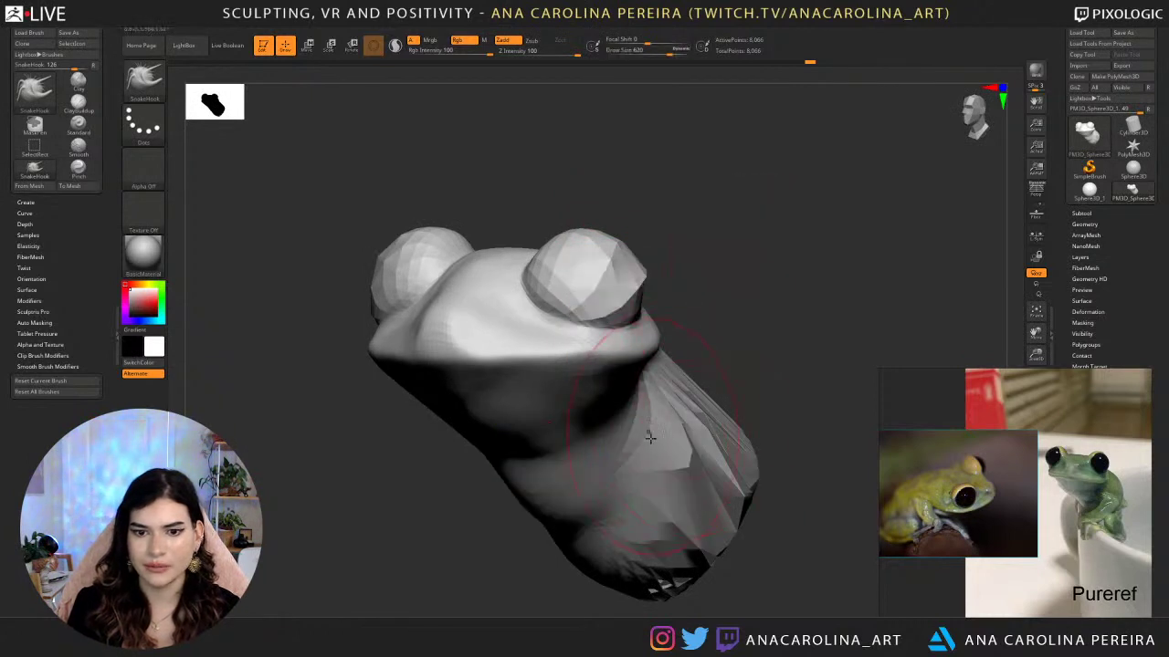
{"action": "mouse_move", "coordinate": [751, 400]}
{"action": "left_mouse_down"}
{"action": "mouse_move", "coordinate": [732, 333]}
{"action": "mouse_move", "coordinate": [733, 555]}
{"action": "mouse_move", "coordinate": [709, 331]}
{"action": "left_mouse_up"}
{"action": "left_click_drag", "start_coordinate": [721, 220], "coordinate": [694, 262]}
Pull out the back and widen the body's flanks with SnakeHook at a Draw Size of 1000.
{"action": "key", "text": "space"}
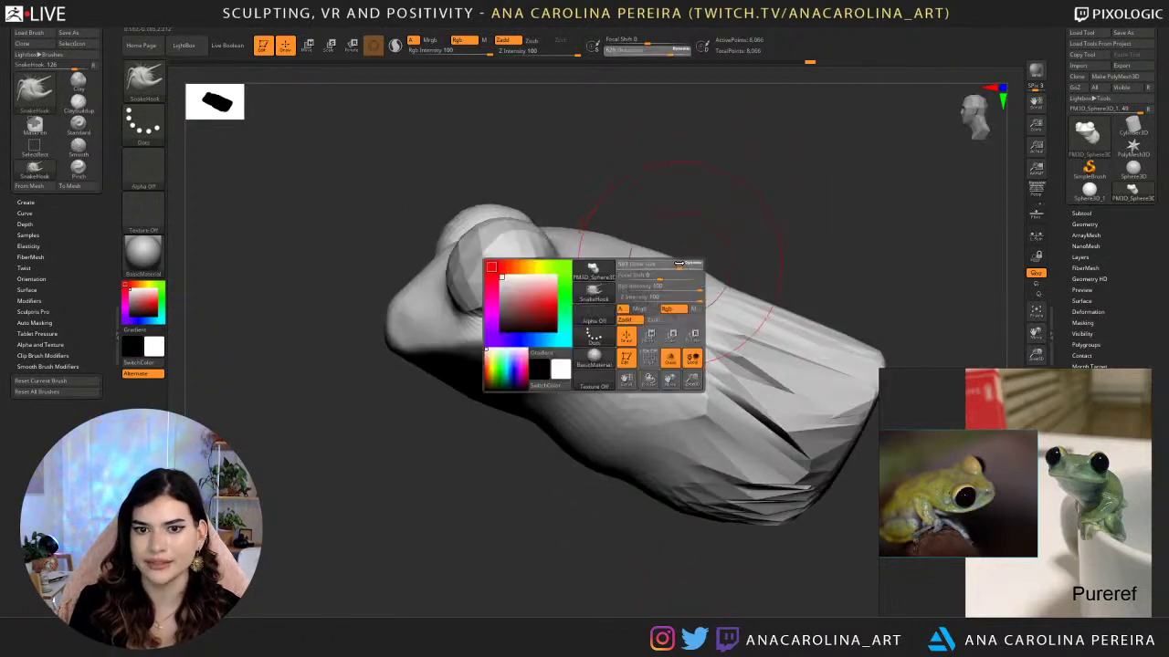
{"action": "key", "text": "space"}
{"action": "mouse_move", "coordinate": [743, 302]}
{"action": "left_mouse_down"}
{"action": "mouse_move", "coordinate": [719, 317]}
{"action": "mouse_move", "coordinate": [681, 313]}
{"action": "mouse_move", "coordinate": [768, 333]}
{"action": "mouse_move", "coordinate": [743, 303]}
{"action": "mouse_move", "coordinate": [751, 353]}
{"action": "left_mouse_up"}
{"action": "key", "text": "space"}
{"action": "left_click_drag", "start_coordinate": [808, 422], "coordinate": [754, 429]}
{"action": "right_click_drag", "start_coordinate": [750, 429], "coordinate": [762, 353]}
{"action": "mouse_move", "coordinate": [762, 353]}
{"action": "left_mouse_down"}
{"action": "mouse_move", "coordinate": [806, 287]}
{"action": "mouse_move", "coordinate": [697, 399]}
{"action": "mouse_move", "coordinate": [769, 302]}
{"action": "mouse_move", "coordinate": [730, 386]}
{"action": "left_mouse_up"}
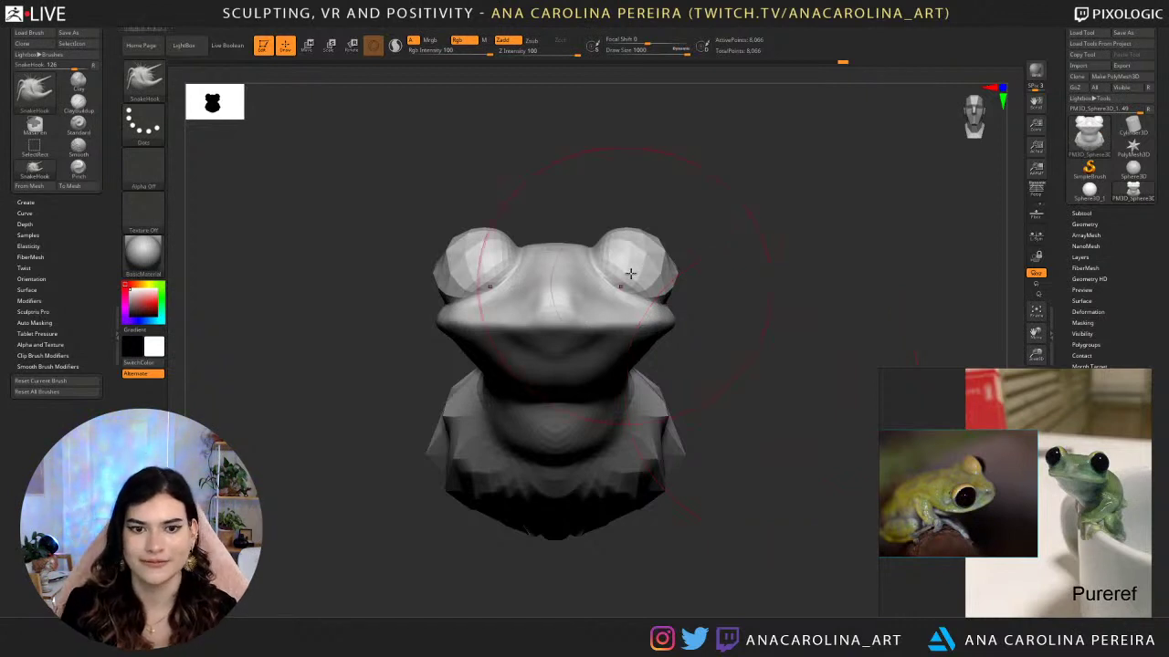
{"action": "left_click_drag", "start_coordinate": [733, 240], "coordinate": [721, 300]}
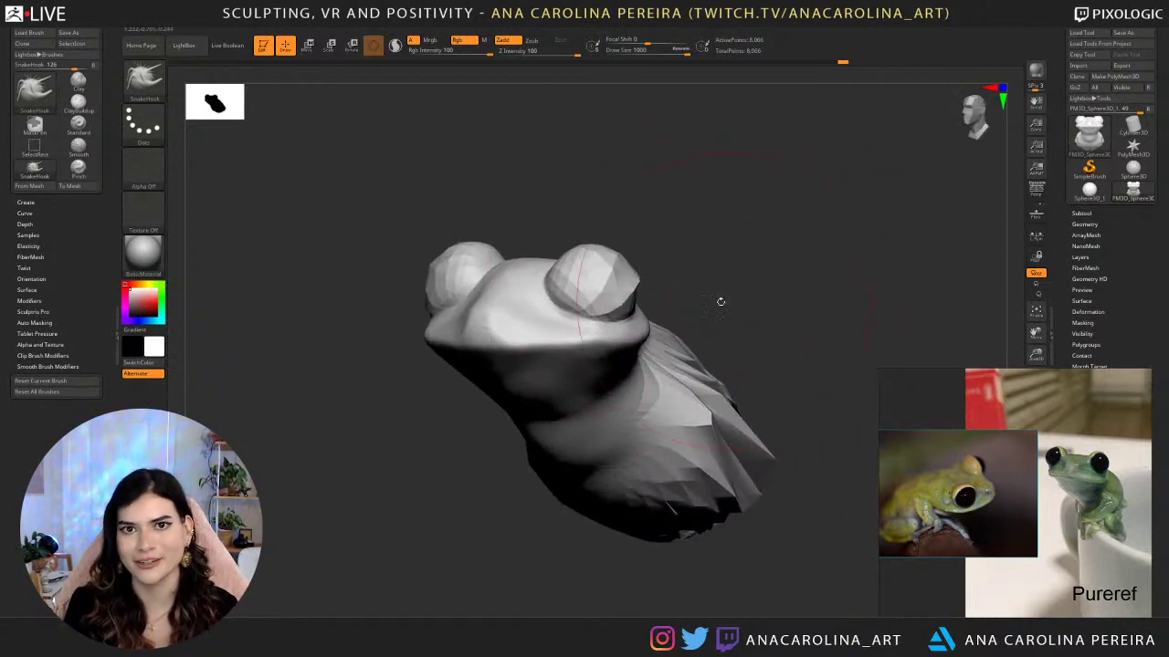
Reduce the SnakeHook Draw Size to 311 and refine the snout and jaw, checking the head from several angles.
{"action": "key", "text": "space"}
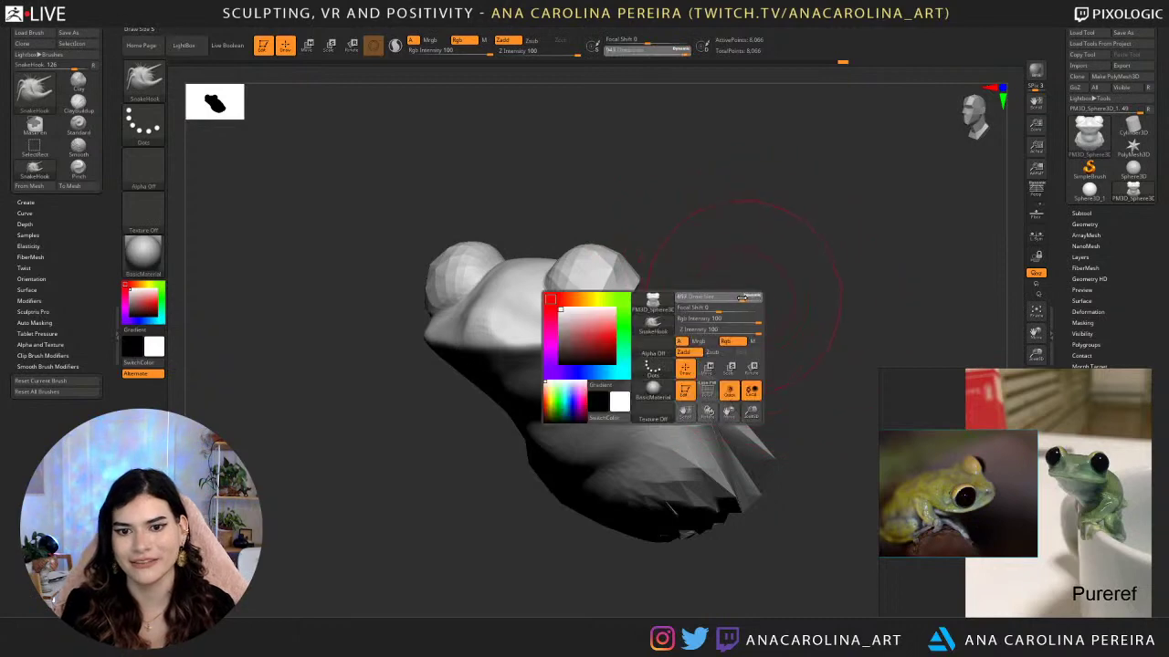
{"action": "mouse_move", "coordinate": [763, 301]}
{"action": "left_mouse_down"}
{"action": "mouse_move", "coordinate": [803, 197]}
{"action": "mouse_move", "coordinate": [757, 170]}
{"action": "mouse_move", "coordinate": [735, 274]}
{"action": "left_mouse_up"}
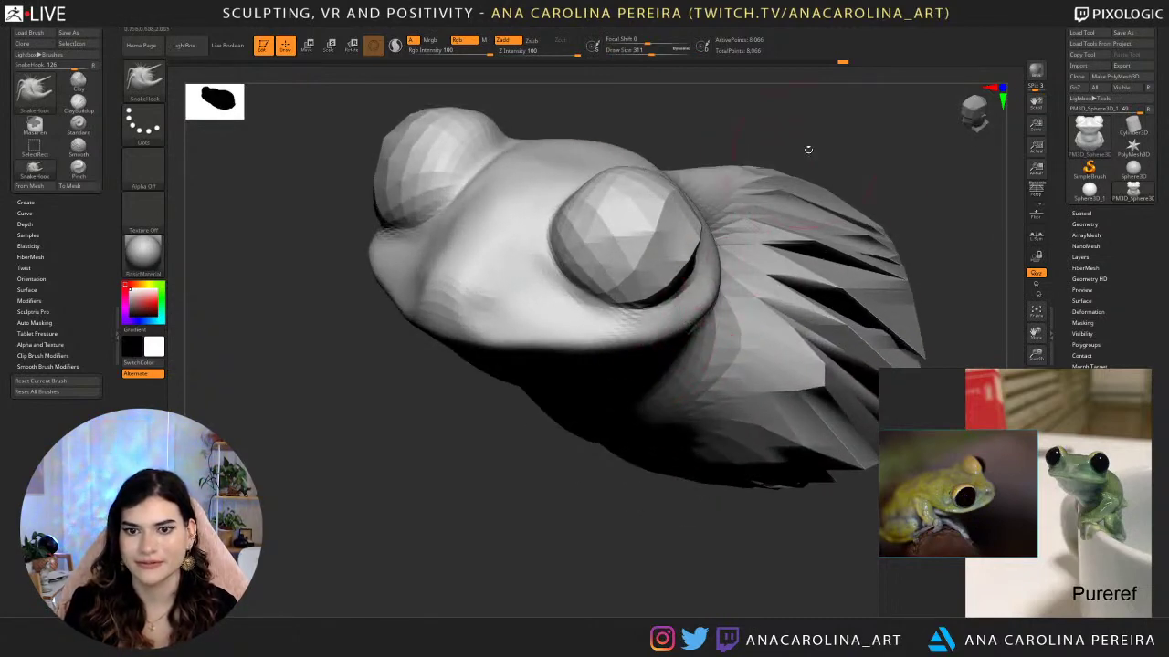
{"action": "left_click_drag", "start_coordinate": [809, 149], "coordinate": [771, 123]}
{"action": "left_click_drag", "start_coordinate": [671, 406], "coordinate": [788, 365], "text": "shift"}
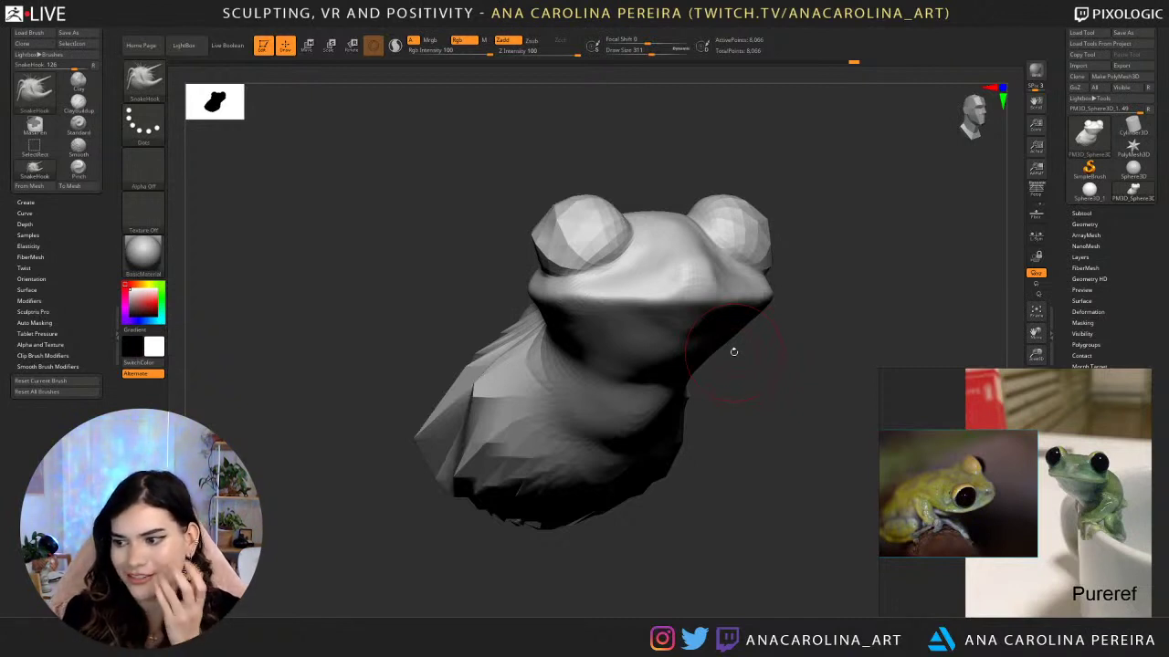
{"action": "mouse_move", "coordinate": [719, 542]}
{"action": "left_mouse_down"}
{"action": "mouse_move", "coordinate": [648, 550]}
{"action": "mouse_move", "coordinate": [710, 586]}
{"action": "mouse_move", "coordinate": [600, 570]}
{"action": "mouse_move", "coordinate": [611, 509]}
{"action": "left_mouse_up"}
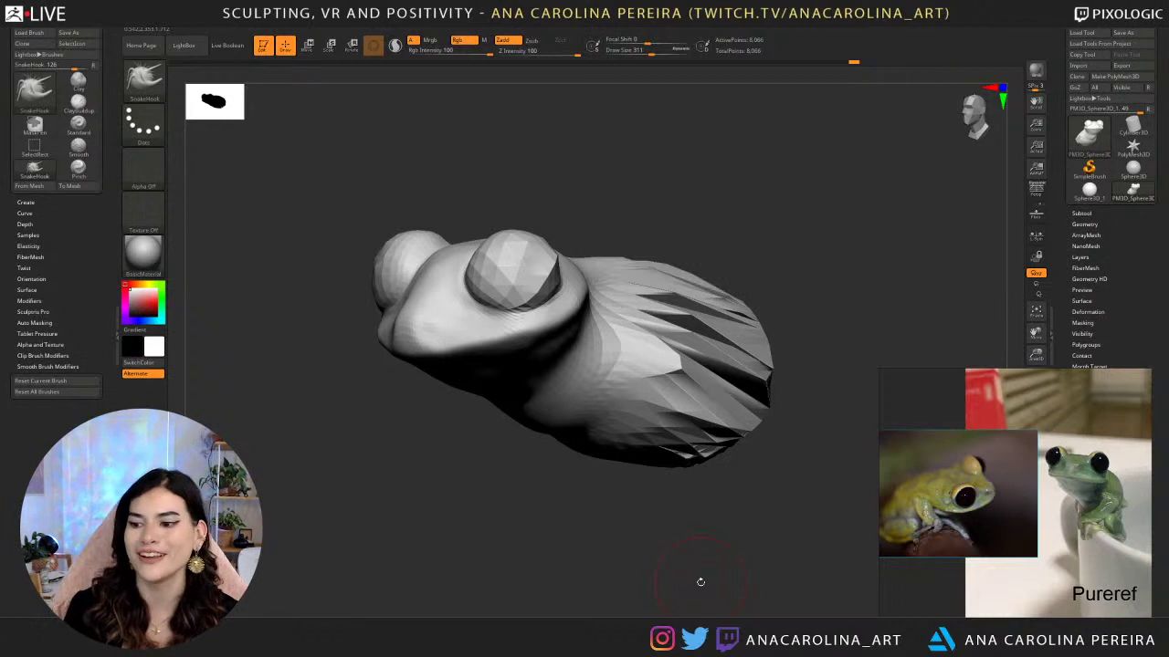
Check the frog's head and body from a three-quarter angle and shift the reference photos slightly away from the model.
{"action": "left_click_drag", "start_coordinate": [457, 449], "coordinate": [521, 441]}
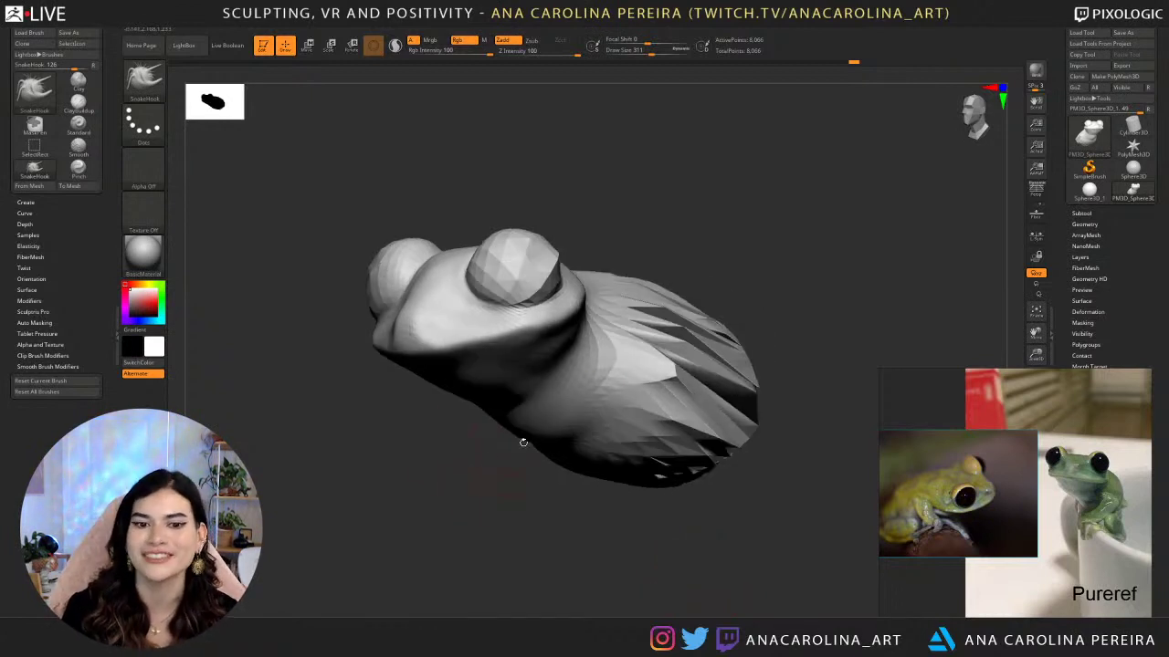
{"action": "left_click_drag", "start_coordinate": [698, 220], "coordinate": [788, 193]}
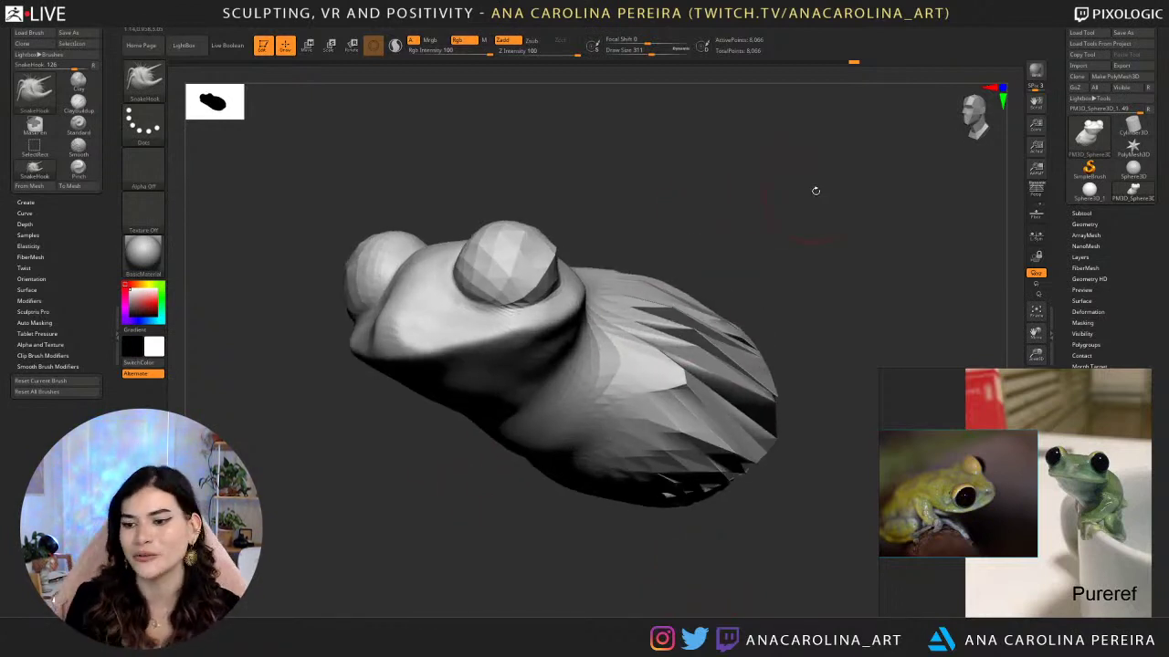
{"action": "right_click_drag", "start_coordinate": [1024, 403], "coordinate": [1034, 417]}
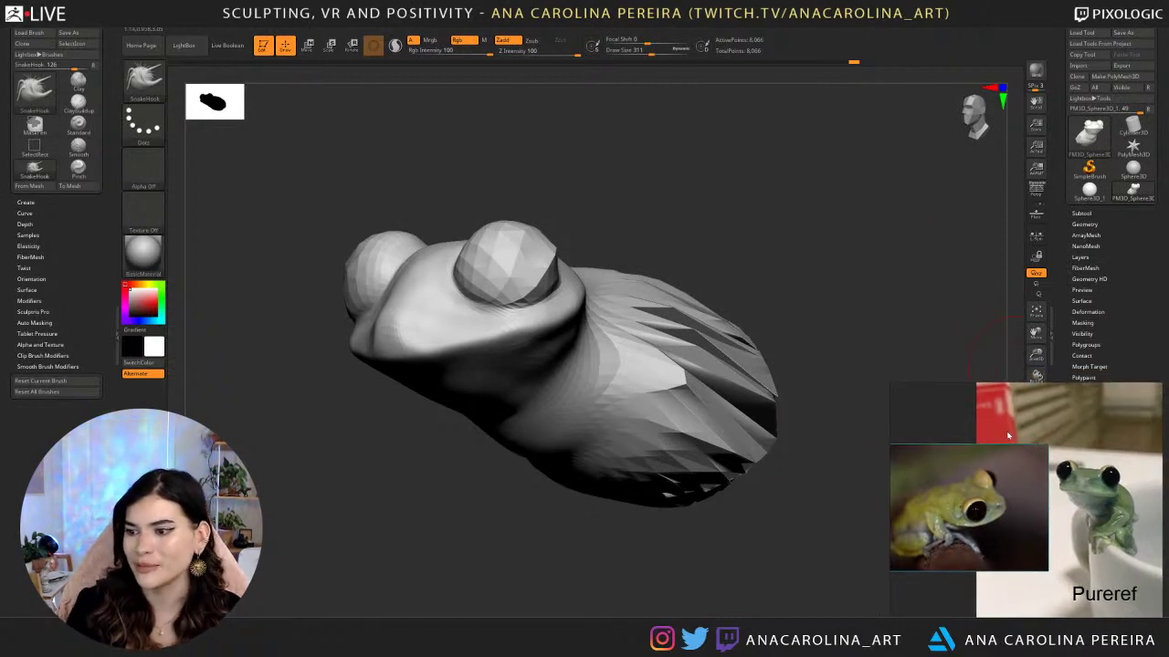
{"action": "left_click_drag", "start_coordinate": [587, 120], "coordinate": [594, 161]}
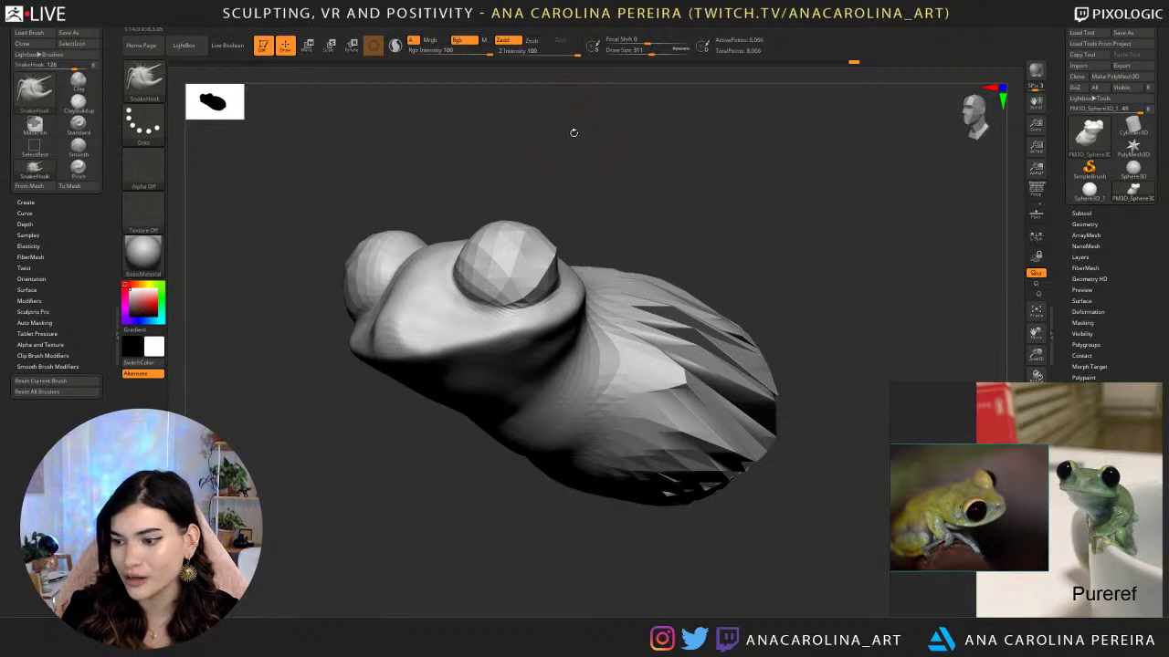
{"action": "left_click_drag", "start_coordinate": [623, 145], "coordinate": [606, 160]}
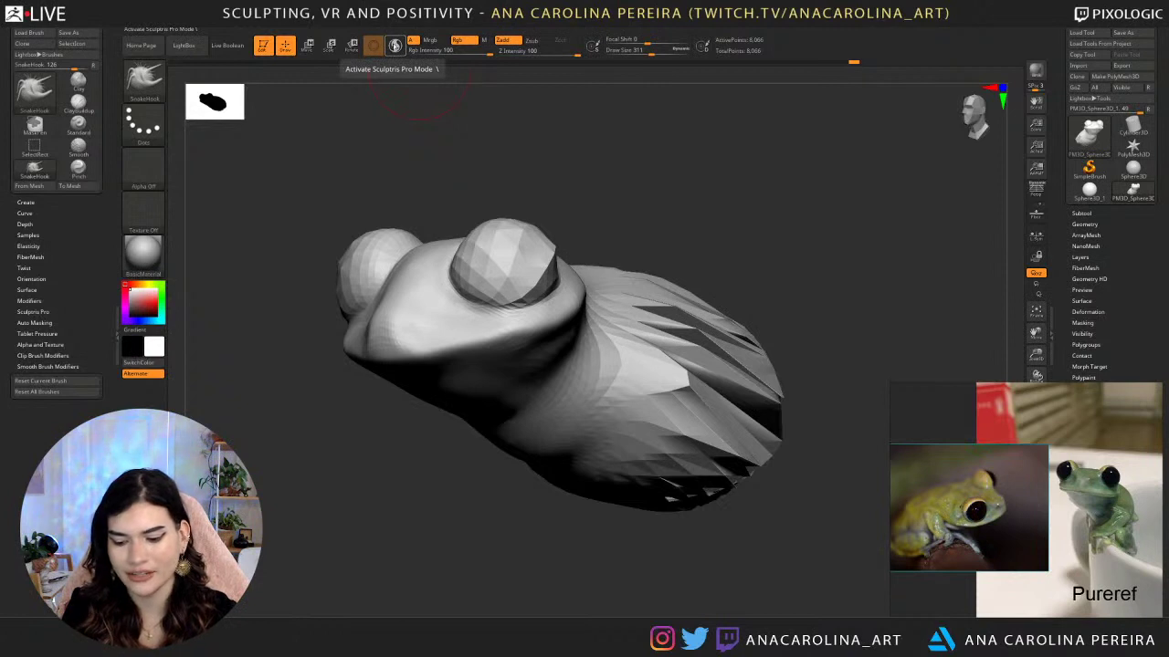
Activate Sculptris Pro mode and set the SnakeHook Draw Size to about 430.
{"action": "left_click", "coordinate": [395, 46]}
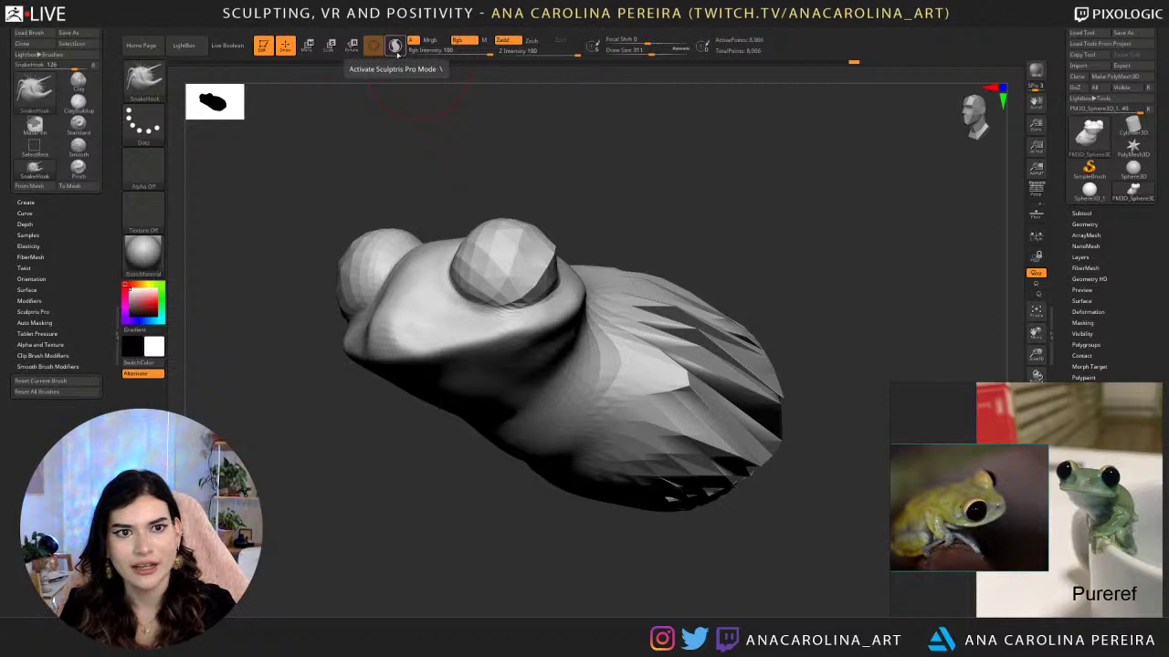
{"action": "left_click", "coordinate": [396, 53]}
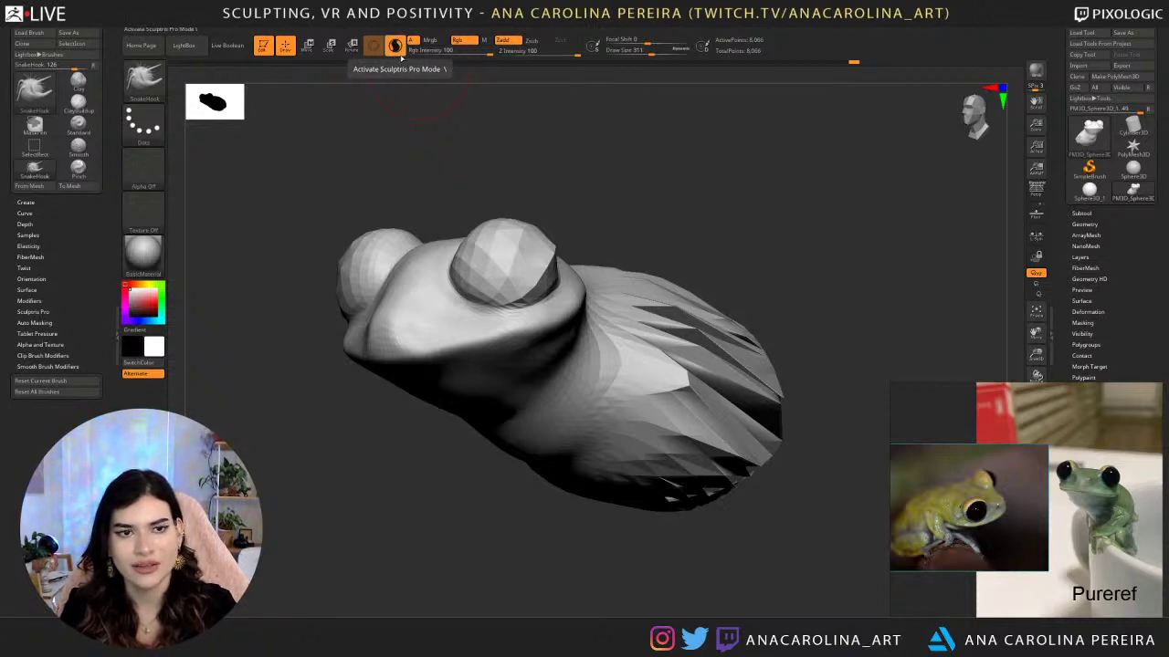
{"action": "key", "text": "space"}
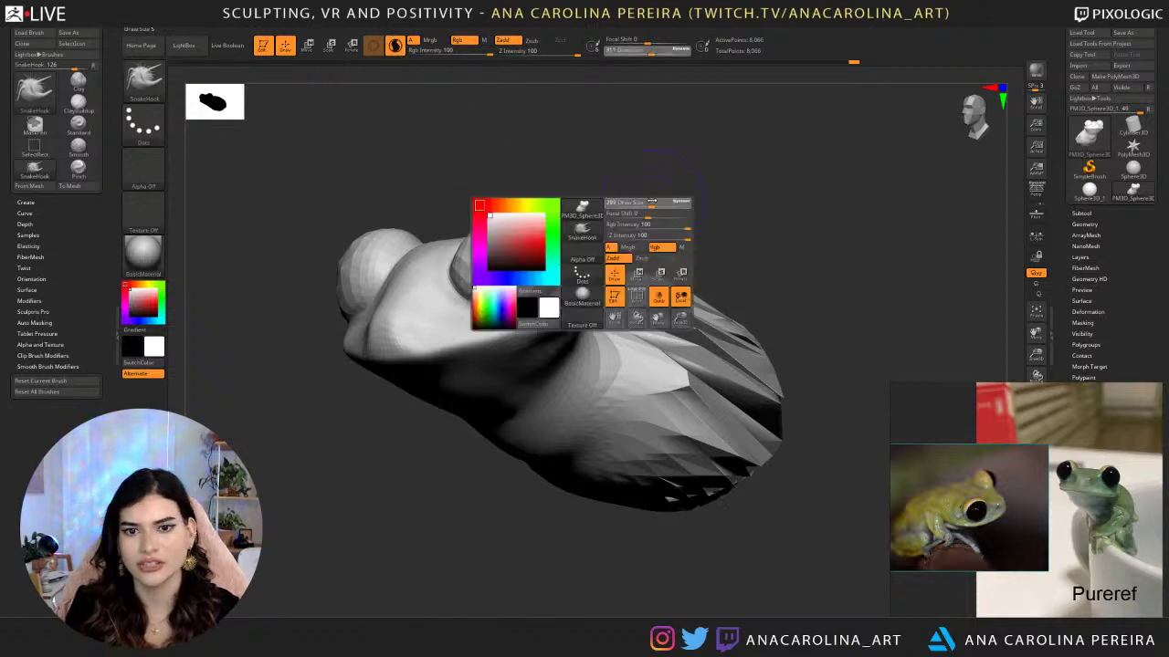
{"action": "left_click_drag", "start_coordinate": [660, 209], "coordinate": [692, 211]}
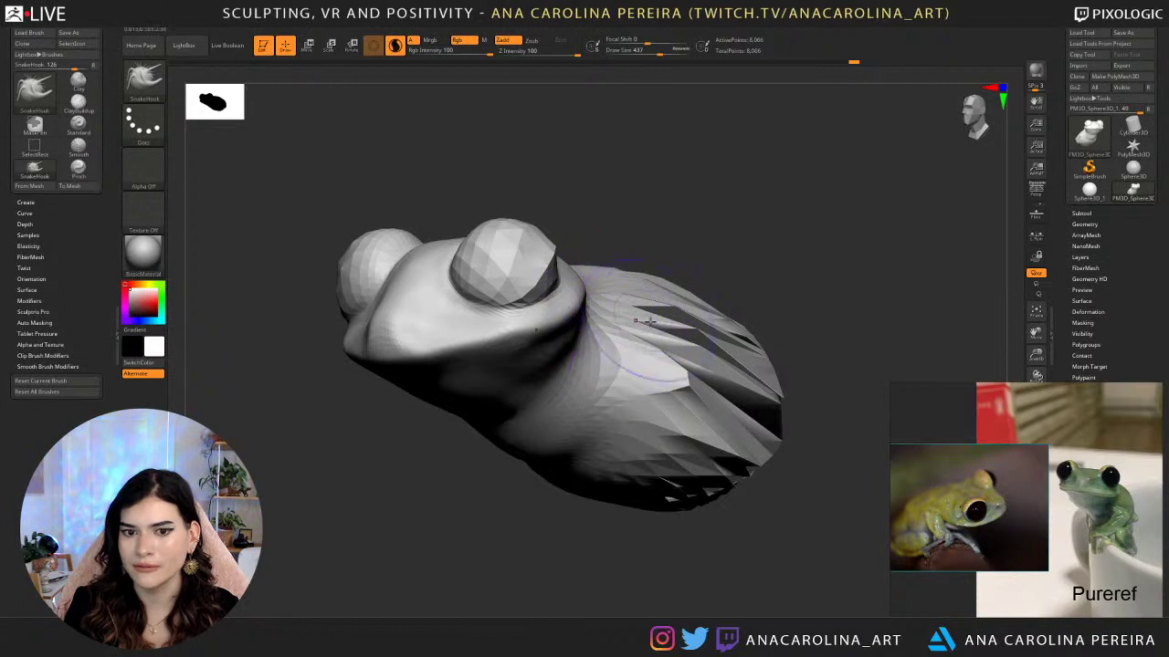
{"action": "key", "text": "backslash"}
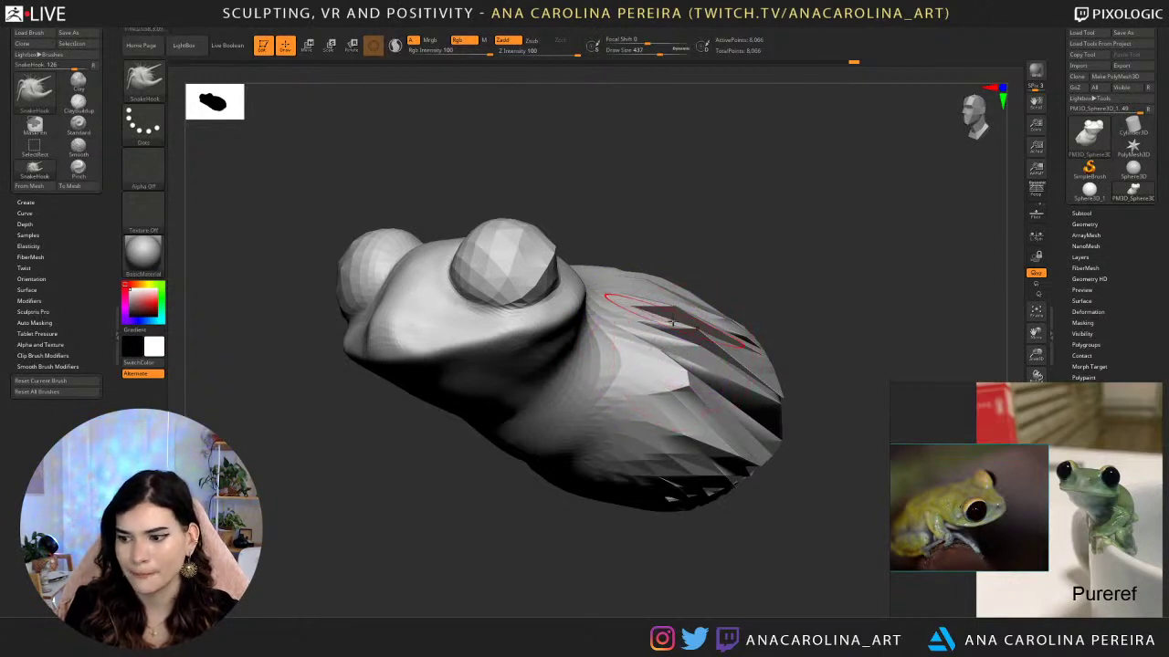
{"action": "key", "text": "space"}
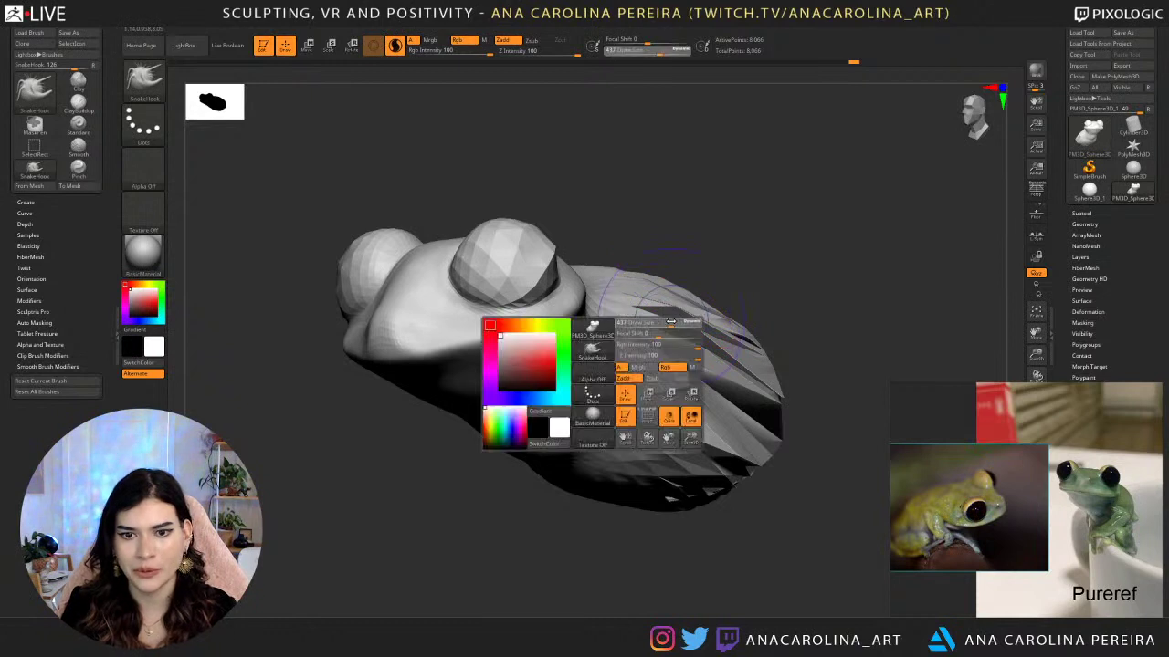
{"action": "left_click_drag", "start_coordinate": [683, 329], "coordinate": [673, 329]}
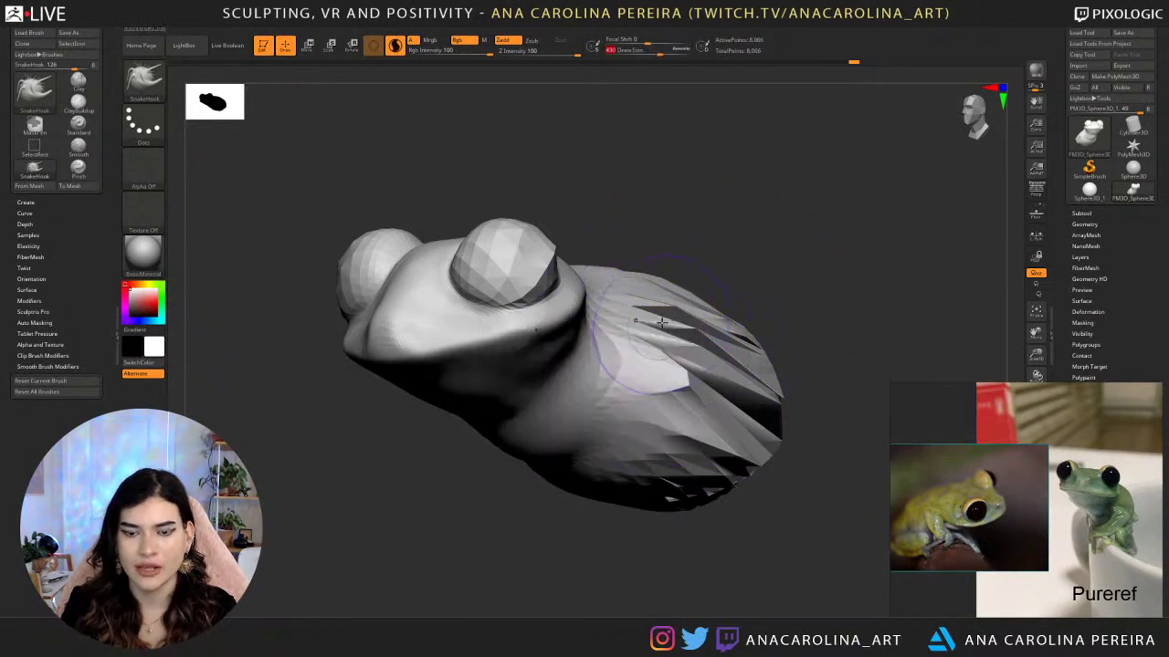
Examine the faceted back and the eyeball up close, and move the reference photos further clear of the model.
{"action": "mouse_move", "coordinate": [640, 297]}
{"action": "right_mouse_down", "text": "ctrl"}
{"action": "mouse_move", "coordinate": [669, 322]}
{"action": "mouse_move", "coordinate": [625, 251]}
{"action": "right_mouse_up", "text": "ctrl"}
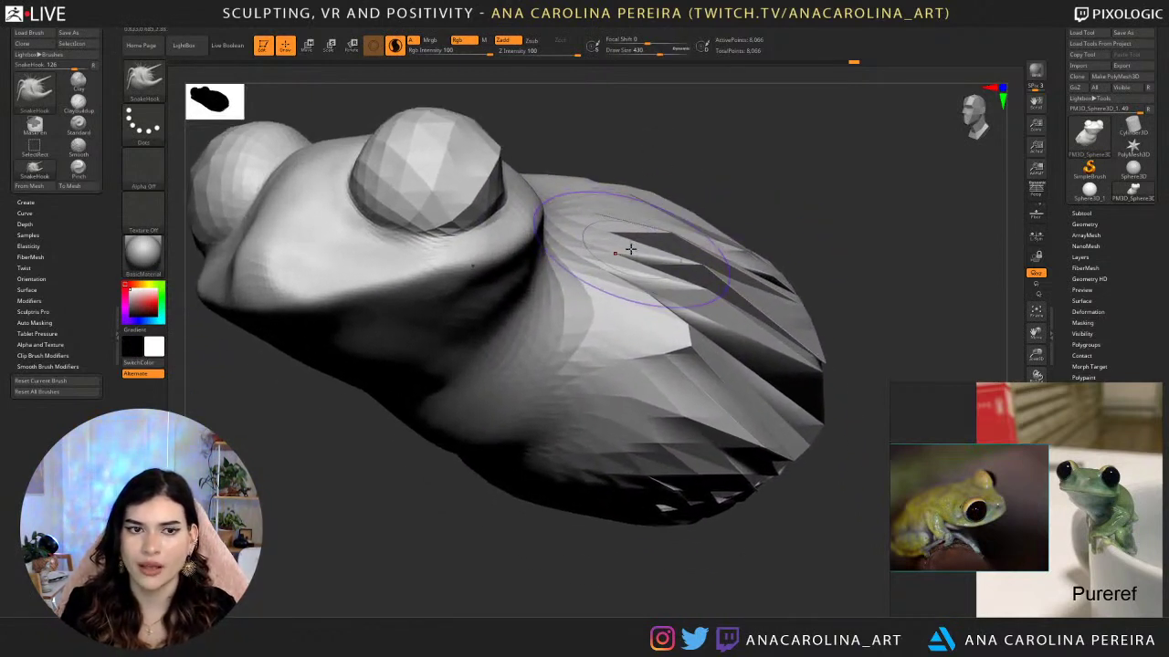
{"action": "left_click_drag", "start_coordinate": [672, 262], "coordinate": [648, 358]}
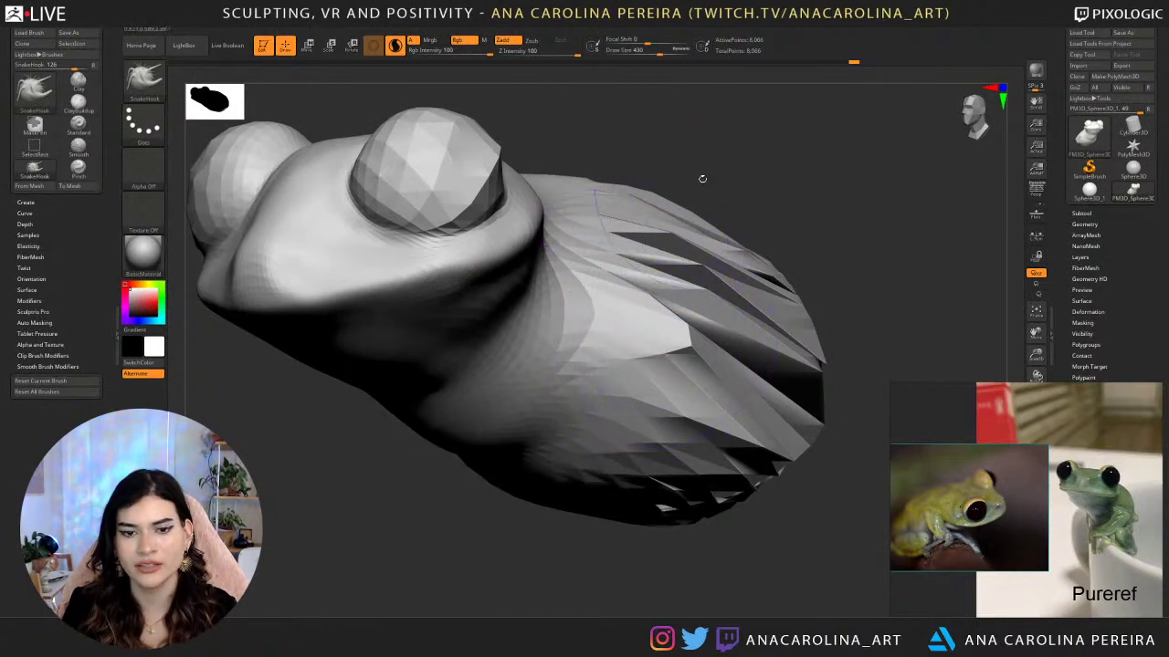
{"action": "left_click_drag", "start_coordinate": [707, 164], "coordinate": [759, 180], "text": "alt"}
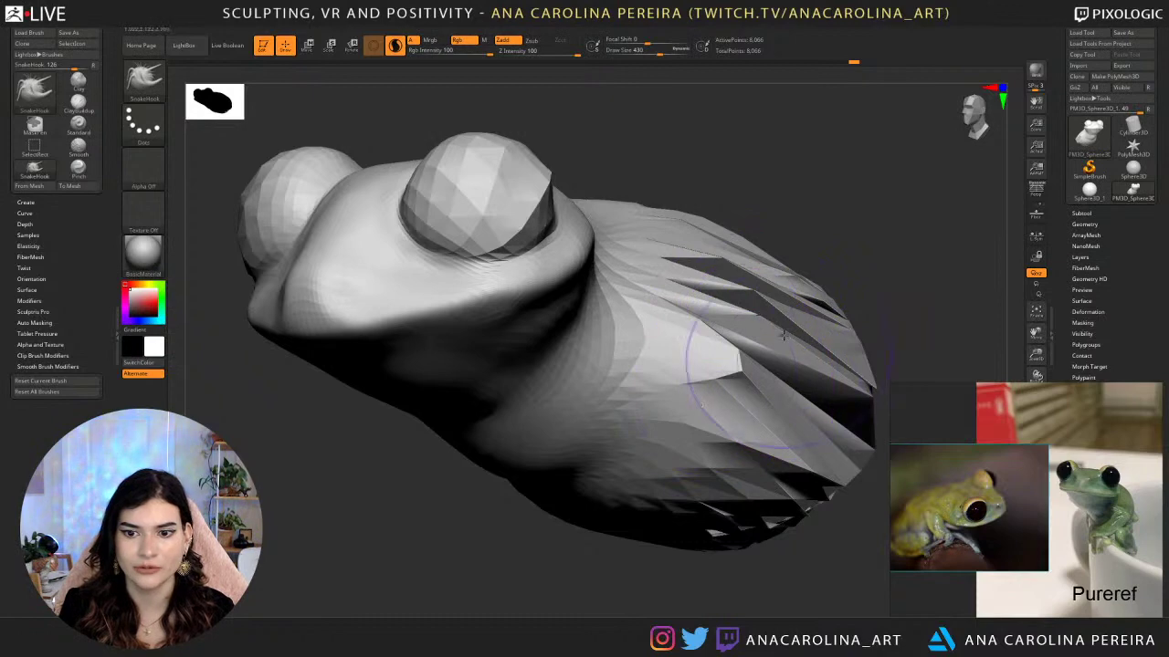
{"action": "left_click_drag", "start_coordinate": [743, 190], "coordinate": [650, 272], "text": "alt"}
{"action": "mouse_move", "coordinate": [754, 157]}
{"action": "left_mouse_down", "text": "alt"}
{"action": "mouse_move", "coordinate": [776, 151]}
{"action": "mouse_move", "coordinate": [776, 197]}
{"action": "mouse_move", "coordinate": [764, 184]}
{"action": "mouse_move", "coordinate": [786, 265]}
{"action": "left_mouse_up", "text": "alt"}
{"action": "mouse_move", "coordinate": [785, 196]}
{"action": "left_mouse_down", "text": "alt"}
{"action": "mouse_move", "coordinate": [639, 221]}
{"action": "mouse_move", "coordinate": [755, 287]}
{"action": "left_mouse_up", "text": "alt"}
{"action": "left_click_drag", "start_coordinate": [1074, 470], "coordinate": [1095, 559]}
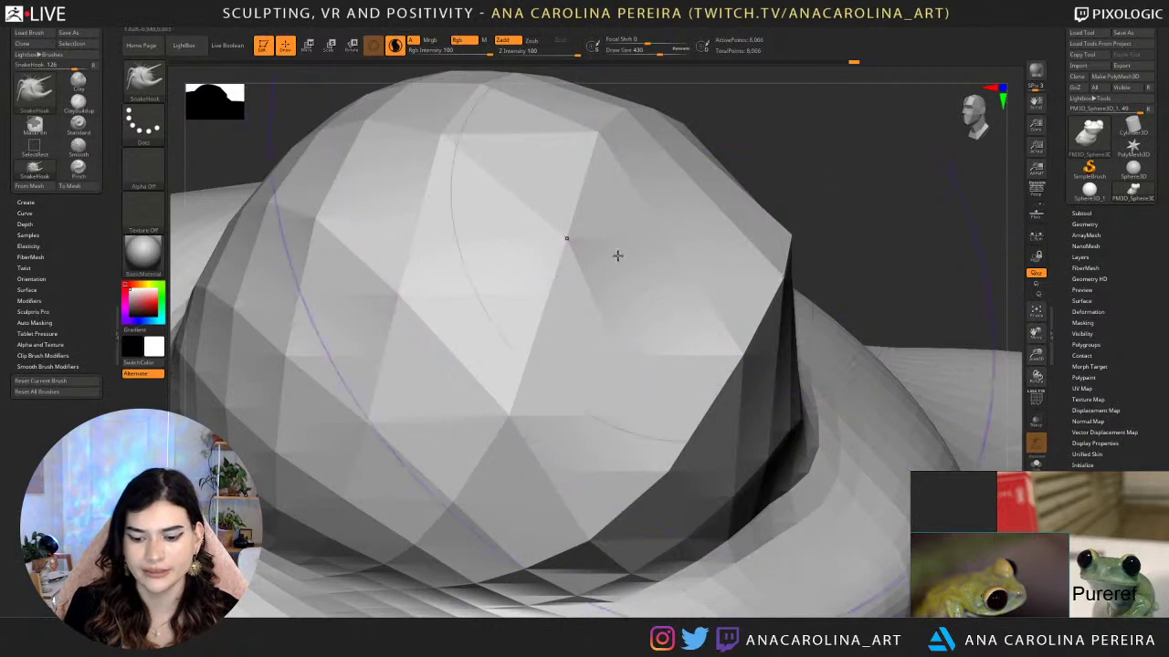
Reduce the SnakeHook Draw Size to 30 over the eyeball.
{"action": "key", "text": "bracketleft"}
{"action": "key", "text": "bracketleft"}
{"action": "key", "text": "bracketleft"}
{"action": "key", "text": "bracketleft"}
{"action": "key", "text": "bracketleft"}
{"action": "key", "text": "bracketleft"}
{"action": "key", "text": "bracketleft"}
{"action": "key", "text": "bracketleft"}
{"action": "key", "text": "bracketleft"}
{"action": "key", "text": "bracketleft"}
{"action": "key", "text": "bracketleft"}
{"action": "key", "text": "bracketleft"}
{"action": "key", "text": "bracketleft"}
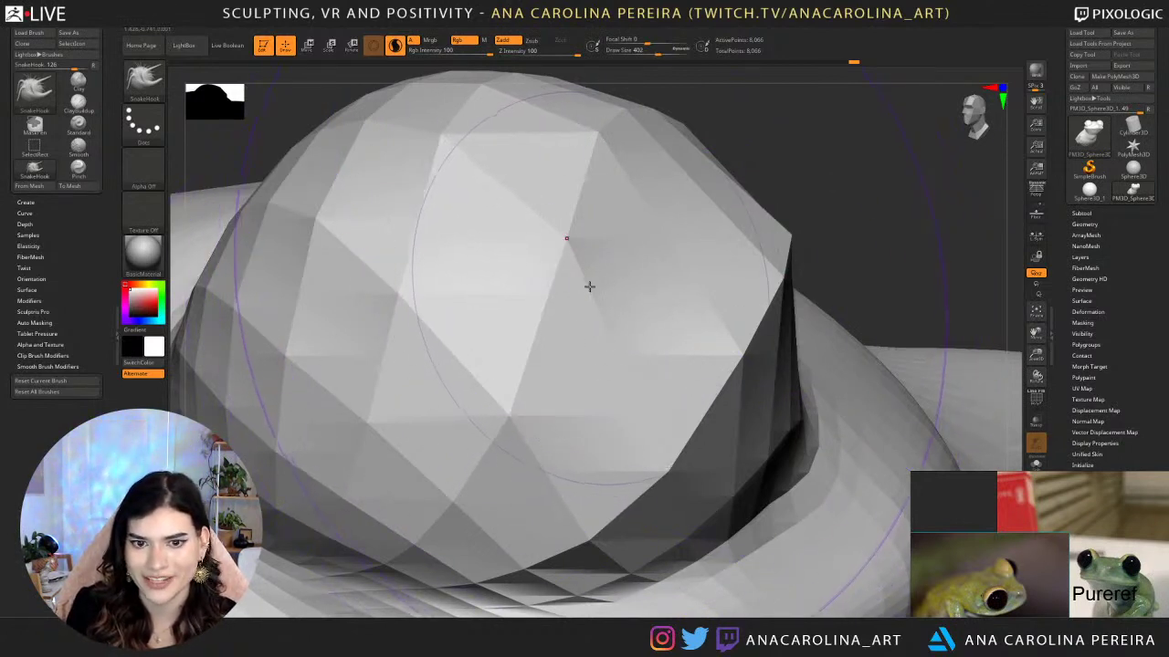
{"action": "key", "text": "bracketleft"}
{"action": "key", "text": "bracketleft"}
{"action": "key", "text": "bracketleft"}
{"action": "key", "text": "bracketleft"}
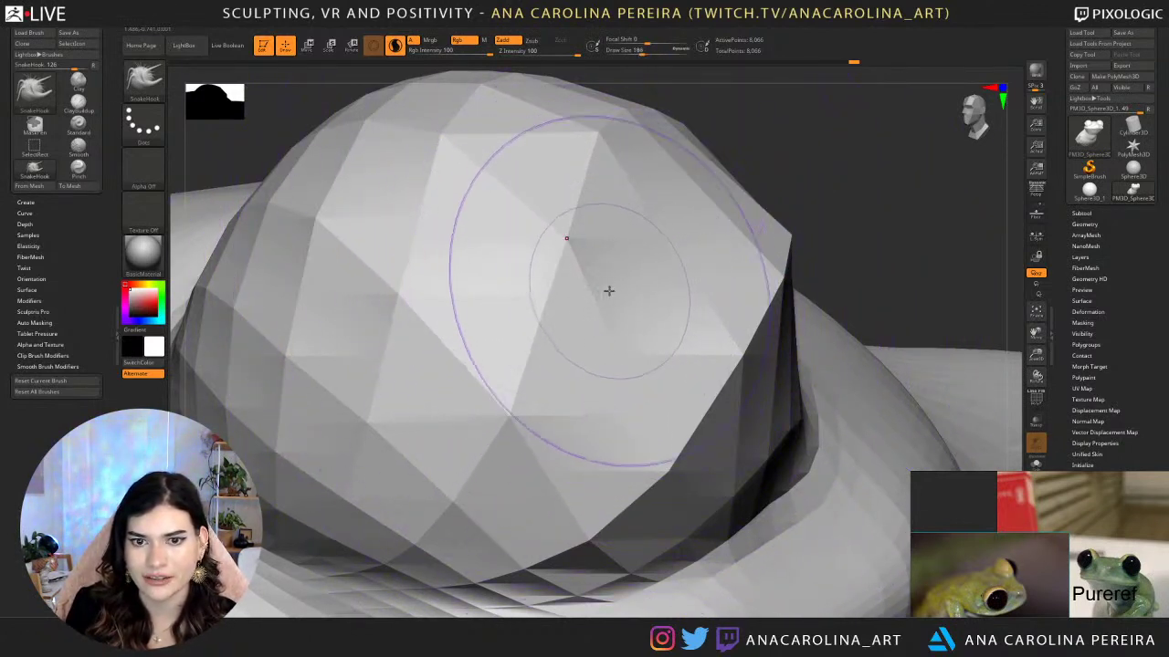
{"action": "key", "text": "bracketleft"}
{"action": "key", "text": "bracketleft"}
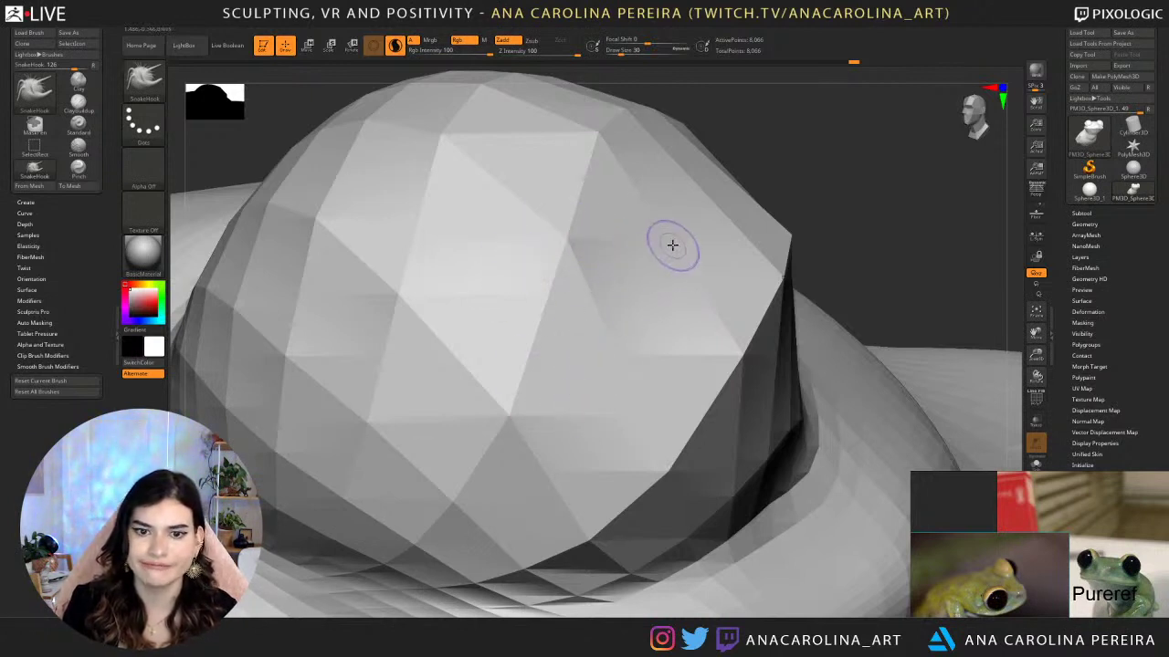
Switch to the ClayBuildup brush with a Draw Size of 54 and a Z Intensity of 81.
{"action": "key", "text": "b"}
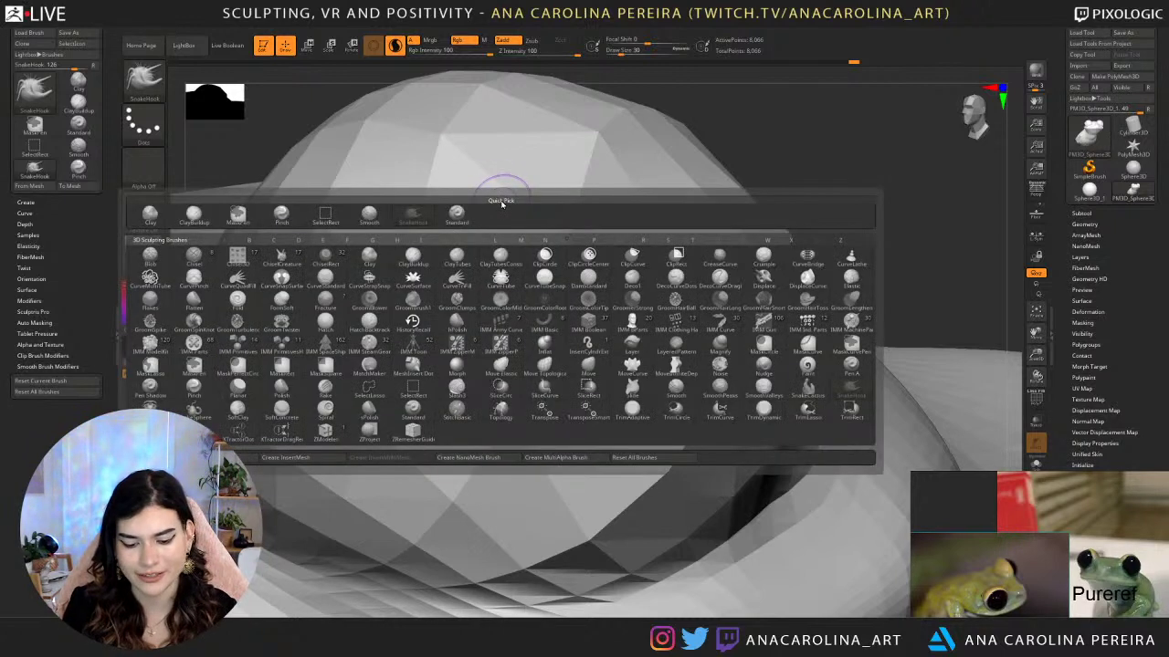
{"action": "key", "text": "c"}
{"action": "key", "text": "b"}
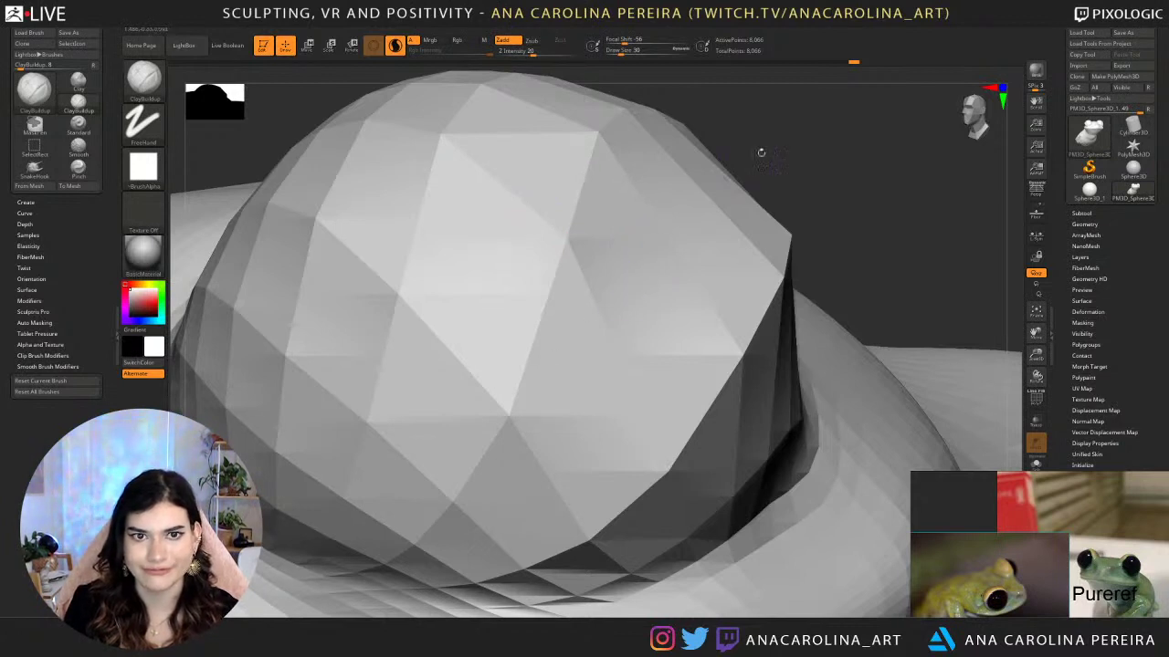
{"action": "key", "text": "space"}
{"action": "key", "text": "space"}
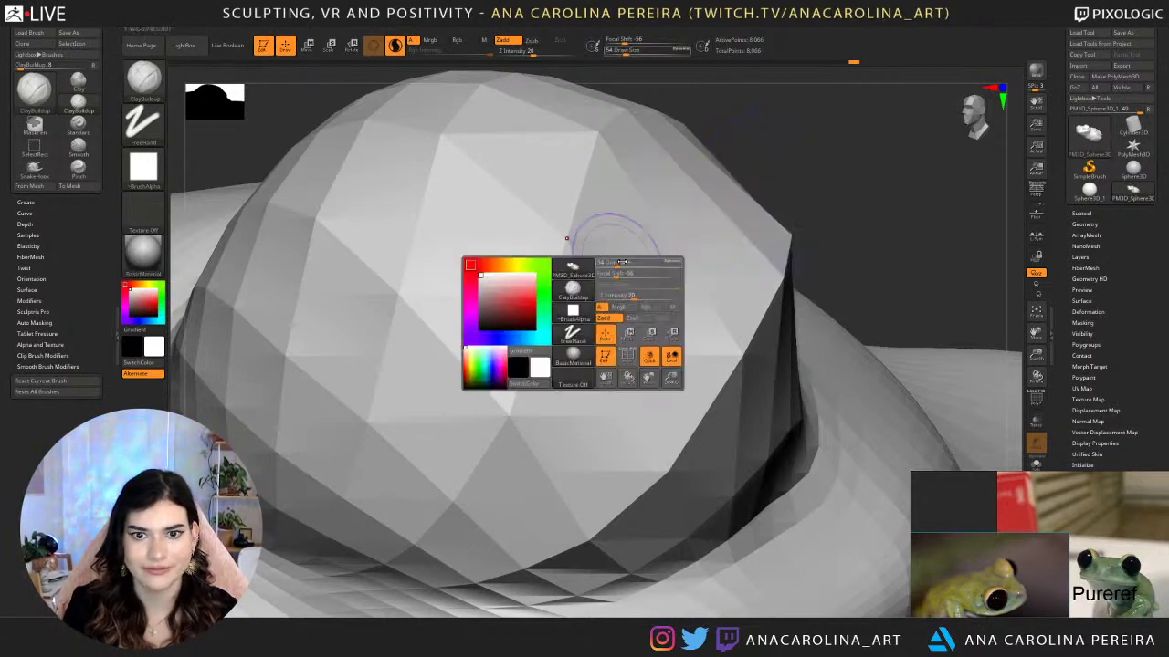
{"action": "left_click", "coordinate": [670, 293]}
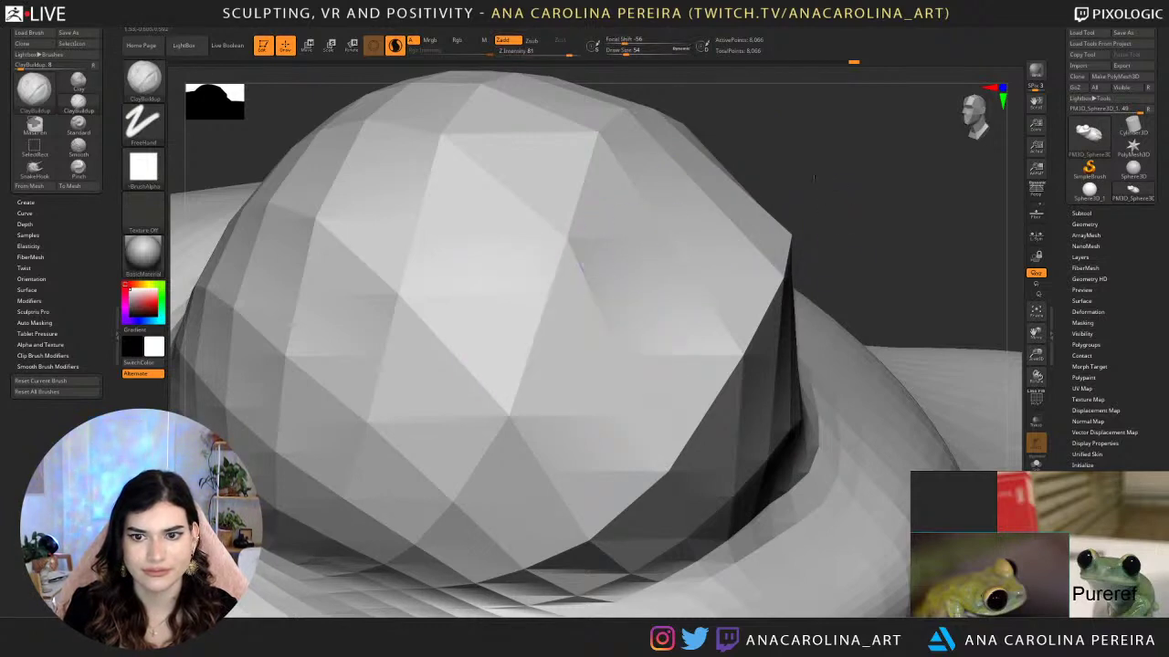
Try a short ClayBuildup stroke on the eyeball and undo it.
{"action": "right_click_drag", "start_coordinate": [814, 178], "coordinate": [704, 250], "text": "ctrl"}
{"action": "right_click_drag", "start_coordinate": [717, 203], "coordinate": [698, 287], "text": "ctrl"}
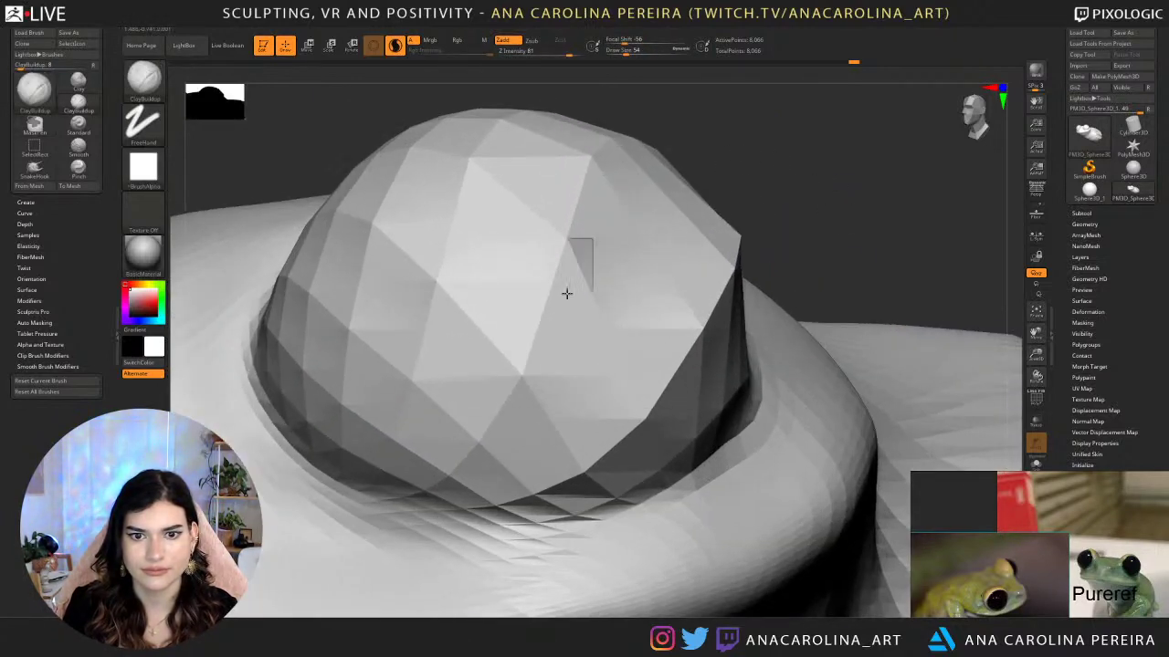
{"action": "mouse_move", "coordinate": [566, 294]}
{"action": "left_mouse_down"}
{"action": "mouse_move", "coordinate": [577, 315]}
{"action": "mouse_move", "coordinate": [584, 299]}
{"action": "left_mouse_up"}
{"action": "left_click_drag", "start_coordinate": [740, 138], "coordinate": [756, 156]}
{"action": "key", "text": "ctrl+z"}
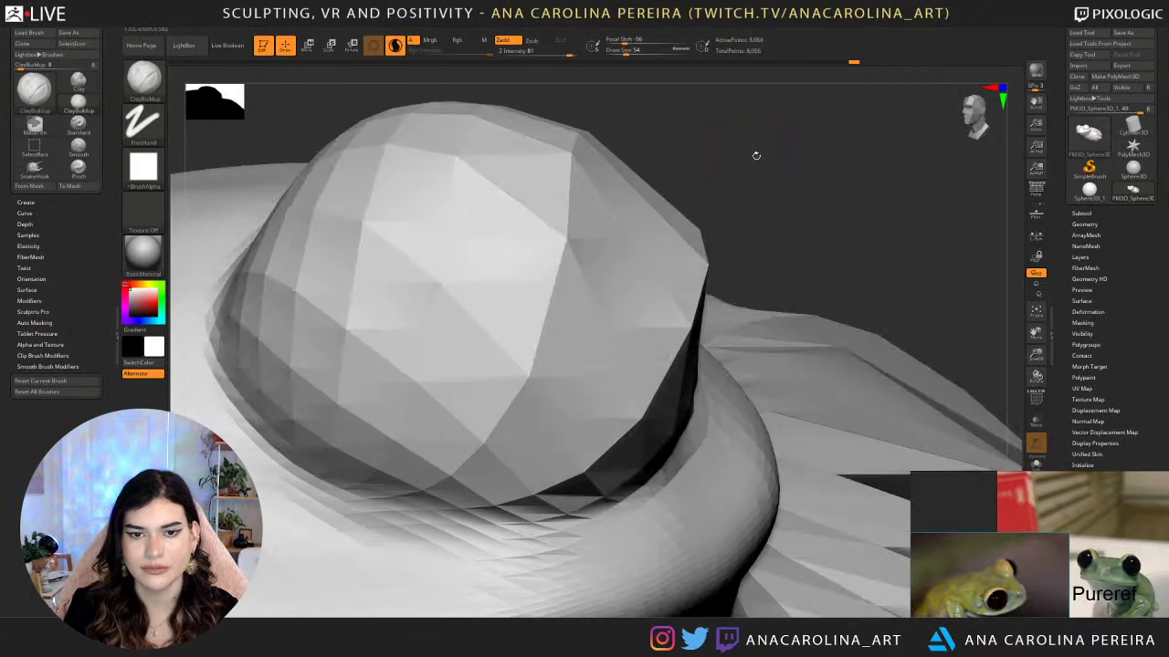
Build up a small patch of clay near the middle of the eyeball to test Sculptris Pro's local subdivision.
{"action": "right_click_drag", "start_coordinate": [756, 156], "coordinate": [745, 230], "text": "ctrl"}
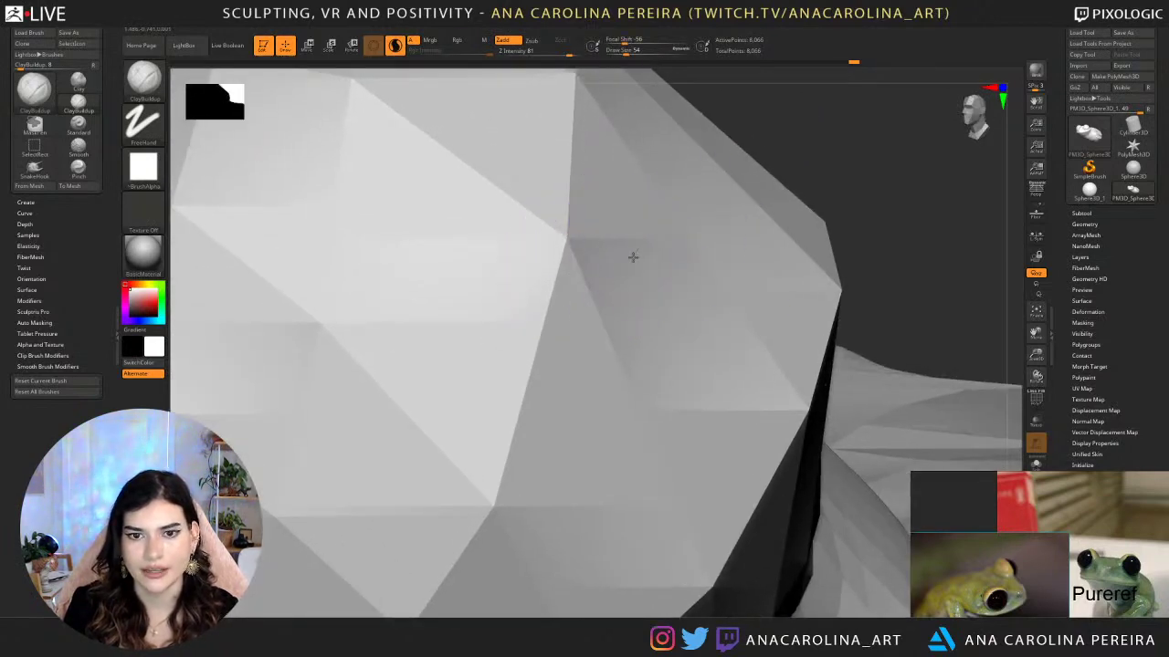
{"action": "left_click_drag", "start_coordinate": [550, 354], "coordinate": [585, 283]}
{"action": "left_click_drag", "start_coordinate": [846, 173], "coordinate": [864, 216]}
{"action": "right_click_drag", "start_coordinate": [839, 225], "coordinate": [792, 187], "text": "ctrl"}
{"action": "left_click_drag", "start_coordinate": [792, 186], "coordinate": [852, 195]}
Show the polygon wireframe to examine the mesh density around the built-up patch, and undo that stroke.
{"action": "left_click", "coordinate": [1035, 399]}
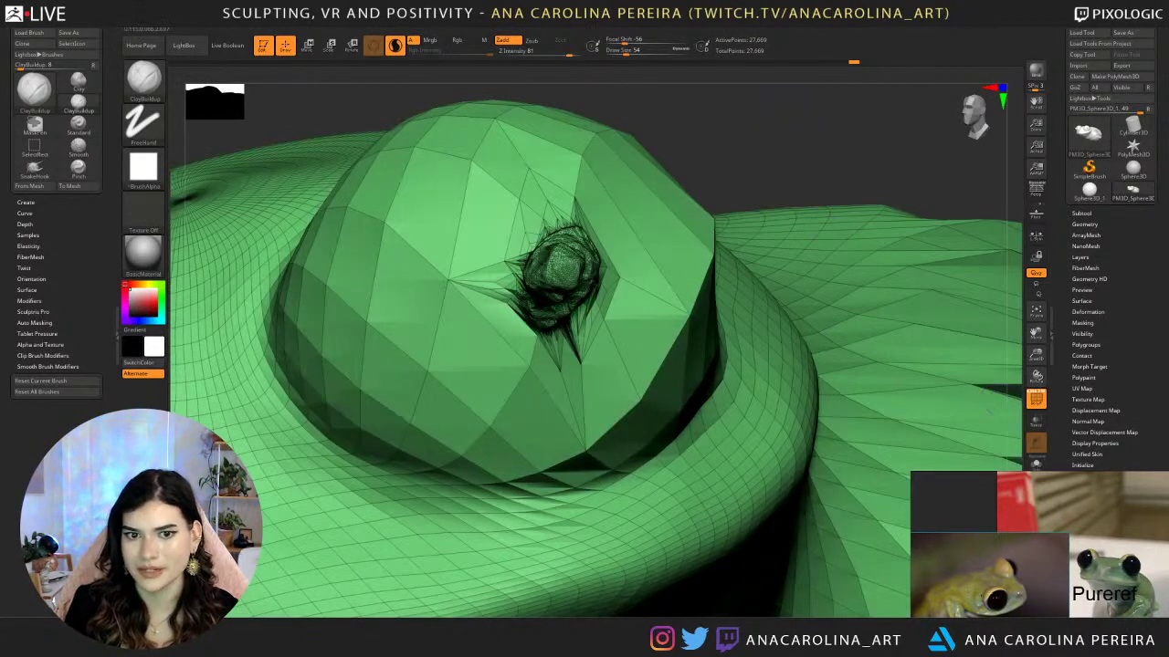
{"action": "left_click_drag", "start_coordinate": [849, 146], "coordinate": [776, 144]}
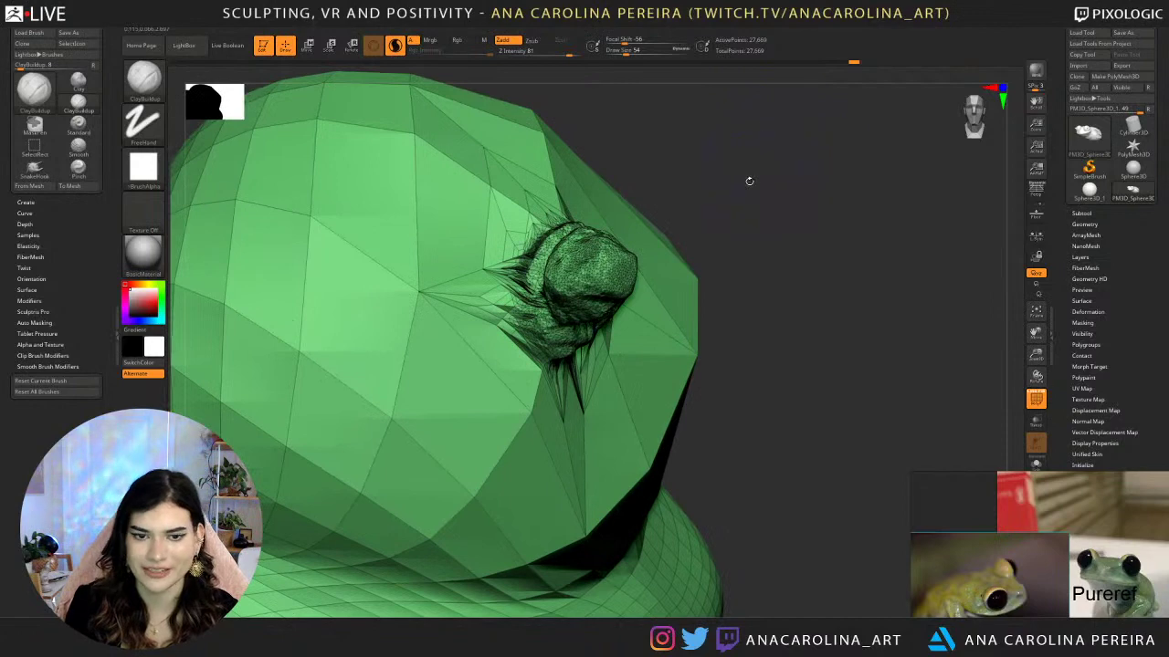
{"action": "left_click_drag", "start_coordinate": [749, 181], "coordinate": [736, 218]}
{"action": "key", "text": "ctrl+z"}
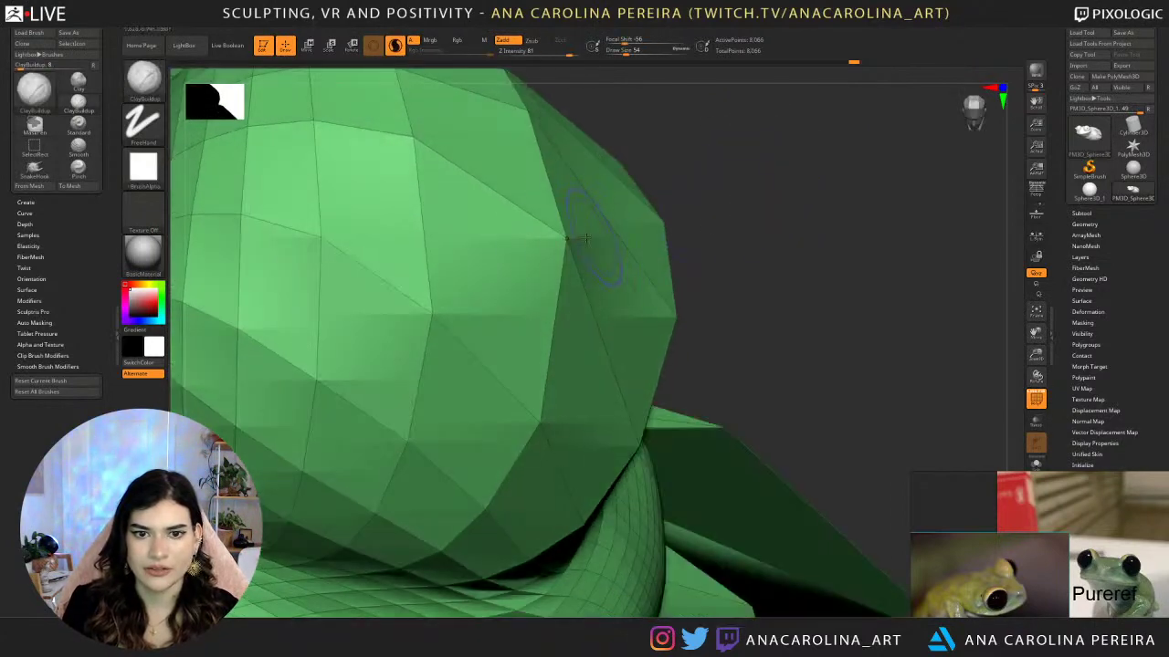
Try heavier ClayBuildup strokes on the wireframed eyeball, check them from the front, and undo them.
{"action": "left_click_drag", "start_coordinate": [570, 239], "coordinate": [567, 255]}
{"action": "left_click_drag", "start_coordinate": [580, 345], "coordinate": [520, 333]}
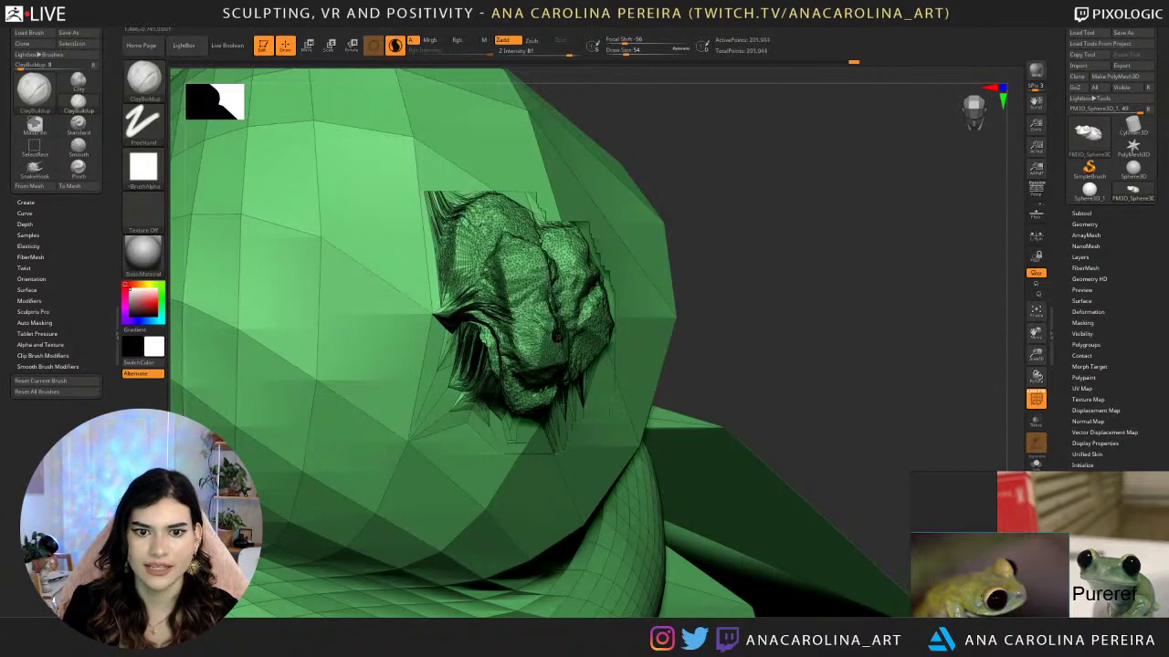
{"action": "left_click_drag", "start_coordinate": [724, 252], "coordinate": [743, 135]}
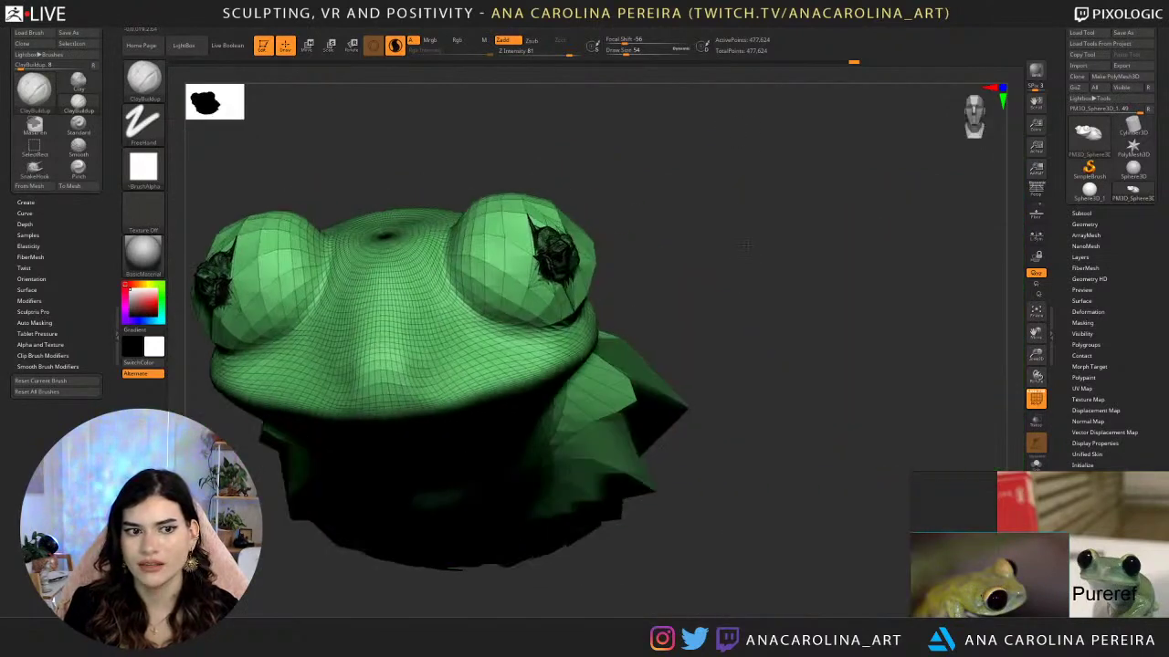
{"action": "left_click_drag", "start_coordinate": [745, 245], "coordinate": [726, 265]}
{"action": "key", "text": "ctrl+z"}
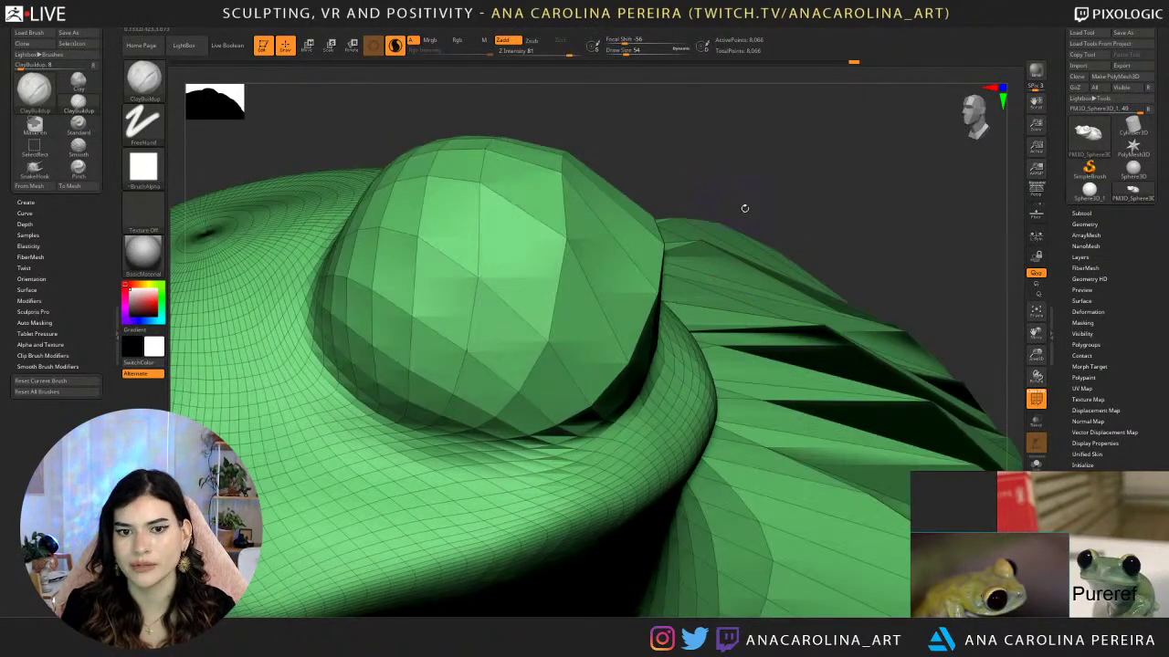
Hide the polygon wireframe on the whole frog.
{"action": "left_click_drag", "start_coordinate": [743, 209], "coordinate": [704, 144], "text": "alt"}
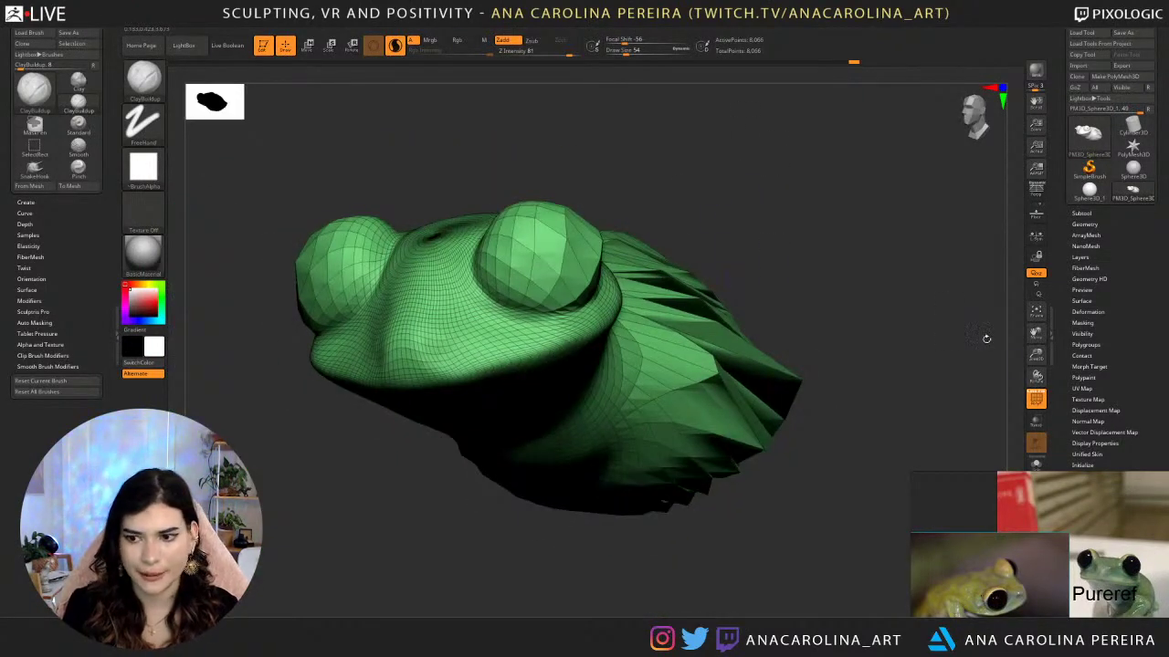
{"action": "left_click", "coordinate": [1035, 400]}
{"action": "mouse_move", "coordinate": [834, 288]}
{"action": "left_mouse_down"}
{"action": "mouse_move", "coordinate": [811, 261]}
{"action": "mouse_move", "coordinate": [834, 259]}
{"action": "left_mouse_up"}
Set the ClayBuildup Draw Size to 74 and sculpt a looping stroke across the front of the eyeball.
{"action": "key", "text": "space"}
{"action": "left_click_drag", "start_coordinate": [680, 497], "coordinate": [660, 581], "text": "alt"}
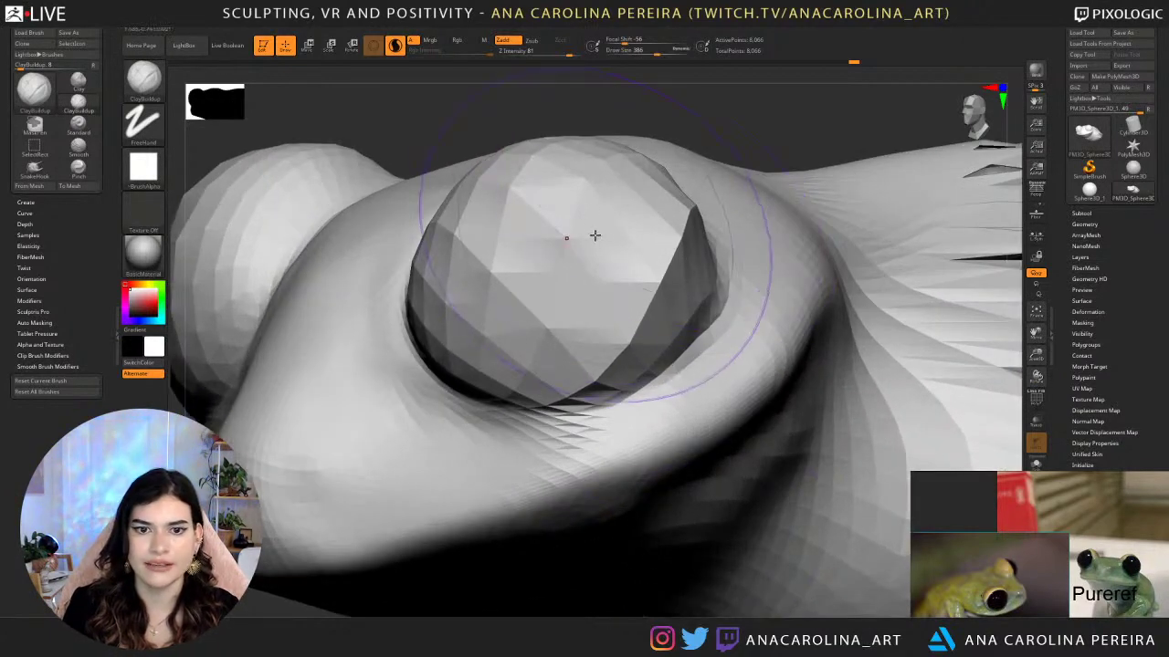
{"action": "key", "text": "space"}
{"action": "mouse_move", "coordinate": [594, 235]}
{"action": "left_mouse_down"}
{"action": "mouse_move", "coordinate": [566, 235]}
{"action": "mouse_move", "coordinate": [542, 300]}
{"action": "mouse_move", "coordinate": [494, 238]}
{"action": "mouse_move", "coordinate": [562, 181]}
{"action": "mouse_move", "coordinate": [614, 243]}
{"action": "mouse_move", "coordinate": [600, 317]}
{"action": "left_mouse_up"}
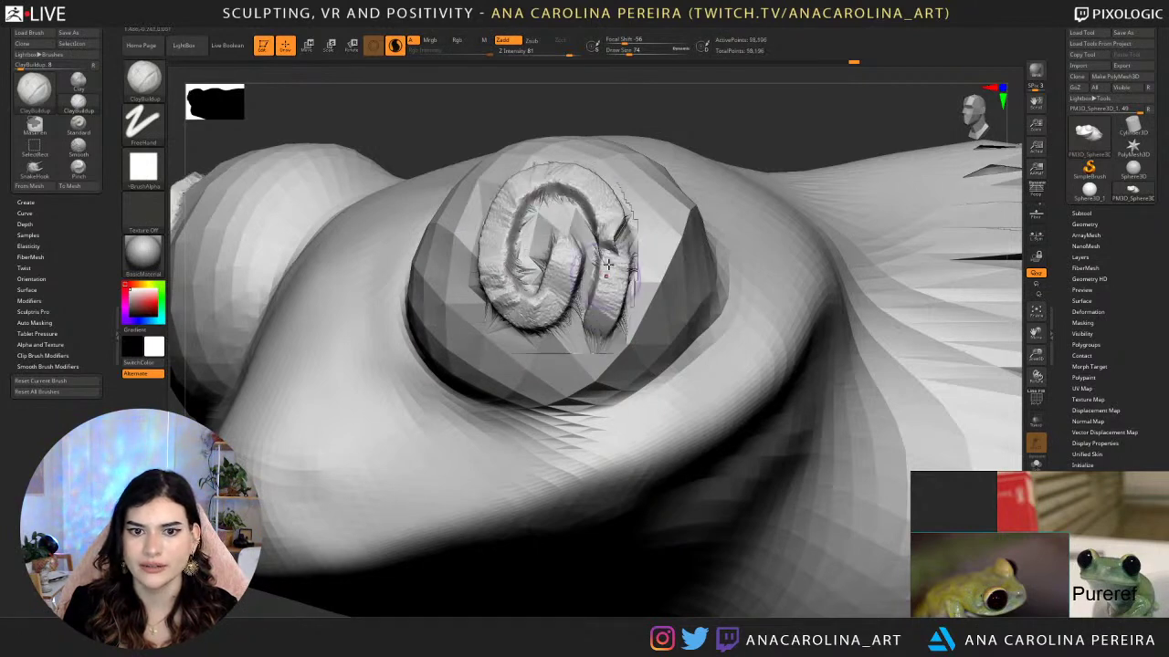
Try a curved ClayBuildup stroke across the front of the snout, then undo it together with the last eyeball strokes.
{"action": "right_click_drag", "start_coordinate": [498, 263], "coordinate": [491, 265]}
{"action": "mouse_move", "coordinate": [430, 118]}
{"action": "left_mouse_down"}
{"action": "mouse_move", "coordinate": [374, 137]}
{"action": "mouse_move", "coordinate": [466, 128]}
{"action": "mouse_move", "coordinate": [479, 141]}
{"action": "left_mouse_up"}
{"action": "mouse_move", "coordinate": [579, 450]}
{"action": "left_mouse_down"}
{"action": "mouse_move", "coordinate": [548, 488]}
{"action": "mouse_move", "coordinate": [474, 514]}
{"action": "left_mouse_up"}
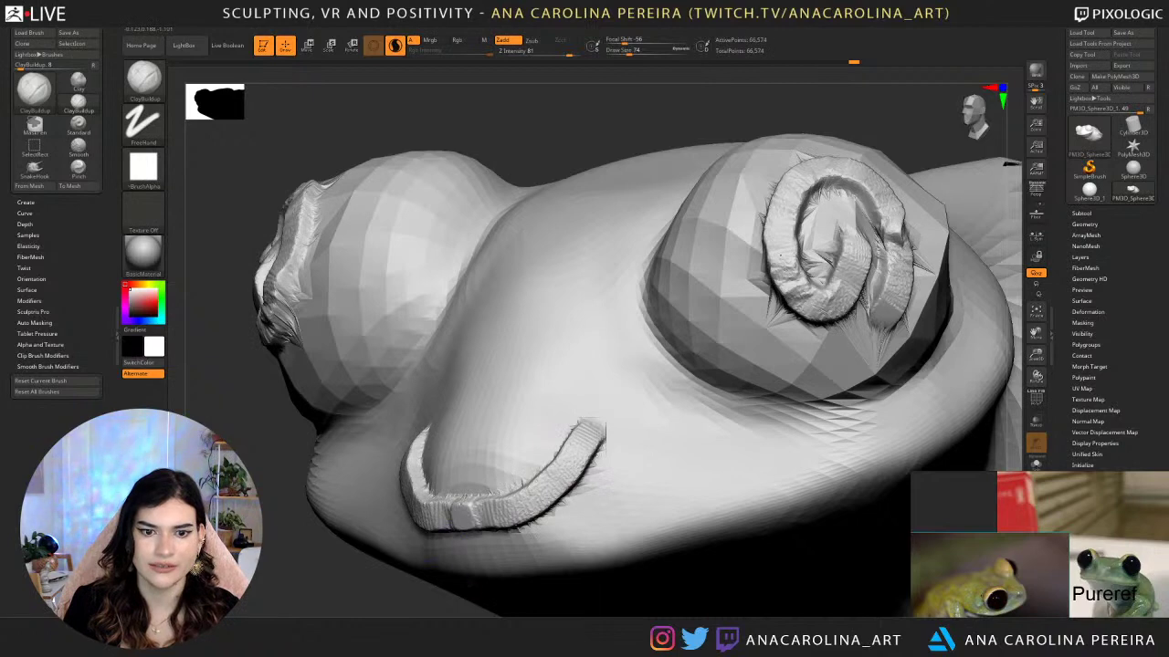
{"action": "left_click_drag", "start_coordinate": [419, 590], "coordinate": [530, 484], "text": "alt"}
{"action": "mouse_move", "coordinate": [749, 331]}
{"action": "left_mouse_down"}
{"action": "mouse_move", "coordinate": [730, 376]}
{"action": "mouse_move", "coordinate": [680, 375]}
{"action": "mouse_move", "coordinate": [773, 367]}
{"action": "left_mouse_up"}
{"action": "key", "text": "ctrl+z"}
{"action": "key", "text": "ctrl+z"}
{"action": "key", "text": "ctrl+z"}
Set the brush Draw Size to 714 for working on the frog's body.
{"action": "key", "text": "space"}
{"action": "mouse_move", "coordinate": [793, 598]}
{"action": "left_mouse_down"}
{"action": "mouse_move", "coordinate": [597, 569]}
{"action": "mouse_move", "coordinate": [681, 500]}
{"action": "left_mouse_up"}
{"action": "key", "text": "space"}
{"action": "left_click_drag", "start_coordinate": [696, 363], "coordinate": [719, 359]}
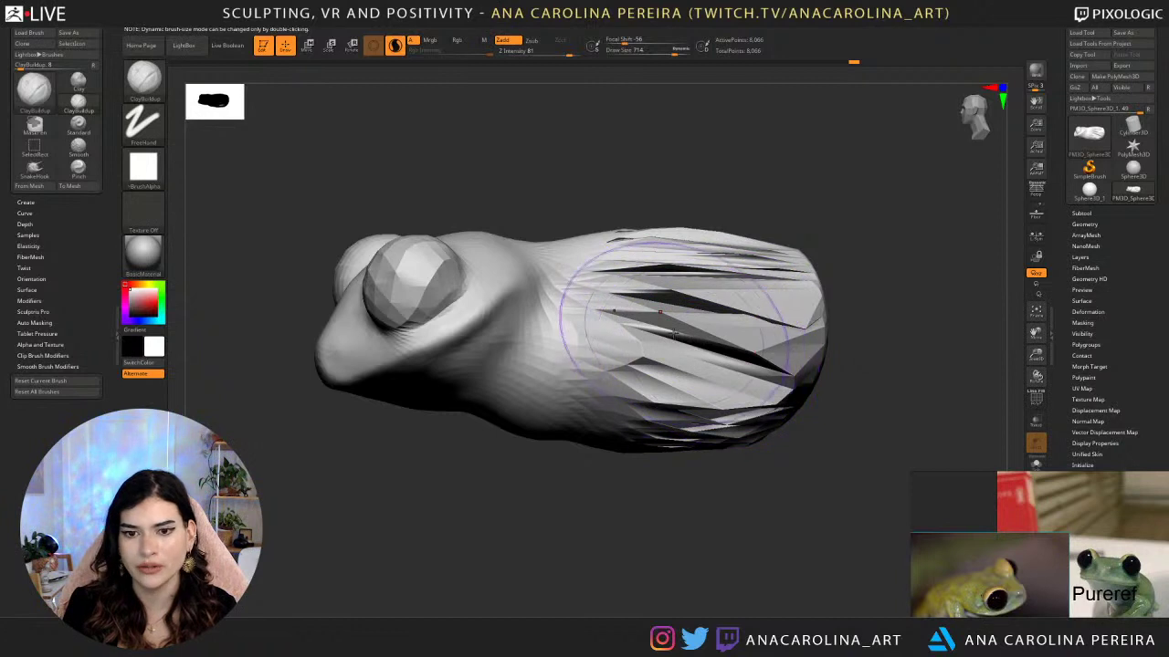
Smooth the jagged, stretched polygons on the frog's back and flanks in Sculptris Pro mode.
{"action": "mouse_move", "coordinate": [659, 315]}
{"action": "left_mouse_down", "text": "shift"}
{"action": "mouse_move", "coordinate": [676, 274]}
{"action": "mouse_move", "coordinate": [666, 429]}
{"action": "mouse_move", "coordinate": [759, 352]}
{"action": "mouse_move", "coordinate": [773, 404]}
{"action": "left_mouse_up", "text": "shift"}
{"action": "mouse_move", "coordinate": [787, 269]}
{"action": "right_mouse_down"}
{"action": "mouse_move", "coordinate": [787, 334]}
{"action": "mouse_move", "coordinate": [765, 365]}
{"action": "right_mouse_up"}
{"action": "left_click_drag", "start_coordinate": [717, 274], "coordinate": [687, 205], "text": "shift"}
{"action": "right_click_drag", "start_coordinate": [662, 382], "coordinate": [718, 339]}
{"action": "left_click_drag", "start_coordinate": [717, 338], "coordinate": [676, 363], "text": "shift"}
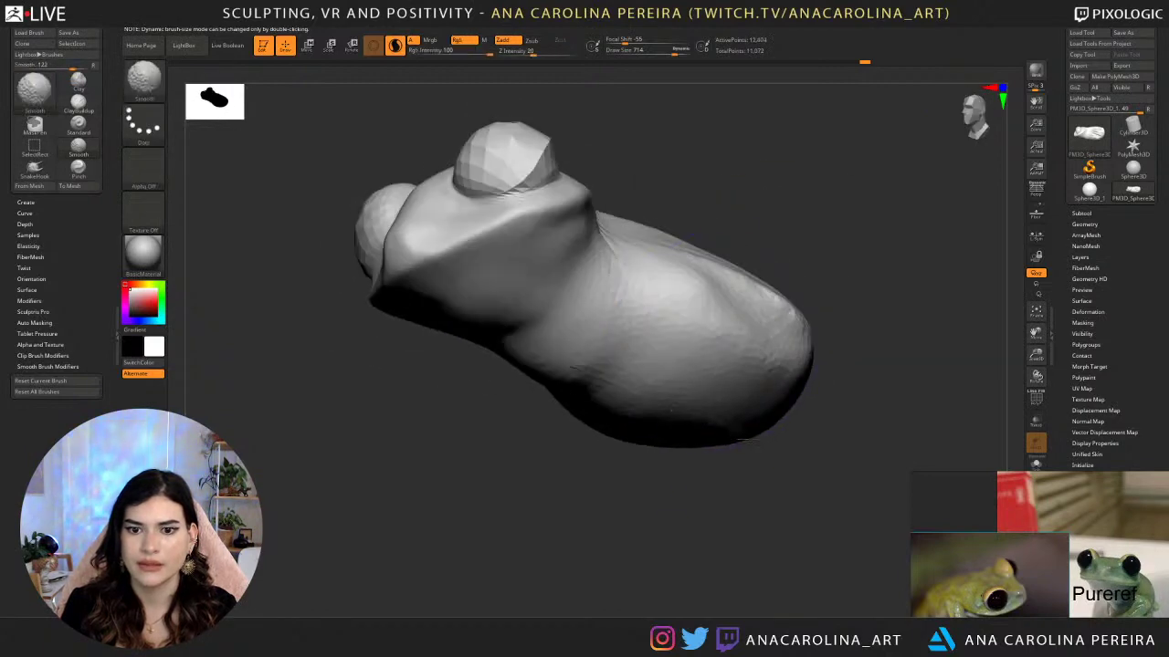
{"action": "right_click_drag", "start_coordinate": [667, 370], "coordinate": [721, 404]}
{"action": "left_click_drag", "start_coordinate": [699, 390], "coordinate": [710, 379], "text": "shift"}
{"action": "mouse_move", "coordinate": [861, 323]}
{"action": "right_mouse_down"}
{"action": "mouse_move", "coordinate": [801, 352]}
{"action": "mouse_move", "coordinate": [841, 337]}
{"action": "right_mouse_up"}
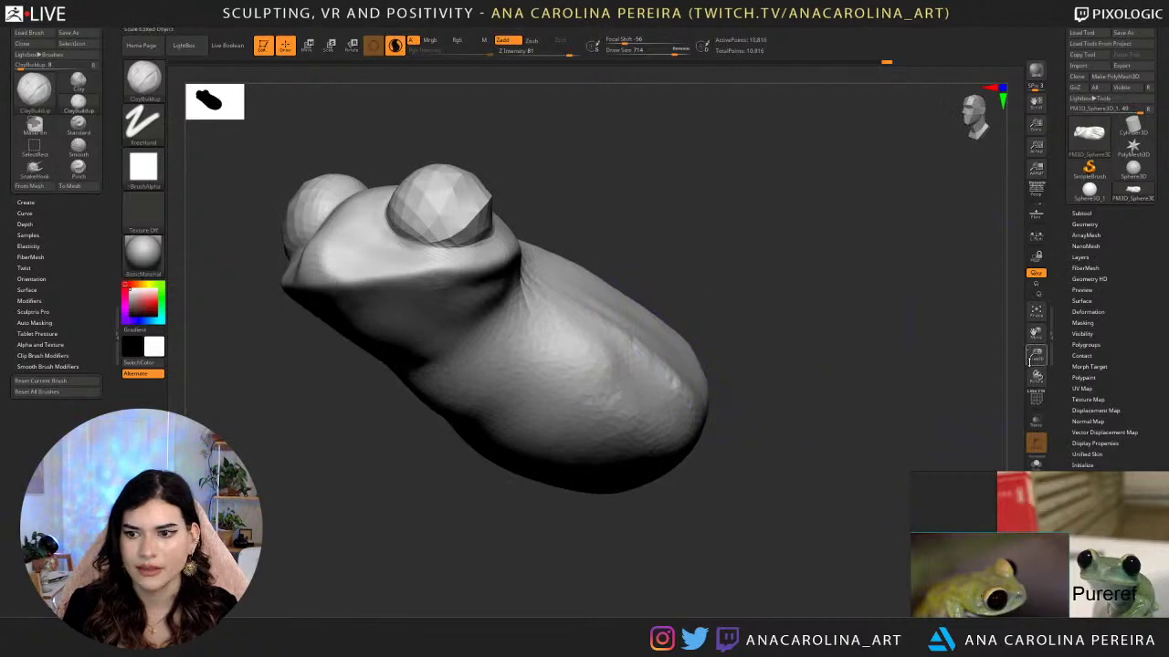
Show the polygon wireframe on the frog and undo the smoothing strokes on the body.
{"action": "left_click", "coordinate": [1035, 400]}
{"action": "right_click_drag", "start_coordinate": [830, 274], "coordinate": [823, 349], "text": "ctrl"}
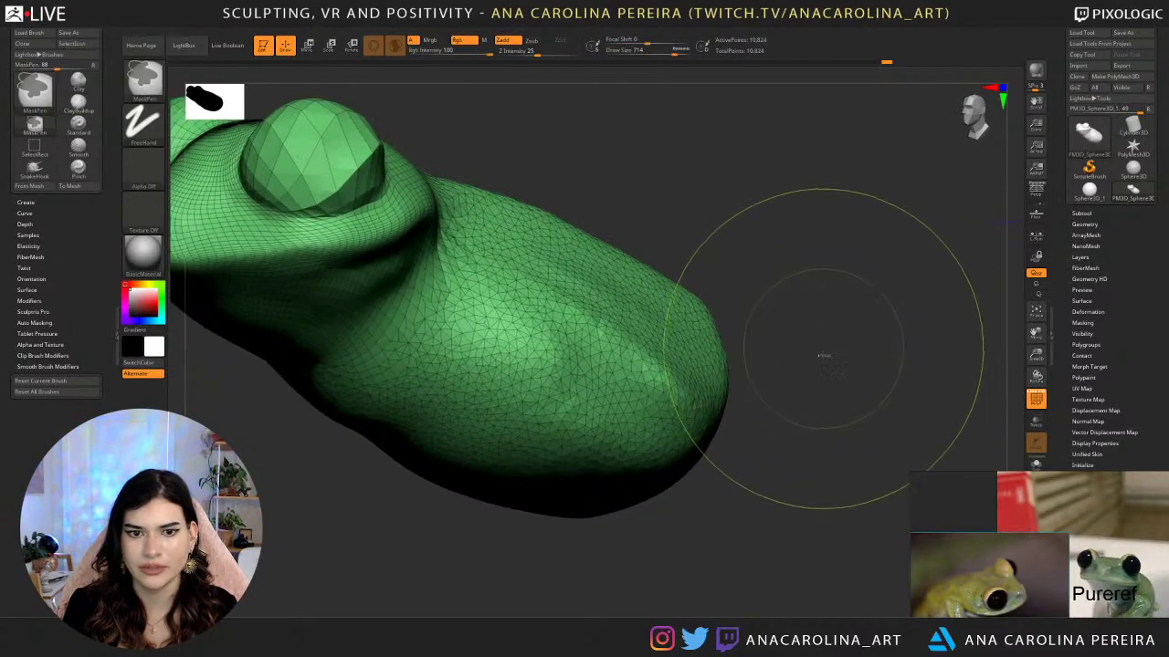
{"action": "key", "text": "ctrl+z"}
{"action": "key", "text": "ctrl+z"}
{"action": "key", "text": "ctrl+z"}
{"action": "key", "text": "ctrl+z"}
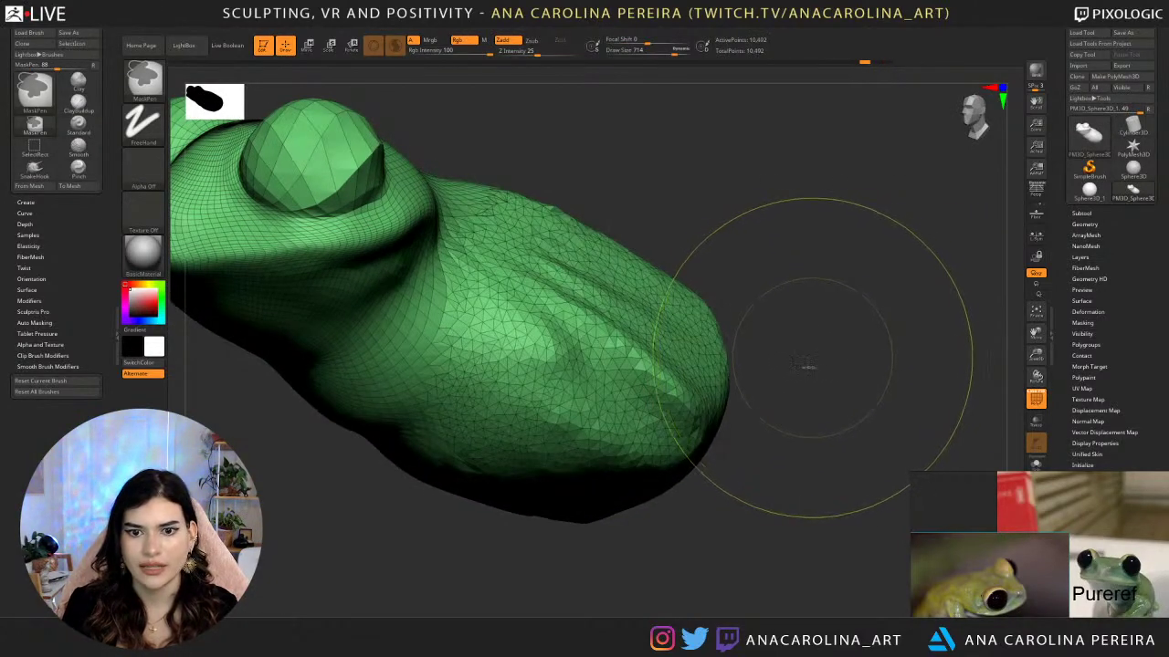
{"action": "key", "text": "ctrl+z"}
{"action": "key", "text": "ctrl+z"}
{"action": "key", "text": "ctrl+z"}
{"action": "right_click_drag", "start_coordinate": [819, 371], "coordinate": [806, 369]}
{"action": "key", "text": "ctrl+z"}
{"action": "key", "text": "ctrl+z"}
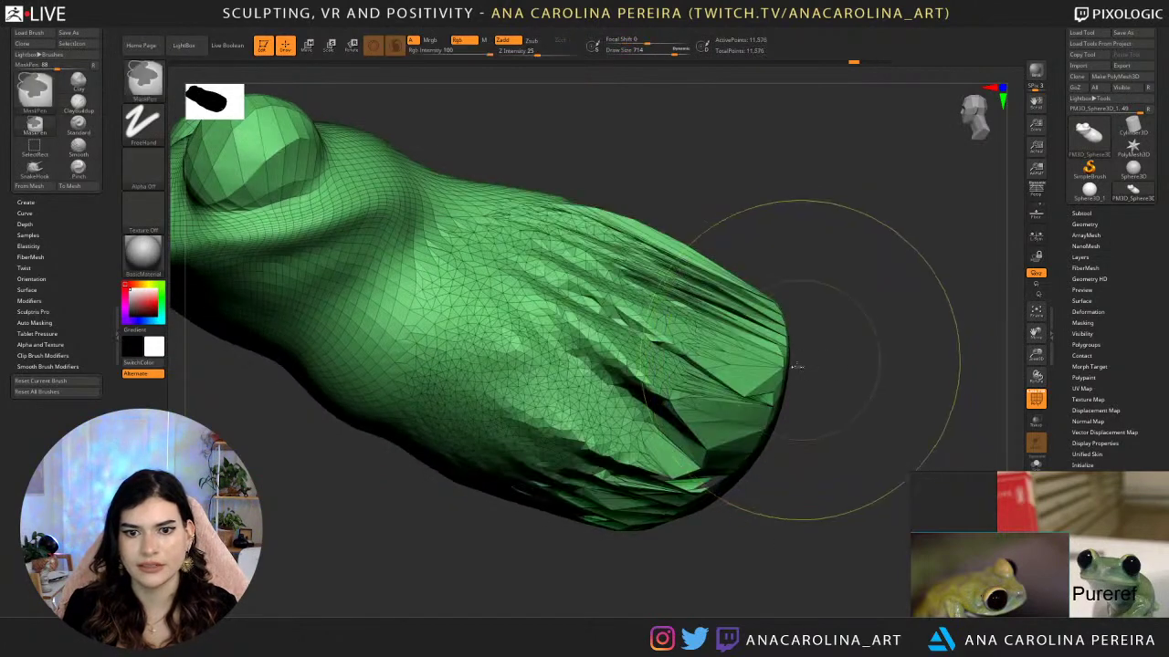
{"action": "key", "text": "ctrl+z"}
Smooth the stretched polygons along the wireframed frog's side and back in Sculptris Pro mode to retriangulate them evenly.
{"action": "left_click_drag", "start_coordinate": [863, 455], "coordinate": [894, 382]}
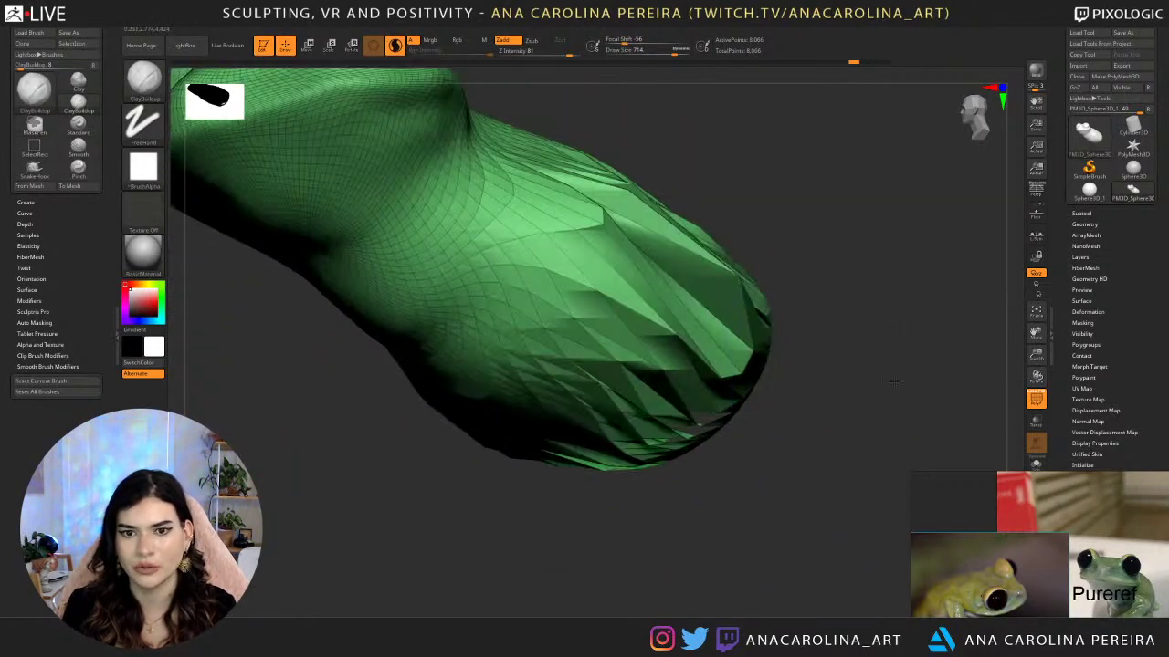
{"action": "left_click_drag", "start_coordinate": [874, 250], "coordinate": [905, 296]}
{"action": "mouse_move", "coordinate": [904, 295]}
{"action": "right_mouse_down"}
{"action": "mouse_move", "coordinate": [892, 347]}
{"action": "mouse_move", "coordinate": [870, 345]}
{"action": "right_mouse_up"}
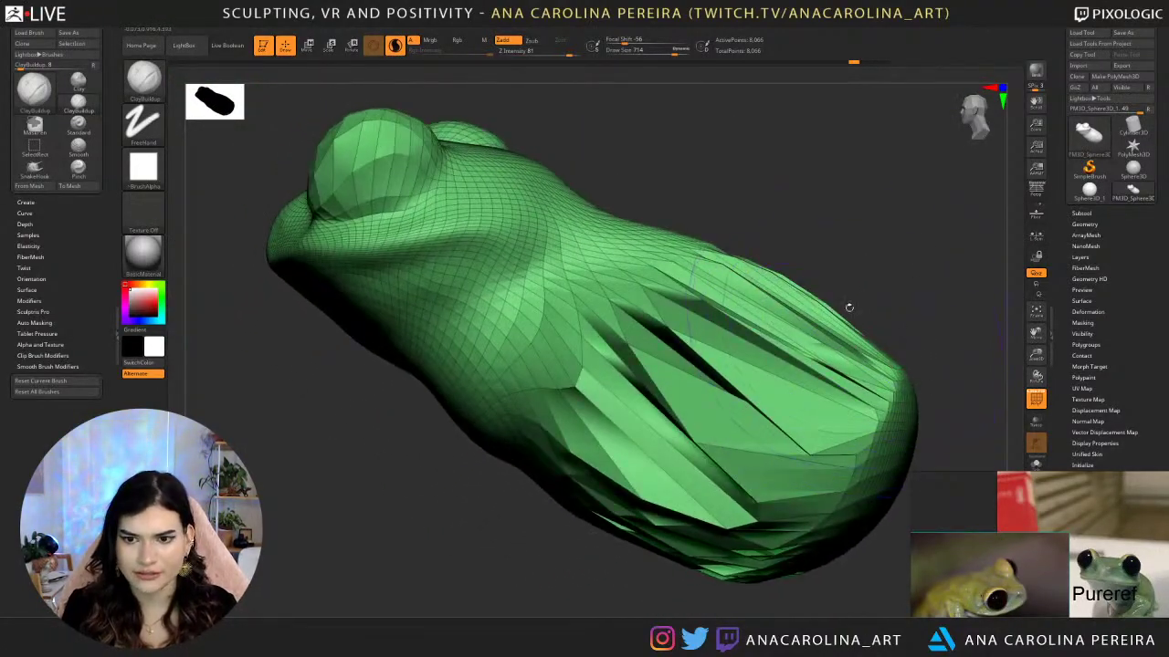
{"action": "mouse_move", "coordinate": [863, 300]}
{"action": "right_mouse_down"}
{"action": "mouse_move", "coordinate": [868, 313]}
{"action": "mouse_move", "coordinate": [824, 207]}
{"action": "mouse_move", "coordinate": [666, 310]}
{"action": "right_mouse_up"}
{"action": "key", "text": "ctrl"}
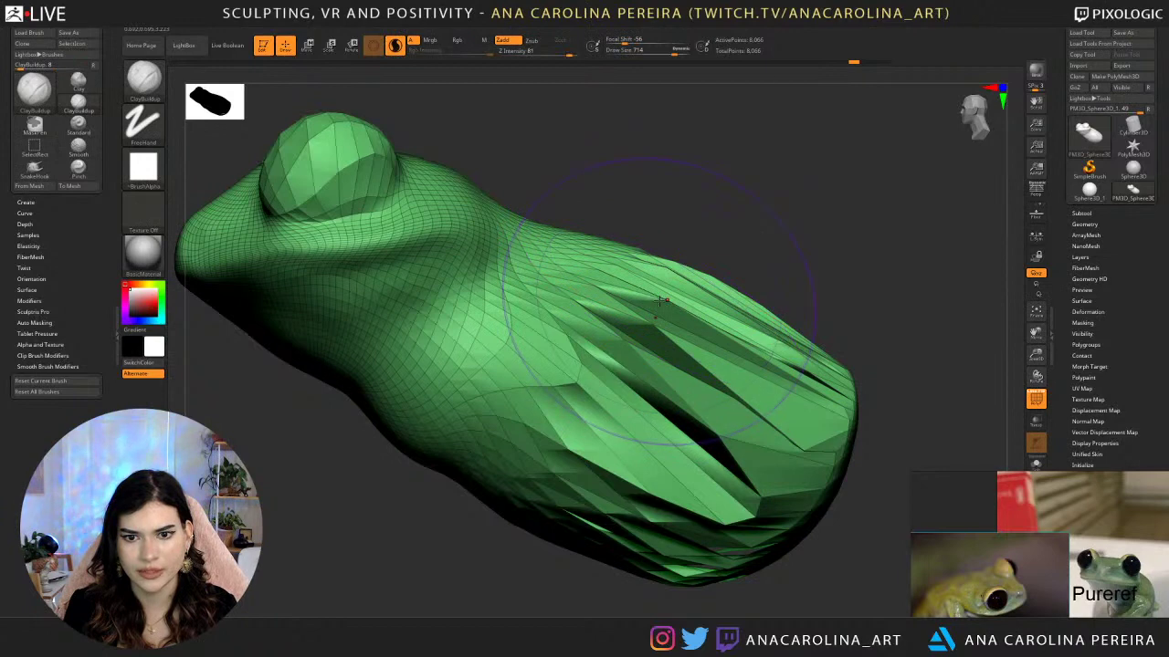
{"action": "key", "text": "shift"}
{"action": "mouse_move", "coordinate": [656, 342]}
{"action": "left_mouse_down", "text": "shift"}
{"action": "mouse_move", "coordinate": [626, 307]}
{"action": "mouse_move", "coordinate": [680, 535]}
{"action": "mouse_move", "coordinate": [760, 412]}
{"action": "left_mouse_up", "text": "shift"}
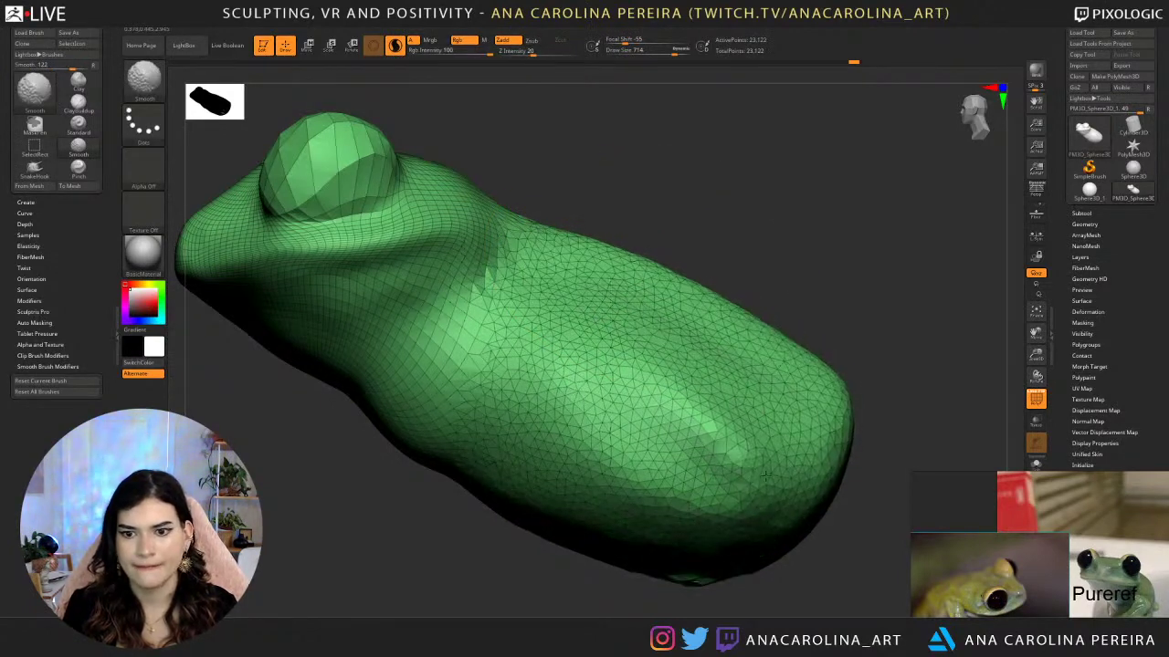
{"action": "left_click_drag", "start_coordinate": [765, 477], "coordinate": [708, 548], "text": "shift"}
Smooth the frog's belly, rump and upper back with Sculptris Pro to even out the remaining body mesh.
{"action": "left_click_drag", "start_coordinate": [699, 600], "coordinate": [652, 497]}
{"action": "left_click_drag", "start_coordinate": [621, 383], "coordinate": [580, 423], "text": "shift"}
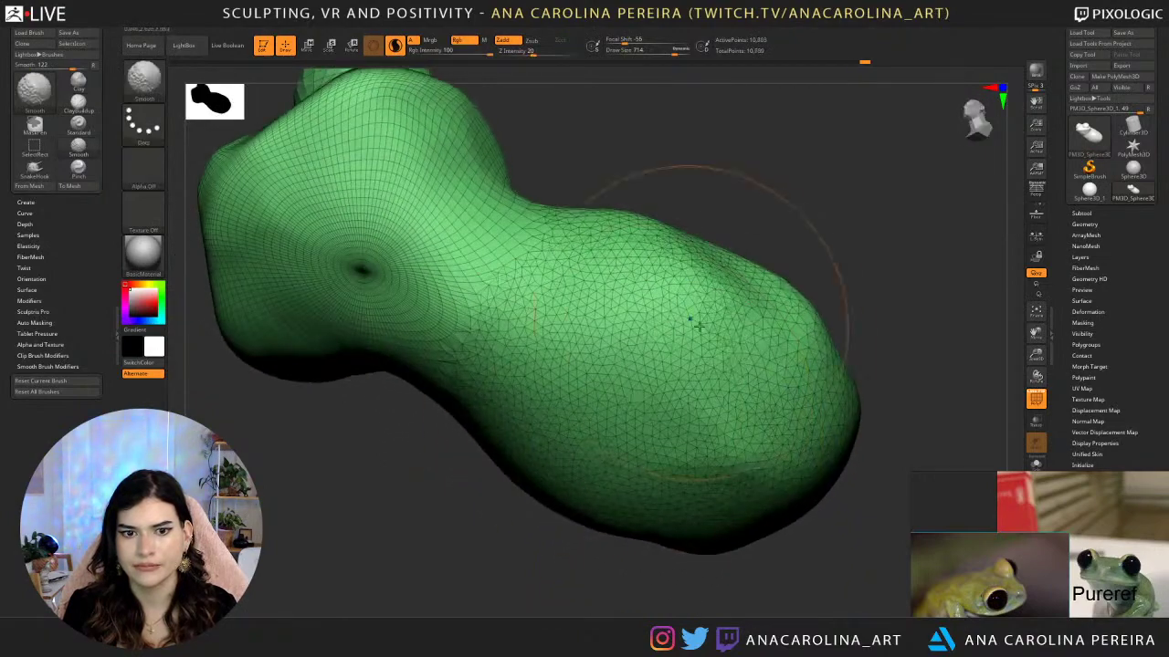
{"action": "mouse_move", "coordinate": [566, 547]}
{"action": "left_mouse_down"}
{"action": "mouse_move", "coordinate": [783, 292]}
{"action": "mouse_move", "coordinate": [836, 300]}
{"action": "left_mouse_up"}
{"action": "left_click_drag", "start_coordinate": [844, 310], "coordinate": [816, 344], "text": "shift"}
{"action": "mouse_move", "coordinate": [699, 452]}
{"action": "left_mouse_down"}
{"action": "mouse_move", "coordinate": [522, 522]}
{"action": "mouse_move", "coordinate": [584, 543]}
{"action": "mouse_move", "coordinate": [794, 551]}
{"action": "mouse_move", "coordinate": [646, 252]}
{"action": "mouse_move", "coordinate": [816, 370]}
{"action": "left_mouse_up"}
{"action": "mouse_move", "coordinate": [653, 529]}
{"action": "left_mouse_down", "text": "shift"}
{"action": "mouse_move", "coordinate": [577, 480]}
{"action": "mouse_move", "coordinate": [438, 446]}
{"action": "mouse_move", "coordinate": [676, 520]}
{"action": "left_mouse_up", "text": "shift"}
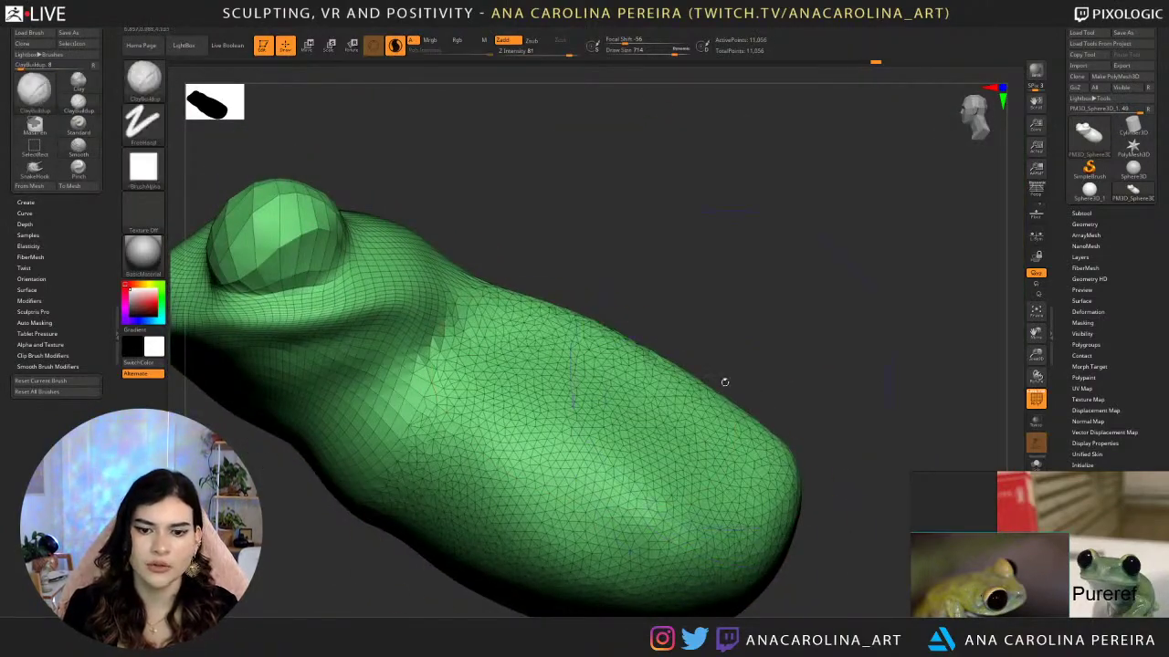
{"action": "left_click_drag", "start_coordinate": [727, 382], "coordinate": [763, 484]}
{"action": "mouse_move", "coordinate": [731, 439]}
{"action": "left_mouse_down", "text": "shift"}
{"action": "mouse_move", "coordinate": [712, 445]}
{"action": "mouse_move", "coordinate": [658, 274]}
{"action": "mouse_move", "coordinate": [630, 288]}
{"action": "left_mouse_up", "text": "shift"}
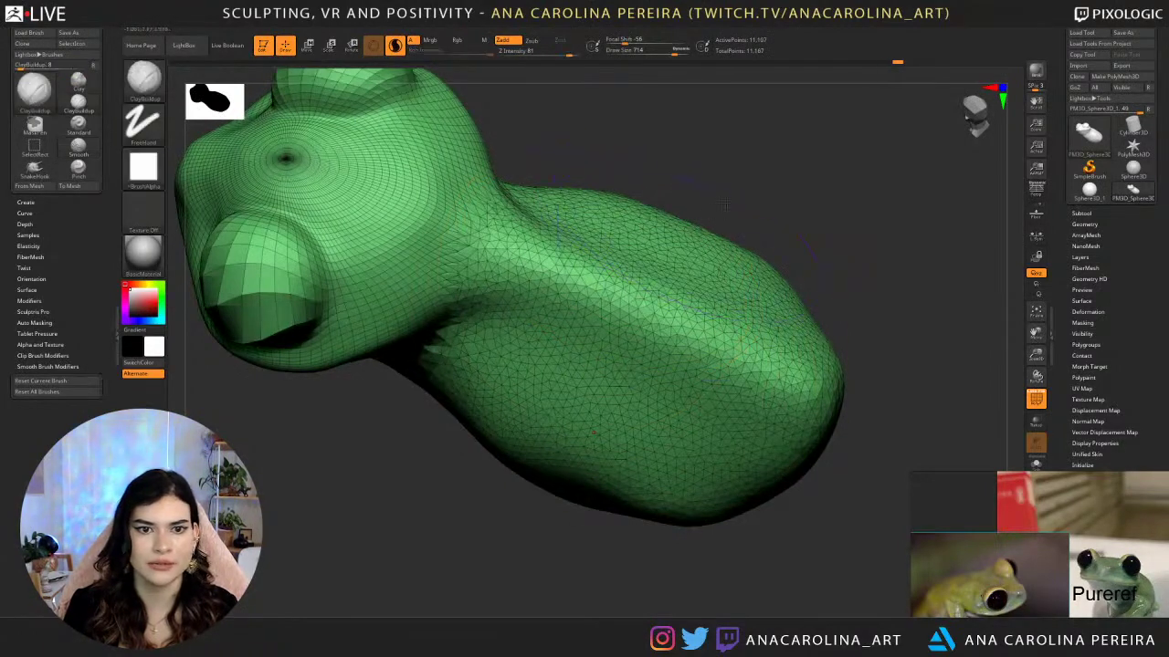
Set the Draw Size to 257 and hide the polygon wireframe on the whole frog.
{"action": "mouse_move", "coordinate": [804, 283]}
{"action": "left_mouse_down"}
{"action": "mouse_move", "coordinate": [734, 187]}
{"action": "mouse_move", "coordinate": [752, 244]}
{"action": "left_mouse_up"}
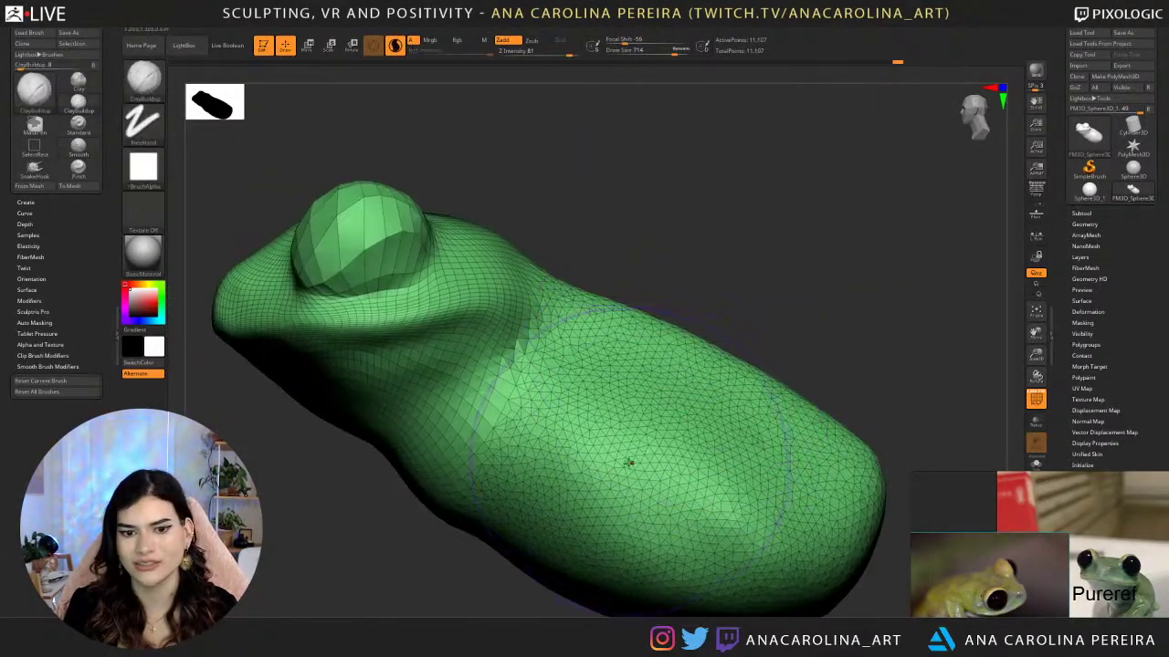
{"action": "left_click_drag", "start_coordinate": [721, 319], "coordinate": [764, 297]}
{"action": "mouse_move", "coordinate": [760, 233]}
{"action": "left_mouse_down", "text": "alt"}
{"action": "mouse_move", "coordinate": [744, 283]}
{"action": "mouse_move", "coordinate": [738, 222]}
{"action": "mouse_move", "coordinate": [718, 308]}
{"action": "mouse_move", "coordinate": [695, 308]}
{"action": "left_mouse_up", "text": "alt"}
{"action": "key", "text": "space"}
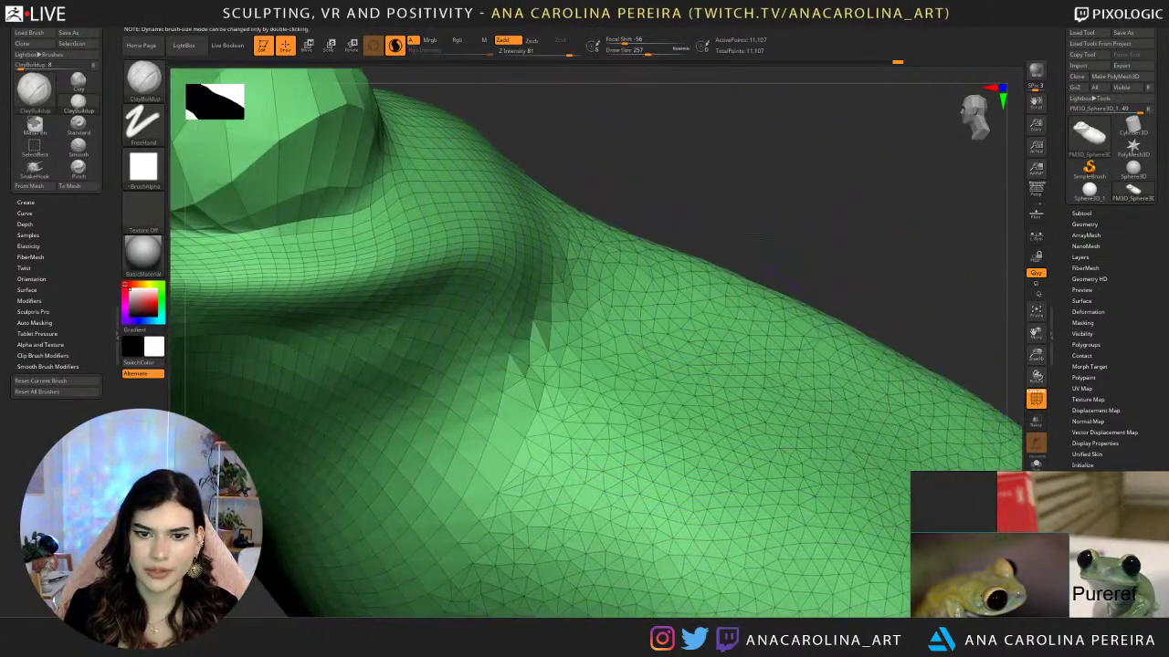
{"action": "key", "text": "f"}
{"action": "left_click", "coordinate": [1036, 399]}
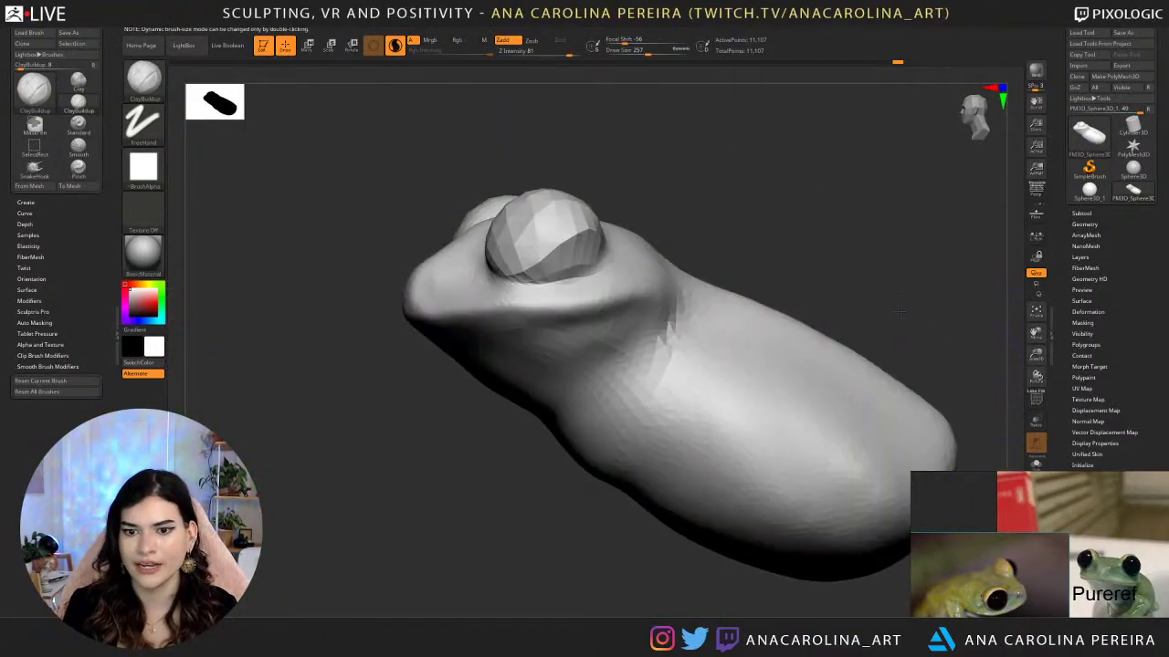
{"action": "left_click_drag", "start_coordinate": [899, 313], "coordinate": [768, 301]}
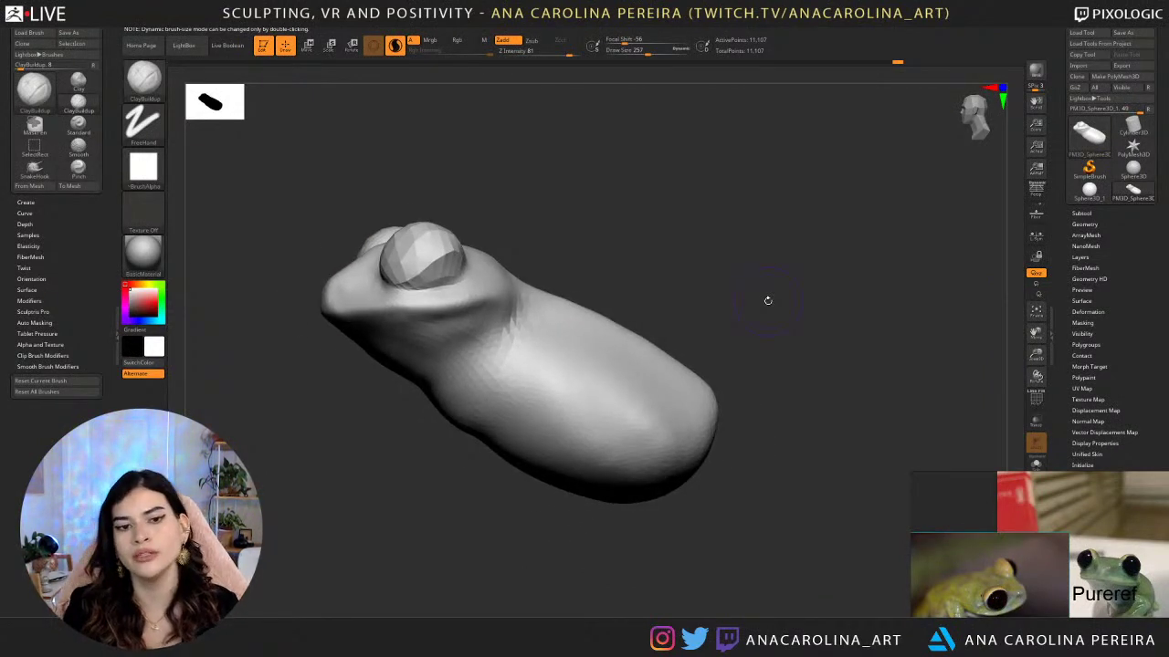
Set the Draw Size to 324 and smooth the faceted eyeballs and head into rounder forms.
{"action": "left_click_drag", "start_coordinate": [577, 300], "coordinate": [671, 285]}
{"action": "key", "text": "space"}
{"action": "mouse_move", "coordinate": [611, 279]}
{"action": "left_mouse_down"}
{"action": "mouse_move", "coordinate": [671, 273]}
{"action": "mouse_move", "coordinate": [598, 277]}
{"action": "mouse_move", "coordinate": [603, 314]}
{"action": "mouse_move", "coordinate": [579, 280]}
{"action": "left_mouse_up"}
{"action": "left_click_drag", "start_coordinate": [686, 285], "coordinate": [630, 291]}
{"action": "left_click_drag", "start_coordinate": [630, 290], "coordinate": [630, 320], "text": "shift"}
{"action": "right_click_drag", "start_coordinate": [630, 315], "coordinate": [671, 311]}
{"action": "left_click_drag", "start_coordinate": [642, 263], "coordinate": [631, 304], "text": "shift"}
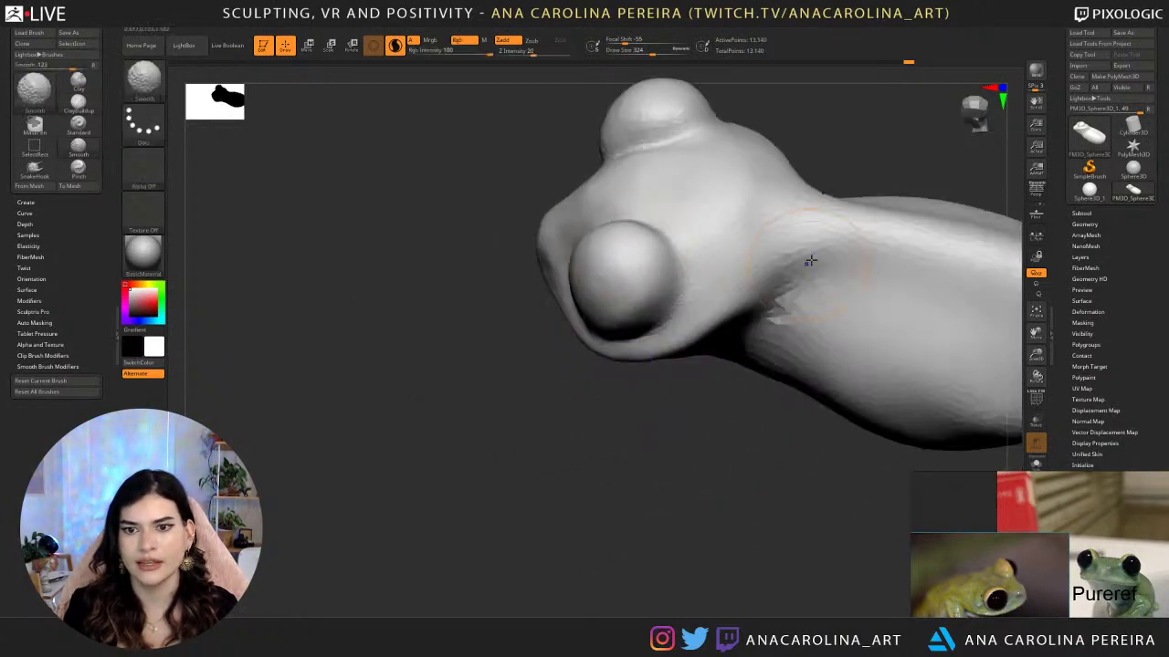
Smooth the rough crease between head and body, and smooth around the eyes at Draw Size 460.
{"action": "left_click_drag", "start_coordinate": [810, 260], "coordinate": [774, 318], "text": "shift"}
{"action": "left_click_drag", "start_coordinate": [742, 439], "coordinate": [809, 318], "text": "shift"}
{"action": "left_click_drag", "start_coordinate": [954, 338], "coordinate": [814, 378], "text": "alt"}
{"action": "key", "text": "space"}
{"action": "key", "text": "space"}
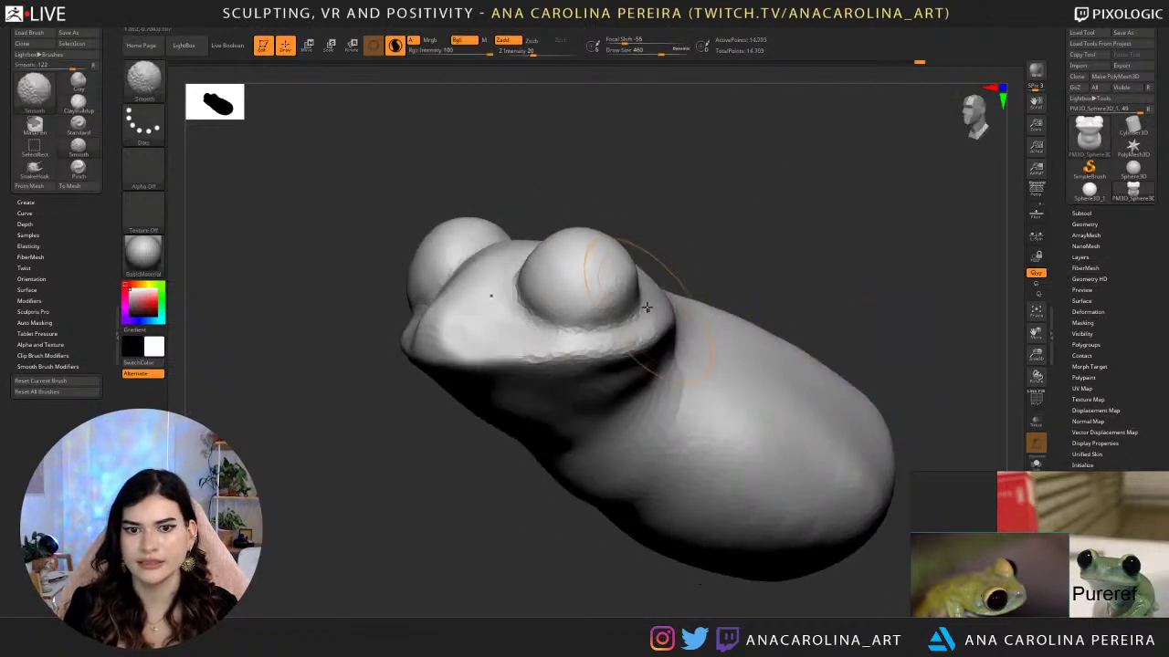
{"action": "mouse_move", "coordinate": [719, 263]}
{"action": "left_mouse_down", "text": "ctrl"}
{"action": "mouse_move", "coordinate": [702, 252]}
{"action": "mouse_move", "coordinate": [703, 209]}
{"action": "left_mouse_up", "text": "ctrl"}
Set the Draw Size to 391 and switch to the SnakeHook brush.
{"action": "key", "text": "space"}
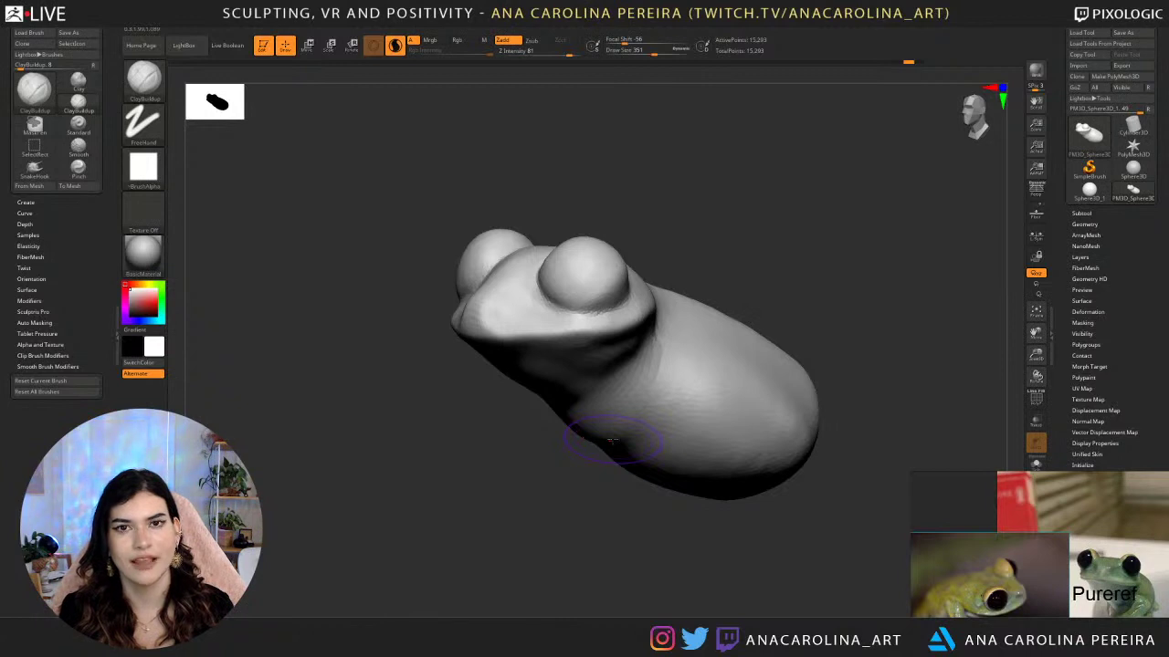
{"action": "mouse_move", "coordinate": [636, 571]}
{"action": "left_mouse_down", "text": "alt"}
{"action": "mouse_move", "coordinate": [634, 398]}
{"action": "mouse_move", "coordinate": [688, 412]}
{"action": "mouse_move", "coordinate": [729, 378]}
{"action": "left_mouse_up", "text": "alt"}
{"action": "key", "text": "b"}
{"action": "key", "text": "s"}
{"action": "key", "text": "h"}
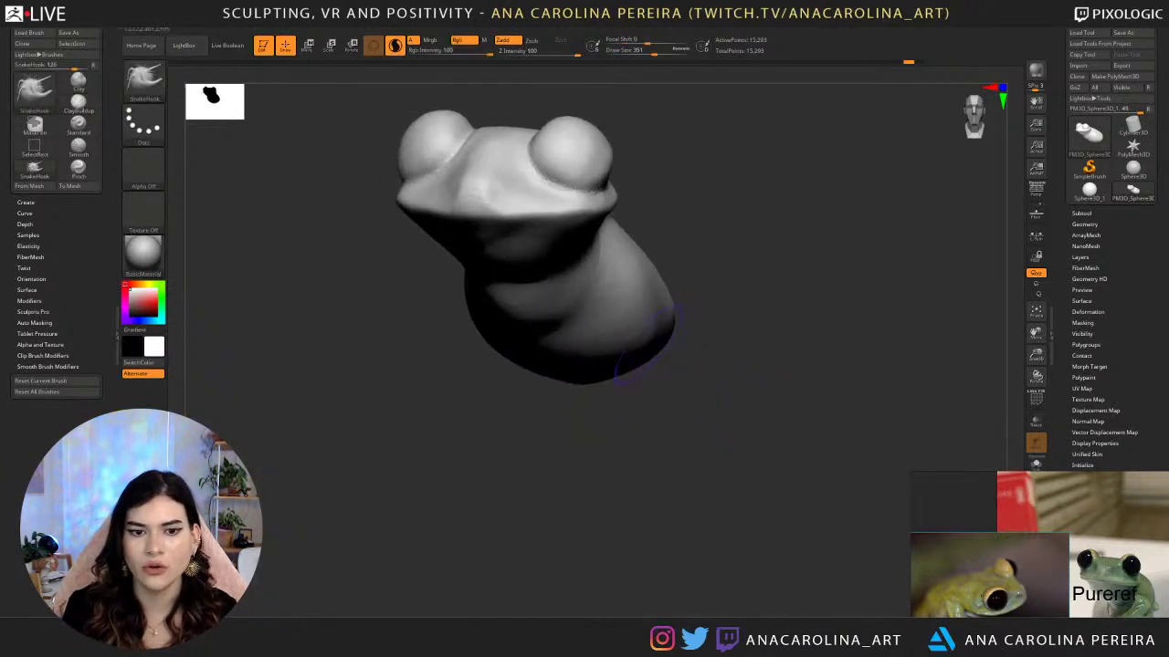
{"action": "key", "text": "b"}
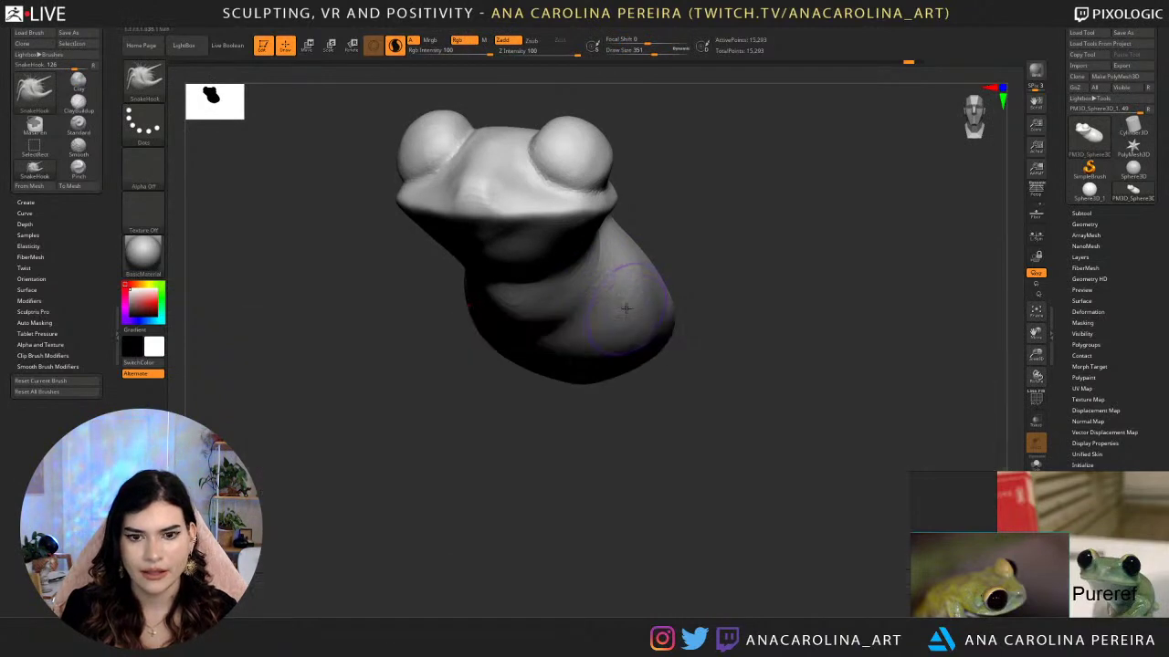
{"action": "left_click_drag", "start_coordinate": [650, 333], "coordinate": [696, 364]}
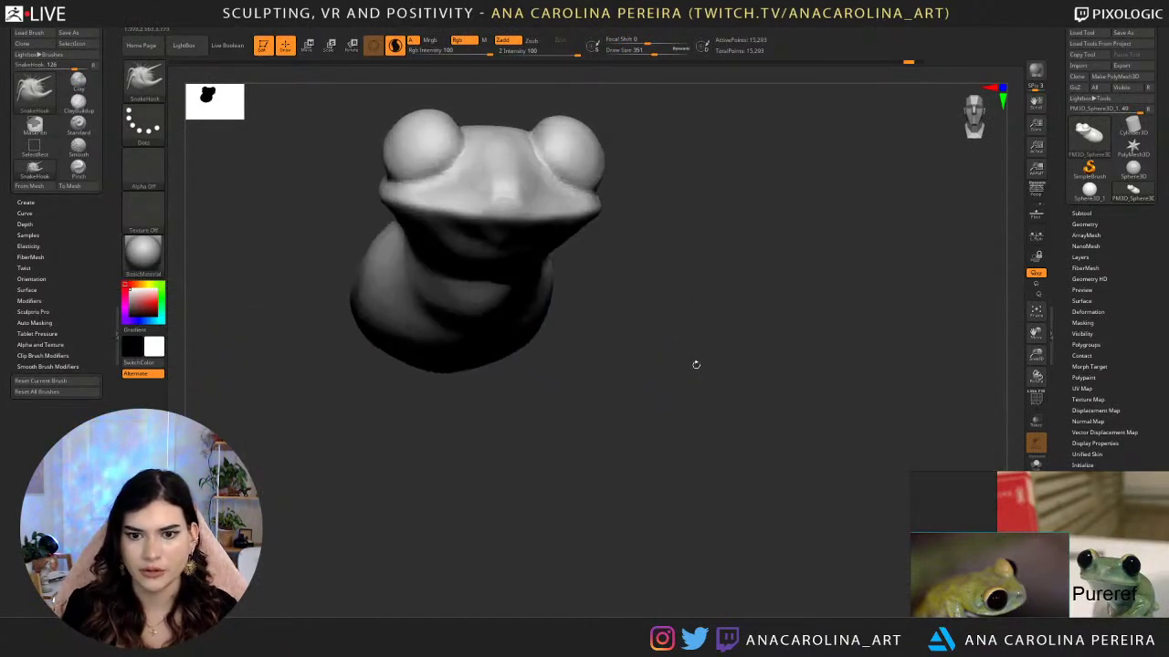
Show the wireframe and try pulling a front leg out of the shoulder with SnakeHook while Sculptris Pro is off.
{"action": "mouse_move", "coordinate": [602, 318]}
{"action": "left_mouse_down", "text": "alt"}
{"action": "mouse_move", "coordinate": [636, 321]}
{"action": "mouse_move", "coordinate": [599, 336]}
{"action": "mouse_move", "coordinate": [667, 349]}
{"action": "mouse_move", "coordinate": [811, 427]}
{"action": "left_mouse_up", "text": "alt"}
{"action": "key", "text": "ctrl+z"}
{"action": "key", "text": "shift+f"}
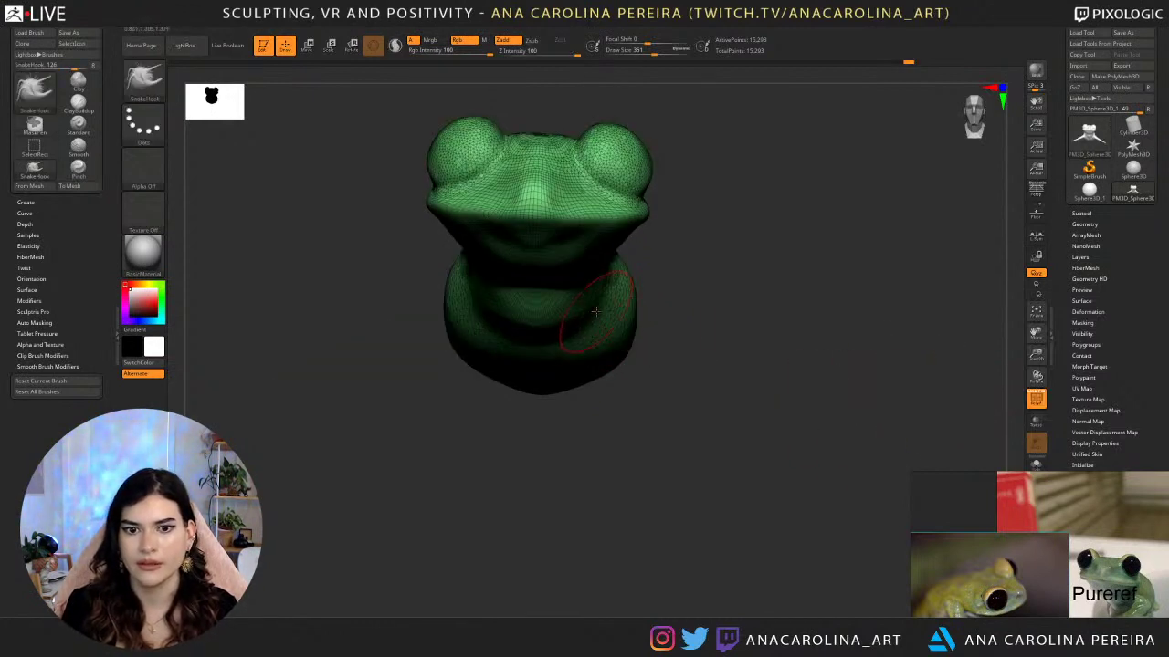
{"action": "mouse_move", "coordinate": [628, 340]}
{"action": "left_mouse_down"}
{"action": "mouse_move", "coordinate": [699, 358]}
{"action": "mouse_move", "coordinate": [867, 442]}
{"action": "mouse_move", "coordinate": [793, 491]}
{"action": "mouse_move", "coordinate": [798, 508]}
{"action": "mouse_move", "coordinate": [730, 563]}
{"action": "mouse_move", "coordinate": [532, 380]}
{"action": "mouse_move", "coordinate": [659, 212]}
{"action": "mouse_move", "coordinate": [648, 255]}
{"action": "left_mouse_up"}
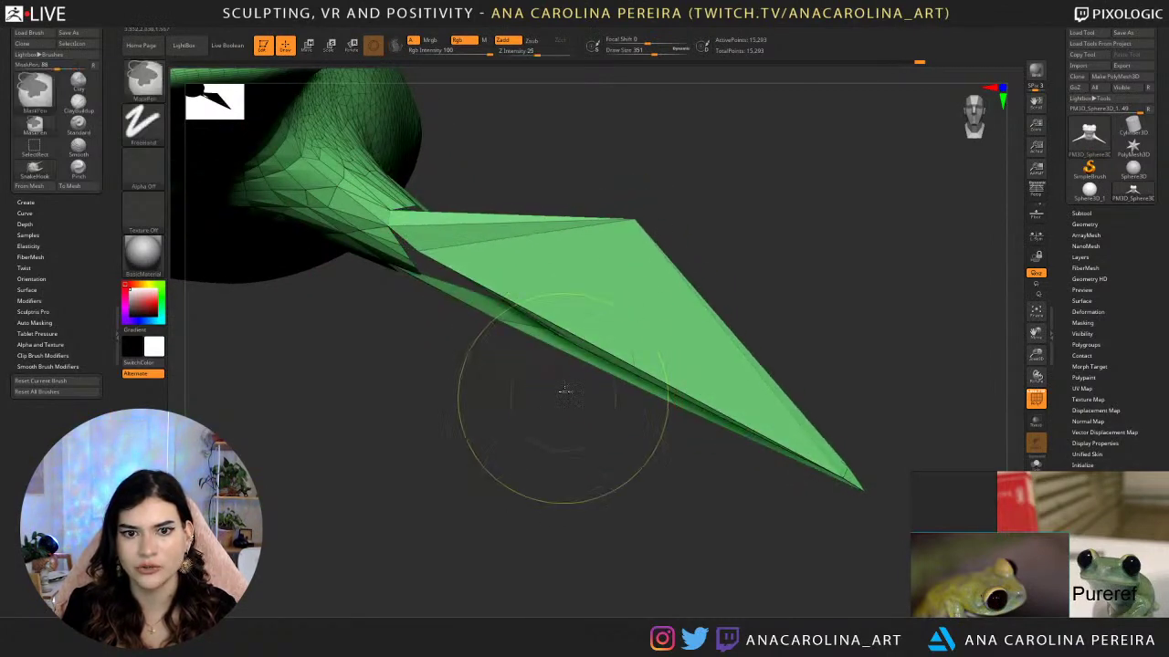
{"action": "key", "text": "ctrl+z"}
{"action": "key", "text": "space"}
{"action": "left_click_drag", "start_coordinate": [594, 330], "coordinate": [609, 330]}
{"action": "mouse_move", "coordinate": [548, 440]}
{"action": "left_mouse_down"}
{"action": "mouse_move", "coordinate": [575, 358]}
{"action": "mouse_move", "coordinate": [426, 272]}
{"action": "left_mouse_up"}
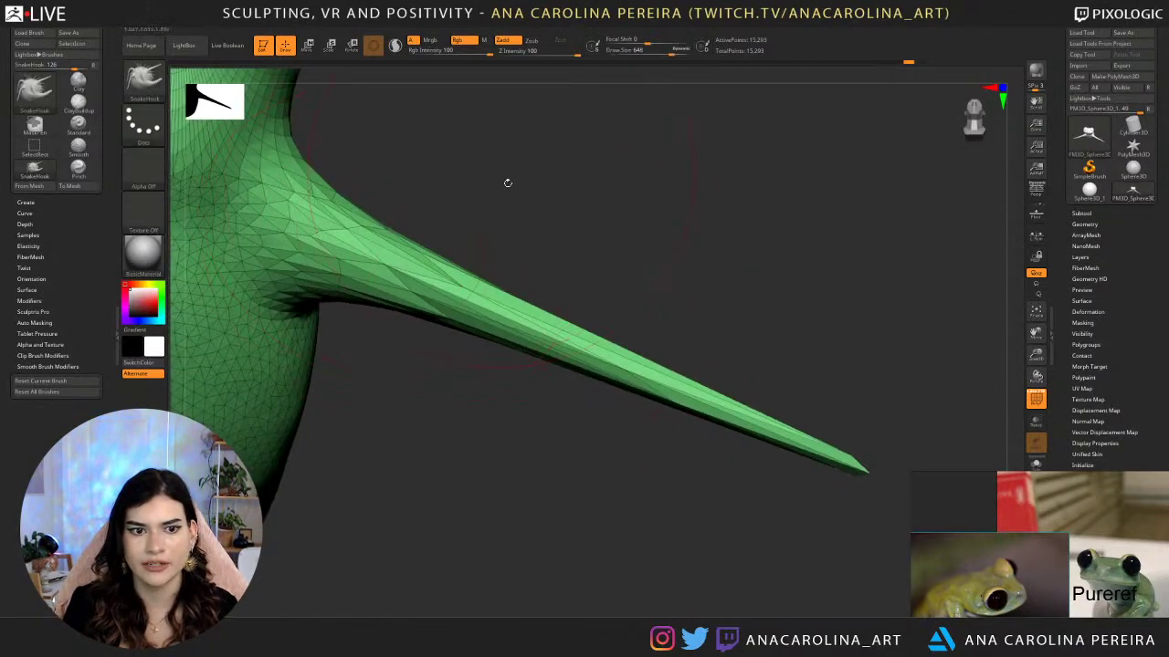
{"action": "left_click_drag", "start_coordinate": [507, 183], "coordinate": [553, 283]}
{"action": "left_click_drag", "start_coordinate": [595, 334], "coordinate": [592, 288]}
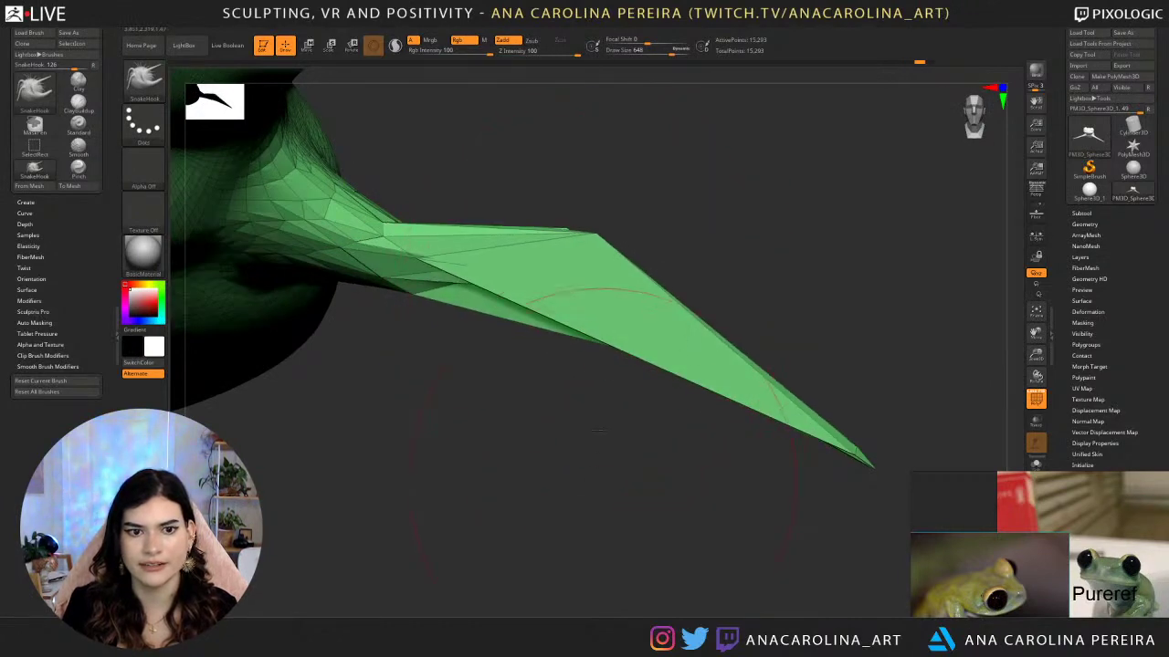
{"action": "right_click_drag", "start_coordinate": [592, 288], "coordinate": [594, 253], "text": "ctrl"}
{"action": "left_click_drag", "start_coordinate": [630, 378], "coordinate": [609, 363]}
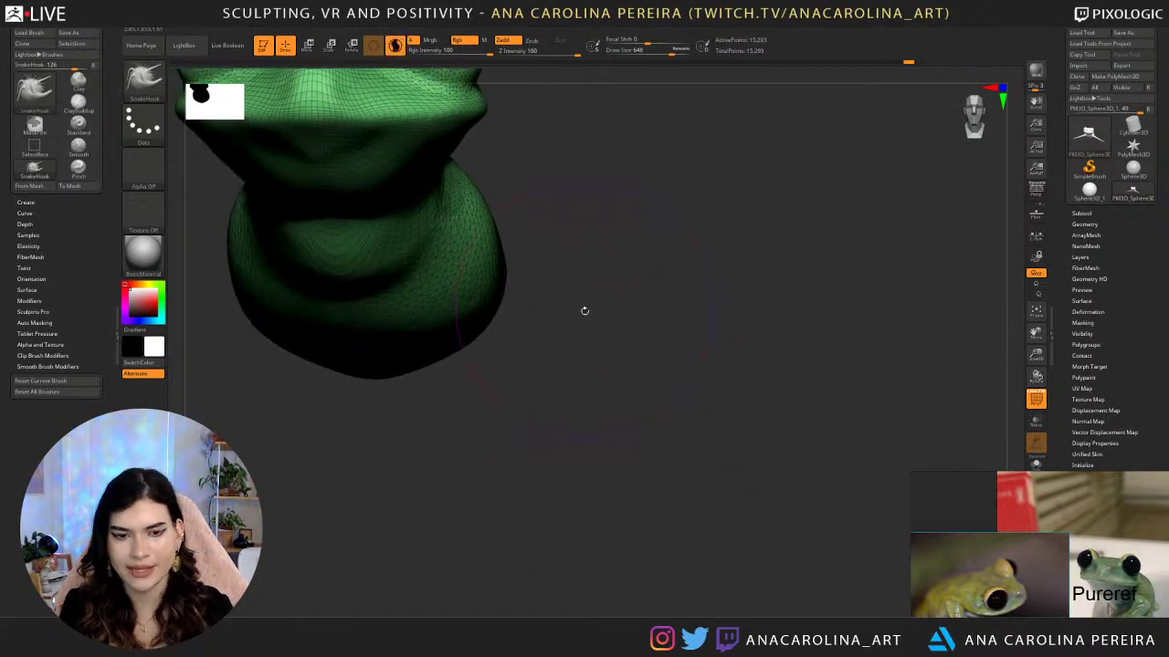
Pull a long, thin front leg outward and down from the shoulder with SnakeHook and Sculptris Pro on.
{"action": "left_click_drag", "start_coordinate": [583, 316], "coordinate": [629, 340]}
{"action": "key", "text": "space"}
{"action": "mouse_move", "coordinate": [455, 240]}
{"action": "left_mouse_down"}
{"action": "mouse_move", "coordinate": [673, 320]}
{"action": "mouse_move", "coordinate": [872, 422]}
{"action": "left_mouse_up"}
Set the Draw Size to 585 and bend the front leg along its length with SnakeHook strokes.
{"action": "key", "text": "space"}
{"action": "left_click_drag", "start_coordinate": [676, 316], "coordinate": [674, 310]}
{"action": "left_click_drag", "start_coordinate": [734, 353], "coordinate": [731, 340]}
{"action": "right_click_drag", "start_coordinate": [723, 347], "coordinate": [747, 358]}
{"action": "left_click_drag", "start_coordinate": [769, 365], "coordinate": [785, 359]}
{"action": "right_click_drag", "start_coordinate": [778, 347], "coordinate": [752, 294]}
{"action": "left_click_drag", "start_coordinate": [623, 294], "coordinate": [579, 267]}
{"action": "mouse_move", "coordinate": [698, 310]}
{"action": "left_mouse_down"}
{"action": "mouse_move", "coordinate": [705, 295]}
{"action": "mouse_move", "coordinate": [787, 336]}
{"action": "mouse_move", "coordinate": [798, 355]}
{"action": "left_mouse_up"}
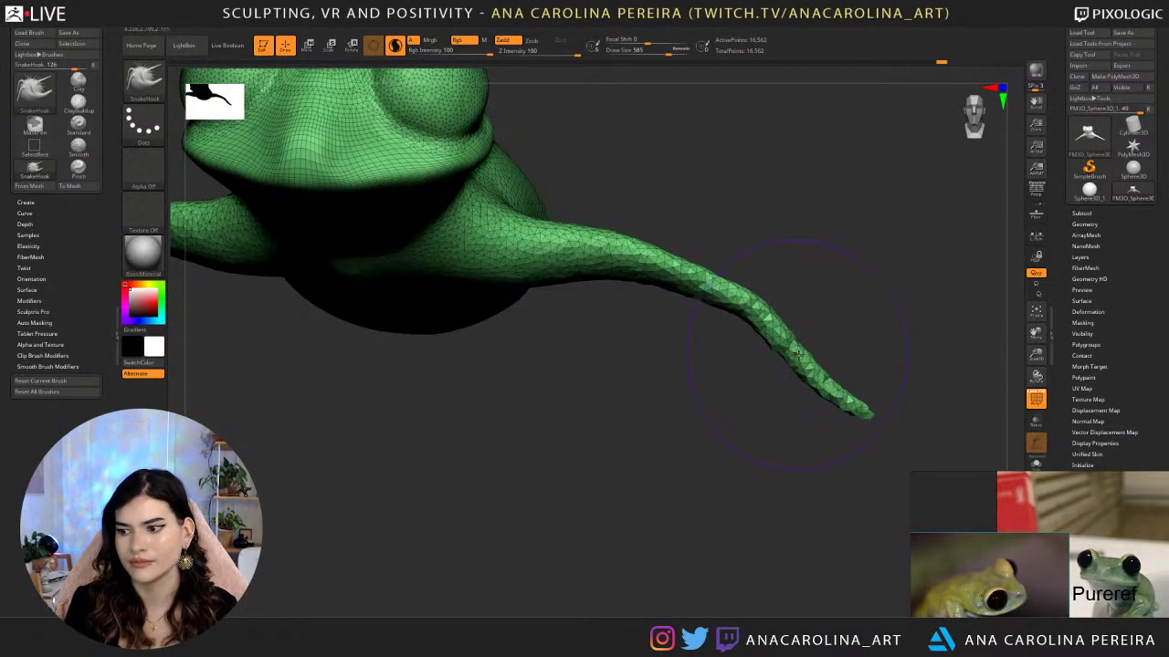
Hide the polygon wireframe and check the new front legs against the whole body.
{"action": "right_click_drag", "start_coordinate": [798, 354], "coordinate": [972, 352]}
{"action": "left_click", "coordinate": [1038, 399]}
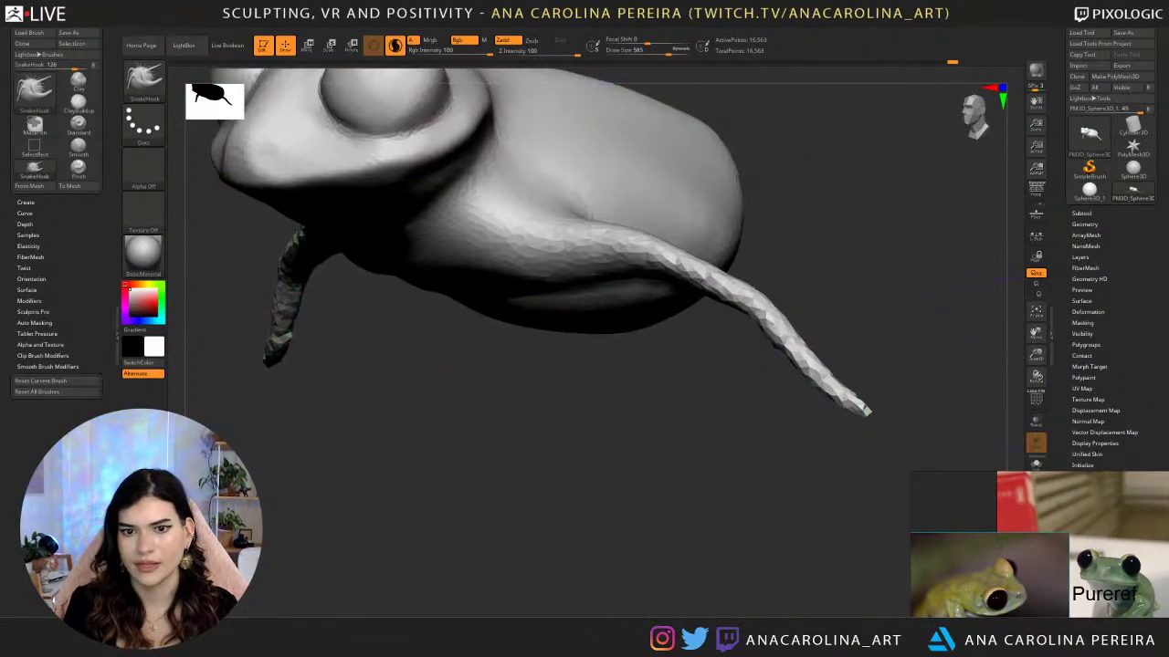
{"action": "right_click_drag", "start_coordinate": [864, 401], "coordinate": [738, 303], "text": "ctrl"}
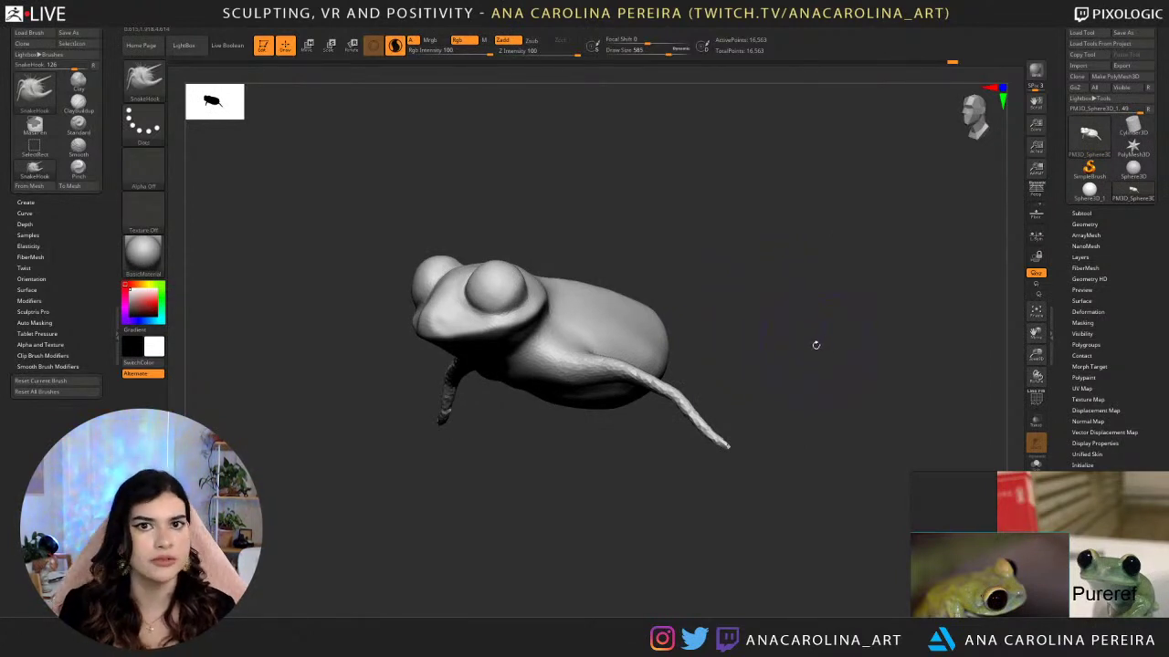
{"action": "right_click_drag", "start_coordinate": [848, 348], "coordinate": [850, 343]}
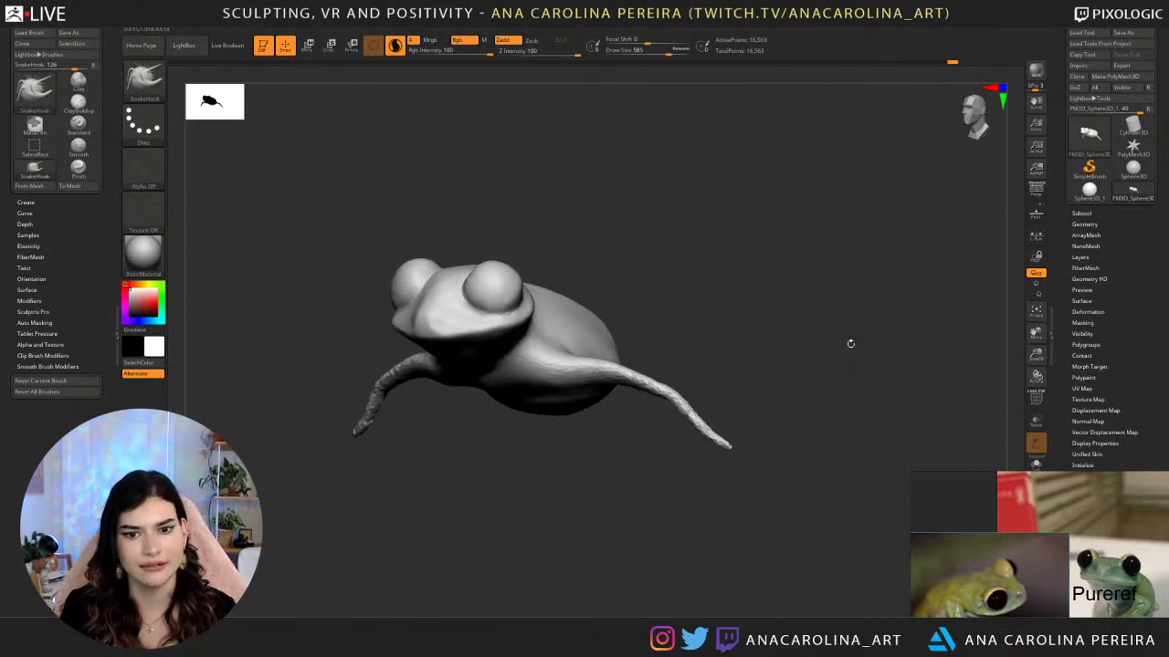
Undo the last SnakeHook adjustments to the front leg.
{"action": "key", "text": "ctrl+z"}
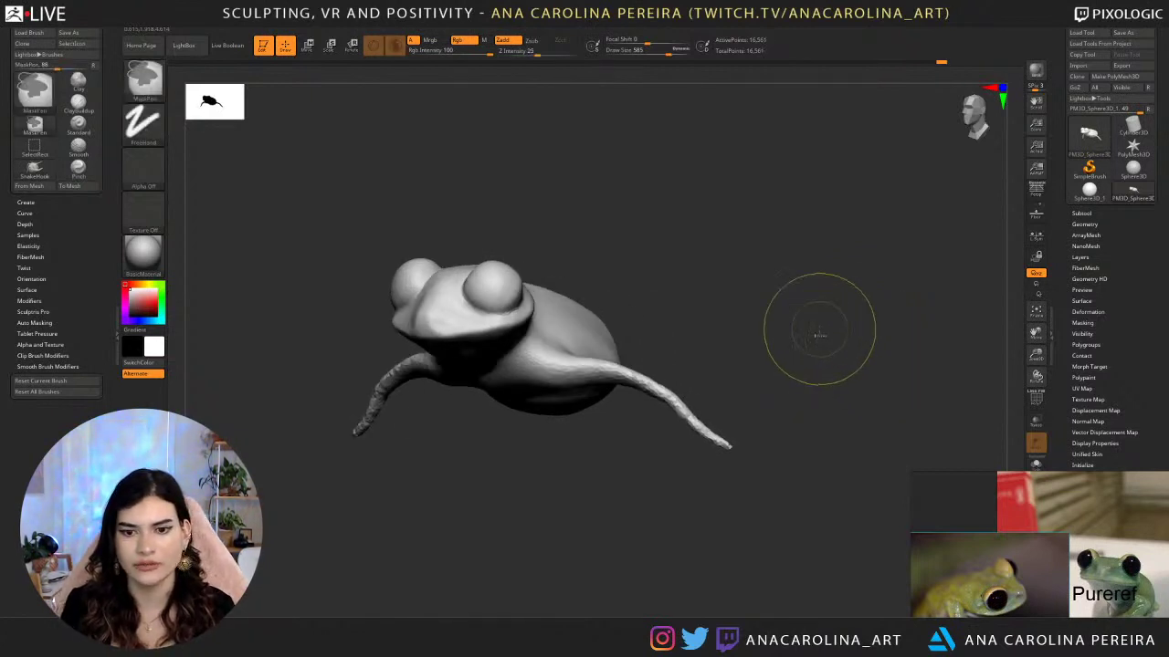
{"action": "key", "text": "ctrl+z"}
{"action": "key", "text": "ctrl+z"}
{"action": "key", "text": "ctrl+z"}
{"action": "mouse_move", "coordinate": [819, 327]}
{"action": "left_mouse_down"}
{"action": "mouse_move", "coordinate": [863, 315]}
{"action": "mouse_move", "coordinate": [842, 327]}
{"action": "left_mouse_up"}
{"action": "right_click_drag", "start_coordinate": [594, 376], "coordinate": [642, 519], "text": "ctrl"}
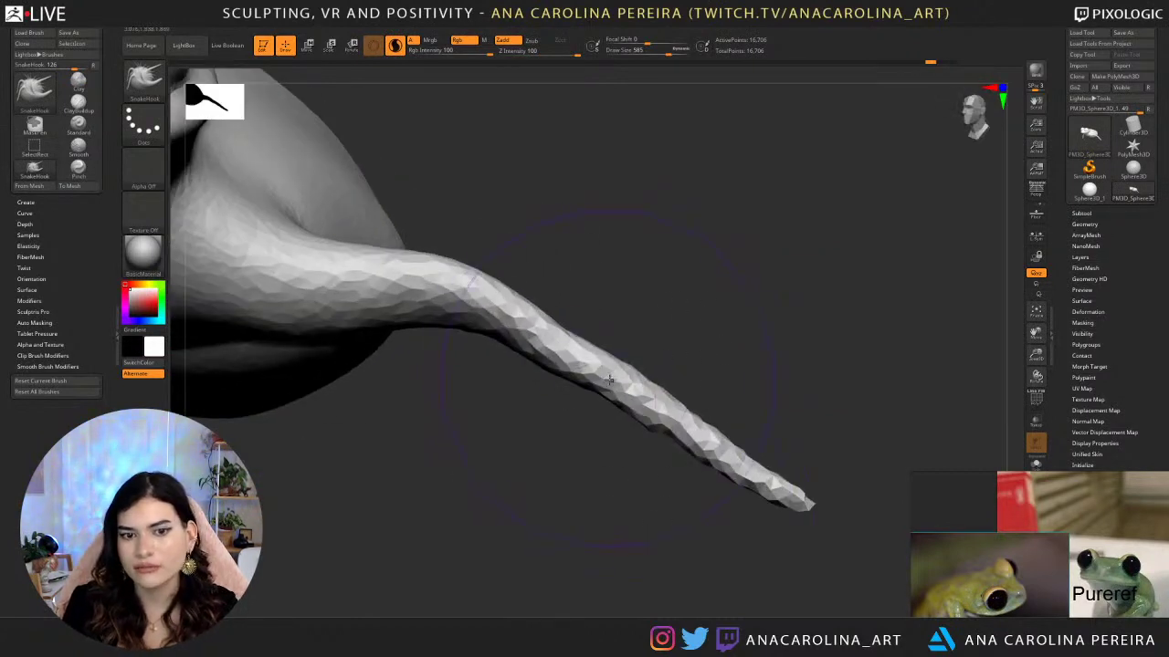
Set the Draw Size to 299 and undo all the front-leg strokes back to the legless frog body.
{"action": "mouse_move", "coordinate": [557, 267]}
{"action": "left_mouse_down", "text": "alt"}
{"action": "mouse_move", "coordinate": [675, 332]}
{"action": "mouse_move", "coordinate": [652, 333]}
{"action": "left_mouse_up", "text": "alt"}
{"action": "key", "text": "space"}
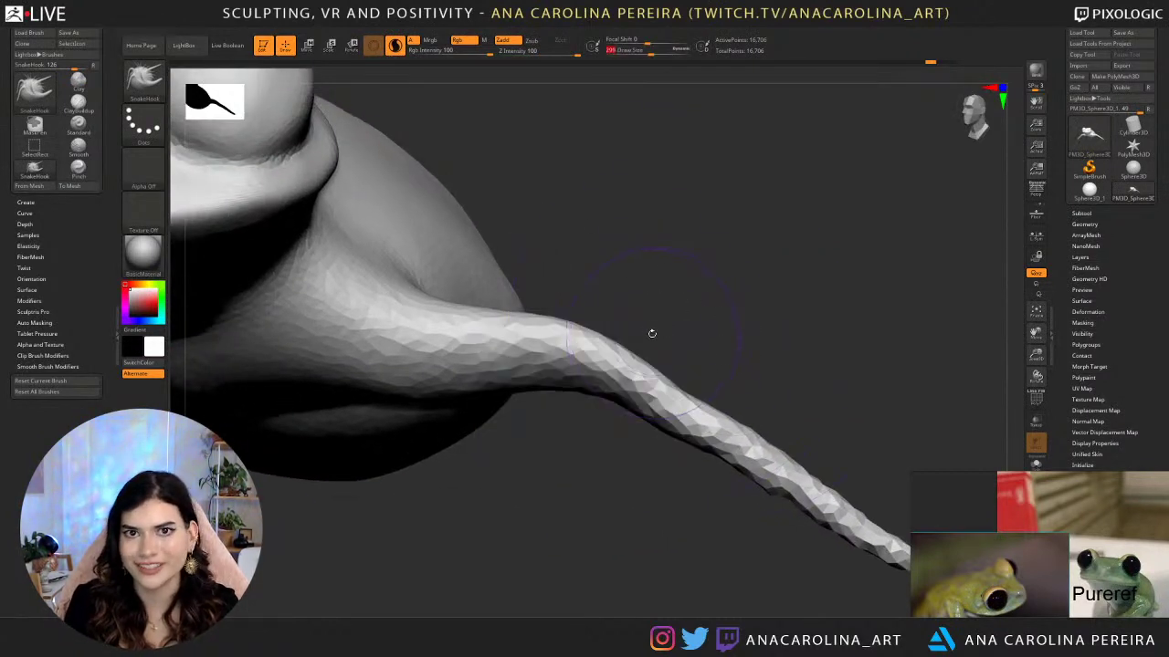
{"action": "right_click_drag", "start_coordinate": [656, 457], "coordinate": [656, 378], "text": "ctrl"}
{"action": "key", "text": "ctrl+z"}
{"action": "key", "text": "ctrl+z"}
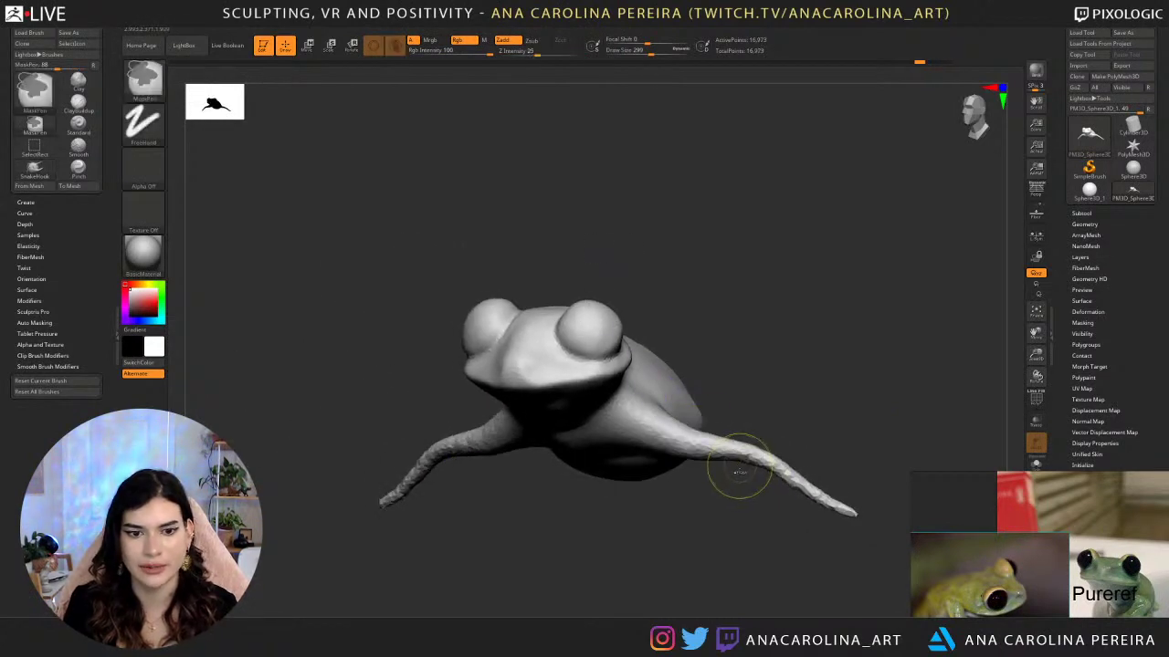
{"action": "key", "text": "ctrl+z"}
{"action": "key", "text": "ctrl+z"}
{"action": "key", "text": "ctrl+z"}
{"action": "left_click_drag", "start_coordinate": [728, 462], "coordinate": [619, 465], "text": "alt"}
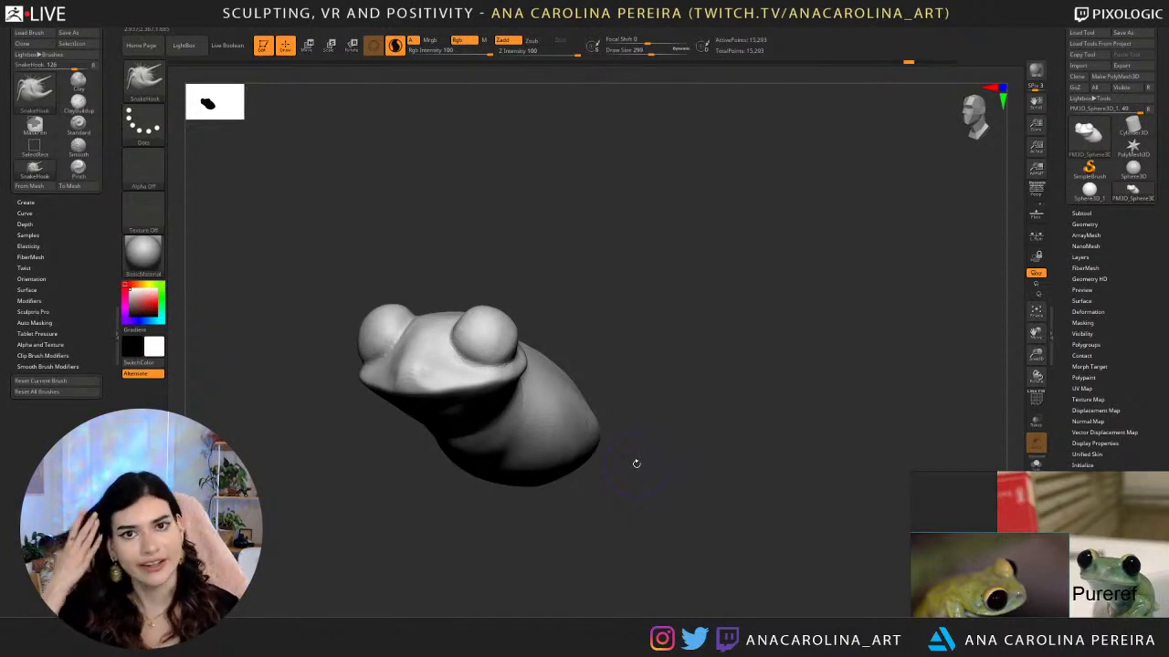
Reposition and enlarge the PureRef reference window so both frog photos are visible beside the sculpt.
{"action": "right_click_drag", "start_coordinate": [968, 529], "coordinate": [921, 442]}
{"action": "left_click_drag", "start_coordinate": [856, 384], "coordinate": [728, 384]}
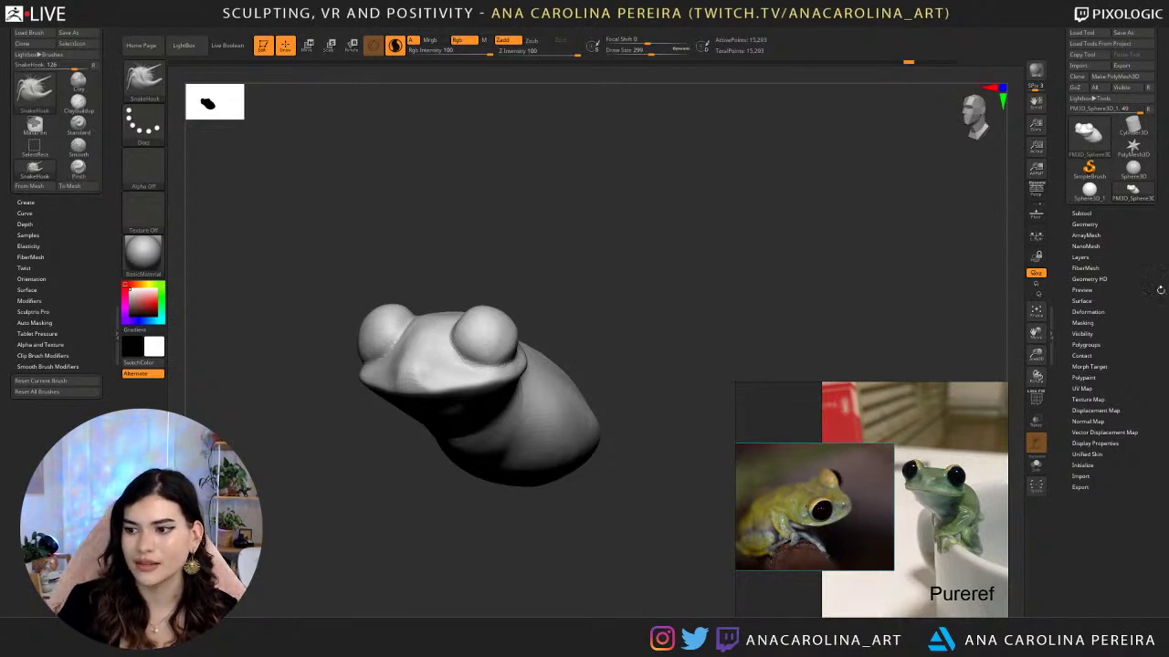
{"action": "left_click_drag", "start_coordinate": [744, 276], "coordinate": [731, 224]}
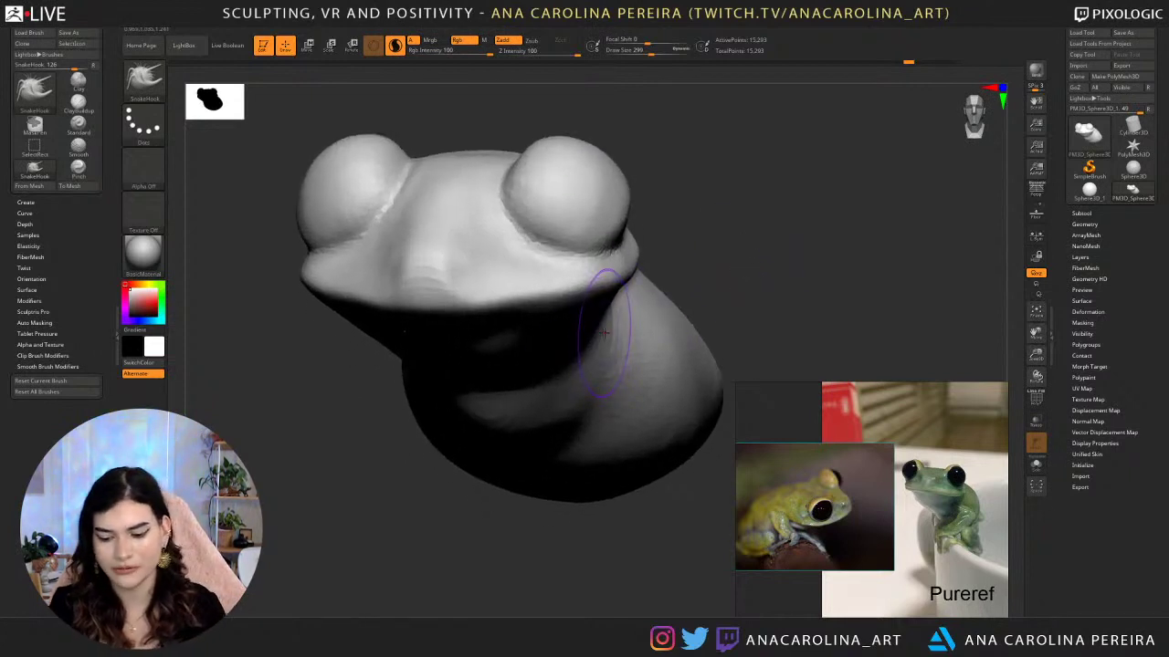
Set the Draw Size to 408 and smooth the area beneath the jaw and along the side of the neck.
{"action": "left_click_drag", "start_coordinate": [712, 287], "coordinate": [592, 366]}
{"action": "key", "text": "space"}
{"action": "left_click_drag", "start_coordinate": [594, 273], "coordinate": [599, 274]}
{"action": "mouse_move", "coordinate": [513, 475]}
{"action": "left_mouse_down", "text": "alt"}
{"action": "mouse_move", "coordinate": [506, 420]}
{"action": "mouse_move", "coordinate": [535, 402]}
{"action": "mouse_move", "coordinate": [524, 438]}
{"action": "mouse_move", "coordinate": [512, 409]}
{"action": "left_mouse_up", "text": "alt"}
{"action": "key", "text": "backslash"}
{"action": "key", "text": "space"}
{"action": "left_click_drag", "start_coordinate": [508, 266], "coordinate": [525, 265]}
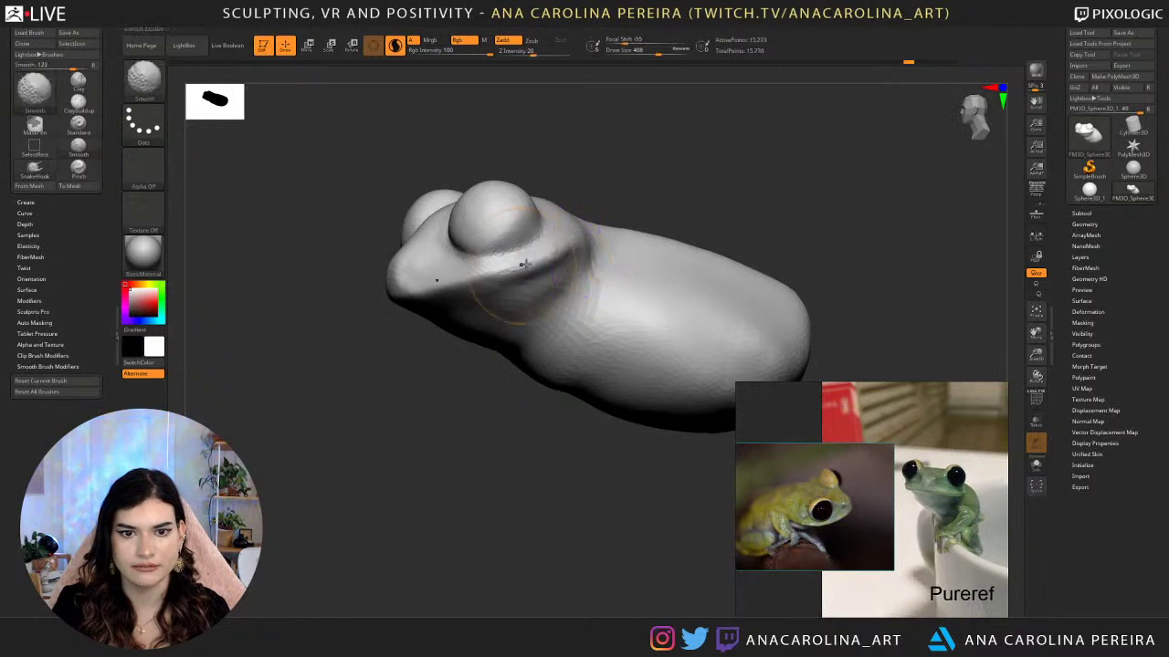
{"action": "left_click_drag", "start_coordinate": [571, 352], "coordinate": [589, 401], "text": "shift"}
{"action": "left_click_drag", "start_coordinate": [584, 443], "coordinate": [671, 395]}
{"action": "mouse_move", "coordinate": [558, 284]}
{"action": "left_mouse_down", "text": "shift"}
{"action": "mouse_move", "coordinate": [574, 201]}
{"action": "mouse_move", "coordinate": [556, 226]}
{"action": "left_mouse_up", "text": "shift"}
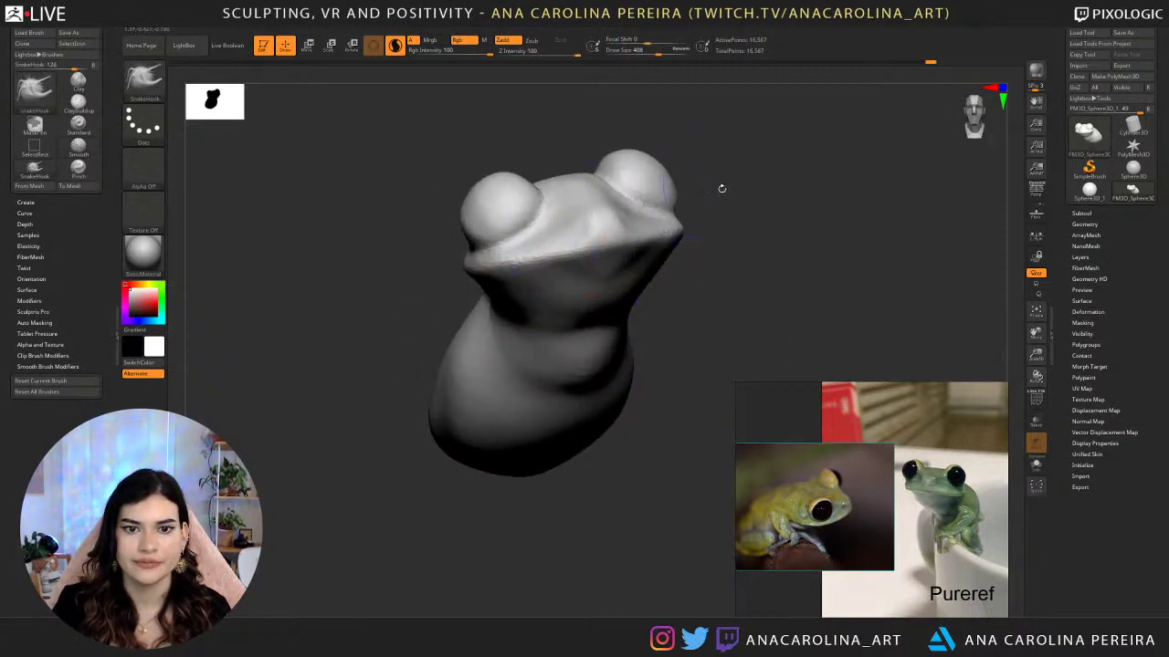
Smooth the transition between the back of the head and the body from above and from the side.
{"action": "left_click_drag", "start_coordinate": [722, 188], "coordinate": [711, 270]}
{"action": "left_click_drag", "start_coordinate": [764, 187], "coordinate": [744, 413]}
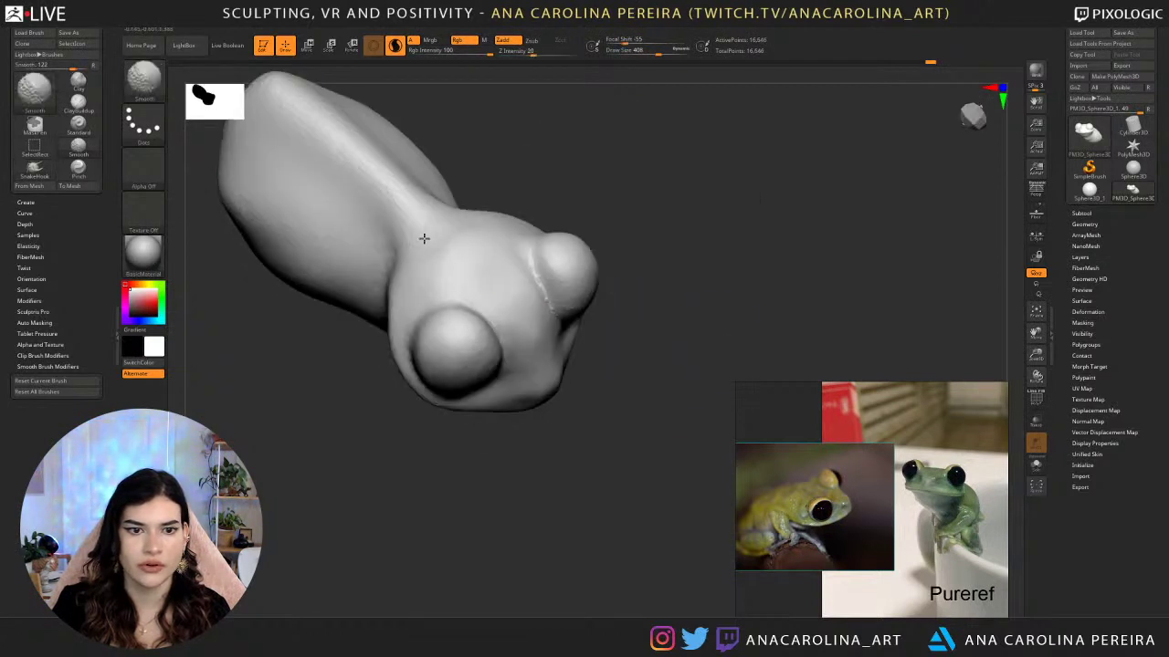
{"action": "left_click_drag", "start_coordinate": [424, 238], "coordinate": [404, 269], "text": "shift"}
{"action": "left_click_drag", "start_coordinate": [472, 447], "coordinate": [540, 457]}
{"action": "left_click_drag", "start_coordinate": [469, 308], "coordinate": [437, 269], "text": "shift"}
{"action": "left_click_drag", "start_coordinate": [529, 219], "coordinate": [464, 239]}
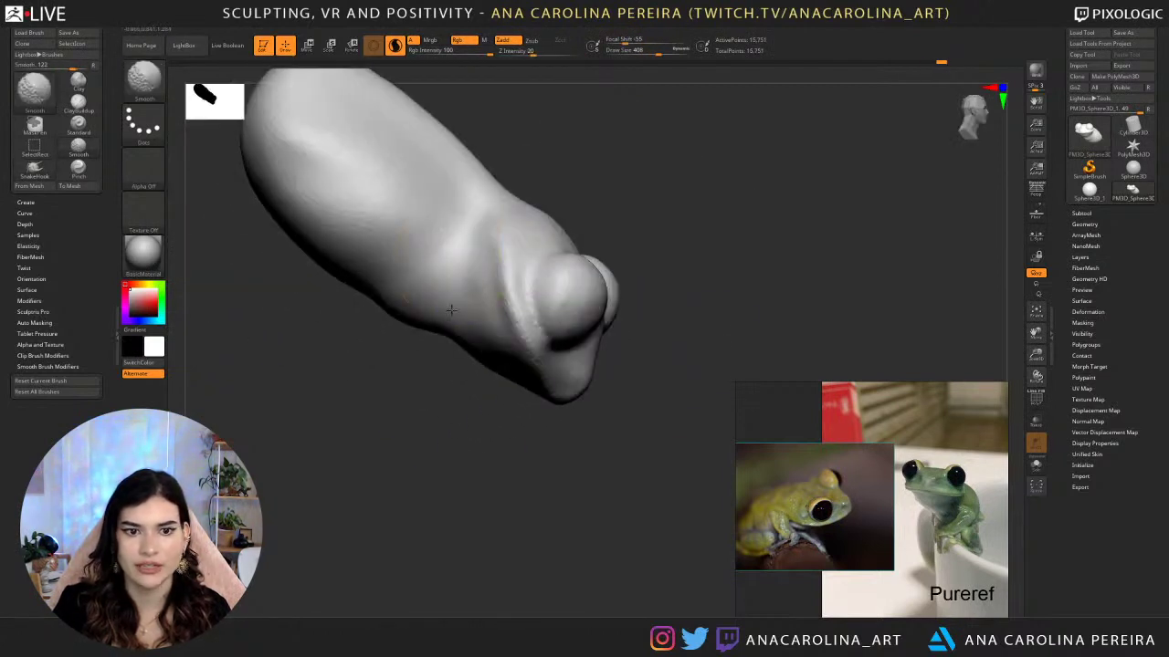
{"action": "mouse_move", "coordinate": [585, 180]}
{"action": "left_mouse_down"}
{"action": "mouse_move", "coordinate": [507, 235]}
{"action": "mouse_move", "coordinate": [547, 354]}
{"action": "left_mouse_up"}
{"action": "left_click_drag", "start_coordinate": [539, 438], "coordinate": [720, 255]}
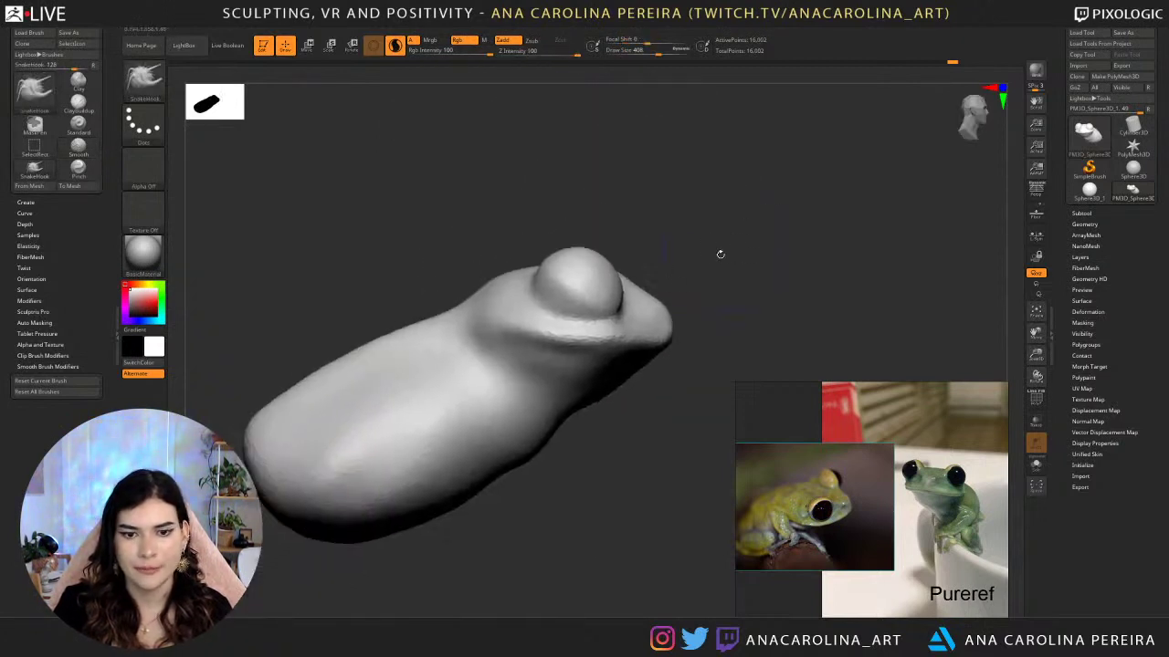
Turn off Sculptris Pro mode, set the Draw Size to 646 and reshape the rear of the body with SnakeHook.
{"action": "key", "text": "b"}
{"action": "key", "text": "backslash"}
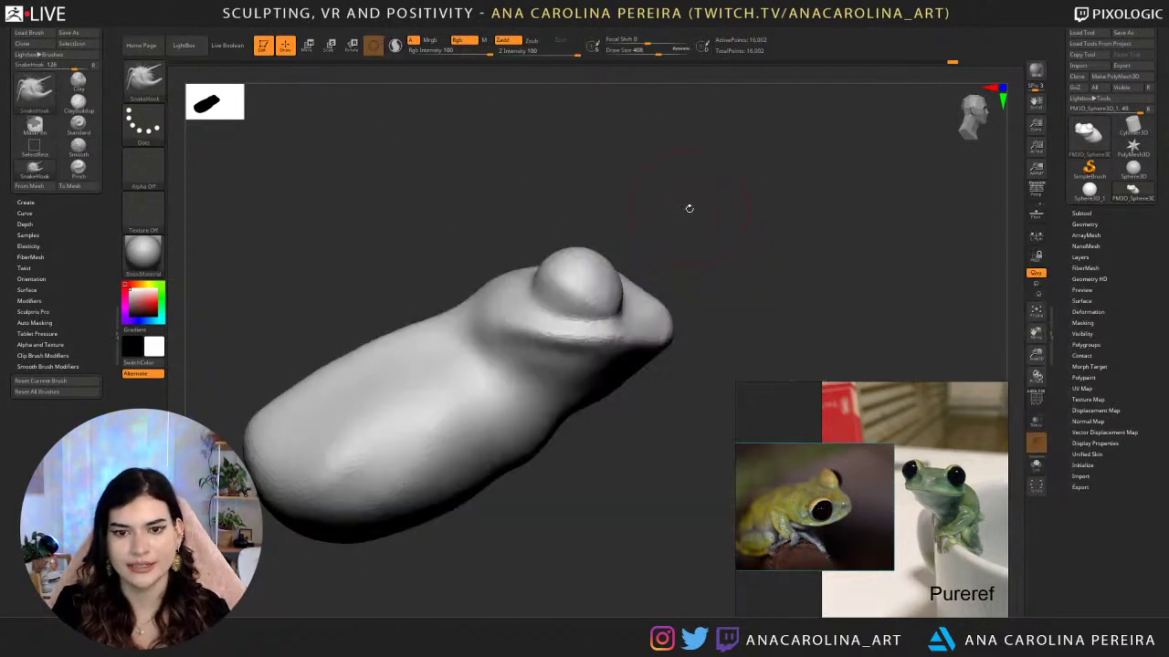
{"action": "key", "text": "b"}
{"action": "key", "text": "Escape"}
{"action": "left_click_drag", "start_coordinate": [681, 277], "coordinate": [668, 274]}
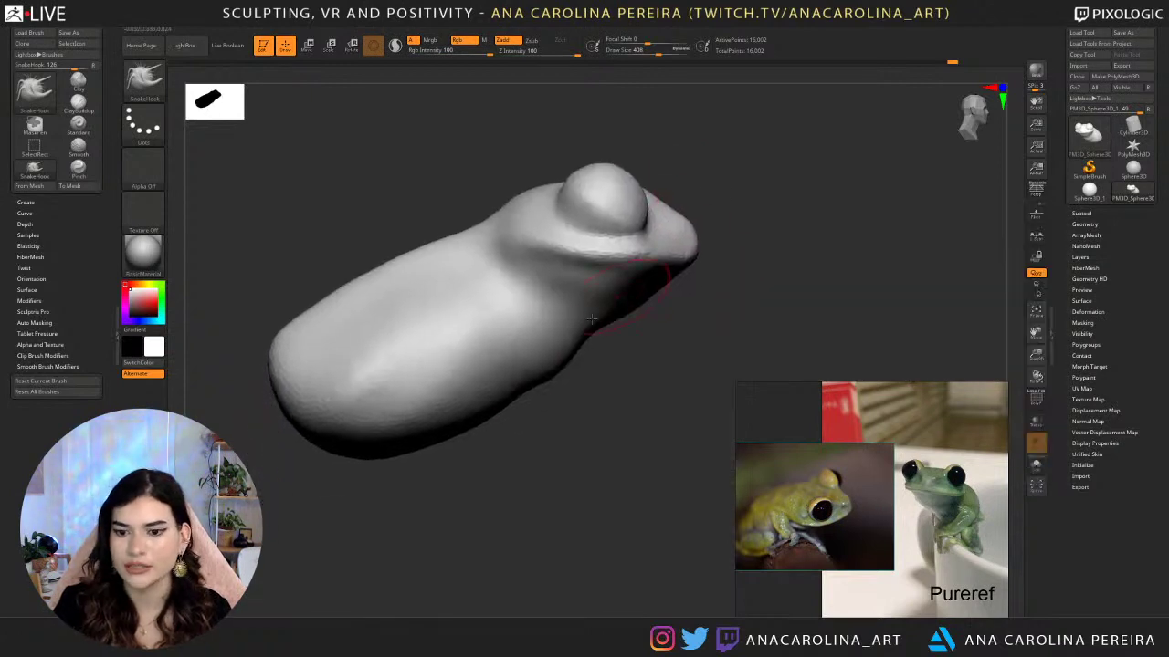
{"action": "key", "text": "space"}
{"action": "mouse_move", "coordinate": [558, 367]}
{"action": "left_mouse_down"}
{"action": "mouse_move", "coordinate": [522, 407]}
{"action": "mouse_move", "coordinate": [517, 441]}
{"action": "mouse_move", "coordinate": [485, 449]}
{"action": "mouse_move", "coordinate": [426, 497]}
{"action": "left_mouse_up"}
{"action": "key", "text": "bracketright"}
{"action": "mouse_move", "coordinate": [645, 376]}
{"action": "left_mouse_down"}
{"action": "mouse_move", "coordinate": [636, 353]}
{"action": "mouse_move", "coordinate": [668, 319]}
{"action": "mouse_move", "coordinate": [671, 347]}
{"action": "mouse_move", "coordinate": [642, 371]}
{"action": "mouse_move", "coordinate": [664, 374]}
{"action": "mouse_move", "coordinate": [630, 343]}
{"action": "left_mouse_up"}
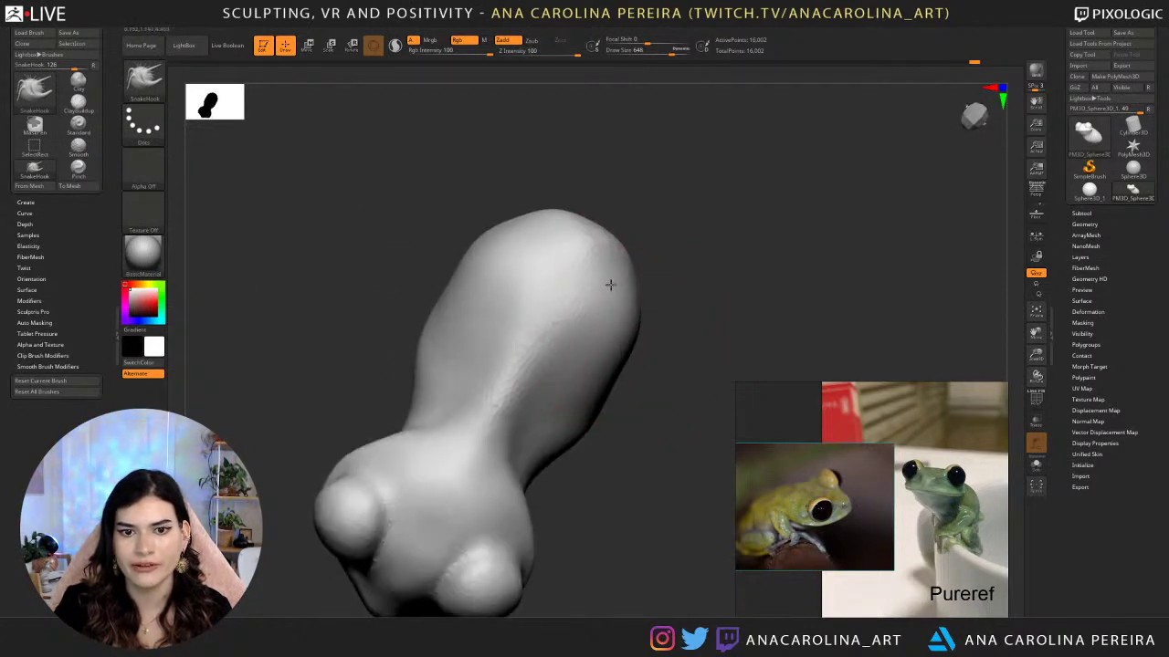
{"action": "left_click_drag", "start_coordinate": [665, 259], "coordinate": [631, 232]}
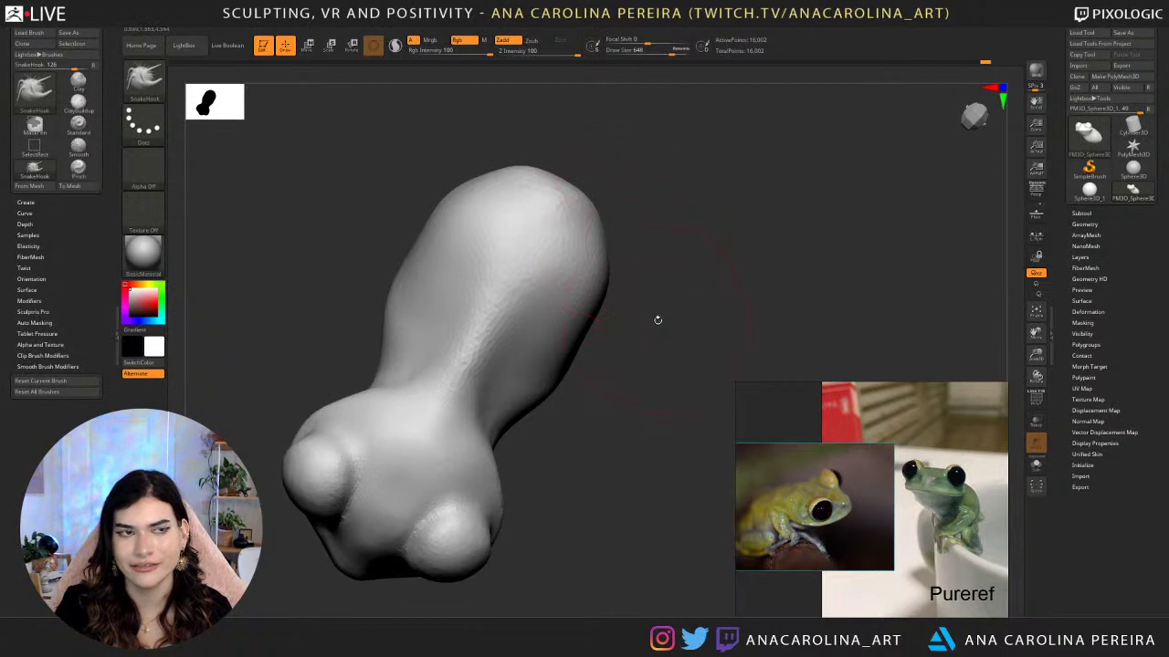
{"action": "mouse_move", "coordinate": [626, 385]}
{"action": "left_mouse_down"}
{"action": "mouse_move", "coordinate": [657, 384]}
{"action": "mouse_move", "coordinate": [594, 420]}
{"action": "mouse_move", "coordinate": [614, 450]}
{"action": "left_mouse_up"}
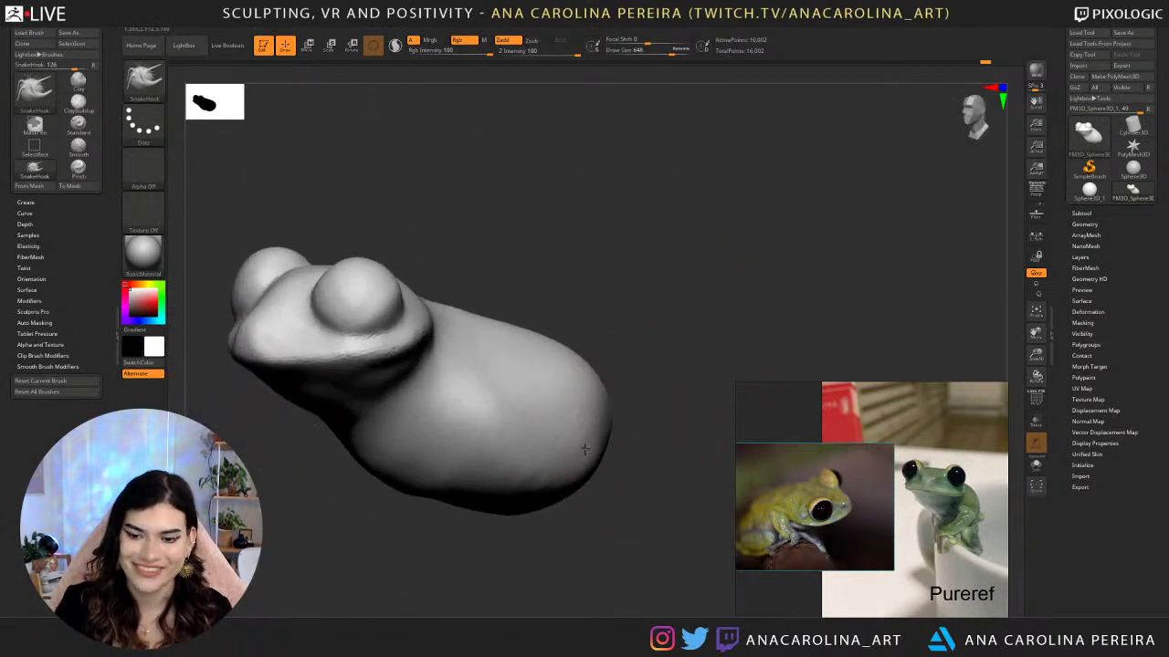
Set the Draw Size to 773 and pull the frog's back outward with SnakeHook for a rounder body.
{"action": "key", "text": "space"}
{"action": "left_click_drag", "start_coordinate": [606, 390], "coordinate": [614, 390]}
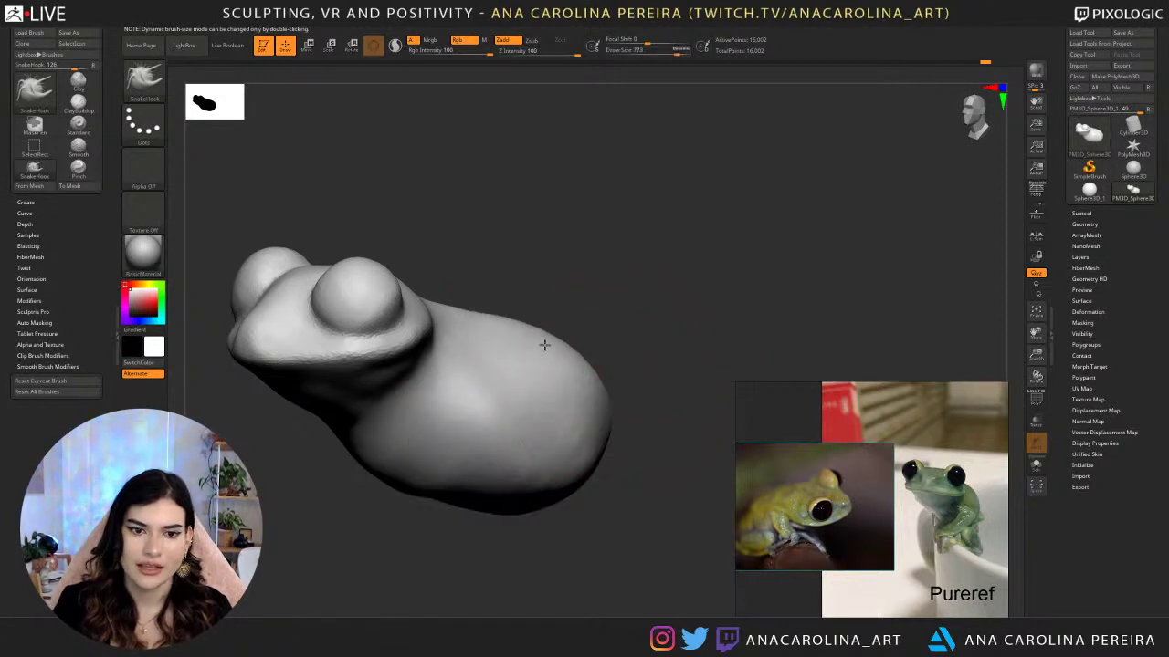
{"action": "left_click_drag", "start_coordinate": [544, 345], "coordinate": [530, 331]}
{"action": "mouse_move", "coordinate": [598, 374]}
{"action": "left_mouse_down"}
{"action": "mouse_move", "coordinate": [590, 384]}
{"action": "mouse_move", "coordinate": [611, 391]}
{"action": "mouse_move", "coordinate": [613, 409]}
{"action": "mouse_move", "coordinate": [624, 404]}
{"action": "mouse_move", "coordinate": [611, 411]}
{"action": "mouse_move", "coordinate": [598, 479]}
{"action": "mouse_move", "coordinate": [617, 481]}
{"action": "mouse_move", "coordinate": [616, 500]}
{"action": "mouse_move", "coordinate": [636, 493]}
{"action": "mouse_move", "coordinate": [576, 503]}
{"action": "mouse_move", "coordinate": [617, 500]}
{"action": "mouse_move", "coordinate": [603, 531]}
{"action": "left_mouse_up"}
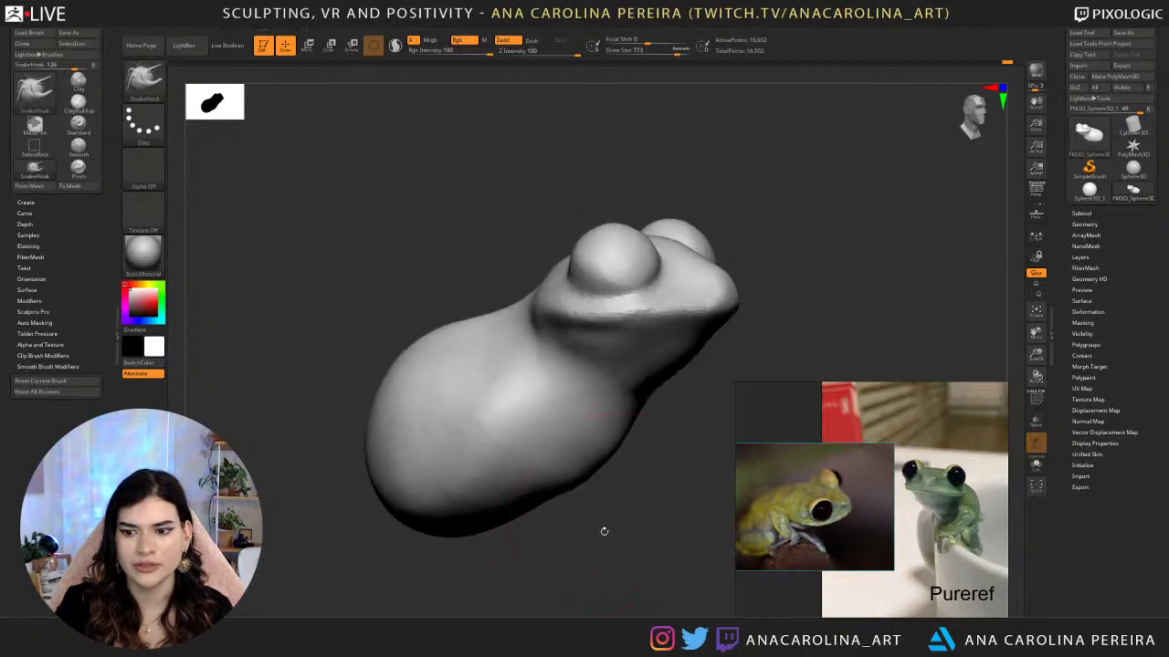
Set the Draw Size to 533 and refine the contour of the back and rump with SnakeHook.
{"action": "key", "text": "space"}
{"action": "left_click_drag", "start_coordinate": [522, 387], "coordinate": [504, 387]}
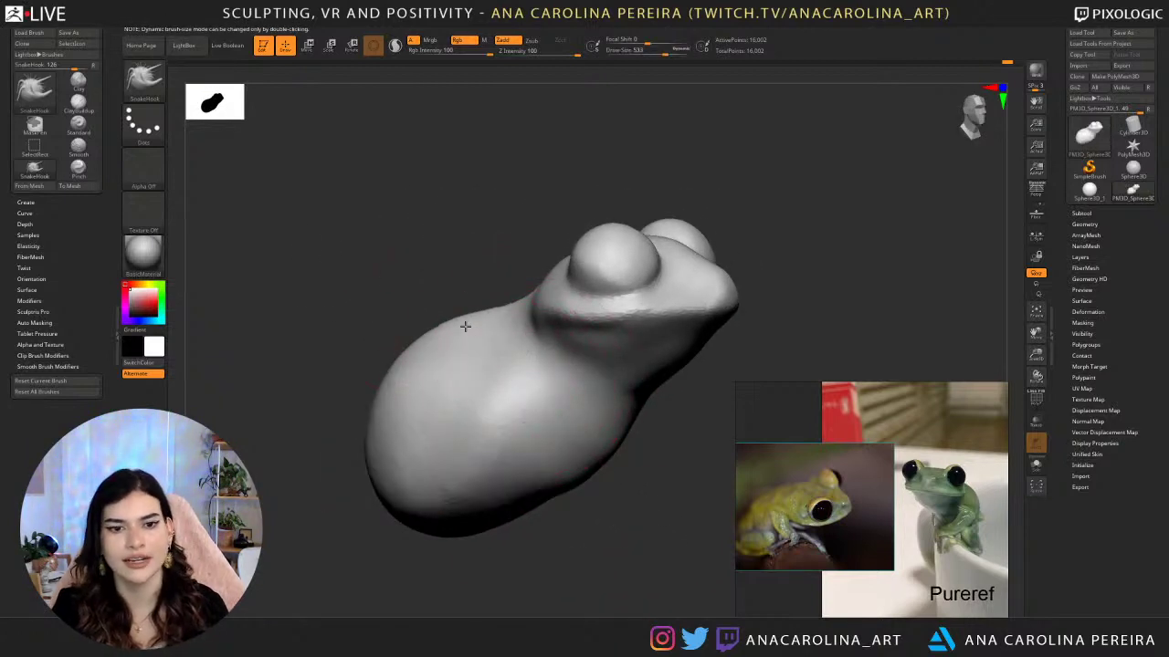
{"action": "left_click_drag", "start_coordinate": [469, 292], "coordinate": [496, 294]}
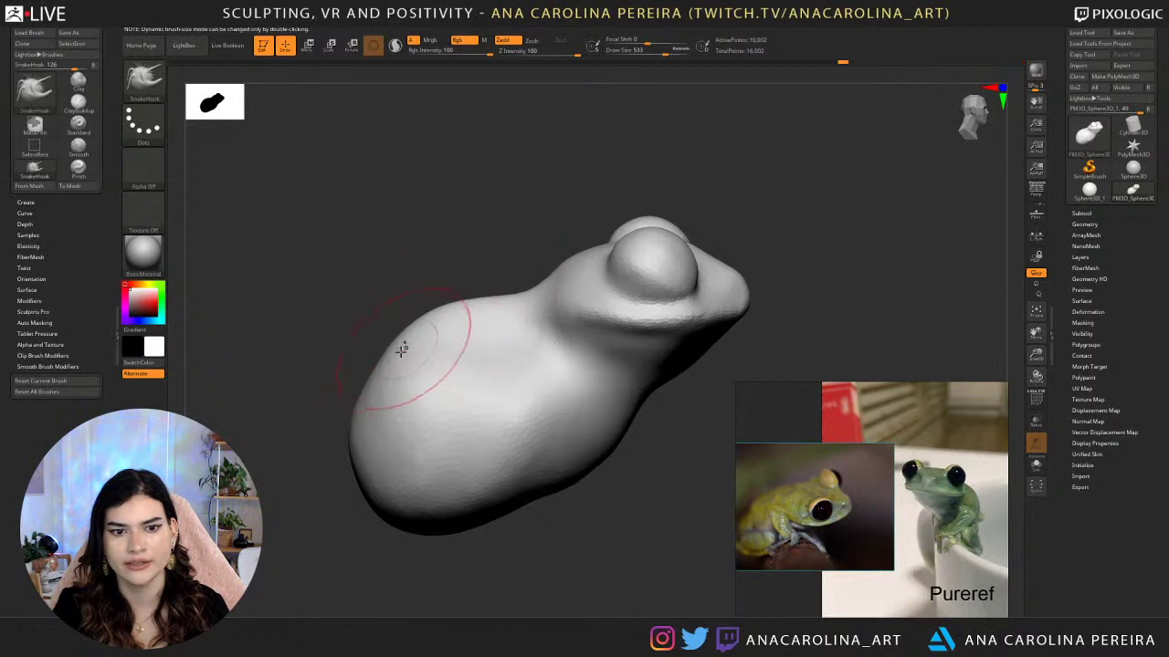
{"action": "left_click_drag", "start_coordinate": [319, 366], "coordinate": [381, 404]}
{"action": "mouse_move", "coordinate": [538, 441]}
{"action": "left_mouse_down"}
{"action": "mouse_move", "coordinate": [529, 423]}
{"action": "mouse_move", "coordinate": [610, 372]}
{"action": "mouse_move", "coordinate": [582, 347]}
{"action": "mouse_move", "coordinate": [604, 343]}
{"action": "mouse_move", "coordinate": [633, 384]}
{"action": "mouse_move", "coordinate": [729, 414]}
{"action": "left_mouse_up"}
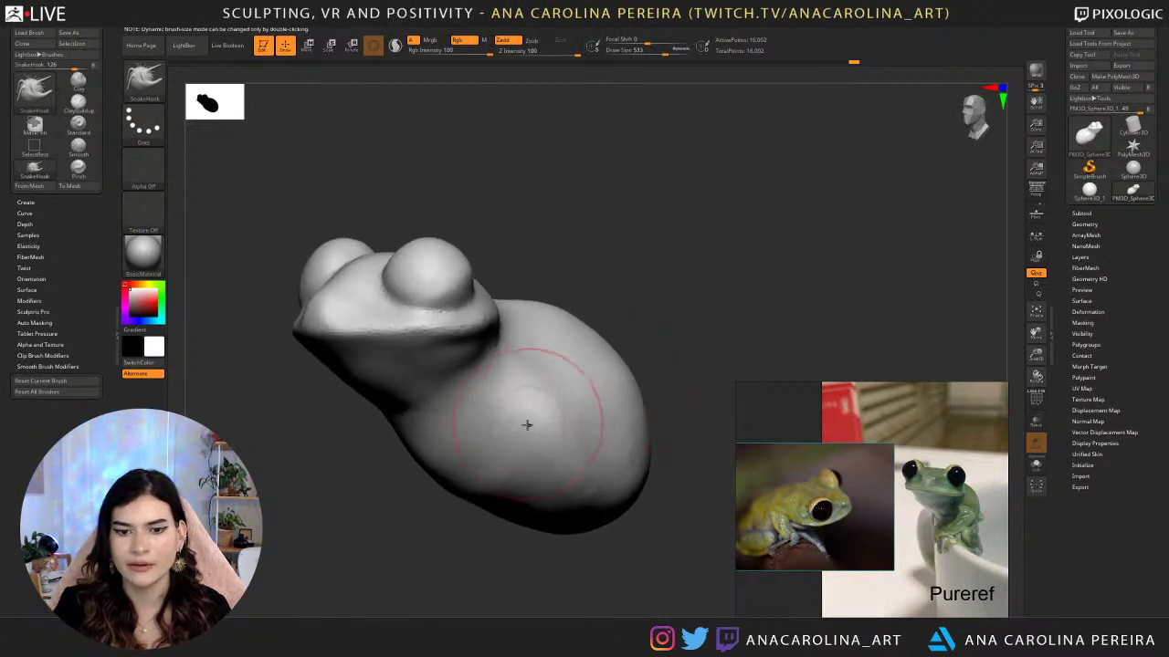
Reshape the lower flank with SnakeHook, setting the Draw Size to 517 and undoing the unwanted strokes.
{"action": "left_click_drag", "start_coordinate": [568, 504], "coordinate": [593, 467]}
{"action": "key", "text": "ctrl+z"}
{"action": "mouse_move", "coordinate": [659, 422]}
{"action": "left_mouse_down"}
{"action": "mouse_move", "coordinate": [669, 384]}
{"action": "mouse_move", "coordinate": [639, 378]}
{"action": "left_mouse_up"}
{"action": "key", "text": "]"}
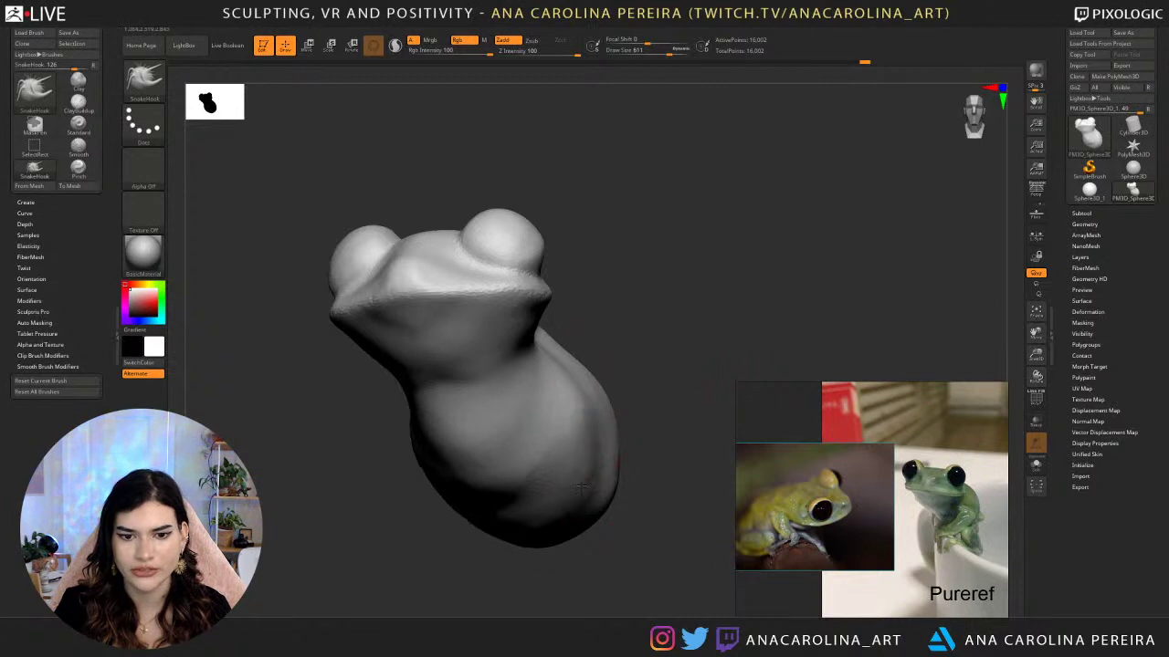
{"action": "key", "text": "space"}
{"action": "left_click_drag", "start_coordinate": [582, 487], "coordinate": [577, 487]}
{"action": "left_click_drag", "start_coordinate": [500, 464], "coordinate": [530, 472]}
{"action": "key", "text": "ctrl+z"}
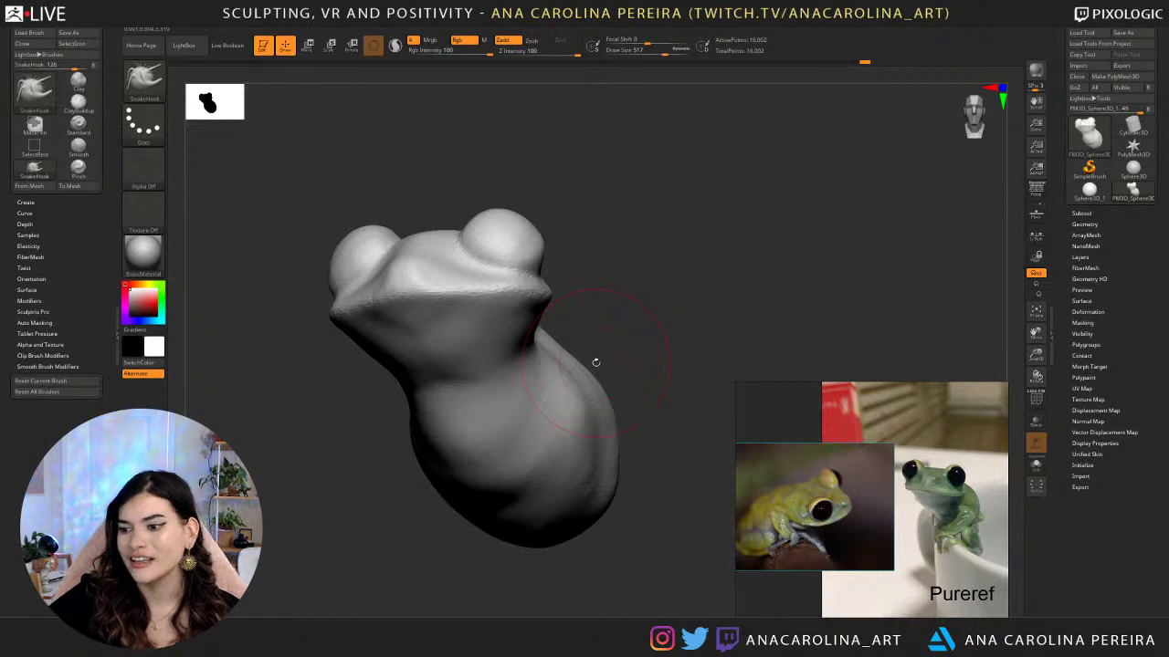
Push in the belly's underside with SnakeHook, set the Smooth brush's Z Intensity to 70 and smooth the lower flank.
{"action": "mouse_move", "coordinate": [603, 357]}
{"action": "left_mouse_down"}
{"action": "mouse_move", "coordinate": [696, 318]}
{"action": "mouse_move", "coordinate": [676, 295]}
{"action": "mouse_move", "coordinate": [721, 294]}
{"action": "mouse_move", "coordinate": [707, 365]}
{"action": "left_mouse_up"}
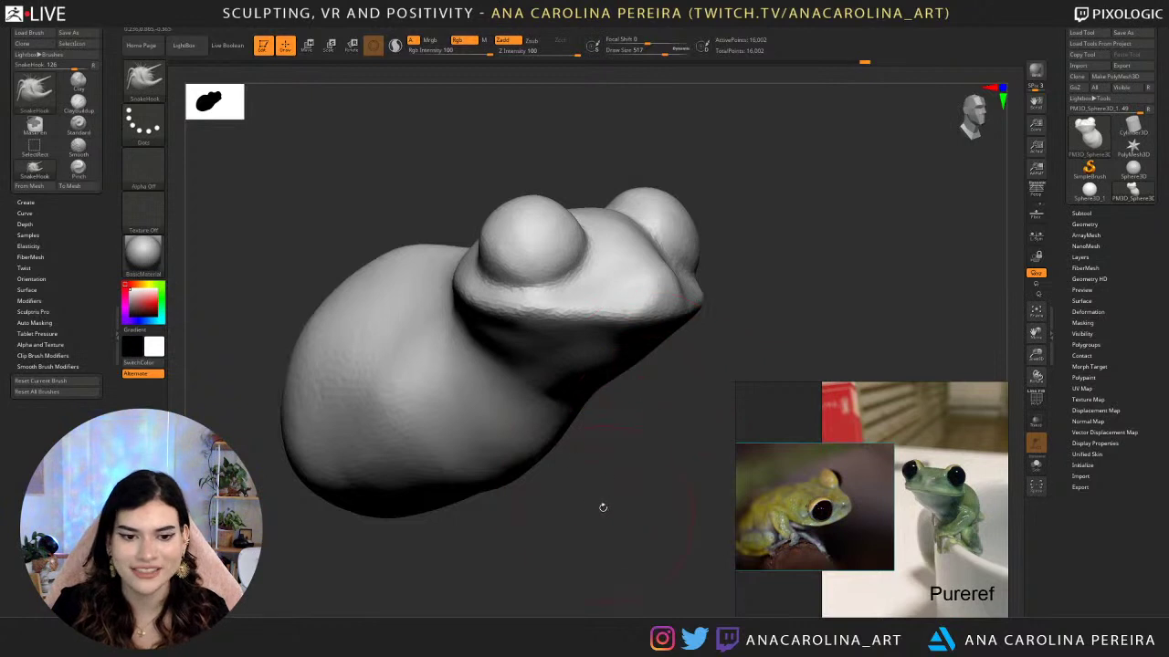
{"action": "left_click_drag", "start_coordinate": [603, 507], "coordinate": [595, 448]}
{"action": "mouse_move", "coordinate": [541, 421]}
{"action": "left_mouse_down"}
{"action": "mouse_move", "coordinate": [526, 411]}
{"action": "mouse_move", "coordinate": [495, 428]}
{"action": "left_mouse_up"}
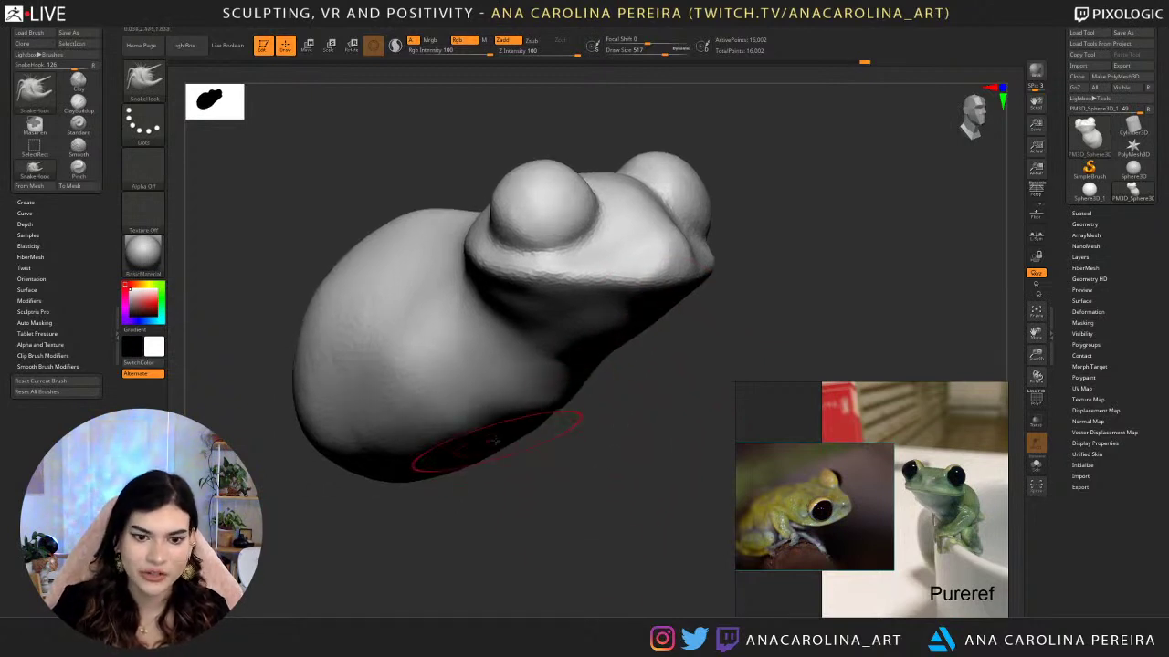
{"action": "left_click_drag", "start_coordinate": [544, 520], "coordinate": [525, 466]}
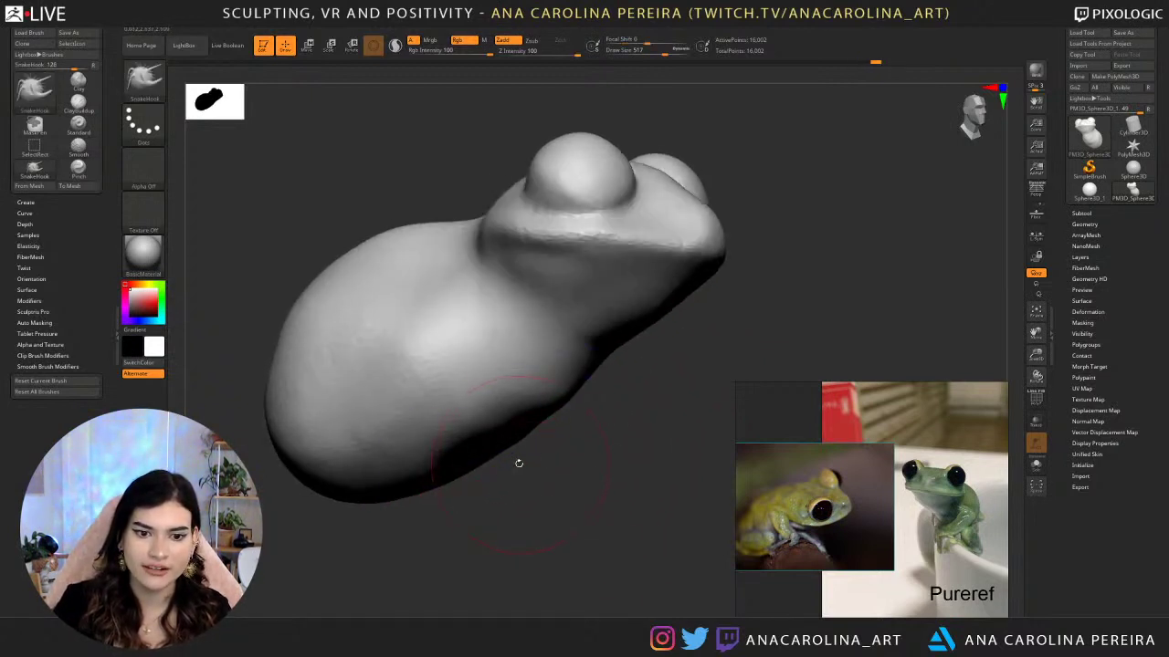
{"action": "key", "text": "space"}
{"action": "key", "text": "shift"}
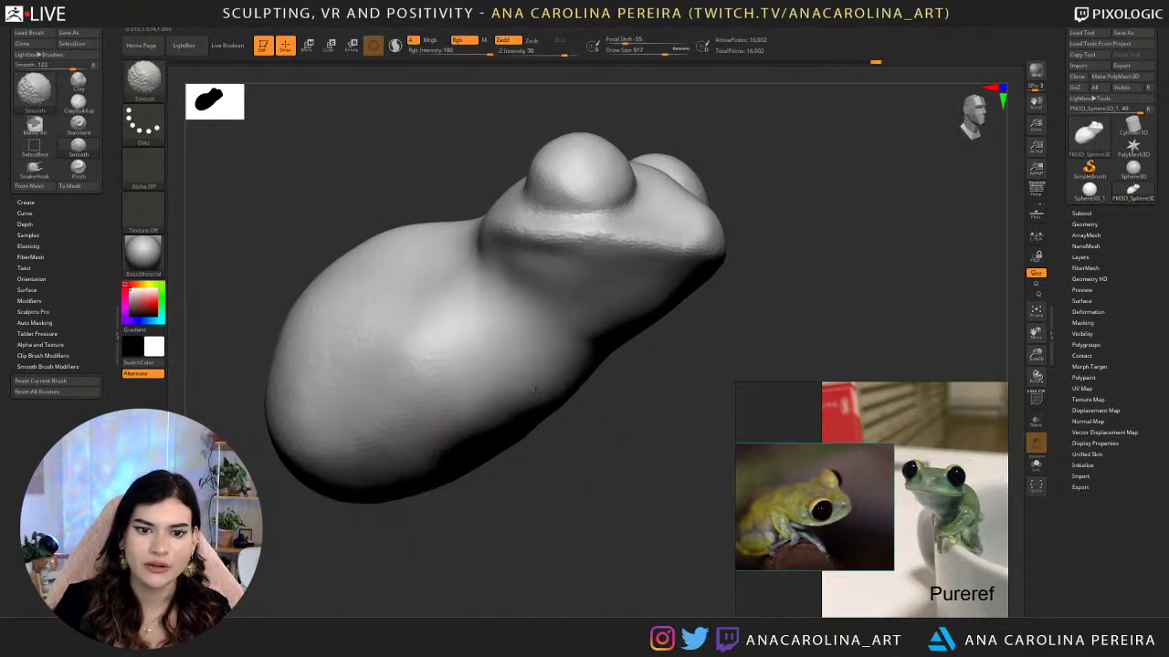
{"action": "left_click_drag", "start_coordinate": [438, 452], "coordinate": [459, 473], "text": "shift"}
{"action": "mouse_move", "coordinate": [498, 535]}
{"action": "left_mouse_down"}
{"action": "mouse_move", "coordinate": [535, 548]}
{"action": "mouse_move", "coordinate": [537, 517]}
{"action": "mouse_move", "coordinate": [474, 510]}
{"action": "mouse_move", "coordinate": [595, 520]}
{"action": "mouse_move", "coordinate": [583, 524]}
{"action": "left_mouse_up"}
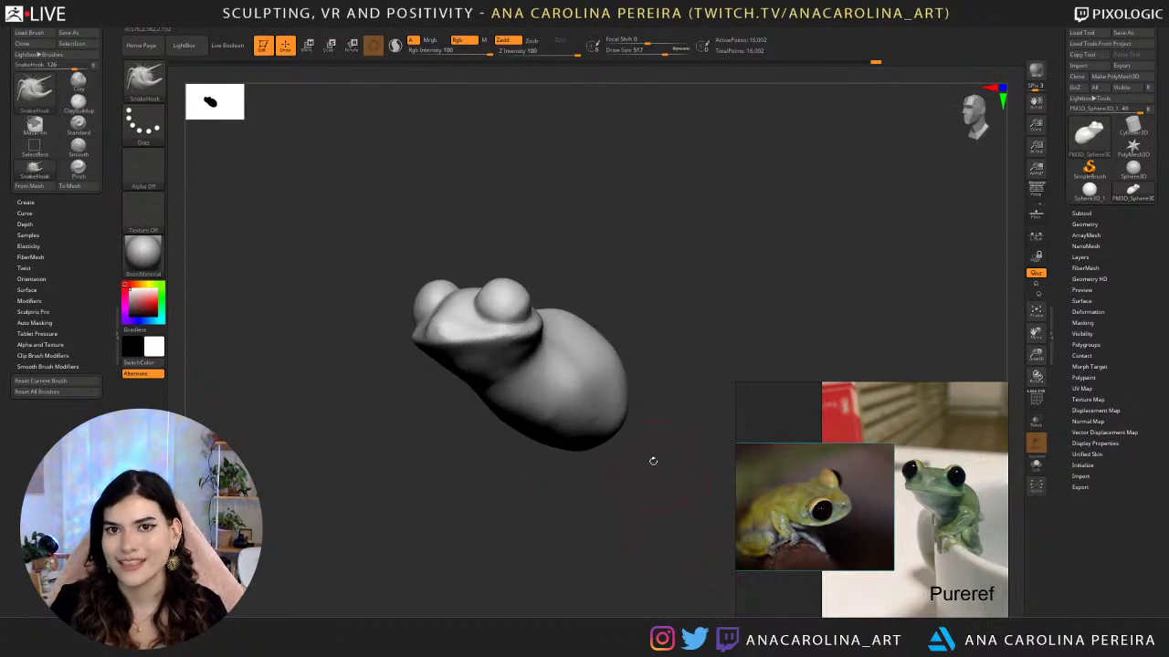
Focus the reference viewer on the green frog photo and compare its front leg with the sculpted body.
{"action": "left_click_drag", "start_coordinate": [642, 438], "coordinate": [670, 492]}
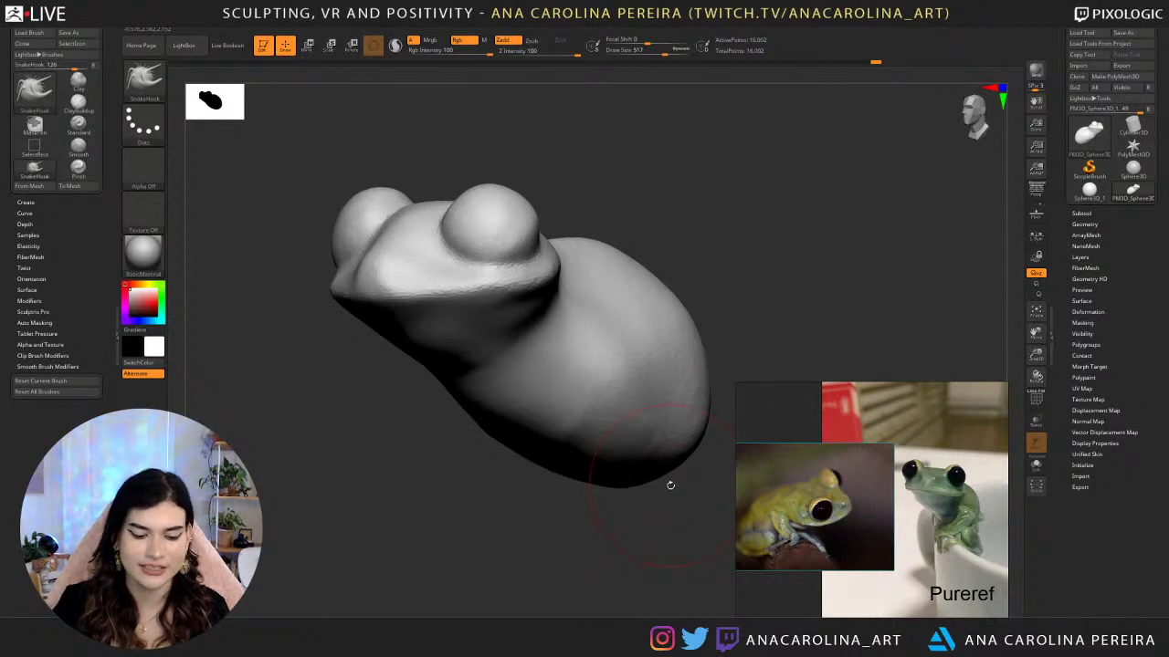
{"action": "left_click_drag", "start_coordinate": [588, 574], "coordinate": [600, 551]}
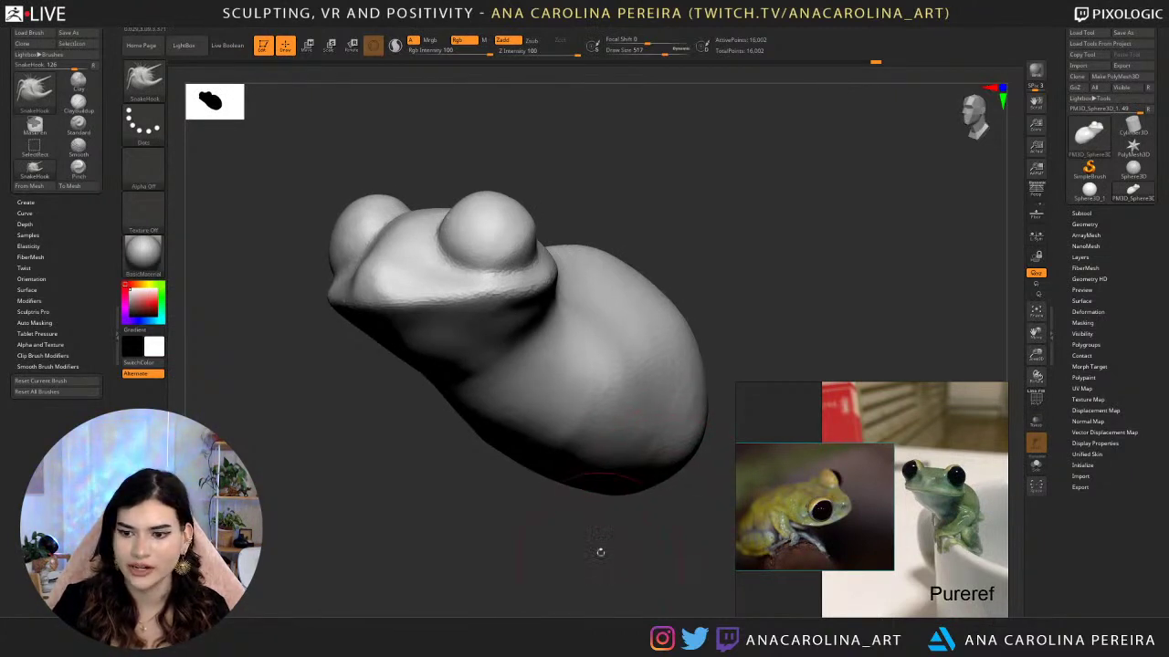
{"action": "double_click", "coordinate": [986, 506]}
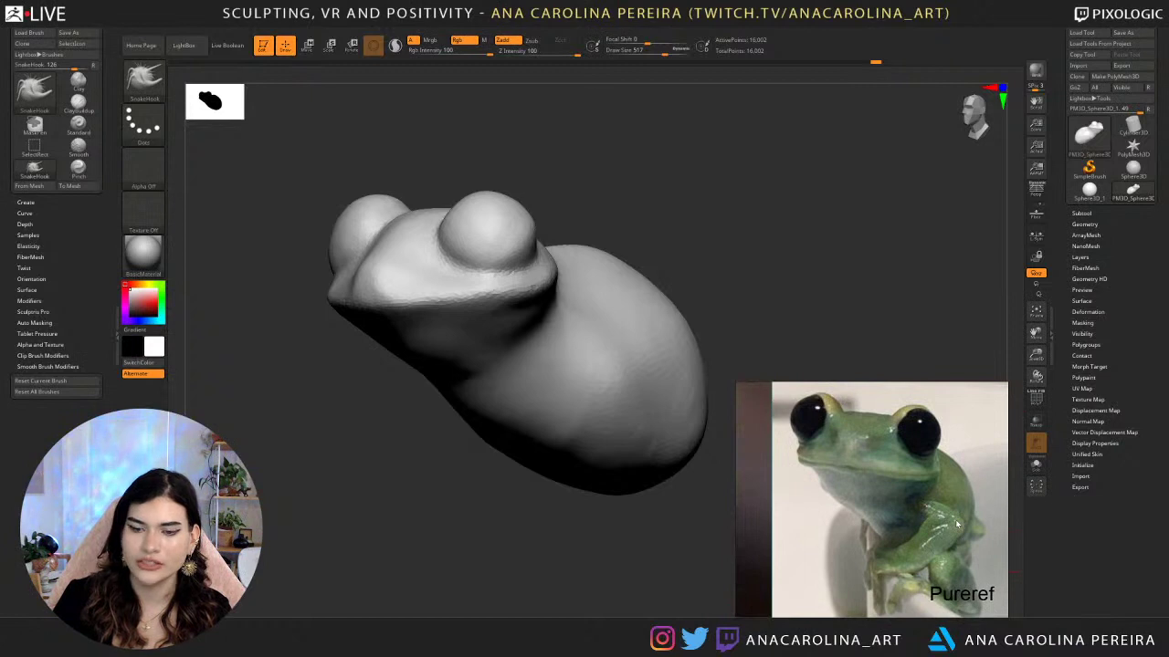
{"action": "mouse_move", "coordinate": [575, 517]}
{"action": "left_mouse_down"}
{"action": "mouse_move", "coordinate": [521, 553]}
{"action": "mouse_move", "coordinate": [512, 512]}
{"action": "left_mouse_up"}
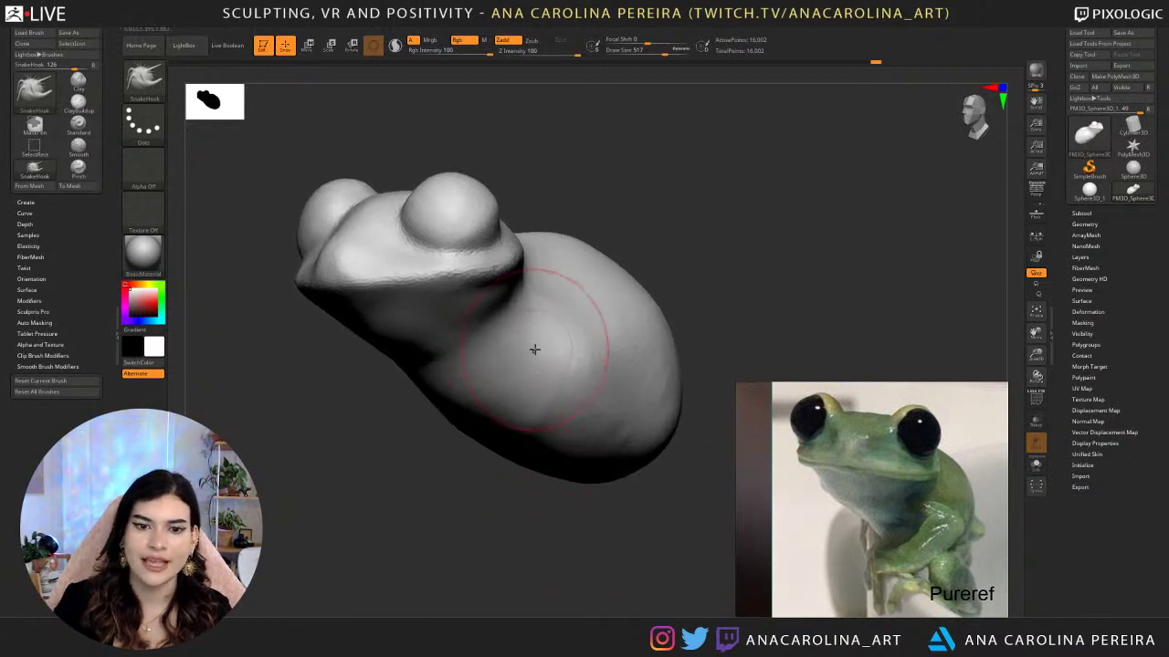
Set the Draw Size to 177 and pull a thin upper front leg from the shoulder back along the flank with SnakeHook.
{"action": "key", "text": "b"}
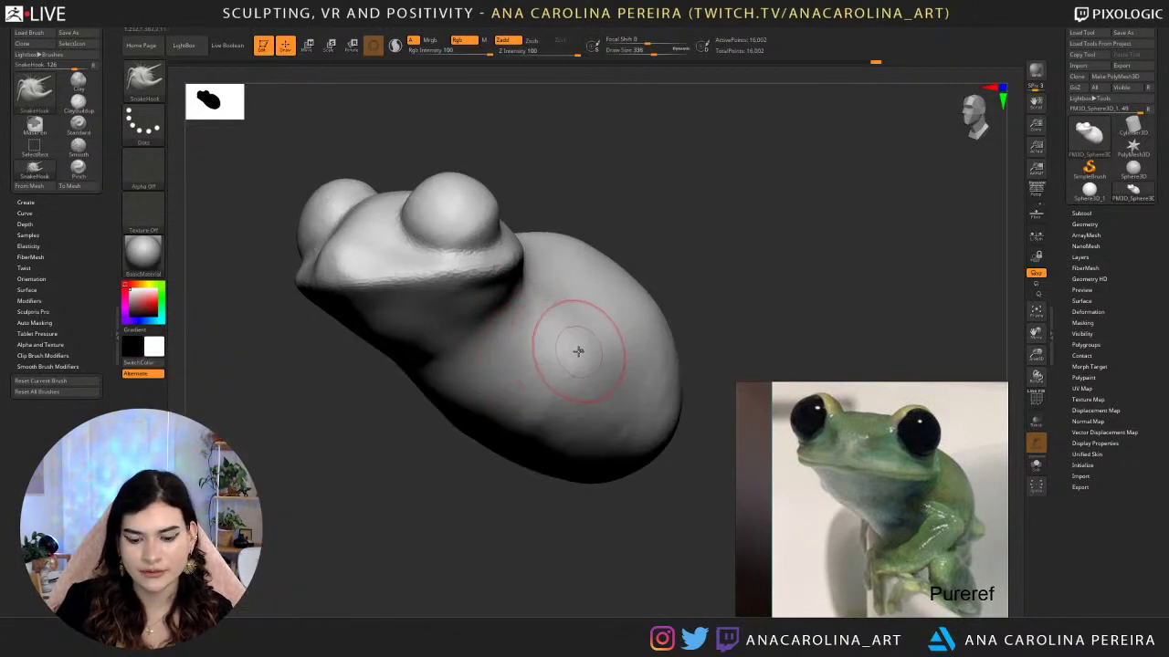
{"action": "key", "text": "b"}
{"action": "key", "text": "s"}
{"action": "left_click_drag", "start_coordinate": [574, 351], "coordinate": [563, 344]}
{"action": "mouse_move", "coordinate": [707, 272]}
{"action": "left_mouse_down"}
{"action": "mouse_move", "coordinate": [746, 267]}
{"action": "mouse_move", "coordinate": [718, 274]}
{"action": "left_mouse_up"}
{"action": "key", "text": "s"}
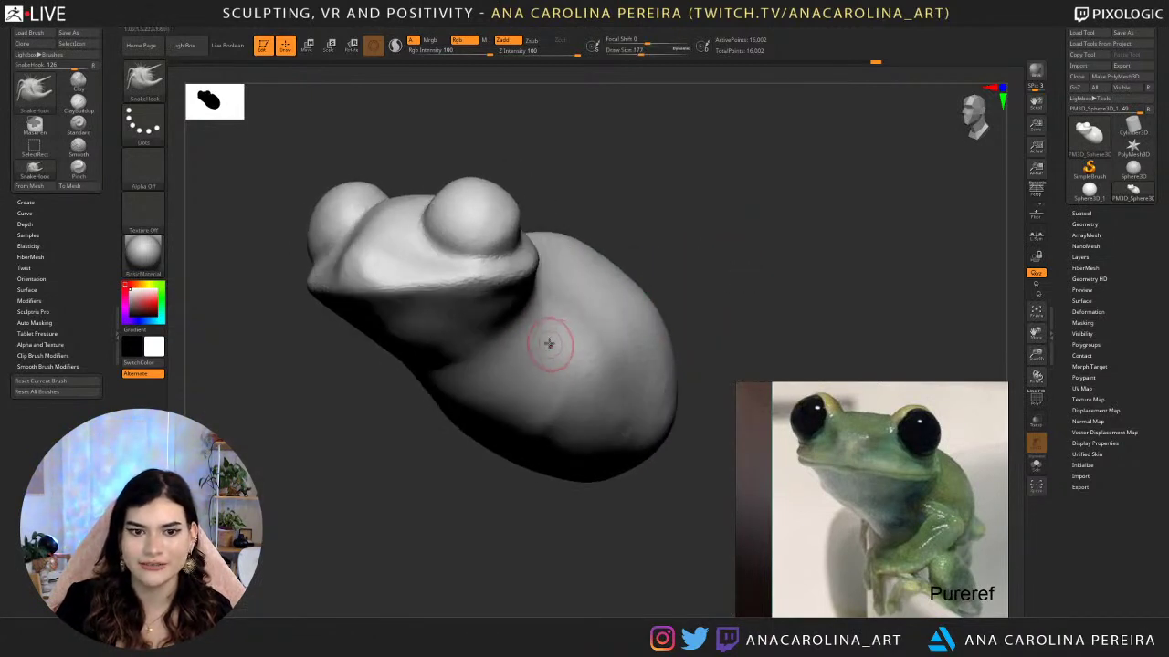
{"action": "left_click_drag", "start_coordinate": [610, 518], "coordinate": [608, 449]}
{"action": "mouse_move", "coordinate": [567, 354]}
{"action": "left_mouse_down"}
{"action": "mouse_move", "coordinate": [625, 347]}
{"action": "mouse_move", "coordinate": [678, 439]}
{"action": "mouse_move", "coordinate": [659, 445]}
{"action": "mouse_move", "coordinate": [676, 434]}
{"action": "mouse_move", "coordinate": [671, 406]}
{"action": "left_mouse_up"}
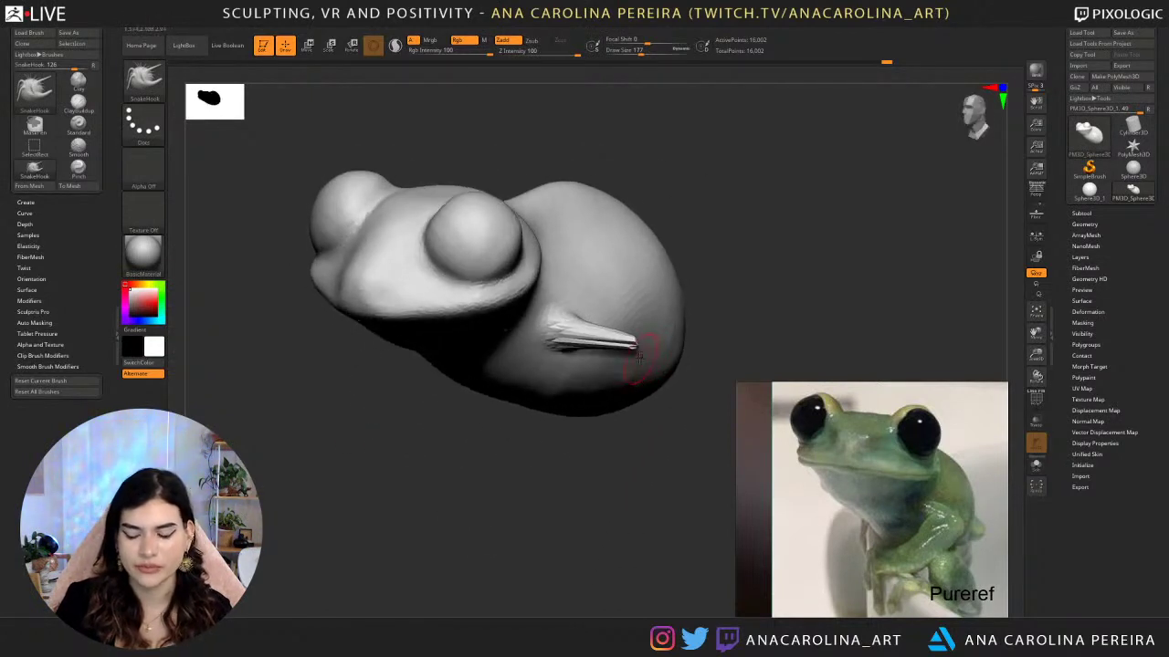
Turn on Sculptris Pro, smooth the thin upper front leg and raise the Draw Size to 437.
{"action": "key", "text": "backslash"}
{"action": "mouse_move", "coordinate": [576, 330]}
{"action": "left_mouse_down", "text": "shift"}
{"action": "mouse_move", "coordinate": [626, 339]}
{"action": "mouse_move", "coordinate": [610, 334]}
{"action": "left_mouse_up", "text": "shift"}
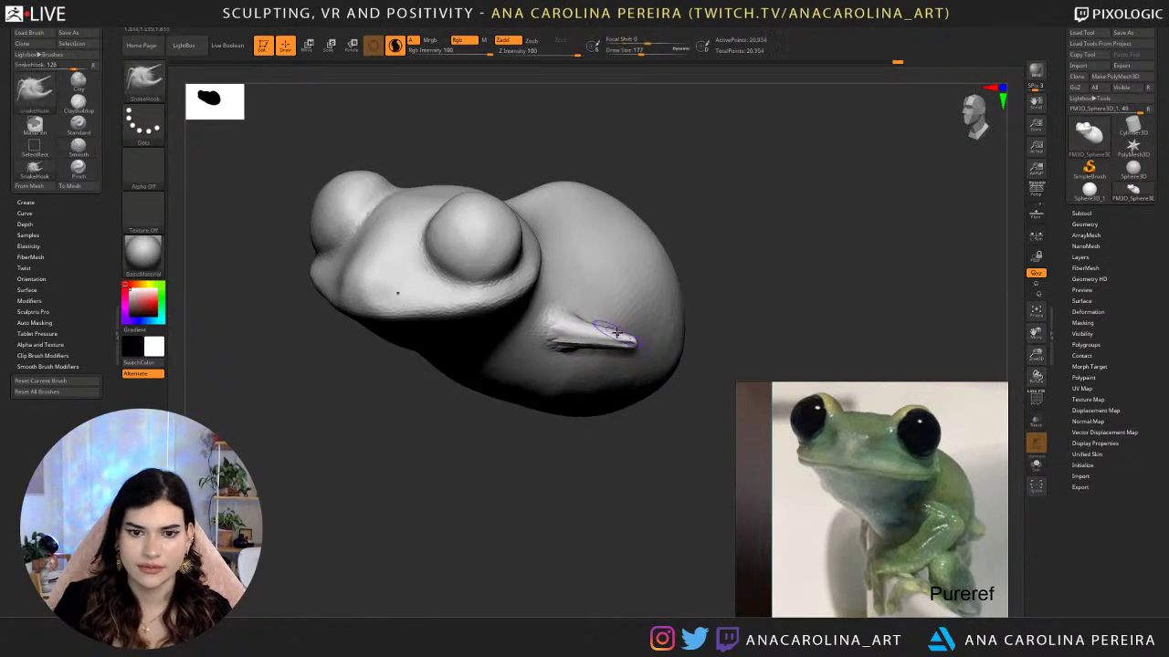
{"action": "key", "text": "s"}
{"action": "key", "text": "s"}
{"action": "left_click_drag", "start_coordinate": [534, 332], "coordinate": [557, 331]}
{"action": "right_click_drag", "start_coordinate": [632, 362], "coordinate": [647, 442]}
{"action": "left_click_drag", "start_coordinate": [615, 371], "coordinate": [620, 347], "text": "shift"}
{"action": "right_click_drag", "start_coordinate": [619, 374], "coordinate": [615, 351]}
Thicken the upper front leg out to its tip with the Inflat brush at Draw Size 437.
{"action": "key", "text": "b"}
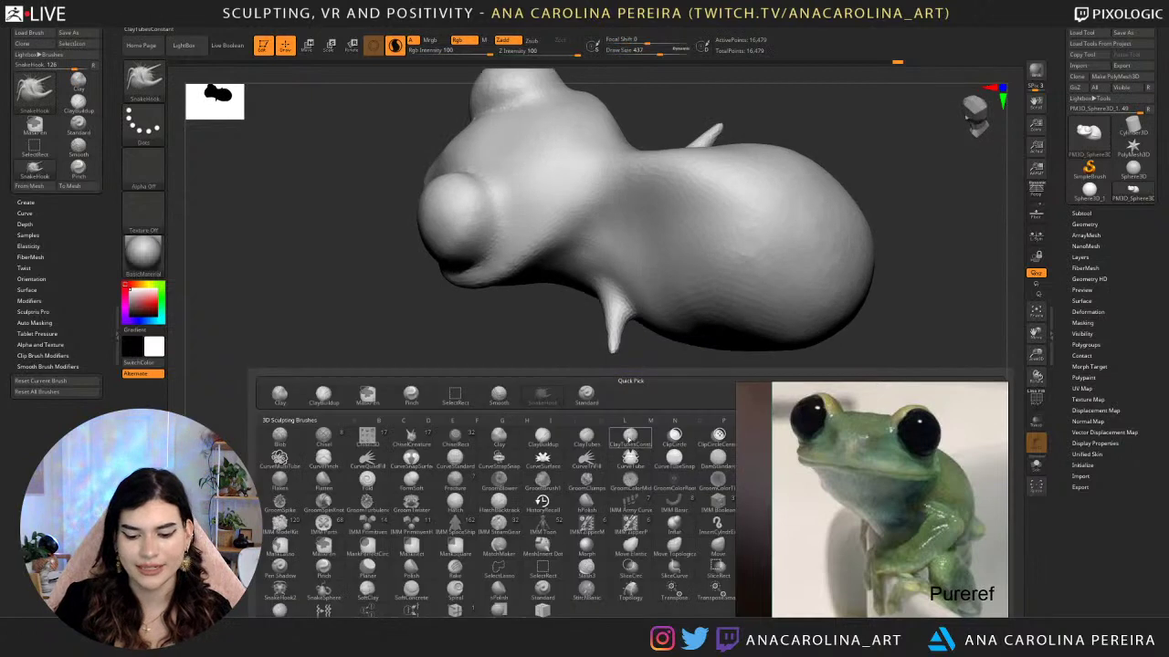
{"action": "key", "text": "i"}
{"action": "key", "text": "n"}
{"action": "left_click_drag", "start_coordinate": [615, 318], "coordinate": [608, 380]}
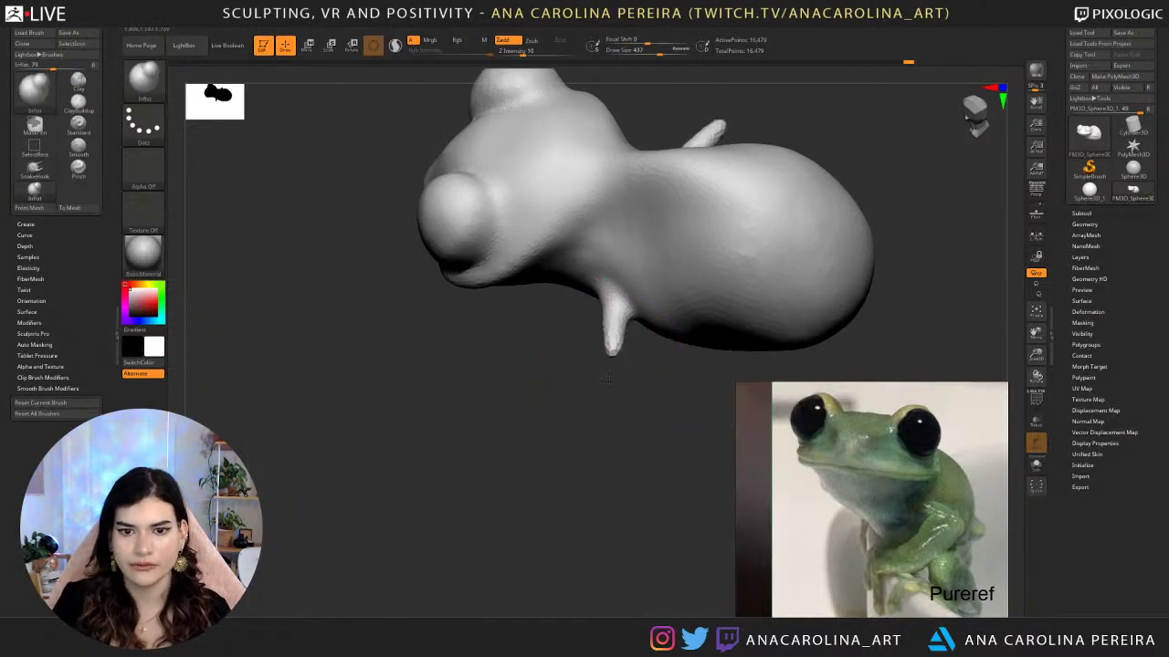
{"action": "mouse_move", "coordinate": [612, 386]}
{"action": "right_mouse_down"}
{"action": "mouse_move", "coordinate": [635, 355]}
{"action": "mouse_move", "coordinate": [667, 383]}
{"action": "right_mouse_up"}
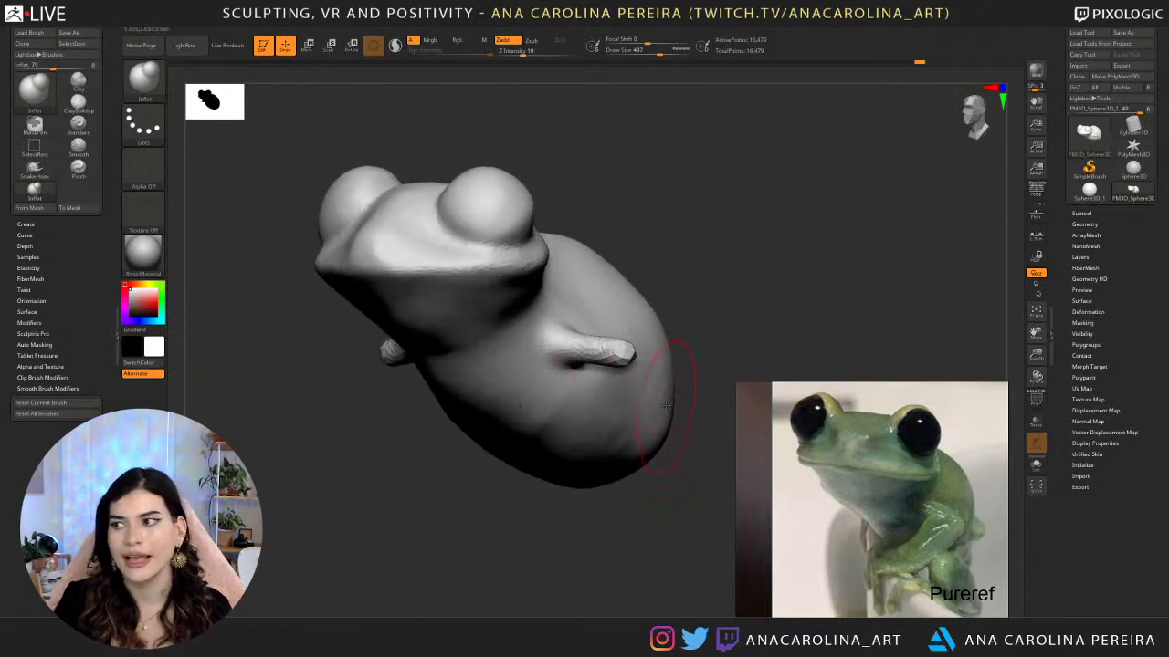
{"action": "mouse_move", "coordinate": [692, 486]}
{"action": "right_mouse_down", "text": "ctrl"}
{"action": "mouse_move", "coordinate": [690, 459]}
{"action": "mouse_move", "coordinate": [686, 468]}
{"action": "right_mouse_up", "text": "ctrl"}
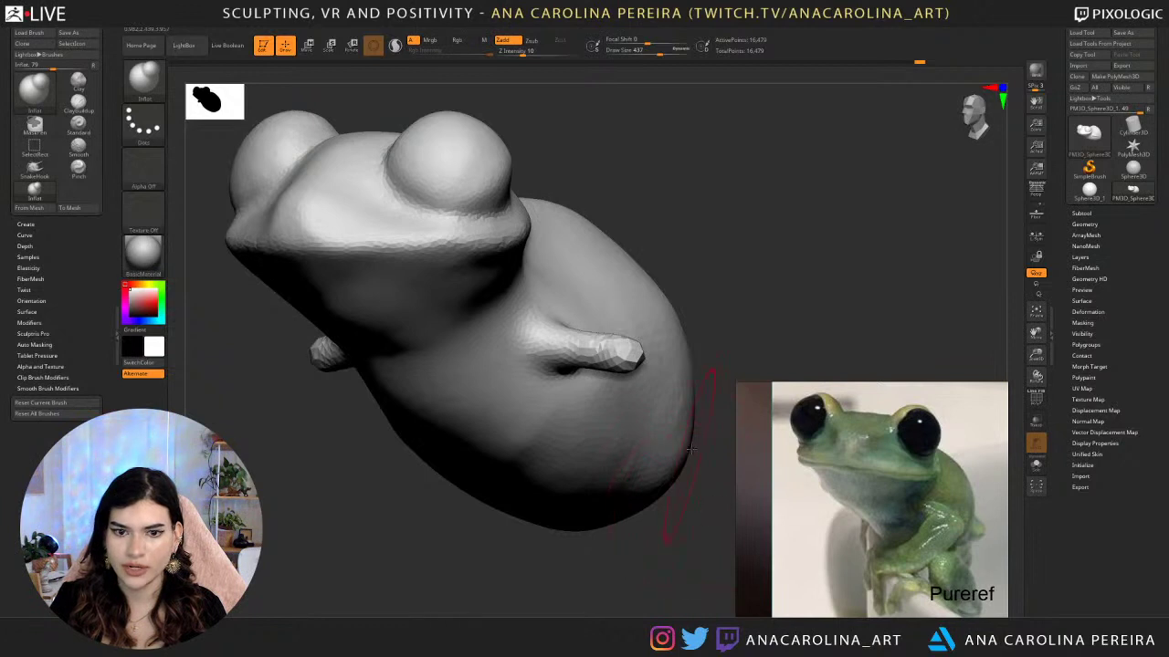
Pull the lower front leg down from the elbow with SnakeHook and Sculptris Pro at Draw Size 268, undoing the first stroke.
{"action": "left_click_drag", "start_coordinate": [736, 293], "coordinate": [787, 296]}
{"action": "key", "text": "space"}
{"action": "left_click_drag", "start_coordinate": [746, 291], "coordinate": [720, 274]}
{"action": "key", "text": "b"}
{"action": "key", "text": "s"}
{"action": "key", "text": "h"}
{"action": "key", "text": "space"}
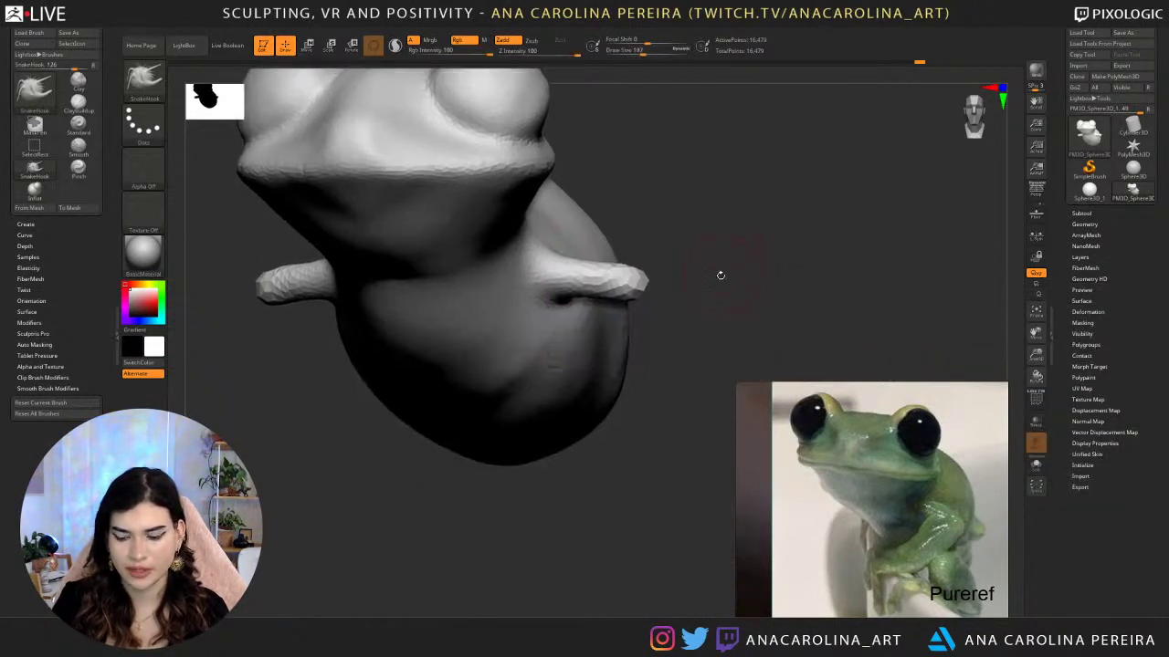
{"action": "key", "text": "backslash"}
{"action": "key", "text": "space"}
{"action": "mouse_move", "coordinate": [689, 329]}
{"action": "left_mouse_down"}
{"action": "mouse_move", "coordinate": [680, 384]}
{"action": "mouse_move", "coordinate": [700, 335]}
{"action": "left_mouse_up"}
{"action": "mouse_move", "coordinate": [701, 335]}
{"action": "left_mouse_down"}
{"action": "mouse_move", "coordinate": [654, 314]}
{"action": "mouse_move", "coordinate": [615, 325]}
{"action": "mouse_move", "coordinate": [546, 464]}
{"action": "mouse_move", "coordinate": [680, 475]}
{"action": "mouse_move", "coordinate": [576, 486]}
{"action": "left_mouse_up"}
{"action": "key", "text": "ctrl+z"}
{"action": "mouse_move", "coordinate": [628, 297]}
{"action": "left_mouse_down"}
{"action": "mouse_move", "coordinate": [559, 480]}
{"action": "mouse_move", "coordinate": [626, 484]}
{"action": "mouse_move", "coordinate": [603, 486]}
{"action": "left_mouse_up"}
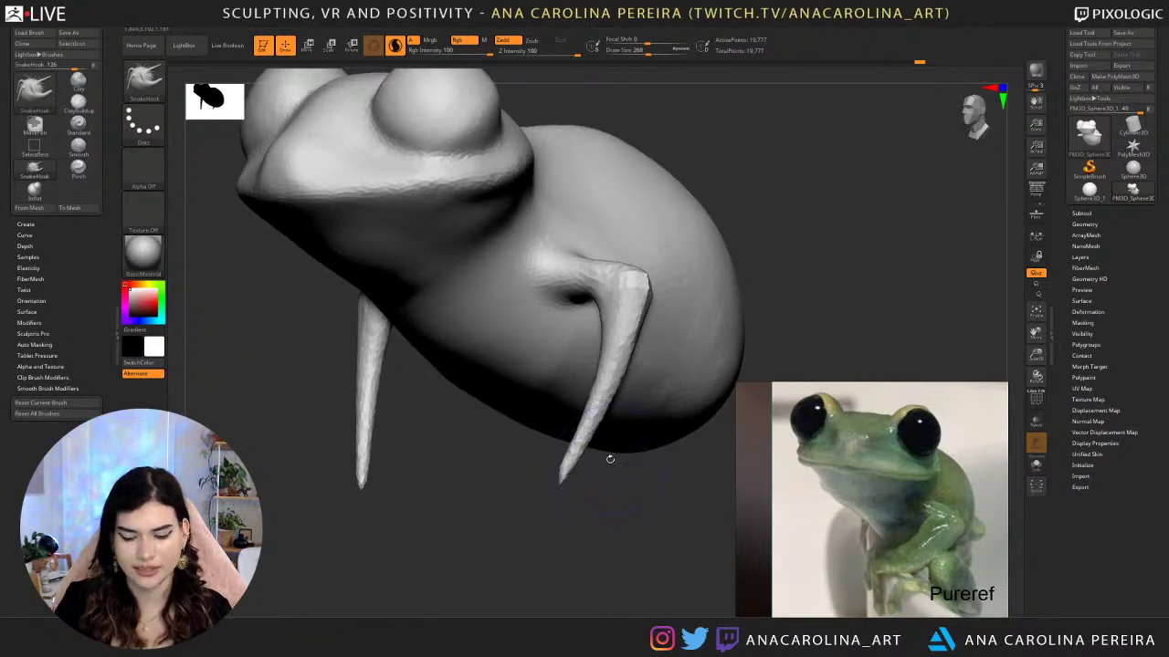
Set the Inflat brush's Draw Size to 324 and thicken the lower front leg below the elbow.
{"action": "key", "text": "b"}
{"action": "key", "text": "i"}
{"action": "key", "text": "n"}
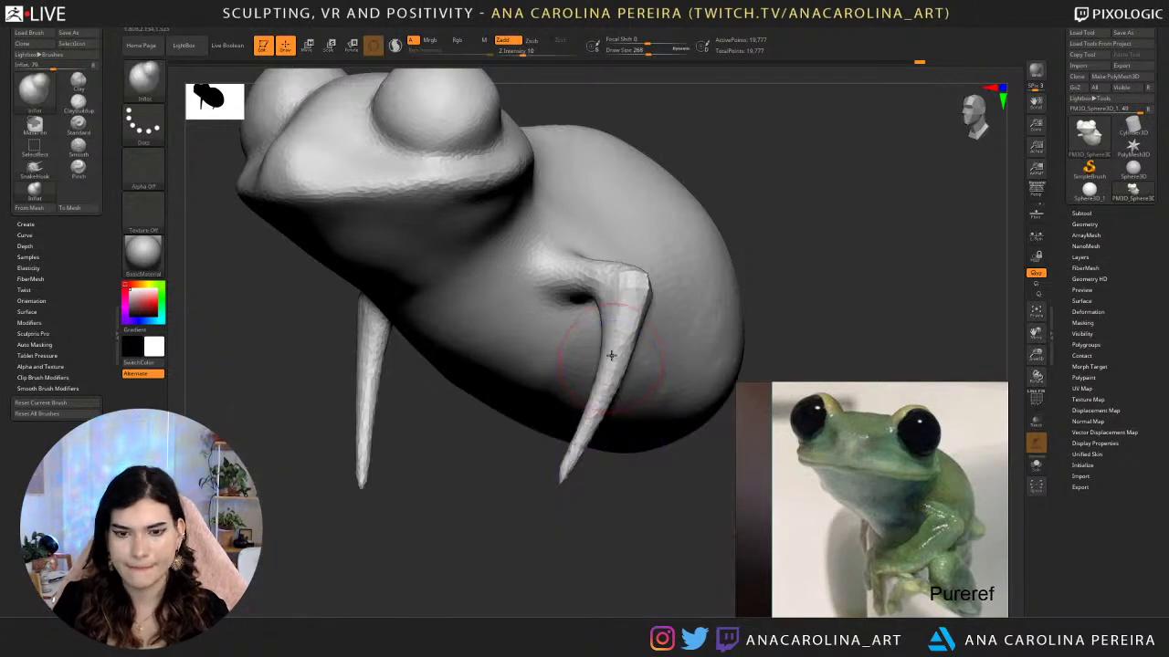
{"action": "key", "text": "space"}
{"action": "left_click_drag", "start_coordinate": [611, 352], "coordinate": [617, 352]}
{"action": "left_click_drag", "start_coordinate": [619, 319], "coordinate": [602, 402]}
{"action": "left_click_drag", "start_coordinate": [589, 497], "coordinate": [621, 493]}
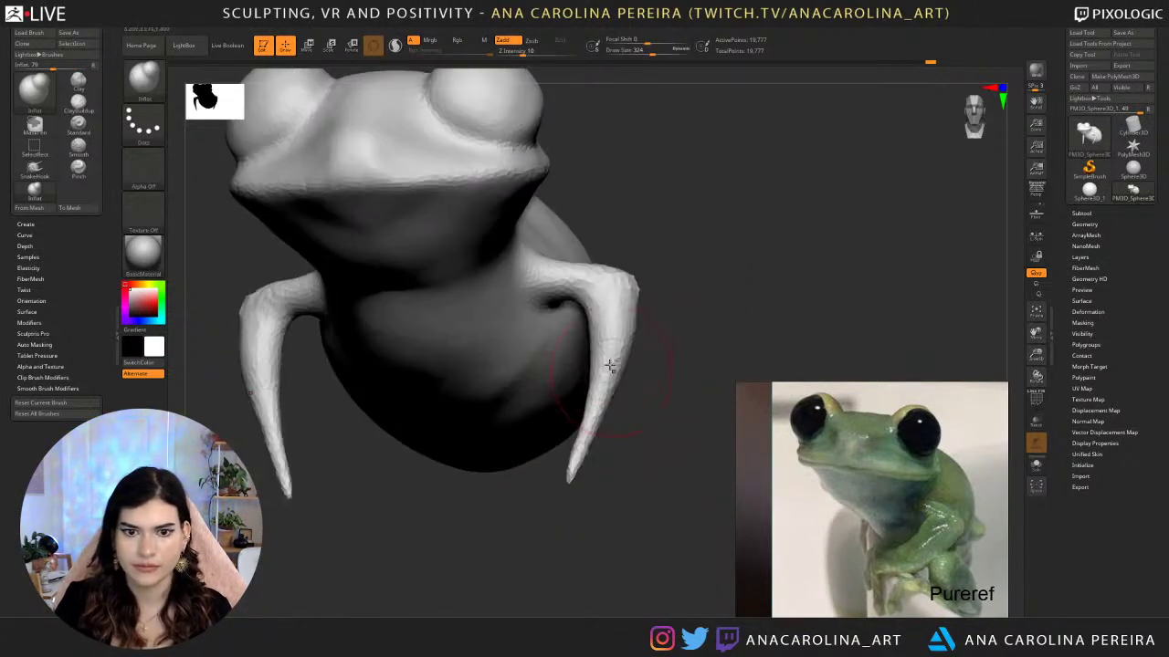
Inflate the rest of the lower front leg down to its tip, rounding it from several angles.
{"action": "mouse_move", "coordinate": [609, 365]}
{"action": "left_mouse_down"}
{"action": "mouse_move", "coordinate": [598, 461]}
{"action": "mouse_move", "coordinate": [593, 429]}
{"action": "mouse_move", "coordinate": [631, 303]}
{"action": "mouse_move", "coordinate": [611, 323]}
{"action": "mouse_move", "coordinate": [574, 484]}
{"action": "left_mouse_up"}
{"action": "mouse_move", "coordinate": [616, 339]}
{"action": "left_mouse_down"}
{"action": "mouse_move", "coordinate": [631, 294]}
{"action": "mouse_move", "coordinate": [631, 313]}
{"action": "left_mouse_up"}
{"action": "mouse_move", "coordinate": [676, 501]}
{"action": "left_mouse_down"}
{"action": "mouse_move", "coordinate": [699, 456]}
{"action": "mouse_move", "coordinate": [721, 455]}
{"action": "left_mouse_up"}
{"action": "left_click_drag", "start_coordinate": [605, 407], "coordinate": [565, 490]}
{"action": "left_click_drag", "start_coordinate": [525, 530], "coordinate": [630, 535]}
{"action": "mouse_move", "coordinate": [573, 445]}
{"action": "left_mouse_down"}
{"action": "mouse_move", "coordinate": [566, 362]}
{"action": "mouse_move", "coordinate": [574, 376]}
{"action": "left_mouse_up"}
{"action": "left_click_drag", "start_coordinate": [646, 380], "coordinate": [607, 385]}
Carve a crease around the shoulder where the front leg meets the body with the DamStandard brush.
{"action": "key", "text": "b"}
{"action": "key", "text": "d"}
{"action": "key", "text": "s"}
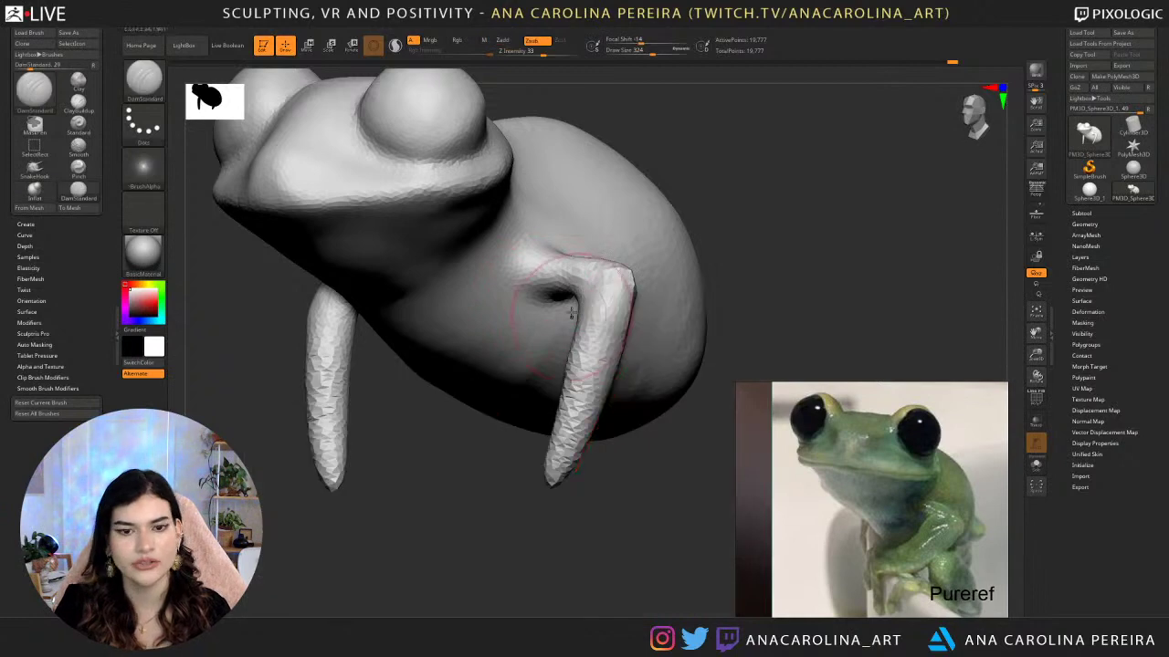
{"action": "mouse_move", "coordinate": [561, 297]}
{"action": "left_mouse_down"}
{"action": "mouse_move", "coordinate": [524, 285]}
{"action": "mouse_move", "coordinate": [514, 265]}
{"action": "left_mouse_up"}
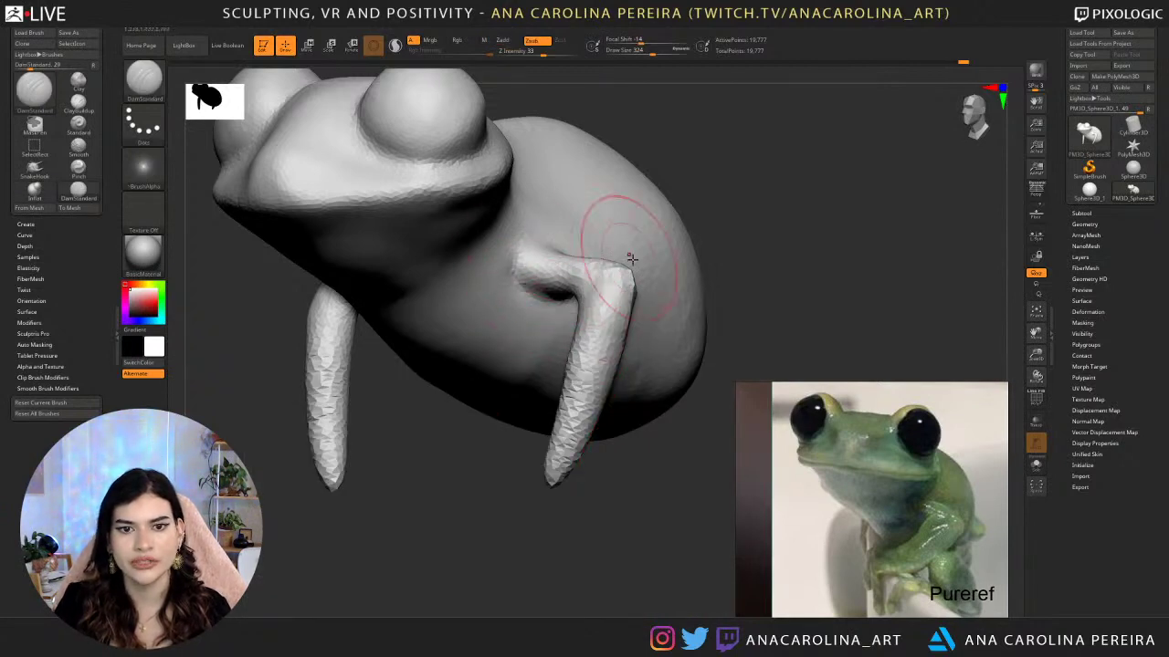
{"action": "left_click_drag", "start_coordinate": [721, 265], "coordinate": [639, 247]}
{"action": "left_click_drag", "start_coordinate": [516, 254], "coordinate": [581, 269]}
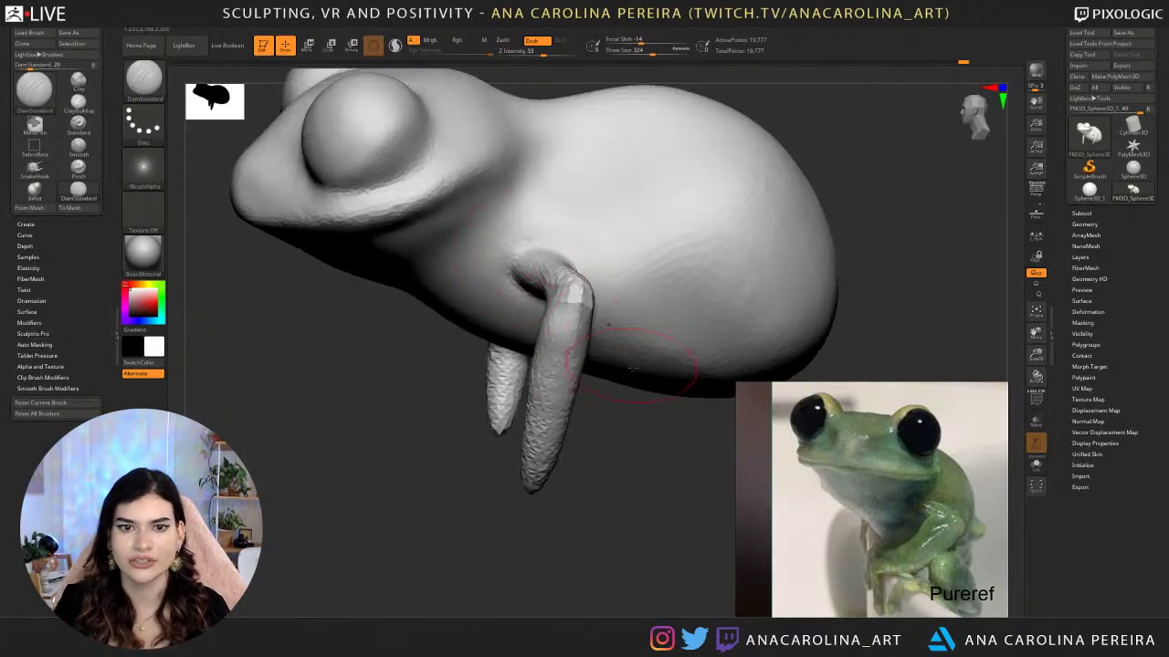
{"action": "left_click_drag", "start_coordinate": [642, 411], "coordinate": [708, 360]}
{"action": "left_click_drag", "start_coordinate": [720, 268], "coordinate": [679, 202], "text": "alt"}
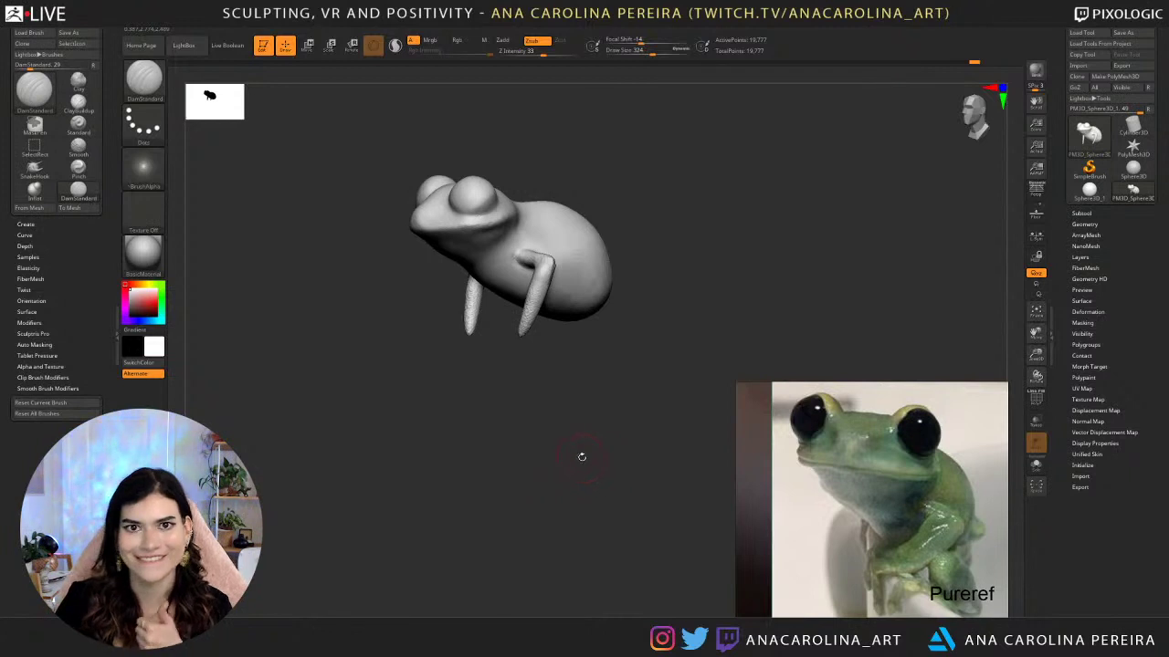
{"action": "left_click_drag", "start_coordinate": [601, 450], "coordinate": [597, 498], "text": "alt"}
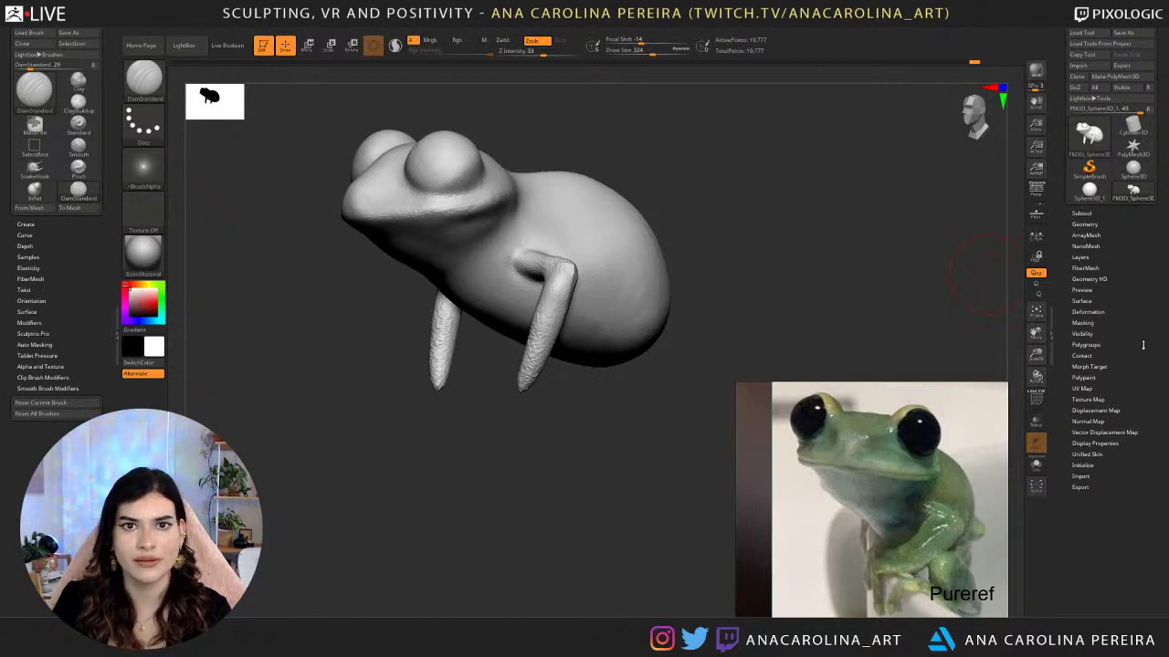
{"action": "left_click_drag", "start_coordinate": [795, 316], "coordinate": [801, 316]}
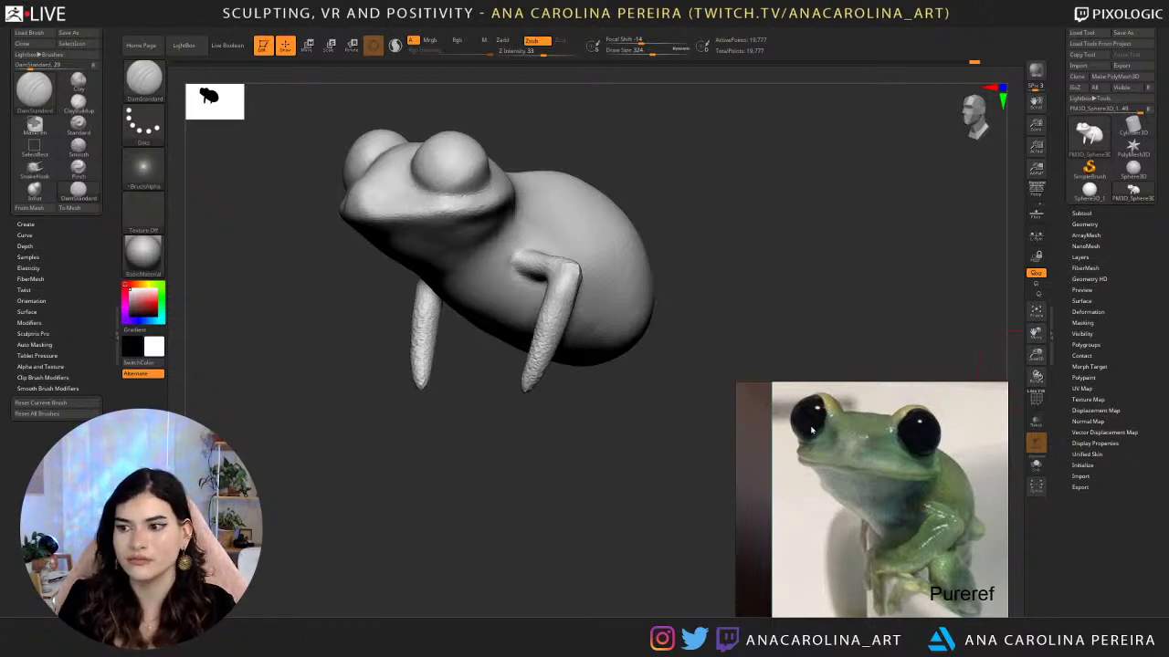
Switch to PureRef, zoom out to the photo of the frog on the cup and check the Always On Top mode.
{"action": "right_click_drag", "start_coordinate": [918, 458], "coordinate": [820, 484]}
{"action": "left_click_drag", "start_coordinate": [821, 485], "coordinate": [911, 443]}
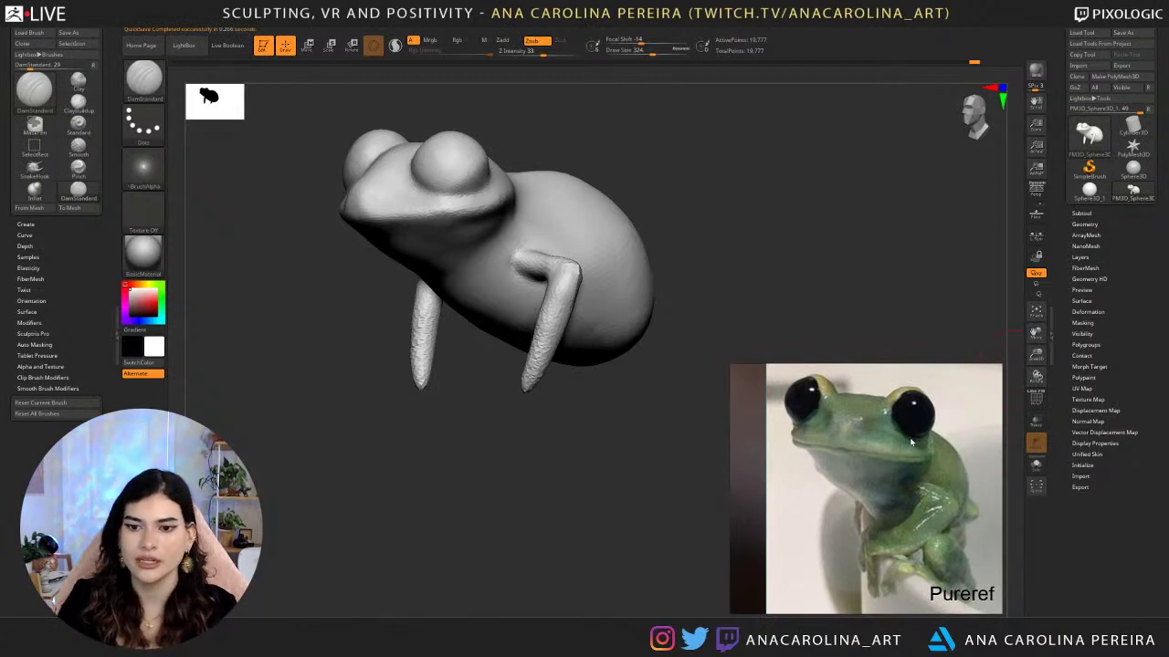
{"action": "scroll", "coordinate": [910, 443], "scroll_direction": "down", "scroll_amount": 3}
{"action": "right_click", "coordinate": [764, 377]}
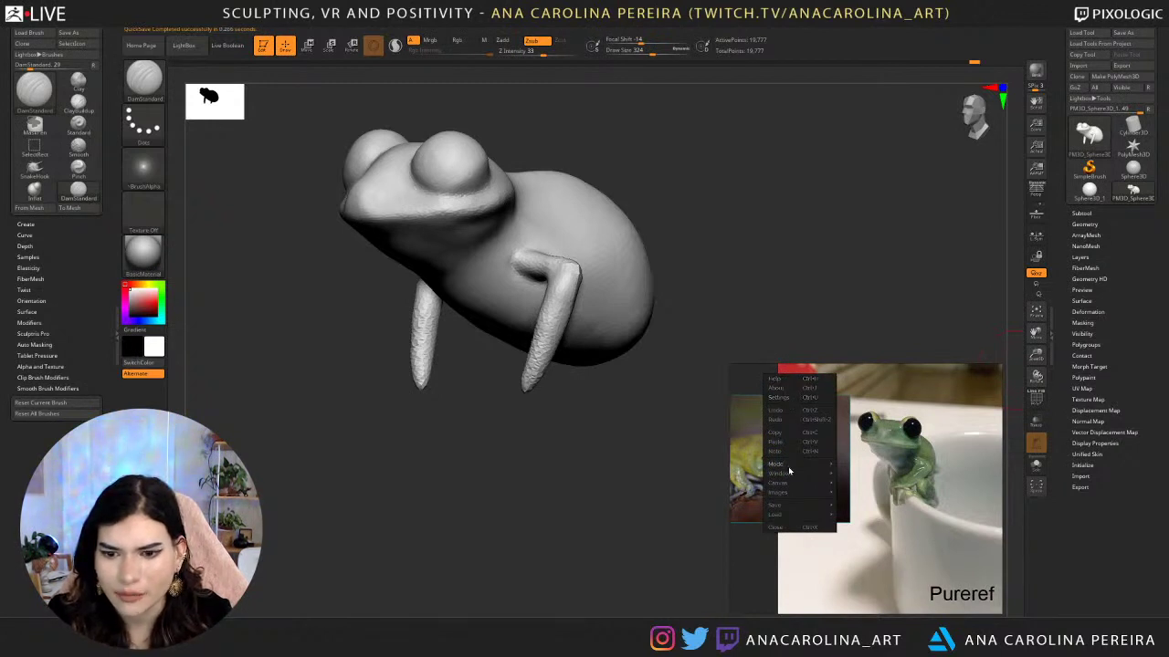
{"action": "mouse_move", "coordinate": [788, 466]}
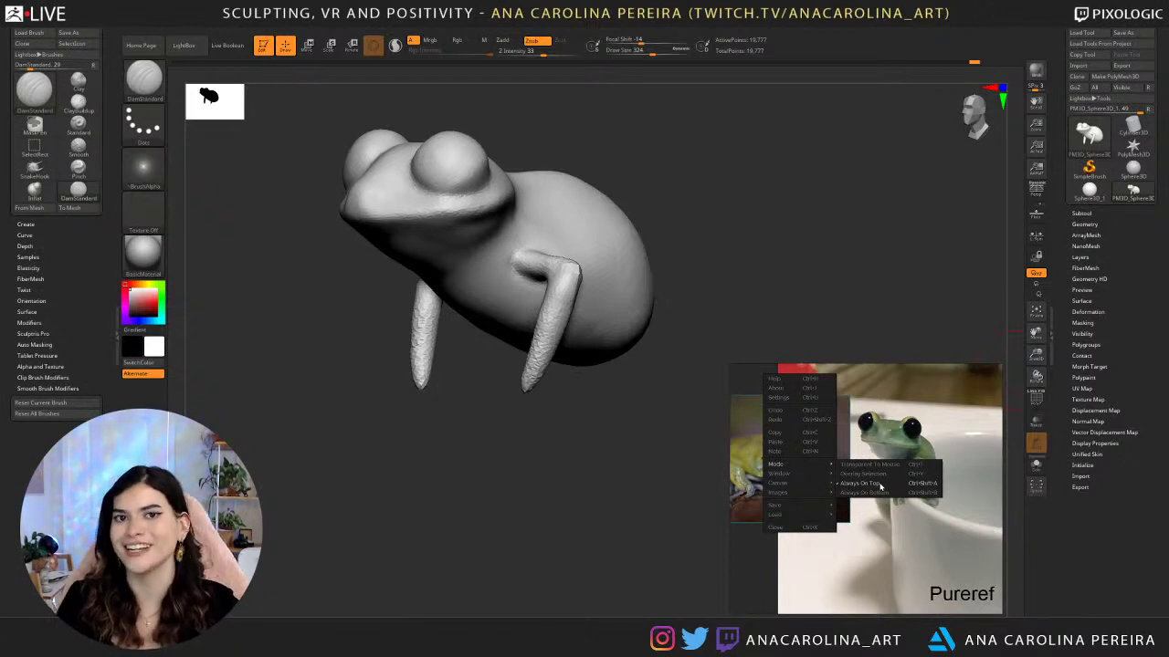
{"action": "left_click", "coordinate": [927, 430]}
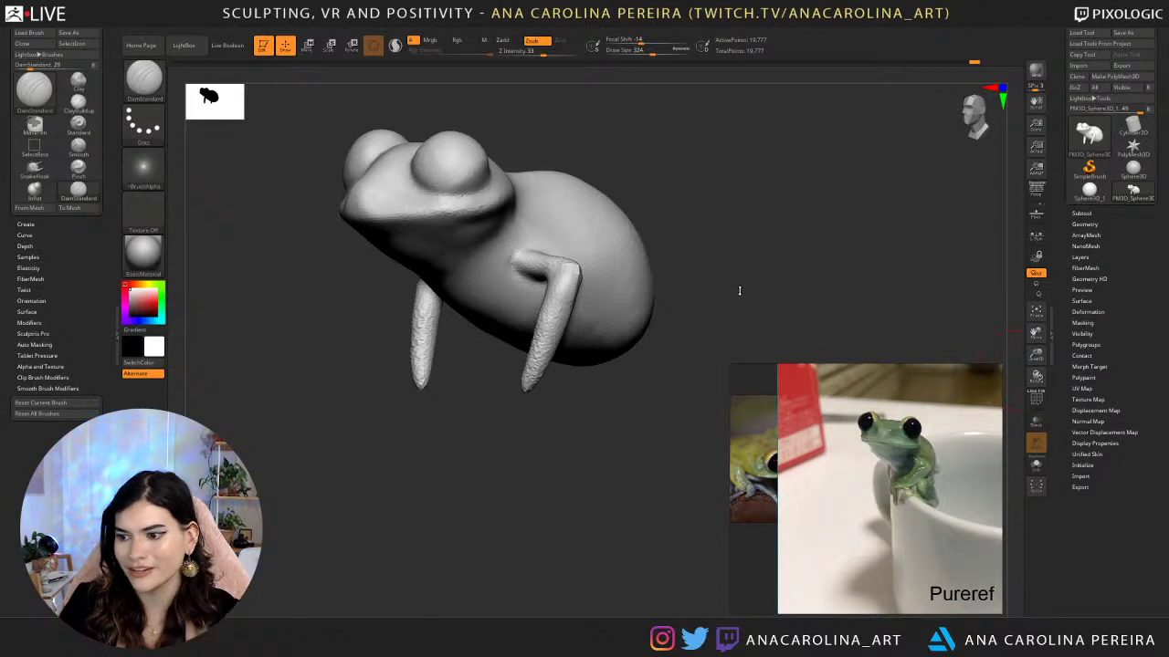
{"action": "left_click_drag", "start_coordinate": [738, 290], "coordinate": [744, 286]}
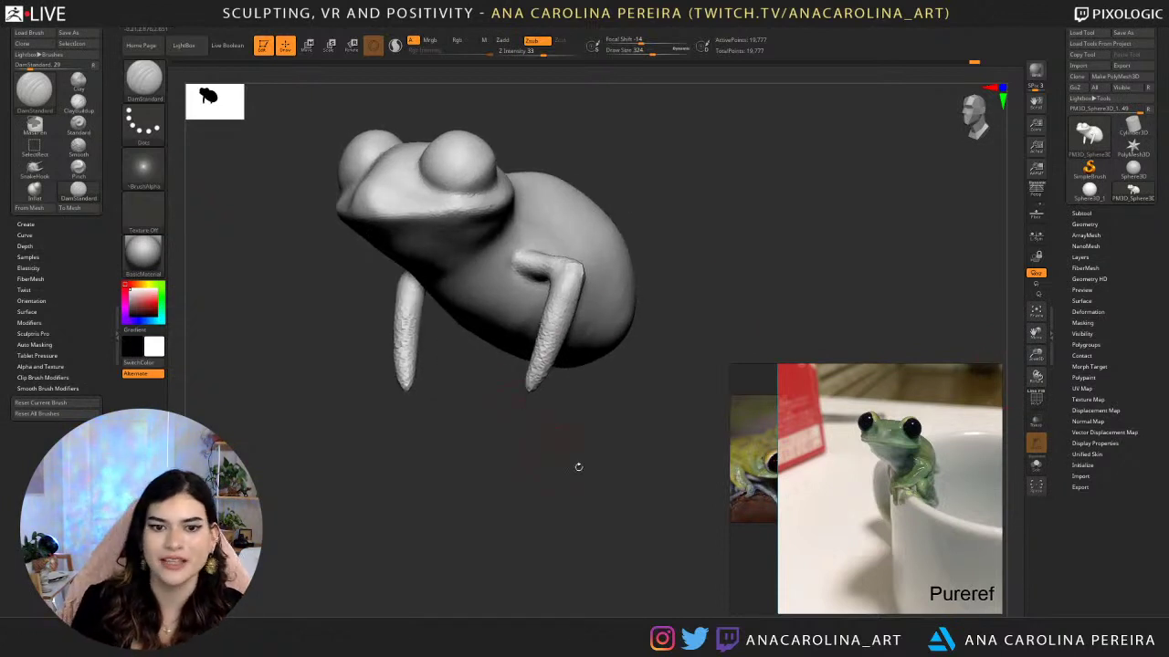
Set the Move brush's Draw Size to 280 and widen the middle of the lower front leg into a fuller forearm.
{"action": "mouse_move", "coordinate": [576, 466]}
{"action": "left_mouse_down"}
{"action": "mouse_move", "coordinate": [594, 457]}
{"action": "mouse_move", "coordinate": [619, 525]}
{"action": "mouse_move", "coordinate": [570, 511]}
{"action": "left_mouse_up"}
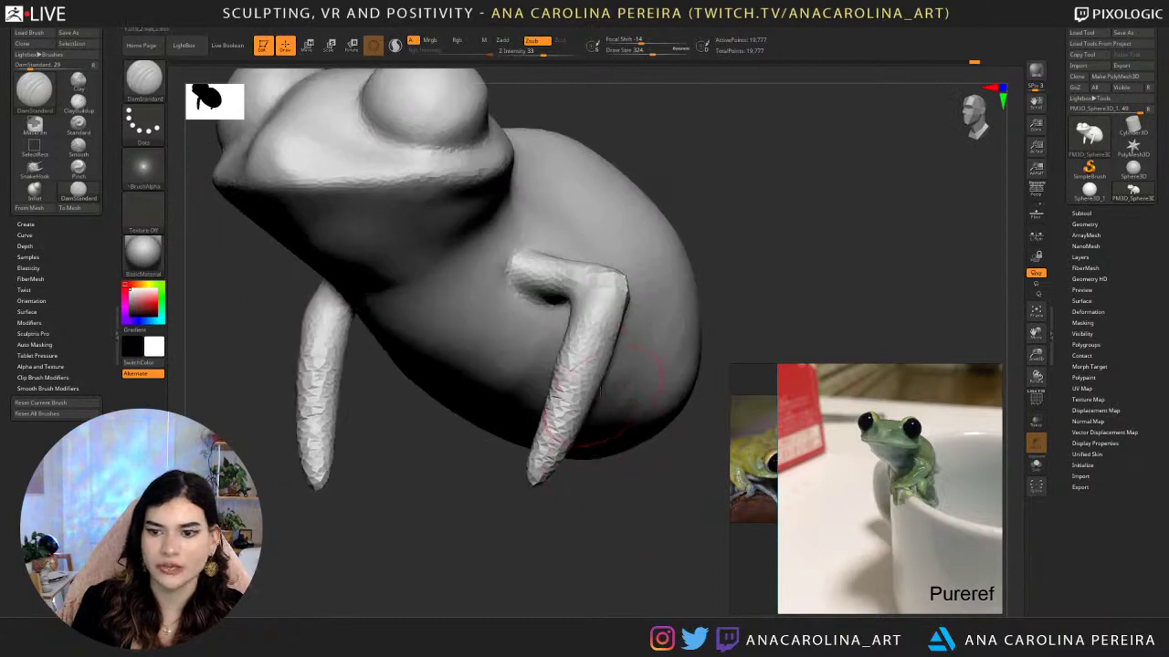
{"action": "key", "text": "F1"}
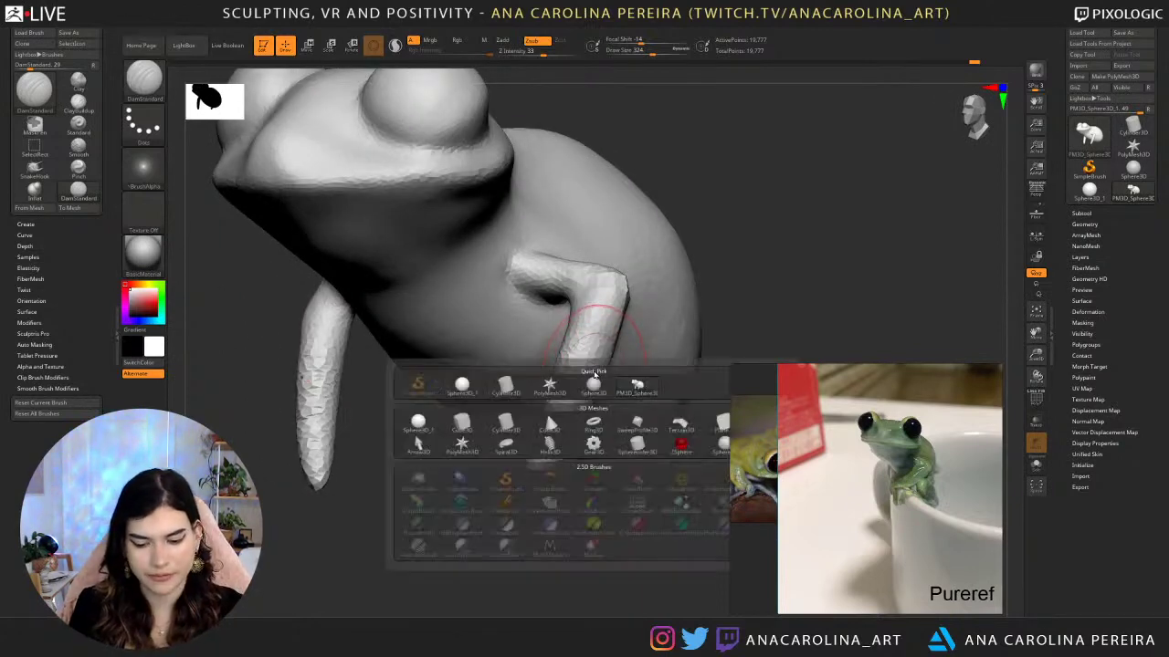
{"action": "key", "text": "ctrl+a"}
{"action": "left_click", "coordinate": [692, 225], "text": "ctrl"}
{"action": "key", "text": "b"}
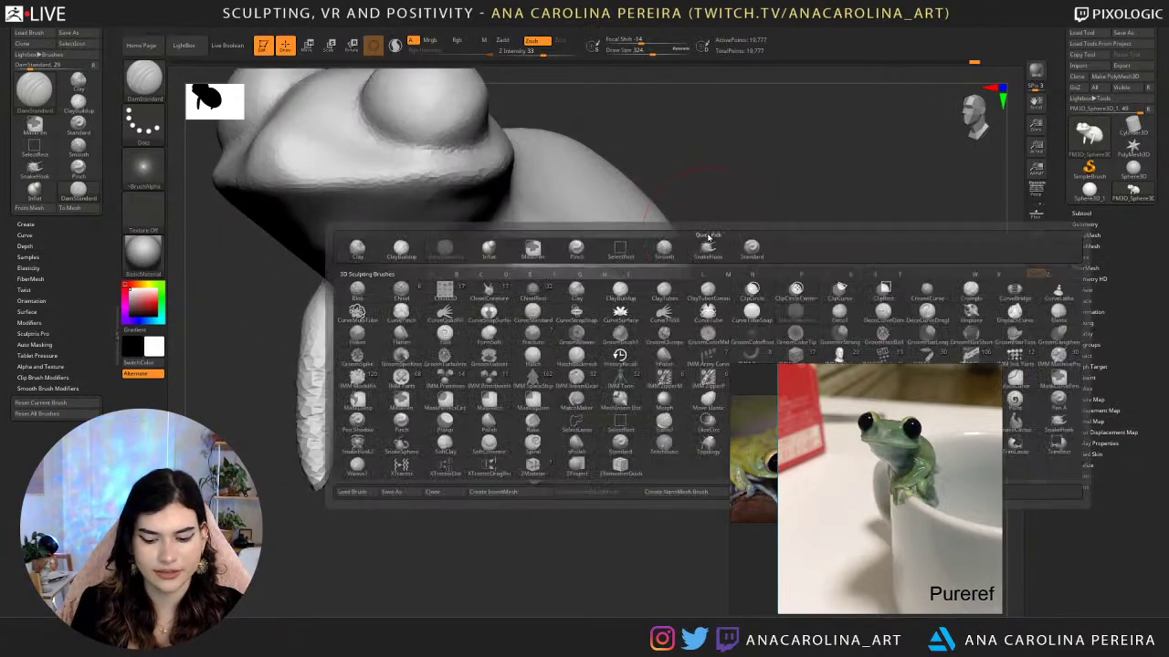
{"action": "key", "text": "m"}
{"action": "key", "text": "v"}
{"action": "key", "text": "space"}
{"action": "mouse_move", "coordinate": [743, 217]}
{"action": "left_mouse_down"}
{"action": "mouse_move", "coordinate": [781, 220]}
{"action": "mouse_move", "coordinate": [730, 232]}
{"action": "left_mouse_up"}
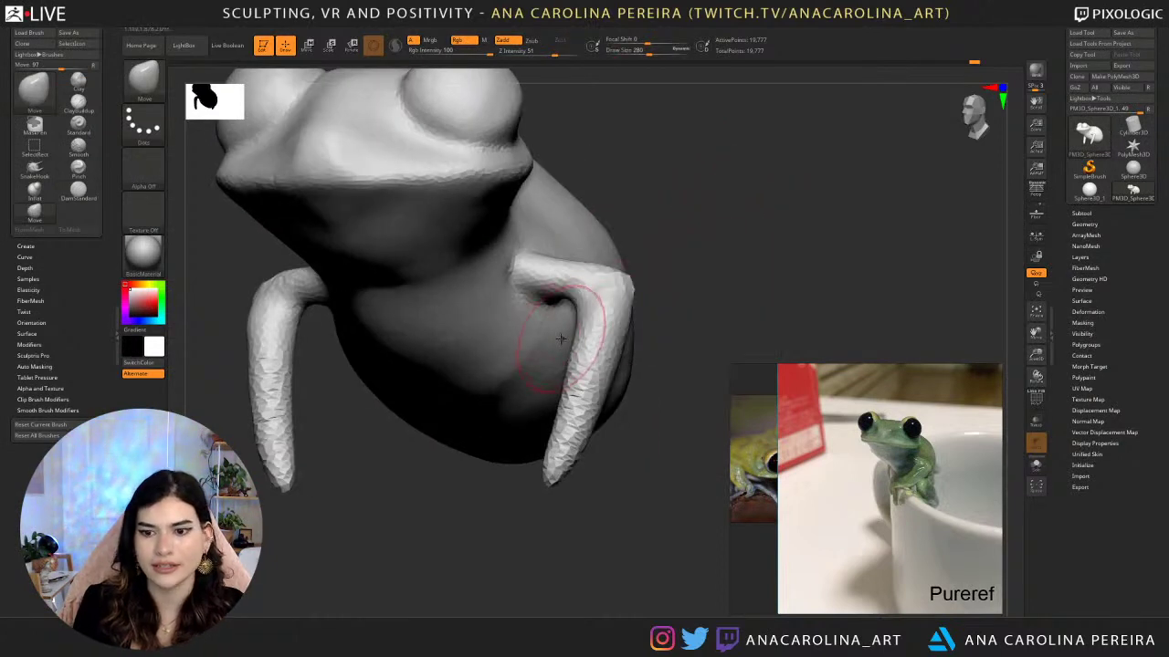
{"action": "left_click_drag", "start_coordinate": [564, 338], "coordinate": [565, 319]}
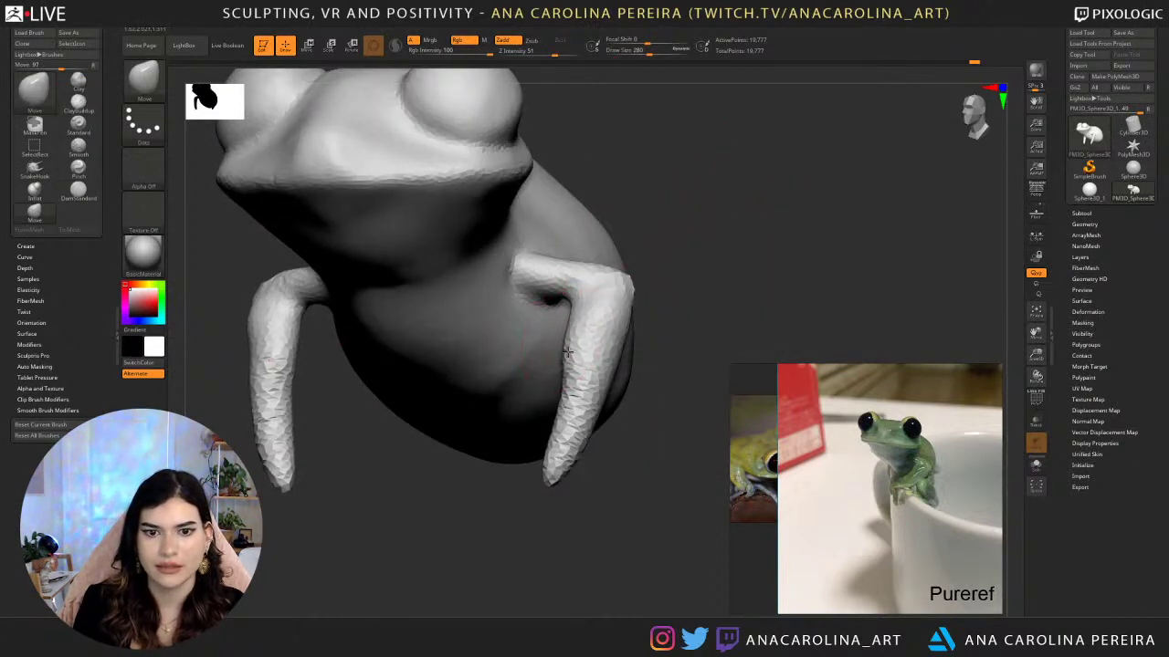
{"action": "left_click_drag", "start_coordinate": [581, 483], "coordinate": [552, 418]}
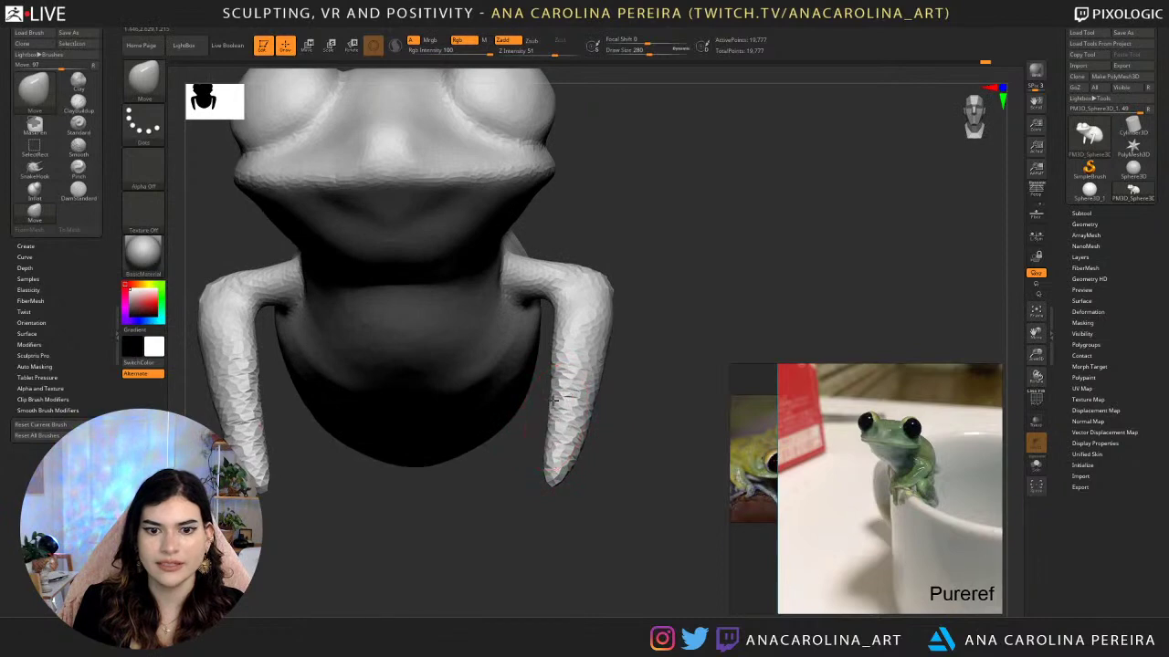
{"action": "mouse_move", "coordinate": [626, 393]}
{"action": "left_mouse_down"}
{"action": "mouse_move", "coordinate": [647, 463]}
{"action": "mouse_move", "coordinate": [605, 484]}
{"action": "mouse_move", "coordinate": [566, 461]}
{"action": "left_mouse_up"}
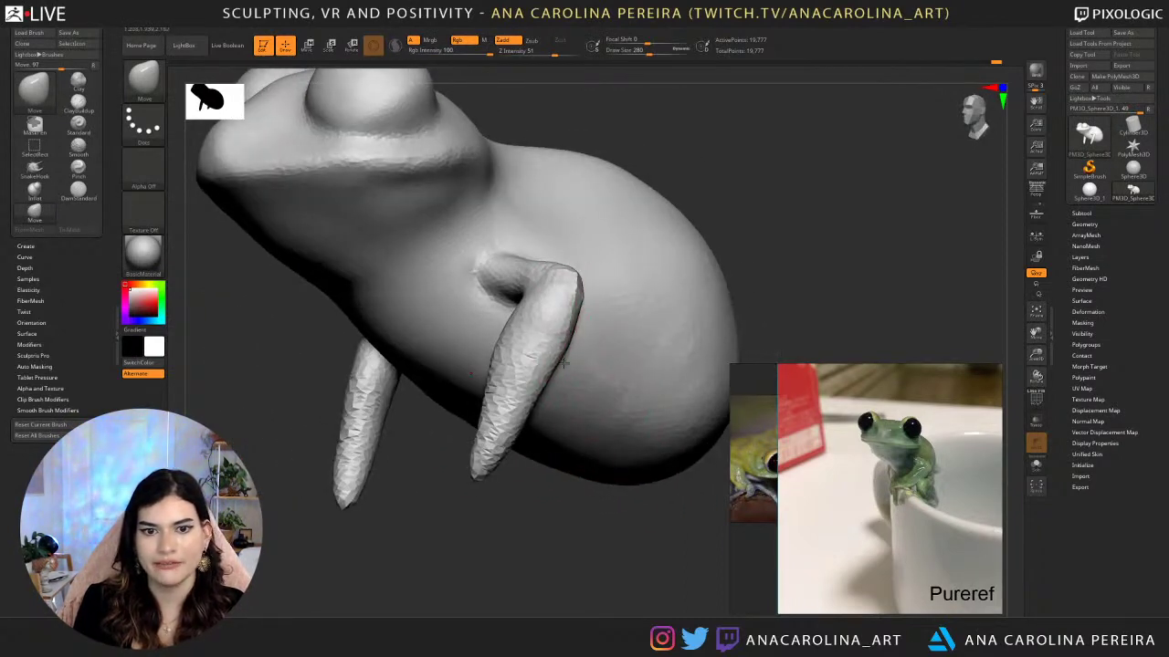
Switch back to the SnakeHook brush and set its Draw Size to 460.
{"action": "mouse_move", "coordinate": [540, 511]}
{"action": "left_mouse_down", "text": "alt"}
{"action": "mouse_move", "coordinate": [552, 489]}
{"action": "mouse_move", "coordinate": [590, 514]}
{"action": "mouse_move", "coordinate": [595, 502]}
{"action": "left_mouse_up", "text": "alt"}
{"action": "key", "text": "b"}
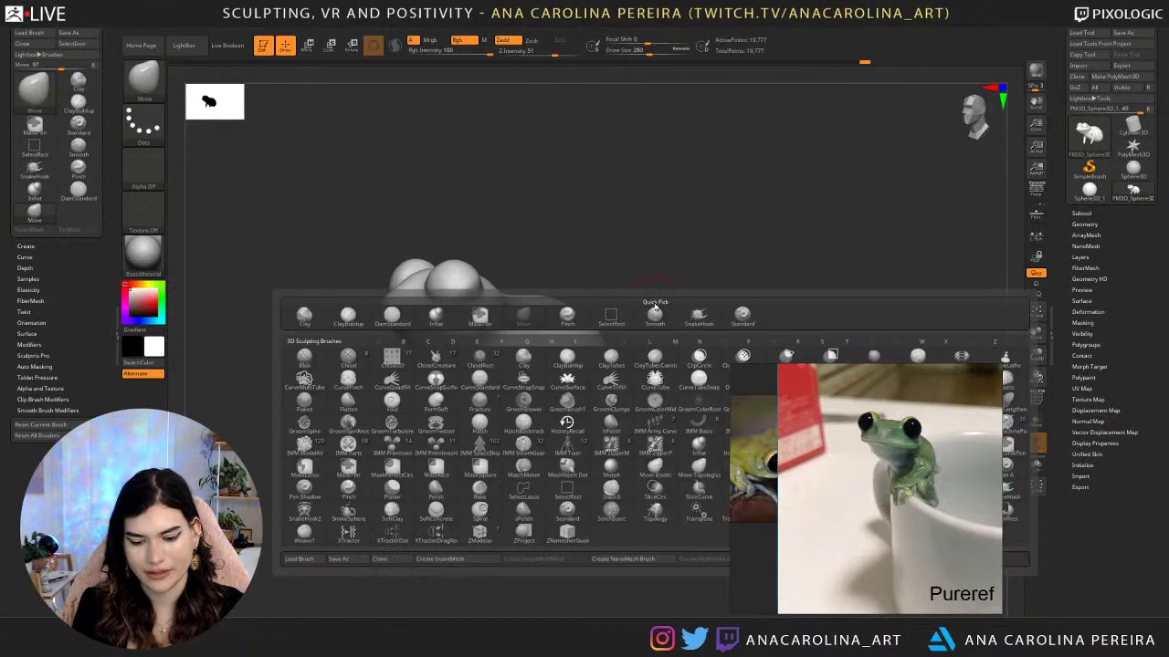
{"action": "key", "text": "s"}
{"action": "key", "text": "h"}
{"action": "key", "text": "space"}
{"action": "key", "text": "space"}
{"action": "left_click_drag", "start_coordinate": [647, 326], "coordinate": [657, 325]}
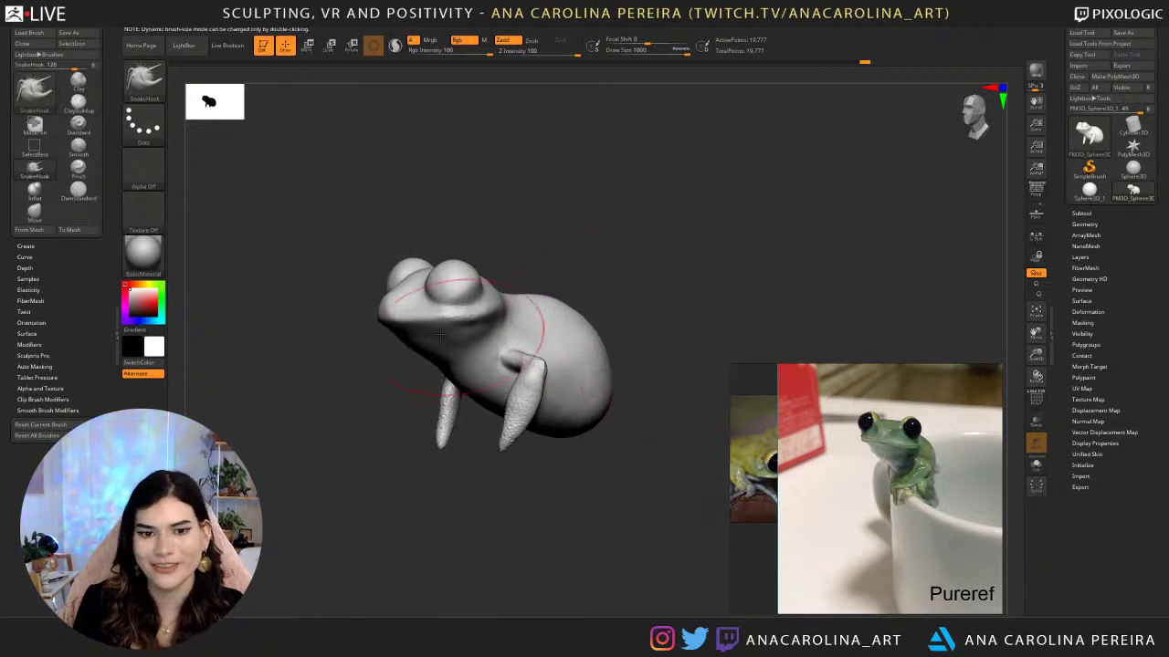
{"action": "mouse_move", "coordinate": [630, 308]}
{"action": "left_mouse_down"}
{"action": "mouse_move", "coordinate": [598, 290]}
{"action": "mouse_move", "coordinate": [615, 313]}
{"action": "left_mouse_up"}
{"action": "left_click_drag", "start_coordinate": [590, 378], "coordinate": [607, 364], "text": "alt"}
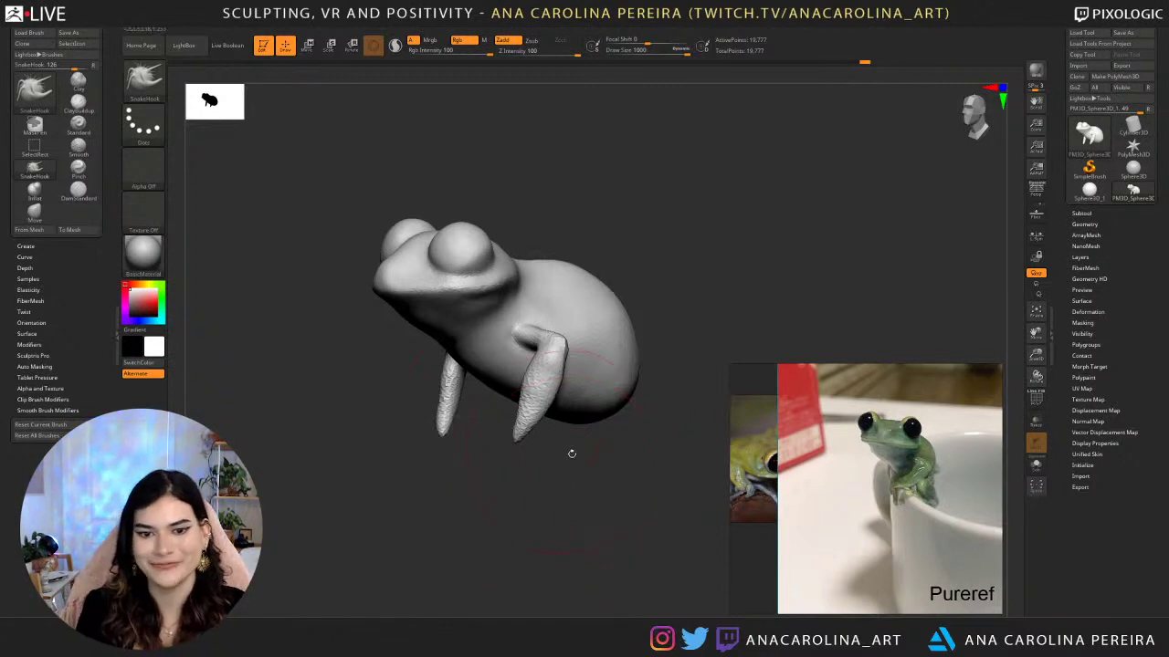
{"action": "left_click_drag", "start_coordinate": [569, 448], "coordinate": [535, 459]}
{"action": "key", "text": "space"}
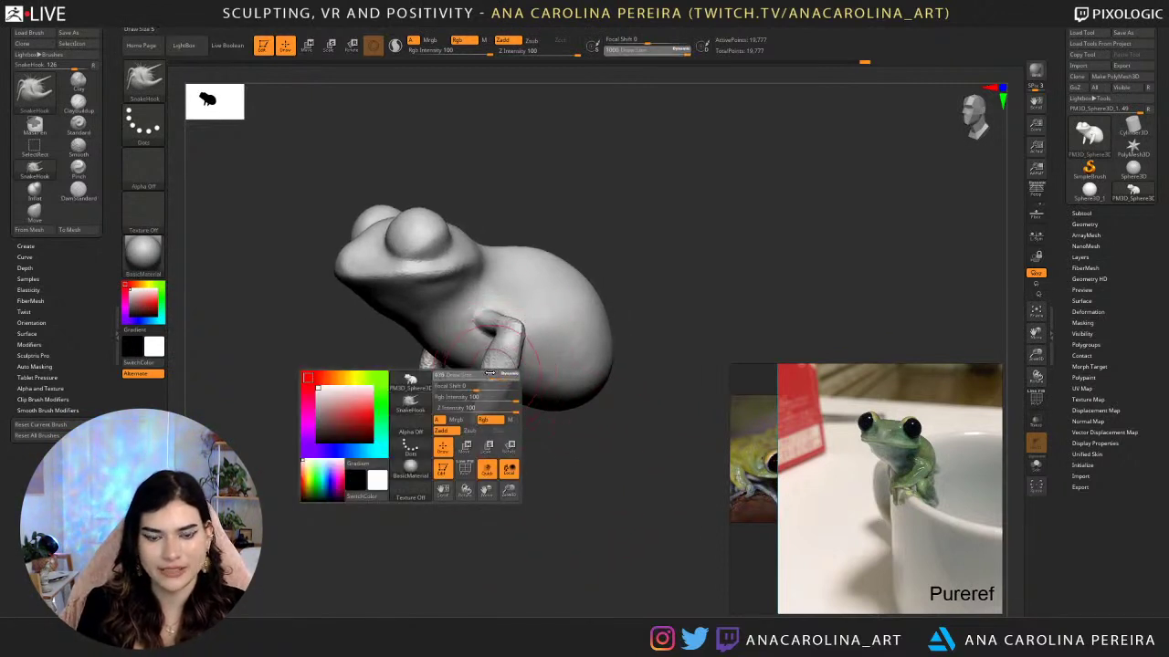
{"action": "left_click_drag", "start_coordinate": [517, 376], "coordinate": [496, 378]}
{"action": "mouse_move", "coordinate": [540, 478]}
{"action": "left_mouse_down"}
{"action": "mouse_move", "coordinate": [569, 470]}
{"action": "mouse_move", "coordinate": [555, 508]}
{"action": "mouse_move", "coordinate": [606, 498]}
{"action": "left_mouse_up"}
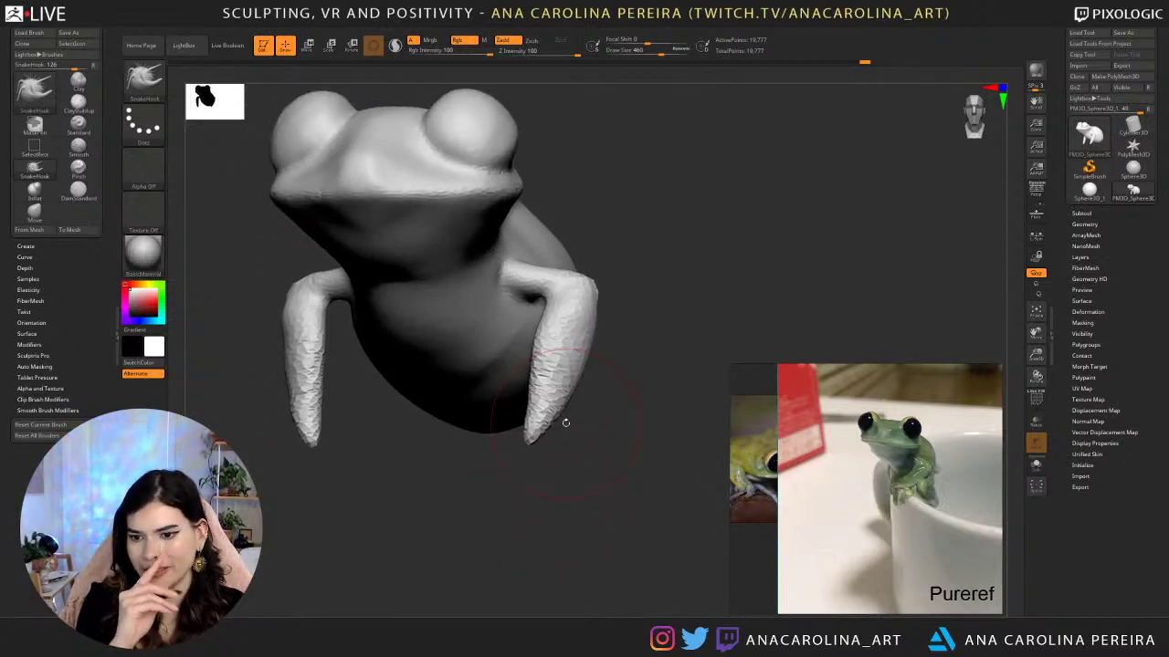
Set the Draw Size to 286 and pull a narrower wrist from the lower front leg's tip with SnakeHook and Sculptris Pro.
{"action": "mouse_move", "coordinate": [624, 472]}
{"action": "left_mouse_down"}
{"action": "mouse_move", "coordinate": [600, 428]}
{"action": "mouse_move", "coordinate": [566, 481]}
{"action": "mouse_move", "coordinate": [530, 493]}
{"action": "mouse_move", "coordinate": [533, 513]}
{"action": "left_mouse_up"}
{"action": "key", "text": "space"}
{"action": "left_click_drag", "start_coordinate": [526, 439], "coordinate": [543, 487]}
{"action": "key", "text": "shift"}
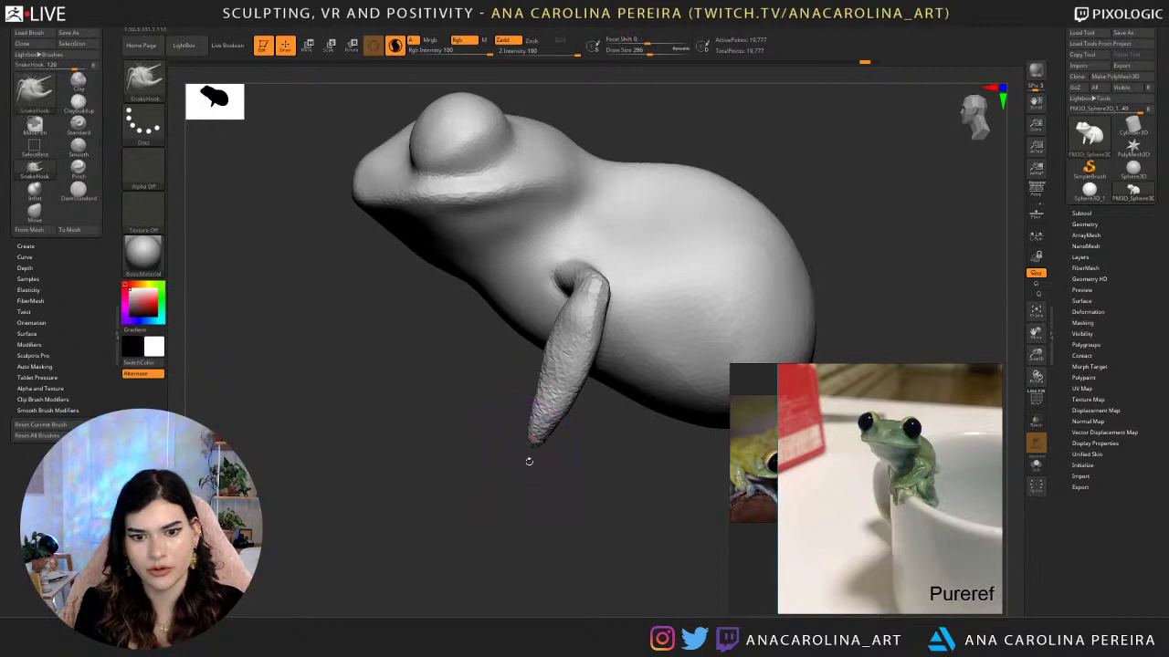
{"action": "left_click_drag", "start_coordinate": [522, 443], "coordinate": [600, 519]}
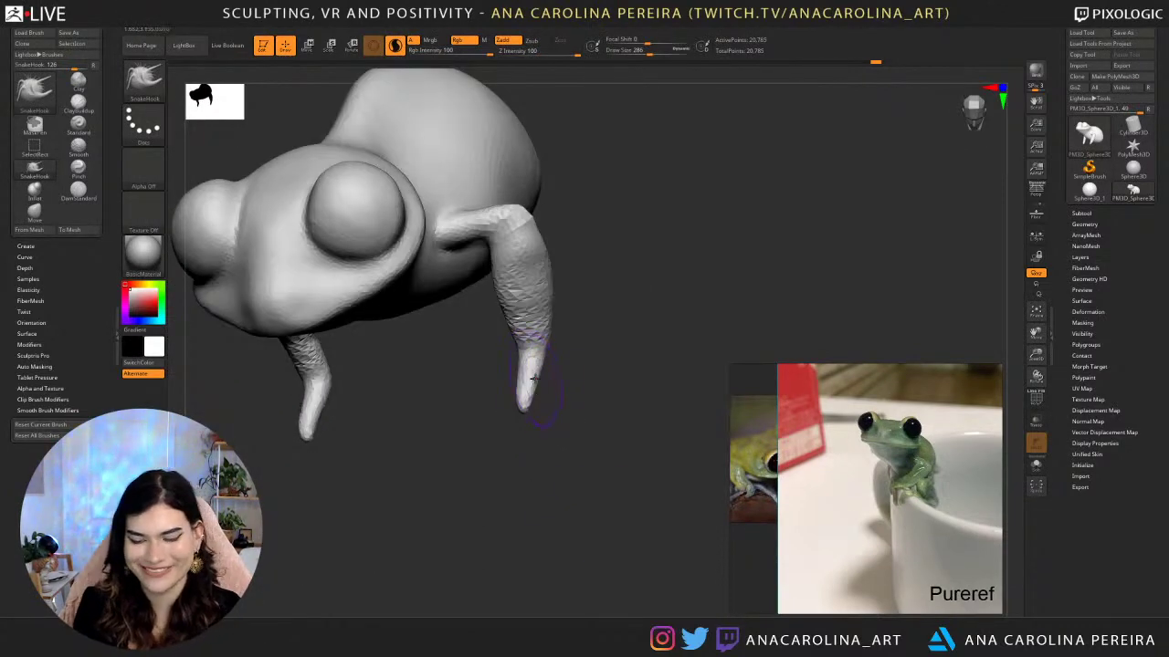
Set the Draw Size to 230 and pull the end of the front leg outward into a small flat foot with SnakeHook.
{"action": "mouse_move", "coordinate": [541, 421]}
{"action": "left_mouse_down"}
{"action": "mouse_move", "coordinate": [566, 398]}
{"action": "mouse_move", "coordinate": [556, 398]}
{"action": "left_mouse_up"}
{"action": "key", "text": "space"}
{"action": "mouse_move", "coordinate": [523, 361]}
{"action": "left_mouse_down"}
{"action": "mouse_move", "coordinate": [509, 355]}
{"action": "mouse_move", "coordinate": [508, 390]}
{"action": "mouse_move", "coordinate": [603, 324]}
{"action": "mouse_move", "coordinate": [672, 344]}
{"action": "left_mouse_up"}
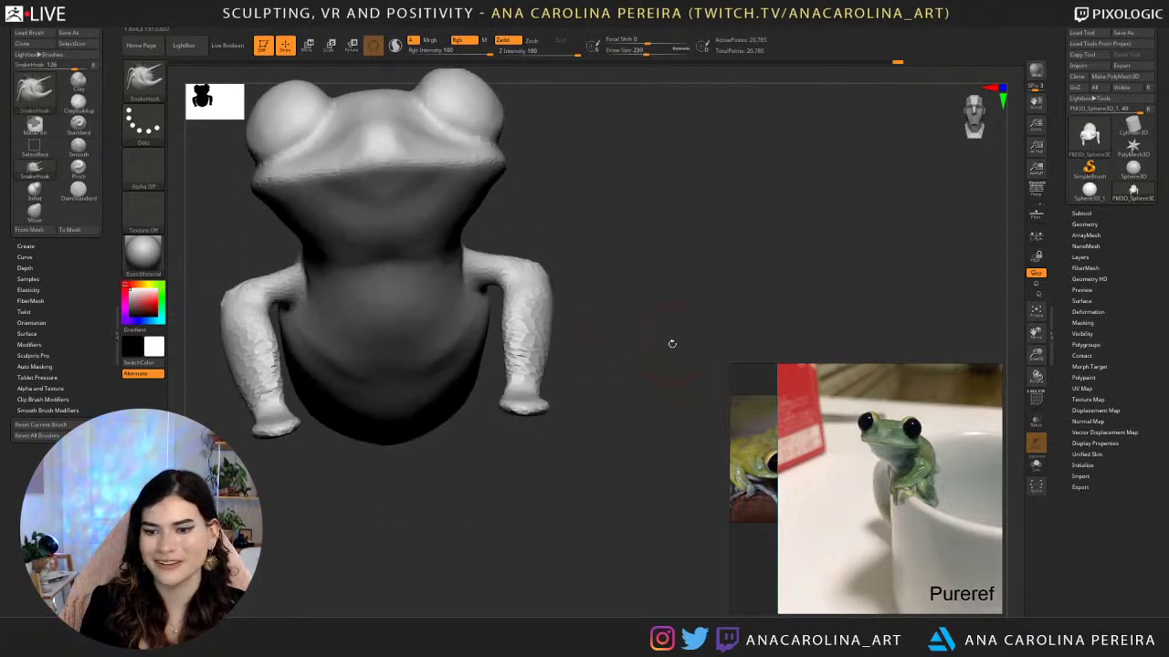
Examine the frog reference photos for the seated pose and the placement of the legs and feet.
{"action": "left_click_drag", "start_coordinate": [593, 521], "coordinate": [556, 521]}
{"action": "scroll", "coordinate": [756, 514], "scroll_direction": "down", "scroll_amount": 5}
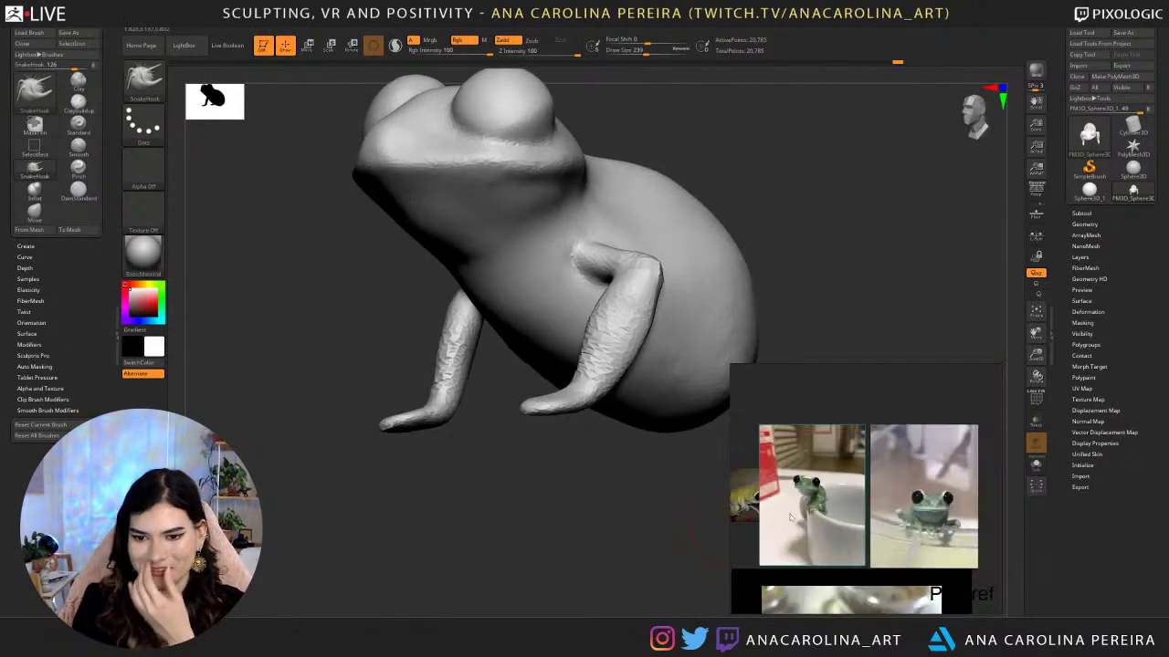
{"action": "middle_click_drag", "start_coordinate": [762, 511], "coordinate": [793, 466]}
{"action": "scroll", "coordinate": [819, 499], "scroll_direction": "up", "scroll_amount": 5}
{"action": "scroll", "coordinate": [858, 536], "scroll_direction": "down", "scroll_amount": 5}
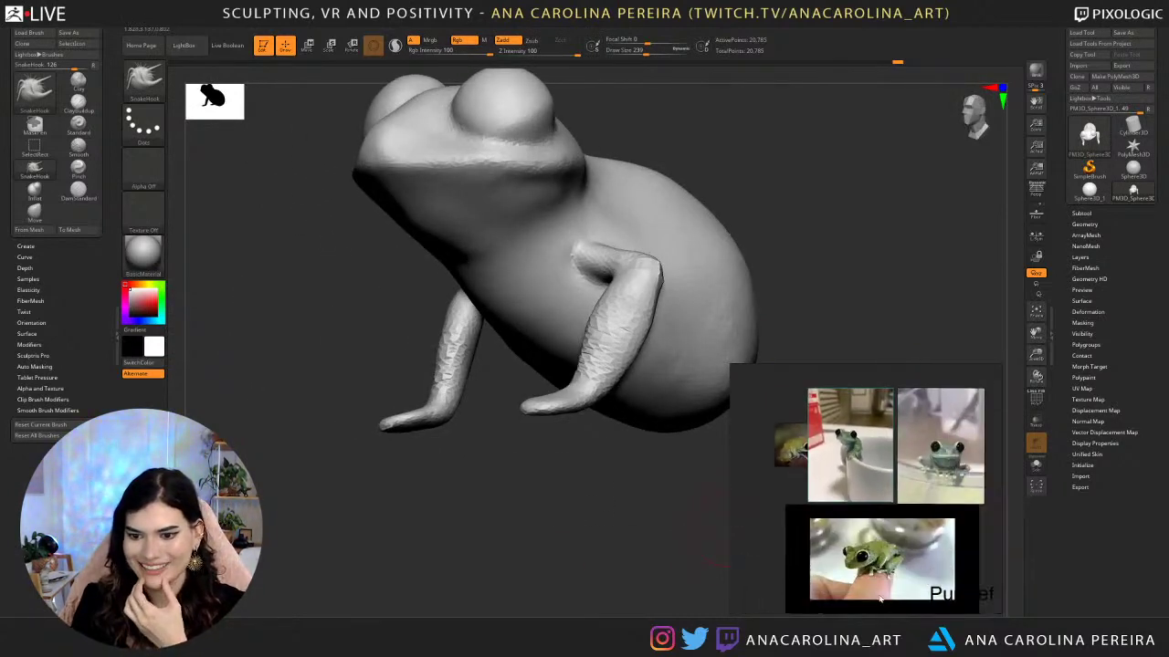
{"action": "scroll", "coordinate": [893, 573], "scroll_direction": "up", "scroll_amount": 5}
{"action": "scroll", "coordinate": [884, 573], "scroll_direction": "down", "scroll_amount": 2}
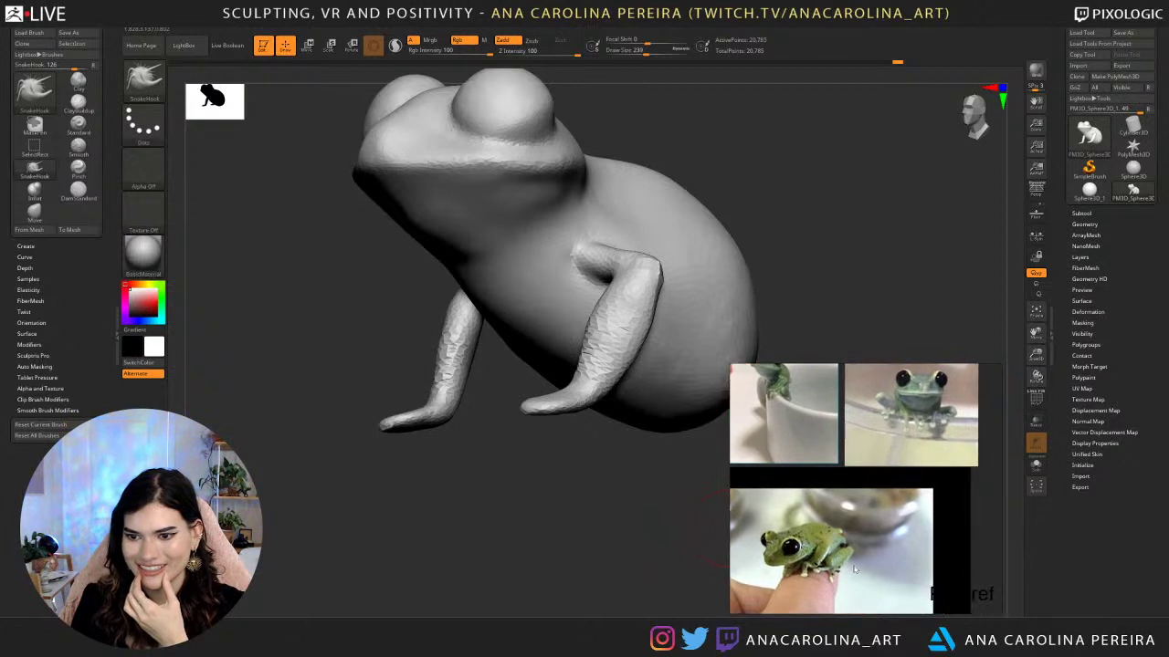
{"action": "scroll", "coordinate": [836, 573], "scroll_direction": "up", "scroll_amount": 3}
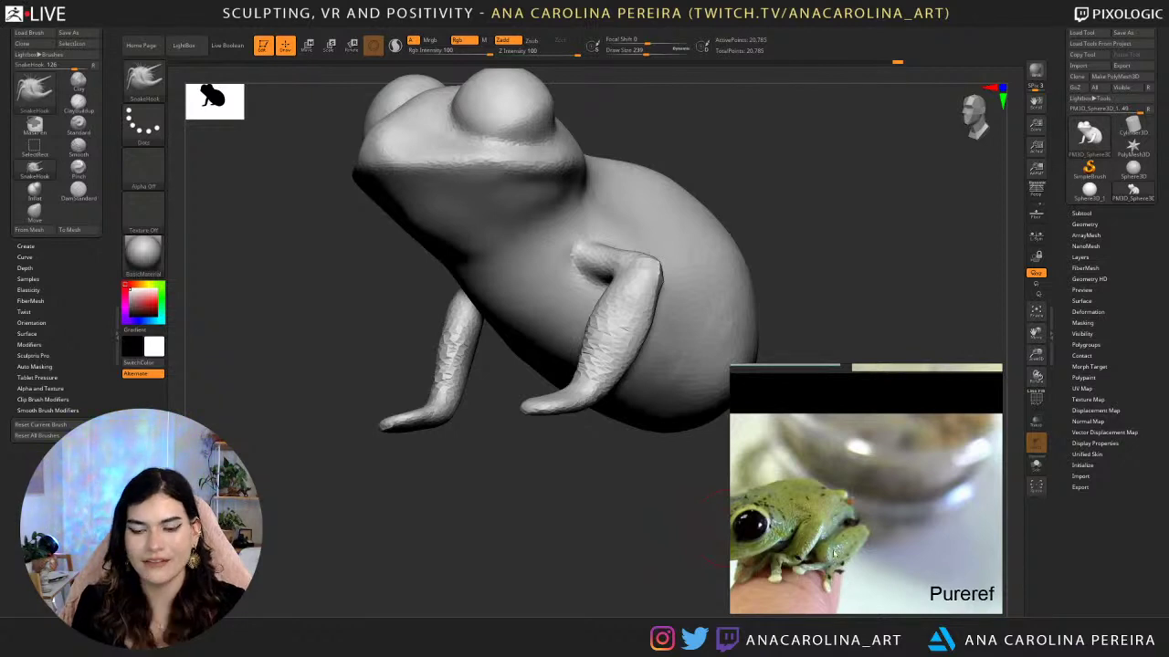
{"action": "left_click_drag", "start_coordinate": [595, 545], "coordinate": [592, 452], "text": "alt"}
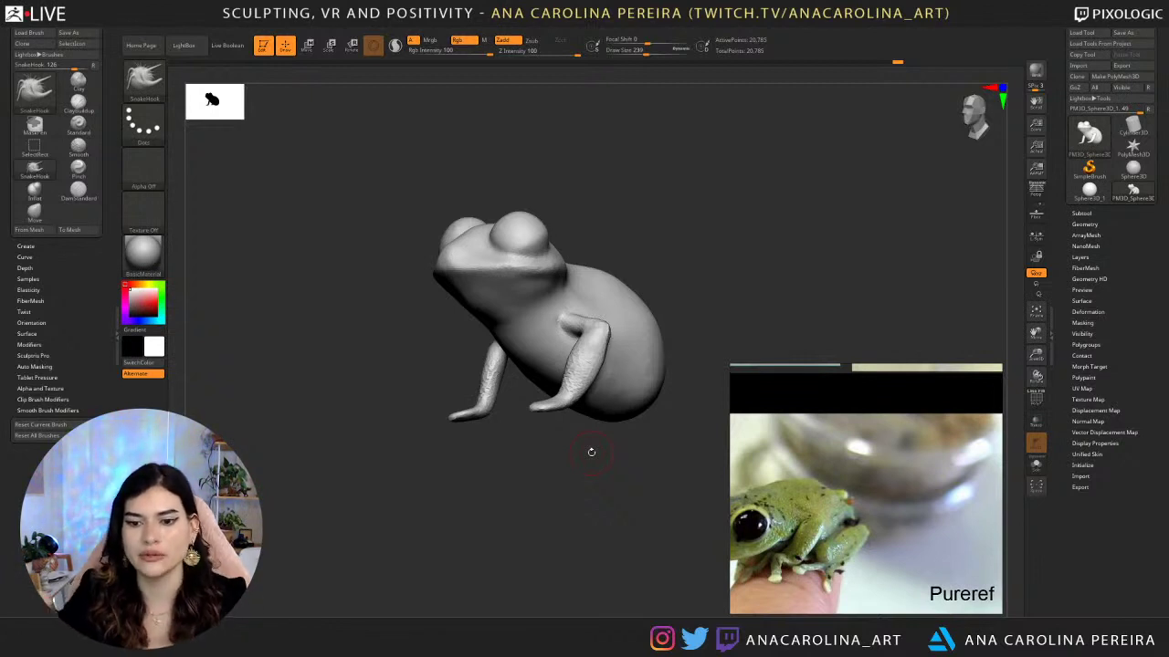
Set the SnakeHook brush's Draw Size to 646 for broad changes to the frog's body.
{"action": "left_click_drag", "start_coordinate": [586, 477], "coordinate": [579, 472]}
{"action": "key", "text": "space"}
{"action": "left_click", "coordinate": [670, 284]}
{"action": "mouse_move", "coordinate": [646, 272]}
{"action": "left_mouse_down"}
{"action": "mouse_move", "coordinate": [614, 278]}
{"action": "mouse_move", "coordinate": [684, 286]}
{"action": "mouse_move", "coordinate": [673, 274]}
{"action": "left_mouse_up"}
{"action": "key", "text": "b"}
{"action": "key", "text": "s"}
{"action": "key", "text": "h"}
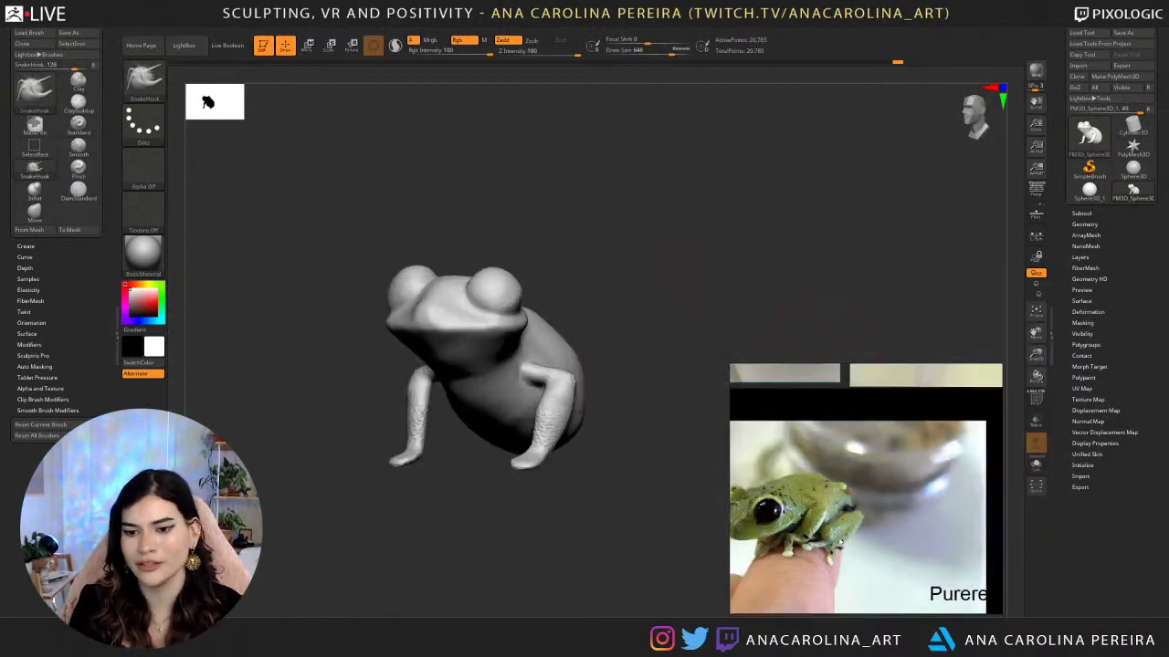
Study the folded hind leg on the green frog and the upright posture of the frog on the cup.
{"action": "scroll", "coordinate": [877, 611], "scroll_direction": "up", "scroll_amount": 5}
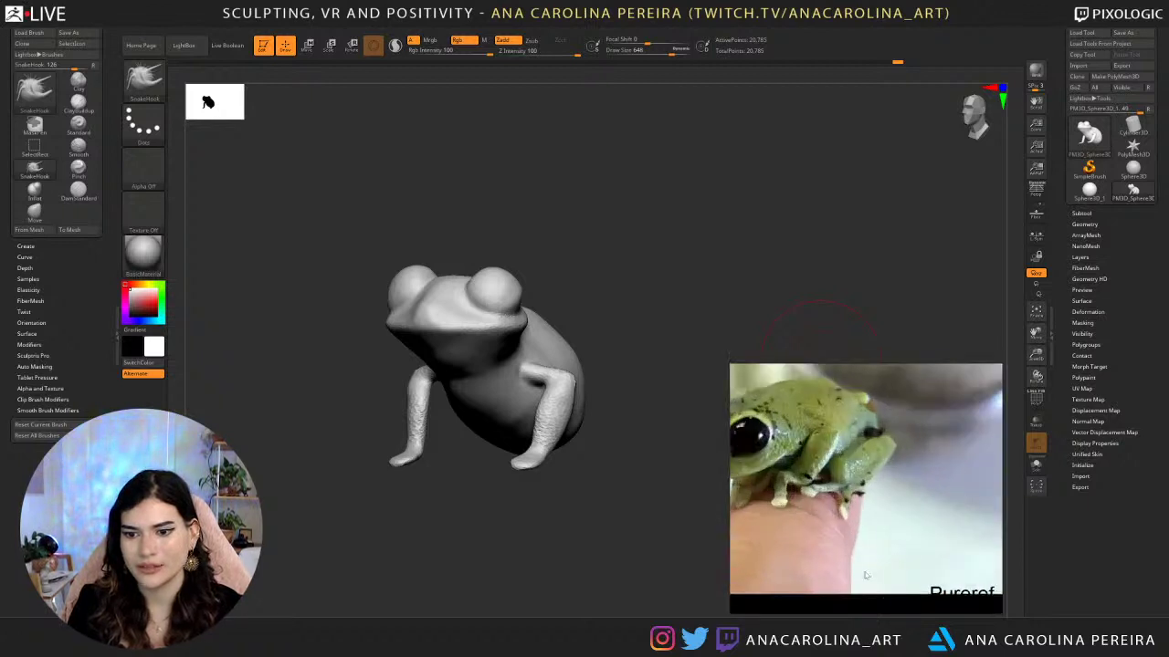
{"action": "scroll", "coordinate": [838, 439], "scroll_direction": "up", "scroll_amount": 4}
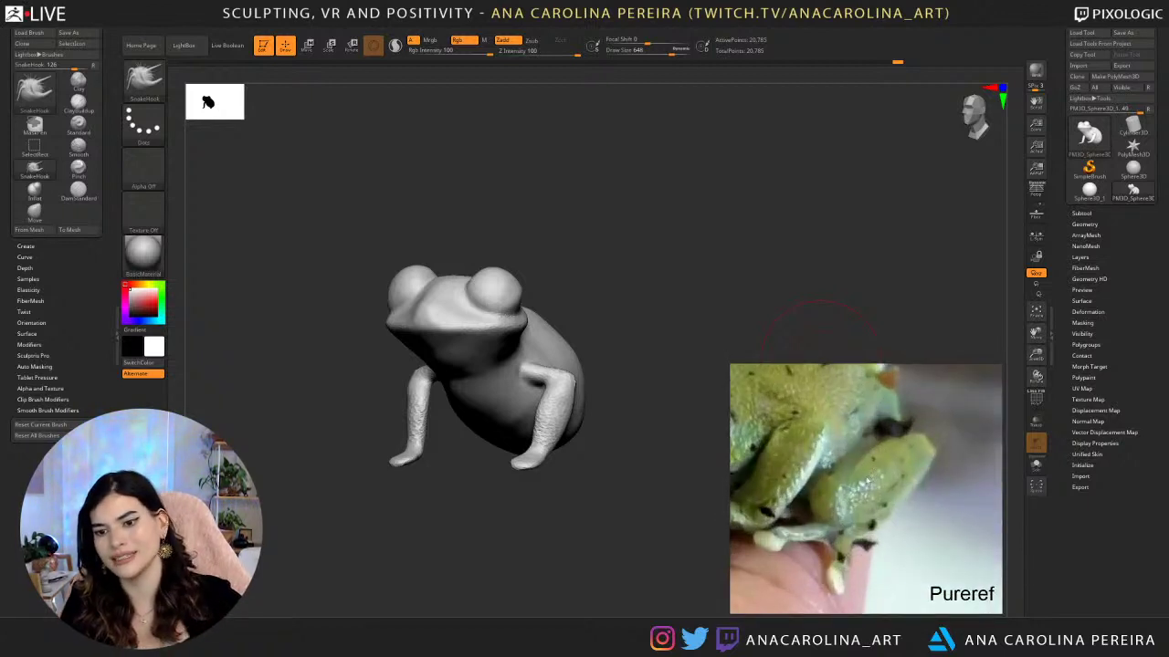
{"action": "scroll", "coordinate": [867, 480], "scroll_direction": "down", "scroll_amount": 5}
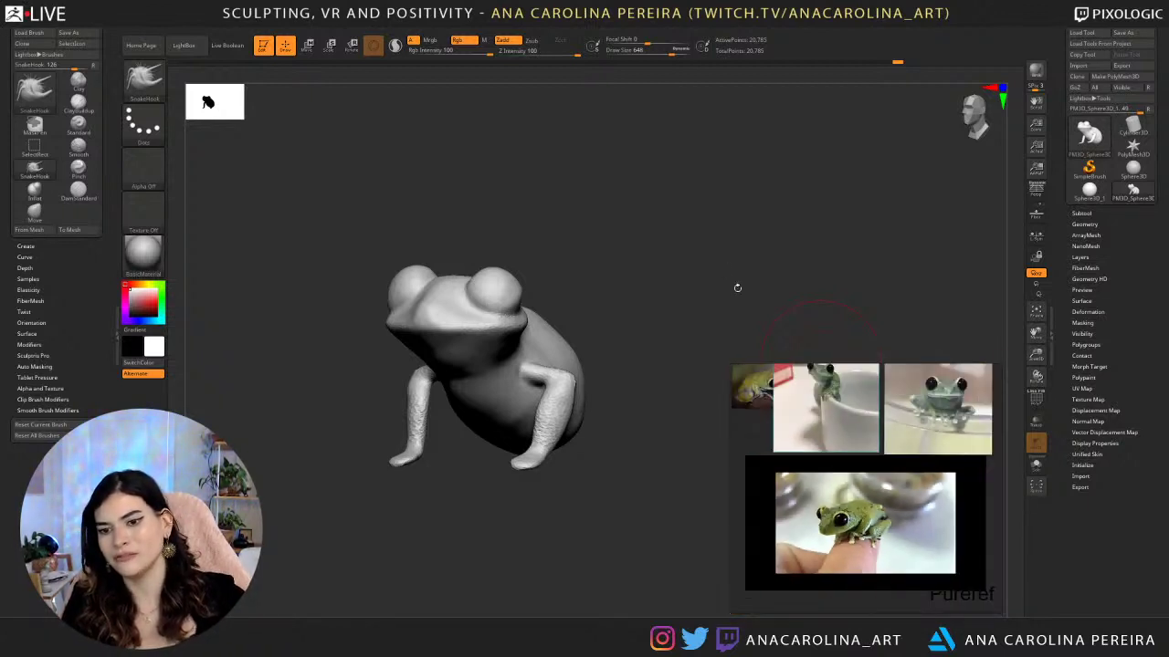
{"action": "scroll", "coordinate": [829, 489], "scroll_direction": "up", "scroll_amount": 5}
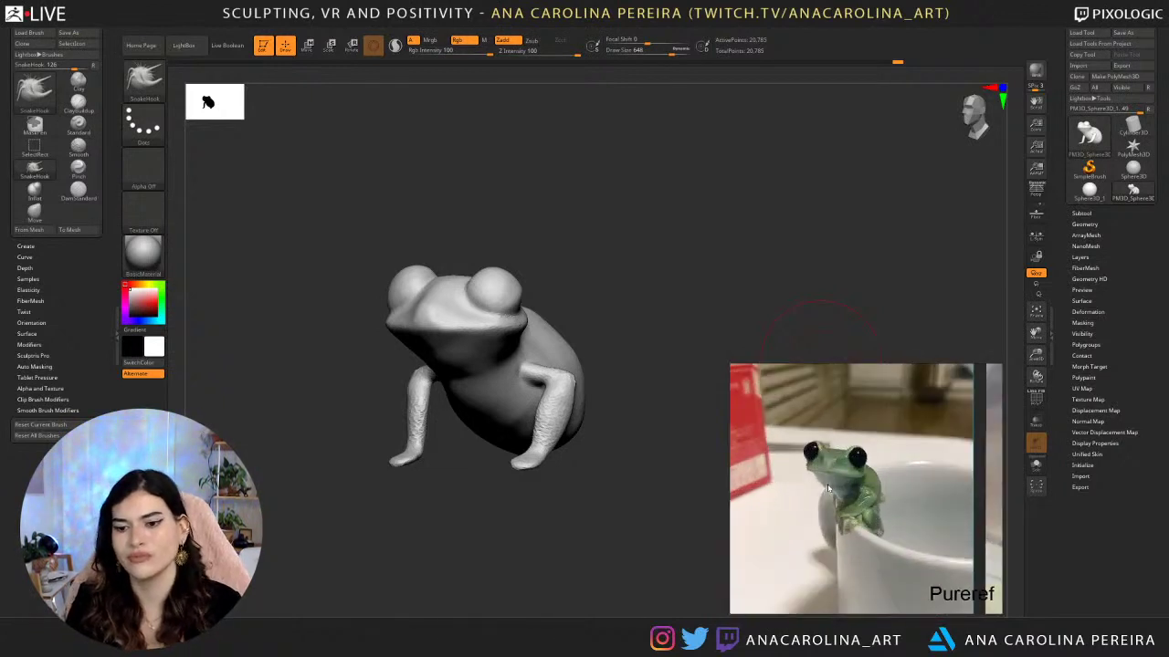
{"action": "scroll", "coordinate": [828, 488], "scroll_direction": "up", "scroll_amount": 2}
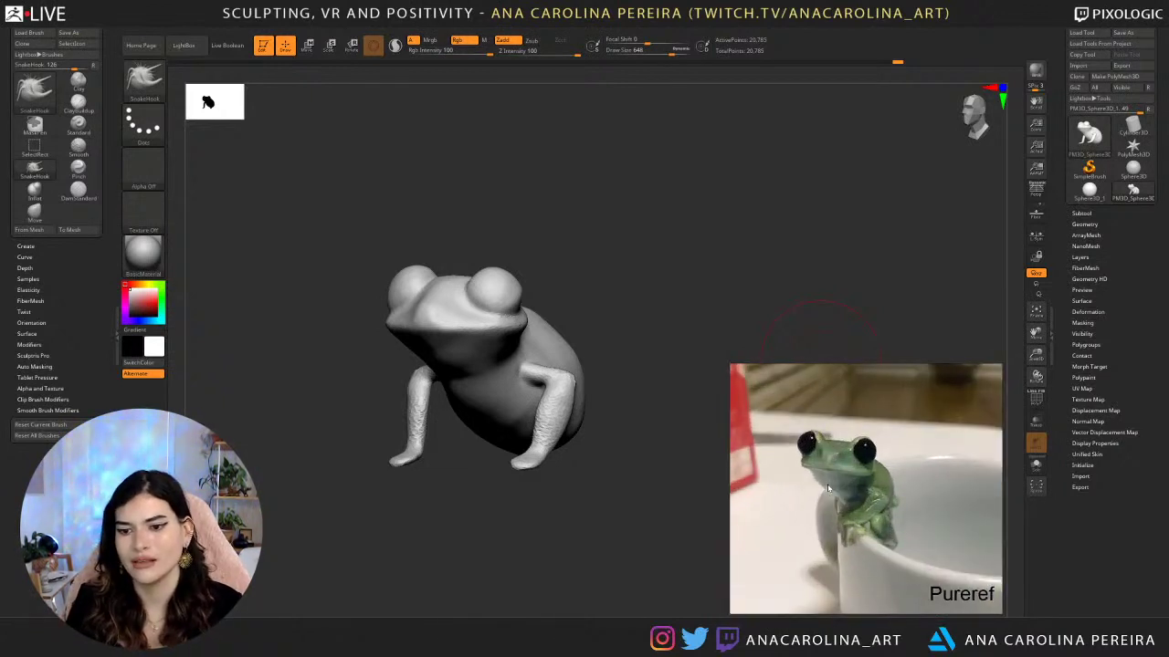
Set the SnakeHook Draw Size to 910 and reshape the body into a slimmer, more upright pose with a lower rear.
{"action": "mouse_move", "coordinate": [649, 322]}
{"action": "left_mouse_down"}
{"action": "mouse_move", "coordinate": [637, 318]}
{"action": "mouse_move", "coordinate": [647, 318]}
{"action": "mouse_move", "coordinate": [630, 334]}
{"action": "mouse_move", "coordinate": [612, 323]}
{"action": "left_mouse_up"}
{"action": "key", "text": "space"}
{"action": "left_click", "coordinate": [641, 319]}
{"action": "key", "text": "b"}
{"action": "key", "text": "space"}
{"action": "key", "text": "space"}
{"action": "left_click_drag", "start_coordinate": [665, 383], "coordinate": [655, 385]}
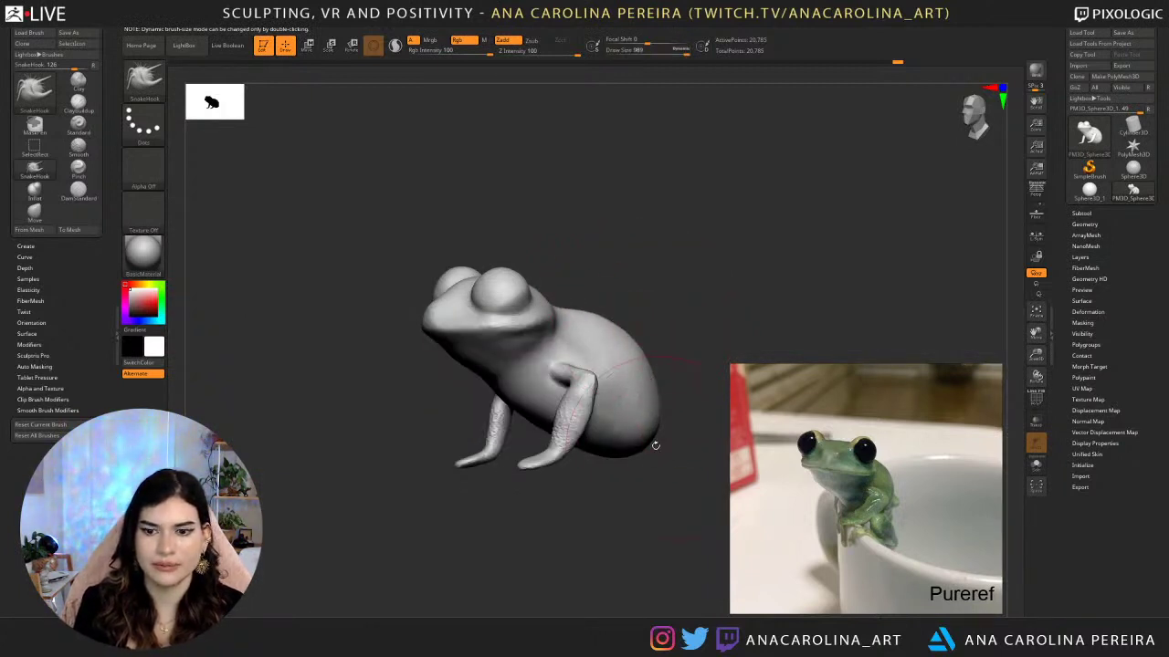
{"action": "mouse_move", "coordinate": [654, 445]}
{"action": "left_mouse_down"}
{"action": "mouse_move", "coordinate": [625, 444]}
{"action": "mouse_move", "coordinate": [695, 425]}
{"action": "mouse_move", "coordinate": [640, 384]}
{"action": "left_mouse_up"}
{"action": "key", "text": "space"}
{"action": "key", "text": "space"}
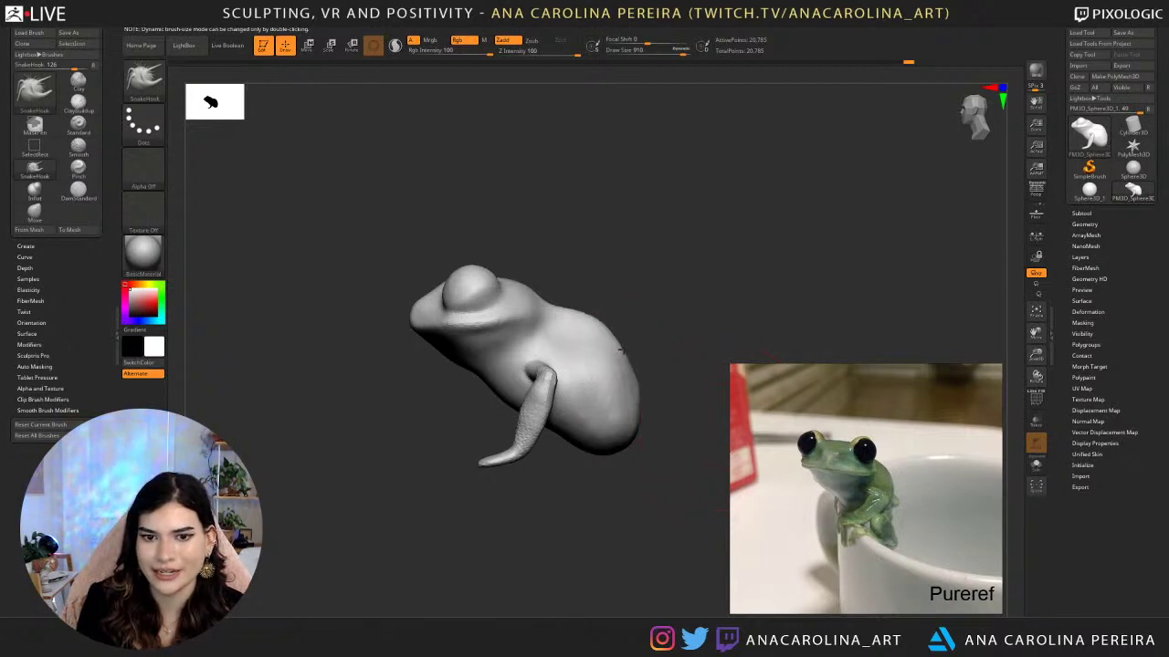
{"action": "mouse_move", "coordinate": [610, 404]}
{"action": "left_mouse_down"}
{"action": "mouse_move", "coordinate": [592, 478]}
{"action": "mouse_move", "coordinate": [577, 460]}
{"action": "left_mouse_up"}
{"action": "left_click_drag", "start_coordinate": [647, 350], "coordinate": [649, 339]}
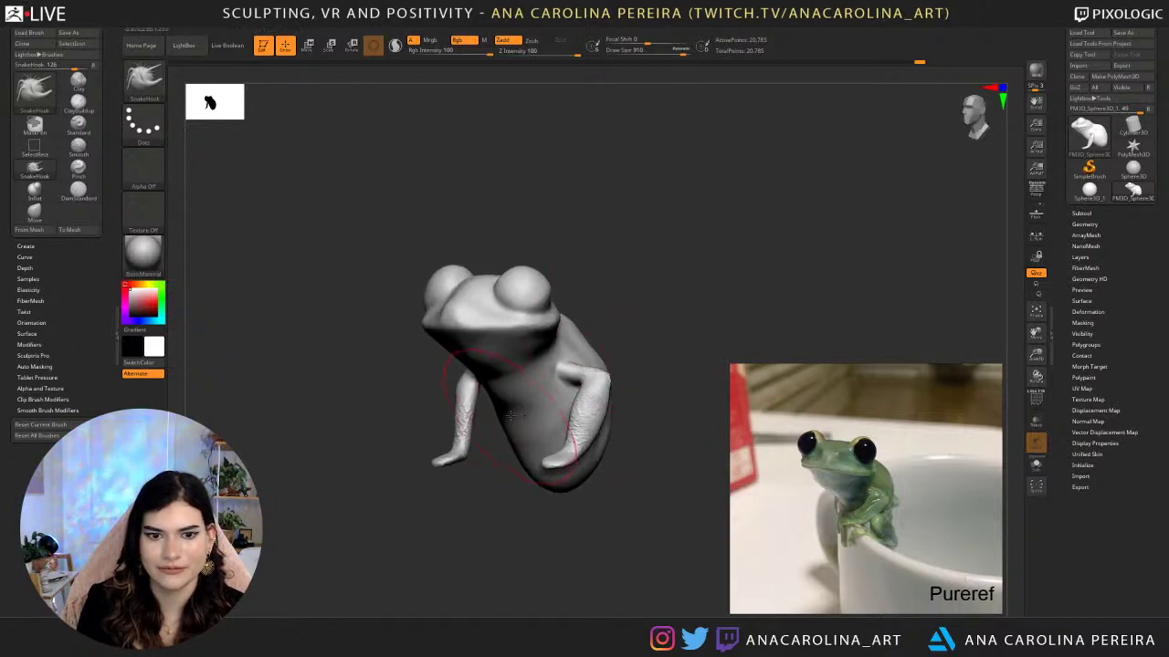
Adjust the underside of the head with a large SnakeHook brush and reduce the Draw Size to 402.
{"action": "left_click_drag", "start_coordinate": [526, 344], "coordinate": [531, 345]}
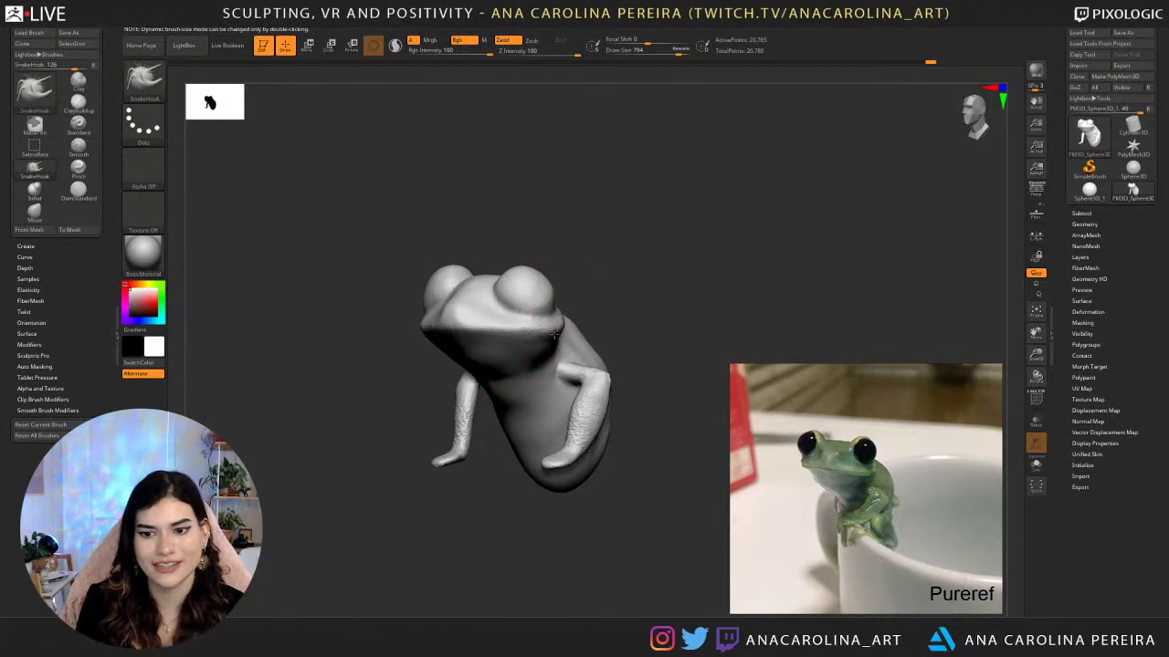
{"action": "left_click_drag", "start_coordinate": [589, 299], "coordinate": [606, 300]}
{"action": "key", "text": "space"}
{"action": "left_click_drag", "start_coordinate": [570, 345], "coordinate": [555, 349]}
{"action": "key", "text": "space"}
{"action": "mouse_move", "coordinate": [605, 310]}
{"action": "left_mouse_down"}
{"action": "mouse_move", "coordinate": [619, 304]}
{"action": "mouse_move", "coordinate": [609, 312]}
{"action": "left_mouse_up"}
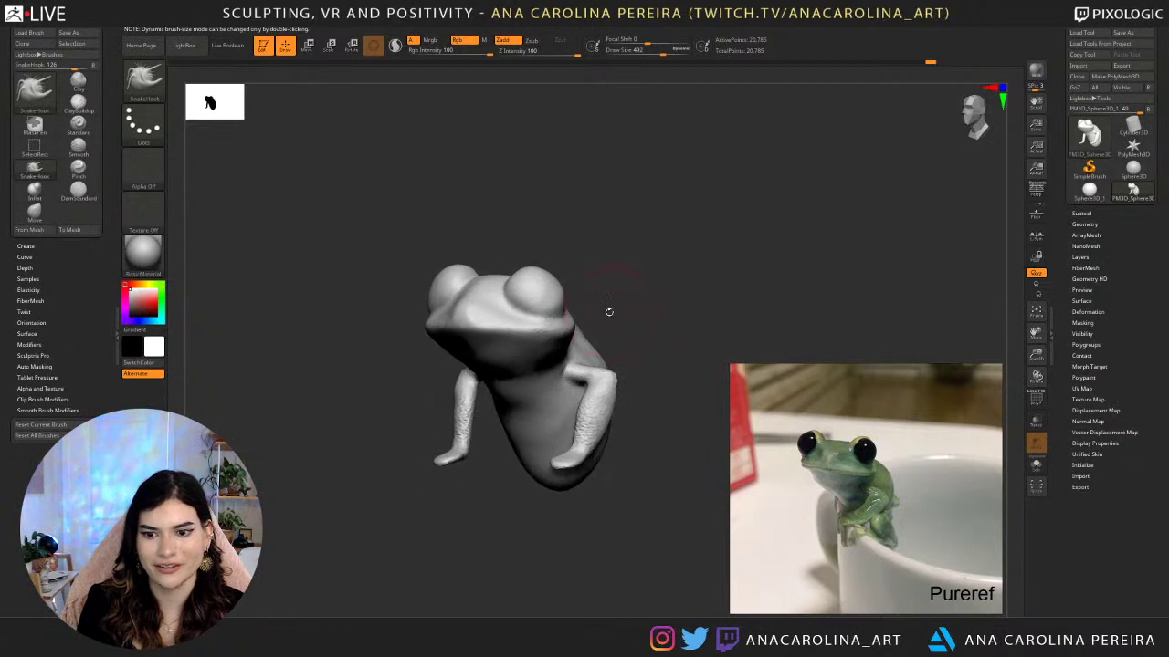
Set the Draw Size to 466 and pull the bulging eyes farther apart with SnakeHook.
{"action": "left_click_drag", "start_coordinate": [511, 221], "coordinate": [512, 249], "text": "alt"}
{"action": "key", "text": "space"}
{"action": "mouse_move", "coordinate": [513, 261]}
{"action": "left_mouse_down"}
{"action": "mouse_move", "coordinate": [500, 268]}
{"action": "mouse_move", "coordinate": [530, 257]}
{"action": "left_mouse_up"}
{"action": "key", "text": "space"}
{"action": "mouse_move", "coordinate": [630, 252]}
{"action": "left_mouse_down"}
{"action": "mouse_move", "coordinate": [553, 265]}
{"action": "mouse_move", "coordinate": [607, 230]}
{"action": "mouse_move", "coordinate": [589, 258]}
{"action": "mouse_move", "coordinate": [566, 267]}
{"action": "mouse_move", "coordinate": [557, 256]}
{"action": "mouse_move", "coordinate": [577, 254]}
{"action": "left_mouse_up"}
{"action": "key", "text": "space"}
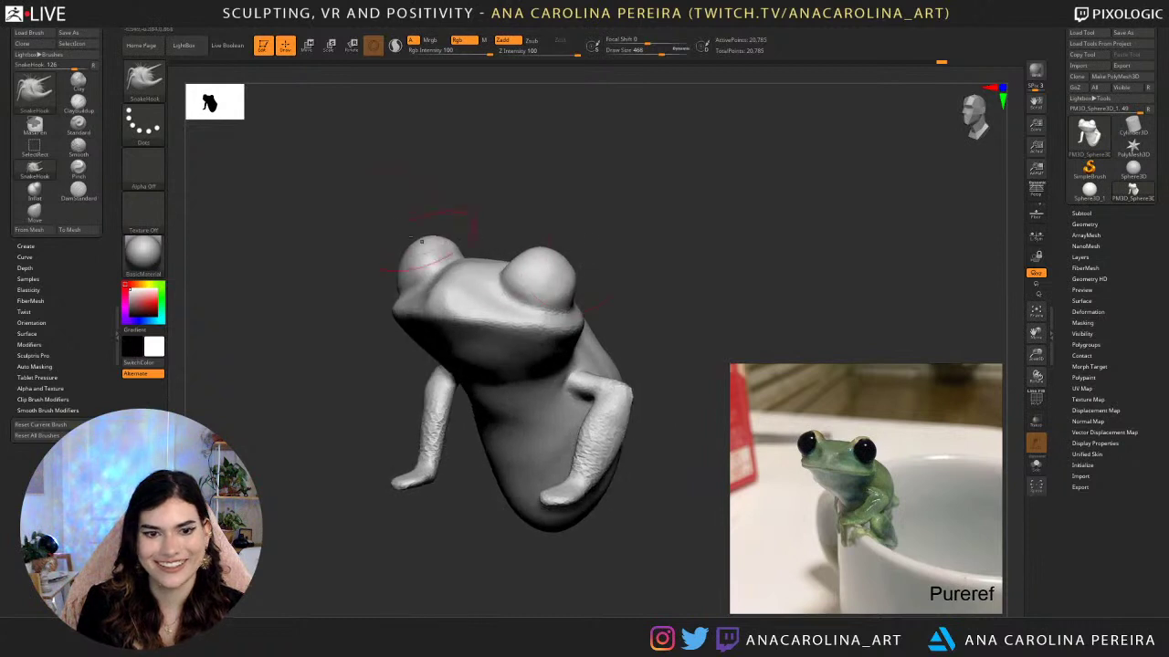
{"action": "mouse_move", "coordinate": [370, 227]}
{"action": "left_mouse_down"}
{"action": "mouse_move", "coordinate": [399, 236]}
{"action": "mouse_move", "coordinate": [390, 246]}
{"action": "left_mouse_up"}
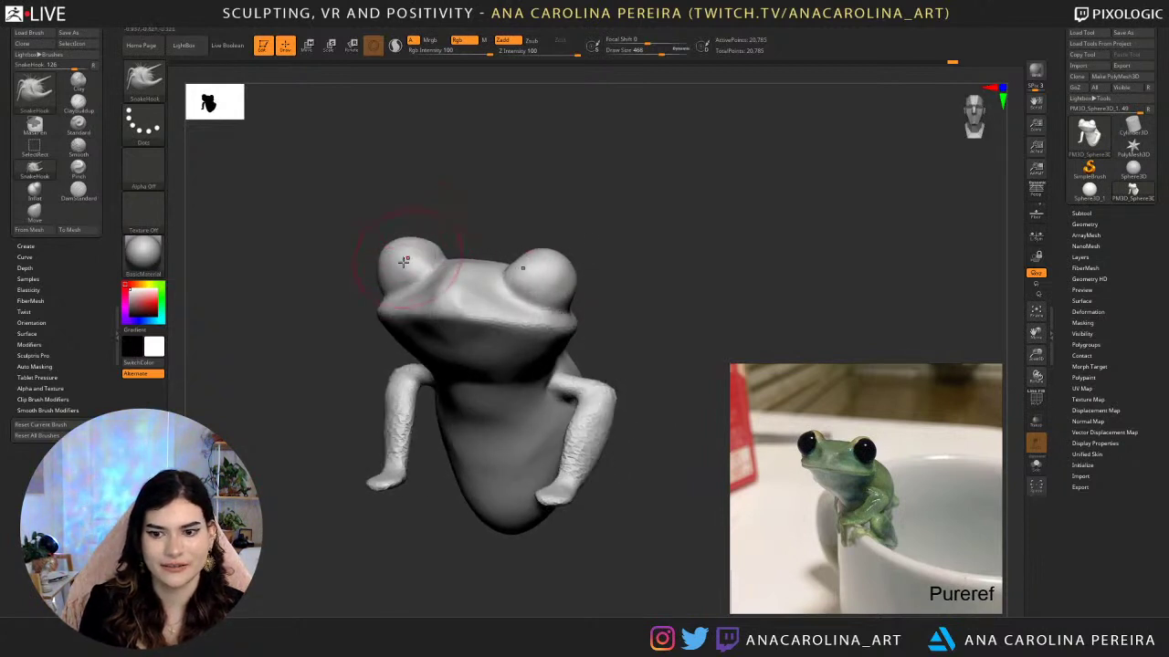
Refine the head shape around the eyes with SnakeHook, raising the Draw Size to 533.
{"action": "key", "text": "space"}
{"action": "mouse_move", "coordinate": [369, 304]}
{"action": "left_mouse_down"}
{"action": "mouse_move", "coordinate": [380, 317]}
{"action": "mouse_move", "coordinate": [338, 302]}
{"action": "mouse_move", "coordinate": [325, 317]}
{"action": "mouse_move", "coordinate": [393, 321]}
{"action": "mouse_move", "coordinate": [433, 301]}
{"action": "left_mouse_up"}
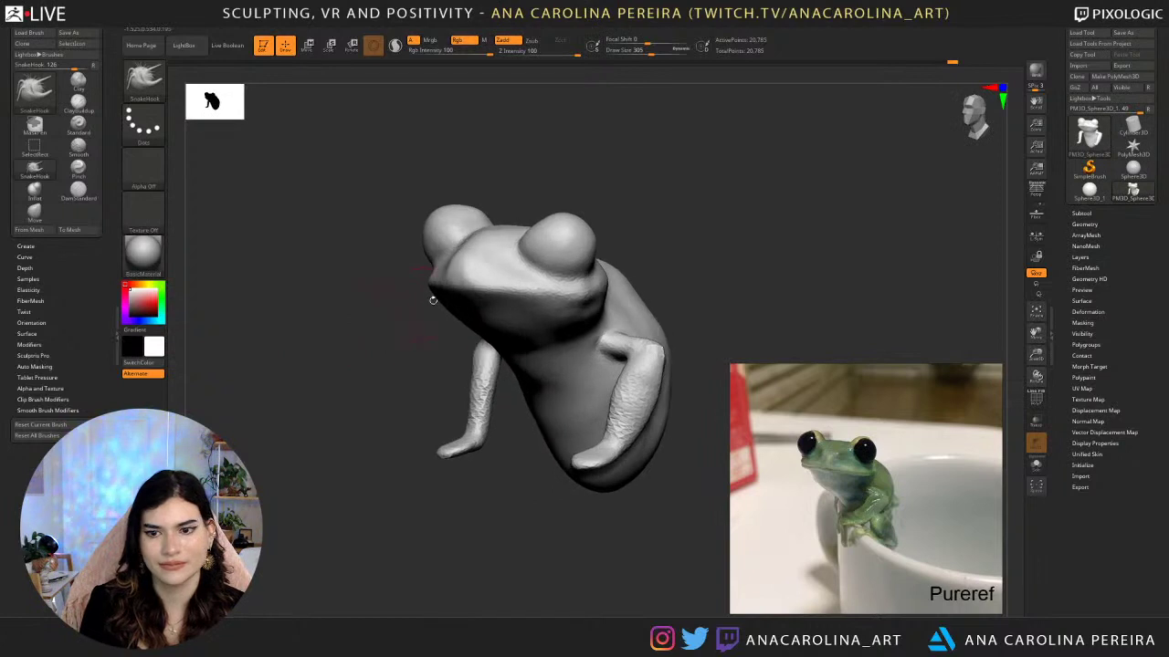
{"action": "key", "text": "space"}
{"action": "key", "text": "space"}
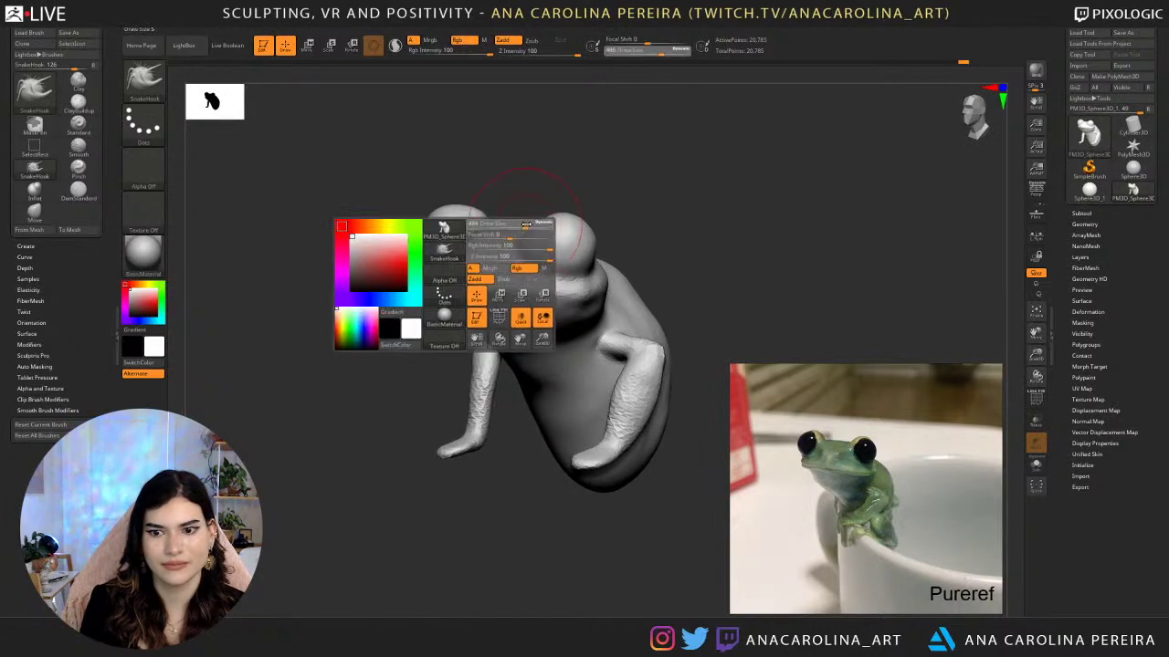
{"action": "mouse_move", "coordinate": [526, 224]}
{"action": "left_mouse_down"}
{"action": "mouse_move", "coordinate": [498, 208]}
{"action": "mouse_move", "coordinate": [476, 217]}
{"action": "left_mouse_up"}
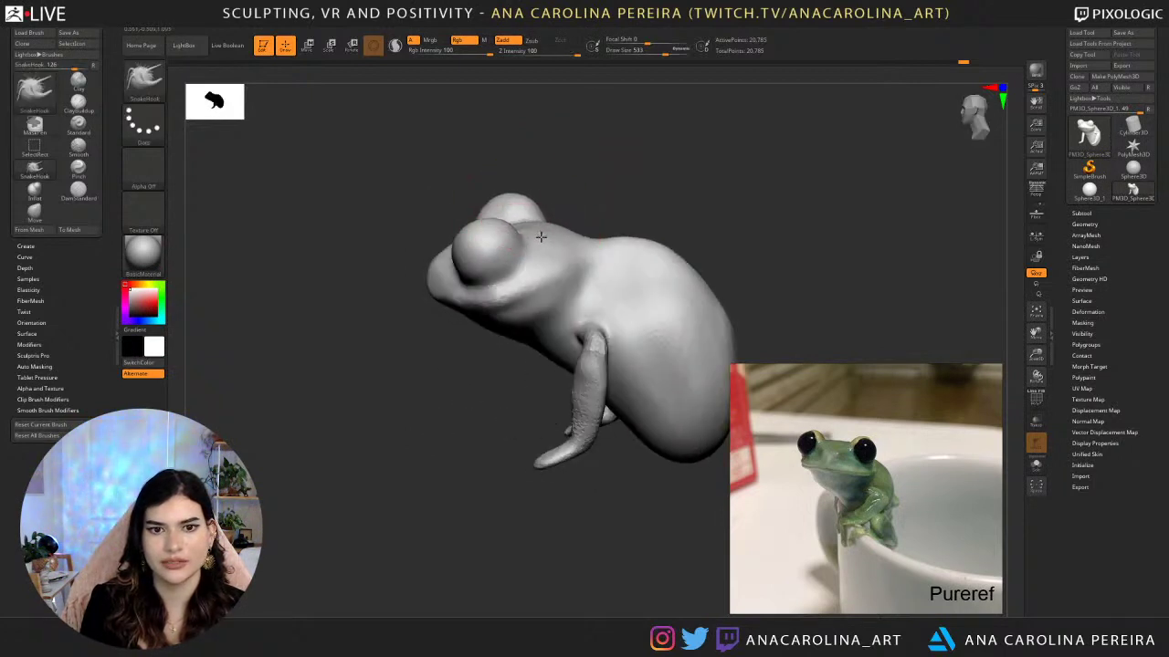
{"action": "right_click_drag", "start_coordinate": [539, 233], "coordinate": [524, 211]}
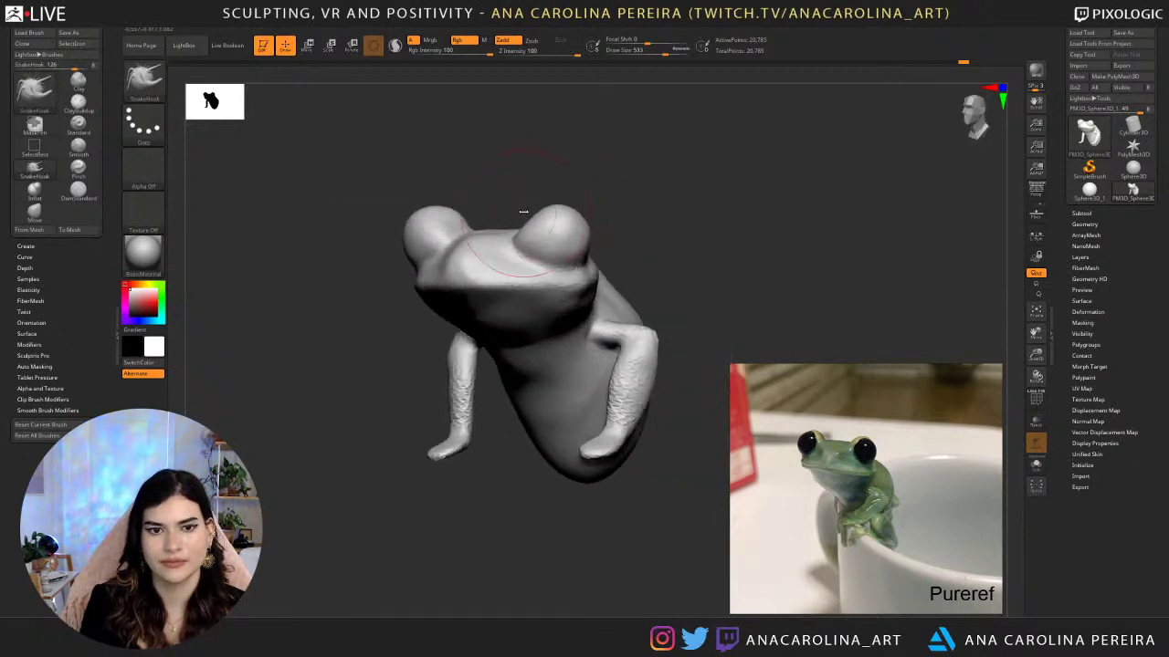
Adjust the side of the head with SnakeHook at Draw Size 460 and reduce the size to 344 for the jaw.
{"action": "key", "text": "space"}
{"action": "left_click_drag", "start_coordinate": [470, 241], "coordinate": [466, 242]}
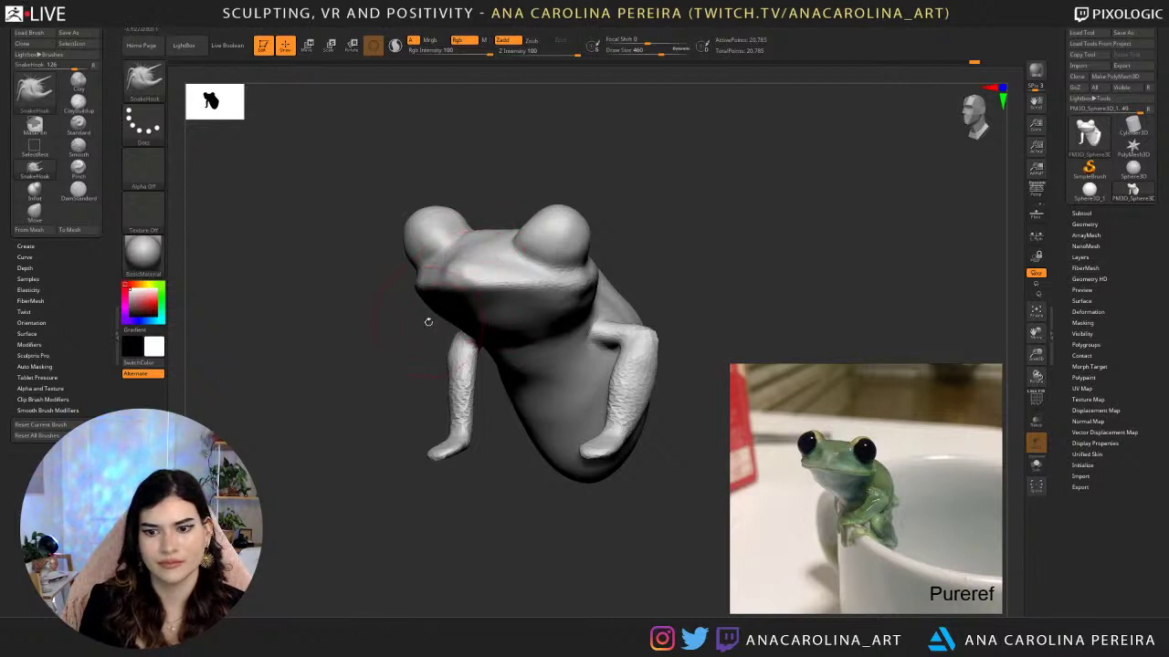
{"action": "right_click_drag", "start_coordinate": [428, 321], "coordinate": [432, 321]}
{"action": "key", "text": "space"}
{"action": "left_click_drag", "start_coordinate": [428, 321], "coordinate": [420, 321]}
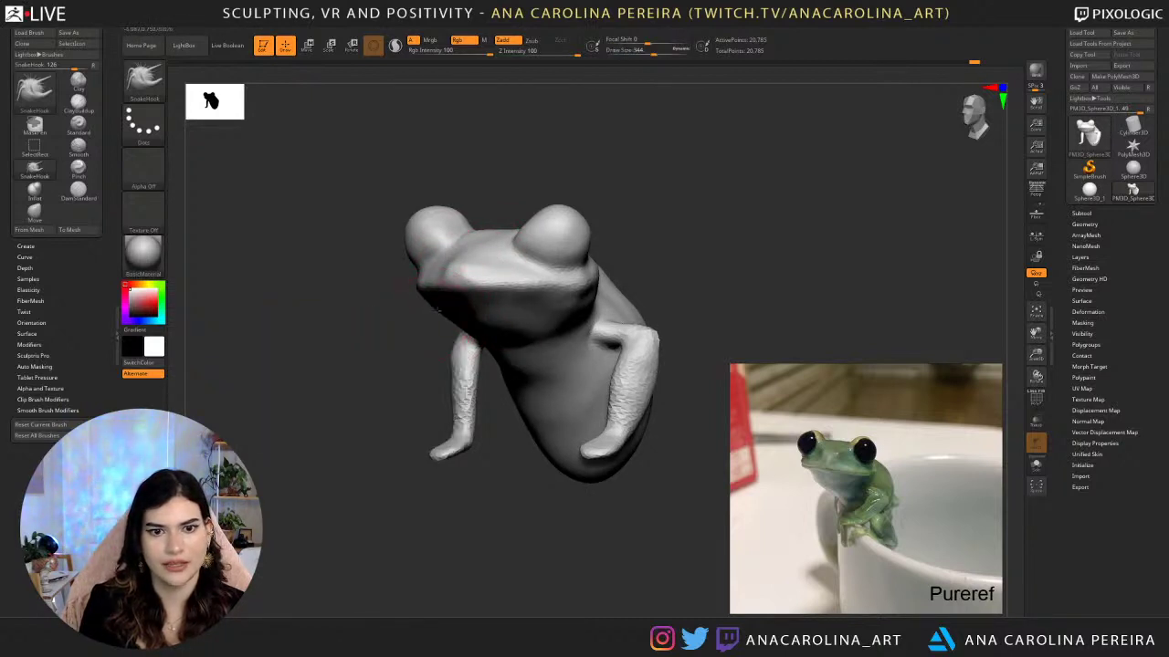
{"action": "right_click_drag", "start_coordinate": [437, 308], "coordinate": [482, 301]}
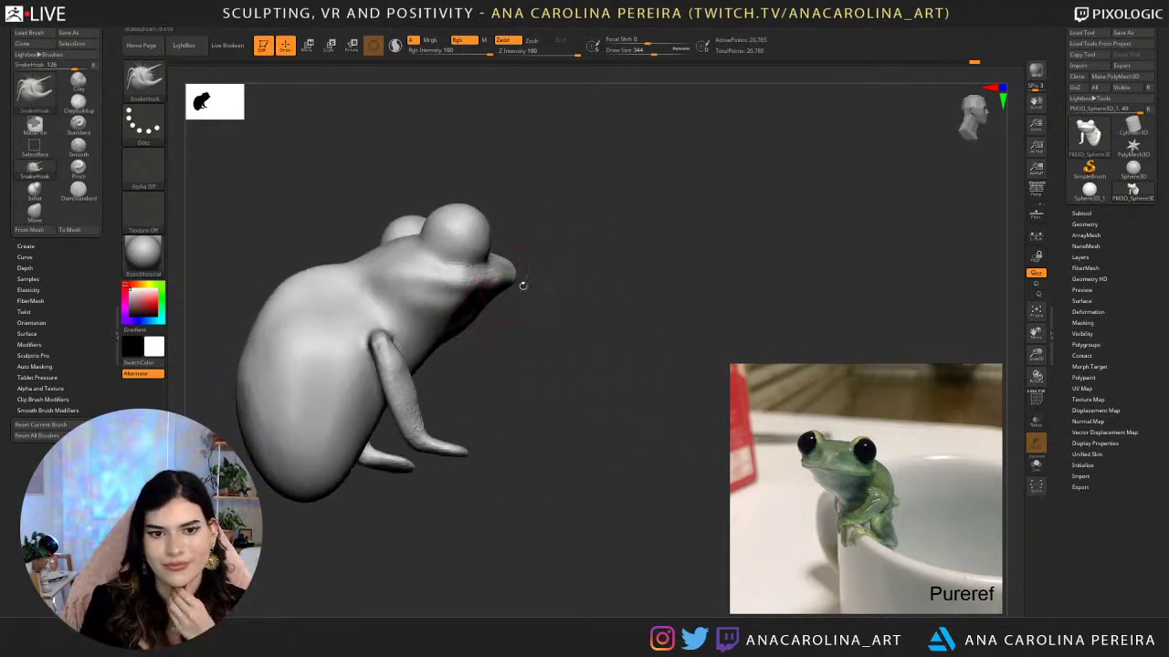
Set the Draw Size to 305, reshape the jaw below the mouth corners with SnakeHook and smooth the neck.
{"action": "right_click_drag", "start_coordinate": [521, 322], "coordinate": [510, 301]}
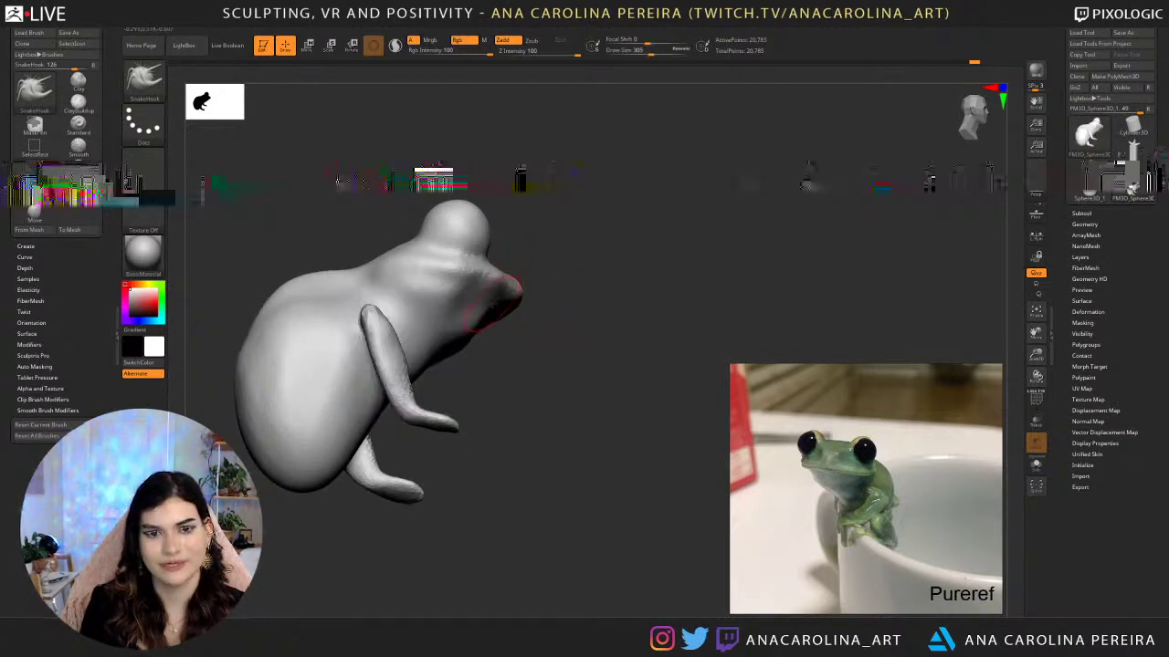
{"action": "right_click_drag", "start_coordinate": [445, 294], "coordinate": [474, 503]}
{"action": "right_click_drag", "start_coordinate": [432, 260], "coordinate": [441, 290]}
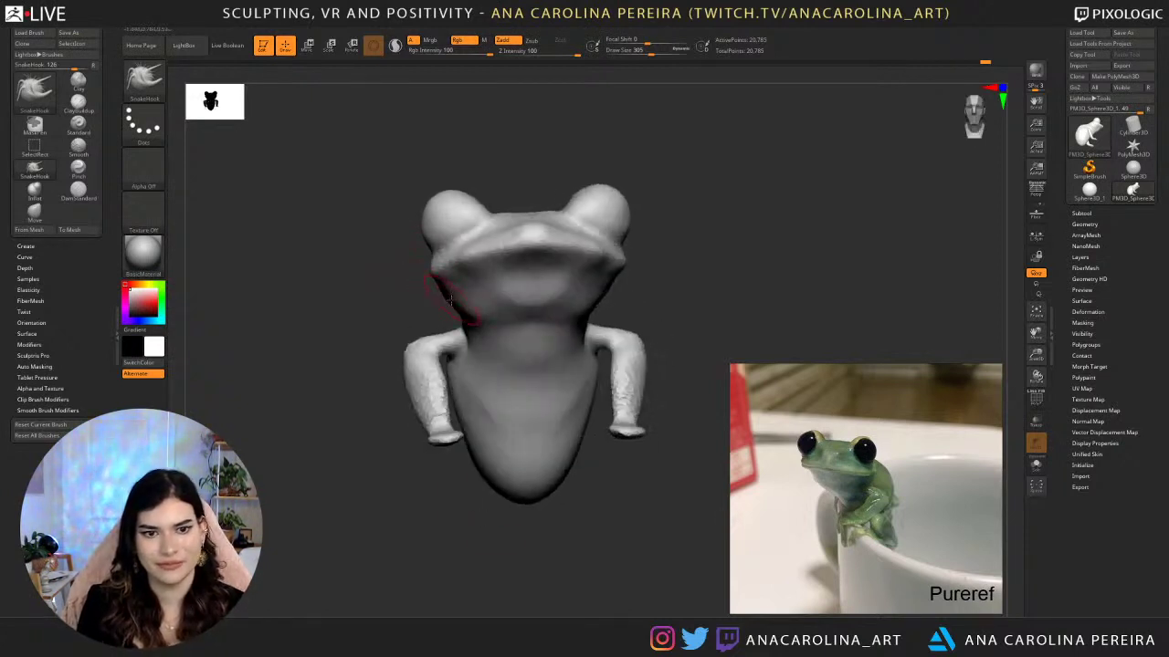
{"action": "right_click_drag", "start_coordinate": [467, 288], "coordinate": [518, 273]}
{"action": "key", "text": "shift"}
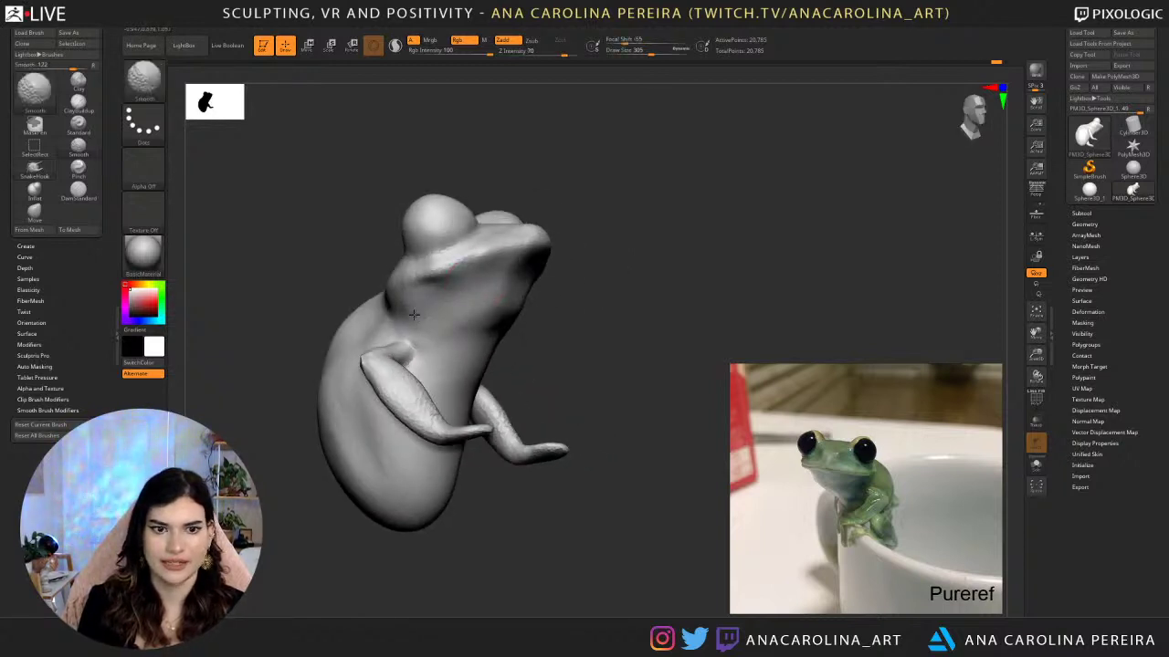
{"action": "right_click_drag", "start_coordinate": [554, 283], "coordinate": [489, 290], "text": "shift"}
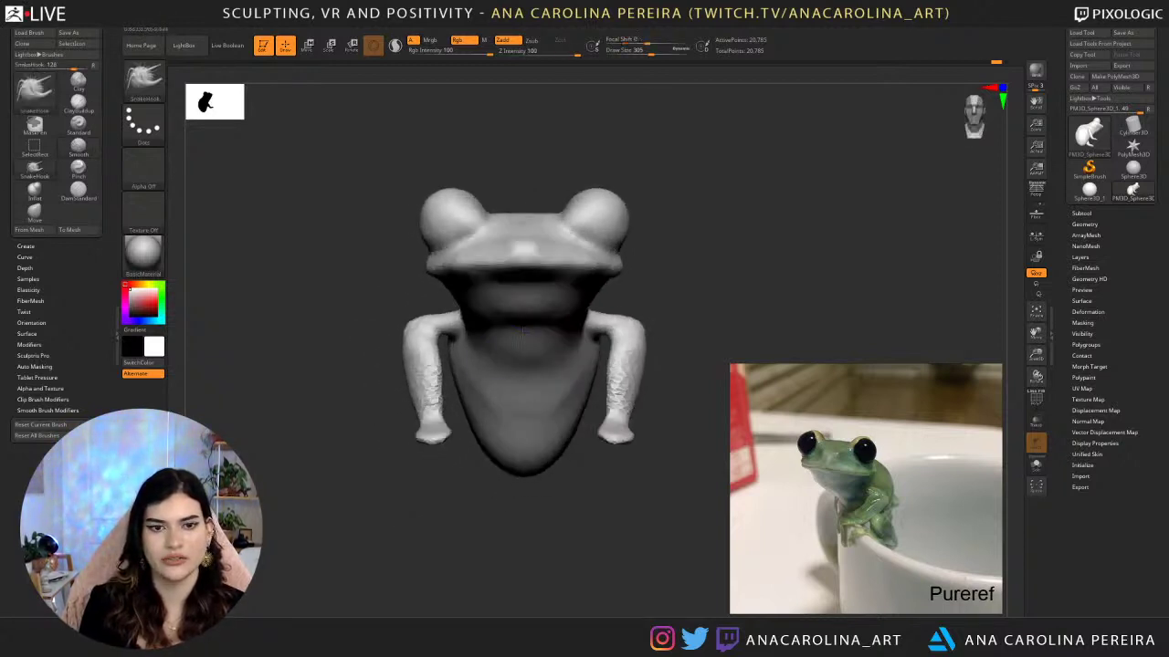
{"action": "mouse_move", "coordinate": [502, 503]}
{"action": "right_mouse_down"}
{"action": "mouse_move", "coordinate": [459, 514]}
{"action": "mouse_move", "coordinate": [470, 517]}
{"action": "right_mouse_up"}
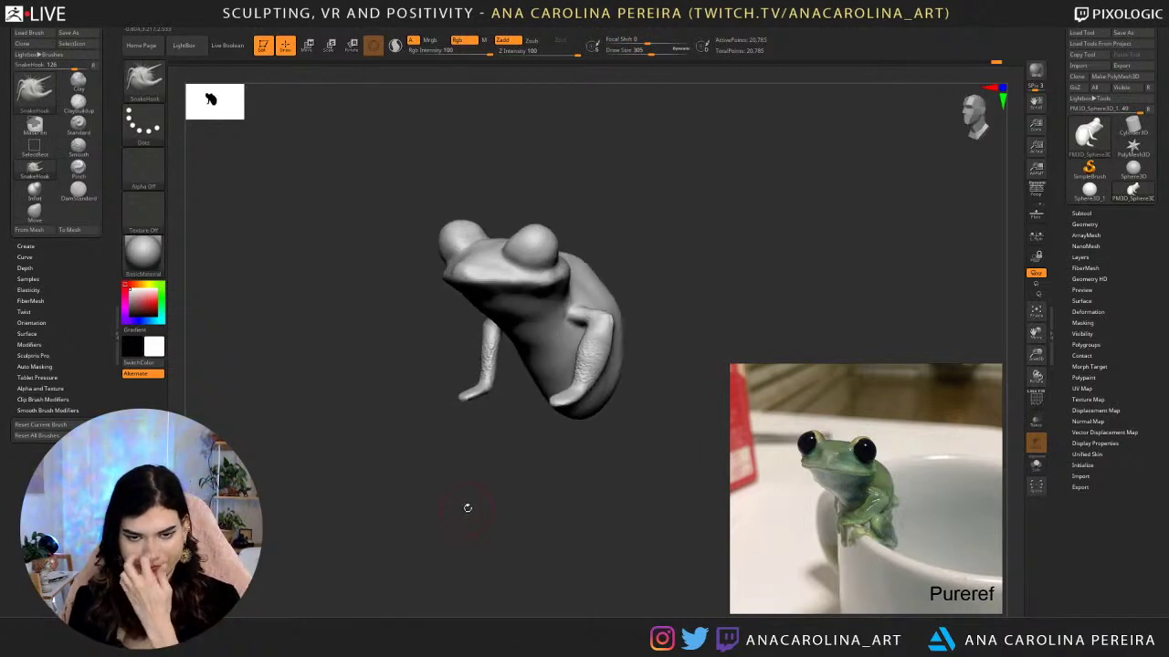
Refine the cheek and neck transition behind the eye with SnakeHook at Draw Size 274 and raise the size to 331.
{"action": "right_click_drag", "start_coordinate": [624, 200], "coordinate": [610, 285], "text": "ctrl"}
{"action": "key", "text": "space"}
{"action": "left_click_drag", "start_coordinate": [624, 271], "coordinate": [618, 271]}
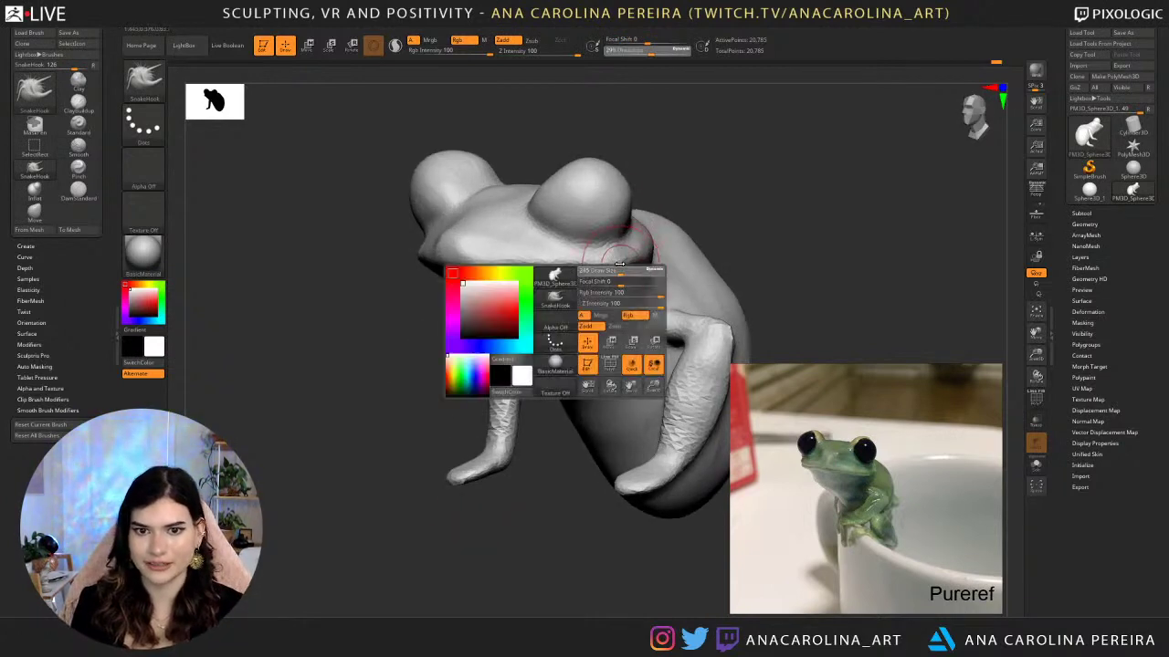
{"action": "right_click_drag", "start_coordinate": [644, 239], "coordinate": [652, 224]}
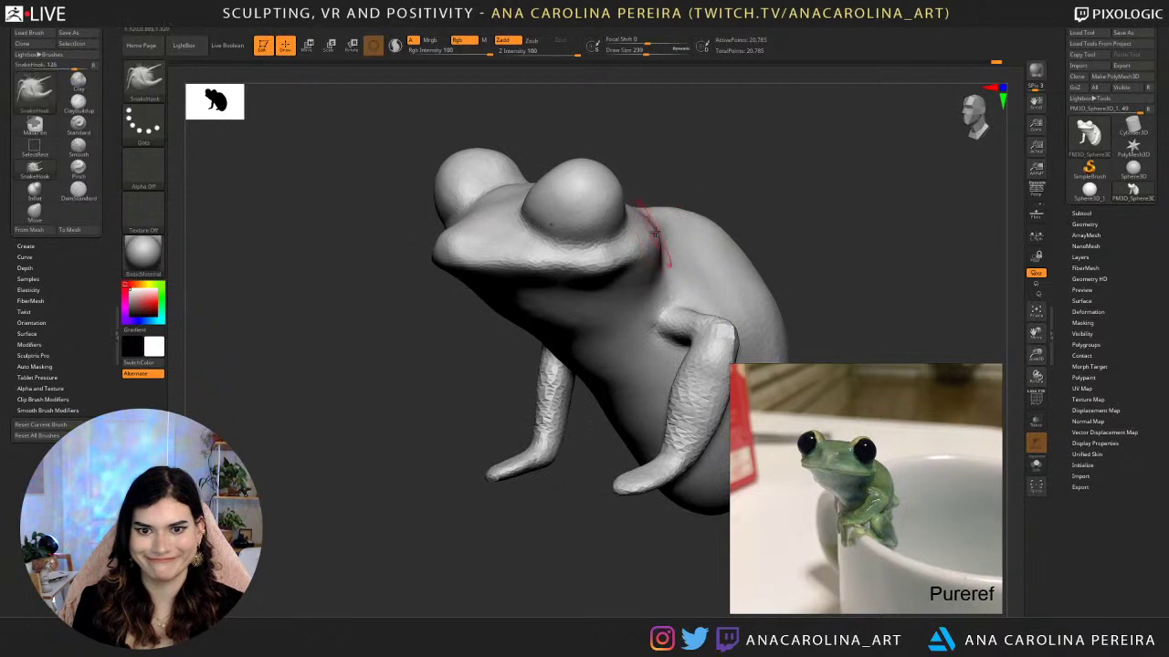
{"action": "key", "text": "space"}
{"action": "left_click_drag", "start_coordinate": [651, 234], "coordinate": [657, 234]}
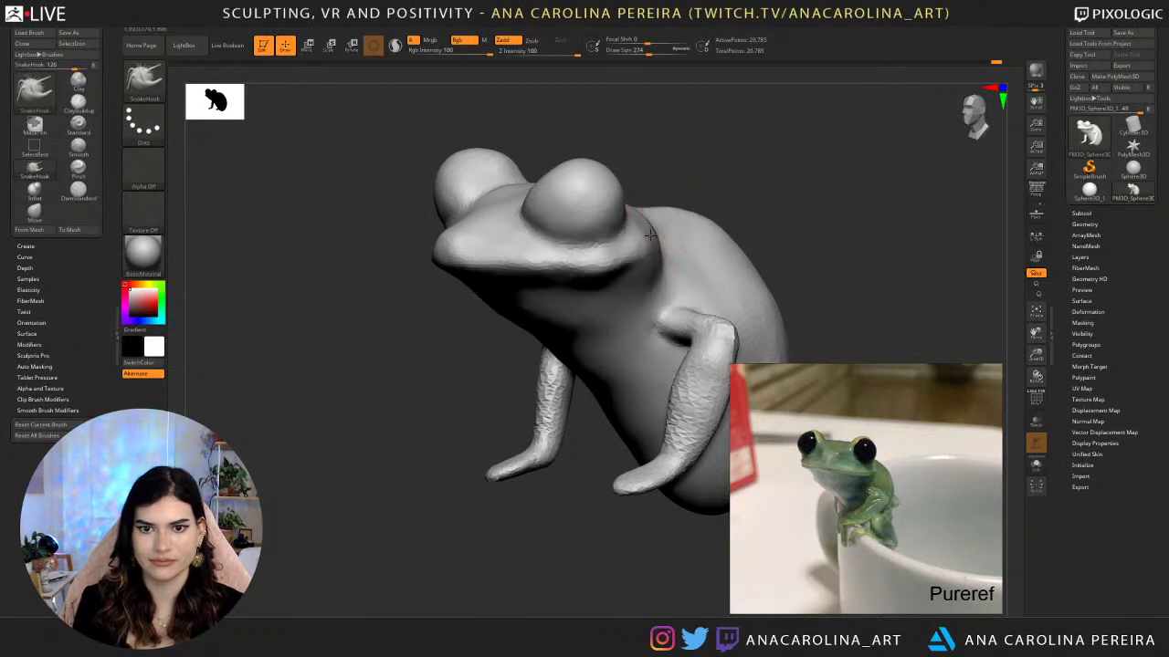
{"action": "right_click_drag", "start_coordinate": [676, 185], "coordinate": [660, 218]}
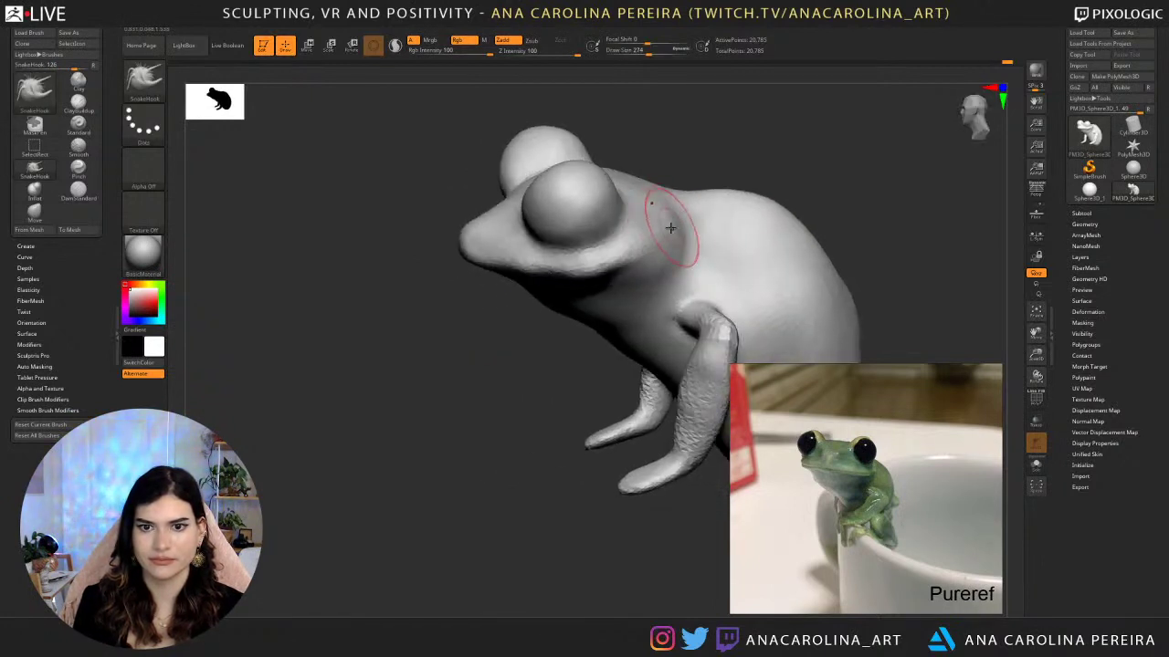
{"action": "key", "text": "space"}
{"action": "left_click_drag", "start_coordinate": [687, 193], "coordinate": [694, 193]}
{"action": "mouse_move", "coordinate": [694, 193]}
{"action": "right_mouse_down"}
{"action": "mouse_move", "coordinate": [755, 181]}
{"action": "mouse_move", "coordinate": [745, 204]}
{"action": "mouse_move", "coordinate": [724, 174]}
{"action": "right_mouse_up"}
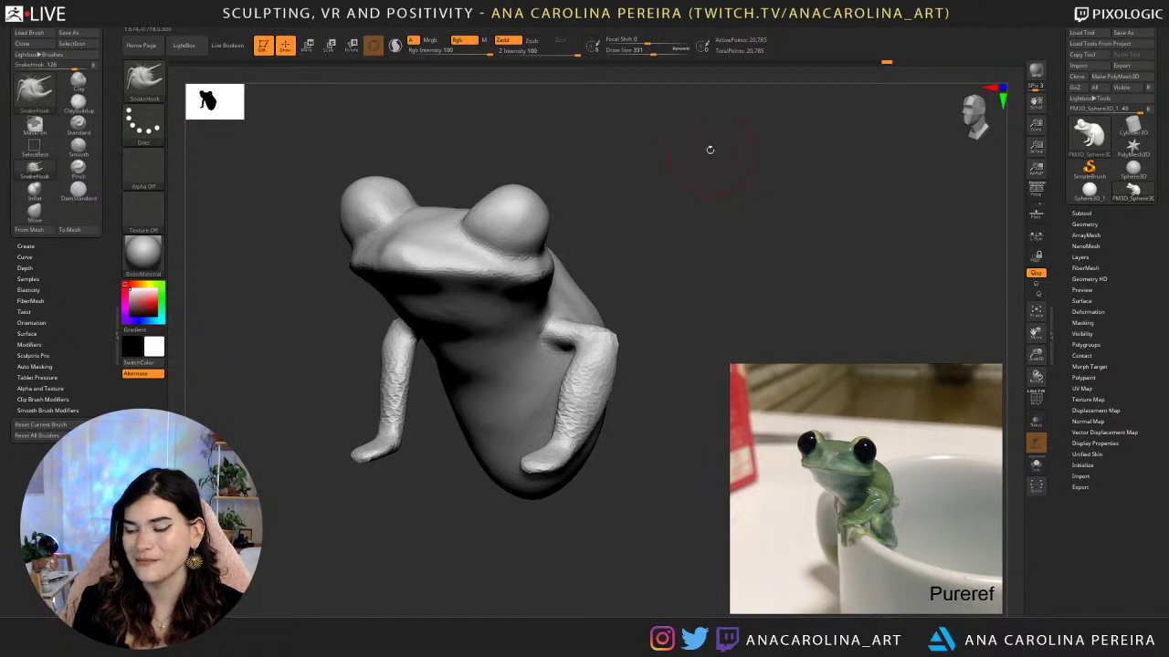
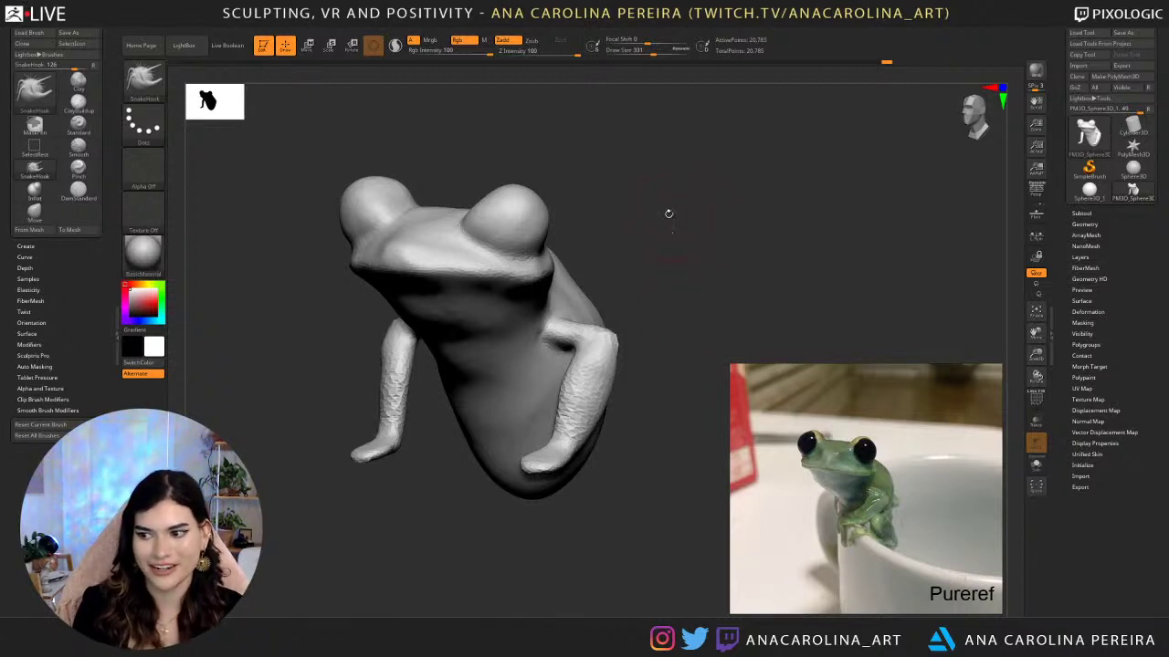
Reshape the brow and the area around the eye bulges with SnakeHook at Draw Size 293.
{"action": "mouse_move", "coordinate": [652, 249]}
{"action": "left_mouse_down"}
{"action": "mouse_move", "coordinate": [656, 290]}
{"action": "mouse_move", "coordinate": [643, 239]}
{"action": "left_mouse_up"}
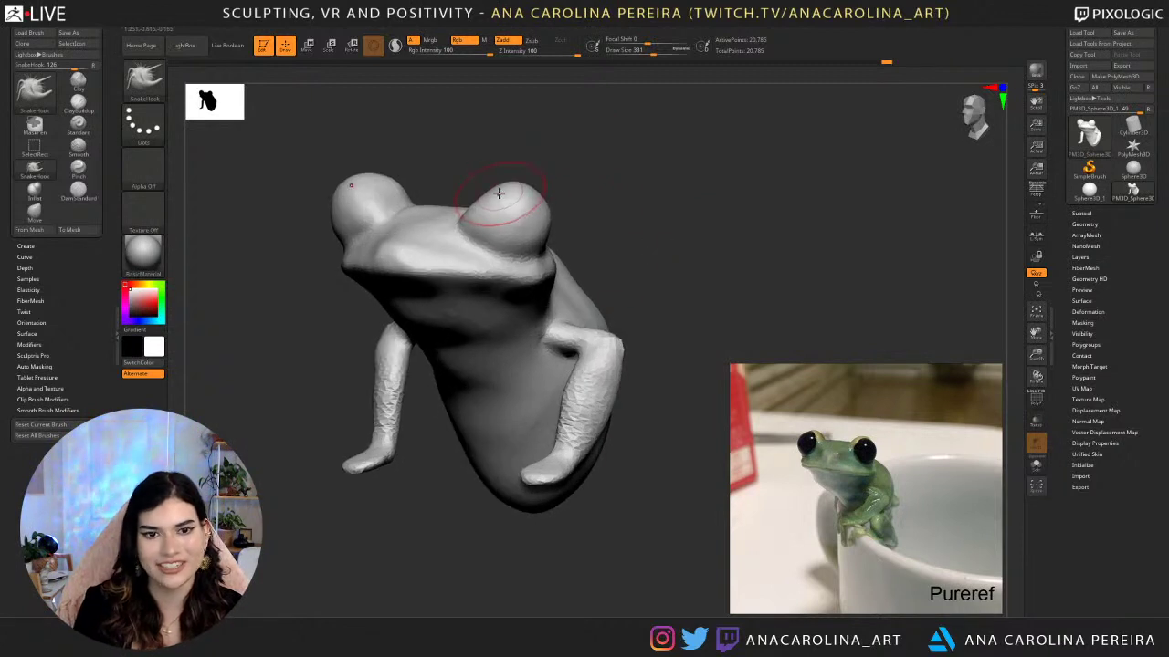
{"action": "key", "text": "space"}
{"action": "left_click_drag", "start_coordinate": [495, 192], "coordinate": [479, 192]}
{"action": "left_click_drag", "start_coordinate": [472, 178], "coordinate": [458, 183]}
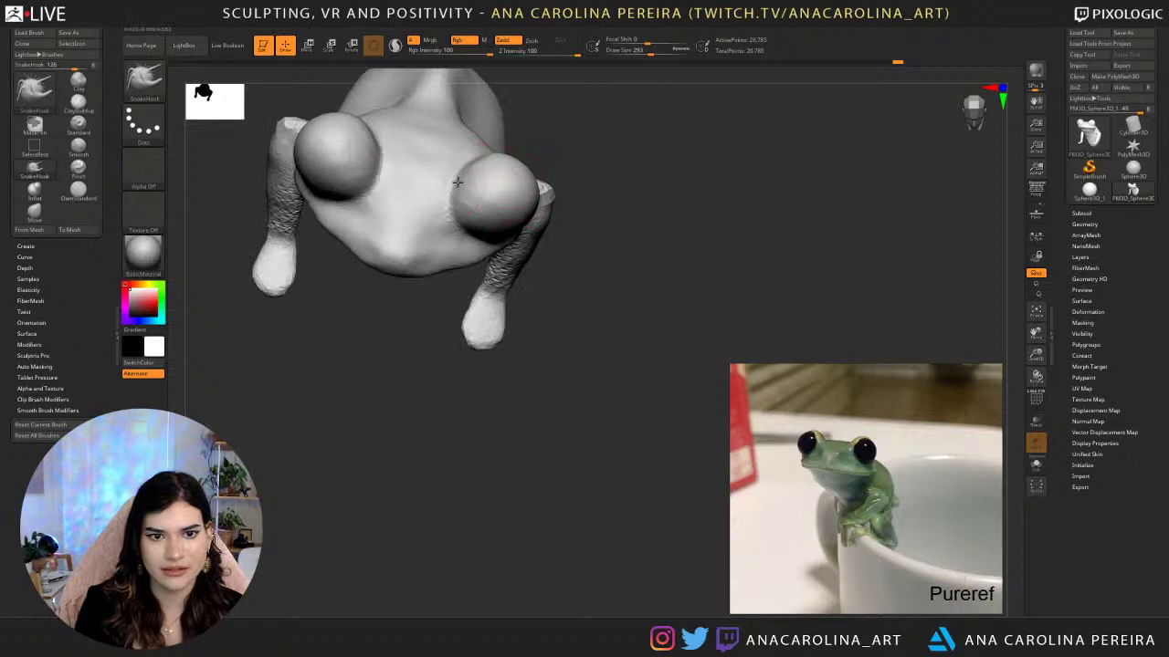
{"action": "right_click_drag", "start_coordinate": [481, 167], "coordinate": [516, 146]}
{"action": "left_click_drag", "start_coordinate": [486, 157], "coordinate": [474, 159]}
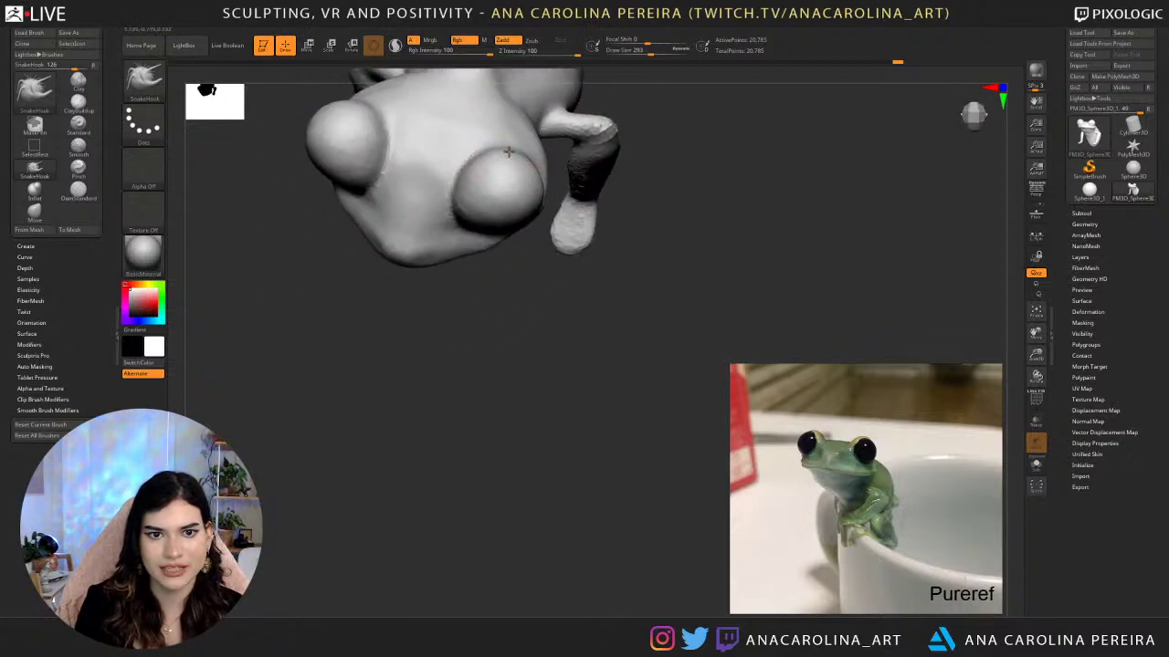
{"action": "mouse_move", "coordinate": [644, 143]}
{"action": "left_mouse_down"}
{"action": "mouse_move", "coordinate": [511, 228]}
{"action": "mouse_move", "coordinate": [457, 328]}
{"action": "mouse_move", "coordinate": [479, 314]}
{"action": "mouse_move", "coordinate": [468, 355]}
{"action": "mouse_move", "coordinate": [479, 253]}
{"action": "left_mouse_up"}
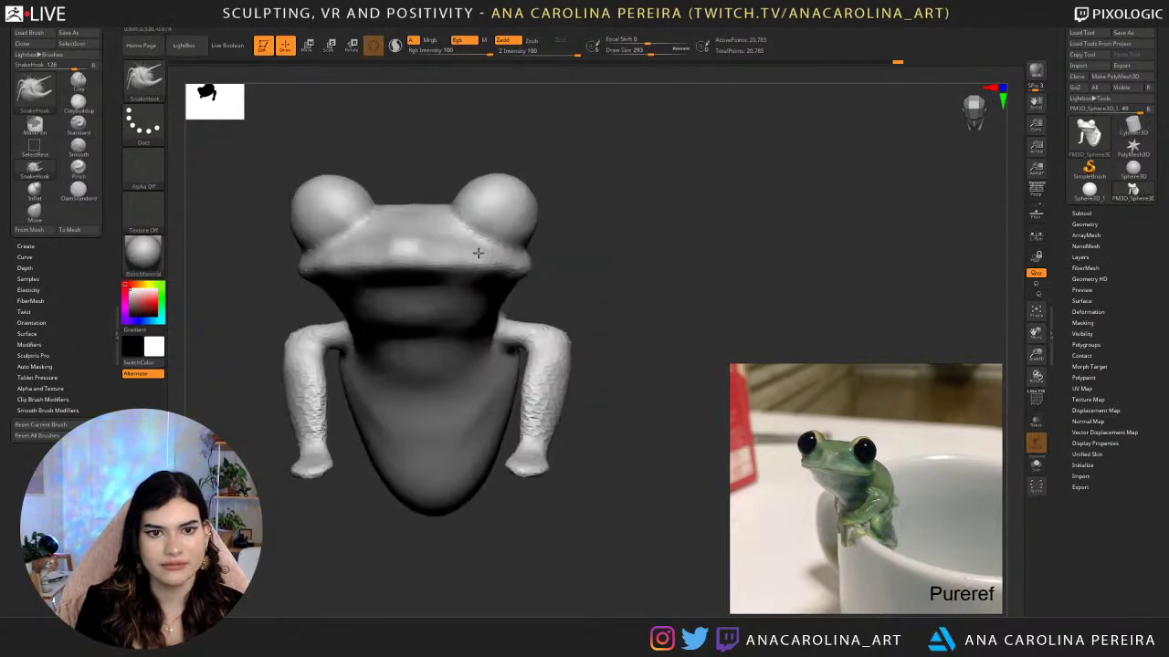
{"action": "mouse_move", "coordinate": [478, 252]}
{"action": "right_mouse_down"}
{"action": "mouse_move", "coordinate": [483, 239]}
{"action": "mouse_move", "coordinate": [567, 254]}
{"action": "mouse_move", "coordinate": [514, 261]}
{"action": "right_mouse_up"}
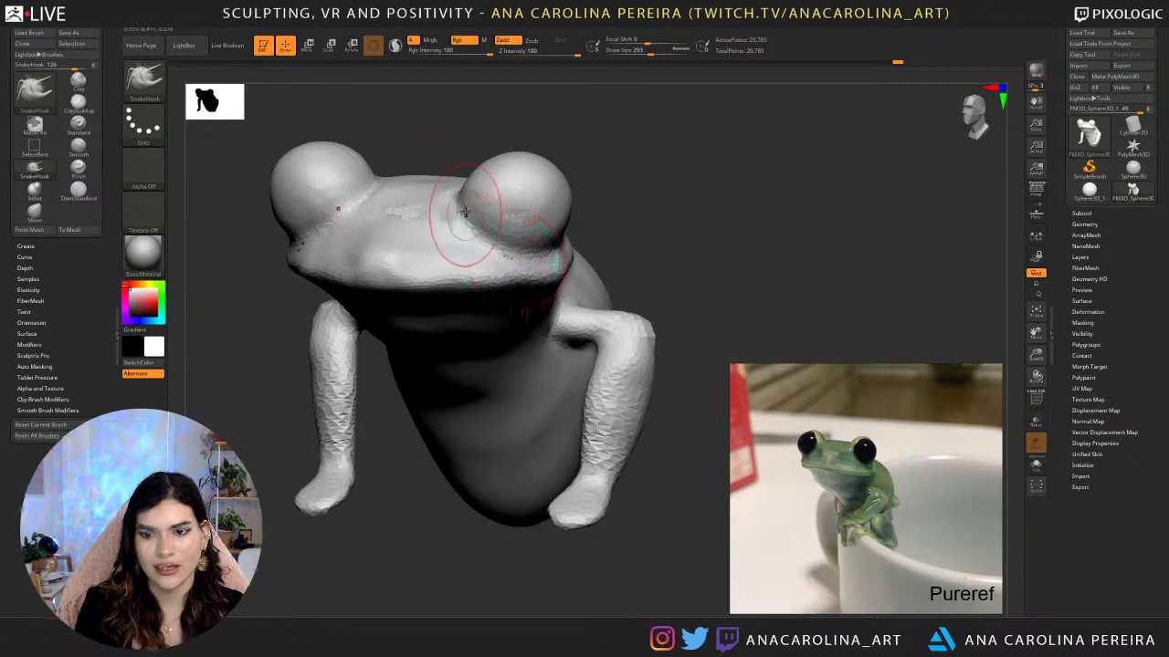
{"action": "left_click_drag", "start_coordinate": [465, 212], "coordinate": [475, 203]}
Carve a hollow socket into each eye bulge with ClayBuildup at Draw Size 197.
{"action": "mouse_move", "coordinate": [585, 160]}
{"action": "right_mouse_down", "text": "ctrl"}
{"action": "mouse_move", "coordinate": [586, 114]}
{"action": "mouse_move", "coordinate": [589, 148]}
{"action": "mouse_move", "coordinate": [569, 169]}
{"action": "right_mouse_up", "text": "ctrl"}
{"action": "key", "text": "b"}
{"action": "key", "text": "c"}
{"action": "key", "text": "b"}
{"action": "key", "text": "space"}
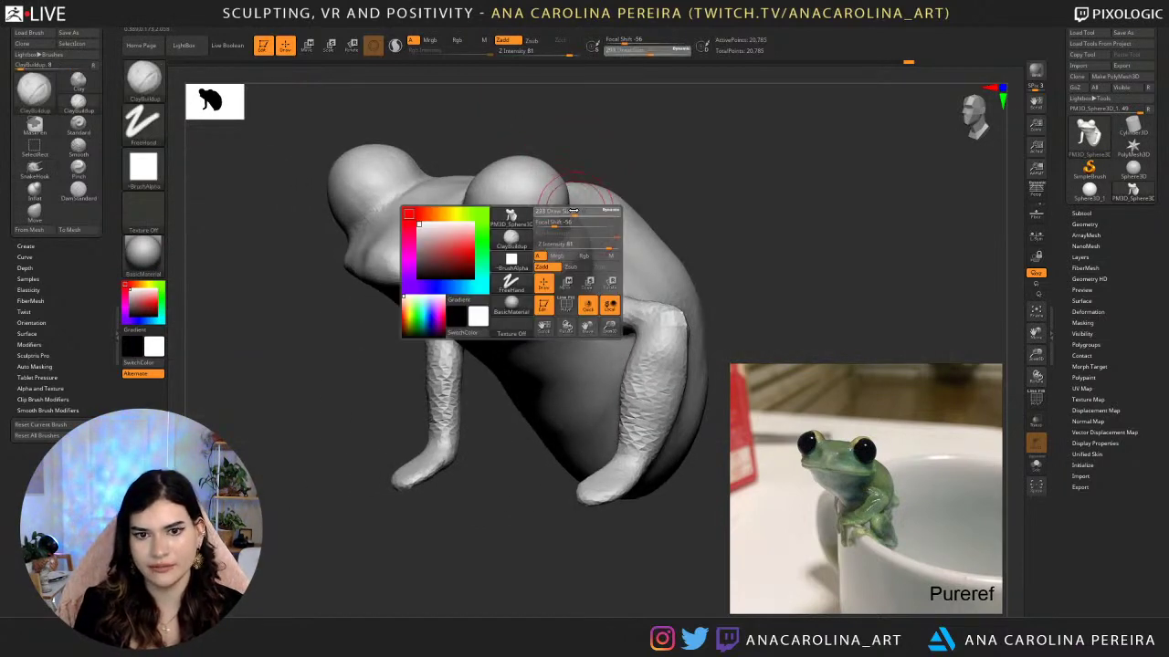
{"action": "left_click_drag", "start_coordinate": [572, 211], "coordinate": [566, 211]}
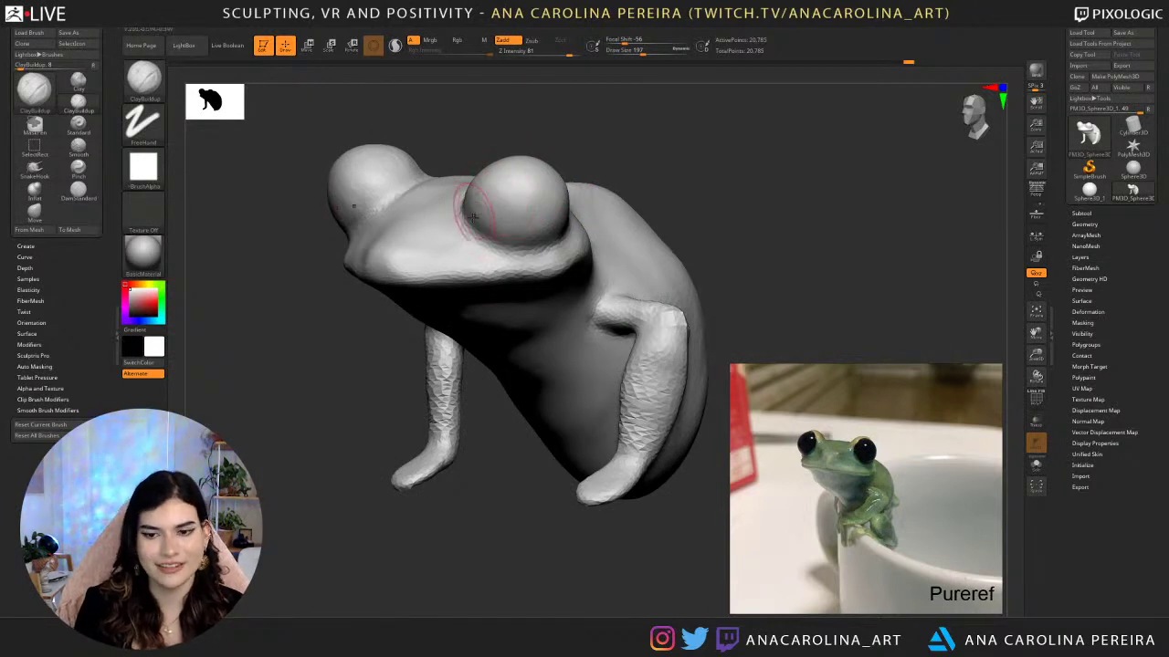
{"action": "right_click_drag", "start_coordinate": [478, 196], "coordinate": [525, 205]}
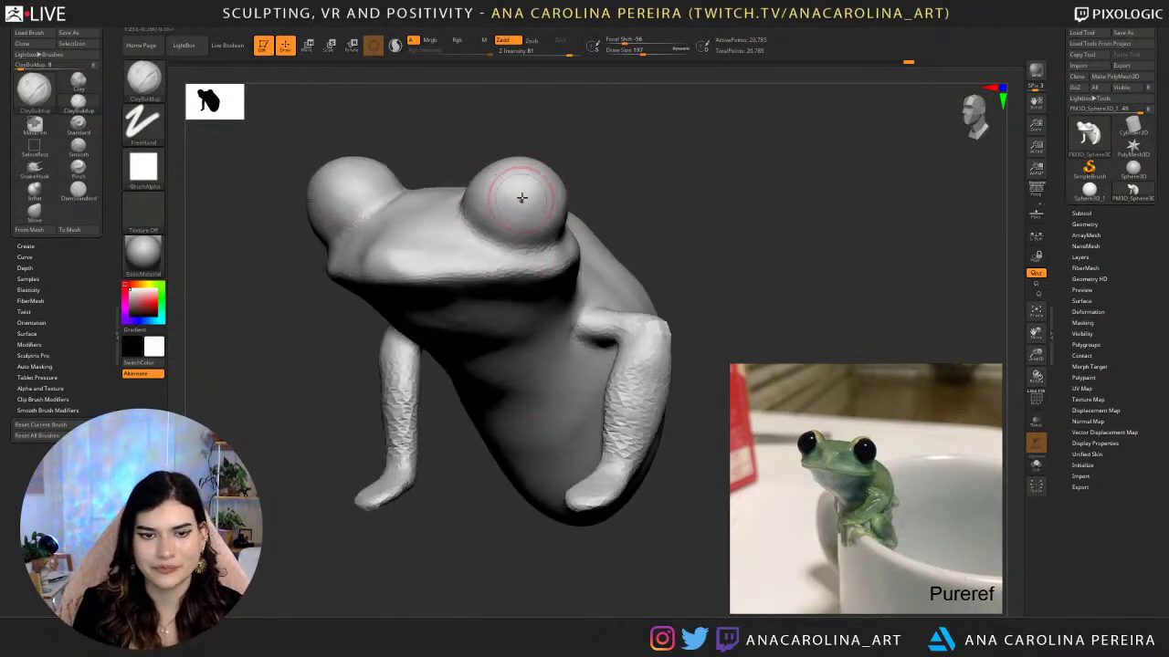
{"action": "left_click_drag", "start_coordinate": [516, 191], "coordinate": [514, 189]}
{"action": "mouse_move", "coordinate": [514, 188]}
{"action": "right_mouse_down"}
{"action": "mouse_move", "coordinate": [551, 175]}
{"action": "mouse_move", "coordinate": [541, 182]}
{"action": "right_mouse_up"}
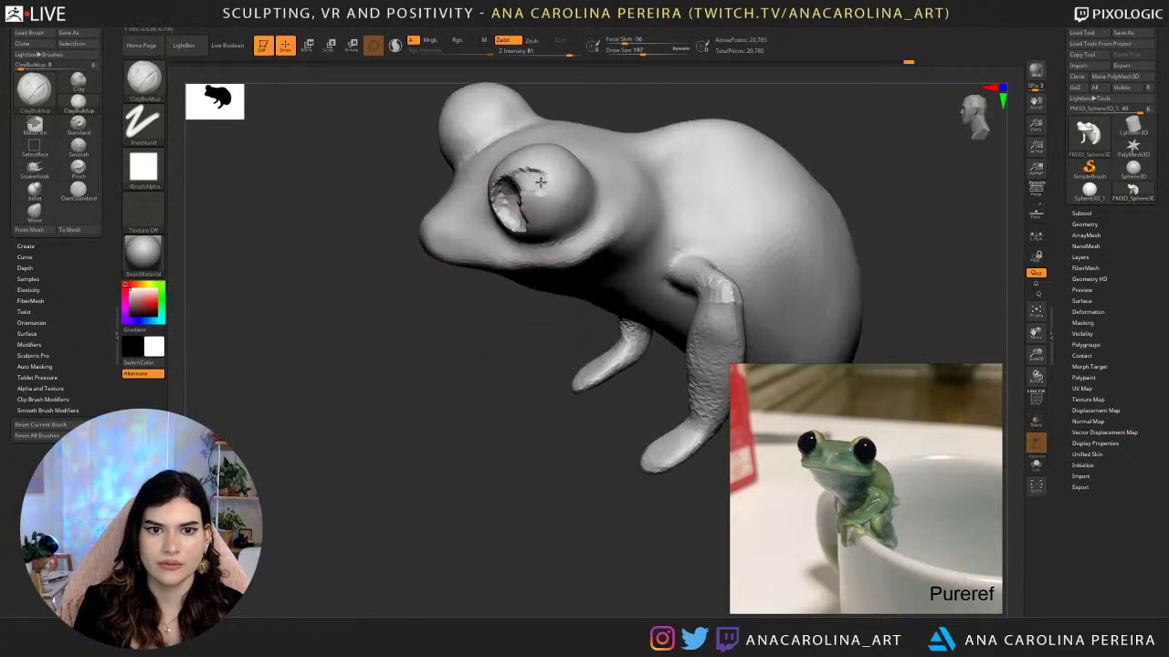
{"action": "left_click_drag", "start_coordinate": [506, 187], "coordinate": [540, 180], "text": "alt"}
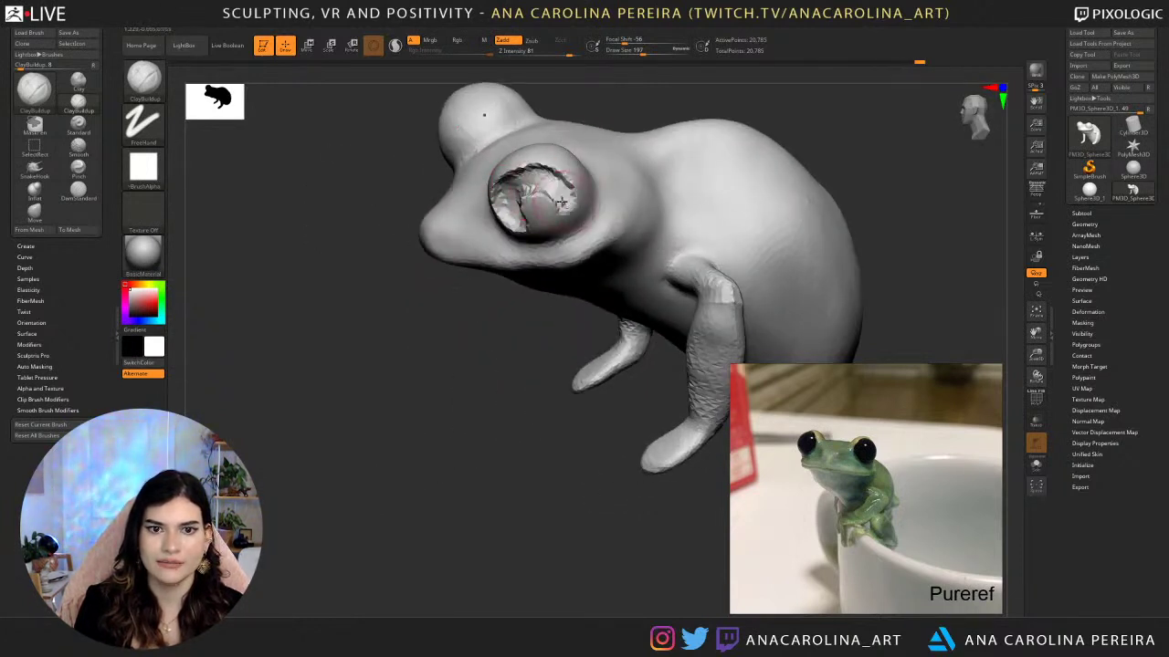
{"action": "left_click_drag", "start_coordinate": [619, 107], "coordinate": [621, 97]}
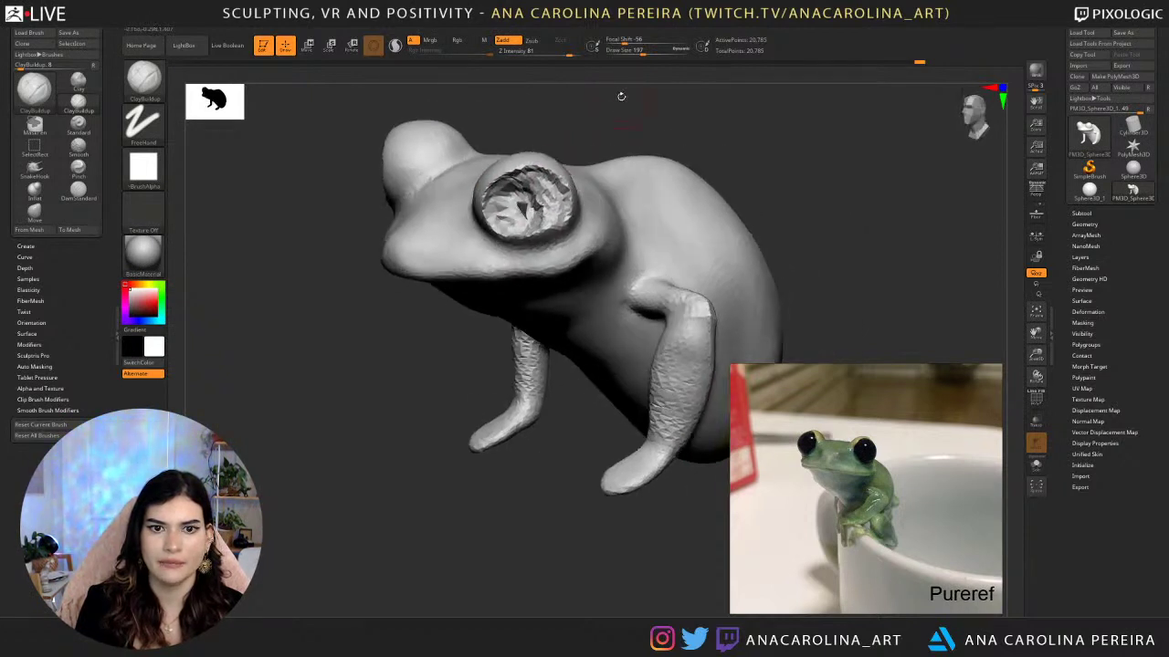
Smooth the inside of the carved eye sockets and deepen them with ClayBuildup.
{"action": "key", "text": "shift"}
{"action": "left_click_drag", "start_coordinate": [532, 211], "coordinate": [547, 190], "text": "shift"}
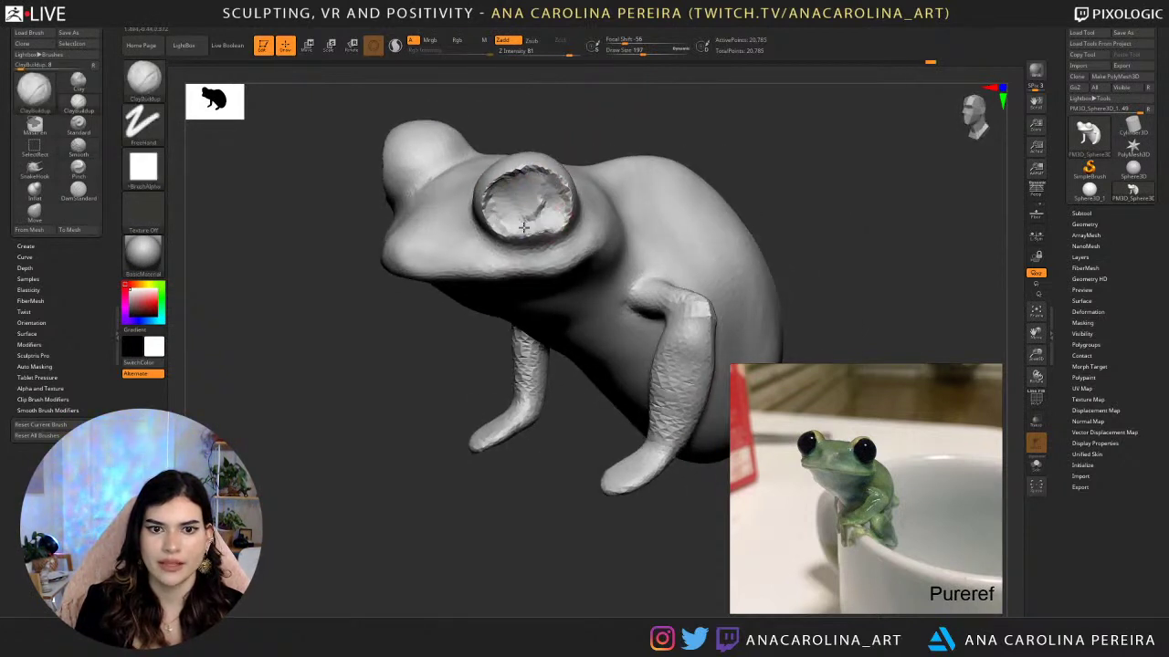
{"action": "left_click_drag", "start_coordinate": [518, 126], "coordinate": [548, 134]}
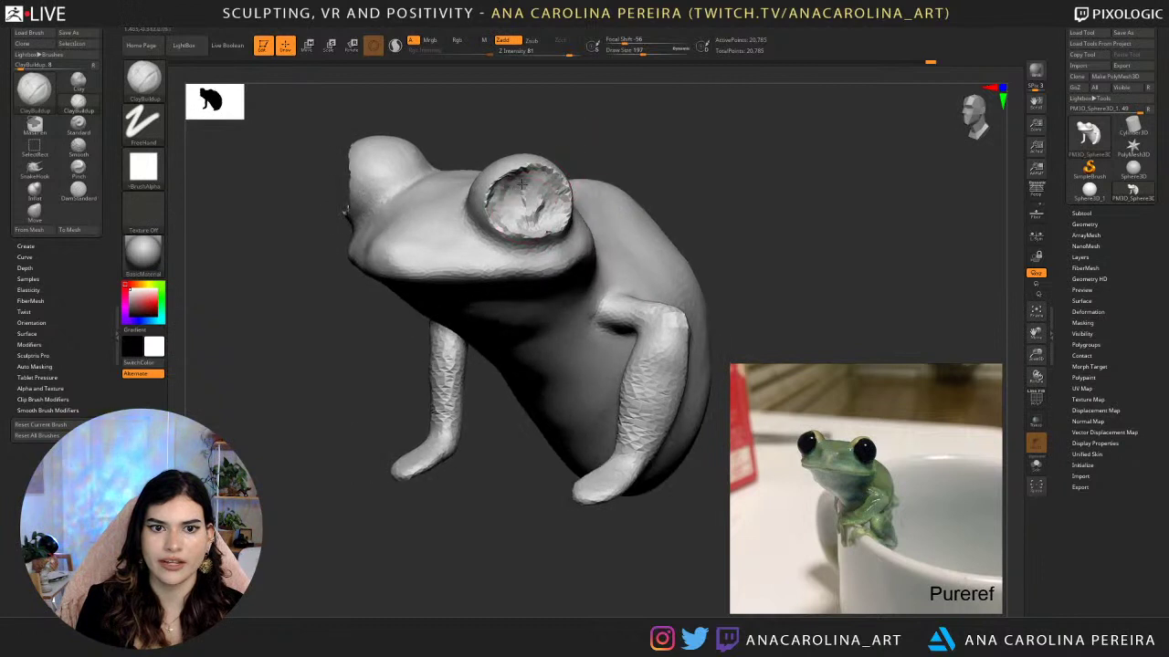
{"action": "key", "text": "shift"}
{"action": "left_click_drag", "start_coordinate": [528, 189], "coordinate": [527, 176], "text": "shift"}
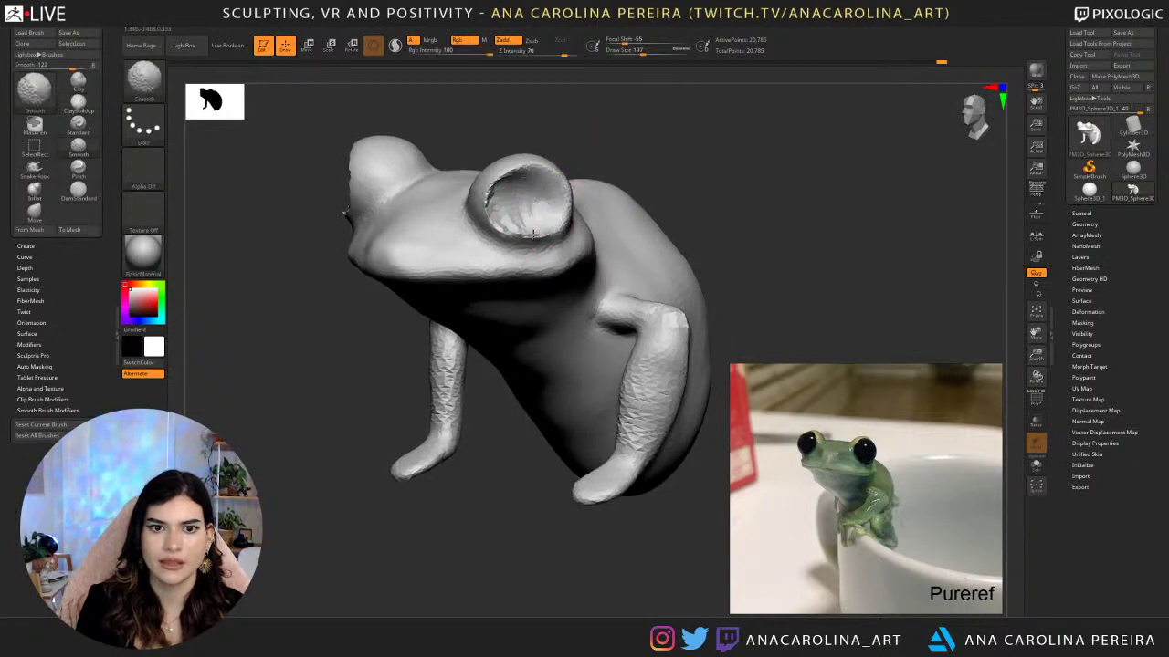
{"action": "mouse_move", "coordinate": [534, 236]}
{"action": "left_mouse_down", "text": "shift"}
{"action": "mouse_move", "coordinate": [516, 195]}
{"action": "mouse_move", "coordinate": [507, 226]}
{"action": "mouse_move", "coordinate": [510, 183]}
{"action": "left_mouse_up", "text": "shift"}
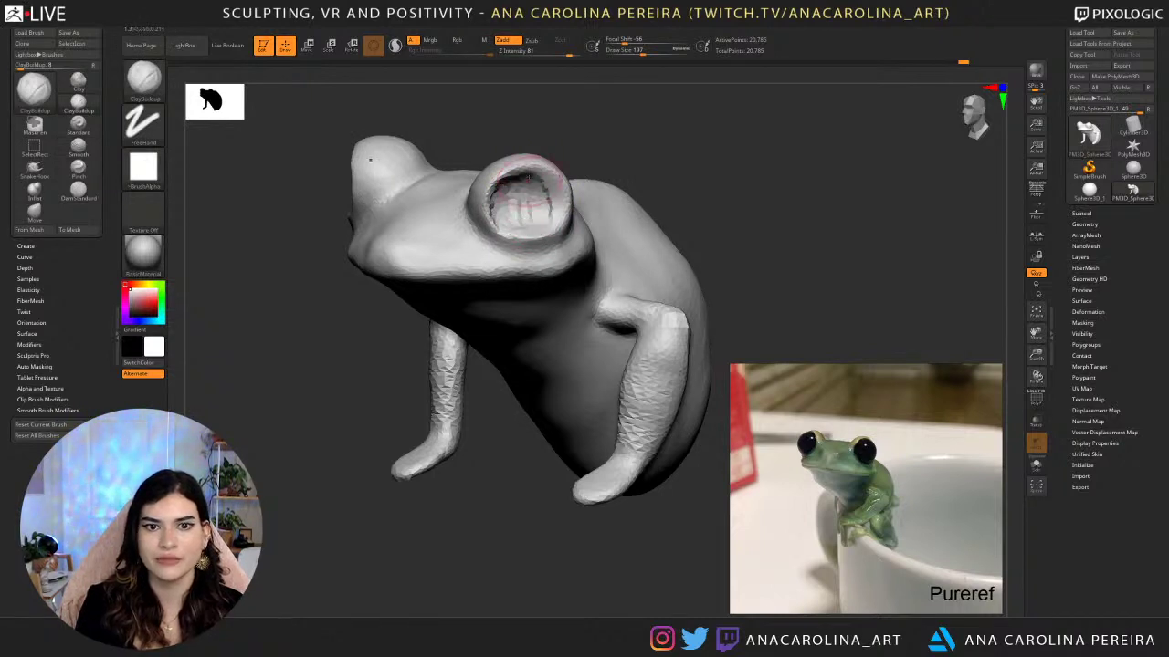
{"action": "key", "text": "shift"}
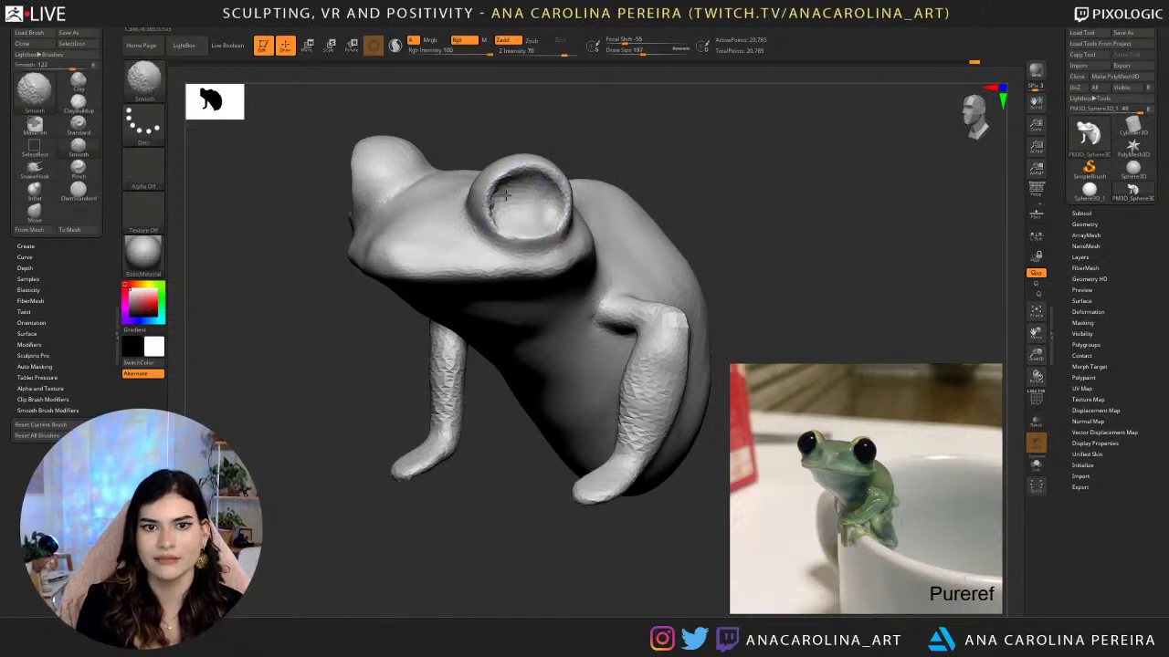
Reshape the lower rim of the eye sockets with SnakeHook at Draw Size 158.
{"action": "mouse_move", "coordinate": [584, 143]}
{"action": "left_mouse_down"}
{"action": "mouse_move", "coordinate": [626, 125]}
{"action": "mouse_move", "coordinate": [597, 130]}
{"action": "mouse_move", "coordinate": [613, 235]}
{"action": "mouse_move", "coordinate": [617, 214]}
{"action": "left_mouse_up"}
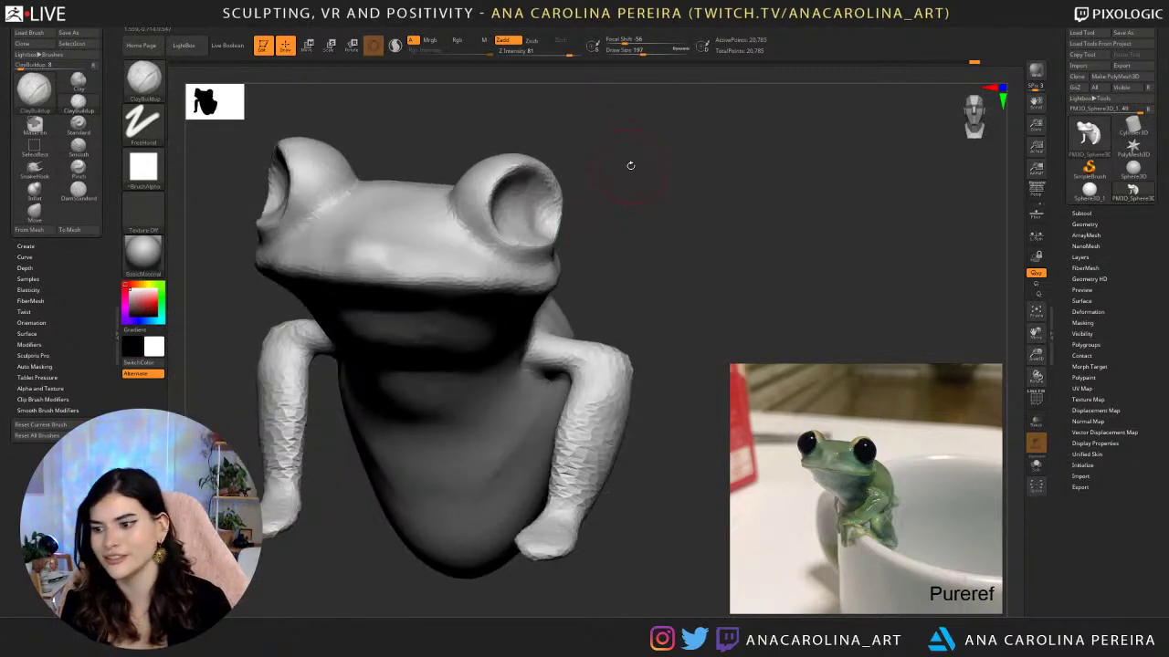
{"action": "mouse_move", "coordinate": [621, 78]}
{"action": "left_mouse_down"}
{"action": "mouse_move", "coordinate": [646, 192]}
{"action": "mouse_move", "coordinate": [657, 162]}
{"action": "mouse_move", "coordinate": [545, 212]}
{"action": "mouse_move", "coordinate": [529, 203]}
{"action": "left_mouse_up"}
{"action": "key", "text": "b"}
{"action": "key", "text": "s"}
{"action": "key", "text": "h"}
{"action": "key", "text": "space"}
{"action": "left_click_drag", "start_coordinate": [468, 273], "coordinate": [459, 273]}
{"action": "left_click_drag", "start_coordinate": [477, 142], "coordinate": [522, 158]}
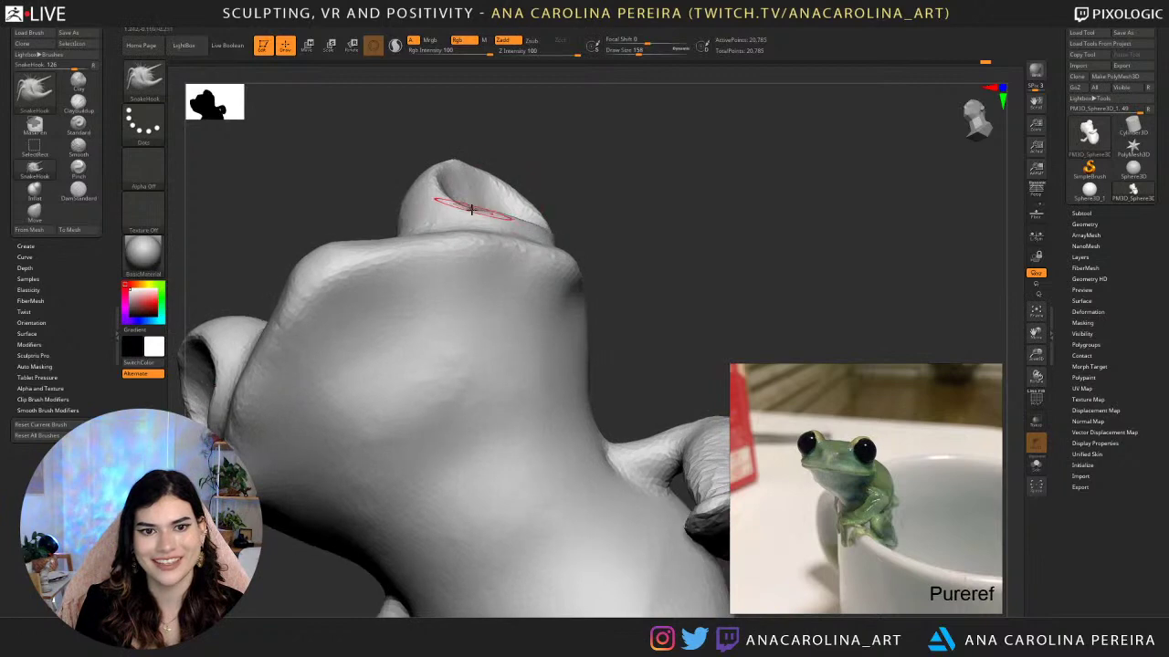
{"action": "left_click_drag", "start_coordinate": [483, 207], "coordinate": [499, 212]}
Smooth the area below the eye sockets and refine their inner rim with SnakeHook.
{"action": "left_click_drag", "start_coordinate": [577, 181], "coordinate": [655, 228], "text": "shift"}
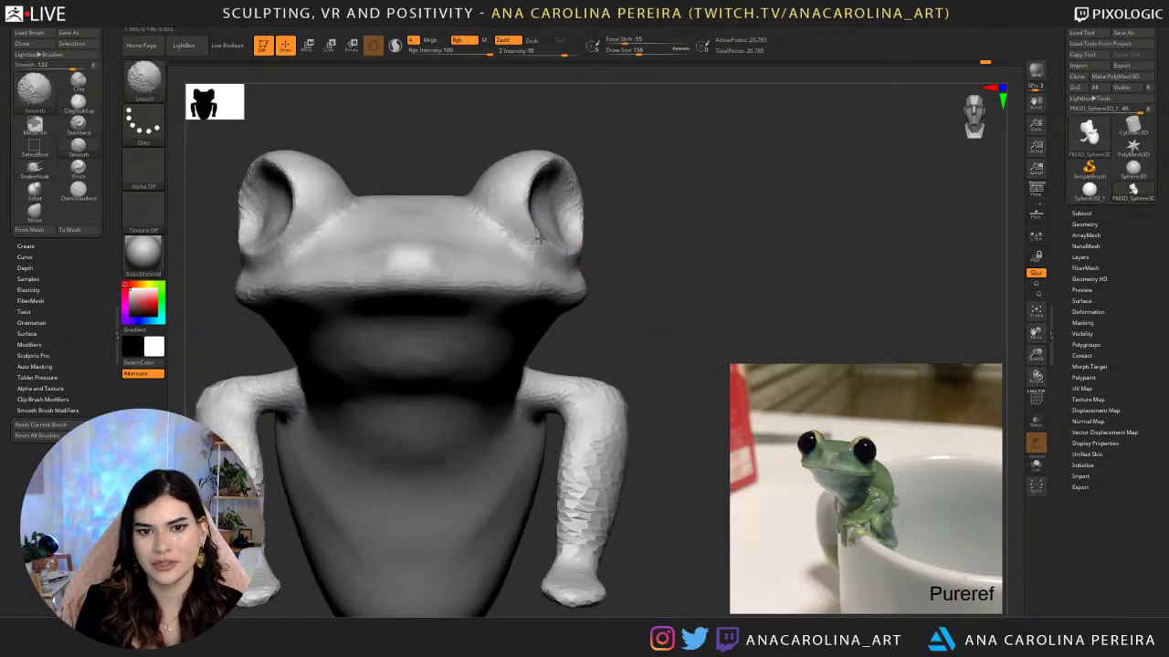
{"action": "mouse_move", "coordinate": [565, 249]}
{"action": "left_mouse_down"}
{"action": "mouse_move", "coordinate": [639, 239]}
{"action": "mouse_move", "coordinate": [643, 288]}
{"action": "left_mouse_up"}
{"action": "left_click_drag", "start_coordinate": [535, 224], "coordinate": [509, 237]}
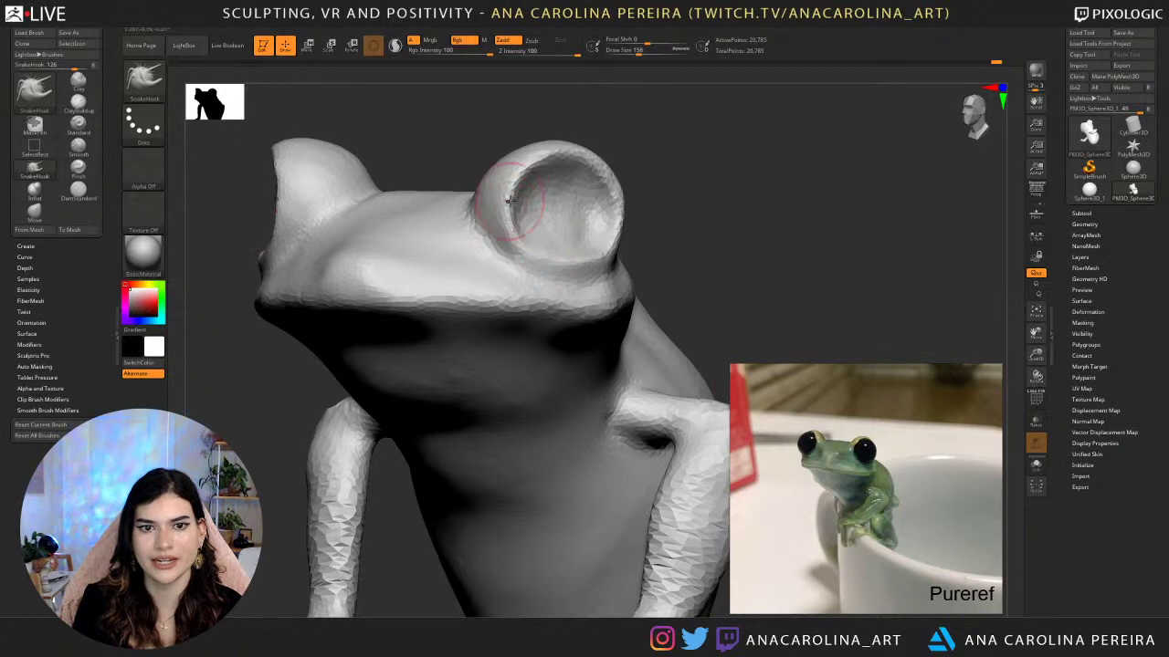
Insert mirrored Sphere 32 eyeballs at the eye sockets with the IMM Primitives brush.
{"action": "left_click_drag", "start_coordinate": [653, 155], "coordinate": [602, 171]}
{"action": "key", "text": "b"}
{"action": "key", "text": "i"}
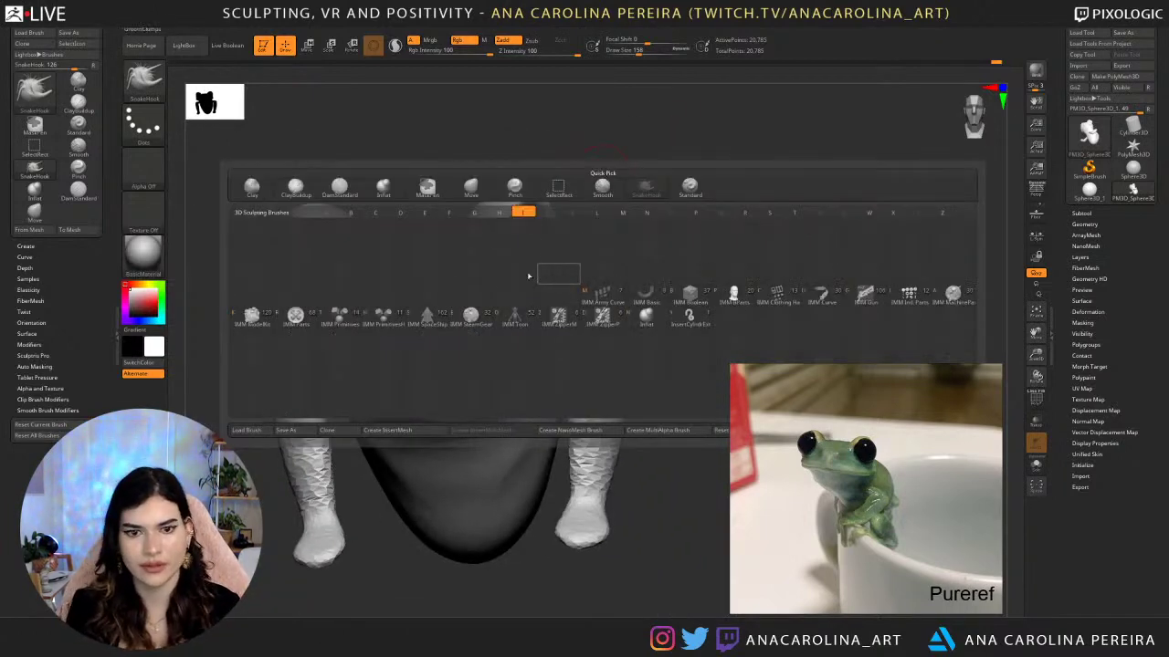
{"action": "left_click", "coordinate": [339, 318]}
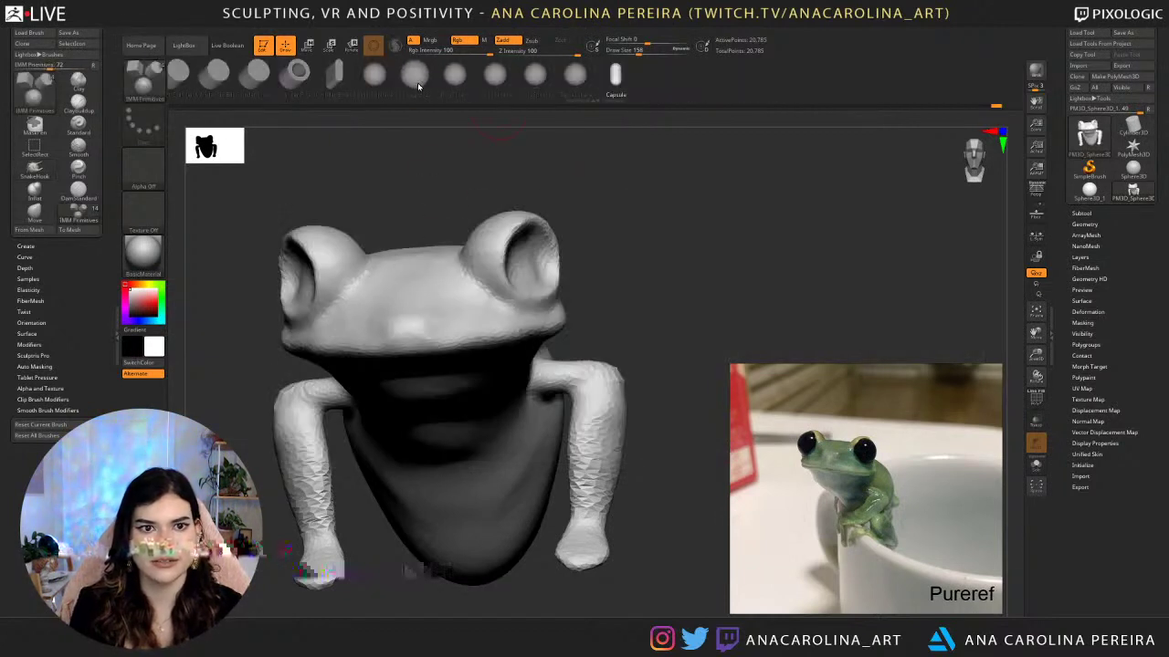
{"action": "left_click_drag", "start_coordinate": [482, 149], "coordinate": [475, 162]}
{"action": "left_click_drag", "start_coordinate": [536, 262], "coordinate": [548, 307]}
Move the inserted eyeball spheres inward so they sit inside the eye sockets.
{"action": "key", "text": "w"}
{"action": "left_click_drag", "start_coordinate": [630, 264], "coordinate": [621, 384]}
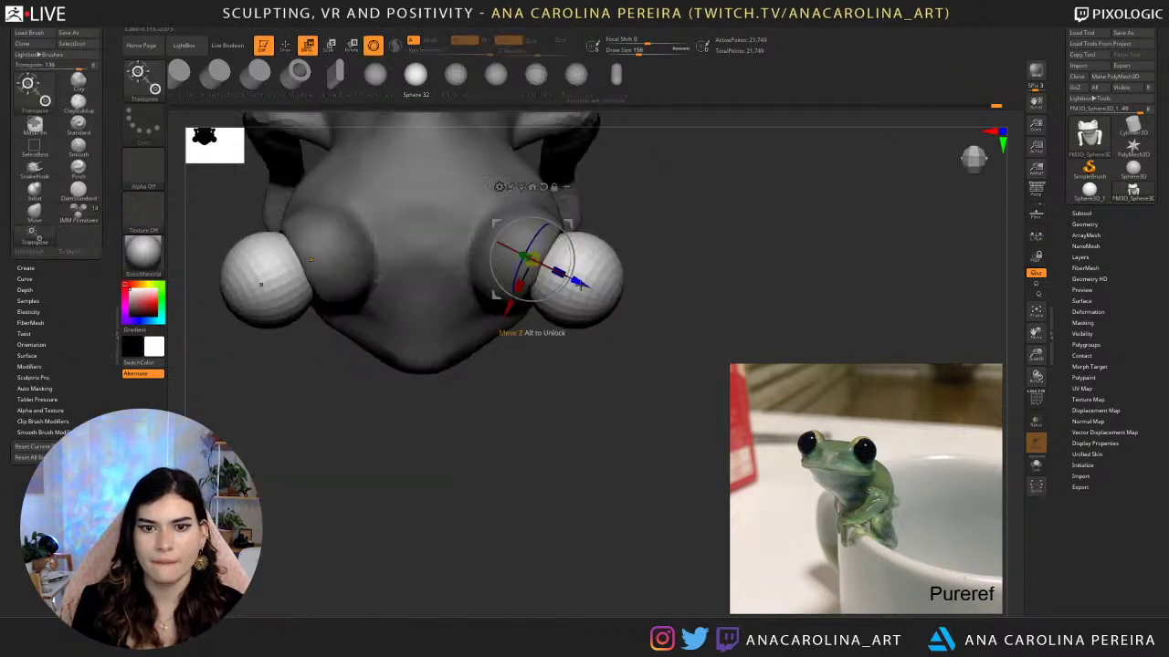
{"action": "left_click_drag", "start_coordinate": [577, 285], "coordinate": [514, 272]}
{"action": "left_click_drag", "start_coordinate": [598, 360], "coordinate": [605, 276]}
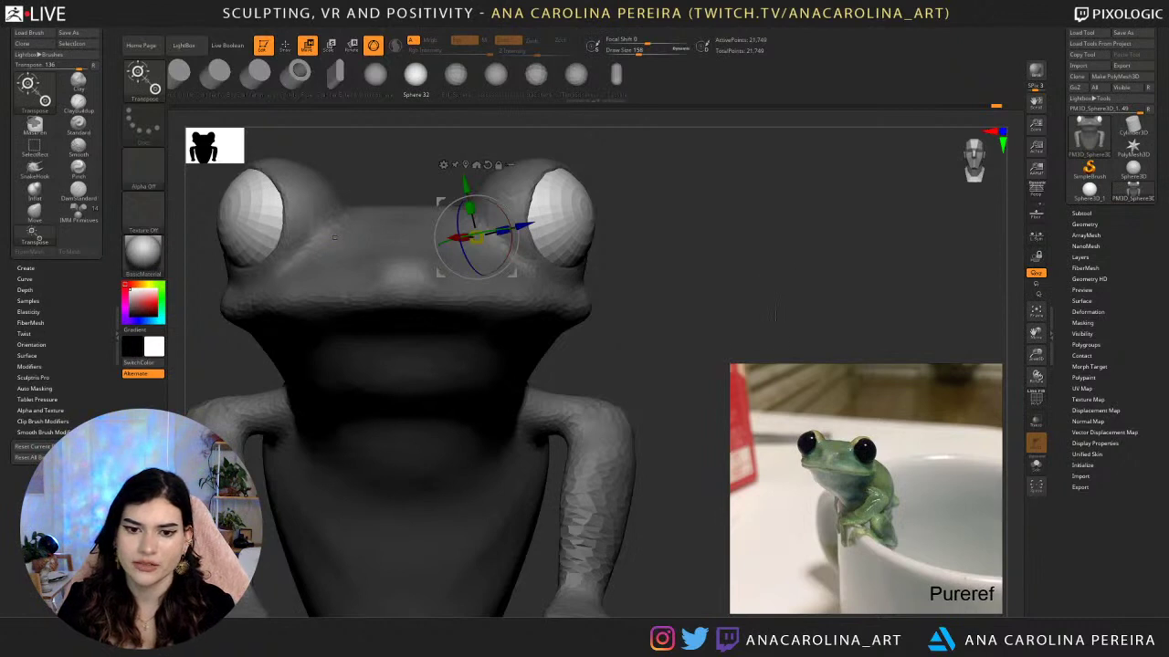
Check how the eyeballs fit the sockets and open the Split options for the frog subtool.
{"action": "left_click_drag", "start_coordinate": [775, 315], "coordinate": [732, 276]}
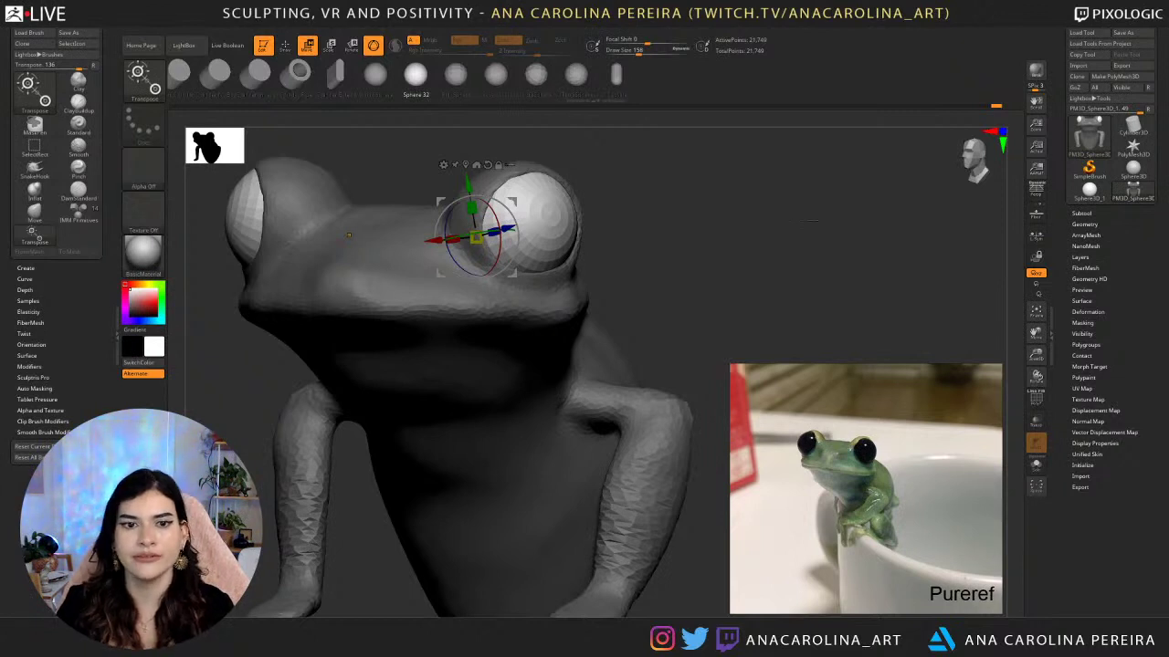
{"action": "left_click_drag", "start_coordinate": [745, 276], "coordinate": [787, 277]}
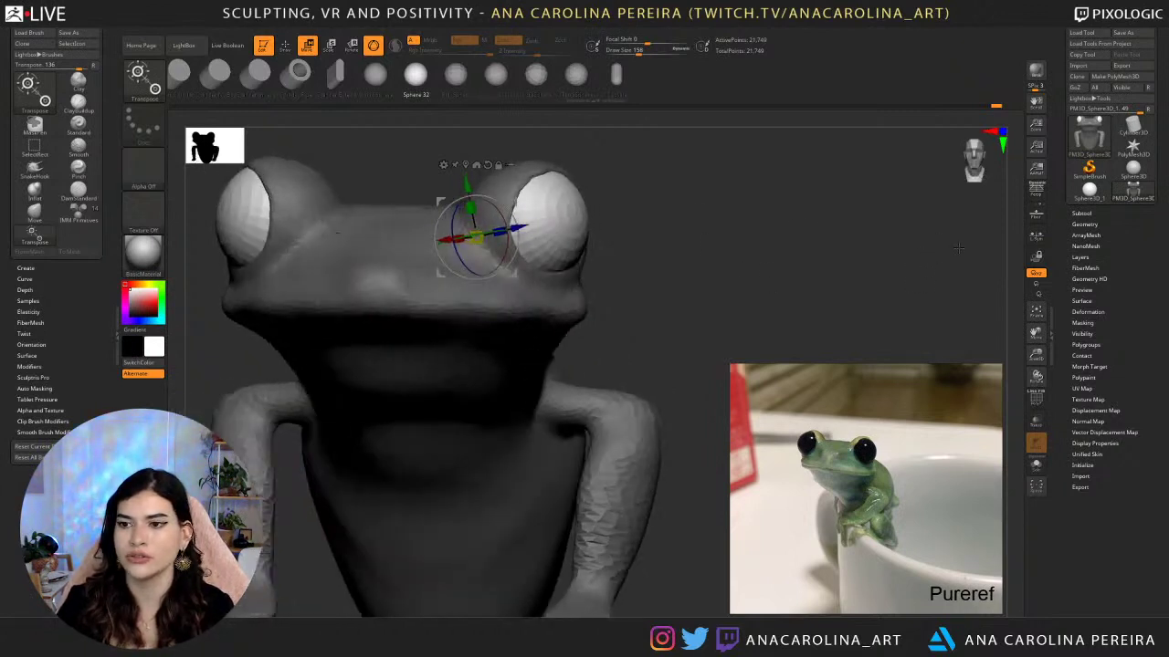
{"action": "left_click", "coordinate": [1082, 213]}
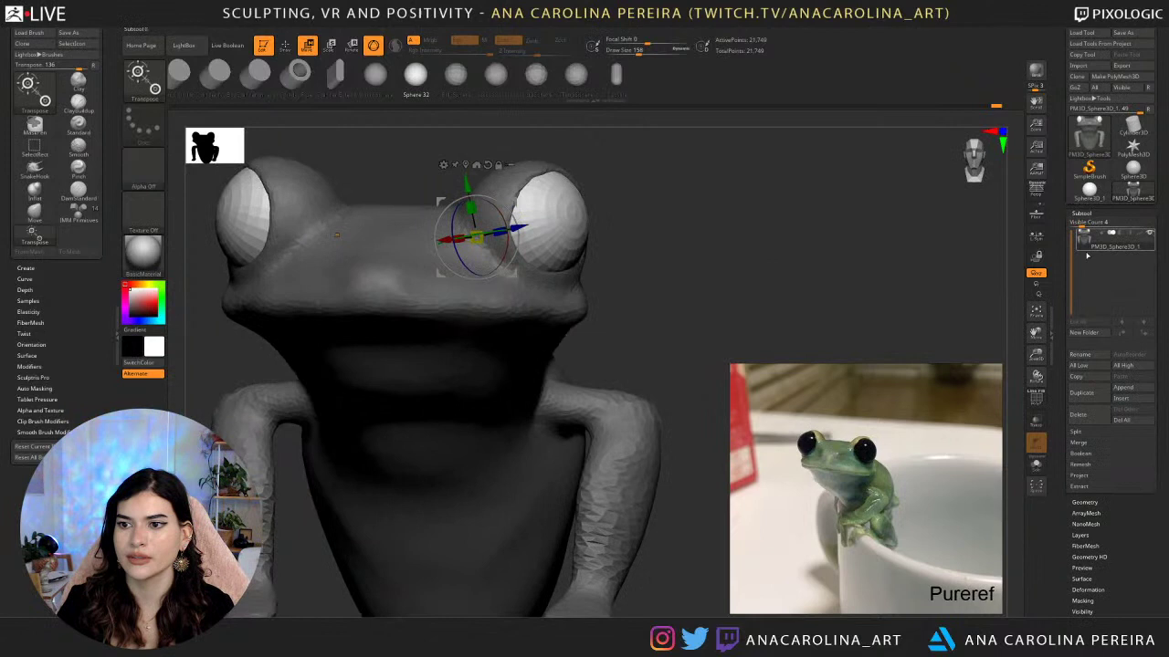
{"action": "left_click", "coordinate": [1090, 432]}
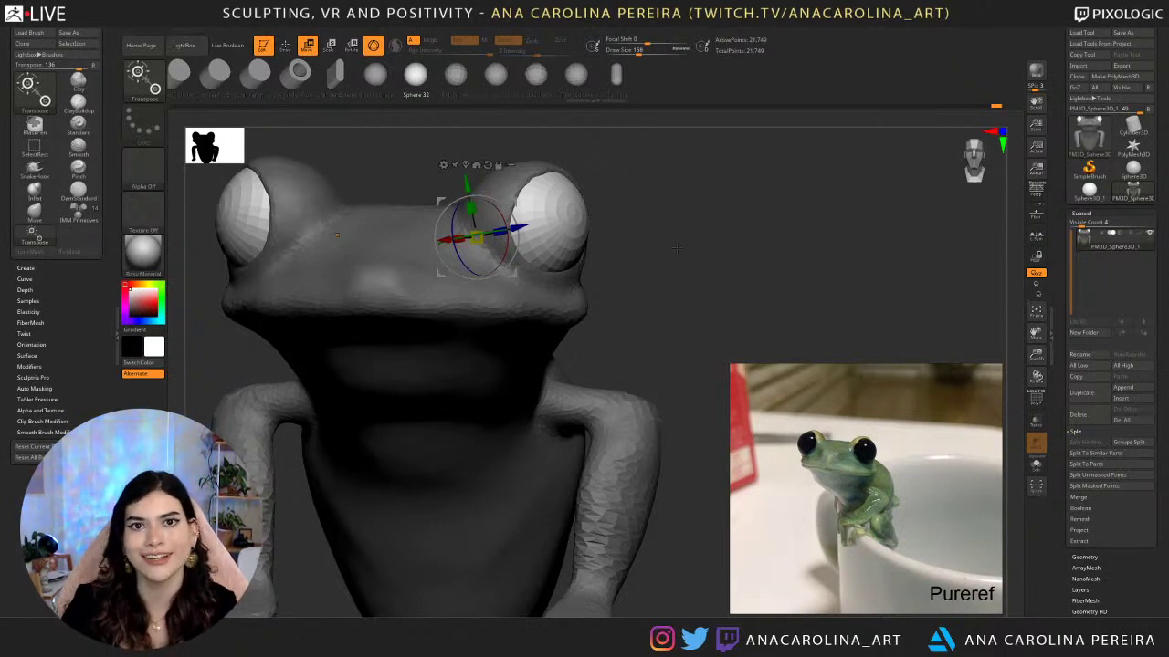
{"action": "left_click_drag", "start_coordinate": [337, 234], "coordinate": [354, 235]}
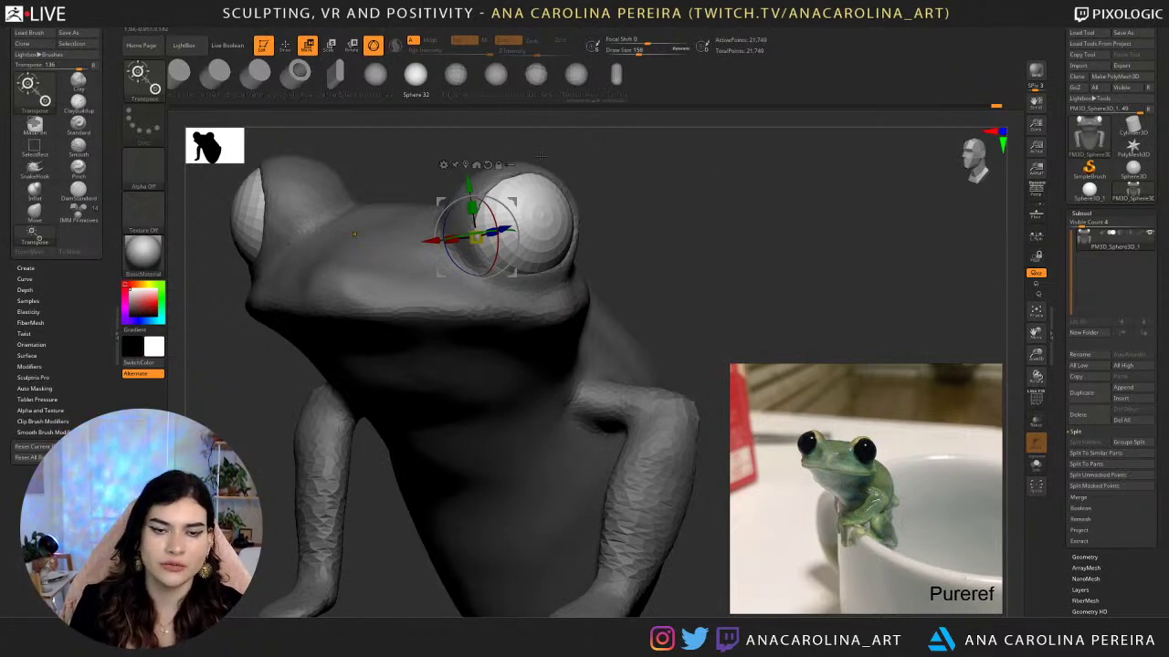
{"action": "left_click_drag", "start_coordinate": [622, 220], "coordinate": [649, 221]}
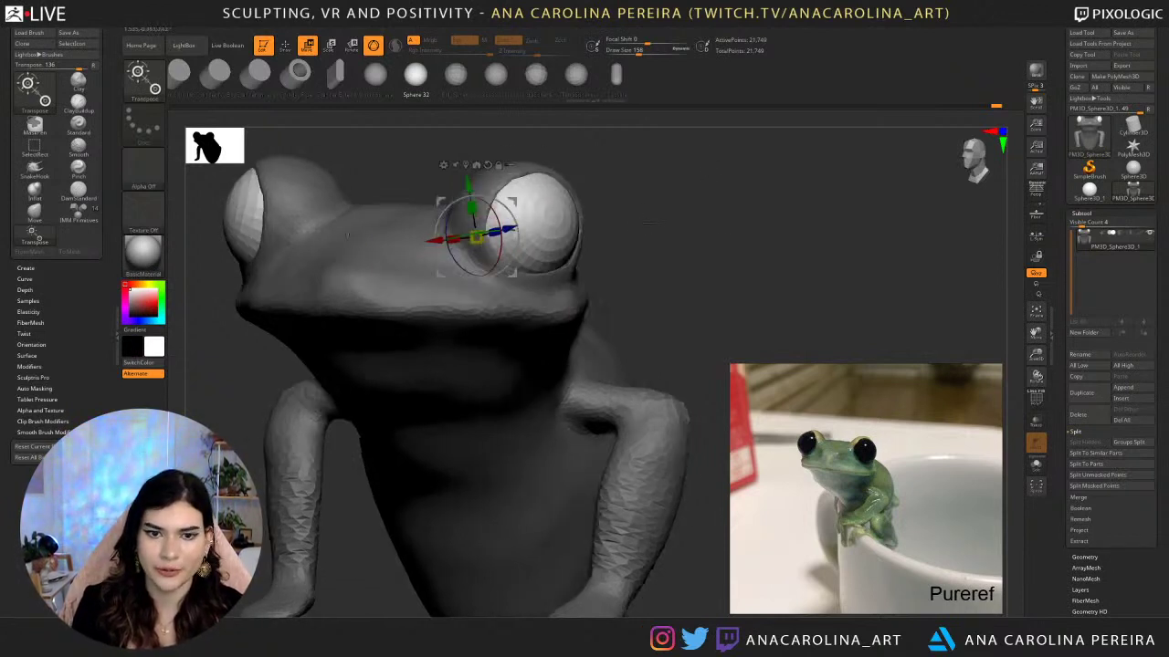
{"action": "left_click_drag", "start_coordinate": [347, 235], "coordinate": [358, 253]}
{"action": "key", "text": "b"}
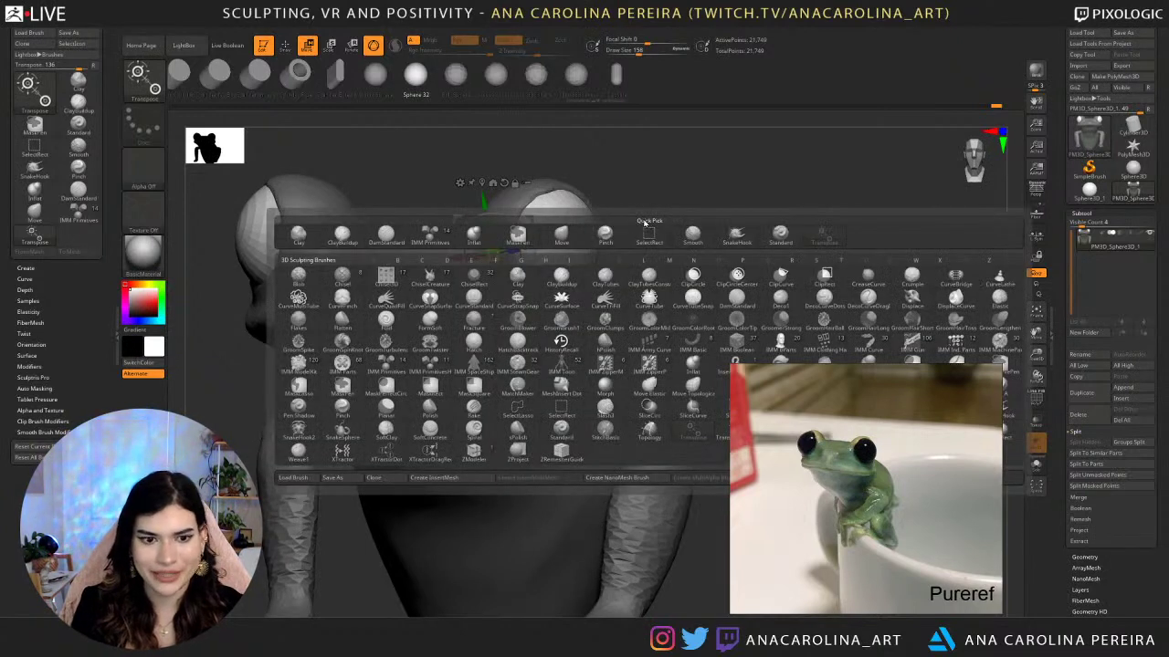
{"action": "key", "text": "i"}
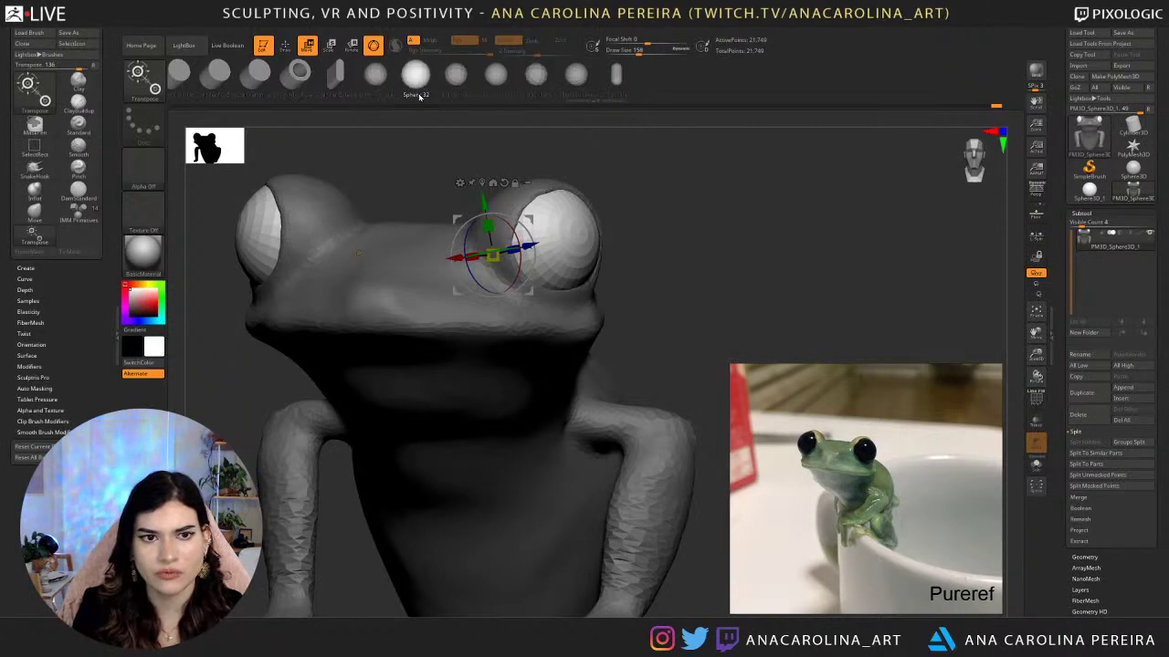
{"action": "left_click", "coordinate": [418, 86]}
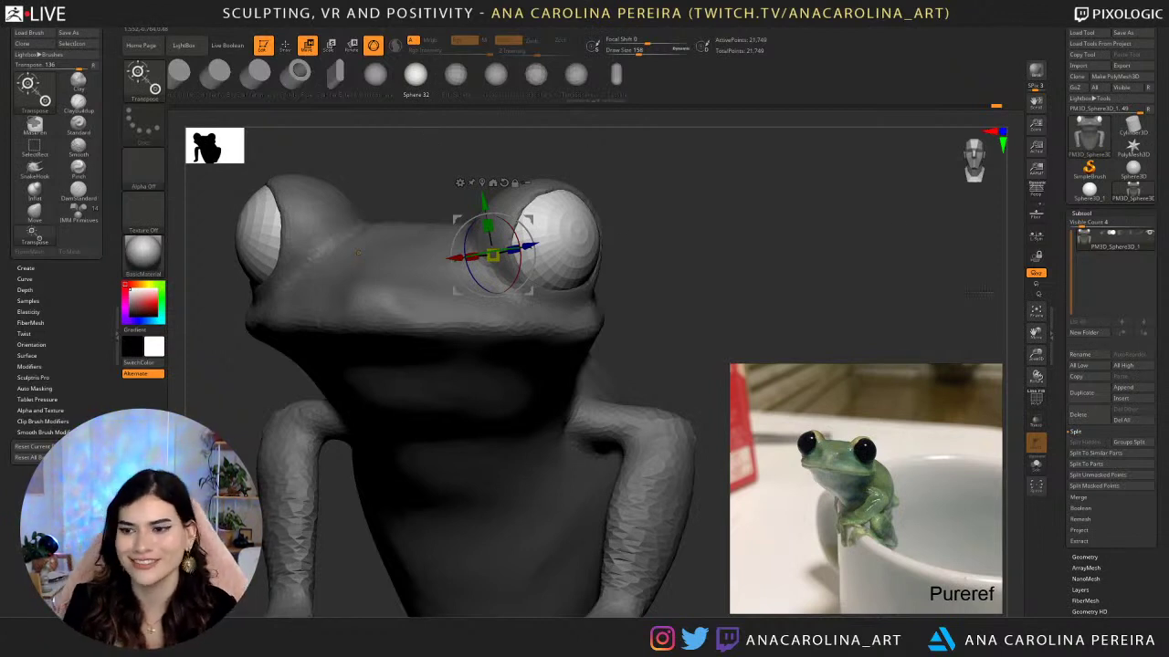
{"action": "left_click_drag", "start_coordinate": [1036, 355], "coordinate": [1036, 320]}
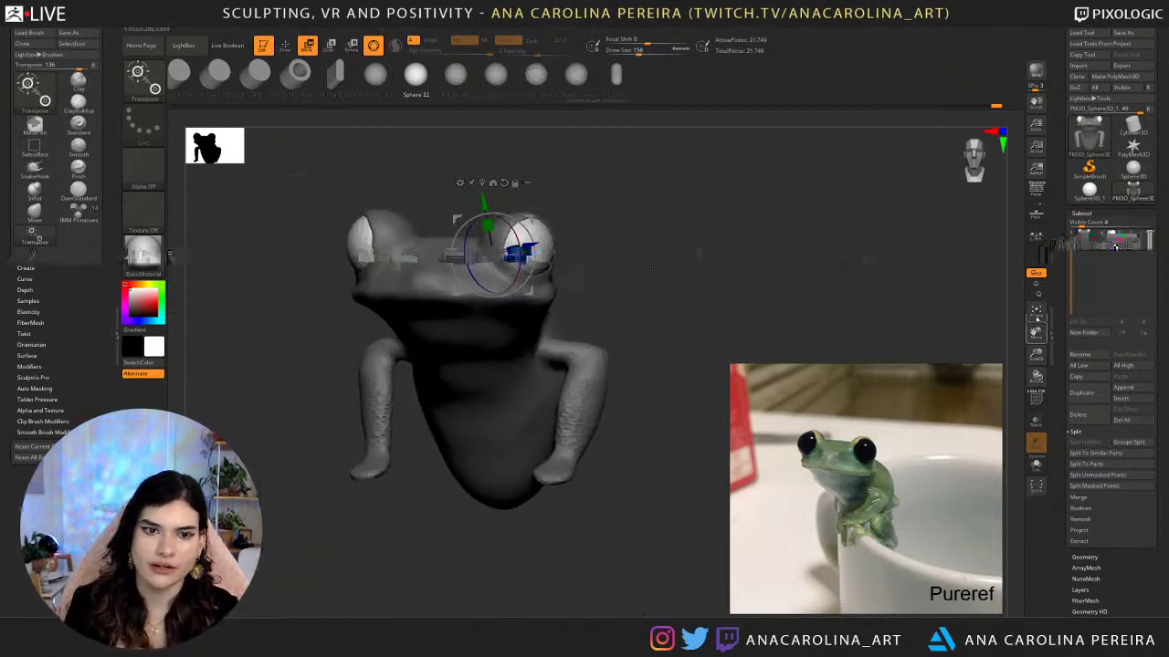
Split the frog subtool into similar parts so both eyeballs form their own subtool.
{"action": "left_click_drag", "start_coordinate": [671, 261], "coordinate": [660, 358]}
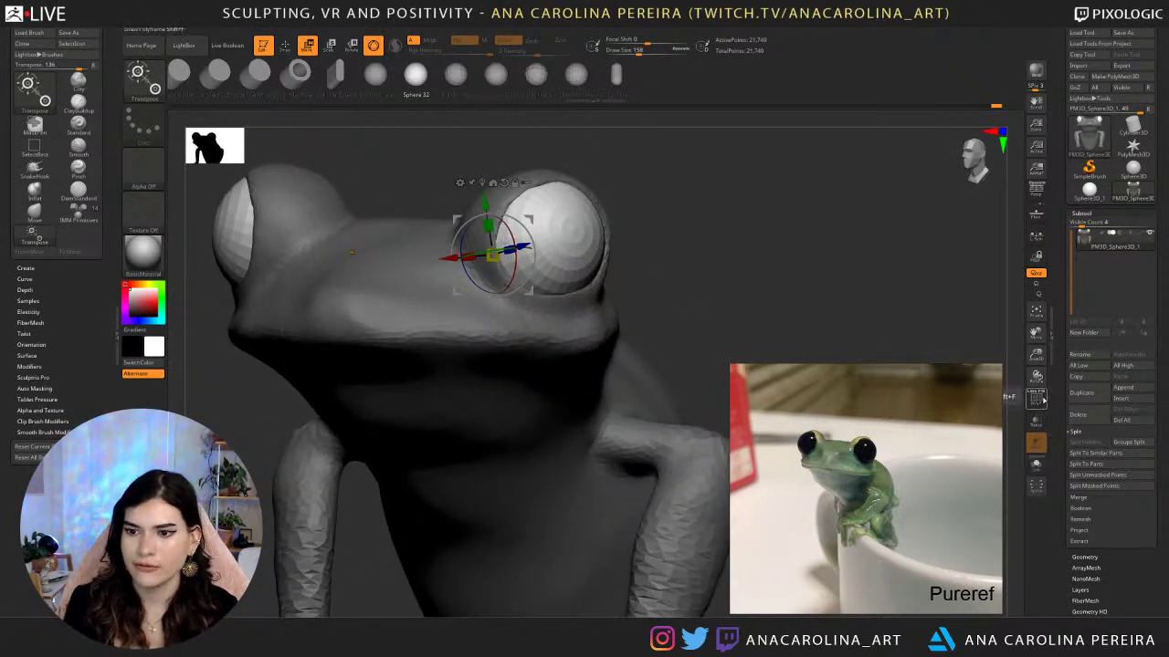
{"action": "left_click", "coordinate": [1036, 400]}
{"action": "left_click", "coordinate": [1038, 403]}
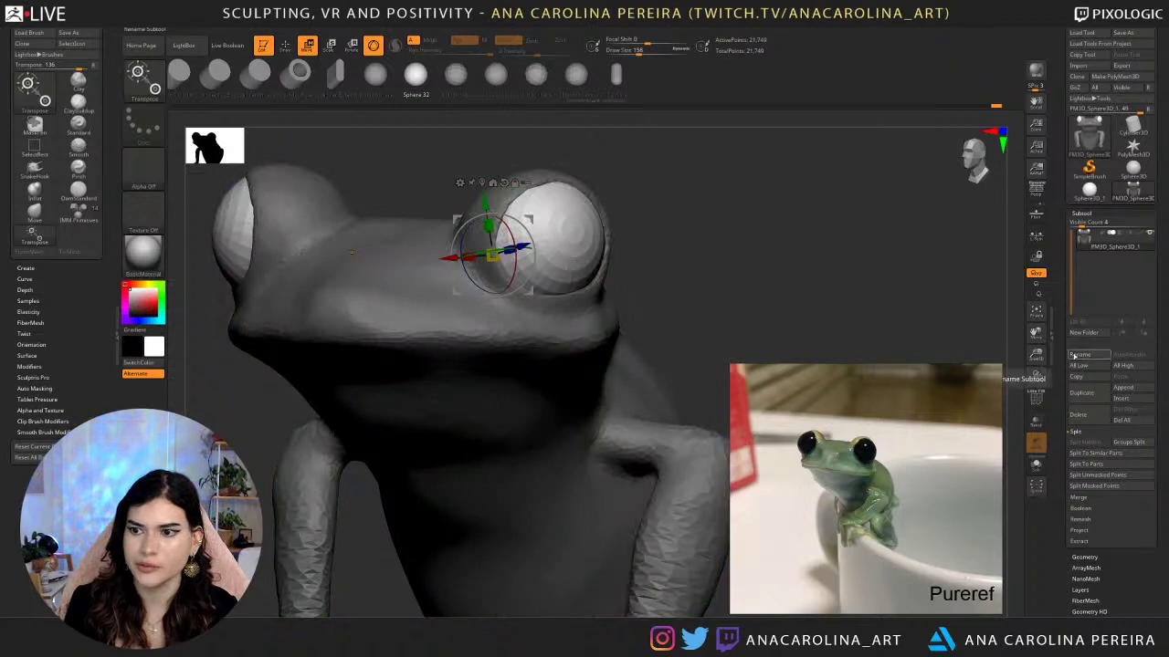
{"action": "left_click", "coordinate": [1095, 453]}
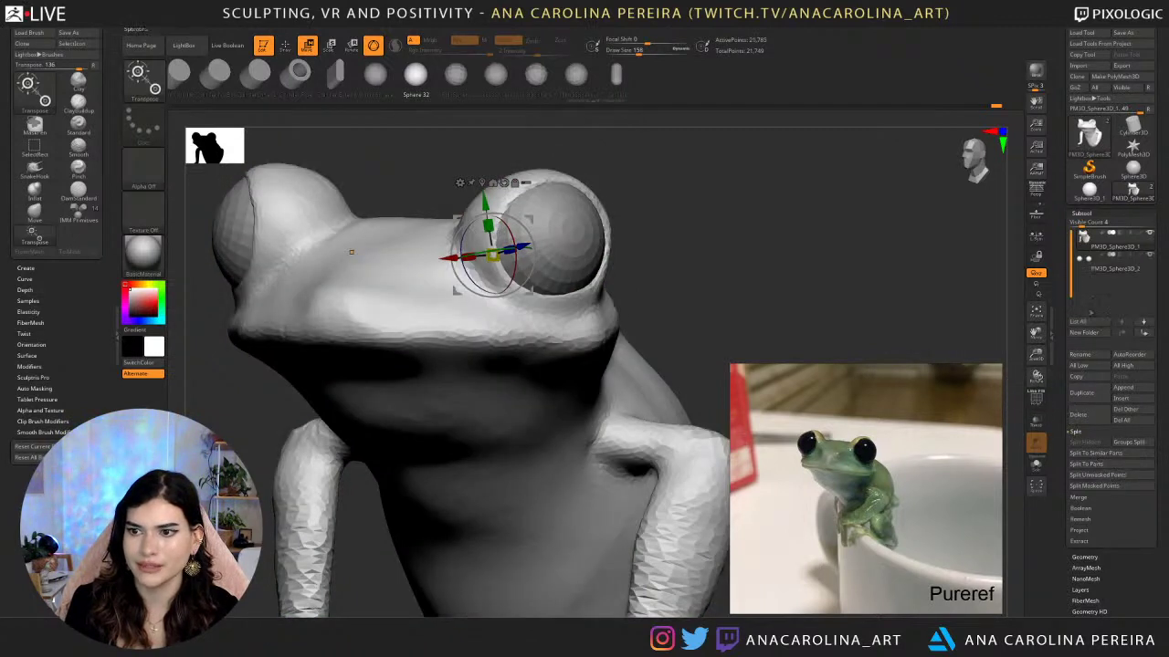
Select the eyeball subtool and subdivide it to subdivision level 4.
{"action": "left_click", "coordinate": [1089, 268]}
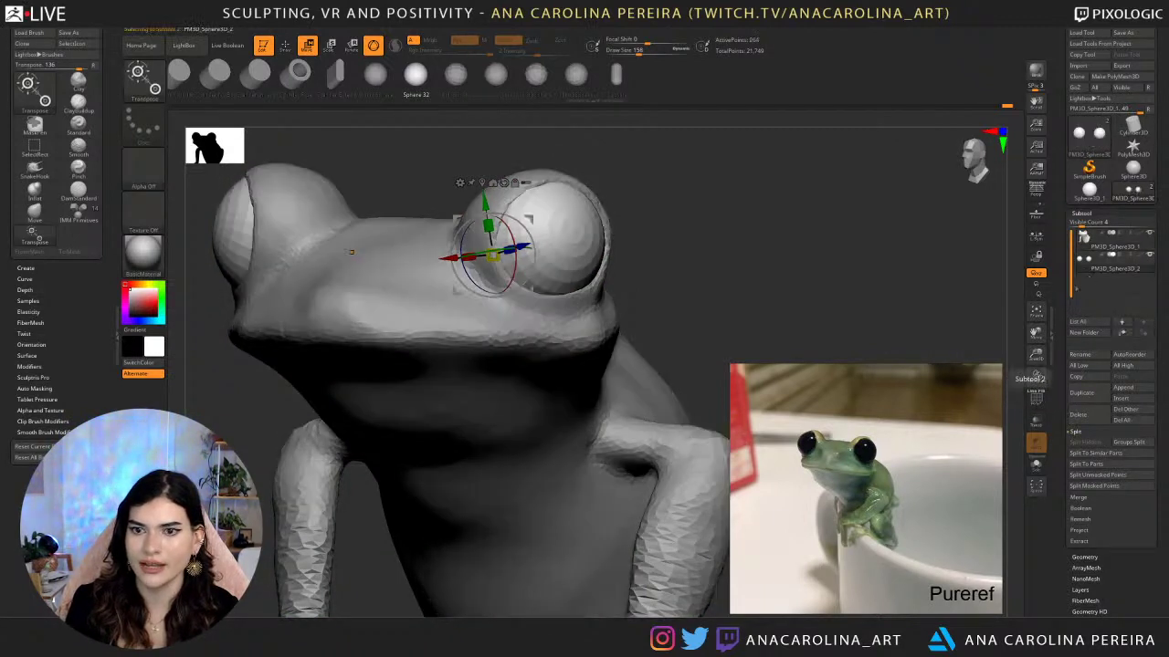
{"action": "left_click", "coordinate": [1087, 557]}
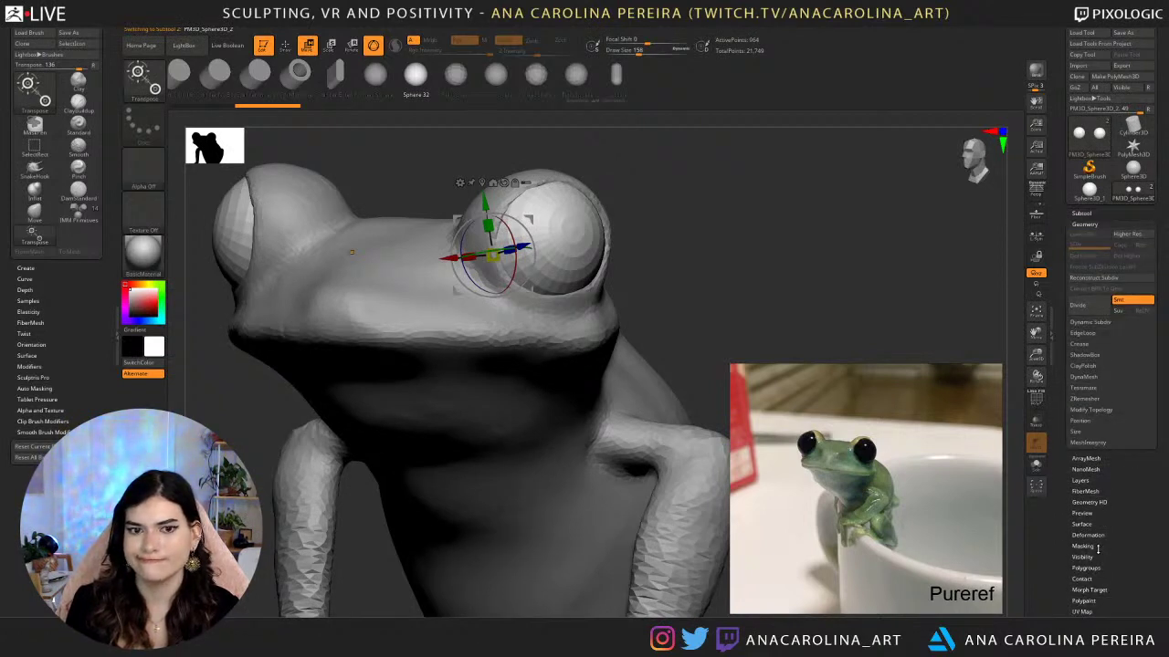
{"action": "left_click", "coordinate": [1088, 307]}
{"action": "left_click", "coordinate": [1089, 307]}
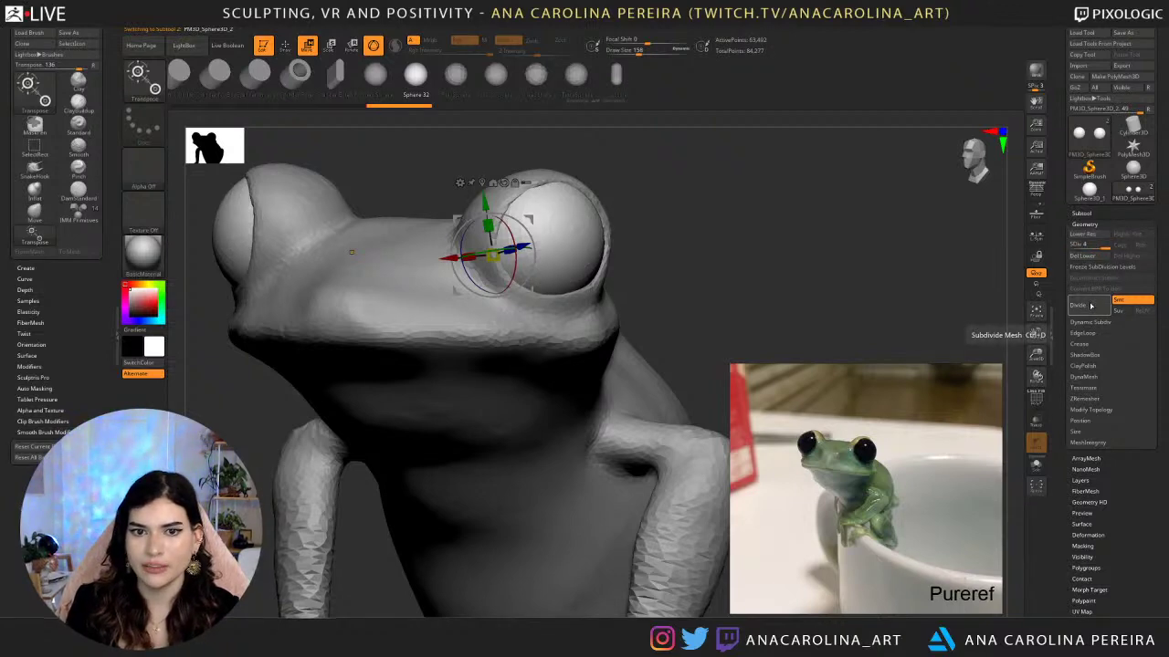
{"action": "left_click", "coordinate": [1089, 307]}
{"action": "right_click_drag", "start_coordinate": [799, 240], "coordinate": [657, 265]}
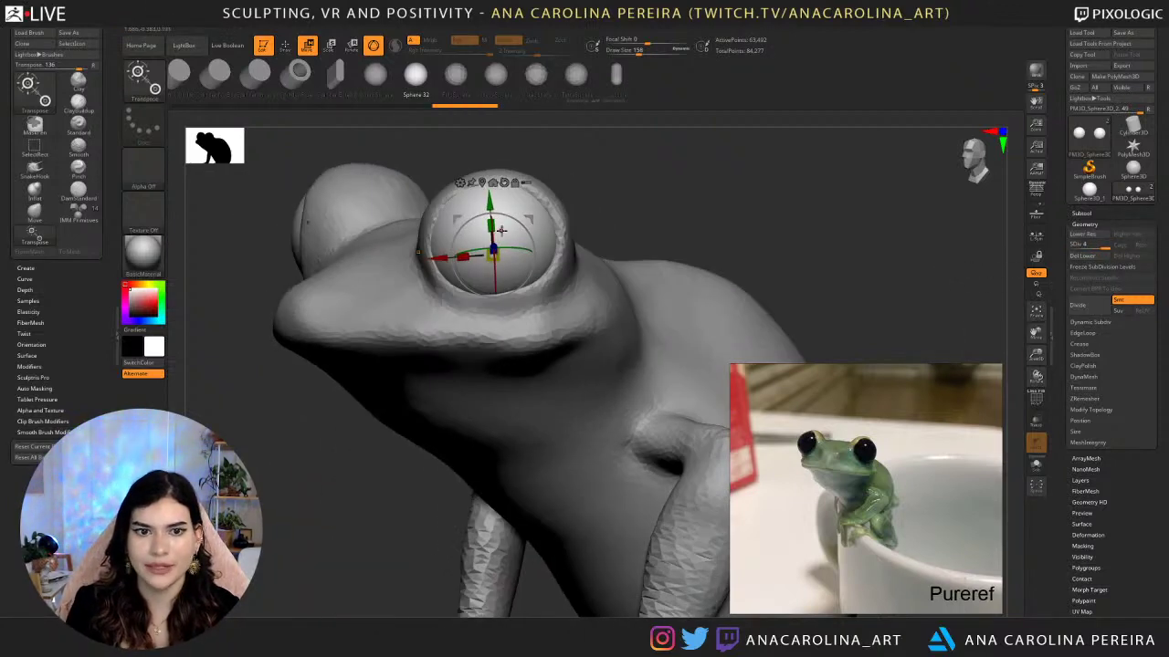
{"action": "right_click_drag", "start_coordinate": [502, 231], "coordinate": [700, 259]}
{"action": "left_click_drag", "start_coordinate": [700, 258], "coordinate": [705, 267]}
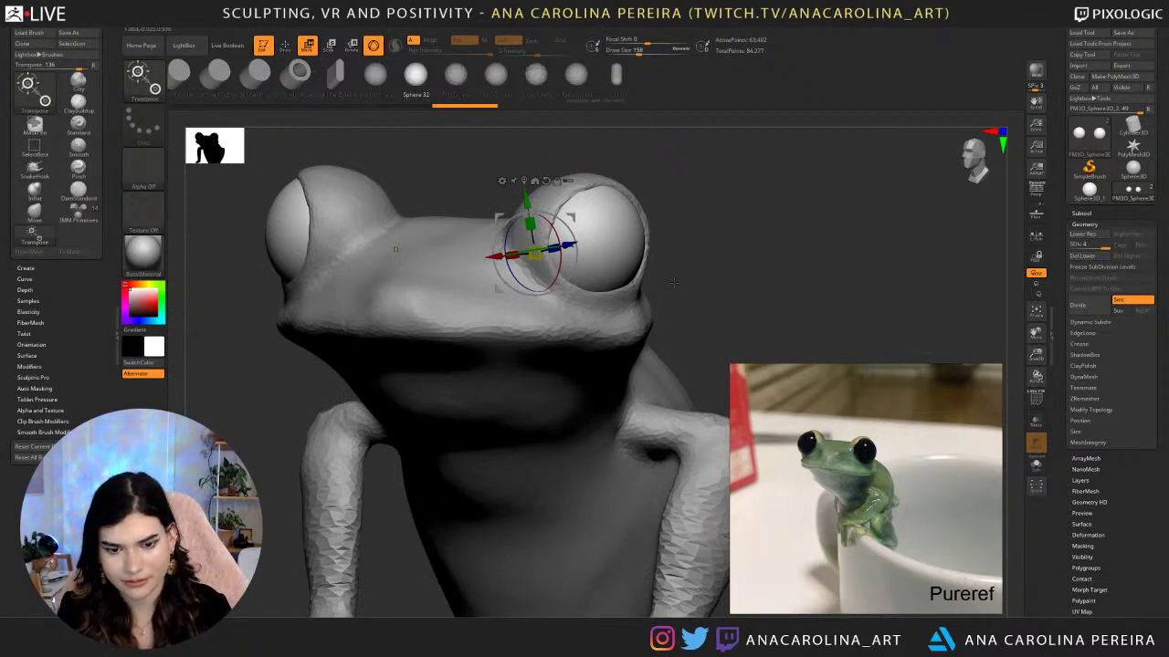
Reselect the frog body and reshape the eyelid rims to fit closer around the eyeballs, undoing one stroke.
{"action": "key", "text": "q"}
{"action": "left_click", "coordinate": [589, 313], "text": "alt"}
{"action": "key", "text": "space"}
{"action": "left_click_drag", "start_coordinate": [699, 272], "coordinate": [722, 234], "text": "alt"}
{"action": "key", "text": "space"}
{"action": "left_click", "coordinate": [715, 234]}
{"action": "mouse_move", "coordinate": [744, 223]}
{"action": "left_mouse_down"}
{"action": "mouse_move", "coordinate": [750, 265]}
{"action": "mouse_move", "coordinate": [610, 271]}
{"action": "mouse_move", "coordinate": [633, 209]}
{"action": "mouse_move", "coordinate": [618, 253]}
{"action": "mouse_move", "coordinate": [646, 221]}
{"action": "mouse_move", "coordinate": [641, 270]}
{"action": "left_mouse_up"}
{"action": "key", "text": "space"}
{"action": "key", "text": "ctrl+z"}
{"action": "mouse_move", "coordinate": [643, 219]}
{"action": "left_mouse_down"}
{"action": "mouse_move", "coordinate": [656, 230]}
{"action": "mouse_move", "coordinate": [619, 250]}
{"action": "mouse_move", "coordinate": [627, 270]}
{"action": "left_mouse_up"}
{"action": "key", "text": "space"}
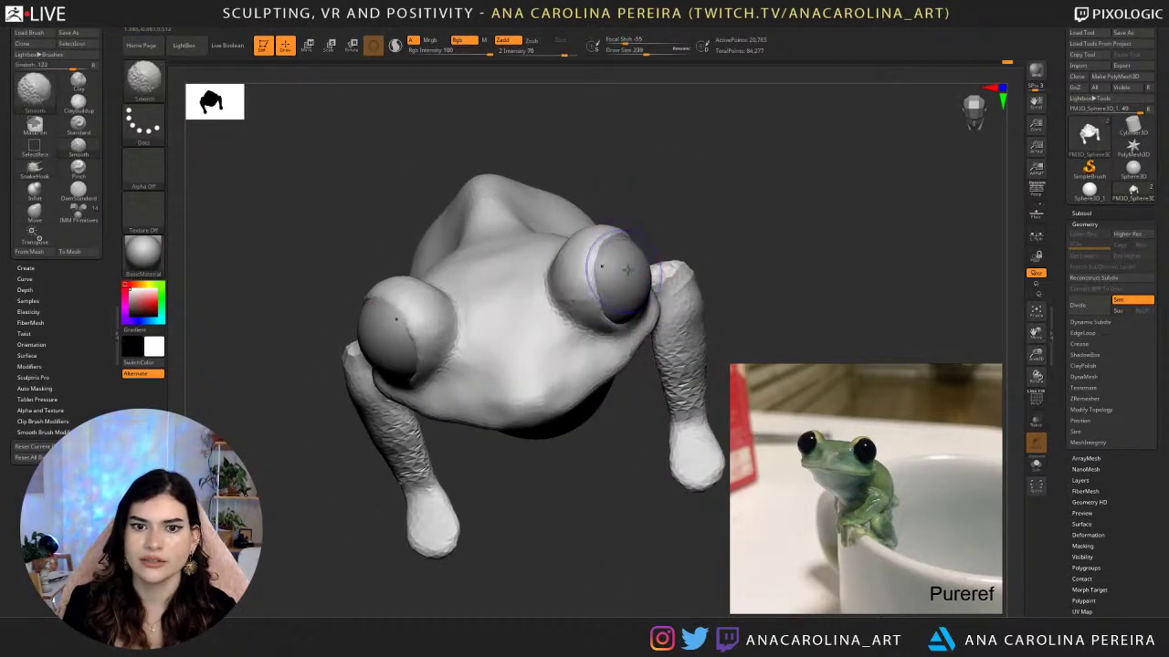
Smooth the eyelid rims around the eyeballs with the Smooth brush at draw size 239.
{"action": "right_click_drag", "start_coordinate": [627, 270], "coordinate": [623, 278]}
{"action": "mouse_move", "coordinate": [623, 279]}
{"action": "left_mouse_down", "text": "shift"}
{"action": "mouse_move", "coordinate": [591, 276]}
{"action": "mouse_move", "coordinate": [619, 297]}
{"action": "left_mouse_up", "text": "shift"}
{"action": "mouse_move", "coordinate": [619, 292]}
{"action": "right_mouse_down"}
{"action": "mouse_move", "coordinate": [650, 297]}
{"action": "mouse_move", "coordinate": [689, 343]}
{"action": "right_mouse_up"}
{"action": "key", "text": "shift"}
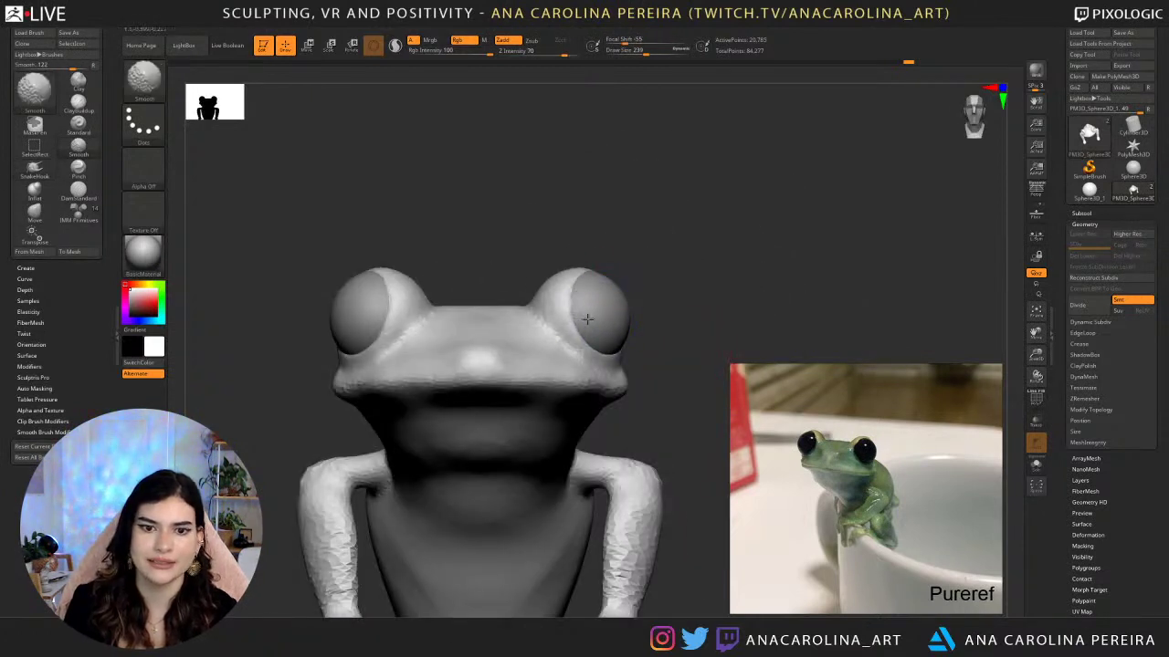
{"action": "mouse_move", "coordinate": [600, 308]}
{"action": "left_mouse_down", "text": "shift"}
{"action": "mouse_move", "coordinate": [586, 310]}
{"action": "mouse_move", "coordinate": [598, 304]}
{"action": "mouse_move", "coordinate": [610, 336]}
{"action": "left_mouse_up", "text": "shift"}
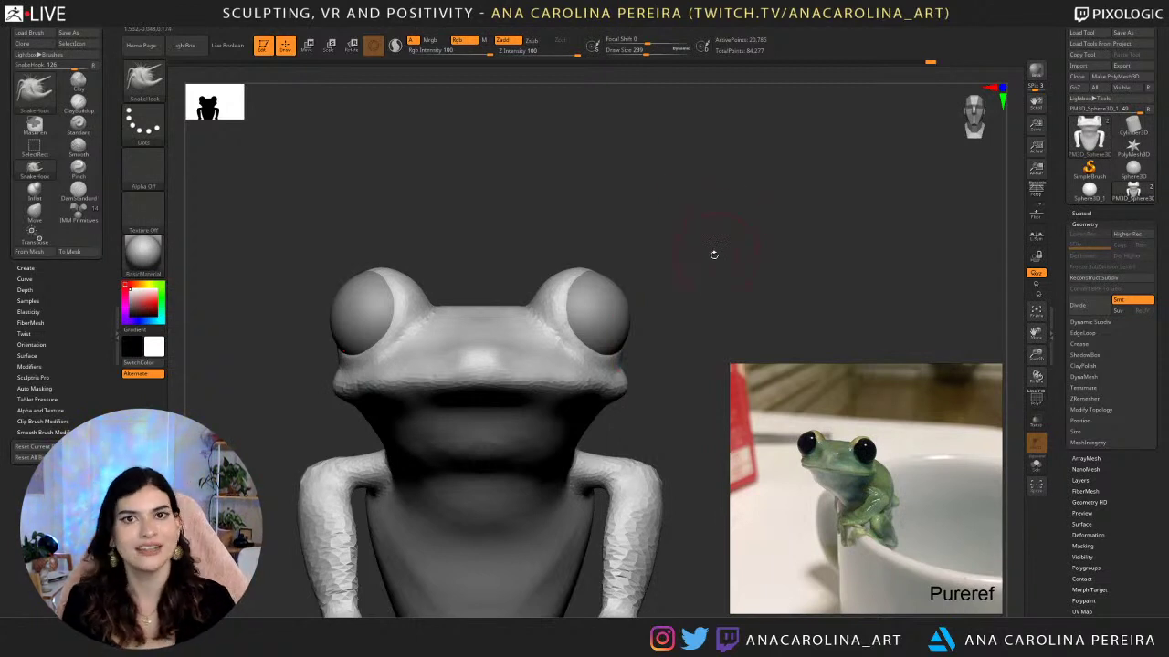
Adjust the frog's mouth and upper lip shape with SnakeHook at draw size 331.
{"action": "left_click_drag", "start_coordinate": [691, 245], "coordinate": [639, 253]}
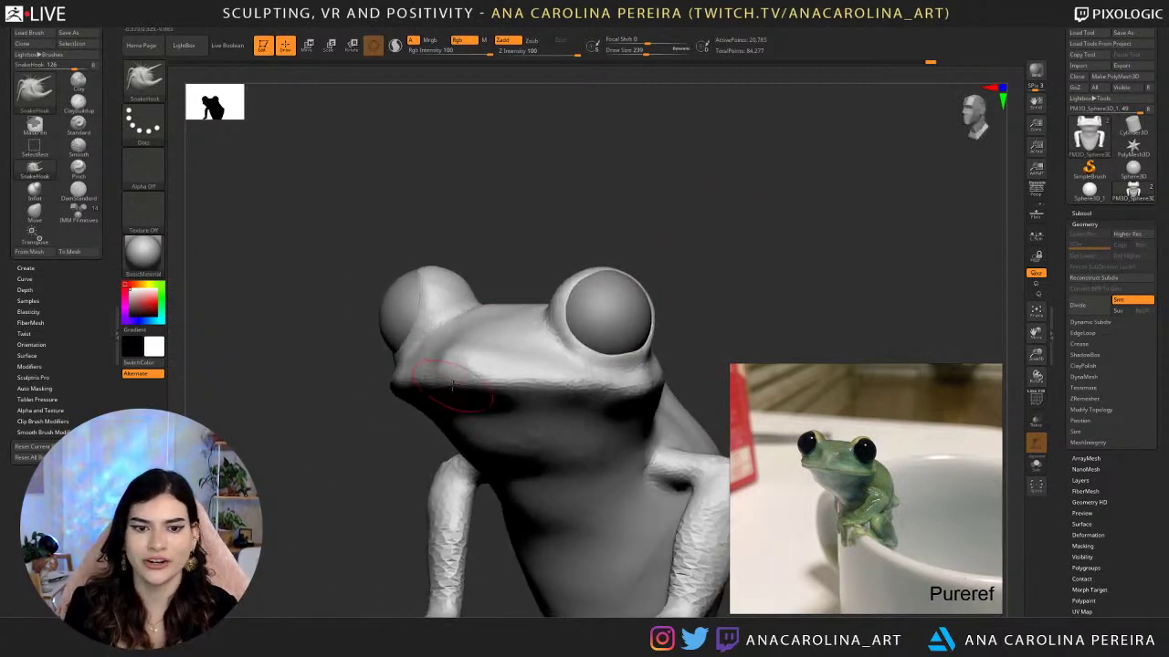
{"action": "key", "text": "space"}
{"action": "mouse_move", "coordinate": [460, 382]}
{"action": "left_mouse_down"}
{"action": "mouse_move", "coordinate": [516, 389]}
{"action": "mouse_move", "coordinate": [468, 393]}
{"action": "mouse_move", "coordinate": [593, 396]}
{"action": "left_mouse_up"}
{"action": "key", "text": "space"}
{"action": "mouse_move", "coordinate": [688, 368]}
{"action": "left_mouse_down", "text": "alt"}
{"action": "mouse_move", "coordinate": [689, 330]}
{"action": "mouse_move", "coordinate": [735, 324]}
{"action": "mouse_move", "coordinate": [694, 256]}
{"action": "mouse_move", "coordinate": [650, 214]}
{"action": "left_mouse_up", "text": "alt"}
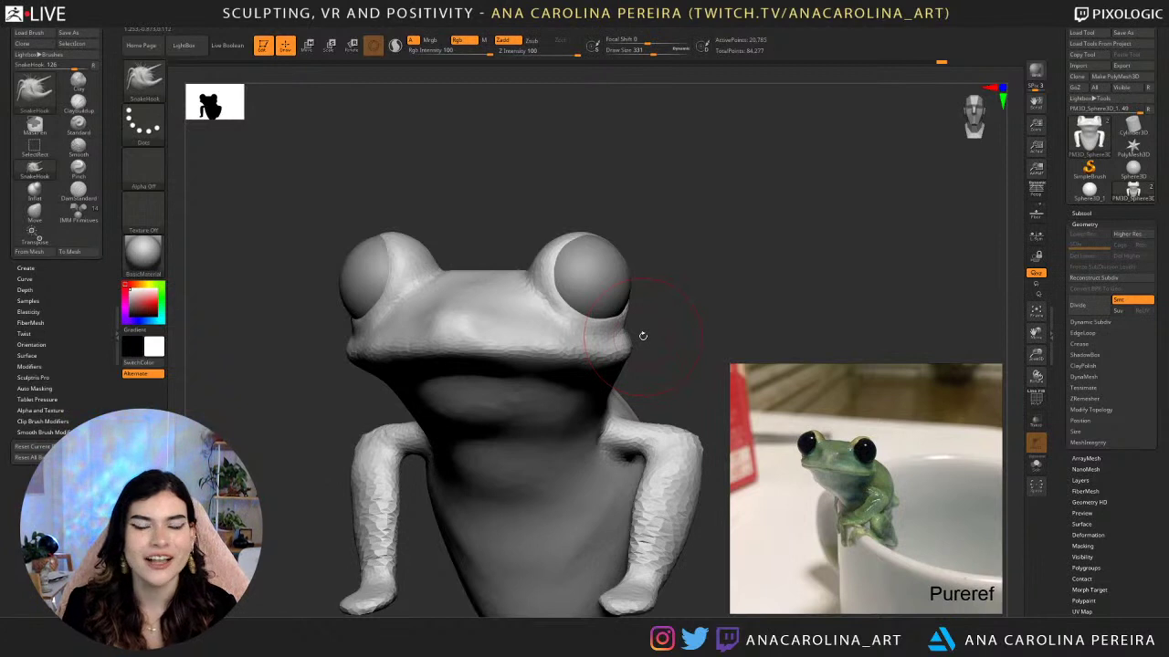
{"action": "mouse_move", "coordinate": [700, 283]}
{"action": "left_mouse_down"}
{"action": "mouse_move", "coordinate": [681, 307]}
{"action": "mouse_move", "coordinate": [704, 307]}
{"action": "left_mouse_up"}
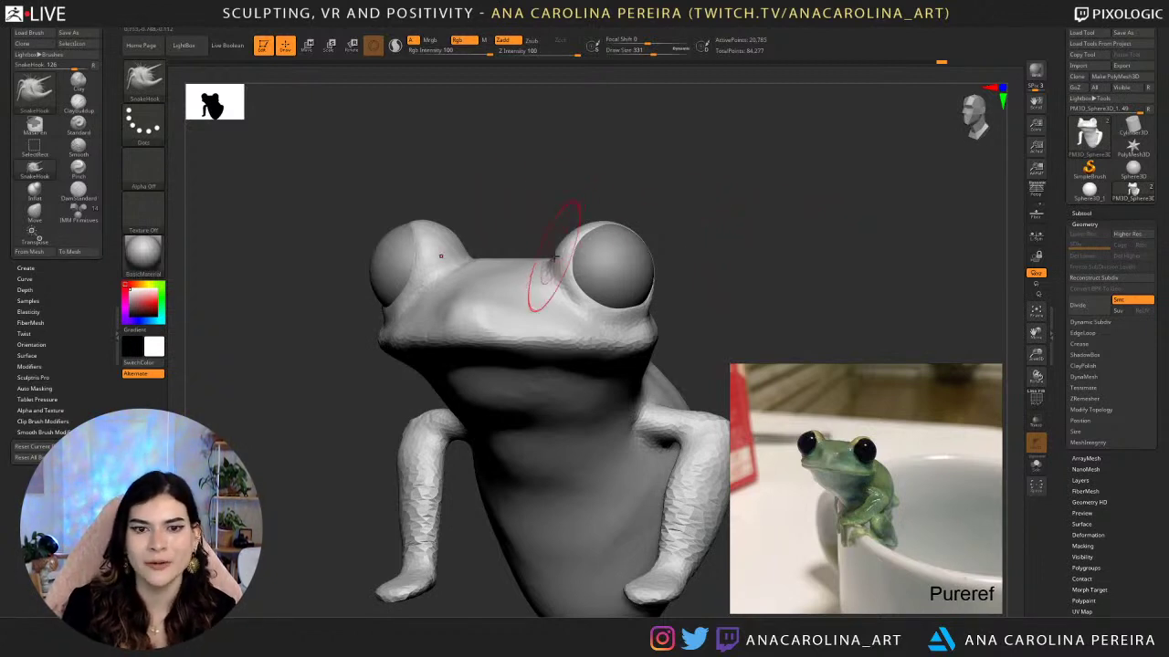
Pull the inner eyelid rims into shape around the eyeballs with SnakeHook, reducing the draw size from 318 to 239.
{"action": "key", "text": "space"}
{"action": "left_click_drag", "start_coordinate": [553, 256], "coordinate": [560, 255]}
{"action": "key", "text": "space"}
{"action": "left_click_drag", "start_coordinate": [485, 229], "coordinate": [478, 229]}
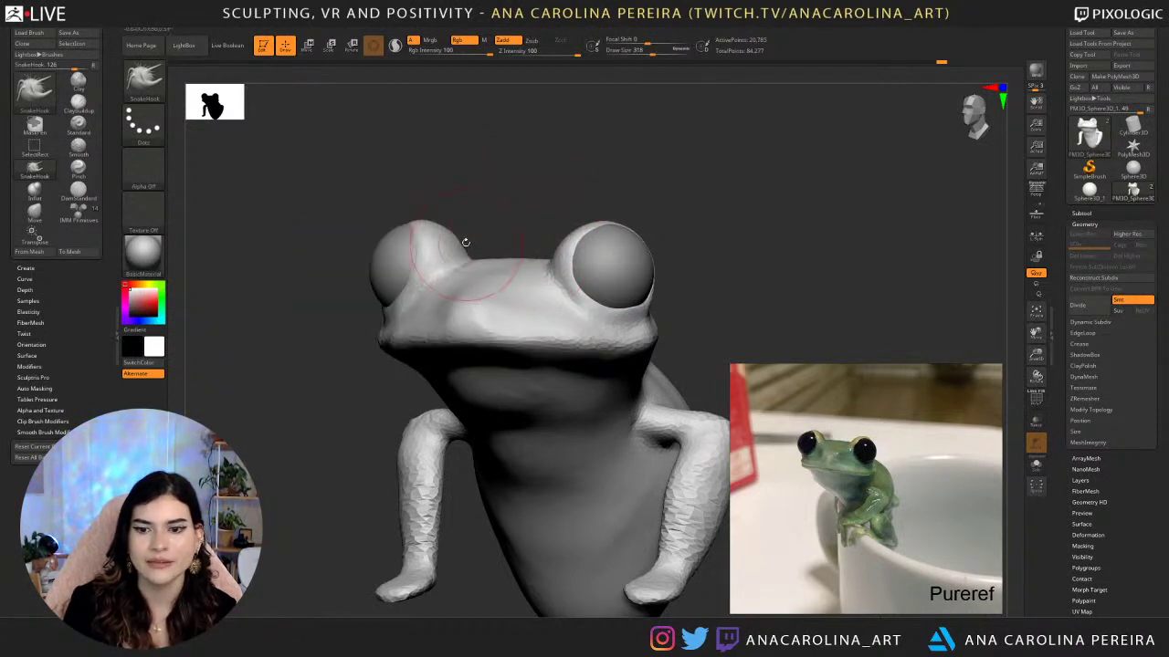
{"action": "left_click_drag", "start_coordinate": [419, 253], "coordinate": [421, 230]}
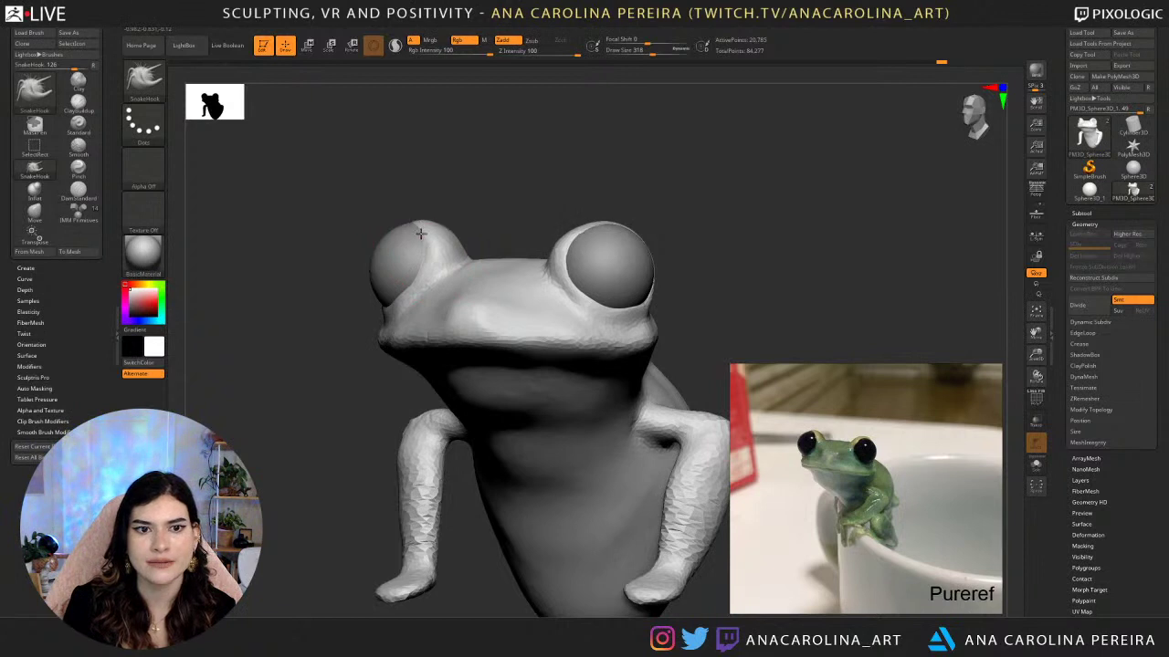
{"action": "key", "text": "space"}
{"action": "left_click_drag", "start_coordinate": [420, 281], "coordinate": [419, 259]}
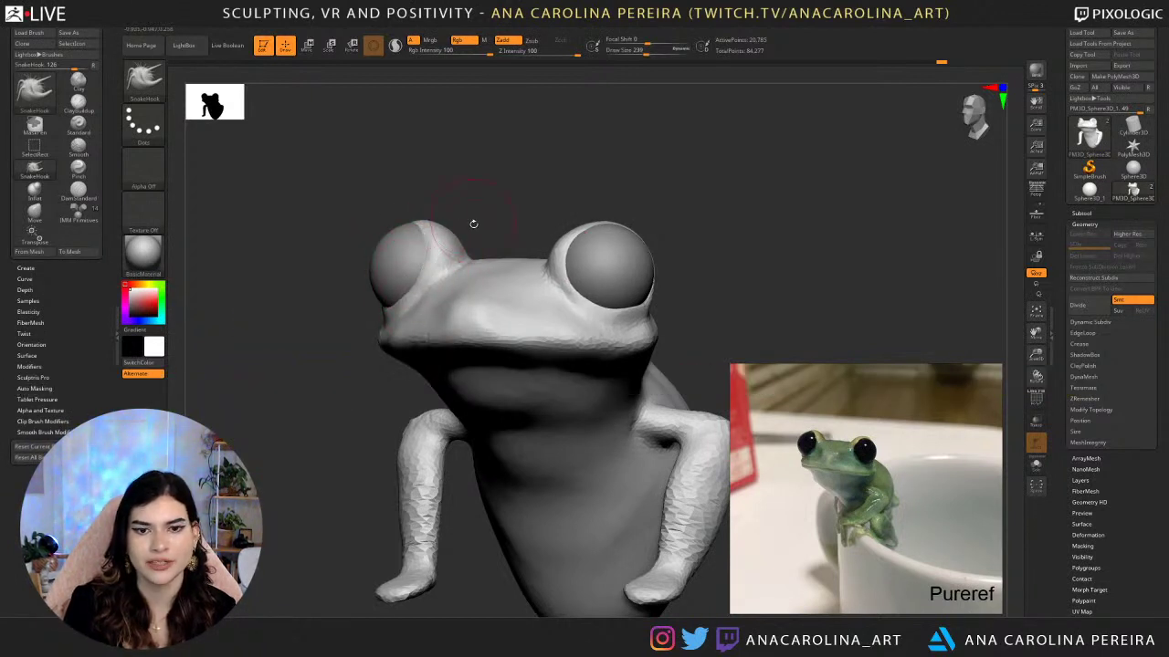
Refine the eyelid rims with SnakeHook at draw size 192 and smooth the area behind the eye.
{"action": "mouse_move", "coordinate": [577, 201]}
{"action": "left_mouse_down"}
{"action": "mouse_move", "coordinate": [598, 242]}
{"action": "mouse_move", "coordinate": [623, 201]}
{"action": "mouse_move", "coordinate": [715, 203]}
{"action": "mouse_move", "coordinate": [706, 210]}
{"action": "left_mouse_up"}
{"action": "key", "text": "f"}
{"action": "left_click_drag", "start_coordinate": [706, 210], "coordinate": [703, 301], "text": "alt"}
{"action": "mouse_move", "coordinate": [461, 209]}
{"action": "left_mouse_down"}
{"action": "mouse_move", "coordinate": [422, 206]}
{"action": "mouse_move", "coordinate": [475, 248]}
{"action": "mouse_move", "coordinate": [462, 252]}
{"action": "mouse_move", "coordinate": [465, 235]}
{"action": "mouse_move", "coordinate": [384, 345]}
{"action": "mouse_move", "coordinate": [427, 290]}
{"action": "mouse_move", "coordinate": [417, 276]}
{"action": "mouse_move", "coordinate": [368, 302]}
{"action": "mouse_move", "coordinate": [429, 315]}
{"action": "mouse_move", "coordinate": [411, 322]}
{"action": "left_mouse_up"}
{"action": "key", "text": "space"}
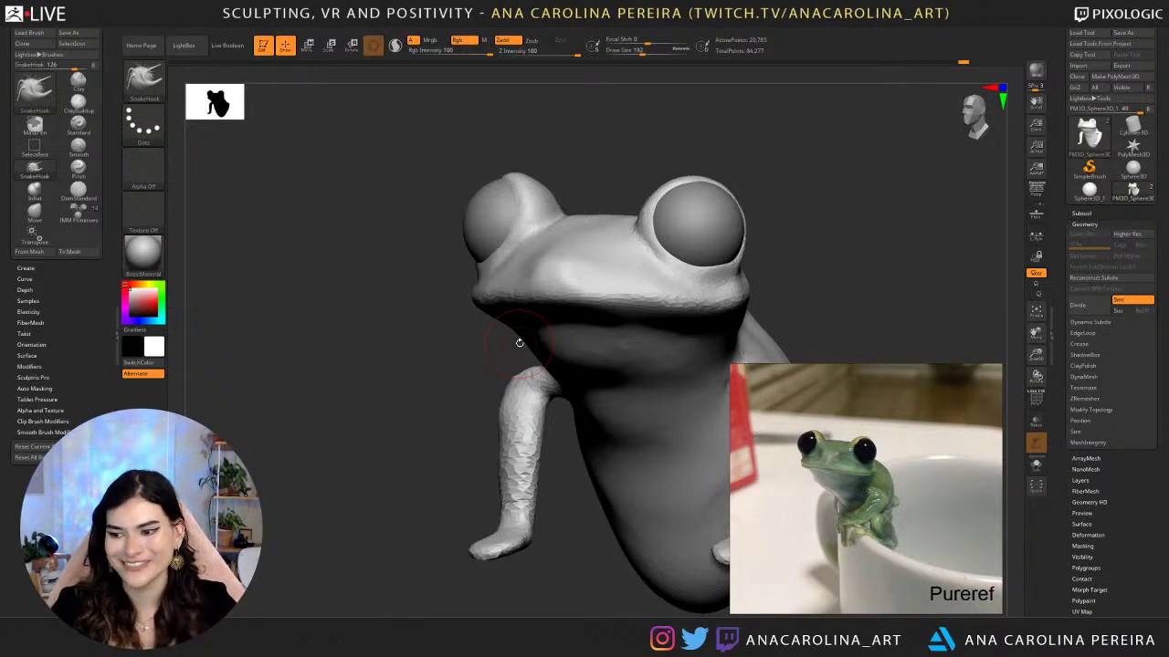
{"action": "mouse_move", "coordinate": [814, 136]}
{"action": "left_mouse_down"}
{"action": "mouse_move", "coordinate": [791, 117]}
{"action": "mouse_move", "coordinate": [836, 128]}
{"action": "mouse_move", "coordinate": [697, 238]}
{"action": "mouse_move", "coordinate": [696, 299]}
{"action": "mouse_move", "coordinate": [772, 290]}
{"action": "left_mouse_up"}
{"action": "mouse_move", "coordinate": [833, 217]}
{"action": "left_mouse_down"}
{"action": "mouse_move", "coordinate": [851, 217]}
{"action": "mouse_move", "coordinate": [858, 264]}
{"action": "left_mouse_up"}
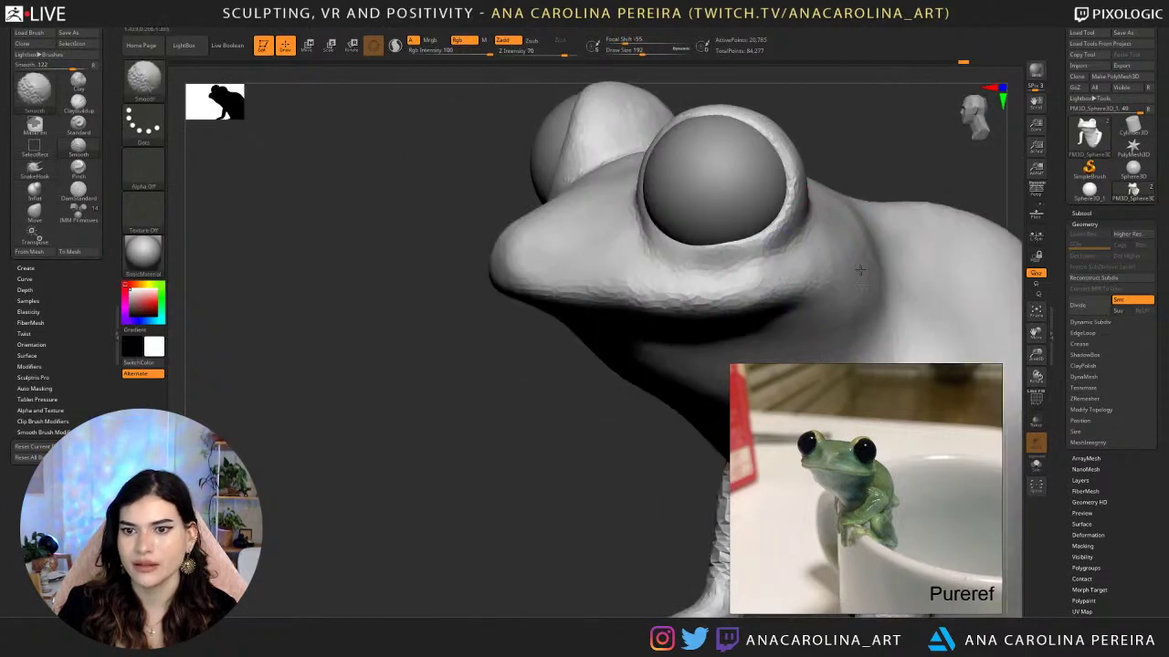
Reshape the throat and upper chest below the mouth with SnakeHook at draw size 385.
{"action": "mouse_move", "coordinate": [639, 427]}
{"action": "left_mouse_down"}
{"action": "mouse_move", "coordinate": [776, 420]}
{"action": "mouse_move", "coordinate": [740, 392]}
{"action": "mouse_move", "coordinate": [744, 301]}
{"action": "mouse_move", "coordinate": [825, 264]}
{"action": "mouse_move", "coordinate": [716, 271]}
{"action": "mouse_move", "coordinate": [765, 272]}
{"action": "left_mouse_up"}
{"action": "key", "text": "space"}
{"action": "key", "text": "space"}
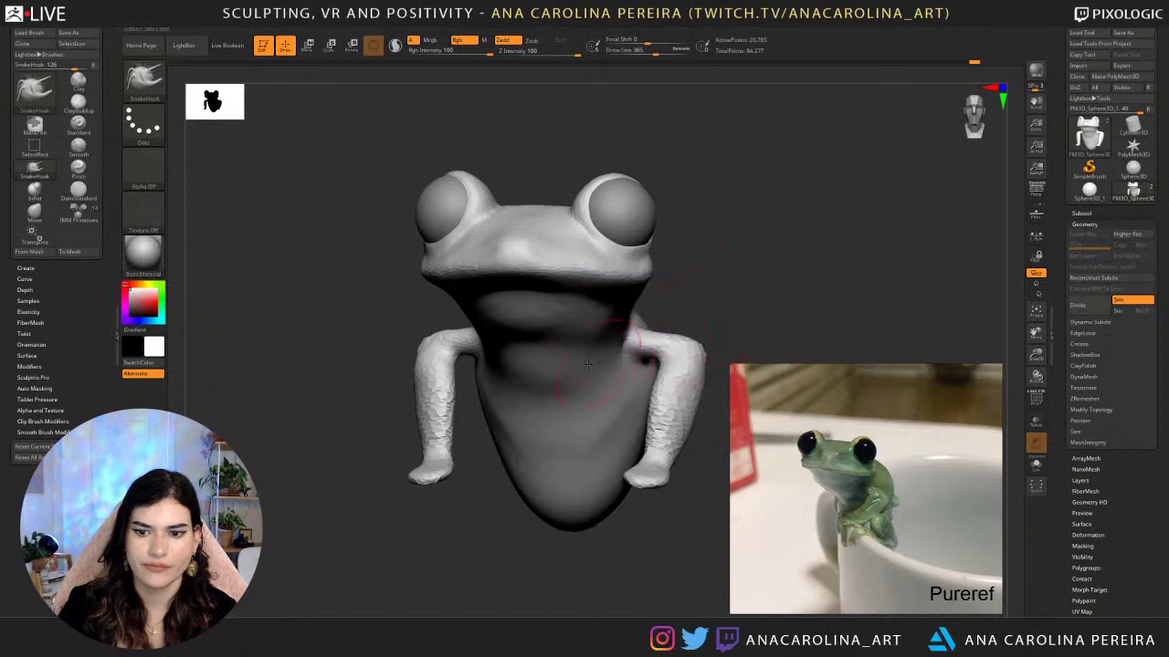
{"action": "left_click_drag", "start_coordinate": [558, 337], "coordinate": [543, 351]}
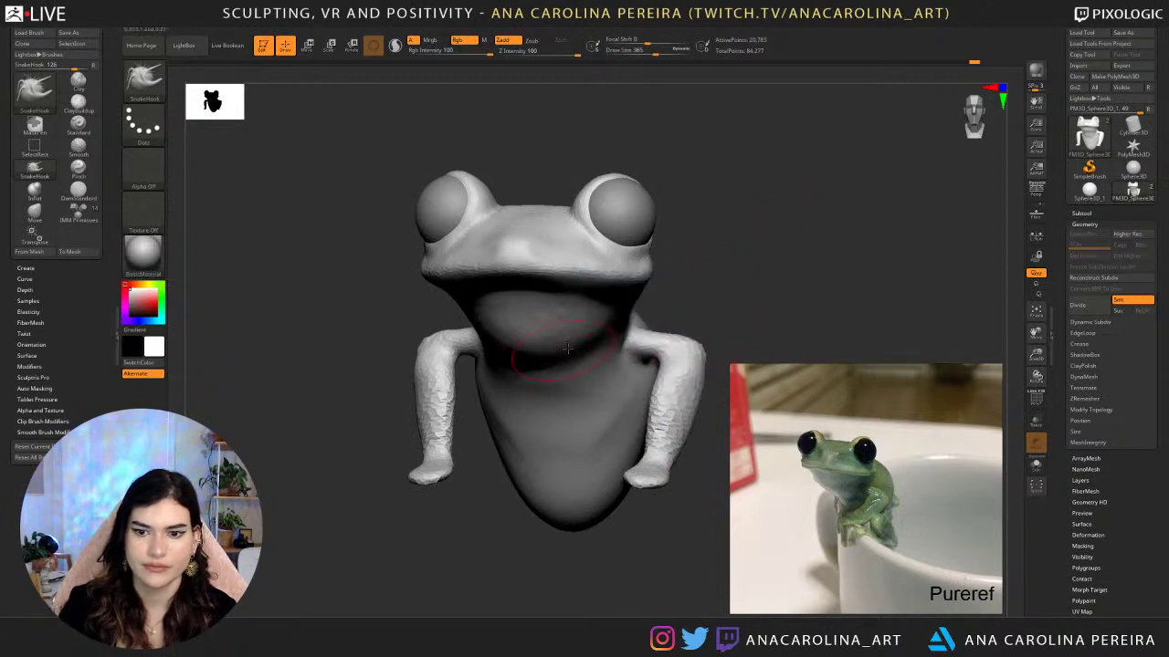
{"action": "left_click_drag", "start_coordinate": [699, 290], "coordinate": [615, 318]}
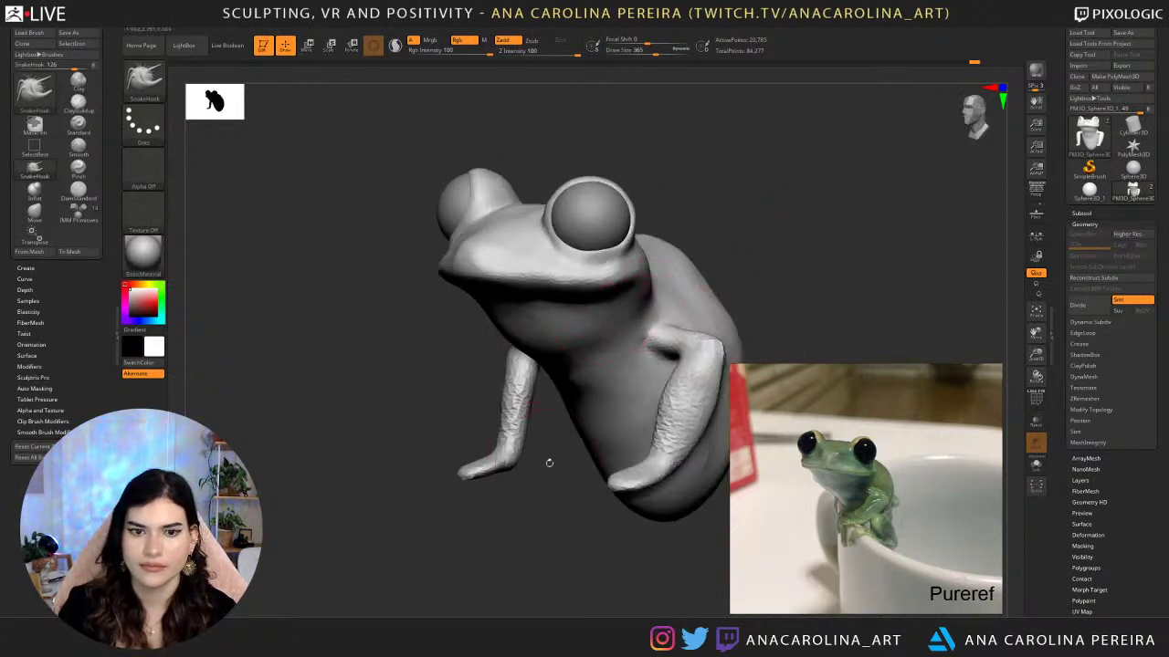
{"action": "left_click_drag", "start_coordinate": [549, 463], "coordinate": [484, 438]}
{"action": "left_click_drag", "start_coordinate": [532, 368], "coordinate": [509, 356]}
{"action": "left_click_drag", "start_coordinate": [439, 393], "coordinate": [558, 402]}
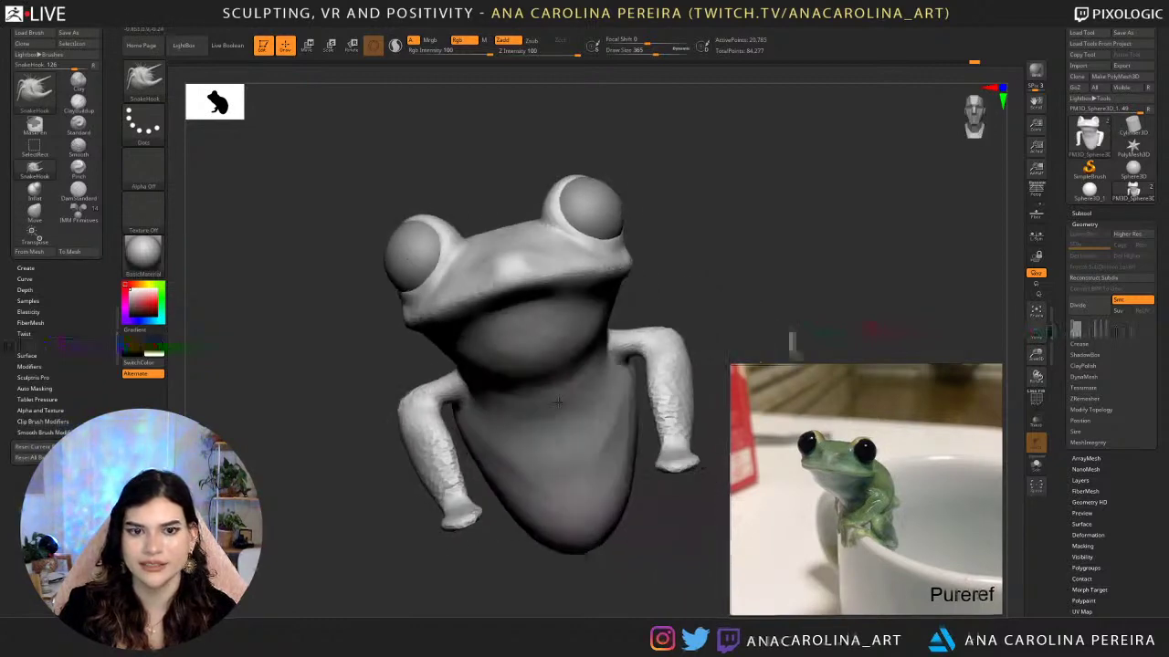
Adjust the chest and belly volume between the arms with SnakeHook at draw sizes 629 and 517.
{"action": "mouse_move", "coordinate": [660, 302]}
{"action": "left_mouse_down"}
{"action": "mouse_move", "coordinate": [657, 271]}
{"action": "mouse_move", "coordinate": [695, 319]}
{"action": "mouse_move", "coordinate": [694, 295]}
{"action": "mouse_move", "coordinate": [602, 355]}
{"action": "left_mouse_up"}
{"action": "right_click", "coordinate": [602, 355]}
{"action": "left_click_drag", "start_coordinate": [707, 290], "coordinate": [685, 295]}
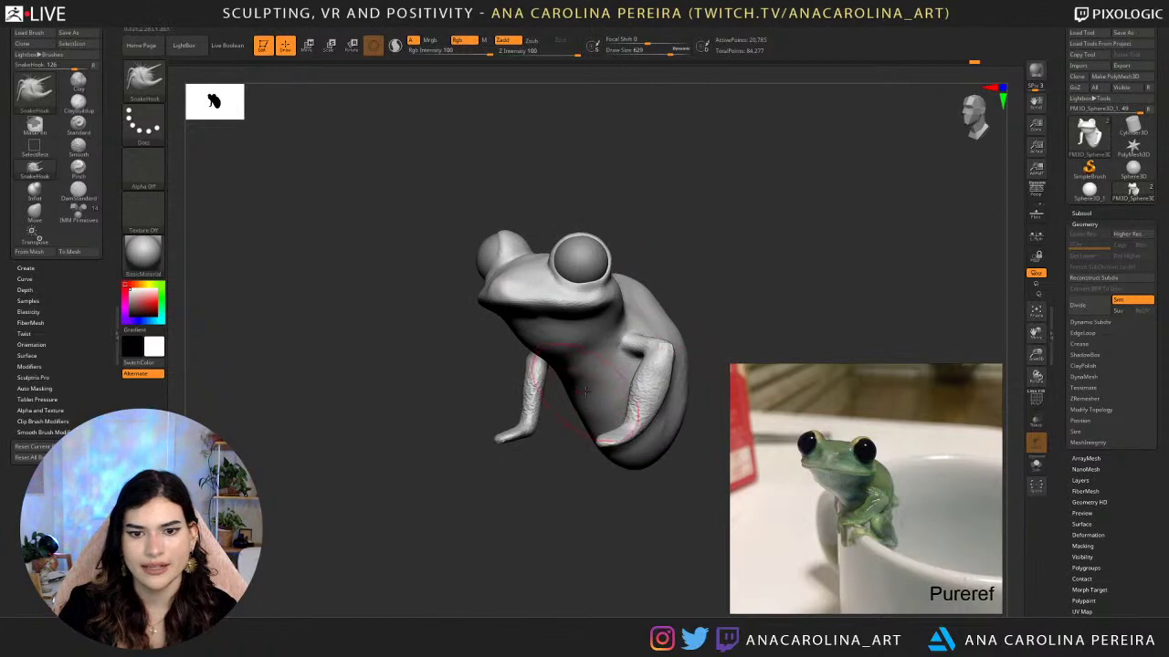
{"action": "mouse_move", "coordinate": [587, 473]}
{"action": "left_mouse_down"}
{"action": "mouse_move", "coordinate": [598, 446]}
{"action": "mouse_move", "coordinate": [644, 462]}
{"action": "mouse_move", "coordinate": [652, 452]}
{"action": "mouse_move", "coordinate": [618, 480]}
{"action": "mouse_move", "coordinate": [642, 490]}
{"action": "mouse_move", "coordinate": [639, 528]}
{"action": "mouse_move", "coordinate": [607, 479]}
{"action": "mouse_move", "coordinate": [488, 392]}
{"action": "left_mouse_up"}
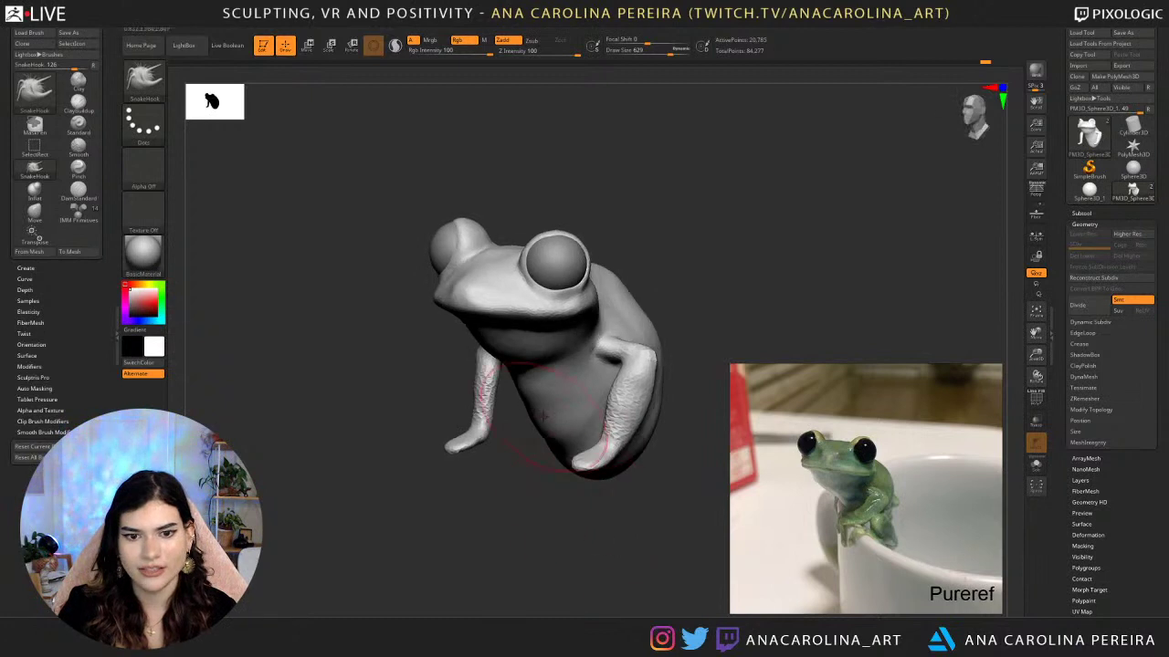
{"action": "key", "text": "space"}
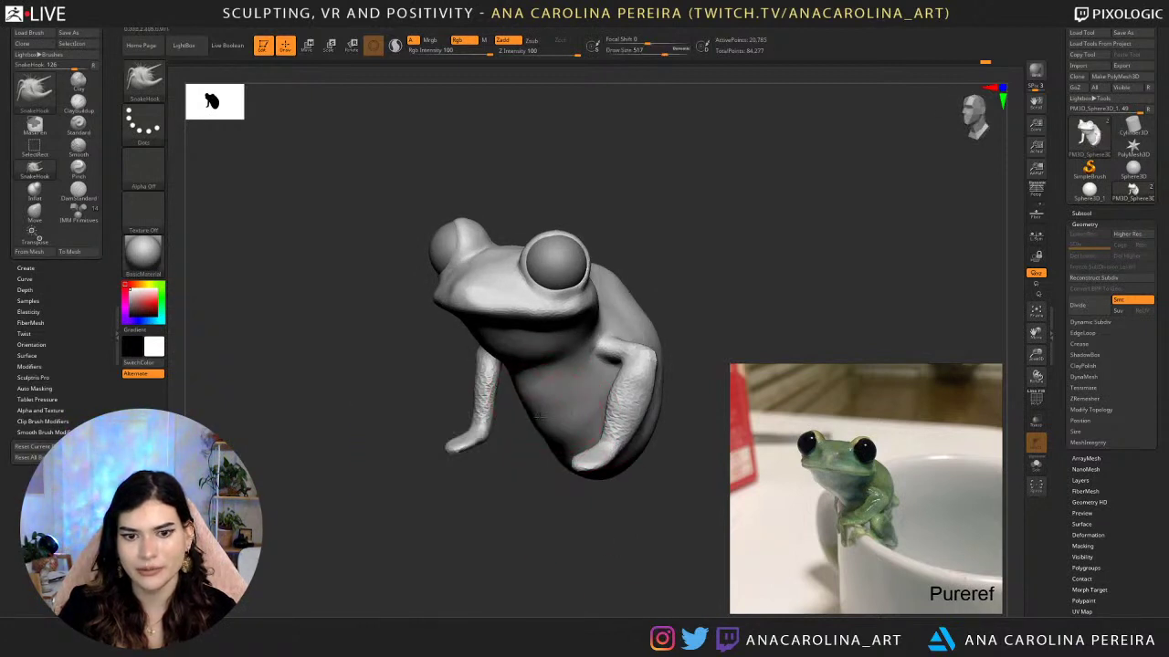
{"action": "left_click_drag", "start_coordinate": [533, 472], "coordinate": [553, 432]}
Reshape the upper back and shoulder behind the head with SnakeHook at draw sizes 657 and 508.
{"action": "mouse_move", "coordinate": [671, 366]}
{"action": "left_mouse_down"}
{"action": "mouse_move", "coordinate": [649, 326]}
{"action": "mouse_move", "coordinate": [584, 356]}
{"action": "left_mouse_up"}
{"action": "key", "text": "space"}
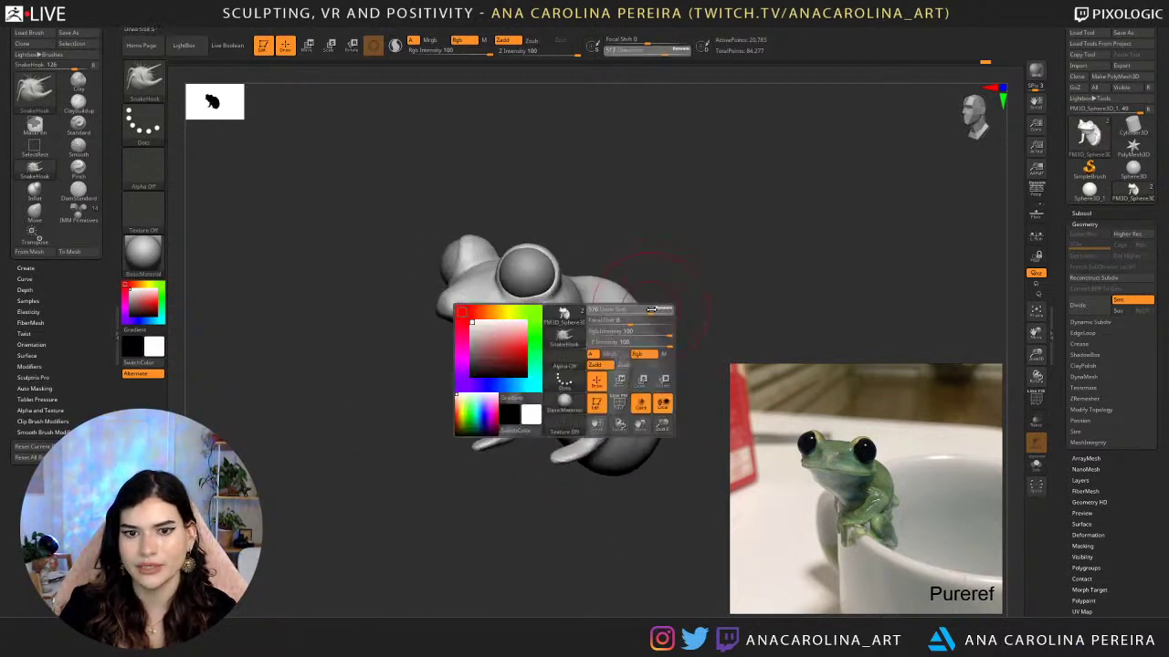
{"action": "mouse_move", "coordinate": [635, 326]}
{"action": "left_mouse_down"}
{"action": "mouse_move", "coordinate": [646, 325]}
{"action": "mouse_move", "coordinate": [646, 300]}
{"action": "mouse_move", "coordinate": [573, 286]}
{"action": "mouse_move", "coordinate": [621, 355]}
{"action": "mouse_move", "coordinate": [665, 350]}
{"action": "mouse_move", "coordinate": [645, 367]}
{"action": "mouse_move", "coordinate": [673, 353]}
{"action": "left_mouse_up"}
{"action": "key", "text": "space"}
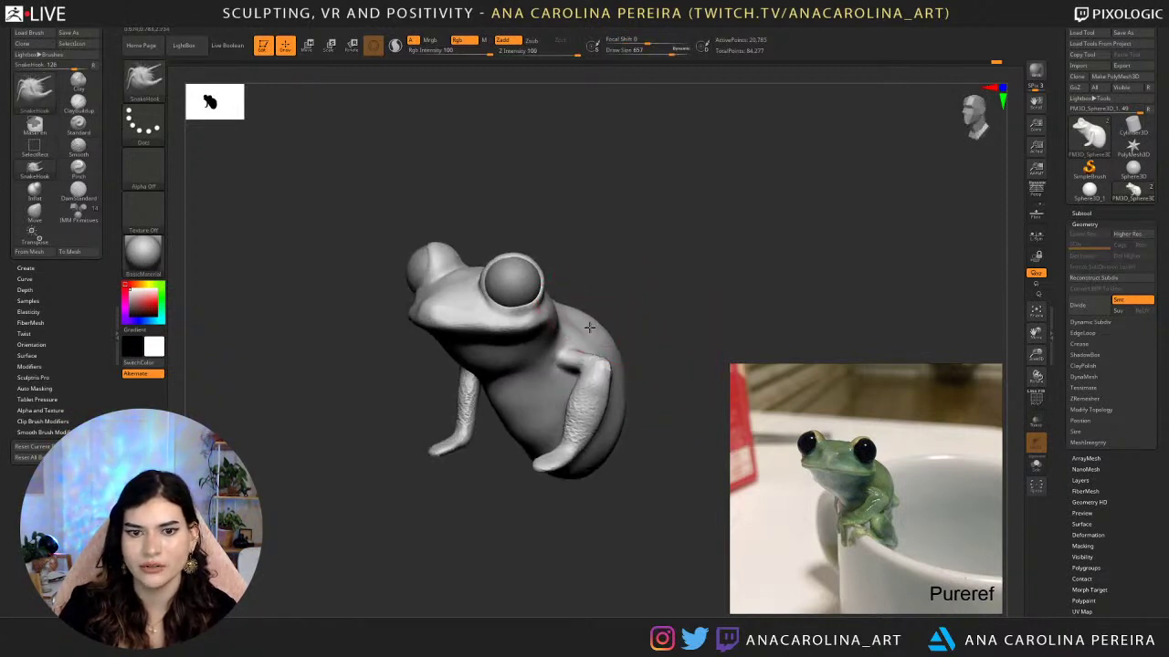
{"action": "key", "text": "space"}
{"action": "left_click_drag", "start_coordinate": [575, 334], "coordinate": [566, 334]}
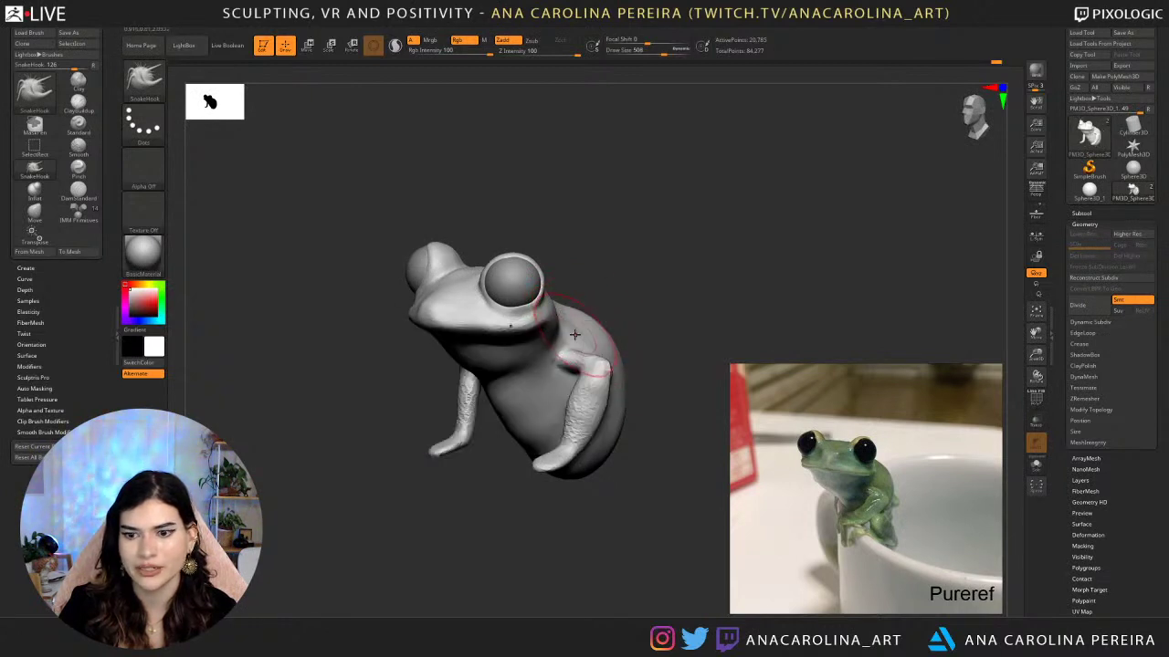
{"action": "right_click_drag", "start_coordinate": [582, 335], "coordinate": [561, 339]}
{"action": "key", "text": "space"}
{"action": "left_click_drag", "start_coordinate": [563, 339], "coordinate": [558, 338]}
Refine the shoulder area where the arm joins the body at draw size 262 and smooth it.
{"action": "mouse_move", "coordinate": [579, 271]}
{"action": "left_mouse_down", "text": "alt"}
{"action": "mouse_move", "coordinate": [594, 318]}
{"action": "mouse_move", "coordinate": [624, 255]}
{"action": "mouse_move", "coordinate": [589, 319]}
{"action": "mouse_move", "coordinate": [589, 350]}
{"action": "mouse_move", "coordinate": [588, 321]}
{"action": "mouse_move", "coordinate": [567, 332]}
{"action": "mouse_move", "coordinate": [606, 447]}
{"action": "left_mouse_up", "text": "alt"}
{"action": "key", "text": "space"}
{"action": "key", "text": "space"}
{"action": "key", "text": "space"}
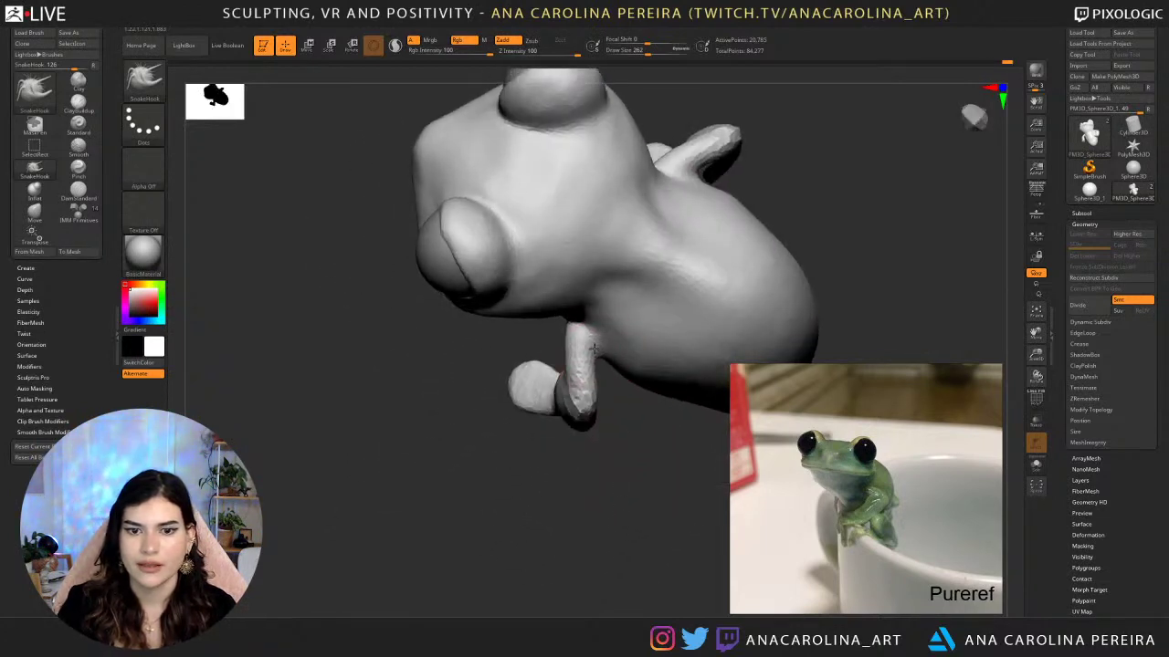
{"action": "mouse_move", "coordinate": [627, 334]}
{"action": "left_mouse_down"}
{"action": "mouse_move", "coordinate": [608, 360]}
{"action": "mouse_move", "coordinate": [624, 338]}
{"action": "mouse_move", "coordinate": [635, 349]}
{"action": "left_mouse_up"}
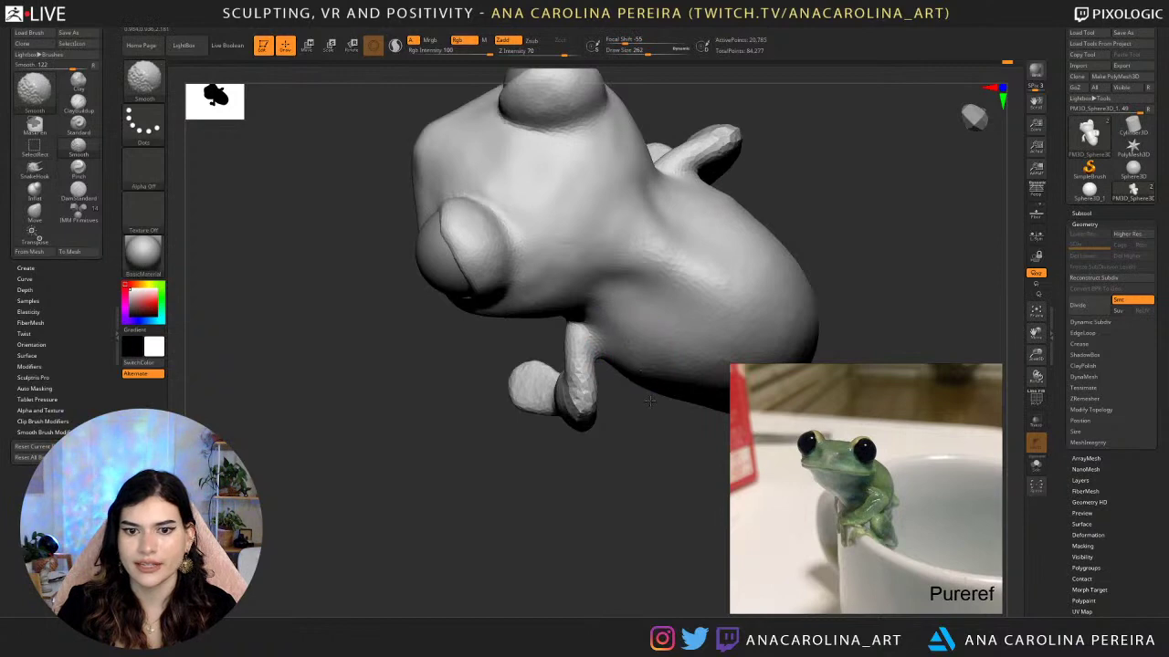
{"action": "mouse_move", "coordinate": [646, 475]}
{"action": "left_mouse_down"}
{"action": "mouse_move", "coordinate": [674, 354]}
{"action": "mouse_move", "coordinate": [735, 263]}
{"action": "mouse_move", "coordinate": [606, 334]}
{"action": "left_mouse_up"}
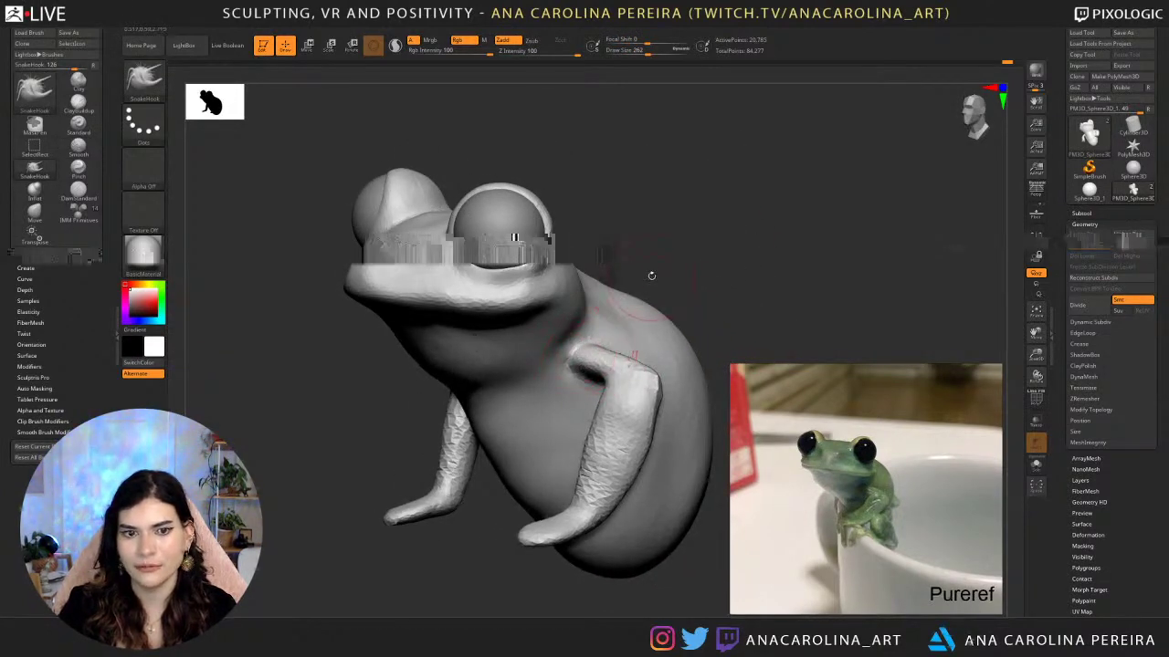
Adjust the shoulder and elbow of the frog's front legs with the SnakeHook brush at draw size 217.
{"action": "mouse_move", "coordinate": [651, 275]}
{"action": "left_mouse_down"}
{"action": "mouse_move", "coordinate": [644, 261]}
{"action": "mouse_move", "coordinate": [634, 326]}
{"action": "mouse_move", "coordinate": [585, 347]}
{"action": "mouse_move", "coordinate": [659, 241]}
{"action": "mouse_move", "coordinate": [647, 251]}
{"action": "left_mouse_up"}
{"action": "key", "text": "space"}
{"action": "key", "text": "space"}
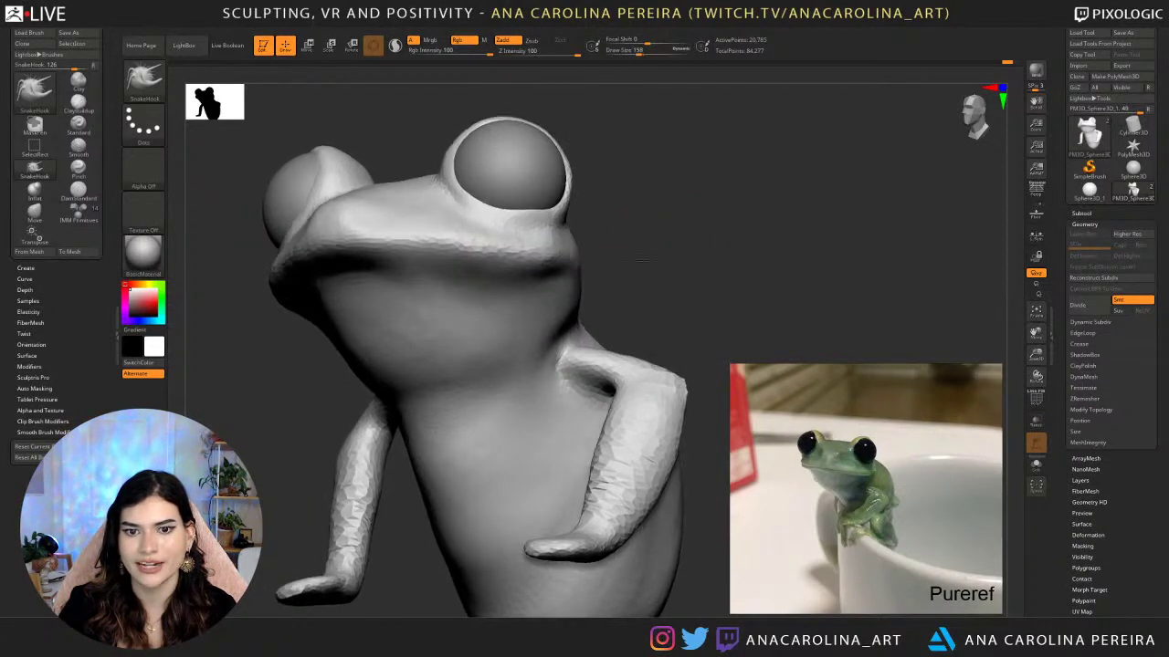
{"action": "right_click_drag", "start_coordinate": [566, 351], "coordinate": [676, 233]}
{"action": "key", "text": "space"}
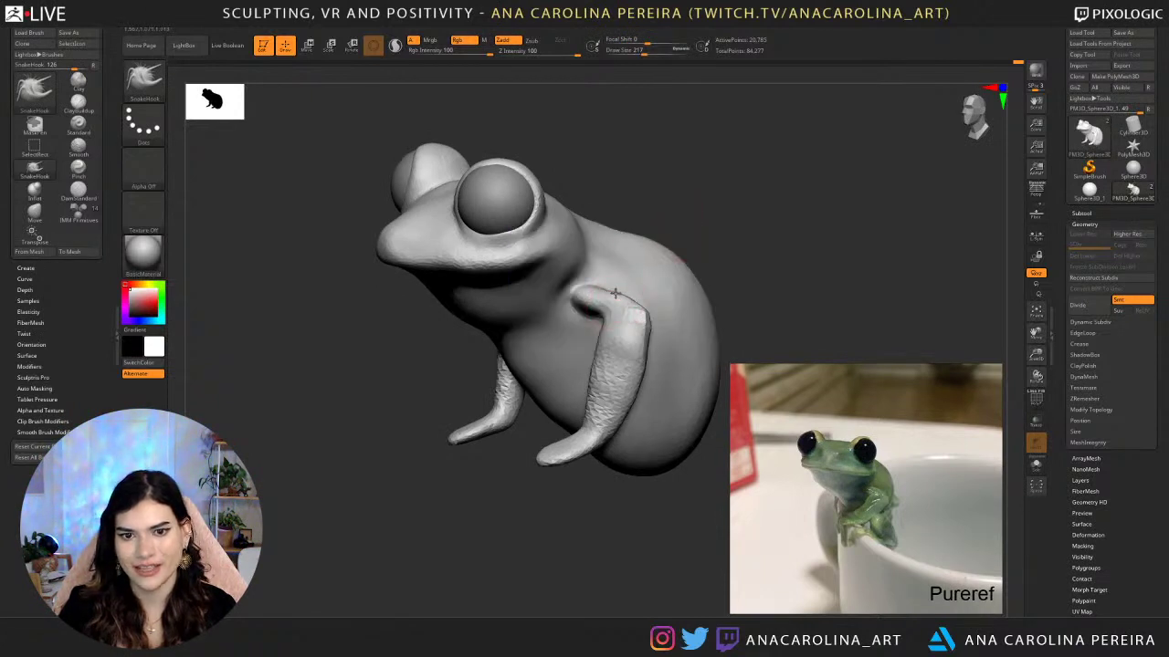
{"action": "right_click_drag", "start_coordinate": [609, 290], "coordinate": [633, 320]}
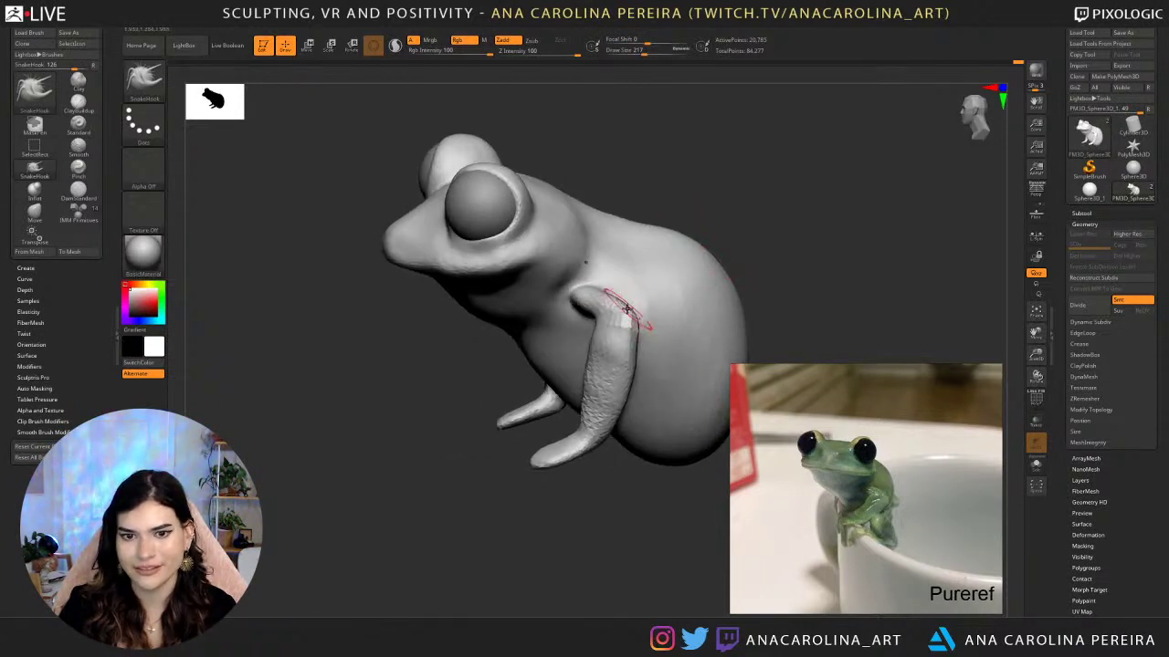
{"action": "right_click_drag", "start_coordinate": [635, 417], "coordinate": [657, 502]}
Refine the forearm with the brush at draw size 239 and smooth its surface.
{"action": "mouse_move", "coordinate": [753, 253]}
{"action": "left_mouse_down"}
{"action": "mouse_move", "coordinate": [728, 261]}
{"action": "mouse_move", "coordinate": [757, 240]}
{"action": "left_mouse_up"}
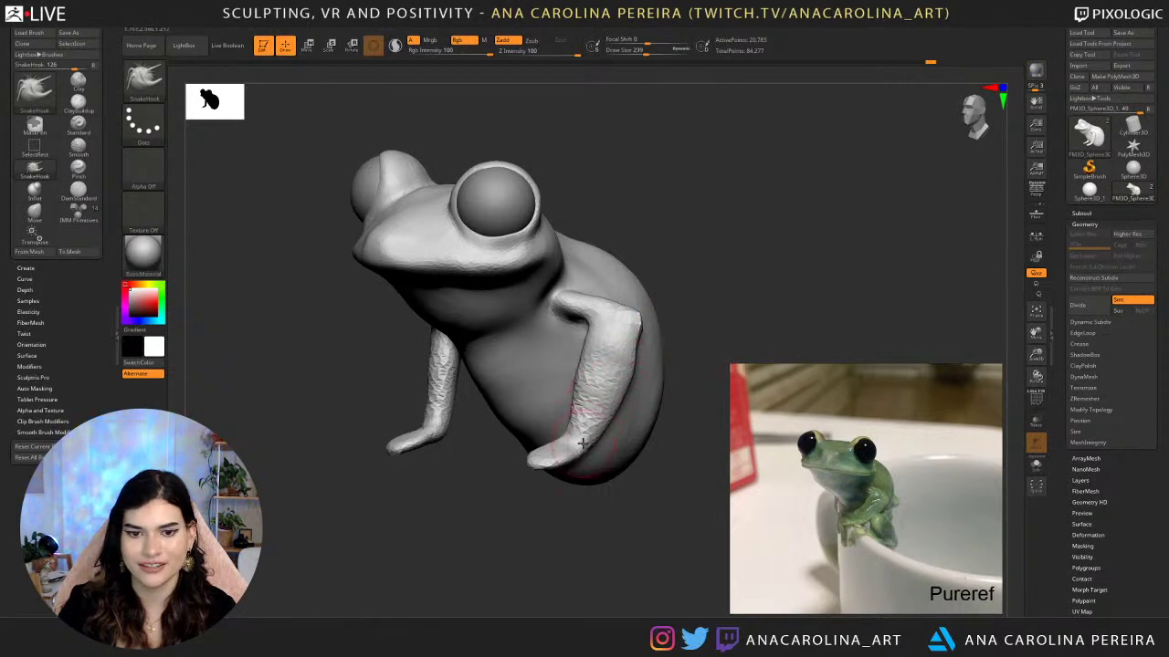
{"action": "right_click_drag", "start_coordinate": [582, 442], "coordinate": [590, 444]}
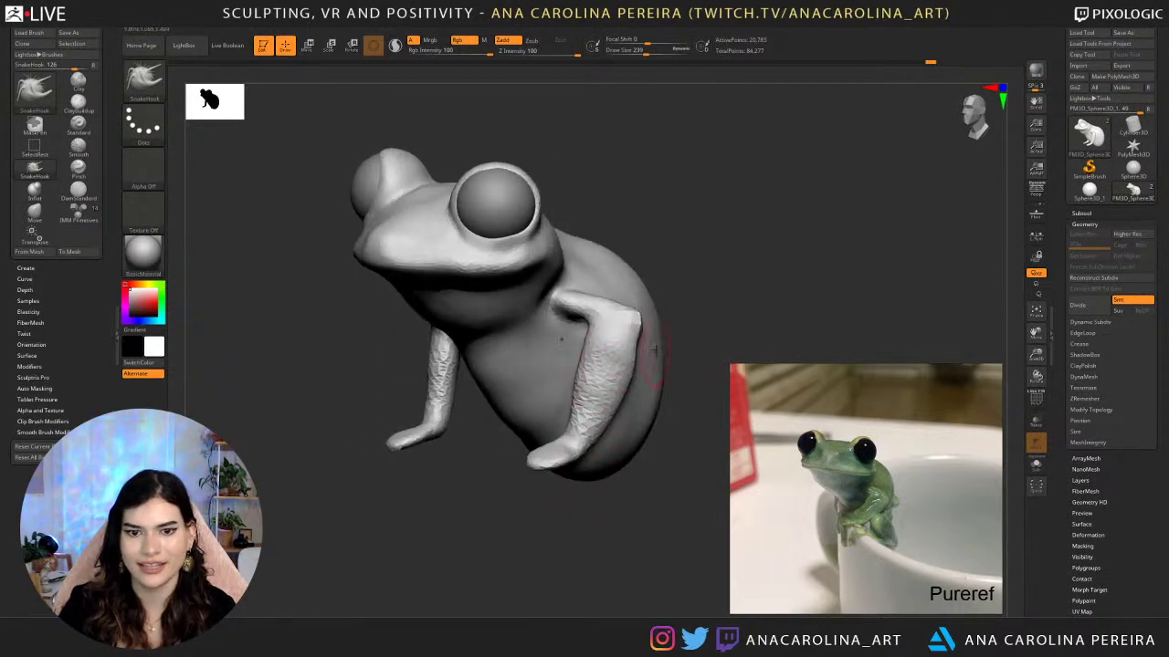
{"action": "left_click_drag", "start_coordinate": [603, 372], "coordinate": [603, 360], "text": "shift"}
{"action": "right_click_drag", "start_coordinate": [691, 272], "coordinate": [674, 274]}
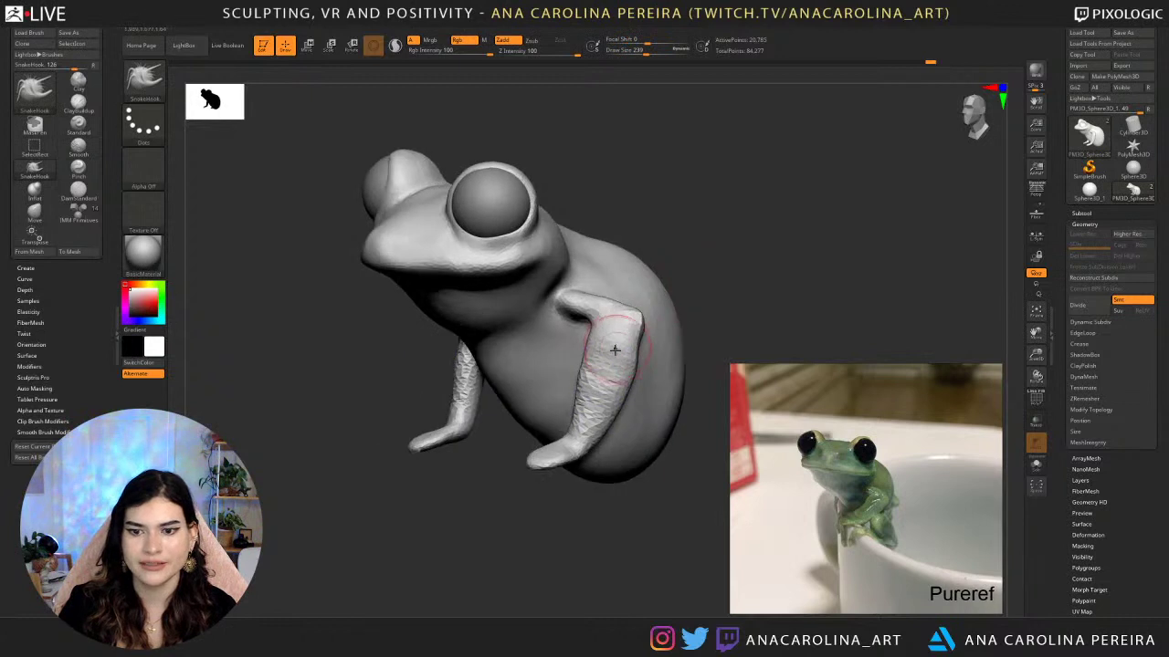
Adjust the lower forearm and hand with the SnakeHook brush at draw size 331.
{"action": "mouse_move", "coordinate": [615, 350]}
{"action": "right_mouse_down"}
{"action": "mouse_move", "coordinate": [615, 490]}
{"action": "mouse_move", "coordinate": [604, 379]}
{"action": "right_mouse_up"}
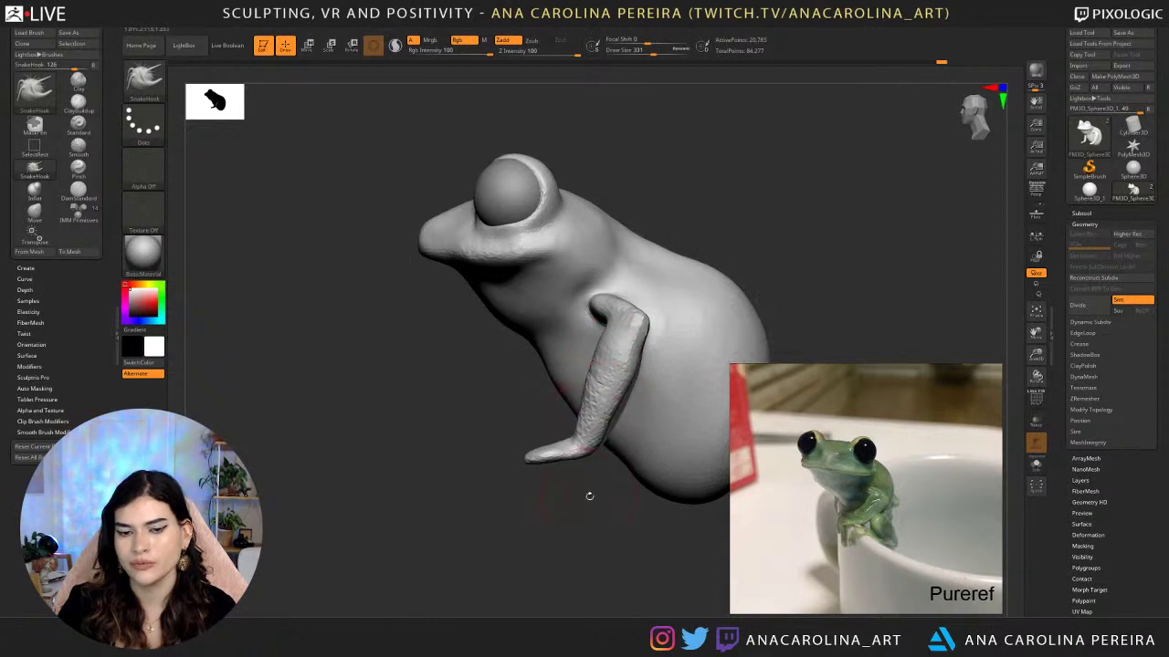
{"action": "right_click_drag", "start_coordinate": [589, 495], "coordinate": [645, 521]}
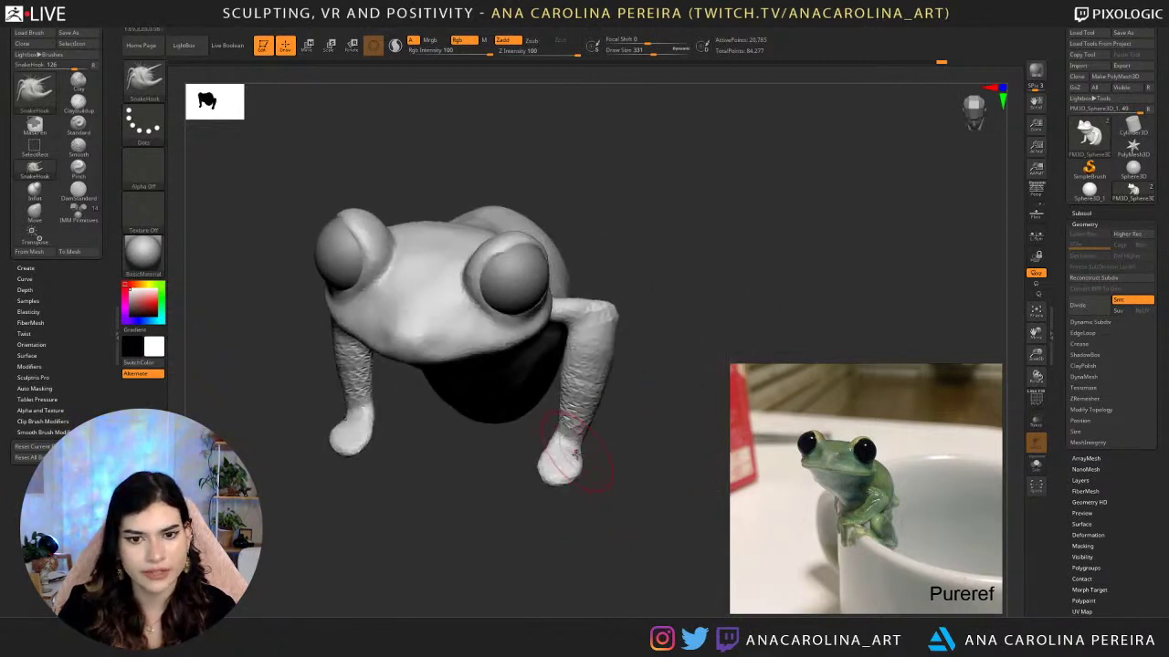
{"action": "right_click_drag", "start_coordinate": [575, 452], "coordinate": [603, 468]}
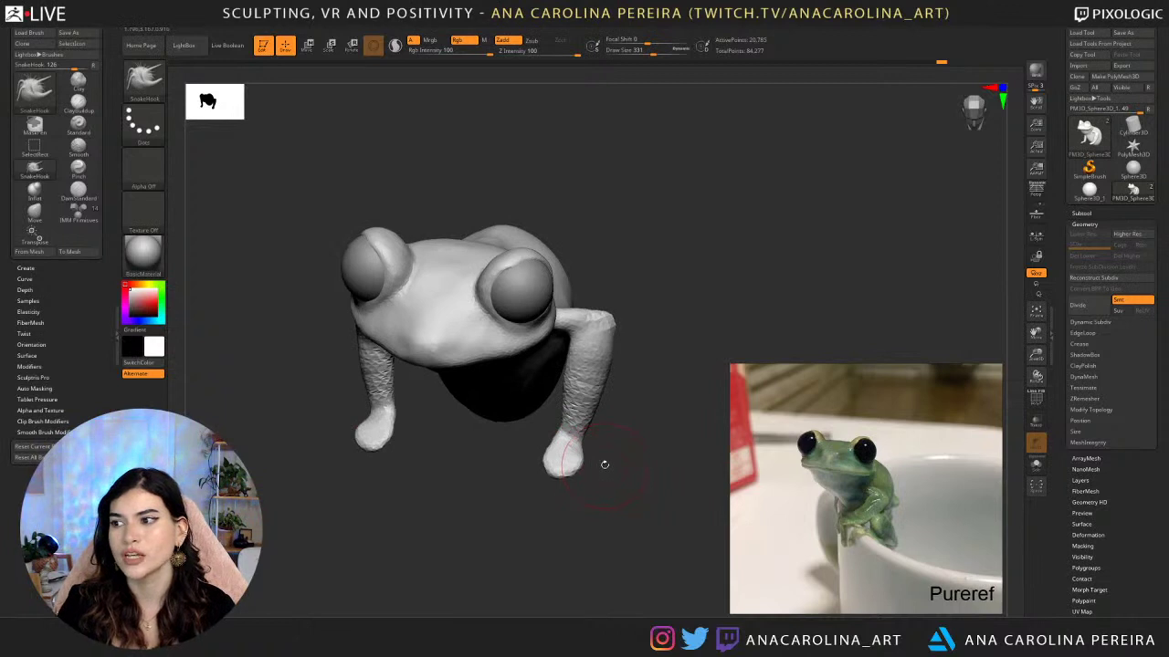
{"action": "mouse_move", "coordinate": [651, 430]}
{"action": "right_mouse_down", "text": "shift"}
{"action": "mouse_move", "coordinate": [650, 397]}
{"action": "mouse_move", "coordinate": [650, 424]}
{"action": "right_mouse_up", "text": "shift"}
Reshape the upper arm and elbow with the SnakeHook brush, using draw sizes 257 and 223.
{"action": "key", "text": "space"}
{"action": "left_click_drag", "start_coordinate": [627, 286], "coordinate": [622, 284]}
{"action": "right_click_drag", "start_coordinate": [623, 284], "coordinate": [581, 283]}
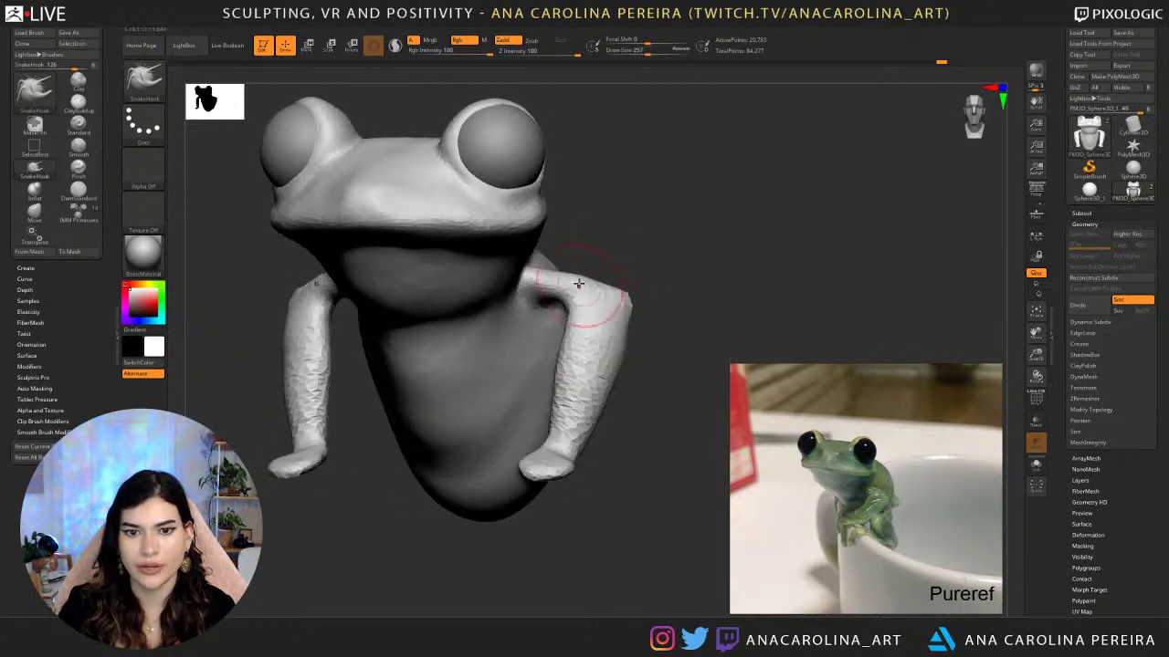
{"action": "left_click_drag", "start_coordinate": [579, 283], "coordinate": [591, 287]}
{"action": "right_click_drag", "start_coordinate": [630, 275], "coordinate": [614, 271]}
{"action": "key", "text": "space"}
{"action": "left_click_drag", "start_coordinate": [614, 271], "coordinate": [609, 271]}
{"action": "right_click_drag", "start_coordinate": [612, 271], "coordinate": [600, 288]}
{"action": "mouse_move", "coordinate": [599, 289]}
{"action": "left_mouse_down"}
{"action": "mouse_move", "coordinate": [605, 305]}
{"action": "mouse_move", "coordinate": [574, 333]}
{"action": "left_mouse_up"}
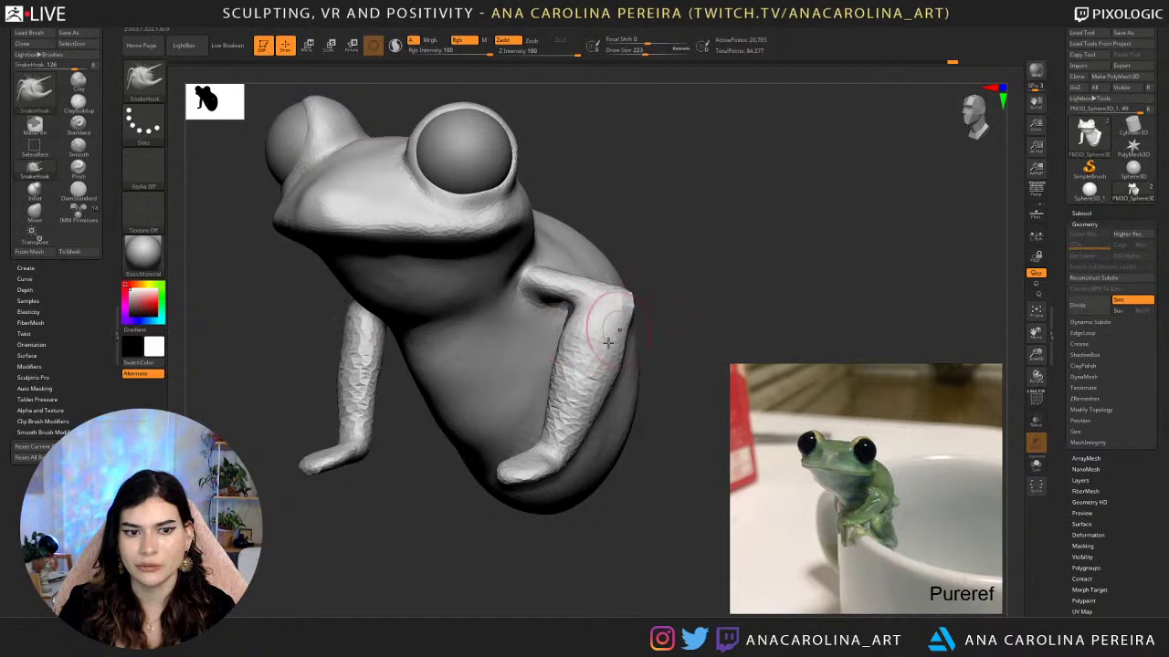
Reshape the length of the forearm with the SnakeHook brush at draw size 324.
{"action": "key", "text": "space"}
{"action": "right_click_drag", "start_coordinate": [594, 325], "coordinate": [603, 313]}
{"action": "mouse_move", "coordinate": [604, 313]}
{"action": "left_mouse_down"}
{"action": "mouse_move", "coordinate": [581, 365]}
{"action": "mouse_move", "coordinate": [607, 351]}
{"action": "mouse_move", "coordinate": [584, 416]}
{"action": "left_mouse_up"}
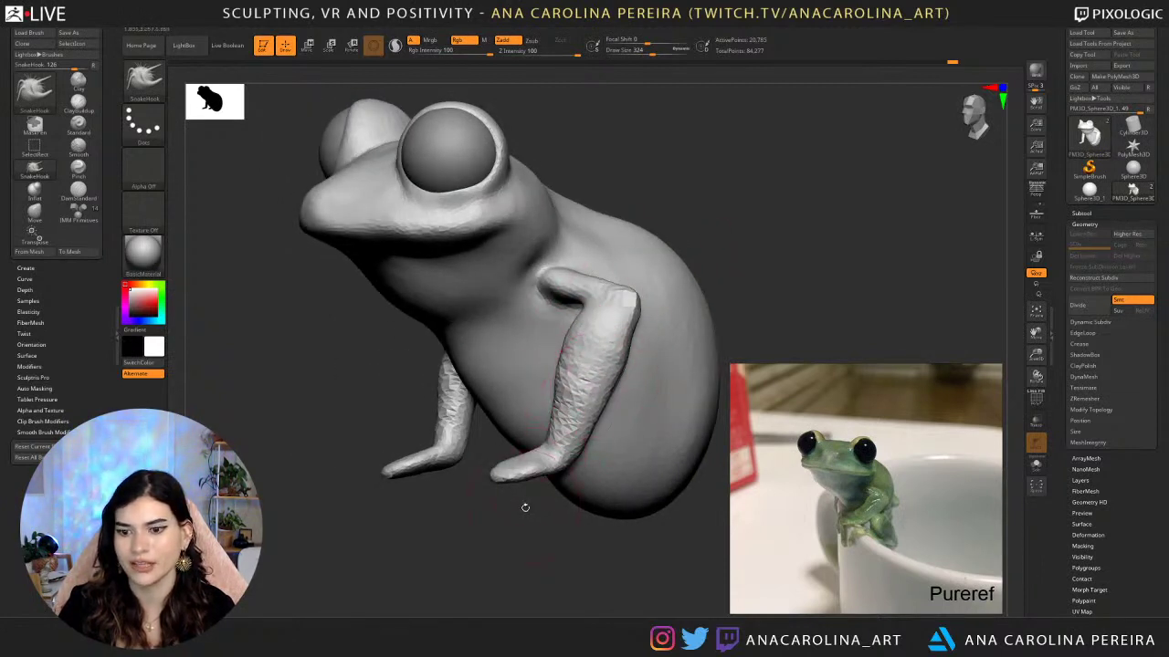
Refine the back edge of the forearm where it meets the body, using draw size 228.
{"action": "key", "text": "space"}
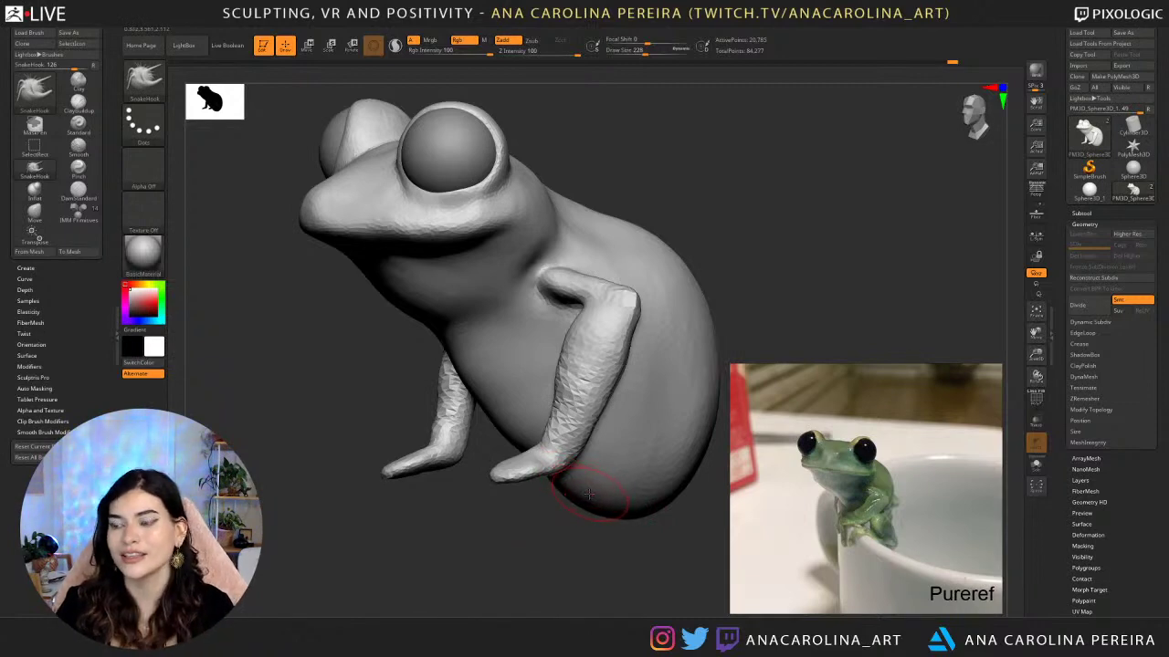
{"action": "mouse_move", "coordinate": [569, 571]}
{"action": "left_mouse_down"}
{"action": "mouse_move", "coordinate": [605, 579]}
{"action": "mouse_move", "coordinate": [633, 534]}
{"action": "mouse_move", "coordinate": [632, 352]}
{"action": "left_mouse_up"}
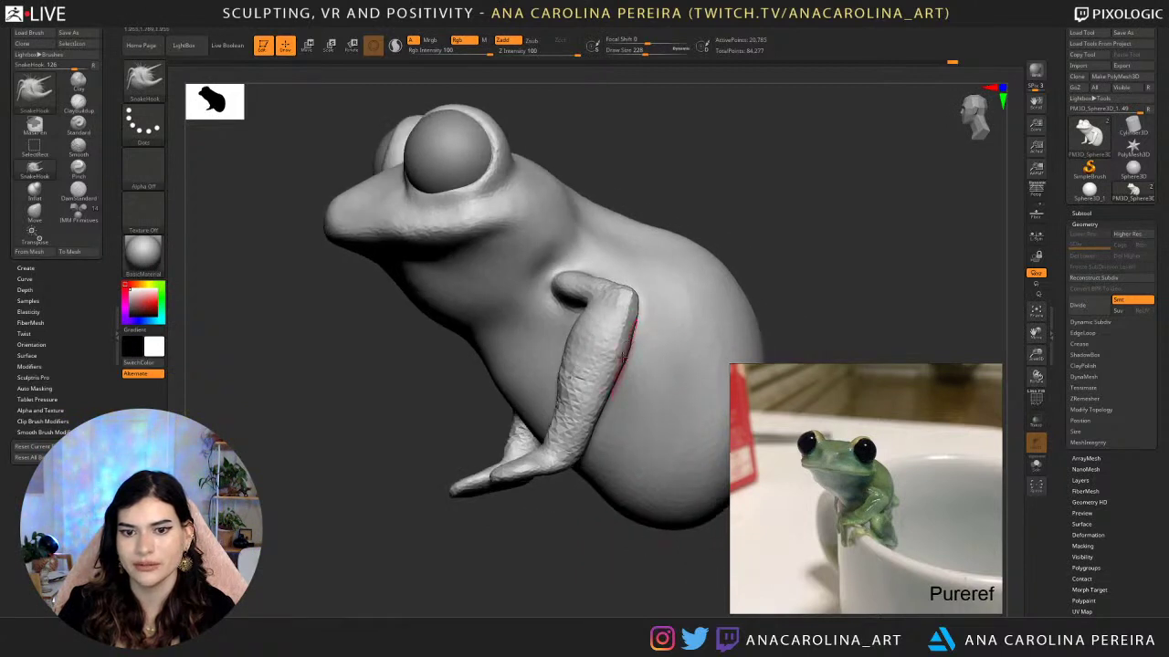
{"action": "left_click_drag", "start_coordinate": [608, 537], "coordinate": [659, 535]}
{"action": "left_click", "coordinate": [612, 382]}
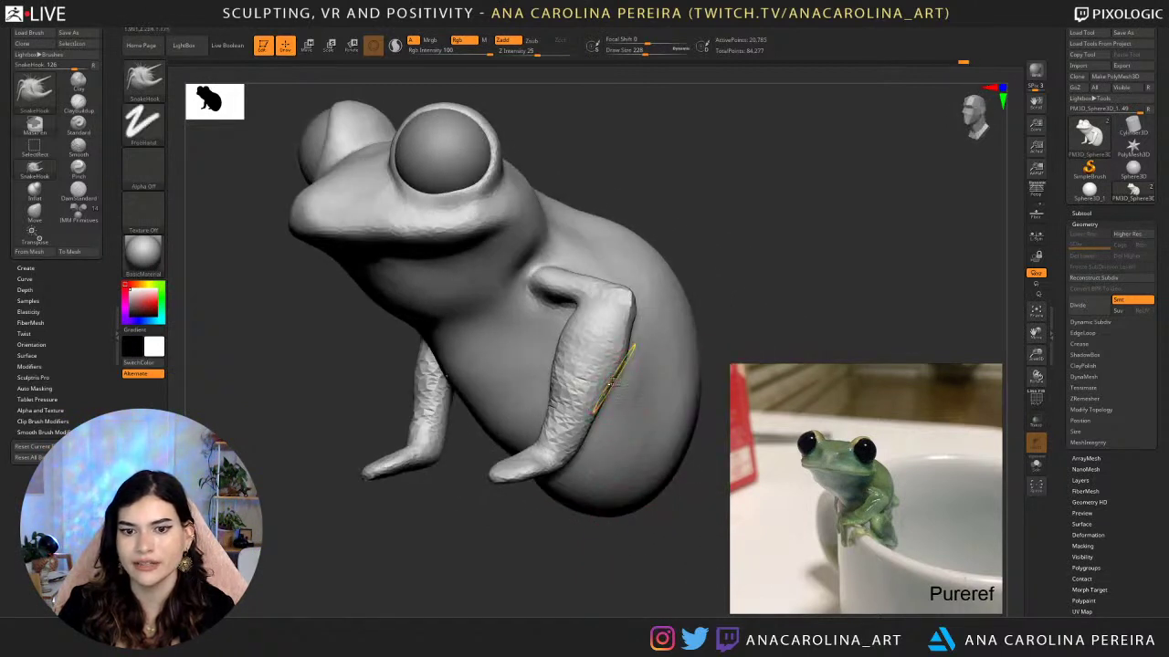
{"action": "left_click_drag", "start_coordinate": [597, 569], "coordinate": [583, 589]}
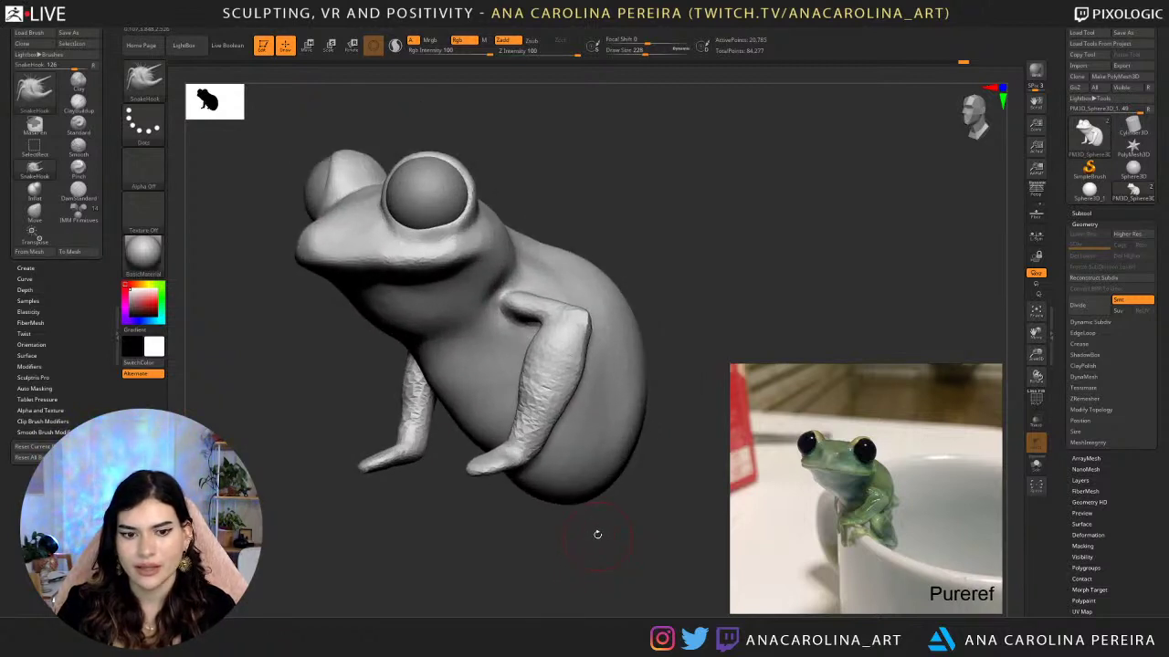
Reshape the frog's shoulder, back and flank with the SnakeHook brush enlarged to draw sizes 542 and 657.
{"action": "key", "text": "space"}
{"action": "left_click_drag", "start_coordinate": [680, 318], "coordinate": [703, 315]}
{"action": "key", "text": "space"}
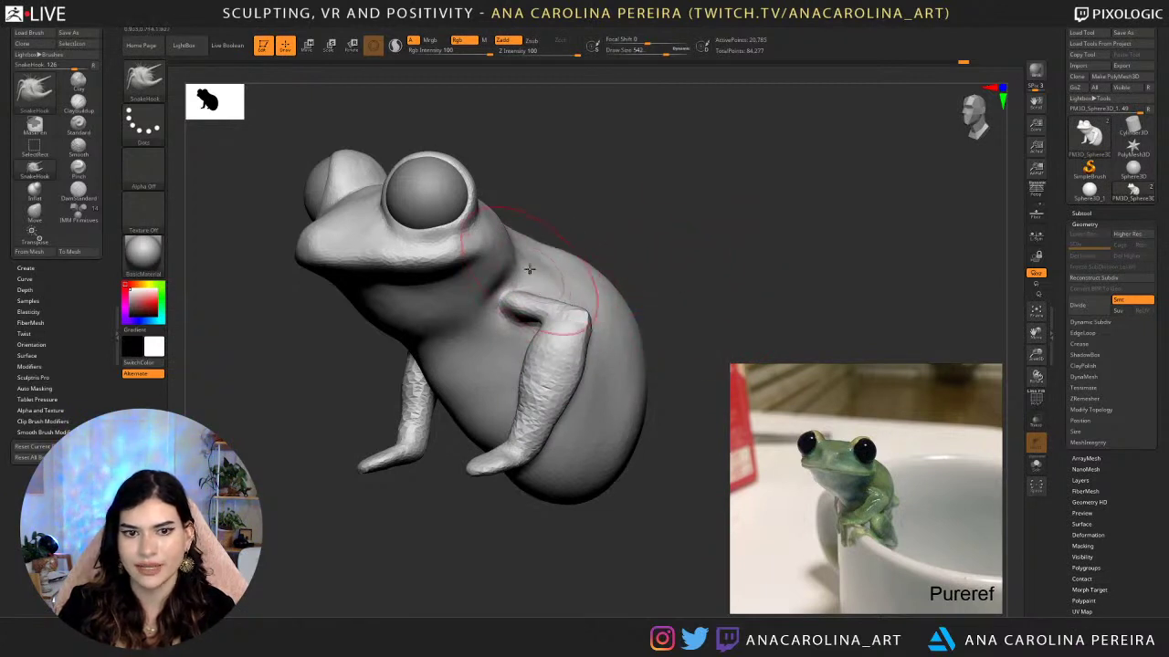
{"action": "key", "text": "s"}
{"action": "mouse_move", "coordinate": [531, 270]}
{"action": "left_mouse_down"}
{"action": "mouse_move", "coordinate": [514, 267]}
{"action": "mouse_move", "coordinate": [585, 265]}
{"action": "mouse_move", "coordinate": [620, 302]}
{"action": "mouse_move", "coordinate": [619, 328]}
{"action": "left_mouse_up"}
{"action": "key", "text": "s"}
{"action": "key", "text": "space"}
{"action": "key", "text": "space"}
{"action": "key", "text": "space"}
{"action": "left_click_drag", "start_coordinate": [638, 407], "coordinate": [618, 411]}
{"action": "left_click_drag", "start_coordinate": [658, 343], "coordinate": [650, 341]}
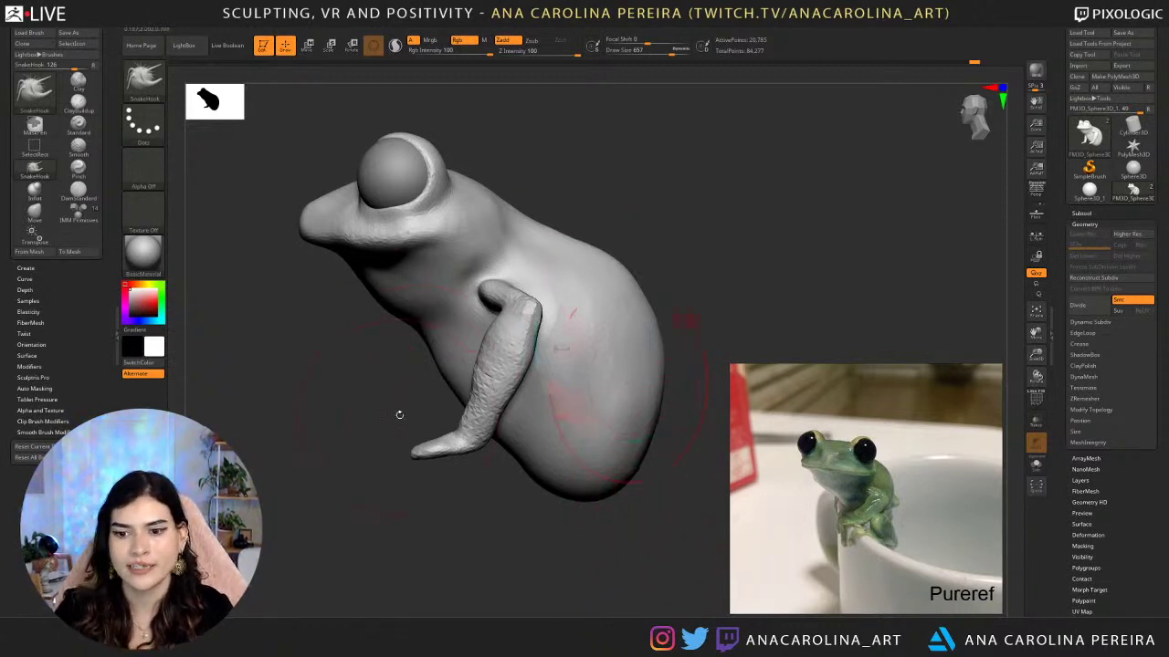
Adjust the chest and belly with the SnakeHook brush at draw size 460 and smooth the belly.
{"action": "mouse_move", "coordinate": [399, 412]}
{"action": "left_mouse_down"}
{"action": "mouse_move", "coordinate": [438, 393]}
{"action": "mouse_move", "coordinate": [470, 354]}
{"action": "left_mouse_up"}
{"action": "key", "text": "space"}
{"action": "right_click_drag", "start_coordinate": [470, 366], "coordinate": [506, 387]}
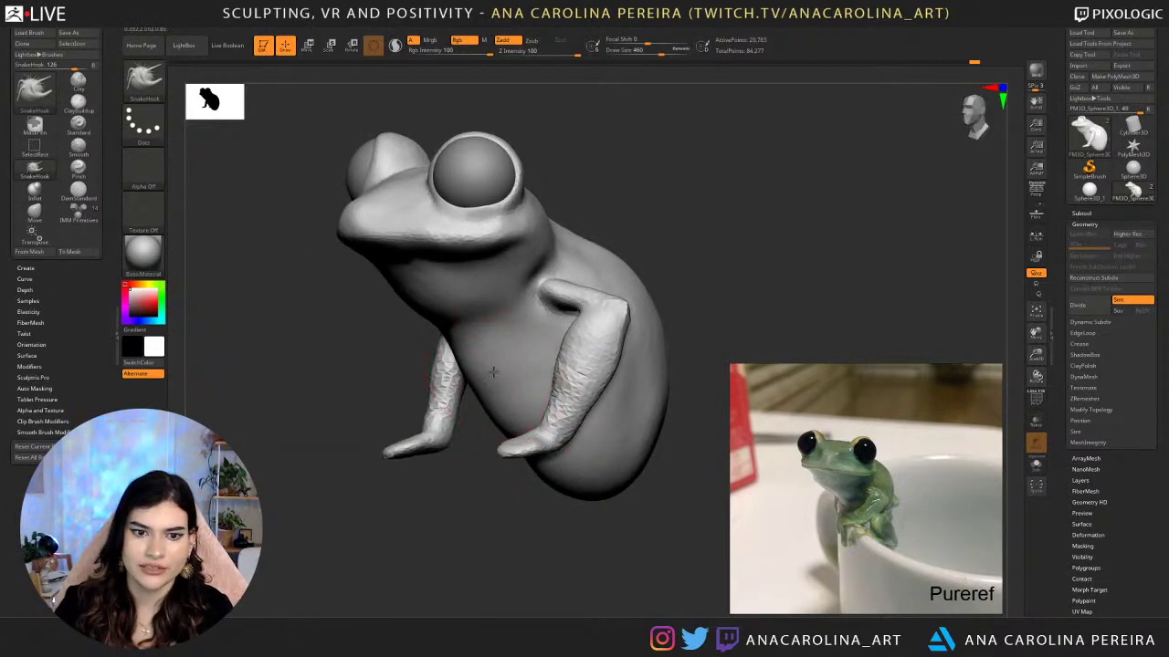
{"action": "mouse_move", "coordinate": [537, 445]}
{"action": "left_mouse_down"}
{"action": "mouse_move", "coordinate": [526, 455]}
{"action": "mouse_move", "coordinate": [491, 415]}
{"action": "mouse_move", "coordinate": [488, 370]}
{"action": "mouse_move", "coordinate": [473, 372]}
{"action": "mouse_move", "coordinate": [497, 392]}
{"action": "left_mouse_up"}
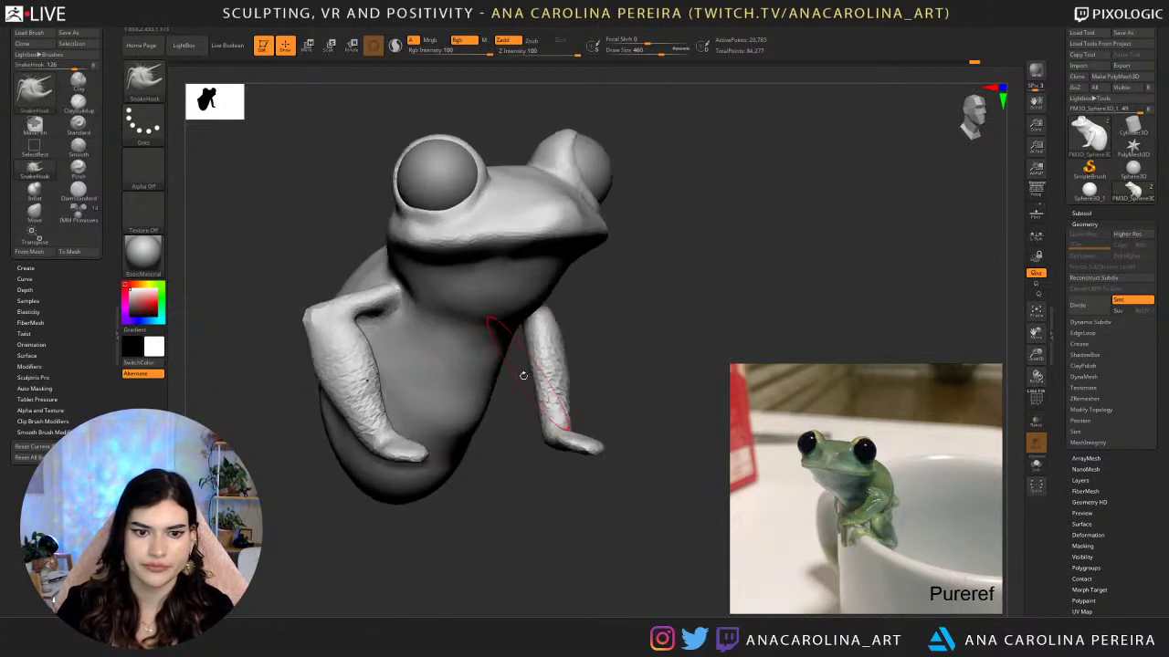
{"action": "left_click_drag", "start_coordinate": [491, 439], "coordinate": [475, 402], "text": "shift"}
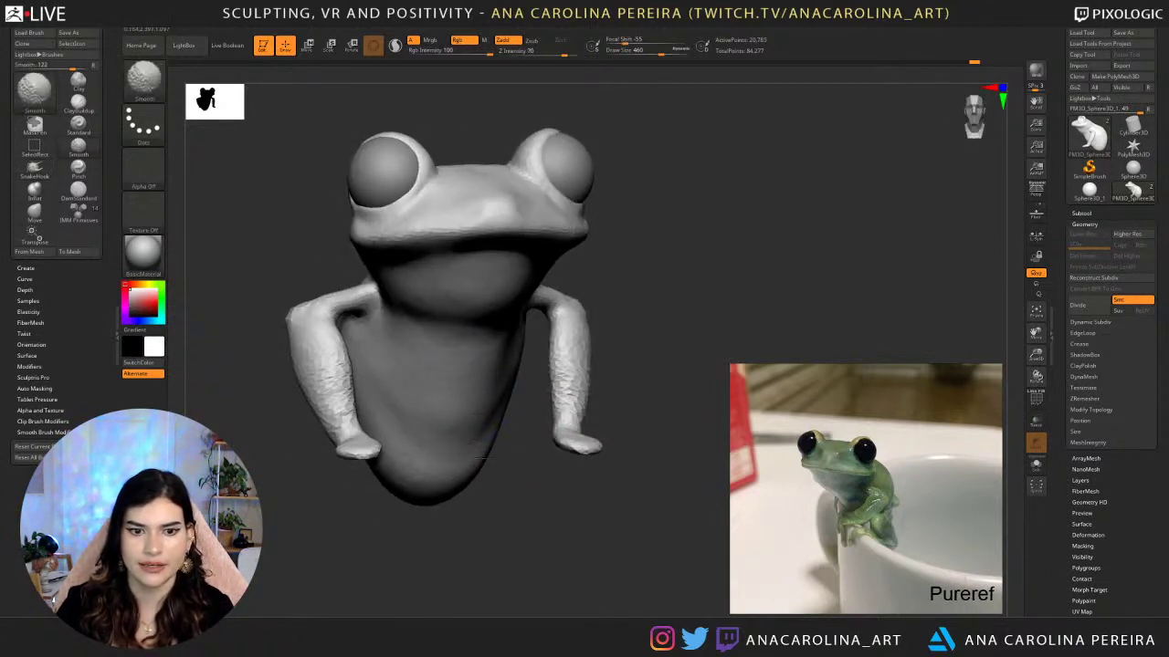
{"action": "mouse_move", "coordinate": [507, 505]}
{"action": "left_mouse_down"}
{"action": "mouse_move", "coordinate": [483, 511]}
{"action": "mouse_move", "coordinate": [509, 536]}
{"action": "mouse_move", "coordinate": [568, 560]}
{"action": "mouse_move", "coordinate": [579, 488]}
{"action": "mouse_move", "coordinate": [621, 407]}
{"action": "left_mouse_up"}
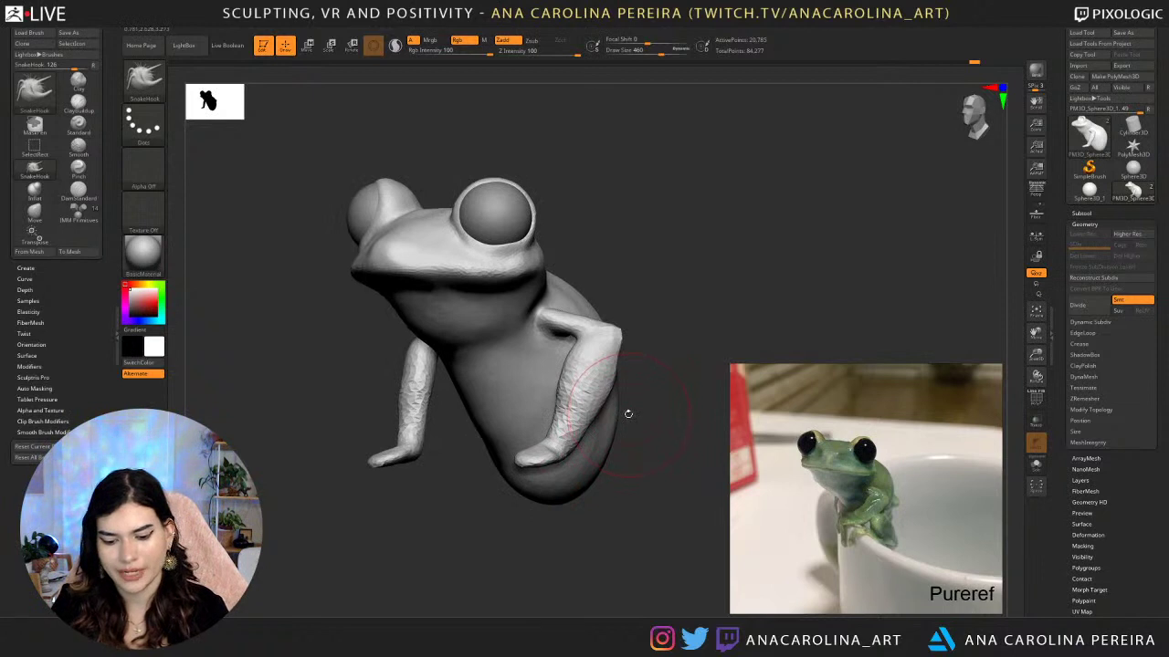
Thicken the forearms and hands with the Inflat brush at intensity 10 and draw size 460.
{"action": "key", "text": "b"}
{"action": "key", "text": "i"}
{"action": "key", "text": "n"}
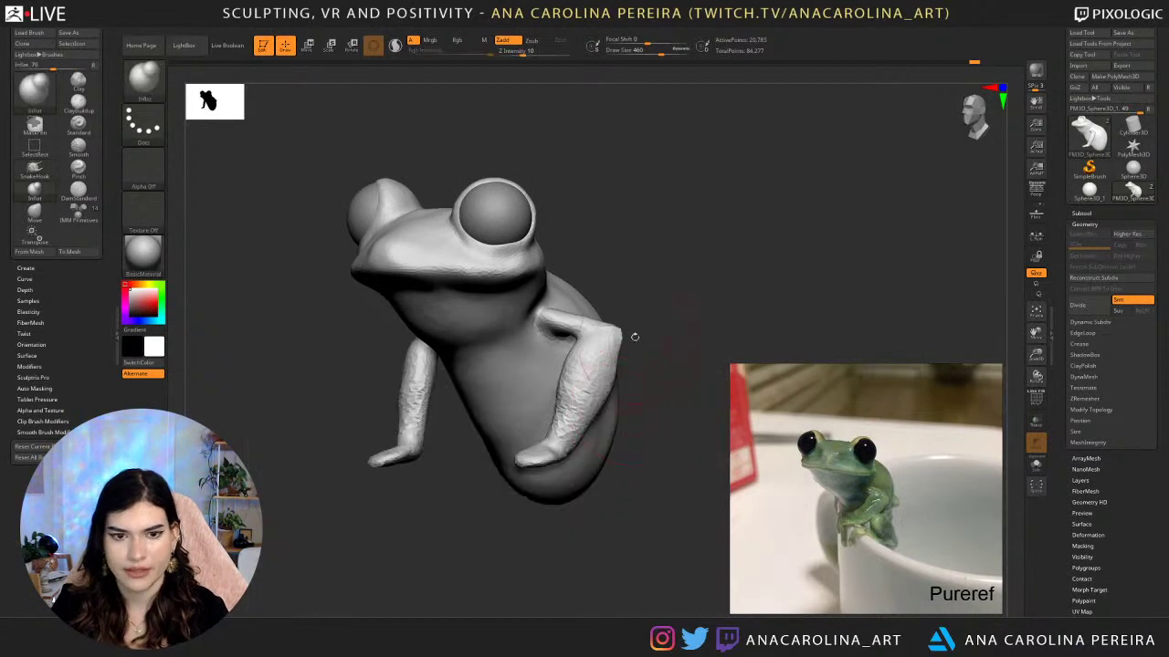
{"action": "mouse_move", "coordinate": [577, 333]}
{"action": "left_mouse_down"}
{"action": "mouse_move", "coordinate": [612, 328]}
{"action": "mouse_move", "coordinate": [595, 402]}
{"action": "left_mouse_up"}
{"action": "left_click_drag", "start_coordinate": [682, 393], "coordinate": [643, 393]}
{"action": "left_click_drag", "start_coordinate": [585, 390], "coordinate": [559, 443]}
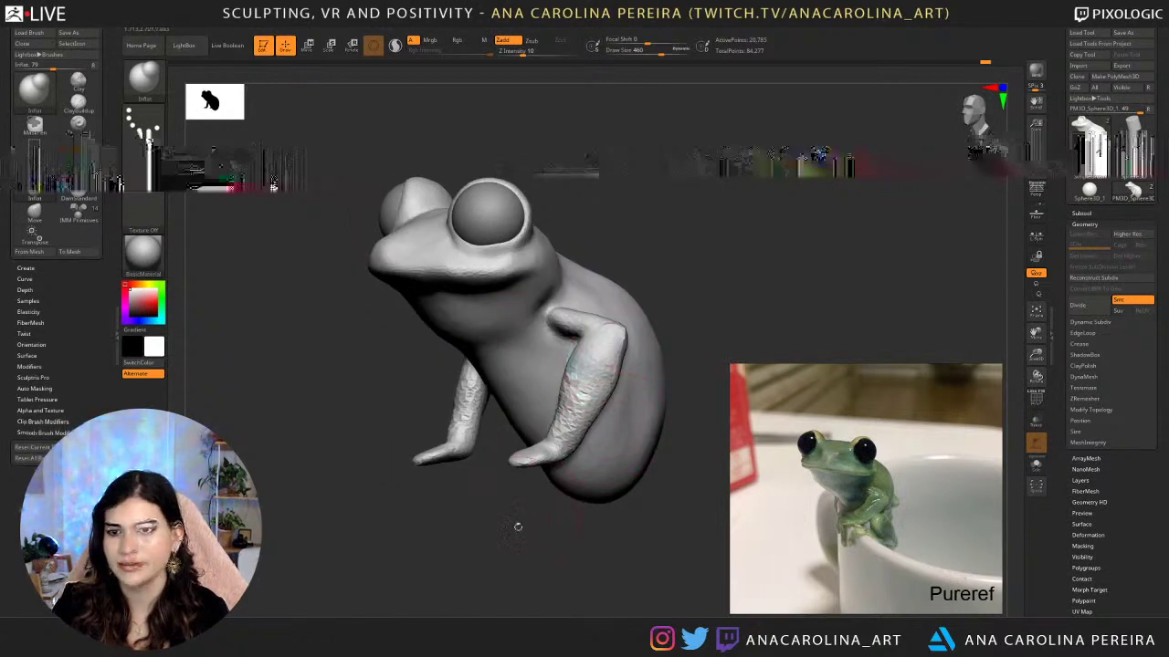
{"action": "left_click_drag", "start_coordinate": [514, 524], "coordinate": [535, 461]}
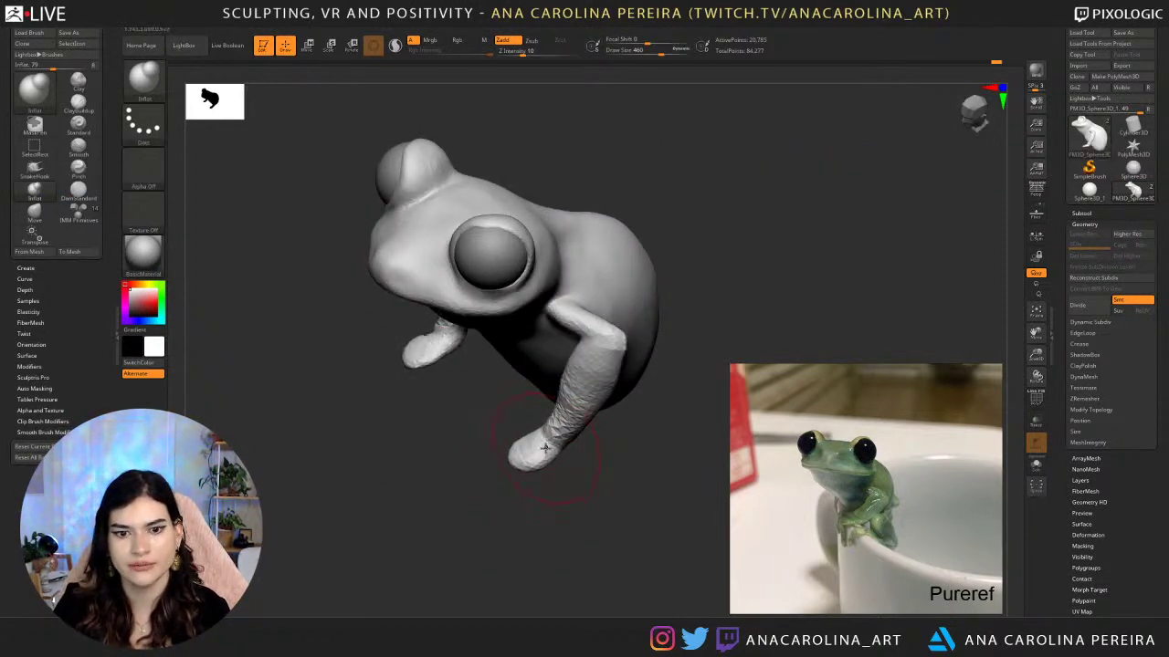
{"action": "left_click_drag", "start_coordinate": [561, 506], "coordinate": [570, 441]}
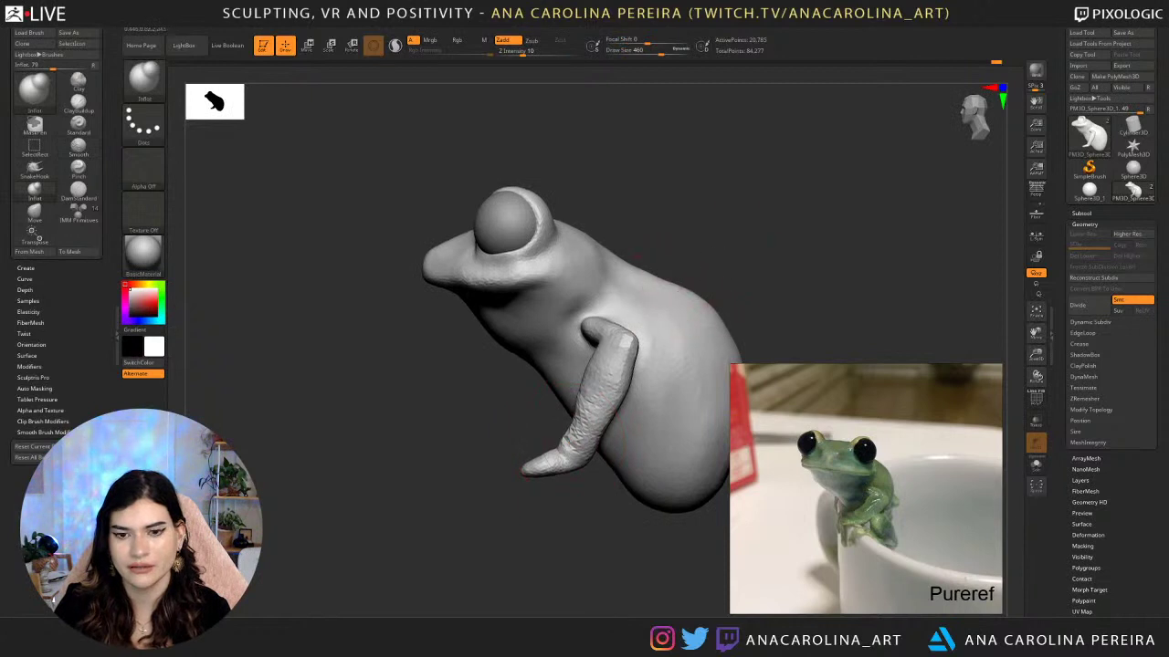
Switch back to the SnakeHook brush and enlarge it to draw size 724 for the frog's body.
{"action": "mouse_move", "coordinate": [721, 263]}
{"action": "left_mouse_down", "text": "alt"}
{"action": "mouse_move", "coordinate": [618, 255]}
{"action": "mouse_move", "coordinate": [667, 304]}
{"action": "mouse_move", "coordinate": [644, 279]}
{"action": "mouse_move", "coordinate": [639, 324]}
{"action": "mouse_move", "coordinate": [663, 288]}
{"action": "left_mouse_up", "text": "alt"}
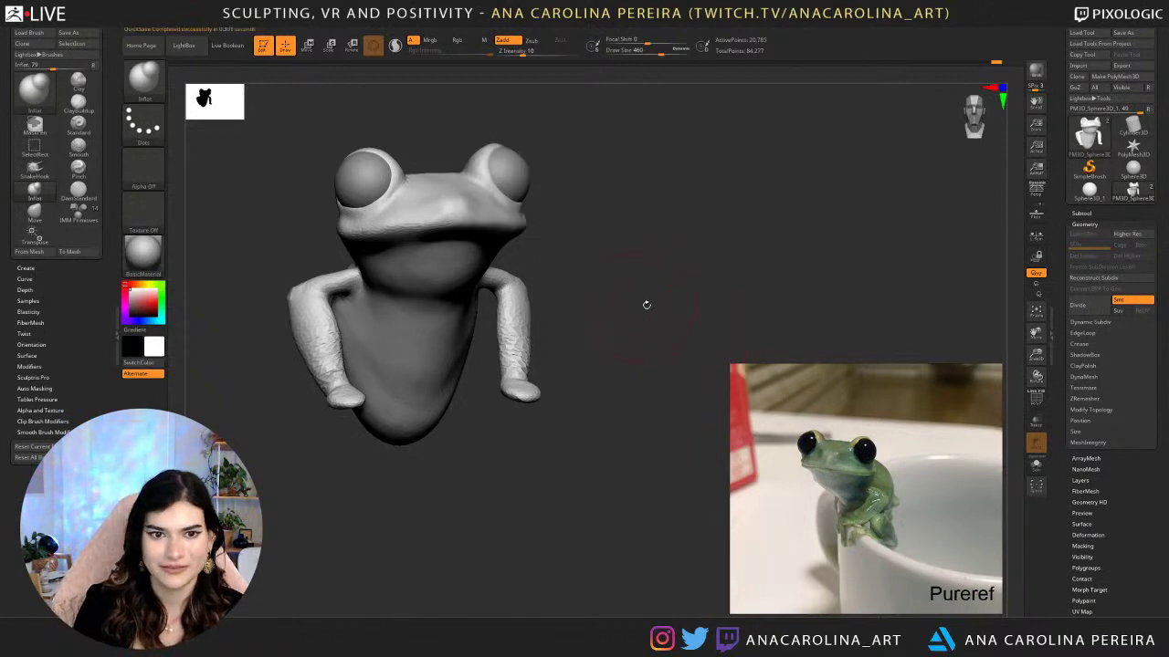
{"action": "mouse_move", "coordinate": [647, 305]}
{"action": "left_mouse_down"}
{"action": "mouse_move", "coordinate": [722, 287]}
{"action": "mouse_move", "coordinate": [687, 289]}
{"action": "left_mouse_up"}
{"action": "key", "text": "space"}
{"action": "key", "text": "b"}
{"action": "key", "text": "s"}
{"action": "key", "text": "h"}
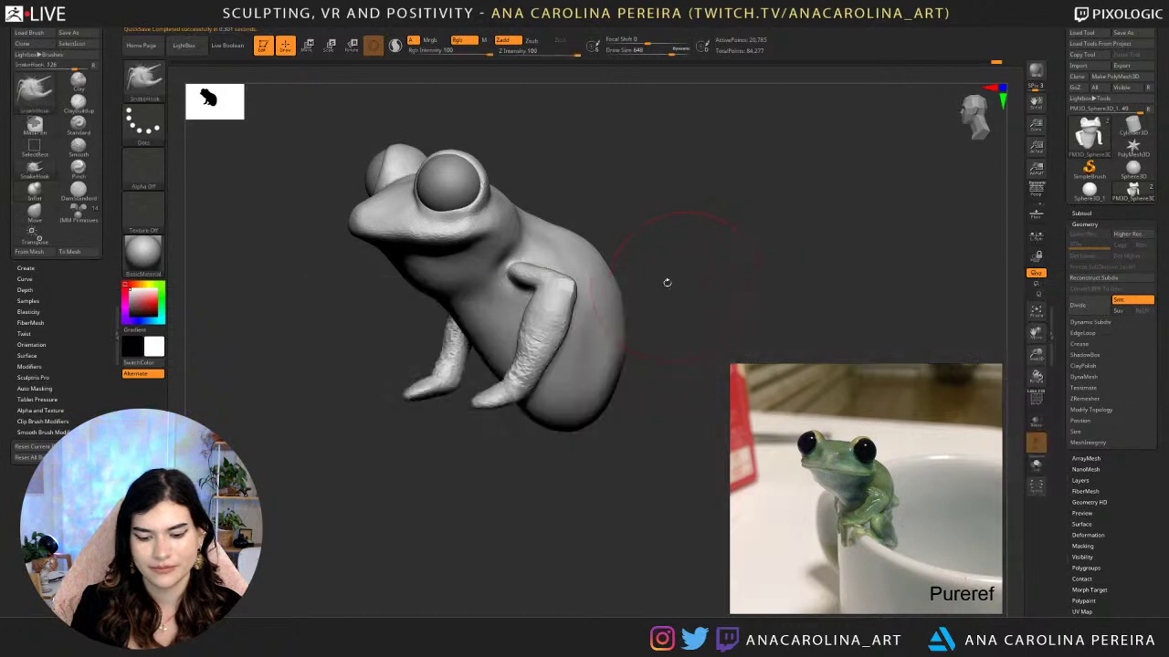
{"action": "left_click_drag", "start_coordinate": [645, 316], "coordinate": [639, 311]}
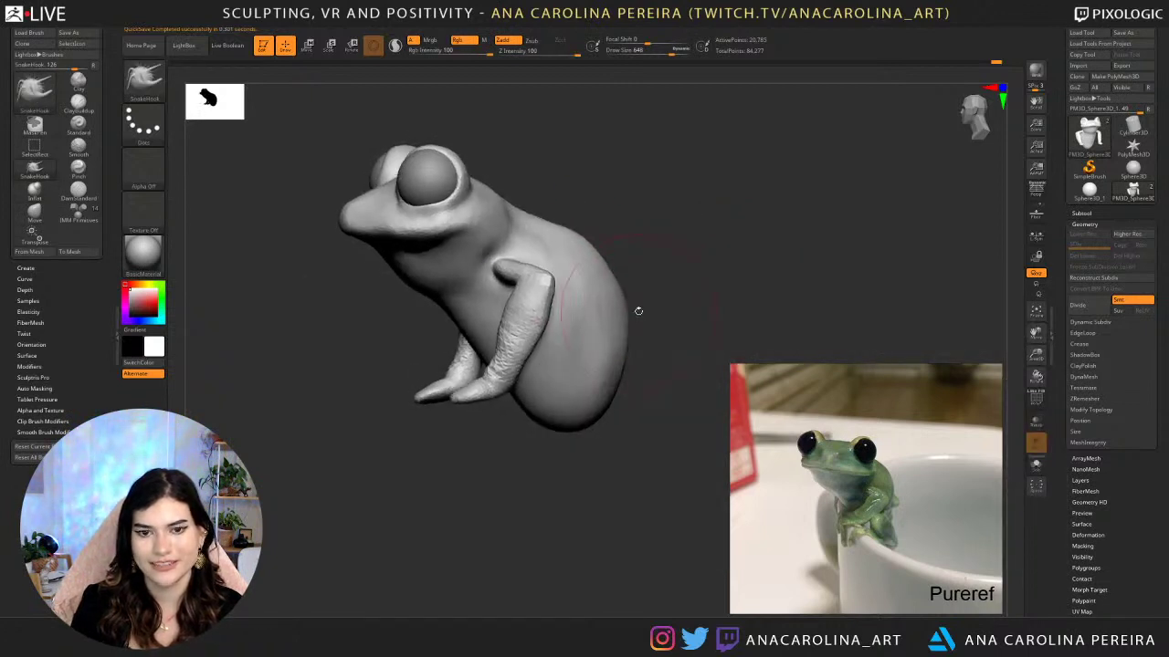
{"action": "mouse_move", "coordinate": [610, 436]}
{"action": "left_mouse_down", "text": "shift"}
{"action": "mouse_move", "coordinate": [580, 439]}
{"action": "mouse_move", "coordinate": [642, 506]}
{"action": "left_mouse_up", "text": "shift"}
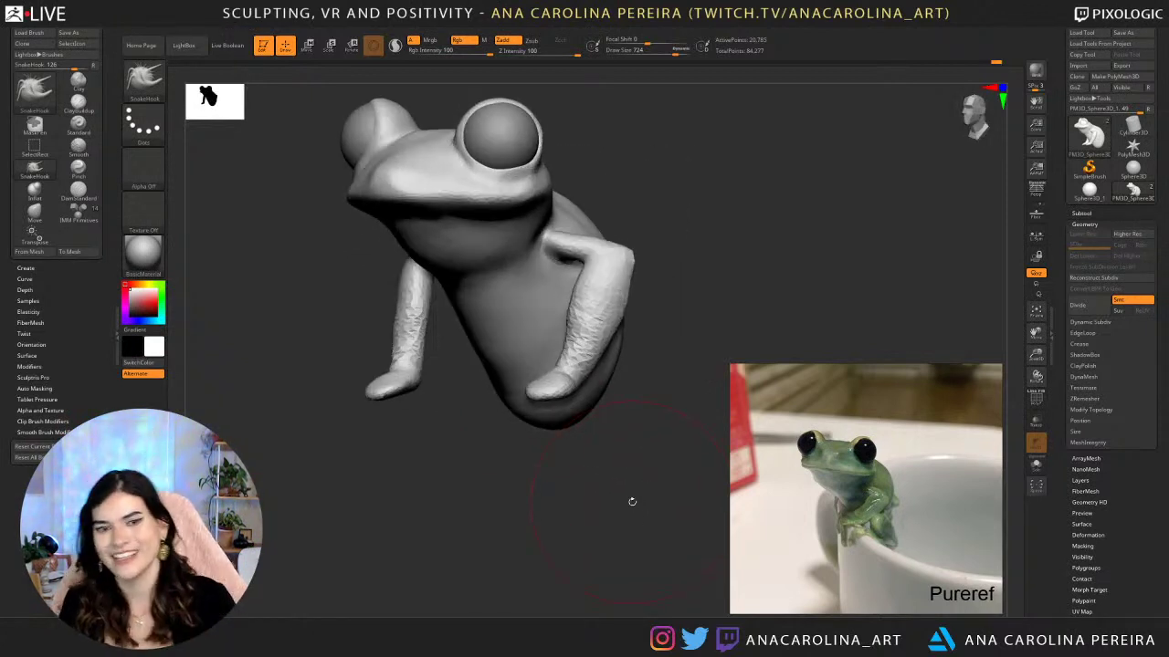
{"action": "mouse_move", "coordinate": [612, 180]}
{"action": "left_mouse_down", "text": "alt"}
{"action": "mouse_move", "coordinate": [573, 227]}
{"action": "mouse_move", "coordinate": [577, 250]}
{"action": "left_mouse_up", "text": "alt"}
Reduce the brush to draw size 202 and smooth the corner of the mouth.
{"action": "key", "text": "space"}
{"action": "key", "text": "space"}
{"action": "left_click_drag", "start_coordinate": [483, 167], "coordinate": [478, 166]}
{"action": "key", "text": "shift"}
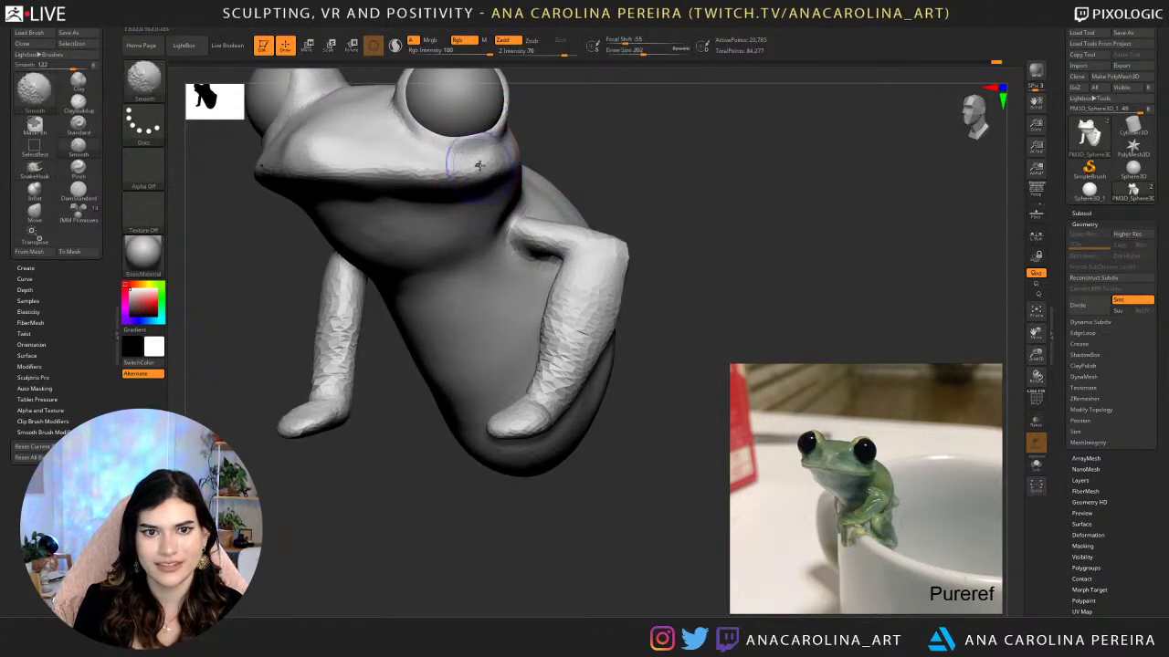
Define the area below the eye and behind the mouth corner with the DamStandard brush at draw size 202.
{"action": "key", "text": "b"}
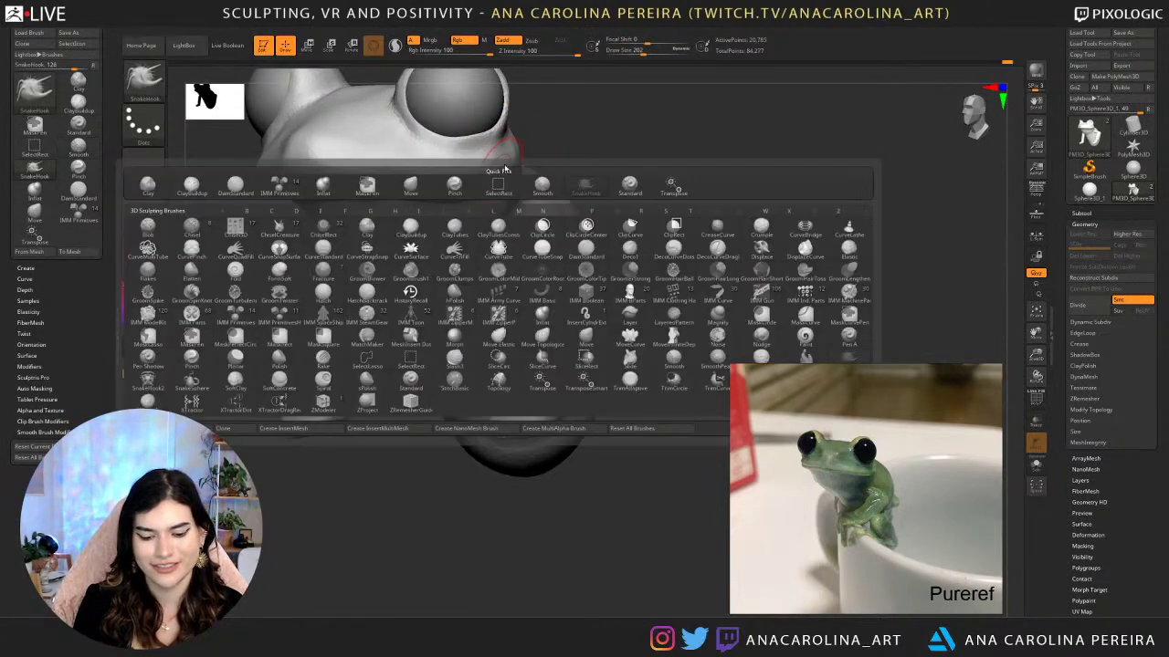
{"action": "key", "text": "d"}
{"action": "key", "text": "s"}
{"action": "mouse_move", "coordinate": [559, 151]}
{"action": "left_mouse_down"}
{"action": "mouse_move", "coordinate": [522, 135]}
{"action": "mouse_move", "coordinate": [593, 131]}
{"action": "mouse_move", "coordinate": [662, 243]}
{"action": "left_mouse_up"}
{"action": "mouse_move", "coordinate": [582, 247]}
{"action": "left_mouse_down"}
{"action": "mouse_move", "coordinate": [599, 246]}
{"action": "mouse_move", "coordinate": [584, 244]}
{"action": "left_mouse_up"}
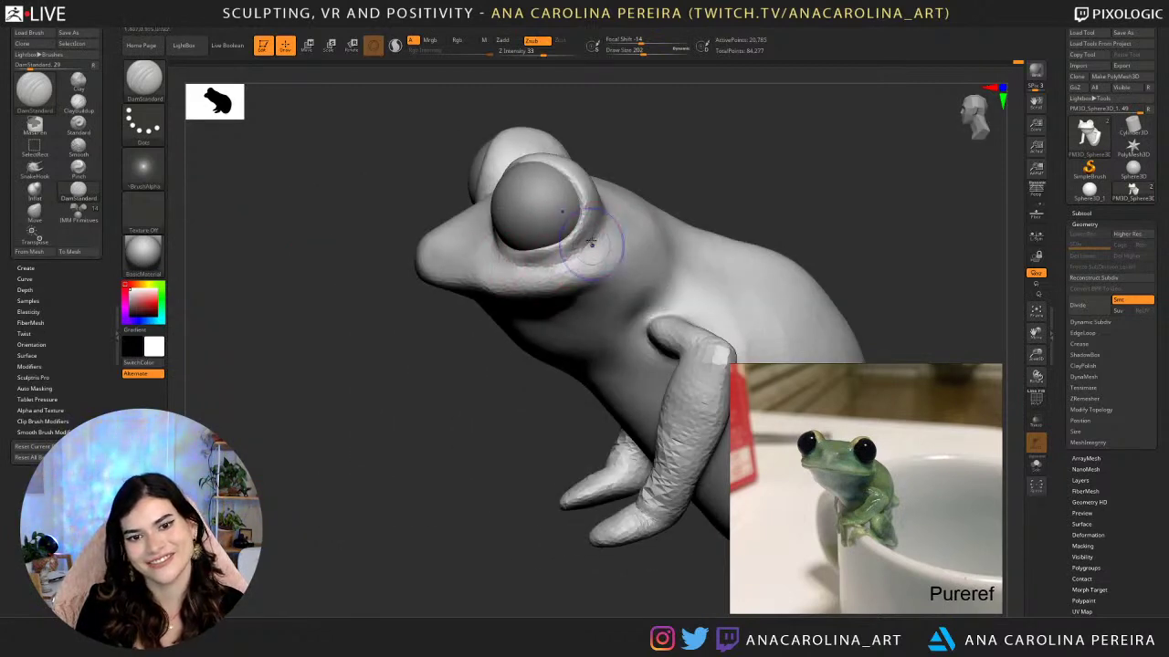
{"action": "left_click_drag", "start_coordinate": [692, 188], "coordinate": [719, 219]}
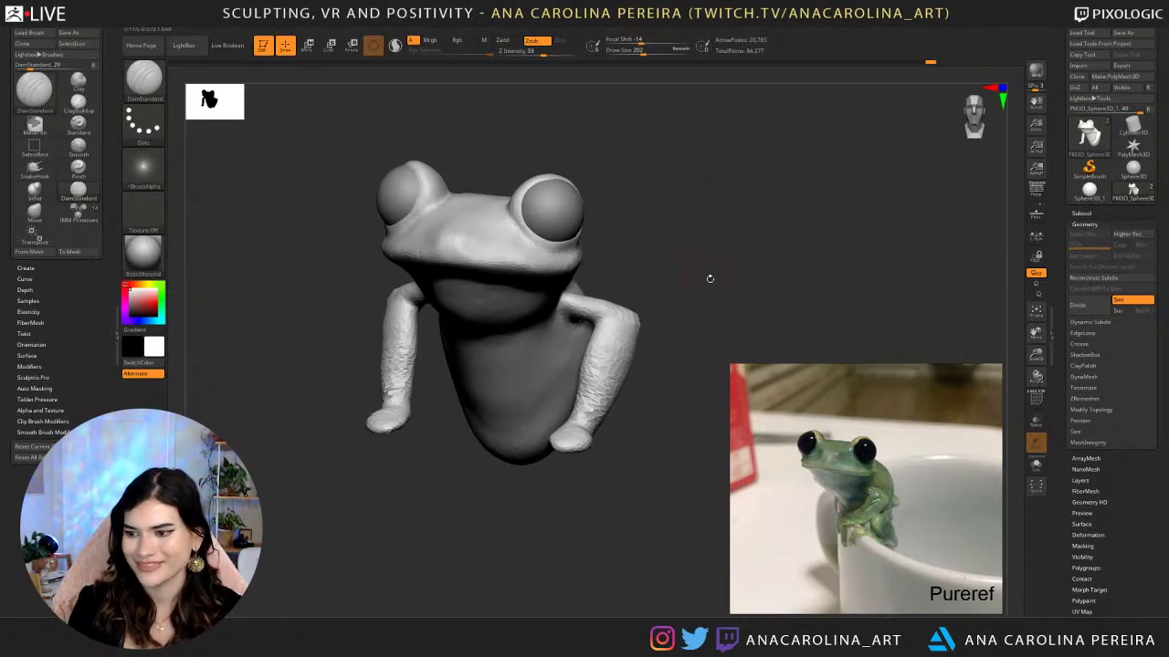
{"action": "left_click_drag", "start_coordinate": [709, 279], "coordinate": [706, 249]}
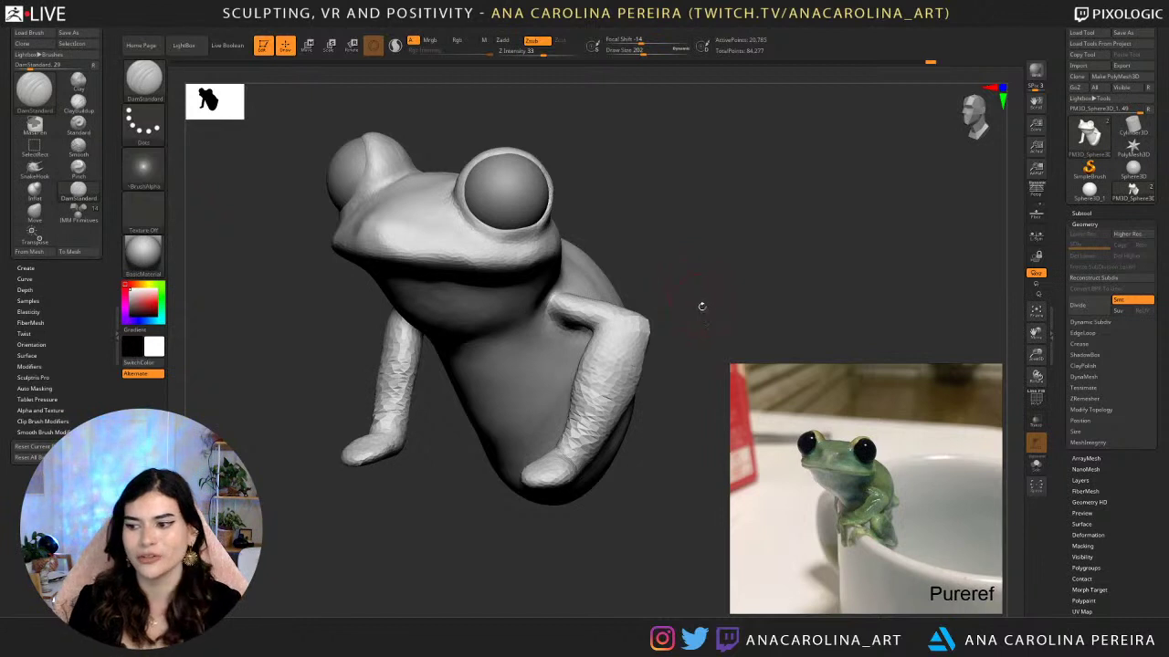
Examine the frog sculpt from several angles and compare it with the reference photo showing the hind legs.
{"action": "left_click_drag", "start_coordinate": [736, 271], "coordinate": [706, 286]}
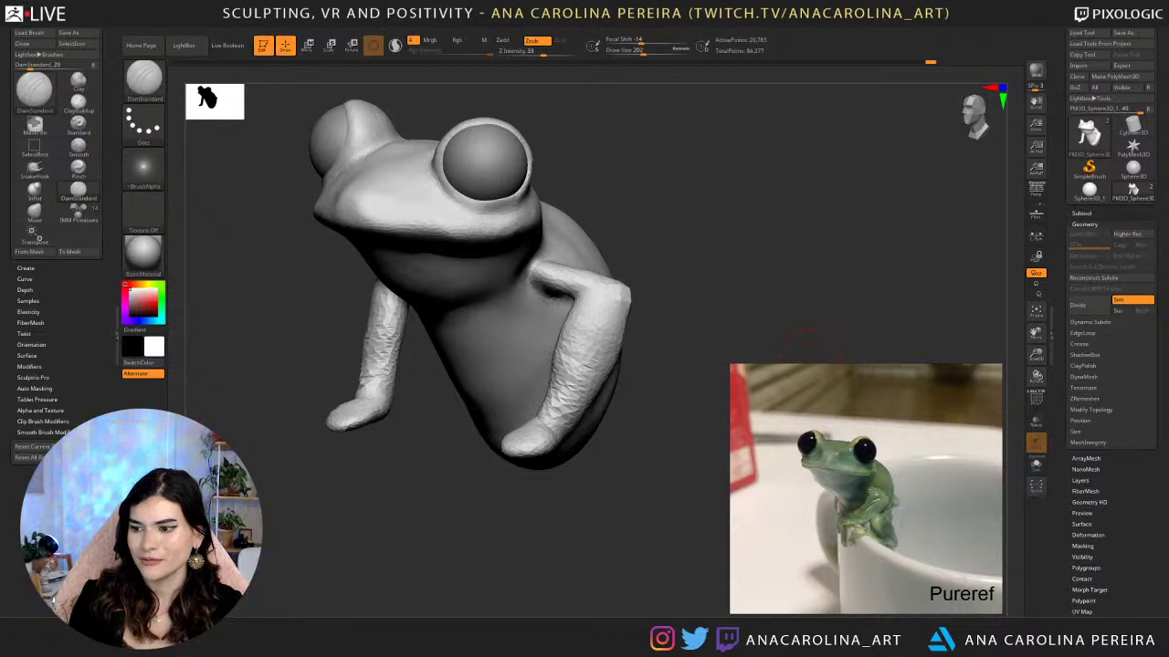
{"action": "left_click_drag", "start_coordinate": [750, 230], "coordinate": [742, 220]}
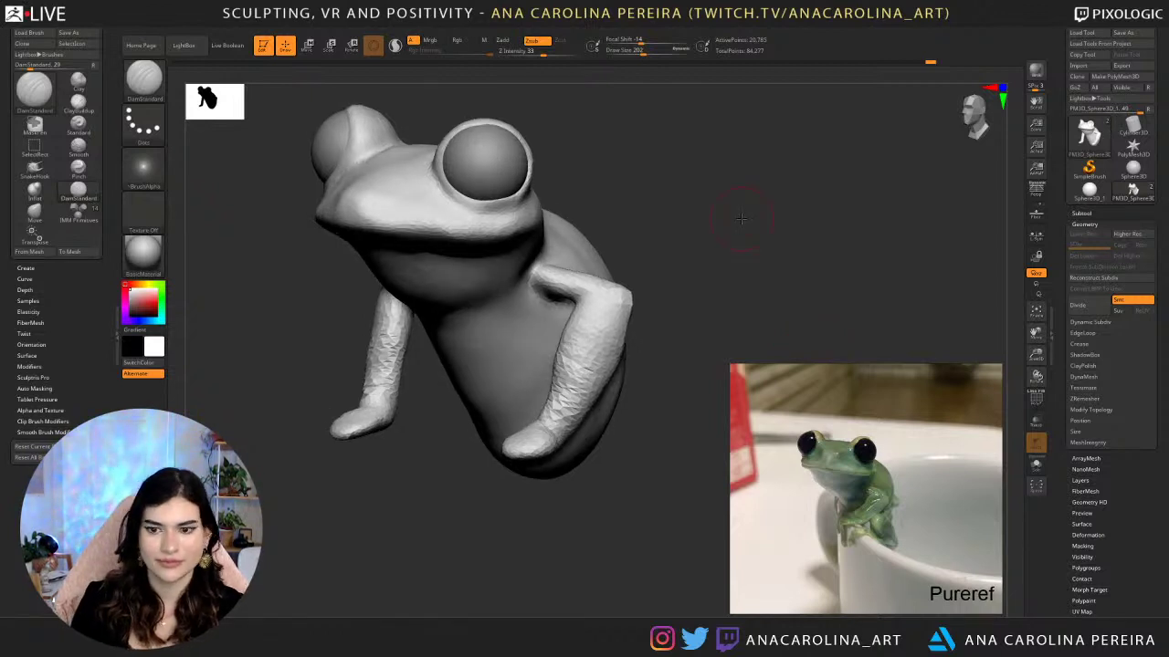
{"action": "mouse_move", "coordinate": [642, 190]}
{"action": "left_mouse_down"}
{"action": "mouse_move", "coordinate": [649, 180]}
{"action": "mouse_move", "coordinate": [680, 193]}
{"action": "mouse_move", "coordinate": [667, 192]}
{"action": "mouse_move", "coordinate": [662, 213]}
{"action": "mouse_move", "coordinate": [673, 250]}
{"action": "mouse_move", "coordinate": [608, 304]}
{"action": "mouse_move", "coordinate": [663, 311]}
{"action": "mouse_move", "coordinate": [731, 273]}
{"action": "mouse_move", "coordinate": [692, 230]}
{"action": "left_mouse_up"}
{"action": "right_click", "coordinate": [662, 239]}
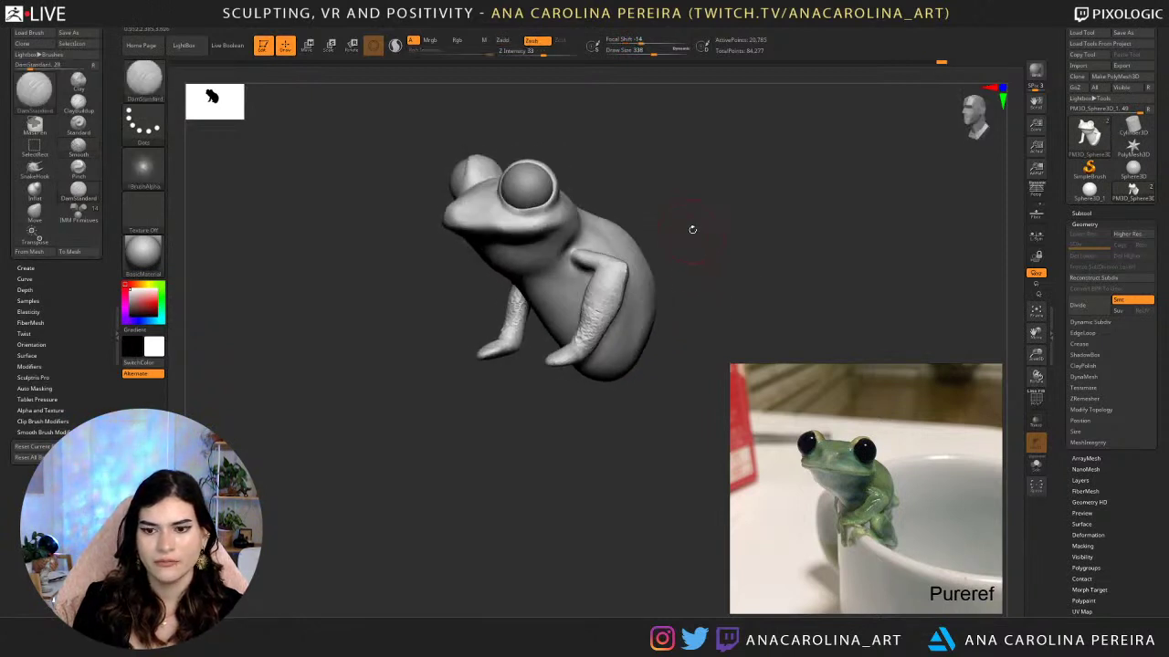
{"action": "left_click_drag", "start_coordinate": [740, 189], "coordinate": [684, 287], "text": "alt"}
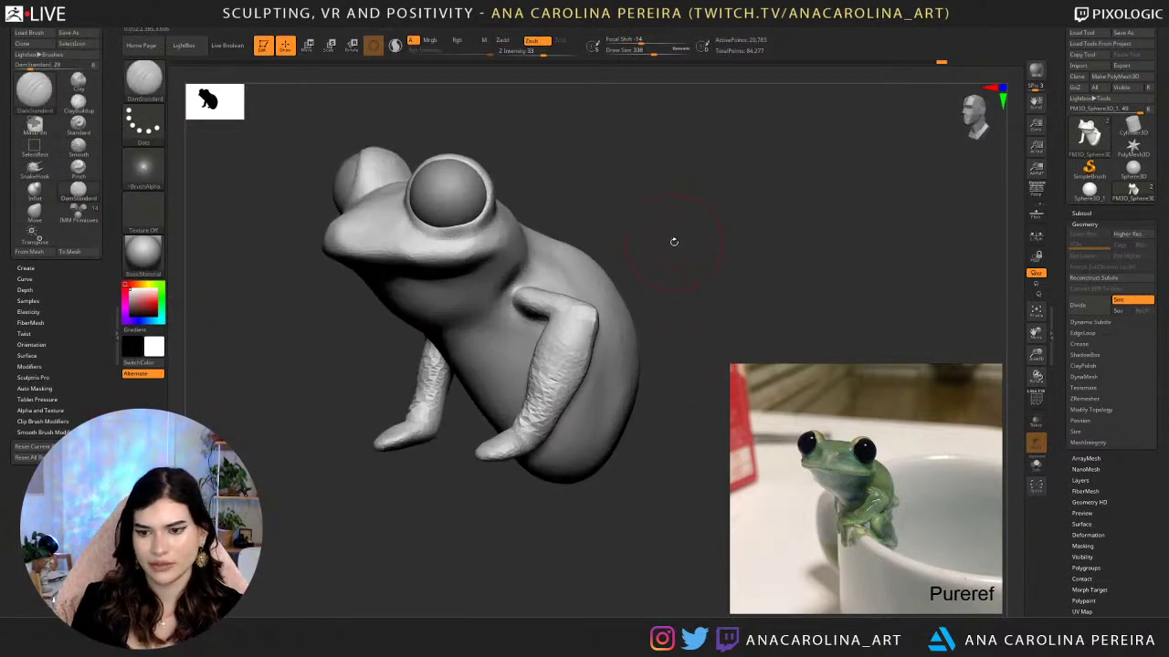
{"action": "left_click_drag", "start_coordinate": [673, 242], "coordinate": [757, 313]}
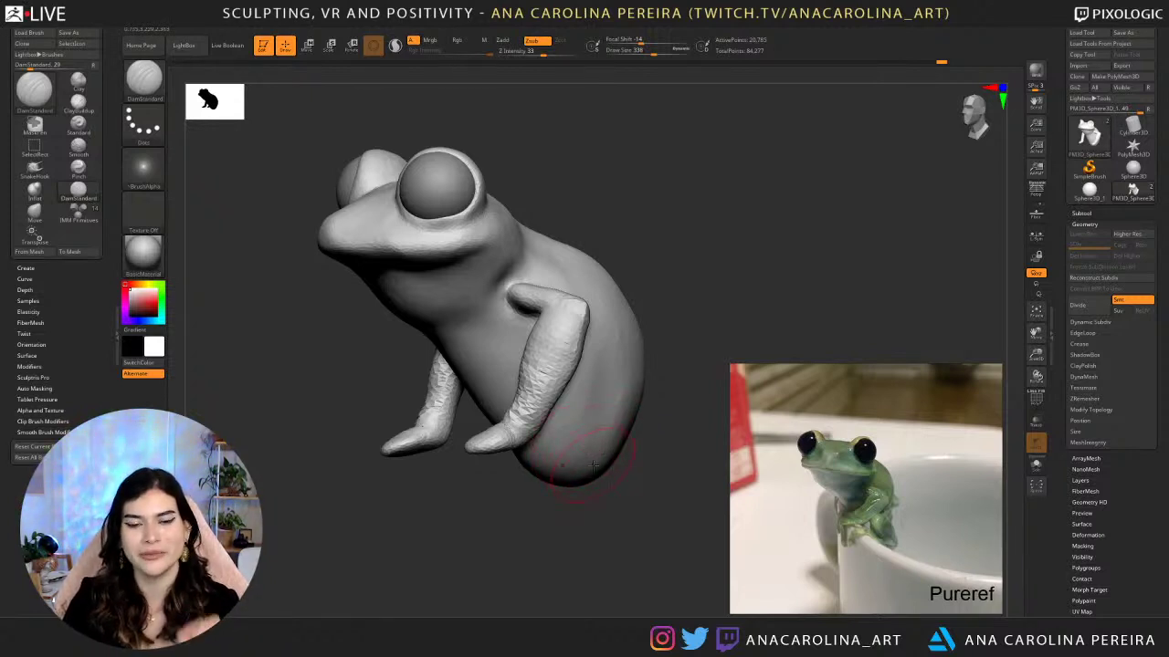
{"action": "scroll", "coordinate": [781, 477], "scroll_direction": "down", "scroll_amount": 3}
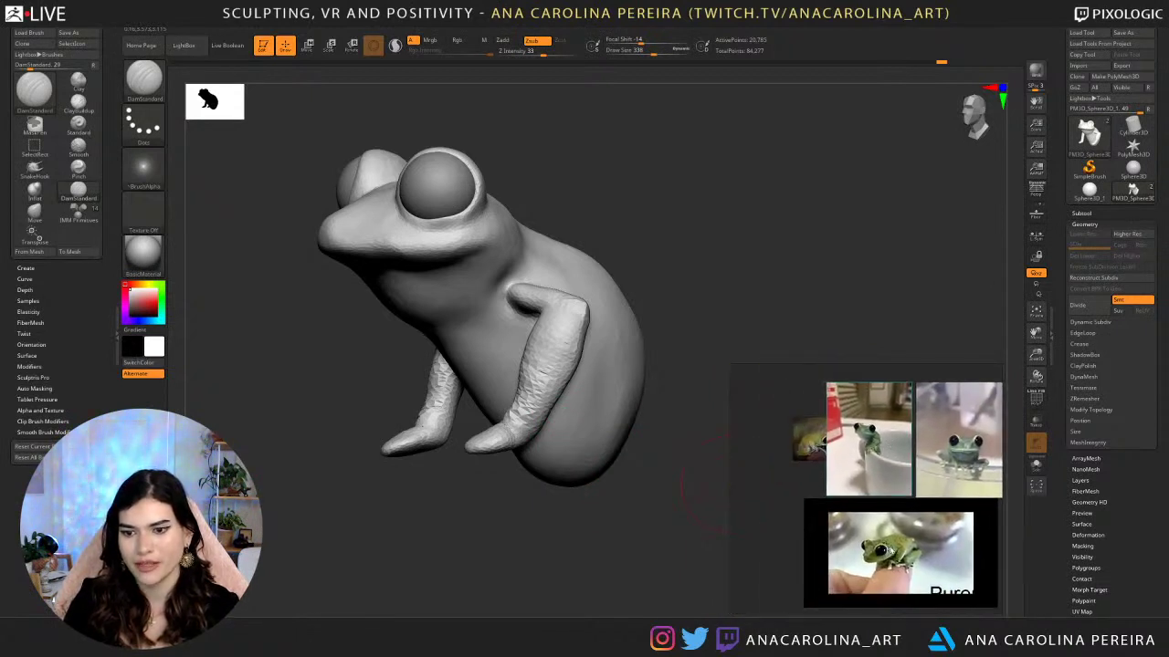
{"action": "scroll", "coordinate": [918, 534], "scroll_direction": "up", "scroll_amount": 5}
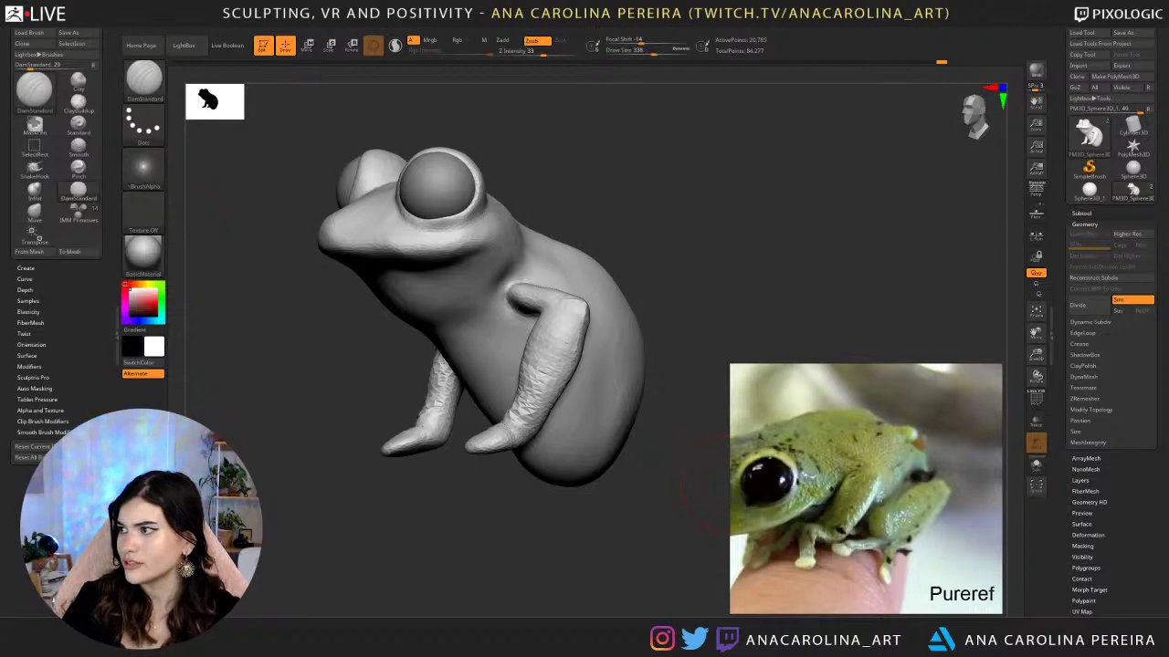
Switch to the browser's frog image results, enlarge the window and open the African Big eyed Tree Frog photo full-size in a new tab.
{"action": "left_click_drag", "start_coordinate": [1167, 109], "coordinate": [480, 25]}
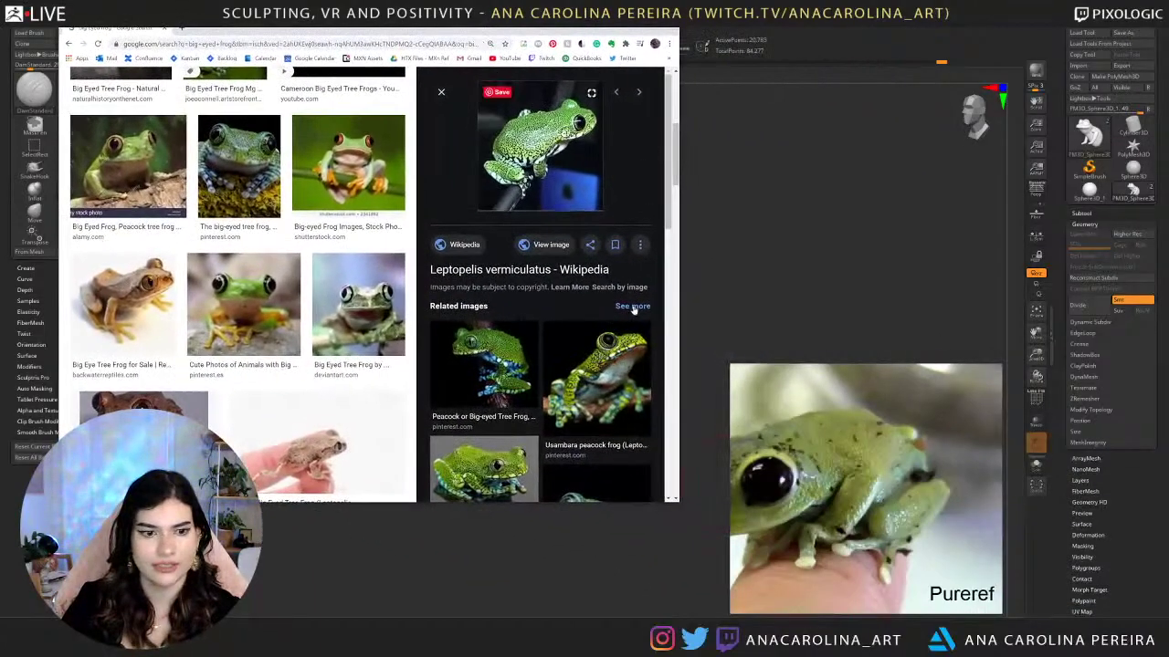
{"action": "left_click", "coordinate": [308, 451]}
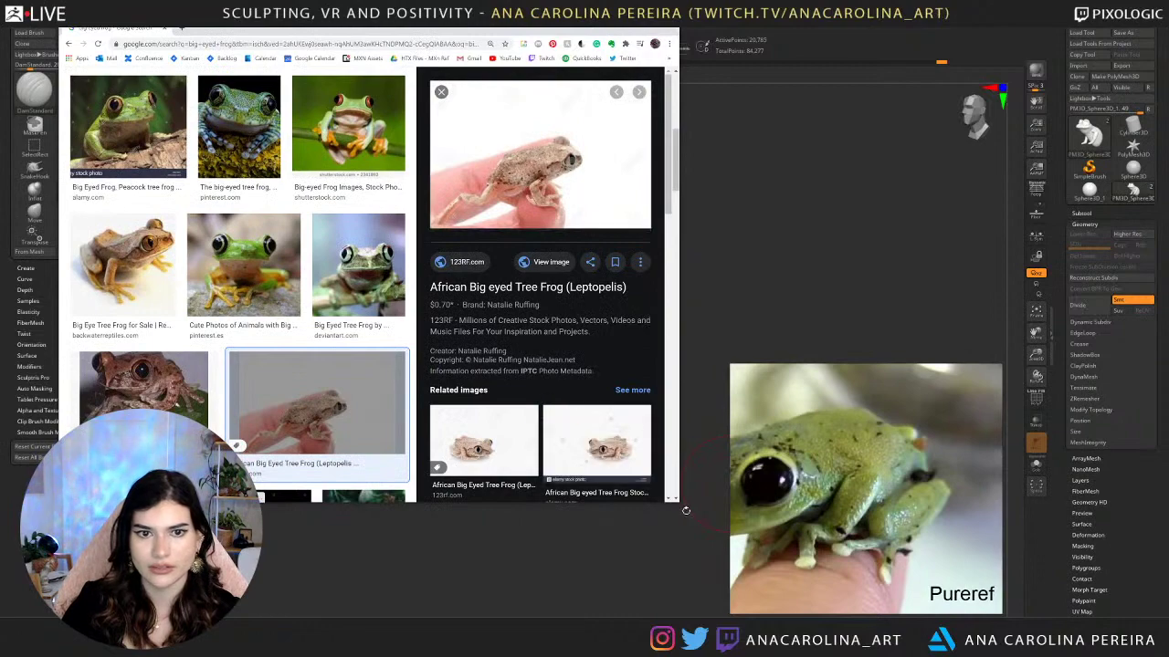
{"action": "left_click_drag", "start_coordinate": [686, 511], "coordinate": [872, 619]}
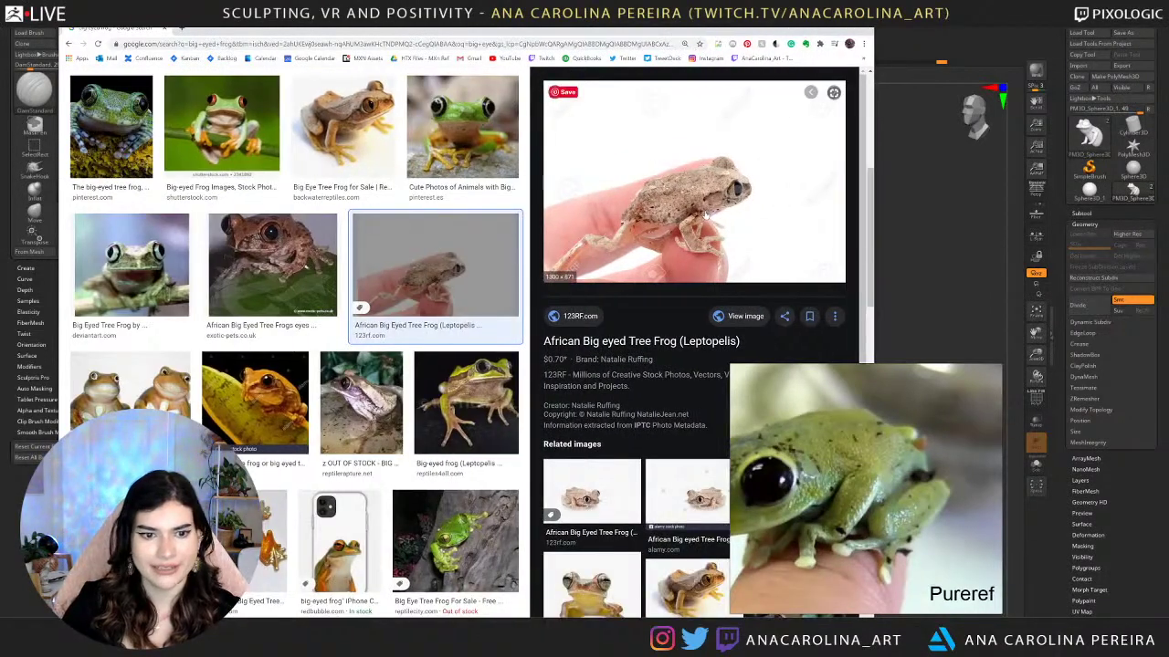
{"action": "right_click", "coordinate": [748, 318]}
{"action": "left_click", "coordinate": [762, 327]}
Find the blue-legged Peacock or Big-eyed Tree Frog photo in the image results and open it full-size in a new tab.
{"action": "scroll", "coordinate": [331, 401], "scroll_direction": "down", "scroll_amount": 3}
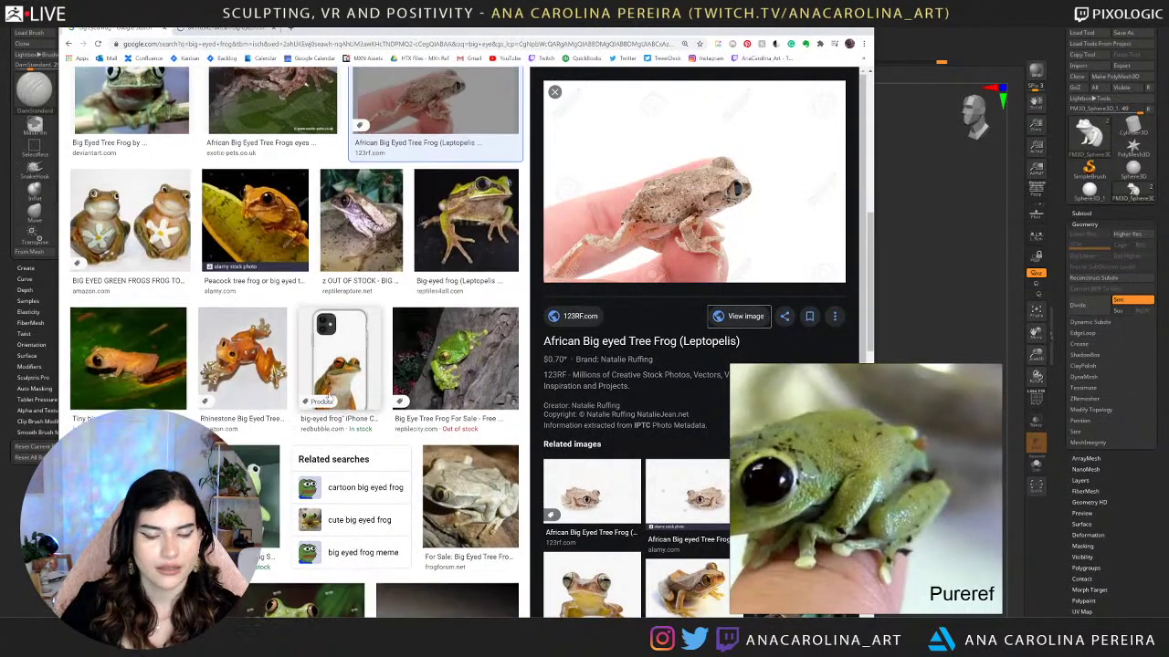
{"action": "scroll", "coordinate": [327, 397], "scroll_direction": "down", "scroll_amount": 2}
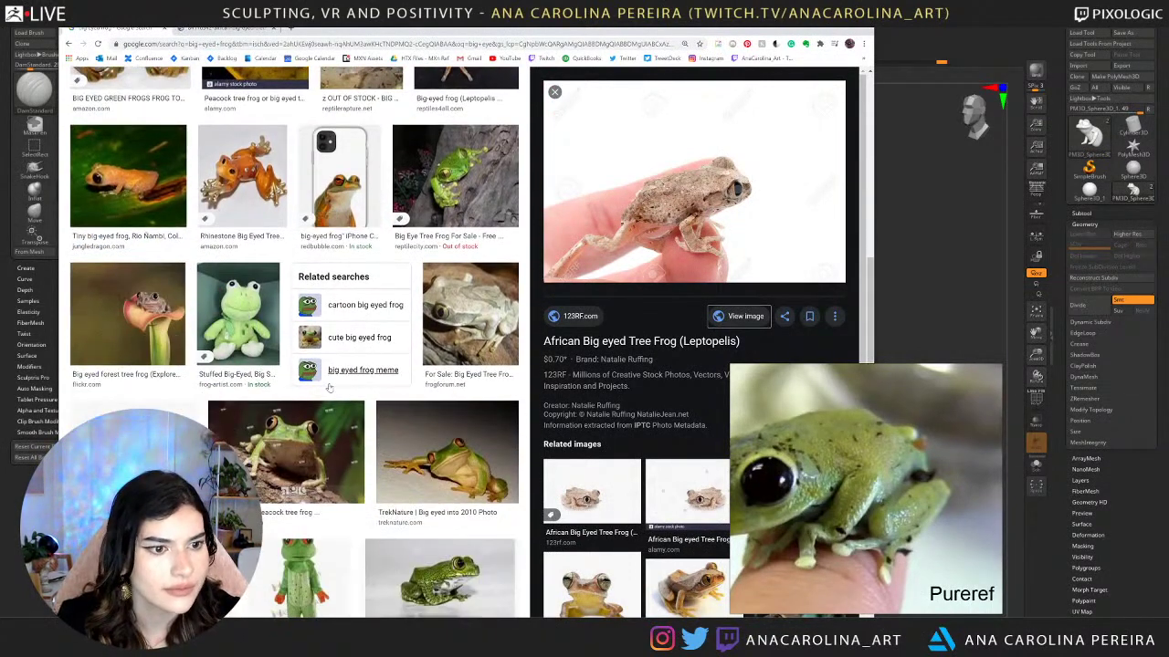
{"action": "scroll", "coordinate": [328, 388], "scroll_direction": "down", "scroll_amount": 4}
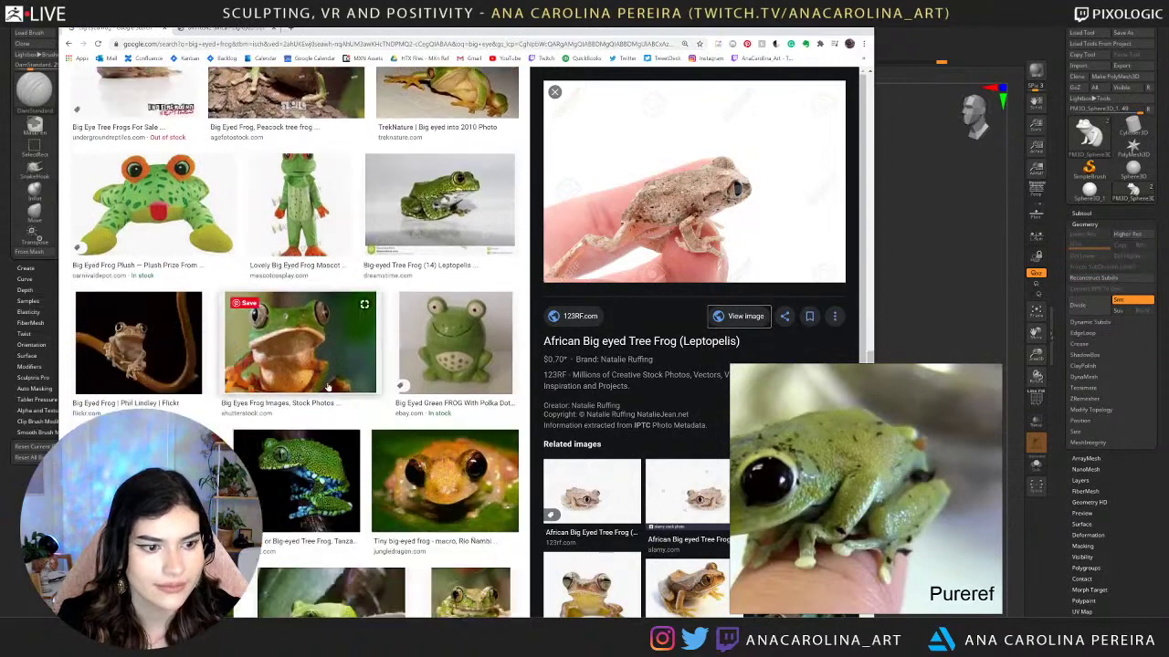
{"action": "scroll", "coordinate": [328, 388], "scroll_direction": "down", "scroll_amount": 1}
{"action": "left_click", "coordinate": [327, 386]}
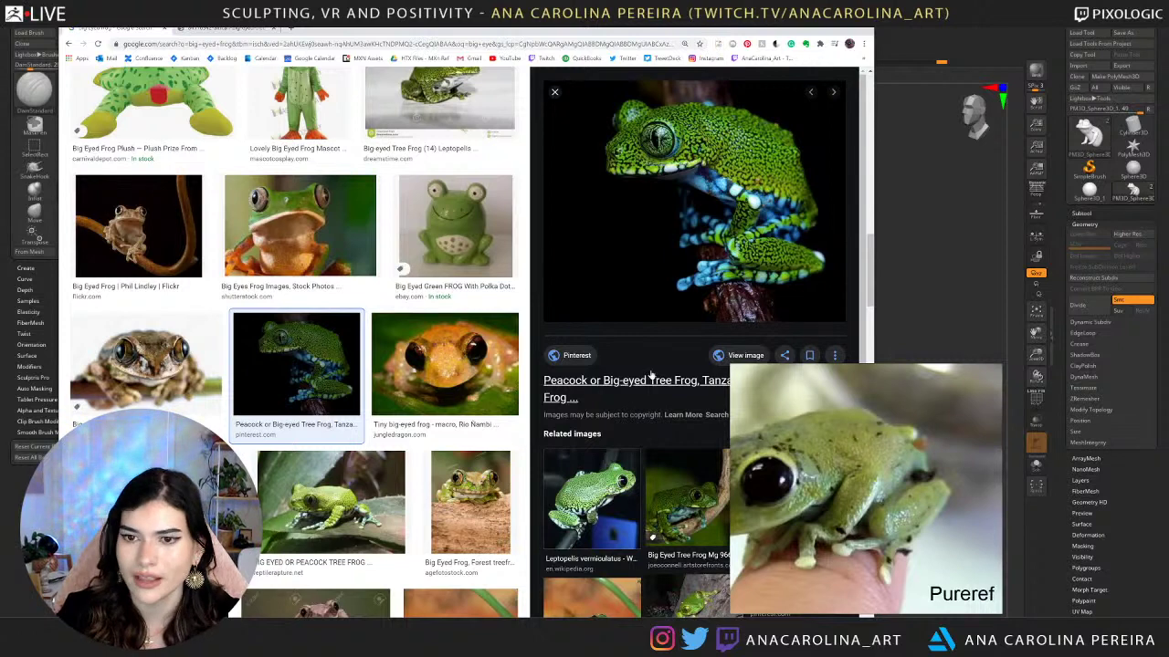
{"action": "right_click", "coordinate": [727, 355]}
{"action": "left_click", "coordinate": [742, 362]}
Pick the Leptopelis vermiculatus Wikipedia photo from the related images and open it full-size in a new tab.
{"action": "scroll", "coordinate": [310, 392], "scroll_direction": "down", "scroll_amount": 2}
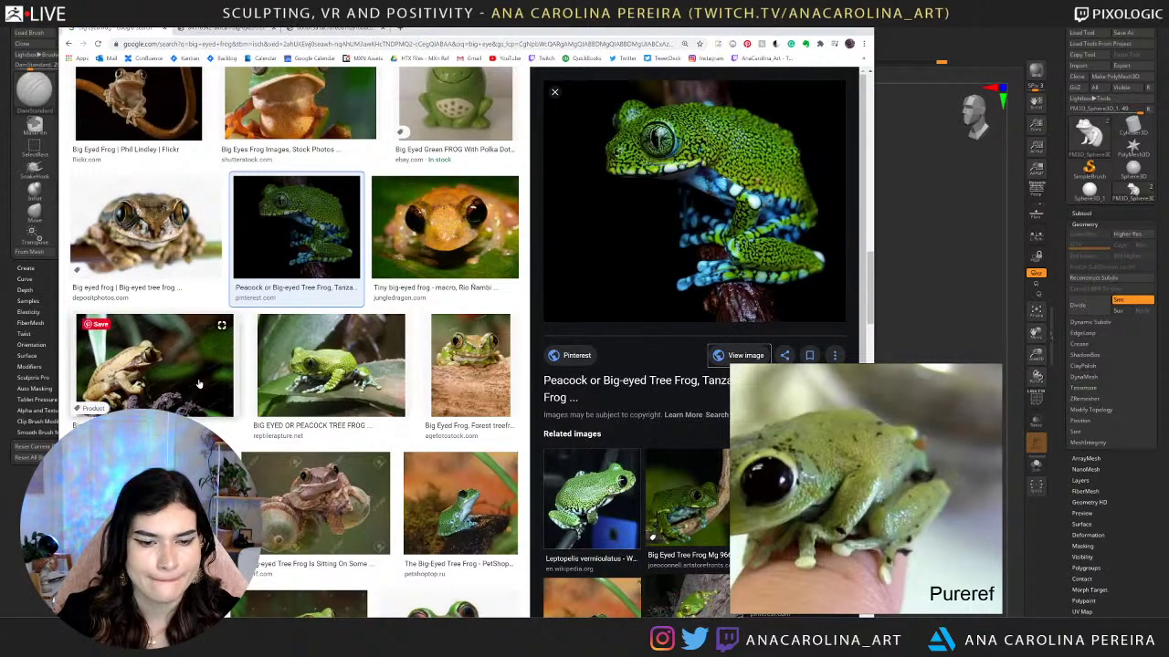
{"action": "scroll", "coordinate": [199, 385], "scroll_direction": "up", "scroll_amount": 1}
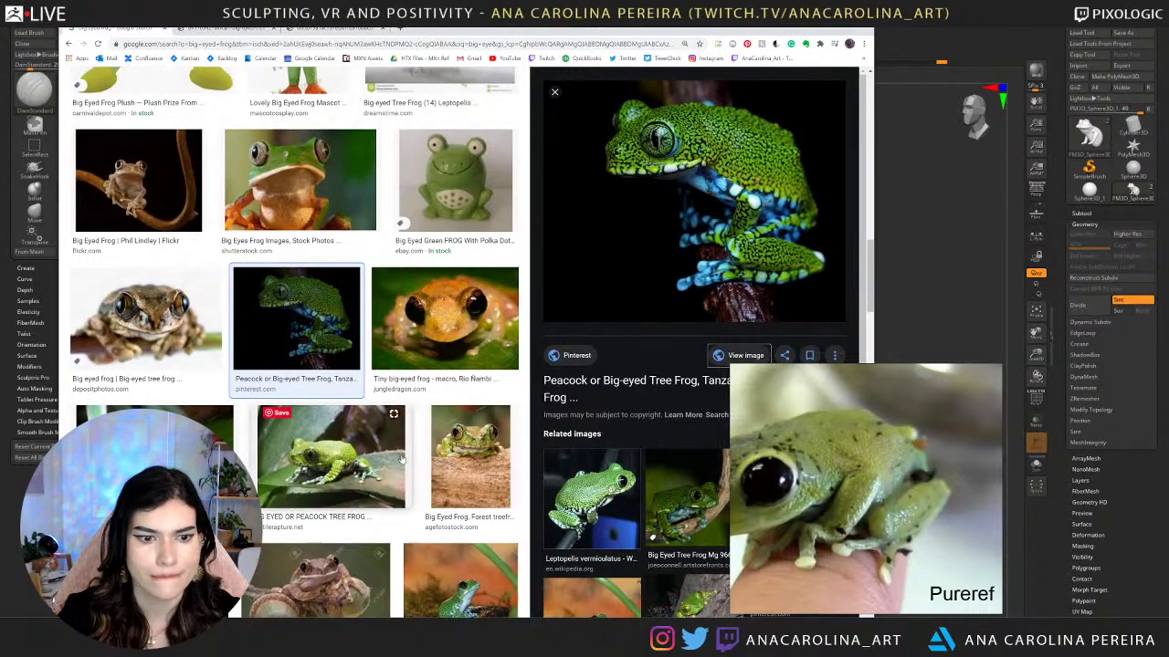
{"action": "scroll", "coordinate": [668, 490], "scroll_direction": "down", "scroll_amount": 2}
{"action": "scroll", "coordinate": [667, 491], "scroll_direction": "down", "scroll_amount": 2}
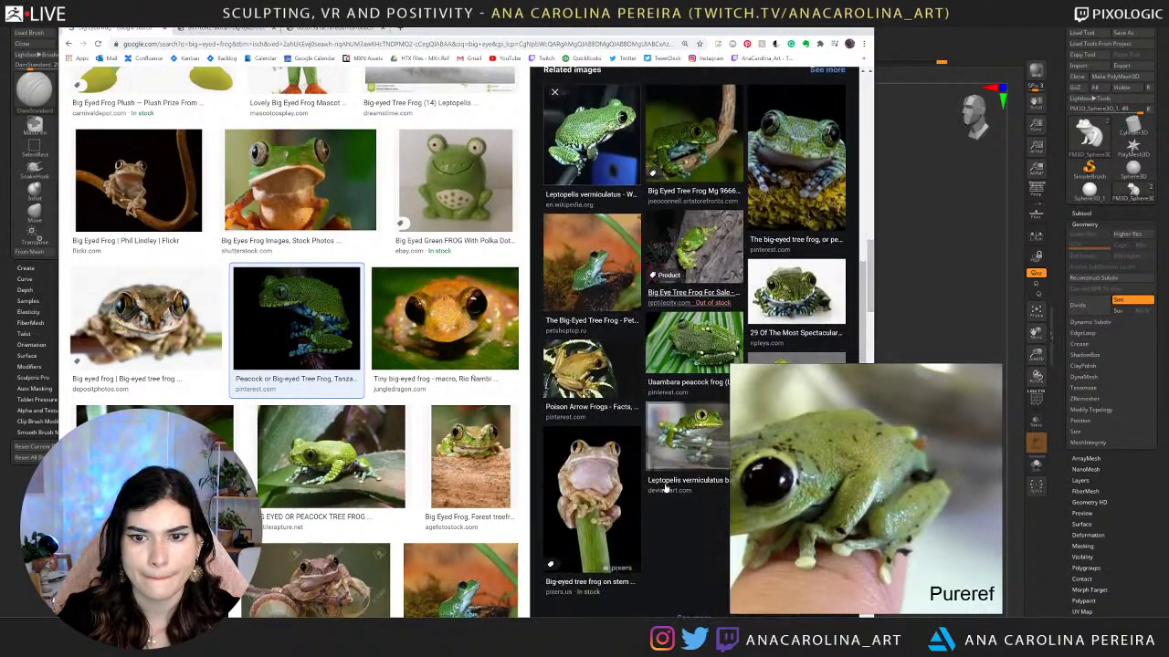
{"action": "scroll", "coordinate": [593, 311], "scroll_direction": "up", "scroll_amount": 2}
{"action": "left_click", "coordinate": [593, 311]}
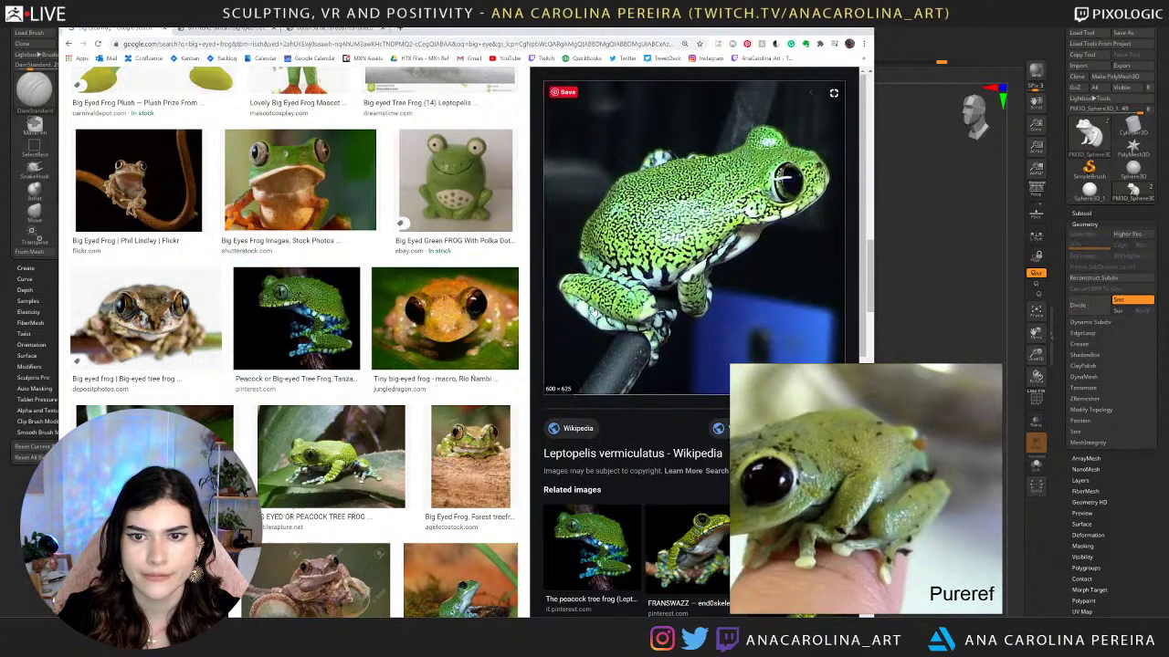
{"action": "scroll", "coordinate": [346, 377], "scroll_direction": "down", "scroll_amount": 5}
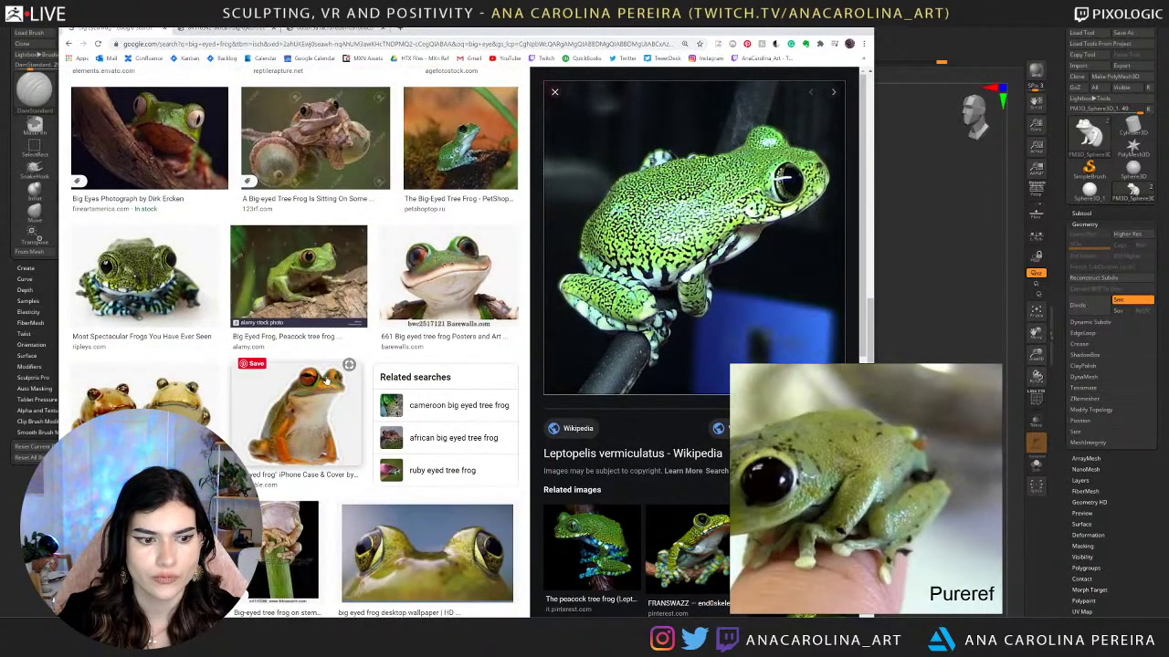
{"action": "right_click", "coordinate": [730, 428]}
{"action": "left_click", "coordinate": [735, 436]}
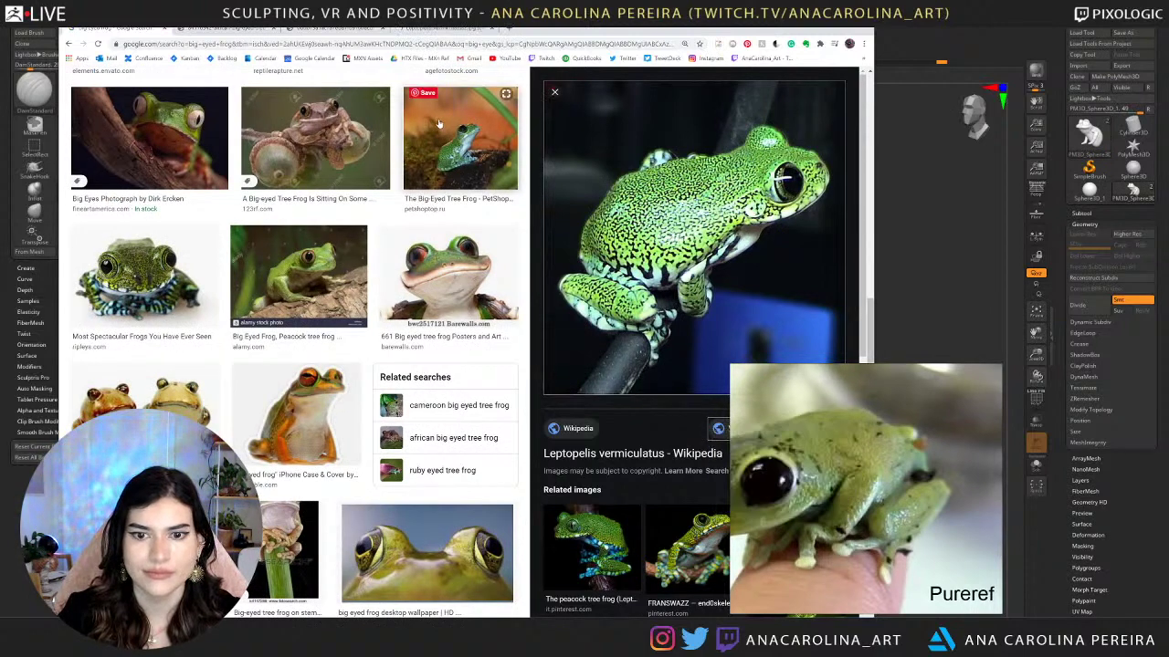
Add the brown African tree frog photo to the PureRef board, scaled down beside the others, and shrink the photo of the green frog on a finger.
{"action": "scroll", "coordinate": [438, 124], "scroll_direction": "down", "scroll_amount": 3}
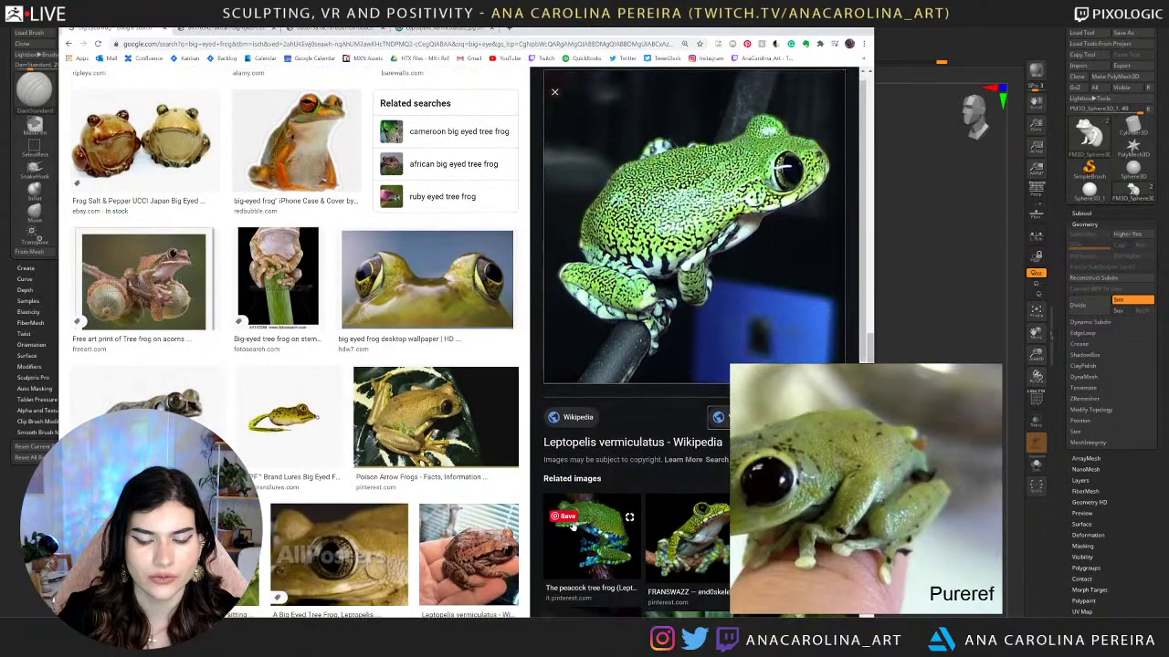
{"action": "left_click", "coordinate": [572, 525]}
{"action": "scroll", "coordinate": [379, 512], "scroll_direction": "down", "scroll_amount": 5}
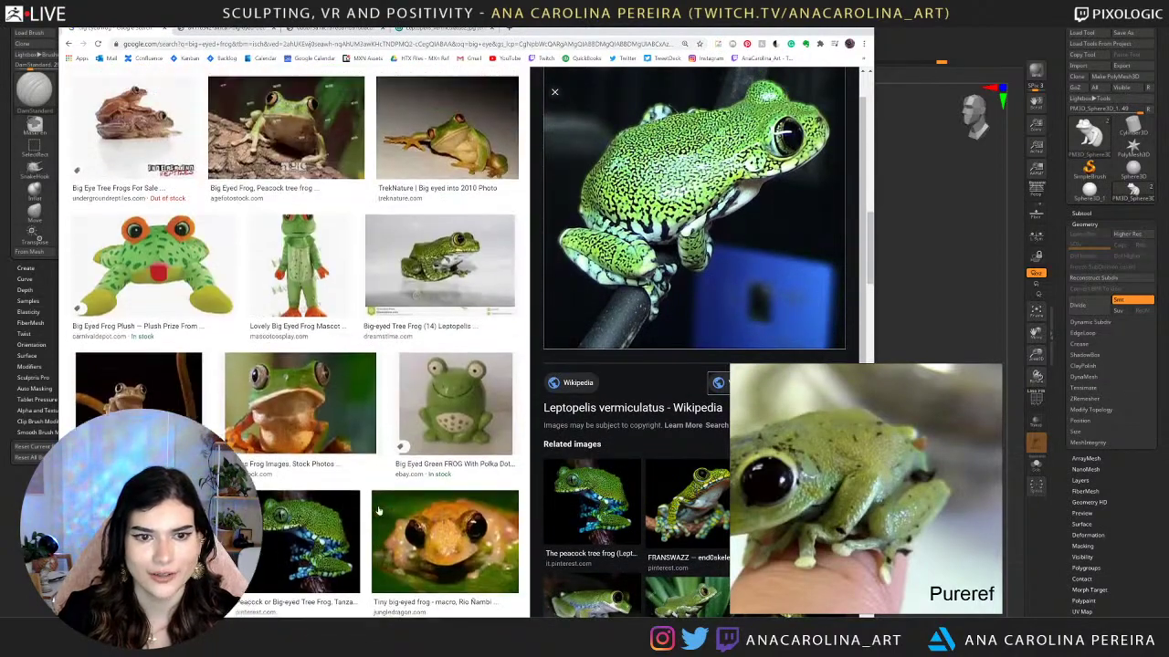
{"action": "scroll", "coordinate": [379, 512], "scroll_direction": "up", "scroll_amount": 6}
{"action": "scroll", "coordinate": [909, 508], "scroll_direction": "down", "scroll_amount": 7}
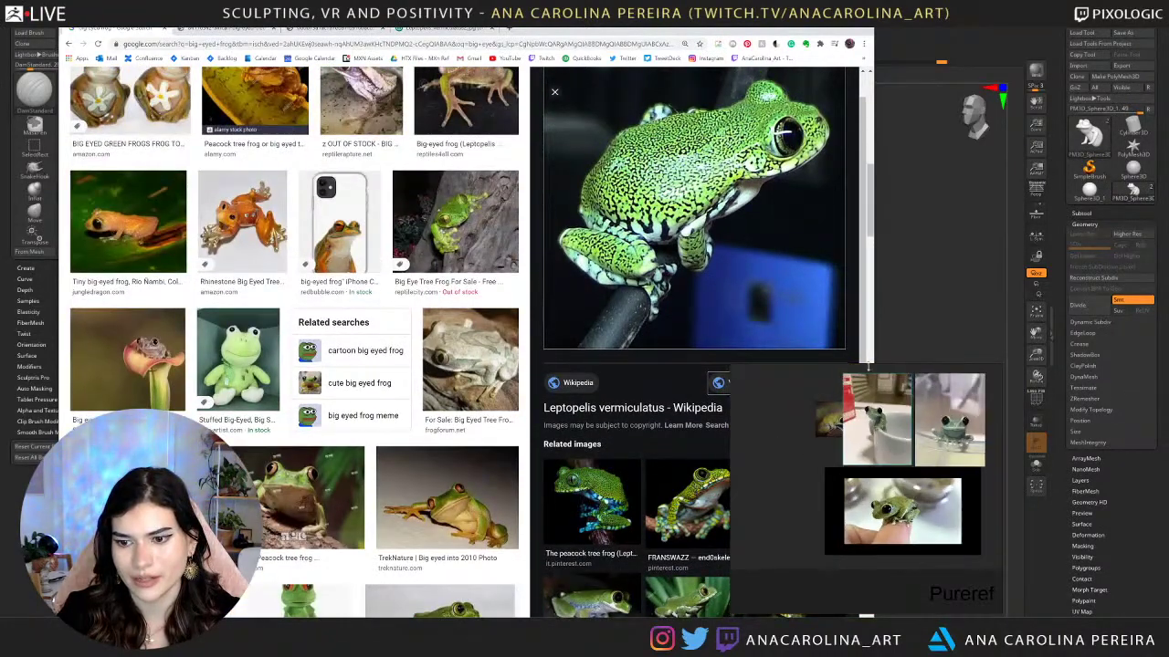
{"action": "left_click", "coordinate": [226, 34]}
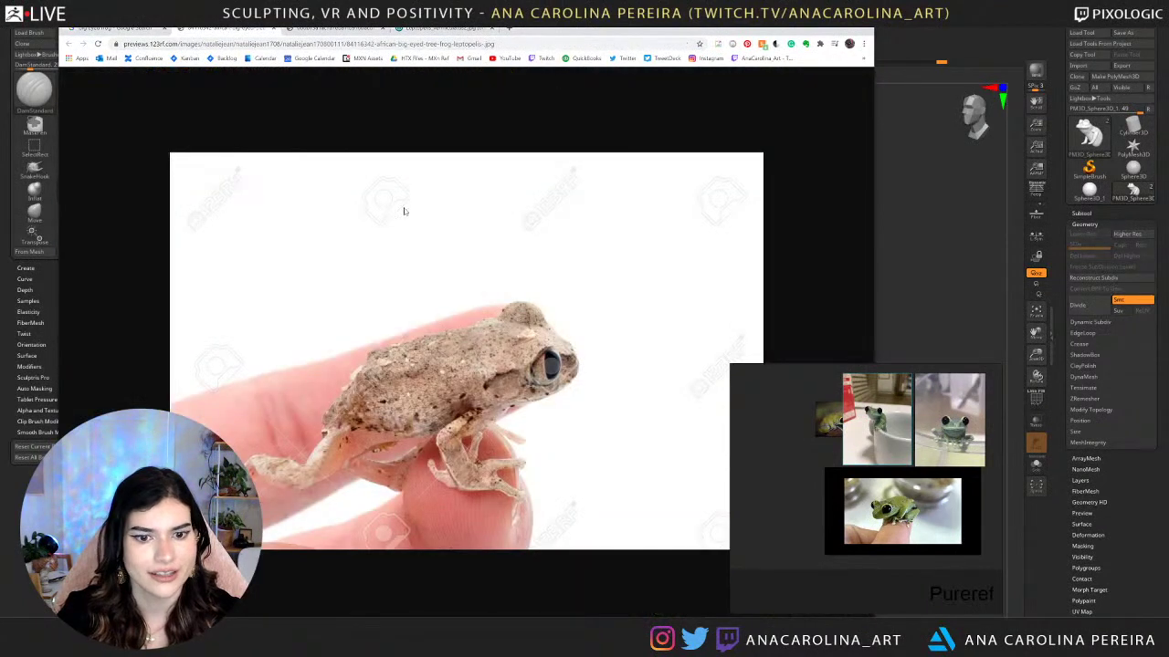
{"action": "left_click_drag", "start_coordinate": [426, 418], "coordinate": [774, 499]}
{"action": "left_click_drag", "start_coordinate": [777, 491], "coordinate": [801, 486]}
{"action": "mouse_move", "coordinate": [823, 429]}
{"action": "left_mouse_down"}
{"action": "mouse_move", "coordinate": [813, 427]}
{"action": "mouse_move", "coordinate": [819, 435]}
{"action": "left_mouse_up"}
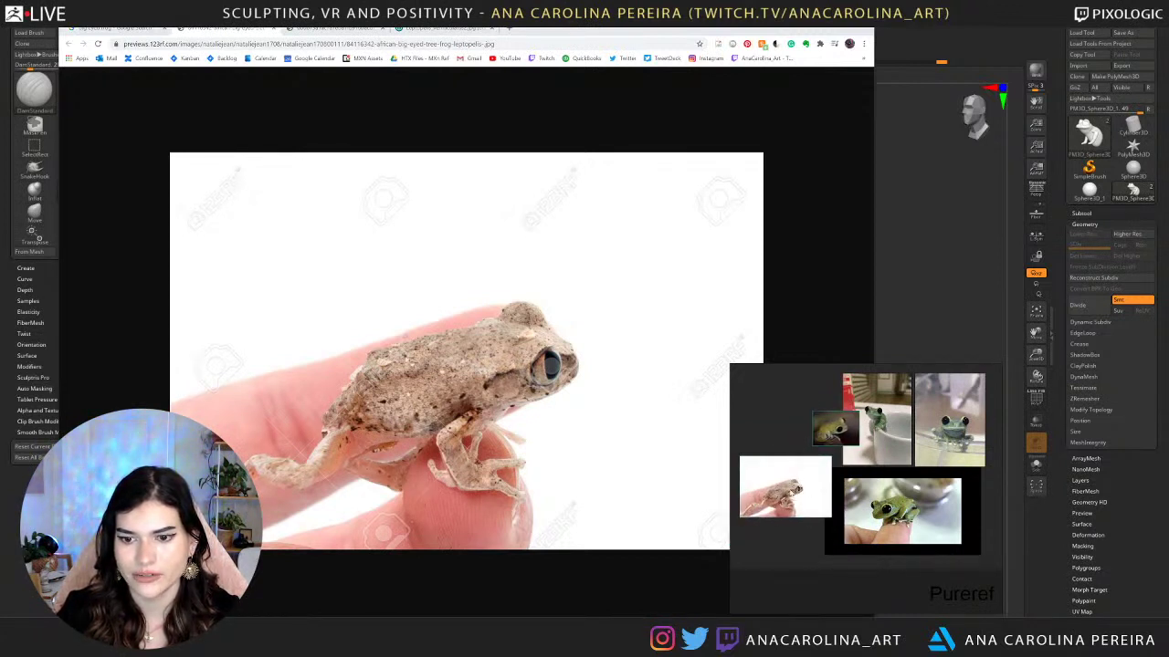
{"action": "left_click_drag", "start_coordinate": [801, 495], "coordinate": [831, 488]}
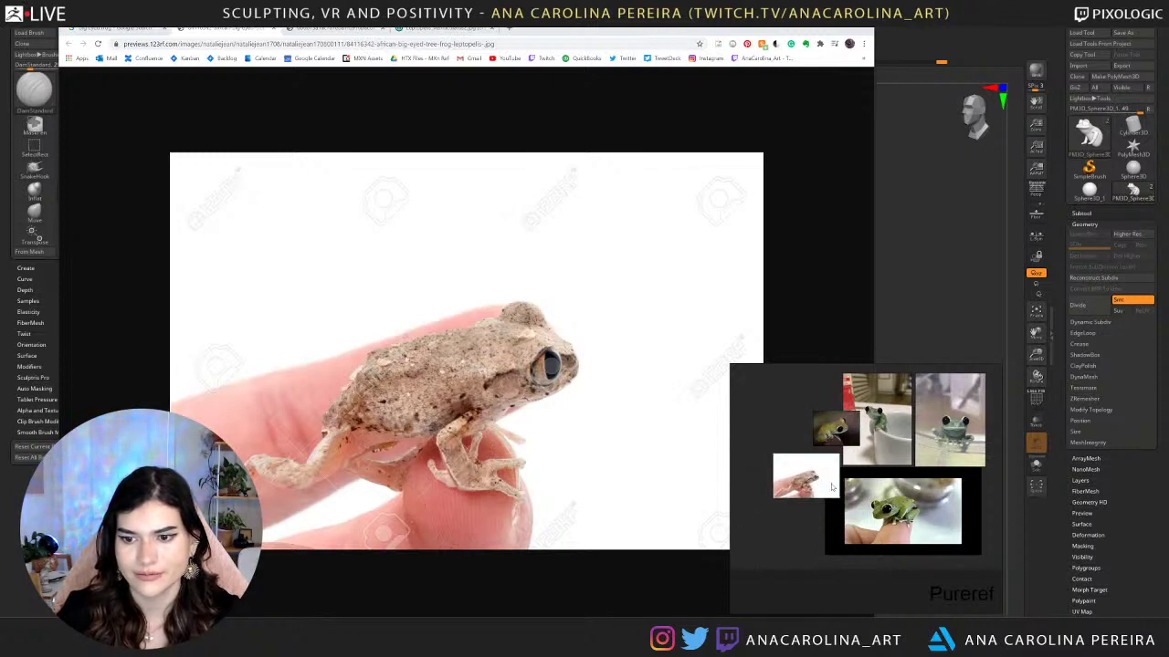
{"action": "left_click", "coordinate": [913, 517]}
{"action": "left_click_drag", "start_coordinate": [913, 517], "coordinate": [887, 496], "text": "ctrl+alt"}
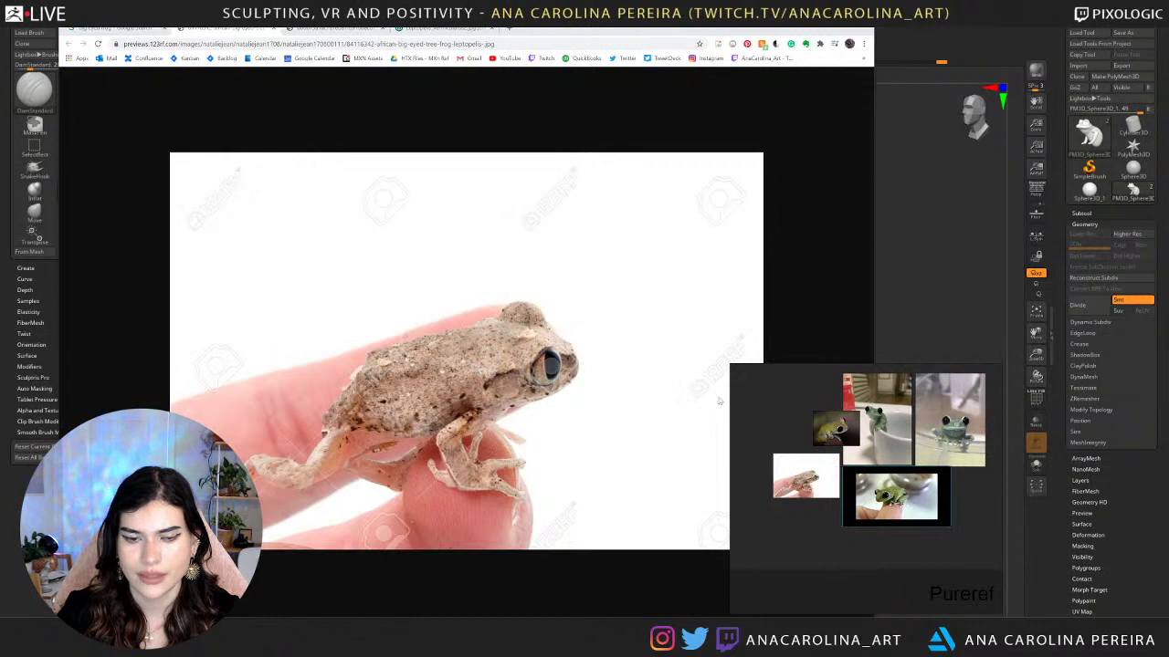
Add the Leptopelis vermiculatus and blue-legged peacock frog photos to the PureRef board, then return to ZBrush.
{"action": "left_click", "coordinate": [402, 30]}
{"action": "left_click_drag", "start_coordinate": [507, 287], "coordinate": [825, 532]}
{"action": "left_click", "coordinate": [333, 29]}
{"action": "left_click_drag", "start_coordinate": [484, 410], "coordinate": [763, 522]}
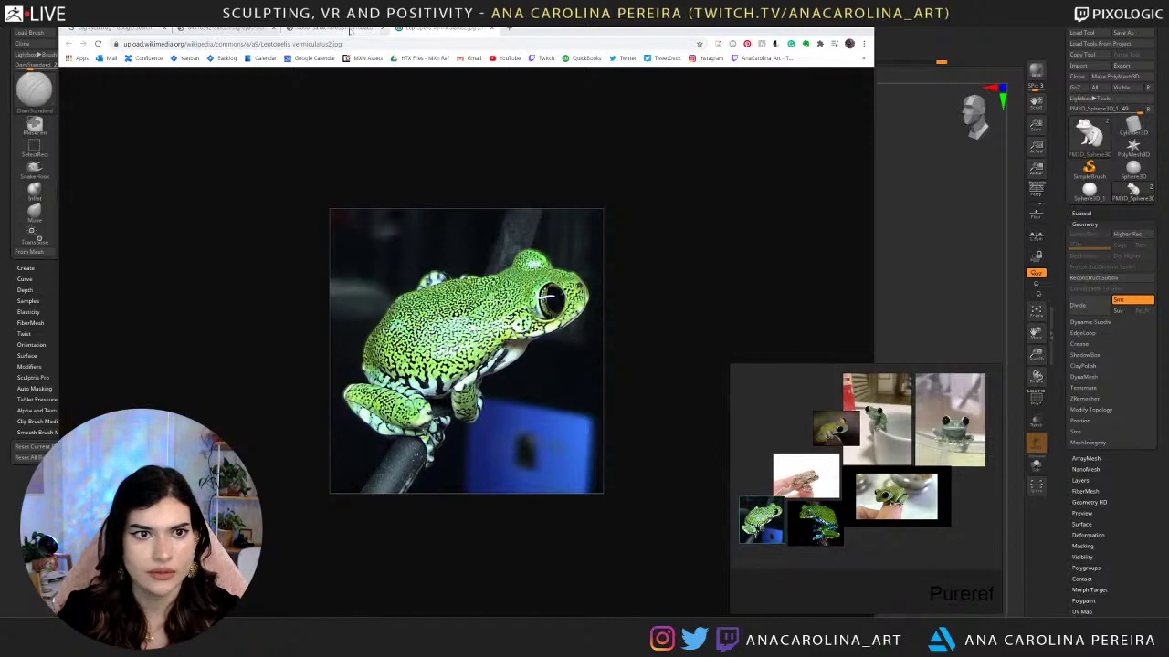
{"action": "left_click", "coordinate": [227, 28]}
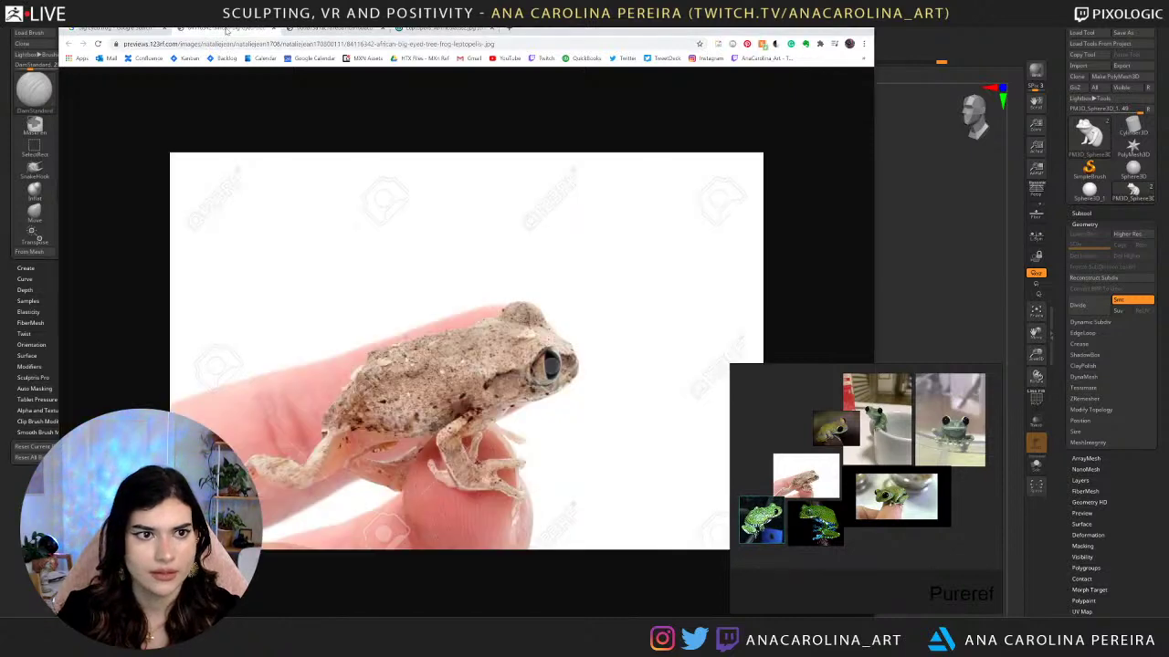
{"action": "left_click", "coordinate": [836, 30]}
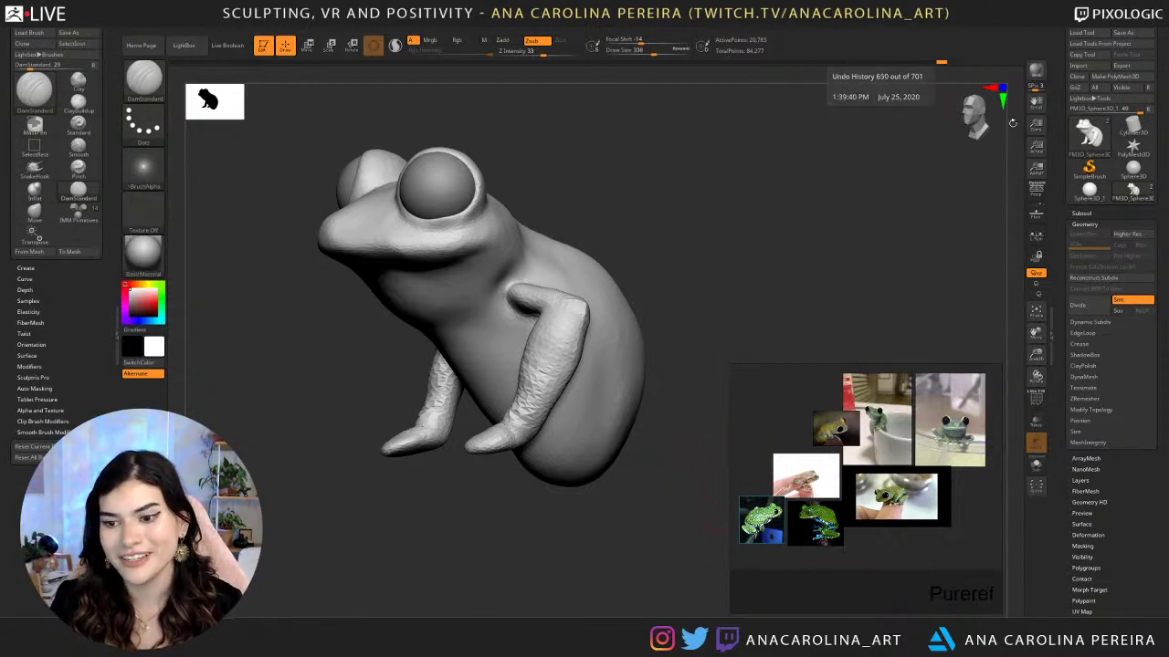
Review the frog on the mug up close and the collected photos on the reference board.
{"action": "scroll", "coordinate": [914, 409], "scroll_direction": "up", "scroll_amount": 5}
{"action": "scroll", "coordinate": [914, 410], "scroll_direction": "up", "scroll_amount": 3}
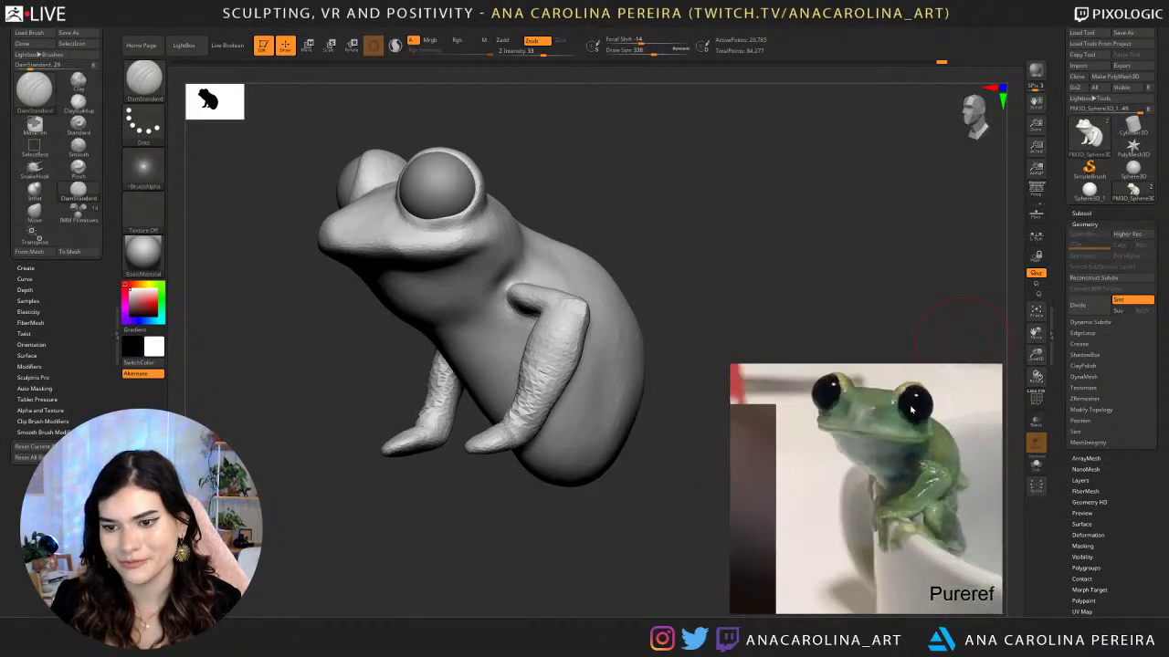
{"action": "scroll", "coordinate": [899, 413], "scroll_direction": "down", "scroll_amount": 6}
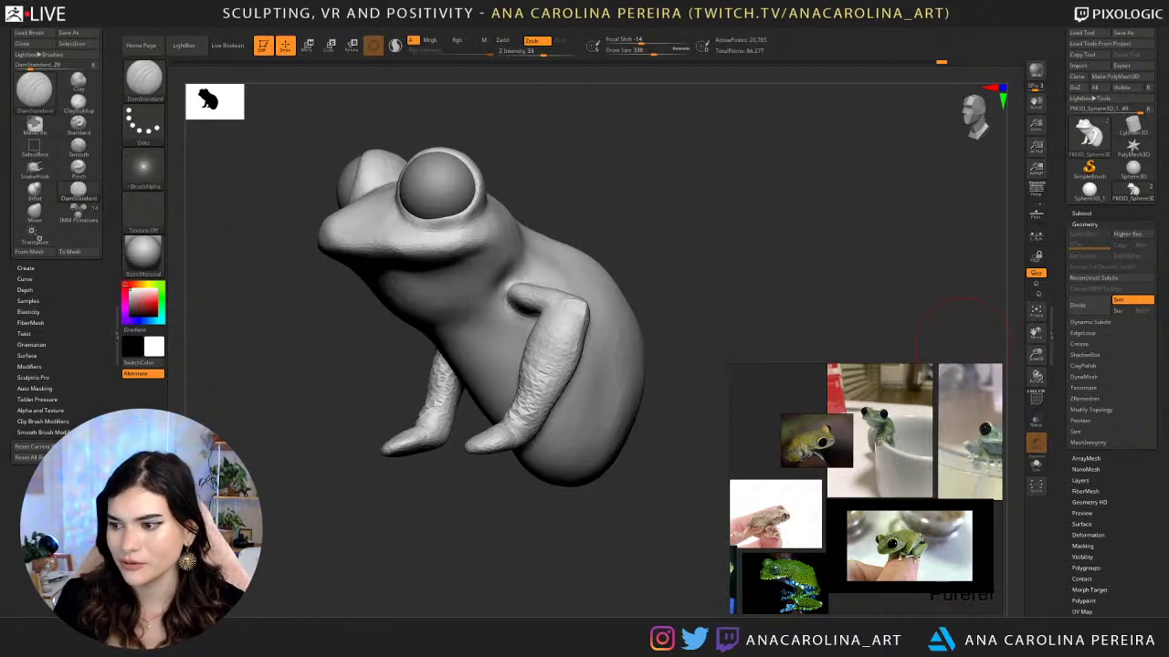
{"action": "mouse_move", "coordinate": [913, 493]}
{"action": "right_mouse_down"}
{"action": "mouse_move", "coordinate": [883, 427]}
{"action": "mouse_move", "coordinate": [917, 502]}
{"action": "right_mouse_up"}
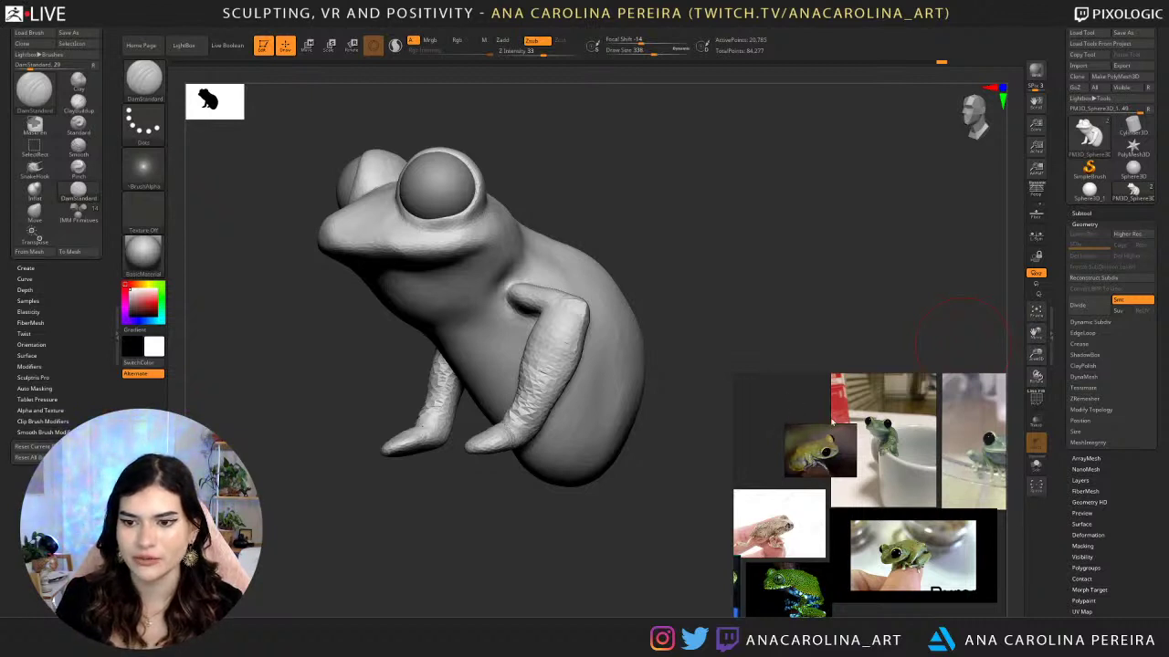
{"action": "mouse_move", "coordinate": [832, 421]}
{"action": "left_mouse_down"}
{"action": "mouse_move", "coordinate": [811, 412]}
{"action": "mouse_move", "coordinate": [827, 414]}
{"action": "left_mouse_up"}
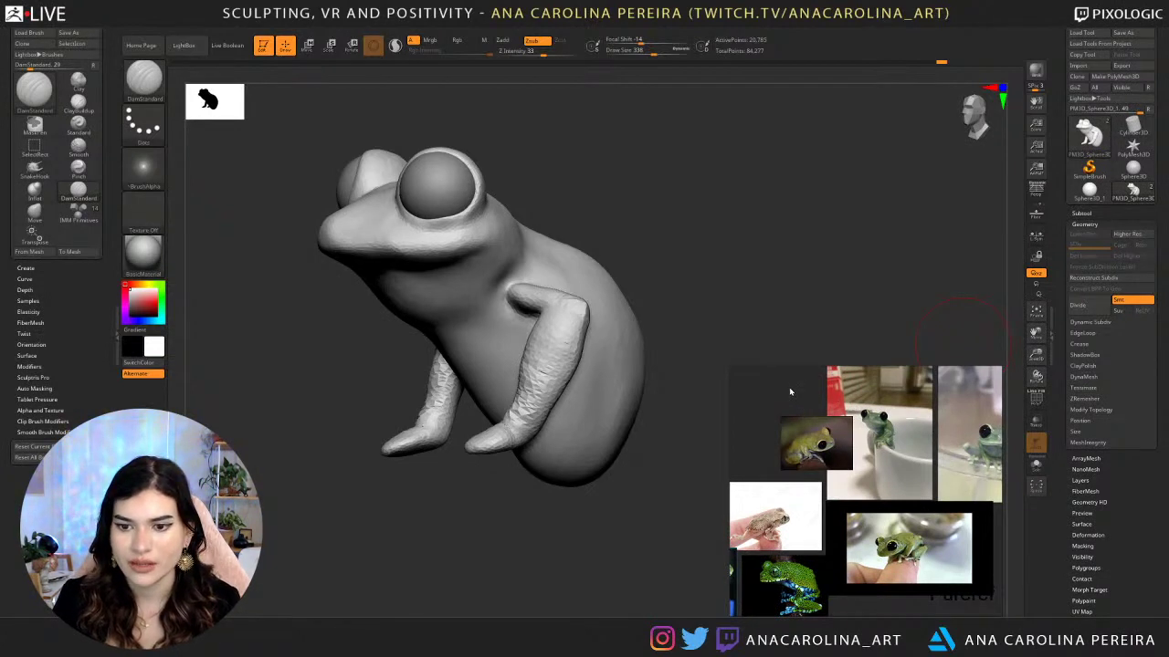
{"action": "right_click_drag", "start_coordinate": [828, 418], "coordinate": [816, 413]}
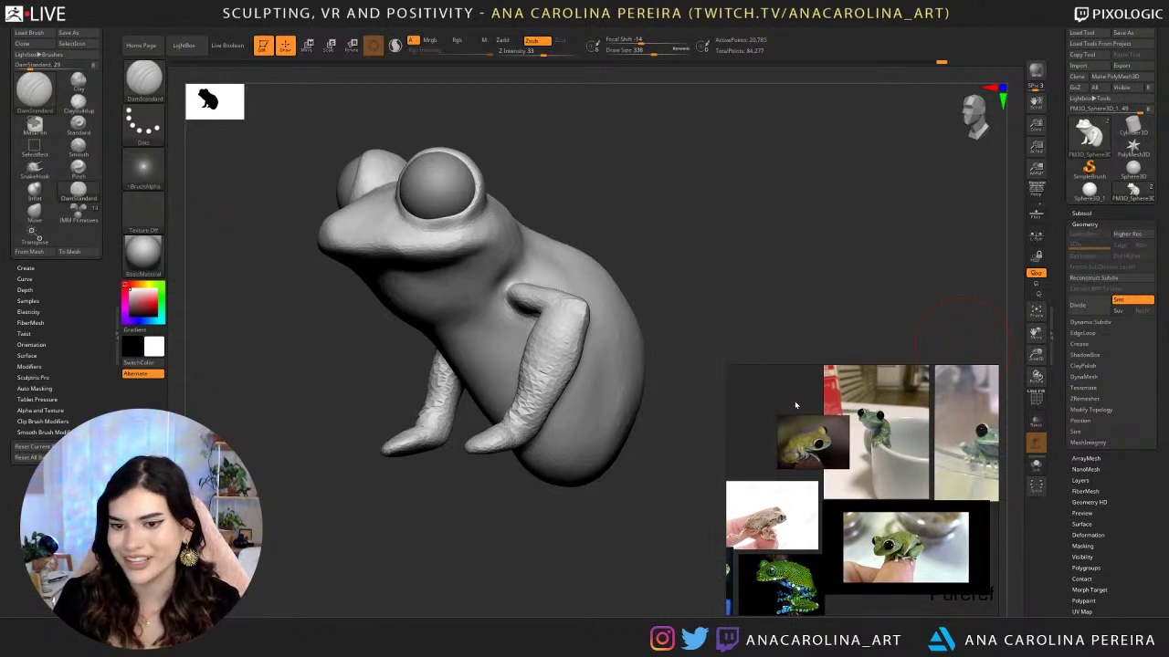
Show the PureRef board's mode options, including Always On Top, without changing the setting.
{"action": "right_click", "coordinate": [795, 405]}
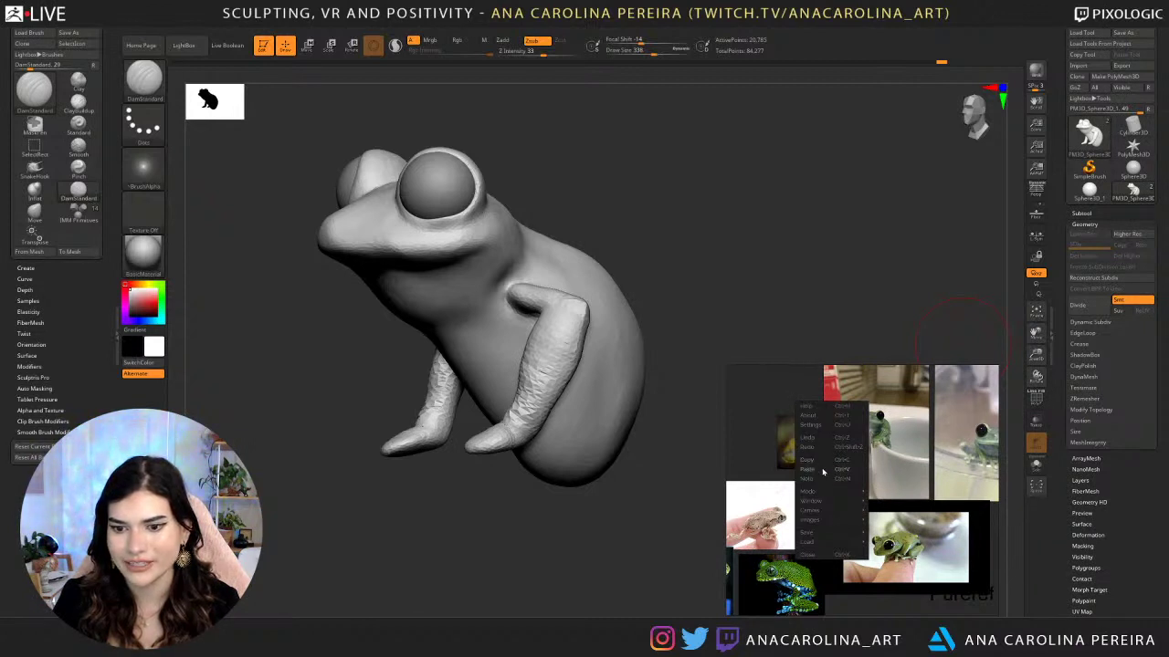
{"action": "mouse_move", "coordinate": [822, 495]}
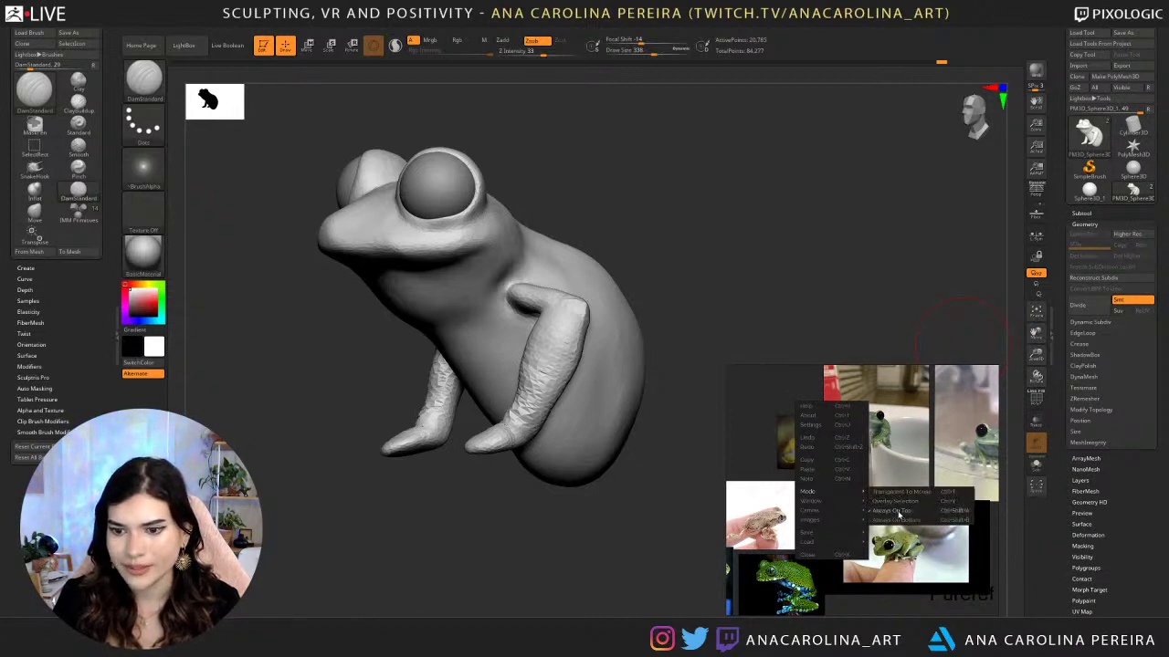
{"action": "left_click", "coordinate": [775, 402]}
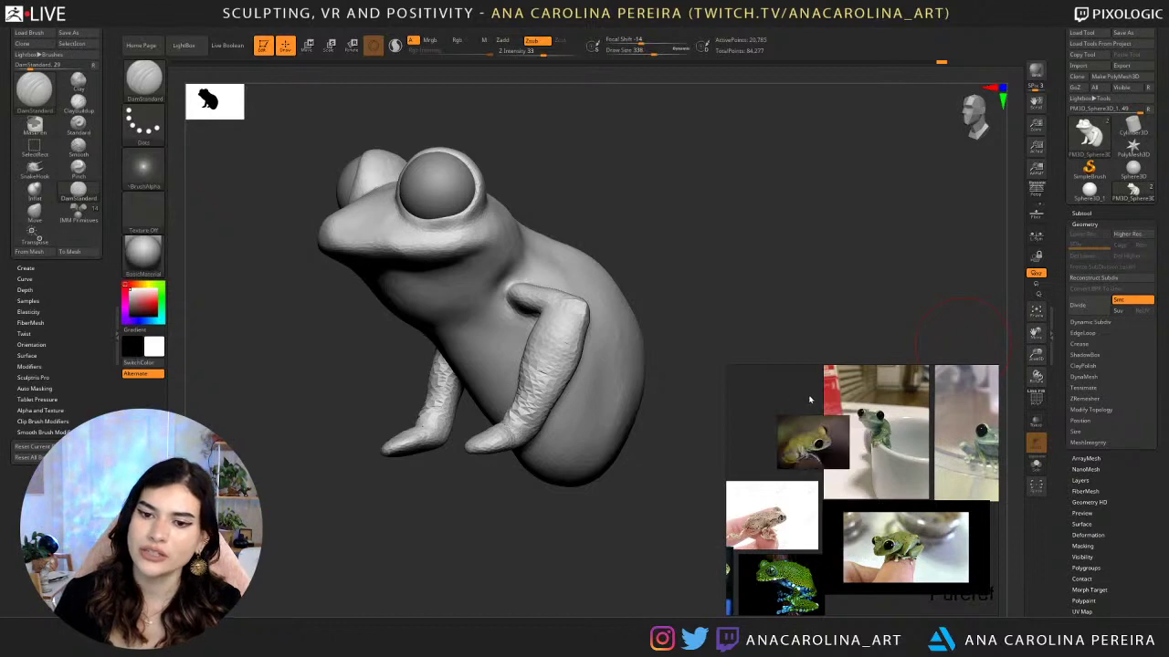
Reposition the PureRef board clear of the frog model and minimise the chat browser window behind it.
{"action": "right_click_drag", "start_coordinate": [812, 394], "coordinate": [444, 304]}
{"action": "left_click_drag", "start_coordinate": [442, 305], "coordinate": [907, 335]}
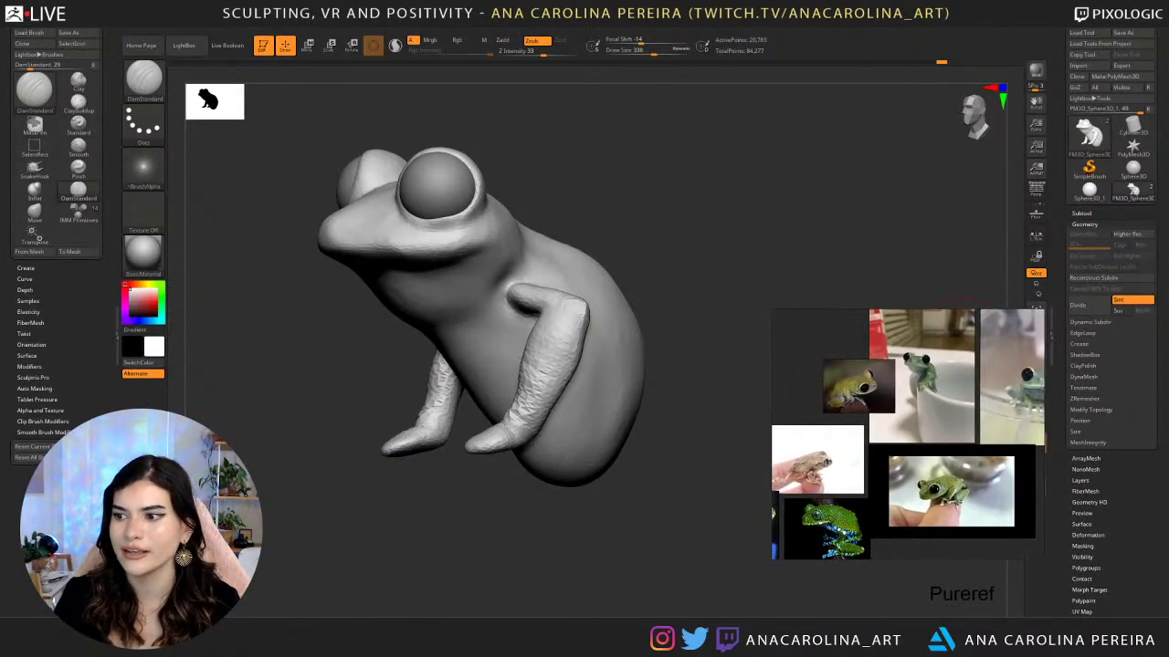
{"action": "left_click_drag", "start_coordinate": [1168, 314], "coordinate": [809, 251]}
{"action": "right_click_drag", "start_coordinate": [949, 326], "coordinate": [833, 298]}
{"action": "left_click_drag", "start_coordinate": [857, 477], "coordinate": [879, 506]}
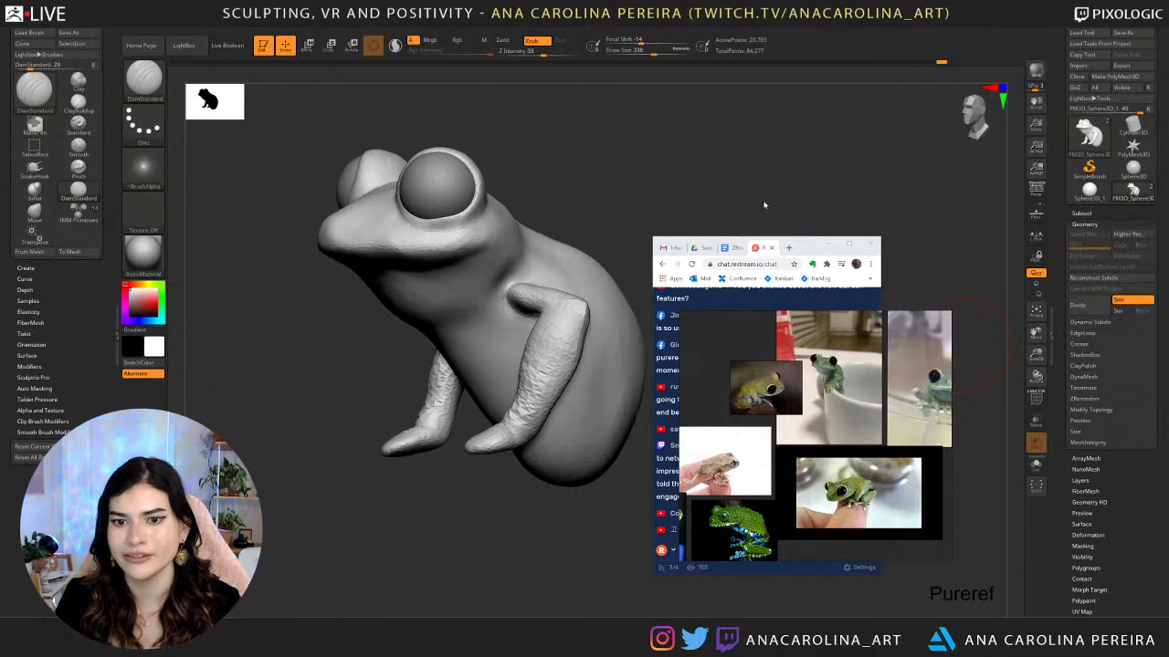
{"action": "left_click_drag", "start_coordinate": [891, 506], "coordinate": [960, 557]}
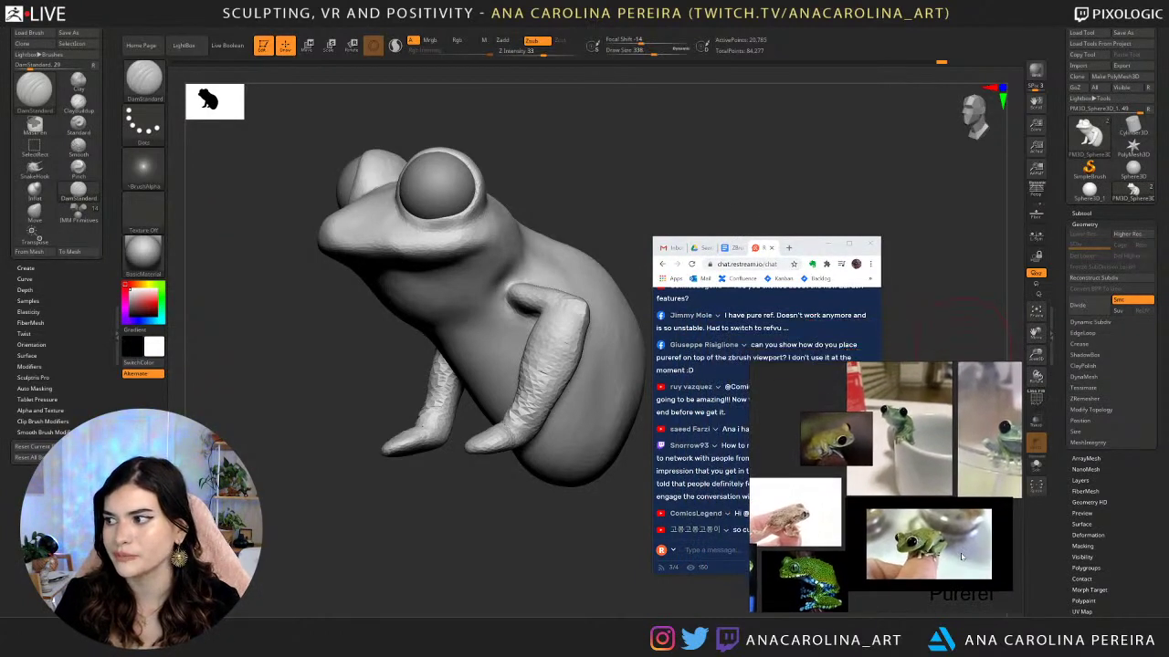
{"action": "left_click", "coordinate": [828, 244]}
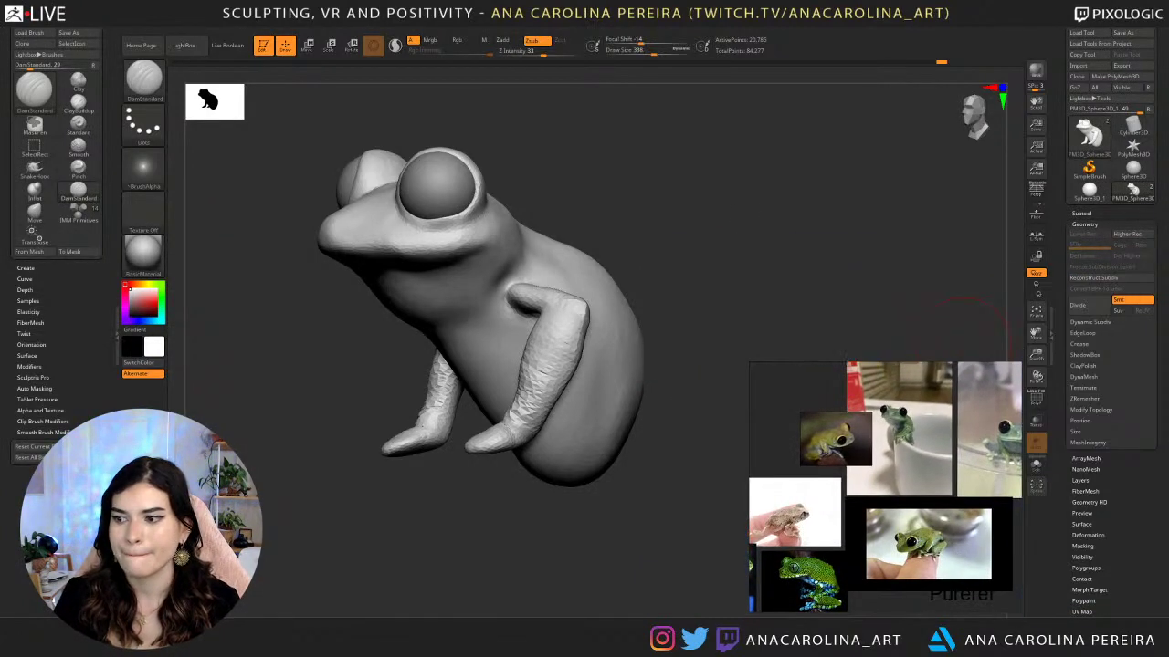
{"action": "right_click_drag", "start_coordinate": [917, 397], "coordinate": [912, 425]}
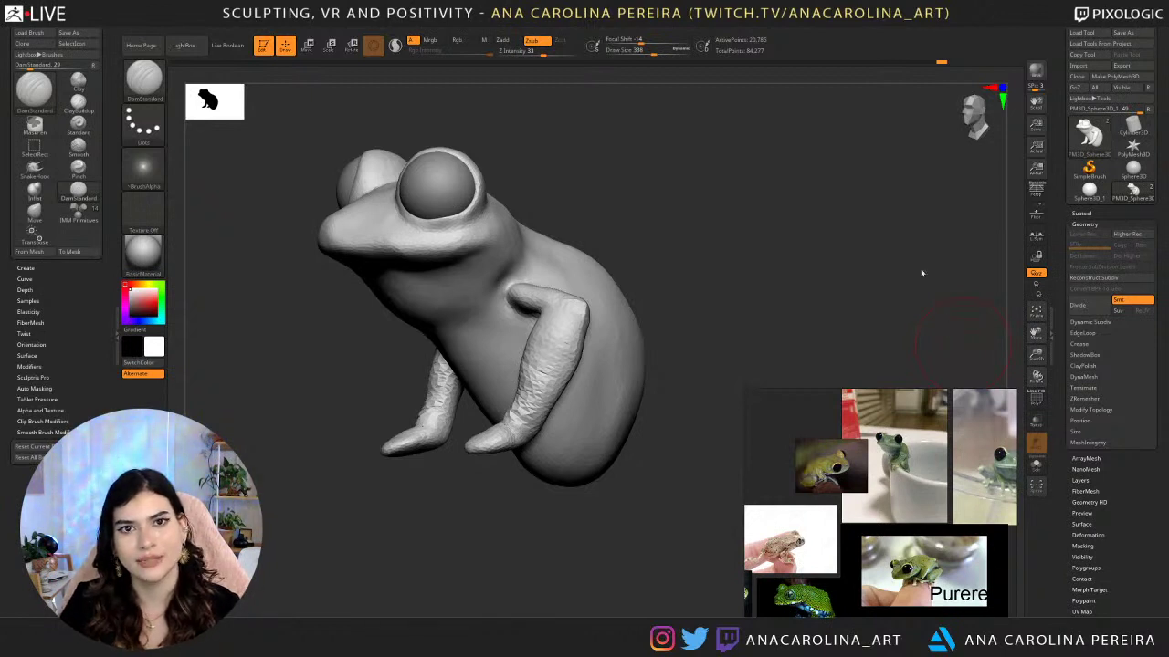
Examine the frog sculpt from front and side angles and compare it with the photo of the frog on the mug.
{"action": "left_click_drag", "start_coordinate": [922, 273], "coordinate": [871, 203]}
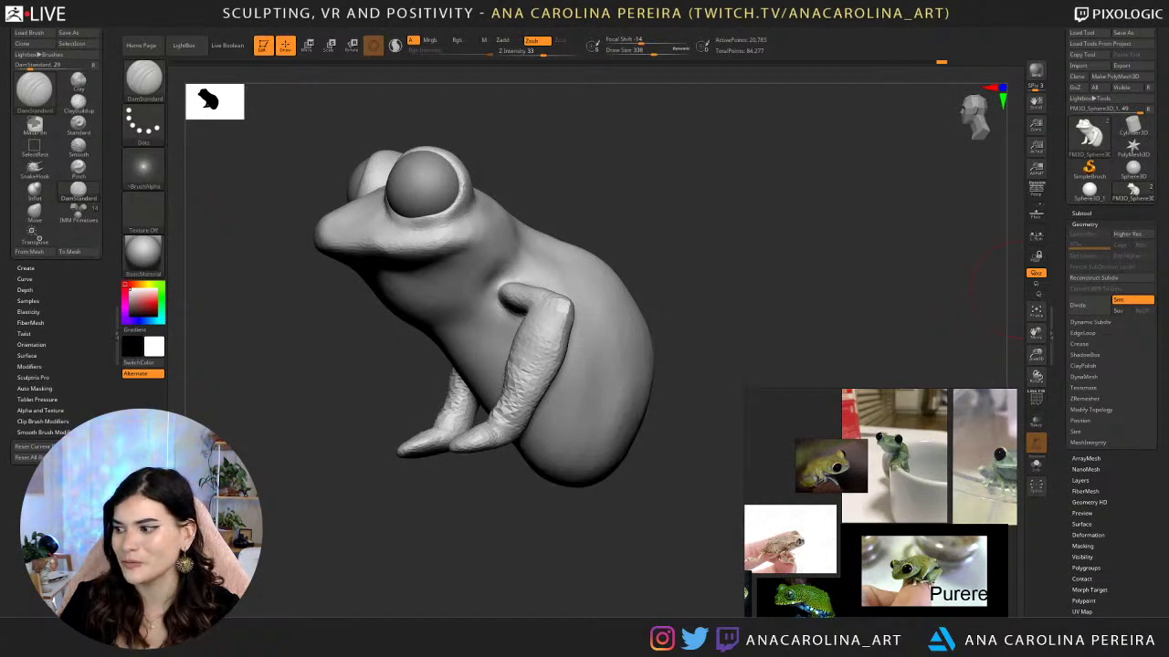
{"action": "left_click_drag", "start_coordinate": [882, 320], "coordinate": [913, 357]}
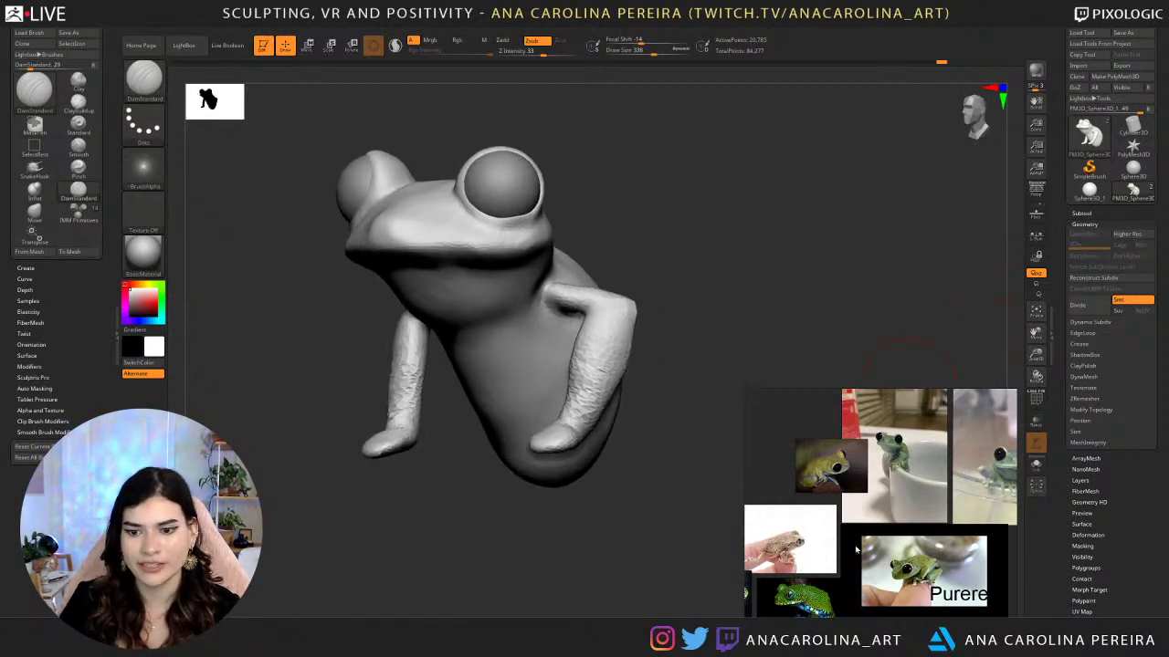
{"action": "scroll", "coordinate": [897, 463], "scroll_direction": "up", "scroll_amount": 5}
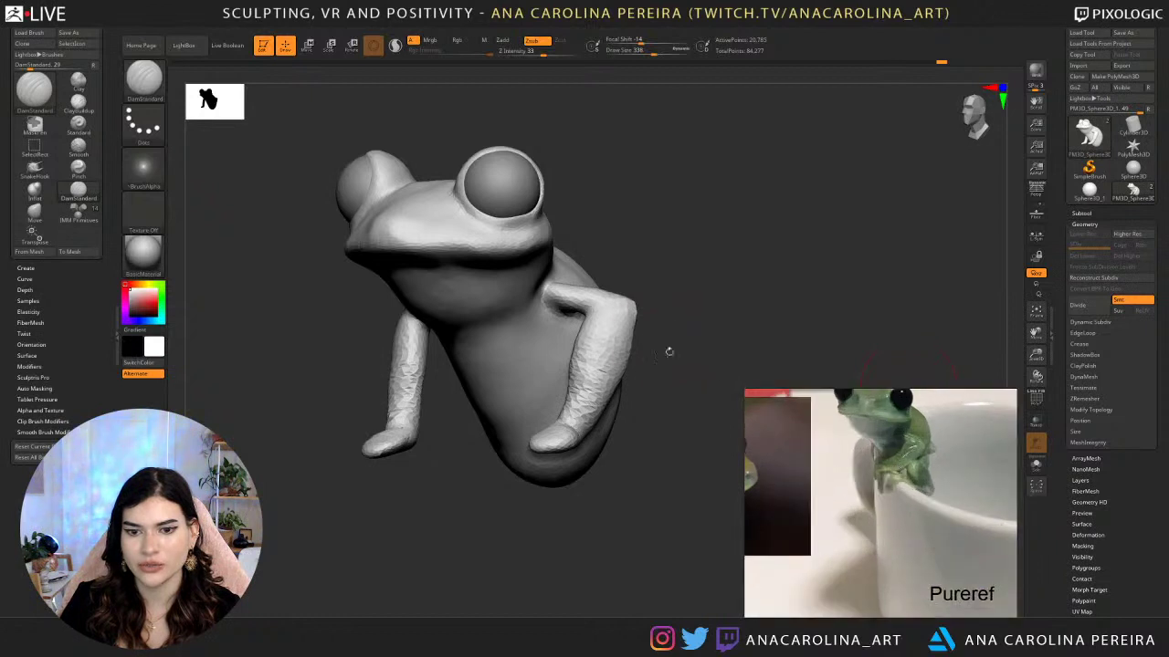
{"action": "mouse_move", "coordinate": [664, 332]}
{"action": "left_mouse_down"}
{"action": "mouse_move", "coordinate": [683, 333]}
{"action": "mouse_move", "coordinate": [633, 448]}
{"action": "mouse_move", "coordinate": [685, 441]}
{"action": "mouse_move", "coordinate": [664, 443]}
{"action": "mouse_move", "coordinate": [668, 408]}
{"action": "left_mouse_up"}
{"action": "scroll", "coordinate": [832, 477], "scroll_direction": "down", "scroll_amount": 5}
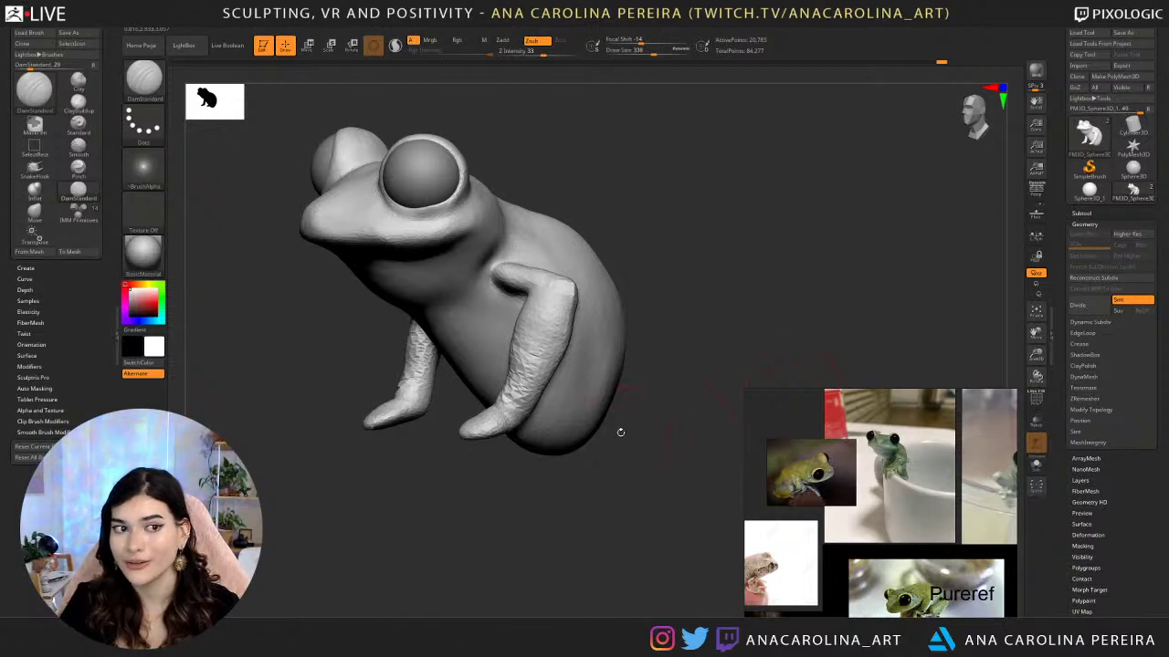
{"action": "left_click_drag", "start_coordinate": [680, 358], "coordinate": [661, 406]}
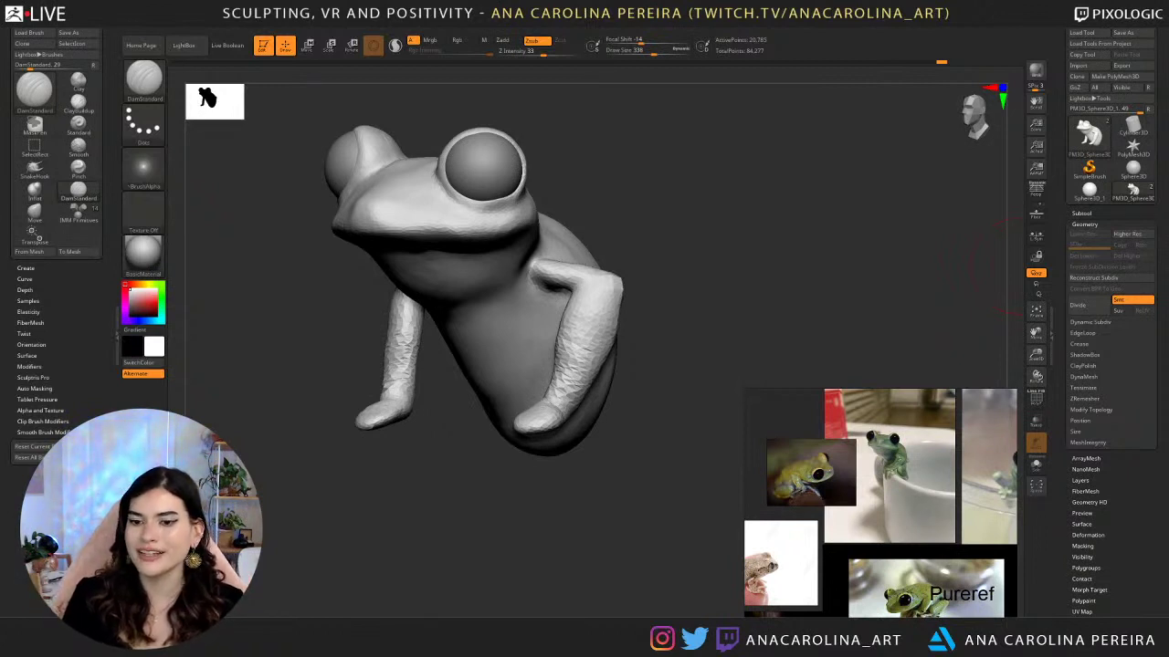
{"action": "left_click_drag", "start_coordinate": [654, 430], "coordinate": [703, 427]}
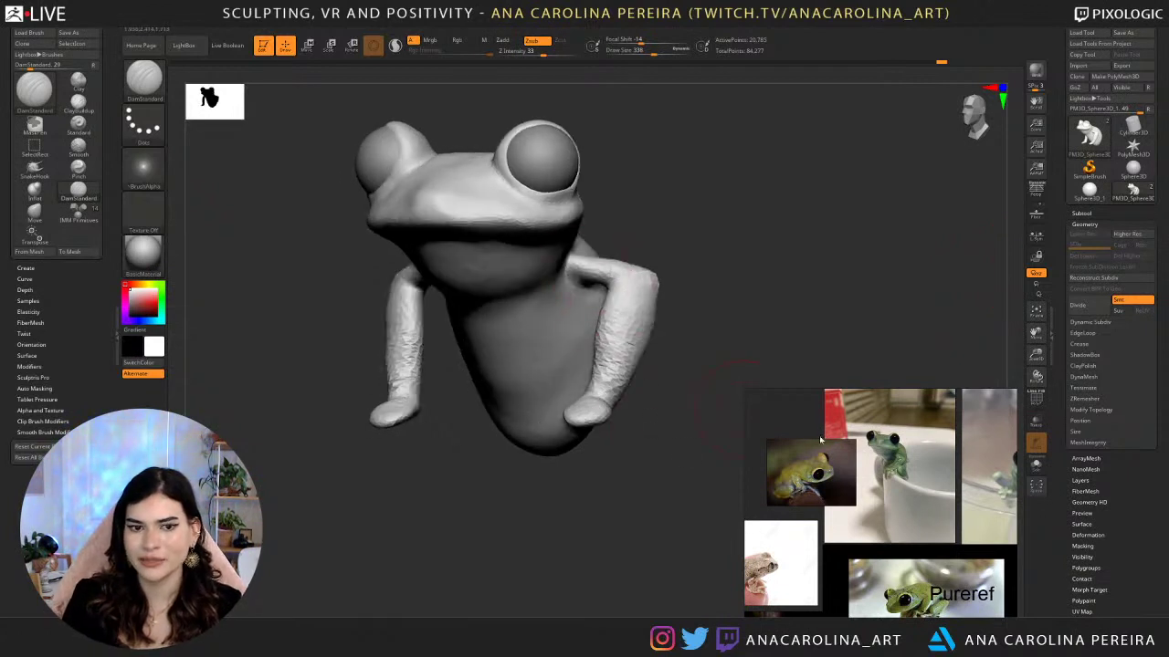
{"action": "left_click_drag", "start_coordinate": [674, 486], "coordinate": [681, 502]}
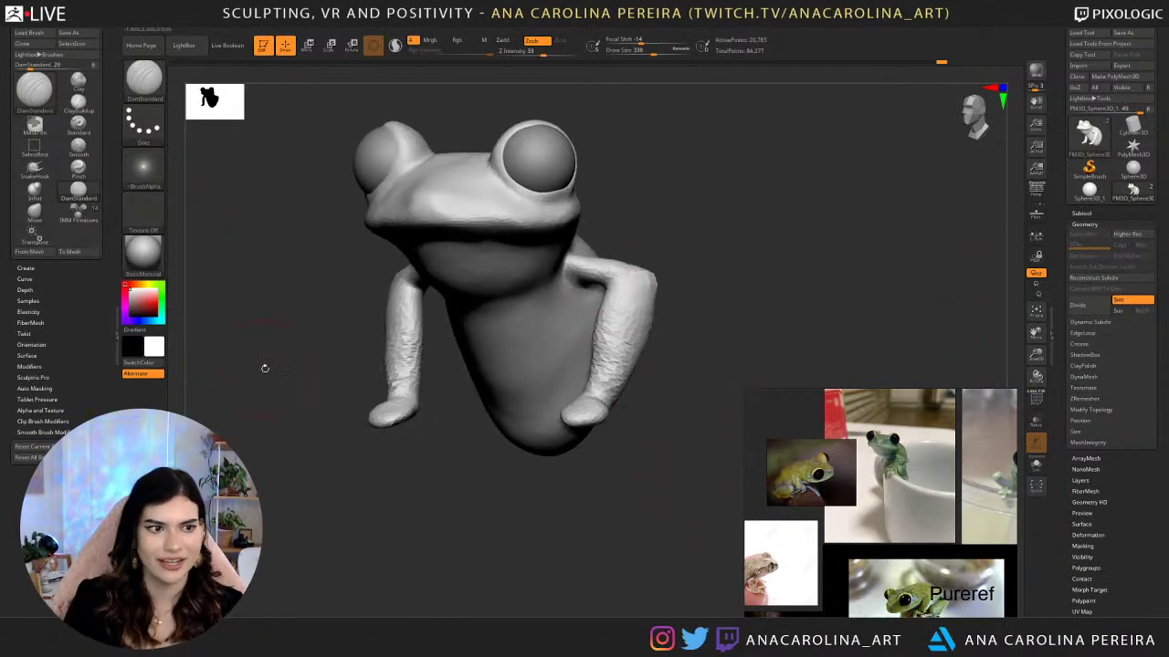
{"action": "left_click_drag", "start_coordinate": [501, 476], "coordinate": [482, 503]}
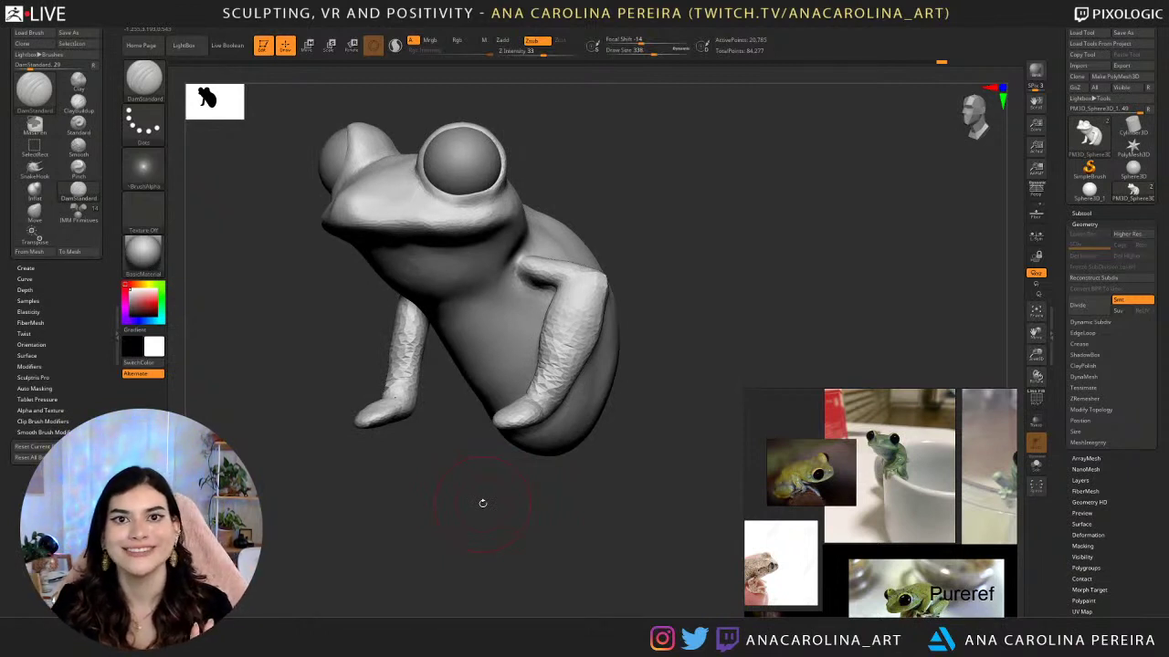
{"action": "left_click_drag", "start_coordinate": [720, 347], "coordinate": [667, 340]}
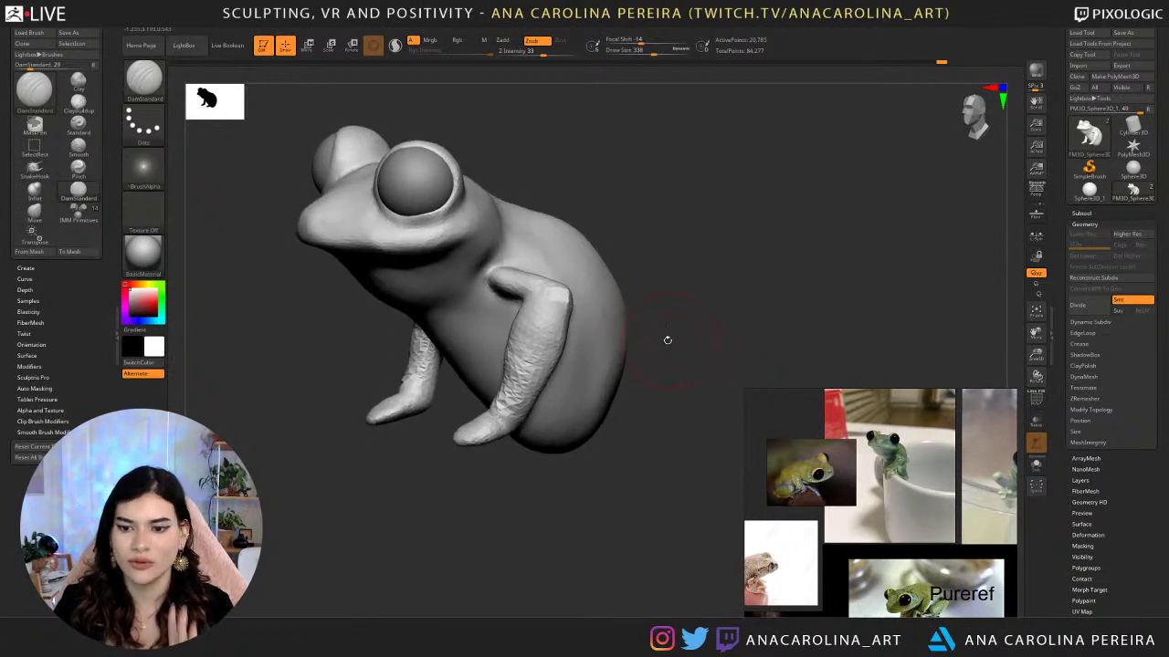
Examine the hind leg in the brown frog photo up close and compare it with the legless rear of the sculpt.
{"action": "middle_click_drag", "start_coordinate": [776, 498], "coordinate": [886, 481]}
{"action": "scroll", "coordinate": [885, 481], "scroll_direction": "down", "scroll_amount": 1}
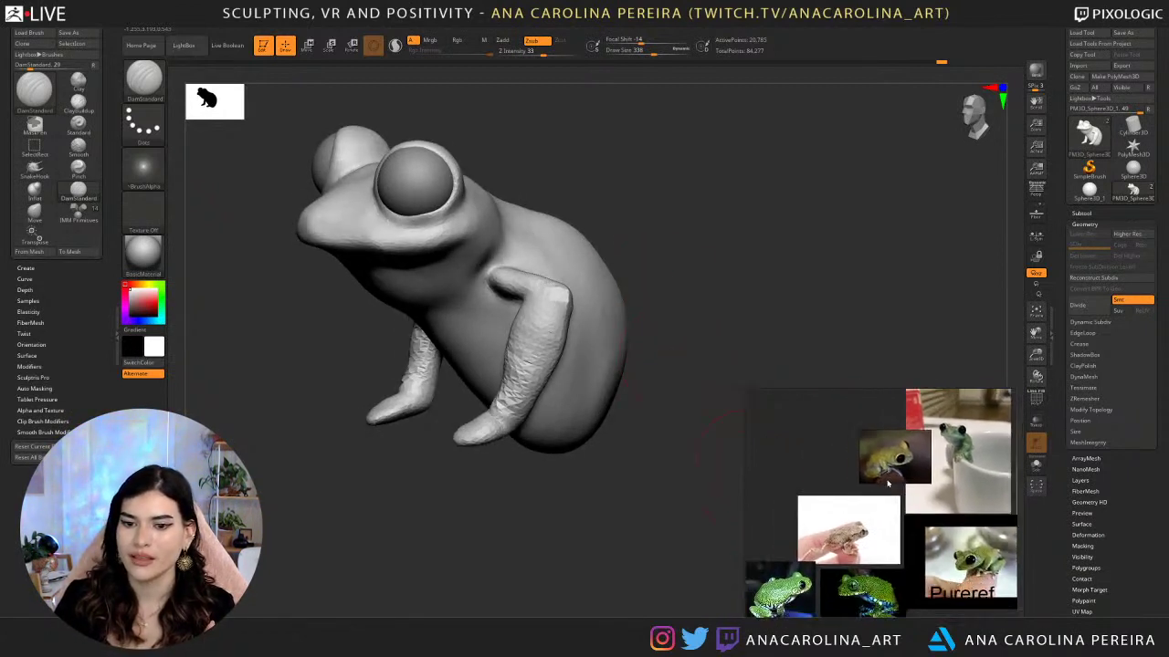
{"action": "scroll", "coordinate": [861, 535], "scroll_direction": "up", "scroll_amount": 3}
{"action": "scroll", "coordinate": [763, 585], "scroll_direction": "up", "scroll_amount": 4}
{"action": "middle_click_drag", "start_coordinate": [762, 584], "coordinate": [845, 568]}
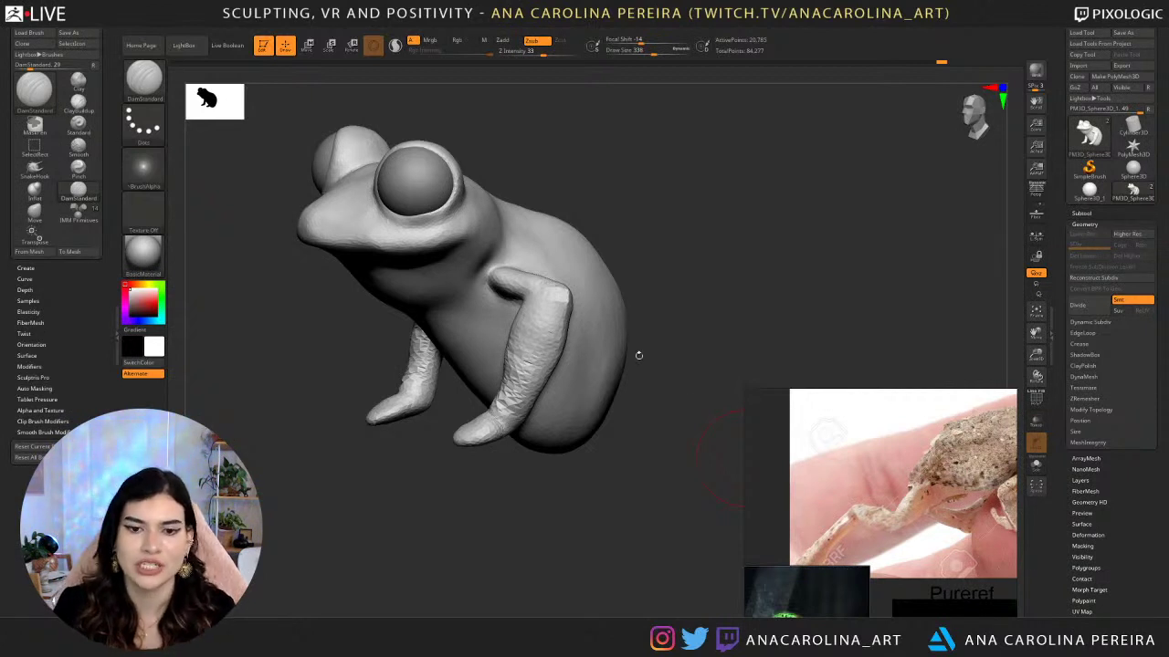
{"action": "left_click_drag", "start_coordinate": [648, 367], "coordinate": [711, 326]}
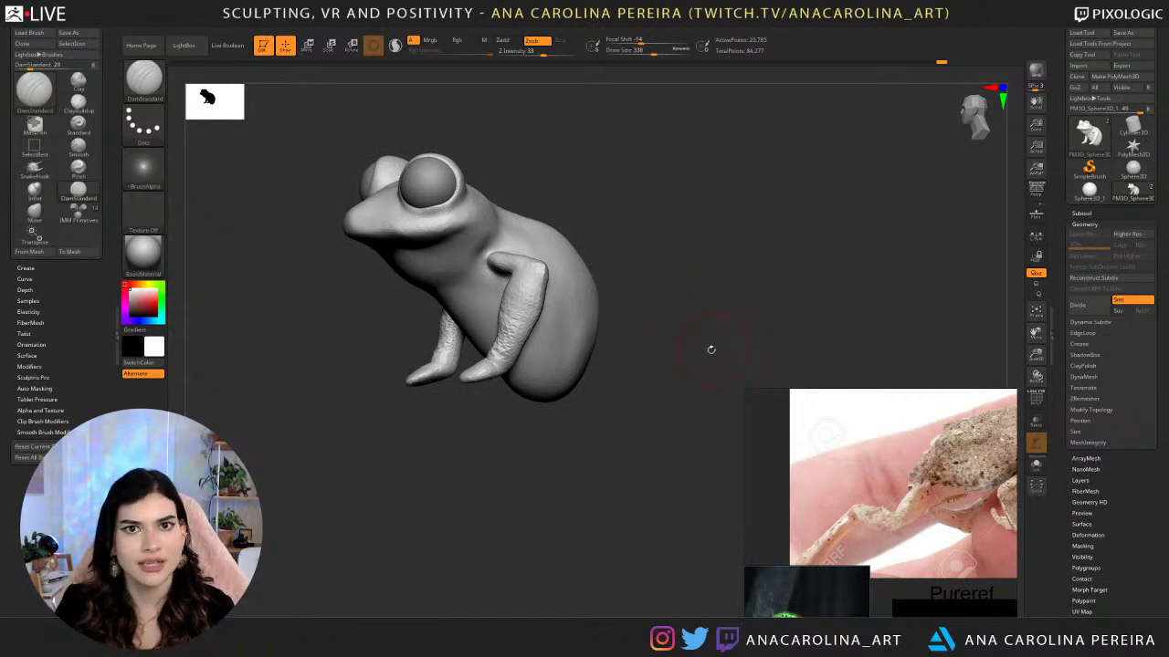
{"action": "left_click_drag", "start_coordinate": [710, 347], "coordinate": [684, 345]}
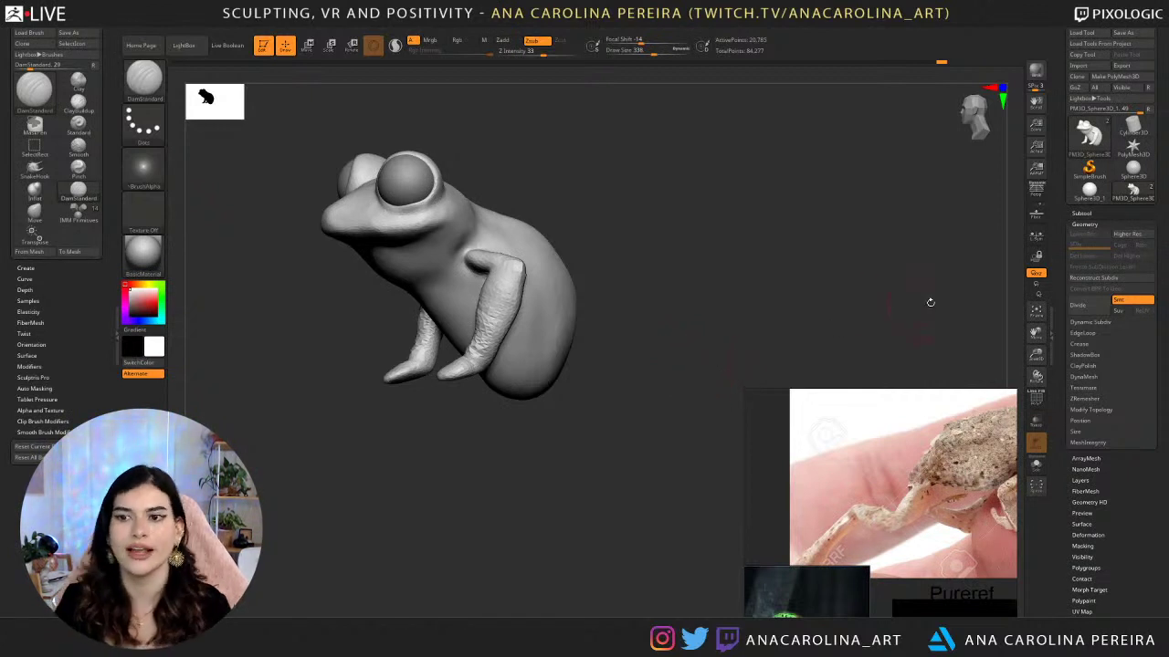
{"action": "left_click_drag", "start_coordinate": [755, 344], "coordinate": [769, 320]}
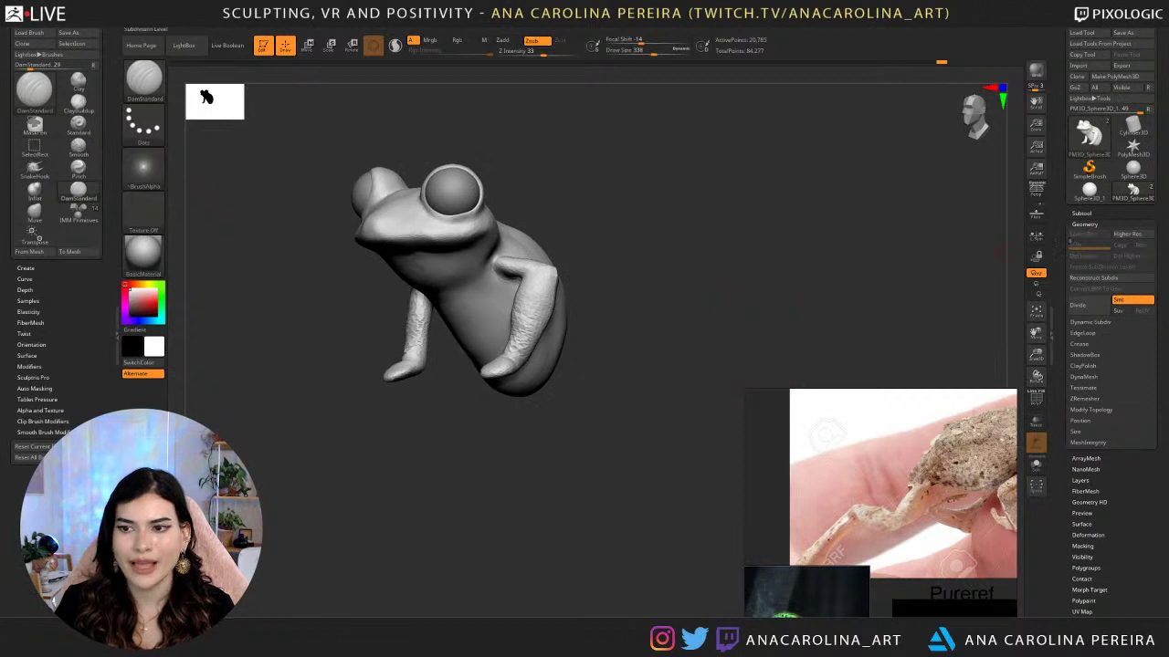
Append a ZSphere to the frog as a new subtool, shifting the reference board out of the way.
{"action": "left_click", "coordinate": [1082, 214]}
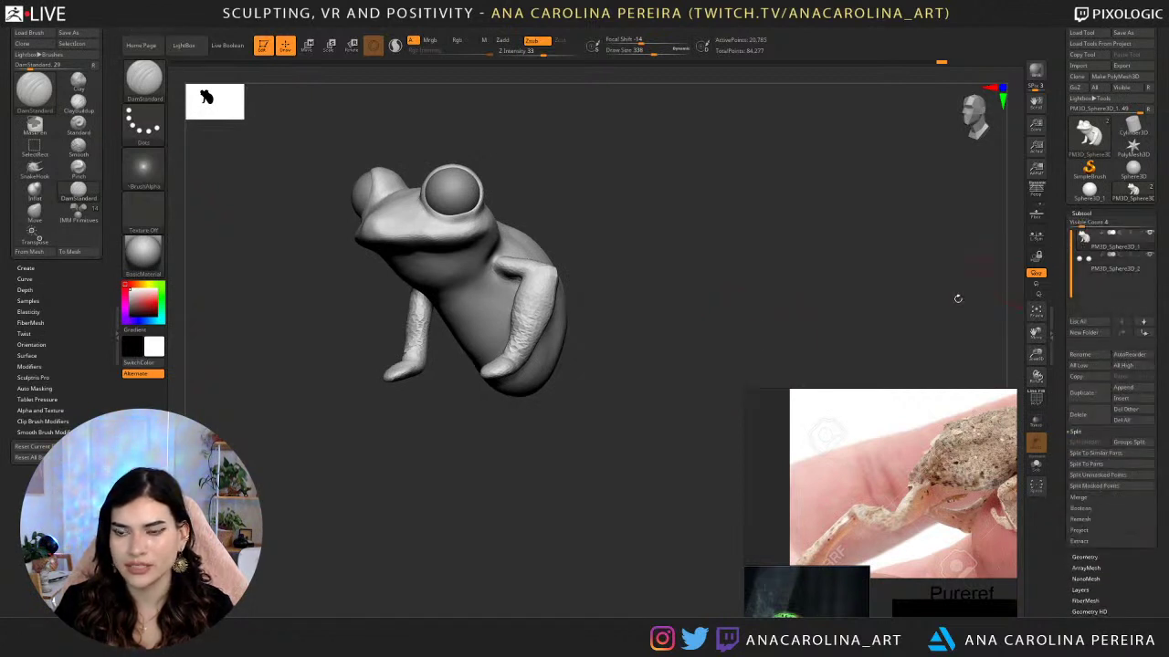
{"action": "left_click_drag", "start_coordinate": [715, 326], "coordinate": [728, 314]}
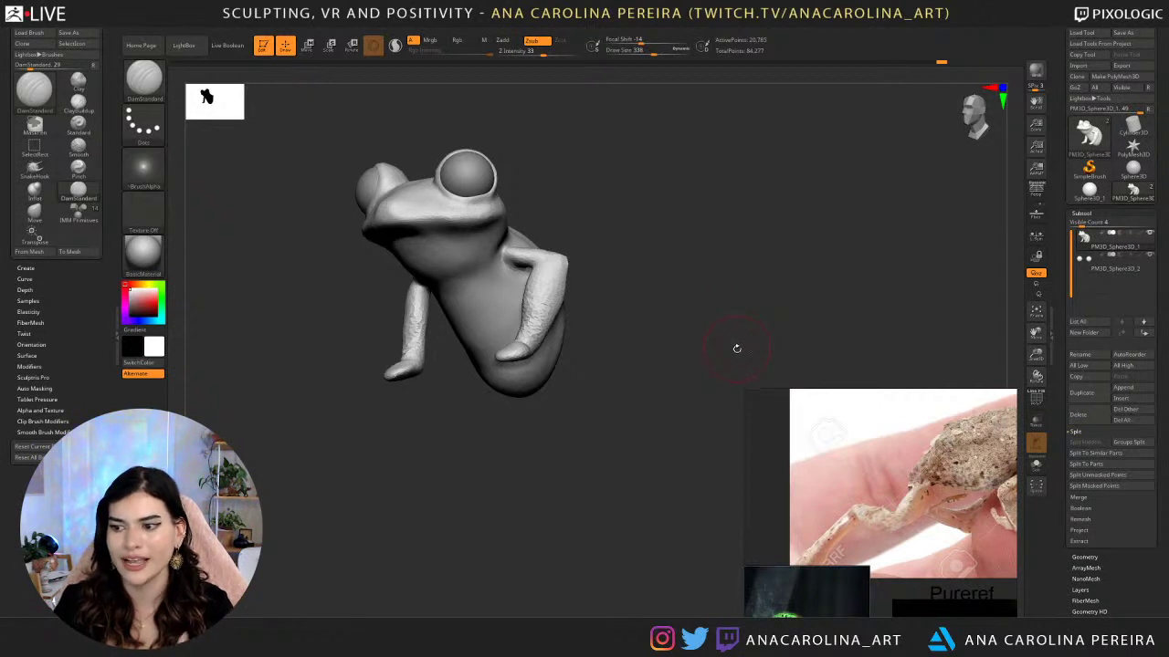
{"action": "left_click_drag", "start_coordinate": [743, 342], "coordinate": [733, 348]}
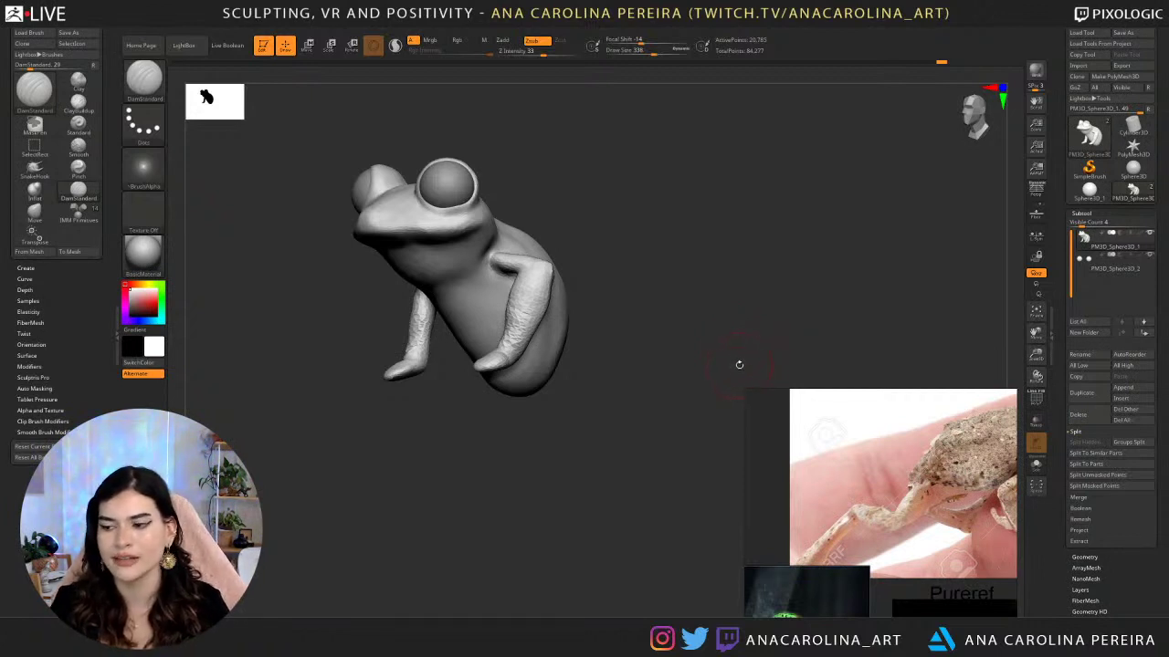
{"action": "left_click_drag", "start_coordinate": [748, 370], "coordinate": [710, 362]}
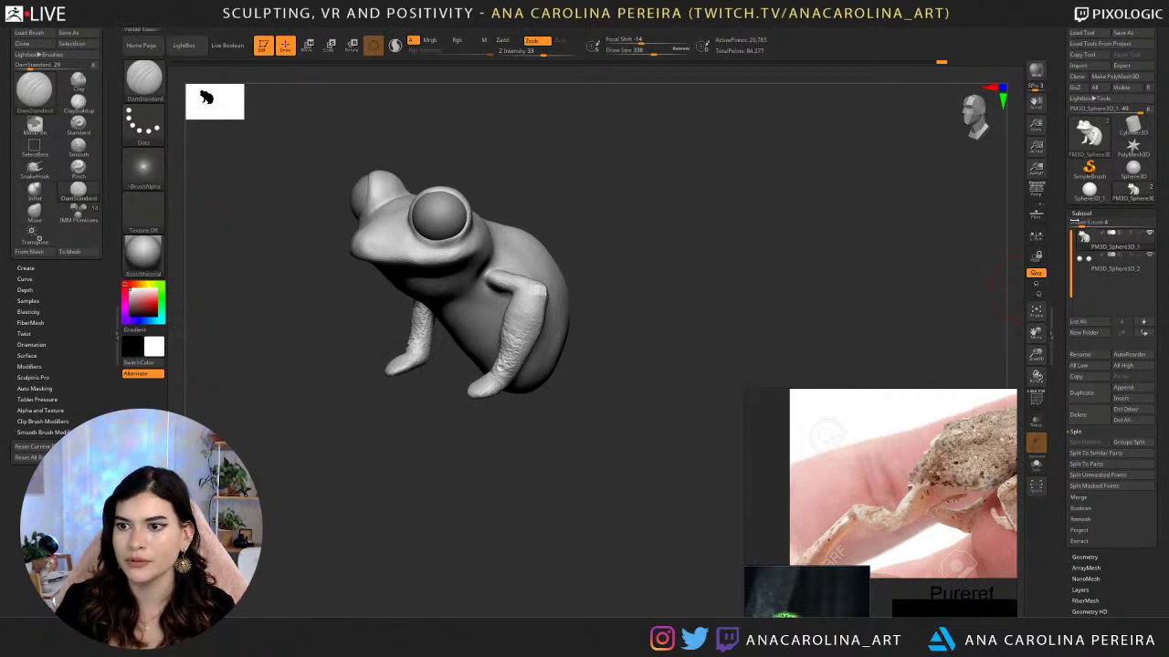
{"action": "left_click_drag", "start_coordinate": [978, 273], "coordinate": [847, 288]}
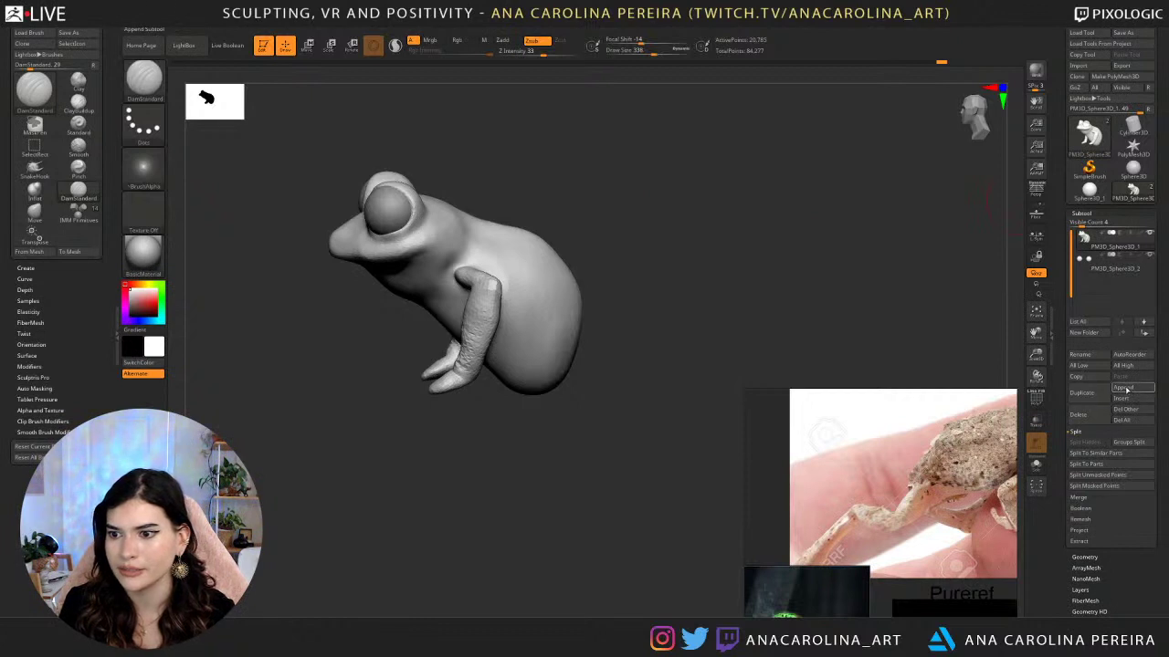
{"action": "right_click_drag", "start_coordinate": [1004, 420], "coordinate": [1017, 502]}
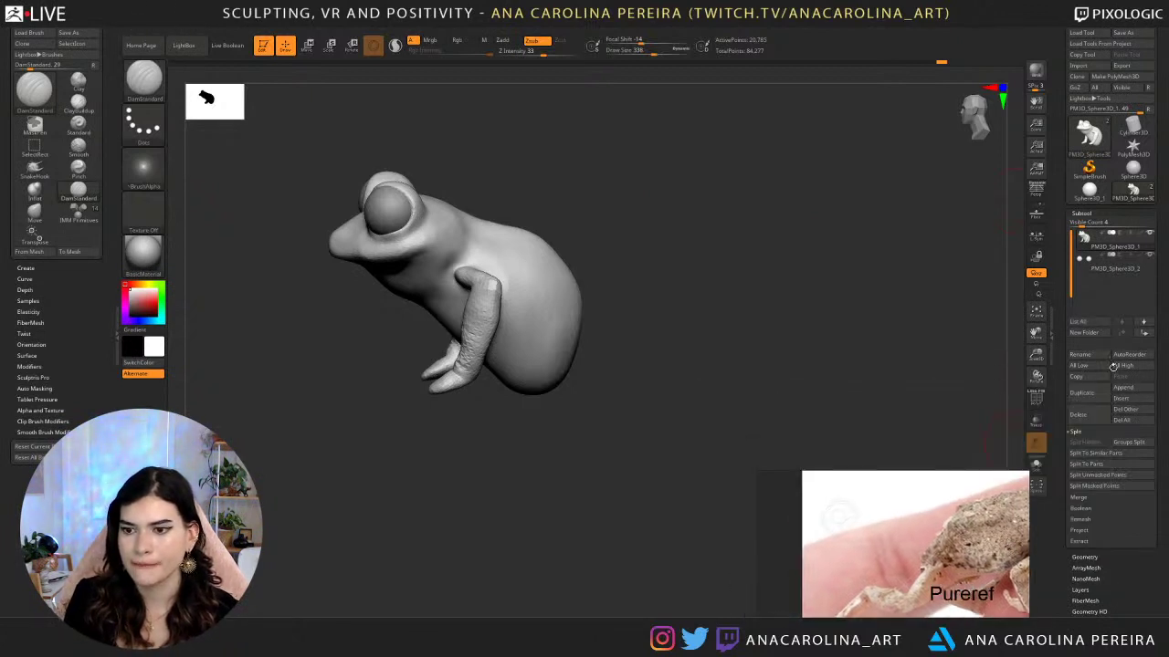
{"action": "left_click", "coordinate": [1123, 387]}
{"action": "left_click", "coordinate": [1123, 387]}
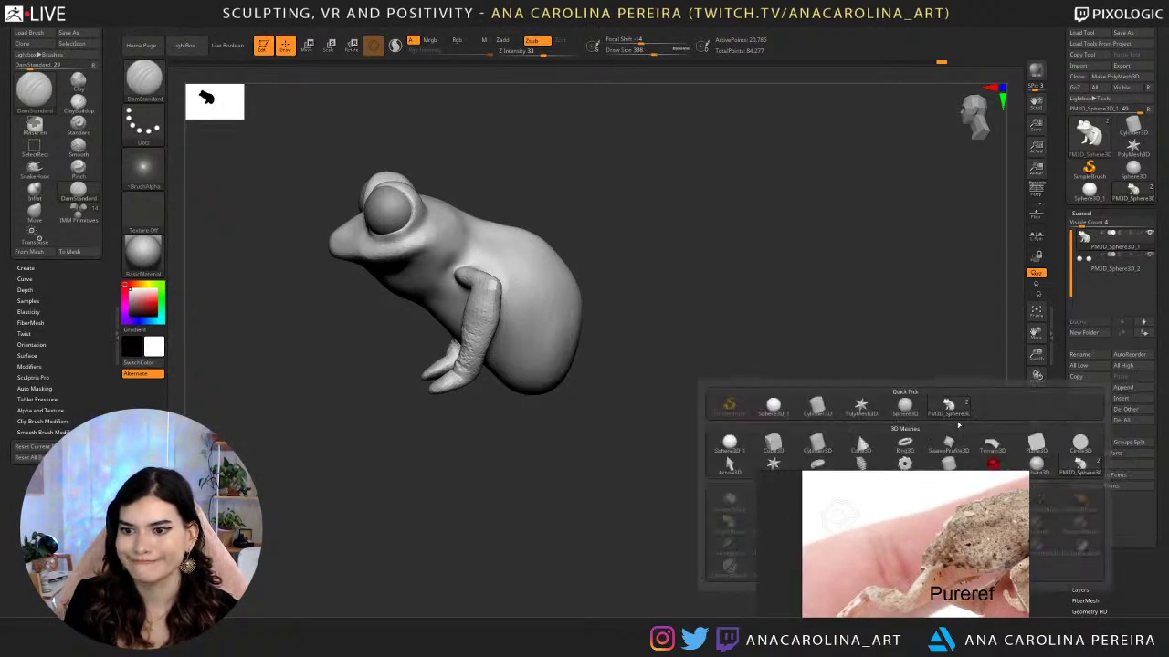
{"action": "left_click", "coordinate": [993, 464]}
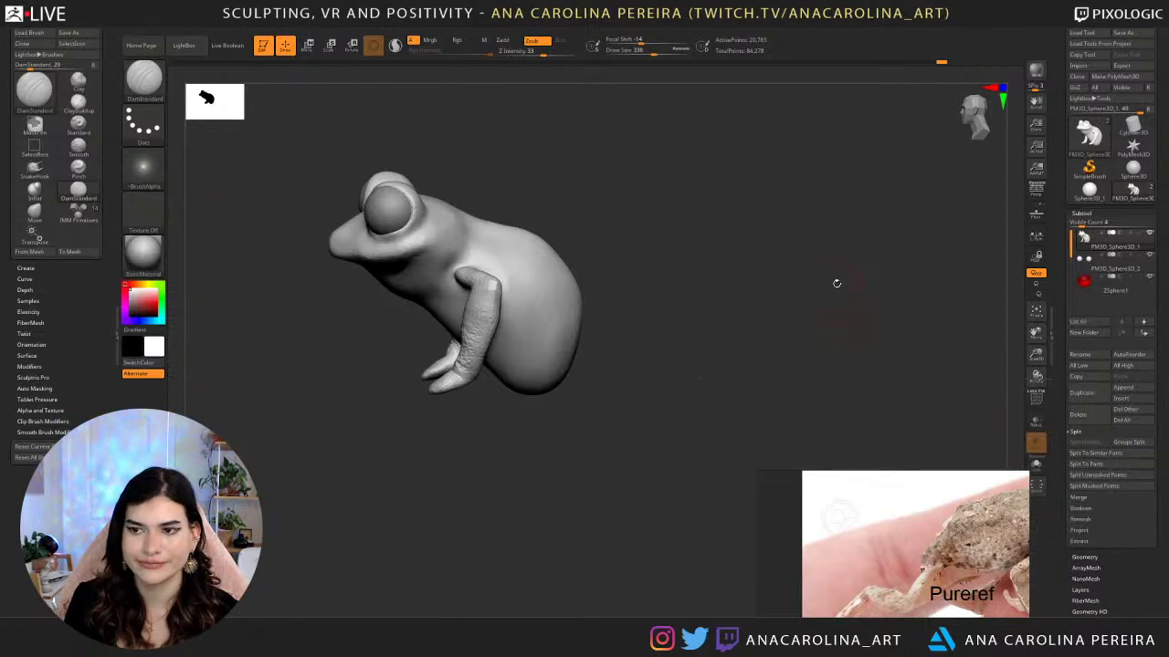
Make the ZSphere the active subtool and move it from inside the head down to the frog's rear hip.
{"action": "left_click_drag", "start_coordinate": [837, 339], "coordinate": [733, 305]}
{"action": "key", "text": "w"}
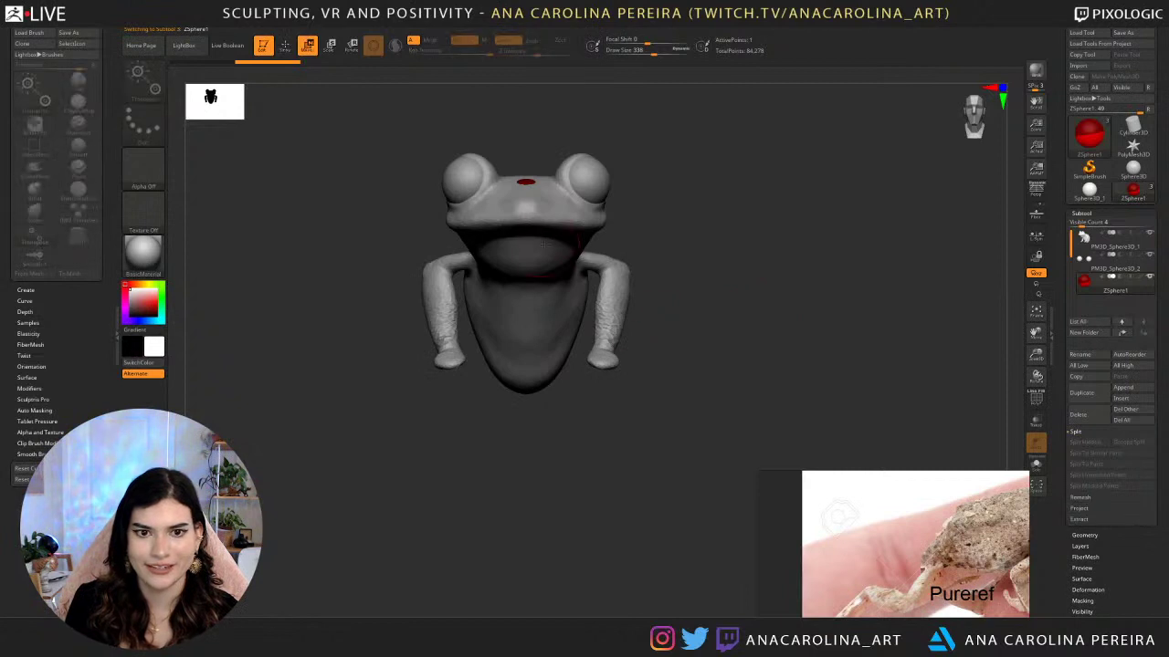
{"action": "left_click_drag", "start_coordinate": [528, 186], "coordinate": [576, 362]}
{"action": "left_click_drag", "start_coordinate": [622, 423], "coordinate": [559, 425]}
{"action": "left_click_drag", "start_coordinate": [537, 377], "coordinate": [605, 393]}
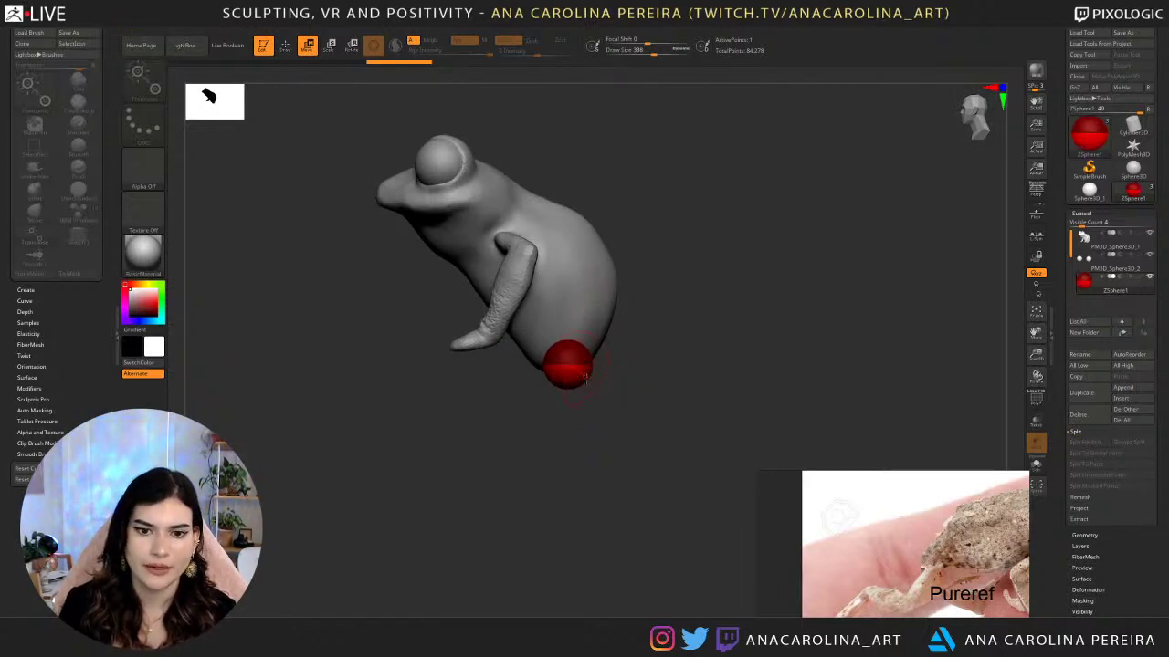
{"action": "left_click_drag", "start_coordinate": [601, 415], "coordinate": [684, 347]}
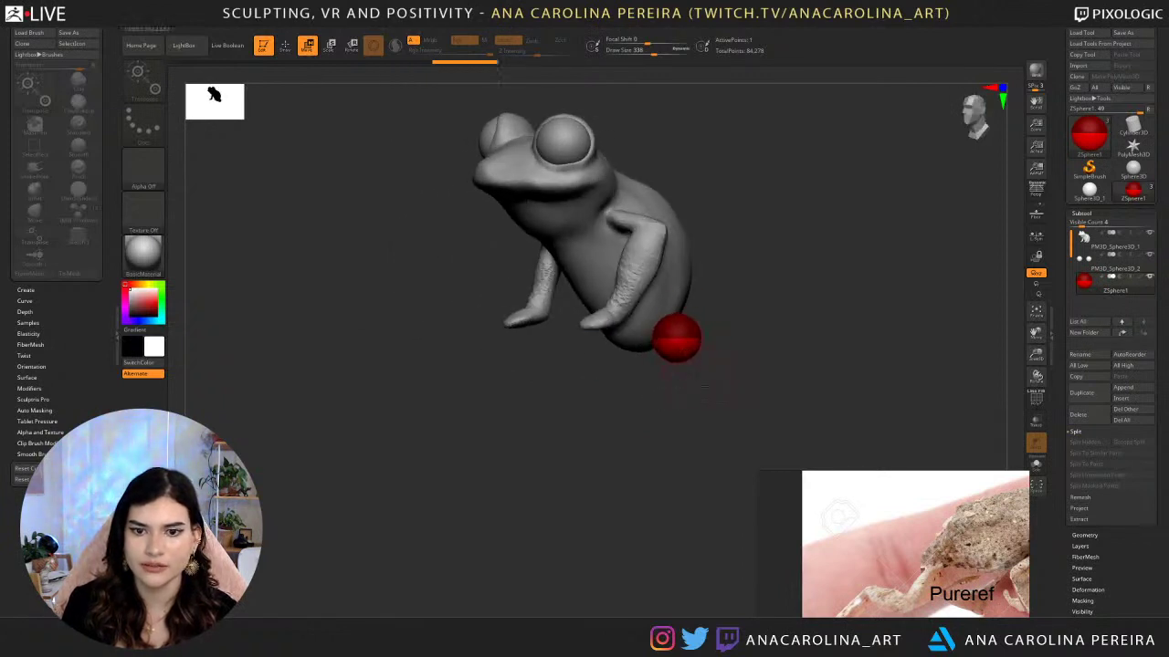
Extend a tapering chain of ZSpheres outward from the hip as the base of the hind leg.
{"action": "left_click_drag", "start_coordinate": [687, 395], "coordinate": [644, 393], "text": "alt"}
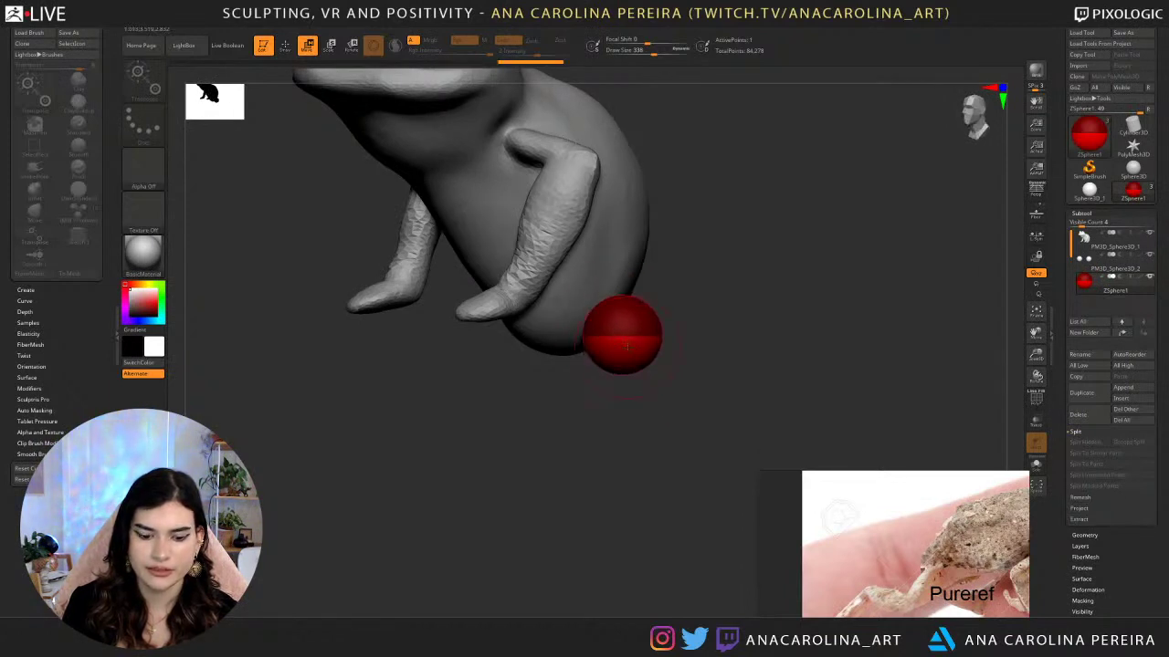
{"action": "key", "text": "e"}
{"action": "mouse_move", "coordinate": [626, 345]}
{"action": "left_mouse_down"}
{"action": "mouse_move", "coordinate": [655, 415]}
{"action": "mouse_move", "coordinate": [638, 369]}
{"action": "mouse_move", "coordinate": [650, 362]}
{"action": "mouse_move", "coordinate": [684, 399]}
{"action": "mouse_move", "coordinate": [681, 379]}
{"action": "mouse_move", "coordinate": [689, 392]}
{"action": "mouse_move", "coordinate": [780, 411]}
{"action": "left_mouse_up"}
{"action": "key", "text": "q"}
{"action": "key", "text": "ctrl+z"}
{"action": "key", "text": "ctrl+z"}
{"action": "key", "text": "w"}
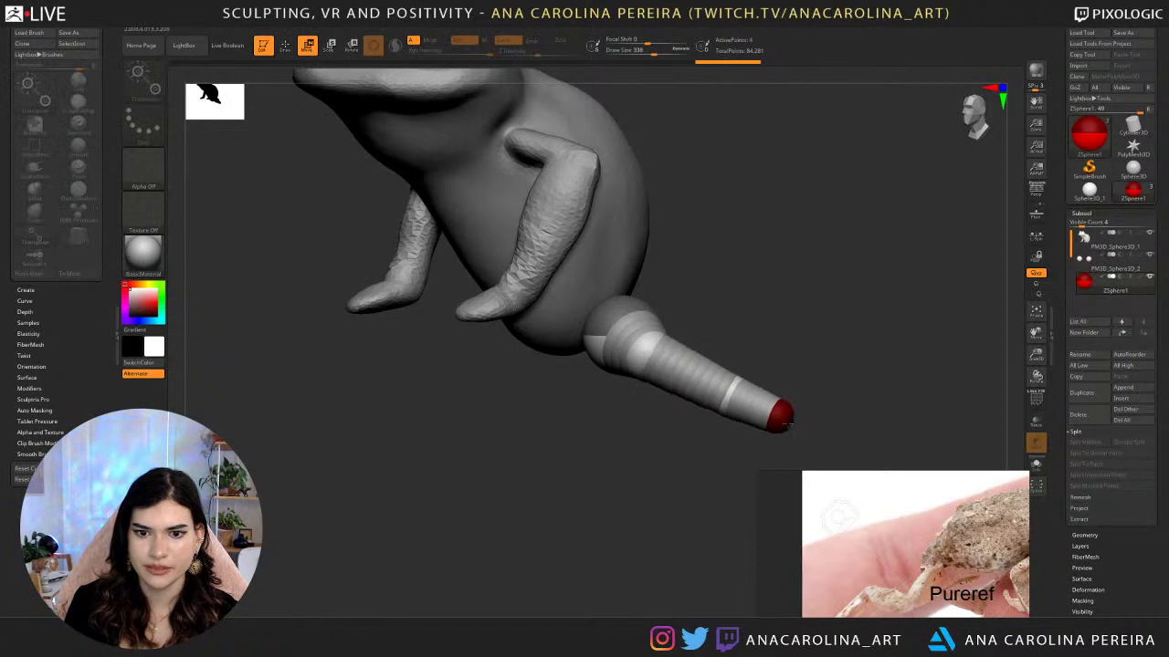
Undo the tapering ZSphere chain back to the single root ZSphere at the frog's rear hip.
{"action": "left_click_drag", "start_coordinate": [822, 365], "coordinate": [845, 347], "text": "alt"}
{"action": "left_click_drag", "start_coordinate": [844, 244], "coordinate": [800, 327]}
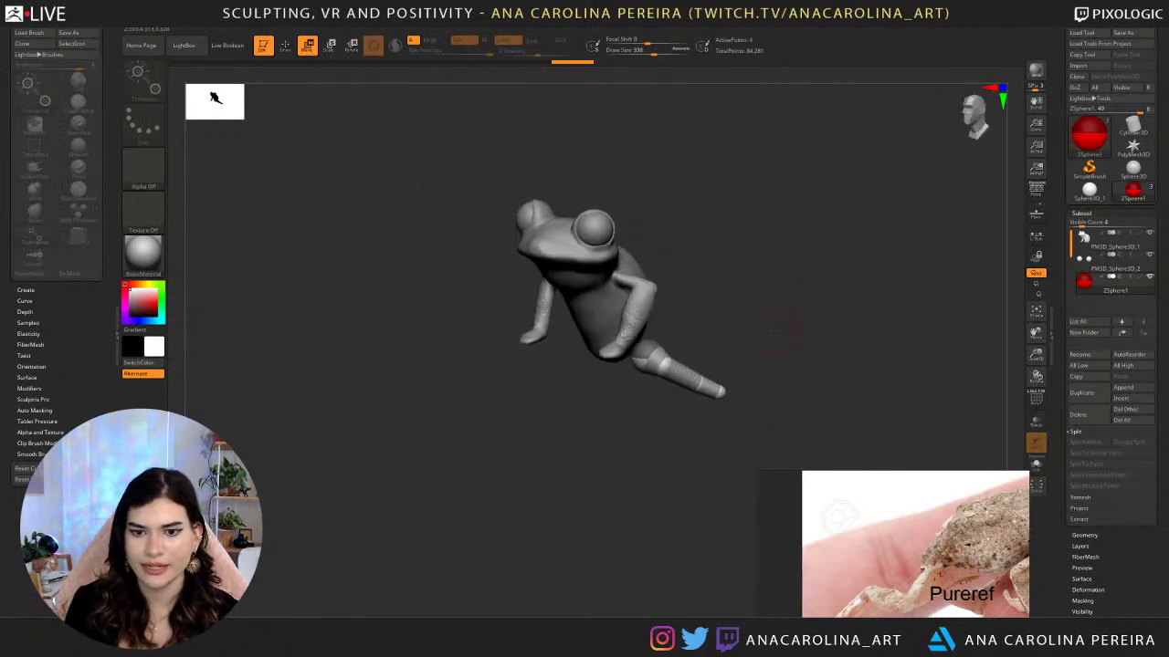
{"action": "key", "text": "ctrl+z"}
{"action": "key", "text": "ctrl+z"}
{"action": "key", "text": "ctrl+z"}
{"action": "key", "text": "r"}
{"action": "left_click_drag", "start_coordinate": [743, 353], "coordinate": [712, 366]}
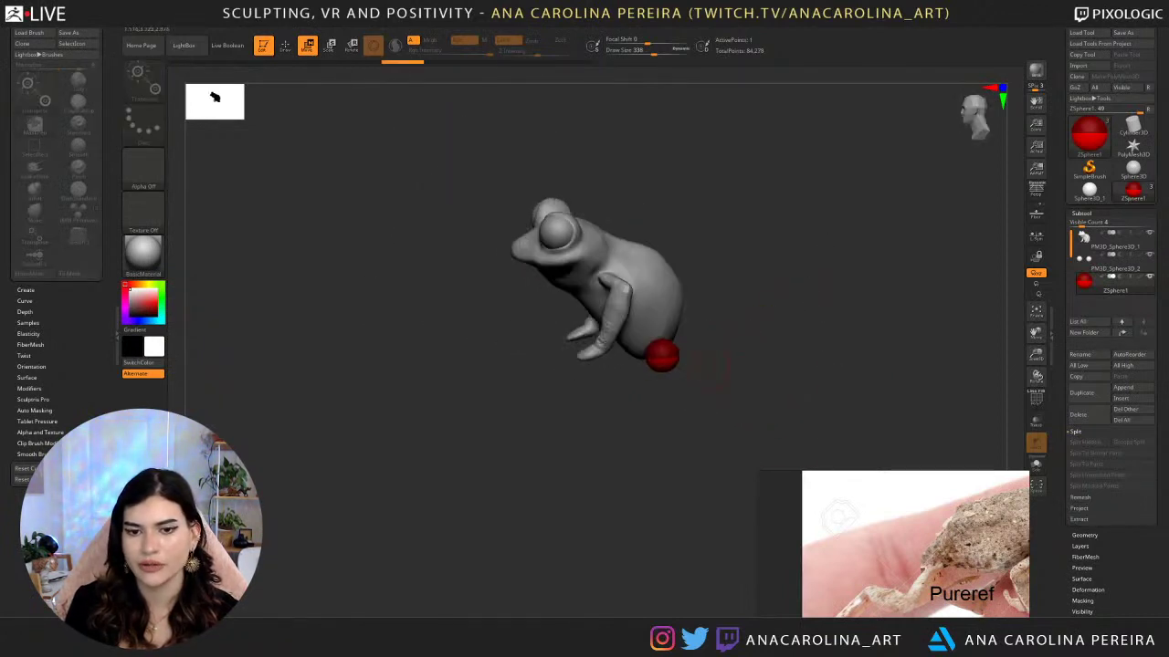
Shrink the root ZSphere slightly and move it snugly against the frog's rear hip.
{"action": "left_click_drag", "start_coordinate": [681, 321], "coordinate": [708, 331]}
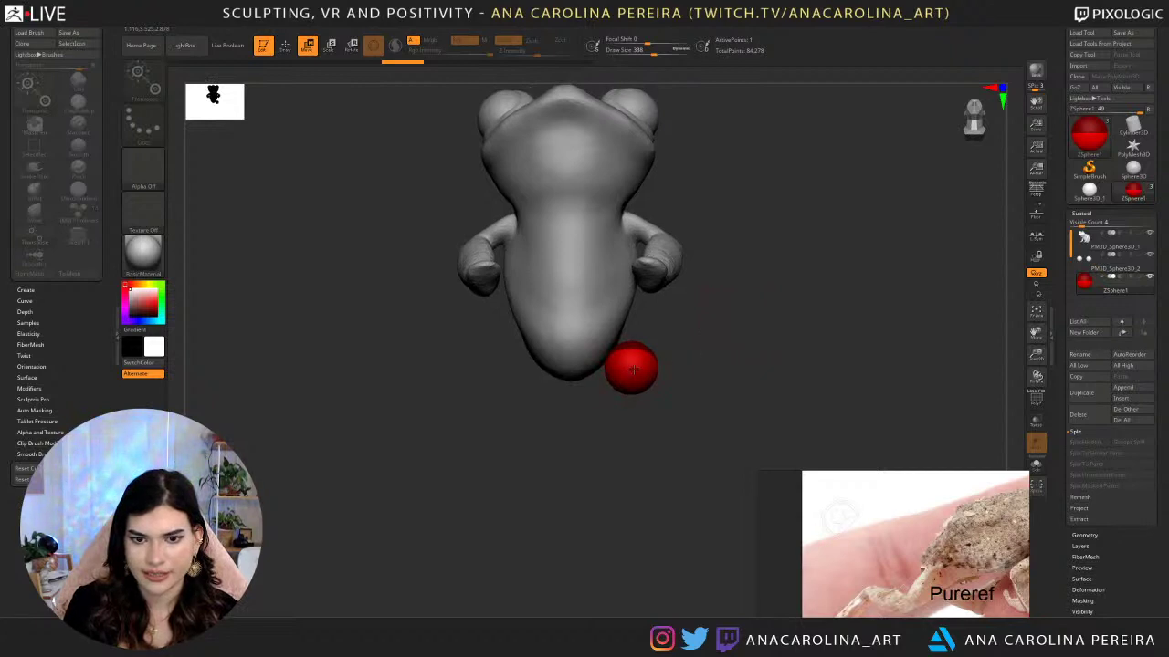
{"action": "left_click_drag", "start_coordinate": [634, 369], "coordinate": [606, 376]}
{"action": "key", "text": "e"}
{"action": "left_click_drag", "start_coordinate": [676, 411], "coordinate": [642, 437]}
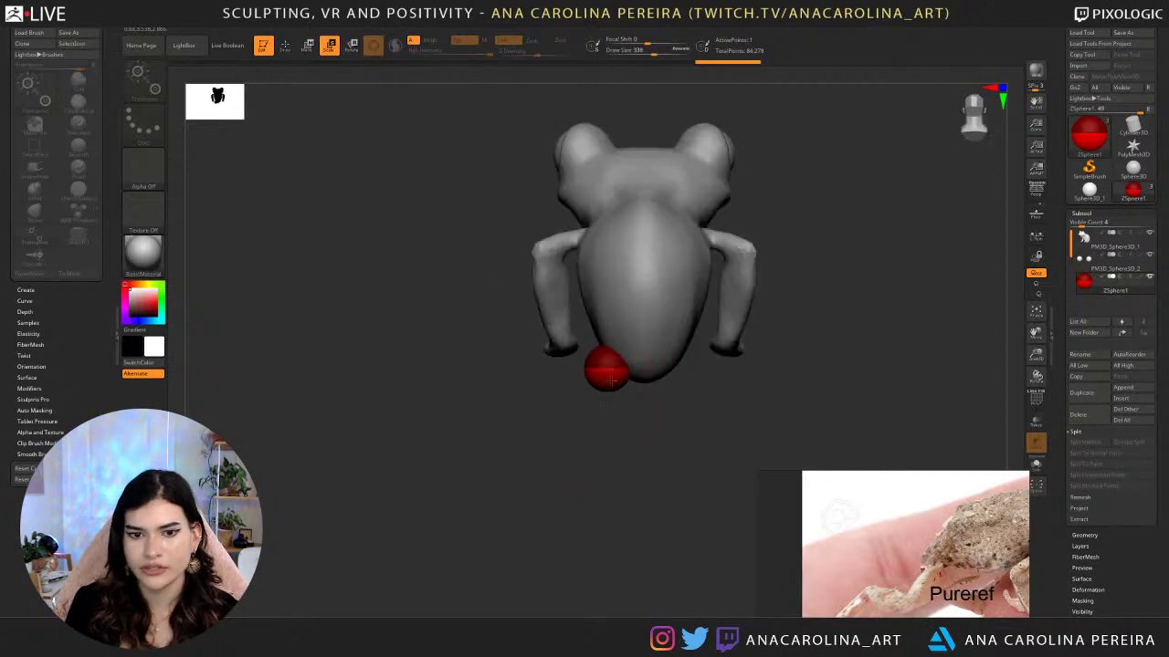
{"action": "key", "text": "w"}
{"action": "left_click_drag", "start_coordinate": [608, 380], "coordinate": [619, 390]}
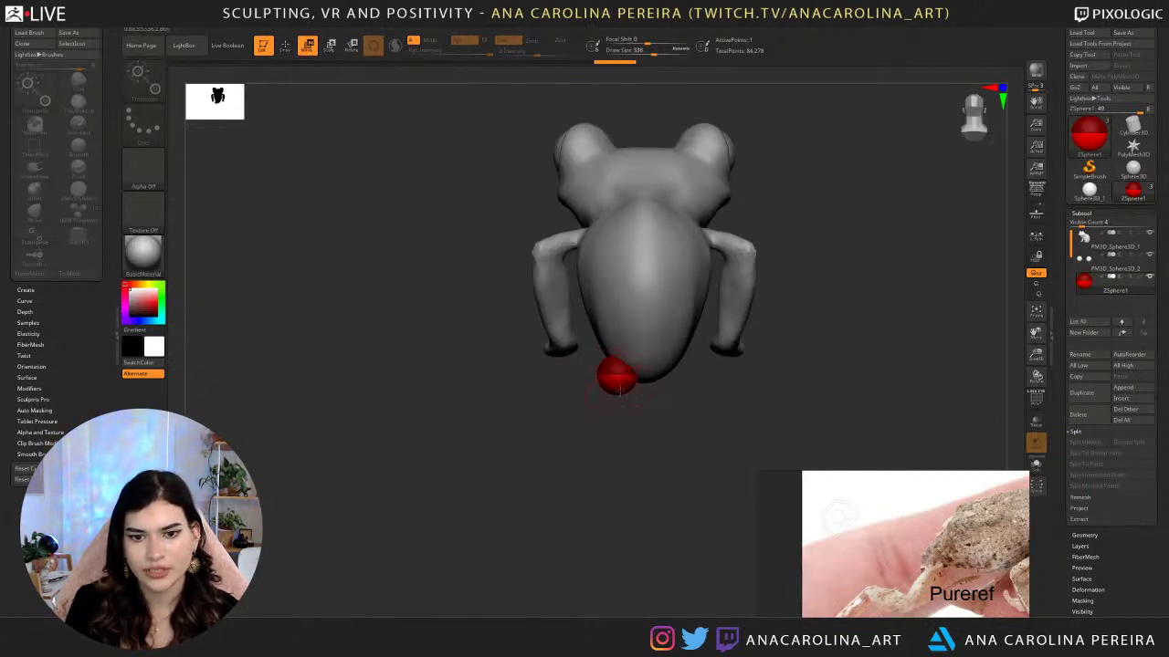
{"action": "mouse_move", "coordinate": [548, 411]}
{"action": "left_mouse_down"}
{"action": "mouse_move", "coordinate": [667, 407]}
{"action": "mouse_move", "coordinate": [619, 403]}
{"action": "mouse_move", "coordinate": [687, 335]}
{"action": "mouse_move", "coordinate": [671, 274]}
{"action": "left_mouse_up"}
Add a child ZSphere at the hip and pull it out sideways to form the thigh.
{"action": "key", "text": "q"}
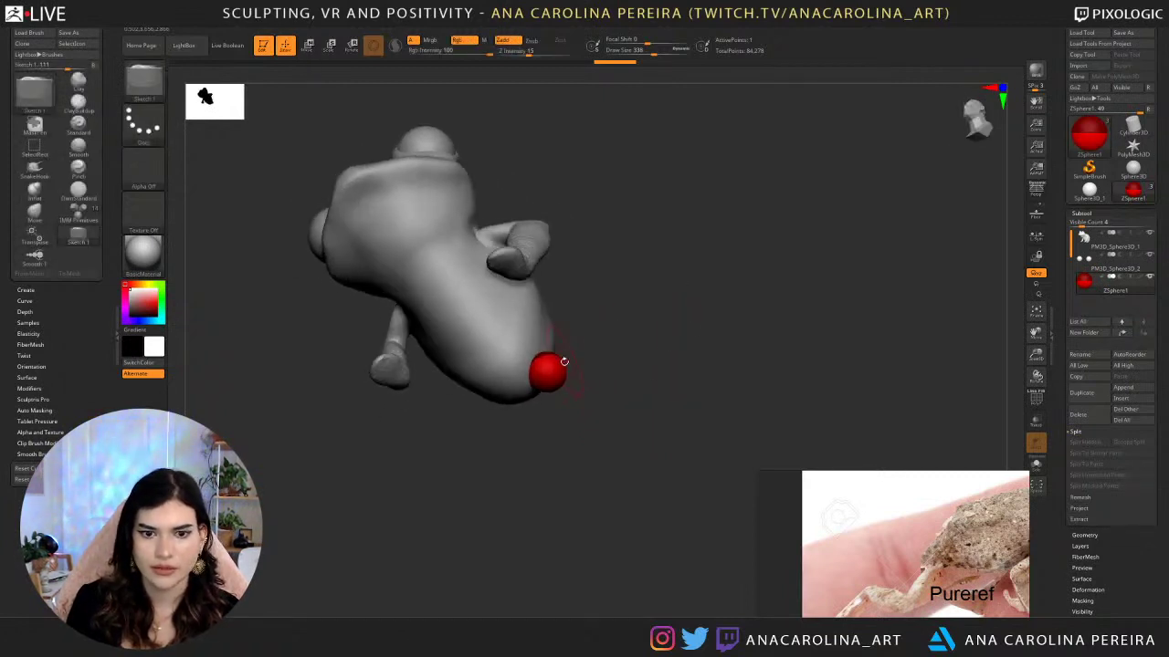
{"action": "mouse_move", "coordinate": [564, 363]}
{"action": "left_mouse_down"}
{"action": "mouse_move", "coordinate": [634, 404]}
{"action": "mouse_move", "coordinate": [593, 444]}
{"action": "mouse_move", "coordinate": [607, 483]}
{"action": "left_mouse_up"}
{"action": "key", "text": "w"}
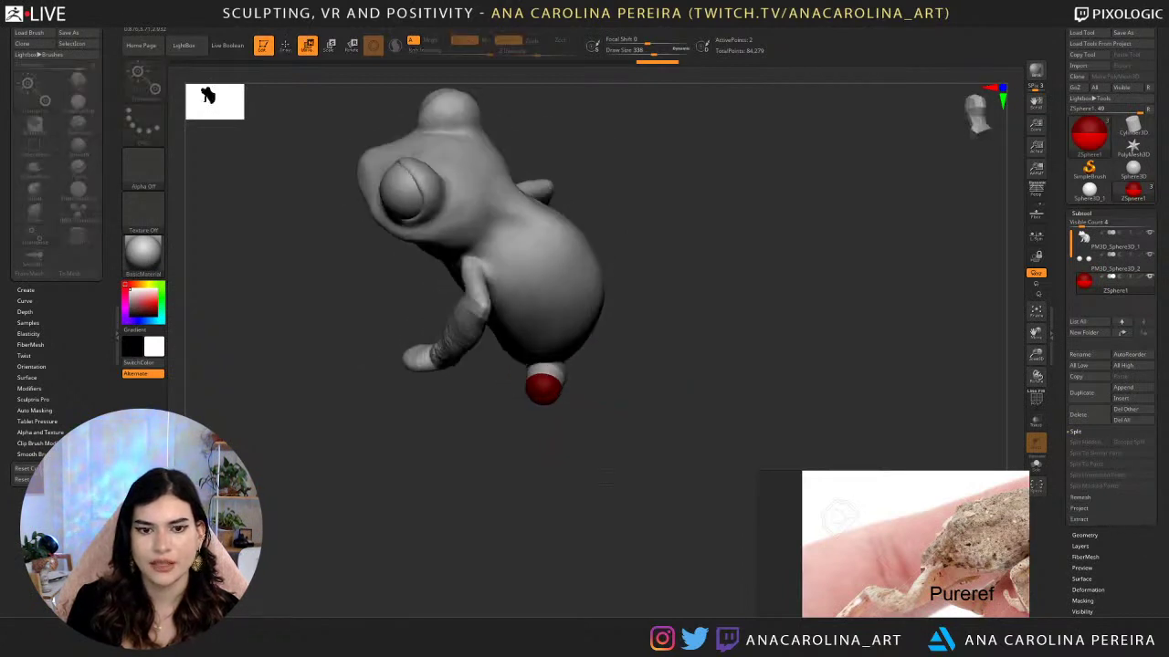
{"action": "left_click_drag", "start_coordinate": [595, 426], "coordinate": [584, 475]}
{"action": "left_click_drag", "start_coordinate": [541, 400], "coordinate": [557, 372]}
{"action": "left_click_drag", "start_coordinate": [608, 427], "coordinate": [626, 395]}
{"action": "left_click_drag", "start_coordinate": [572, 362], "coordinate": [567, 358]}
{"action": "left_click_drag", "start_coordinate": [510, 462], "coordinate": [550, 454]}
{"action": "left_click_drag", "start_coordinate": [502, 419], "coordinate": [514, 410]}
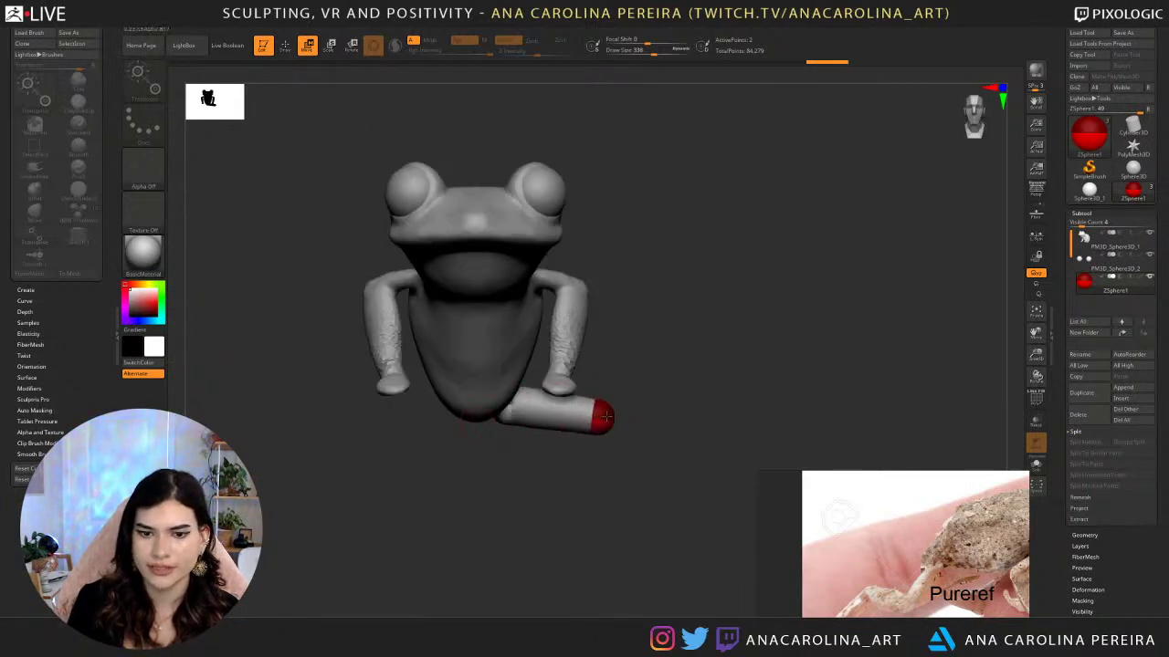
Shift the thigh's end ZSphere so the thigh angles forward and down alongside the belly.
{"action": "left_click_drag", "start_coordinate": [606, 417], "coordinate": [567, 433]}
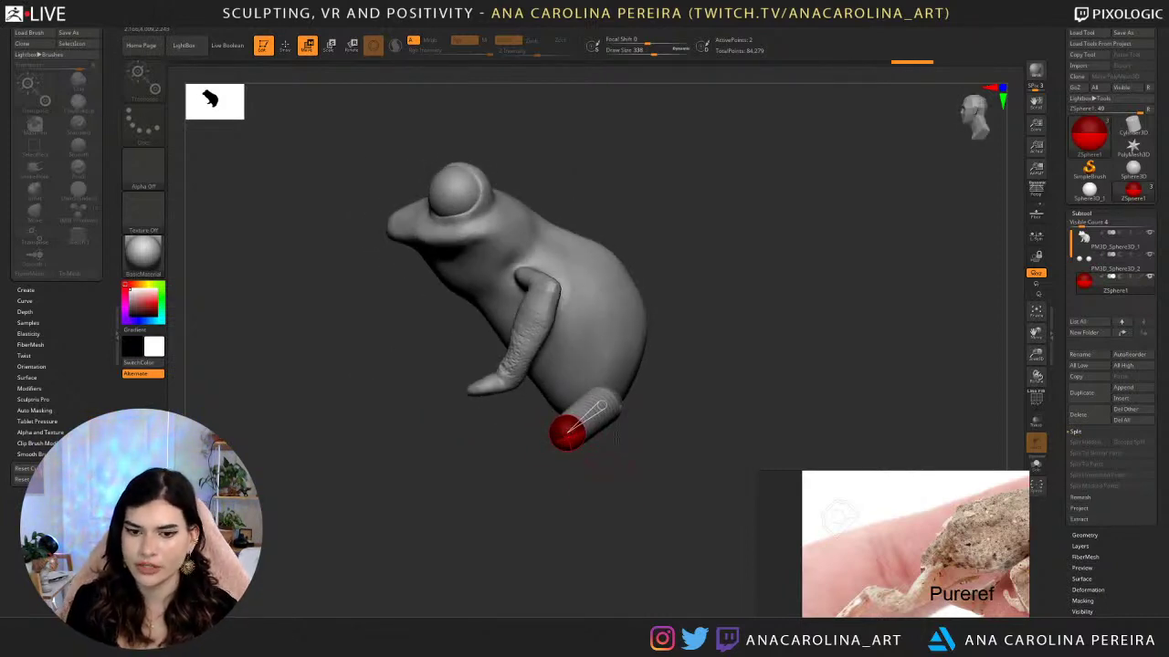
{"action": "left_click_drag", "start_coordinate": [760, 376], "coordinate": [765, 403]}
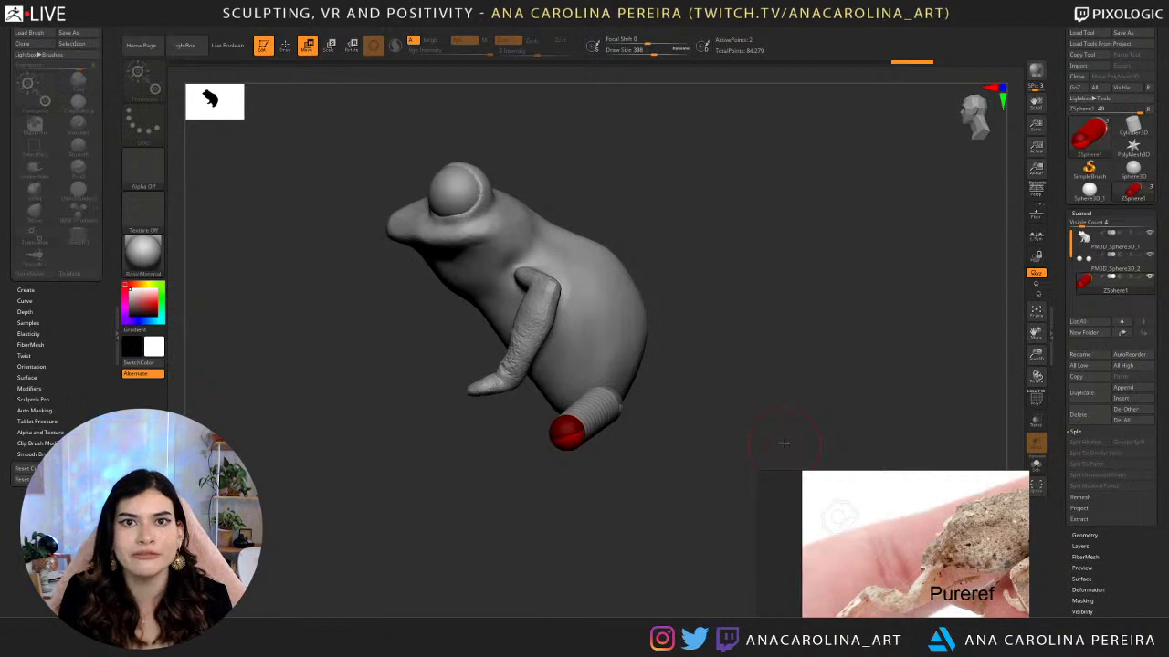
{"action": "mouse_move", "coordinate": [712, 365]}
{"action": "left_mouse_down"}
{"action": "mouse_move", "coordinate": [731, 393]}
{"action": "mouse_move", "coordinate": [680, 426]}
{"action": "mouse_move", "coordinate": [610, 432]}
{"action": "left_mouse_up"}
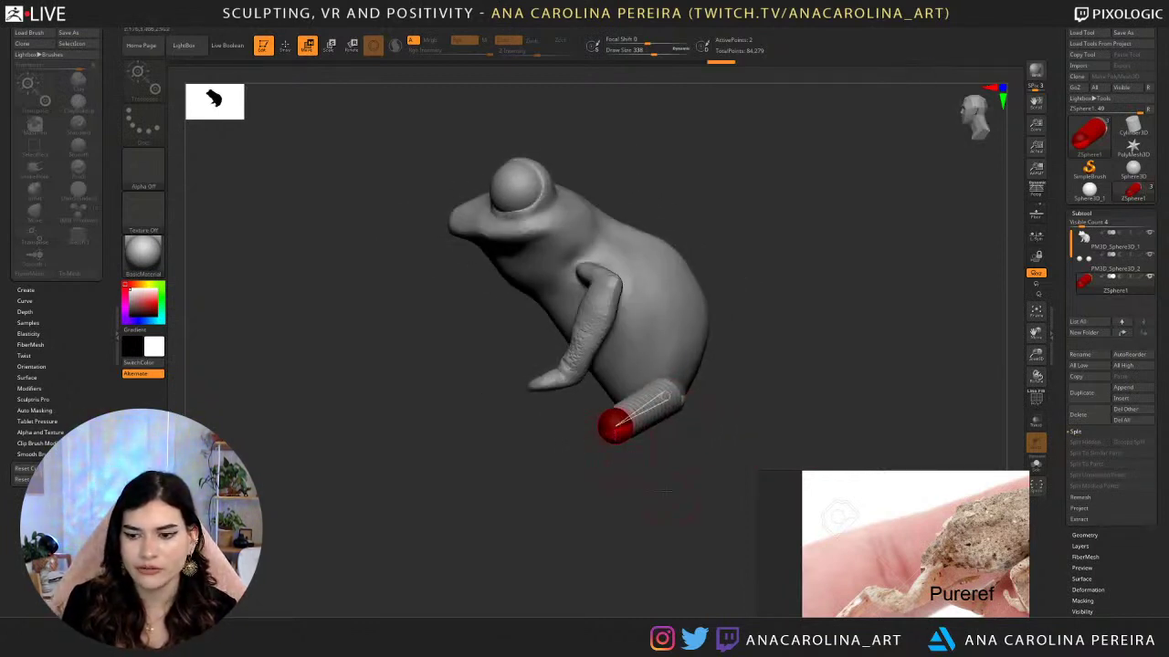
Add a ZSphere at the knee and pull it backward and down to form the lower leg.
{"action": "mouse_move", "coordinate": [665, 491]}
{"action": "left_mouse_down"}
{"action": "mouse_move", "coordinate": [644, 466]}
{"action": "mouse_move", "coordinate": [649, 434]}
{"action": "mouse_move", "coordinate": [573, 395]}
{"action": "left_mouse_up"}
{"action": "key", "text": "q"}
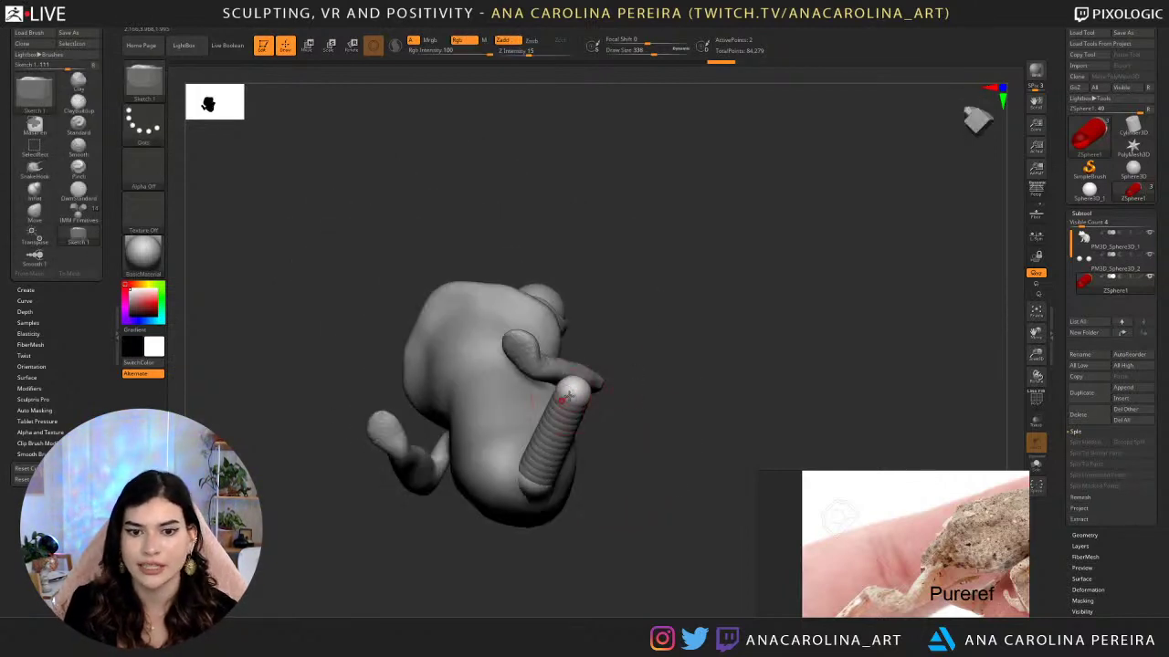
{"action": "left_click_drag", "start_coordinate": [629, 438], "coordinate": [647, 503]}
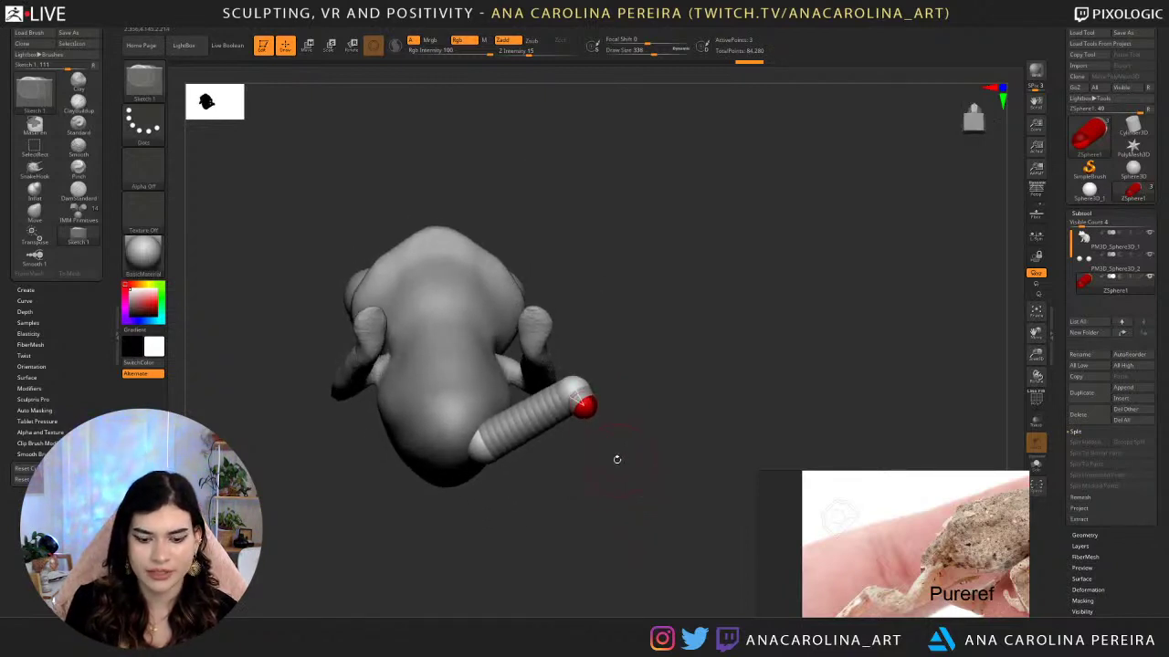
{"action": "key", "text": "w"}
{"action": "left_click_drag", "start_coordinate": [589, 413], "coordinate": [620, 517]}
{"action": "left_click_drag", "start_coordinate": [599, 444], "coordinate": [580, 390]}
{"action": "left_click_drag", "start_coordinate": [644, 438], "coordinate": [641, 549]}
{"action": "left_click_drag", "start_coordinate": [633, 507], "coordinate": [582, 469]}
{"action": "mouse_move", "coordinate": [624, 513]}
{"action": "left_mouse_down"}
{"action": "mouse_move", "coordinate": [647, 499]}
{"action": "mouse_move", "coordinate": [568, 493]}
{"action": "mouse_move", "coordinate": [642, 519]}
{"action": "left_mouse_up"}
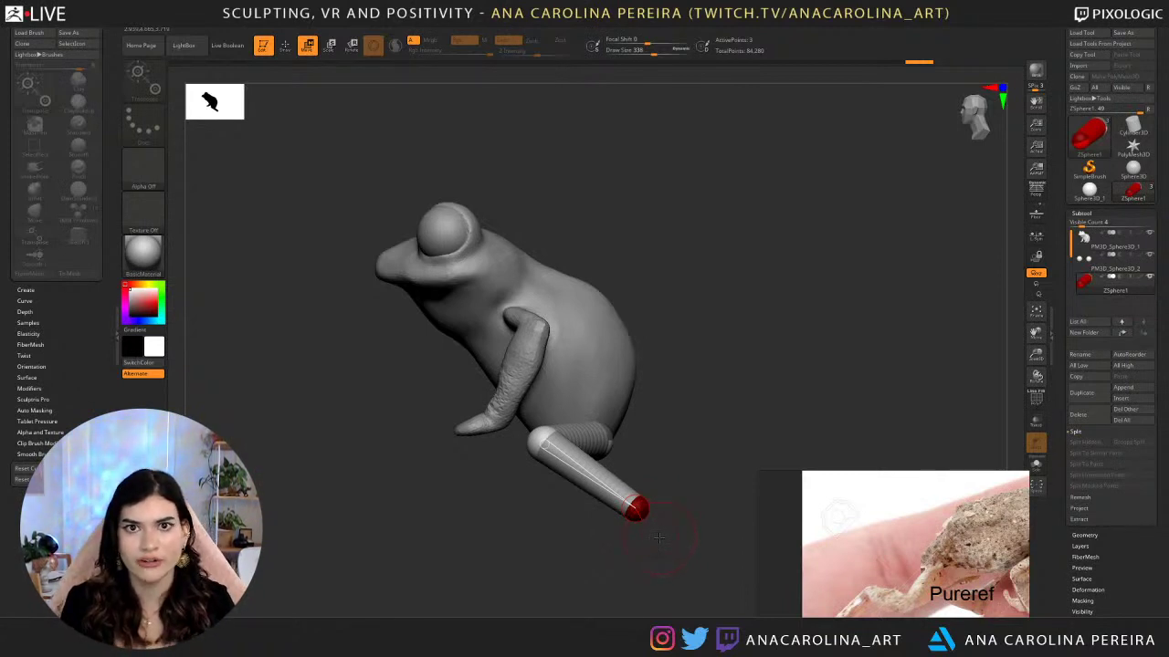
{"action": "left_click_drag", "start_coordinate": [697, 518], "coordinate": [669, 540]}
{"action": "left_click_drag", "start_coordinate": [609, 510], "coordinate": [606, 518]}
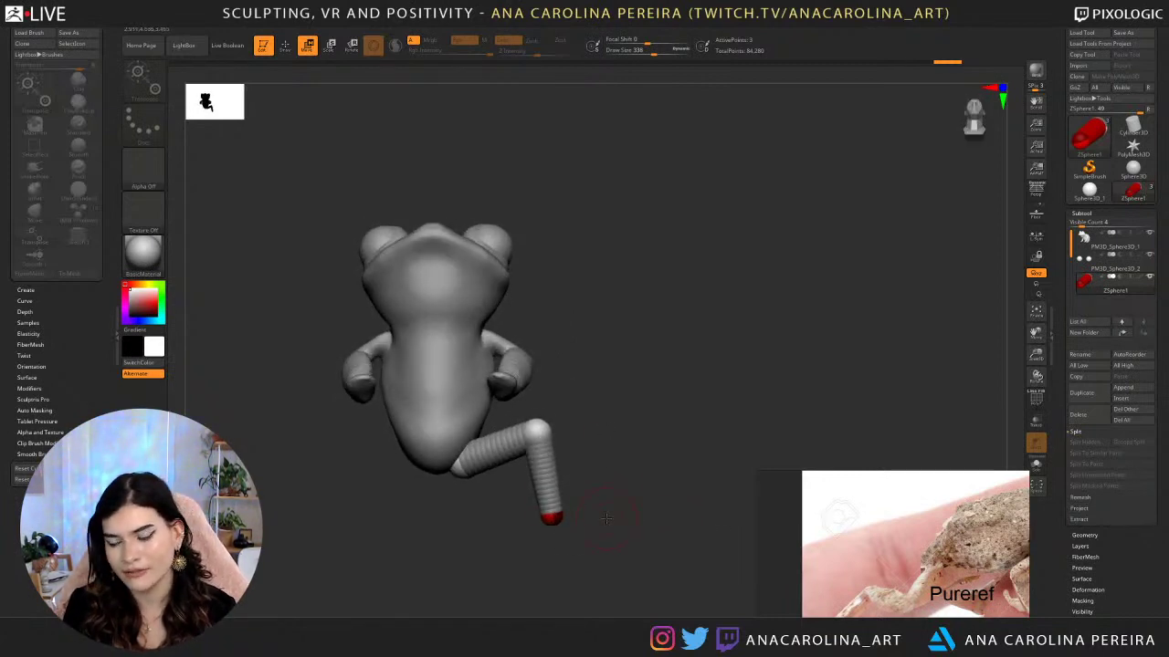
Add ZSpheres at the ankle and pull the end one forward and down to form the foot segment.
{"action": "left_click_drag", "start_coordinate": [668, 367], "coordinate": [583, 492]}
{"action": "left_click_drag", "start_coordinate": [583, 492], "coordinate": [734, 333], "text": "alt"}
{"action": "key", "text": "q"}
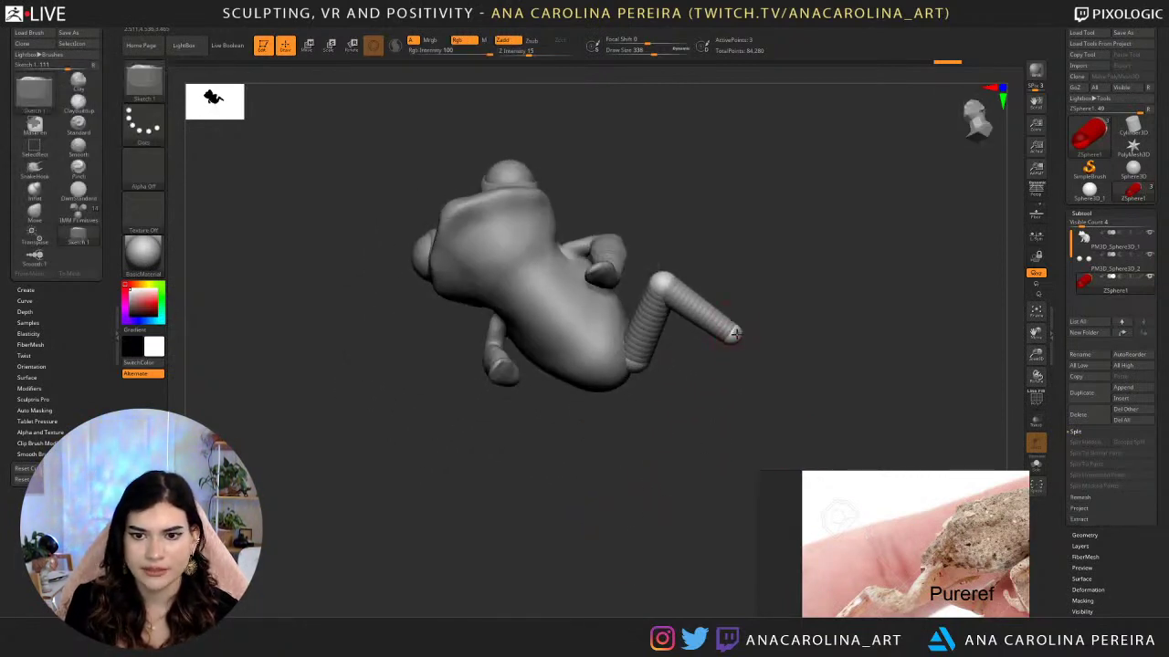
{"action": "left_click_drag", "start_coordinate": [764, 362], "coordinate": [735, 343]}
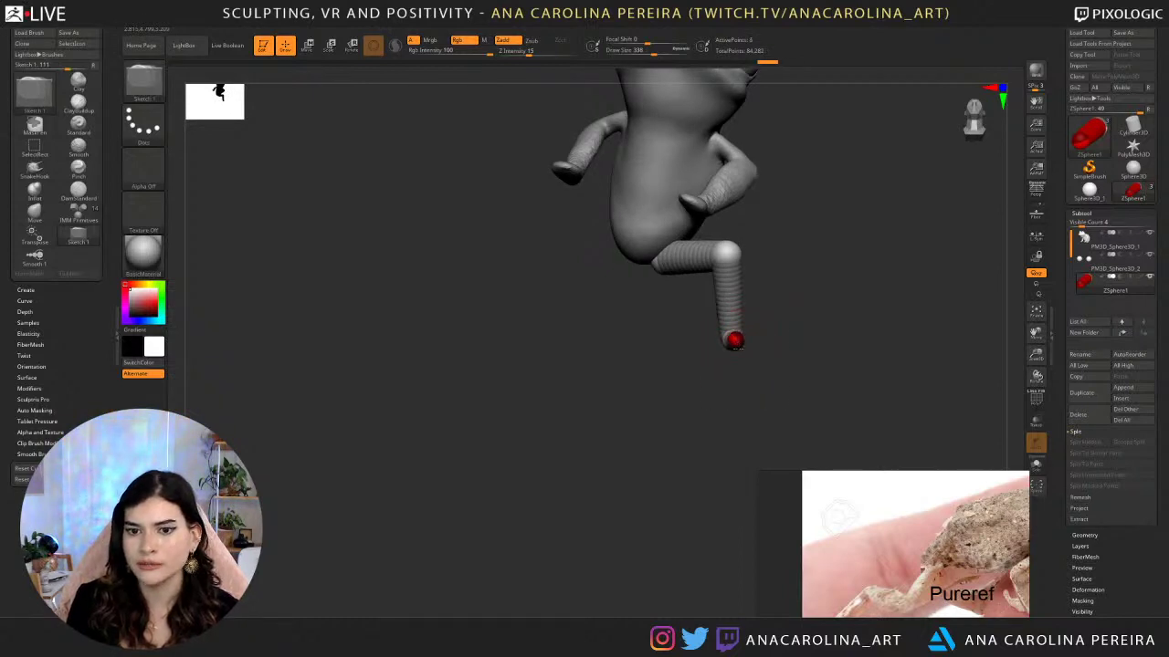
{"action": "left_click_drag", "start_coordinate": [751, 378], "coordinate": [725, 396]}
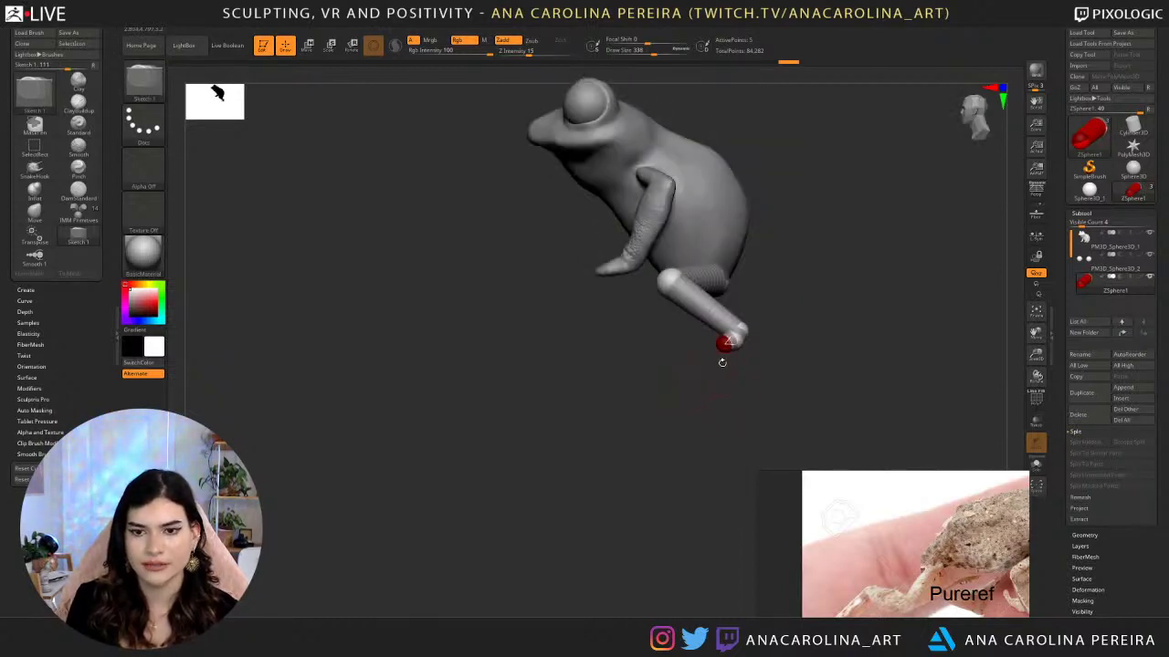
{"action": "key", "text": "w"}
{"action": "left_click_drag", "start_coordinate": [723, 345], "coordinate": [642, 383]}
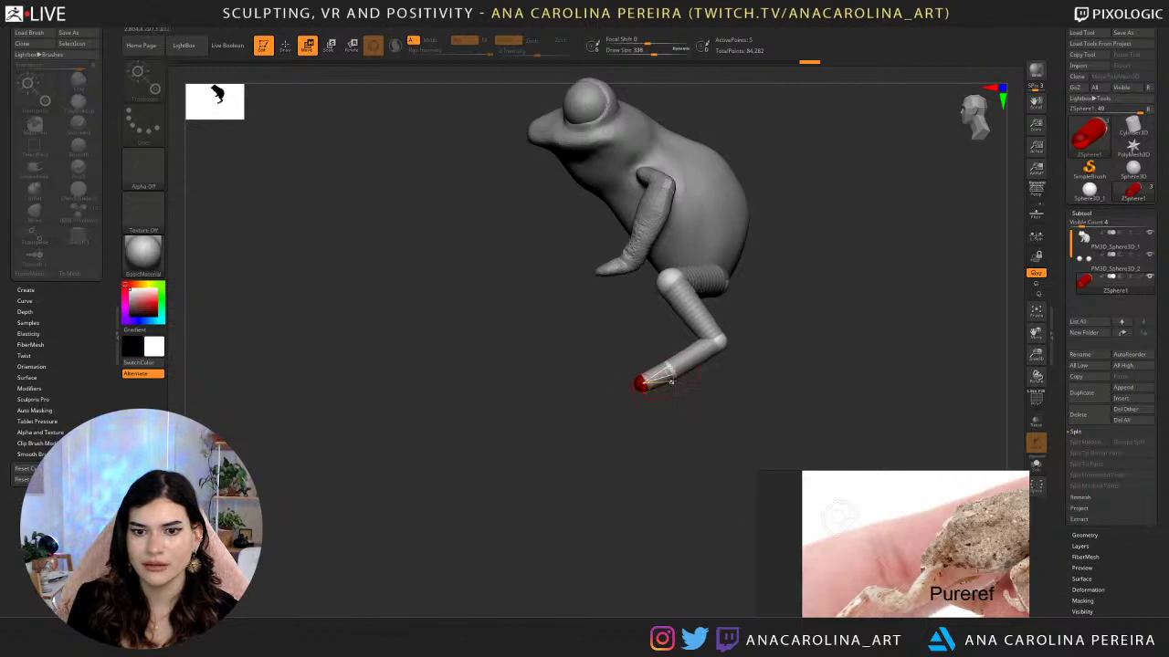
Adjust the ankle and foot-end ZSpheres from behind so the foot segment angles outward.
{"action": "left_click_drag", "start_coordinate": [717, 382], "coordinate": [736, 407]}
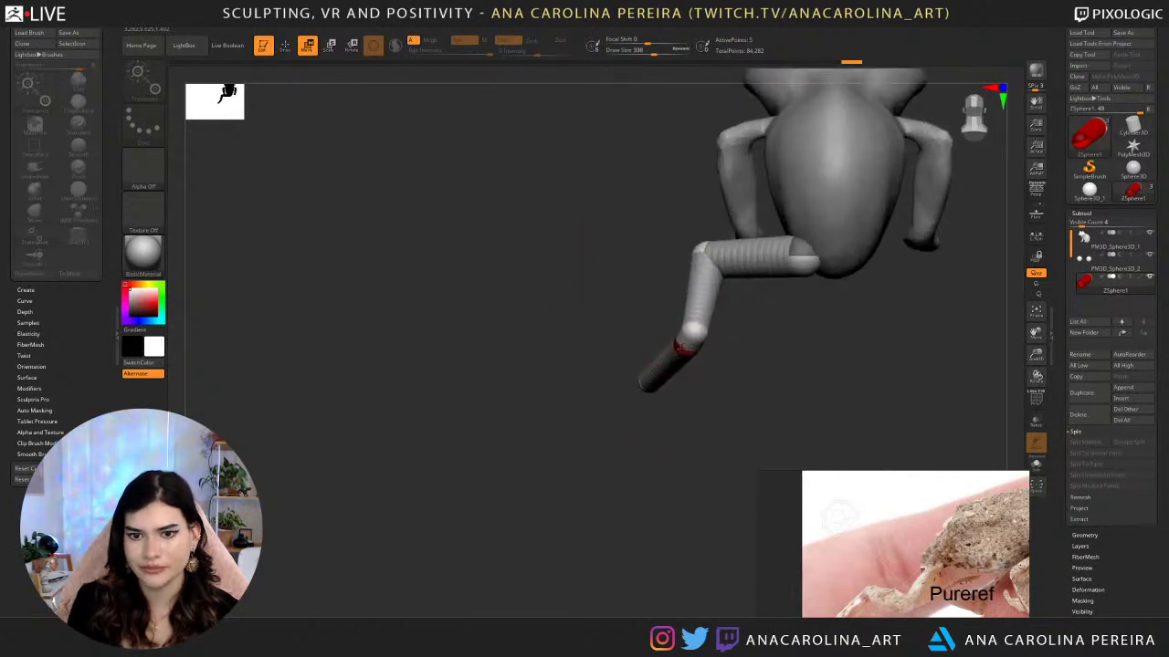
{"action": "left_click_drag", "start_coordinate": [687, 340], "coordinate": [647, 387]}
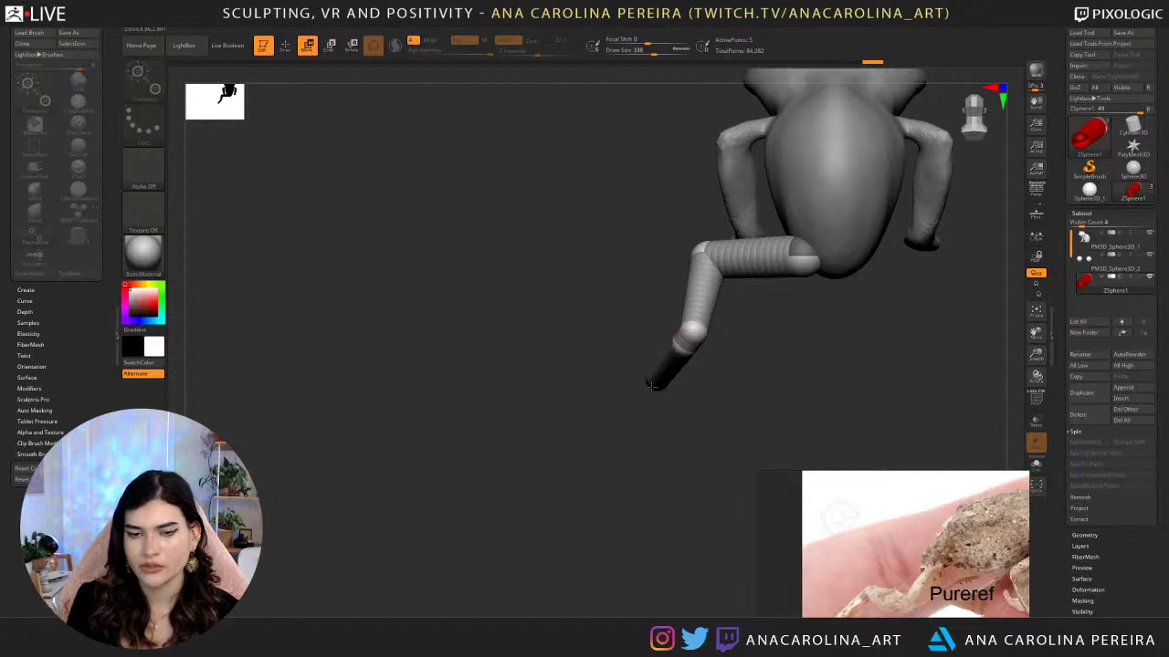
{"action": "left_click_drag", "start_coordinate": [677, 427], "coordinate": [718, 490]}
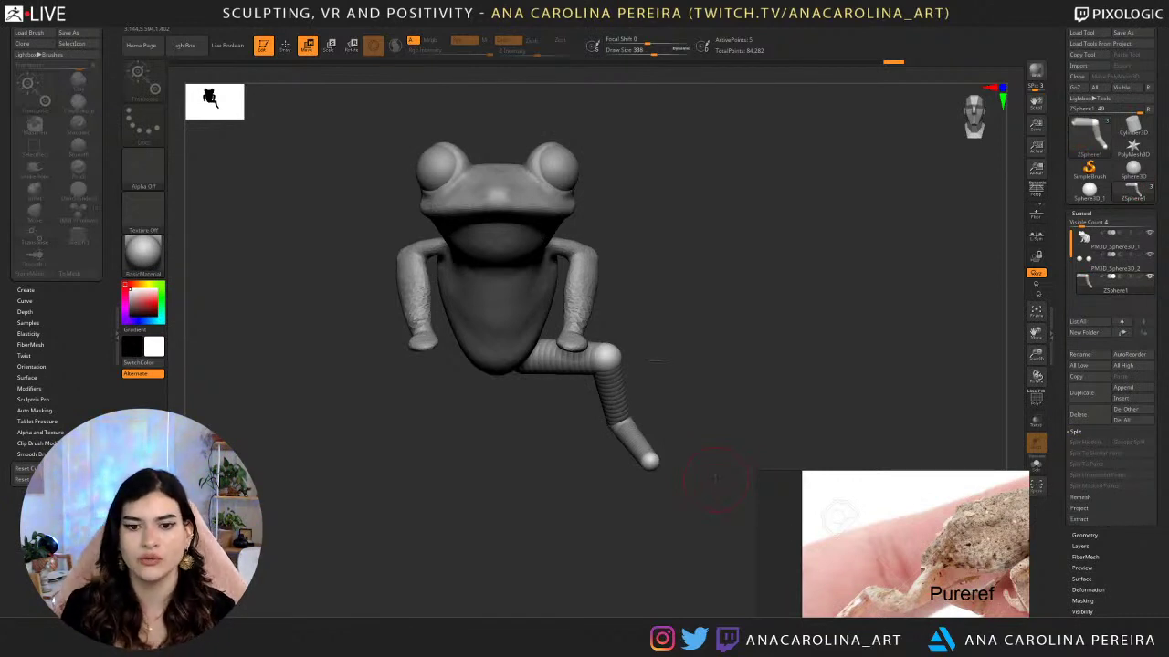
{"action": "left_click_drag", "start_coordinate": [715, 477], "coordinate": [664, 404]}
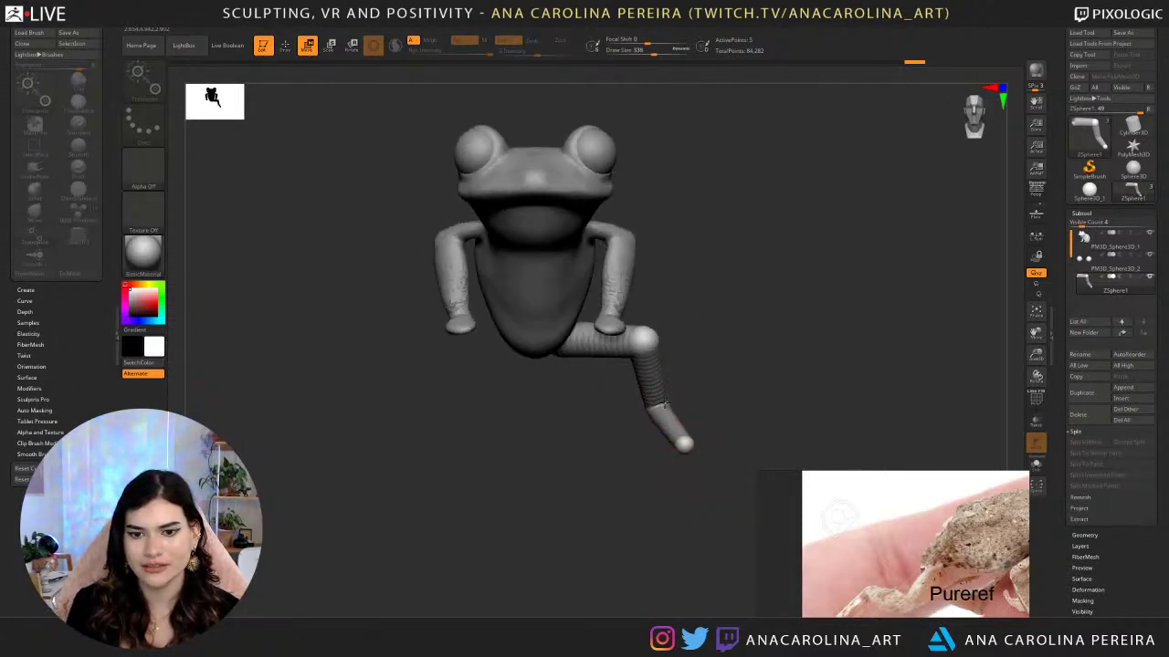
Browse the tree frog photos on the reference board and examine the legs of the green and blue frog.
{"action": "scroll", "coordinate": [855, 578], "scroll_direction": "down", "scroll_amount": 3}
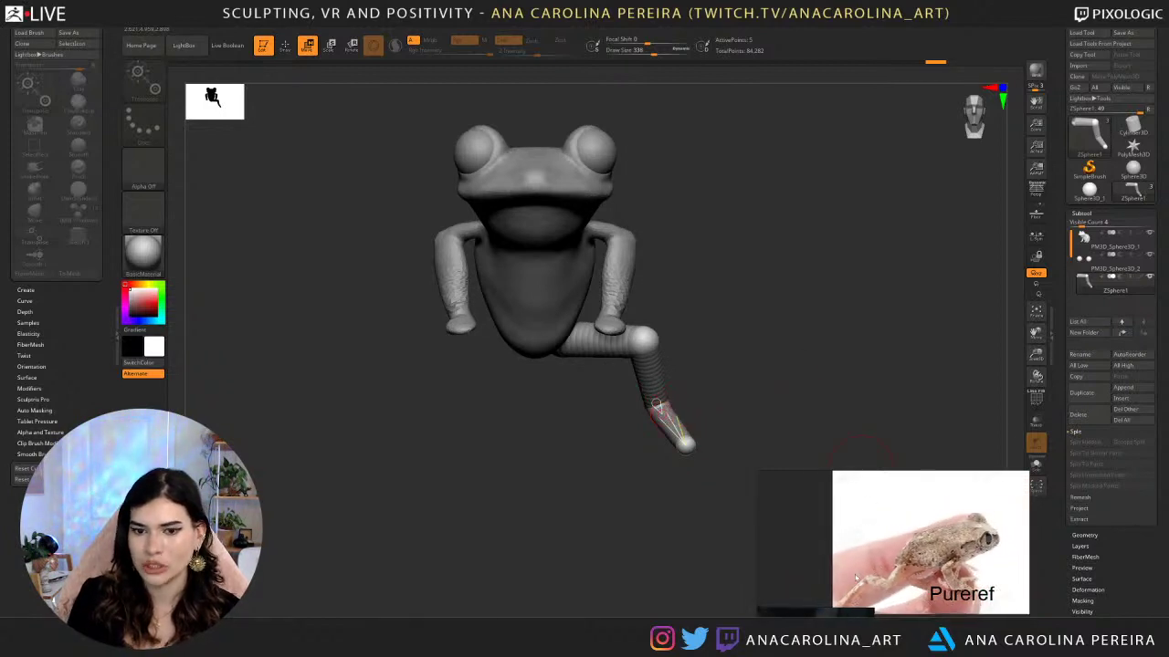
{"action": "scroll", "coordinate": [855, 578], "scroll_direction": "down", "scroll_amount": 3}
{"action": "middle_click_drag", "start_coordinate": [931, 478], "coordinate": [866, 555]}
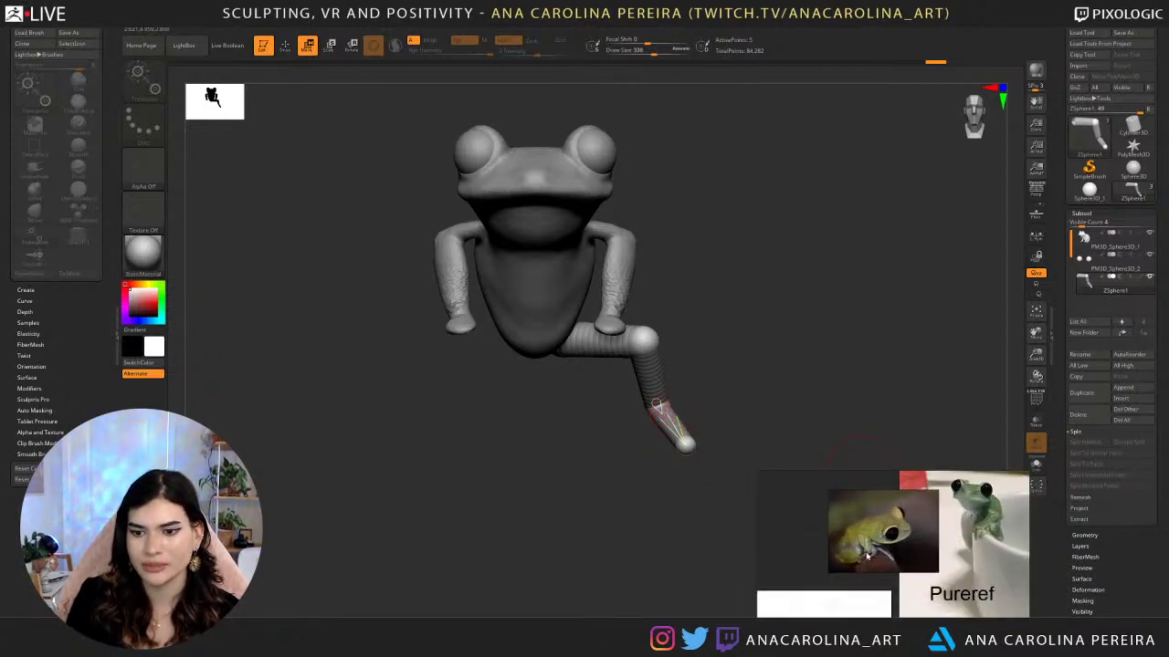
{"action": "scroll", "coordinate": [866, 558], "scroll_direction": "up", "scroll_amount": 3}
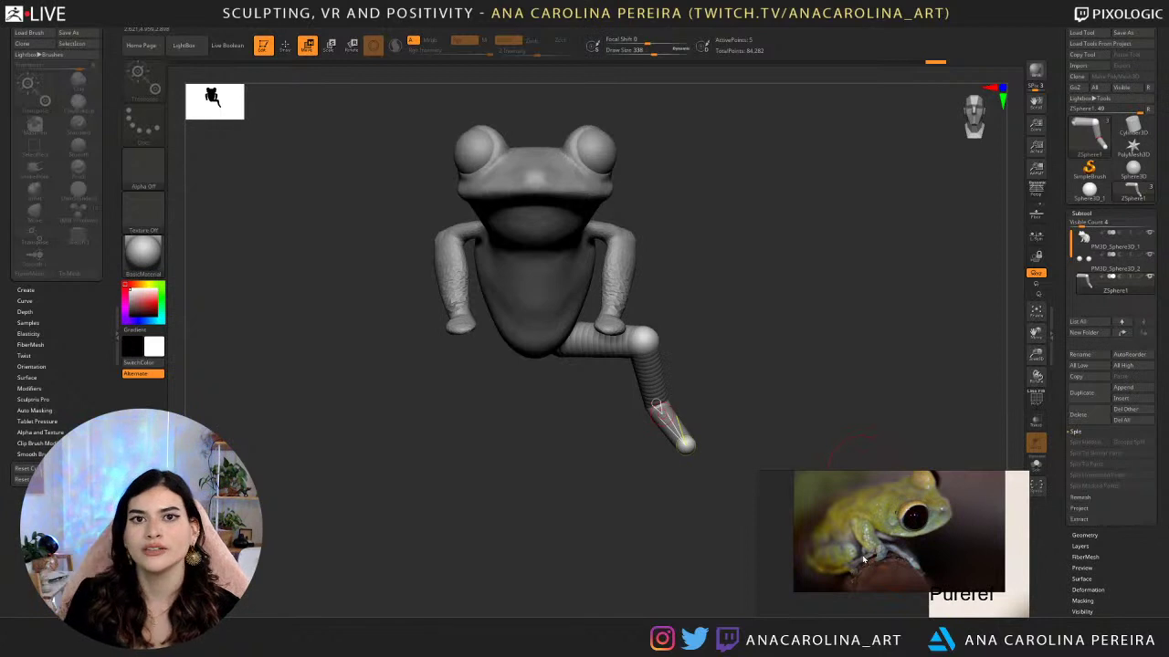
{"action": "scroll", "coordinate": [864, 558], "scroll_direction": "down", "scroll_amount": 5}
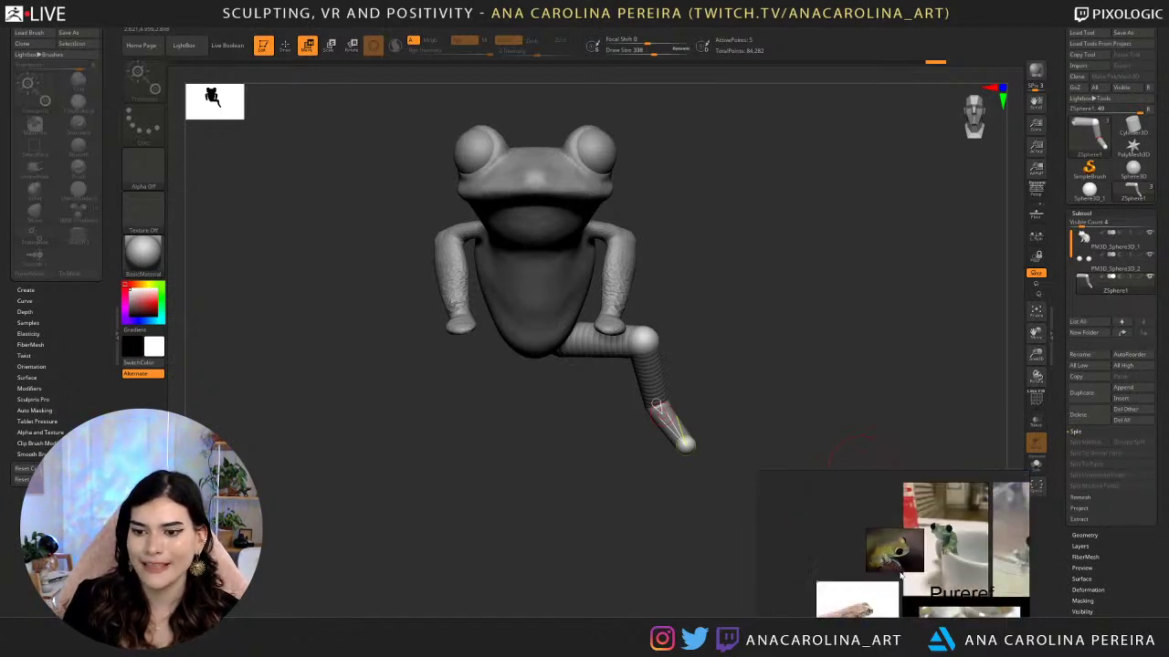
{"action": "middle_click_drag", "start_coordinate": [892, 614], "coordinate": [827, 581]}
{"action": "scroll", "coordinate": [857, 598], "scroll_direction": "up", "scroll_amount": 5}
{"action": "scroll", "coordinate": [821, 570], "scroll_direction": "up", "scroll_amount": 3}
{"action": "scroll", "coordinate": [974, 597], "scroll_direction": "up", "scroll_amount": 2}
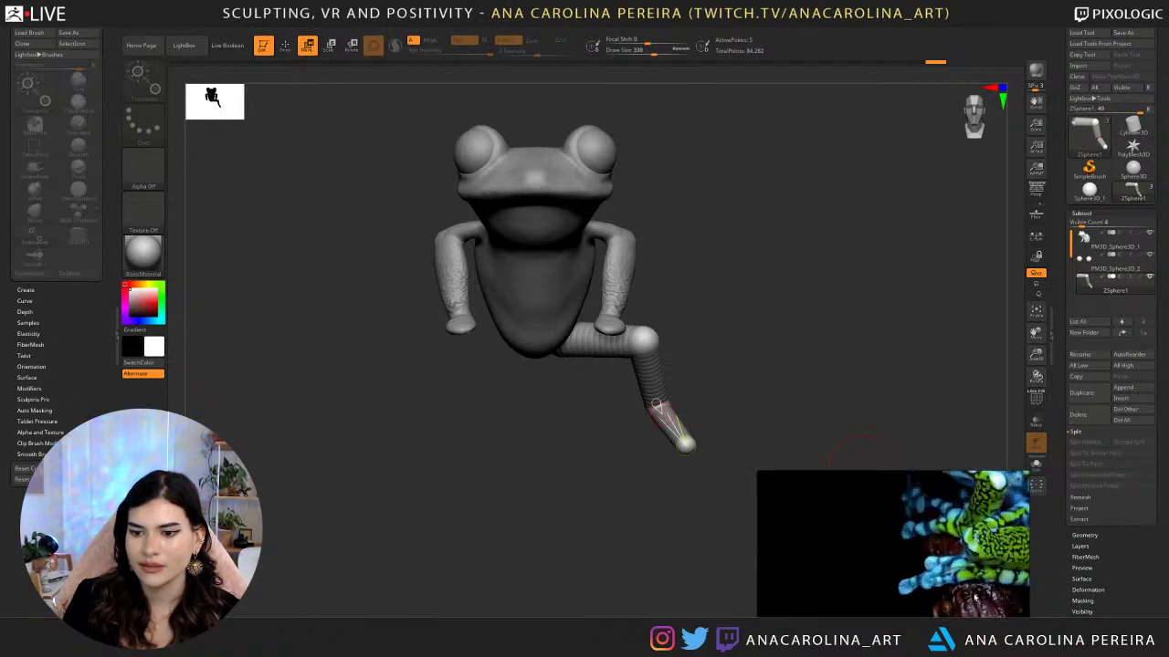
Nudge the foot-end ZSphere slightly outward, checking the leg from the side and front.
{"action": "left_click_drag", "start_coordinate": [765, 393], "coordinate": [674, 416]}
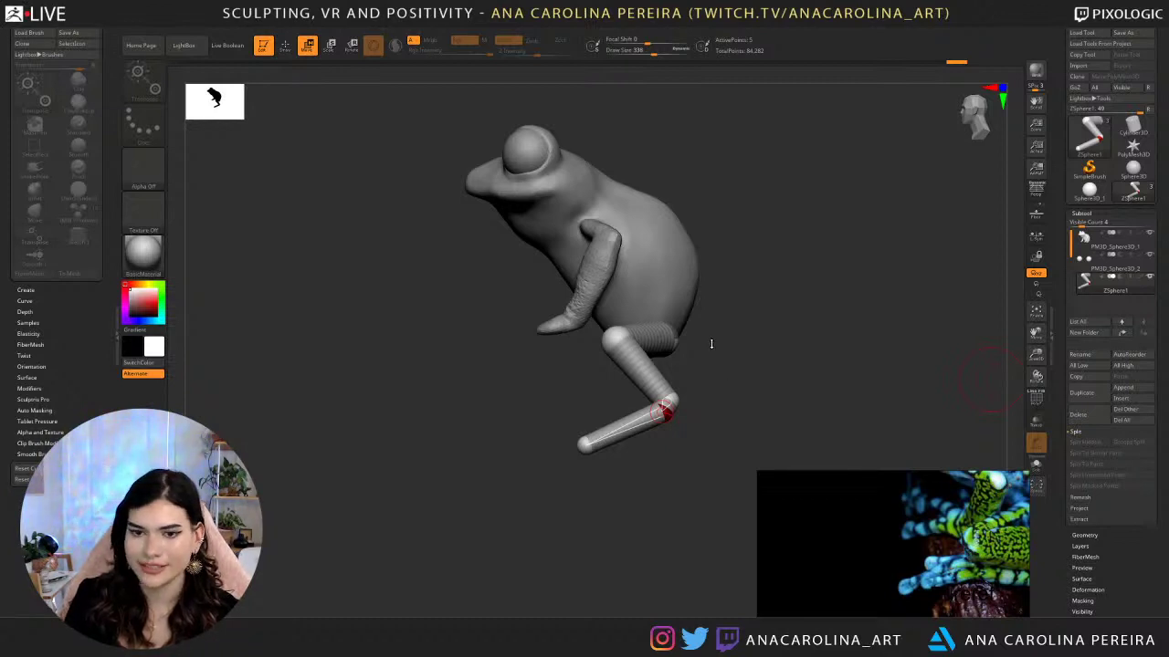
{"action": "left_click_drag", "start_coordinate": [710, 343], "coordinate": [745, 351]}
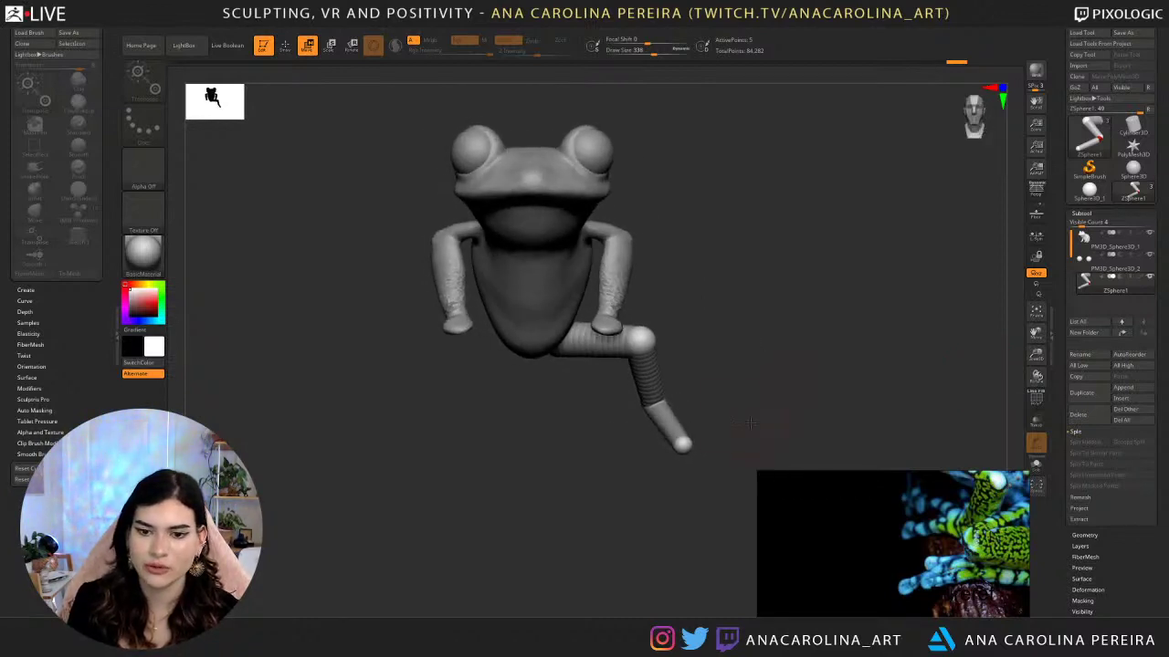
{"action": "left_click_drag", "start_coordinate": [684, 444], "coordinate": [692, 444]}
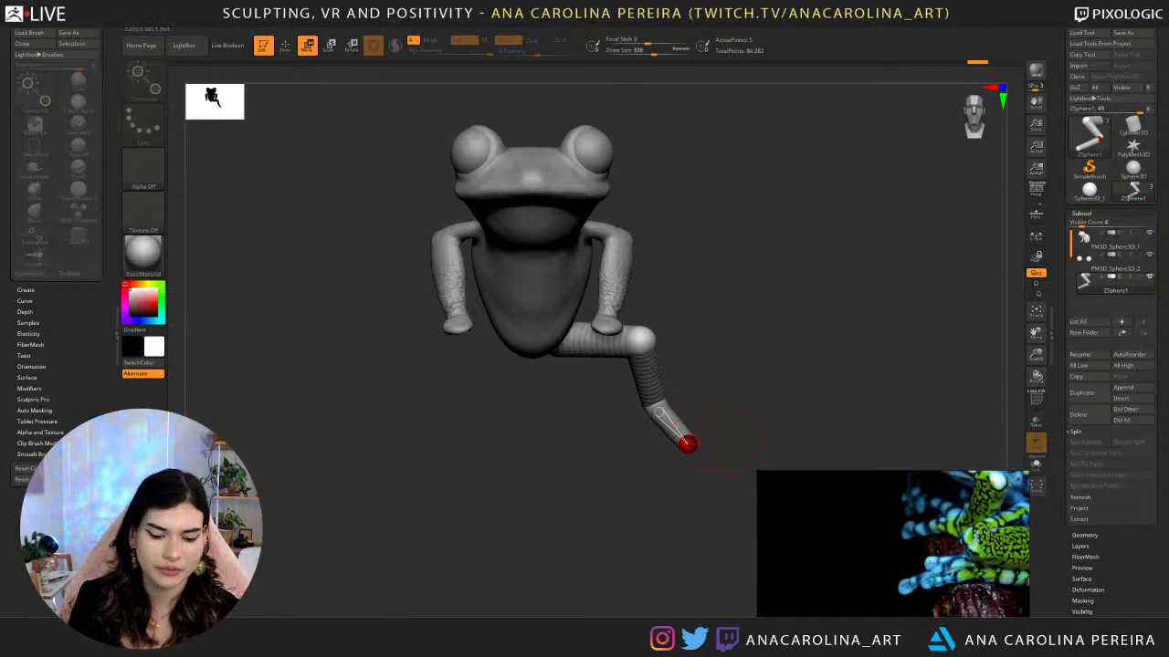
Compare the folded legs in the green and blue frog photo with the ZSphere leg from several angles.
{"action": "scroll", "coordinate": [874, 535], "scroll_direction": "down", "scroll_amount": 3}
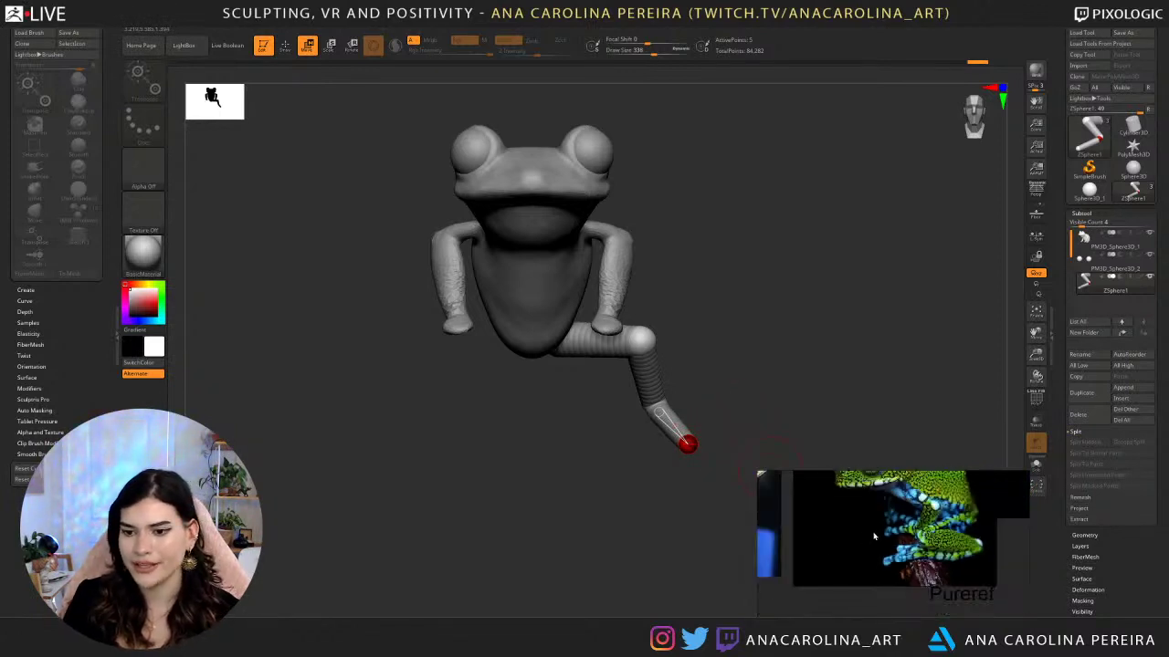
{"action": "middle_click_drag", "start_coordinate": [874, 535], "coordinate": [853, 580]}
{"action": "scroll", "coordinate": [864, 579], "scroll_direction": "up", "scroll_amount": 1}
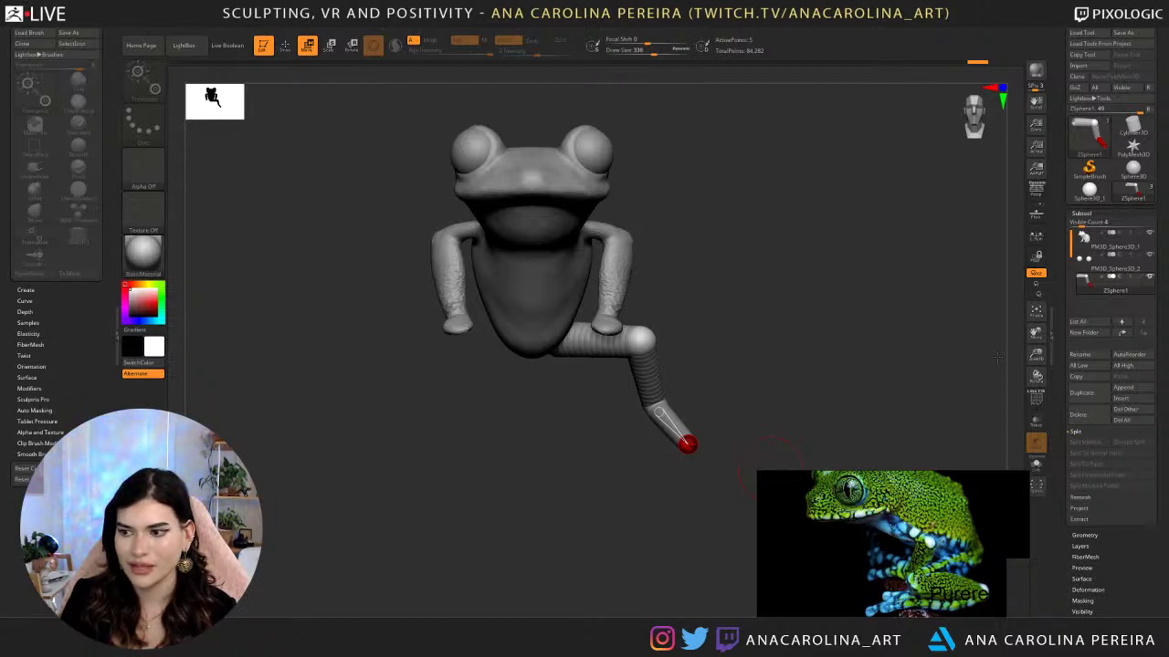
{"action": "left_click_drag", "start_coordinate": [997, 356], "coordinate": [985, 358]}
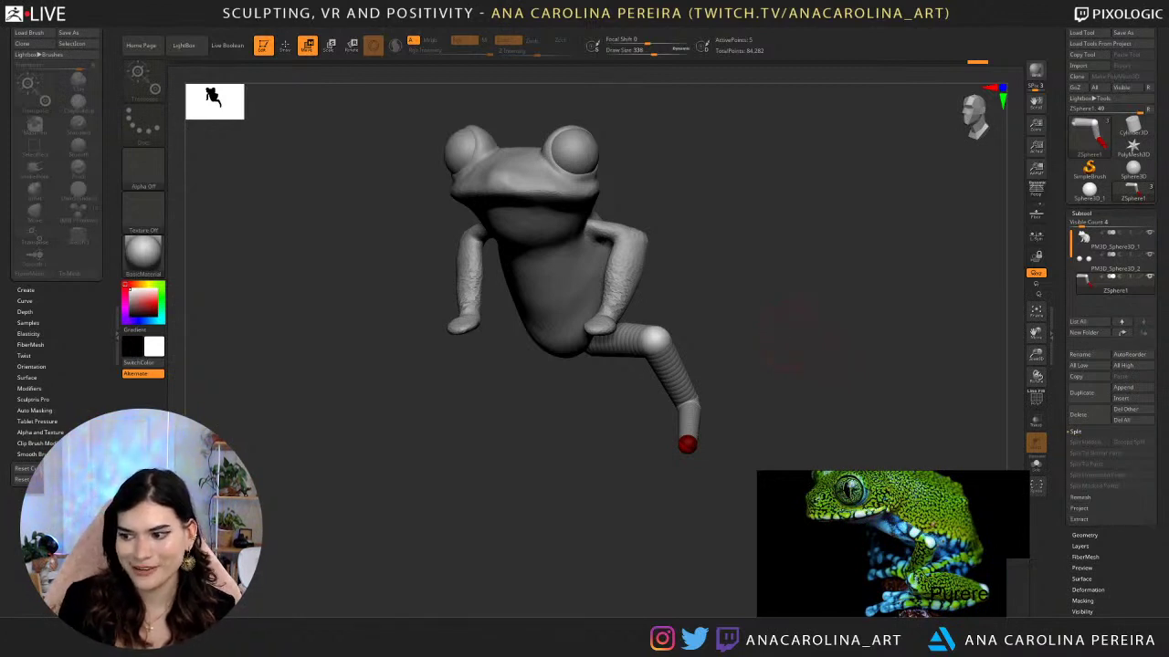
{"action": "left_click_drag", "start_coordinate": [744, 310], "coordinate": [722, 445]}
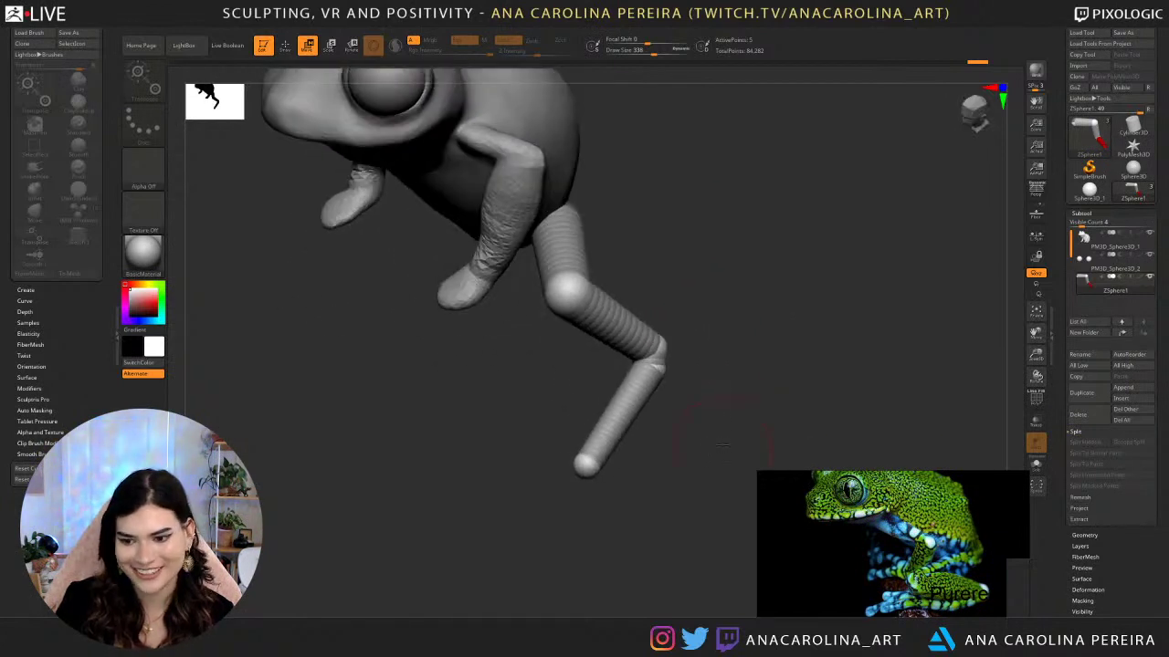
Reposition the foot-end ZSphere from the front, using the green spotted frog photo as reference for the hind leg.
{"action": "scroll", "coordinate": [877, 552], "scroll_direction": "down", "scroll_amount": 5}
{"action": "middle_click_drag", "start_coordinate": [780, 589], "coordinate": [866, 587]}
{"action": "scroll", "coordinate": [874, 593], "scroll_direction": "up", "scroll_amount": 3}
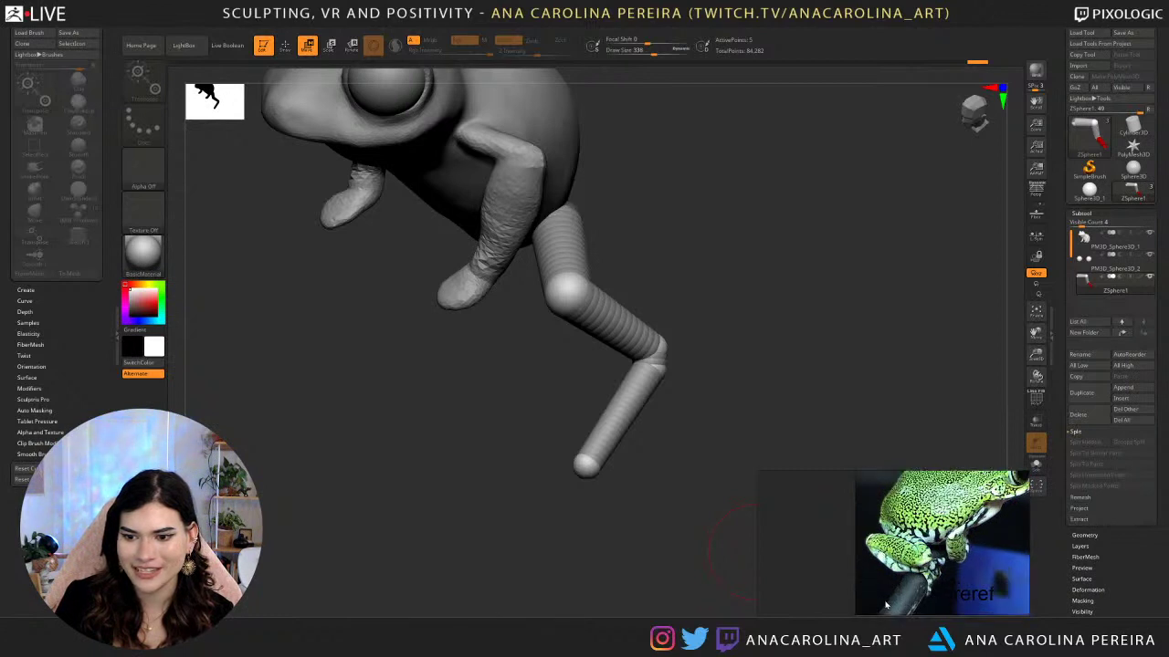
{"action": "left_click_drag", "start_coordinate": [687, 546], "coordinate": [577, 560]}
{"action": "left_click_drag", "start_coordinate": [585, 463], "coordinate": [626, 440]}
{"action": "left_click_drag", "start_coordinate": [634, 482], "coordinate": [644, 502]}
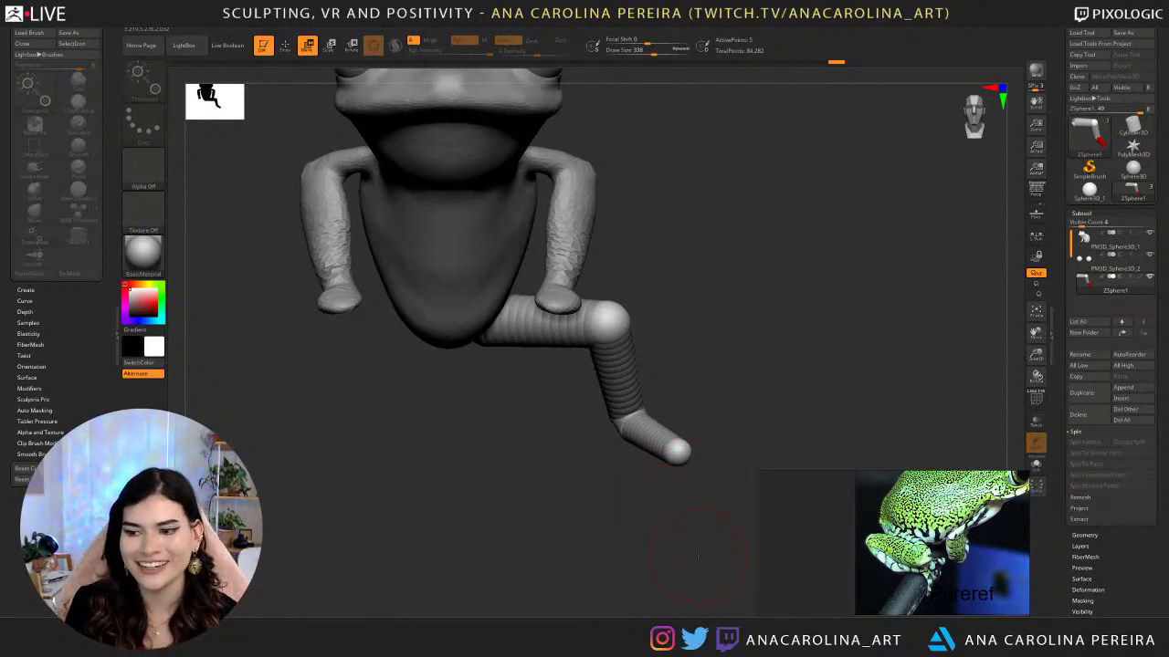
{"action": "mouse_move", "coordinate": [679, 453]}
{"action": "left_mouse_down"}
{"action": "mouse_move", "coordinate": [668, 462]}
{"action": "mouse_move", "coordinate": [720, 465]}
{"action": "mouse_move", "coordinate": [659, 471]}
{"action": "mouse_move", "coordinate": [680, 530]}
{"action": "mouse_move", "coordinate": [650, 519]}
{"action": "mouse_move", "coordinate": [749, 537]}
{"action": "left_mouse_up"}
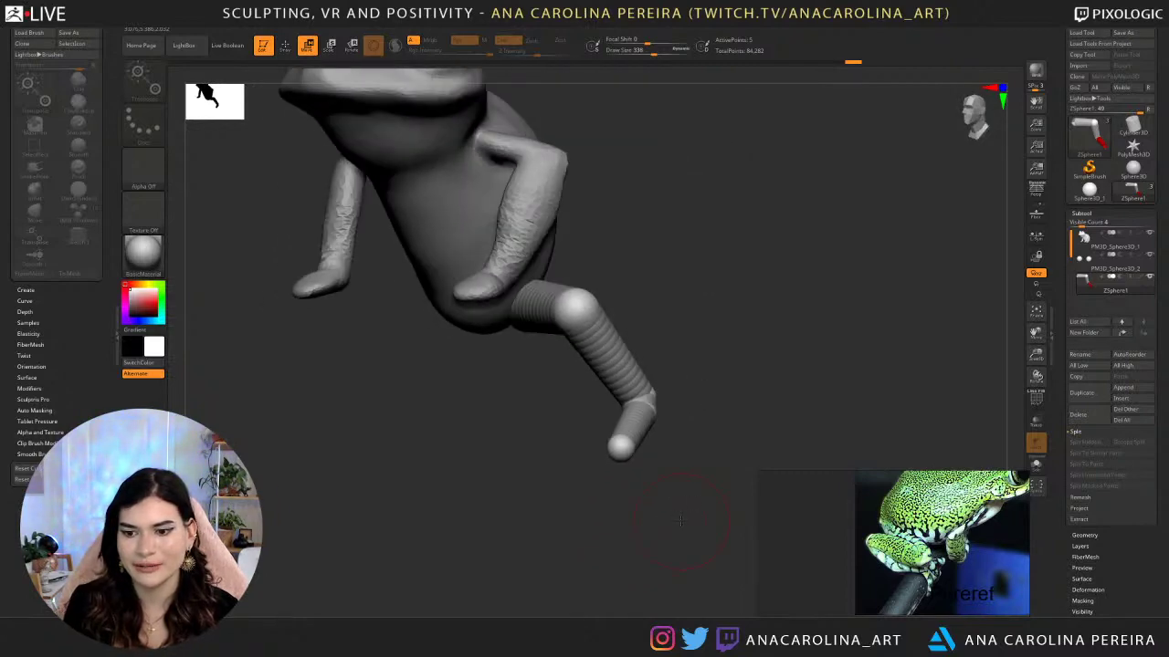
Switch to the browser's big-eyed frog image results and add the pale African Big Eyed Tree Frog photo to the PureRef board.
{"action": "scroll", "coordinate": [880, 566], "scroll_direction": "down", "scroll_amount": 6}
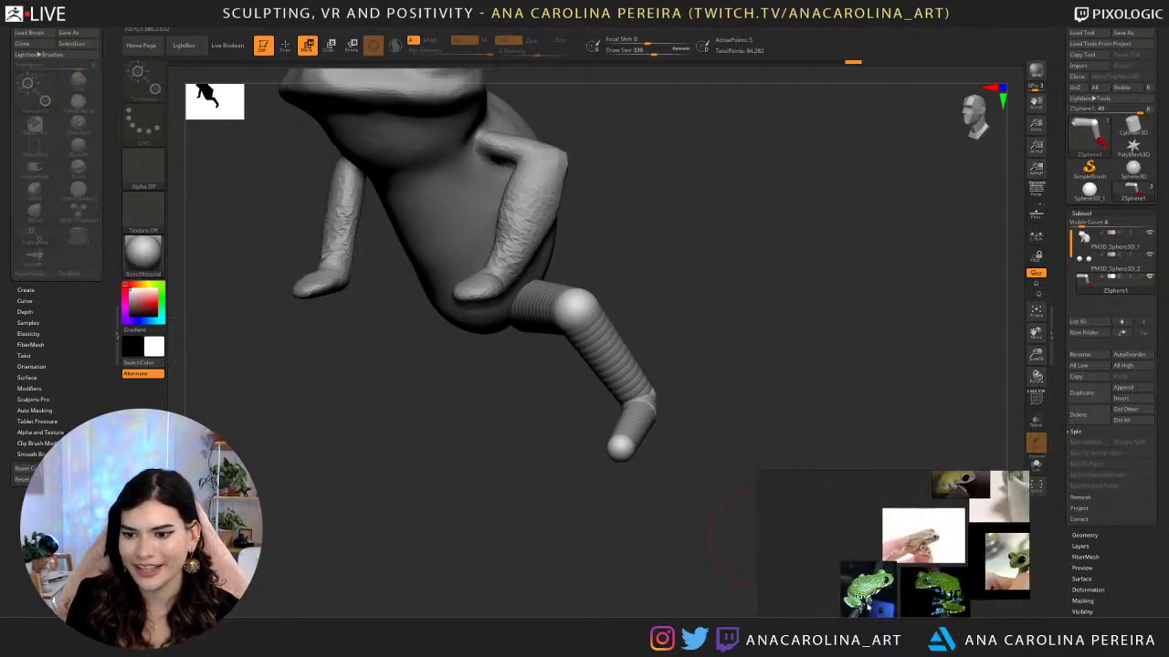
{"action": "scroll", "coordinate": [916, 514], "scroll_direction": "up", "scroll_amount": 6}
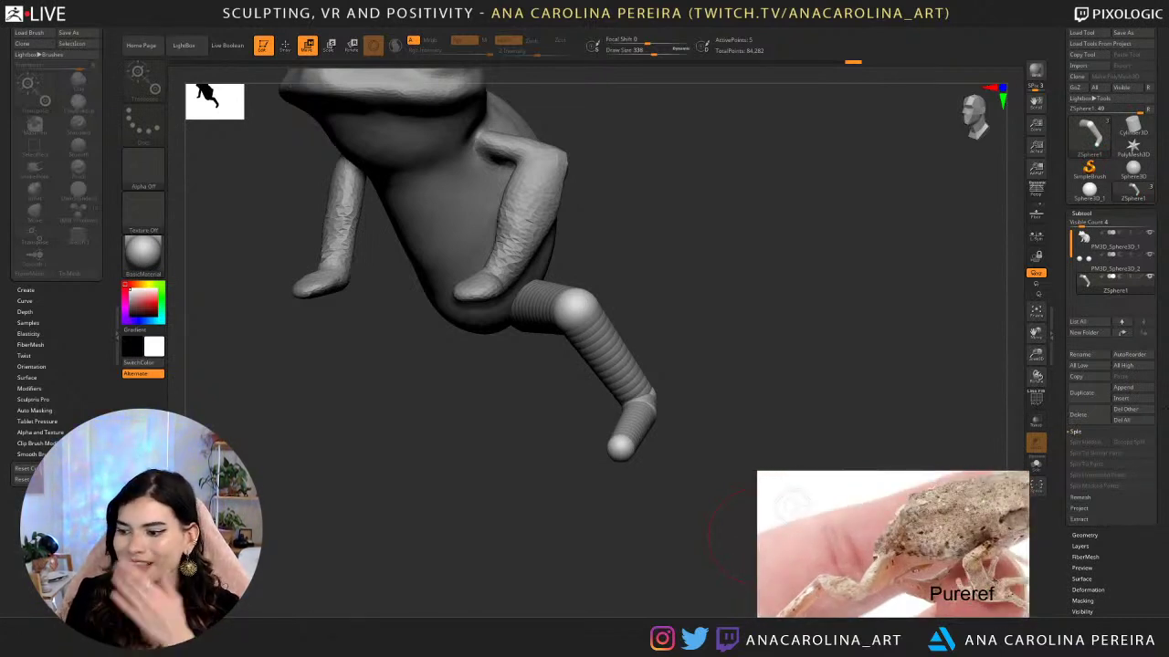
{"action": "key", "text": "alt+Tab"}
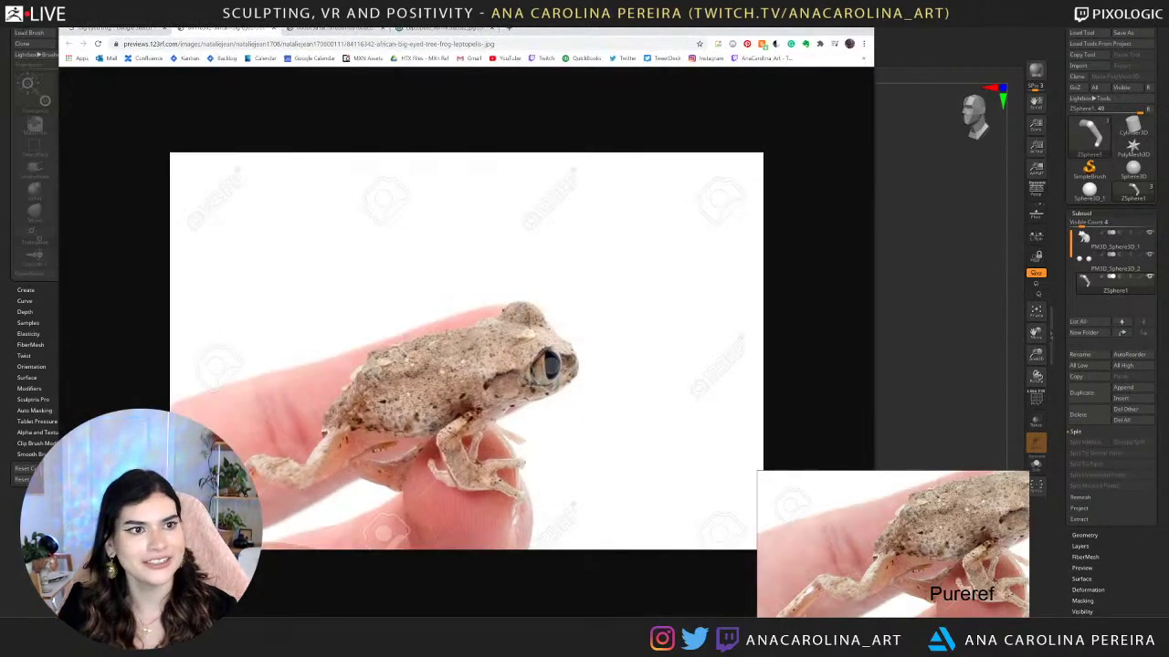
{"action": "left_click", "coordinate": [128, 30]}
{"action": "scroll", "coordinate": [230, 199], "scroll_direction": "up", "scroll_amount": 3}
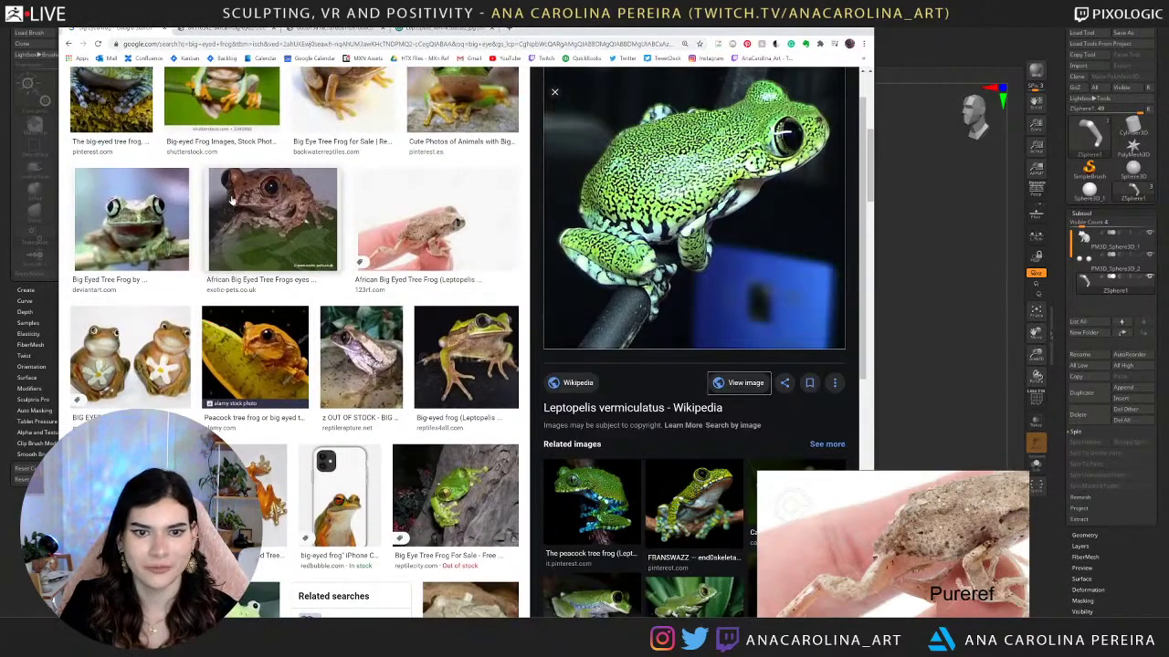
{"action": "left_click", "coordinate": [304, 224]}
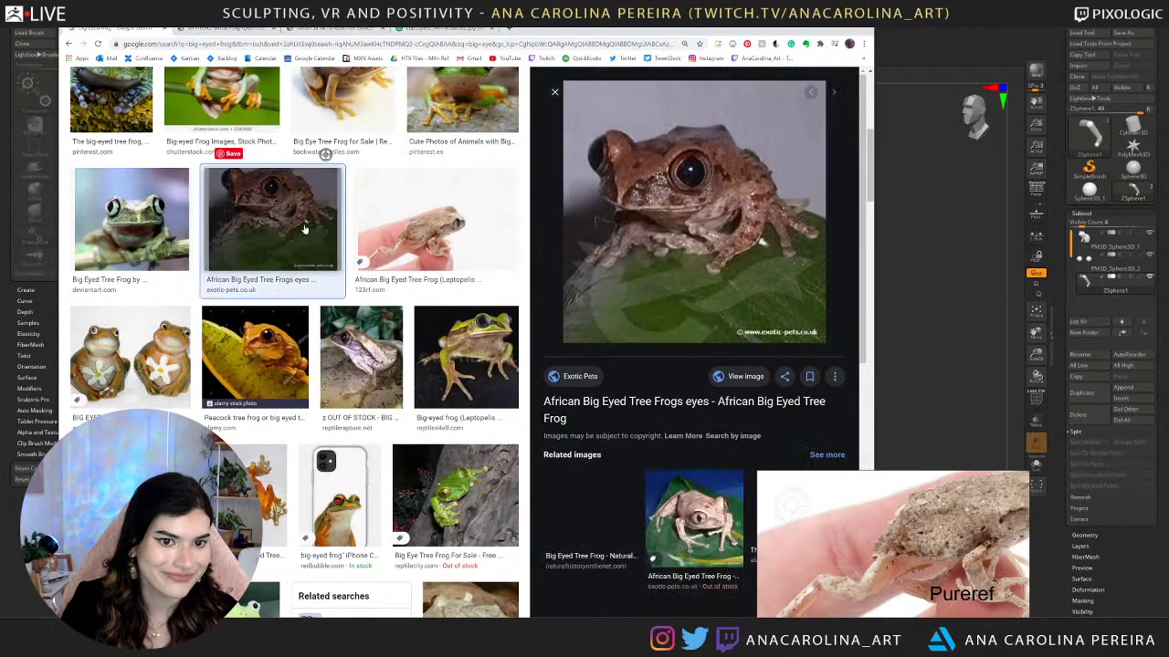
{"action": "scroll", "coordinate": [448, 267], "scroll_direction": "down", "scroll_amount": 3}
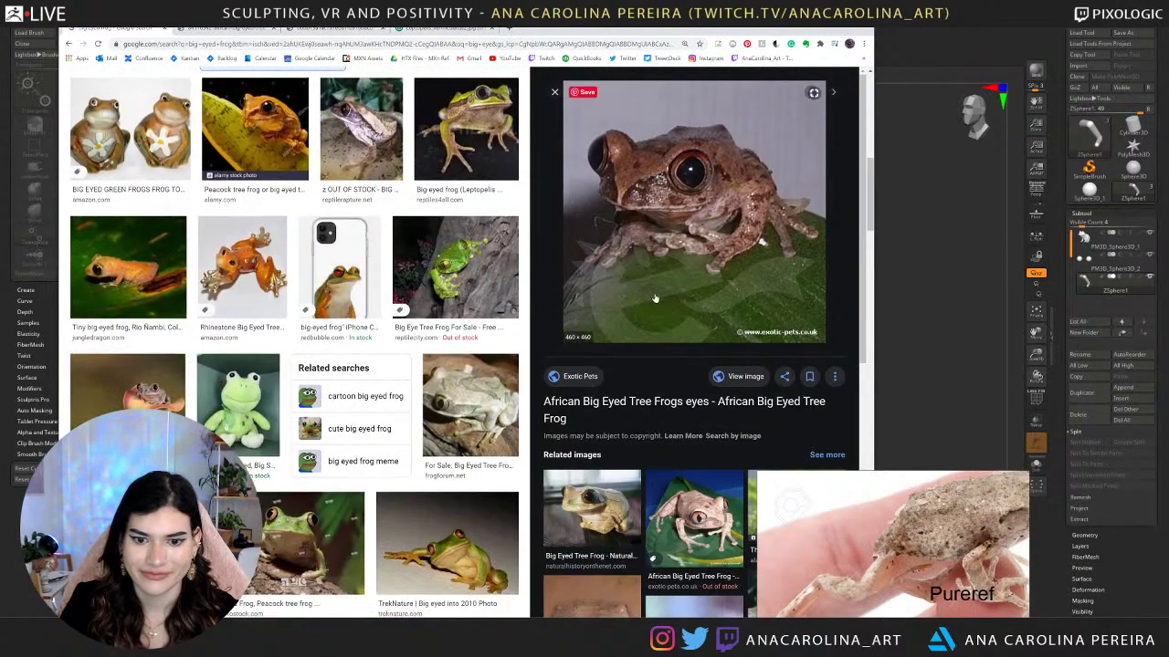
{"action": "scroll", "coordinate": [698, 429], "scroll_direction": "down", "scroll_amount": 2}
{"action": "left_click", "coordinate": [696, 427]}
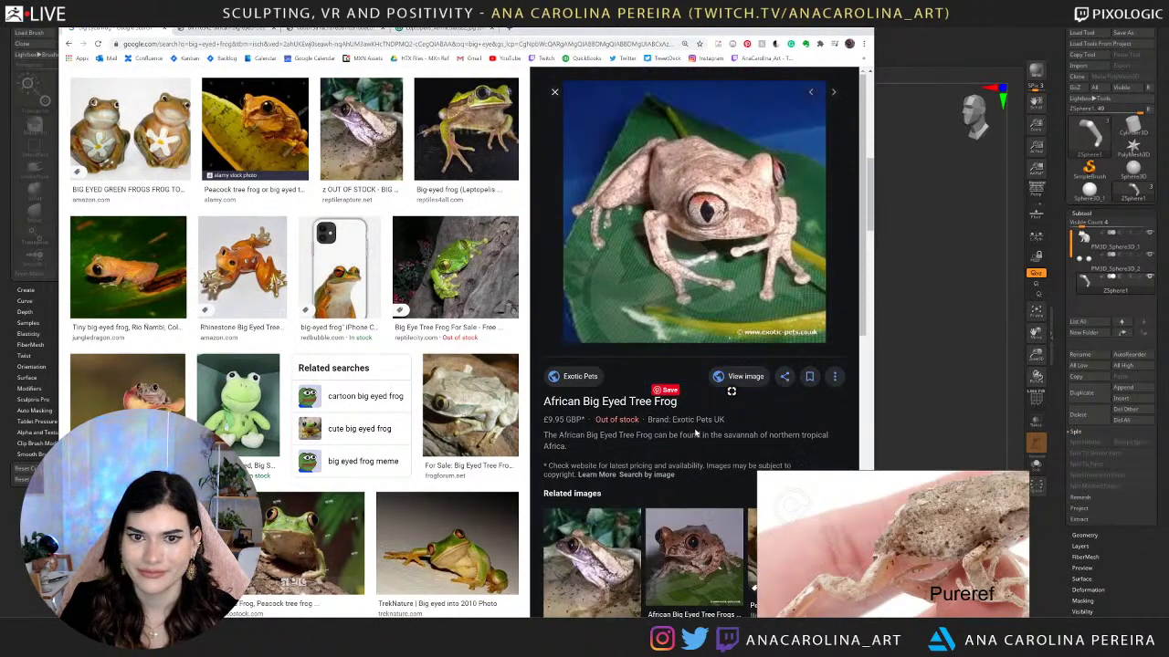
{"action": "left_click_drag", "start_coordinate": [685, 288], "coordinate": [803, 530]}
{"action": "scroll", "coordinate": [835, 521], "scroll_direction": "down", "scroll_amount": 5}
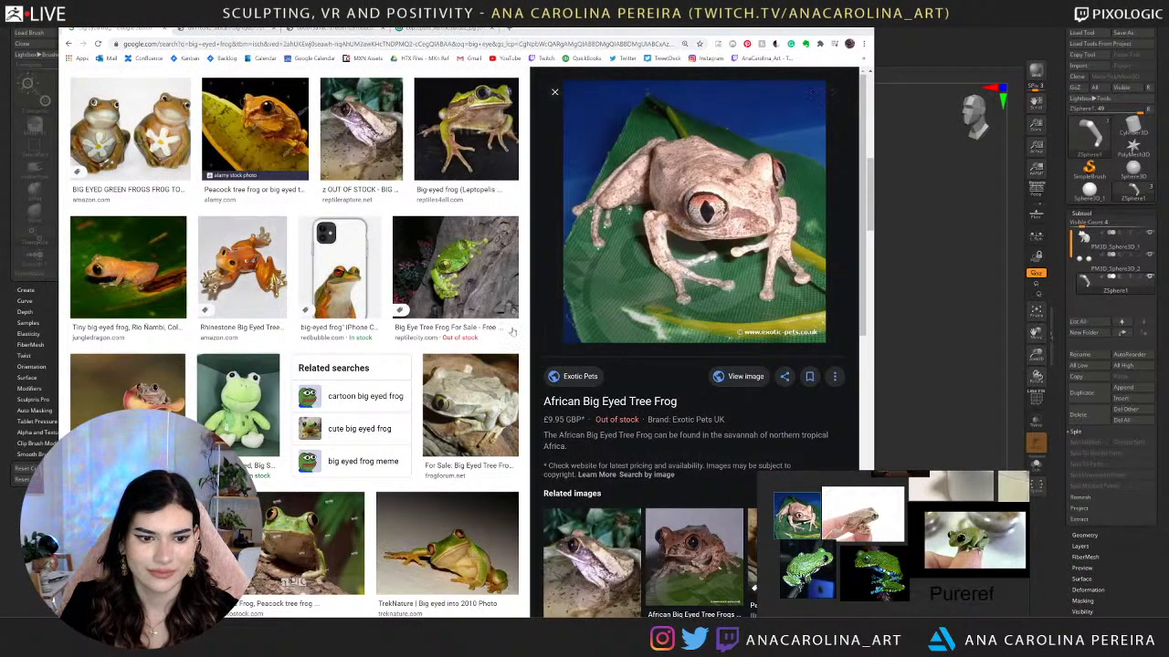
Browse the big-eyed frog results and the related images of the peacock and Big Eye Treefrog photos for clear leg views.
{"action": "scroll", "coordinate": [497, 335], "scroll_direction": "down", "scroll_amount": 2}
{"action": "scroll", "coordinate": [494, 336], "scroll_direction": "down", "scroll_amount": 1}
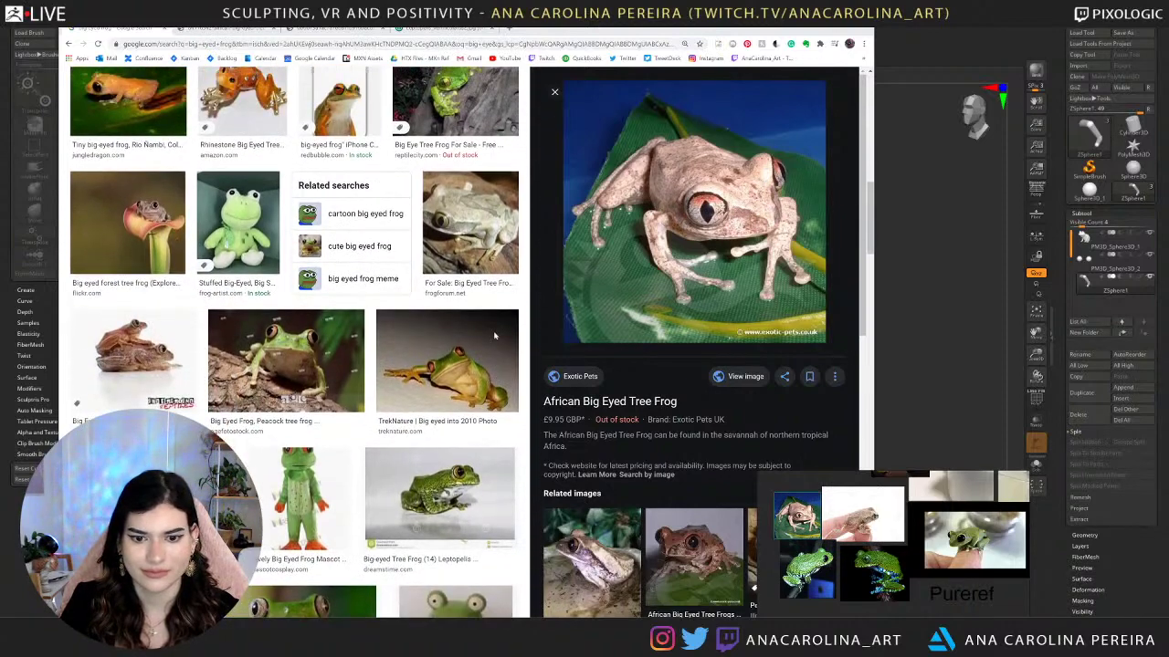
{"action": "scroll", "coordinate": [683, 345], "scroll_direction": "down", "scroll_amount": 3}
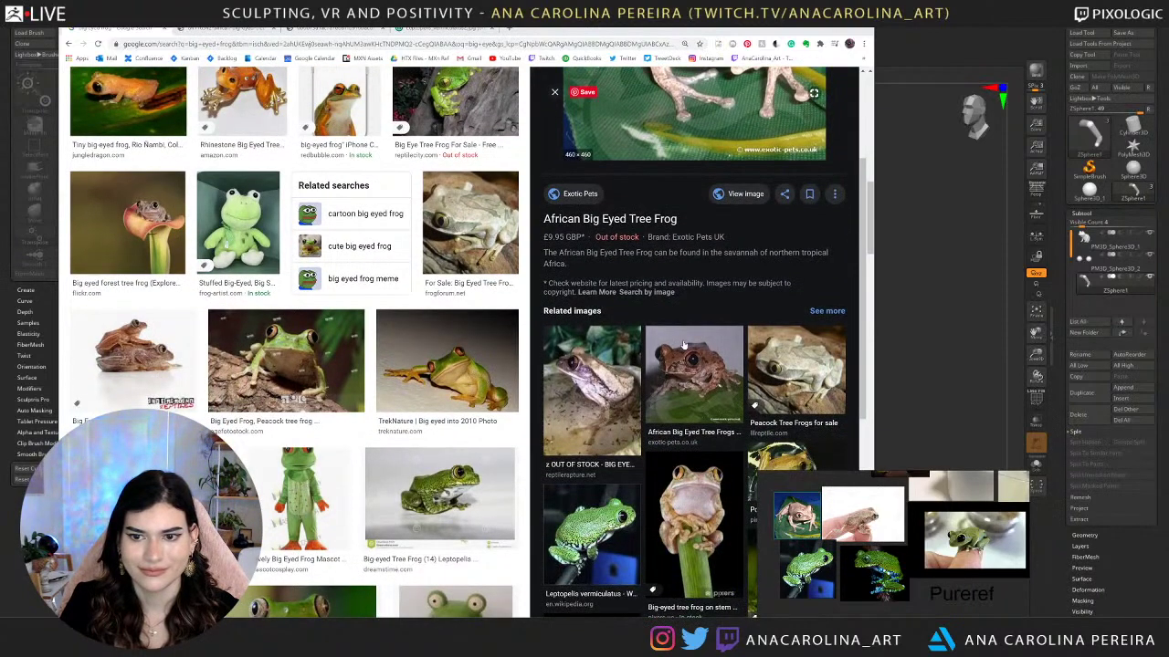
{"action": "scroll", "coordinate": [683, 345], "scroll_direction": "down", "scroll_amount": 2}
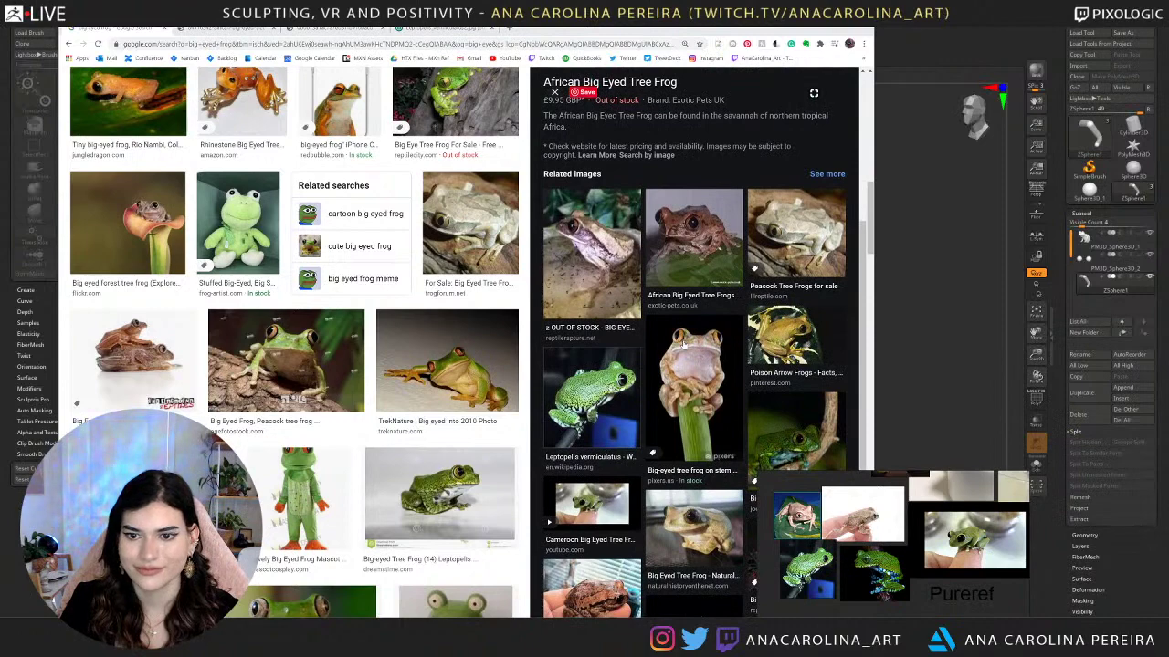
{"action": "scroll", "coordinate": [769, 340], "scroll_direction": "down", "scroll_amount": 3}
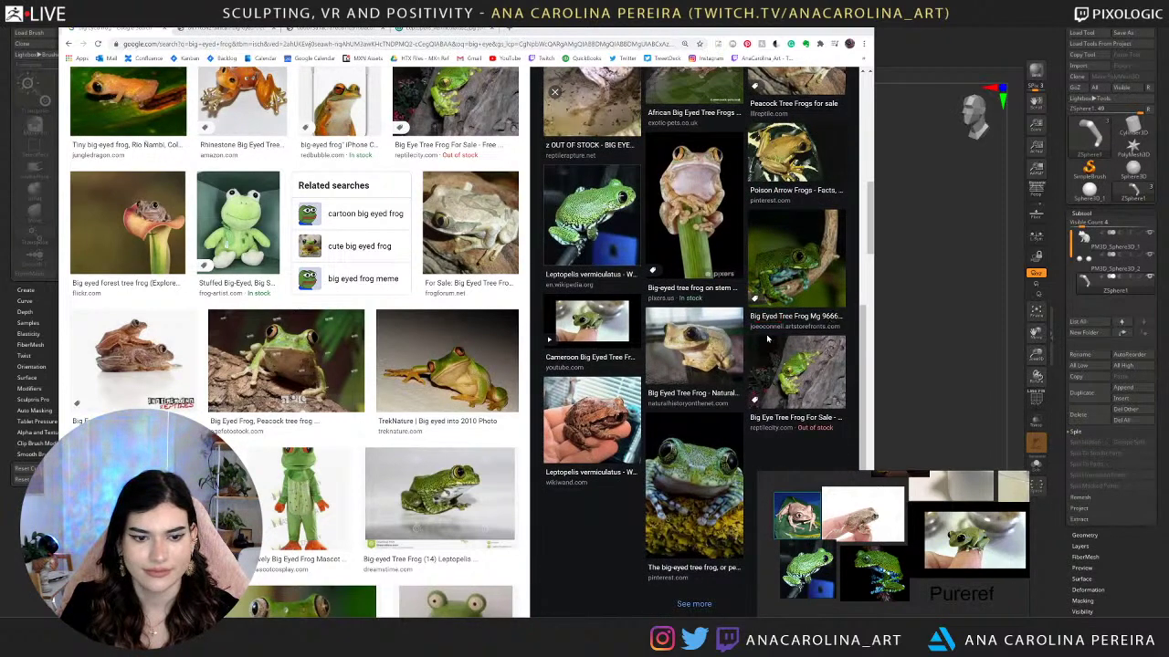
{"action": "scroll", "coordinate": [767, 336], "scroll_direction": "up", "scroll_amount": 2}
{"action": "scroll", "coordinate": [473, 369], "scroll_direction": "down", "scroll_amount": 5}
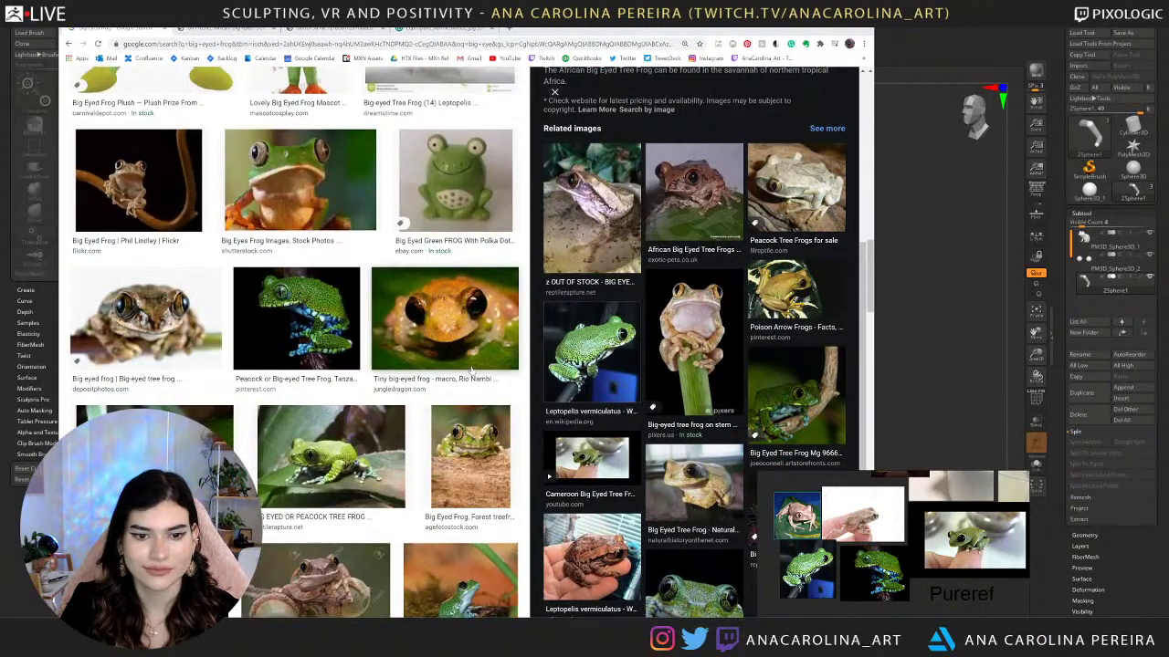
{"action": "left_click", "coordinate": [330, 456]}
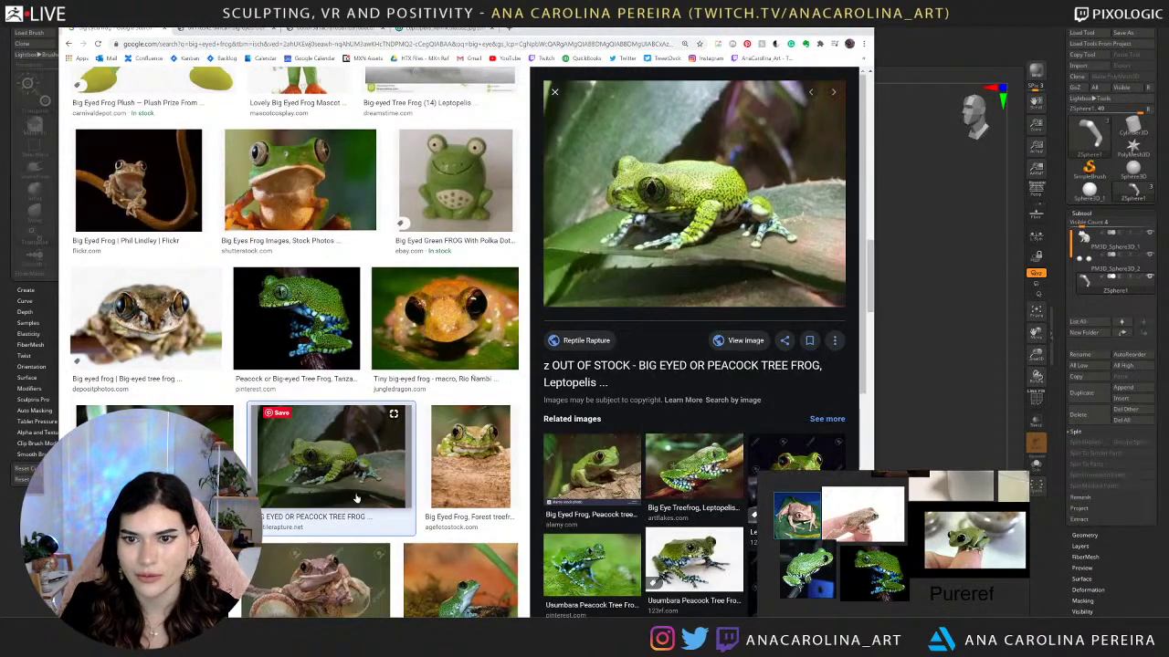
{"action": "left_click", "coordinate": [693, 447]}
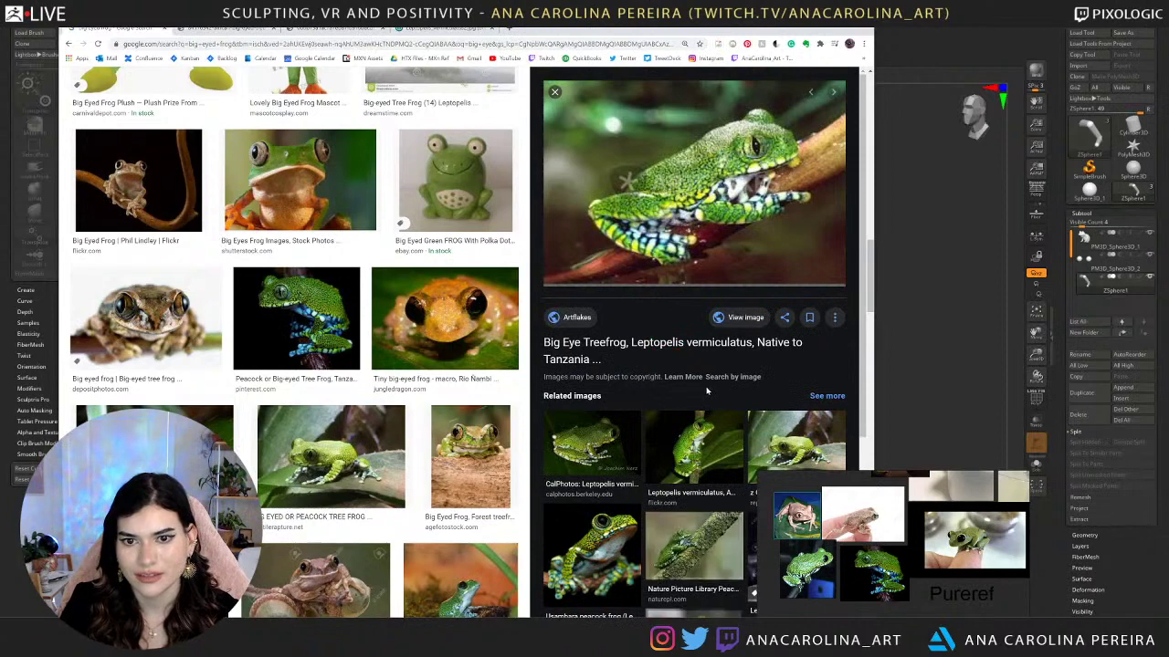
{"action": "scroll", "coordinate": [691, 369], "scroll_direction": "down", "scroll_amount": 2}
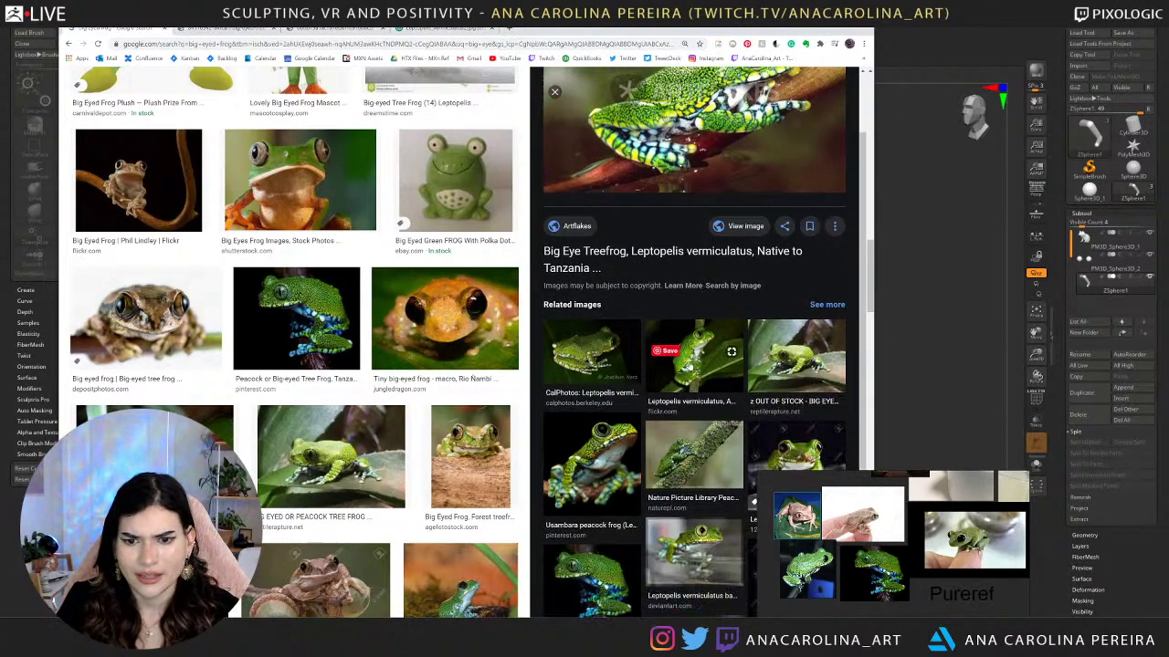
{"action": "scroll", "coordinate": [691, 365], "scroll_direction": "down", "scroll_amount": 2}
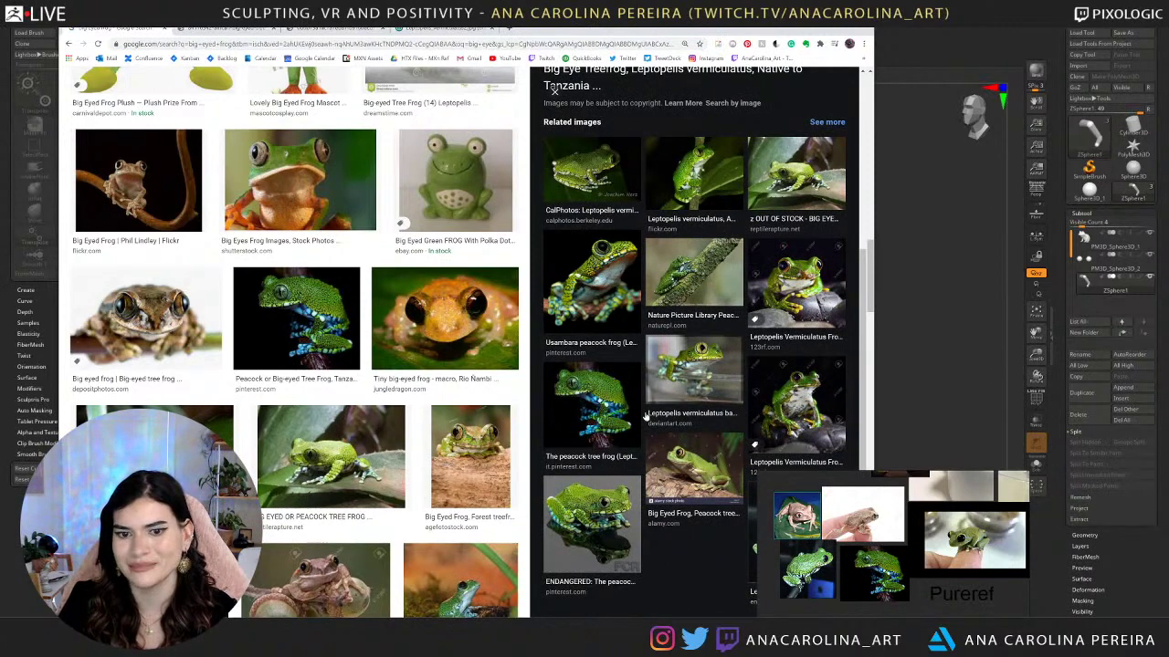
{"action": "scroll", "coordinate": [274, 365], "scroll_direction": "down", "scroll_amount": 3}
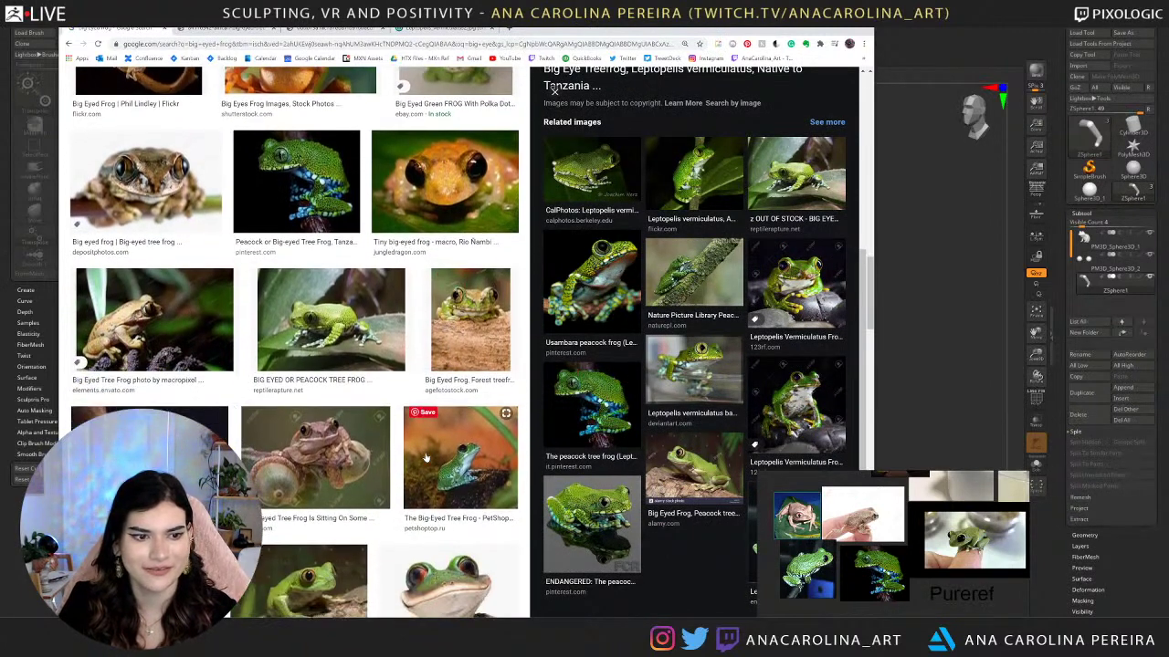
Add the Reptile Rapture peacock tree frog photo on the leaf to the reference board and return to ZBrush.
{"action": "left_click", "coordinate": [377, 338]}
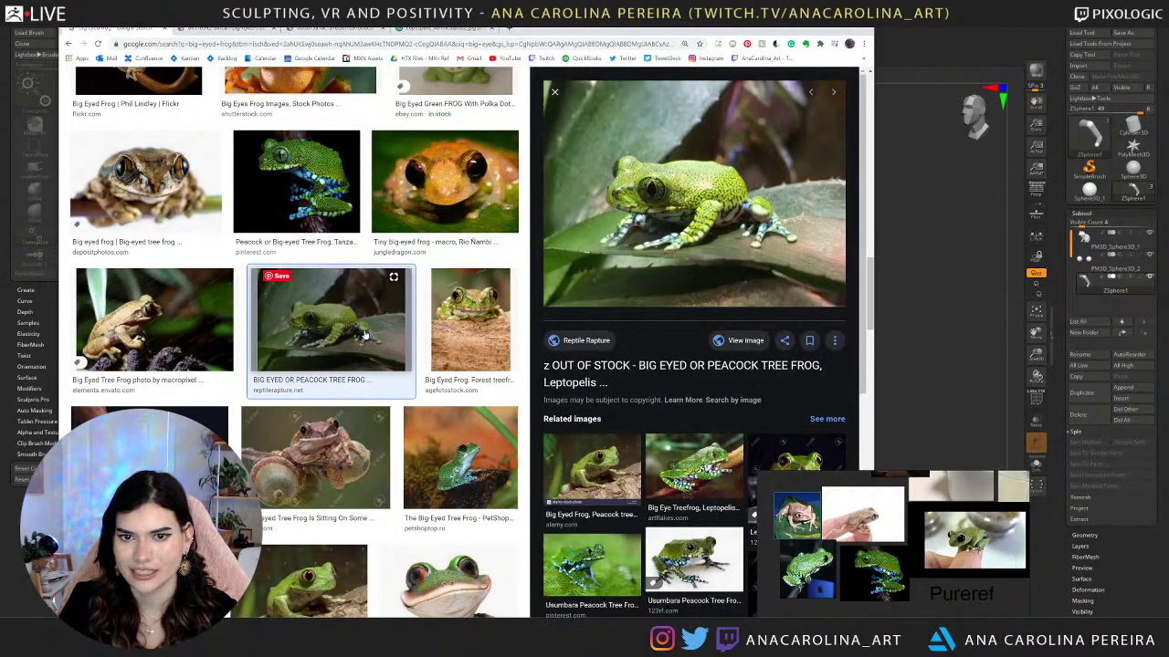
{"action": "left_click_drag", "start_coordinate": [365, 336], "coordinate": [813, 485]}
{"action": "left_click", "coordinate": [829, 31]}
Nudge the foot-end ZSphere from underneath to refine the foot segment's angle.
{"action": "left_click_drag", "start_coordinate": [721, 365], "coordinate": [781, 367]}
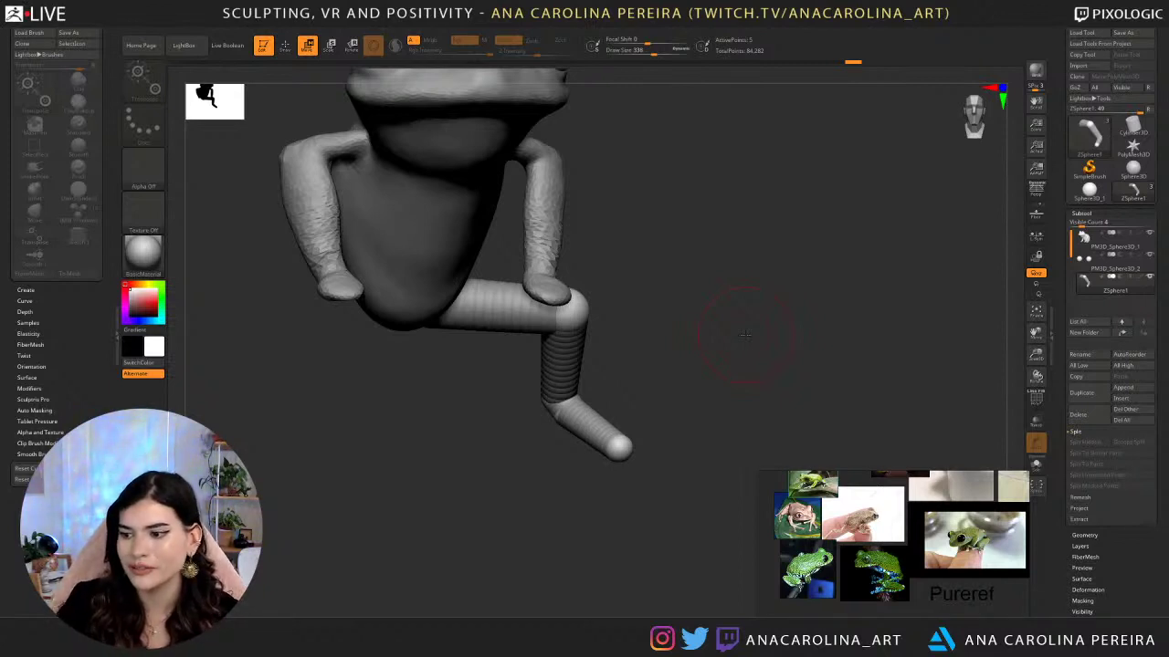
{"action": "left_click_drag", "start_coordinate": [683, 343], "coordinate": [648, 369]}
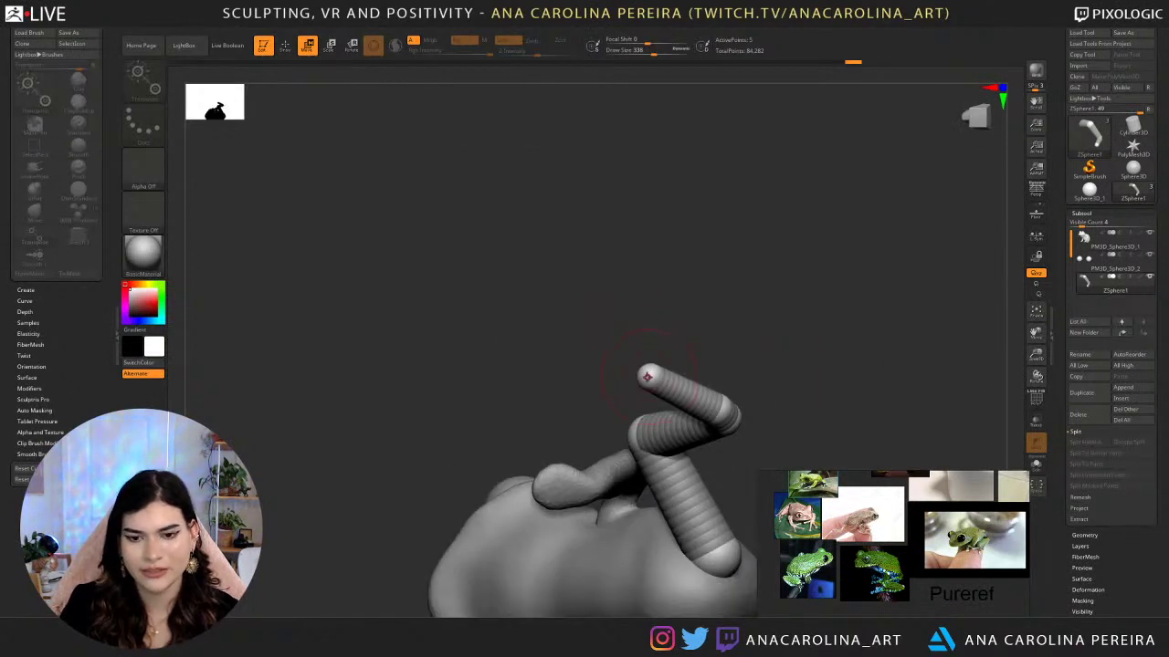
{"action": "left_click", "coordinate": [649, 373]}
{"action": "mouse_move", "coordinate": [671, 416]}
{"action": "left_mouse_down"}
{"action": "mouse_move", "coordinate": [706, 450]}
{"action": "mouse_move", "coordinate": [678, 562]}
{"action": "mouse_move", "coordinate": [632, 549]}
{"action": "mouse_move", "coordinate": [636, 564]}
{"action": "left_mouse_up"}
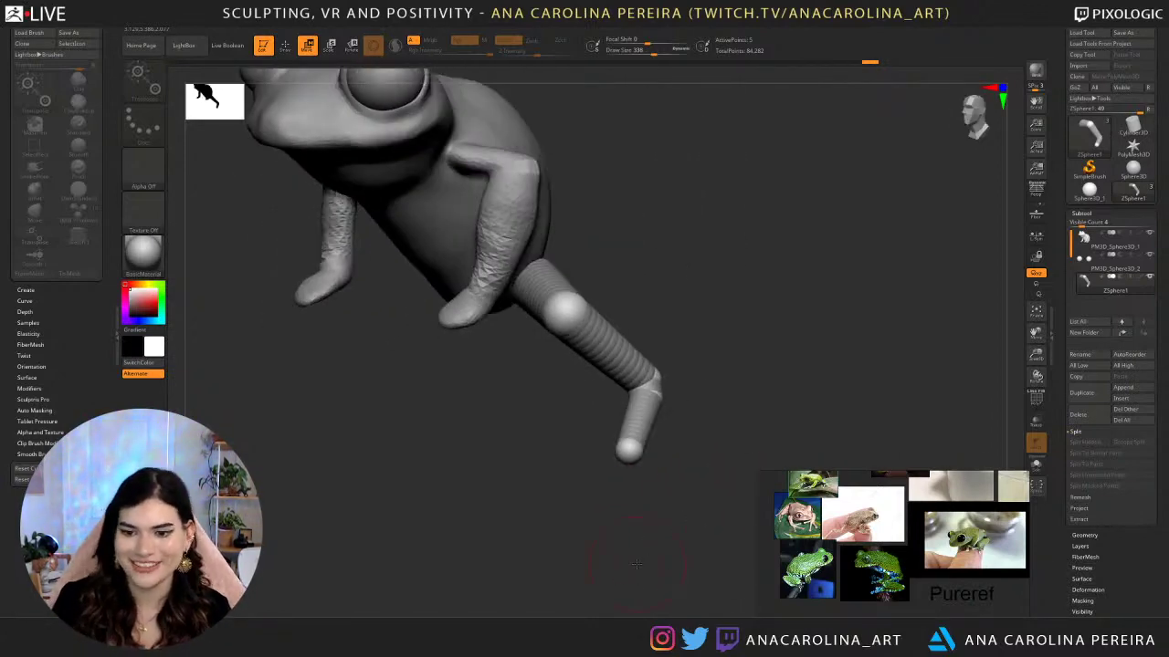
Examine the frogs' legs in the reference photos and insert one ZSphere midway along the thigh and another midway along the lower leg.
{"action": "scroll", "coordinate": [952, 530], "scroll_direction": "up", "scroll_amount": 6}
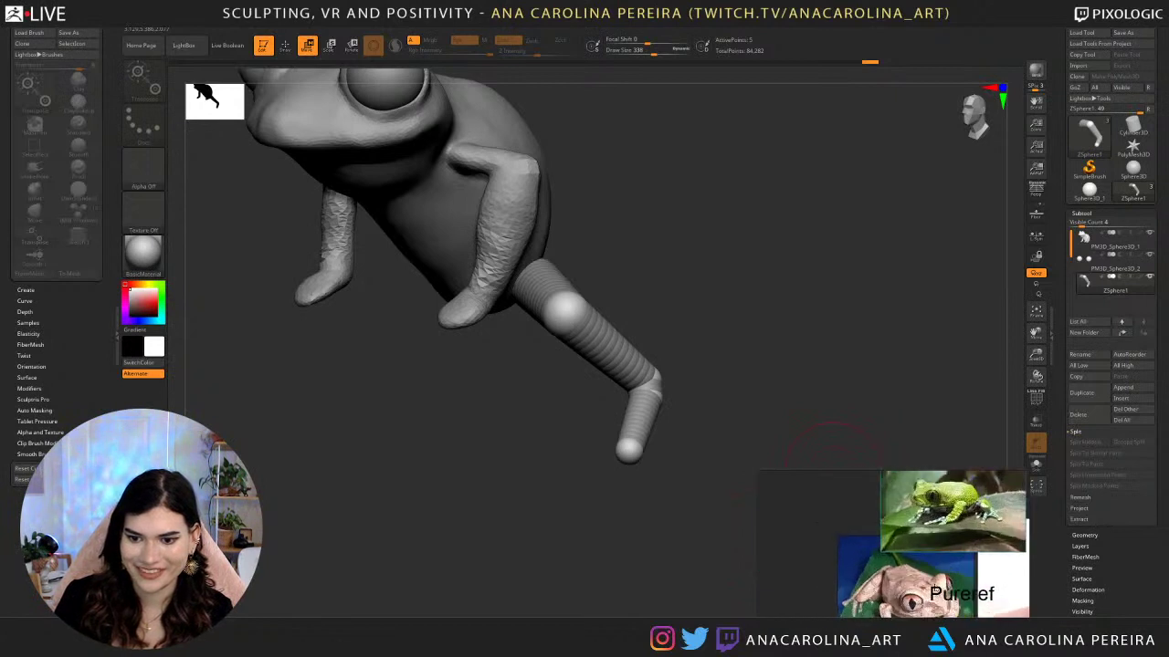
{"action": "scroll", "coordinate": [964, 534], "scroll_direction": "up", "scroll_amount": 3}
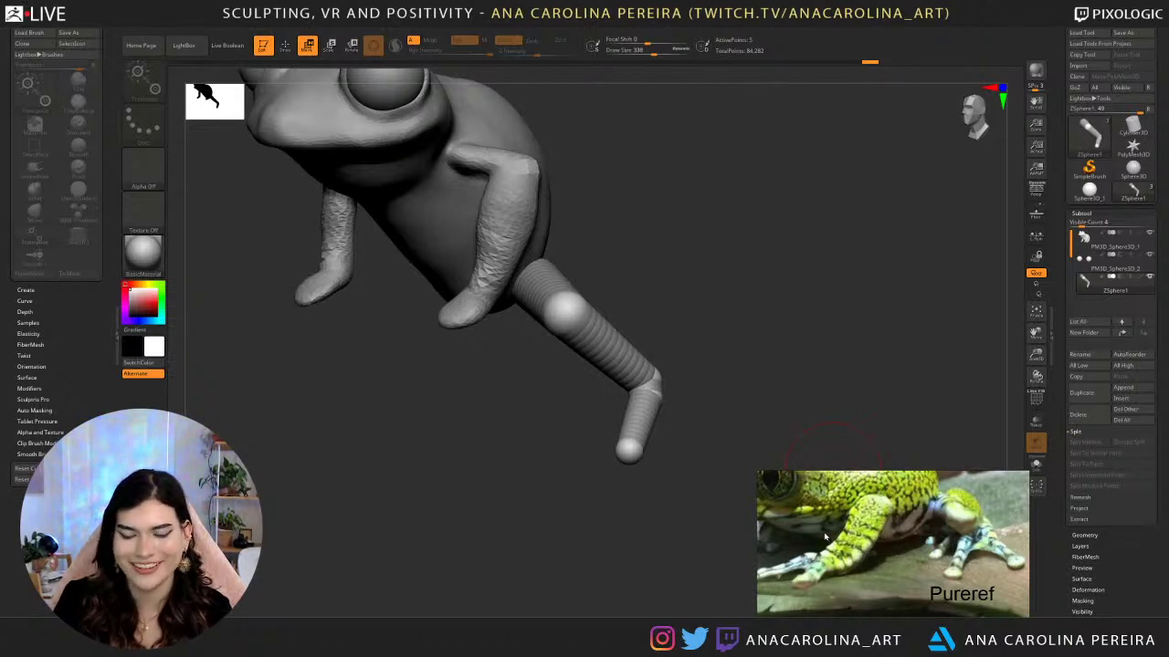
{"action": "scroll", "coordinate": [893, 544], "scroll_direction": "down", "scroll_amount": 9}
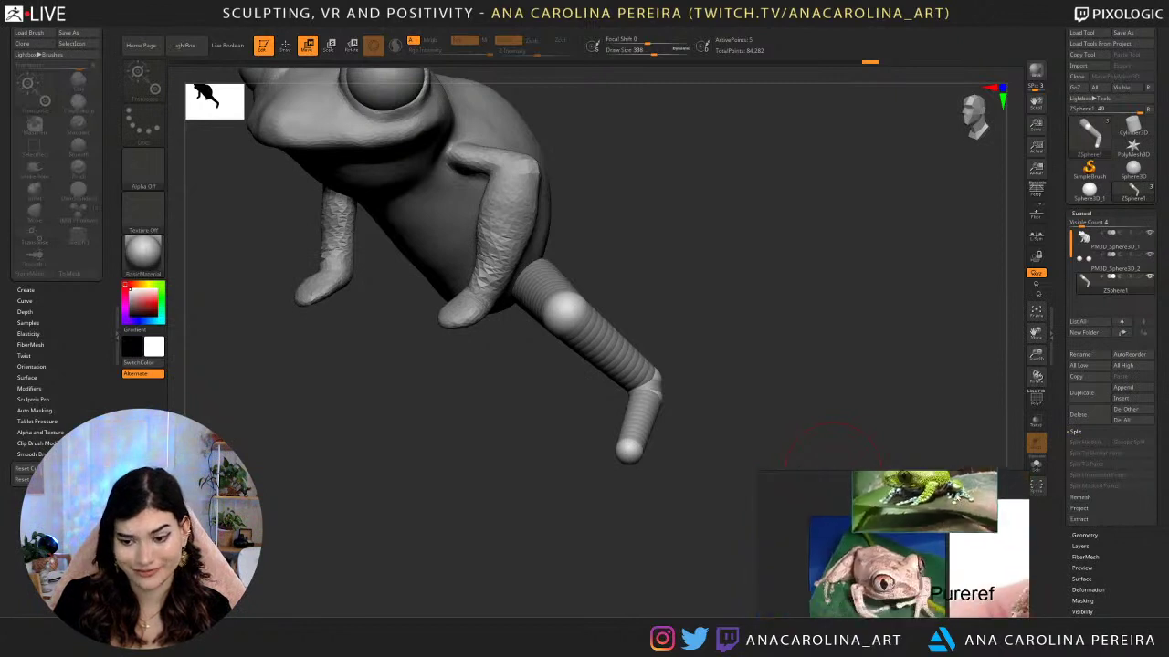
{"action": "scroll", "coordinate": [922, 551], "scroll_direction": "up", "scroll_amount": 4}
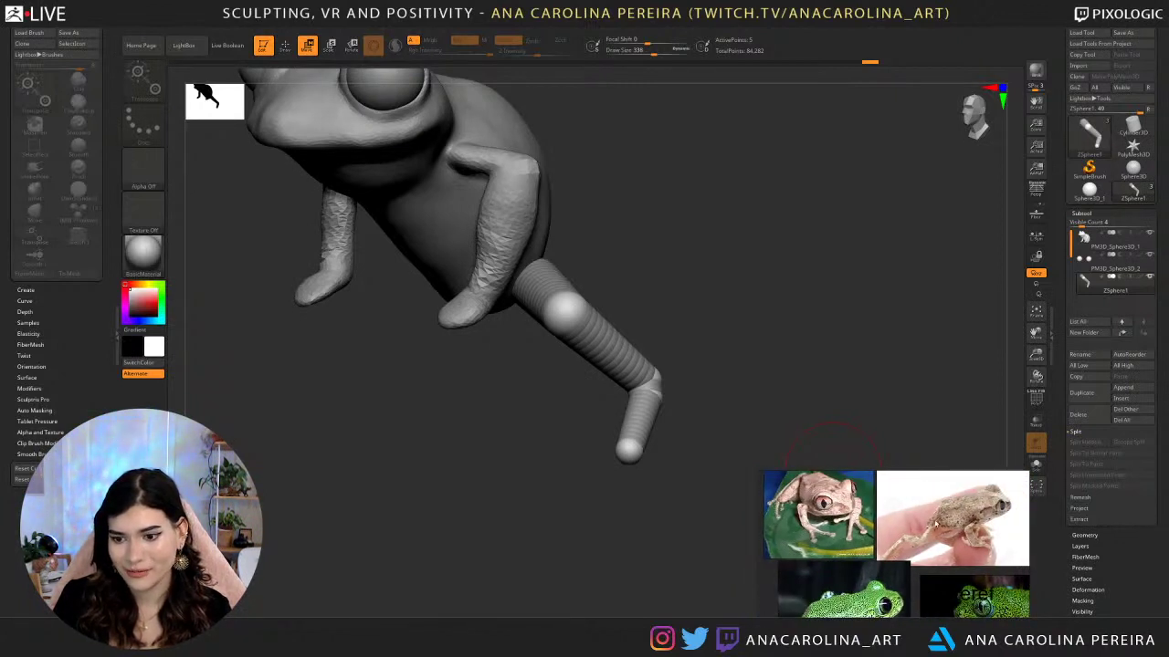
{"action": "left_click_drag", "start_coordinate": [793, 304], "coordinate": [701, 442]}
{"action": "mouse_move", "coordinate": [760, 352]}
{"action": "left_mouse_down"}
{"action": "mouse_move", "coordinate": [783, 348]}
{"action": "mouse_move", "coordinate": [758, 358]}
{"action": "left_mouse_up"}
{"action": "key", "text": "q"}
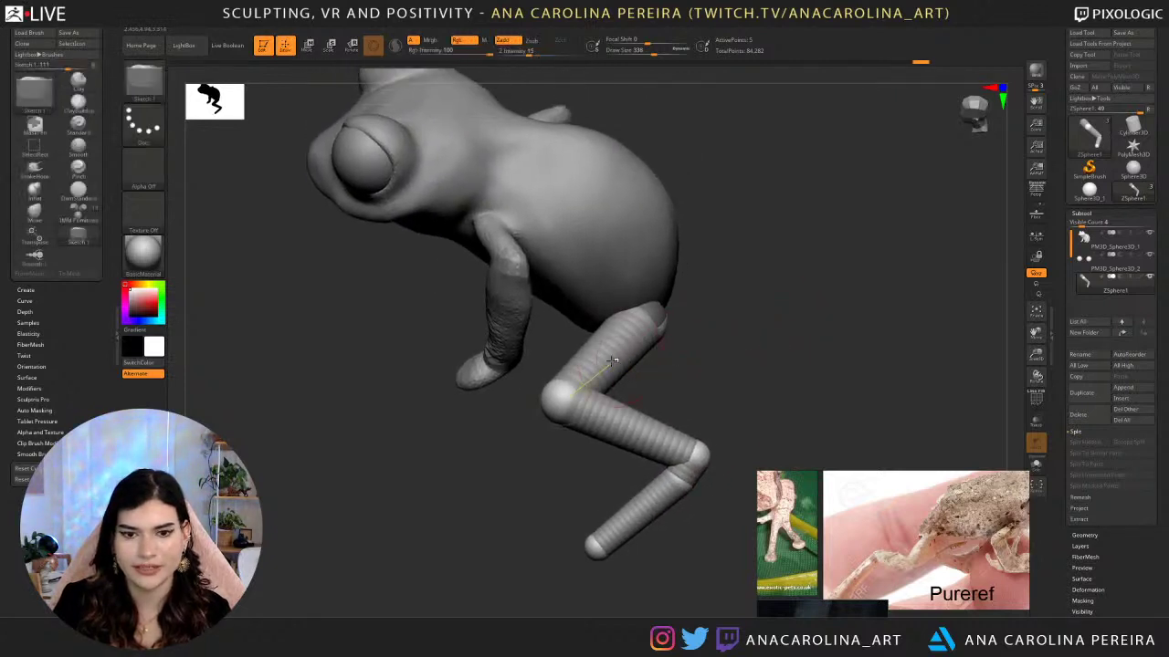
{"action": "left_click", "coordinate": [598, 363]}
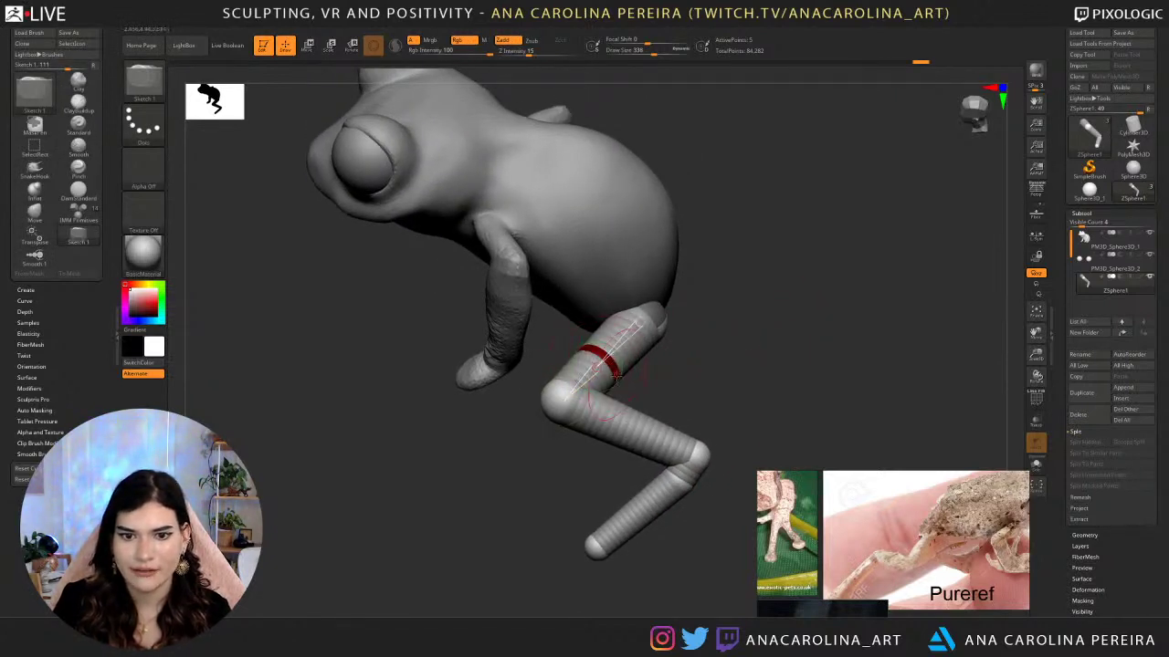
{"action": "left_click", "coordinate": [618, 416]}
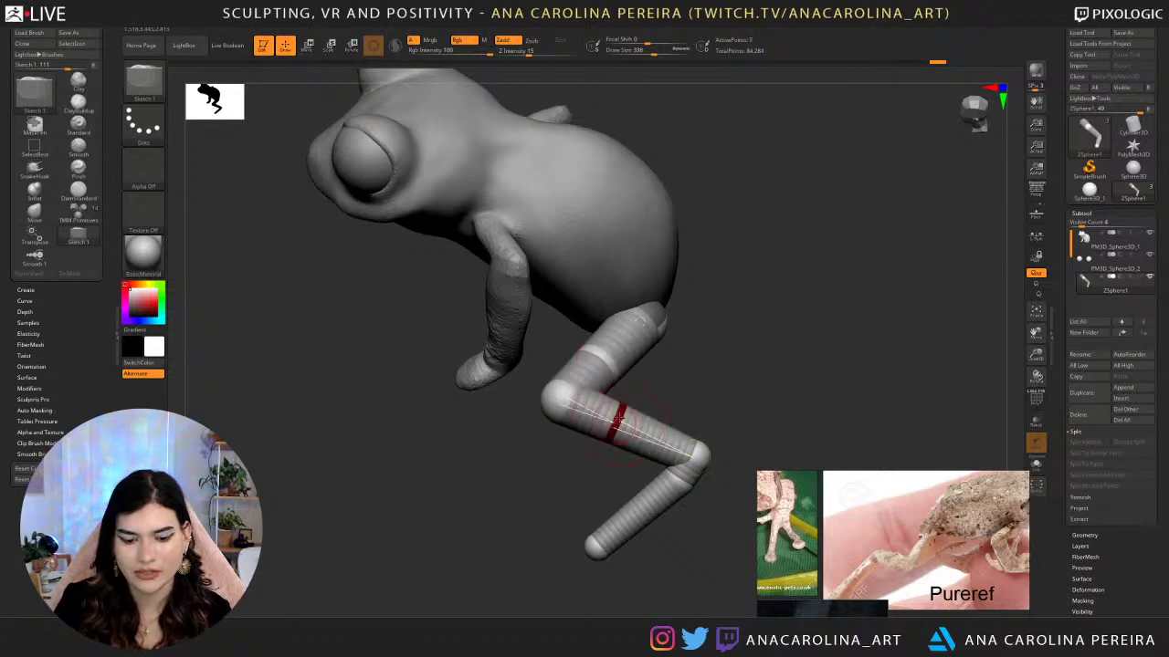
Enlarge the mid-thigh ZSphere and move the mid-lower-leg and ankle ZSpheres downward so the lower leg drops more steeply.
{"action": "key", "text": "e"}
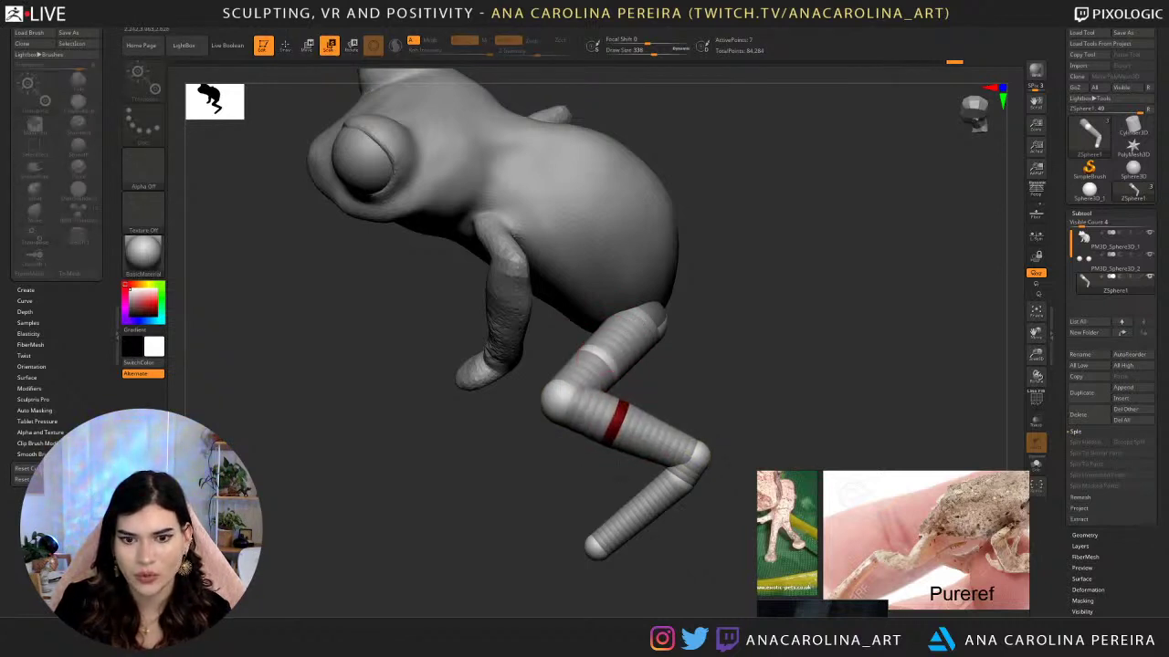
{"action": "left_click_drag", "start_coordinate": [599, 361], "coordinate": [654, 422]}
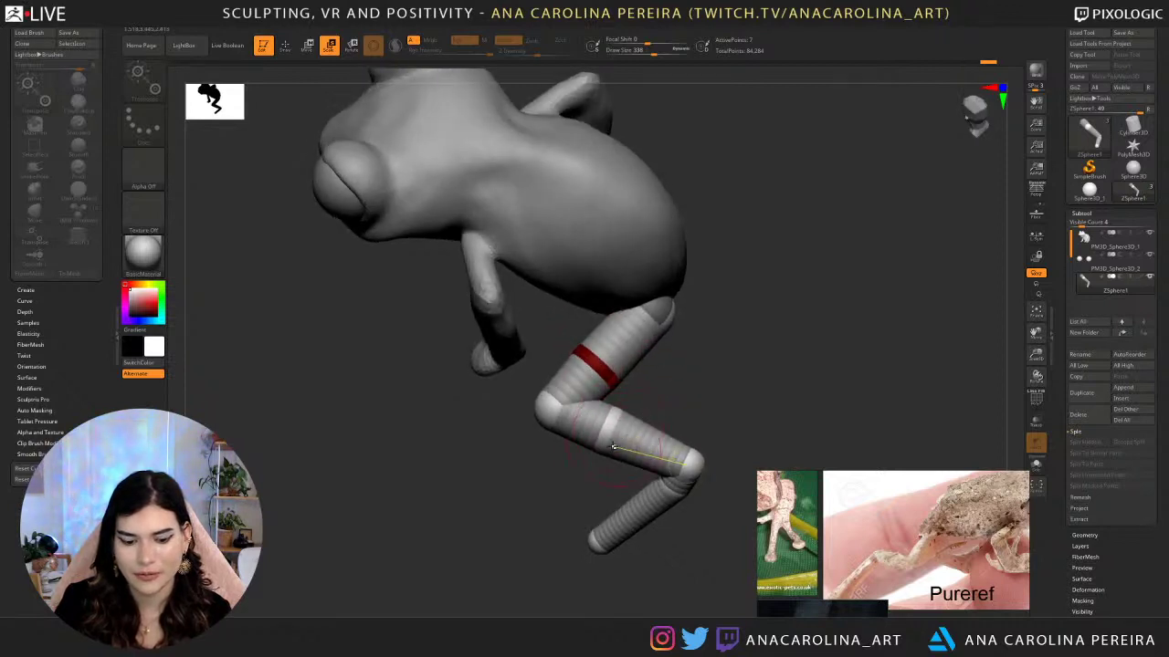
{"action": "key", "text": "w"}
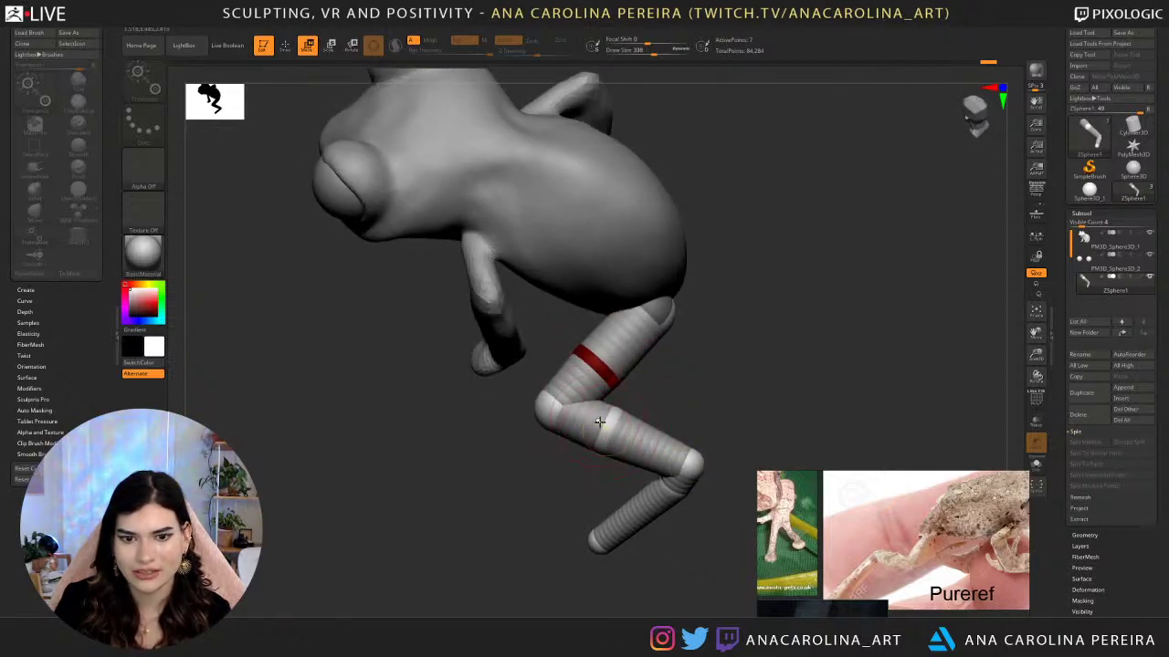
{"action": "left_click_drag", "start_coordinate": [595, 431], "coordinate": [572, 430]}
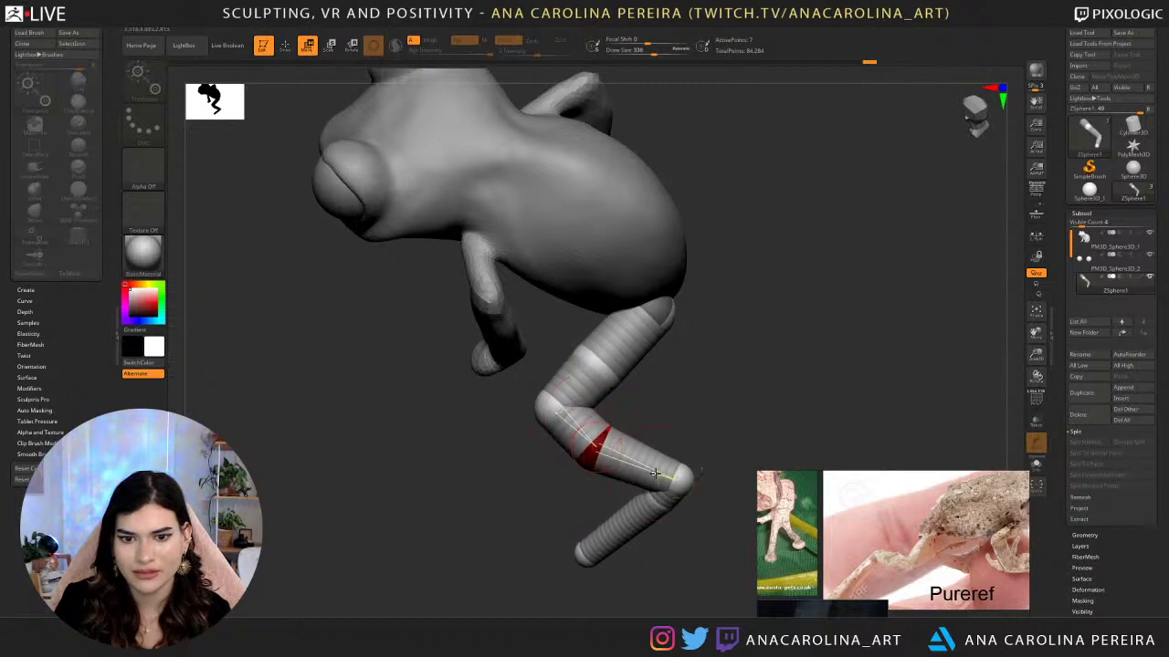
{"action": "left_click_drag", "start_coordinate": [675, 476], "coordinate": [663, 495]}
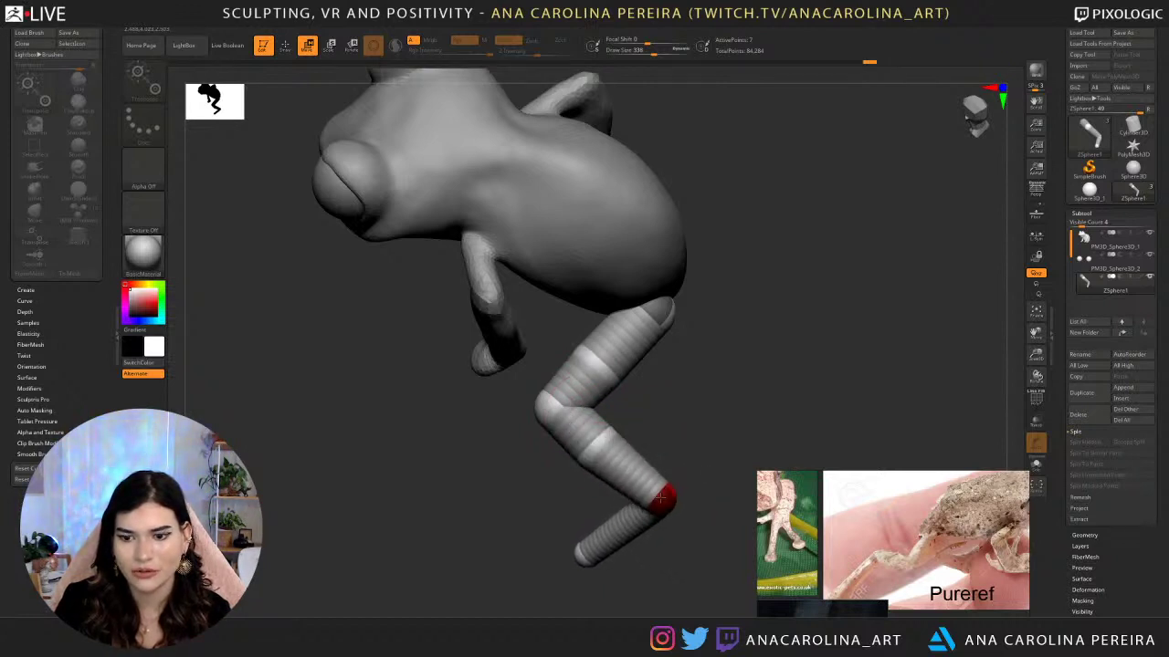
{"action": "left_click_drag", "start_coordinate": [699, 545], "coordinate": [690, 571]}
Insert a ZSphere in the lower leg just above the ankle and shrink it to taper the calf.
{"action": "mouse_move", "coordinate": [650, 517]}
{"action": "left_mouse_down"}
{"action": "mouse_move", "coordinate": [692, 508]}
{"action": "mouse_move", "coordinate": [687, 414]}
{"action": "mouse_move", "coordinate": [684, 450]}
{"action": "mouse_move", "coordinate": [686, 425]}
{"action": "mouse_move", "coordinate": [701, 449]}
{"action": "mouse_move", "coordinate": [691, 429]}
{"action": "left_mouse_up"}
{"action": "left_click", "coordinate": [629, 503]}
{"action": "left_click", "coordinate": [285, 45]}
{"action": "left_click", "coordinate": [626, 496]}
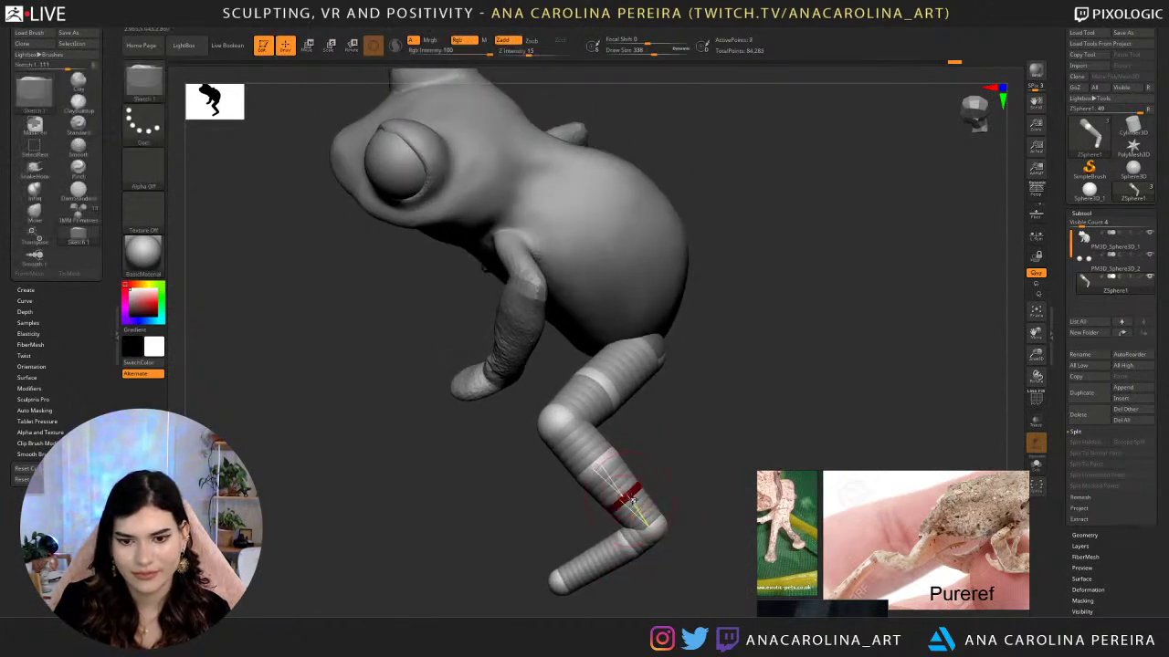
{"action": "left_click", "coordinate": [330, 46]}
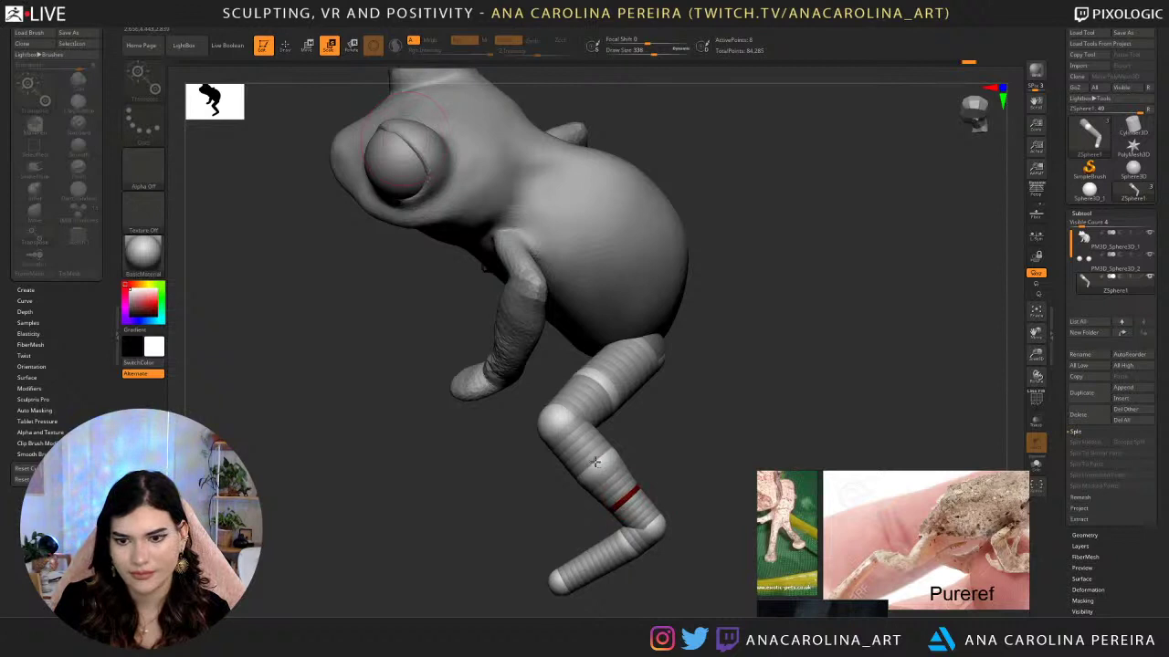
{"action": "left_click_drag", "start_coordinate": [642, 447], "coordinate": [605, 457]}
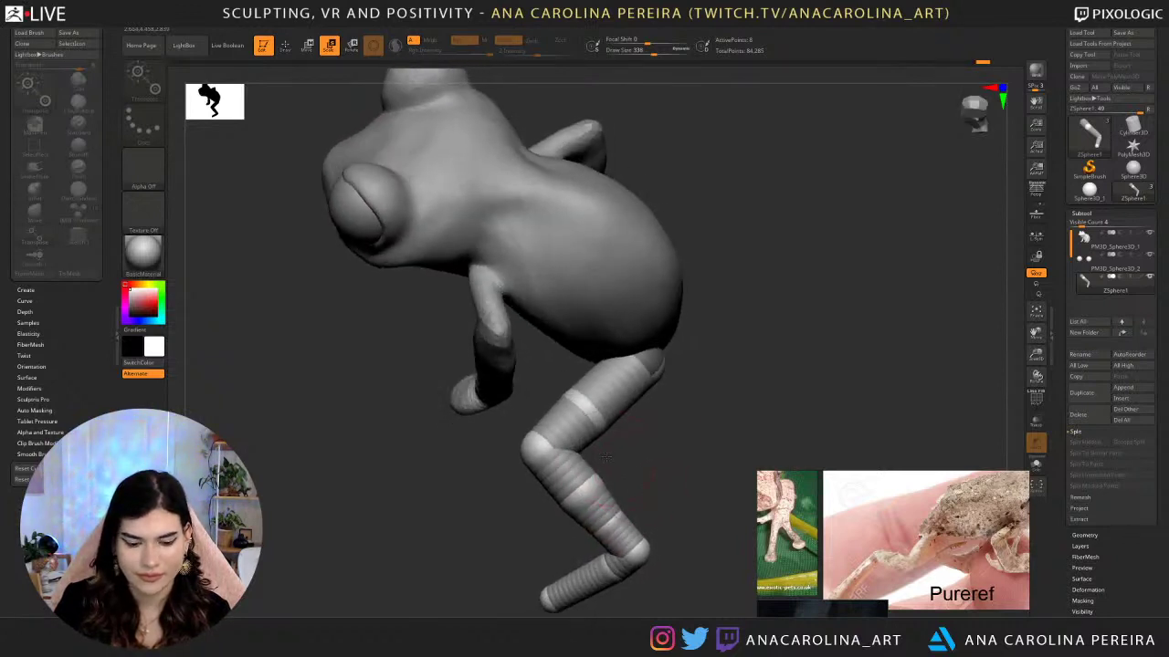
Insert a ZSphere in the thigh just above the knee and scale it down to narrow the leg there.
{"action": "key", "text": "q"}
{"action": "left_click", "coordinate": [561, 422]}
{"action": "key", "text": "e"}
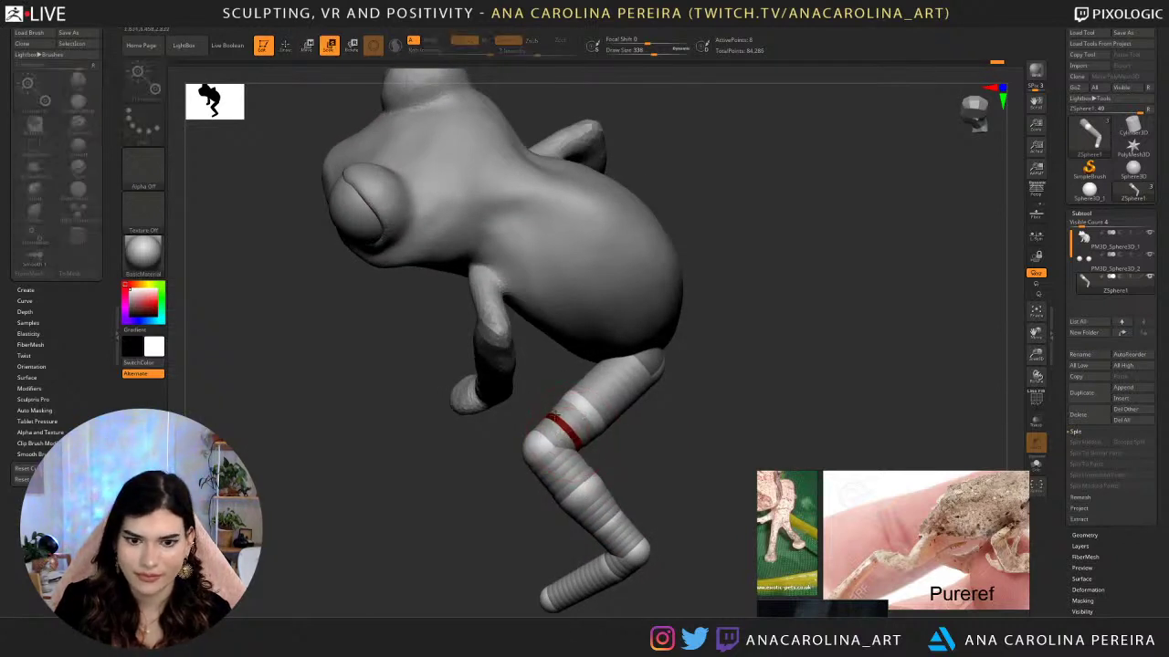
{"action": "mouse_move", "coordinate": [553, 417]}
{"action": "left_mouse_down"}
{"action": "mouse_move", "coordinate": [511, 444]}
{"action": "mouse_move", "coordinate": [545, 447]}
{"action": "left_mouse_up"}
{"action": "key", "text": "w"}
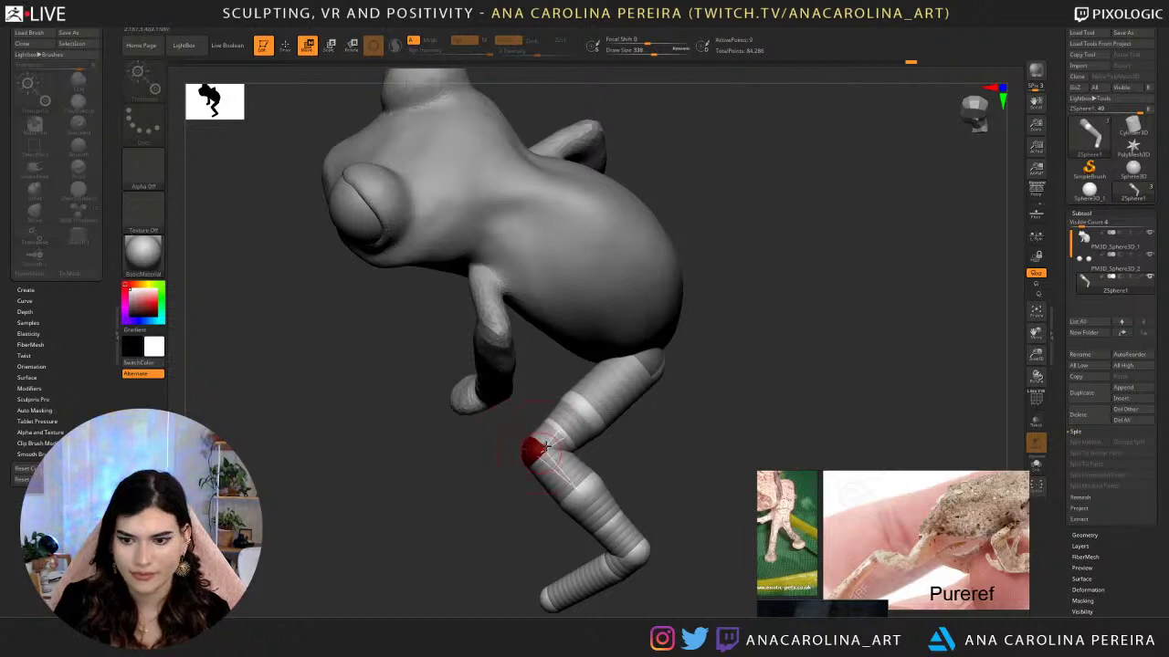
Insert a ZSphere in the upper thigh near the hip and enlarge it to bulk up the thigh.
{"action": "key", "text": "q"}
{"action": "left_click", "coordinate": [622, 392]}
{"action": "key", "text": "e"}
{"action": "left_click_drag", "start_coordinate": [621, 392], "coordinate": [650, 455]}
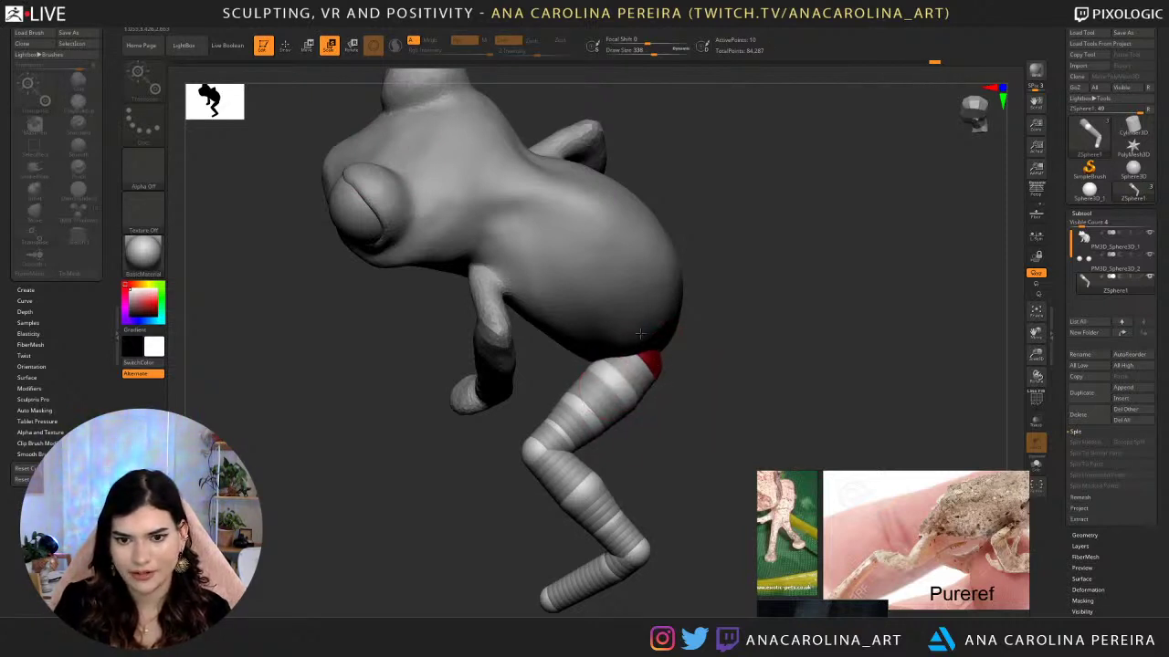
Adjust the size of the hip ZSphere and the ZSphere at the foot end of the leg.
{"action": "left_click_drag", "start_coordinate": [643, 372], "coordinate": [656, 417]}
{"action": "left_click_drag", "start_coordinate": [657, 472], "coordinate": [625, 531]}
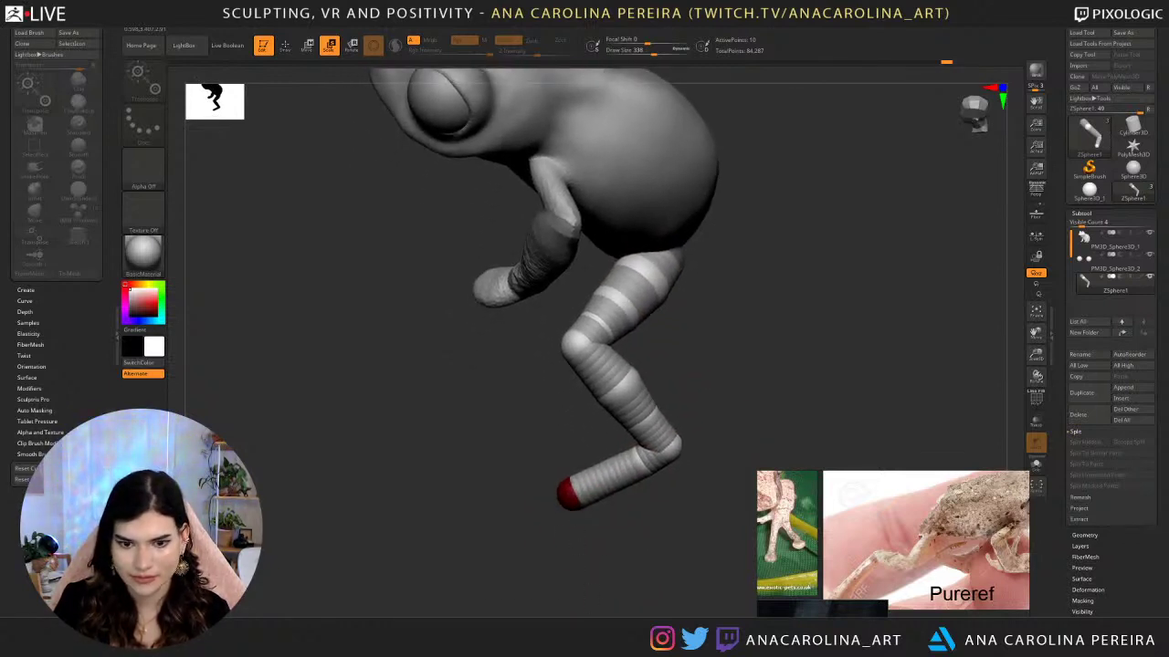
{"action": "left_click_drag", "start_coordinate": [566, 493], "coordinate": [648, 553]}
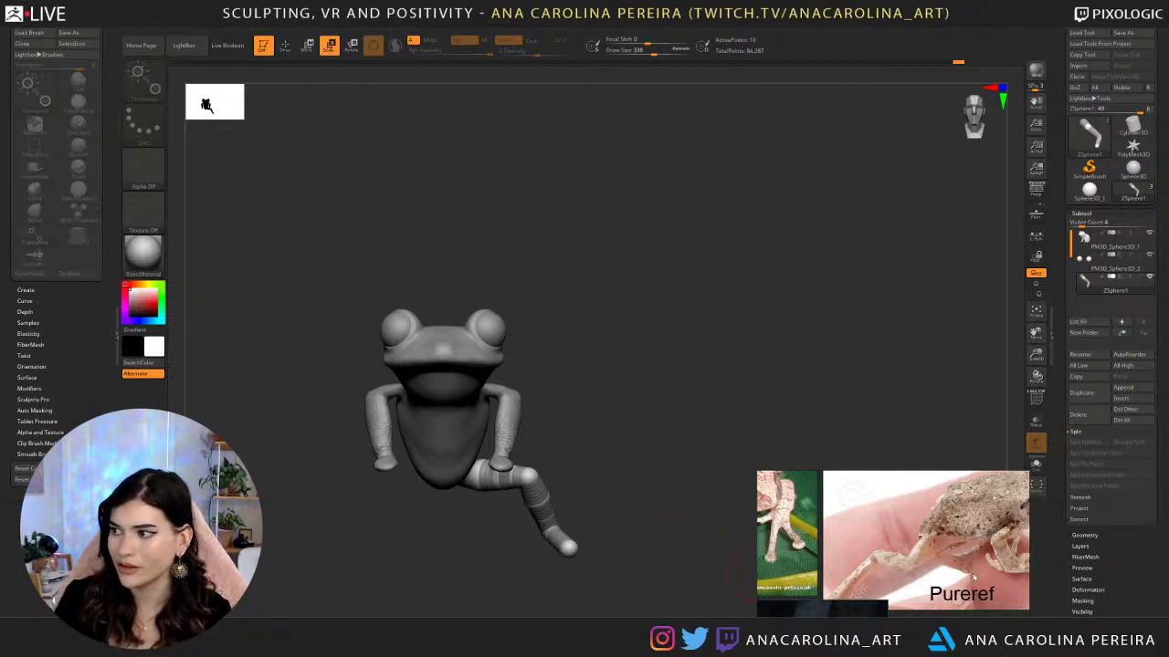
Check the leg's proportions against the frog's body and display its adaptive skin preview.
{"action": "left_click_drag", "start_coordinate": [668, 335], "coordinate": [663, 345]}
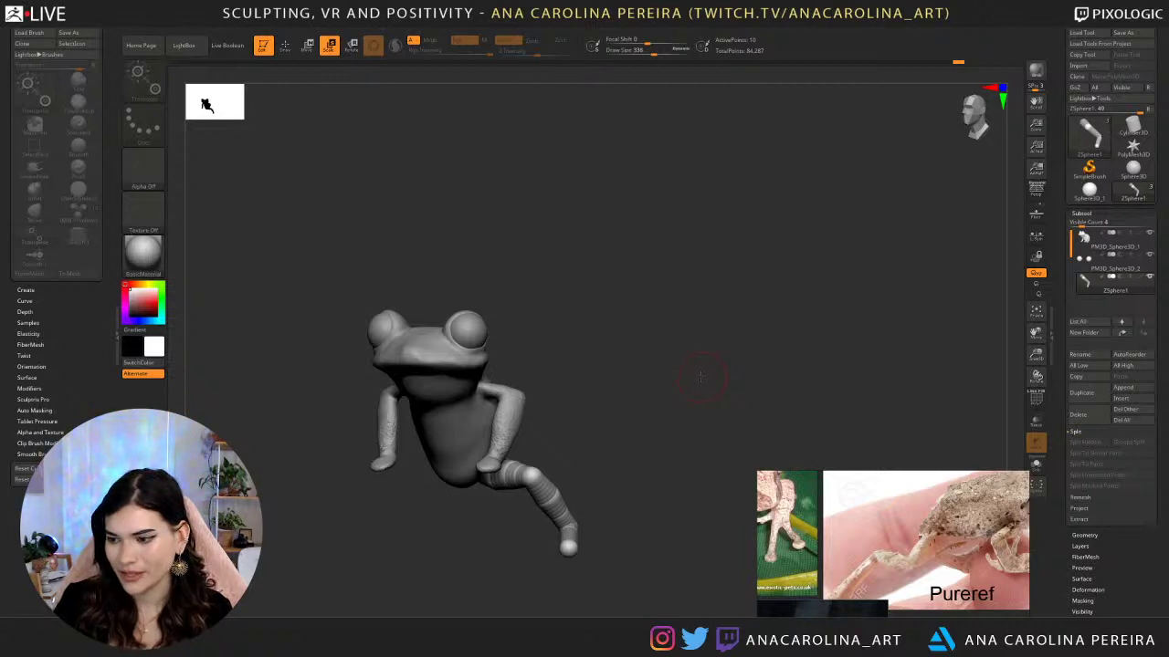
{"action": "mouse_move", "coordinate": [715, 376]}
{"action": "left_mouse_down"}
{"action": "mouse_move", "coordinate": [809, 334]}
{"action": "mouse_move", "coordinate": [740, 366]}
{"action": "mouse_move", "coordinate": [737, 338]}
{"action": "mouse_move", "coordinate": [813, 344]}
{"action": "left_mouse_up"}
{"action": "key", "text": "s"}
{"action": "mouse_move", "coordinate": [584, 592]}
{"action": "left_mouse_down", "text": "alt"}
{"action": "mouse_move", "coordinate": [584, 630]}
{"action": "mouse_move", "coordinate": [575, 591]}
{"action": "left_mouse_up", "text": "alt"}
{"action": "key", "text": "space"}
{"action": "left_click_drag", "start_coordinate": [555, 400], "coordinate": [570, 400]}
{"action": "left_click_drag", "start_coordinate": [456, 466], "coordinate": [504, 463]}
{"action": "left_click_drag", "start_coordinate": [786, 449], "coordinate": [632, 453]}
{"action": "left_click_drag", "start_coordinate": [862, 365], "coordinate": [699, 309], "text": "alt"}
{"action": "key", "text": "a"}
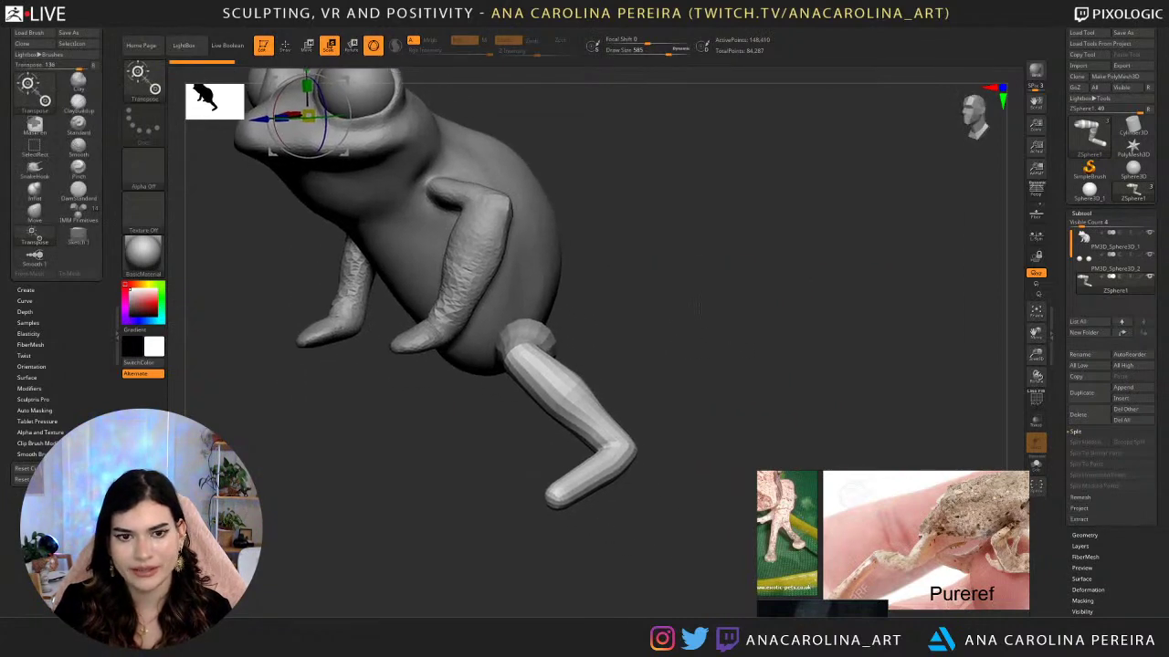
Examine the leg's skinned surface at the hip and knee, comparing it with the ZSphere structure.
{"action": "right_click_drag", "start_coordinate": [698, 308], "coordinate": [780, 375], "text": "ctrl"}
{"action": "right_click_drag", "start_coordinate": [916, 340], "coordinate": [677, 118], "text": "alt"}
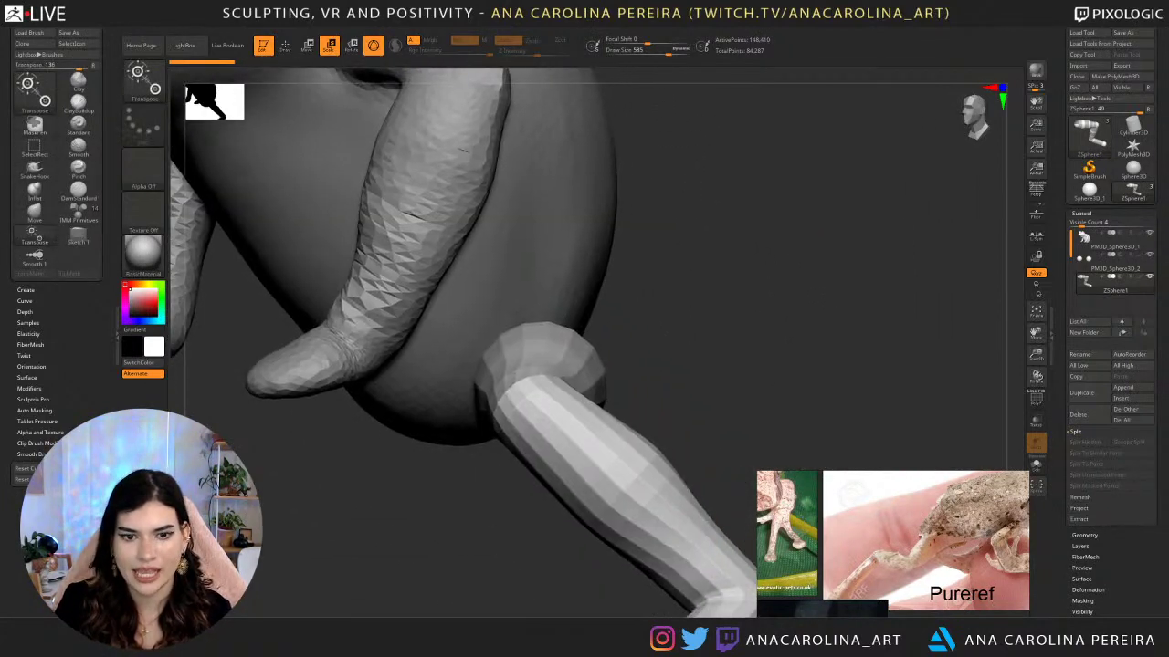
{"action": "left_click_drag", "start_coordinate": [776, 290], "coordinate": [787, 290]}
{"action": "key", "text": "a"}
{"action": "key", "text": "a"}
{"action": "key", "text": "a"}
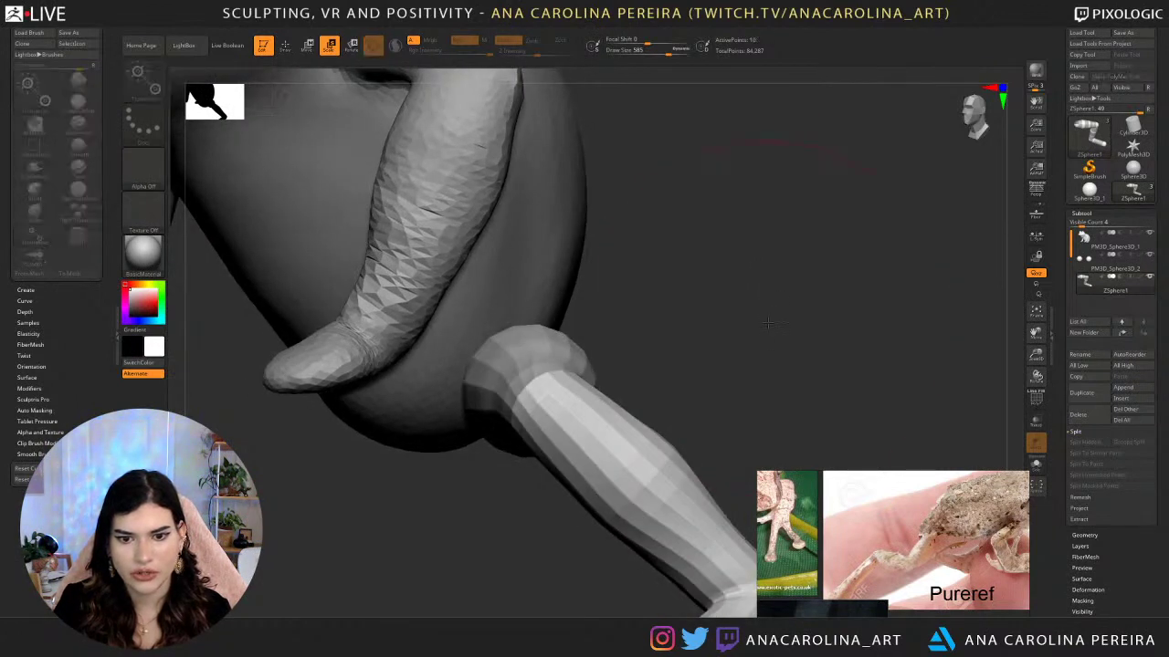
{"action": "left_click_drag", "start_coordinate": [1072, 560], "coordinate": [1073, 387]}
{"action": "left_click_drag", "start_coordinate": [809, 393], "coordinate": [826, 434]}
{"action": "key", "text": "a"}
{"action": "right_click_drag", "start_coordinate": [657, 229], "coordinate": [851, 384], "text": "alt"}
{"action": "right_click_drag", "start_coordinate": [851, 383], "coordinate": [844, 322], "text": "ctrl"}
{"action": "right_click_drag", "start_coordinate": [845, 321], "coordinate": [899, 383]}
{"action": "right_click_drag", "start_coordinate": [900, 383], "coordinate": [1018, 388], "text": "ctrl"}
{"action": "right_click_drag", "start_coordinate": [1018, 388], "coordinate": [731, 274], "text": "ctrl"}
{"action": "right_click_drag", "start_coordinate": [950, 568], "coordinate": [673, 279], "text": "alt"}
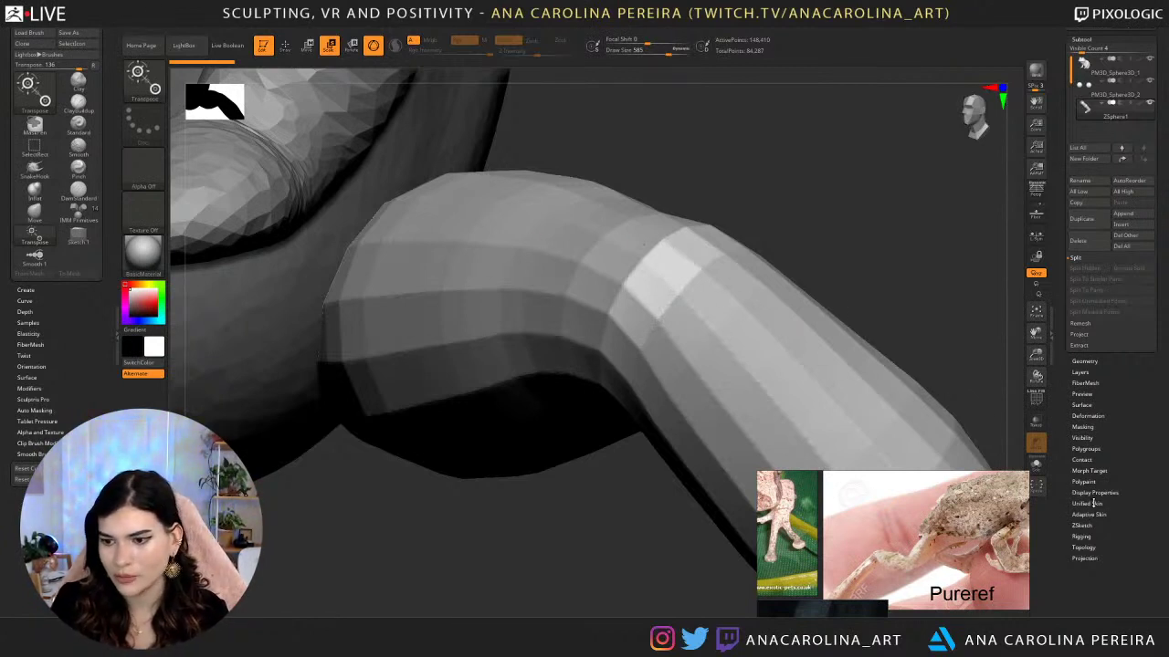
Set the leg's Adaptive Skin DynaMesh Resolution to 0 and regenerate the skin preview.
{"action": "left_click", "coordinate": [1091, 514]}
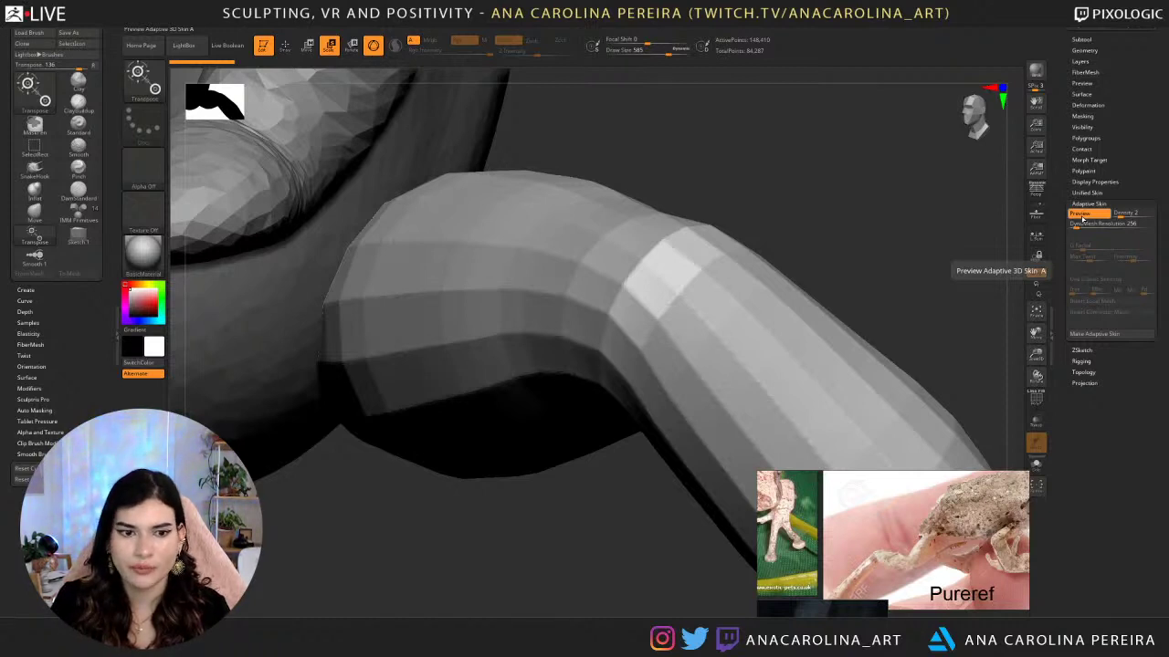
{"action": "left_click", "coordinate": [1082, 202]}
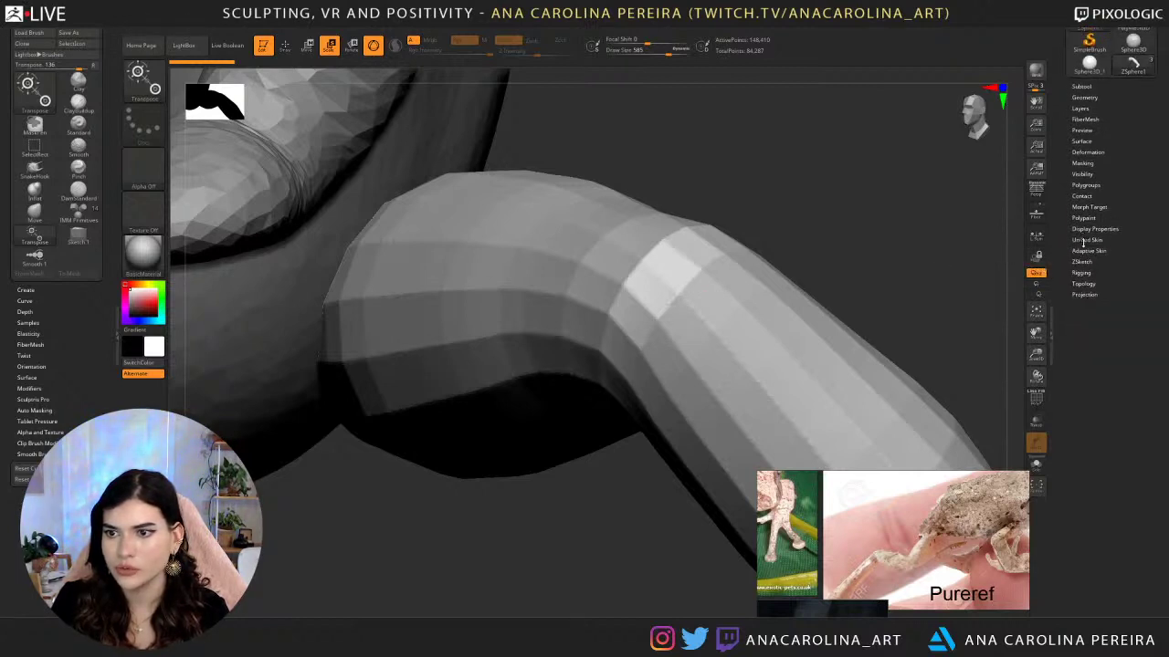
{"action": "left_click", "coordinate": [1085, 250]}
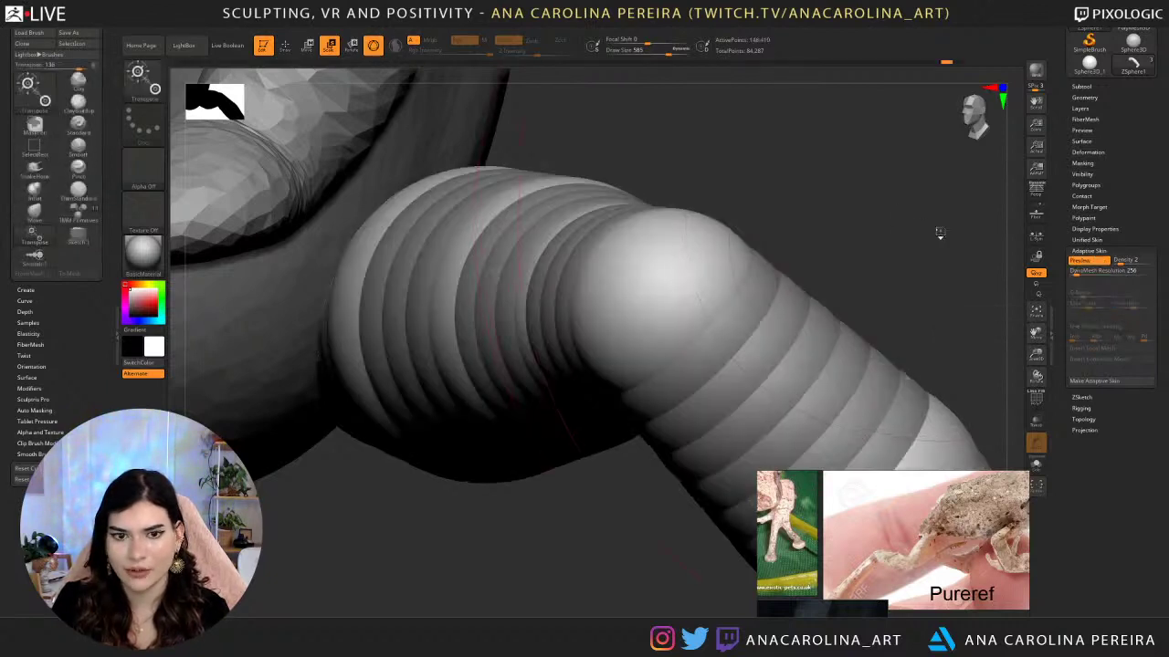
{"action": "left_click", "coordinate": [1085, 261]}
{"action": "left_click", "coordinate": [1087, 262]}
{"action": "left_click", "coordinate": [1087, 262]}
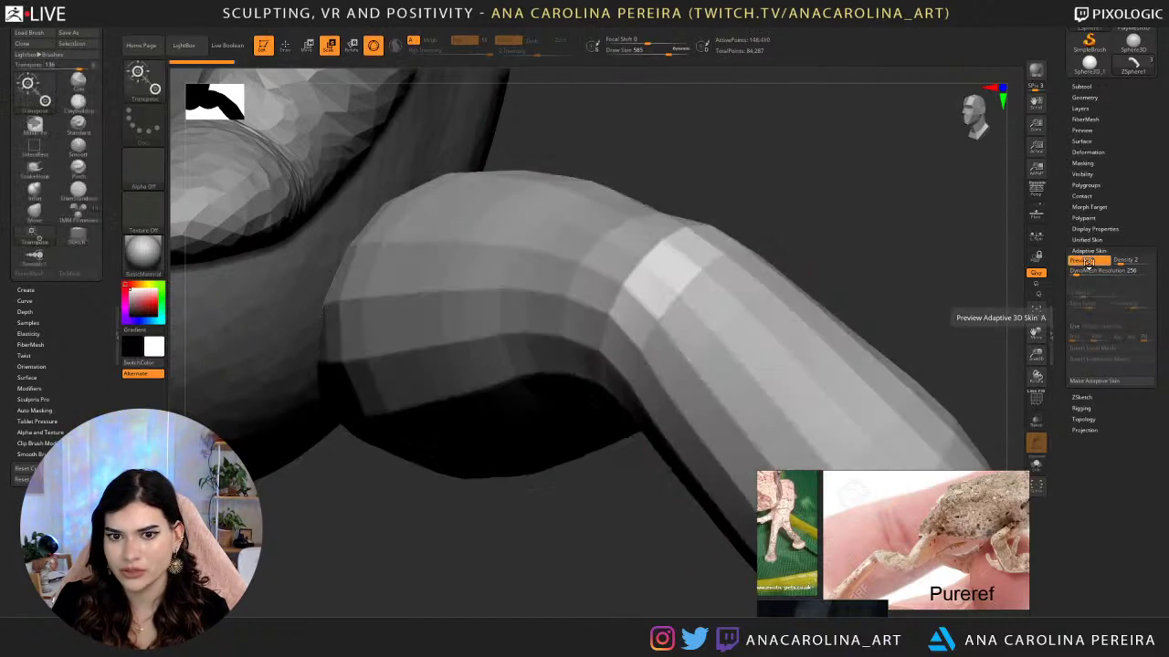
{"action": "left_click", "coordinate": [1086, 262]}
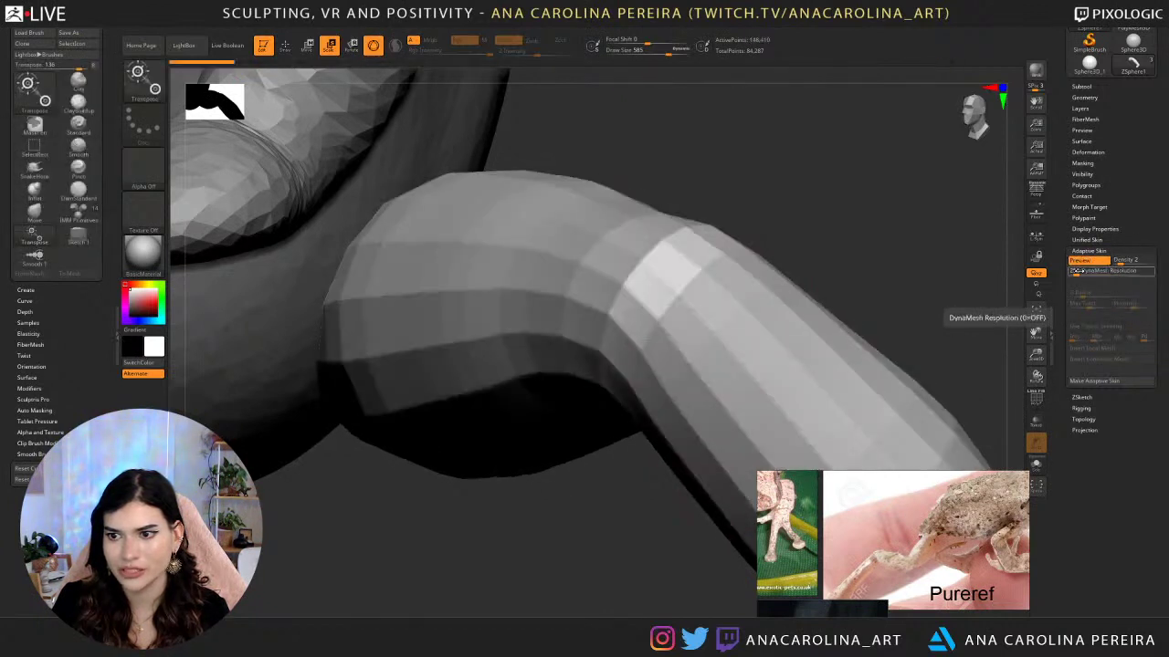
{"action": "key", "text": "a"}
{"action": "key", "text": "a"}
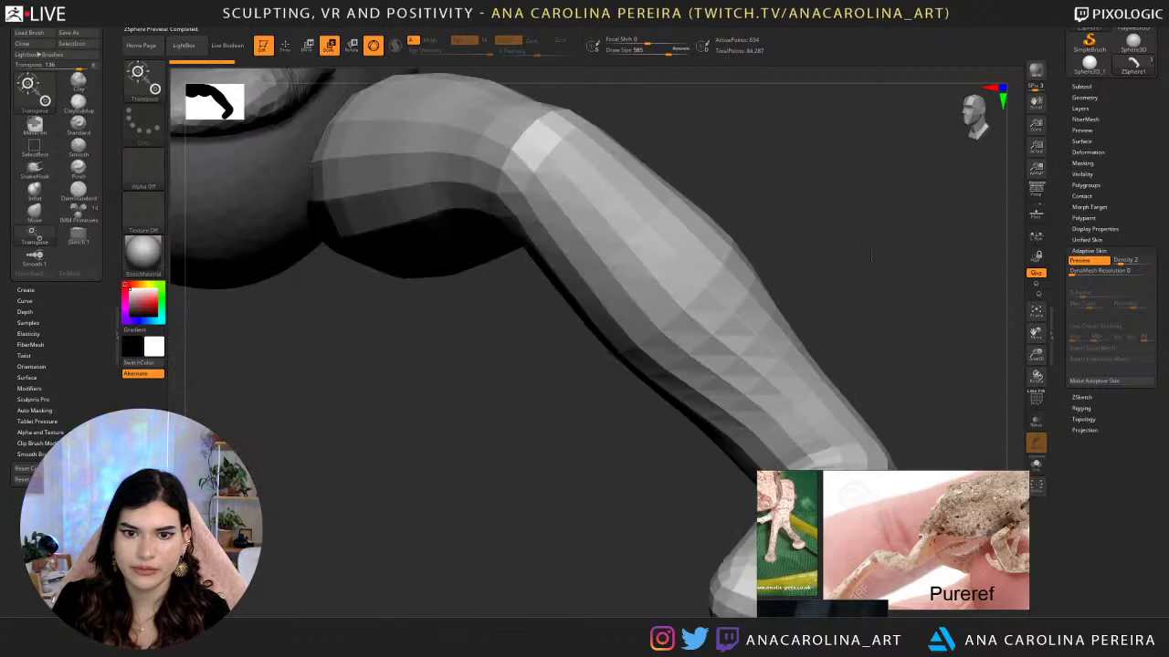
Convert the previewed leg into a separate PolyMesh3D tool and return to the frog's ZSphere tool.
{"action": "left_click_drag", "start_coordinate": [871, 256], "coordinate": [892, 418]}
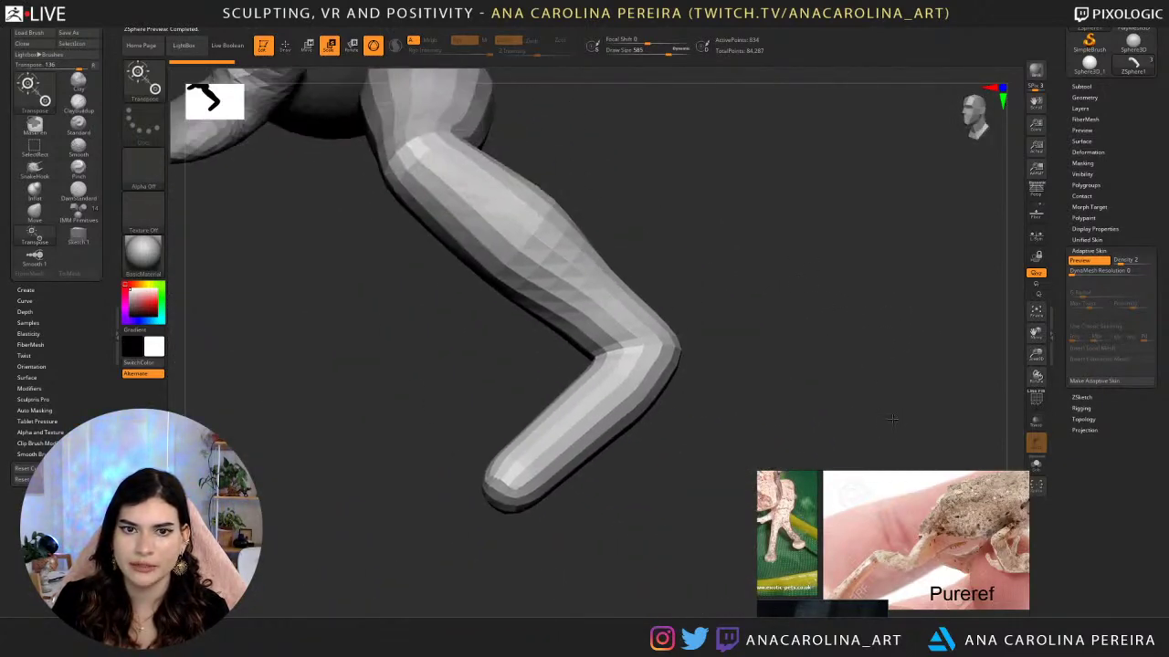
{"action": "left_click_drag", "start_coordinate": [1067, 204], "coordinate": [1066, 332]}
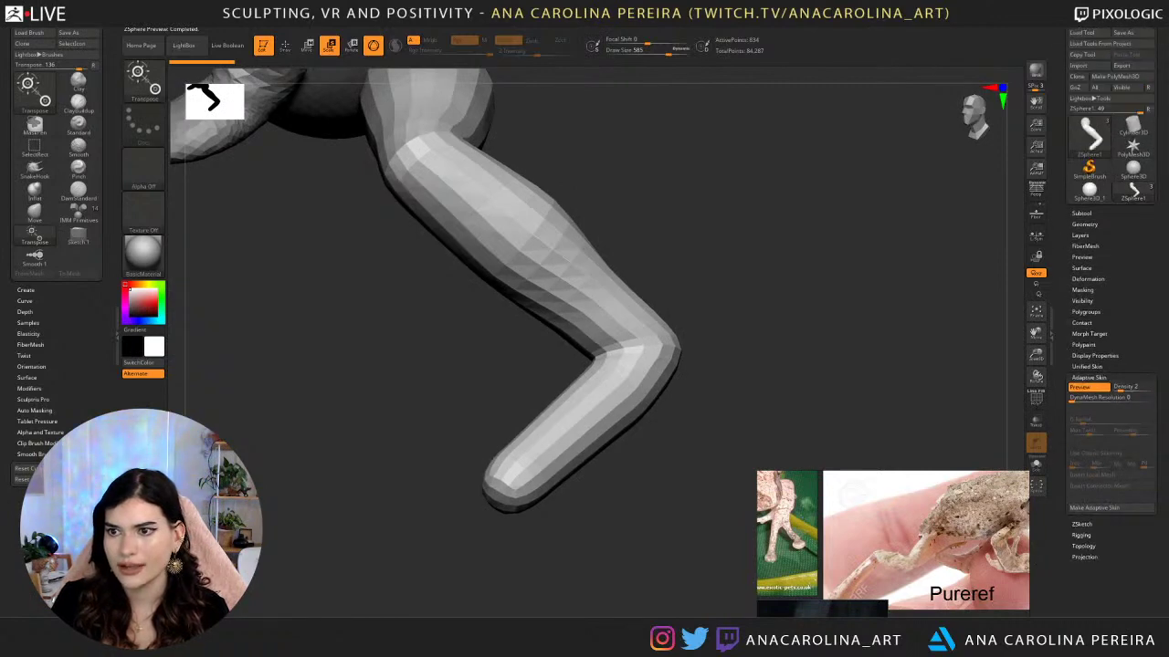
{"action": "left_click_drag", "start_coordinate": [913, 366], "coordinate": [788, 229], "text": "alt"}
{"action": "key", "text": "f"}
{"action": "mouse_move", "coordinate": [853, 301]}
{"action": "left_mouse_down"}
{"action": "mouse_move", "coordinate": [890, 281]}
{"action": "mouse_move", "coordinate": [874, 272]}
{"action": "mouse_move", "coordinate": [867, 290]}
{"action": "left_mouse_up"}
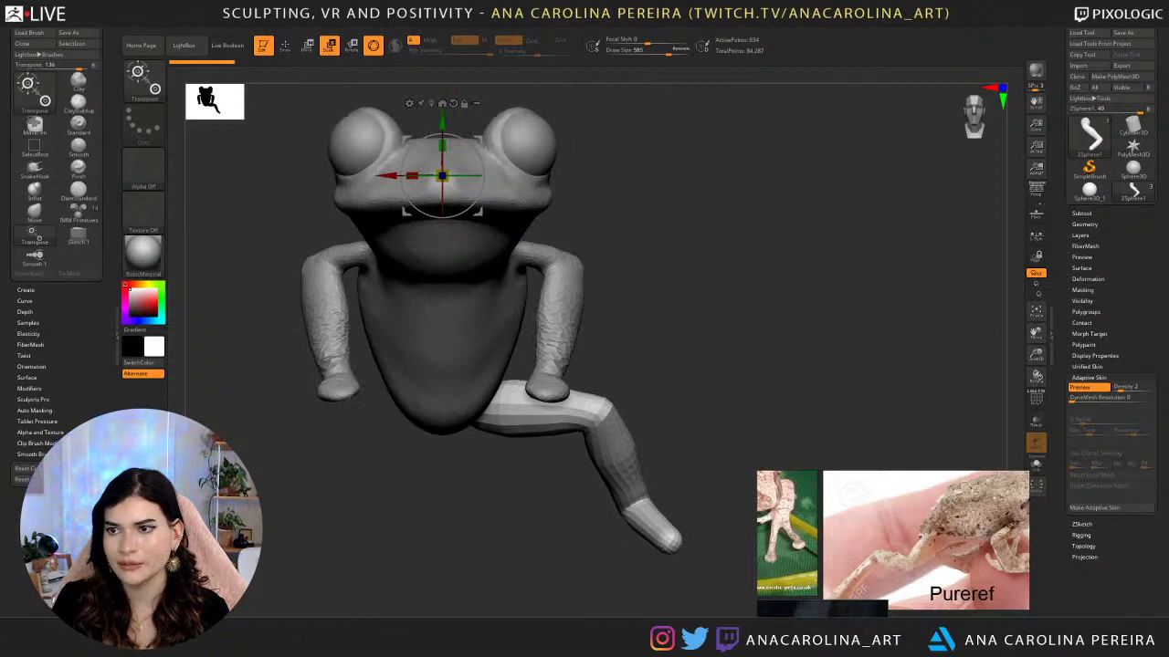
{"action": "left_click", "coordinate": [1116, 76]}
{"action": "left_click", "coordinate": [1131, 193]}
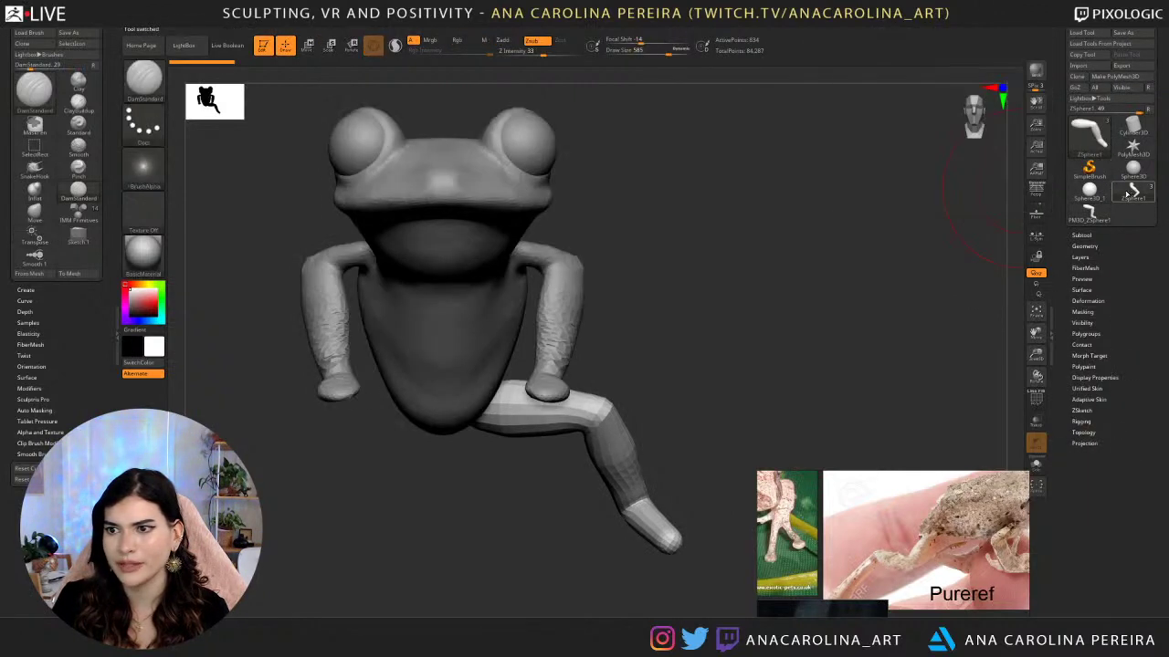
Add the PM3D_ZSphere1 leg mesh to the frog as a new subtool and select it.
{"action": "left_click", "coordinate": [1082, 236]}
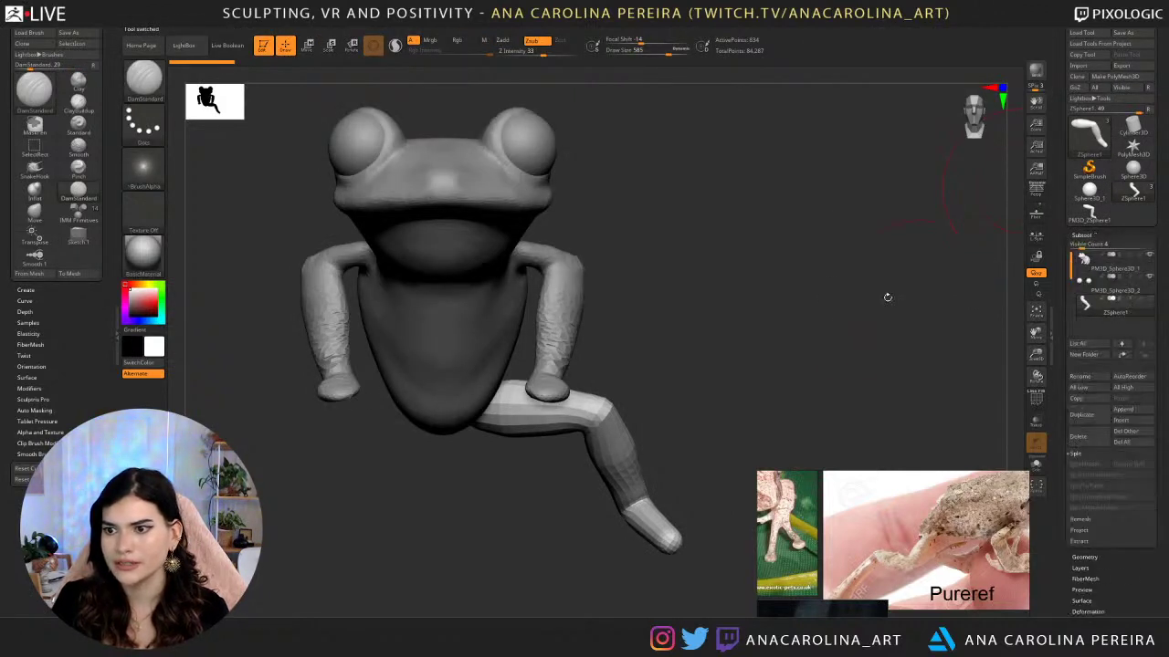
{"action": "left_click_drag", "start_coordinate": [808, 287], "coordinate": [804, 294]}
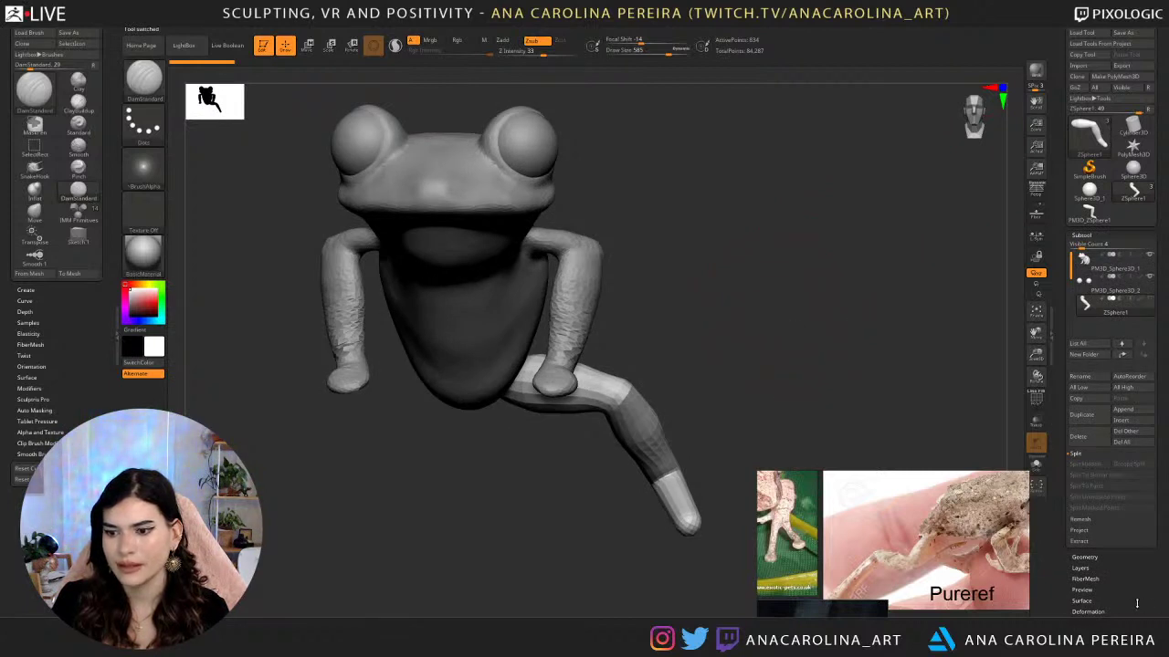
{"action": "scroll", "coordinate": [1137, 603], "scroll_direction": "down", "scroll_amount": 3}
{"action": "left_click", "coordinate": [1086, 590]}
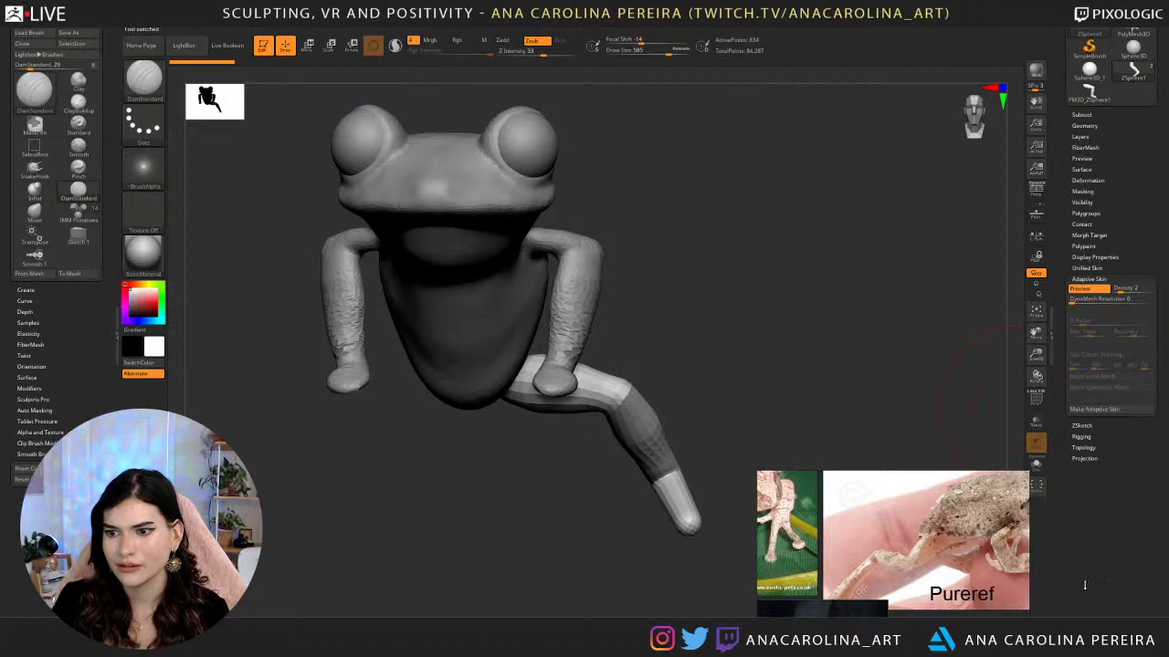
{"action": "left_click", "coordinate": [1080, 407]}
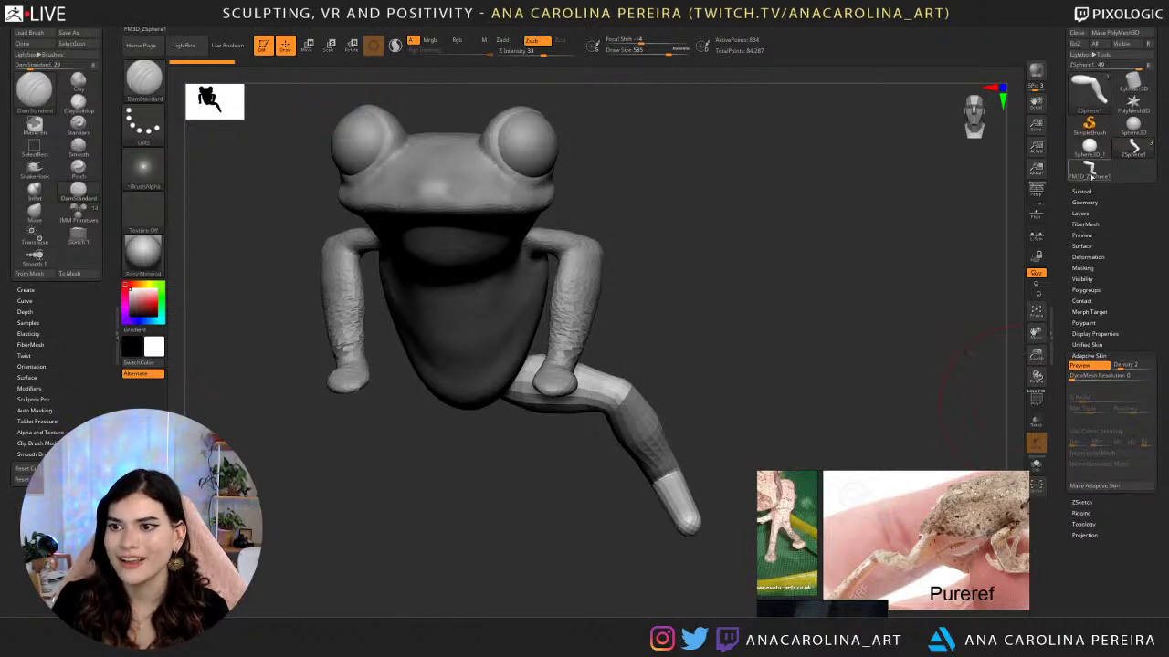
{"action": "left_click", "coordinate": [1082, 191]}
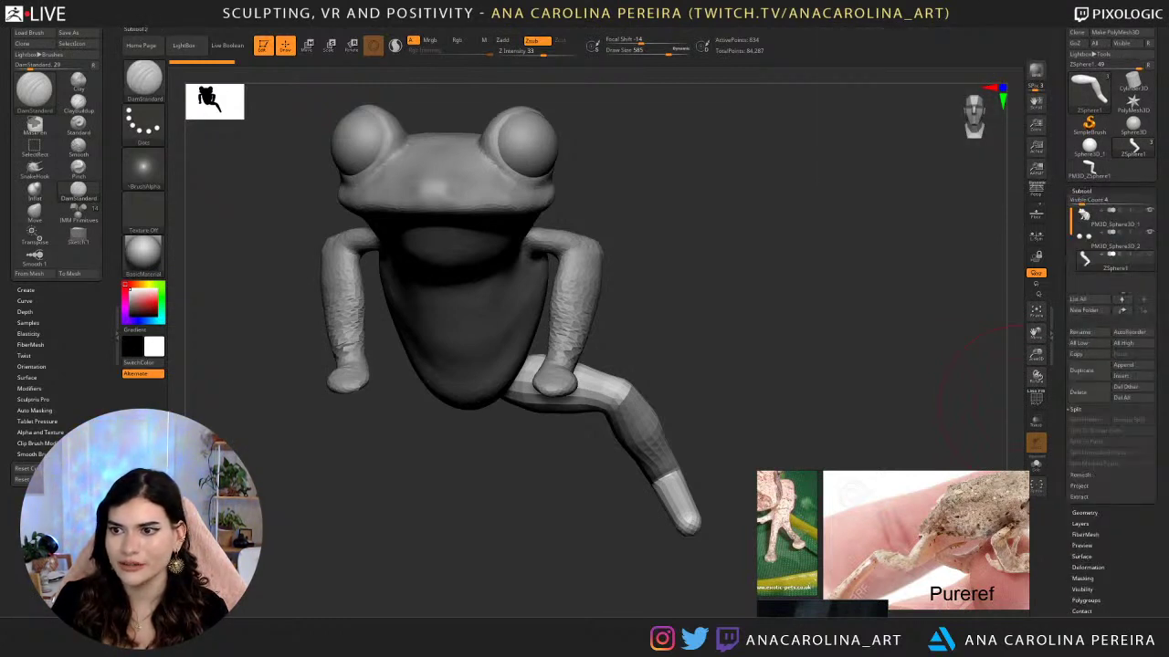
{"action": "left_click", "coordinate": [1121, 370]}
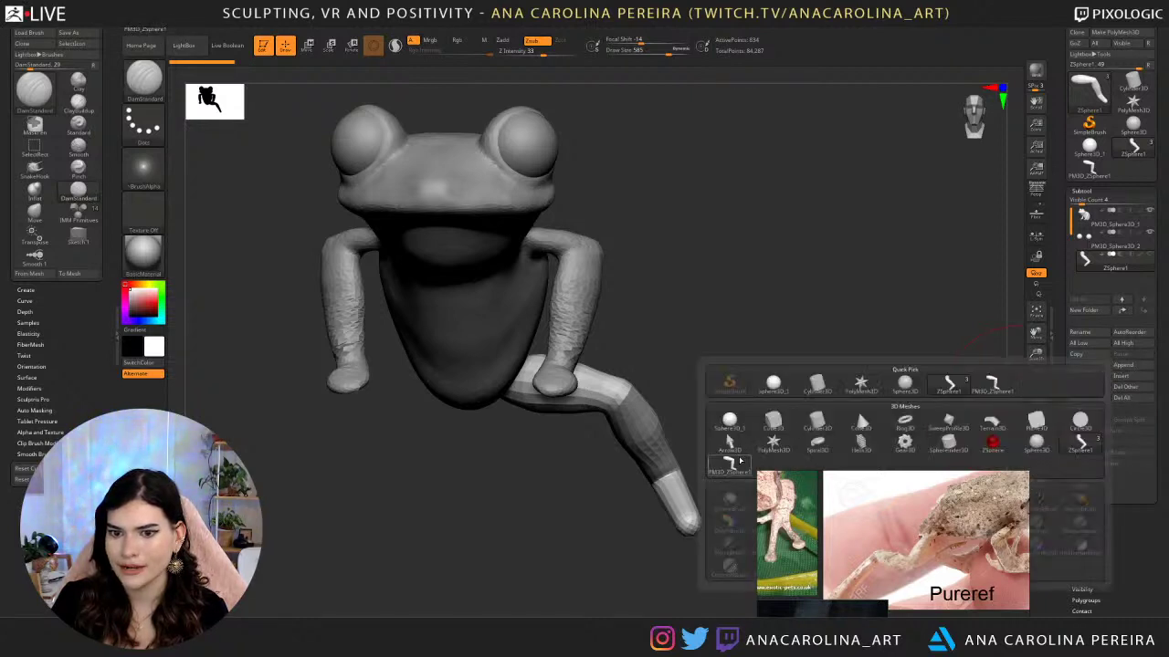
{"action": "left_click", "coordinate": [856, 409]}
{"action": "left_click", "coordinate": [1143, 289]}
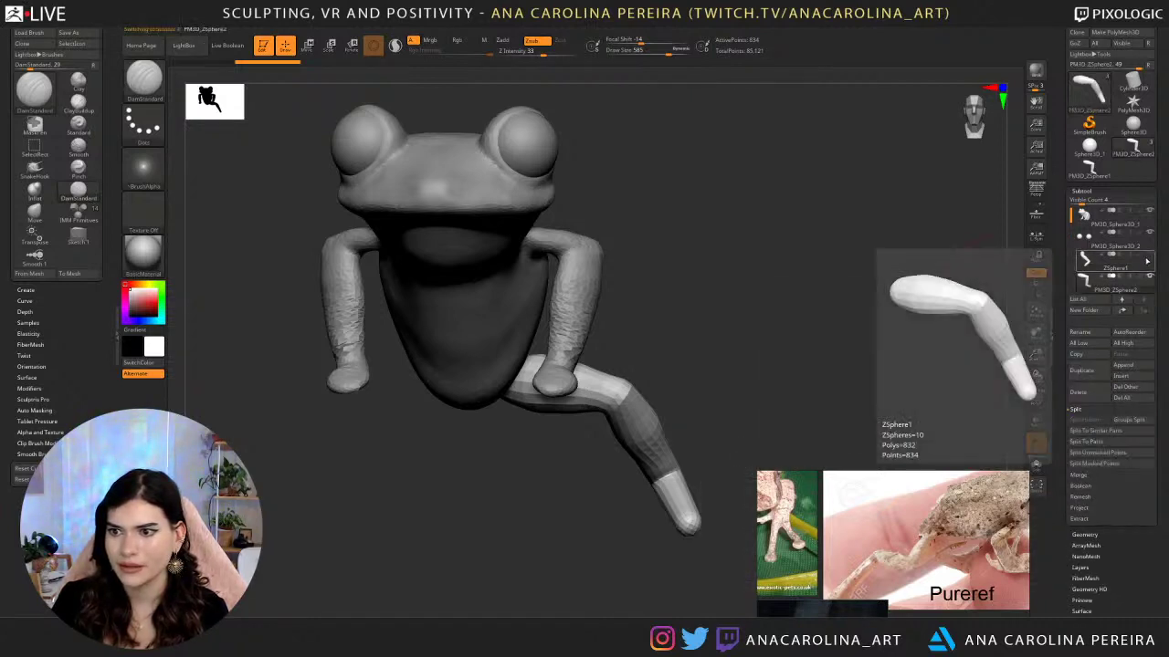
Duplicate the PM3D_ZSphere2 hind leg subtool and make the copy active.
{"action": "left_click_drag", "start_coordinate": [874, 327], "coordinate": [883, 266]}
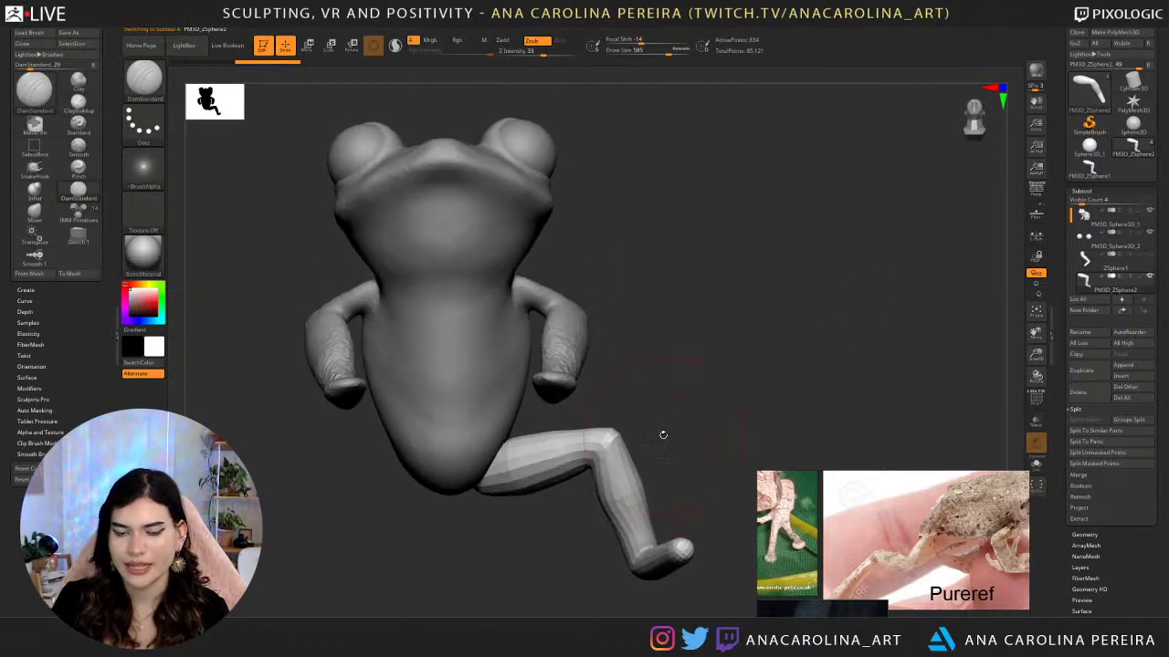
{"action": "scroll", "coordinate": [1140, 531], "scroll_direction": "down", "scroll_amount": 5}
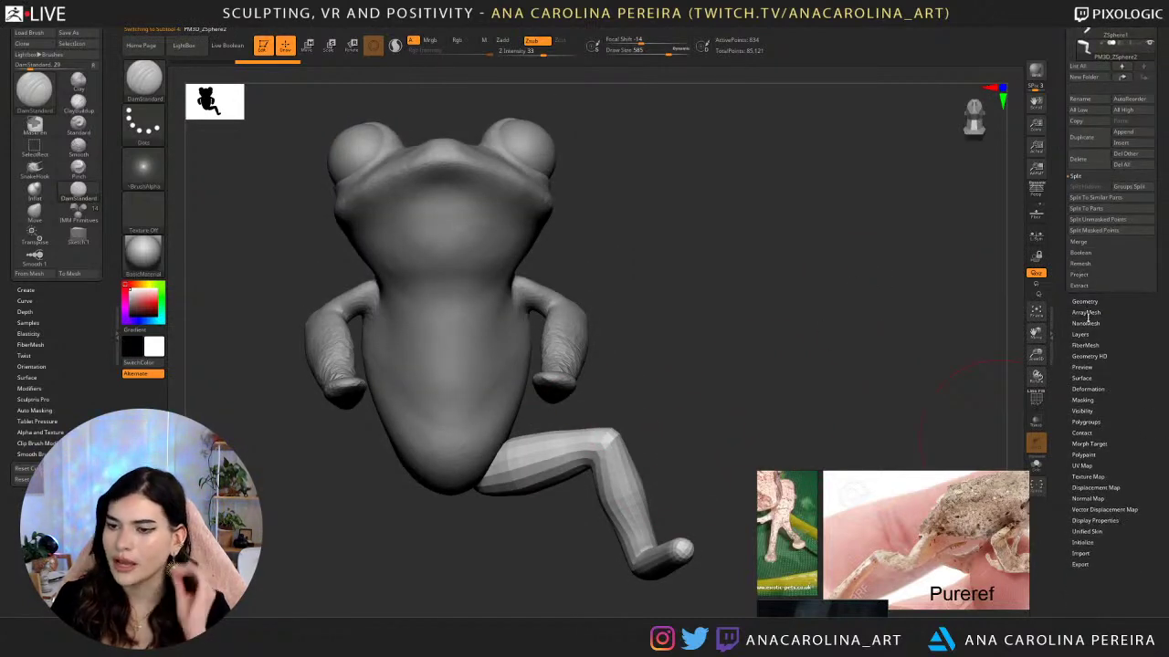
{"action": "left_click_drag", "start_coordinate": [1104, 389], "coordinate": [1106, 412]}
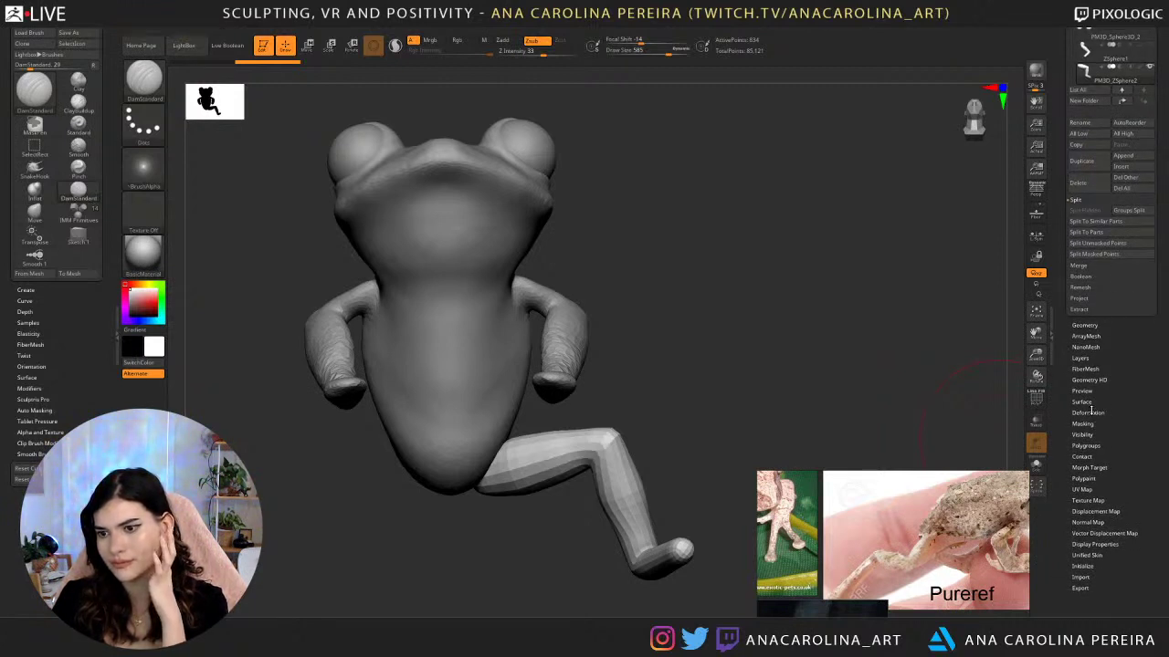
{"action": "left_click", "coordinate": [1087, 413]}
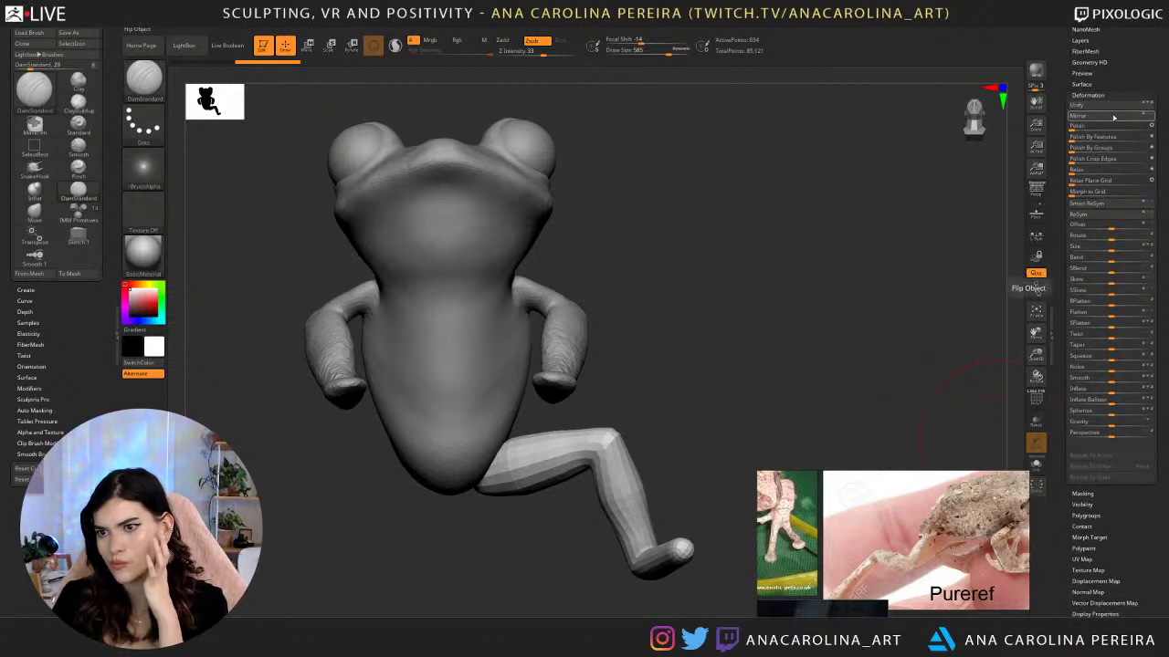
{"action": "left_click_drag", "start_coordinate": [1065, 122], "coordinate": [1063, 177]}
{"action": "left_click", "coordinate": [1081, 220]}
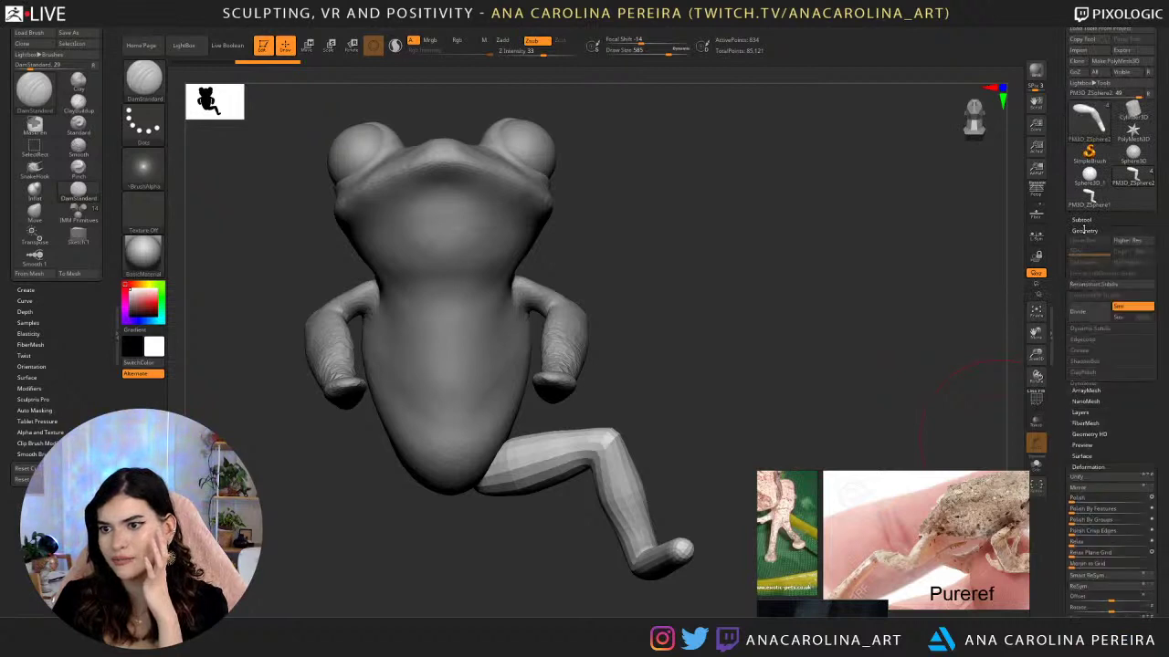
{"action": "left_click_drag", "start_coordinate": [1071, 243], "coordinate": [1071, 281]}
{"action": "left_click", "coordinate": [1088, 412]}
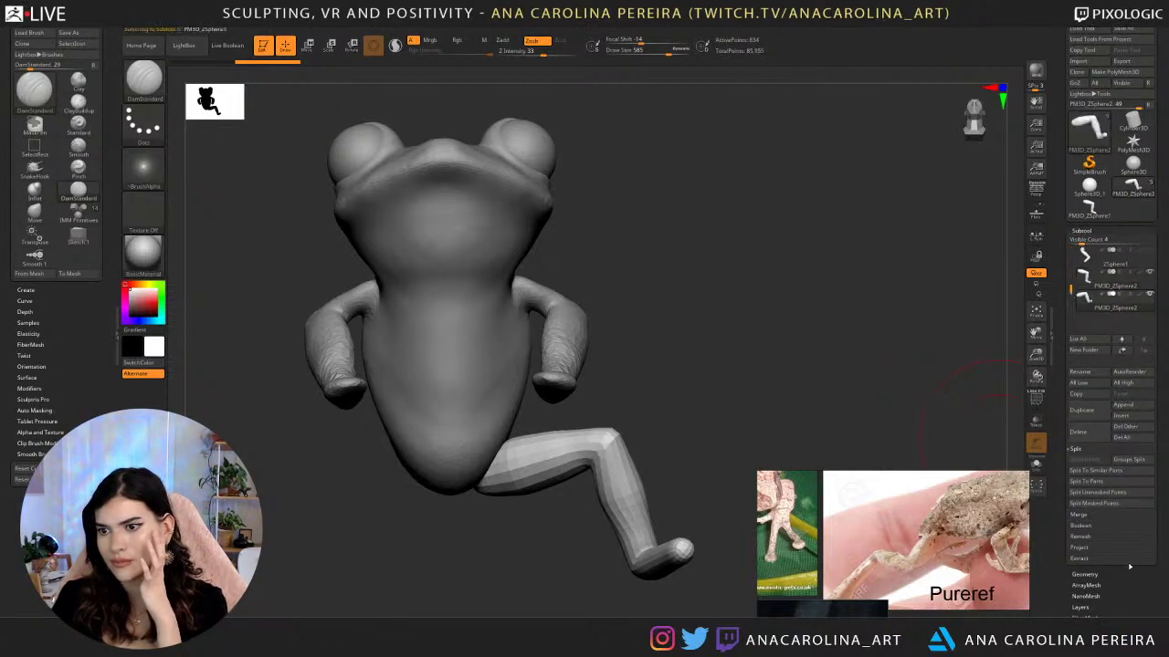
Mirror the duplicated hind leg to the opposite side of the frog's body with the Mirror deformation.
{"action": "scroll", "coordinate": [1094, 347], "scroll_direction": "down", "scroll_amount": 6}
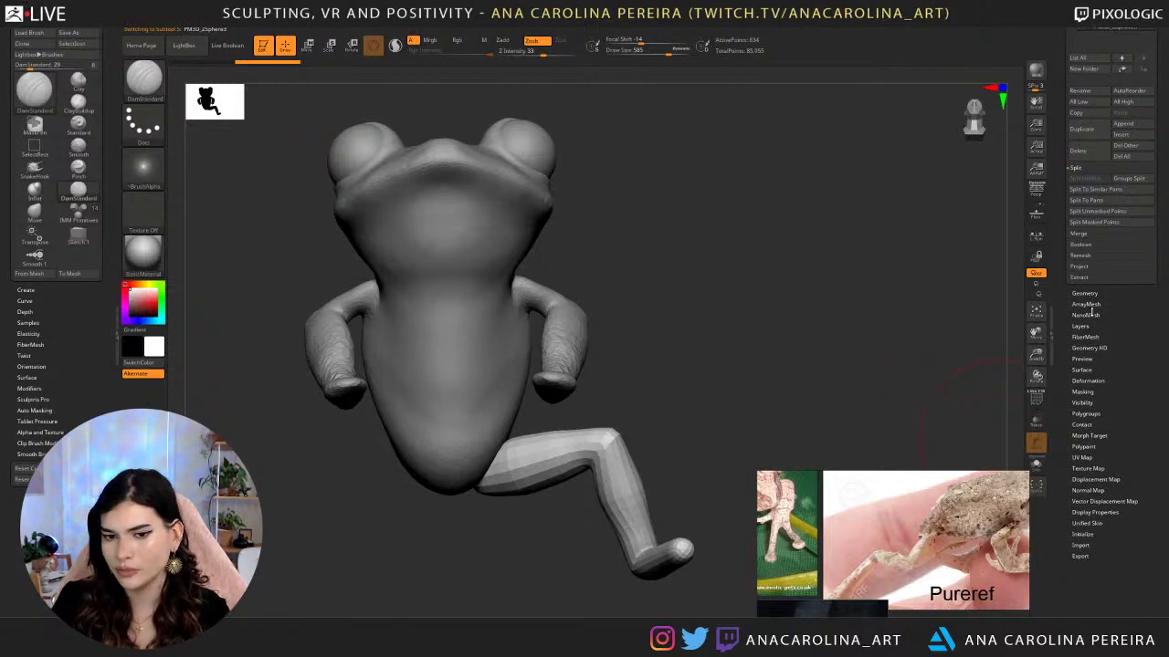
{"action": "left_click", "coordinate": [1087, 381]}
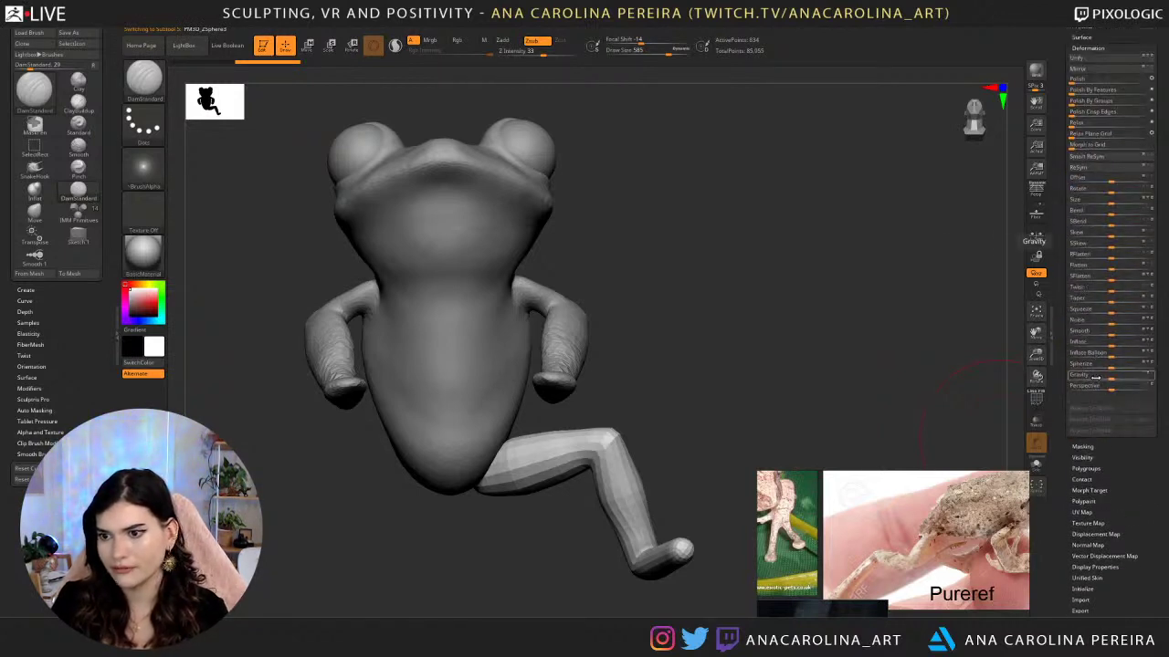
{"action": "left_click", "coordinate": [1095, 69]}
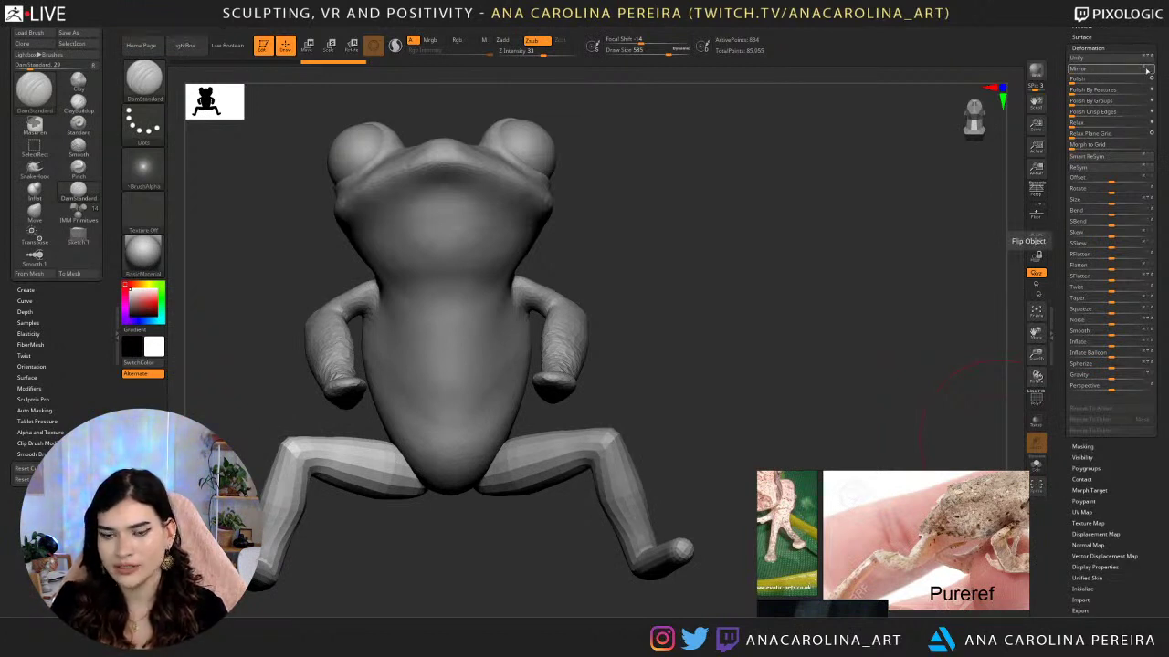
{"action": "left_click_drag", "start_coordinate": [787, 251], "coordinate": [948, 335]}
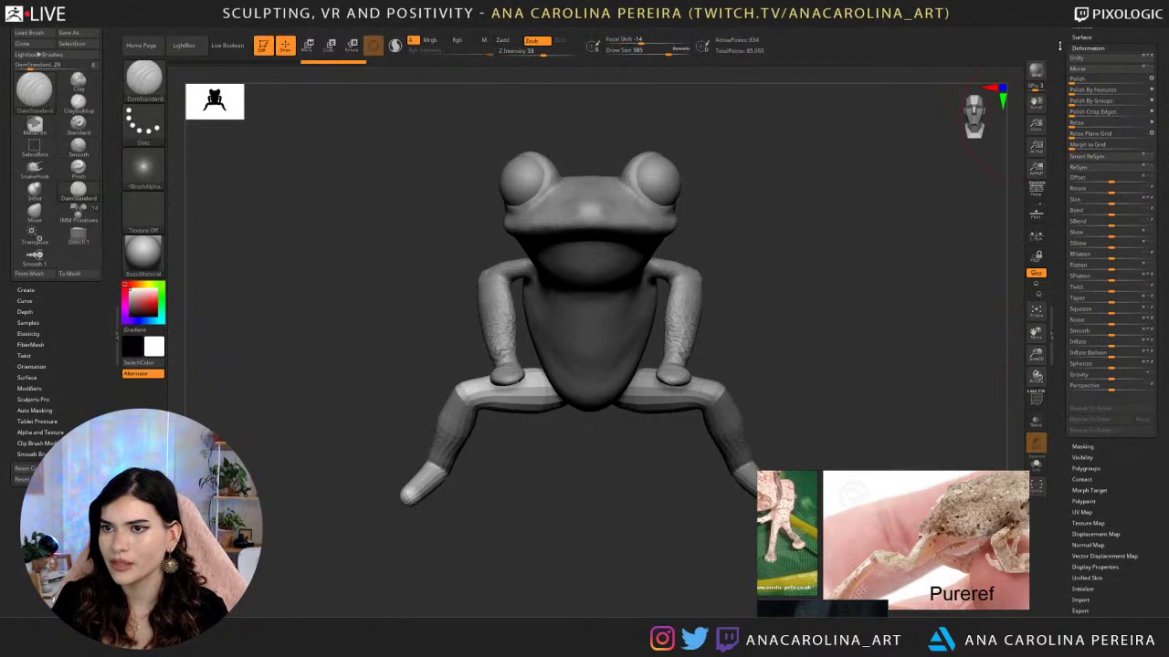
Merge the original and mirrored hind legs into a single subtool, accepting the non-undoable operation.
{"action": "scroll", "coordinate": [1088, 55], "scroll_direction": "up", "scroll_amount": 8}
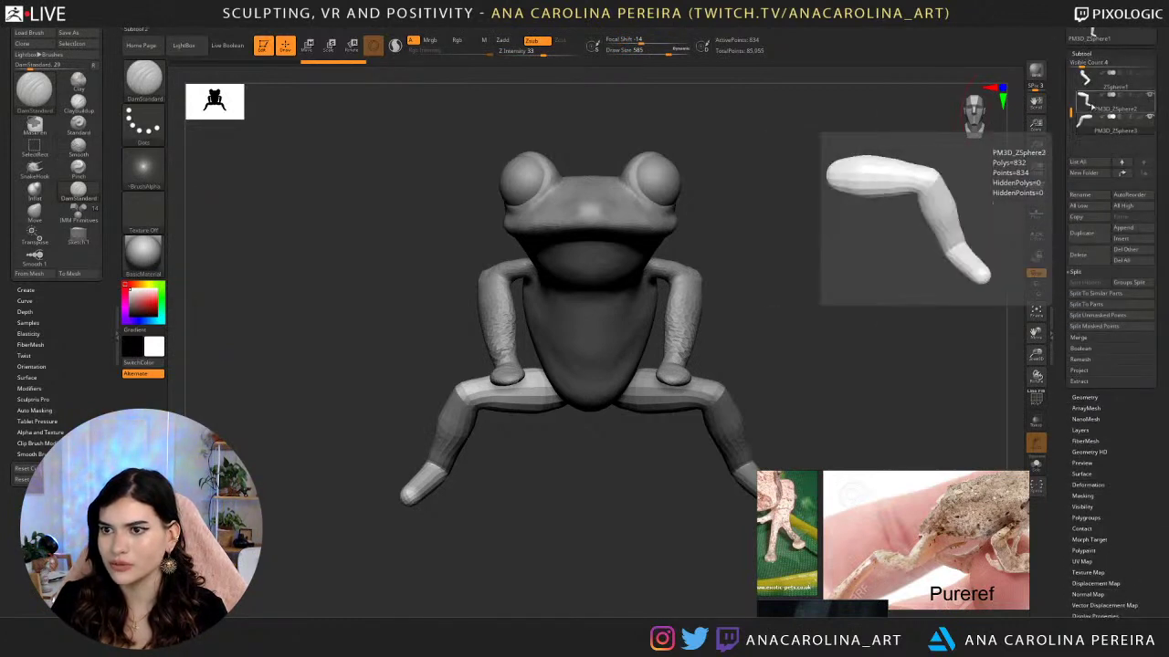
{"action": "left_click", "coordinate": [1089, 102]}
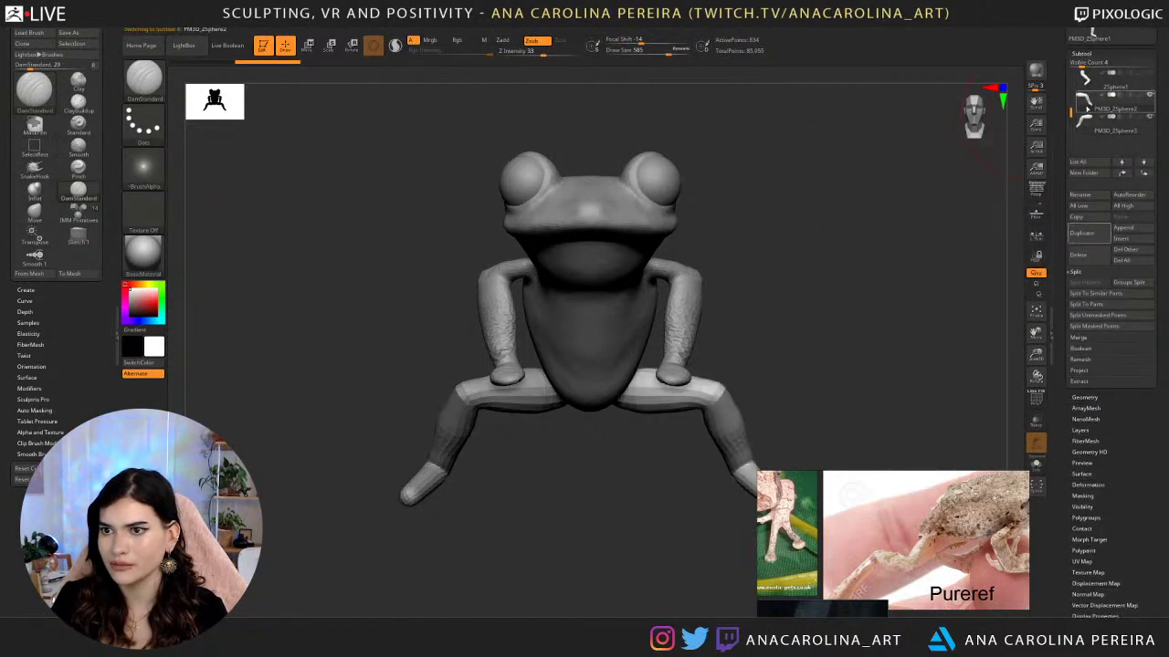
{"action": "left_click", "coordinate": [1100, 329]}
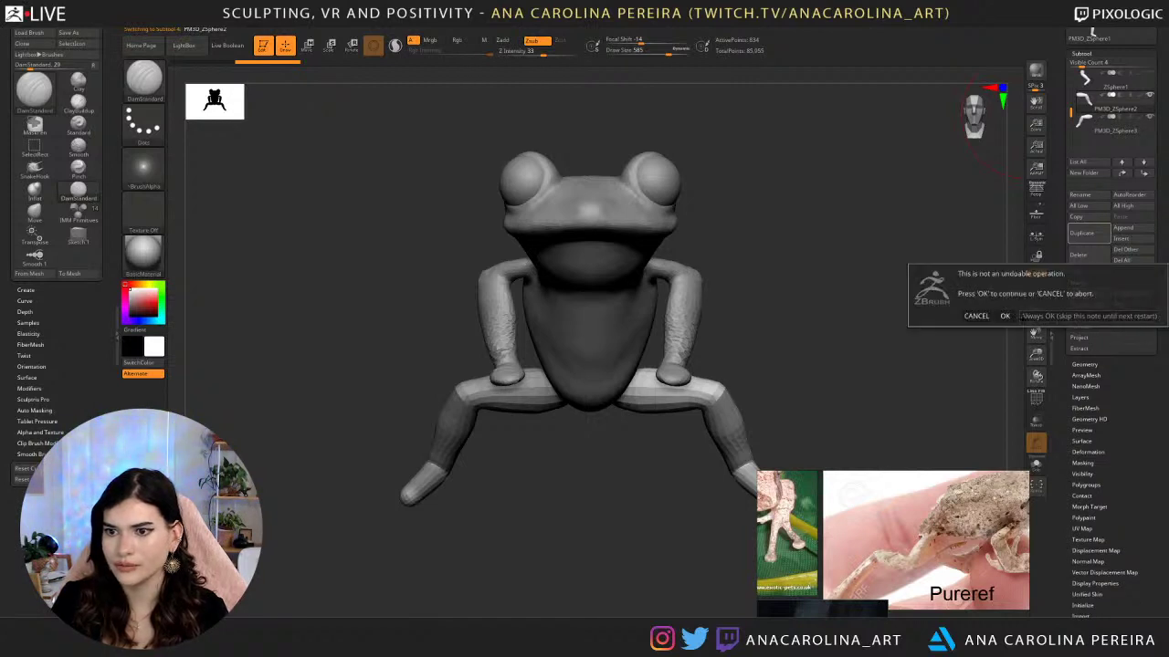
{"action": "left_click", "coordinate": [1004, 316]}
{"action": "left_click_drag", "start_coordinate": [894, 310], "coordinate": [709, 440]}
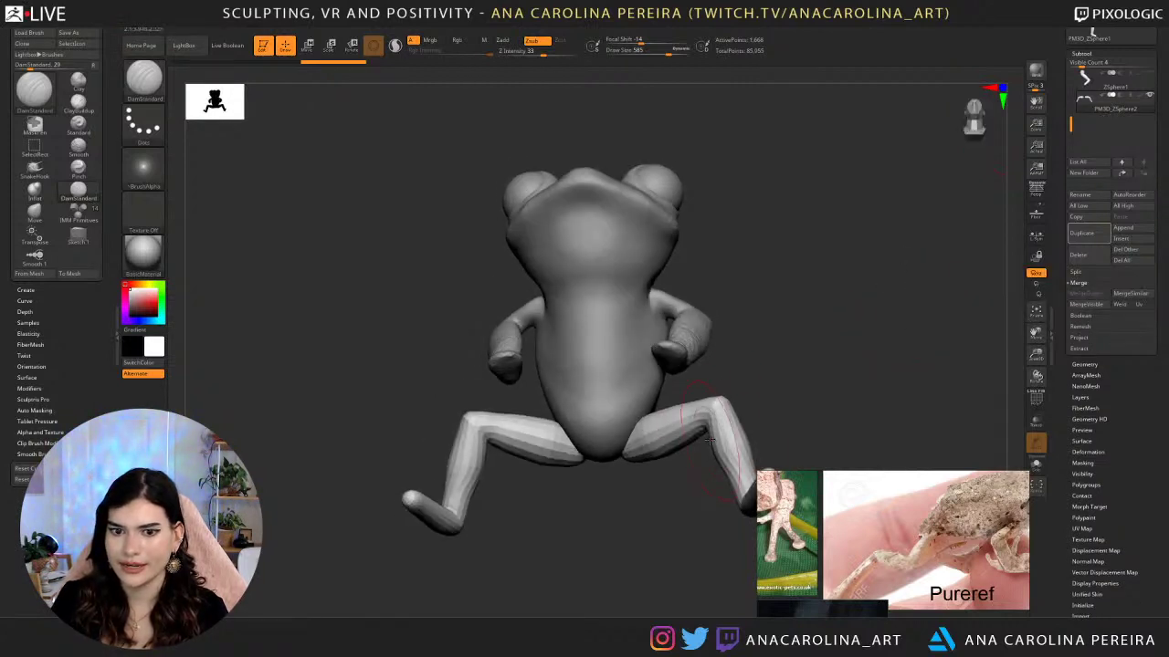
{"action": "left_click", "coordinate": [721, 415], "text": "alt"}
{"action": "mouse_move", "coordinate": [866, 279]}
{"action": "left_mouse_down"}
{"action": "mouse_move", "coordinate": [868, 368]}
{"action": "mouse_move", "coordinate": [868, 357]}
{"action": "left_mouse_up"}
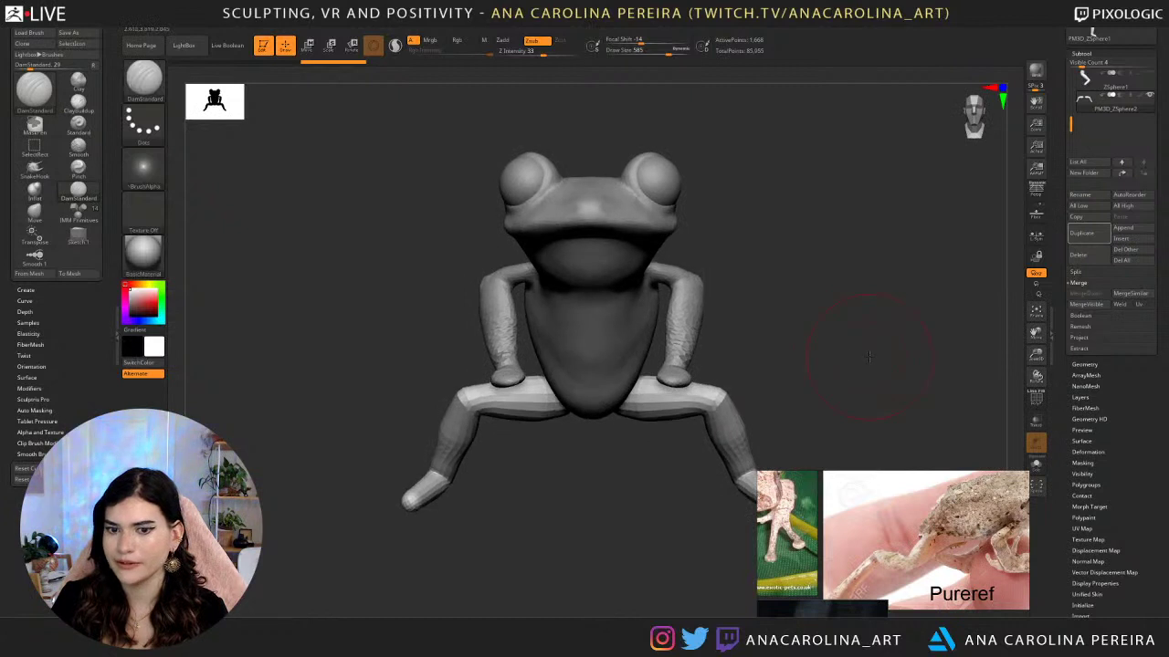
Delete the leftover ZSphere1 leg subtool from the frog.
{"action": "left_click", "coordinate": [1110, 79]}
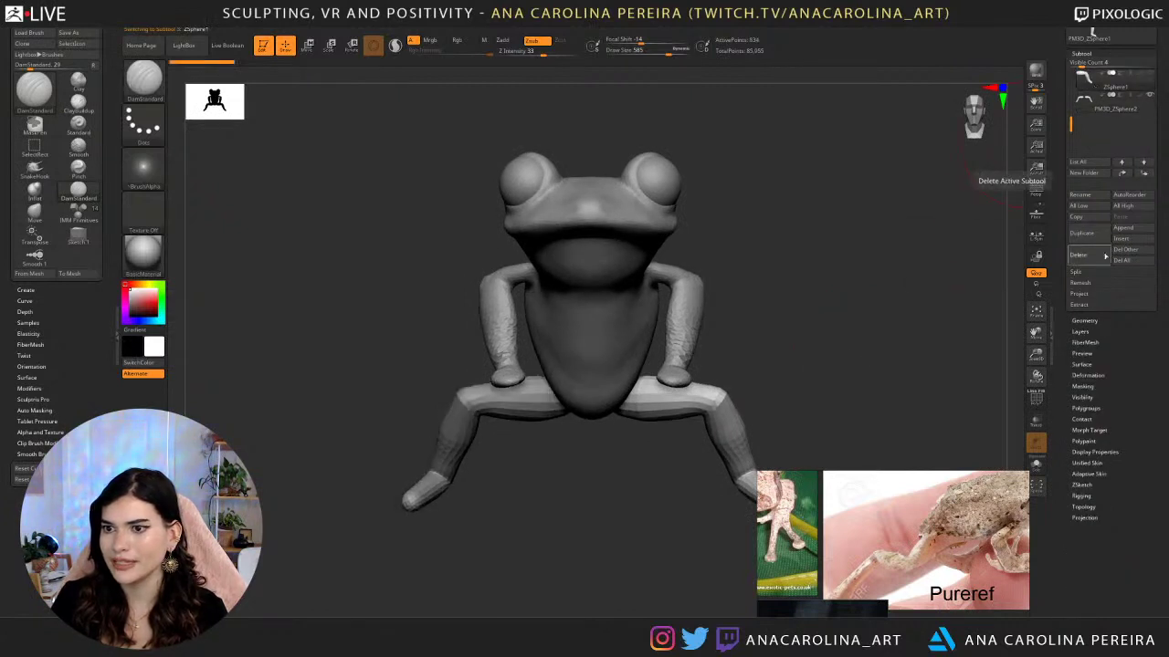
{"action": "left_click", "coordinate": [1079, 255]}
{"action": "left_click", "coordinate": [1004, 273]}
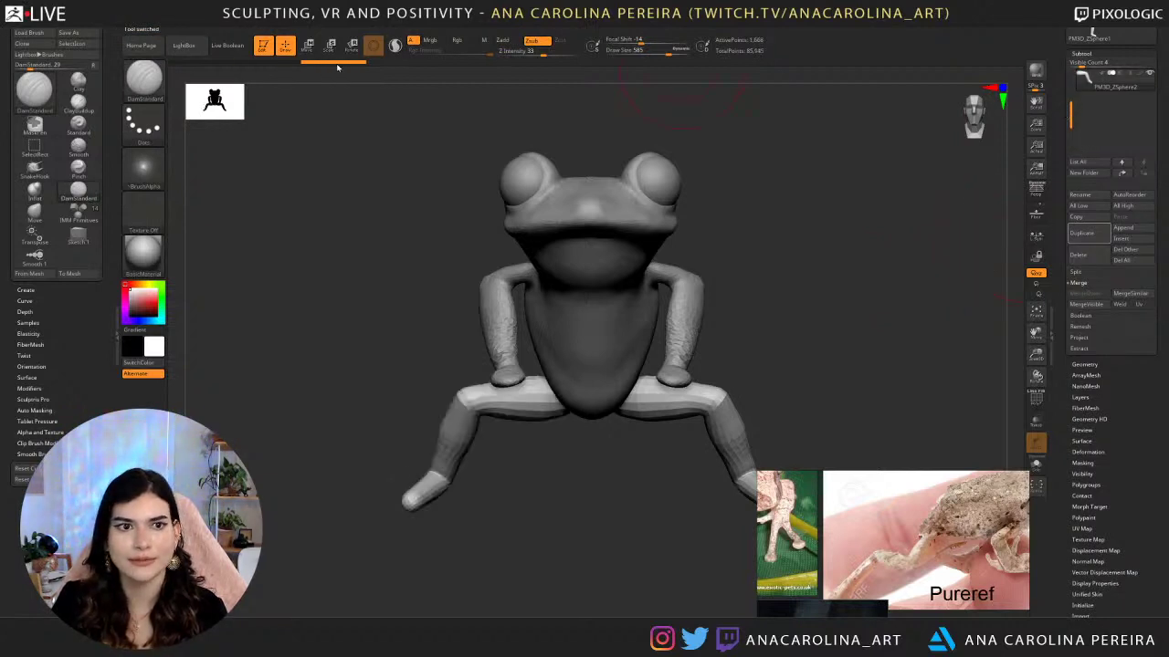
{"action": "left_click_drag", "start_coordinate": [825, 336], "coordinate": [872, 317]}
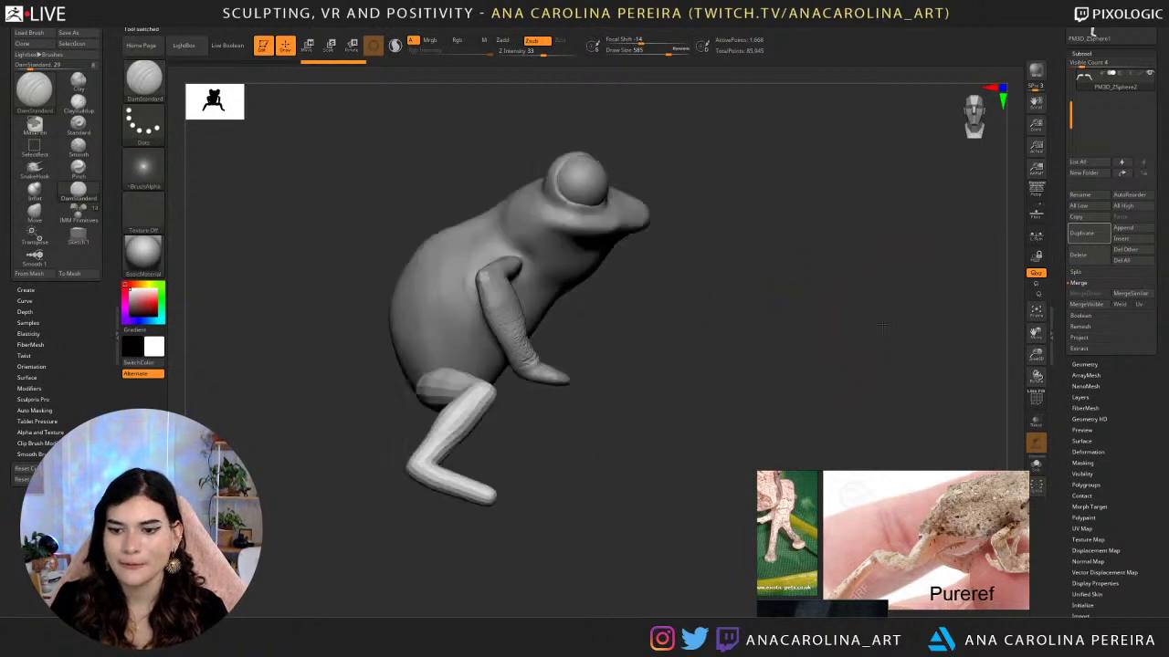
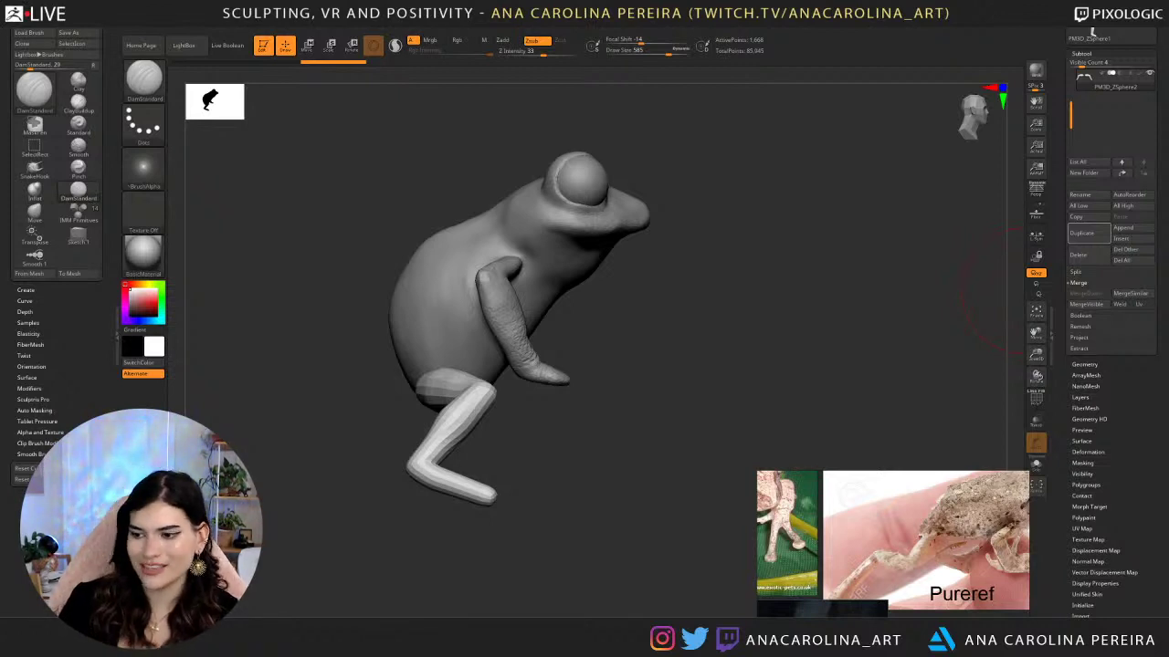
Select the frog's body and reshape its lower end around the hind leg joints with the SnakeHook brush.
{"action": "left_click_drag", "start_coordinate": [716, 304], "coordinate": [679, 330]}
{"action": "left_click_drag", "start_coordinate": [793, 359], "coordinate": [688, 319]}
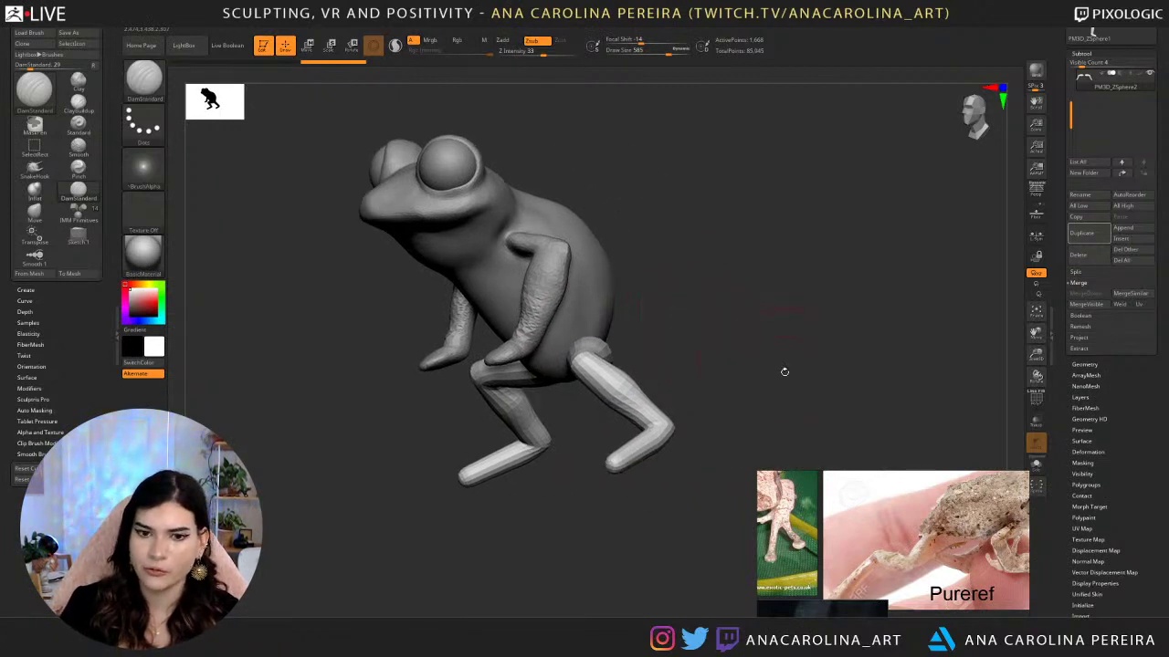
{"action": "left_click_drag", "start_coordinate": [785, 371], "coordinate": [738, 383]}
{"action": "left_click", "coordinate": [592, 314], "text": "alt"}
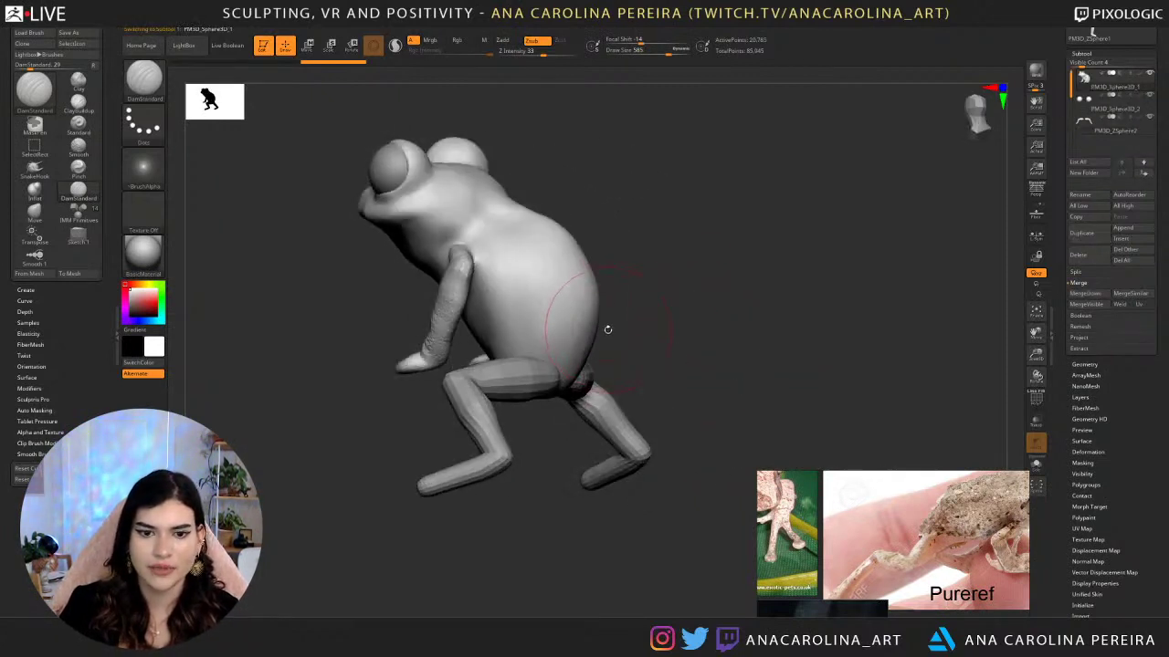
{"action": "key", "text": "b"}
{"action": "key", "text": "s"}
{"action": "key", "text": "h"}
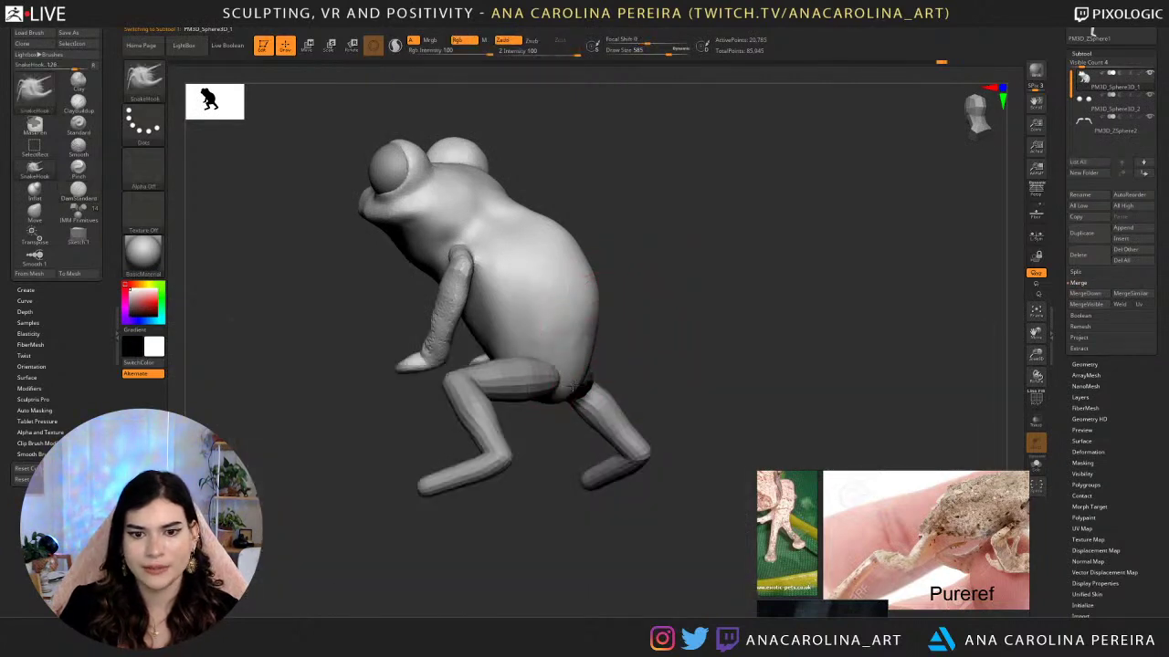
{"action": "mouse_move", "coordinate": [678, 400]}
{"action": "left_mouse_down"}
{"action": "mouse_move", "coordinate": [629, 392]}
{"action": "mouse_move", "coordinate": [656, 407]}
{"action": "mouse_move", "coordinate": [695, 404]}
{"action": "left_mouse_up"}
{"action": "left_click_drag", "start_coordinate": [667, 447], "coordinate": [628, 436], "text": "alt"}
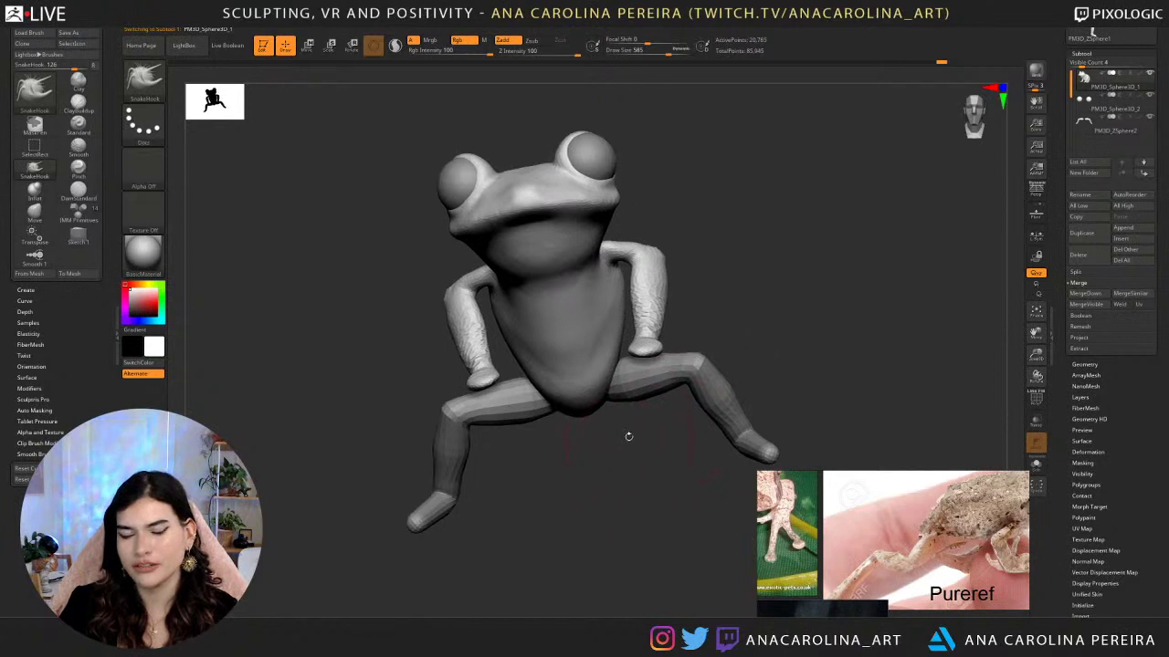
{"action": "left_click_drag", "start_coordinate": [602, 381], "coordinate": [612, 371]}
{"action": "left_click_drag", "start_coordinate": [630, 418], "coordinate": [670, 416]}
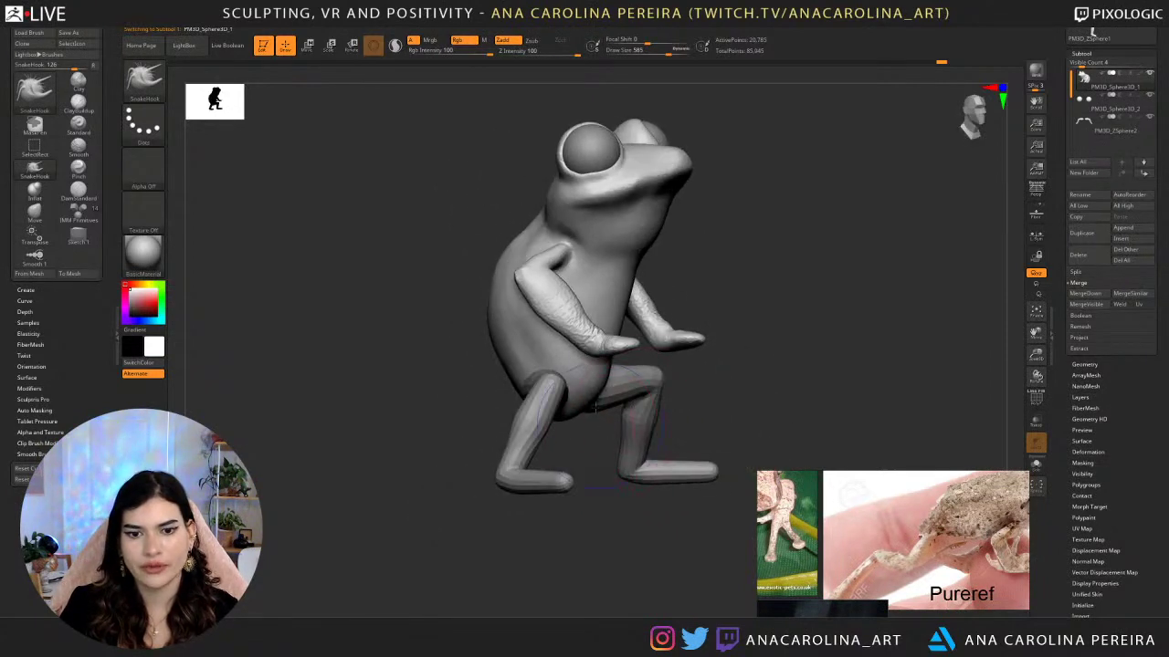
Reduce the brush's draw size to 517 and refine the frog's rump between the hind legs.
{"action": "key", "text": "shift"}
{"action": "left_click_drag", "start_coordinate": [550, 458], "coordinate": [607, 442]}
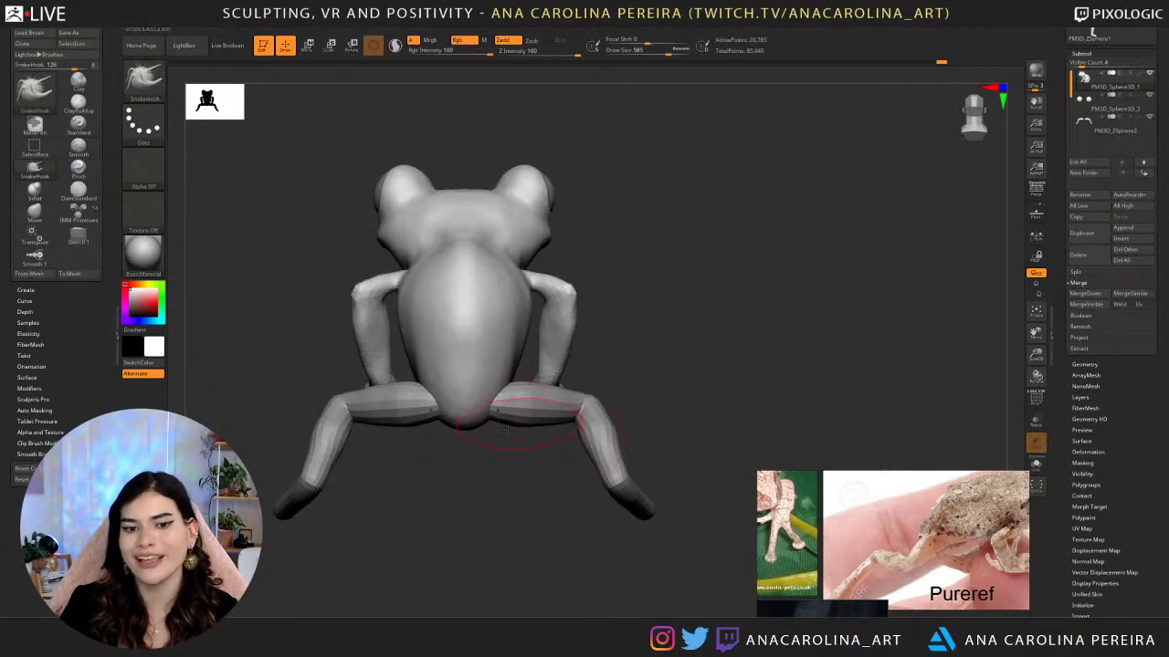
{"action": "key", "text": "space"}
{"action": "mouse_move", "coordinate": [531, 411]}
{"action": "left_mouse_down"}
{"action": "mouse_move", "coordinate": [506, 438]}
{"action": "mouse_move", "coordinate": [490, 424]}
{"action": "mouse_move", "coordinate": [522, 456]}
{"action": "mouse_move", "coordinate": [511, 459]}
{"action": "mouse_move", "coordinate": [597, 451]}
{"action": "mouse_move", "coordinate": [582, 487]}
{"action": "mouse_move", "coordinate": [590, 503]}
{"action": "mouse_move", "coordinate": [632, 391]}
{"action": "left_mouse_up"}
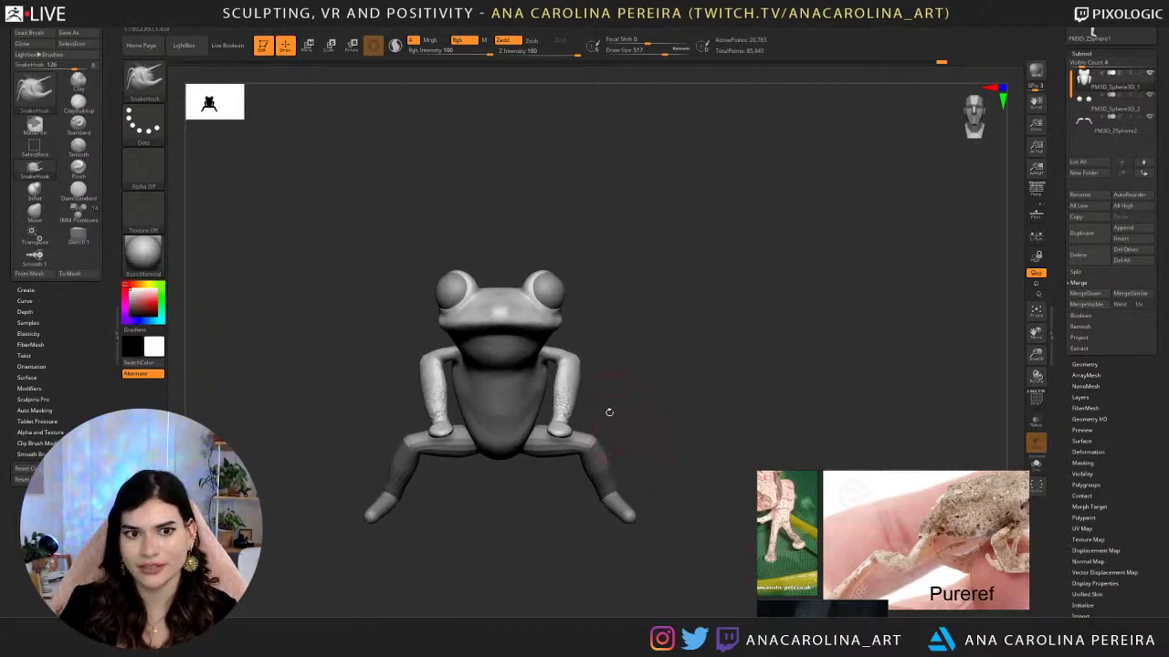
Select the merged hind legs and reshape the thighs where they meet the body, using a smaller SnakeHook brush.
{"action": "mouse_move", "coordinate": [633, 442]}
{"action": "left_mouse_down"}
{"action": "mouse_move", "coordinate": [604, 431]}
{"action": "mouse_move", "coordinate": [679, 362]}
{"action": "mouse_move", "coordinate": [712, 403]}
{"action": "mouse_move", "coordinate": [682, 374]}
{"action": "mouse_move", "coordinate": [660, 407]}
{"action": "mouse_move", "coordinate": [686, 378]}
{"action": "mouse_move", "coordinate": [583, 380]}
{"action": "left_mouse_up"}
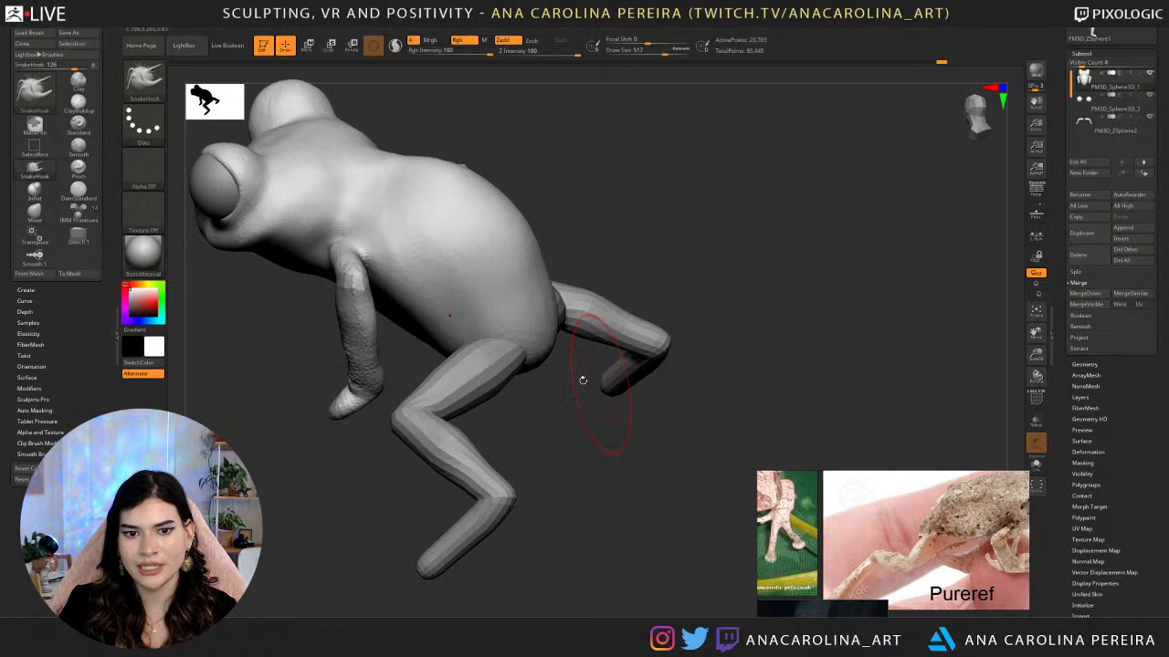
{"action": "left_click", "coordinate": [492, 375], "text": "alt"}
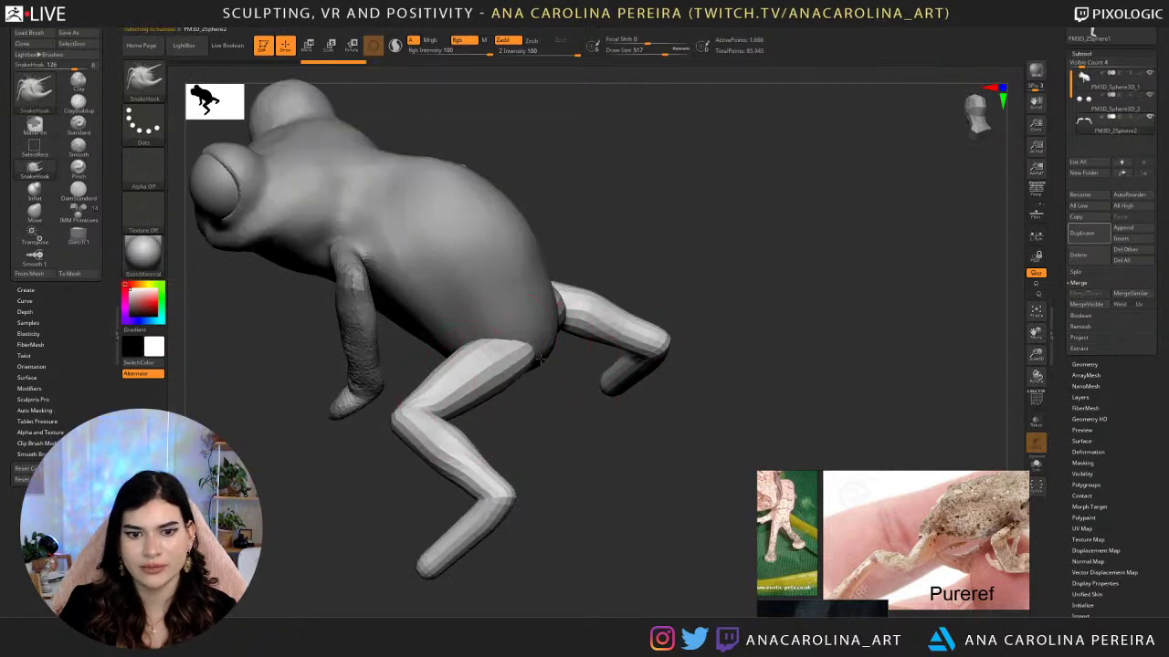
{"action": "mouse_move", "coordinate": [540, 359]}
{"action": "left_mouse_down"}
{"action": "mouse_move", "coordinate": [555, 383]}
{"action": "mouse_move", "coordinate": [518, 379]}
{"action": "mouse_move", "coordinate": [509, 395]}
{"action": "mouse_move", "coordinate": [537, 389]}
{"action": "mouse_move", "coordinate": [542, 407]}
{"action": "mouse_move", "coordinate": [659, 504]}
{"action": "mouse_move", "coordinate": [568, 485]}
{"action": "mouse_move", "coordinate": [593, 499]}
{"action": "left_mouse_up"}
{"action": "key", "text": "space"}
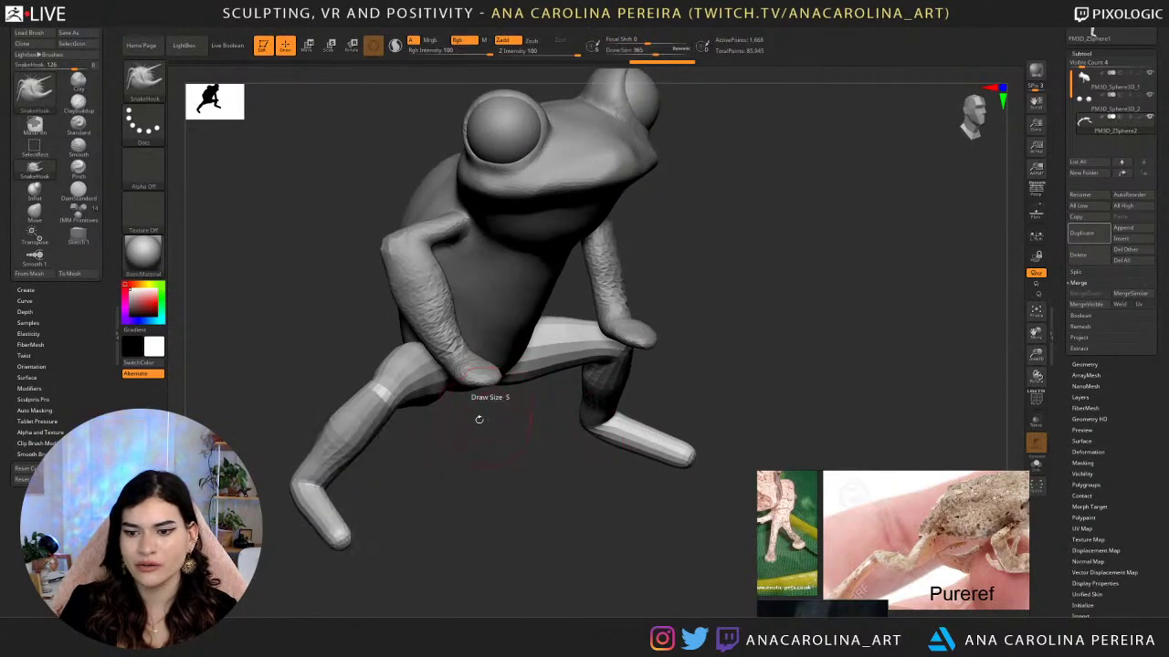
{"action": "mouse_move", "coordinate": [478, 419]}
{"action": "left_mouse_down"}
{"action": "mouse_move", "coordinate": [444, 391]}
{"action": "mouse_move", "coordinate": [469, 438]}
{"action": "mouse_move", "coordinate": [430, 404]}
{"action": "left_mouse_up"}
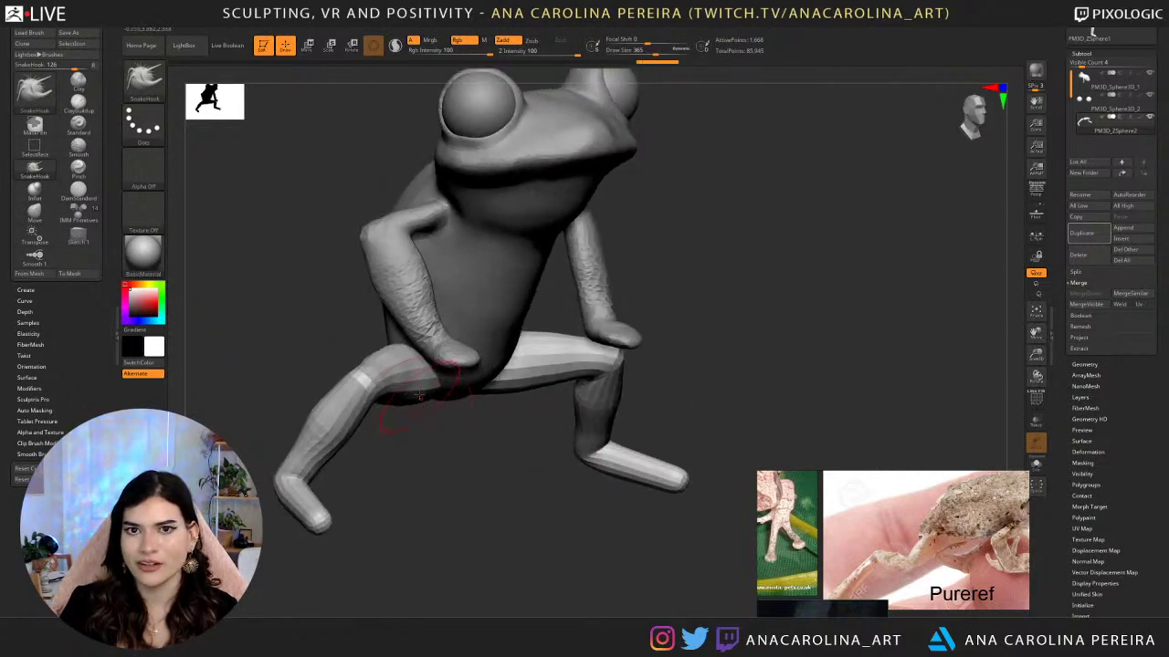
{"action": "mouse_move", "coordinate": [474, 464]}
{"action": "left_mouse_down", "text": "alt"}
{"action": "mouse_move", "coordinate": [512, 480]}
{"action": "mouse_move", "coordinate": [464, 462]}
{"action": "left_mouse_up", "text": "alt"}
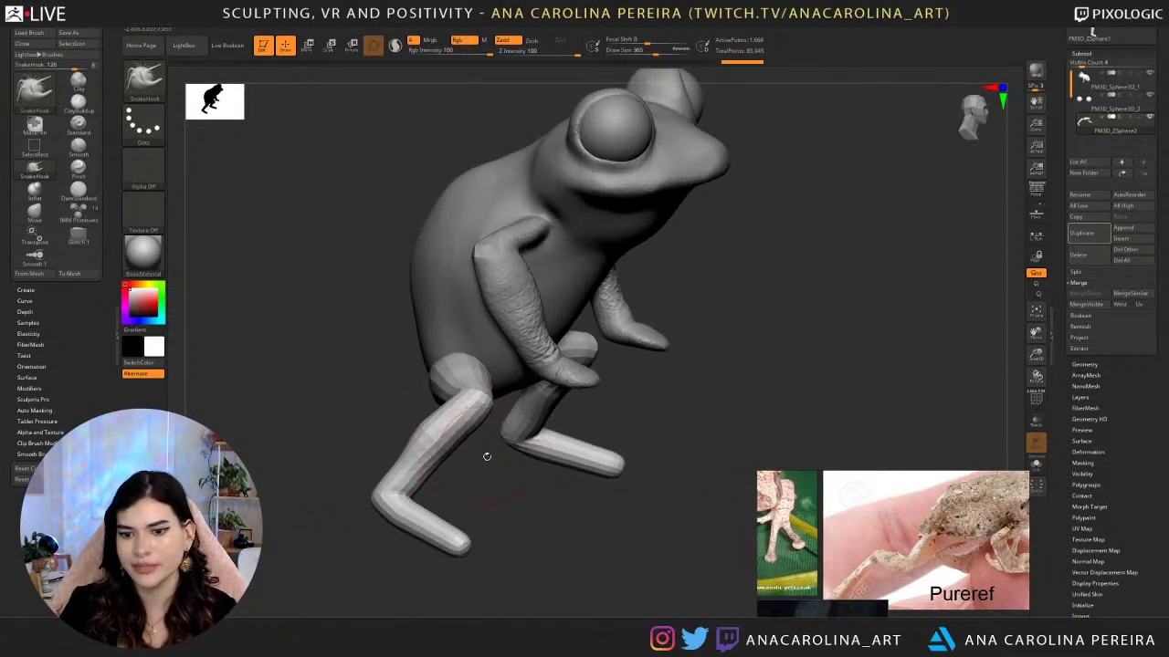
Adjust the hind legs' calves and feet with SnakeHook and soften the thigh underside near the hip.
{"action": "left_click_drag", "start_coordinate": [401, 459], "coordinate": [404, 426]}
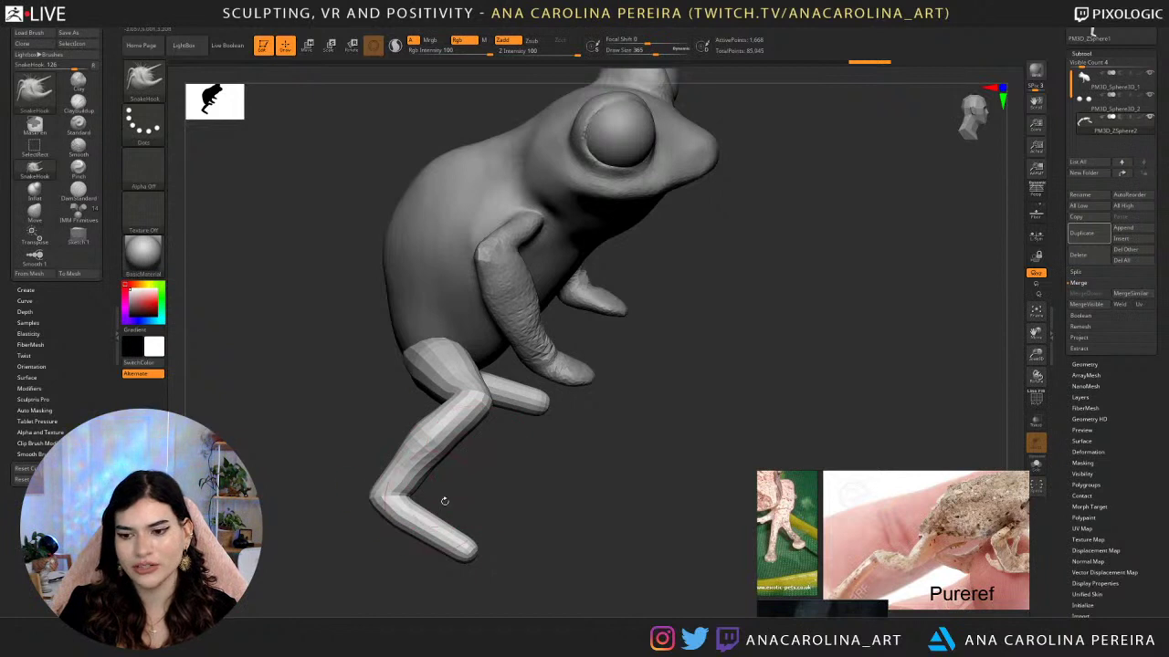
{"action": "left_click_drag", "start_coordinate": [466, 546], "coordinate": [471, 548]}
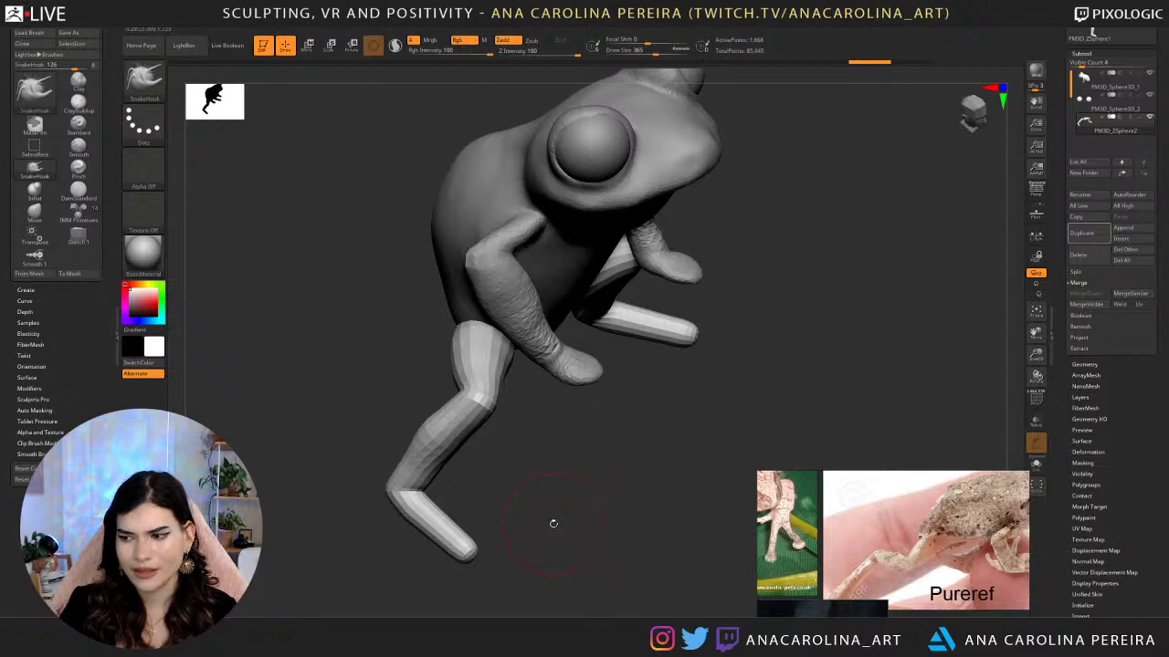
{"action": "left_click_drag", "start_coordinate": [546, 544], "coordinate": [767, 434], "text": "alt"}
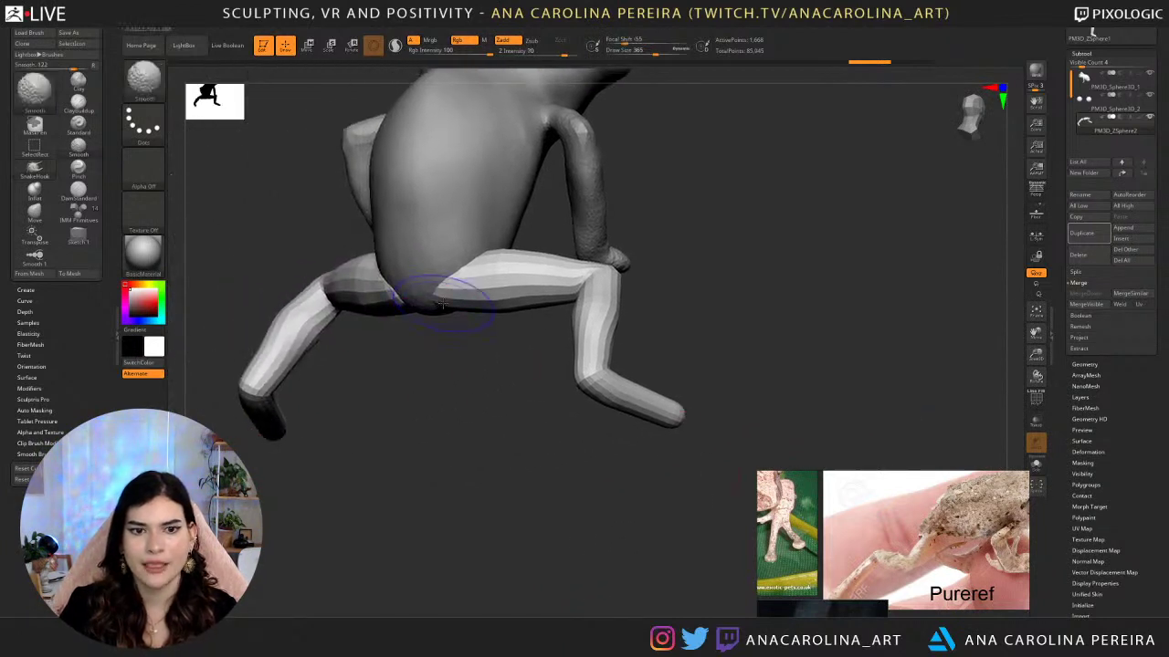
{"action": "mouse_move", "coordinate": [407, 322]}
{"action": "left_mouse_down"}
{"action": "mouse_move", "coordinate": [426, 399]}
{"action": "mouse_move", "coordinate": [521, 481]}
{"action": "mouse_move", "coordinate": [356, 422]}
{"action": "mouse_move", "coordinate": [358, 439]}
{"action": "left_mouse_up"}
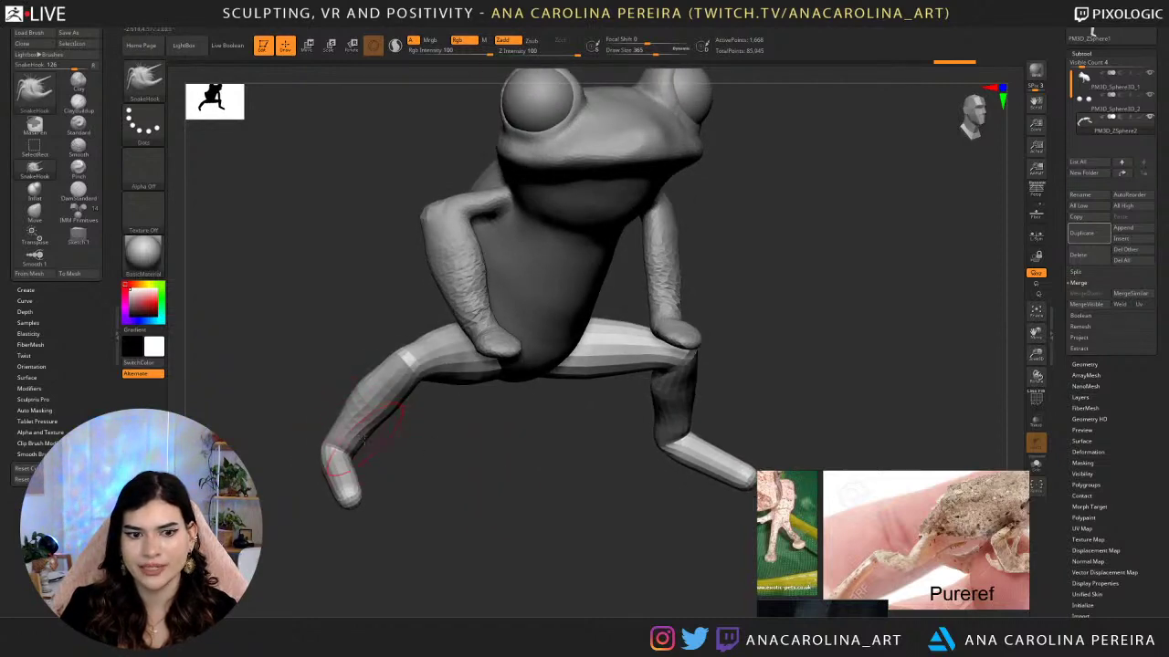
Try to reshape the tip of the hind foot with the SnakeHook brush at draw size 468 and undo it.
{"action": "mouse_move", "coordinate": [512, 482]}
{"action": "left_mouse_down"}
{"action": "mouse_move", "coordinate": [374, 464]}
{"action": "mouse_move", "coordinate": [354, 436]}
{"action": "mouse_move", "coordinate": [467, 490]}
{"action": "mouse_move", "coordinate": [472, 521]}
{"action": "mouse_move", "coordinate": [517, 560]}
{"action": "mouse_move", "coordinate": [481, 567]}
{"action": "left_mouse_up"}
{"action": "key", "text": "b"}
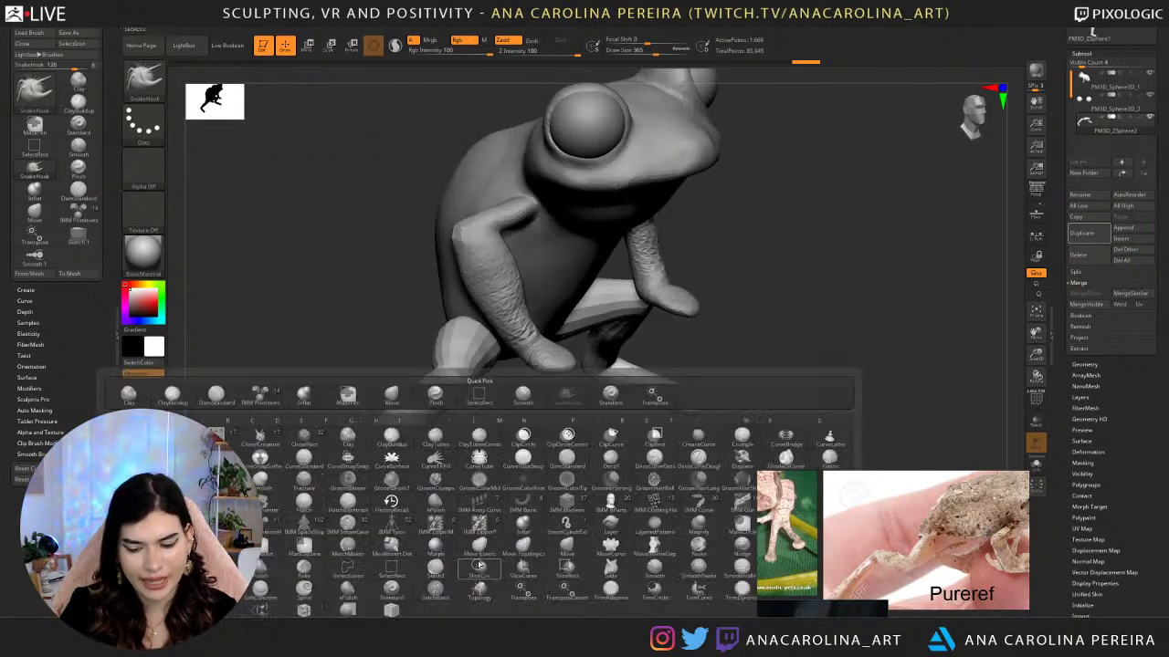
{"action": "left_click_drag", "start_coordinate": [318, 322], "coordinate": [356, 274], "text": "alt"}
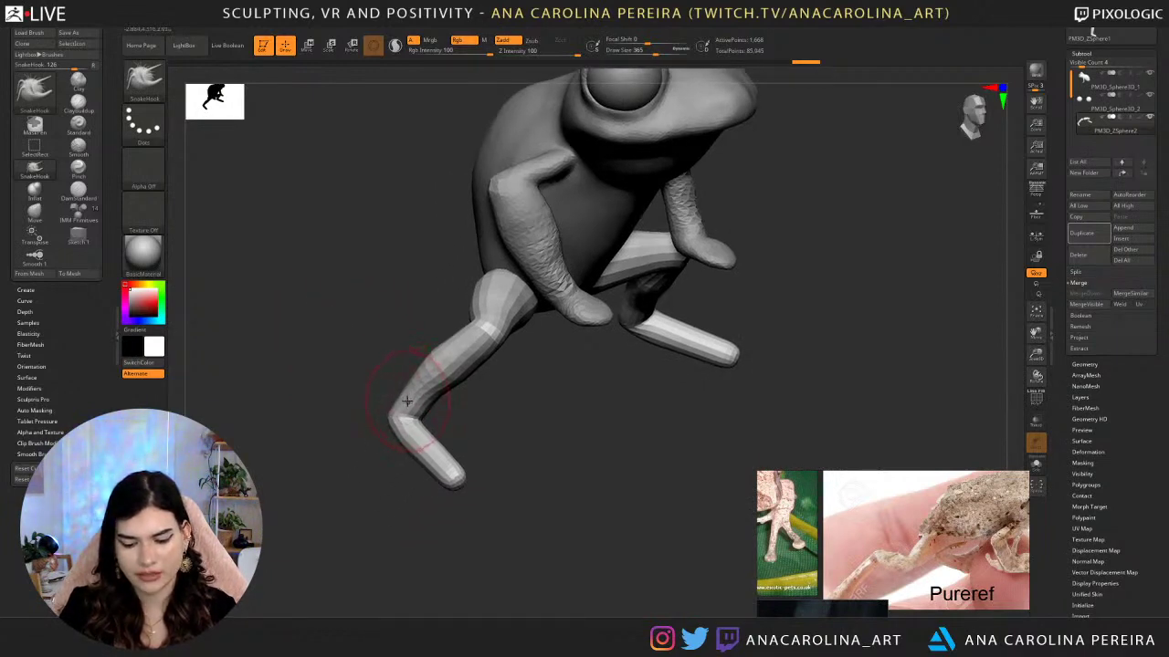
{"action": "key", "text": "b"}
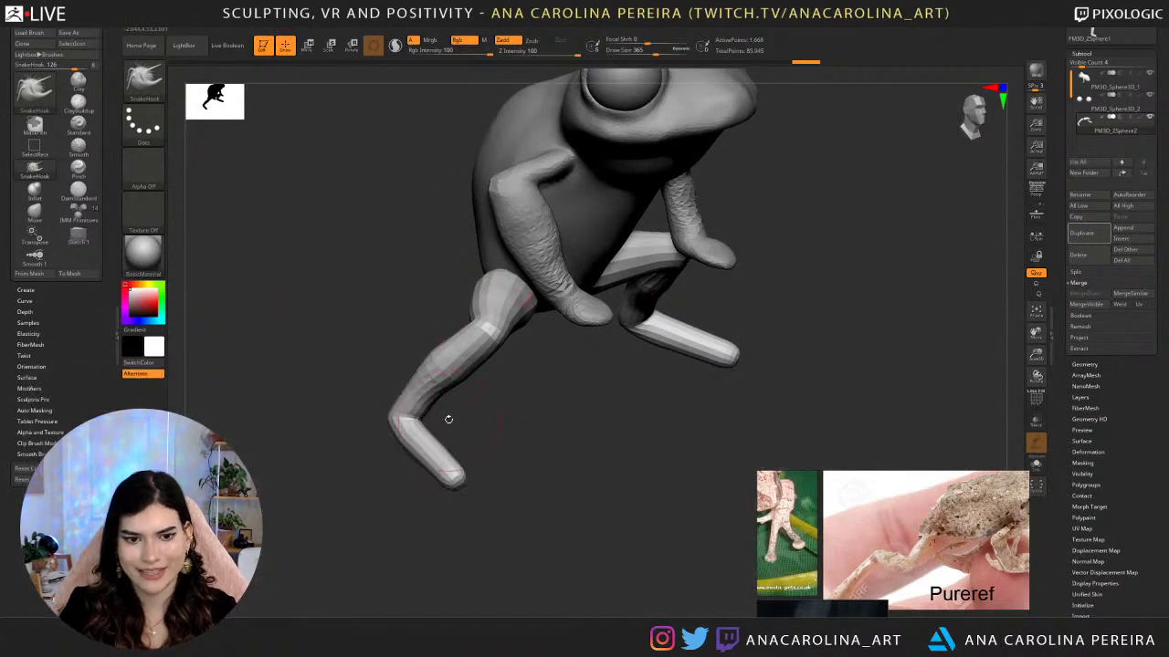
{"action": "key", "text": "s"}
{"action": "left_click", "coordinate": [448, 466]}
{"action": "left_click_drag", "start_coordinate": [449, 465], "coordinate": [473, 490]}
{"action": "key", "text": "ctrl+z"}
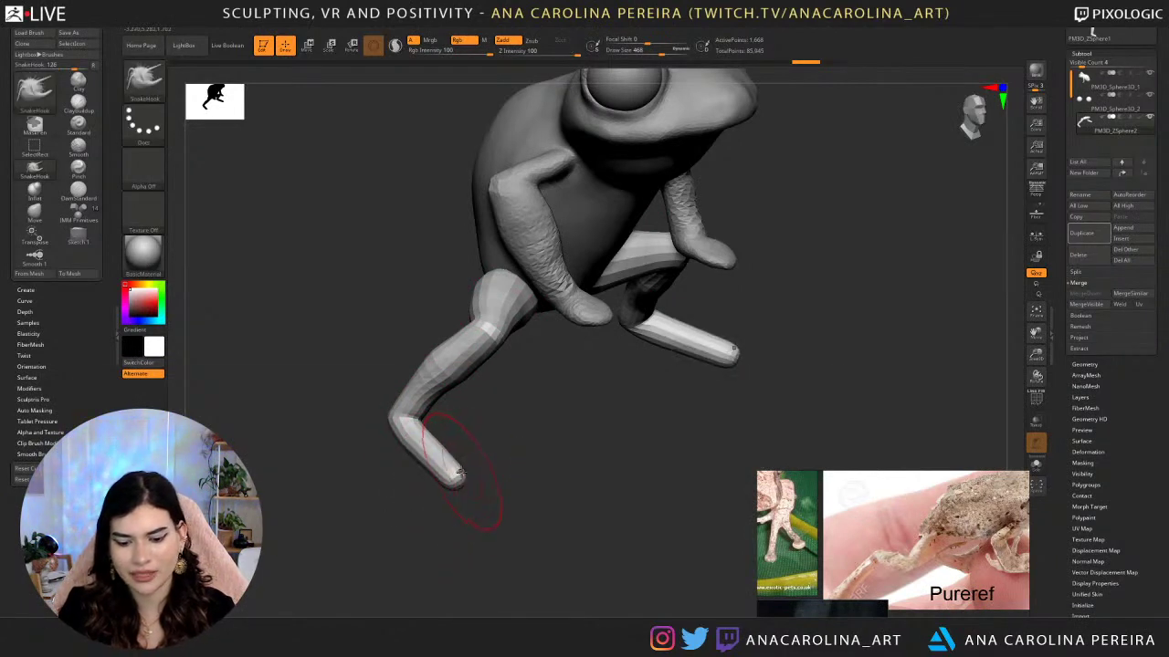
{"action": "key", "text": "b"}
{"action": "key", "text": "i"}
{"action": "key", "text": "n"}
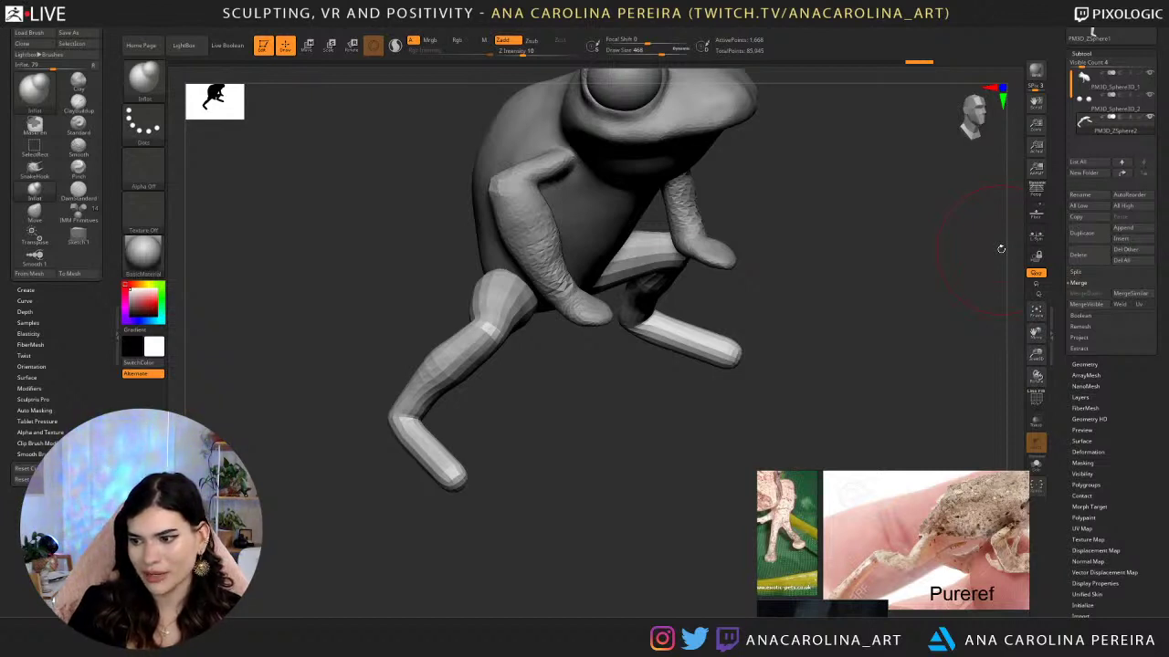
Reduce the SnakeHook brush's draw size to 212 and reshape the hind legs around the knee.
{"action": "mouse_move", "coordinate": [485, 483]}
{"action": "left_mouse_down"}
{"action": "mouse_move", "coordinate": [600, 460]}
{"action": "mouse_move", "coordinate": [641, 419]}
{"action": "mouse_move", "coordinate": [707, 428]}
{"action": "mouse_move", "coordinate": [804, 380]}
{"action": "mouse_move", "coordinate": [777, 356]}
{"action": "mouse_move", "coordinate": [688, 401]}
{"action": "mouse_move", "coordinate": [610, 402]}
{"action": "mouse_move", "coordinate": [622, 386]}
{"action": "mouse_move", "coordinate": [638, 403]}
{"action": "mouse_move", "coordinate": [606, 406]}
{"action": "left_mouse_up"}
{"action": "key", "text": "b"}
{"action": "key", "text": "s"}
{"action": "key", "text": "h"}
{"action": "key", "text": "space"}
{"action": "left_click_drag", "start_coordinate": [511, 387], "coordinate": [499, 375]}
{"action": "mouse_move", "coordinate": [557, 411]}
{"action": "left_mouse_down"}
{"action": "mouse_move", "coordinate": [485, 403]}
{"action": "mouse_move", "coordinate": [543, 367]}
{"action": "mouse_move", "coordinate": [525, 367]}
{"action": "left_mouse_up"}
{"action": "key", "text": "space"}
{"action": "left_click_drag", "start_coordinate": [507, 324], "coordinate": [498, 320]}
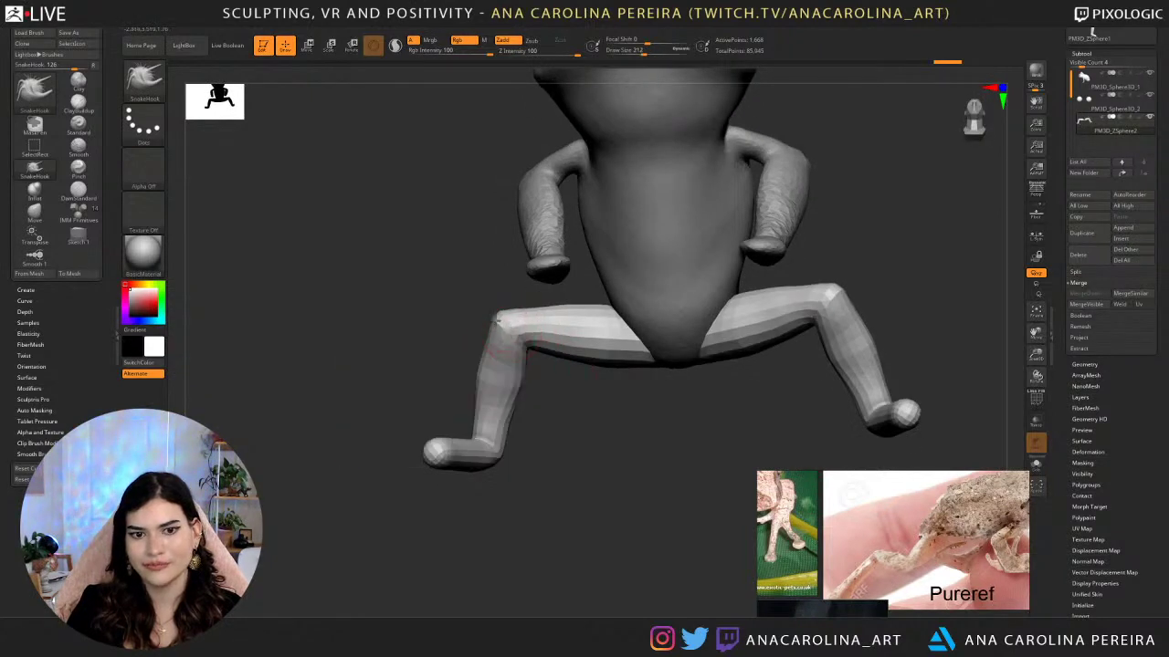
Set the draw size to 299, then reshape and smooth the front edge of the hind leg's calf in side view.
{"action": "mouse_move", "coordinate": [564, 412]}
{"action": "left_mouse_down"}
{"action": "mouse_move", "coordinate": [528, 409]}
{"action": "mouse_move", "coordinate": [491, 384]}
{"action": "mouse_move", "coordinate": [465, 404]}
{"action": "mouse_move", "coordinate": [566, 465]}
{"action": "mouse_move", "coordinate": [553, 451]}
{"action": "mouse_move", "coordinate": [474, 468]}
{"action": "mouse_move", "coordinate": [507, 467]}
{"action": "mouse_move", "coordinate": [590, 370]}
{"action": "left_mouse_up"}
{"action": "key", "text": "space"}
{"action": "key", "text": "space"}
{"action": "mouse_move", "coordinate": [565, 407]}
{"action": "left_mouse_down"}
{"action": "mouse_move", "coordinate": [533, 445]}
{"action": "mouse_move", "coordinate": [539, 462]}
{"action": "left_mouse_up"}
{"action": "left_click_drag", "start_coordinate": [563, 503], "coordinate": [447, 484]}
{"action": "left_click_drag", "start_coordinate": [545, 444], "coordinate": [559, 461], "text": "shift"}
{"action": "mouse_move", "coordinate": [621, 477]}
{"action": "left_mouse_down"}
{"action": "mouse_move", "coordinate": [603, 475]}
{"action": "mouse_move", "coordinate": [637, 451]}
{"action": "mouse_move", "coordinate": [569, 477]}
{"action": "mouse_move", "coordinate": [563, 466]}
{"action": "left_mouse_up"}
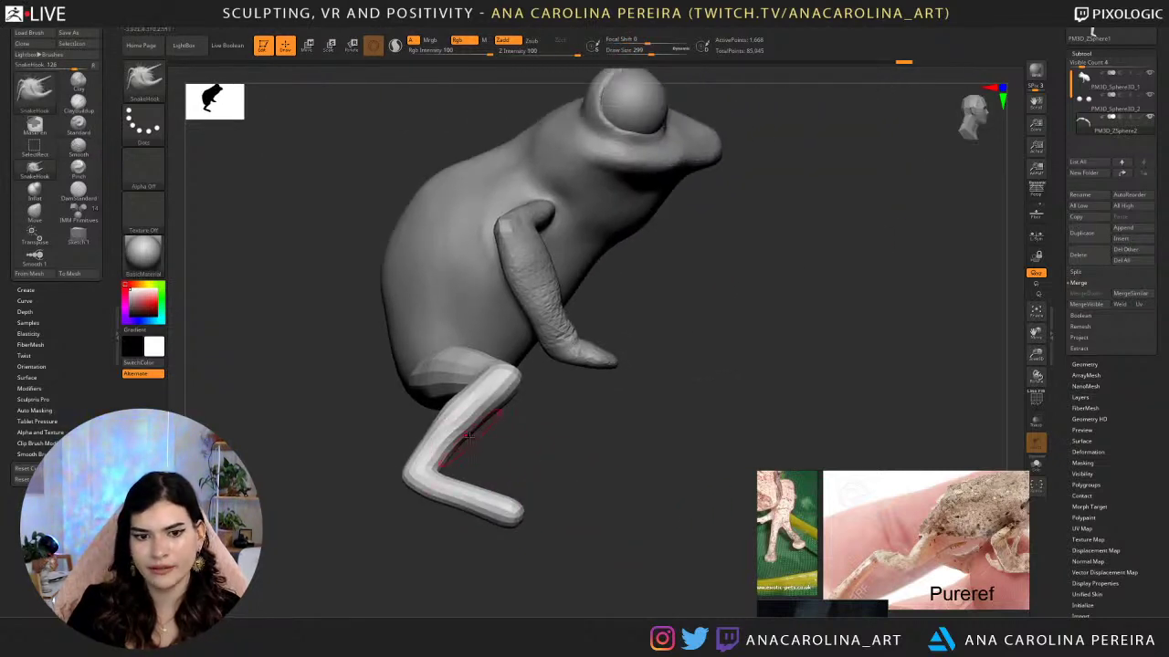
{"action": "mouse_move", "coordinate": [481, 413]}
{"action": "left_mouse_down"}
{"action": "mouse_move", "coordinate": [506, 412]}
{"action": "mouse_move", "coordinate": [467, 447]}
{"action": "left_mouse_up"}
{"action": "key", "text": "space"}
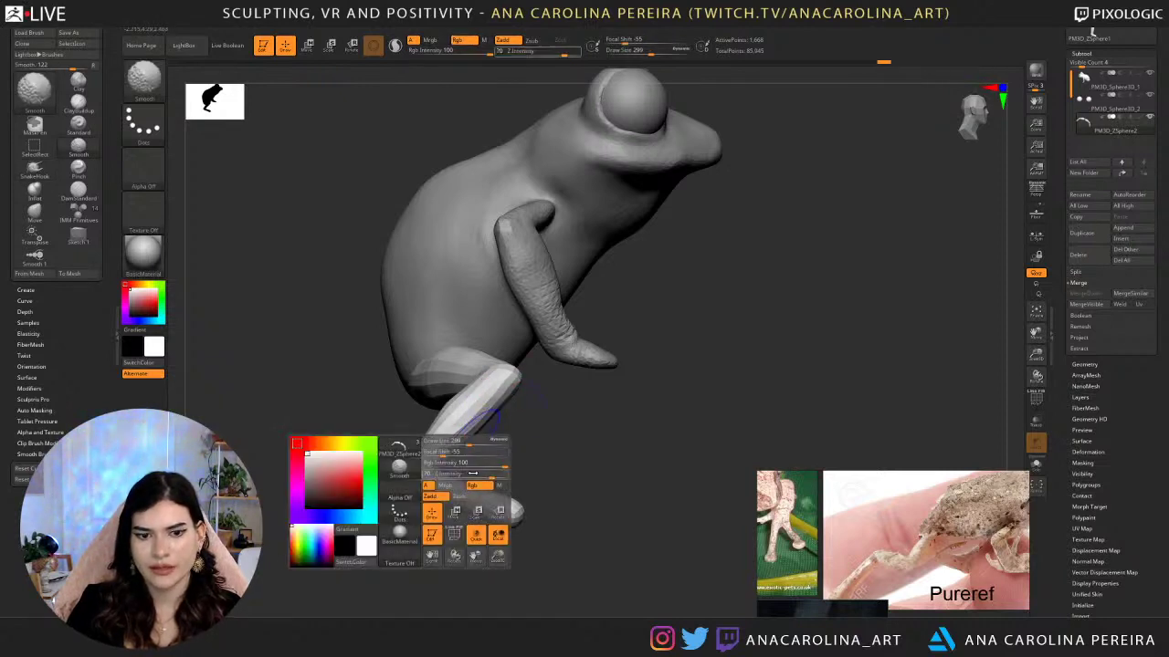
{"action": "mouse_move", "coordinate": [480, 430]}
{"action": "left_mouse_down"}
{"action": "mouse_move", "coordinate": [463, 443]}
{"action": "mouse_move", "coordinate": [540, 424]}
{"action": "mouse_move", "coordinate": [494, 418]}
{"action": "left_mouse_up"}
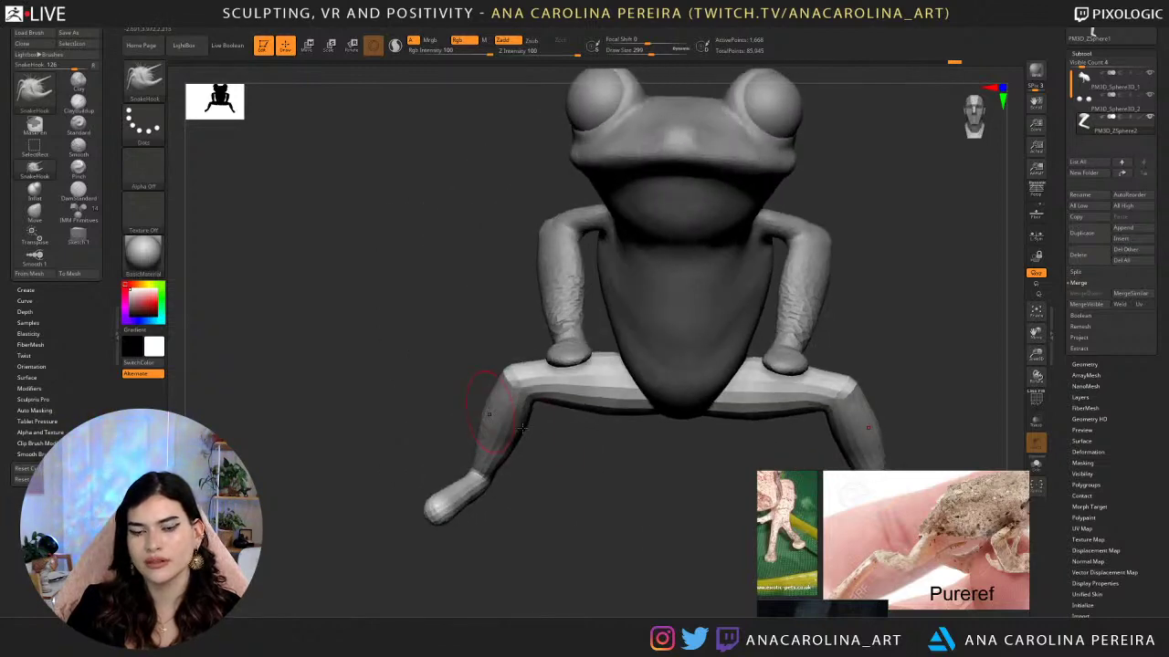
Compare the hind legs from several angles with the frog reference photos, including the green frog sitting in profile.
{"action": "left_click_drag", "start_coordinate": [561, 518], "coordinate": [584, 478]}
{"action": "left_click_drag", "start_coordinate": [541, 439], "coordinate": [541, 464], "text": "alt"}
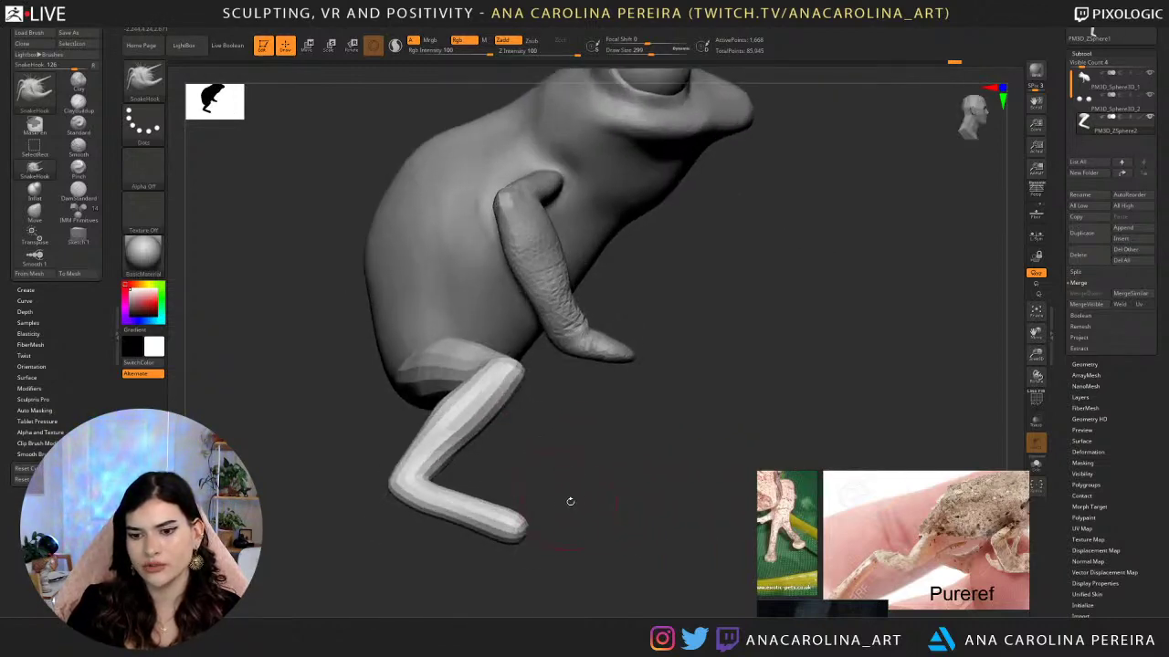
{"action": "scroll", "coordinate": [882, 565], "scroll_direction": "down", "scroll_amount": 5}
{"action": "middle_click_drag", "start_coordinate": [883, 565], "coordinate": [943, 569]}
{"action": "scroll", "coordinate": [878, 553], "scroll_direction": "up", "scroll_amount": 4}
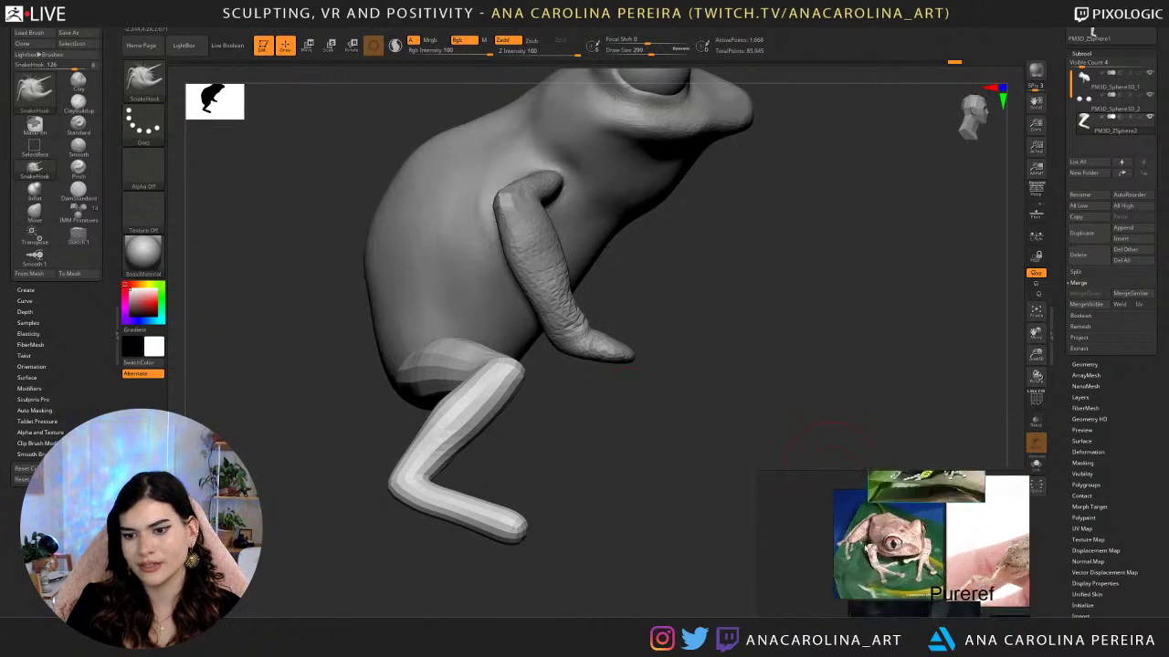
{"action": "scroll", "coordinate": [859, 583], "scroll_direction": "down", "scroll_amount": 4}
{"action": "scroll", "coordinate": [910, 503], "scroll_direction": "up", "scroll_amount": 4}
{"action": "scroll", "coordinate": [930, 603], "scroll_direction": "up", "scroll_amount": 1}
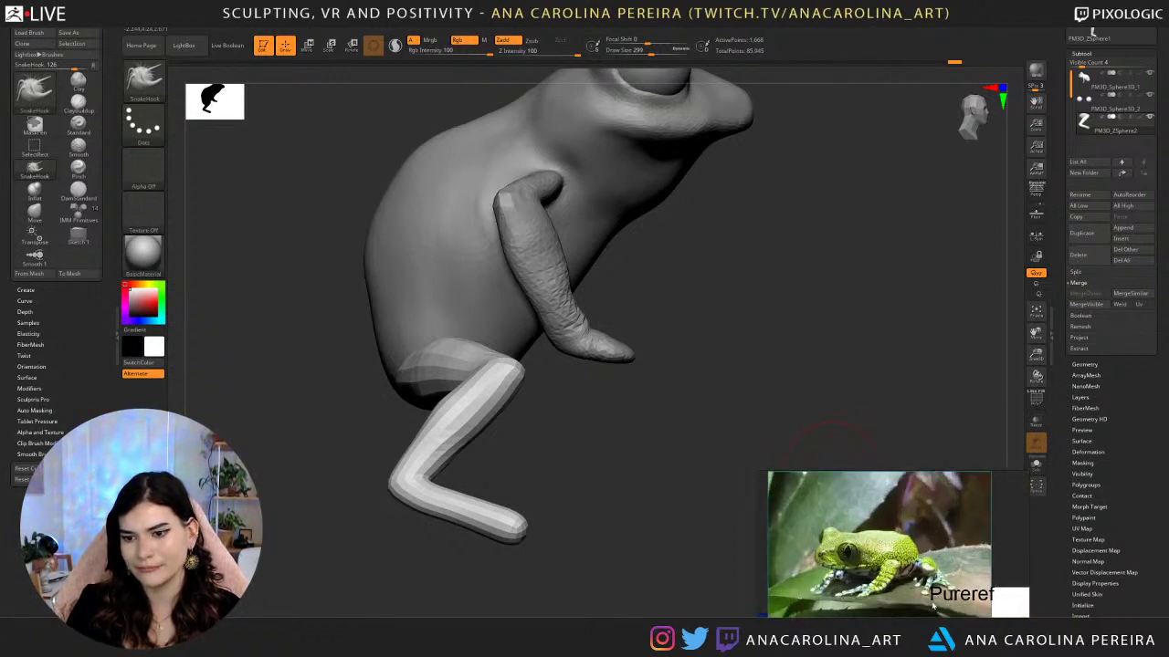
{"action": "left_click_drag", "start_coordinate": [605, 477], "coordinate": [587, 571]}
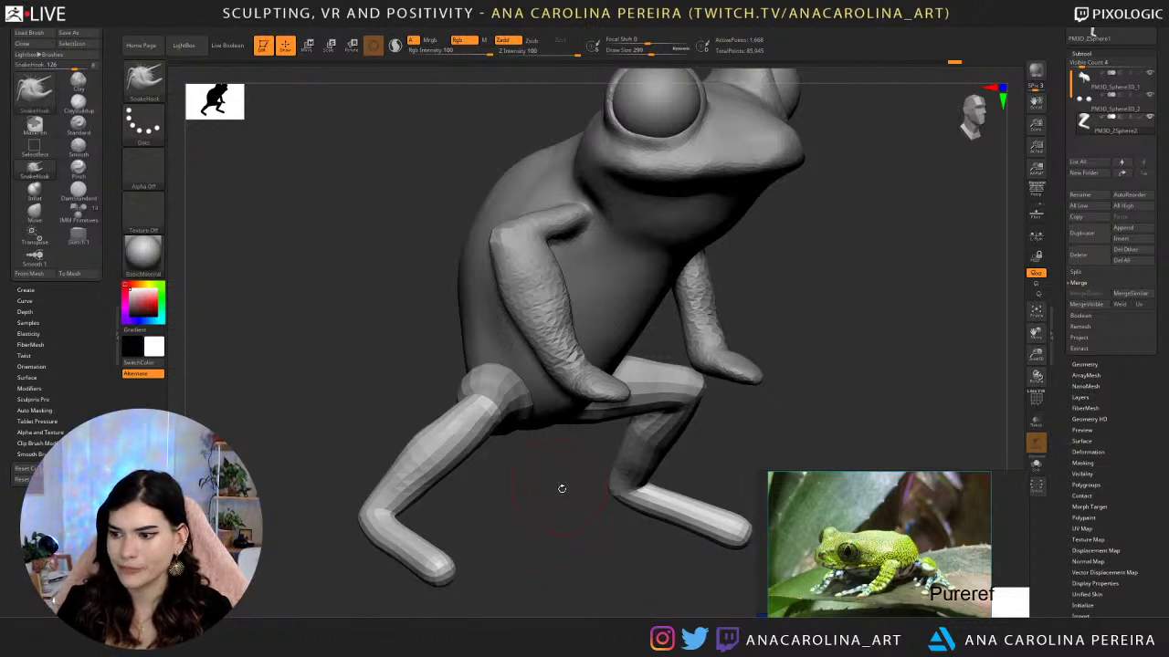
{"action": "left_click_drag", "start_coordinate": [589, 557], "coordinate": [597, 524], "text": "alt"}
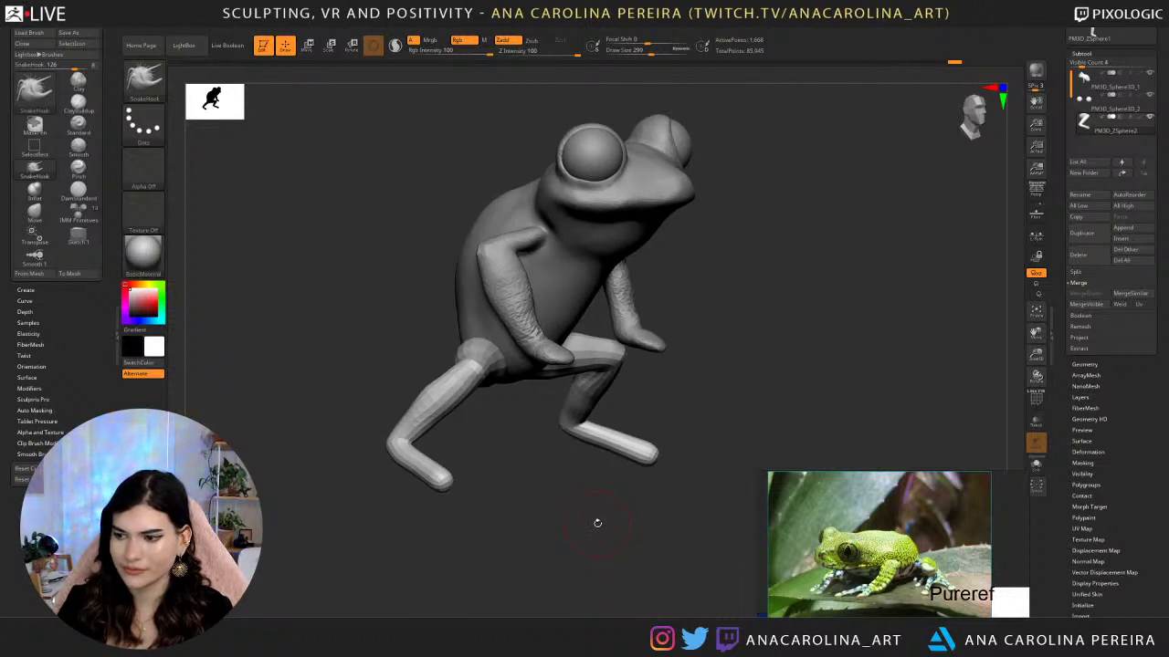
{"action": "left_click_drag", "start_coordinate": [597, 523], "coordinate": [600, 532]}
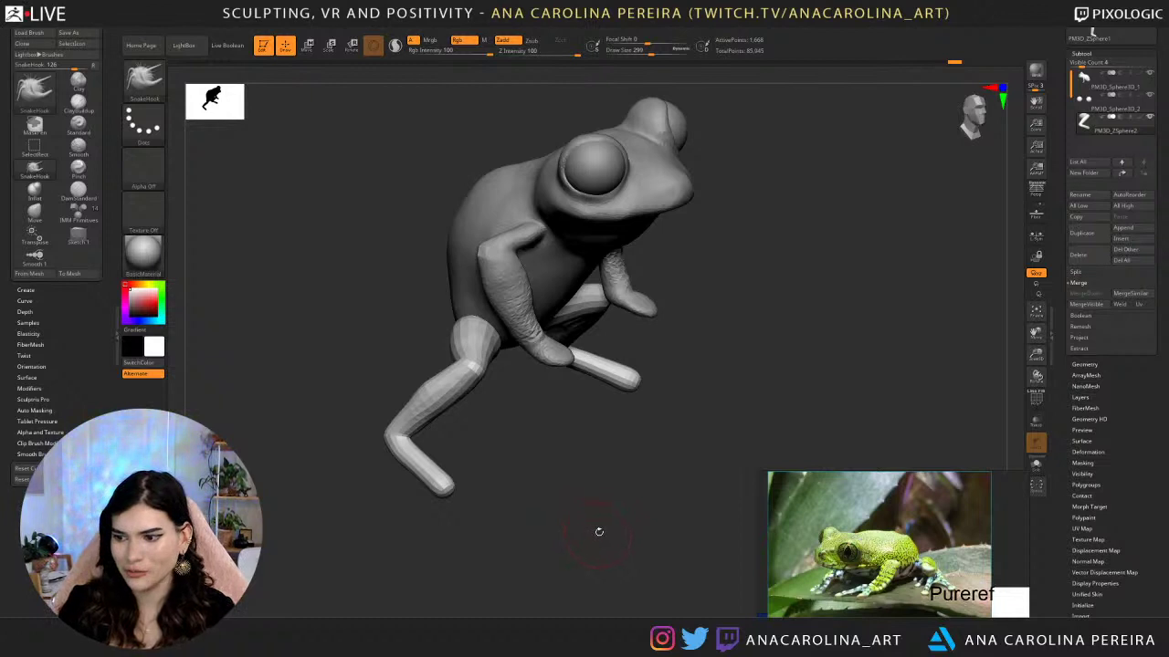
{"action": "mouse_move", "coordinate": [579, 496]}
{"action": "left_mouse_down"}
{"action": "mouse_move", "coordinate": [582, 473]}
{"action": "mouse_move", "coordinate": [576, 484]}
{"action": "left_mouse_up"}
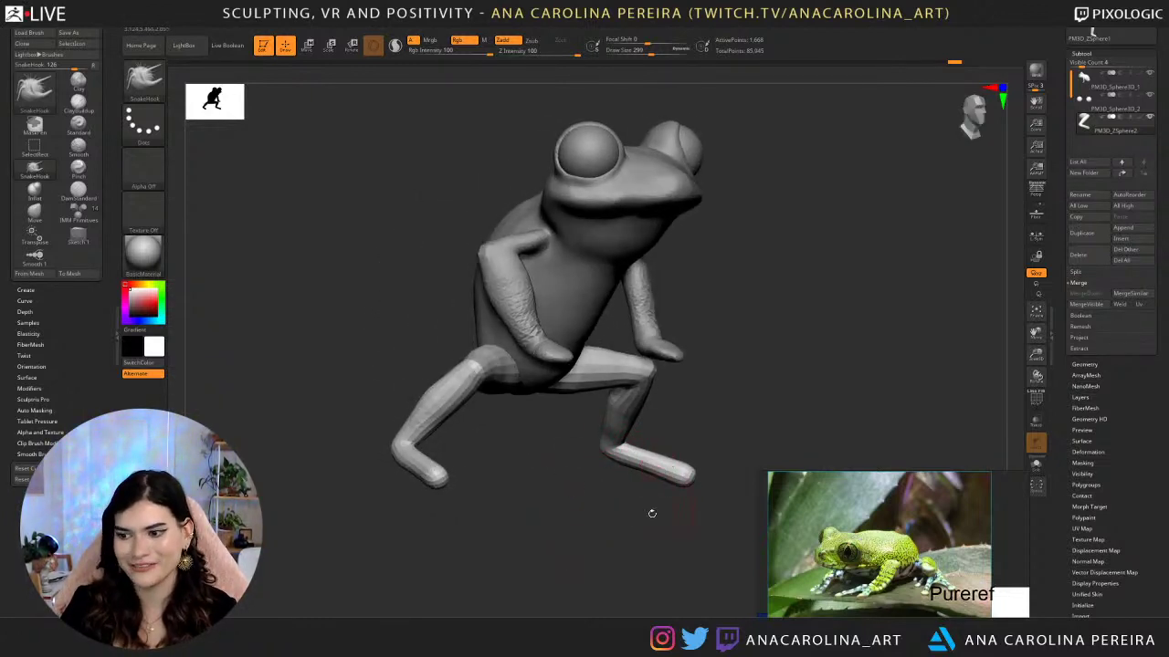
{"action": "mouse_move", "coordinate": [570, 553]}
{"action": "left_mouse_down"}
{"action": "mouse_move", "coordinate": [574, 575]}
{"action": "mouse_move", "coordinate": [566, 539]}
{"action": "mouse_move", "coordinate": [483, 465]}
{"action": "mouse_move", "coordinate": [514, 469]}
{"action": "mouse_move", "coordinate": [496, 539]}
{"action": "mouse_move", "coordinate": [542, 548]}
{"action": "mouse_move", "coordinate": [509, 529]}
{"action": "mouse_move", "coordinate": [555, 534]}
{"action": "mouse_move", "coordinate": [531, 598]}
{"action": "mouse_move", "coordinate": [529, 534]}
{"action": "mouse_move", "coordinate": [584, 524]}
{"action": "mouse_move", "coordinate": [576, 560]}
{"action": "left_mouse_up"}
Set the SnakeHook brush's draw size to 331 and select the frog's body with the arms.
{"action": "key", "text": "space"}
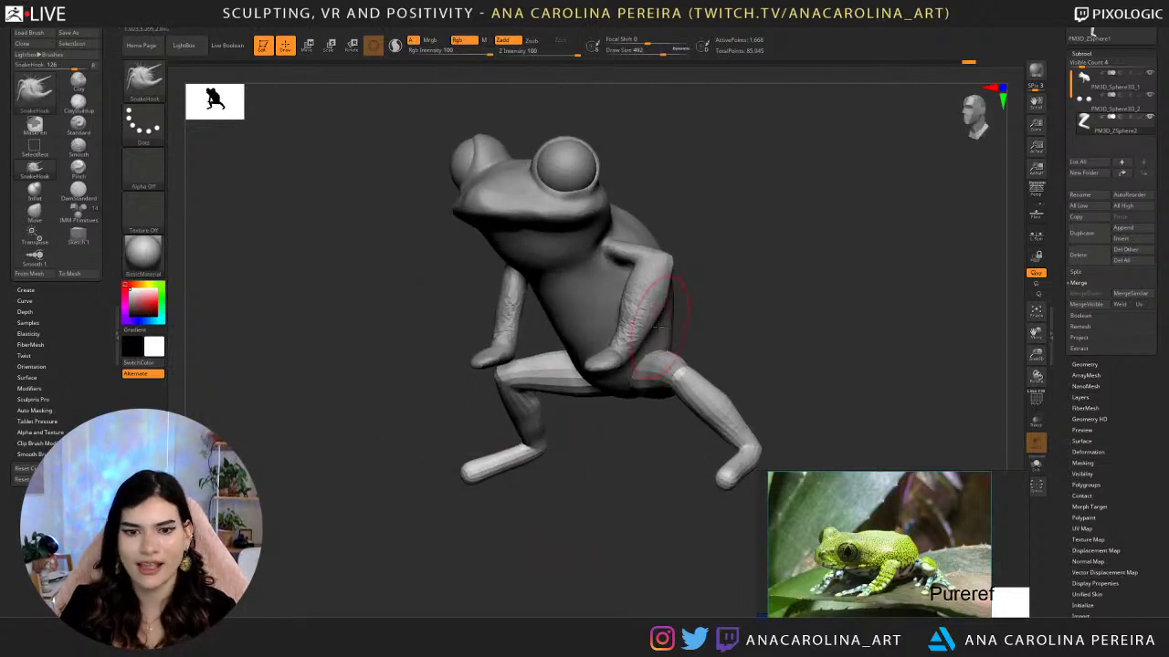
{"action": "key", "text": "s"}
{"action": "left_click_drag", "start_coordinate": [657, 323], "coordinate": [646, 329]}
{"action": "key", "text": "space"}
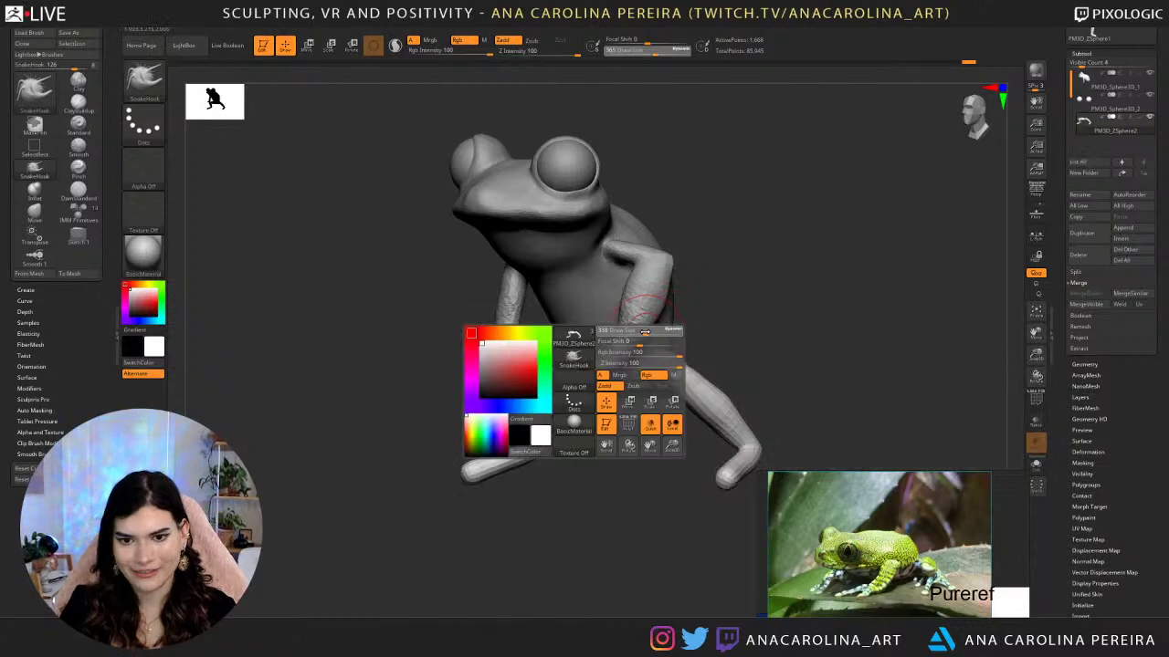
{"action": "left_click", "coordinate": [647, 330], "text": "alt"}
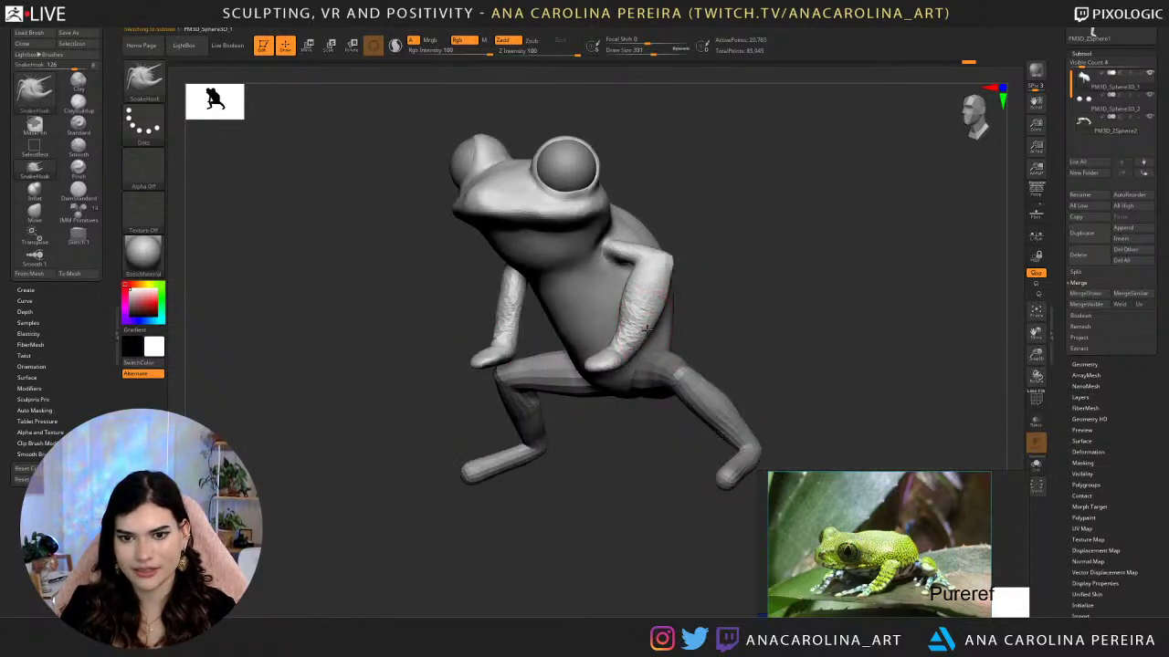
{"action": "key", "text": "ctrl+z"}
{"action": "key", "text": "ctrl+z"}
Examine the front feet and toes in the reference photo against the frog's pose from several angles.
{"action": "left_click_drag", "start_coordinate": [630, 409], "coordinate": [590, 455], "text": "alt"}
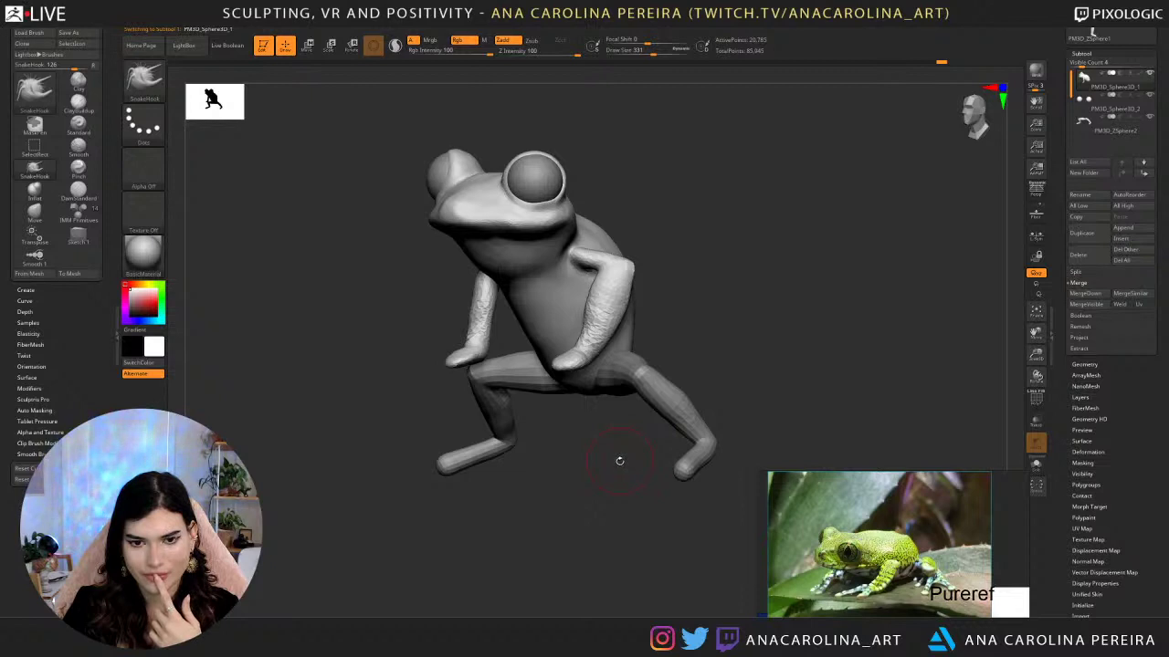
{"action": "left_click_drag", "start_coordinate": [619, 461], "coordinate": [647, 463]}
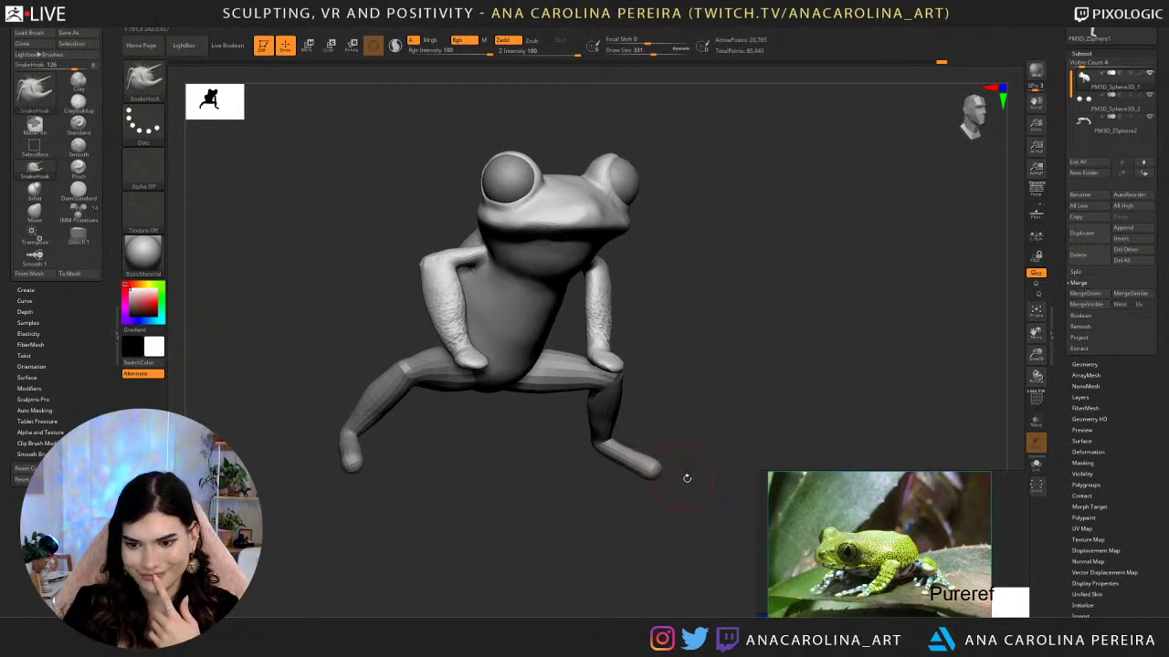
{"action": "scroll", "coordinate": [950, 570], "scroll_direction": "down", "scroll_amount": 5}
{"action": "middle_click_drag", "start_coordinate": [950, 584], "coordinate": [916, 557]}
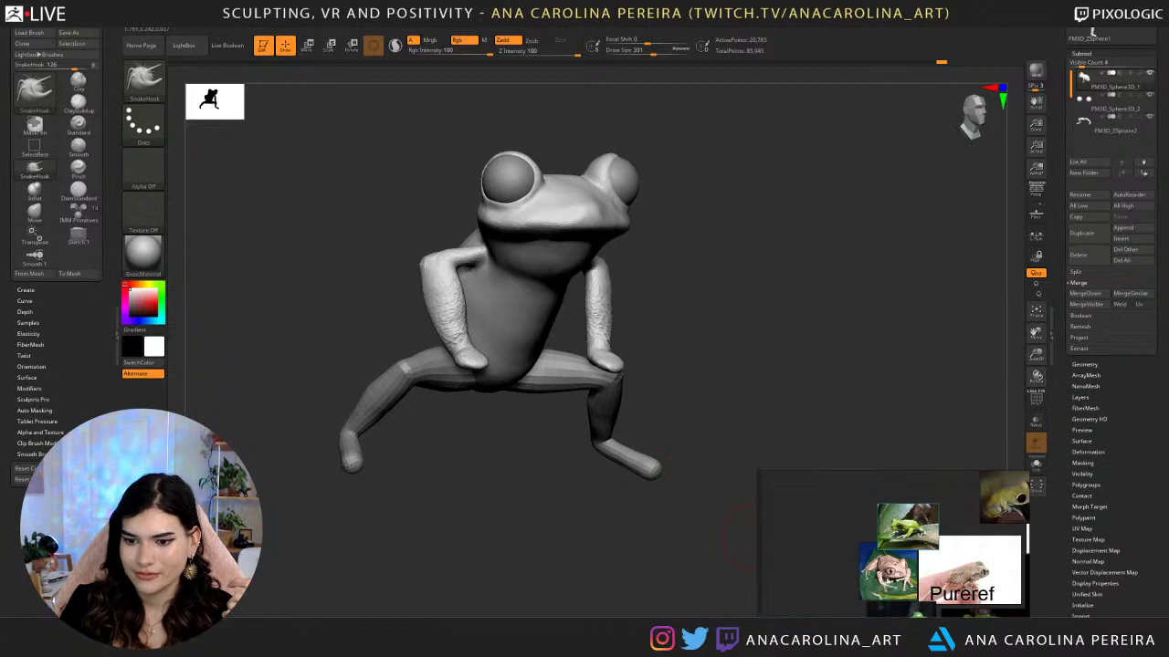
{"action": "scroll", "coordinate": [950, 589], "scroll_direction": "up", "scroll_amount": 5}
{"action": "middle_click_drag", "start_coordinate": [963, 650], "coordinate": [949, 614]}
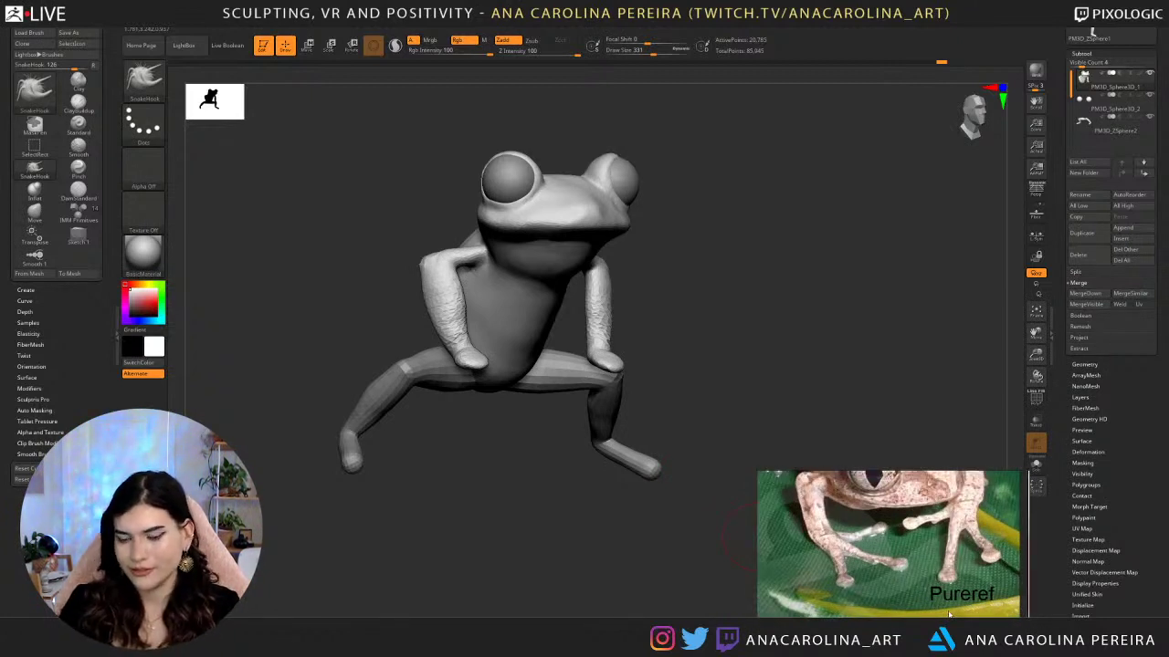
{"action": "left_click_drag", "start_coordinate": [537, 513], "coordinate": [557, 537]}
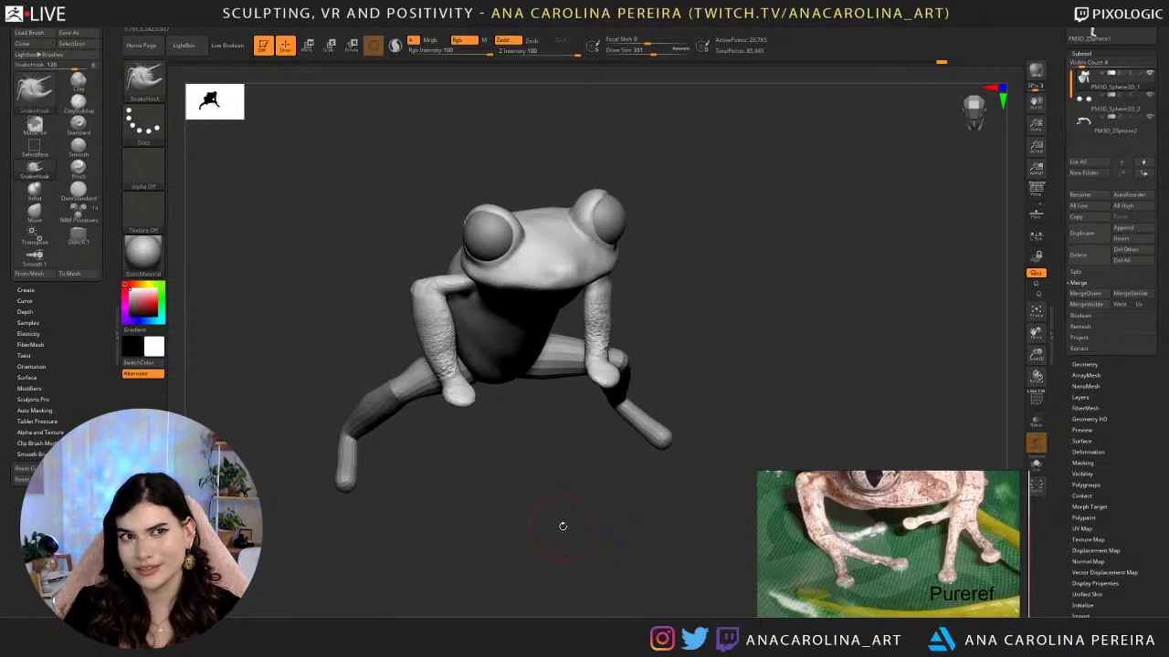
{"action": "left_click_drag", "start_coordinate": [567, 523], "coordinate": [603, 459]}
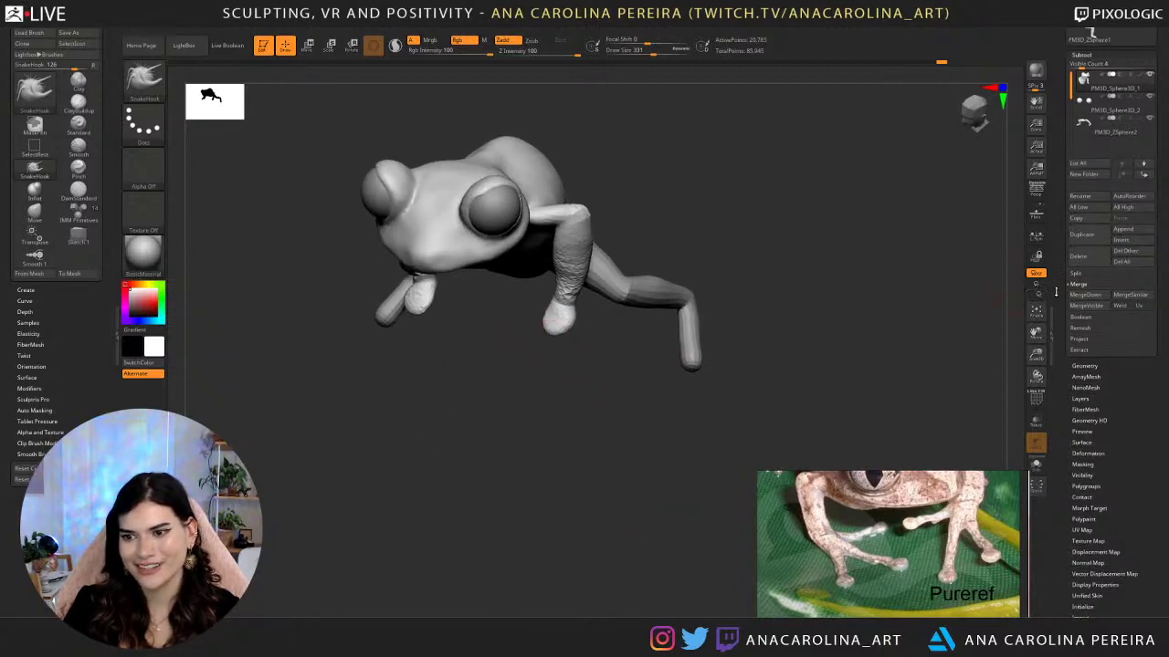
{"action": "scroll", "coordinate": [1055, 291], "scroll_direction": "up", "scroll_amount": 3}
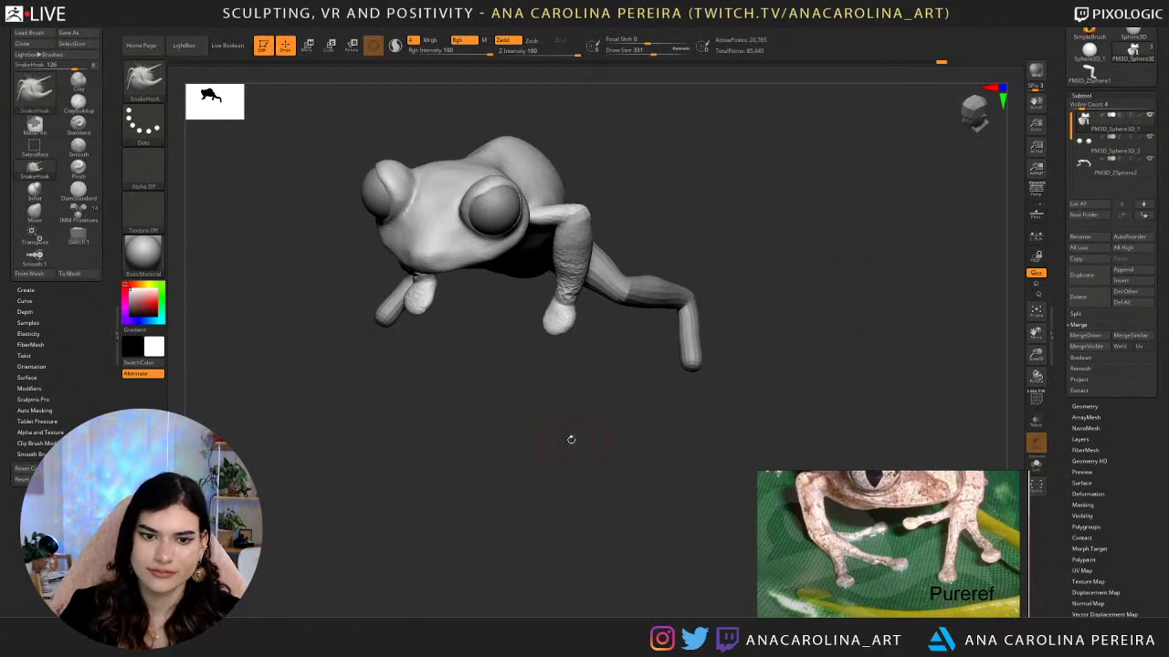
Insert a Sphere 32 from the IMM Primitives brush at the tip of the front foot, with draw size 154.
{"action": "left_click_drag", "start_coordinate": [572, 438], "coordinate": [596, 454]}
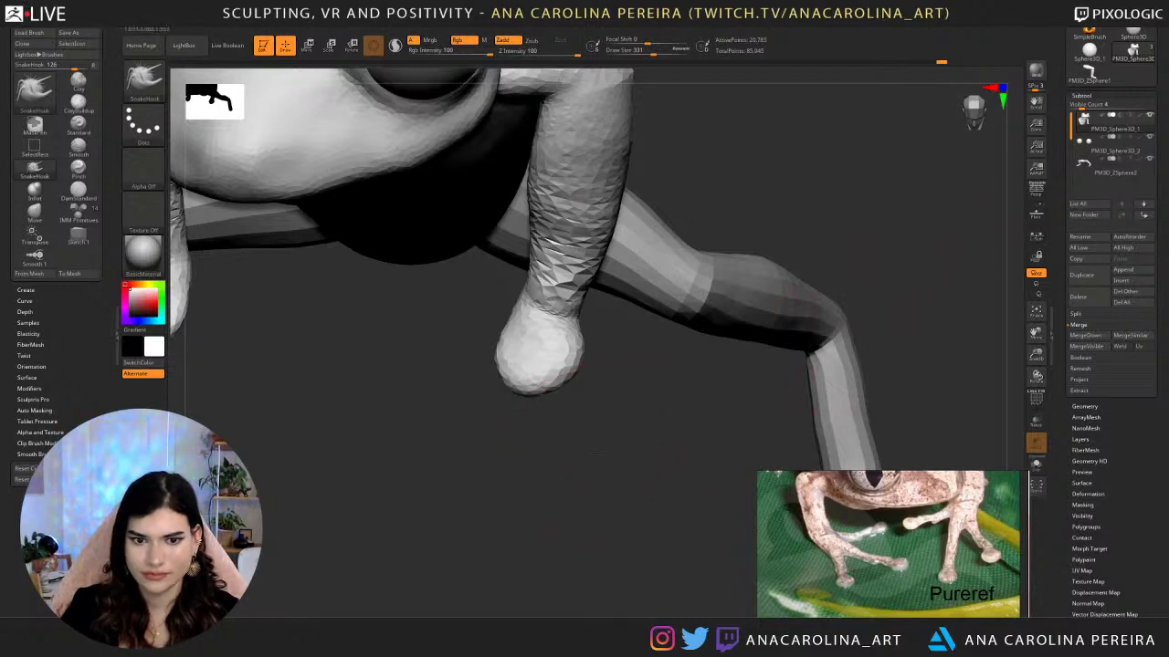
{"action": "mouse_move", "coordinate": [594, 452]}
{"action": "left_mouse_down"}
{"action": "mouse_move", "coordinate": [597, 442]}
{"action": "mouse_move", "coordinate": [609, 456]}
{"action": "left_mouse_up"}
{"action": "key", "text": "b"}
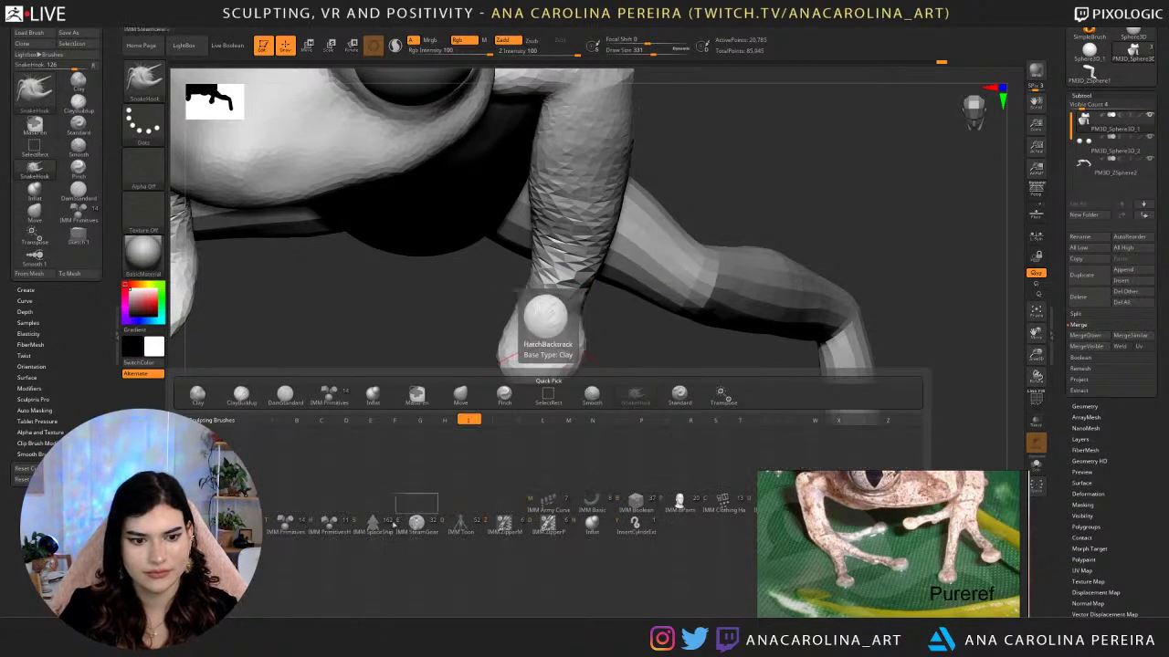
{"action": "left_click", "coordinate": [286, 522]}
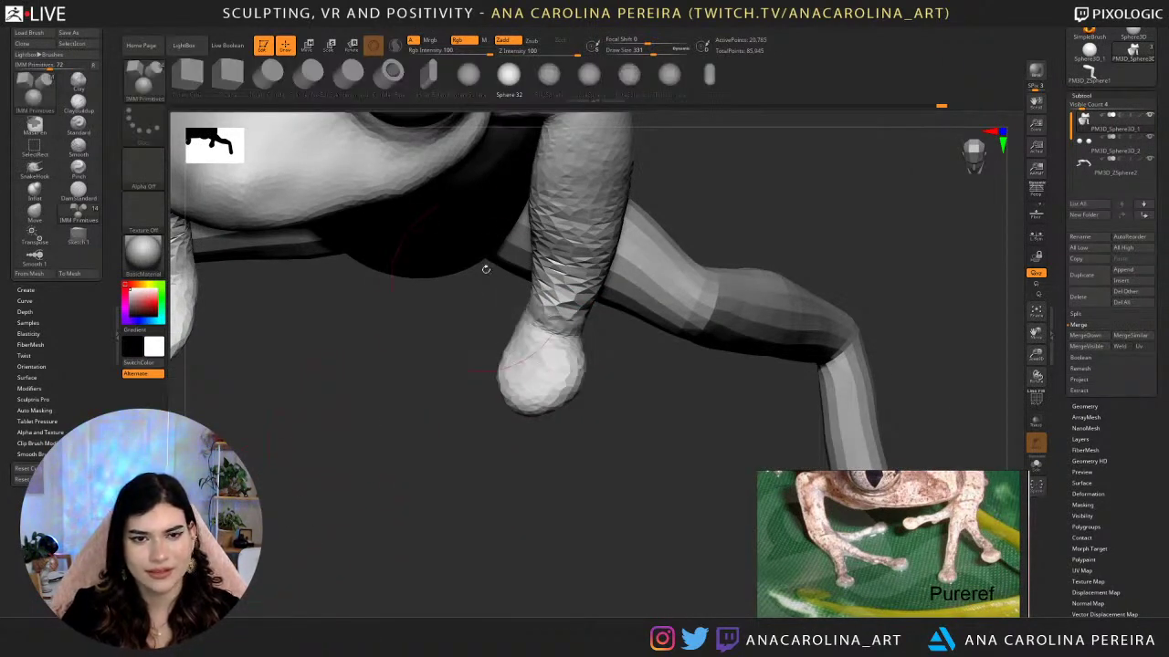
{"action": "mouse_move", "coordinate": [582, 474]}
{"action": "left_mouse_down", "text": "alt"}
{"action": "mouse_move", "coordinate": [660, 362]}
{"action": "mouse_move", "coordinate": [573, 354]}
{"action": "mouse_move", "coordinate": [574, 368]}
{"action": "left_mouse_up", "text": "alt"}
{"action": "key", "text": "space"}
{"action": "key", "text": "space"}
{"action": "left_click_drag", "start_coordinate": [615, 417], "coordinate": [587, 420]}
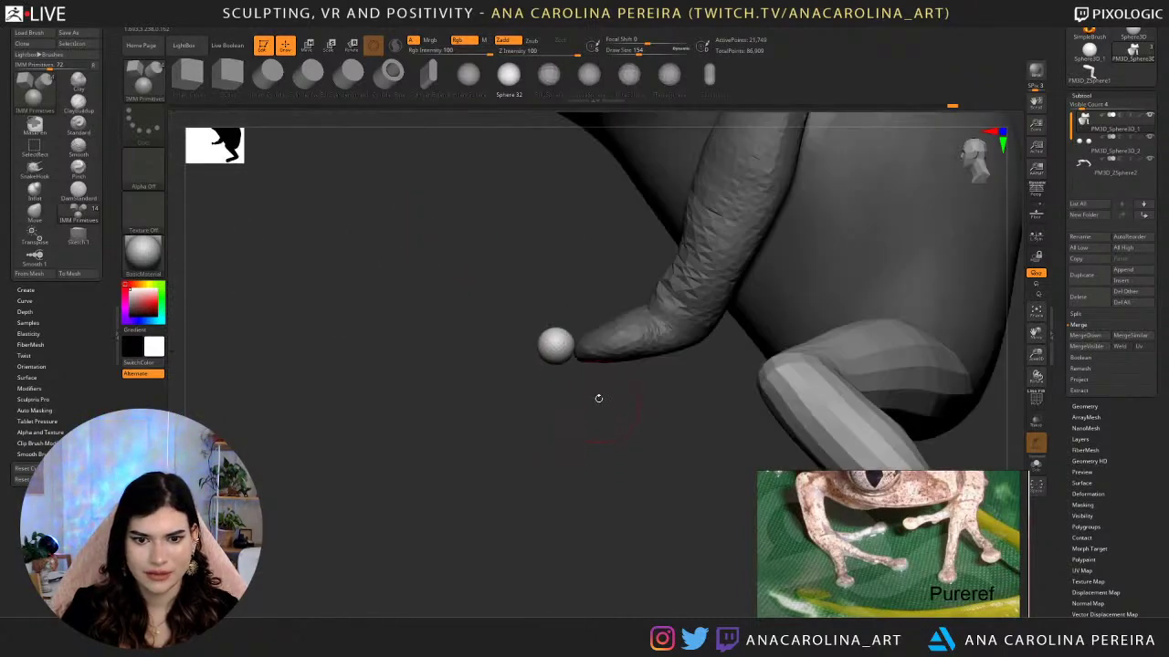
Move the inserted sphere against the tip of the front foot and display the polyframe wireframe.
{"action": "key", "text": "w"}
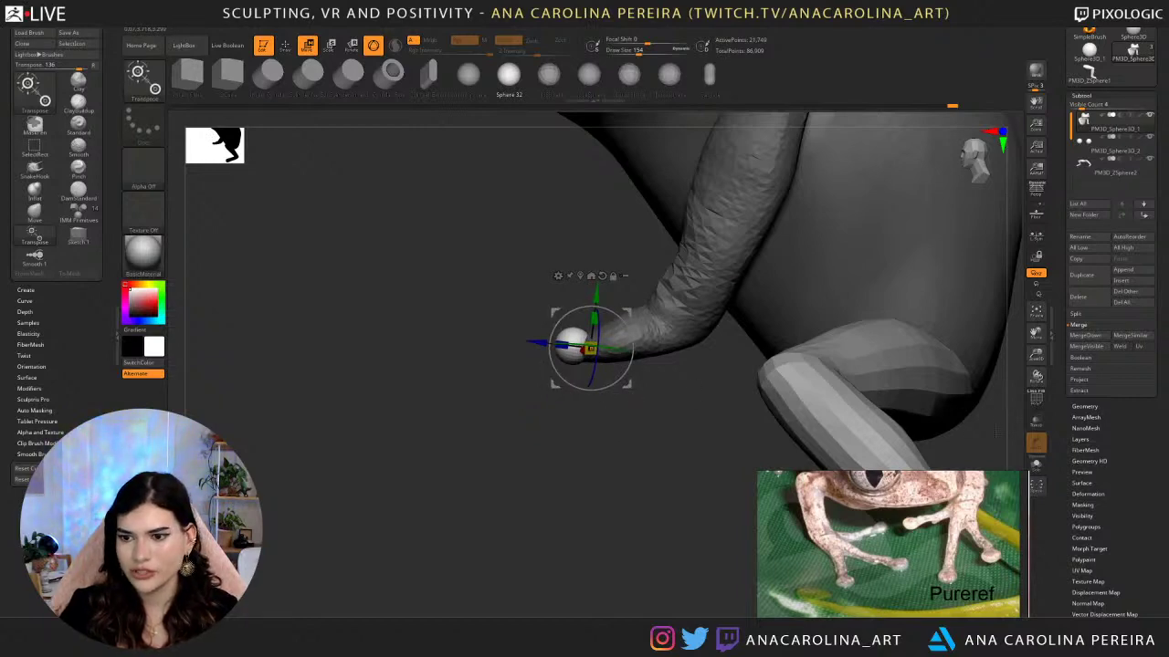
{"action": "left_click", "coordinate": [997, 452], "text": "ctrl"}
{"action": "left_click_drag", "start_coordinate": [829, 445], "coordinate": [623, 271]}
{"action": "left_click", "coordinate": [1044, 401]}
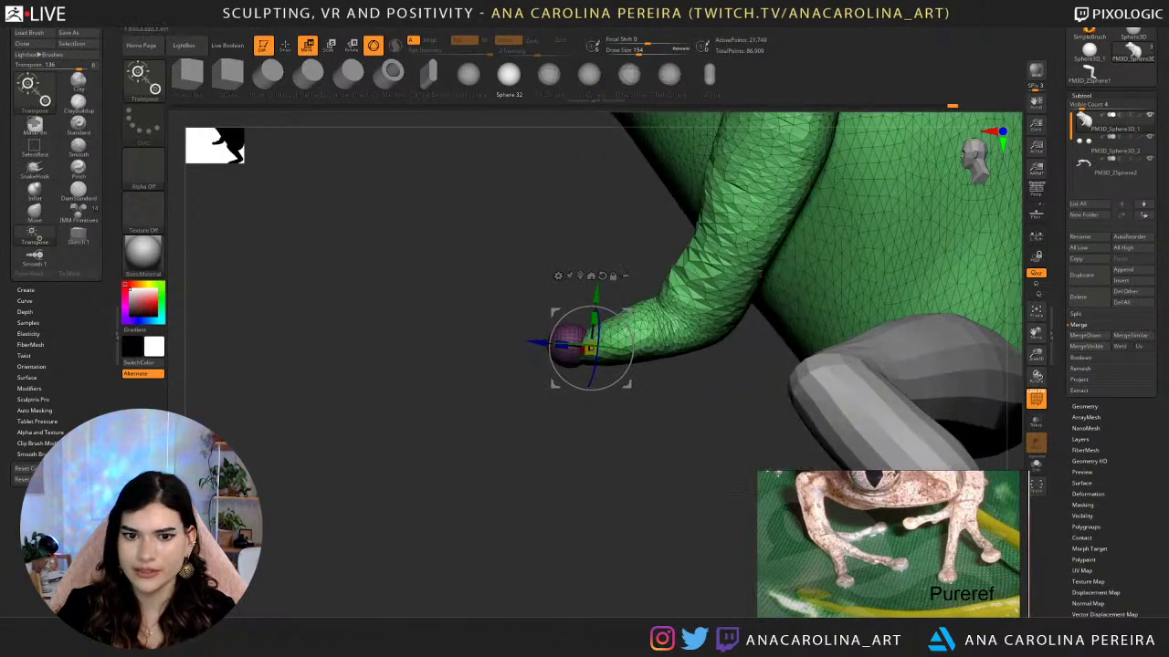
Mask the frog's body and arms so only the small sphere at the front foot's tip stays unmasked.
{"action": "left_click_drag", "start_coordinate": [493, 402], "coordinate": [604, 459]}
{"action": "left_click_drag", "start_coordinate": [577, 422], "coordinate": [584, 471], "text": "alt"}
{"action": "mouse_move", "coordinate": [639, 439]}
{"action": "left_mouse_down", "text": "ctrl"}
{"action": "mouse_move", "coordinate": [671, 466]}
{"action": "mouse_move", "coordinate": [595, 237]}
{"action": "mouse_move", "coordinate": [557, 217]}
{"action": "left_mouse_up", "text": "ctrl"}
{"action": "key", "text": "ctrl+z"}
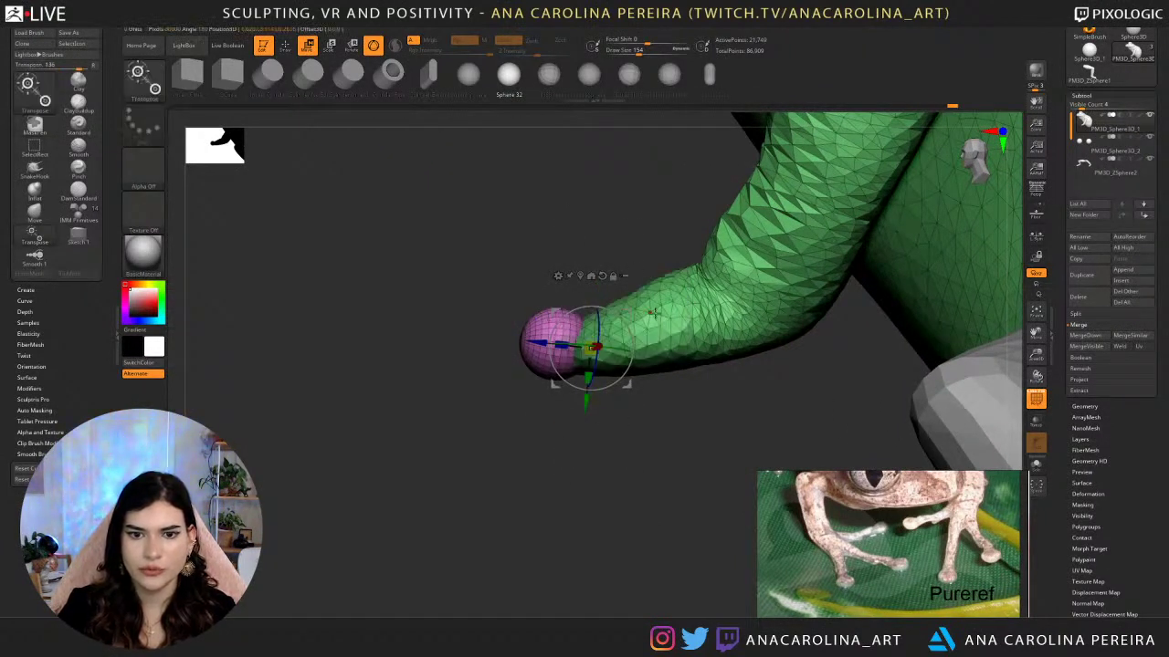
{"action": "left_click", "coordinate": [676, 317], "text": "ctrl"}
{"action": "left_click", "coordinate": [549, 355], "text": "ctrl"}
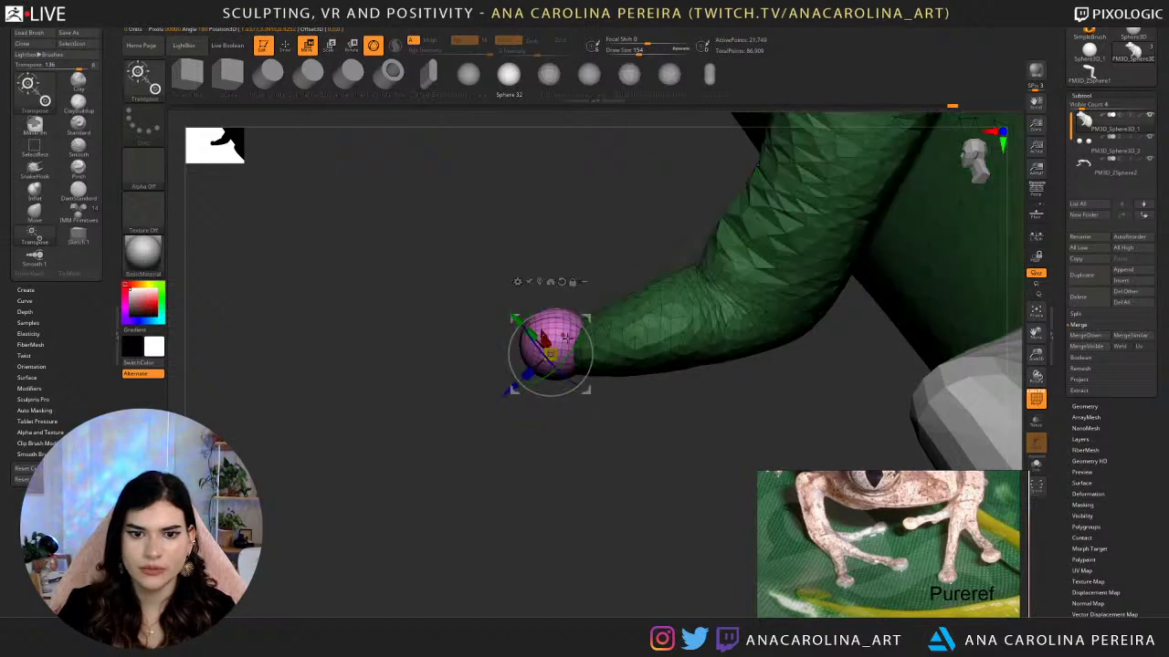
{"action": "left_click_drag", "start_coordinate": [631, 426], "coordinate": [556, 239], "text": "ctrl"}
{"action": "left_click", "coordinate": [563, 343], "text": "ctrl"}
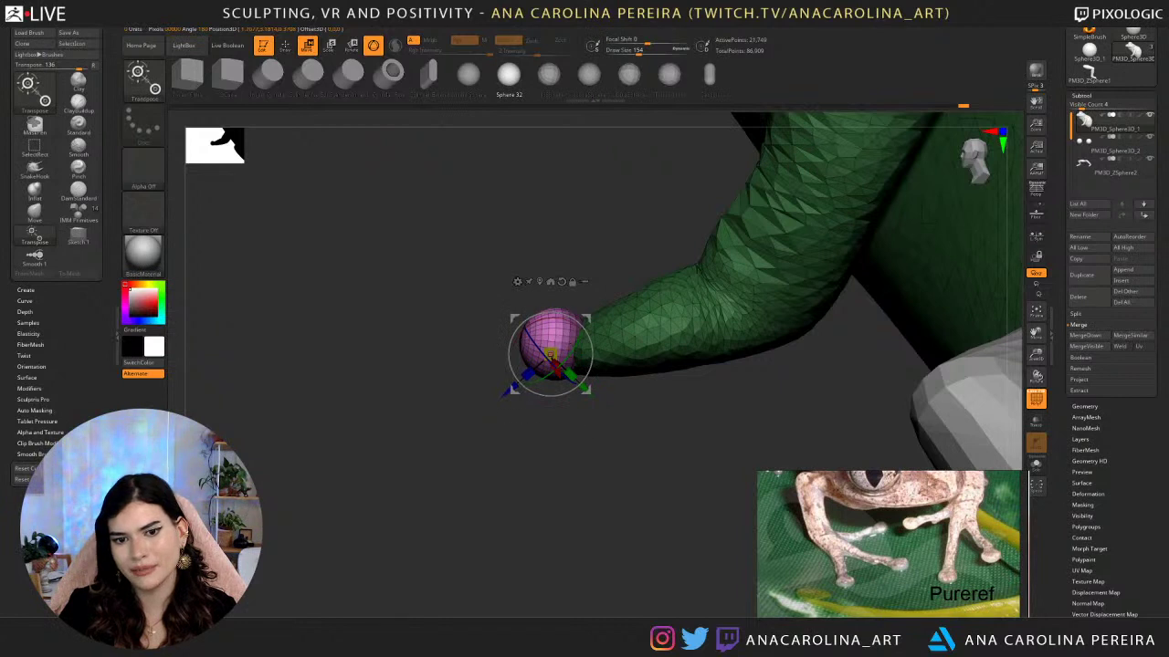
Stretch the unmasked sphere at the front foot's tip into a long, slim toe pointing forward.
{"action": "right_click_drag", "start_coordinate": [594, 466], "coordinate": [593, 411], "text": "ctrl"}
{"action": "left_click_drag", "start_coordinate": [588, 393], "coordinate": [464, 417]}
{"action": "left_click_drag", "start_coordinate": [466, 357], "coordinate": [467, 357]}
{"action": "right_click_drag", "start_coordinate": [411, 475], "coordinate": [572, 592]}
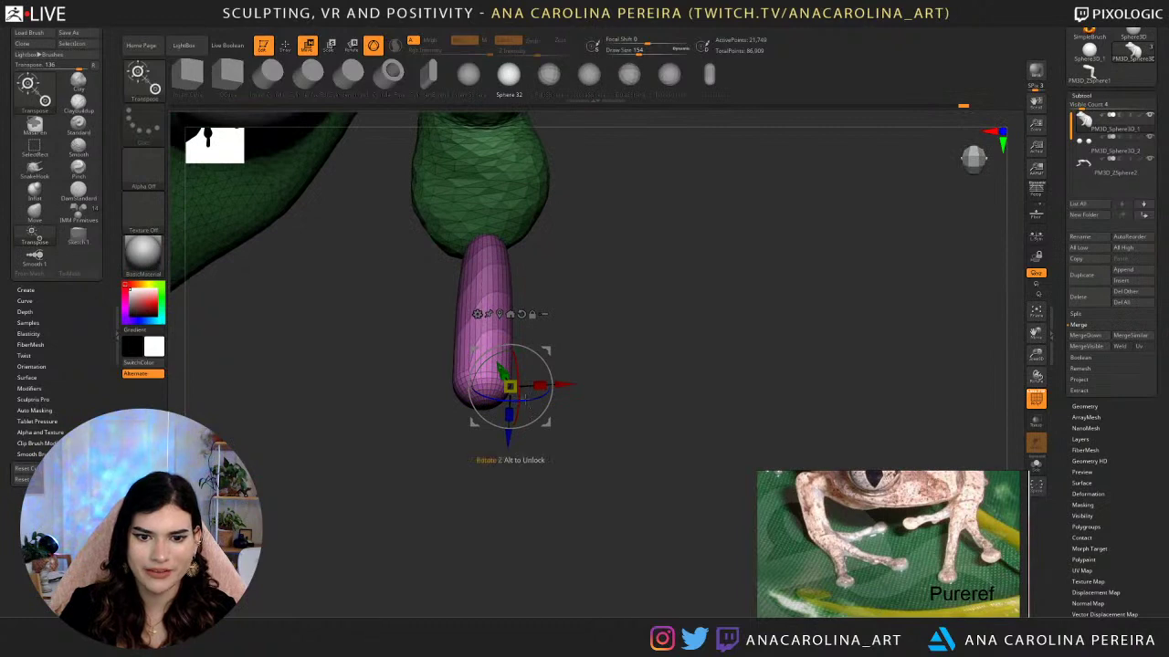
Recentre the transform gizmo on the new toe's tip and adjust the toe's thickness and length in front of the foot.
{"action": "left_click", "coordinate": [481, 376], "text": "alt"}
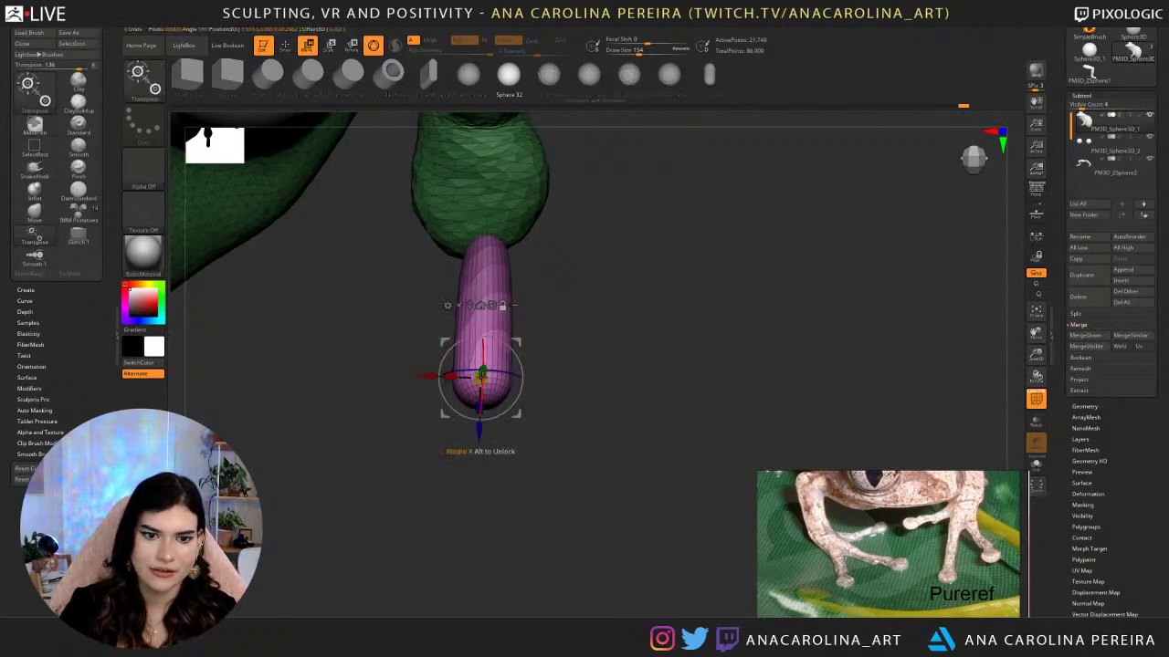
{"action": "left_click_drag", "start_coordinate": [480, 376], "coordinate": [481, 377]}
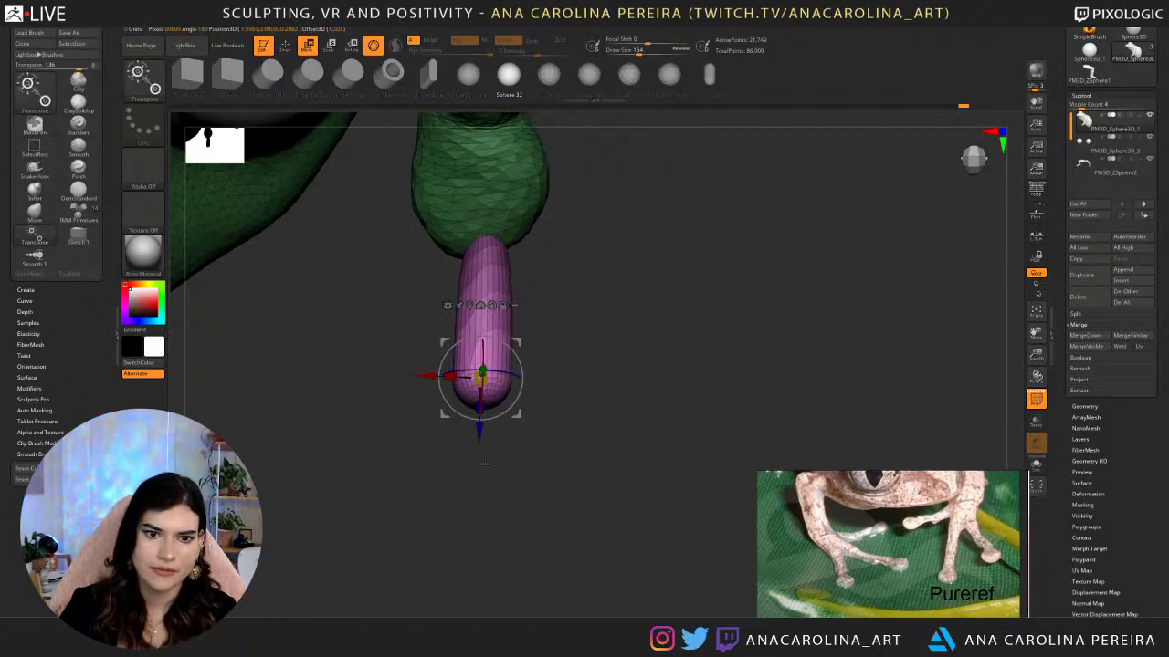
{"action": "right_click_drag", "start_coordinate": [585, 475], "coordinate": [575, 388]}
{"action": "right_click_drag", "start_coordinate": [486, 399], "coordinate": [568, 531]}
{"action": "left_click_drag", "start_coordinate": [568, 532], "coordinate": [522, 416]}
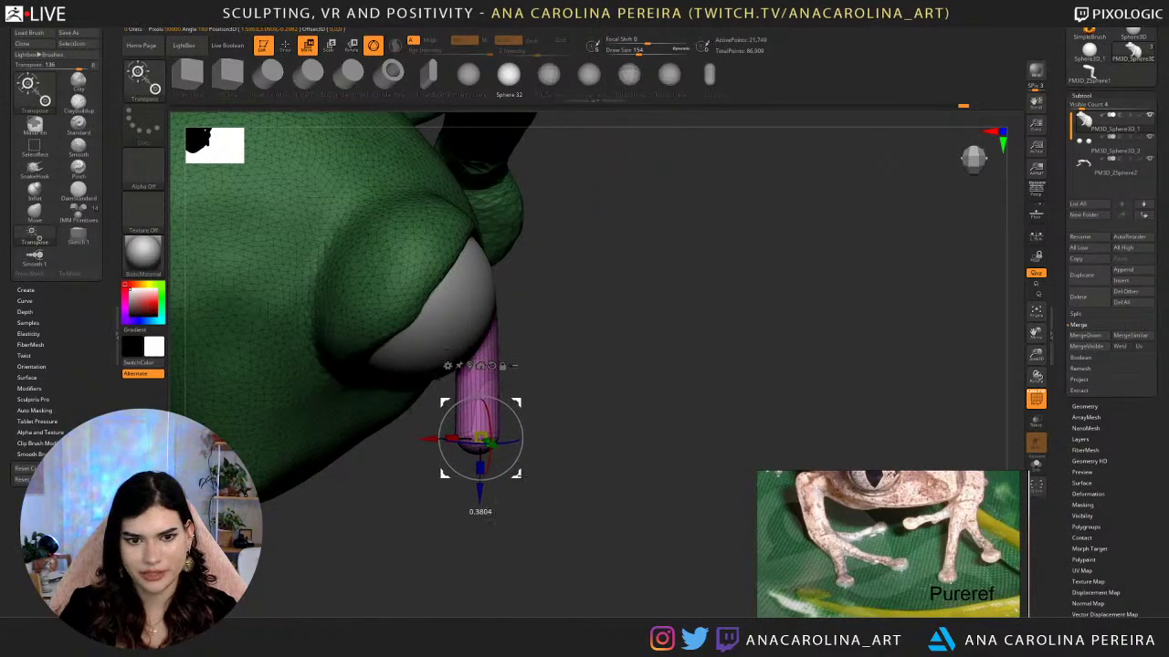
{"action": "left_click_drag", "start_coordinate": [517, 402], "coordinate": [570, 366]}
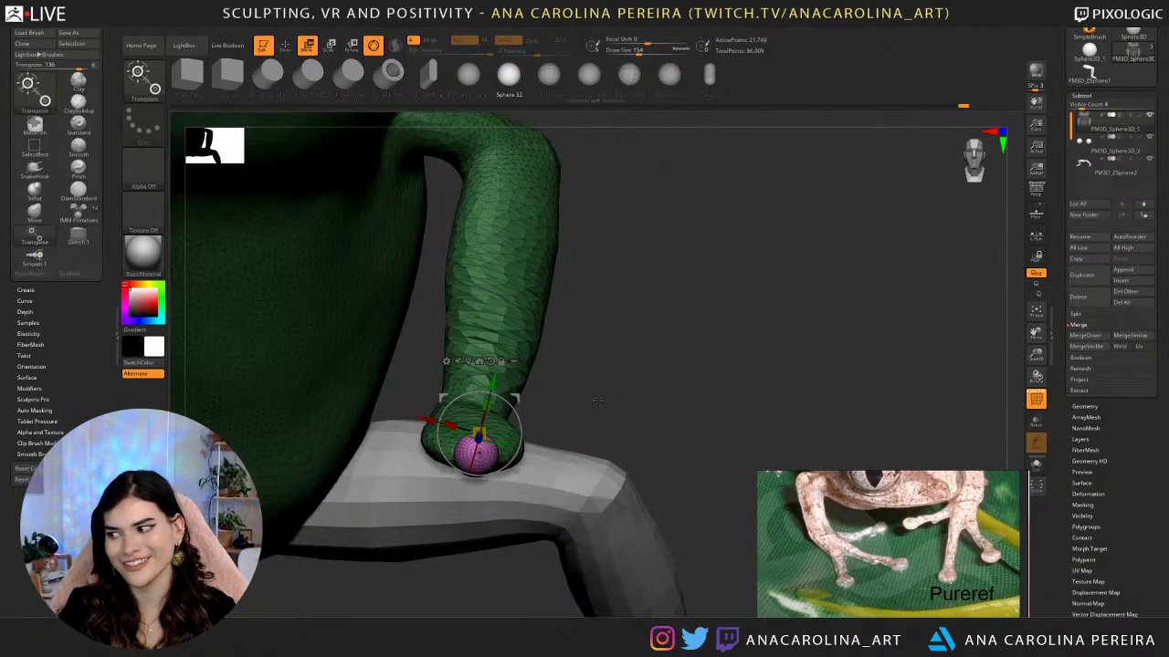
{"action": "mouse_move", "coordinate": [685, 313]}
{"action": "left_mouse_down"}
{"action": "mouse_move", "coordinate": [606, 307]}
{"action": "mouse_move", "coordinate": [605, 364]}
{"action": "mouse_move", "coordinate": [641, 400]}
{"action": "left_mouse_up"}
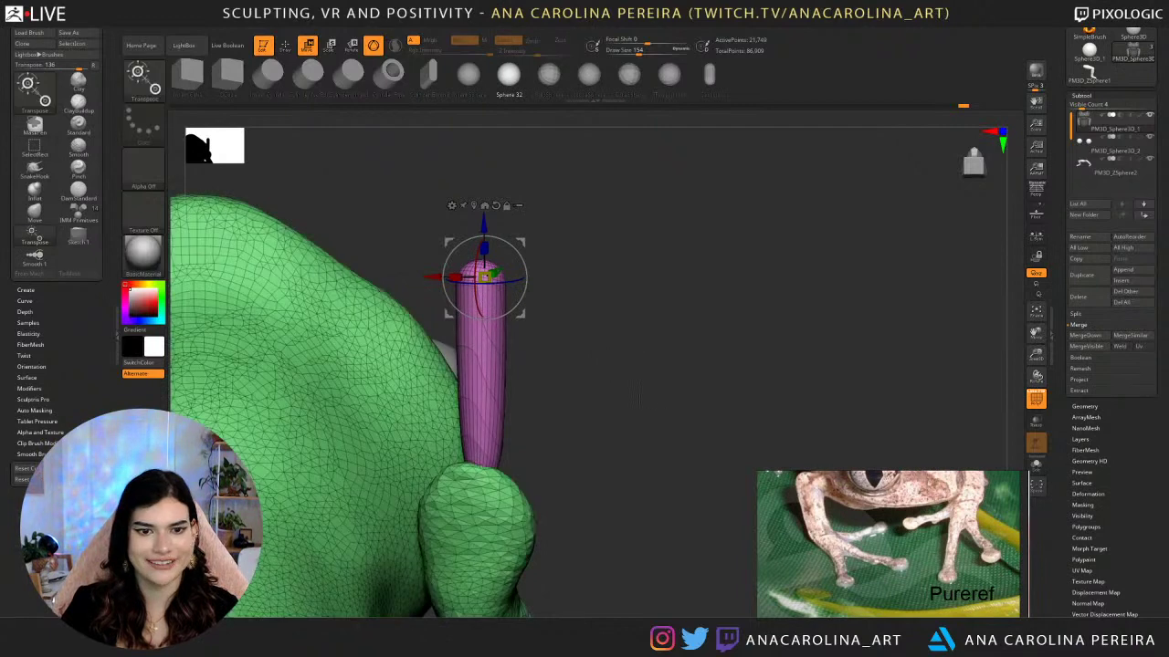
Choose the Move Topological brush and mask the frog's body so only the new front toes stay editable.
{"action": "key", "text": "b"}
{"action": "key", "text": "m"}
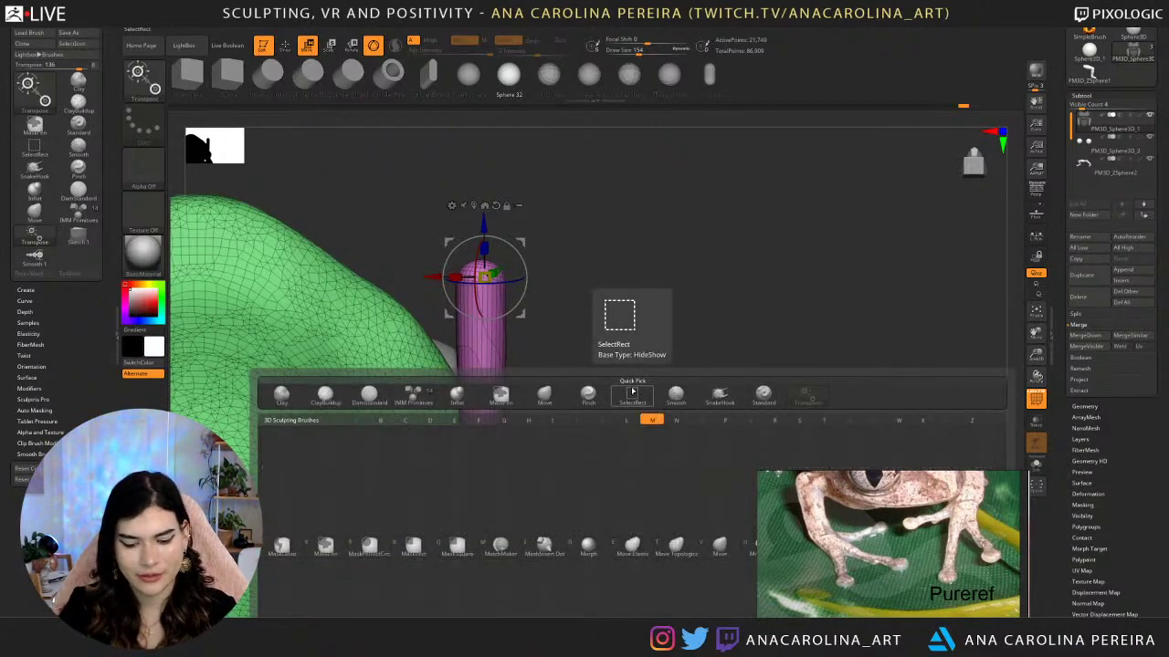
{"action": "key", "text": "t"}
{"action": "key", "text": "space"}
{"action": "left_click_drag", "start_coordinate": [507, 394], "coordinate": [513, 393]}
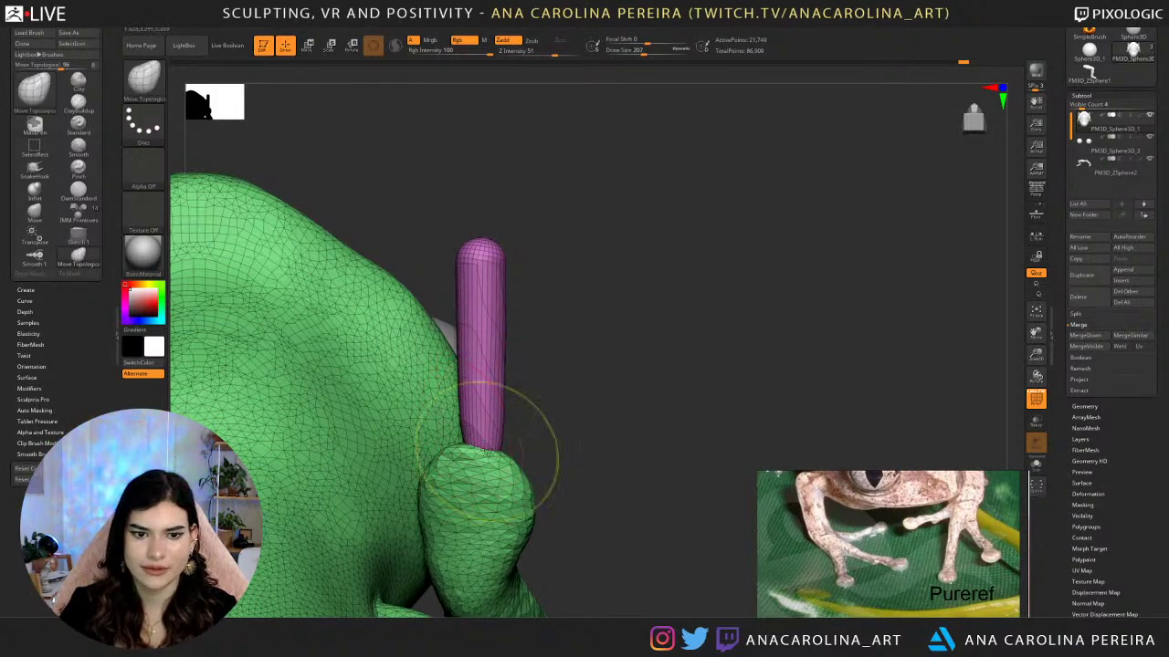
{"action": "left_click", "coordinate": [502, 379], "text": "ctrl+shift"}
{"action": "left_click_drag", "start_coordinate": [546, 230], "coordinate": [602, 201], "text": "alt"}
{"action": "left_click_drag", "start_coordinate": [613, 167], "coordinate": [408, 572], "text": "ctrl"}
{"action": "left_click", "coordinate": [574, 495], "text": "ctrl+shift"}
{"action": "left_click", "coordinate": [583, 467], "text": "ctrl"}
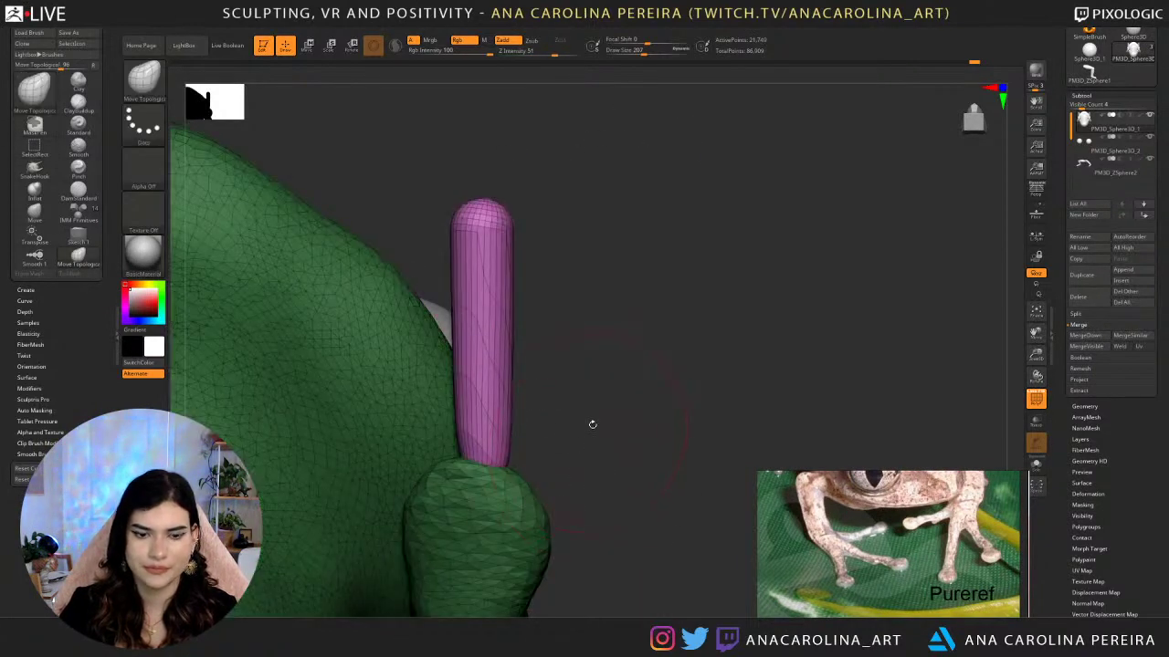
Pull the sides of the toe near its tip slightly outward with the SnakeHook brush.
{"action": "key", "text": "b"}
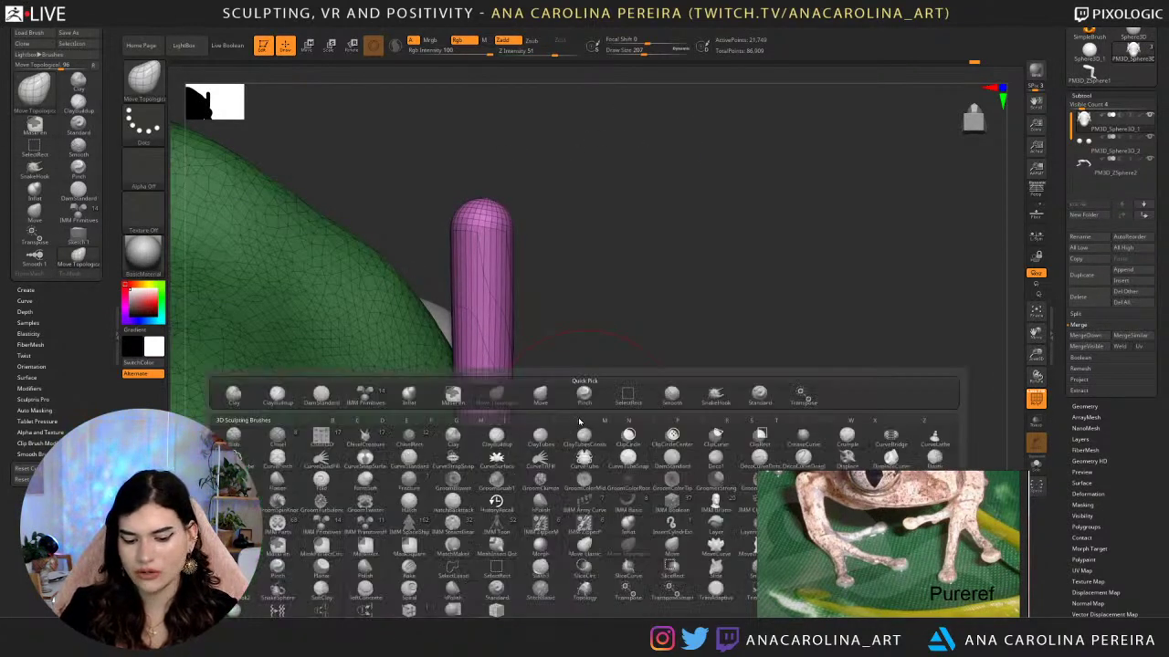
{"action": "key", "text": "s"}
{"action": "key", "text": "h"}
{"action": "mouse_move", "coordinate": [462, 460]}
{"action": "left_mouse_down"}
{"action": "mouse_move", "coordinate": [490, 462]}
{"action": "mouse_move", "coordinate": [483, 442]}
{"action": "mouse_move", "coordinate": [488, 463]}
{"action": "mouse_move", "coordinate": [459, 451]}
{"action": "left_mouse_up"}
{"action": "key", "text": "s"}
{"action": "key", "text": "space"}
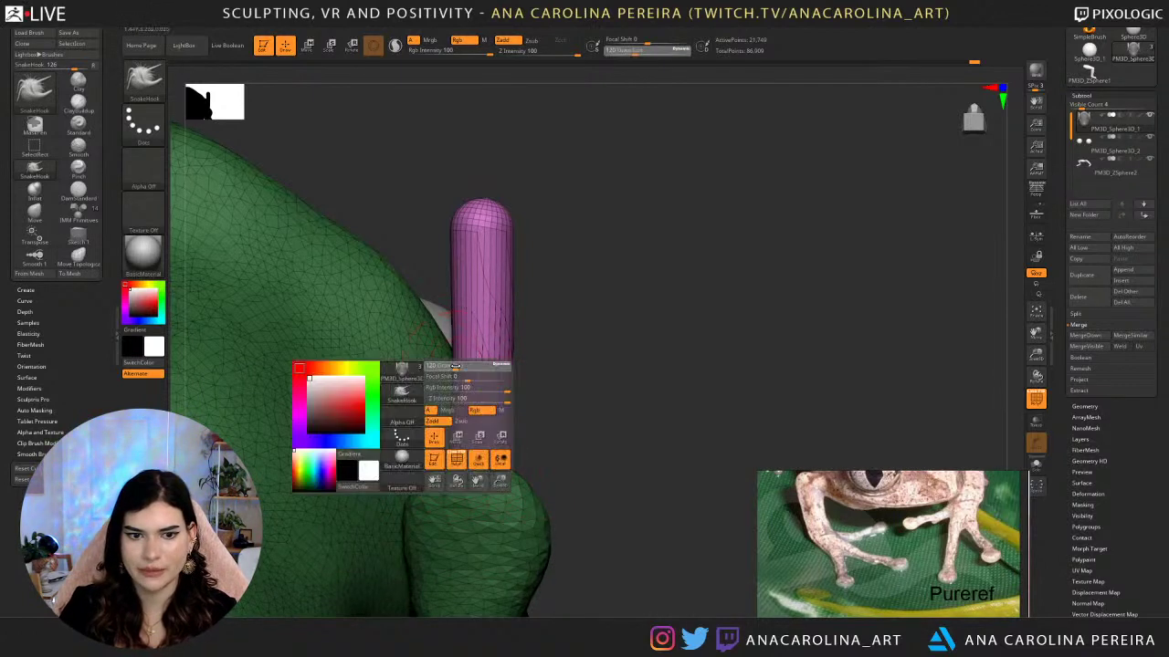
{"action": "mouse_move", "coordinate": [453, 367]}
{"action": "left_mouse_down"}
{"action": "mouse_move", "coordinate": [462, 335]}
{"action": "mouse_move", "coordinate": [492, 335]}
{"action": "mouse_move", "coordinate": [496, 310]}
{"action": "mouse_move", "coordinate": [587, 280]}
{"action": "mouse_move", "coordinate": [564, 315]}
{"action": "mouse_move", "coordinate": [577, 371]}
{"action": "left_mouse_up"}
{"action": "left_click_drag", "start_coordinate": [510, 225], "coordinate": [518, 226]}
Pull the toe's end outward into a wide, rounded pad using the SnakeHook brush at draw size 94.
{"action": "mouse_move", "coordinate": [630, 242]}
{"action": "left_mouse_down"}
{"action": "mouse_move", "coordinate": [675, 375]}
{"action": "mouse_move", "coordinate": [653, 352]}
{"action": "mouse_move", "coordinate": [624, 360]}
{"action": "mouse_move", "coordinate": [599, 469]}
{"action": "mouse_move", "coordinate": [586, 375]}
{"action": "mouse_move", "coordinate": [587, 390]}
{"action": "left_mouse_up"}
{"action": "key", "text": "space"}
{"action": "left_click", "coordinate": [565, 346]}
{"action": "mouse_move", "coordinate": [556, 343]}
{"action": "left_mouse_down"}
{"action": "mouse_move", "coordinate": [567, 339]}
{"action": "mouse_move", "coordinate": [566, 361]}
{"action": "mouse_move", "coordinate": [547, 393]}
{"action": "mouse_move", "coordinate": [514, 382]}
{"action": "left_mouse_up"}
{"action": "left_click_drag", "start_coordinate": [574, 422], "coordinate": [532, 416]}
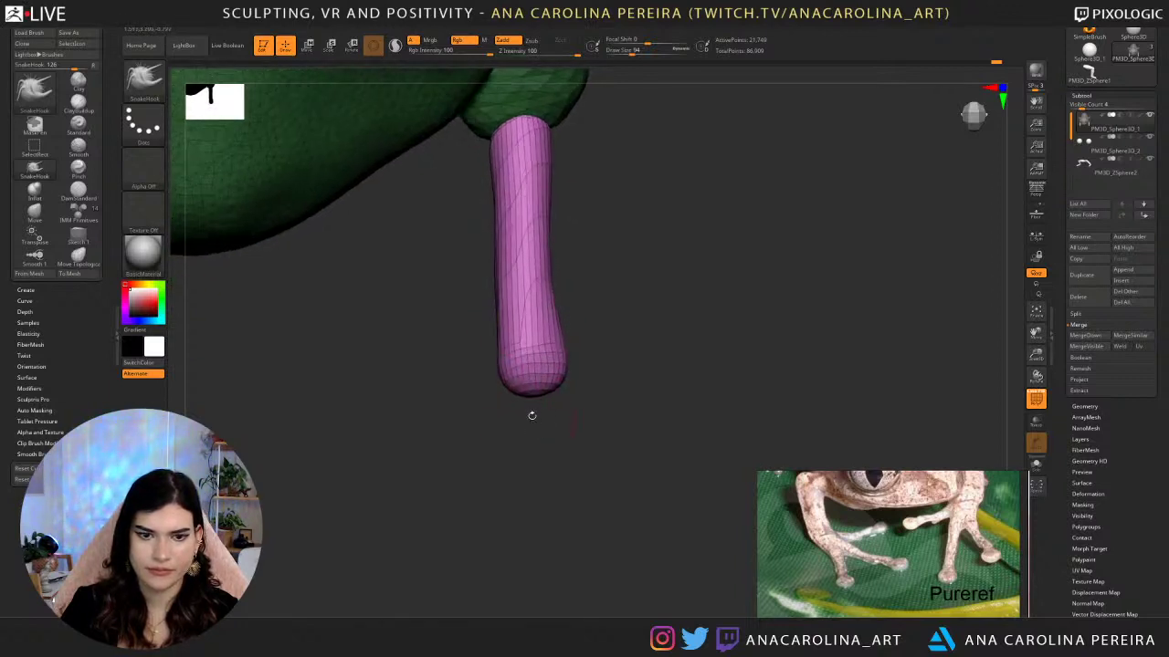
{"action": "right_click_drag", "start_coordinate": [531, 416], "coordinate": [540, 435]}
{"action": "mouse_move", "coordinate": [494, 395]}
{"action": "left_mouse_down"}
{"action": "mouse_move", "coordinate": [496, 339]}
{"action": "mouse_move", "coordinate": [500, 381]}
{"action": "left_mouse_up"}
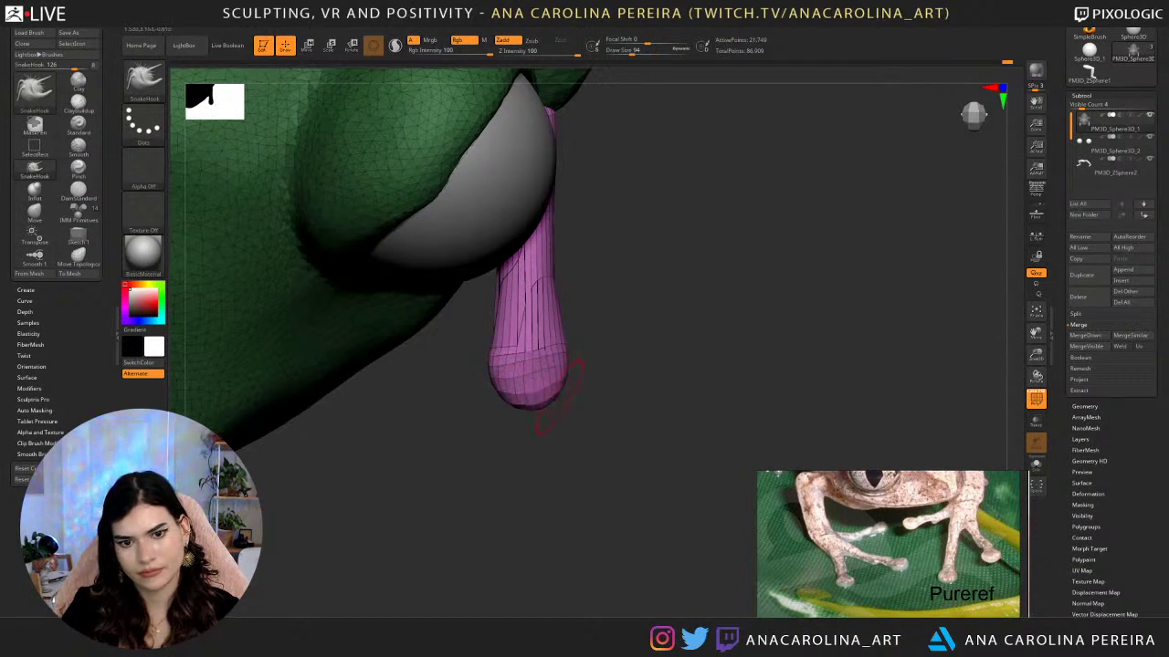
{"action": "mouse_move", "coordinate": [566, 377]}
{"action": "left_mouse_down"}
{"action": "mouse_move", "coordinate": [572, 361]}
{"action": "mouse_move", "coordinate": [553, 340]}
{"action": "mouse_move", "coordinate": [503, 345]}
{"action": "left_mouse_up"}
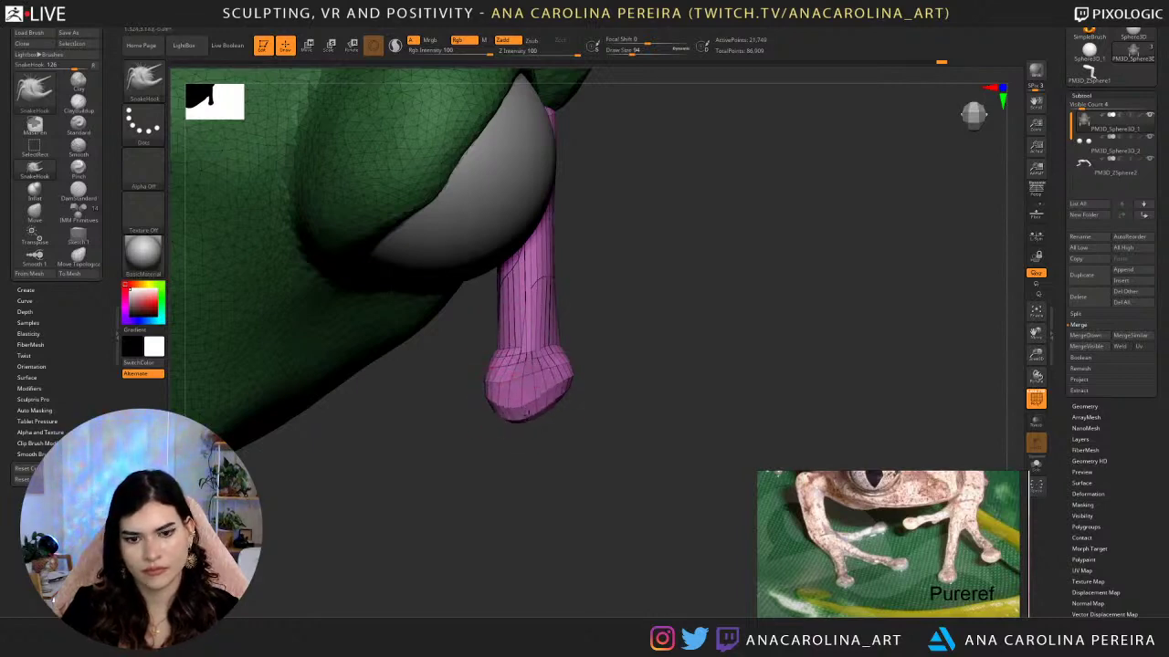
{"action": "mouse_move", "coordinate": [527, 413]}
{"action": "left_mouse_down"}
{"action": "mouse_move", "coordinate": [532, 422]}
{"action": "mouse_move", "coordinate": [603, 343]}
{"action": "mouse_move", "coordinate": [657, 332]}
{"action": "mouse_move", "coordinate": [643, 359]}
{"action": "left_mouse_up"}
Even out the toe's top and underside in side view using the SnakeHook brush at draw size 177.
{"action": "key", "text": "space"}
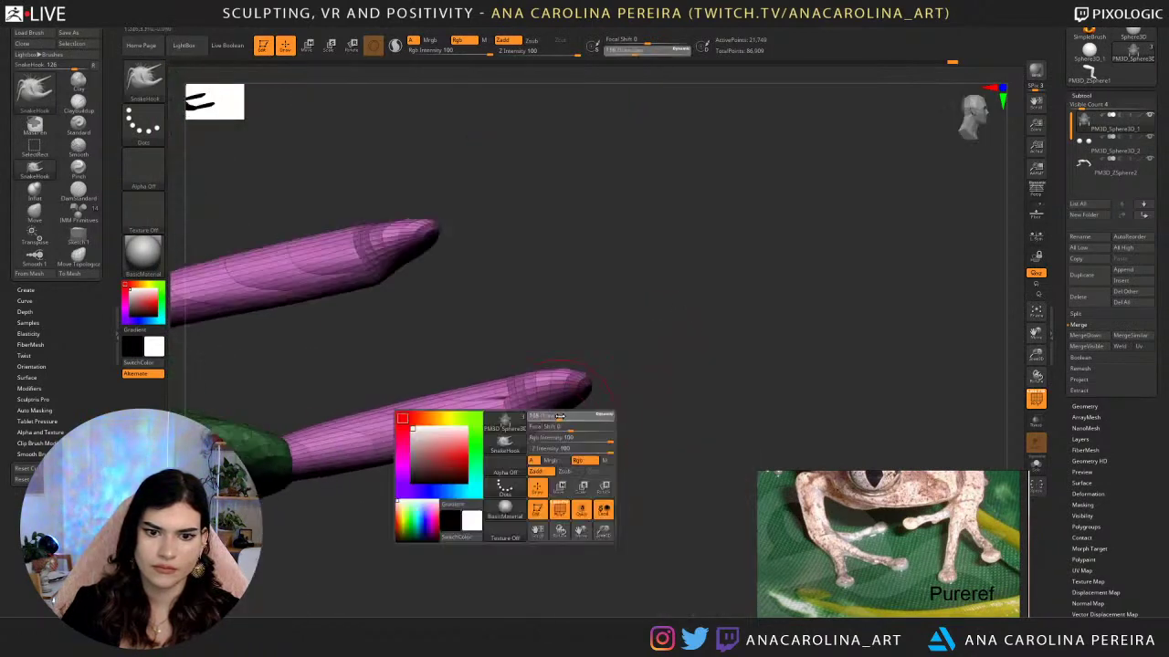
{"action": "left_click", "coordinate": [565, 428]}
{"action": "left_click_drag", "start_coordinate": [529, 421], "coordinate": [522, 433]}
{"action": "left_click_drag", "start_coordinate": [470, 465], "coordinate": [486, 481]}
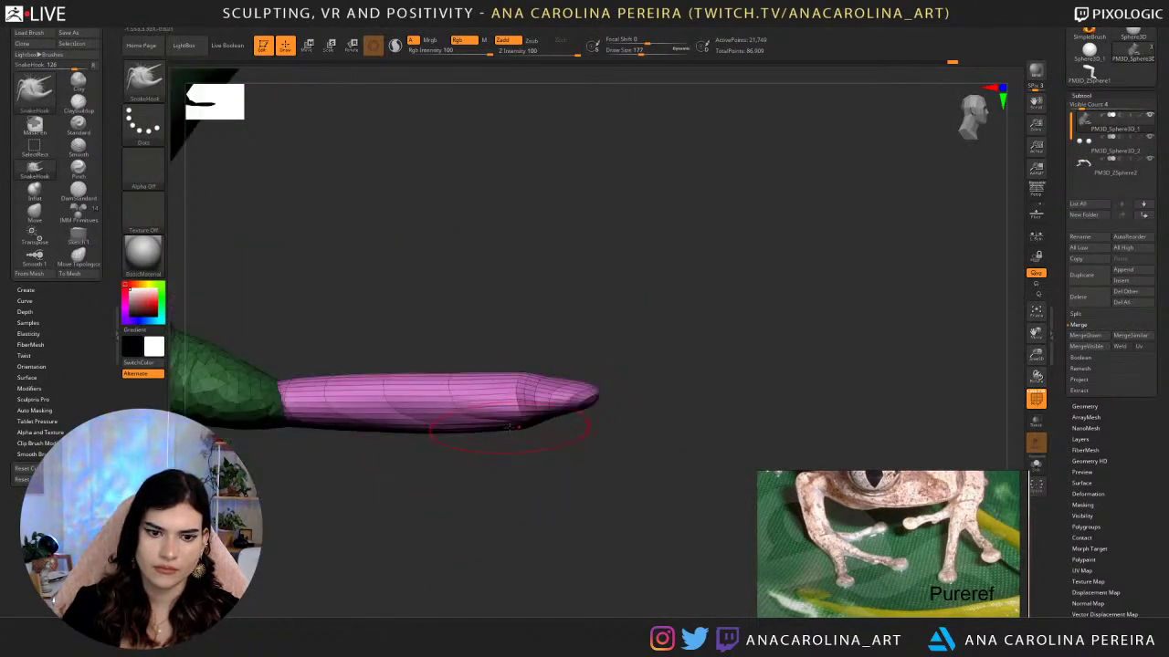
{"action": "left_click_drag", "start_coordinate": [509, 428], "coordinate": [548, 418]}
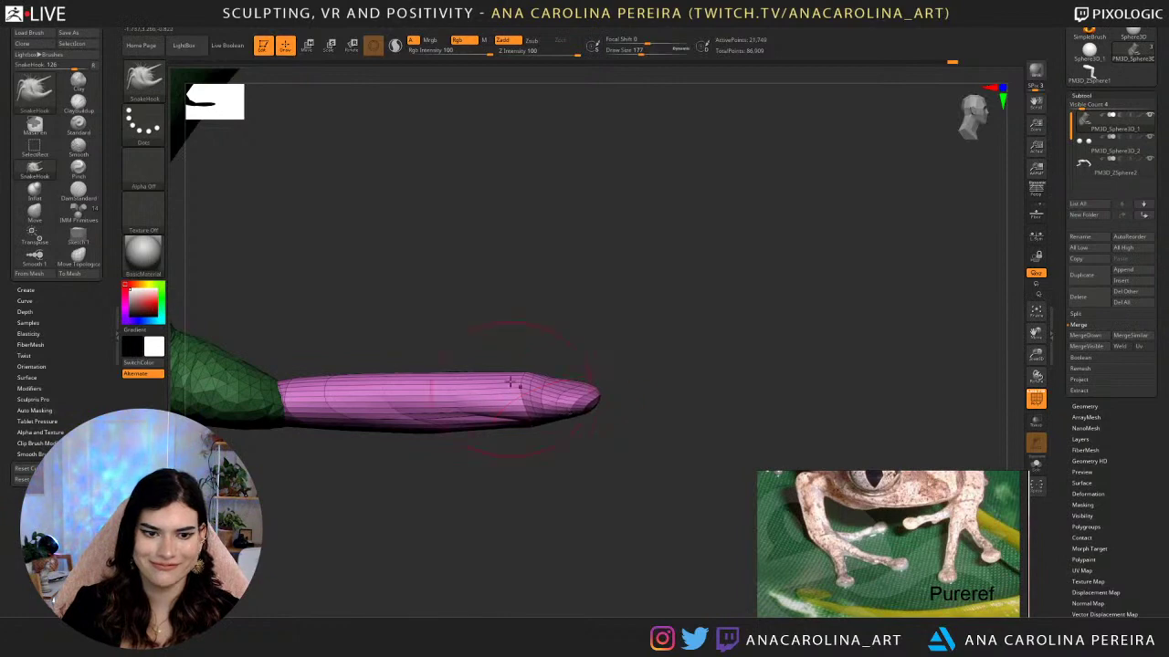
{"action": "mouse_move", "coordinate": [511, 383]}
{"action": "left_mouse_down"}
{"action": "mouse_move", "coordinate": [528, 377]}
{"action": "mouse_move", "coordinate": [462, 382]}
{"action": "left_mouse_up"}
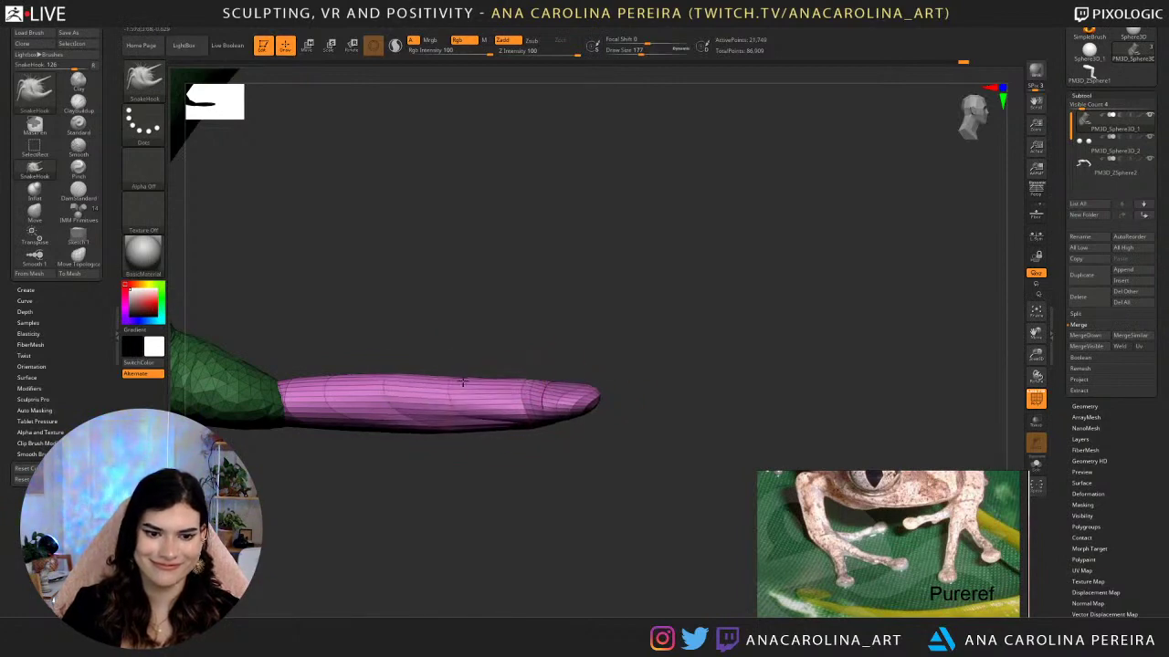
{"action": "left_click_drag", "start_coordinate": [388, 383], "coordinate": [405, 391]}
{"action": "mouse_move", "coordinate": [422, 456]}
{"action": "left_mouse_down"}
{"action": "mouse_move", "coordinate": [480, 539]}
{"action": "mouse_move", "coordinate": [548, 334]}
{"action": "mouse_move", "coordinate": [600, 442]}
{"action": "mouse_move", "coordinate": [615, 405]}
{"action": "mouse_move", "coordinate": [681, 496]}
{"action": "mouse_move", "coordinate": [665, 465]}
{"action": "left_mouse_up"}
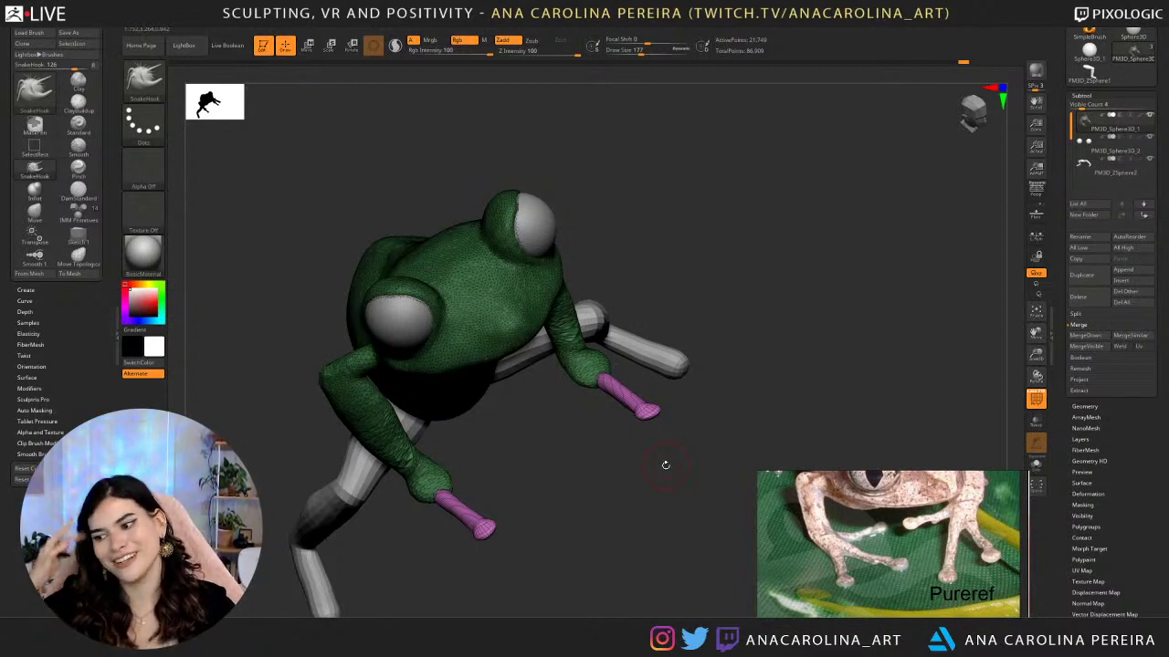
Slim the toe's shaft with the Pinch brush at draw size 305.
{"action": "mouse_move", "coordinate": [737, 389]}
{"action": "left_mouse_down"}
{"action": "mouse_move", "coordinate": [747, 338]}
{"action": "mouse_move", "coordinate": [709, 410]}
{"action": "mouse_move", "coordinate": [733, 372]}
{"action": "left_mouse_up"}
{"action": "key", "text": "b"}
{"action": "key", "text": "p"}
{"action": "key", "text": "i"}
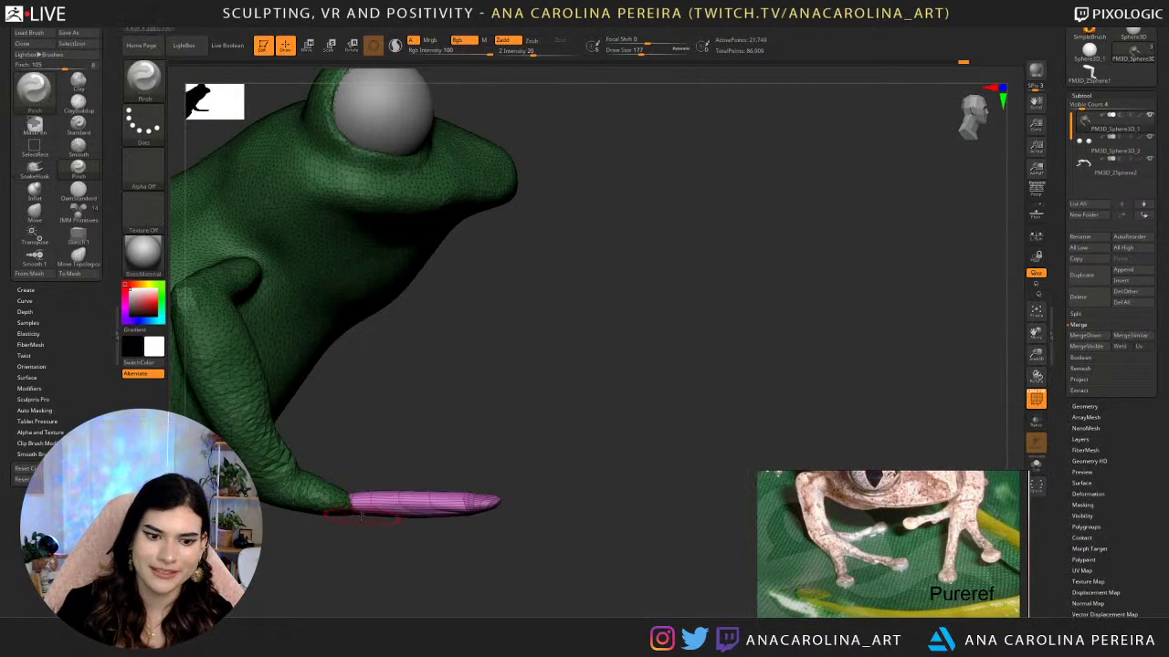
{"action": "key", "text": "space"}
{"action": "left_click_drag", "start_coordinate": [362, 512], "coordinate": [375, 518]}
{"action": "key", "text": "space"}
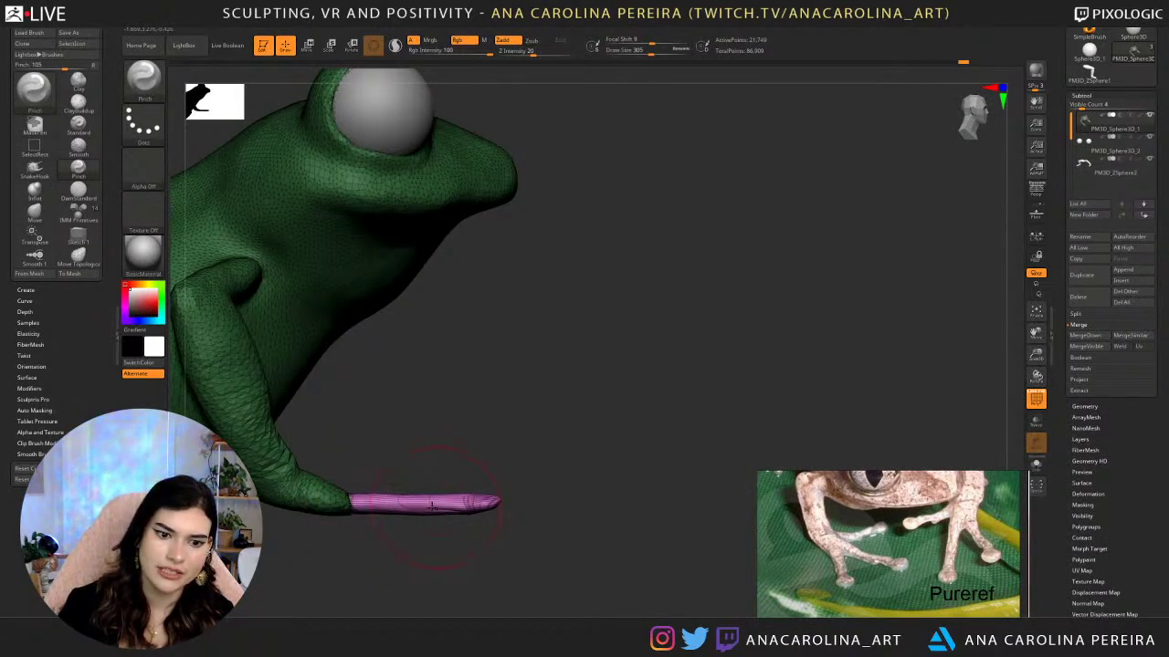
{"action": "right_click_drag", "start_coordinate": [432, 507], "coordinate": [443, 498]}
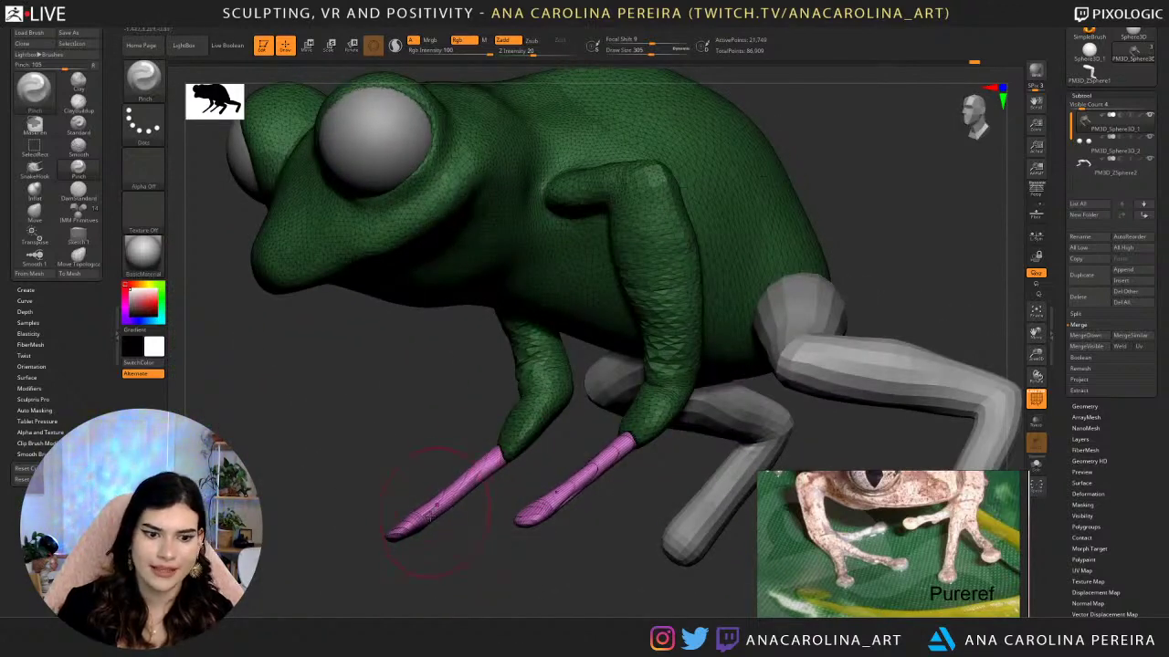
Swell the pad at the toe's tip with the Inflat brush at draw size 305.
{"action": "key", "text": "b"}
{"action": "key", "text": "i"}
{"action": "key", "text": "n"}
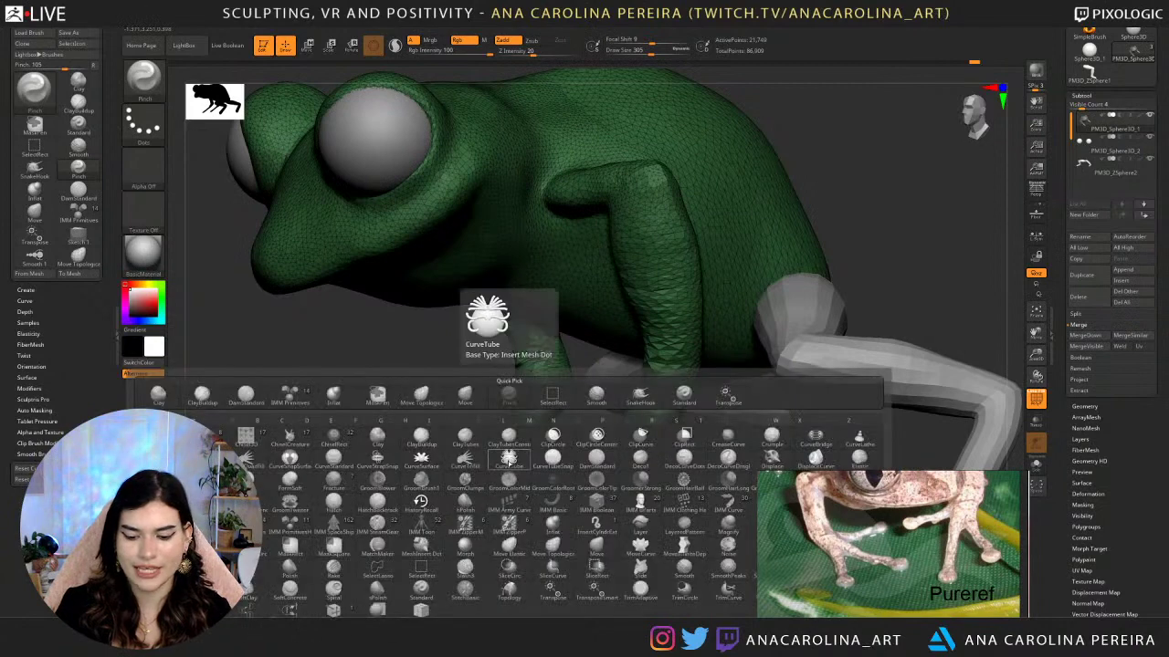
{"action": "mouse_move", "coordinate": [390, 545]}
{"action": "left_mouse_down"}
{"action": "mouse_move", "coordinate": [420, 534]}
{"action": "mouse_move", "coordinate": [399, 530]}
{"action": "left_mouse_up"}
{"action": "right_click_drag", "start_coordinate": [396, 522], "coordinate": [396, 519]}
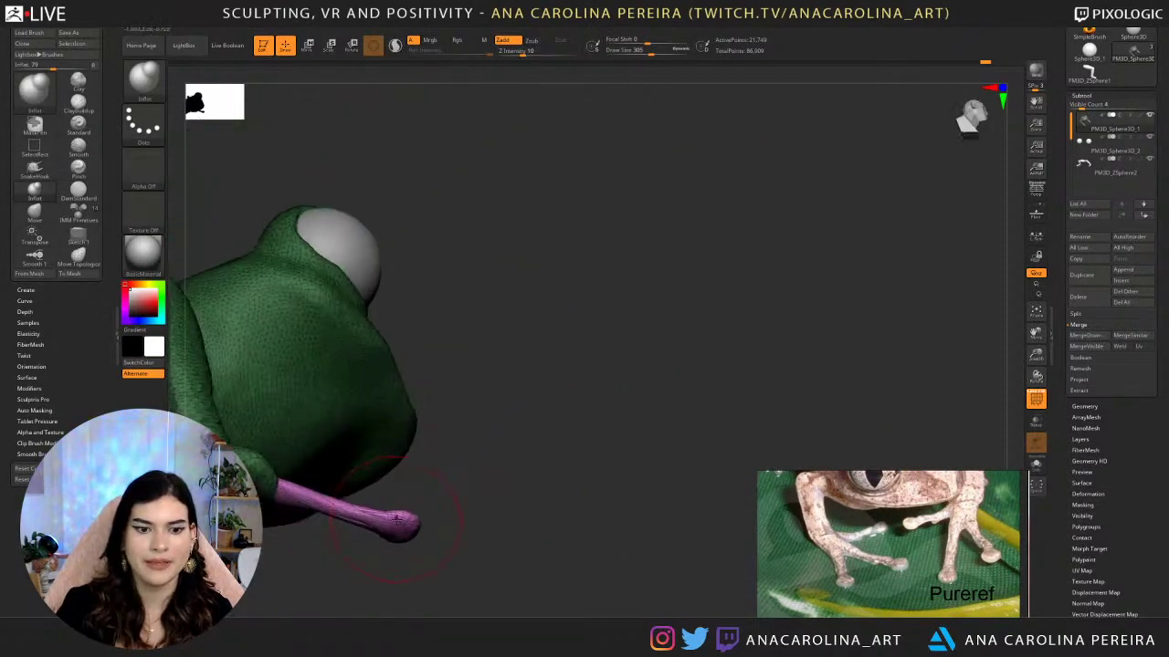
{"action": "mouse_move", "coordinate": [473, 550]}
{"action": "left_mouse_down"}
{"action": "mouse_move", "coordinate": [429, 548]}
{"action": "mouse_move", "coordinate": [472, 611]}
{"action": "mouse_move", "coordinate": [547, 557]}
{"action": "mouse_move", "coordinate": [630, 533]}
{"action": "mouse_move", "coordinate": [563, 565]}
{"action": "mouse_move", "coordinate": [542, 554]}
{"action": "mouse_move", "coordinate": [1007, 430]}
{"action": "left_mouse_up"}
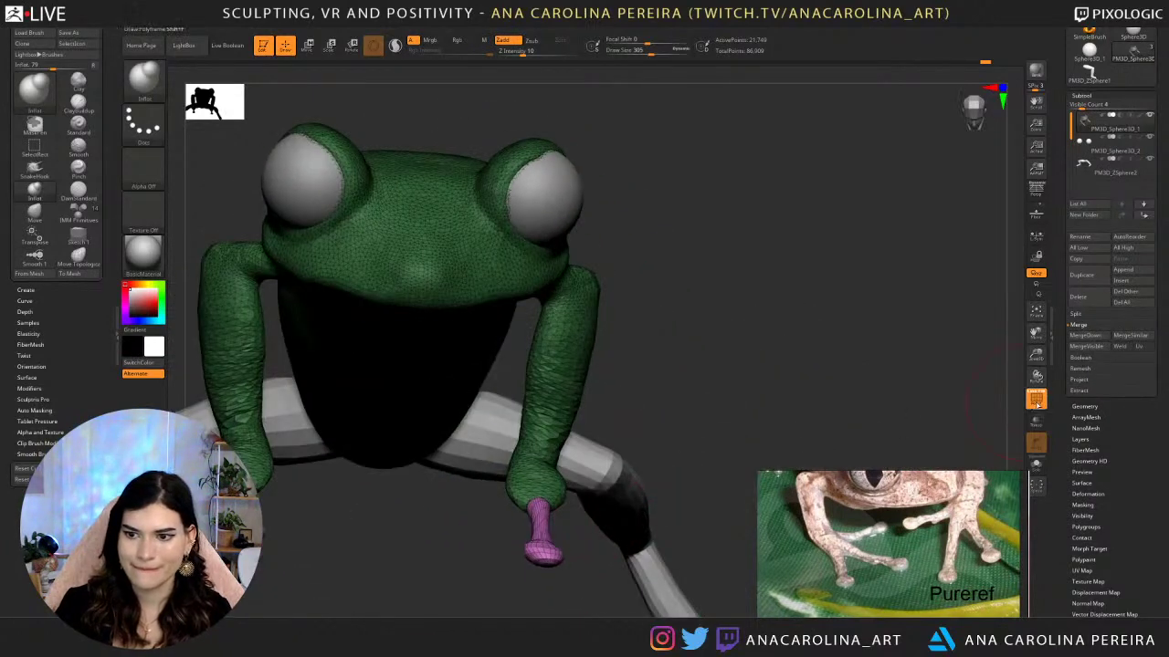
Hide the polyframe wireframe and smooth the toe's shaft behind the round pad.
{"action": "left_click", "coordinate": [1036, 404]}
{"action": "left_click_drag", "start_coordinate": [782, 407], "coordinate": [791, 344], "text": "alt"}
{"action": "mouse_move", "coordinate": [790, 344]}
{"action": "left_mouse_down"}
{"action": "mouse_move", "coordinate": [765, 339]}
{"action": "mouse_move", "coordinate": [707, 384]}
{"action": "mouse_move", "coordinate": [751, 373]}
{"action": "mouse_move", "coordinate": [717, 423]}
{"action": "mouse_move", "coordinate": [699, 356]}
{"action": "mouse_move", "coordinate": [702, 404]}
{"action": "mouse_move", "coordinate": [630, 504]}
{"action": "mouse_move", "coordinate": [646, 468]}
{"action": "mouse_move", "coordinate": [639, 372]}
{"action": "mouse_move", "coordinate": [594, 478]}
{"action": "left_mouse_up"}
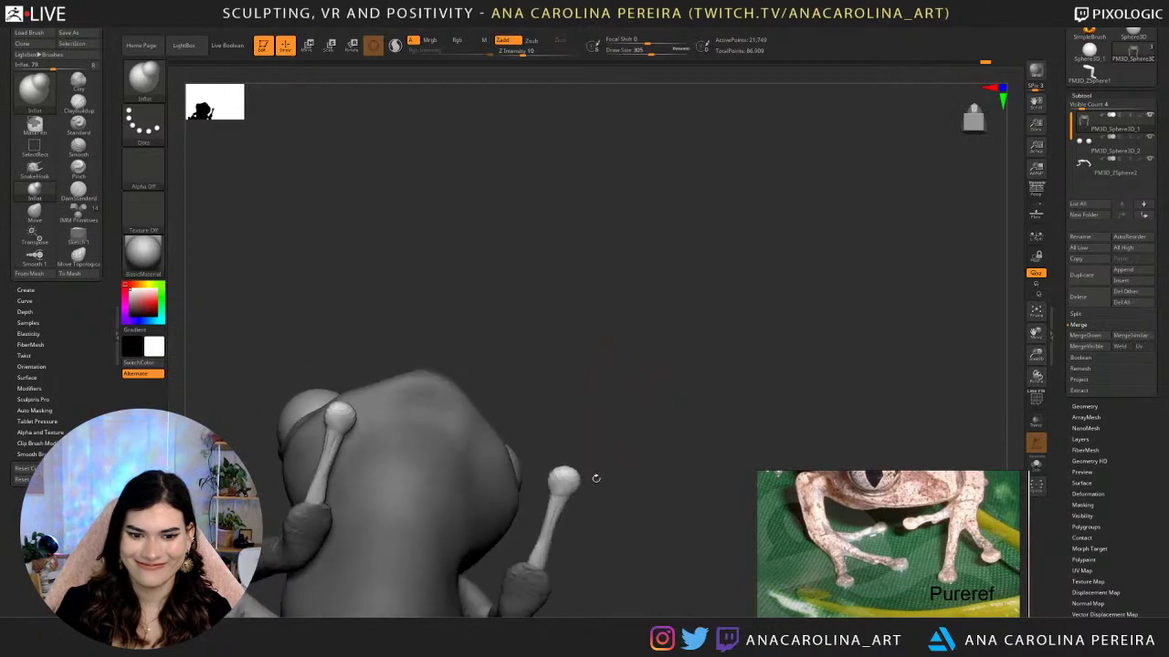
{"action": "key", "text": "shift"}
{"action": "left_click_drag", "start_coordinate": [581, 521], "coordinate": [569, 562]}
{"action": "key", "text": "shift"}
{"action": "left_click_drag", "start_coordinate": [680, 470], "coordinate": [704, 309]}
{"action": "left_click_drag", "start_coordinate": [709, 351], "coordinate": [583, 429]}
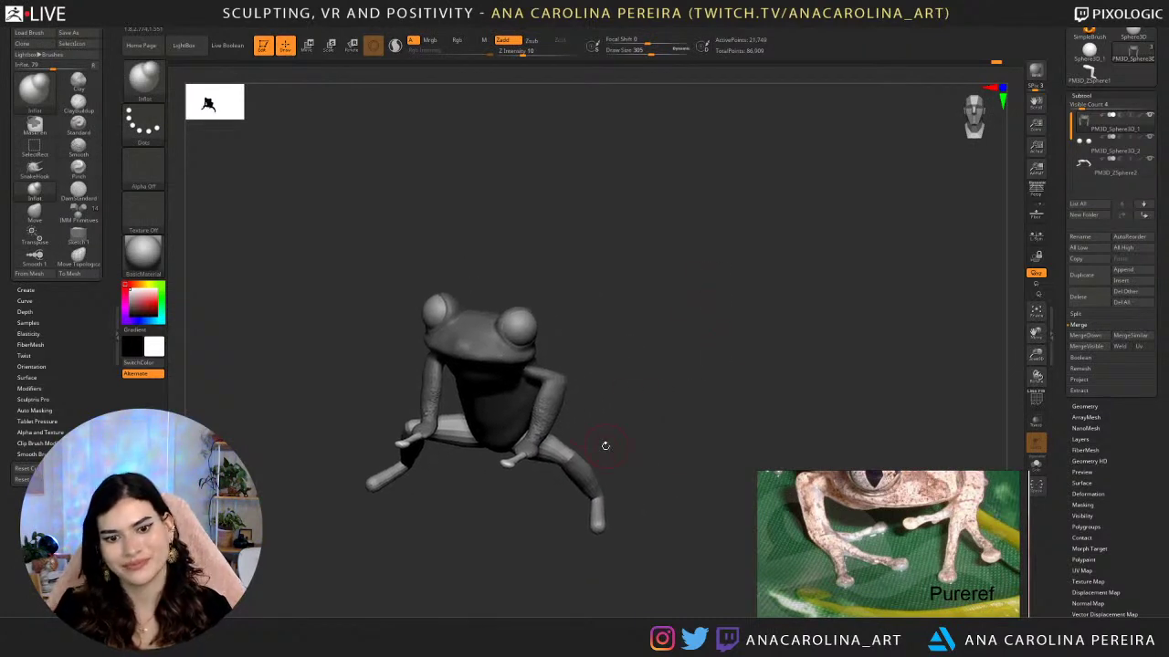
{"action": "left_click_drag", "start_coordinate": [714, 376], "coordinate": [661, 418]}
Duplicate the front toe and place the copy angled outward on the outer side of the foot.
{"action": "left_click_drag", "start_coordinate": [698, 331], "coordinate": [701, 466], "text": "alt"}
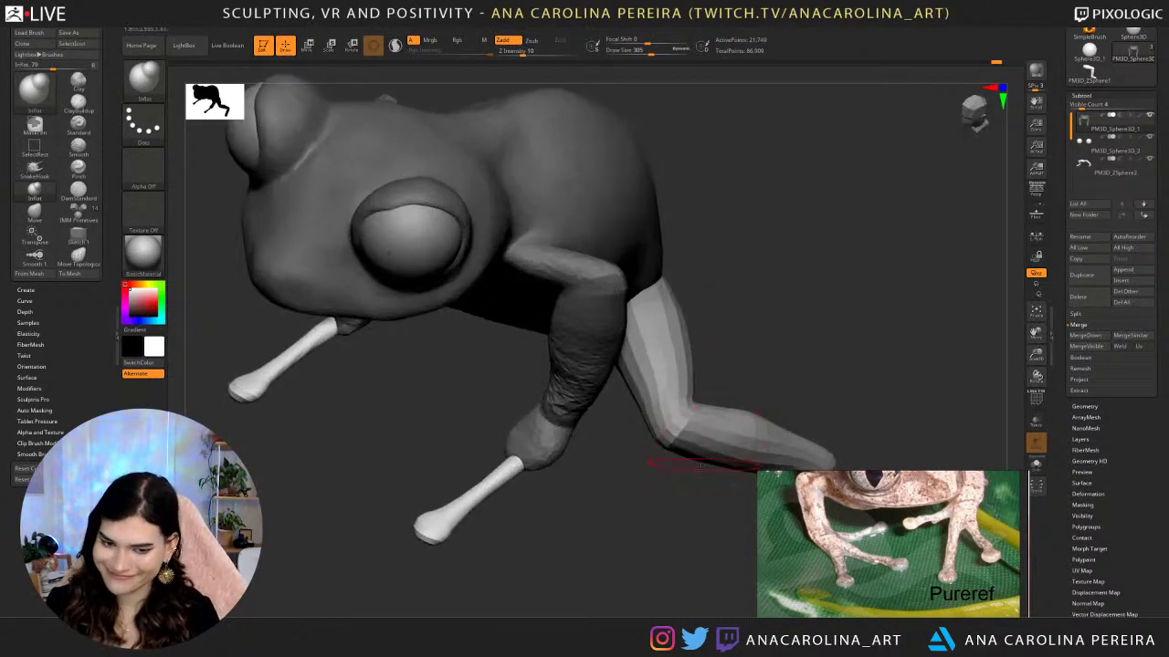
{"action": "key", "text": "w"}
{"action": "left_click_drag", "start_coordinate": [626, 594], "coordinate": [626, 474]}
{"action": "left_click_drag", "start_coordinate": [626, 475], "coordinate": [617, 539], "text": "alt"}
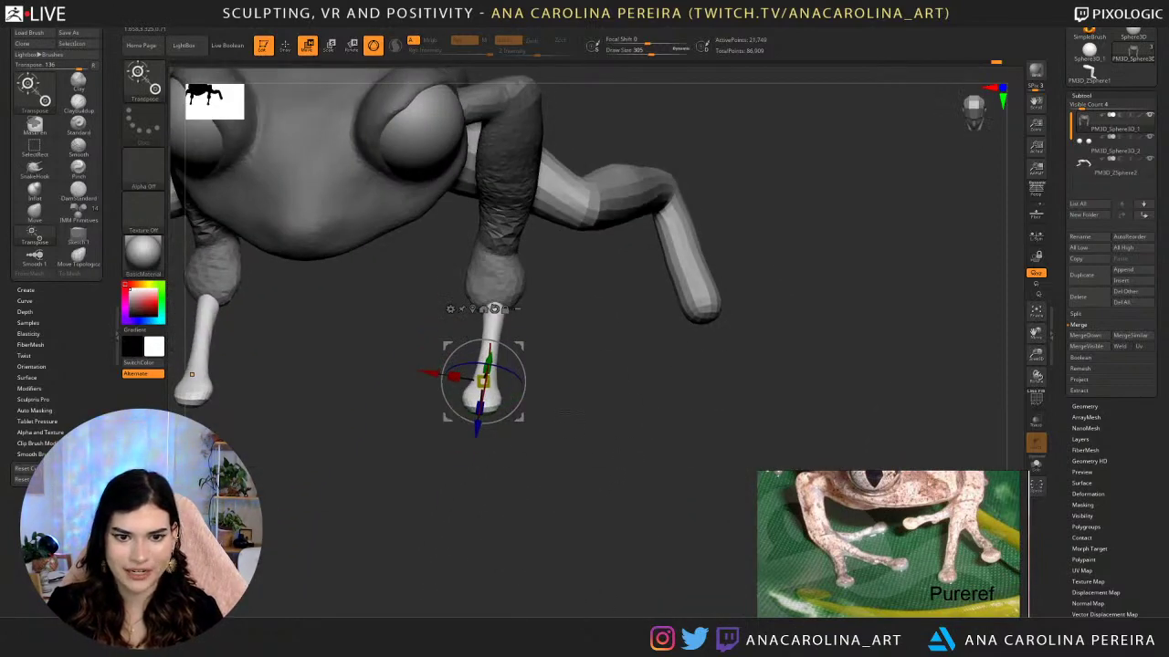
{"action": "left_click_drag", "start_coordinate": [565, 426], "coordinate": [580, 393]}
{"action": "left_click_drag", "start_coordinate": [559, 471], "coordinate": [651, 379], "text": "alt"}
{"action": "left_click_drag", "start_coordinate": [613, 340], "coordinate": [638, 350]}
{"action": "left_click", "coordinate": [612, 360]}
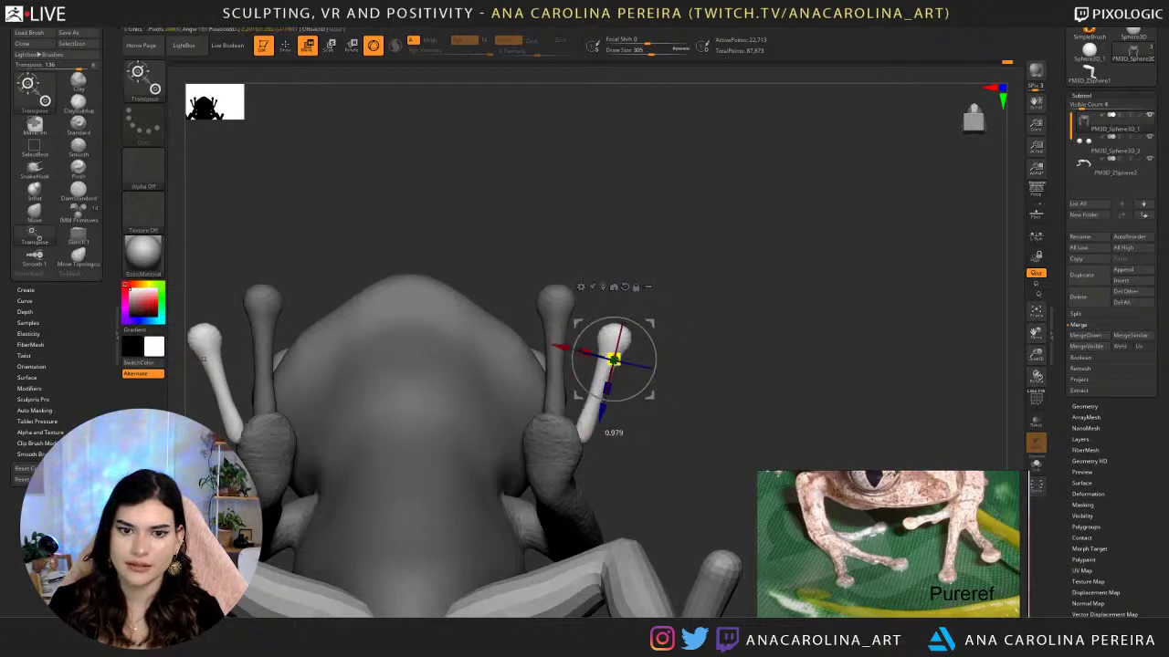
Refine the outer toe's angle and position against the foot, comparing its spread with the frog reference photo.
{"action": "left_click_drag", "start_coordinate": [610, 356], "coordinate": [614, 364]}
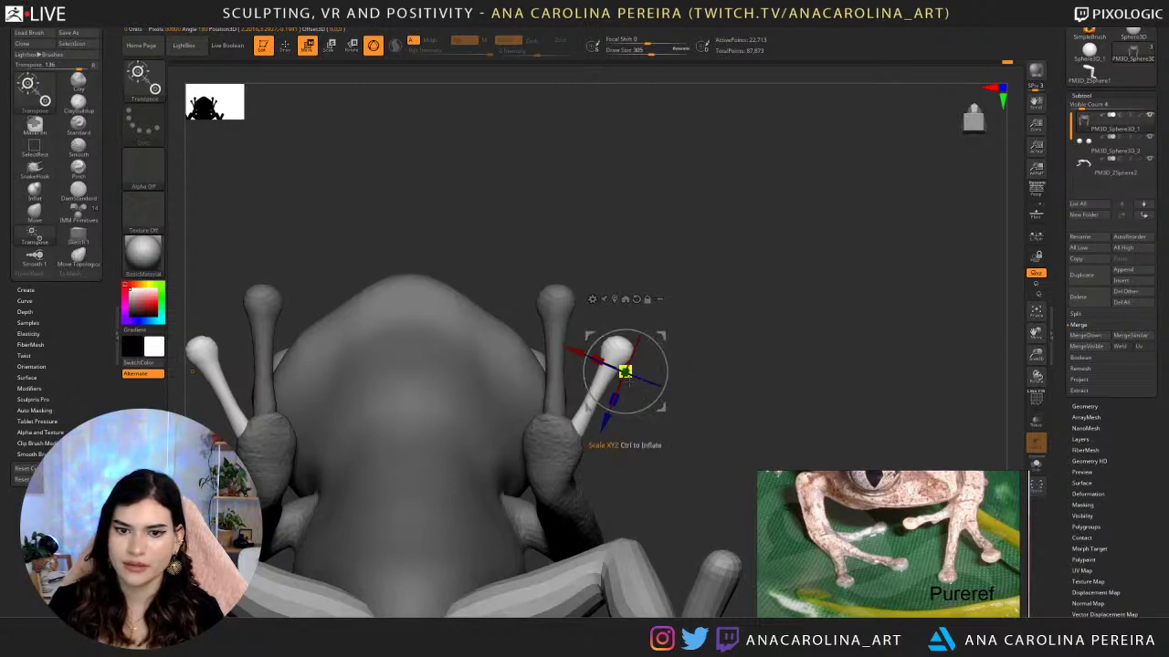
{"action": "left_click_drag", "start_coordinate": [625, 372], "coordinate": [665, 405]}
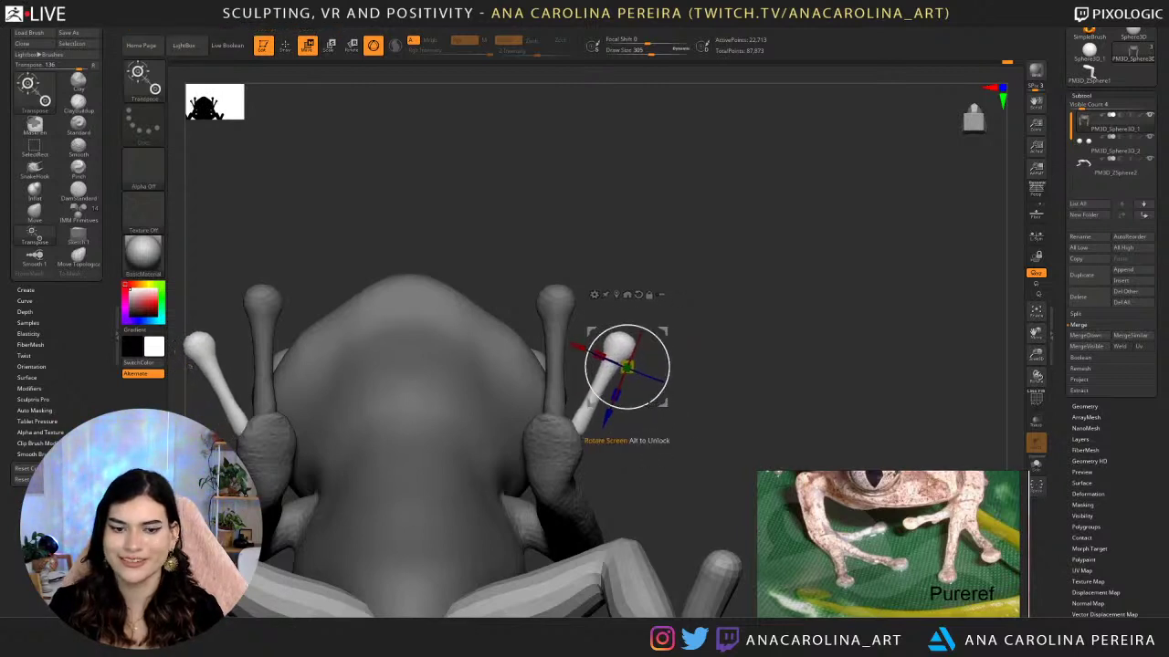
{"action": "scroll", "coordinate": [905, 533], "scroll_direction": "down", "scroll_amount": 3}
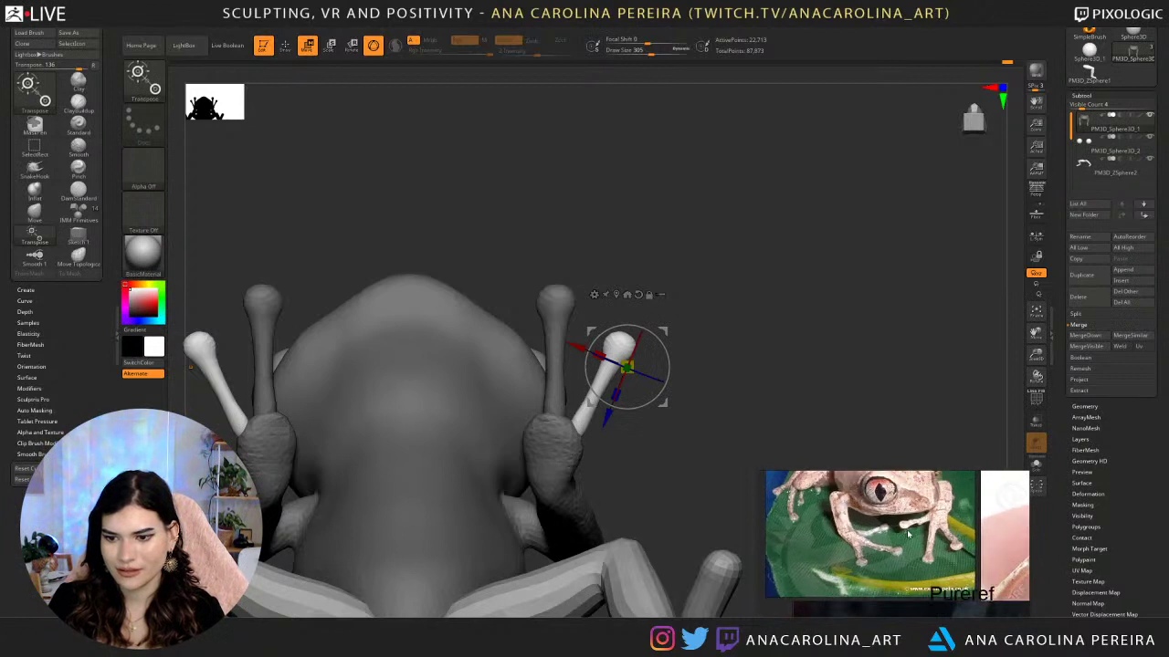
{"action": "scroll", "coordinate": [908, 534], "scroll_direction": "up", "scroll_amount": 1}
{"action": "scroll", "coordinate": [908, 534], "scroll_direction": "down", "scroll_amount": 1}
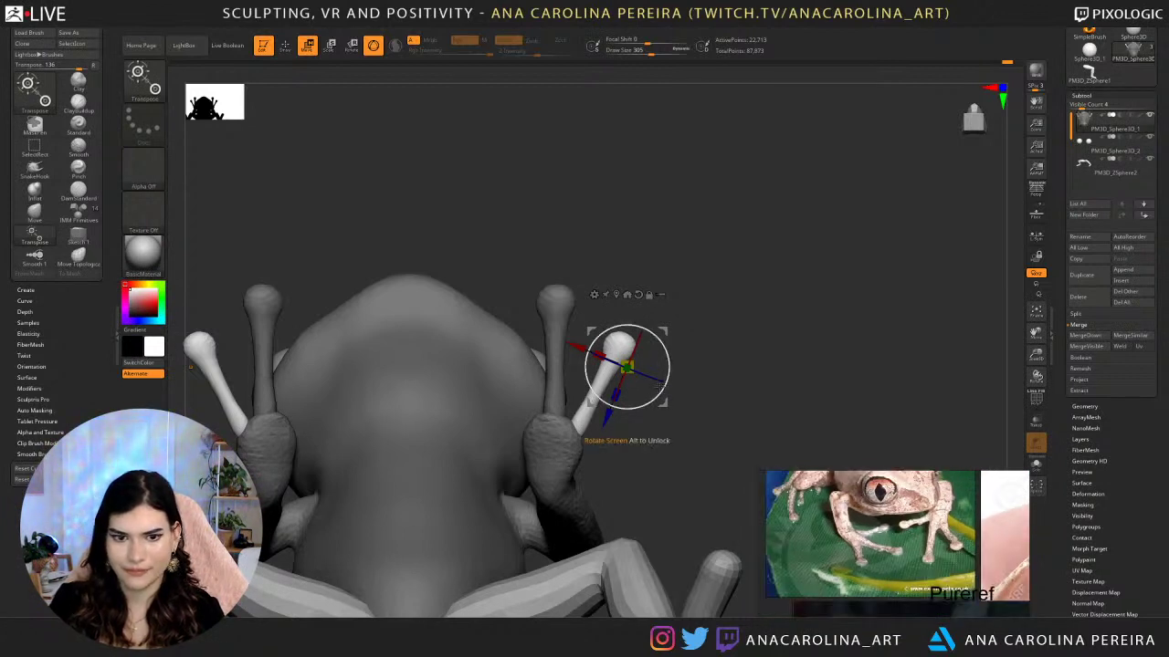
{"action": "left_click_drag", "start_coordinate": [626, 367], "coordinate": [620, 380]}
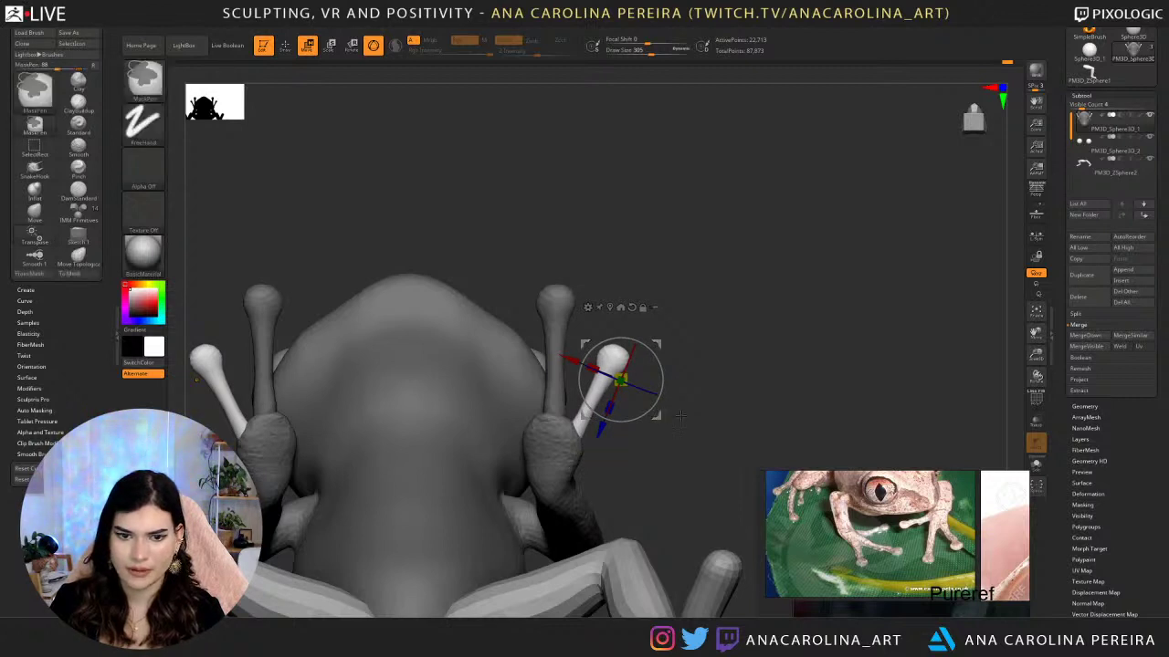
Show the polyframe wireframe over the frog and undo the last small move of the outer front toe.
{"action": "key", "text": "ctrl+i"}
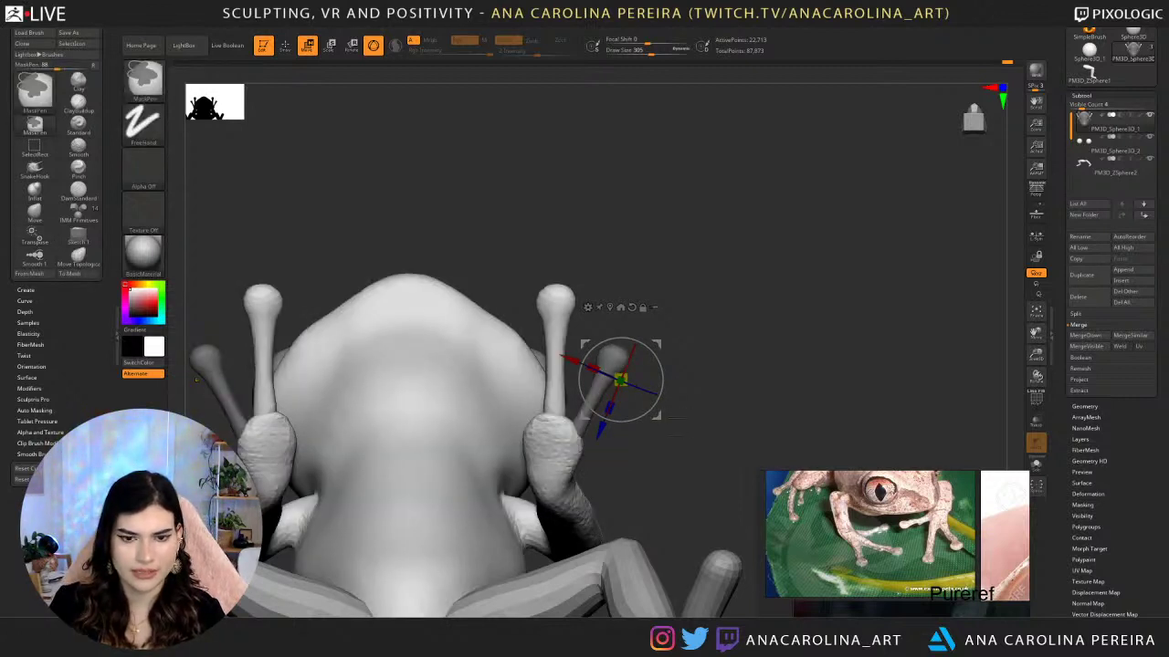
{"action": "left_click", "coordinate": [1037, 405]}
{"action": "right_click_drag", "start_coordinate": [671, 374], "coordinate": [771, 385], "text": "ctrl"}
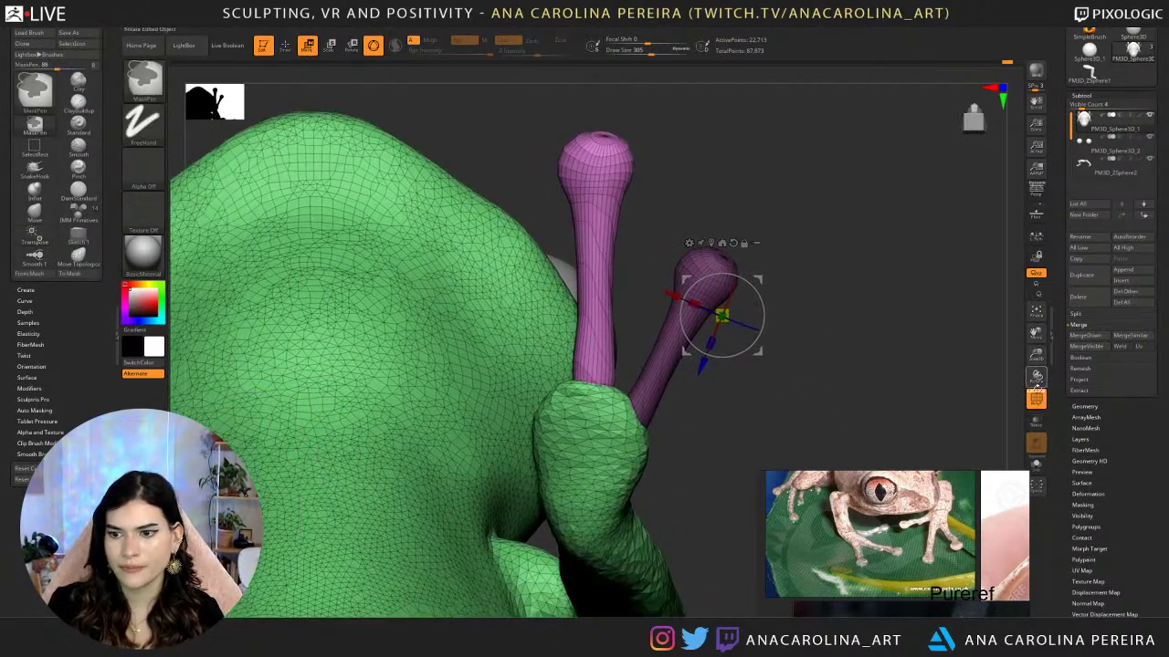
{"action": "key", "text": "shift+f"}
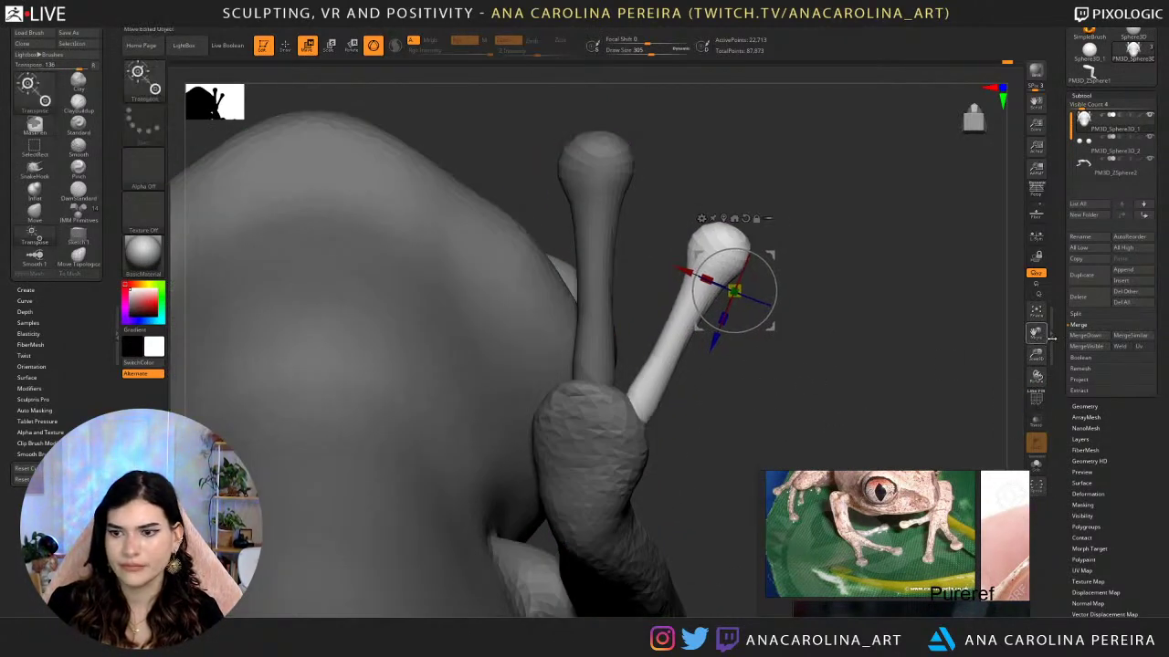
{"action": "left_click", "coordinate": [1035, 399]}
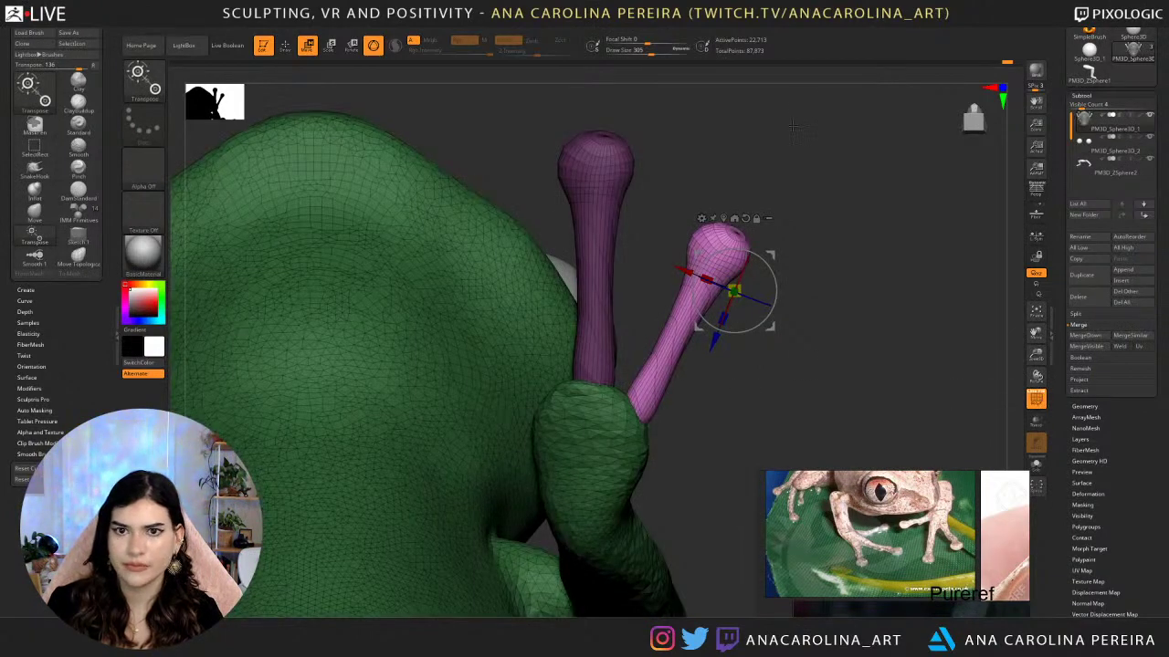
{"action": "left_click", "coordinate": [1022, 64]}
{"action": "key", "text": "ctrl+z"}
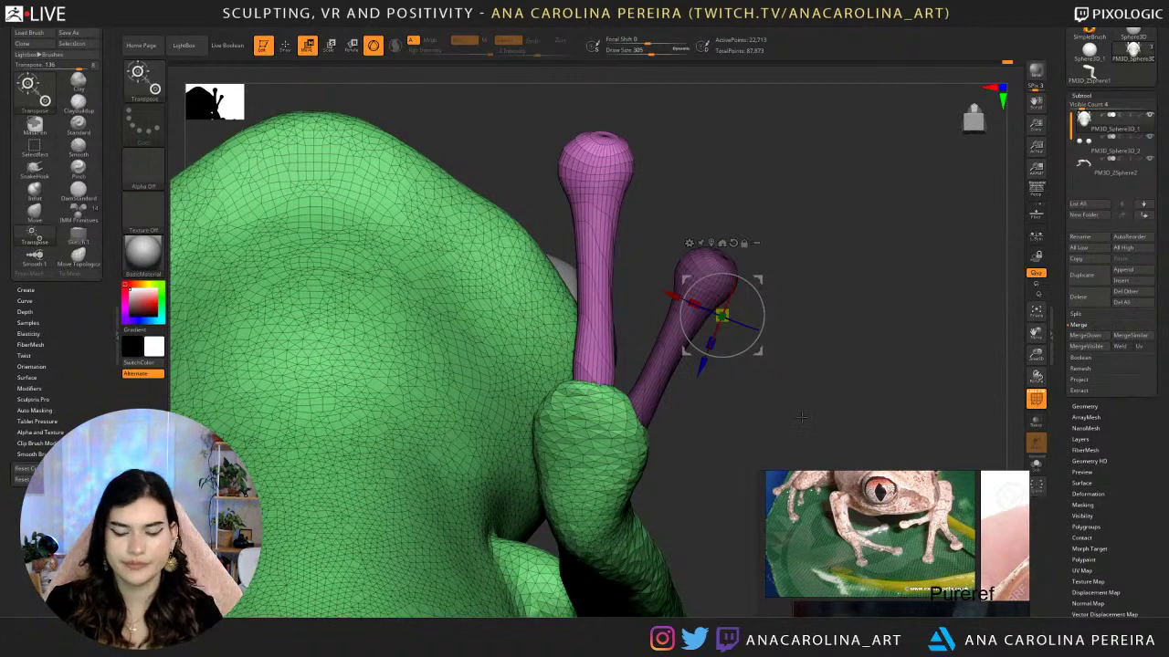
{"action": "key", "text": "ctrl+z"}
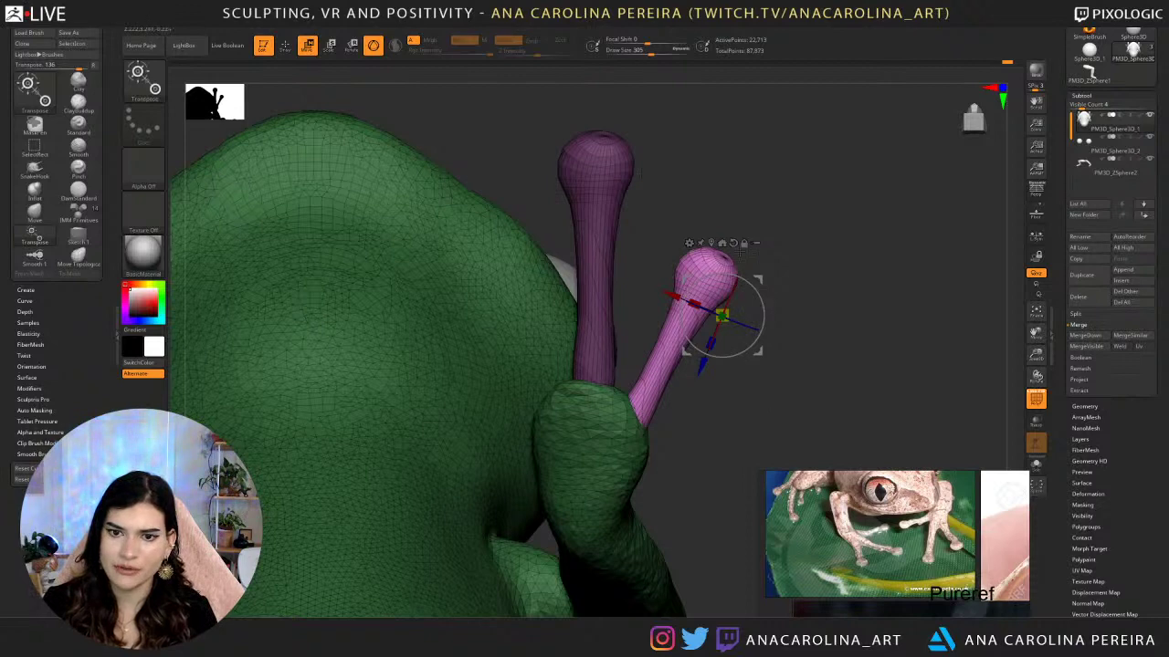
Invert the mask onto the outer front toe and assign that toe its own polygroup.
{"action": "left_click_drag", "start_coordinate": [779, 239], "coordinate": [785, 208], "text": "alt"}
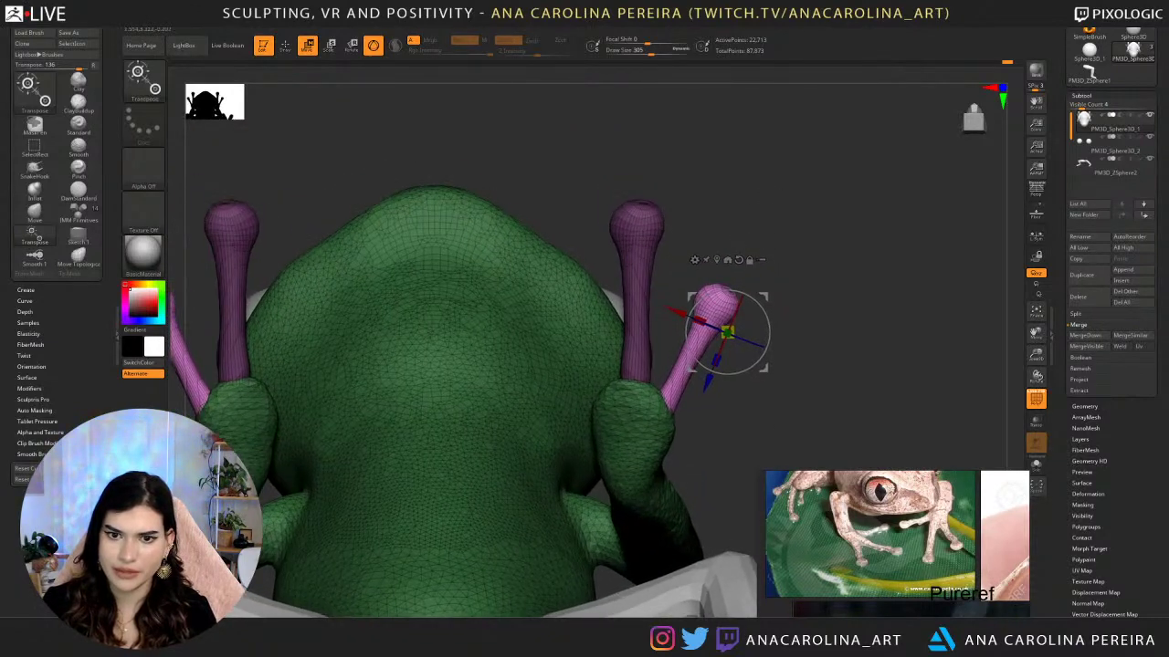
{"action": "left_click_drag", "start_coordinate": [832, 259], "coordinate": [837, 237], "text": "alt"}
{"action": "left_click", "coordinate": [837, 238], "text": "ctrl"}
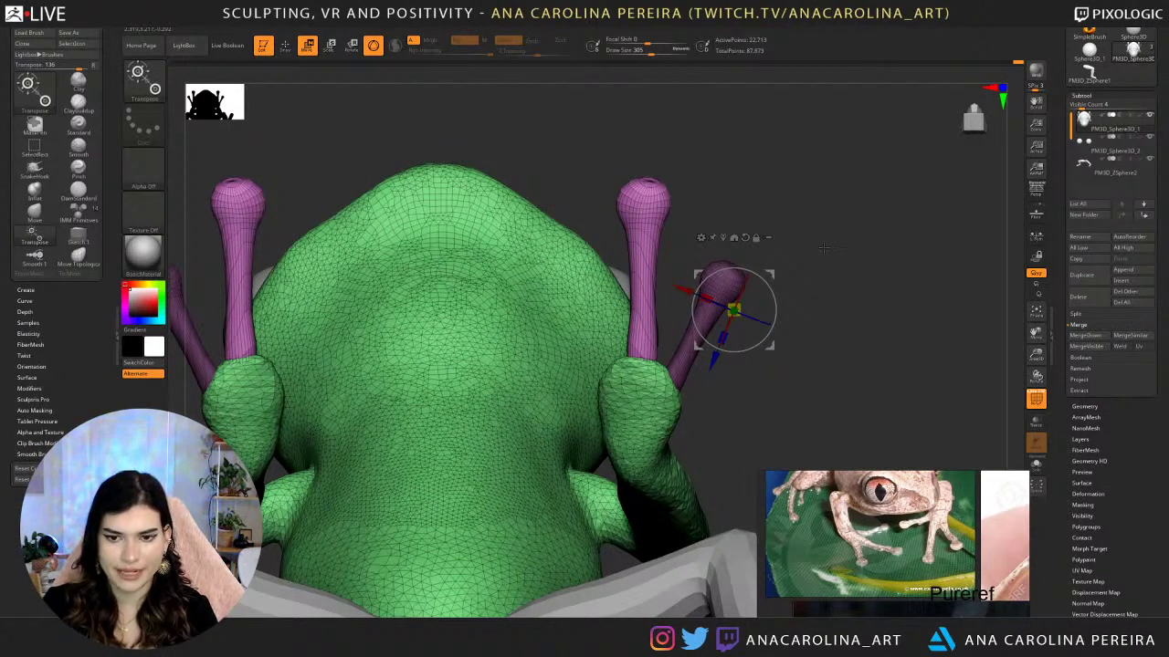
{"action": "key", "text": "ctrl+w"}
Mask everything except the outer toe, duplicate it, and place the copy angled inward on the inner side of the front foot.
{"action": "mouse_move", "coordinate": [823, 252]}
{"action": "left_mouse_down", "text": "alt"}
{"action": "mouse_move", "coordinate": [811, 182]}
{"action": "mouse_move", "coordinate": [792, 326]}
{"action": "mouse_move", "coordinate": [805, 266]}
{"action": "mouse_move", "coordinate": [816, 335]}
{"action": "mouse_move", "coordinate": [832, 220]}
{"action": "mouse_move", "coordinate": [839, 258]}
{"action": "left_mouse_up", "text": "alt"}
{"action": "left_click", "coordinate": [729, 299], "text": "ctrl"}
{"action": "left_click_drag", "start_coordinate": [807, 330], "coordinate": [829, 266], "text": "alt"}
{"action": "mouse_move", "coordinate": [784, 315]}
{"action": "left_mouse_down", "text": "ctrl"}
{"action": "mouse_move", "coordinate": [689, 296]}
{"action": "mouse_move", "coordinate": [711, 273]}
{"action": "mouse_move", "coordinate": [672, 341]}
{"action": "left_mouse_up", "text": "ctrl"}
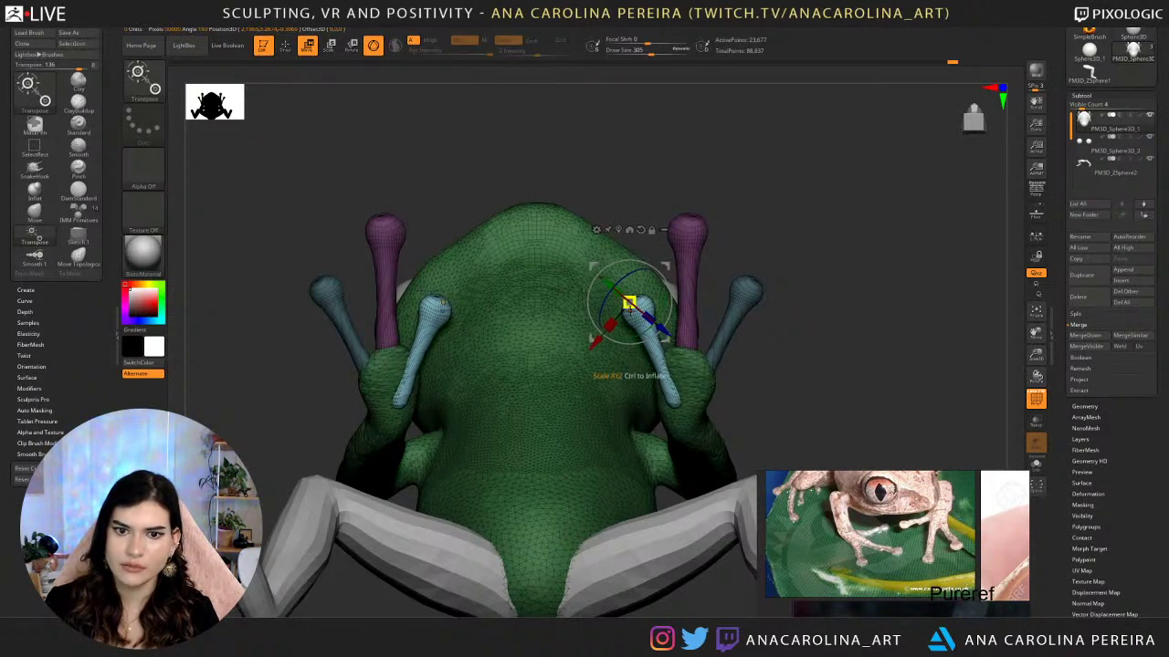
{"action": "mouse_move", "coordinate": [631, 302]}
{"action": "left_mouse_down"}
{"action": "mouse_move", "coordinate": [671, 299]}
{"action": "mouse_move", "coordinate": [665, 341]}
{"action": "mouse_move", "coordinate": [623, 316]}
{"action": "left_mouse_up"}
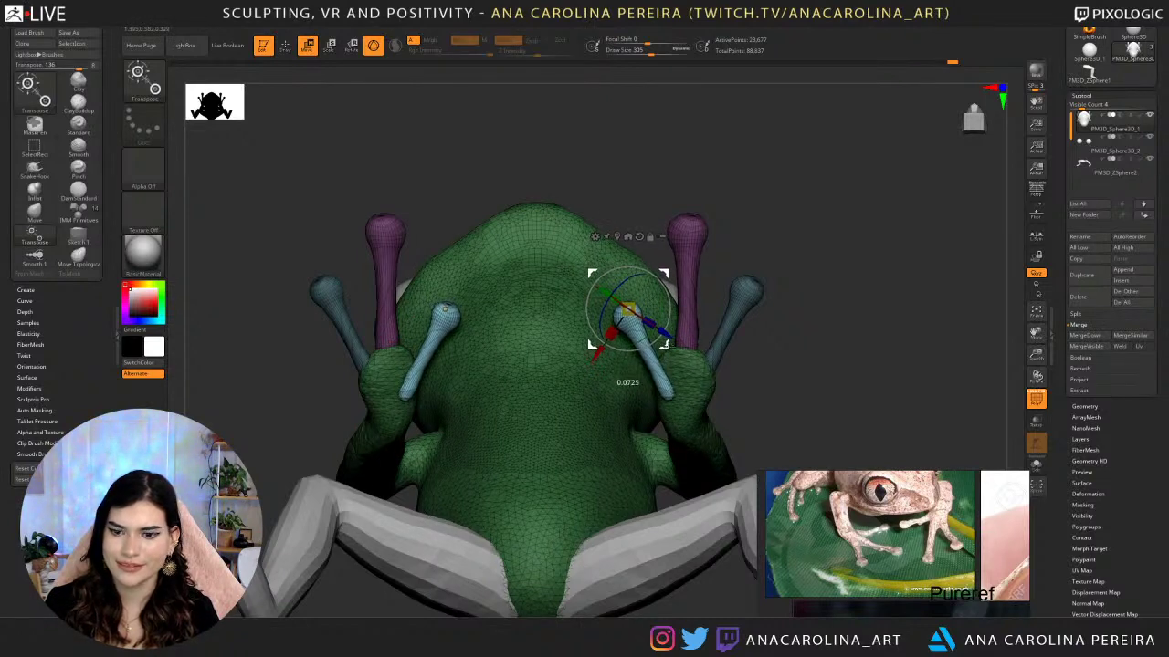
Rotate the inner toe further inward and seat its base against the front foot, checking its height from the front.
{"action": "left_click_drag", "start_coordinate": [723, 357], "coordinate": [799, 430]}
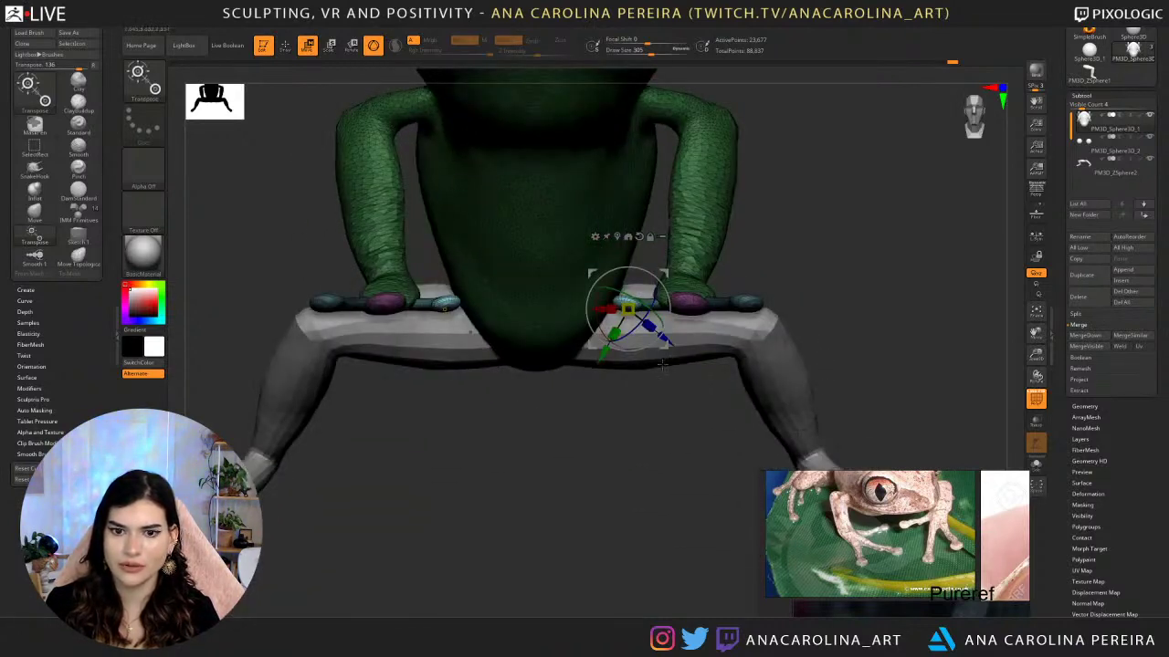
{"action": "left_click_drag", "start_coordinate": [664, 346], "coordinate": [666, 342]}
{"action": "left_click_drag", "start_coordinate": [671, 471], "coordinate": [676, 388], "text": "alt"}
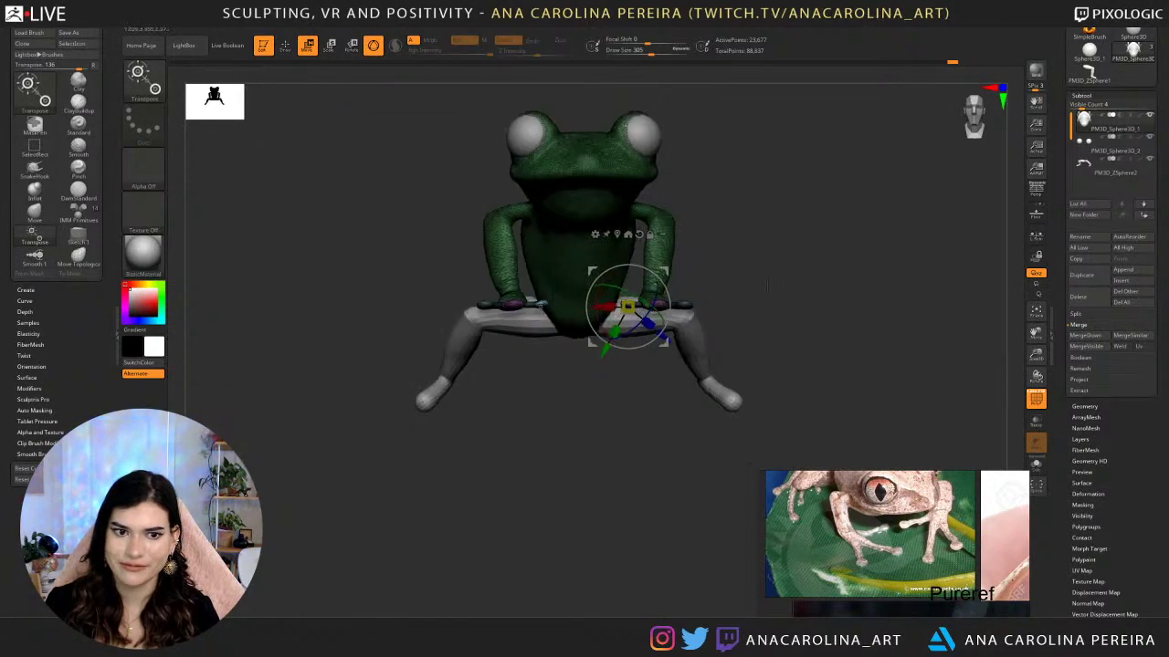
{"action": "left_click_drag", "start_coordinate": [844, 342], "coordinate": [760, 375]}
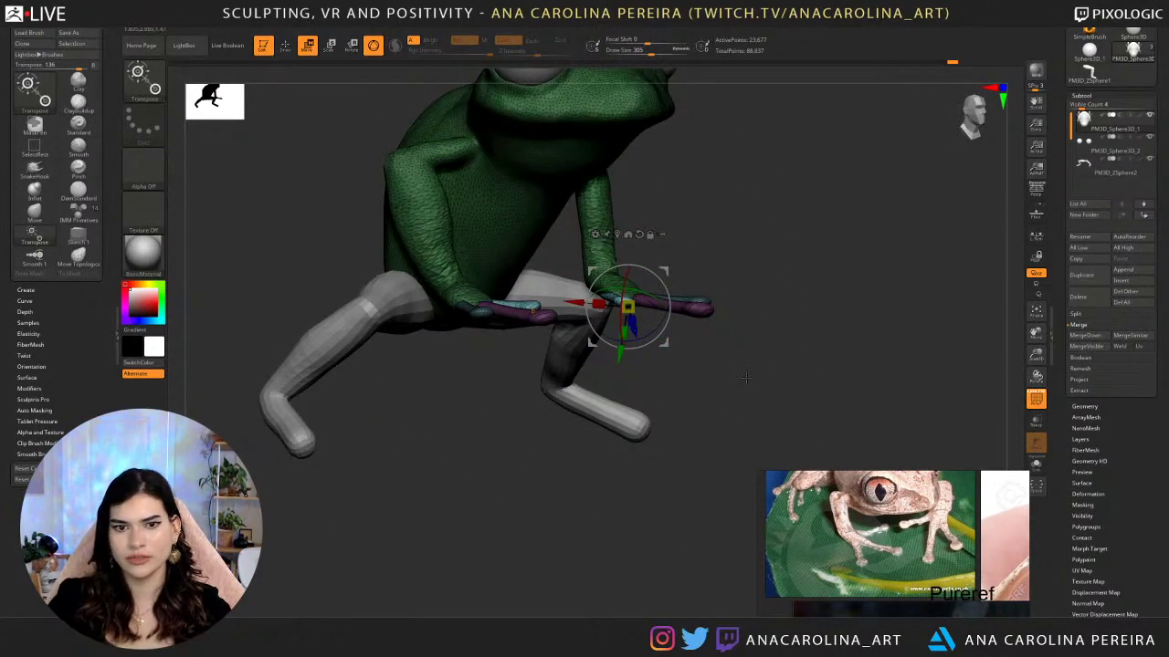
{"action": "left_click_drag", "start_coordinate": [816, 444], "coordinate": [771, 295]}
{"action": "left_click_drag", "start_coordinate": [673, 321], "coordinate": [605, 325]}
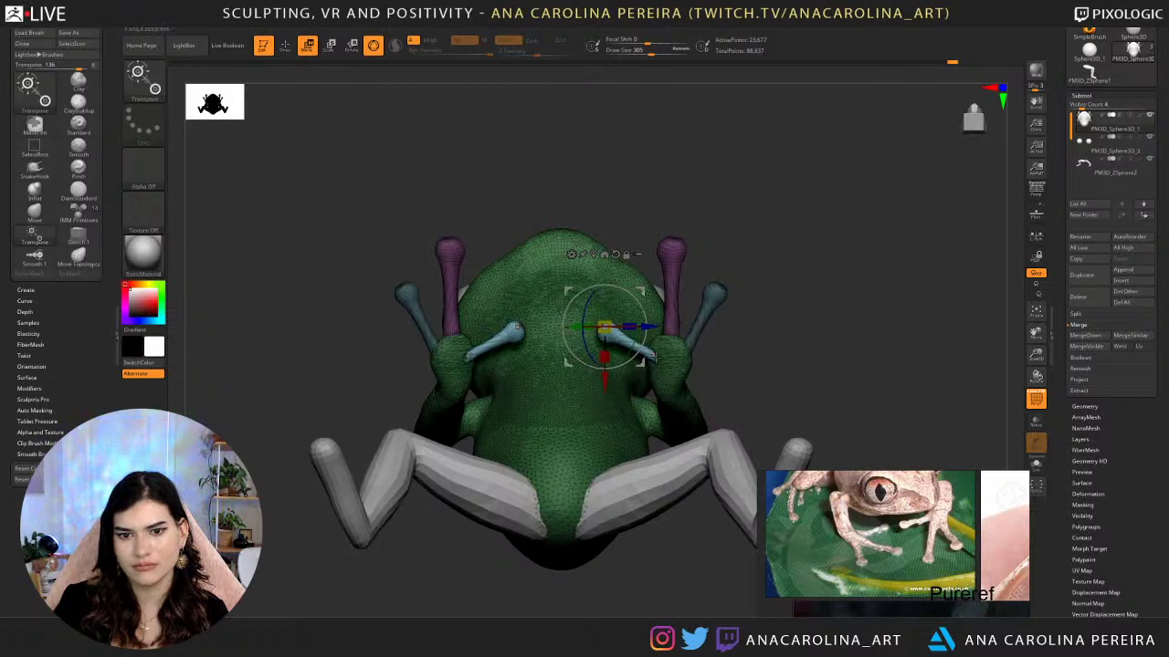
{"action": "left_click", "coordinate": [654, 359]}
{"action": "left_click_drag", "start_coordinate": [694, 370], "coordinate": [696, 377]}
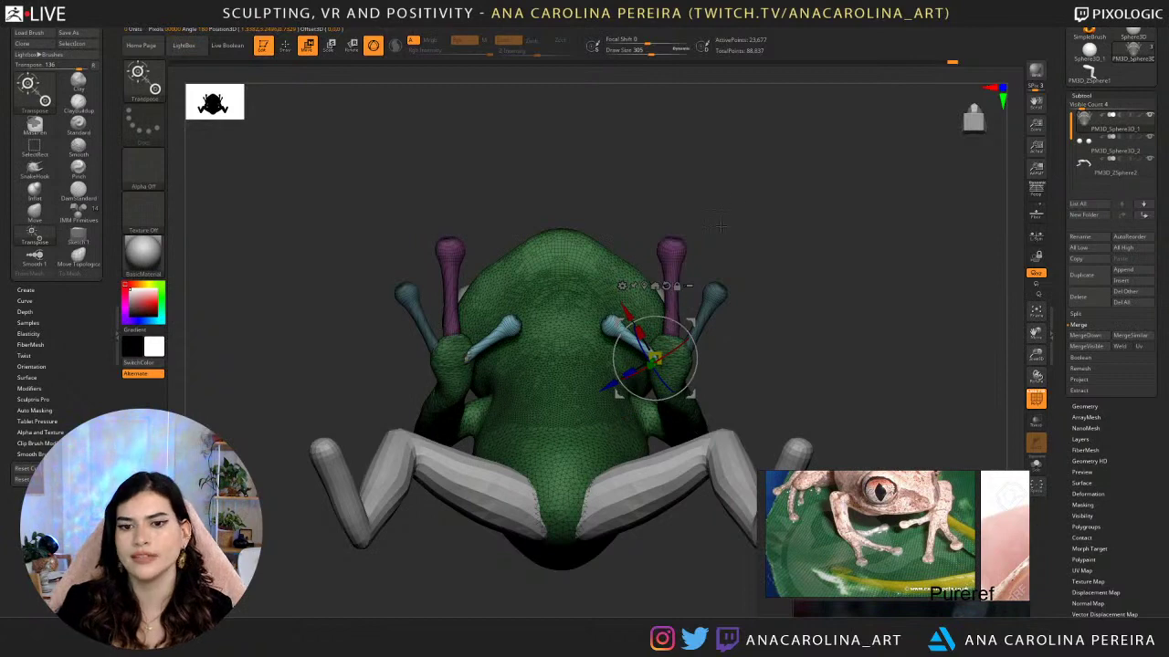
Assign the inner front toe its own polygroup and clear the mask from the model.
{"action": "left_click_drag", "start_coordinate": [729, 211], "coordinate": [783, 302]}
{"action": "right_click_drag", "start_coordinate": [784, 303], "coordinate": [829, 340]}
{"action": "key", "text": "ctrl+z"}
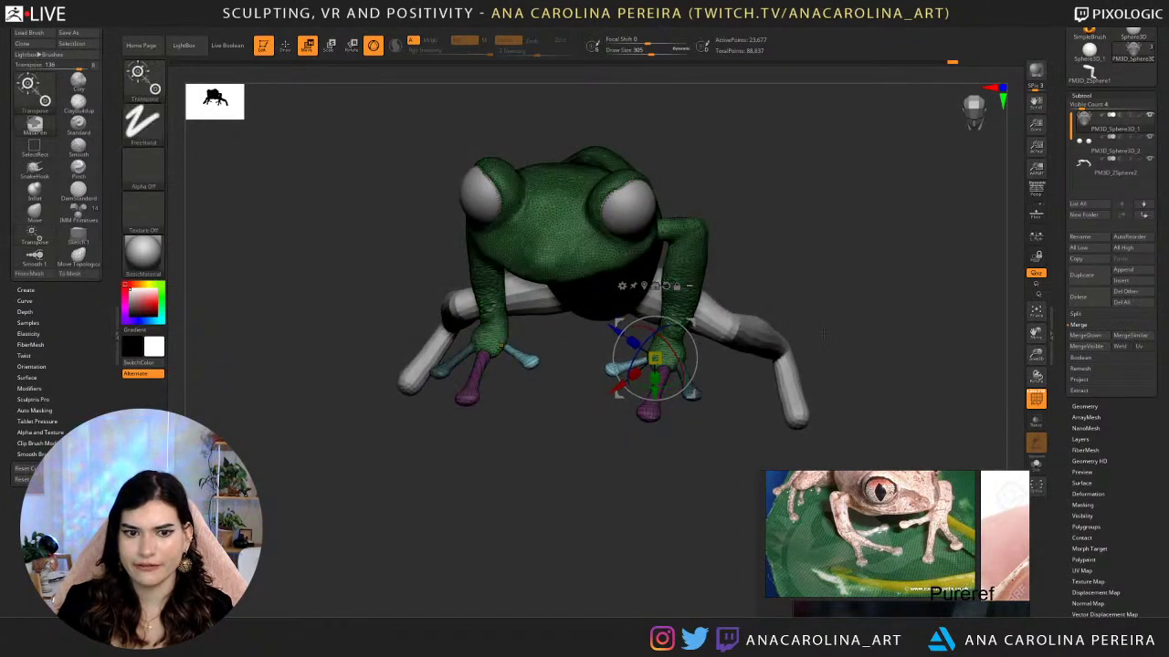
{"action": "key", "text": "ctrl+z"}
{"action": "key", "text": "ctrl+z"}
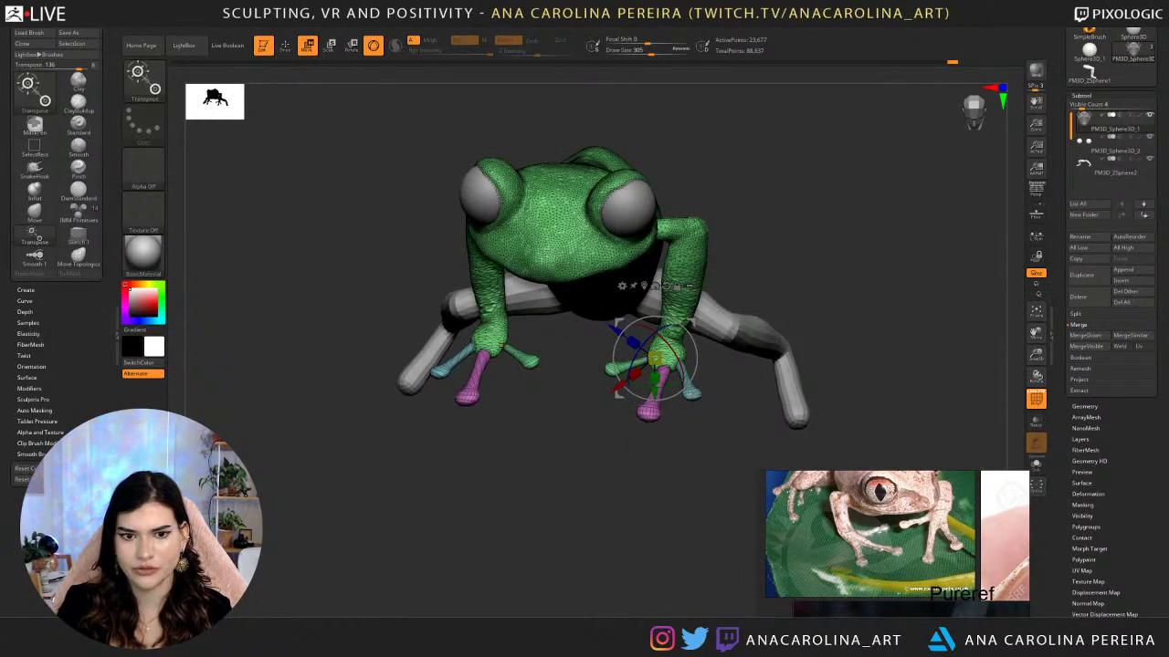
{"action": "mouse_move", "coordinate": [830, 310]}
{"action": "left_mouse_down"}
{"action": "mouse_move", "coordinate": [890, 302]}
{"action": "mouse_move", "coordinate": [821, 331]}
{"action": "left_mouse_up"}
{"action": "key", "text": "ctrl+shift+z"}
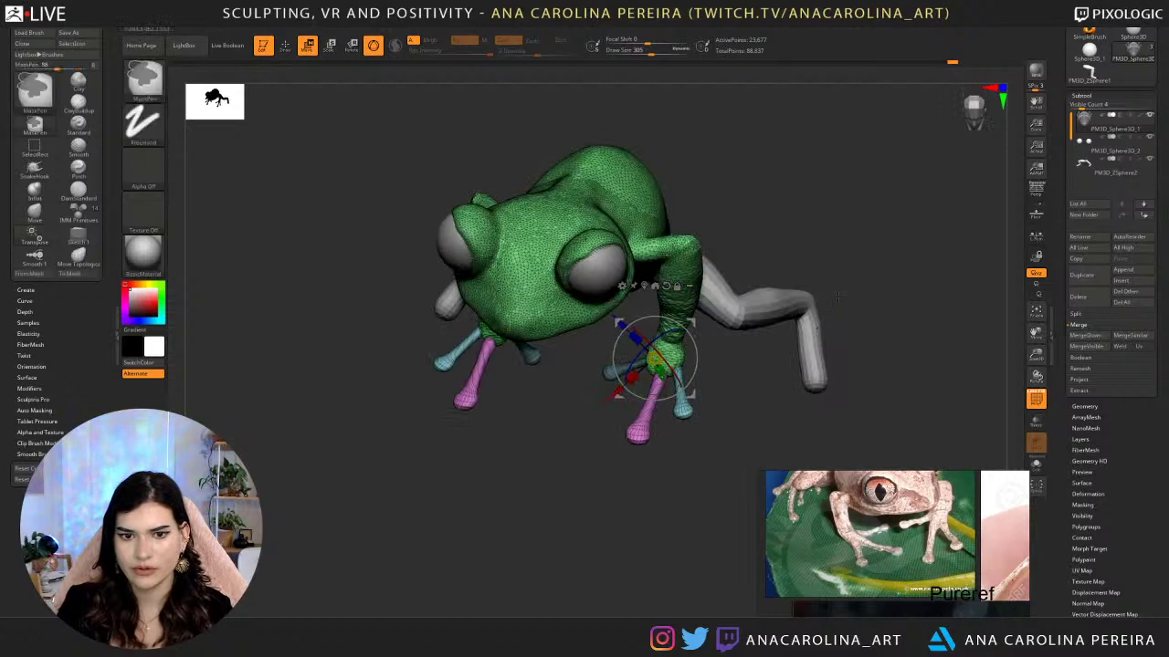
{"action": "right_click_drag", "start_coordinate": [837, 295], "coordinate": [837, 247]}
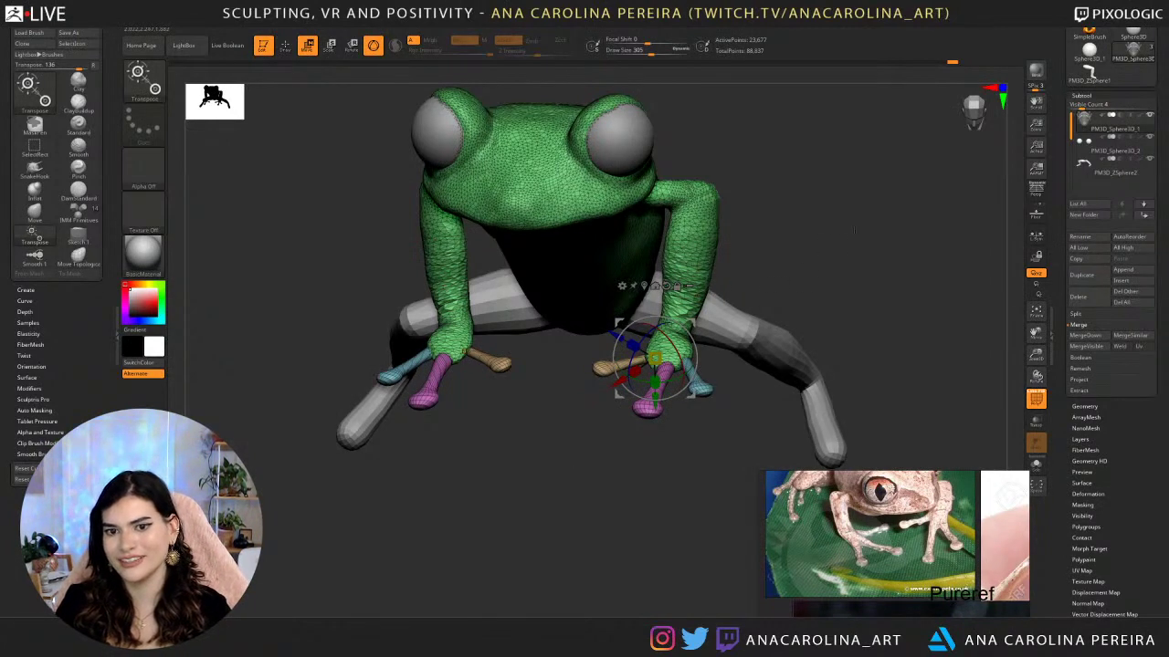
Examine the number and spread of the front foot's toes in the frog reference photos and compare them with the model.
{"action": "right_click_drag", "start_coordinate": [710, 256], "coordinate": [881, 194]}
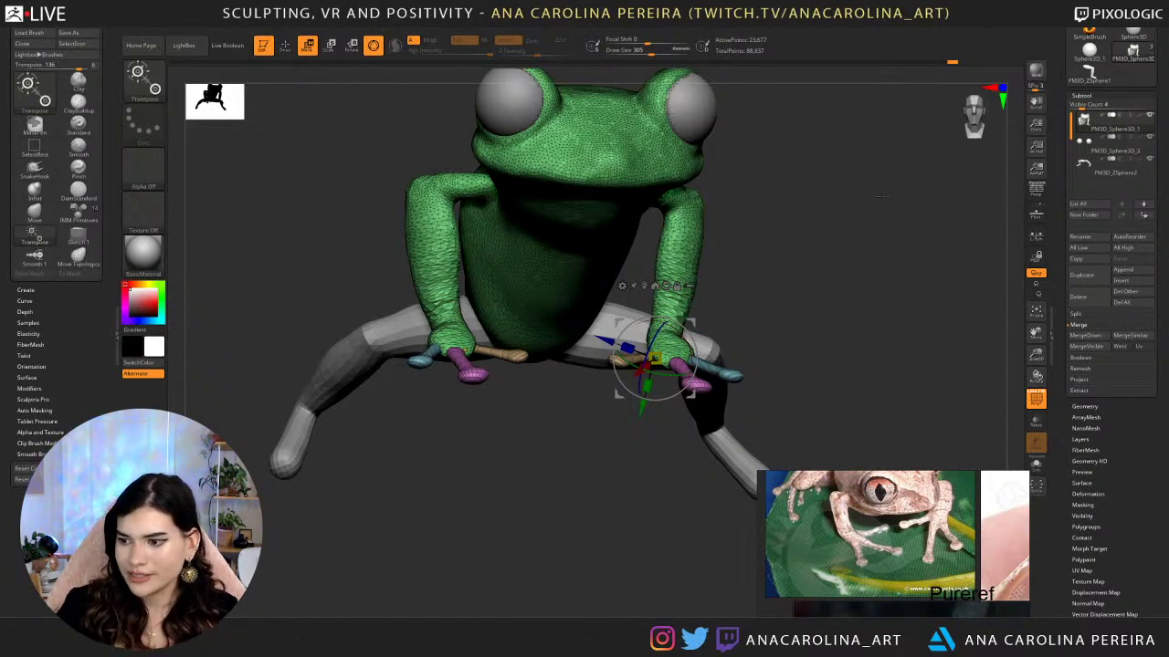
{"action": "mouse_move", "coordinate": [831, 245]}
{"action": "left_mouse_down"}
{"action": "mouse_move", "coordinate": [491, 352]}
{"action": "mouse_move", "coordinate": [823, 239]}
{"action": "mouse_move", "coordinate": [804, 248]}
{"action": "mouse_move", "coordinate": [827, 260]}
{"action": "mouse_move", "coordinate": [815, 272]}
{"action": "mouse_move", "coordinate": [833, 265]}
{"action": "mouse_move", "coordinate": [839, 235]}
{"action": "left_mouse_up"}
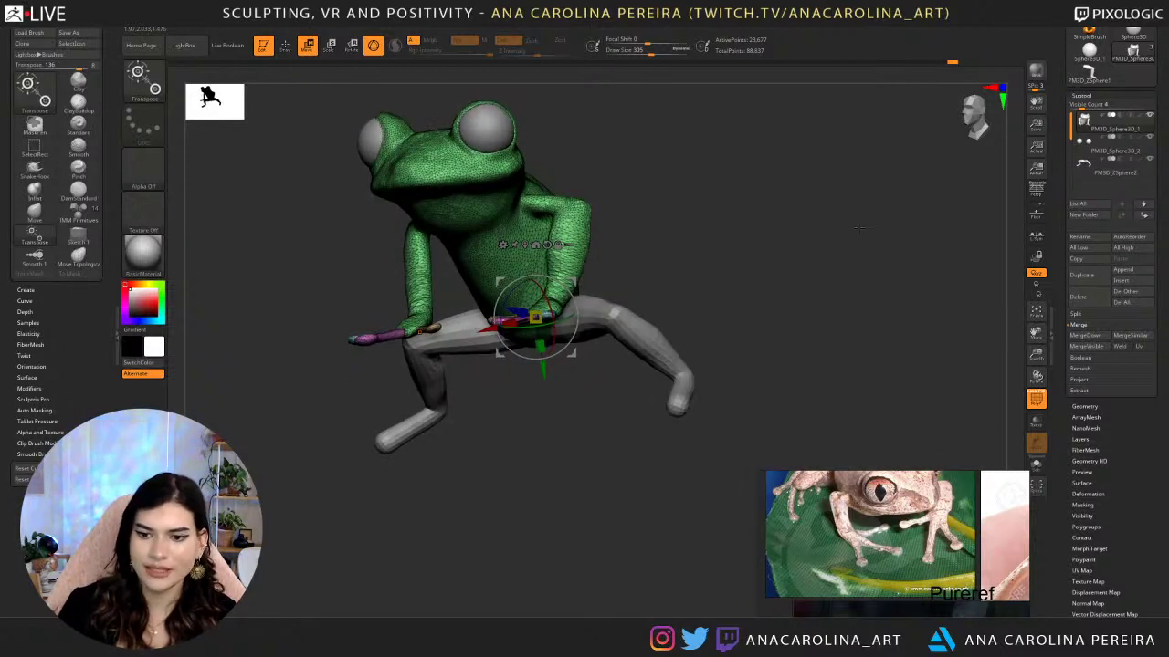
{"action": "scroll", "coordinate": [856, 539], "scroll_direction": "down", "scroll_amount": 3}
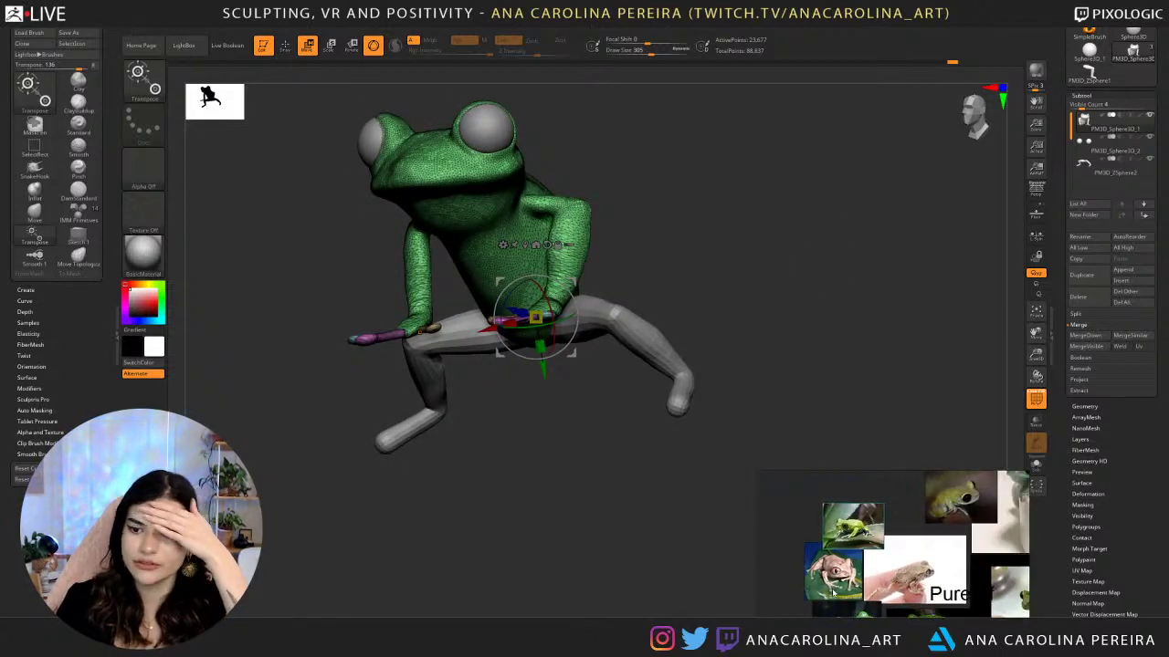
{"action": "scroll", "coordinate": [868, 537], "scroll_direction": "up", "scroll_amount": 5}
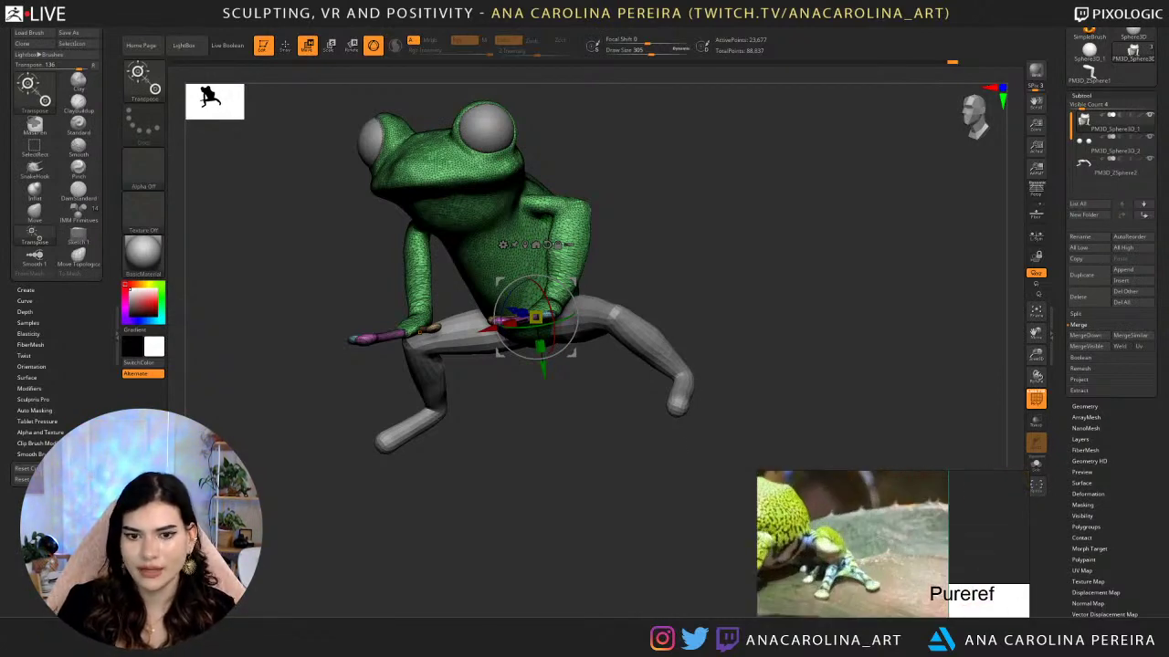
{"action": "left_click_drag", "start_coordinate": [621, 484], "coordinate": [696, 473]}
{"action": "left_click_drag", "start_coordinate": [539, 475], "coordinate": [512, 413]}
{"action": "left_click_drag", "start_coordinate": [680, 278], "coordinate": [730, 407]}
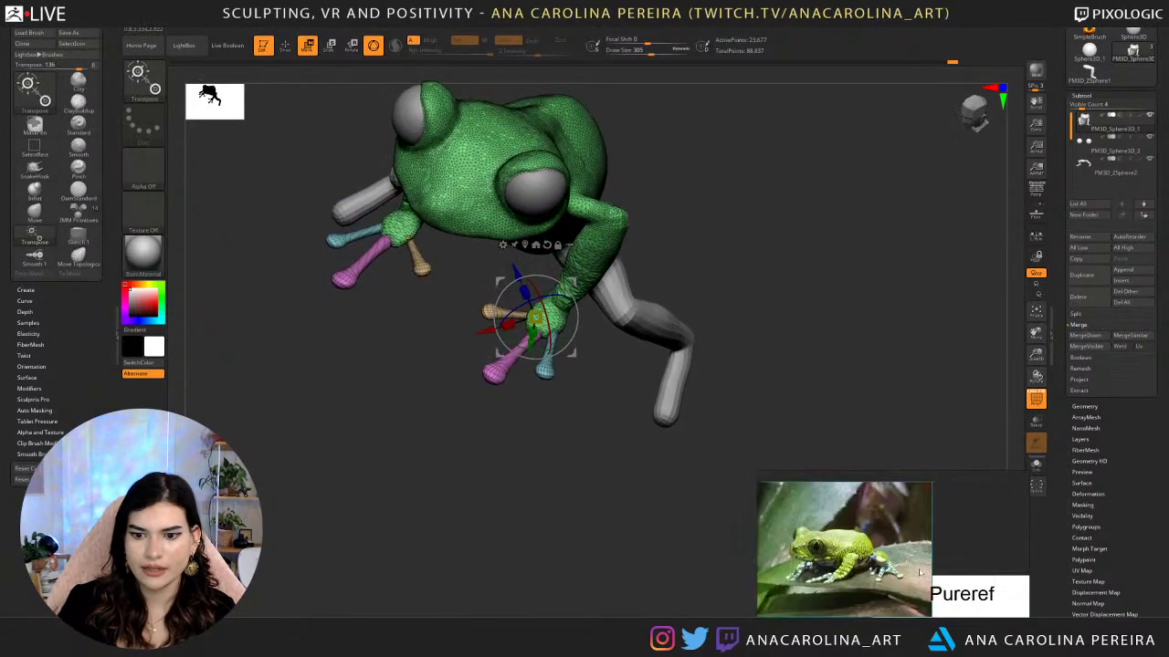
{"action": "scroll", "coordinate": [920, 573], "scroll_direction": "down", "scroll_amount": 3}
{"action": "scroll", "coordinate": [831, 555], "scroll_direction": "up", "scroll_amount": 4}
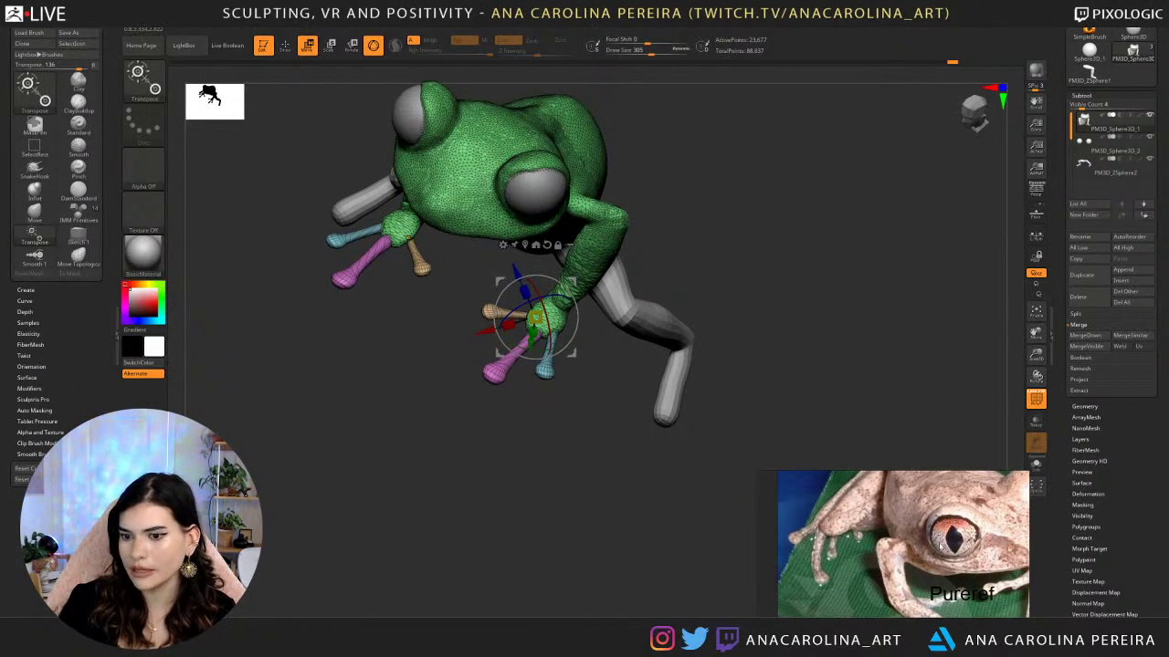
{"action": "scroll", "coordinate": [941, 545], "scroll_direction": "down", "scroll_amount": 4}
{"action": "scroll", "coordinate": [874, 573], "scroll_direction": "up", "scroll_amount": 1}
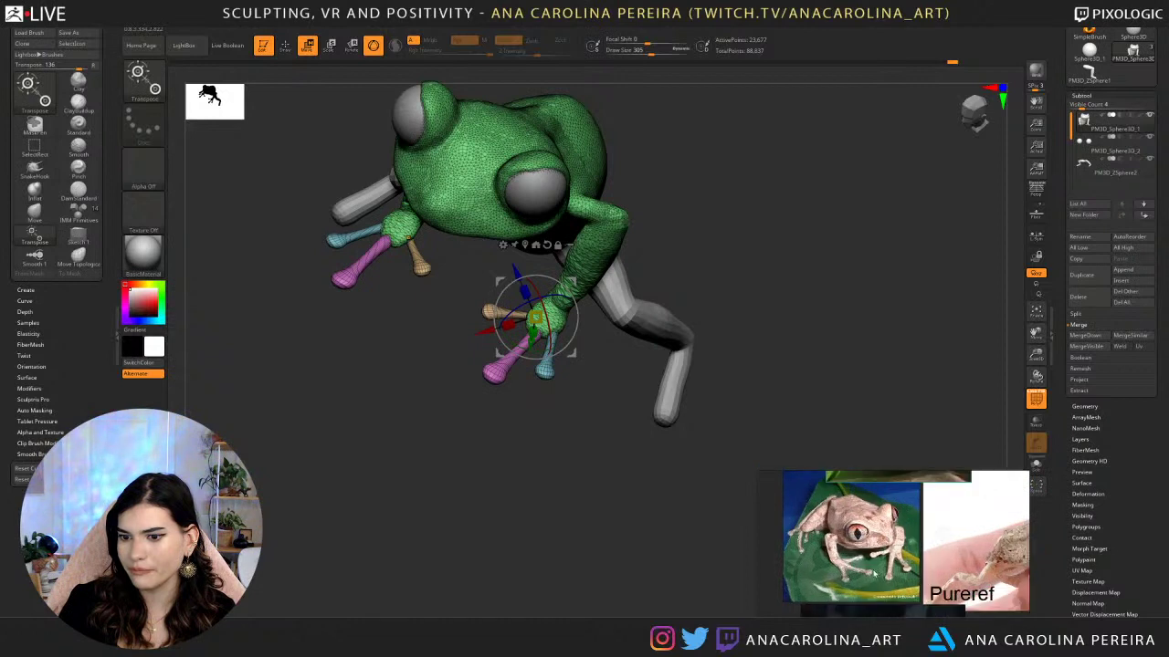
{"action": "scroll", "coordinate": [904, 559], "scroll_direction": "down", "scroll_amount": 1}
{"action": "scroll", "coordinate": [903, 559], "scroll_direction": "up", "scroll_amount": 4}
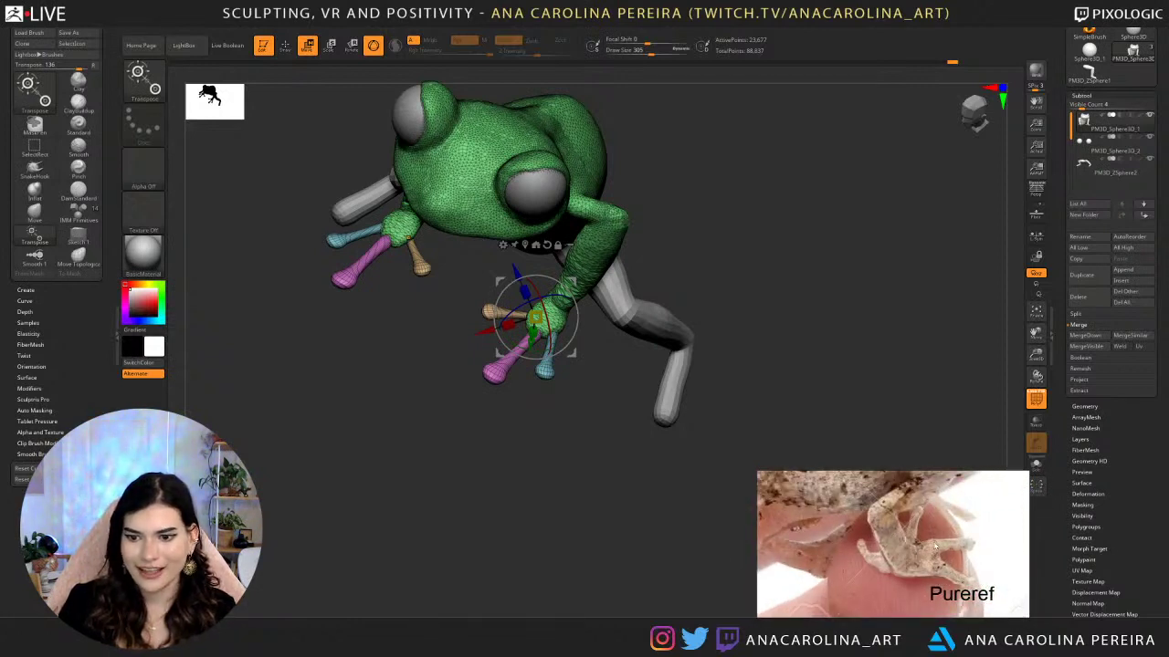
{"action": "left_click_drag", "start_coordinate": [728, 536], "coordinate": [676, 365]}
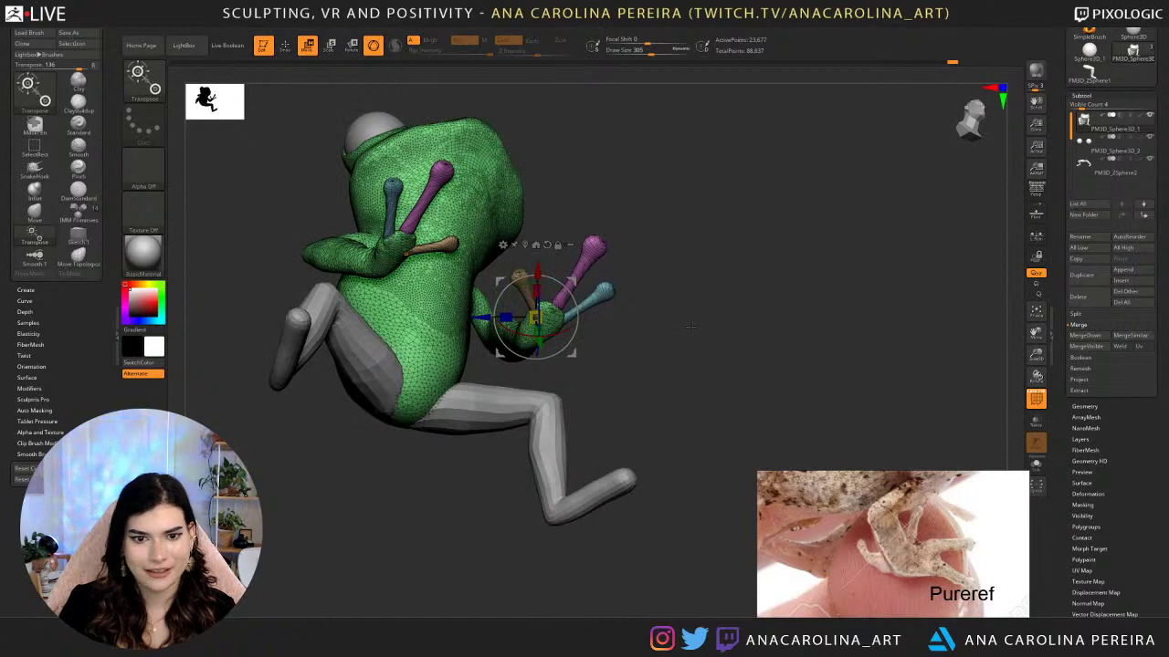
Mask everything except the inner toe, duplicate it, and angle the copy backward on the inner side of the front foot.
{"action": "left_click_drag", "start_coordinate": [691, 326], "coordinate": [641, 365]}
{"action": "left_click", "coordinate": [454, 261], "text": "alt"}
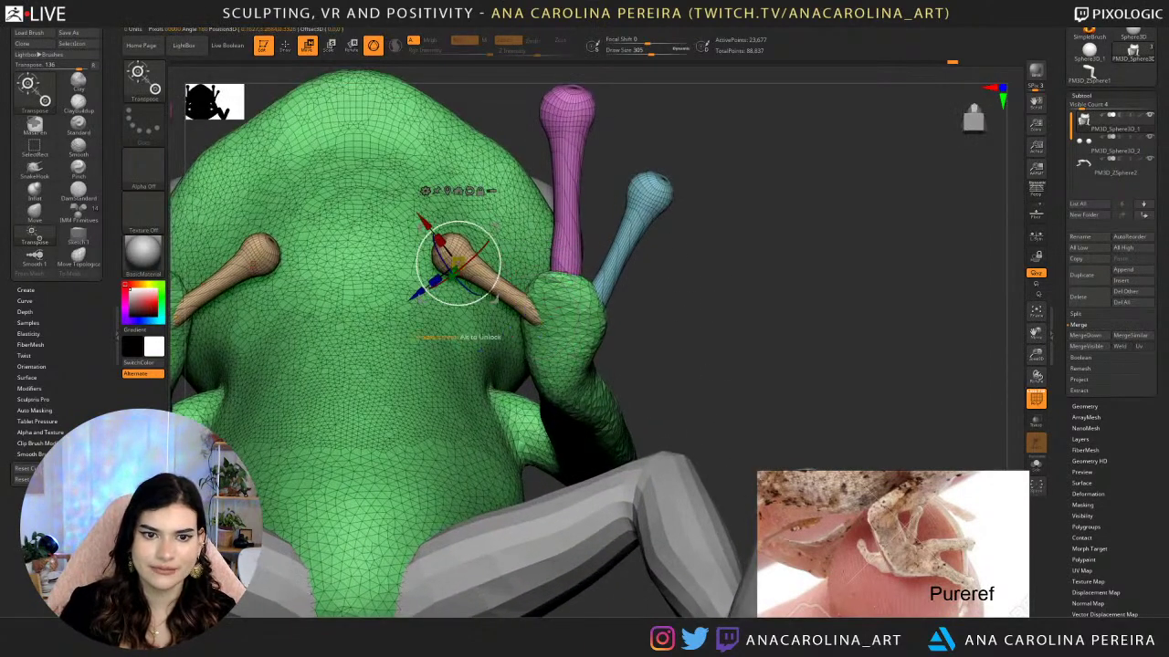
{"action": "left_click_drag", "start_coordinate": [639, 306], "coordinate": [709, 317], "text": "alt"}
{"action": "left_click", "coordinate": [590, 312], "text": "alt"}
{"action": "left_click", "coordinate": [533, 267], "text": "ctrl"}
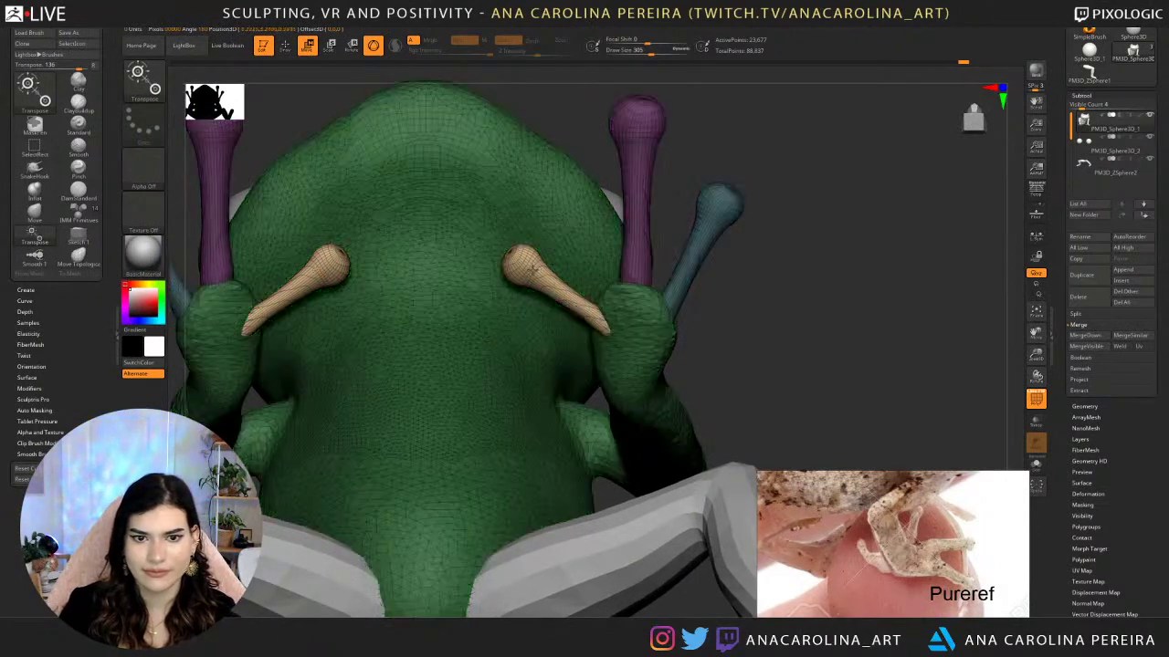
{"action": "key", "text": "w"}
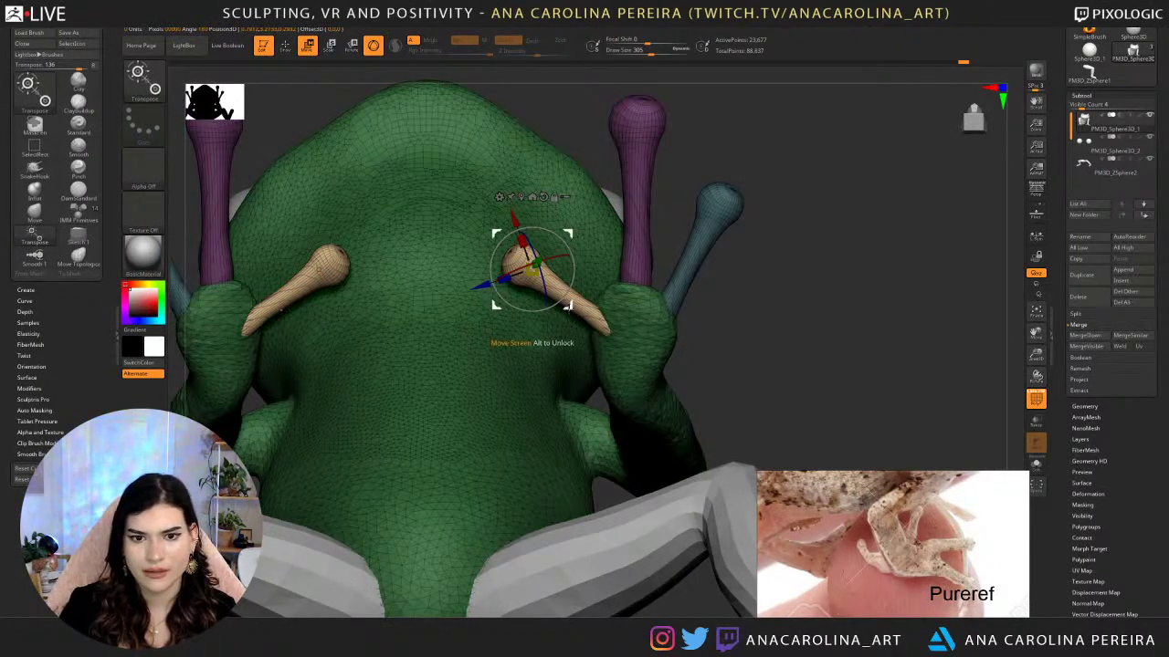
{"action": "left_click_drag", "start_coordinate": [568, 307], "coordinate": [573, 385], "text": "ctrl"}
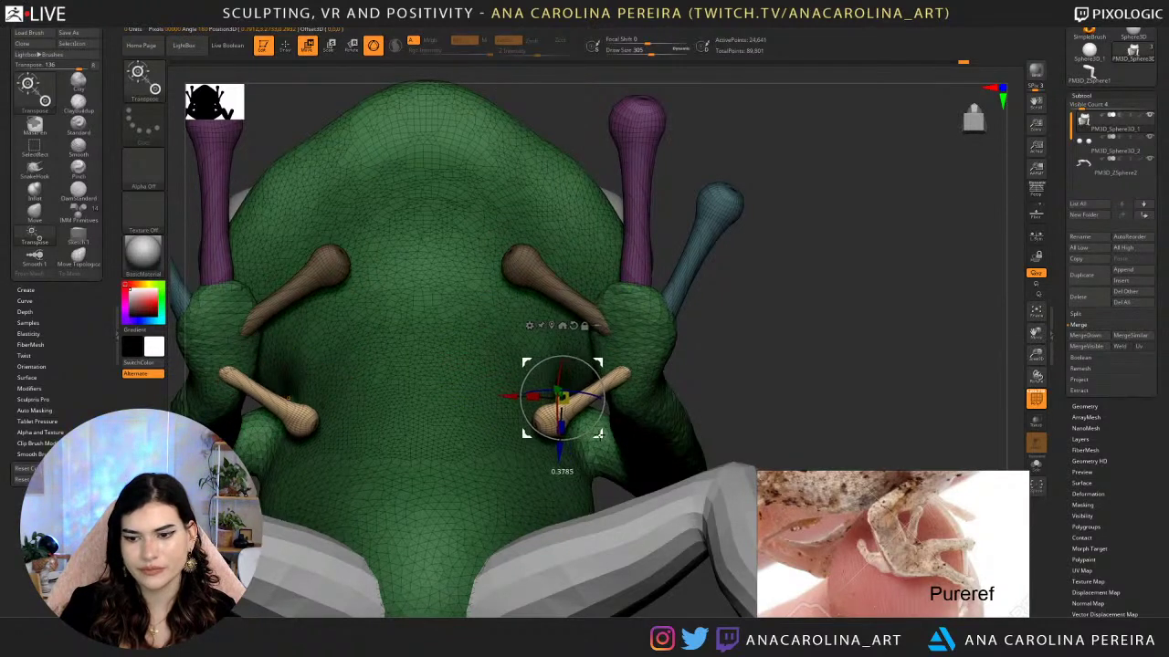
Refine the fourth toe's size and position against the foot, clear the mask, and check all four toes from several angles.
{"action": "mouse_move", "coordinate": [699, 402]}
{"action": "left_mouse_down"}
{"action": "mouse_move", "coordinate": [635, 443]}
{"action": "mouse_move", "coordinate": [606, 407]}
{"action": "mouse_move", "coordinate": [567, 407]}
{"action": "mouse_move", "coordinate": [567, 388]}
{"action": "left_mouse_up"}
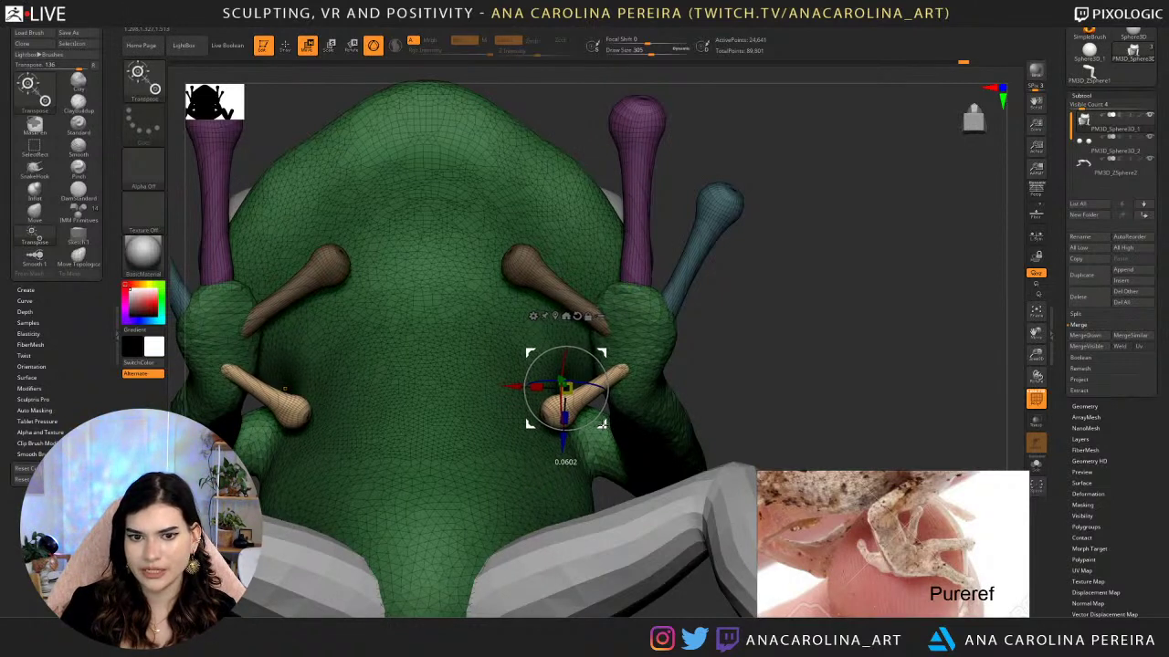
{"action": "left_click_drag", "start_coordinate": [603, 425], "coordinate": [603, 430]}
{"action": "mouse_move", "coordinate": [754, 338]}
{"action": "left_mouse_down"}
{"action": "mouse_move", "coordinate": [787, 494]}
{"action": "mouse_move", "coordinate": [832, 213]}
{"action": "mouse_move", "coordinate": [733, 210]}
{"action": "mouse_move", "coordinate": [774, 270]}
{"action": "mouse_move", "coordinate": [783, 237]}
{"action": "mouse_move", "coordinate": [783, 278]}
{"action": "mouse_move", "coordinate": [806, 246]}
{"action": "mouse_move", "coordinate": [802, 305]}
{"action": "mouse_move", "coordinate": [769, 296]}
{"action": "left_mouse_up"}
{"action": "key", "text": "shift+f"}
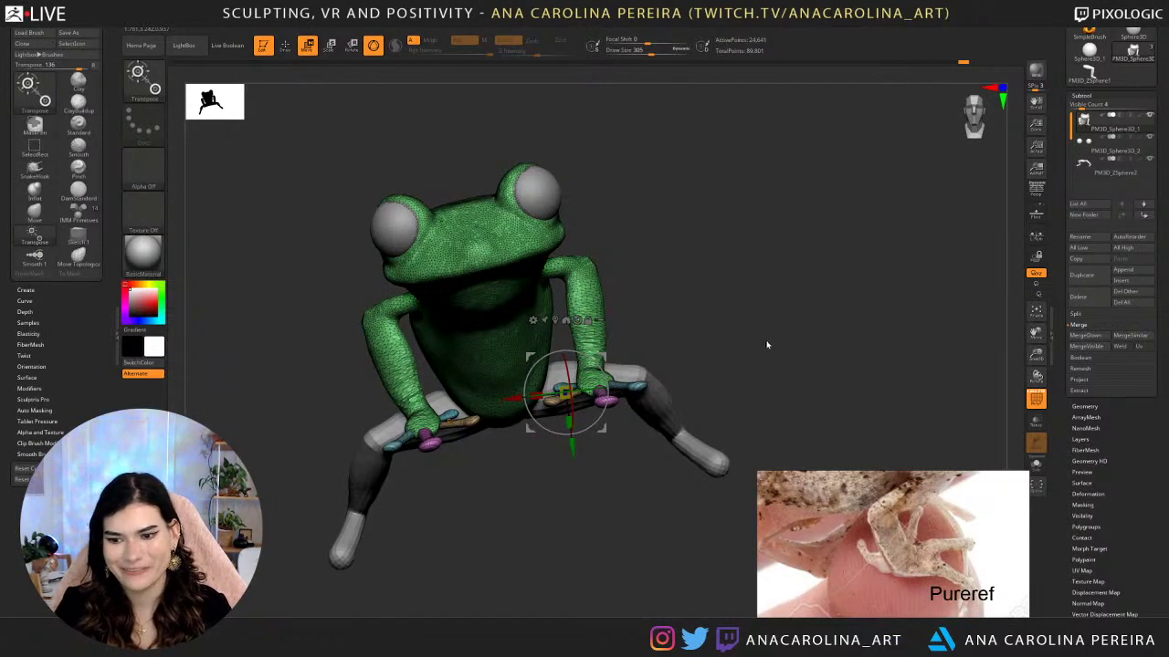
{"action": "left_click_drag", "start_coordinate": [781, 336], "coordinate": [797, 358]}
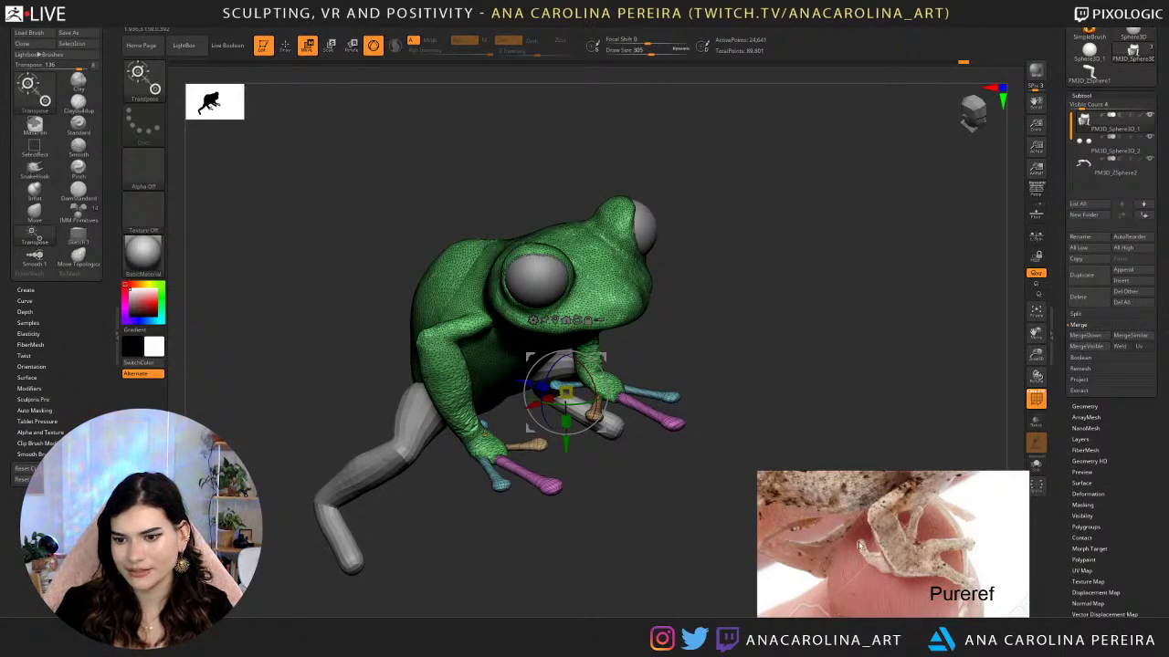
Set the transform gizmo on the forearm and invert the mask so only the front toes remain editable.
{"action": "left_click_drag", "start_coordinate": [805, 340], "coordinate": [814, 364]}
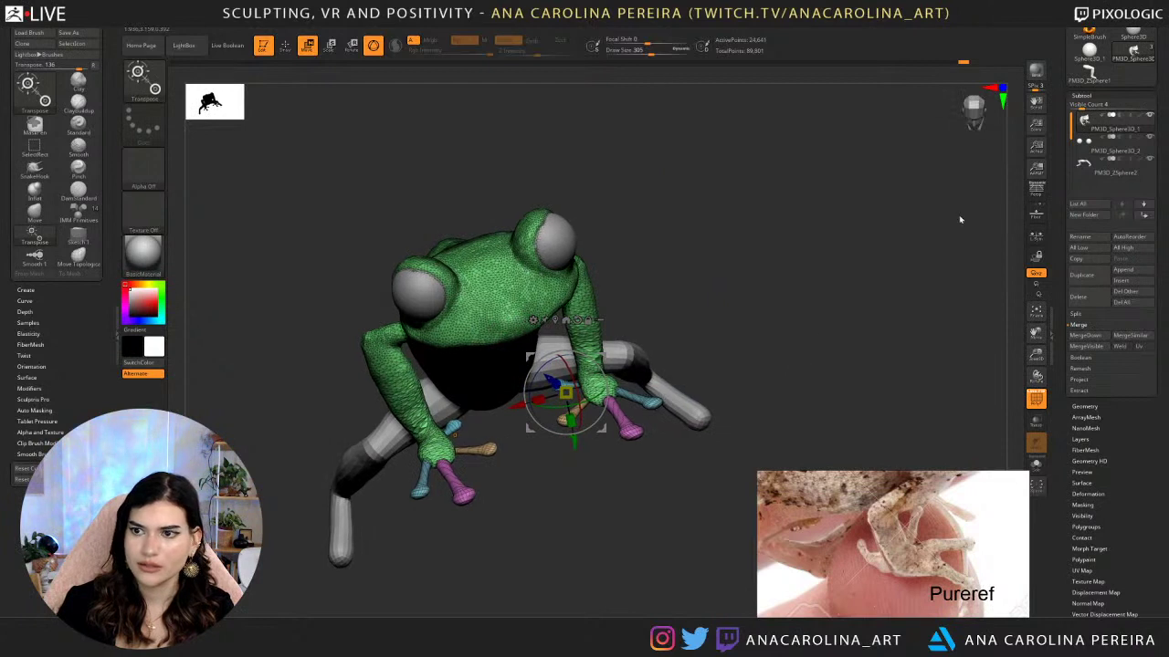
{"action": "left_click_drag", "start_coordinate": [914, 187], "coordinate": [977, 163]}
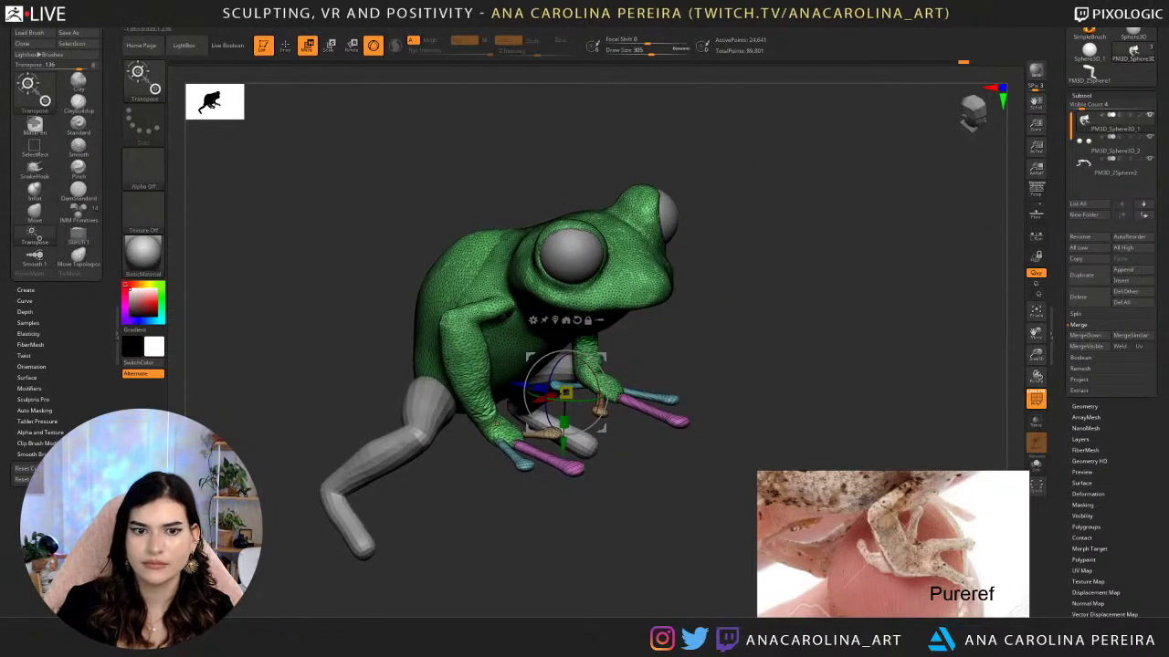
{"action": "left_click", "coordinate": [484, 391], "text": "ctrl"}
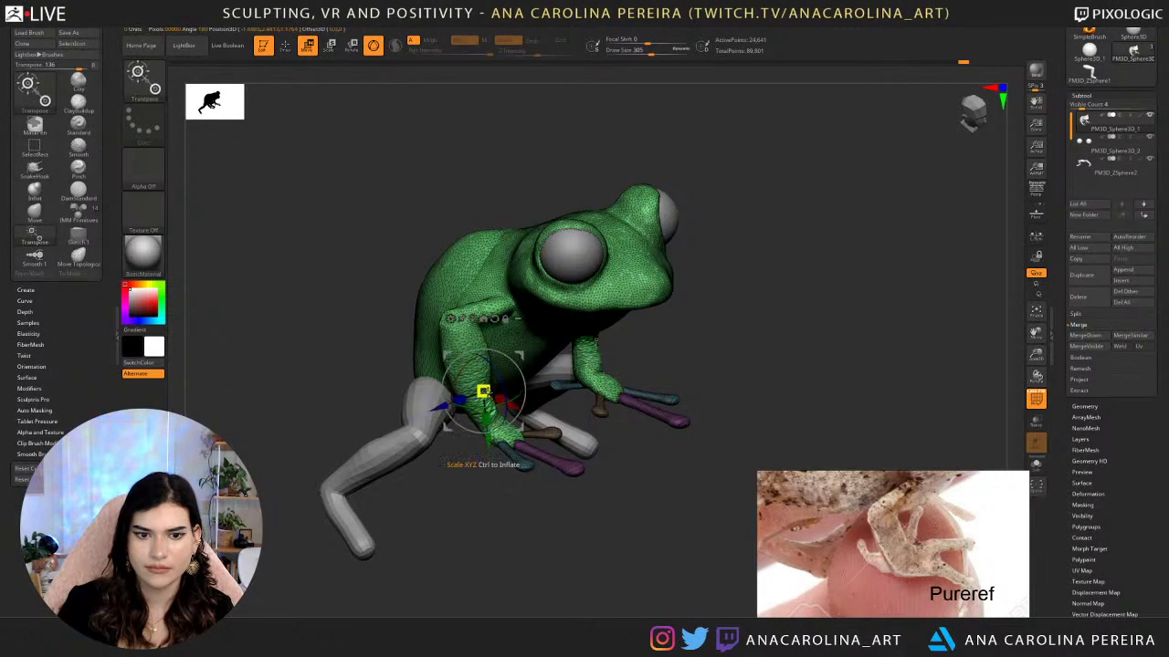
{"action": "left_click", "coordinate": [714, 355], "text": "ctrl"}
{"action": "left_click_drag", "start_coordinate": [717, 356], "coordinate": [725, 364], "text": "shift"}
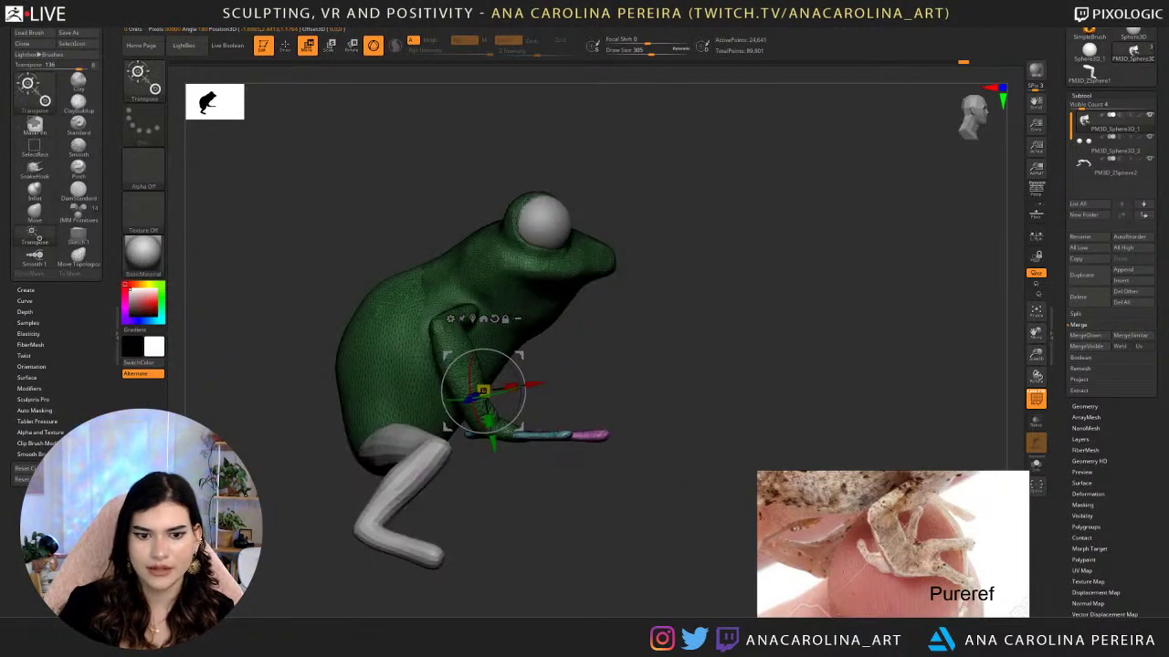
Duplicate the front toes and place the copy at the ends of the hind legs, level with the feet.
{"action": "left_click_drag", "start_coordinate": [592, 496], "coordinate": [628, 432], "text": "alt"}
{"action": "left_click_drag", "start_coordinate": [521, 326], "coordinate": [472, 453], "text": "ctrl"}
{"action": "left_click_drag", "start_coordinate": [662, 466], "coordinate": [617, 442]}
{"action": "left_click_drag", "start_coordinate": [571, 369], "coordinate": [475, 338]}
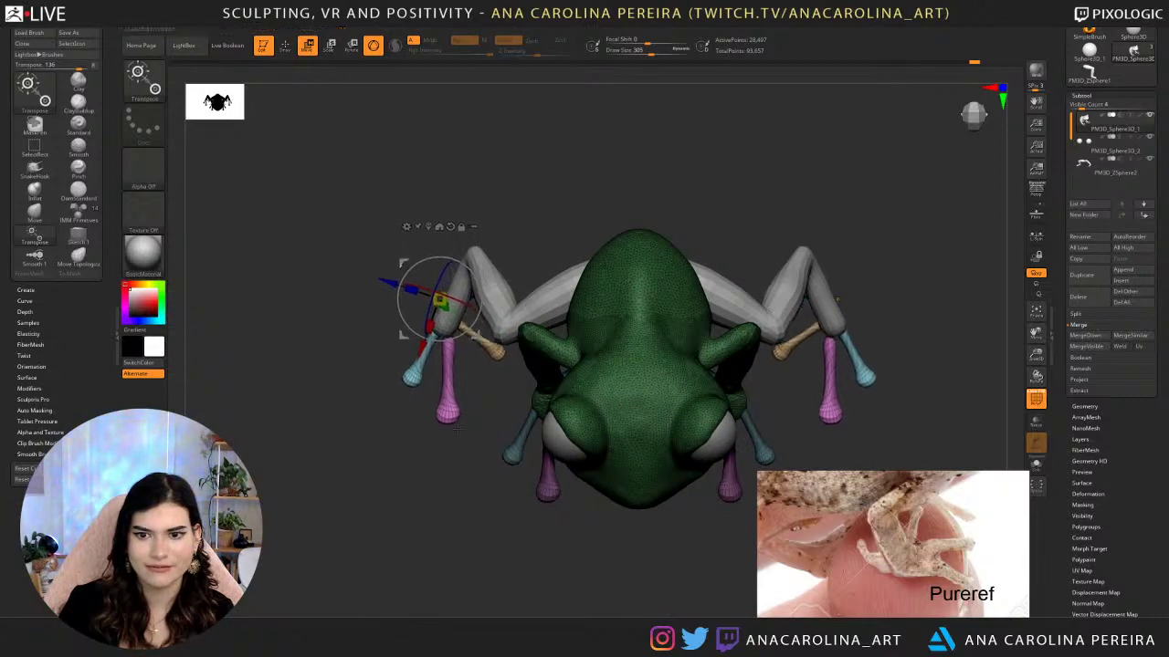
{"action": "left_click_drag", "start_coordinate": [484, 511], "coordinate": [484, 415]}
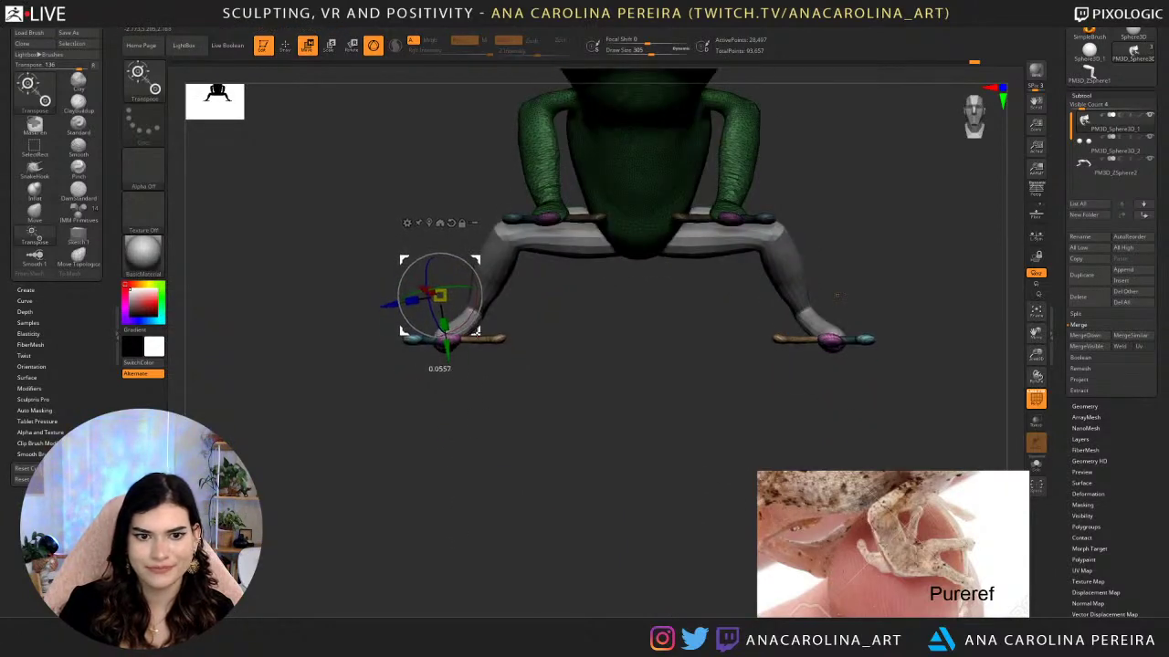
{"action": "left_click_drag", "start_coordinate": [838, 295], "coordinate": [580, 470]}
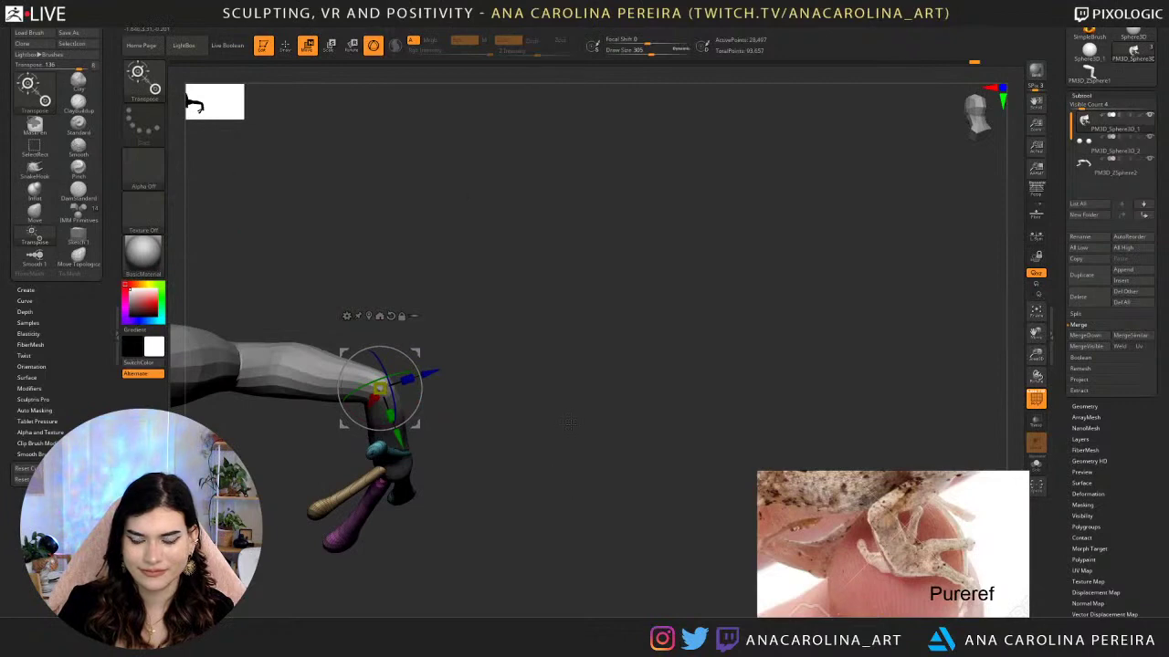
Switch to PureRef and bring up the photo of the frog on a leaf to examine its hind foot.
{"action": "middle_click_drag", "start_coordinate": [822, 557], "coordinate": [1072, 587]}
{"action": "scroll", "coordinate": [796, 551], "scroll_direction": "up", "scroll_amount": 3}
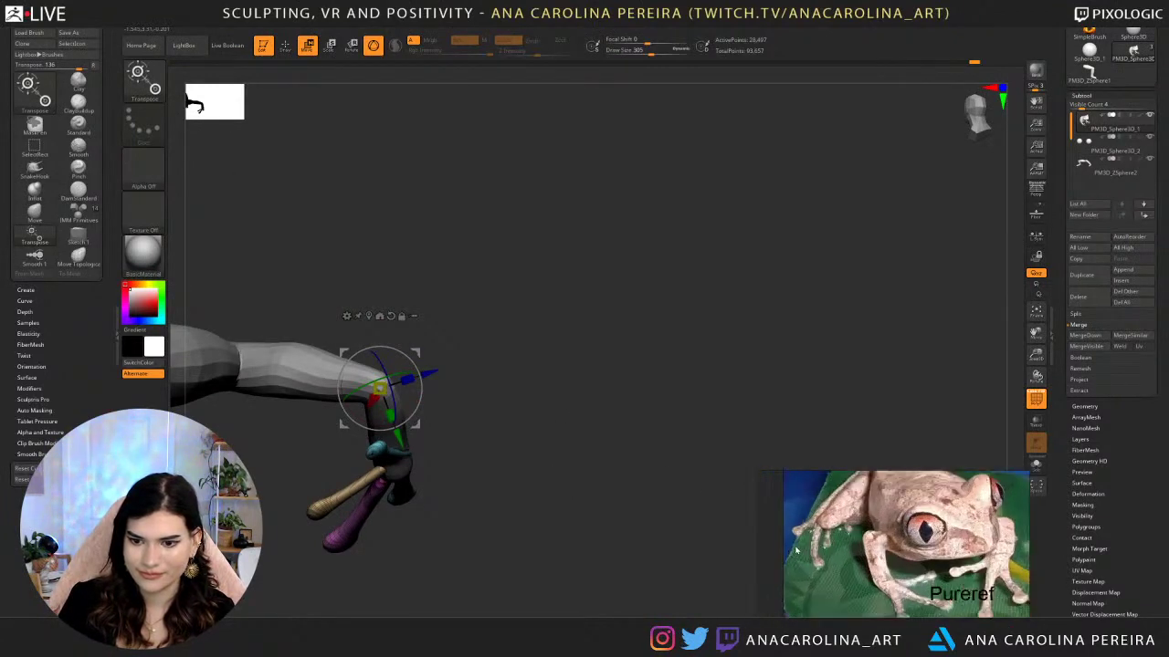
{"action": "scroll", "coordinate": [824, 540], "scroll_direction": "up", "scroll_amount": 2}
Clear the mask on the frog body and select the hind-leg subtool PM3D_ZSphere2.
{"action": "left_click_drag", "start_coordinate": [796, 429], "coordinate": [620, 544]}
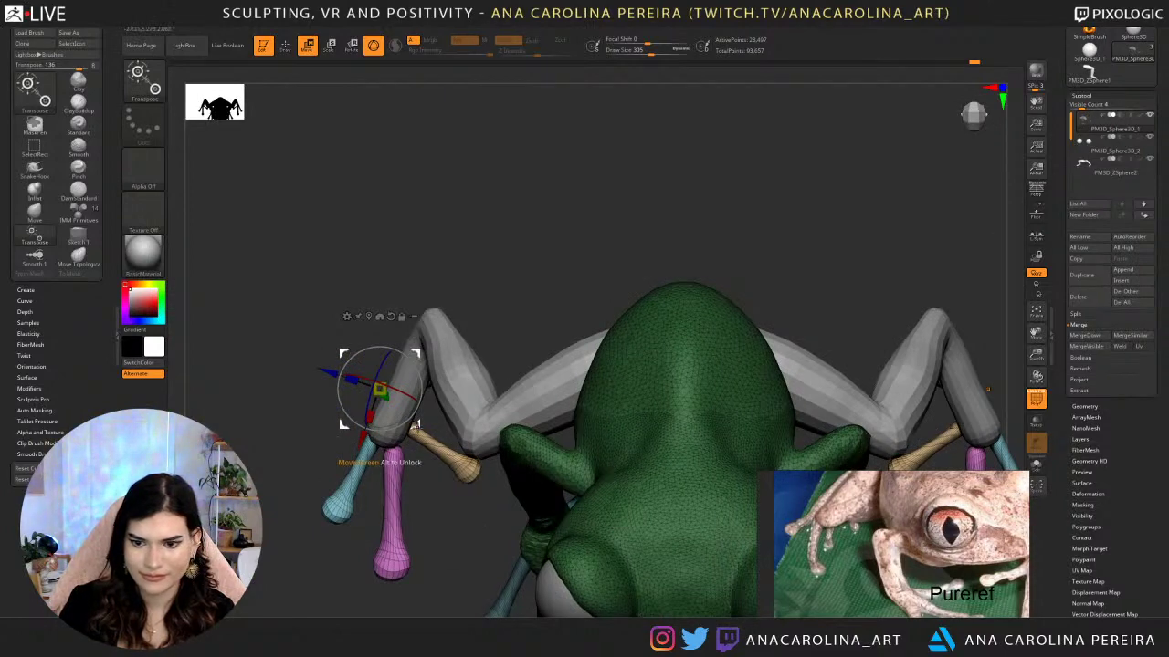
{"action": "left_click_drag", "start_coordinate": [365, 229], "coordinate": [408, 250], "text": "ctrl"}
{"action": "left_click", "coordinate": [456, 366], "text": "alt"}
{"action": "left_click_drag", "start_coordinate": [462, 531], "coordinate": [483, 420], "text": "alt"}
{"action": "left_click_drag", "start_coordinate": [726, 420], "coordinate": [615, 253], "text": "alt"}
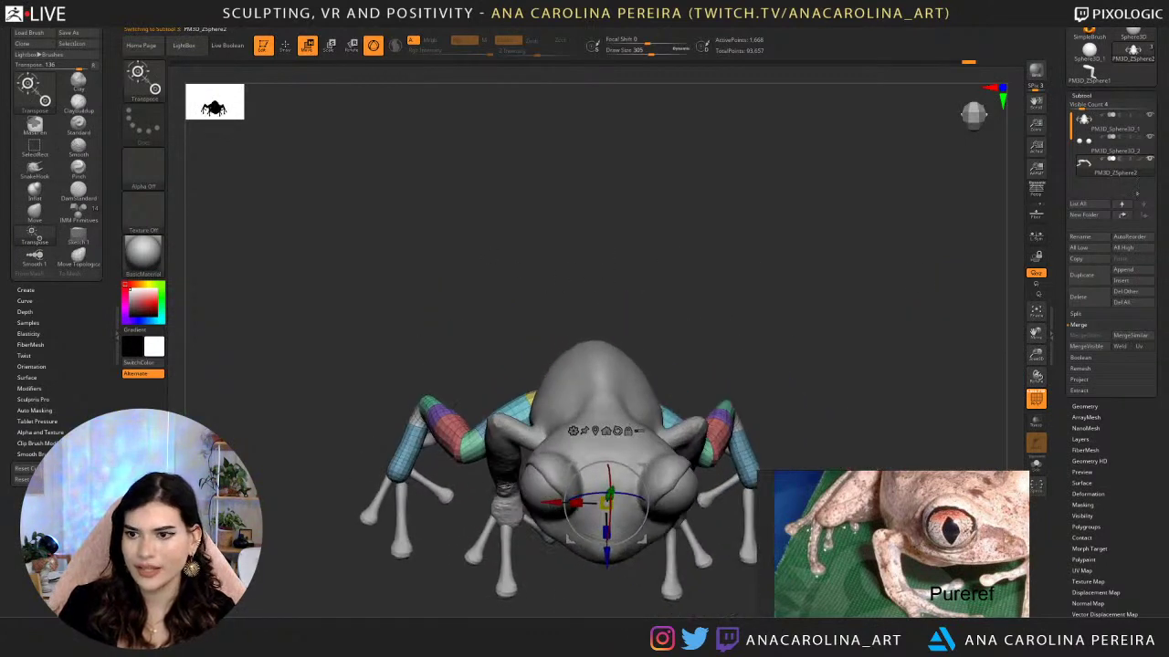
Move the body subtool PM3D_Sphere3D_1 directly above PM3D_ZSphere2 and merge it down with the hind legs.
{"action": "left_click", "coordinate": [1084, 128]}
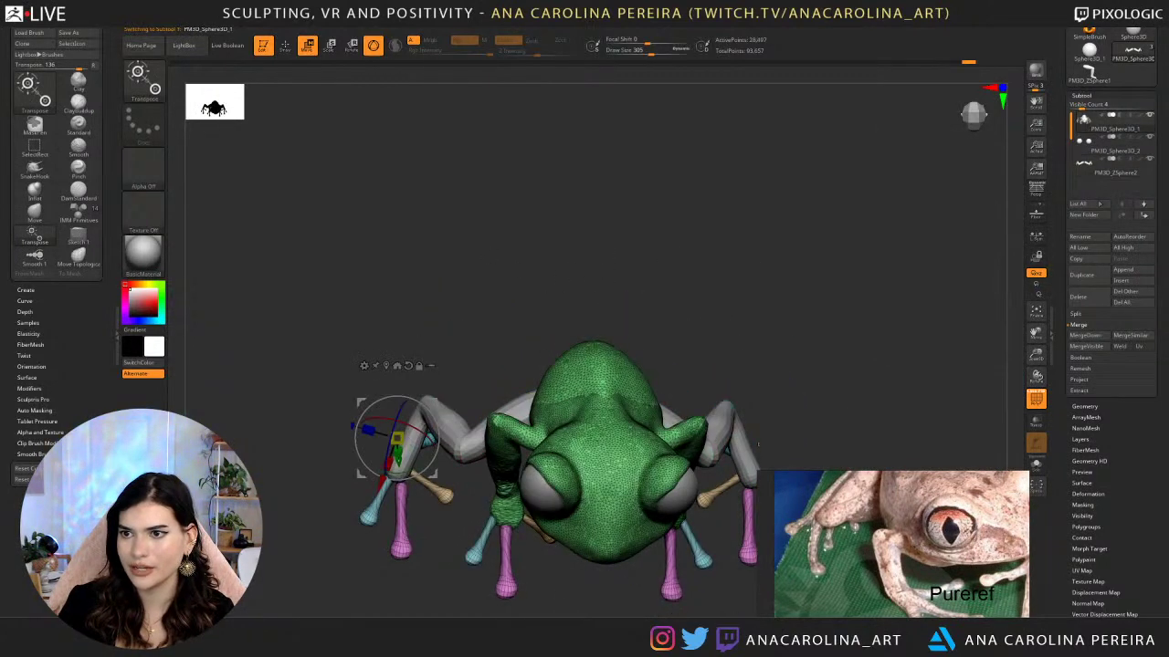
{"action": "left_click", "coordinate": [1144, 216]}
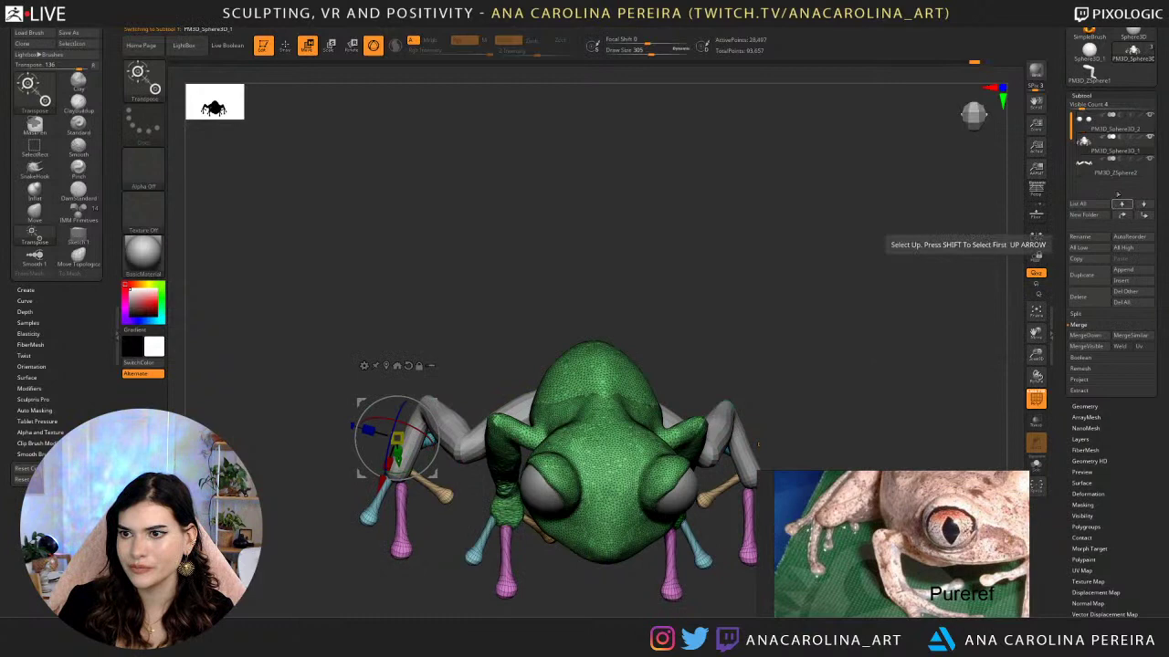
{"action": "left_click", "coordinate": [1098, 336]}
Isolate the purple polygroup on the hind legs' shins, mask it and show the whole model again.
{"action": "left_click_drag", "start_coordinate": [690, 320], "coordinate": [807, 228]}
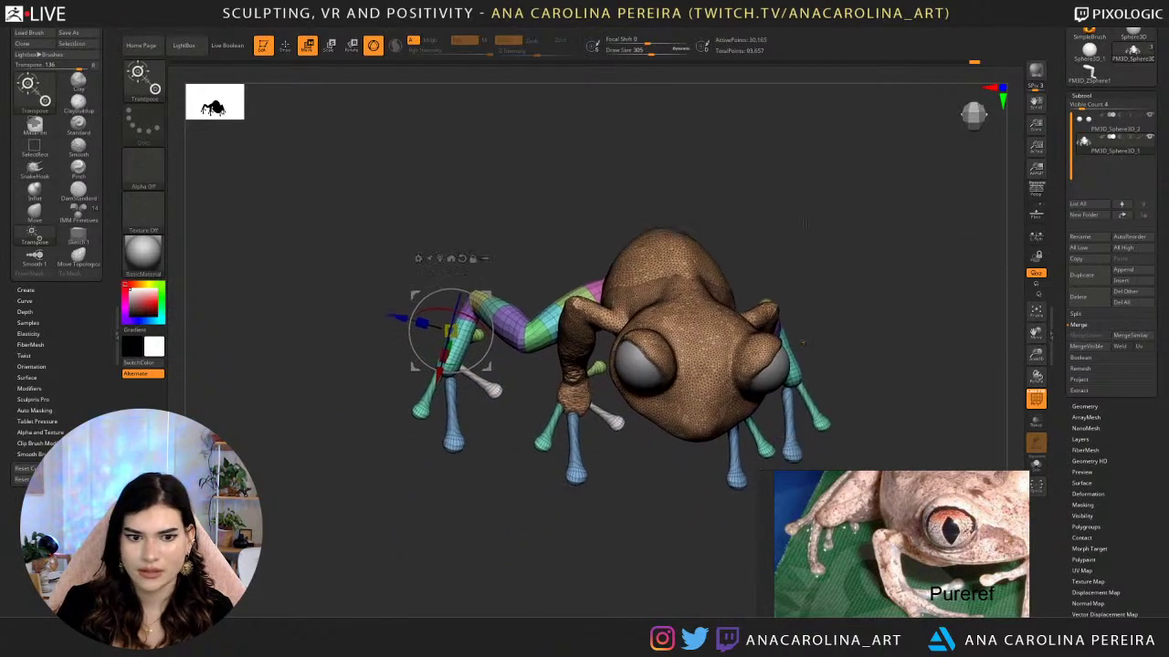
{"action": "left_click_drag", "start_coordinate": [541, 512], "coordinate": [539, 591], "text": "alt"}
{"action": "left_click_drag", "start_coordinate": [625, 368], "coordinate": [667, 256]}
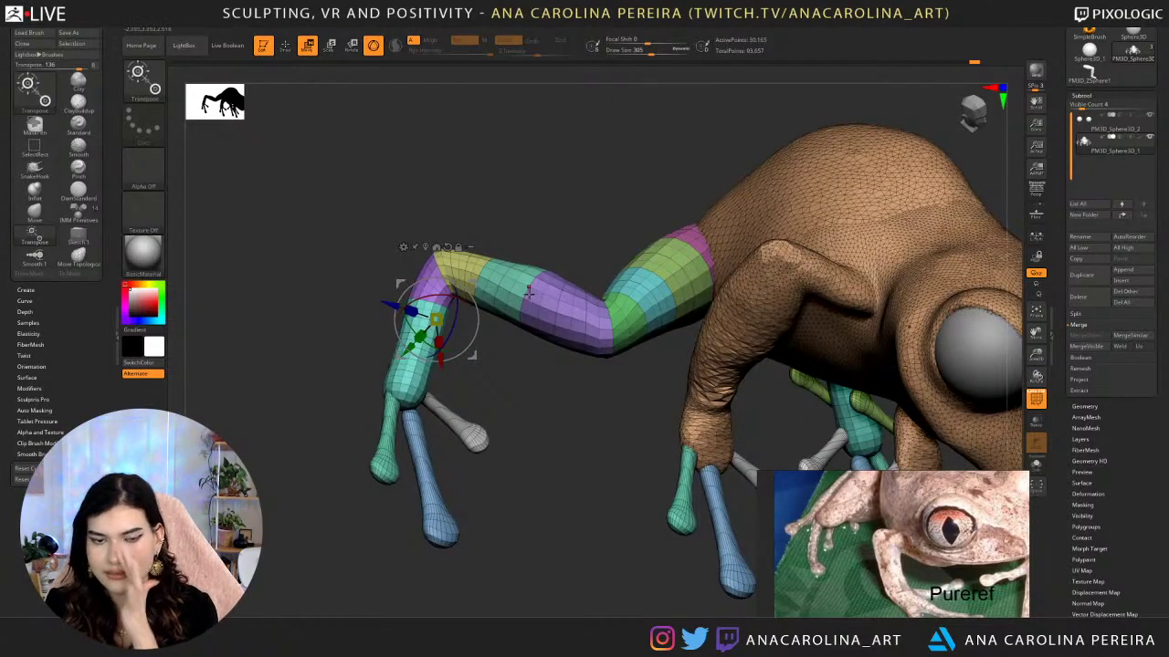
{"action": "left_click_drag", "start_coordinate": [491, 393], "coordinate": [498, 475]}
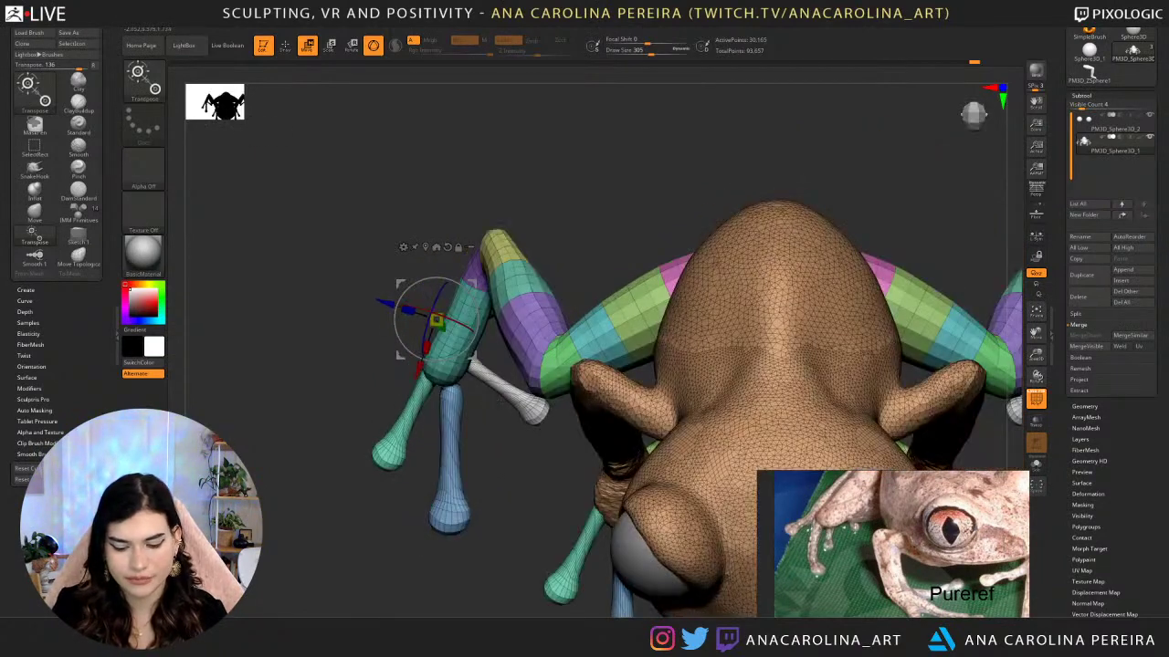
{"action": "key", "text": "b"}
{"action": "key", "text": "q"}
{"action": "key", "text": "space"}
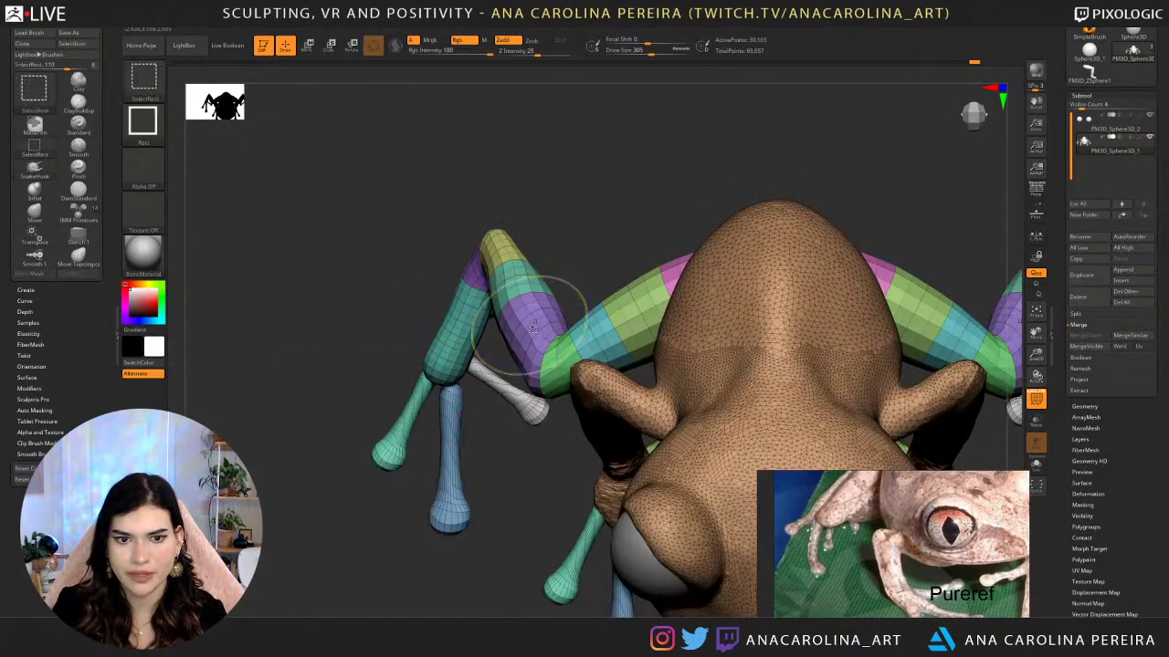
{"action": "left_click", "coordinate": [533, 328], "text": "ctrl+shift"}
{"action": "left_click_drag", "start_coordinate": [532, 329], "coordinate": [594, 266]}
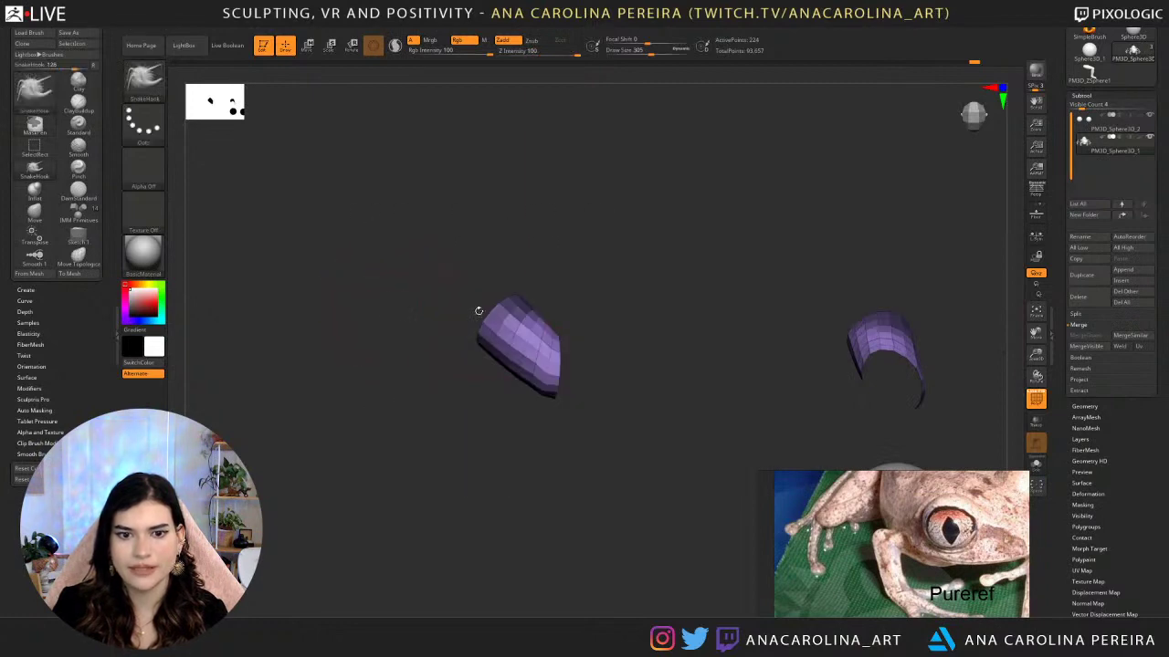
{"action": "left_click_drag", "start_coordinate": [422, 222], "coordinate": [593, 478], "text": "ctrl"}
{"action": "left_click", "coordinate": [631, 475], "text": "ctrl+shift"}
Isolate and mask the shins' teal and yellow polygroups and combine the shin sections into a single polygroup.
{"action": "left_click", "coordinate": [473, 297], "text": "ctrl+shift"}
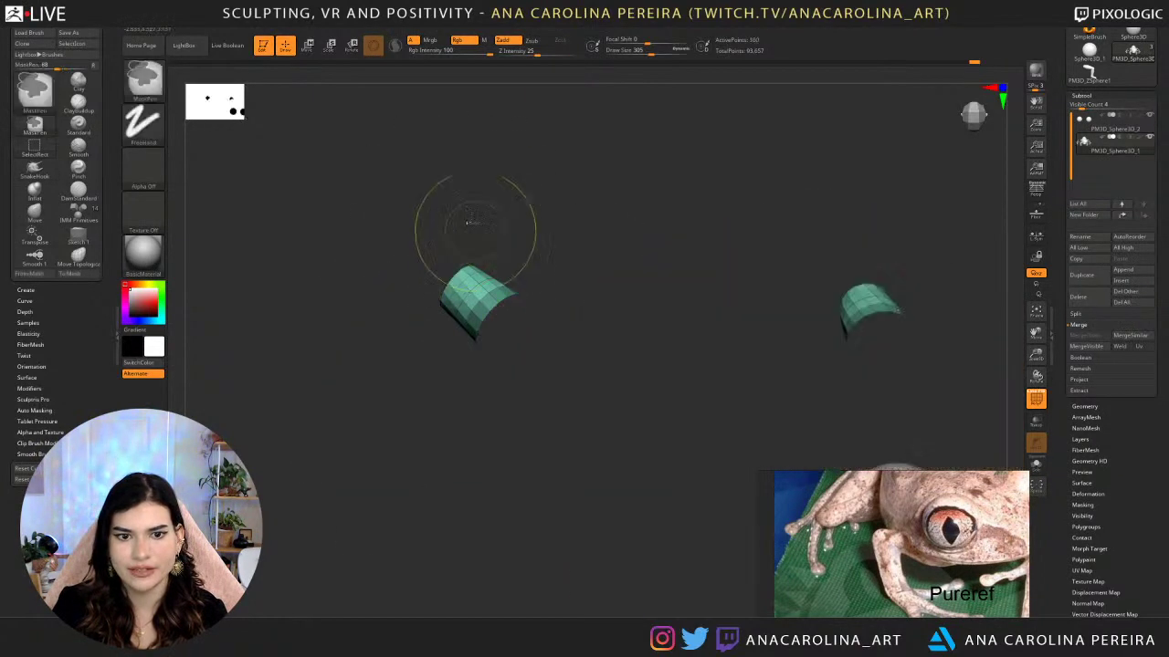
{"action": "left_click_drag", "start_coordinate": [390, 204], "coordinate": [607, 405], "text": "ctrl"}
{"action": "left_click", "coordinate": [598, 396], "text": "ctrl+shift"}
{"action": "left_click", "coordinate": [436, 261], "text": "ctrl+shift"}
{"action": "left_click_drag", "start_coordinate": [329, 194], "coordinate": [543, 372], "text": "ctrl"}
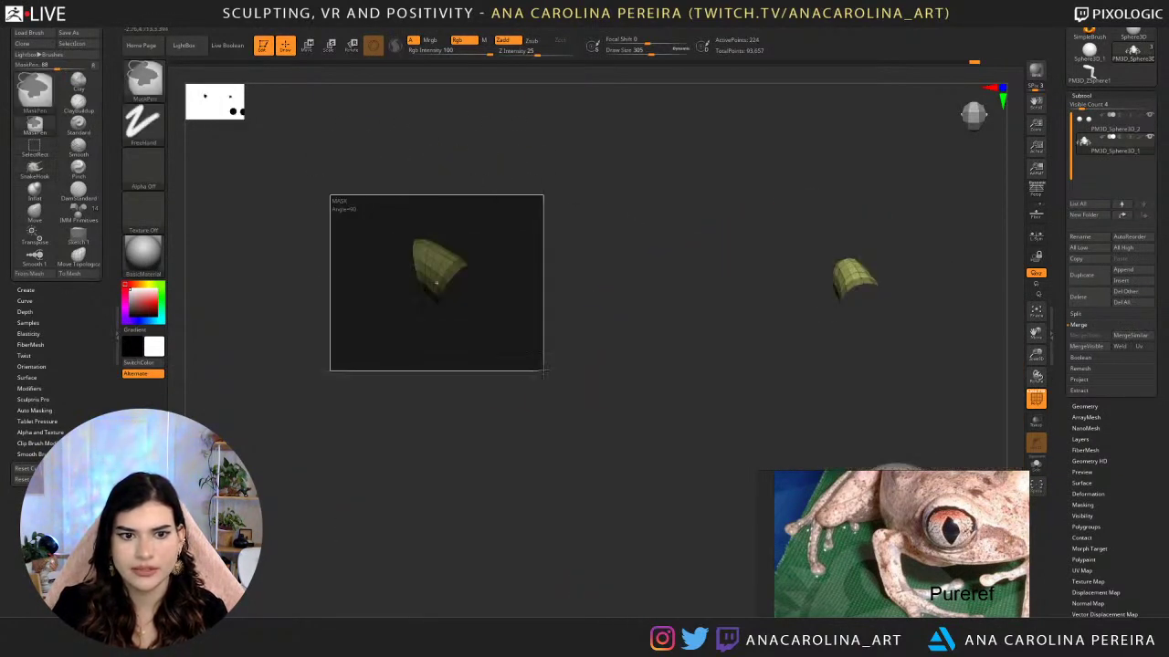
{"action": "left_click", "coordinate": [543, 371], "text": "ctrl+shift"}
{"action": "left_click", "coordinate": [523, 439], "text": "ctrl"}
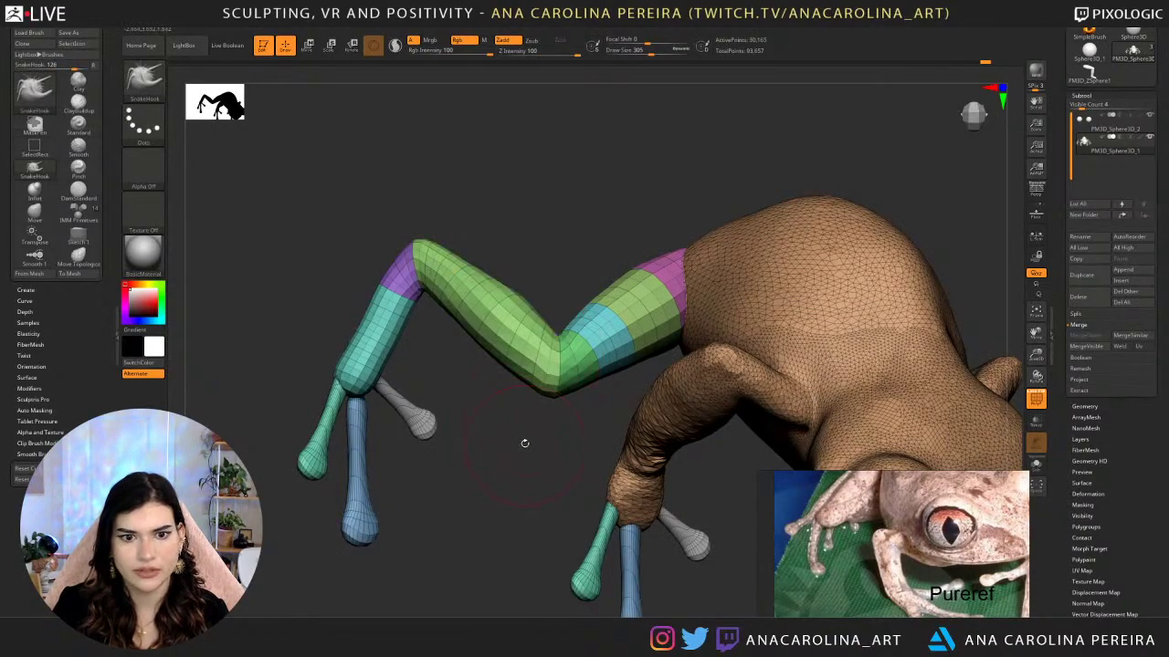
{"action": "mouse_move", "coordinate": [523, 439]}
{"action": "left_mouse_down"}
{"action": "mouse_move", "coordinate": [517, 322]}
{"action": "mouse_move", "coordinate": [507, 474]}
{"action": "mouse_move", "coordinate": [517, 459]}
{"action": "left_mouse_up"}
{"action": "left_click", "coordinate": [506, 344], "text": "ctrl+shift"}
{"action": "left_click", "coordinate": [538, 273], "text": "ctrl+shift"}
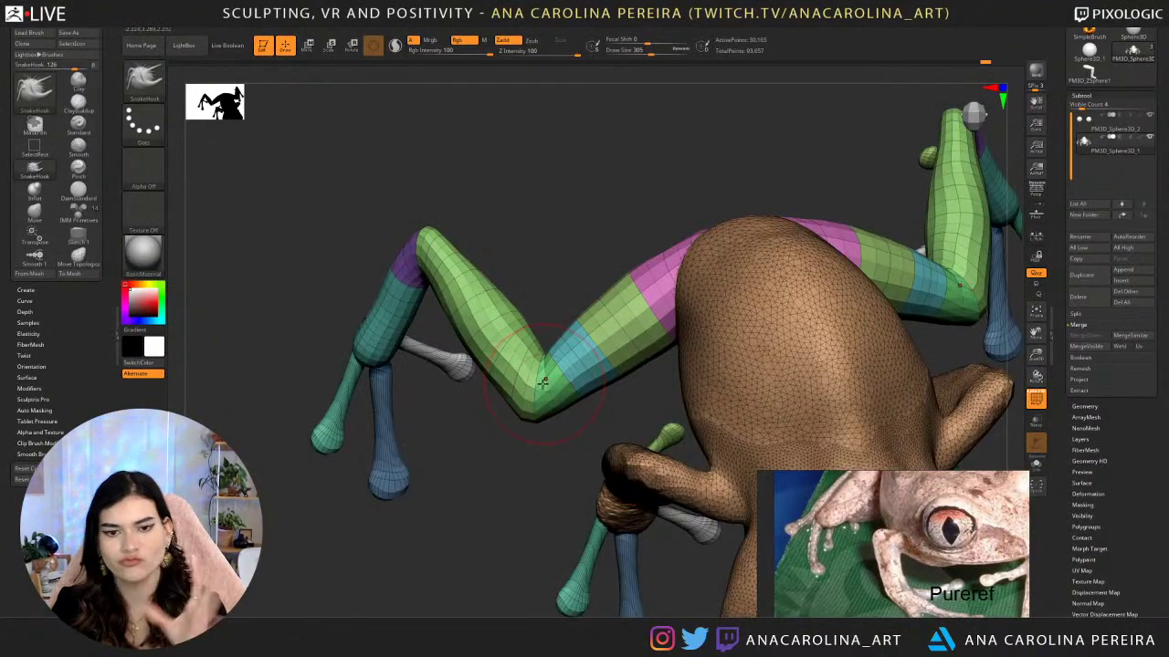
Mask everything except the teal foot section at the end of the hind legs.
{"action": "mouse_move", "coordinate": [514, 463]}
{"action": "left_mouse_down"}
{"action": "mouse_move", "coordinate": [575, 498]}
{"action": "mouse_move", "coordinate": [478, 416]}
{"action": "left_mouse_up"}
{"action": "key", "text": "space"}
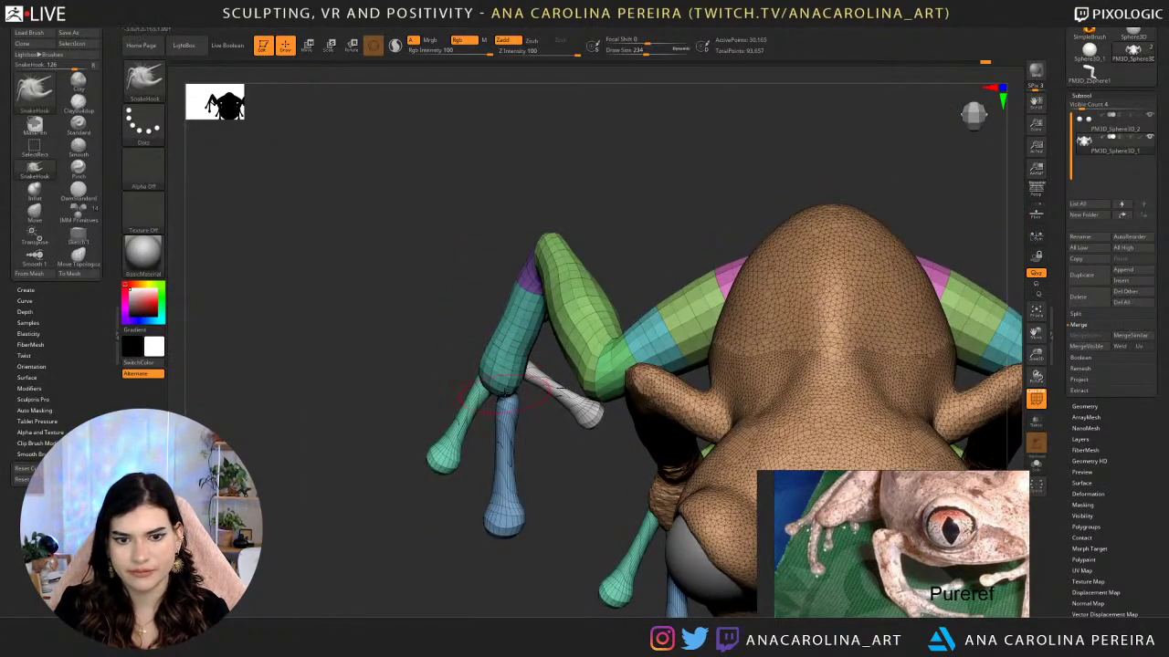
{"action": "left_click", "coordinate": [499, 370], "text": "ctrl+shift"}
{"action": "left_click_drag", "start_coordinate": [471, 204], "coordinate": [625, 442], "text": "ctrl"}
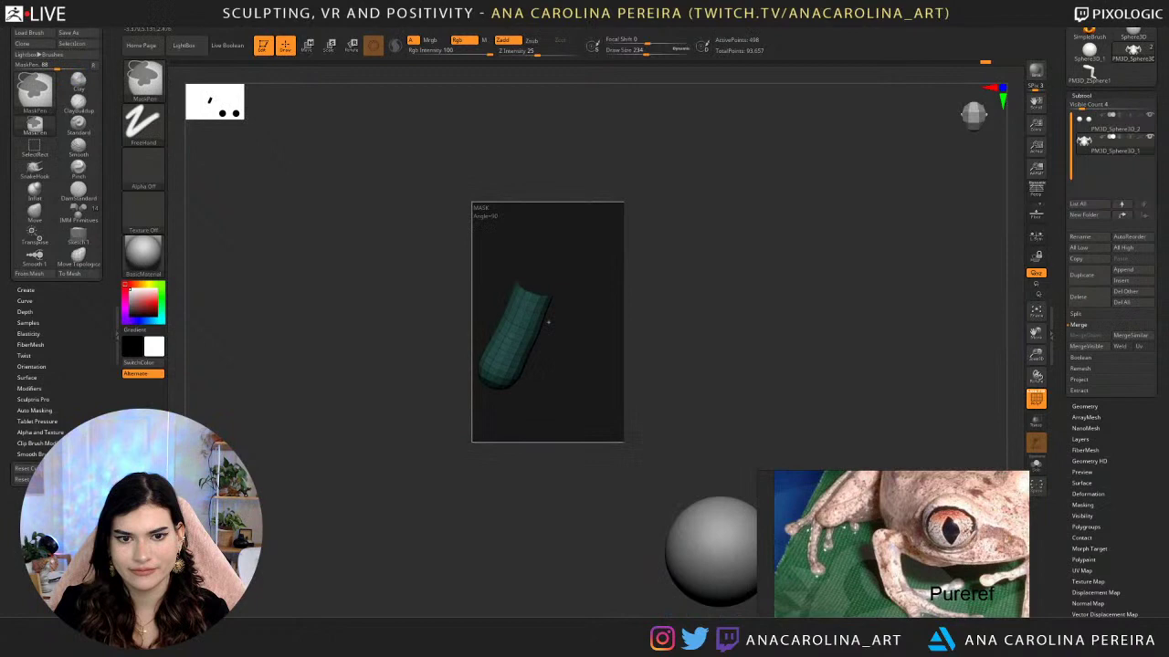
{"action": "left_click", "coordinate": [568, 466], "text": "ctrl+shift"}
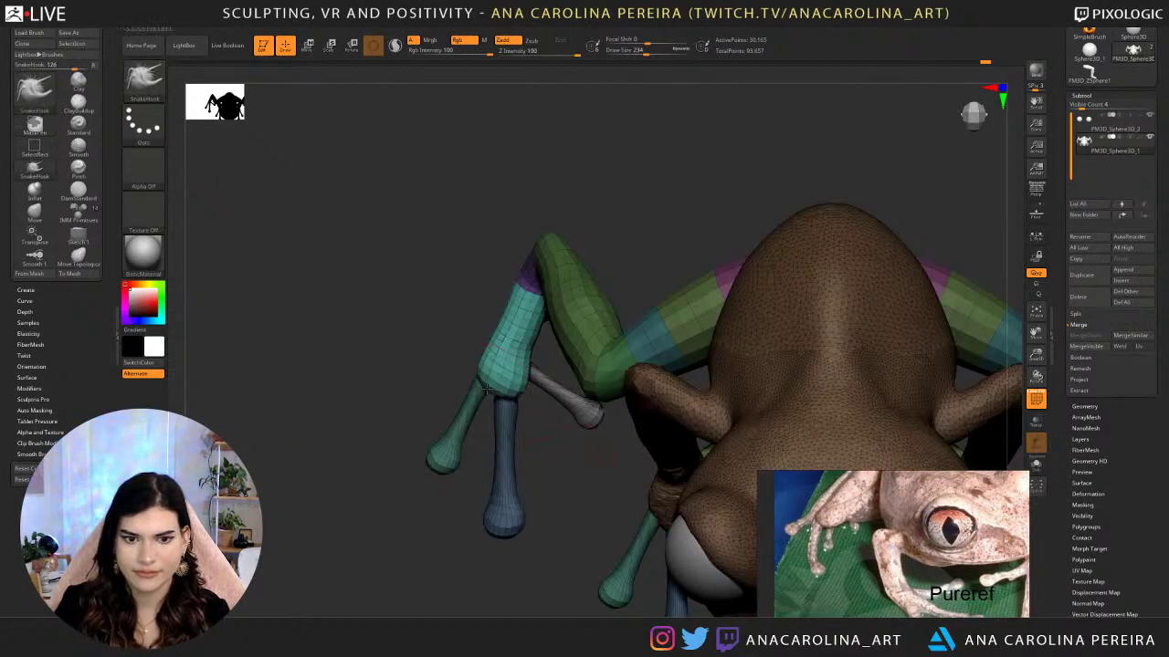
Reshape the hind feet where the toes begin with the SnakeHook brush and tighten their tips with the Pinch brush.
{"action": "left_click_drag", "start_coordinate": [475, 376], "coordinate": [532, 370]}
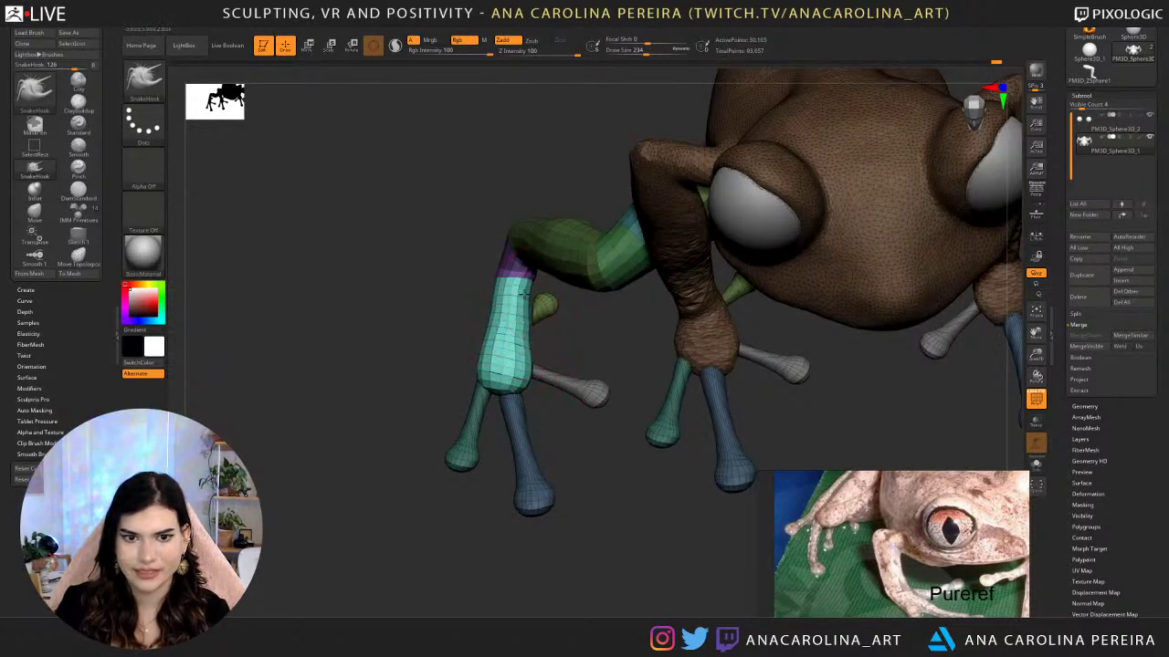
{"action": "right_click_drag", "start_coordinate": [527, 289], "coordinate": [506, 377]}
{"action": "left_click_drag", "start_coordinate": [507, 378], "coordinate": [556, 463]}
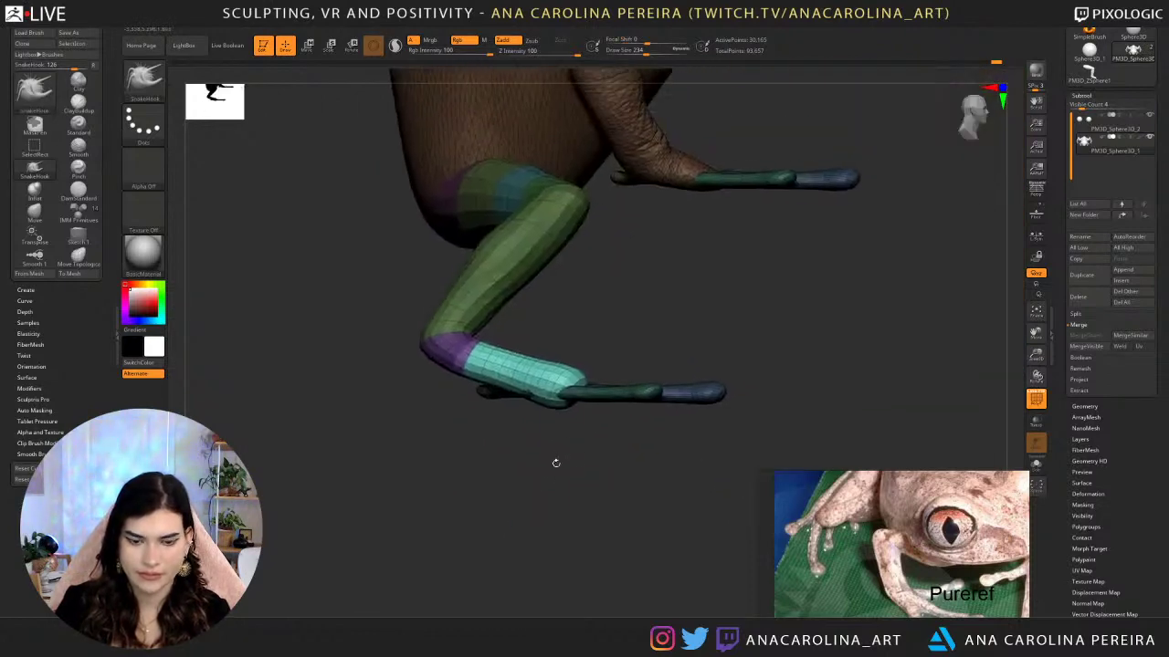
{"action": "key", "text": "b"}
{"action": "key", "text": "p"}
{"action": "key", "text": "i"}
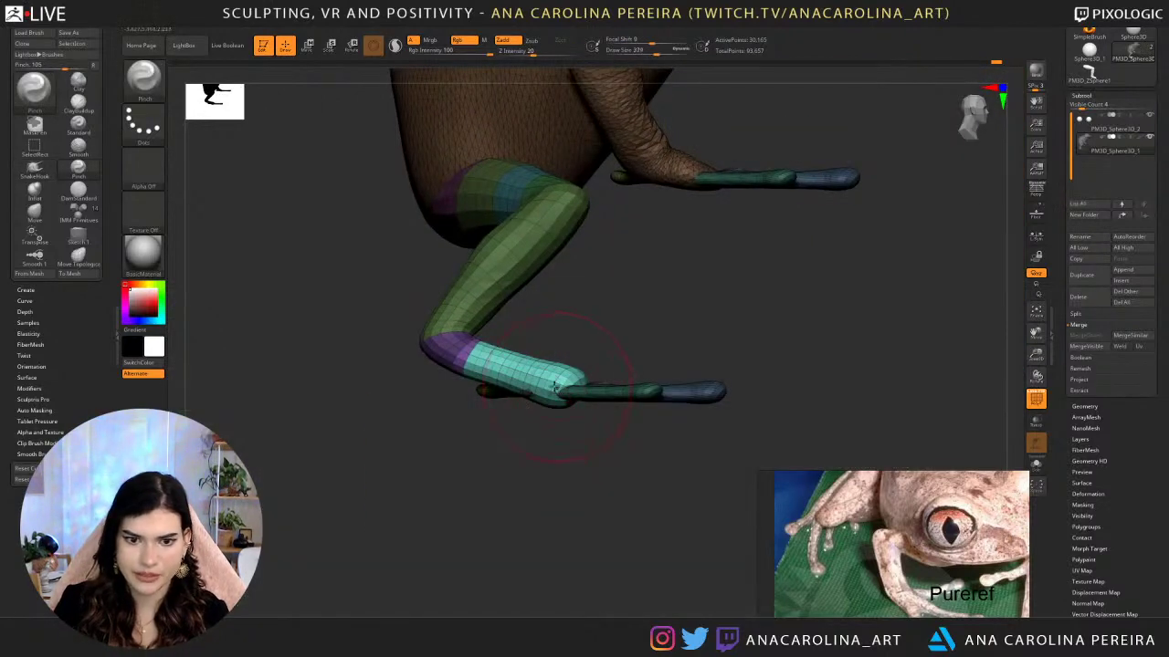
{"action": "left_click_drag", "start_coordinate": [598, 388], "coordinate": [559, 384]}
{"action": "mouse_move", "coordinate": [686, 390]}
{"action": "left_mouse_down"}
{"action": "mouse_move", "coordinate": [581, 396]}
{"action": "mouse_move", "coordinate": [514, 354]}
{"action": "mouse_move", "coordinate": [579, 376]}
{"action": "mouse_move", "coordinate": [564, 412]}
{"action": "mouse_move", "coordinate": [575, 452]}
{"action": "mouse_move", "coordinate": [511, 440]}
{"action": "mouse_move", "coordinate": [587, 430]}
{"action": "left_mouse_up"}
Refine the hind feet's side profile with the SnakeHook brush at a draw size of 379.
{"action": "key", "text": "b"}
{"action": "key", "text": "s"}
{"action": "key", "text": "h"}
{"action": "left_click_drag", "start_coordinate": [529, 360], "coordinate": [521, 378]}
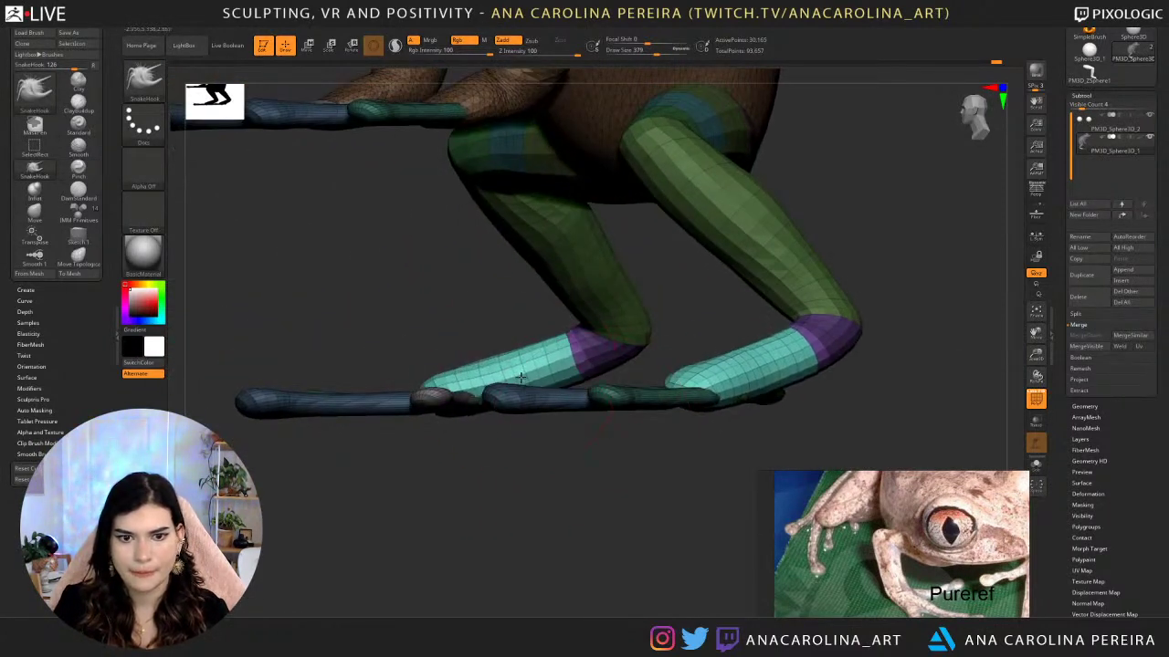
{"action": "mouse_move", "coordinate": [532, 436]}
{"action": "left_mouse_down"}
{"action": "mouse_move", "coordinate": [605, 472]}
{"action": "mouse_move", "coordinate": [571, 507]}
{"action": "mouse_move", "coordinate": [574, 496]}
{"action": "mouse_move", "coordinate": [588, 535]}
{"action": "mouse_move", "coordinate": [613, 472]}
{"action": "mouse_move", "coordinate": [583, 450]}
{"action": "mouse_move", "coordinate": [598, 476]}
{"action": "mouse_move", "coordinate": [587, 493]}
{"action": "left_mouse_up"}
{"action": "key", "text": "space"}
{"action": "left_click_drag", "start_coordinate": [598, 484], "coordinate": [581, 402]}
Isolate and mask the blue middle toes of the hind feet, then invert the mask so only they stay editable.
{"action": "left_click", "coordinate": [538, 399], "text": "ctrl+shift"}
{"action": "left_click_drag", "start_coordinate": [513, 253], "coordinate": [615, 548], "text": "ctrl"}
{"action": "left_click_drag", "start_coordinate": [670, 541], "coordinate": [484, 315], "text": "ctrl"}
{"action": "left_click", "coordinate": [550, 295], "text": "ctrl+shift"}
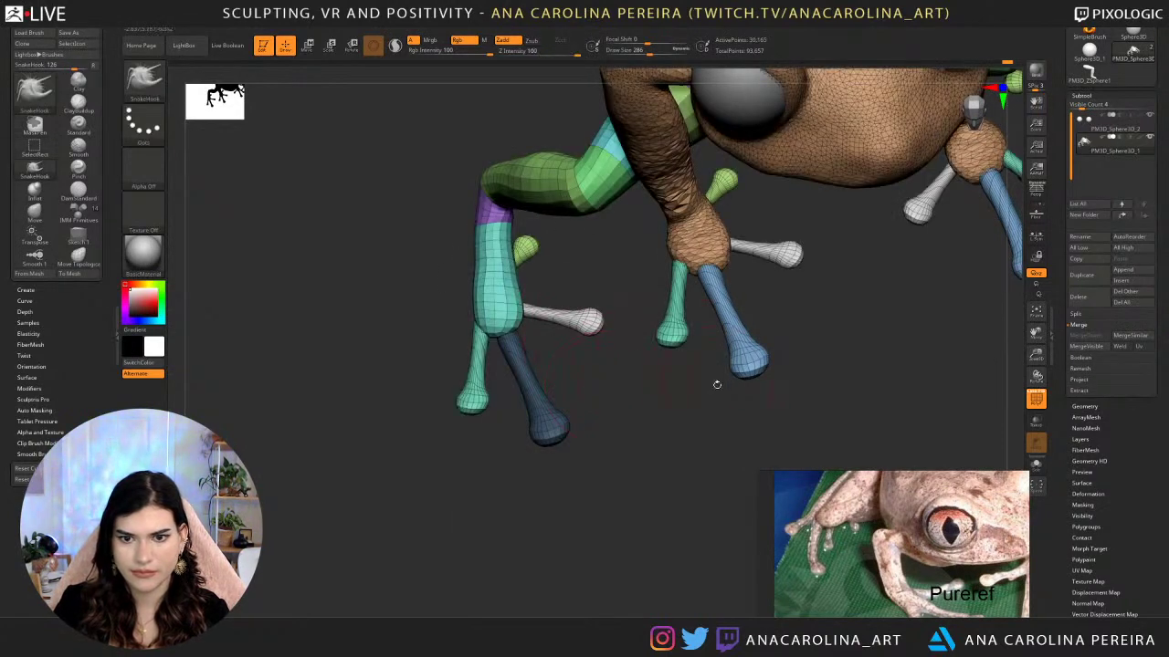
{"action": "mouse_move", "coordinate": [717, 384]}
{"action": "left_mouse_down"}
{"action": "mouse_move", "coordinate": [679, 354]}
{"action": "mouse_move", "coordinate": [593, 359]}
{"action": "mouse_move", "coordinate": [572, 425]}
{"action": "left_mouse_up"}
{"action": "left_click", "coordinate": [572, 424], "text": "ctrl"}
Bend the hind feet's middle toes into a gentle curve with the SnakeHook brush at a draw size of 500 and clear the mask.
{"action": "left_click_drag", "start_coordinate": [514, 371], "coordinate": [515, 387]}
{"action": "key", "text": "space"}
{"action": "mouse_move", "coordinate": [515, 387]}
{"action": "left_mouse_down"}
{"action": "mouse_move", "coordinate": [529, 410]}
{"action": "mouse_move", "coordinate": [488, 378]}
{"action": "mouse_move", "coordinate": [450, 401]}
{"action": "left_mouse_up"}
{"action": "key", "text": "space"}
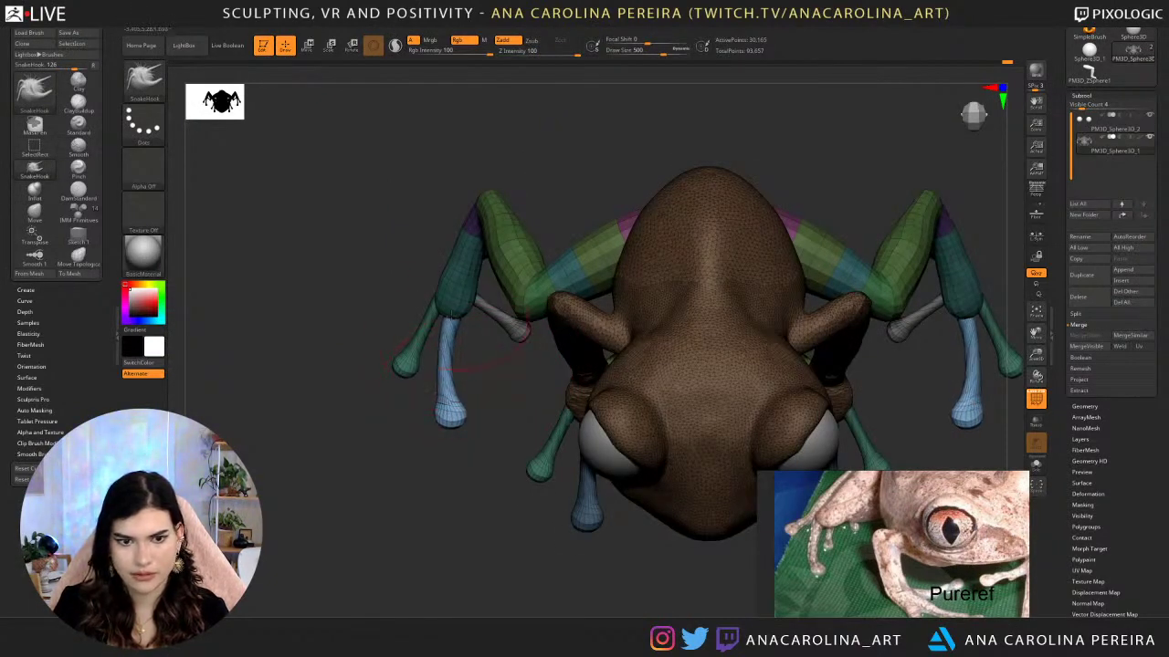
{"action": "left_click_drag", "start_coordinate": [478, 353], "coordinate": [391, 279]}
{"action": "mouse_move", "coordinate": [456, 385]}
{"action": "left_mouse_down"}
{"action": "mouse_move", "coordinate": [595, 389]}
{"action": "mouse_move", "coordinate": [584, 449]}
{"action": "left_mouse_up"}
{"action": "left_click", "coordinate": [576, 386], "text": "ctrl"}
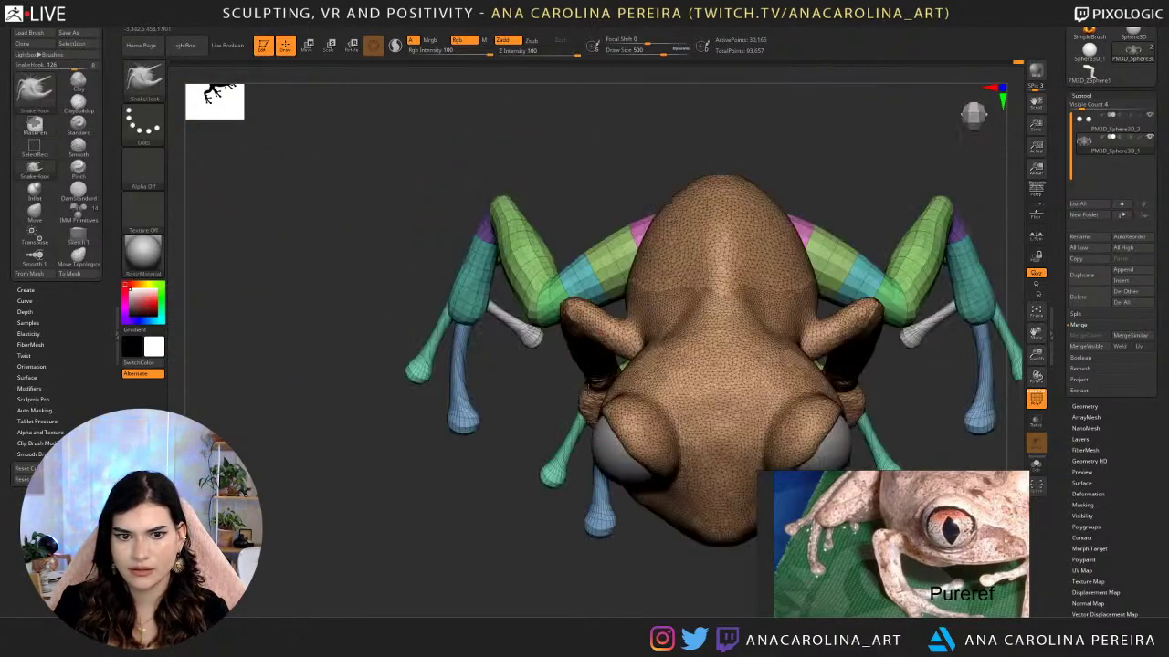
Isolate the white inner toes of the hind feet and mask everything except them.
{"action": "left_click", "coordinate": [530, 337], "text": "ctrl+shift"}
{"action": "left_click_drag", "start_coordinate": [429, 245], "coordinate": [586, 384], "text": "ctrl"}
{"action": "left_click", "coordinate": [579, 407], "text": "ctrl+shift"}
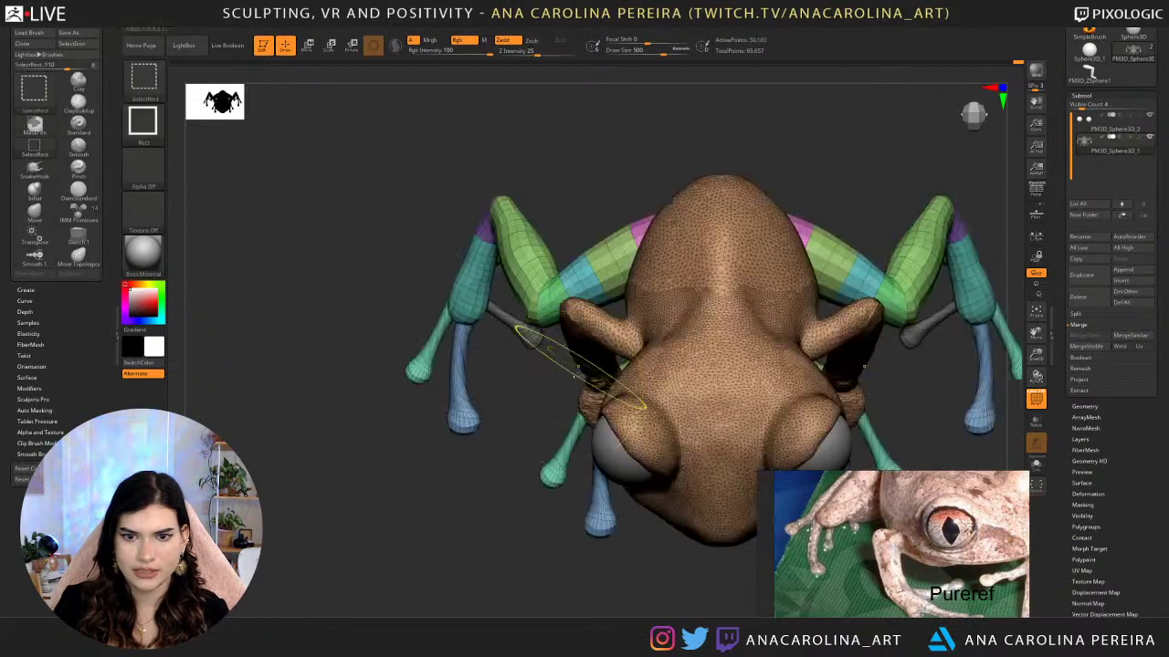
{"action": "left_click", "coordinate": [527, 419], "text": "ctrl"}
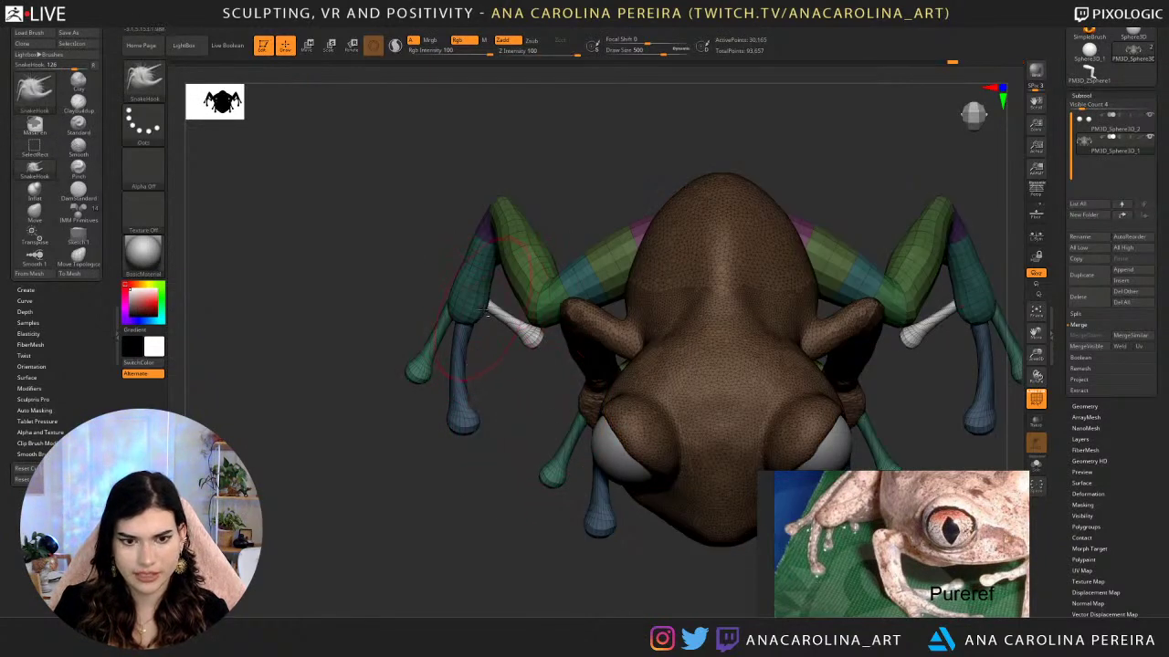
Rotate the inner hind toes about their bases so they point forward alongside the middle toes.
{"action": "key", "text": "r"}
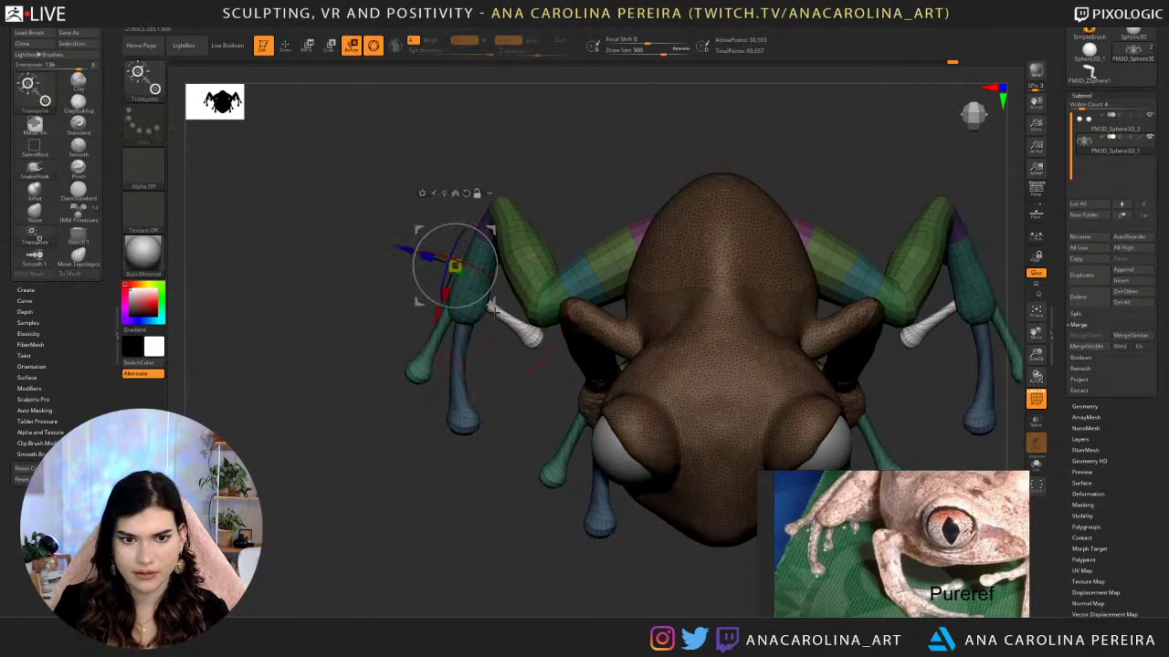
{"action": "left_click", "coordinate": [494, 311]}
{"action": "left_click_drag", "start_coordinate": [529, 340], "coordinate": [520, 364]}
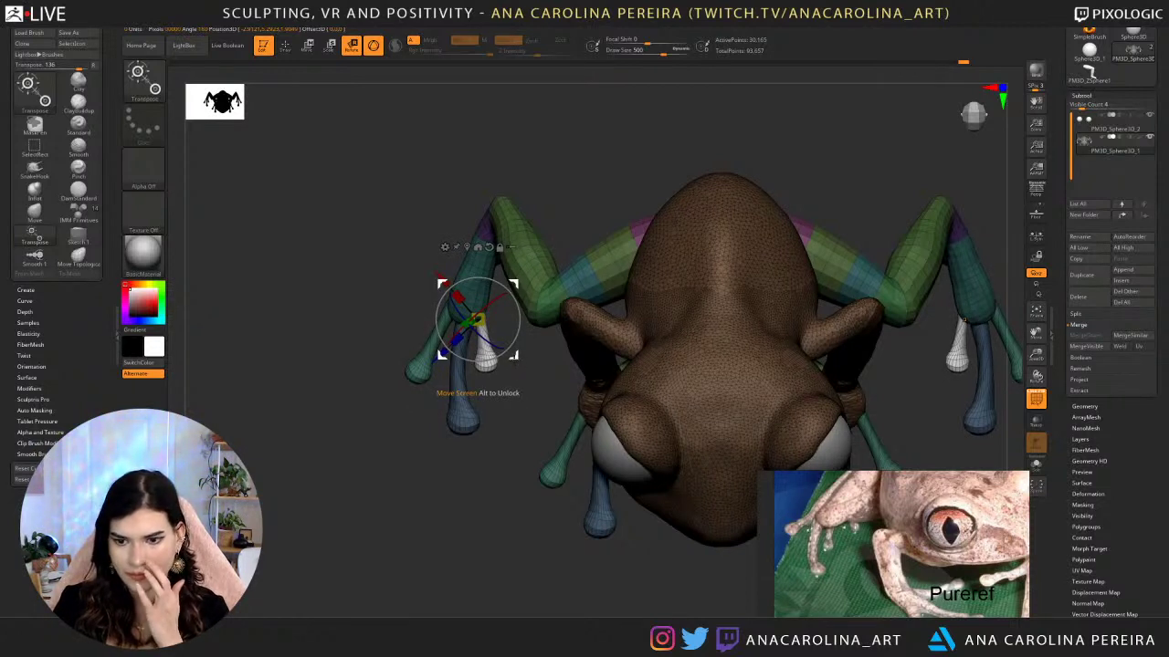
Clear the previous mask, place the transform gizmo on an outer hind toe and mask everything except the teal outer toes.
{"action": "left_click_drag", "start_coordinate": [523, 381], "coordinate": [535, 391], "text": "ctrl"}
{"action": "left_click", "coordinate": [424, 363], "text": "alt"}
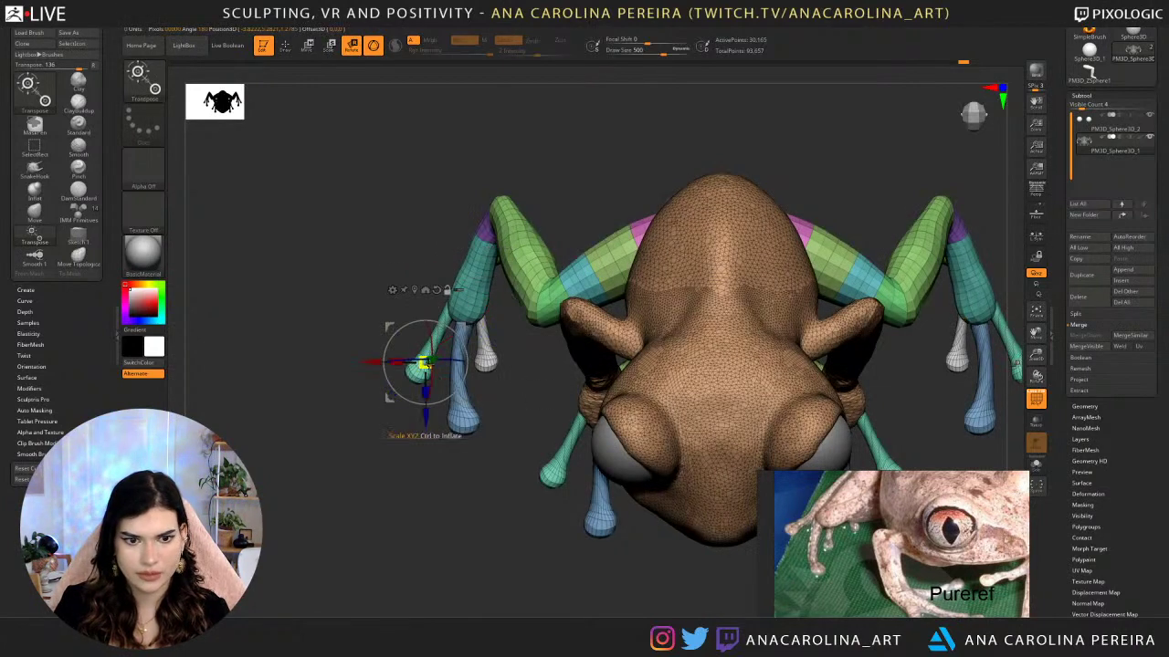
{"action": "left_click_drag", "start_coordinate": [447, 326], "coordinate": [447, 328]}
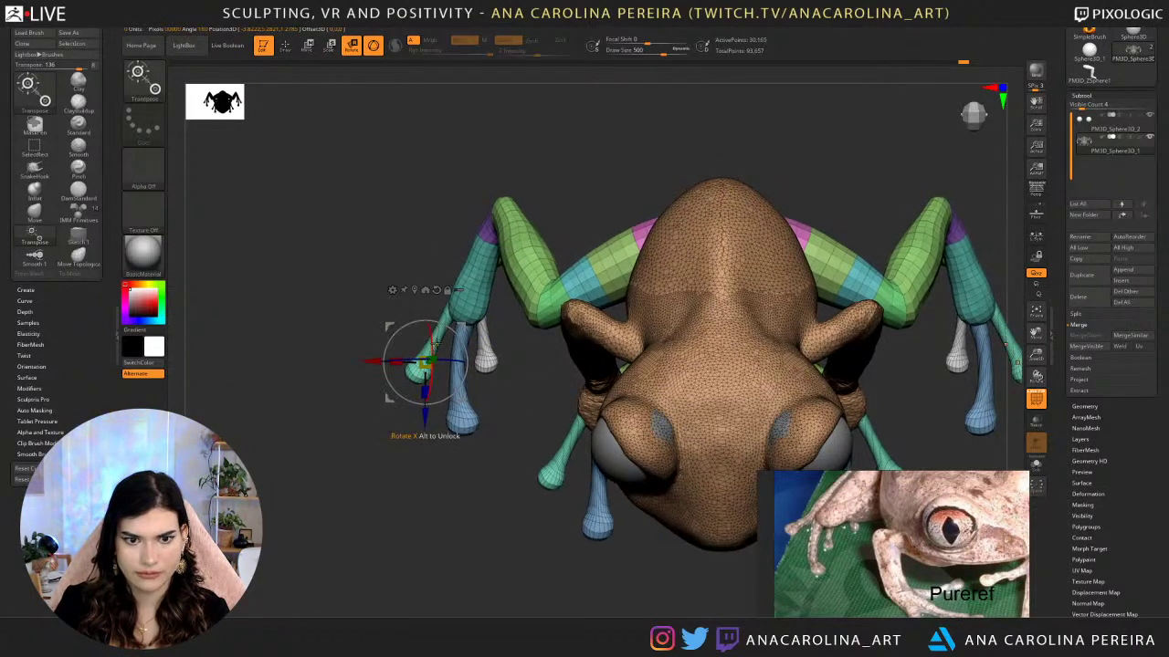
{"action": "key", "text": "ctrl+z"}
{"action": "left_click", "coordinate": [464, 419], "text": "ctrl"}
{"action": "left_click", "coordinate": [423, 370], "text": "ctrl"}
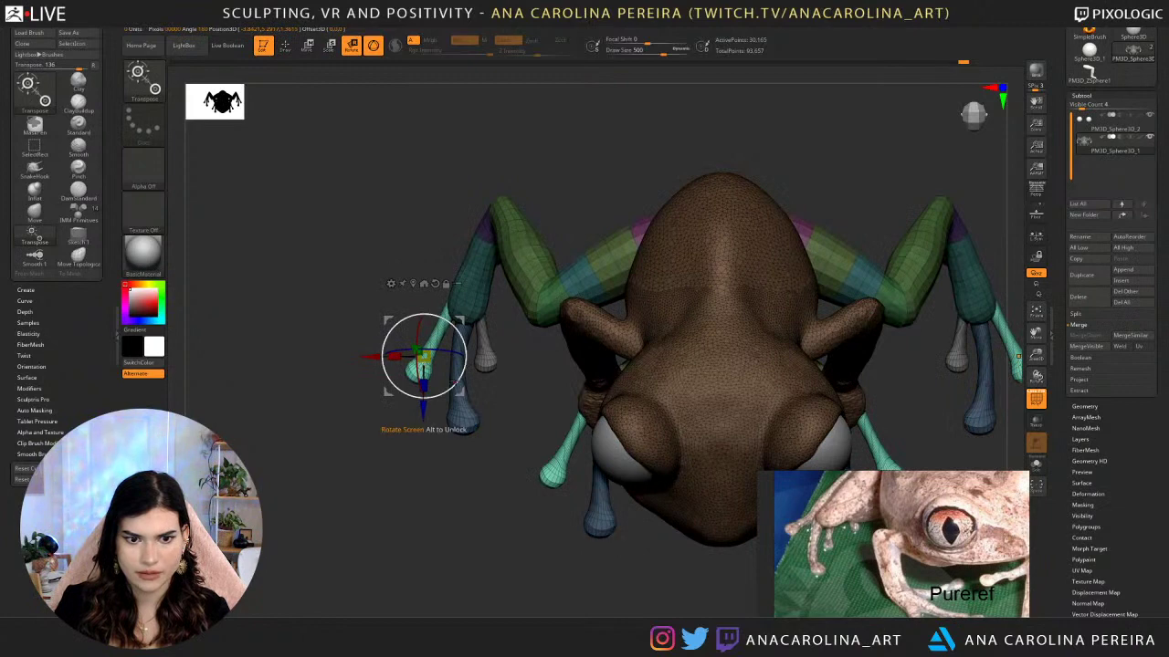
Mask the front feet's outer toes as well and assign the hind feet's outer toes to their own polygroup.
{"action": "mouse_move", "coordinate": [425, 357]}
{"action": "left_mouse_down"}
{"action": "mouse_move", "coordinate": [431, 350]}
{"action": "mouse_move", "coordinate": [419, 354]}
{"action": "left_mouse_up"}
{"action": "right_click_drag", "start_coordinate": [502, 422], "coordinate": [492, 400], "text": "ctrl"}
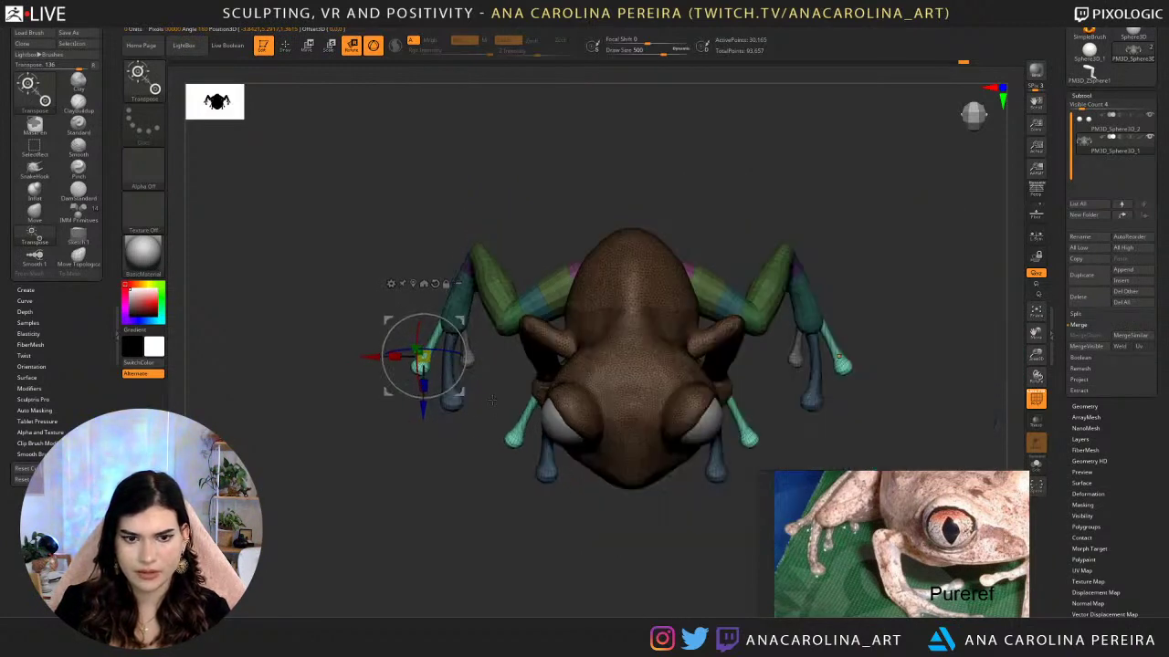
{"action": "key", "text": "ctrl+z"}
{"action": "key", "text": "ctrl+z"}
{"action": "key", "text": "ctrl+shift+z"}
{"action": "key", "text": "ctrl+shift+z"}
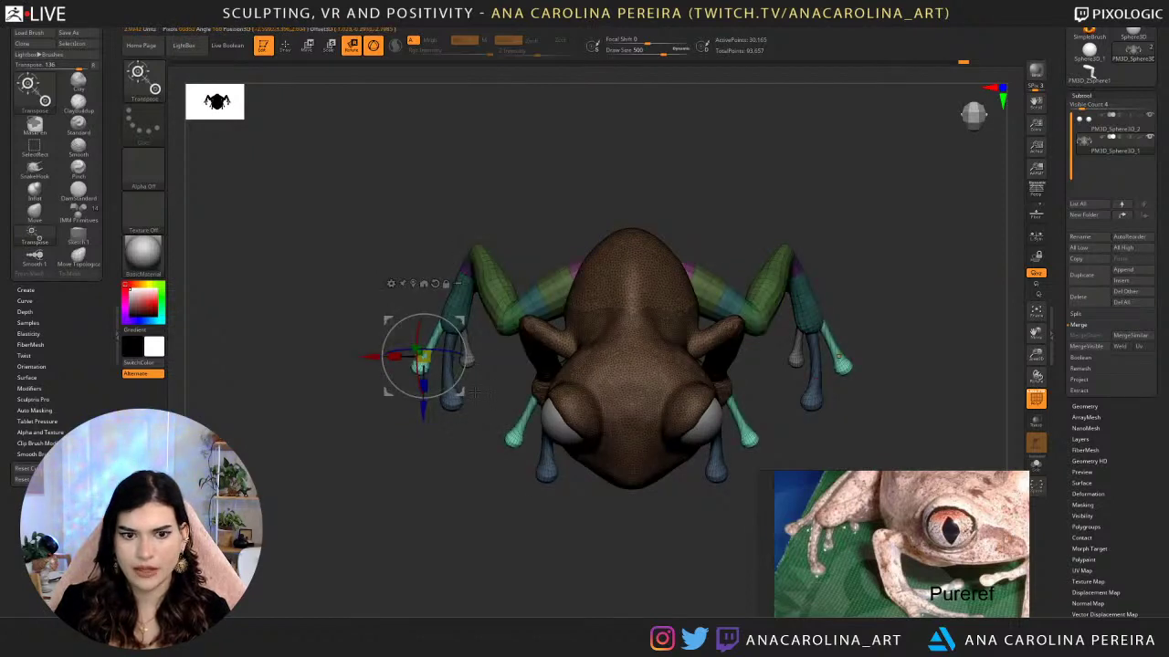
{"action": "left_click_drag", "start_coordinate": [495, 355], "coordinate": [767, 525], "text": "ctrl"}
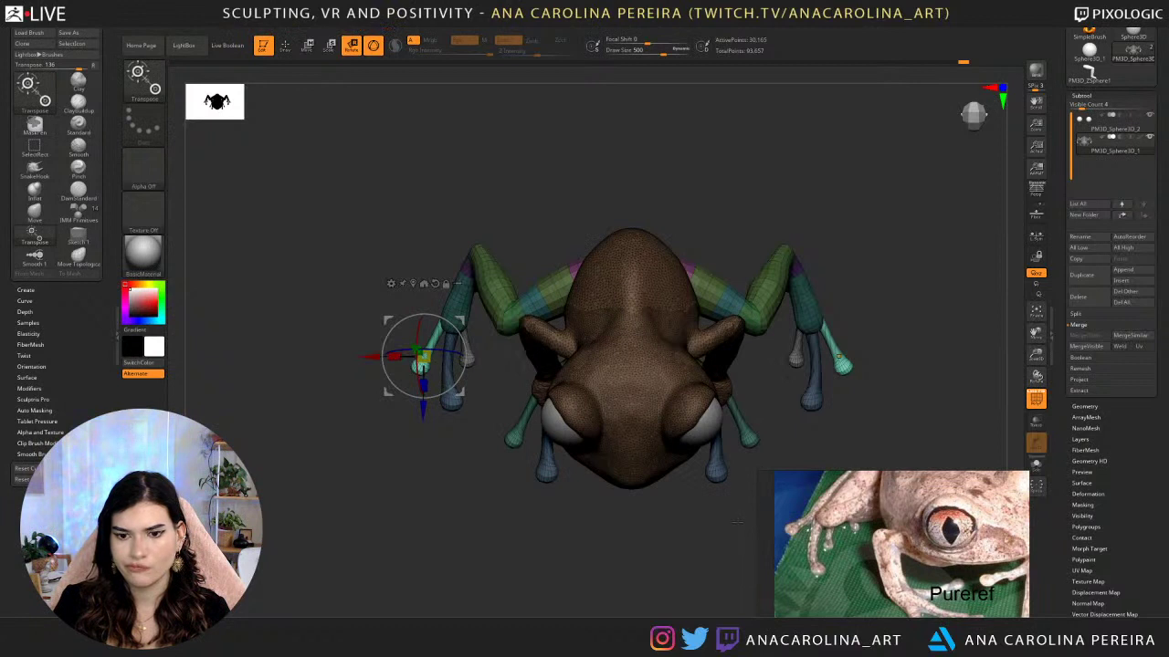
{"action": "left_click_drag", "start_coordinate": [738, 522], "coordinate": [604, 454]}
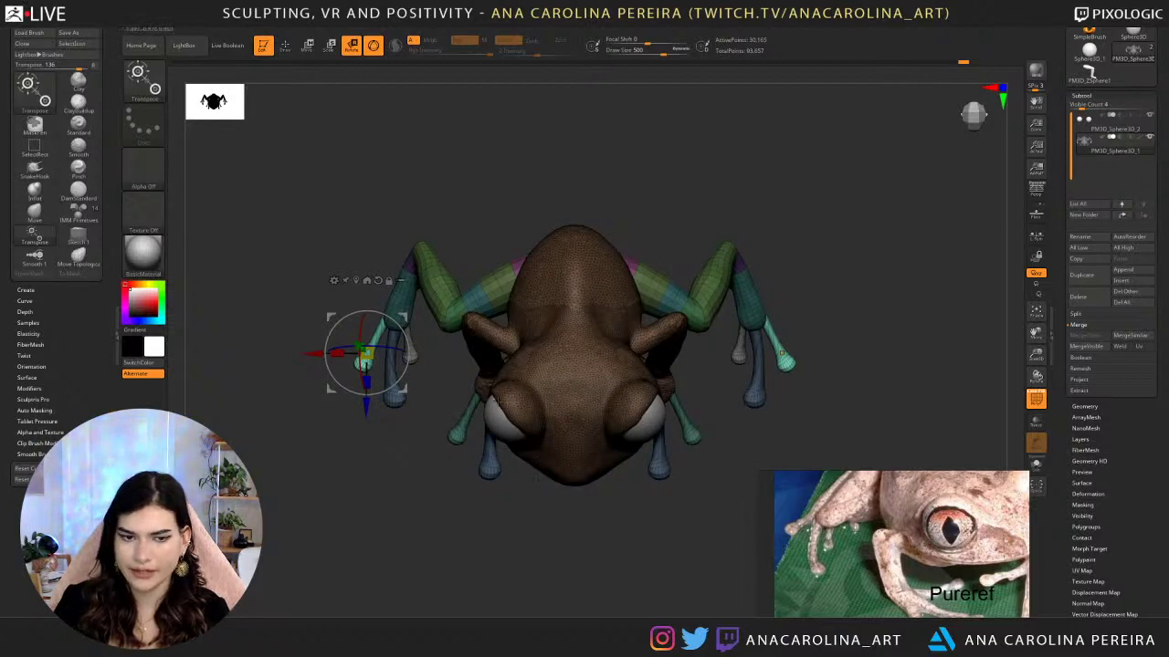
{"action": "left_click", "coordinate": [811, 388], "text": "ctrl"}
{"action": "key", "text": "ctrl+w"}
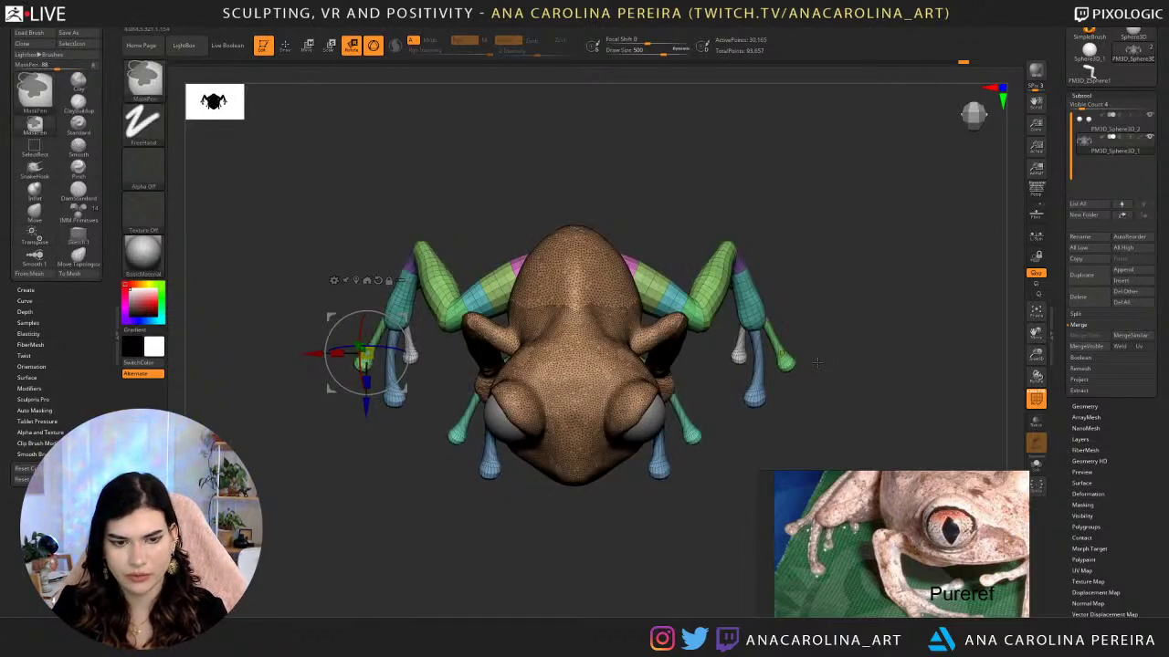
Mask everything except the green outer hind toes and rotate them about their bases so they splay outward.
{"action": "left_click", "coordinate": [375, 334], "text": "ctrl"}
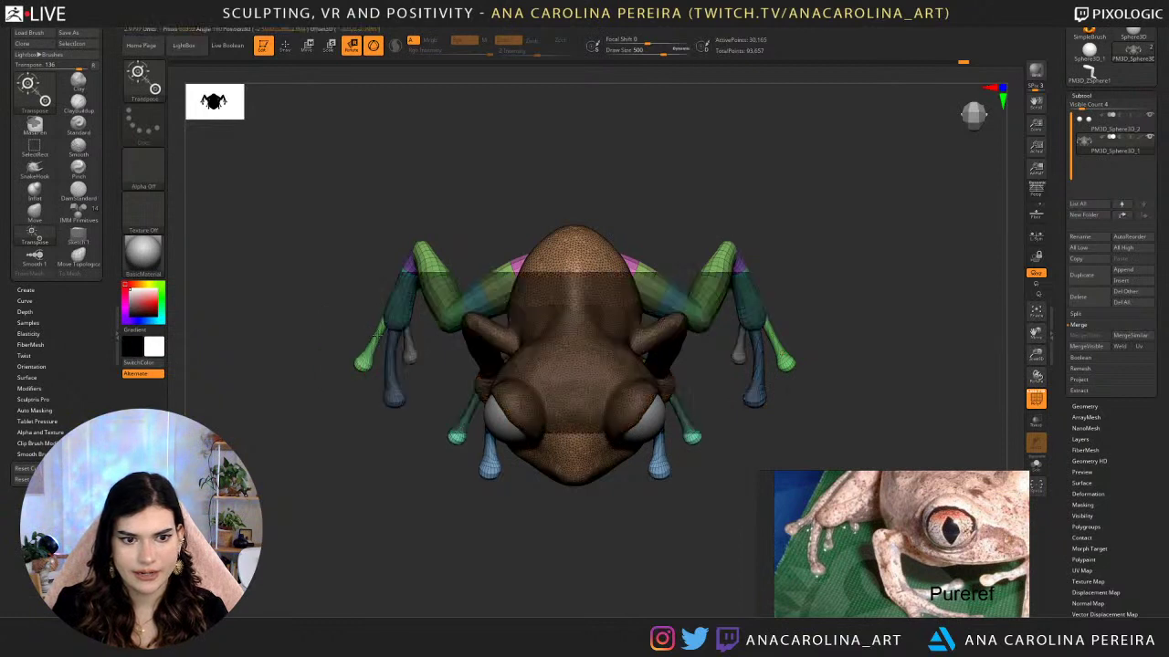
{"action": "mouse_move", "coordinate": [415, 373]}
{"action": "left_mouse_down"}
{"action": "mouse_move", "coordinate": [392, 370]}
{"action": "mouse_move", "coordinate": [398, 361]}
{"action": "left_mouse_up"}
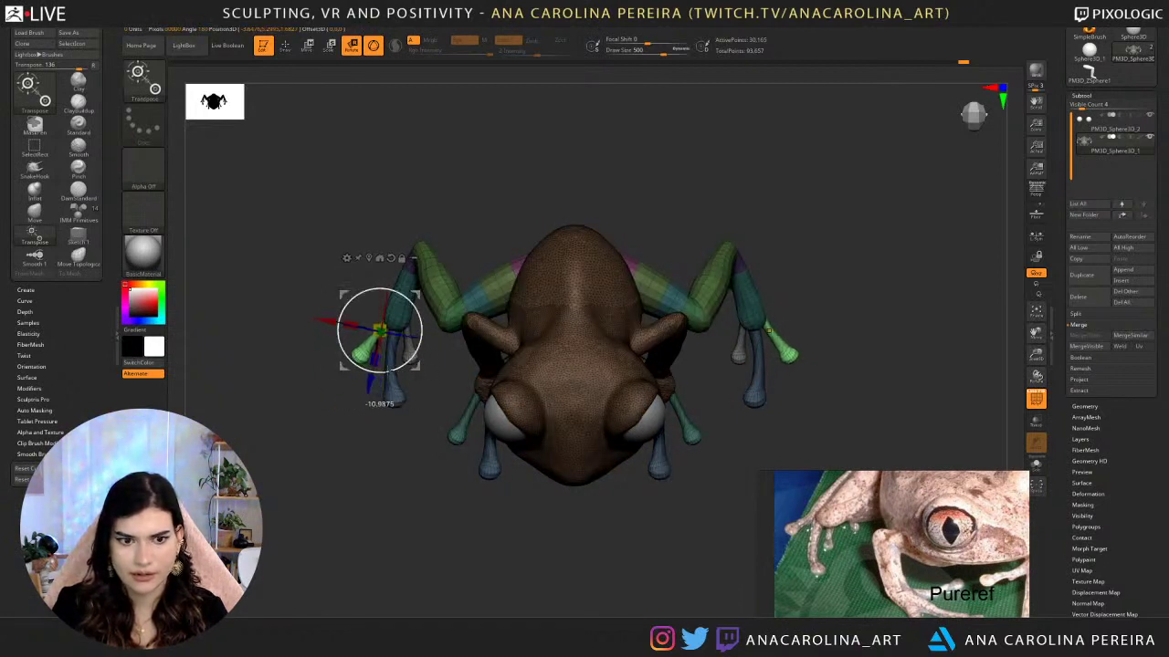
{"action": "right_click_drag", "start_coordinate": [399, 363], "coordinate": [465, 388], "text": "alt"}
{"action": "right_click_drag", "start_coordinate": [466, 389], "coordinate": [469, 417], "text": "ctrl"}
{"action": "mouse_move", "coordinate": [475, 387]}
{"action": "left_mouse_down"}
{"action": "mouse_move", "coordinate": [443, 367]}
{"action": "mouse_move", "coordinate": [457, 336]}
{"action": "left_mouse_up"}
{"action": "key", "text": "q"}
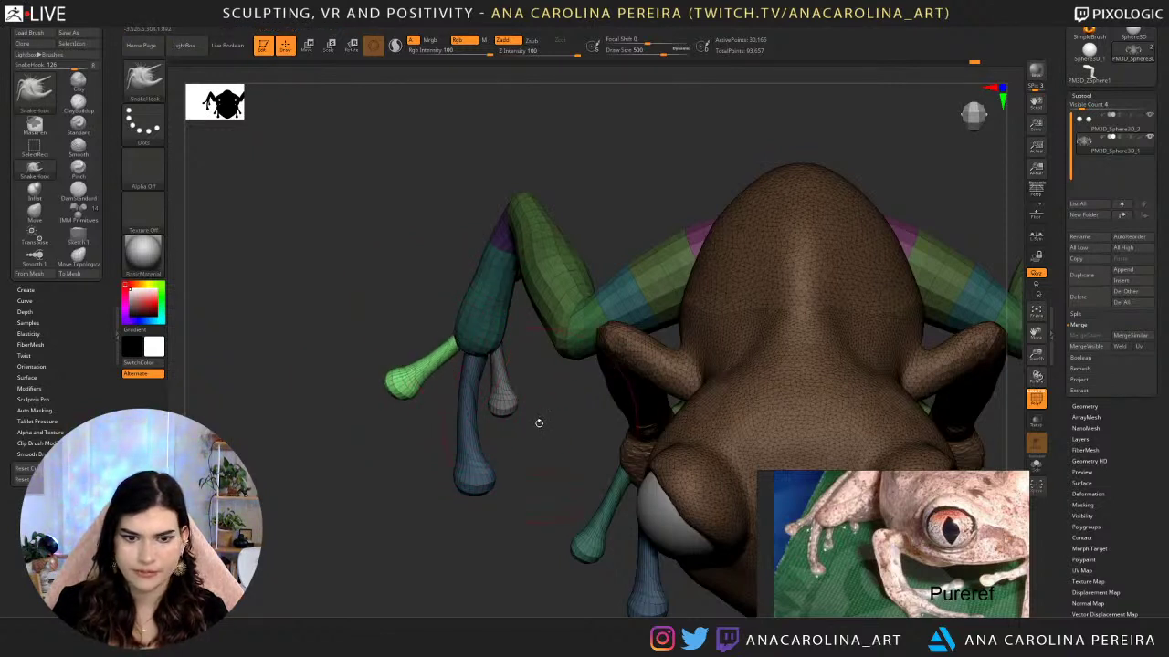
{"action": "key", "text": "f"}
{"action": "left_click_drag", "start_coordinate": [504, 461], "coordinate": [511, 407]}
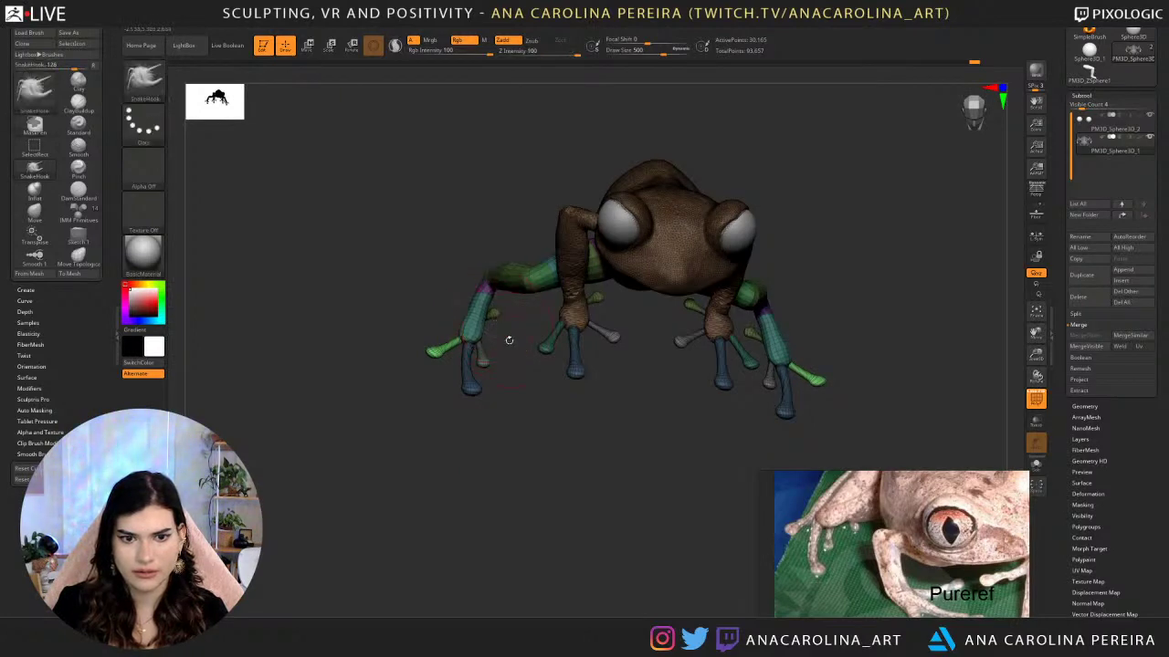
Mask everything except the yellow-green back toes and place the transform gizmo at the base of a hind one.
{"action": "key", "text": "w"}
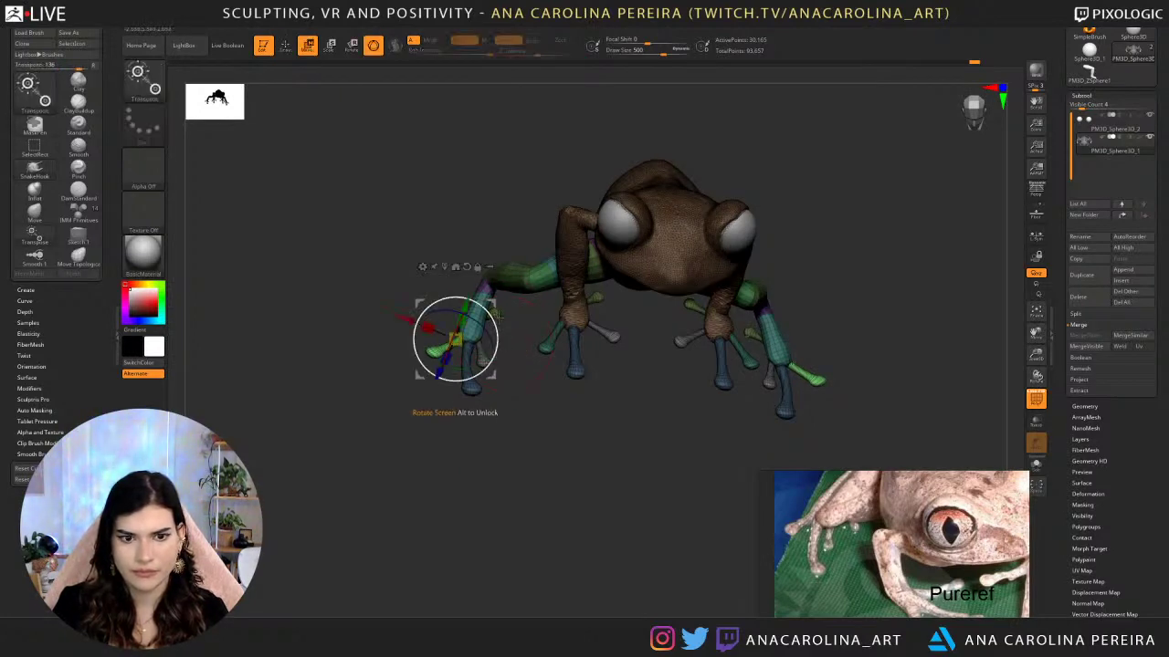
{"action": "left_click", "coordinate": [504, 320], "text": "ctrl"}
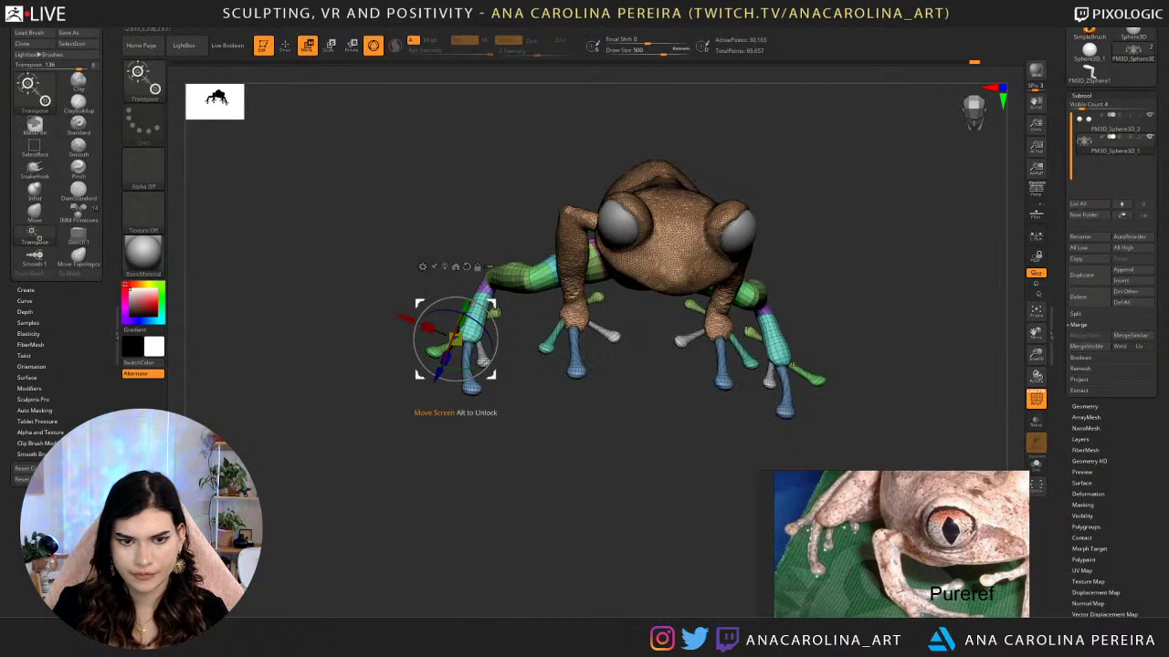
{"action": "left_click", "coordinate": [497, 313], "text": "alt"}
{"action": "right_click_drag", "start_coordinate": [498, 312], "coordinate": [447, 498], "text": "ctrl"}
{"action": "left_click", "coordinate": [474, 318], "text": "alt"}
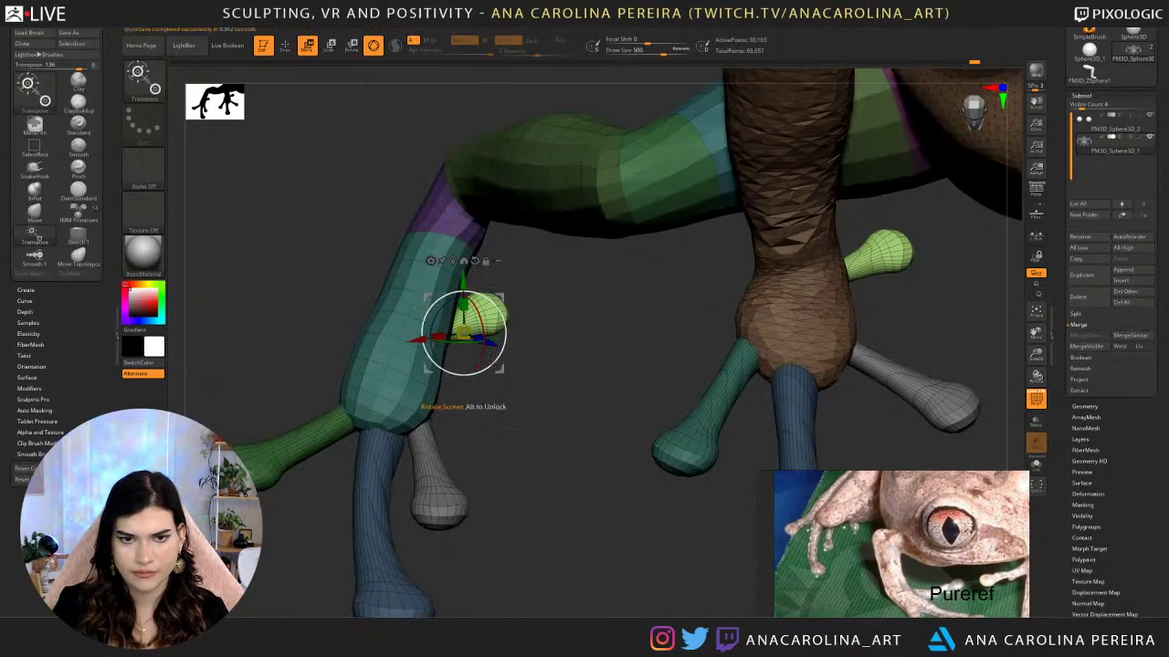
Extend the mask over the frog's front part to separate the hind feet's back toes from the front ones.
{"action": "scroll", "coordinate": [798, 335], "scroll_direction": "down", "scroll_amount": 5}
{"action": "left_click_drag", "start_coordinate": [810, 341], "coordinate": [653, 222], "text": "ctrl"}
{"action": "left_click_drag", "start_coordinate": [544, 336], "coordinate": [415, 269]}
{"action": "key", "text": "ctrl+z"}
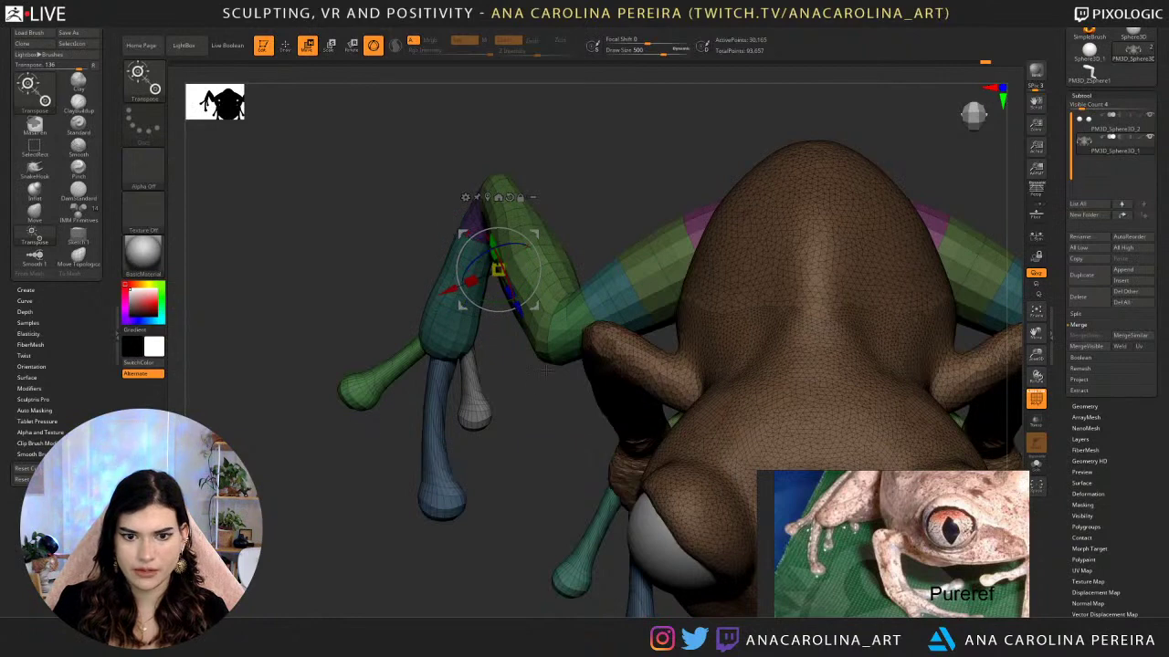
{"action": "scroll", "coordinate": [498, 365], "scroll_direction": "down", "scroll_amount": 5}
{"action": "left_click_drag", "start_coordinate": [688, 525], "coordinate": [544, 194], "text": "ctrl"}
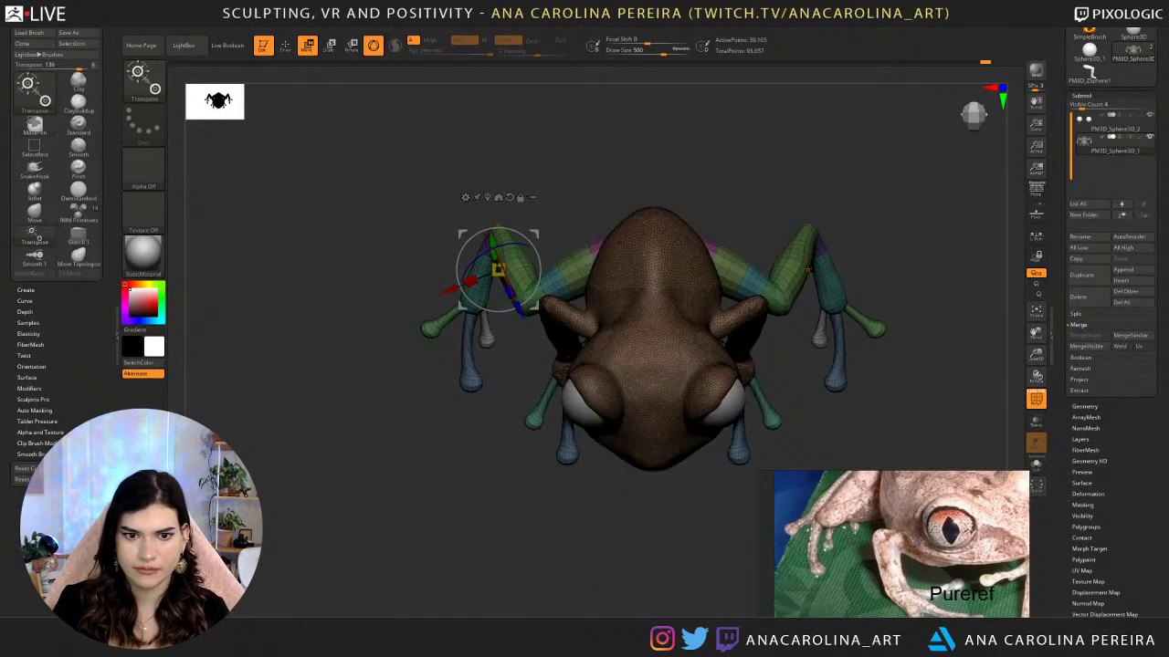
{"action": "left_click", "coordinate": [527, 419], "text": "ctrl"}
{"action": "left_click", "coordinate": [480, 274], "text": "ctrl"}
Mask all but the hind feet's back toes and rotate them about their bases so they point forward and inward.
{"action": "left_click_drag", "start_coordinate": [365, 411], "coordinate": [402, 393]}
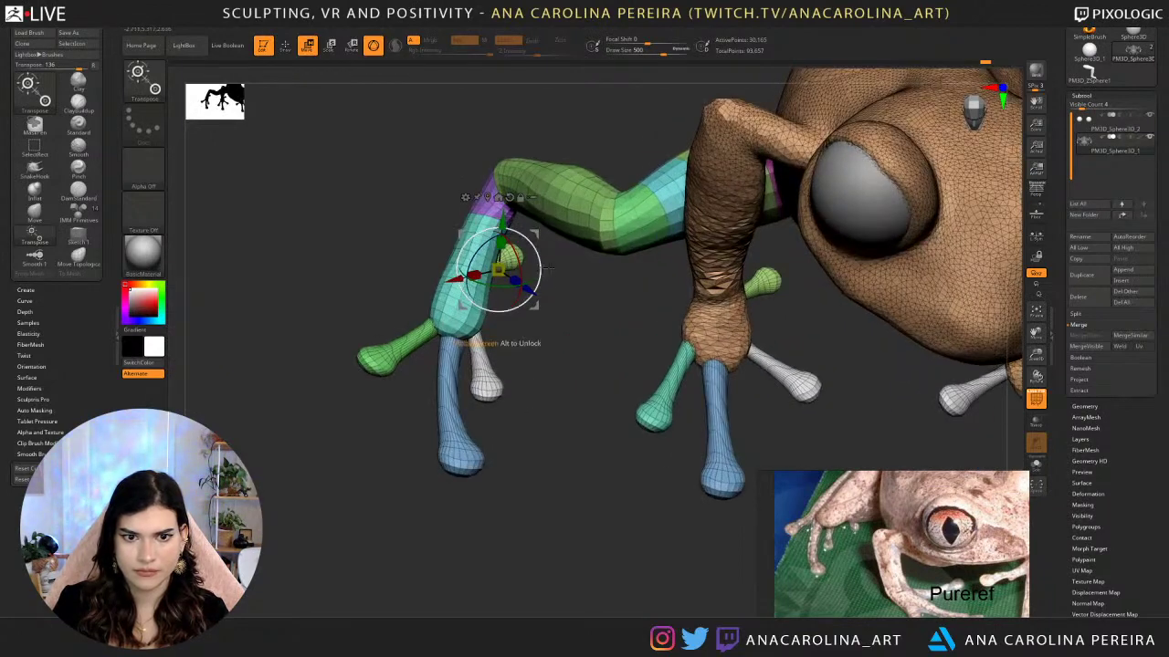
{"action": "left_click_drag", "start_coordinate": [549, 268], "coordinate": [475, 278]}
{"action": "left_click", "coordinate": [522, 256], "text": "alt"}
{"action": "left_click", "coordinate": [421, 373], "text": "alt"}
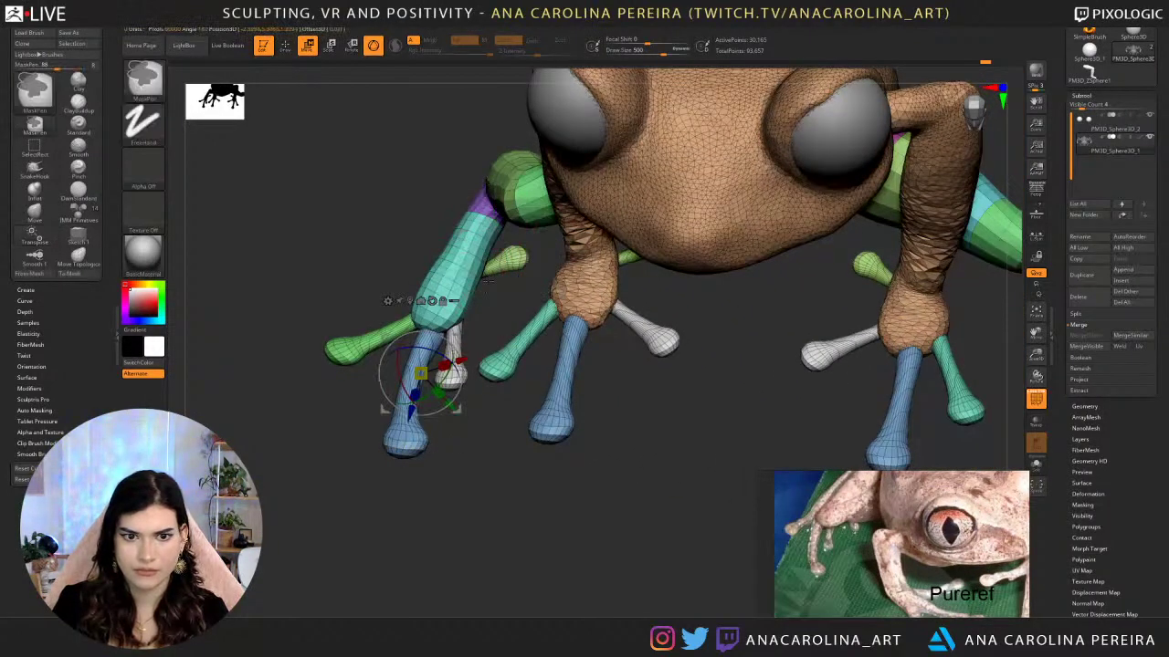
{"action": "left_click", "coordinate": [497, 267], "text": "ctrl"}
{"action": "left_click_drag", "start_coordinate": [488, 440], "coordinate": [522, 336]}
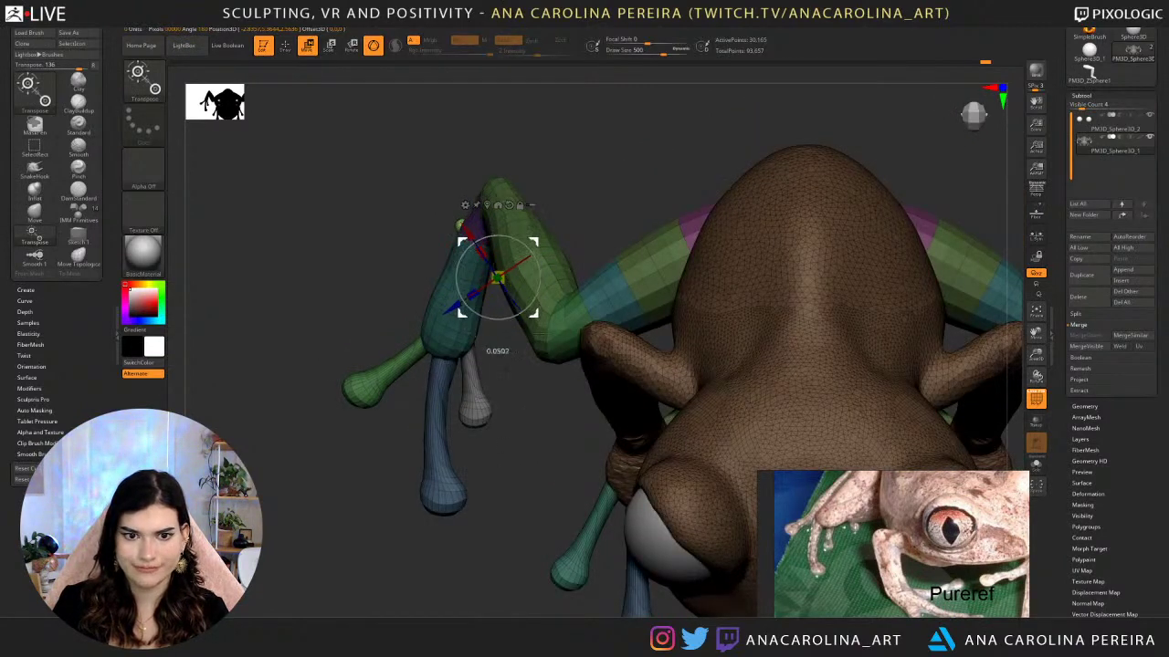
{"action": "left_click_drag", "start_coordinate": [498, 277], "coordinate": [495, 340]}
{"action": "left_click_drag", "start_coordinate": [511, 411], "coordinate": [524, 362]}
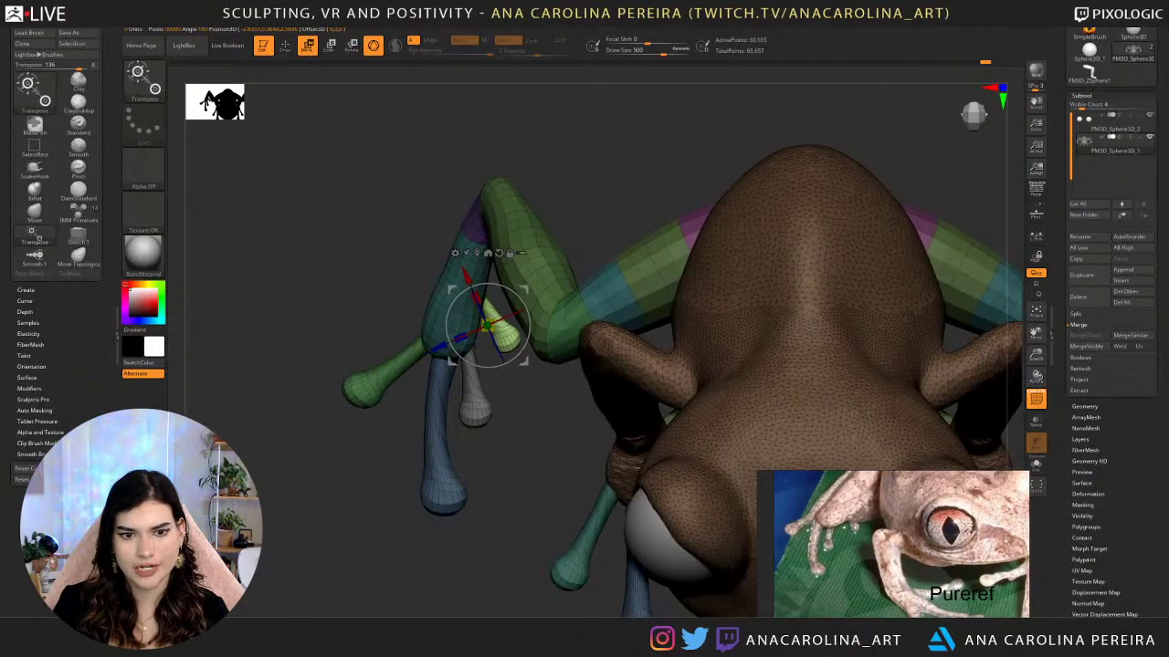
Turn off the polygroup wireframe display and inspect the pose of the legs and feet from several sides.
{"action": "left_click_drag", "start_coordinate": [528, 401], "coordinate": [621, 447]}
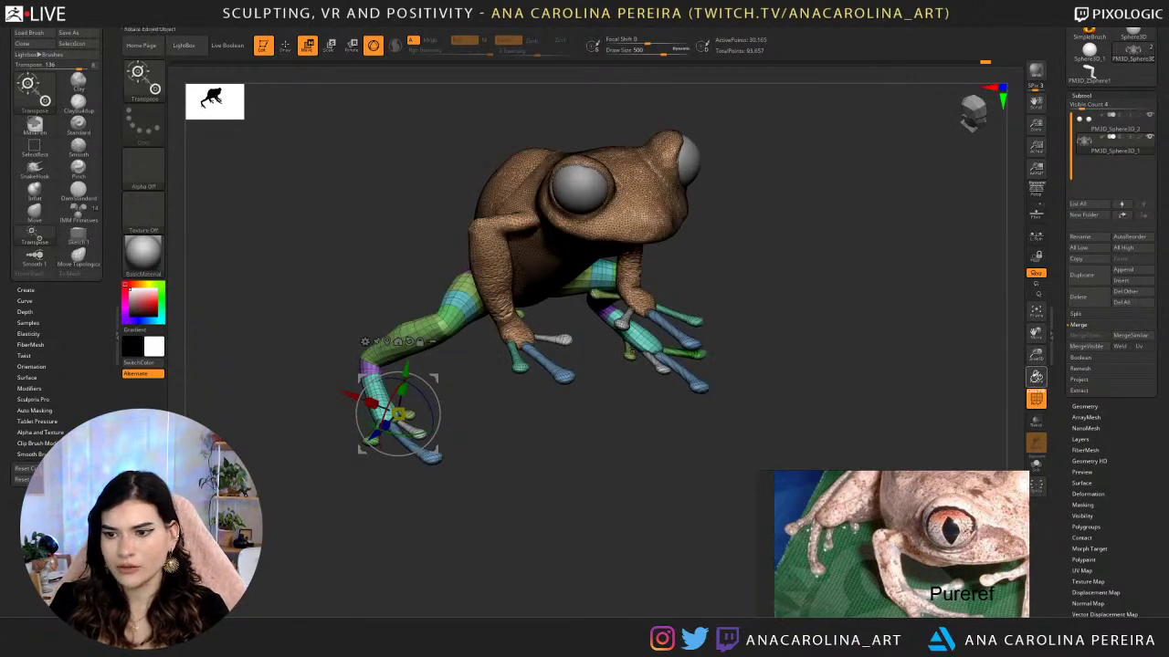
{"action": "left_click", "coordinate": [1037, 399]}
{"action": "left_click_drag", "start_coordinate": [899, 361], "coordinate": [783, 323], "text": "alt"}
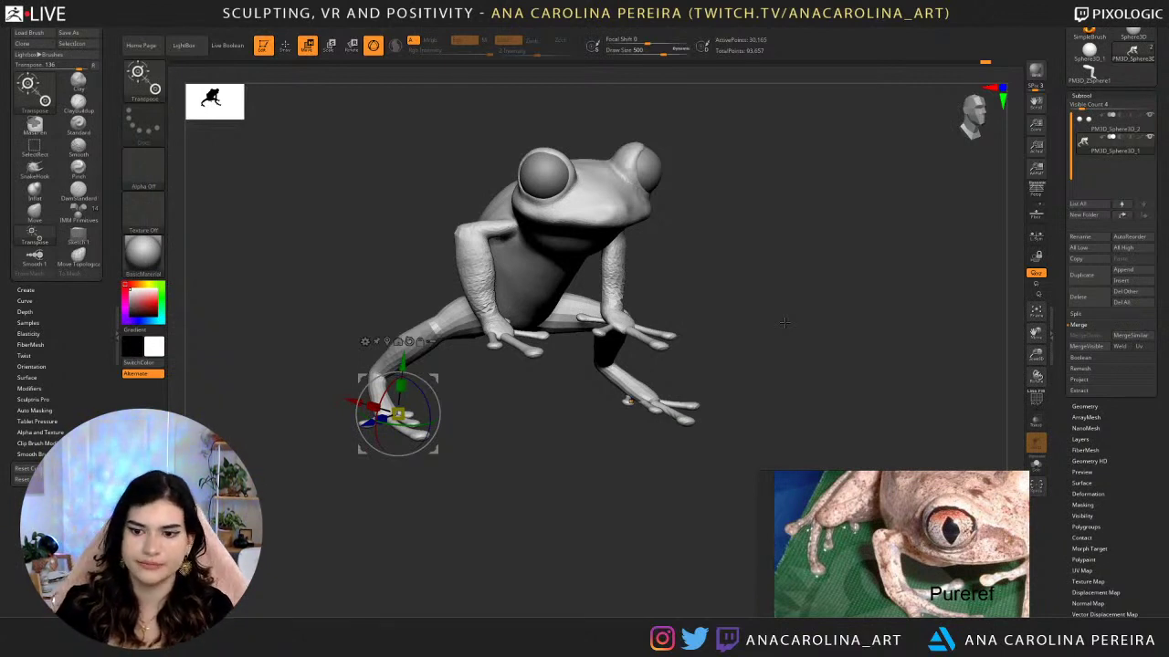
{"action": "mouse_move", "coordinate": [534, 545]}
{"action": "left_mouse_down"}
{"action": "mouse_move", "coordinate": [512, 465]}
{"action": "mouse_move", "coordinate": [550, 457]}
{"action": "mouse_move", "coordinate": [592, 420]}
{"action": "mouse_move", "coordinate": [538, 420]}
{"action": "left_mouse_up"}
Choose the SnakeHook brush and set its draw size to 331.
{"action": "key", "text": "b"}
{"action": "key", "text": "s"}
{"action": "key", "text": "h"}
{"action": "left_click_drag", "start_coordinate": [593, 492], "coordinate": [603, 573]}
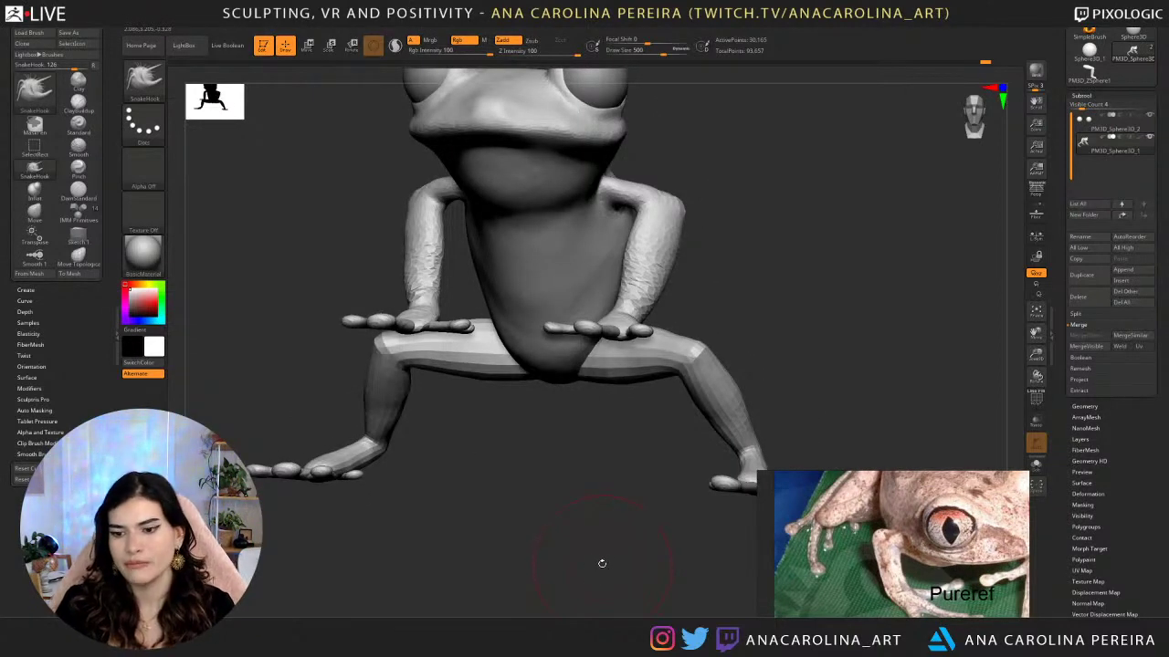
{"action": "left_click_drag", "start_coordinate": [609, 429], "coordinate": [600, 511]}
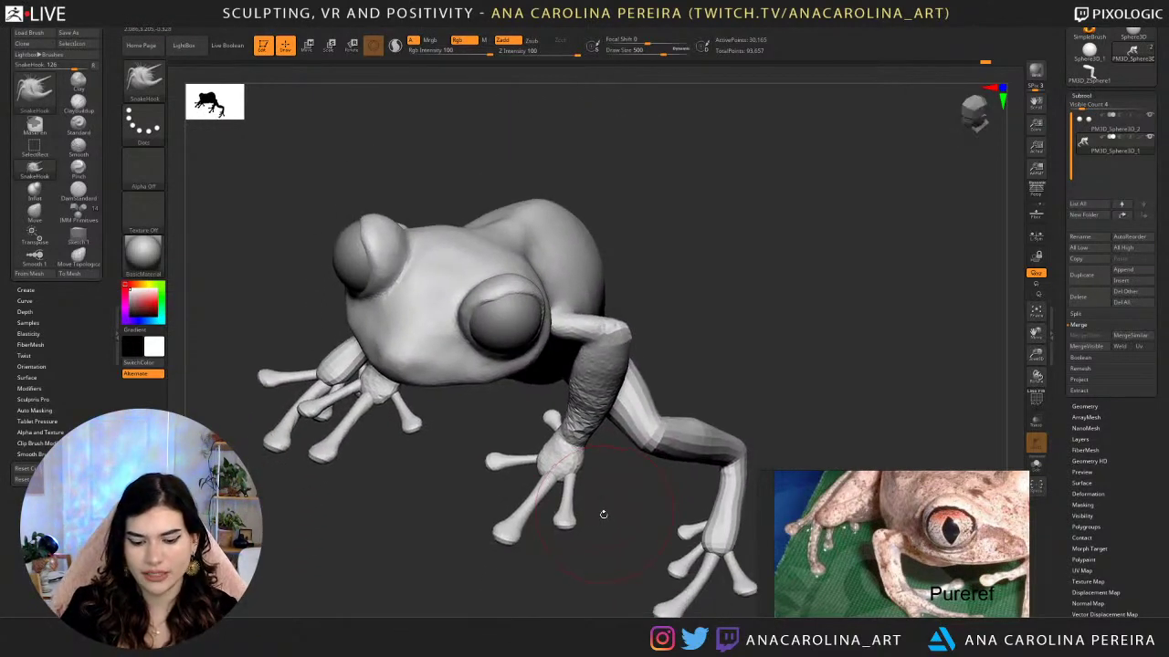
{"action": "key", "text": "b"}
{"action": "key", "text": "h"}
{"action": "key", "text": "space"}
{"action": "left_click_drag", "start_coordinate": [599, 451], "coordinate": [588, 451]}
Isolate the body and front arms, mask them, restore the other parts and invert the mask onto the toes and hind legs.
{"action": "left_click", "coordinate": [589, 420], "text": "ctrl+shift"}
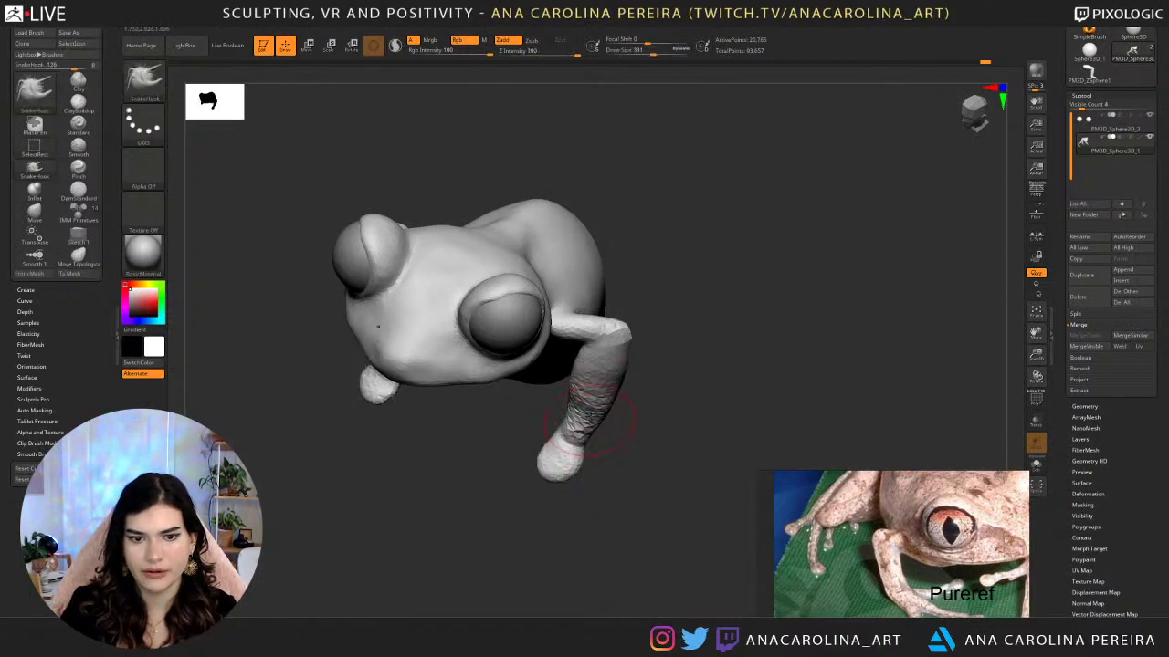
{"action": "left_click_drag", "start_coordinate": [198, 126], "coordinate": [721, 549], "text": "ctrl"}
{"action": "left_click", "coordinate": [746, 533], "text": "ctrl+shift"}
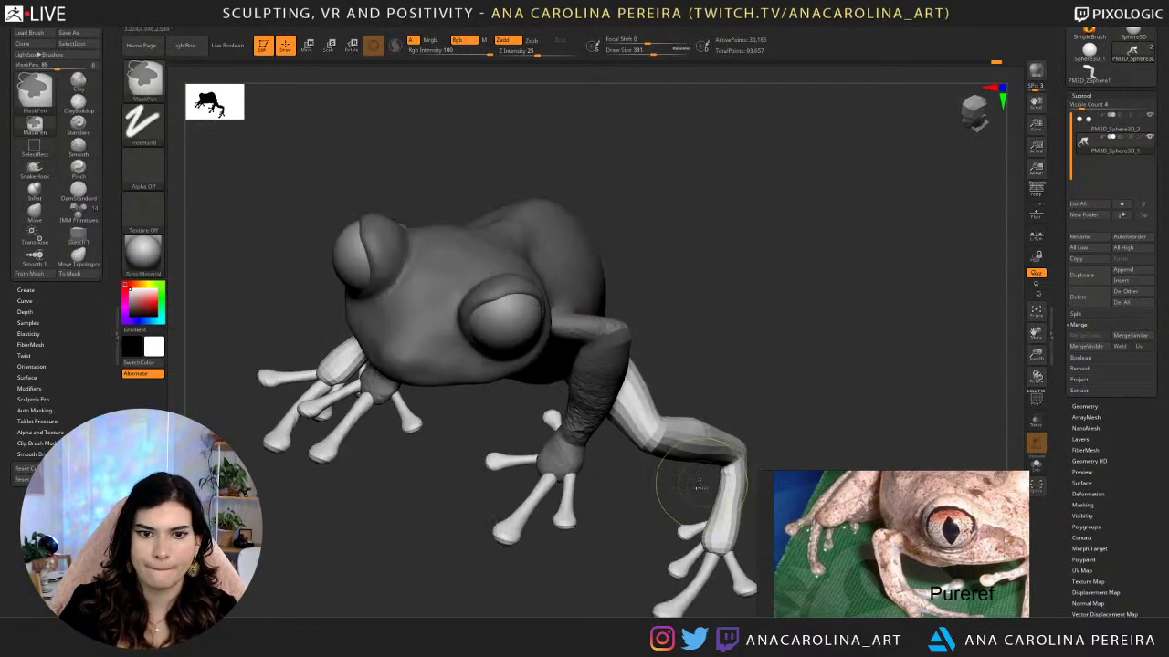
{"action": "left_click", "coordinate": [738, 368], "text": "ctrl"}
Shape the front palms around the toe bases with the SnakeHook brush at draw sizes between about 134 and 192.
{"action": "key", "text": "space"}
{"action": "left_click_drag", "start_coordinate": [595, 469], "coordinate": [584, 464]}
{"action": "key", "text": "space"}
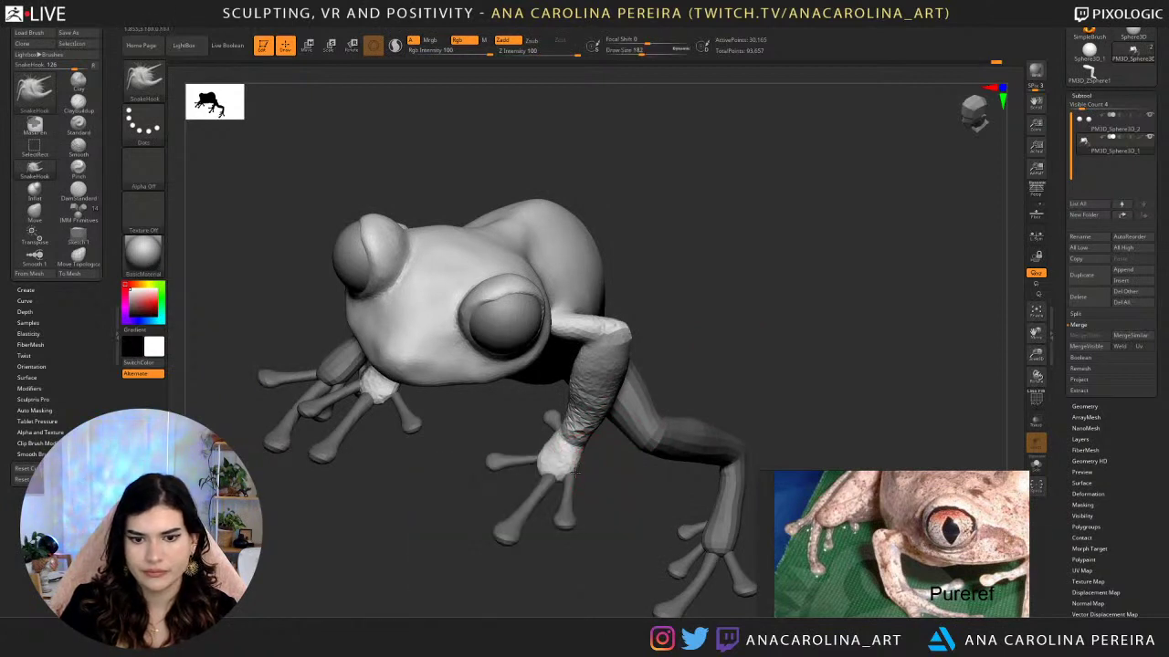
{"action": "key", "text": "space"}
{"action": "left_click_drag", "start_coordinate": [551, 489], "coordinate": [547, 489]}
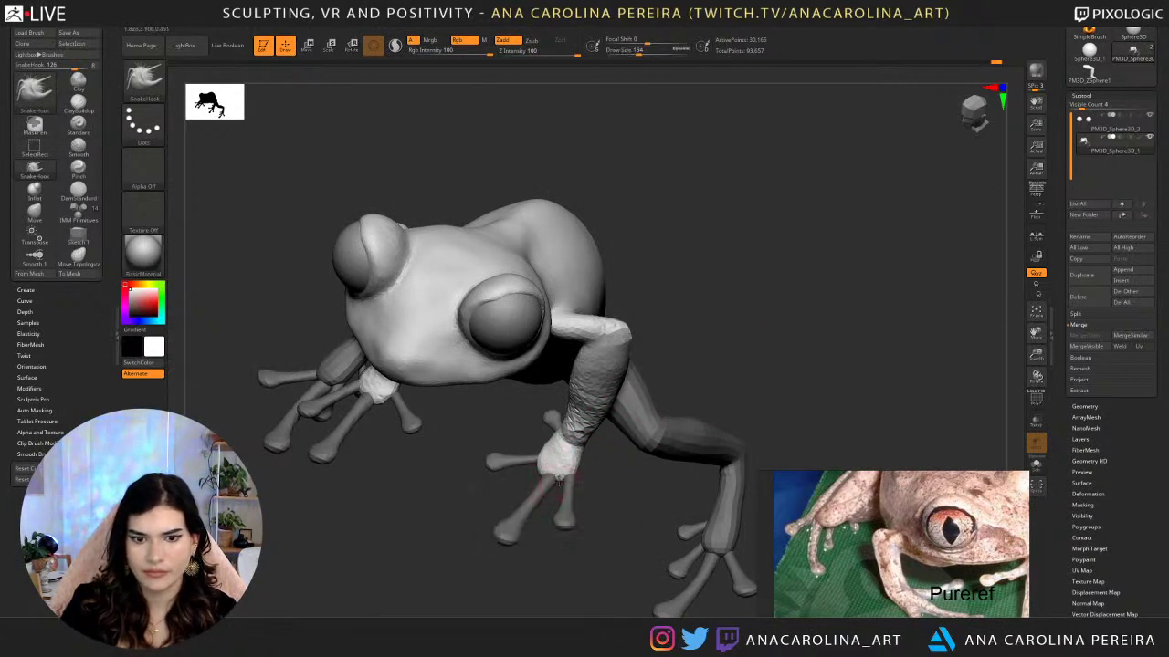
{"action": "mouse_move", "coordinate": [541, 469]}
{"action": "right_mouse_down"}
{"action": "mouse_move", "coordinate": [535, 454]}
{"action": "mouse_move", "coordinate": [548, 457]}
{"action": "mouse_move", "coordinate": [551, 429]}
{"action": "mouse_move", "coordinate": [534, 432]}
{"action": "right_mouse_up"}
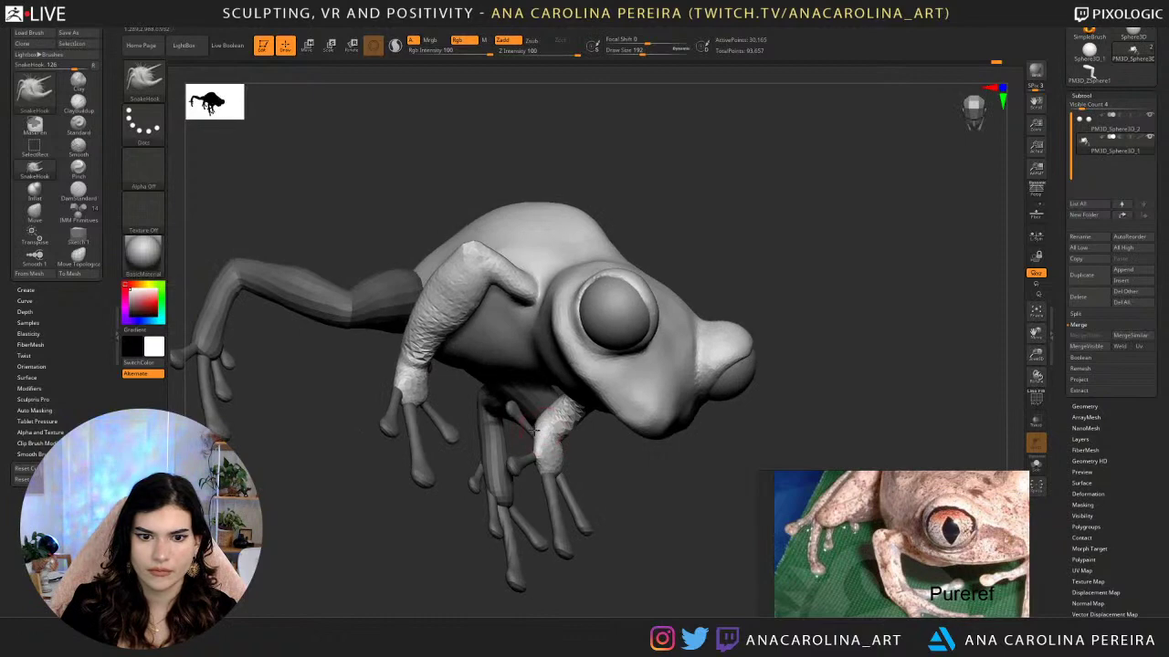
{"action": "right_click_drag", "start_coordinate": [619, 470], "coordinate": [456, 449]}
{"action": "key", "text": "space"}
{"action": "left_click_drag", "start_coordinate": [520, 446], "coordinate": [513, 445]}
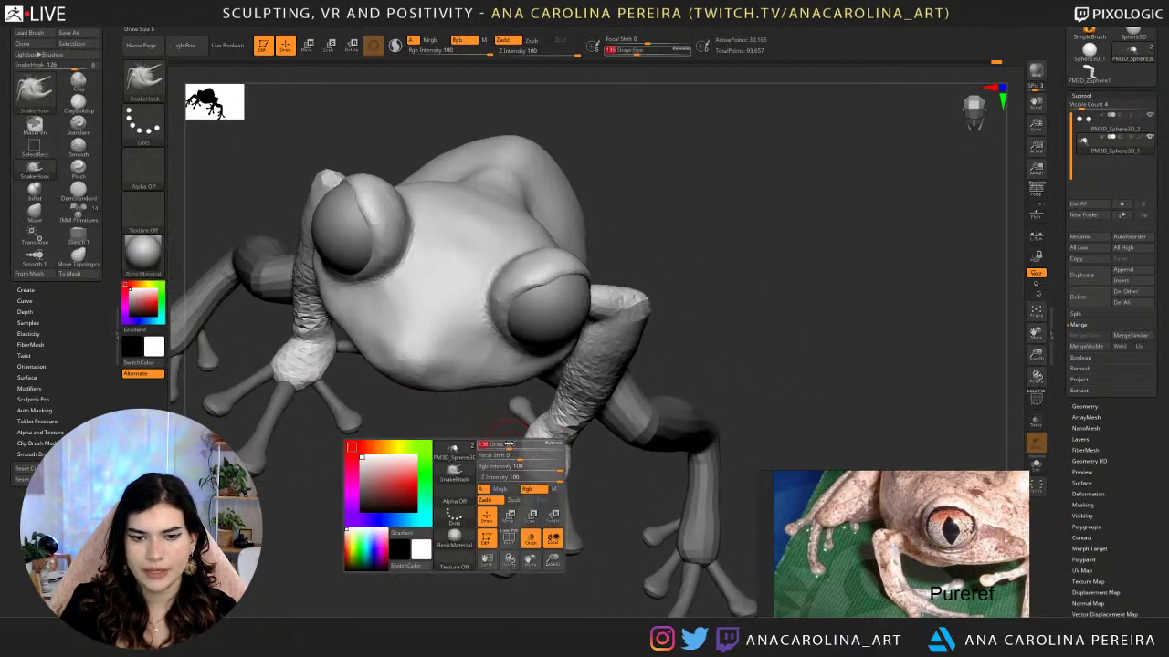
Clear the mask and adjust the front forearm's outline with the SnakeHook brush at a draw size of 585.
{"action": "mouse_move", "coordinate": [498, 443]}
{"action": "right_mouse_down"}
{"action": "mouse_move", "coordinate": [647, 422]}
{"action": "mouse_move", "coordinate": [699, 401]}
{"action": "mouse_move", "coordinate": [553, 418]}
{"action": "mouse_move", "coordinate": [552, 442]}
{"action": "mouse_move", "coordinate": [589, 513]}
{"action": "mouse_move", "coordinate": [653, 402]}
{"action": "mouse_move", "coordinate": [681, 288]}
{"action": "right_mouse_up"}
{"action": "right_click_drag", "start_coordinate": [649, 367], "coordinate": [665, 342]}
{"action": "right_click_drag", "start_coordinate": [665, 341], "coordinate": [673, 357], "text": "ctrl"}
{"action": "left_click_drag", "start_coordinate": [672, 357], "coordinate": [715, 354], "text": "ctrl"}
{"action": "key", "text": "space"}
{"action": "right_click_drag", "start_coordinate": [715, 354], "coordinate": [701, 347]}
{"action": "key", "text": "space"}
{"action": "left_click_drag", "start_coordinate": [703, 346], "coordinate": [721, 346]}
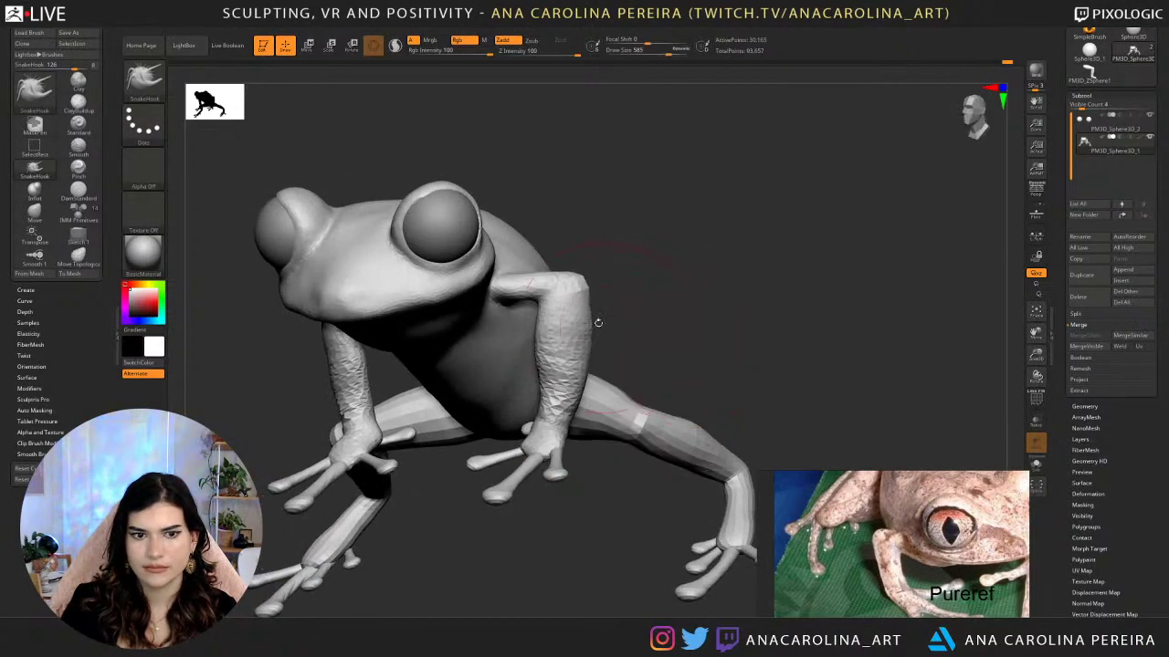
{"action": "left_click_drag", "start_coordinate": [585, 319], "coordinate": [575, 323]}
{"action": "mouse_move", "coordinate": [574, 322]}
{"action": "right_mouse_down"}
{"action": "mouse_move", "coordinate": [600, 535]}
{"action": "mouse_move", "coordinate": [595, 500]}
{"action": "right_mouse_up"}
{"action": "mouse_move", "coordinate": [595, 500]}
{"action": "right_mouse_down"}
{"action": "mouse_move", "coordinate": [581, 496]}
{"action": "mouse_move", "coordinate": [529, 543]}
{"action": "mouse_move", "coordinate": [593, 587]}
{"action": "right_mouse_up"}
{"action": "left_click", "coordinate": [601, 427], "text": "ctrl+shift"}
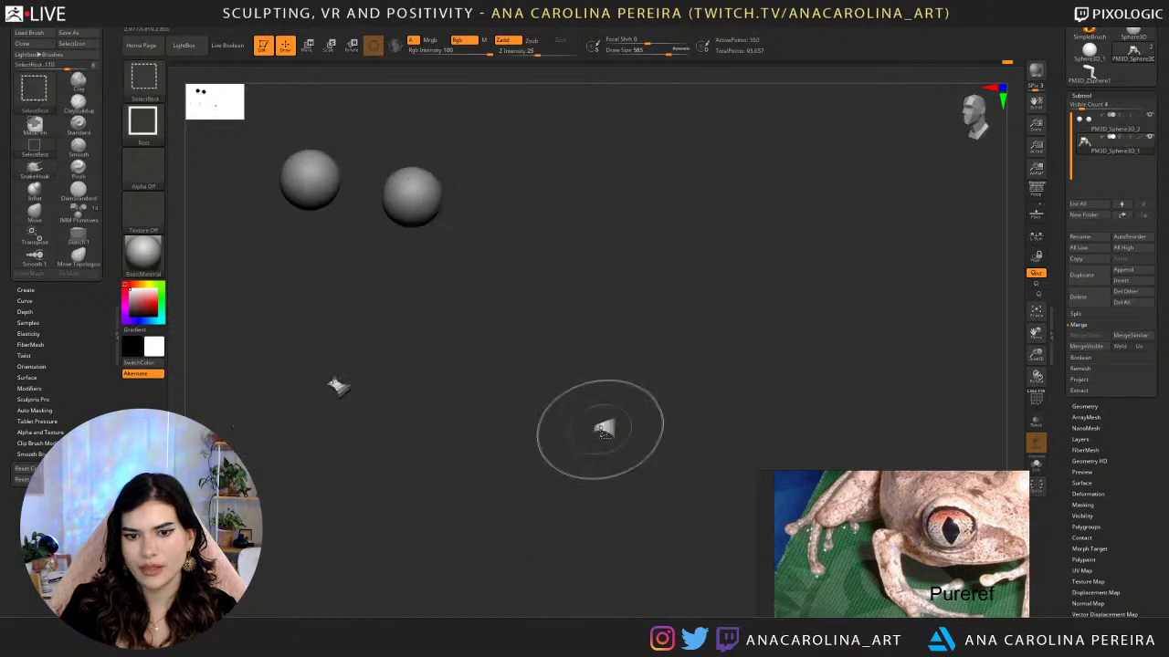
{"action": "left_click", "coordinate": [655, 413], "text": "ctrl+shift"}
Reshape the hind foot's long segment above the toes with the SnakeHook brush at draw sizes 324 and 268.
{"action": "mouse_move", "coordinate": [659, 415]}
{"action": "right_mouse_down"}
{"action": "mouse_move", "coordinate": [535, 532]}
{"action": "mouse_move", "coordinate": [618, 533]}
{"action": "mouse_move", "coordinate": [607, 523]}
{"action": "right_mouse_up"}
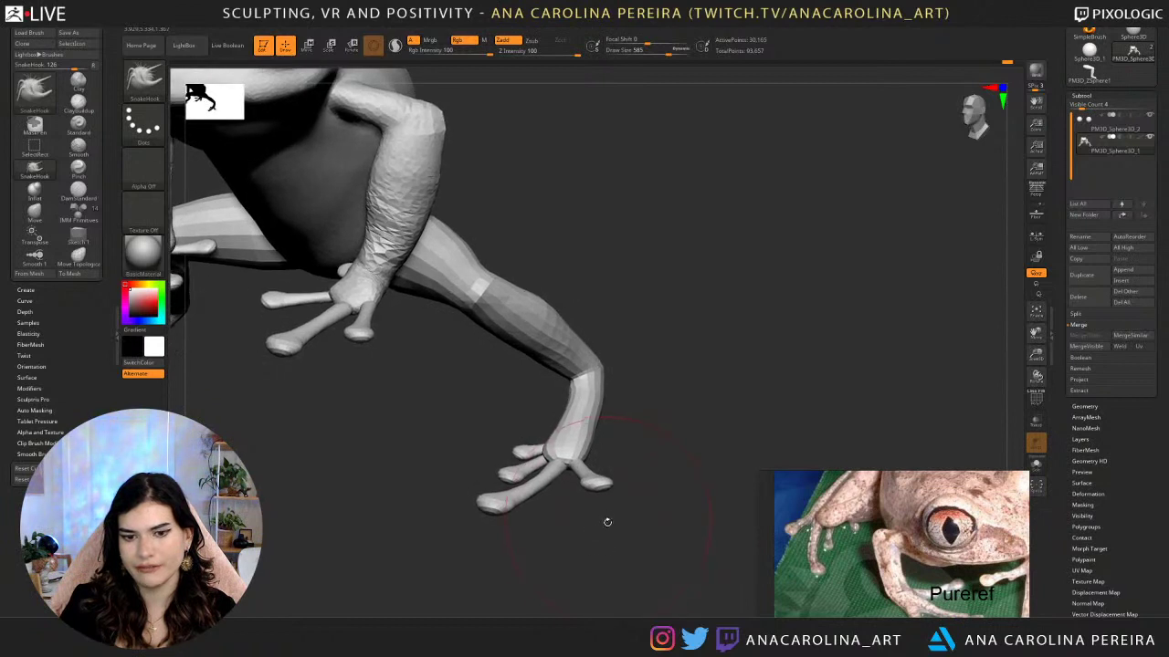
{"action": "key", "text": "space"}
{"action": "left_click_drag", "start_coordinate": [610, 415], "coordinate": [596, 416]}
{"action": "right_click_drag", "start_coordinate": [596, 427], "coordinate": [593, 449]}
{"action": "key", "text": "space"}
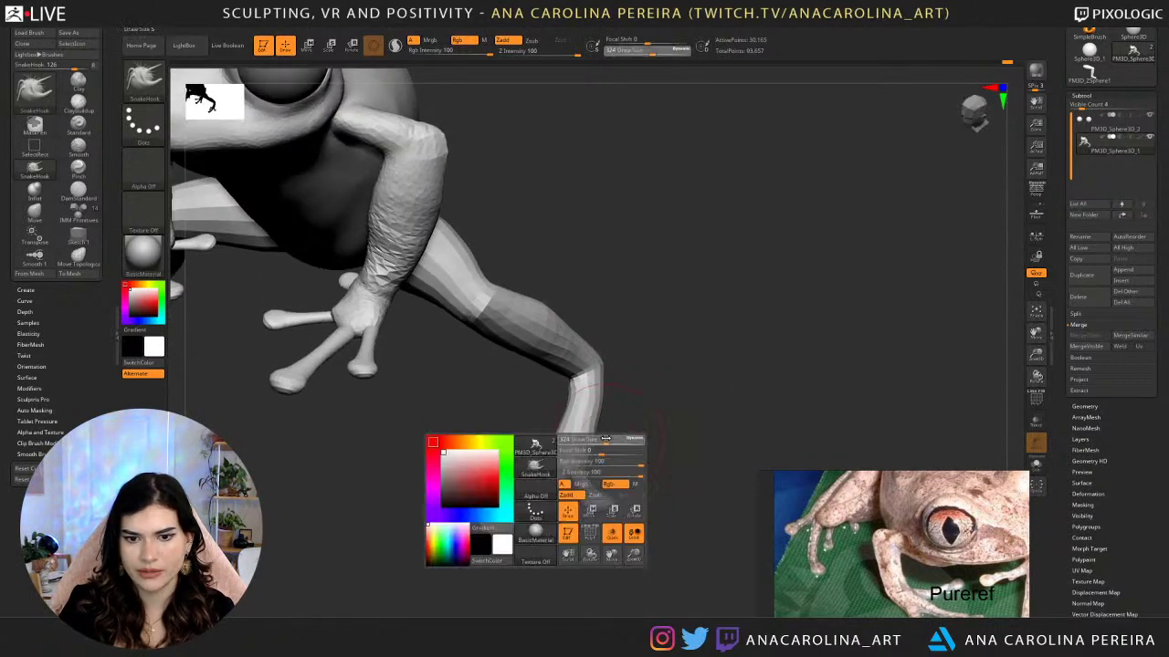
{"action": "left_click_drag", "start_coordinate": [597, 449], "coordinate": [591, 448]}
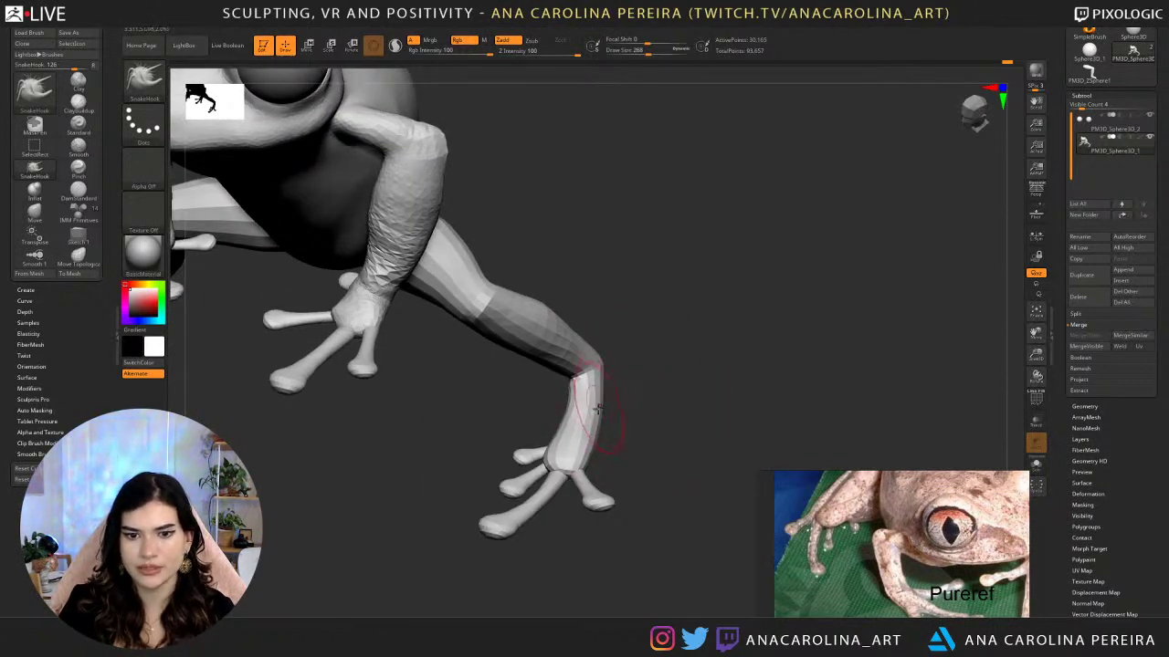
Switch to the Move Topological brush and adjust the hind foot near the toe bases at a draw size of 163.
{"action": "mouse_move", "coordinate": [608, 456]}
{"action": "right_mouse_down"}
{"action": "mouse_move", "coordinate": [594, 472]}
{"action": "mouse_move", "coordinate": [552, 473]}
{"action": "mouse_move", "coordinate": [618, 488]}
{"action": "mouse_move", "coordinate": [599, 477]}
{"action": "right_mouse_up"}
{"action": "key", "text": "b"}
{"action": "key", "text": "m"}
{"action": "key", "text": "t"}
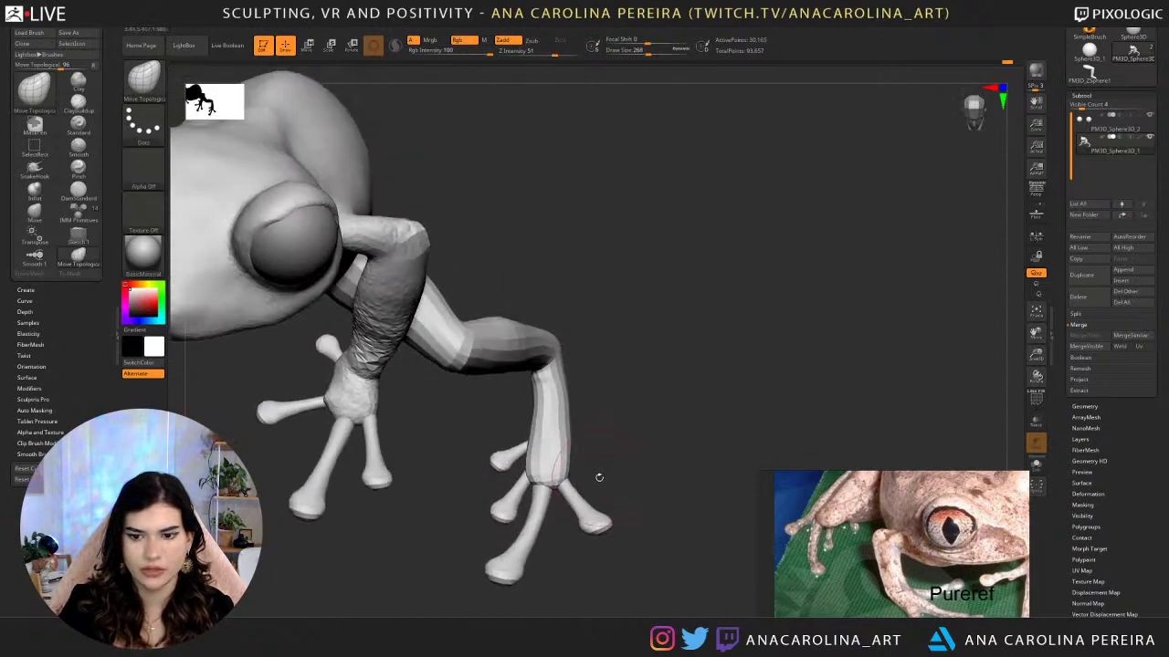
{"action": "key", "text": "s"}
{"action": "left_click_drag", "start_coordinate": [600, 470], "coordinate": [575, 472]}
{"action": "mouse_move", "coordinate": [534, 476]}
{"action": "right_mouse_down"}
{"action": "mouse_move", "coordinate": [597, 433]}
{"action": "mouse_move", "coordinate": [575, 478]}
{"action": "mouse_move", "coordinate": [506, 422]}
{"action": "mouse_move", "coordinate": [522, 410]}
{"action": "right_mouse_up"}
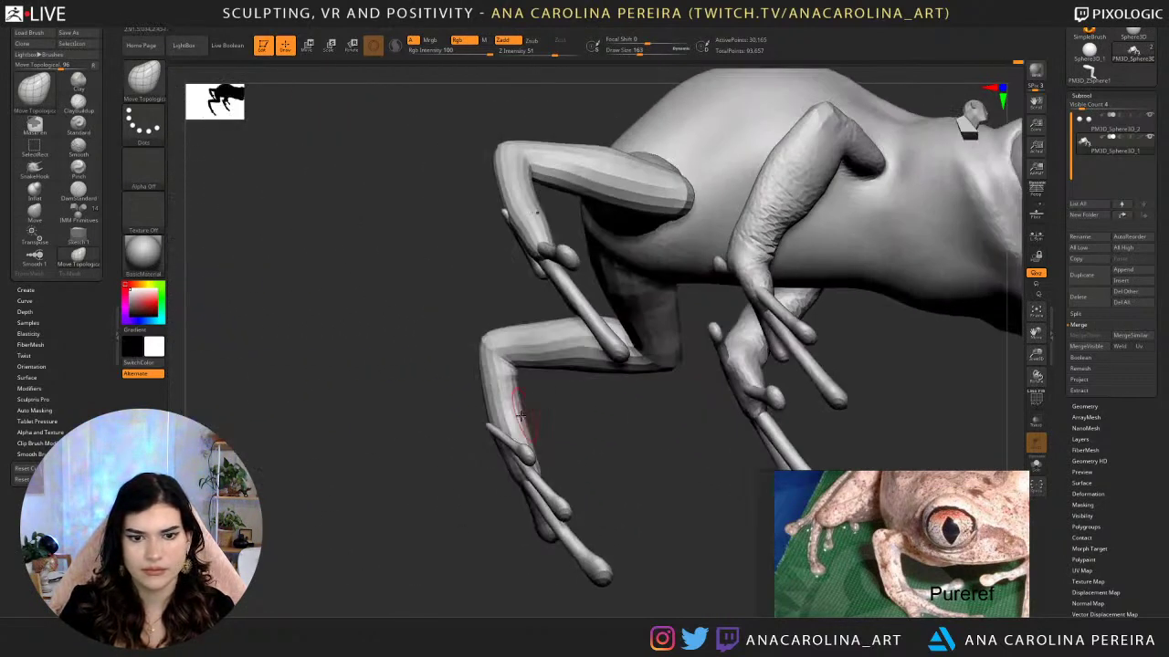
Adjust the outline of the hind foot and ankle with the Move Topological brush at draw sizes between about 197 and 344.
{"action": "key", "text": "space"}
{"action": "left_click_drag", "start_coordinate": [490, 423], "coordinate": [499, 423]}
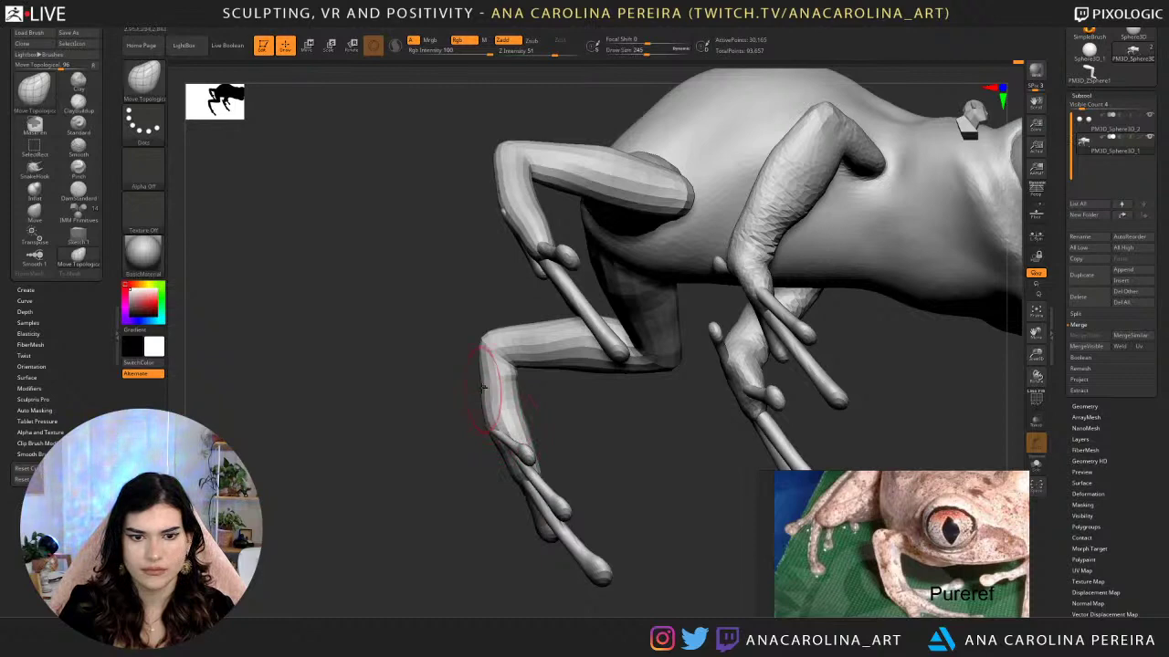
{"action": "right_click_drag", "start_coordinate": [525, 401], "coordinate": [493, 443]}
{"action": "key", "text": "space"}
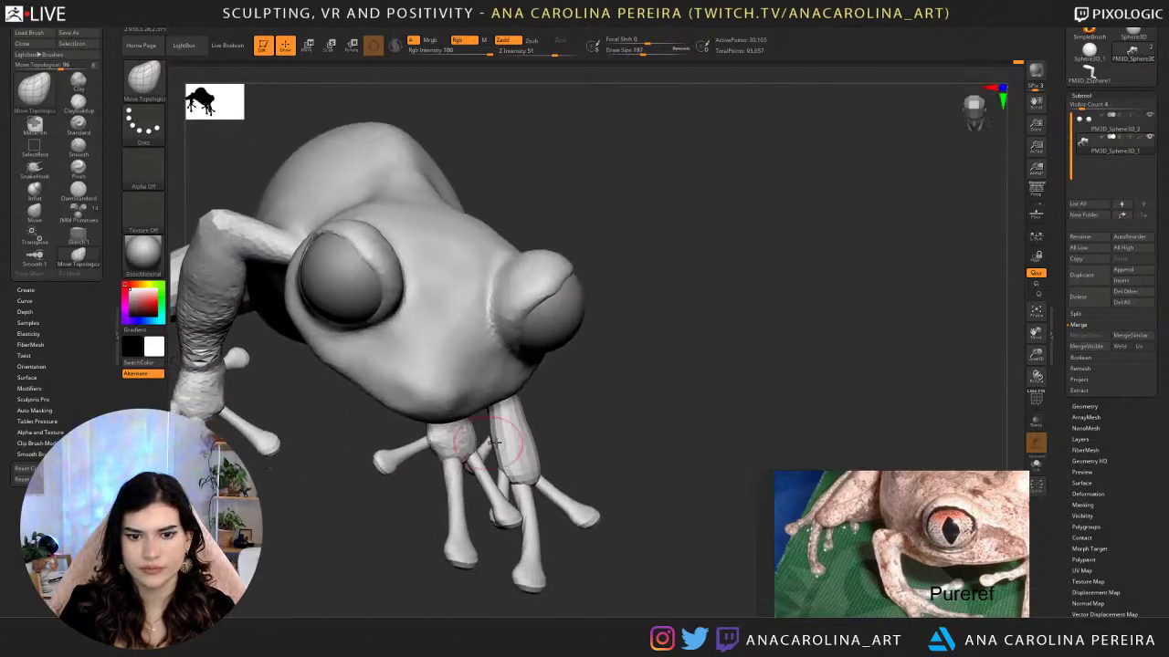
{"action": "right_click_drag", "start_coordinate": [578, 418], "coordinate": [521, 431]}
{"action": "key", "text": "space"}
{"action": "key", "text": "space"}
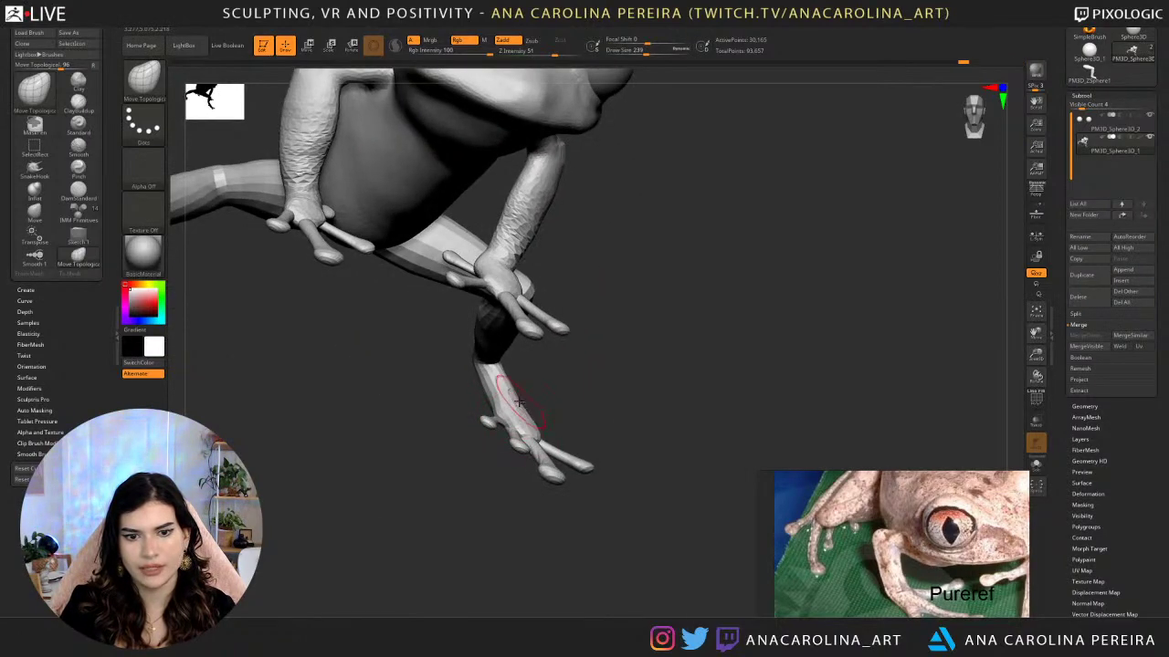
{"action": "right_click_drag", "start_coordinate": [492, 390], "coordinate": [520, 383]}
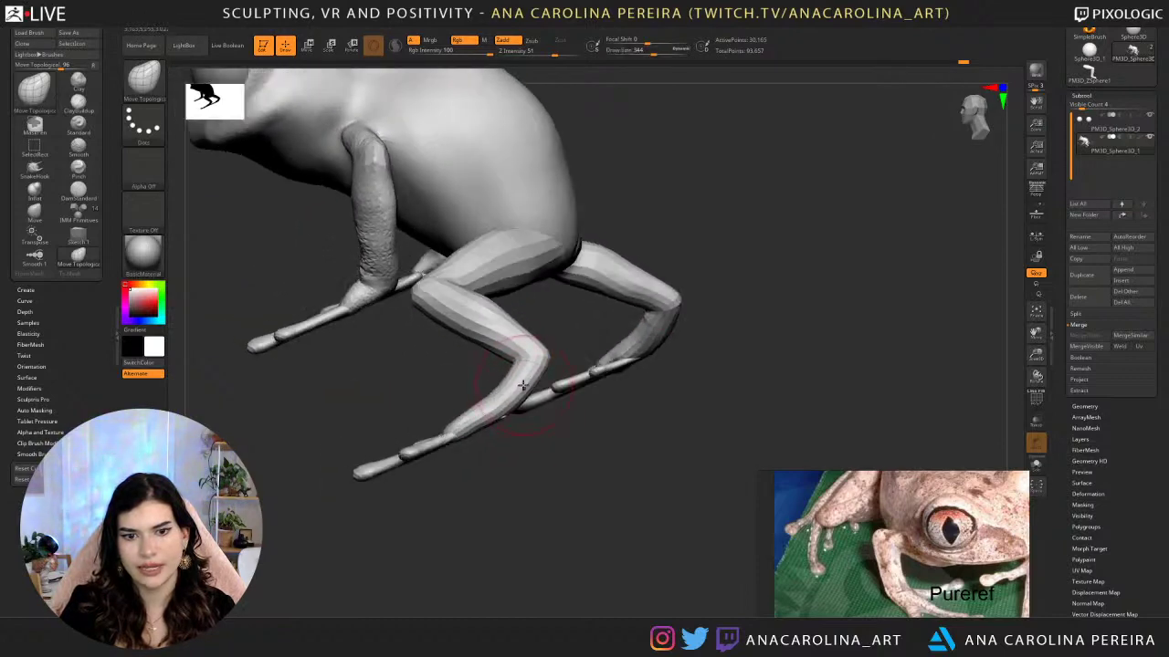
Widen the hind foot above the toe bases with the Move Topological brush, reducing the draw size to 177.
{"action": "right_click_drag", "start_coordinate": [486, 418], "coordinate": [623, 479]}
{"action": "left_click_drag", "start_coordinate": [602, 401], "coordinate": [575, 462]}
{"action": "key", "text": "space"}
{"action": "left_click_drag", "start_coordinate": [617, 412], "coordinate": [610, 411]}
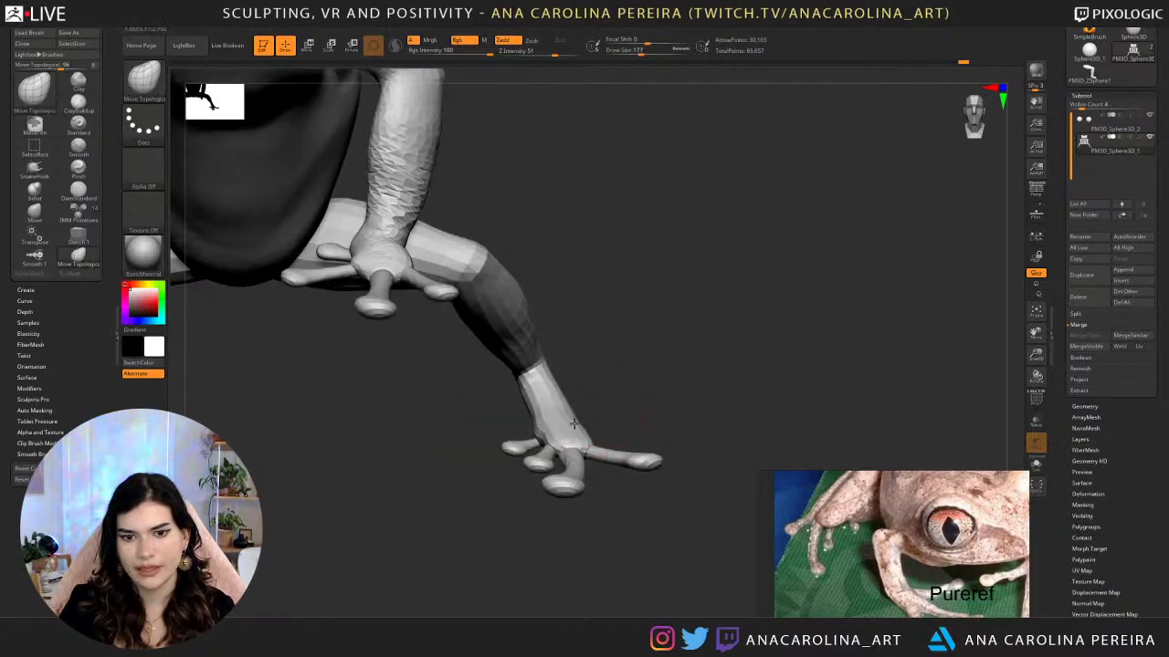
{"action": "right_click_drag", "start_coordinate": [573, 422], "coordinate": [539, 438]}
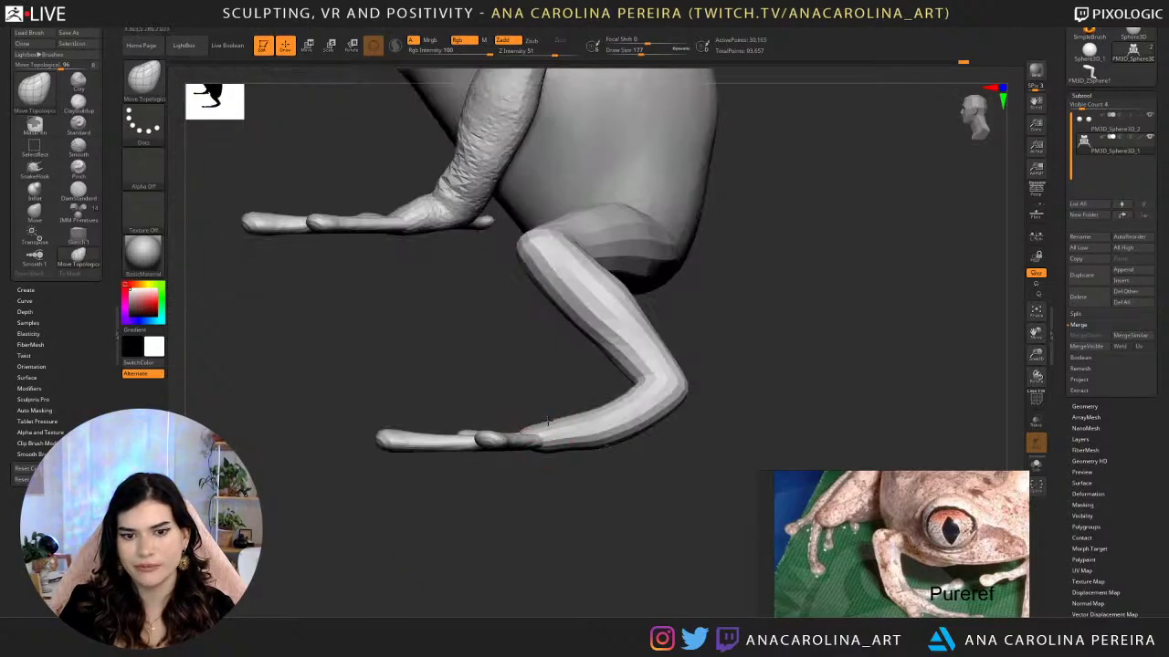
Refine the hind foot's side profile with the Move Topological brush at a draw size of 234 and smooth its underside.
{"action": "key", "text": "space"}
{"action": "left_click_drag", "start_coordinate": [553, 420], "coordinate": [560, 419]}
{"action": "right_click_drag", "start_coordinate": [553, 421], "coordinate": [541, 414]}
{"action": "right_click_drag", "start_coordinate": [589, 478], "coordinate": [613, 418]}
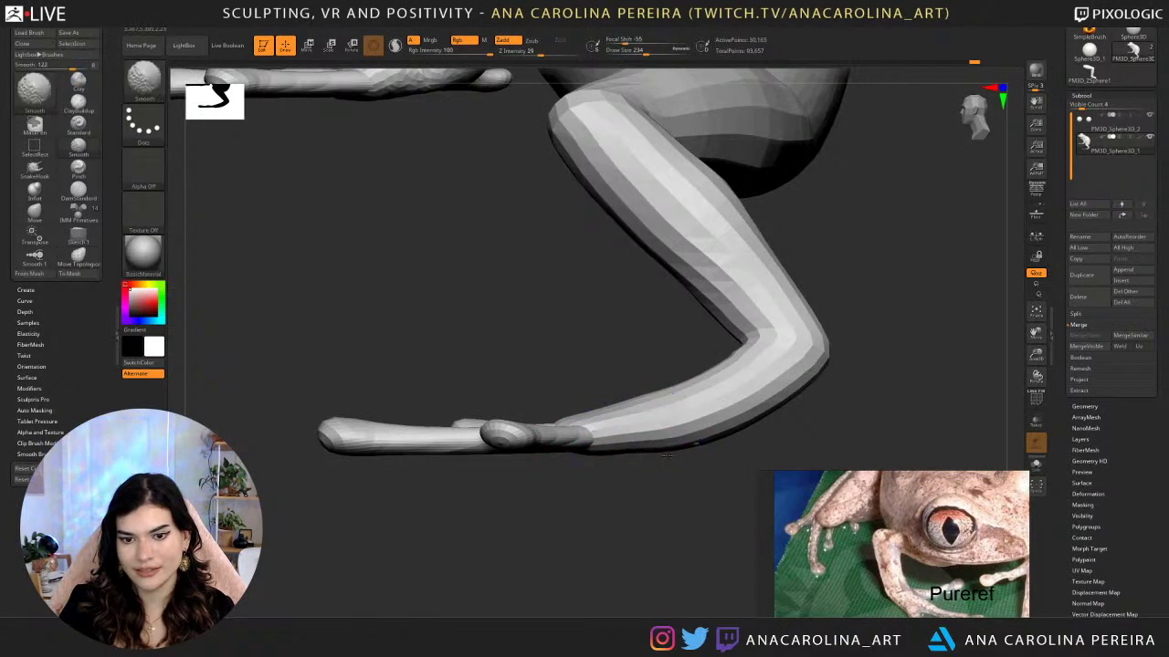
{"action": "right_click_drag", "start_coordinate": [699, 461], "coordinate": [672, 430]}
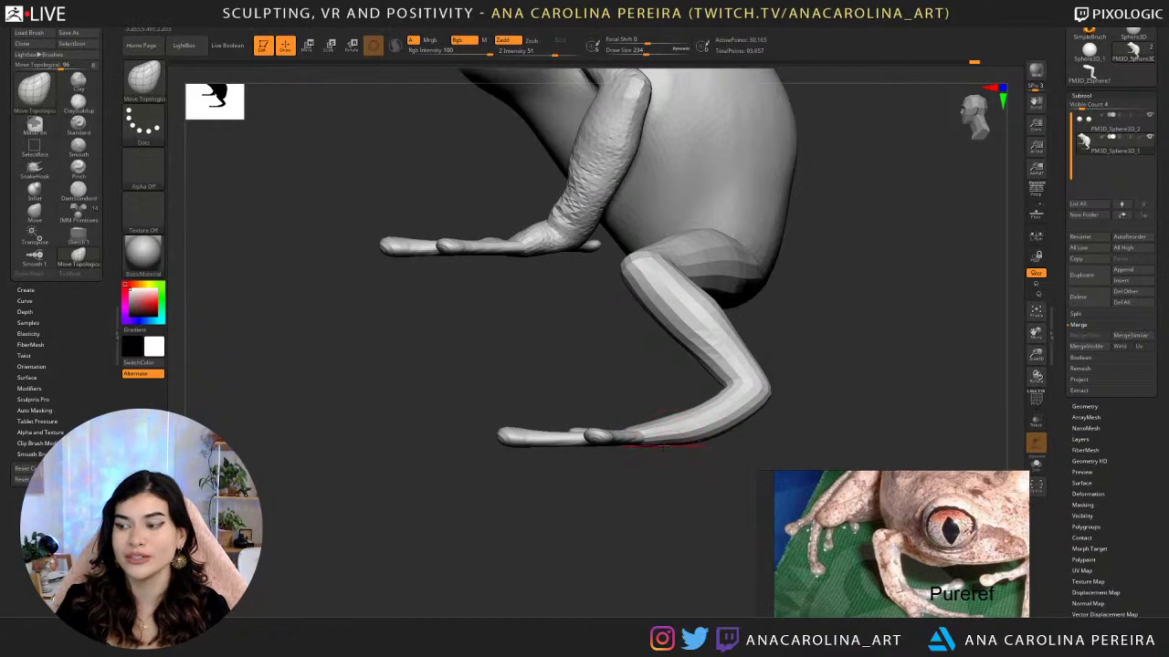
Fit the hind palm around the toe bases with the Move Topological brush, reducing the draw size to 116.
{"action": "mouse_move", "coordinate": [657, 467]}
{"action": "right_mouse_down"}
{"action": "mouse_move", "coordinate": [694, 461]}
{"action": "mouse_move", "coordinate": [709, 478]}
{"action": "mouse_move", "coordinate": [657, 514]}
{"action": "mouse_move", "coordinate": [691, 561]}
{"action": "mouse_move", "coordinate": [691, 588]}
{"action": "mouse_move", "coordinate": [652, 488]}
{"action": "right_mouse_up"}
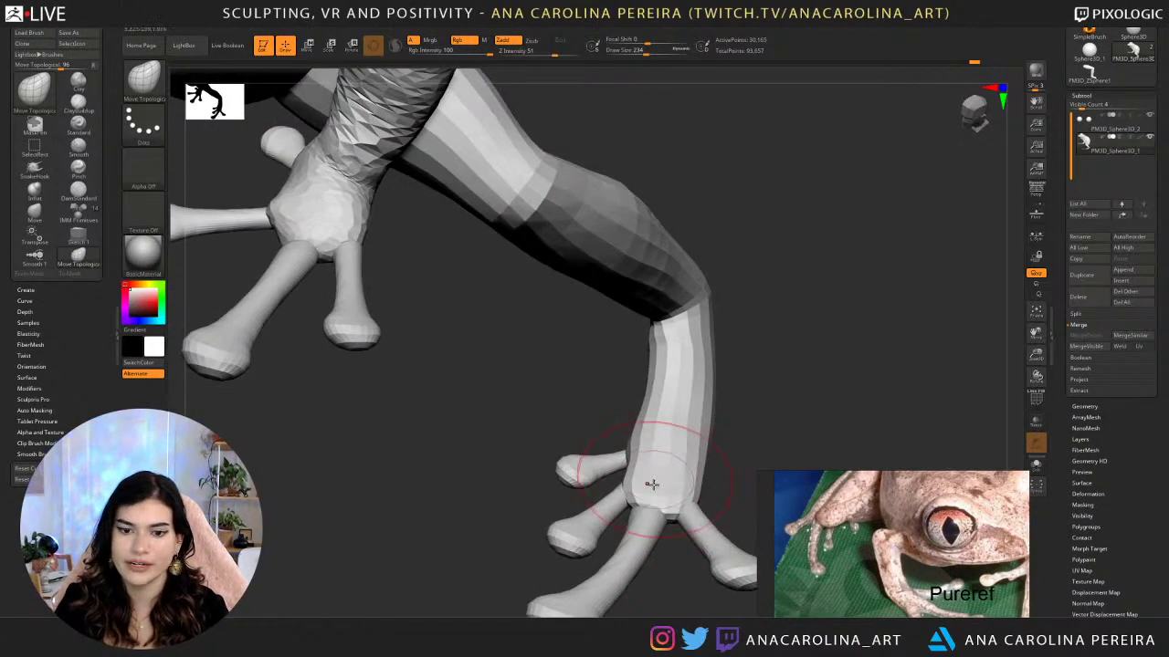
{"action": "key", "text": "s"}
{"action": "left_click_drag", "start_coordinate": [652, 485], "coordinate": [644, 484]}
{"action": "right_click_drag", "start_coordinate": [673, 475], "coordinate": [728, 445]}
{"action": "key", "text": "s"}
{"action": "left_click_drag", "start_coordinate": [729, 445], "coordinate": [723, 446]}
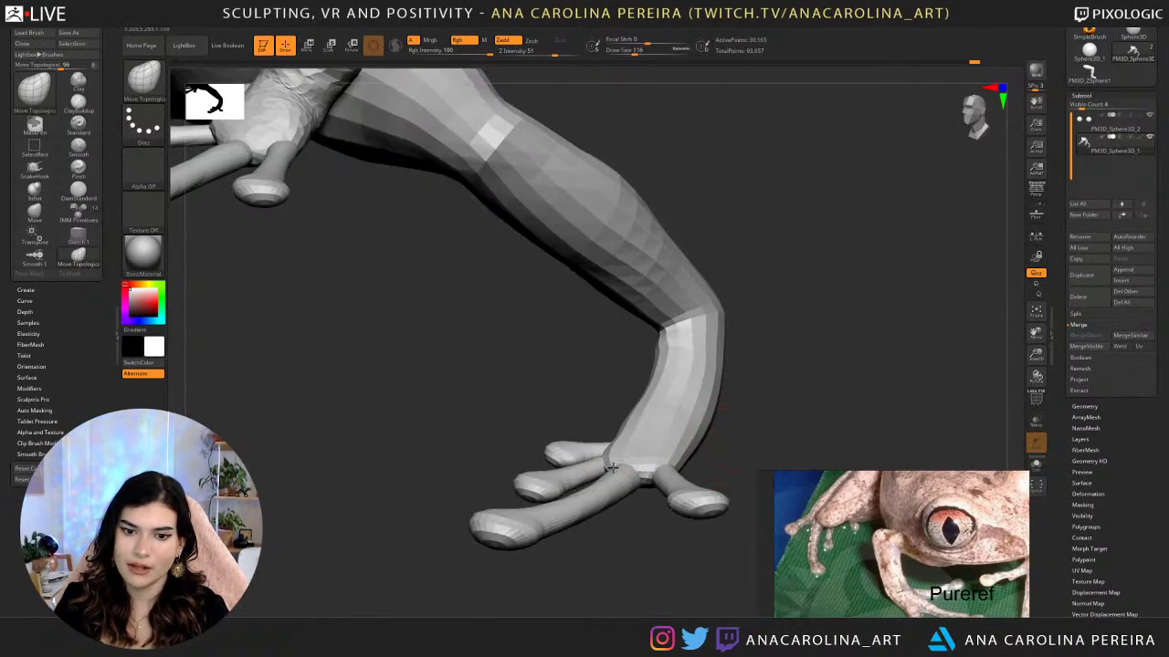
{"action": "right_click_drag", "start_coordinate": [612, 468], "coordinate": [660, 494]}
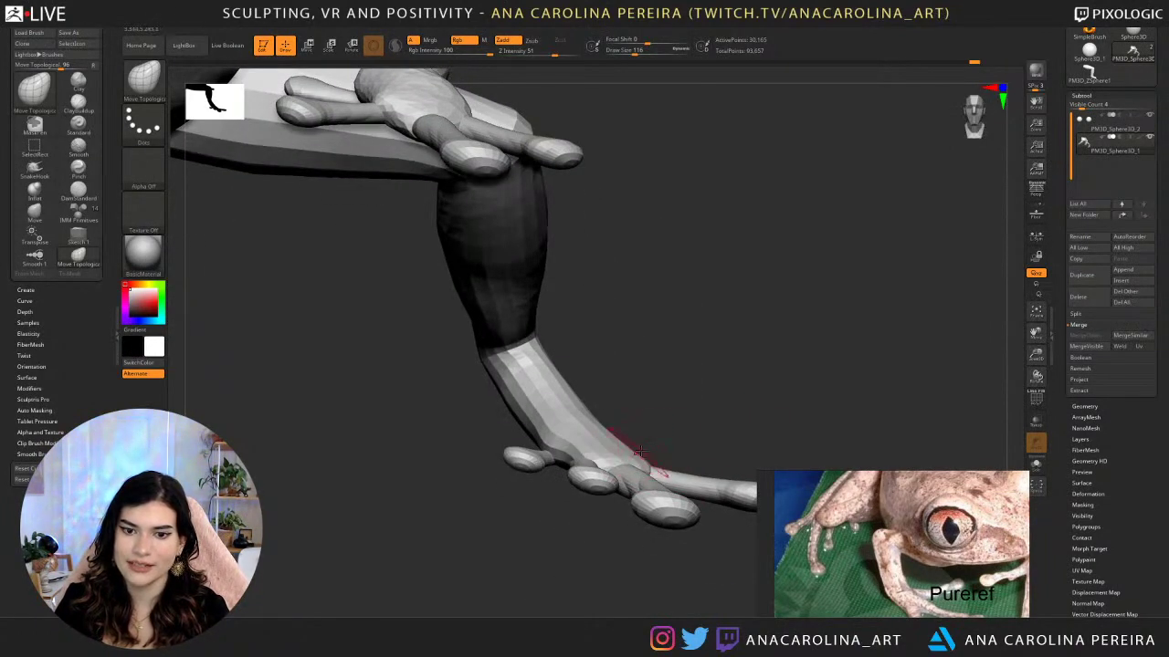
{"action": "right_click_drag", "start_coordinate": [641, 451], "coordinate": [645, 452]}
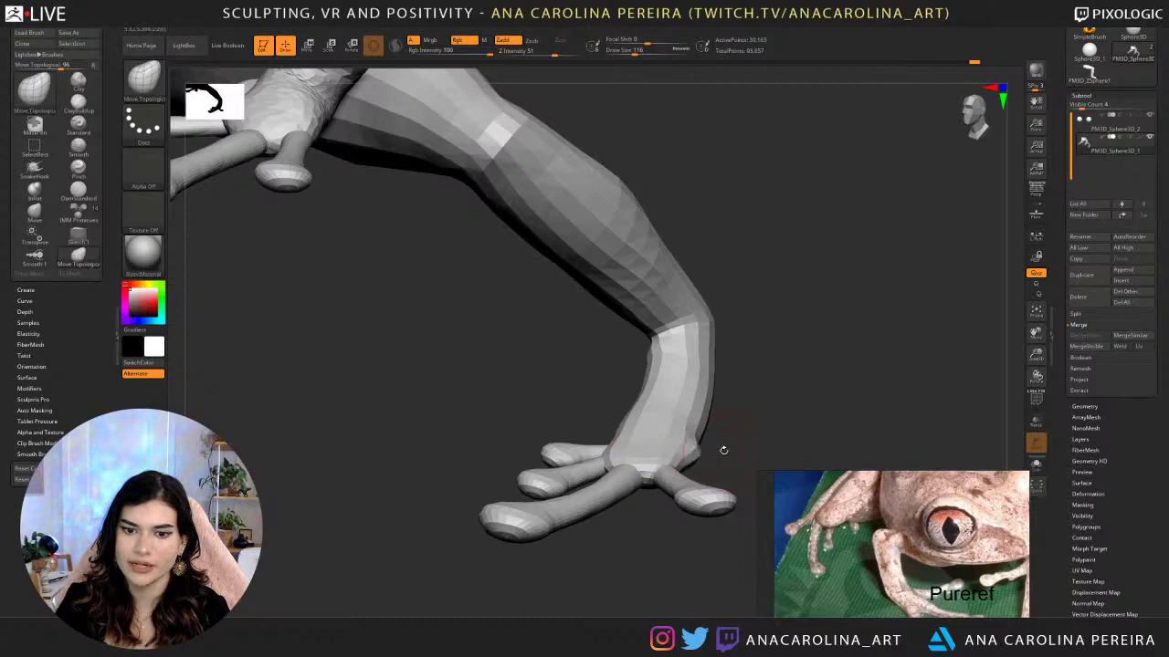
Adjust the hind ankle and lower leg with the Move Topological brush at draw sizes 245 and 400, then frame the whole frog.
{"action": "right_click_drag", "start_coordinate": [723, 441], "coordinate": [692, 390]}
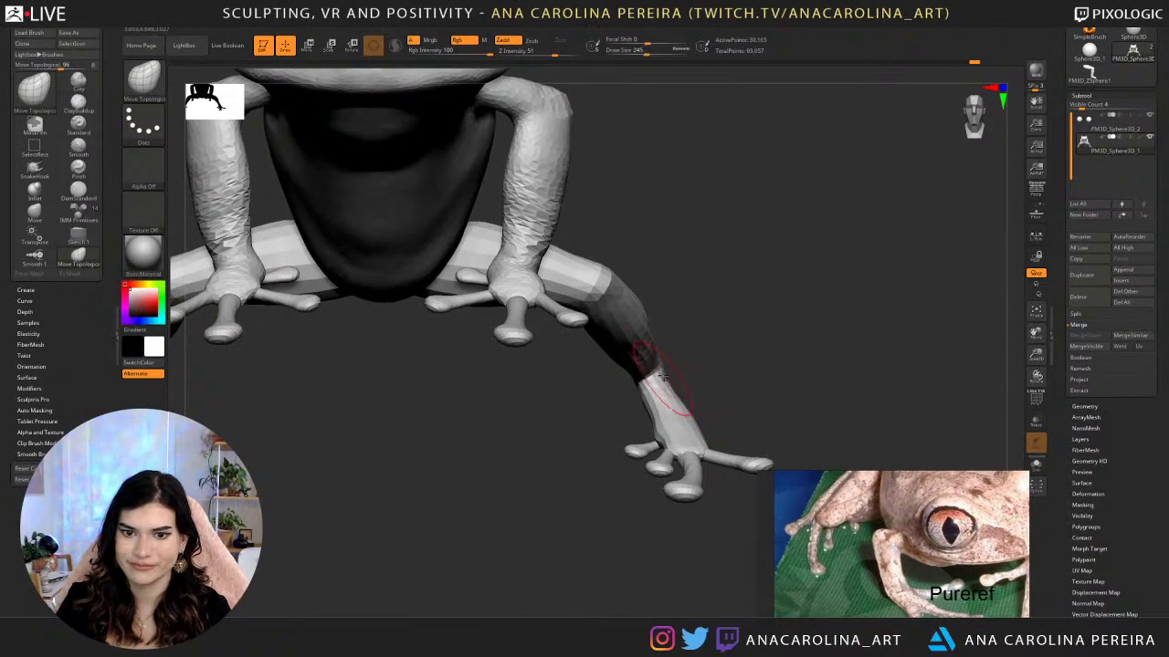
{"action": "key", "text": "space"}
{"action": "left_click_drag", "start_coordinate": [663, 353], "coordinate": [646, 322]}
{"action": "key", "text": "space"}
{"action": "key", "text": "f"}
{"action": "right_click_drag", "start_coordinate": [650, 240], "coordinate": [877, 301]}
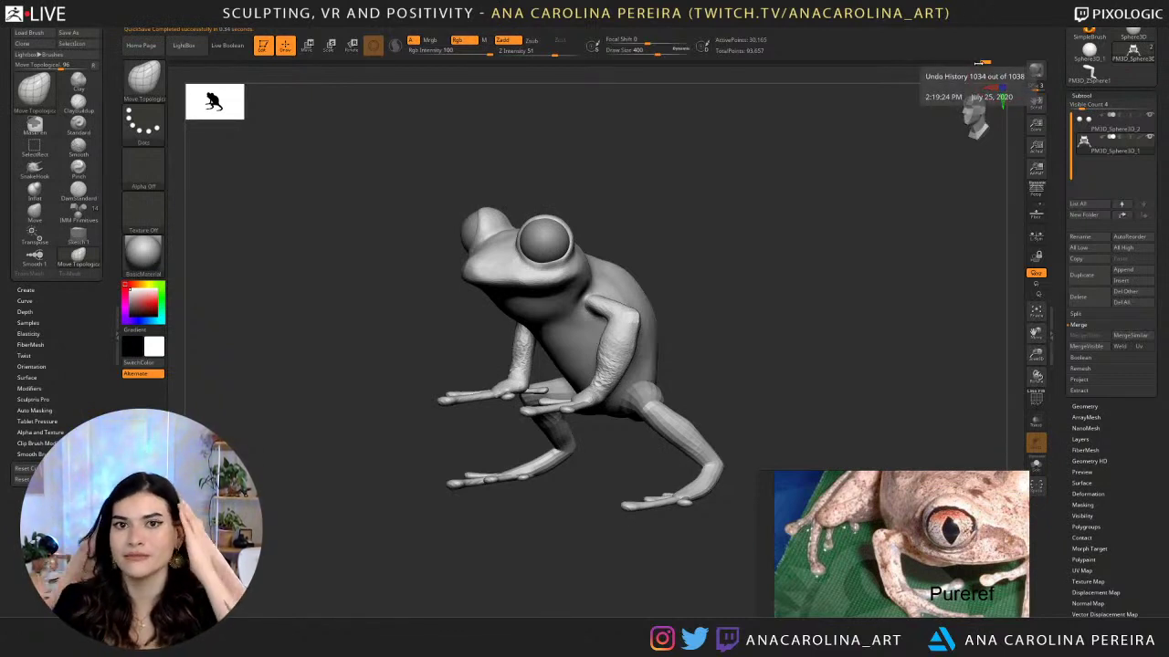
{"action": "left_click_drag", "start_coordinate": [926, 171], "coordinate": [922, 171]}
{"action": "key", "text": "comma"}
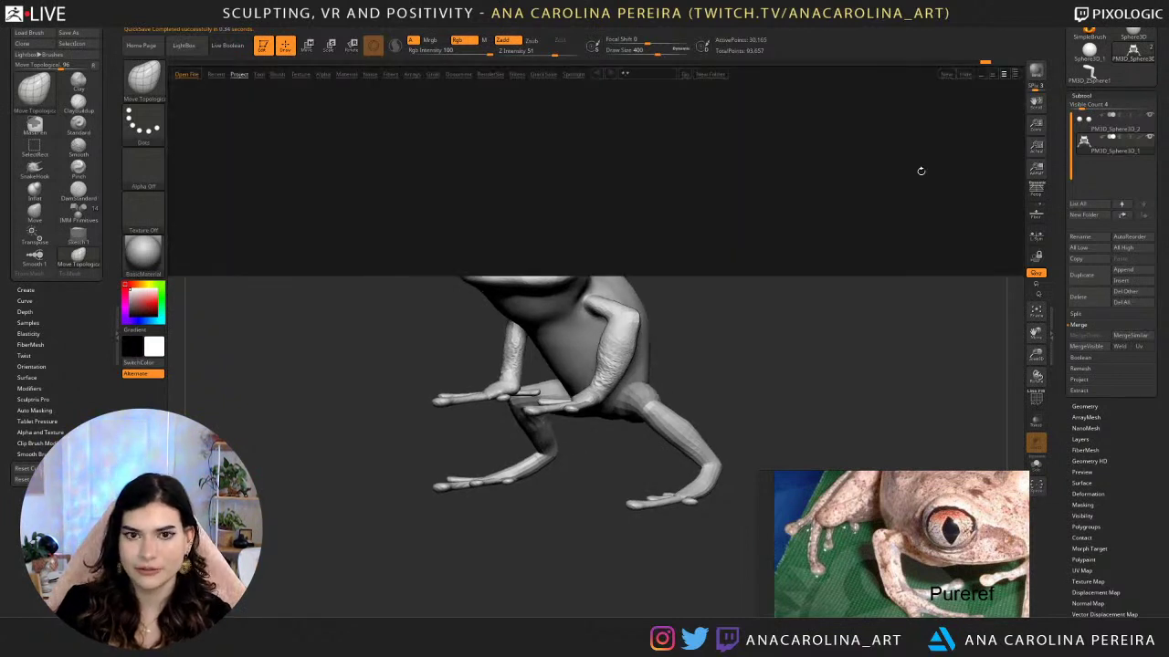
{"action": "key", "text": "comma"}
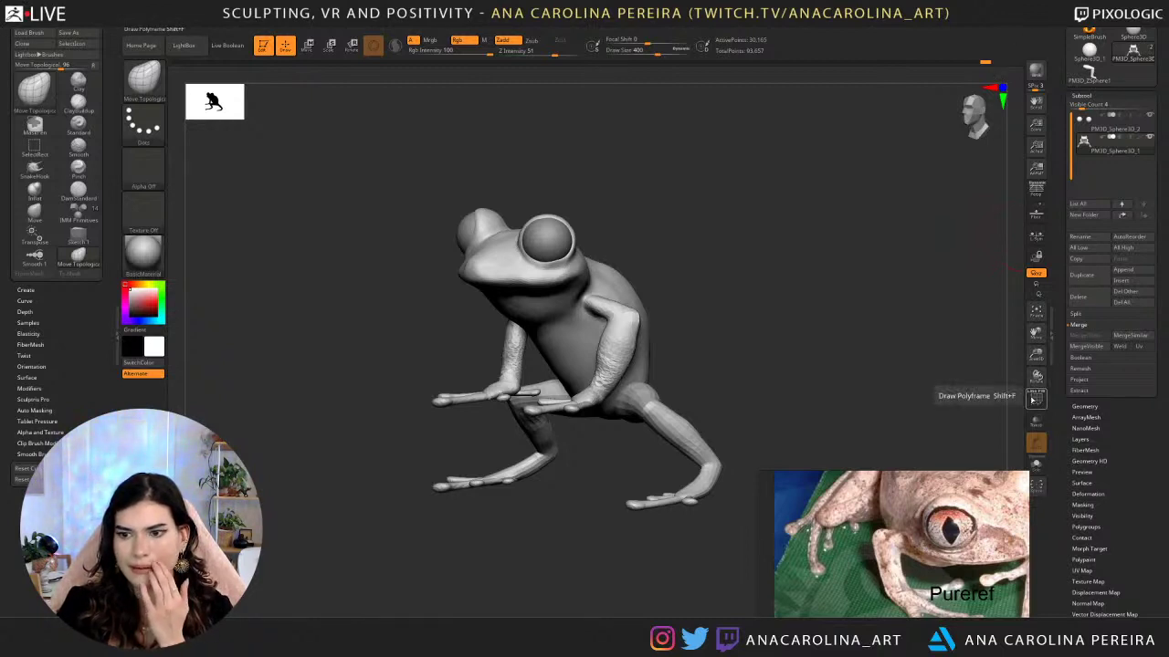
{"action": "key", "text": "space"}
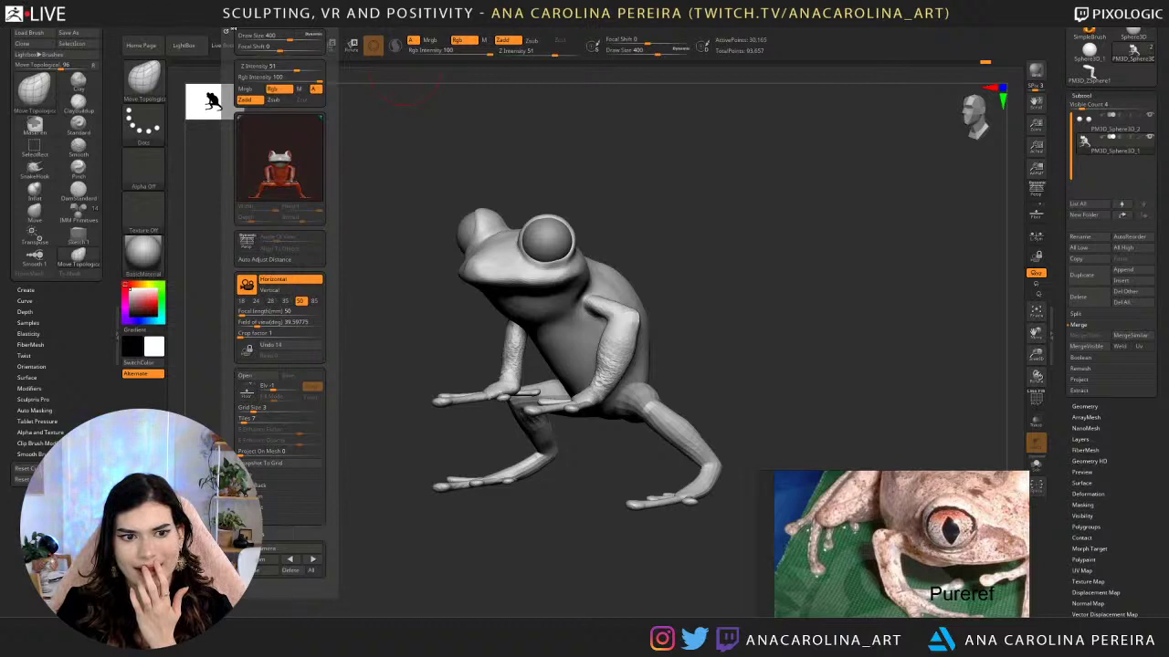
{"action": "left_click_drag", "start_coordinate": [681, 124], "coordinate": [696, 157]}
Switch to PureRef and examine the reference photos, ending close up on the green frog with large dark eyes.
{"action": "scroll", "coordinate": [970, 539], "scroll_direction": "down", "scroll_amount": 4}
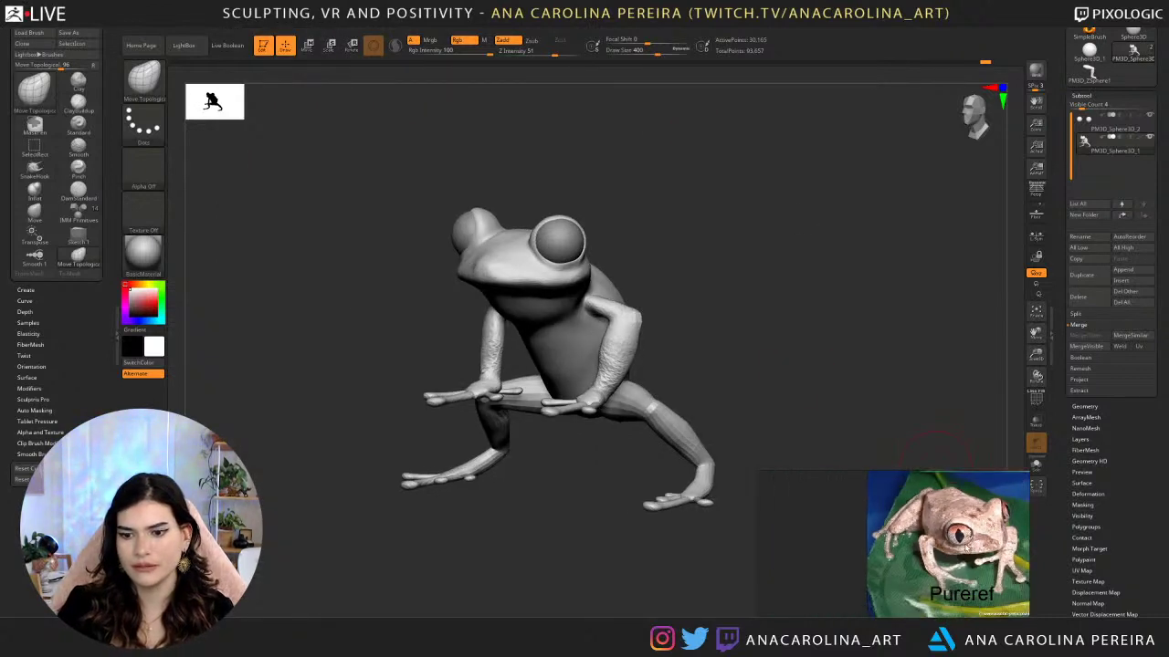
{"action": "middle_click_drag", "start_coordinate": [970, 538], "coordinate": [874, 587]}
{"action": "scroll", "coordinate": [874, 587], "scroll_direction": "down", "scroll_amount": 6}
{"action": "scroll", "coordinate": [882, 530], "scroll_direction": "up", "scroll_amount": 5}
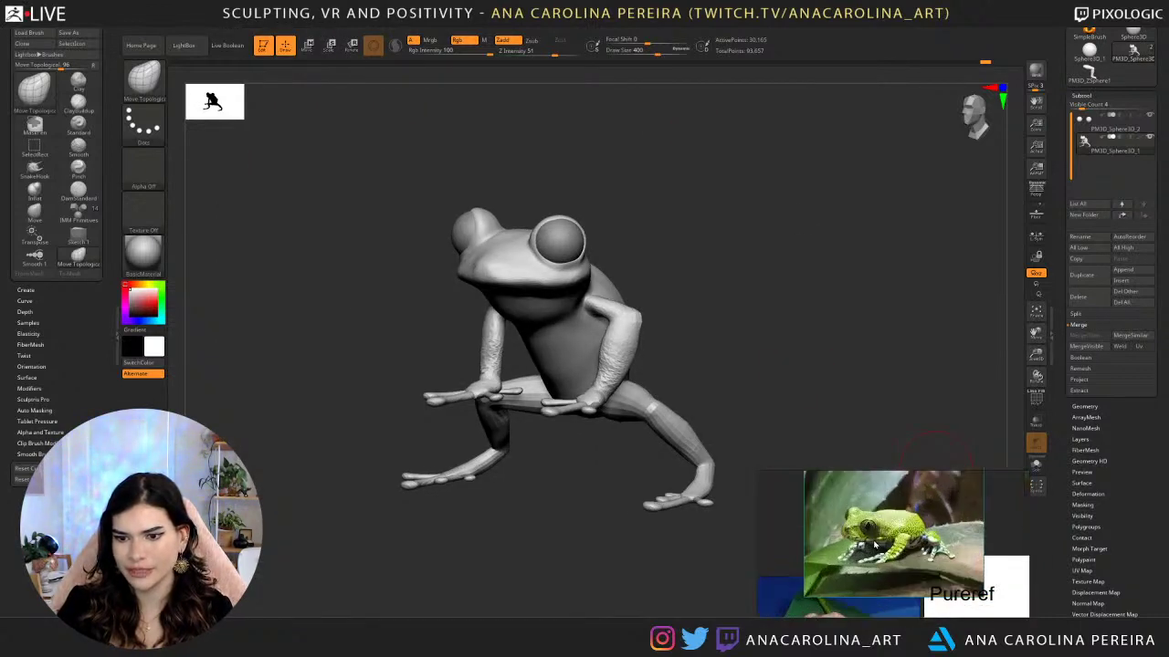
{"action": "left_click_drag", "start_coordinate": [804, 422], "coordinate": [791, 435]}
{"action": "scroll", "coordinate": [895, 538], "scroll_direction": "down", "scroll_amount": 5}
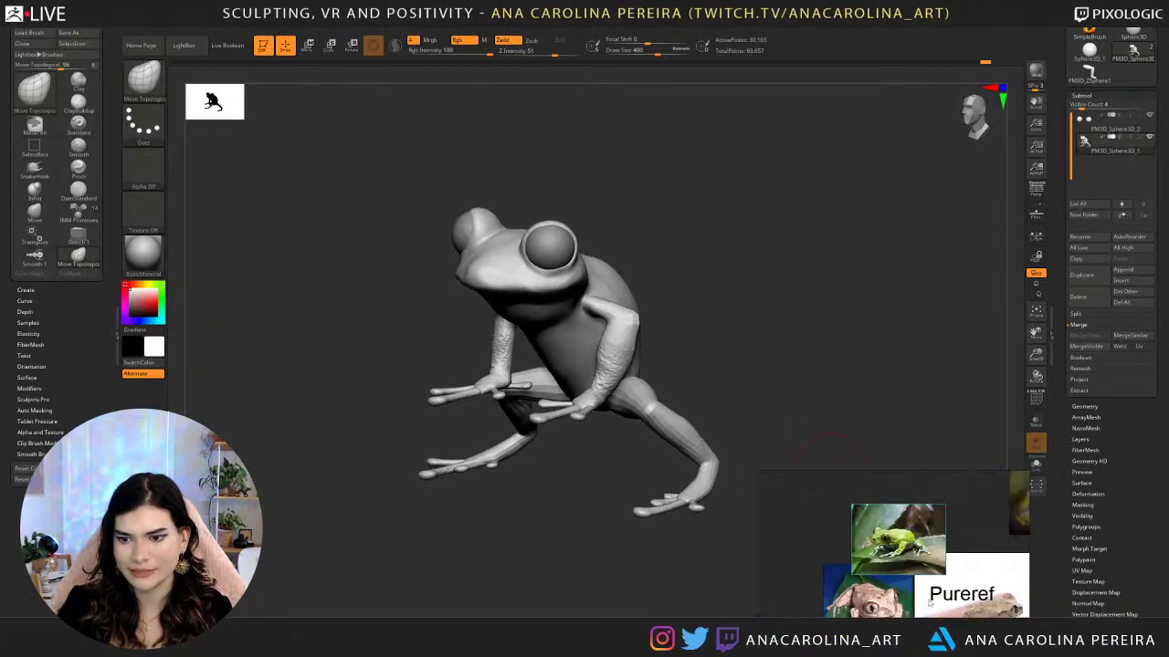
{"action": "middle_click_drag", "start_coordinate": [950, 584], "coordinate": [835, 484]}
{"action": "scroll", "coordinate": [923, 539], "scroll_direction": "up", "scroll_amount": 5}
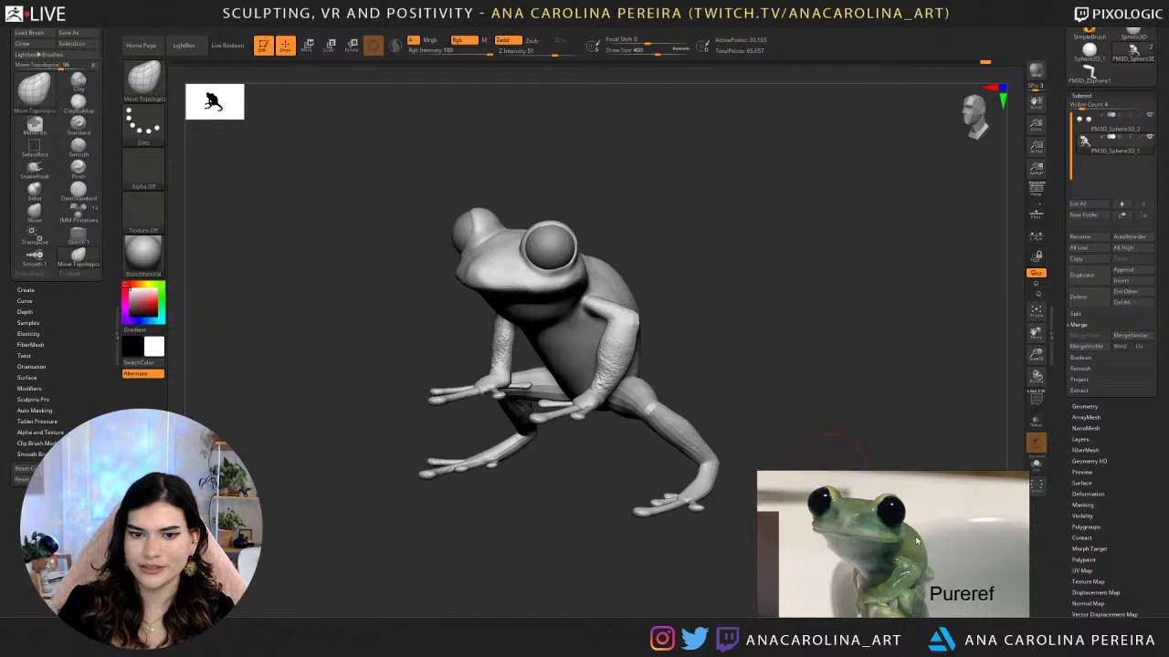
{"action": "left_click_drag", "start_coordinate": [760, 301], "coordinate": [763, 364]}
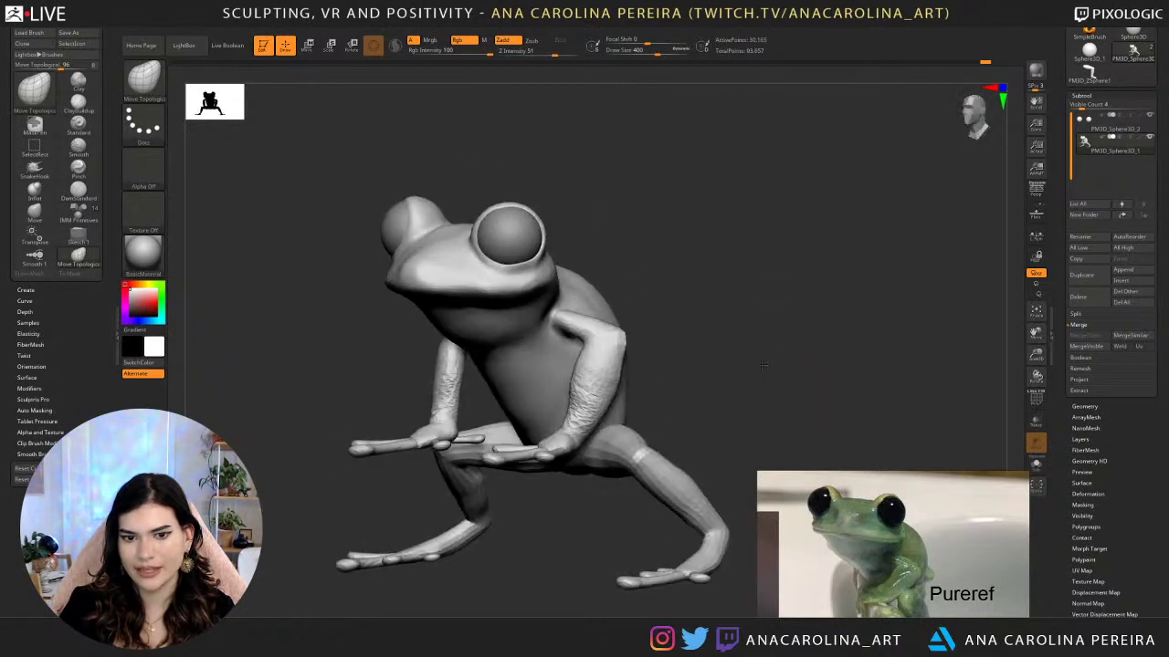
{"action": "left_click_drag", "start_coordinate": [758, 306], "coordinate": [749, 306]}
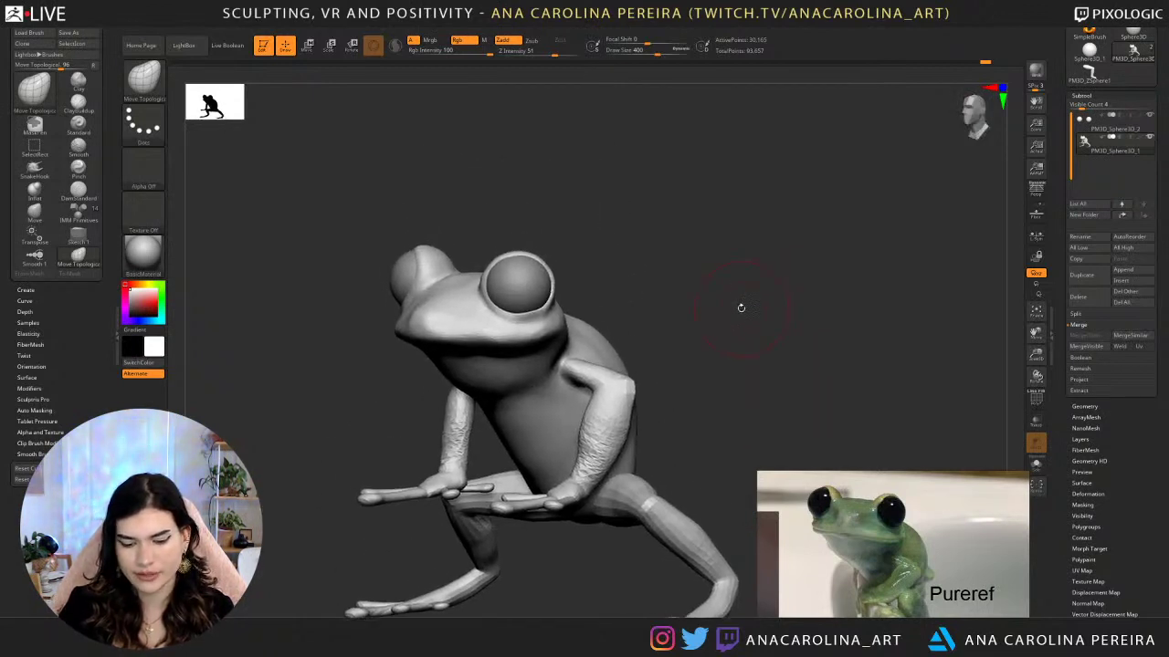
{"action": "left_click_drag", "start_coordinate": [754, 336], "coordinate": [709, 300]}
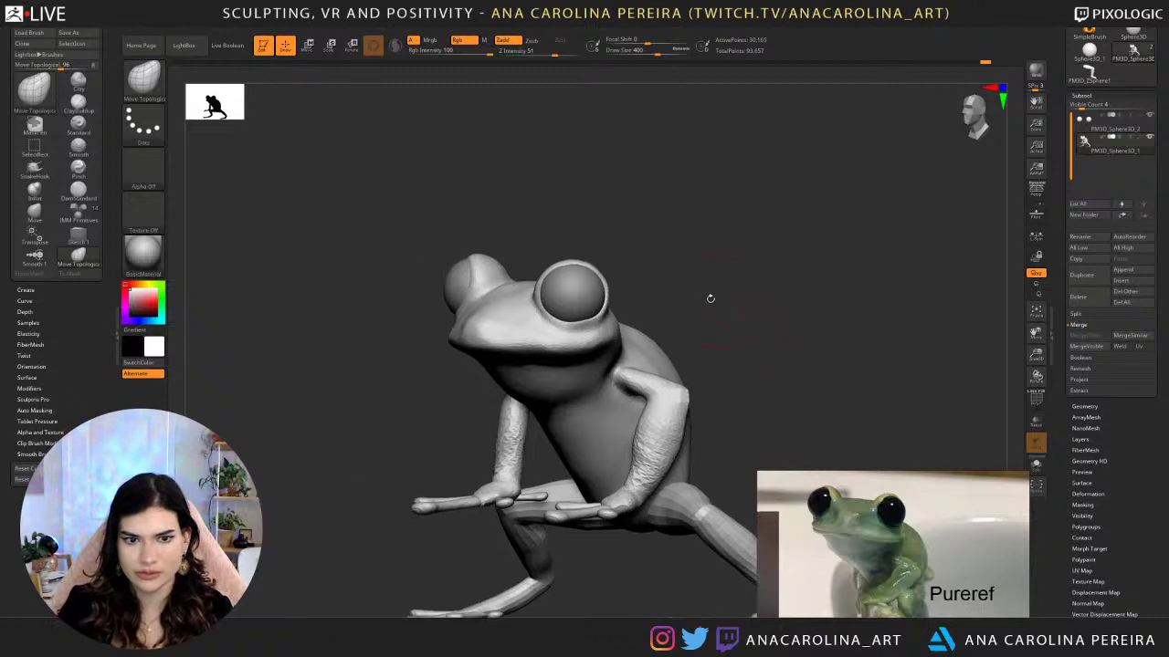
{"action": "key", "text": "b"}
{"action": "key", "text": "c"}
{"action": "key", "text": "b"}
{"action": "key", "text": "space"}
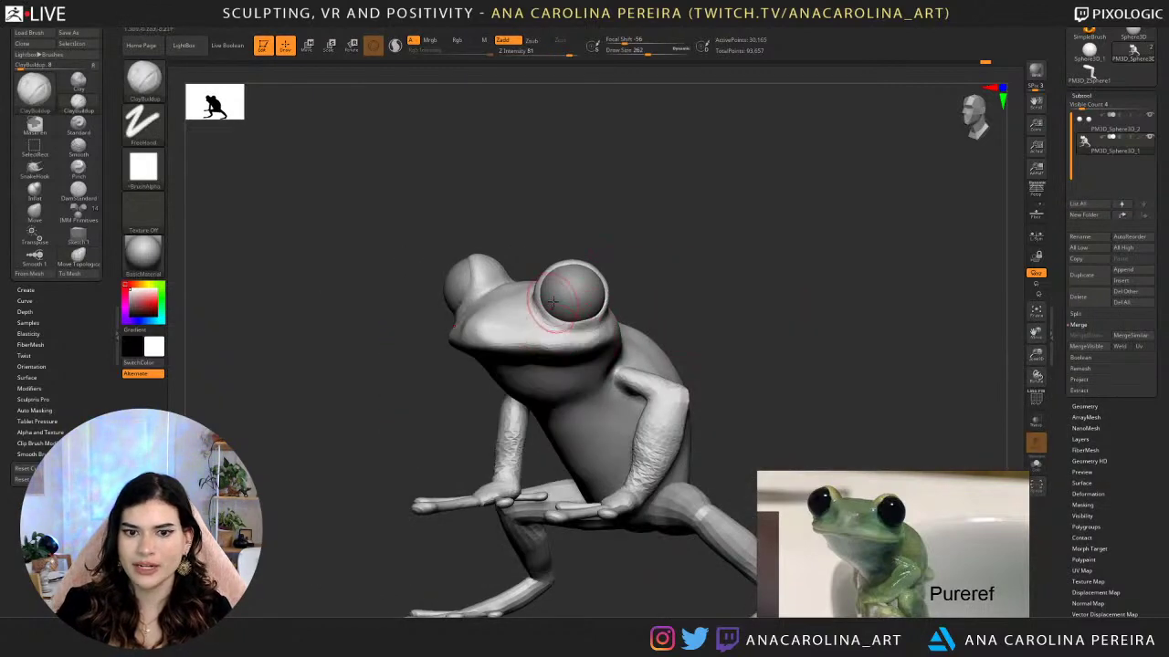
Reshape the eyelid rim with the SnakeHook brush at draw sizes 187 and 172, and smooth it along the top of the eye.
{"action": "key", "text": "b"}
{"action": "key", "text": "s"}
{"action": "key", "text": "h"}
{"action": "key", "text": "space"}
{"action": "left_click", "coordinate": [588, 323]}
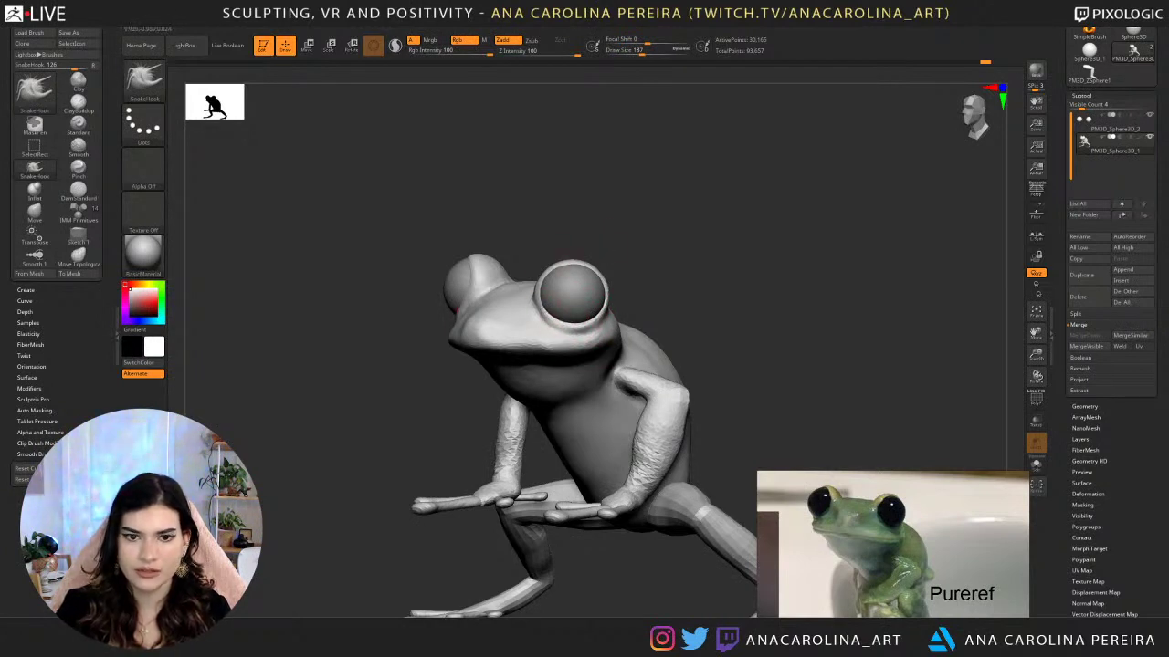
{"action": "key", "text": "space"}
{"action": "mouse_move", "coordinate": [599, 274]}
{"action": "left_mouse_down"}
{"action": "mouse_move", "coordinate": [603, 228]}
{"action": "mouse_move", "coordinate": [610, 296]}
{"action": "left_mouse_up"}
{"action": "key", "text": "space"}
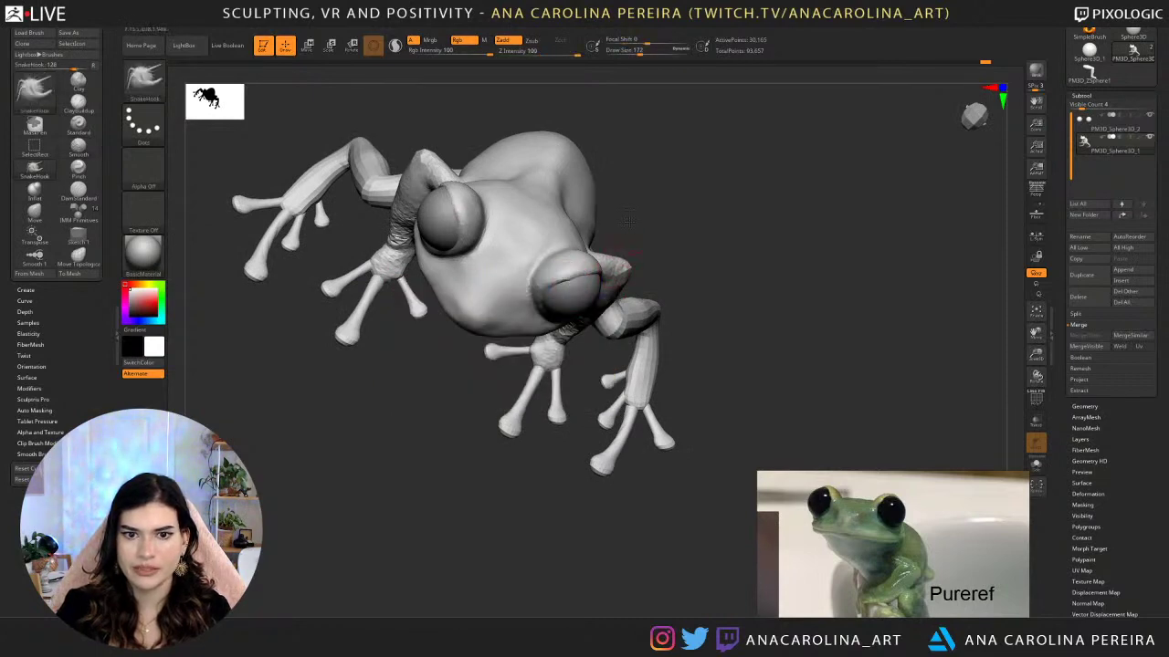
{"action": "mouse_move", "coordinate": [570, 278]}
{"action": "left_mouse_down", "text": "shift"}
{"action": "mouse_move", "coordinate": [605, 177]}
{"action": "mouse_move", "coordinate": [631, 179]}
{"action": "mouse_move", "coordinate": [611, 184]}
{"action": "mouse_move", "coordinate": [603, 249]}
{"action": "left_mouse_up", "text": "shift"}
Build up the snout and the top of the head with the ClayBuildup brush, including draw size 422, and smooth the surface.
{"action": "key", "text": "b"}
{"action": "key", "text": "c"}
{"action": "key", "text": "b"}
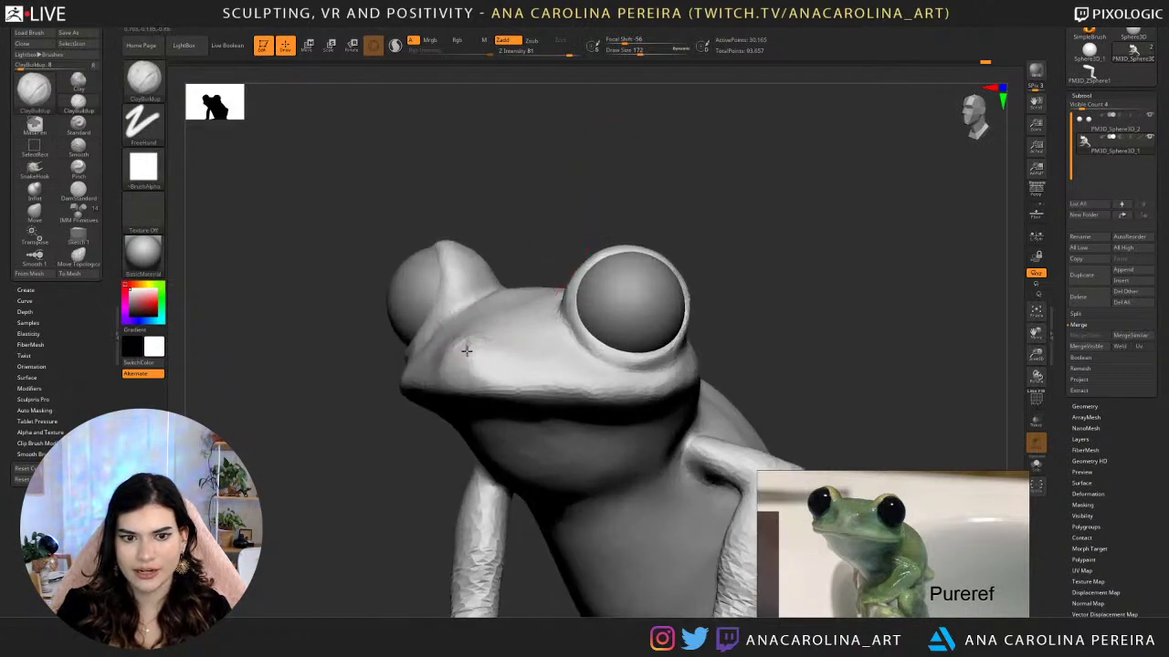
{"action": "left_click_drag", "start_coordinate": [467, 351], "coordinate": [468, 336]}
{"action": "left_click_drag", "start_coordinate": [511, 253], "coordinate": [544, 249]}
{"action": "key", "text": "space"}
{"action": "left_click_drag", "start_coordinate": [579, 239], "coordinate": [586, 239]}
{"action": "mouse_move", "coordinate": [554, 318]}
{"action": "left_mouse_down"}
{"action": "mouse_move", "coordinate": [577, 327]}
{"action": "mouse_move", "coordinate": [605, 287]}
{"action": "mouse_move", "coordinate": [585, 298]}
{"action": "left_mouse_up"}
{"action": "key", "text": "space"}
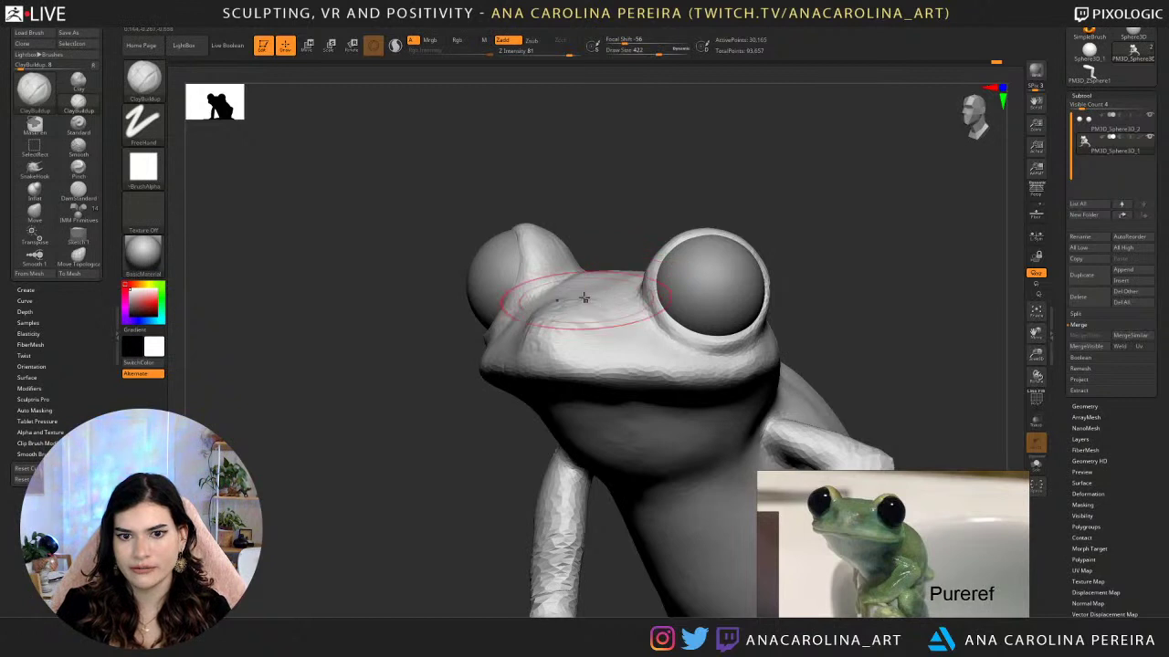
{"action": "key", "text": "shift"}
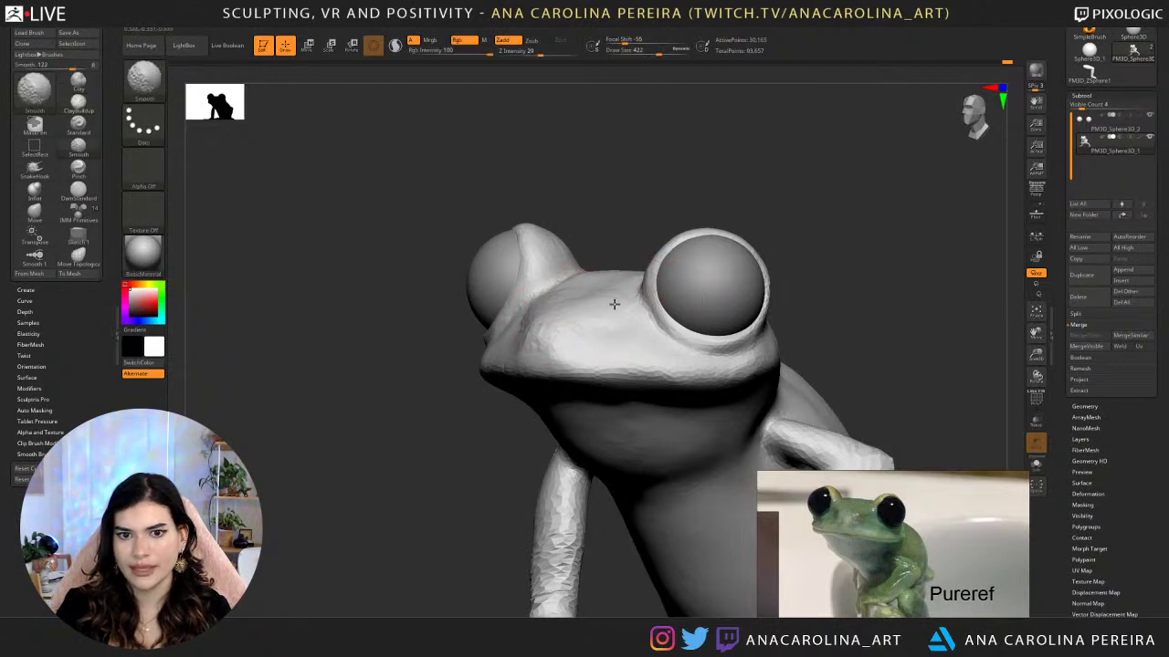
Build up the upper lip and cheek below the eye with ClayBuildup at draw size 262, and smooth the front of the snout.
{"action": "key", "text": "space"}
{"action": "left_click_drag", "start_coordinate": [579, 341], "coordinate": [570, 341]}
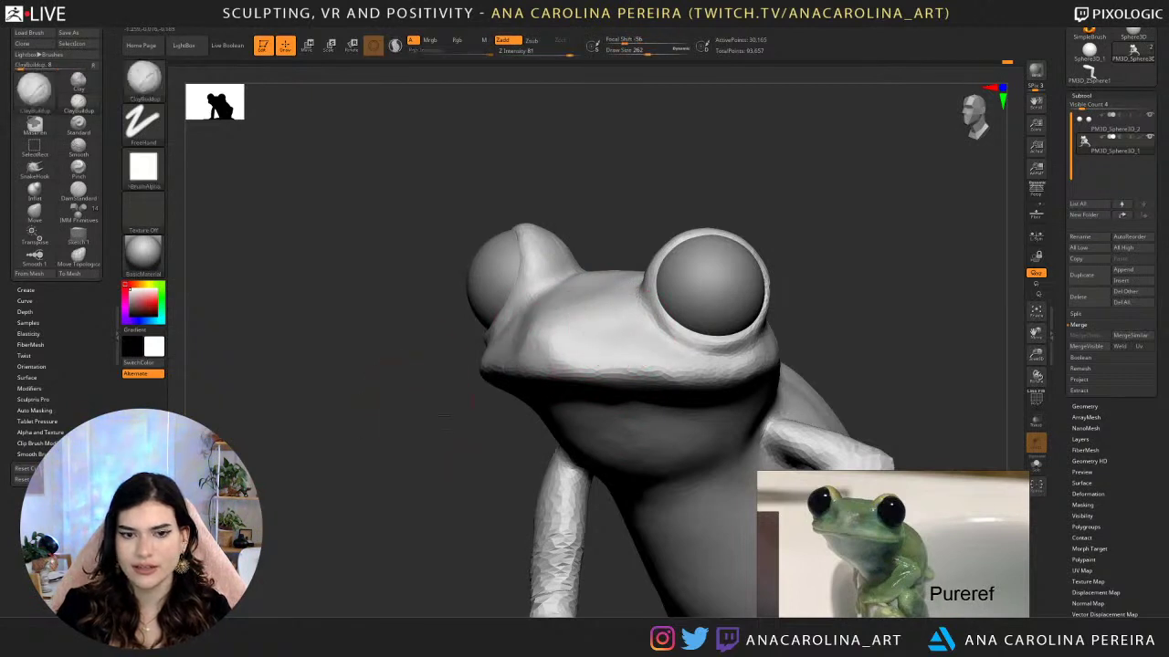
{"action": "left_click_drag", "start_coordinate": [409, 375], "coordinate": [517, 316]}
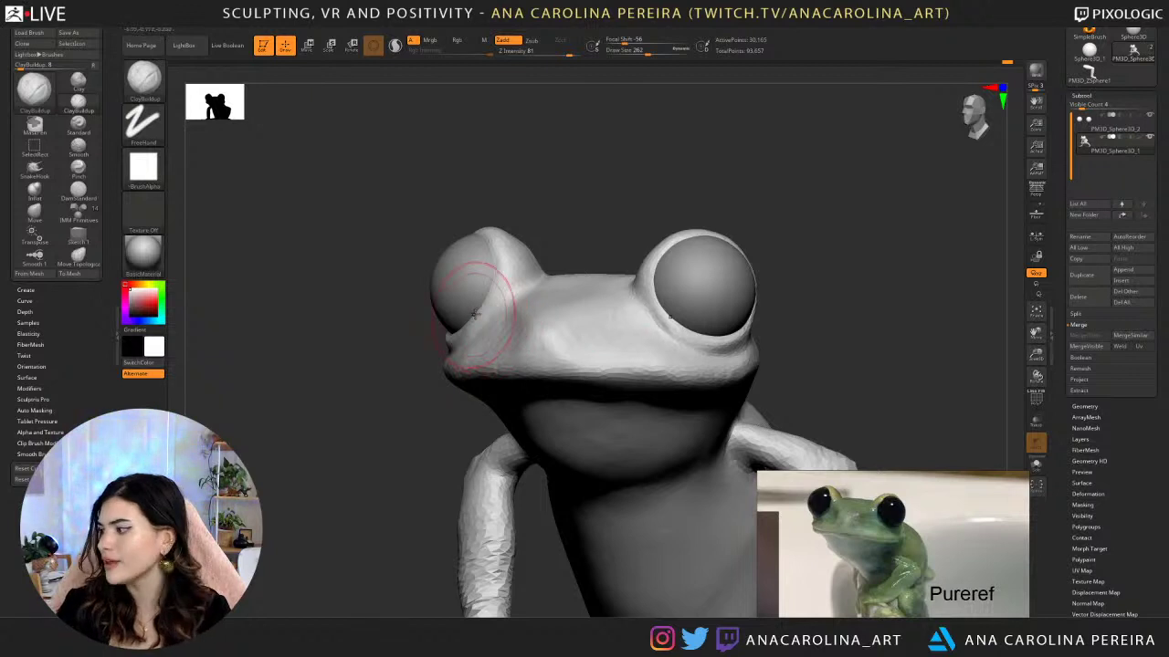
{"action": "left_click_drag", "start_coordinate": [593, 184], "coordinate": [591, 146], "text": "alt"}
{"action": "left_click_drag", "start_coordinate": [602, 239], "coordinate": [606, 359]}
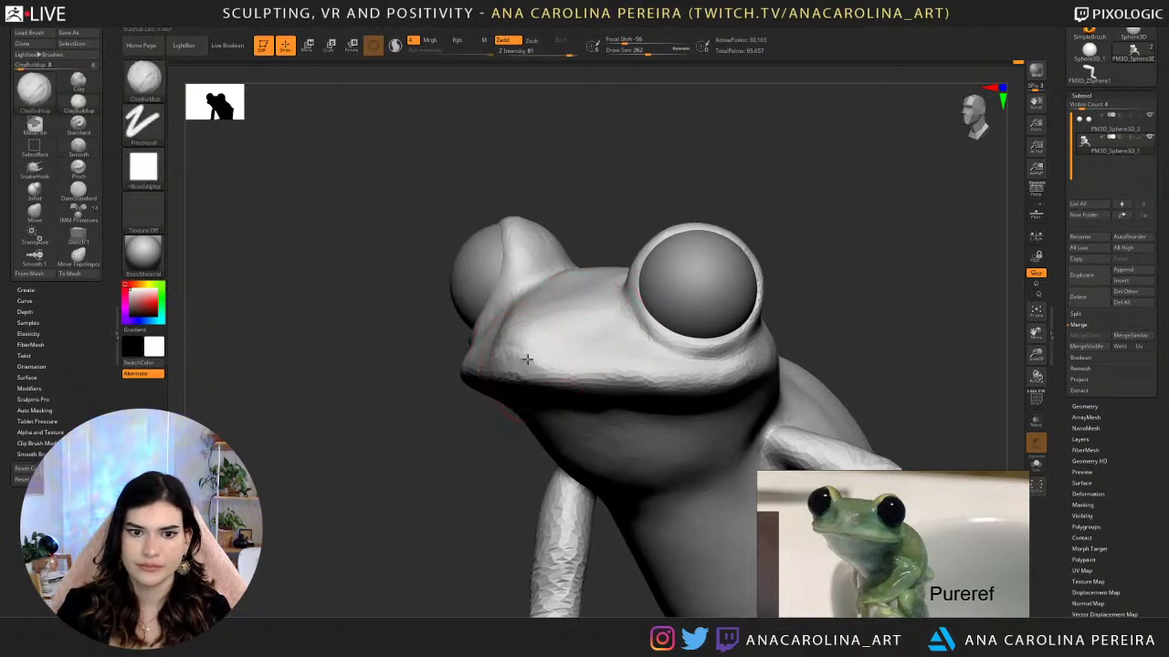
{"action": "left_click_drag", "start_coordinate": [543, 369], "coordinate": [525, 359], "text": "shift"}
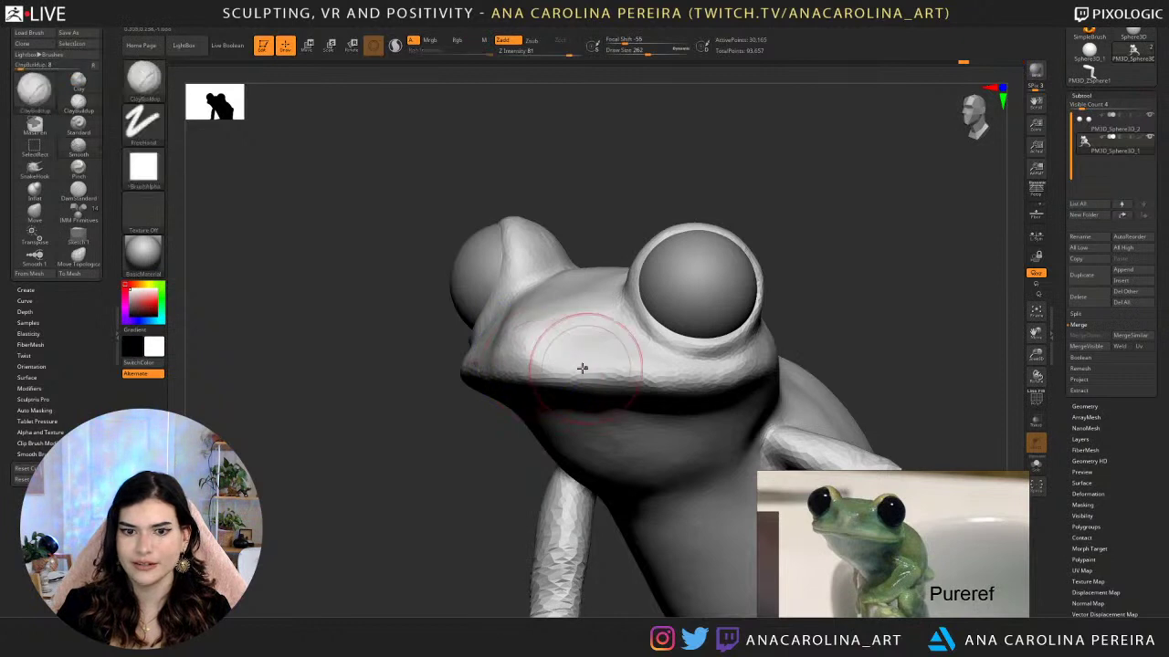
{"action": "right_click_drag", "start_coordinate": [546, 365], "coordinate": [586, 376], "text": "ctrl"}
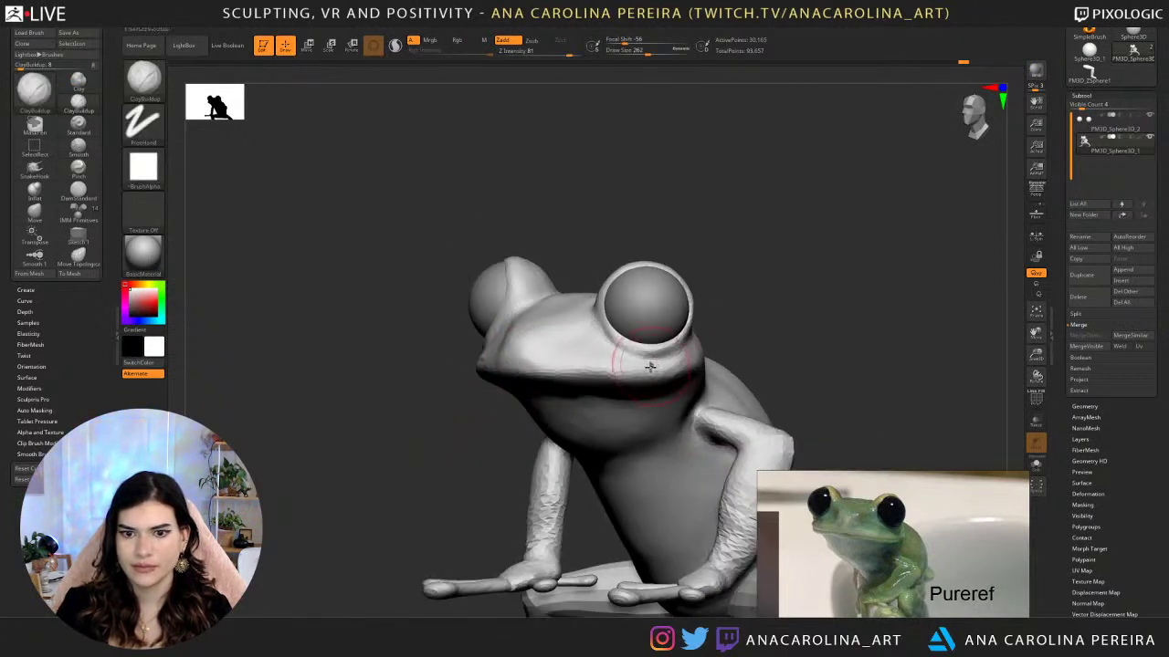
{"action": "right_click_drag", "start_coordinate": [743, 338], "coordinate": [721, 363]}
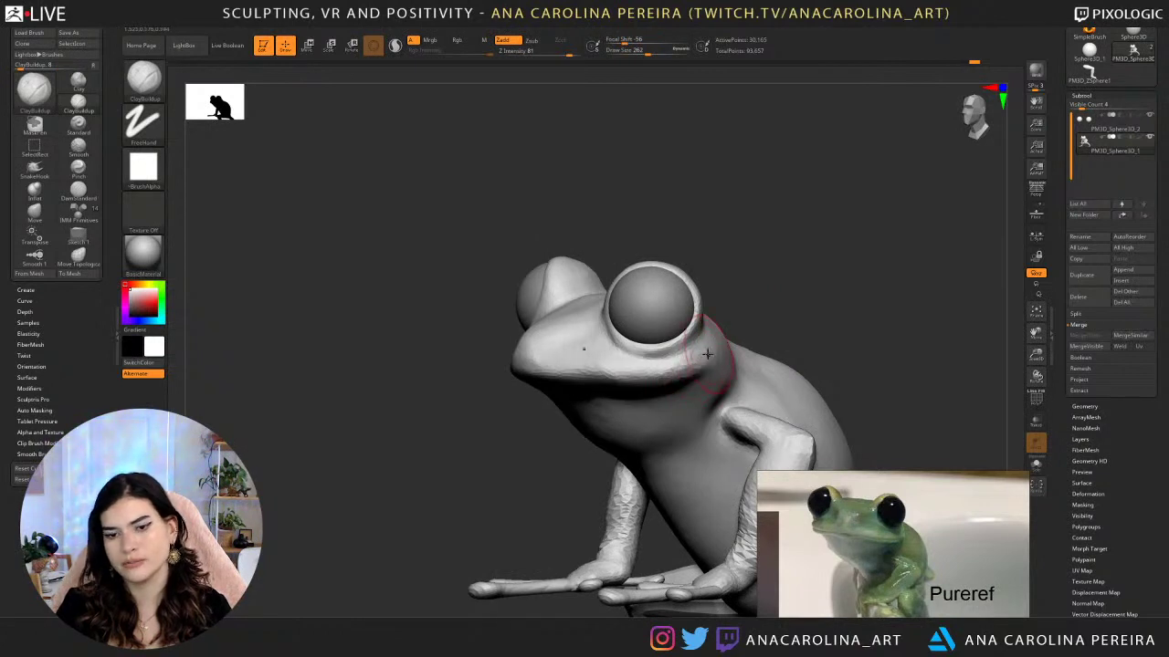
Add clay around the front armpit and shoulder with the ClayBuildup brush at draw size 239.
{"action": "right_click_drag", "start_coordinate": [714, 359], "coordinate": [757, 322]}
{"action": "key", "text": "]"}
{"action": "key", "text": "space"}
{"action": "left_click_drag", "start_coordinate": [720, 419], "coordinate": [714, 419]}
{"action": "mouse_move", "coordinate": [716, 419]}
{"action": "left_mouse_down"}
{"action": "mouse_move", "coordinate": [729, 436]}
{"action": "mouse_move", "coordinate": [712, 424]}
{"action": "left_mouse_up"}
{"action": "mouse_move", "coordinate": [747, 395]}
{"action": "right_mouse_down"}
{"action": "mouse_move", "coordinate": [729, 401]}
{"action": "mouse_move", "coordinate": [842, 266]}
{"action": "right_mouse_up"}
{"action": "left_click_drag", "start_coordinate": [733, 436], "coordinate": [740, 431]}
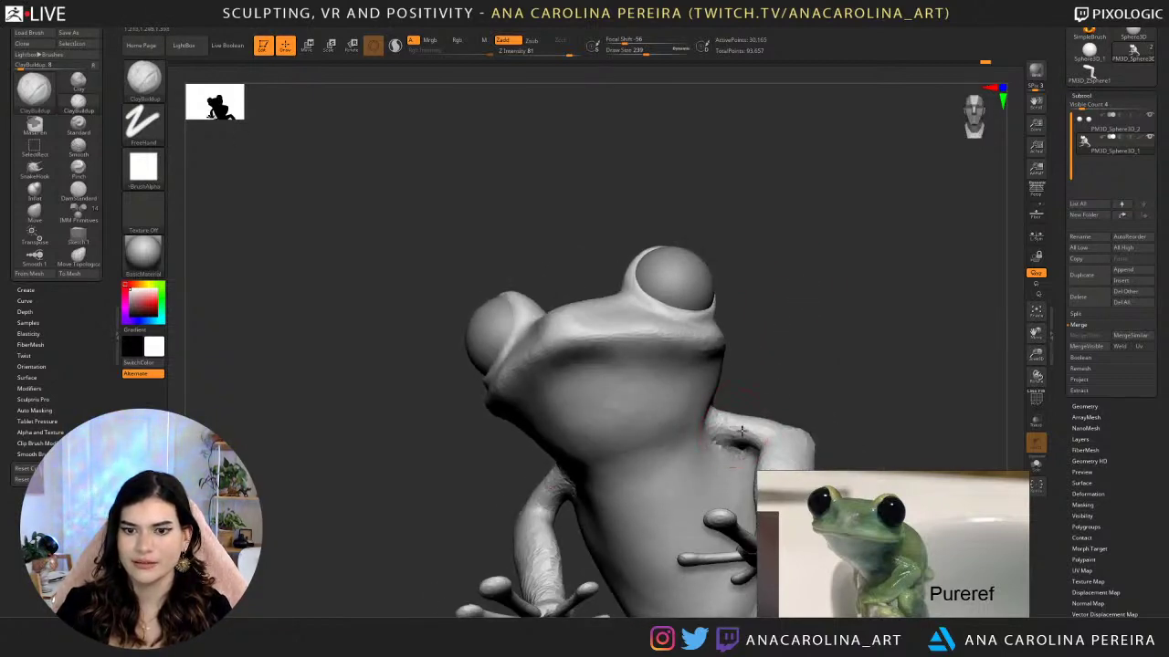
Build up the throat under the jaw with a larger ClayBuildup brush at Z Intensity 45, and smooth it.
{"action": "mouse_move", "coordinate": [796, 389]}
{"action": "right_mouse_down"}
{"action": "mouse_move", "coordinate": [762, 396]}
{"action": "mouse_move", "coordinate": [824, 305]}
{"action": "mouse_move", "coordinate": [746, 309]}
{"action": "mouse_move", "coordinate": [760, 289]}
{"action": "right_mouse_up"}
{"action": "left_click_drag", "start_coordinate": [759, 289], "coordinate": [770, 252]}
{"action": "key", "text": "space"}
{"action": "left_click_drag", "start_coordinate": [765, 256], "coordinate": [785, 234]}
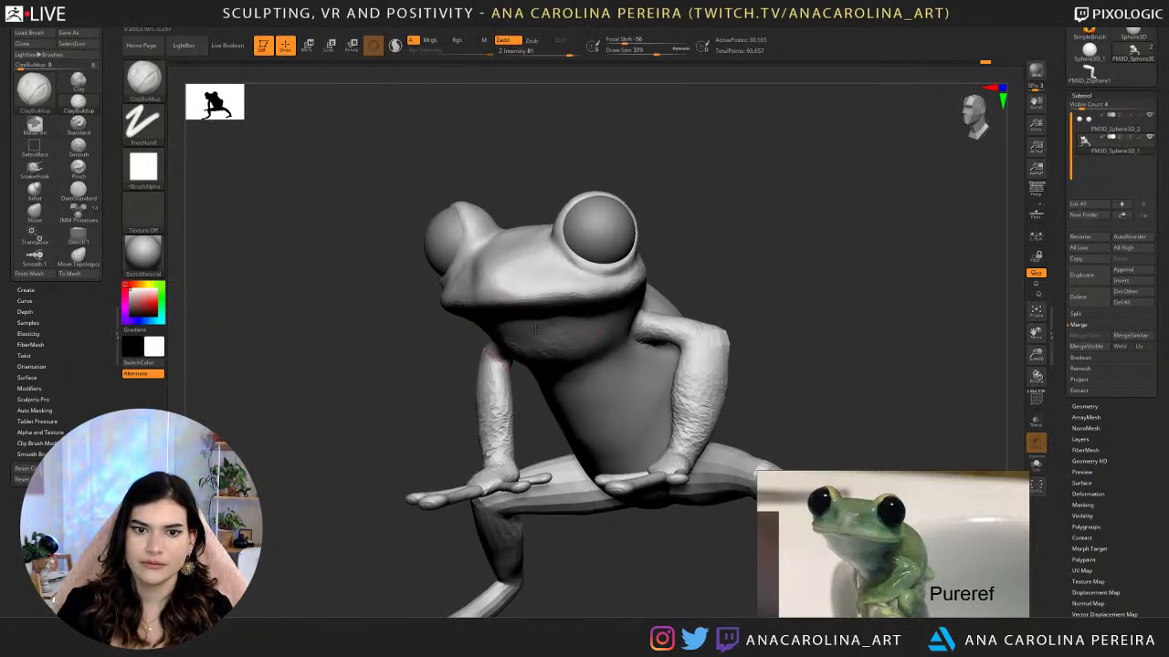
{"action": "right_click", "coordinate": [534, 348]}
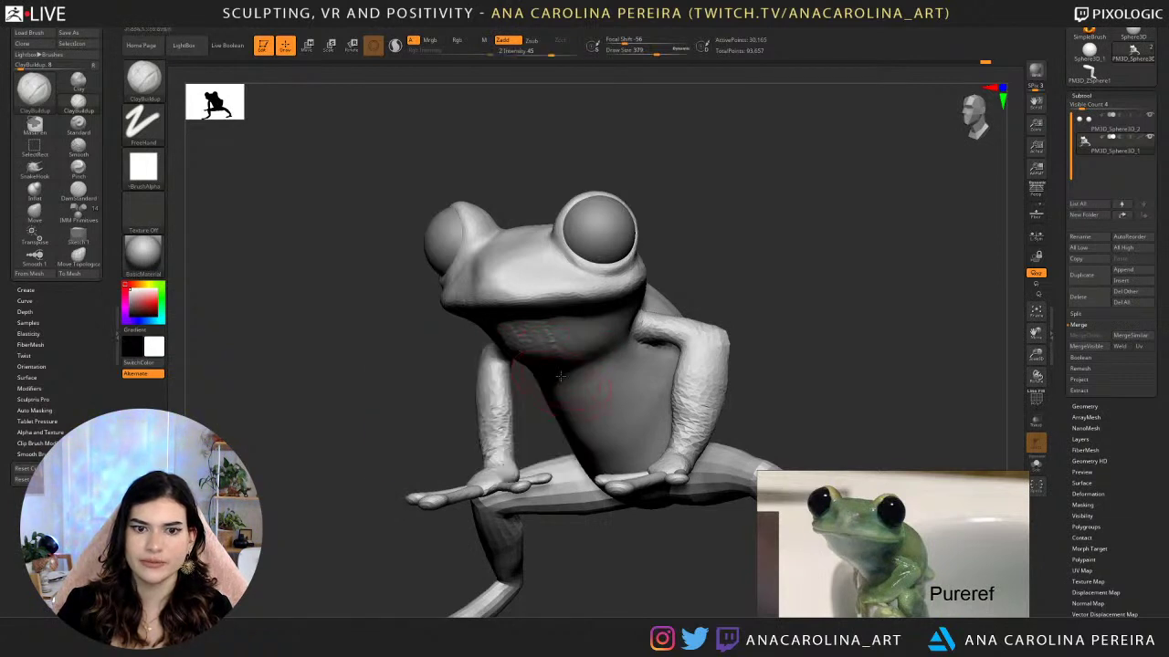
{"action": "right_click_drag", "start_coordinate": [700, 248], "coordinate": [701, 226]}
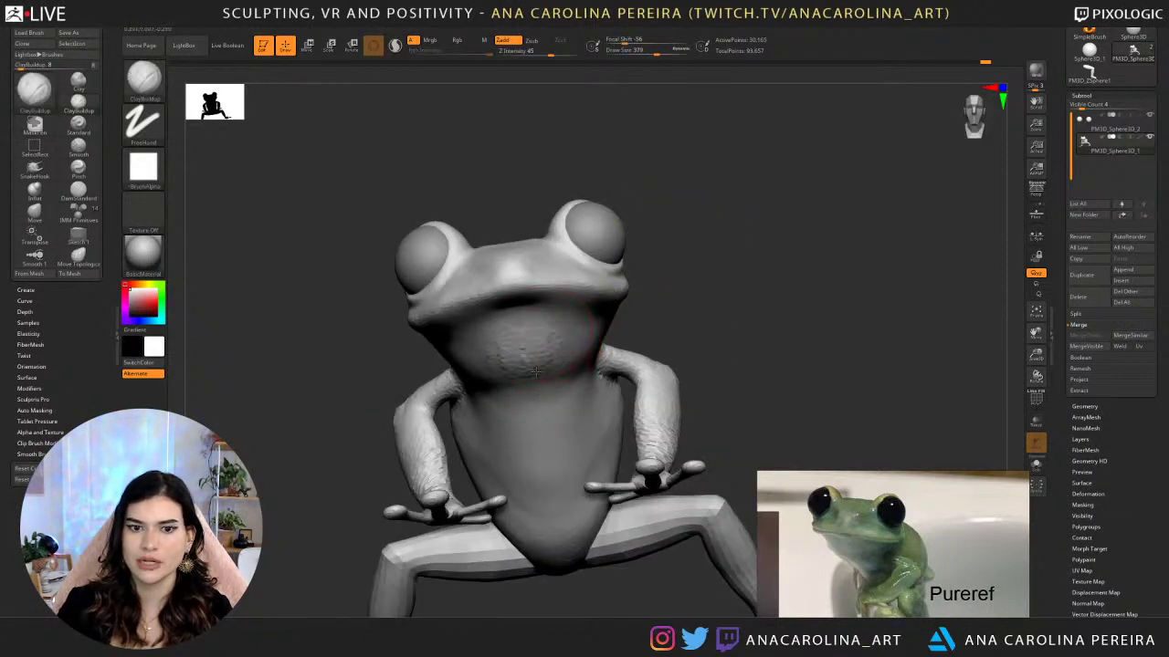
{"action": "right_click_drag", "start_coordinate": [567, 352], "coordinate": [625, 310]}
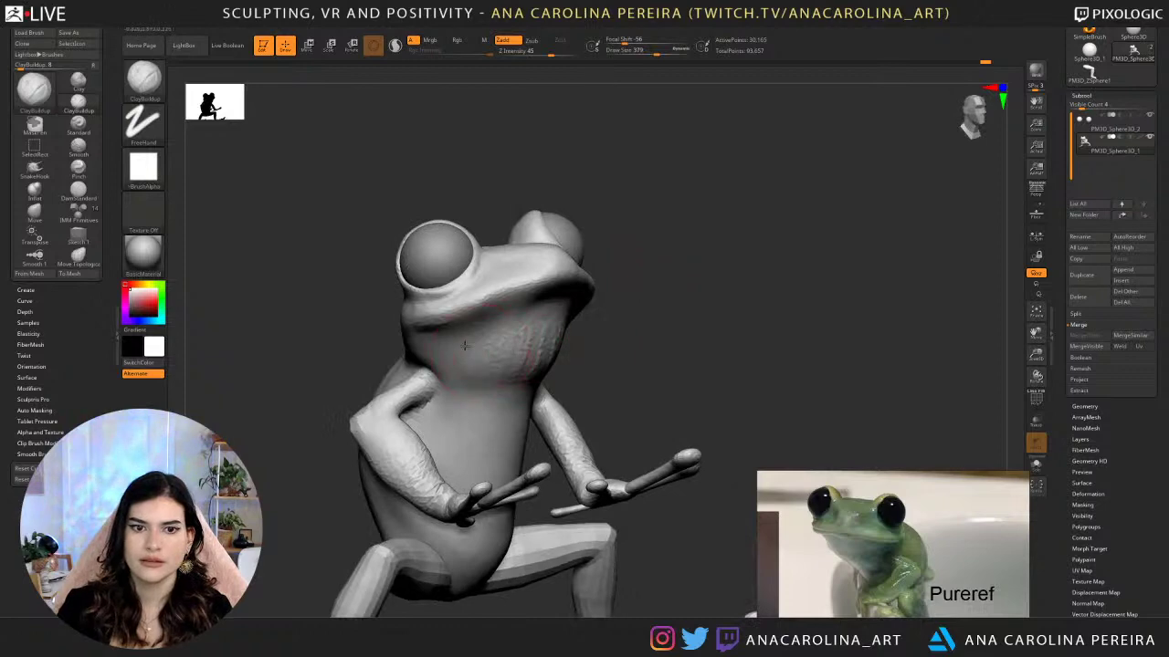
{"action": "right_click_drag", "start_coordinate": [471, 352], "coordinate": [560, 364]}
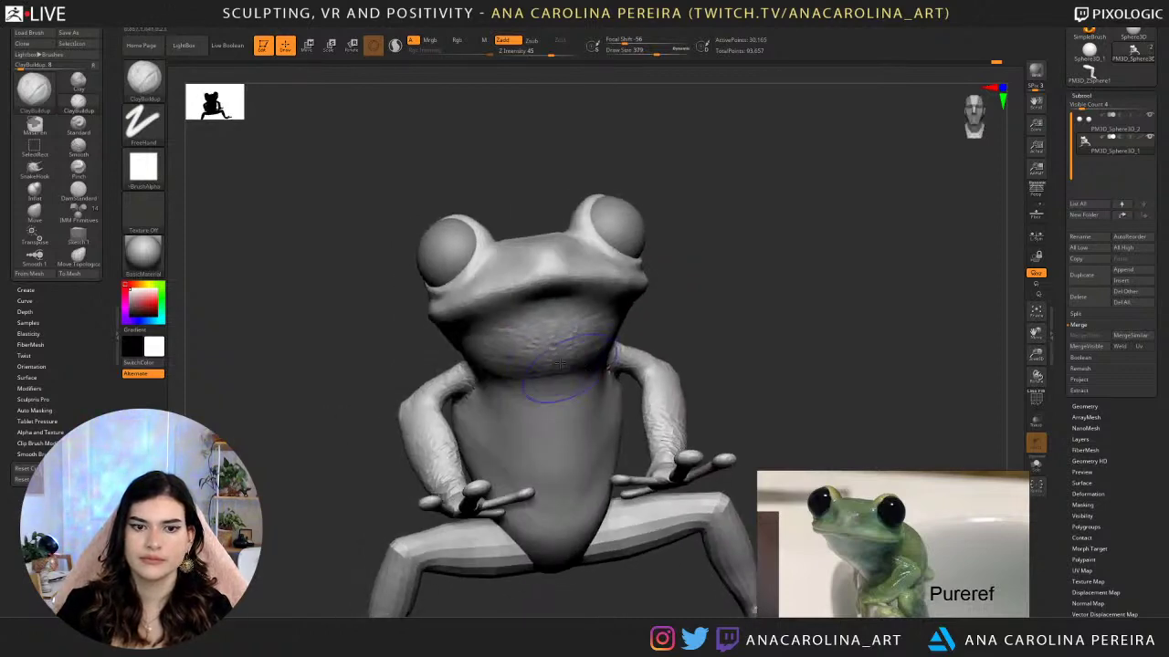
{"action": "key", "text": "shift"}
{"action": "mouse_move", "coordinate": [849, 251]}
{"action": "right_mouse_down"}
{"action": "mouse_move", "coordinate": [764, 264]}
{"action": "mouse_move", "coordinate": [623, 216]}
{"action": "mouse_move", "coordinate": [684, 213]}
{"action": "right_mouse_up"}
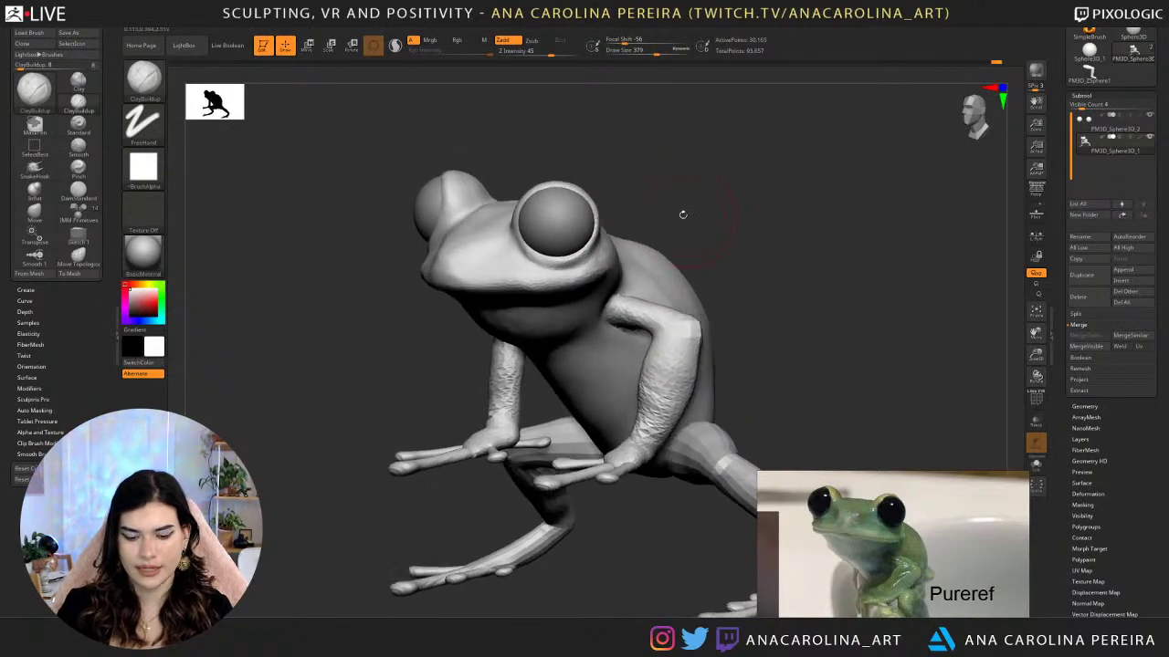
Adjust the mouth line and upper eyelids with the SnakeHook brush at draw sizes 245, 331 and 305.
{"action": "key", "text": "b"}
{"action": "key", "text": "s"}
{"action": "key", "text": "h"}
{"action": "key", "text": "space"}
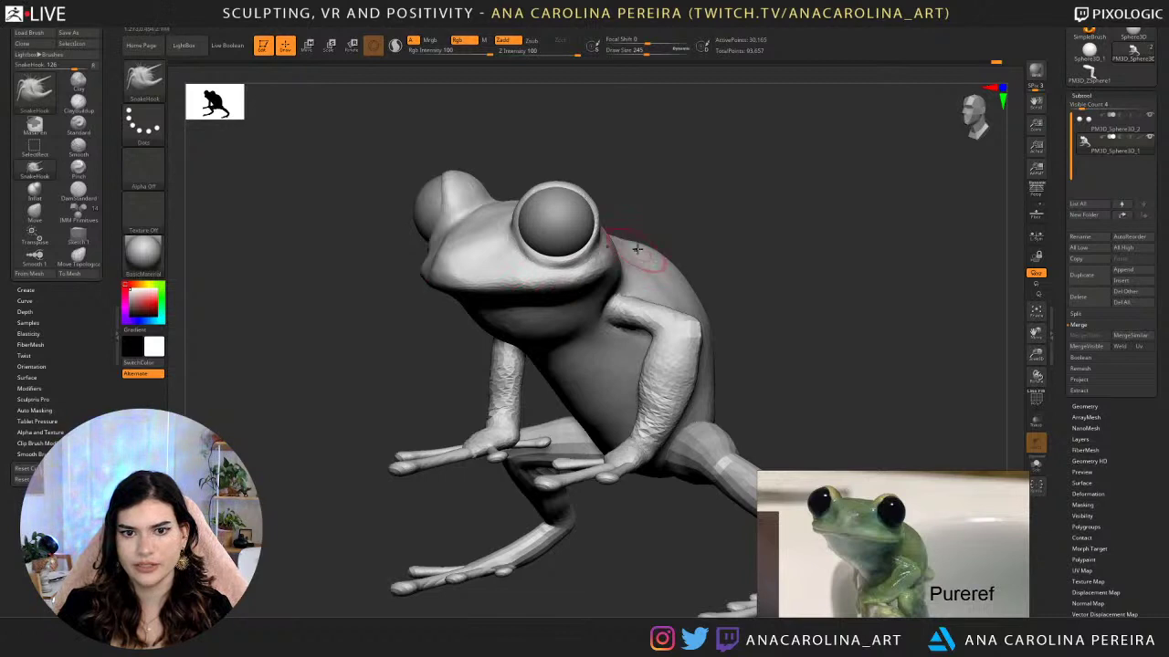
{"action": "mouse_move", "coordinate": [636, 247]}
{"action": "right_mouse_down"}
{"action": "mouse_move", "coordinate": [676, 240]}
{"action": "mouse_move", "coordinate": [655, 239]}
{"action": "right_mouse_up"}
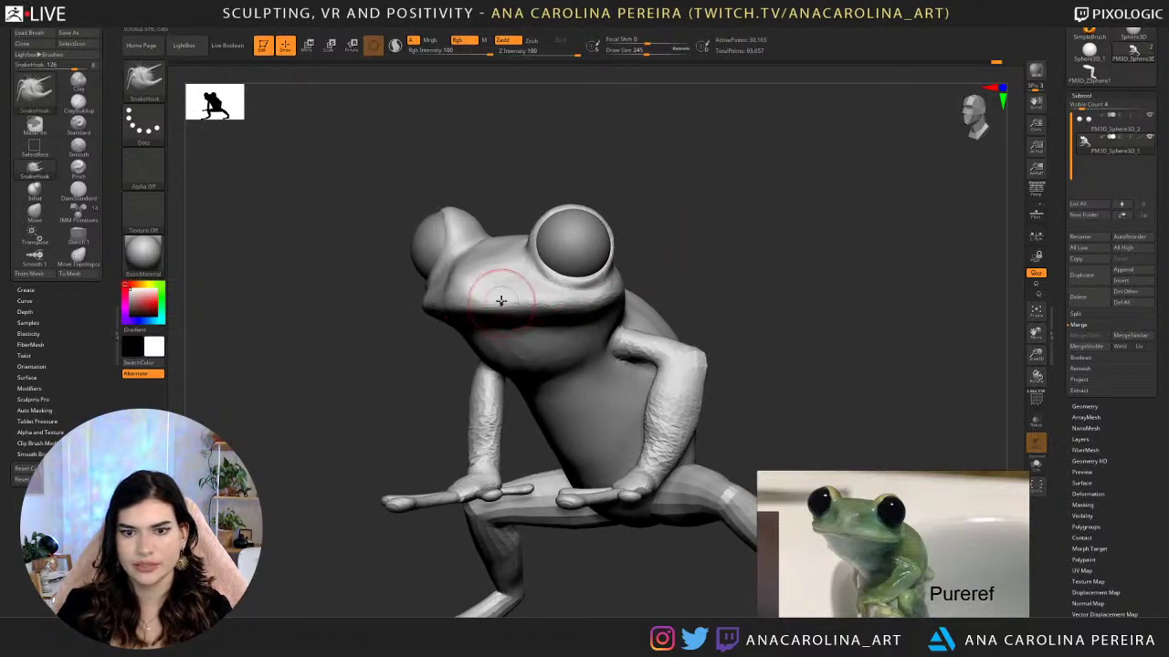
{"action": "right_click_drag", "start_coordinate": [547, 232], "coordinate": [520, 239]}
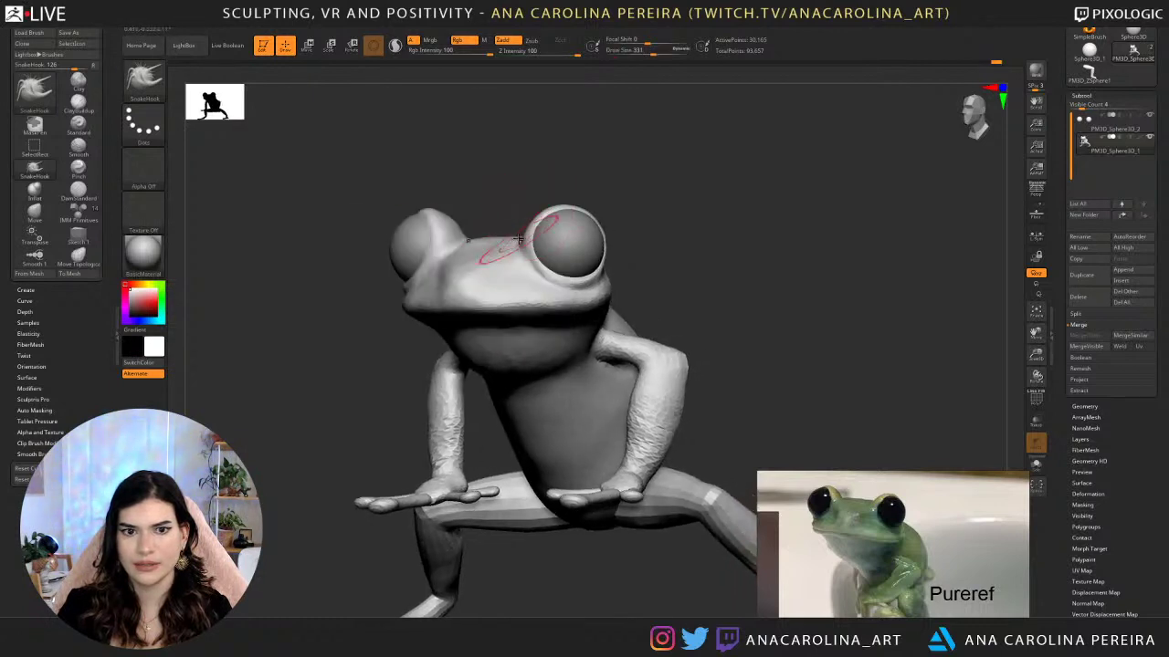
{"action": "key", "text": "space"}
{"action": "left_click_drag", "start_coordinate": [518, 228], "coordinate": [452, 224]}
{"action": "key", "text": "space"}
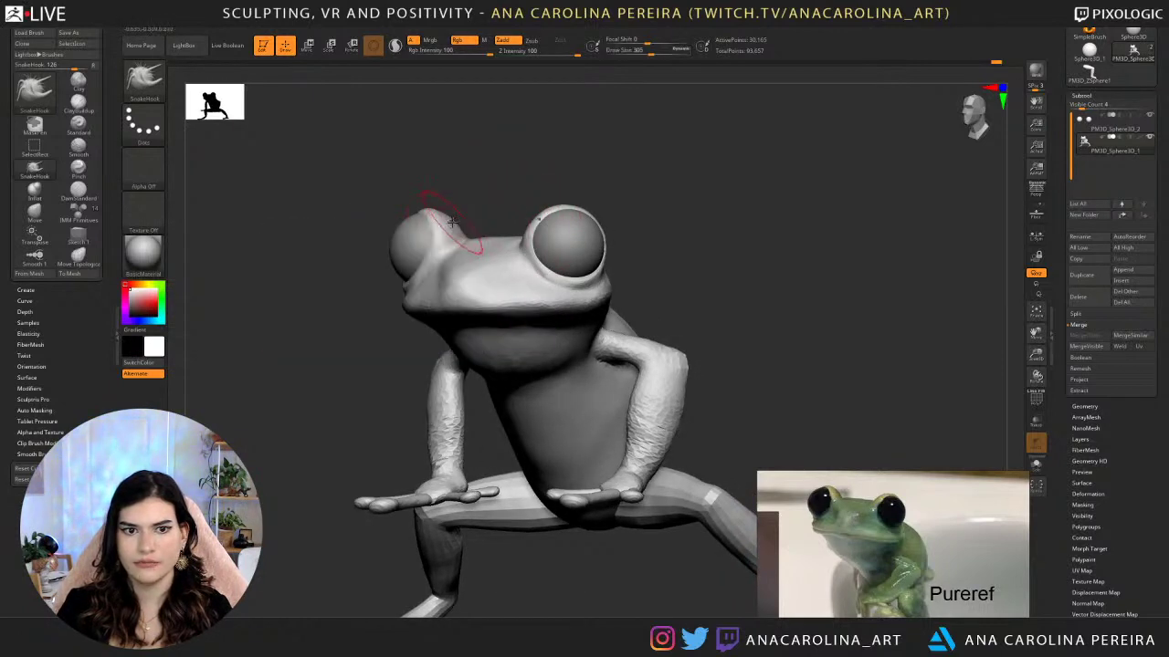
{"action": "left_click_drag", "start_coordinate": [473, 212], "coordinate": [552, 334]}
Shift the eyeballs in their sockets with the move gizmo, and reselect the frog's body subtool.
{"action": "left_click", "coordinate": [419, 243], "text": "alt"}
{"action": "key", "text": "w"}
{"action": "left_click_drag", "start_coordinate": [576, 295], "coordinate": [579, 297]}
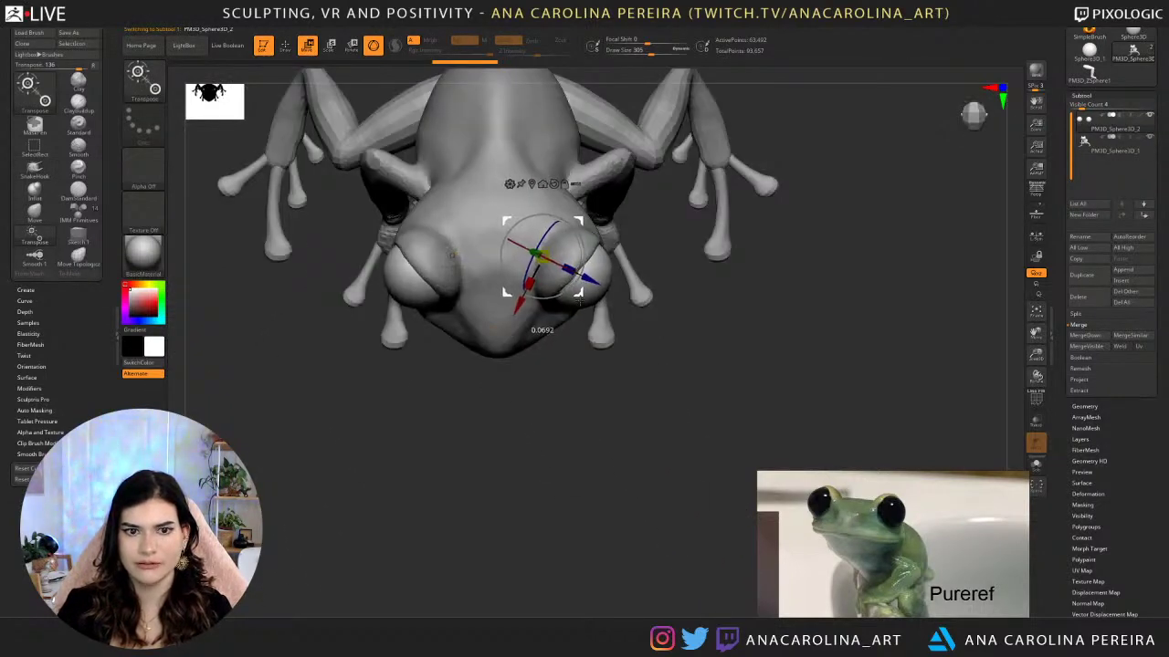
{"action": "left_click_drag", "start_coordinate": [662, 352], "coordinate": [630, 279]}
{"action": "left_click", "coordinate": [574, 348], "text": "alt"}
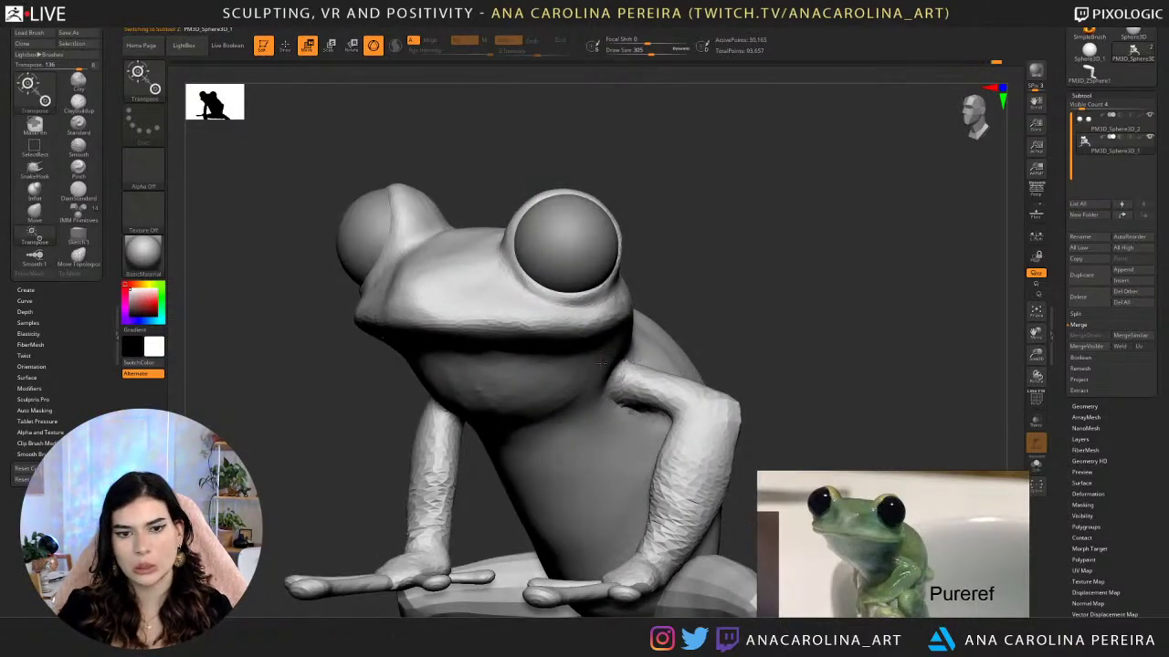
Add volume where the throat meets the chest with the ClayBuildup brush at draw size 542.
{"action": "left_click_drag", "start_coordinate": [498, 238], "coordinate": [470, 351], "text": "alt"}
{"action": "left_click_drag", "start_coordinate": [511, 219], "coordinate": [547, 199]}
{"action": "key", "text": "b"}
{"action": "key", "text": "m"}
{"action": "key", "text": "v"}
{"action": "key", "text": "space"}
{"action": "left_click", "coordinate": [622, 316]}
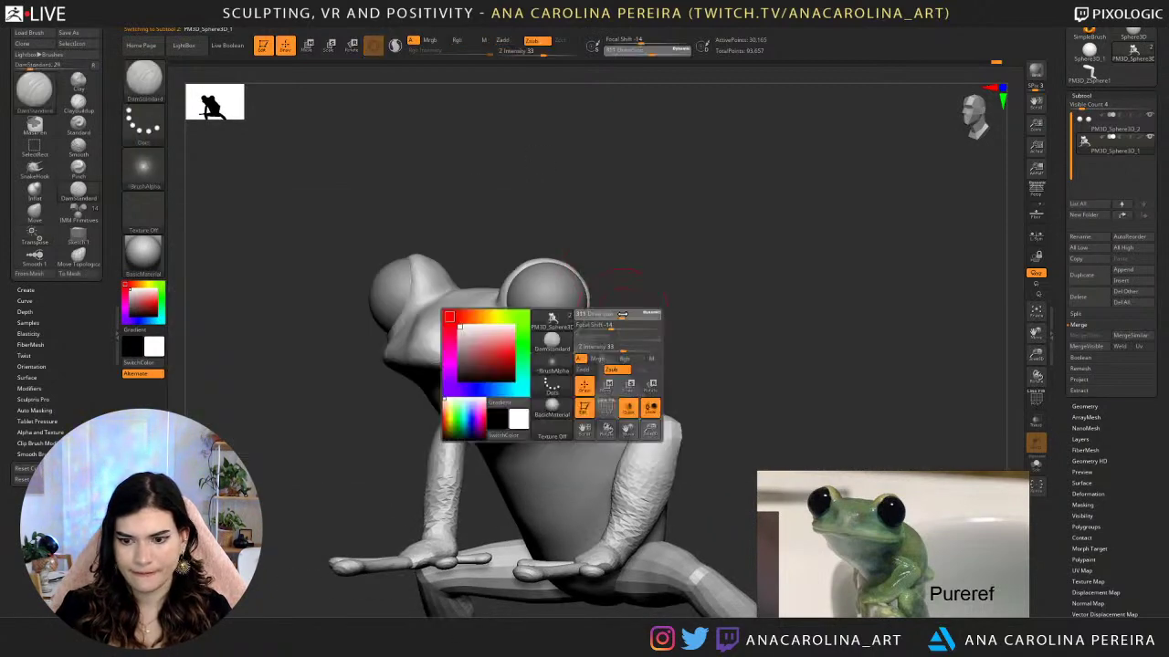
{"action": "key", "text": "b"}
{"action": "key", "text": "c"}
{"action": "key", "text": "b"}
{"action": "right_click_drag", "start_coordinate": [618, 368], "coordinate": [735, 317]}
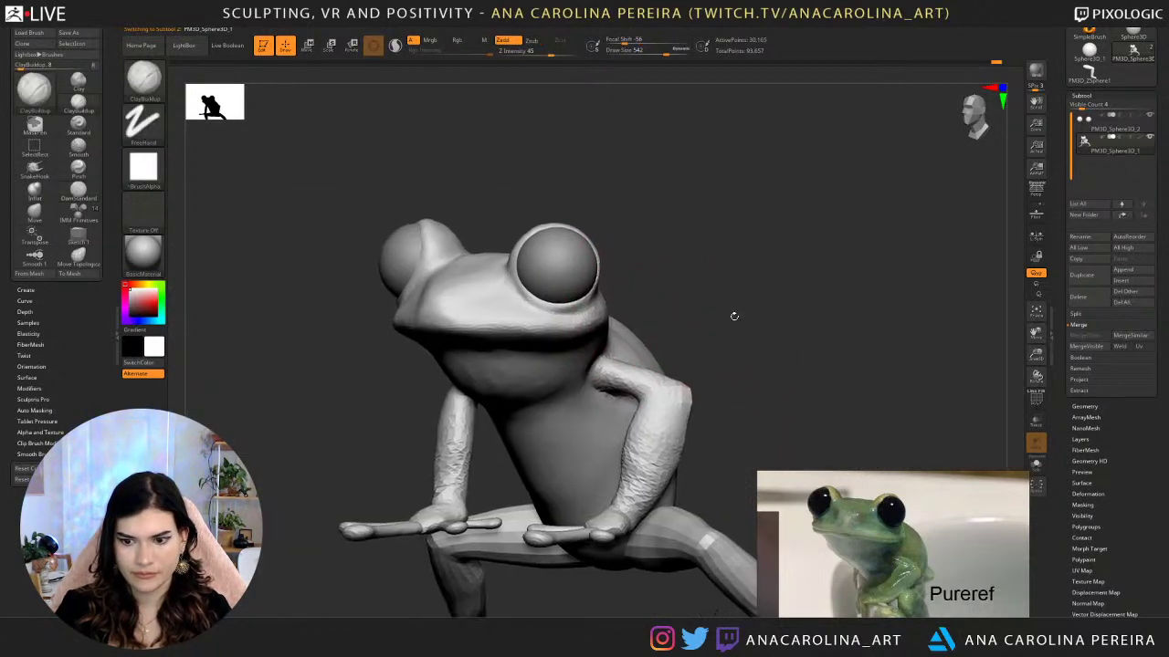
{"action": "mouse_move", "coordinate": [547, 401]}
{"action": "left_mouse_down"}
{"action": "mouse_move", "coordinate": [537, 409]}
{"action": "mouse_move", "coordinate": [579, 391]}
{"action": "left_mouse_up"}
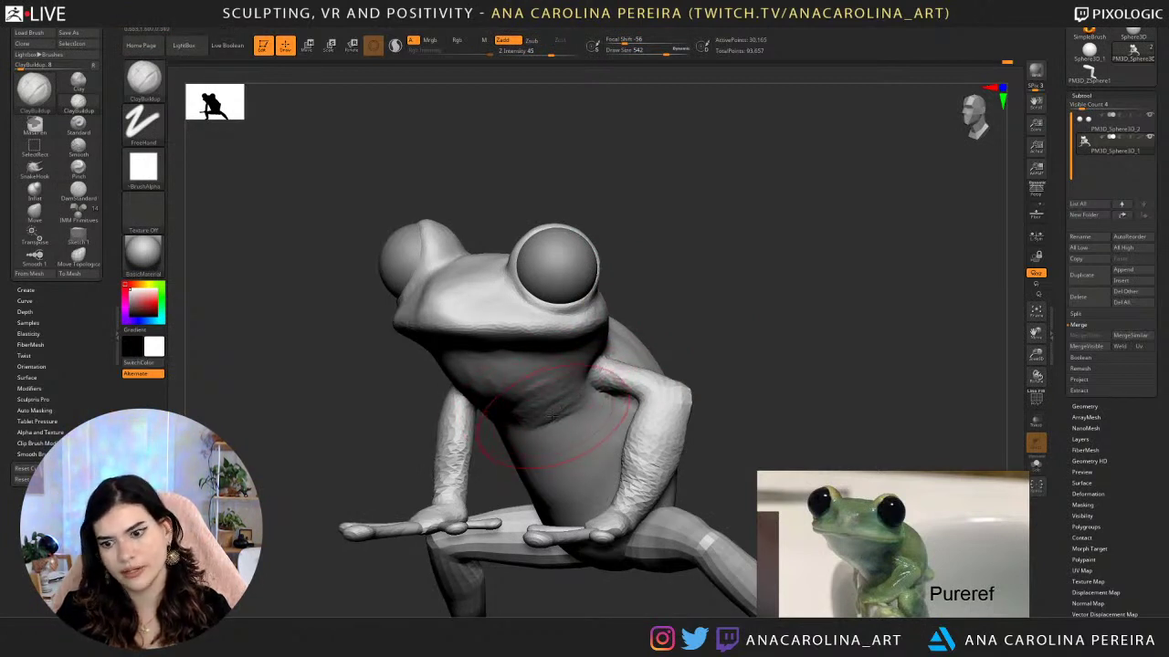
Zoom the reference in on the frog's throat, then build up the matching area under the jaw and smooth it.
{"action": "scroll", "coordinate": [819, 545], "scroll_direction": "up", "scroll_amount": 4}
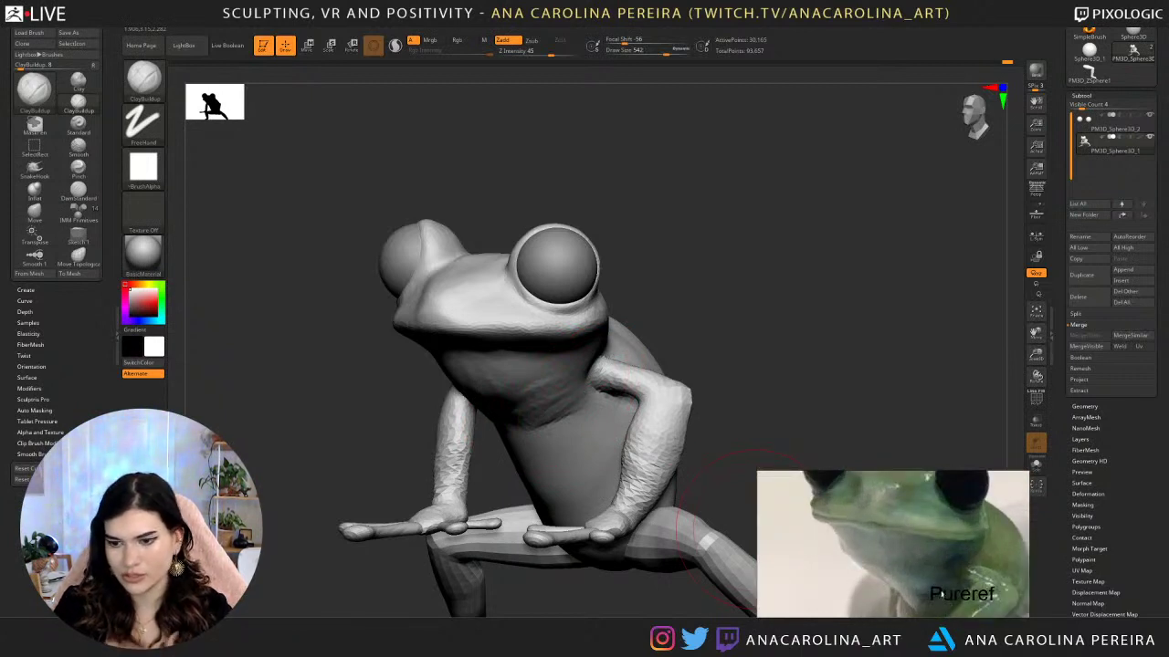
{"action": "right_click_drag", "start_coordinate": [705, 470], "coordinate": [634, 421]}
{"action": "right_click_drag", "start_coordinate": [475, 421], "coordinate": [505, 406]}
{"action": "mouse_move", "coordinate": [505, 405]}
{"action": "left_mouse_down"}
{"action": "mouse_move", "coordinate": [551, 417]}
{"action": "mouse_move", "coordinate": [493, 398]}
{"action": "left_mouse_up"}
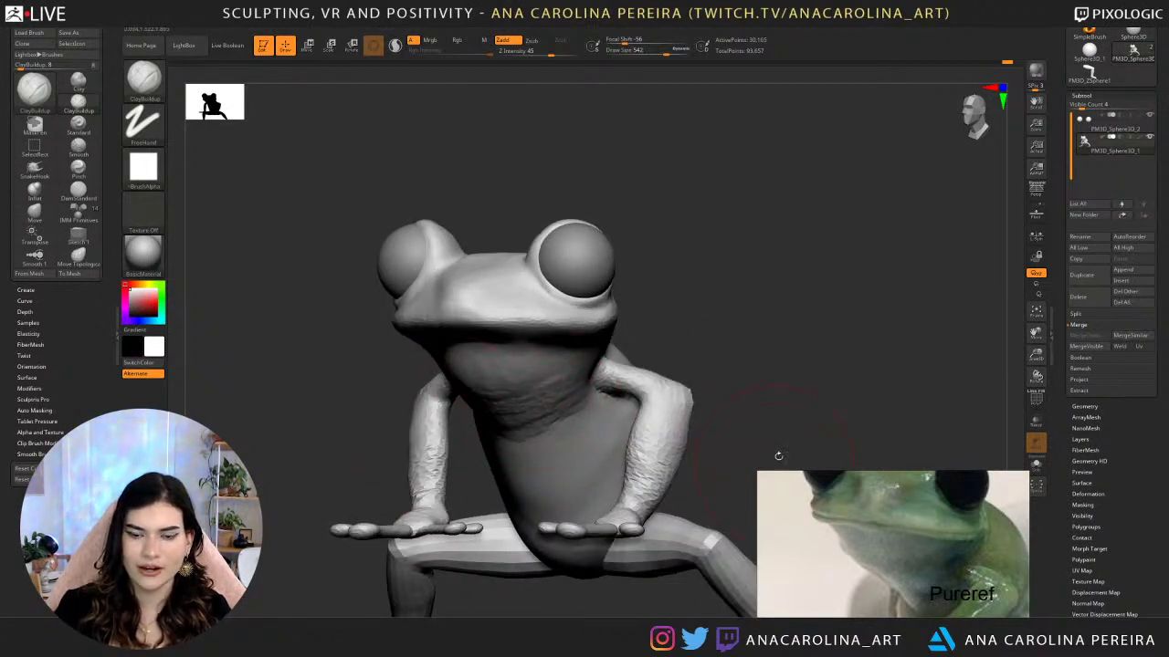
{"action": "left_click_drag", "start_coordinate": [777, 456], "coordinate": [706, 373]}
{"action": "key", "text": "shift"}
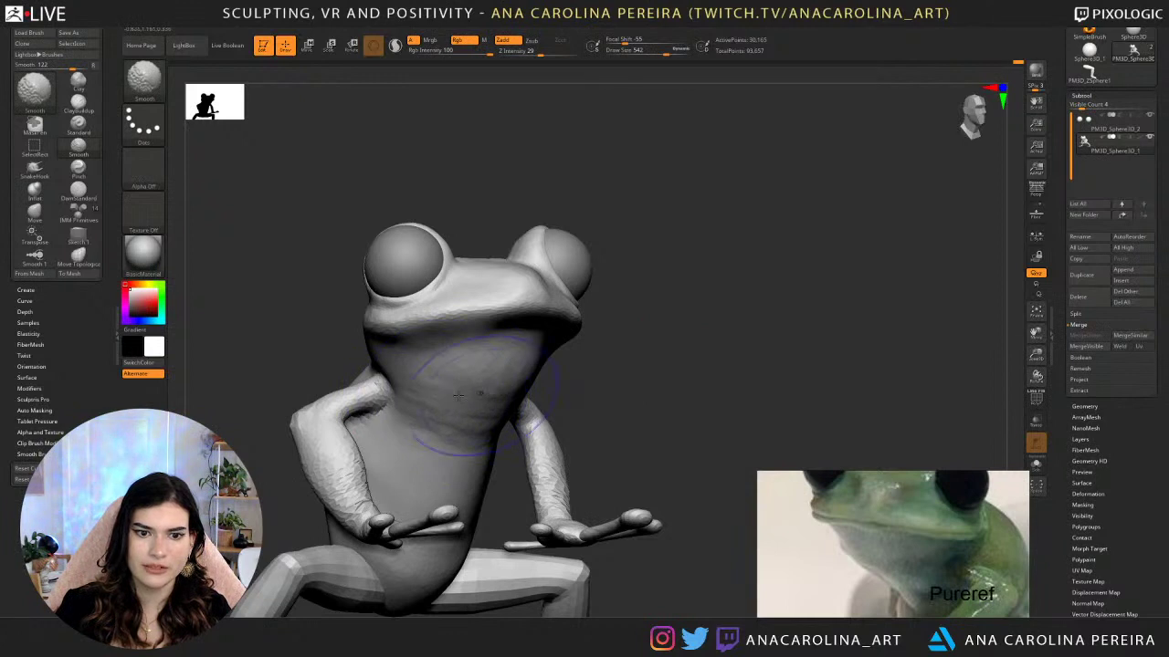
{"action": "mouse_move", "coordinate": [458, 396]}
{"action": "left_mouse_down", "text": "shift"}
{"action": "mouse_move", "coordinate": [448, 403]}
{"action": "mouse_move", "coordinate": [444, 367]}
{"action": "left_mouse_up", "text": "shift"}
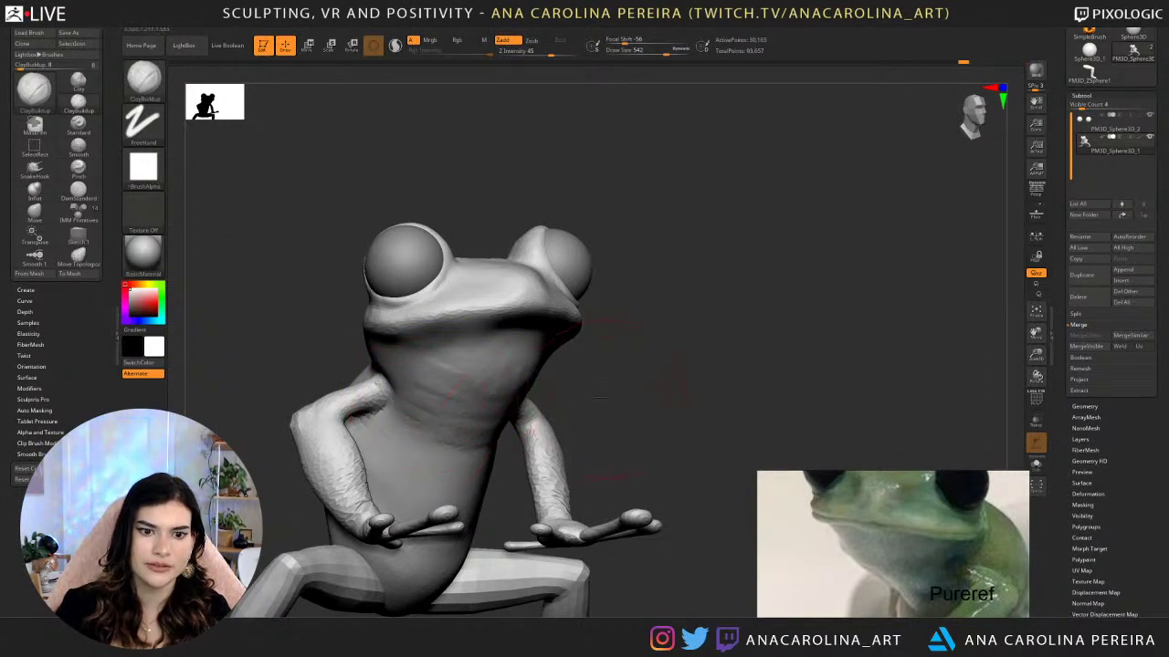
Blend the throat into the chest on both sides with ClayBuildup strokes and smoothing.
{"action": "mouse_move", "coordinate": [680, 379]}
{"action": "left_mouse_down"}
{"action": "mouse_move", "coordinate": [557, 370]}
{"action": "mouse_move", "coordinate": [534, 441]}
{"action": "mouse_move", "coordinate": [511, 440]}
{"action": "mouse_move", "coordinate": [526, 427]}
{"action": "left_mouse_up"}
{"action": "mouse_move", "coordinate": [654, 360]}
{"action": "right_mouse_down"}
{"action": "mouse_move", "coordinate": [709, 323]}
{"action": "mouse_move", "coordinate": [584, 347]}
{"action": "mouse_move", "coordinate": [652, 343]}
{"action": "right_mouse_up"}
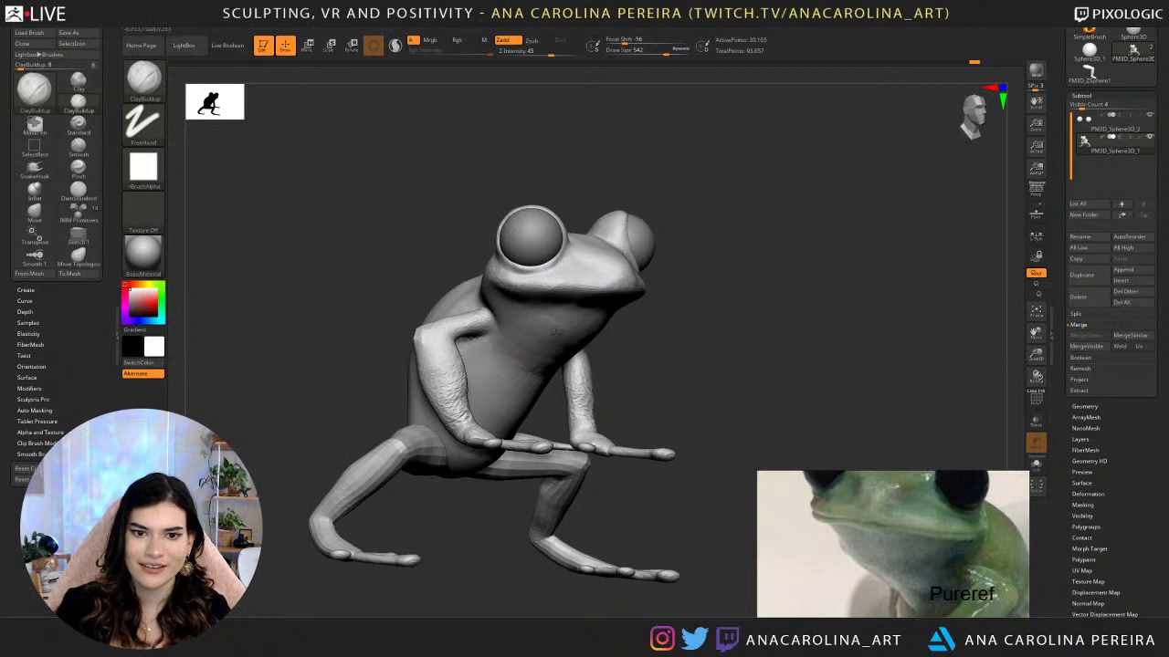
{"action": "key", "text": "shift"}
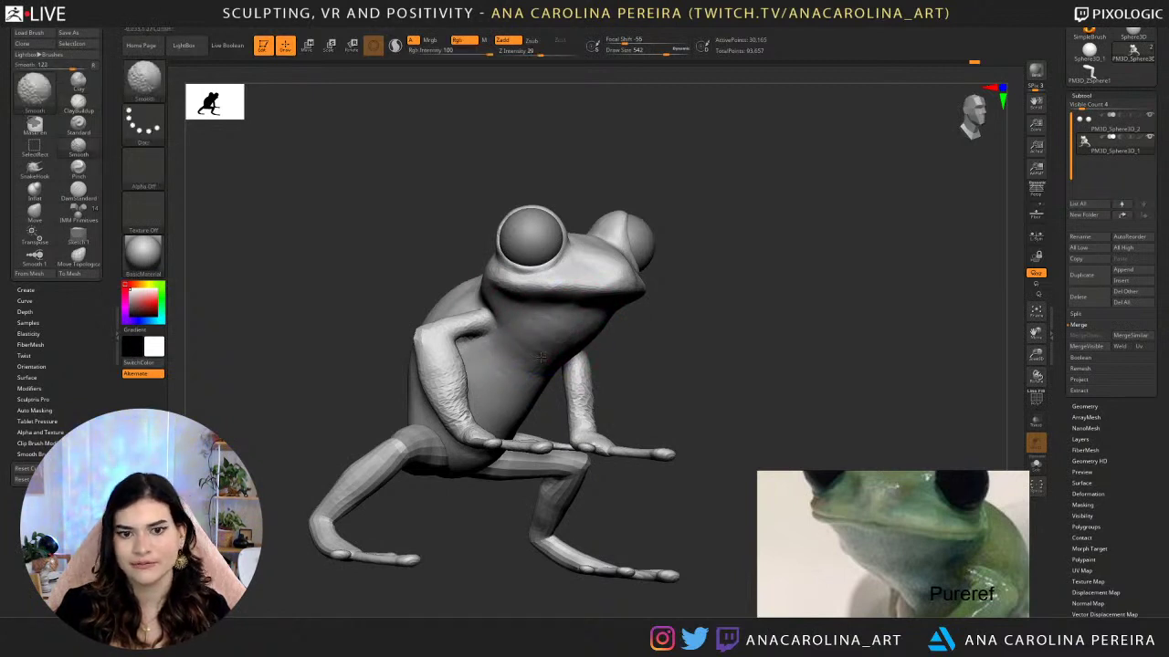
{"action": "right_click_drag", "start_coordinate": [540, 358], "coordinate": [586, 378]}
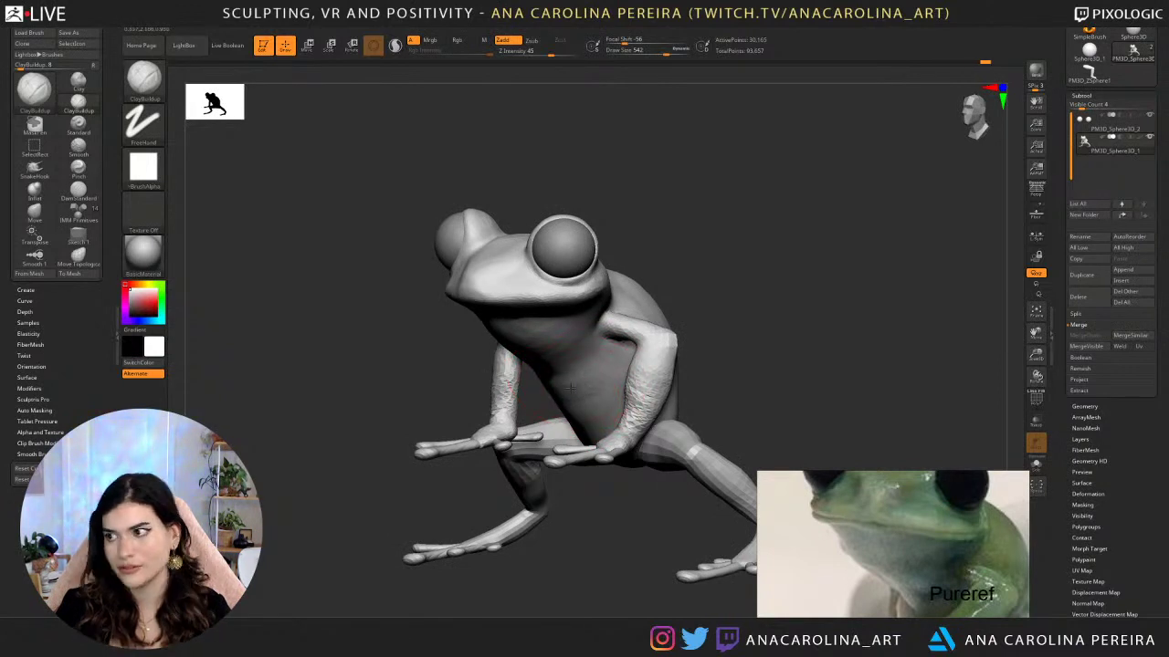
{"action": "key", "text": "shift"}
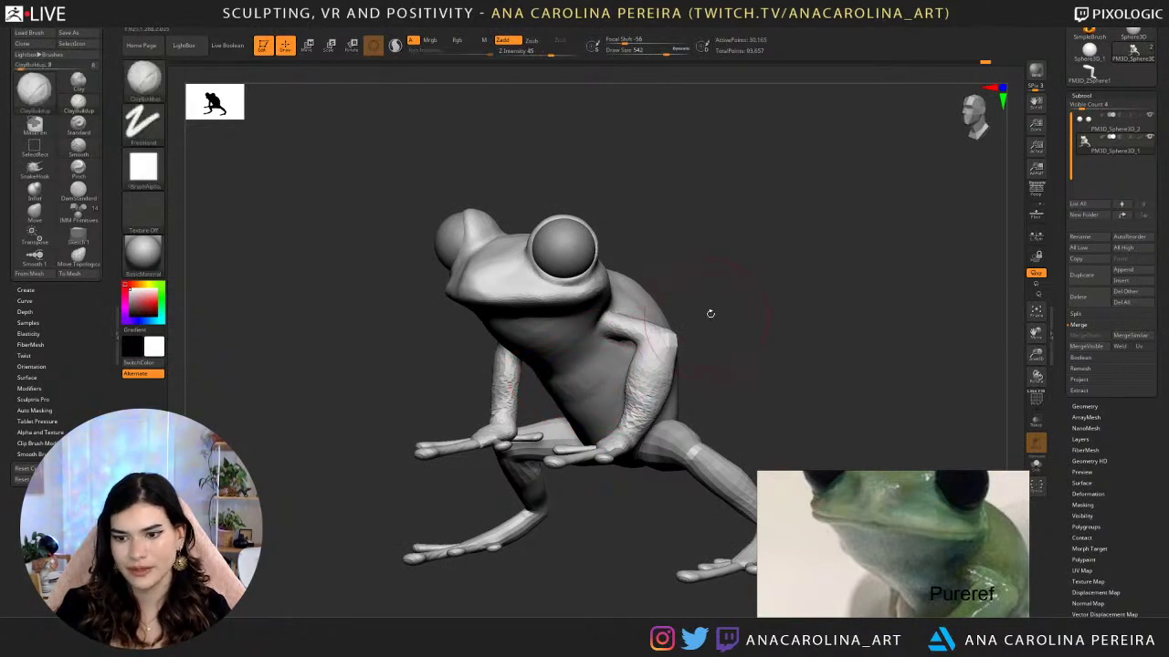
Adjust the contour between the frog's head and back with the SnakeHook brush and smooth it.
{"action": "mouse_move", "coordinate": [710, 313]}
{"action": "left_mouse_down"}
{"action": "mouse_move", "coordinate": [759, 274]}
{"action": "mouse_move", "coordinate": [709, 298]}
{"action": "left_mouse_up"}
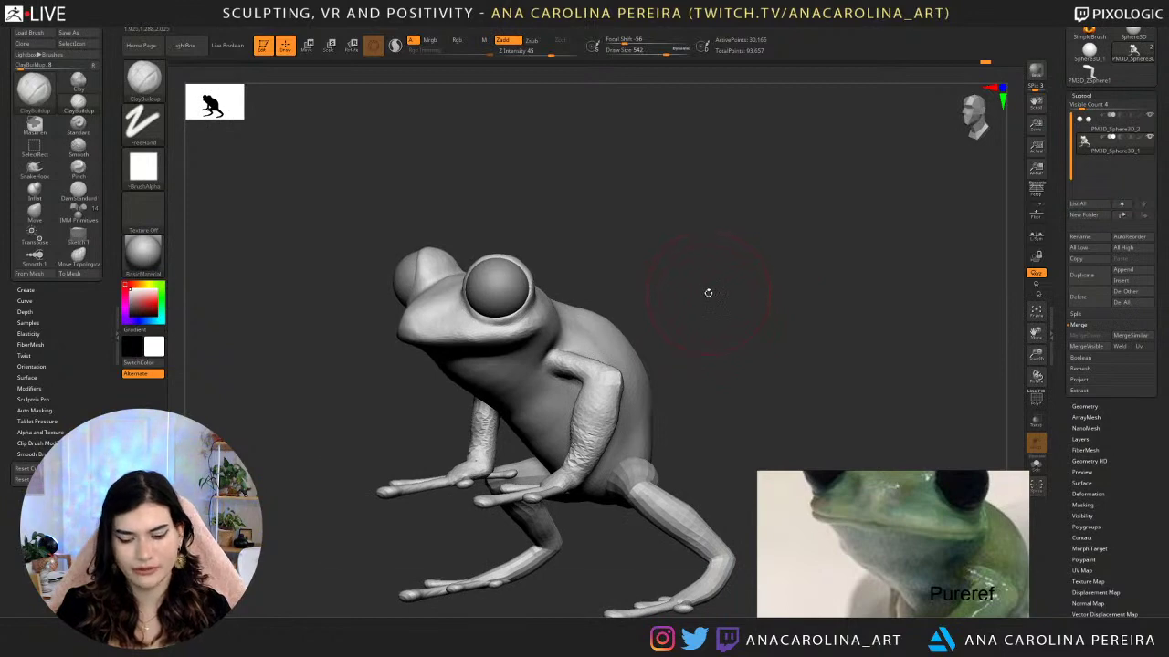
{"action": "key", "text": "b"}
{"action": "key", "text": "s"}
{"action": "key", "text": "h"}
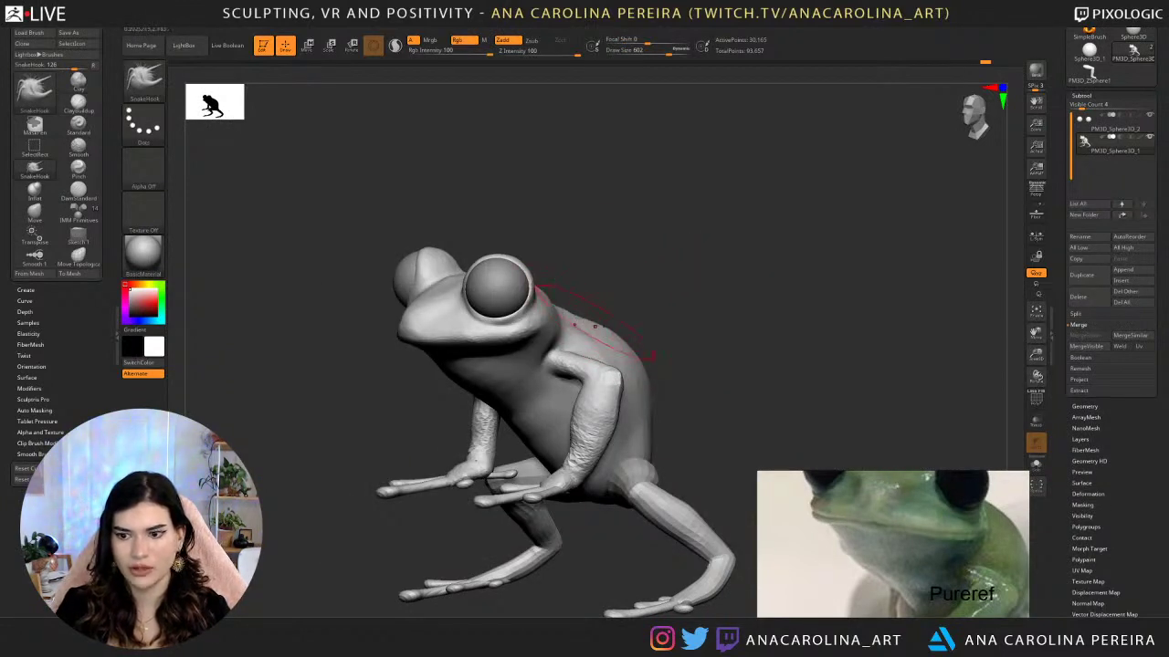
{"action": "key", "text": "shift"}
{"action": "mouse_move", "coordinate": [594, 326]}
{"action": "right_mouse_down"}
{"action": "mouse_move", "coordinate": [581, 318]}
{"action": "mouse_move", "coordinate": [626, 370]}
{"action": "mouse_move", "coordinate": [677, 366]}
{"action": "right_mouse_up"}
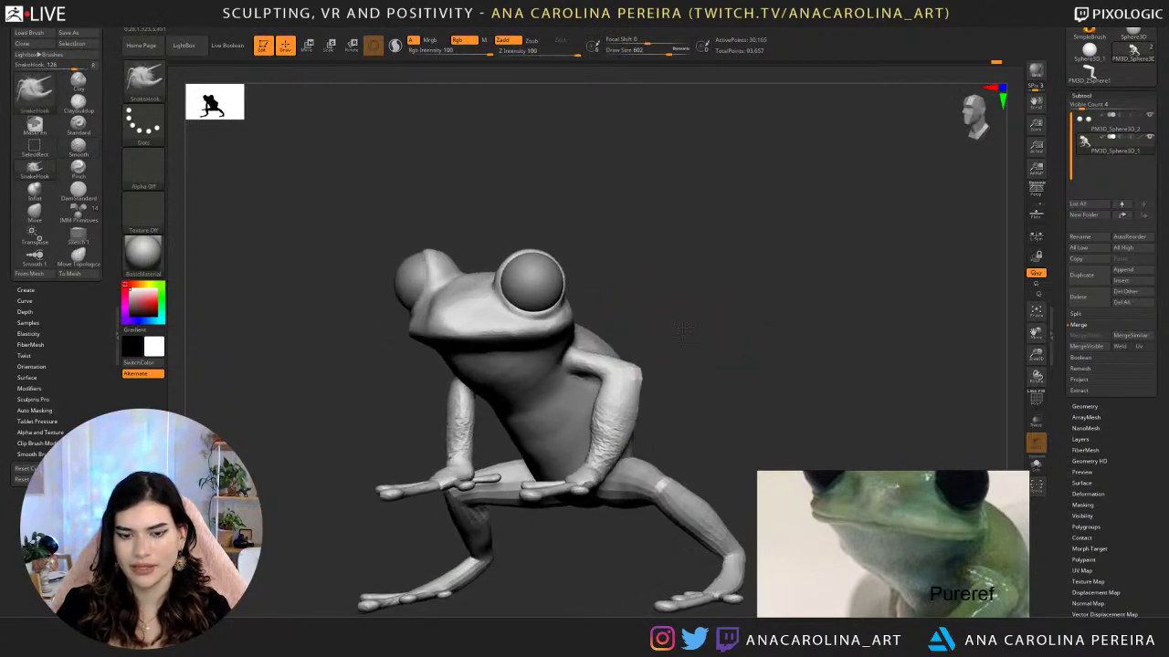
Refine the neck and upper back behind the eye with ClayBuildup and smoothing, then set the draw size to 500.
{"action": "key", "text": "b"}
{"action": "key", "text": "c"}
{"action": "key", "text": "b"}
{"action": "mouse_move", "coordinate": [680, 306]}
{"action": "right_mouse_down"}
{"action": "mouse_move", "coordinate": [666, 335]}
{"action": "mouse_move", "coordinate": [567, 361]}
{"action": "right_mouse_up"}
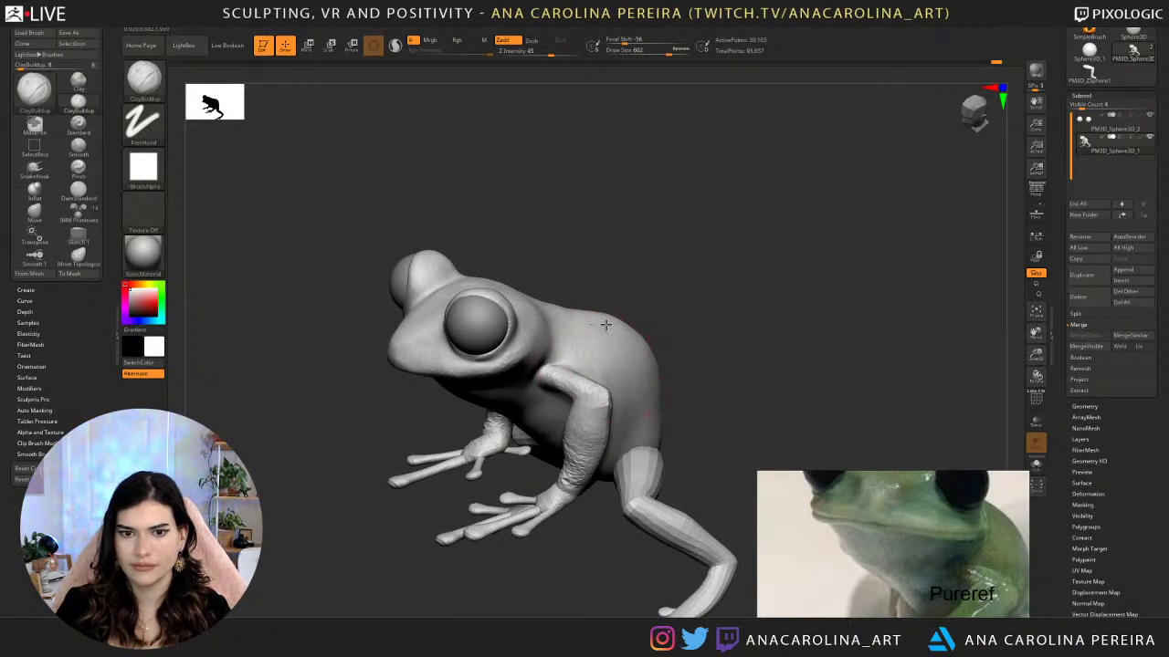
{"action": "key", "text": "shift"}
{"action": "mouse_move", "coordinate": [594, 324]}
{"action": "right_mouse_down"}
{"action": "mouse_move", "coordinate": [634, 258]}
{"action": "mouse_move", "coordinate": [632, 300]}
{"action": "mouse_move", "coordinate": [523, 365]}
{"action": "right_mouse_up"}
{"action": "key", "text": "space"}
{"action": "left_click_drag", "start_coordinate": [610, 305], "coordinate": [606, 305]}
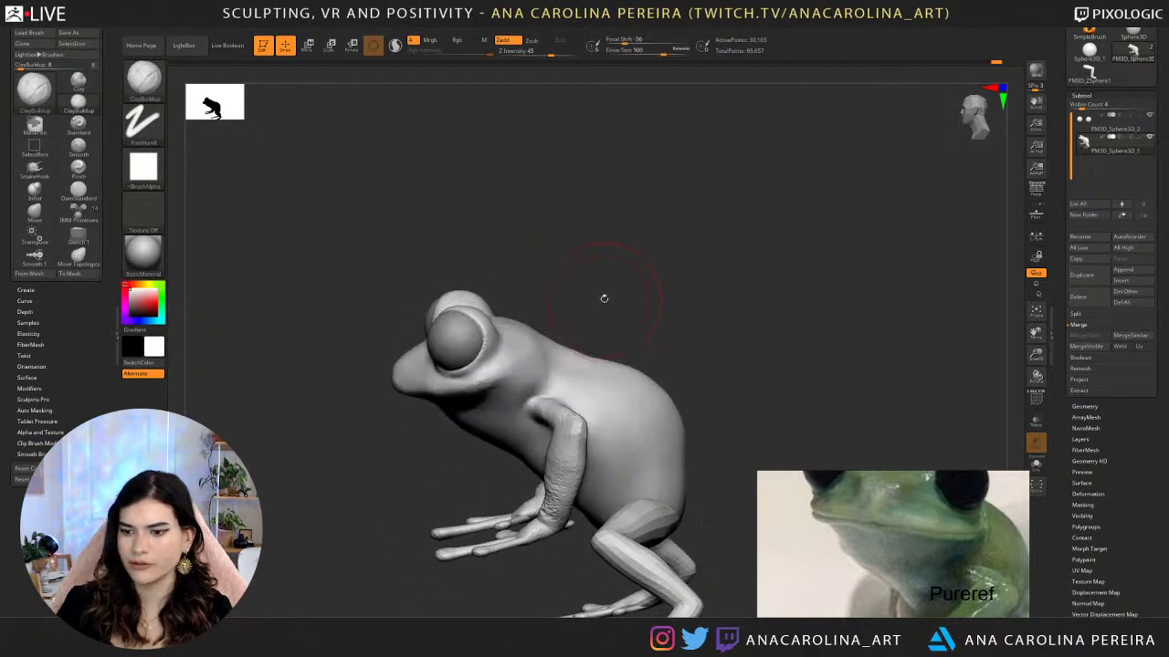
Look through the reference board and zoom in on the photo of the frog facing forward.
{"action": "scroll", "coordinate": [907, 575], "scroll_direction": "down", "scroll_amount": 4}
{"action": "middle_click_drag", "start_coordinate": [906, 576], "coordinate": [916, 527]}
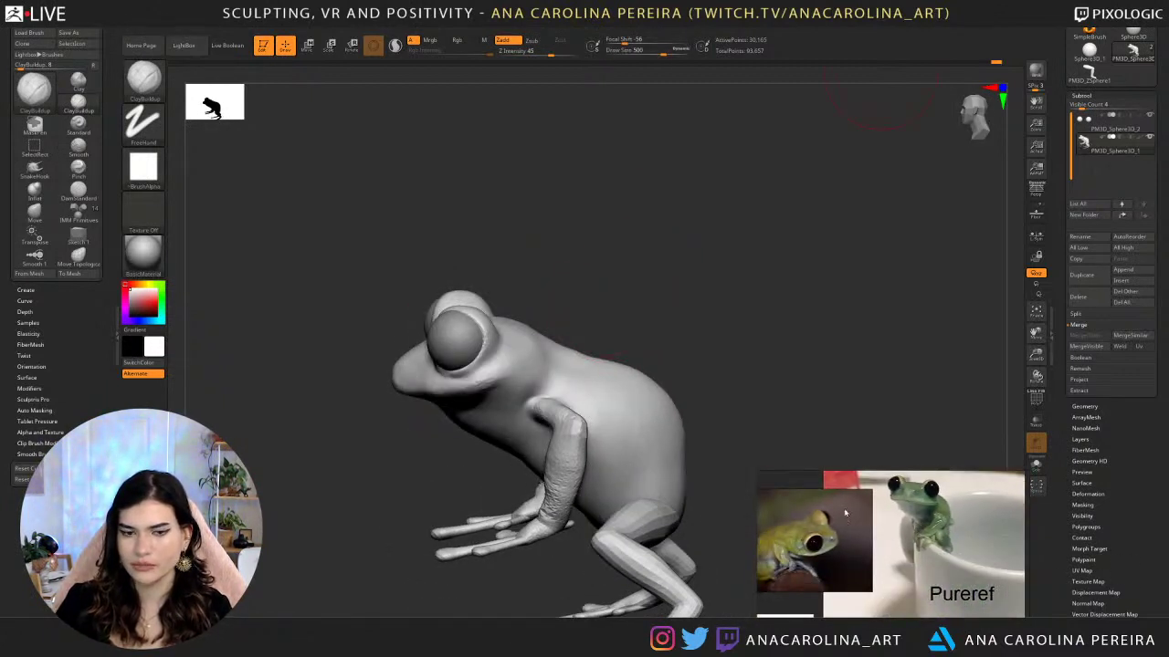
{"action": "right_click_drag", "start_coordinate": [851, 422], "coordinate": [871, 418]}
{"action": "scroll", "coordinate": [884, 507], "scroll_direction": "down", "scroll_amount": 4}
{"action": "middle_click_drag", "start_coordinate": [889, 593], "coordinate": [888, 579]}
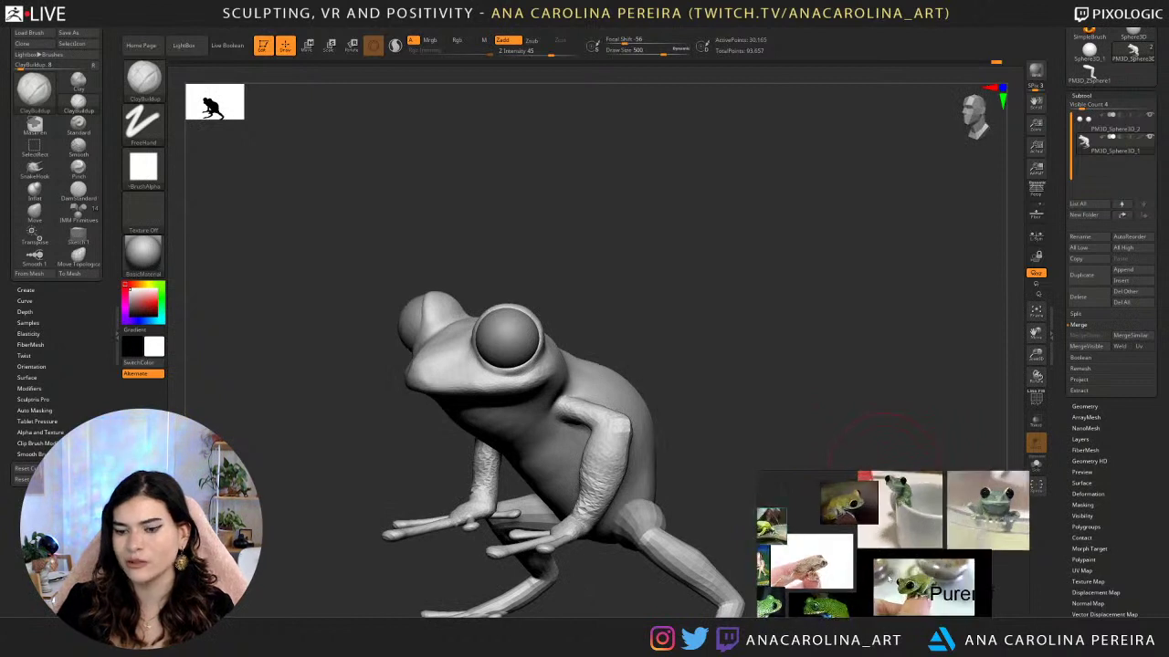
{"action": "scroll", "coordinate": [831, 587], "scroll_direction": "down", "scroll_amount": 2}
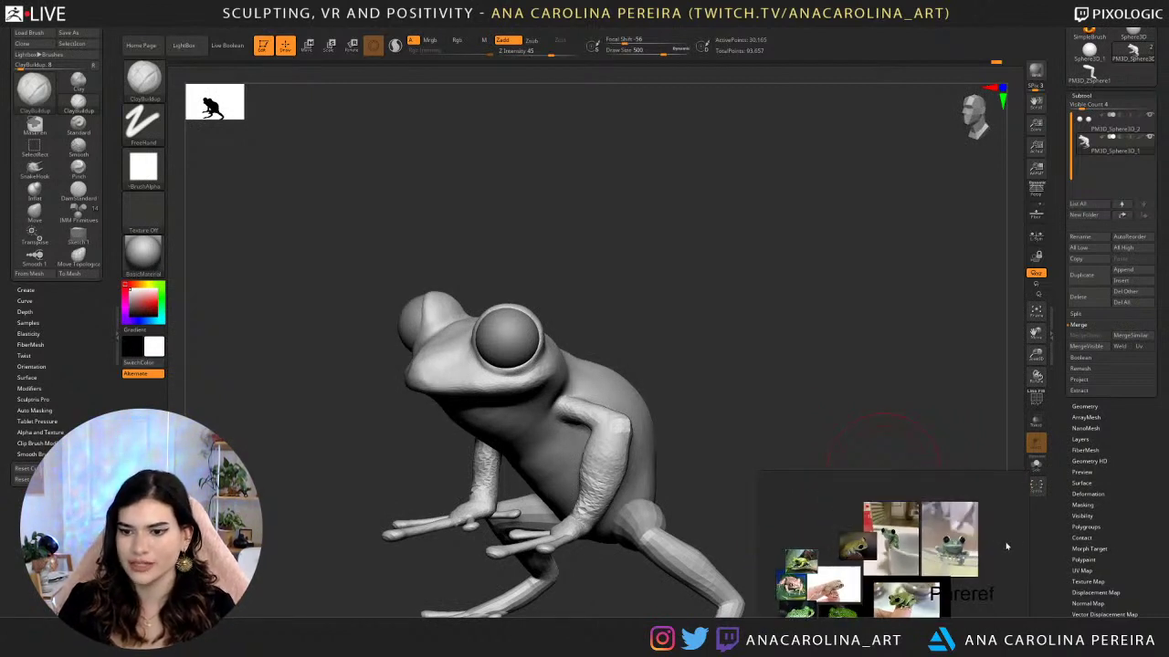
{"action": "scroll", "coordinate": [904, 566], "scroll_direction": "up", "scroll_amount": 5}
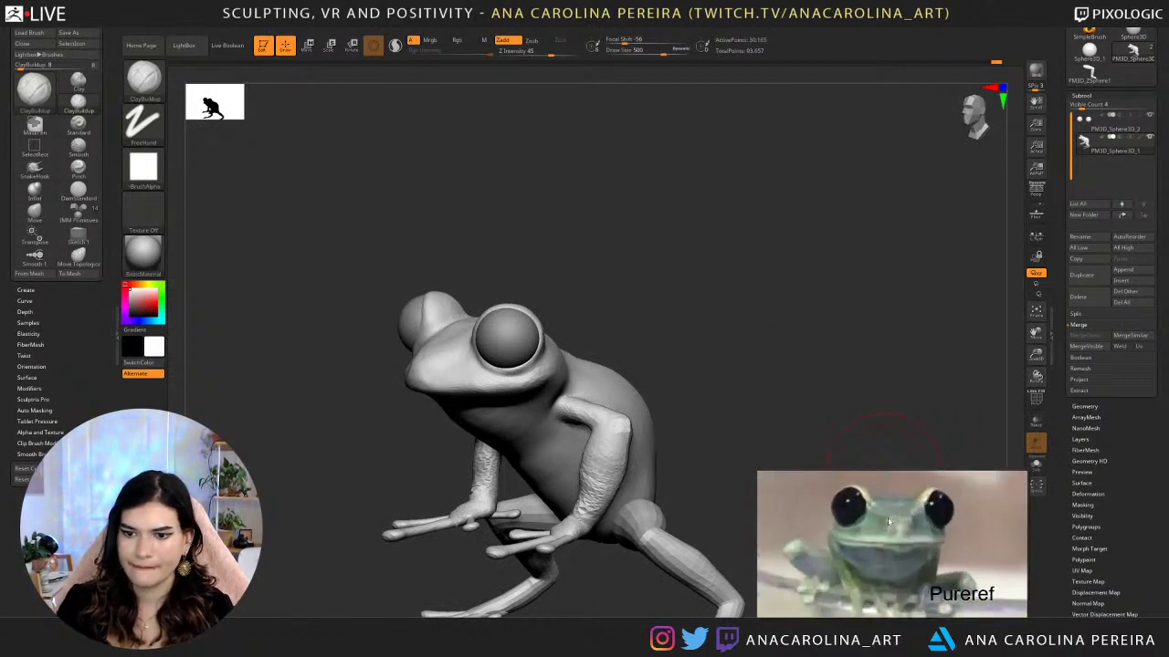
Sculpt hollows on both sides of the snout with ClayBuildup at draw size 234 and smooth them.
{"action": "right_click_drag", "start_coordinate": [801, 346], "coordinate": [845, 336]}
{"action": "mouse_move", "coordinate": [847, 335]}
{"action": "left_mouse_down", "text": "alt"}
{"action": "mouse_move", "coordinate": [856, 384]}
{"action": "mouse_move", "coordinate": [826, 365]}
{"action": "left_mouse_up", "text": "alt"}
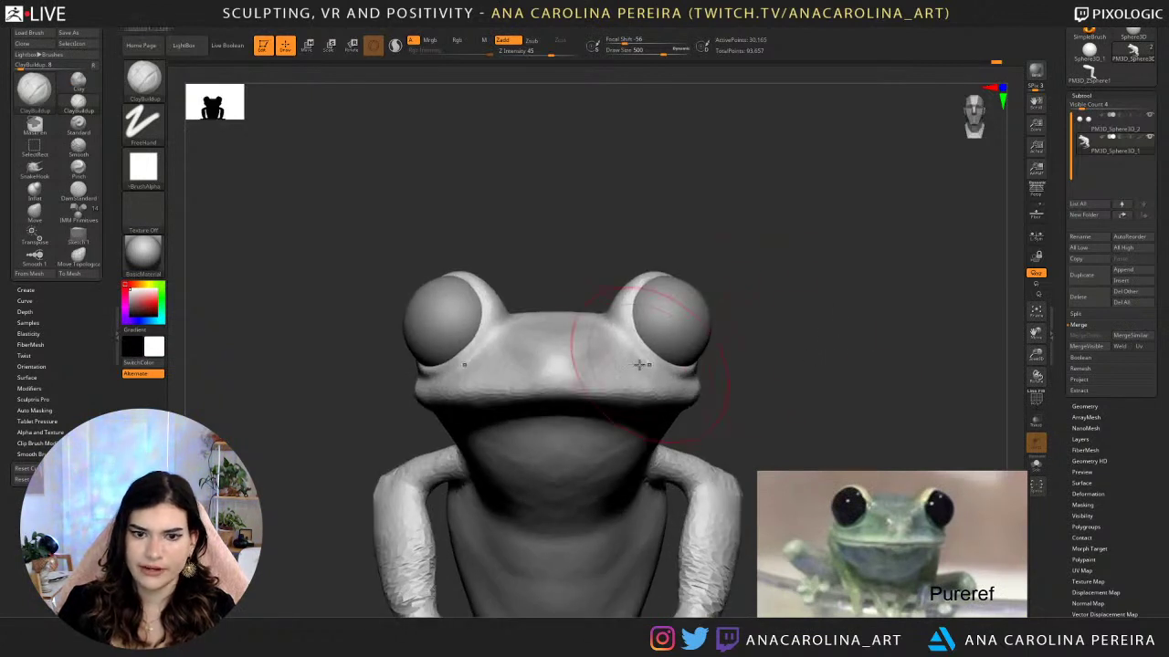
{"action": "key", "text": "space"}
{"action": "left_click_drag", "start_coordinate": [611, 357], "coordinate": [591, 357]}
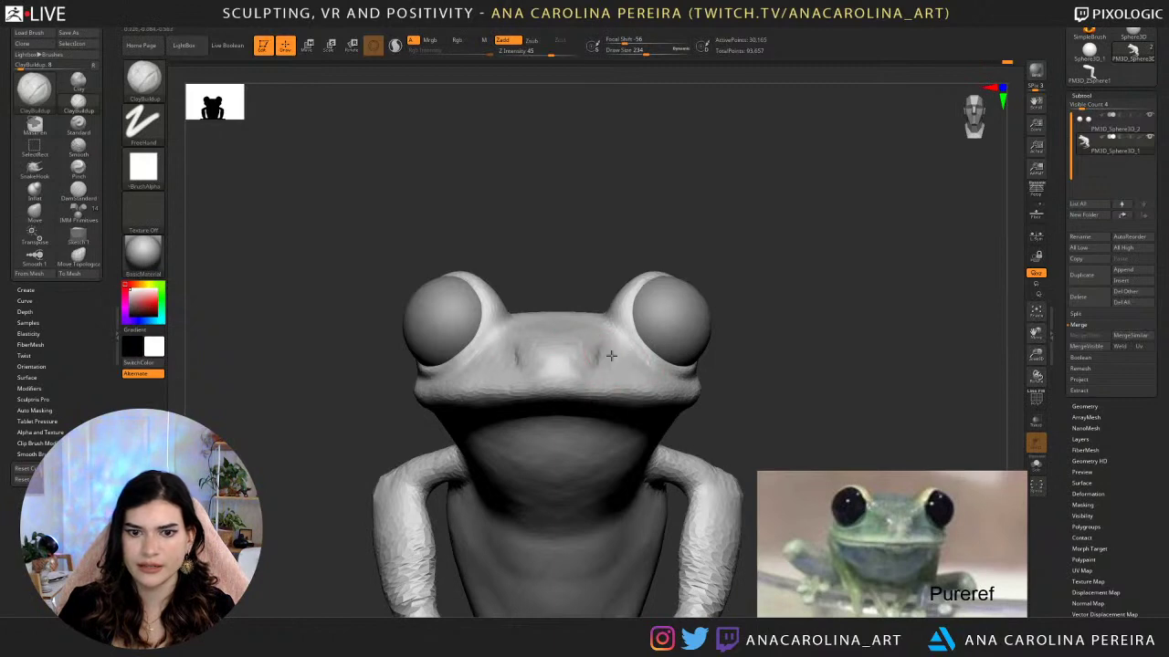
{"action": "right_click_drag", "start_coordinate": [625, 356], "coordinate": [594, 371]}
{"action": "key", "text": "shift"}
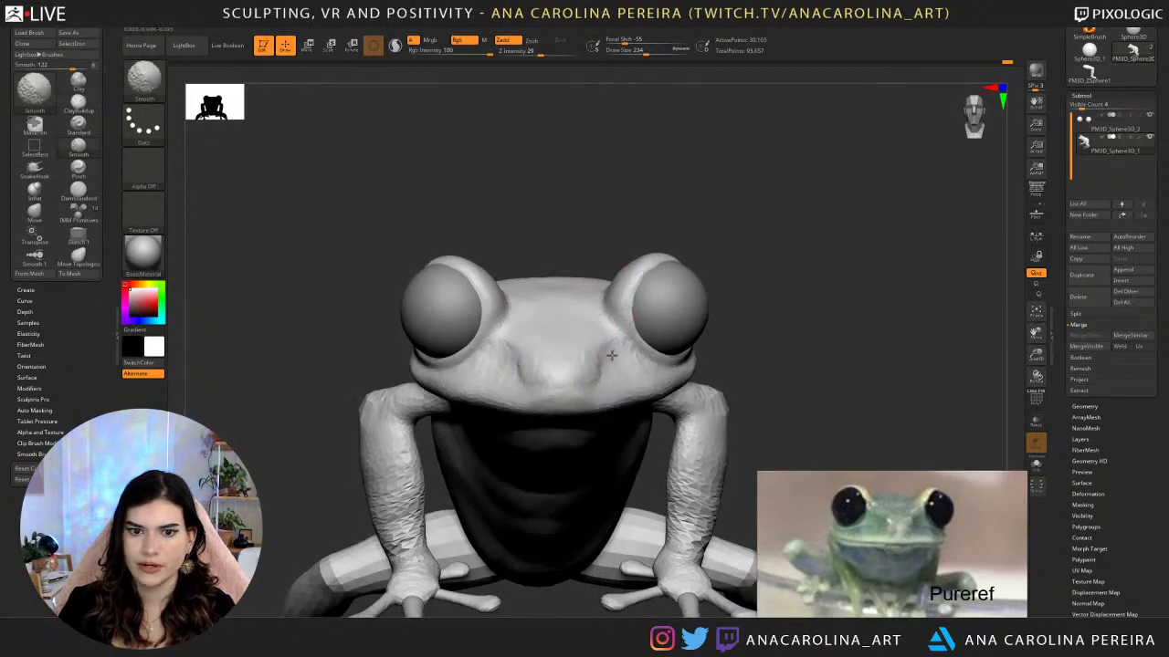
{"action": "mouse_move", "coordinate": [791, 374]}
{"action": "left_mouse_down"}
{"action": "mouse_move", "coordinate": [778, 305]}
{"action": "mouse_move", "coordinate": [755, 312]}
{"action": "mouse_move", "coordinate": [771, 320]}
{"action": "left_mouse_up"}
Build up the center of the lower lip with larger ClayBuildup strokes and smooth it into the throat.
{"action": "mouse_move", "coordinate": [572, 389]}
{"action": "left_mouse_down"}
{"action": "mouse_move", "coordinate": [596, 388]}
{"action": "mouse_move", "coordinate": [592, 378]}
{"action": "left_mouse_up"}
{"action": "key", "text": "space"}
{"action": "key", "text": "space"}
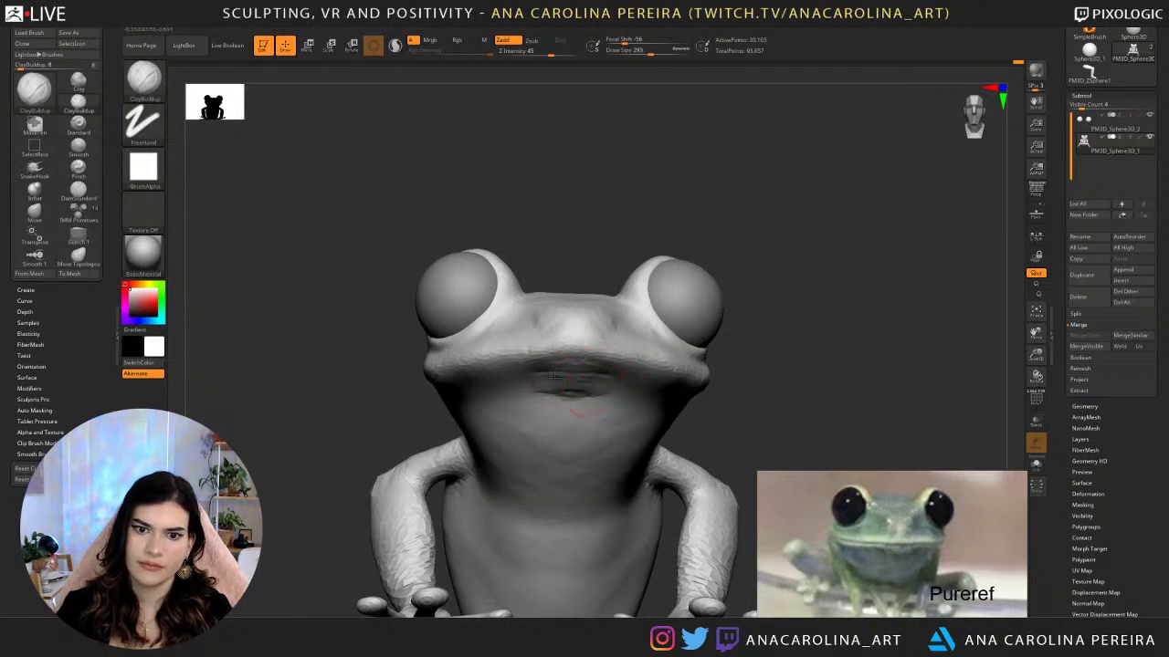
{"action": "key", "text": "]"}
{"action": "key", "text": "]"}
{"action": "key", "text": "]"}
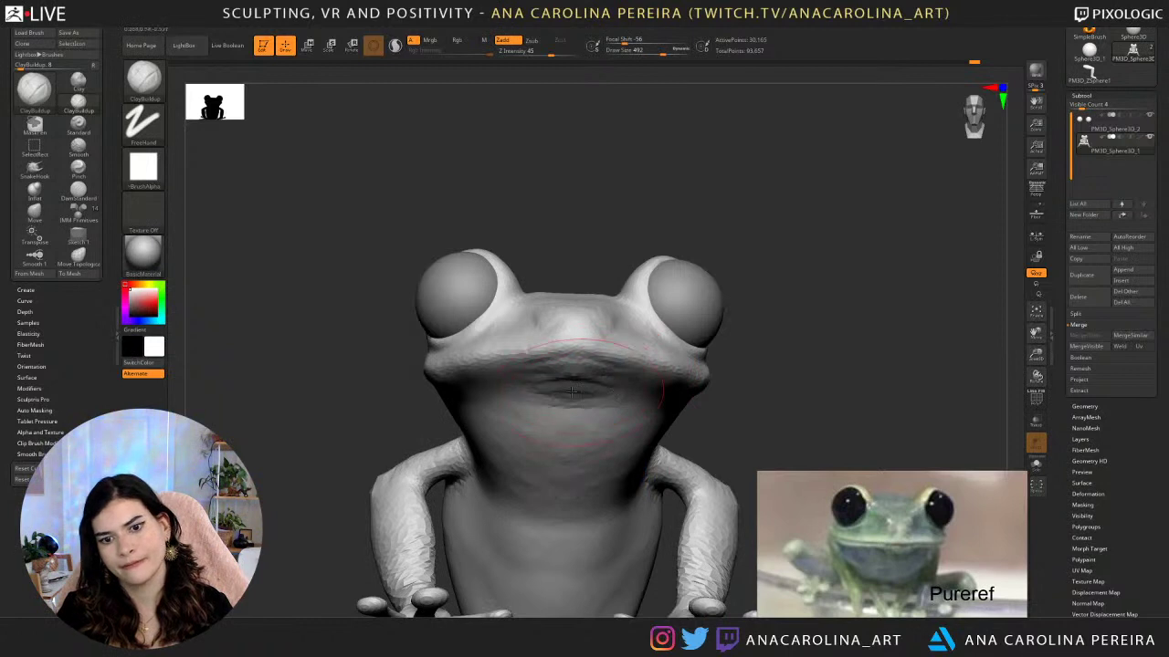
{"action": "key", "text": "shift"}
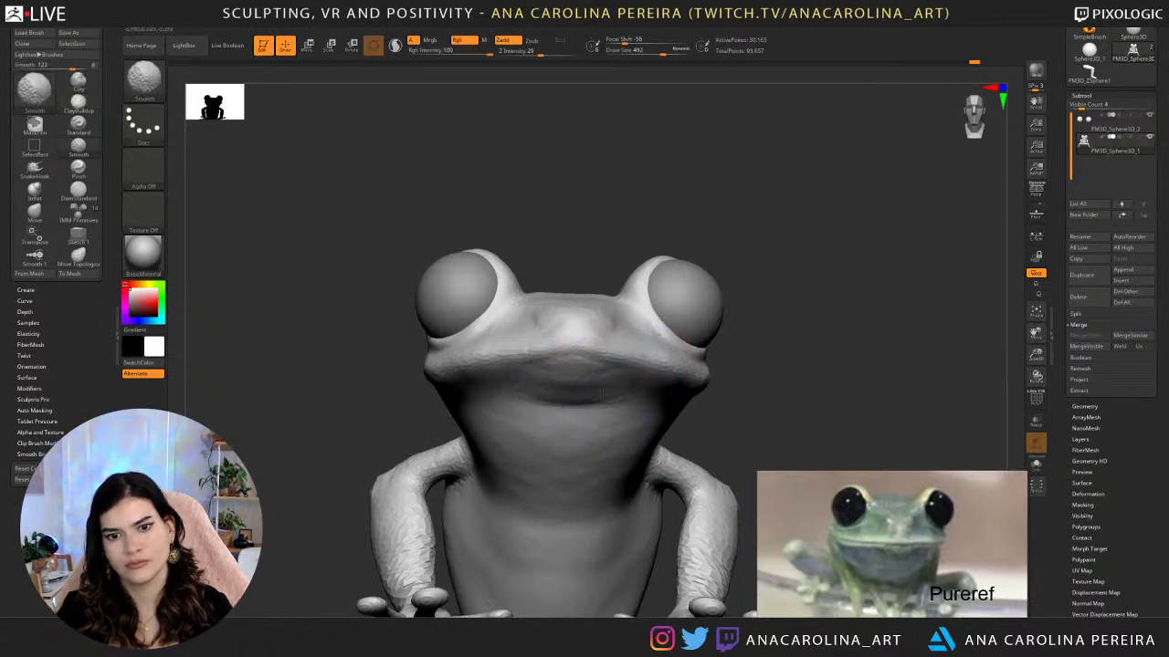
Add volume below the corners of the mouth with ClayBuildup and smooth it into the jaw.
{"action": "left_click_drag", "start_coordinate": [730, 511], "coordinate": [727, 408], "text": "alt"}
{"action": "mouse_move", "coordinate": [662, 388]}
{"action": "left_mouse_down"}
{"action": "mouse_move", "coordinate": [708, 359]}
{"action": "mouse_move", "coordinate": [700, 396]}
{"action": "mouse_move", "coordinate": [713, 389]}
{"action": "left_mouse_up"}
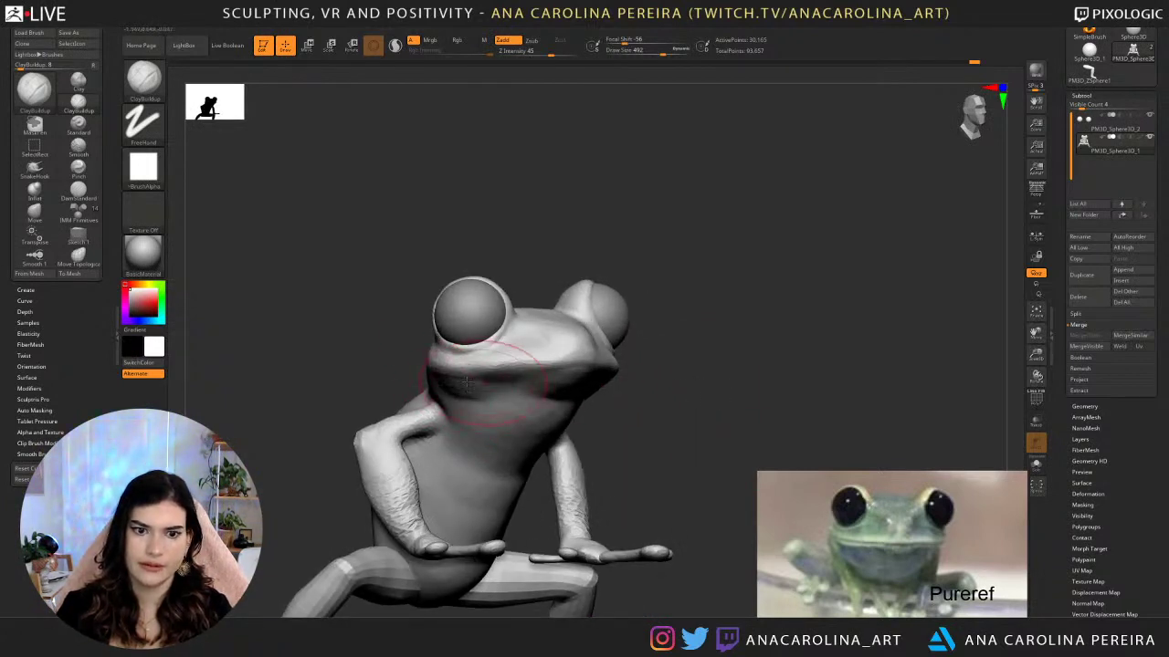
{"action": "key", "text": "shift"}
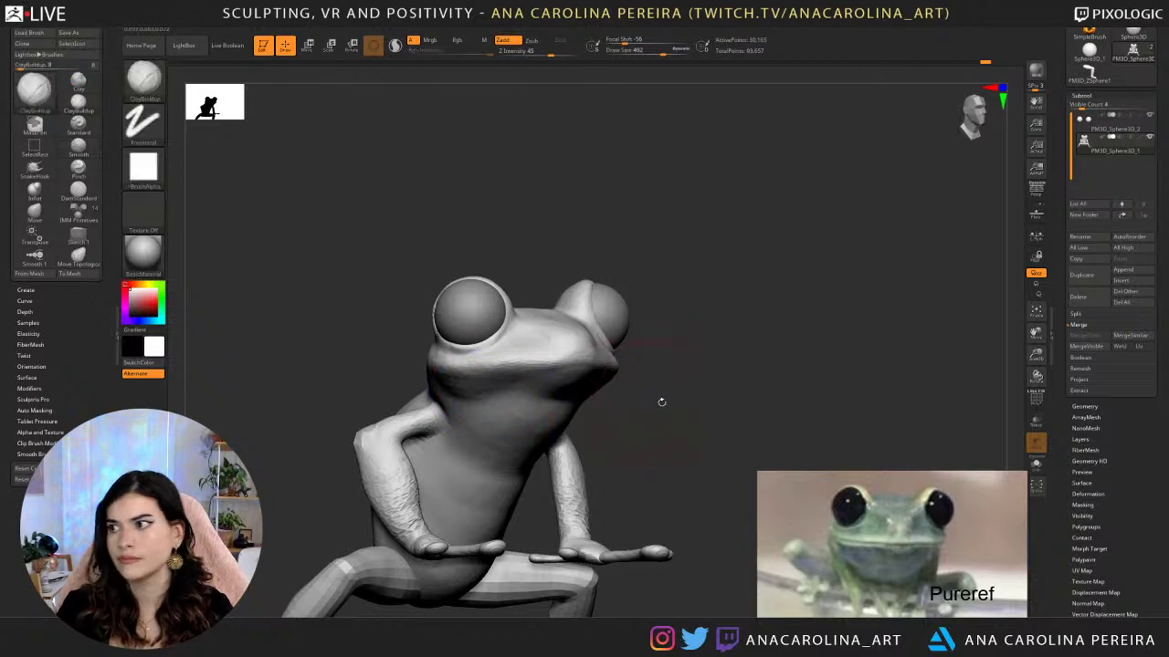
{"action": "mouse_move", "coordinate": [660, 399]}
{"action": "left_mouse_down"}
{"action": "mouse_move", "coordinate": [740, 378]}
{"action": "mouse_move", "coordinate": [746, 331]}
{"action": "mouse_move", "coordinate": [657, 360]}
{"action": "left_mouse_up"}
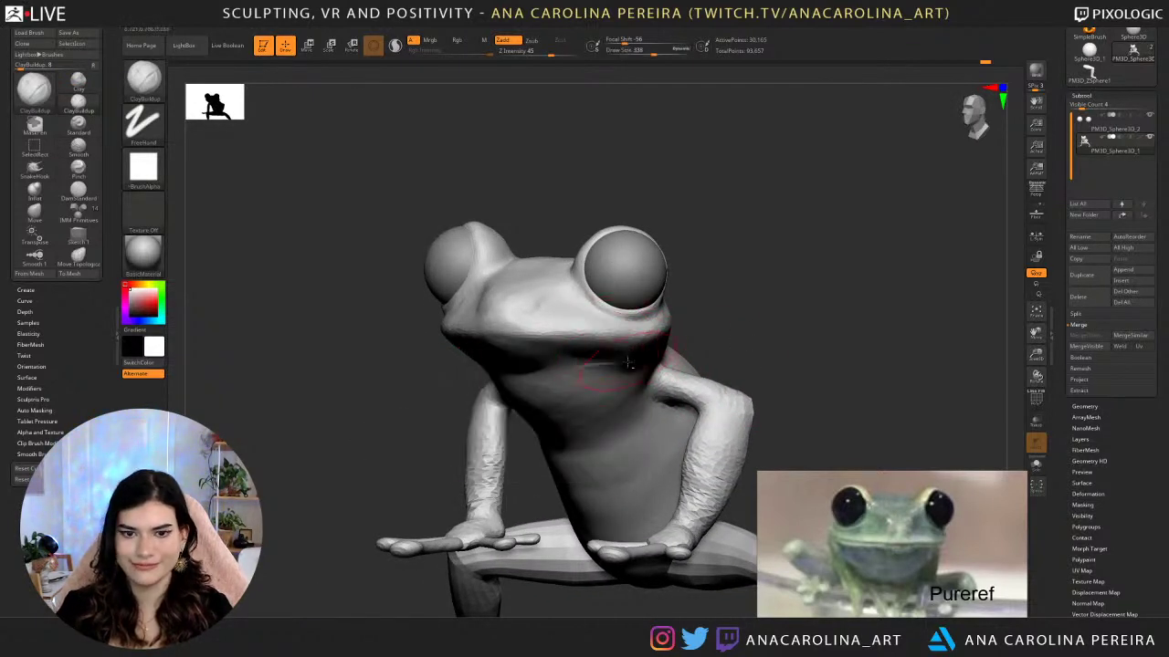
{"action": "mouse_move", "coordinate": [703, 361]}
{"action": "left_mouse_down"}
{"action": "mouse_move", "coordinate": [739, 357]}
{"action": "mouse_move", "coordinate": [711, 356]}
{"action": "left_mouse_up"}
Reshape both sides of the throat and upper chest with the Move brush at draw size 445.
{"action": "key", "text": "b"}
{"action": "key", "text": "m"}
{"action": "key", "text": "v"}
{"action": "key", "text": "space"}
{"action": "left_click_drag", "start_coordinate": [588, 391], "coordinate": [599, 390]}
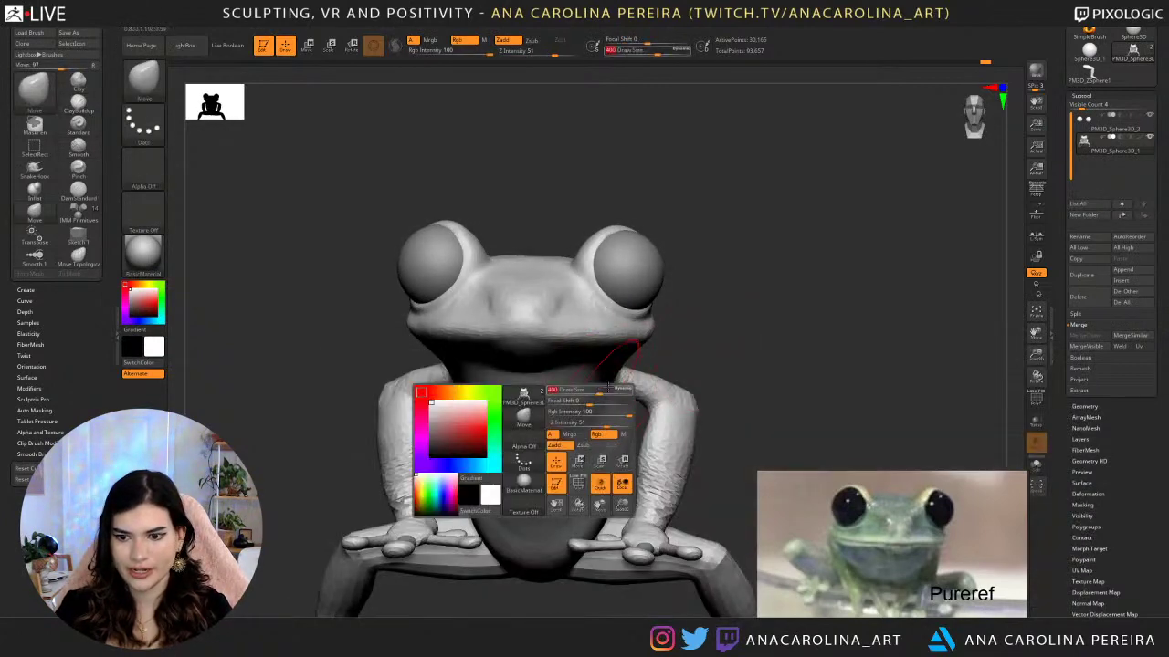
{"action": "left_click_drag", "start_coordinate": [707, 365], "coordinate": [621, 382]}
{"action": "key", "text": "space"}
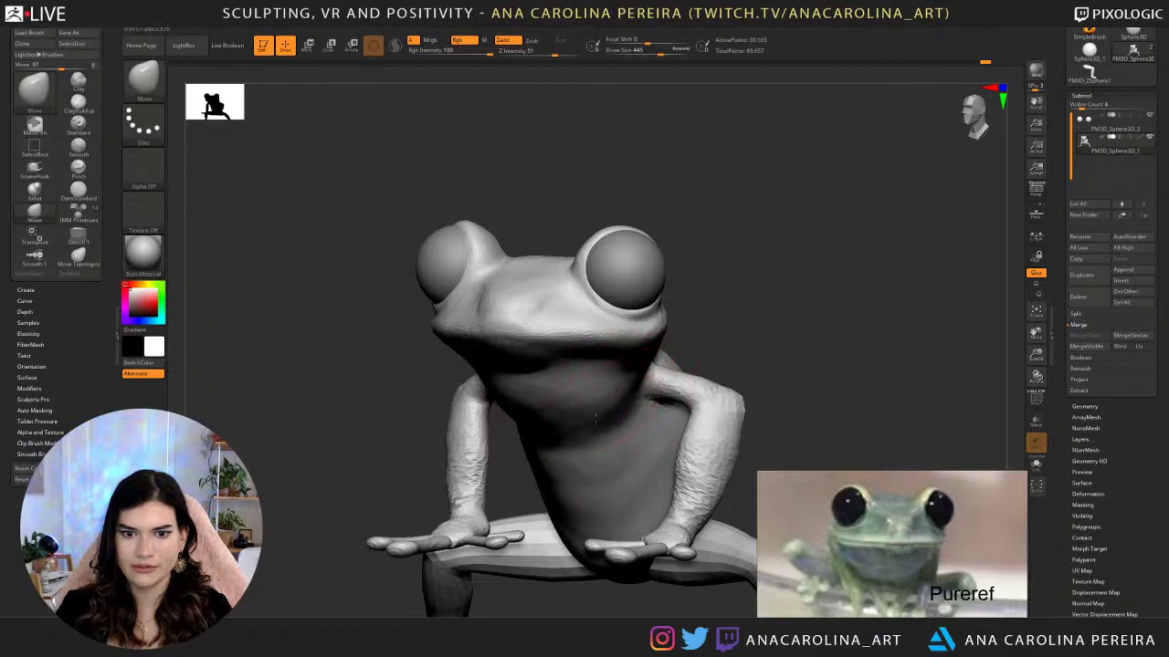
{"action": "left_click_drag", "start_coordinate": [682, 346], "coordinate": [639, 365]}
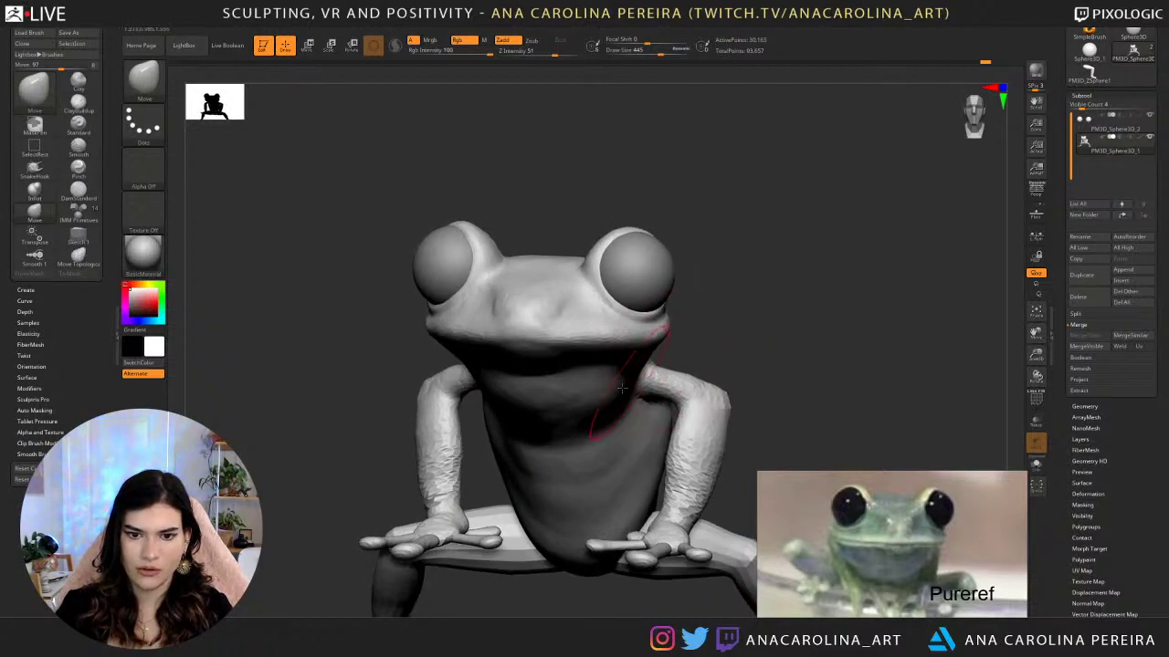
{"action": "left_click_drag", "start_coordinate": [590, 416], "coordinate": [610, 433]}
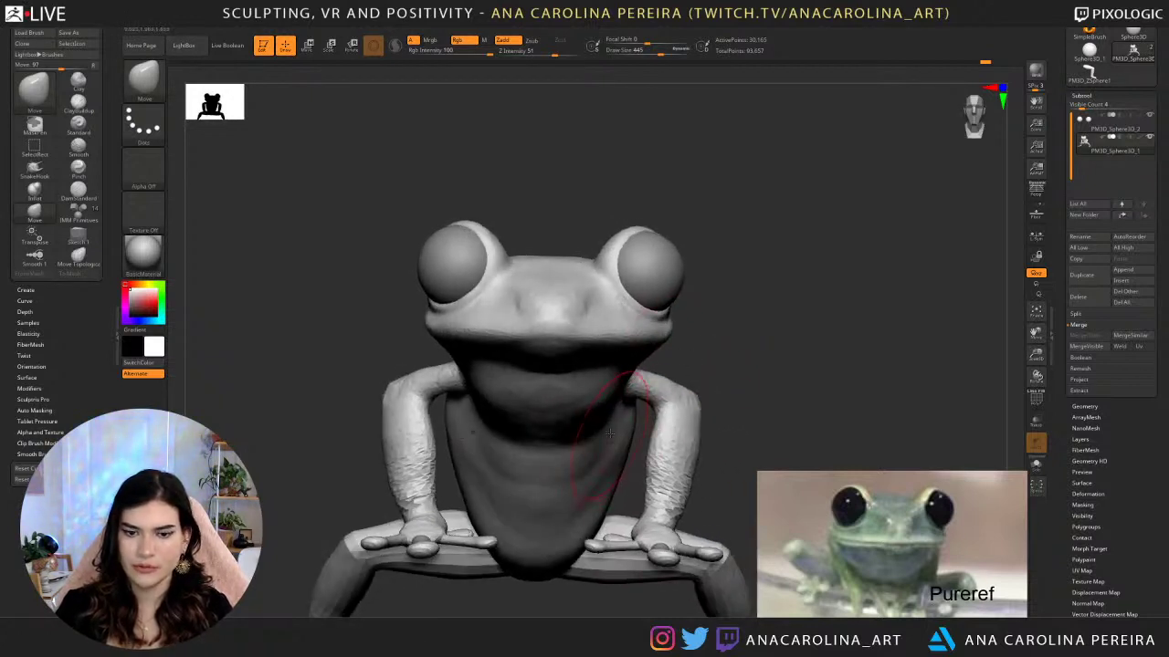
{"action": "right_click_drag", "start_coordinate": [617, 388], "coordinate": [635, 376]}
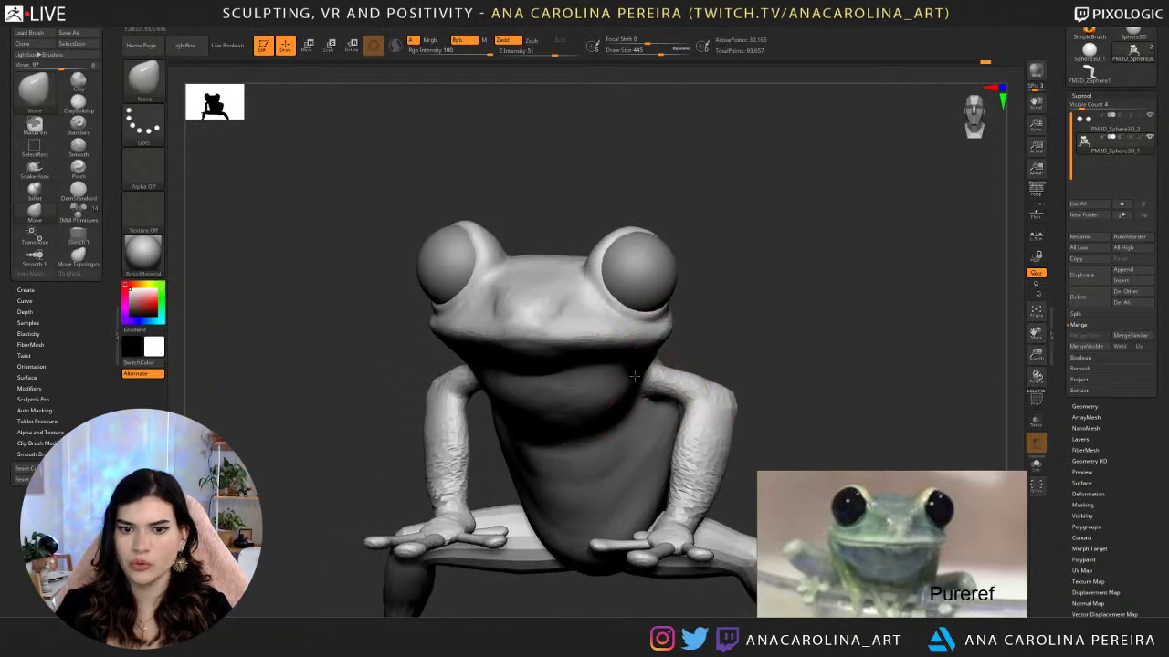
{"action": "mouse_move", "coordinate": [685, 431]}
{"action": "right_mouse_down"}
{"action": "mouse_move", "coordinate": [703, 434]}
{"action": "mouse_move", "coordinate": [644, 422]}
{"action": "right_mouse_up"}
{"action": "mouse_move", "coordinate": [607, 440]}
{"action": "left_mouse_down"}
{"action": "mouse_move", "coordinate": [622, 468]}
{"action": "mouse_move", "coordinate": [591, 483]}
{"action": "mouse_move", "coordinate": [603, 476]}
{"action": "left_mouse_up"}
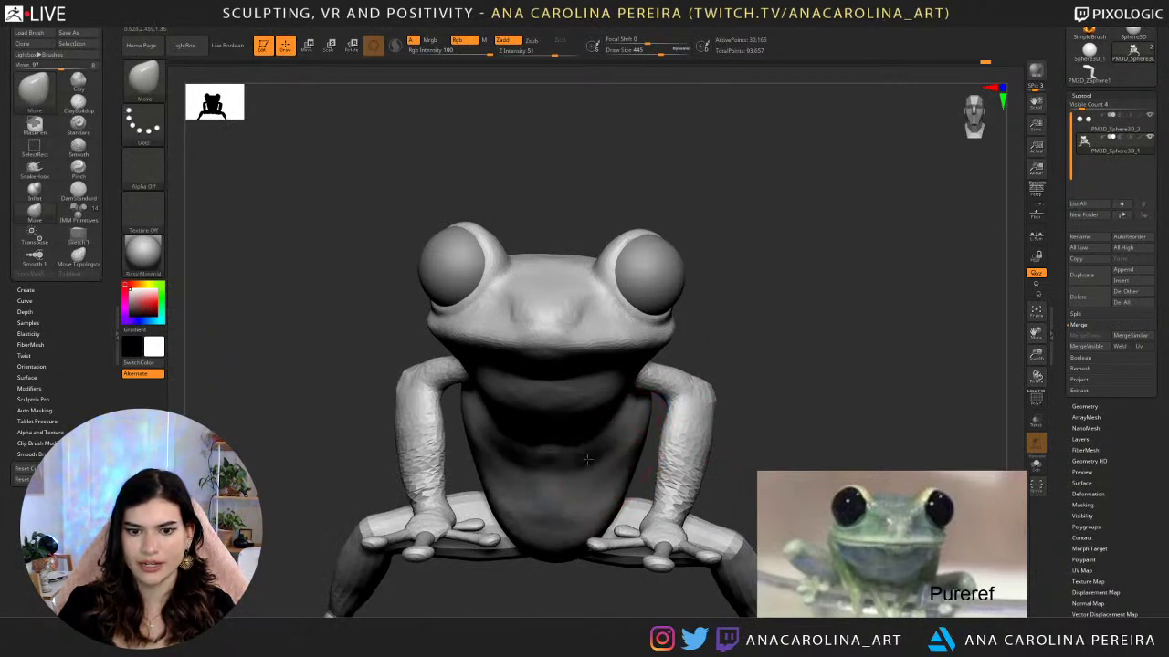
{"action": "key", "text": "ctrl+z"}
{"action": "key", "text": "ctrl+z"}
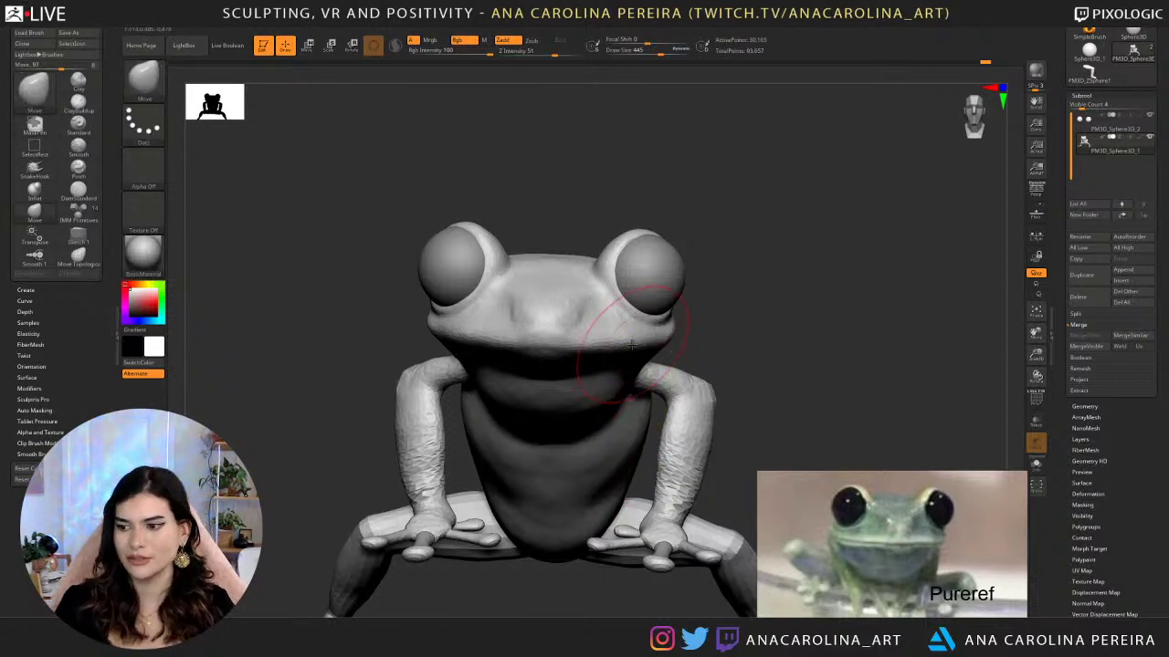
Refine the throat and lower jaw shape with the Move brush, then enlarge its draw size to 525.
{"action": "left_click_drag", "start_coordinate": [777, 229], "coordinate": [686, 302]}
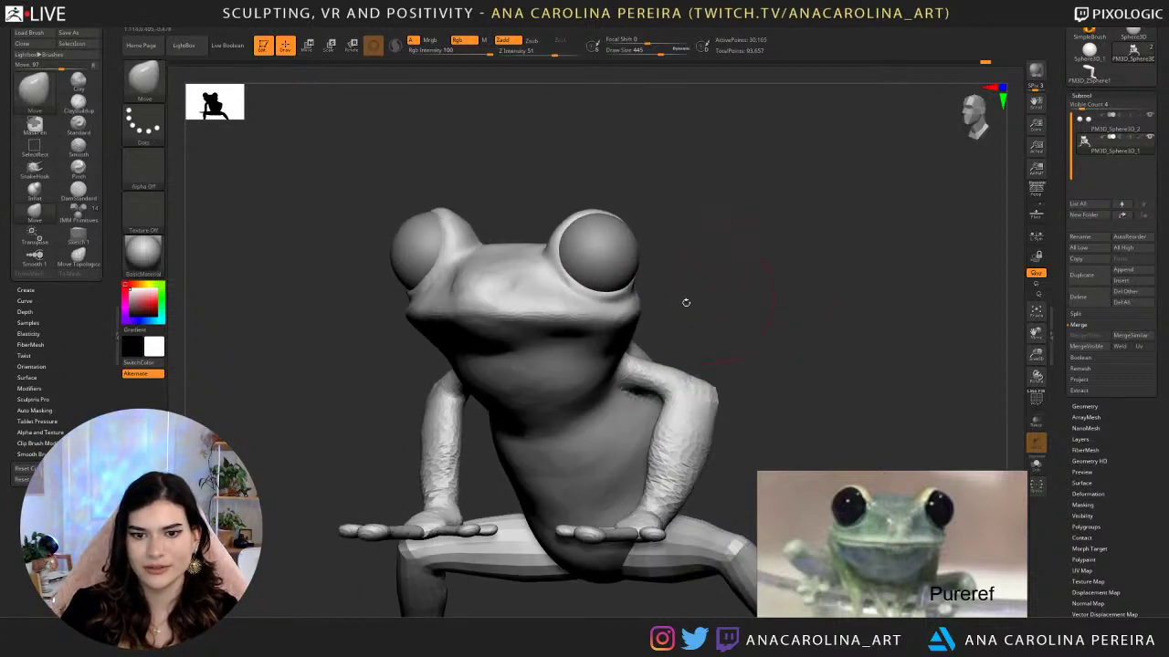
{"action": "left_click_drag", "start_coordinate": [606, 414], "coordinate": [567, 429]}
{"action": "mouse_move", "coordinate": [678, 316]}
{"action": "left_mouse_down"}
{"action": "mouse_move", "coordinate": [698, 324]}
{"action": "mouse_move", "coordinate": [704, 344]}
{"action": "left_mouse_up"}
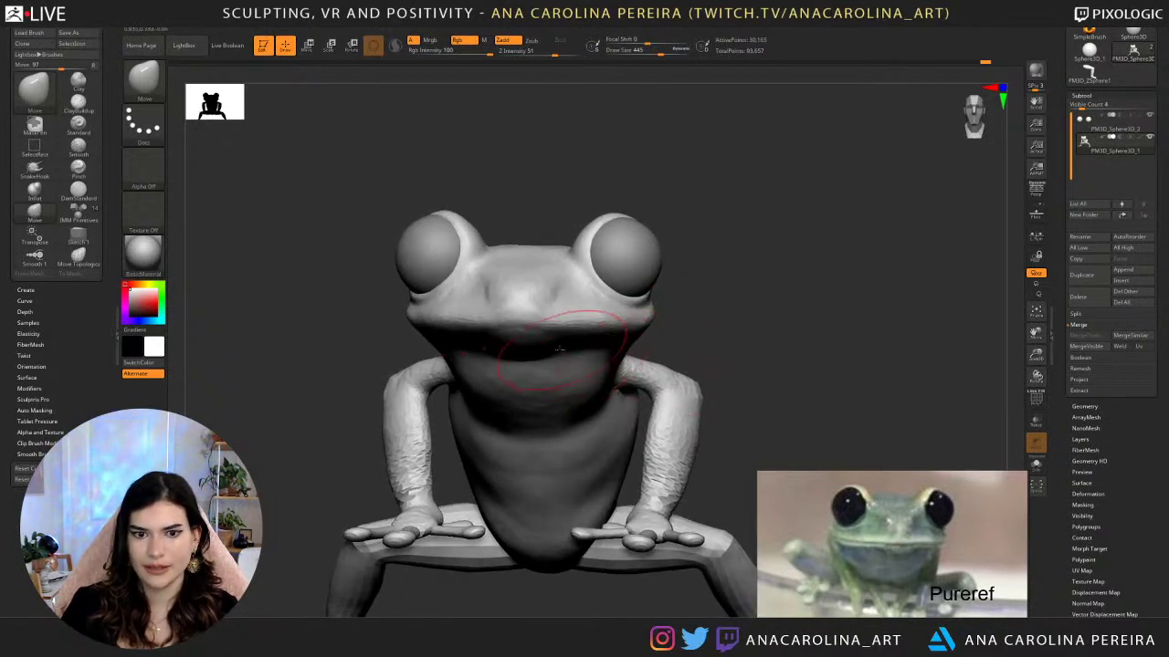
{"action": "key", "text": "space"}
{"action": "left_click_drag", "start_coordinate": [564, 351], "coordinate": [551, 353]}
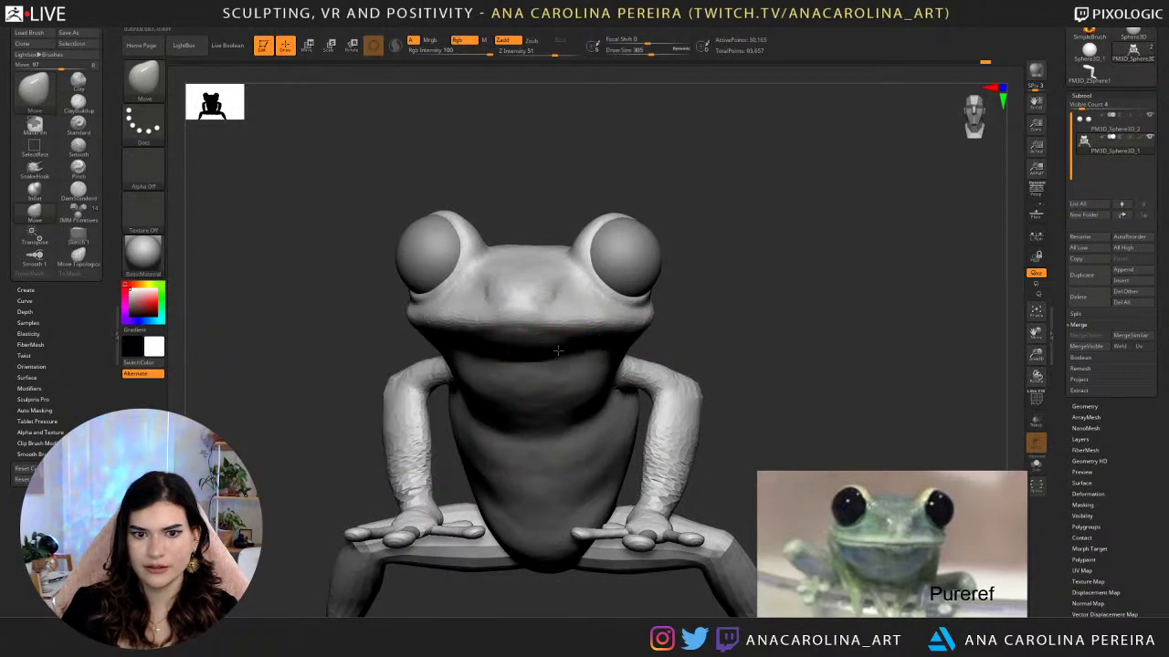
{"action": "mouse_move", "coordinate": [669, 351]}
{"action": "left_mouse_down"}
{"action": "mouse_move", "coordinate": [687, 351]}
{"action": "mouse_move", "coordinate": [673, 341]}
{"action": "mouse_move", "coordinate": [640, 349]}
{"action": "mouse_move", "coordinate": [769, 326]}
{"action": "mouse_move", "coordinate": [678, 386]}
{"action": "left_mouse_up"}
{"action": "key", "text": "bracketright"}
{"action": "key", "text": "space"}
{"action": "left_click_drag", "start_coordinate": [568, 503], "coordinate": [740, 495]}
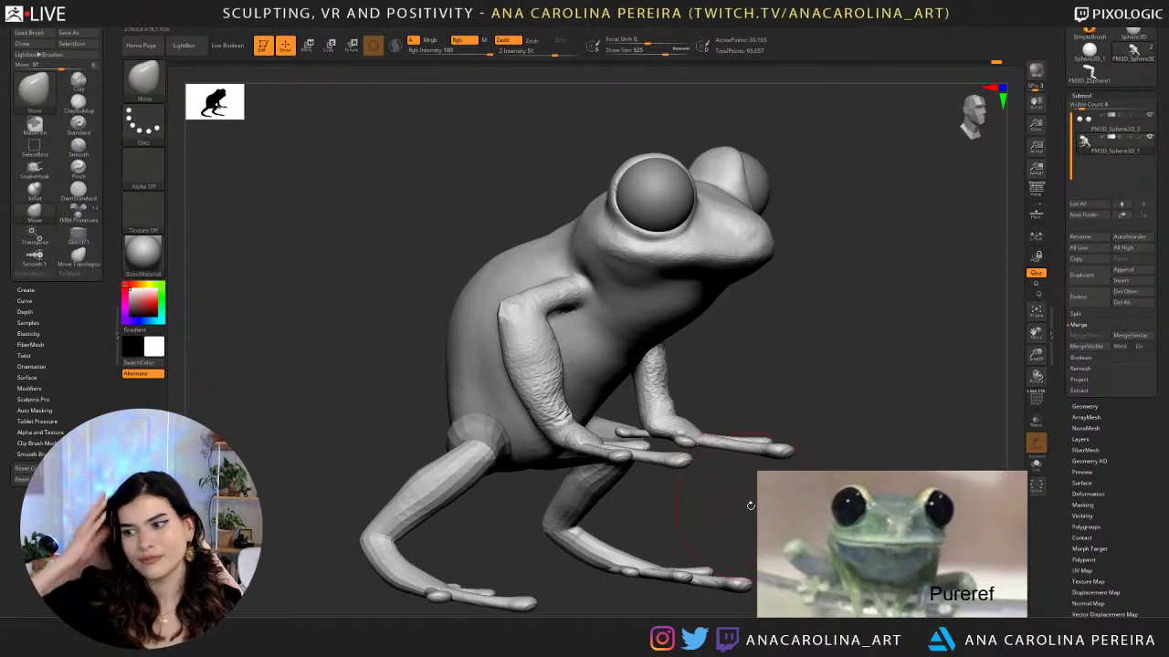
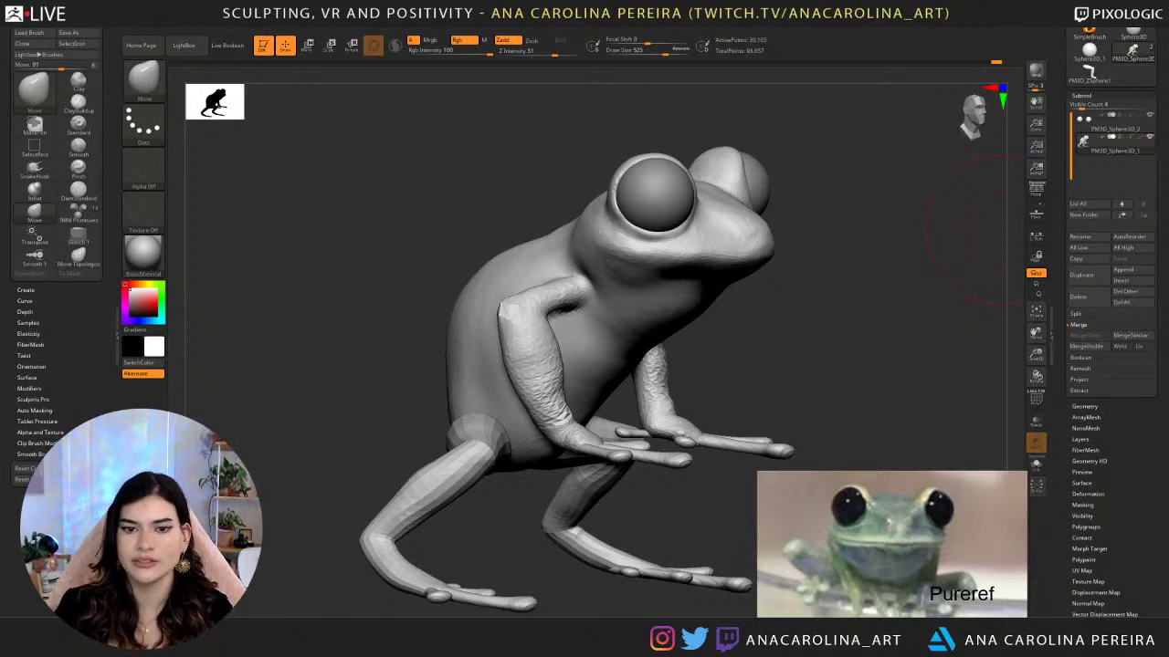
Reduce the Move brush's draw size while viewing the frog from the front.
{"action": "left_click_drag", "start_coordinate": [1000, 229], "coordinate": [504, 306]}
{"action": "mouse_move", "coordinate": [821, 306]}
{"action": "left_mouse_down"}
{"action": "mouse_move", "coordinate": [762, 296]}
{"action": "mouse_move", "coordinate": [787, 276]}
{"action": "mouse_move", "coordinate": [799, 279]}
{"action": "mouse_move", "coordinate": [783, 331]}
{"action": "mouse_move", "coordinate": [790, 263]}
{"action": "mouse_move", "coordinate": [810, 312]}
{"action": "left_mouse_up"}
{"action": "left_click_drag", "start_coordinate": [695, 325], "coordinate": [637, 290], "text": "alt"}
{"action": "key", "text": "ctrl"}
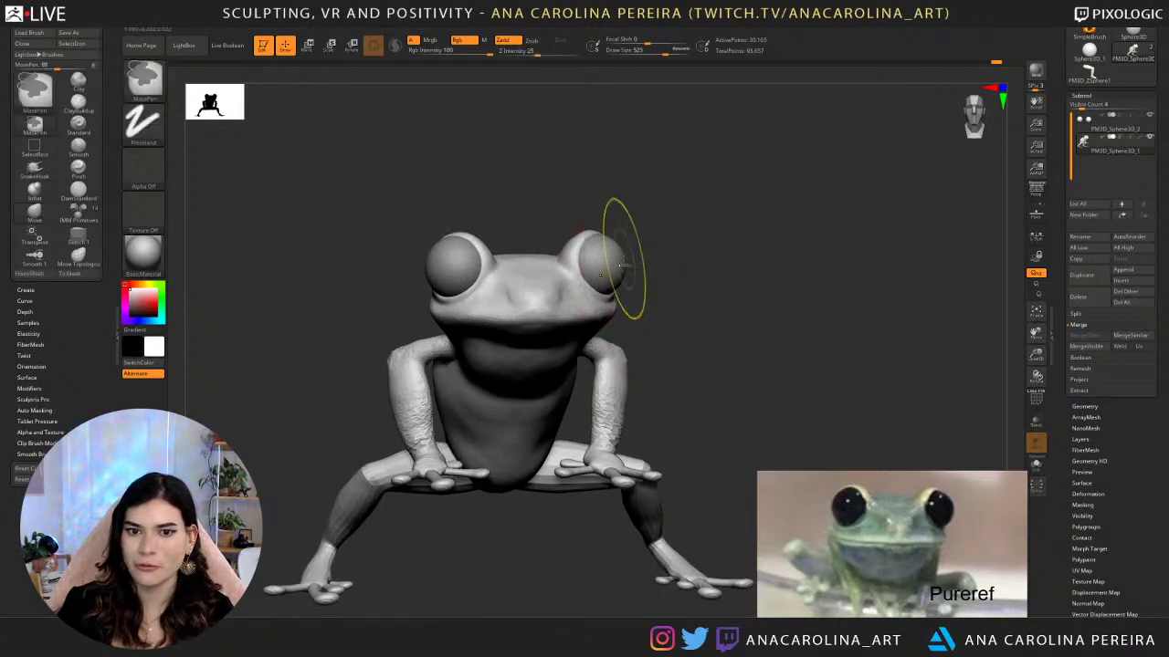
{"action": "key", "text": "space"}
{"action": "left_click", "coordinate": [617, 261]}
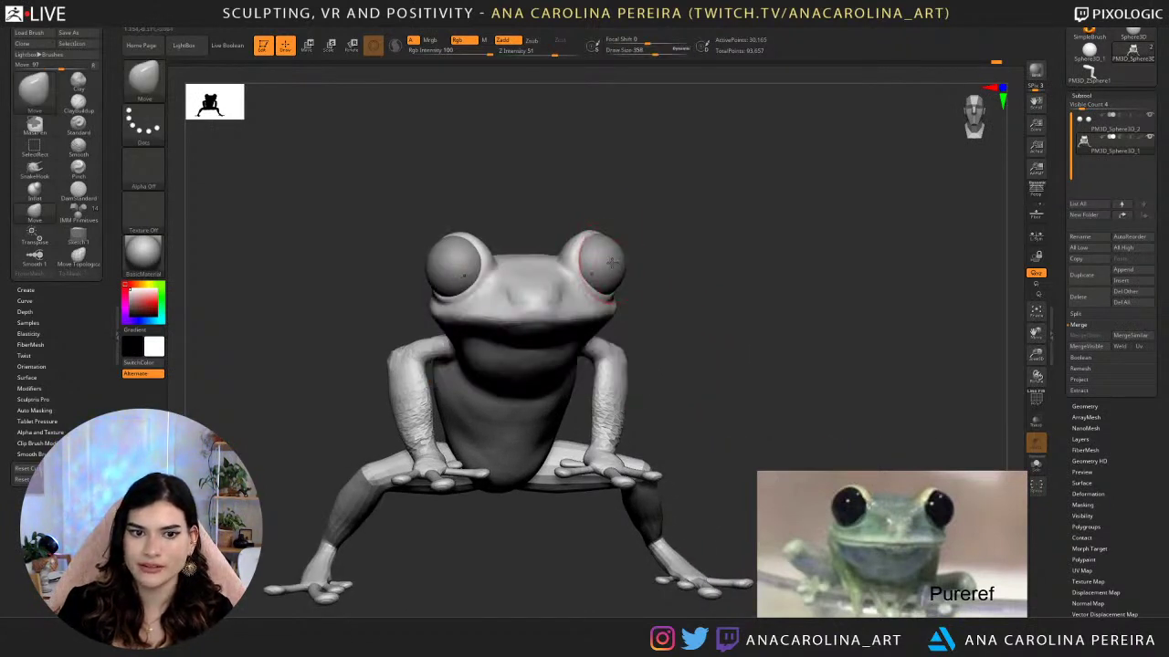
Select the eyeballs subtool, choose black as the main color, and fill the eyeballs with it.
{"action": "left_click", "coordinate": [1092, 124]}
{"action": "mouse_move", "coordinate": [840, 248]}
{"action": "left_mouse_down"}
{"action": "mouse_move", "coordinate": [827, 248]}
{"action": "mouse_move", "coordinate": [836, 264]}
{"action": "left_mouse_up"}
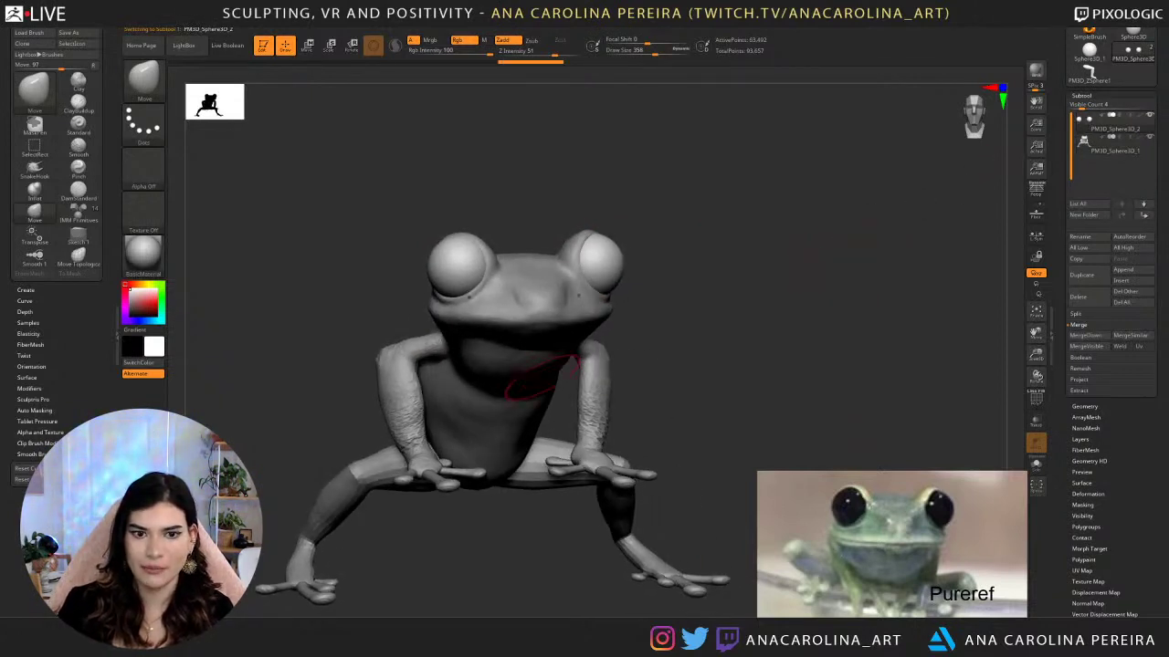
{"action": "left_click", "coordinate": [157, 346]}
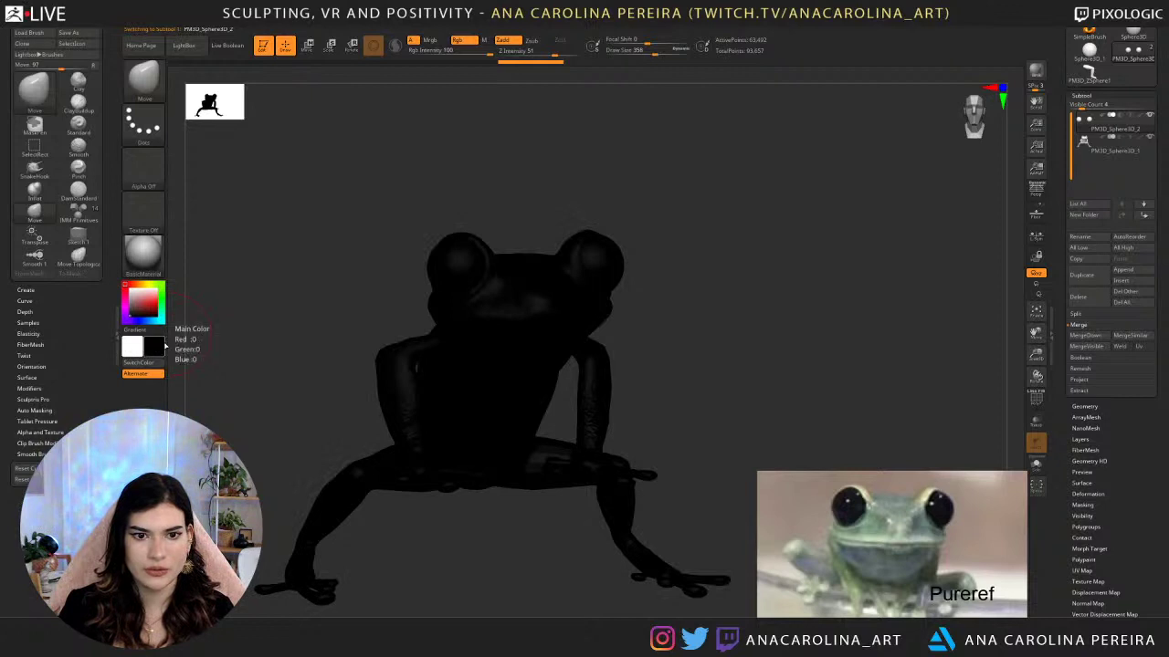
{"action": "left_click", "coordinate": [191, 29]}
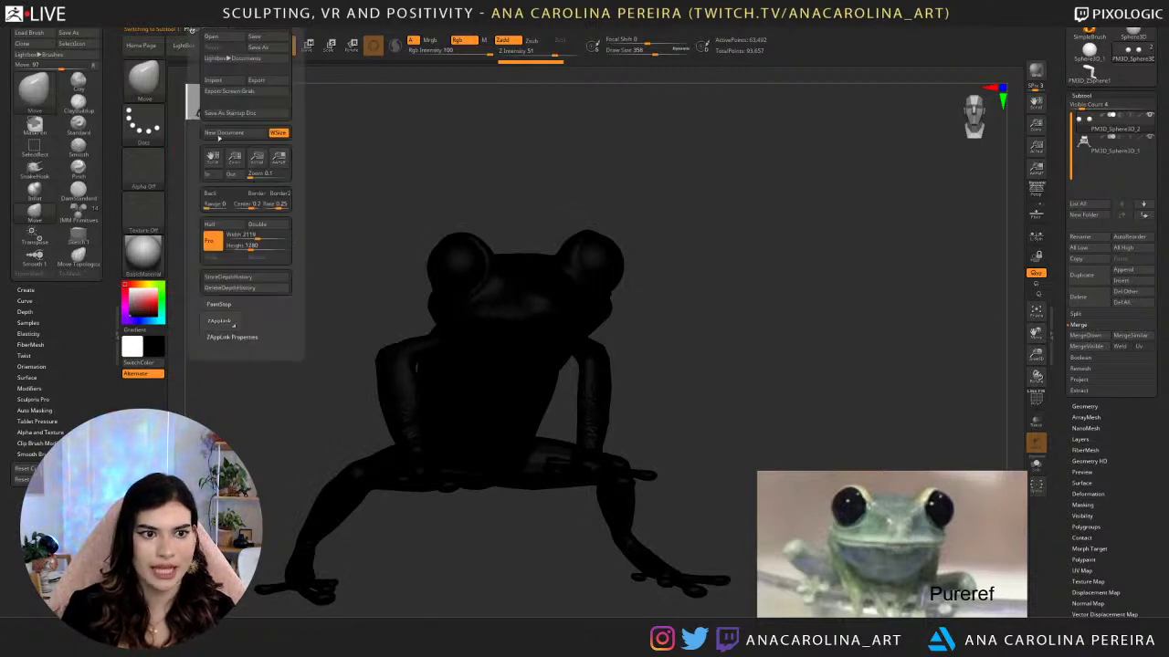
{"action": "key", "text": "ctrl+shift+t"}
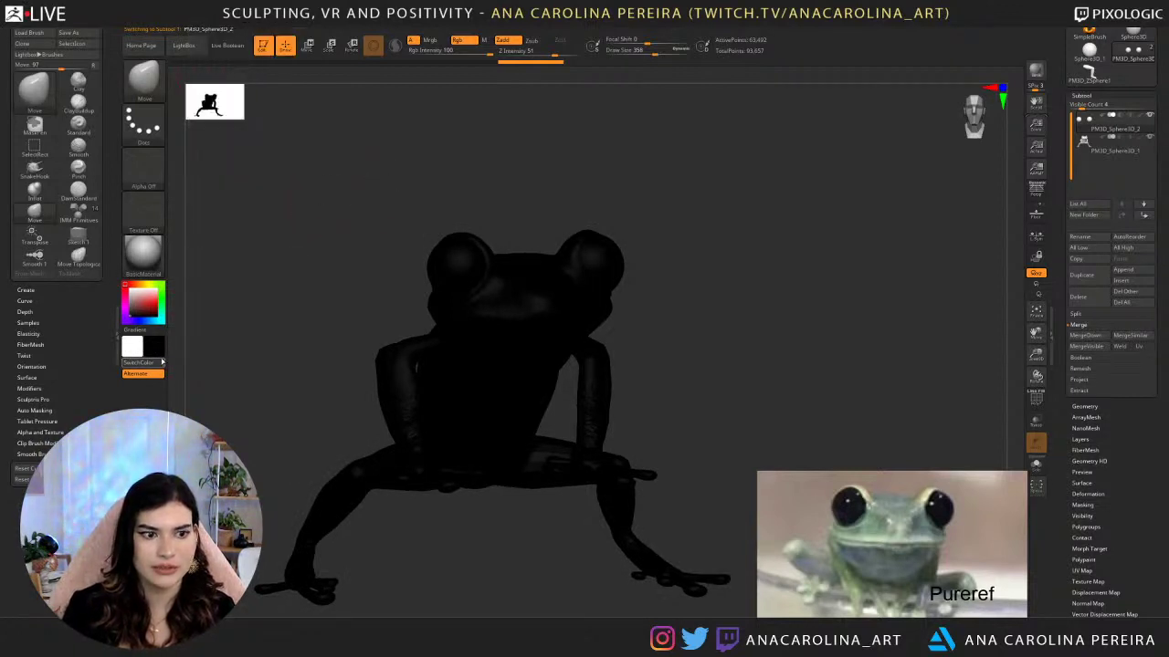
{"action": "left_click", "coordinate": [181, 30]}
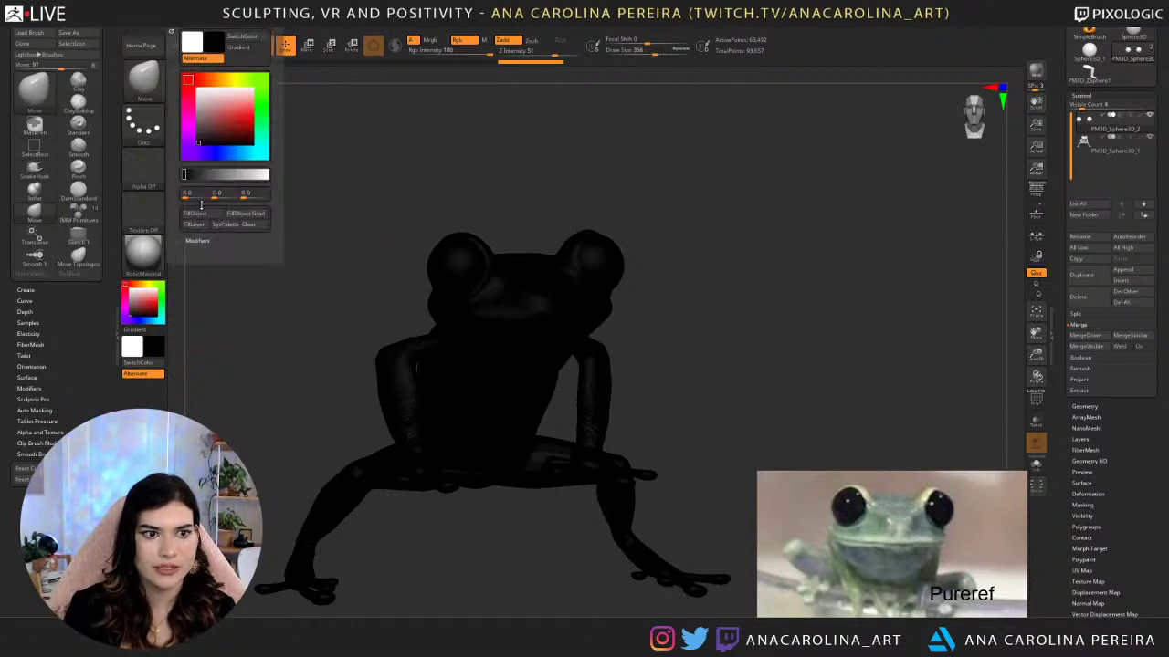
{"action": "left_click_drag", "start_coordinate": [693, 199], "coordinate": [785, 192]}
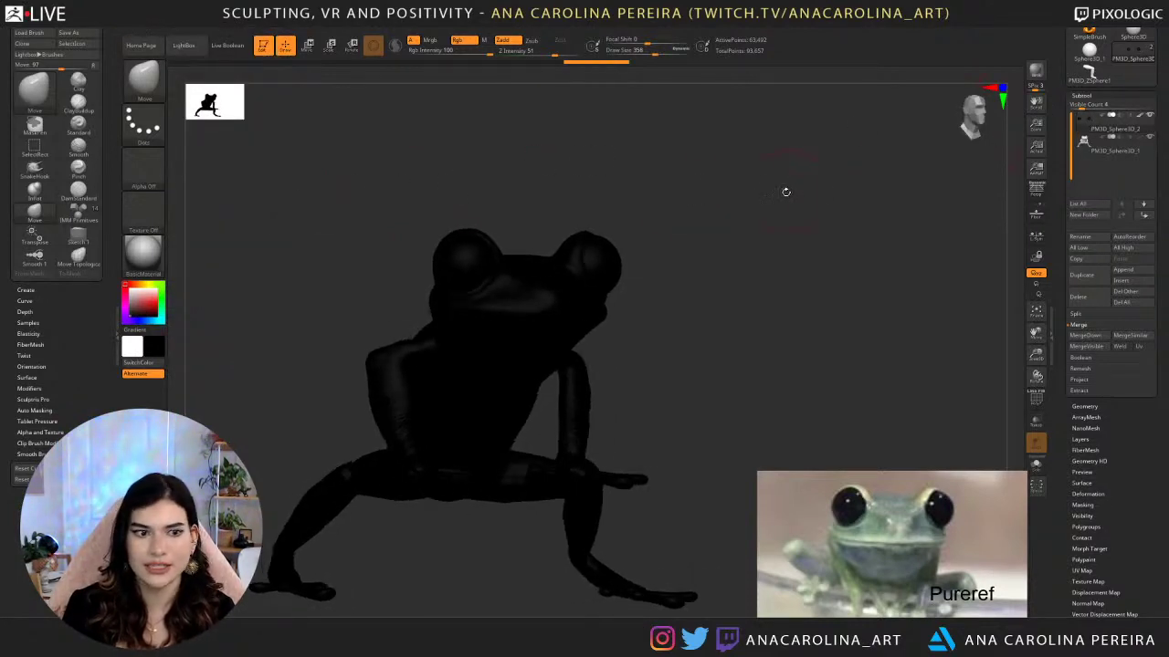
Fill the eyeballs with the ToyPlastic material using only the material channel.
{"action": "left_click", "coordinate": [143, 254]}
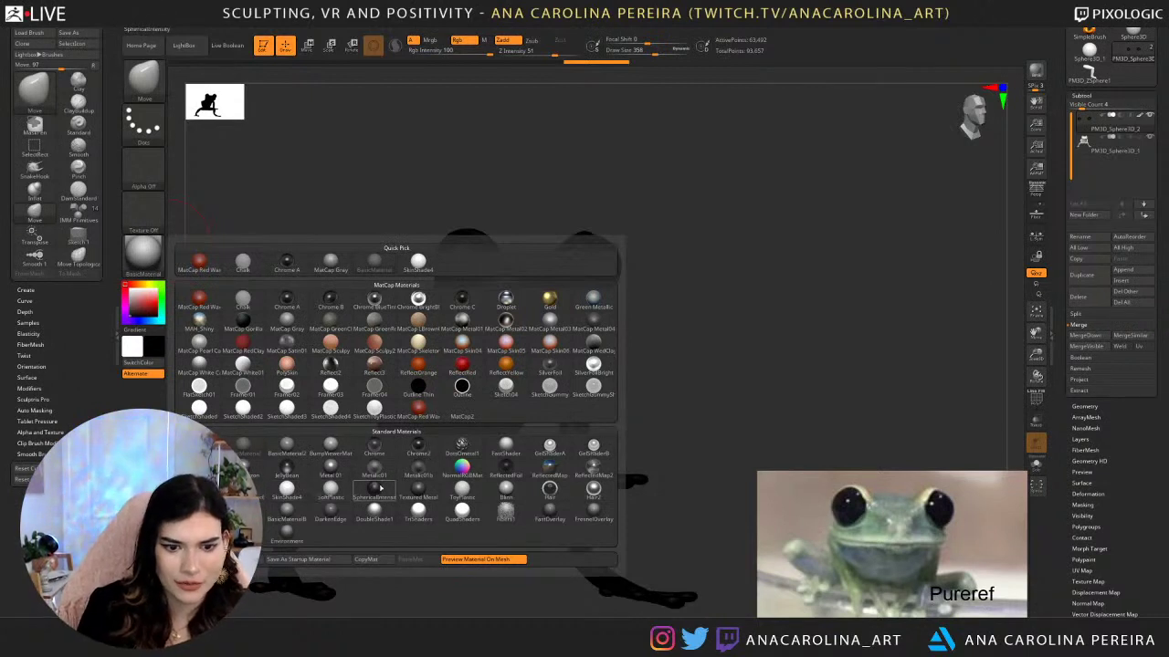
{"action": "left_click", "coordinate": [468, 493]}
{"action": "mouse_move", "coordinate": [598, 347]}
{"action": "left_mouse_down"}
{"action": "mouse_move", "coordinate": [475, 347]}
{"action": "mouse_move", "coordinate": [598, 347]}
{"action": "mouse_move", "coordinate": [586, 344]}
{"action": "left_mouse_up"}
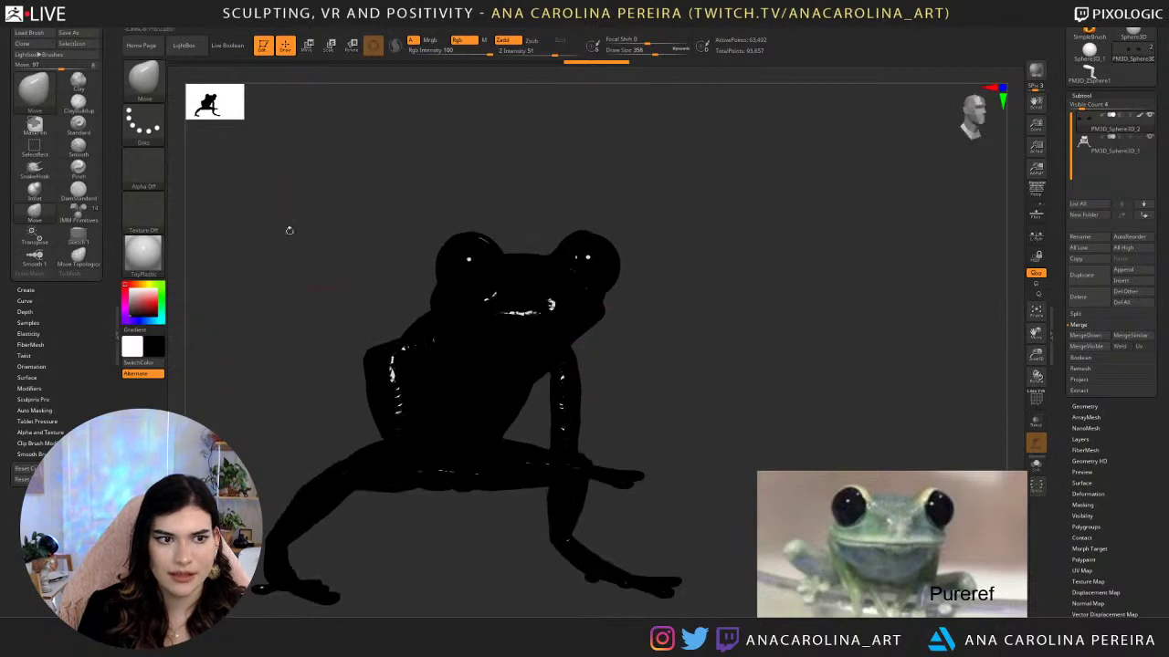
{"action": "key", "text": "space"}
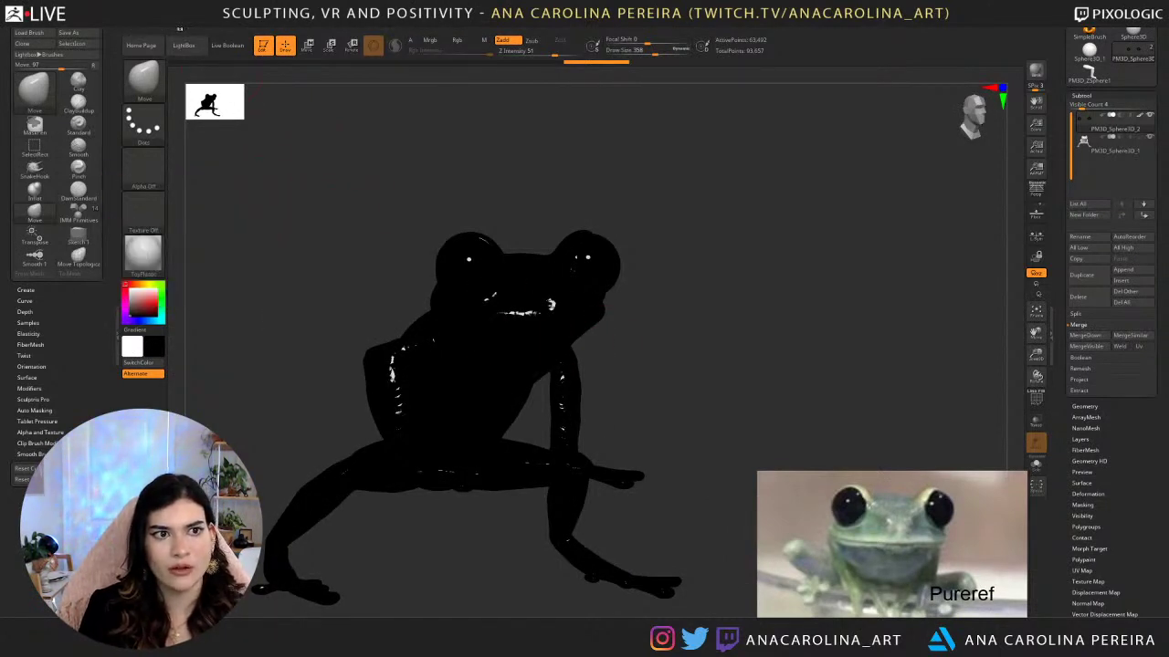
{"action": "left_click", "coordinate": [180, 22]}
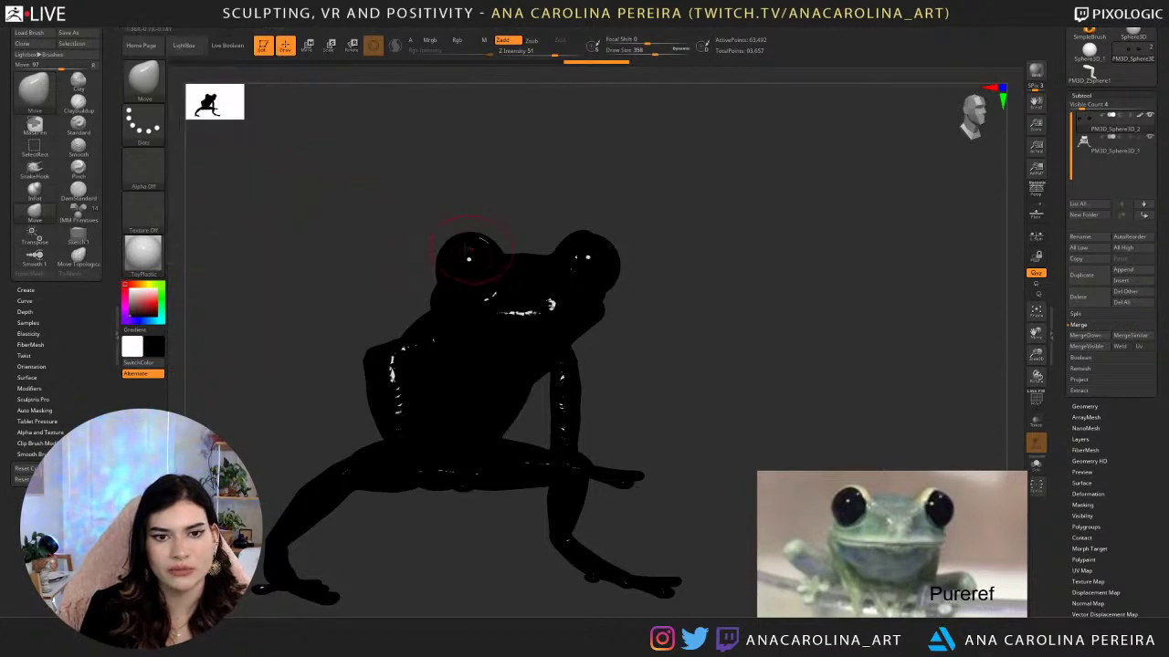
{"action": "key", "text": "space"}
{"action": "left_click", "coordinate": [346, 286]}
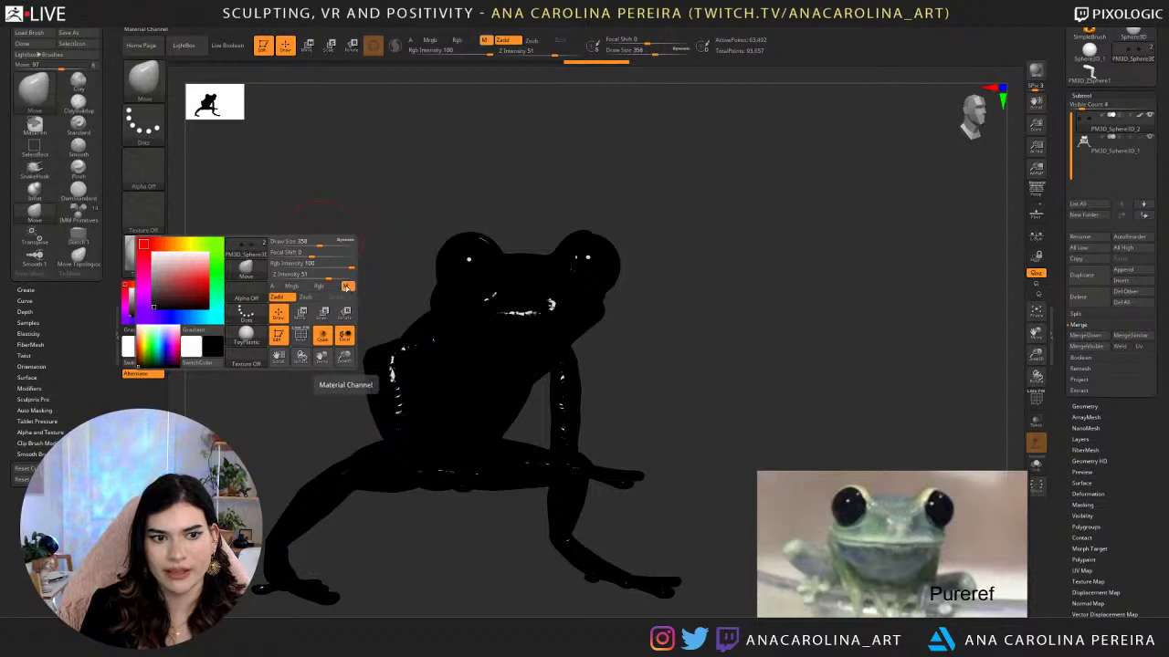
{"action": "left_click", "coordinate": [195, 29]}
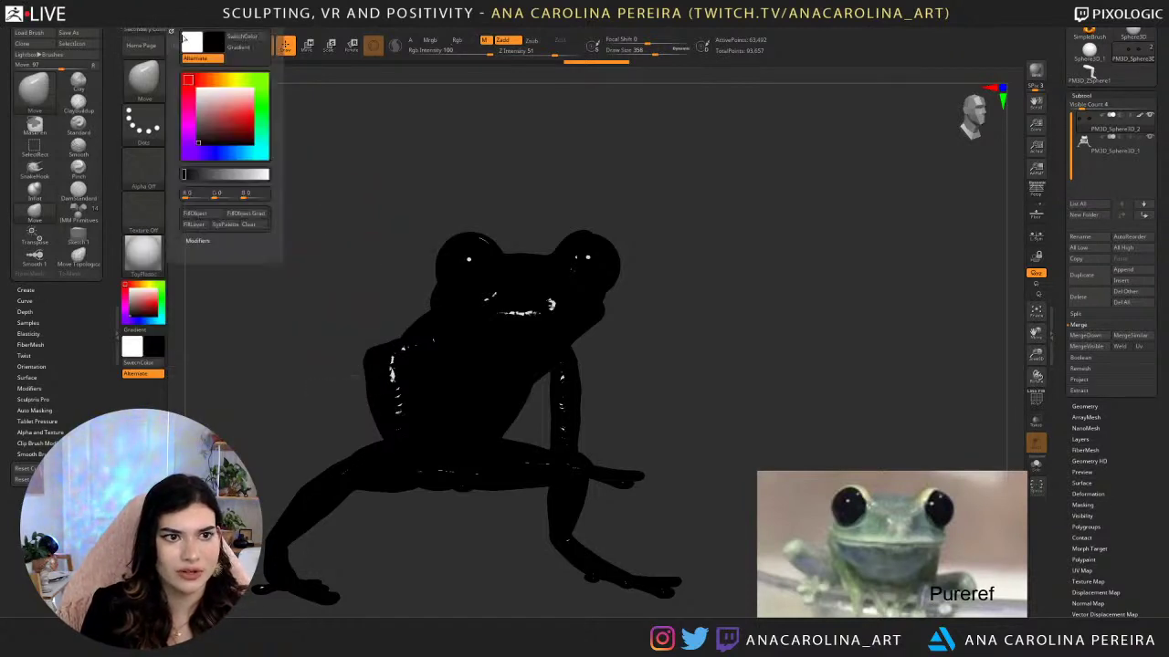
Select the frog body, switch its display color back to white, and set the active material to BasicMaterial.
{"action": "left_click", "coordinate": [477, 355], "text": "alt"}
{"action": "key", "text": "v"}
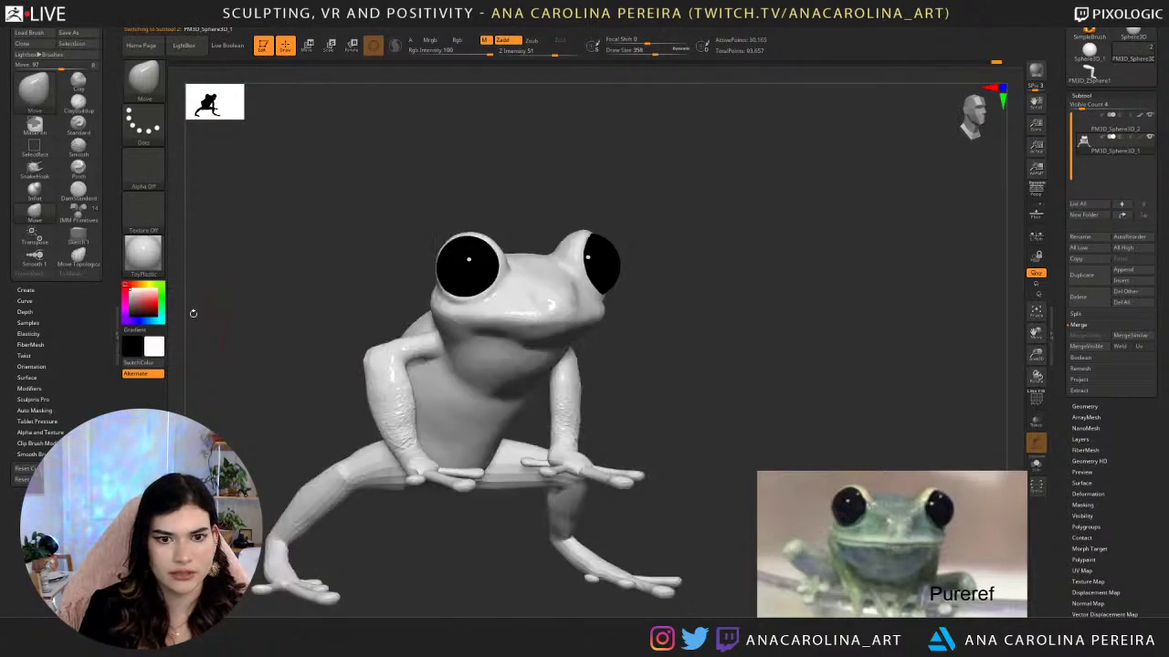
{"action": "left_click", "coordinate": [143, 255]}
{"action": "left_click", "coordinate": [244, 442]}
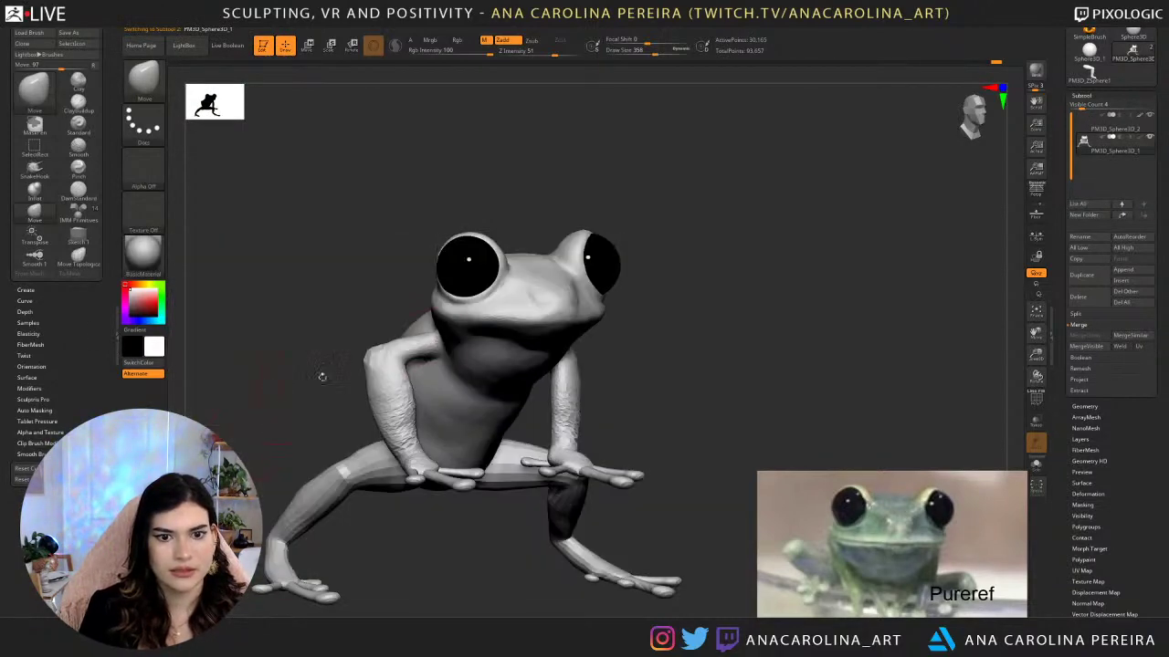
{"action": "left_click_drag", "start_coordinate": [666, 300], "coordinate": [704, 312], "text": "shift"}
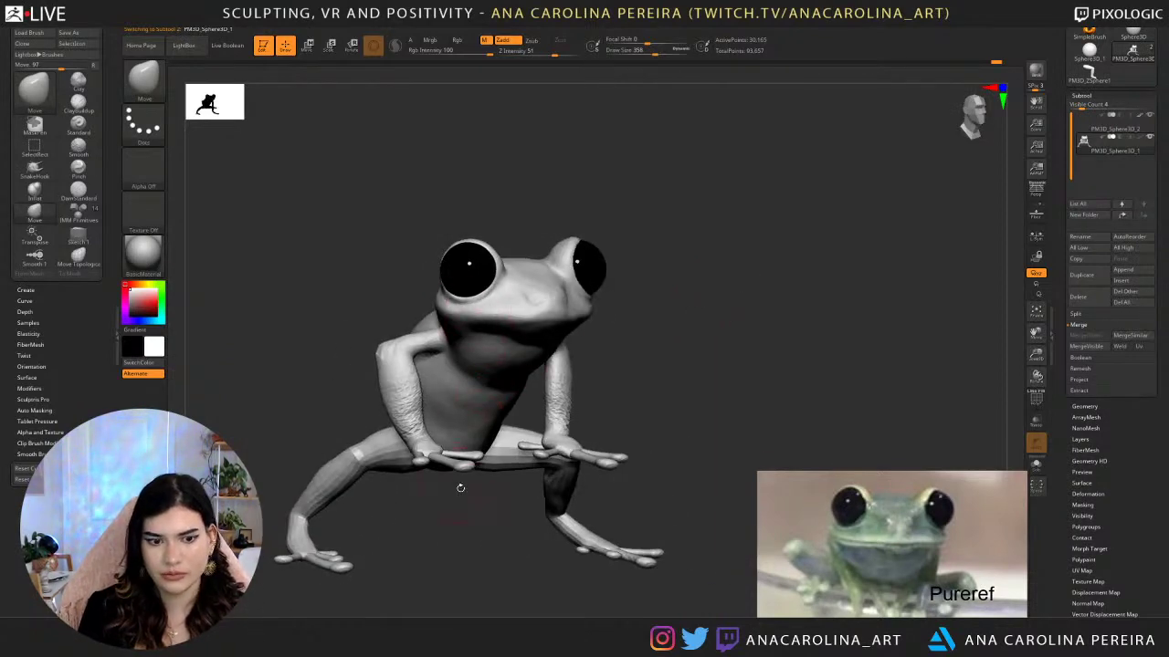
{"action": "left_click_drag", "start_coordinate": [467, 532], "coordinate": [438, 530]}
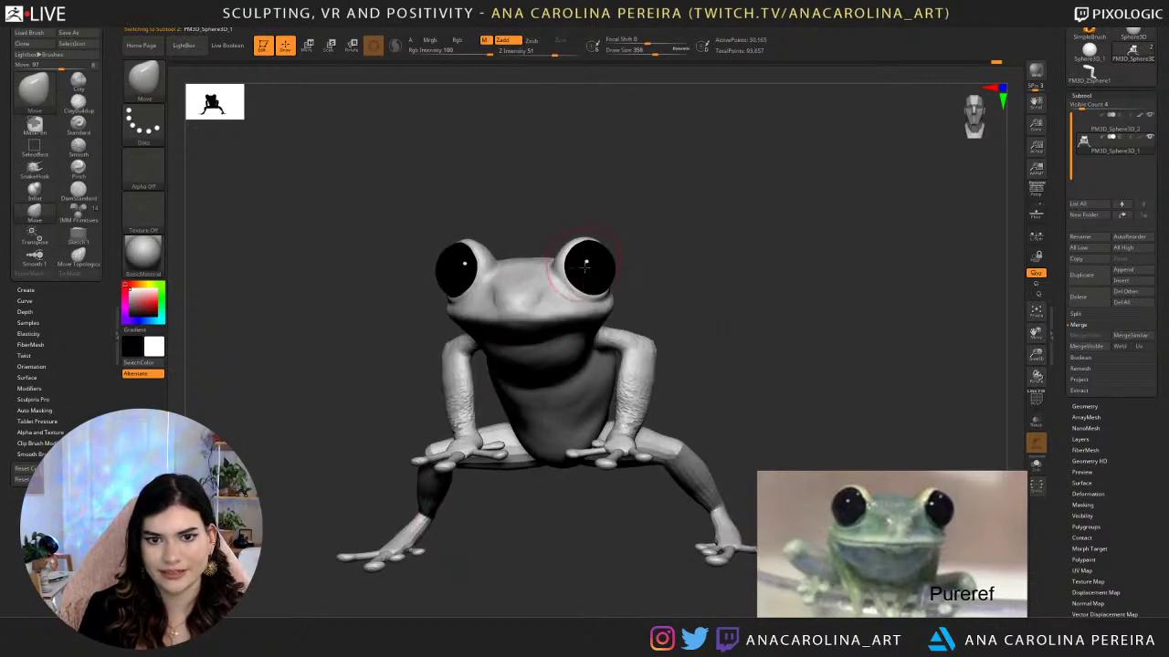
Compare the frog with the Pureref reference photos, framing the green frog perched on the white rim.
{"action": "left_click_drag", "start_coordinate": [680, 273], "coordinate": [768, 329]}
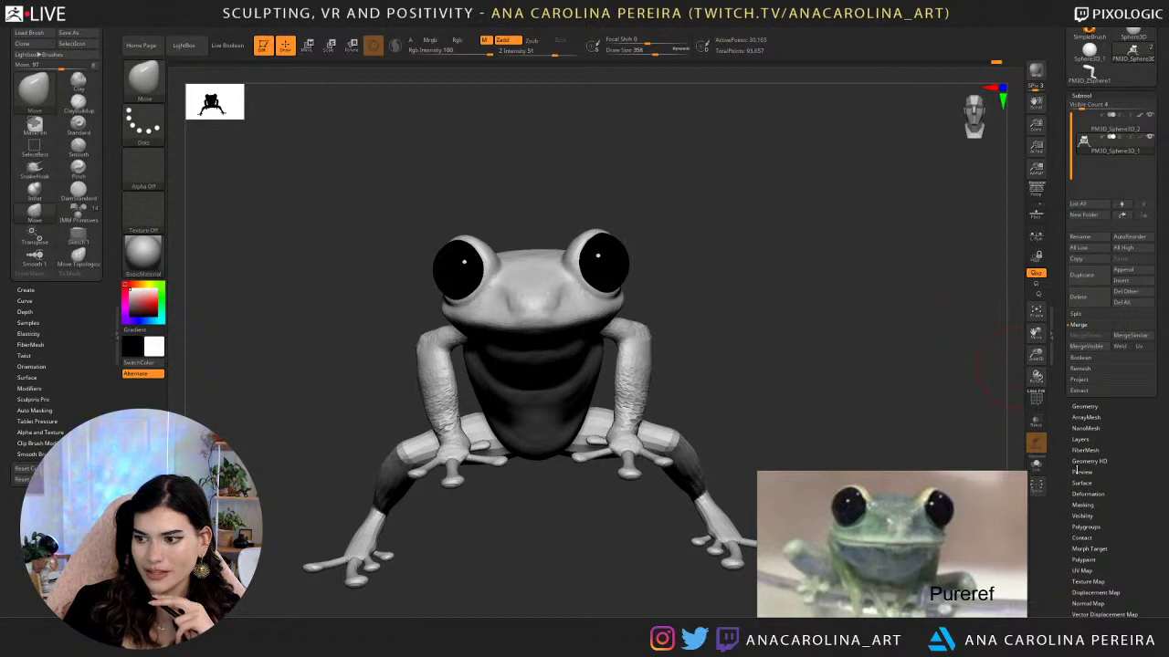
{"action": "scroll", "coordinate": [913, 582], "scroll_direction": "down", "scroll_amount": 5}
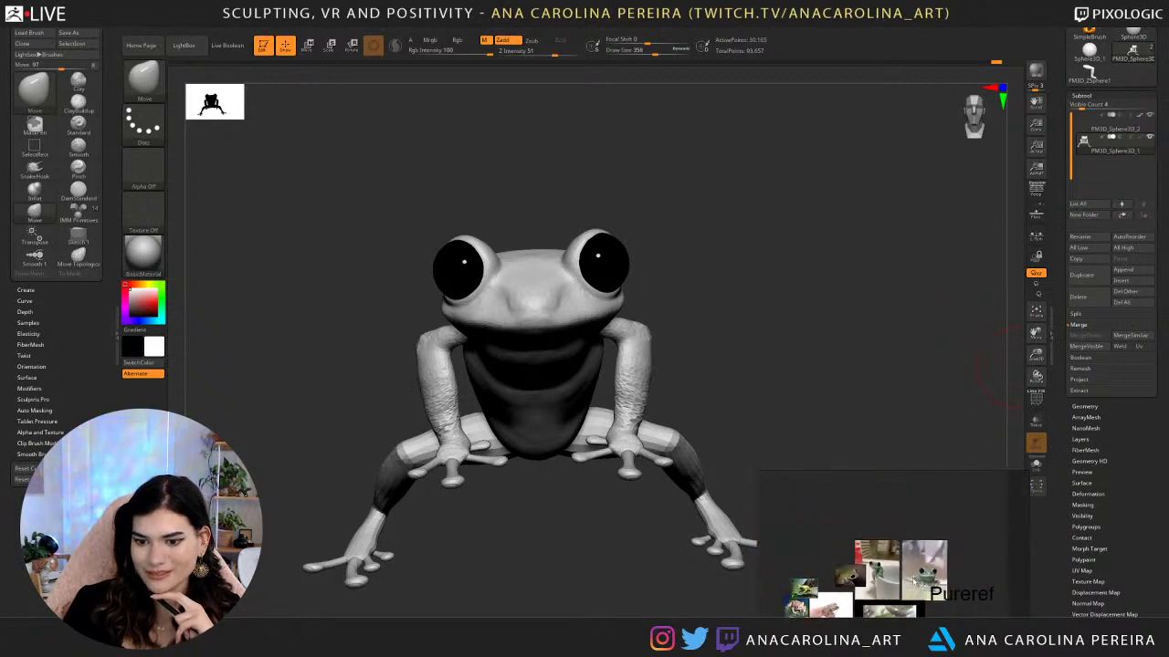
{"action": "scroll", "coordinate": [804, 607], "scroll_direction": "up", "scroll_amount": 8}
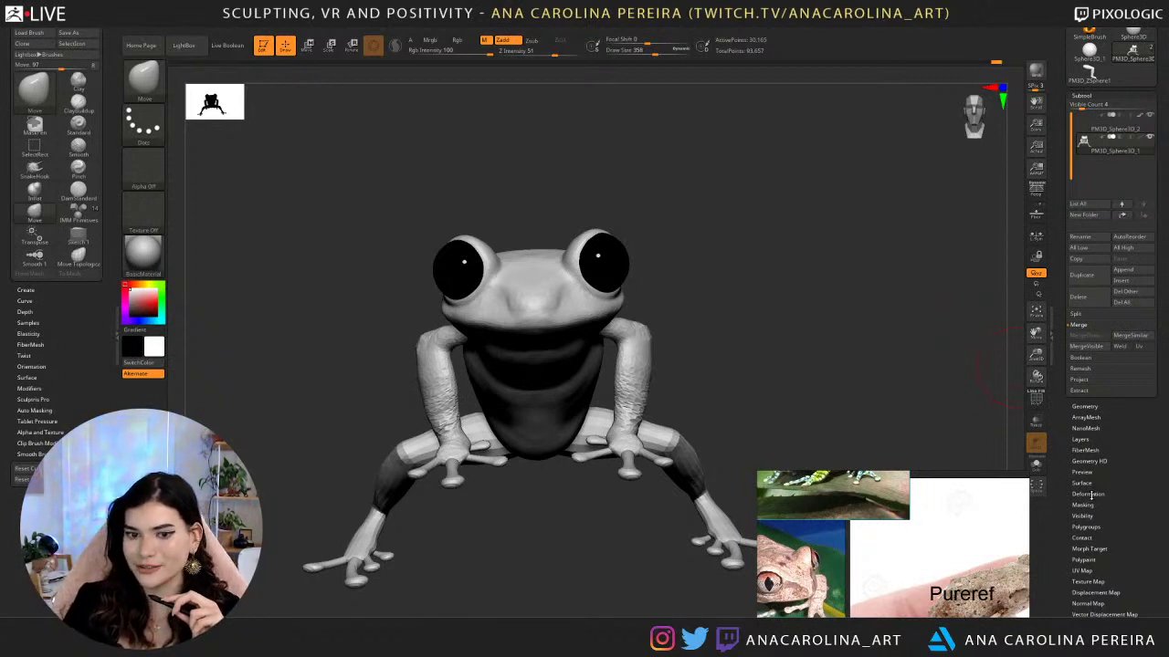
{"action": "scroll", "coordinate": [968, 539], "scroll_direction": "down", "scroll_amount": 5}
{"action": "scroll", "coordinate": [986, 522], "scroll_direction": "up", "scroll_amount": 3}
{"action": "middle_click_drag", "start_coordinate": [977, 525], "coordinate": [913, 530]}
{"action": "scroll", "coordinate": [873, 539], "scroll_direction": "up", "scroll_amount": 3}
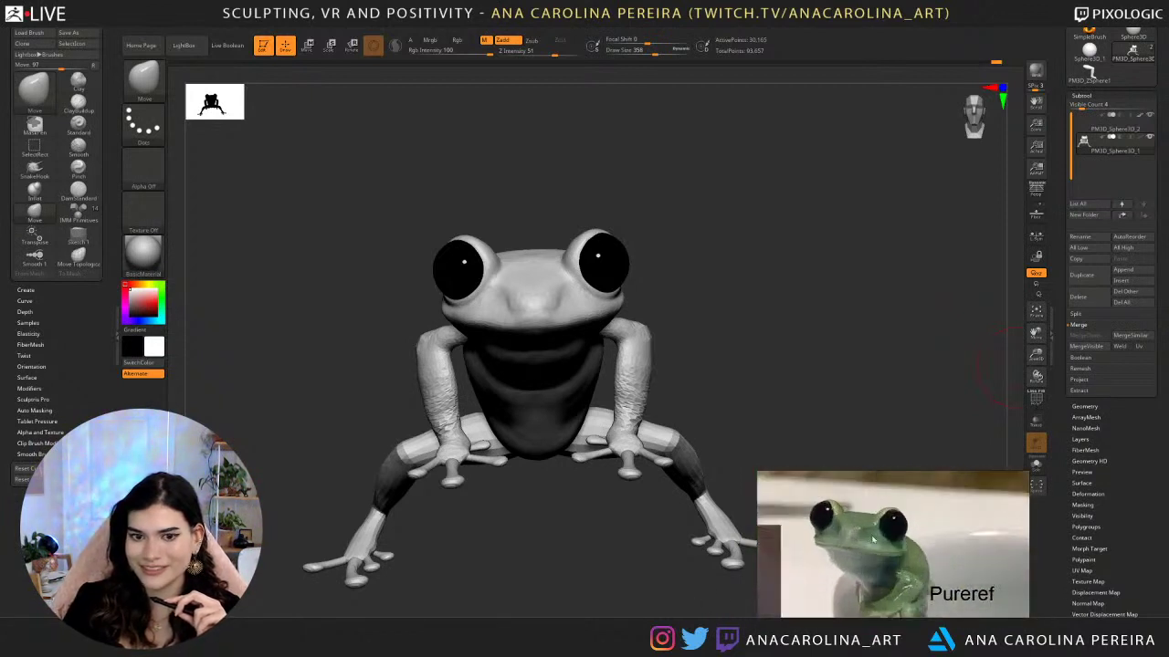
{"action": "left_click_drag", "start_coordinate": [771, 426], "coordinate": [817, 433]}
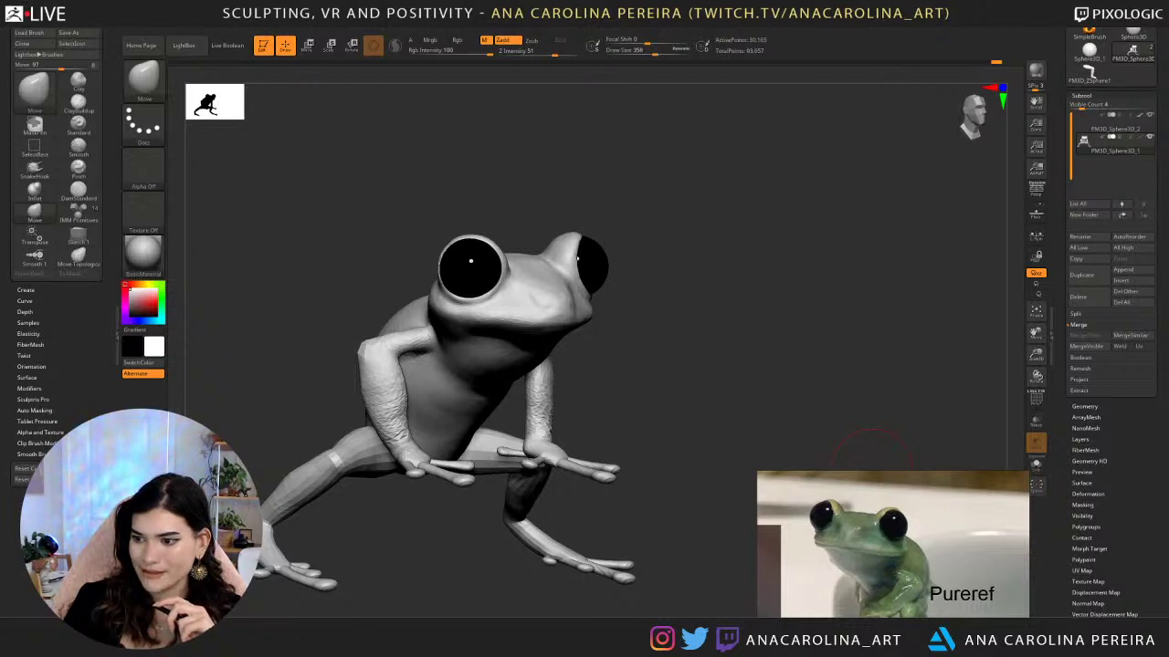
{"action": "right_click_drag", "start_coordinate": [924, 608], "coordinate": [931, 505]}
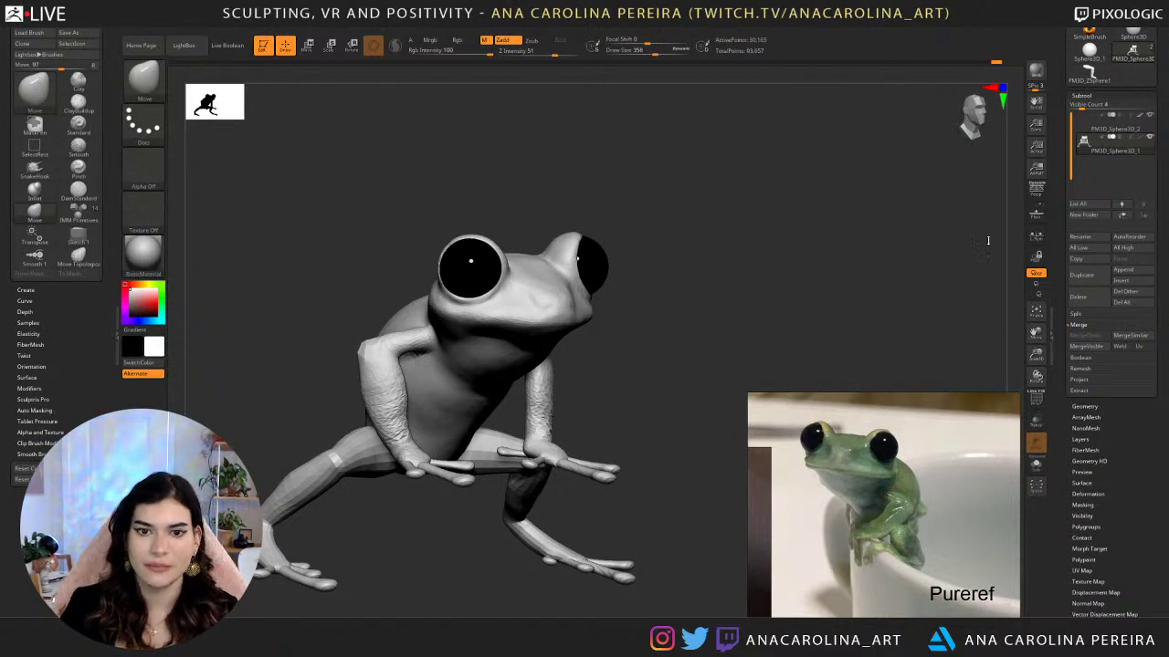
Adjust the arm just below the elbow with the Move brush at a smaller draw size.
{"action": "left_click_drag", "start_coordinate": [778, 274], "coordinate": [731, 371]}
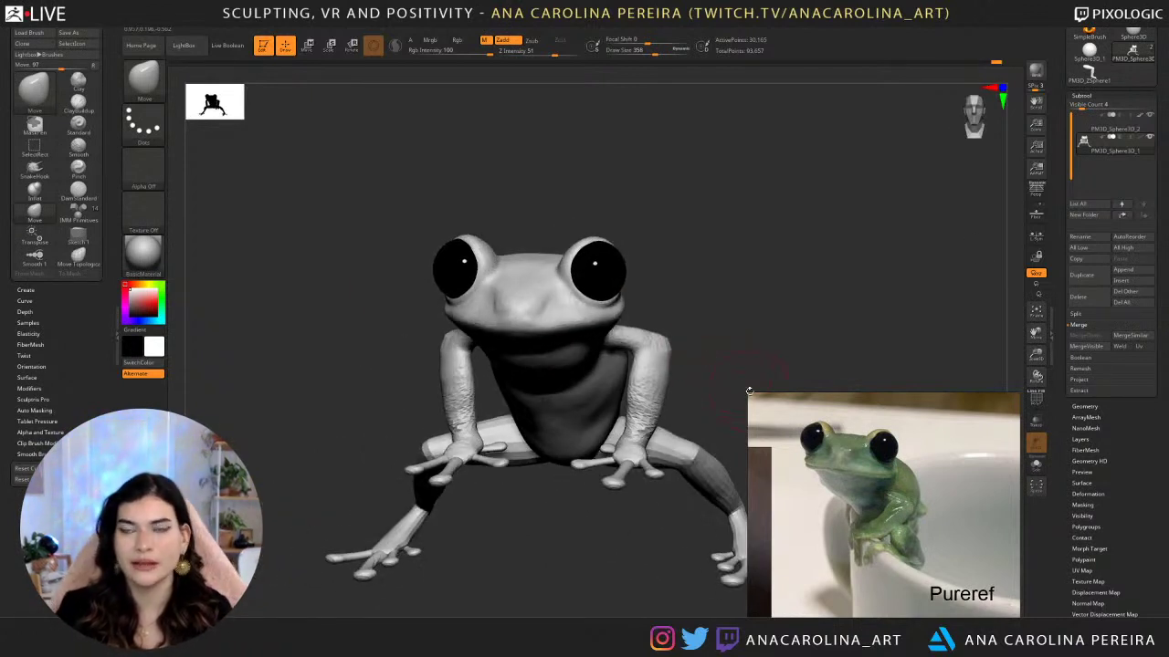
{"action": "left_click_drag", "start_coordinate": [705, 314], "coordinate": [690, 304], "text": "alt"}
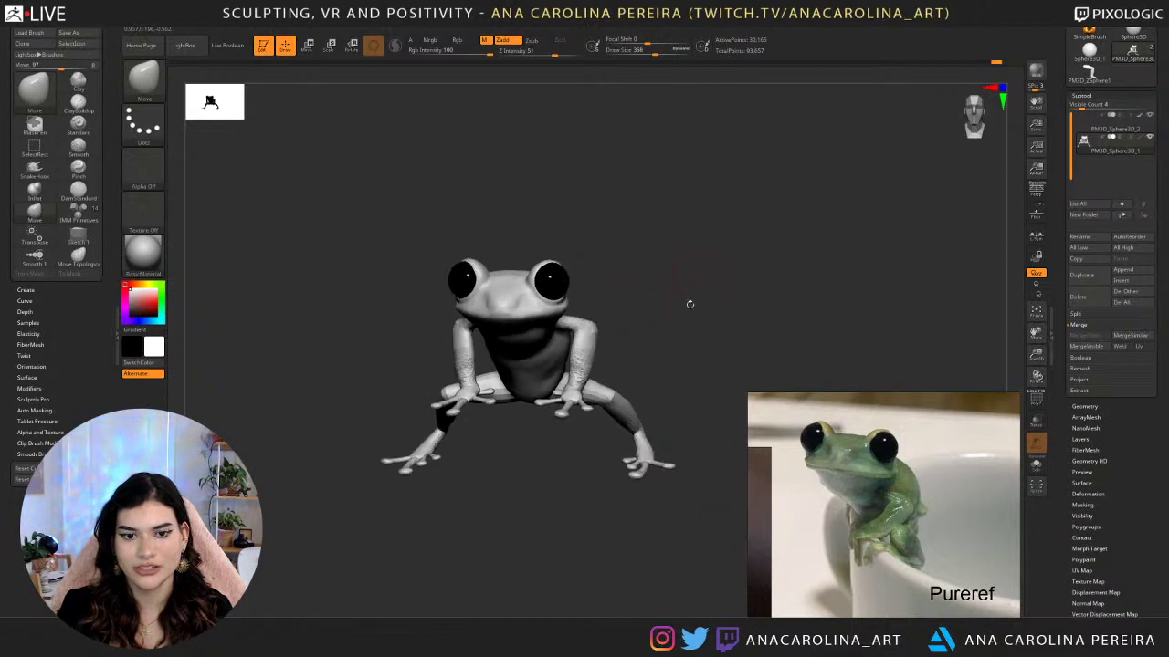
{"action": "left_click_drag", "start_coordinate": [610, 418], "coordinate": [684, 325]}
{"action": "key", "text": "b"}
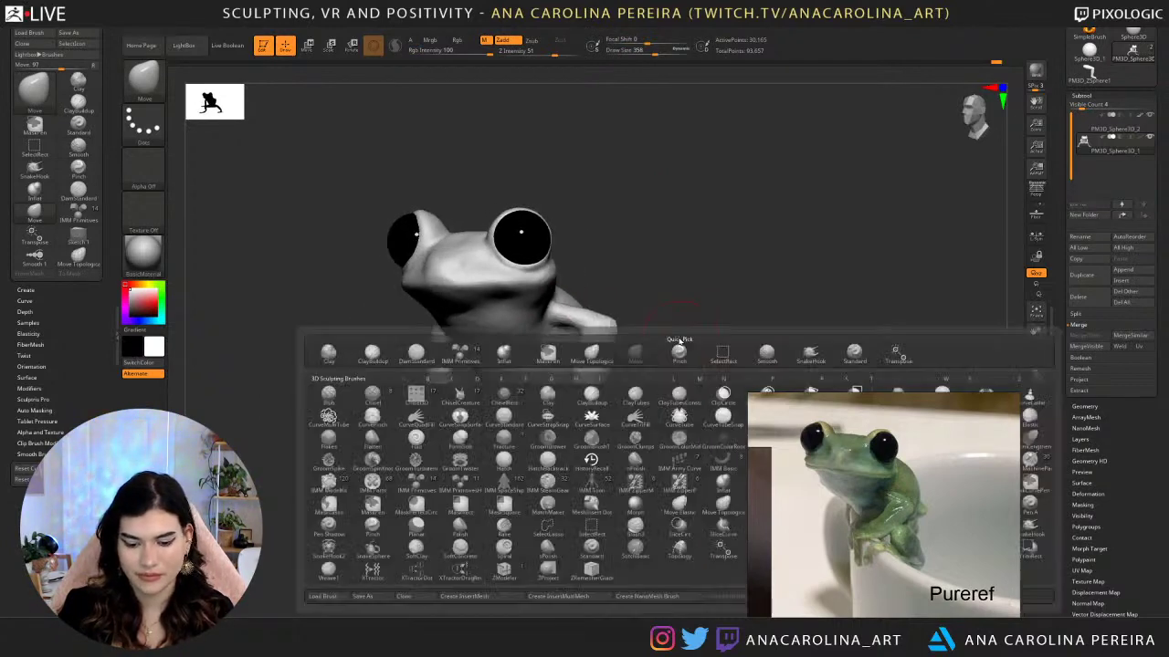
{"action": "key", "text": "m"}
{"action": "key", "text": "v"}
{"action": "key", "text": "space"}
{"action": "left_click_drag", "start_coordinate": [596, 340], "coordinate": [581, 334]}
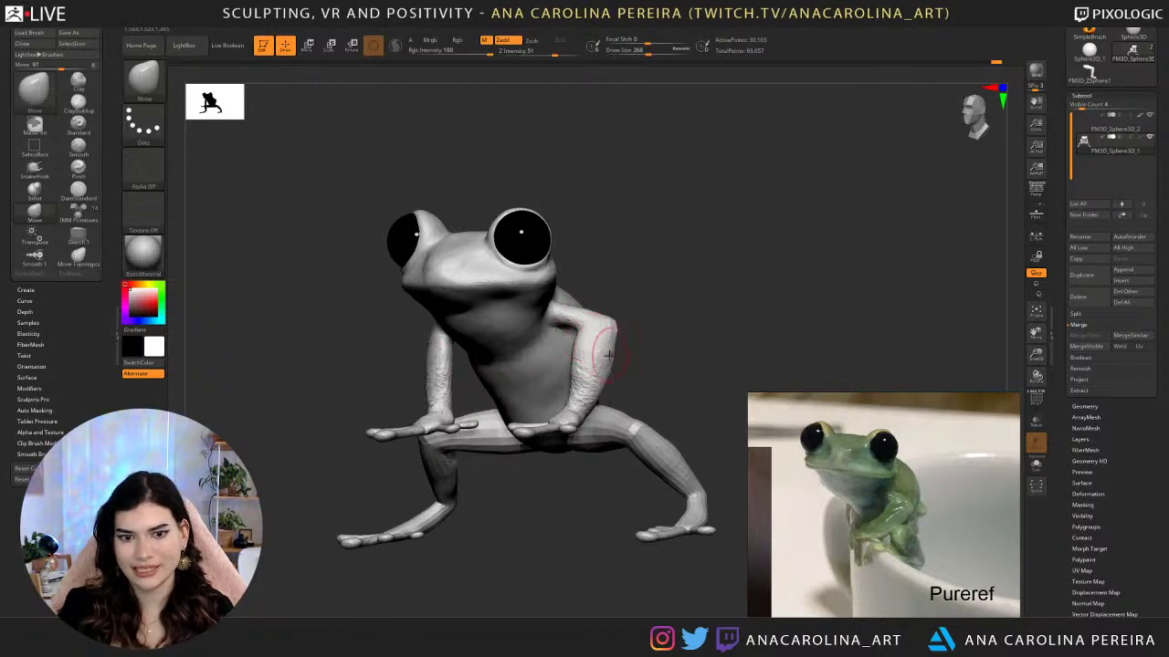
Change the Move brush's draw size and adjust the hand beside the thigh.
{"action": "mouse_move", "coordinate": [359, 379]}
{"action": "left_mouse_down"}
{"action": "mouse_move", "coordinate": [471, 373]}
{"action": "mouse_move", "coordinate": [469, 402]}
{"action": "left_mouse_up"}
{"action": "key", "text": "s"}
{"action": "right_click_drag", "start_coordinate": [464, 391], "coordinate": [479, 407]}
{"action": "left_click_drag", "start_coordinate": [459, 429], "coordinate": [469, 412]}
{"action": "mouse_move", "coordinate": [469, 404]}
{"action": "right_mouse_down"}
{"action": "mouse_move", "coordinate": [491, 427]}
{"action": "mouse_move", "coordinate": [527, 520]}
{"action": "mouse_move", "coordinate": [559, 517]}
{"action": "mouse_move", "coordinate": [522, 514]}
{"action": "mouse_move", "coordinate": [563, 574]}
{"action": "mouse_move", "coordinate": [546, 524]}
{"action": "right_mouse_up"}
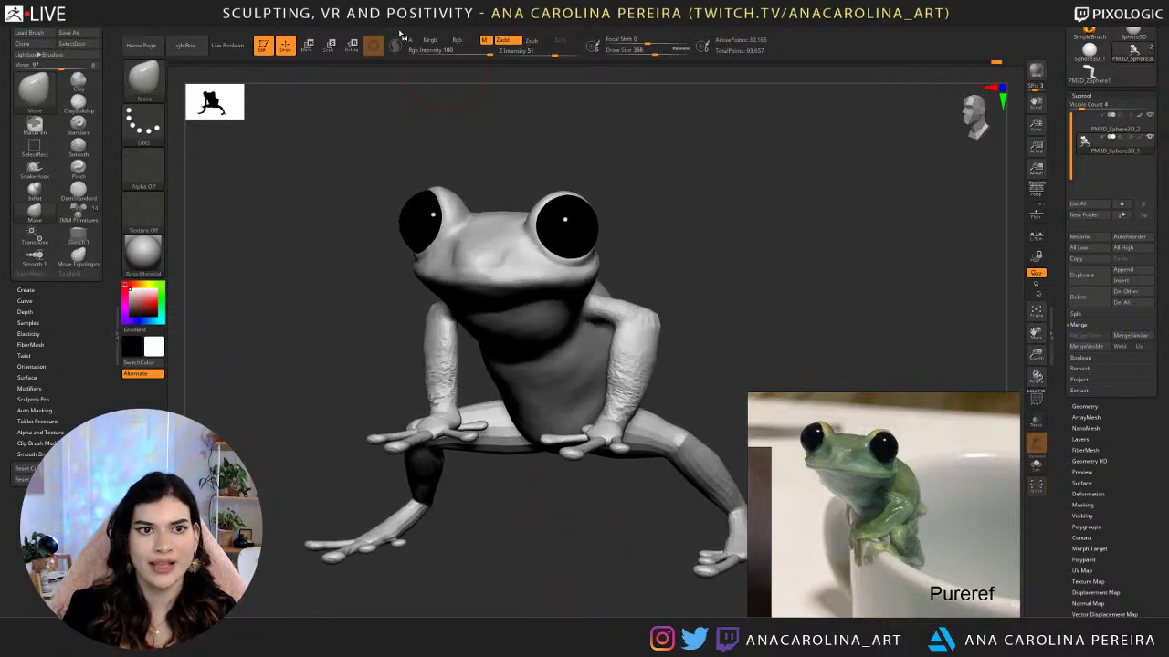
Set the ambient value of BasicMaterial to 13 in its modifiers.
{"action": "left_click", "coordinate": [374, 43]}
{"action": "left_click", "coordinate": [403, 237]}
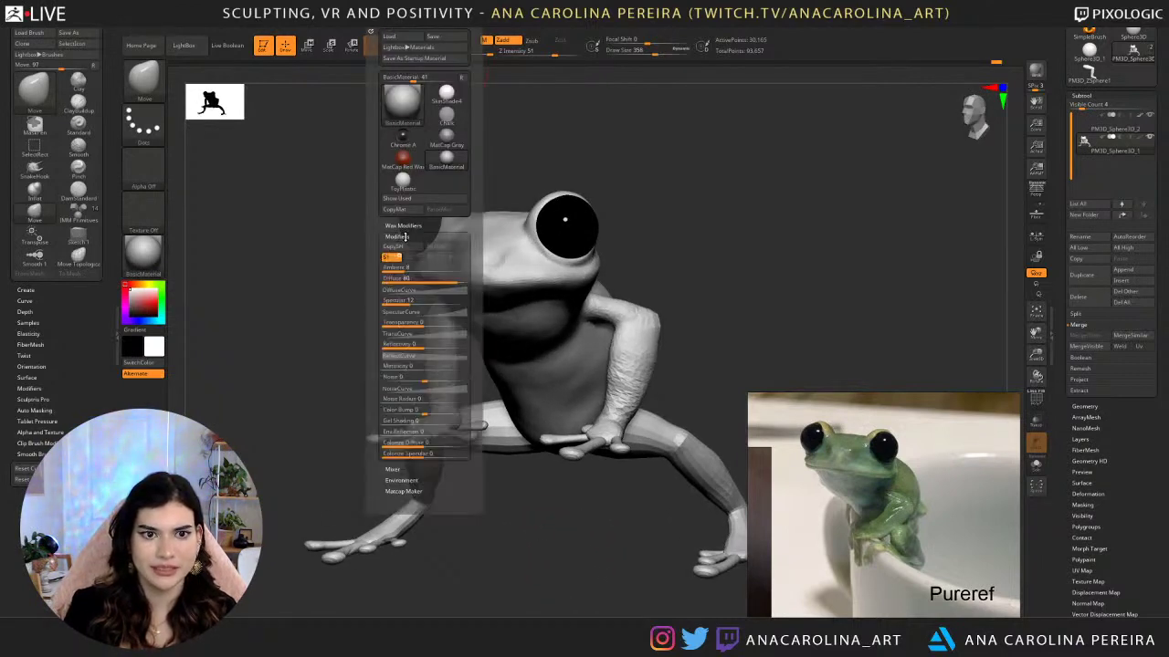
{"action": "left_click", "coordinate": [418, 268]}
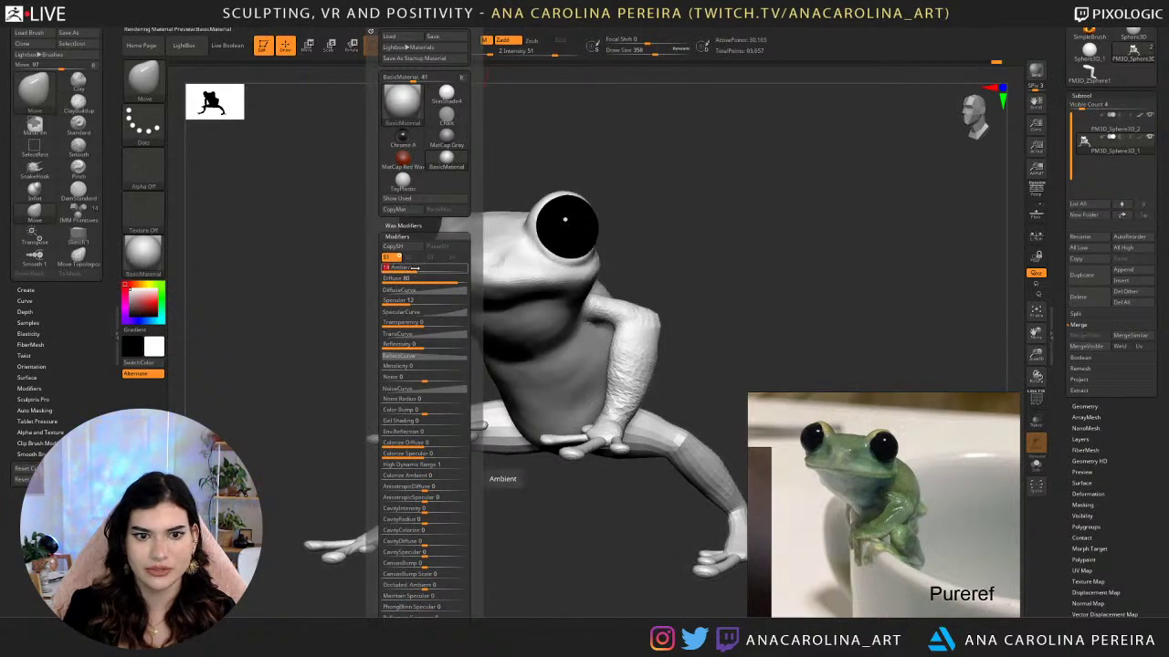
{"action": "left_click", "coordinate": [411, 269]}
Reset BasicMaterial's diffuse curve and raise its starting point slightly to soften the shading.
{"action": "left_click", "coordinate": [408, 290]}
{"action": "left_click", "coordinate": [386, 377]}
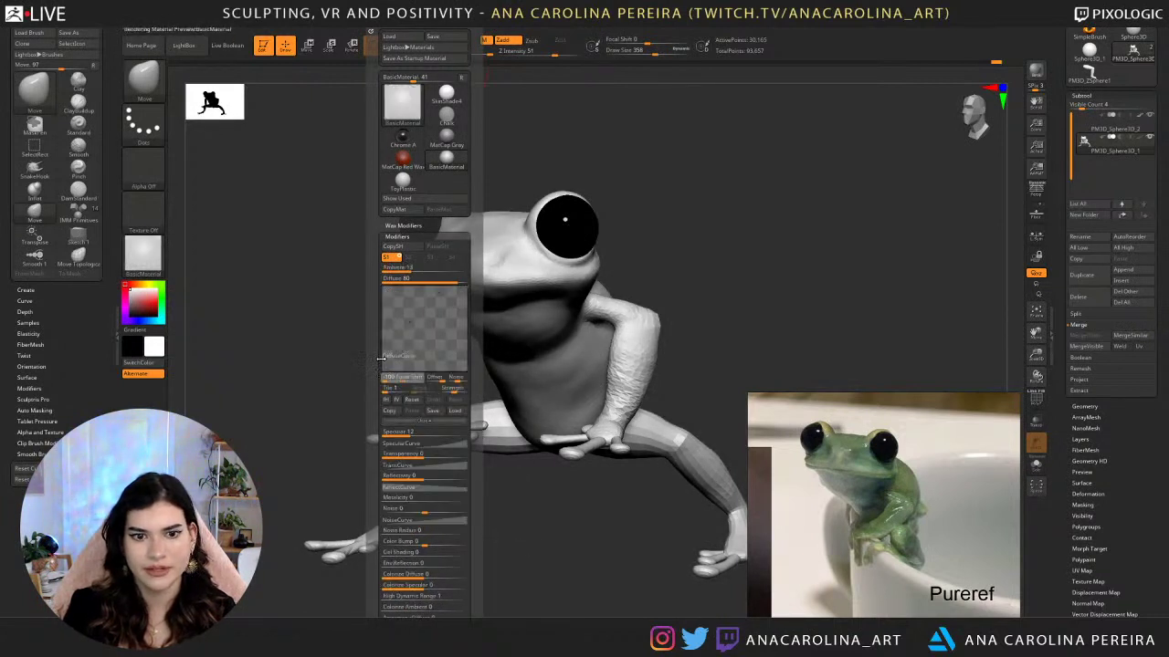
{"action": "key", "text": "ctrl"}
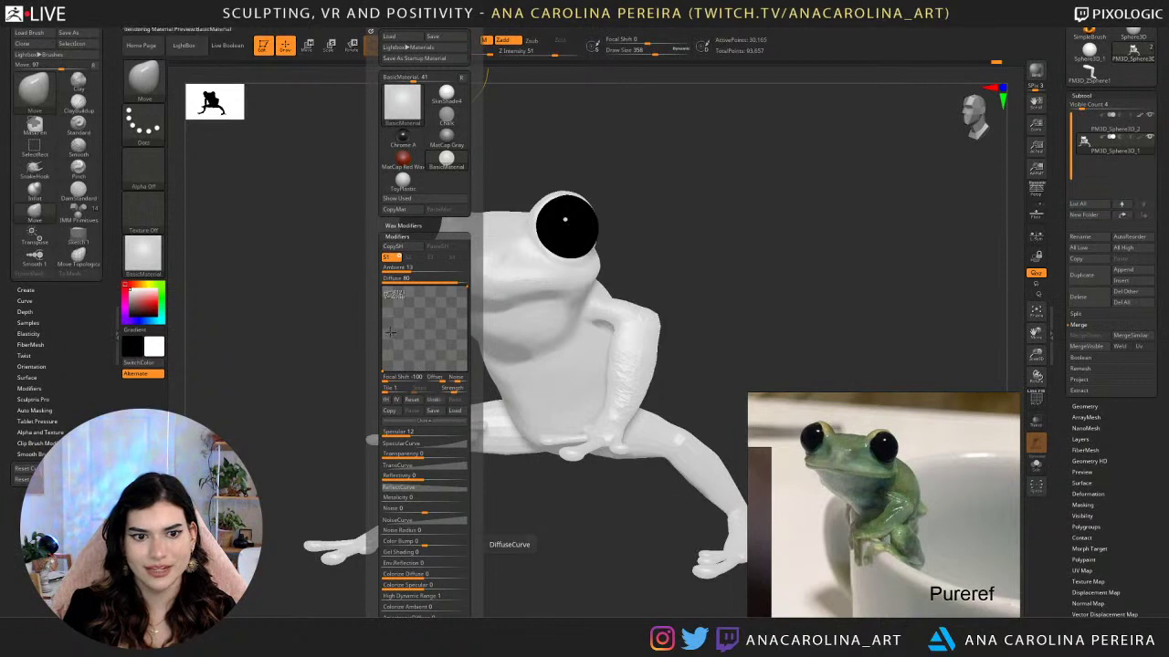
{"action": "left_click", "coordinate": [438, 404]}
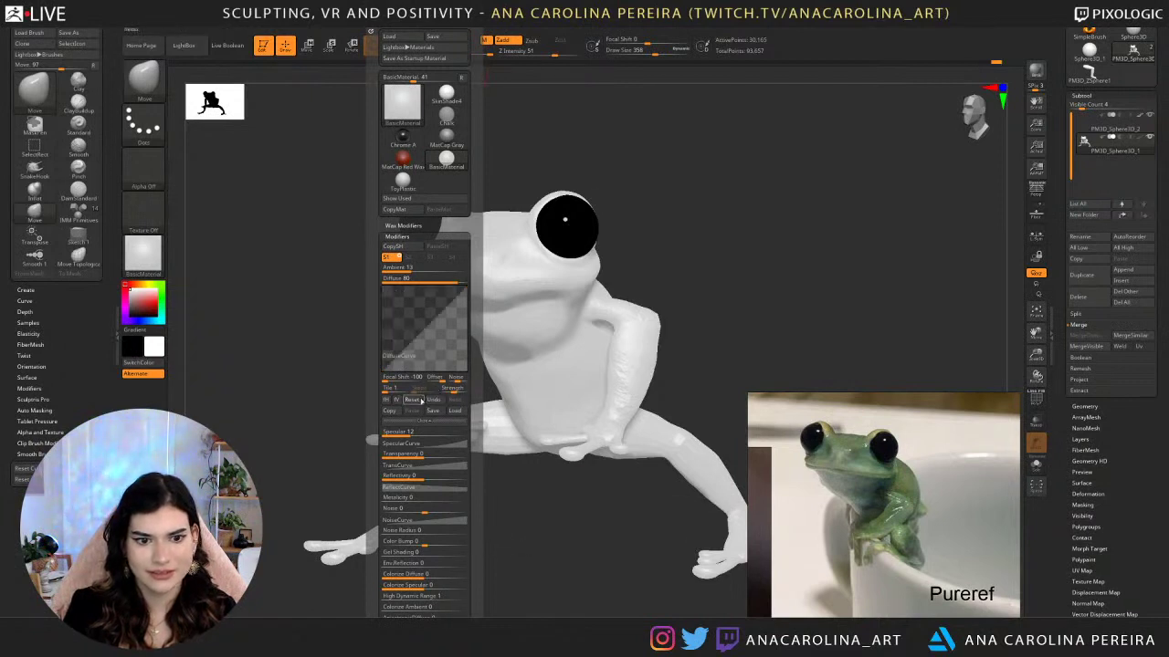
{"action": "left_click_drag", "start_coordinate": [382, 370], "coordinate": [383, 354]}
{"action": "left_click_drag", "start_coordinate": [301, 264], "coordinate": [389, 271]}
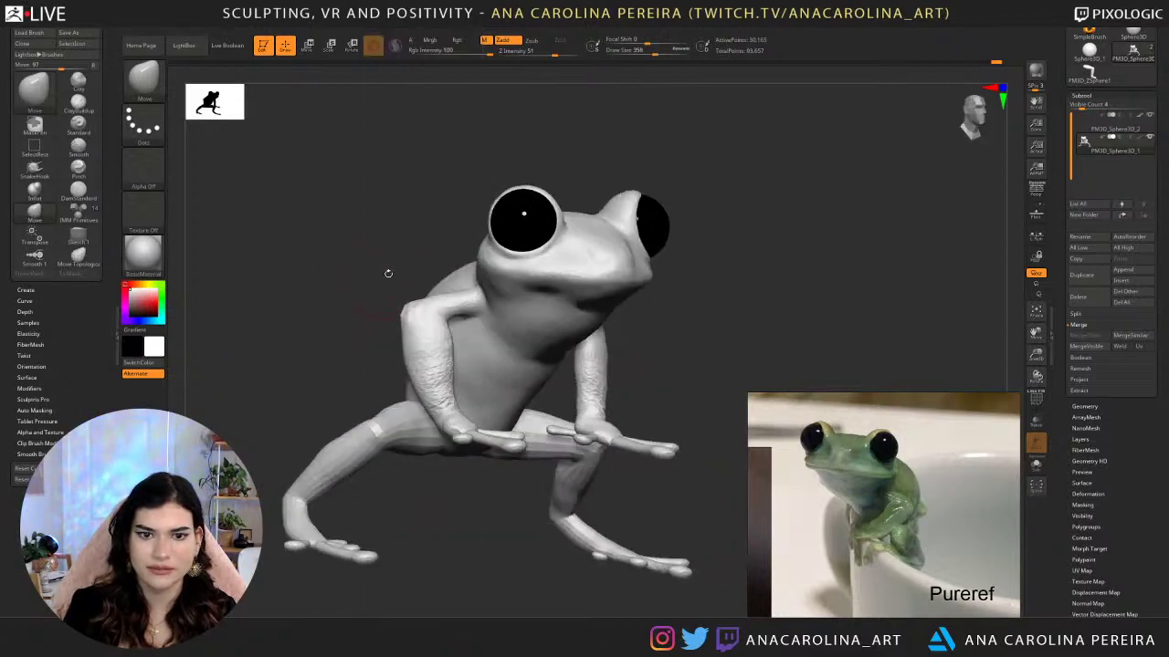
Examine the PureRef frog photos up close and compare the head's proportions with the sculpt from several angles.
{"action": "left_click_drag", "start_coordinate": [722, 257], "coordinate": [687, 287], "text": "alt"}
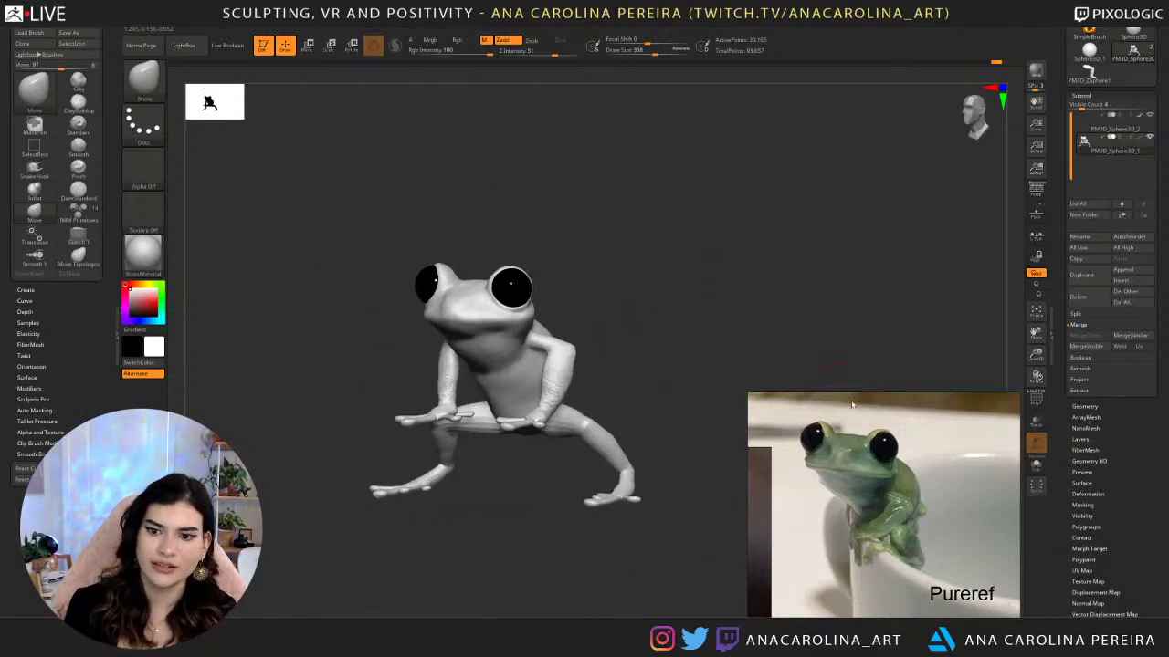
{"action": "scroll", "coordinate": [875, 485], "scroll_direction": "down", "scroll_amount": 6}
{"action": "scroll", "coordinate": [874, 495], "scroll_direction": "up", "scroll_amount": 4}
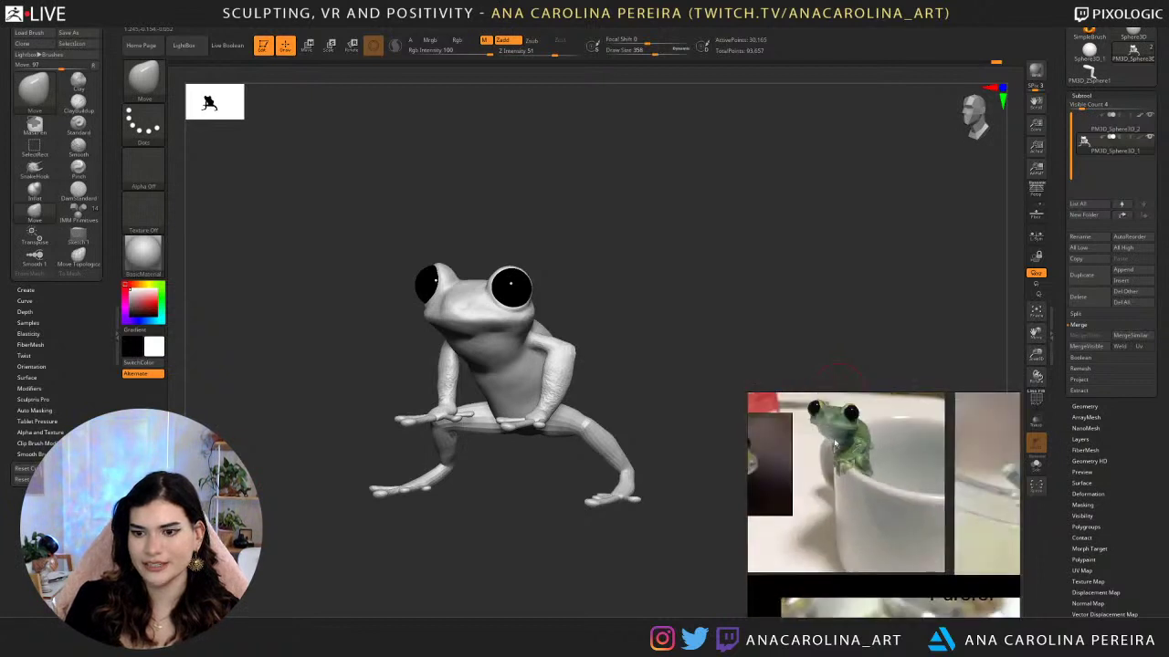
{"action": "scroll", "coordinate": [875, 498], "scroll_direction": "up", "scroll_amount": 3}
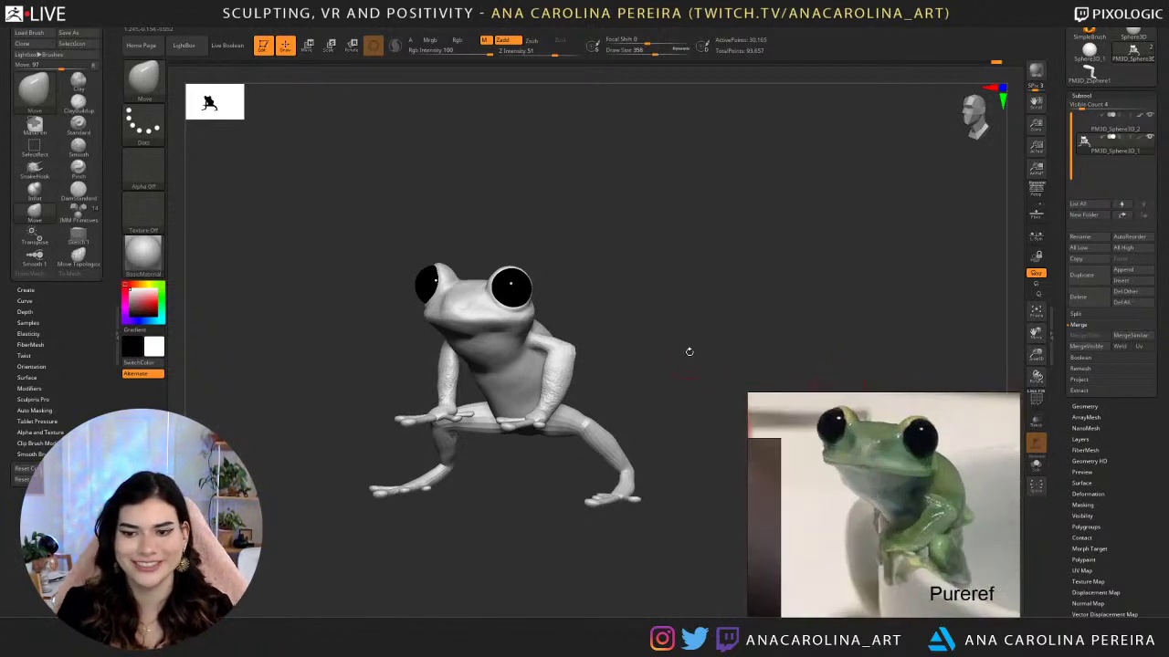
{"action": "left_click_drag", "start_coordinate": [703, 361], "coordinate": [705, 392], "text": "shift"}
{"action": "left_click_drag", "start_coordinate": [780, 354], "coordinate": [713, 348]}
{"action": "mouse_move", "coordinate": [713, 348]}
{"action": "left_mouse_down", "text": "alt"}
{"action": "mouse_move", "coordinate": [697, 373]}
{"action": "mouse_move", "coordinate": [672, 357]}
{"action": "mouse_move", "coordinate": [692, 352]}
{"action": "left_mouse_up", "text": "alt"}
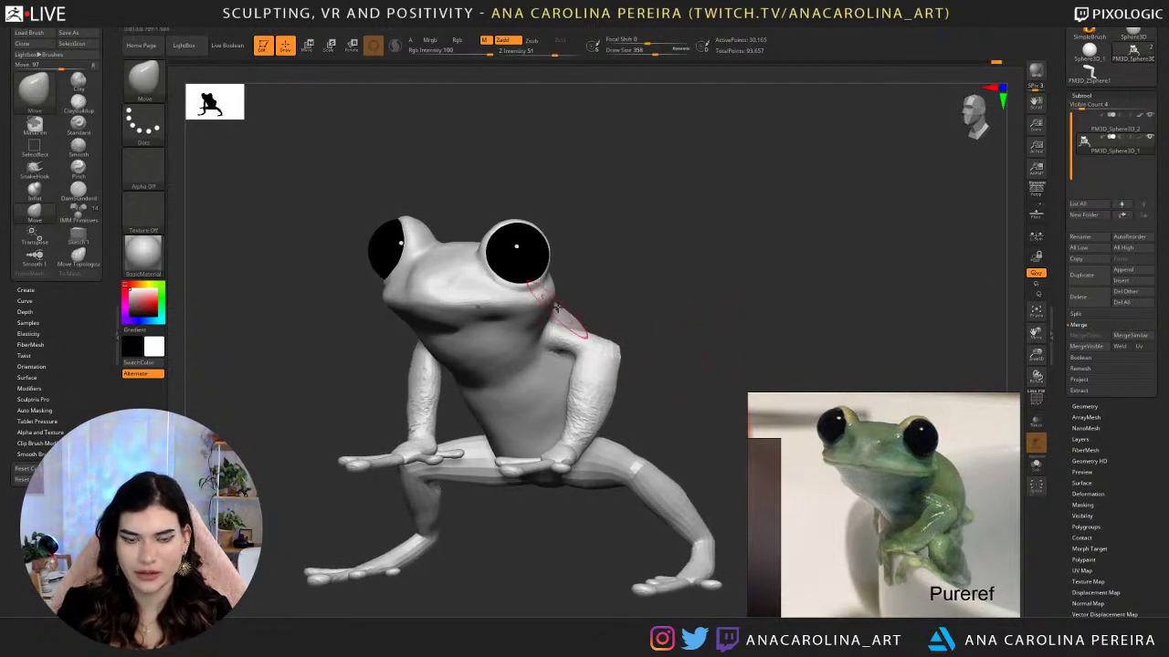
{"action": "left_click_drag", "start_coordinate": [654, 311], "coordinate": [688, 325], "text": "alt"}
Reshape the brow beside the eye with the SnakeHook brush, reducing the draw size to 372.
{"action": "key", "text": "b"}
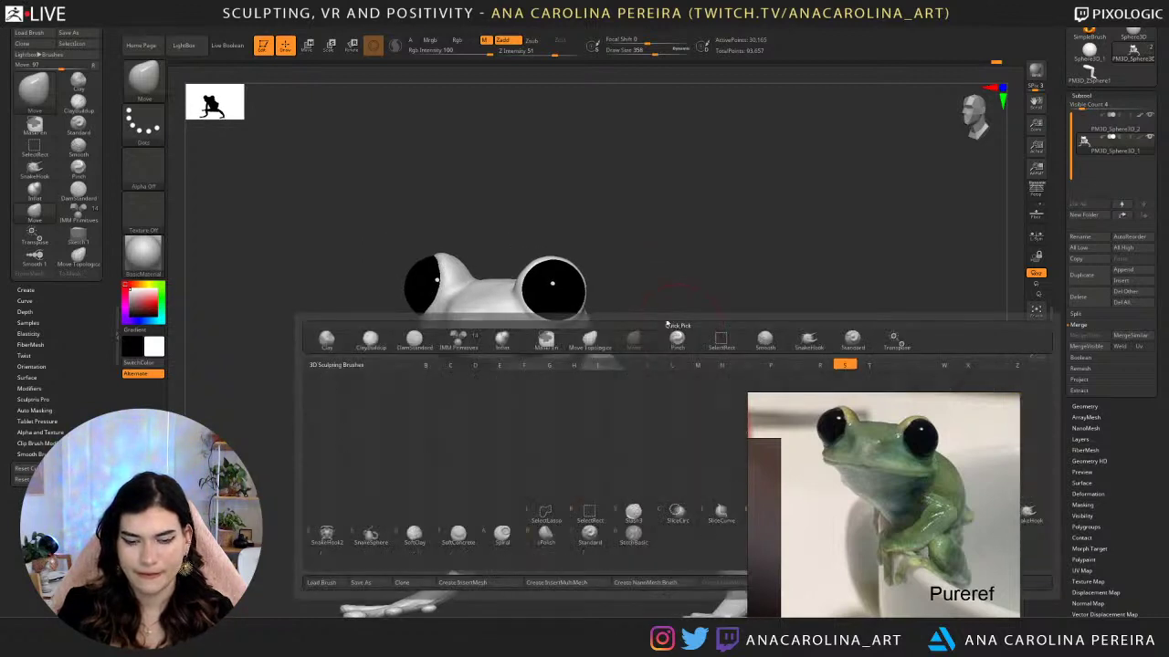
{"action": "key", "text": "s"}
{"action": "key", "text": "h"}
{"action": "key", "text": "space"}
{"action": "left_click_drag", "start_coordinate": [525, 254], "coordinate": [547, 255]}
{"action": "mouse_move", "coordinate": [467, 259]}
{"action": "left_mouse_down"}
{"action": "mouse_move", "coordinate": [491, 262]}
{"action": "mouse_move", "coordinate": [471, 267]}
{"action": "left_mouse_up"}
{"action": "key", "text": "space"}
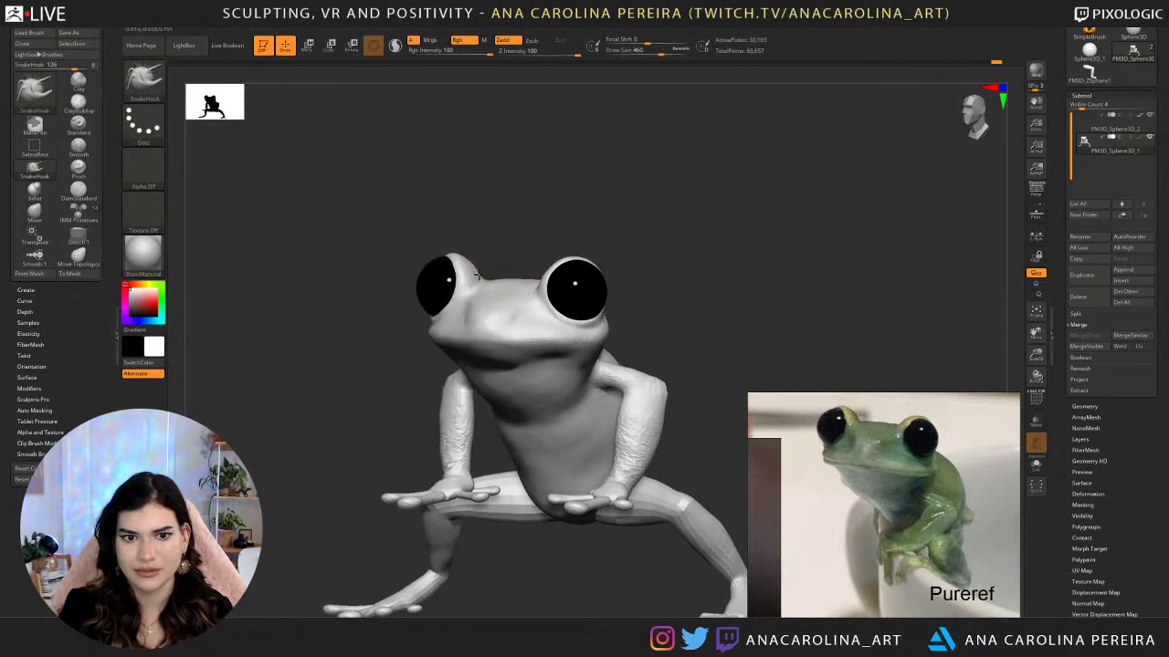
{"action": "key", "text": "space"}
{"action": "left_click_drag", "start_coordinate": [482, 274], "coordinate": [464, 261]}
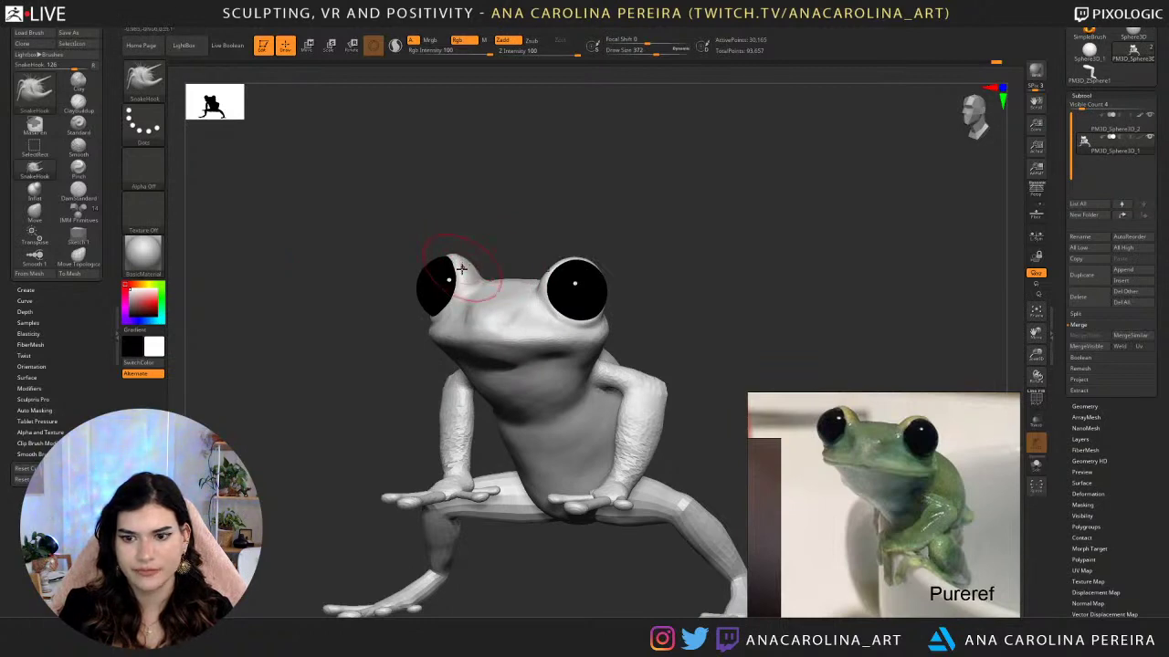
Carve the mouth line around the front and side of the snout with the DamStandard brush.
{"action": "mouse_move", "coordinate": [420, 347]}
{"action": "left_mouse_down"}
{"action": "mouse_move", "coordinate": [391, 362]}
{"action": "mouse_move", "coordinate": [389, 320]}
{"action": "mouse_move", "coordinate": [475, 330]}
{"action": "left_mouse_up"}
{"action": "key", "text": "b"}
{"action": "key", "text": "d"}
{"action": "key", "text": "s"}
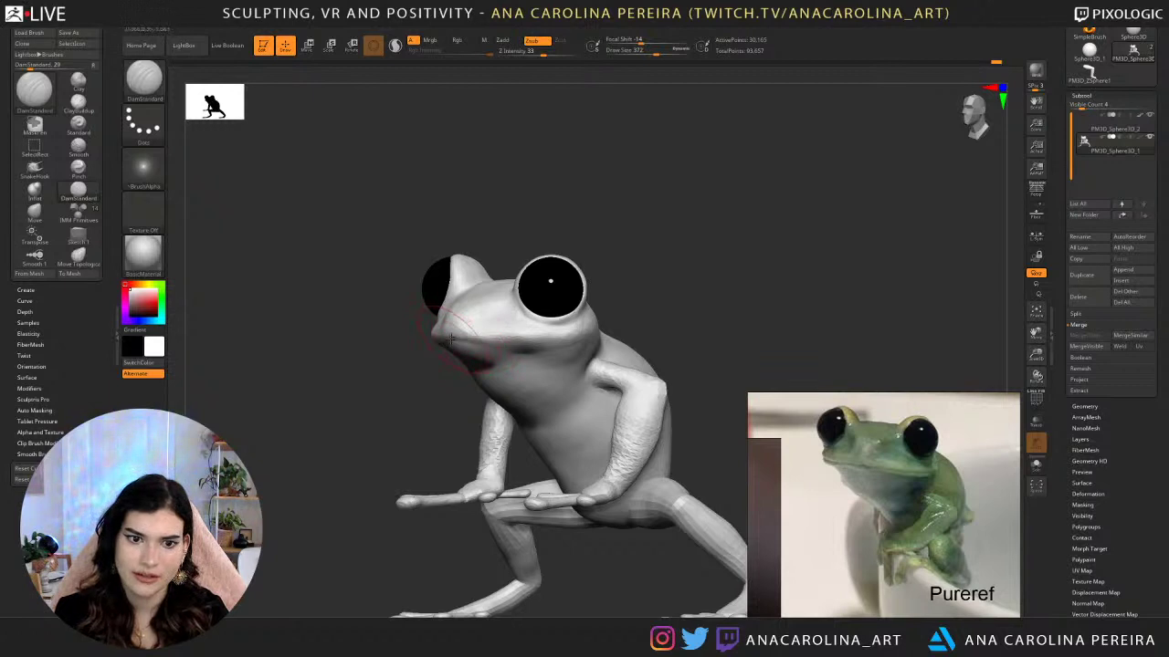
{"action": "left_click_drag", "start_coordinate": [329, 365], "coordinate": [384, 366]}
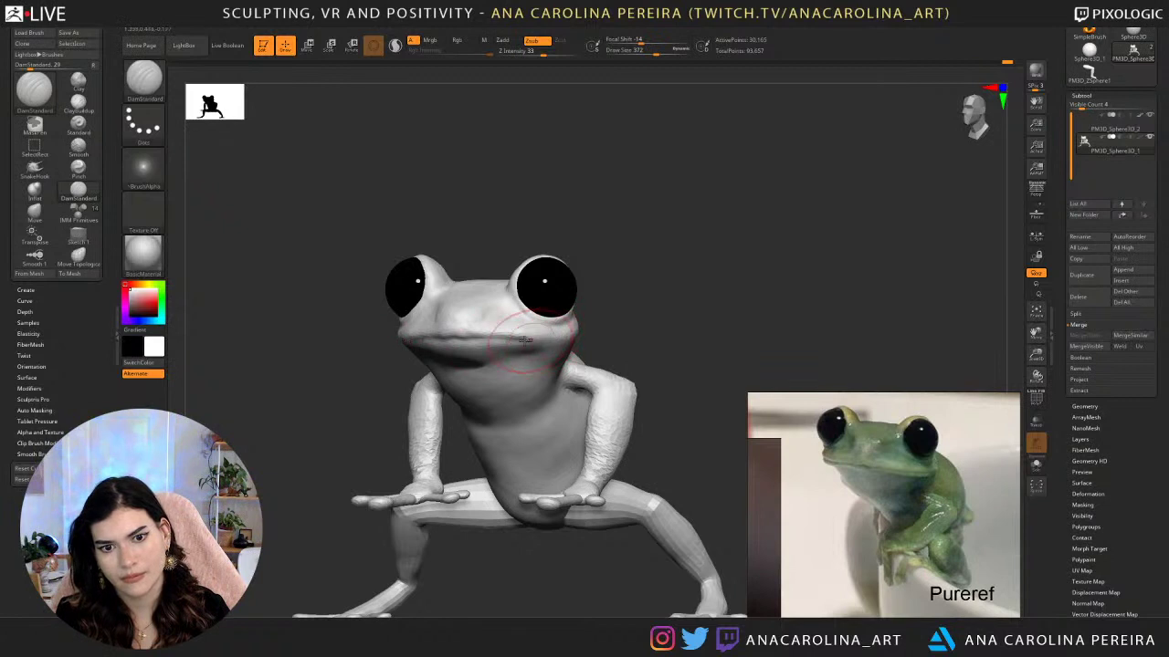
{"action": "mouse_move", "coordinate": [666, 321]}
{"action": "left_mouse_down"}
{"action": "mouse_move", "coordinate": [668, 295]}
{"action": "mouse_move", "coordinate": [703, 325]}
{"action": "mouse_move", "coordinate": [736, 331]}
{"action": "left_mouse_up"}
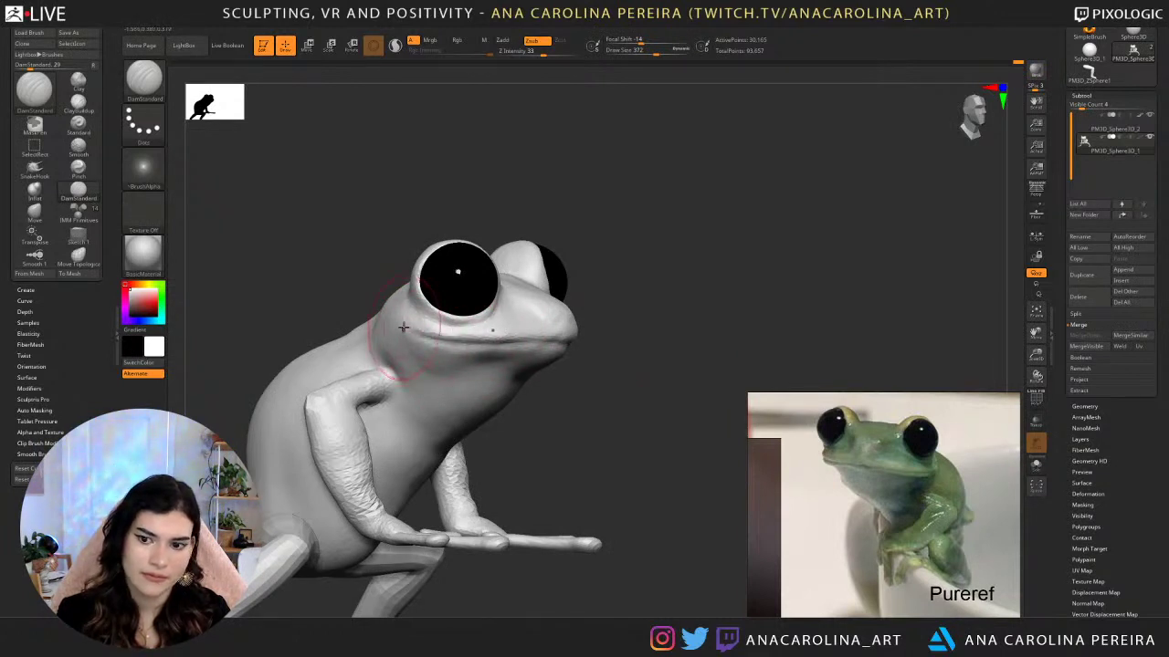
{"action": "left_click_drag", "start_coordinate": [403, 327], "coordinate": [411, 331]}
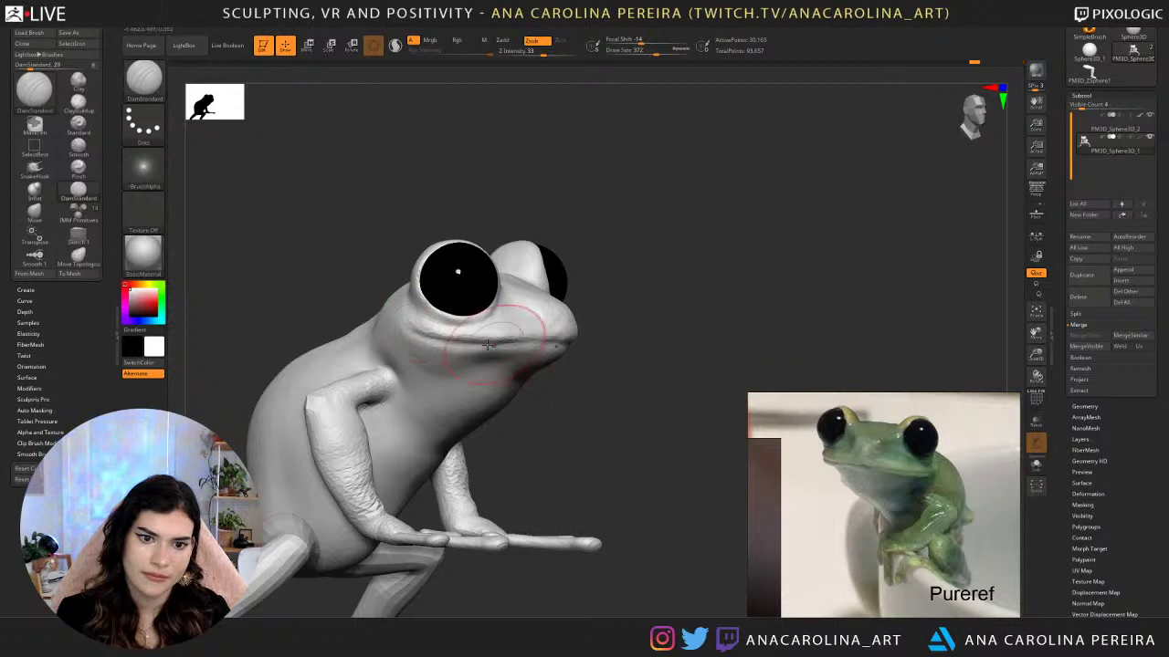
{"action": "left_click_drag", "start_coordinate": [586, 351], "coordinate": [554, 358]}
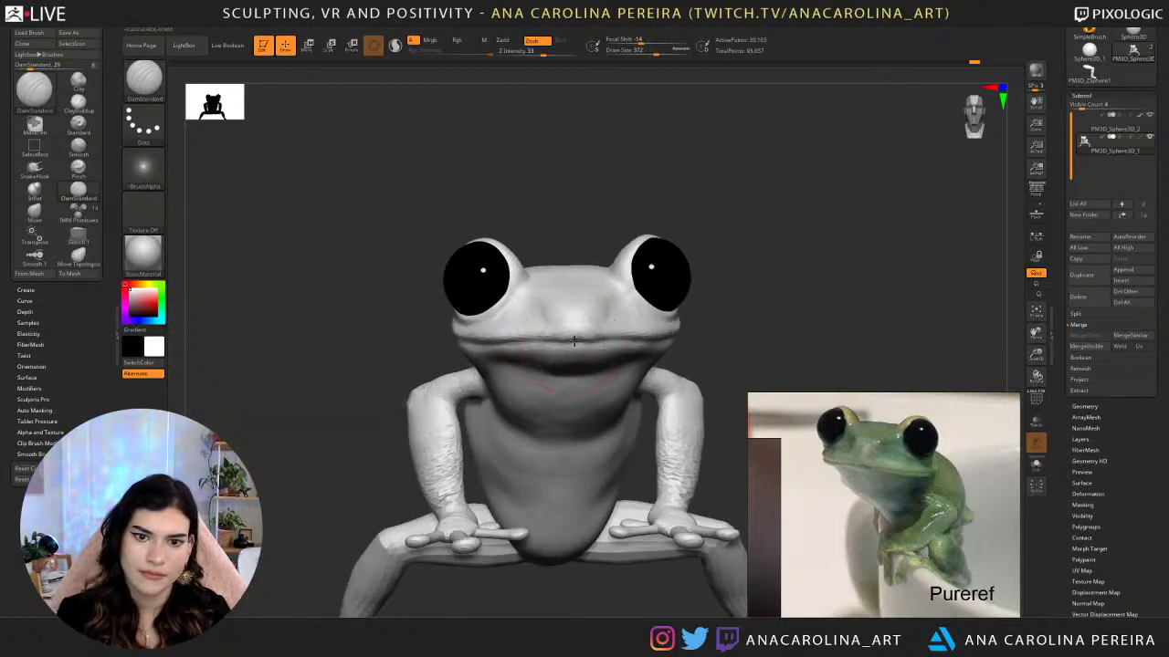
{"action": "mouse_move", "coordinate": [733, 331]}
{"action": "left_mouse_down"}
{"action": "mouse_move", "coordinate": [726, 309]}
{"action": "mouse_move", "coordinate": [653, 301]}
{"action": "mouse_move", "coordinate": [697, 295]}
{"action": "mouse_move", "coordinate": [678, 299]}
{"action": "mouse_move", "coordinate": [613, 258]}
{"action": "mouse_move", "coordinate": [609, 292]}
{"action": "left_mouse_up"}
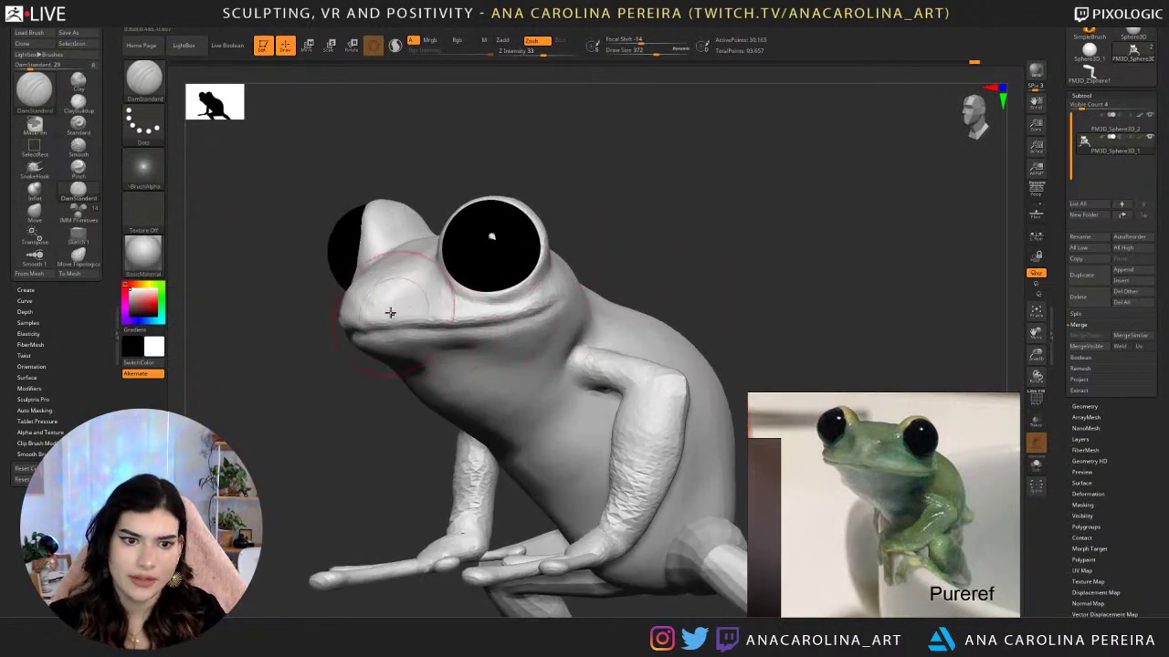
Deepen the mouth line back to its corner below the eye and define the lower lip with DamStandard.
{"action": "left_click_drag", "start_coordinate": [359, 325], "coordinate": [443, 321]}
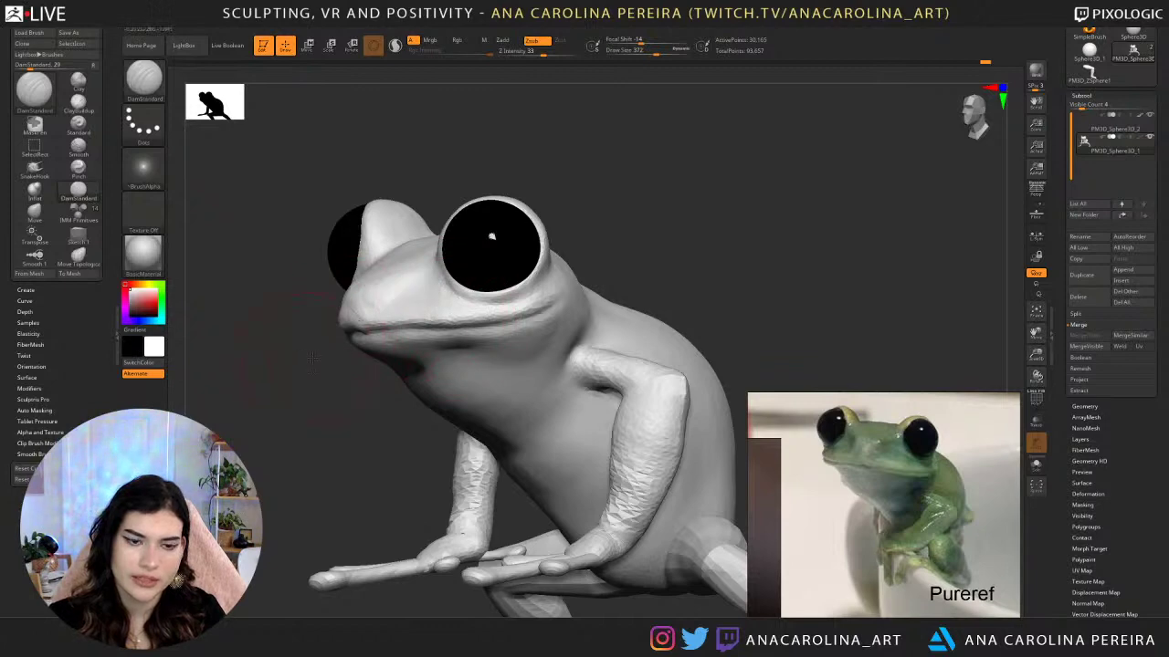
{"action": "left_click_drag", "start_coordinate": [639, 297], "coordinate": [708, 297]}
{"action": "left_click_drag", "start_coordinate": [427, 322], "coordinate": [455, 321]}
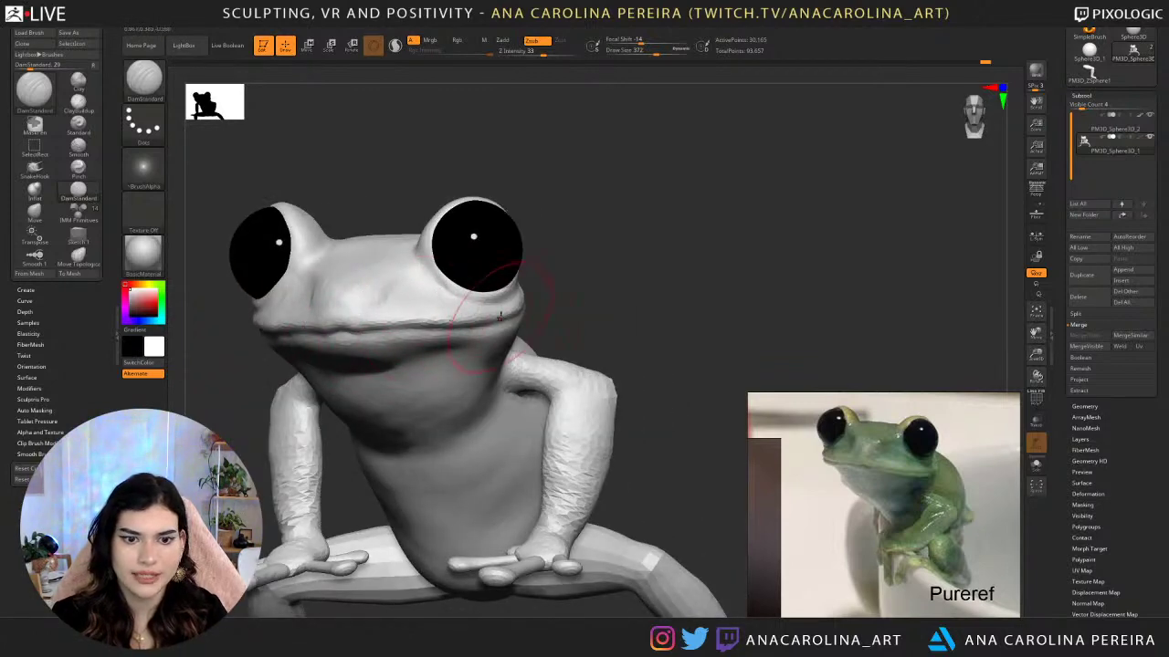
{"action": "left_click_drag", "start_coordinate": [586, 302], "coordinate": [475, 320]}
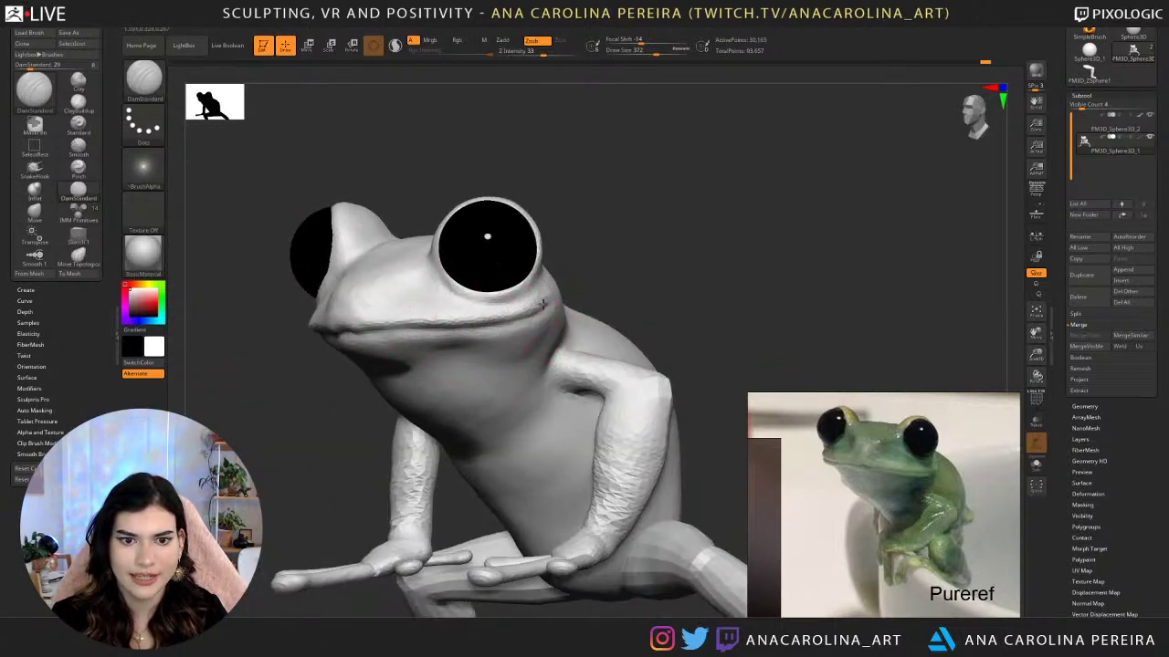
{"action": "left_click_drag", "start_coordinate": [543, 304], "coordinate": [552, 302]}
{"action": "left_click_drag", "start_coordinate": [357, 343], "coordinate": [402, 337]}
{"action": "left_click_drag", "start_coordinate": [376, 340], "coordinate": [470, 334]}
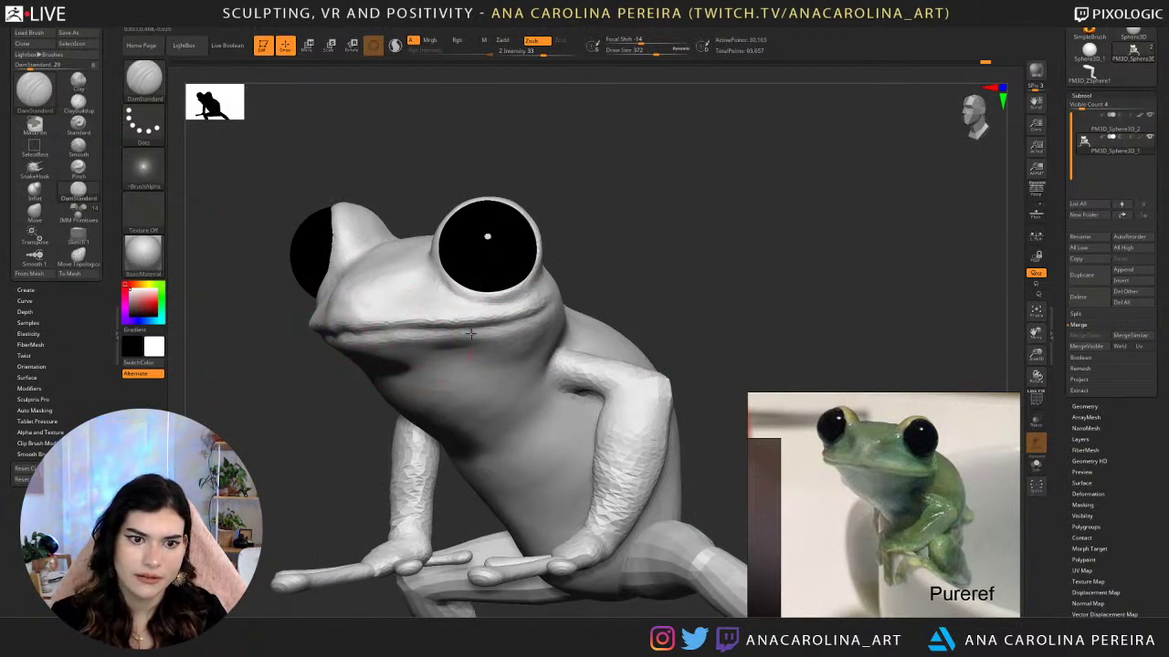
{"action": "mouse_move", "coordinate": [330, 411]}
{"action": "left_mouse_down", "text": "alt"}
{"action": "mouse_move", "coordinate": [366, 409]}
{"action": "mouse_move", "coordinate": [391, 367]}
{"action": "left_mouse_up", "text": "alt"}
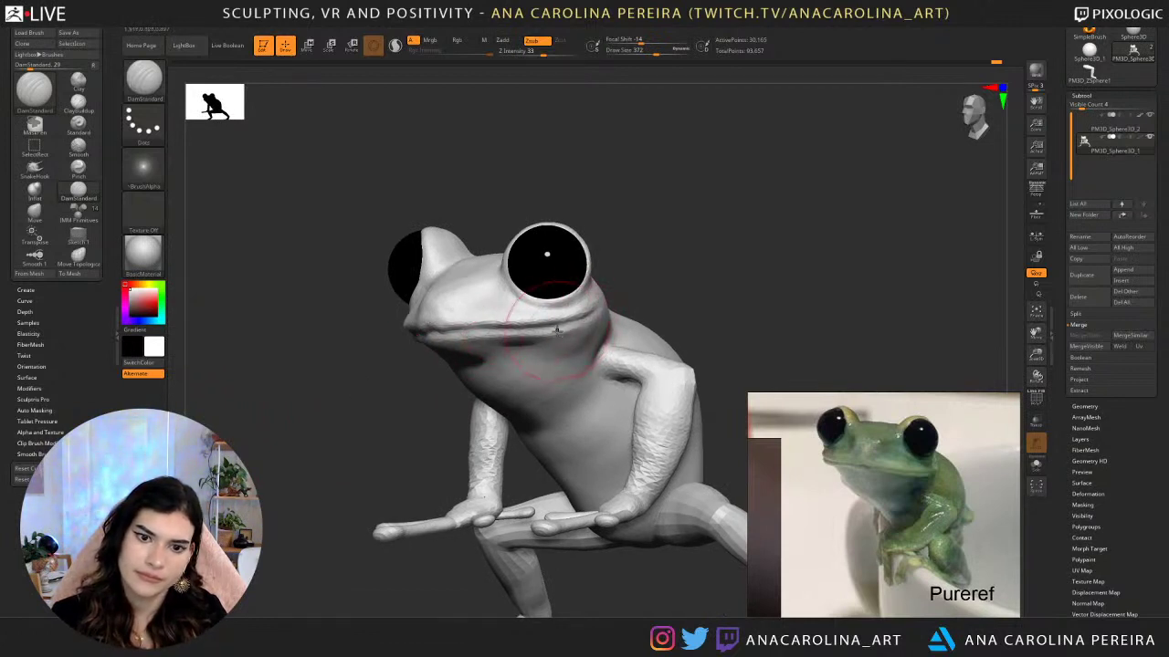
Smooth the cheek behind the mouth corner and refine the area below the eye with DamStandard.
{"action": "right_click_drag", "start_coordinate": [634, 297], "coordinate": [664, 294]}
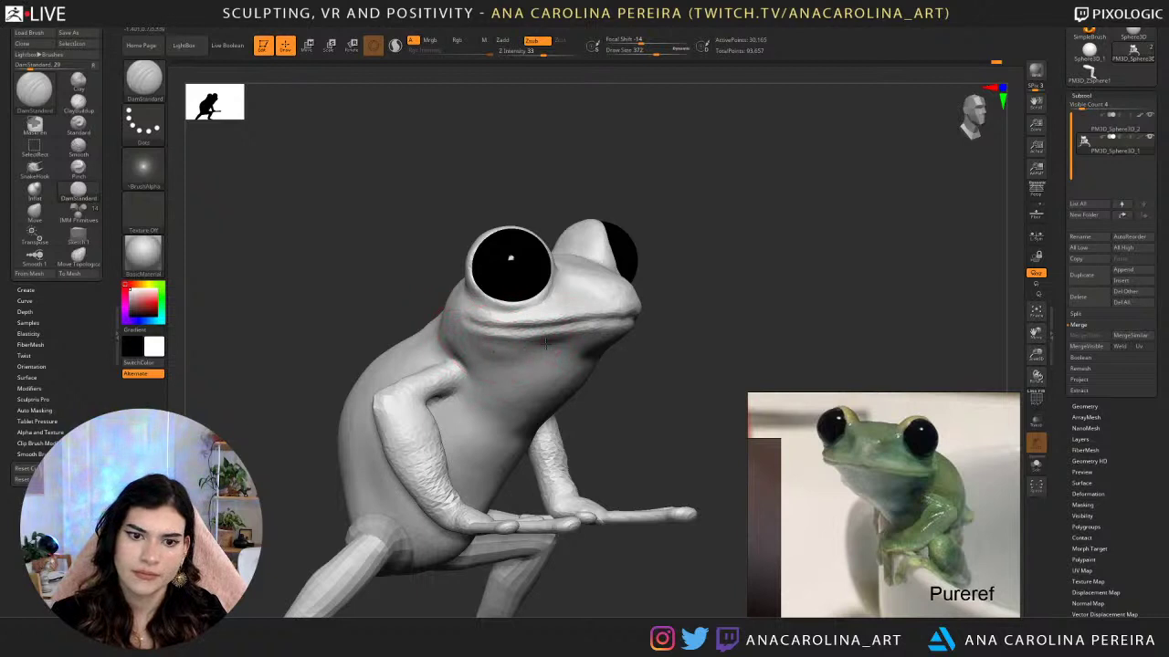
{"action": "right_click_drag", "start_coordinate": [546, 343], "coordinate": [584, 292]}
{"action": "right_click_drag", "start_coordinate": [680, 322], "coordinate": [599, 338]}
{"action": "mouse_move", "coordinate": [630, 274]}
{"action": "right_mouse_down", "text": "ctrl"}
{"action": "mouse_move", "coordinate": [647, 311]}
{"action": "mouse_move", "coordinate": [689, 281]}
{"action": "right_mouse_up", "text": "ctrl"}
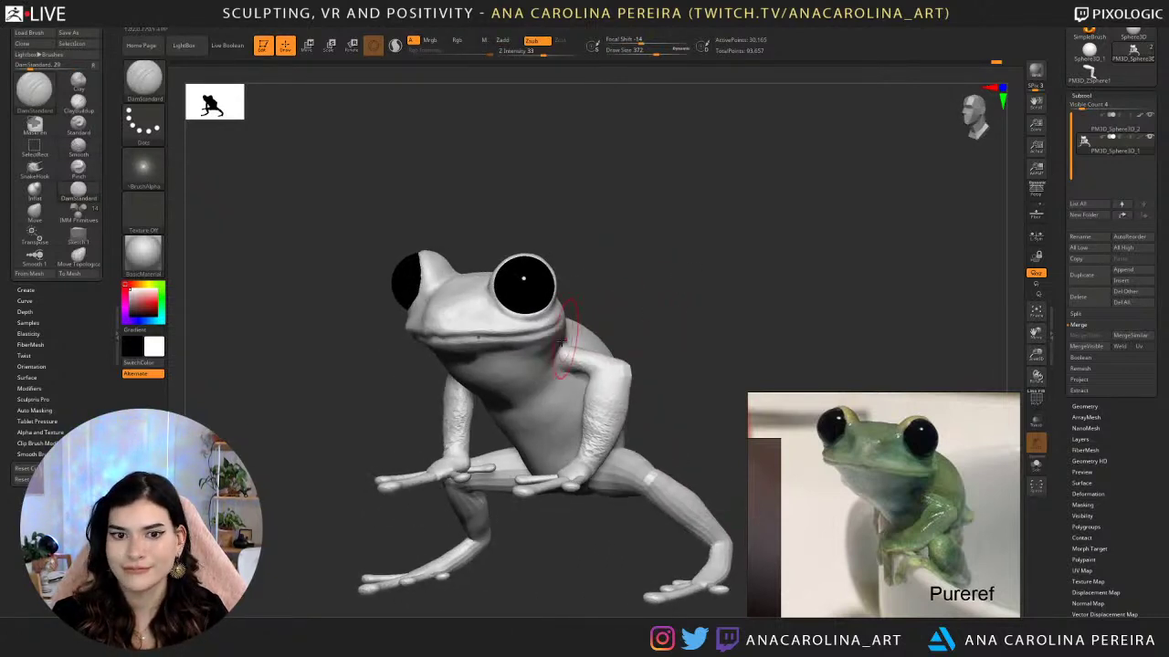
{"action": "key", "text": "shift"}
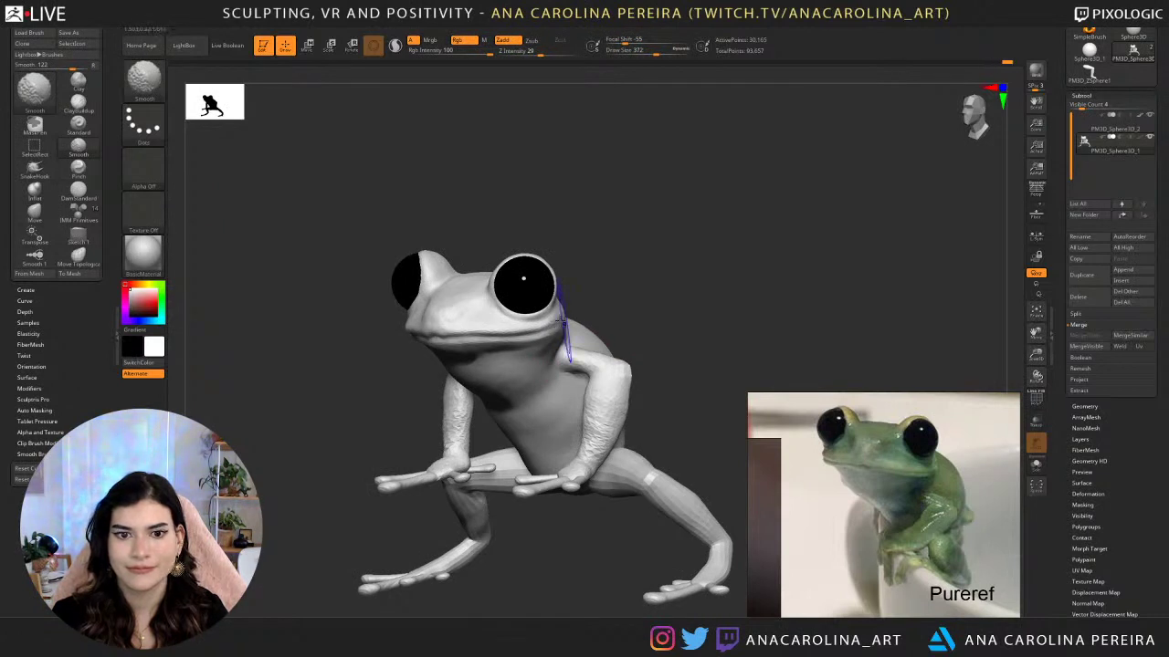
{"action": "right_click_drag", "start_coordinate": [603, 287], "coordinate": [600, 321], "text": "ctrl"}
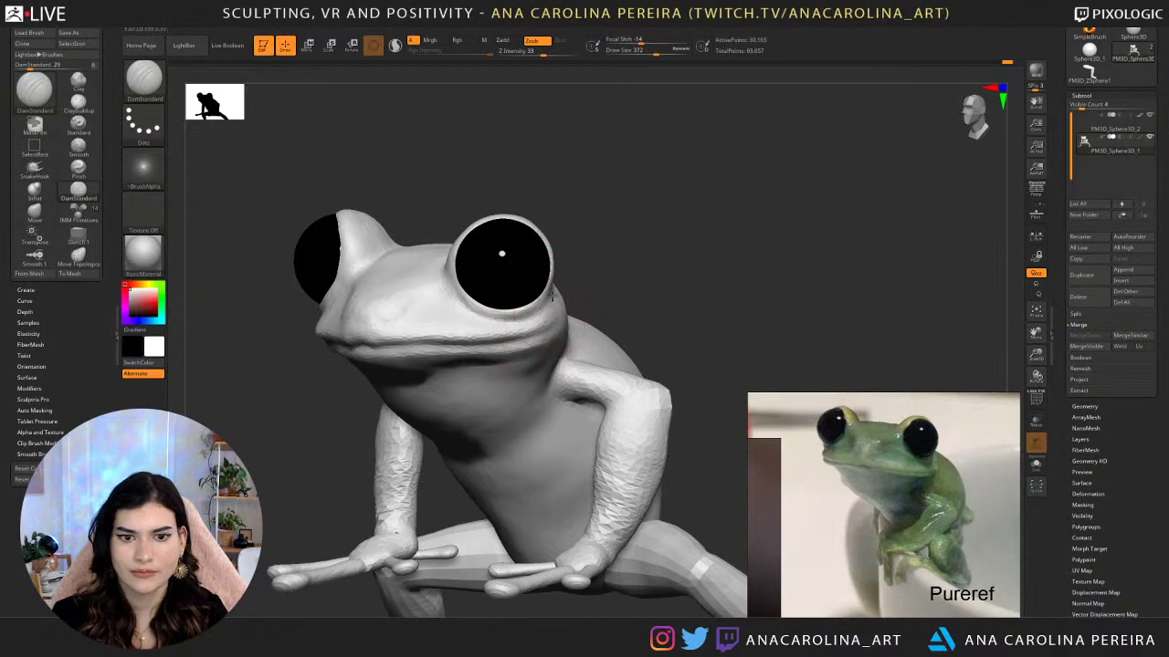
{"action": "right_click_drag", "start_coordinate": [538, 313], "coordinate": [461, 311]}
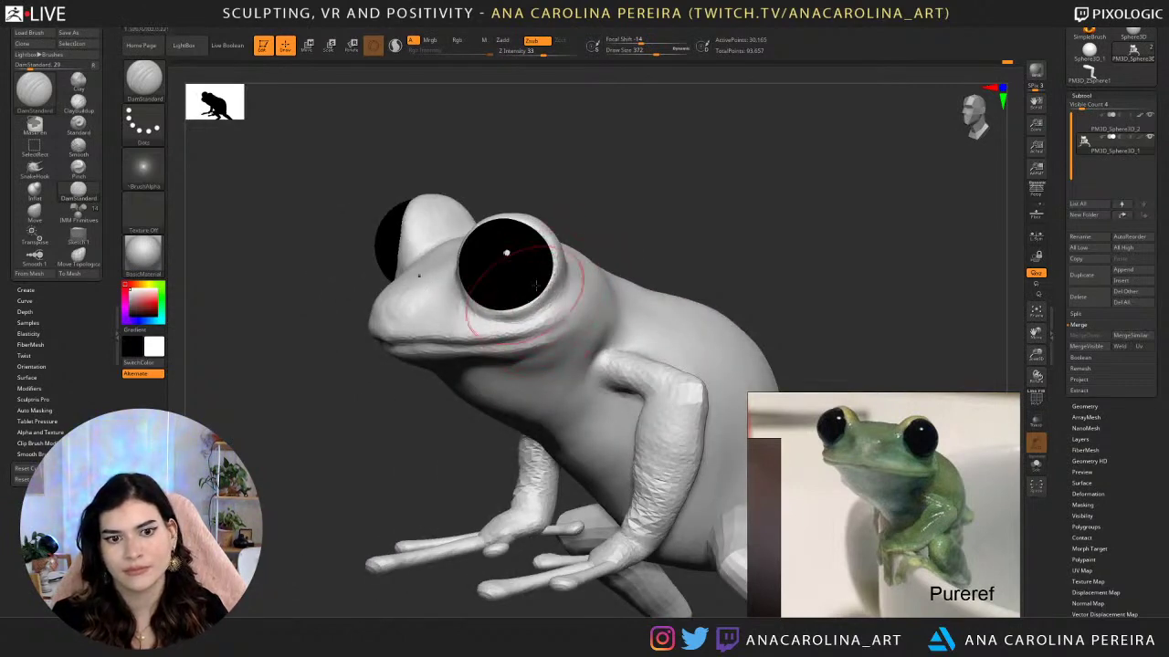
{"action": "right_click_drag", "start_coordinate": [536, 286], "coordinate": [454, 299]}
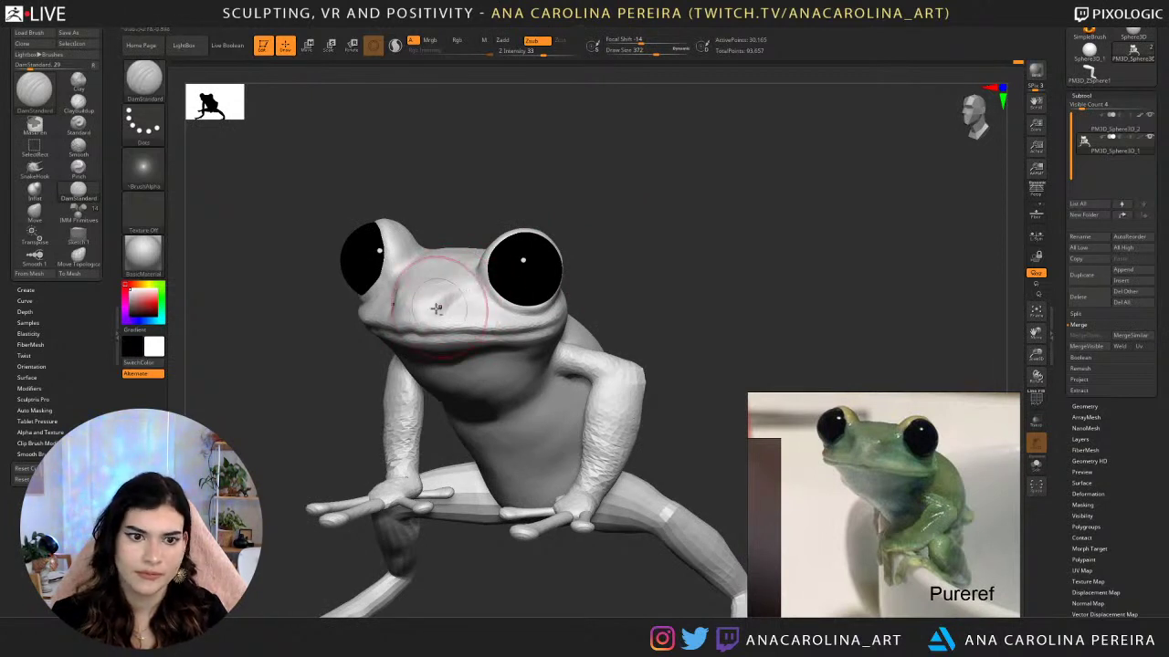
Set the DamStandard draw size to 324 and carve the nostril creases on both sides of the snout.
{"action": "right_click_drag", "start_coordinate": [431, 293], "coordinate": [499, 192]}
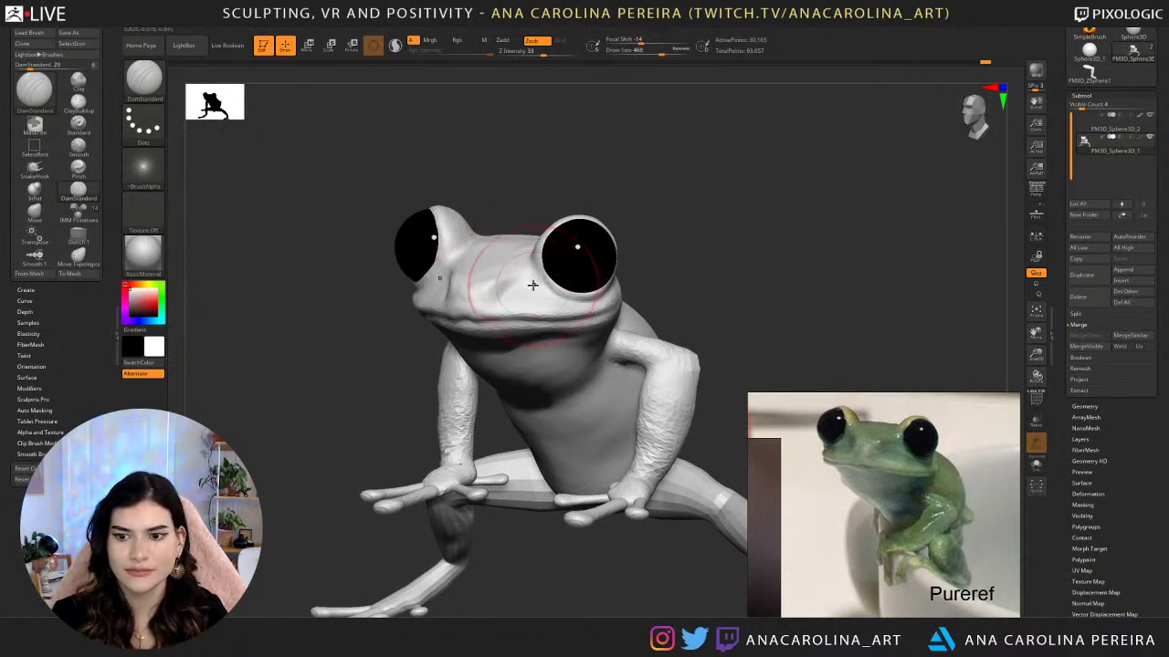
{"action": "key", "text": "space"}
{"action": "left_click_drag", "start_coordinate": [550, 290], "coordinate": [490, 261]}
{"action": "right_click_drag", "start_coordinate": [491, 261], "coordinate": [449, 253]}
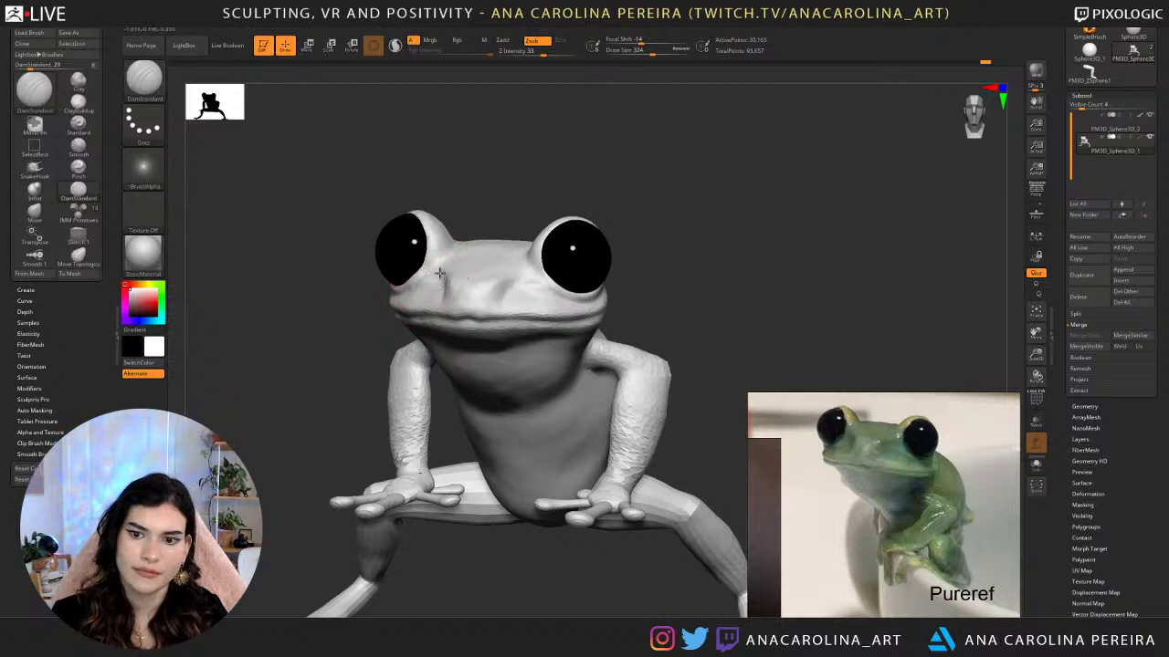
Build up the snout between the eyes and nostrils using the ClayBuildup brush at draw size 262.
{"action": "mouse_move", "coordinate": [455, 240]}
{"action": "right_mouse_down"}
{"action": "mouse_move", "coordinate": [466, 242]}
{"action": "mouse_move", "coordinate": [451, 265]}
{"action": "mouse_move", "coordinate": [460, 268]}
{"action": "right_mouse_up"}
{"action": "key", "text": "b"}
{"action": "key", "text": "c"}
{"action": "key", "text": "b"}
{"action": "key", "text": "space"}
{"action": "left_click_drag", "start_coordinate": [460, 269], "coordinate": [455, 269]}
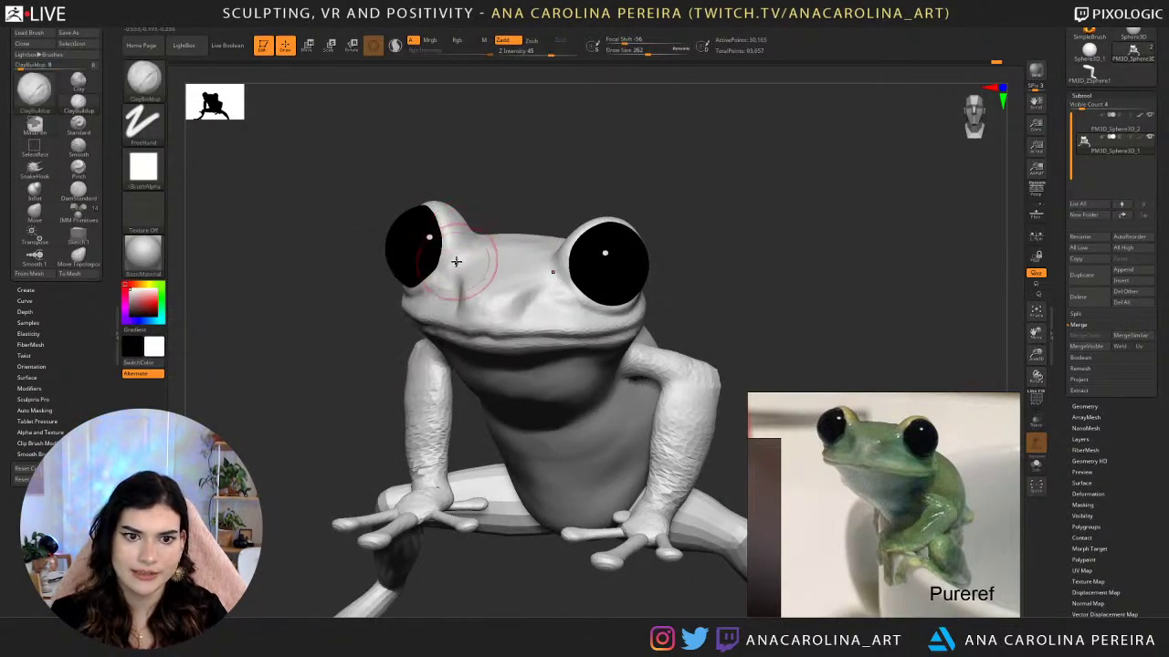
{"action": "right_click_drag", "start_coordinate": [476, 238], "coordinate": [548, 254]}
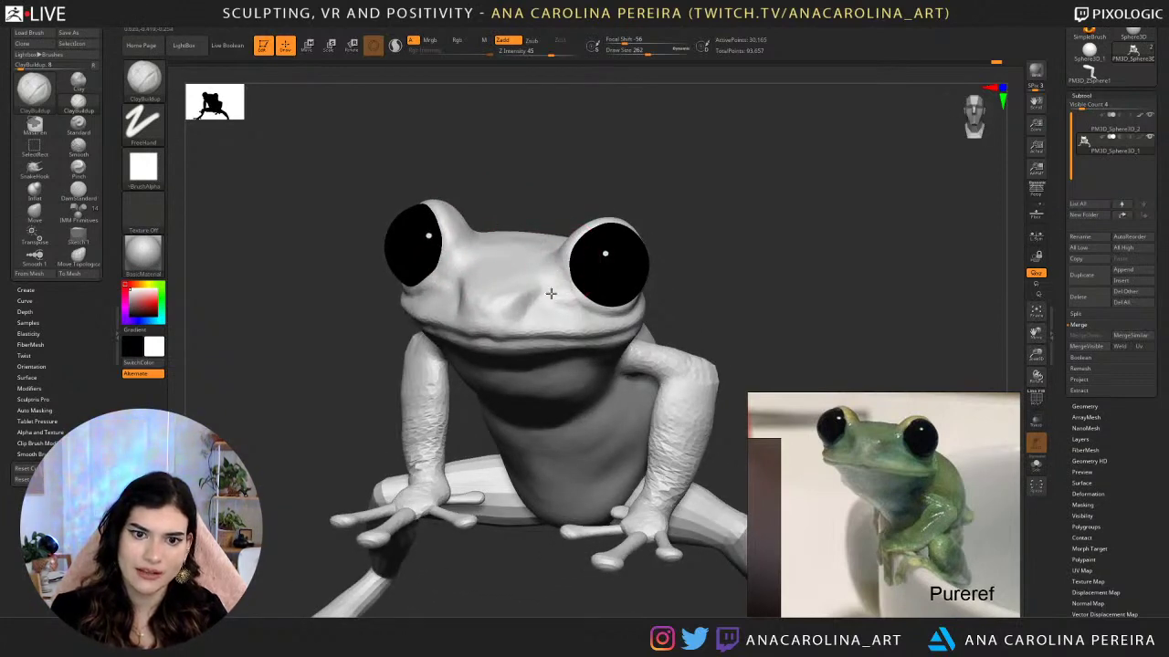
{"action": "right_click_drag", "start_coordinate": [475, 210], "coordinate": [548, 115]}
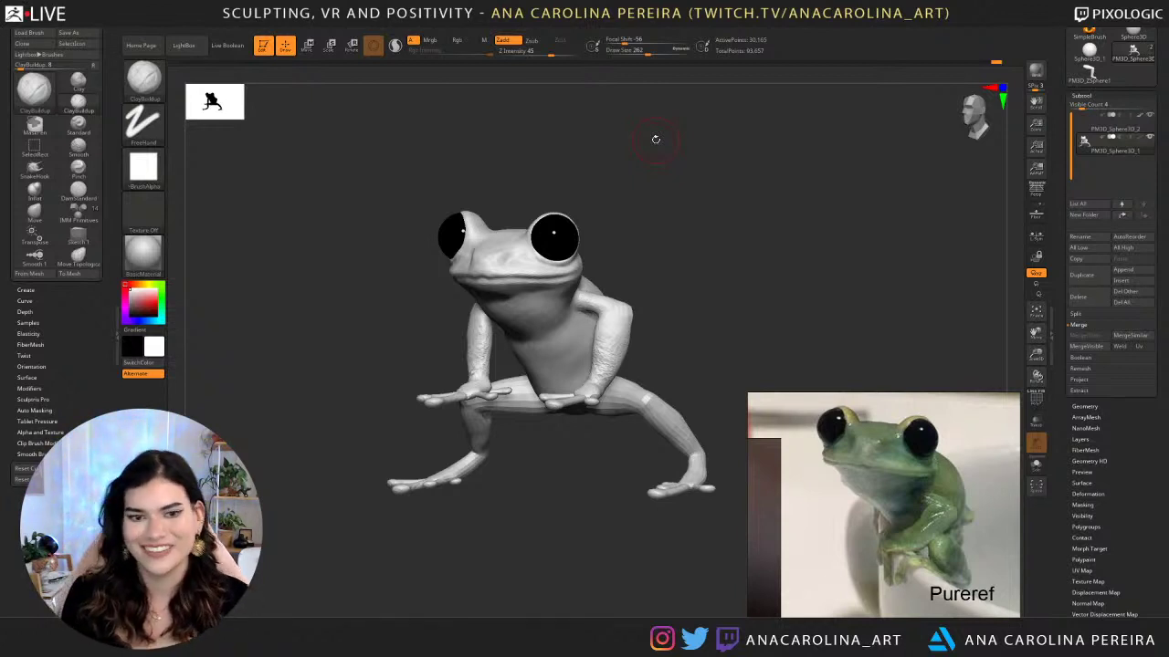
Adjust the lower lip and jaw shape with the Move brush, raising the draw size to 324.
{"action": "left_click_drag", "start_coordinate": [637, 246], "coordinate": [657, 267]}
{"action": "key", "text": "b"}
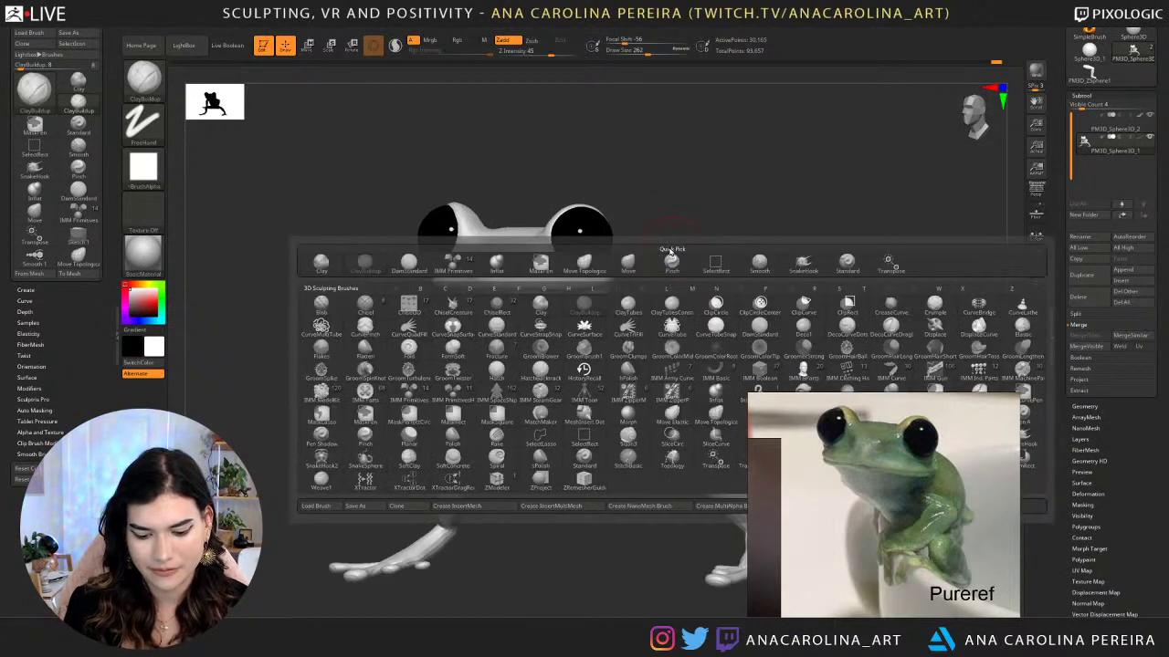
{"action": "key", "text": "m"}
{"action": "key", "text": "v"}
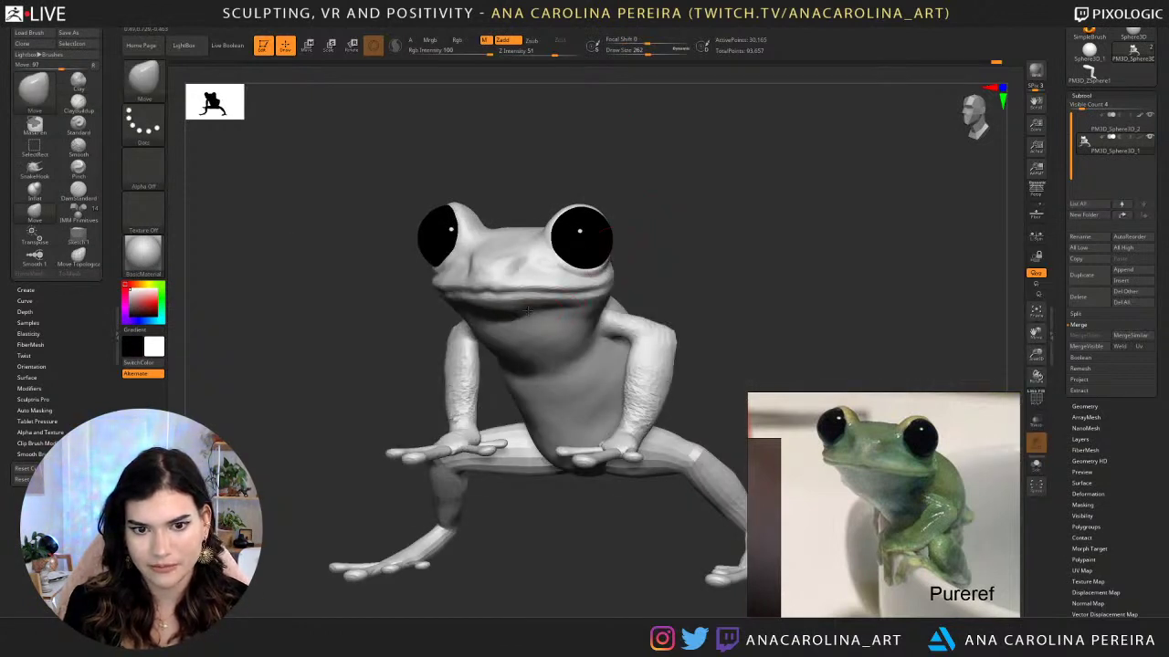
{"action": "key", "text": "space"}
{"action": "left_click_drag", "start_coordinate": [529, 315], "coordinate": [535, 315]}
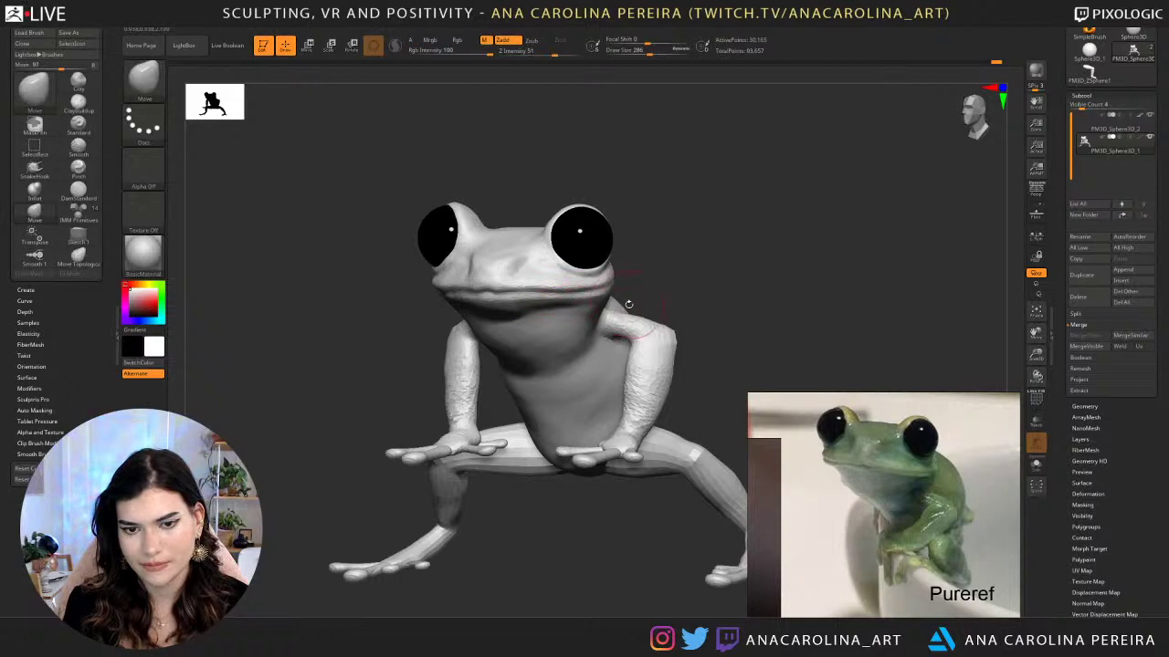
{"action": "key", "text": "space"}
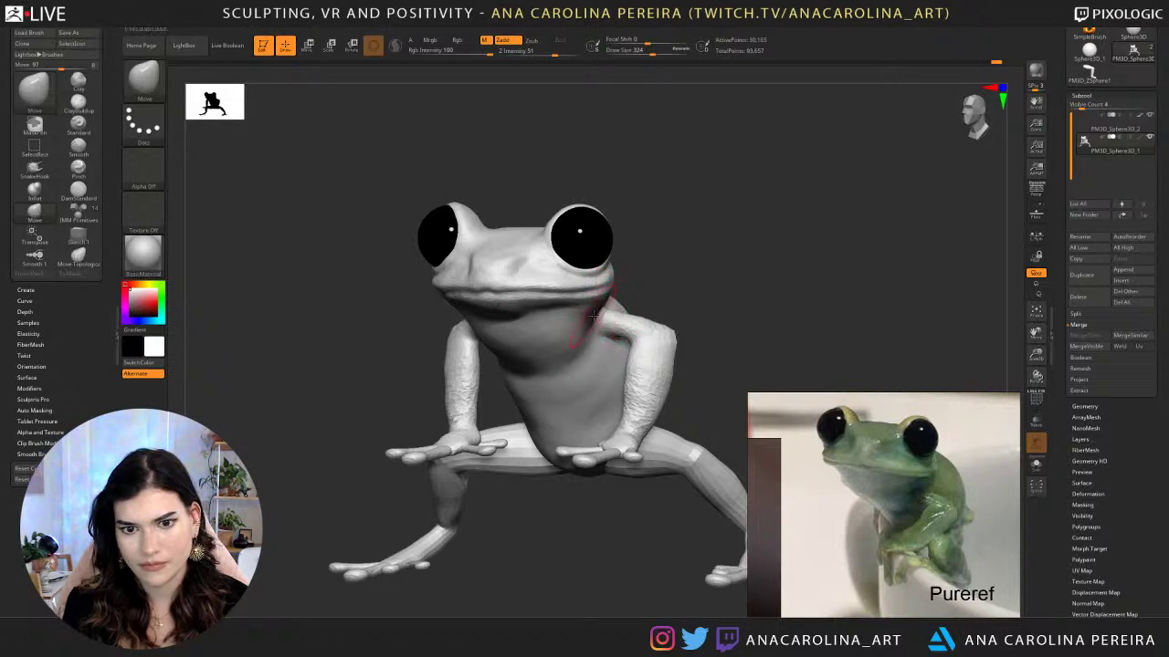
{"action": "mouse_move", "coordinate": [636, 290]}
{"action": "left_mouse_down"}
{"action": "mouse_move", "coordinate": [660, 285]}
{"action": "mouse_move", "coordinate": [645, 277]}
{"action": "left_mouse_up"}
Sharpen the lip edge along the mouth using the Pinch brush at draw size 274.
{"action": "key", "text": "b"}
{"action": "key", "text": "p"}
{"action": "key", "text": "i"}
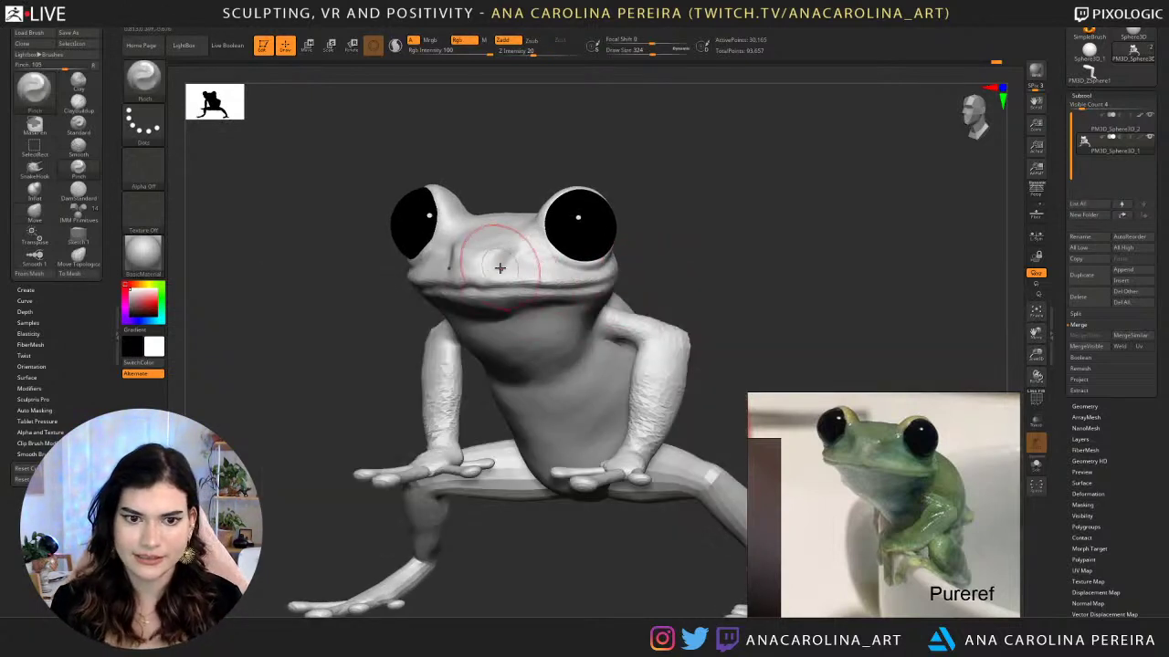
{"action": "key", "text": "space"}
{"action": "mouse_move", "coordinate": [506, 279]}
{"action": "left_mouse_down"}
{"action": "mouse_move", "coordinate": [528, 294]}
{"action": "mouse_move", "coordinate": [481, 293]}
{"action": "mouse_move", "coordinate": [564, 288]}
{"action": "left_mouse_up"}
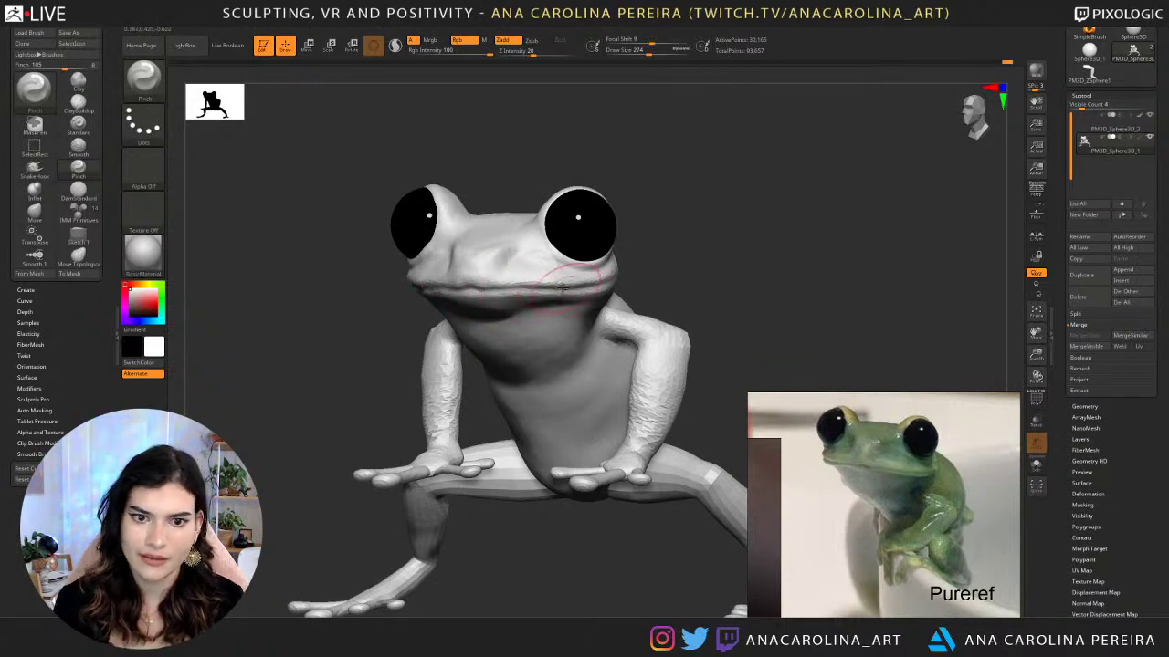
Refine the lip edge along the side and front of the mouth using the Pinch brush at draw size 239.
{"action": "right_click_drag", "start_coordinate": [639, 257], "coordinate": [623, 270]}
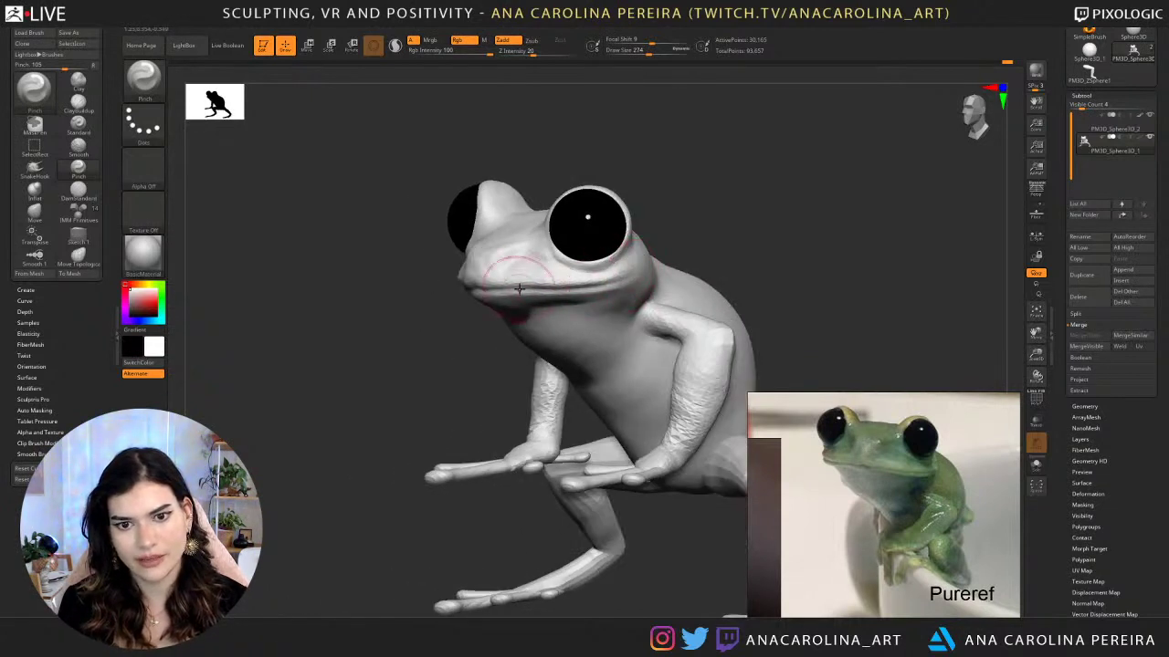
{"action": "mouse_move", "coordinate": [519, 289]}
{"action": "right_mouse_down"}
{"action": "mouse_move", "coordinate": [451, 283]}
{"action": "mouse_move", "coordinate": [543, 285]}
{"action": "mouse_move", "coordinate": [584, 306]}
{"action": "right_mouse_up"}
{"action": "key", "text": "space"}
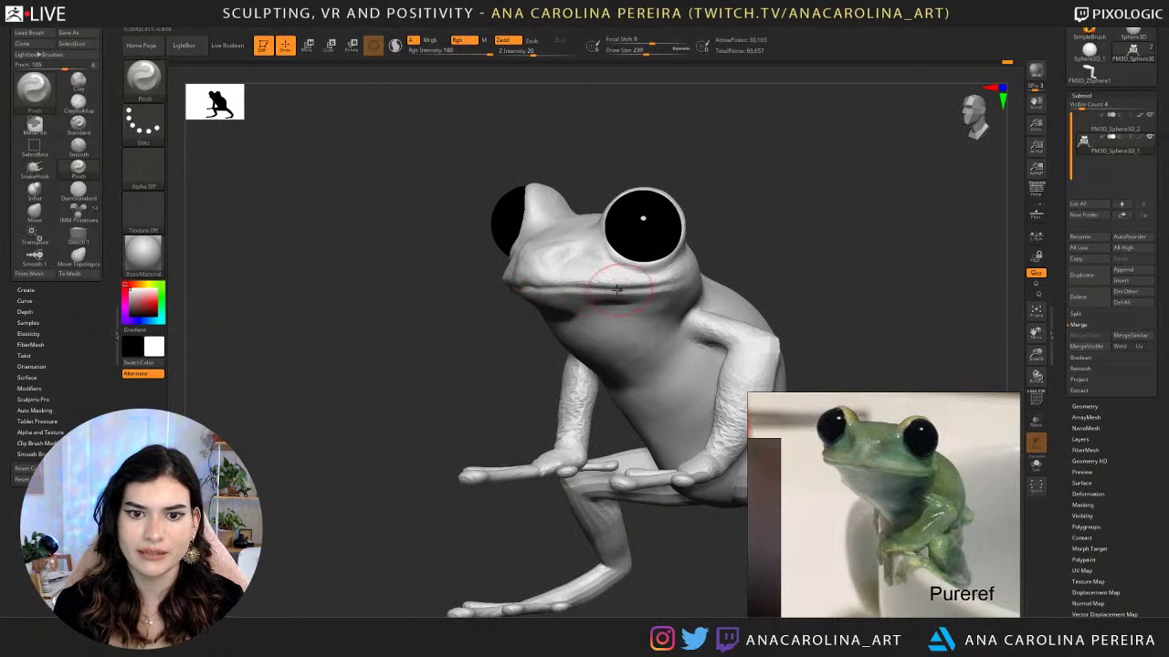
{"action": "left_click_drag", "start_coordinate": [736, 247], "coordinate": [767, 248]}
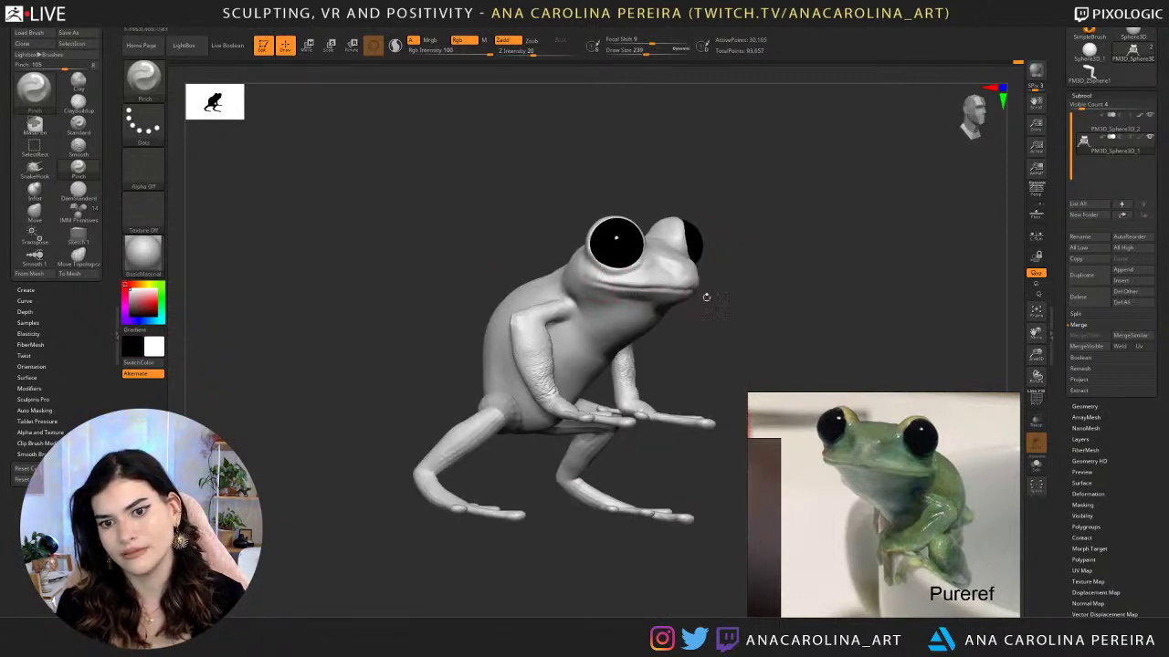
{"action": "mouse_move", "coordinate": [706, 295]}
{"action": "right_mouse_down"}
{"action": "mouse_move", "coordinate": [736, 219]}
{"action": "mouse_move", "coordinate": [727, 274]}
{"action": "right_mouse_up"}
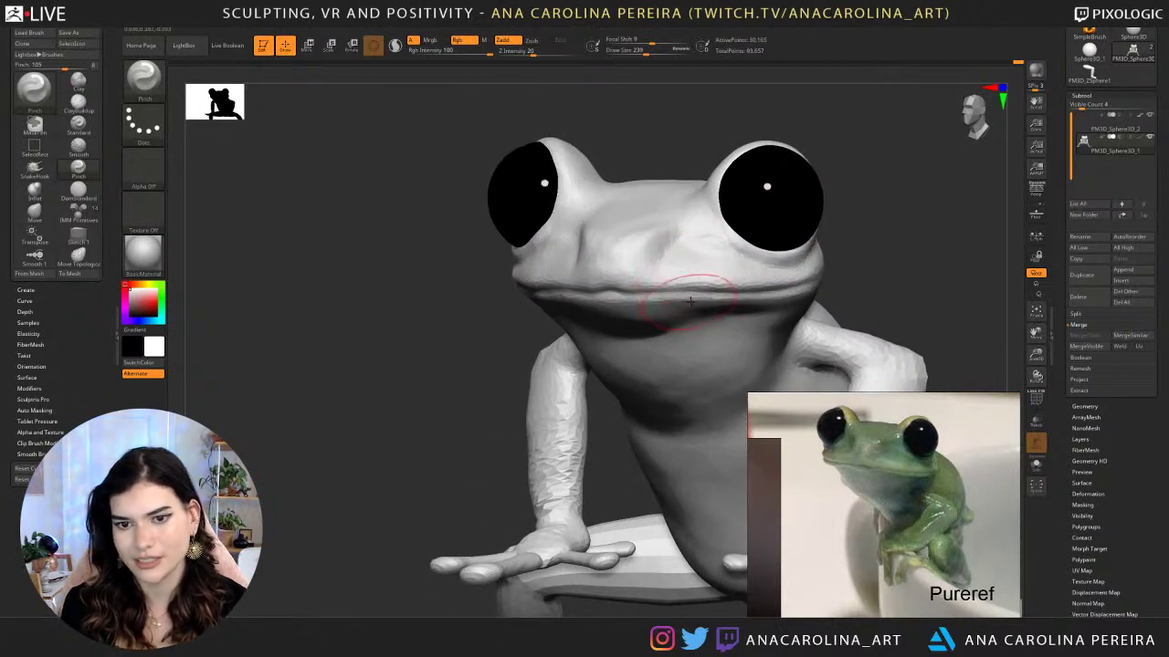
{"action": "mouse_move", "coordinate": [869, 249]}
{"action": "right_mouse_down", "text": "alt"}
{"action": "mouse_move", "coordinate": [741, 247]}
{"action": "mouse_move", "coordinate": [735, 235]}
{"action": "right_mouse_up", "text": "alt"}
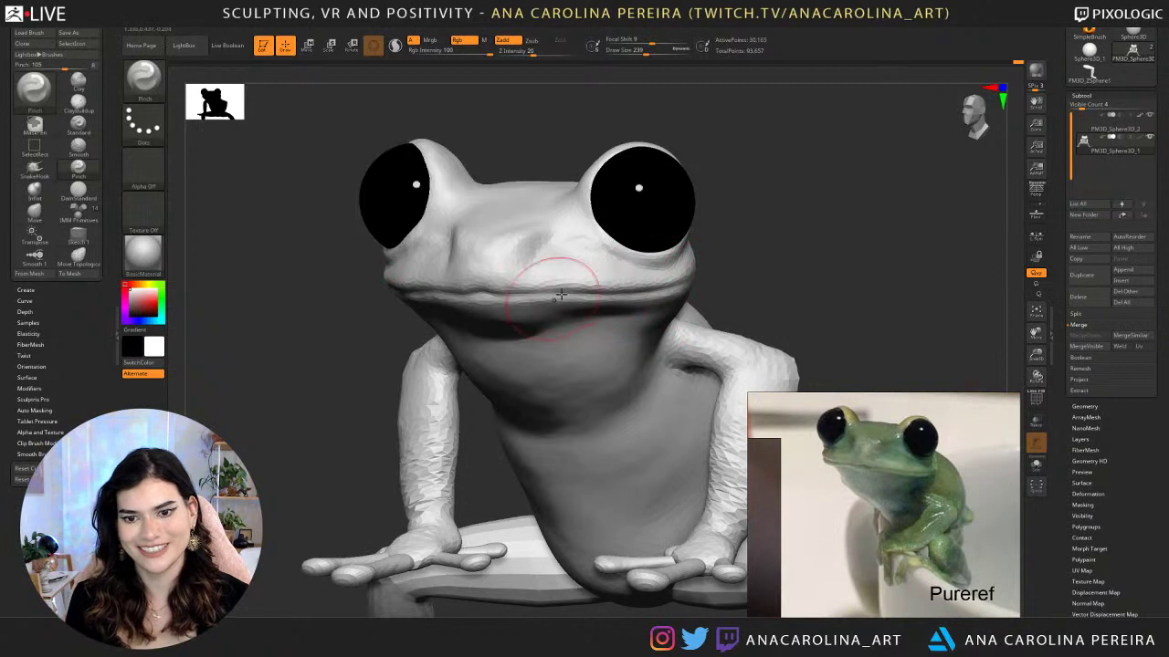
{"action": "right_click_drag", "start_coordinate": [763, 302], "coordinate": [728, 297], "text": "ctrl"}
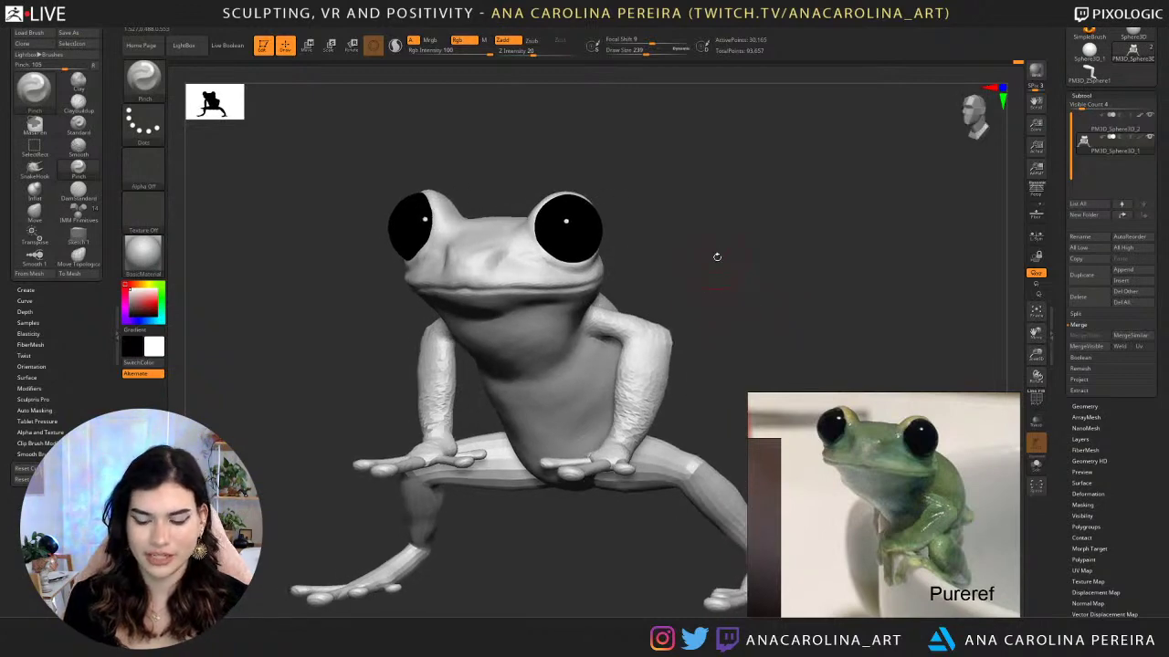
Build up the snout surface next to the eye using the ClayBuildup brush at draw size 167.
{"action": "key", "text": "b"}
{"action": "key", "text": "c"}
{"action": "key", "text": "b"}
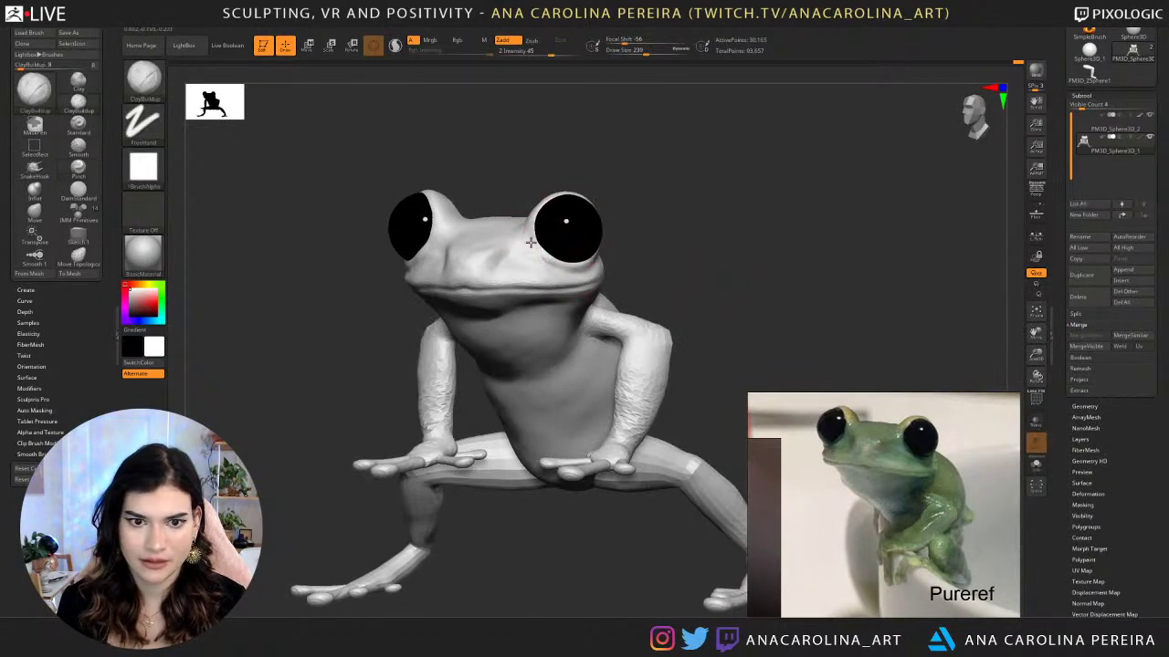
{"action": "key", "text": "space"}
{"action": "left_click_drag", "start_coordinate": [542, 247], "coordinate": [538, 240]}
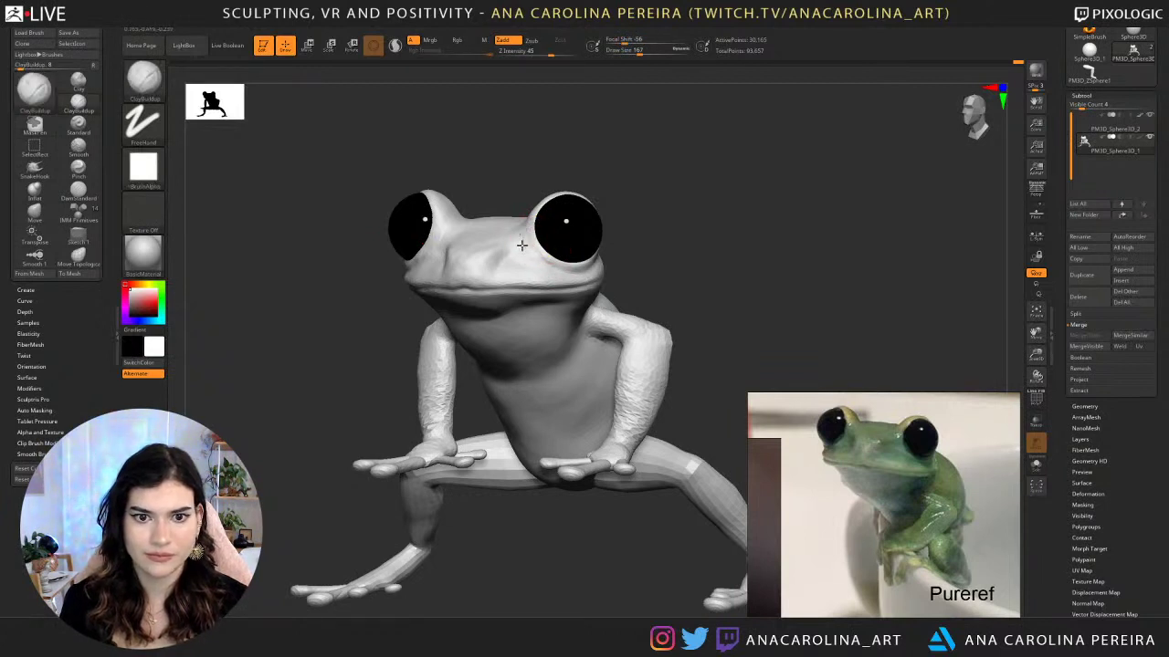
{"action": "right_click_drag", "start_coordinate": [592, 247], "coordinate": [615, 301], "text": "ctrl"}
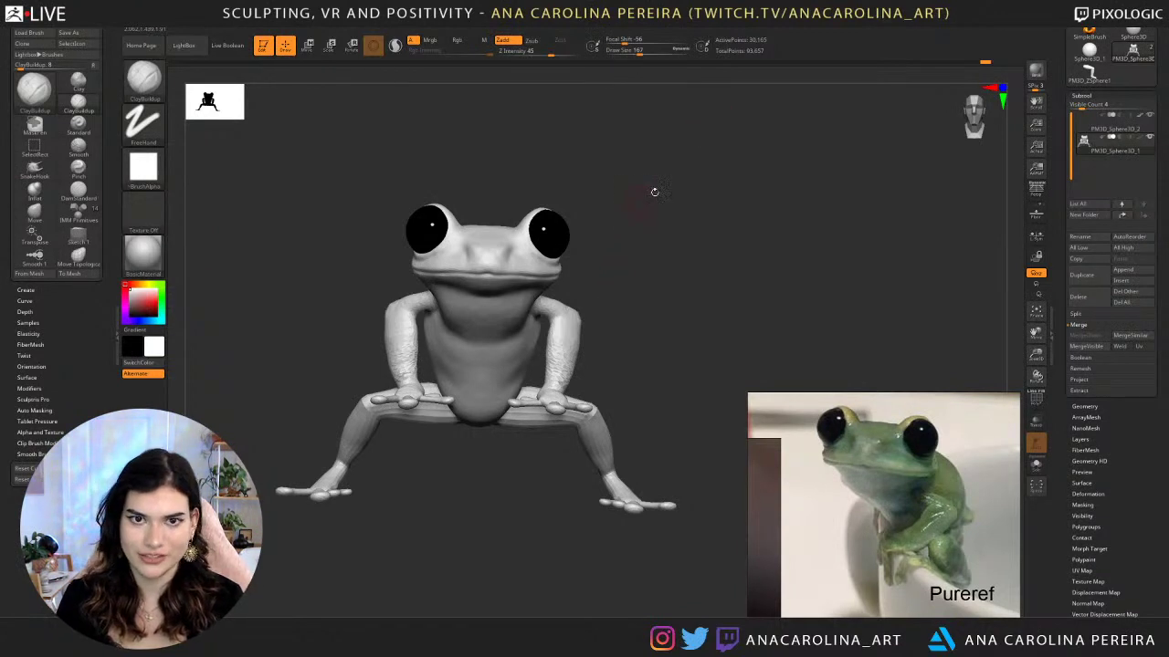
Convert the frog body mesh to a DynaMesh at resolution 128.
{"action": "right_click_drag", "start_coordinate": [655, 191], "coordinate": [535, 370]}
{"action": "right_click_drag", "start_coordinate": [801, 315], "coordinate": [718, 333]}
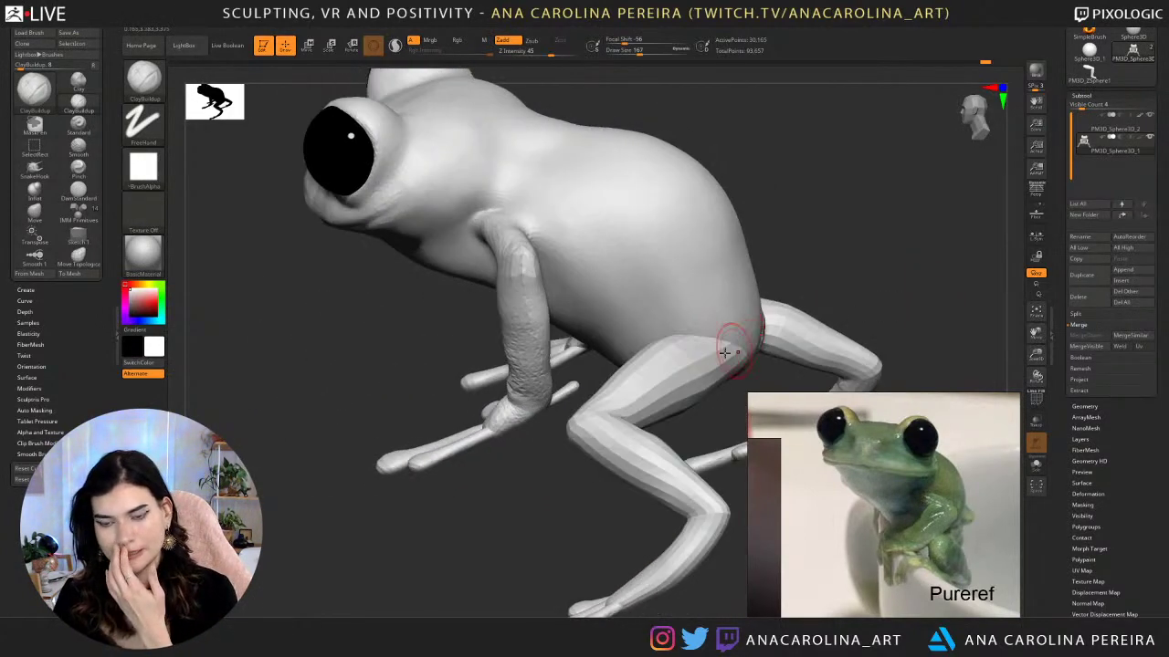
{"action": "right_click_drag", "start_coordinate": [579, 487], "coordinate": [611, 593]}
{"action": "right_click_drag", "start_coordinate": [597, 523], "coordinate": [651, 403]}
{"action": "right_click_drag", "start_coordinate": [595, 306], "coordinate": [637, 340], "text": "alt"}
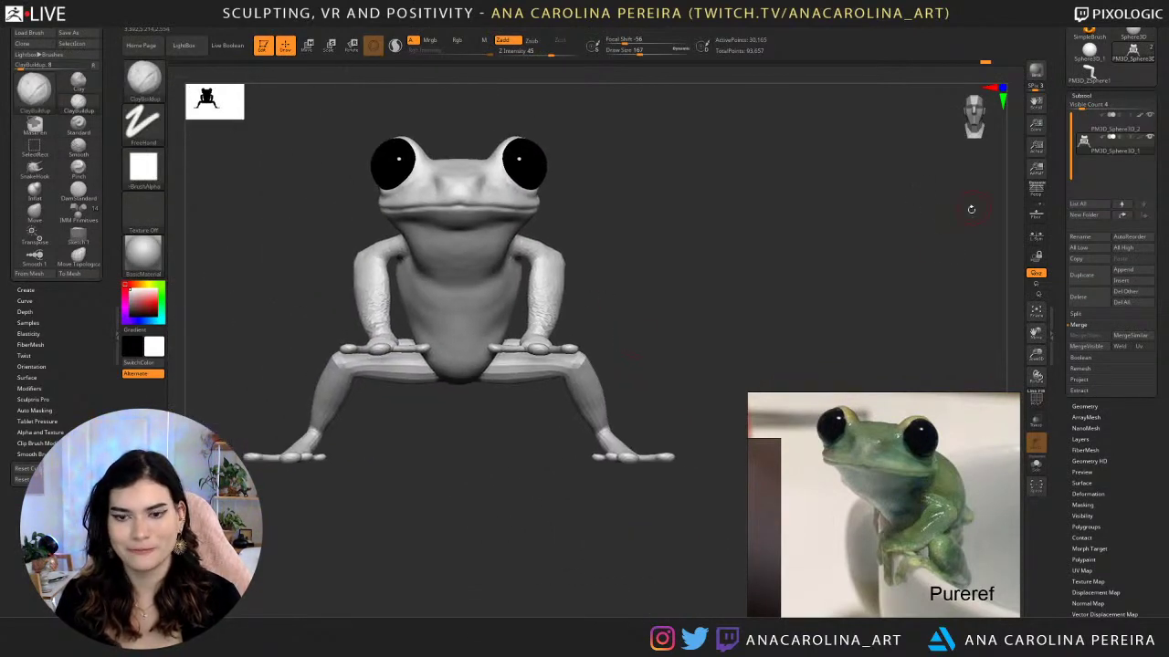
{"action": "left_click", "coordinate": [1086, 407]}
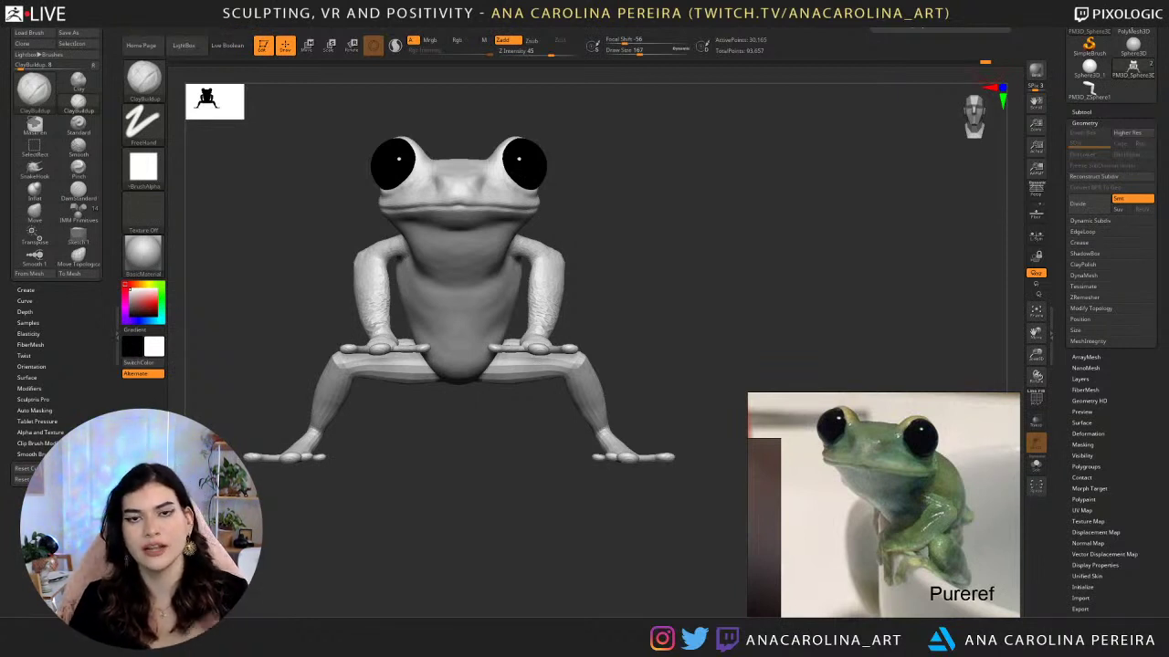
{"action": "left_click_drag", "start_coordinate": [730, 178], "coordinate": [827, 177]}
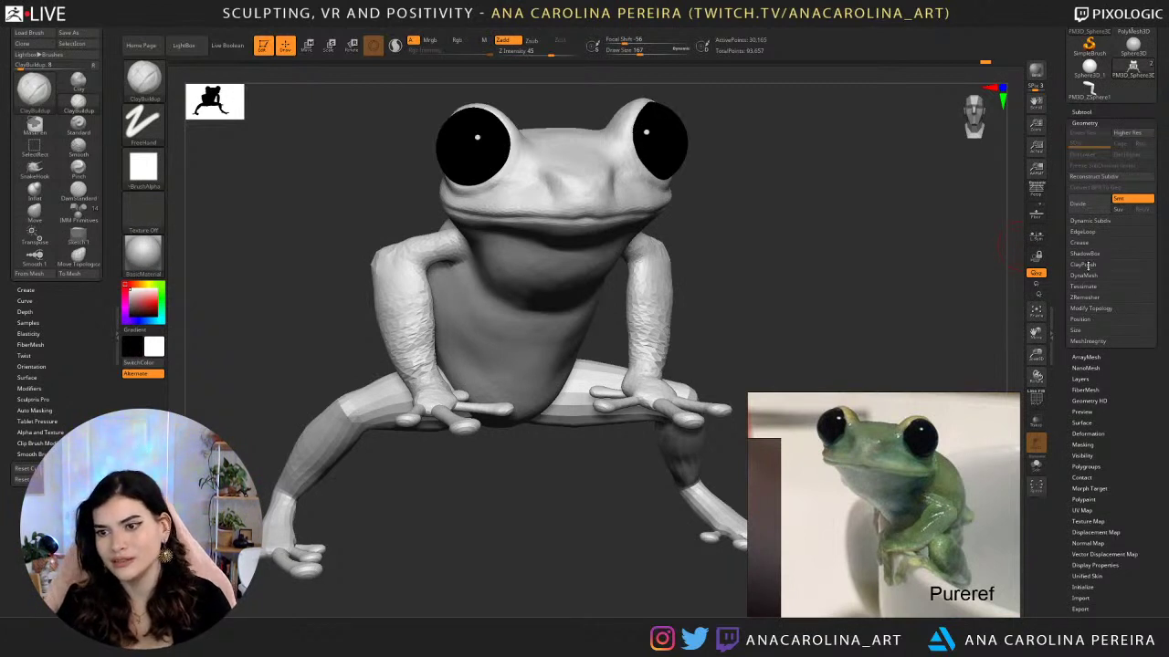
{"action": "left_click", "coordinate": [1084, 275]}
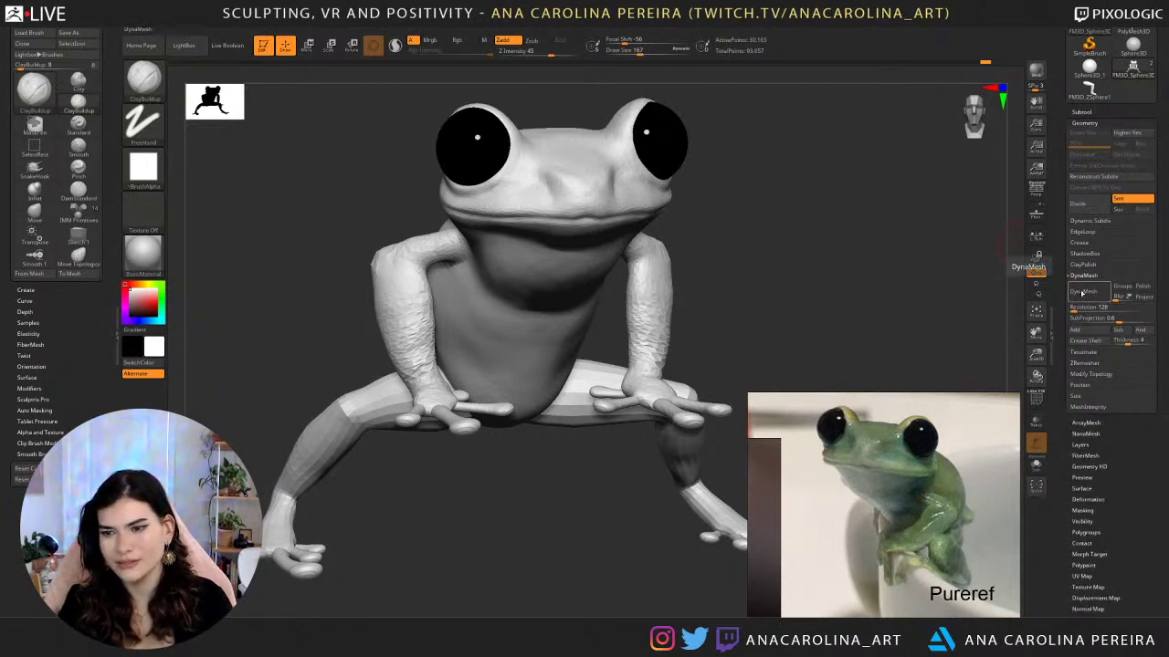
{"action": "left_click", "coordinate": [1083, 291]}
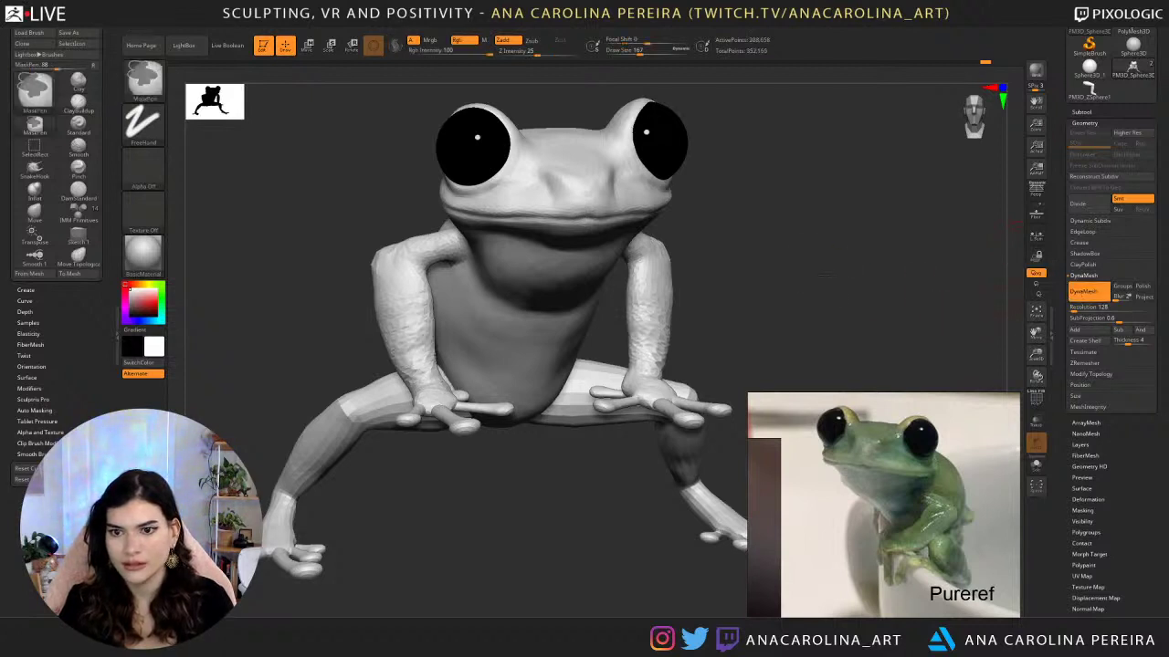
{"action": "left_click_drag", "start_coordinate": [731, 408], "coordinate": [685, 301]}
Set the draw size to 324 and smooth the rough surface of the front arms.
{"action": "left_click_drag", "start_coordinate": [999, 291], "coordinate": [759, 351]}
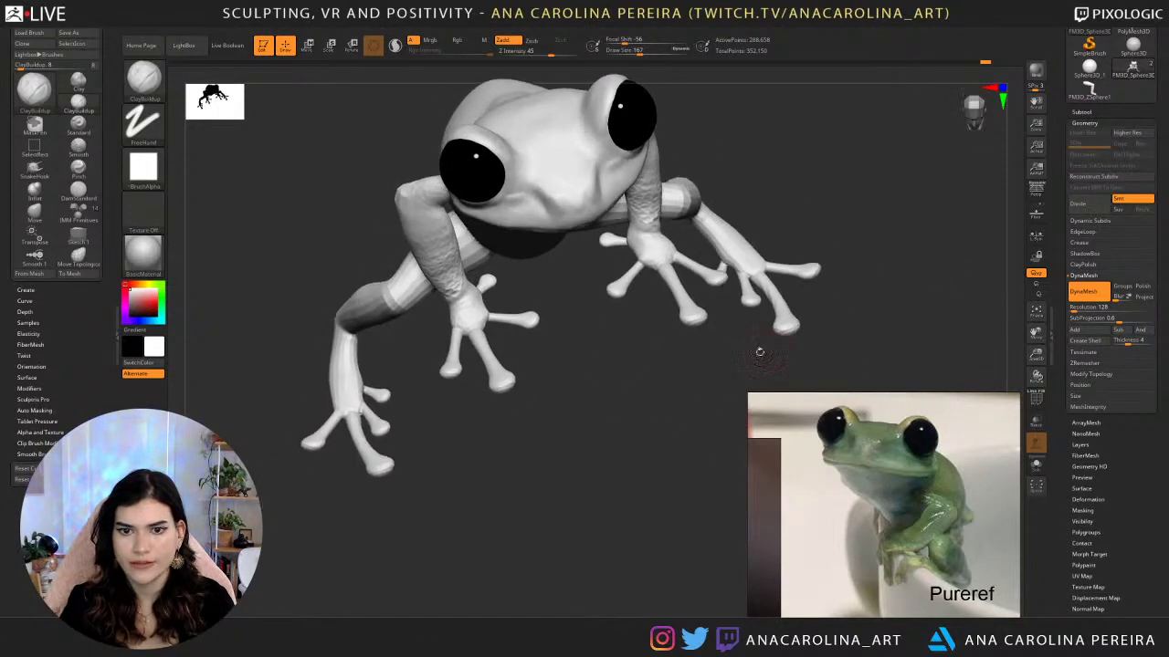
{"action": "left_click_drag", "start_coordinate": [571, 355], "coordinate": [710, 230], "text": "alt"}
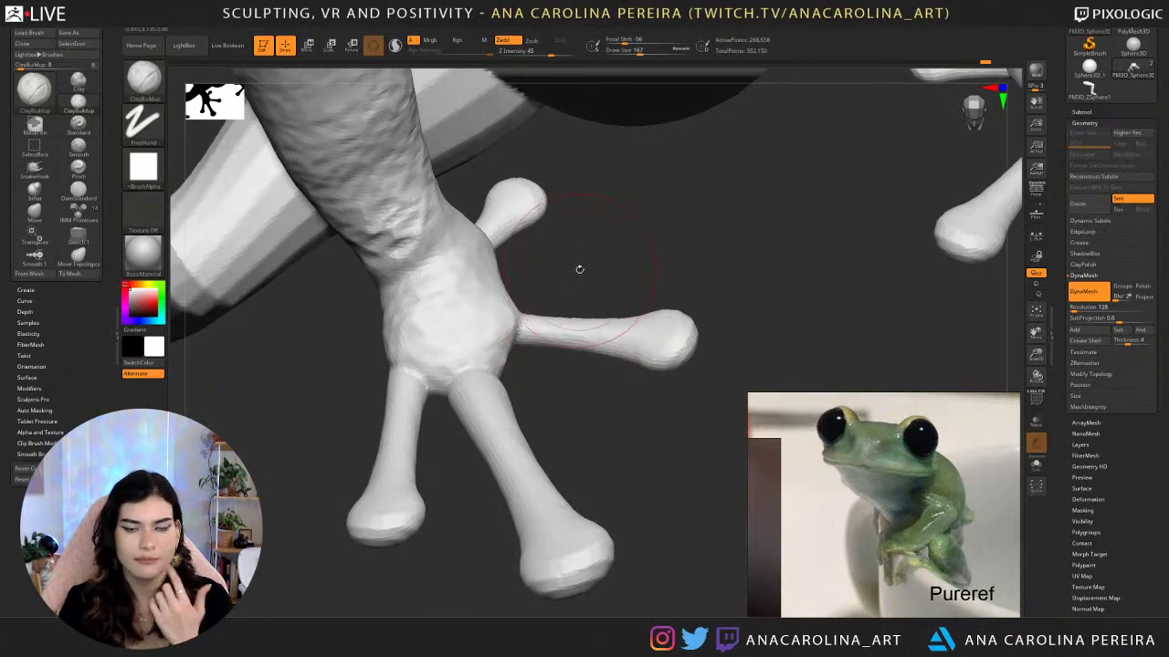
{"action": "left_click_drag", "start_coordinate": [731, 388], "coordinate": [630, 401], "text": "alt"}
{"action": "left_click_drag", "start_coordinate": [555, 397], "coordinate": [599, 498]}
{"action": "key", "text": "s"}
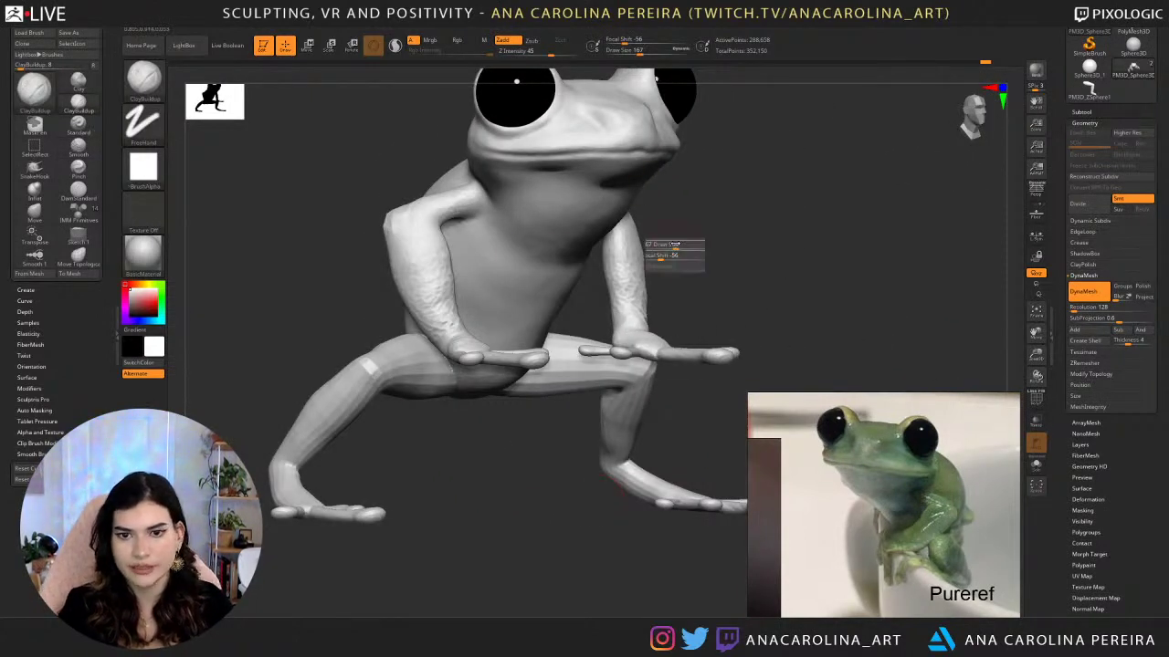
{"action": "left_click_drag", "start_coordinate": [667, 257], "coordinate": [680, 257]}
{"action": "left_click_drag", "start_coordinate": [420, 260], "coordinate": [445, 308], "text": "shift"}
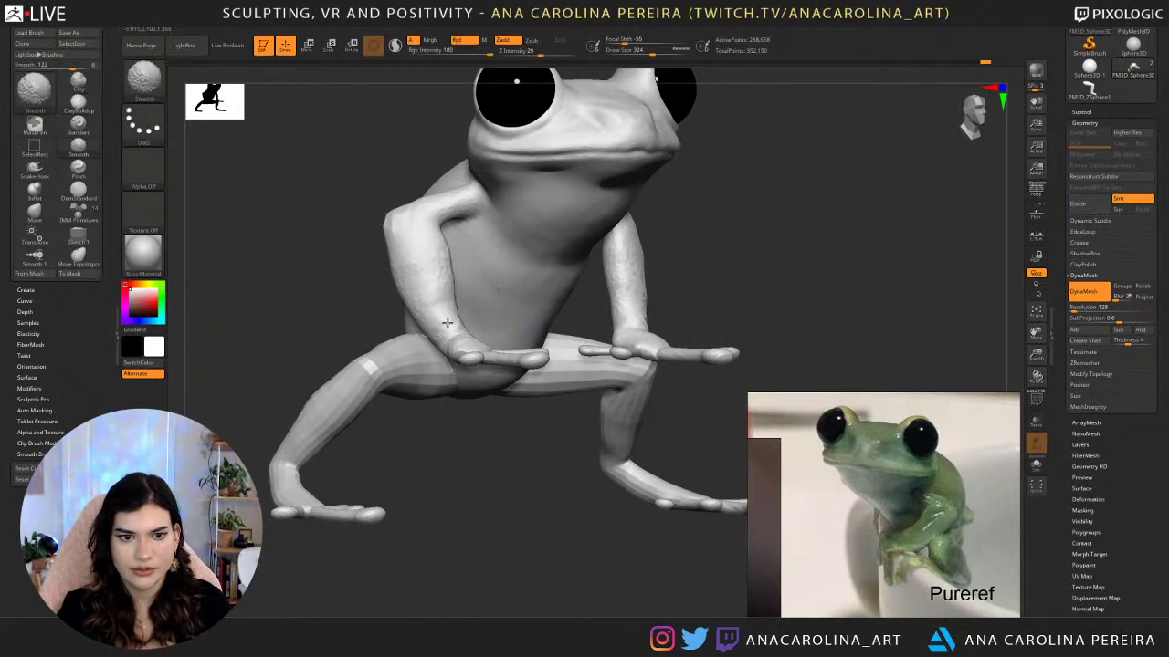
{"action": "left_click_drag", "start_coordinate": [482, 429], "coordinate": [487, 493]}
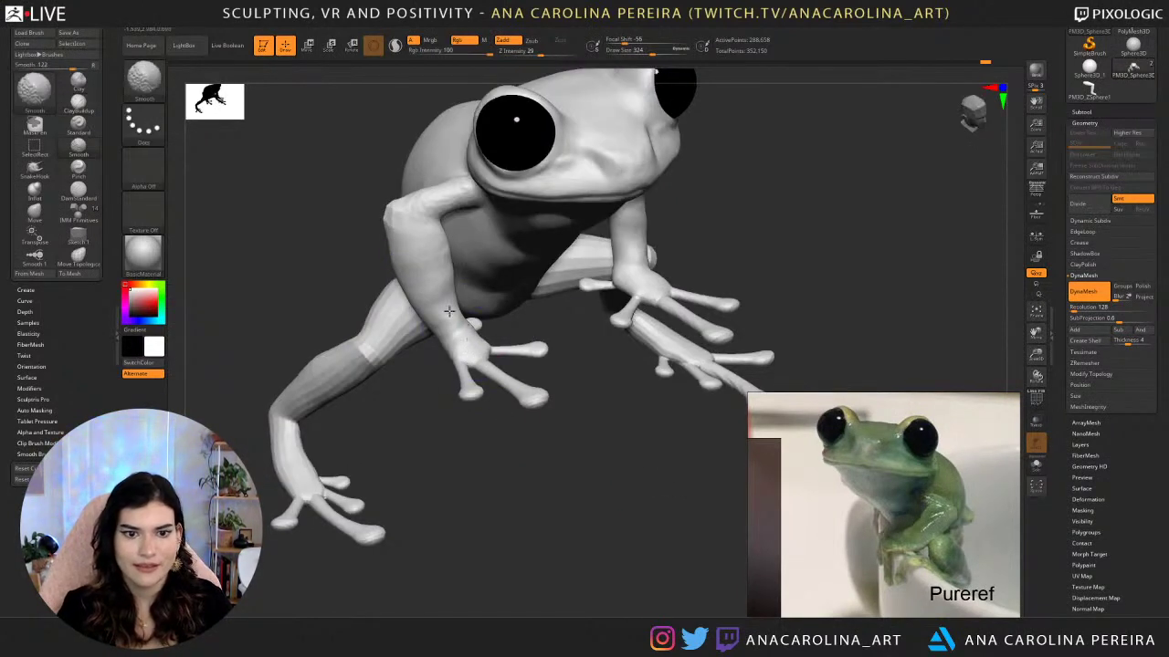
{"action": "mouse_move", "coordinate": [390, 241]}
{"action": "right_mouse_down"}
{"action": "mouse_move", "coordinate": [536, 305]}
{"action": "mouse_move", "coordinate": [511, 238]}
{"action": "right_mouse_up"}
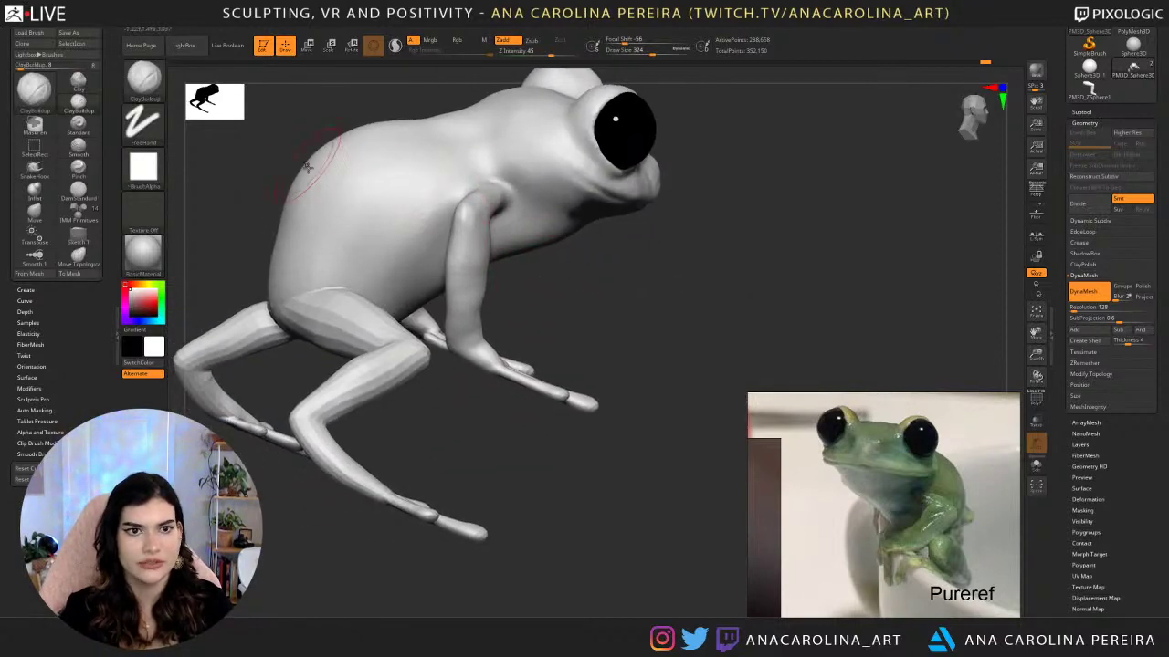
Load the Smooth Stronger brush from the Smooth folder of the brush library.
{"action": "key", "text": "b"}
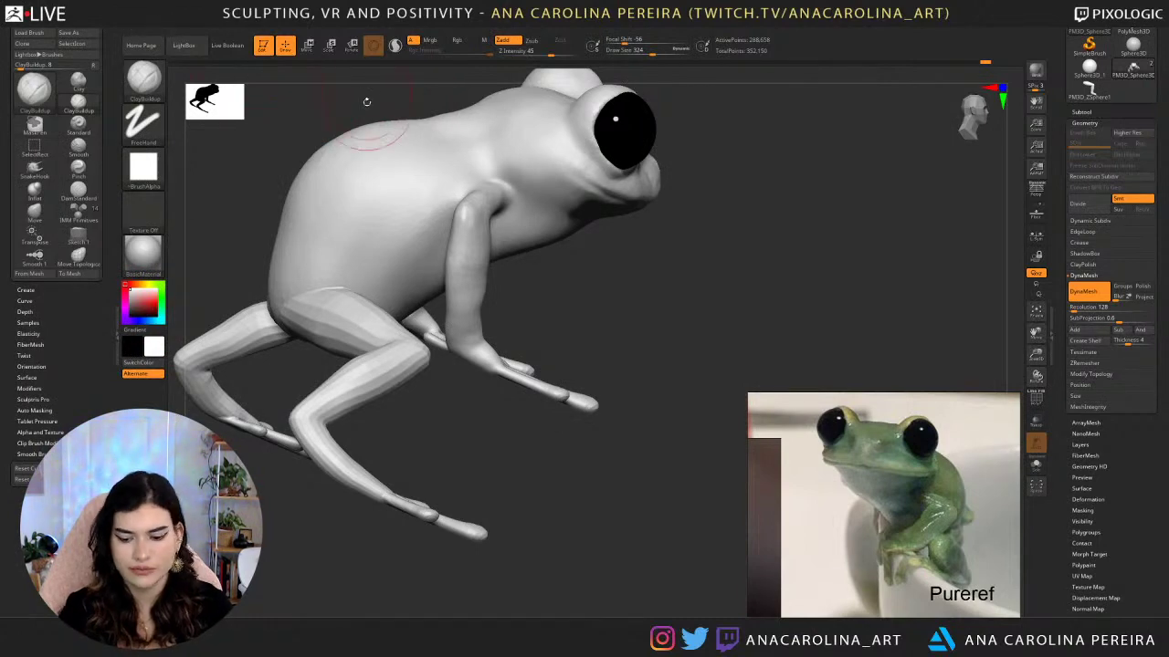
{"action": "key", "text": "comma"}
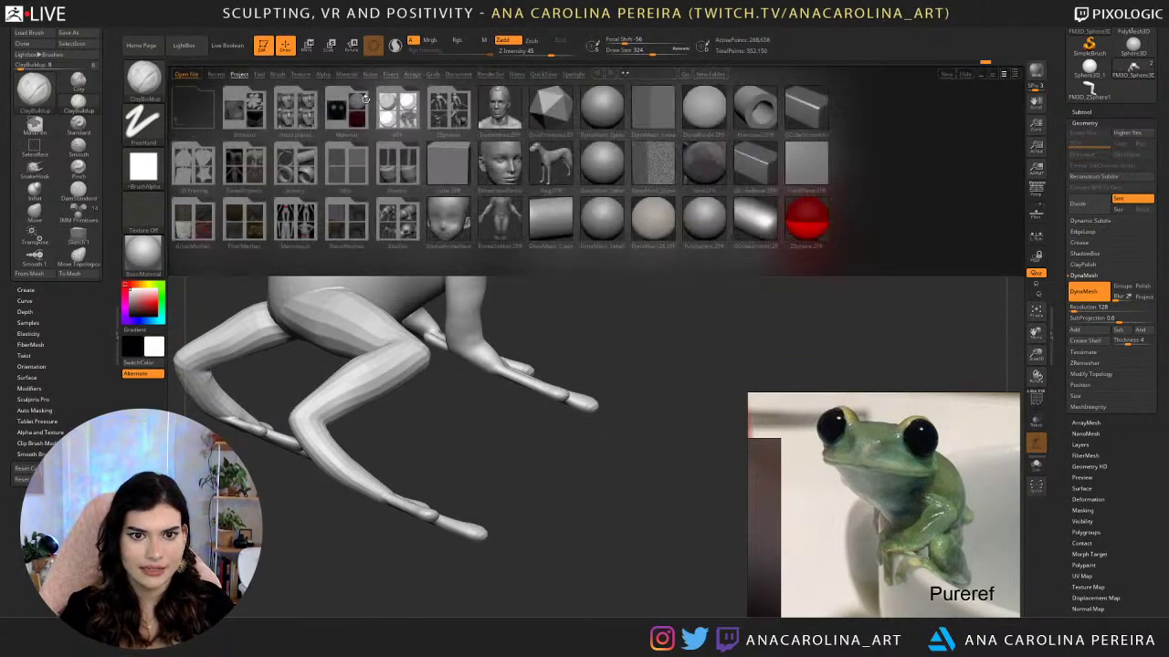
{"action": "left_click", "coordinate": [275, 75]}
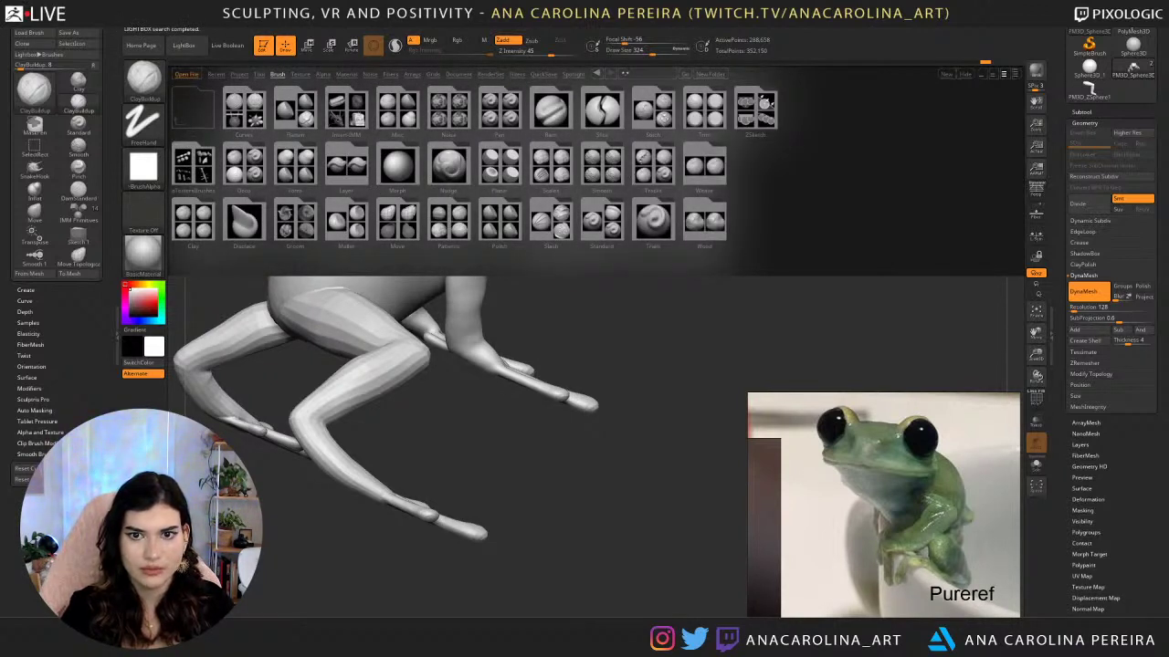
{"action": "left_click", "coordinate": [609, 170]}
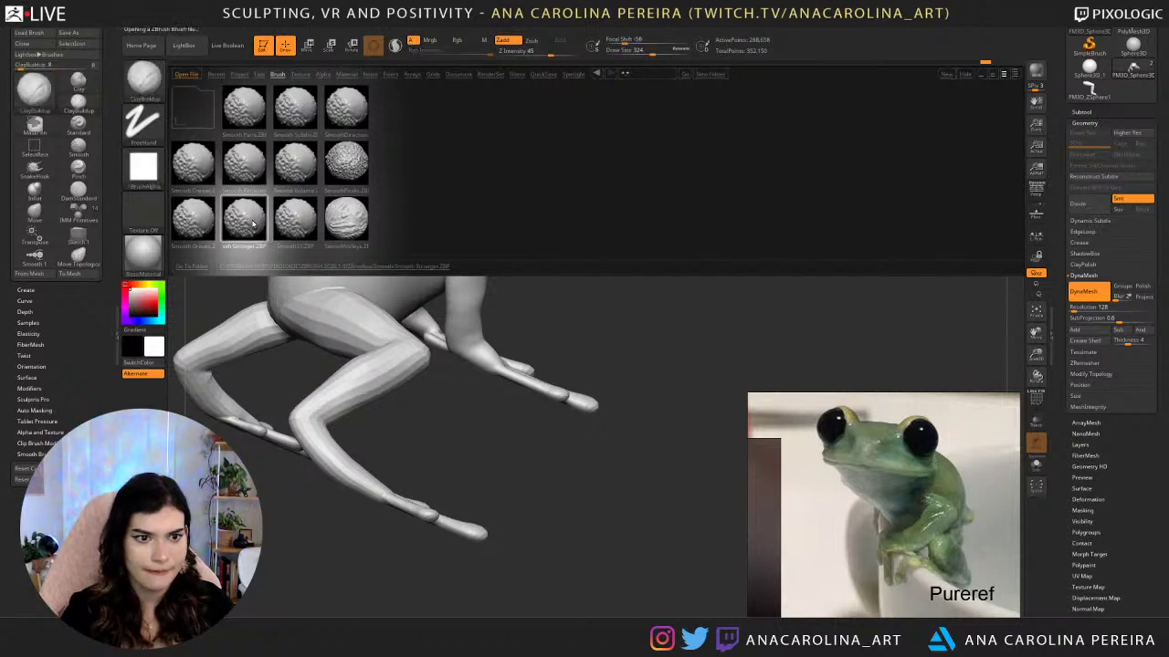
{"action": "left_click", "coordinate": [222, 241]}
Smooth the upper arm, shoulder and flank with the Smooth Stronger brush at draw size 324.
{"action": "left_click_drag", "start_coordinate": [630, 279], "coordinate": [548, 265]}
{"action": "mouse_move", "coordinate": [469, 253]}
{"action": "left_mouse_down", "text": "shift"}
{"action": "mouse_move", "coordinate": [472, 302]}
{"action": "mouse_move", "coordinate": [469, 287]}
{"action": "left_mouse_up", "text": "shift"}
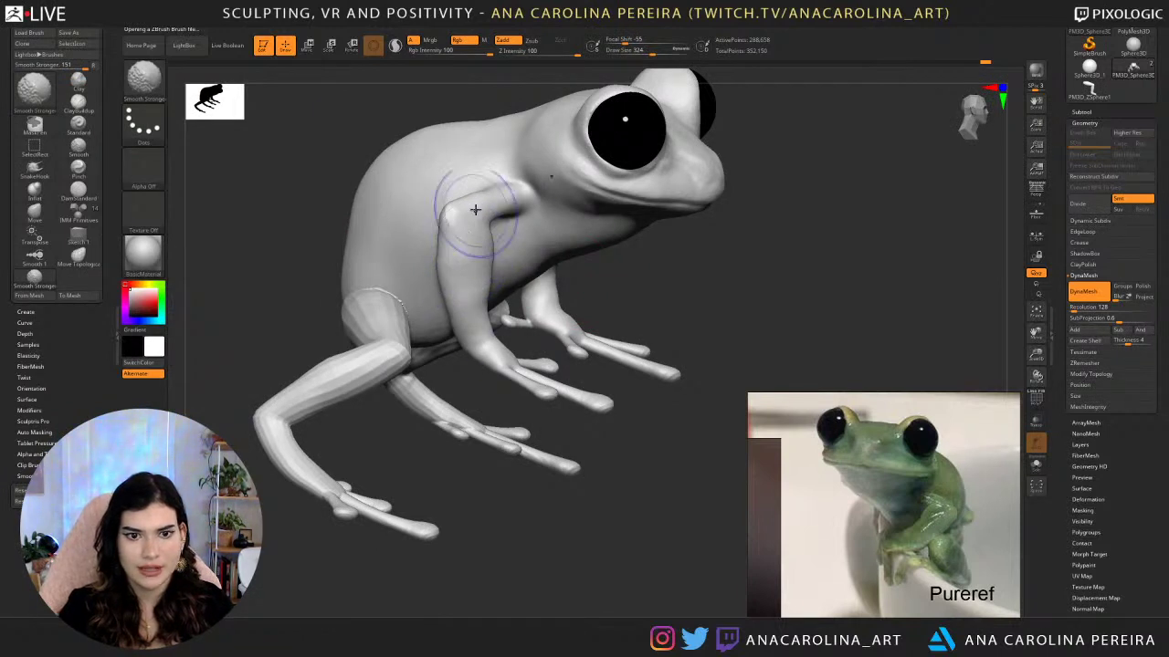
{"action": "left_click_drag", "start_coordinate": [475, 209], "coordinate": [506, 195], "text": "shift"}
{"action": "left_click_drag", "start_coordinate": [598, 292], "coordinate": [650, 260]}
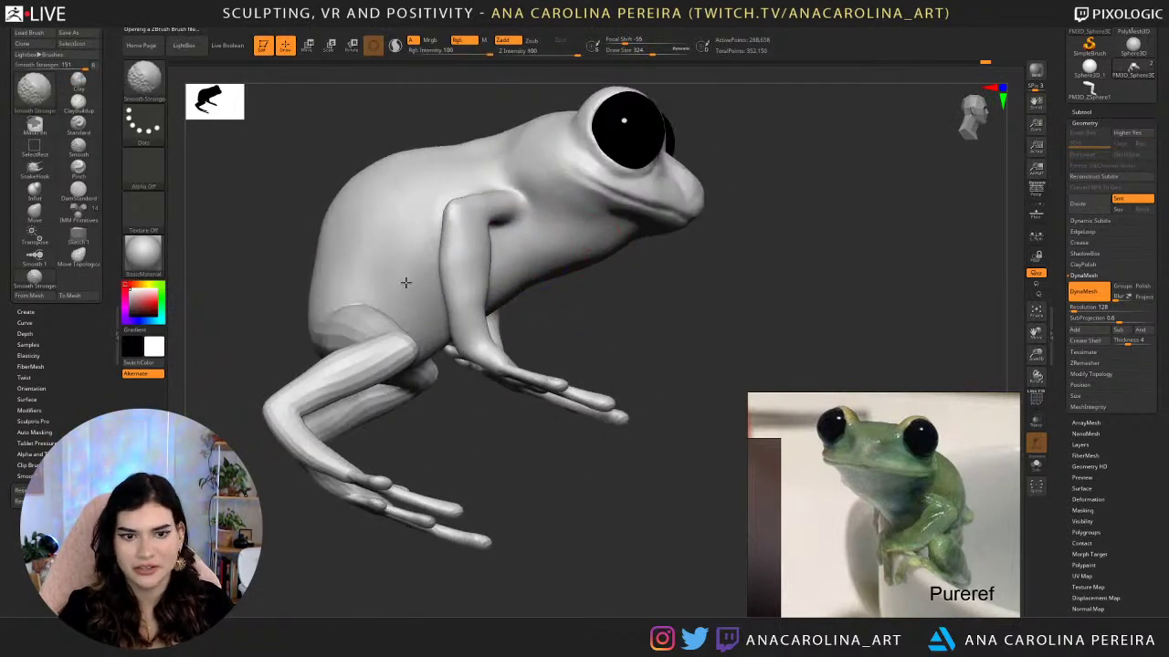
{"action": "left_click_drag", "start_coordinate": [375, 252], "coordinate": [334, 265], "text": "shift"}
Smooth the faceted thighs and their joins to the body with the Smooth Stronger brush.
{"action": "left_click_drag", "start_coordinate": [475, 448], "coordinate": [425, 458]}
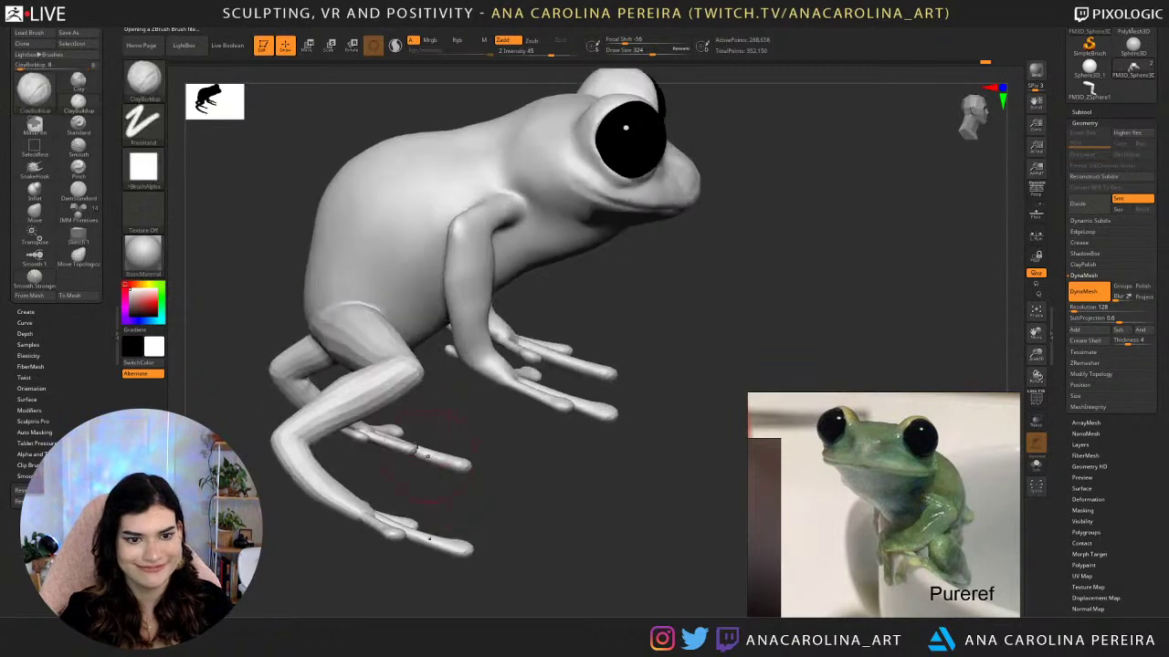
{"action": "left_click_drag", "start_coordinate": [356, 306], "coordinate": [379, 344], "text": "shift"}
{"action": "left_click_drag", "start_coordinate": [516, 429], "coordinate": [388, 387]}
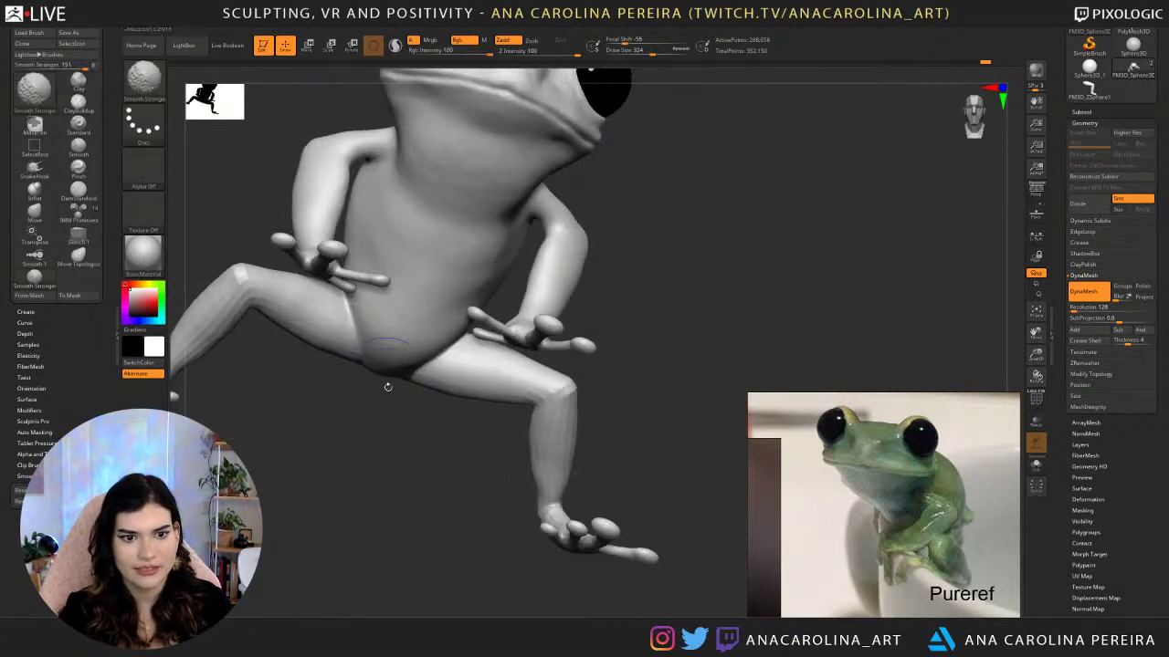
{"action": "left_click_drag", "start_coordinate": [538, 183], "coordinate": [555, 327], "text": "alt"}
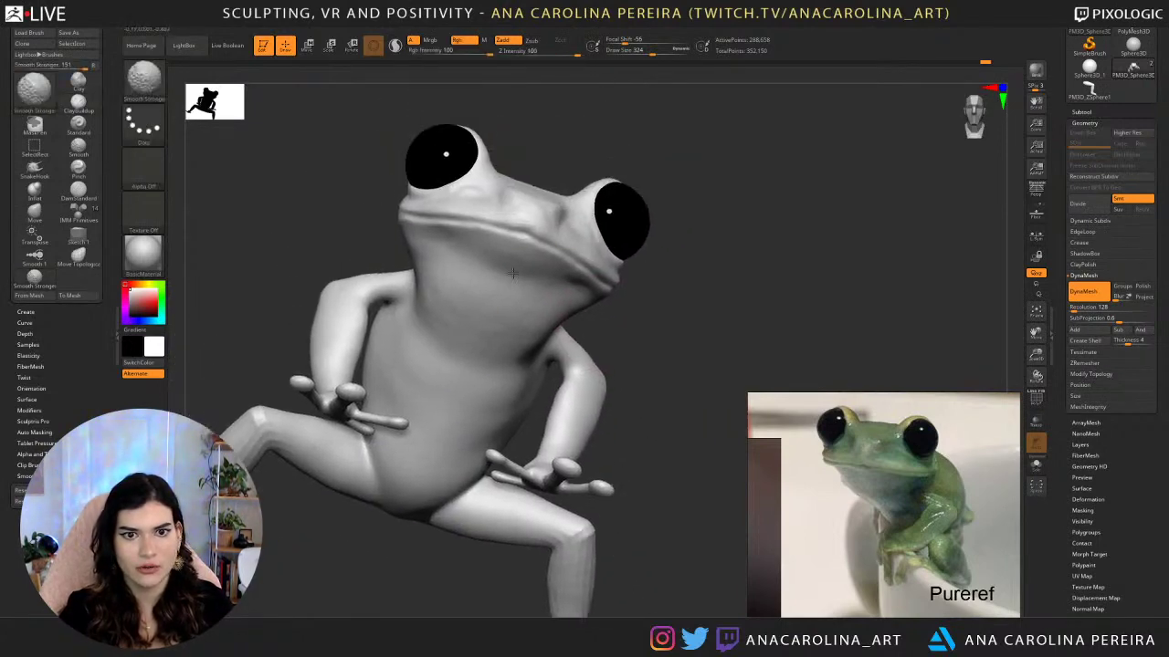
Smooth the head, neck and shoulder transitions with the Smooth Stronger brush at draw size 257, and undo the last stroke.
{"action": "right_click_drag", "start_coordinate": [573, 239], "coordinate": [590, 306]}
{"action": "key", "text": "s"}
{"action": "left_click_drag", "start_coordinate": [539, 348], "coordinate": [526, 348]}
{"action": "mouse_move", "coordinate": [594, 258]}
{"action": "left_mouse_down", "text": "shift"}
{"action": "mouse_move", "coordinate": [585, 245]}
{"action": "mouse_move", "coordinate": [527, 242]}
{"action": "mouse_move", "coordinate": [541, 174]}
{"action": "left_mouse_up", "text": "shift"}
{"action": "right_click_drag", "start_coordinate": [515, 138], "coordinate": [452, 183]}
{"action": "left_click_drag", "start_coordinate": [598, 140], "coordinate": [620, 240]}
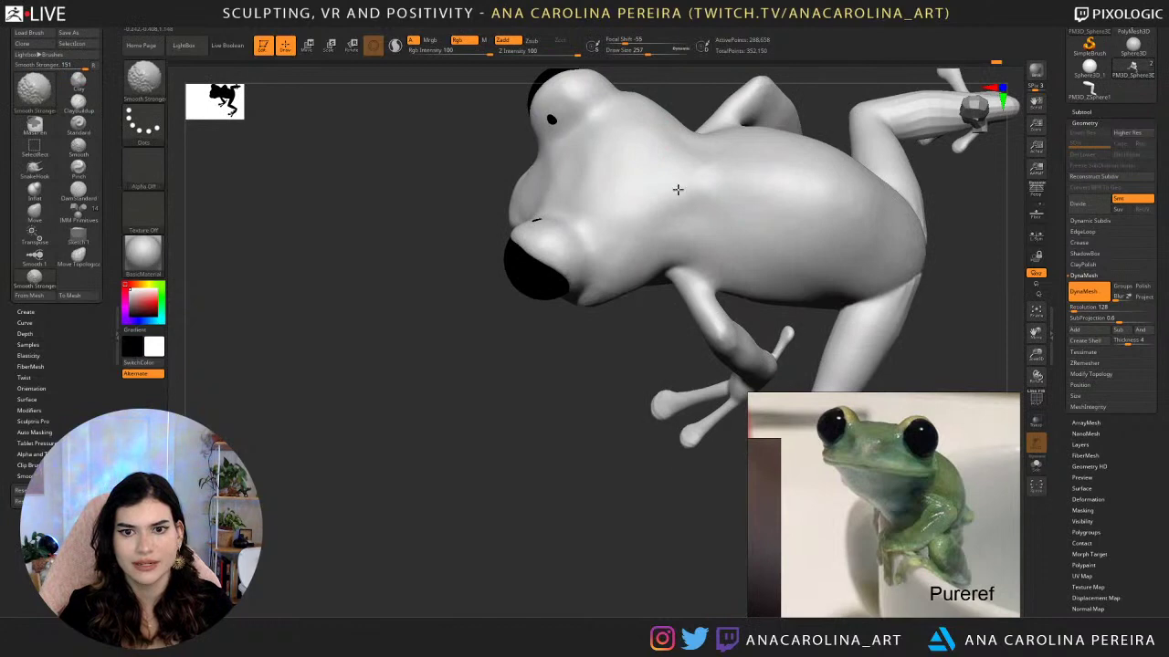
{"action": "left_click_drag", "start_coordinate": [607, 280], "coordinate": [606, 263]}
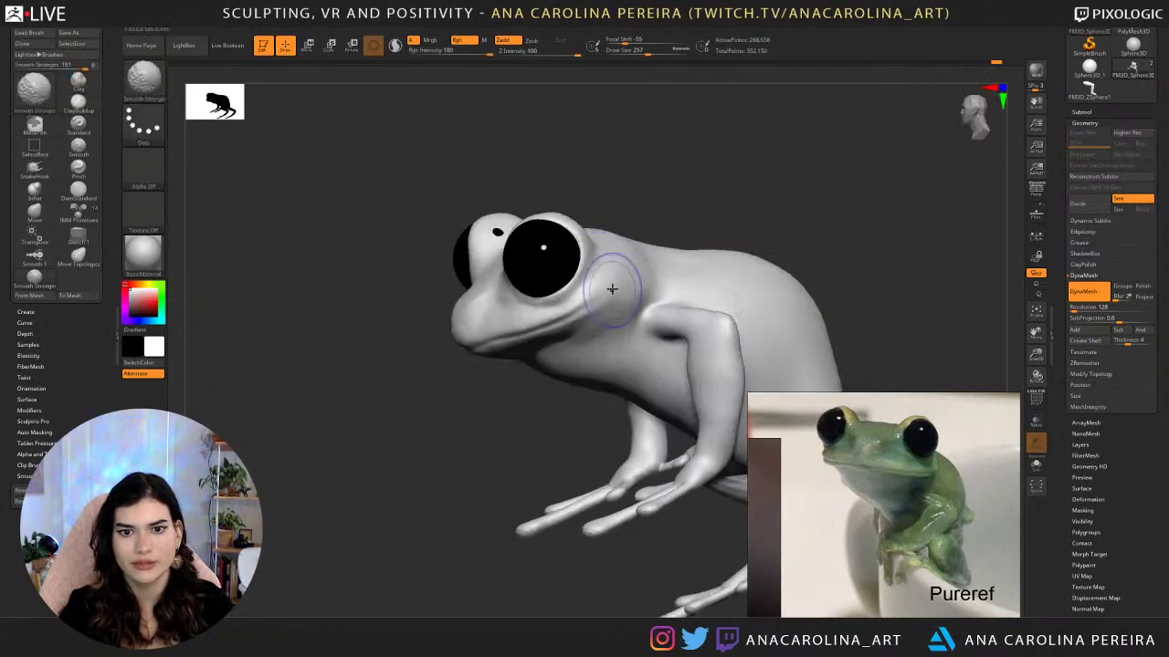
{"action": "mouse_move", "coordinate": [587, 192]}
{"action": "left_mouse_down"}
{"action": "mouse_move", "coordinate": [652, 266]}
{"action": "mouse_move", "coordinate": [654, 247]}
{"action": "left_mouse_up"}
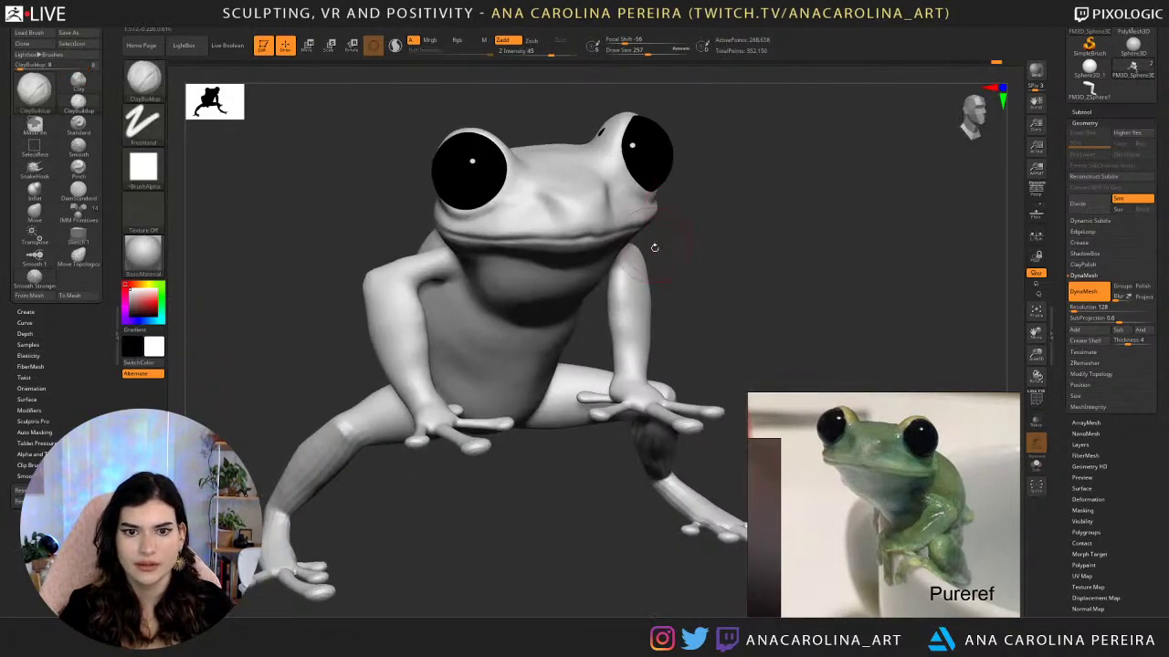
{"action": "key", "text": "ctrl+z"}
Smooth the hind foot, ankle and lower leg with the Smooth Stronger brush at an enlarged draw size.
{"action": "key", "text": "space"}
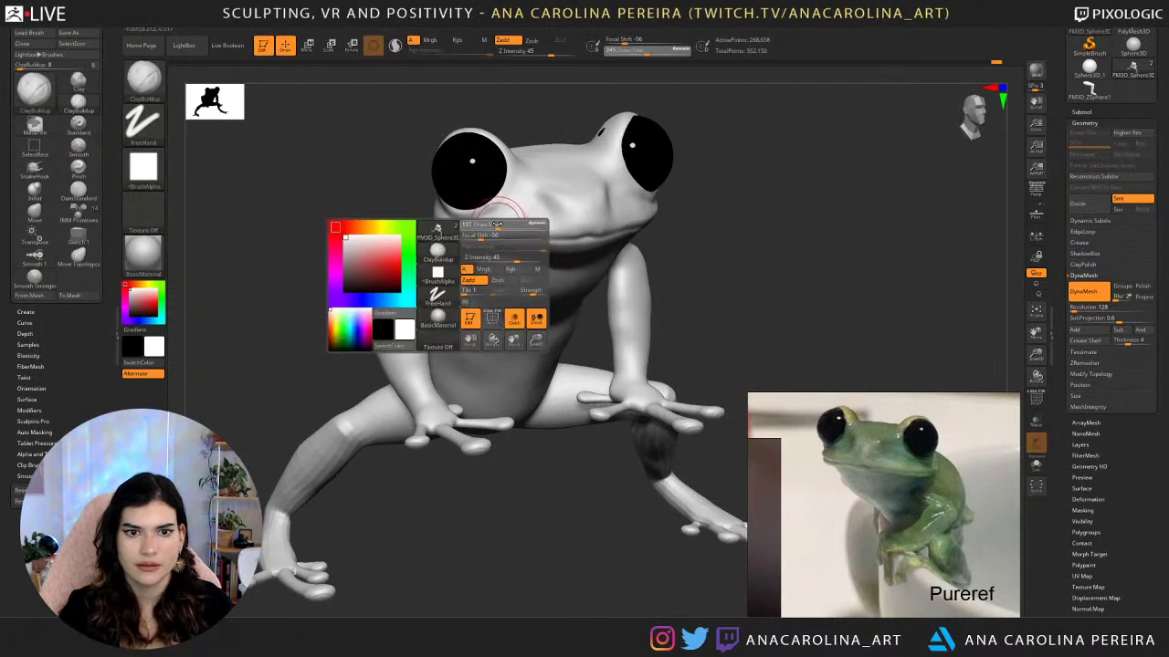
{"action": "left_click_drag", "start_coordinate": [513, 226], "coordinate": [498, 225]}
{"action": "mouse_move", "coordinate": [535, 469]}
{"action": "left_mouse_down"}
{"action": "mouse_move", "coordinate": [464, 319]}
{"action": "mouse_move", "coordinate": [443, 308]}
{"action": "mouse_move", "coordinate": [484, 272]}
{"action": "left_mouse_up"}
{"action": "mouse_move", "coordinate": [478, 378]}
{"action": "left_mouse_down", "text": "alt"}
{"action": "mouse_move", "coordinate": [540, 319]}
{"action": "mouse_move", "coordinate": [568, 388]}
{"action": "left_mouse_up", "text": "alt"}
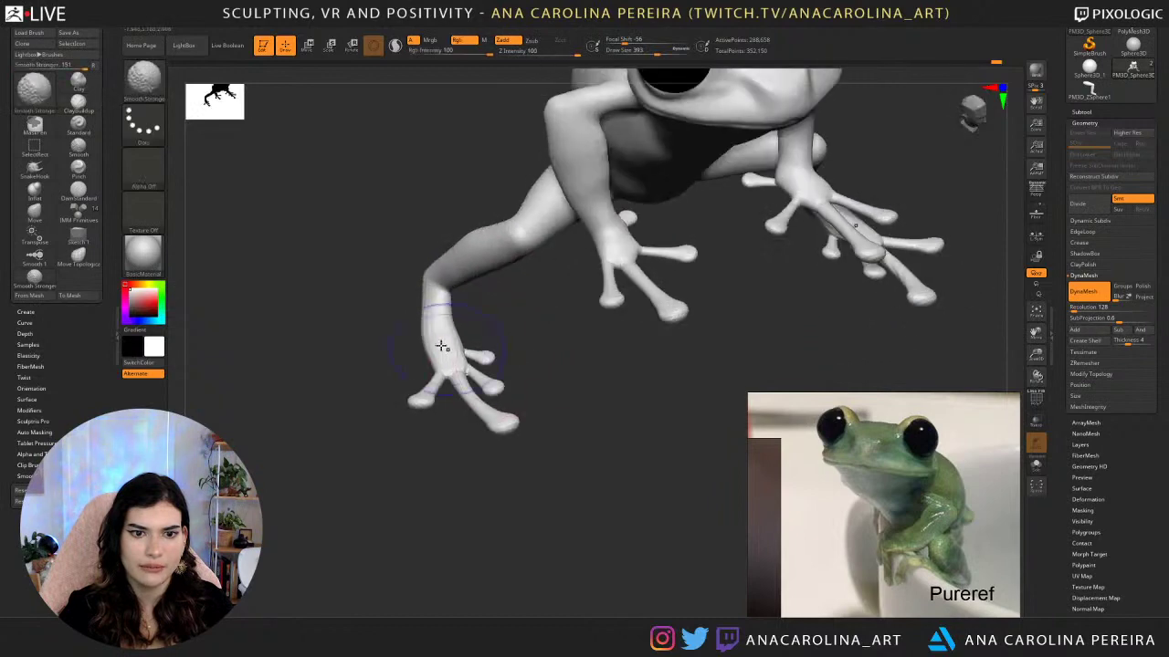
{"action": "left_click_drag", "start_coordinate": [441, 347], "coordinate": [461, 382], "text": "shift"}
{"action": "left_click_drag", "start_coordinate": [498, 315], "coordinate": [626, 320]}
{"action": "left_click_drag", "start_coordinate": [409, 293], "coordinate": [432, 315], "text": "shift"}
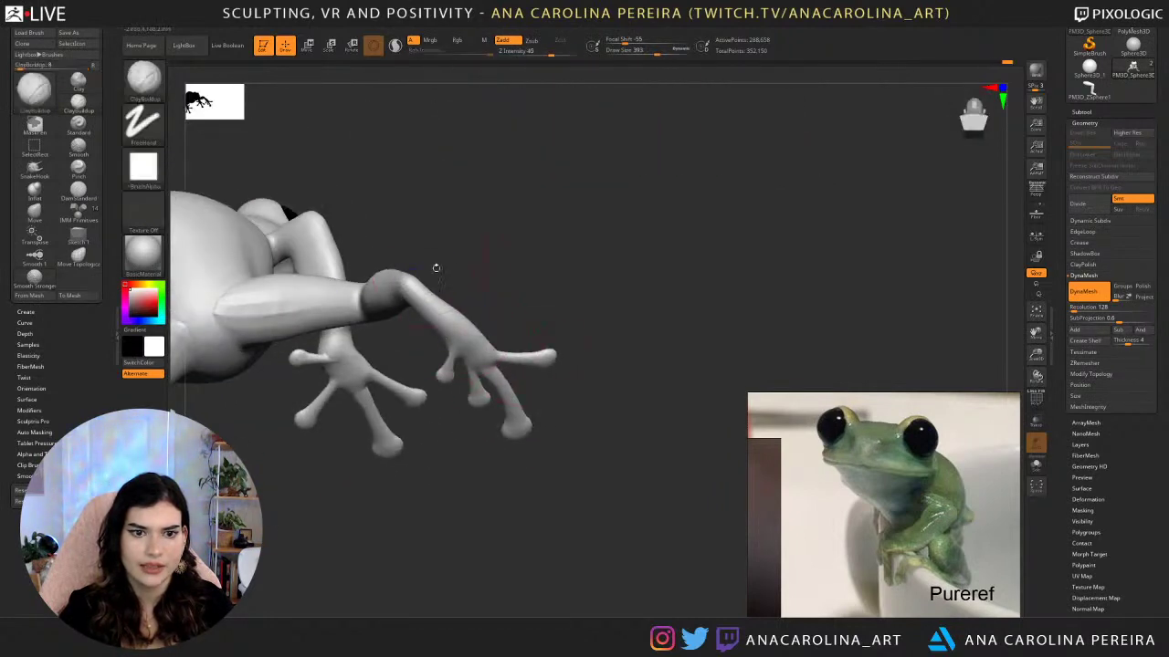
Smooth the thighs, hips and lower back with the Smooth Stronger brush.
{"action": "left_click_drag", "start_coordinate": [436, 266], "coordinate": [466, 242]}
{"action": "mouse_move", "coordinate": [439, 325]}
{"action": "left_mouse_down", "text": "shift"}
{"action": "mouse_move", "coordinate": [396, 264]}
{"action": "mouse_move", "coordinate": [367, 258]}
{"action": "mouse_move", "coordinate": [579, 274]}
{"action": "left_mouse_up", "text": "shift"}
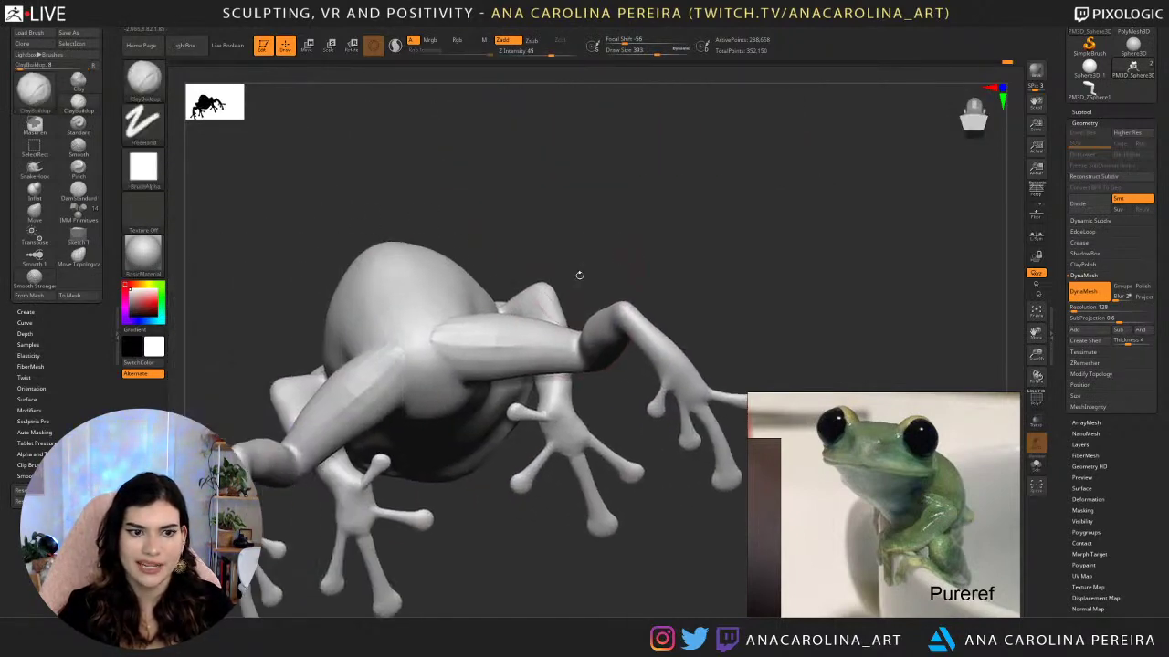
{"action": "left_click_drag", "start_coordinate": [523, 329], "coordinate": [466, 319], "text": "shift"}
{"action": "left_click_drag", "start_coordinate": [473, 222], "coordinate": [478, 305]}
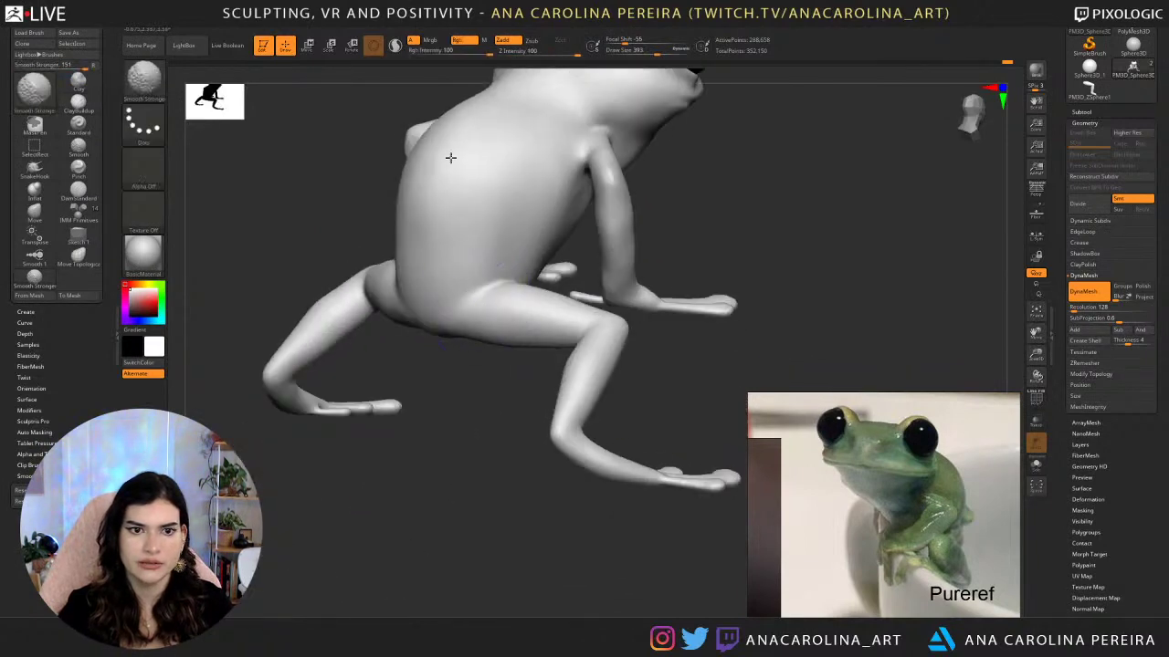
{"action": "mouse_move", "coordinate": [472, 347]}
{"action": "left_mouse_down"}
{"action": "mouse_move", "coordinate": [596, 259]}
{"action": "mouse_move", "coordinate": [613, 325]}
{"action": "mouse_move", "coordinate": [610, 273]}
{"action": "left_mouse_up"}
{"action": "mouse_move", "coordinate": [659, 326]}
{"action": "left_mouse_down"}
{"action": "mouse_move", "coordinate": [554, 278]}
{"action": "mouse_move", "coordinate": [677, 315]}
{"action": "left_mouse_up"}
Smooth the mouth line and its corner below the eye with the Smooth Stronger brush at draw size 71.
{"action": "mouse_move", "coordinate": [840, 240]}
{"action": "left_mouse_down", "text": "alt"}
{"action": "mouse_move", "coordinate": [674, 278]}
{"action": "mouse_move", "coordinate": [522, 285]}
{"action": "mouse_move", "coordinate": [461, 228]}
{"action": "left_mouse_up", "text": "alt"}
{"action": "key", "text": "space"}
{"action": "left_click", "coordinate": [580, 228]}
{"action": "key", "text": "space"}
{"action": "left_click", "coordinate": [516, 250]}
{"action": "mouse_move", "coordinate": [595, 216]}
{"action": "left_mouse_down"}
{"action": "mouse_move", "coordinate": [642, 227]}
{"action": "mouse_move", "coordinate": [543, 261]}
{"action": "left_mouse_up"}
{"action": "key", "text": "space"}
{"action": "left_click_drag", "start_coordinate": [410, 228], "coordinate": [452, 214]}
{"action": "key", "text": "space"}
{"action": "left_click", "coordinate": [407, 228]}
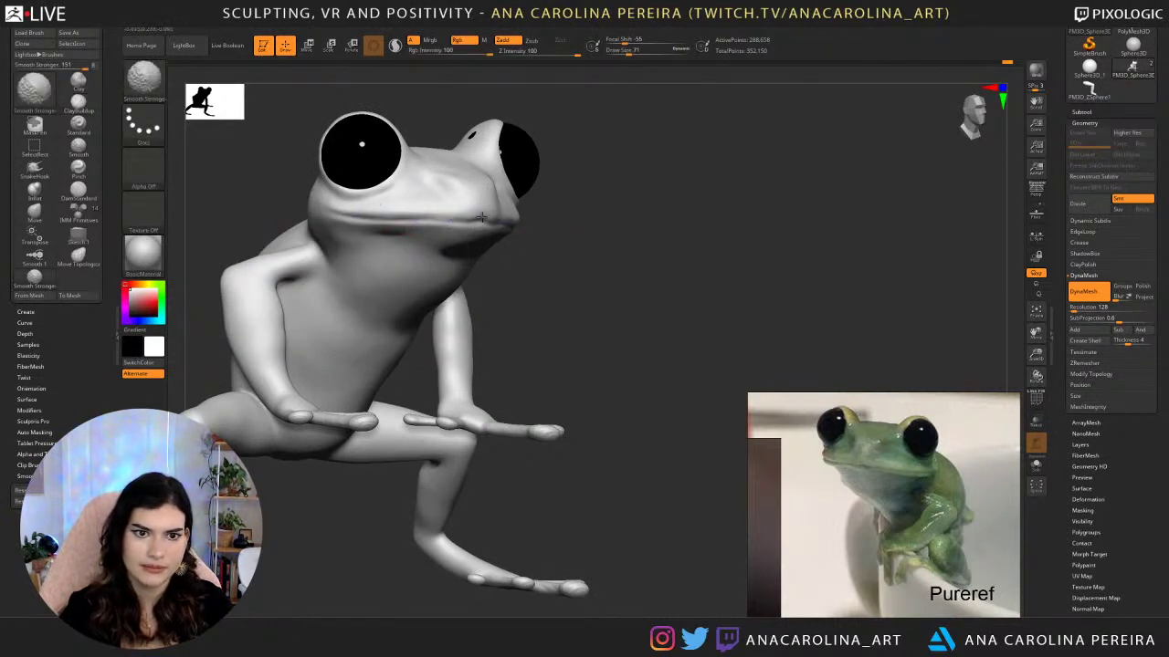
{"action": "key", "text": "ctrl"}
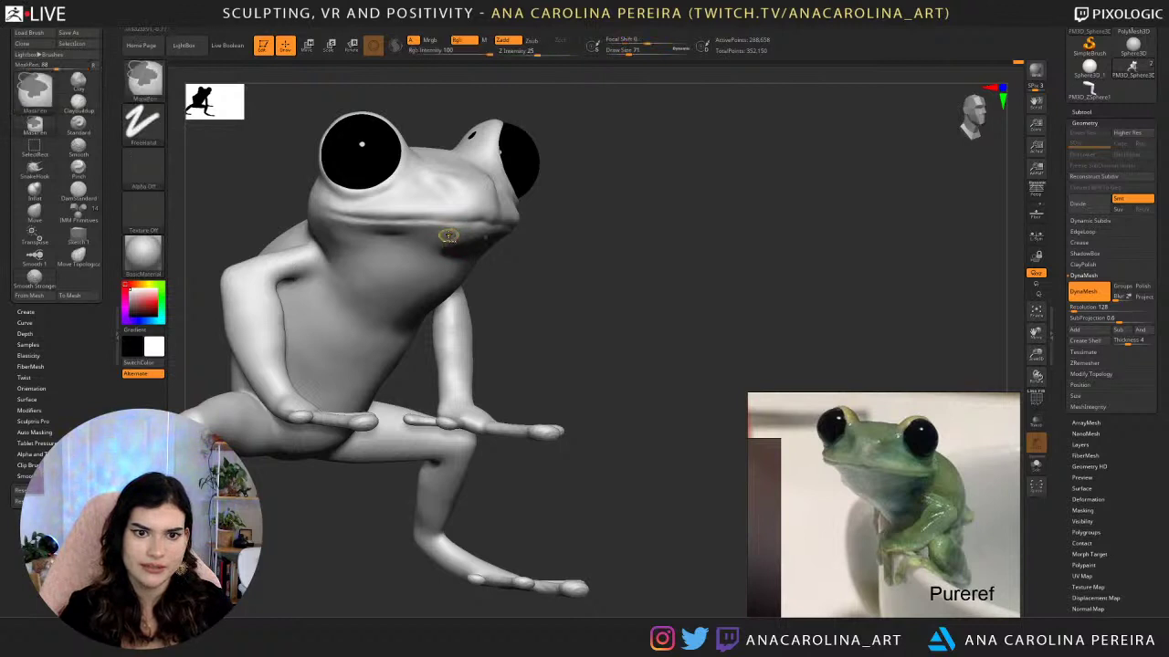
{"action": "key", "text": "shift"}
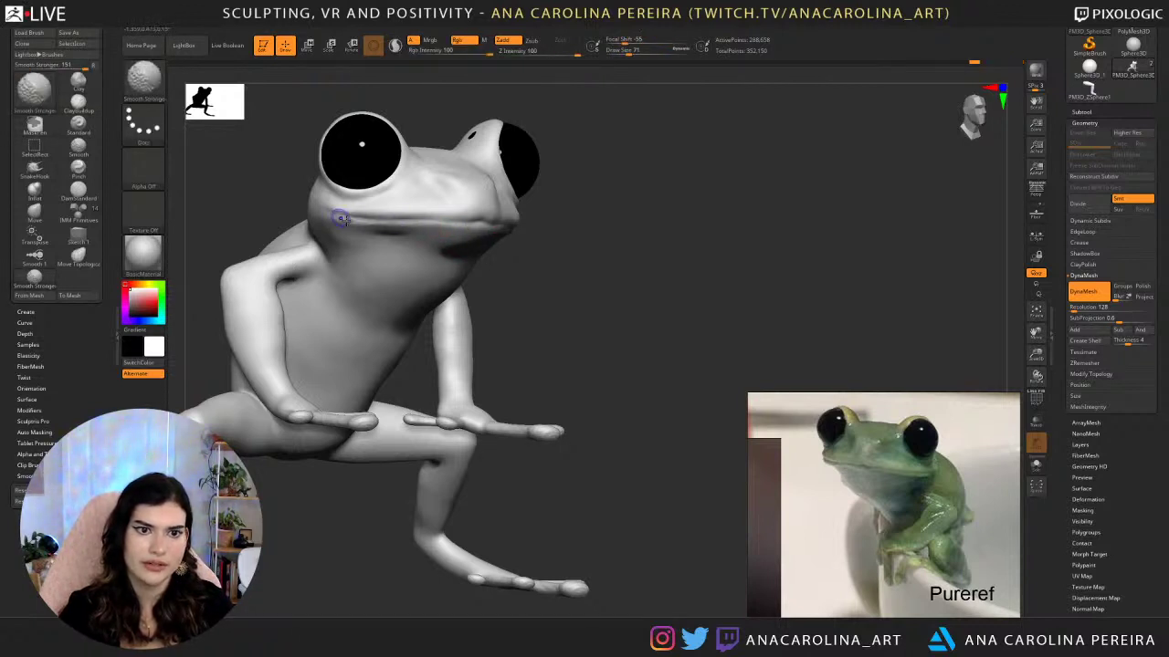
{"action": "mouse_move", "coordinate": [340, 219]}
{"action": "left_mouse_down", "text": "shift"}
{"action": "mouse_move", "coordinate": [338, 203]}
{"action": "mouse_move", "coordinate": [378, 211]}
{"action": "left_mouse_up", "text": "shift"}
Adjust the brow beside the eye with the Move brush at draw size 163.
{"action": "mouse_move", "coordinate": [530, 239]}
{"action": "left_mouse_down", "text": "alt"}
{"action": "mouse_move", "coordinate": [530, 189]}
{"action": "mouse_move", "coordinate": [530, 223]}
{"action": "mouse_move", "coordinate": [597, 239]}
{"action": "mouse_move", "coordinate": [604, 220]}
{"action": "left_mouse_up", "text": "alt"}
{"action": "left_click_drag", "start_coordinate": [607, 155], "coordinate": [613, 184], "text": "alt"}
{"action": "key", "text": "b"}
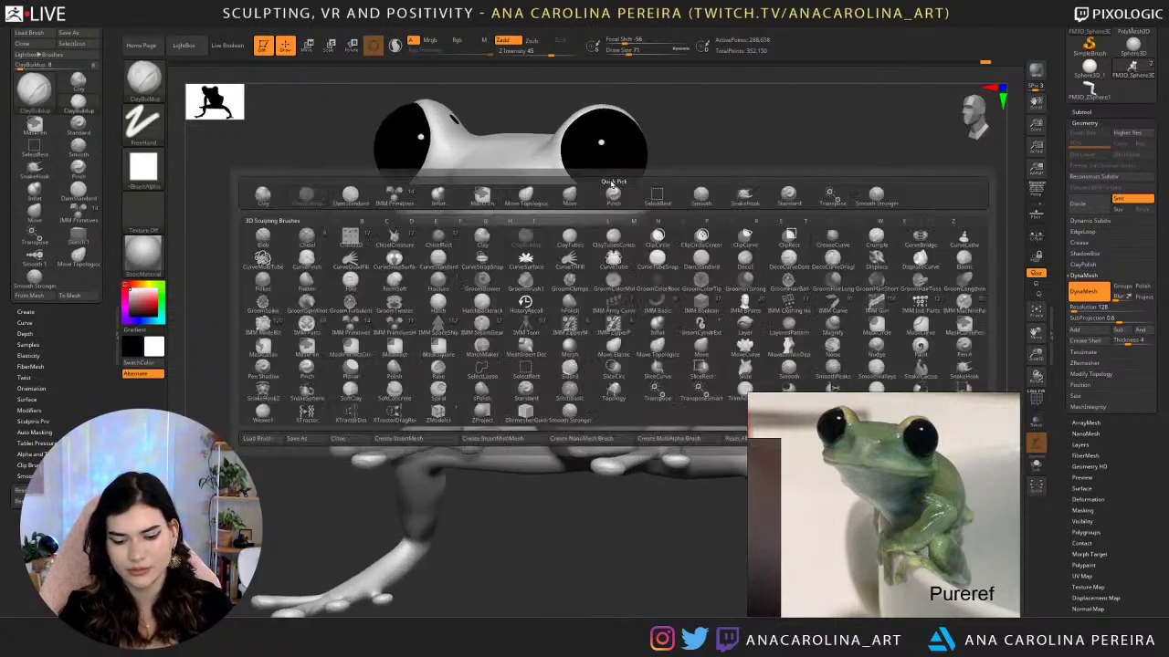
{"action": "key", "text": "m"}
{"action": "key", "text": "v"}
{"action": "key", "text": "space"}
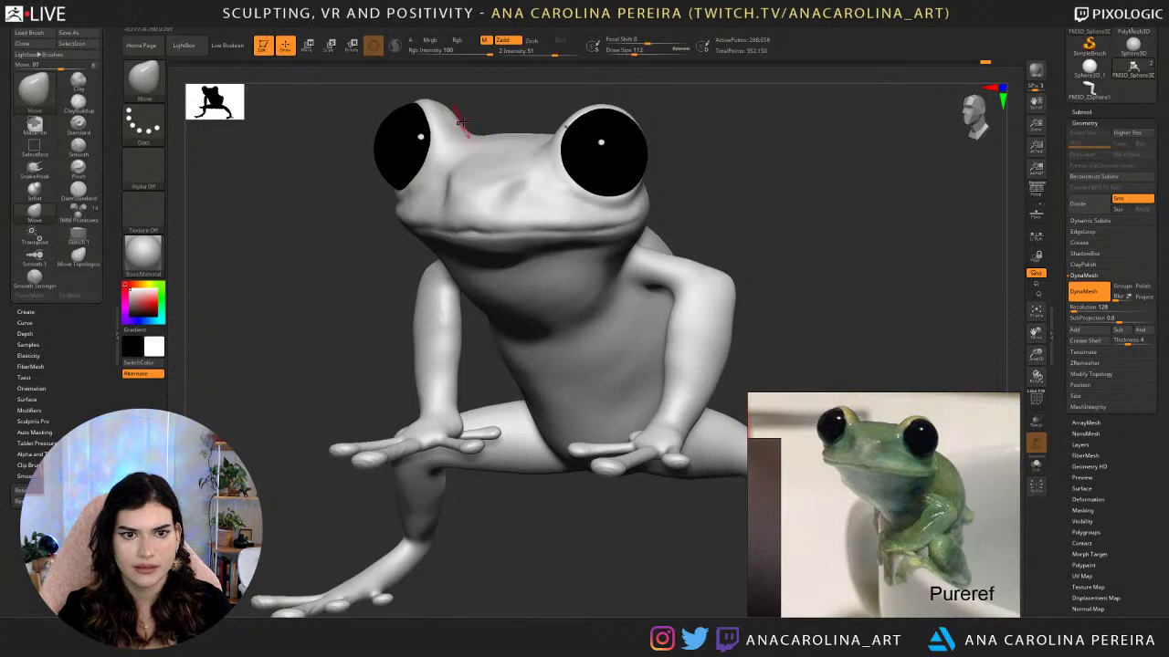
{"action": "key", "text": "space"}
{"action": "left_click_drag", "start_coordinate": [464, 123], "coordinate": [548, 110]}
{"action": "mouse_move", "coordinate": [584, 155]}
{"action": "left_mouse_down"}
{"action": "mouse_move", "coordinate": [739, 165]}
{"action": "mouse_move", "coordinate": [690, 164]}
{"action": "left_mouse_up"}
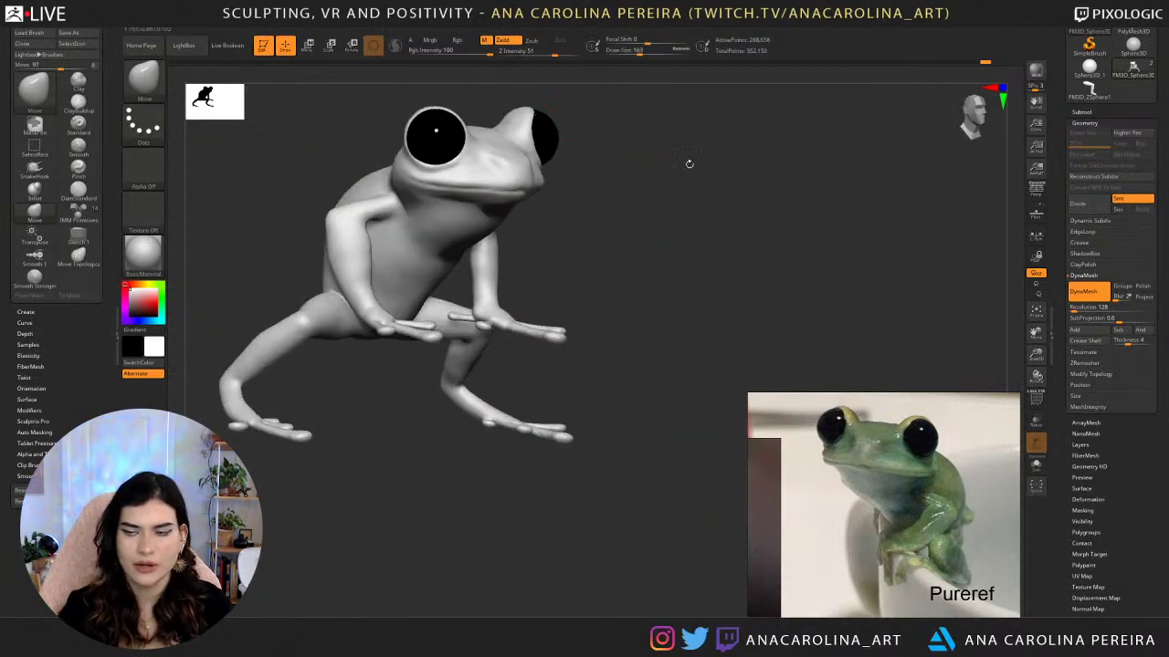
Duplicate the frog body subtool, keep one copy hidden as a backup, and open the ZRemesher settings.
{"action": "left_click", "coordinate": [1081, 111]}
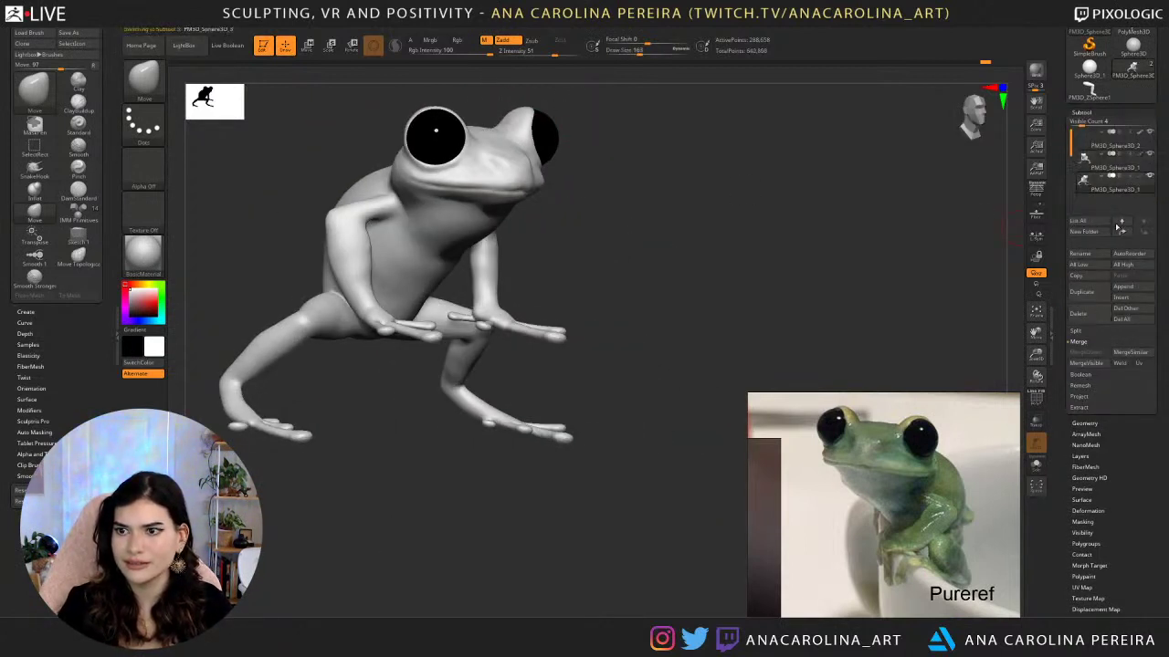
{"action": "left_click", "coordinate": [1150, 176]}
{"action": "left_click", "coordinate": [1104, 422]}
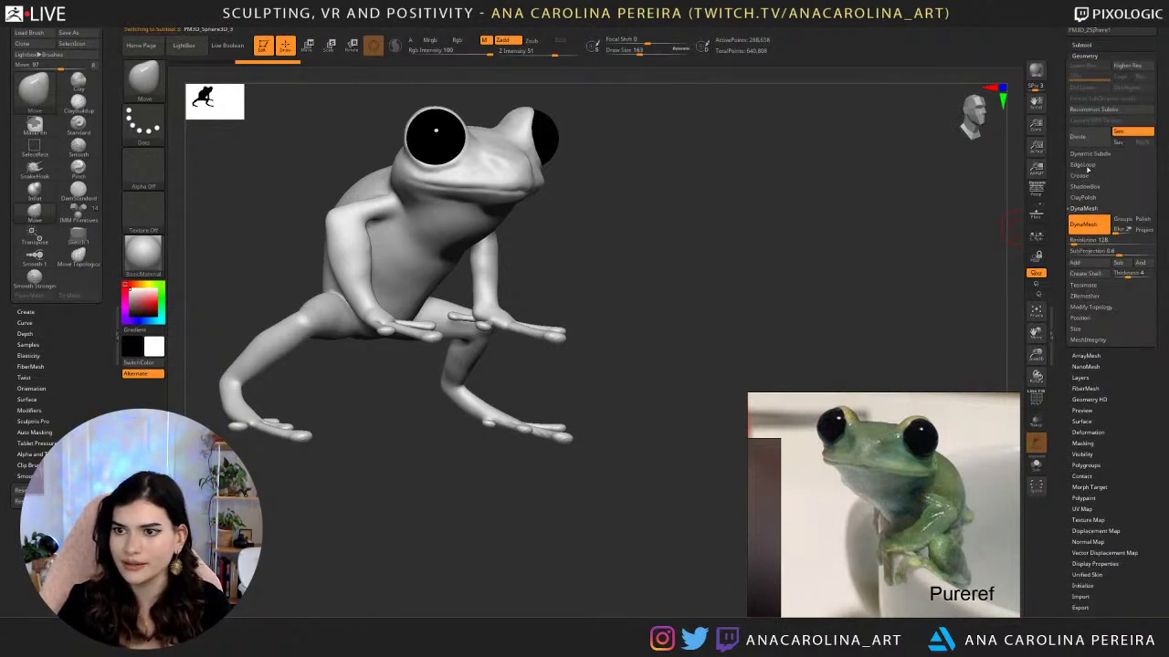
{"action": "left_click", "coordinate": [1091, 296]}
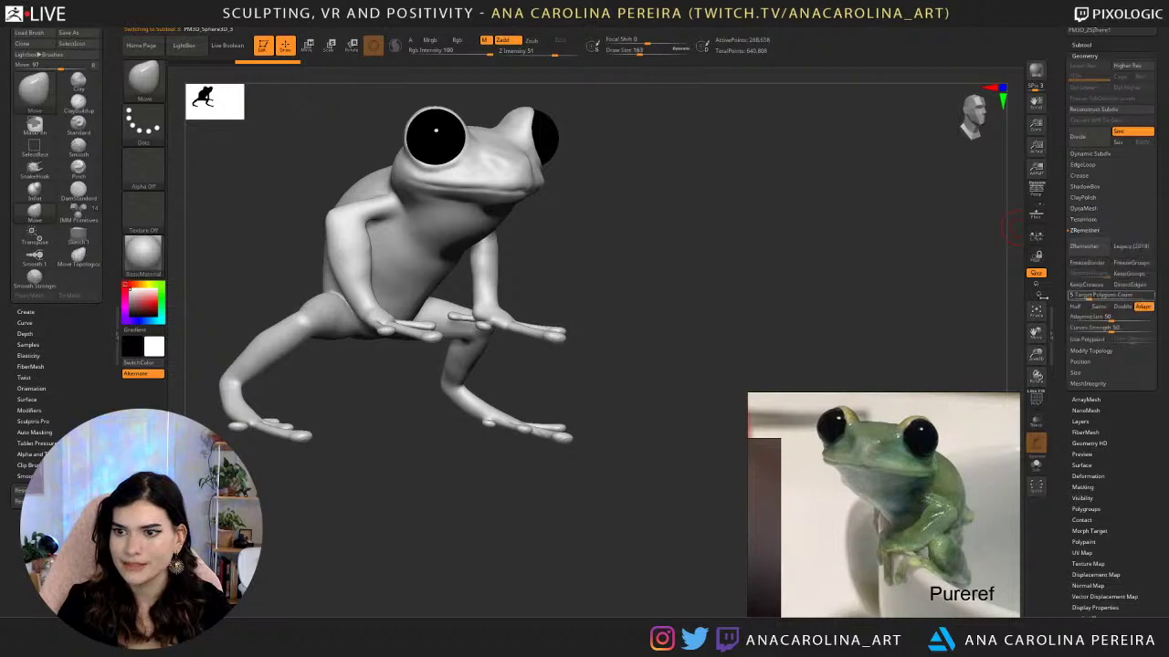
{"action": "left_click_drag", "start_coordinate": [640, 221], "coordinate": [696, 264], "text": "alt"}
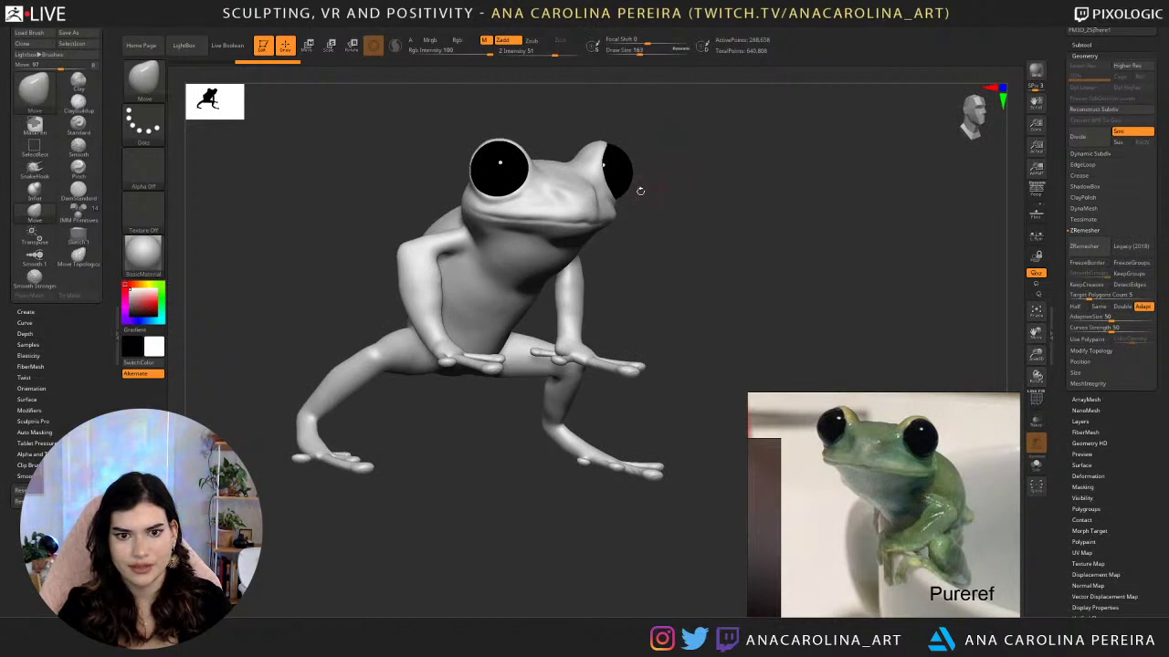
Draw a guide curve along the frog's mouth line with the ZRemesherGuides brush at draw size 145.
{"action": "key", "text": "b"}
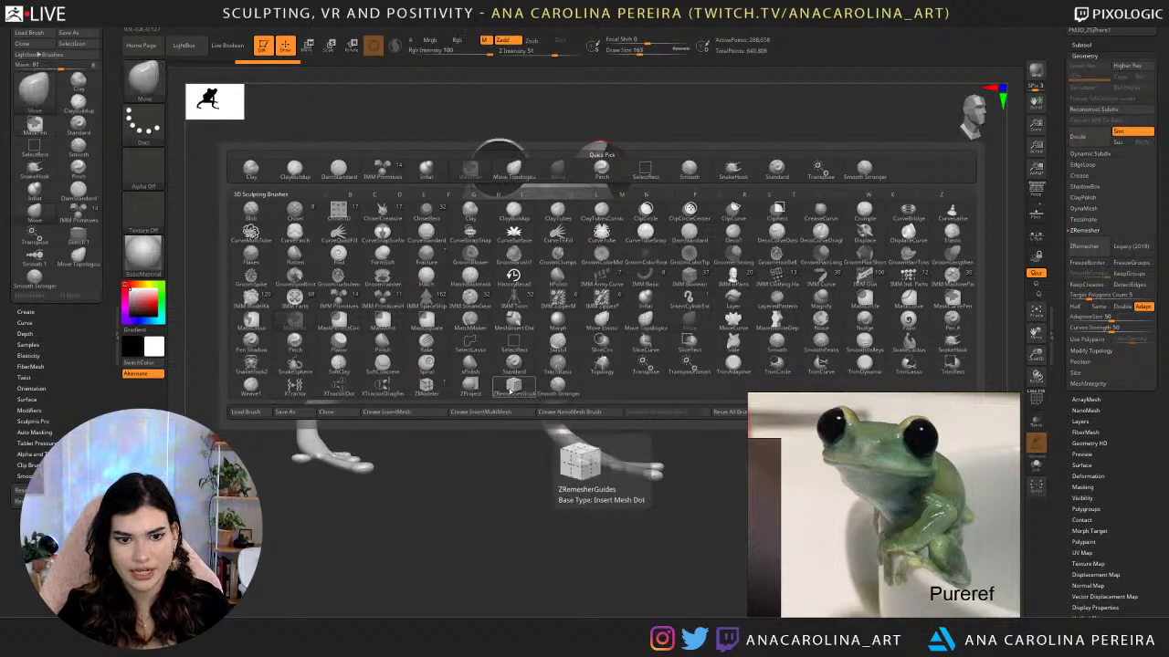
{"action": "left_click", "coordinate": [514, 391]}
{"action": "key", "text": "space"}
{"action": "left_click_drag", "start_coordinate": [631, 291], "coordinate": [630, 290]}
{"action": "mouse_move", "coordinate": [639, 297]}
{"action": "left_mouse_down", "text": "alt"}
{"action": "mouse_move", "coordinate": [643, 334]}
{"action": "mouse_move", "coordinate": [607, 315]}
{"action": "left_mouse_up", "text": "alt"}
{"action": "left_click_drag", "start_coordinate": [341, 217], "coordinate": [383, 234]}
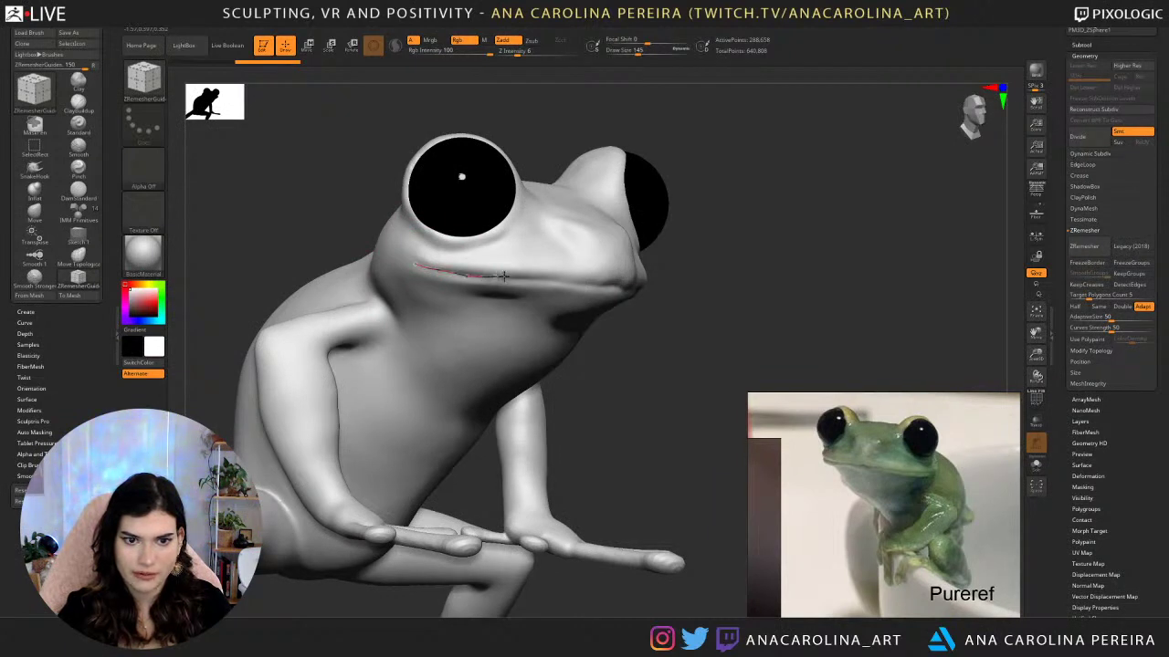
{"action": "left_click_drag", "start_coordinate": [566, 279], "coordinate": [566, 279]}
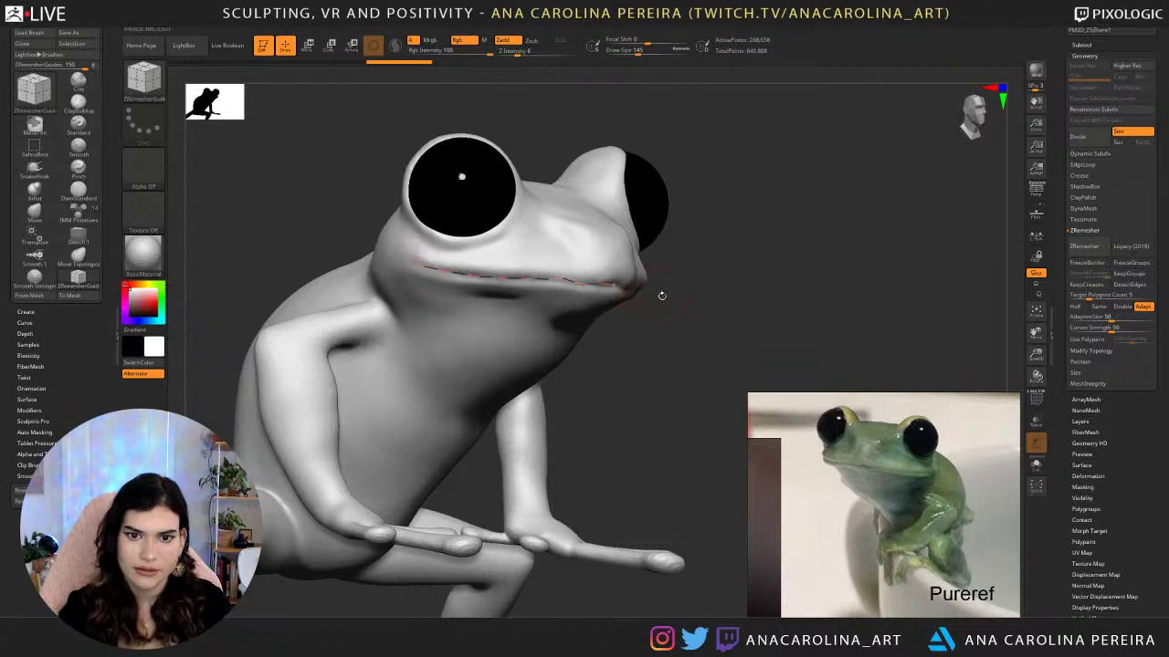
{"action": "left_click_drag", "start_coordinate": [660, 295], "coordinate": [944, 305]}
Isolate the body with Solo mode and draw a guide curve around the eye socket rim, undoing the first attempt.
{"action": "left_click", "coordinate": [1035, 464]}
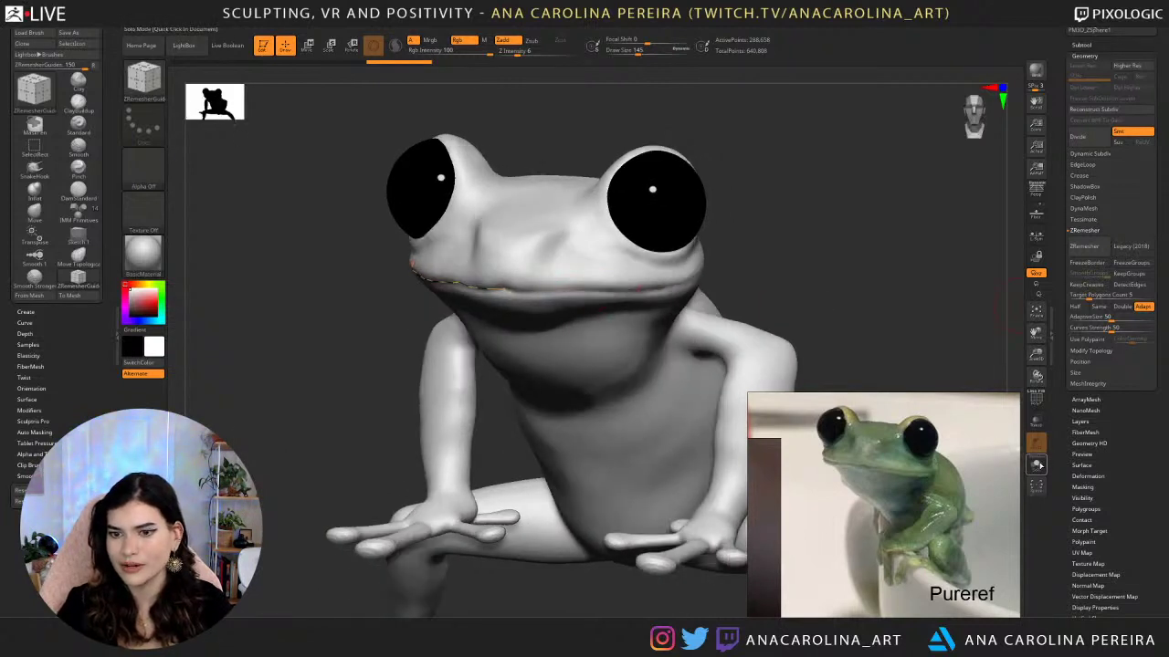
{"action": "left_click_drag", "start_coordinate": [816, 280], "coordinate": [556, 211]}
{"action": "left_click_drag", "start_coordinate": [610, 244], "coordinate": [645, 220]}
{"action": "left_click_drag", "start_coordinate": [683, 183], "coordinate": [652, 201]}
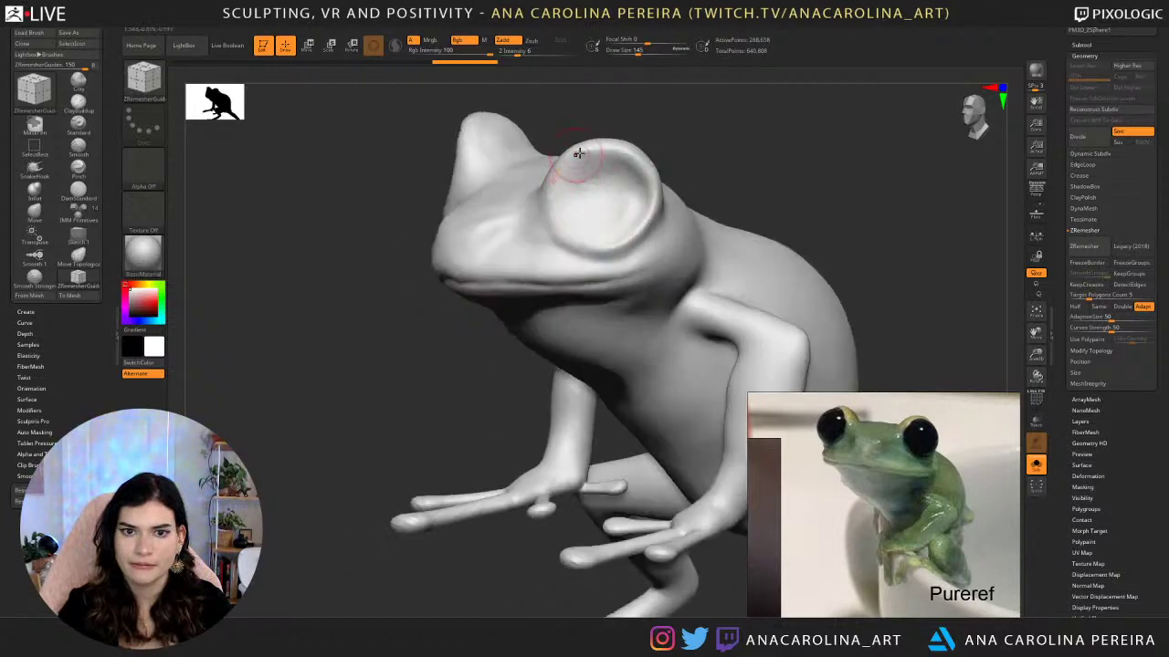
{"action": "key", "text": "ctrl+z"}
{"action": "mouse_move", "coordinate": [554, 180]}
{"action": "left_mouse_down"}
{"action": "mouse_move", "coordinate": [591, 148]}
{"action": "mouse_move", "coordinate": [637, 156]}
{"action": "mouse_move", "coordinate": [655, 207]}
{"action": "mouse_move", "coordinate": [637, 227]}
{"action": "left_mouse_up"}
{"action": "mouse_move", "coordinate": [689, 166]}
{"action": "left_mouse_down", "text": "alt"}
{"action": "mouse_move", "coordinate": [688, 137]}
{"action": "mouse_move", "coordinate": [819, 240]}
{"action": "mouse_move", "coordinate": [712, 295]}
{"action": "left_mouse_up", "text": "alt"}
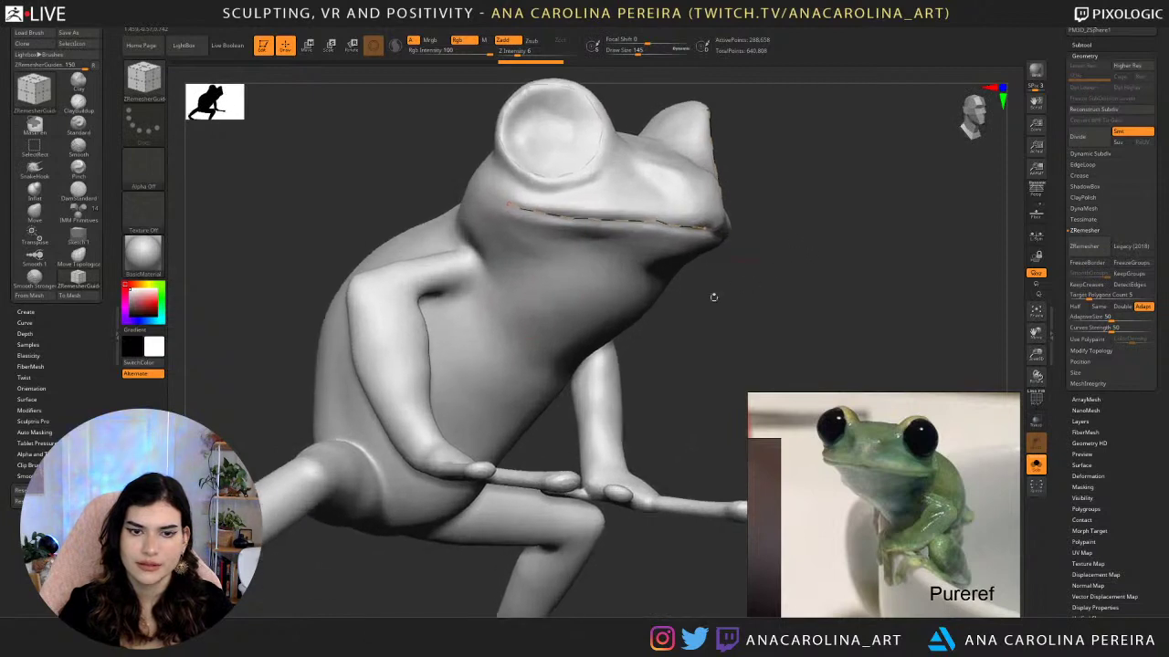
Draw a ZRemesher guide curve around the shoulder where the front leg joins the body.
{"action": "left_click_drag", "start_coordinate": [482, 274], "coordinate": [454, 294]}
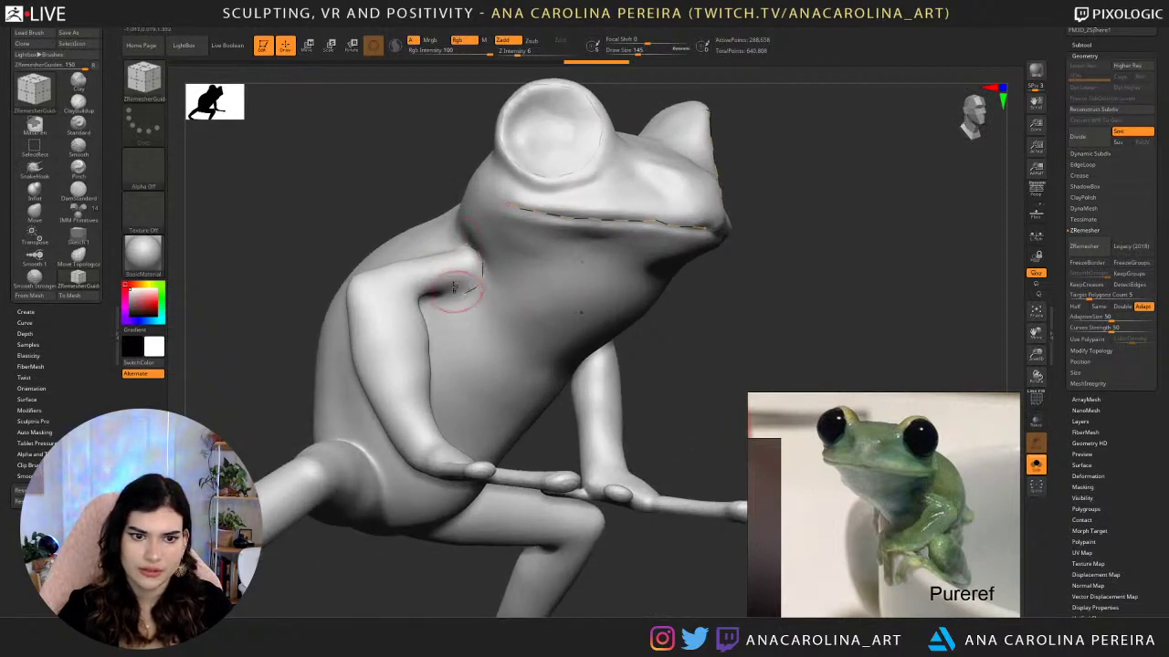
{"action": "left_click_drag", "start_coordinate": [324, 178], "coordinate": [458, 160]}
{"action": "mouse_move", "coordinate": [462, 242]}
{"action": "left_mouse_down"}
{"action": "mouse_move", "coordinate": [442, 256]}
{"action": "mouse_move", "coordinate": [433, 290]}
{"action": "left_mouse_up"}
Draw a closed ZRemesher guide curve around the base of the thigh where it meets the hip.
{"action": "mouse_move", "coordinate": [456, 340]}
{"action": "left_mouse_down"}
{"action": "mouse_move", "coordinate": [553, 331]}
{"action": "mouse_move", "coordinate": [535, 305]}
{"action": "mouse_move", "coordinate": [530, 203]}
{"action": "mouse_move", "coordinate": [439, 261]}
{"action": "mouse_move", "coordinate": [505, 347]}
{"action": "mouse_move", "coordinate": [478, 399]}
{"action": "mouse_move", "coordinate": [506, 472]}
{"action": "mouse_move", "coordinate": [408, 321]}
{"action": "left_mouse_up"}
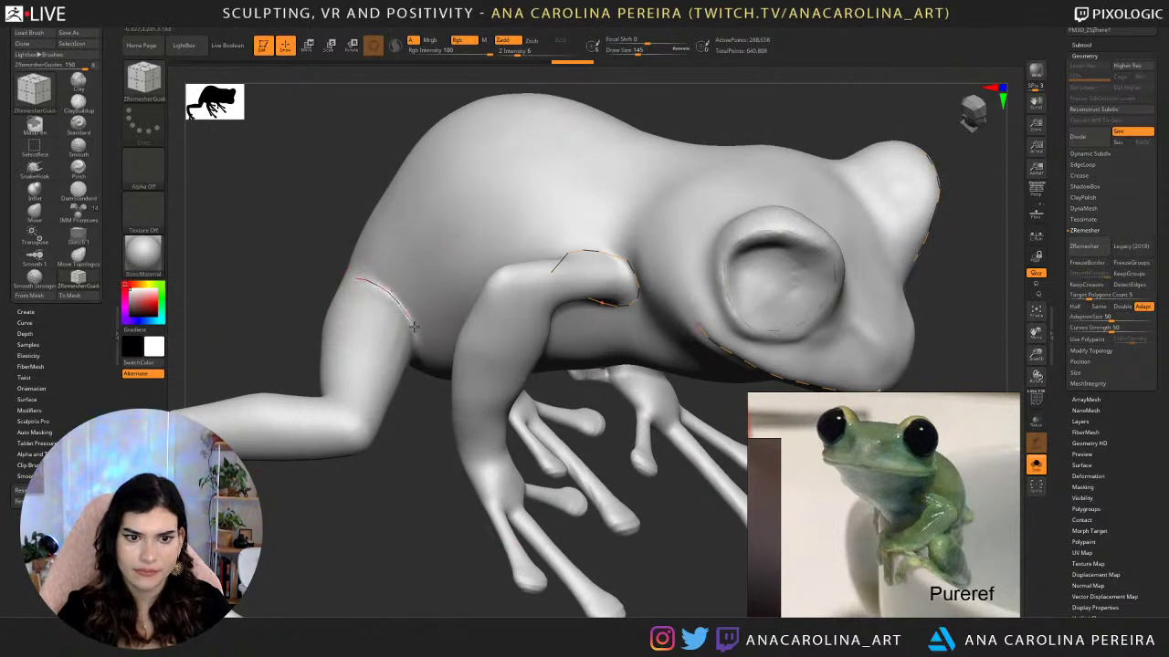
{"action": "mouse_move", "coordinate": [396, 300]}
{"action": "left_mouse_down"}
{"action": "mouse_move", "coordinate": [403, 270]}
{"action": "mouse_move", "coordinate": [355, 277]}
{"action": "left_mouse_up"}
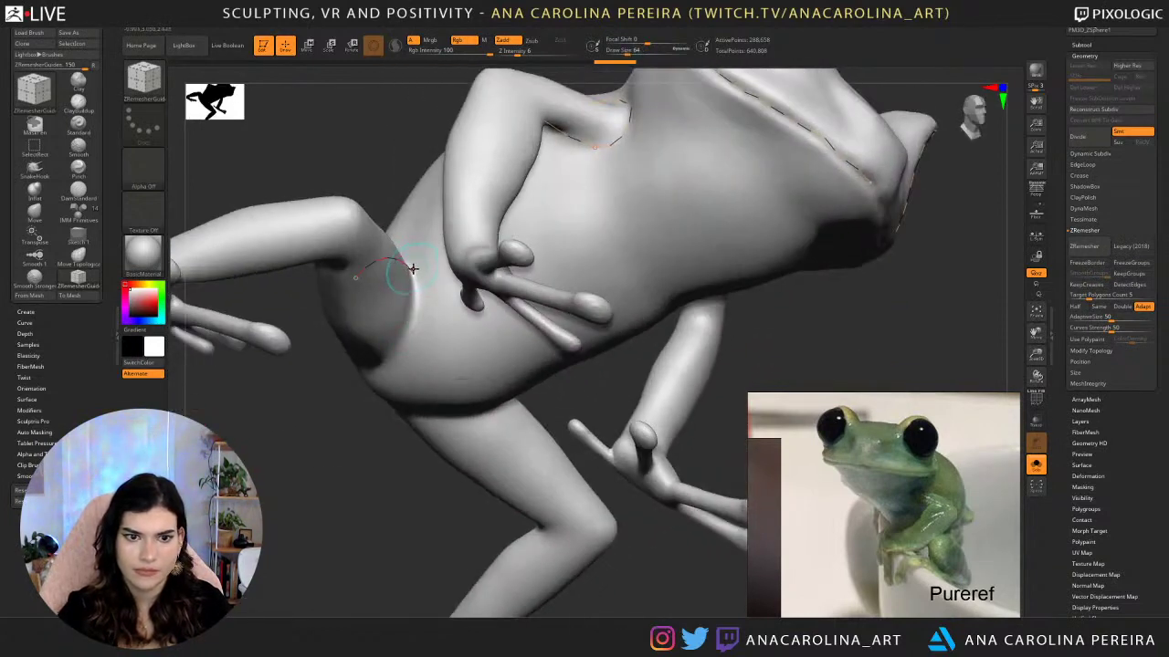
{"action": "right_click_drag", "start_coordinate": [399, 348], "coordinate": [391, 357]}
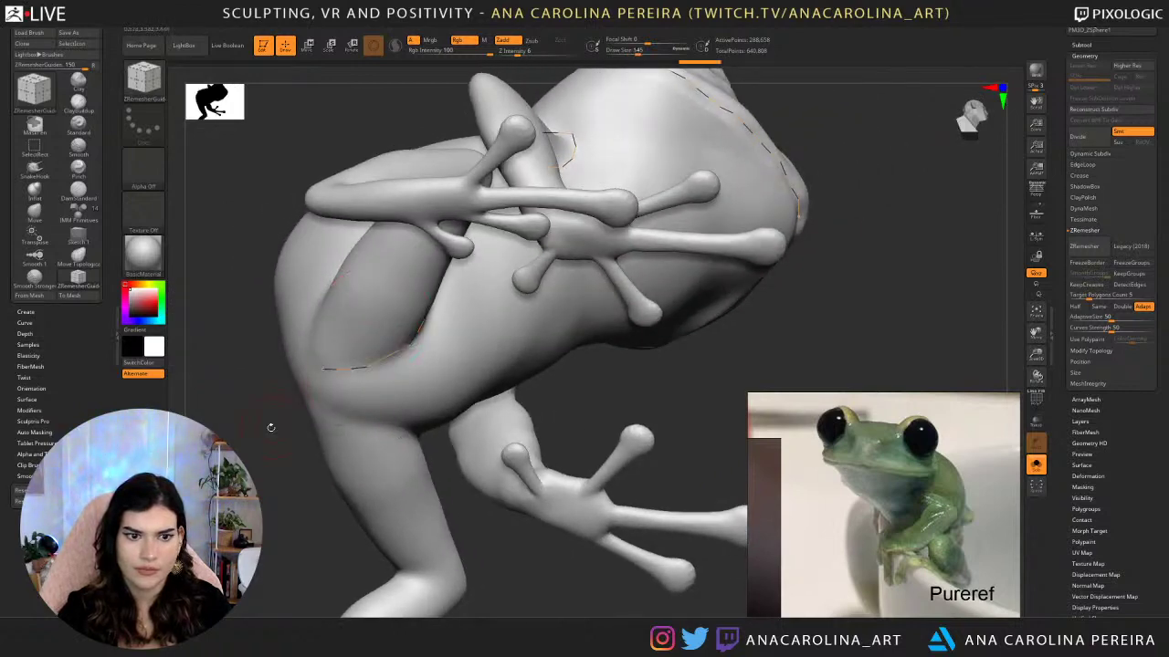
{"action": "left_click_drag", "start_coordinate": [330, 370], "coordinate": [333, 380]}
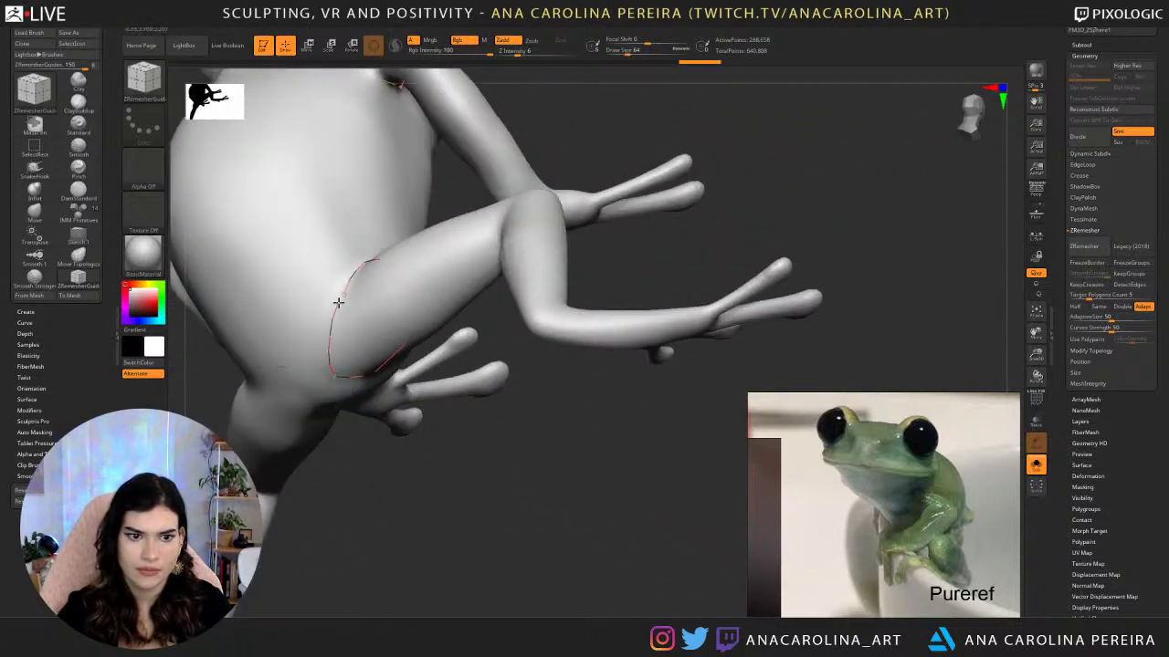
{"action": "left_click_drag", "start_coordinate": [462, 455], "coordinate": [721, 324]}
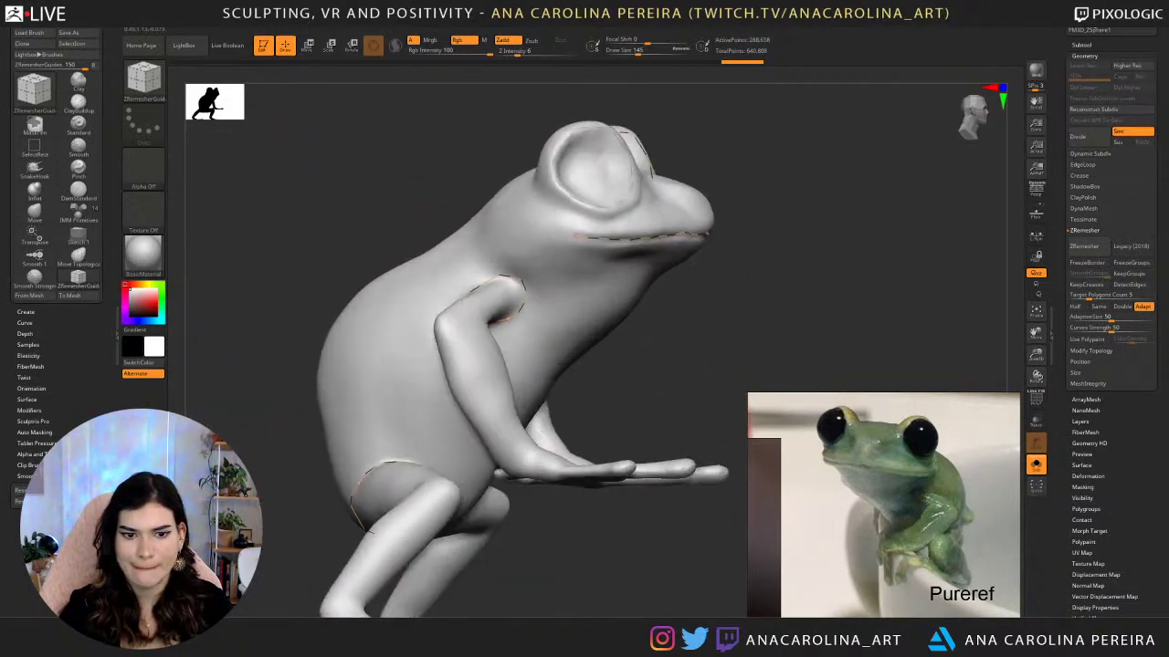
Draw a ZRemesher guide curve around the neck, from behind the head down across the throat.
{"action": "mouse_move", "coordinate": [584, 239]}
{"action": "left_mouse_down"}
{"action": "mouse_move", "coordinate": [585, 265]}
{"action": "mouse_move", "coordinate": [645, 368]}
{"action": "left_mouse_up"}
{"action": "left_click_drag", "start_coordinate": [665, 418], "coordinate": [636, 344]}
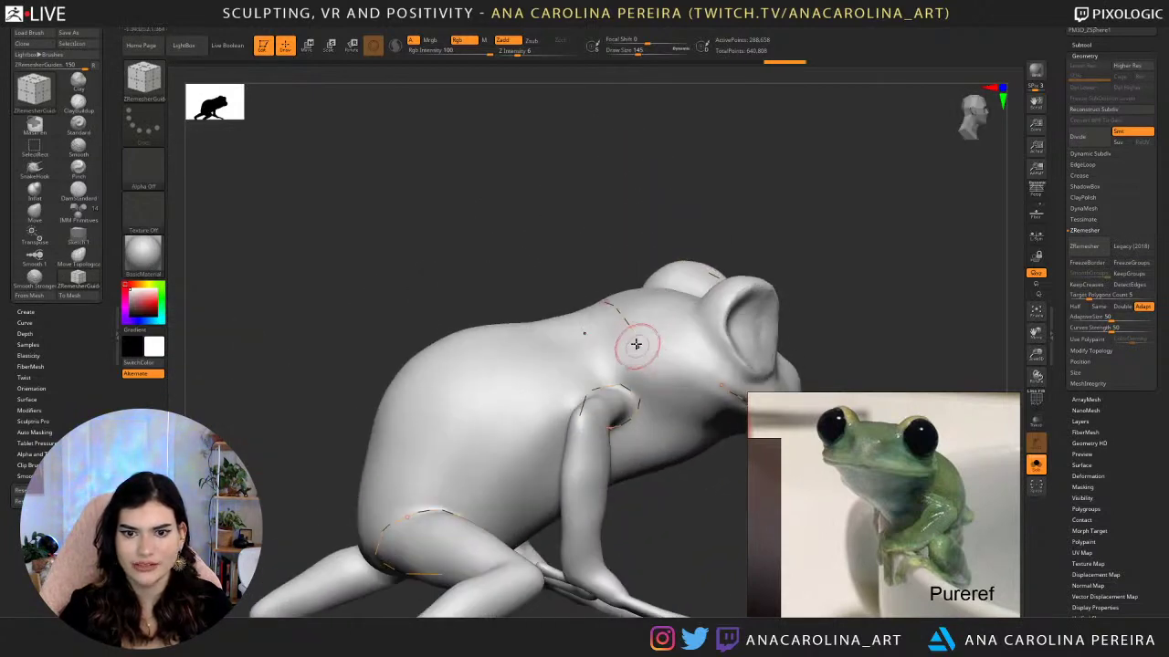
{"action": "left_click_drag", "start_coordinate": [653, 384], "coordinate": [585, 285]}
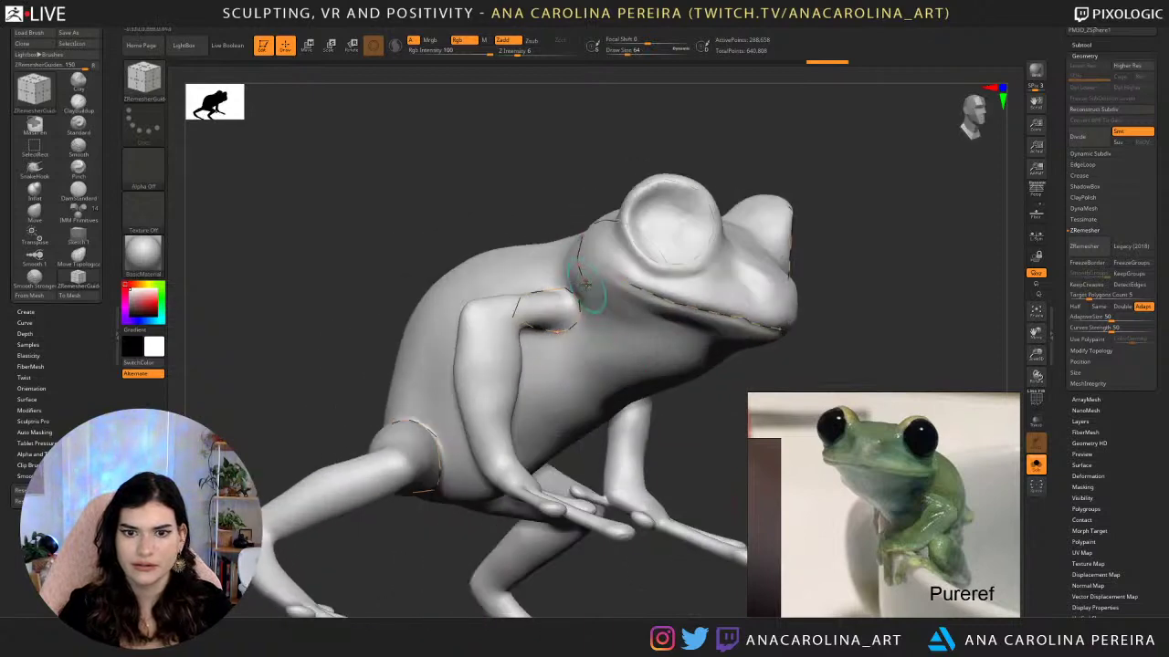
{"action": "mouse_move", "coordinate": [629, 332]}
{"action": "left_mouse_down"}
{"action": "mouse_move", "coordinate": [639, 341]}
{"action": "mouse_move", "coordinate": [632, 334]}
{"action": "left_mouse_up"}
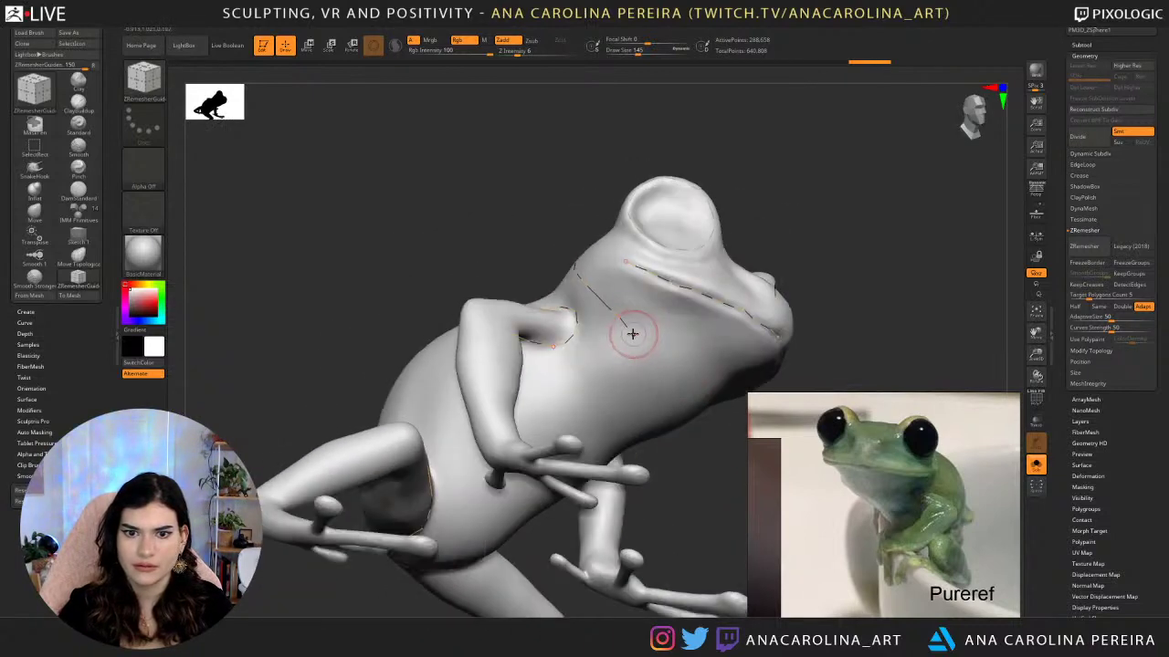
Set the target polygon count to 11.2 and run ZRemesher on the frog body.
{"action": "left_click_drag", "start_coordinate": [712, 453], "coordinate": [731, 274]}
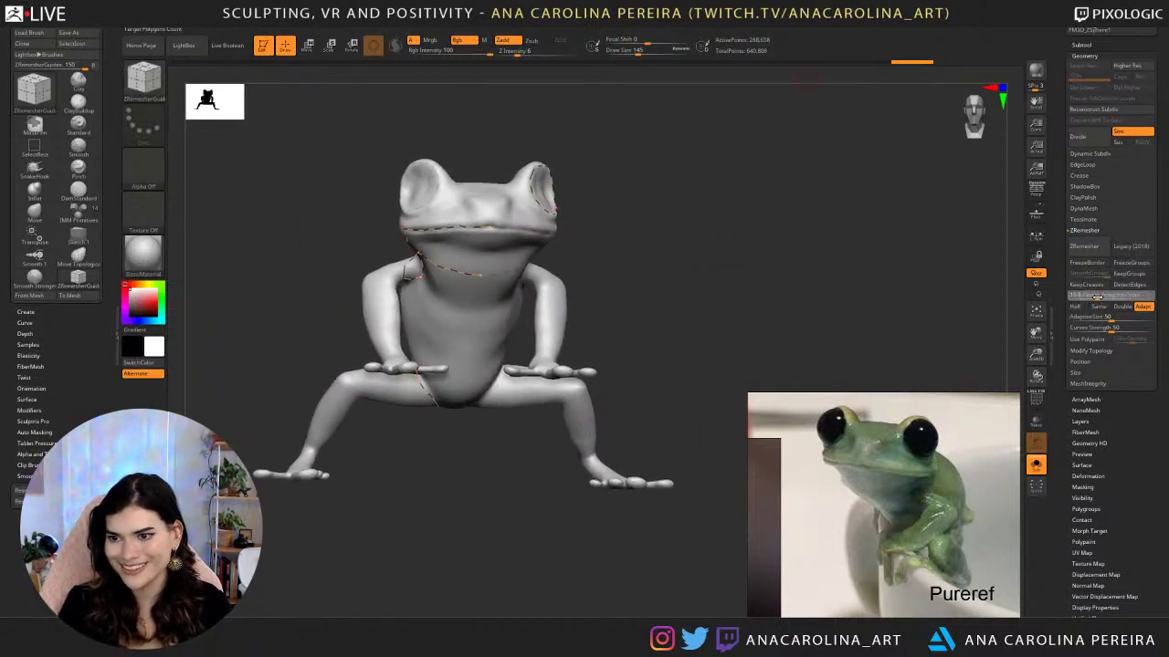
{"action": "left_click_drag", "start_coordinate": [758, 247], "coordinate": [784, 242]}
{"action": "left_click", "coordinate": [1084, 246]}
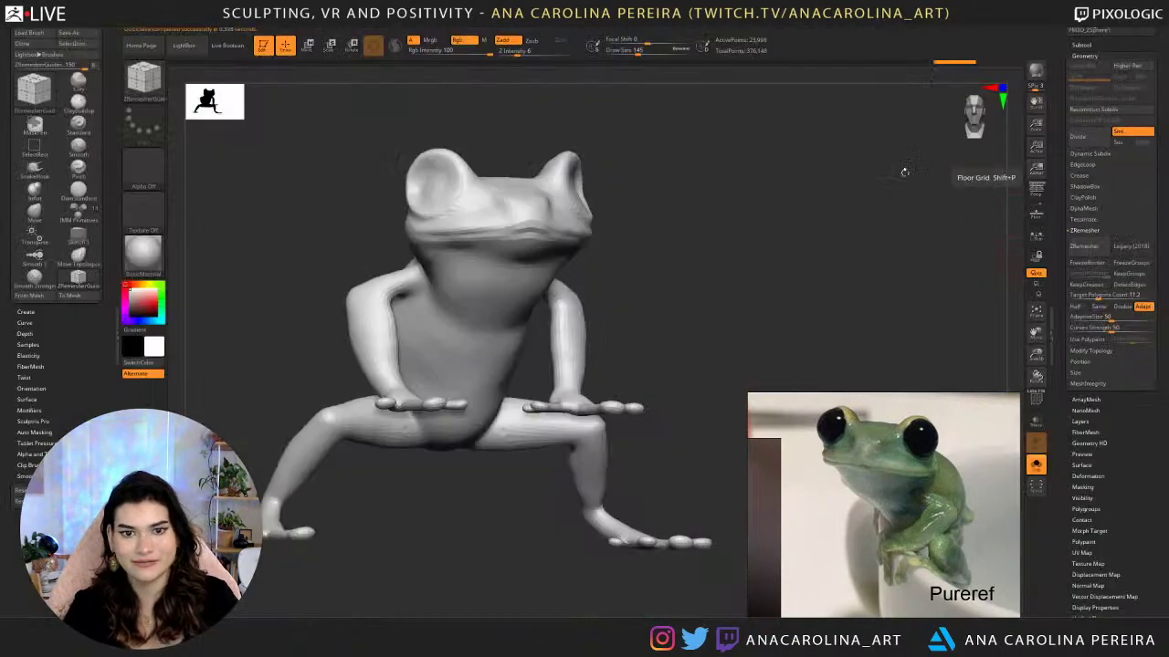
Show the polyframe to examine the remeshed topology of the head and body, and open the subtool list.
{"action": "left_click_drag", "start_coordinate": [839, 217], "coordinate": [657, 245]}
{"action": "left_click", "coordinate": [1035, 399]}
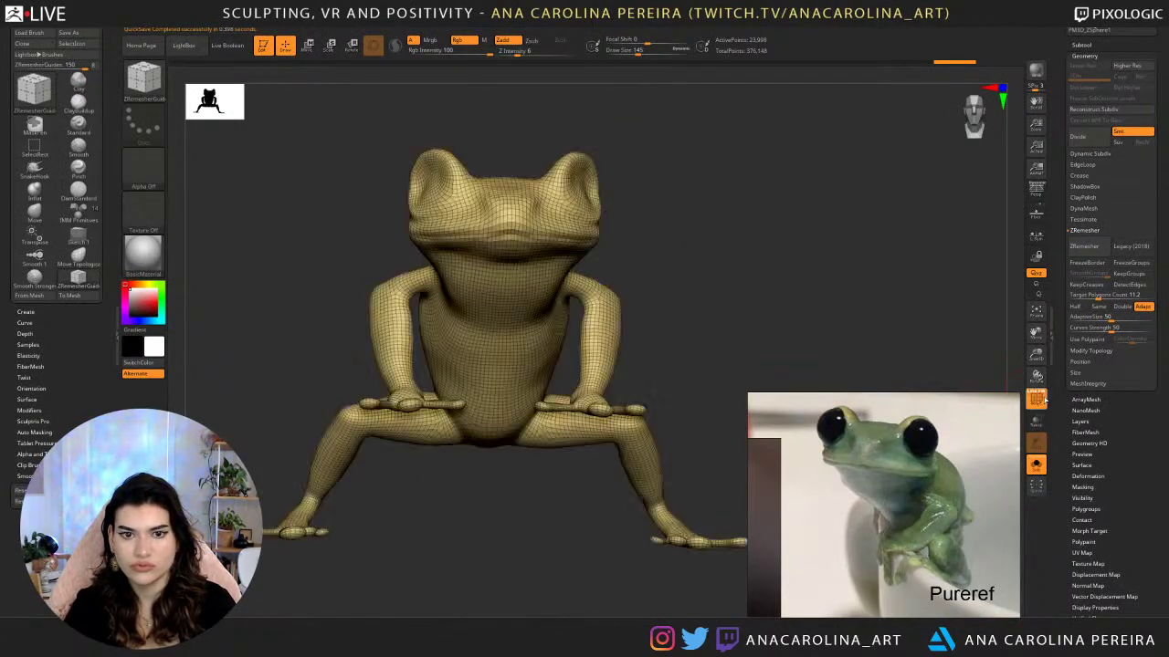
{"action": "left_click_drag", "start_coordinate": [788, 204], "coordinate": [867, 260], "text": "alt"}
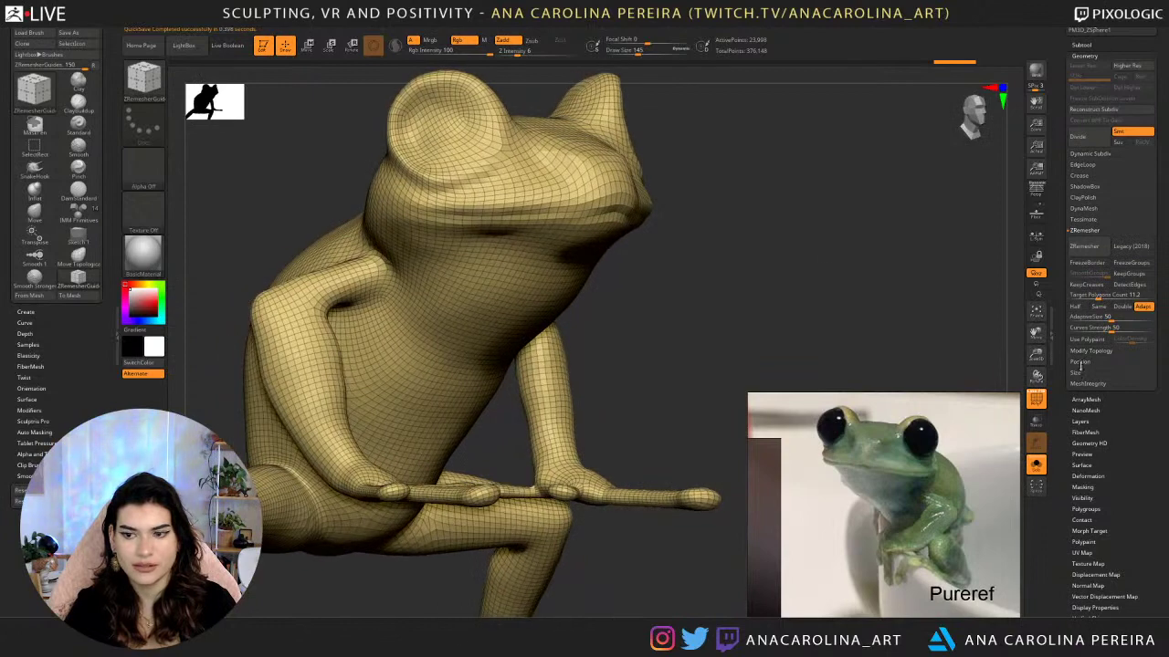
{"action": "left_click_drag", "start_coordinate": [859, 311], "coordinate": [858, 280], "text": "alt"}
{"action": "left_click", "coordinate": [1081, 45]}
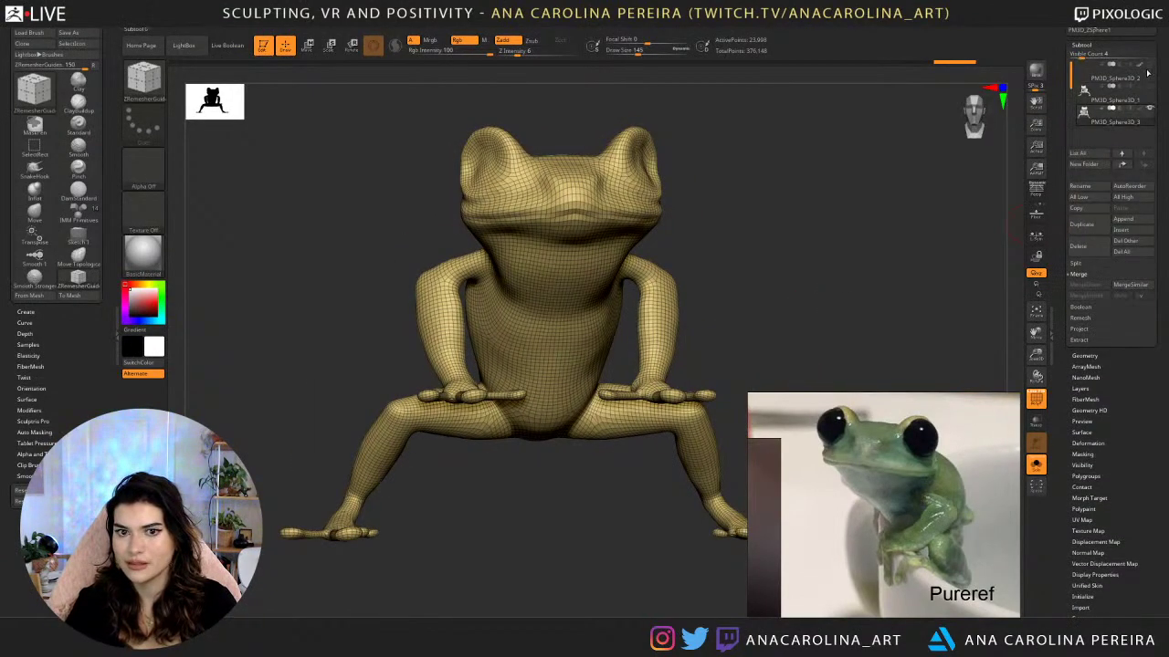
Show all visible subtools with the remeshed frog body and examine its topology together with the eyes from several angles.
{"action": "left_click", "coordinate": [1036, 466]}
{"action": "left_click_drag", "start_coordinate": [813, 264], "coordinate": [858, 258]}
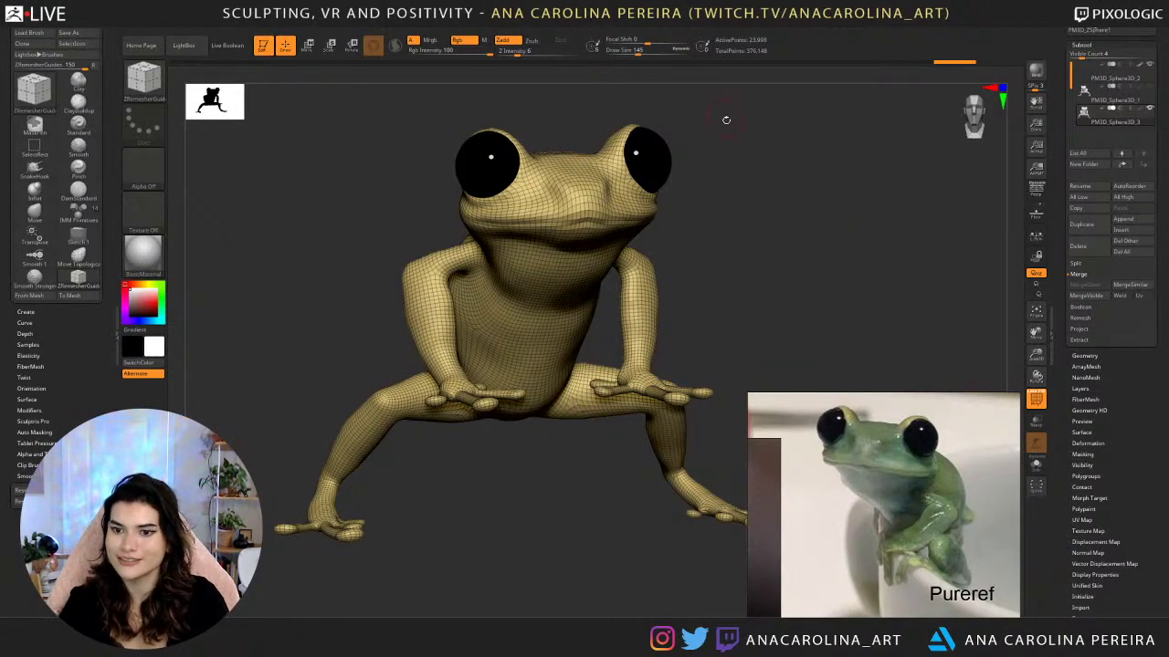
{"action": "left_click_drag", "start_coordinate": [911, 164], "coordinate": [885, 436]}
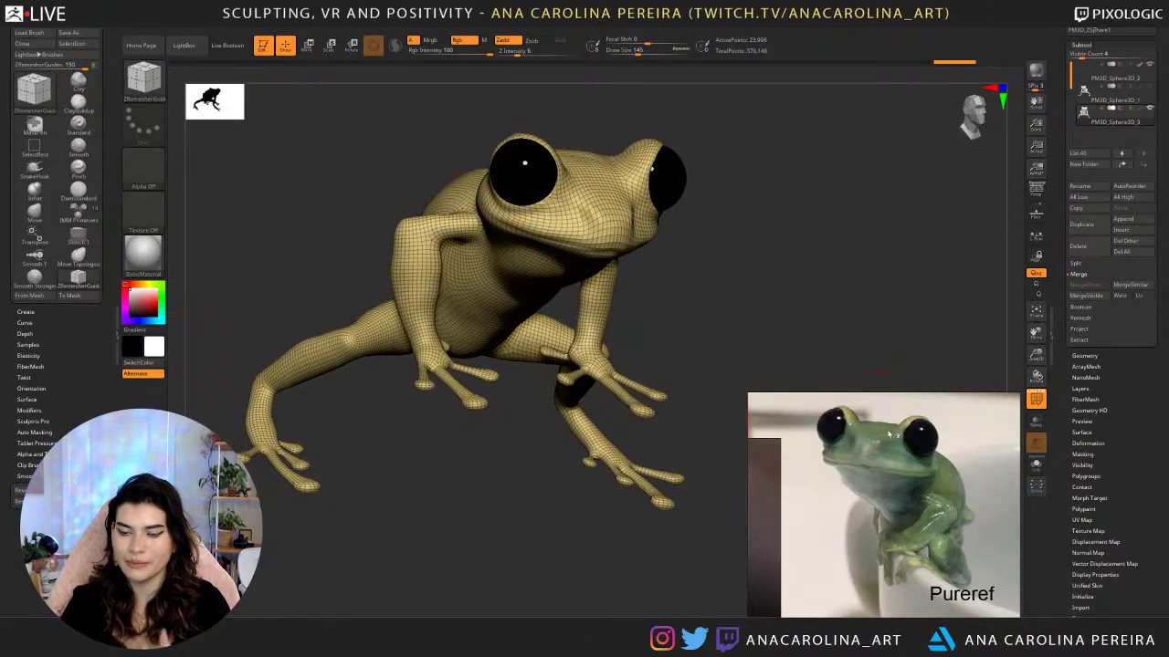
{"action": "left_click_drag", "start_coordinate": [832, 331], "coordinate": [813, 344]}
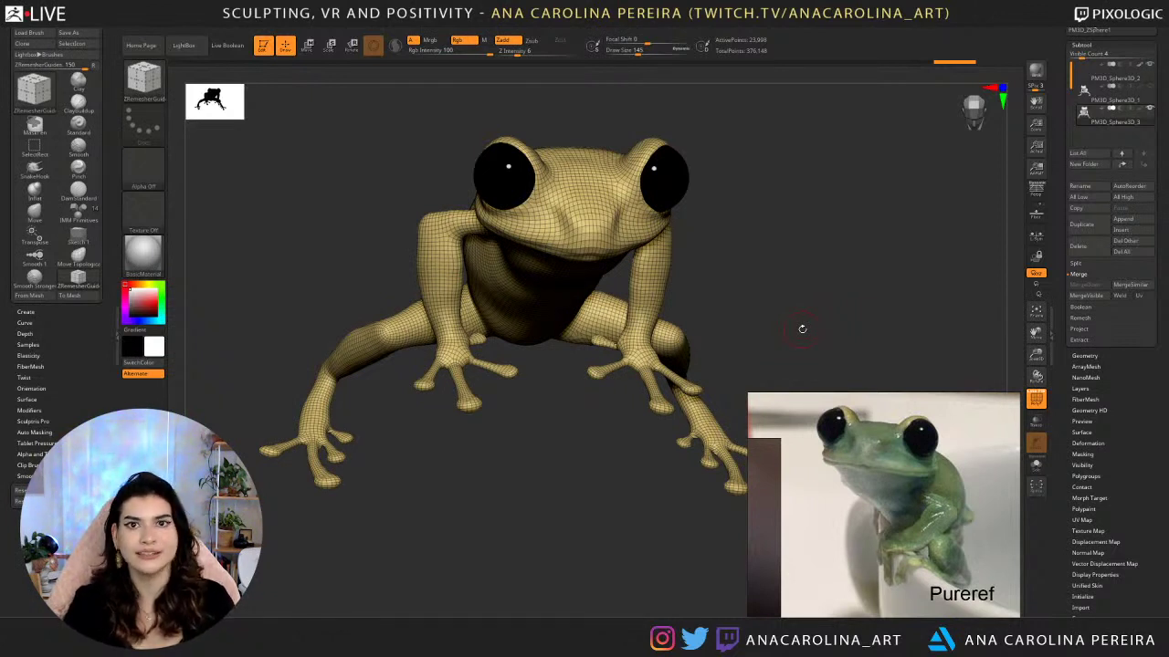
{"action": "left_click_drag", "start_coordinate": [754, 261], "coordinate": [783, 312]}
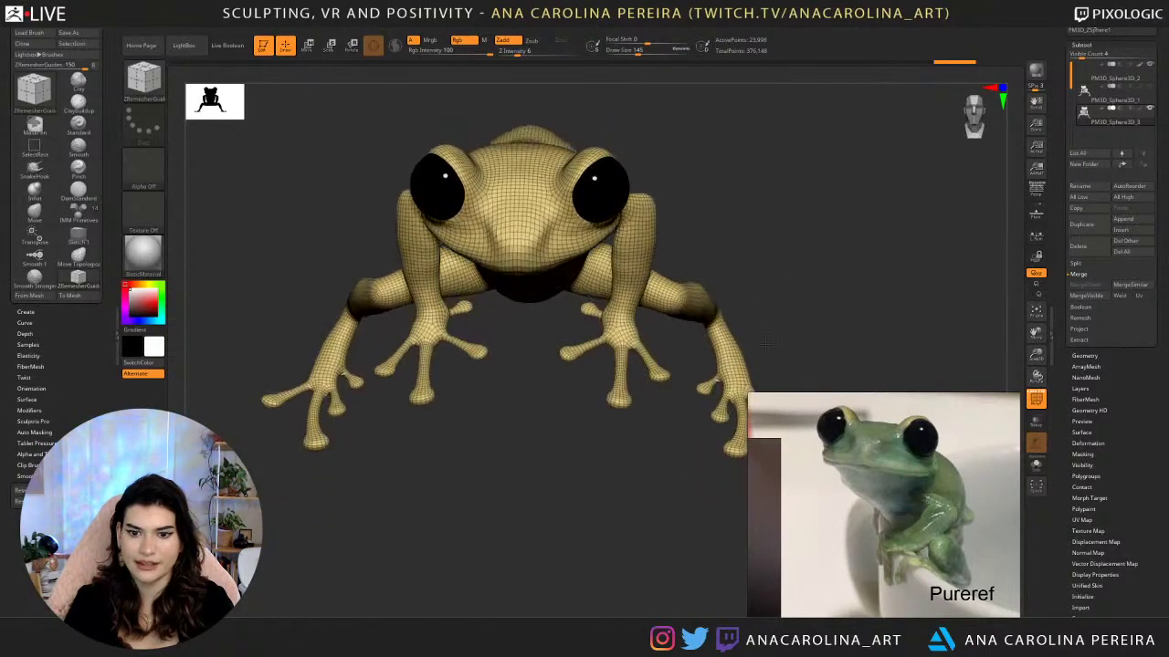
{"action": "left_click_drag", "start_coordinate": [1071, 163], "coordinate": [1071, 224]}
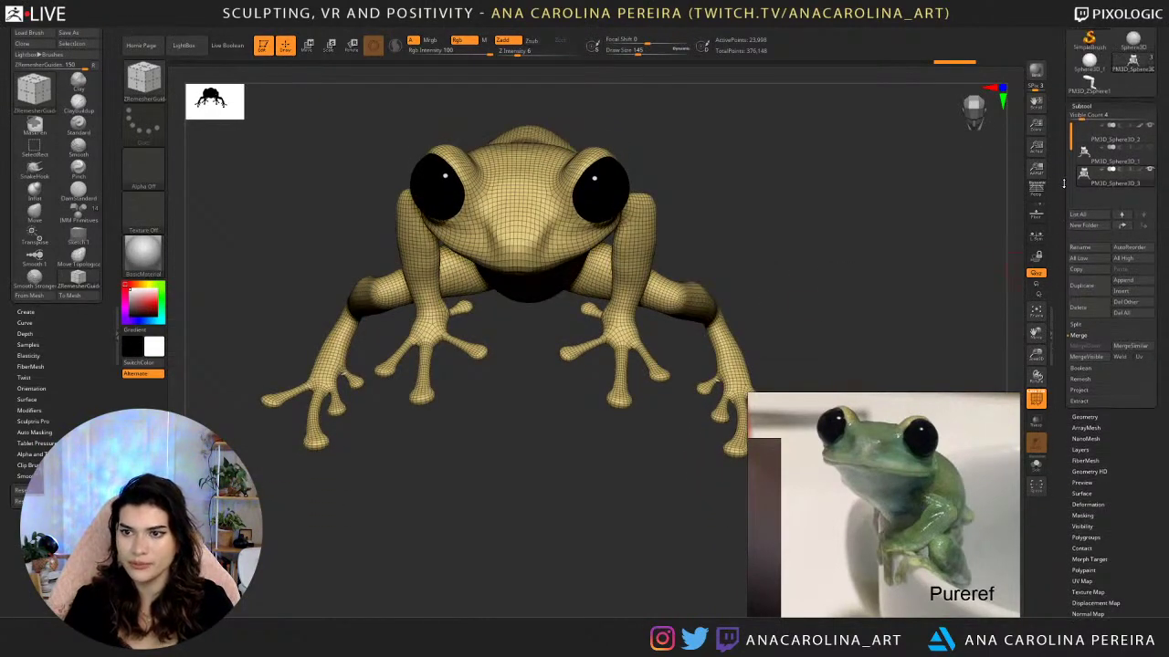
{"action": "left_click_drag", "start_coordinate": [871, 214], "coordinate": [871, 185]}
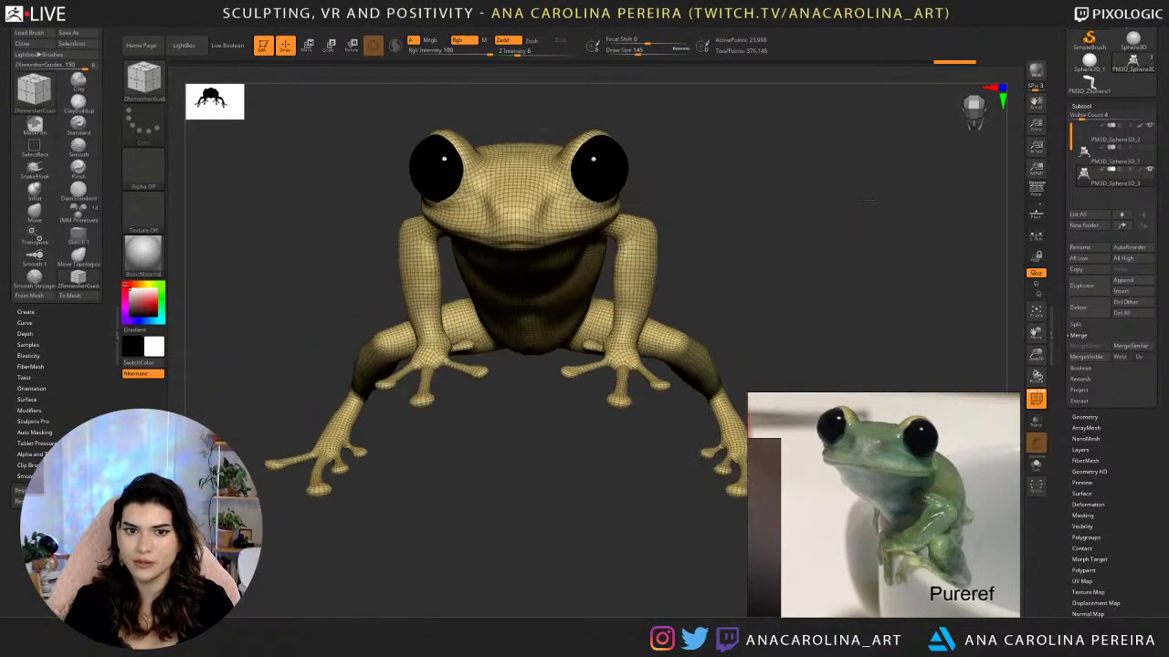
Turn off the polyframe and divide the remeshed frog body up to subdivision level 3.
{"action": "left_click", "coordinate": [1039, 402]}
{"action": "left_click_drag", "start_coordinate": [931, 374], "coordinate": [986, 324]}
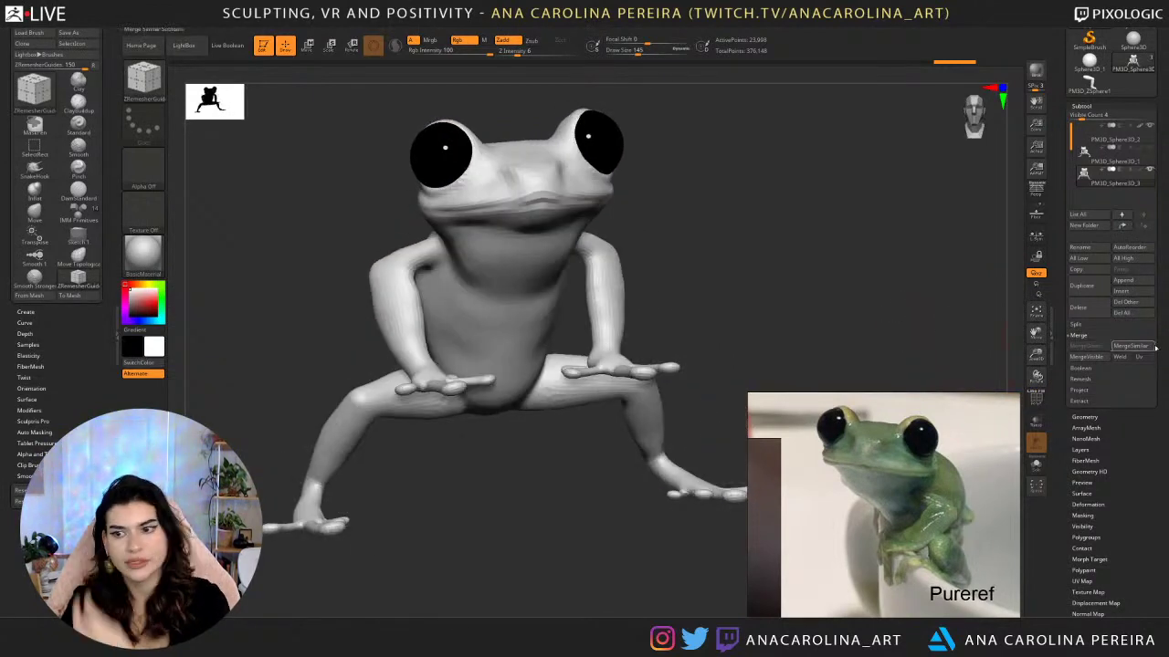
{"action": "left_click", "coordinate": [1085, 416]}
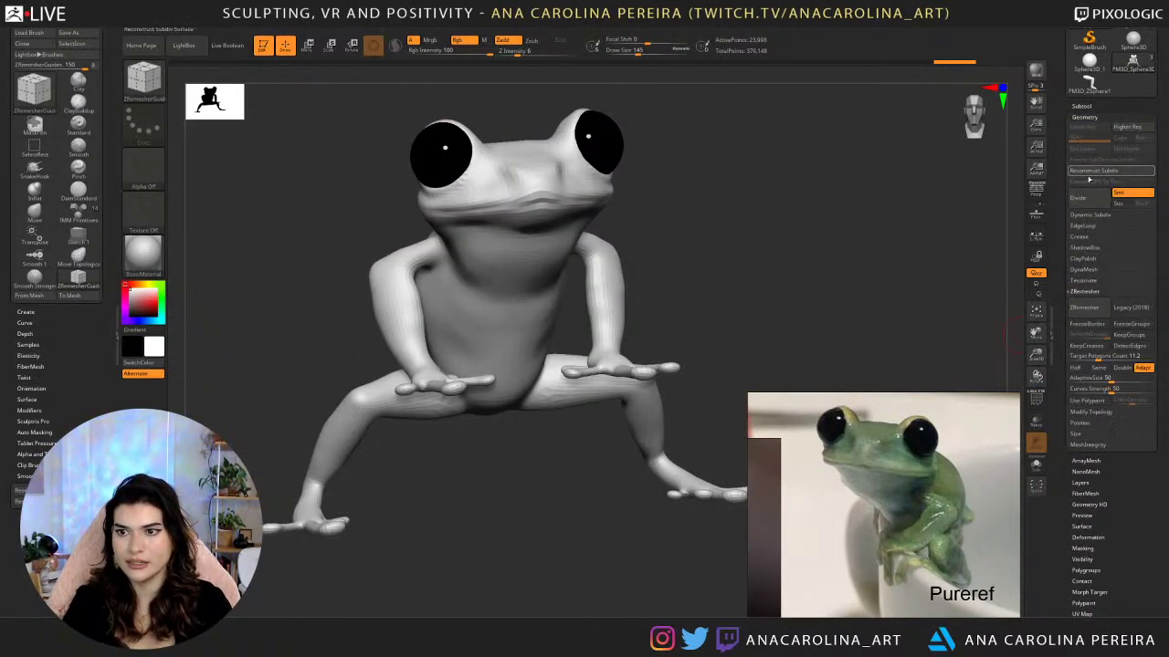
{"action": "left_click", "coordinate": [1088, 199]}
{"action": "left_click_drag", "start_coordinate": [1000, 210], "coordinate": [977, 123]}
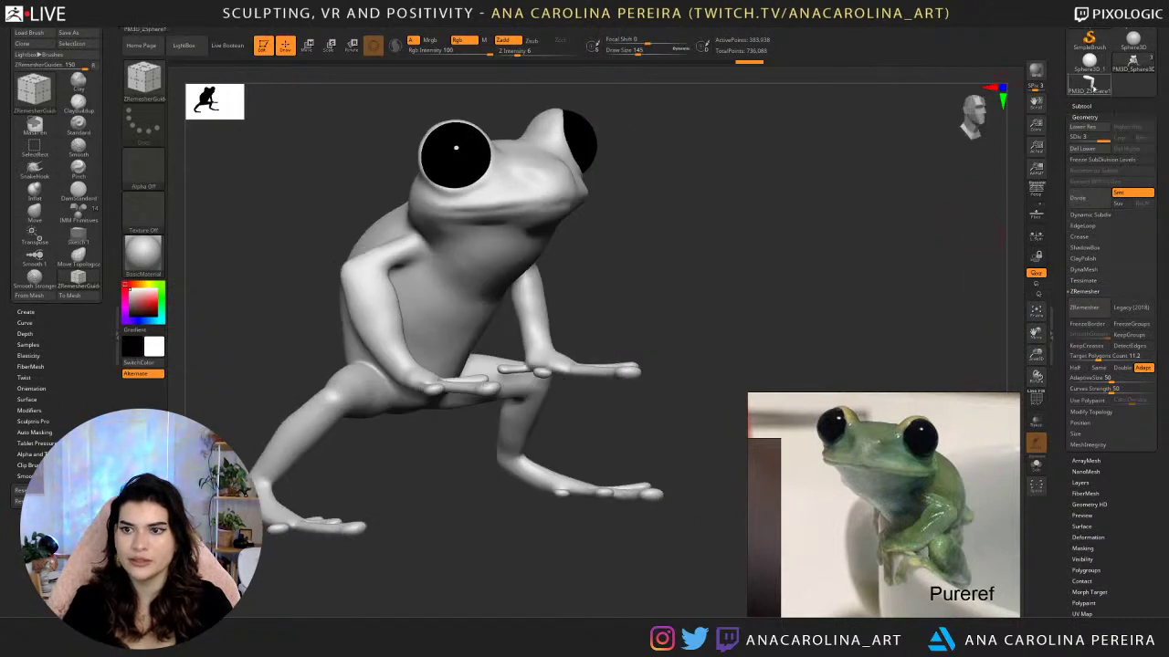
Show the original body PM3D_Sphere3D_1 with the remeshed one, hide the eyes, and make PM3D_Sphere3D_3 the active subtool.
{"action": "left_click", "coordinate": [1091, 105]}
{"action": "left_click", "coordinate": [1130, 157]}
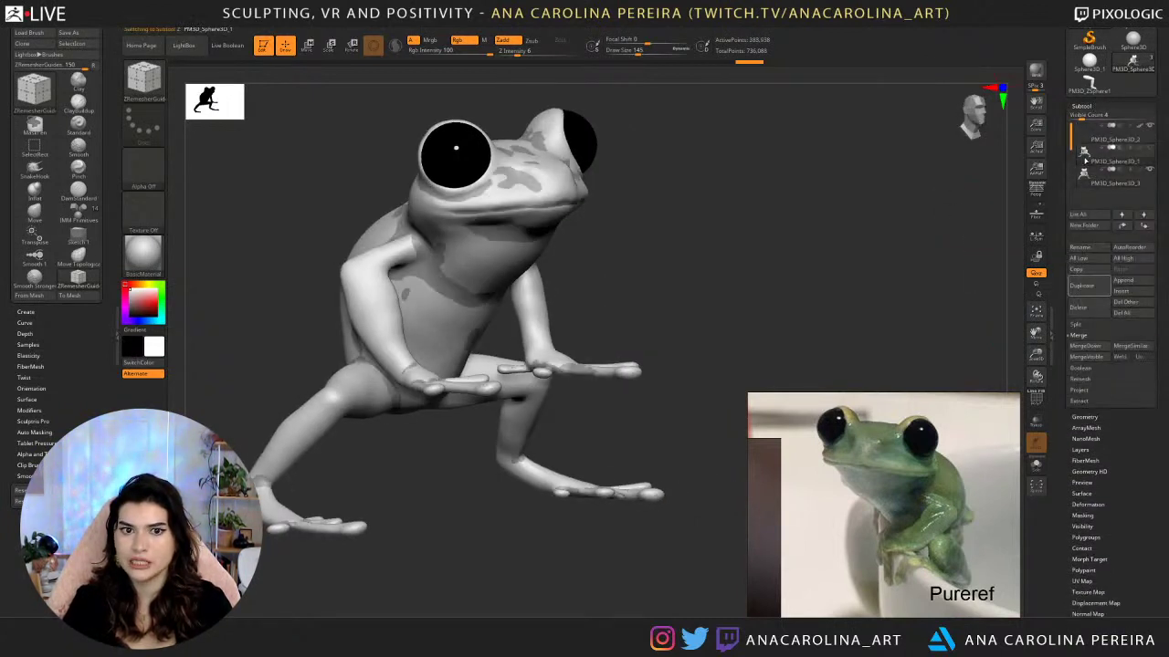
{"action": "left_click", "coordinate": [1151, 170]}
{"action": "left_click_drag", "start_coordinate": [1009, 218], "coordinate": [959, 220]}
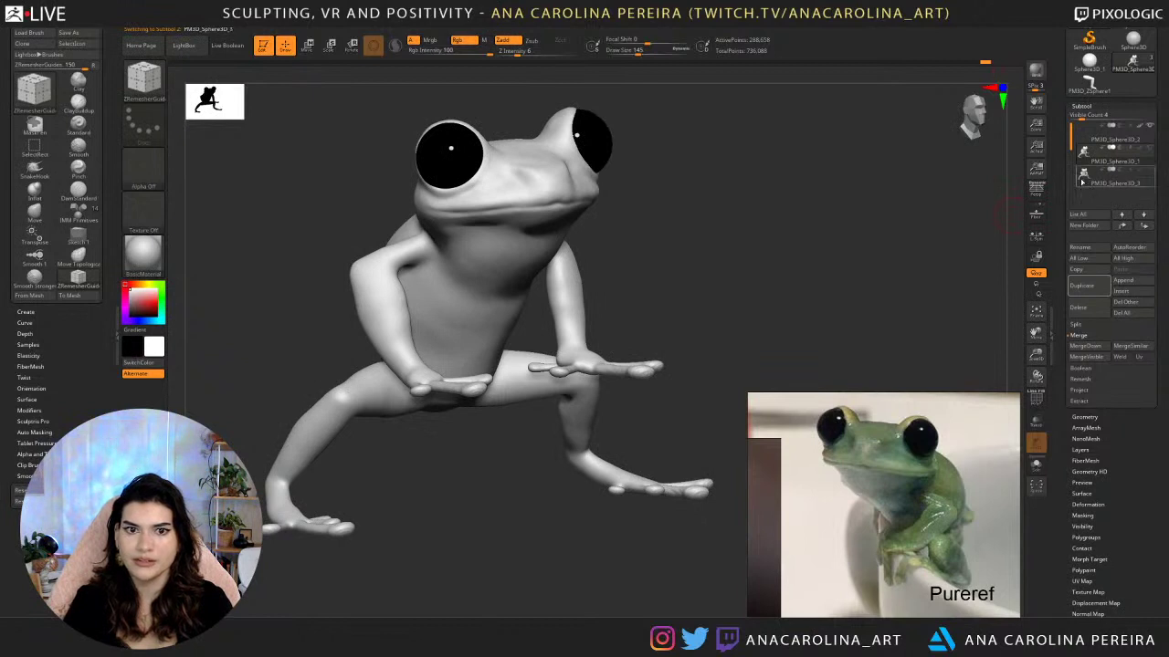
{"action": "mouse_move", "coordinate": [1083, 181]}
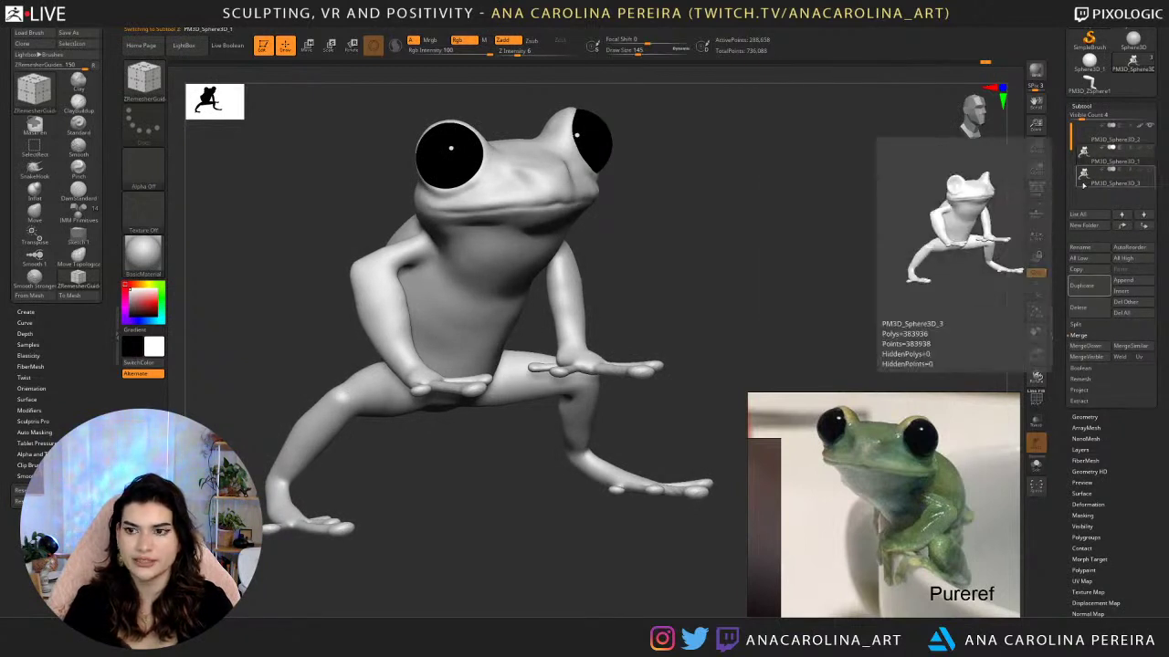
{"action": "left_click", "coordinate": [1084, 181]}
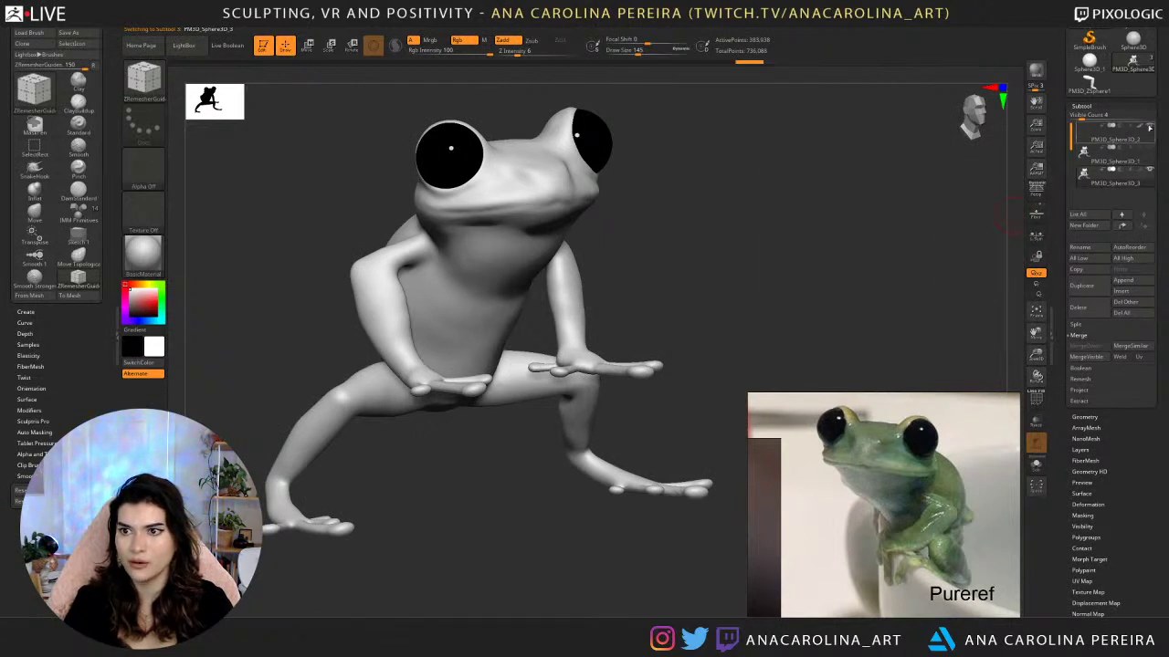
{"action": "left_click", "coordinate": [1149, 129]}
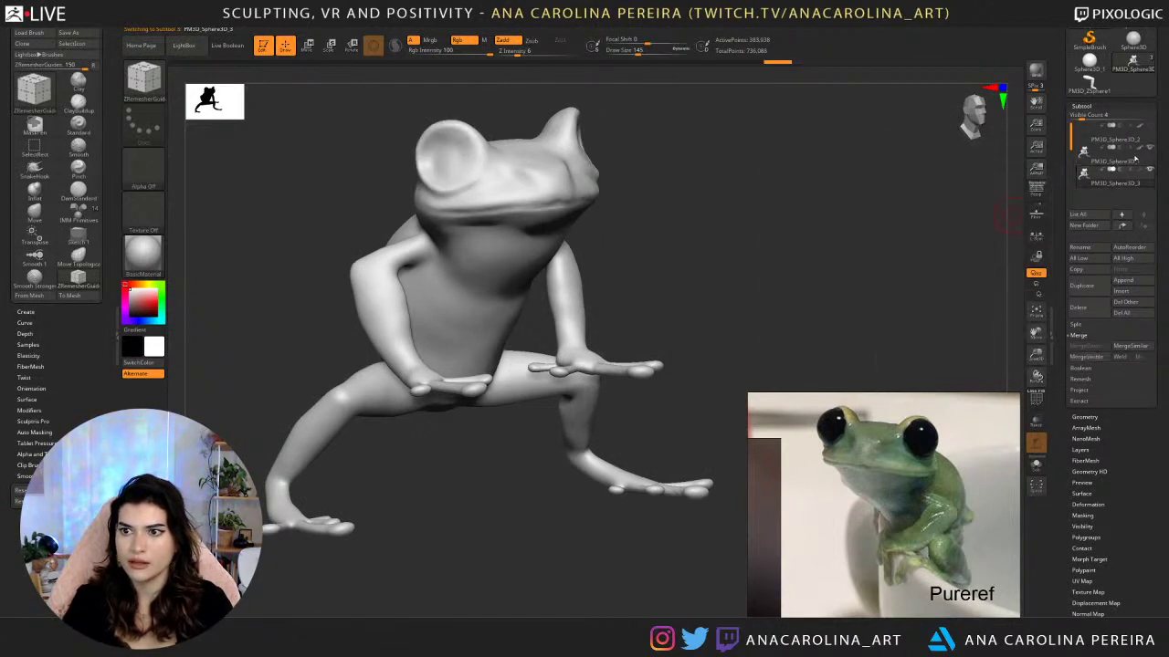
{"action": "left_click_drag", "start_coordinate": [760, 236], "coordinate": [900, 258]}
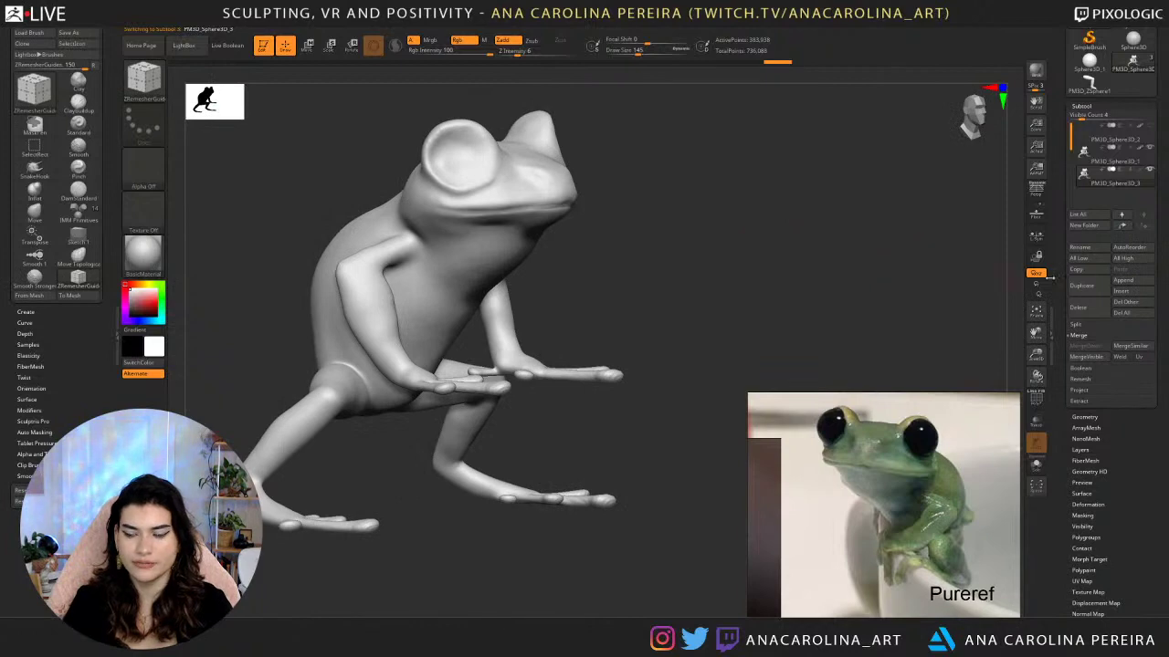
Lower the remeshed body by one subdivision level and show the polyframe on the chest and arms.
{"action": "key", "text": "shift+d"}
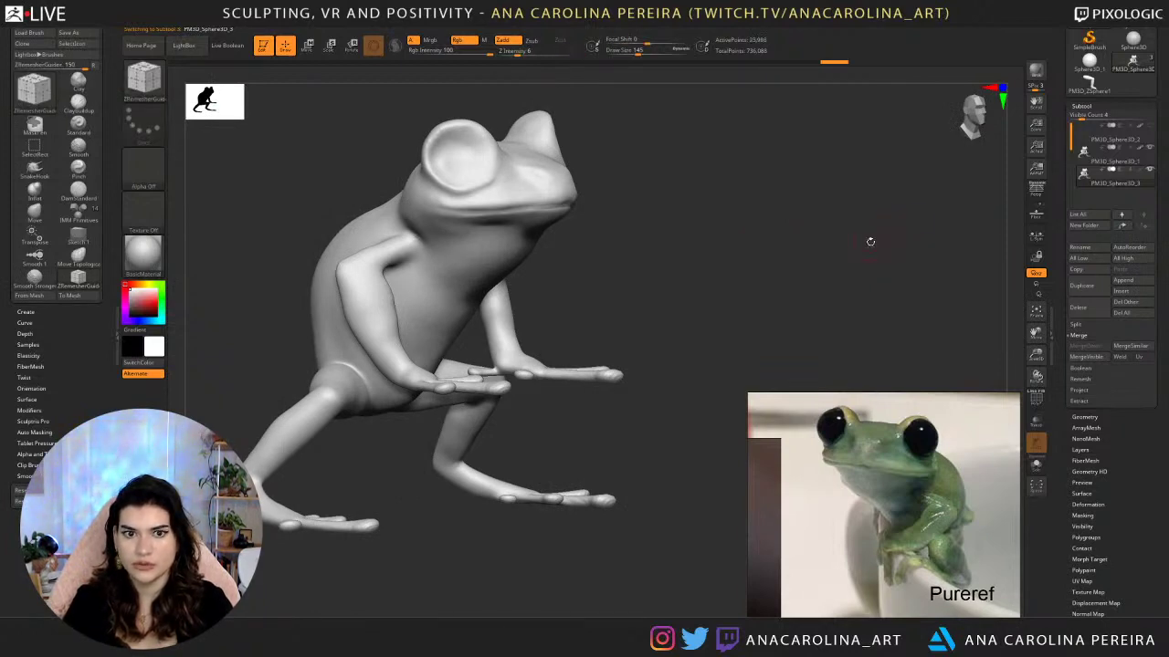
{"action": "left_click_drag", "start_coordinate": [870, 241], "coordinate": [874, 315], "text": "alt"}
{"action": "key", "text": "shift+f"}
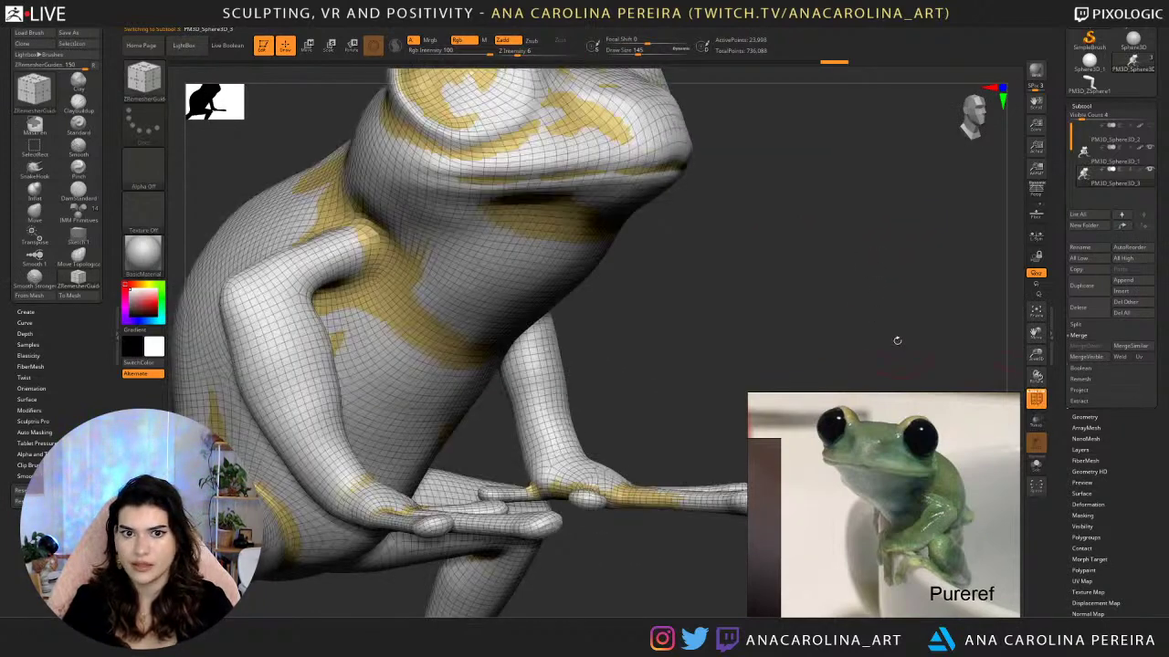
{"action": "left_click_drag", "start_coordinate": [812, 280], "coordinate": [842, 356], "text": "alt"}
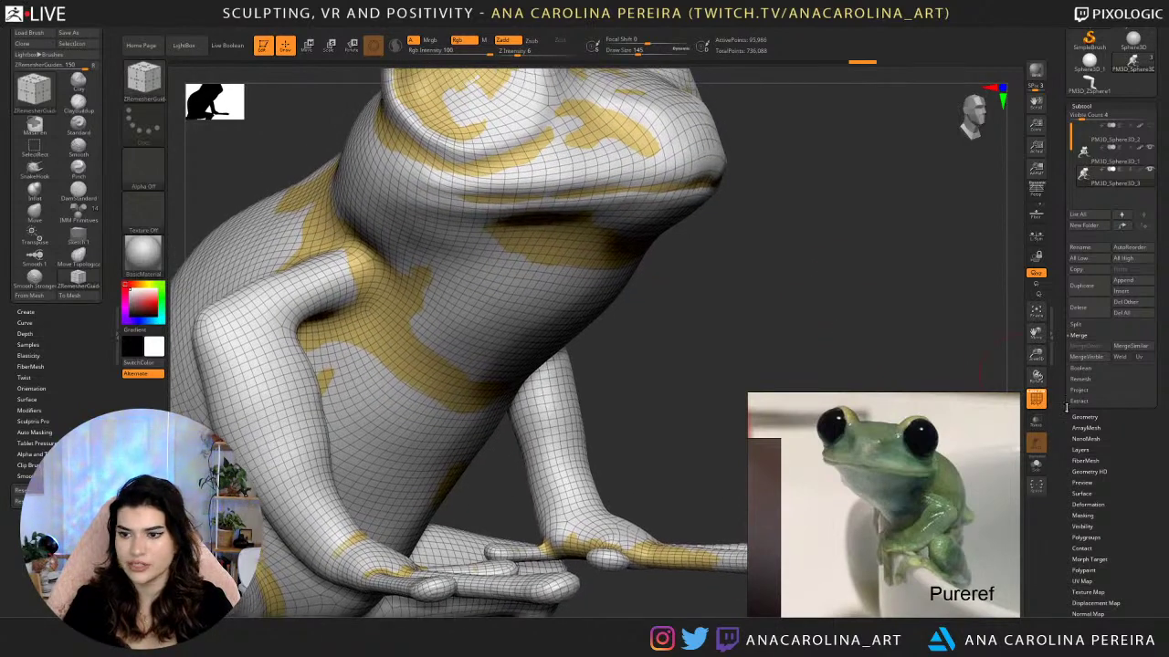
Project all detail from the original body onto the remeshed one at distance 0.02, including its polypaint.
{"action": "left_click", "coordinate": [1081, 391]}
{"action": "left_click", "coordinate": [1083, 389]}
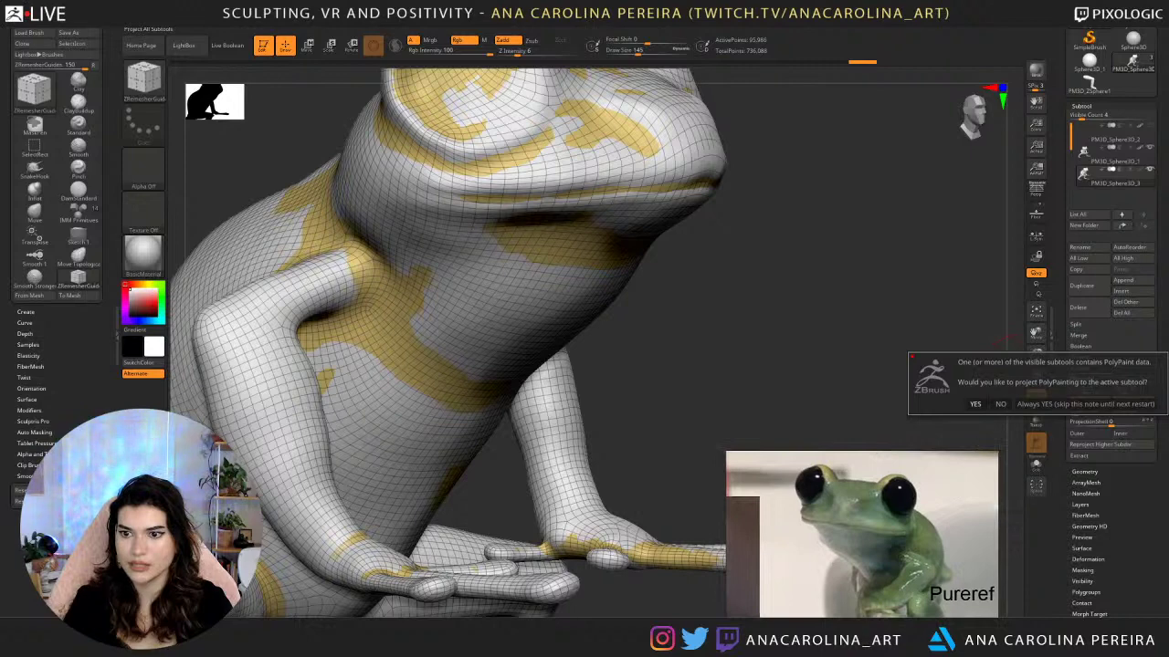
{"action": "left_click", "coordinate": [976, 403]}
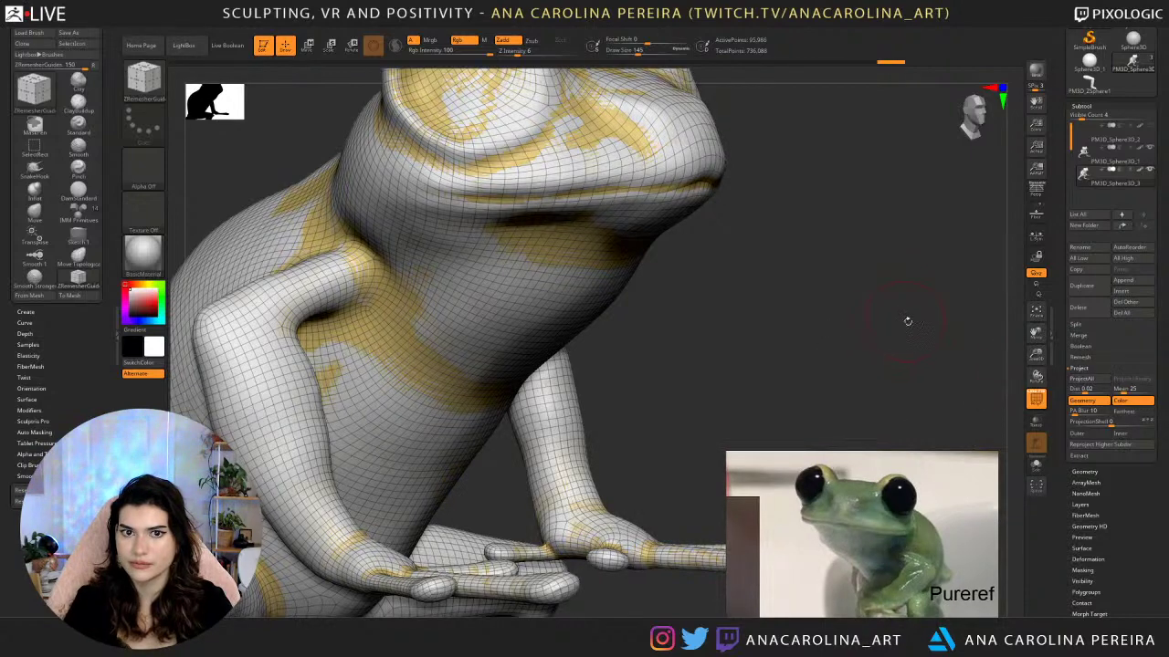
{"action": "left_click_drag", "start_coordinate": [936, 343], "coordinate": [900, 340]}
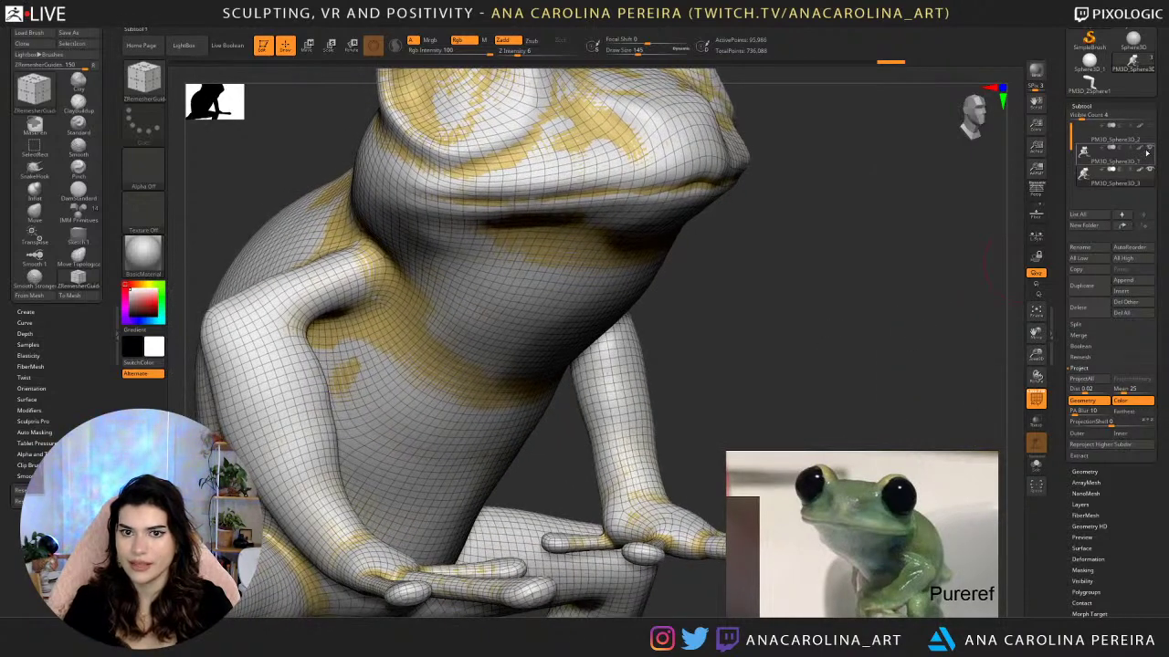
Hide the original body and turn off the polyframe to examine the projected surface of the whole frog.
{"action": "left_click", "coordinate": [1148, 153]}
{"action": "key", "text": "f"}
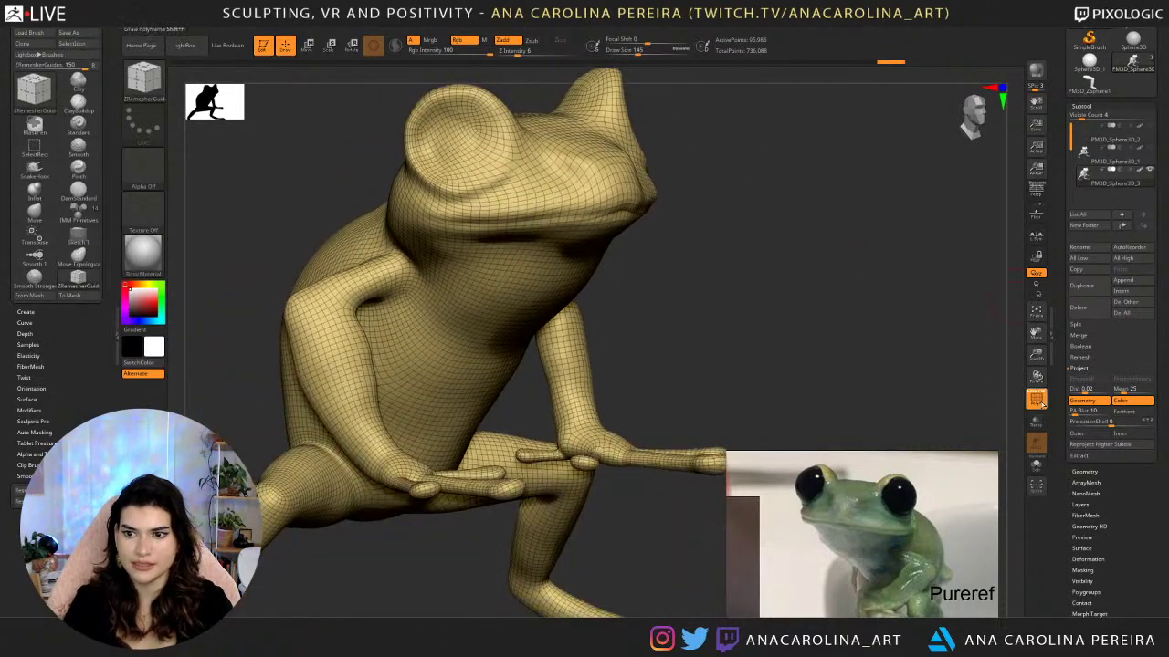
{"action": "left_click", "coordinate": [1037, 400]}
{"action": "left_click_drag", "start_coordinate": [886, 366], "coordinate": [721, 318]}
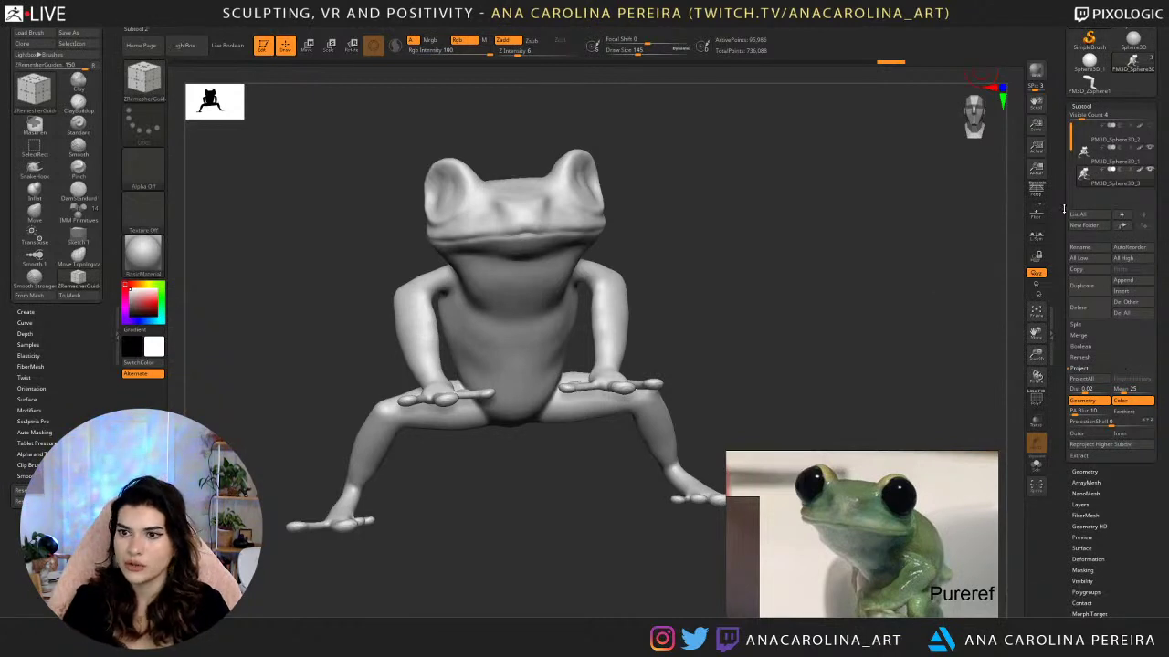
{"action": "left_click_drag", "start_coordinate": [872, 248], "coordinate": [891, 243]}
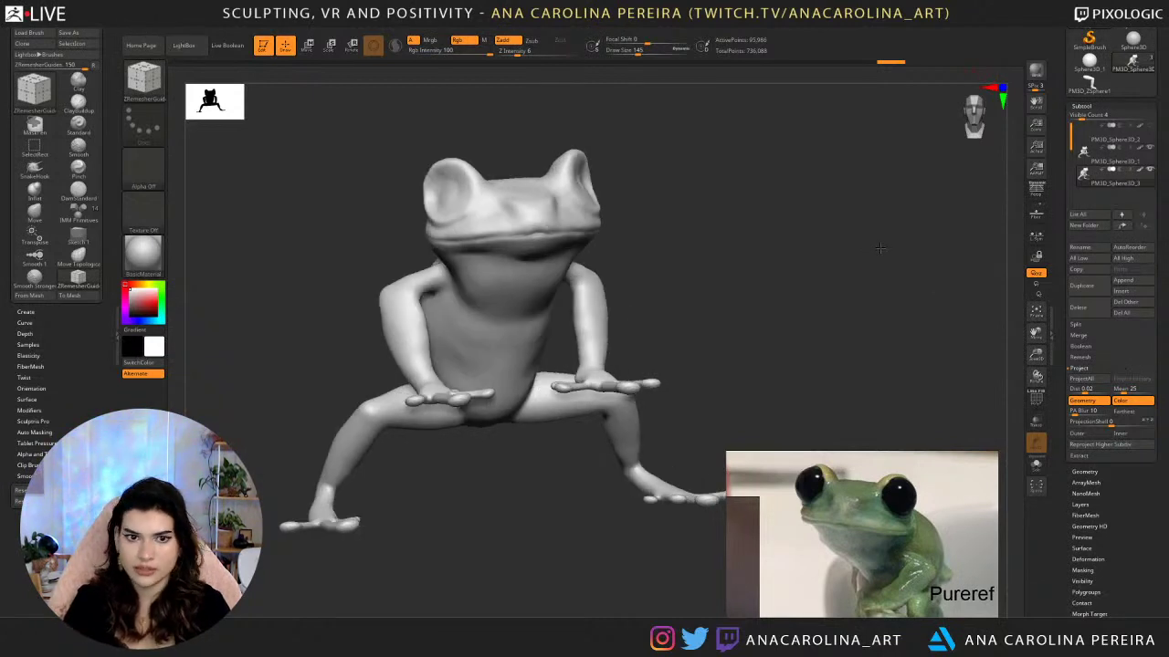
Isolate the remeshed body, raise it to subdivision level 3 and project the original body's detail onto it again.
{"action": "left_click", "coordinate": [1035, 465]}
{"action": "left_click_drag", "start_coordinate": [882, 387], "coordinate": [863, 388]}
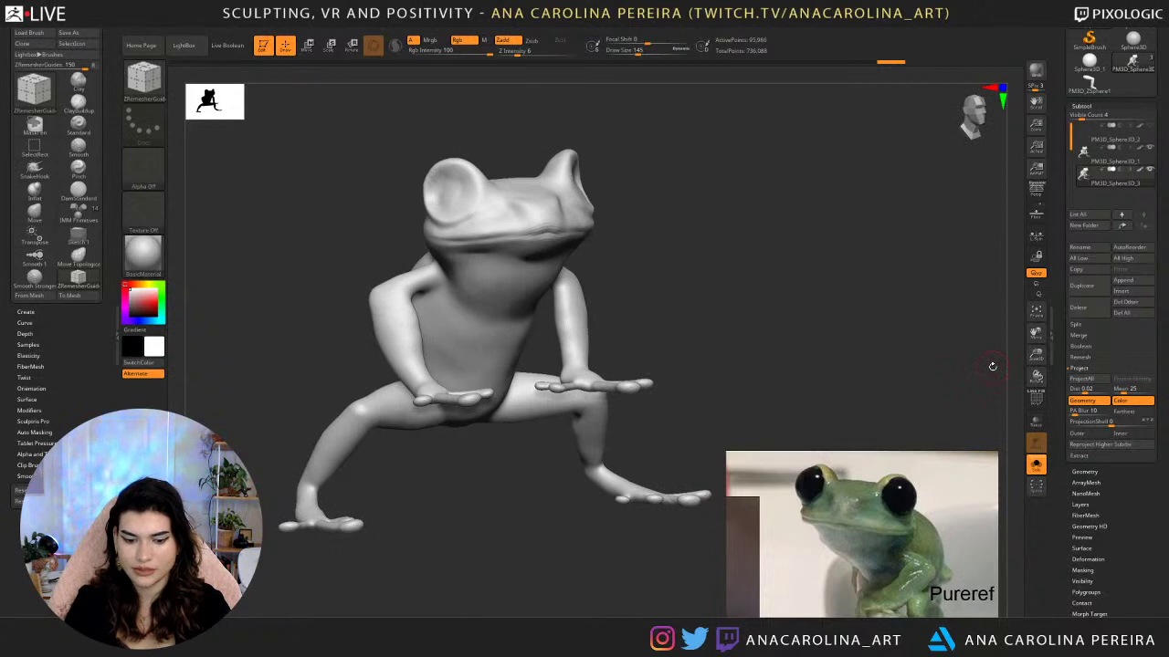
{"action": "key", "text": "d"}
{"action": "left_click_drag", "start_coordinate": [841, 284], "coordinate": [855, 363], "text": "alt"}
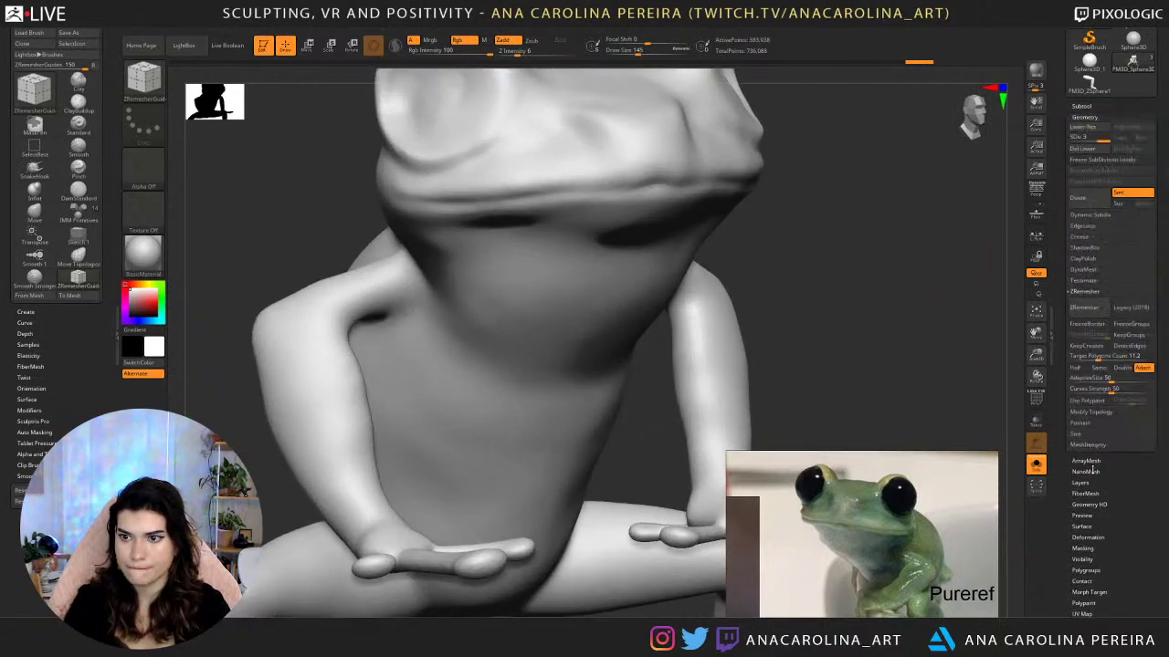
{"action": "left_click", "coordinate": [1084, 471]}
{"action": "left_click", "coordinate": [1081, 106]}
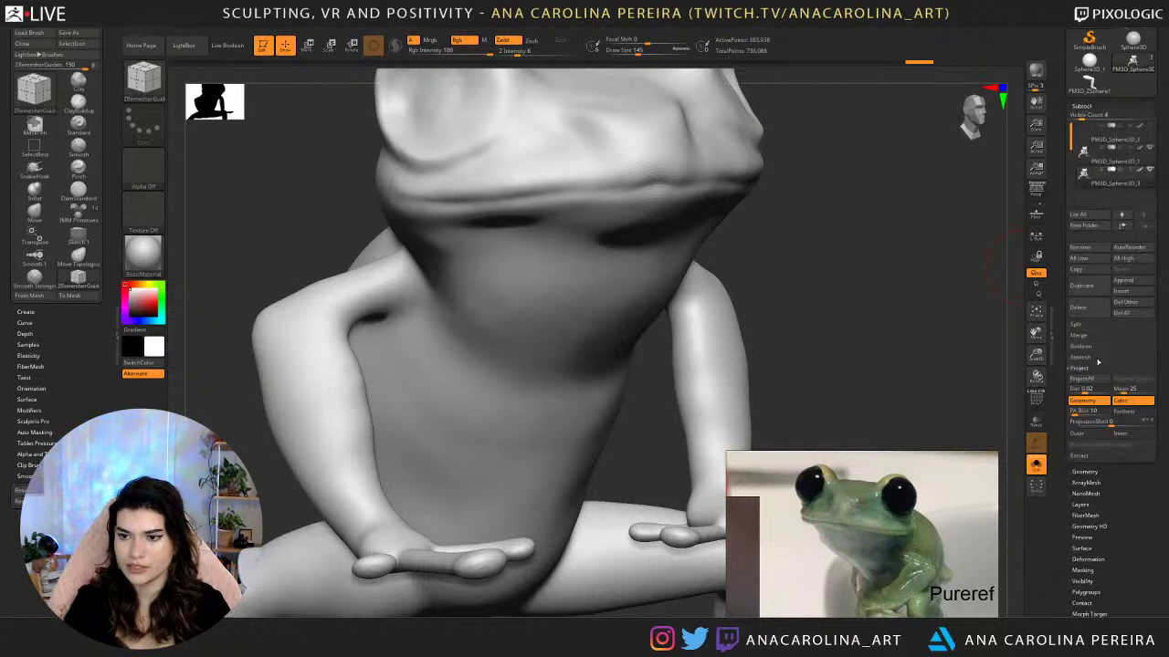
{"action": "mouse_move", "coordinate": [913, 315]}
{"action": "left_mouse_down", "text": "alt"}
{"action": "mouse_move", "coordinate": [904, 251]}
{"action": "mouse_move", "coordinate": [920, 312]}
{"action": "left_mouse_up", "text": "alt"}
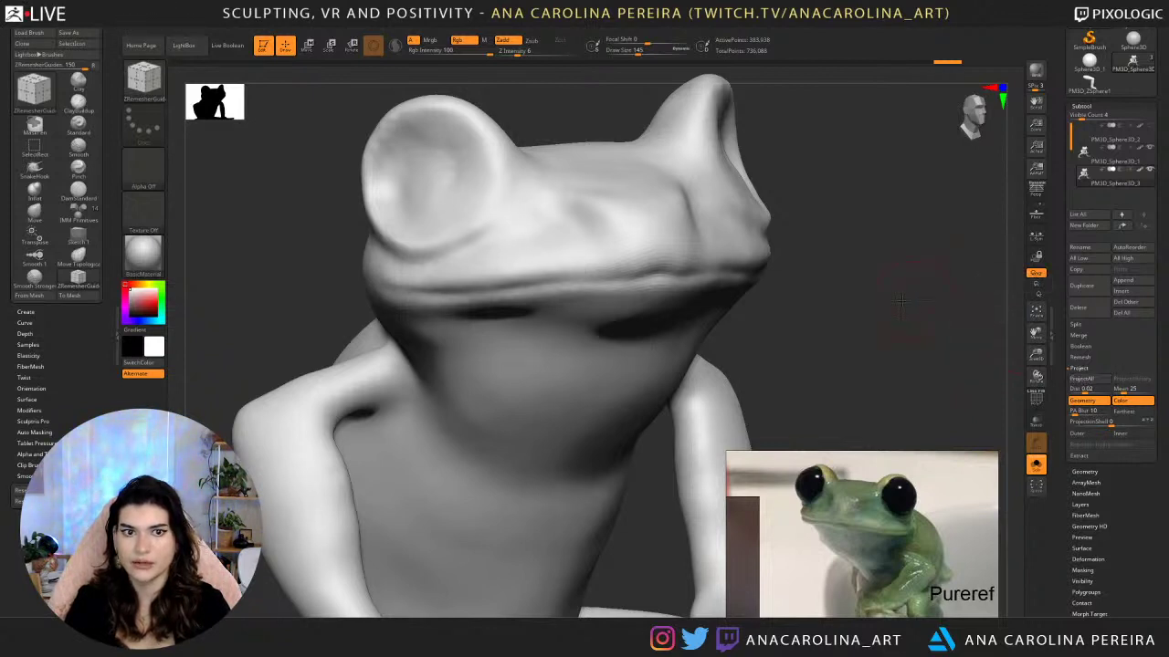
Examine the projected head and body from several angles, and bring the eyes back into view with the body.
{"action": "left_click_drag", "start_coordinate": [902, 301], "coordinate": [930, 179]}
{"action": "mouse_move", "coordinate": [1086, 155]}
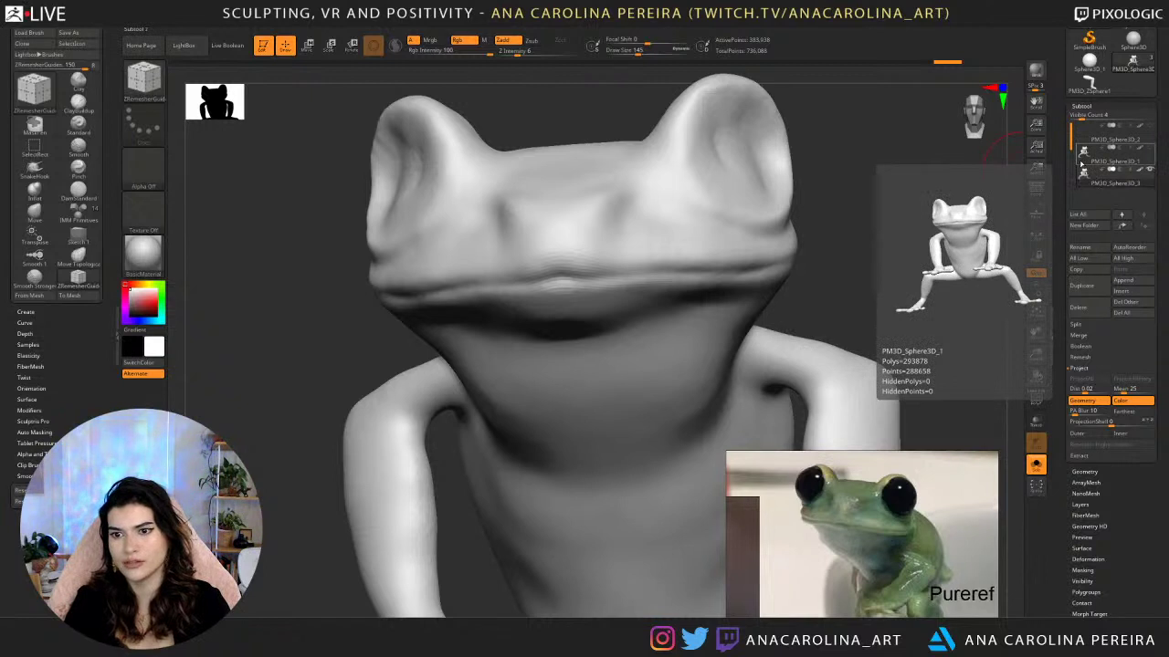
{"action": "left_click_drag", "start_coordinate": [923, 204], "coordinate": [964, 183]}
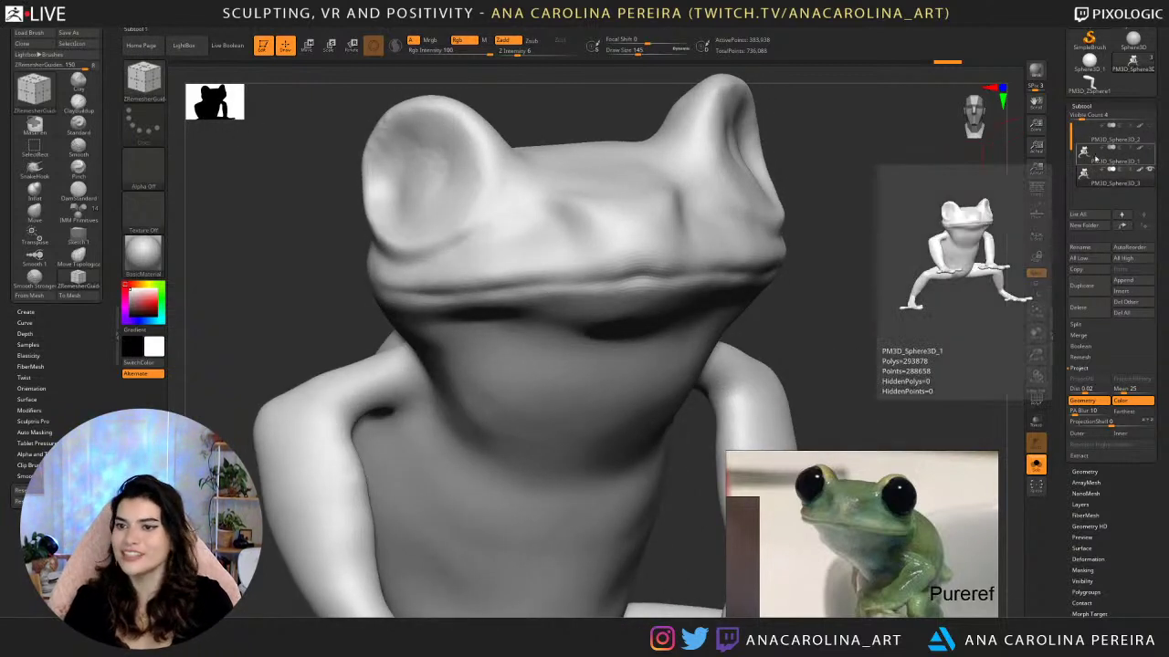
{"action": "left_click_drag", "start_coordinate": [941, 235], "coordinate": [911, 243]}
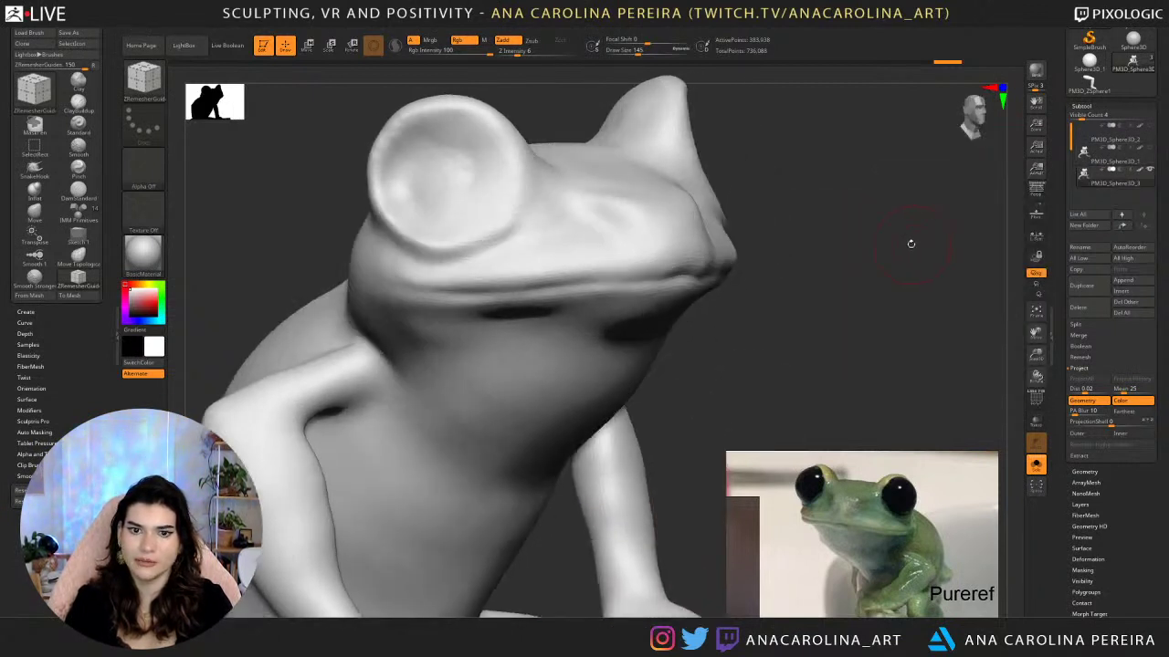
{"action": "mouse_move", "coordinate": [913, 60]}
{"action": "left_mouse_down"}
{"action": "mouse_move", "coordinate": [859, 62]}
{"action": "mouse_move", "coordinate": [961, 63]}
{"action": "left_mouse_up"}
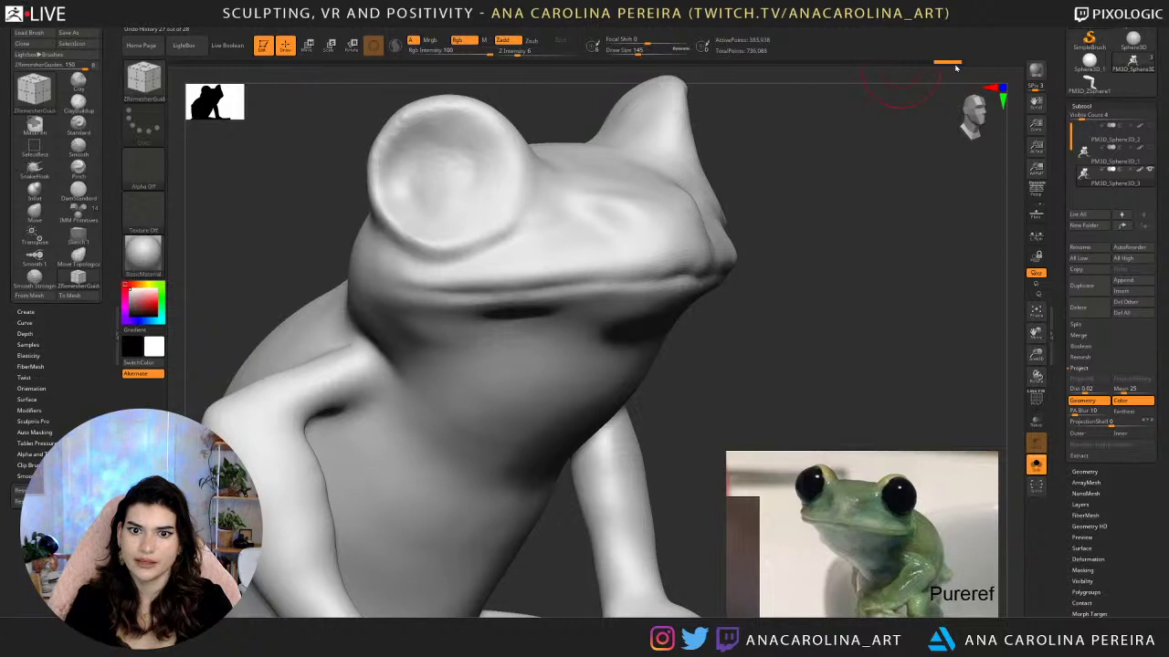
{"action": "left_click_drag", "start_coordinate": [909, 162], "coordinate": [809, 213]}
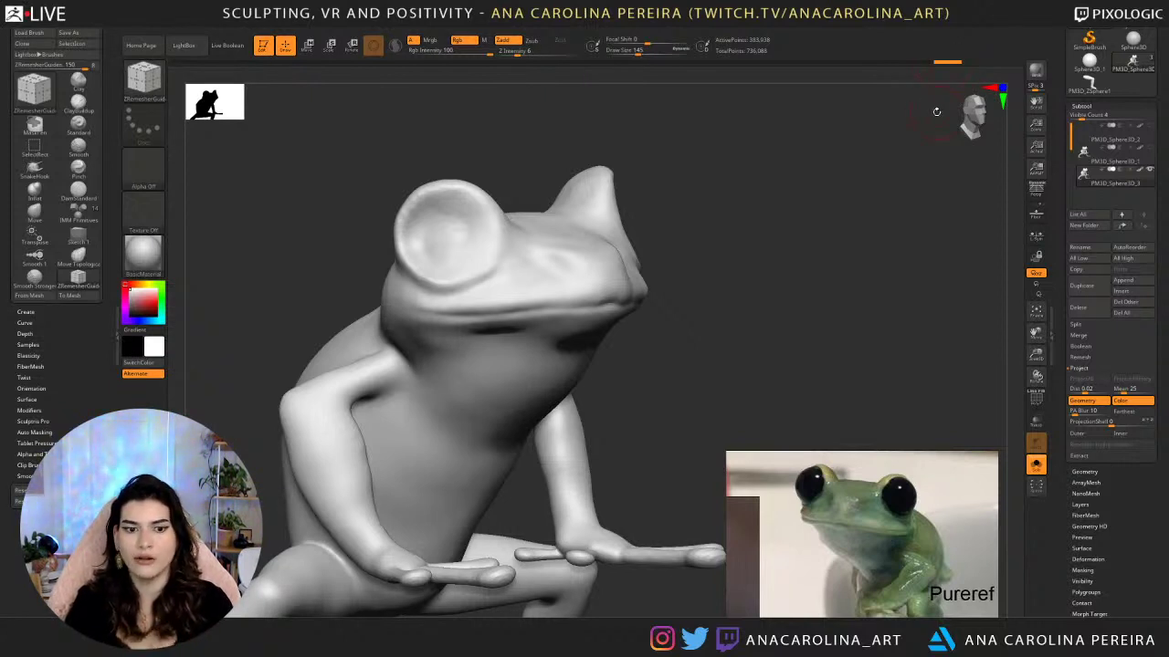
{"action": "left_click_drag", "start_coordinate": [897, 219], "coordinate": [861, 244]}
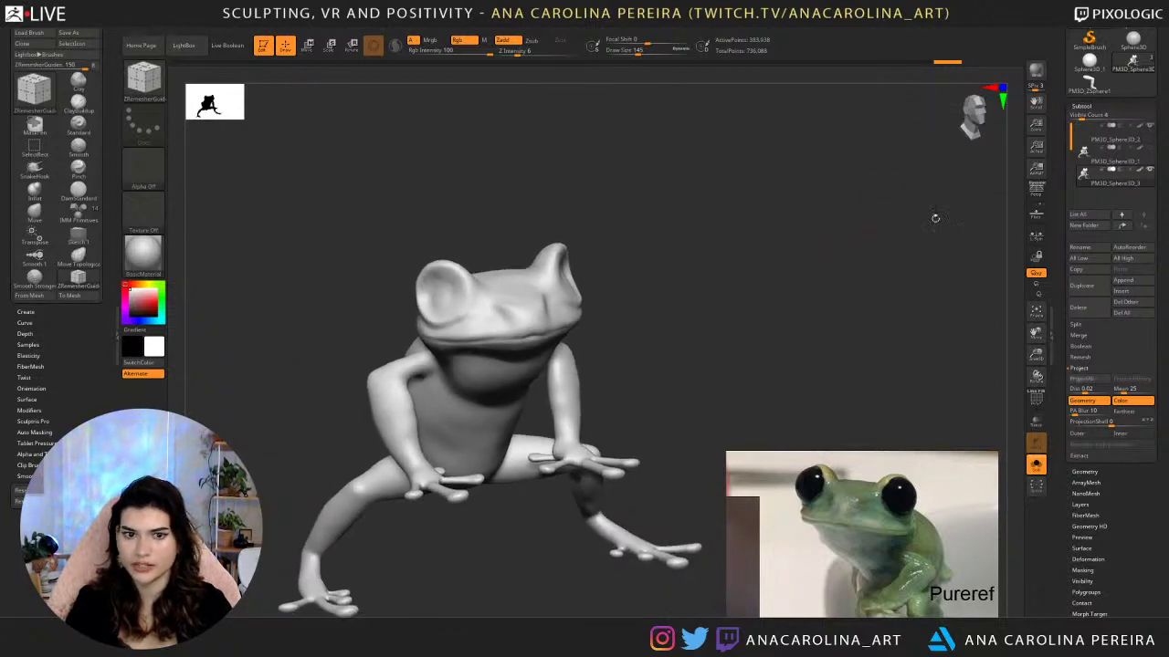
{"action": "left_click", "coordinate": [1036, 465]}
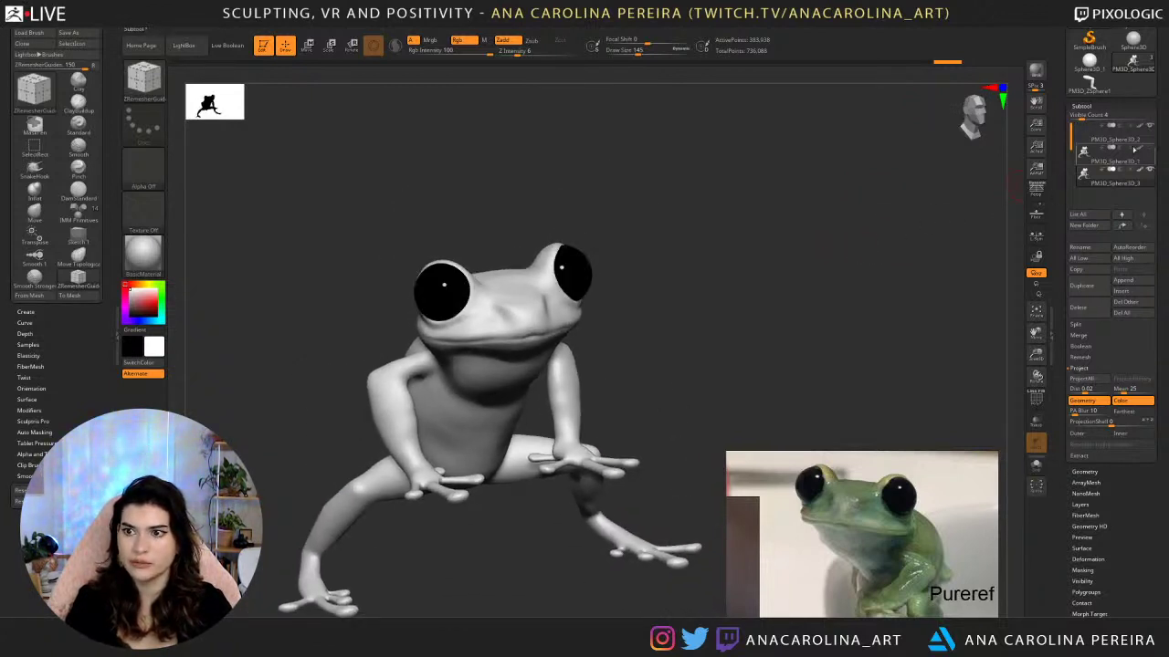
Switch to the DamStandard brush and set its draw size to 207 for working around the eyes.
{"action": "left_click_drag", "start_coordinate": [962, 217], "coordinate": [765, 305]}
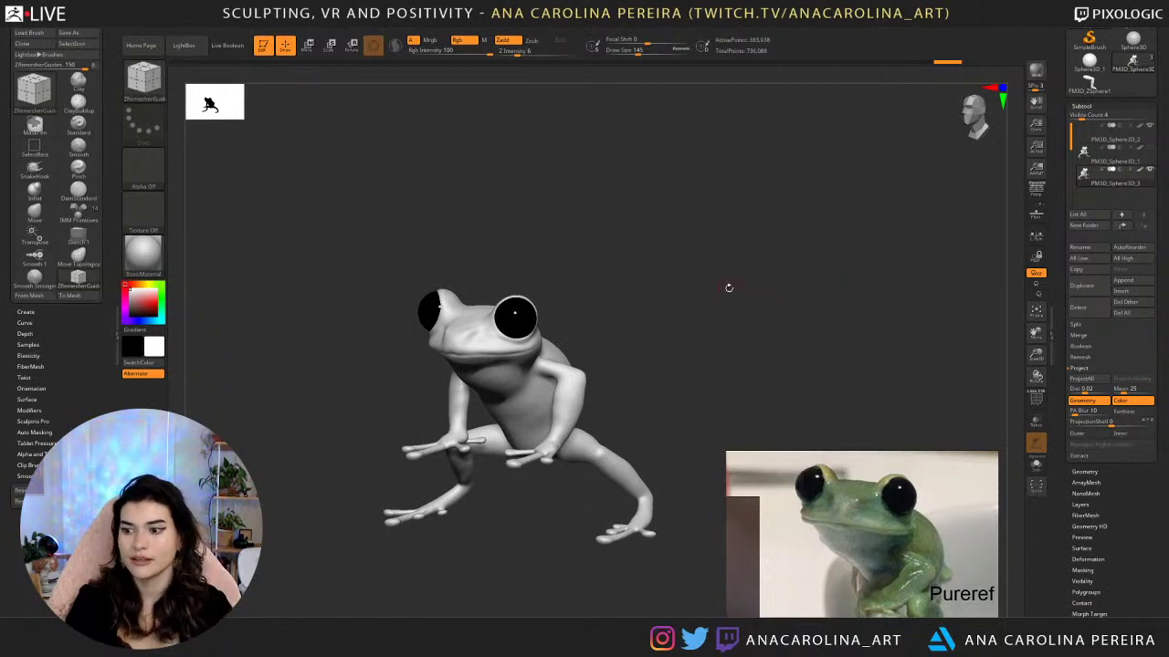
{"action": "left_click_drag", "start_coordinate": [729, 288], "coordinate": [907, 289]}
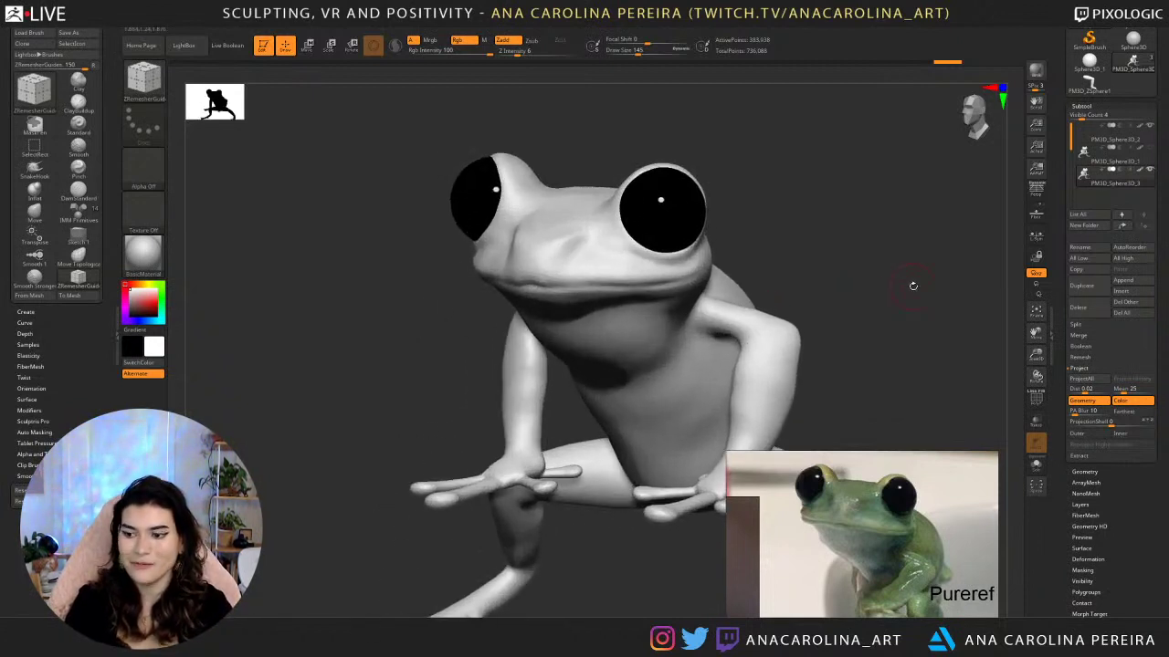
{"action": "mouse_move", "coordinate": [597, 101]}
{"action": "left_mouse_down"}
{"action": "mouse_move", "coordinate": [636, 113]}
{"action": "mouse_move", "coordinate": [694, 161]}
{"action": "mouse_move", "coordinate": [710, 194]}
{"action": "left_mouse_up"}
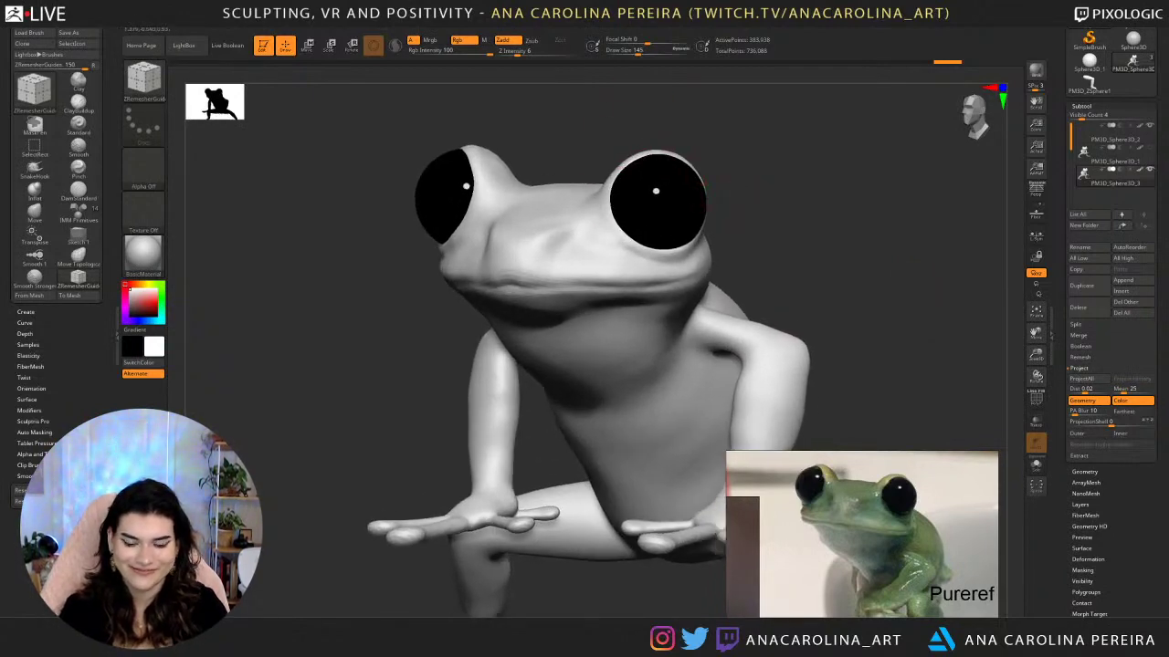
{"action": "key", "text": "b"}
{"action": "key", "text": "d"}
{"action": "key", "text": "s"}
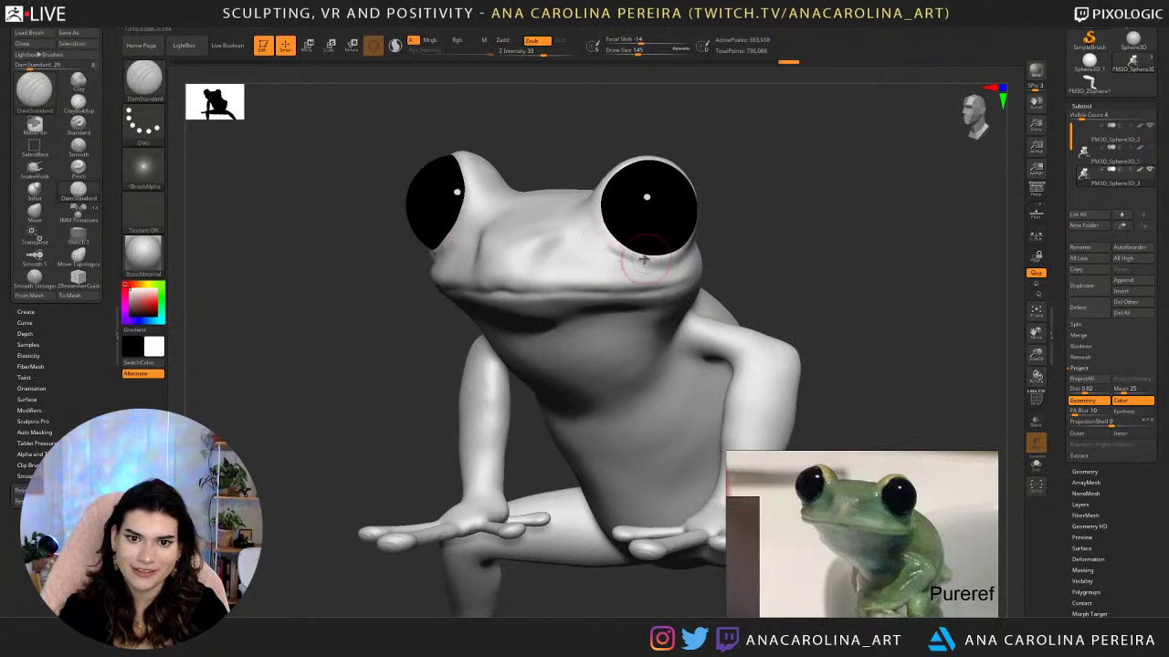
{"action": "key", "text": "s"}
{"action": "left_click_drag", "start_coordinate": [668, 260], "coordinate": [680, 259]}
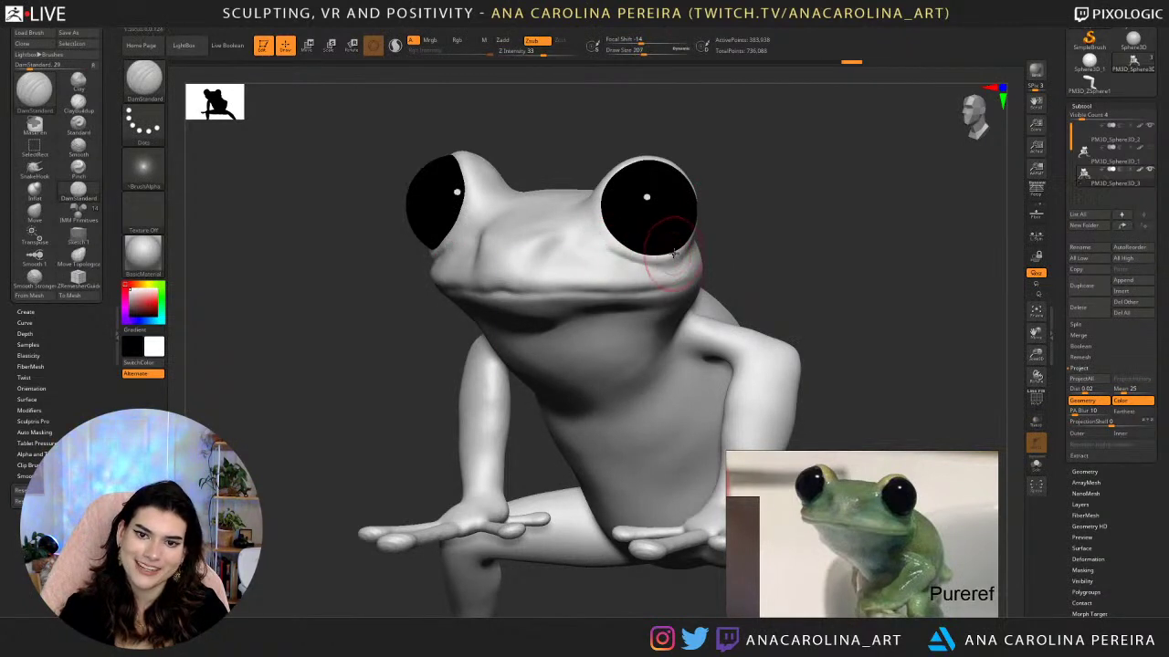
Inspect the eye rims and snout from both sides and reduce the DamStandard draw size to 104 for the lower eyelid.
{"action": "left_click_drag", "start_coordinate": [793, 240], "coordinate": [683, 253]}
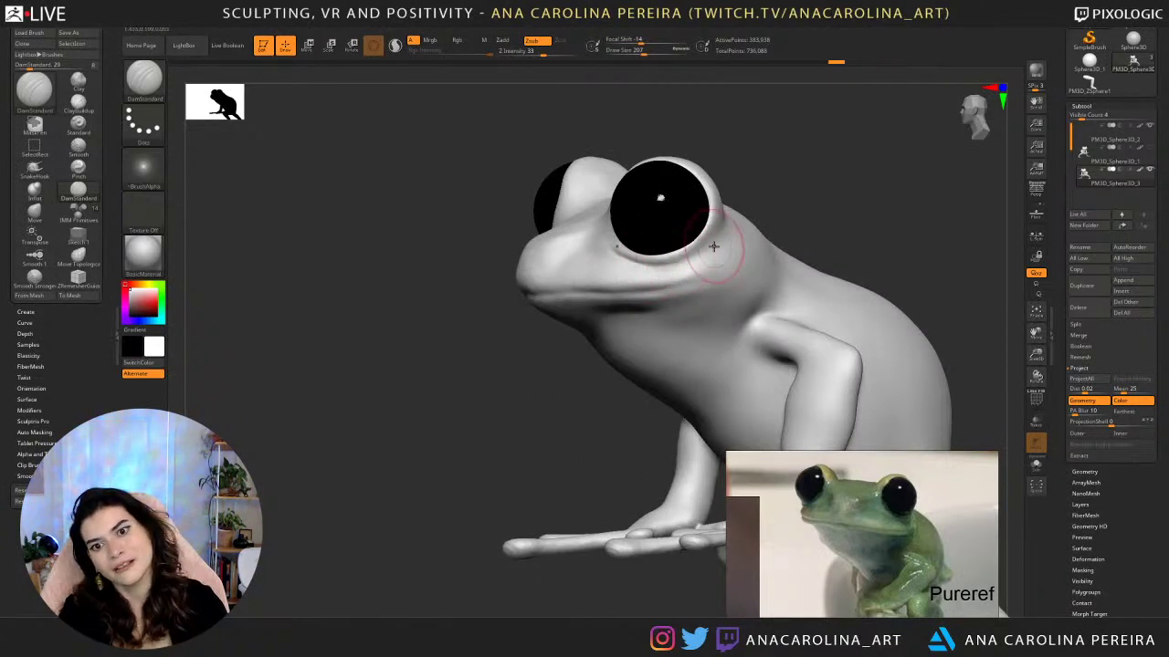
{"action": "left_click_drag", "start_coordinate": [770, 211], "coordinate": [688, 263]}
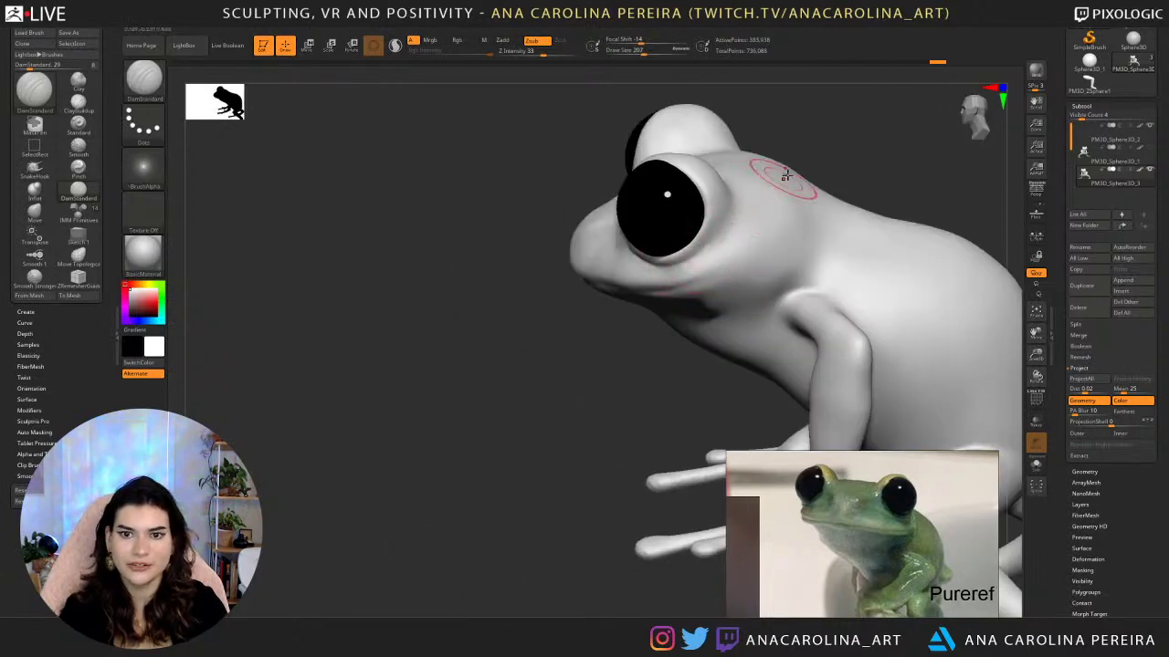
{"action": "right_click_drag", "start_coordinate": [843, 125], "coordinate": [742, 219]}
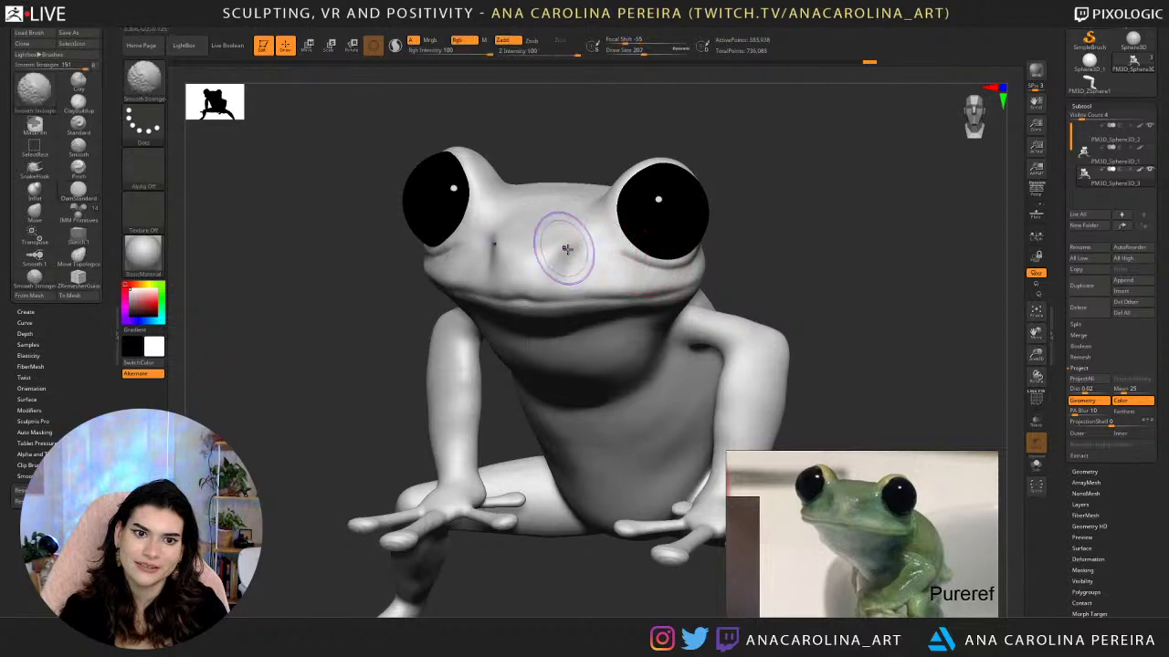
{"action": "mouse_move", "coordinate": [639, 246]}
{"action": "right_mouse_down"}
{"action": "mouse_move", "coordinate": [721, 240]}
{"action": "mouse_move", "coordinate": [728, 264]}
{"action": "mouse_move", "coordinate": [754, 229]}
{"action": "mouse_move", "coordinate": [803, 228]}
{"action": "right_mouse_up"}
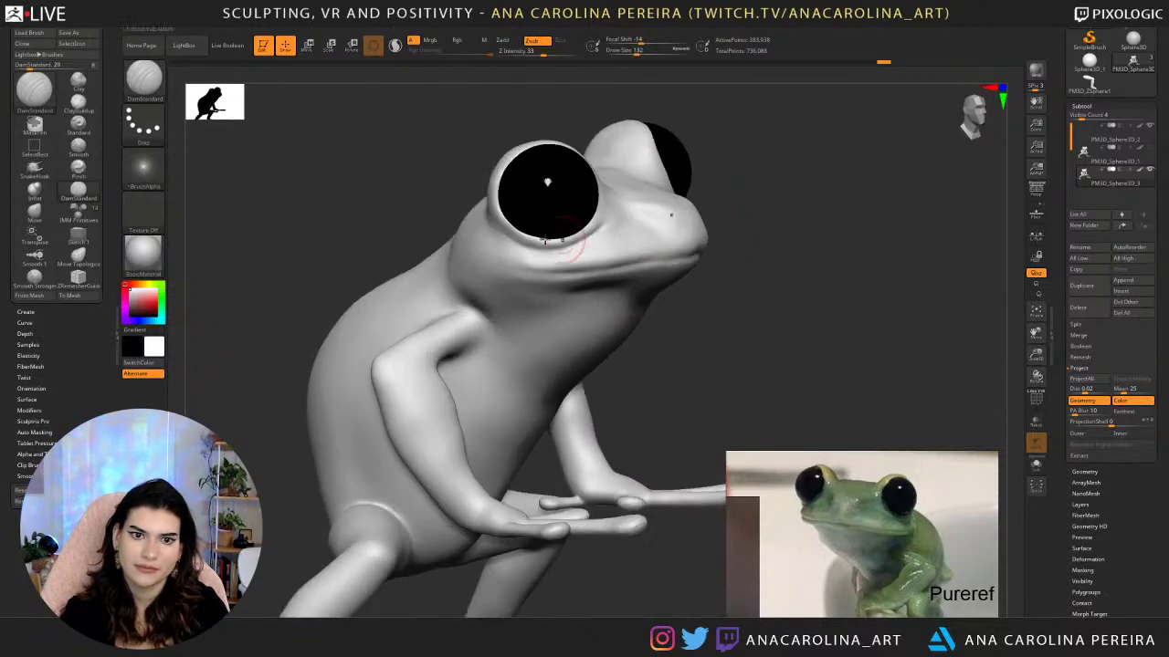
{"action": "key", "text": "space"}
{"action": "mouse_move", "coordinate": [542, 241]}
{"action": "left_mouse_down"}
{"action": "mouse_move", "coordinate": [532, 241]}
{"action": "mouse_move", "coordinate": [546, 239]}
{"action": "left_mouse_up"}
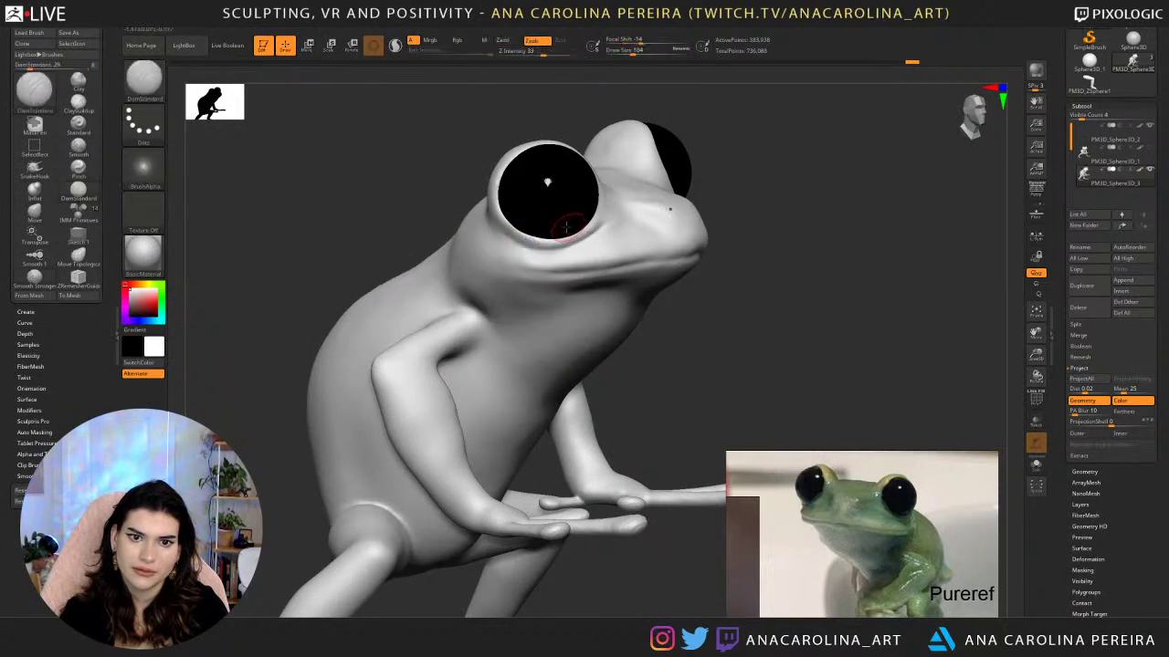
Smooth the skin along the lower rim of the frog's near eye with the smoothing brush.
{"action": "key", "text": "space"}
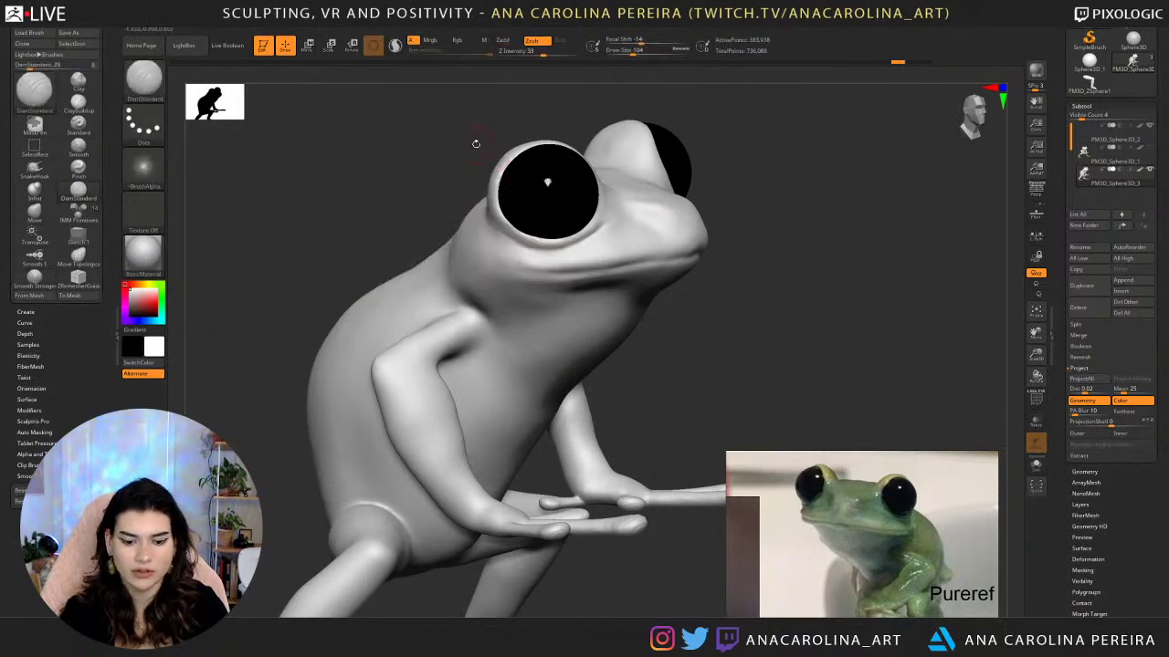
{"action": "key", "text": "b"}
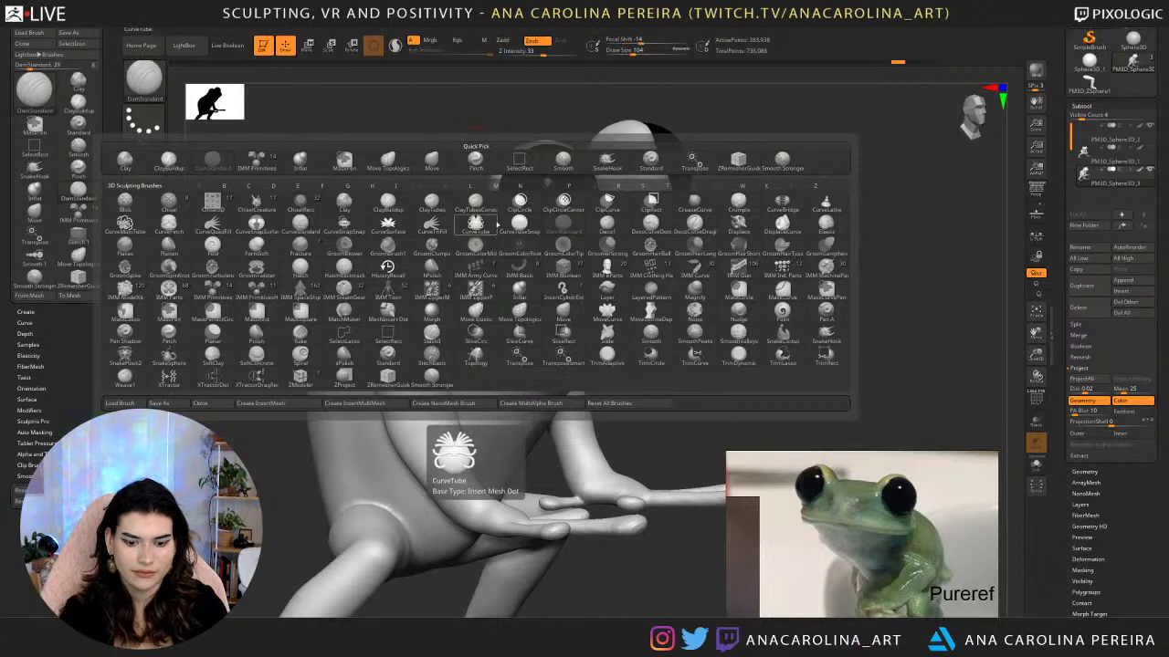
{"action": "key", "text": "s"}
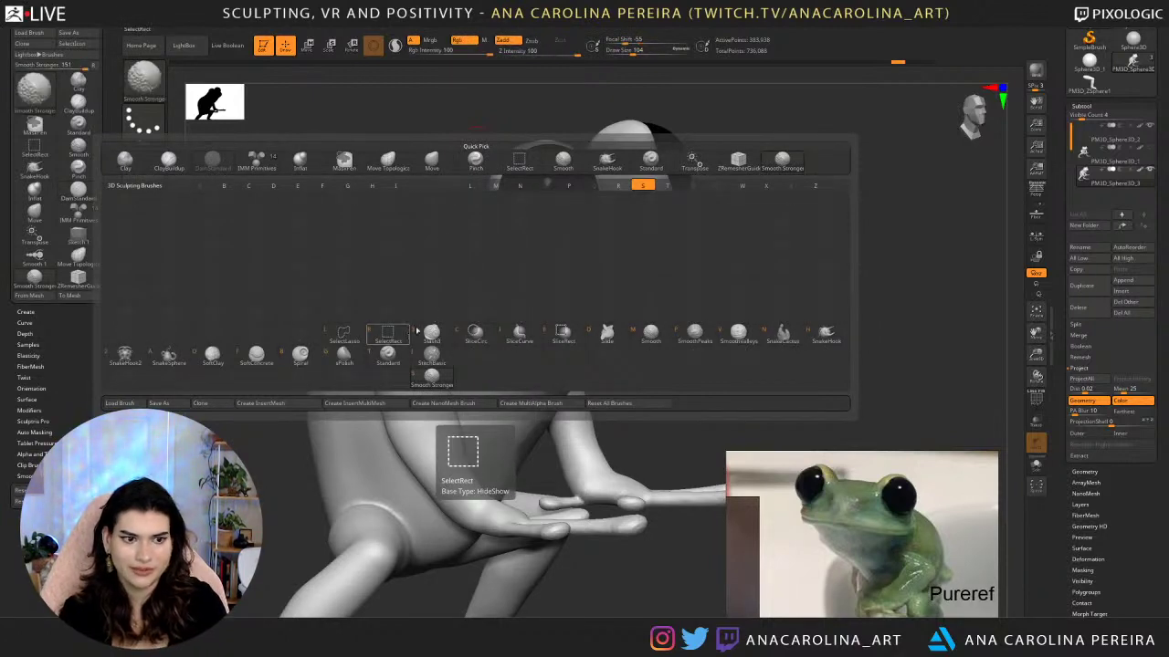
{"action": "mouse_move", "coordinate": [559, 212]}
{"action": "right_mouse_down"}
{"action": "mouse_move", "coordinate": [553, 163]}
{"action": "mouse_move", "coordinate": [557, 279]}
{"action": "right_mouse_up"}
{"action": "mouse_move", "coordinate": [569, 233]}
{"action": "left_mouse_down", "text": "shift"}
{"action": "mouse_move", "coordinate": [681, 161]}
{"action": "mouse_move", "coordinate": [672, 183]}
{"action": "mouse_move", "coordinate": [579, 206]}
{"action": "left_mouse_up", "text": "shift"}
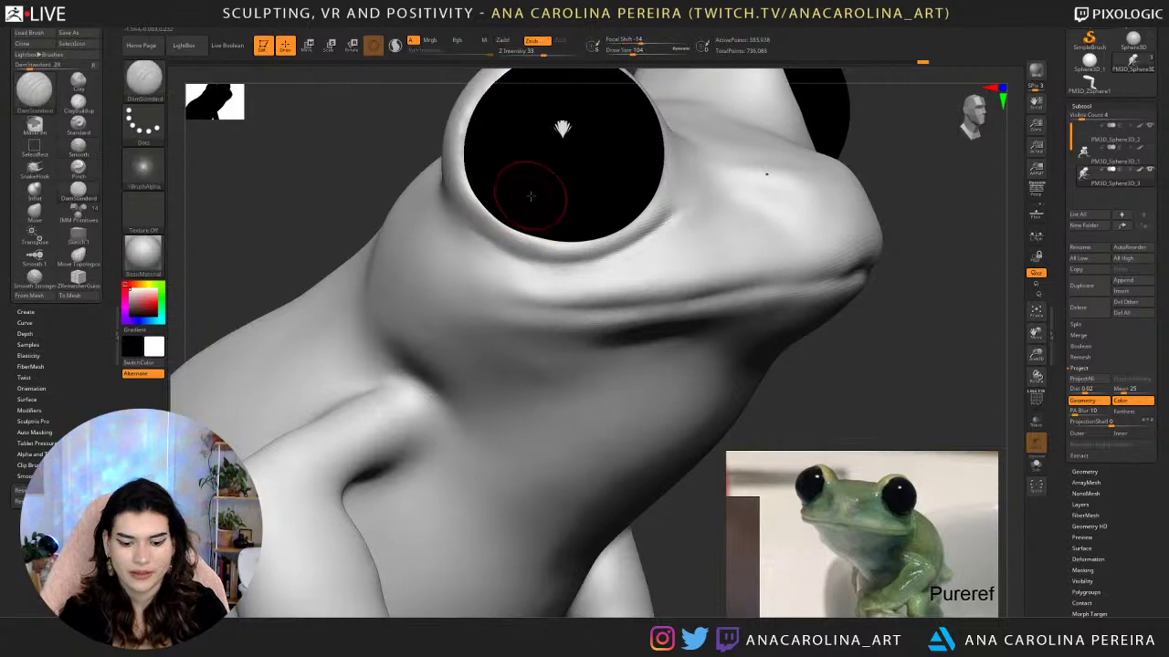
Thicken the eyelid rim around the lower half of the near eye with the Inflat brush at Z intensity 10.
{"action": "key", "text": "b"}
{"action": "key", "text": "i"}
{"action": "key", "text": "n"}
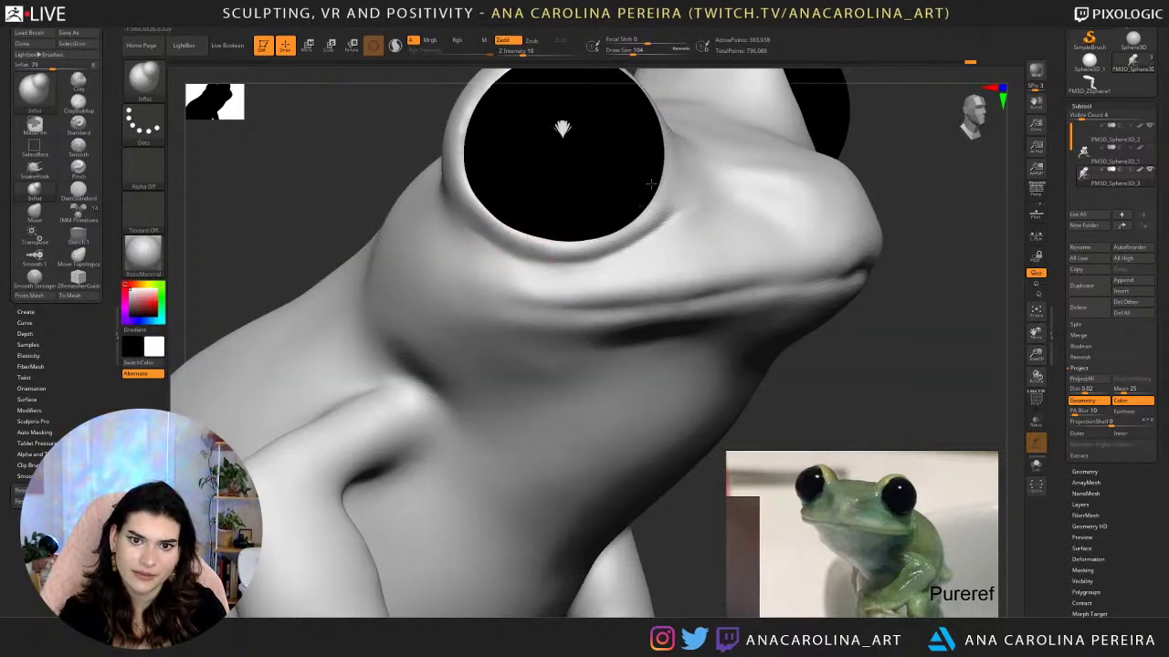
{"action": "left_click_drag", "start_coordinate": [651, 184], "coordinate": [655, 180]}
{"action": "right_click_drag", "start_coordinate": [740, 160], "coordinate": [683, 172]}
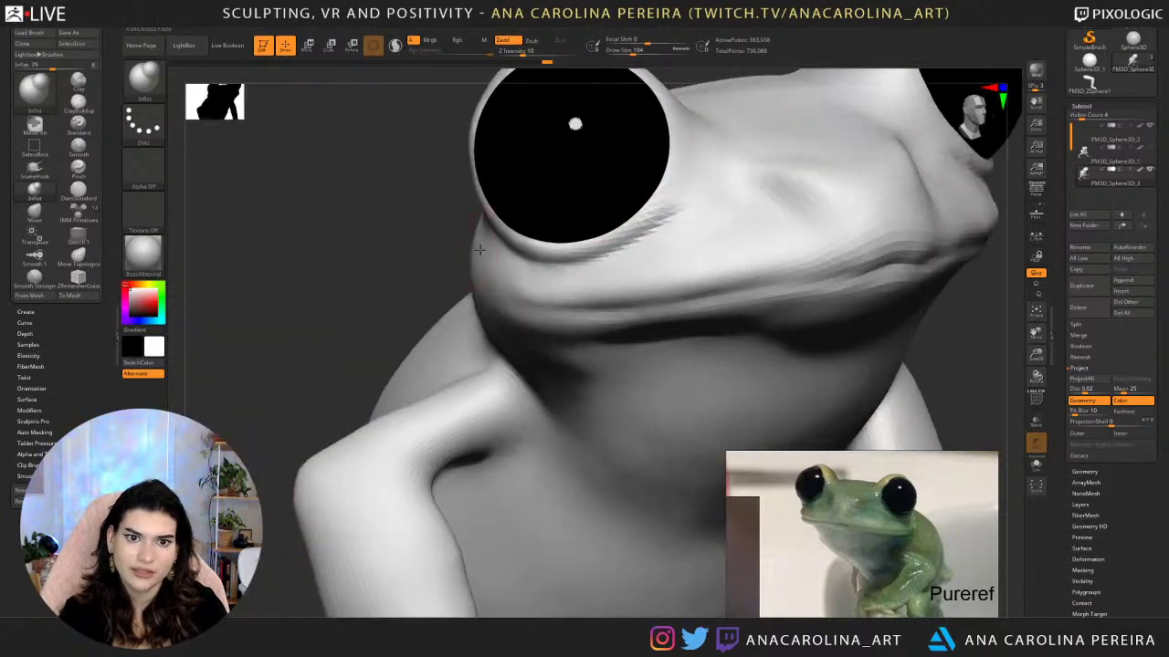
{"action": "left_click_drag", "start_coordinate": [479, 249], "coordinate": [535, 195]}
{"action": "left_click_drag", "start_coordinate": [594, 241], "coordinate": [615, 242]}
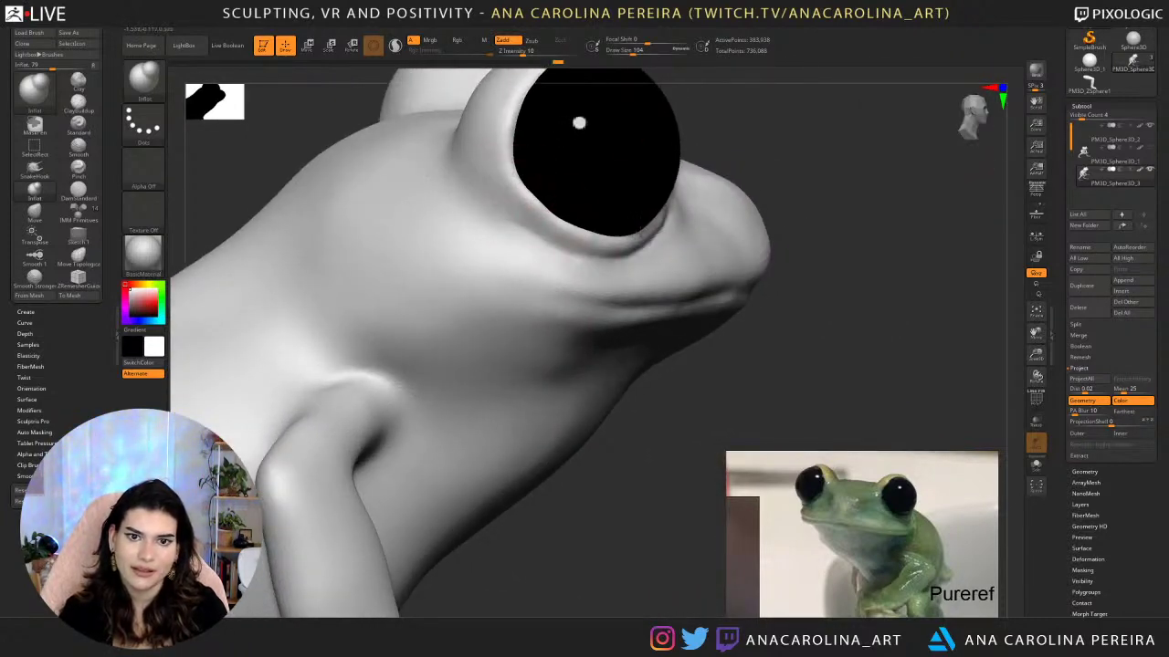
{"action": "right_click_drag", "start_coordinate": [763, 188], "coordinate": [680, 166]}
{"action": "mouse_move", "coordinate": [884, 148]}
{"action": "right_mouse_down"}
{"action": "mouse_move", "coordinate": [1027, 194]}
{"action": "mouse_move", "coordinate": [976, 191]}
{"action": "right_mouse_up"}
Reshape the eyelid's lower edge at a reduced subdivision level using SnakeHook with draw size 77, and return to the highest level.
{"action": "key", "text": "b"}
{"action": "left_click", "coordinate": [915, 202]}
{"action": "key", "text": "space"}
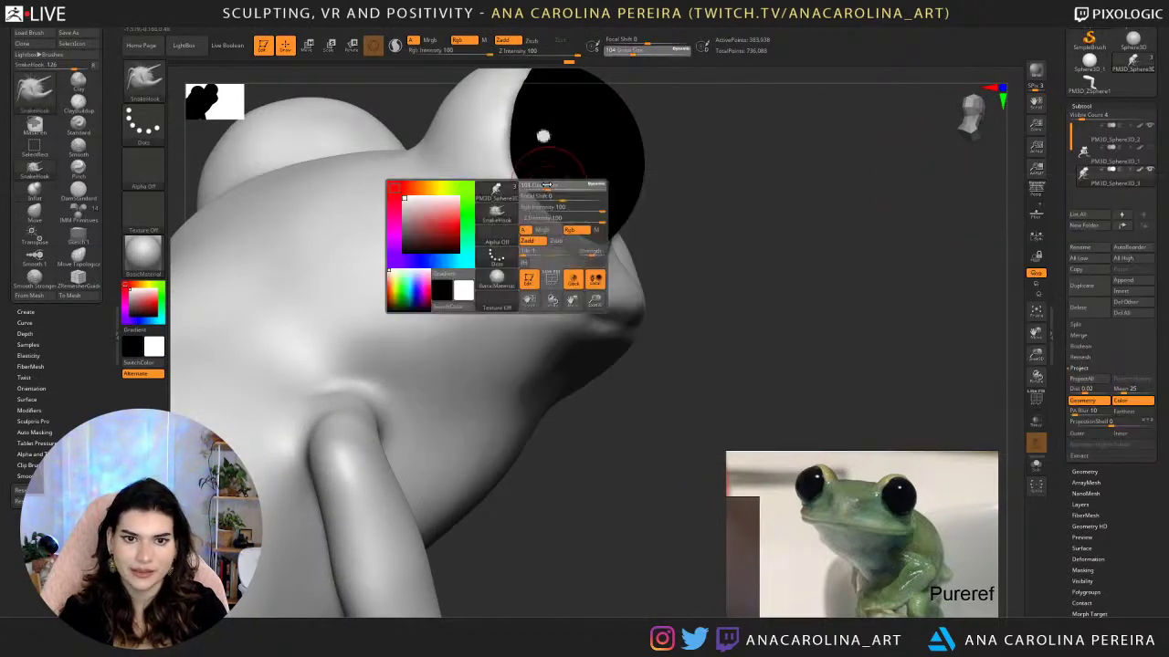
{"action": "left_click_drag", "start_coordinate": [554, 203], "coordinate": [546, 202]}
{"action": "key", "text": "shift+d"}
{"action": "key", "text": "shift+d"}
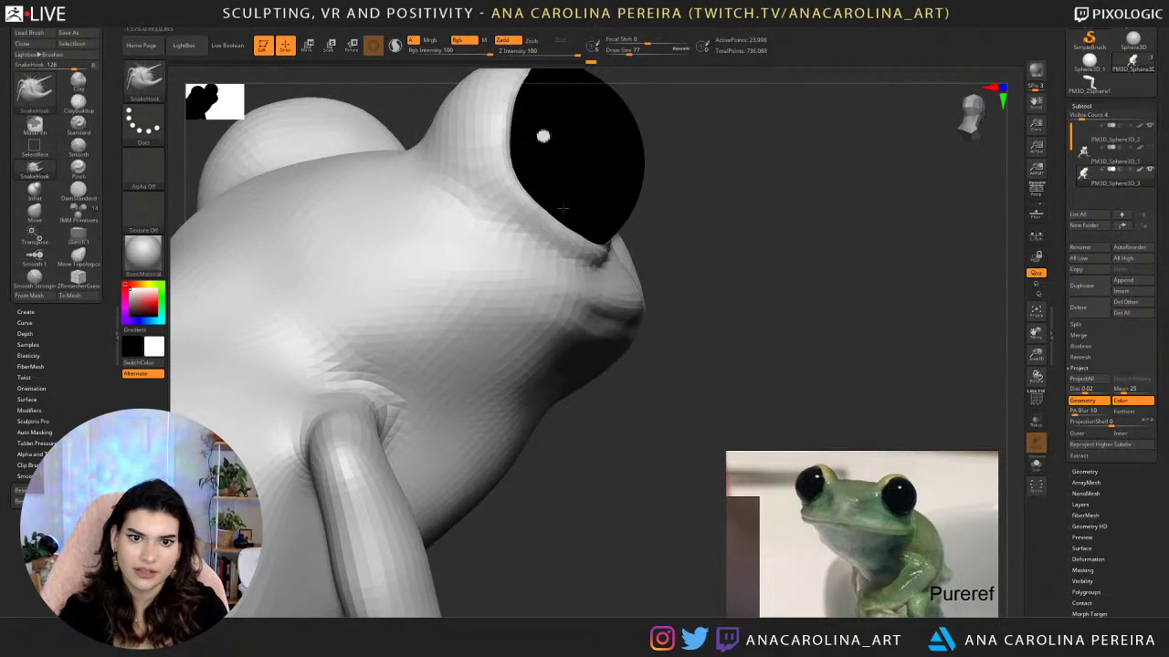
{"action": "left_click_drag", "start_coordinate": [670, 267], "coordinate": [651, 237]}
{"action": "mouse_move", "coordinate": [749, 206]}
{"action": "left_mouse_down"}
{"action": "mouse_move", "coordinate": [746, 232]}
{"action": "mouse_move", "coordinate": [722, 248]}
{"action": "left_mouse_up"}
{"action": "key", "text": "d"}
{"action": "key", "text": "d"}
{"action": "left_click_drag", "start_coordinate": [430, 157], "coordinate": [441, 108], "text": "alt"}
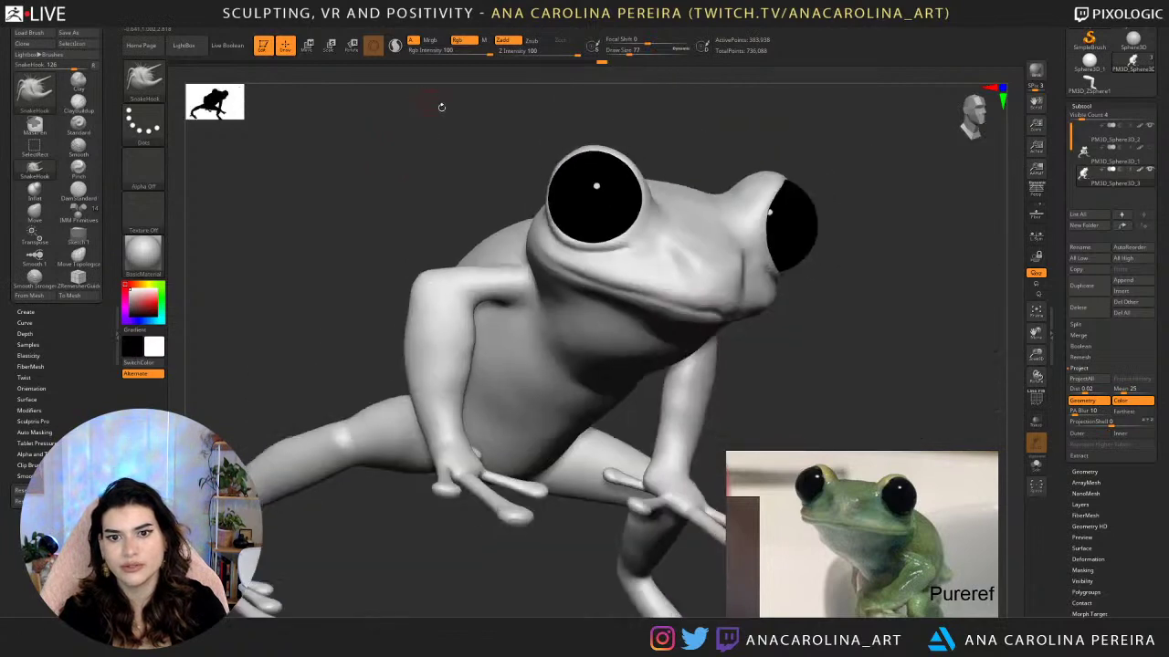
Examine the head and eyelids from several angles and bring the front-view frog photo into view on the reference board.
{"action": "left_click_drag", "start_coordinate": [697, 111], "coordinate": [699, 173]}
{"action": "left_click_drag", "start_coordinate": [730, 285], "coordinate": [722, 268]}
{"action": "left_click_drag", "start_coordinate": [930, 198], "coordinate": [870, 239], "text": "alt"}
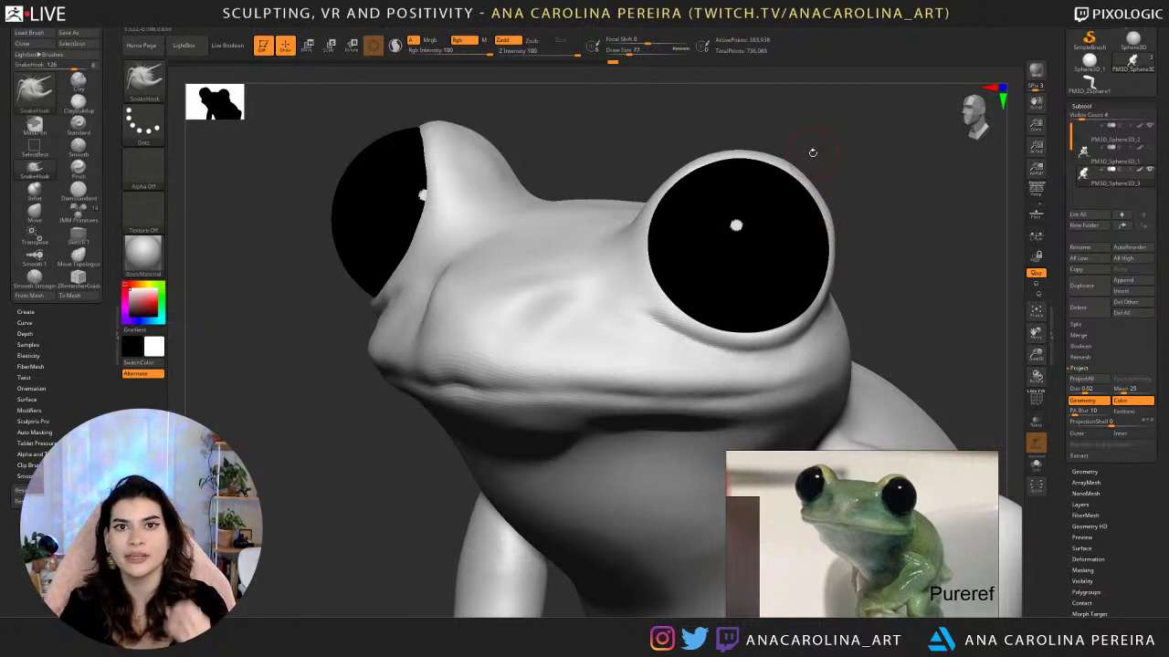
{"action": "left_click_drag", "start_coordinate": [843, 245], "coordinate": [878, 225]}
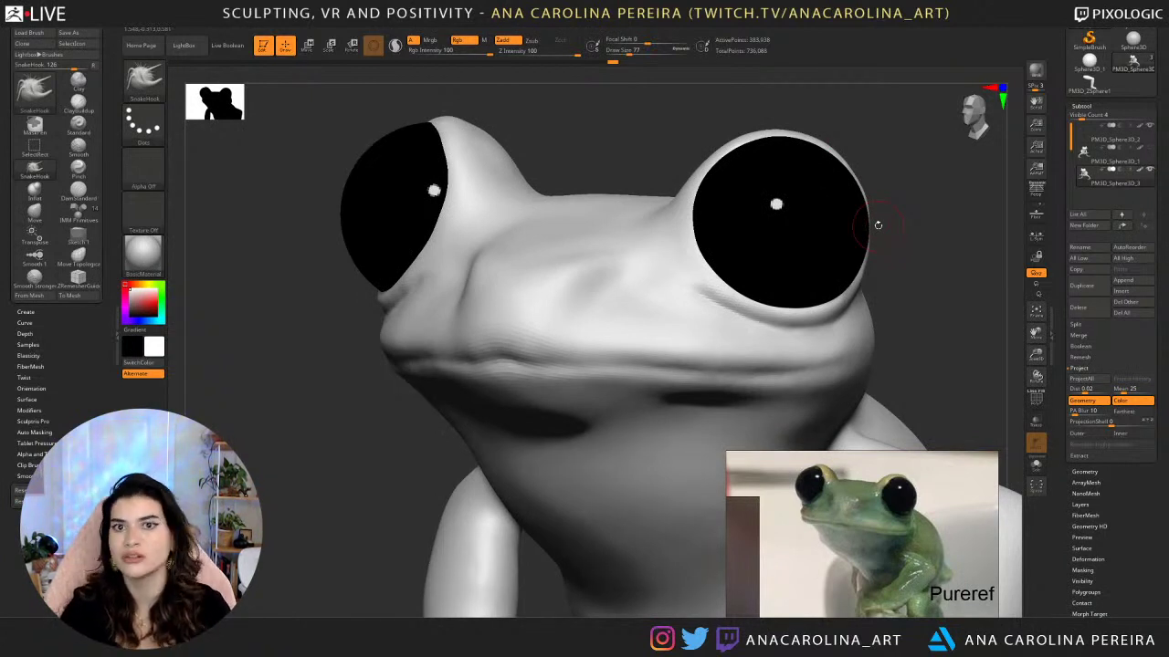
{"action": "left_click_drag", "start_coordinate": [925, 318], "coordinate": [904, 283]}
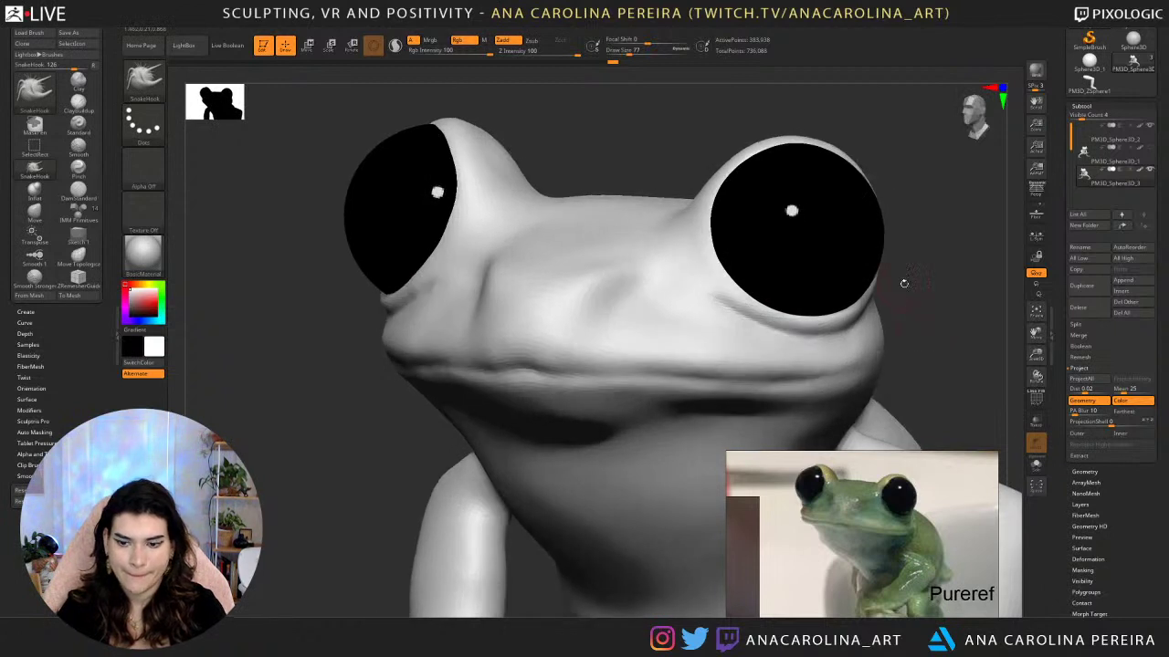
{"action": "scroll", "coordinate": [955, 543], "scroll_direction": "down", "scroll_amount": 8}
{"action": "middle_click_drag", "start_coordinate": [880, 562], "coordinate": [792, 563]}
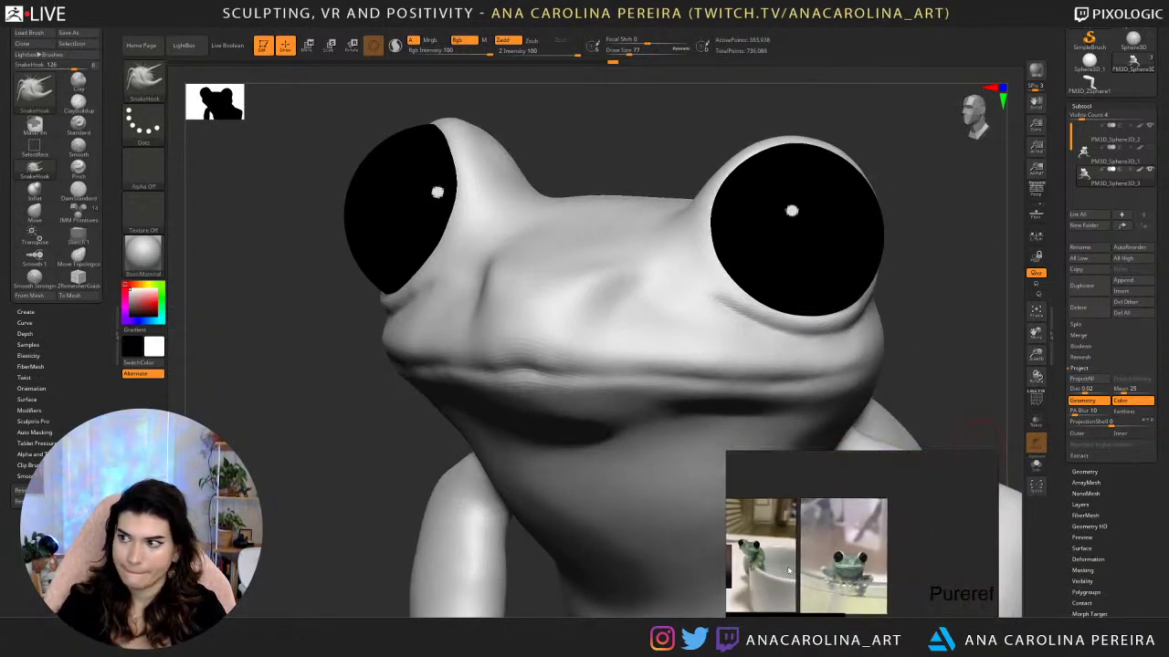
{"action": "scroll", "coordinate": [792, 564], "scroll_direction": "up", "scroll_amount": 1}
{"action": "scroll", "coordinate": [886, 562], "scroll_direction": "up", "scroll_amount": 6}
{"action": "middle_click_drag", "start_coordinate": [785, 603], "coordinate": [850, 561]}
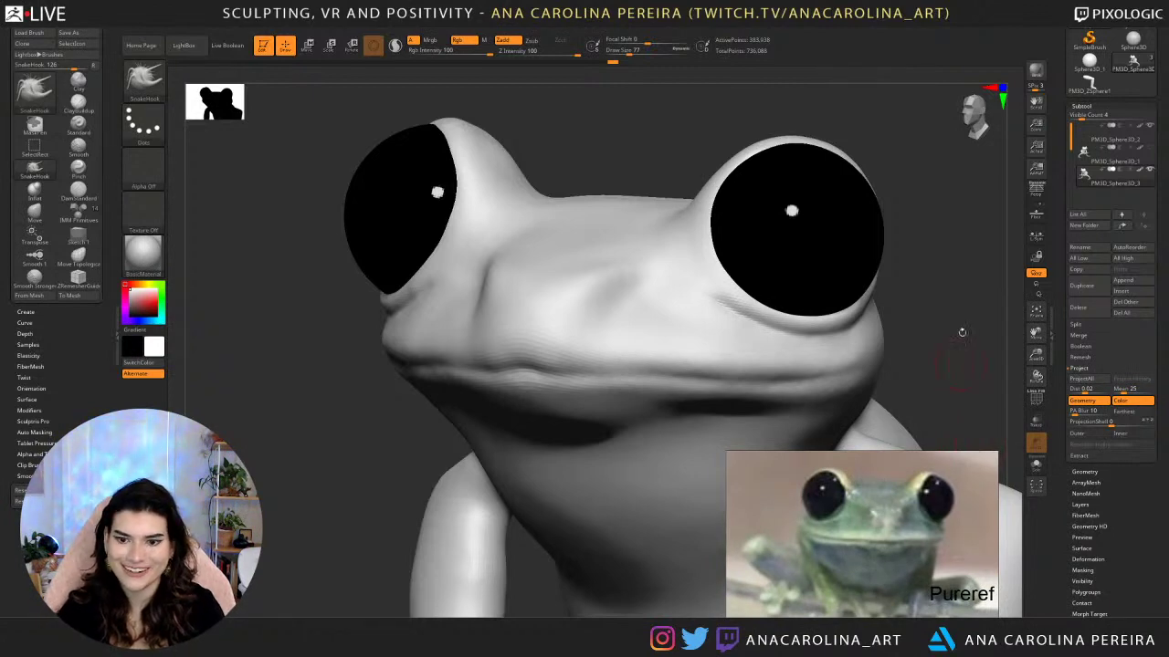
Carve the mouth crease below the near eye with the DamStandard brush in subtract mode at draw size 77.
{"action": "left_click_drag", "start_coordinate": [961, 332], "coordinate": [782, 321]}
{"action": "key", "text": "b"}
{"action": "key", "text": "d"}
{"action": "key", "text": "s"}
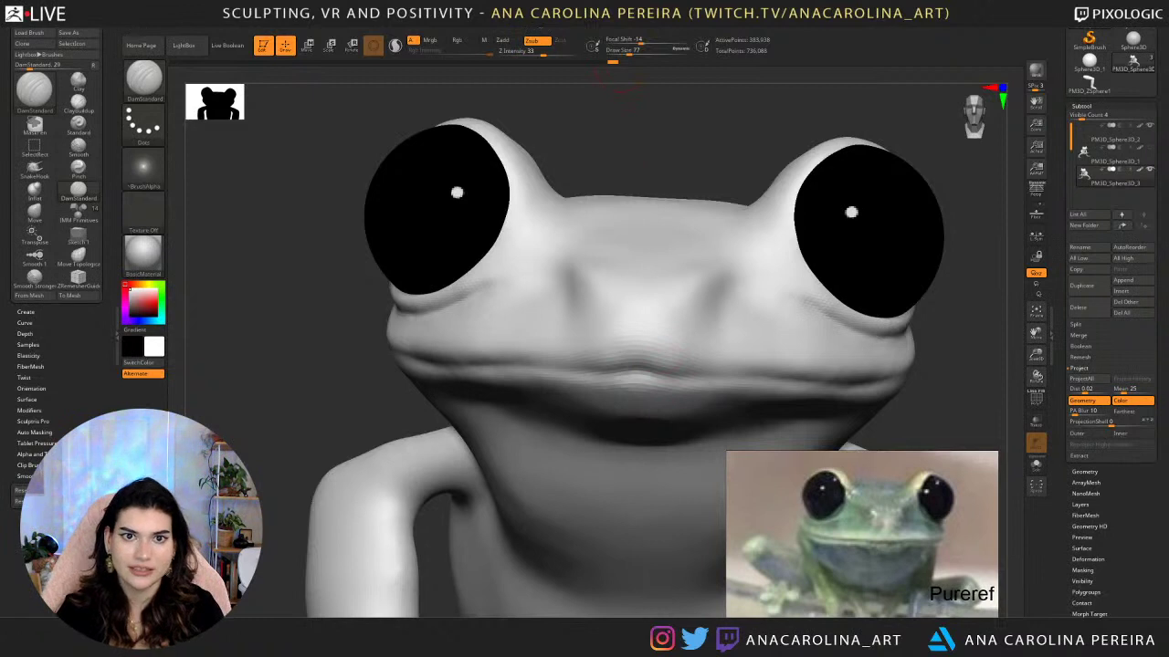
{"action": "mouse_move", "coordinate": [537, 44]}
{"action": "left_click", "coordinate": [565, 168]}
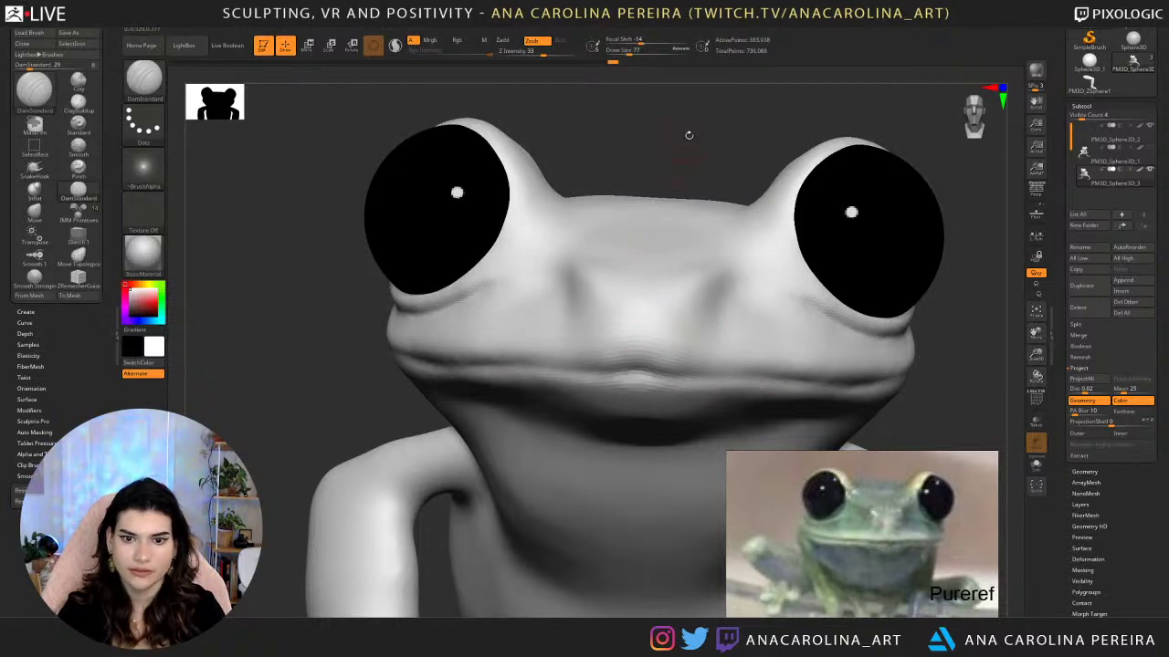
{"action": "left_click_drag", "start_coordinate": [689, 136], "coordinate": [744, 142]}
{"action": "left_click_drag", "start_coordinate": [650, 148], "coordinate": [444, 336], "text": "alt"}
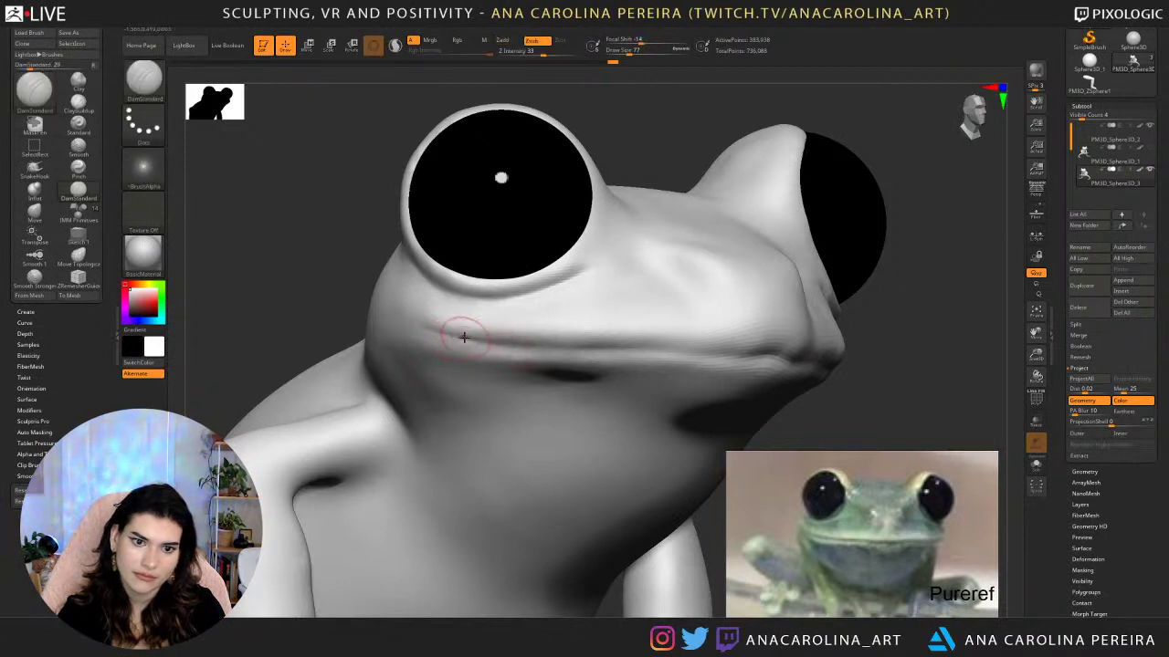
{"action": "left_click_drag", "start_coordinate": [464, 338], "coordinate": [543, 345]}
{"action": "left_click_drag", "start_coordinate": [620, 341], "coordinate": [623, 343]}
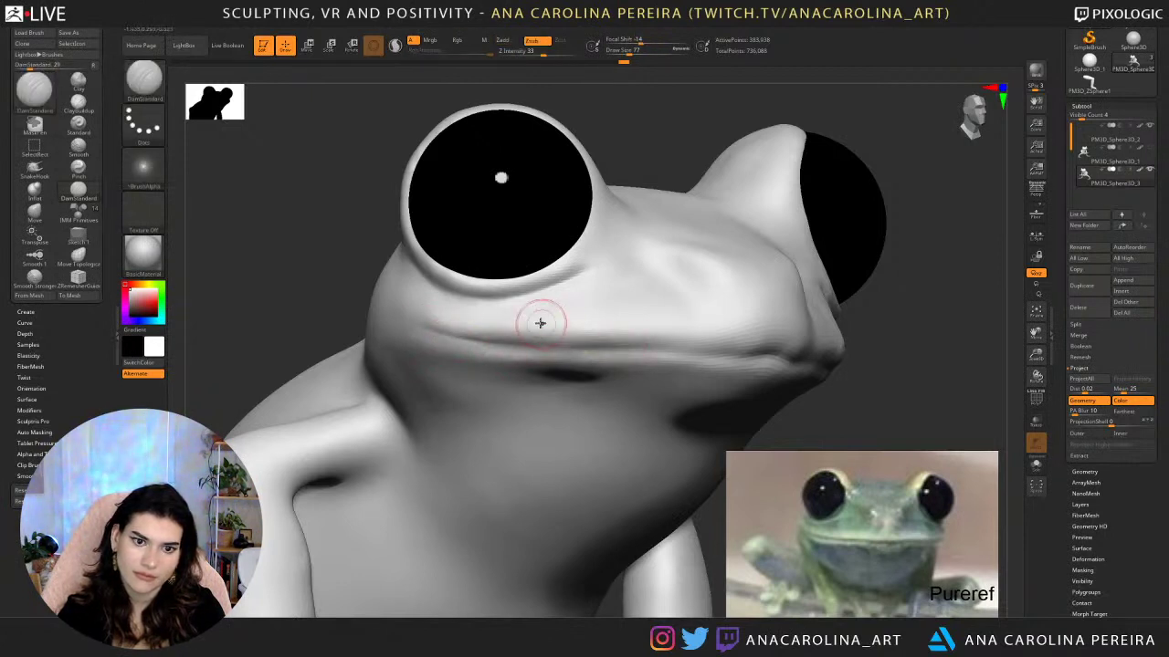
Deepen the mouth line from its corner towards the snout with the DamStandard brush at draw size 116.
{"action": "key", "text": "space"}
{"action": "left_click_drag", "start_coordinate": [541, 323], "coordinate": [547, 318]}
{"action": "left_click_drag", "start_coordinate": [425, 325], "coordinate": [439, 335]}
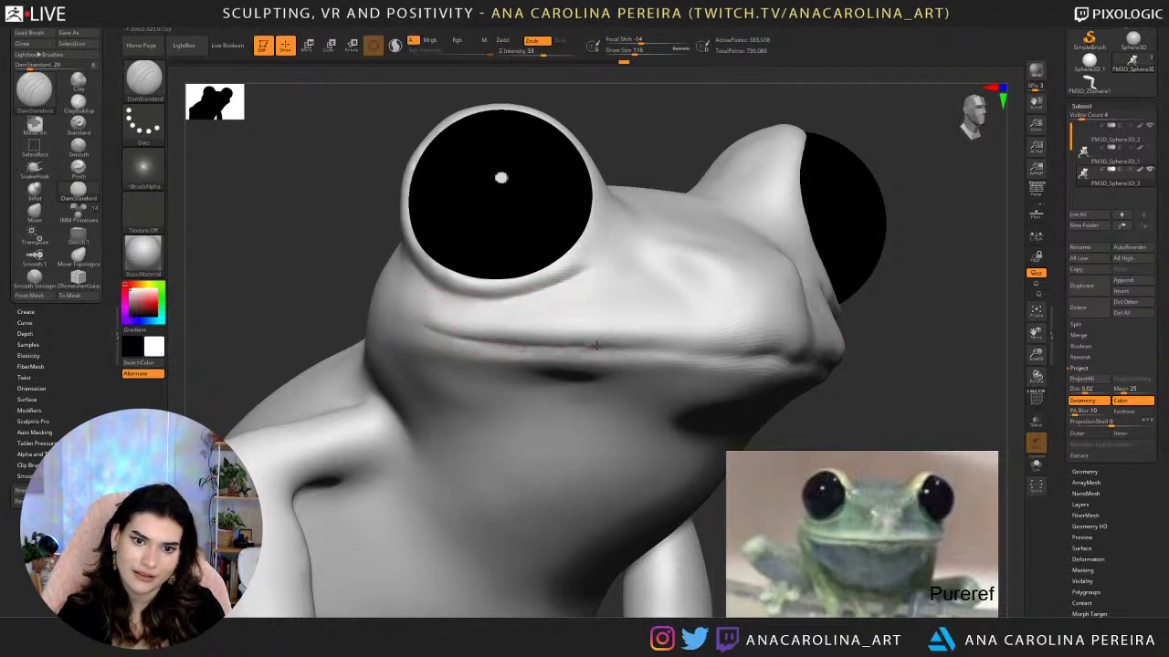
{"action": "left_click_drag", "start_coordinate": [622, 346], "coordinate": [661, 350]}
{"action": "mouse_move", "coordinate": [834, 407]}
{"action": "left_mouse_down", "text": "alt"}
{"action": "mouse_move", "coordinate": [822, 361]}
{"action": "mouse_move", "coordinate": [763, 360]}
{"action": "mouse_move", "coordinate": [801, 342]}
{"action": "mouse_move", "coordinate": [838, 399]}
{"action": "mouse_move", "coordinate": [764, 360]}
{"action": "left_mouse_up", "text": "alt"}
{"action": "left_click_drag", "start_coordinate": [699, 412], "coordinate": [668, 409]}
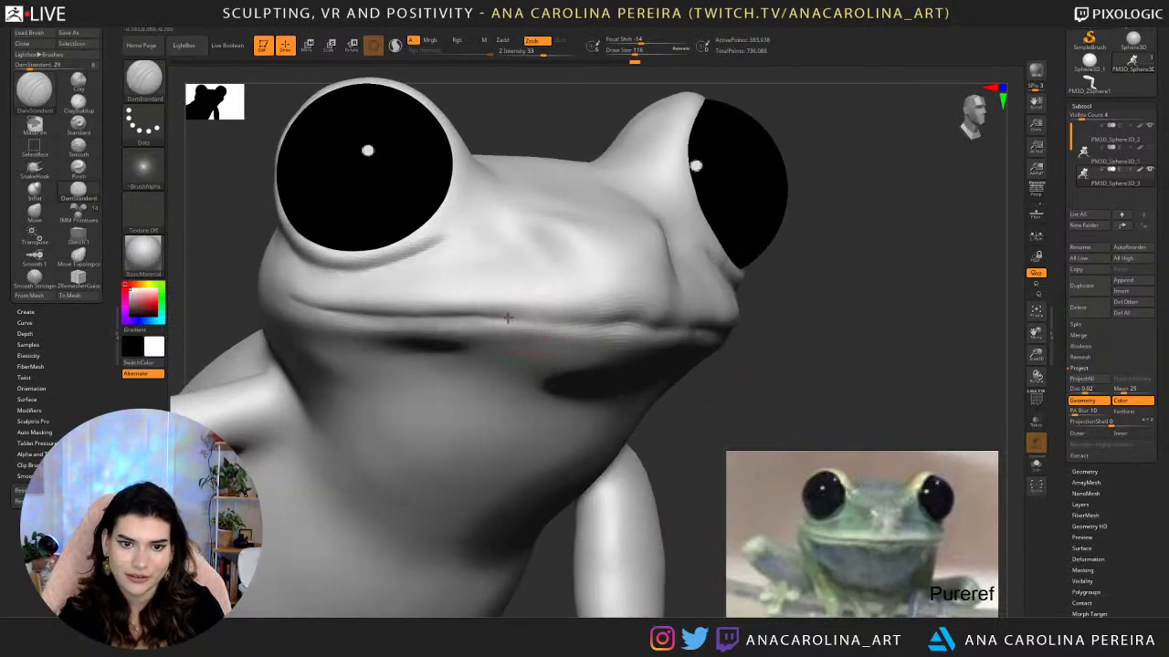
{"action": "left_click_drag", "start_coordinate": [577, 324], "coordinate": [641, 317]}
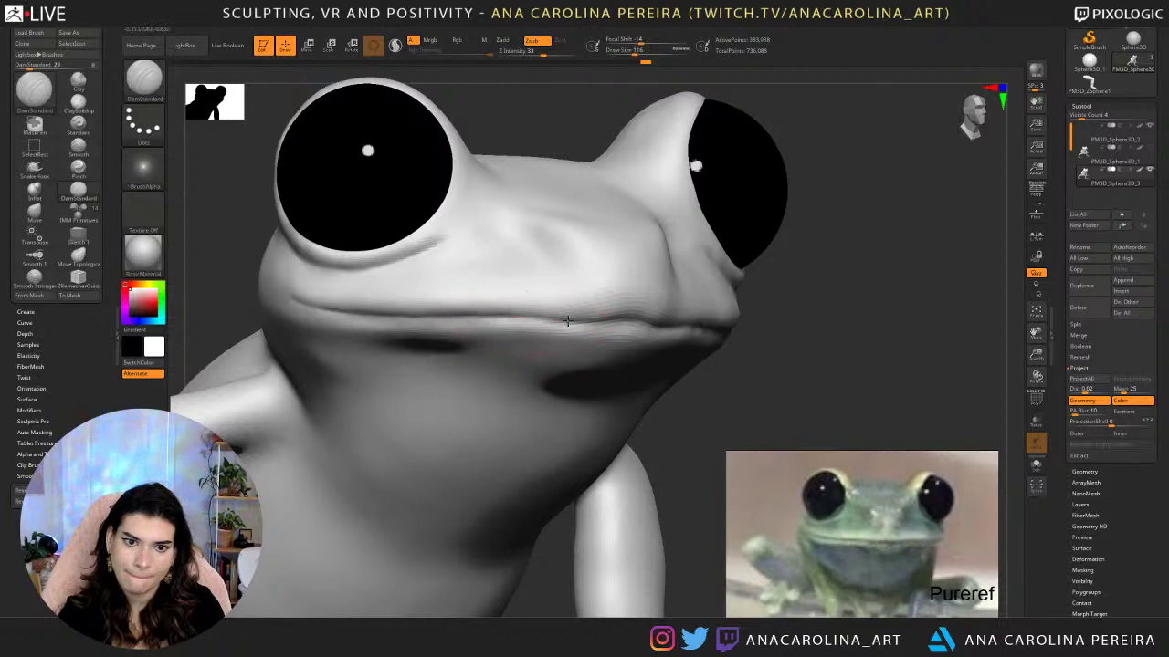
Carve the crease between the lips across the front of the snout.
{"action": "left_click_drag", "start_coordinate": [773, 347], "coordinate": [723, 298], "text": "alt"}
{"action": "left_click_drag", "start_coordinate": [796, 292], "coordinate": [751, 276]}
{"action": "left_click_drag", "start_coordinate": [764, 301], "coordinate": [815, 433], "text": "alt"}
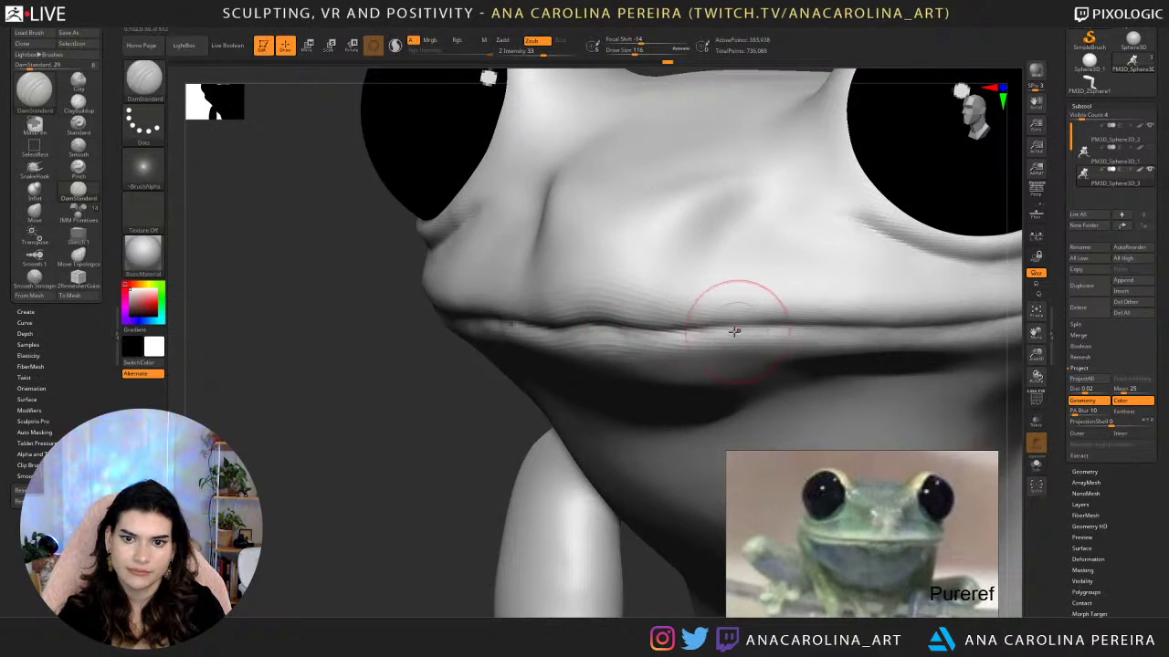
{"action": "mouse_move", "coordinate": [746, 323]}
{"action": "left_mouse_down"}
{"action": "mouse_move", "coordinate": [724, 323]}
{"action": "mouse_move", "coordinate": [782, 323]}
{"action": "left_mouse_up"}
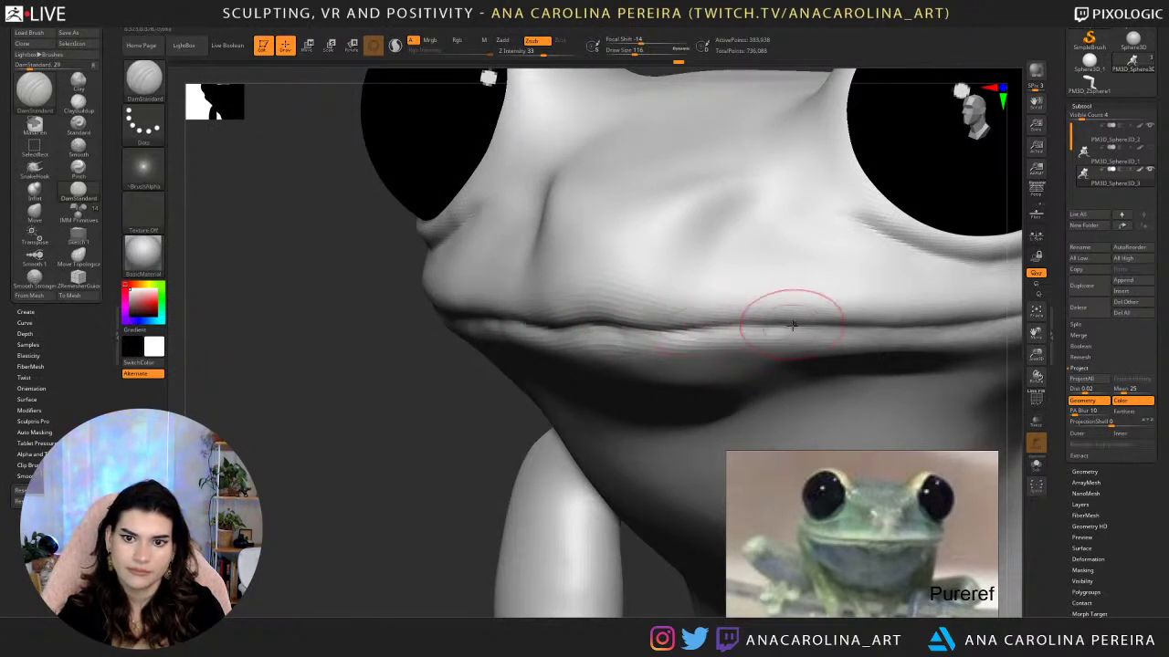
{"action": "mouse_move", "coordinate": [431, 438]}
{"action": "left_mouse_down"}
{"action": "mouse_move", "coordinate": [434, 360]}
{"action": "mouse_move", "coordinate": [552, 386]}
{"action": "left_mouse_up"}
Sharpen the mouth line at the lip centre and mouth corner with DamStandard at draw size 83.
{"action": "mouse_move", "coordinate": [806, 367]}
{"action": "left_mouse_down", "text": "alt"}
{"action": "mouse_move", "coordinate": [728, 292]}
{"action": "mouse_move", "coordinate": [704, 337]}
{"action": "mouse_move", "coordinate": [656, 338]}
{"action": "mouse_move", "coordinate": [646, 305]}
{"action": "left_mouse_up", "text": "alt"}
{"action": "key", "text": "space"}
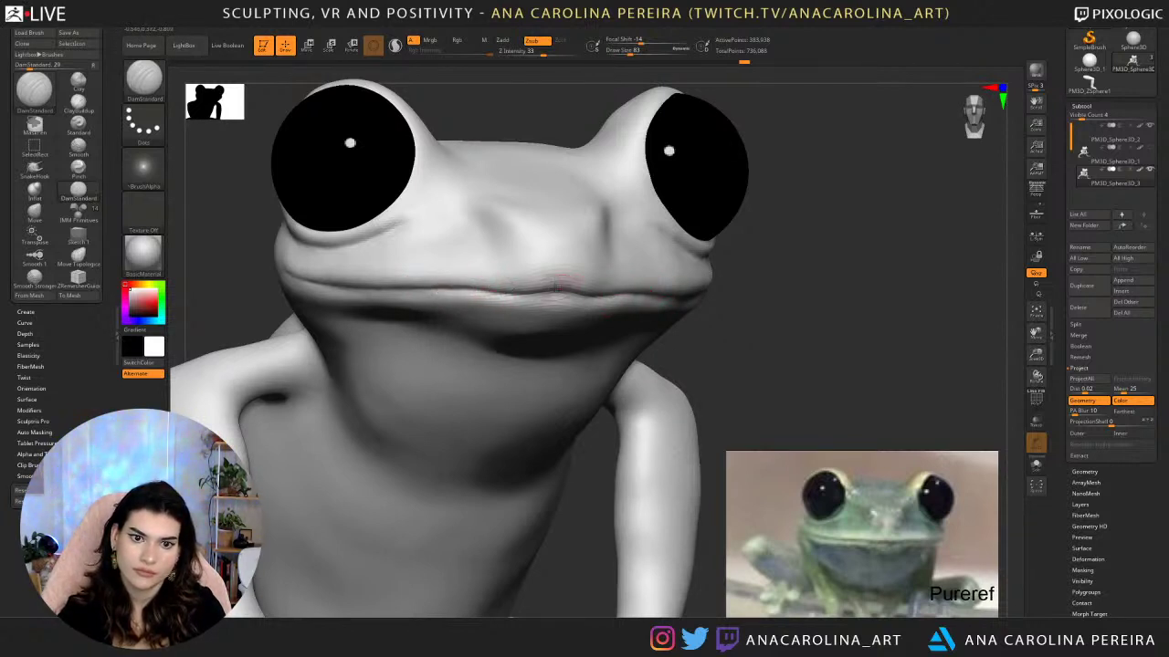
{"action": "left_click_drag", "start_coordinate": [677, 333], "coordinate": [803, 334], "text": "alt"}
{"action": "left_click_drag", "start_coordinate": [475, 281], "coordinate": [591, 281]}
{"action": "mouse_move", "coordinate": [331, 234]}
{"action": "left_mouse_down"}
{"action": "mouse_move", "coordinate": [412, 239]}
{"action": "mouse_move", "coordinate": [446, 281]}
{"action": "left_mouse_up"}
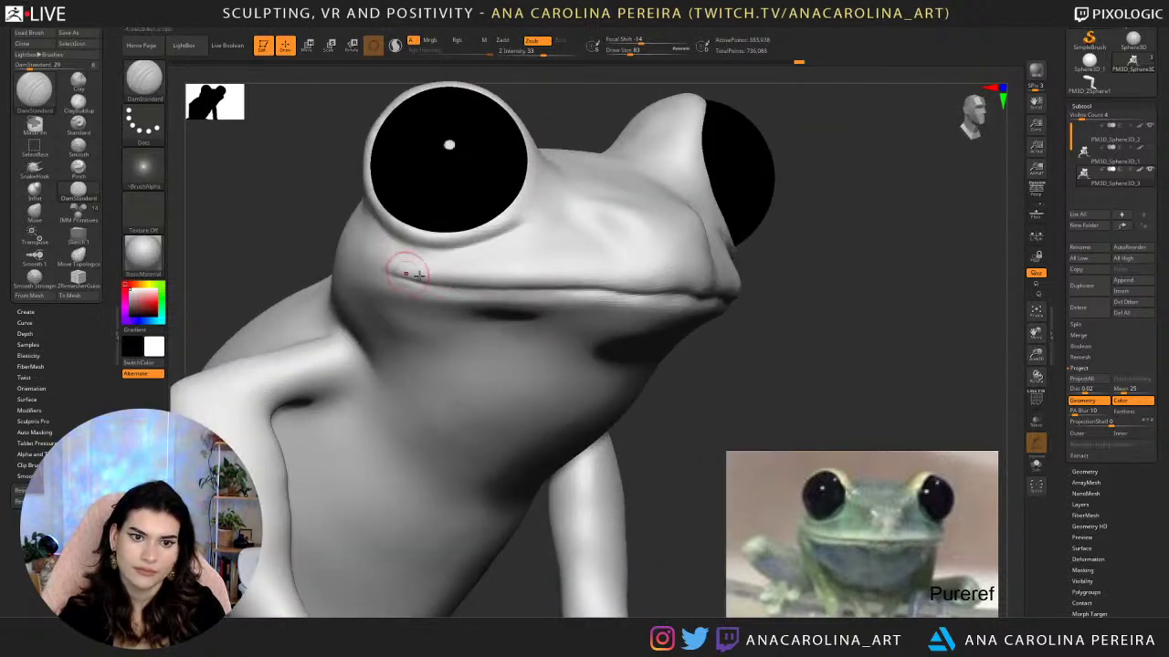
Deepen the crease at the mouth corner with DamStandard at focal shift -68 and draw size 245.
{"action": "left_click_drag", "start_coordinate": [750, 395], "coordinate": [748, 321], "text": "alt"}
{"action": "mouse_move", "coordinate": [758, 342]}
{"action": "left_mouse_down"}
{"action": "mouse_move", "coordinate": [707, 353]}
{"action": "mouse_move", "coordinate": [731, 360]}
{"action": "left_mouse_up"}
{"action": "left_click_drag", "start_coordinate": [359, 312], "coordinate": [374, 311]}
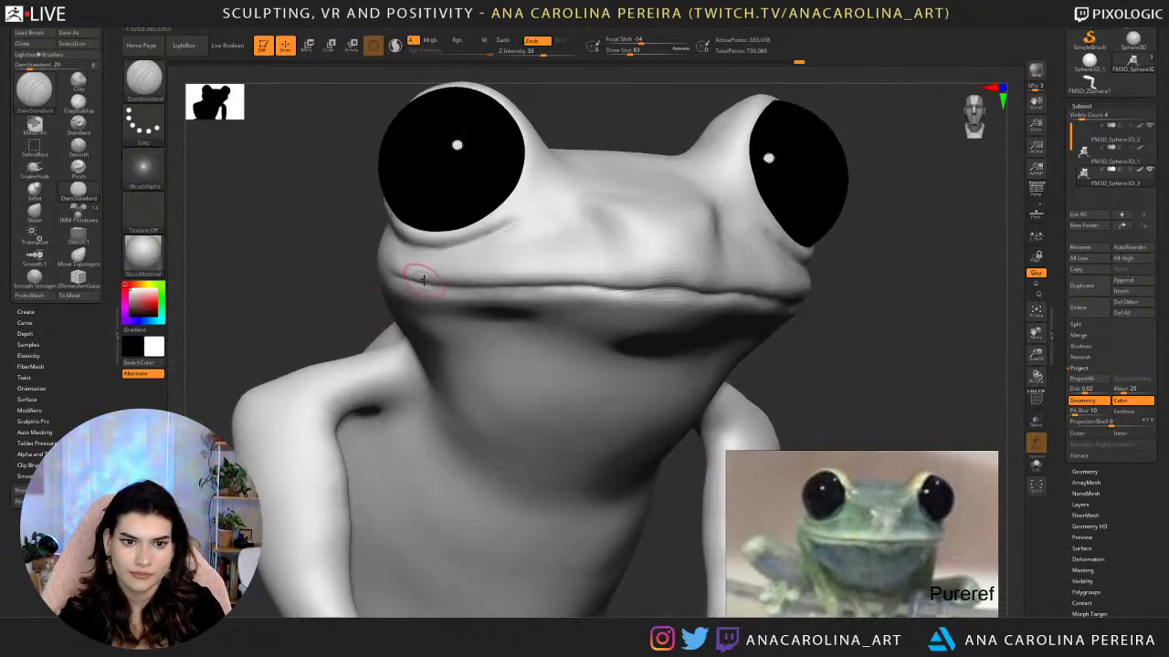
{"action": "key", "text": "space"}
{"action": "left_click_drag", "start_coordinate": [424, 282], "coordinate": [434, 282]}
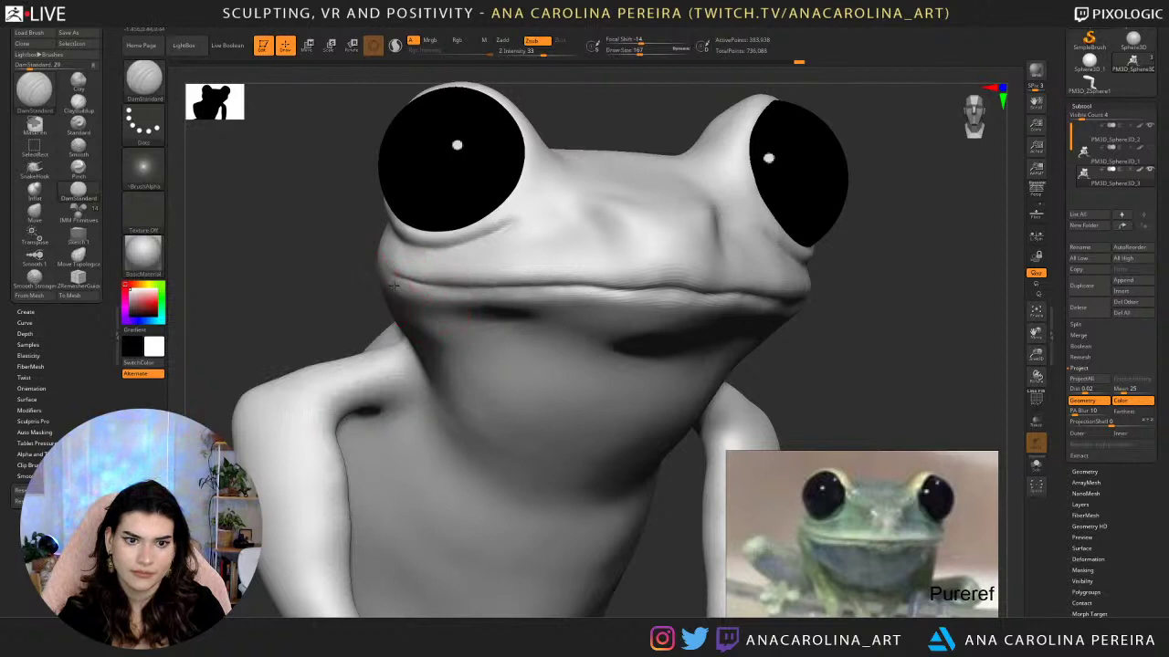
{"action": "left_click_drag", "start_coordinate": [333, 279], "coordinate": [323, 155], "text": "alt"}
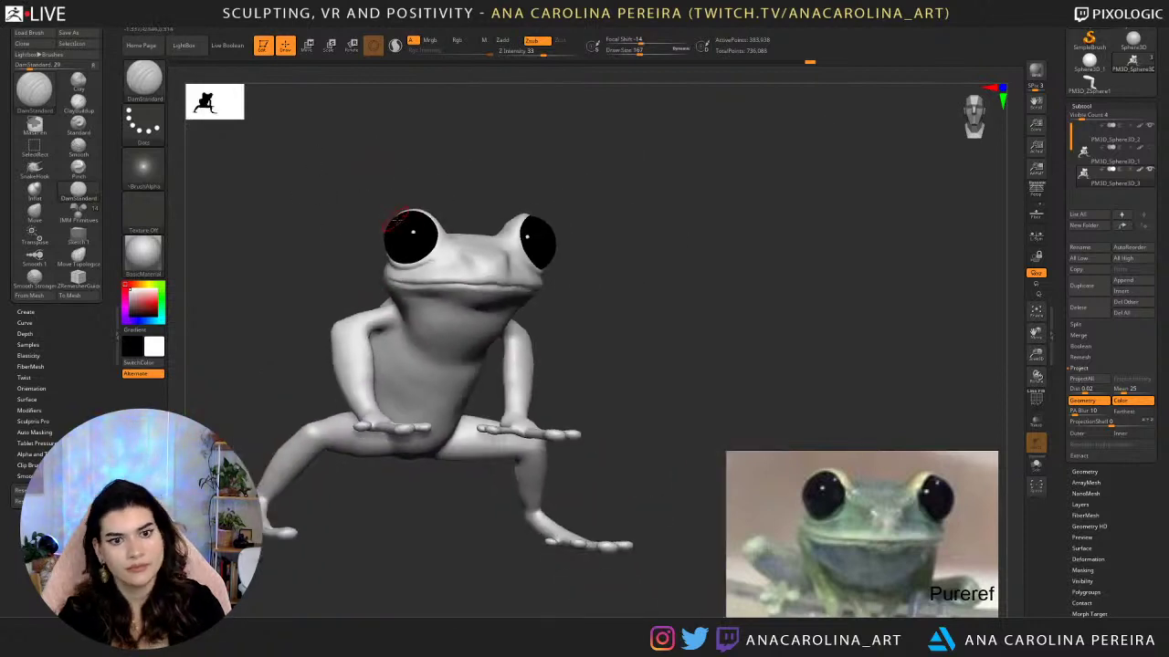
{"action": "left_click_drag", "start_coordinate": [475, 182], "coordinate": [457, 310]}
{"action": "key", "text": "space"}
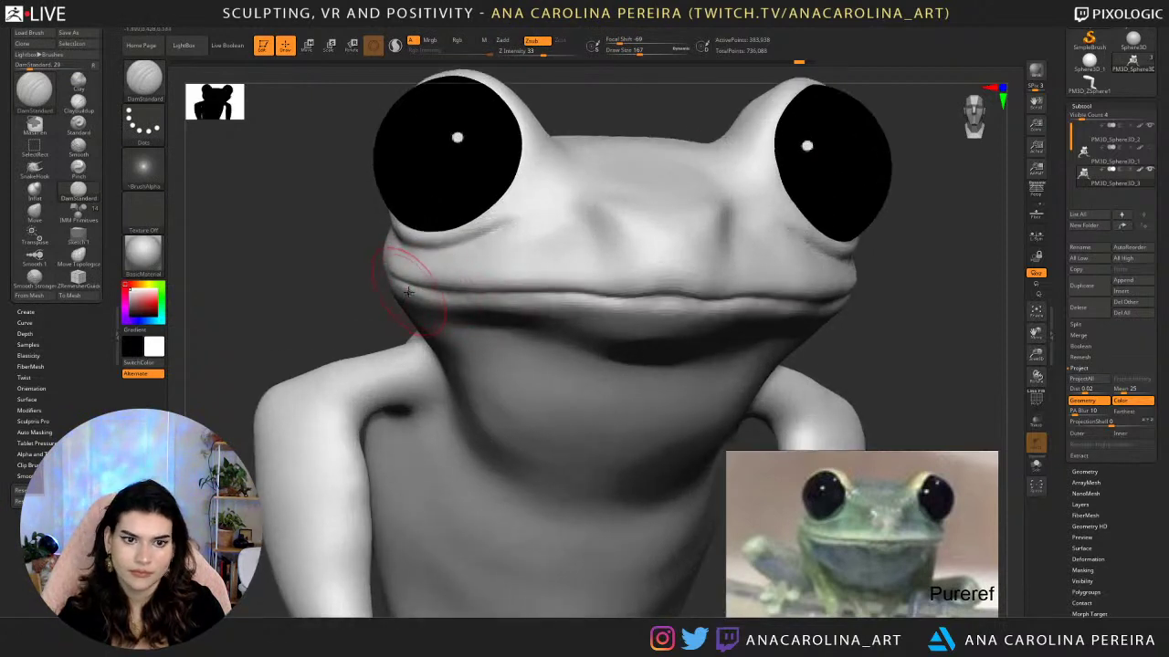
{"action": "key", "text": "bracketright"}
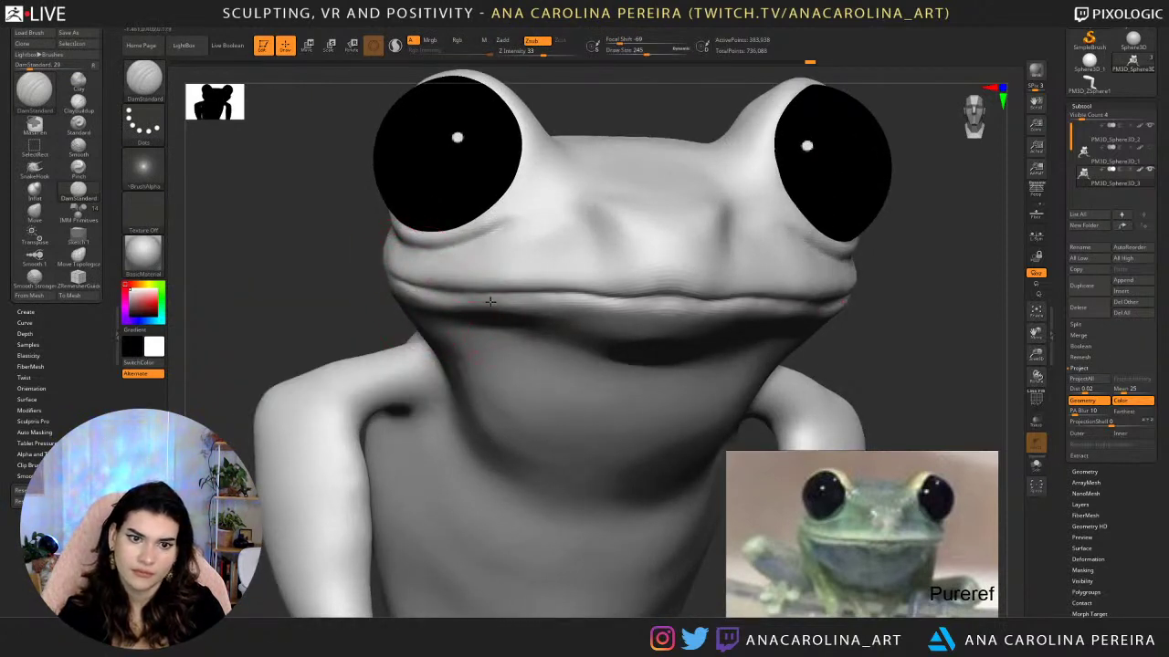
{"action": "left_click_drag", "start_coordinate": [516, 302], "coordinate": [411, 285]}
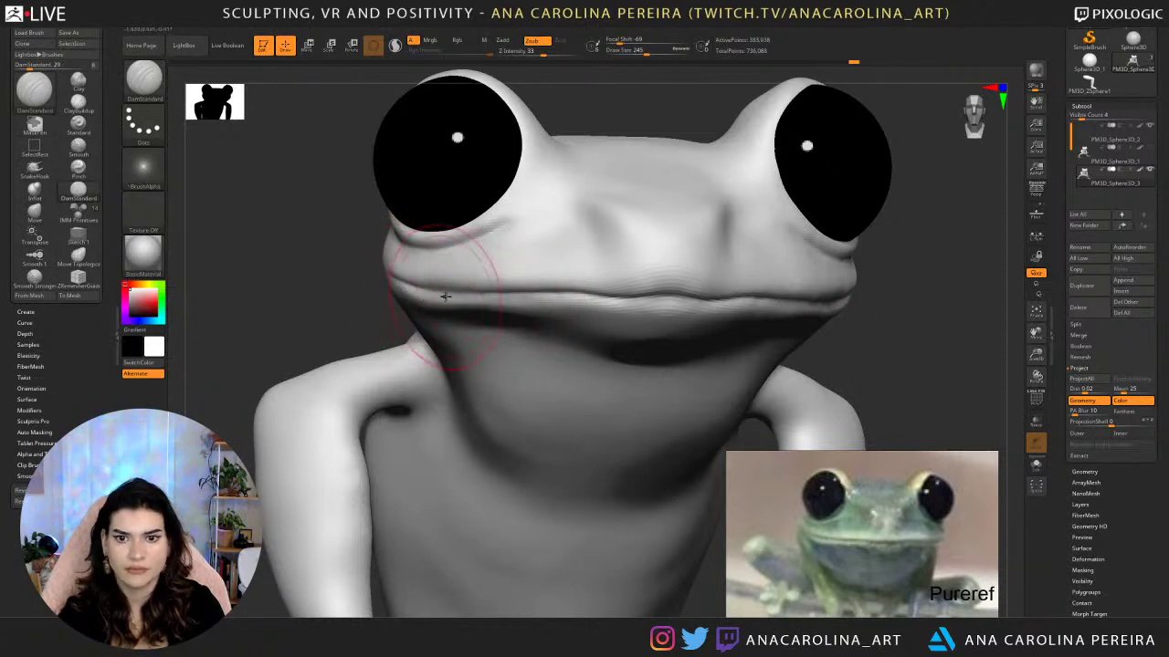
Set the draw size to 87 and smooth the lip and jaw area below the mouth corner.
{"action": "mouse_move", "coordinate": [303, 252]}
{"action": "left_mouse_down"}
{"action": "mouse_move", "coordinate": [431, 261]}
{"action": "mouse_move", "coordinate": [408, 297]}
{"action": "mouse_move", "coordinate": [470, 316]}
{"action": "left_mouse_up"}
{"action": "key", "text": "space"}
{"action": "key", "text": "space"}
{"action": "key", "text": "shift"}
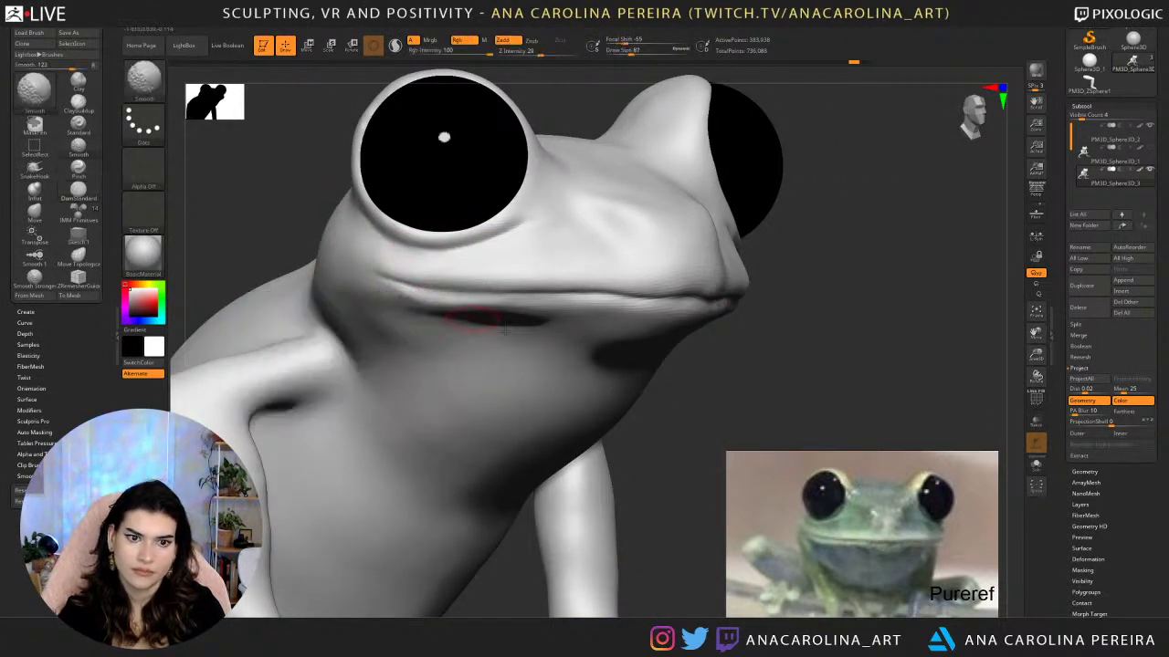
{"action": "mouse_move", "coordinate": [725, 383]}
{"action": "left_mouse_down", "text": "alt"}
{"action": "mouse_move", "coordinate": [720, 339]}
{"action": "mouse_move", "coordinate": [697, 341]}
{"action": "left_mouse_up", "text": "alt"}
{"action": "key", "text": "b"}
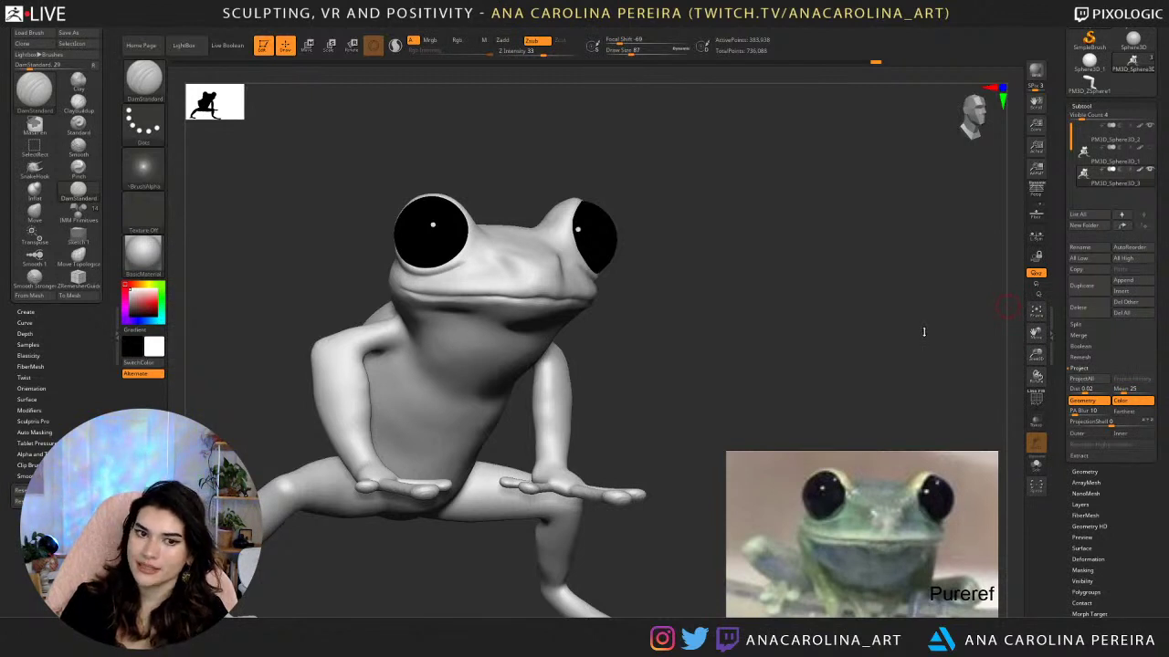
{"action": "left_click_drag", "start_coordinate": [923, 331], "coordinate": [930, 333]}
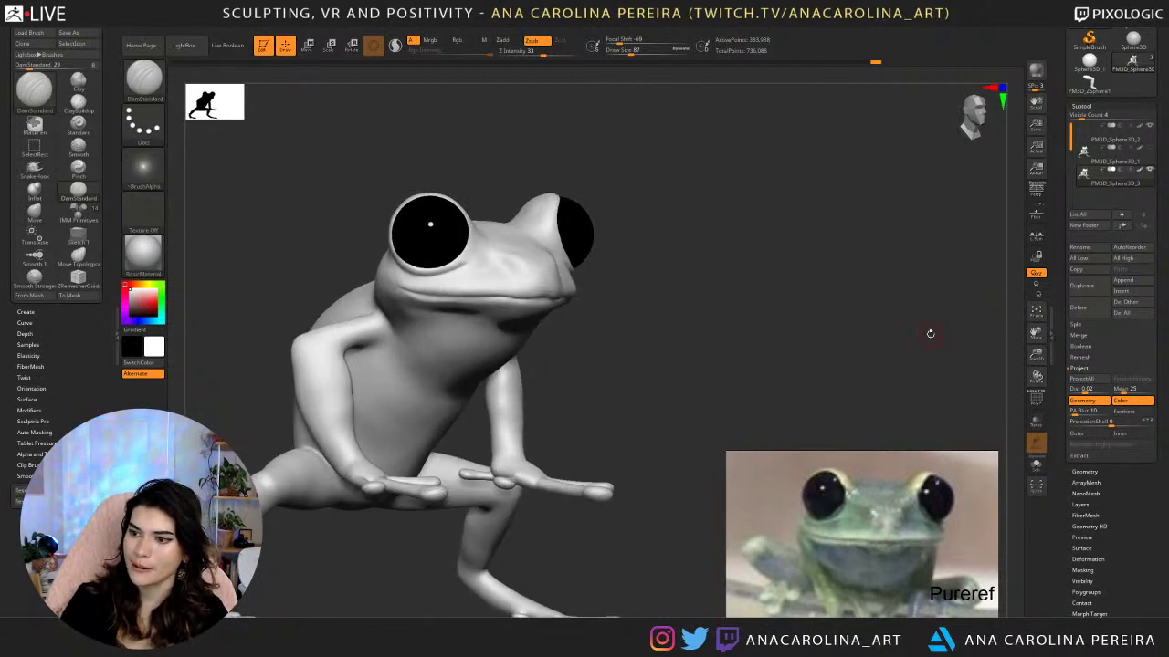
{"action": "mouse_move", "coordinate": [1082, 175]}
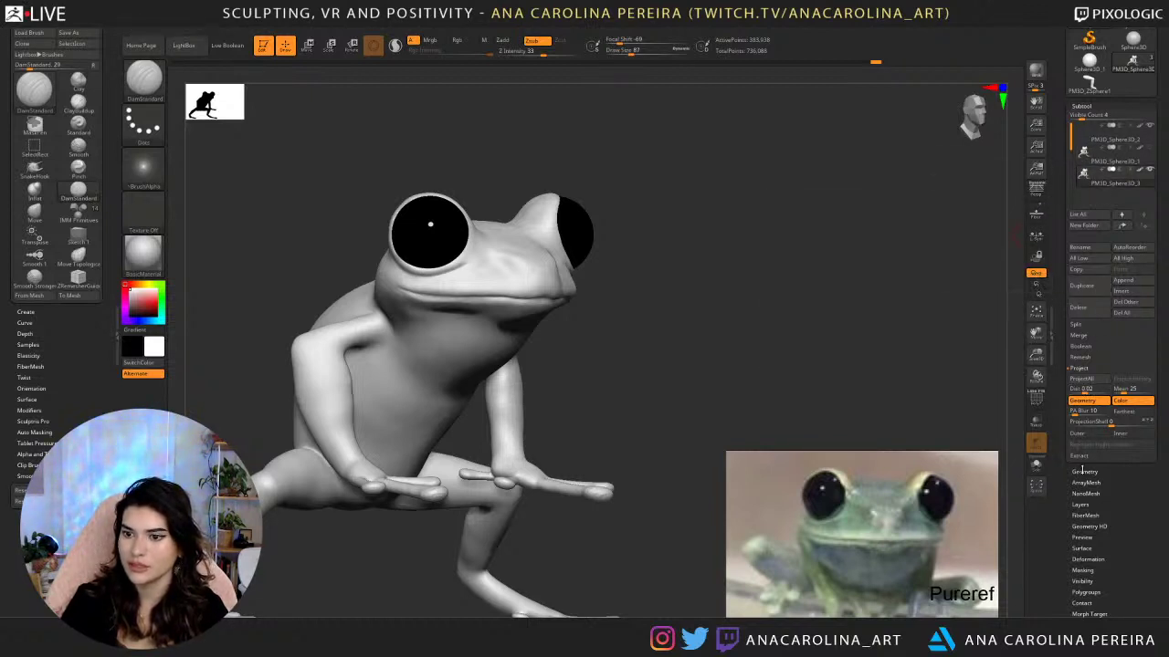
{"action": "left_click", "coordinate": [1081, 367]}
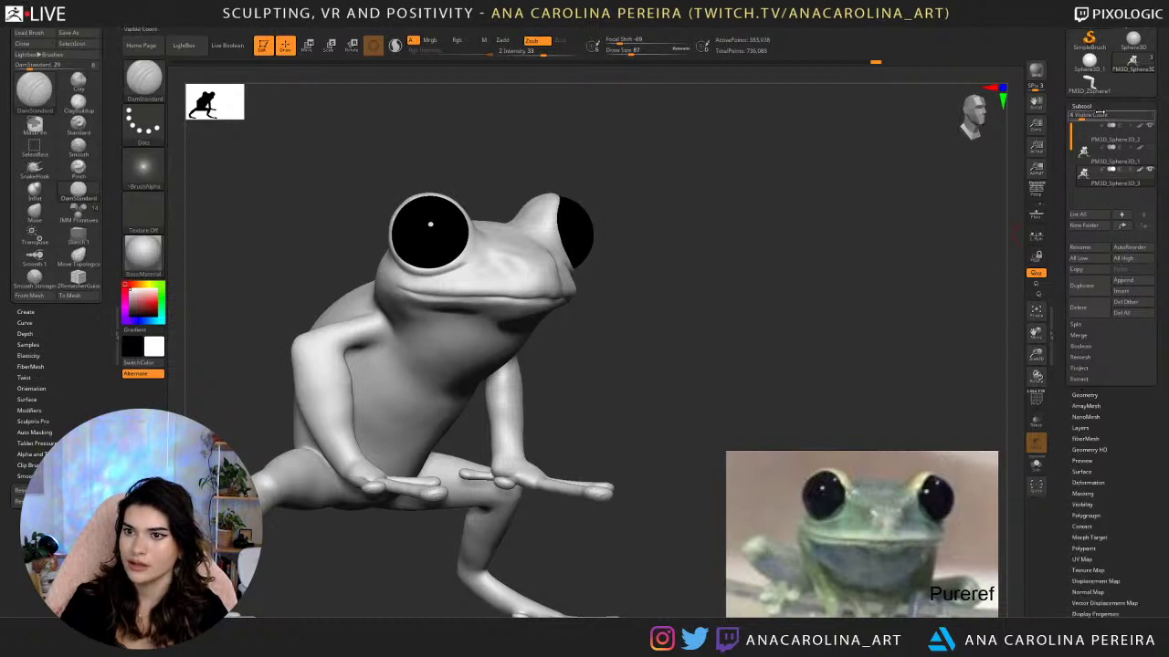
{"action": "left_click", "coordinate": [1081, 368]}
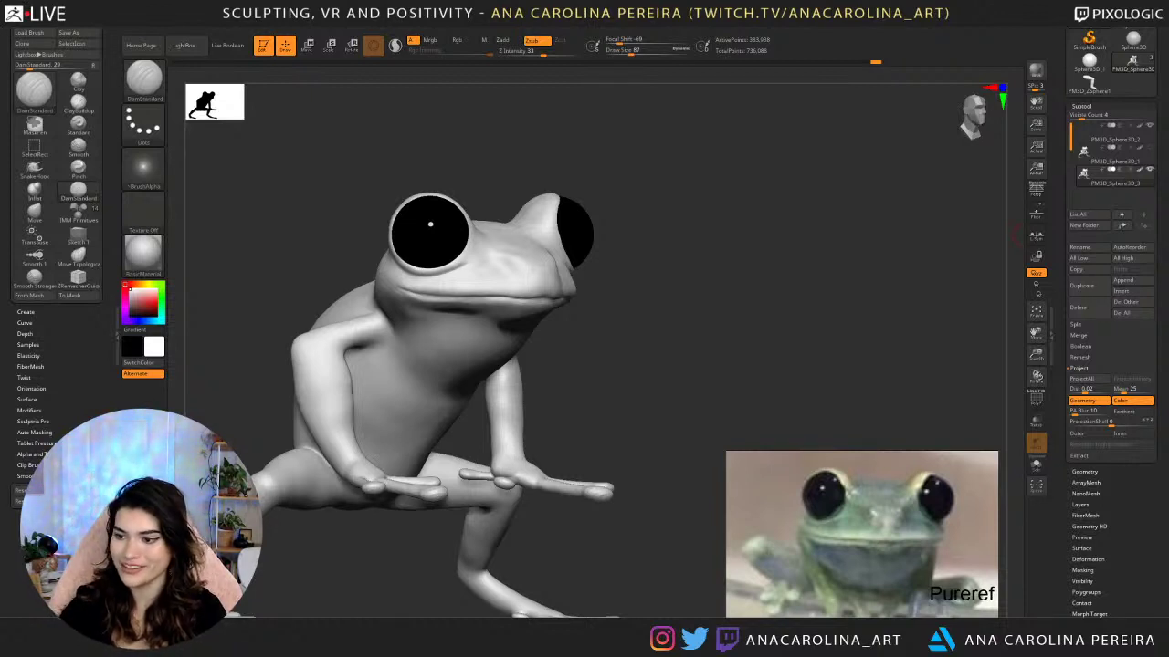
Refine the lower lip below the mouth line with DamStandard at draw size 154 and smooth the lip's center.
{"action": "left_click_drag", "start_coordinate": [886, 272], "coordinate": [859, 271], "text": "shift"}
{"action": "left_click_drag", "start_coordinate": [748, 298], "coordinate": [784, 290]}
{"action": "left_click_drag", "start_coordinate": [784, 290], "coordinate": [807, 330], "text": "alt"}
{"action": "key", "text": "b"}
{"action": "key", "text": "d"}
{"action": "key", "text": "s"}
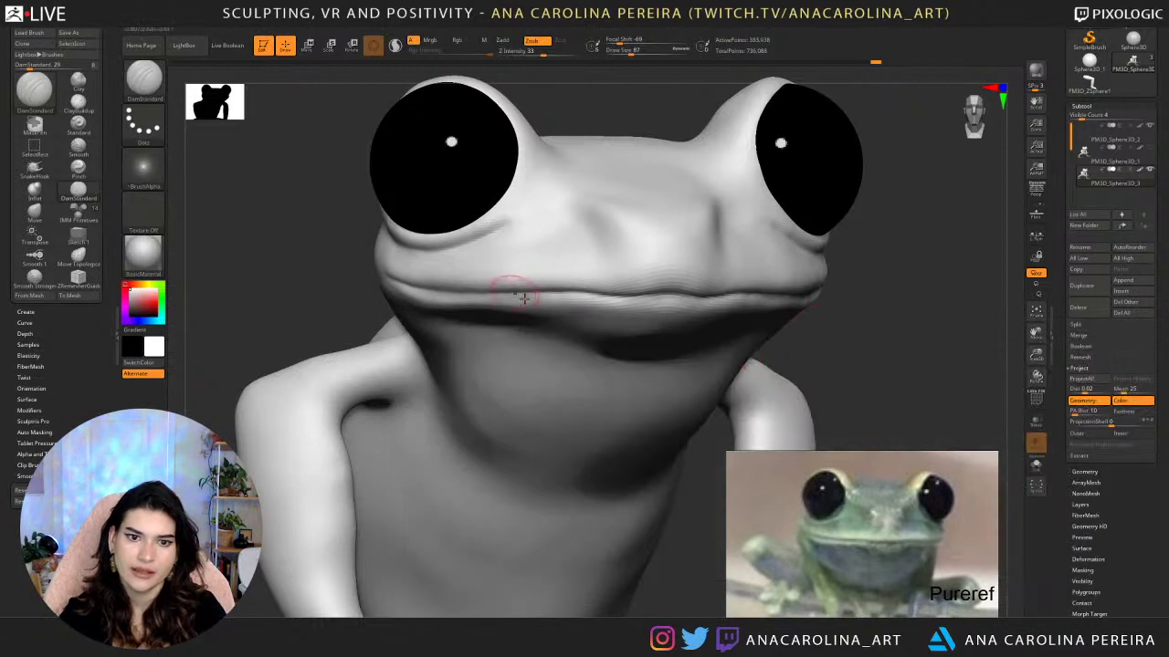
{"action": "key", "text": "space"}
{"action": "left_click_drag", "start_coordinate": [529, 300], "coordinate": [556, 301]}
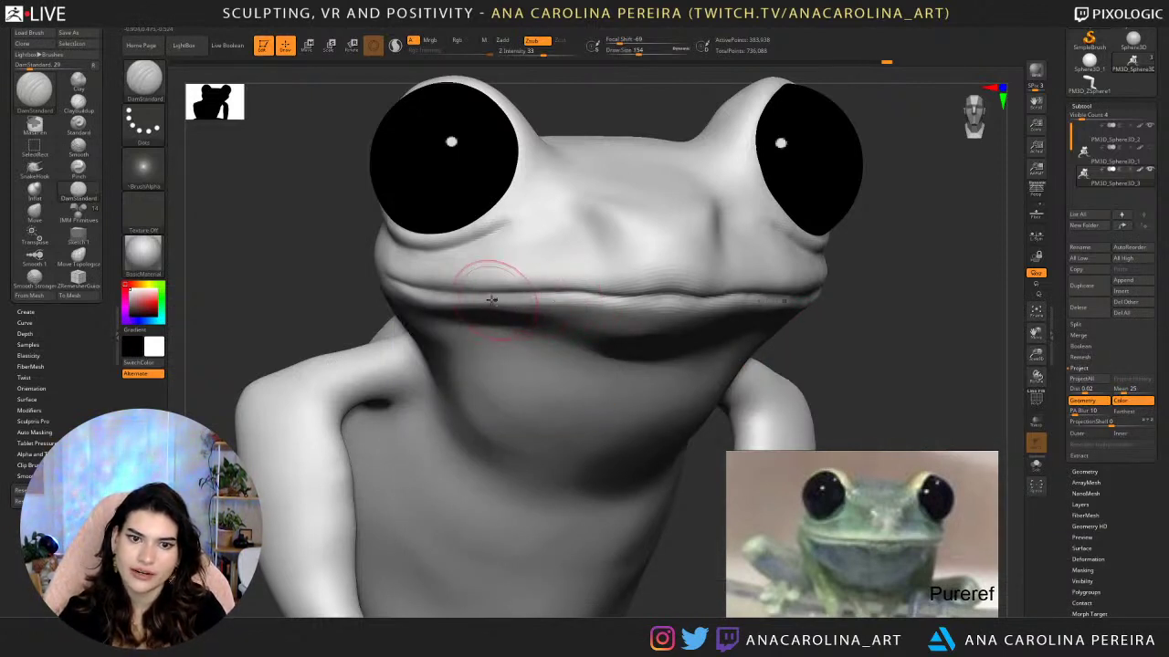
{"action": "mouse_move", "coordinate": [490, 300]}
{"action": "left_mouse_down"}
{"action": "mouse_move", "coordinate": [559, 298]}
{"action": "mouse_move", "coordinate": [496, 303]}
{"action": "left_mouse_up"}
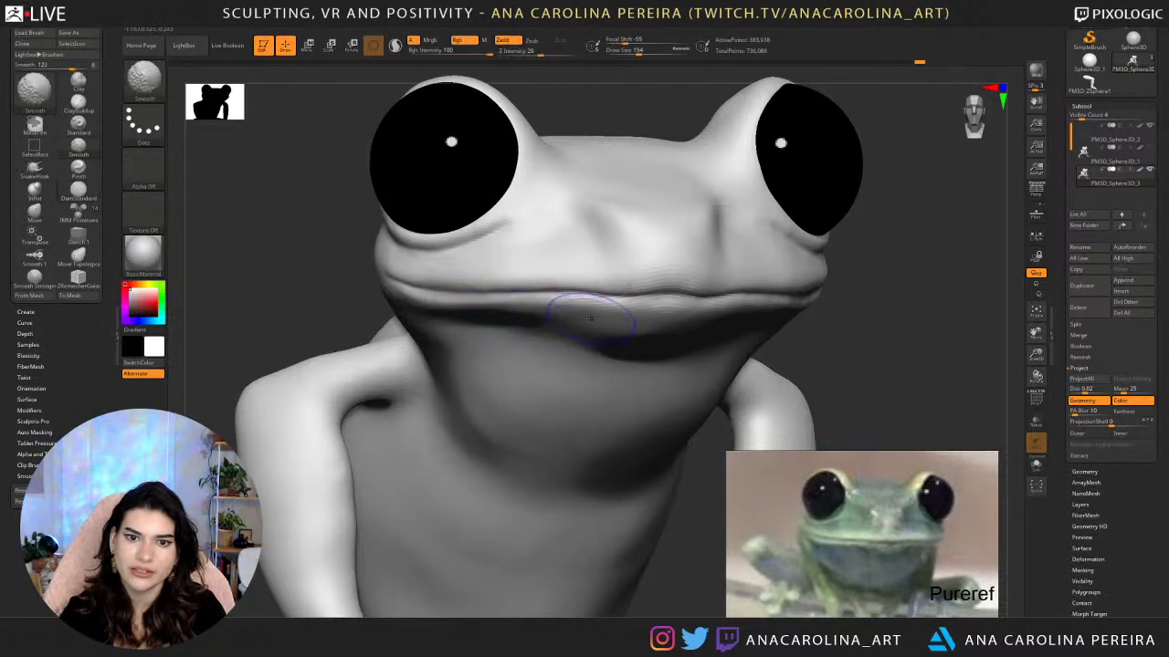
{"action": "mouse_move", "coordinate": [591, 318]}
{"action": "left_mouse_down", "text": "shift"}
{"action": "mouse_move", "coordinate": [545, 297]}
{"action": "mouse_move", "coordinate": [629, 315]}
{"action": "mouse_move", "coordinate": [566, 301]}
{"action": "mouse_move", "coordinate": [697, 305]}
{"action": "left_mouse_up", "text": "shift"}
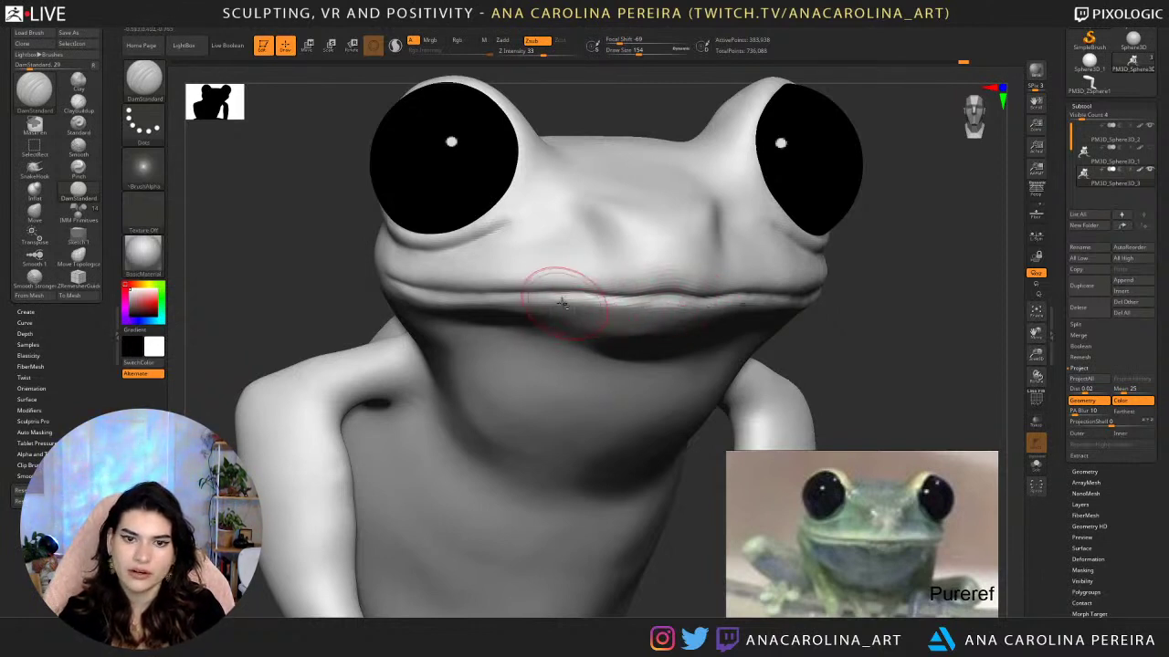
{"action": "left_click_drag", "start_coordinate": [563, 303], "coordinate": [612, 311]}
{"action": "mouse_move", "coordinate": [767, 345]}
{"action": "left_mouse_down"}
{"action": "mouse_move", "coordinate": [829, 327]}
{"action": "mouse_move", "coordinate": [801, 344]}
{"action": "left_mouse_up"}
{"action": "key", "text": "ctrl+z"}
Build up the center of the lower lip with ClayBuildup at draw size 108 and smooth the added volume.
{"action": "key", "text": "b"}
{"action": "key", "text": "c"}
{"action": "key", "text": "b"}
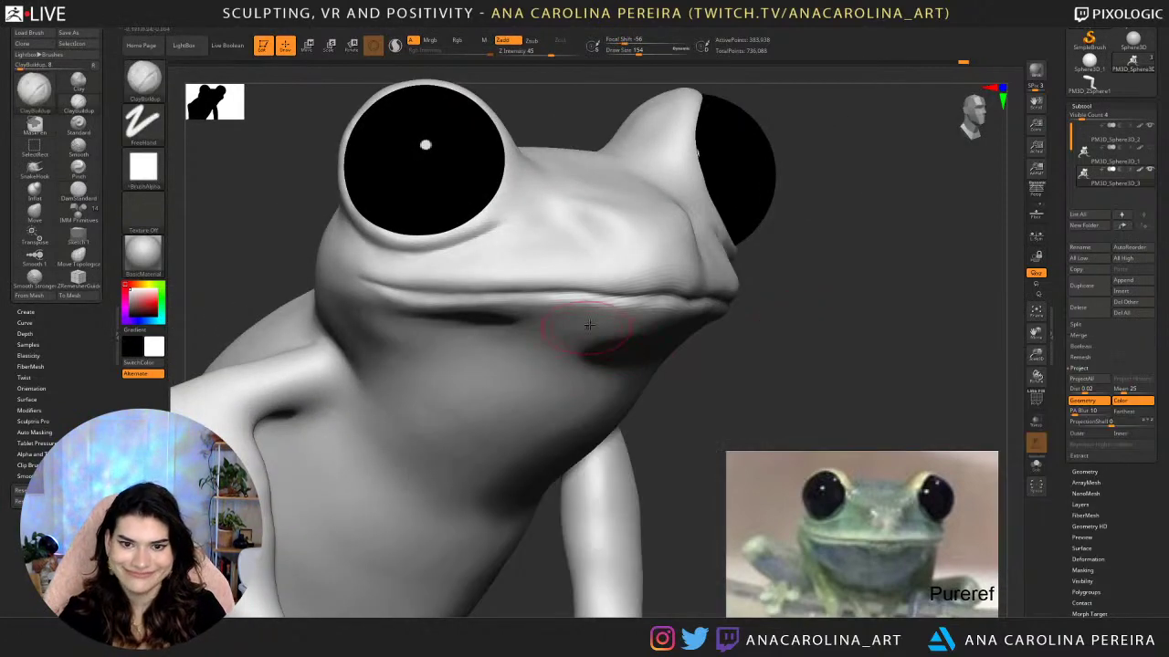
{"action": "key", "text": "space"}
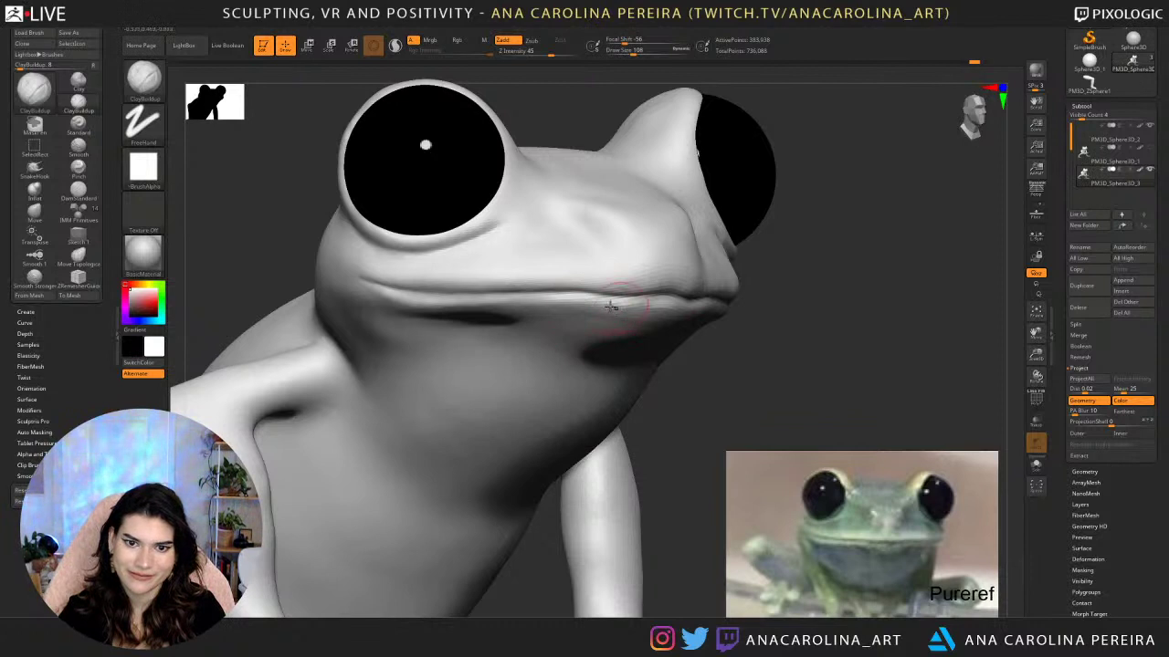
{"action": "mouse_move", "coordinate": [610, 306]}
{"action": "left_mouse_down"}
{"action": "mouse_move", "coordinate": [643, 311]}
{"action": "mouse_move", "coordinate": [618, 310]}
{"action": "left_mouse_up"}
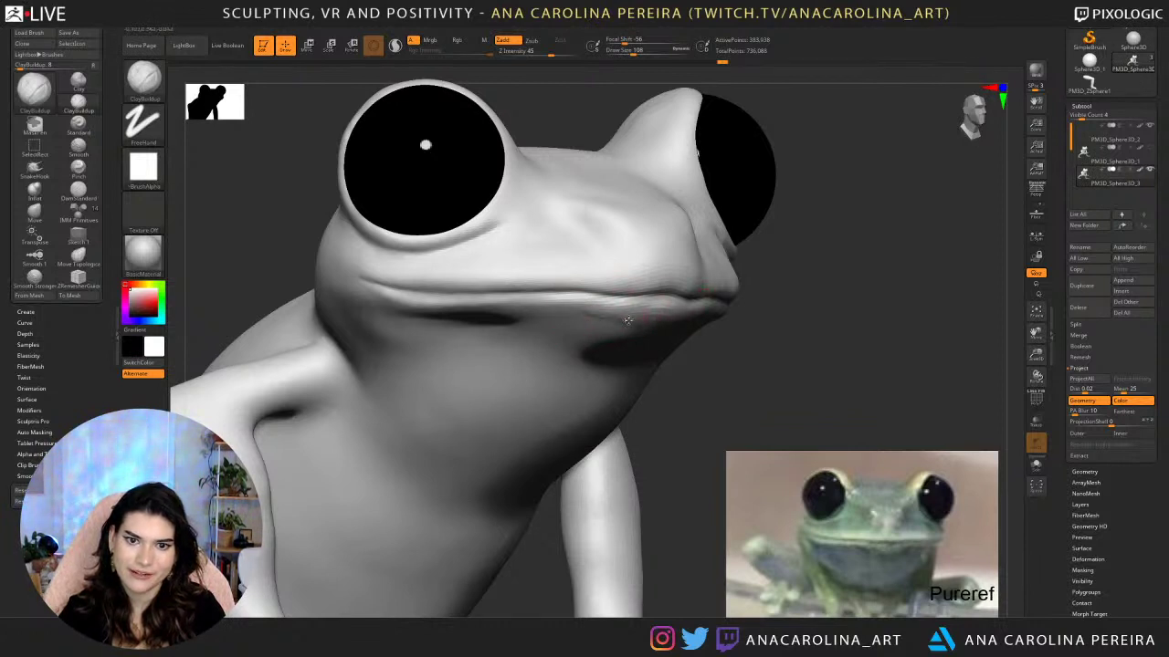
{"action": "left_click_drag", "start_coordinate": [583, 314], "coordinate": [640, 316]}
{"action": "left_click_drag", "start_coordinate": [800, 358], "coordinate": [712, 365]}
{"action": "left_click_drag", "start_coordinate": [710, 323], "coordinate": [685, 330], "text": "shift"}
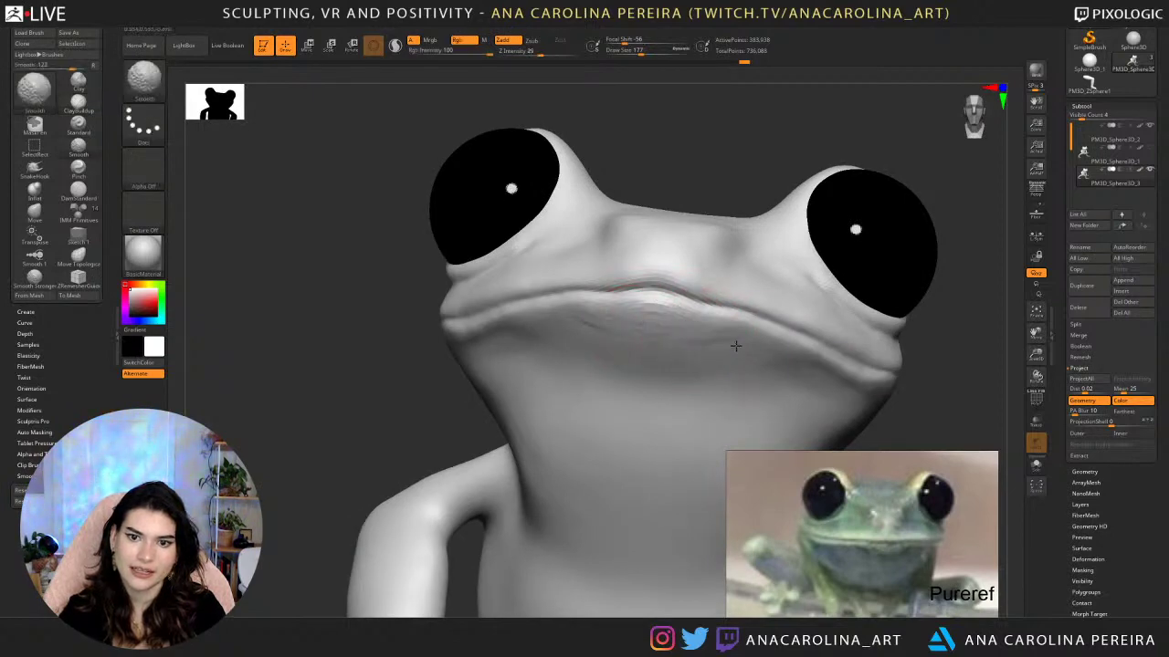
Enlarge the brush and smooth the chin area beneath the lower lip.
{"action": "mouse_move", "coordinate": [684, 331]}
{"action": "right_mouse_down"}
{"action": "mouse_move", "coordinate": [650, 353]}
{"action": "mouse_move", "coordinate": [682, 242]}
{"action": "right_mouse_up"}
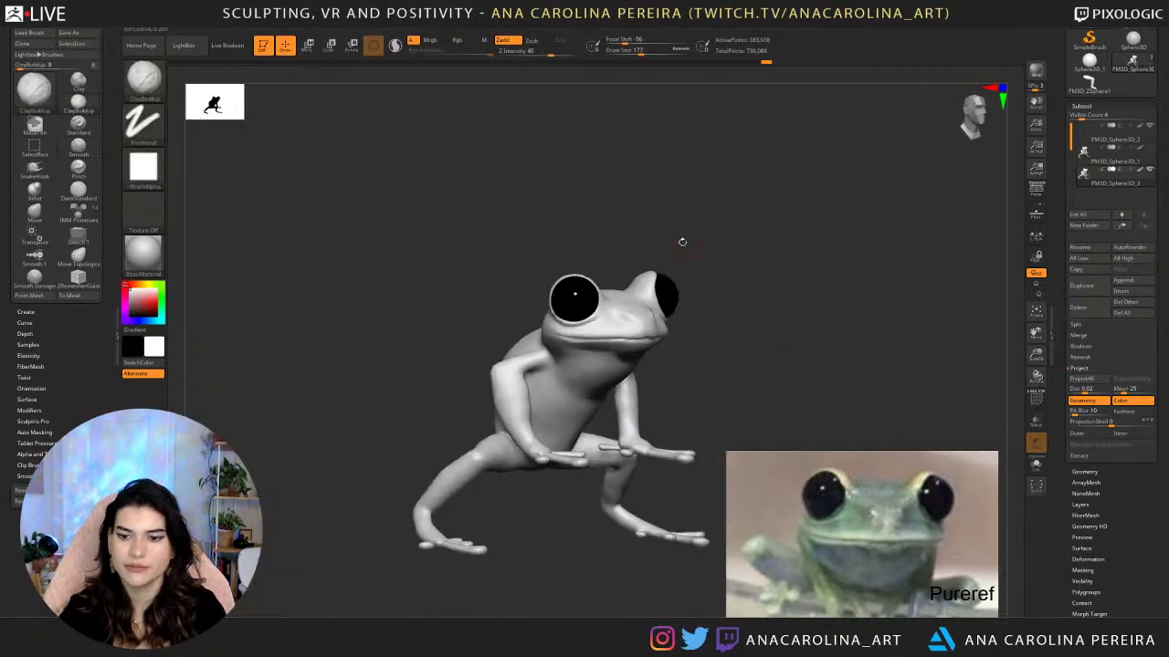
{"action": "right_click_drag", "start_coordinate": [819, 239], "coordinate": [820, 309], "text": "ctrl"}
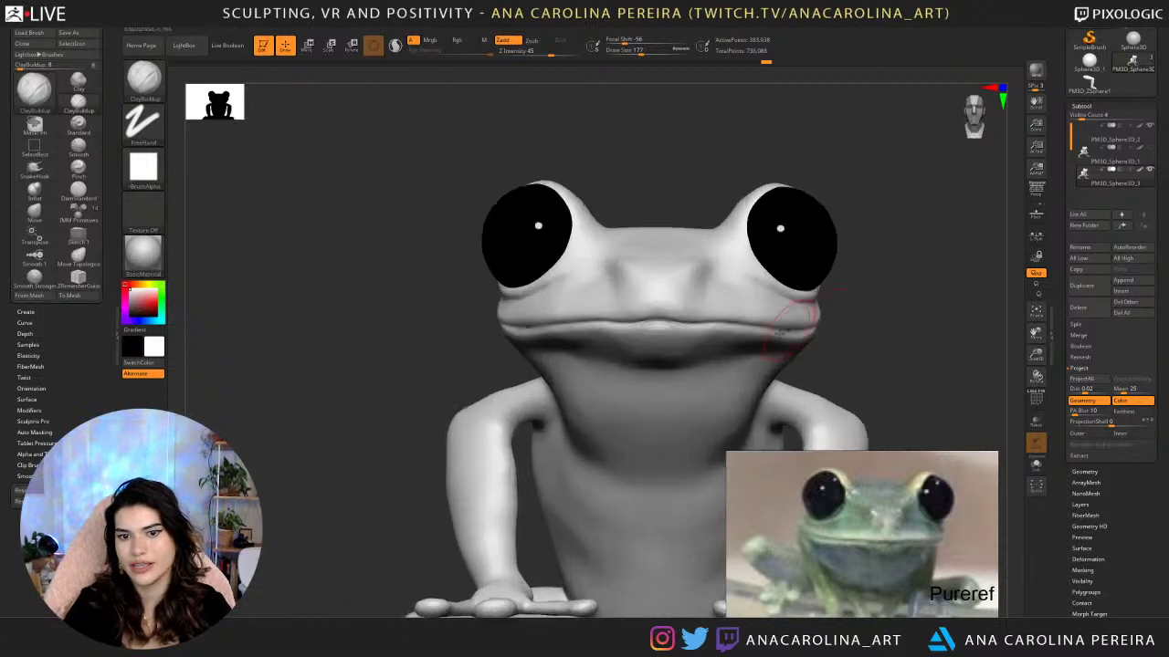
{"action": "right_click_drag", "start_coordinate": [818, 374], "coordinate": [894, 382]}
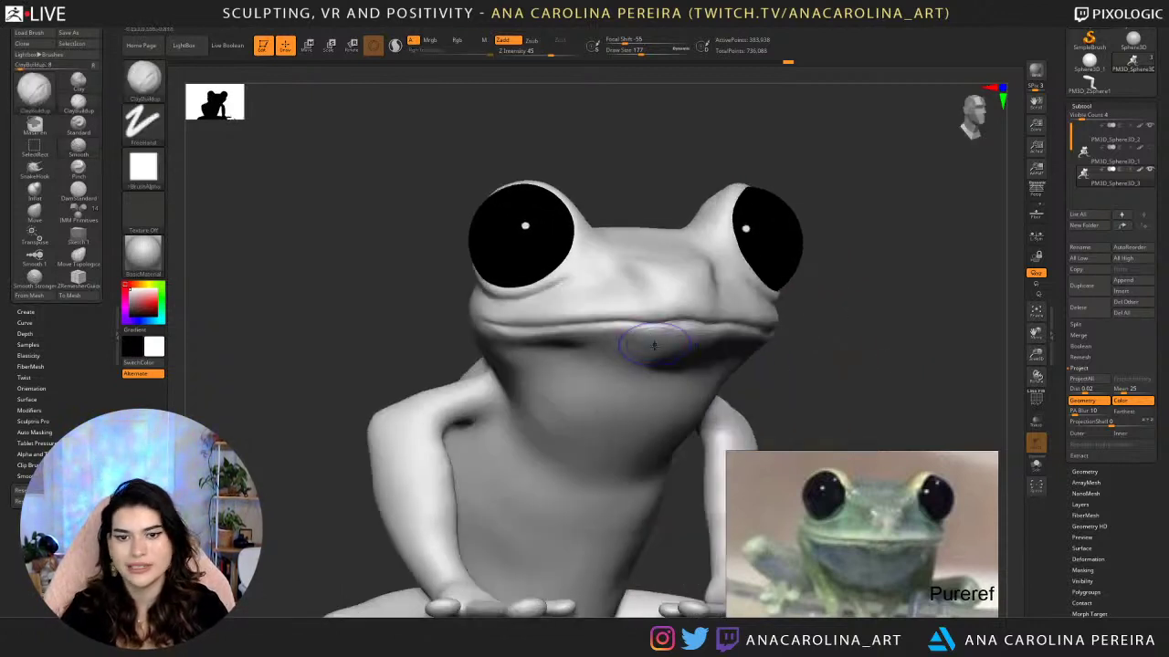
{"action": "mouse_move", "coordinate": [653, 344]}
{"action": "left_mouse_down", "text": "shift"}
{"action": "mouse_move", "coordinate": [678, 345]}
{"action": "mouse_move", "coordinate": [645, 352]}
{"action": "mouse_move", "coordinate": [652, 342]}
{"action": "left_mouse_up", "text": "shift"}
{"action": "key", "text": "space"}
{"action": "key", "text": "space"}
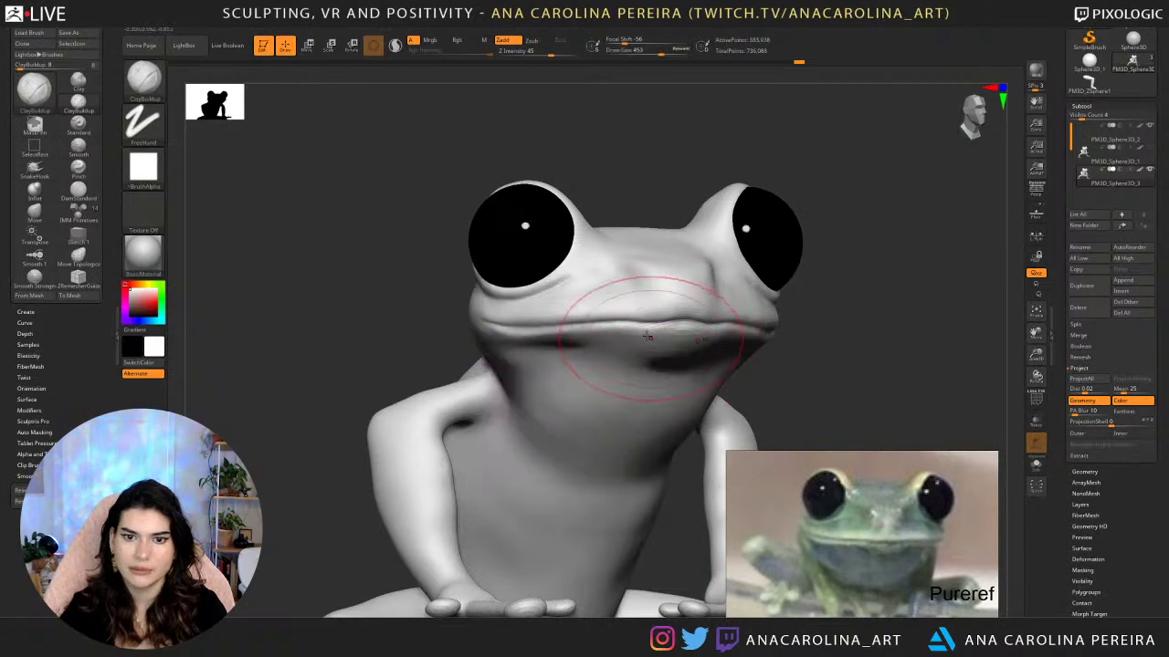
{"action": "key", "text": "ctrl+z"}
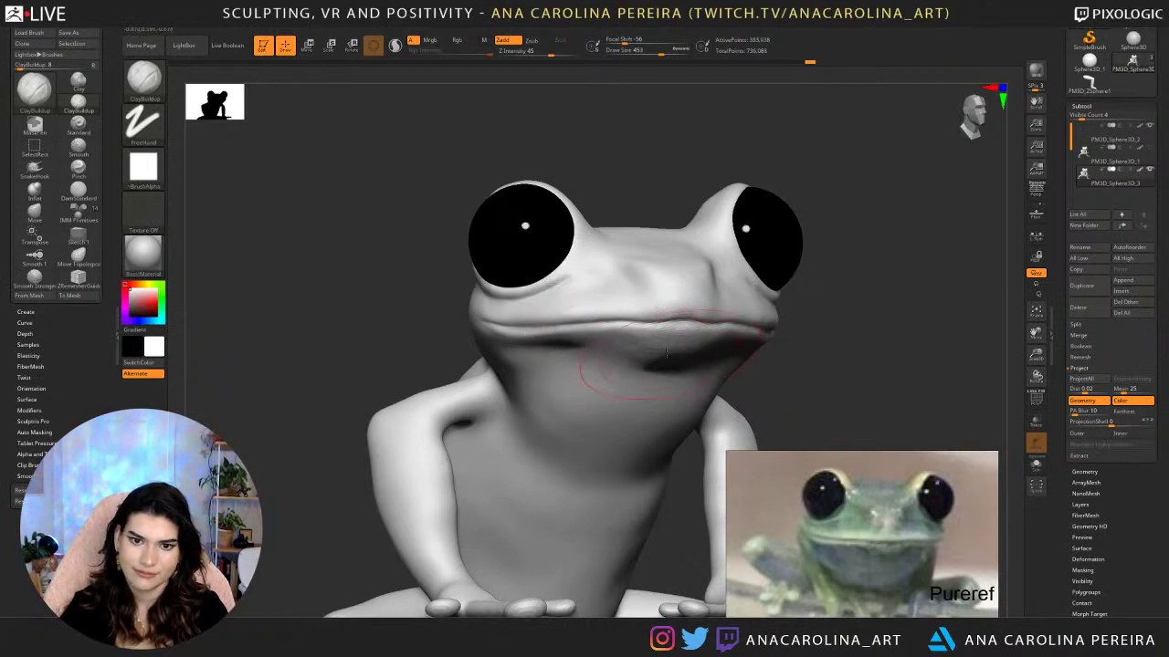
{"action": "mouse_move", "coordinate": [630, 358]}
{"action": "left_mouse_down", "text": "shift"}
{"action": "mouse_move", "coordinate": [659, 369]}
{"action": "mouse_move", "coordinate": [648, 355]}
{"action": "left_mouse_up", "text": "shift"}
{"action": "left_click_drag", "start_coordinate": [764, 401], "coordinate": [728, 392]}
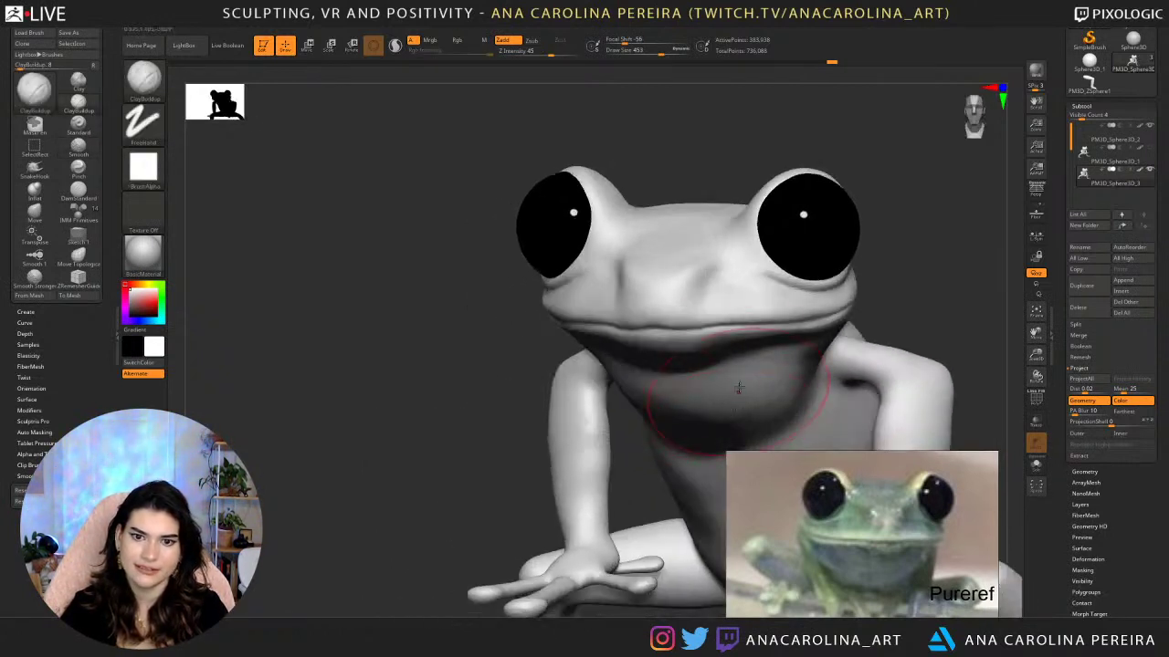
Tighten the mouth crease toward the mouth corner with the Pinch brush at draw size 128.
{"action": "left_click_drag", "start_coordinate": [863, 328], "coordinate": [922, 305]}
{"action": "left_click_drag", "start_coordinate": [782, 259], "coordinate": [846, 299]}
{"action": "key", "text": "b"}
{"action": "key", "text": "p"}
{"action": "key", "text": "i"}
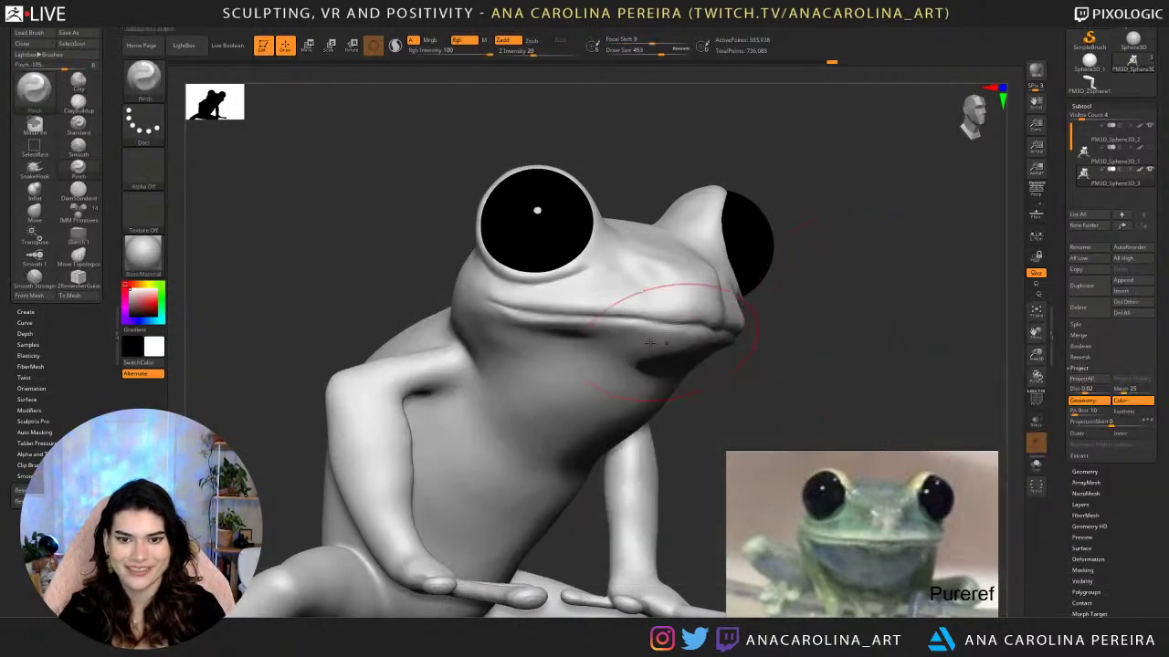
{"action": "key", "text": "space"}
{"action": "key", "text": "space"}
{"action": "left_click_drag", "start_coordinate": [524, 315], "coordinate": [513, 316]}
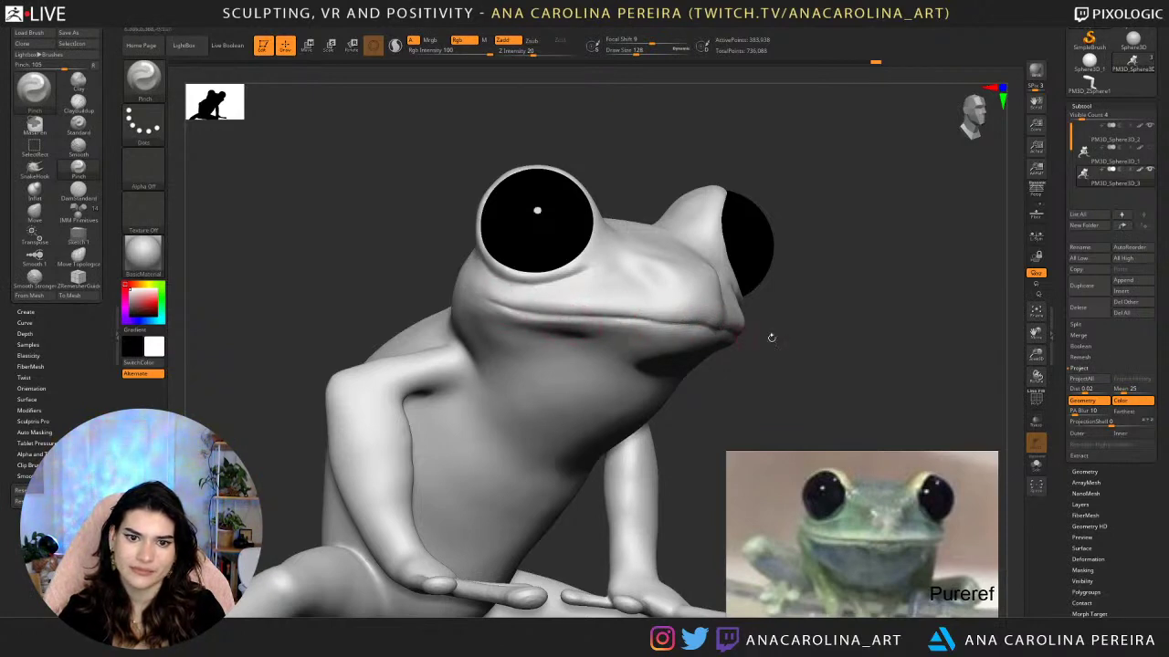
{"action": "left_click_drag", "start_coordinate": [771, 338], "coordinate": [772, 294], "text": "alt"}
{"action": "left_click_drag", "start_coordinate": [862, 334], "coordinate": [766, 334]}
{"action": "left_click_drag", "start_coordinate": [804, 314], "coordinate": [812, 229]}
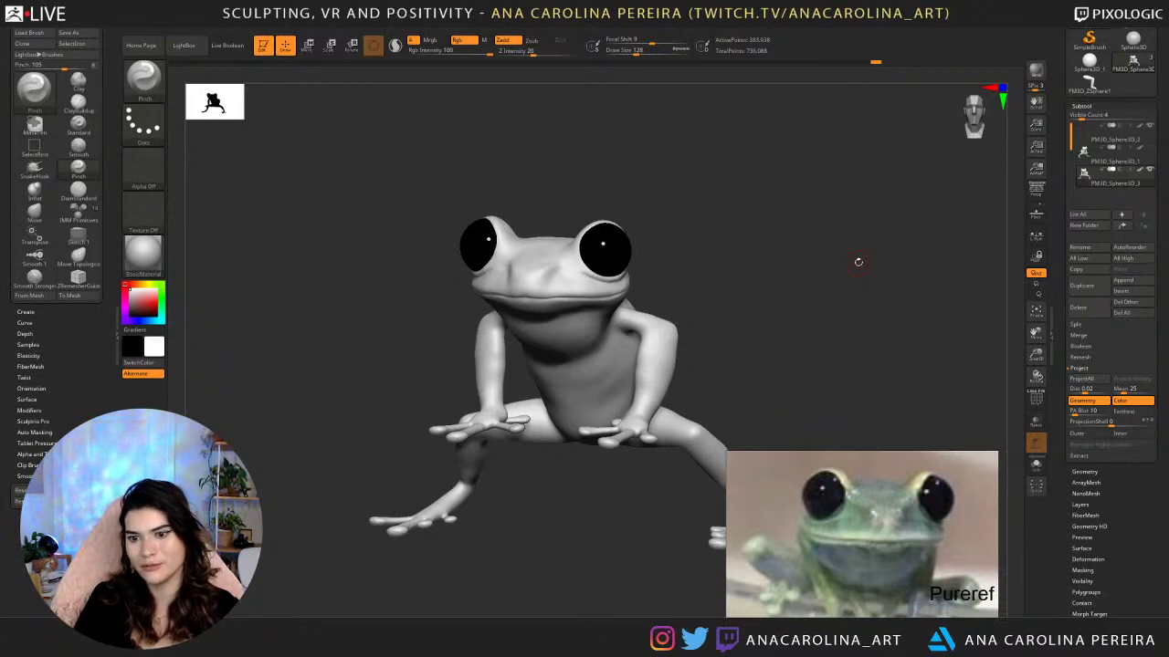
Switch to the DamStandard brush and examine the eyes and snout from the front and from above.
{"action": "mouse_move", "coordinate": [734, 209]}
{"action": "left_mouse_down"}
{"action": "mouse_move", "coordinate": [769, 188]}
{"action": "mouse_move", "coordinate": [779, 195]}
{"action": "mouse_move", "coordinate": [770, 280]}
{"action": "left_mouse_up"}
{"action": "key", "text": "b"}
{"action": "key", "text": "d"}
{"action": "key", "text": "s"}
{"action": "left_click_drag", "start_coordinate": [864, 272], "coordinate": [820, 244], "text": "alt"}
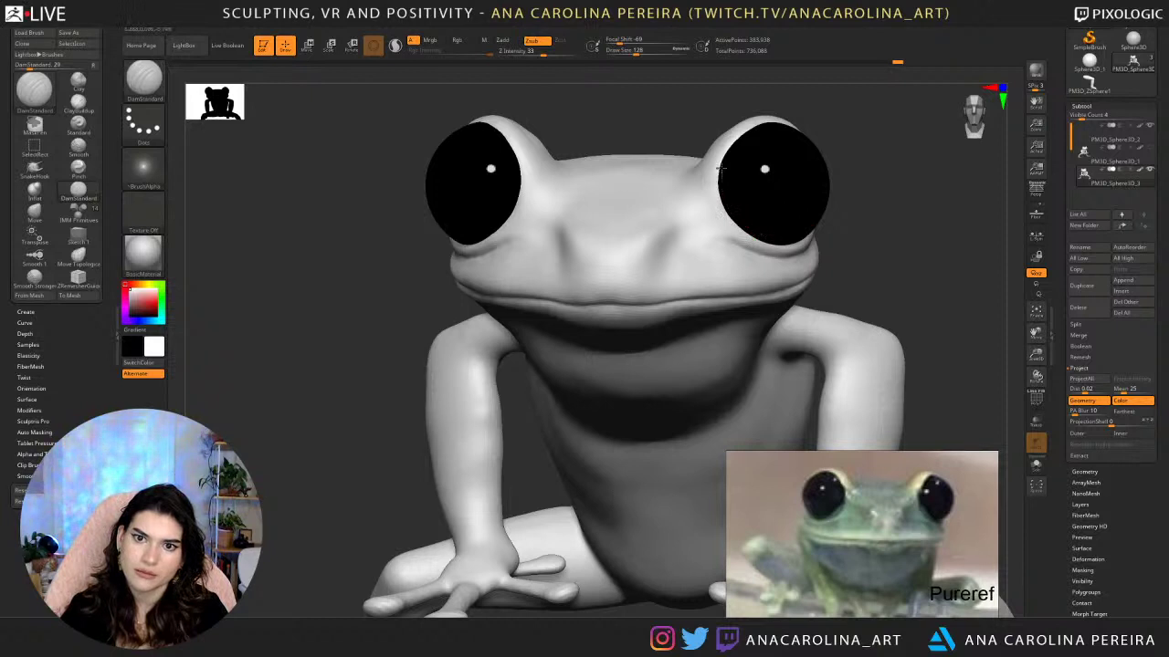
{"action": "left_click_drag", "start_coordinate": [768, 79], "coordinate": [722, 171]}
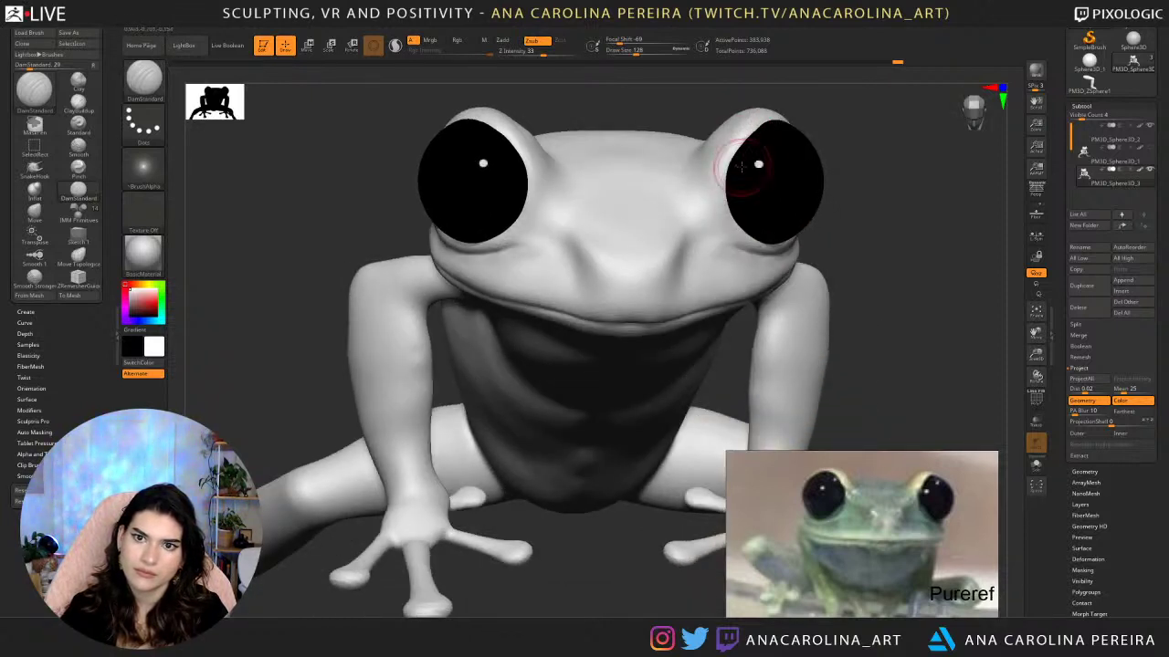
{"action": "left_click_drag", "start_coordinate": [782, 96], "coordinate": [791, 161]}
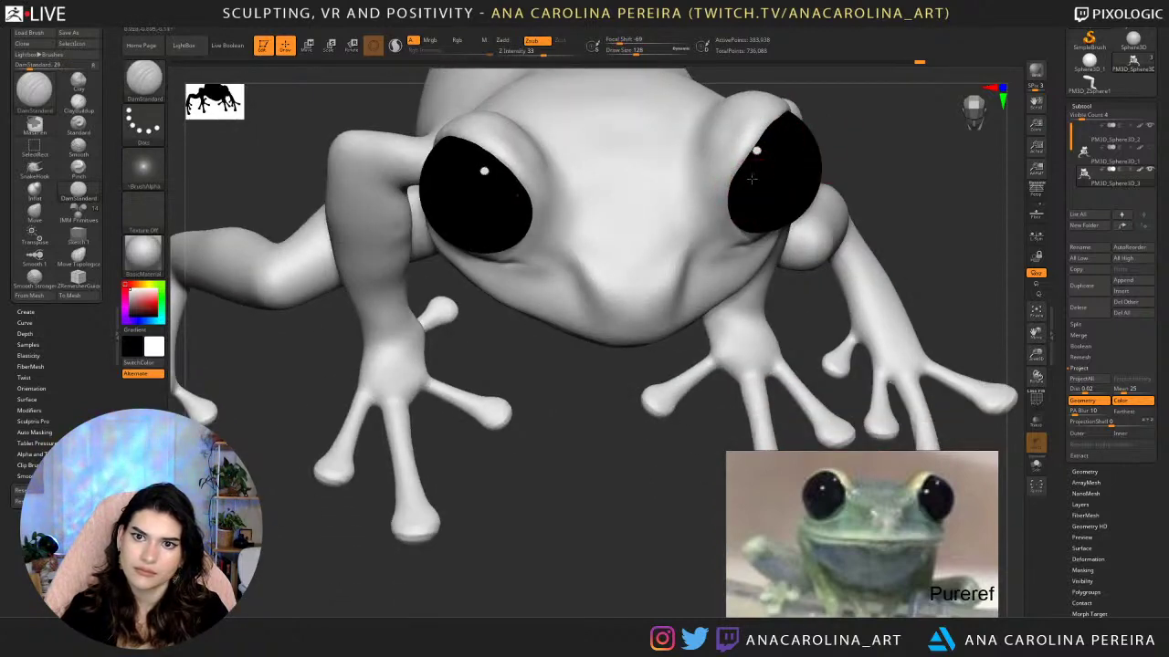
{"action": "right_click_drag", "start_coordinate": [756, 150], "coordinate": [869, 143]}
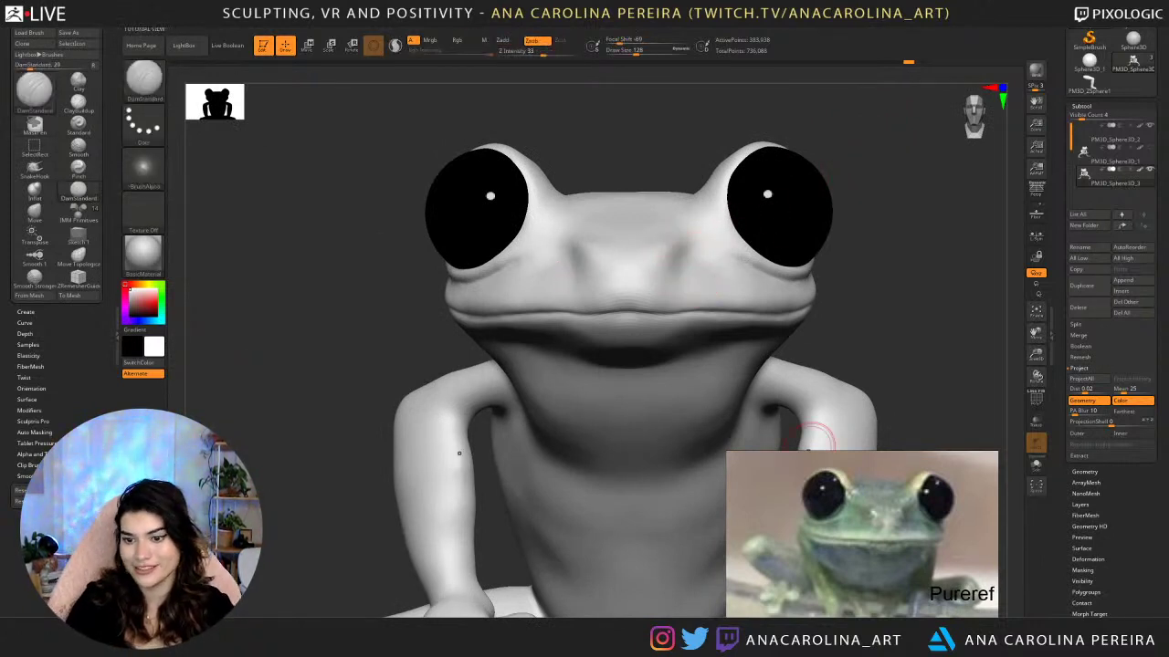
Turn off LazyMouse and dent the nostrils into the snout with DamStandard, following the close-up photo of the green frog, and soften them.
{"action": "scroll", "coordinate": [901, 571], "scroll_direction": "down", "scroll_amount": 10}
{"action": "scroll", "coordinate": [795, 583], "scroll_direction": "up", "scroll_amount": 6}
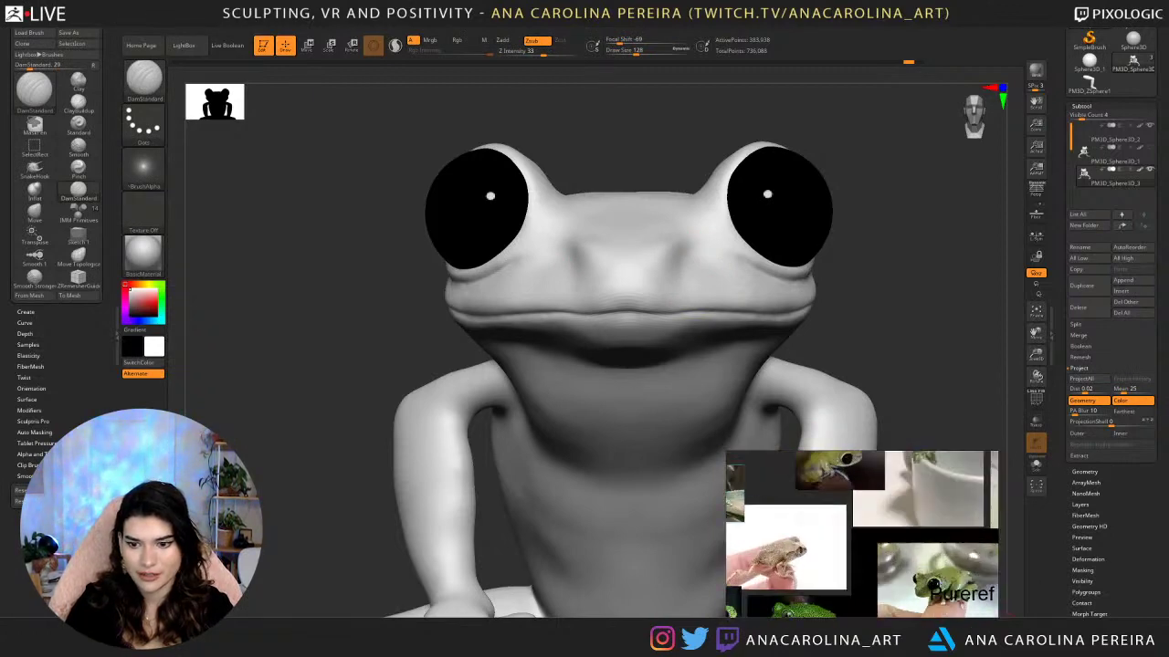
{"action": "scroll", "coordinate": [924, 593], "scroll_direction": "up", "scroll_amount": 5}
{"action": "scroll", "coordinate": [928, 585], "scroll_direction": "up", "scroll_amount": 2}
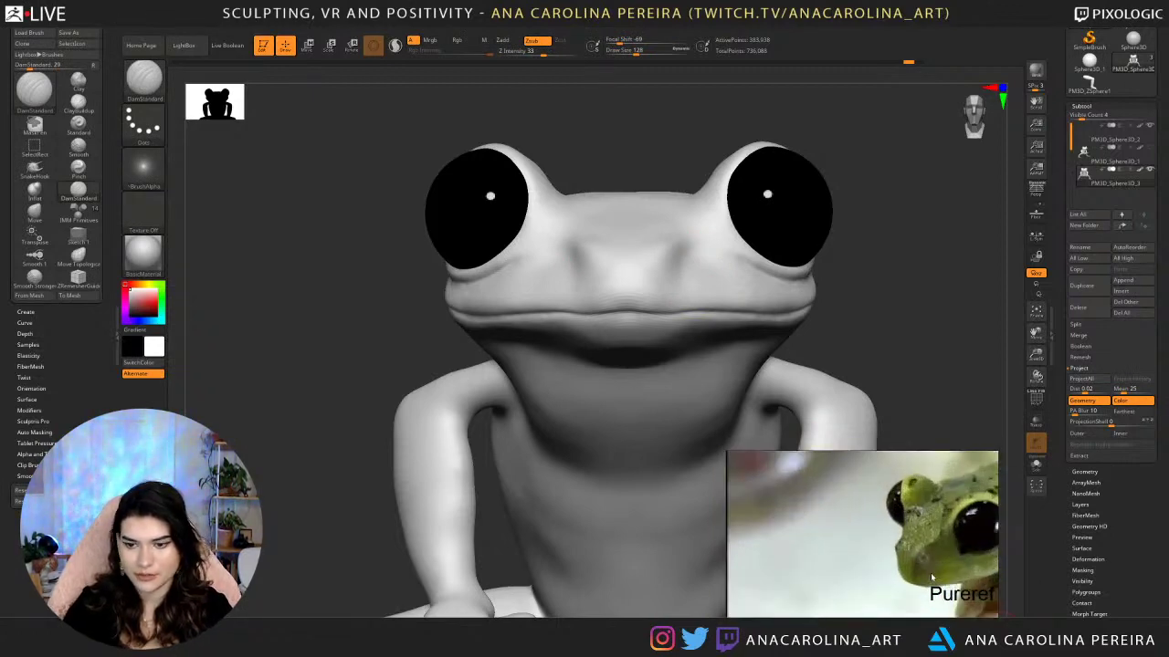
{"action": "mouse_move", "coordinate": [659, 142]}
{"action": "left_mouse_down"}
{"action": "mouse_move", "coordinate": [576, 136]}
{"action": "mouse_move", "coordinate": [616, 229]}
{"action": "left_mouse_up"}
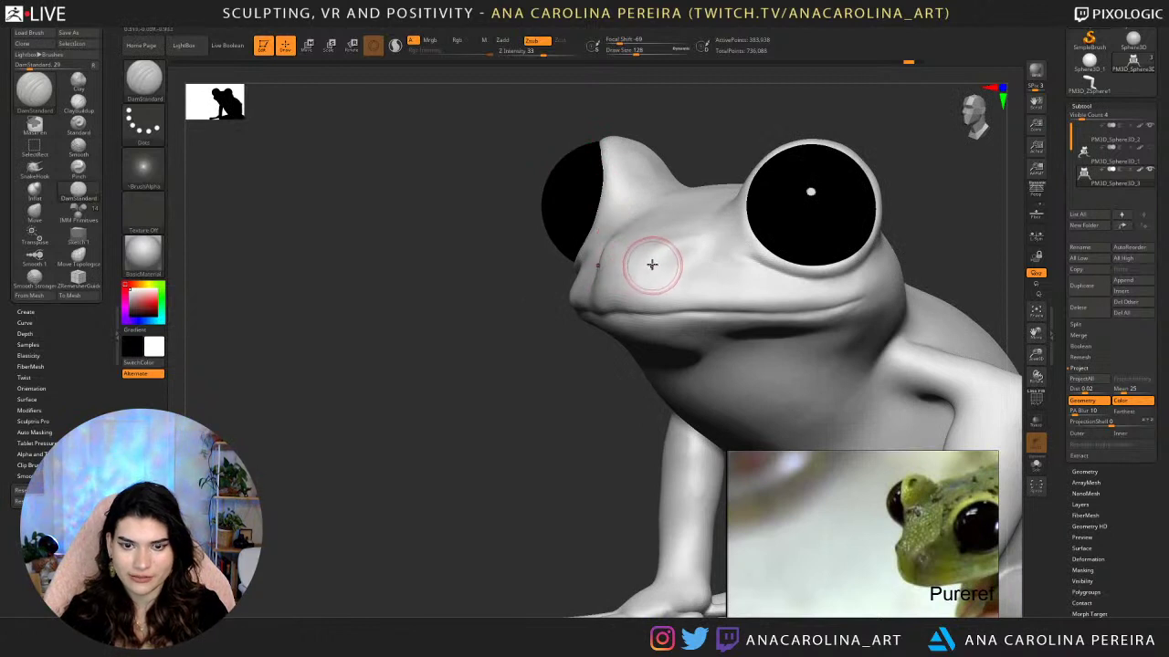
{"action": "left_click", "coordinate": [540, 30]}
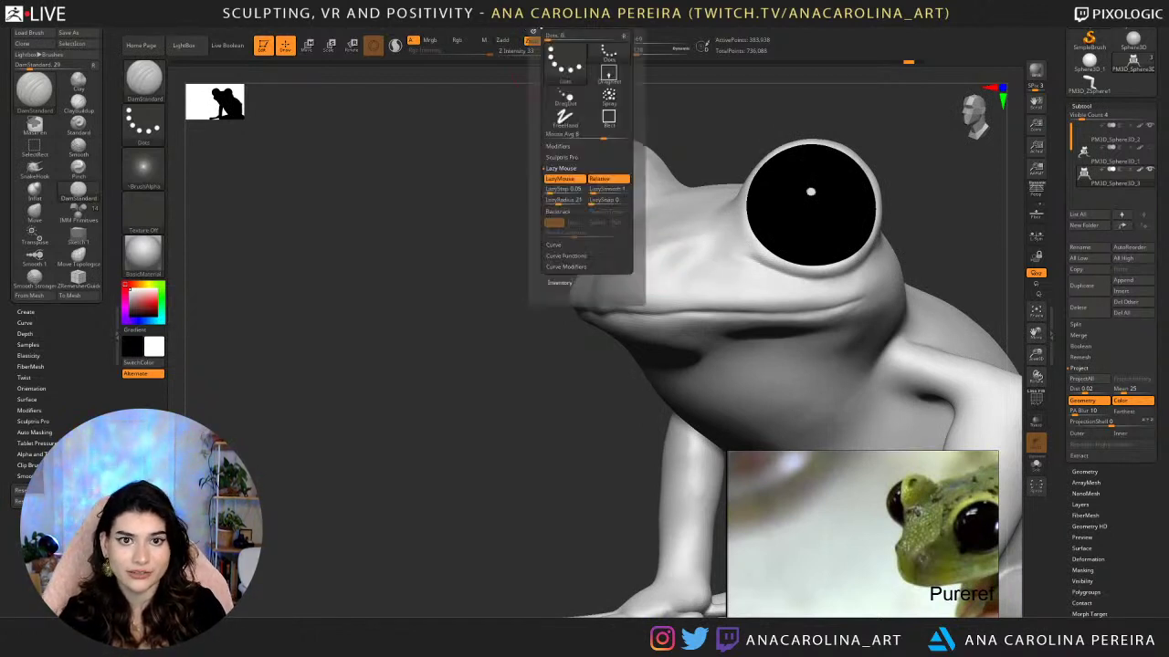
{"action": "left_click", "coordinate": [563, 180]}
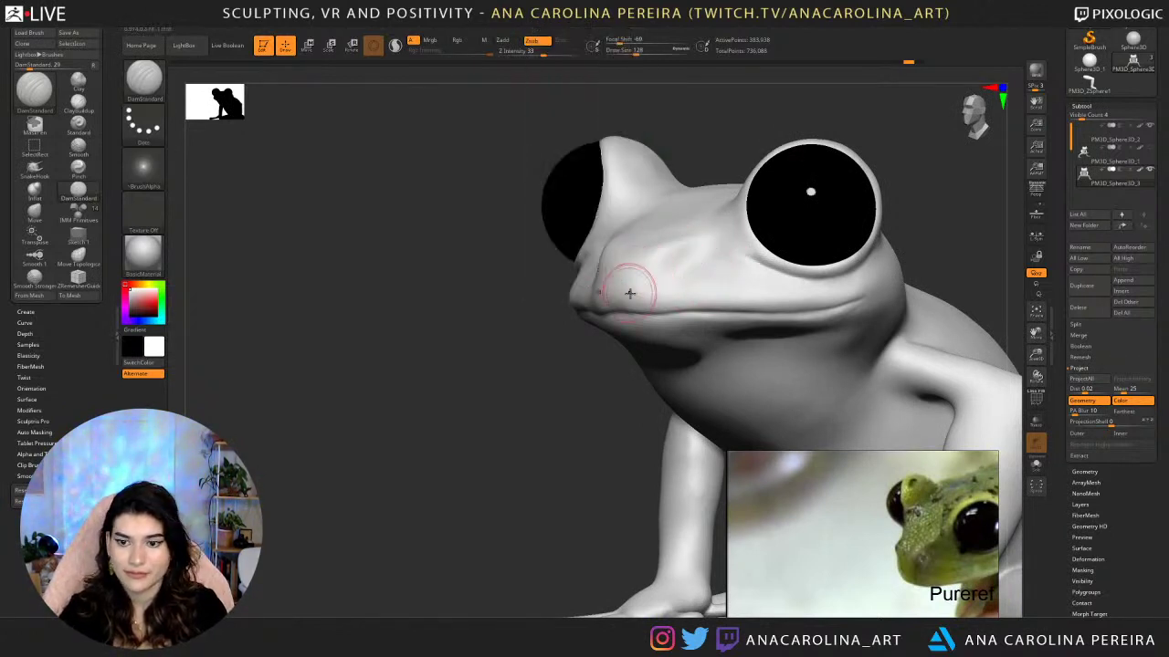
{"action": "left_click_drag", "start_coordinate": [654, 260], "coordinate": [659, 262]}
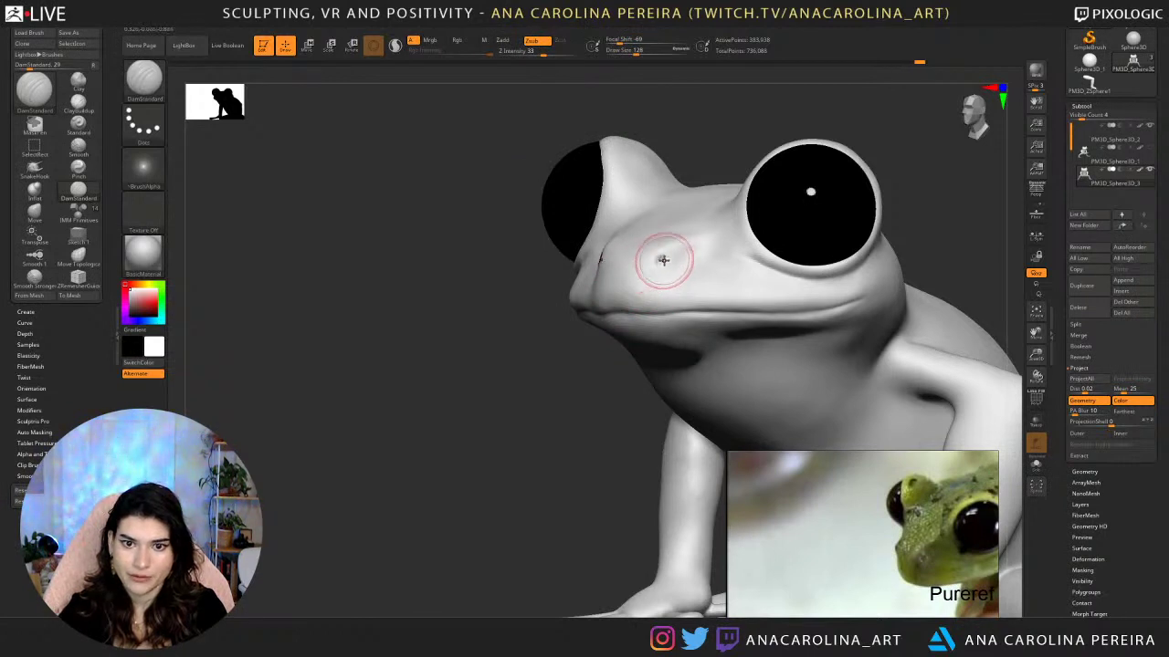
{"action": "left_click_drag", "start_coordinate": [595, 399], "coordinate": [628, 311]}
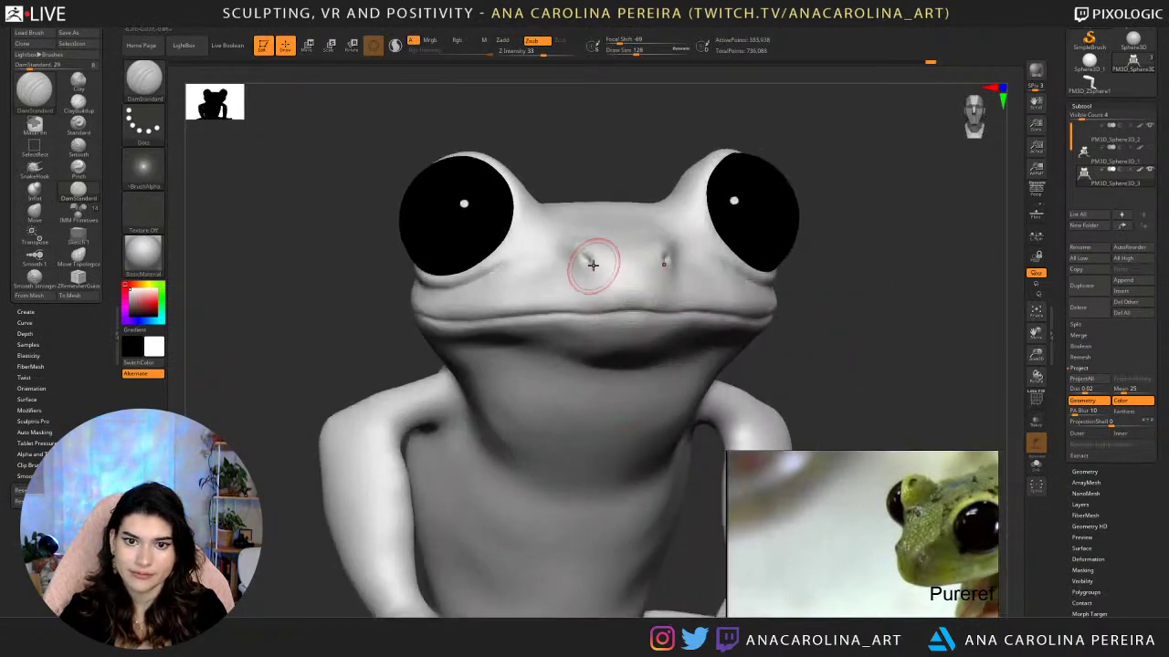
{"action": "left_click_drag", "start_coordinate": [592, 265], "coordinate": [579, 255], "text": "shift"}
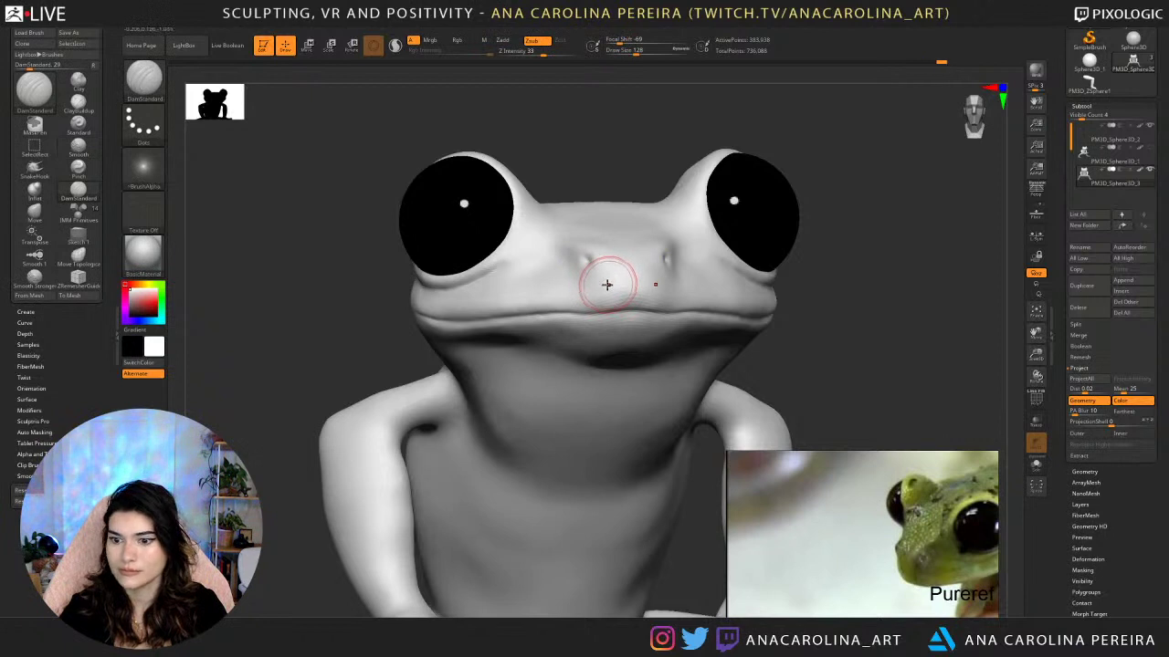
Set DamStandard to draw size 251 and Z intensity 14 and refine the mouth line at the center of the snout.
{"action": "key", "text": "space"}
{"action": "left_click_drag", "start_coordinate": [604, 278], "coordinate": [613, 264]}
{"action": "key", "text": "space"}
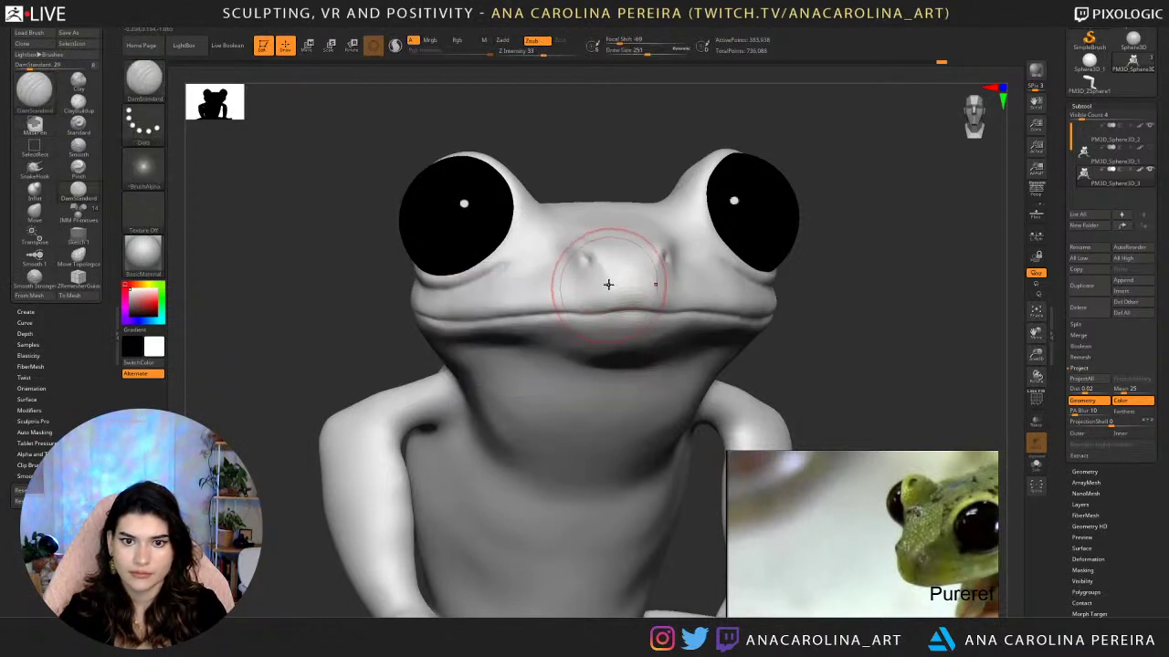
{"action": "key", "text": "space"}
{"action": "left_click_drag", "start_coordinate": [625, 312], "coordinate": [597, 310]}
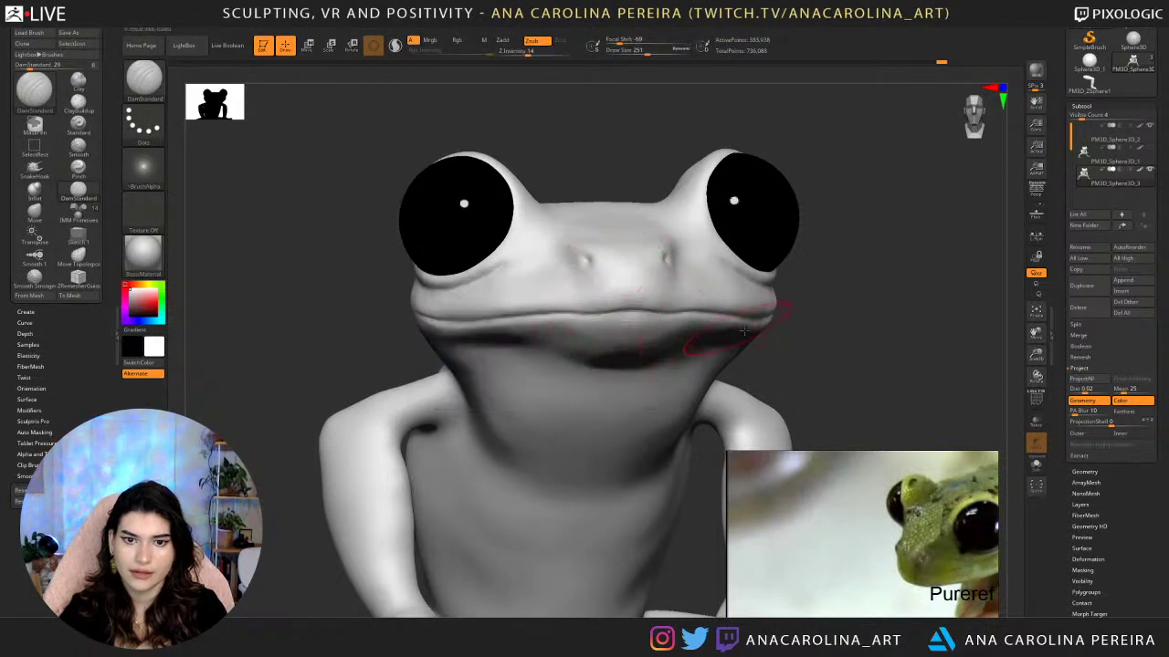
{"action": "left_click_drag", "start_coordinate": [767, 365], "coordinate": [820, 327], "text": "alt"}
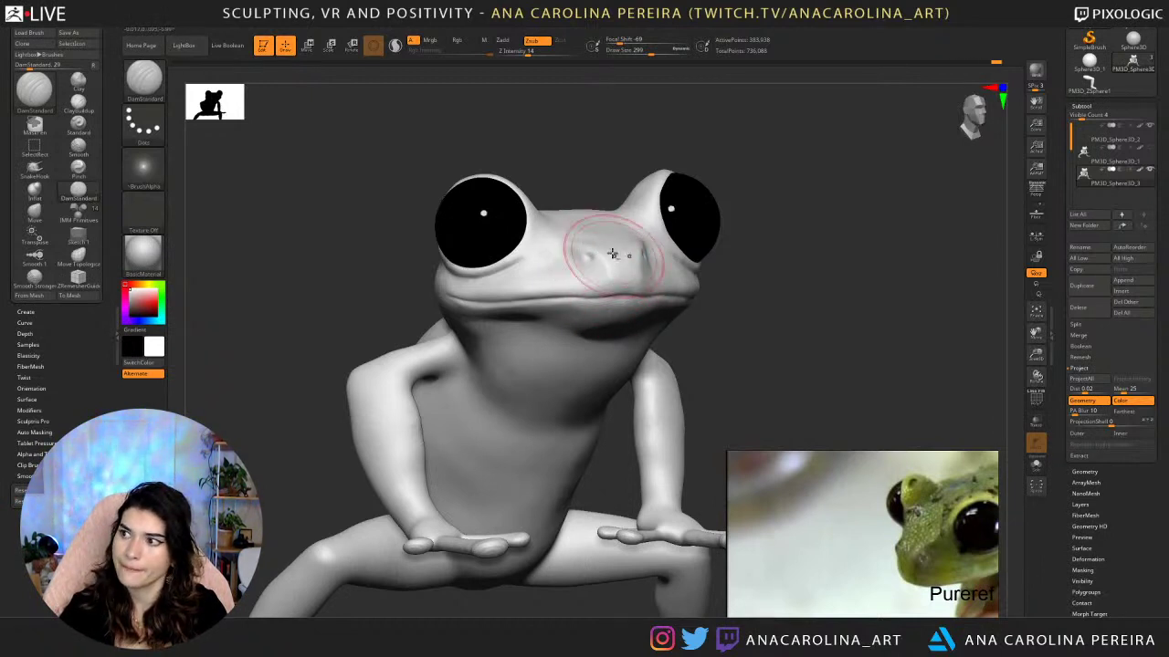
Refine the front of the snout between the nostrils with DamStandard at draw size 167 and smooth the strokes.
{"action": "key", "text": "space"}
{"action": "left_click_drag", "start_coordinate": [624, 272], "coordinate": [608, 271]}
{"action": "left_click_drag", "start_coordinate": [610, 263], "coordinate": [616, 260], "text": "shift"}
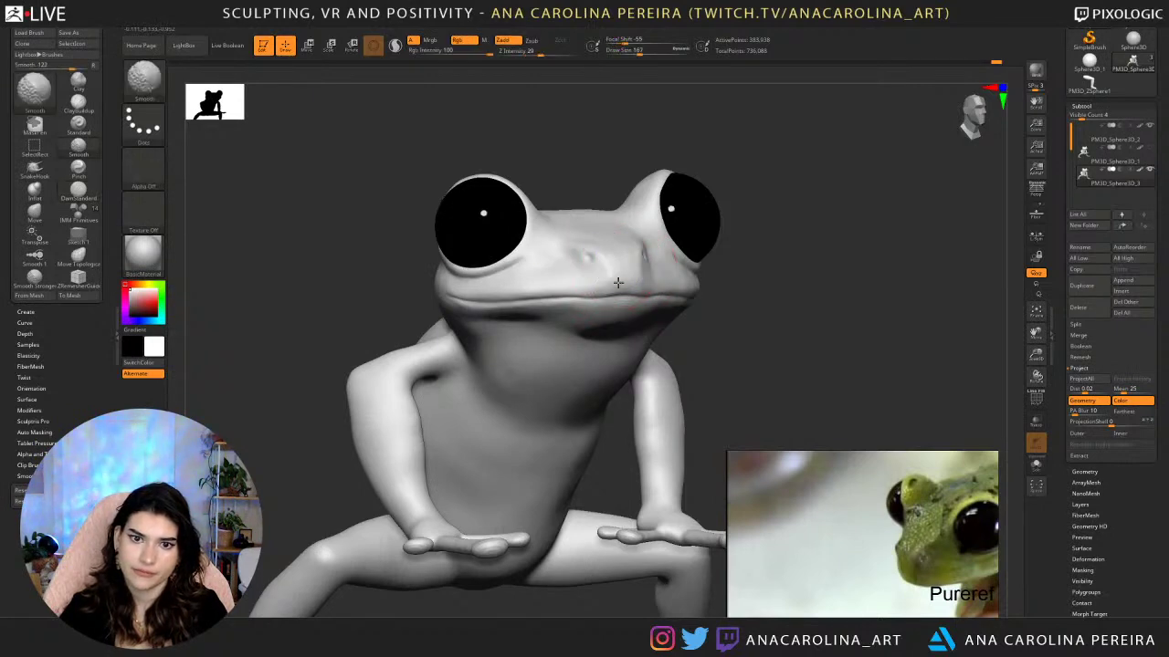
Deepen the nostril dents from the other side of the snout with DamStandard, undoing the stray stroke, and enlarge the draw size to 286.
{"action": "mouse_move", "coordinate": [620, 292]}
{"action": "right_mouse_down"}
{"action": "mouse_move", "coordinate": [644, 330]}
{"action": "mouse_move", "coordinate": [710, 347]}
{"action": "mouse_move", "coordinate": [732, 334]}
{"action": "right_mouse_up"}
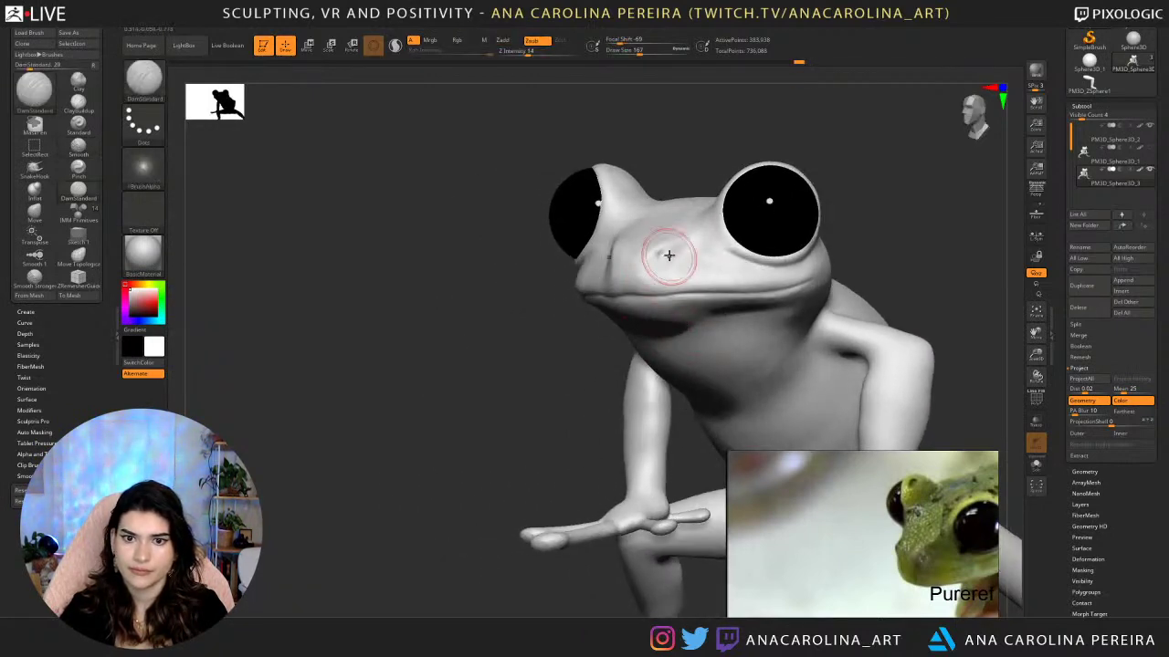
{"action": "key", "text": "space"}
{"action": "left_click_drag", "start_coordinate": [670, 256], "coordinate": [693, 238]}
{"action": "key", "text": "ctrl+z"}
{"action": "key", "text": "space"}
{"action": "mouse_move", "coordinate": [649, 138]}
{"action": "right_mouse_down"}
{"action": "mouse_move", "coordinate": [639, 209]}
{"action": "mouse_move", "coordinate": [653, 199]}
{"action": "right_mouse_up"}
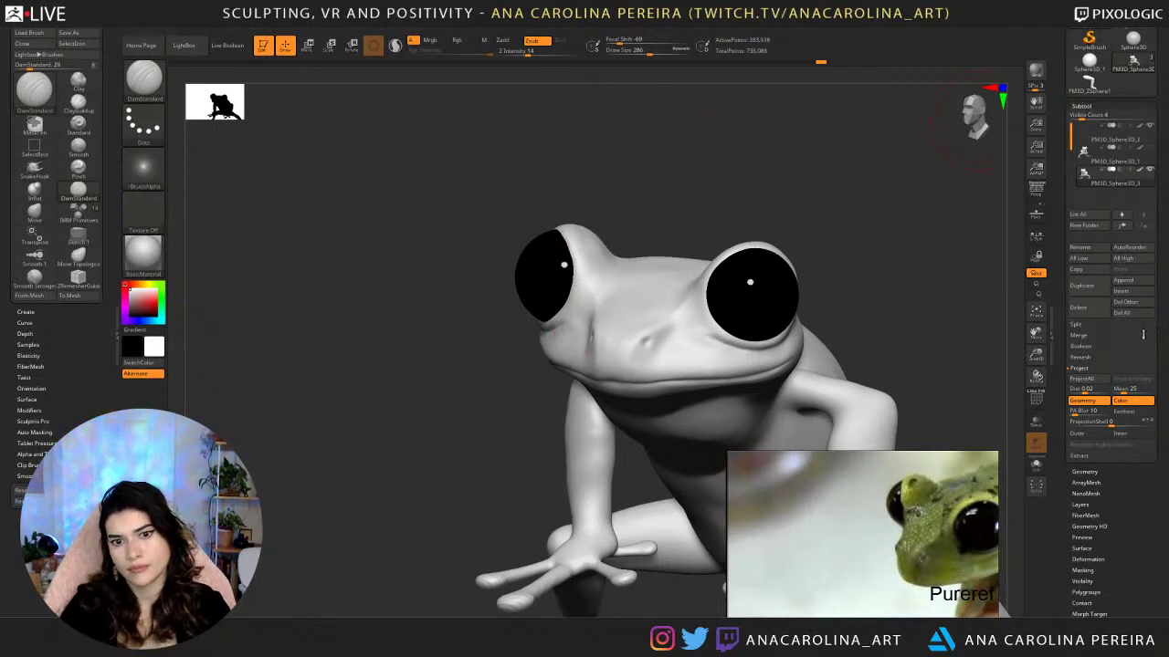
Switch to the PureRef board and examine the yellow frog's eye and snout in the side photo up close.
{"action": "scroll", "coordinate": [891, 557], "scroll_direction": "down", "scroll_amount": 6}
{"action": "middle_click_drag", "start_coordinate": [771, 463], "coordinate": [837, 522]}
{"action": "scroll", "coordinate": [837, 522], "scroll_direction": "up", "scroll_amount": 3}
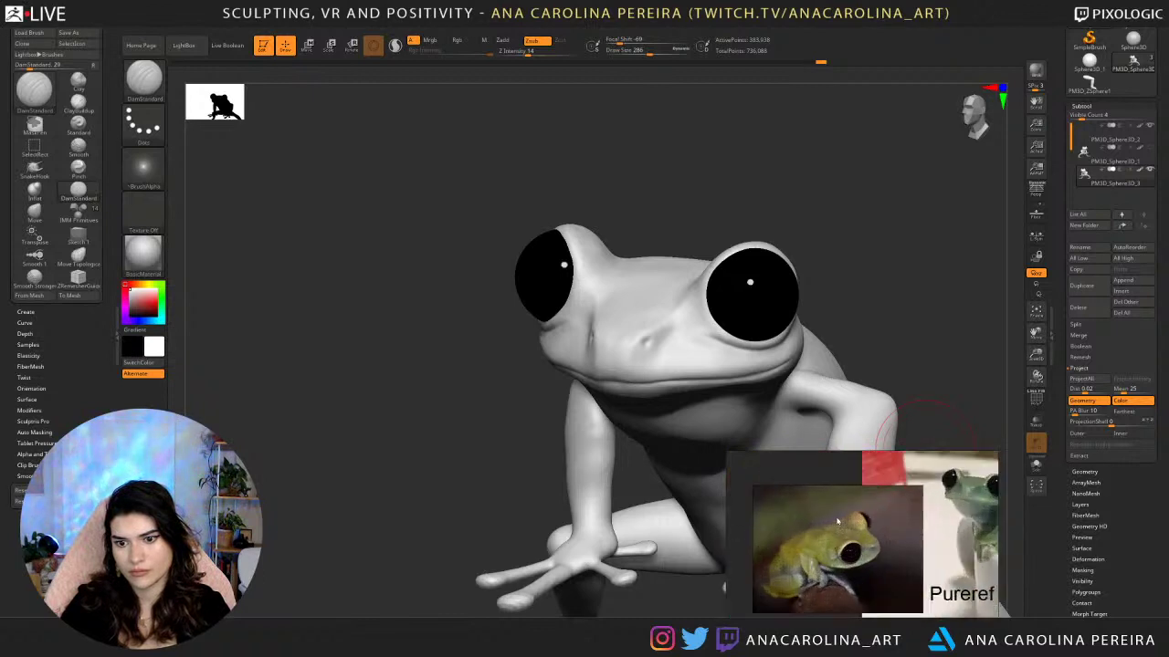
{"action": "scroll", "coordinate": [868, 561], "scroll_direction": "up", "scroll_amount": 2}
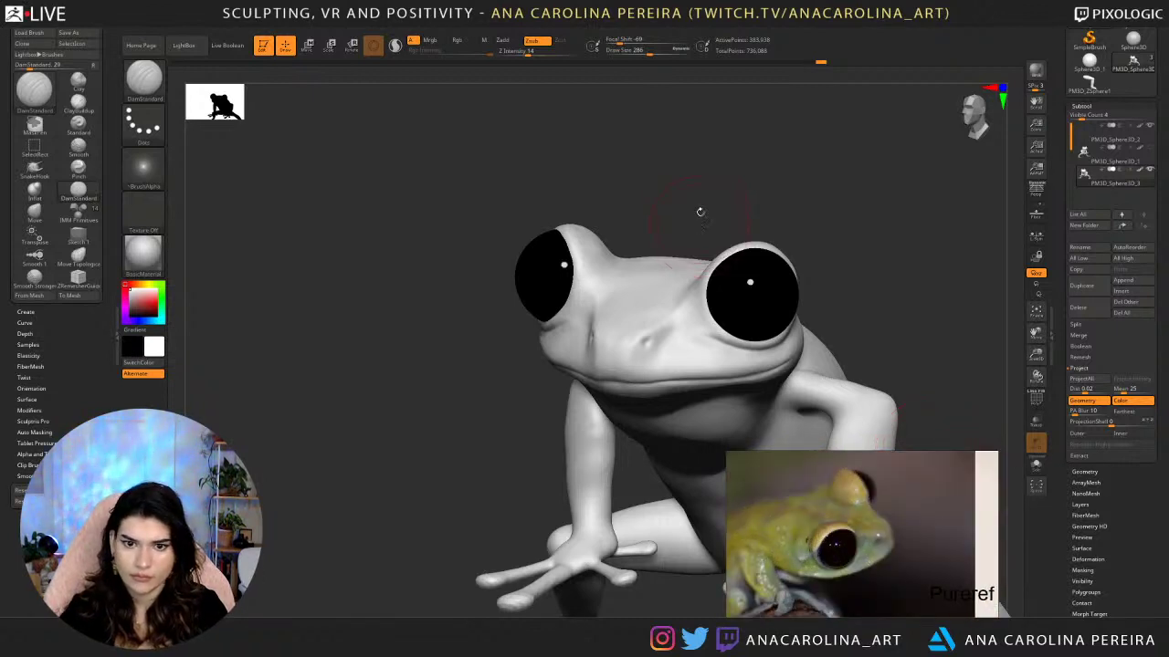
Set DamStandard to draw size 192 and focal shift -8 and carve curved nostril openings with raised rims.
{"action": "left_click_drag", "start_coordinate": [699, 210], "coordinate": [657, 239]}
{"action": "key", "text": "space"}
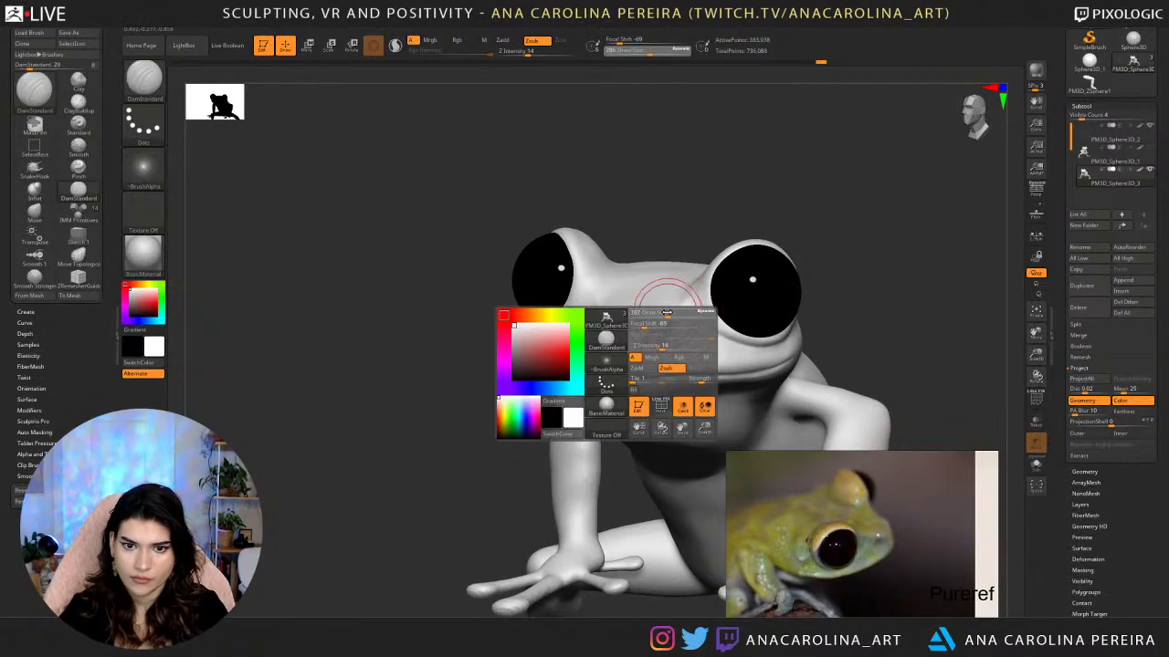
{"action": "left_click_drag", "start_coordinate": [674, 312], "coordinate": [661, 312]}
{"action": "key", "text": "space"}
{"action": "left_click_drag", "start_coordinate": [661, 367], "coordinate": [651, 368]}
{"action": "key", "text": "space"}
{"action": "left_click_drag", "start_coordinate": [671, 317], "coordinate": [647, 344]}
{"action": "left_click_drag", "start_coordinate": [659, 335], "coordinate": [649, 346]}
{"action": "mouse_move", "coordinate": [672, 220]}
{"action": "left_mouse_down"}
{"action": "mouse_move", "coordinate": [659, 220]}
{"action": "mouse_move", "coordinate": [589, 340]}
{"action": "mouse_move", "coordinate": [603, 343]}
{"action": "left_mouse_up"}
{"action": "mouse_move", "coordinate": [674, 236]}
{"action": "left_mouse_down"}
{"action": "mouse_move", "coordinate": [686, 198]}
{"action": "mouse_move", "coordinate": [679, 210]}
{"action": "left_mouse_up"}
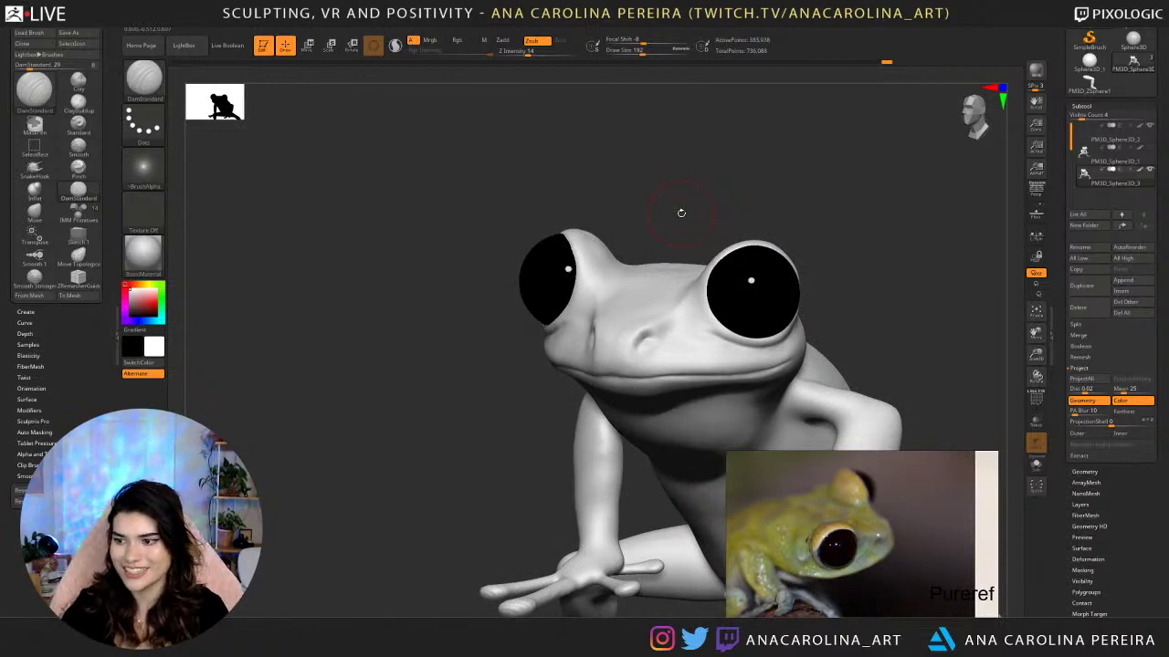
Refine the snout around the nostrils and below the eyes at draw size 112, smoothing the transitions.
{"action": "left_click_drag", "start_coordinate": [904, 284], "coordinate": [953, 238]}
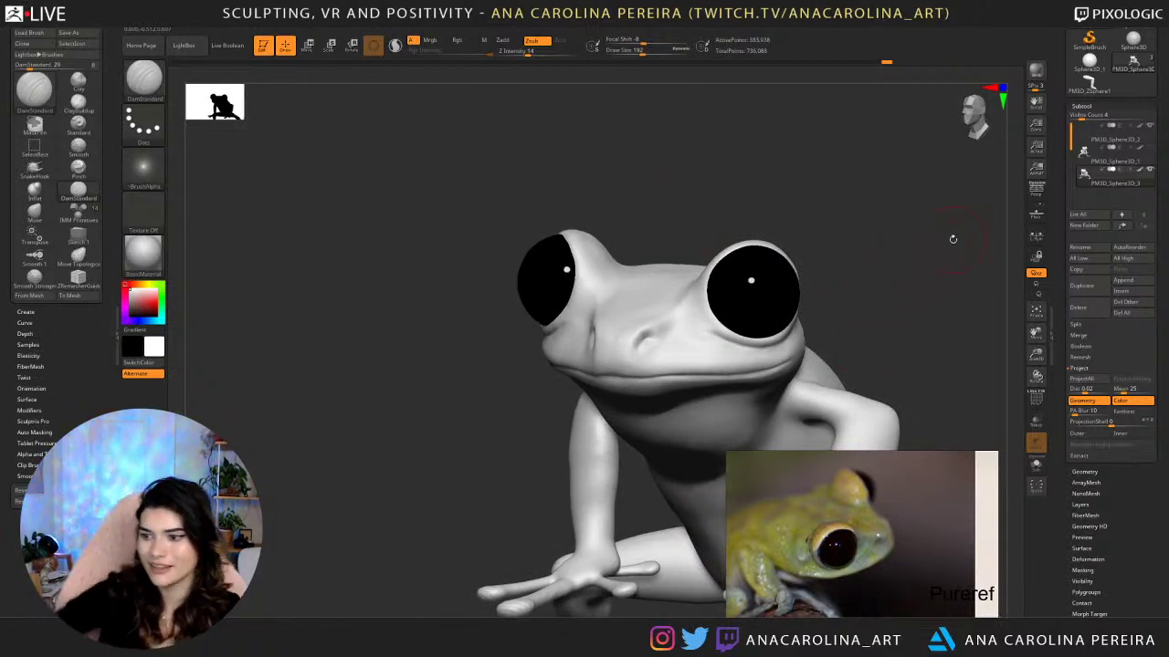
{"action": "mouse_move", "coordinate": [668, 115]}
{"action": "left_mouse_down"}
{"action": "mouse_move", "coordinate": [697, 134]}
{"action": "mouse_move", "coordinate": [680, 114]}
{"action": "left_mouse_up"}
{"action": "mouse_move", "coordinate": [681, 114]}
{"action": "left_mouse_down", "text": "alt"}
{"action": "mouse_move", "coordinate": [603, 96]}
{"action": "mouse_move", "coordinate": [635, 129]}
{"action": "mouse_move", "coordinate": [636, 161]}
{"action": "mouse_move", "coordinate": [464, 230]}
{"action": "left_mouse_up", "text": "alt"}
{"action": "key", "text": "space"}
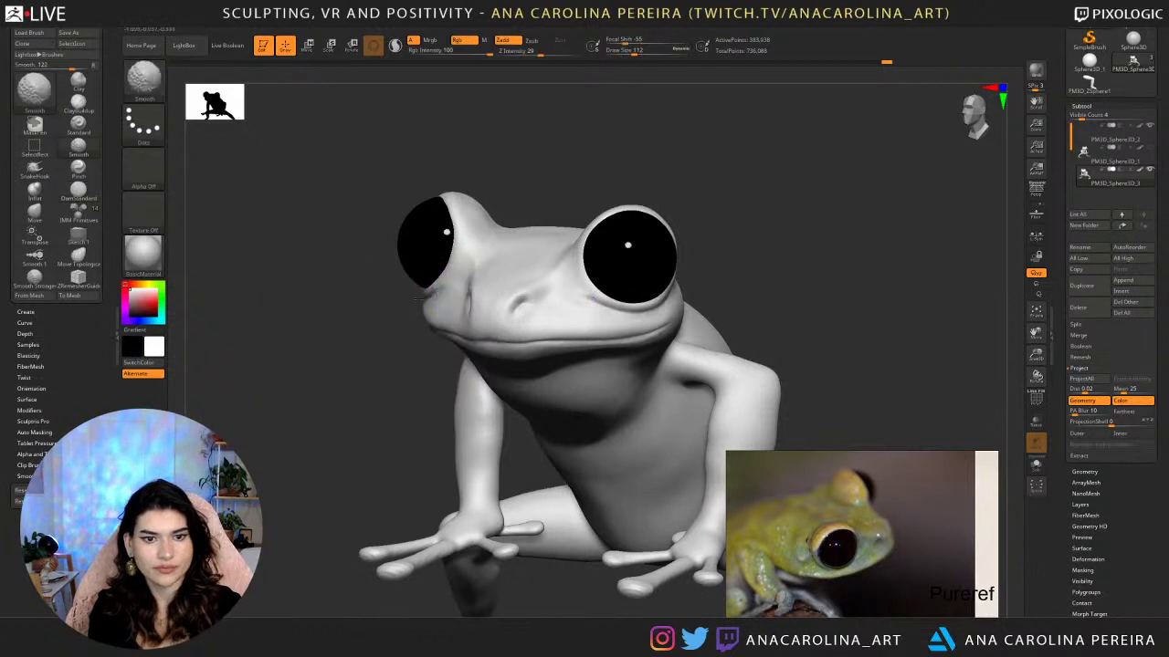
{"action": "left_click_drag", "start_coordinate": [429, 358], "coordinate": [443, 359]}
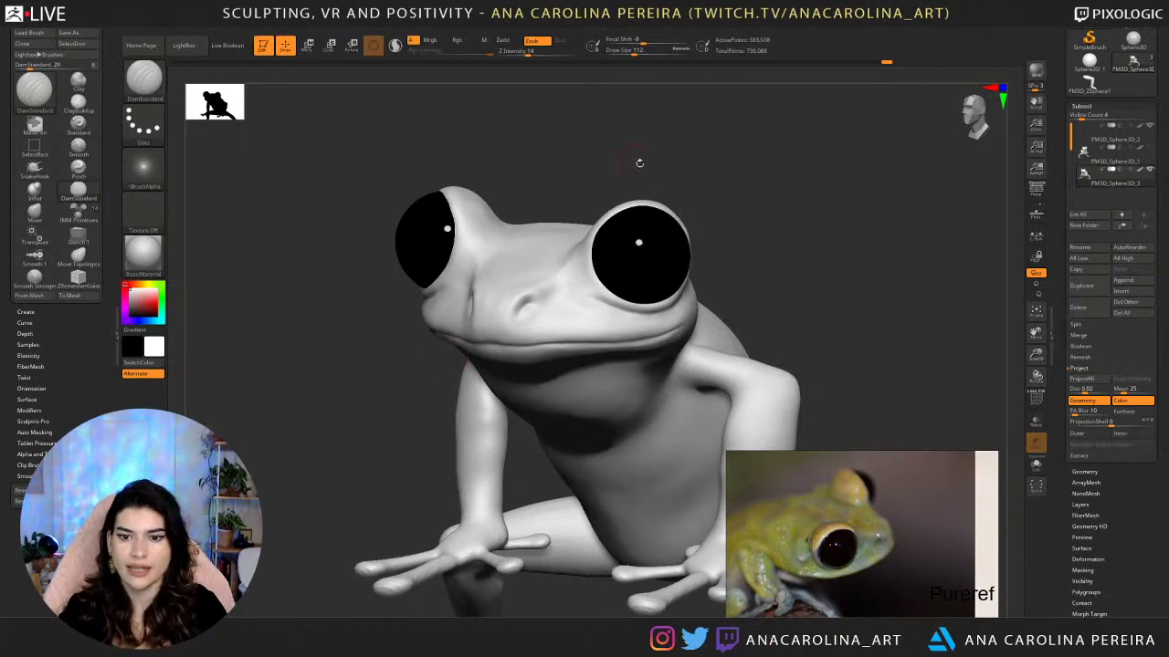
Switch to the SnakeHook brush at draw size 154 and adjust the head's contours around the eyes and snout.
{"action": "left_click_drag", "start_coordinate": [639, 162], "coordinate": [826, 270]}
{"action": "left_click_drag", "start_coordinate": [861, 201], "coordinate": [796, 216], "text": "alt"}
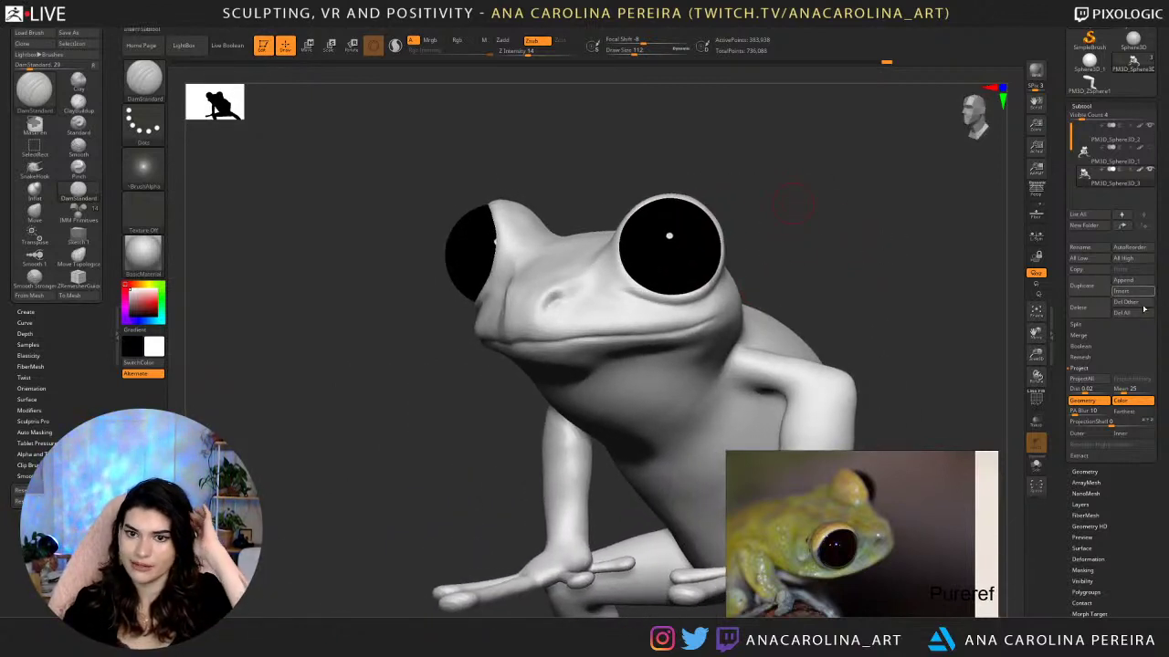
{"action": "left_click_drag", "start_coordinate": [917, 323], "coordinate": [944, 280]}
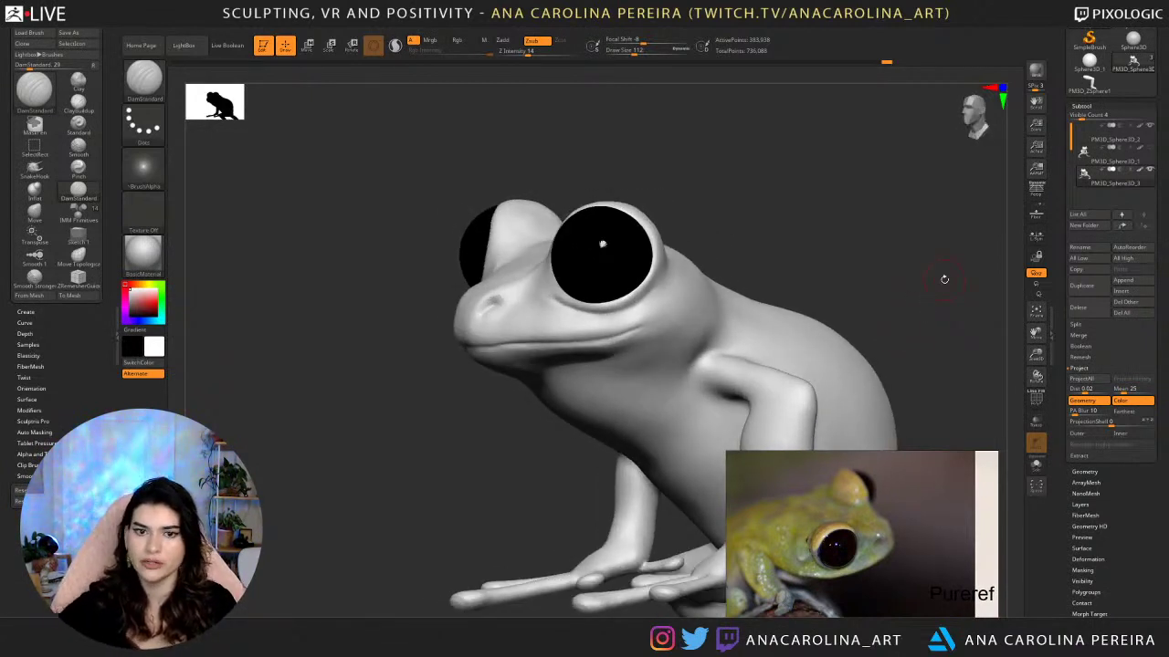
{"action": "left_click_drag", "start_coordinate": [692, 299], "coordinate": [763, 245]}
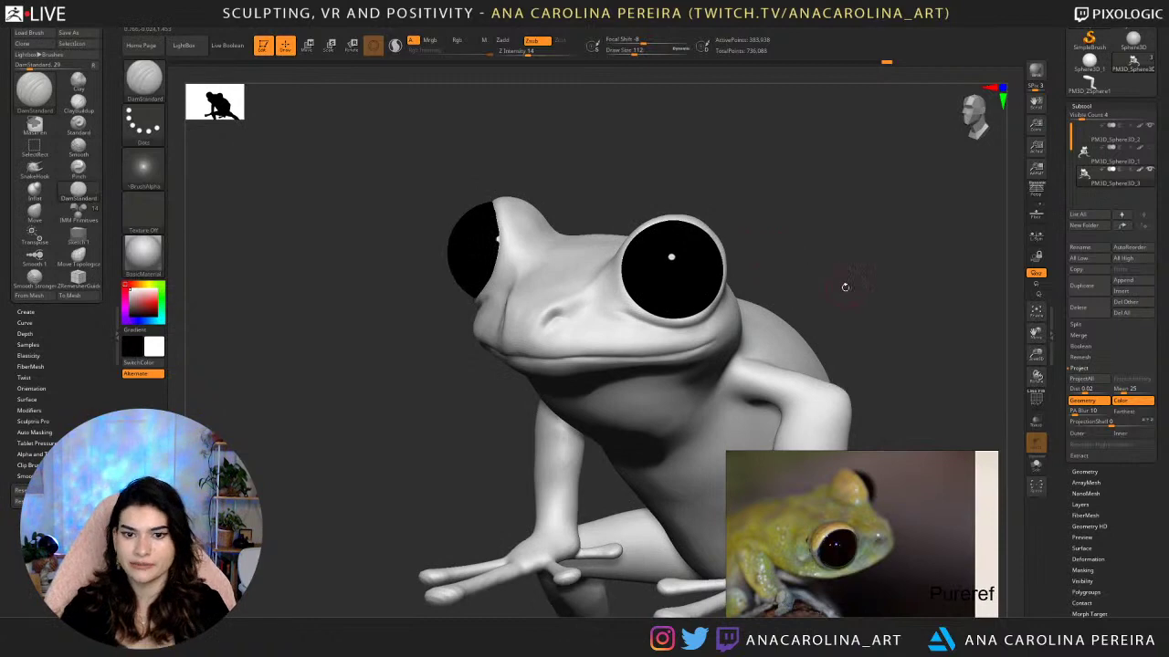
{"action": "mouse_move", "coordinate": [822, 272]}
{"action": "left_mouse_down", "text": "alt"}
{"action": "mouse_move", "coordinate": [782, 243]}
{"action": "mouse_move", "coordinate": [798, 230]}
{"action": "left_mouse_up", "text": "alt"}
{"action": "key", "text": "b"}
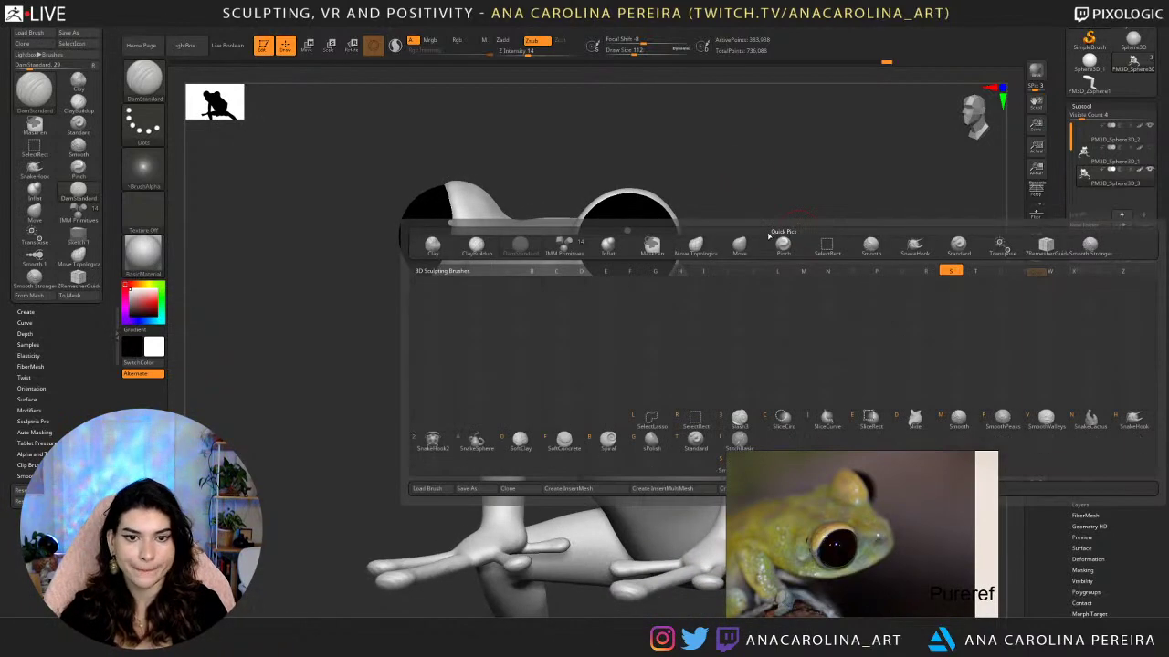
{"action": "key", "text": "s"}
{"action": "key", "text": "h"}
{"action": "key", "text": "space"}
{"action": "mouse_move", "coordinate": [448, 236]}
{"action": "left_mouse_down"}
{"action": "mouse_move", "coordinate": [459, 224]}
{"action": "mouse_move", "coordinate": [429, 270]}
{"action": "mouse_move", "coordinate": [548, 283]}
{"action": "mouse_move", "coordinate": [624, 283]}
{"action": "mouse_move", "coordinate": [621, 274]}
{"action": "left_mouse_up"}
{"action": "left_click_drag", "start_coordinate": [711, 303], "coordinate": [729, 329]}
{"action": "left_click_drag", "start_coordinate": [751, 256], "coordinate": [636, 226]}
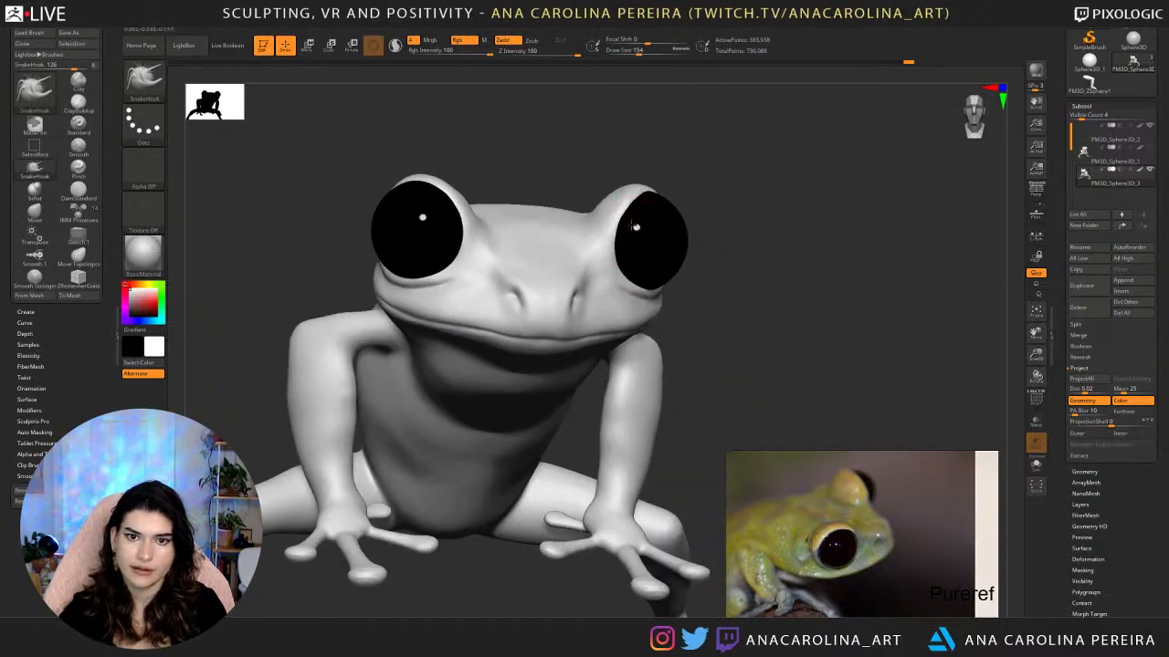
{"action": "right_click_drag", "start_coordinate": [636, 221], "coordinate": [657, 237]}
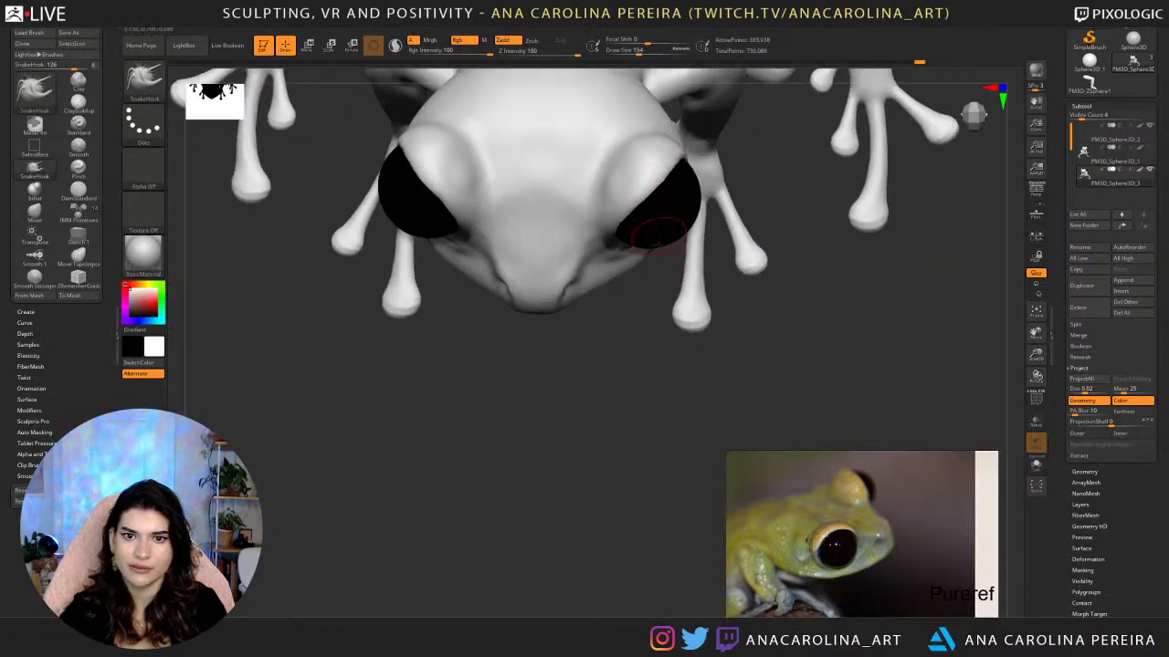
Pull the upper eyelid domes into a fuller shape around the eyeballs with SnakeHook at draw size 212.
{"action": "left_click_drag", "start_coordinate": [655, 196], "coordinate": [703, 185]}
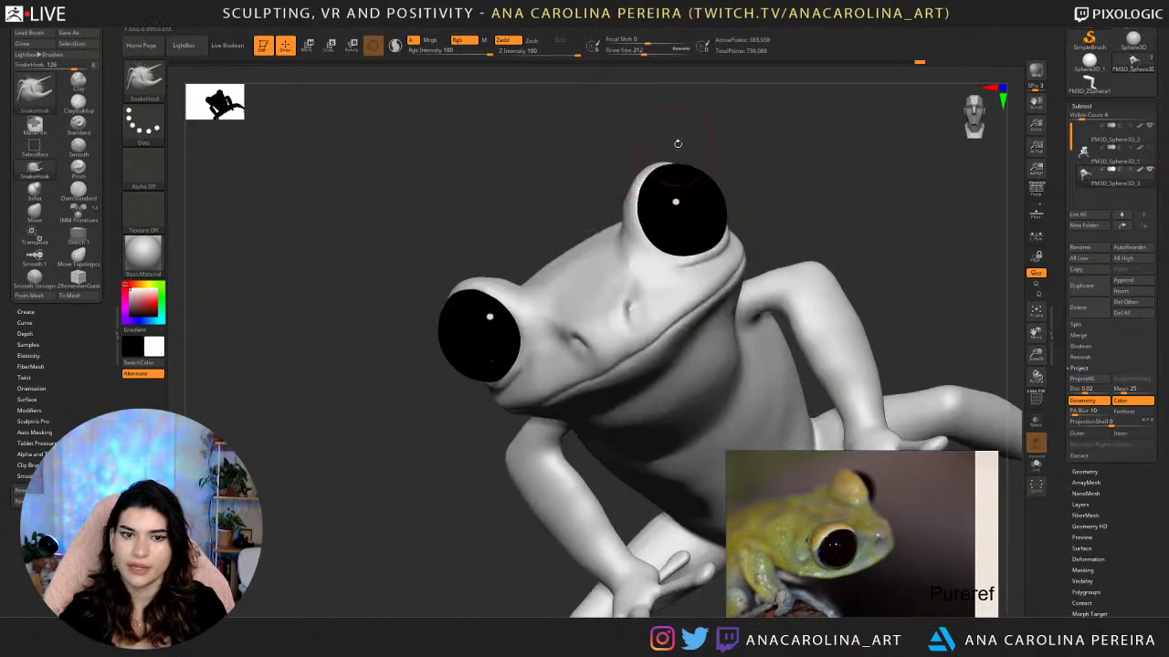
{"action": "left_click_drag", "start_coordinate": [678, 144], "coordinate": [588, 170]}
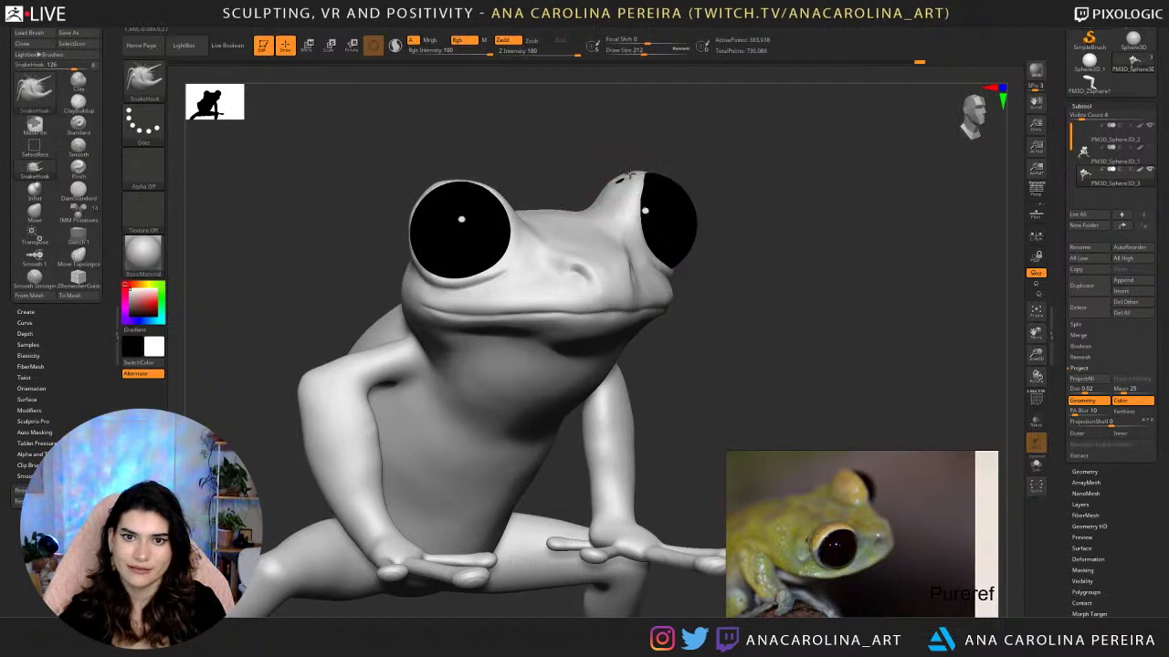
{"action": "mouse_move", "coordinate": [601, 161]}
{"action": "left_mouse_down"}
{"action": "mouse_move", "coordinate": [599, 174]}
{"action": "mouse_move", "coordinate": [569, 168]}
{"action": "mouse_move", "coordinate": [594, 200]}
{"action": "left_mouse_up"}
{"action": "mouse_move", "coordinate": [654, 149]}
{"action": "left_mouse_down"}
{"action": "mouse_move", "coordinate": [660, 184]}
{"action": "mouse_move", "coordinate": [595, 193]}
{"action": "mouse_move", "coordinate": [603, 166]}
{"action": "left_mouse_up"}
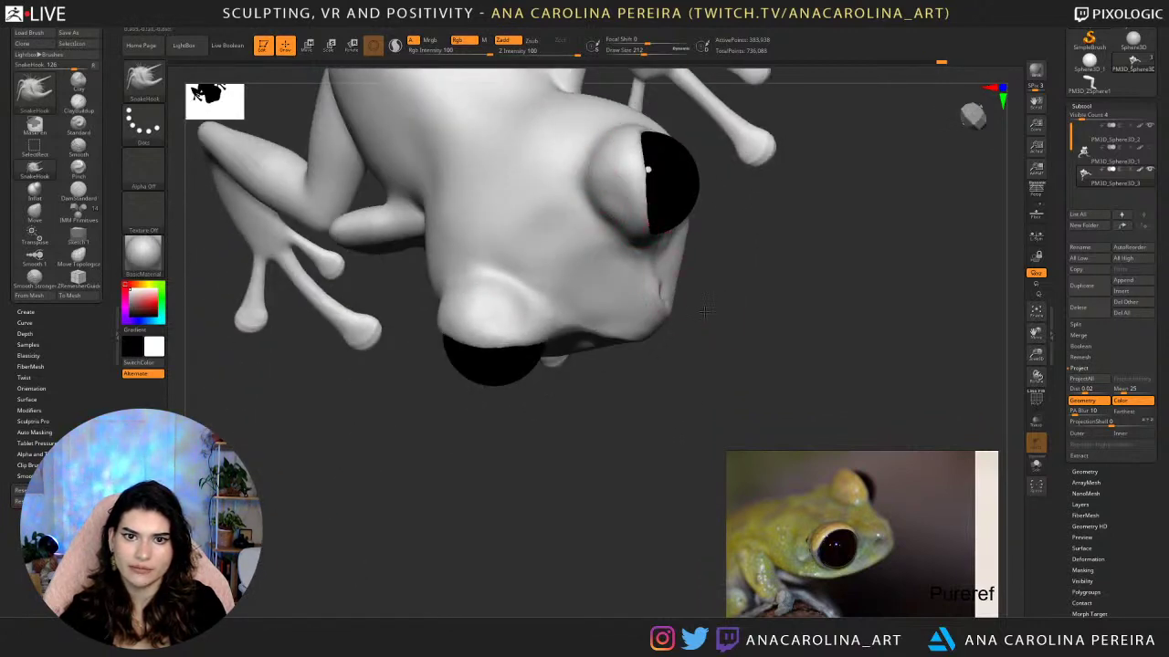
{"action": "mouse_move", "coordinate": [630, 215]}
{"action": "right_mouse_down"}
{"action": "mouse_move", "coordinate": [698, 196]}
{"action": "mouse_move", "coordinate": [575, 164]}
{"action": "right_mouse_up"}
{"action": "left_click_drag", "start_coordinate": [572, 160], "coordinate": [589, 156]}
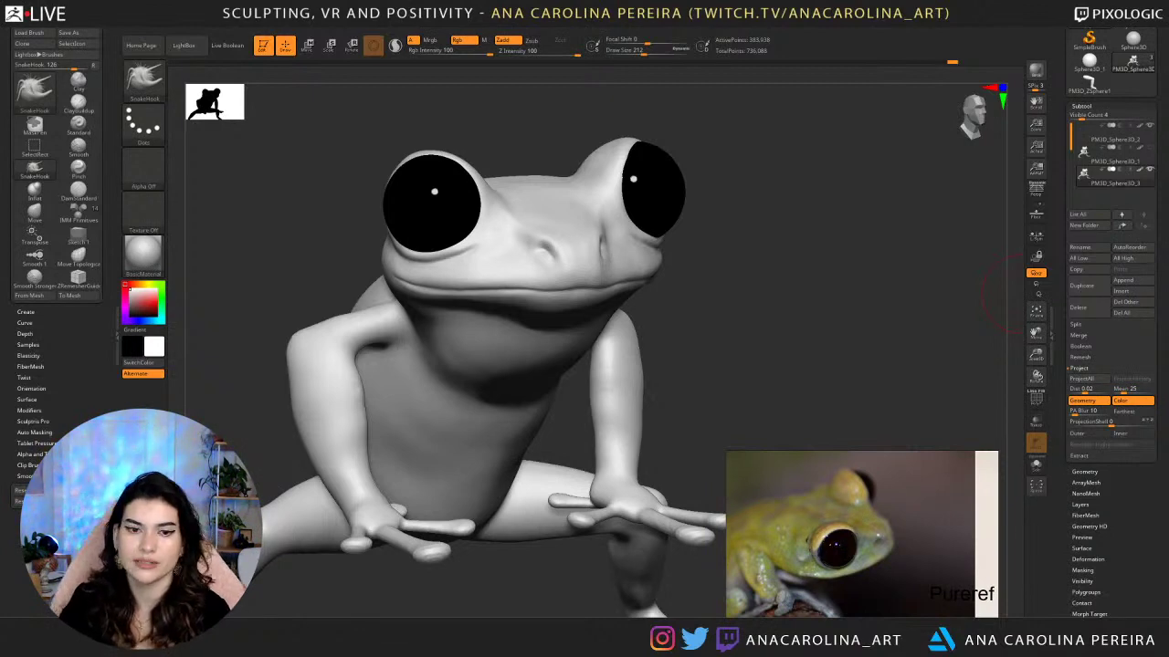
Switch to DamStandard at draw size 311 and try a stroke behind the mouth corner, undoing it.
{"action": "left_click_drag", "start_coordinate": [805, 305], "coordinate": [833, 263]}
{"action": "key", "text": "b"}
{"action": "key", "text": "d"}
{"action": "key", "text": "s"}
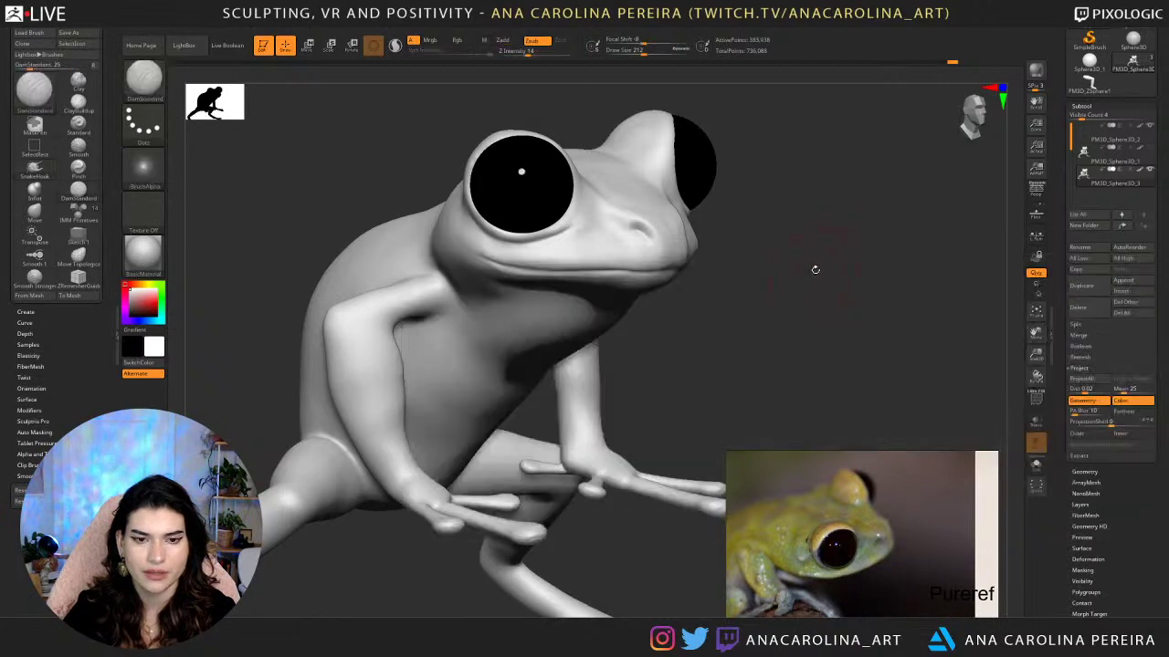
{"action": "key", "text": "space"}
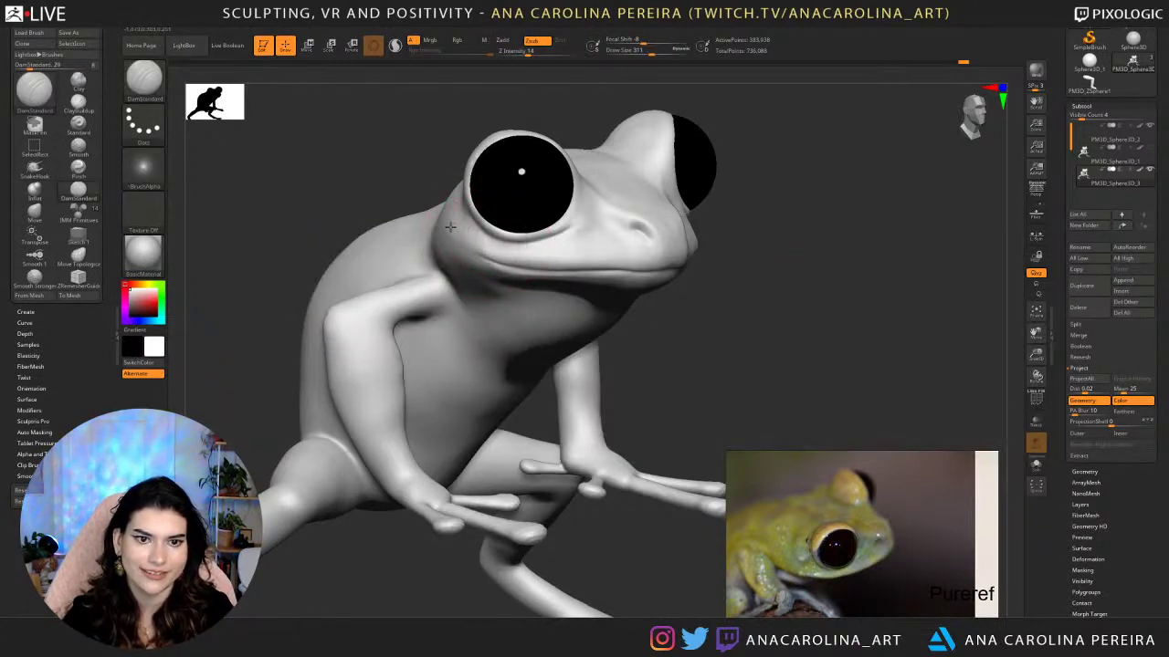
{"action": "key", "text": "ctrl"}
{"action": "key", "text": "ctrl+z"}
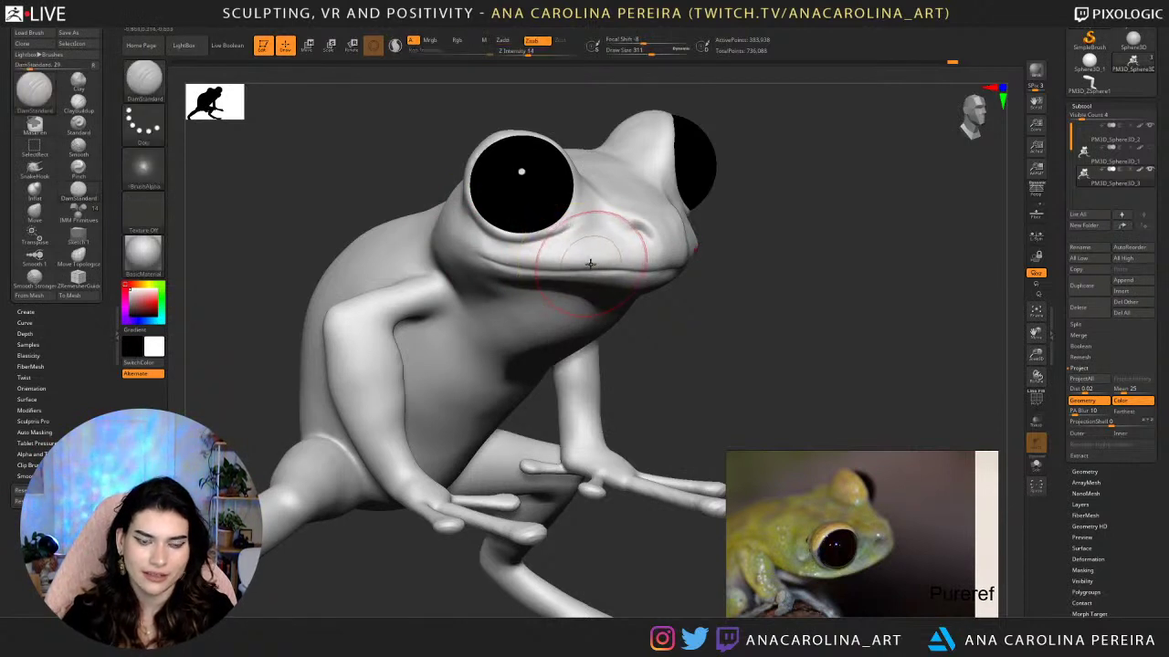
Drop the frog's body two subdivision levels and deepen the fold from the mouth corner toward the neck with DamStandard at draw size 400.
{"action": "key", "text": "shift+d"}
{"action": "key", "text": "shift+d"}
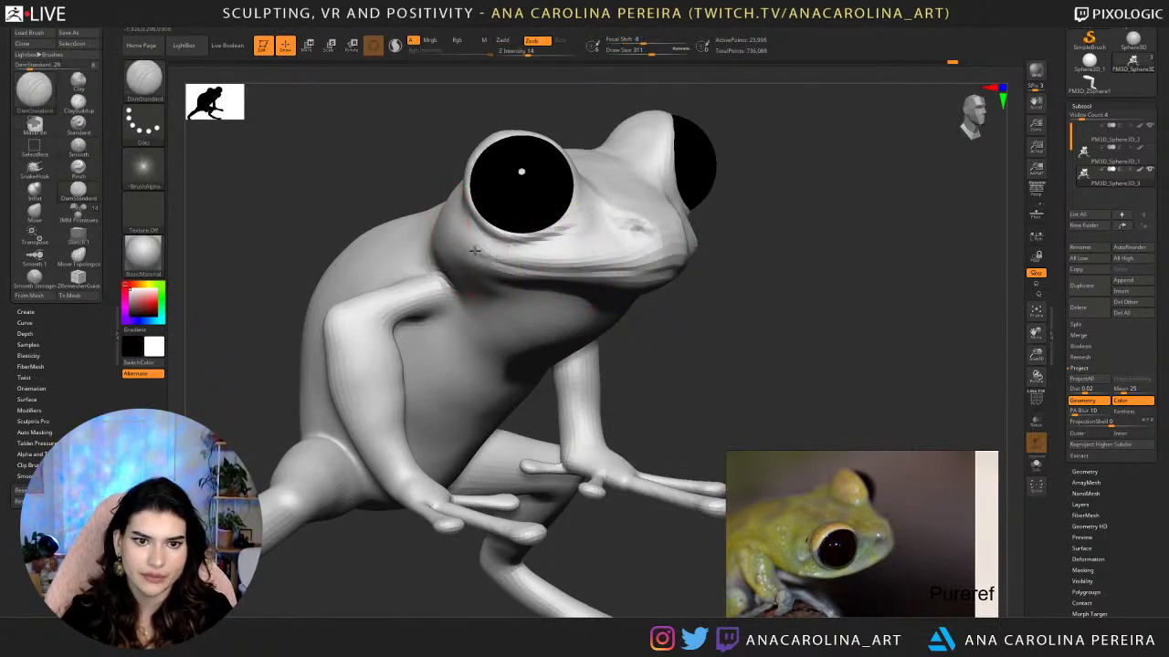
{"action": "key", "text": "ctrl+shift+z"}
{"action": "mouse_move", "coordinate": [515, 258]}
{"action": "left_mouse_down"}
{"action": "mouse_move", "coordinate": [460, 239]}
{"action": "mouse_move", "coordinate": [500, 245]}
{"action": "left_mouse_up"}
{"action": "key", "text": "s"}
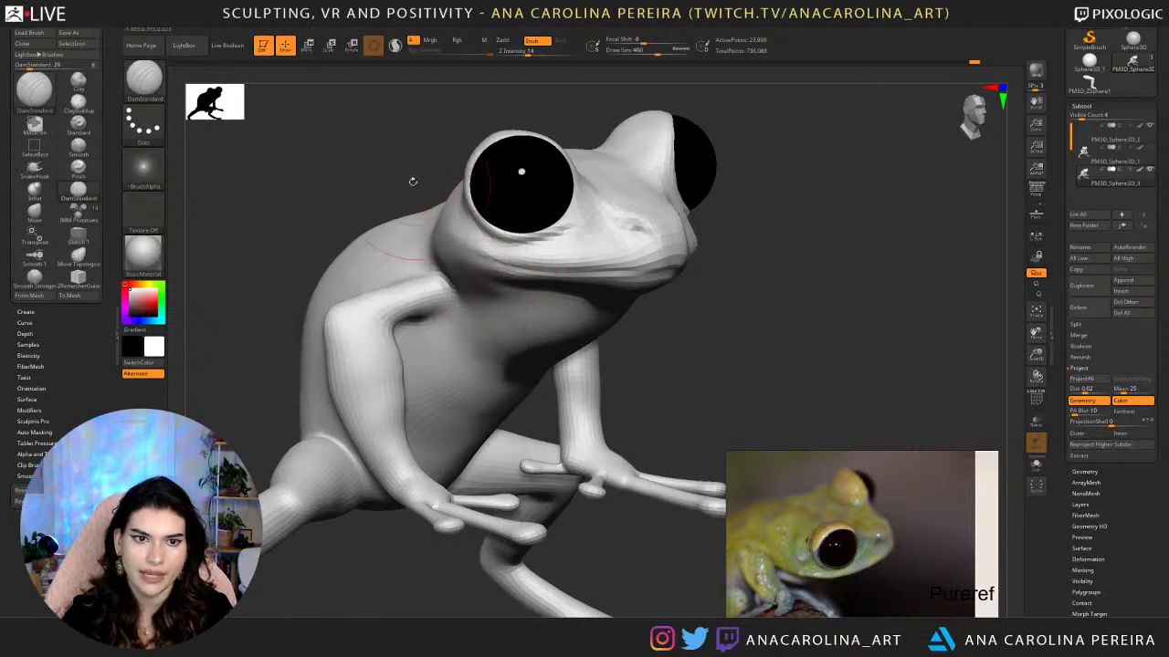
{"action": "left_click_drag", "start_coordinate": [412, 181], "coordinate": [433, 210]}
{"action": "left_click_drag", "start_coordinate": [523, 258], "coordinate": [462, 243]}
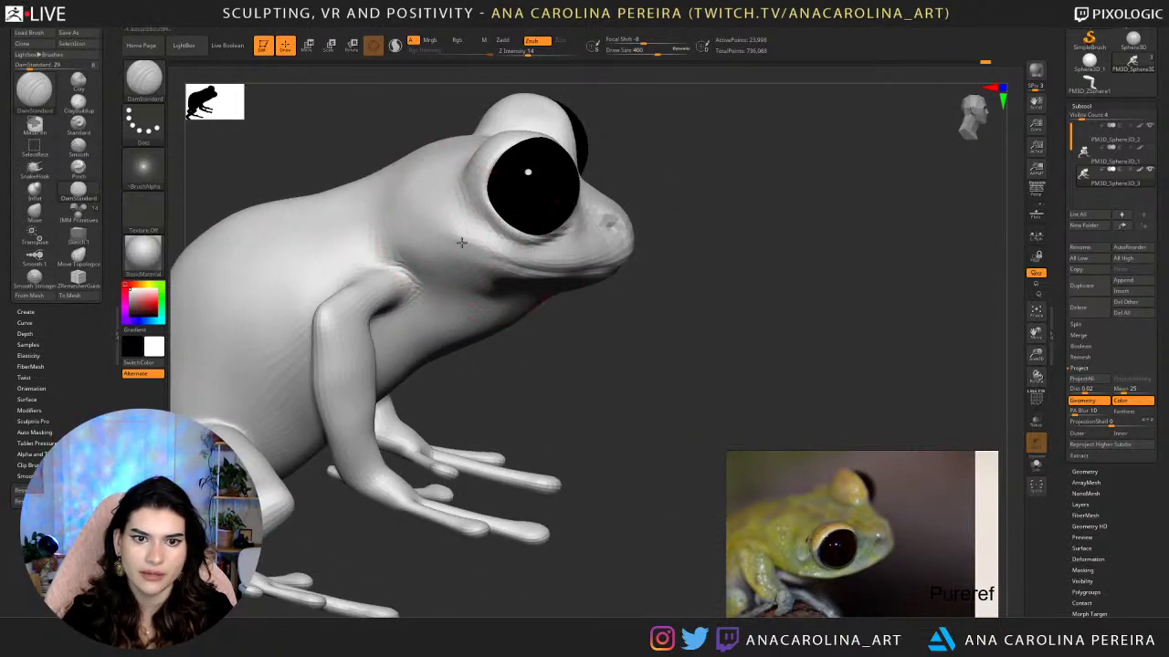
{"action": "left_click_drag", "start_coordinate": [557, 266], "coordinate": [466, 231]}
{"action": "mouse_move", "coordinate": [628, 309]}
{"action": "left_mouse_down"}
{"action": "mouse_move", "coordinate": [579, 308]}
{"action": "mouse_move", "coordinate": [561, 252]}
{"action": "left_mouse_up"}
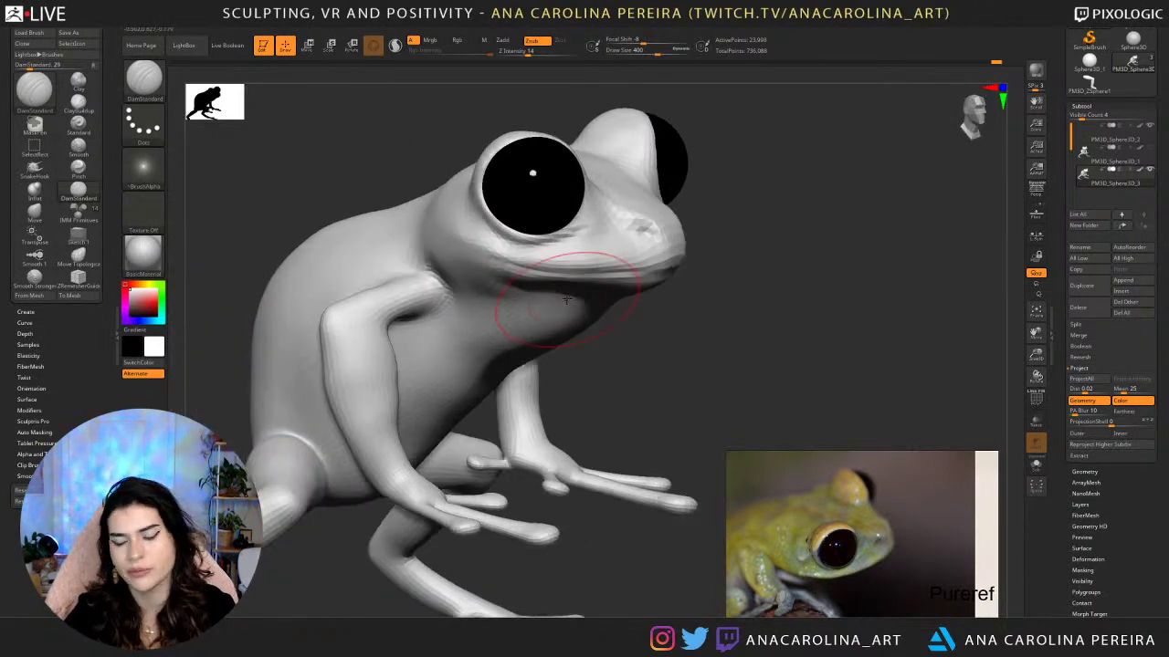
Browse the PureRef board and examine the yellow frog's whole body and neck in the side photo.
{"action": "scroll", "coordinate": [852, 557], "scroll_direction": "down", "scroll_amount": 4}
{"action": "scroll", "coordinate": [855, 560], "scroll_direction": "down", "scroll_amount": 4}
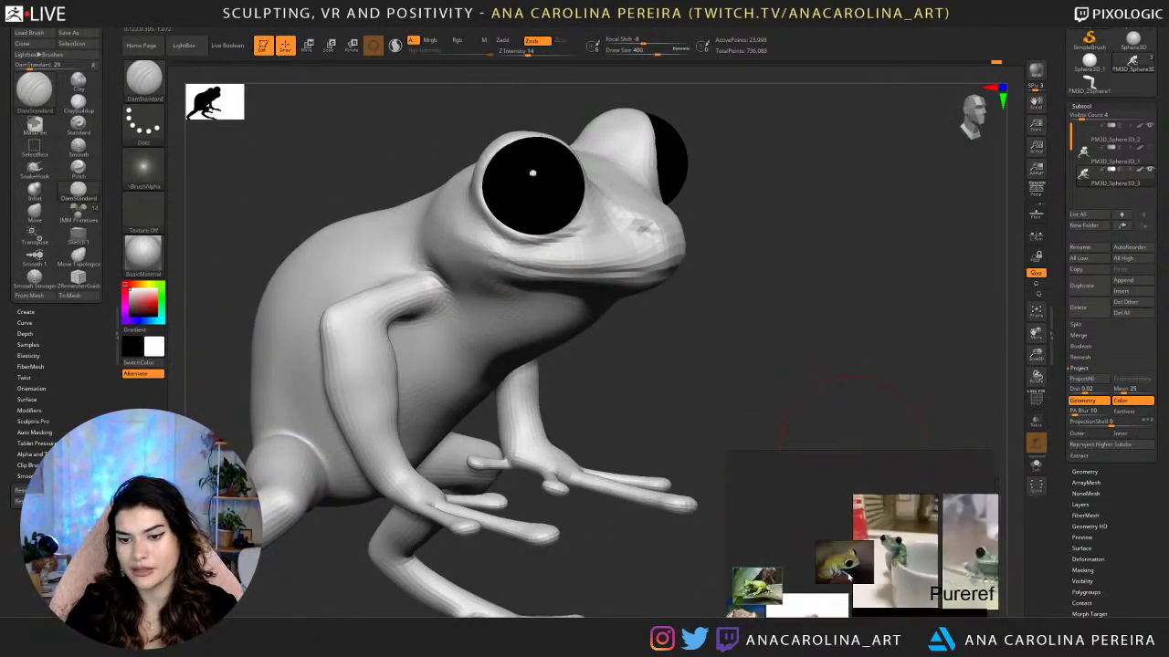
{"action": "middle_click_drag", "start_coordinate": [857, 589], "coordinate": [858, 562]}
{"action": "scroll", "coordinate": [916, 615], "scroll_direction": "up", "scroll_amount": 7}
{"action": "scroll", "coordinate": [911, 528], "scroll_direction": "down", "scroll_amount": 3}
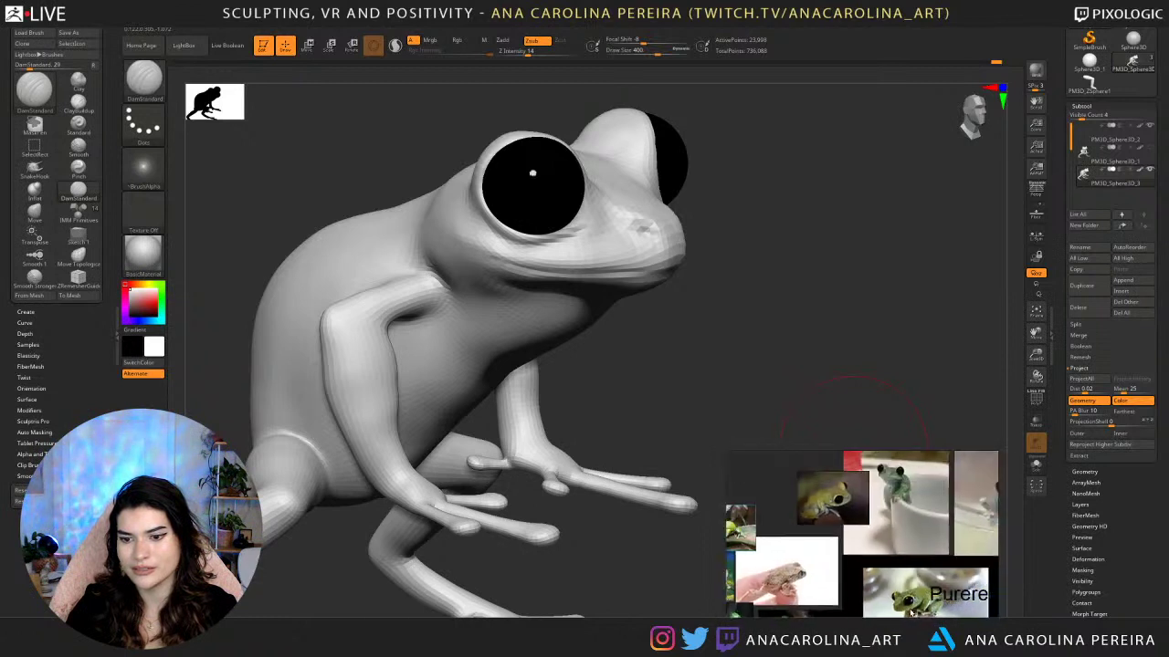
{"action": "scroll", "coordinate": [910, 527], "scroll_direction": "up", "scroll_amount": 5}
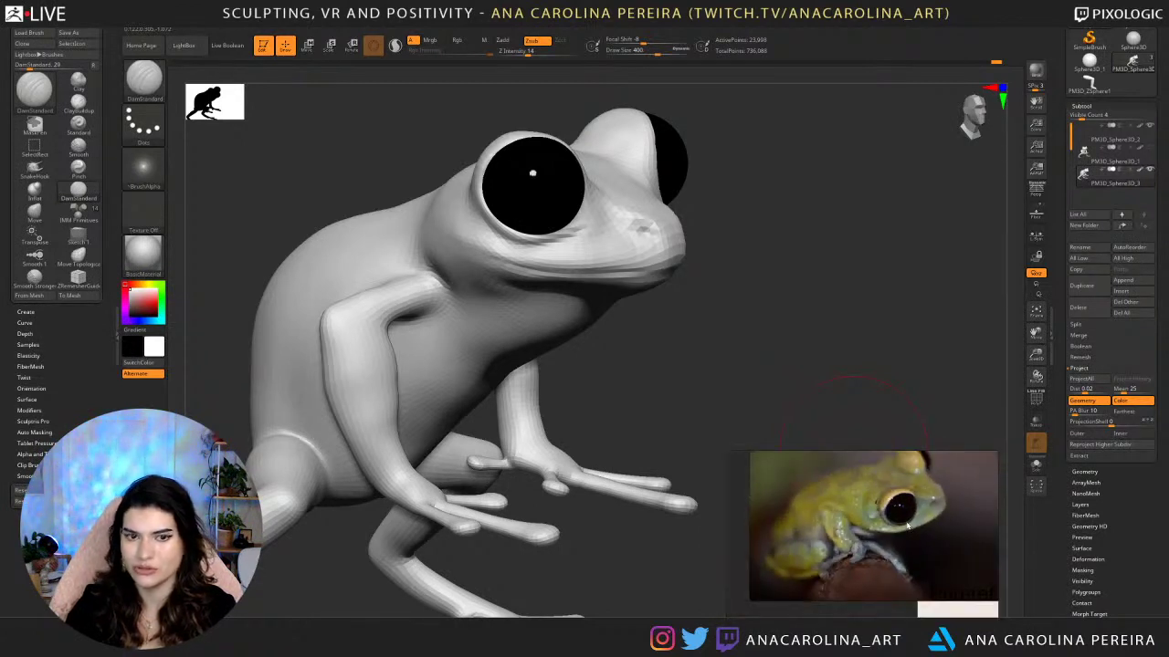
Shape and smooth the fold between the back of the head and the shoulder to match the yellow frog photo.
{"action": "mouse_move", "coordinate": [649, 384]}
{"action": "left_mouse_down"}
{"action": "mouse_move", "coordinate": [660, 409]}
{"action": "mouse_move", "coordinate": [621, 383]}
{"action": "left_mouse_up"}
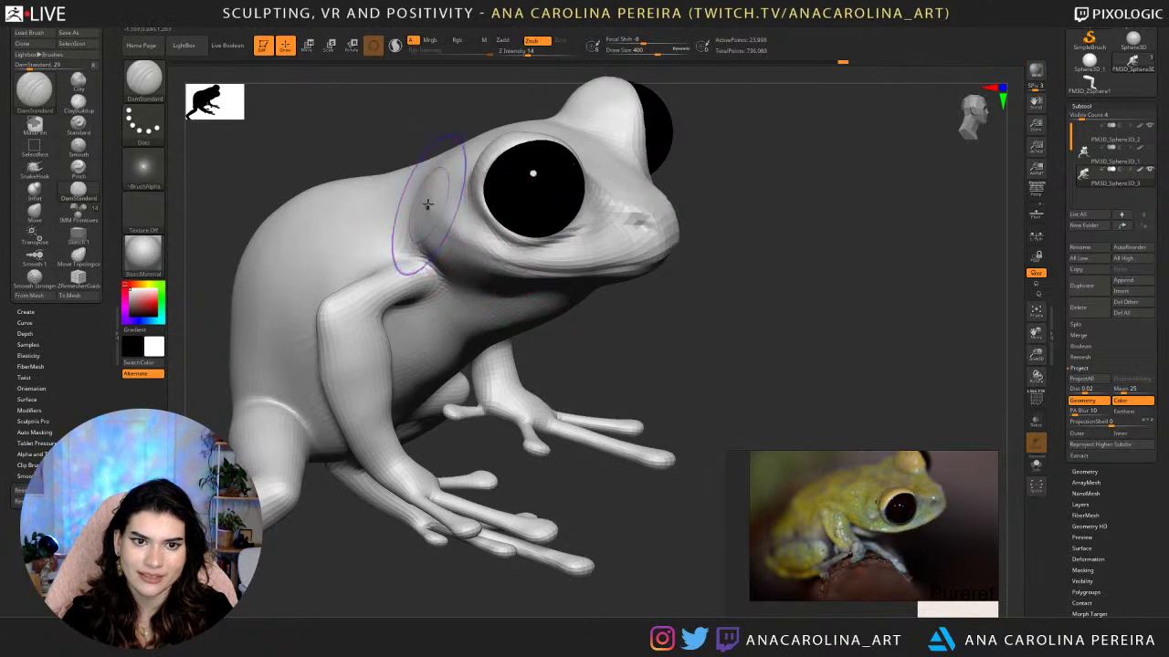
{"action": "left_click_drag", "start_coordinate": [431, 210], "coordinate": [469, 250], "text": "shift"}
{"action": "mouse_move", "coordinate": [605, 340]}
{"action": "left_mouse_down"}
{"action": "mouse_move", "coordinate": [609, 327]}
{"action": "mouse_move", "coordinate": [507, 254]}
{"action": "mouse_move", "coordinate": [585, 248]}
{"action": "left_mouse_up"}
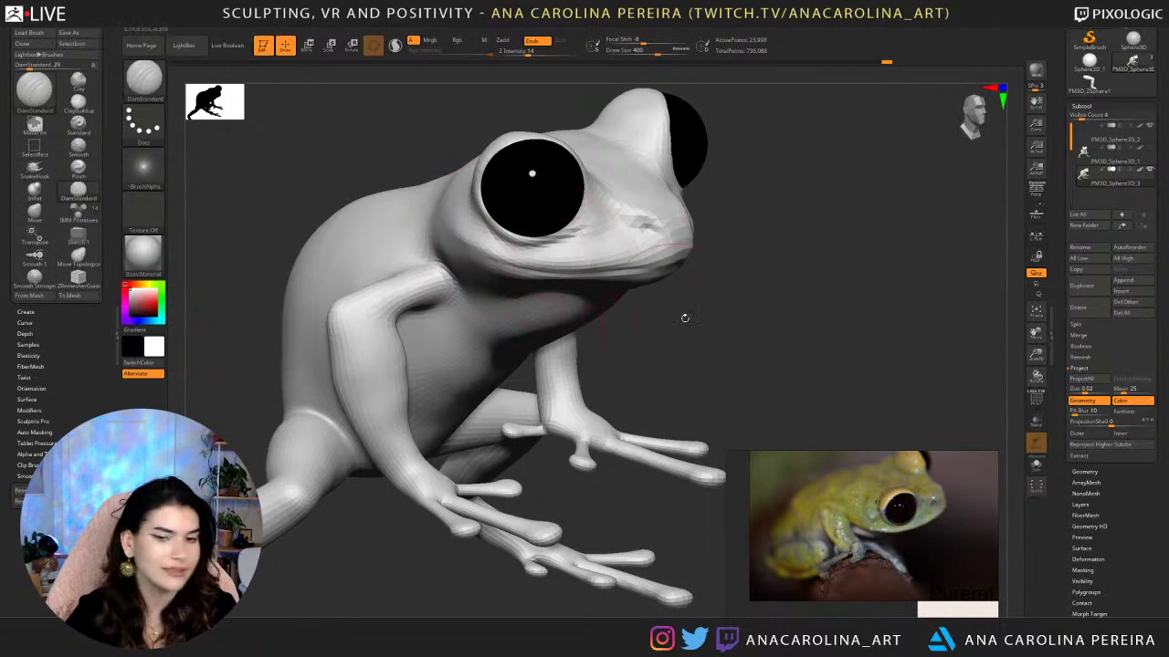
{"action": "left_click_drag", "start_coordinate": [736, 326], "coordinate": [749, 326]}
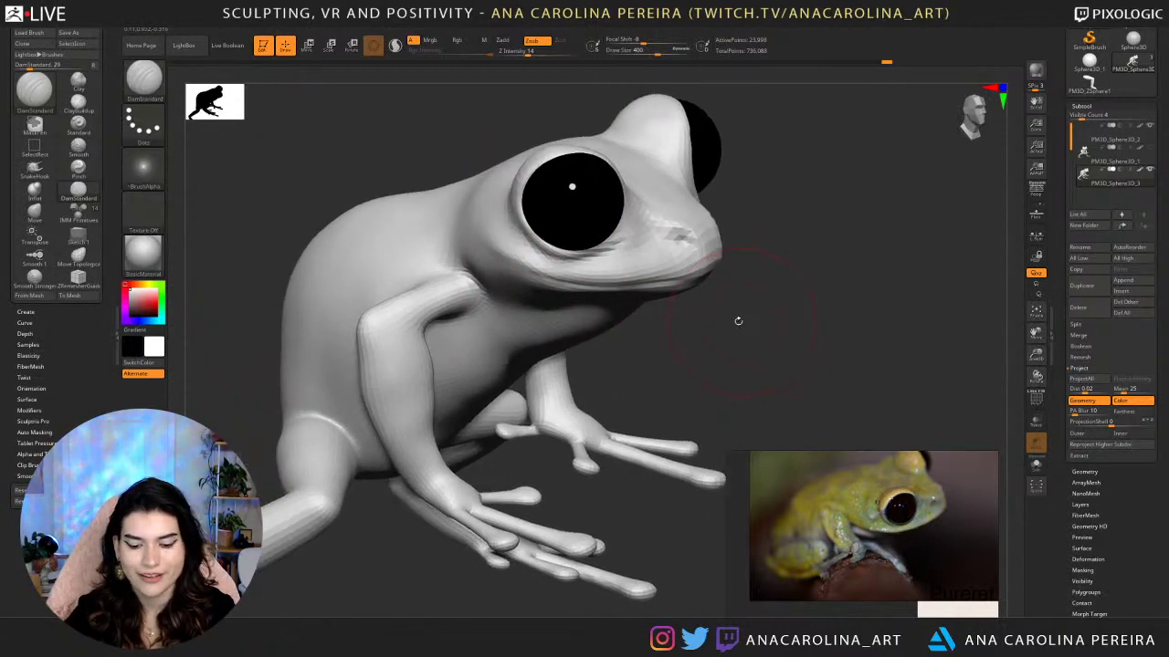
Build up volume on the neck behind the eye with ClayBuildup at draw size 400 and smooth it into the back.
{"action": "key", "text": "b"}
{"action": "key", "text": "c"}
{"action": "key", "text": "b"}
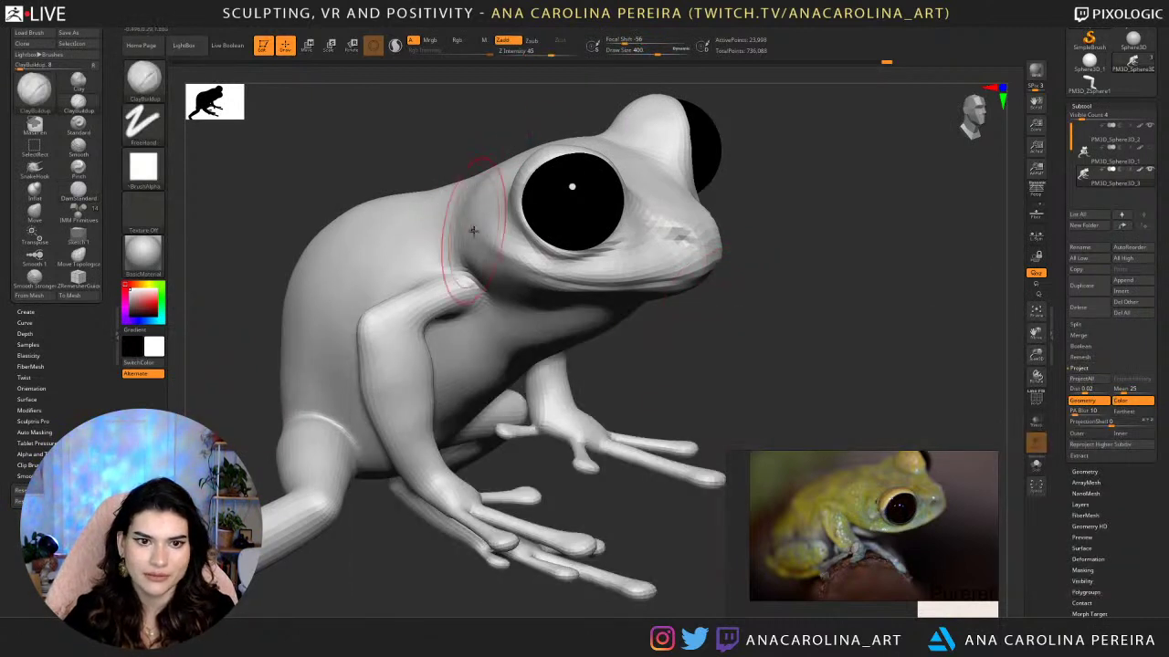
{"action": "mouse_move", "coordinate": [432, 216]}
{"action": "left_mouse_down"}
{"action": "mouse_move", "coordinate": [433, 238]}
{"action": "mouse_move", "coordinate": [445, 196]}
{"action": "mouse_move", "coordinate": [475, 213]}
{"action": "mouse_move", "coordinate": [481, 185]}
{"action": "mouse_move", "coordinate": [500, 185]}
{"action": "left_mouse_up"}
{"action": "right_click_drag", "start_coordinate": [470, 169], "coordinate": [491, 188]}
{"action": "left_click_drag", "start_coordinate": [455, 191], "coordinate": [459, 193], "text": "shift"}
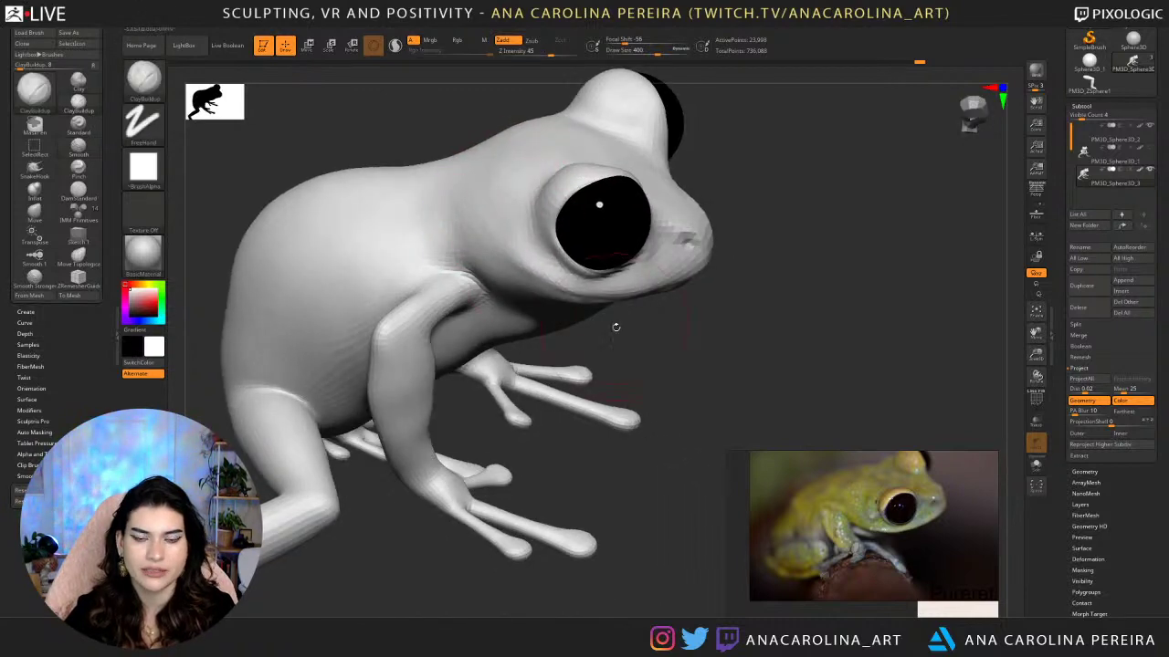
Raise the frog's body two subdivision levels and set the ClayBuildup brush to draw size 140.
{"action": "left_click_drag", "start_coordinate": [615, 326], "coordinate": [721, 318], "text": "shift"}
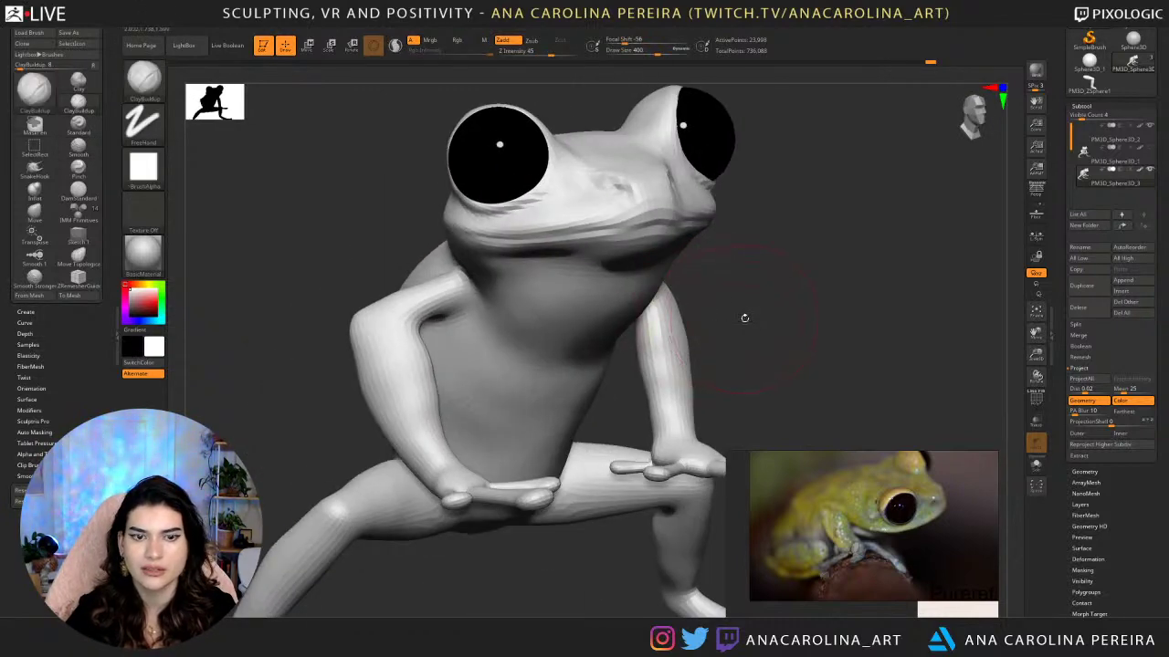
{"action": "mouse_move", "coordinate": [743, 319]}
{"action": "right_mouse_down"}
{"action": "mouse_move", "coordinate": [757, 310]}
{"action": "mouse_move", "coordinate": [697, 261]}
{"action": "mouse_move", "coordinate": [628, 263]}
{"action": "mouse_move", "coordinate": [690, 270]}
{"action": "mouse_move", "coordinate": [698, 337]}
{"action": "mouse_move", "coordinate": [691, 313]}
{"action": "right_mouse_up"}
{"action": "key", "text": "d"}
{"action": "key", "text": "d"}
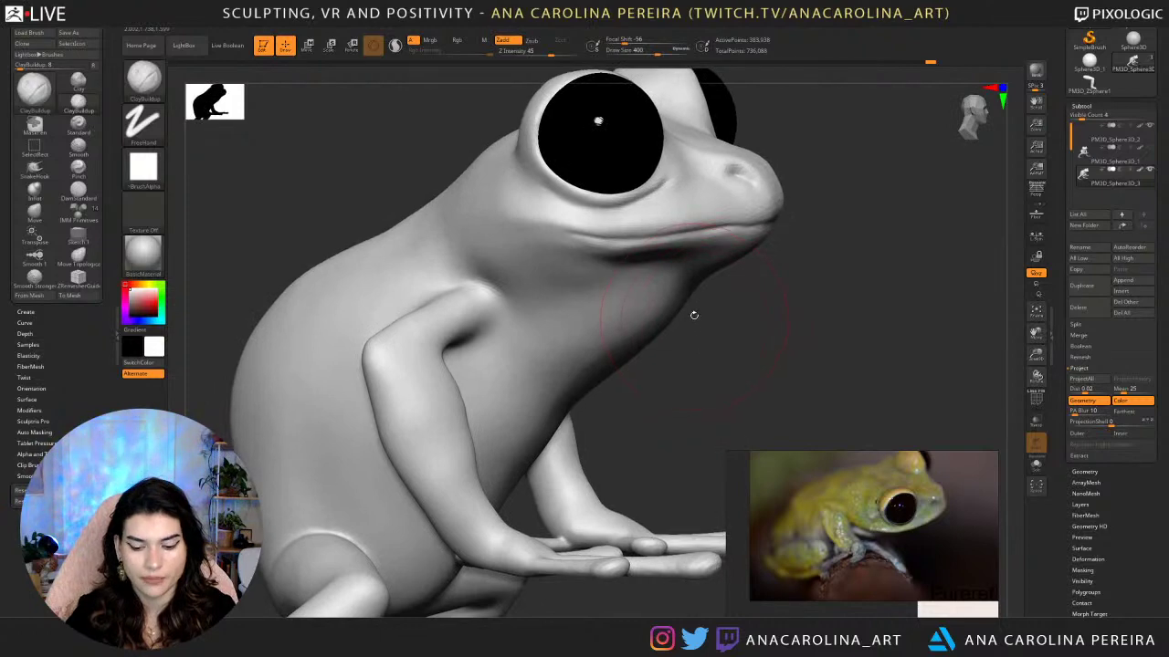
{"action": "key", "text": "b"}
{"action": "key", "text": "c"}
{"action": "key", "text": "b"}
{"action": "key", "text": "space"}
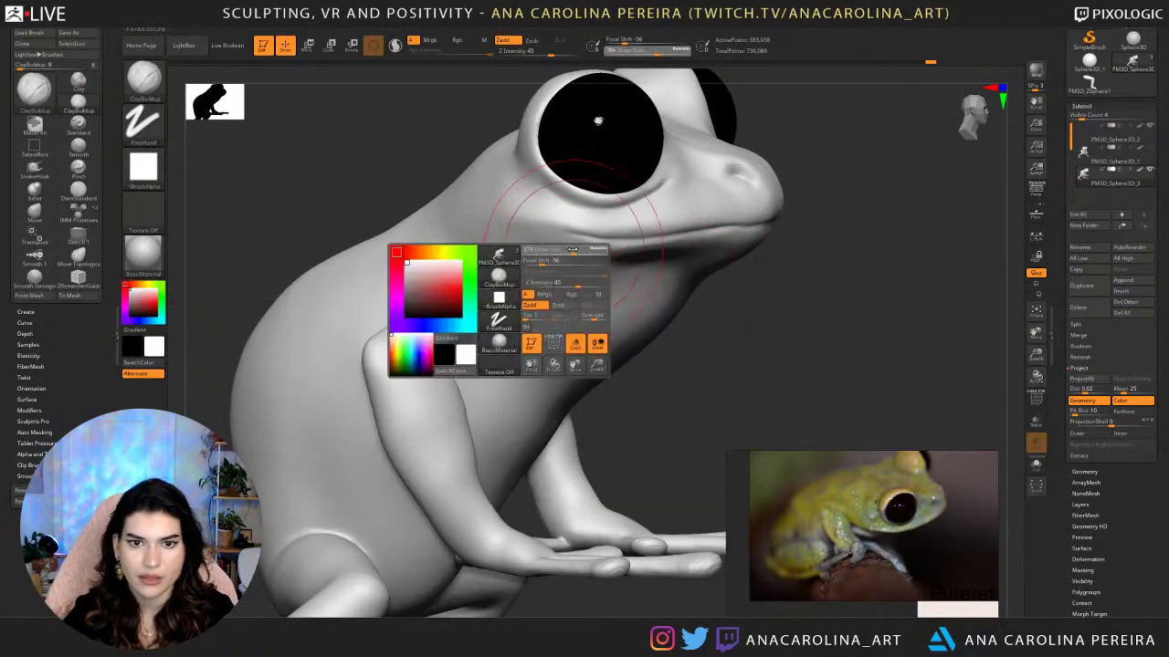
{"action": "left_click_drag", "start_coordinate": [570, 251], "coordinate": [556, 248]}
Try sculpting the mouth corner with ClayBuildup at draw size 112 against the green frog photo, and undo the strokes.
{"action": "scroll", "coordinate": [756, 512], "scroll_direction": "down", "scroll_amount": 5}
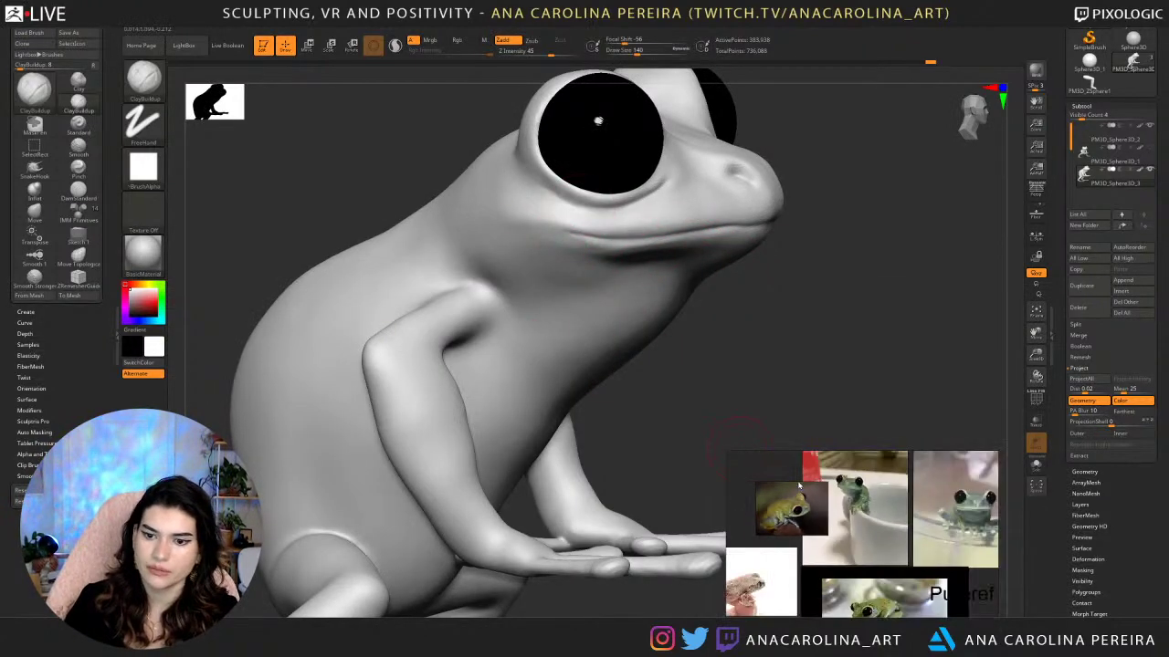
{"action": "scroll", "coordinate": [815, 496], "scroll_direction": "up", "scroll_amount": 5}
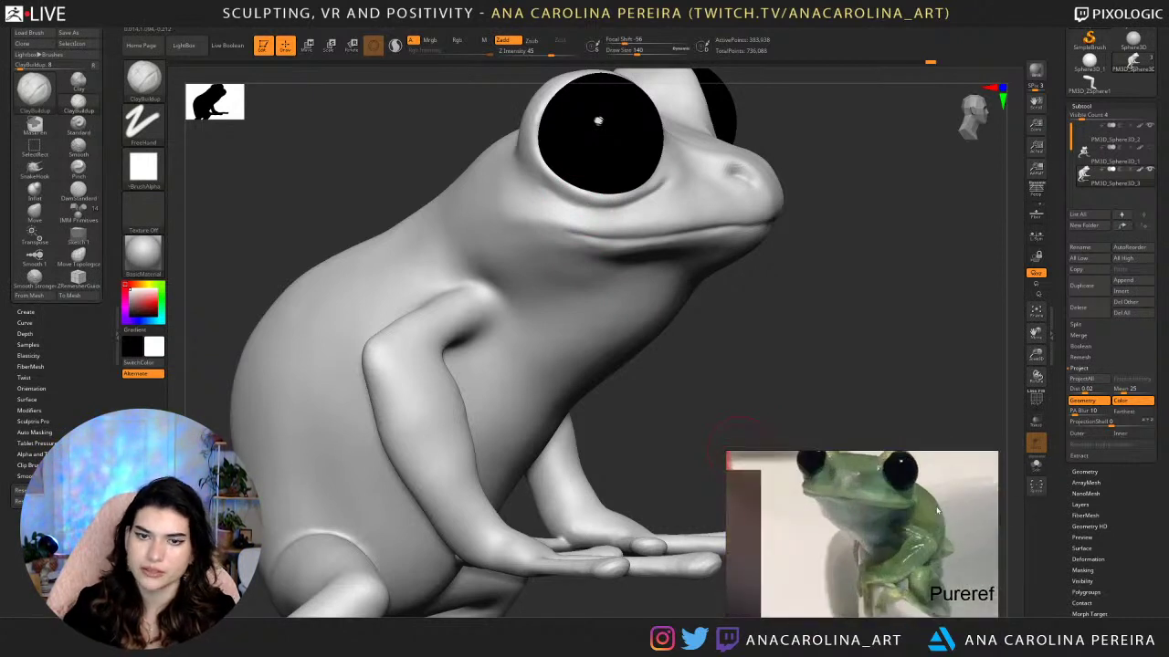
{"action": "left_click_drag", "start_coordinate": [863, 311], "coordinate": [799, 302]}
{"action": "left_click_drag", "start_coordinate": [722, 316], "coordinate": [666, 312]}
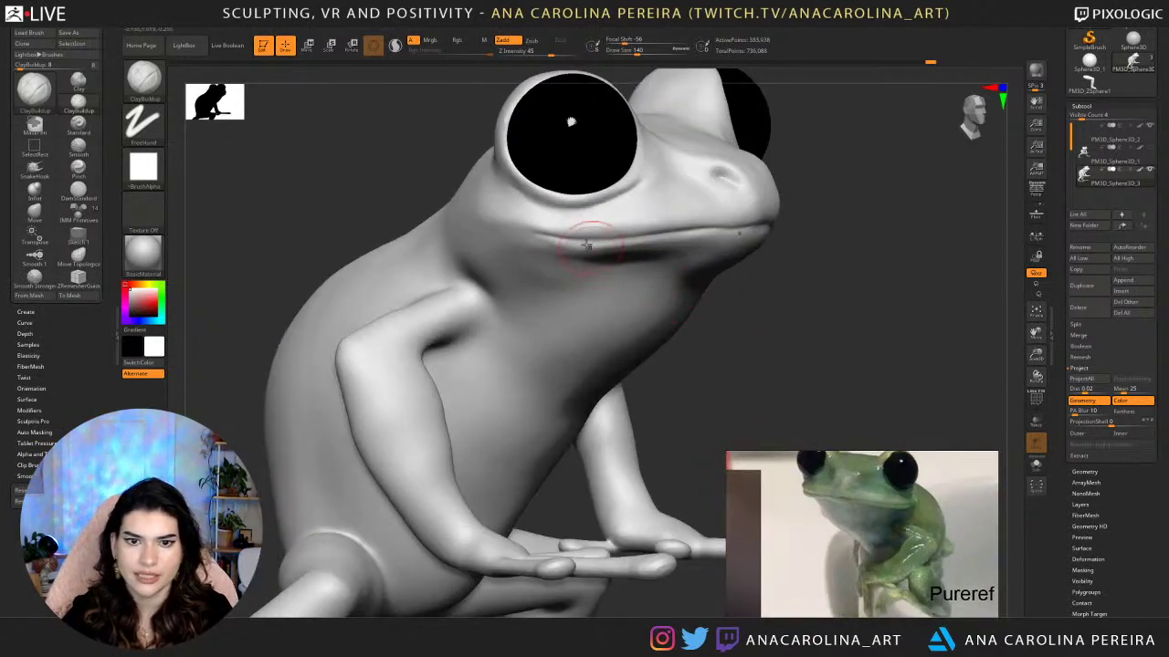
{"action": "key", "text": "space"}
{"action": "left_click_drag", "start_coordinate": [582, 241], "coordinate": [534, 242]}
{"action": "key", "text": "space"}
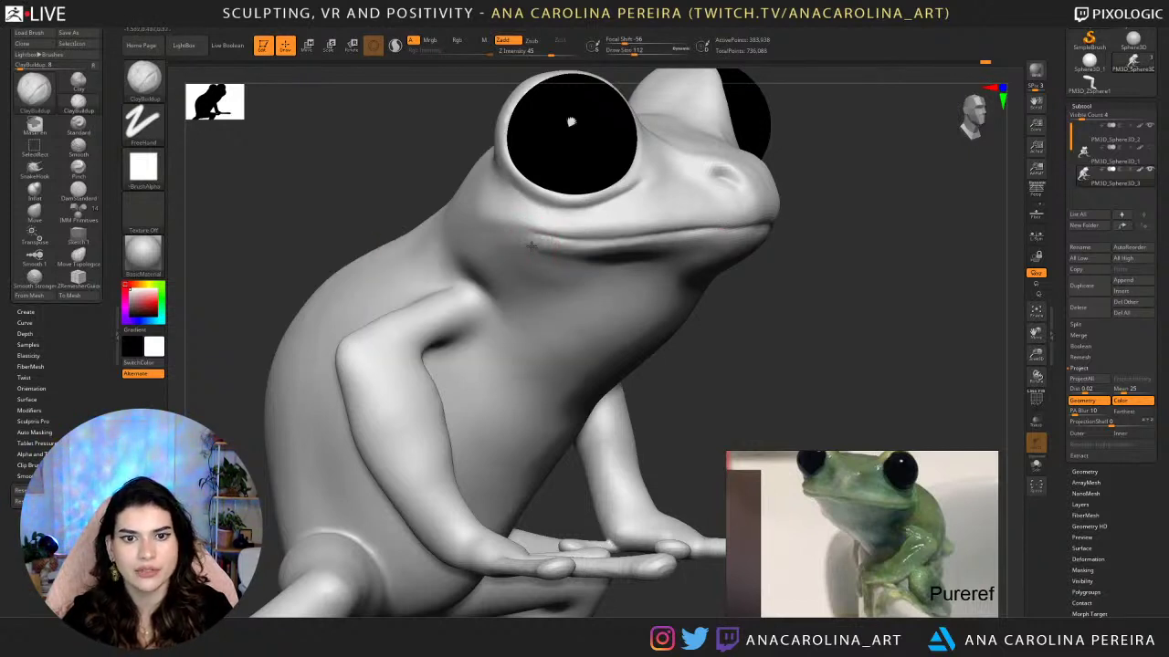
{"action": "key", "text": "ctrl+z"}
{"action": "key", "text": "ctrl+z"}
{"action": "key", "text": "ctrl+z"}
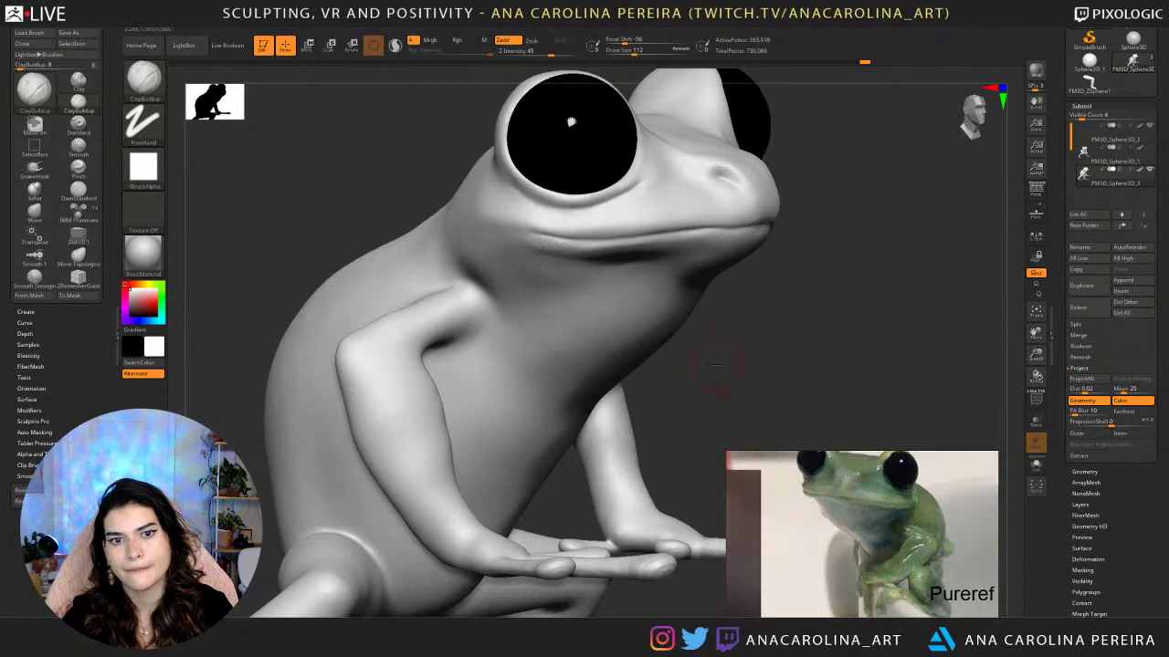
Build up the cheek behind the mouth corner with ClayBuildup at draw size 145 and smooth it.
{"action": "left_click_drag", "start_coordinate": [716, 366], "coordinate": [667, 356]}
{"action": "mouse_move", "coordinate": [931, 264]}
{"action": "left_mouse_down", "text": "alt"}
{"action": "mouse_move", "coordinate": [890, 193]}
{"action": "mouse_move", "coordinate": [902, 199]}
{"action": "mouse_move", "coordinate": [879, 201]}
{"action": "mouse_move", "coordinate": [884, 283]}
{"action": "left_mouse_up", "text": "alt"}
{"action": "key", "text": "space"}
{"action": "left_click_drag", "start_coordinate": [521, 235], "coordinate": [525, 234]}
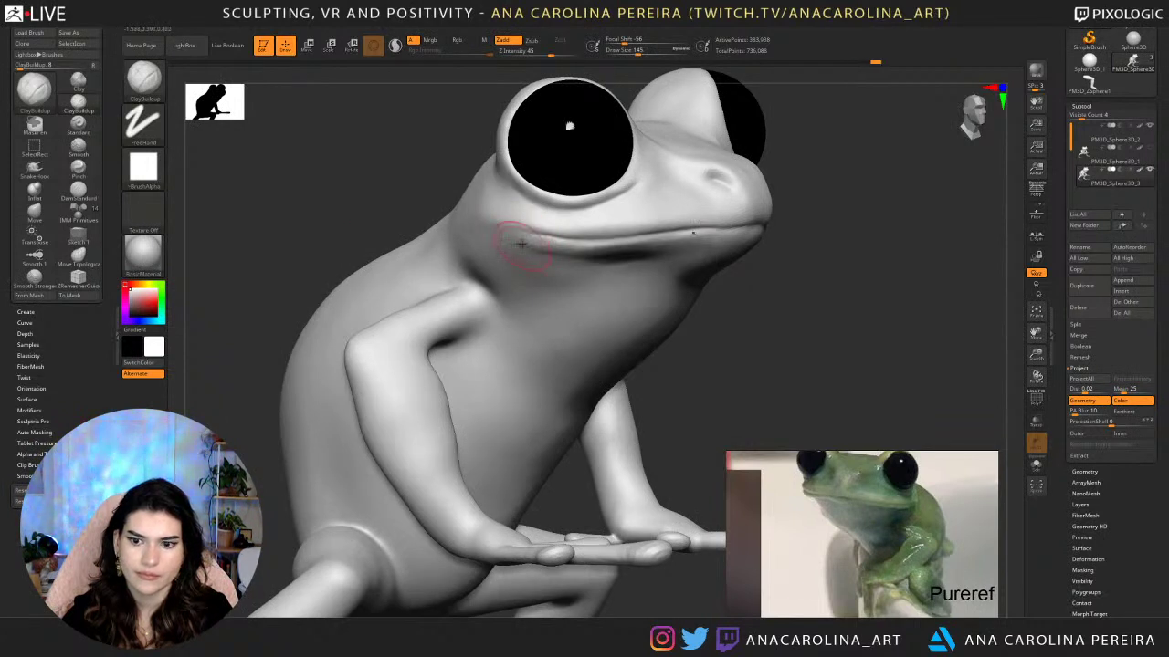
{"action": "key", "text": "shift"}
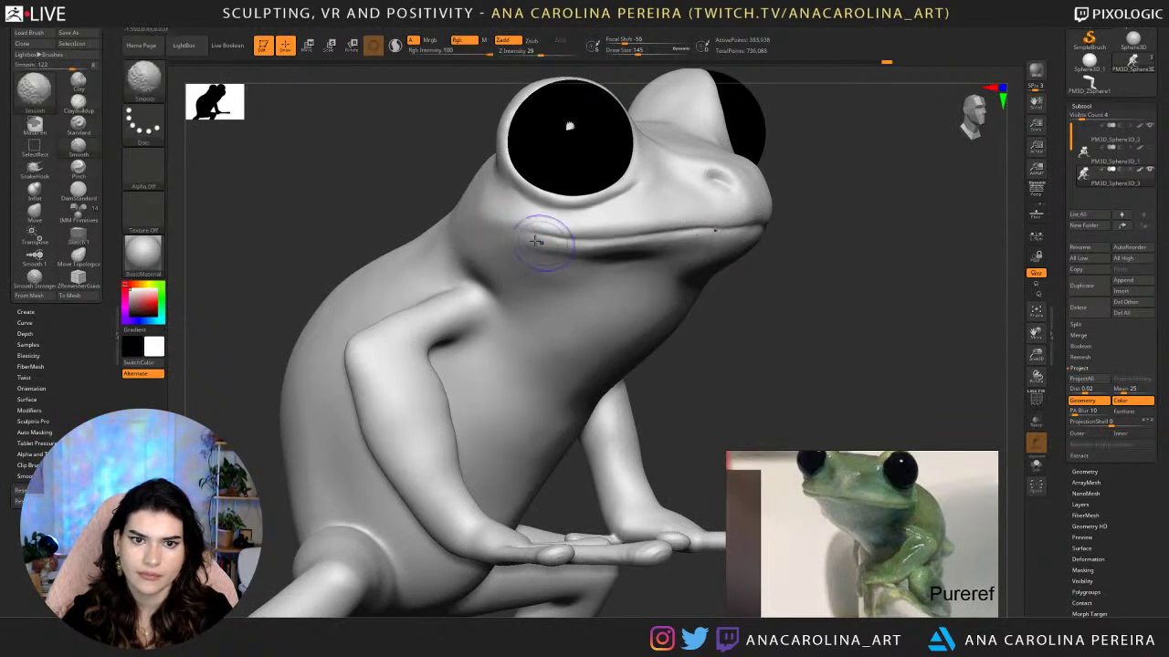
{"action": "left_click_drag", "start_coordinate": [748, 341], "coordinate": [770, 327], "text": "alt"}
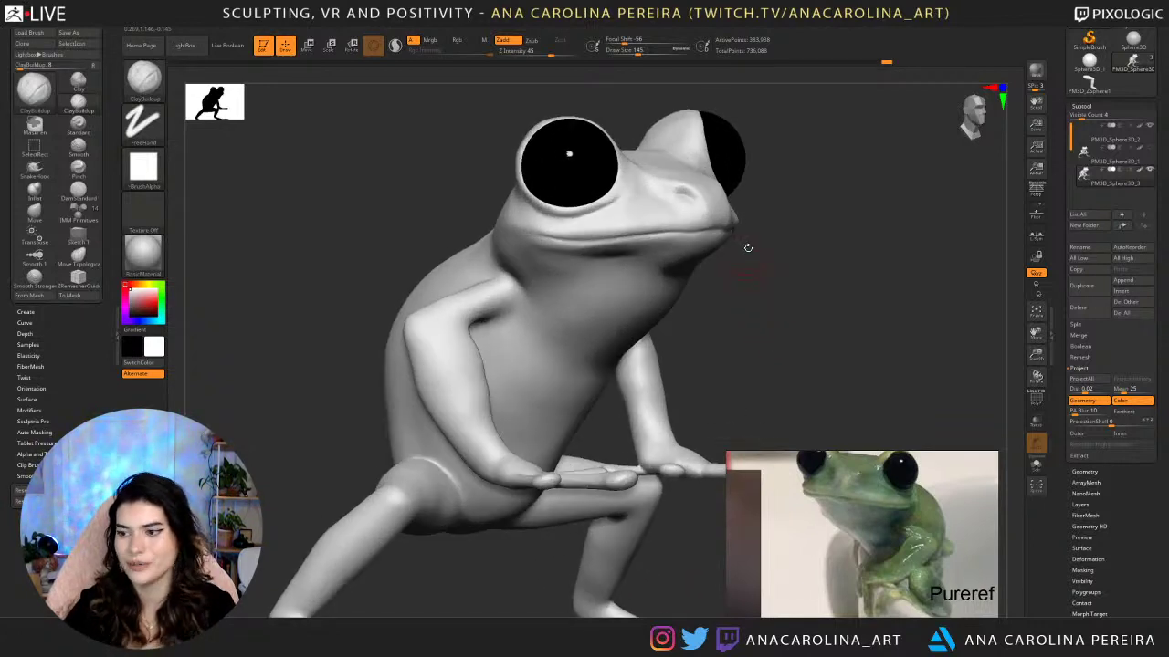
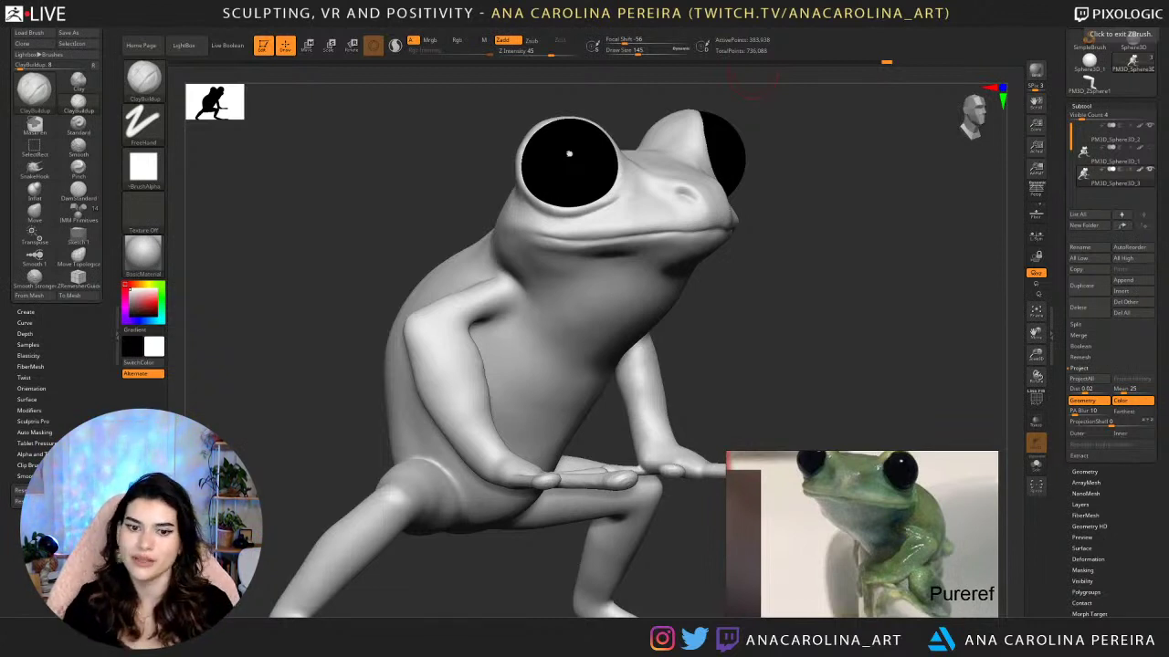
{"action": "left_click_drag", "start_coordinate": [833, 159], "coordinate": [790, 259]}
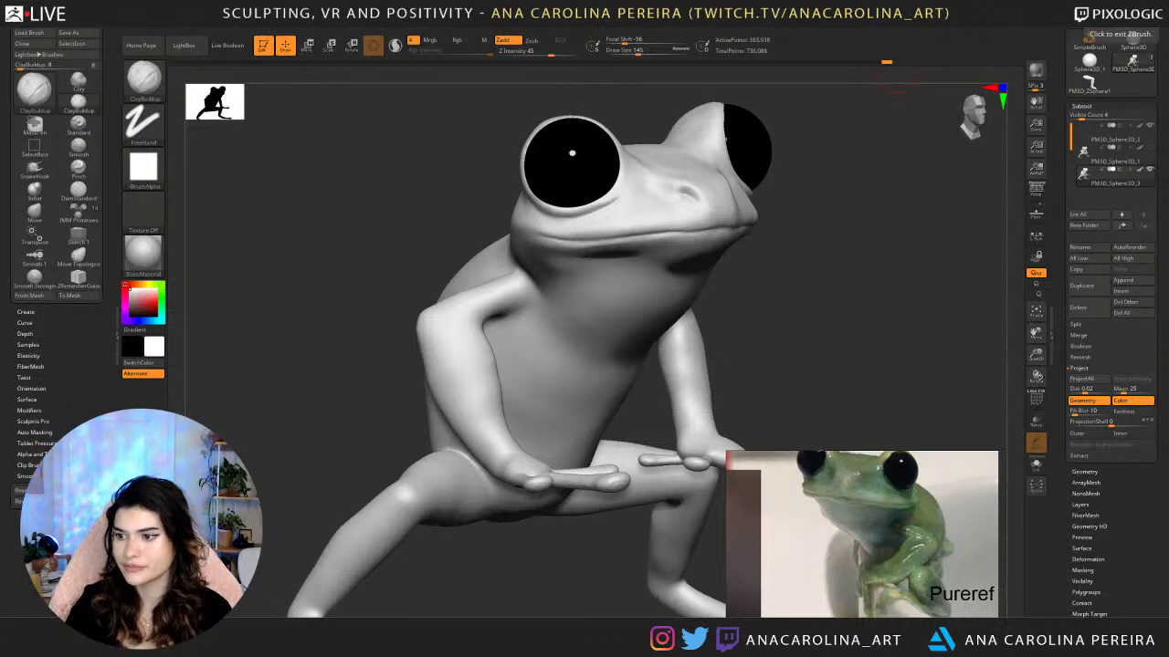
{"action": "left_click_drag", "start_coordinate": [835, 402], "coordinate": [797, 373]}
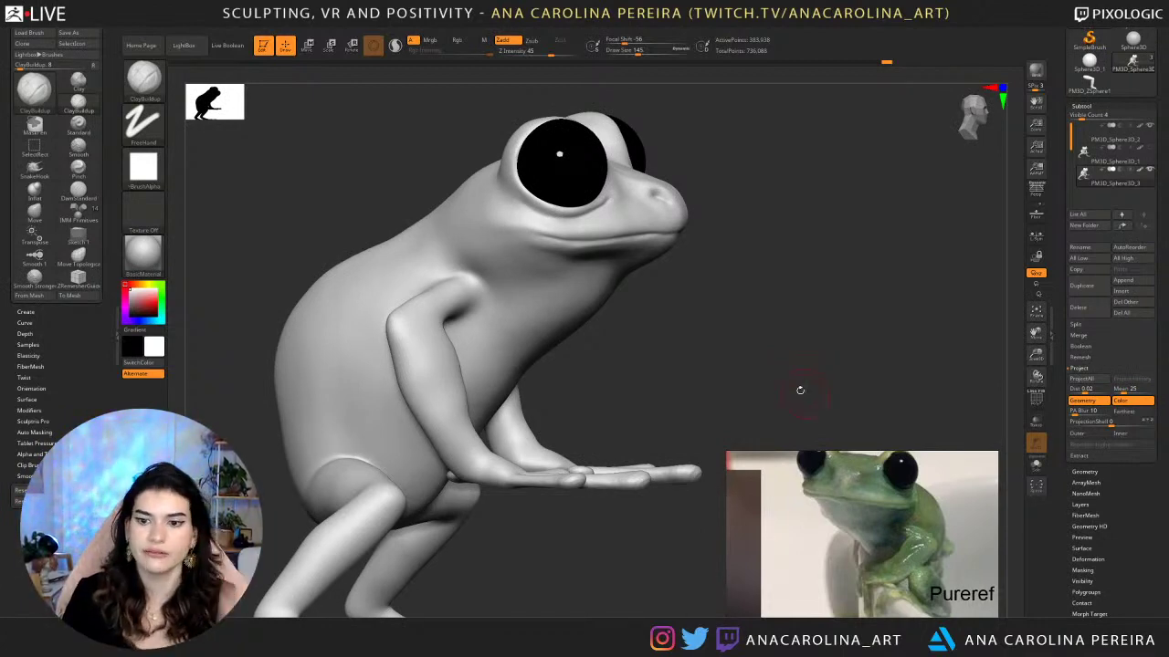
Reshape the lower eyelid rim around the eye with the Move brush at draw size 136, checking it from several angles.
{"action": "mouse_move", "coordinate": [696, 312]}
{"action": "left_mouse_down"}
{"action": "mouse_move", "coordinate": [720, 364]}
{"action": "mouse_move", "coordinate": [711, 344]}
{"action": "mouse_move", "coordinate": [708, 402]}
{"action": "left_mouse_up"}
{"action": "key", "text": "b"}
{"action": "key", "text": "m"}
{"action": "key", "text": "v"}
{"action": "key", "text": "space"}
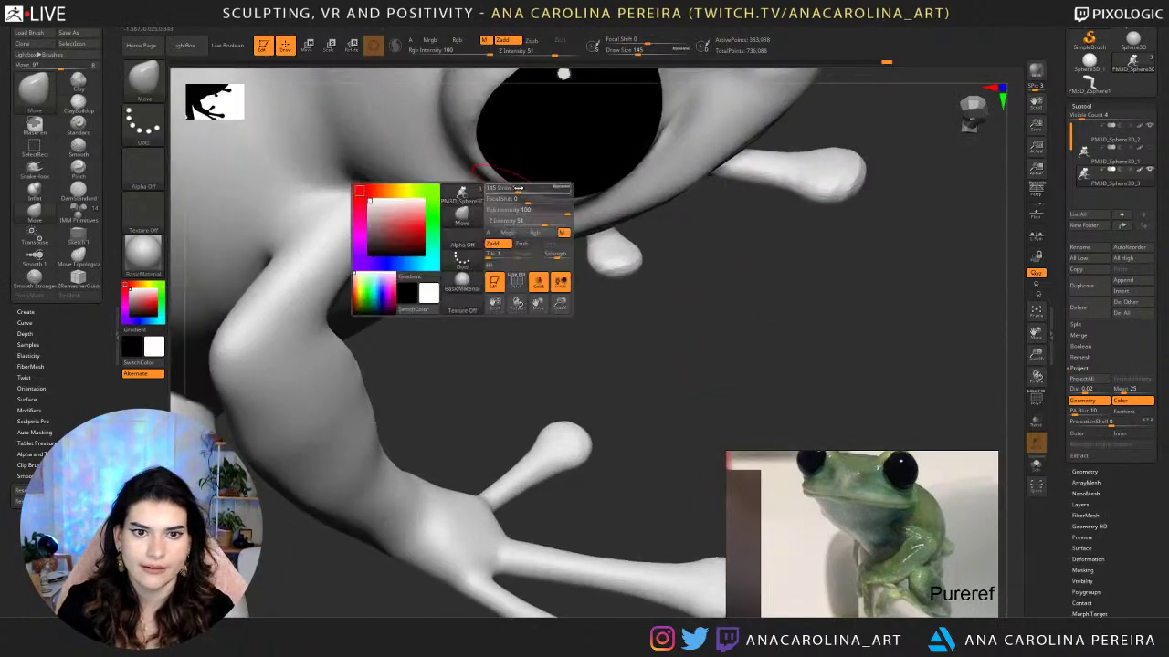
{"action": "left_click", "coordinate": [517, 190]}
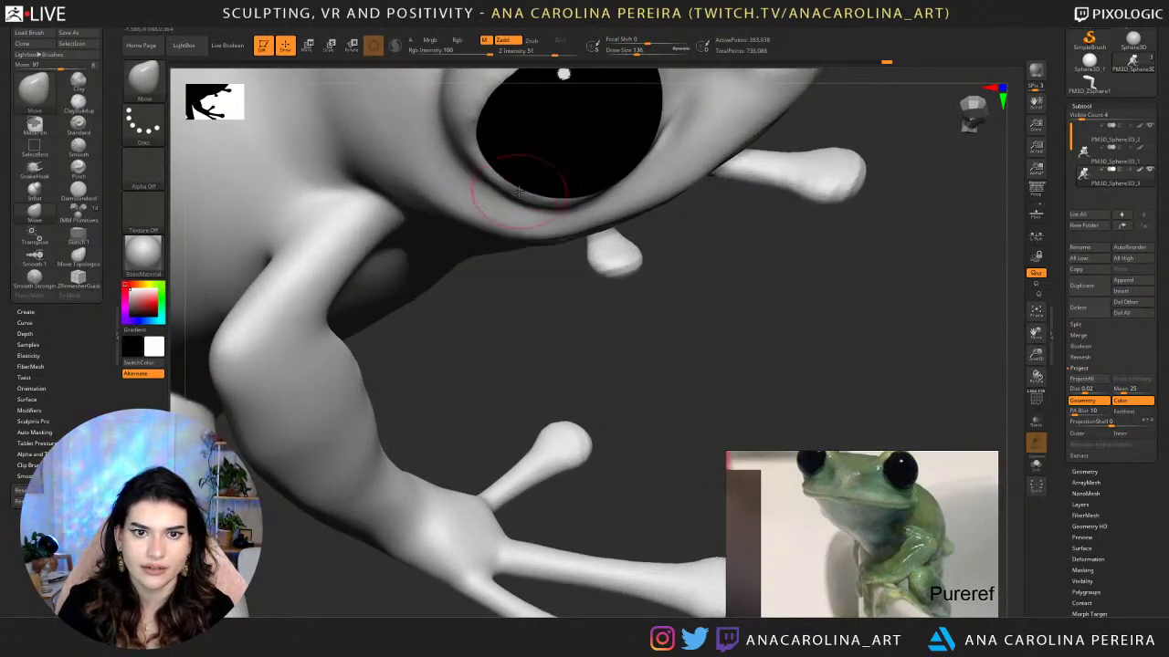
{"action": "left_click_drag", "start_coordinate": [553, 311], "coordinate": [621, 173]}
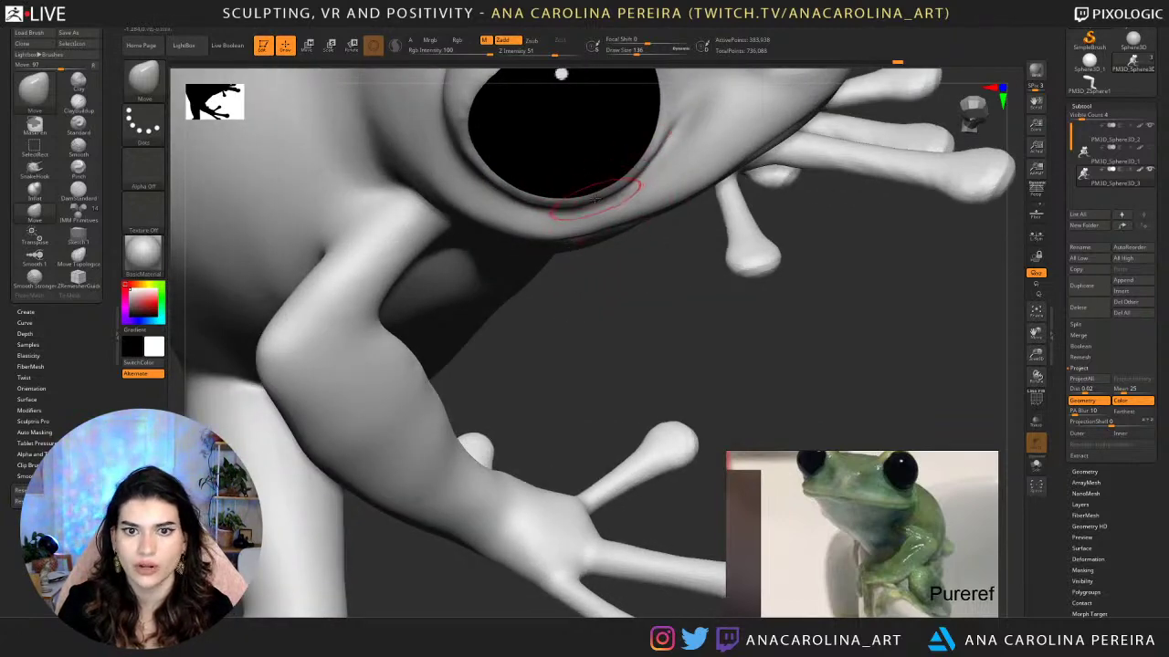
{"action": "mouse_move", "coordinate": [644, 306]}
{"action": "left_mouse_down"}
{"action": "mouse_move", "coordinate": [725, 137]}
{"action": "mouse_move", "coordinate": [588, 183]}
{"action": "left_mouse_up"}
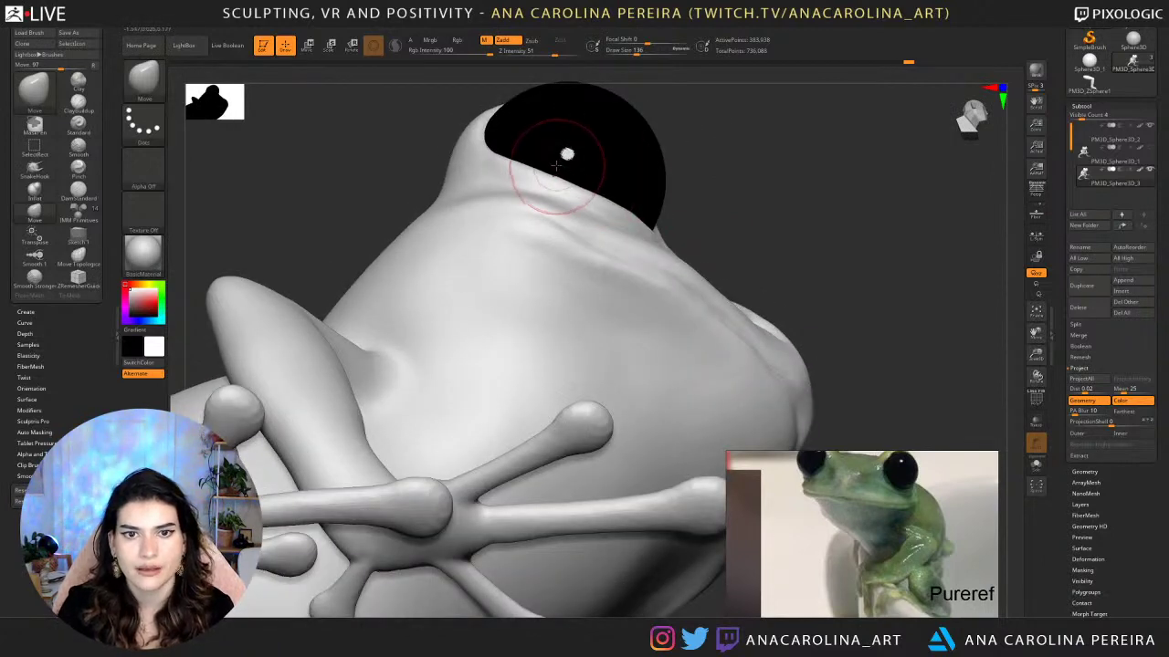
{"action": "right_click_drag", "start_coordinate": [598, 178], "coordinate": [637, 251]}
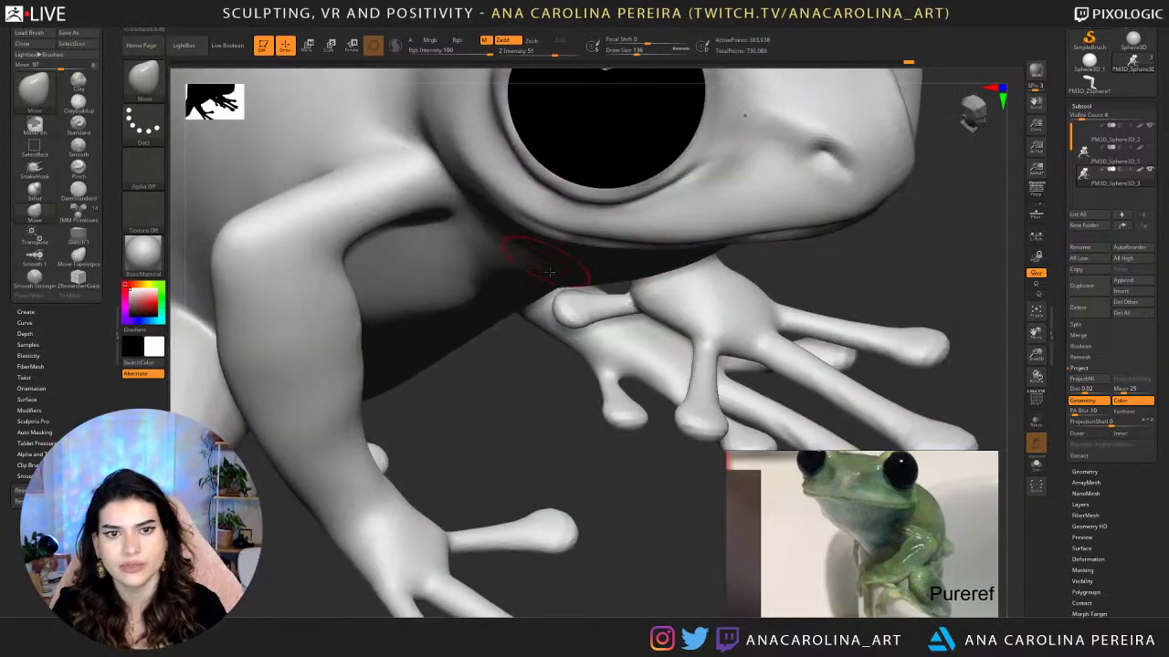
{"action": "left_click_drag", "start_coordinate": [555, 376], "coordinate": [572, 479]}
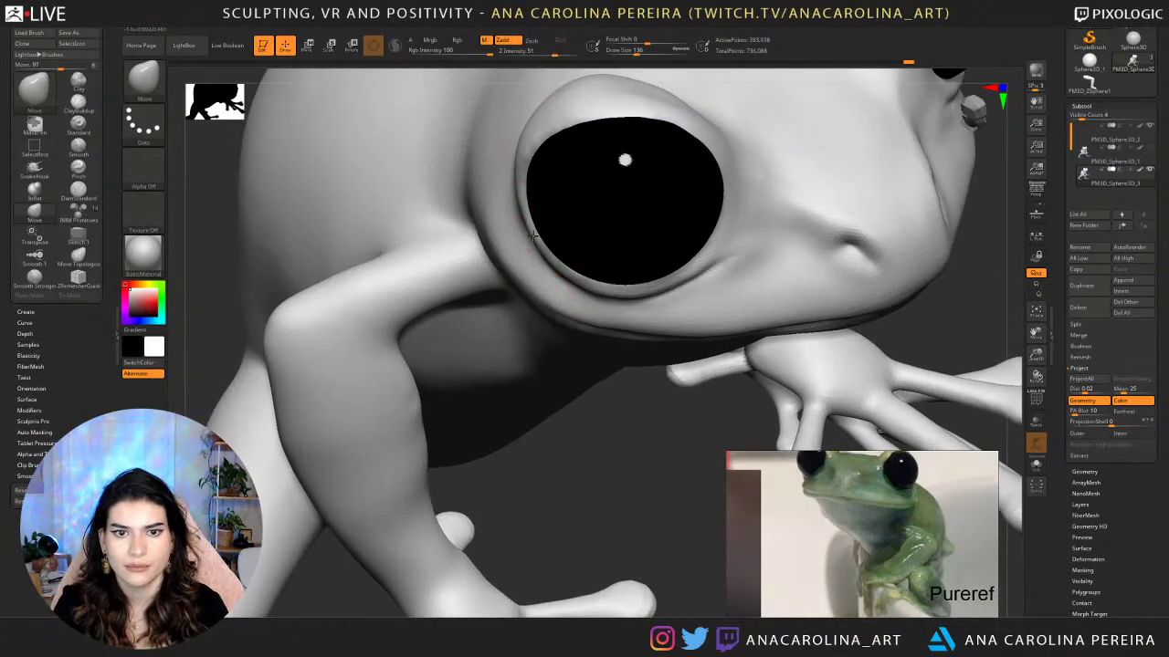
{"action": "left_click_drag", "start_coordinate": [555, 368], "coordinate": [646, 431]}
{"action": "mouse_move", "coordinate": [738, 426]}
{"action": "left_mouse_down", "text": "alt"}
{"action": "mouse_move", "coordinate": [727, 319]}
{"action": "mouse_move", "coordinate": [731, 425]}
{"action": "left_mouse_up", "text": "alt"}
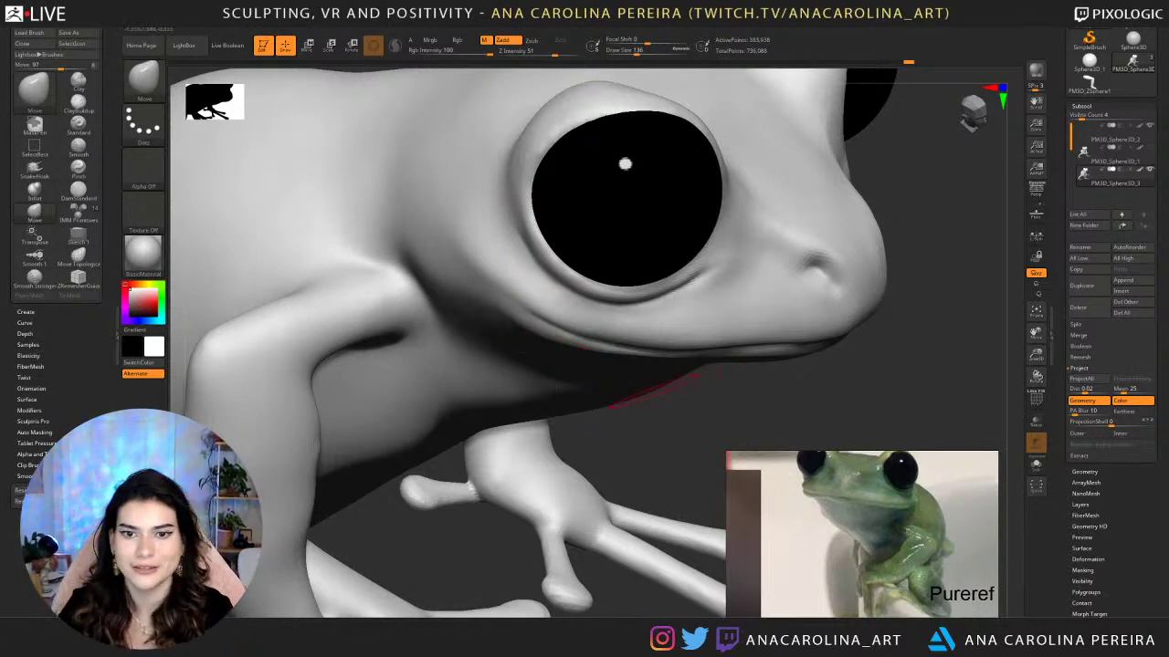
{"action": "left_click_drag", "start_coordinate": [683, 447], "coordinate": [536, 334]}
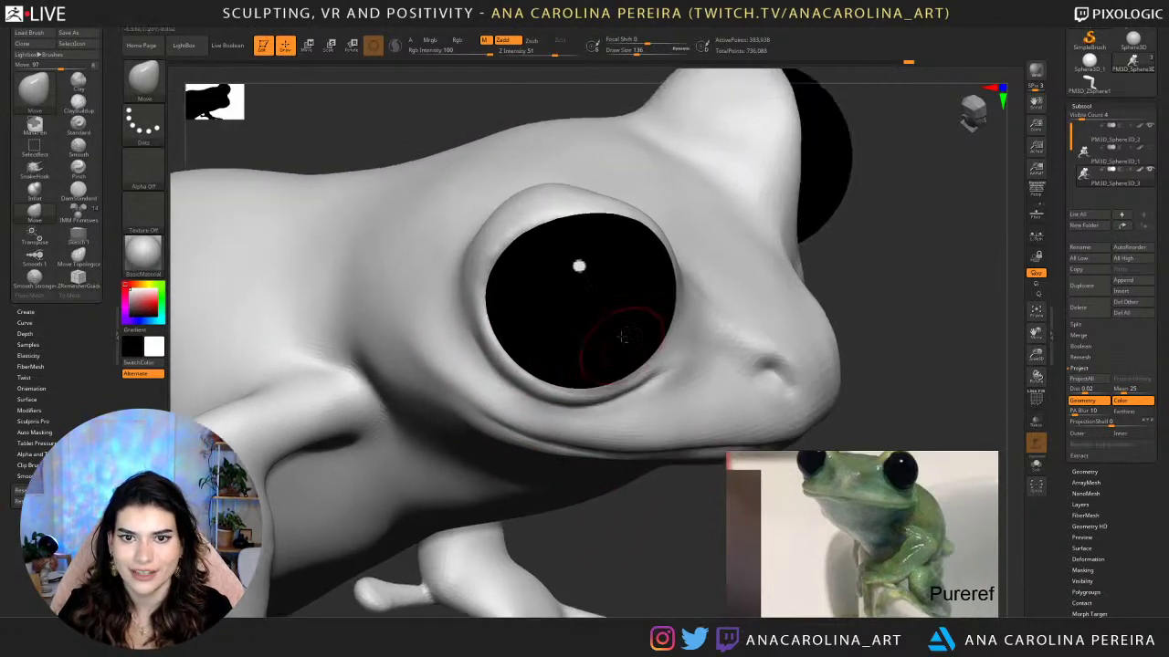
Set the Move brush to draw size 182 and frame the green frog's eyes and face on the PureRef board.
{"action": "key", "text": "space"}
{"action": "left_click_drag", "start_coordinate": [607, 188], "coordinate": [609, 188]}
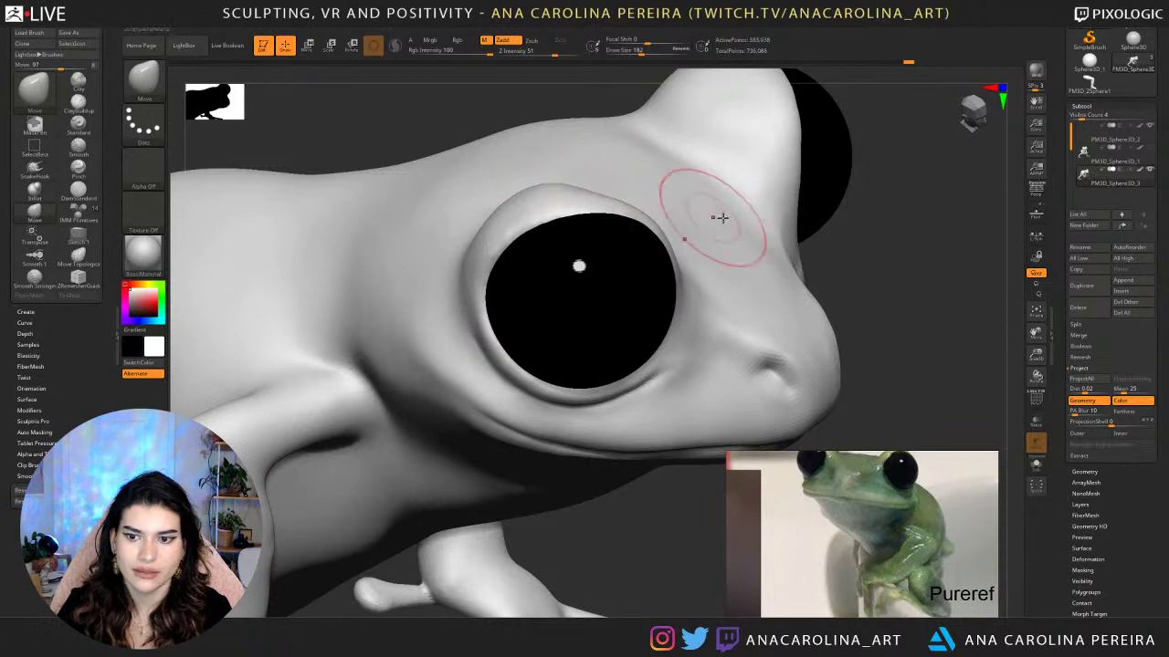
{"action": "left_click_drag", "start_coordinate": [899, 243], "coordinate": [894, 266]}
{"action": "scroll", "coordinate": [902, 604], "scroll_direction": "down", "scroll_amount": 2}
{"action": "middle_click_drag", "start_coordinate": [897, 539], "coordinate": [856, 585]}
{"action": "scroll", "coordinate": [949, 546], "scroll_direction": "up", "scroll_amount": 1}
{"action": "scroll", "coordinate": [886, 574], "scroll_direction": "down", "scroll_amount": 1}
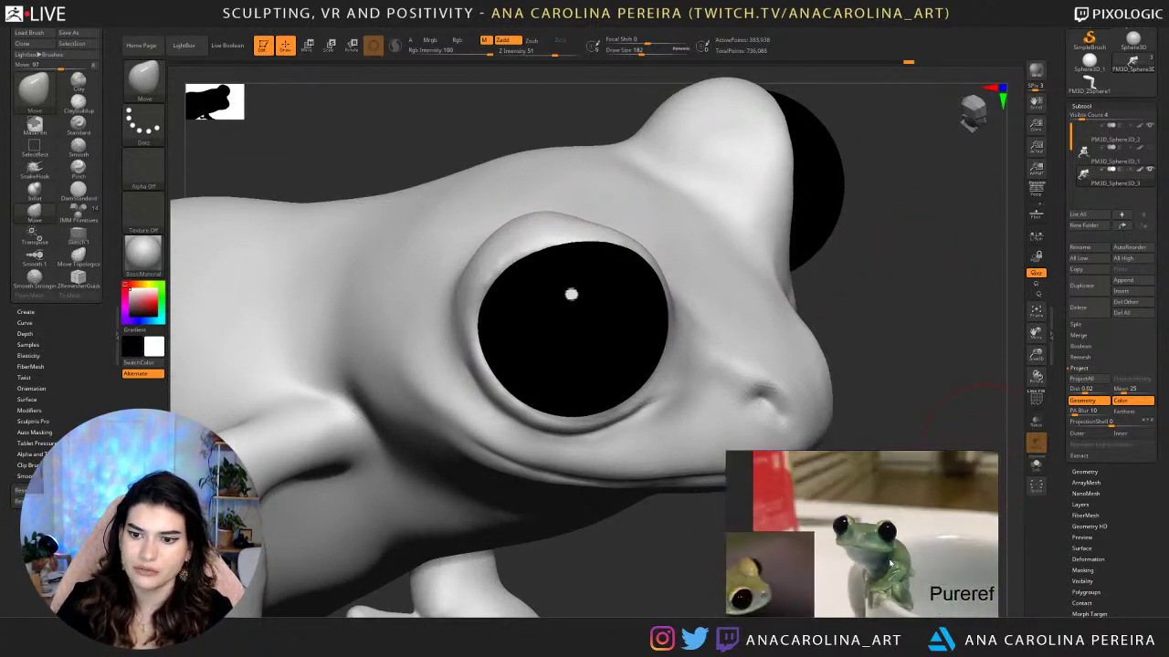
{"action": "scroll", "coordinate": [887, 539], "scroll_direction": "up", "scroll_amount": 2}
{"action": "scroll", "coordinate": [888, 540], "scroll_direction": "up", "scroll_amount": 2}
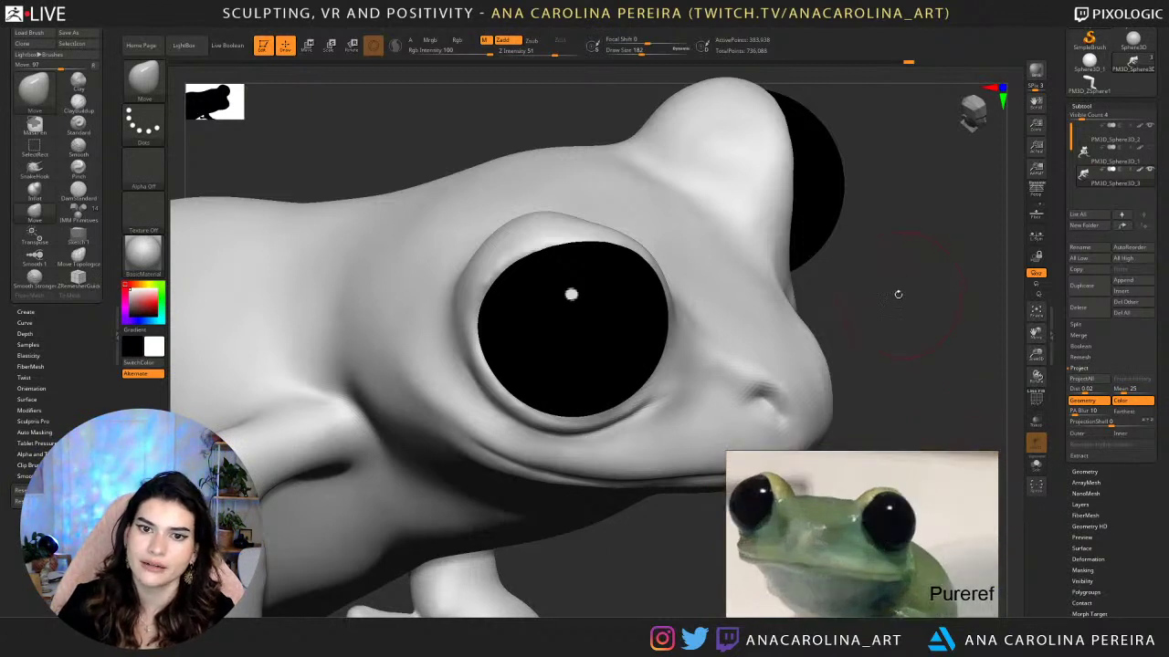
Reshape the front part of the upper eyelid with the Move brush at draw size 182 to match the green frog photo.
{"action": "left_click_drag", "start_coordinate": [899, 293], "coordinate": [890, 283]}
{"action": "left_click_drag", "start_coordinate": [598, 231], "coordinate": [594, 217]}
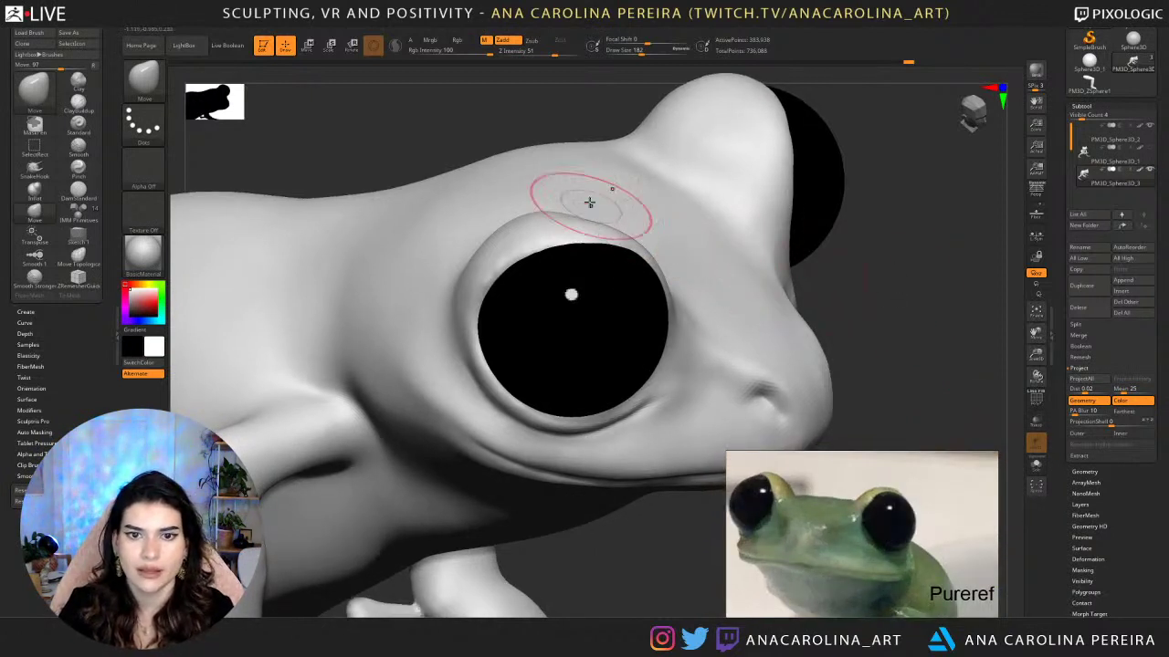
{"action": "left_click_drag", "start_coordinate": [568, 111], "coordinate": [579, 167]}
{"action": "left_click_drag", "start_coordinate": [593, 208], "coordinate": [601, 213]}
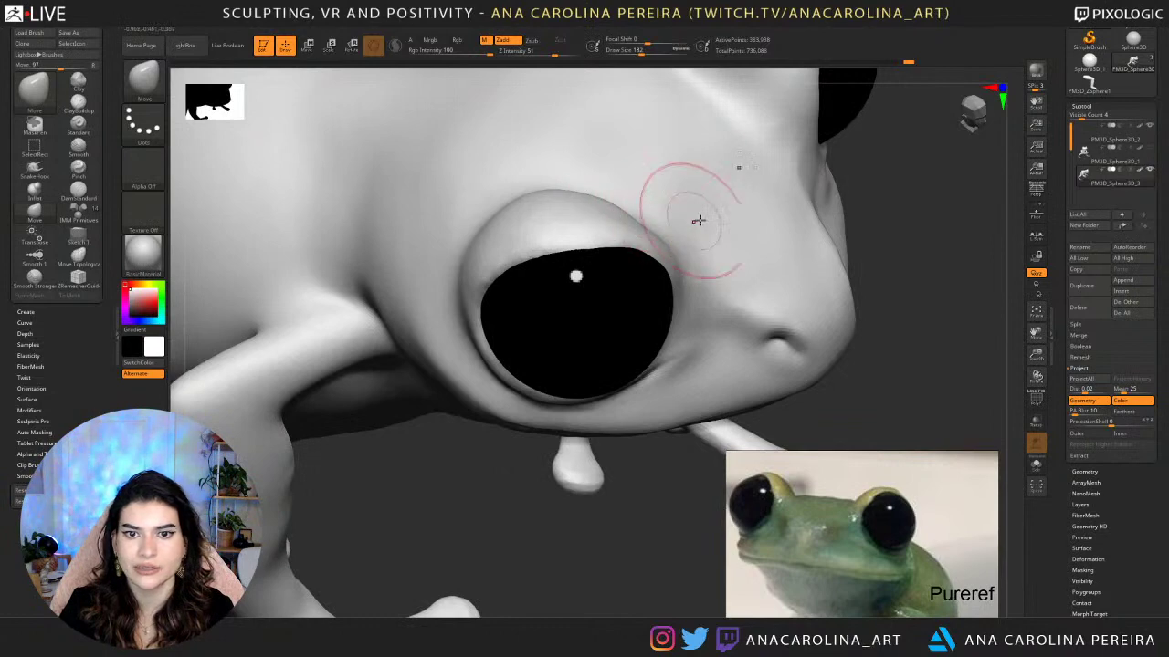
{"action": "left_click_drag", "start_coordinate": [913, 169], "coordinate": [817, 201]}
{"action": "left_click_drag", "start_coordinate": [652, 225], "coordinate": [657, 233]}
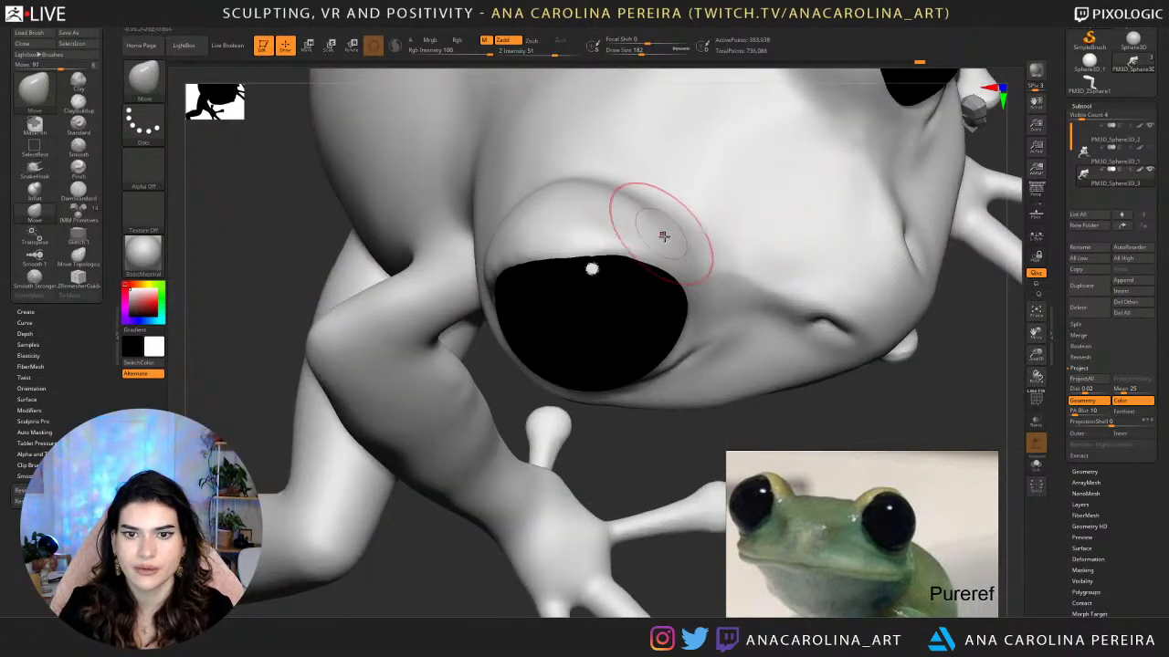
Drop the body two subdivision levels and adjust the upper eyelid's bulge with the Move brush at draw size 182.
{"action": "key", "text": "shift+d"}
{"action": "key", "text": "shift+d"}
{"action": "mouse_move", "coordinate": [691, 429]}
{"action": "left_mouse_down"}
{"action": "mouse_move", "coordinate": [685, 381]}
{"action": "mouse_move", "coordinate": [689, 394]}
{"action": "left_mouse_up"}
{"action": "right_click_drag", "start_coordinate": [570, 79], "coordinate": [555, 149]}
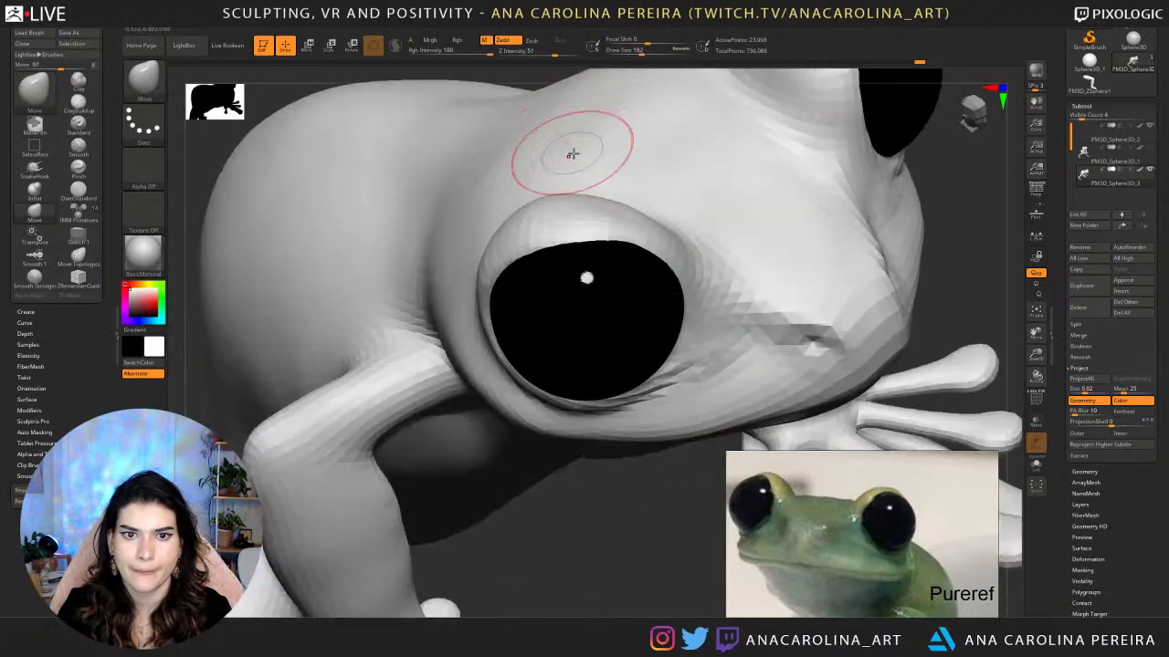
{"action": "right_click_drag", "start_coordinate": [659, 562], "coordinate": [648, 234]}
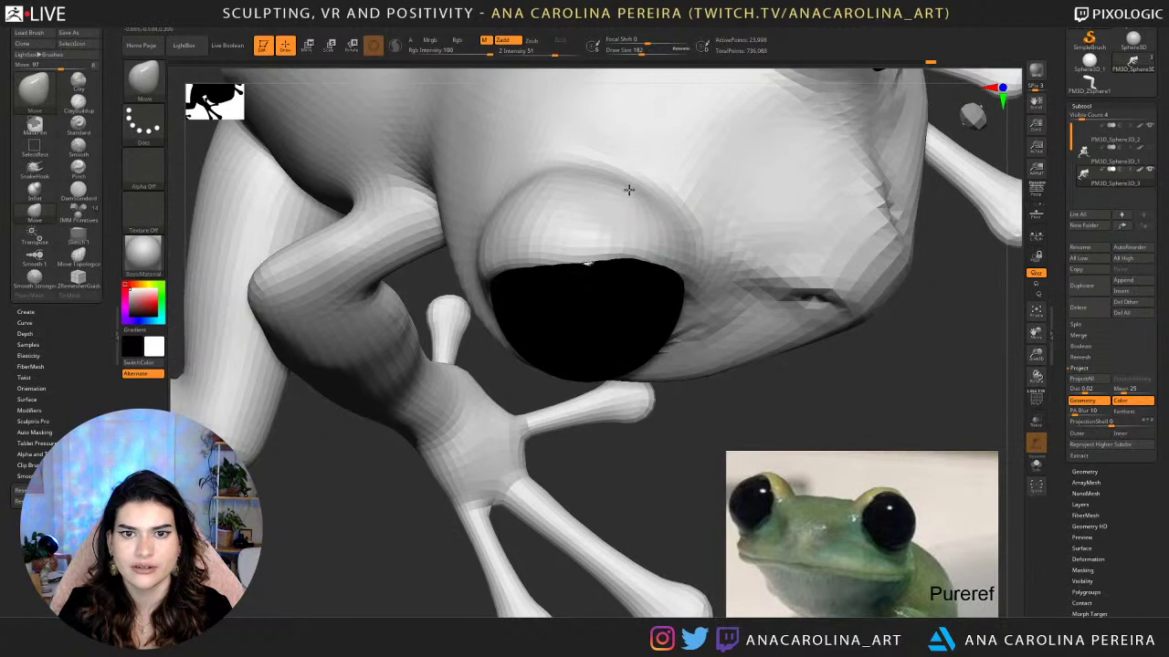
{"action": "right_click_drag", "start_coordinate": [707, 396], "coordinate": [710, 142]}
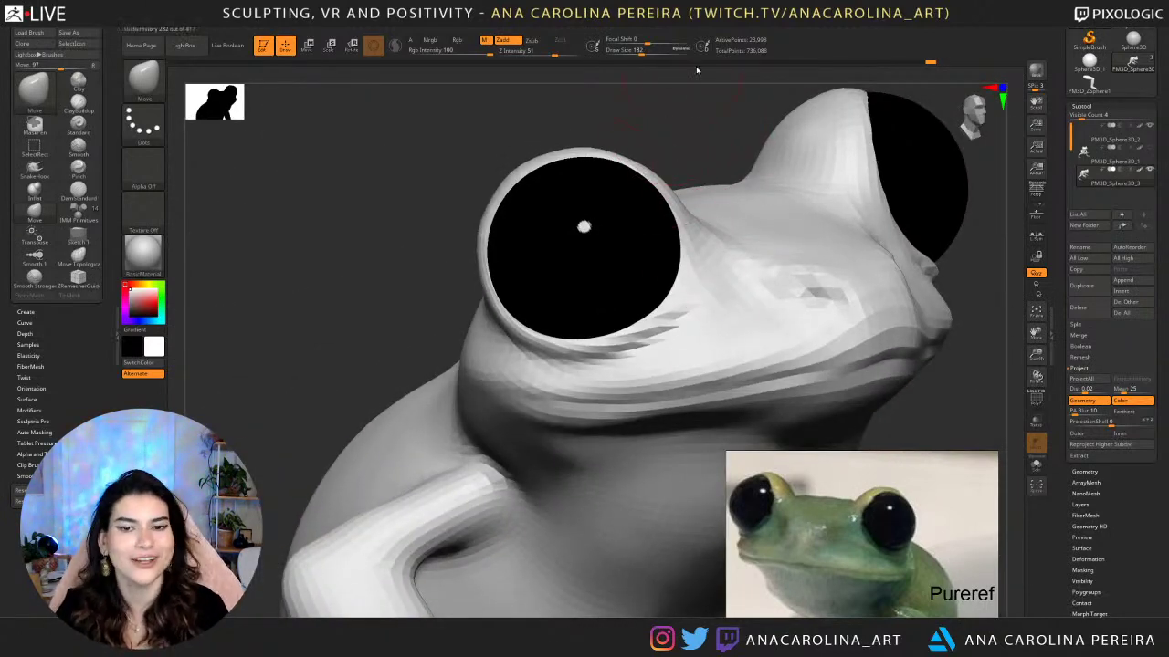
Refine the upper eyelid's edge over the eye from above with the Move brush and reduce its draw size to 112.
{"action": "right_click_drag", "start_coordinate": [729, 98], "coordinate": [450, 299], "text": "alt"}
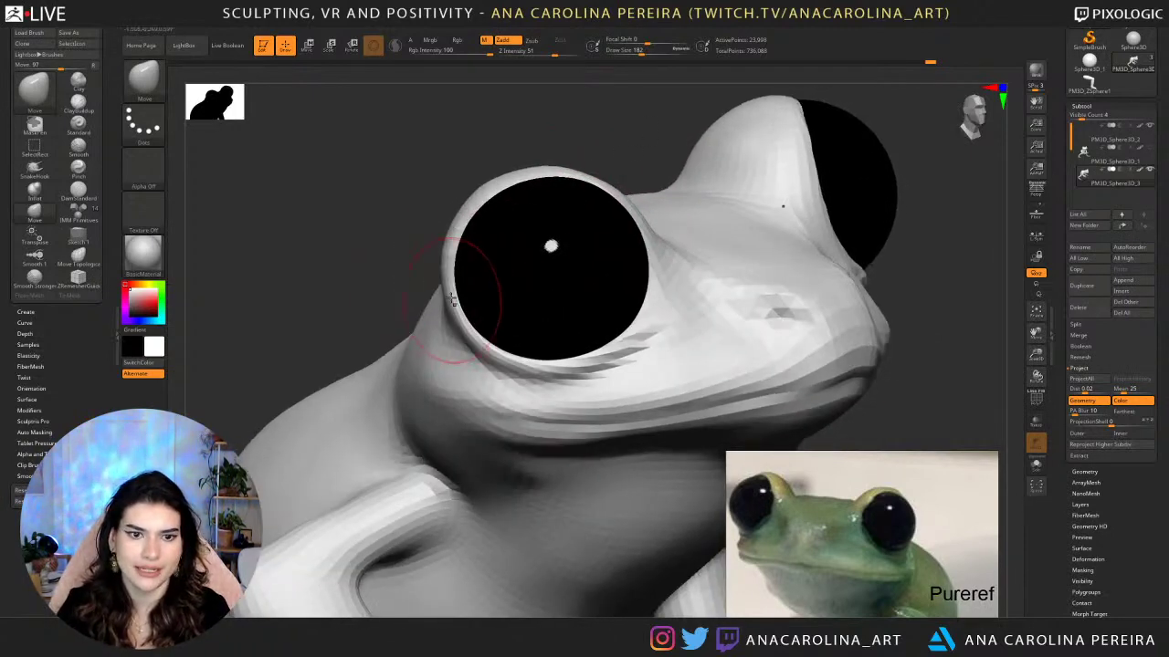
{"action": "right_click_drag", "start_coordinate": [465, 154], "coordinate": [559, 193]}
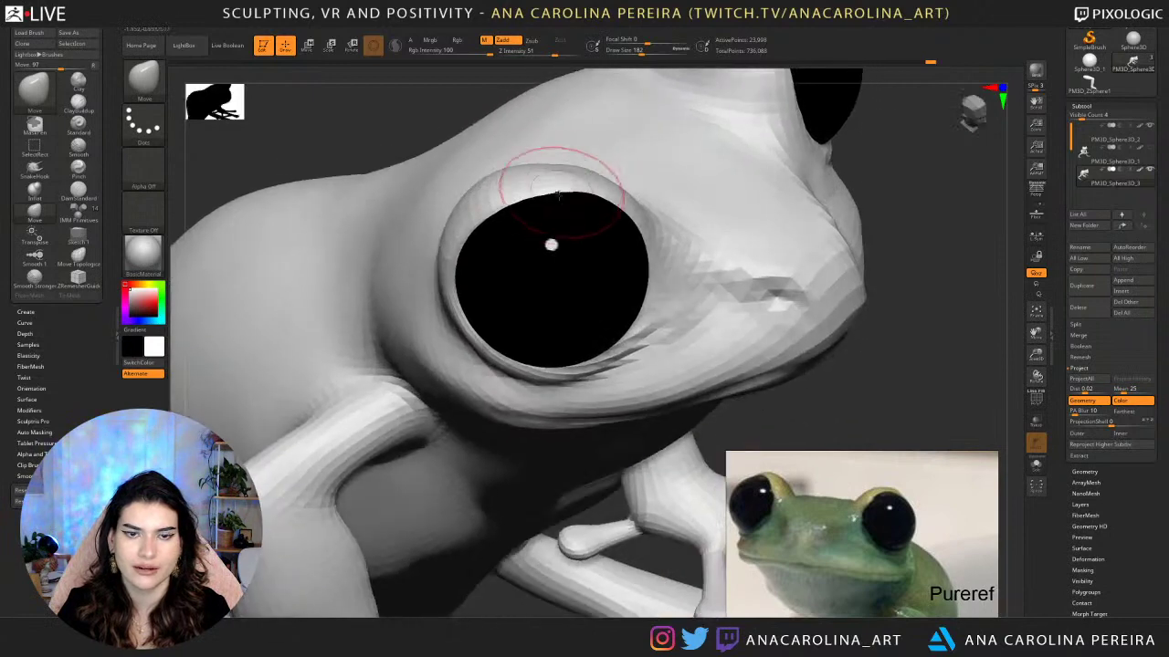
{"action": "mouse_move", "coordinate": [699, 246]}
{"action": "right_mouse_down"}
{"action": "mouse_move", "coordinate": [873, 270]}
{"action": "mouse_move", "coordinate": [704, 263]}
{"action": "right_mouse_up"}
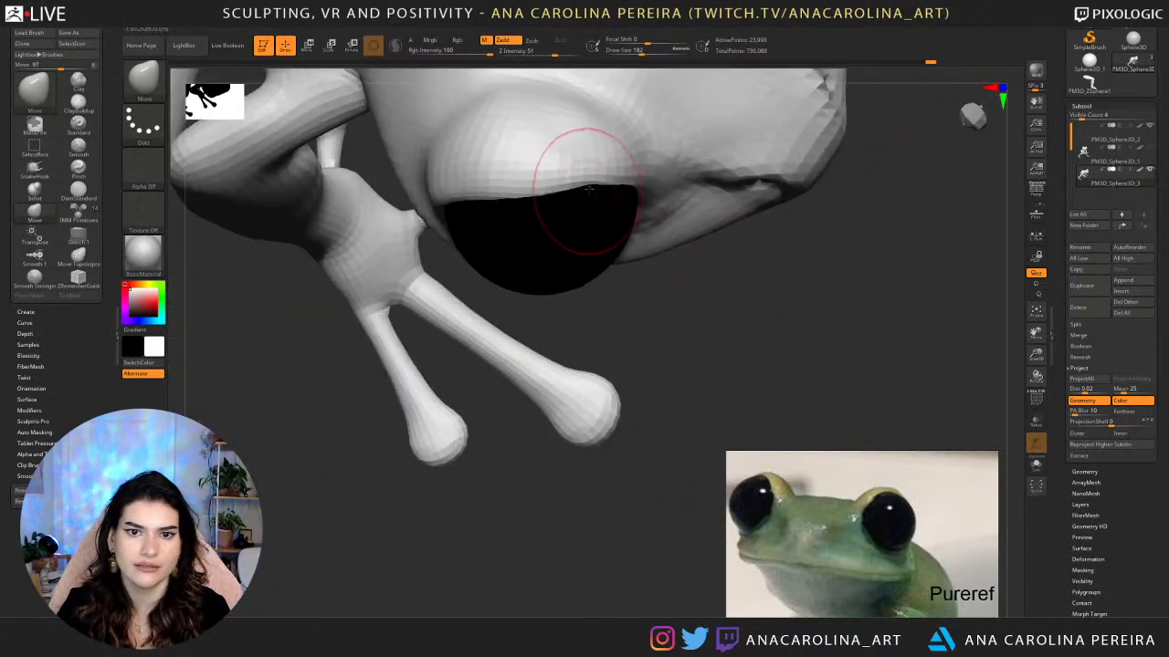
{"action": "left_click_drag", "start_coordinate": [589, 189], "coordinate": [595, 195]}
{"action": "key", "text": "space"}
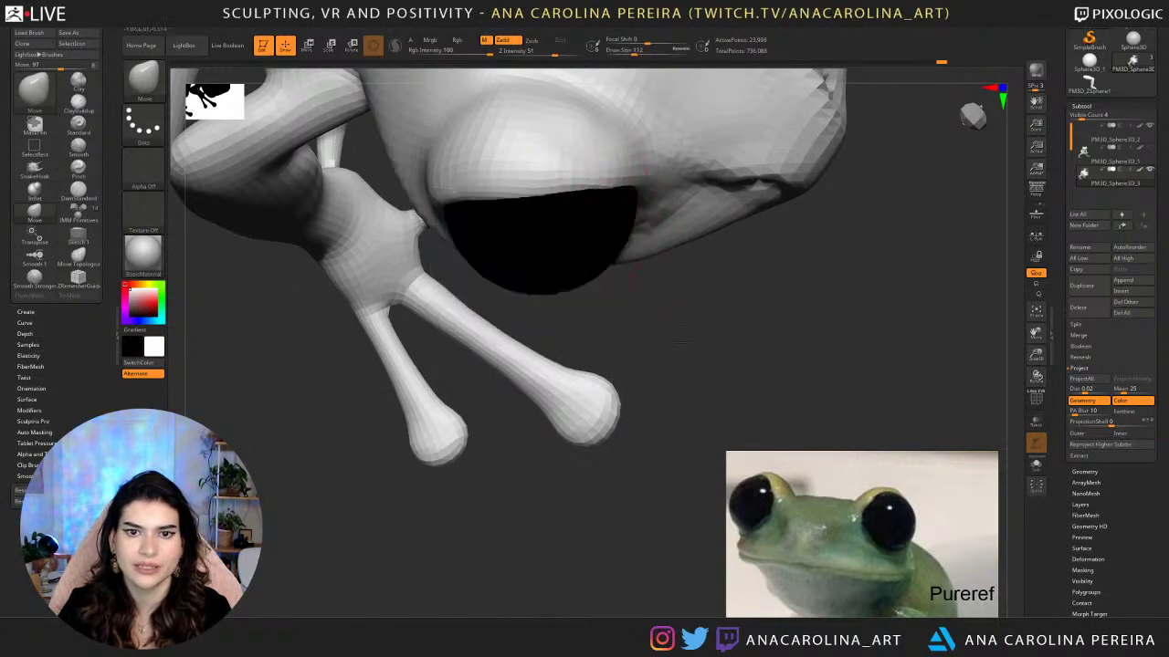
Set the Move brush's draw size to 154 and check the frog's head and eyelids from below, the front and the sides.
{"action": "right_click_drag", "start_coordinate": [682, 342], "coordinate": [646, 308]}
{"action": "key", "text": "space"}
{"action": "left_click_drag", "start_coordinate": [647, 272], "coordinate": [652, 272]}
{"action": "mouse_move", "coordinate": [643, 204]}
{"action": "right_mouse_down"}
{"action": "mouse_move", "coordinate": [672, 248]}
{"action": "mouse_move", "coordinate": [730, 219]}
{"action": "right_mouse_up"}
{"action": "left_click_drag", "start_coordinate": [777, 156], "coordinate": [840, 169], "text": "shift"}
{"action": "mouse_move", "coordinate": [811, 208]}
{"action": "right_mouse_down", "text": "ctrl"}
{"action": "mouse_move", "coordinate": [550, 316]}
{"action": "mouse_move", "coordinate": [666, 255]}
{"action": "right_mouse_up", "text": "ctrl"}
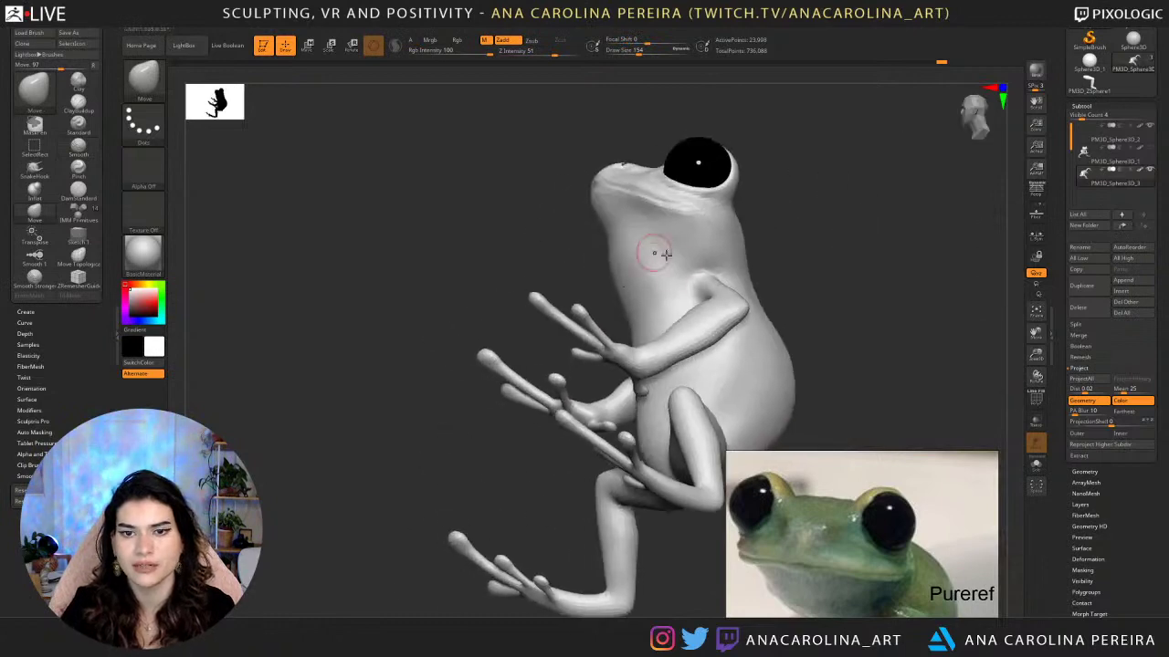
{"action": "right_click_drag", "start_coordinate": [457, 243], "coordinate": [506, 261]}
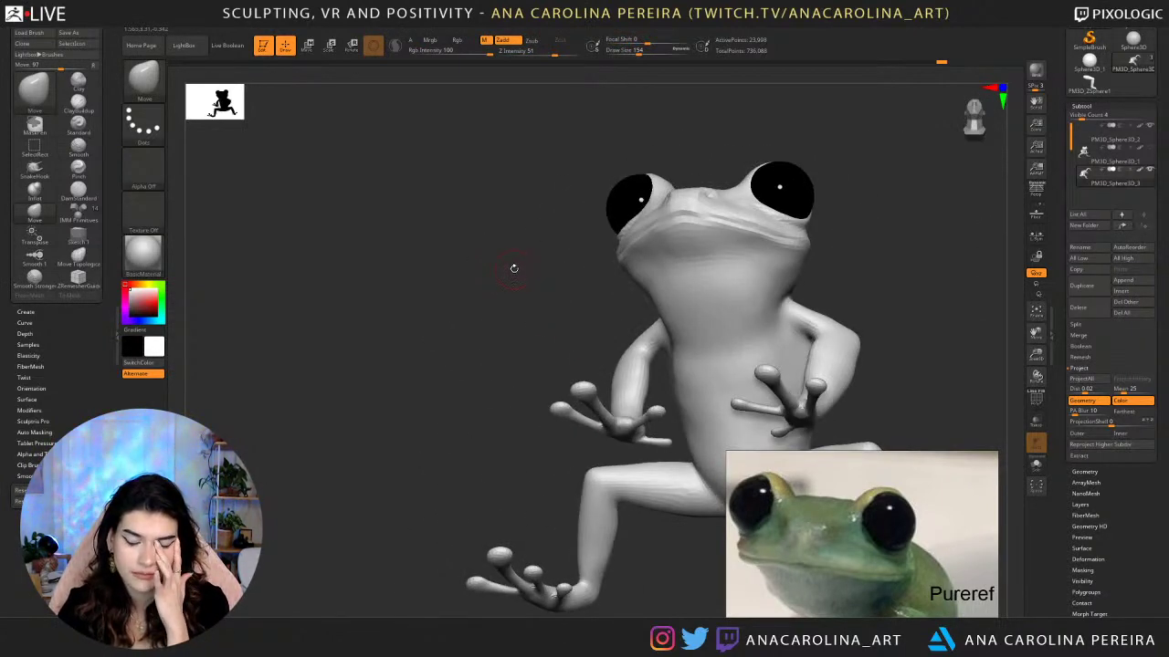
{"action": "right_click_drag", "start_coordinate": [519, 274], "coordinate": [899, 294]}
{"action": "right_click_drag", "start_coordinate": [900, 294], "coordinate": [768, 265], "text": "ctrl"}
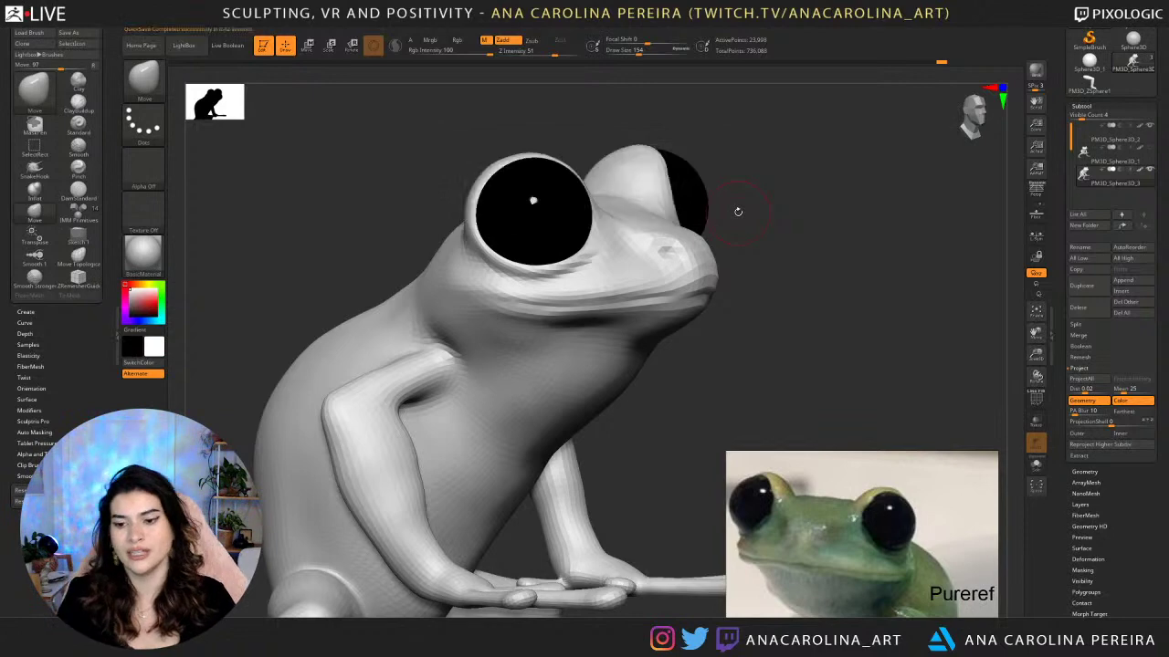
Raise the body back up two subdivision levels and examine the smooth head and pose from the front and side.
{"action": "left_click_drag", "start_coordinate": [711, 381], "coordinate": [816, 250]}
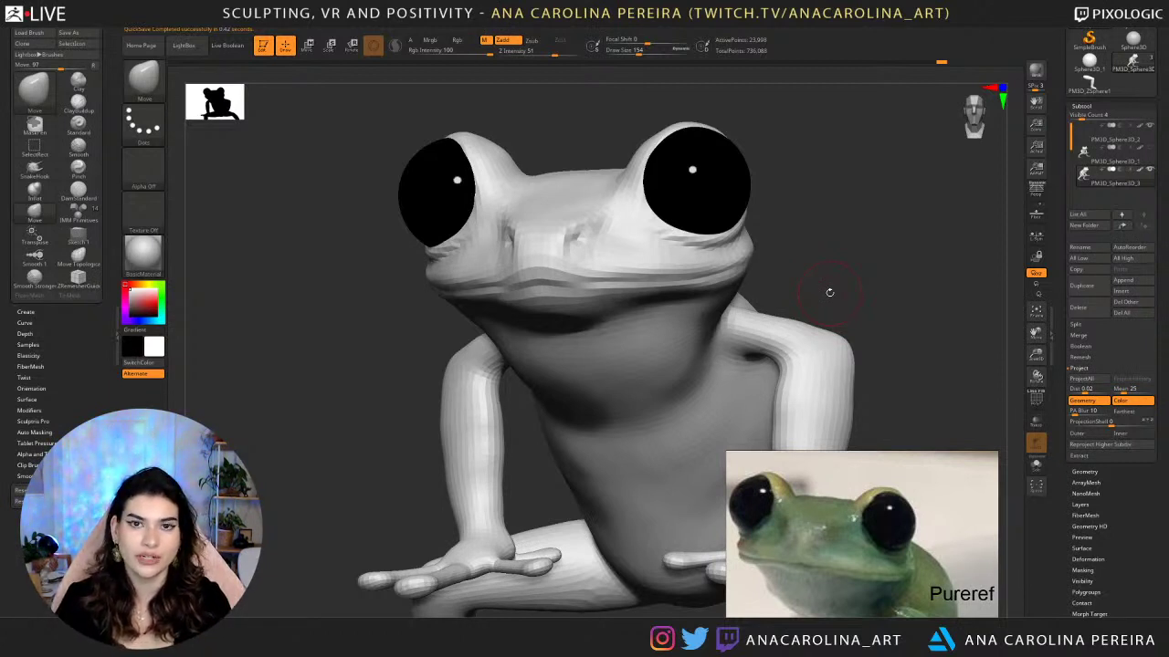
{"action": "left_click_drag", "start_coordinate": [859, 329], "coordinate": [806, 264]}
{"action": "key", "text": "f"}
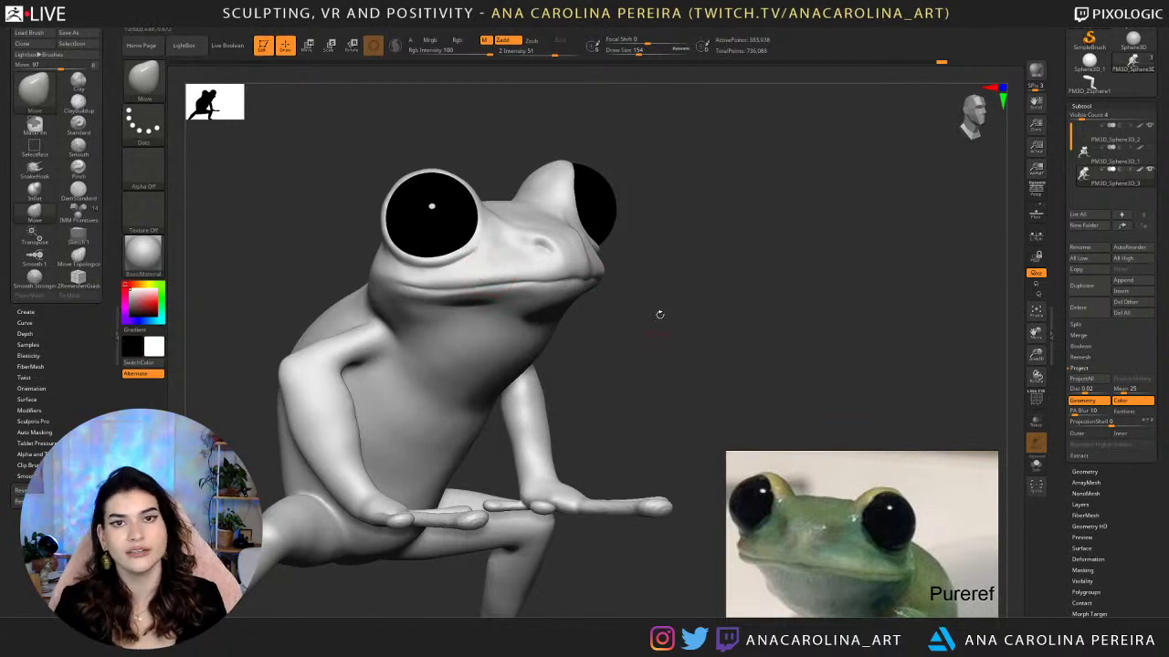
{"action": "mouse_move", "coordinate": [691, 323]}
{"action": "left_mouse_down"}
{"action": "mouse_move", "coordinate": [692, 311]}
{"action": "mouse_move", "coordinate": [692, 361]}
{"action": "mouse_move", "coordinate": [692, 352]}
{"action": "left_mouse_up"}
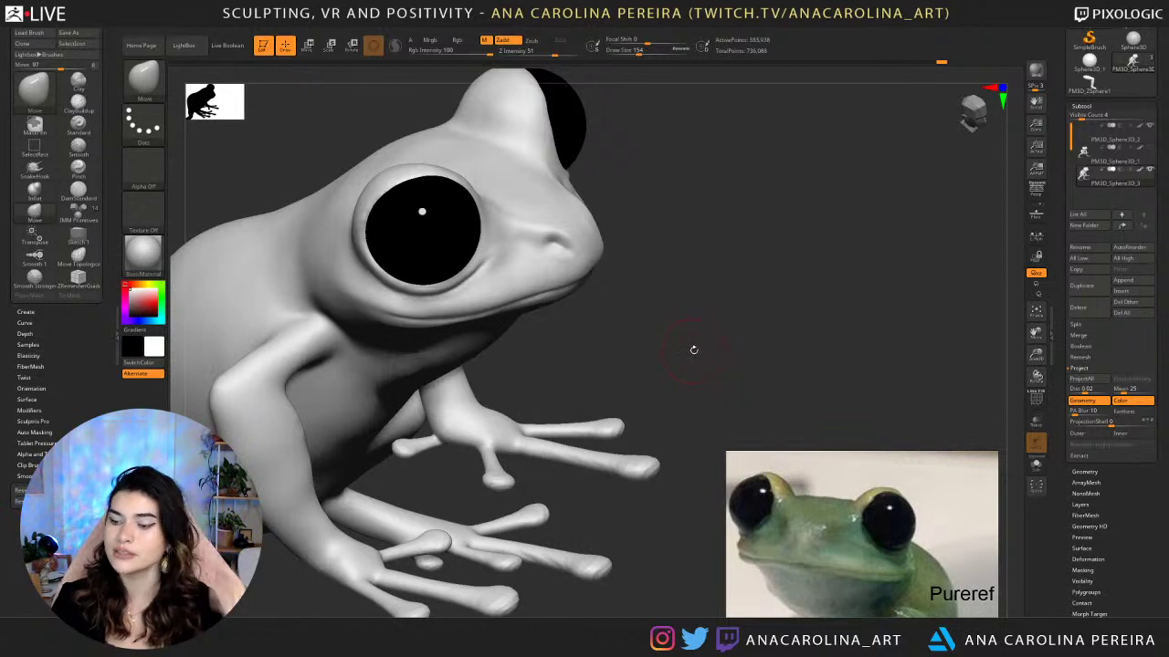
{"action": "left_click_drag", "start_coordinate": [694, 347], "coordinate": [702, 310]}
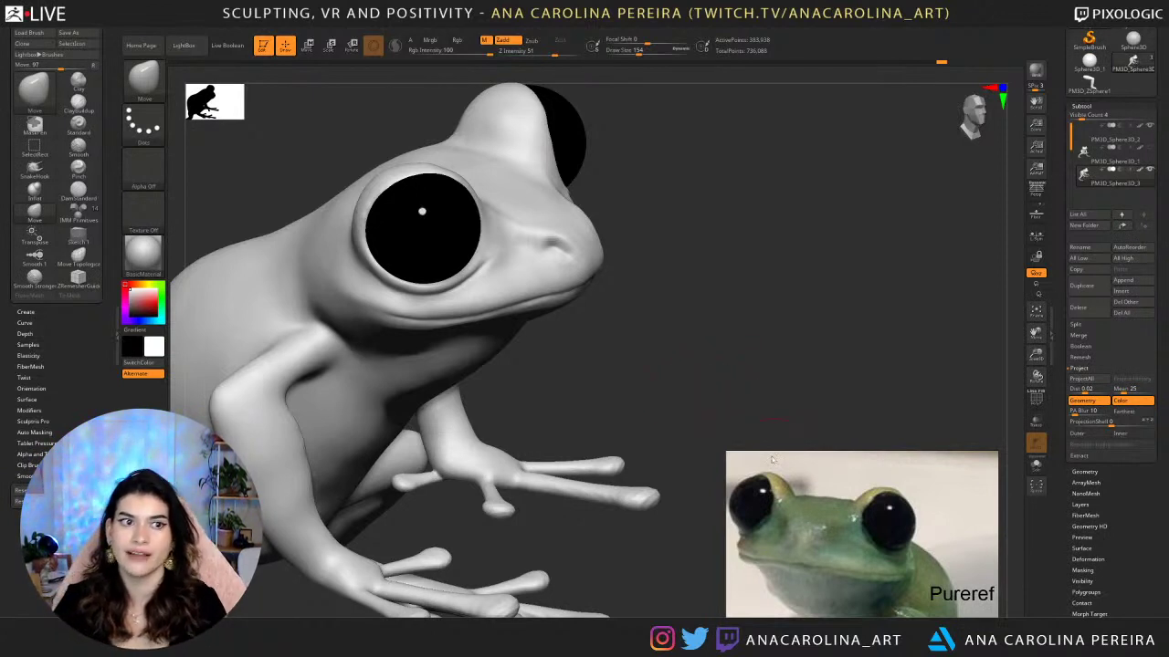
{"action": "left_click_drag", "start_coordinate": [660, 355], "coordinate": [684, 334], "text": "alt"}
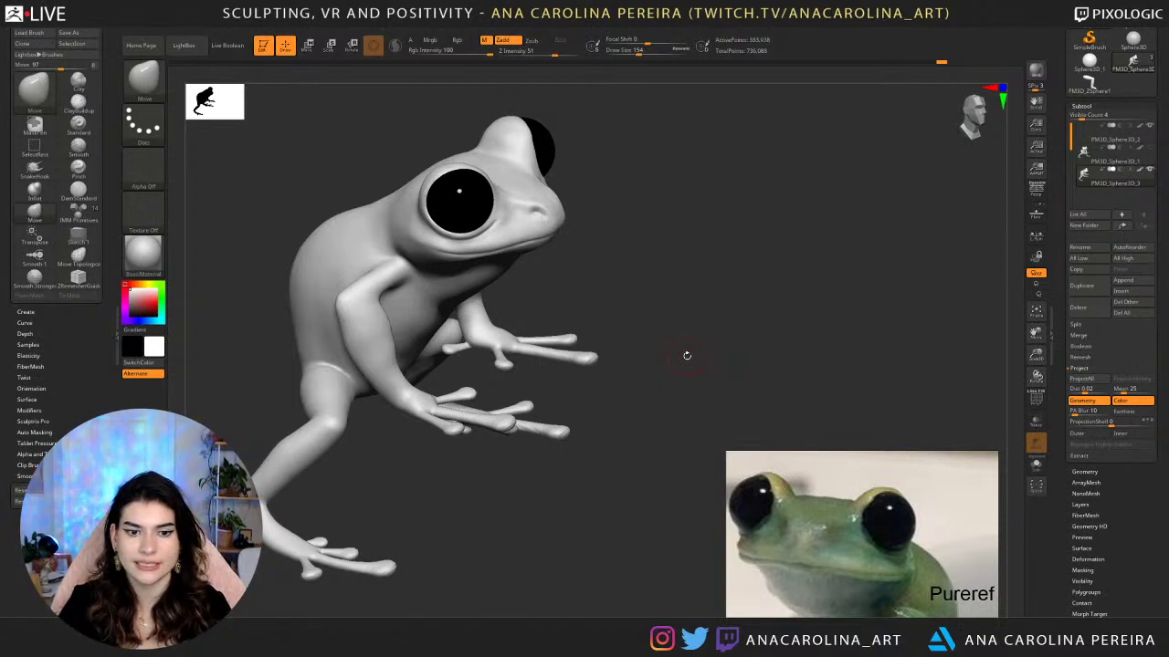
{"action": "left_click_drag", "start_coordinate": [686, 355], "coordinate": [767, 337]}
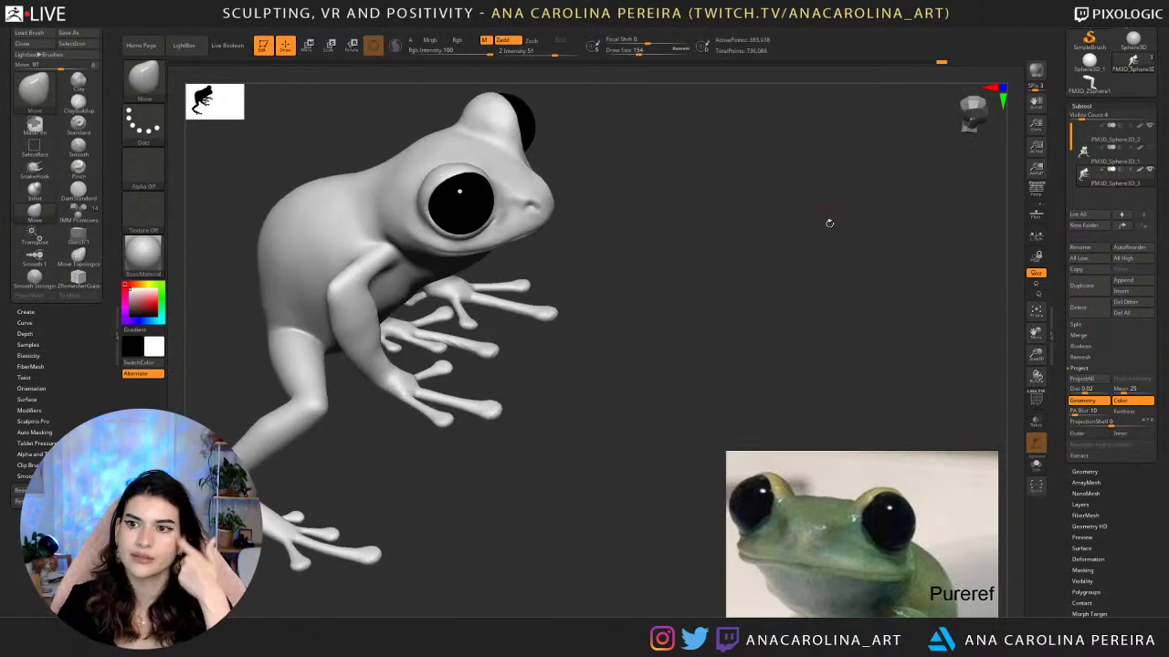
Turn on perspective and frame the green frog's head and body on the PureRef board for comparison with the sculpt.
{"action": "left_click", "coordinate": [1036, 190]}
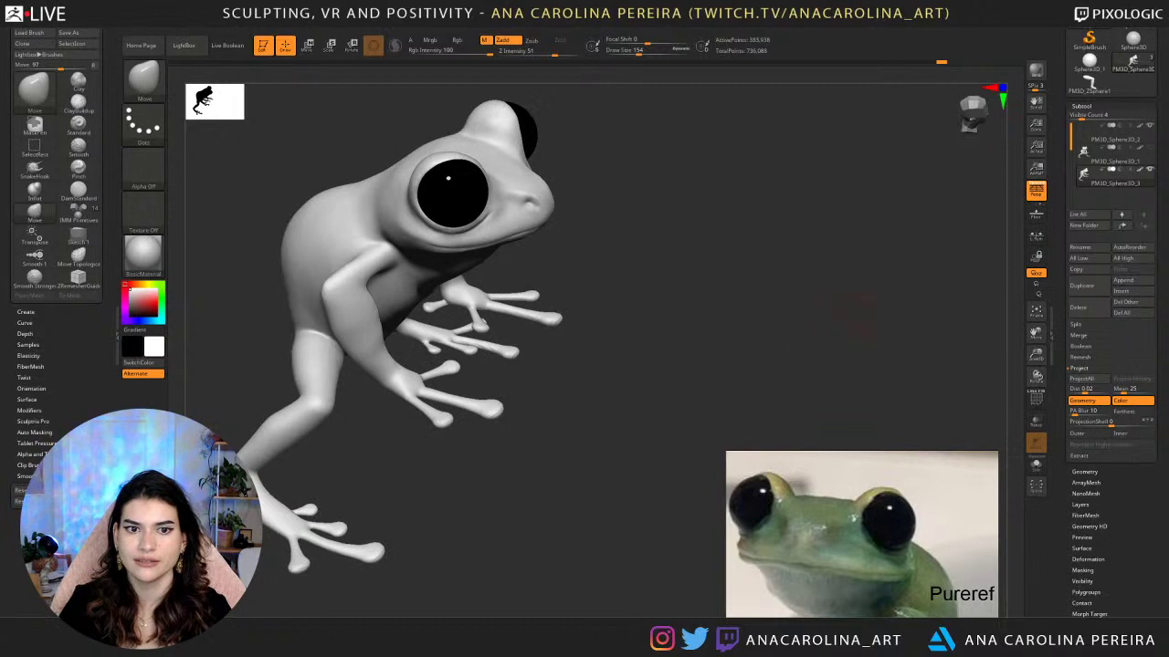
{"action": "left_click_drag", "start_coordinate": [858, 310], "coordinate": [884, 264]}
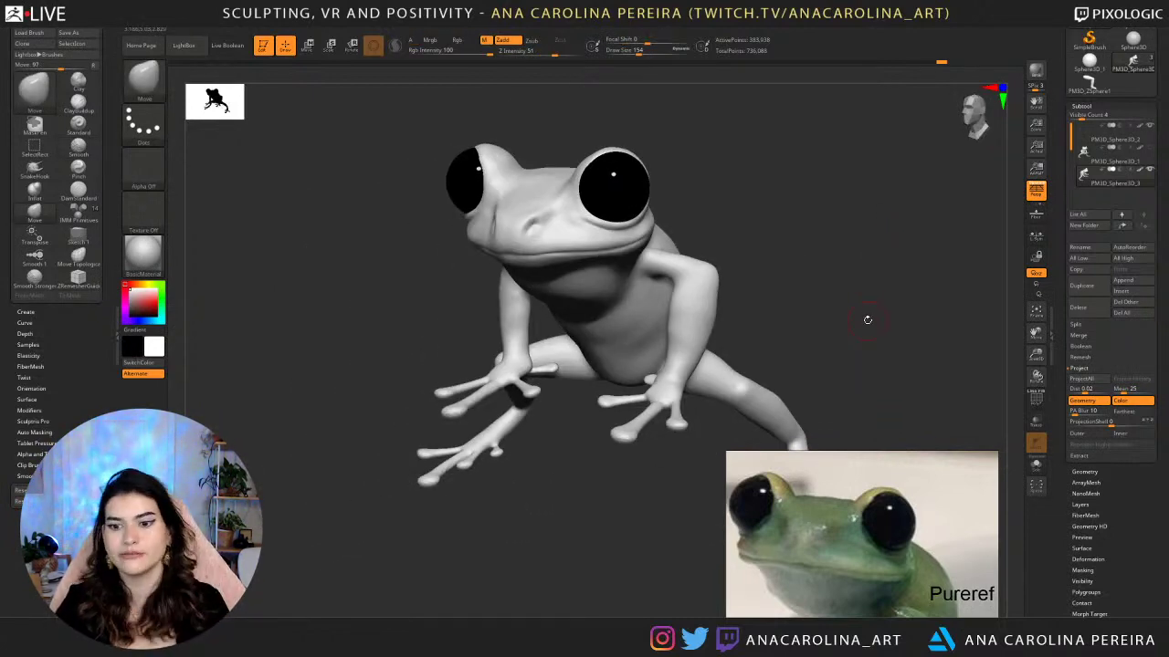
{"action": "scroll", "coordinate": [858, 502], "scroll_direction": "down", "scroll_amount": 5}
{"action": "middle_click_drag", "start_coordinate": [872, 530], "coordinate": [842, 526]}
{"action": "scroll", "coordinate": [962, 526], "scroll_direction": "down", "scroll_amount": 4}
{"action": "scroll", "coordinate": [791, 545], "scroll_direction": "up", "scroll_amount": 5}
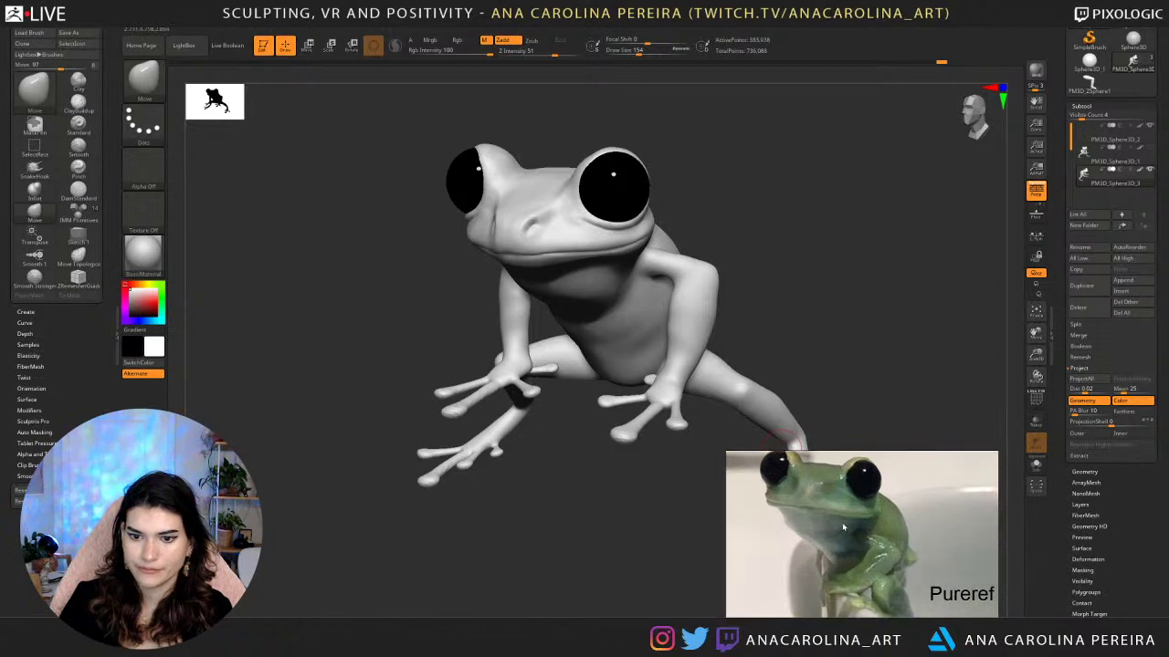
{"action": "left_click_drag", "start_coordinate": [859, 254], "coordinate": [787, 275]}
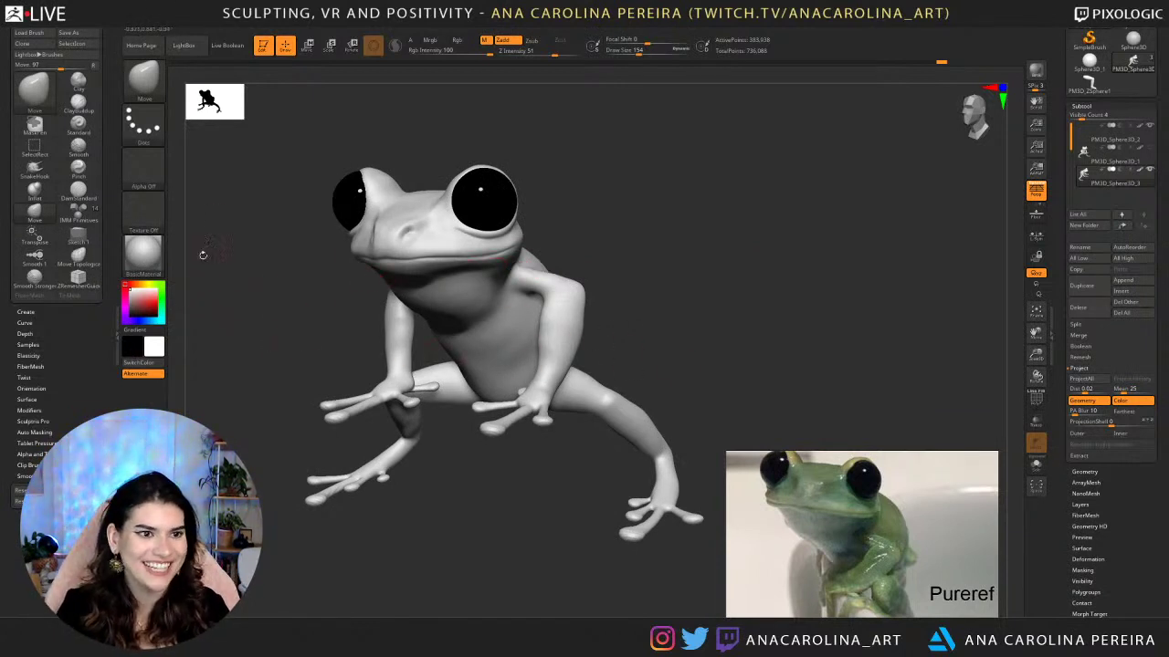
Make BasicMaterial shinier by setting its Specular to 21 and bending its specular curve to rise steeply only near the end.
{"action": "left_click", "coordinate": [144, 254]}
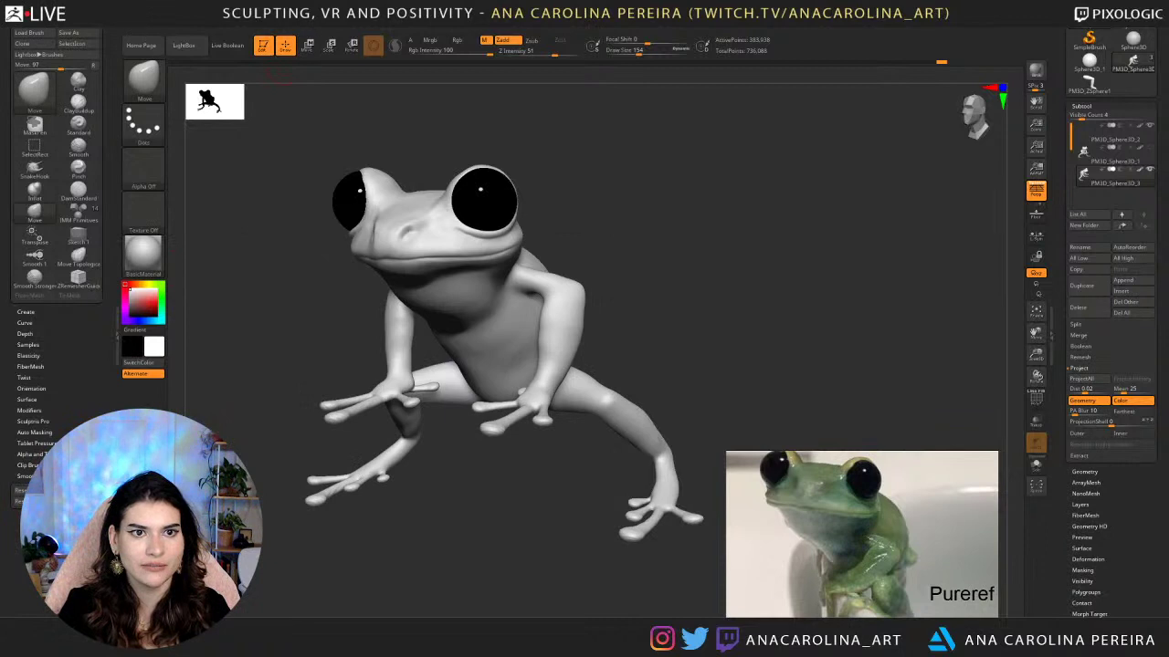
{"action": "left_click", "coordinate": [390, 23]}
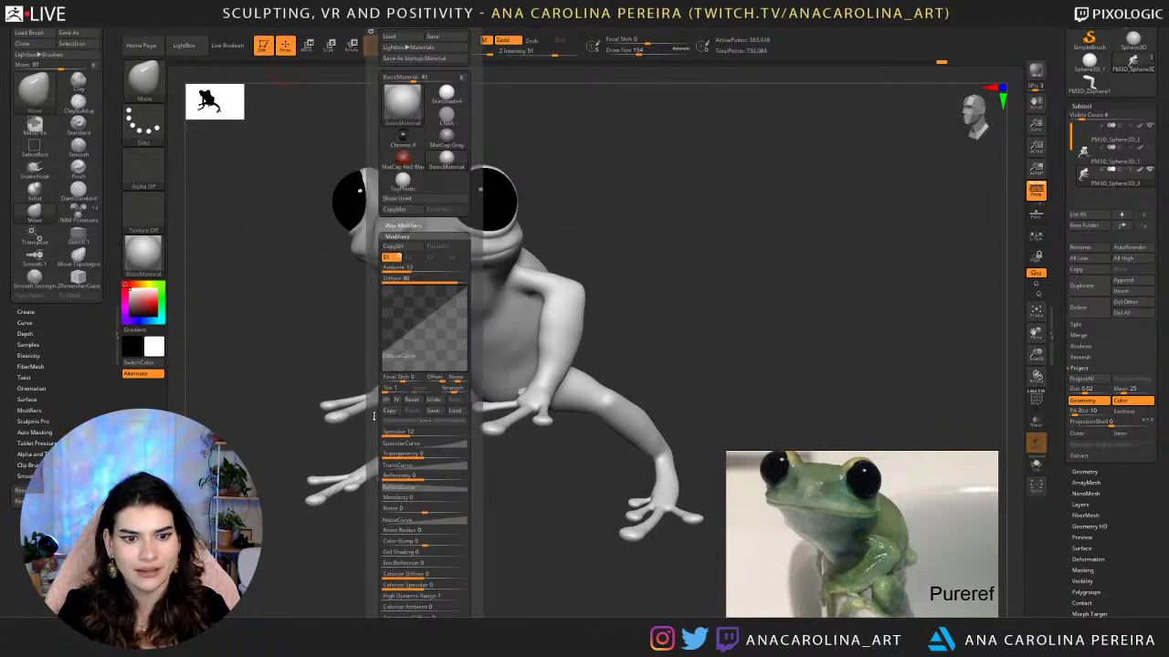
{"action": "mouse_move", "coordinate": [402, 468]}
{"action": "left_mouse_down"}
{"action": "mouse_move", "coordinate": [402, 326]}
{"action": "mouse_move", "coordinate": [420, 290]}
{"action": "left_mouse_up"}
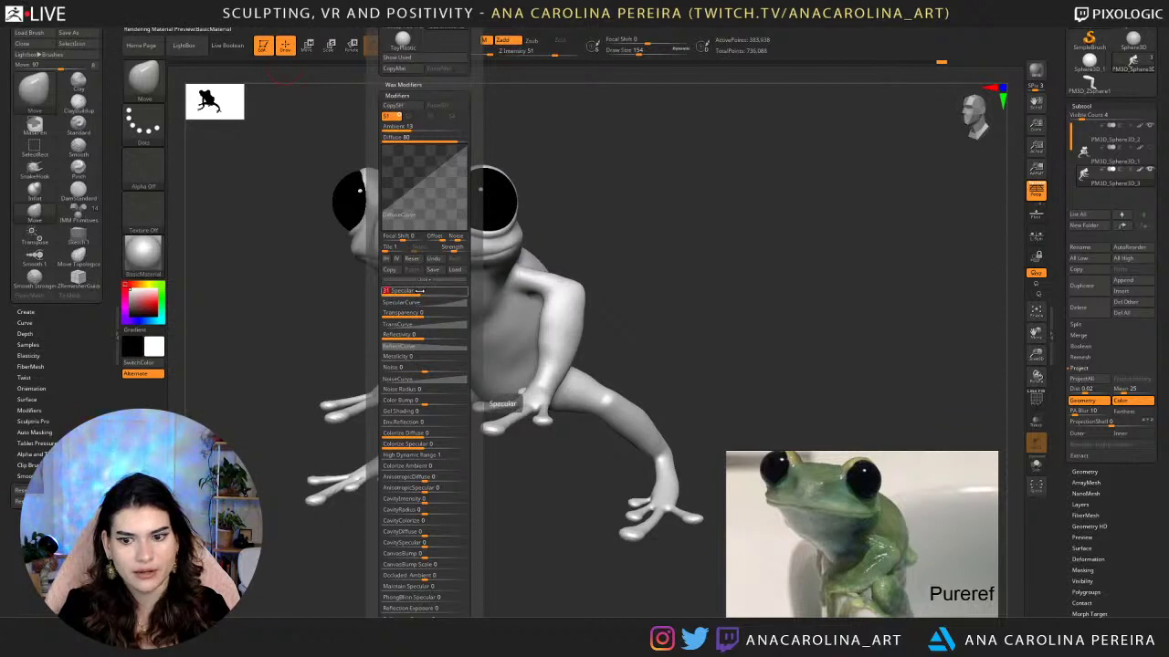
{"action": "left_click", "coordinate": [419, 302]}
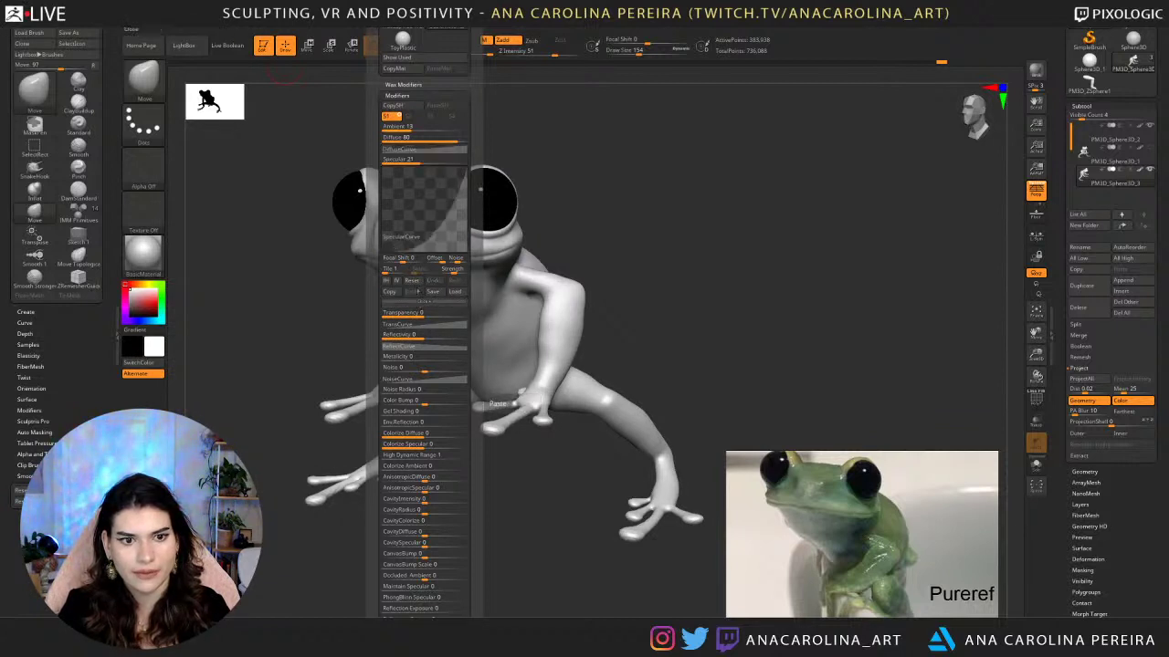
{"action": "left_click_drag", "start_coordinate": [448, 207], "coordinate": [465, 201]}
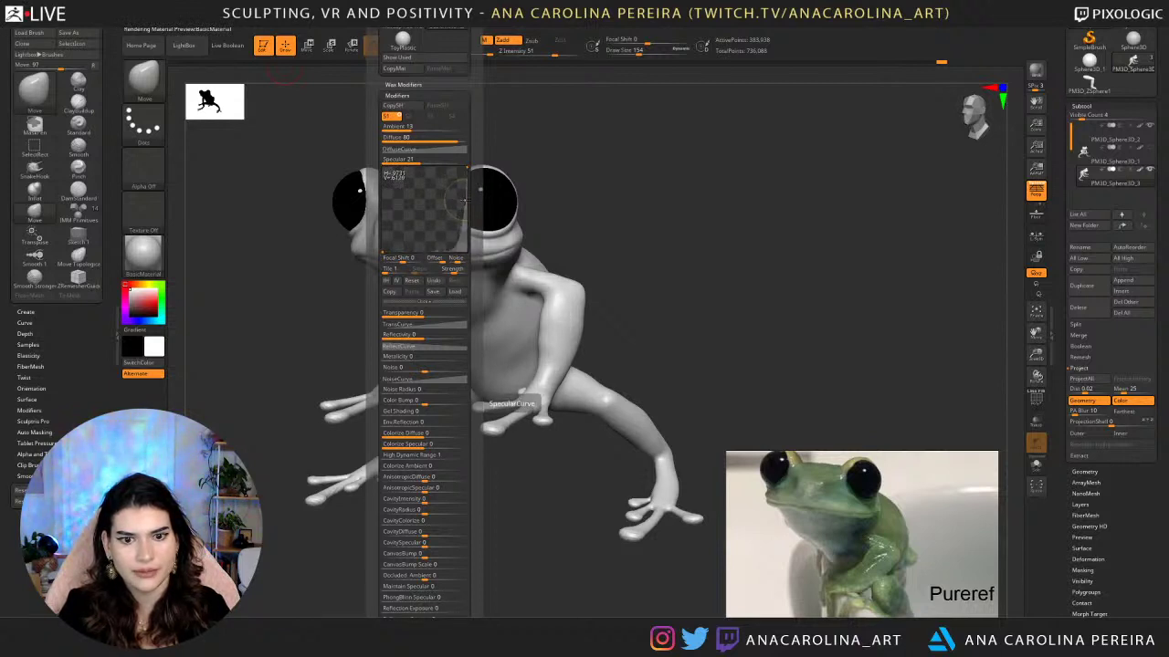
{"action": "left_click_drag", "start_coordinate": [650, 295], "coordinate": [659, 188]}
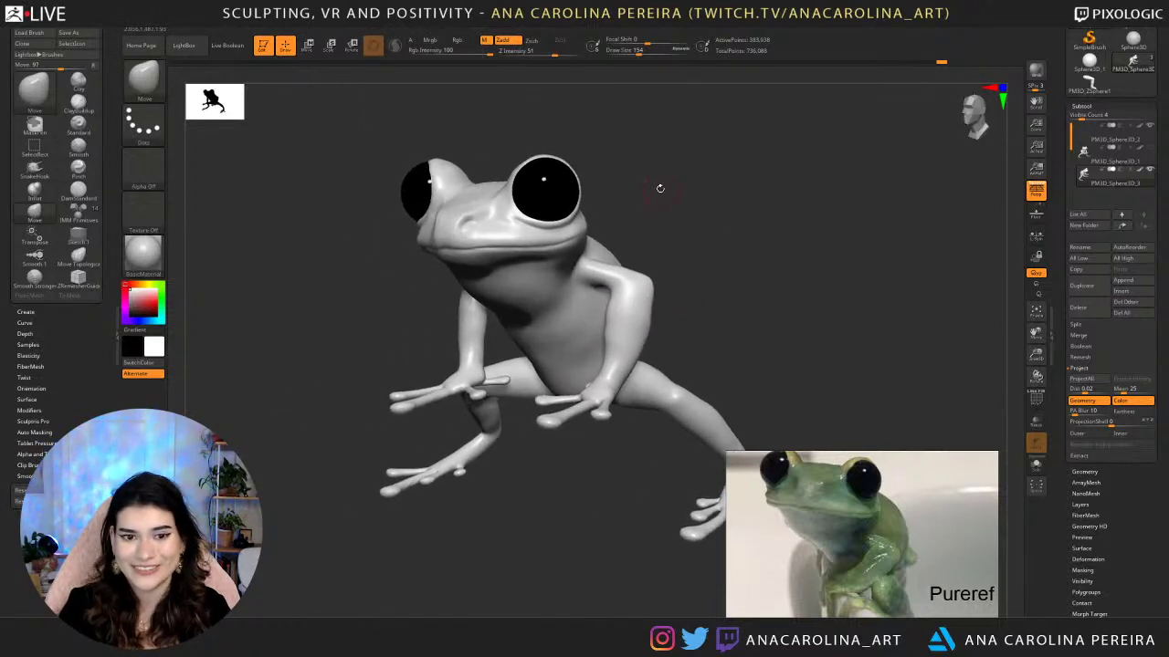
Save the modified BasicMaterial to disk as a ZMaterial file.
{"action": "left_click", "coordinate": [394, 20]}
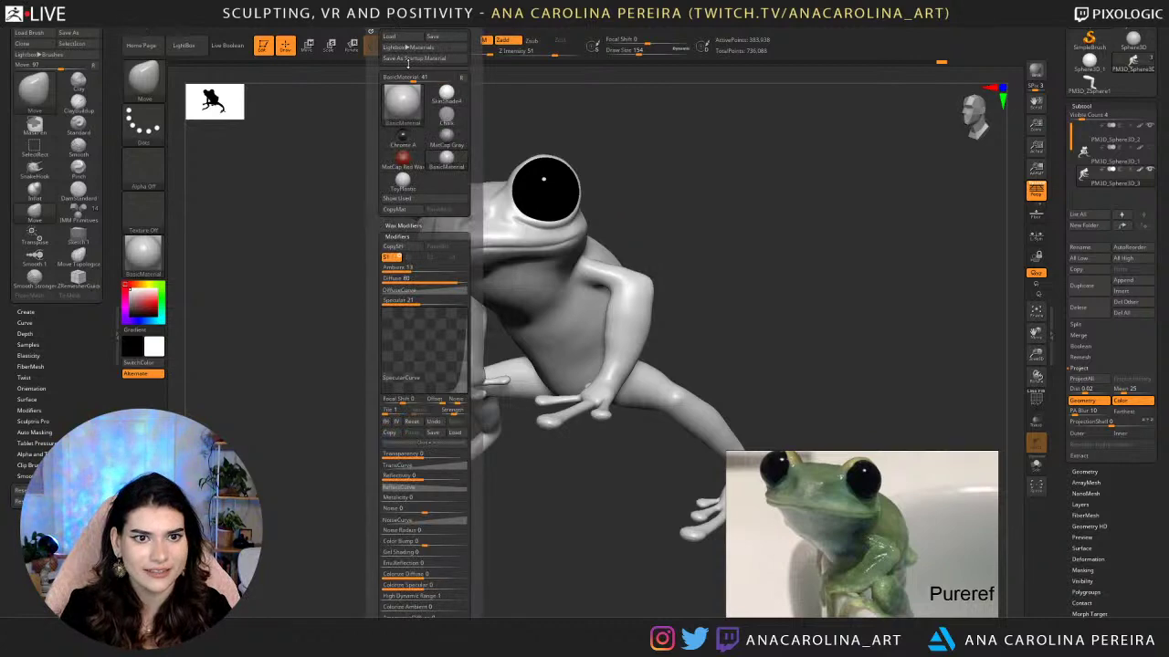
{"action": "left_click", "coordinate": [436, 37]}
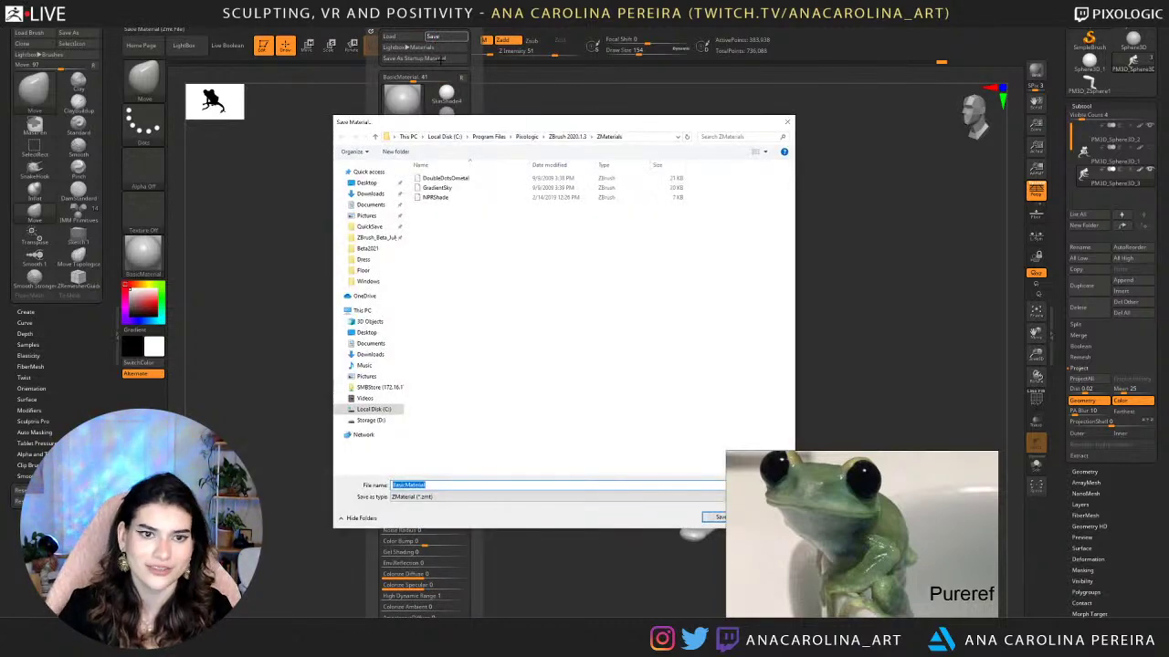
{"action": "left_click", "coordinate": [365, 260]}
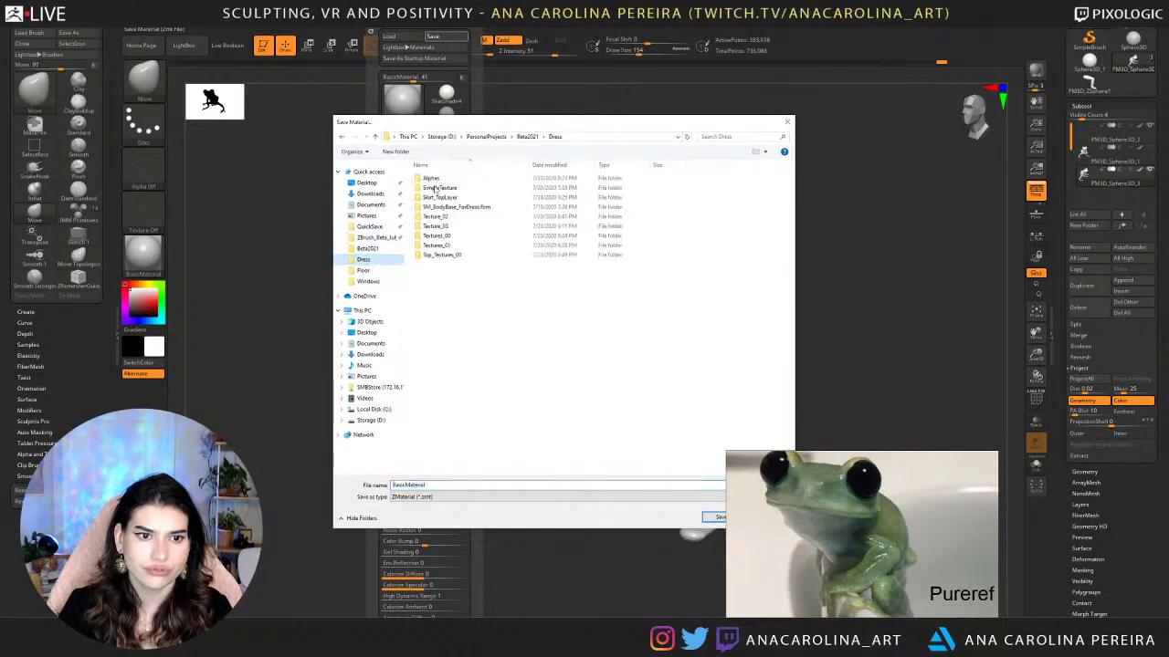
{"action": "key", "text": "Return"}
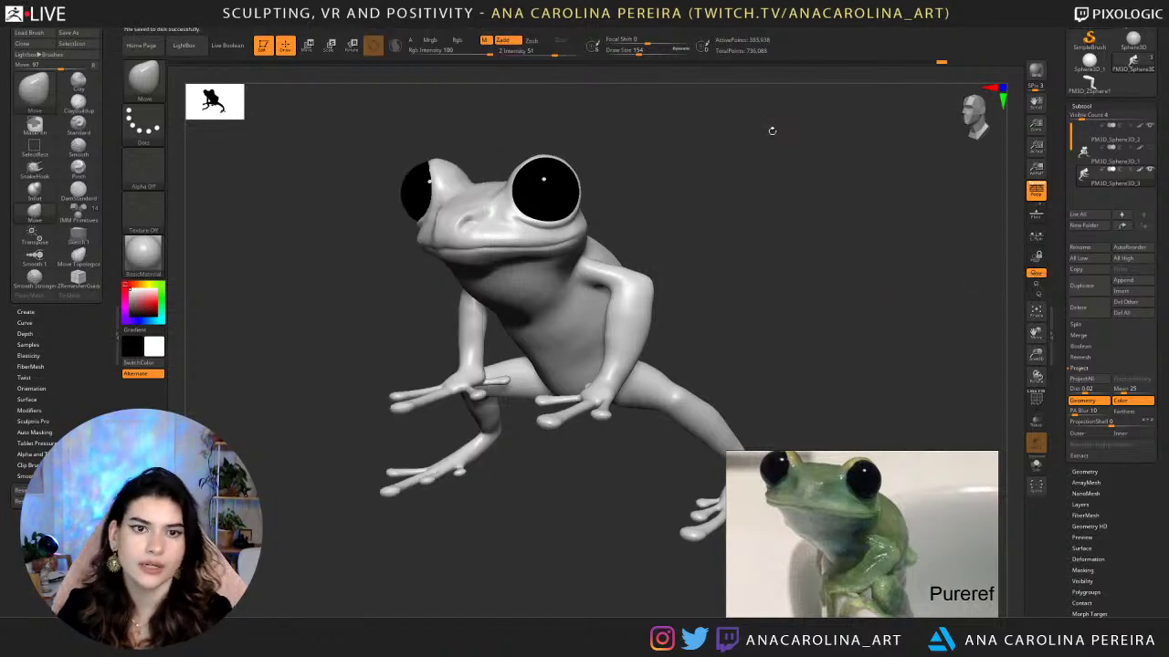
Choose a muted teal as the main colour, R 75, G 135, B 125, using the green frog photo as a guide.
{"action": "left_click_drag", "start_coordinate": [776, 167], "coordinate": [881, 146]}
{"action": "left_click_drag", "start_coordinate": [699, 133], "coordinate": [595, 119]}
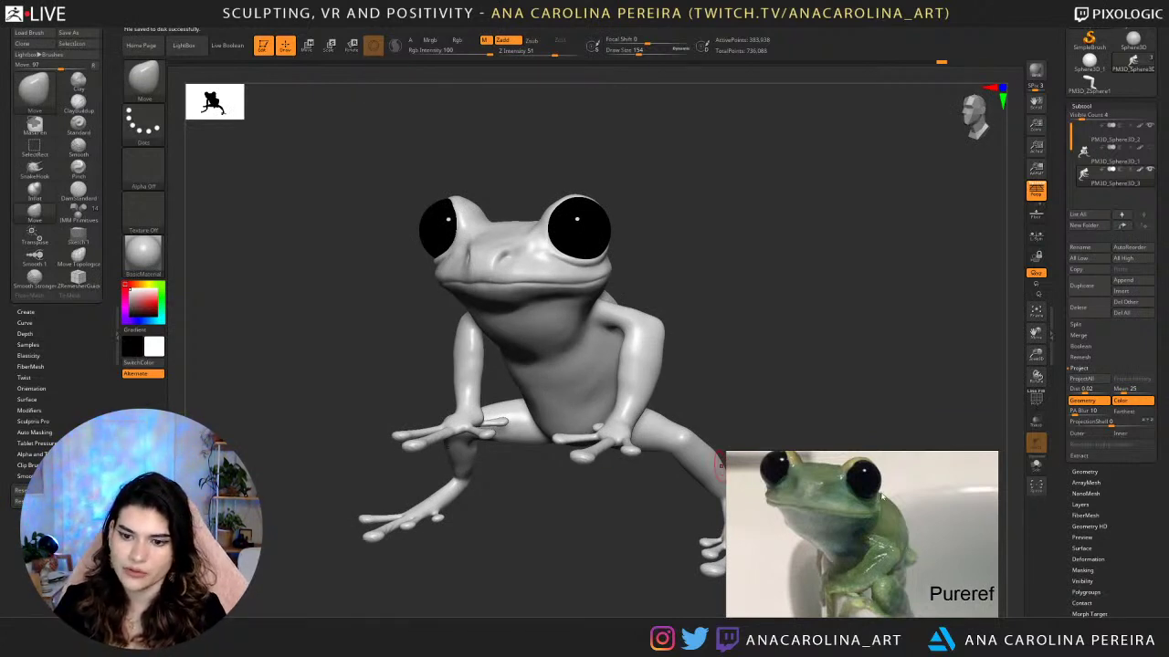
{"action": "scroll", "coordinate": [879, 500], "scroll_direction": "down", "scroll_amount": 3}
{"action": "scroll", "coordinate": [880, 500], "scroll_direction": "up", "scroll_amount": 3}
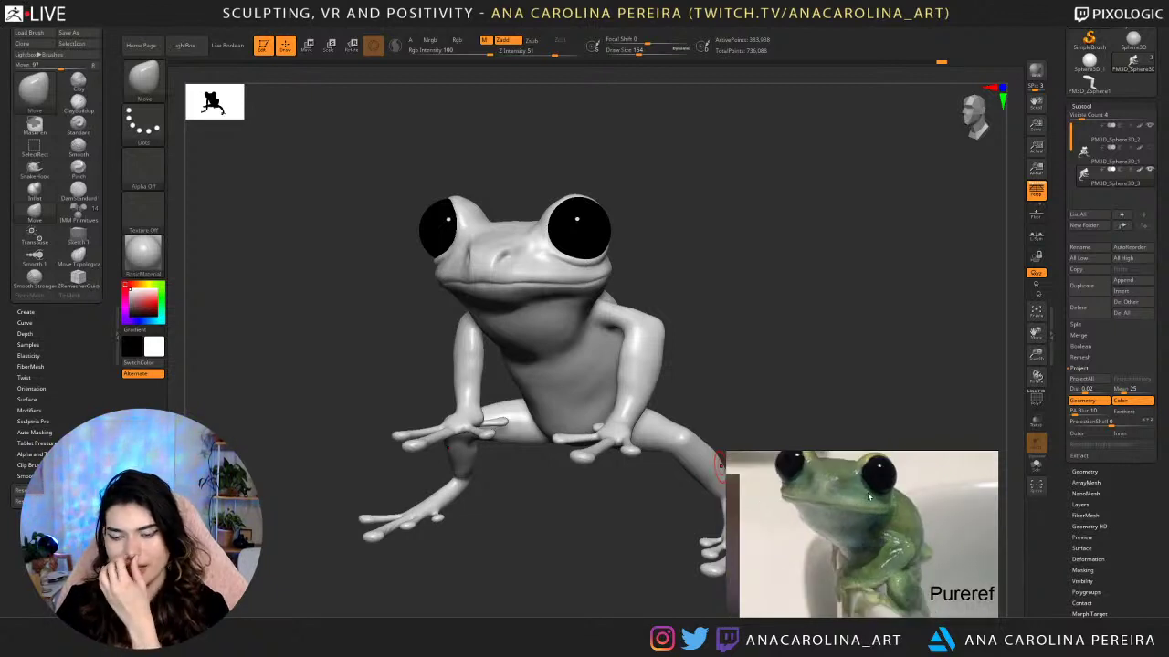
{"action": "mouse_move", "coordinate": [820, 316]}
{"action": "left_mouse_down"}
{"action": "mouse_move", "coordinate": [832, 317]}
{"action": "mouse_move", "coordinate": [813, 312]}
{"action": "left_mouse_up"}
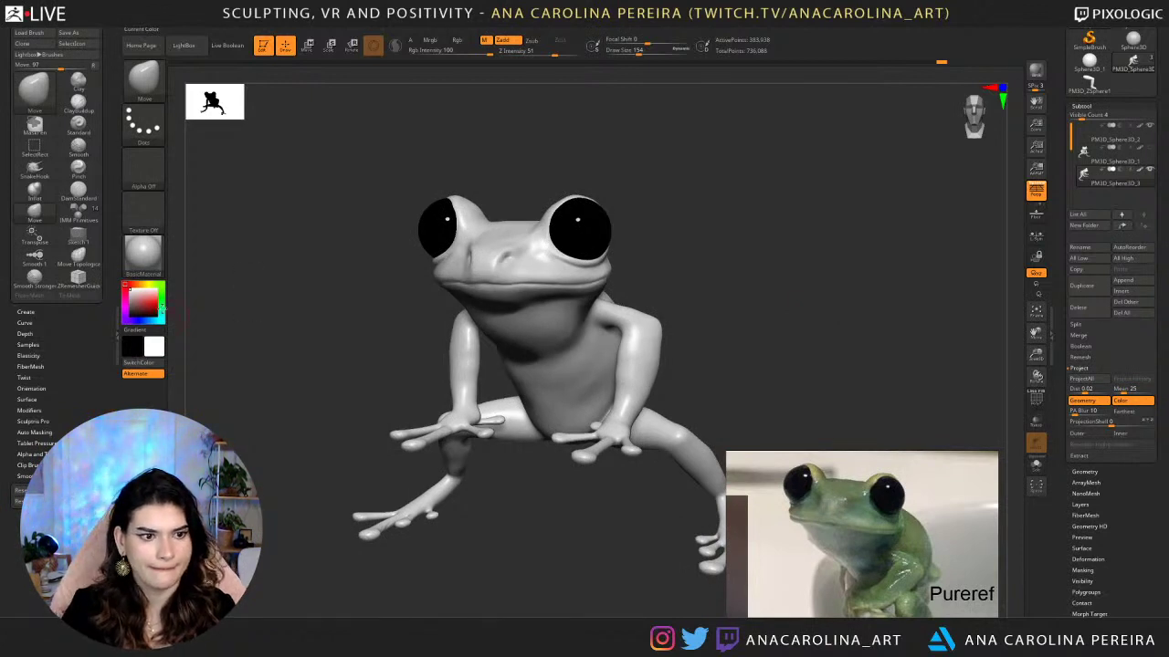
{"action": "left_click", "coordinate": [150, 302]}
{"action": "left_click_drag", "start_coordinate": [147, 302], "coordinate": [139, 297]}
{"action": "left_click", "coordinate": [139, 300]}
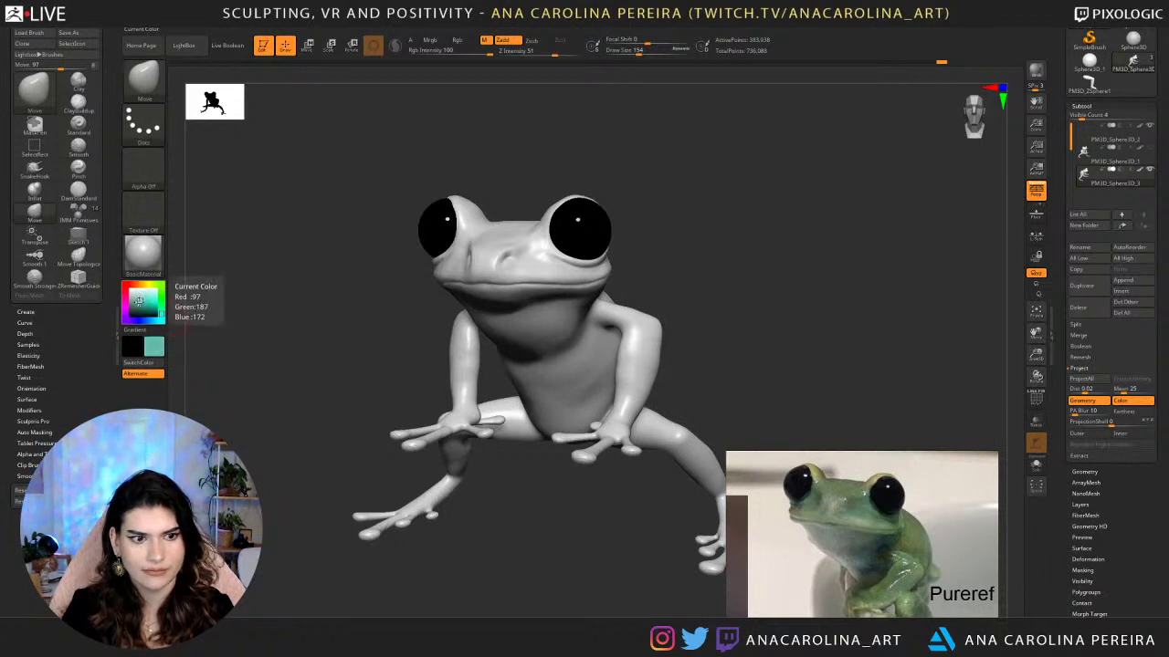
{"action": "left_click", "coordinate": [137, 302]}
{"action": "left_click", "coordinate": [138, 305]}
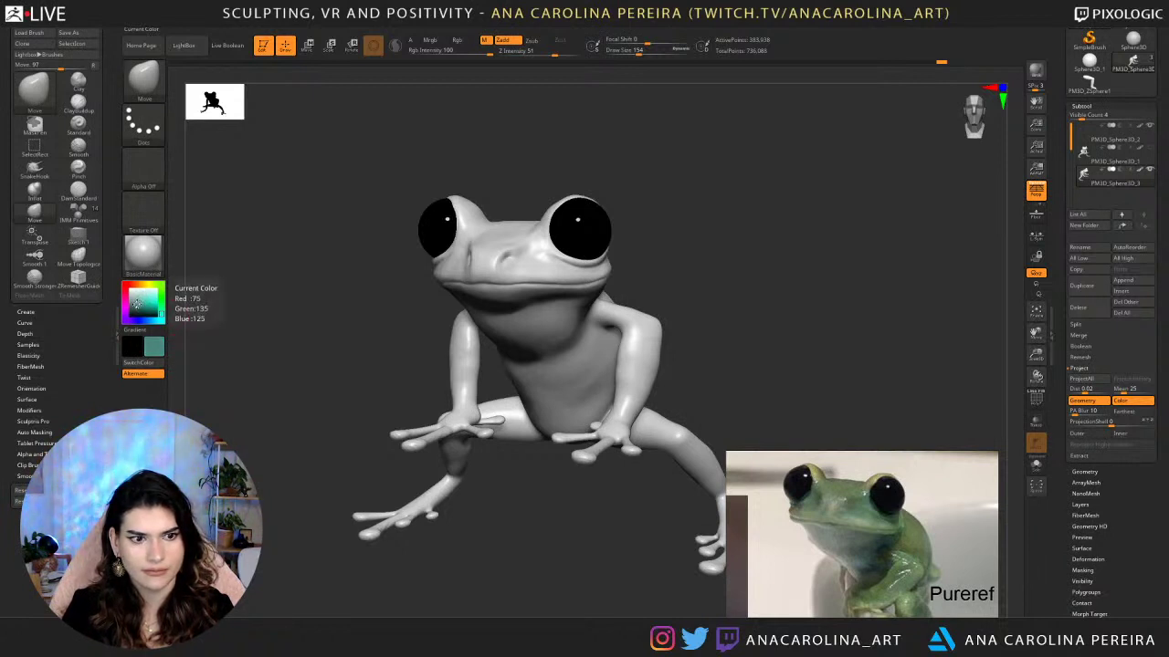
{"action": "left_click", "coordinate": [138, 304]}
{"action": "left_click", "coordinate": [137, 305]}
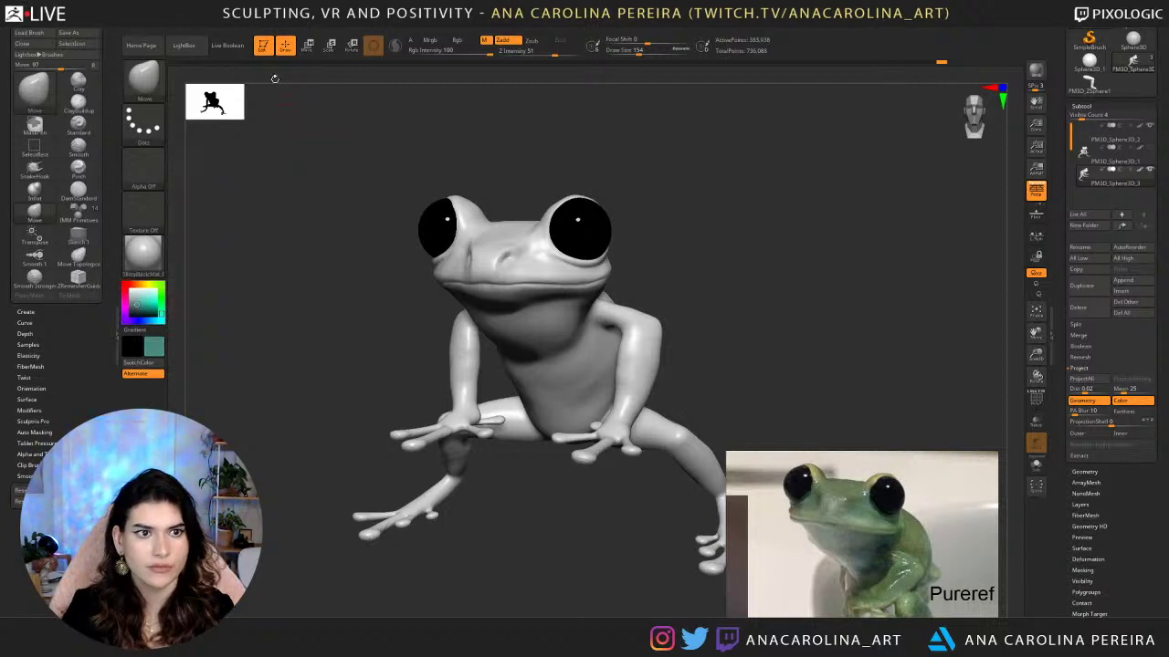
Fill the body with the shiny basic material and, in Rgb mode, with teal, refilling it in a lighter shade.
{"action": "left_click", "coordinate": [186, 20]}
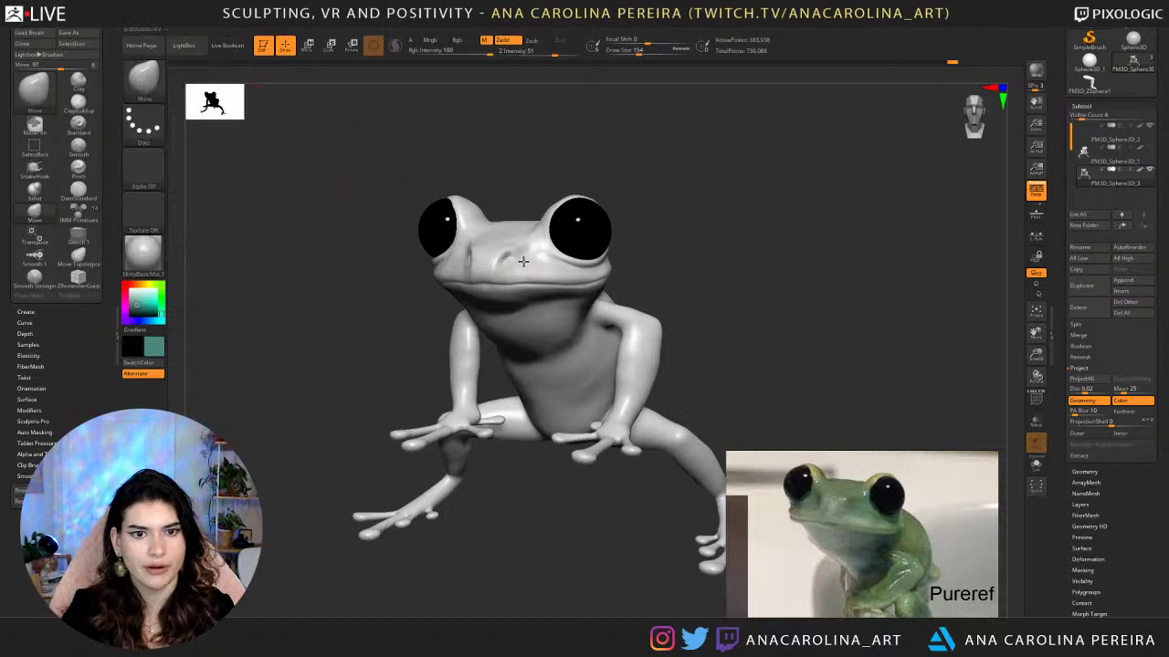
{"action": "key", "text": "space"}
{"action": "left_click", "coordinate": [307, 180]}
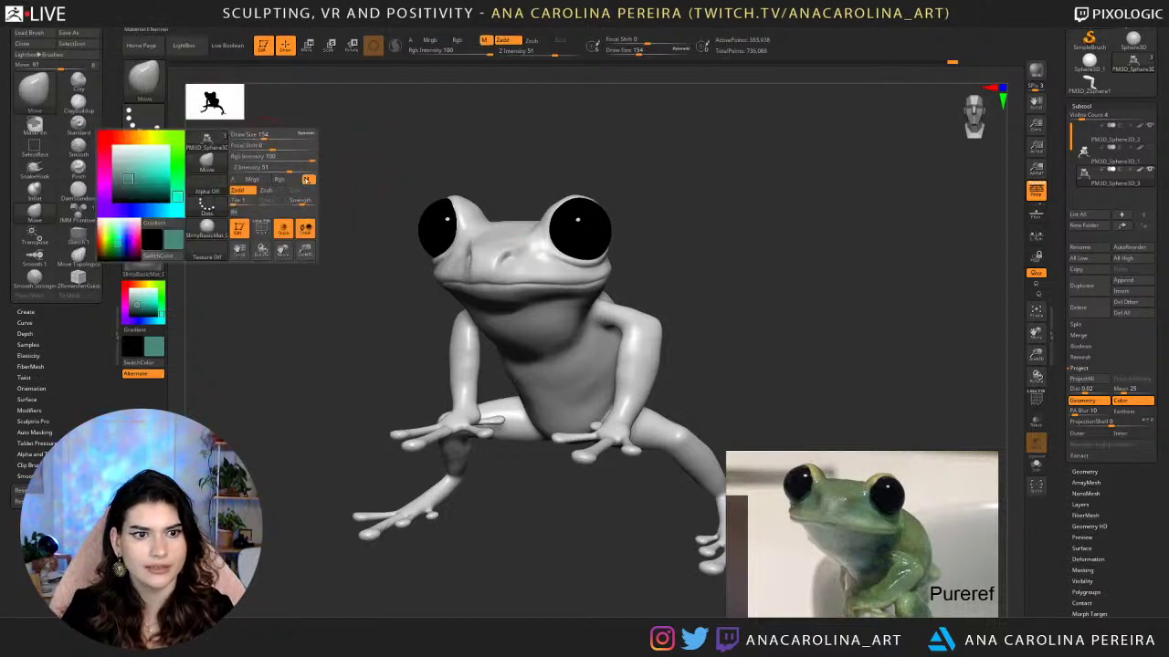
{"action": "left_click", "coordinate": [285, 180]}
{"action": "key", "text": "c"}
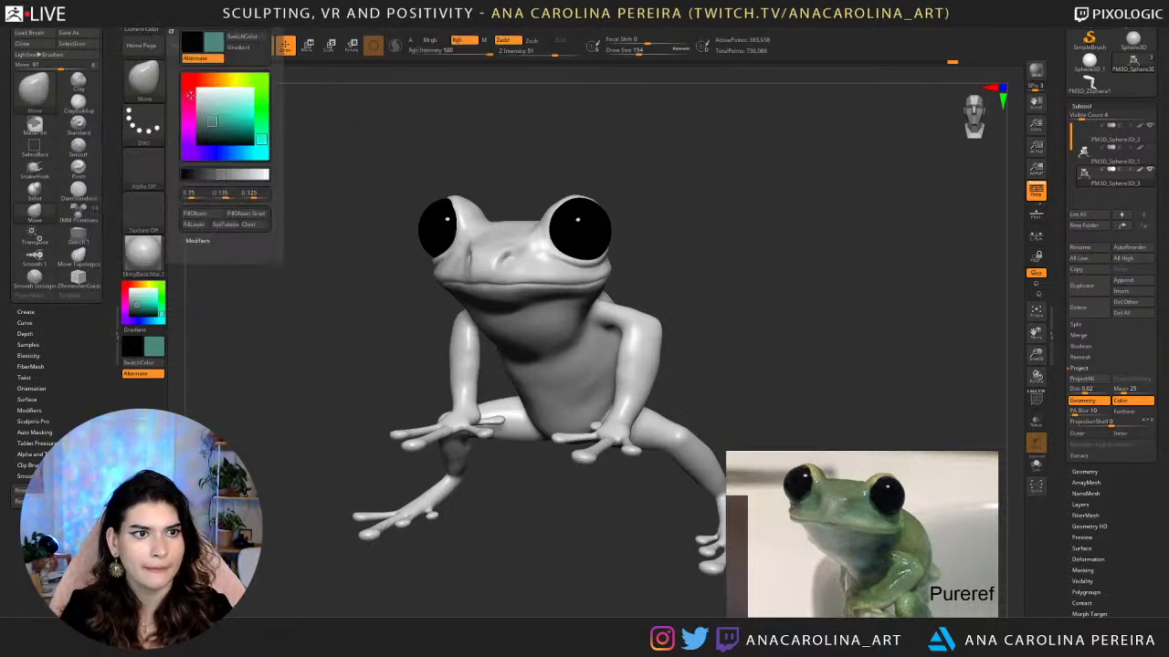
{"action": "left_click", "coordinate": [194, 213]}
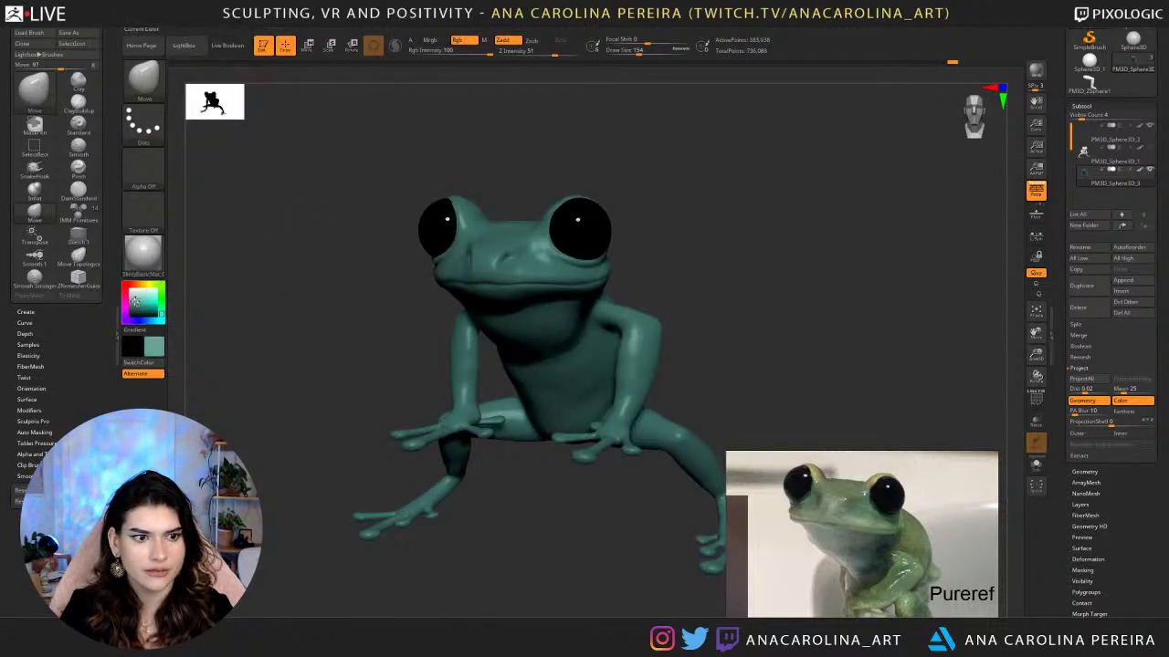
{"action": "key", "text": "c"}
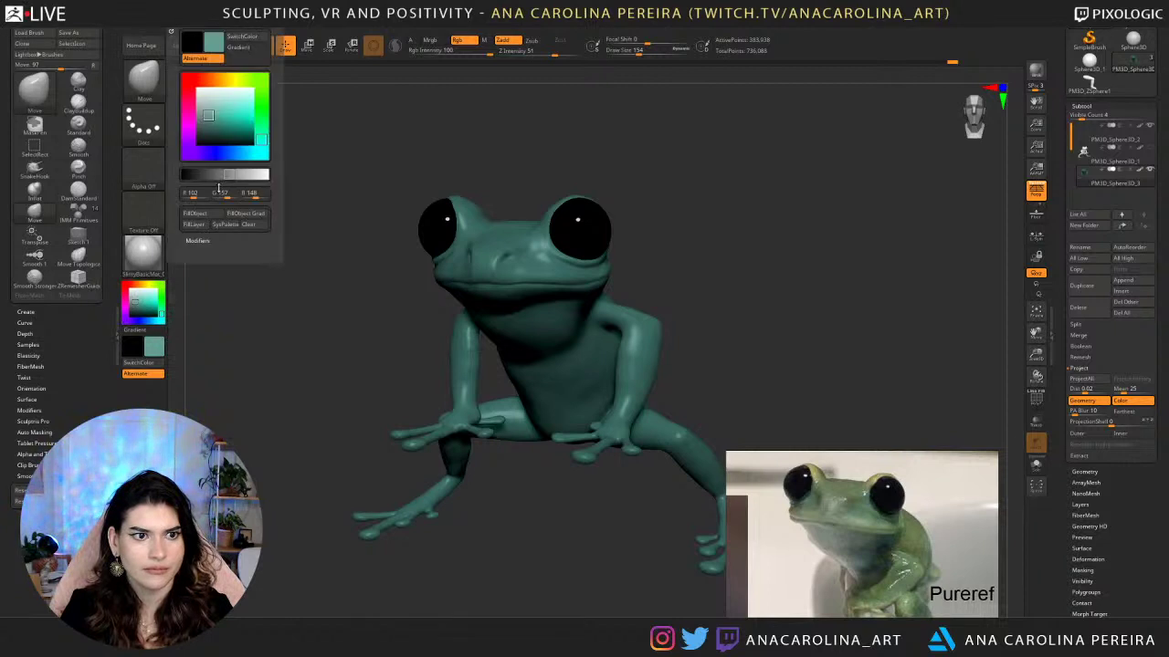
{"action": "left_click", "coordinate": [202, 215]}
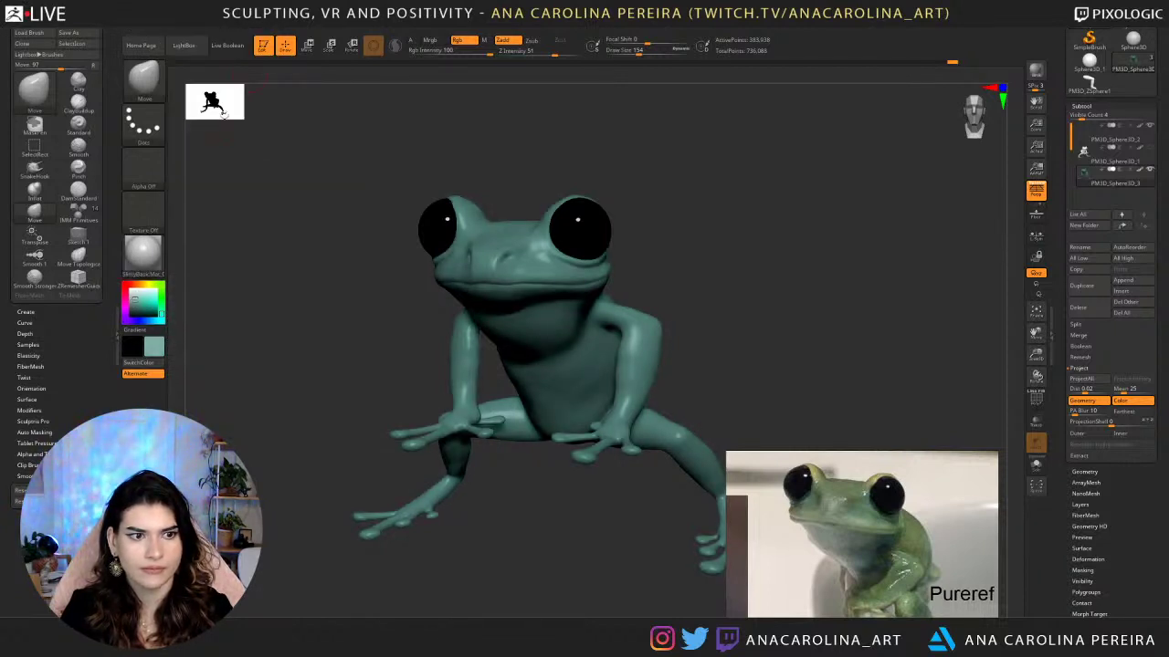
Fill the whole frog body with a lighter teal, R 126, G 173, B 165.
{"action": "left_click", "coordinate": [181, 28]}
{"action": "left_click", "coordinate": [207, 215]}
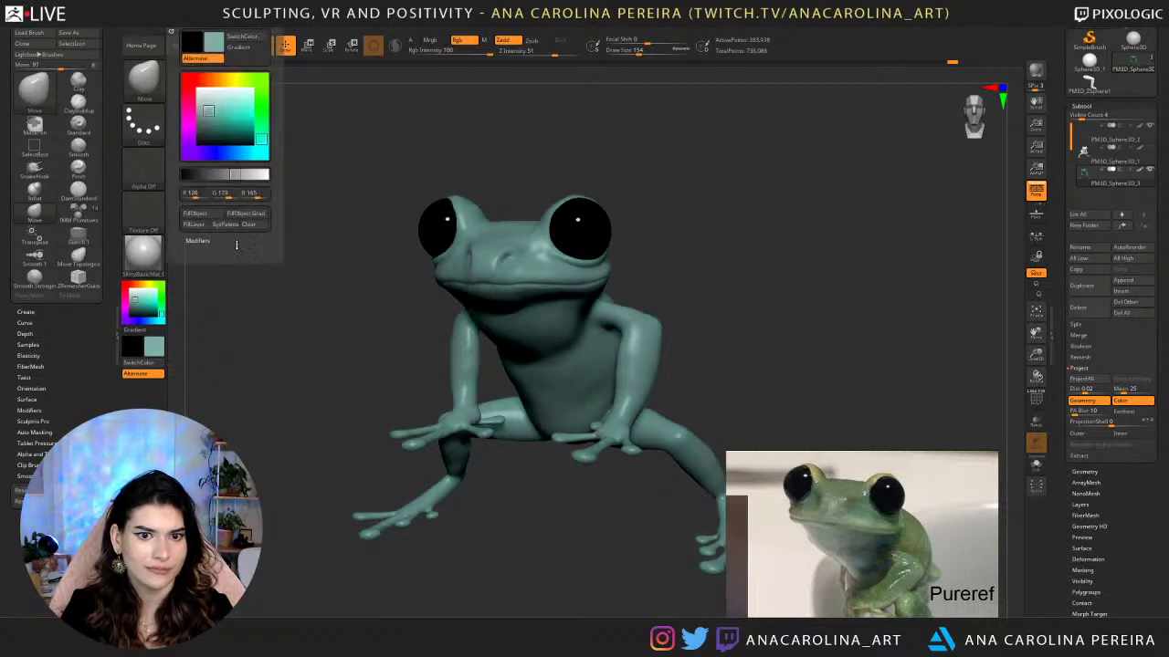
{"action": "left_click_drag", "start_coordinate": [660, 193], "coordinate": [629, 164]}
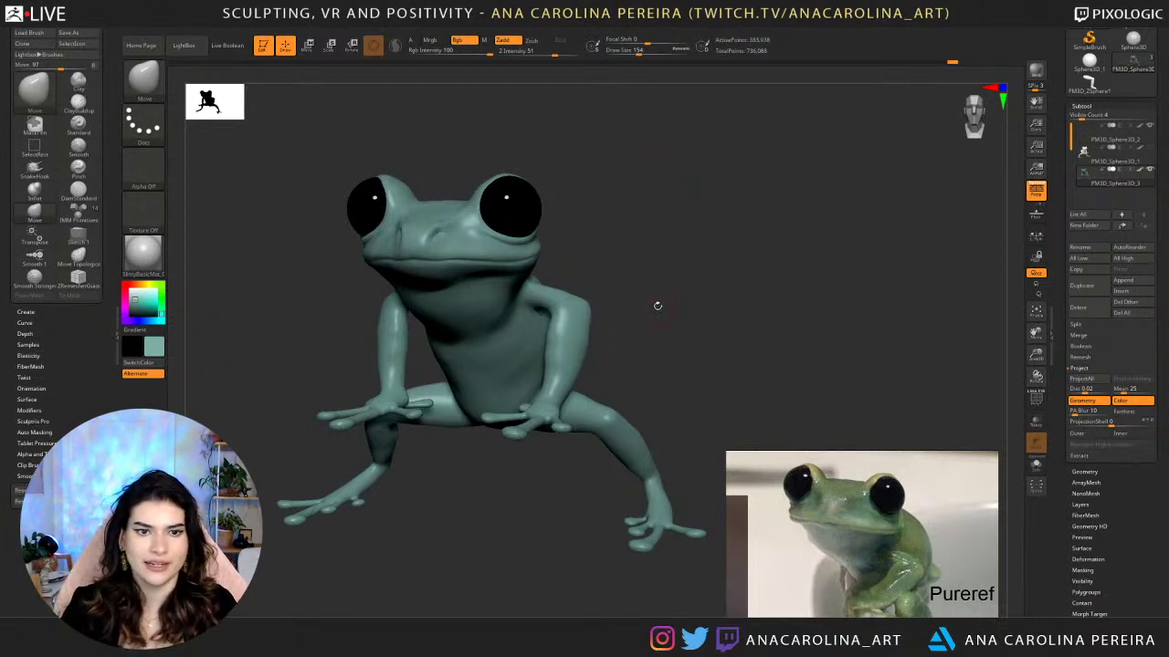
{"action": "left_click_drag", "start_coordinate": [657, 306], "coordinate": [680, 274]}
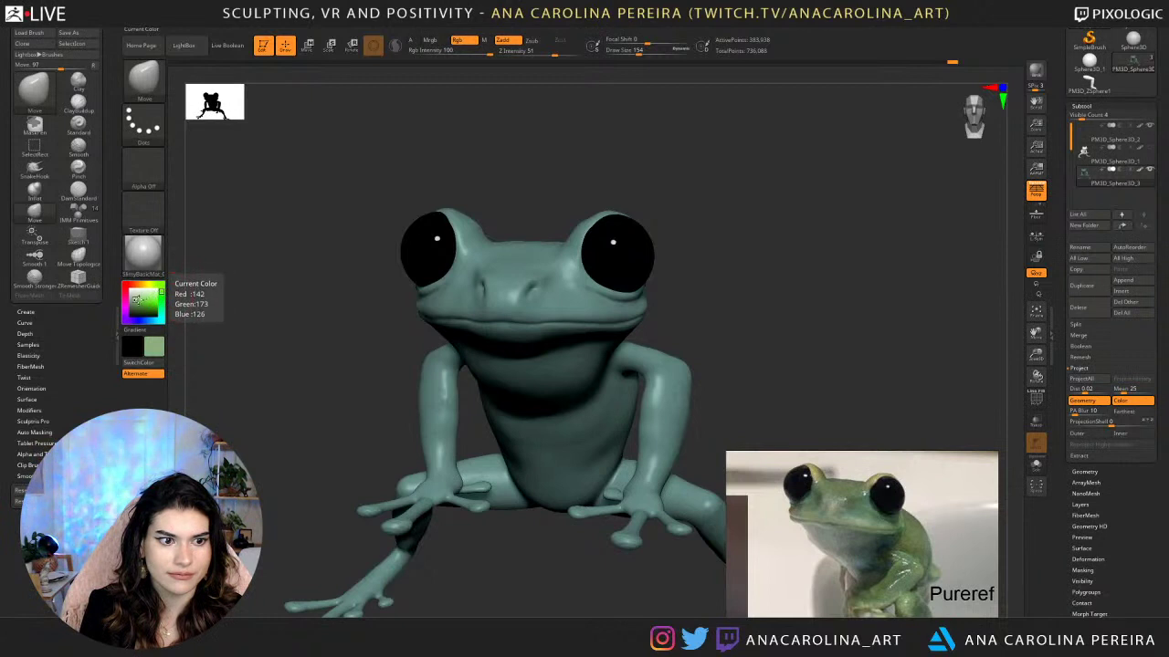
Choose a pale yellow-green as the main colour and set up the Paint brush with the Spray stroke.
{"action": "left_click_drag", "start_coordinate": [137, 297], "coordinate": [139, 298]}
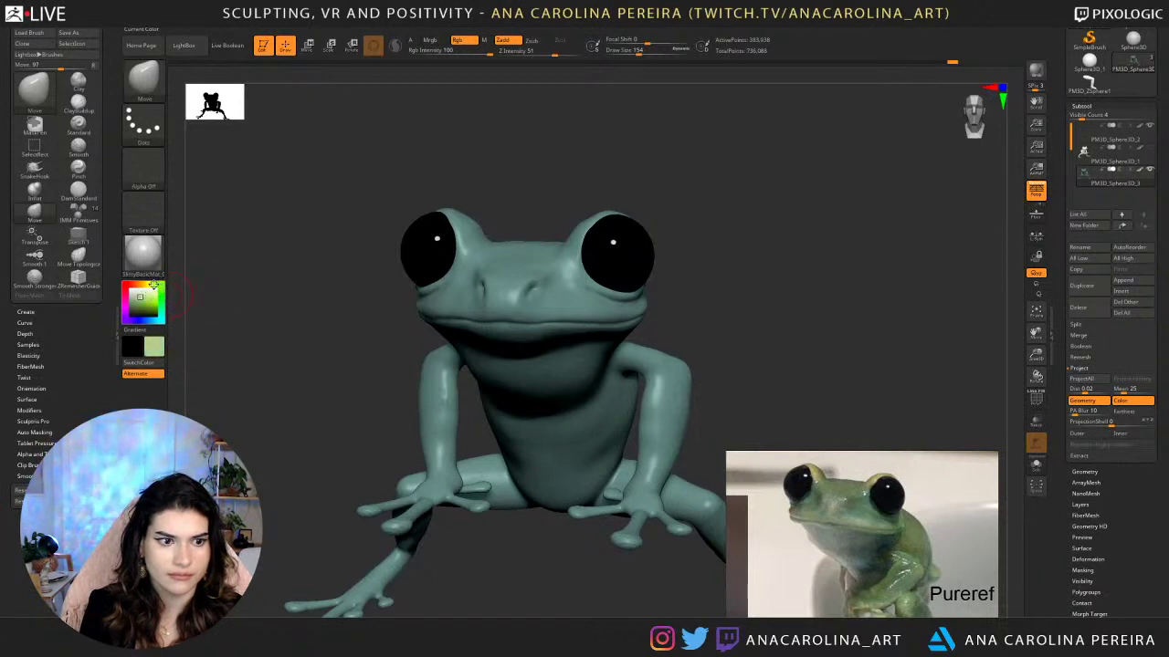
{"action": "key", "text": "space"}
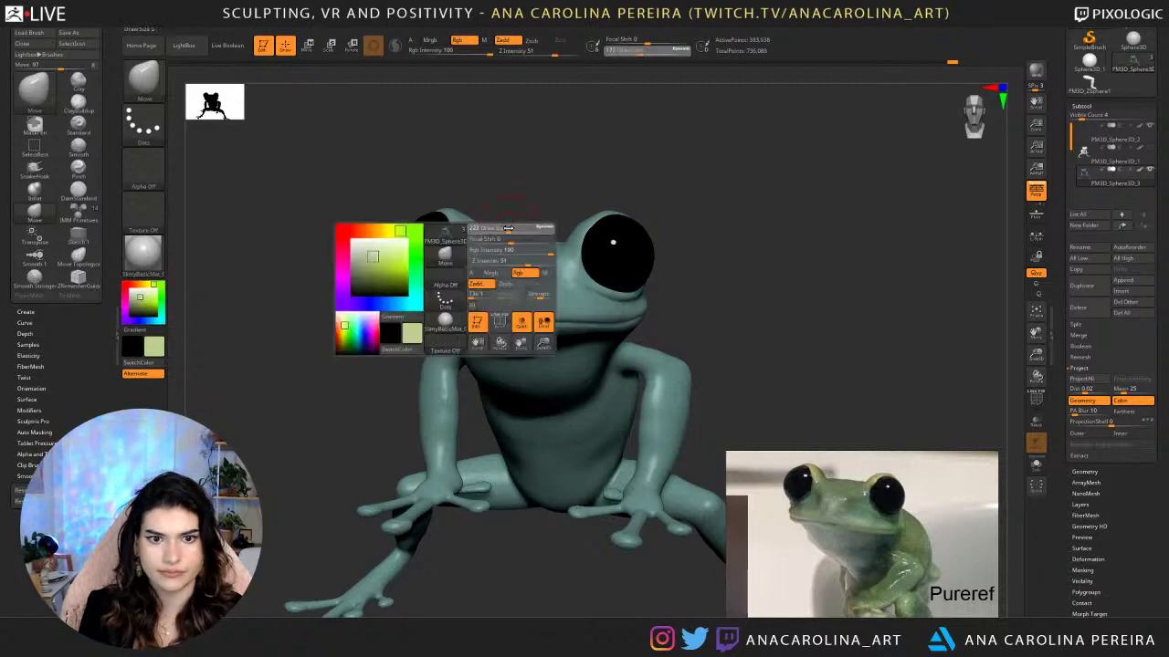
{"action": "key", "text": "b"}
{"action": "key", "text": "p"}
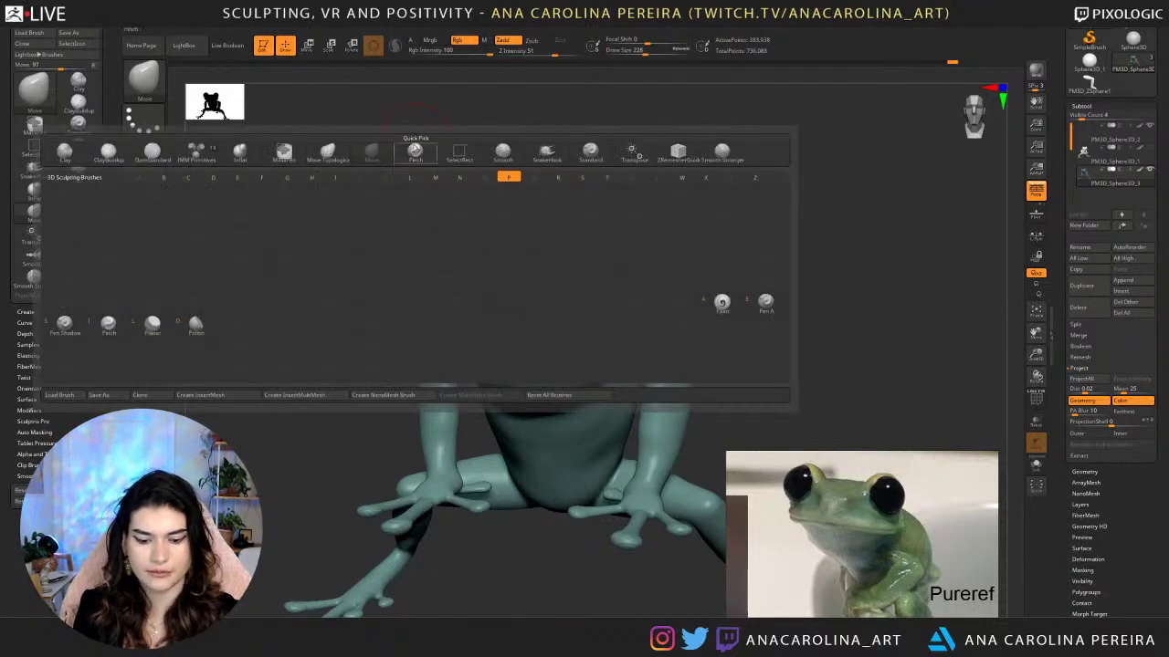
{"action": "key", "text": "a"}
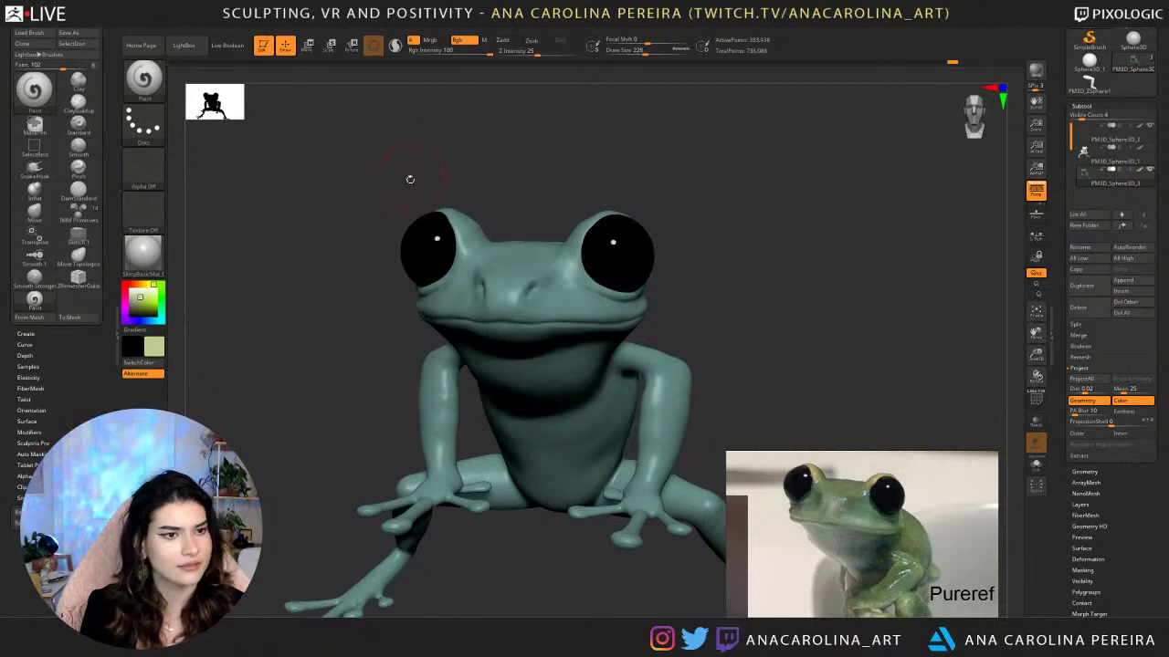
{"action": "left_click", "coordinate": [143, 123]}
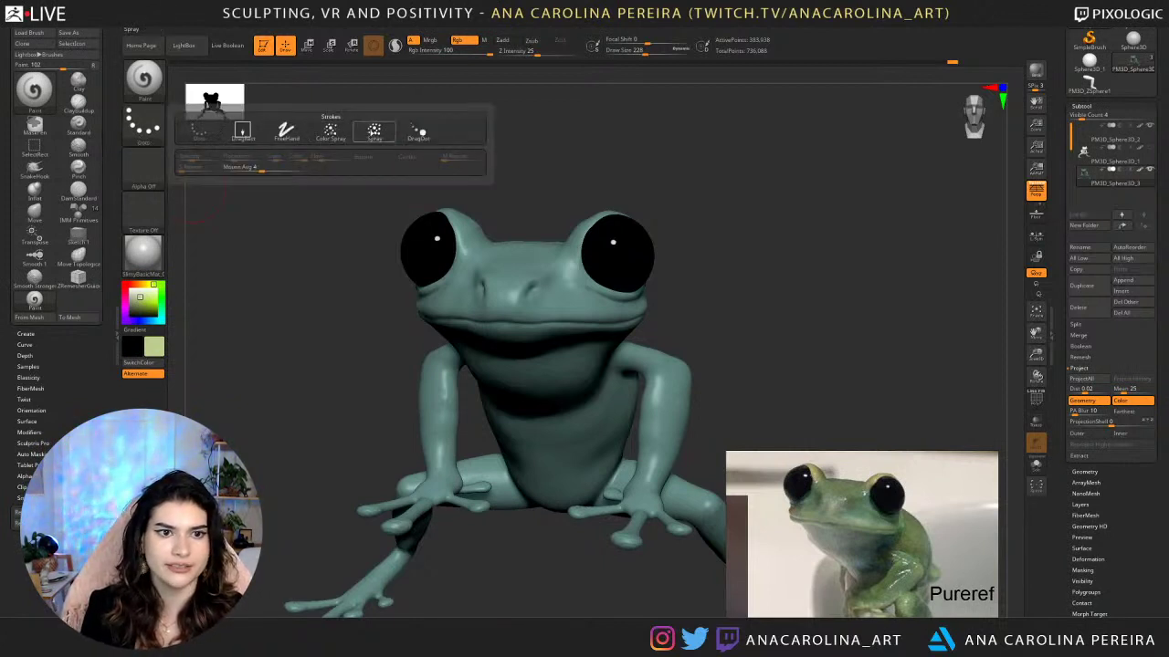
{"action": "left_click", "coordinate": [374, 133]}
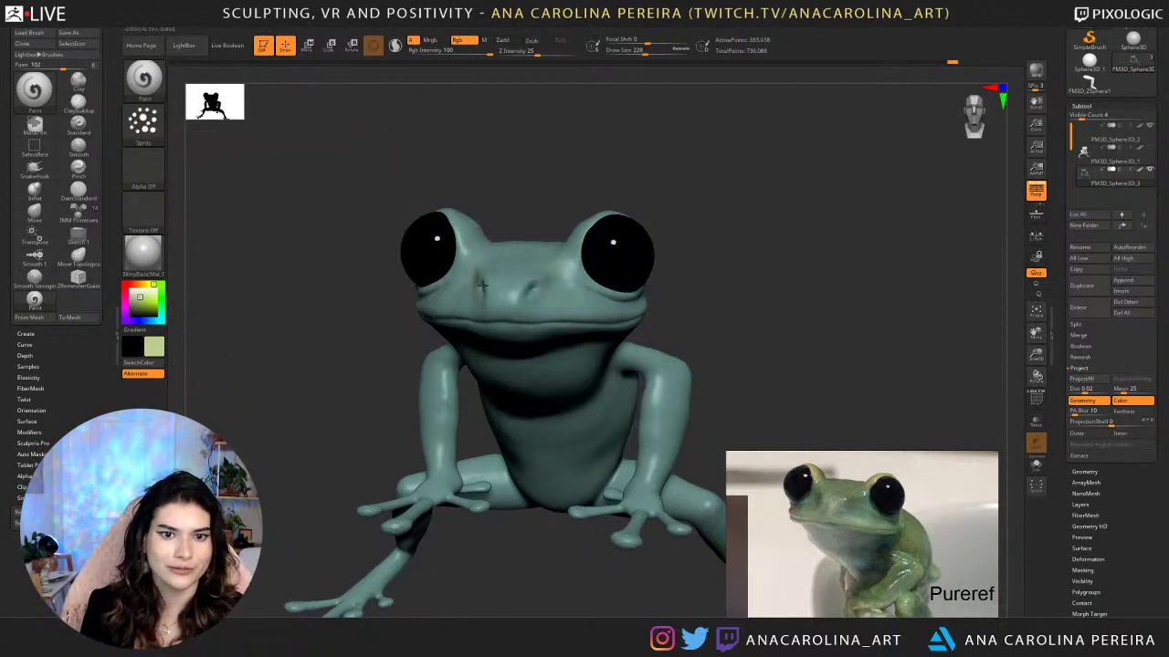
Test pale green strokes on the snout, undoing the unwanted ones, and set Rgb Intensity to 36 and draw size to 251.
{"action": "mouse_move", "coordinate": [498, 290]}
{"action": "left_mouse_down"}
{"action": "mouse_move", "coordinate": [543, 259]}
{"action": "mouse_move", "coordinate": [488, 273]}
{"action": "mouse_move", "coordinate": [530, 280]}
{"action": "left_mouse_up"}
{"action": "key", "text": "ctrl+z"}
{"action": "key", "text": "space"}
{"action": "key", "text": "space"}
{"action": "left_click", "coordinate": [509, 311]}
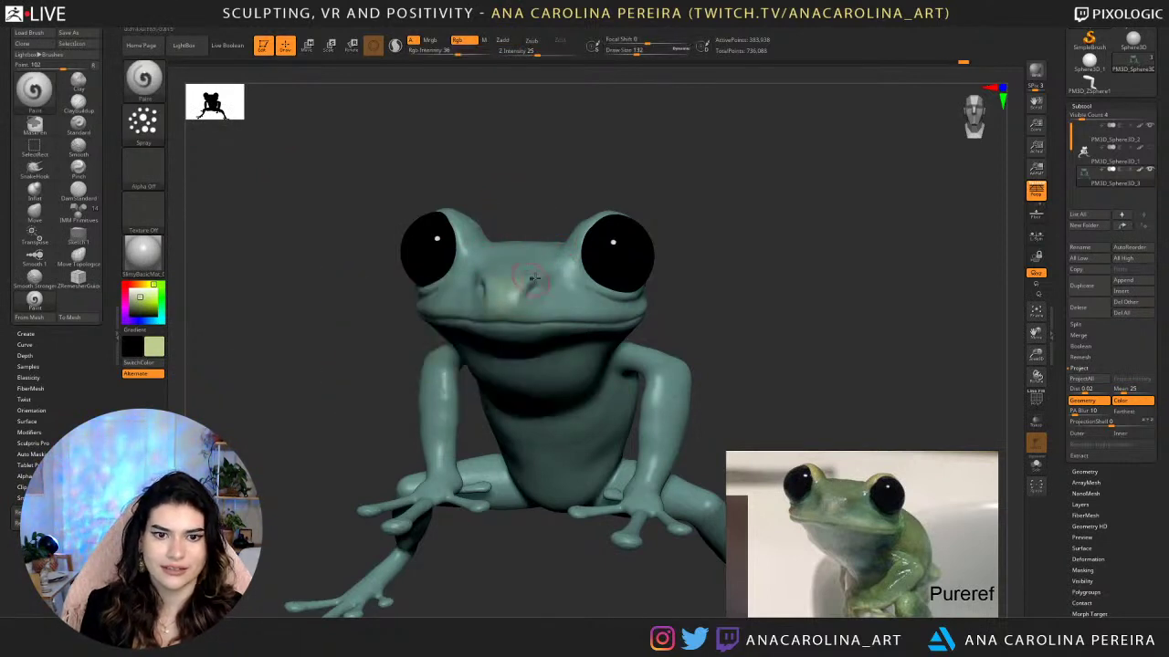
{"action": "key", "text": "space"}
{"action": "mouse_move", "coordinate": [553, 201]}
{"action": "left_mouse_down"}
{"action": "mouse_move", "coordinate": [559, 191]}
{"action": "mouse_move", "coordinate": [527, 197]}
{"action": "mouse_move", "coordinate": [526, 167]}
{"action": "left_mouse_up"}
{"action": "key", "text": "space"}
{"action": "key", "text": "ctrl+z"}
{"action": "mouse_move", "coordinate": [533, 240]}
{"action": "left_mouse_down", "text": "alt"}
{"action": "mouse_move", "coordinate": [514, 279]}
{"action": "mouse_move", "coordinate": [557, 314]}
{"action": "left_mouse_up", "text": "alt"}
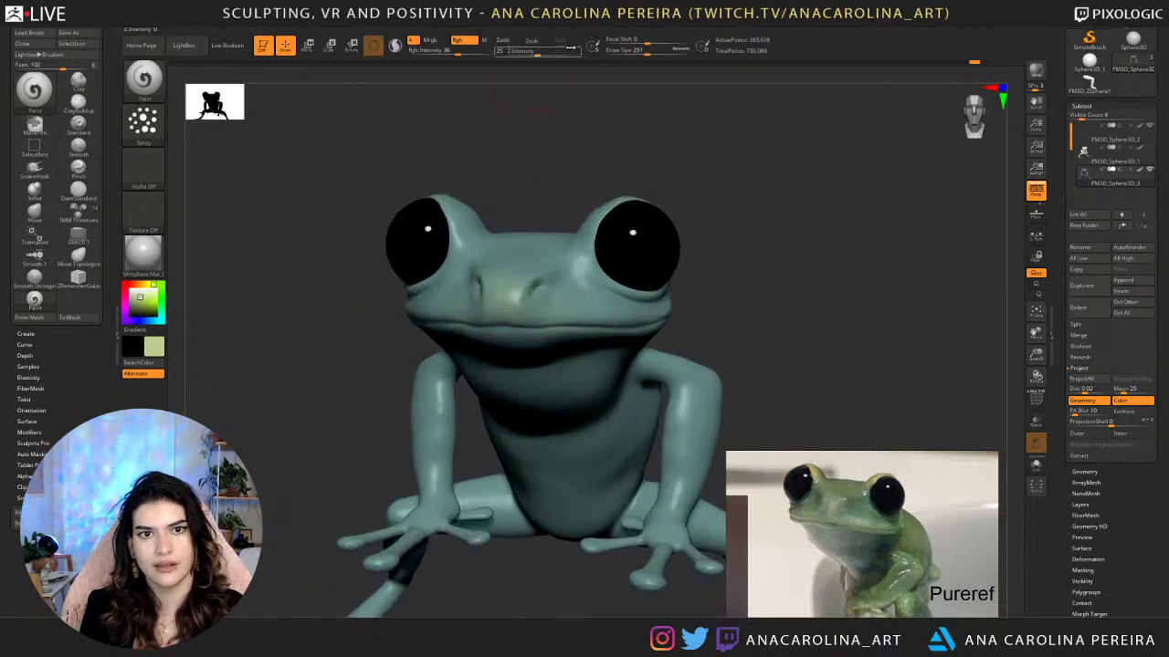
Turn off LazyMouse for the Spray stroke and tint the snout around the nostrils pale yellow-green.
{"action": "mouse_move", "coordinate": [545, 27]}
{"action": "left_click", "coordinate": [564, 179]}
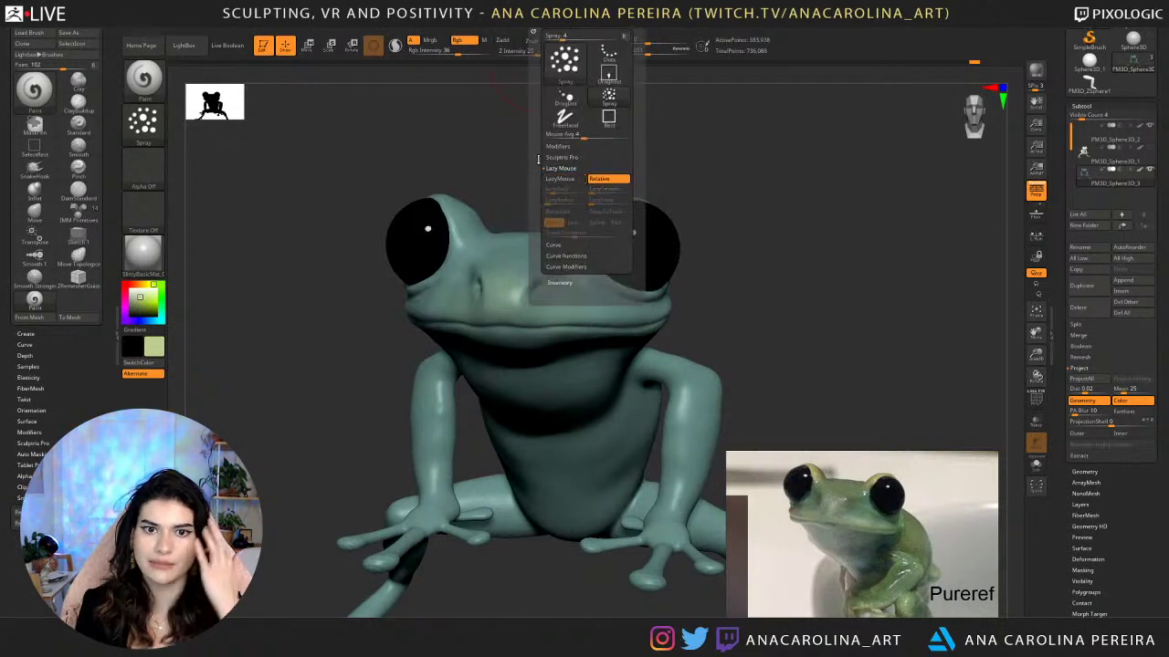
{"action": "left_click_drag", "start_coordinate": [512, 204], "coordinate": [530, 211]}
{"action": "left_click_drag", "start_coordinate": [520, 296], "coordinate": [536, 276]}
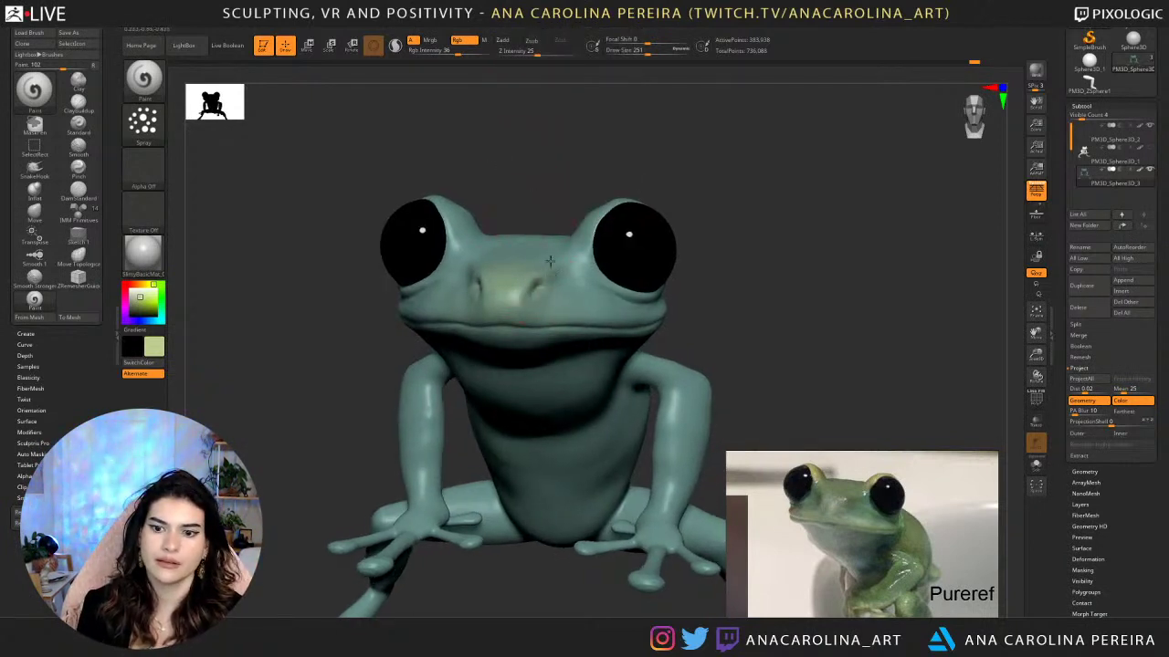
Enlarge the brush and spray the pale green over the upper eyelids, brow and sides of the face.
{"action": "key", "text": "space"}
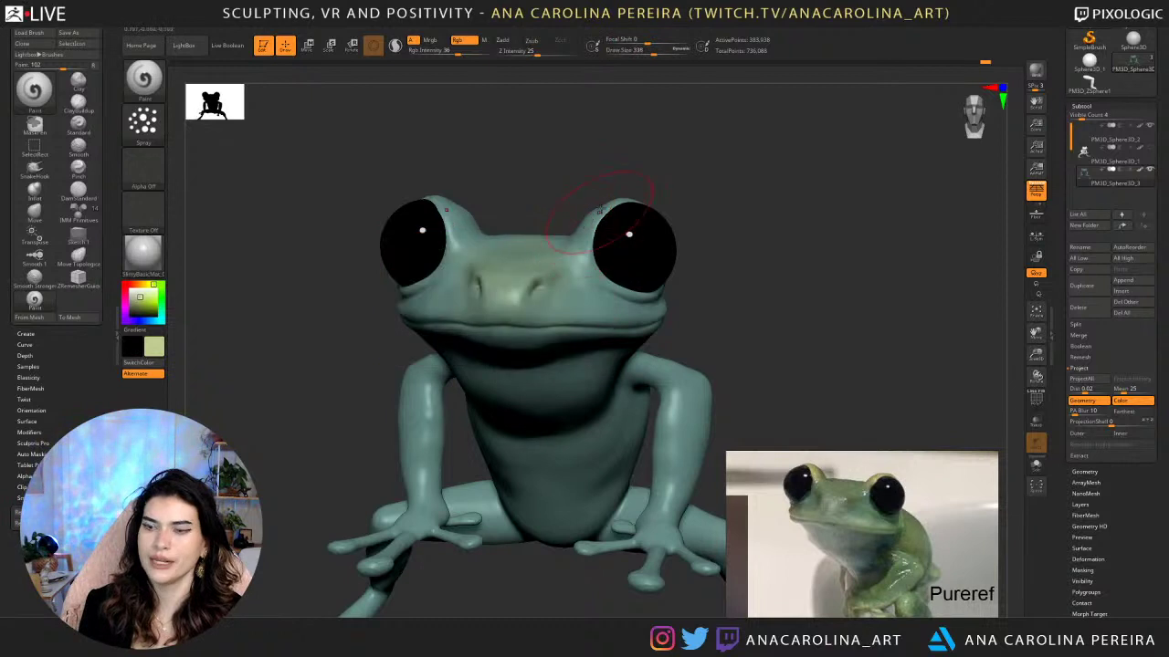
{"action": "left_click_drag", "start_coordinate": [730, 196], "coordinate": [678, 221]}
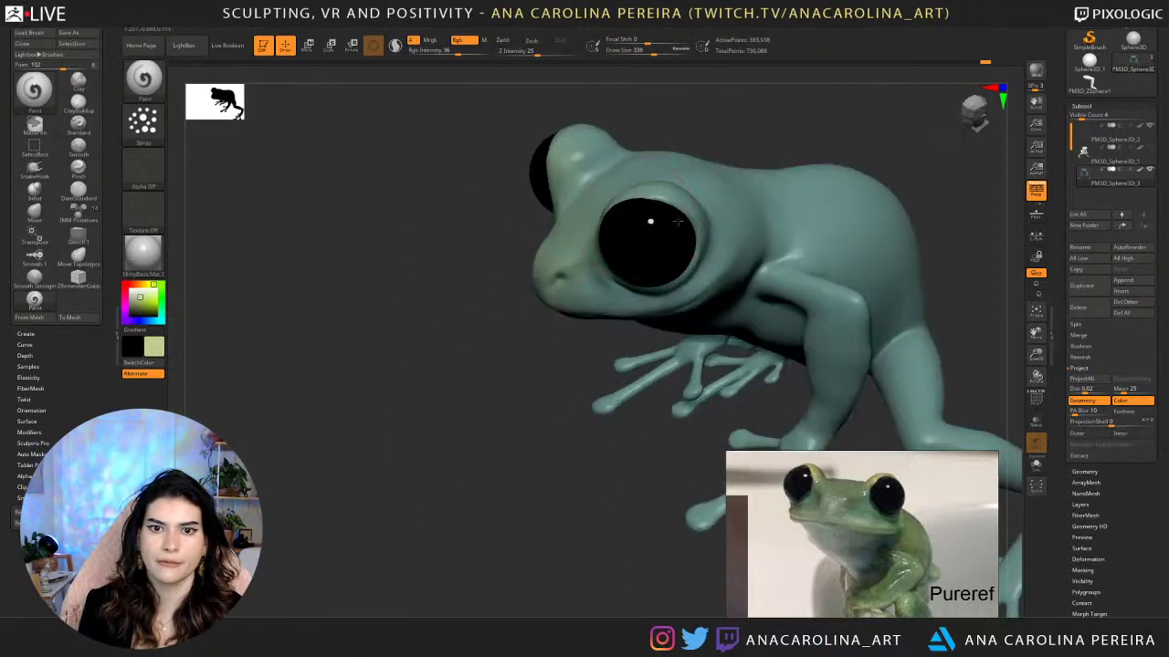
{"action": "right_click_drag", "start_coordinate": [547, 350], "coordinate": [579, 214]}
{"action": "right_click_drag", "start_coordinate": [630, 330], "coordinate": [639, 229]}
{"action": "right_click_drag", "start_coordinate": [680, 307], "coordinate": [548, 453], "text": "alt"}
{"action": "right_click_drag", "start_coordinate": [415, 408], "coordinate": [393, 471]}
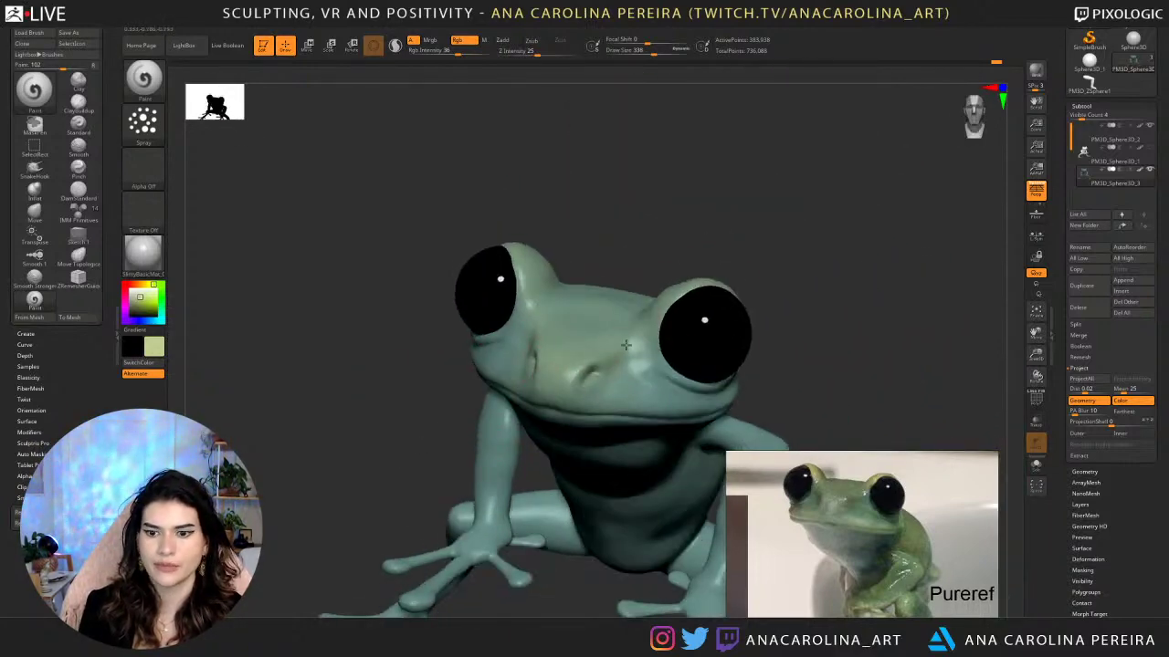
{"action": "mouse_move", "coordinate": [578, 342]}
{"action": "right_mouse_down"}
{"action": "mouse_move", "coordinate": [719, 259]}
{"action": "mouse_move", "coordinate": [558, 356]}
{"action": "right_mouse_up"}
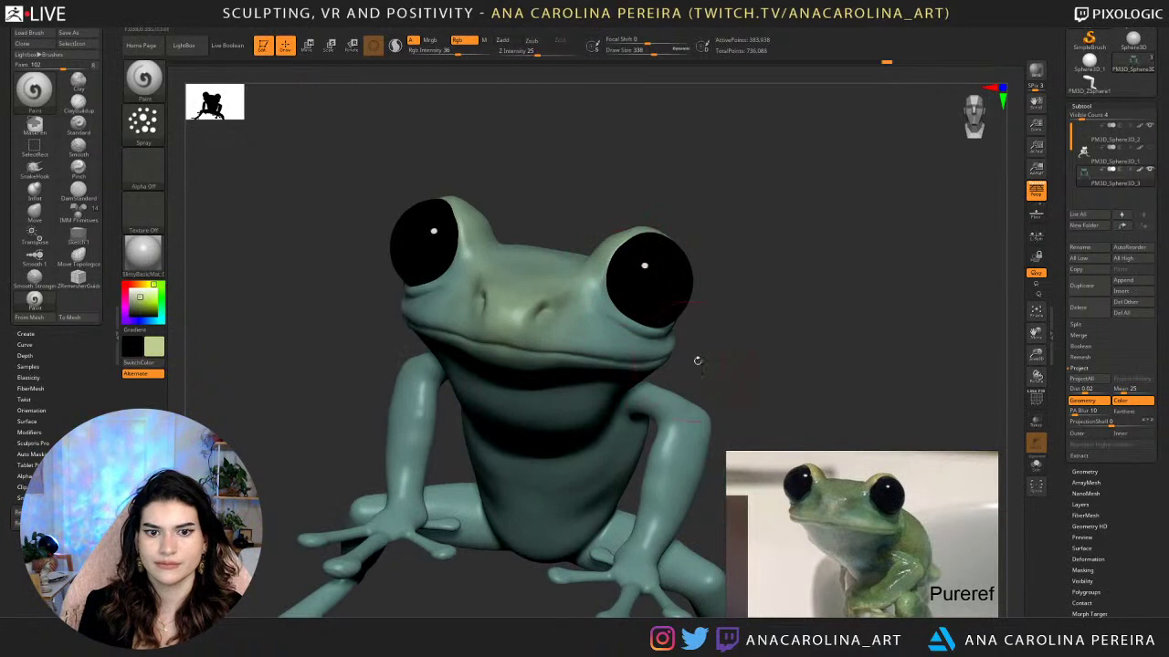
{"action": "right_click_drag", "start_coordinate": [697, 360], "coordinate": [594, 359]}
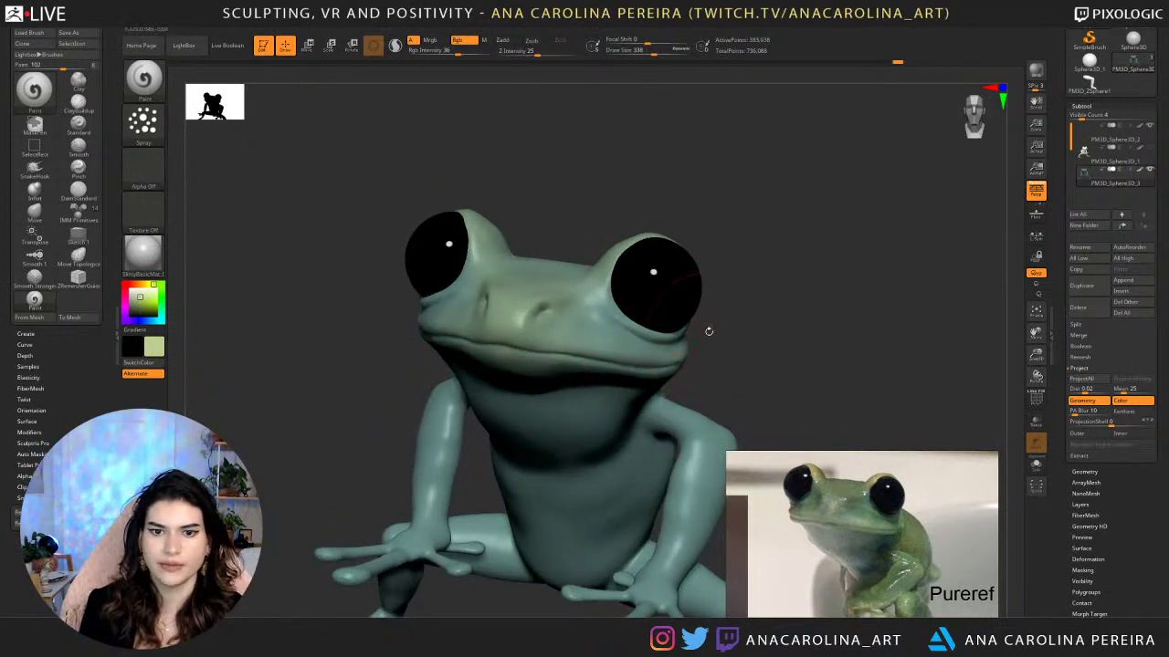
{"action": "mouse_move", "coordinate": [708, 330]}
{"action": "right_mouse_down"}
{"action": "mouse_move", "coordinate": [687, 335]}
{"action": "mouse_move", "coordinate": [742, 336]}
{"action": "mouse_move", "coordinate": [751, 360]}
{"action": "mouse_move", "coordinate": [760, 323]}
{"action": "mouse_move", "coordinate": [745, 270]}
{"action": "right_mouse_up"}
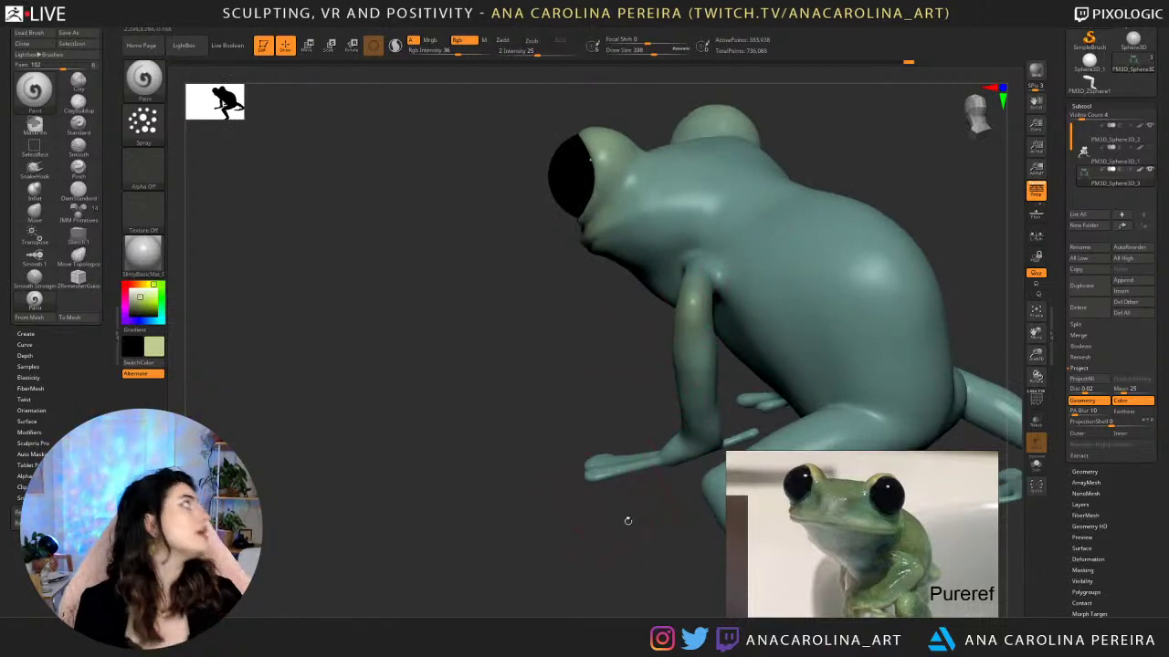
Set the draw size to 445 and spray pale green along the front arm from elbow to wrist.
{"action": "right_click_drag", "start_coordinate": [608, 502], "coordinate": [733, 324]}
{"action": "key", "text": "space"}
{"action": "left_click_drag", "start_coordinate": [732, 342], "coordinate": [741, 343]}
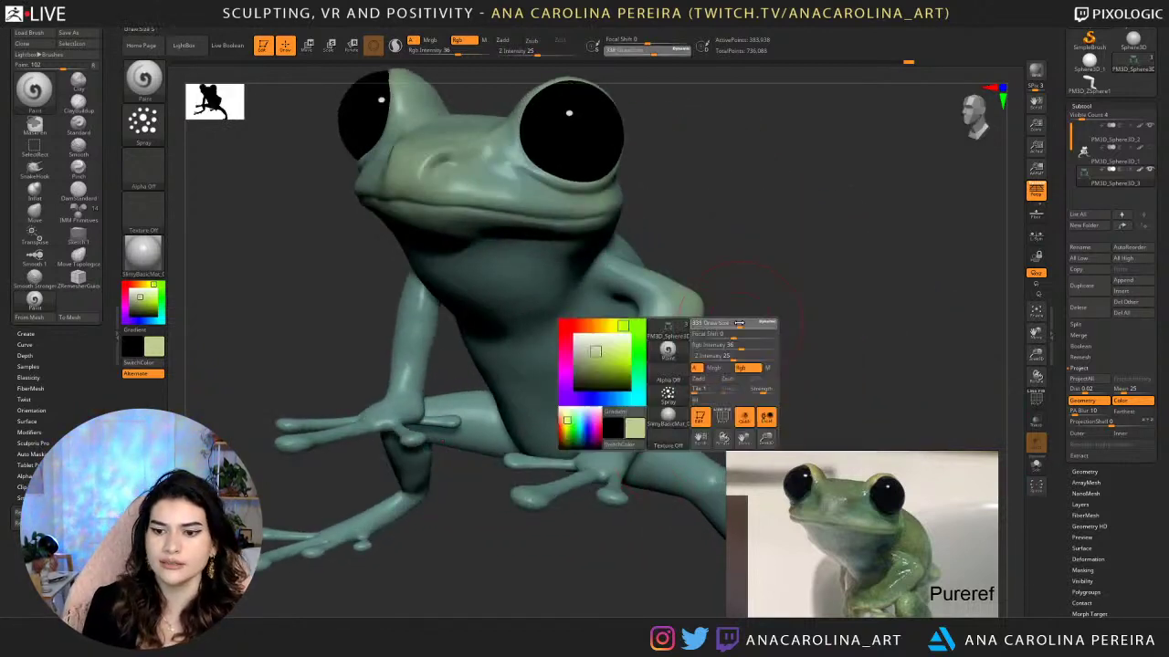
{"action": "mouse_move", "coordinate": [664, 347]}
{"action": "left_mouse_down"}
{"action": "mouse_move", "coordinate": [650, 340]}
{"action": "mouse_move", "coordinate": [665, 346]}
{"action": "mouse_move", "coordinate": [621, 440]}
{"action": "left_mouse_up"}
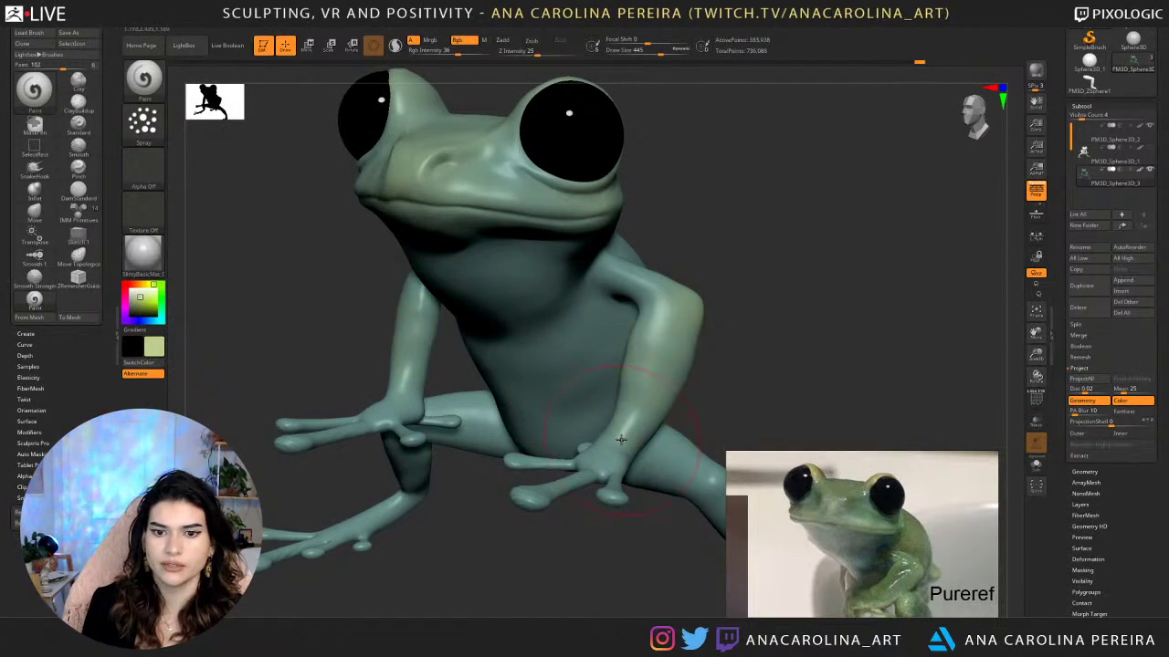
{"action": "right_click_drag", "start_coordinate": [740, 373], "coordinate": [667, 319]}
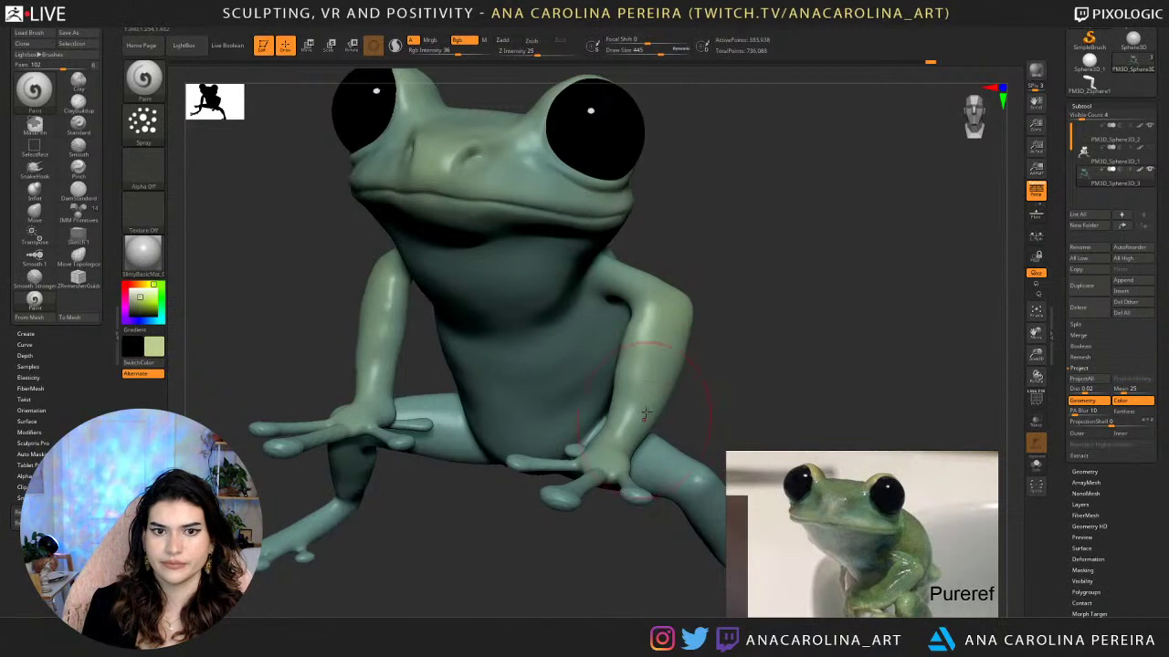
Set the draw size to 794 and spray a soft green over the top of the head, the back and the flanks.
{"action": "mouse_move", "coordinate": [646, 413]}
{"action": "right_mouse_down"}
{"action": "mouse_move", "coordinate": [744, 291]}
{"action": "mouse_move", "coordinate": [680, 312]}
{"action": "right_mouse_up"}
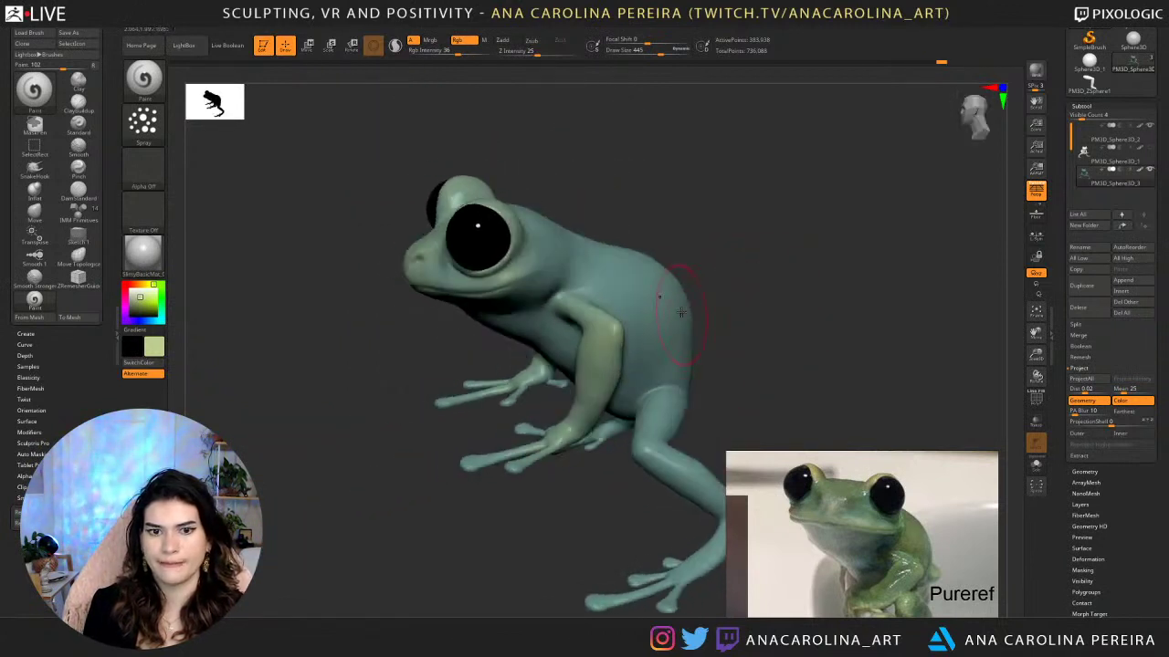
{"action": "key", "text": "space"}
{"action": "left_click_drag", "start_coordinate": [672, 346], "coordinate": [692, 347]}
{"action": "right_click_drag", "start_coordinate": [610, 188], "coordinate": [606, 248]}
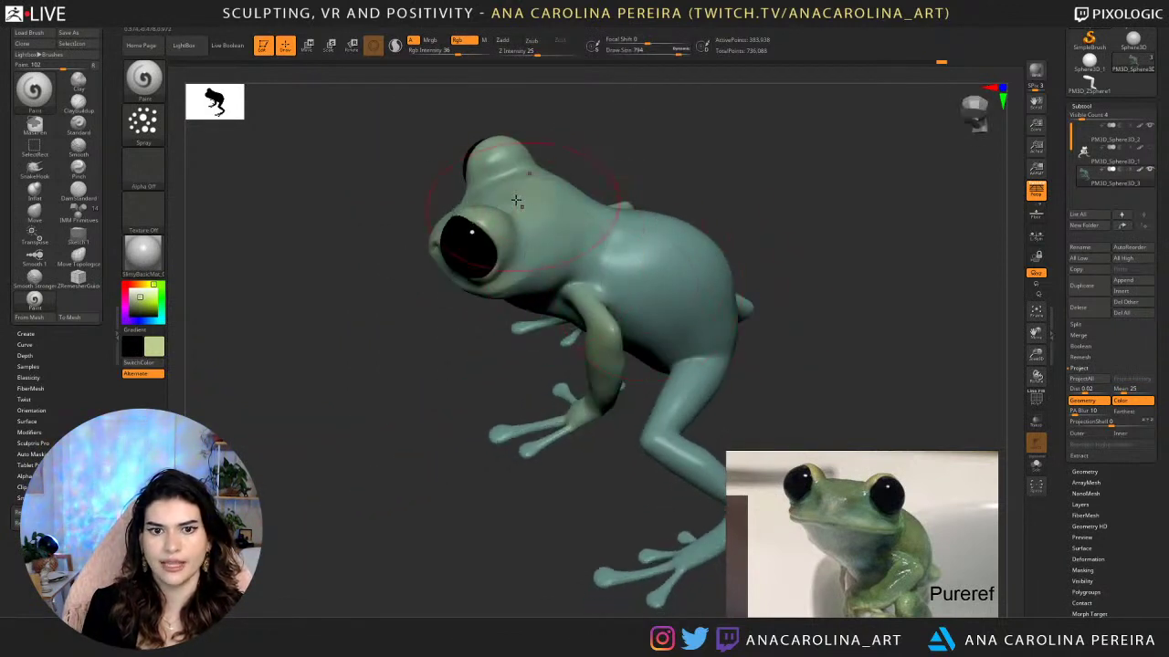
{"action": "right_click_drag", "start_coordinate": [715, 314], "coordinate": [762, 301]}
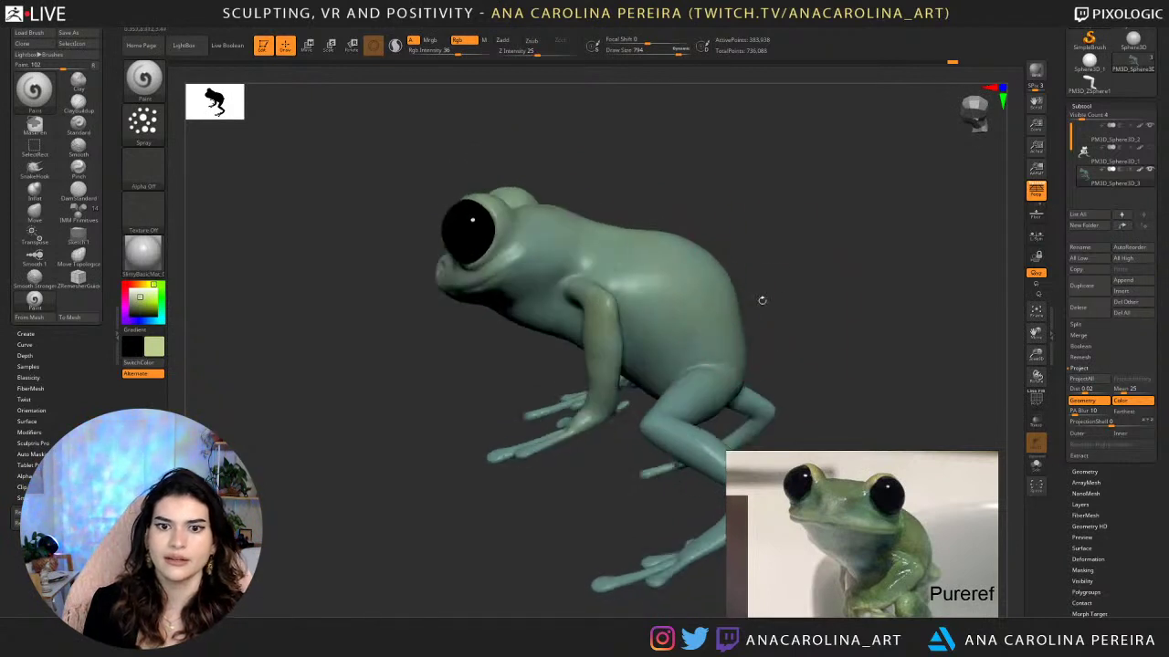
Set the draw size to 476 and spray pale green along the thigh and lower part of the hind leg.
{"action": "mouse_move", "coordinate": [701, 396]}
{"action": "right_mouse_down"}
{"action": "mouse_move", "coordinate": [730, 347]}
{"action": "mouse_move", "coordinate": [704, 310]}
{"action": "mouse_move", "coordinate": [698, 338]}
{"action": "mouse_move", "coordinate": [589, 362]}
{"action": "right_mouse_up"}
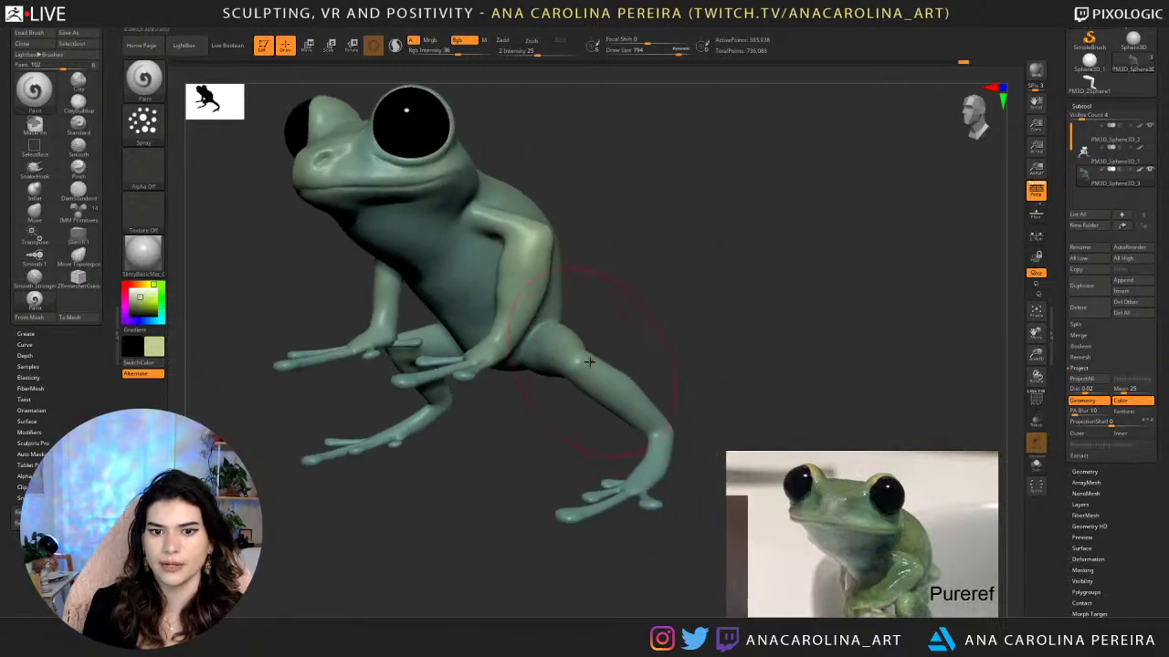
{"action": "key", "text": "space"}
{"action": "left_click_drag", "start_coordinate": [607, 377], "coordinate": [594, 375]}
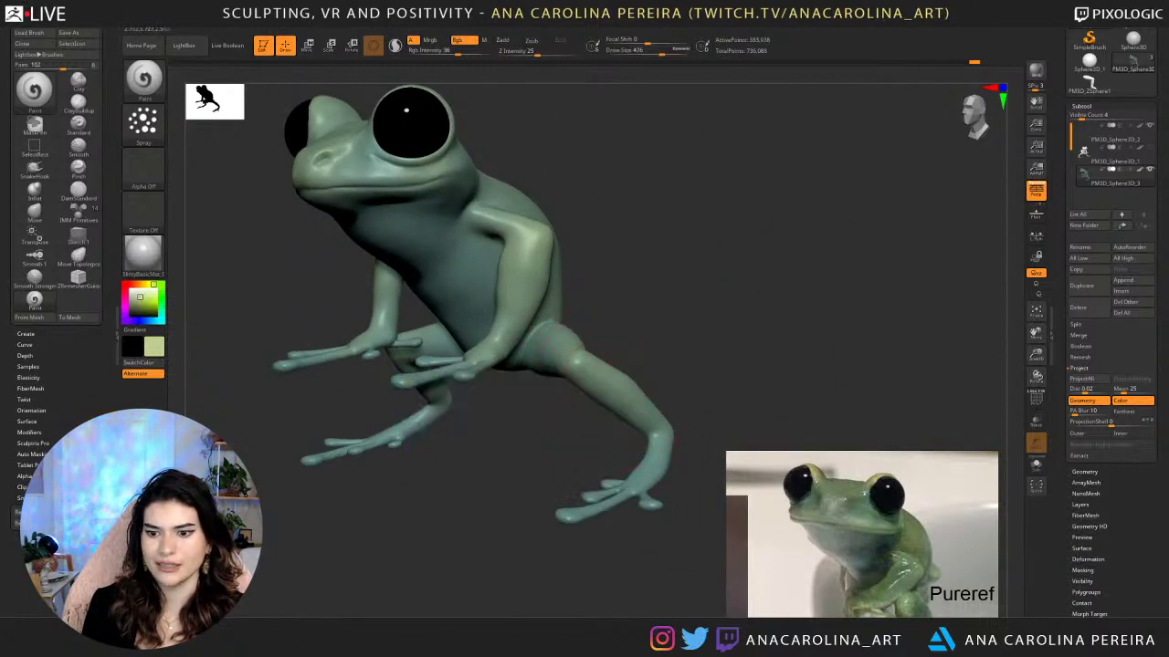
{"action": "right_click_drag", "start_coordinate": [684, 416], "coordinate": [616, 489]}
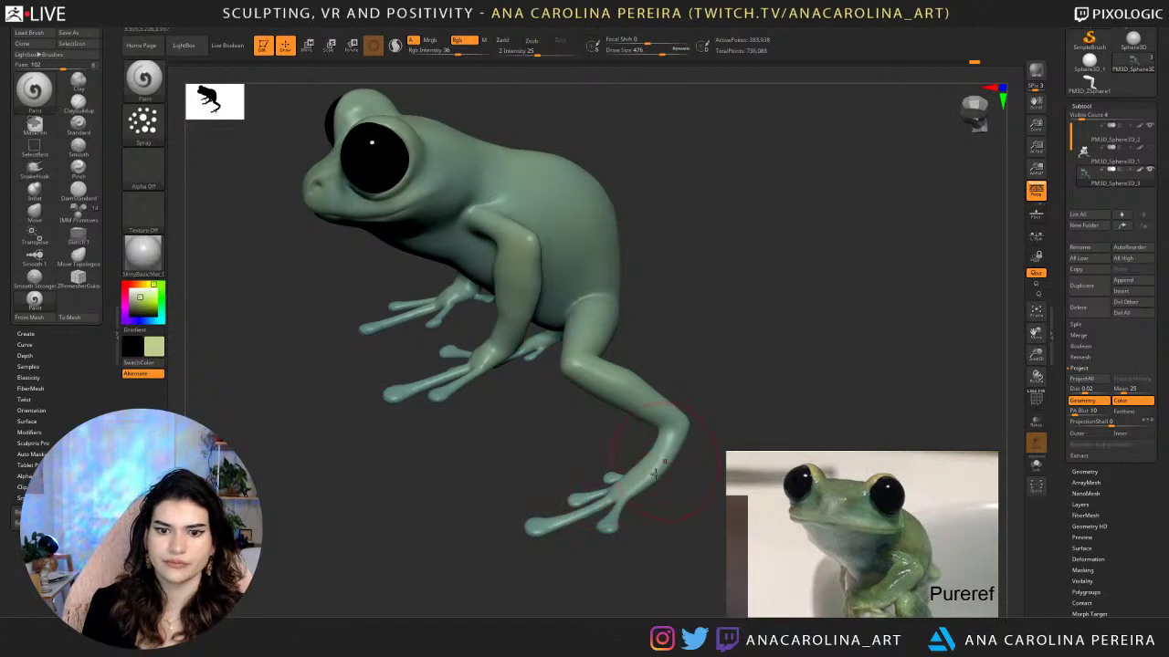
Set Focal Shift to -21 and draw size to 773, and spray the hind feet and toes pale yellow-green.
{"action": "key", "text": "space"}
{"action": "left_click", "coordinate": [632, 506]}
{"action": "key", "text": "space"}
{"action": "left_click", "coordinate": [632, 499]}
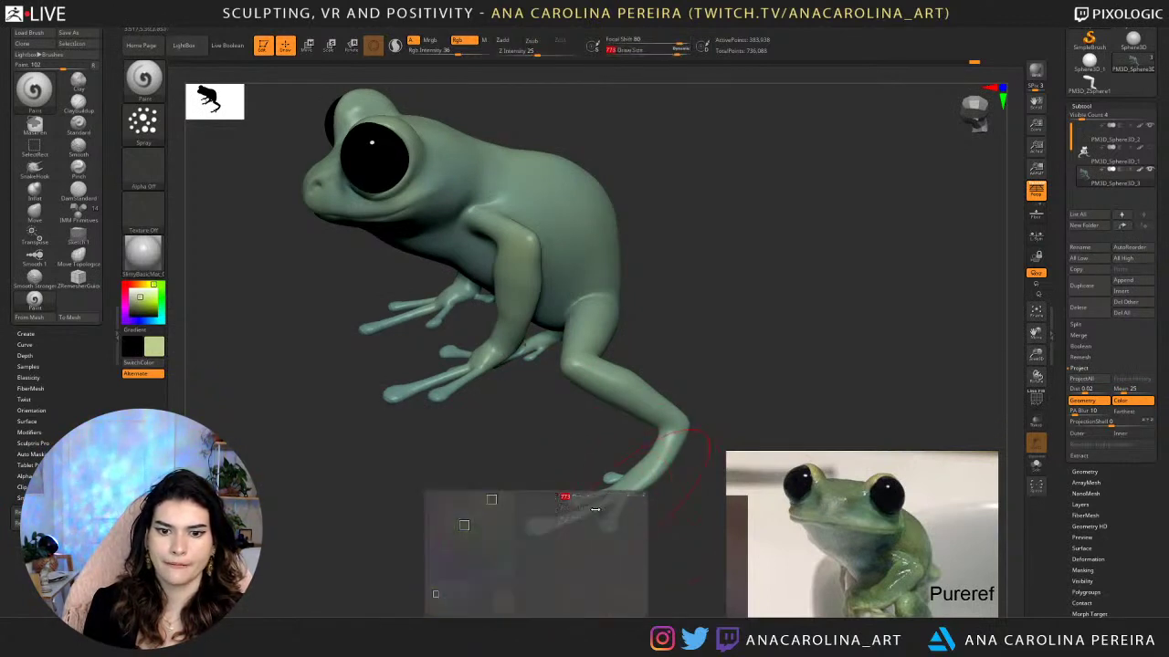
{"action": "key", "text": "space"}
{"action": "left_click", "coordinate": [543, 509]}
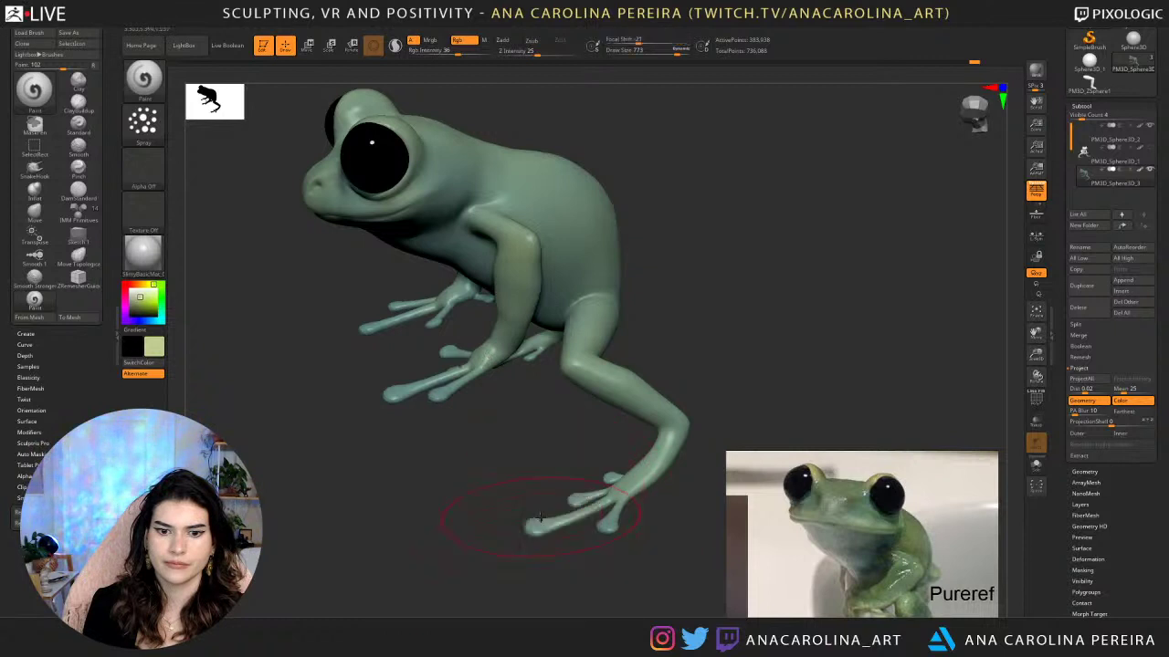
{"action": "left_click_drag", "start_coordinate": [571, 516], "coordinate": [555, 521]}
{"action": "right_click_drag", "start_coordinate": [555, 521], "coordinate": [612, 522]}
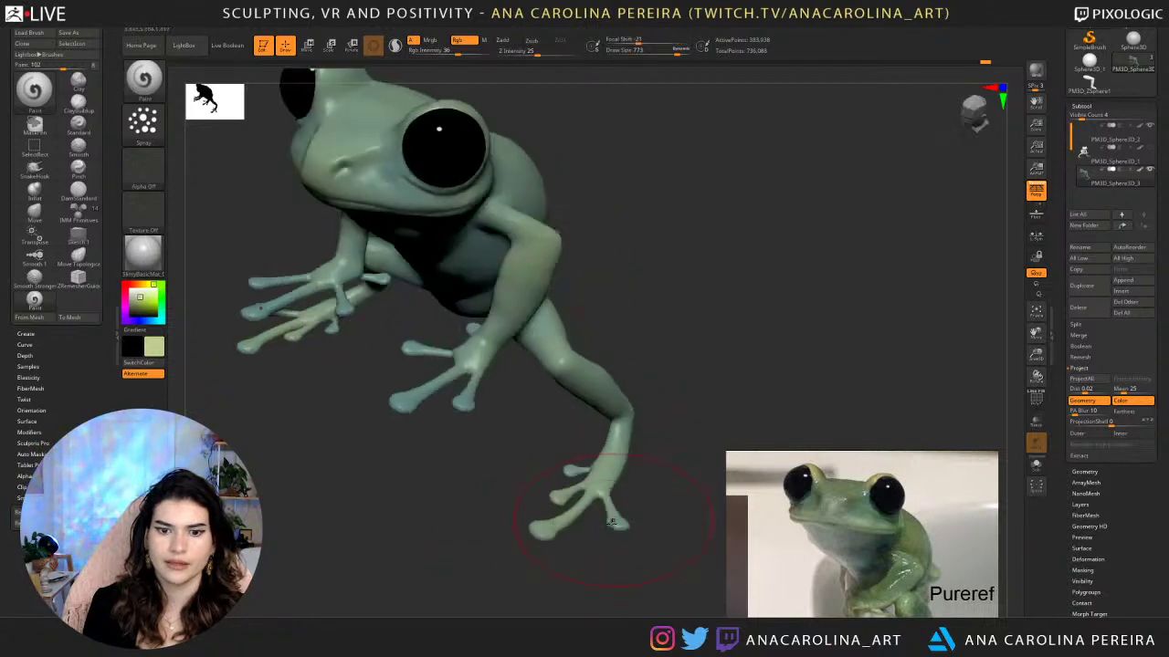
{"action": "left_click_drag", "start_coordinate": [586, 471], "coordinate": [589, 473]}
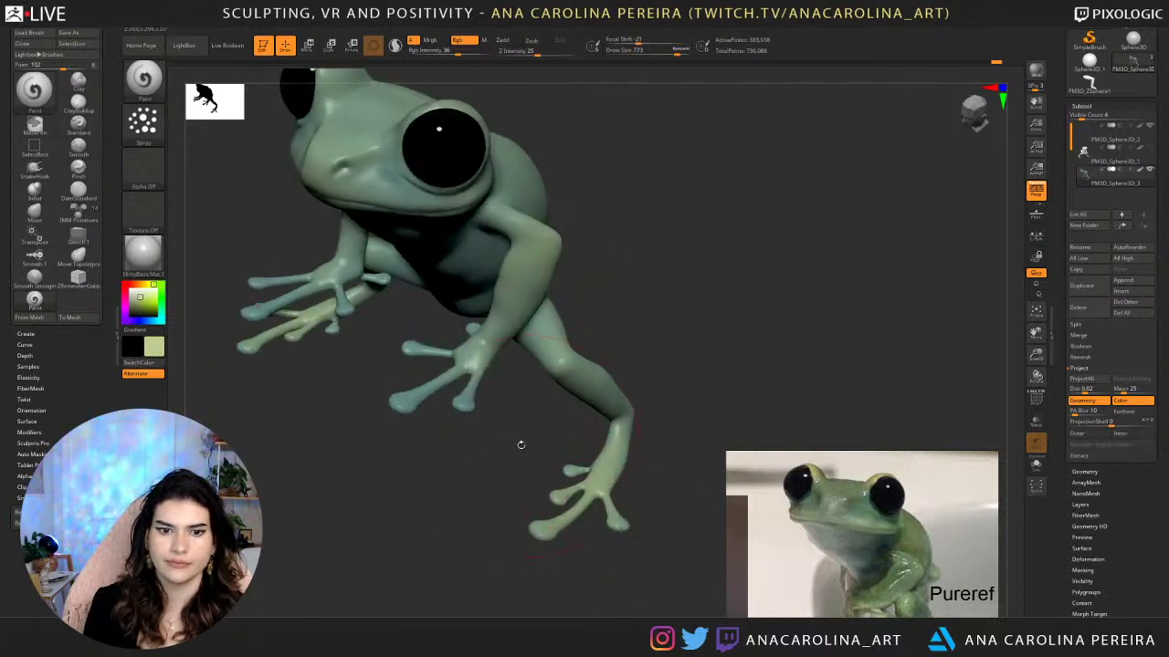
Spray the front hands and fingers pale green, reducing the draw size to 430.
{"action": "left_click_drag", "start_coordinate": [521, 446], "coordinate": [601, 470], "text": "alt"}
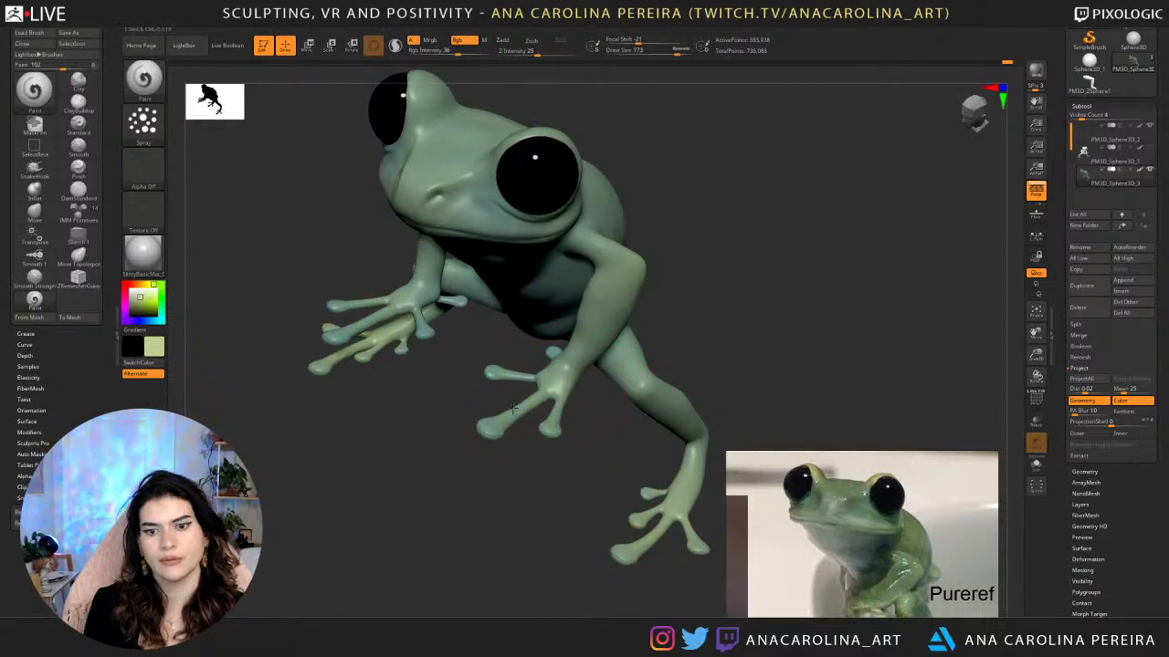
{"action": "mouse_move", "coordinate": [522, 400]}
{"action": "left_mouse_down"}
{"action": "mouse_move", "coordinate": [498, 369]}
{"action": "mouse_move", "coordinate": [483, 383]}
{"action": "mouse_move", "coordinate": [499, 324]}
{"action": "left_mouse_up"}
{"action": "key", "text": "space"}
{"action": "left_click", "coordinate": [481, 373]}
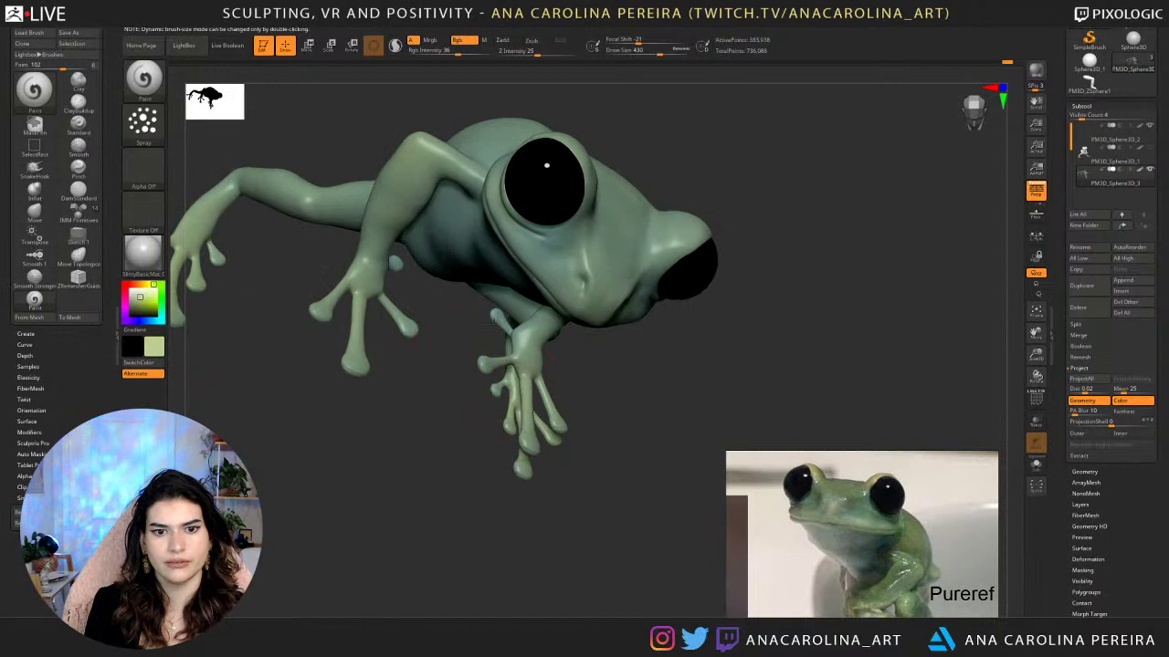
{"action": "right_click_drag", "start_coordinate": [493, 317], "coordinate": [534, 233]}
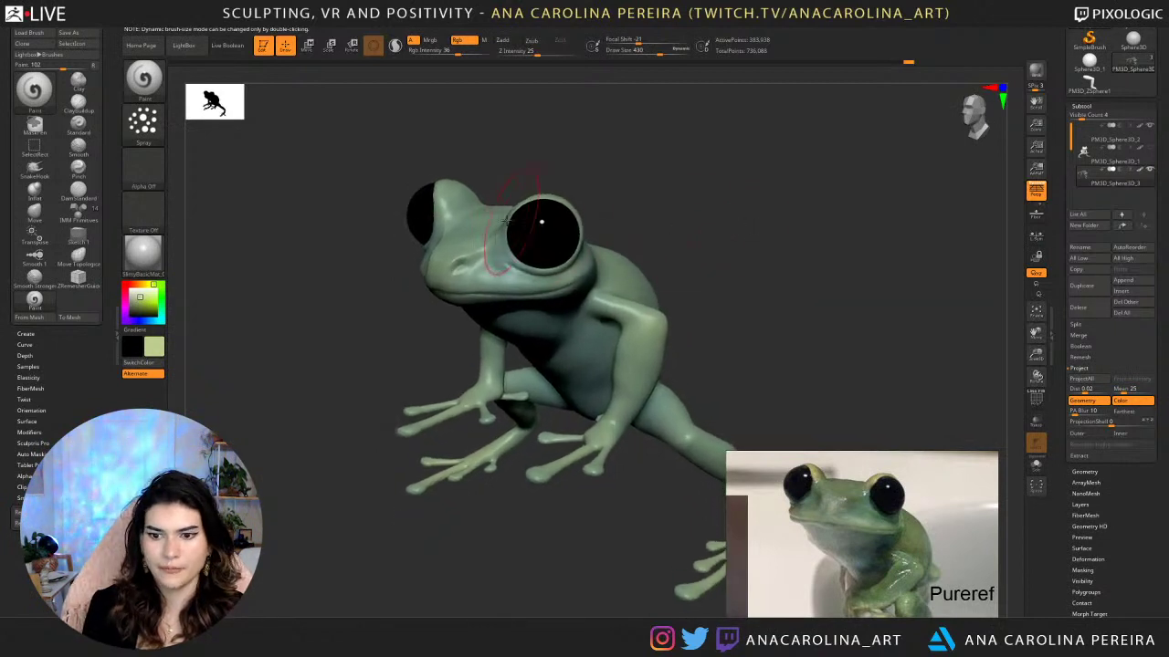
Reduce the draw size and spray pale green over the snout and the area between the eyes.
{"action": "right_click_drag", "start_coordinate": [513, 189], "coordinate": [563, 191]}
{"action": "key", "text": "space"}
{"action": "mouse_move", "coordinate": [563, 191]}
{"action": "left_mouse_down"}
{"action": "mouse_move", "coordinate": [526, 181]}
{"action": "mouse_move", "coordinate": [536, 170]}
{"action": "left_mouse_up"}
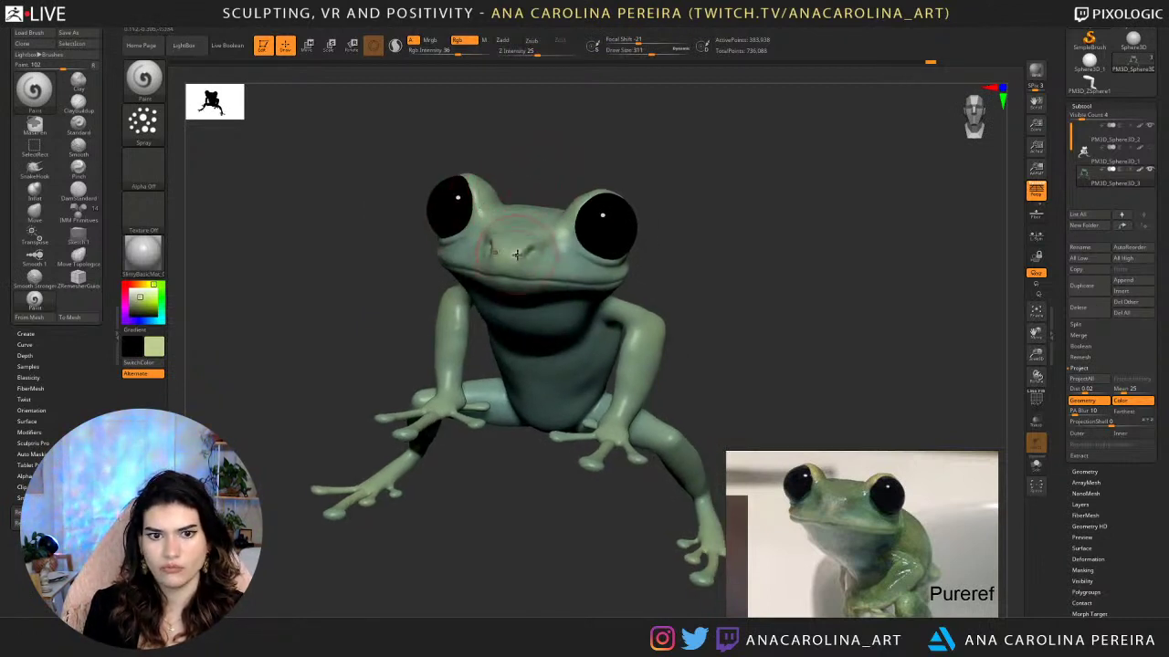
{"action": "left_click_drag", "start_coordinate": [519, 253], "coordinate": [530, 229]}
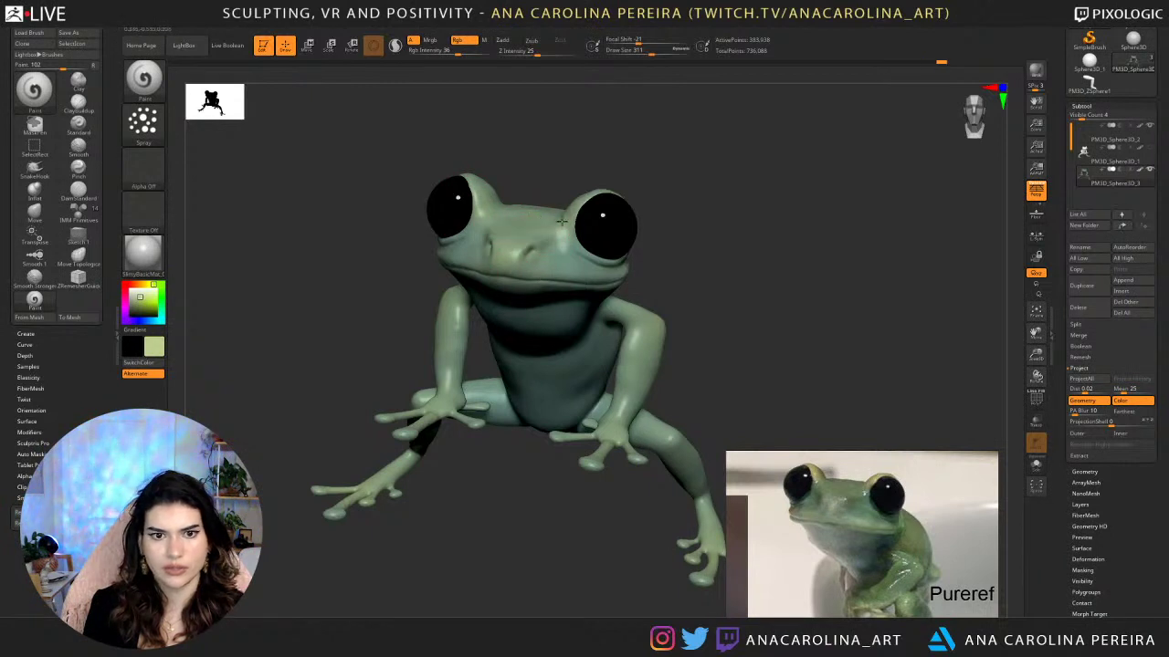
{"action": "left_click_drag", "start_coordinate": [540, 185], "coordinate": [514, 183], "text": "alt"}
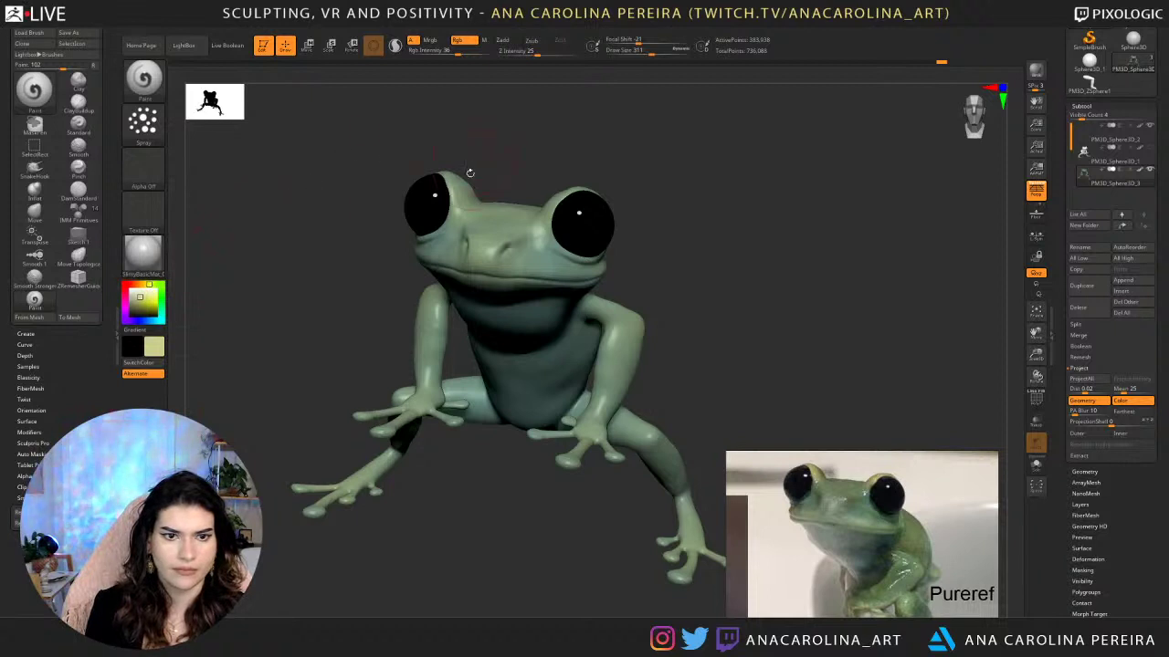
Pick a yellower green, set the draw size to 274 and spray the raised eyelids above both eyes.
{"action": "key", "text": "space"}
{"action": "left_click_drag", "start_coordinate": [478, 176], "coordinate": [471, 176]}
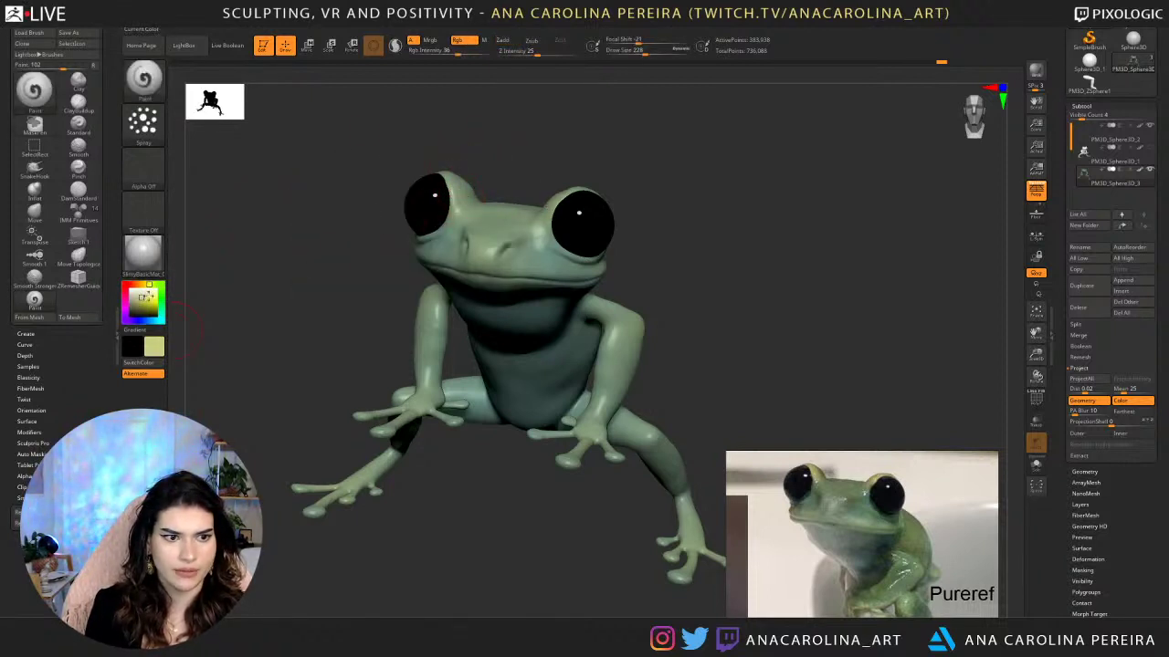
{"action": "key", "text": "space"}
{"action": "left_click_drag", "start_coordinate": [471, 199], "coordinate": [473, 188]}
{"action": "key", "text": "space"}
{"action": "mouse_move", "coordinate": [473, 188]}
{"action": "right_mouse_down"}
{"action": "mouse_move", "coordinate": [449, 212]}
{"action": "mouse_move", "coordinate": [450, 190]}
{"action": "mouse_move", "coordinate": [444, 239]}
{"action": "right_mouse_up"}
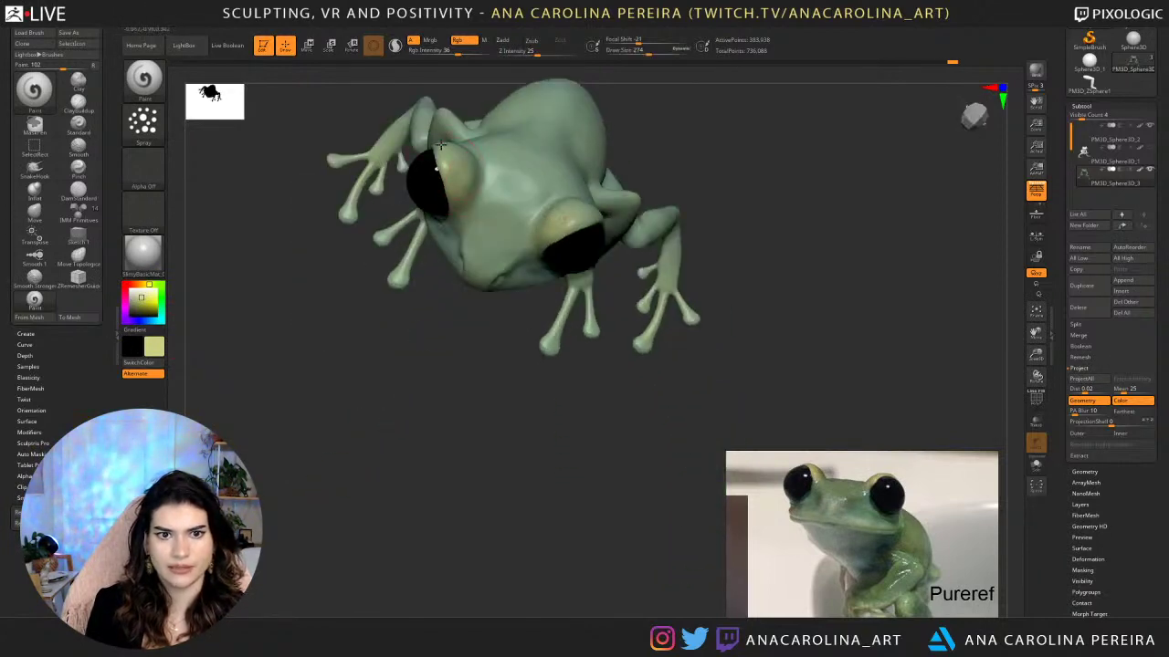
{"action": "right_click_drag", "start_coordinate": [458, 311], "coordinate": [514, 190]}
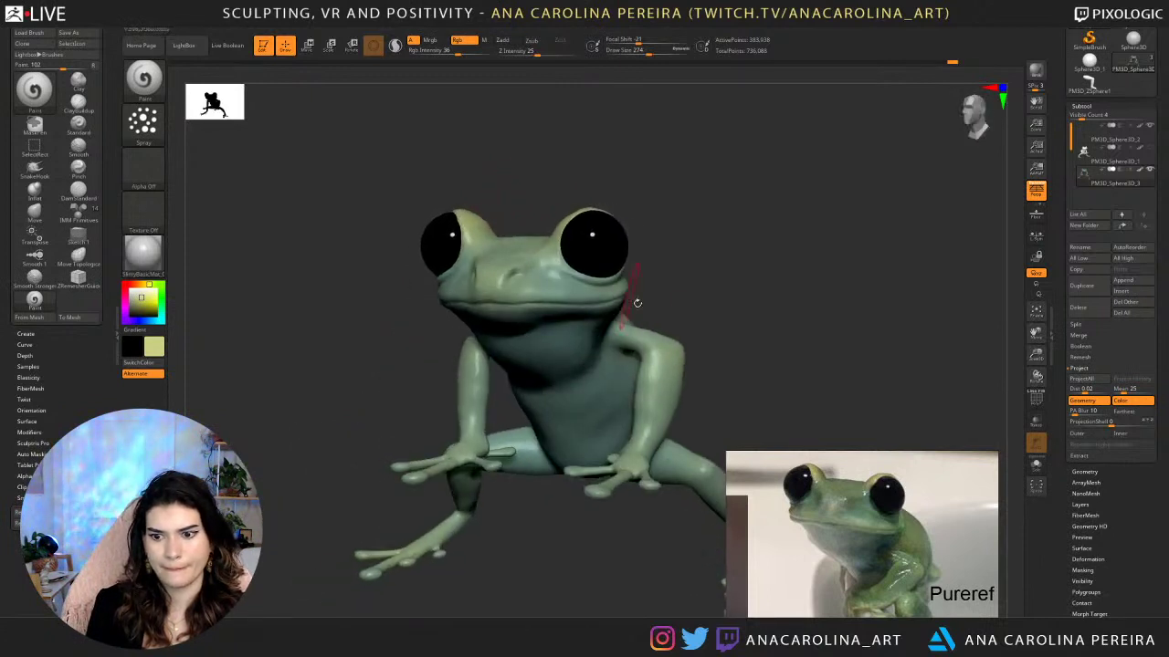
Set the draw size to 379 and spray yellow-green over the hind feet and toes.
{"action": "key", "text": "space"}
{"action": "right_click_drag", "start_coordinate": [697, 305], "coordinate": [621, 306]}
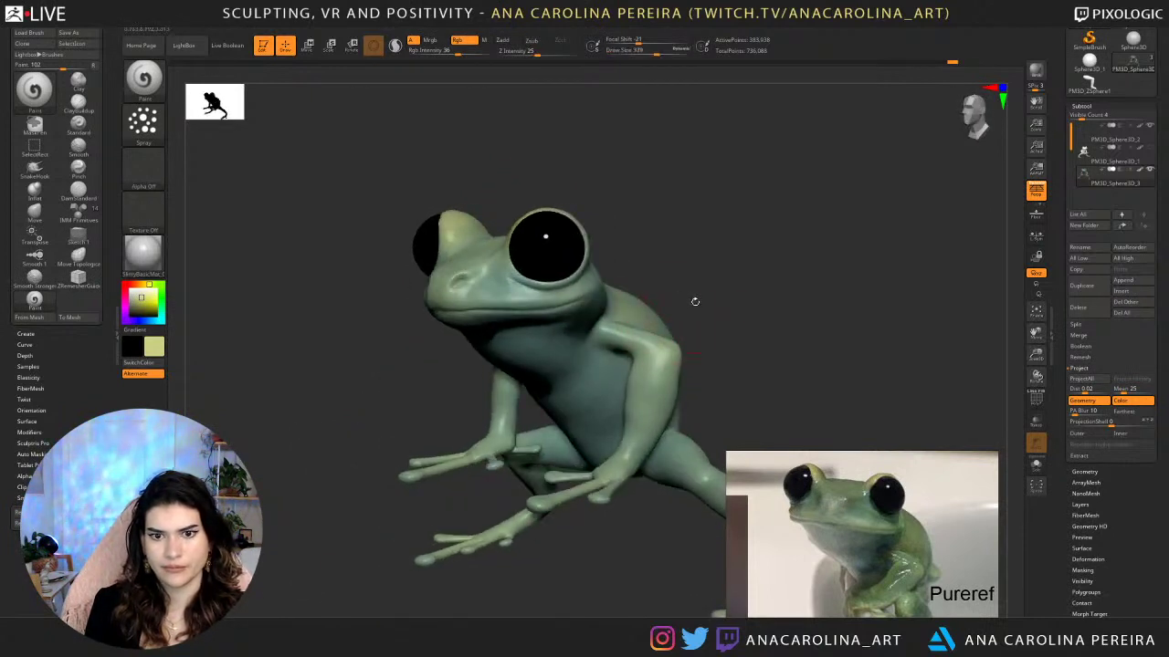
{"action": "right_click_drag", "start_coordinate": [695, 301], "coordinate": [674, 206]}
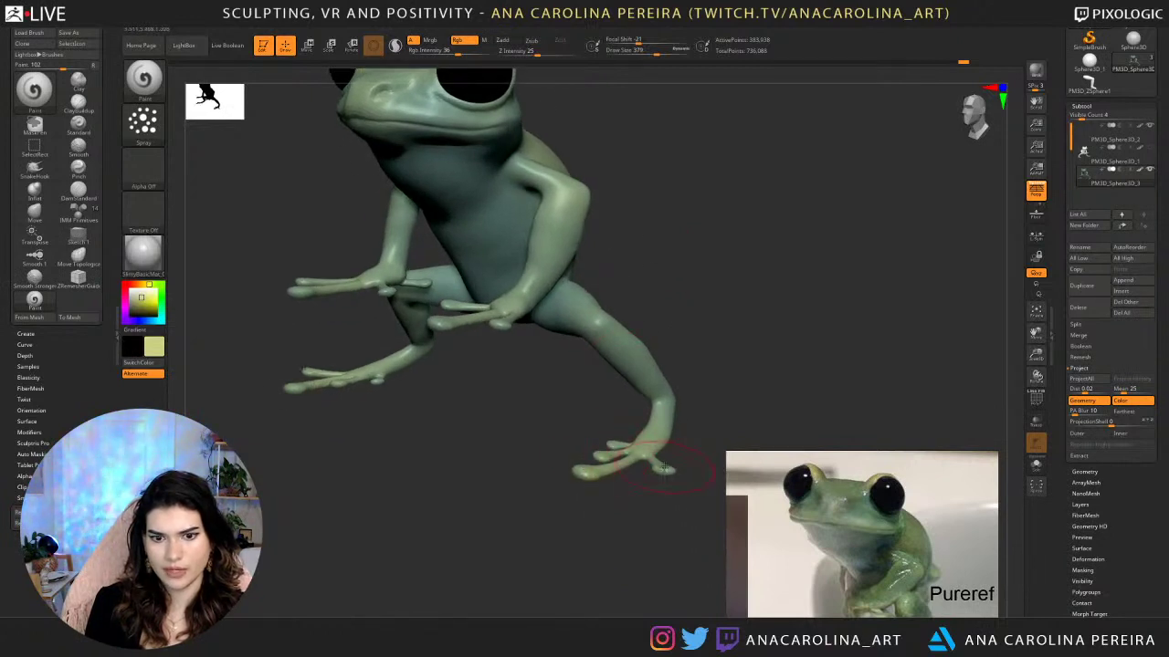
{"action": "right_click_drag", "start_coordinate": [659, 490], "coordinate": [585, 443]}
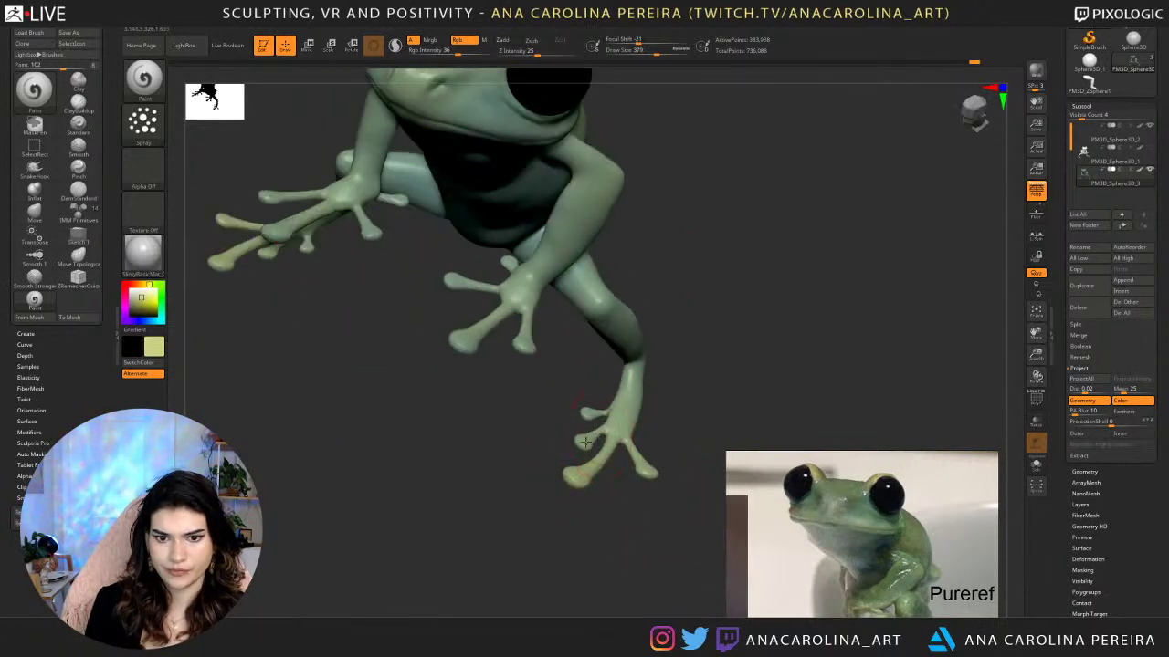
{"action": "right_click_drag", "start_coordinate": [532, 480], "coordinate": [576, 366]}
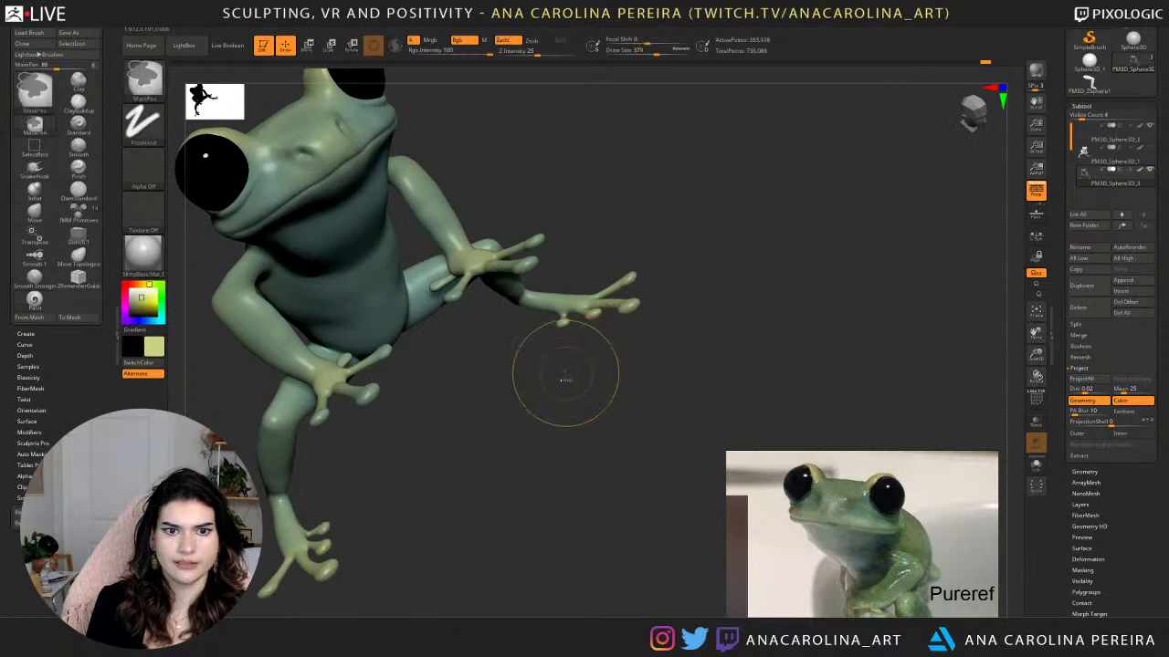
Turn on BackfaceMask auto masking and spray the undersides of the hands and feet yellow-green.
{"action": "key", "text": "ctrl"}
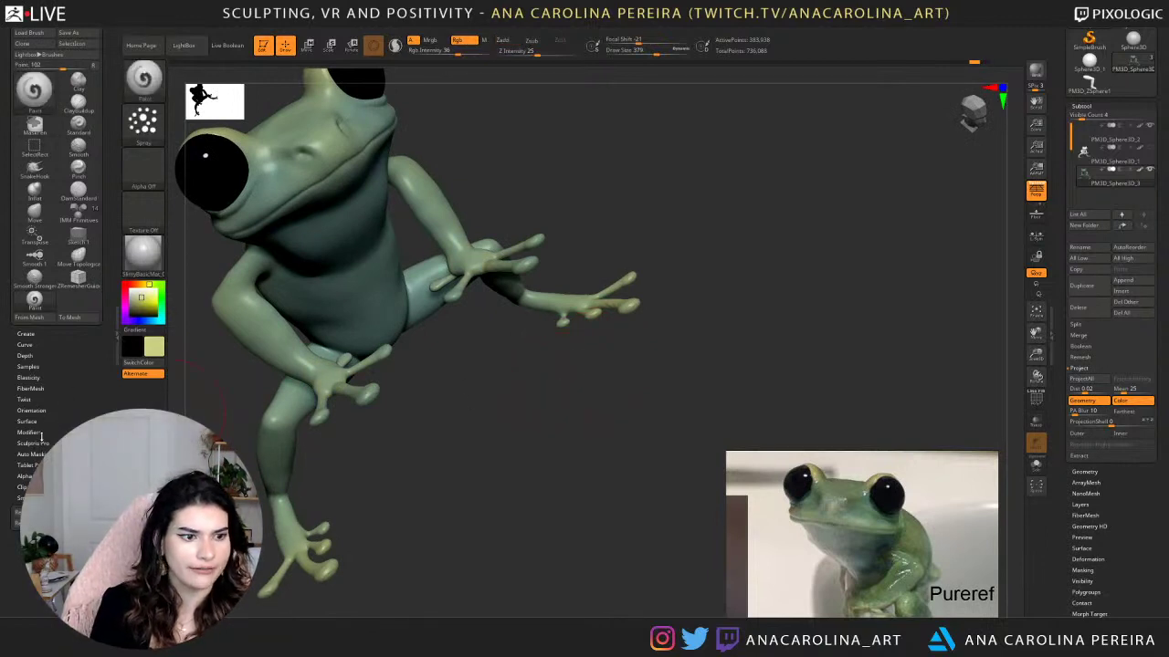
{"action": "left_click", "coordinate": [37, 454]}
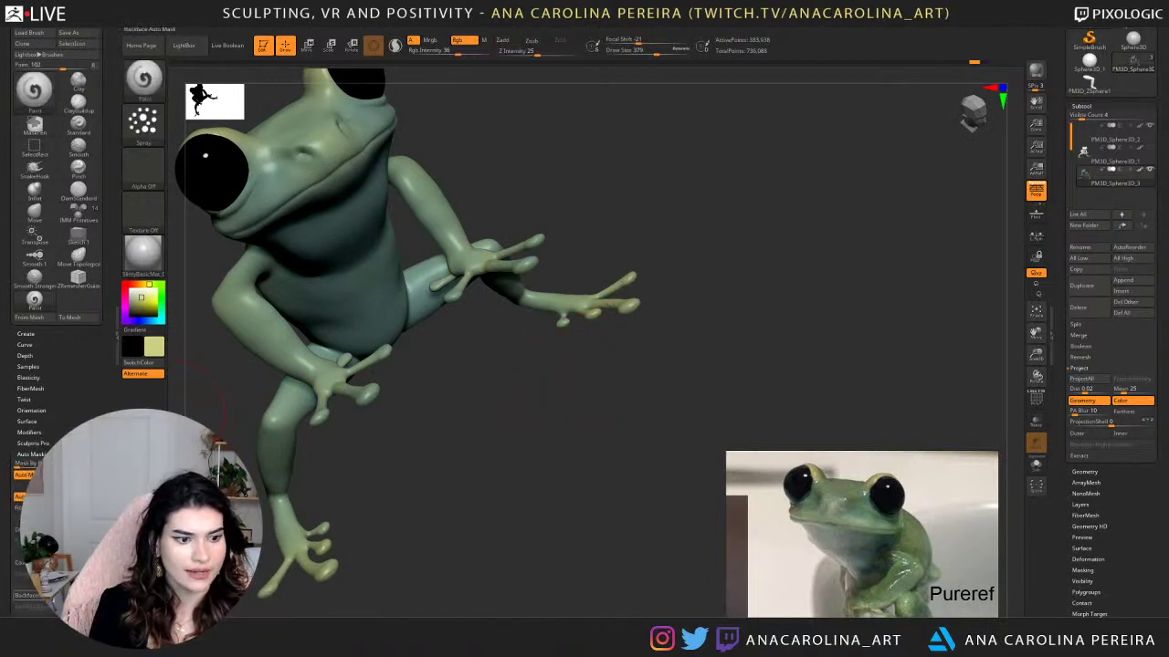
{"action": "right_click_drag", "start_coordinate": [484, 473], "coordinate": [541, 330]}
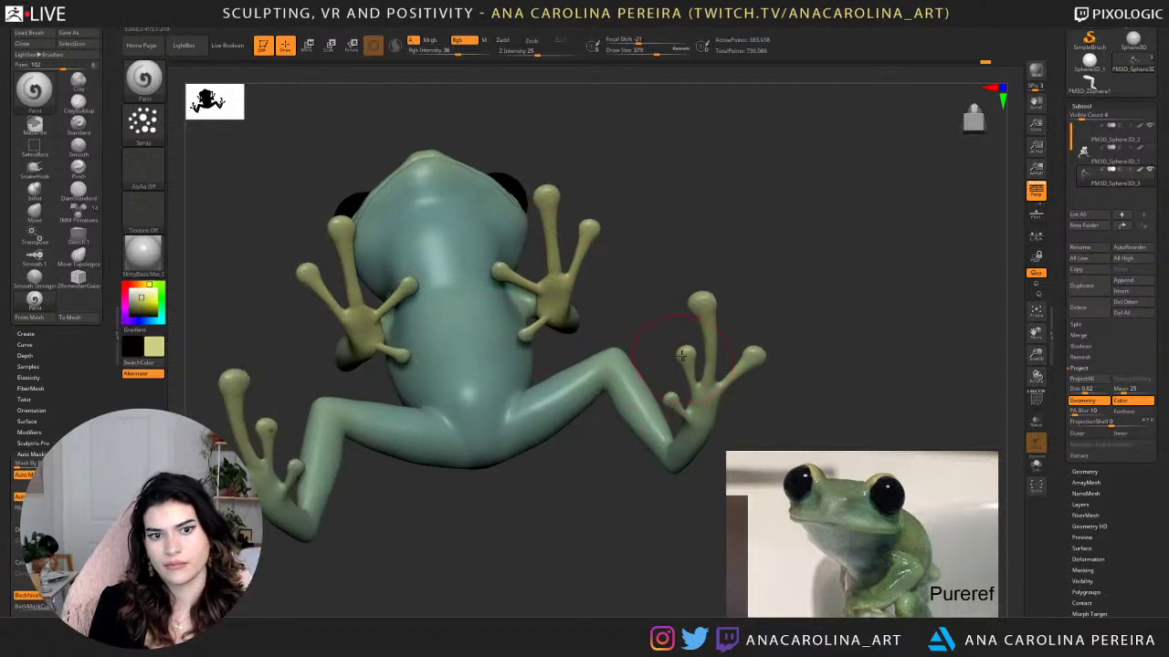
{"action": "right_click_drag", "start_coordinate": [669, 476], "coordinate": [658, 392], "text": "alt"}
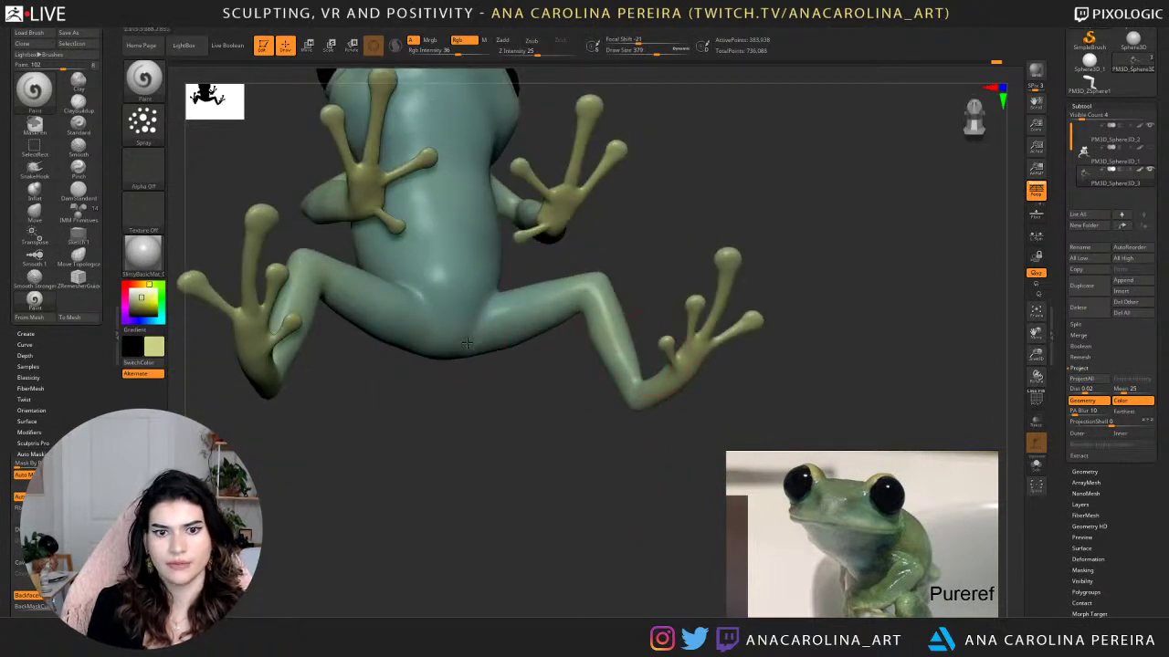
{"action": "right_click_drag", "start_coordinate": [476, 275], "coordinate": [529, 318]}
{"action": "right_click_drag", "start_coordinate": [547, 357], "coordinate": [510, 424]}
Set the draw size to 245 and spray yellow-green over the forehead and the bridge of the snout.
{"action": "right_click_drag", "start_coordinate": [517, 494], "coordinate": [466, 315]}
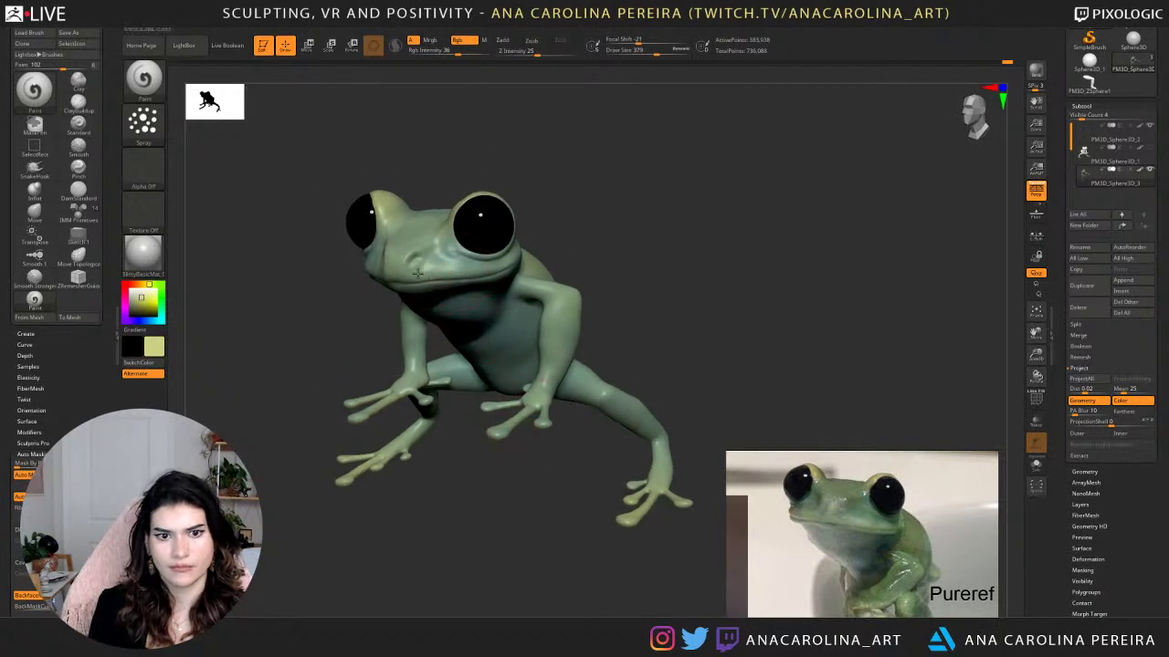
{"action": "right_click_drag", "start_coordinate": [467, 456], "coordinate": [504, 473]}
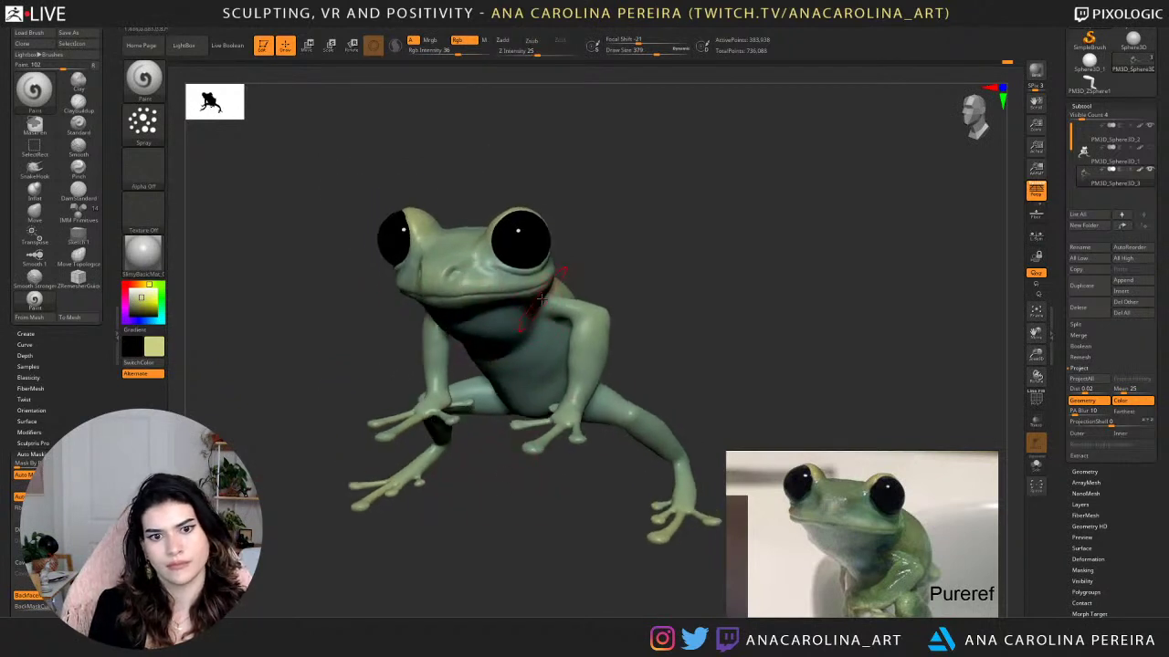
{"action": "key", "text": "space"}
{"action": "left_click_drag", "start_coordinate": [477, 295], "coordinate": [468, 295]}
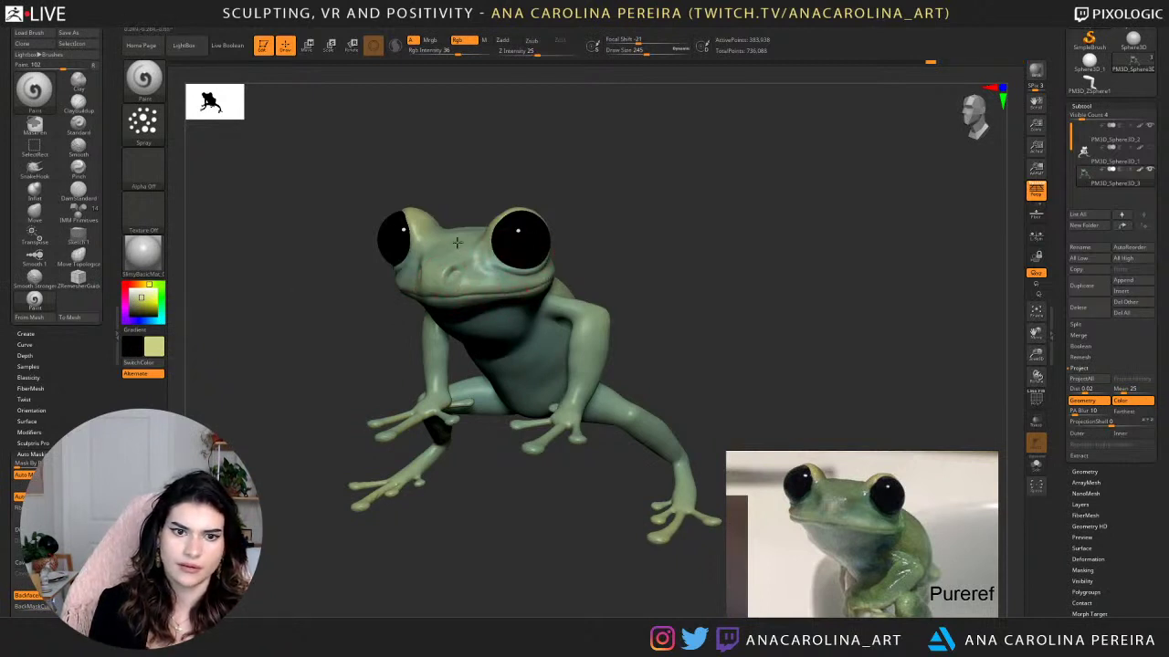
{"action": "right_click_drag", "start_coordinate": [491, 205], "coordinate": [539, 190], "text": "alt"}
Spray yellow-green accents on the fingertips, toe tips, elbows and snout.
{"action": "right_click_drag", "start_coordinate": [604, 393], "coordinate": [498, 488]}
{"action": "right_click_drag", "start_coordinate": [400, 466], "coordinate": [481, 438], "text": "alt"}
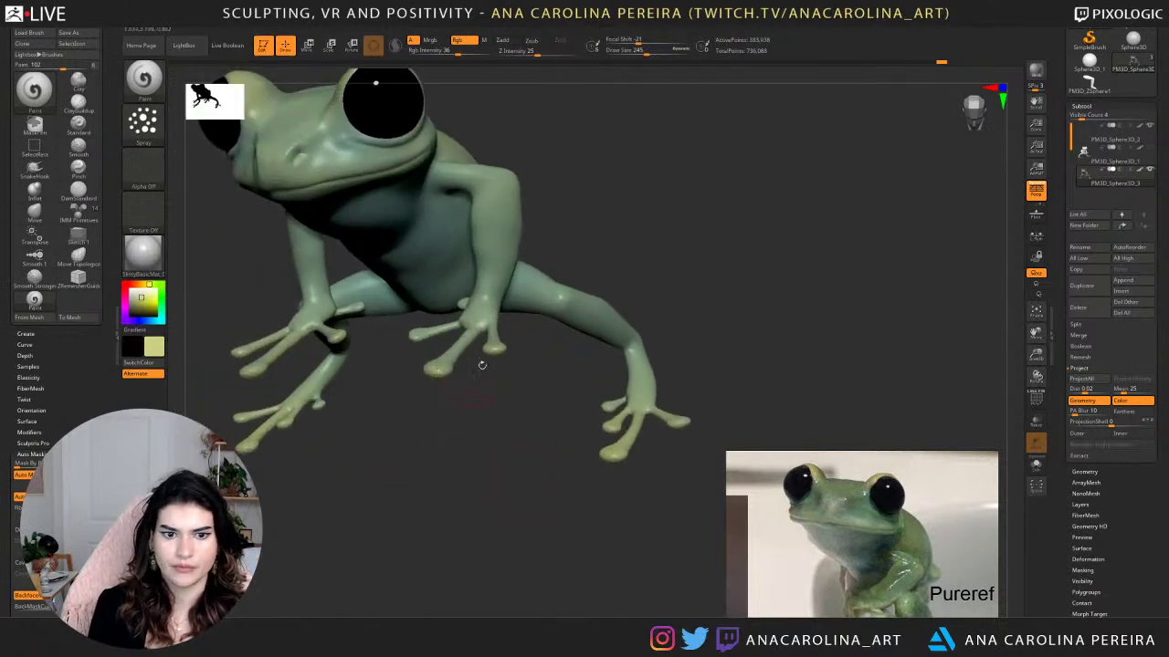
{"action": "right_click_drag", "start_coordinate": [482, 365], "coordinate": [512, 467]}
{"action": "right_click_drag", "start_coordinate": [504, 367], "coordinate": [560, 324]}
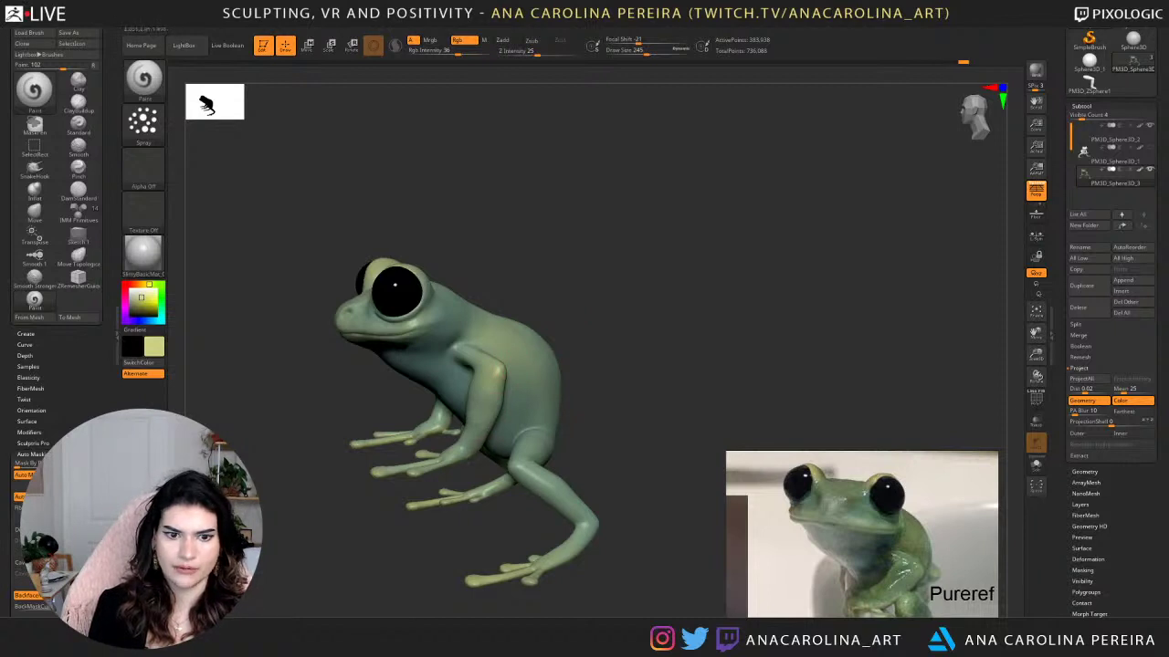
{"action": "left_click_drag", "start_coordinate": [748, 339], "coordinate": [447, 241]}
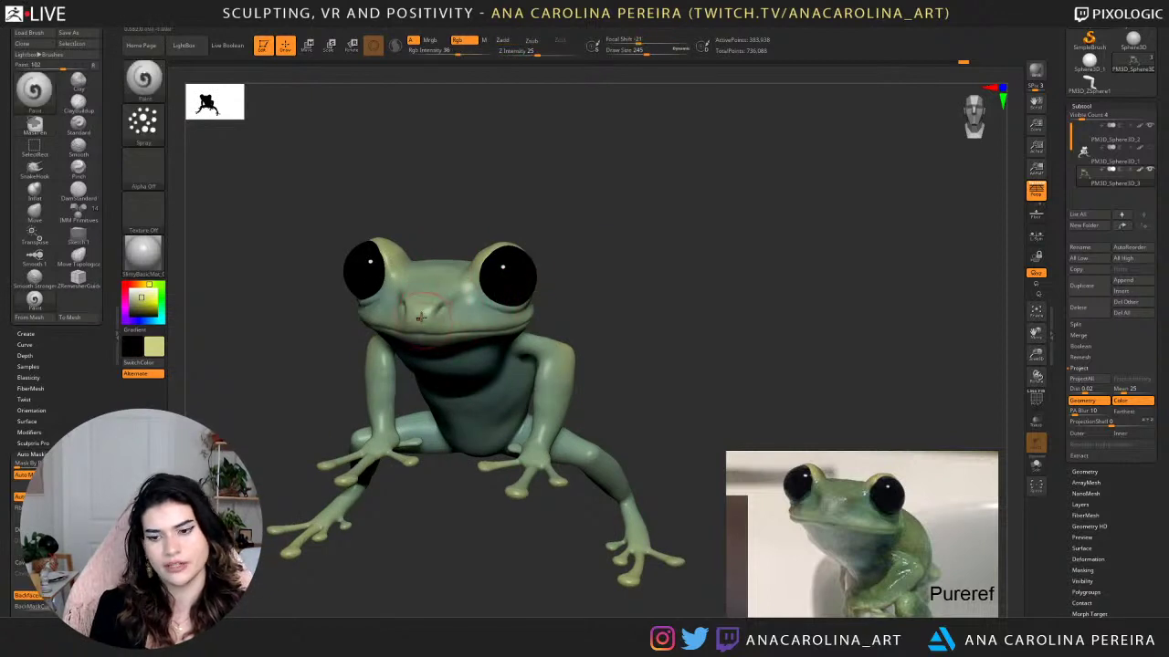
{"action": "left_click_drag", "start_coordinate": [596, 272], "coordinate": [722, 261]}
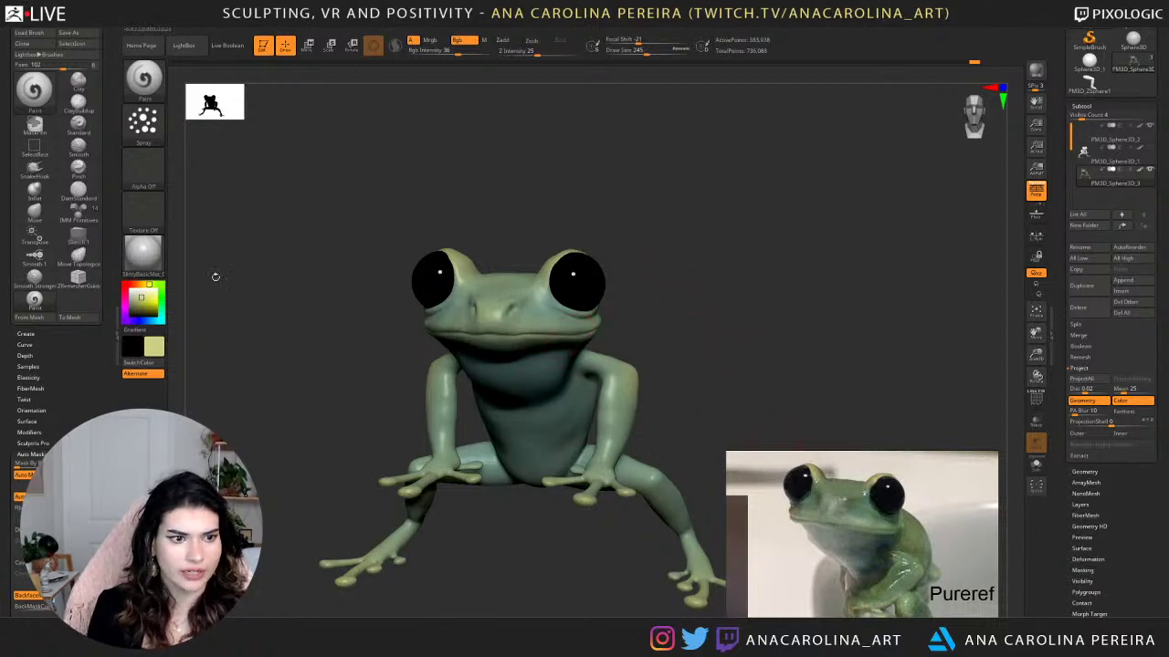
Choose a darker, muted green and load Alpha 08 on the Paint brush for a mottled spray.
{"action": "mouse_move", "coordinate": [148, 285]}
{"action": "left_mouse_down"}
{"action": "mouse_move", "coordinate": [162, 285]}
{"action": "mouse_move", "coordinate": [134, 306]}
{"action": "left_mouse_up"}
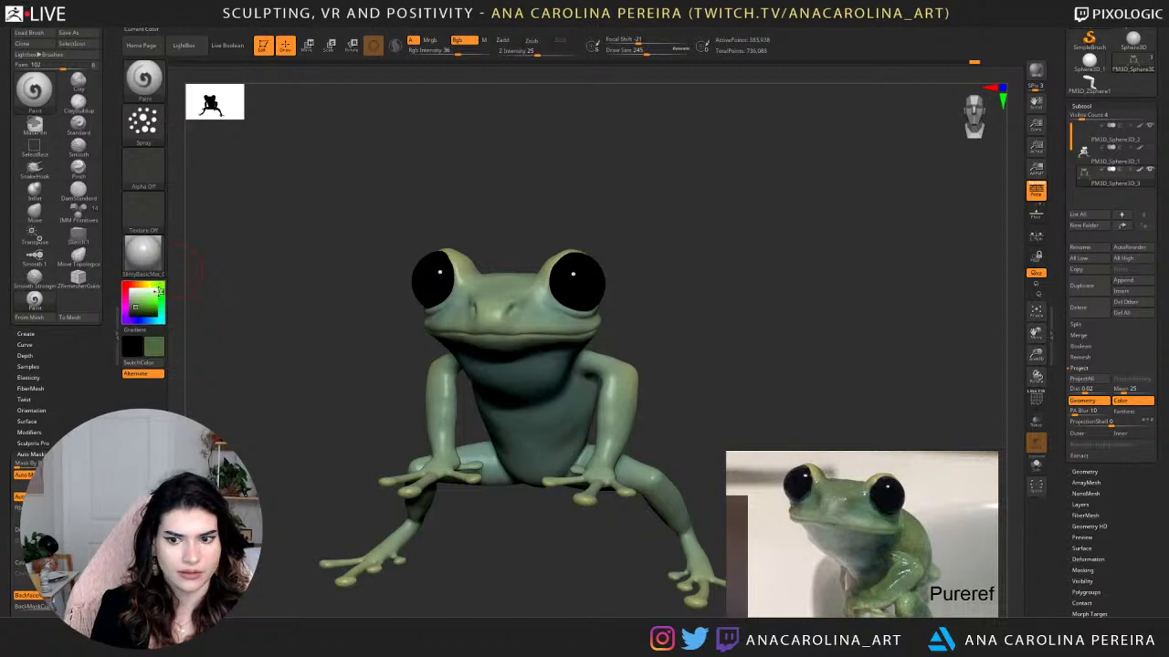
{"action": "left_click_drag", "start_coordinate": [404, 234], "coordinate": [483, 247]}
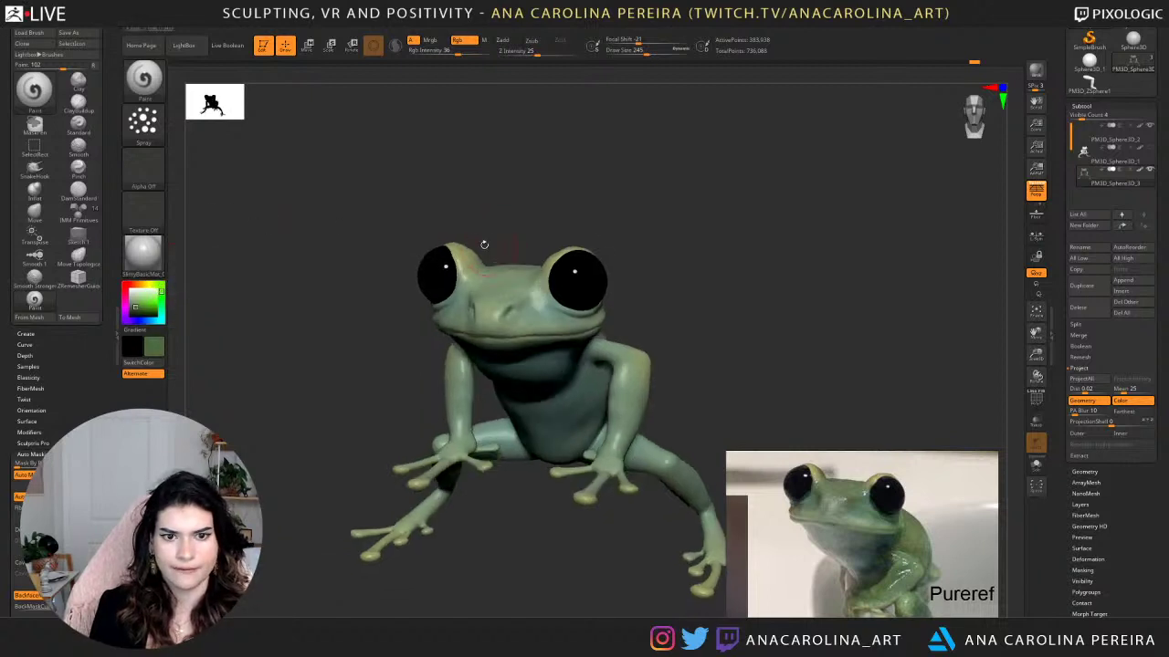
{"action": "left_click", "coordinate": [163, 166]}
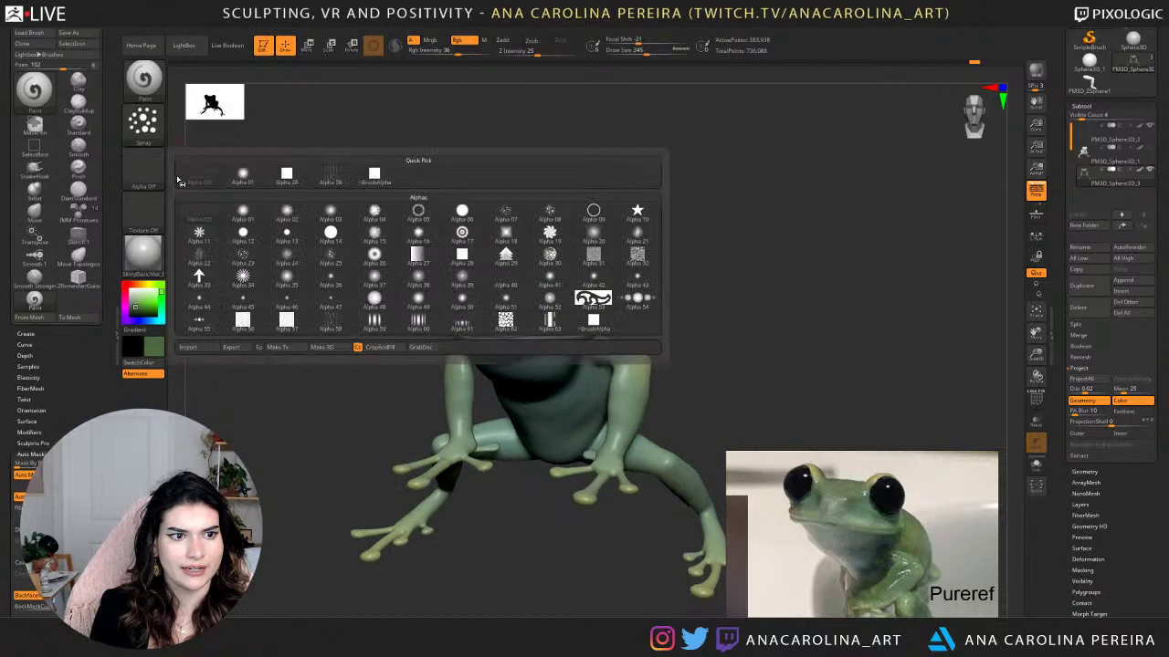
{"action": "left_click", "coordinate": [287, 213]}
{"action": "left_click", "coordinate": [143, 165]}
{"action": "left_click", "coordinate": [556, 217]}
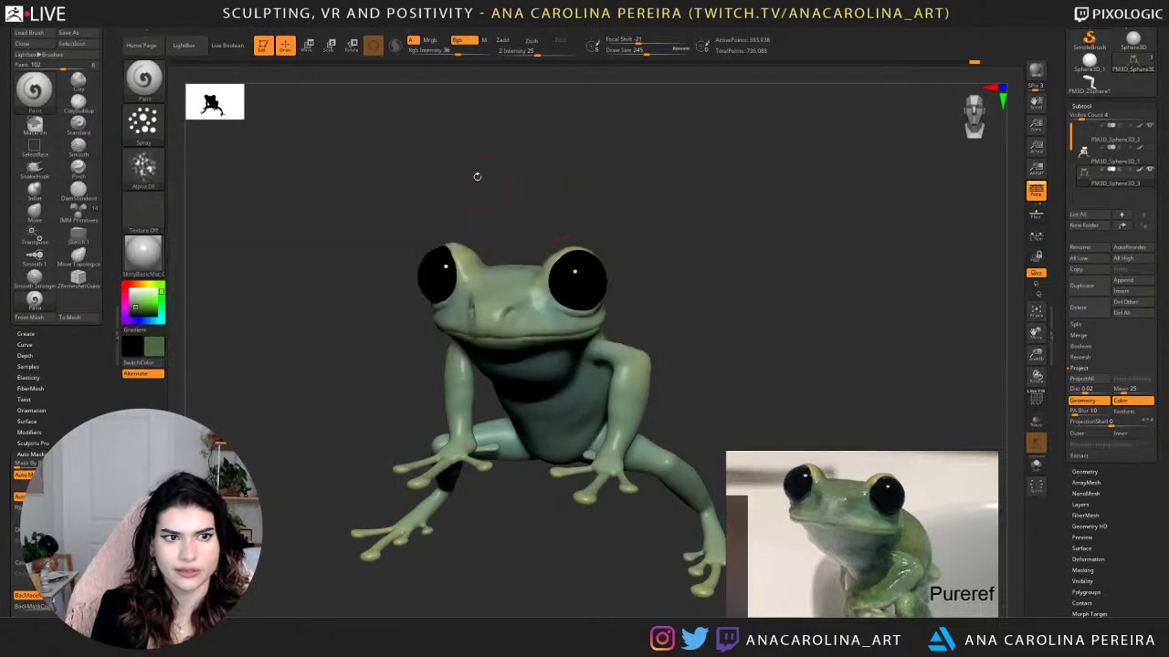
Spray the darker green mottling over the top of the head and snout, raising the draw size to 400.
{"action": "mouse_move", "coordinate": [475, 177]}
{"action": "left_mouse_down"}
{"action": "mouse_move", "coordinate": [513, 254]}
{"action": "mouse_move", "coordinate": [507, 290]}
{"action": "left_mouse_up"}
{"action": "left_click_drag", "start_coordinate": [522, 202], "coordinate": [594, 183]}
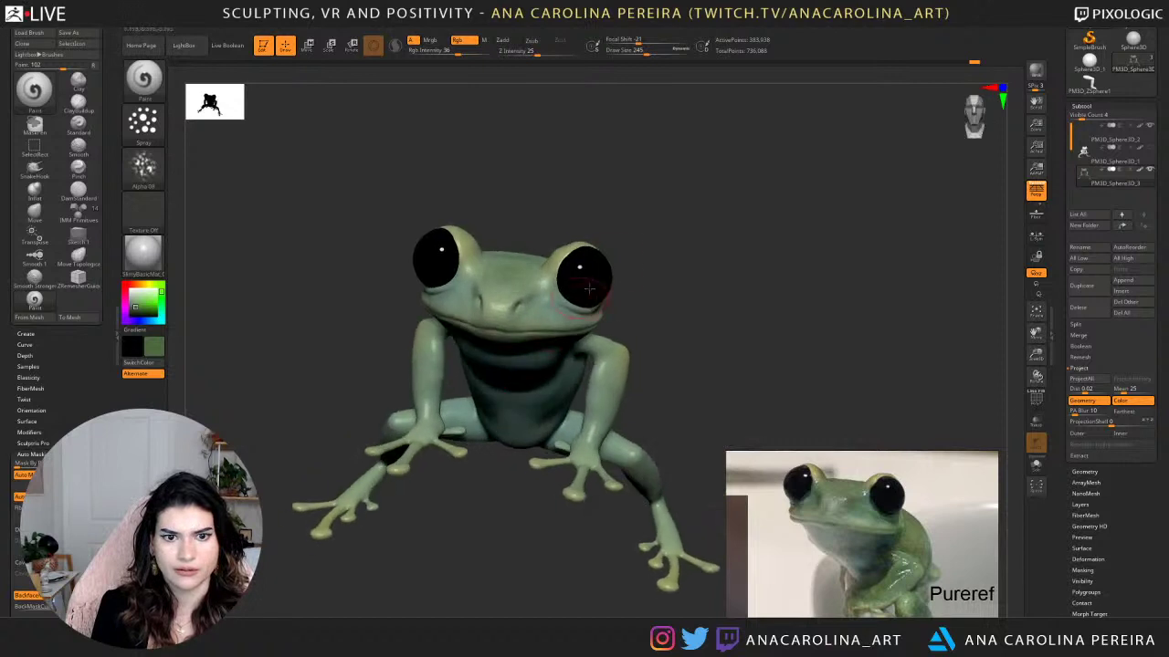
{"action": "left_click_drag", "start_coordinate": [639, 225], "coordinate": [599, 231]}
{"action": "key", "text": "space"}
{"action": "left_click_drag", "start_coordinate": [602, 269], "coordinate": [608, 269]}
{"action": "mouse_move", "coordinate": [630, 212]}
{"action": "left_mouse_down"}
{"action": "mouse_move", "coordinate": [581, 222]}
{"action": "mouse_move", "coordinate": [502, 300]}
{"action": "left_mouse_up"}
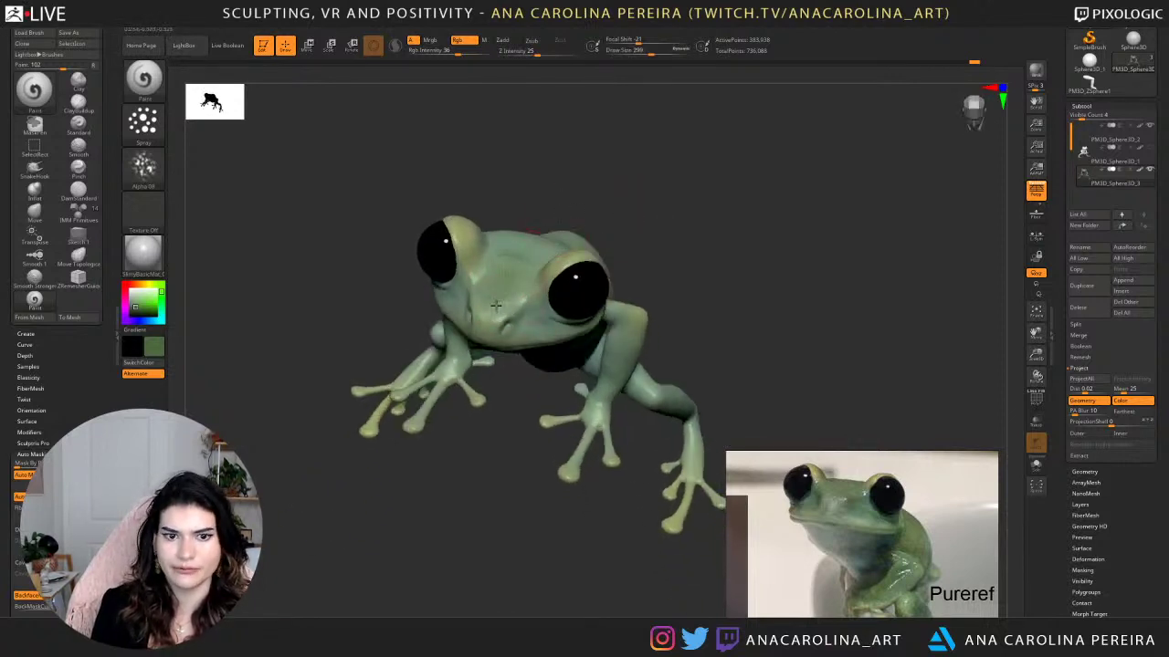
{"action": "mouse_move", "coordinate": [521, 261]}
{"action": "left_mouse_down"}
{"action": "mouse_move", "coordinate": [535, 274]}
{"action": "mouse_move", "coordinate": [508, 272]}
{"action": "left_mouse_up"}
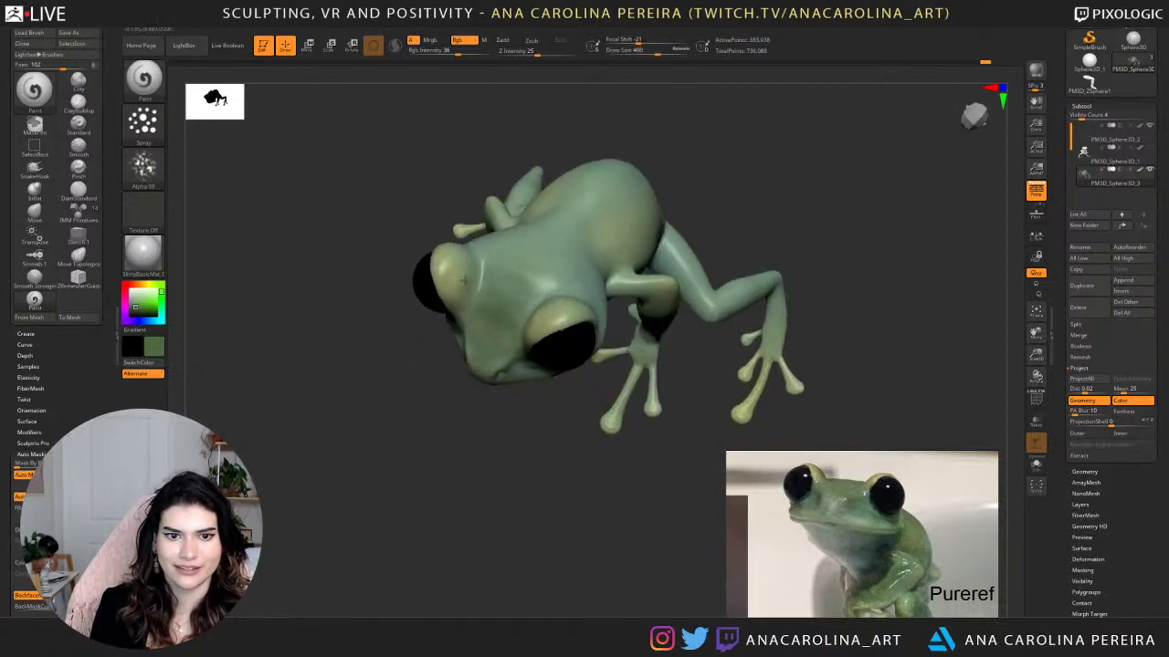
Set the draw size to 268 and spray darker green around the brow, cheeks and mouth.
{"action": "left_click_drag", "start_coordinate": [559, 429], "coordinate": [645, 274]}
{"action": "key", "text": "space"}
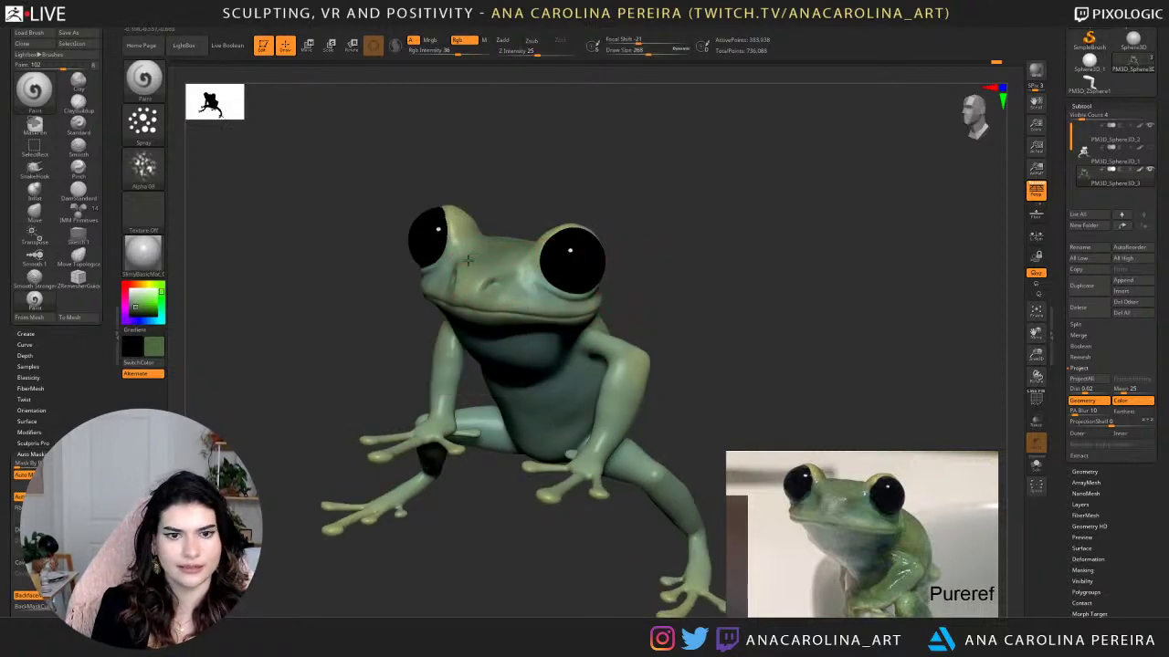
{"action": "left_click_drag", "start_coordinate": [512, 199], "coordinate": [502, 240]}
{"action": "mouse_move", "coordinate": [351, 278]}
{"action": "left_mouse_down"}
{"action": "mouse_move", "coordinate": [421, 272]}
{"action": "mouse_move", "coordinate": [391, 265]}
{"action": "left_mouse_up"}
{"action": "left_click_drag", "start_coordinate": [630, 287], "coordinate": [549, 291]}
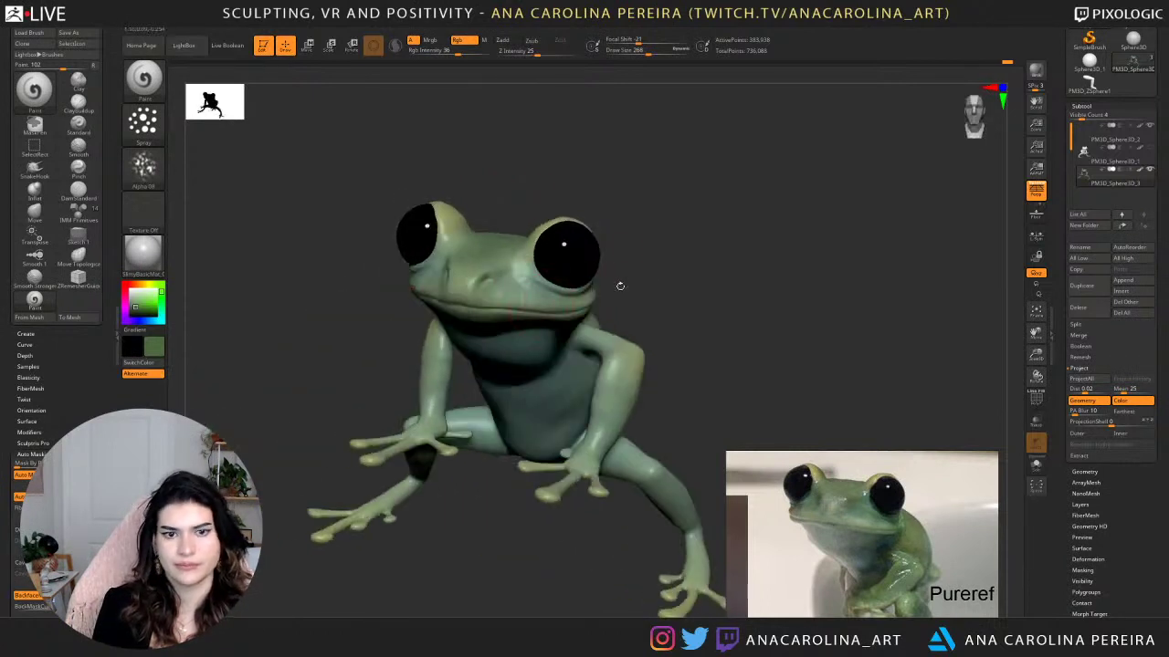
{"action": "right_click_drag", "start_coordinate": [620, 286], "coordinate": [546, 249]}
{"action": "left_click_drag", "start_coordinate": [479, 191], "coordinate": [481, 215]}
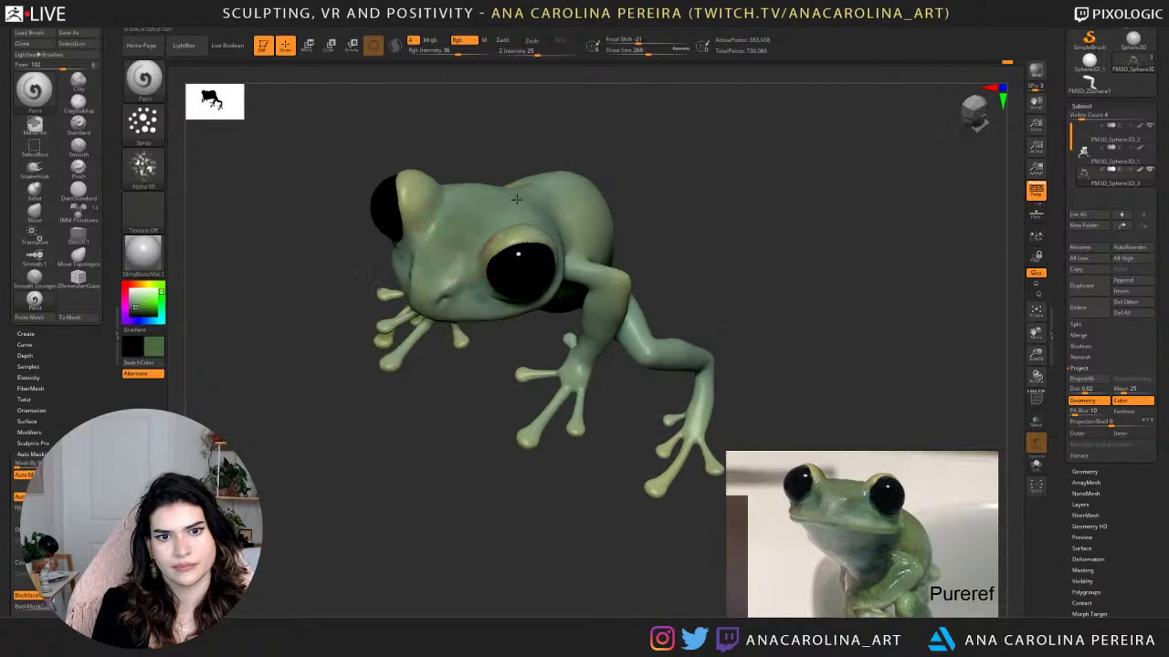
Spray darker green mottling over the back and flanks, enlarging the draw size to 468 and on to 638.
{"action": "mouse_move", "coordinate": [618, 151]}
{"action": "left_mouse_down", "text": "alt"}
{"action": "mouse_move", "coordinate": [574, 214]}
{"action": "mouse_move", "coordinate": [590, 220]}
{"action": "left_mouse_up", "text": "alt"}
{"action": "key", "text": "space"}
{"action": "left_click_drag", "start_coordinate": [655, 245], "coordinate": [623, 235]}
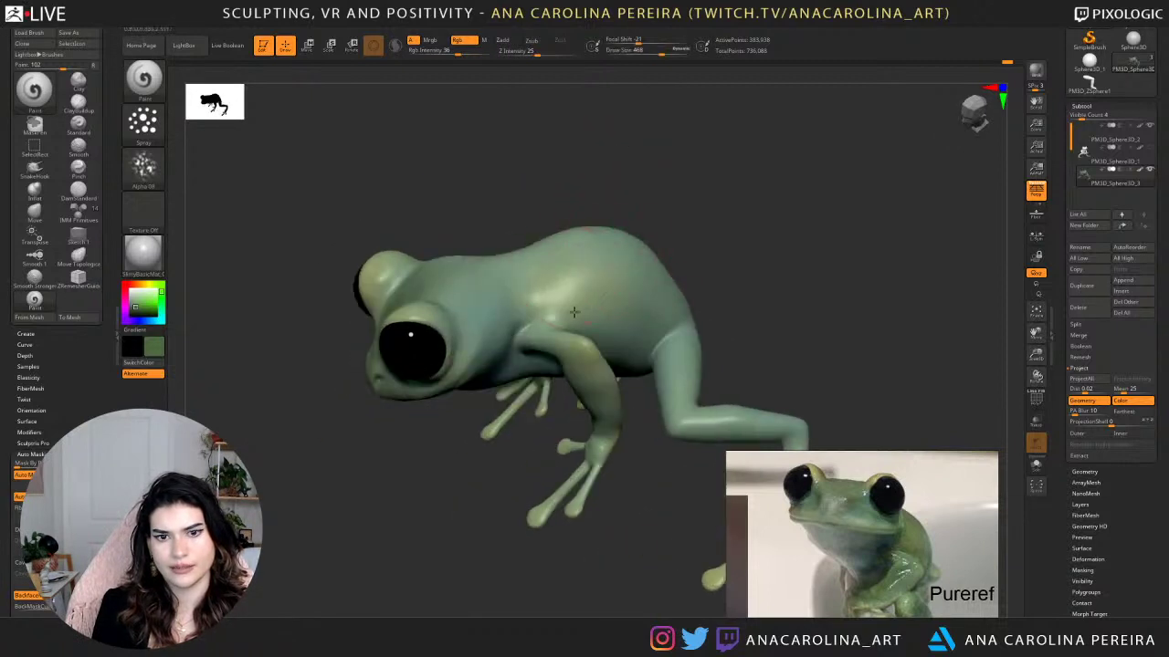
{"action": "key", "text": "space"}
{"action": "left_click_drag", "start_coordinate": [644, 335], "coordinate": [657, 334]}
{"action": "left_click_drag", "start_coordinate": [701, 233], "coordinate": [687, 307]}
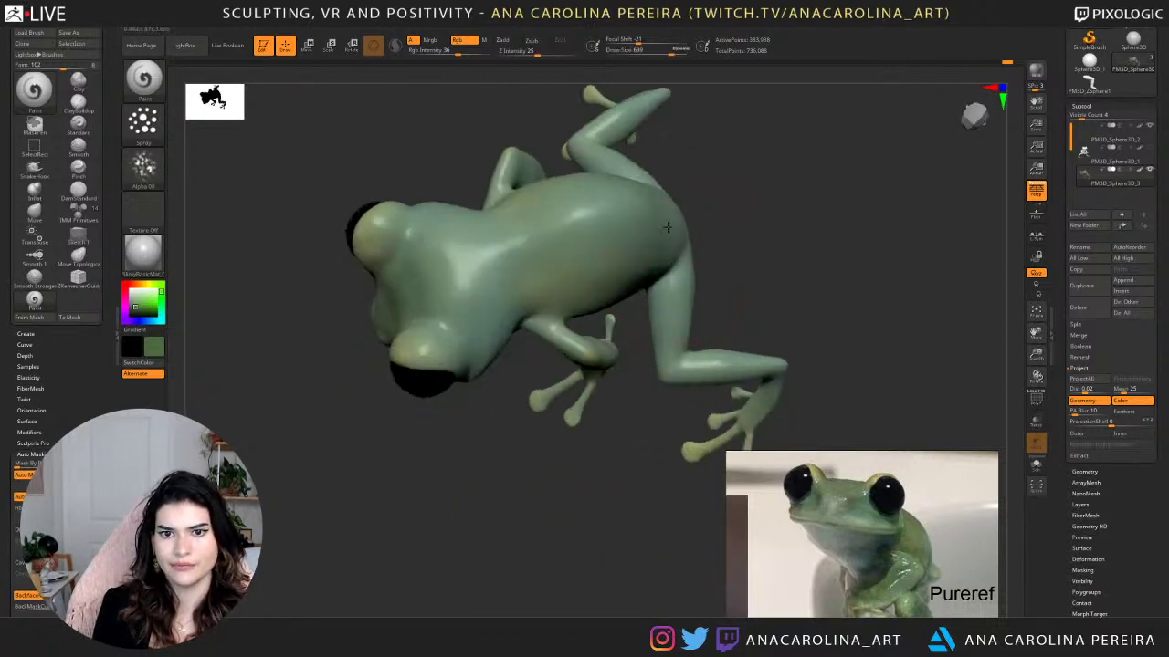
Set the draw size to 408 and spray darker green mottling over the sides of the head, the back and the flanks.
{"action": "left_click_drag", "start_coordinate": [486, 392], "coordinate": [430, 347]}
{"action": "key", "text": "space"}
{"action": "left_click", "coordinate": [484, 318]}
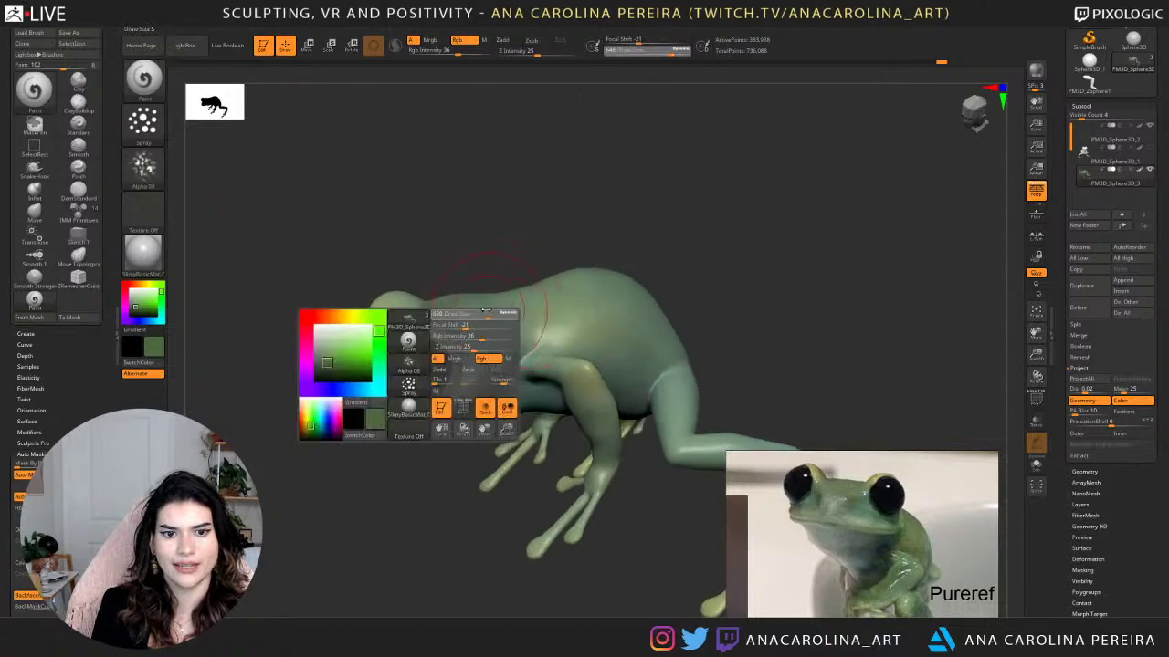
{"action": "right_click_drag", "start_coordinate": [488, 353], "coordinate": [555, 338]}
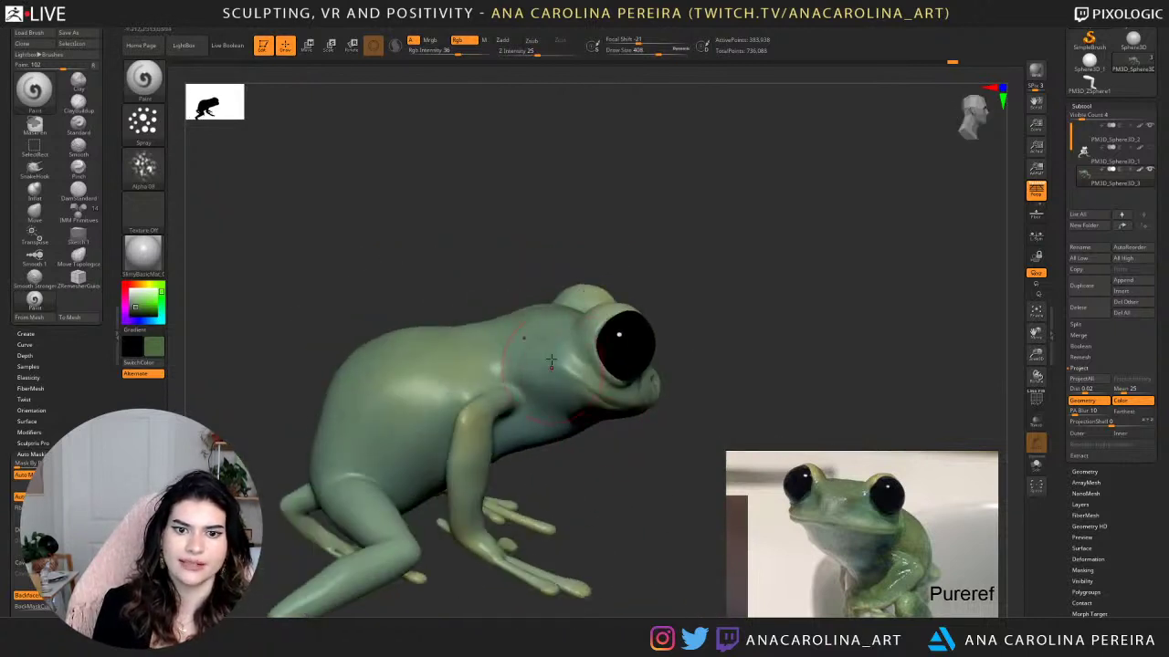
{"action": "right_click_drag", "start_coordinate": [519, 262], "coordinate": [560, 275]}
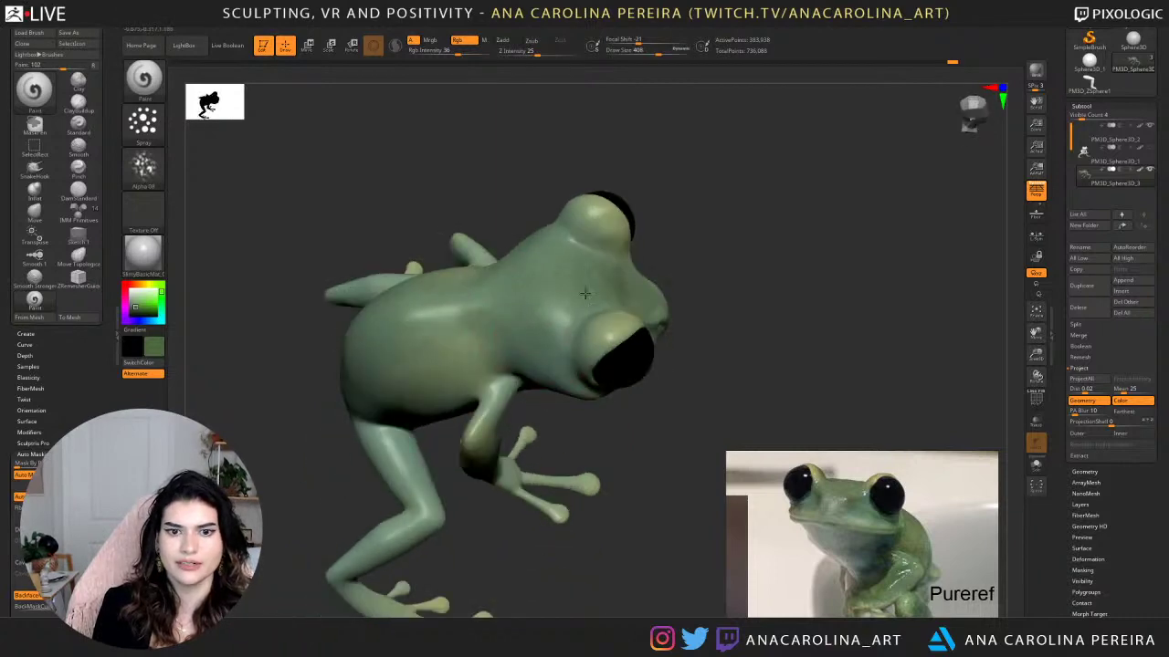
{"action": "right_click_drag", "start_coordinate": [421, 363], "coordinate": [464, 191]}
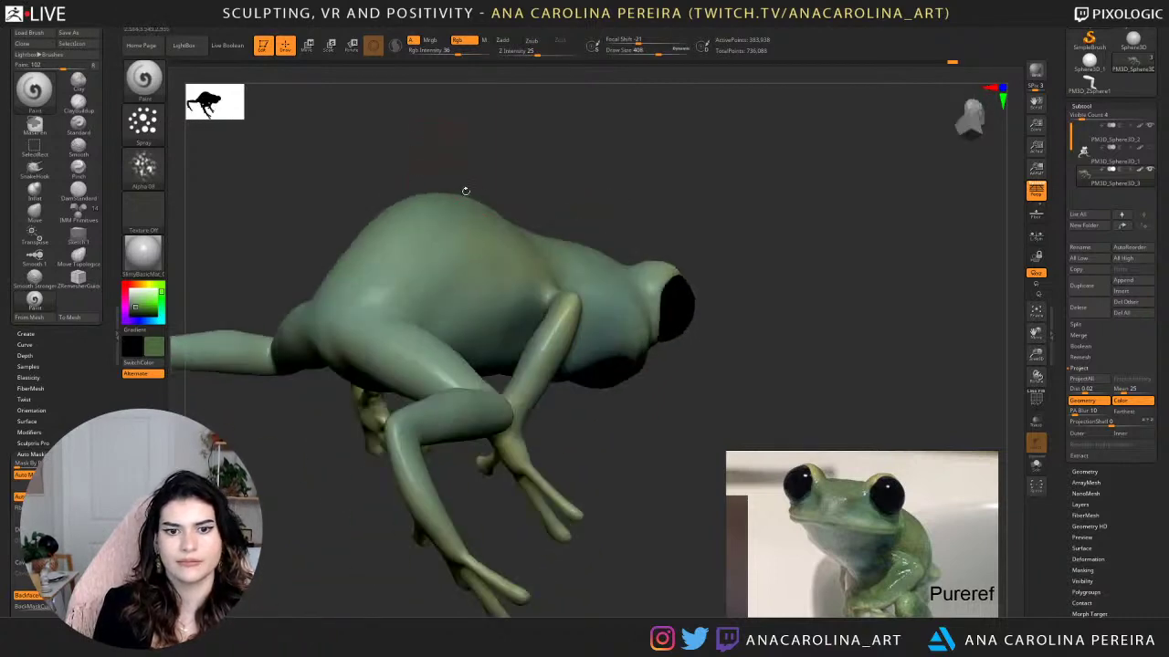
{"action": "right_click_drag", "start_coordinate": [488, 138], "coordinate": [555, 388]}
{"action": "right_click_drag", "start_coordinate": [617, 418], "coordinate": [633, 420]}
{"action": "right_click_drag", "start_coordinate": [602, 373], "coordinate": [619, 385]}
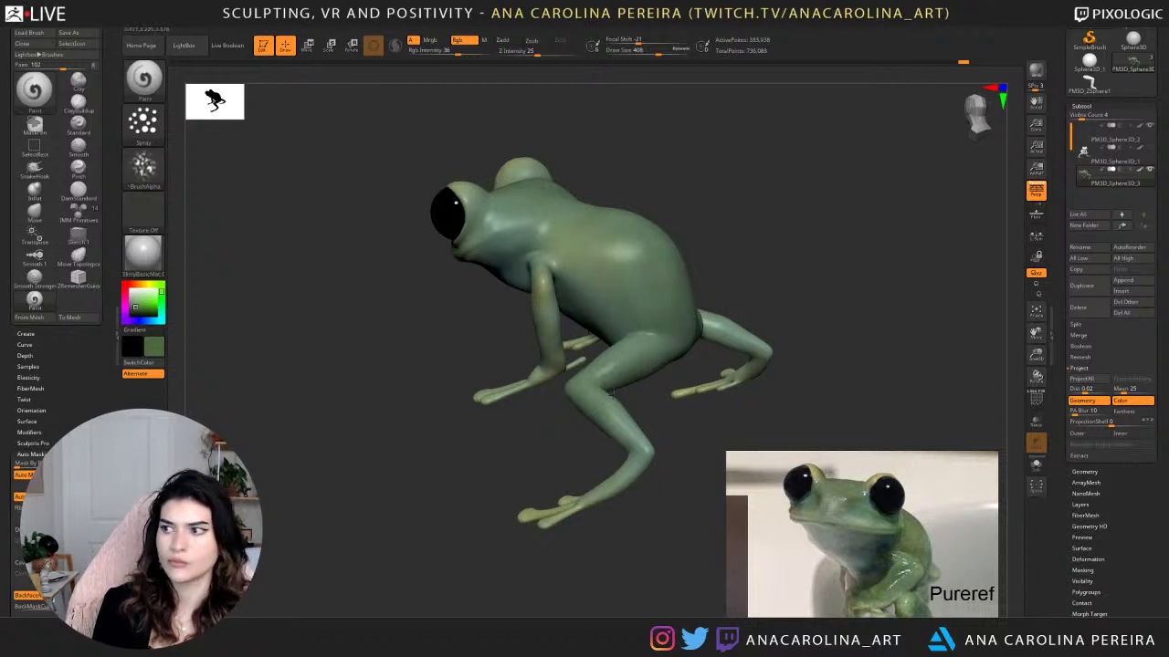
Inspect the painted frog's face, chest and limbs from a three-quarter view against the reference photo.
{"action": "right_click_drag", "start_coordinate": [611, 393], "coordinate": [692, 364]}
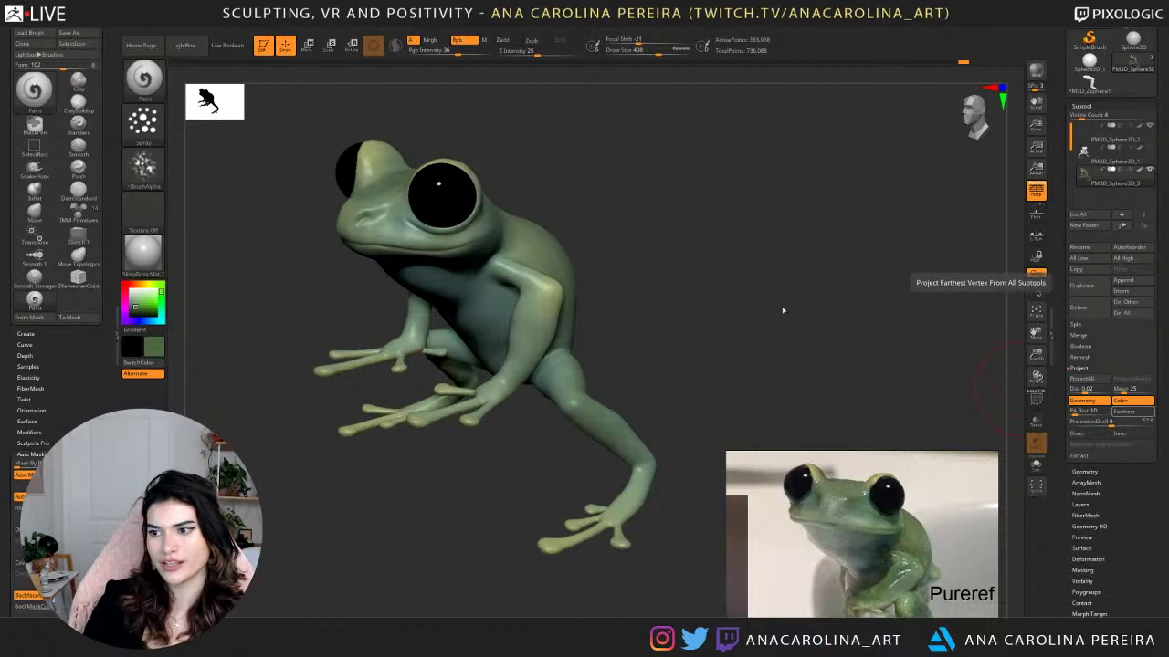
{"action": "left_click_drag", "start_coordinate": [783, 311], "coordinate": [750, 299]}
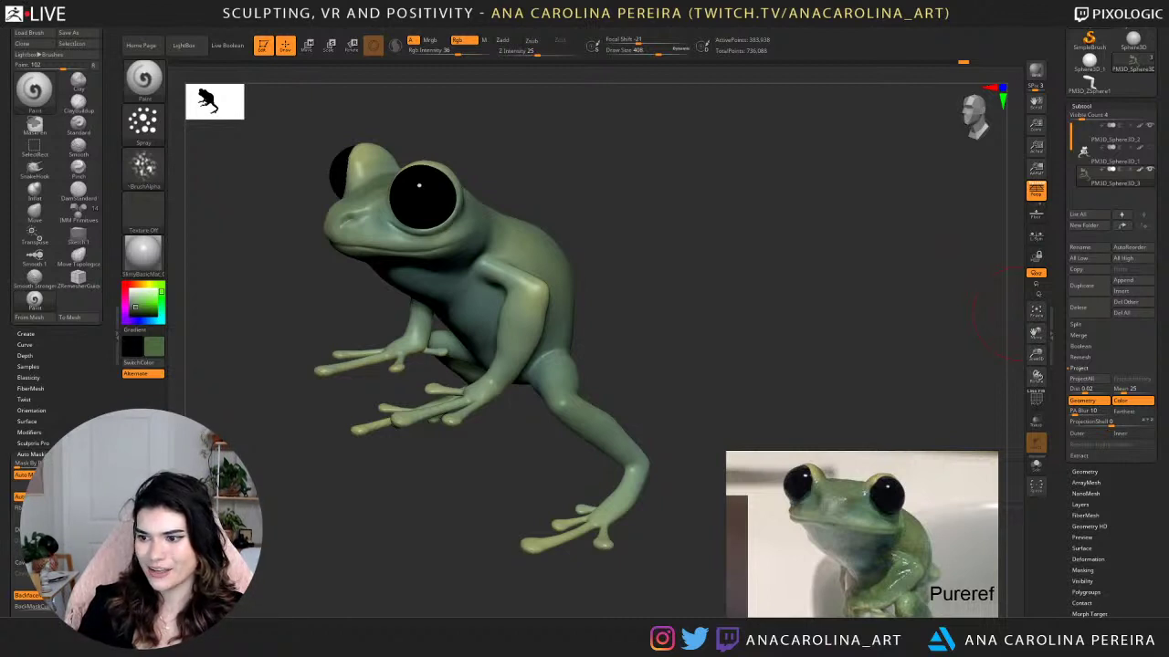
{"action": "left_click_drag", "start_coordinate": [187, 144], "coordinate": [245, 203]}
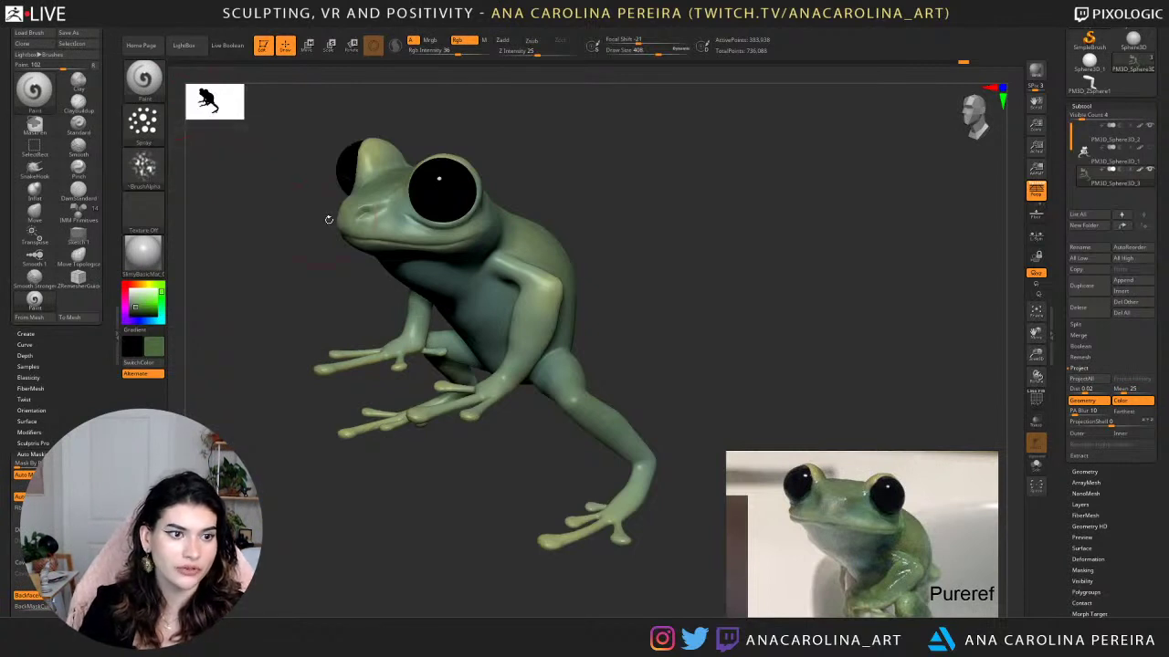
{"action": "left_click_drag", "start_coordinate": [293, 236], "coordinate": [217, 300]}
{"action": "left_click_drag", "start_coordinate": [741, 309], "coordinate": [752, 314]}
{"action": "left_click_drag", "start_coordinate": [621, 294], "coordinate": [615, 308]}
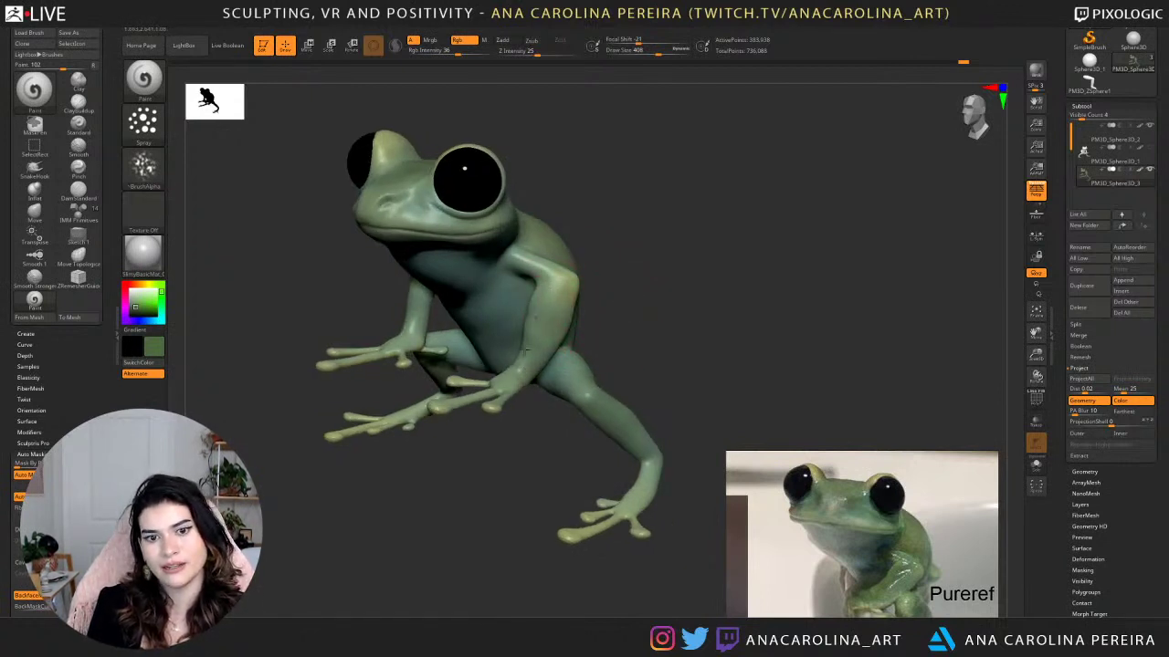
{"action": "left_click_drag", "start_coordinate": [607, 262], "coordinate": [580, 327]}
Spray more darker green over the shoulders, forearms and hind legs, checking them from the front and three-quarter views.
{"action": "key", "text": "space"}
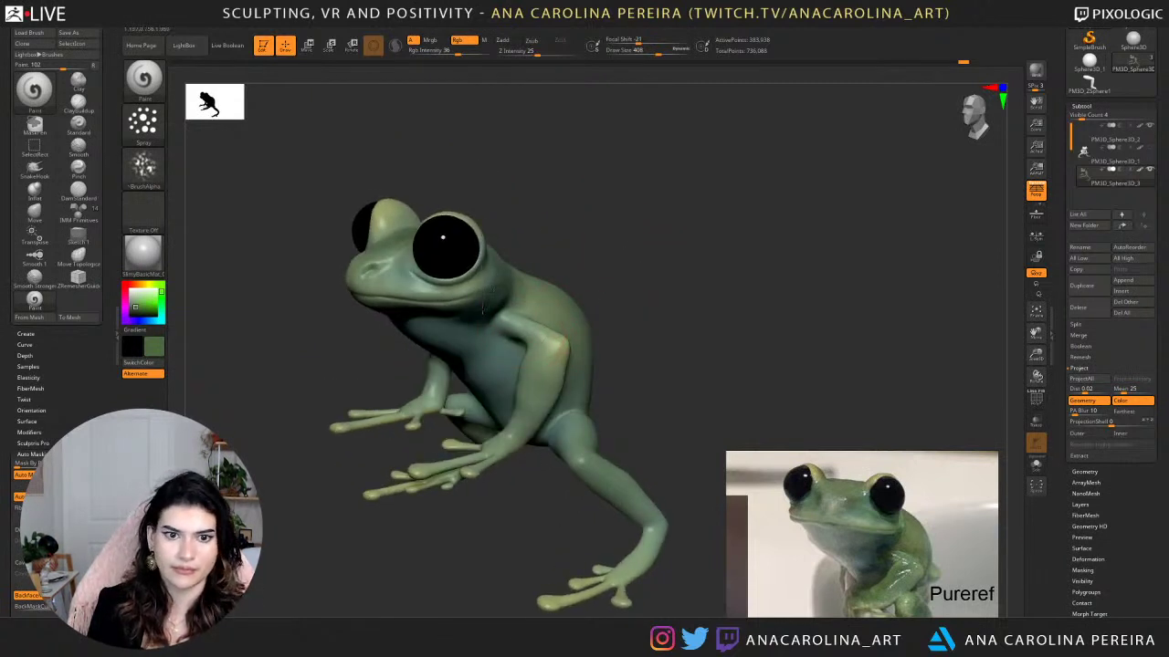
{"action": "left_click_drag", "start_coordinate": [603, 294], "coordinate": [637, 297]}
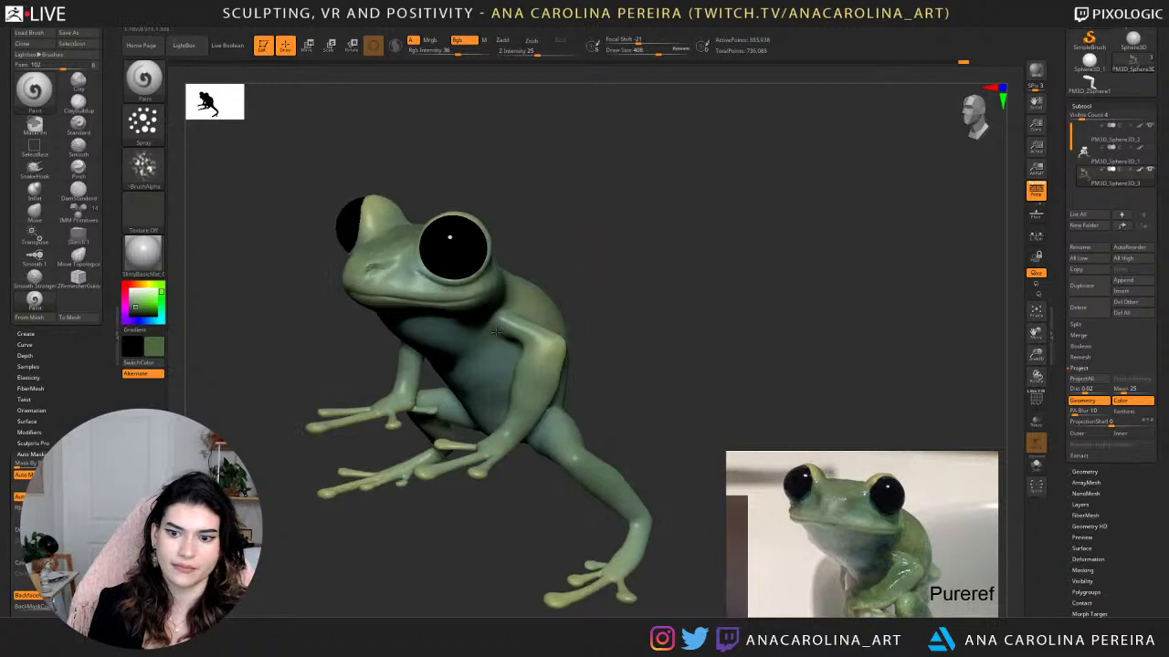
{"action": "right_click_drag", "start_coordinate": [582, 253], "coordinate": [607, 262], "text": "alt"}
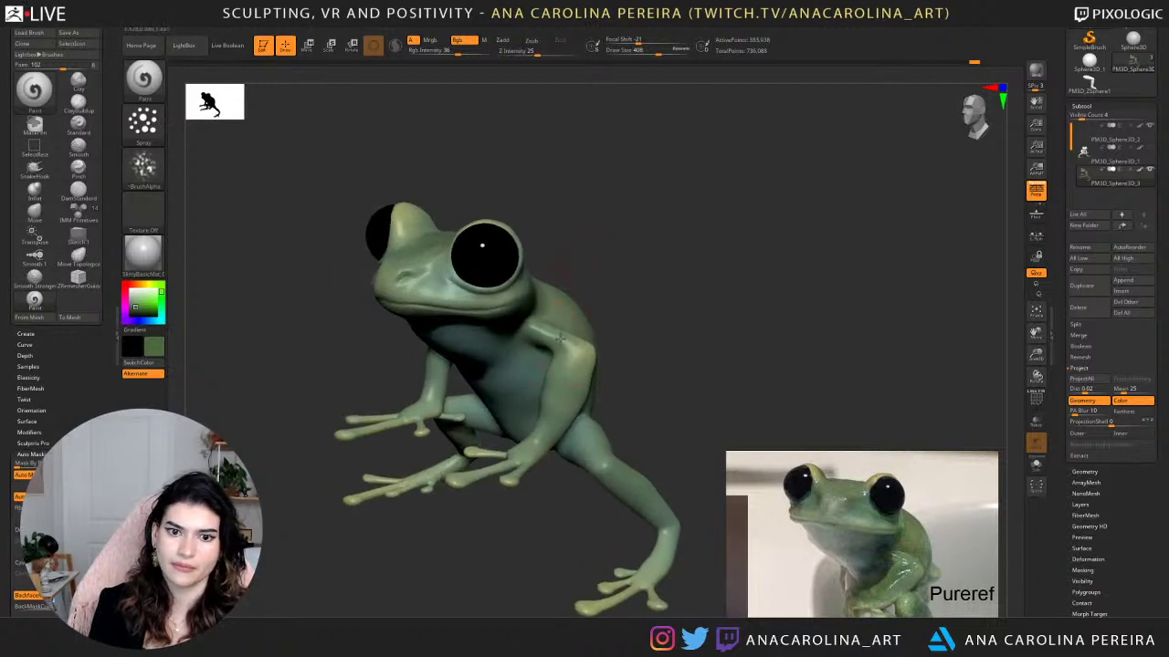
{"action": "right_click_drag", "start_coordinate": [621, 347], "coordinate": [618, 392]}
{"action": "right_click_drag", "start_coordinate": [624, 442], "coordinate": [641, 473]}
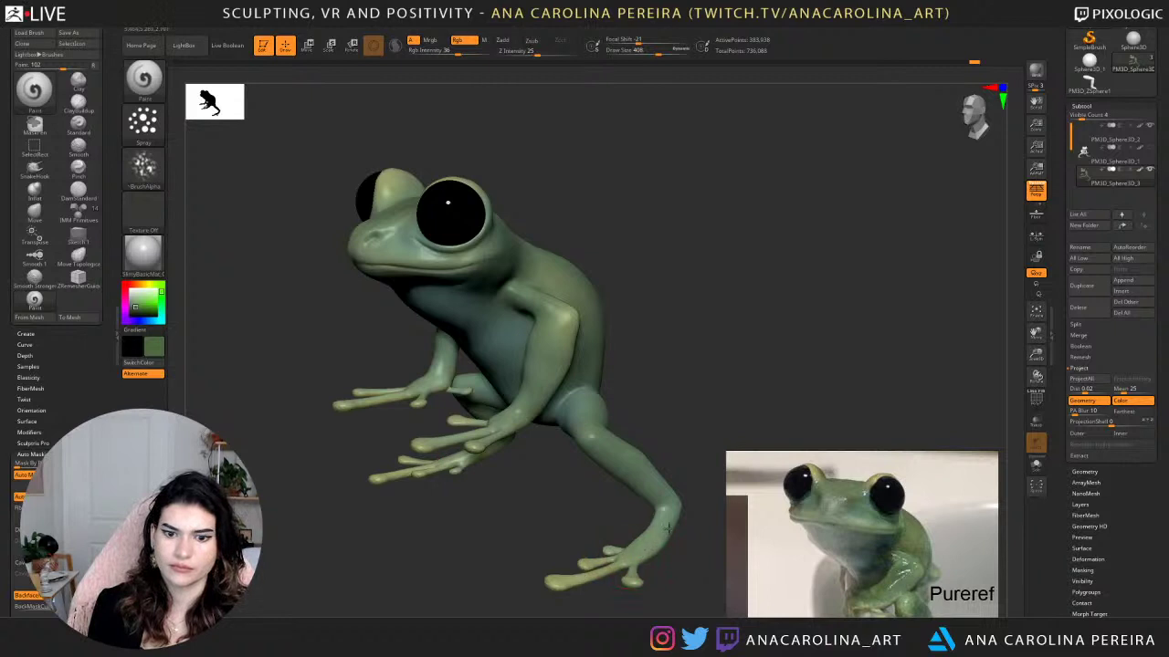
{"action": "left_click_drag", "start_coordinate": [584, 573], "coordinate": [422, 468]}
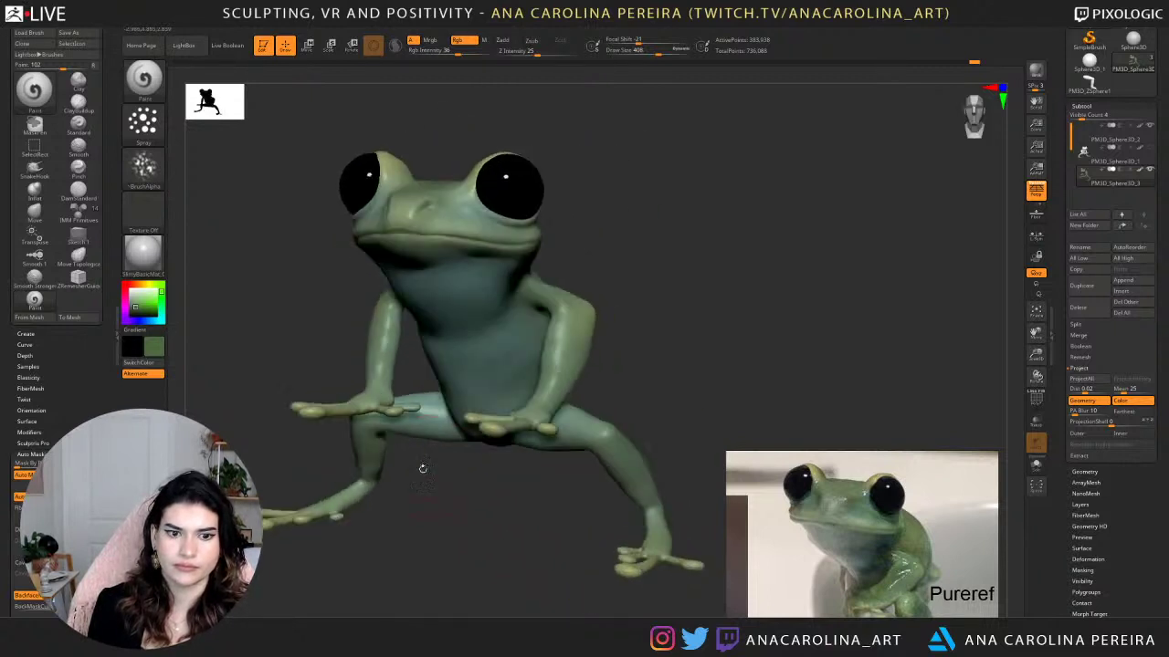
{"action": "left_click_drag", "start_coordinate": [450, 426], "coordinate": [517, 514]}
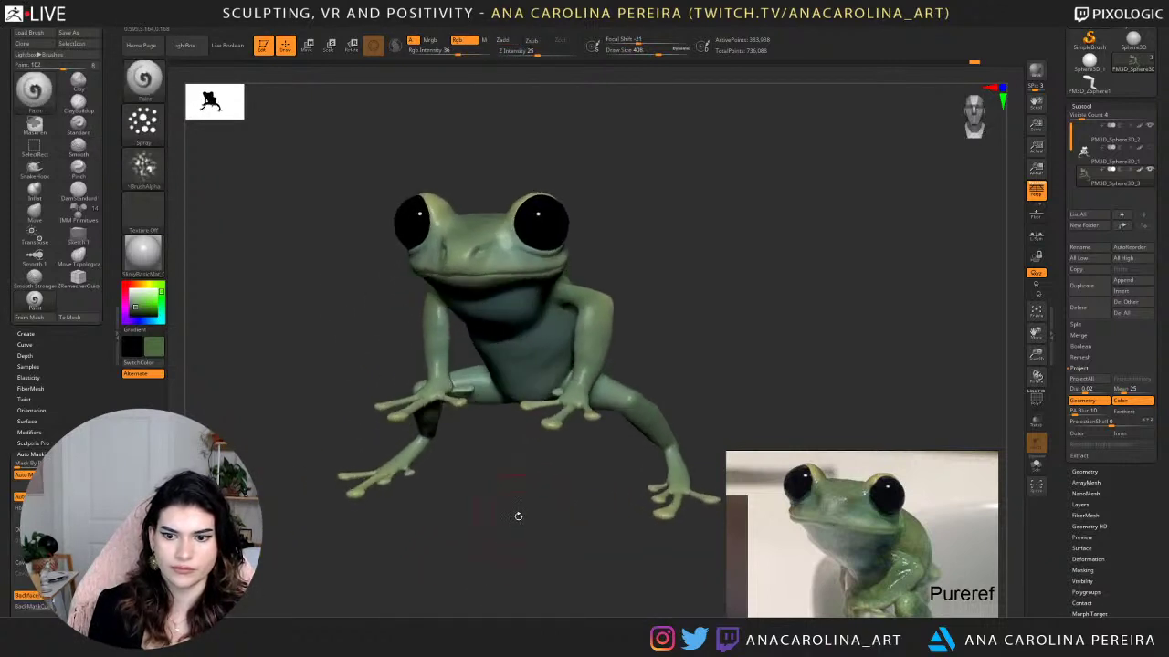
{"action": "left_click_drag", "start_coordinate": [653, 362], "coordinate": [563, 316]}
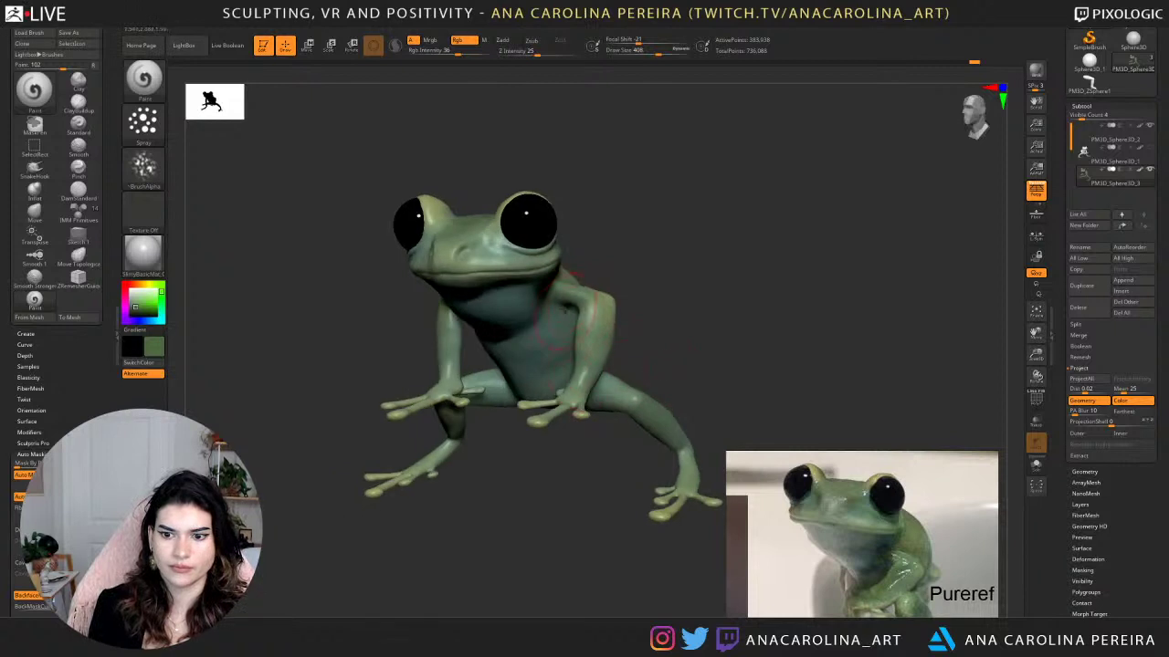
{"action": "left_click_drag", "start_coordinate": [641, 346], "coordinate": [612, 396], "text": "alt"}
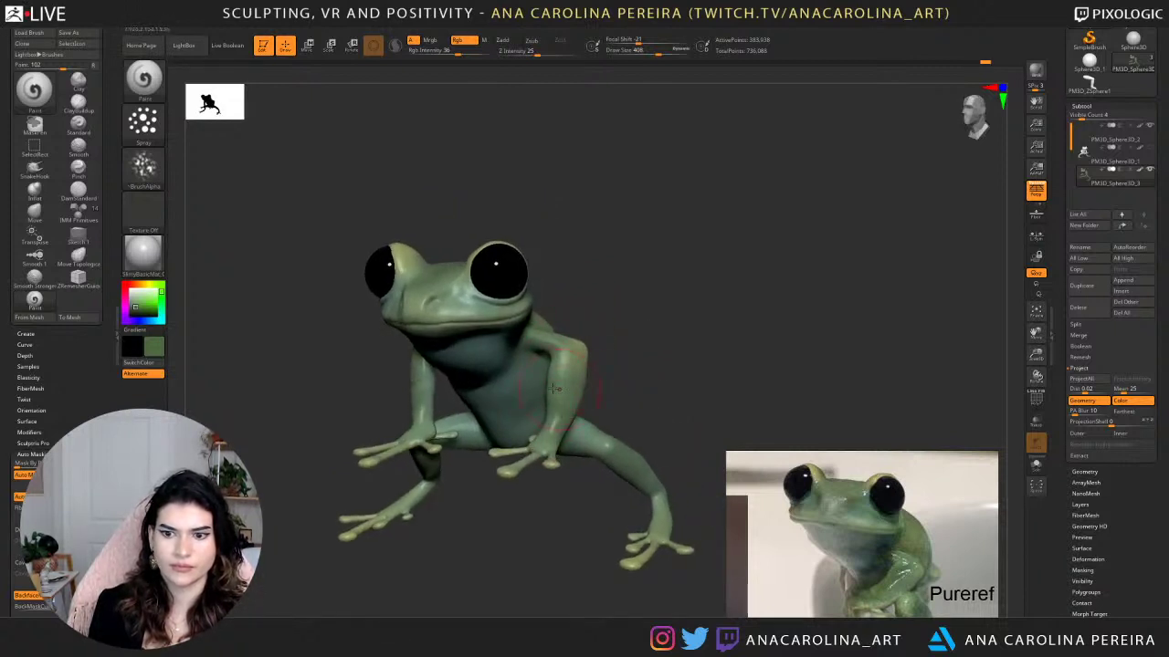
{"action": "left_click_drag", "start_coordinate": [605, 334], "coordinate": [627, 361]}
Choose a brighter, more saturated green and spray it over the back, face, arms and hind legs.
{"action": "left_click", "coordinate": [139, 302]}
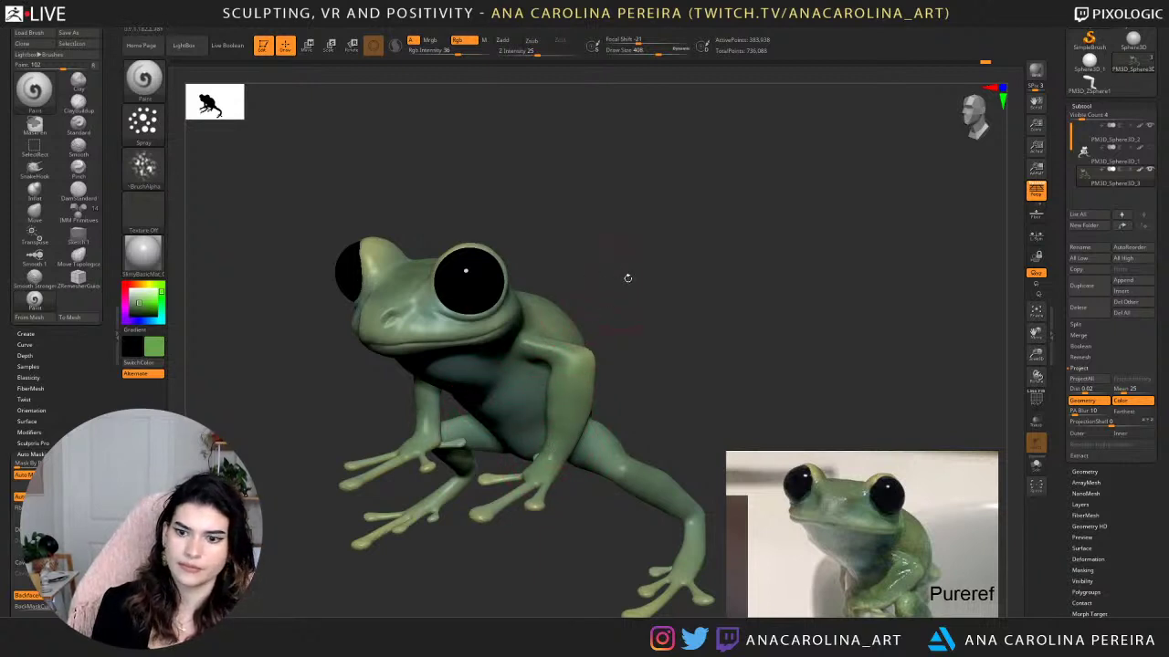
{"action": "left_click_drag", "start_coordinate": [626, 276], "coordinate": [573, 316]}
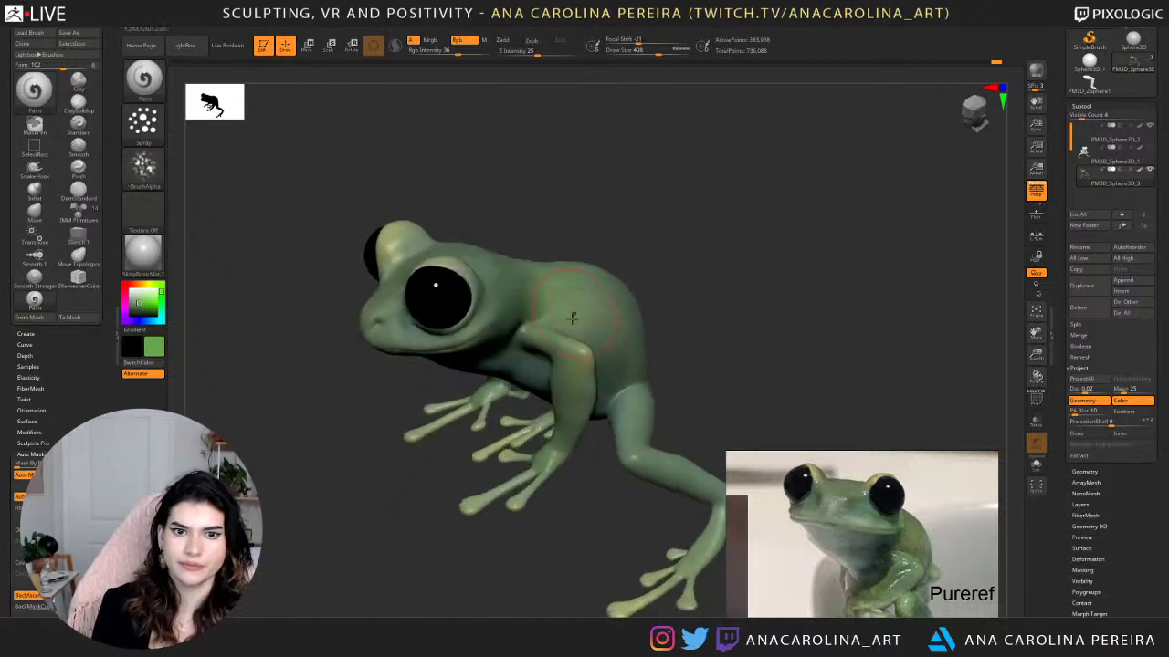
{"action": "right_click_drag", "start_coordinate": [453, 306], "coordinate": [494, 229]}
{"action": "right_click_drag", "start_coordinate": [373, 256], "coordinate": [416, 253]}
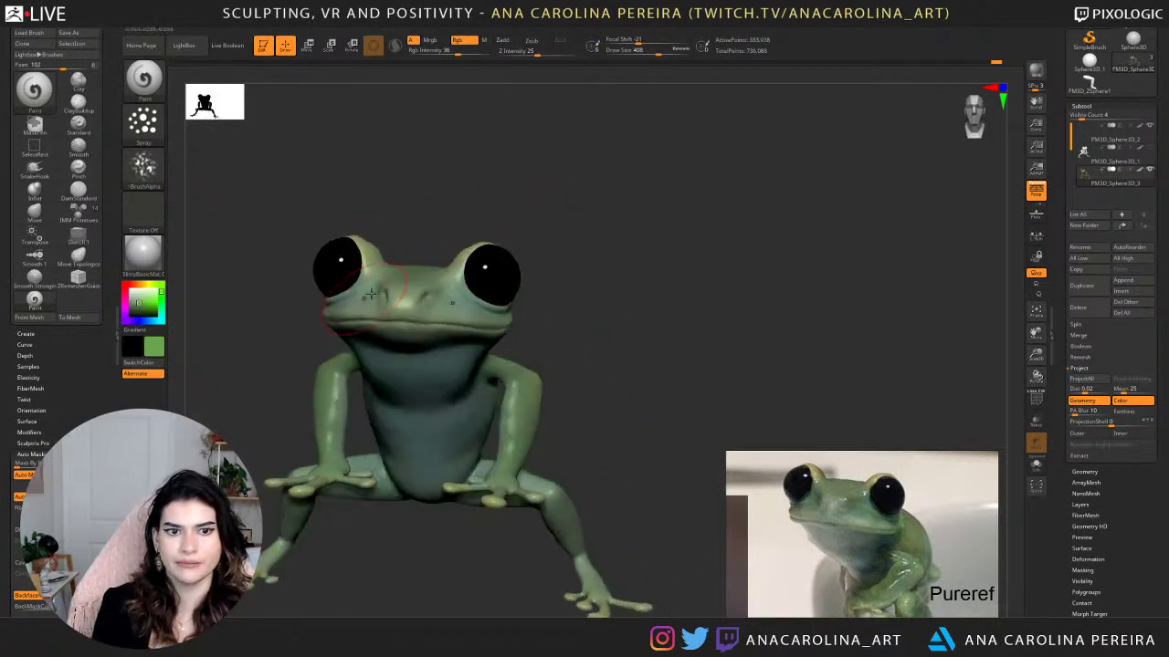
{"action": "left_click_drag", "start_coordinate": [400, 298], "coordinate": [620, 344]}
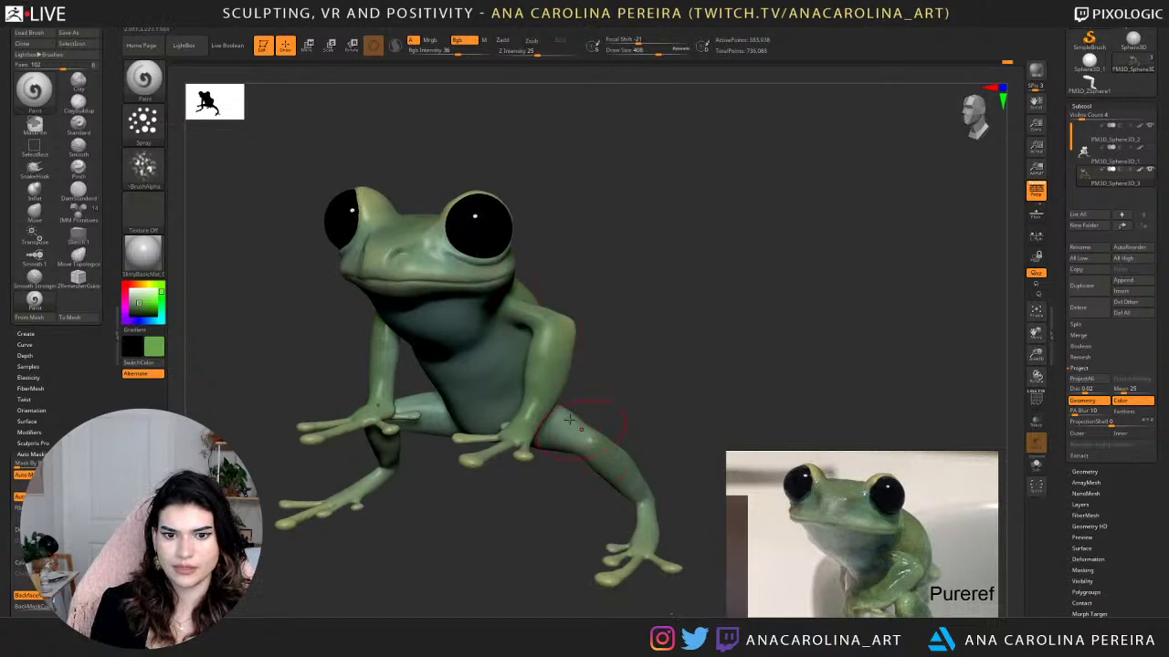
{"action": "left_click_drag", "start_coordinate": [561, 439], "coordinate": [583, 428]}
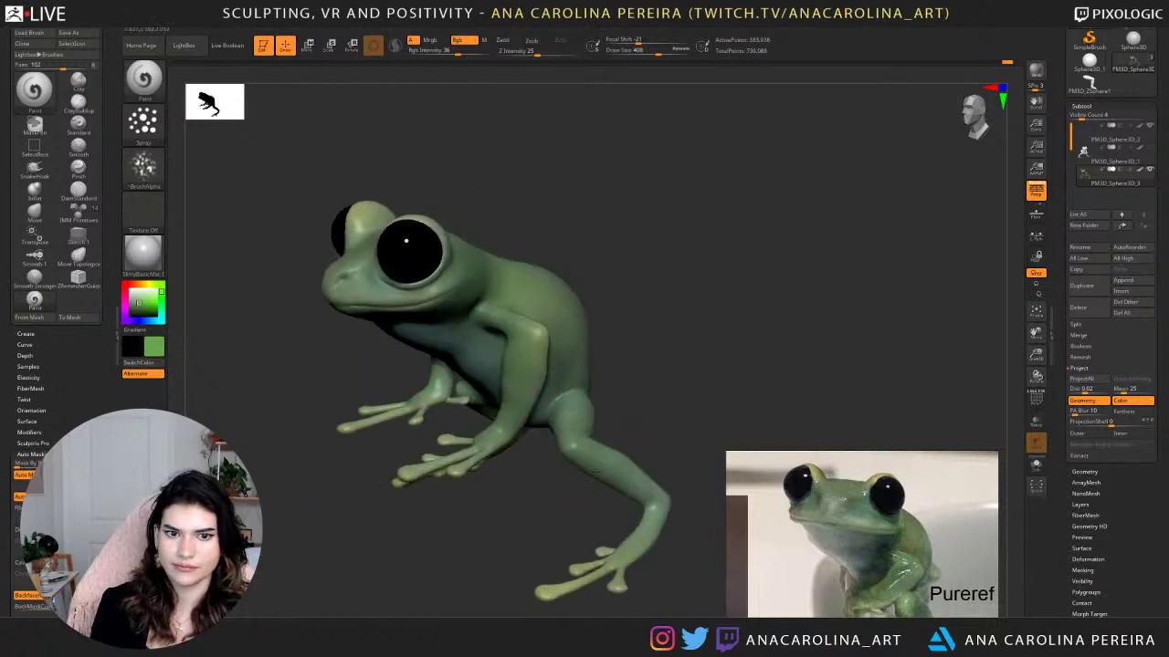
{"action": "left_click_drag", "start_coordinate": [579, 501], "coordinate": [699, 489]}
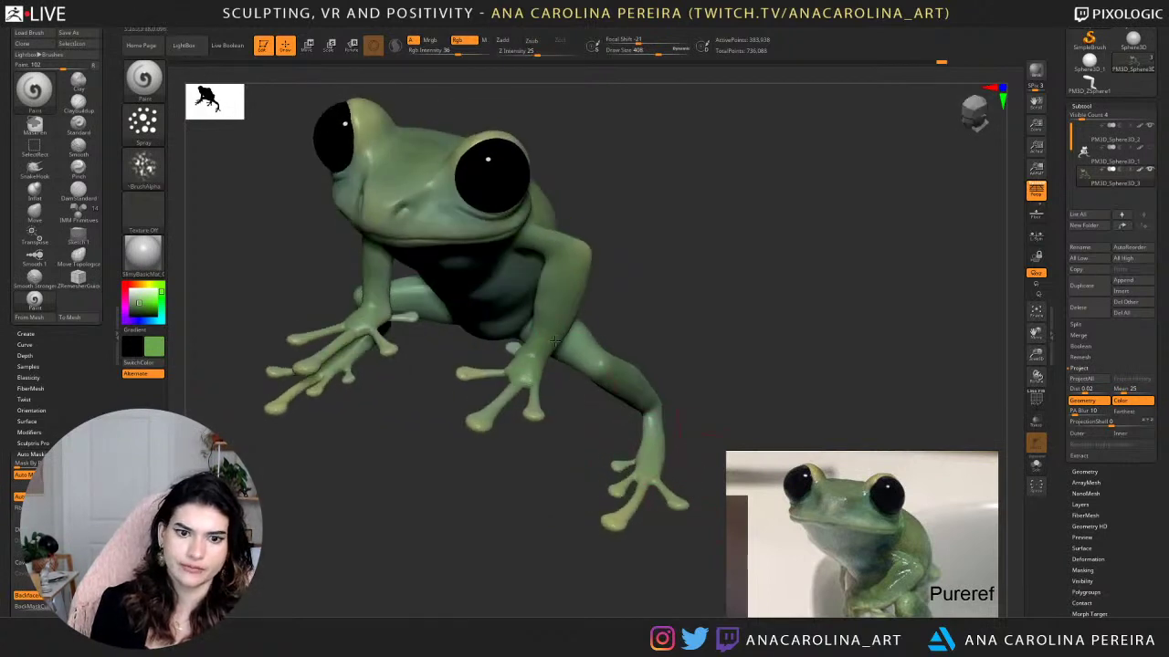
{"action": "left_click_drag", "start_coordinate": [525, 421], "coordinate": [563, 470], "text": "alt"}
{"action": "left_click_drag", "start_coordinate": [563, 511], "coordinate": [583, 483]}
{"action": "left_click_drag", "start_coordinate": [618, 231], "coordinate": [636, 278]}
Choose a pale yellow-green, set the draw size to 299 and on to 202, and spray highlights around the eyes and snout.
{"action": "key", "text": "space"}
{"action": "mouse_move", "coordinate": [644, 273]}
{"action": "left_mouse_down"}
{"action": "mouse_move", "coordinate": [666, 264]}
{"action": "mouse_move", "coordinate": [658, 278]}
{"action": "mouse_move", "coordinate": [595, 274]}
{"action": "left_mouse_up"}
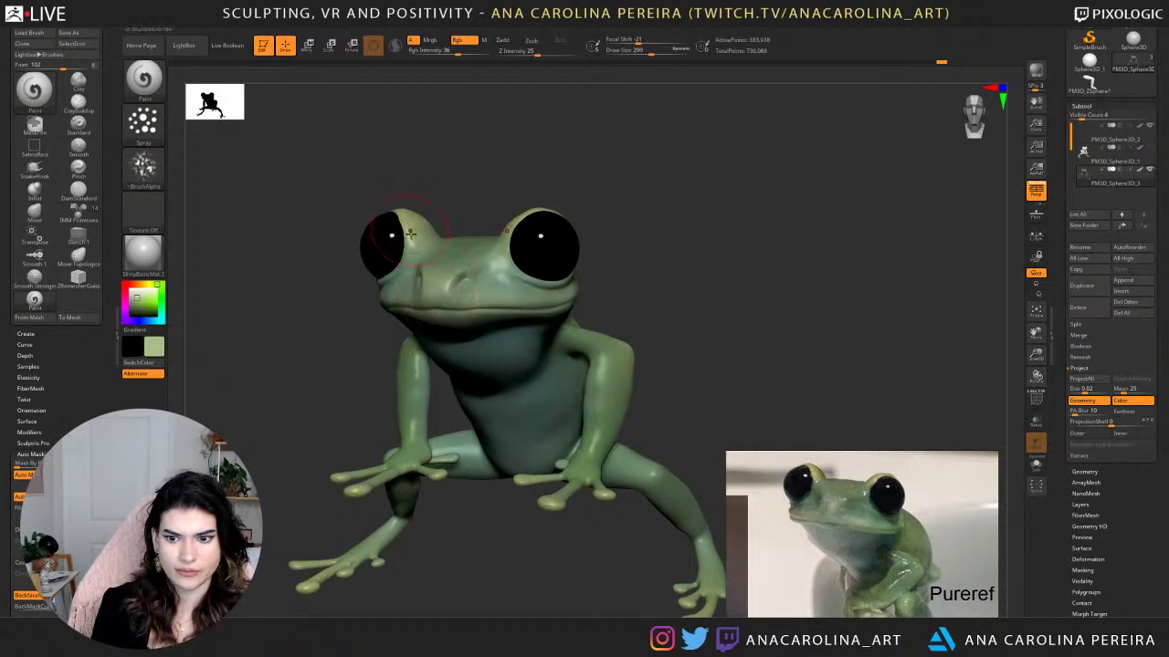
{"action": "left_click_drag", "start_coordinate": [252, 349], "coordinate": [330, 317], "text": "alt"}
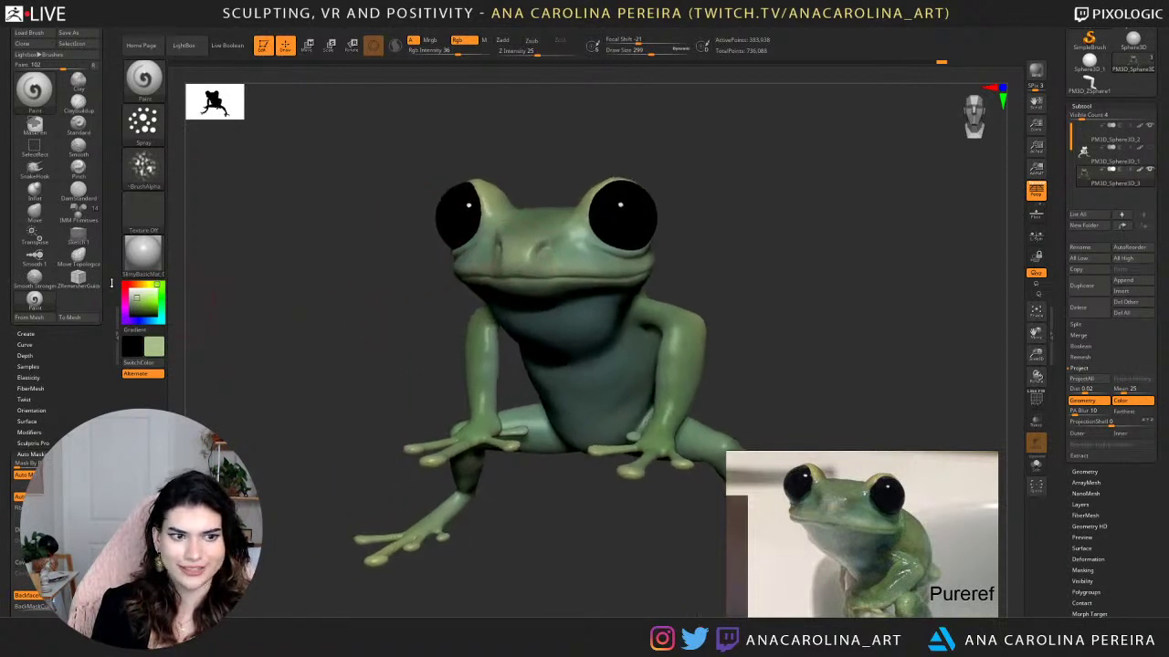
{"action": "left_click", "coordinate": [140, 296]}
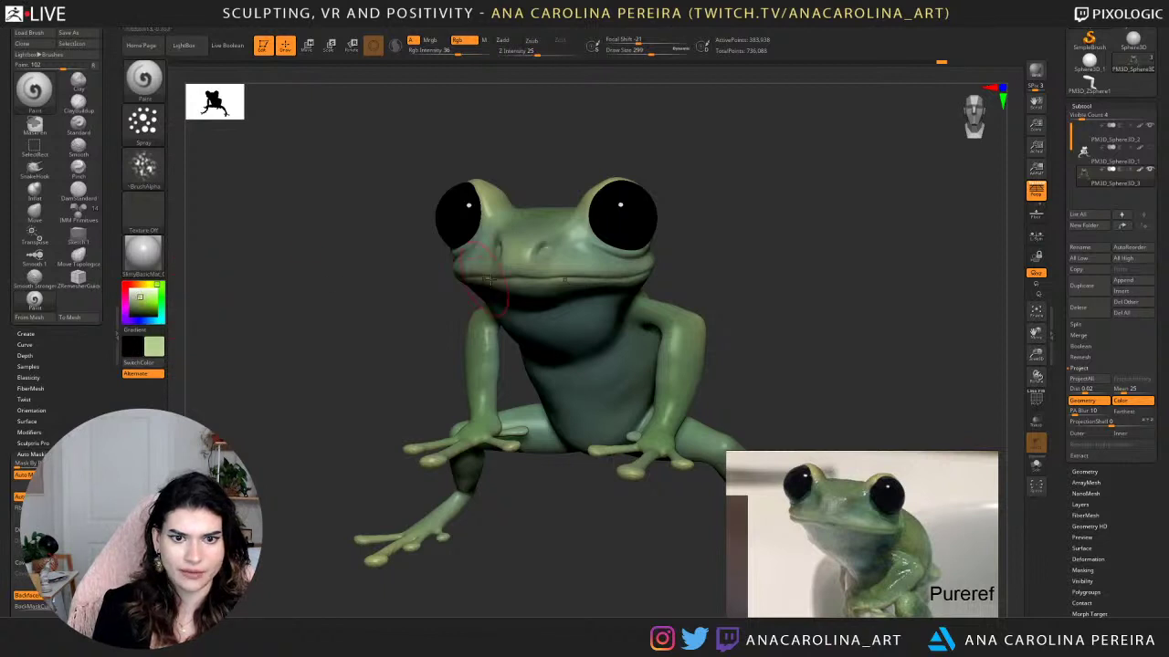
{"action": "right_click", "coordinate": [426, 319]}
{"action": "left_click", "coordinate": [482, 279]}
{"action": "right_click_drag", "start_coordinate": [494, 255], "coordinate": [500, 244], "text": "ctrl"}
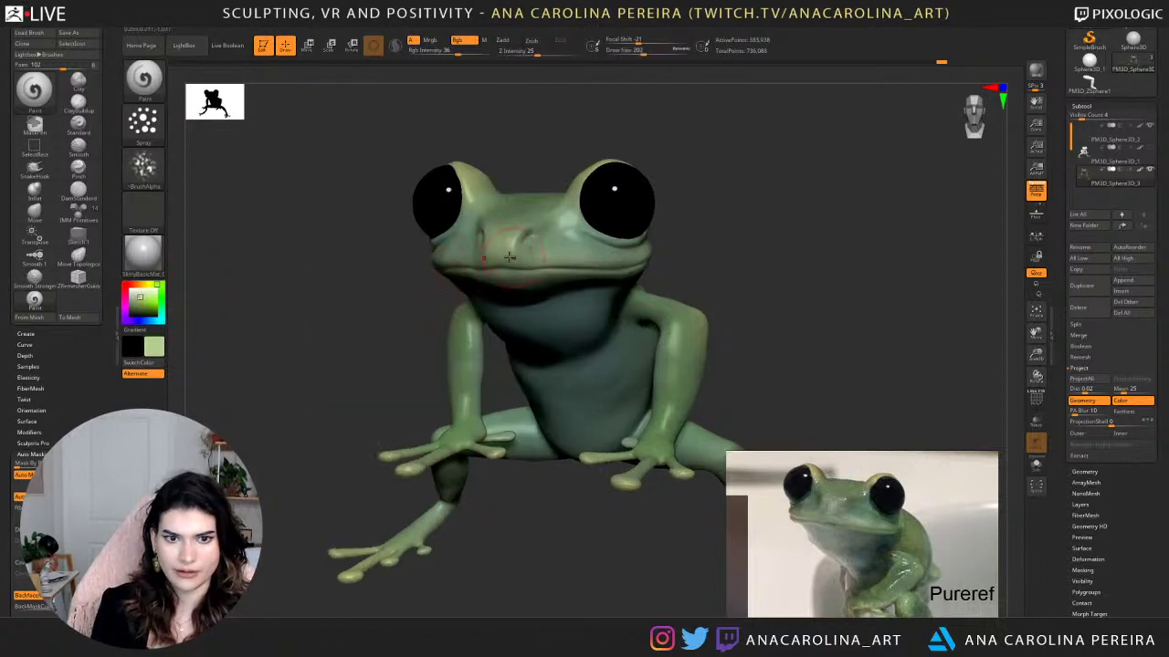
Lighten the paint to a very pale green, reduce the draw size to 101 and highlight the nose and lips.
{"action": "key", "text": "space"}
{"action": "key", "text": "ctrl"}
{"action": "left_click_drag", "start_coordinate": [139, 300], "coordinate": [140, 293]}
{"action": "left_click_drag", "start_coordinate": [487, 247], "coordinate": [528, 267]}
{"action": "left_click_drag", "start_coordinate": [381, 310], "coordinate": [459, 326], "text": "alt"}
{"action": "key", "text": "space"}
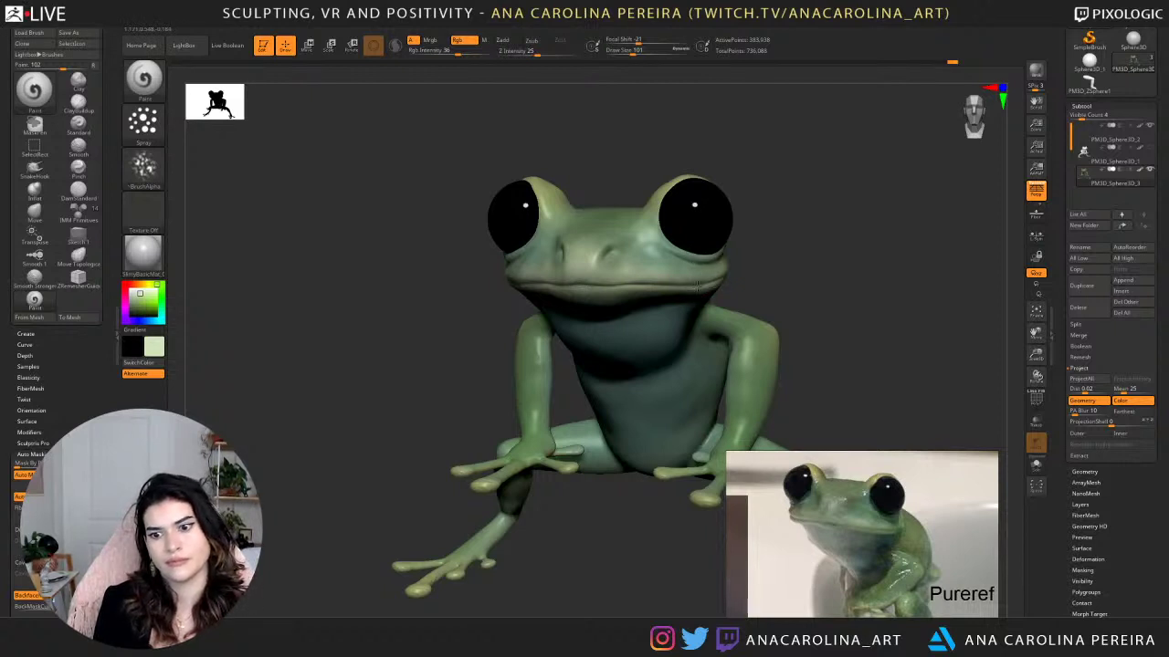
{"action": "left_click_drag", "start_coordinate": [668, 286], "coordinate": [664, 287]}
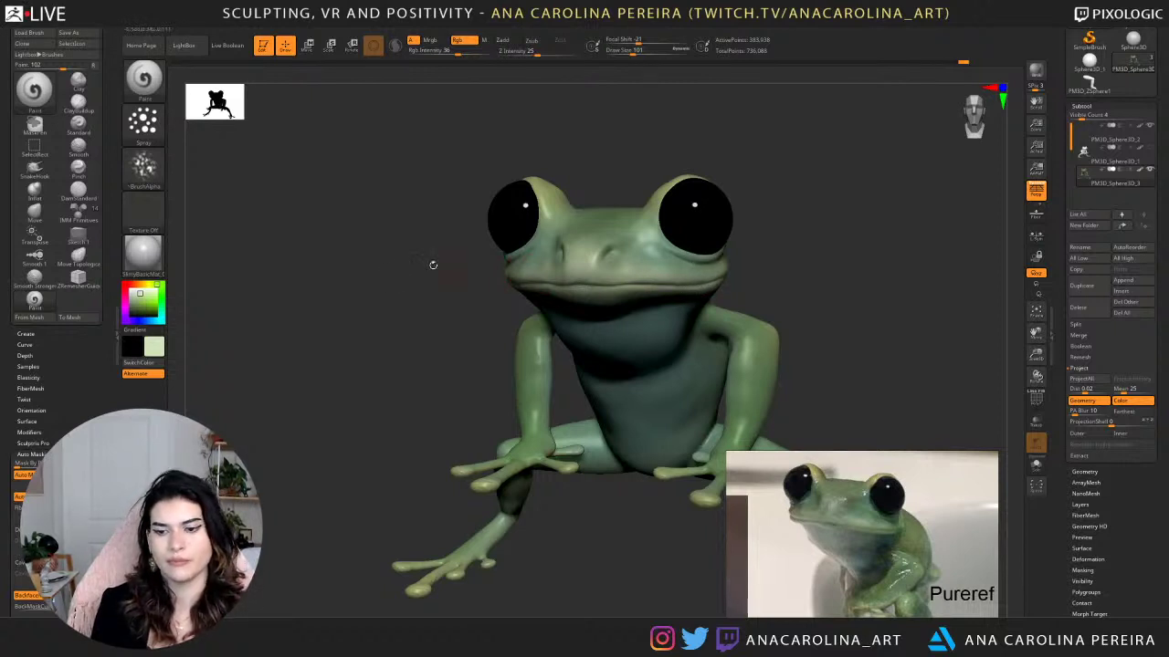
{"action": "left_click_drag", "start_coordinate": [436, 306], "coordinate": [511, 297]}
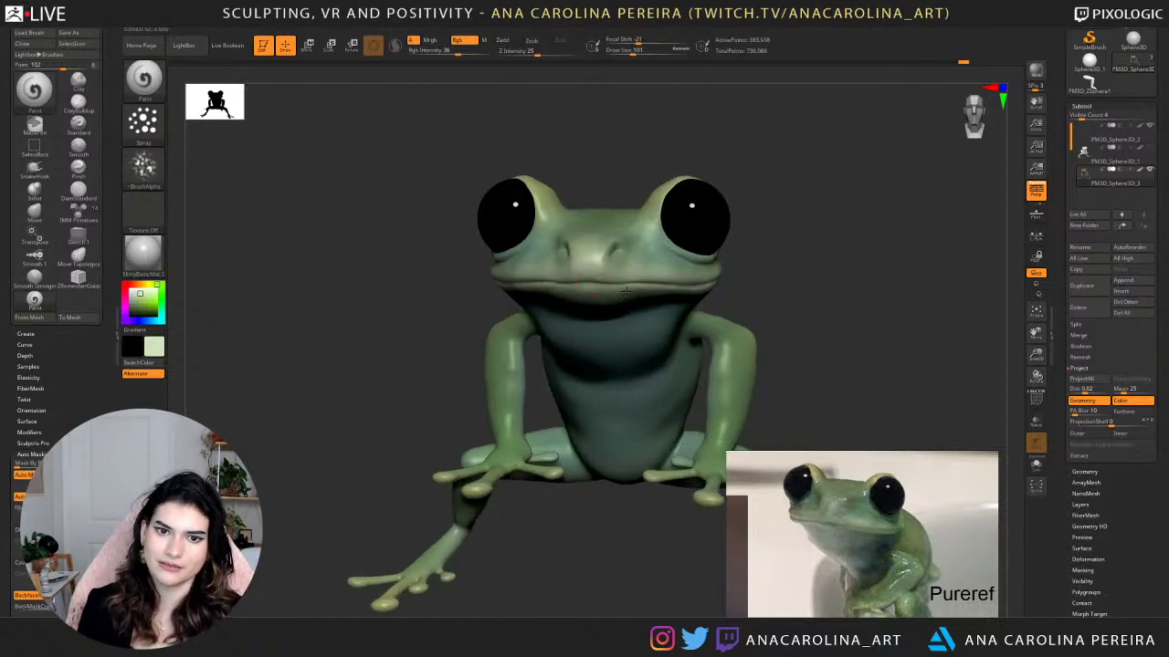
Set the draw size to 145 and spray pale green highlights along the mouth and eye rims.
{"action": "key", "text": "space"}
{"action": "left_click_drag", "start_coordinate": [628, 278], "coordinate": [636, 278]}
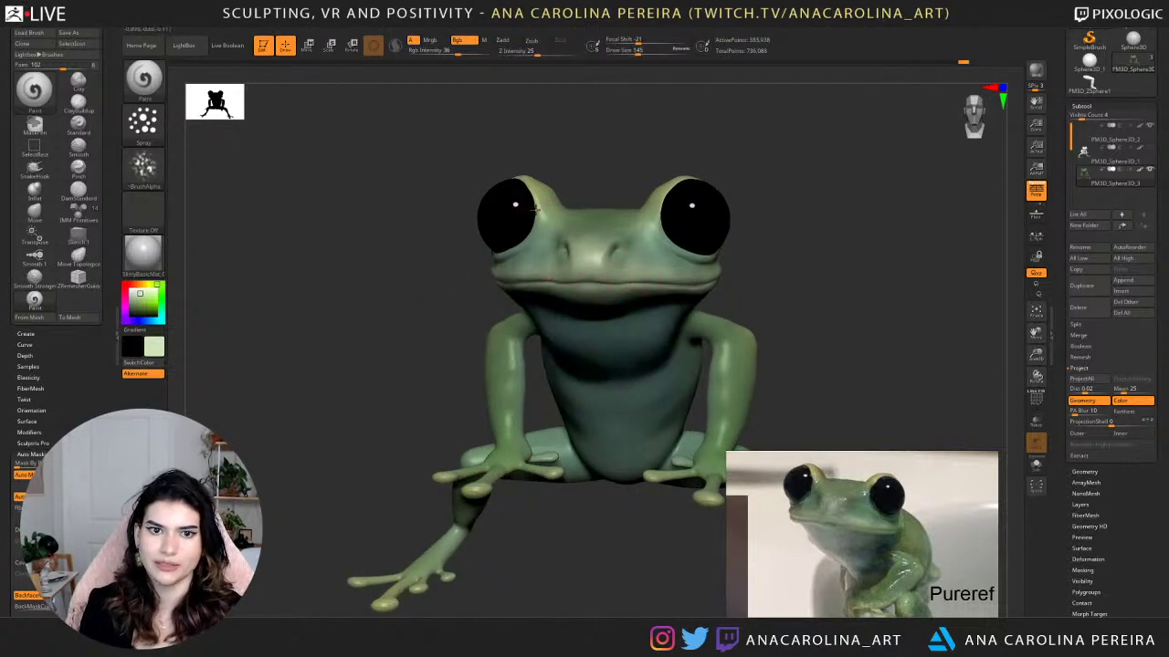
{"action": "left_click_drag", "start_coordinate": [803, 190], "coordinate": [776, 195]}
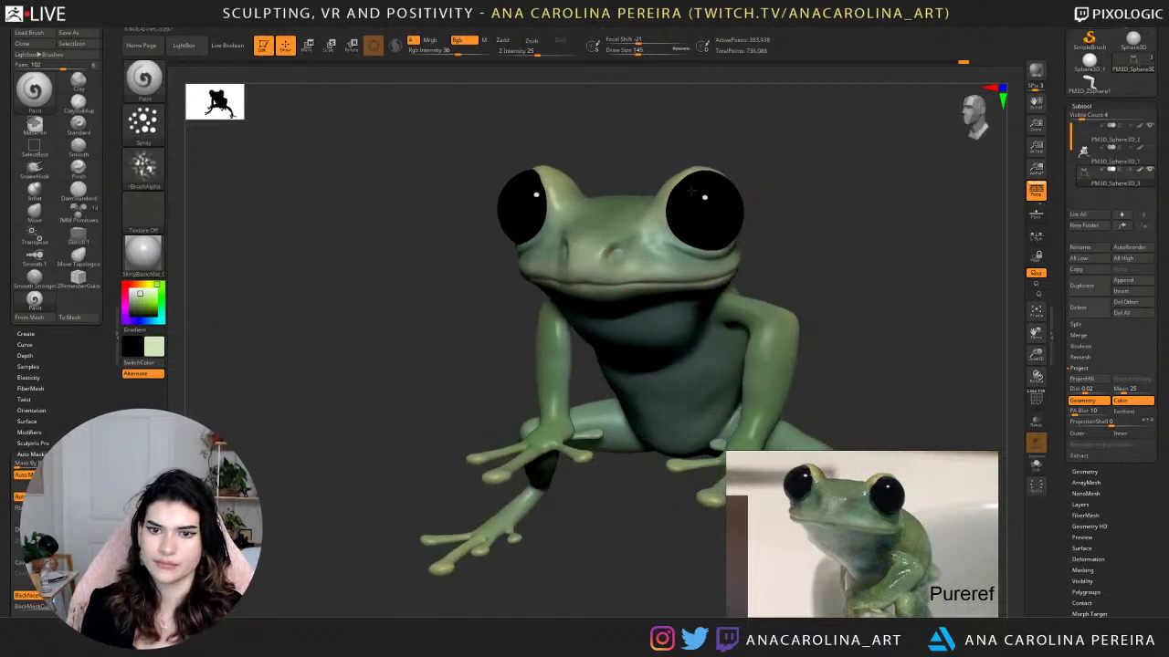
Enlarge the draw size to 484 and spray very pale green over the throat and chest.
{"action": "left_click_drag", "start_coordinate": [754, 178], "coordinate": [640, 219]}
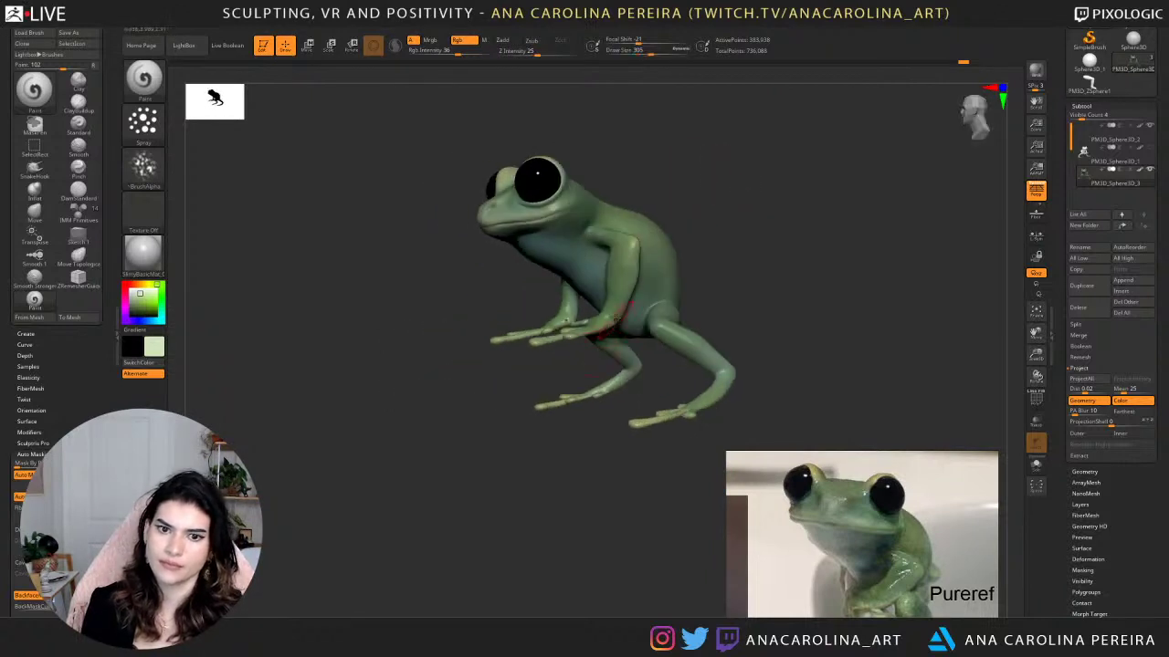
{"action": "left_click_drag", "start_coordinate": [600, 338], "coordinate": [660, 365]}
{"action": "key", "text": "space"}
{"action": "left_click", "coordinate": [558, 239]}
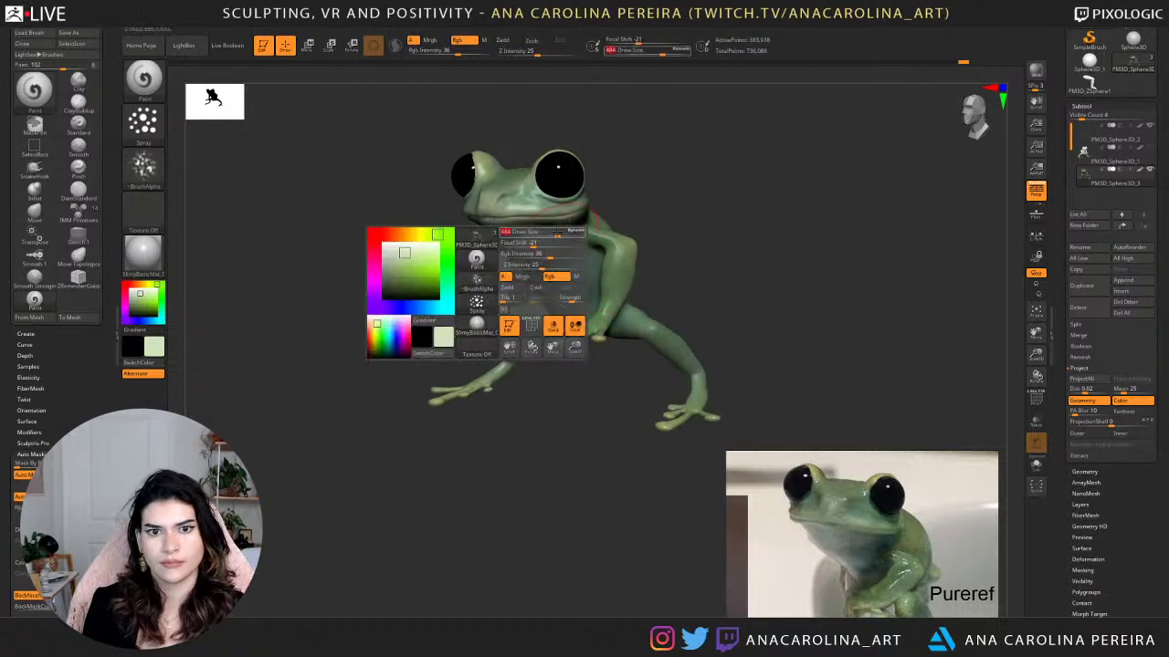
{"action": "left_click_drag", "start_coordinate": [602, 230], "coordinate": [630, 223]}
{"action": "right_click_drag", "start_coordinate": [615, 192], "coordinate": [531, 222]}
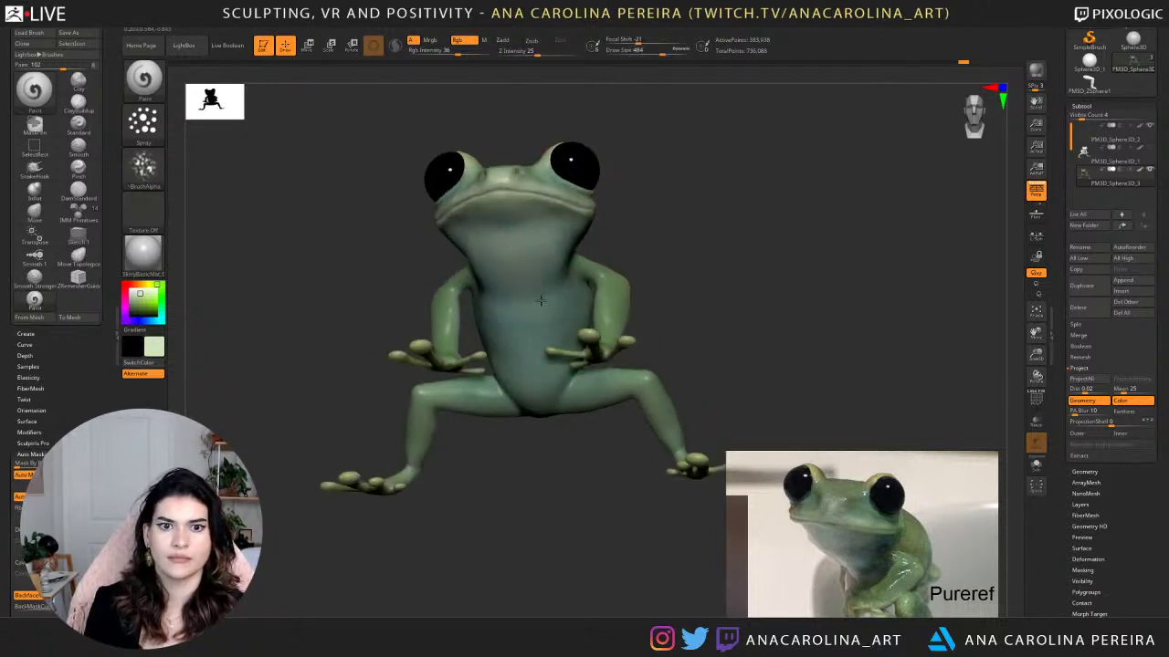
Spray the very pale green over the belly and inner sides of the frog, working around it at draw size 484.
{"action": "right_click_drag", "start_coordinate": [533, 306], "coordinate": [543, 289]}
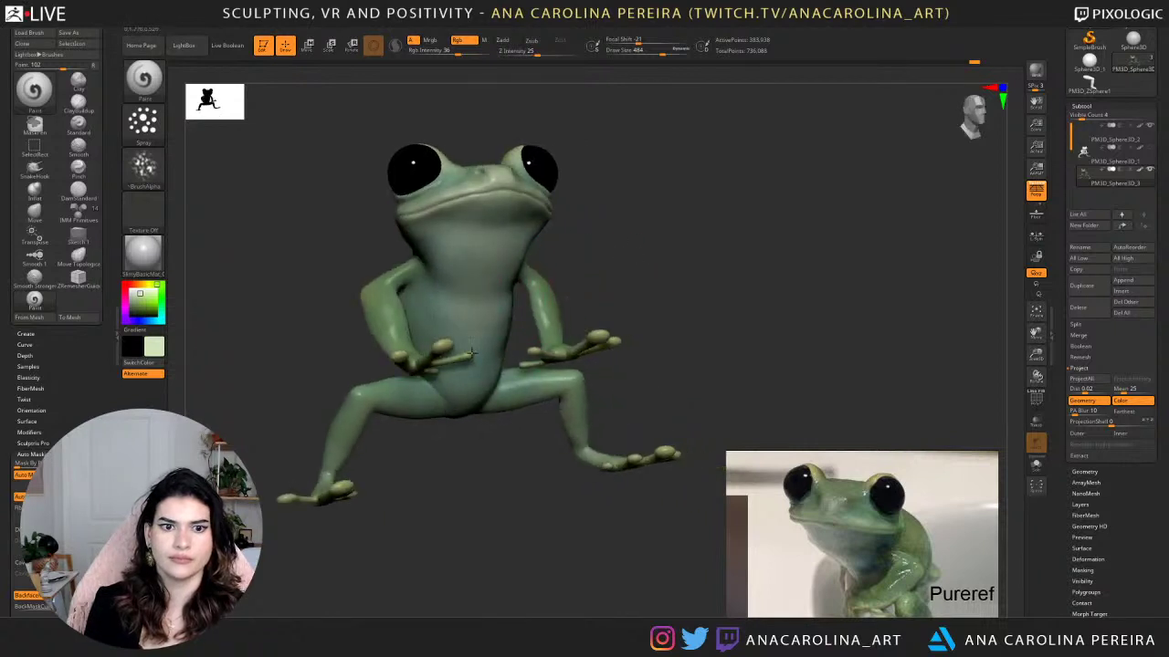
{"action": "right_click_drag", "start_coordinate": [471, 352], "coordinate": [505, 313]}
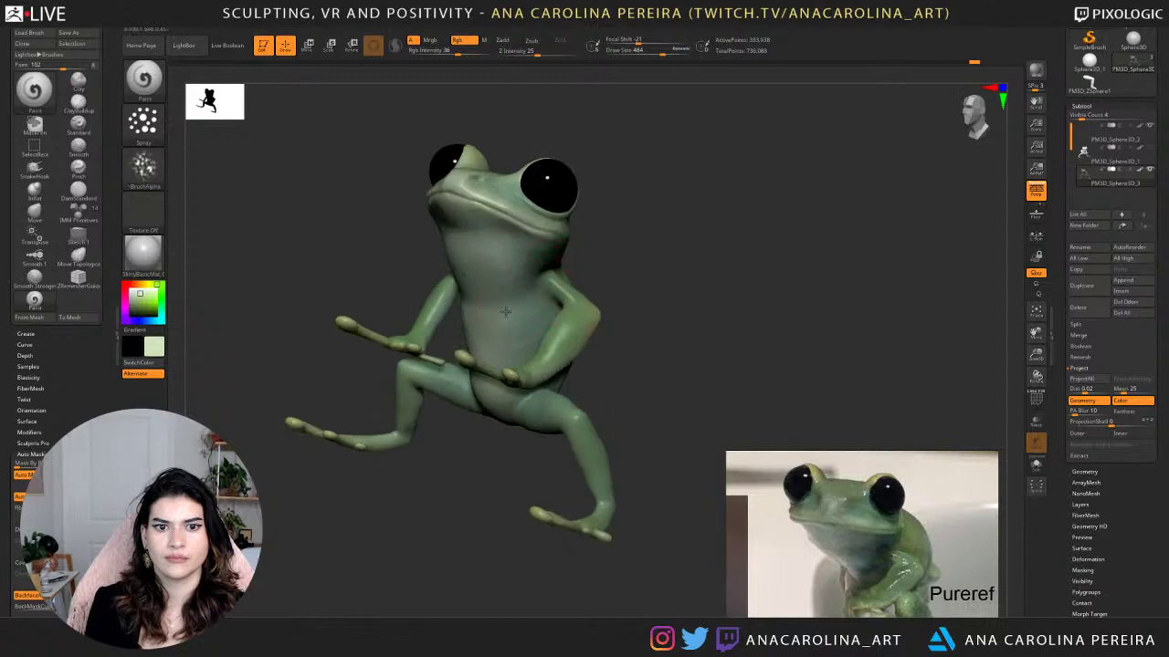
{"action": "right_click_drag", "start_coordinate": [651, 276], "coordinate": [656, 306]}
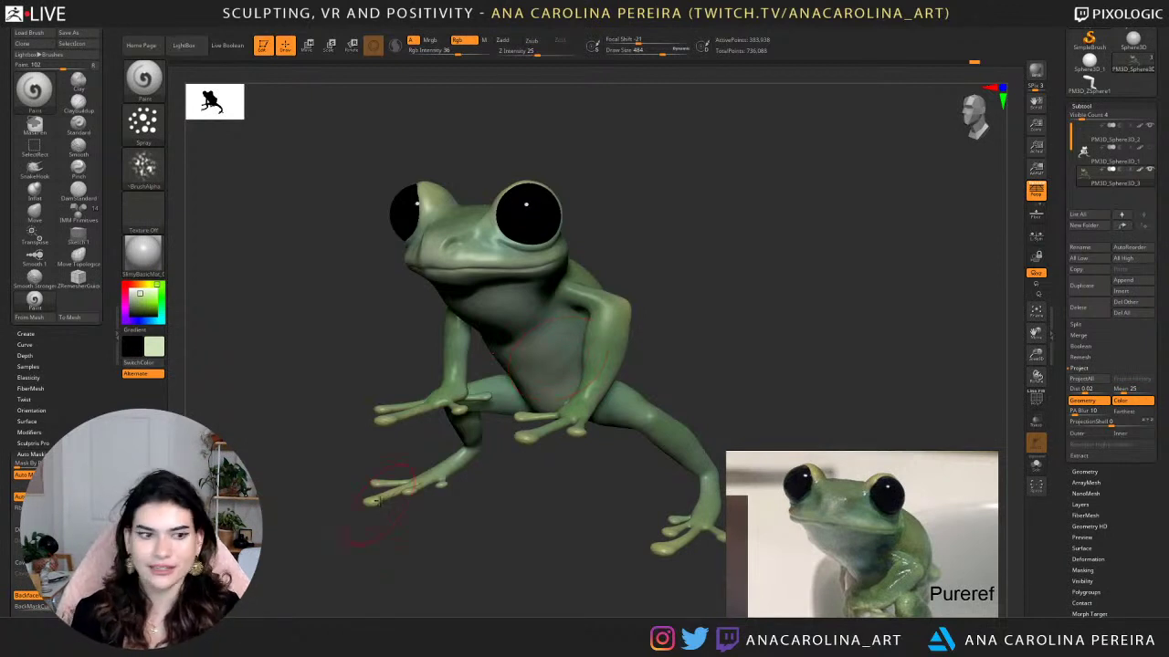
{"action": "left_click_drag", "start_coordinate": [542, 545], "coordinate": [590, 539]}
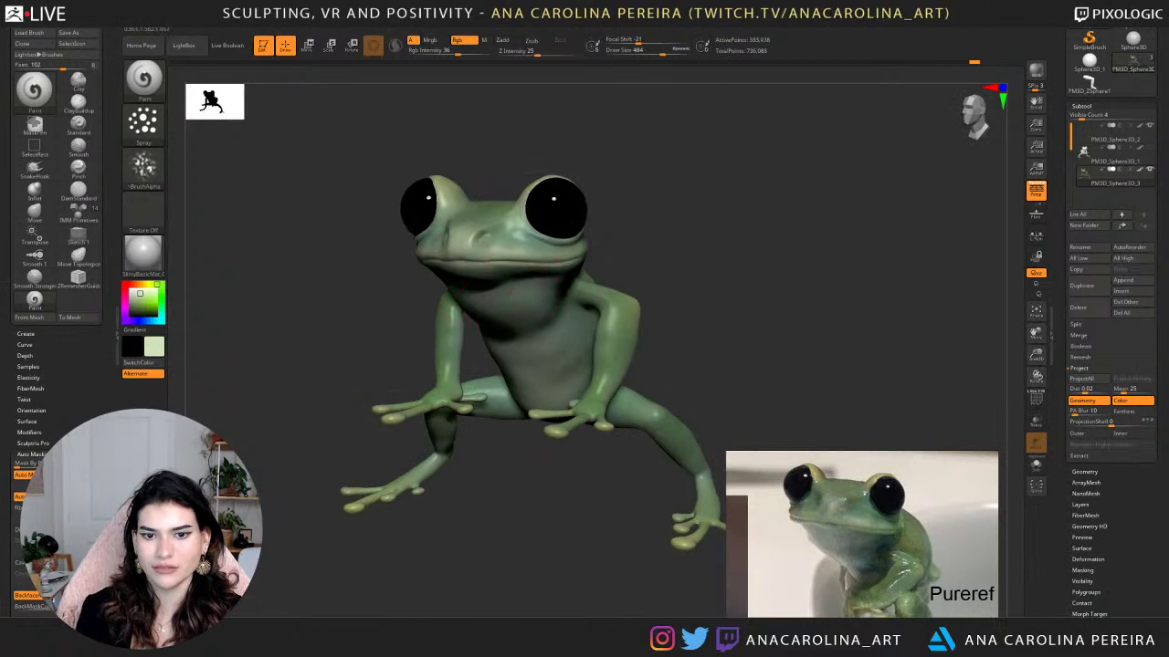
{"action": "left_click_drag", "start_coordinate": [677, 350], "coordinate": [651, 298]}
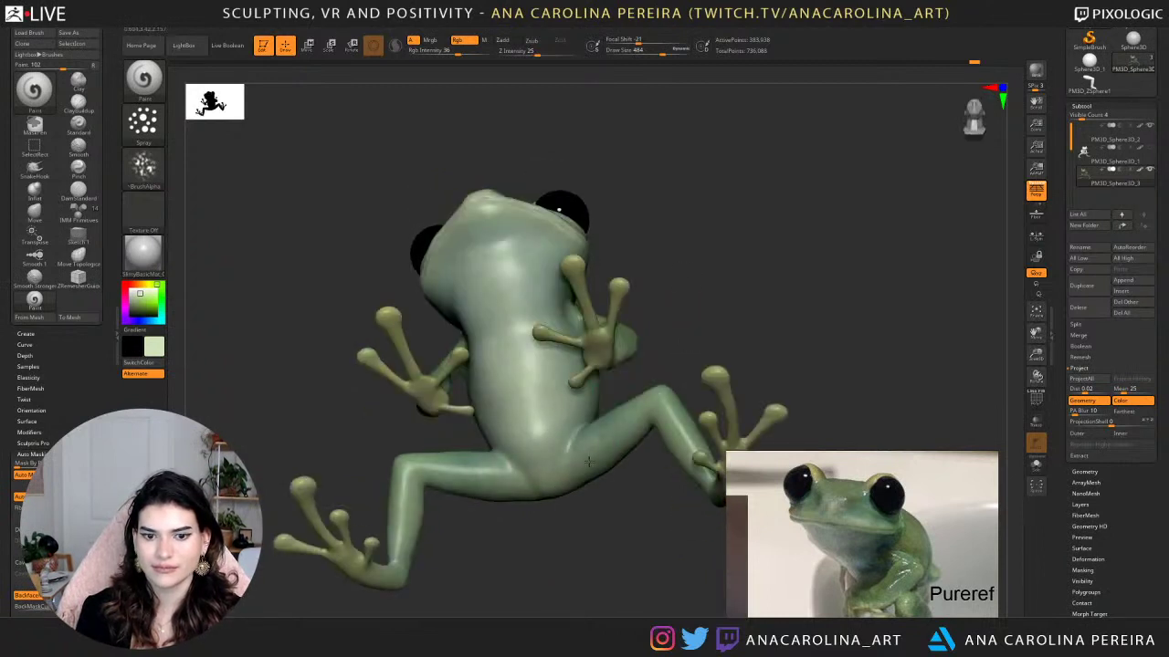
{"action": "left_click_drag", "start_coordinate": [616, 490], "coordinate": [563, 450]}
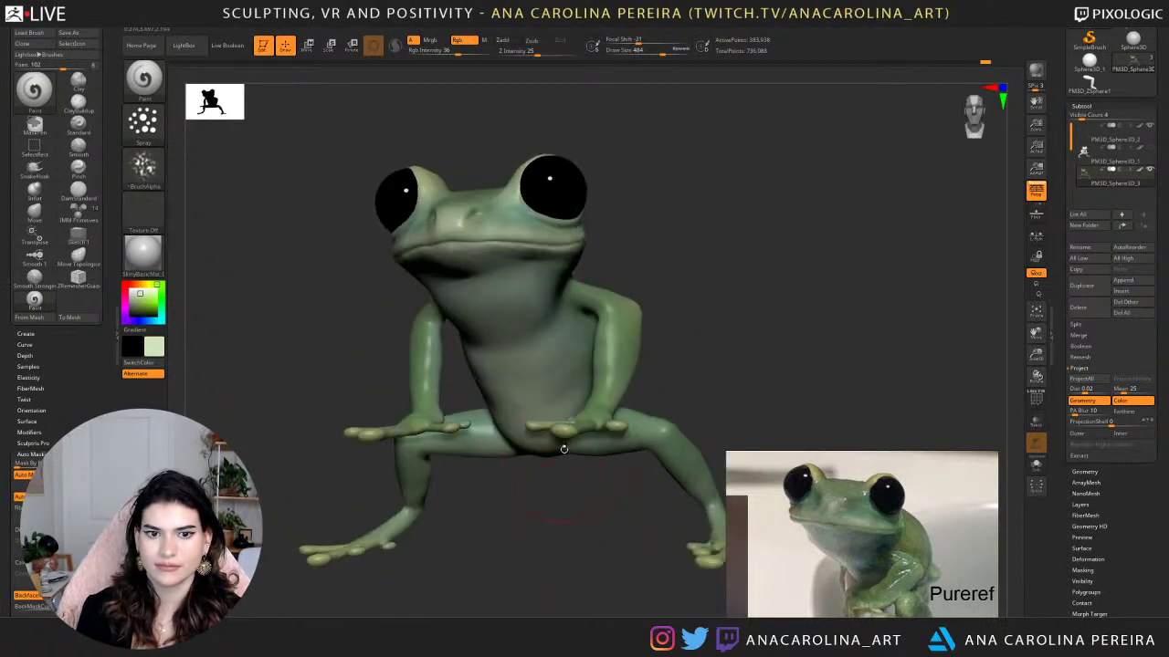
{"action": "left_click_drag", "start_coordinate": [650, 279], "coordinate": [645, 326]}
Sample the skin color, darken it to teal (Red 54, Green 108, Blue 100) and spray around the snout at draw size 197.
{"action": "key", "text": "space"}
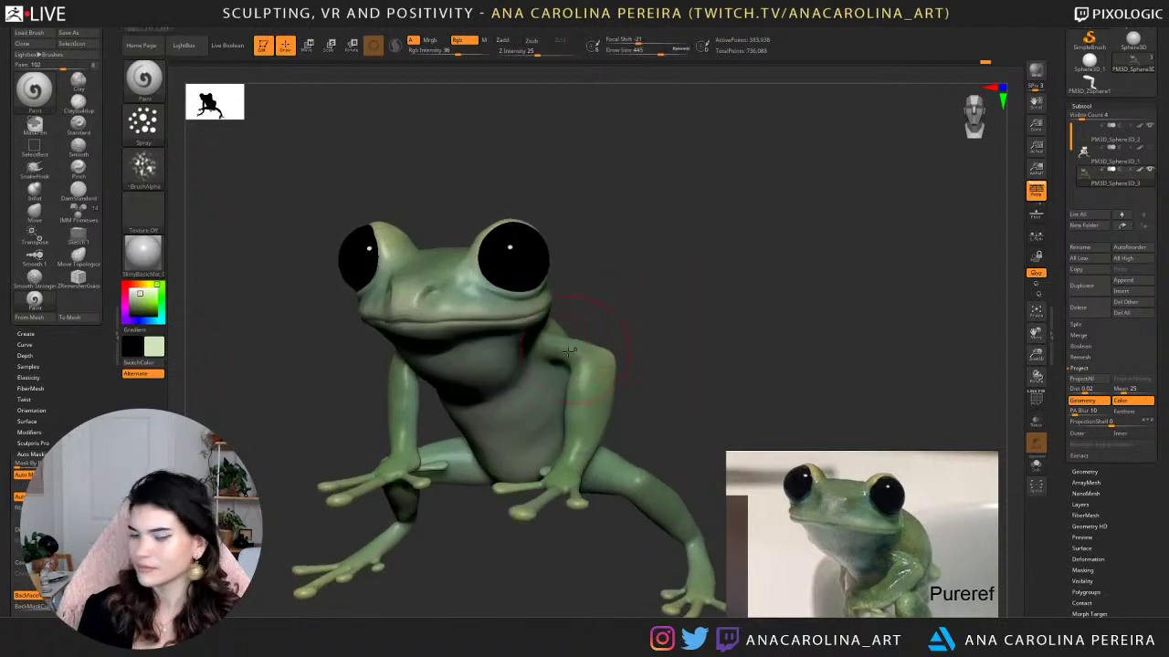
{"action": "mouse_move", "coordinate": [504, 423]}
{"action": "left_mouse_down"}
{"action": "mouse_move", "coordinate": [548, 388]}
{"action": "mouse_move", "coordinate": [537, 297]}
{"action": "mouse_move", "coordinate": [608, 243]}
{"action": "mouse_move", "coordinate": [539, 307]}
{"action": "mouse_move", "coordinate": [513, 314]}
{"action": "left_mouse_up"}
{"action": "right_click", "coordinate": [526, 314]}
{"action": "left_click_drag", "start_coordinate": [586, 291], "coordinate": [618, 280], "text": "alt"}
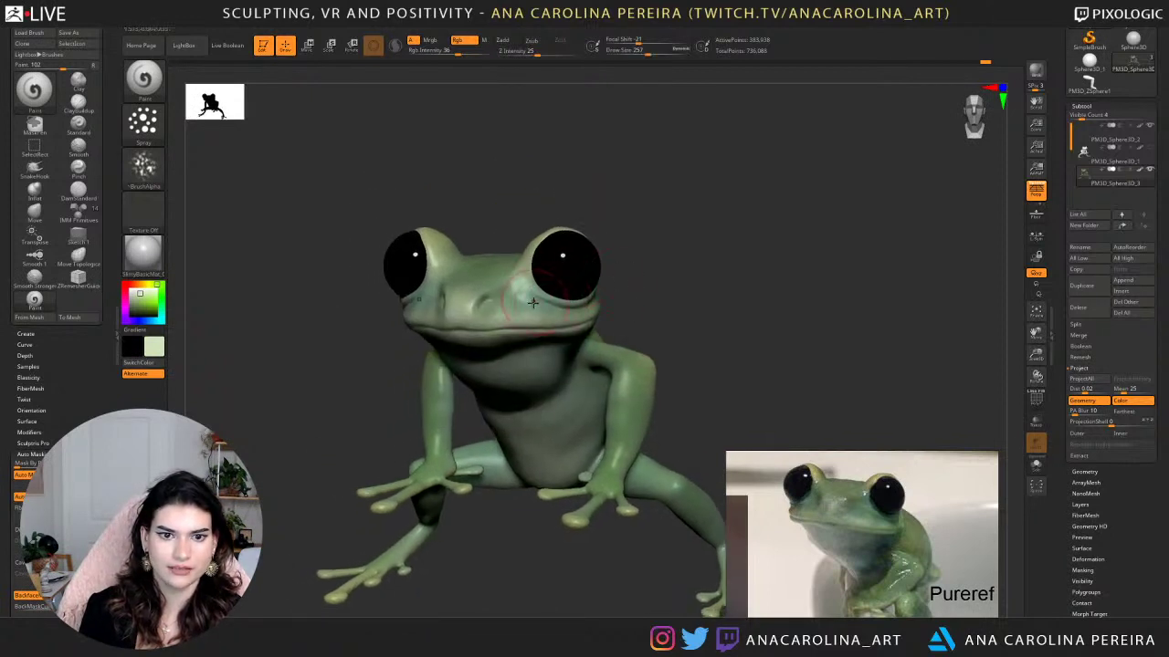
{"action": "key", "text": "c"}
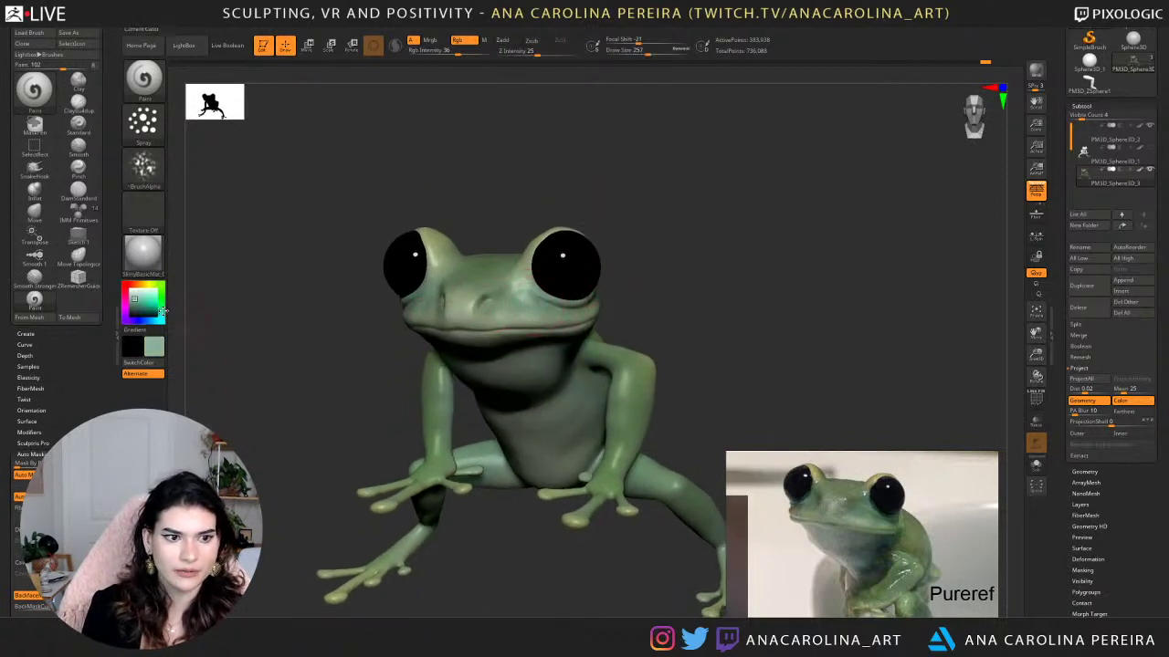
{"action": "left_click_drag", "start_coordinate": [139, 300], "coordinate": [139, 307]}
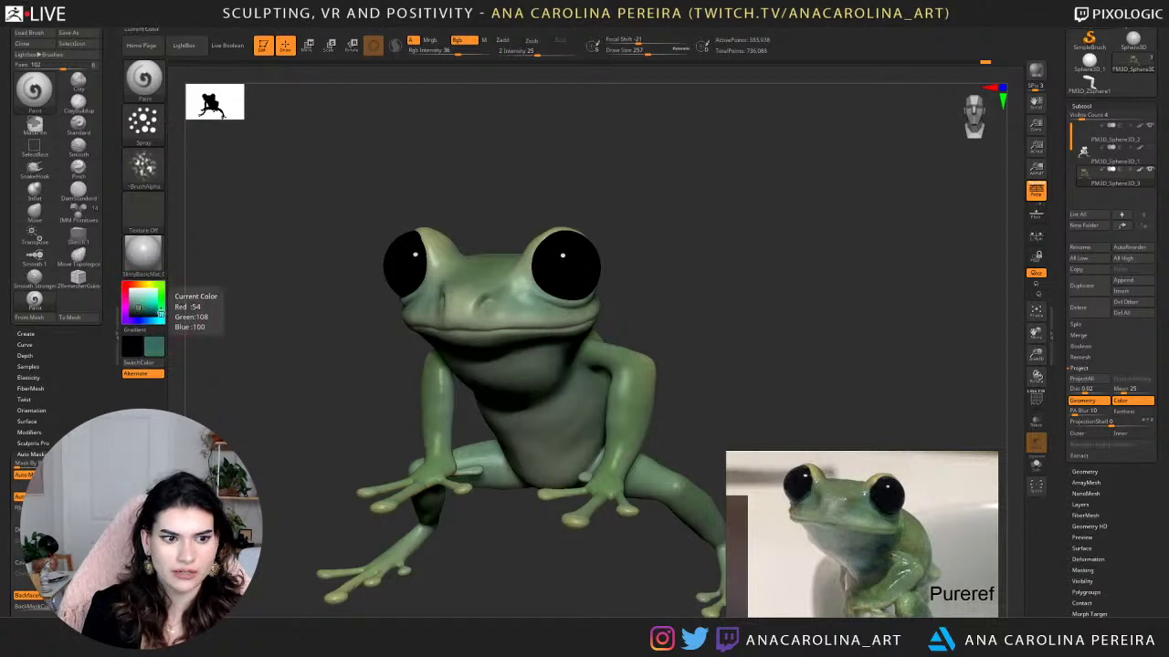
{"action": "left_click_drag", "start_coordinate": [652, 273], "coordinate": [691, 287]}
{"action": "key", "text": "s"}
{"action": "left_click_drag", "start_coordinate": [639, 315], "coordinate": [628, 315]}
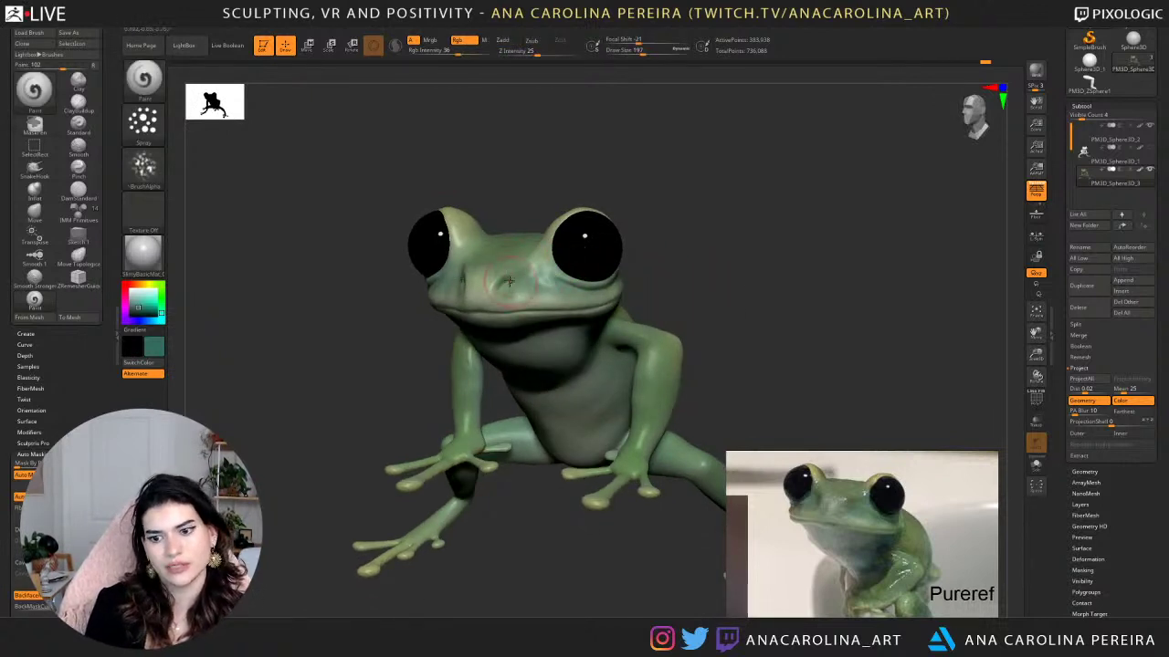
{"action": "left_click_drag", "start_coordinate": [543, 545], "coordinate": [549, 498], "text": "alt"}
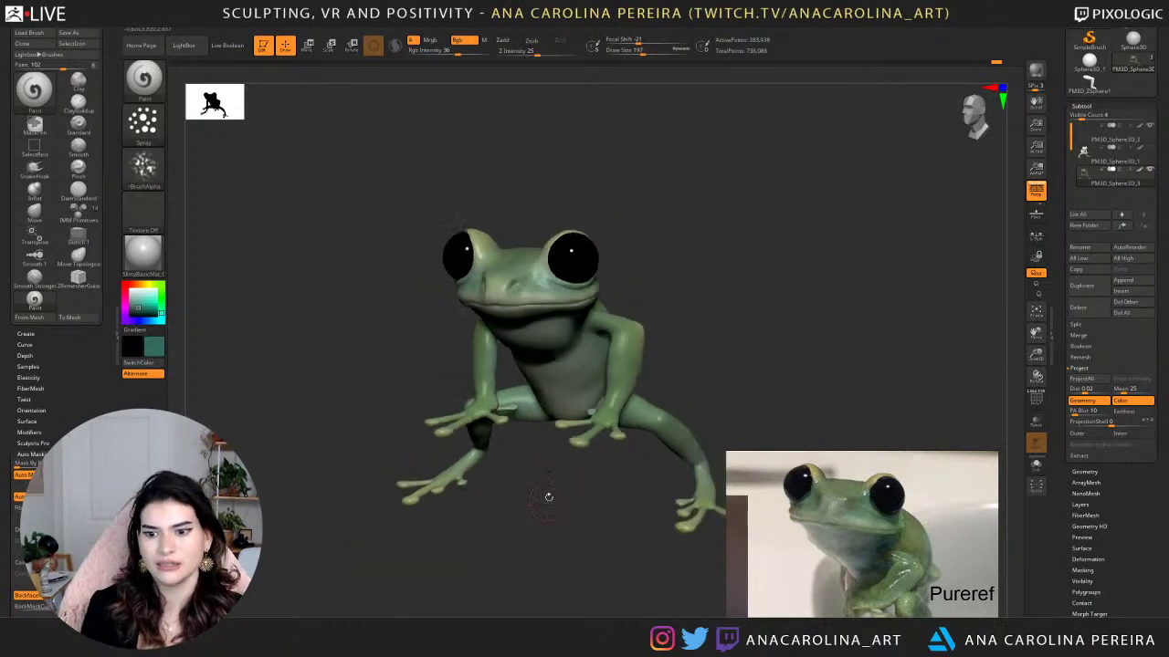
Enlarge the draw size to 620 and spray dark teal over the throat, neck and side of the chest.
{"action": "key", "text": "space"}
{"action": "left_click_drag", "start_coordinate": [606, 342], "coordinate": [620, 341]}
{"action": "mouse_move", "coordinate": [722, 322]}
{"action": "left_mouse_down"}
{"action": "mouse_move", "coordinate": [680, 306]}
{"action": "mouse_move", "coordinate": [639, 237]}
{"action": "left_mouse_up"}
{"action": "key", "text": "space"}
{"action": "left_click_drag", "start_coordinate": [605, 338], "coordinate": [623, 338]}
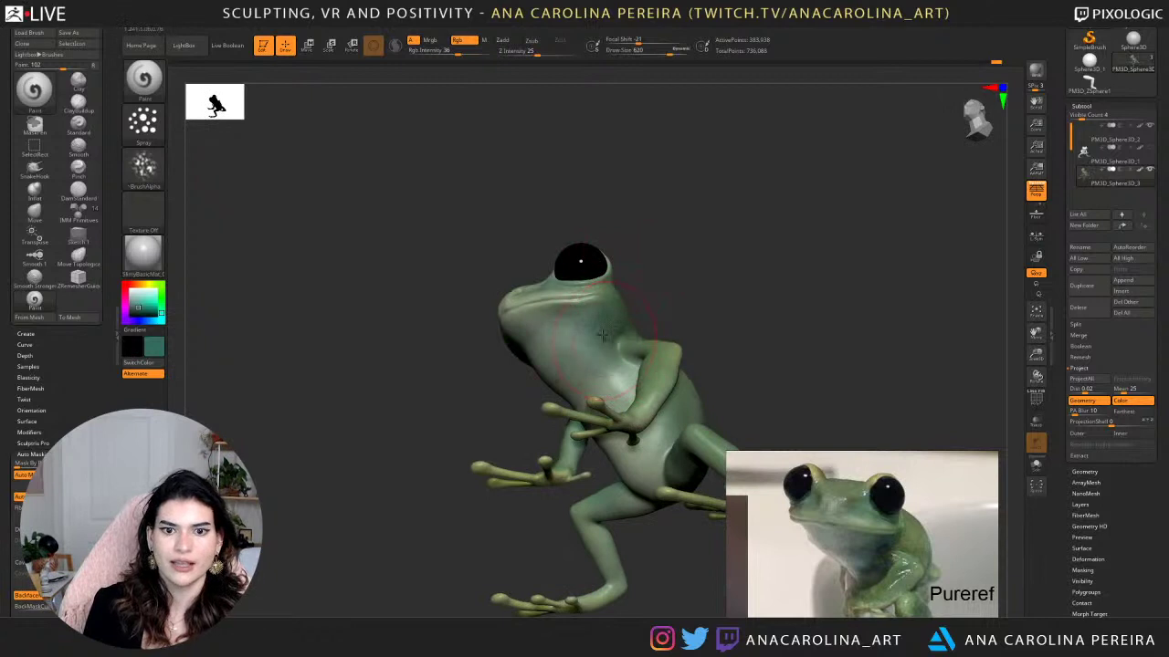
{"action": "right_click_drag", "start_coordinate": [620, 394], "coordinate": [721, 323]}
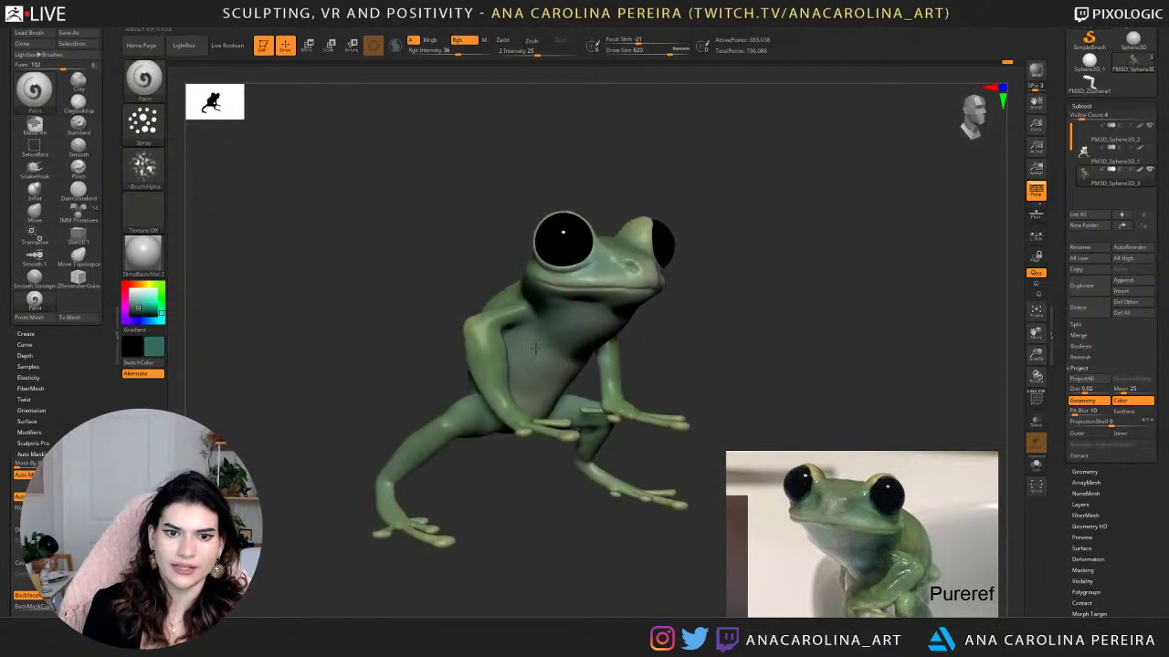
Spray the dark teal along the flanks, thighs and lower back.
{"action": "right_click_drag", "start_coordinate": [532, 497], "coordinate": [548, 487]}
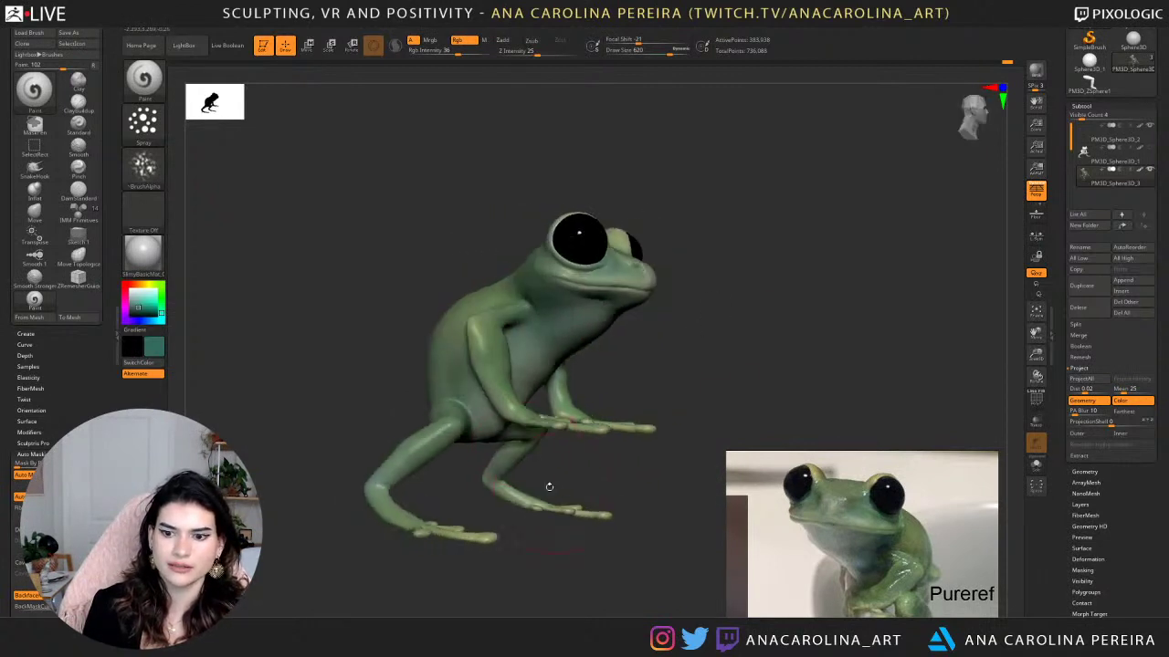
{"action": "right_click_drag", "start_coordinate": [447, 416], "coordinate": [472, 435]}
{"action": "left_click_drag", "start_coordinate": [399, 412], "coordinate": [433, 379]}
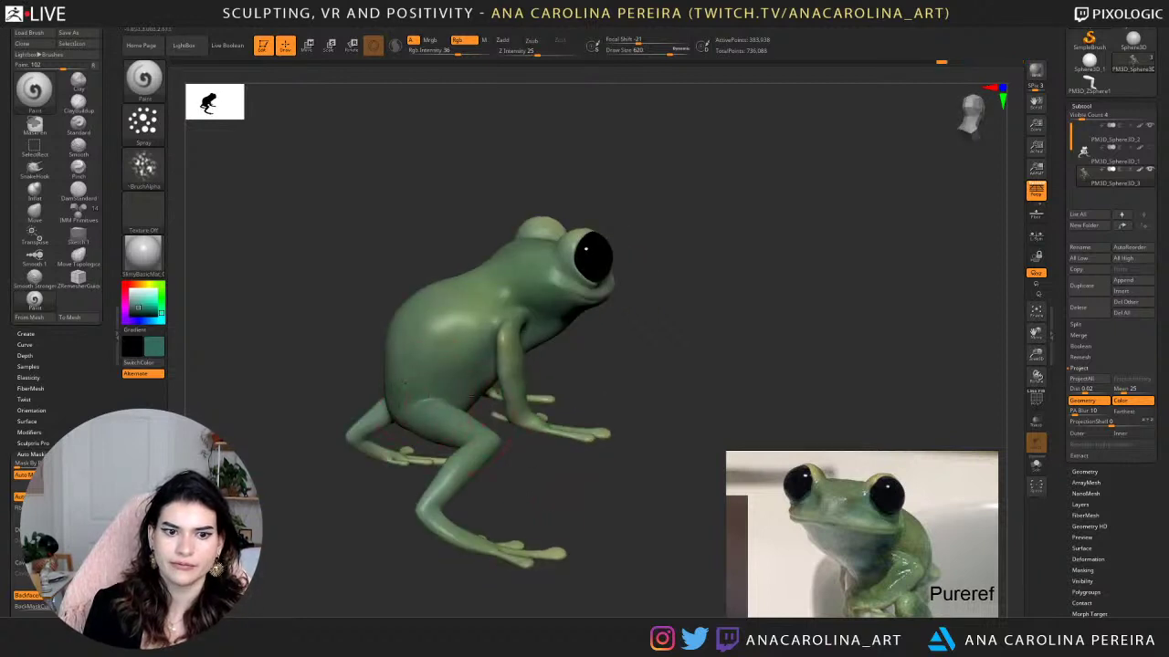
{"action": "right_click_drag", "start_coordinate": [525, 467], "coordinate": [534, 341]}
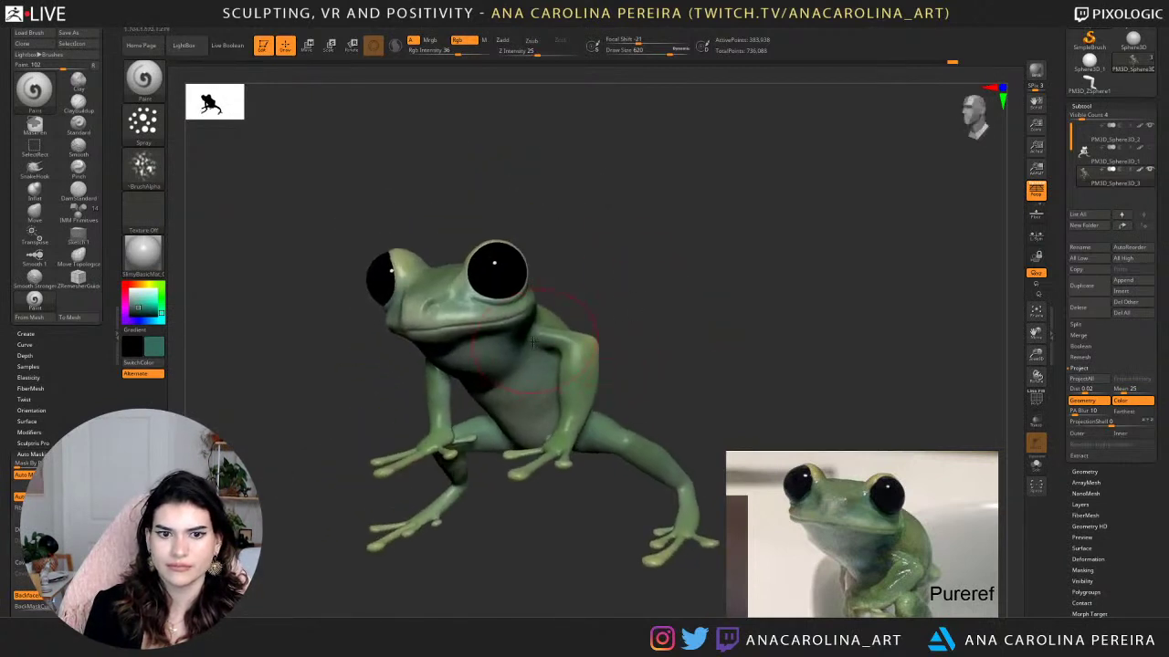
Reduce the draw size and spray dark teal under the jaw and around the shoulder.
{"action": "key", "text": "s"}
{"action": "left_click_drag", "start_coordinate": [539, 345], "coordinate": [526, 345]}
{"action": "right_click_drag", "start_coordinate": [551, 363], "coordinate": [571, 334]}
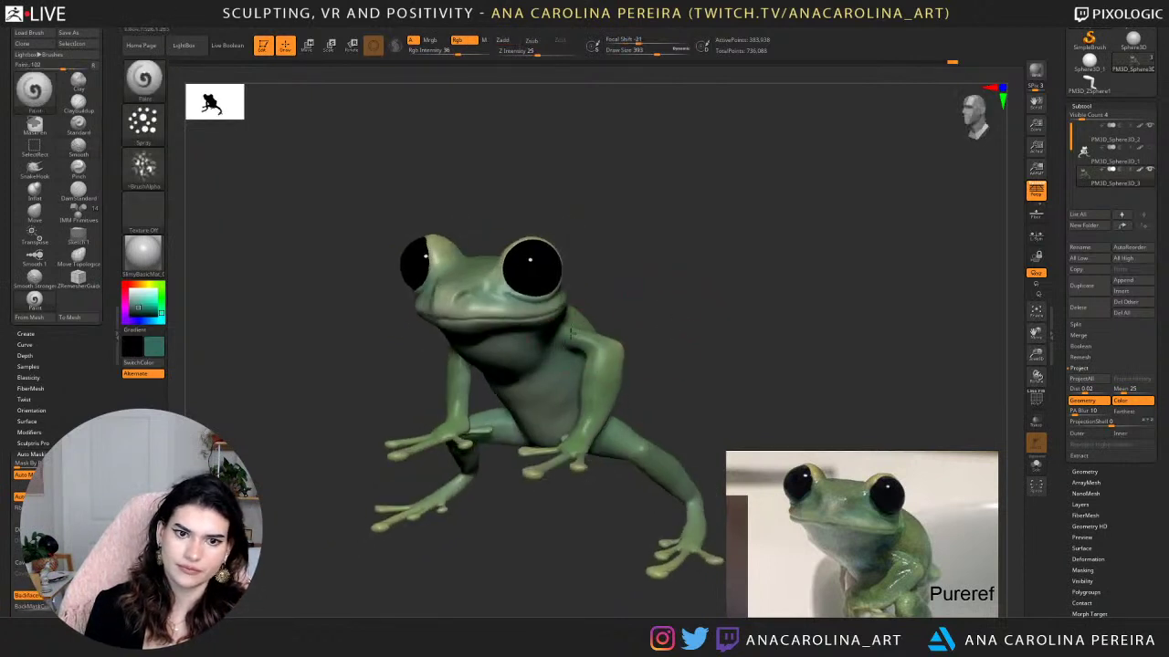
{"action": "right_click_drag", "start_coordinate": [648, 315], "coordinate": [687, 264], "text": "ctrl"}
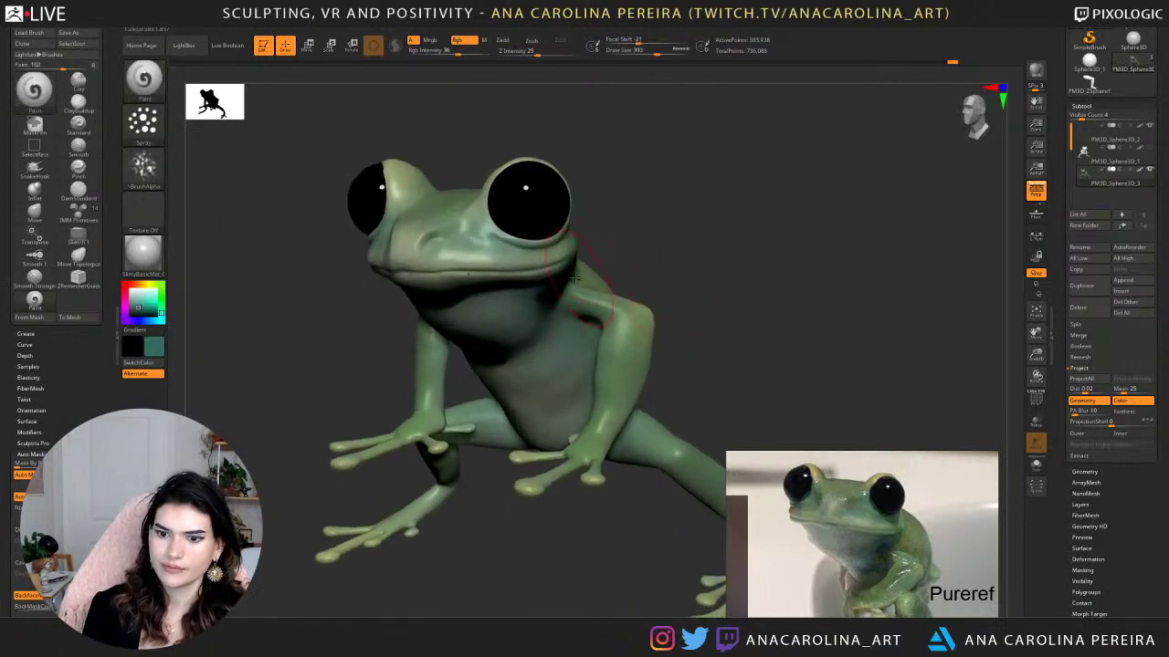
{"action": "right_click_drag", "start_coordinate": [632, 357], "coordinate": [651, 320], "text": "alt"}
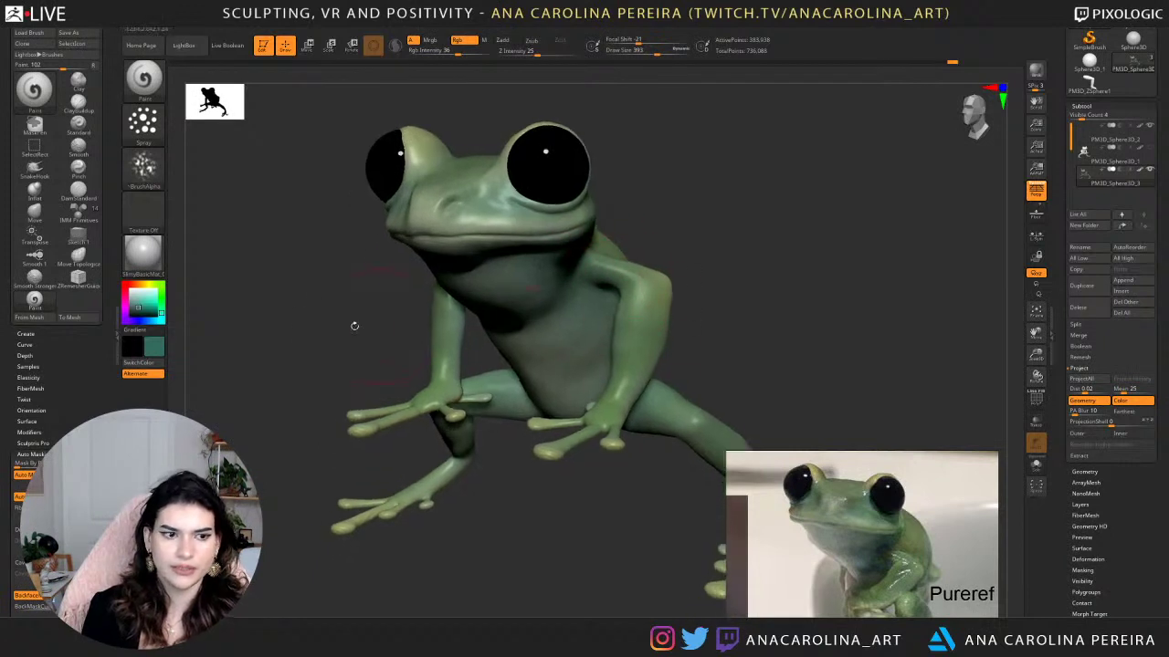
Lighten the paint to a pale teal and spray it over the chest and front of the shoulder.
{"action": "left_click_drag", "start_coordinate": [139, 305], "coordinate": [138, 294]}
{"action": "right_click_drag", "start_coordinate": [211, 327], "coordinate": [486, 348]}
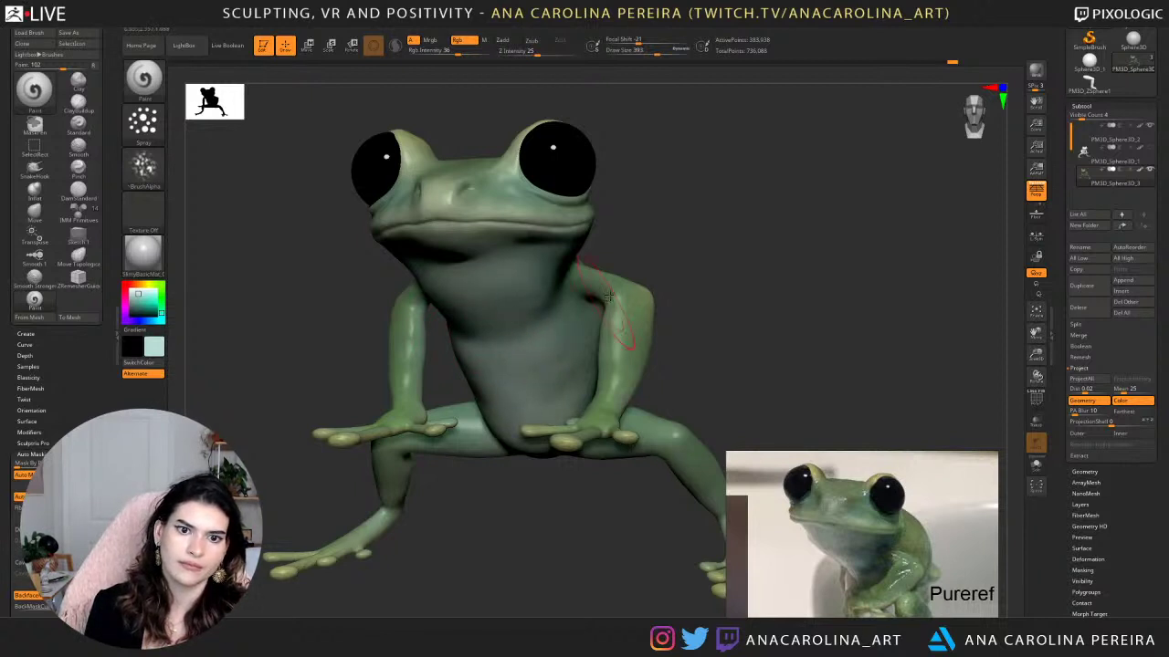
{"action": "right_click_drag", "start_coordinate": [609, 295], "coordinate": [651, 270]}
{"action": "mouse_move", "coordinate": [548, 302]}
{"action": "right_mouse_down", "text": "ctrl"}
{"action": "mouse_move", "coordinate": [629, 261]}
{"action": "mouse_move", "coordinate": [604, 306]}
{"action": "mouse_move", "coordinate": [618, 420]}
{"action": "mouse_move", "coordinate": [691, 417]}
{"action": "mouse_move", "coordinate": [801, 300]}
{"action": "mouse_move", "coordinate": [785, 320]}
{"action": "mouse_move", "coordinate": [630, 205]}
{"action": "right_mouse_up", "text": "ctrl"}
{"action": "right_click_drag", "start_coordinate": [630, 206], "coordinate": [507, 276], "text": "alt"}
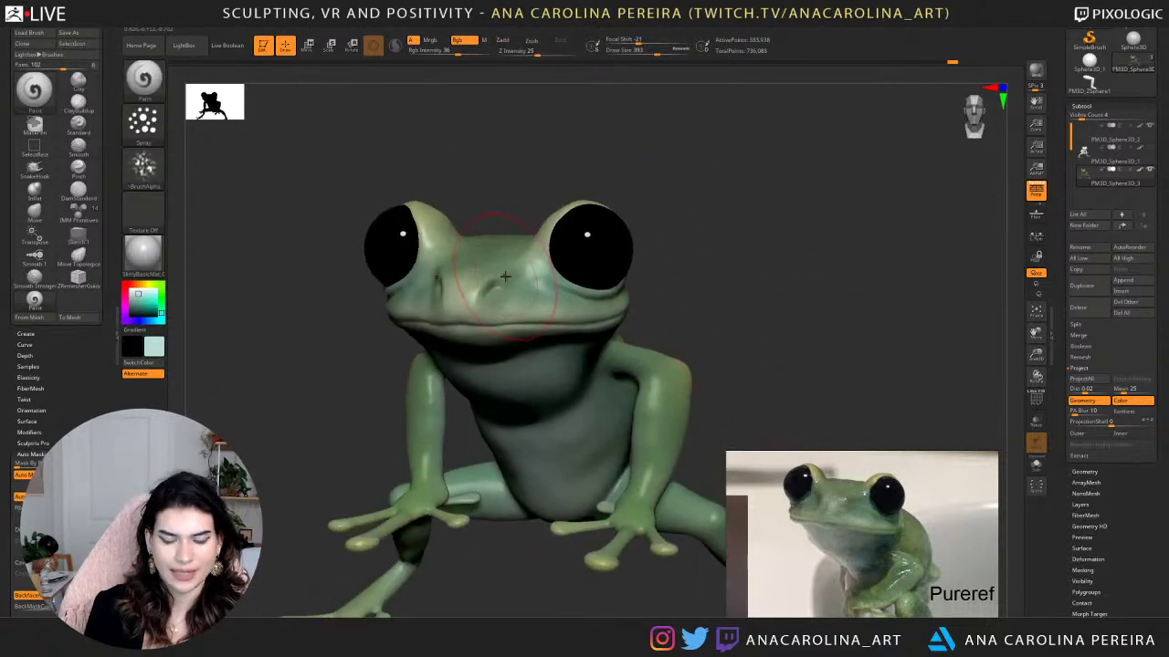
Sample the face color, turn it into a saturated mid green and spray it over the face at draw sizes 101 and 192.
{"action": "key", "text": "c"}
{"action": "left_click", "coordinate": [160, 291]}
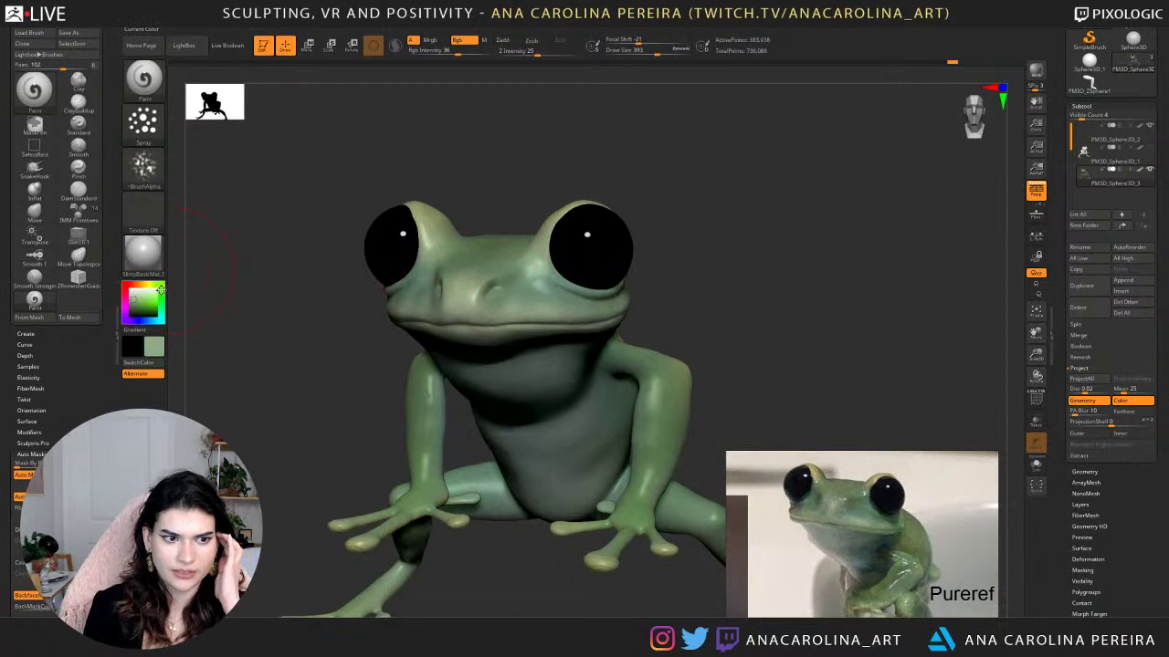
{"action": "left_click_drag", "start_coordinate": [137, 300], "coordinate": [144, 306]}
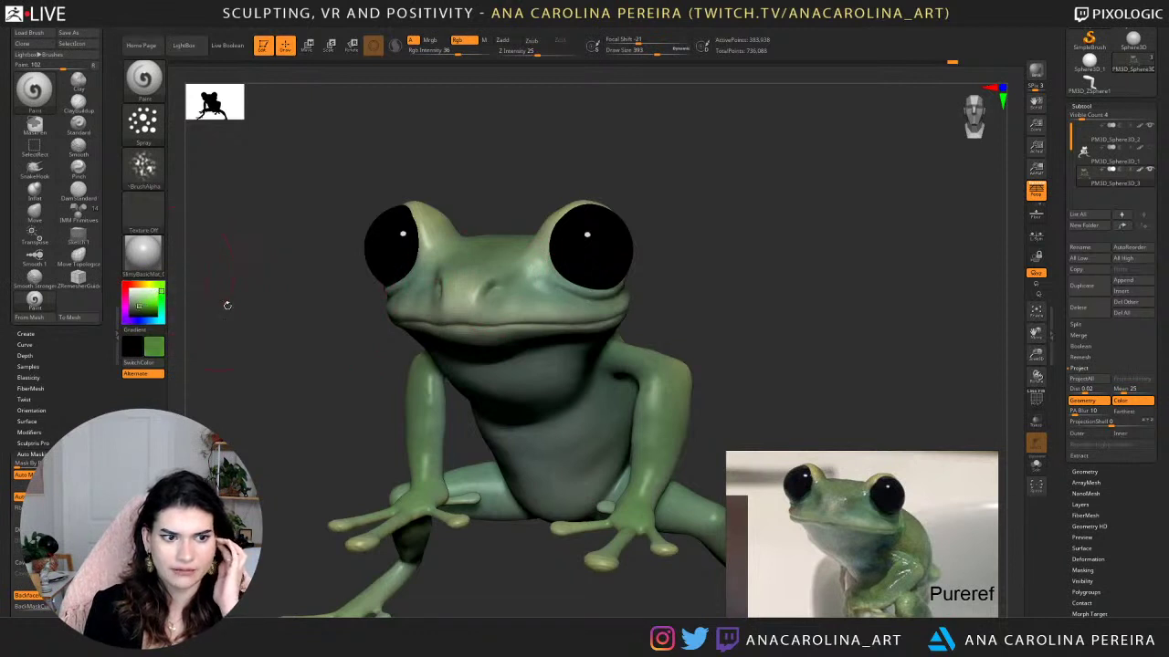
{"action": "key", "text": "space"}
{"action": "key", "text": "space"}
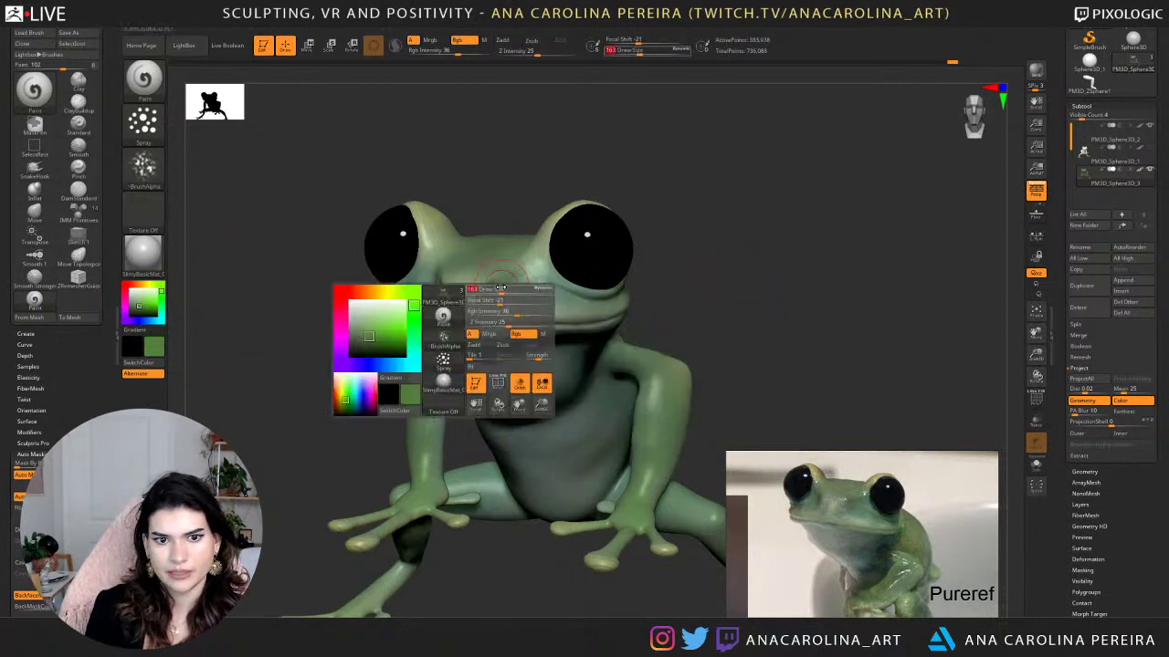
{"action": "key", "text": "ctrl"}
{"action": "key", "text": "space"}
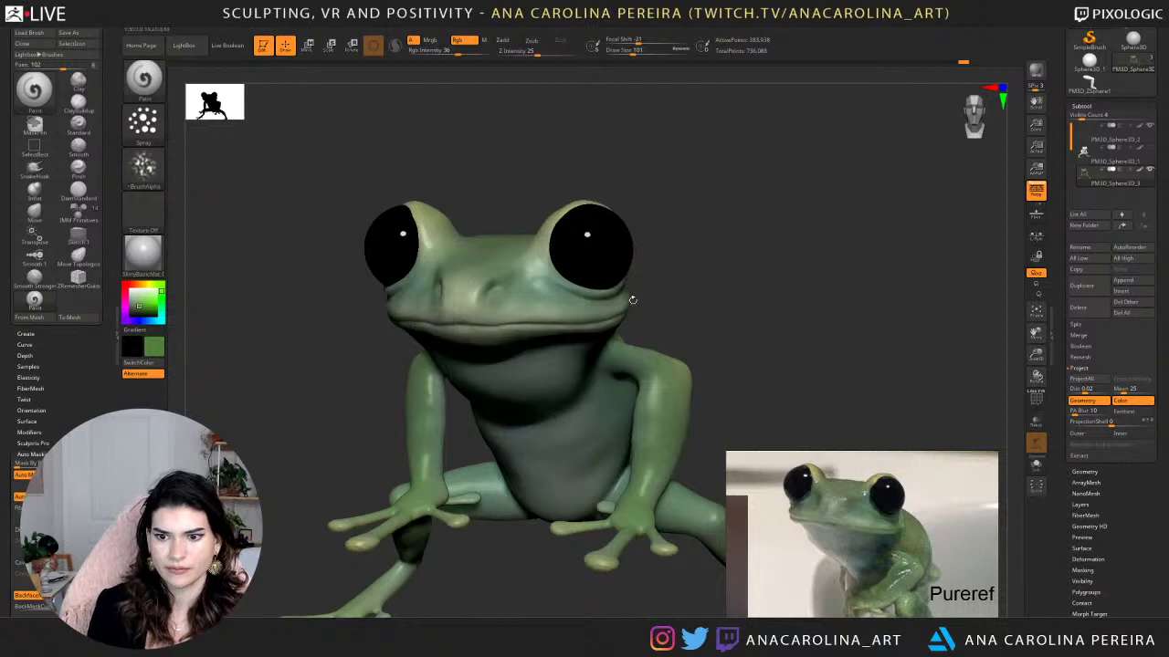
{"action": "left_click_drag", "start_coordinate": [691, 343], "coordinate": [672, 356], "text": "alt"}
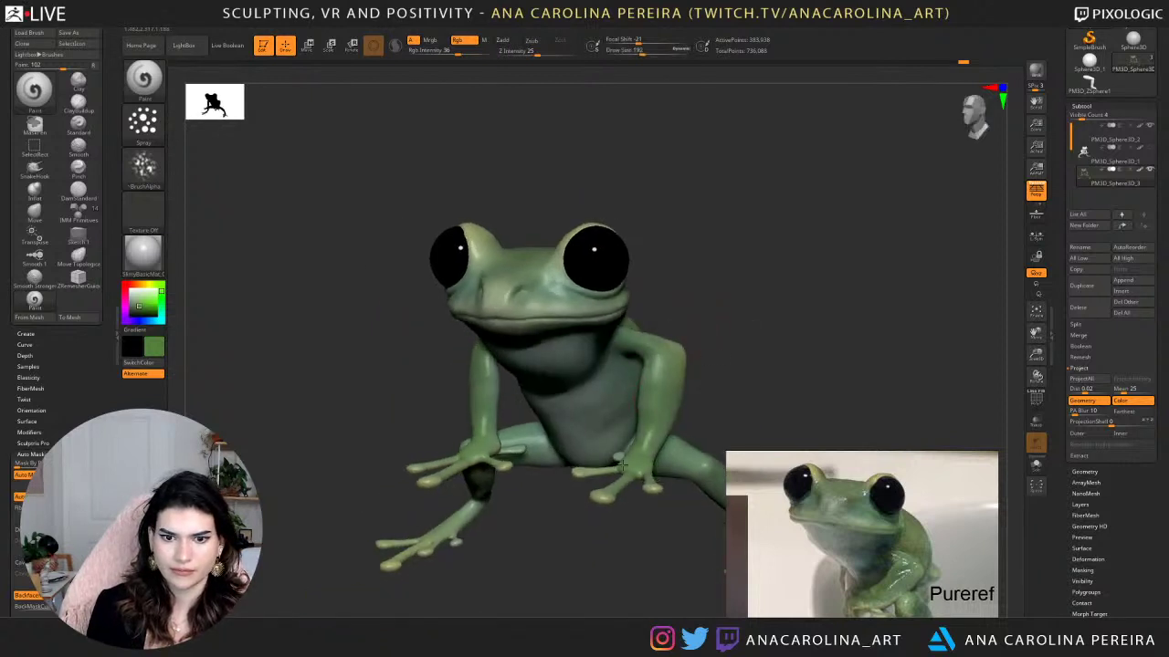
Spray the saturated green over the legs, back and arms, enlarging the draw size from 192 to 324.
{"action": "mouse_move", "coordinate": [723, 372]}
{"action": "right_mouse_down"}
{"action": "mouse_move", "coordinate": [618, 471]}
{"action": "mouse_move", "coordinate": [665, 473]}
{"action": "right_mouse_up"}
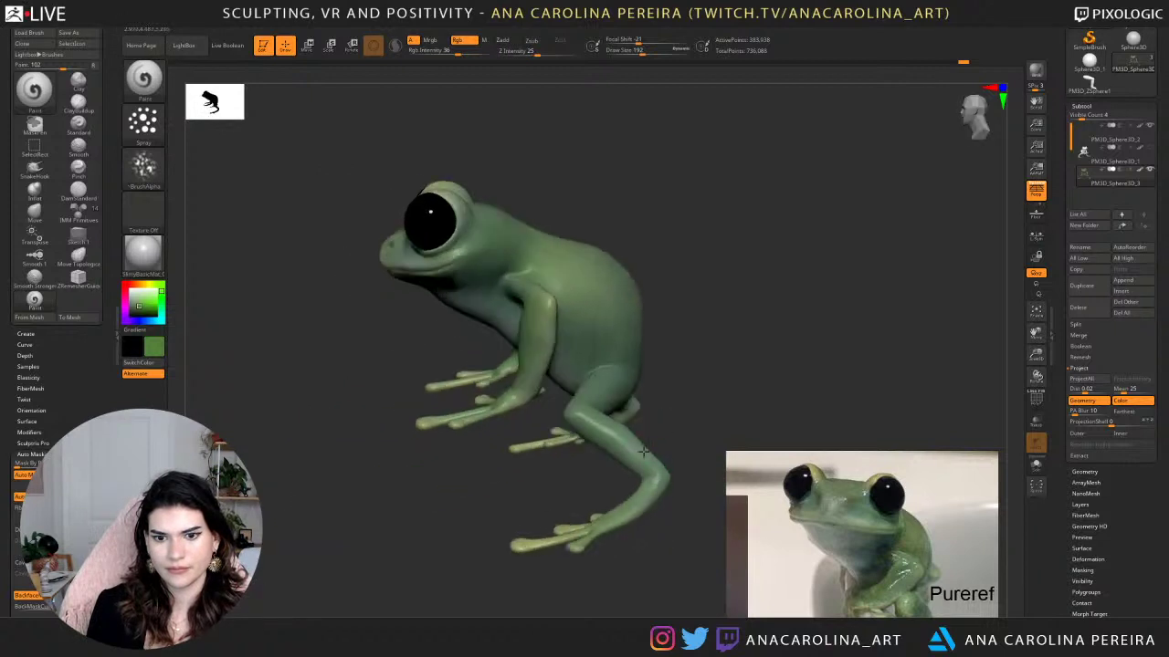
{"action": "right_click_drag", "start_coordinate": [609, 422], "coordinate": [659, 455]}
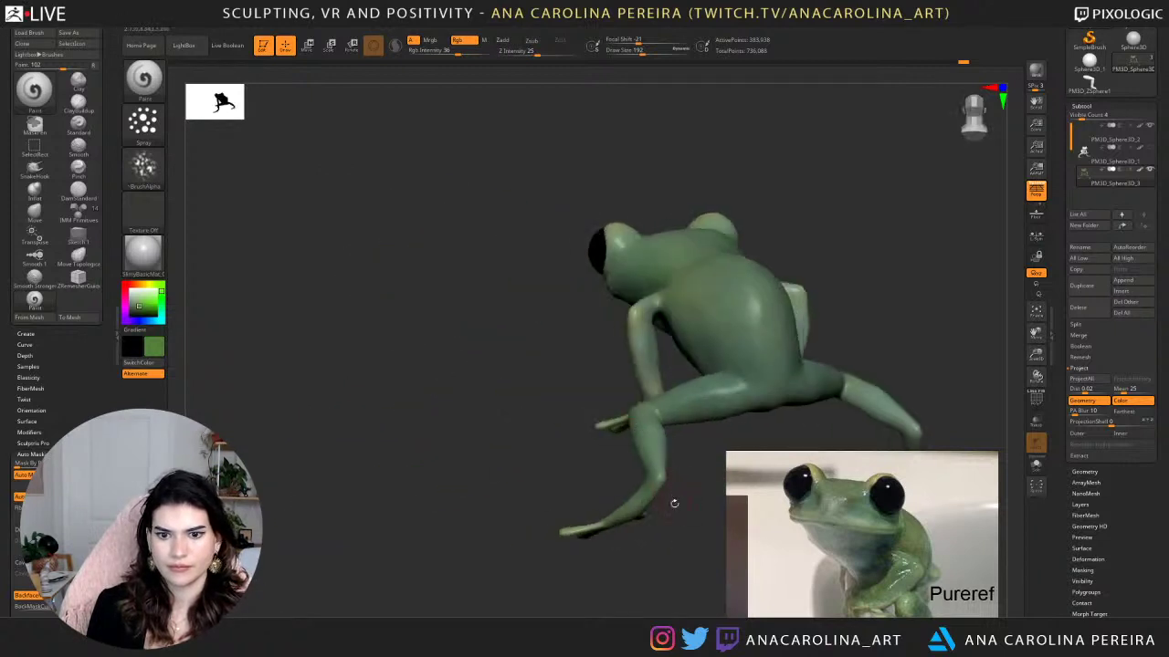
{"action": "mouse_move", "coordinate": [674, 503]}
{"action": "right_mouse_down"}
{"action": "mouse_move", "coordinate": [675, 464]}
{"action": "mouse_move", "coordinate": [628, 435]}
{"action": "mouse_move", "coordinate": [599, 440]}
{"action": "right_mouse_up"}
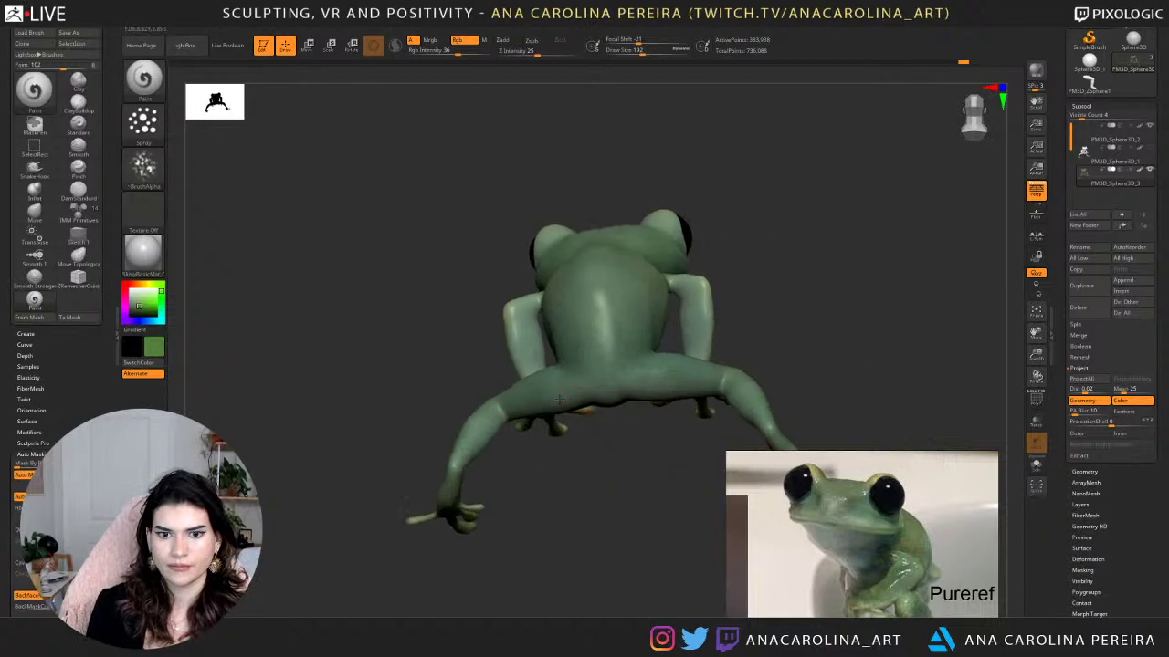
{"action": "left_click_drag", "start_coordinate": [539, 356], "coordinate": [540, 375]}
{"action": "right_click_drag", "start_coordinate": [565, 458], "coordinate": [571, 443]}
{"action": "key", "text": "space"}
{"action": "left_click", "coordinate": [520, 328]}
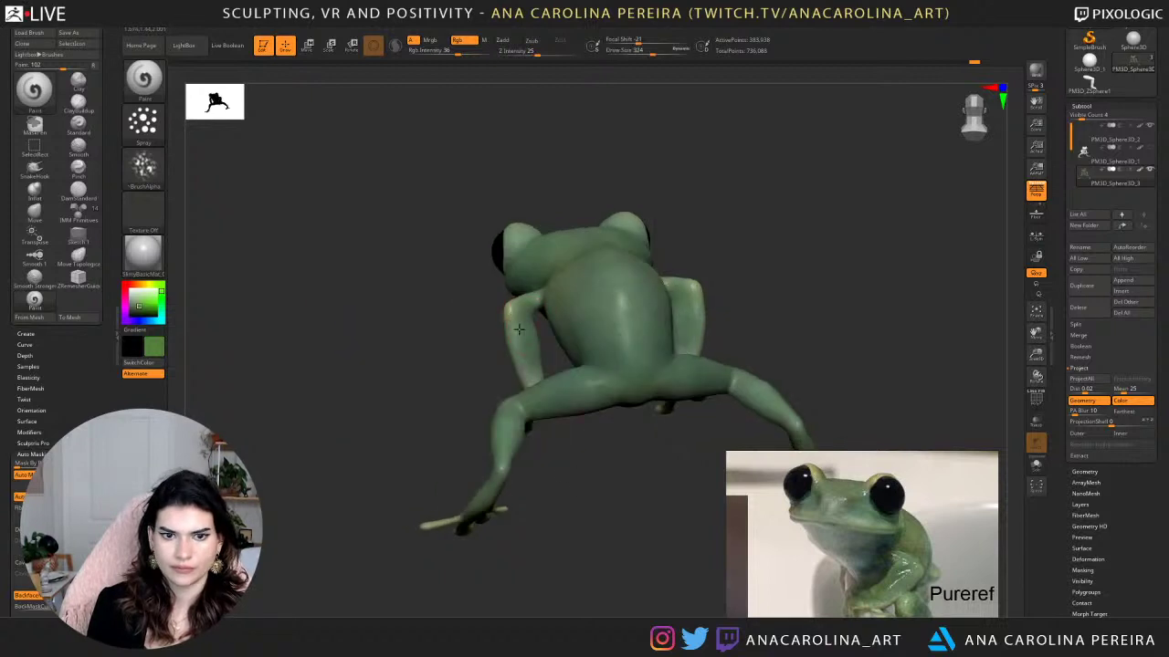
{"action": "mouse_move", "coordinate": [535, 398]}
{"action": "right_mouse_down"}
{"action": "mouse_move", "coordinate": [630, 442]}
{"action": "mouse_move", "coordinate": [682, 339]}
{"action": "mouse_move", "coordinate": [691, 357]}
{"action": "mouse_move", "coordinate": [657, 355]}
{"action": "mouse_move", "coordinate": [685, 336]}
{"action": "mouse_move", "coordinate": [772, 323]}
{"action": "mouse_move", "coordinate": [793, 274]}
{"action": "right_mouse_up"}
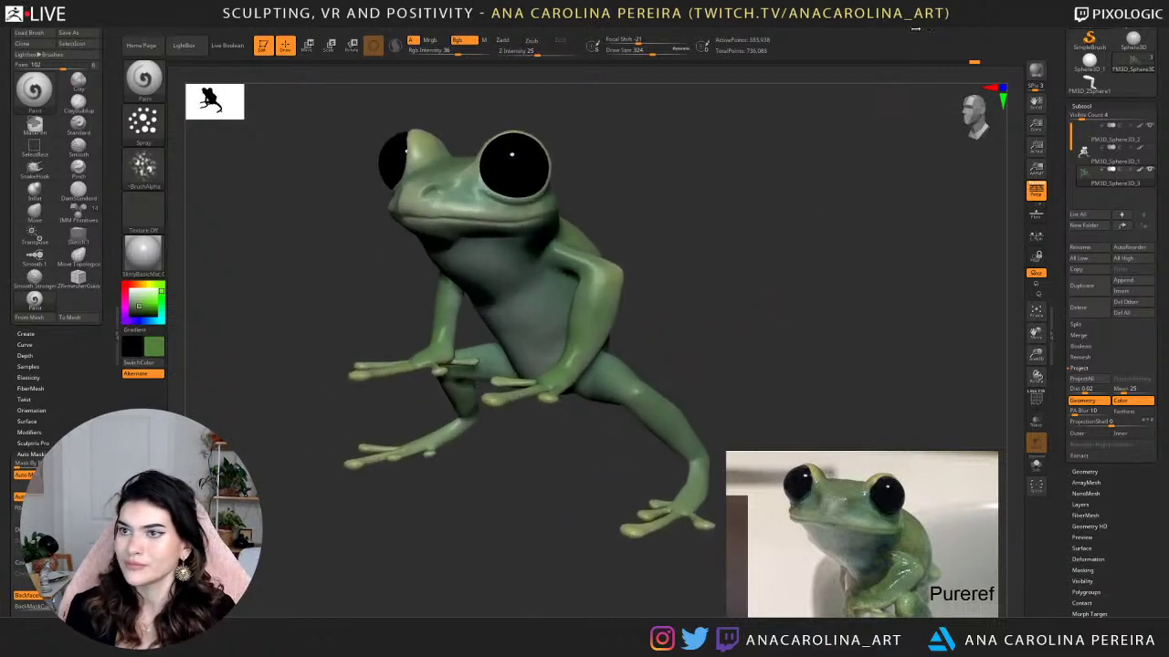
Switch to the SnakeHook brush with color painting turned off, adjust the draw size and nudge the throat beneath the mouth.
{"action": "left_click", "coordinate": [884, 13]}
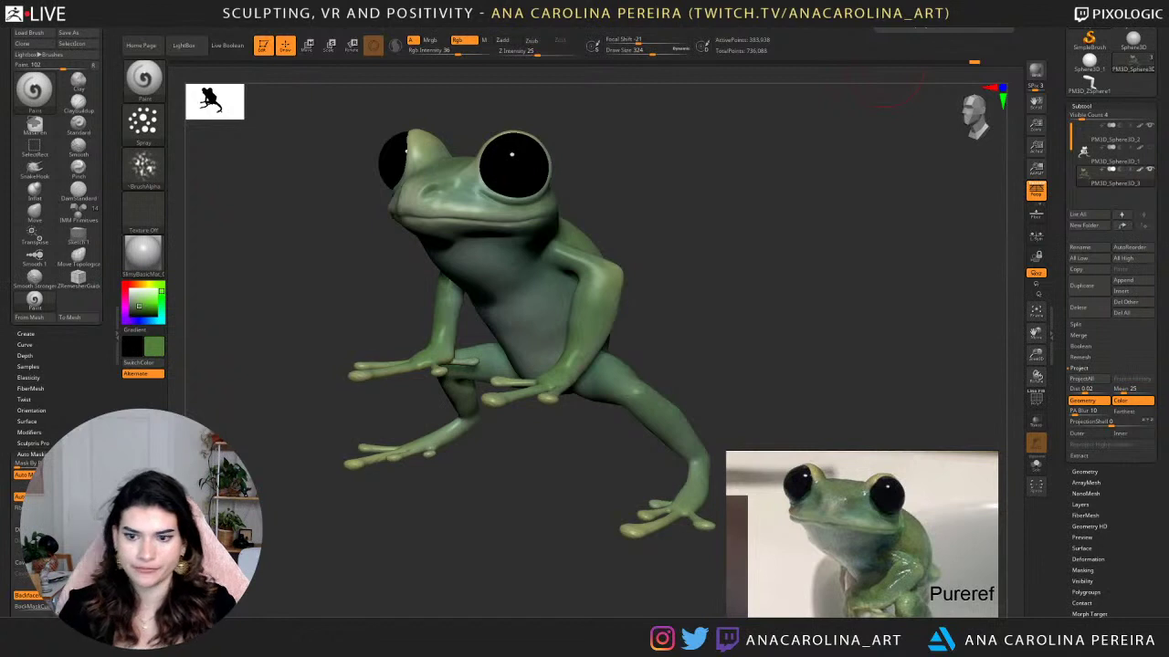
{"action": "left_click_drag", "start_coordinate": [517, 503], "coordinate": [536, 524]}
{"action": "left_click_drag", "start_coordinate": [809, 304], "coordinate": [856, 320], "text": "alt"}
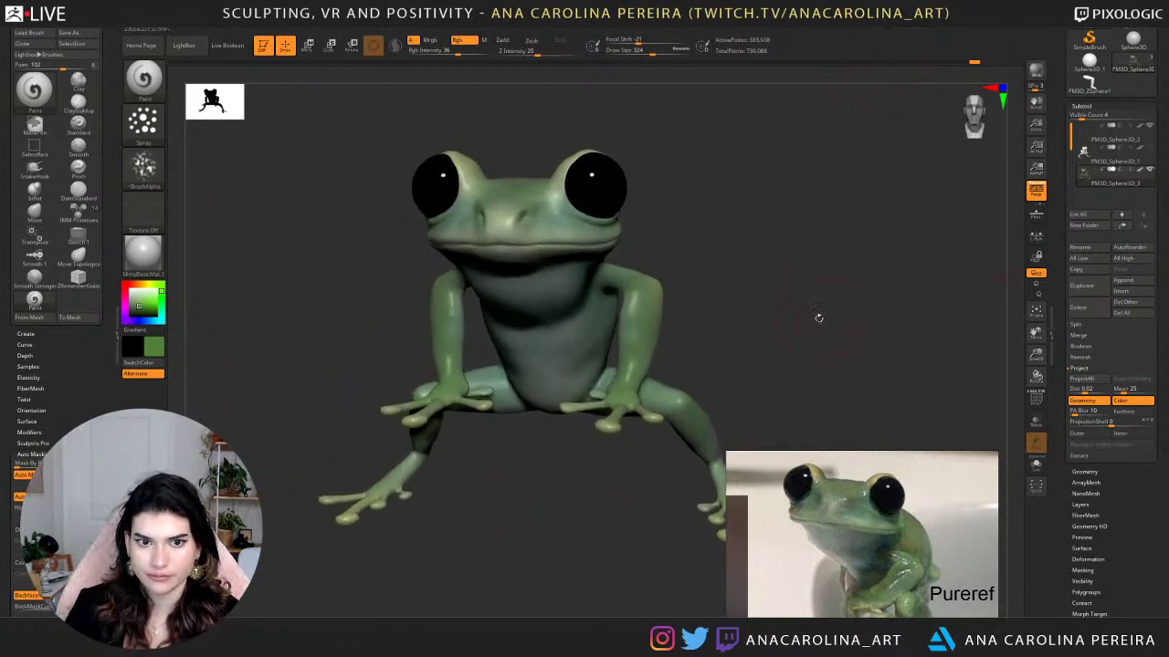
{"action": "key", "text": "b"}
{"action": "key", "text": "s"}
{"action": "key", "text": "h"}
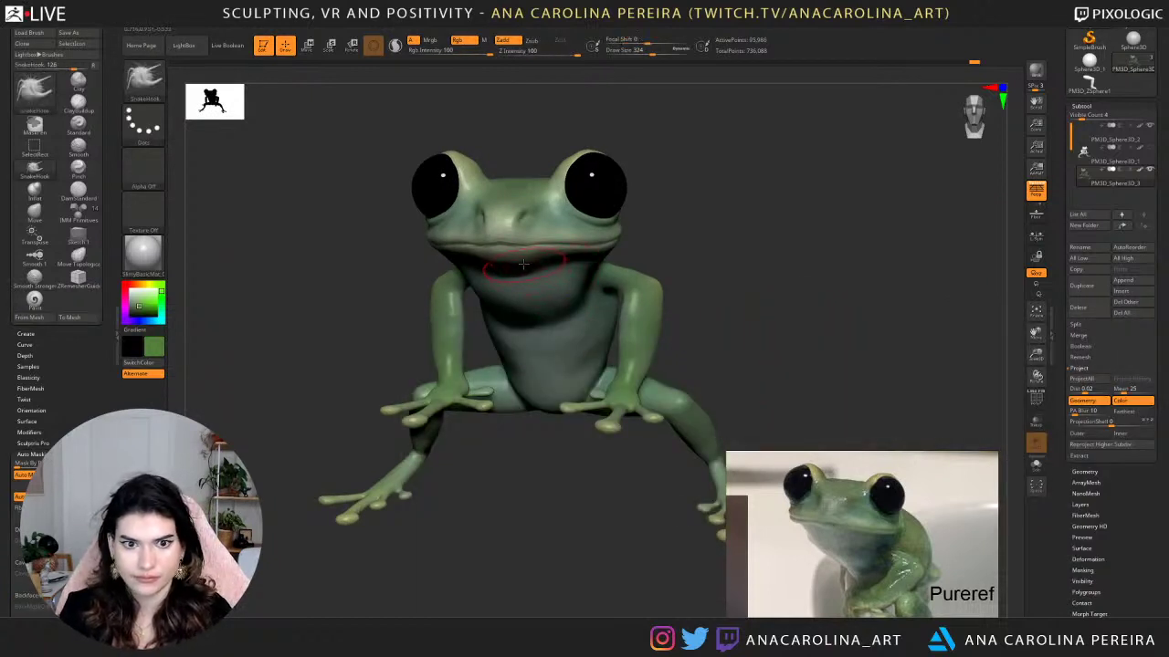
{"action": "key", "text": "space"}
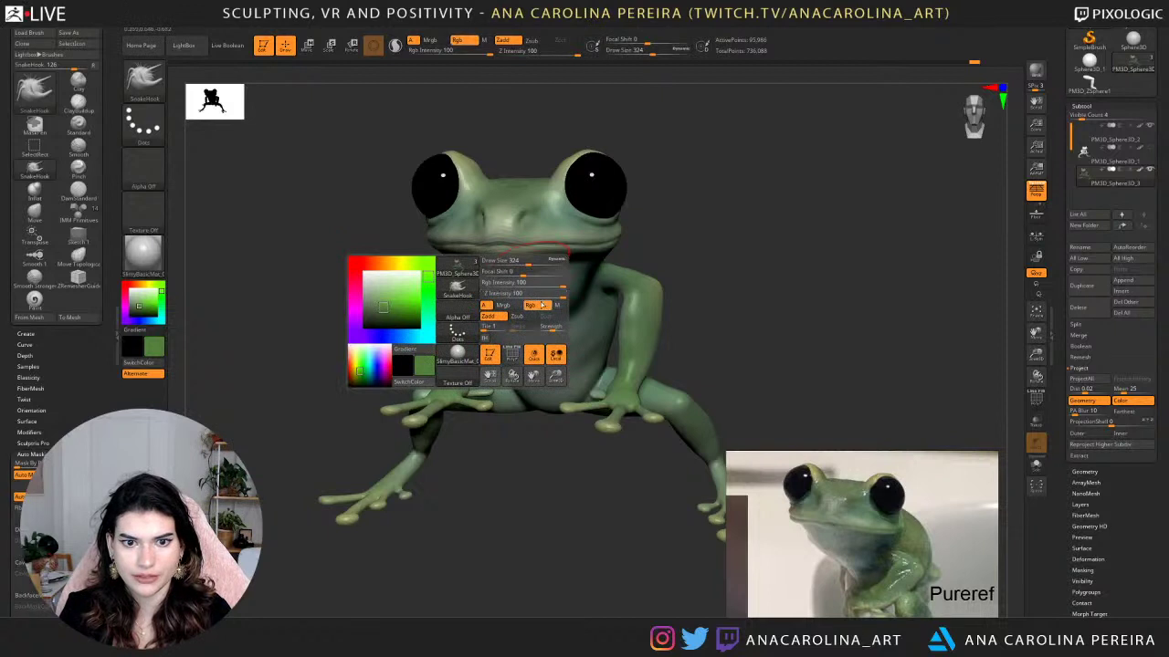
{"action": "left_click", "coordinate": [541, 305]}
{"action": "left_click_drag", "start_coordinate": [528, 264], "coordinate": [527, 261]}
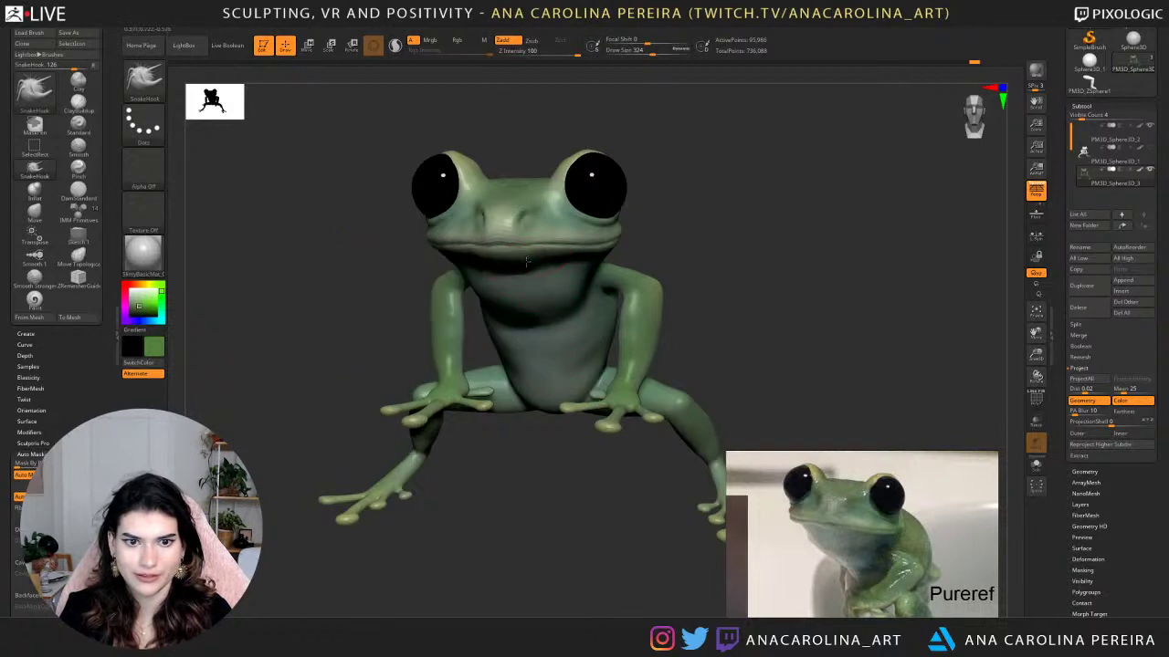
{"action": "key", "text": "space"}
{"action": "left_click", "coordinate": [586, 259]}
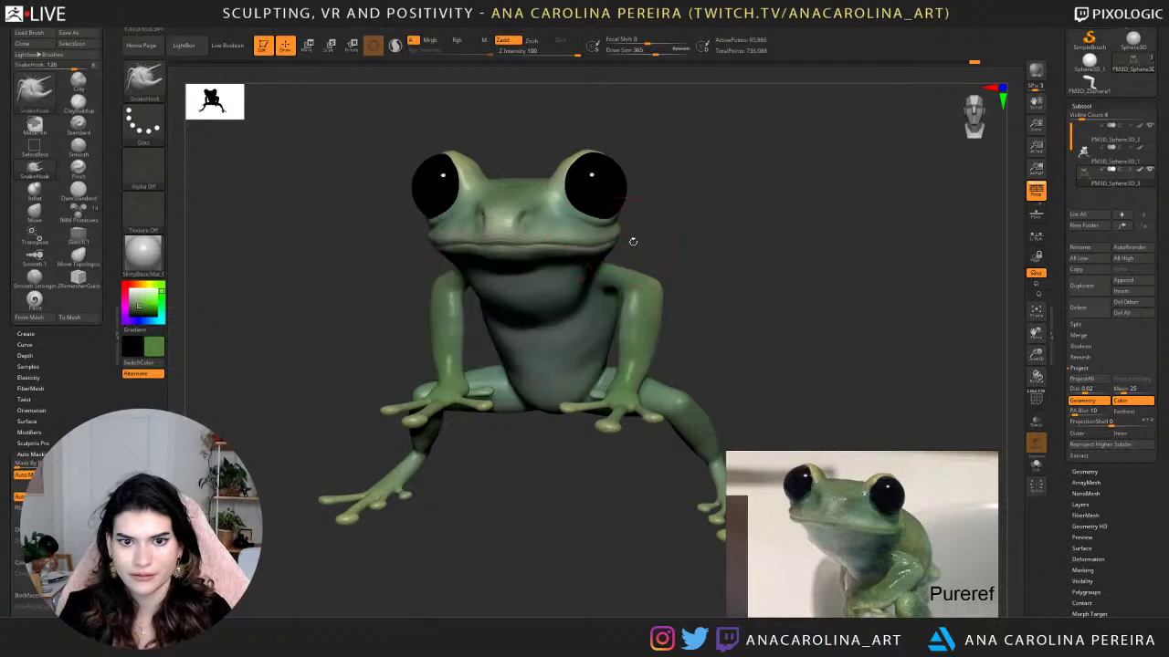
Zoom in on the arms, reduce the SnakeHook draw size to 197 and try to turn off color on the Smooth brush.
{"action": "mouse_move", "coordinate": [633, 242]}
{"action": "left_mouse_down"}
{"action": "mouse_move", "coordinate": [624, 251]}
{"action": "mouse_move", "coordinate": [663, 225]}
{"action": "mouse_move", "coordinate": [667, 245]}
{"action": "mouse_move", "coordinate": [759, 258]}
{"action": "left_mouse_up"}
{"action": "key", "text": "s"}
{"action": "right_click_drag", "start_coordinate": [757, 260], "coordinate": [756, 315], "text": "ctrl"}
{"action": "key", "text": "s"}
{"action": "left_click", "coordinate": [732, 320]}
{"action": "left_click_drag", "start_coordinate": [756, 315], "coordinate": [696, 337]}
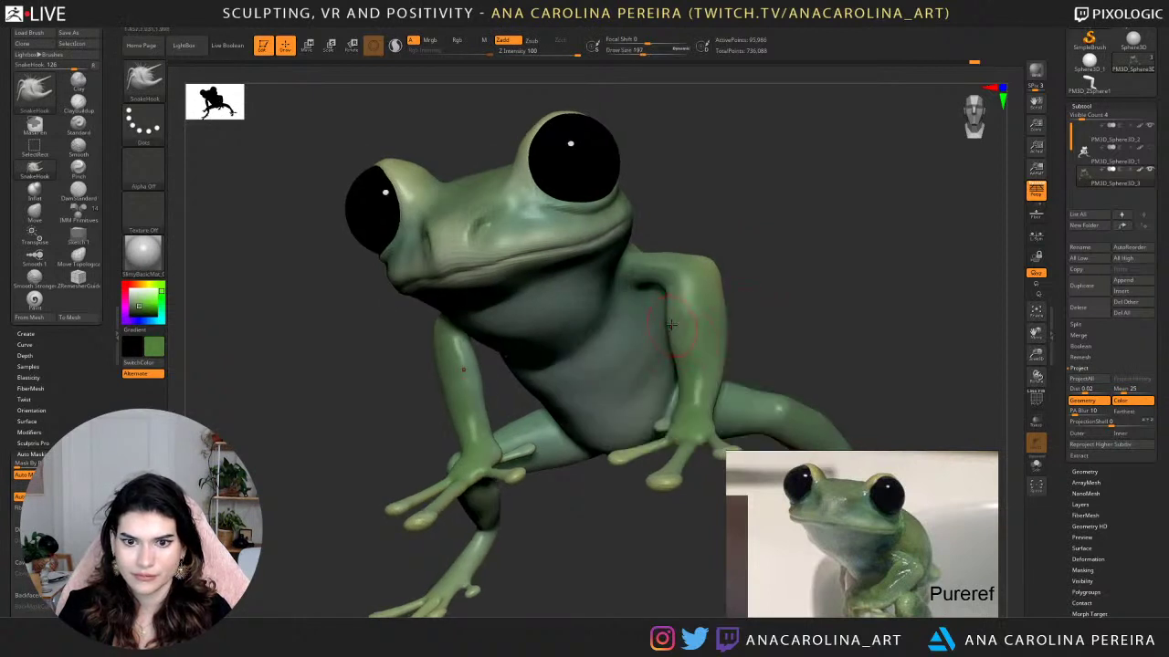
{"action": "key", "text": "space"}
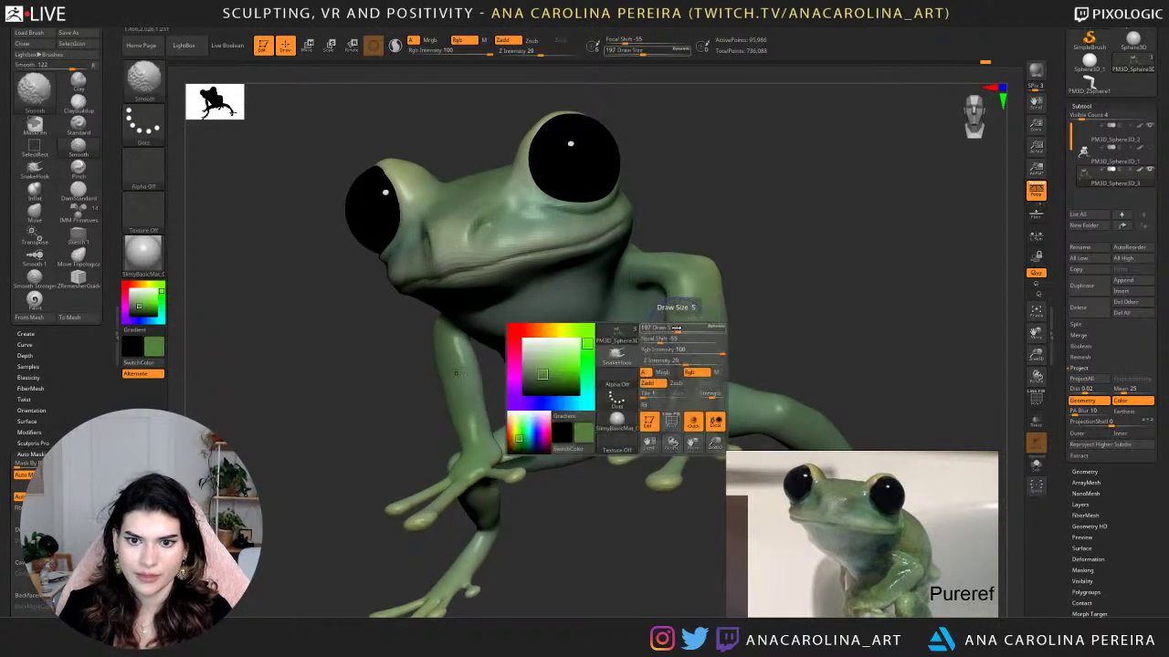
{"action": "left_click", "coordinate": [693, 372]}
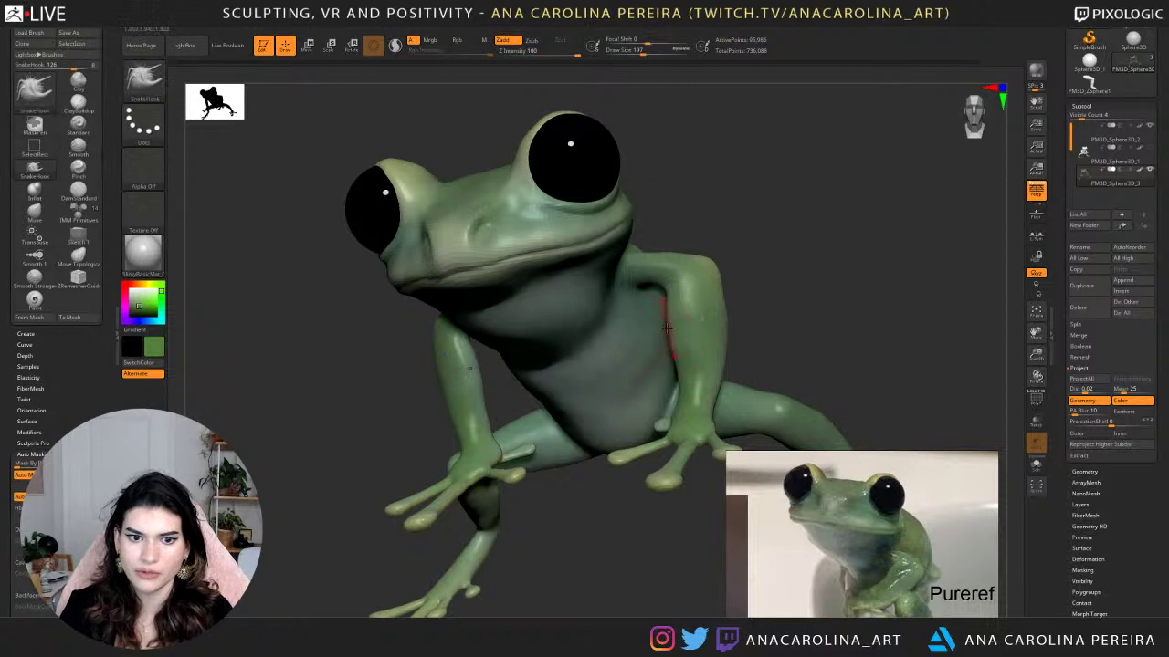
Smooth the outer contour of the upper arms near the elbows.
{"action": "left_click_drag", "start_coordinate": [725, 240], "coordinate": [736, 241]}
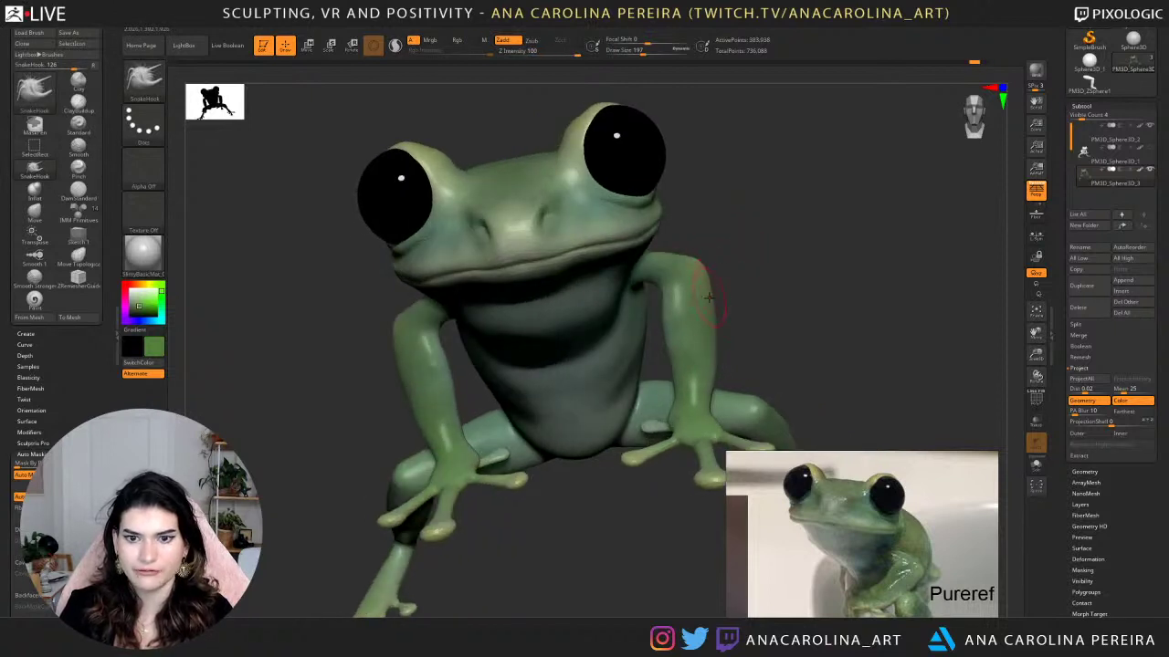
{"action": "key", "text": "shift"}
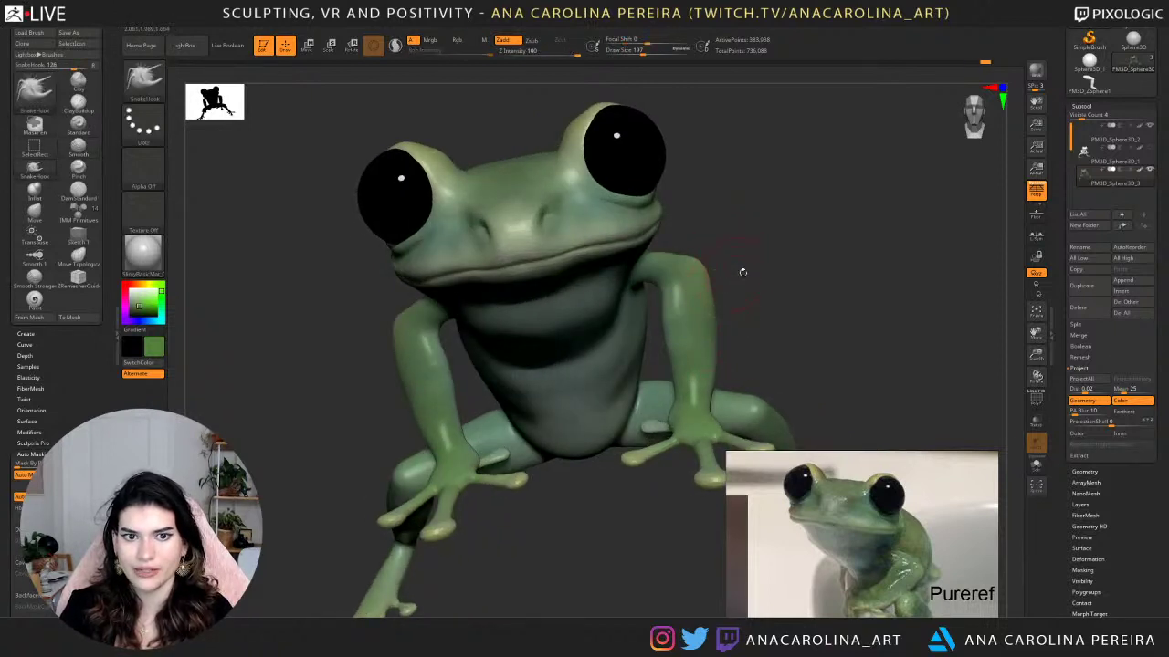
{"action": "left_click_drag", "start_coordinate": [741, 268], "coordinate": [748, 264]}
{"action": "left_click_drag", "start_coordinate": [720, 310], "coordinate": [693, 258]}
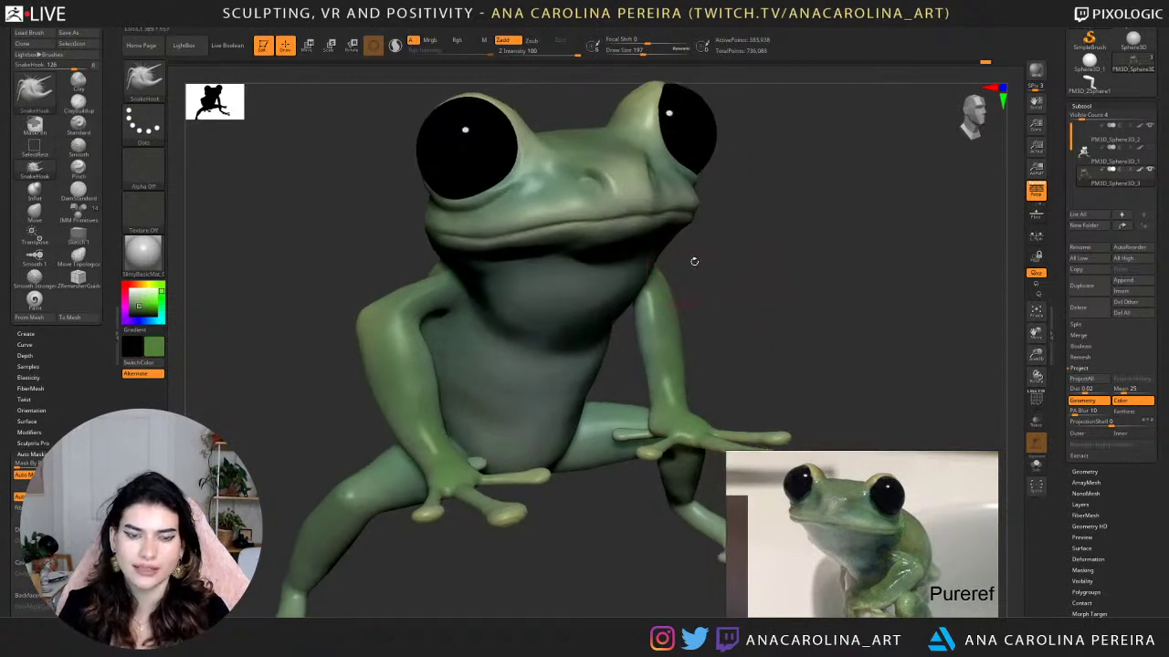
Turn off Rgb for the Smooth brush so that smoothing leaves the painted colors alone.
{"action": "key", "text": "shift"}
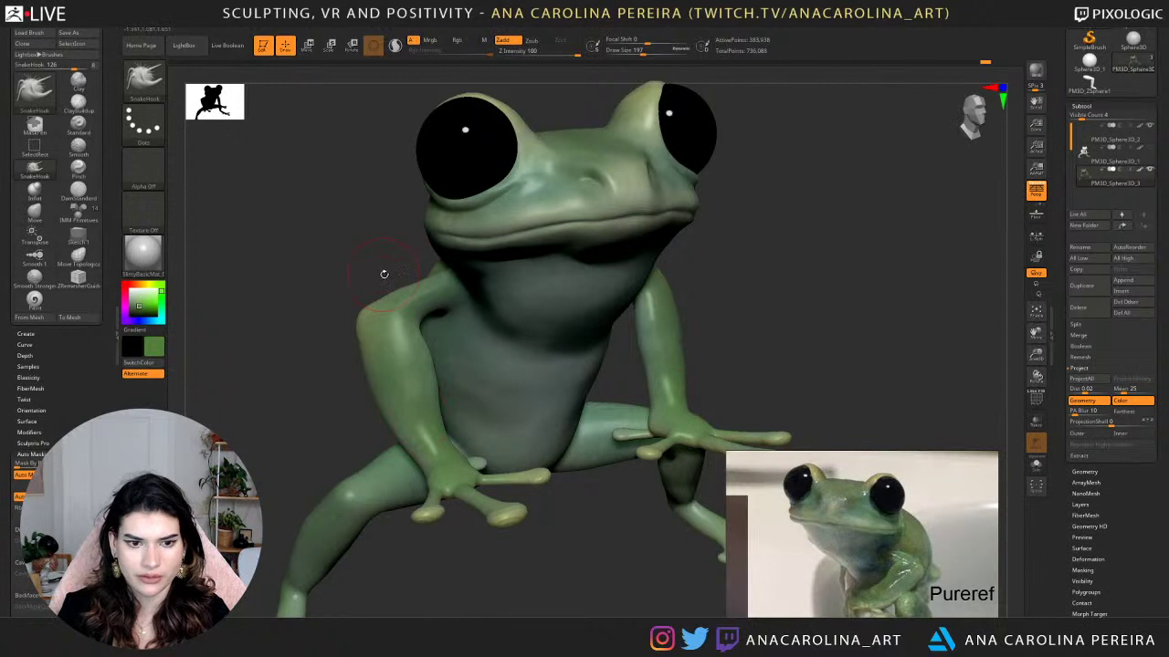
{"action": "key", "text": "space"}
{"action": "key", "text": "shift"}
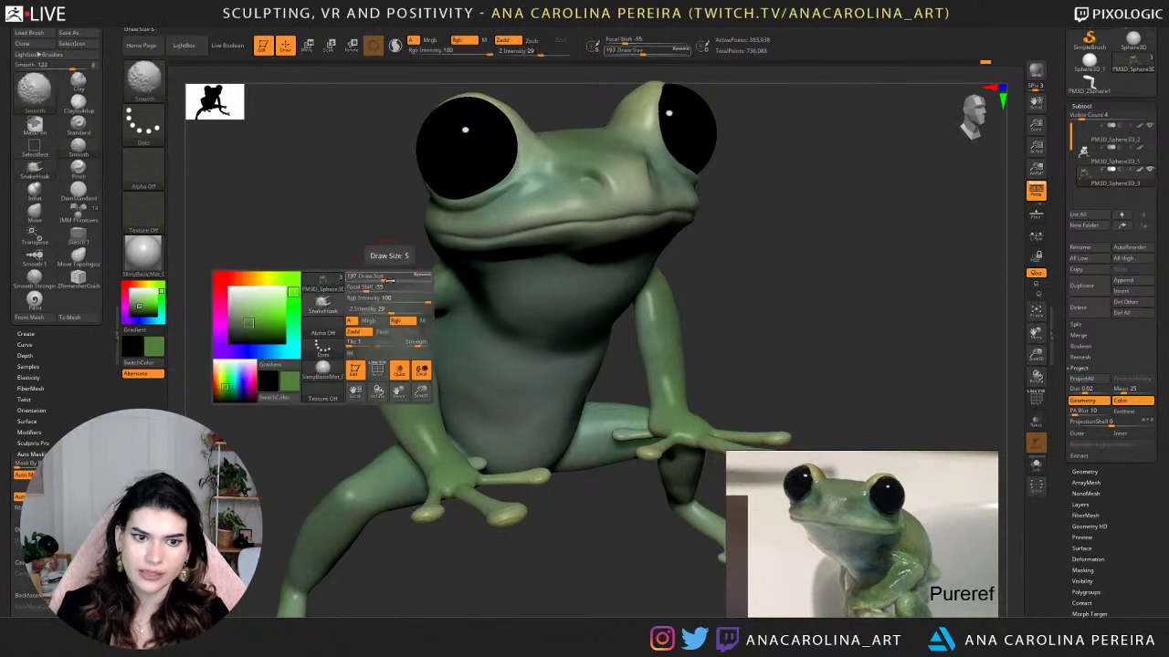
{"action": "key", "text": "shift"}
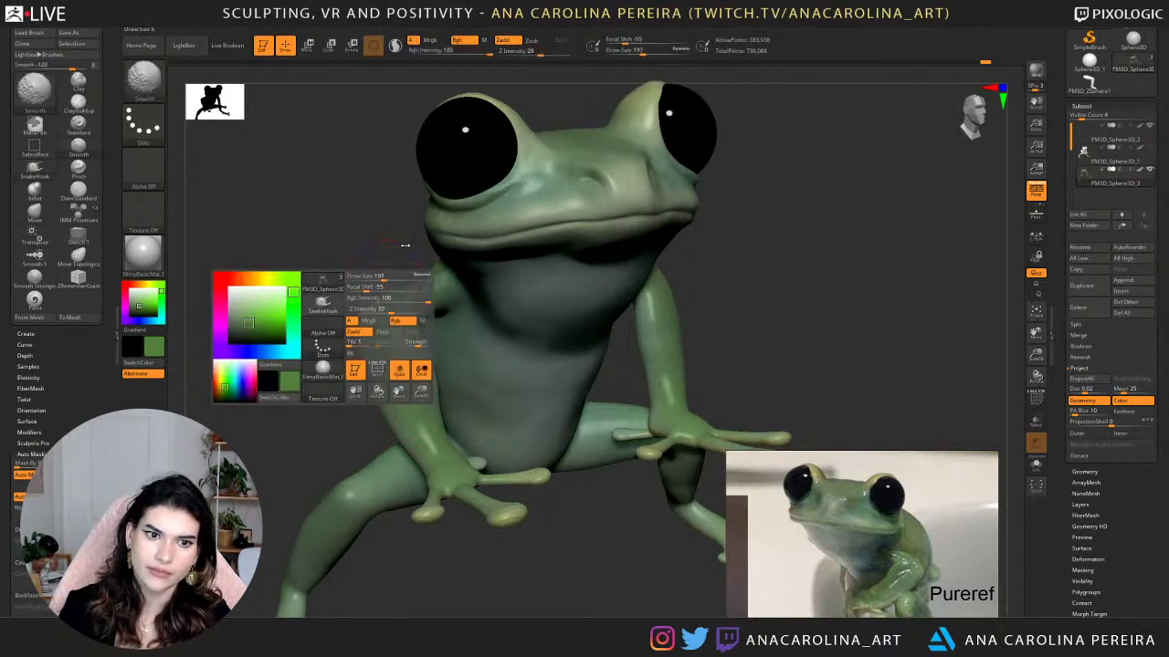
{"action": "key", "text": "space"}
{"action": "key", "text": "shift"}
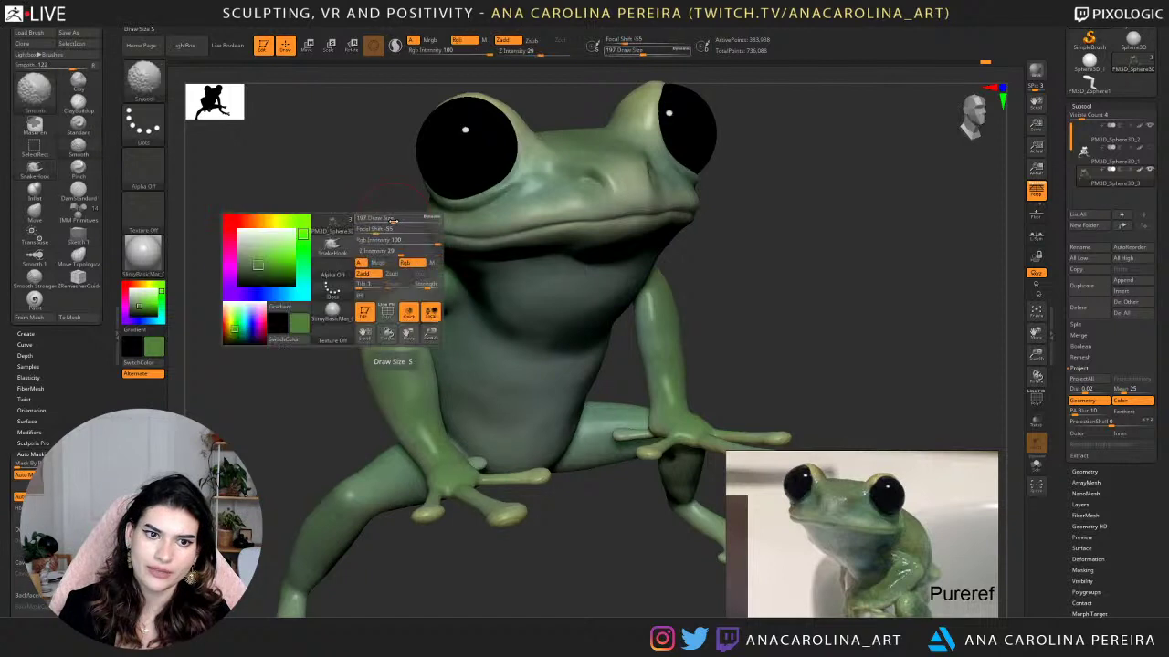
{"action": "left_click", "coordinate": [416, 266], "text": "shift"}
Reshape the inner contour of the arms with SnakeHook at draw size 128 and at a larger size.
{"action": "left_click_drag", "start_coordinate": [547, 540], "coordinate": [465, 512]}
{"action": "key", "text": "space"}
{"action": "left_click", "coordinate": [438, 365]}
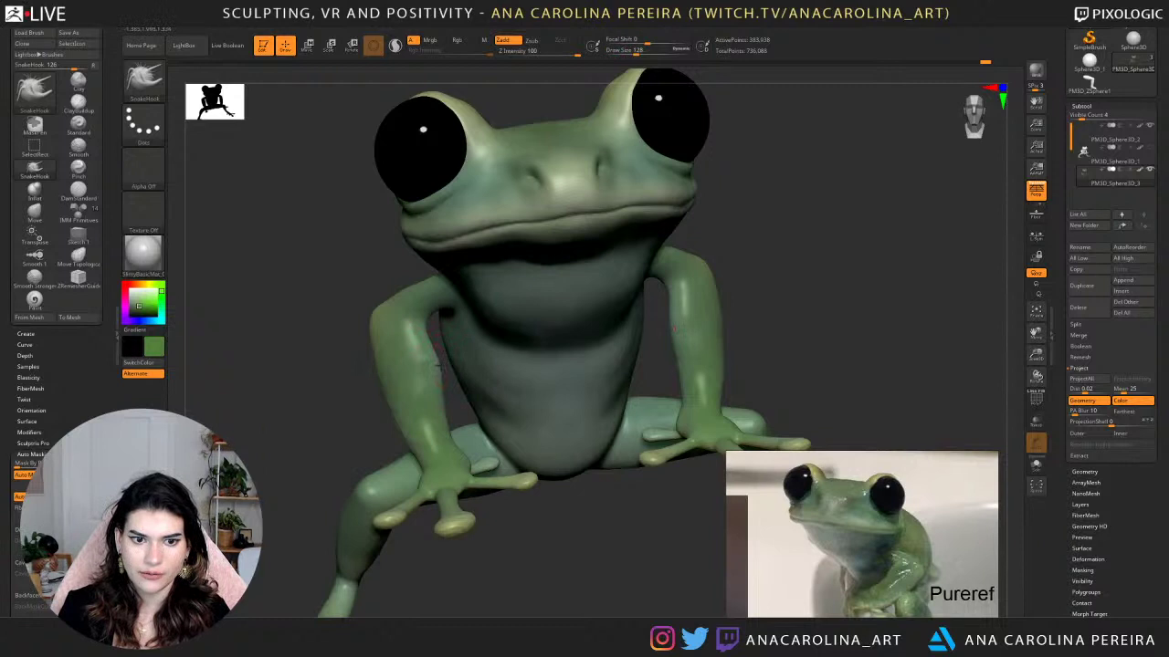
{"action": "key", "text": "shift"}
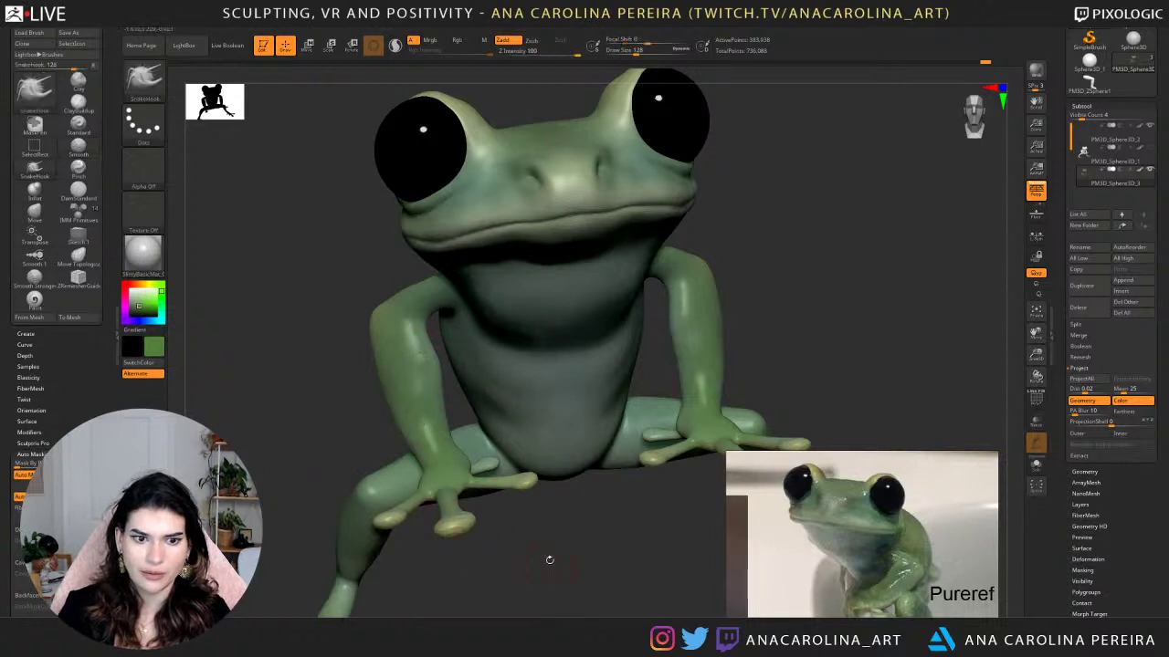
{"action": "left_click_drag", "start_coordinate": [560, 555], "coordinate": [510, 540]}
{"action": "key", "text": "space"}
{"action": "left_click", "coordinate": [441, 364]}
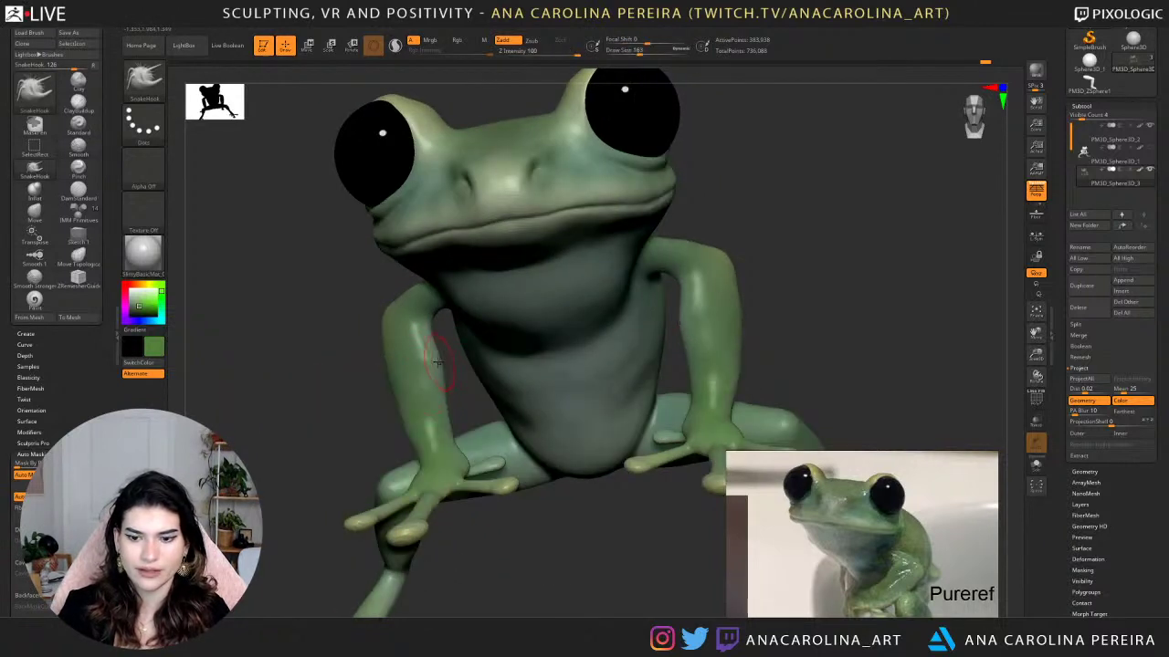
Drop the frog mesh two subdivision levels and switch to the DamStandard brush at draw size 299 for the shoulders.
{"action": "mouse_move", "coordinate": [754, 237]}
{"action": "left_mouse_down"}
{"action": "mouse_move", "coordinate": [772, 231]}
{"action": "mouse_move", "coordinate": [770, 215]}
{"action": "left_mouse_up"}
{"action": "key", "text": "shift+d"}
{"action": "key", "text": "shift+d"}
{"action": "key", "text": "b"}
{"action": "key", "text": "d"}
{"action": "key", "text": "s"}
{"action": "key", "text": "space"}
{"action": "left_click", "coordinate": [670, 306]}
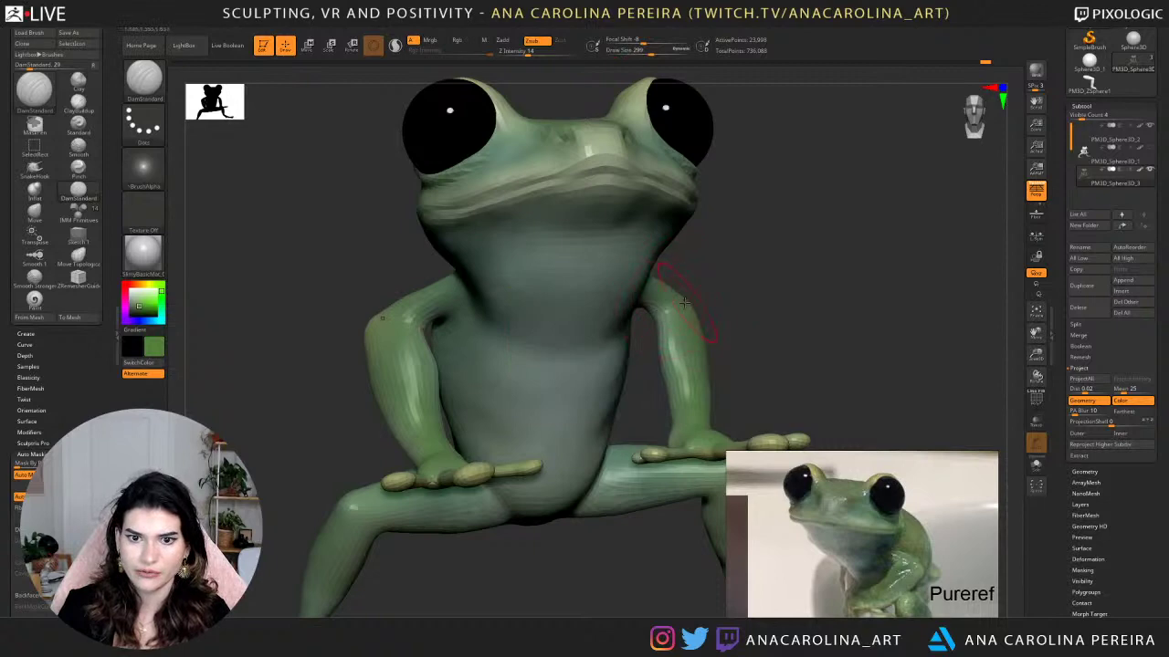
Undo the recent sculpting strokes on the arms and shoulders, checking the frog from below and from the side.
{"action": "key", "text": "ctrl+z"}
{"action": "key", "text": "ctrl+z"}
{"action": "key", "text": "ctrl+z"}
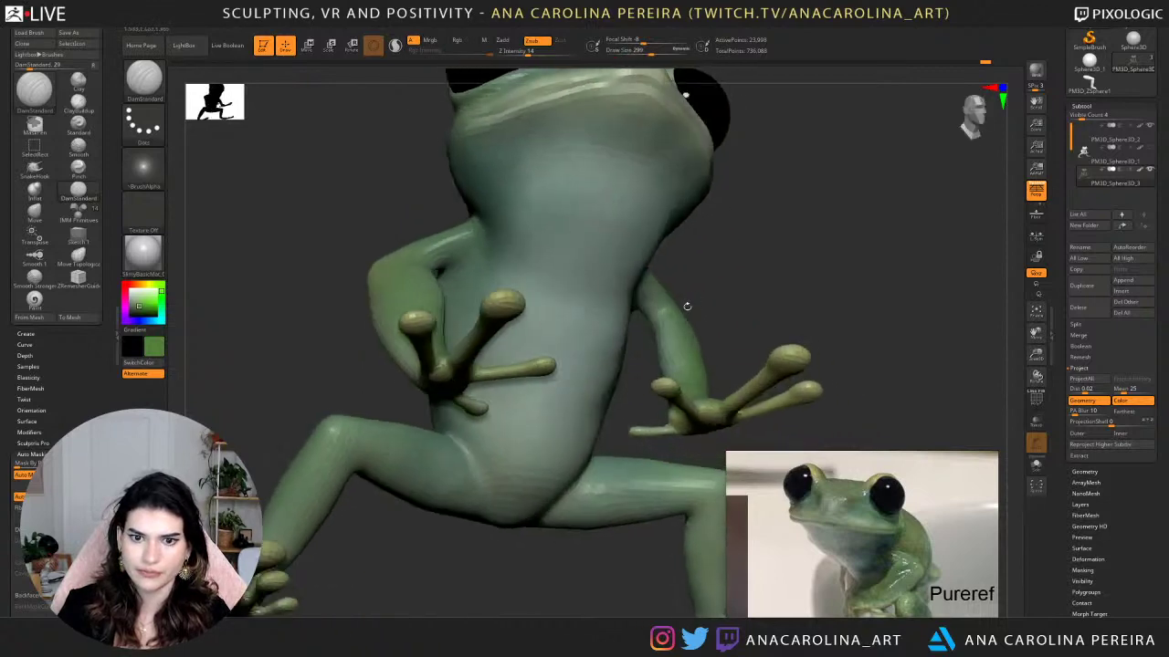
{"action": "key", "text": "ctrl+z"}
{"action": "key", "text": "ctrl+z"}
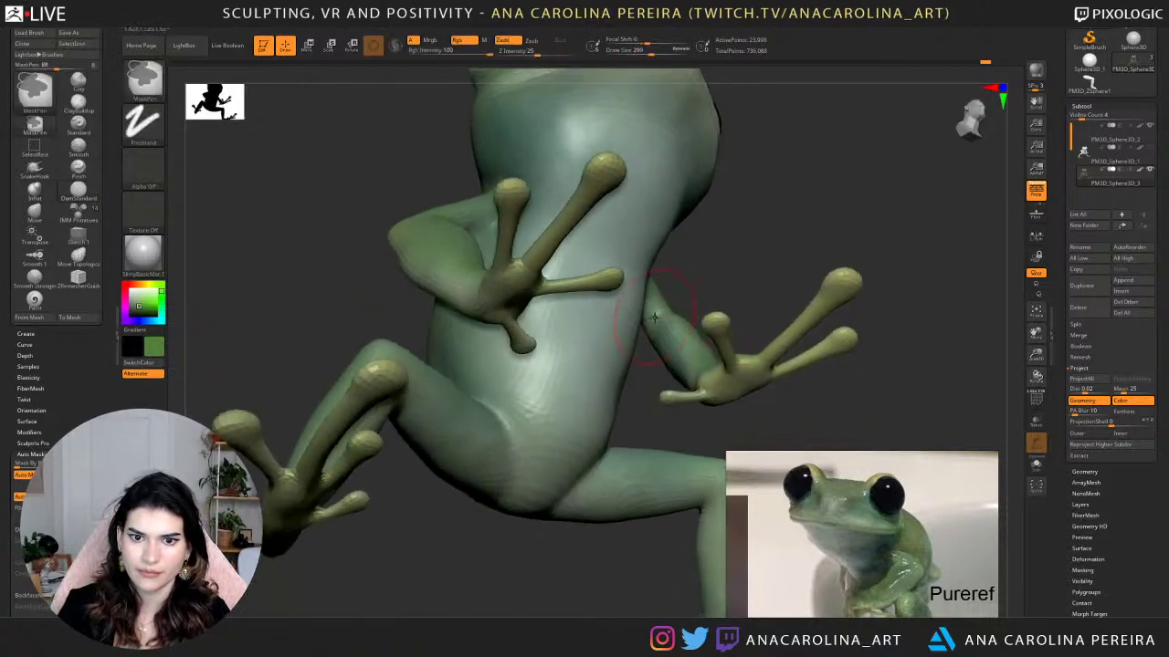
{"action": "key", "text": "ctrl+z"}
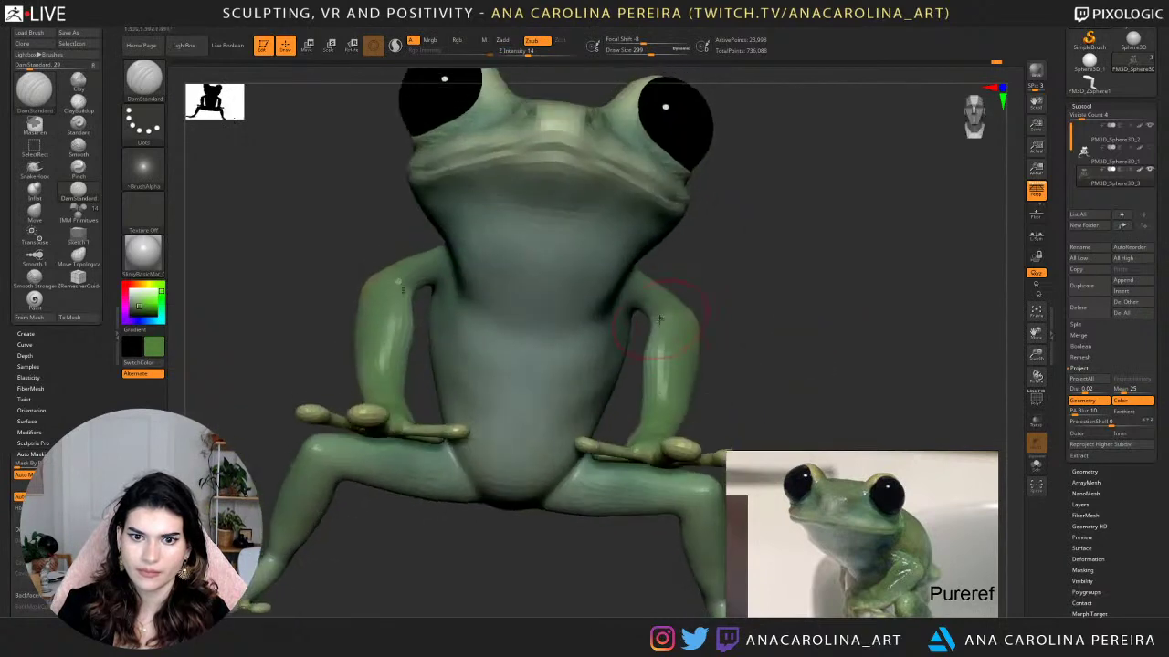
{"action": "key", "text": "ctrl+z"}
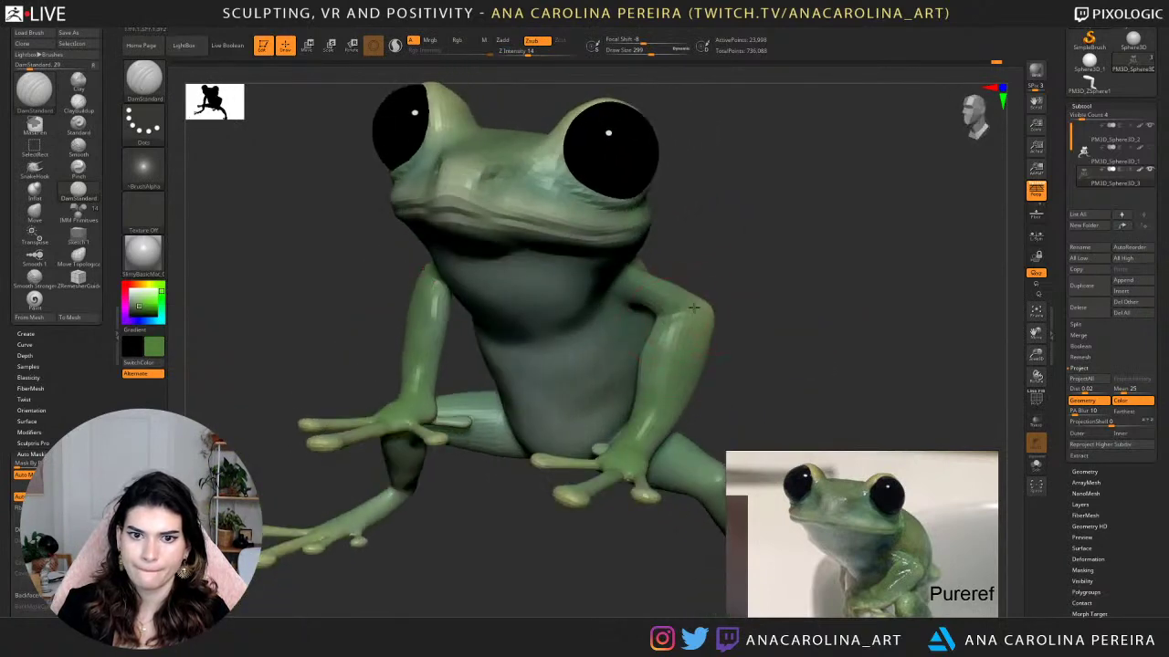
{"action": "key", "text": "ctrl+z"}
{"action": "key", "text": "ctrl+z"}
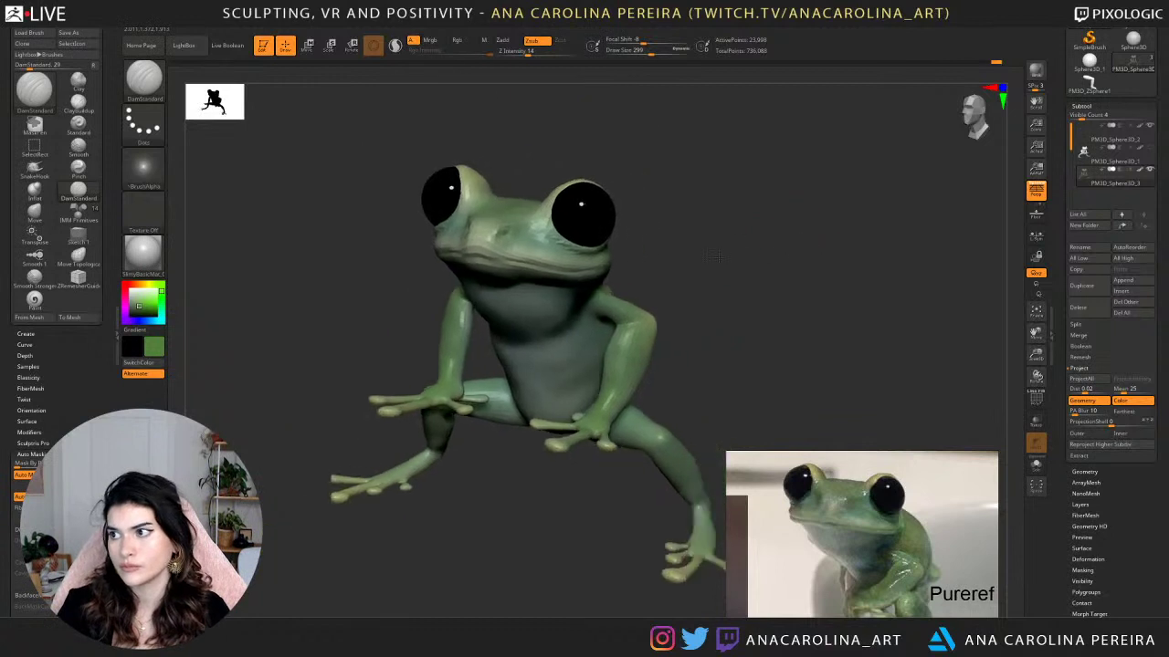
{"action": "key", "text": "ctrl+z"}
{"action": "key", "text": "ctrl+z"}
{"action": "key", "text": "ctrl+z"}
{"action": "key", "text": "ctrl+z"}
{"action": "key", "text": "ctrl+z"}
{"action": "key", "text": "ctrl+z"}
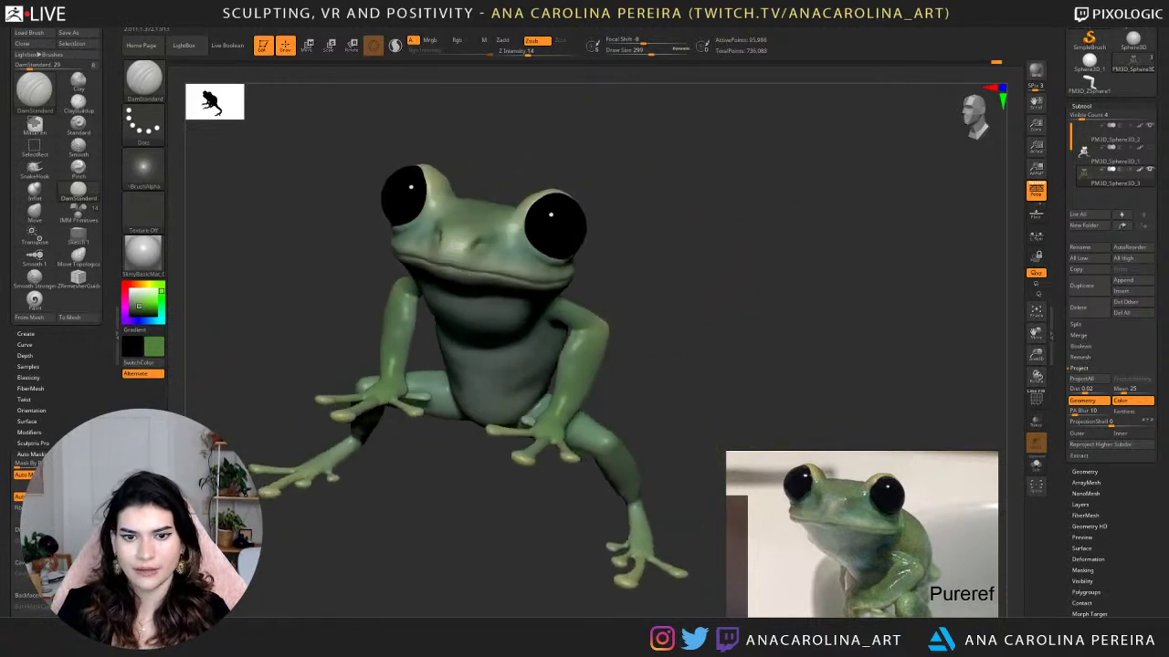
Set the DamStandard draw size to 453 and step back through further sculpting changes on the arms.
{"action": "key", "text": "space"}
{"action": "key", "text": "ctrl+z"}
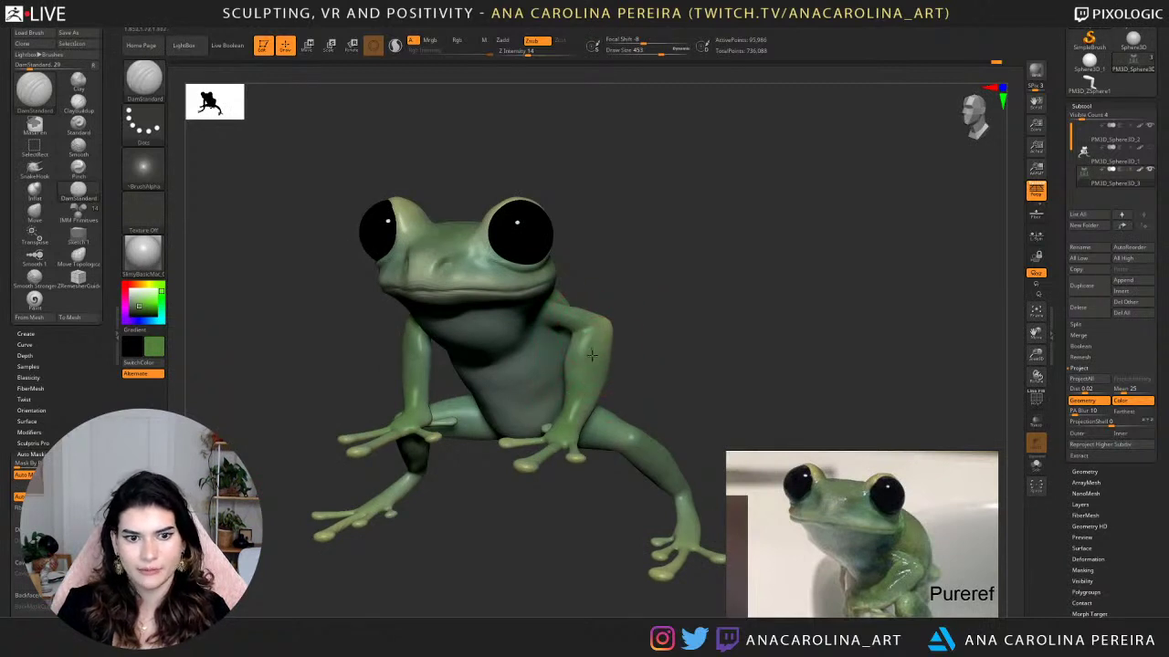
{"action": "key", "text": "ctrl+z"}
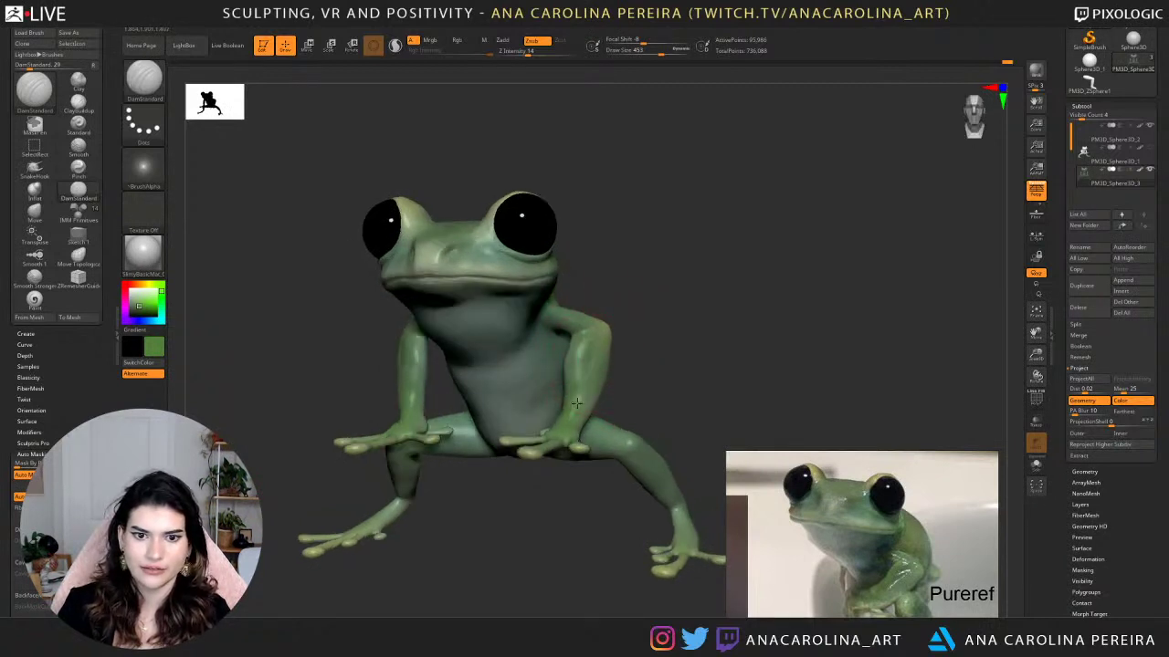
{"action": "key", "text": "shift"}
{"action": "key", "text": "ctrl+z"}
{"action": "key", "text": "ctrl+z"}
{"action": "key", "text": "ctrl+z"}
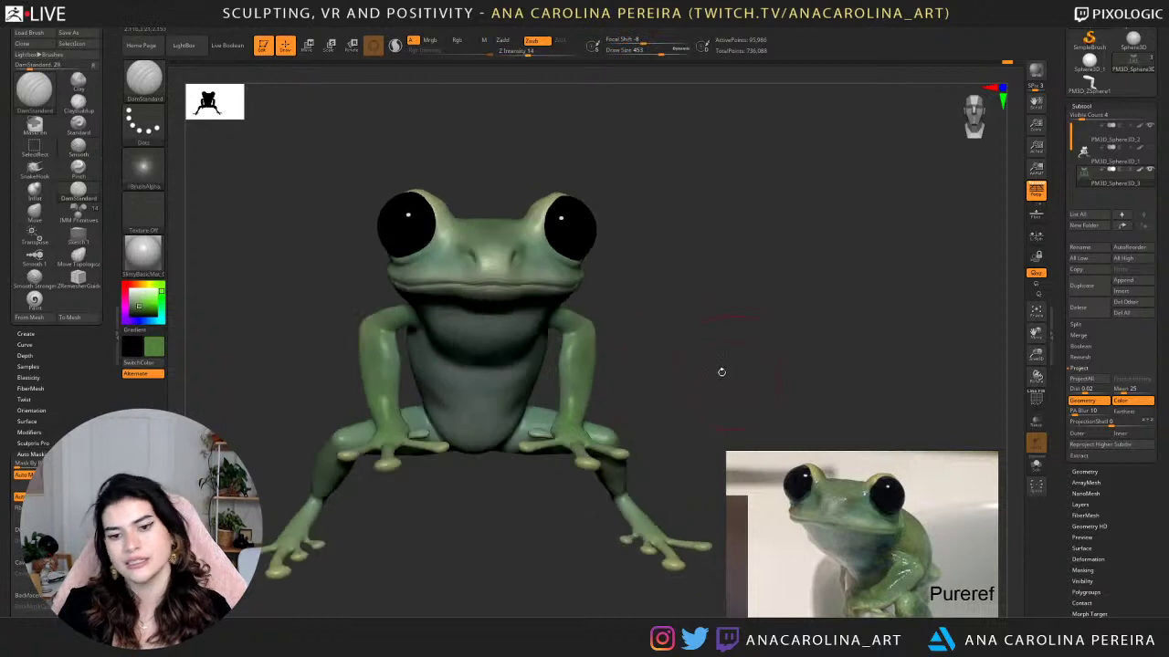
{"action": "key", "text": "ctrl+z"}
{"action": "key", "text": "ctrl+z"}
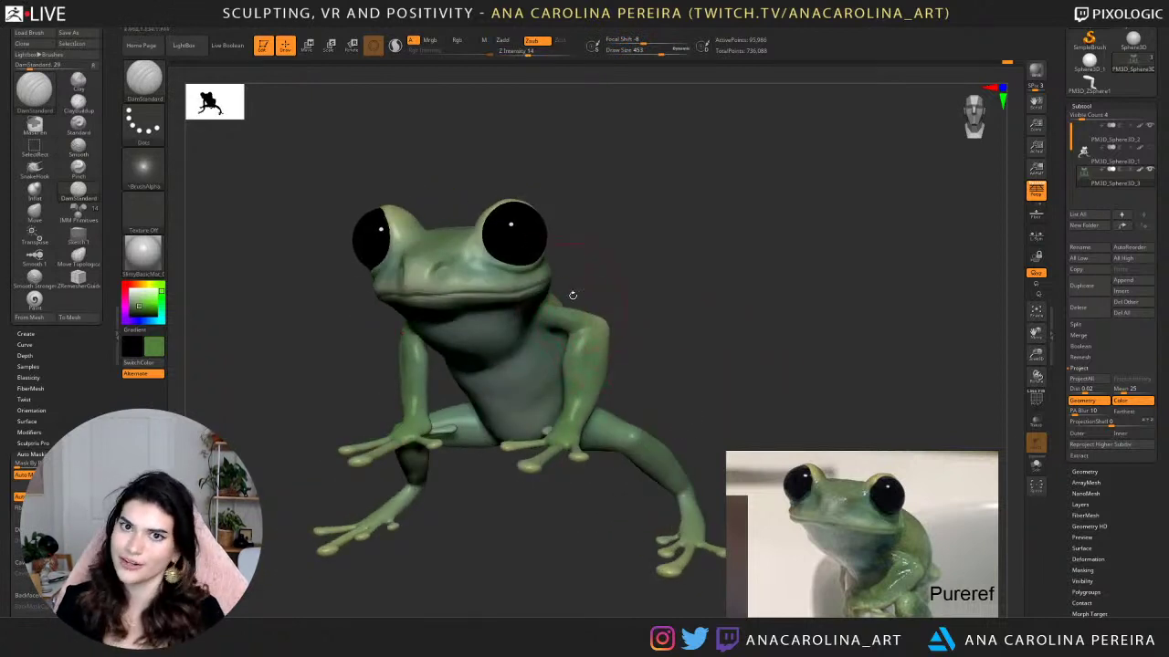
{"action": "key", "text": "ctrl+z"}
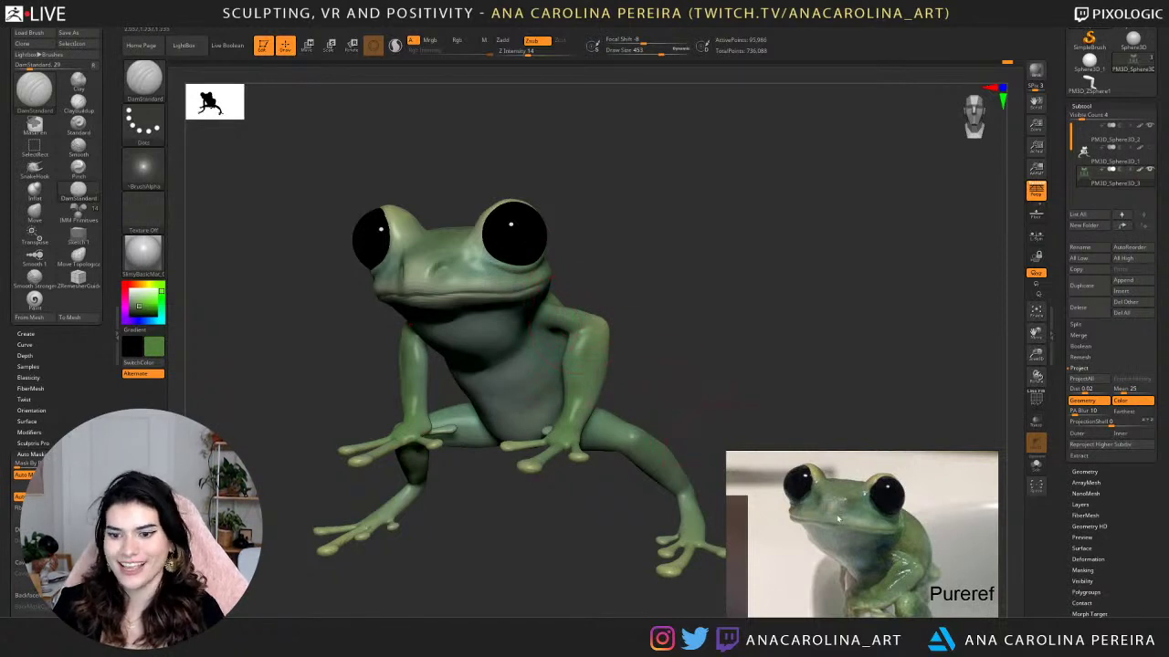
Display the polyframe wireframe over the frog and view it from slightly below.
{"action": "left_click_drag", "start_coordinate": [728, 388], "coordinate": [764, 384]}
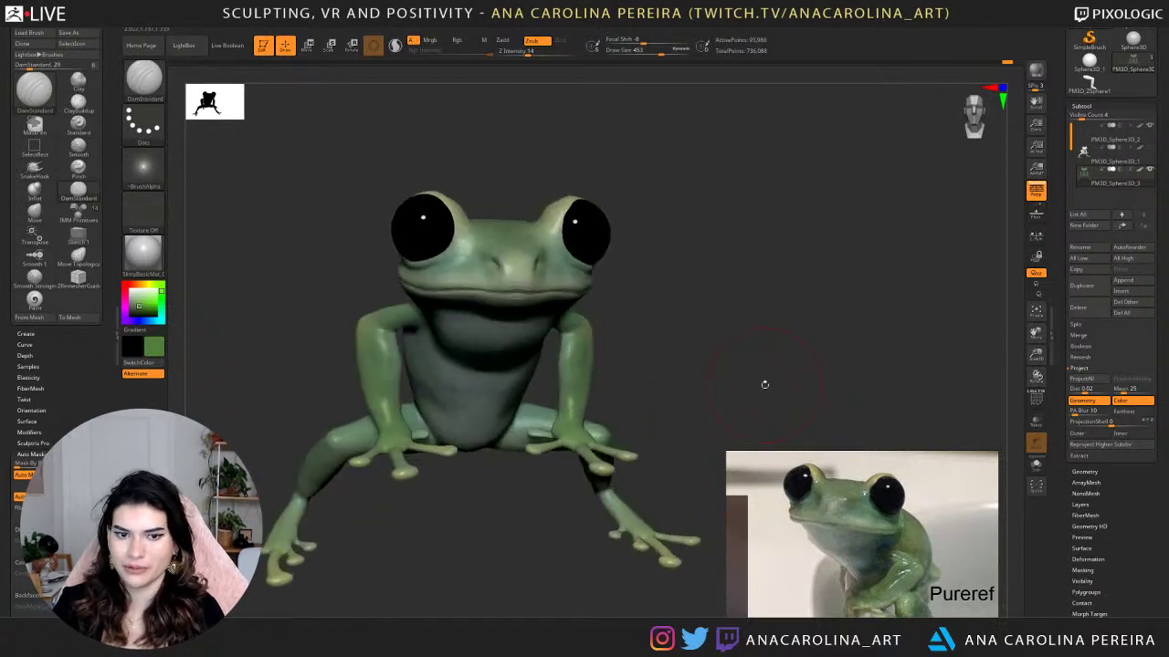
{"action": "left_click", "coordinate": [1037, 404]}
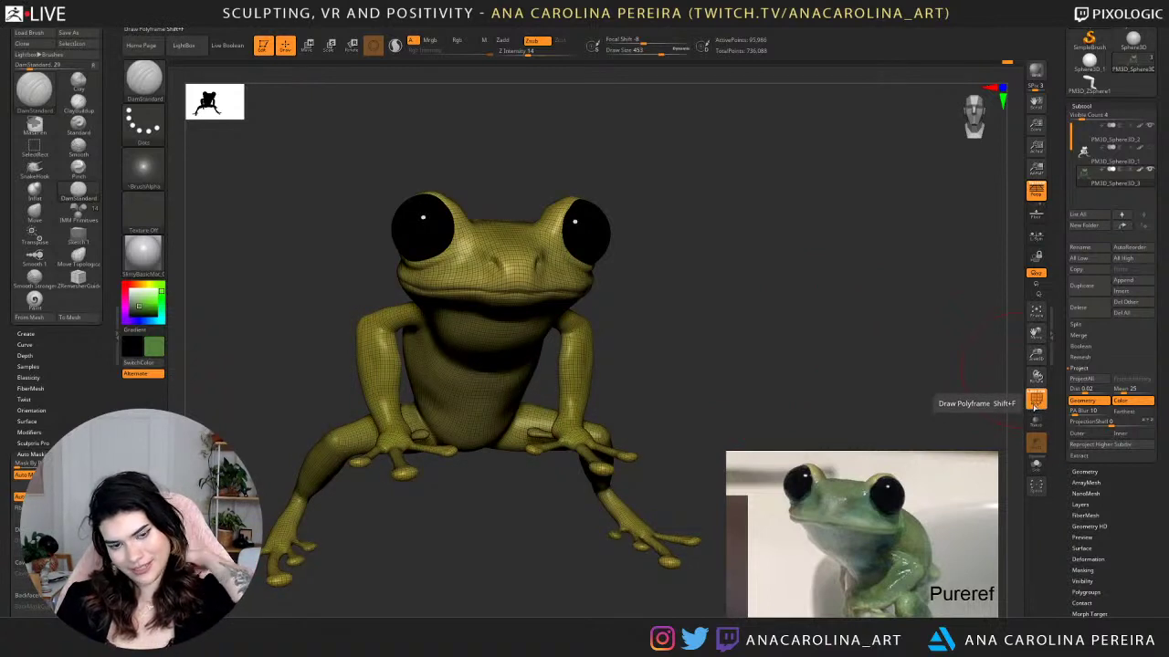
{"action": "left_click_drag", "start_coordinate": [710, 321], "coordinate": [655, 259]}
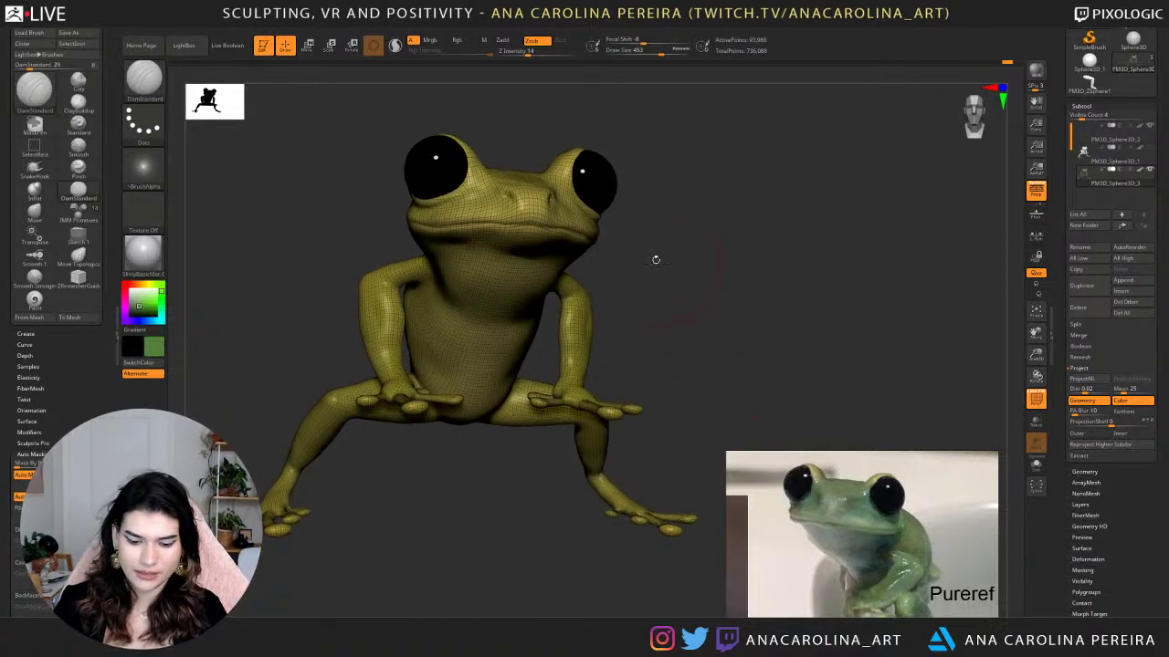
Choose the MaskLasso brush for masking and isolate a small tip of the mesh on each side of the frog.
{"action": "key", "text": "b"}
{"action": "key", "text": "ctrl"}
{"action": "left_click", "coordinate": [227, 385], "text": "ctrl"}
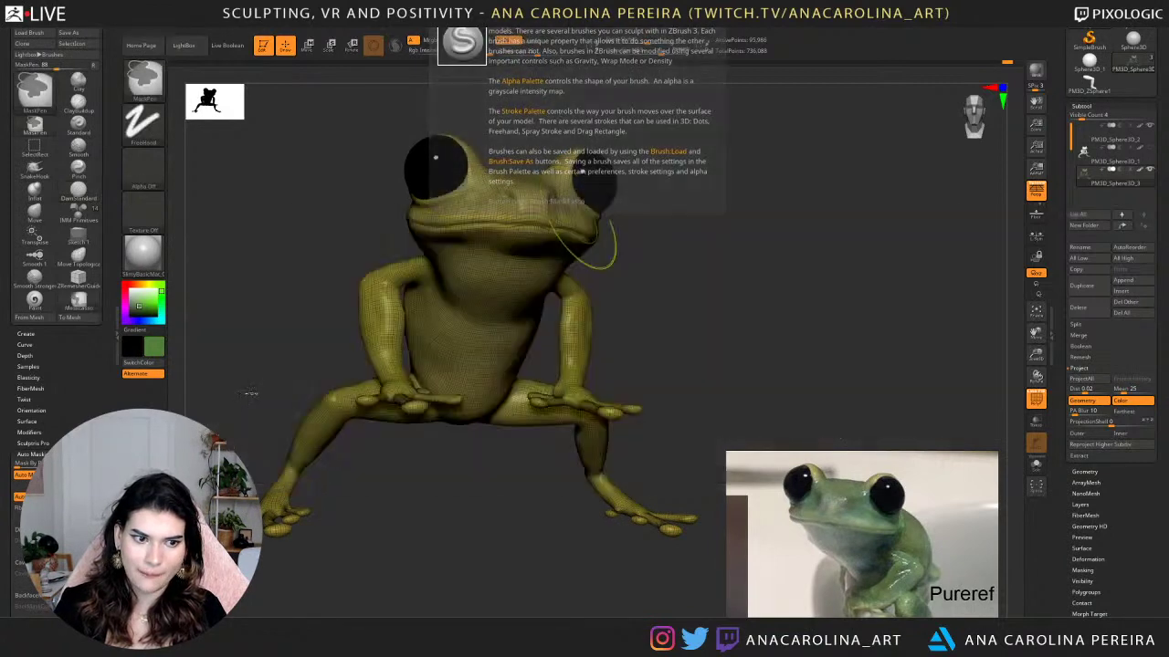
{"action": "key", "text": "space"}
{"action": "mouse_move", "coordinate": [647, 332]}
{"action": "left_mouse_down"}
{"action": "mouse_move", "coordinate": [663, 337]}
{"action": "mouse_move", "coordinate": [717, 292]}
{"action": "mouse_move", "coordinate": [715, 311]}
{"action": "mouse_move", "coordinate": [733, 323]}
{"action": "mouse_move", "coordinate": [739, 270]}
{"action": "left_mouse_up"}
{"action": "left_click_drag", "start_coordinate": [807, 426], "coordinate": [751, 329], "text": "ctrl+shift"}
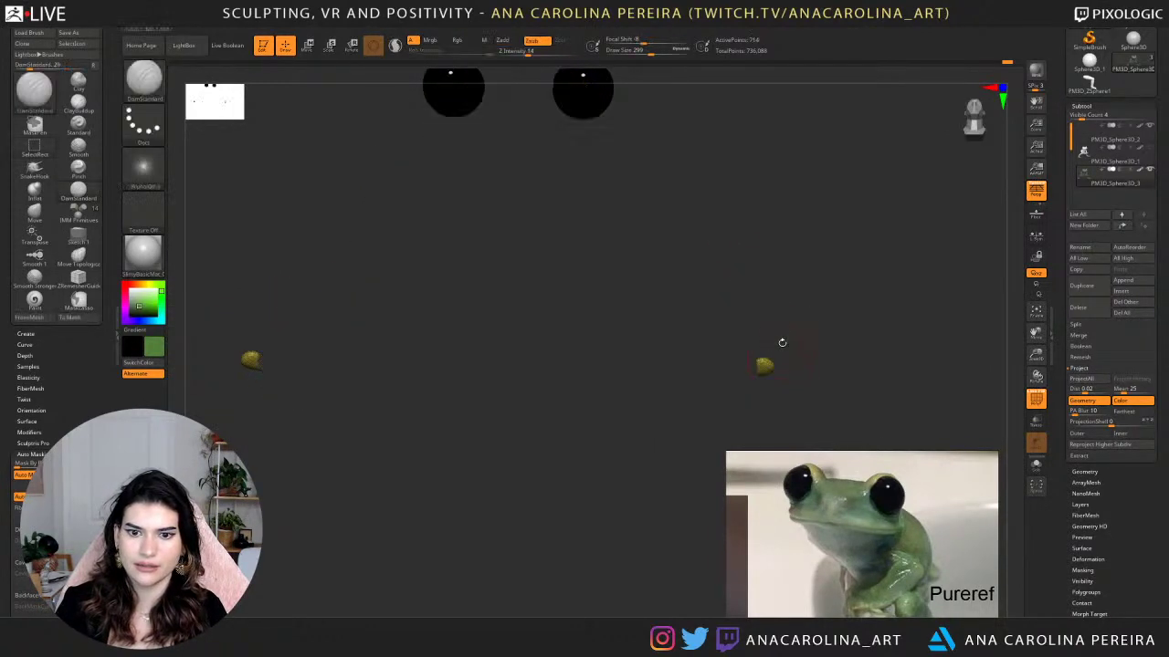
Isolate the frog's hind legs and lower body by hiding the rest of the body mesh.
{"action": "left_click", "coordinate": [782, 344], "text": "ctrl+shift"}
{"action": "mouse_move", "coordinate": [206, 279]}
{"action": "left_mouse_down", "text": "ctrl+shift"}
{"action": "mouse_move", "coordinate": [332, 353]}
{"action": "mouse_move", "coordinate": [567, 459]}
{"action": "mouse_move", "coordinate": [803, 466]}
{"action": "left_mouse_up", "text": "ctrl+shift"}
{"action": "left_click_drag", "start_coordinate": [795, 375], "coordinate": [826, 364]}
{"action": "mouse_move", "coordinate": [608, 292]}
{"action": "left_mouse_down", "text": "alt"}
{"action": "mouse_move", "coordinate": [583, 318]}
{"action": "mouse_move", "coordinate": [555, 307]}
{"action": "mouse_move", "coordinate": [562, 274]}
{"action": "left_mouse_up", "text": "alt"}
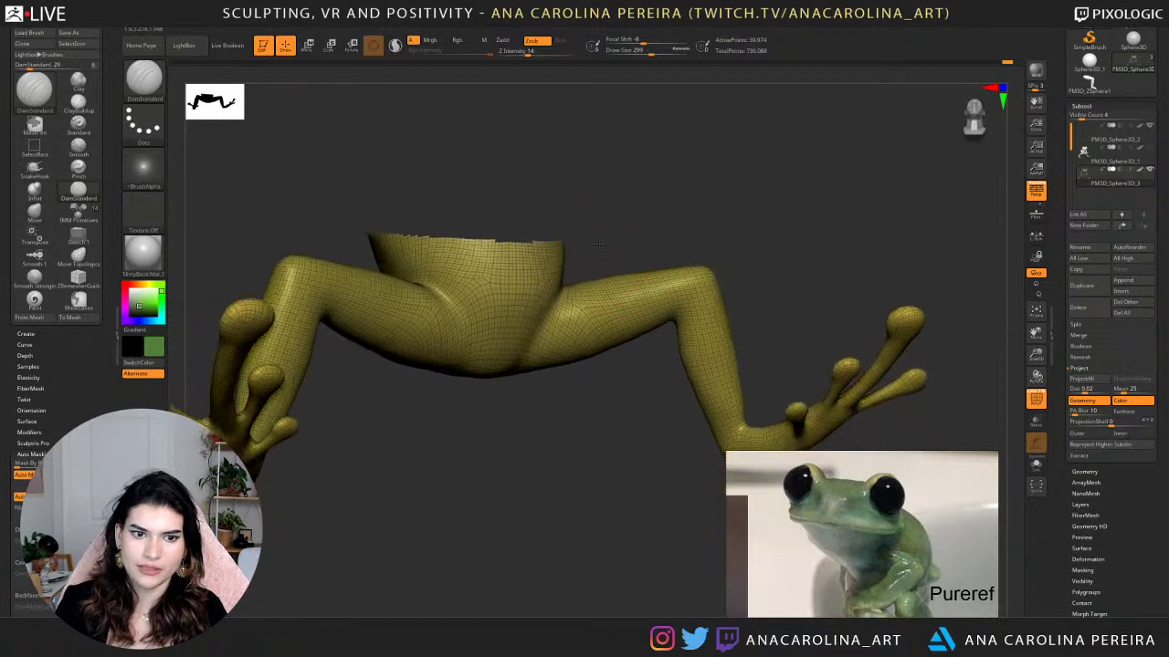
Lasso-mask both hind legs from the hip creases down to the toes.
{"action": "key", "text": "ctrl"}
{"action": "key", "text": "ctrl"}
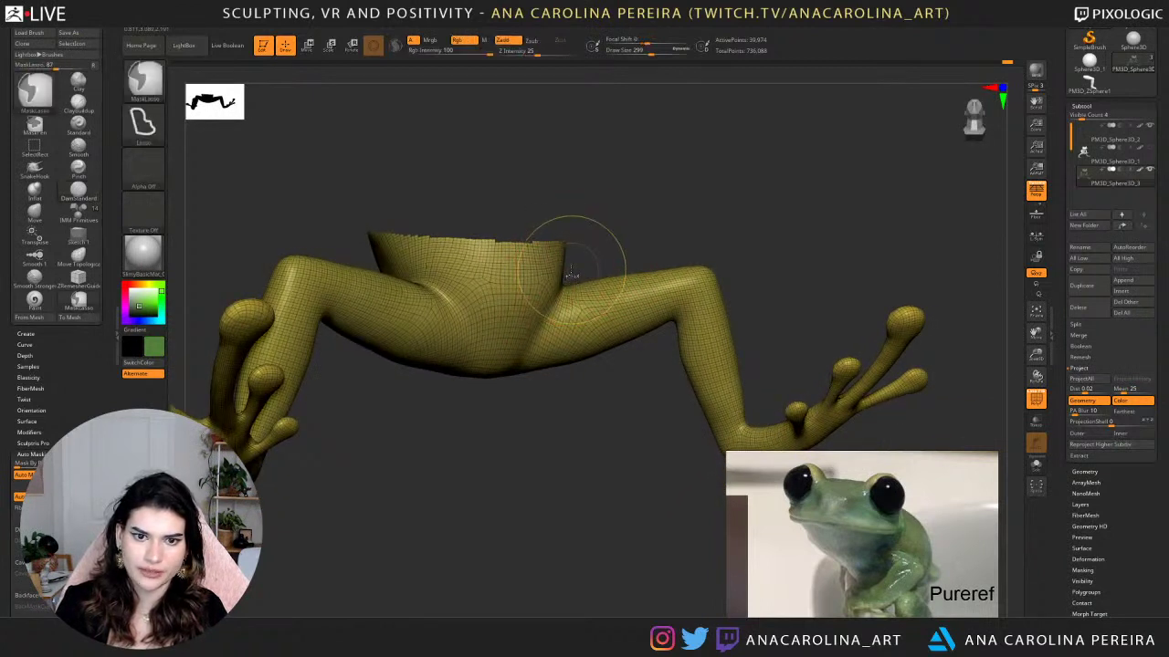
{"action": "key", "text": "ctrl+shift"}
{"action": "key", "text": "ctrl"}
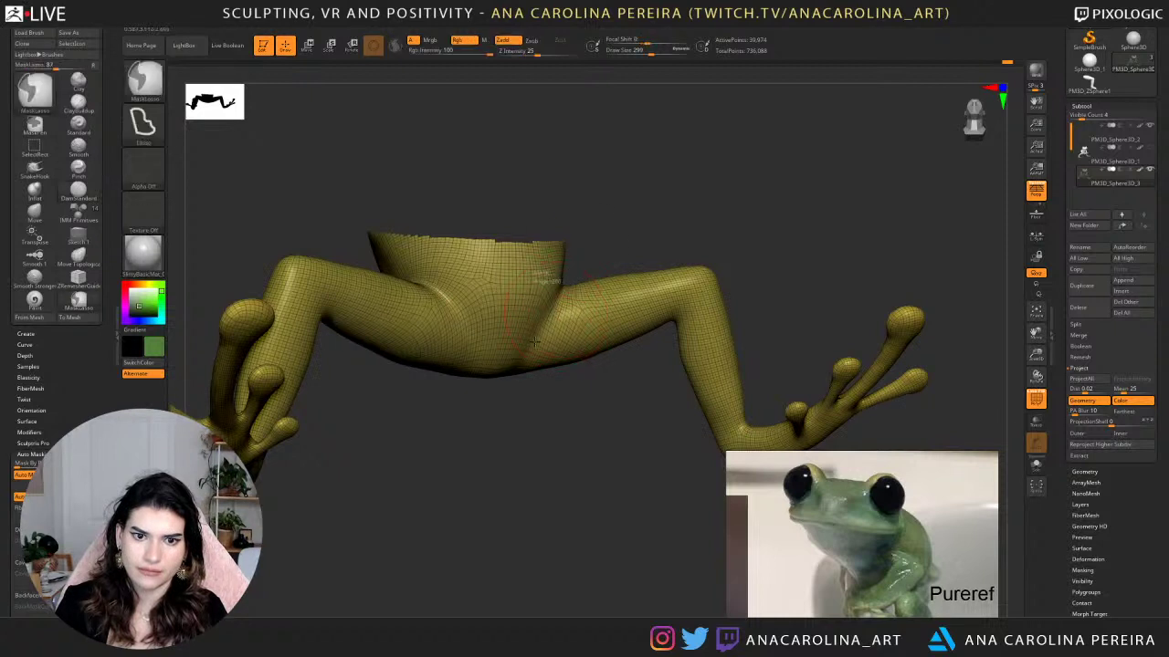
{"action": "mouse_move", "coordinate": [520, 384]}
{"action": "left_mouse_down", "text": "ctrl"}
{"action": "mouse_move", "coordinate": [635, 393]}
{"action": "mouse_move", "coordinate": [696, 504]}
{"action": "mouse_move", "coordinate": [959, 210]}
{"action": "mouse_move", "coordinate": [776, 160]}
{"action": "left_mouse_up", "text": "ctrl"}
{"action": "left_click_drag", "start_coordinate": [769, 218], "coordinate": [742, 220]}
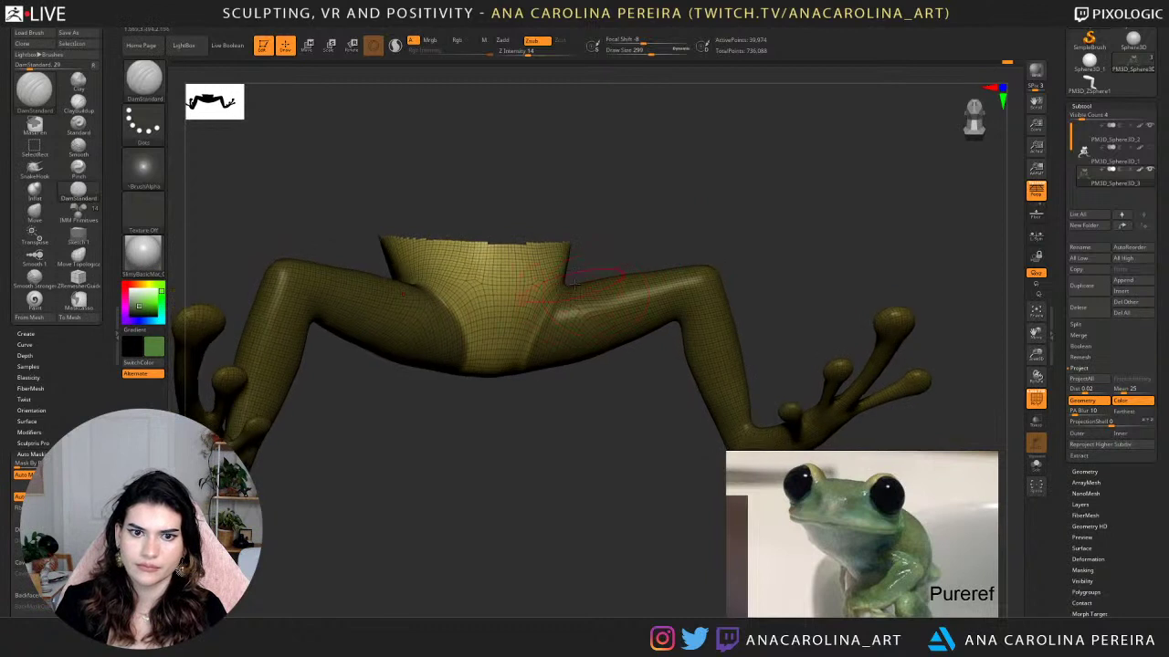
Clean up the mask edge at the groin, invert the mask onto the lower body and turn off perspective.
{"action": "key", "text": "ctrl"}
{"action": "mouse_move", "coordinate": [535, 334]}
{"action": "left_mouse_down", "text": "ctrl"}
{"action": "mouse_move", "coordinate": [603, 444]}
{"action": "mouse_move", "coordinate": [606, 429]}
{"action": "left_mouse_up", "text": "ctrl"}
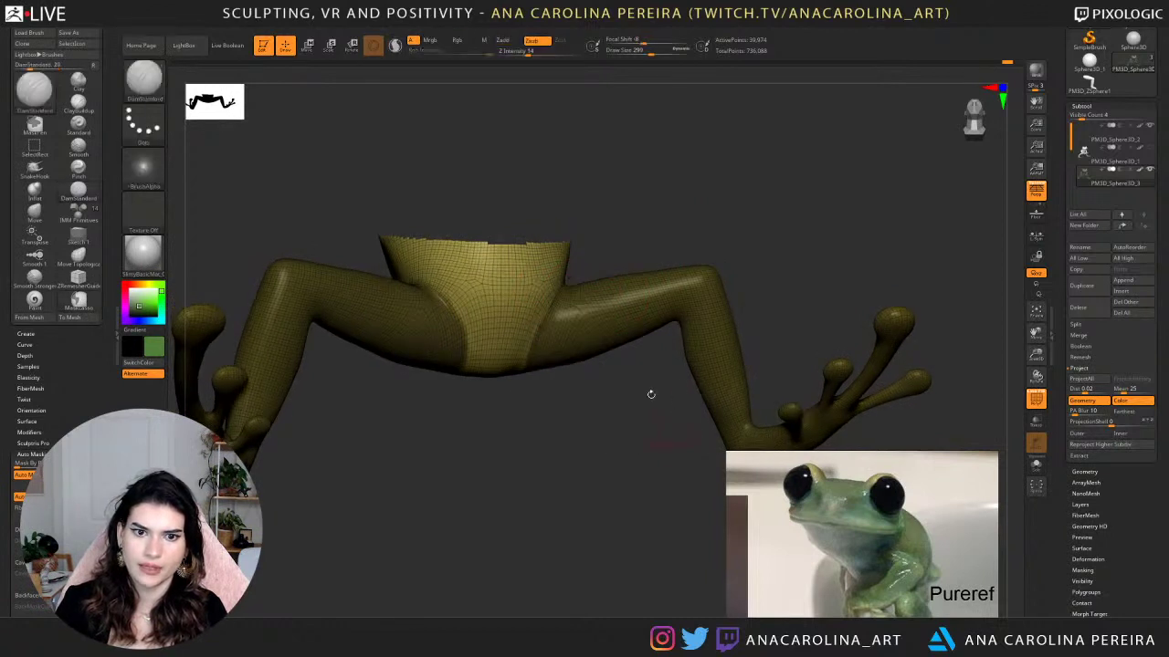
{"action": "mouse_move", "coordinate": [650, 394]}
{"action": "left_mouse_down"}
{"action": "mouse_move", "coordinate": [379, 370]}
{"action": "mouse_move", "coordinate": [605, 393]}
{"action": "left_mouse_up"}
{"action": "left_click", "coordinate": [672, 388], "text": "ctrl"}
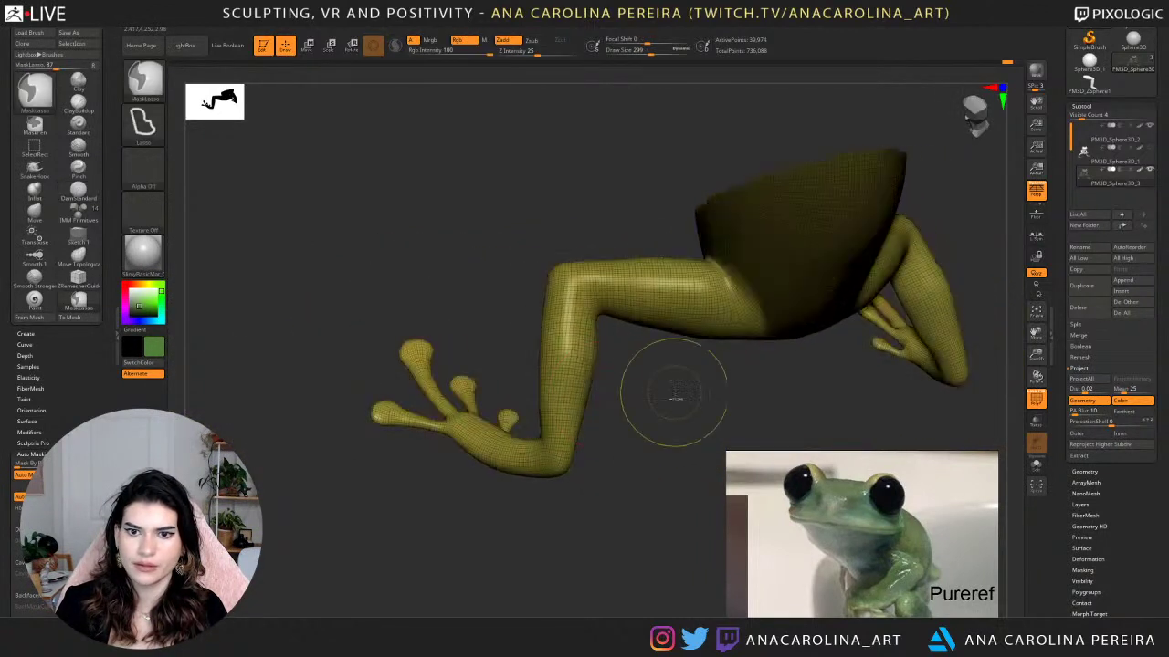
{"action": "left_click_drag", "start_coordinate": [683, 383], "coordinate": [697, 351]}
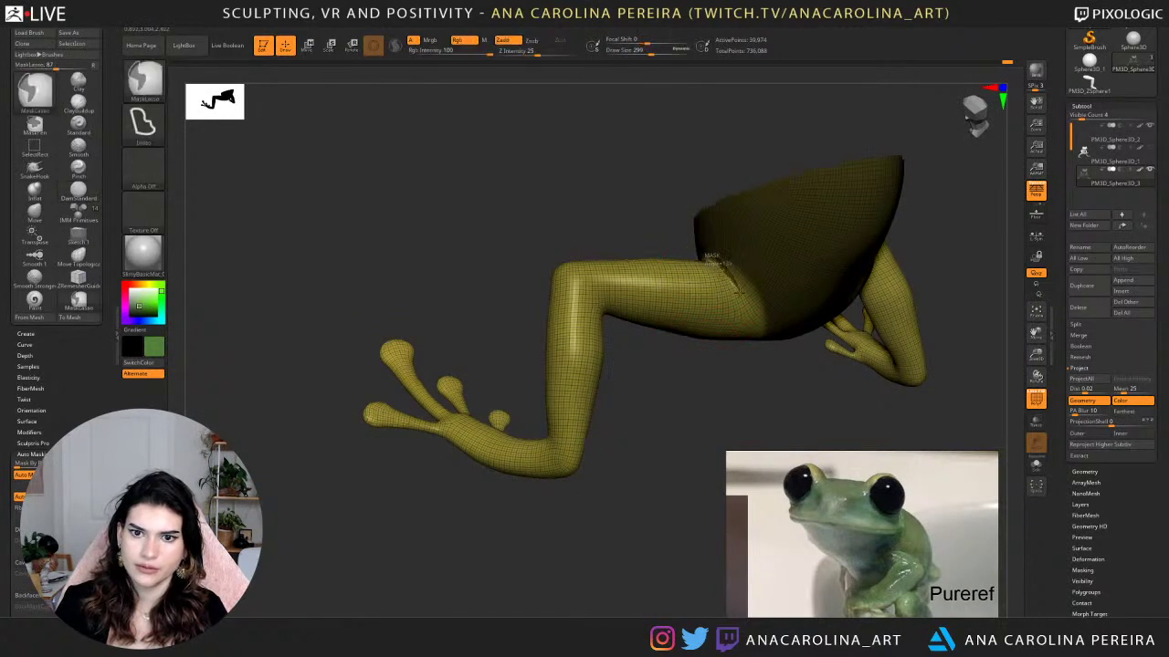
{"action": "left_click", "coordinate": [1033, 191]}
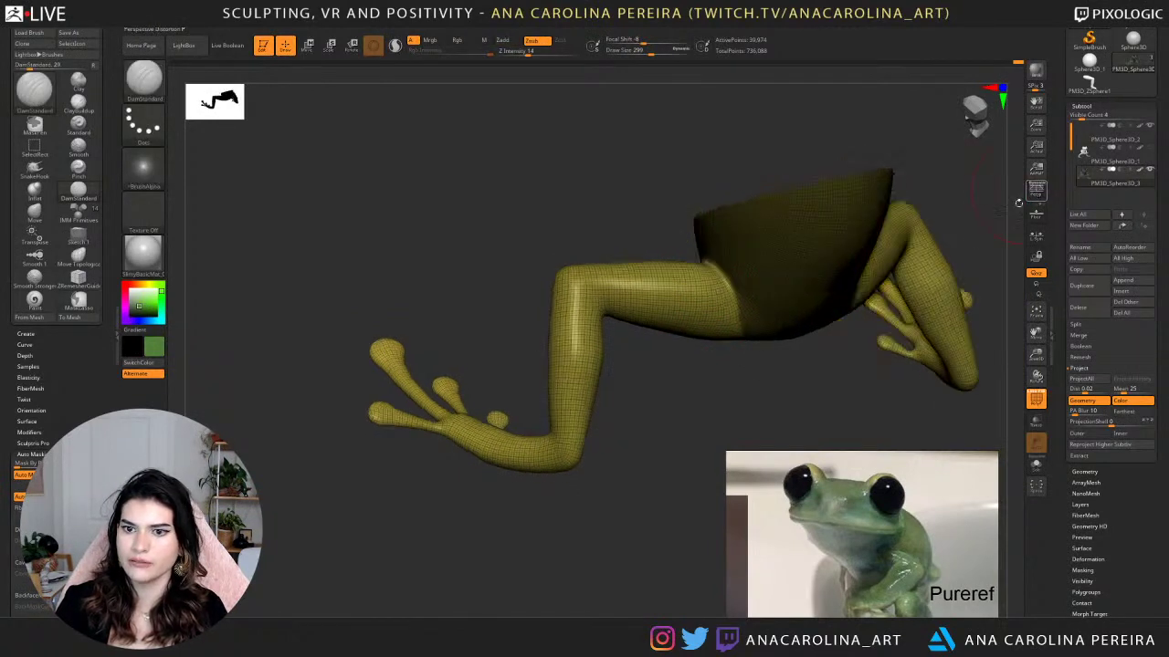
{"action": "mouse_move", "coordinate": [768, 396]}
{"action": "left_mouse_down", "text": "alt"}
{"action": "mouse_move", "coordinate": [674, 385]}
{"action": "mouse_move", "coordinate": [691, 358]}
{"action": "left_mouse_up", "text": "alt"}
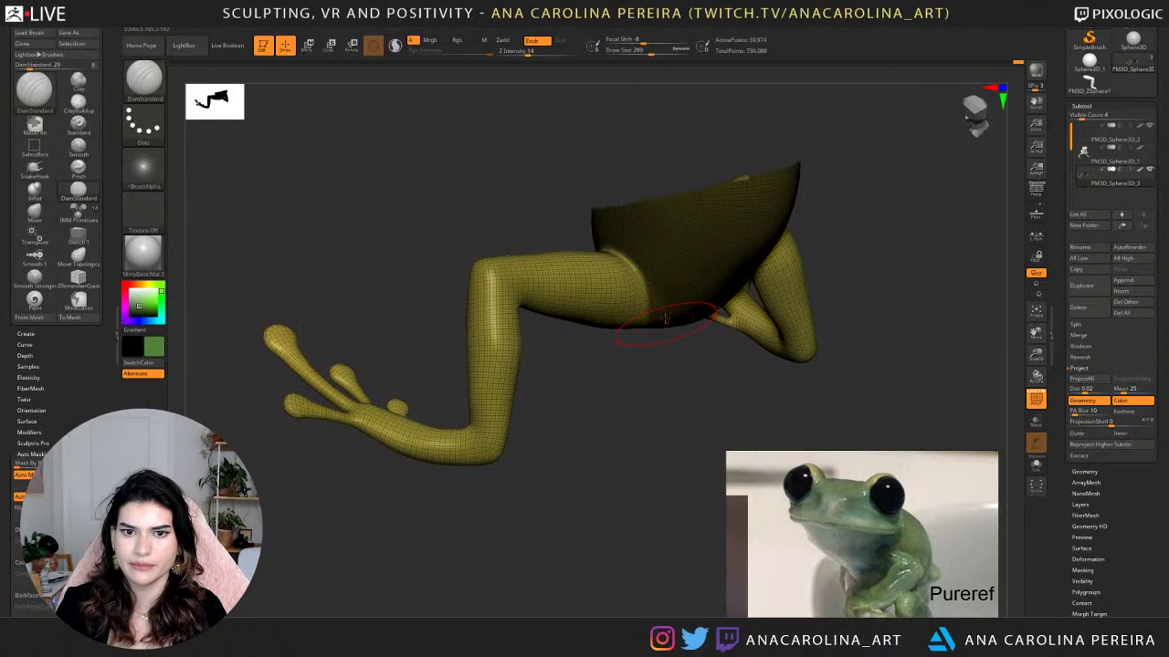
Refine the mask border around the hip joints from the side, back and underside with the MaskLasso.
{"action": "left_click", "coordinate": [608, 247], "text": "ctrl"}
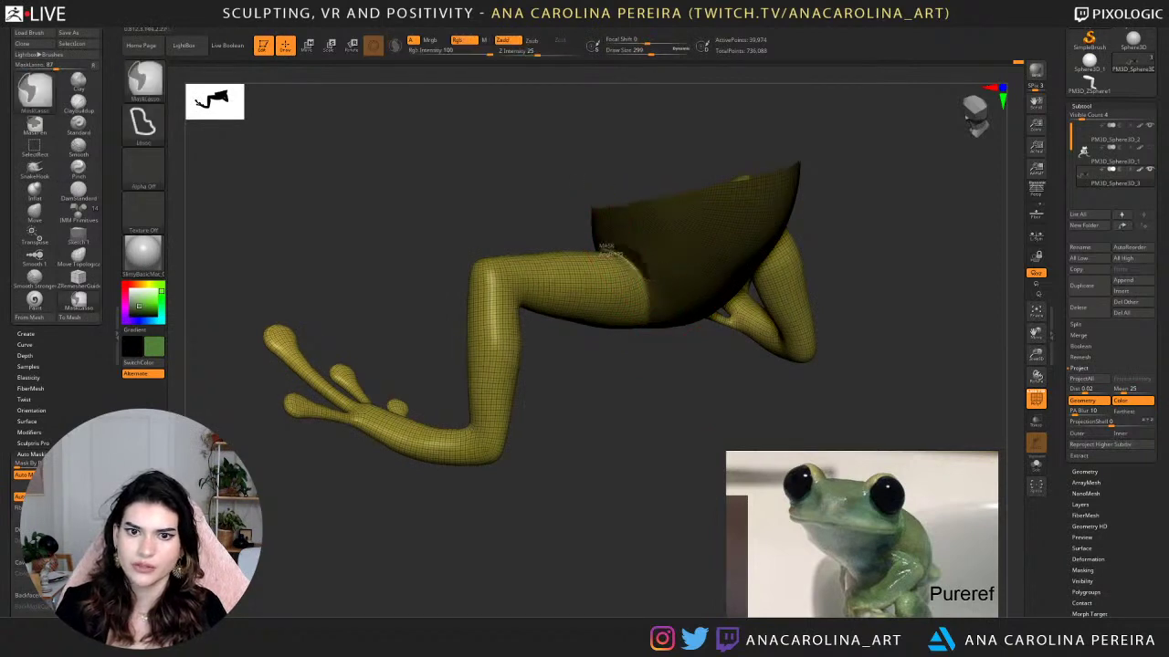
{"action": "left_click_drag", "start_coordinate": [604, 252], "coordinate": [674, 274]}
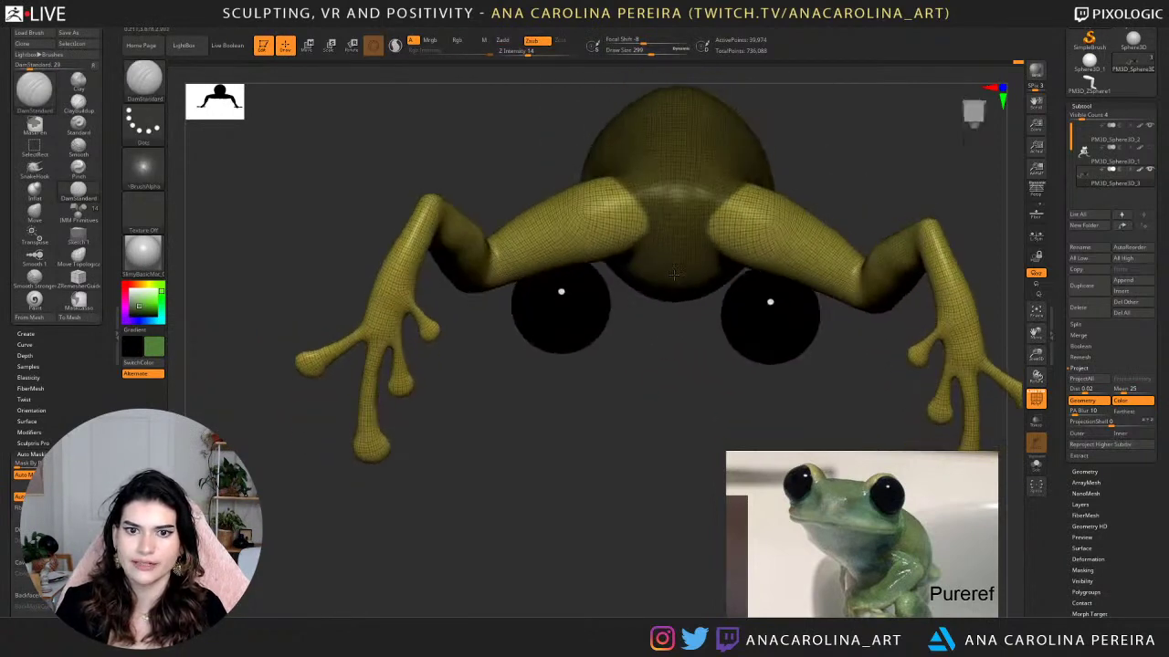
{"action": "right_click_drag", "start_coordinate": [674, 274], "coordinate": [684, 290]}
{"action": "left_click_drag", "start_coordinate": [643, 202], "coordinate": [657, 259], "text": "ctrl"}
{"action": "right_click_drag", "start_coordinate": [657, 259], "coordinate": [663, 210]}
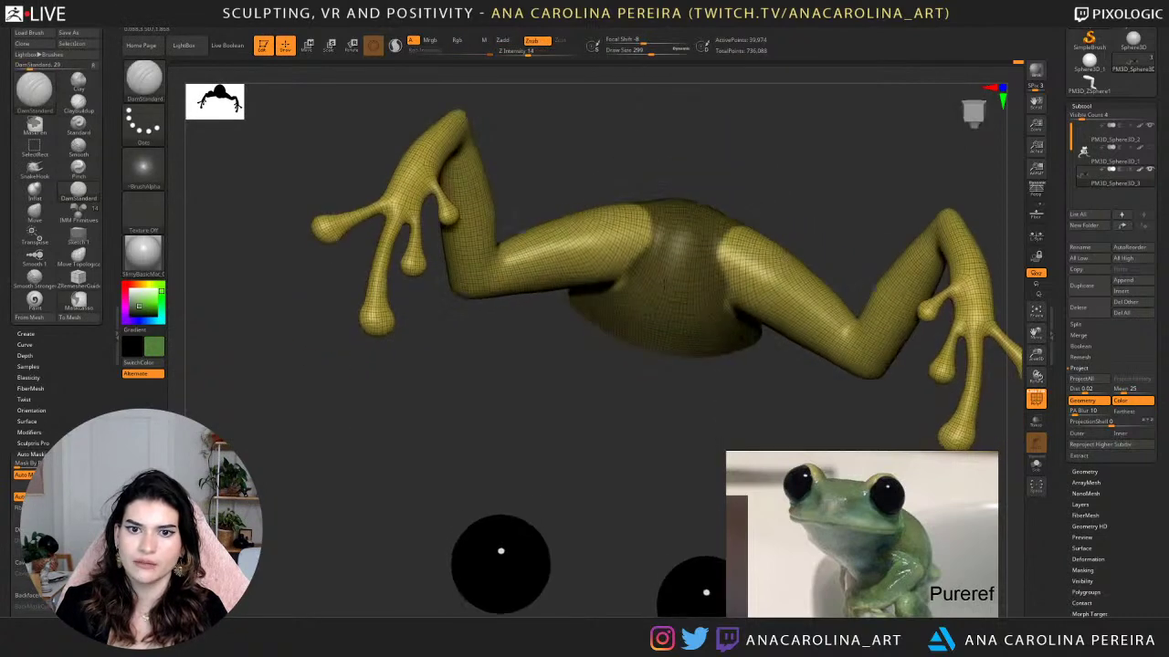
{"action": "left_click_drag", "start_coordinate": [657, 219], "coordinate": [647, 261], "text": "ctrl"}
{"action": "mouse_move", "coordinate": [652, 246]}
{"action": "right_mouse_down"}
{"action": "mouse_move", "coordinate": [688, 183]}
{"action": "mouse_move", "coordinate": [631, 235]}
{"action": "right_mouse_up"}
{"action": "mouse_move", "coordinate": [647, 244]}
{"action": "left_mouse_down", "text": "ctrl"}
{"action": "mouse_move", "coordinate": [586, 256]}
{"action": "mouse_move", "coordinate": [627, 282]}
{"action": "mouse_move", "coordinate": [703, 270]}
{"action": "mouse_move", "coordinate": [760, 302]}
{"action": "left_mouse_up", "text": "ctrl"}
{"action": "left_click_drag", "start_coordinate": [726, 337], "coordinate": [779, 363]}
{"action": "left_click_drag", "start_coordinate": [869, 184], "coordinate": [829, 157], "text": "alt"}
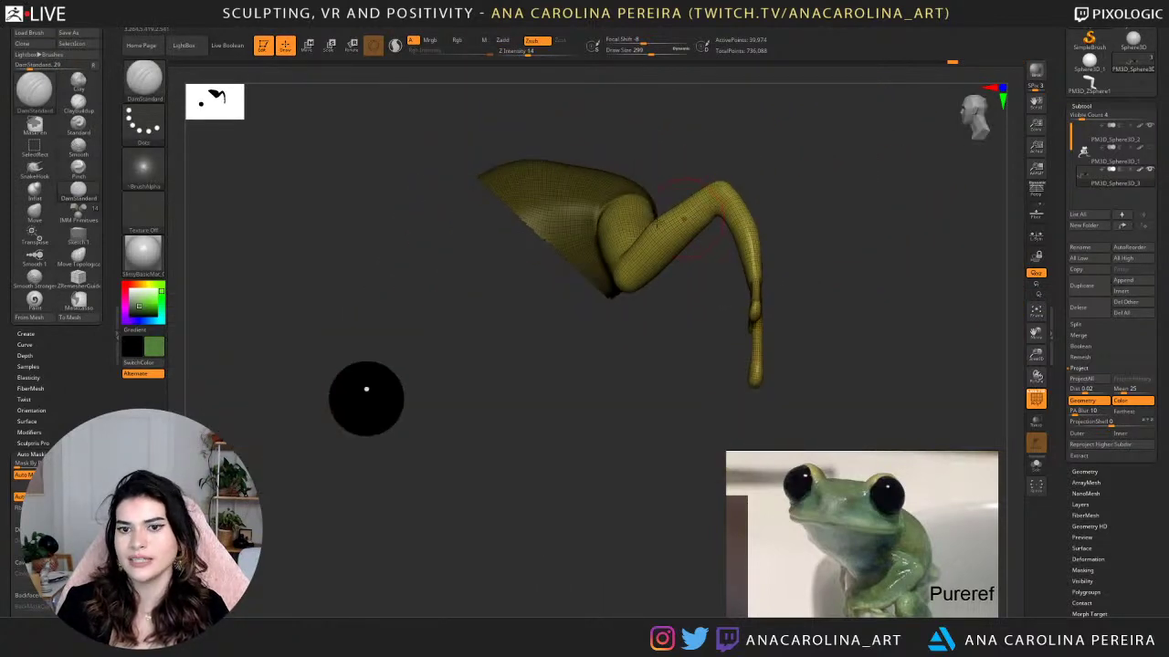
{"action": "left_click_drag", "start_coordinate": [656, 177], "coordinate": [625, 259]}
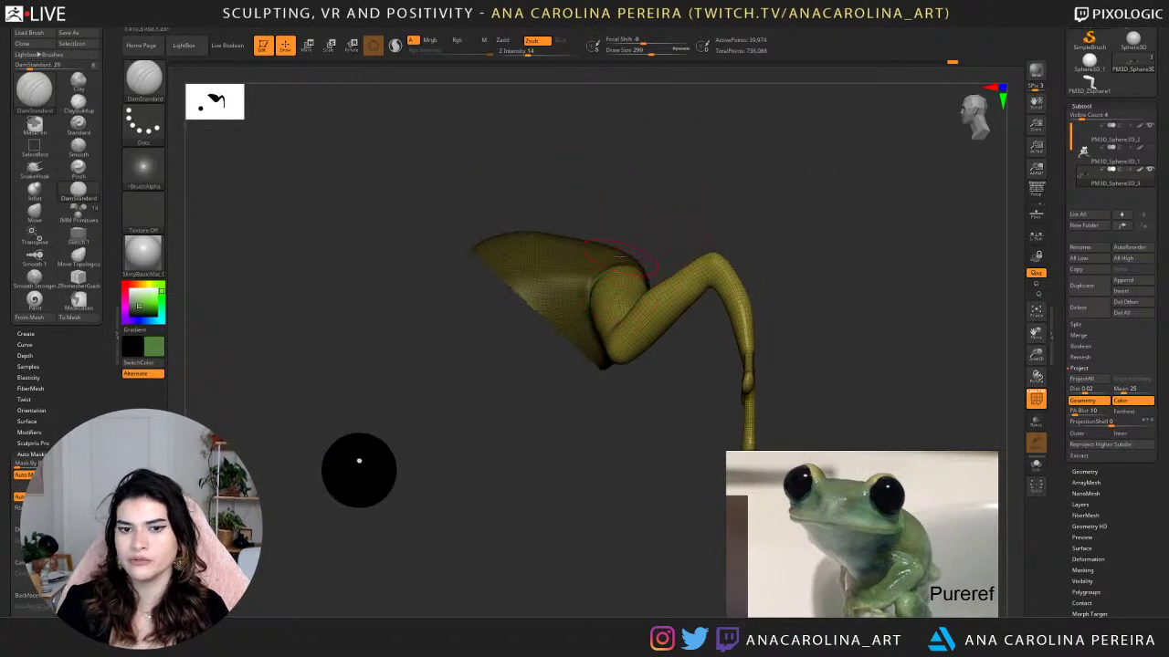
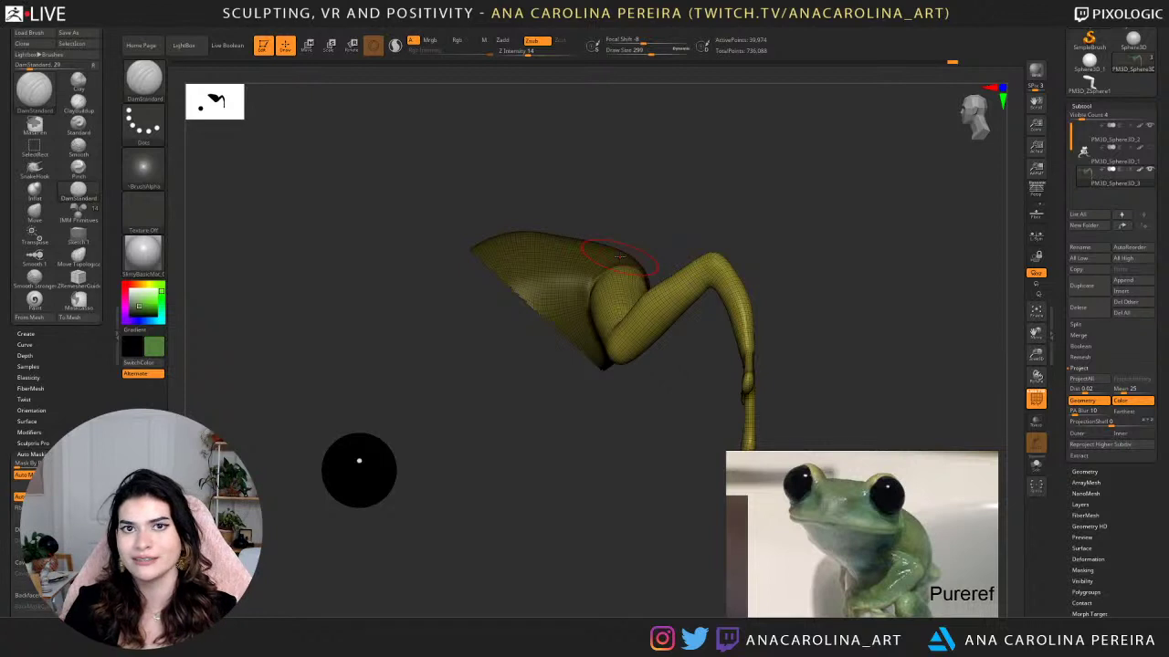
Put the mask back on the hind legs and turn them into their own polygroup.
{"action": "left_click_drag", "start_coordinate": [616, 383], "coordinate": [655, 326]}
{"action": "left_click", "coordinate": [656, 326], "text": "alt"}
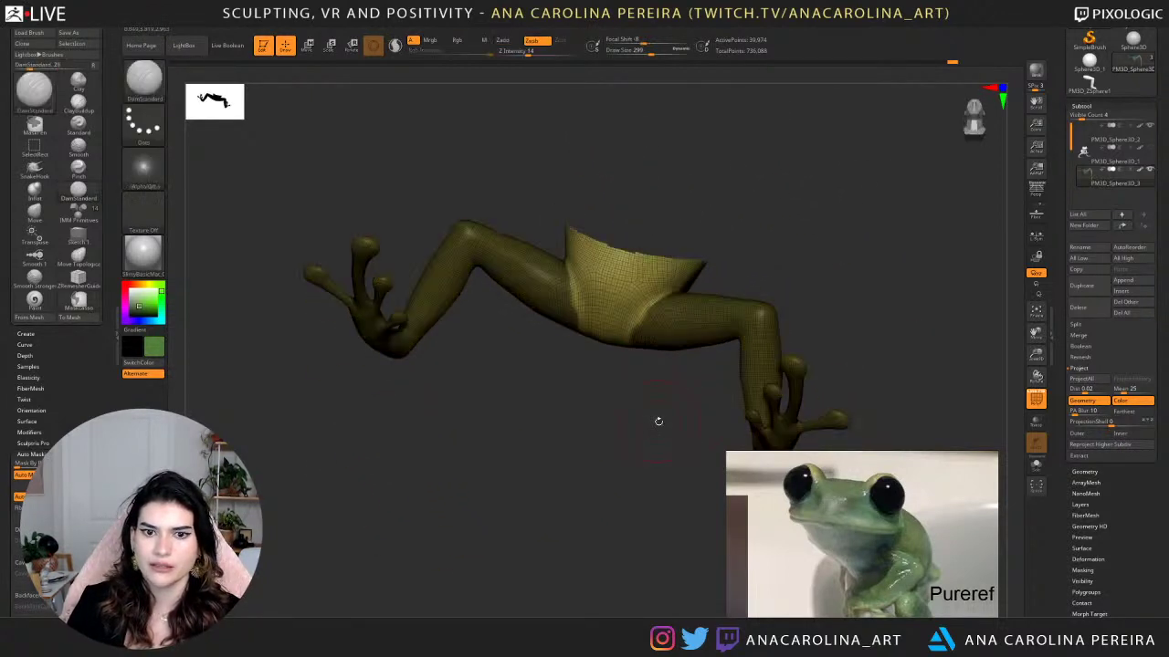
{"action": "left_click_drag", "start_coordinate": [677, 423], "coordinate": [621, 402]}
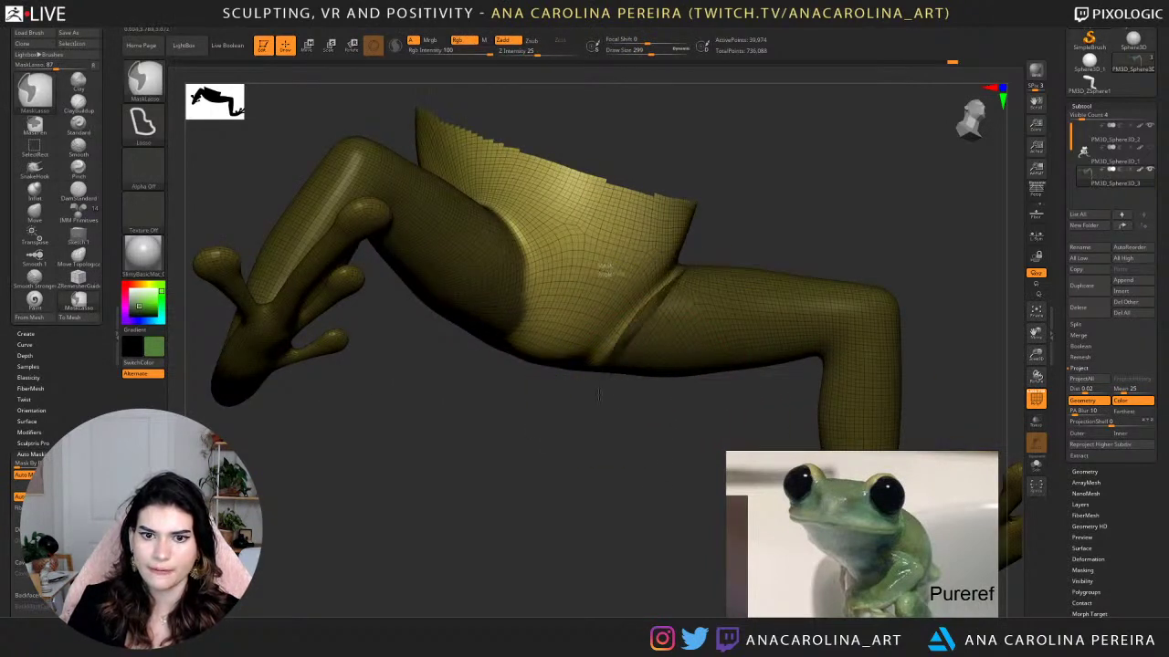
{"action": "key", "text": "ctrl+z"}
{"action": "left_click", "coordinate": [644, 470], "text": "ctrl"}
{"action": "left_click_drag", "start_coordinate": [645, 470], "coordinate": [647, 499], "text": "shift"}
{"action": "left_click", "coordinate": [639, 521], "text": "ctrl"}
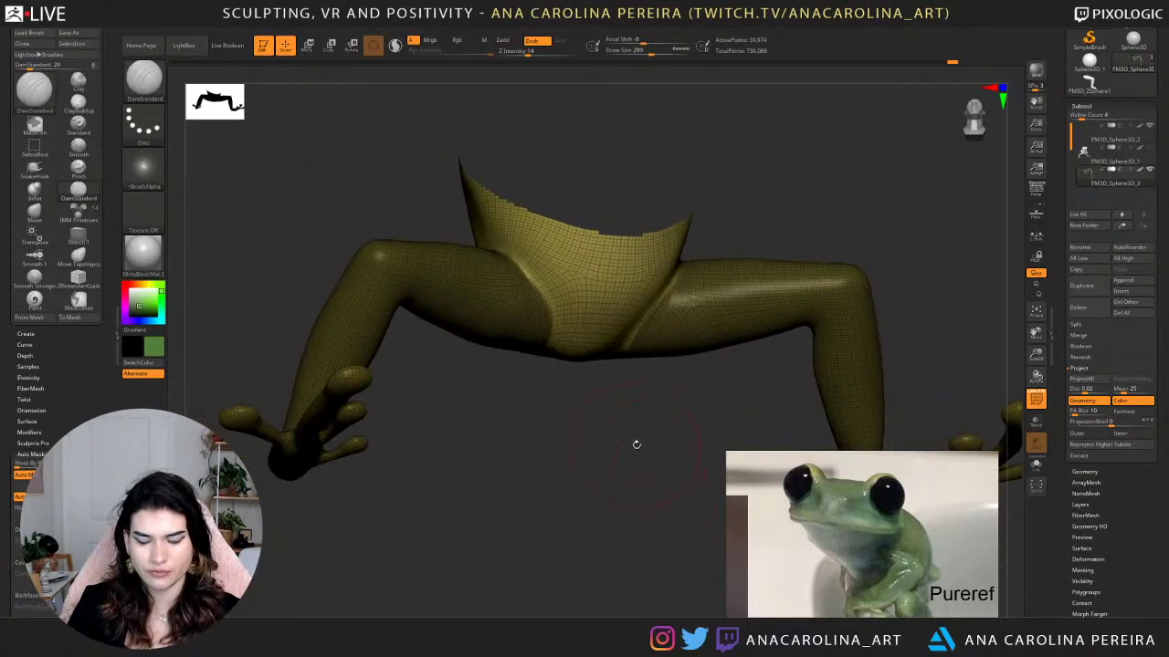
{"action": "key", "text": "ctrl"}
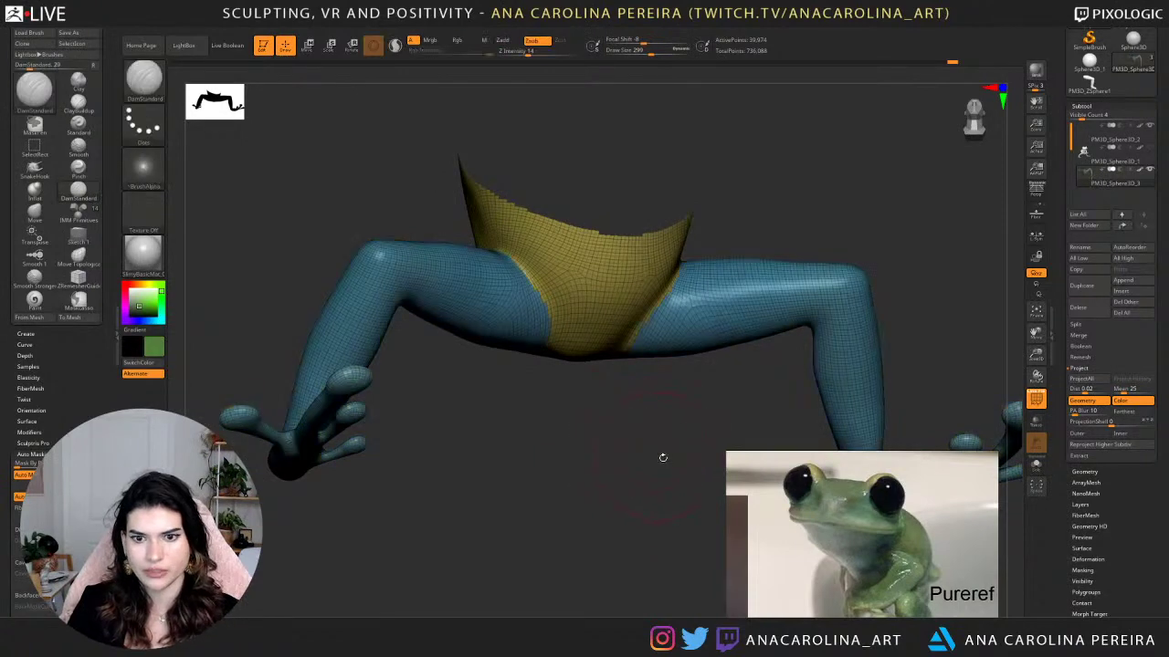
Mask the lower legs from the knees down and assign them to a separate polygroup.
{"action": "mouse_move", "coordinate": [660, 456]}
{"action": "left_mouse_down"}
{"action": "mouse_move", "coordinate": [605, 423]}
{"action": "mouse_move", "coordinate": [617, 564]}
{"action": "mouse_move", "coordinate": [644, 379]}
{"action": "mouse_move", "coordinate": [669, 345]}
{"action": "left_mouse_up"}
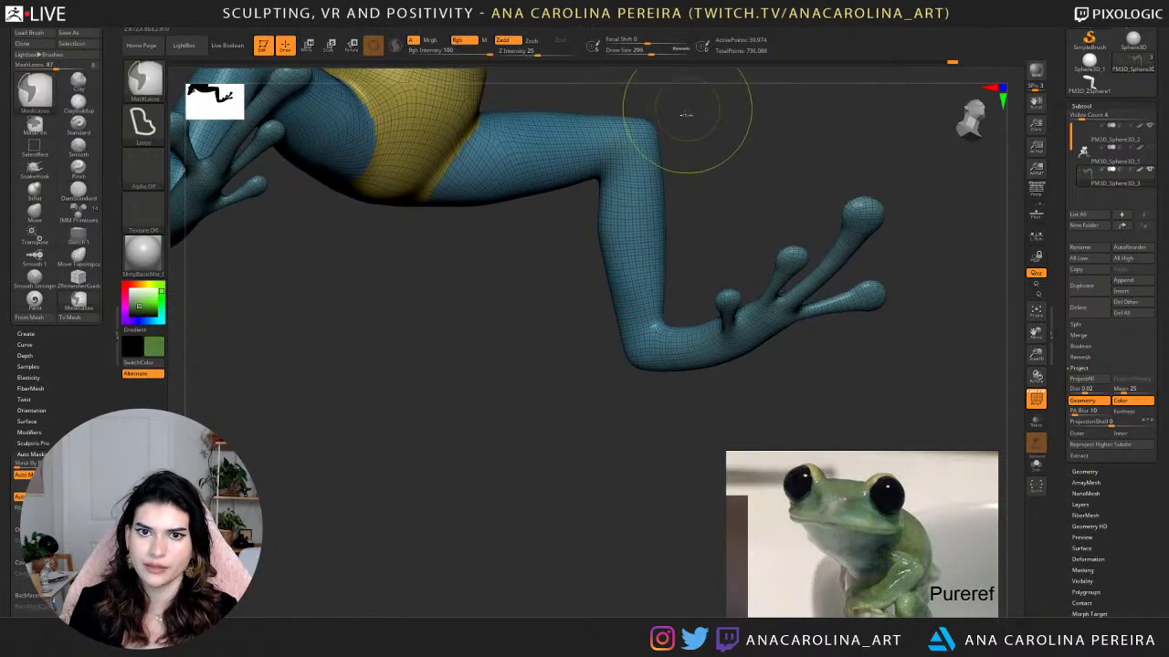
{"action": "mouse_move", "coordinate": [593, 185]}
{"action": "left_mouse_down", "text": "ctrl"}
{"action": "mouse_move", "coordinate": [821, 398]}
{"action": "mouse_move", "coordinate": [908, 151]}
{"action": "mouse_move", "coordinate": [761, 249]}
{"action": "left_mouse_up", "text": "ctrl"}
{"action": "left_click_drag", "start_coordinate": [463, 236], "coordinate": [452, 227]}
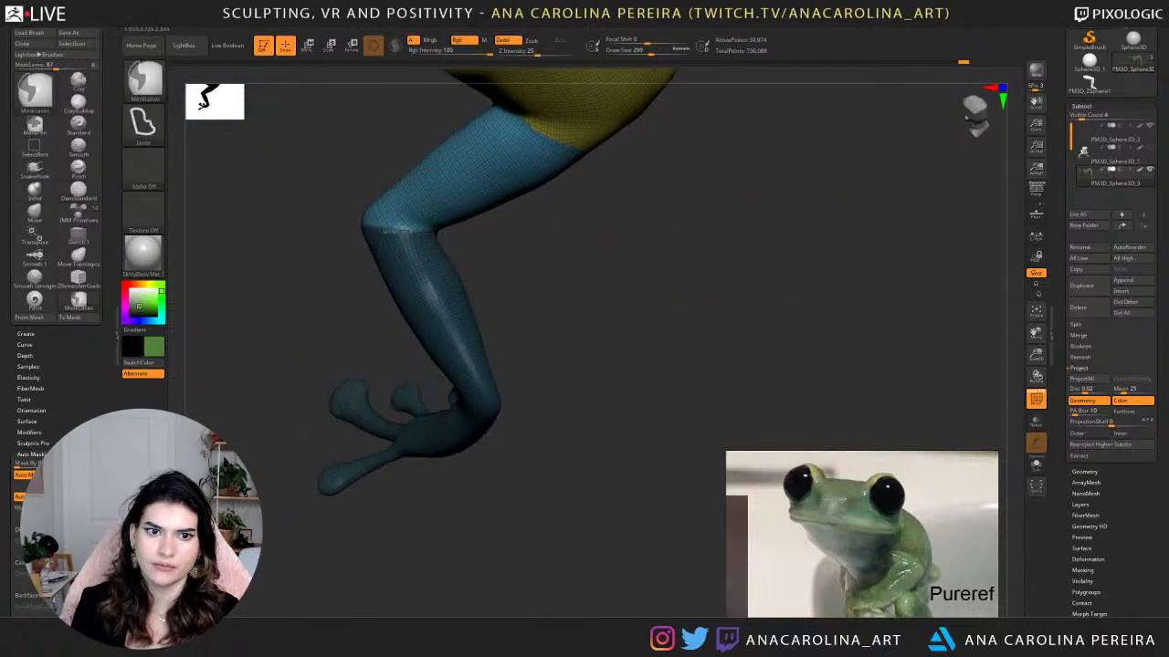
{"action": "left_click", "coordinate": [394, 231], "text": "ctrl"}
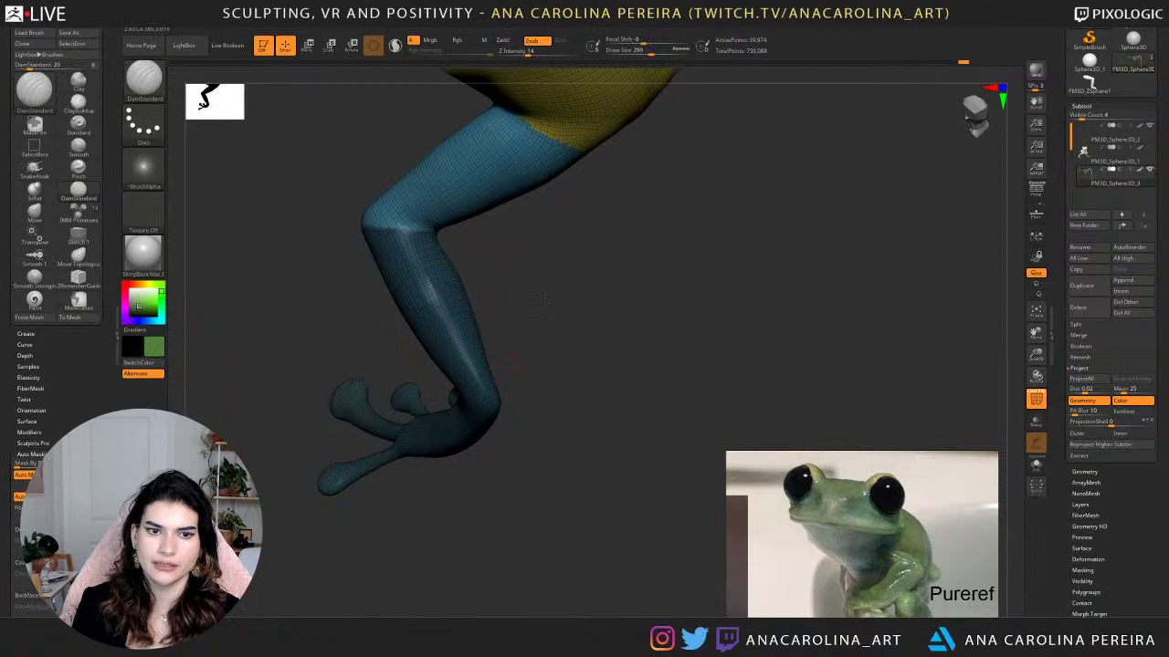
{"action": "left_click_drag", "start_coordinate": [541, 296], "coordinate": [557, 277], "text": "alt"}
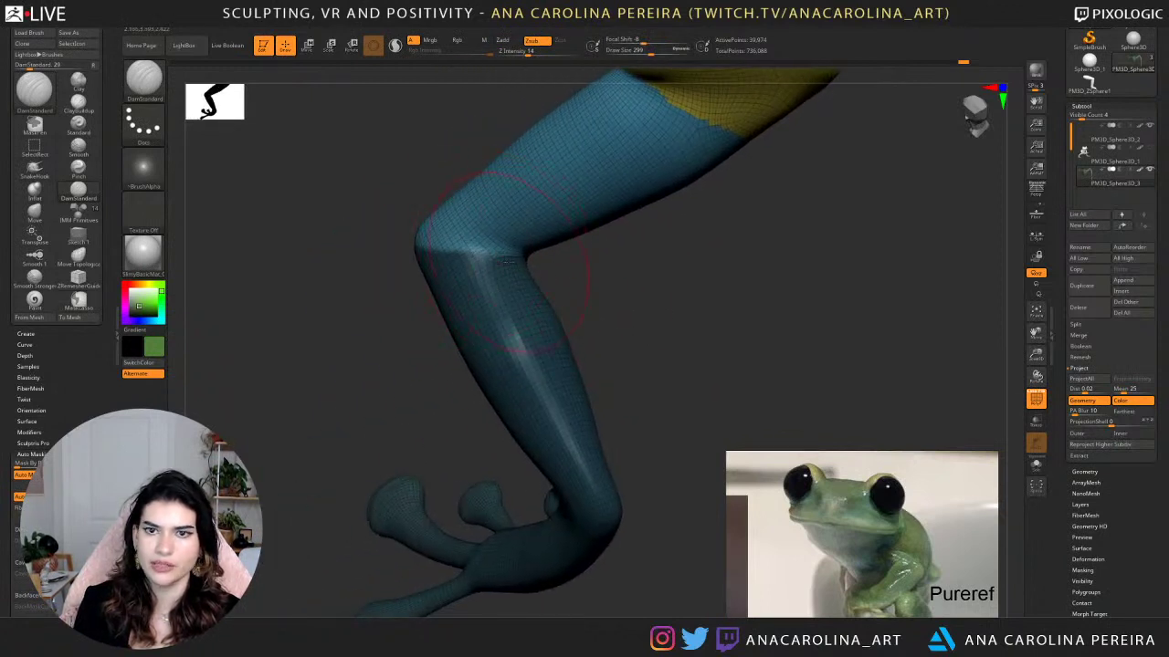
{"action": "left_click_drag", "start_coordinate": [650, 334], "coordinate": [794, 232]}
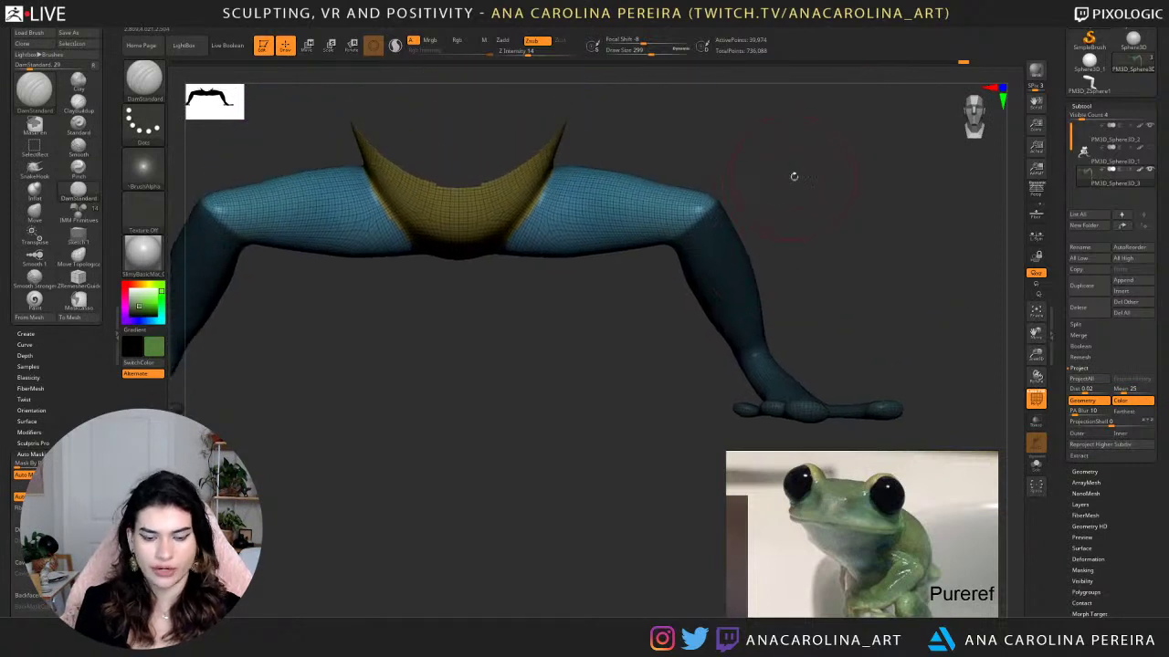
{"action": "key", "text": "ctrl+w"}
Mask the hind feet from the ankles down and assign them to a separate polygroup.
{"action": "mouse_move", "coordinate": [868, 212]}
{"action": "left_mouse_down", "text": "alt"}
{"action": "mouse_move", "coordinate": [760, 172]}
{"action": "mouse_move", "coordinate": [705, 269]}
{"action": "mouse_move", "coordinate": [767, 274]}
{"action": "left_mouse_up", "text": "alt"}
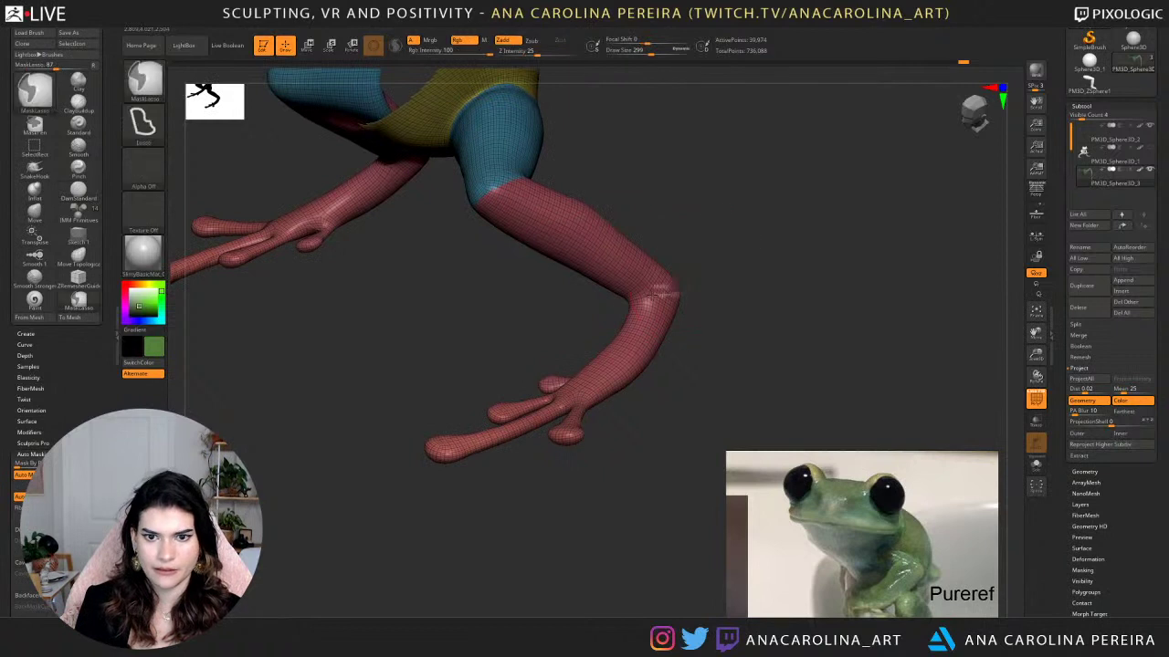
{"action": "mouse_move", "coordinate": [575, 317]}
{"action": "left_mouse_down", "text": "ctrl"}
{"action": "mouse_move", "coordinate": [530, 526]}
{"action": "mouse_move", "coordinate": [819, 300]}
{"action": "mouse_move", "coordinate": [761, 328]}
{"action": "mouse_move", "coordinate": [751, 287]}
{"action": "mouse_move", "coordinate": [745, 320]}
{"action": "mouse_move", "coordinate": [730, 235]}
{"action": "mouse_move", "coordinate": [710, 316]}
{"action": "mouse_move", "coordinate": [660, 418]}
{"action": "mouse_move", "coordinate": [607, 319]}
{"action": "mouse_move", "coordinate": [647, 338]}
{"action": "mouse_move", "coordinate": [630, 329]}
{"action": "mouse_move", "coordinate": [648, 365]}
{"action": "mouse_move", "coordinate": [647, 320]}
{"action": "left_mouse_up", "text": "ctrl"}
{"action": "key", "text": "ctrl+w"}
{"action": "key", "text": "ctrl+z"}
{"action": "key", "text": "ctrl+w"}
{"action": "key", "text": "ctrl"}
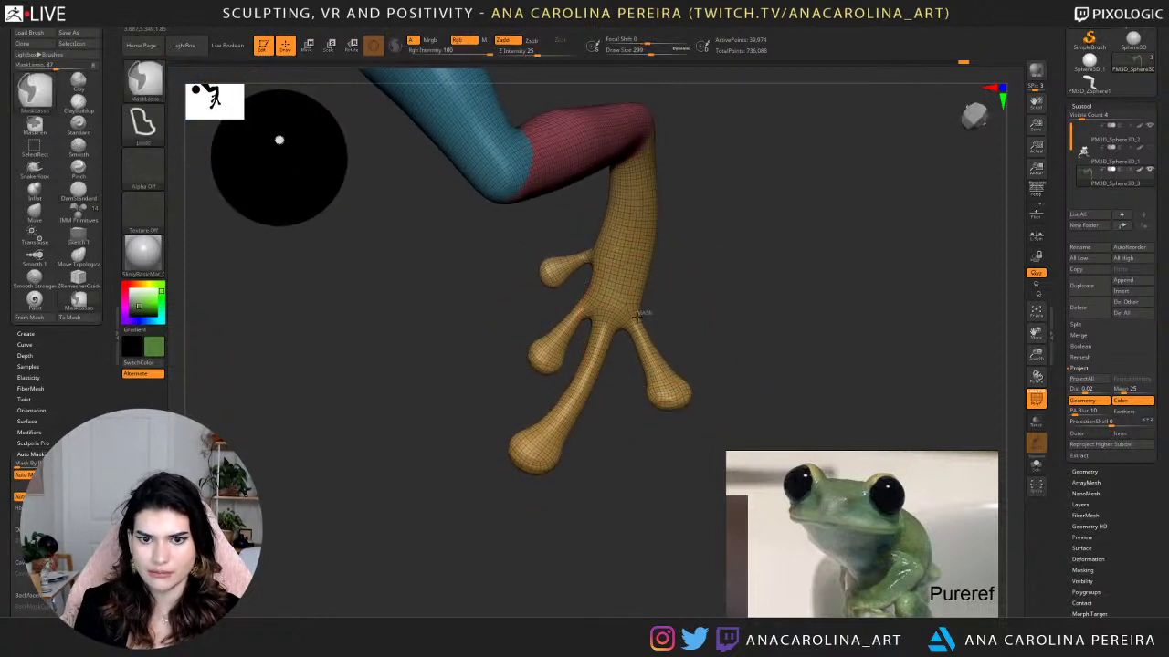
Create individual polygroups for the hind foot's outer toe and its longest toe by lasso-masking each one.
{"action": "left_click_drag", "start_coordinate": [620, 365], "coordinate": [749, 313], "text": "ctrl"}
{"action": "key", "text": "ctrl+w"}
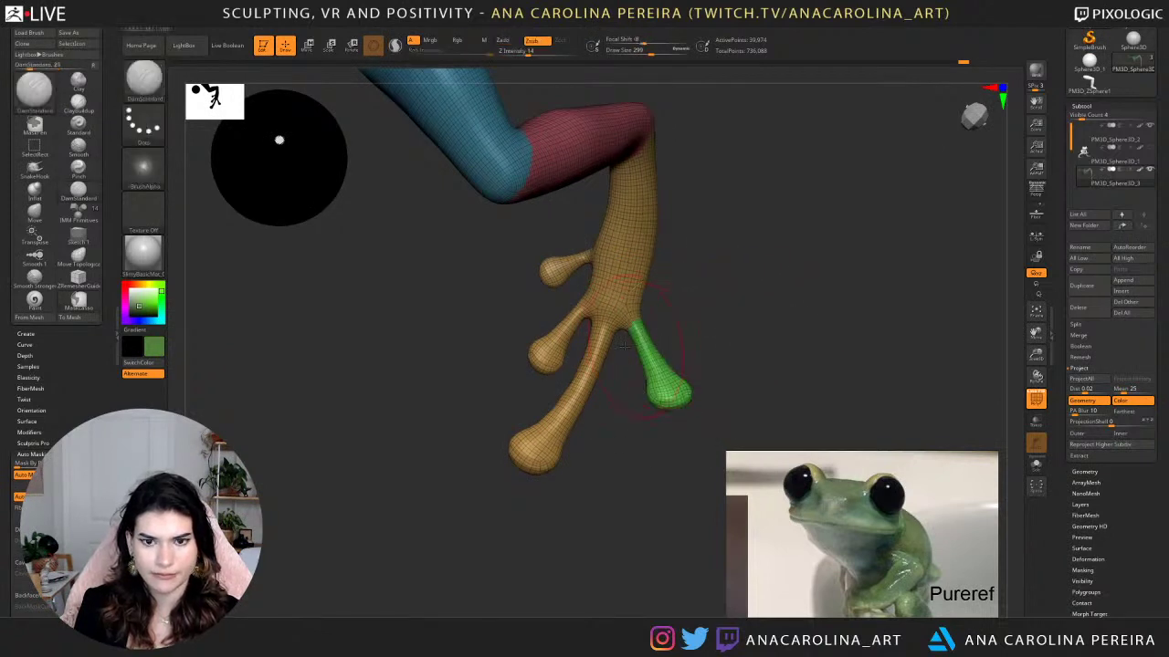
{"action": "mouse_move", "coordinate": [620, 338]}
{"action": "left_mouse_down"}
{"action": "mouse_move", "coordinate": [650, 341]}
{"action": "mouse_move", "coordinate": [627, 339]}
{"action": "left_mouse_up"}
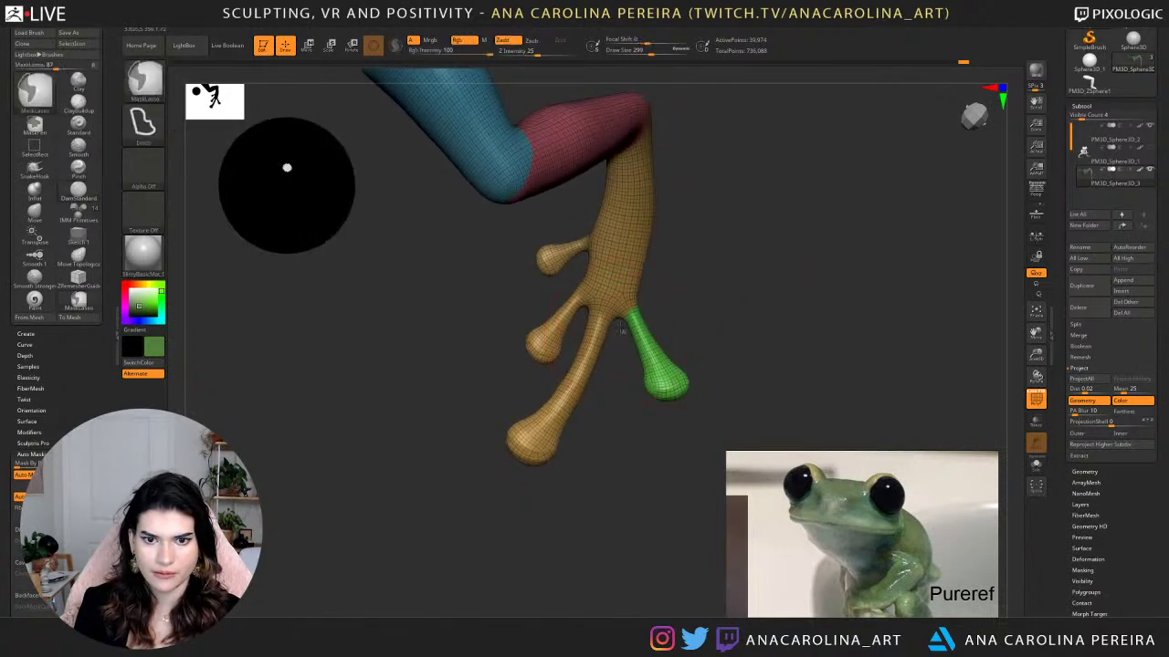
{"action": "left_click_drag", "start_coordinate": [496, 428], "coordinate": [632, 448], "text": "ctrl"}
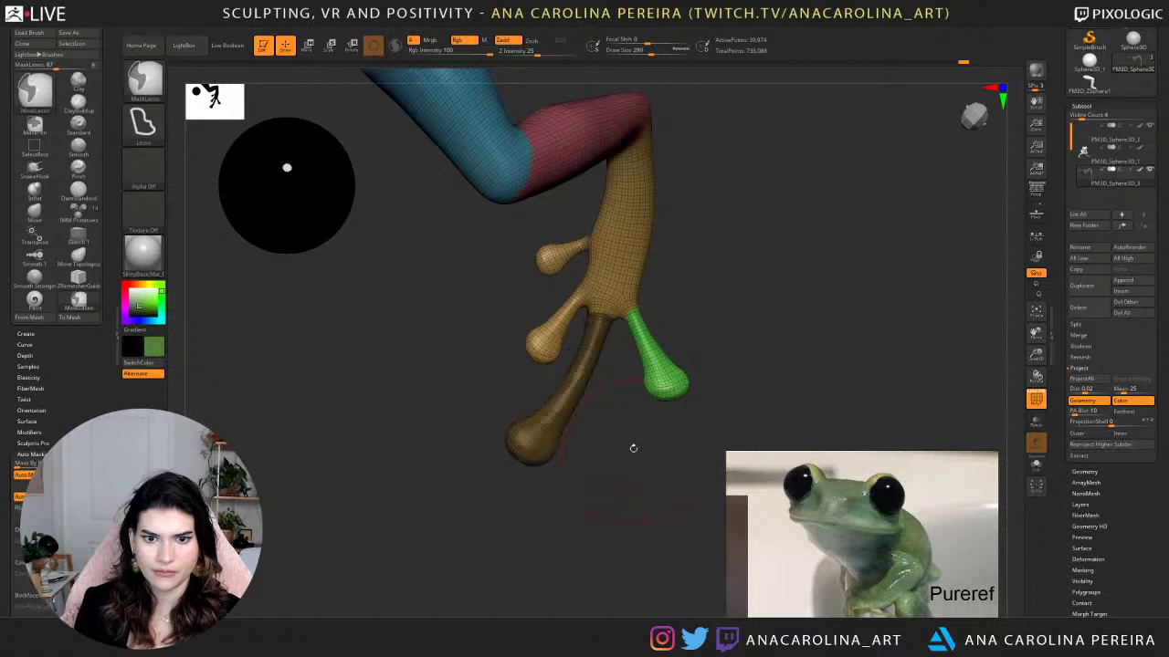
{"action": "key", "text": "ctrl+w"}
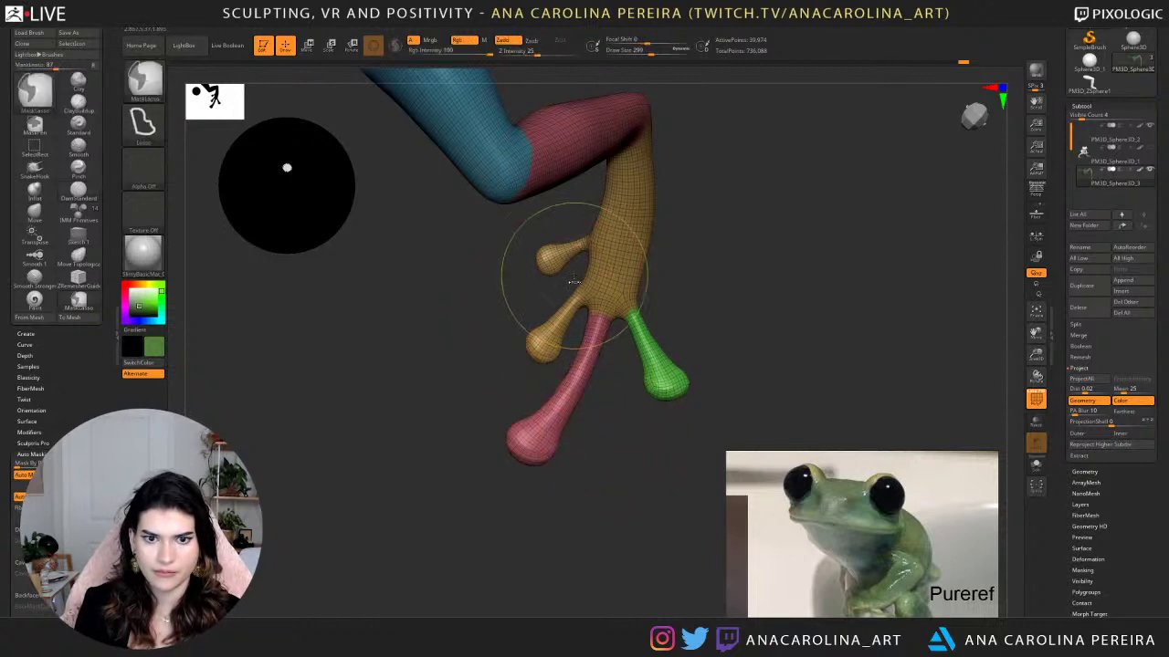
Create individual polygroups for the two remaining toes of the hind foot by lasso-masking each one.
{"action": "left_click_drag", "start_coordinate": [511, 397], "coordinate": [517, 300], "text": "ctrl"}
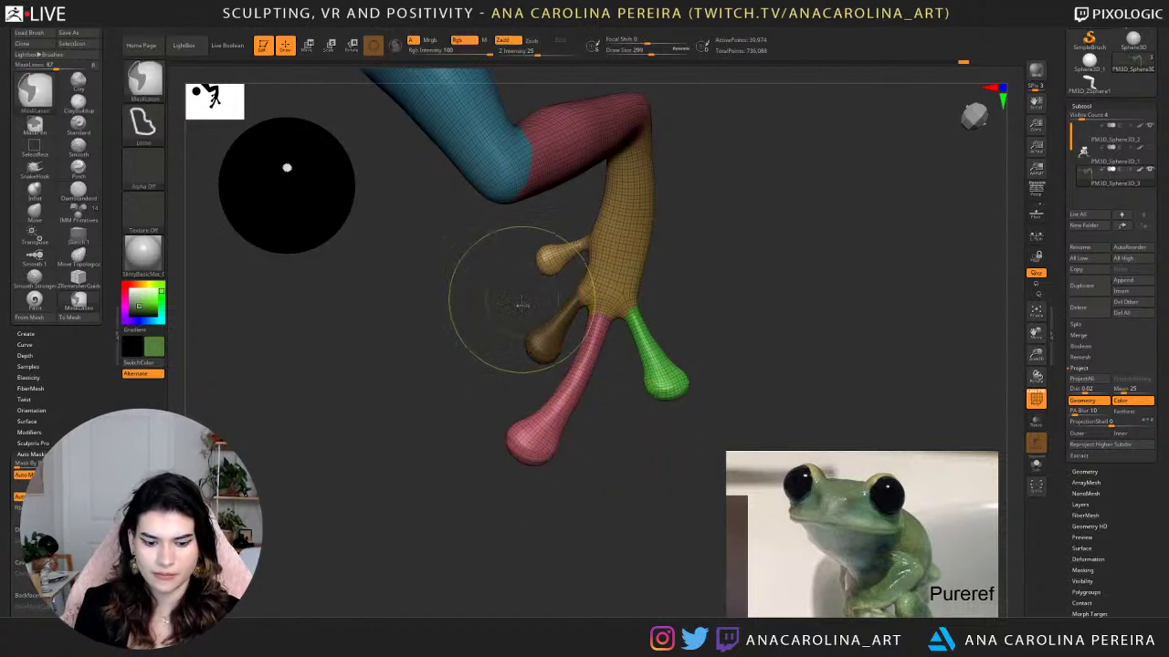
{"action": "key", "text": "ctrl+w"}
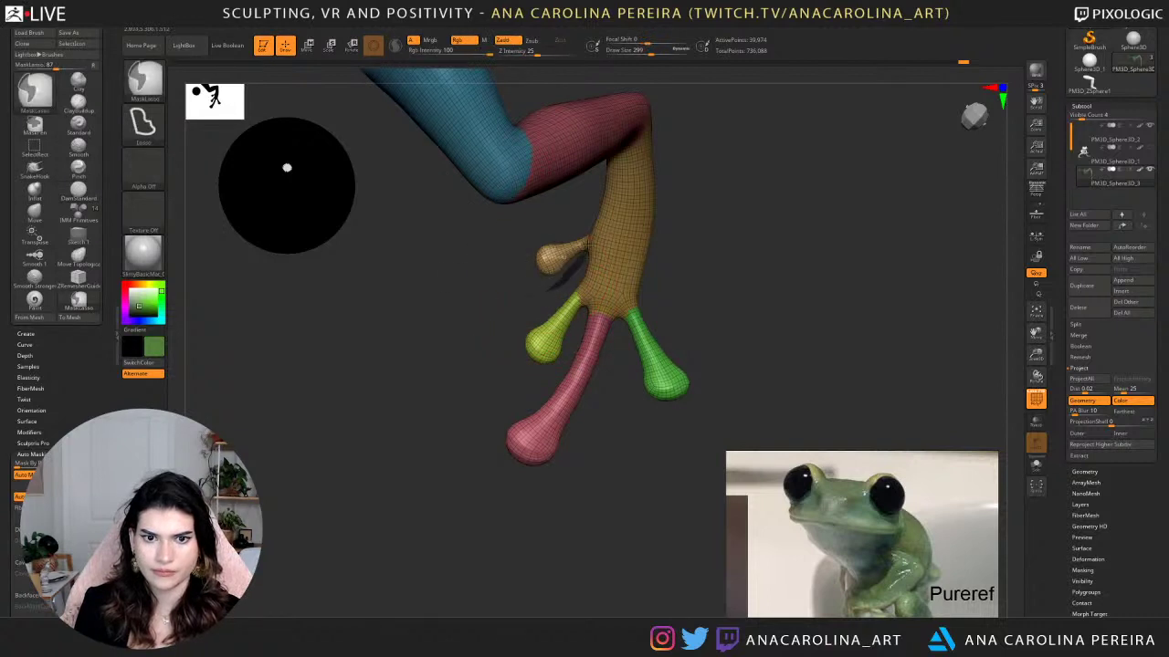
{"action": "left_click_drag", "start_coordinate": [501, 276], "coordinate": [496, 261], "text": "ctrl"}
{"action": "key", "text": "ctrl+w"}
Unhide the whole frog, then isolate the front arms together with the adjoining section of the torso.
{"action": "mouse_move", "coordinate": [597, 410]}
{"action": "left_mouse_down"}
{"action": "mouse_move", "coordinate": [666, 396]}
{"action": "mouse_move", "coordinate": [689, 375]}
{"action": "mouse_move", "coordinate": [680, 301]}
{"action": "mouse_move", "coordinate": [685, 429]}
{"action": "mouse_move", "coordinate": [638, 499]}
{"action": "left_mouse_up"}
{"action": "left_click_drag", "start_coordinate": [594, 315], "coordinate": [752, 419]}
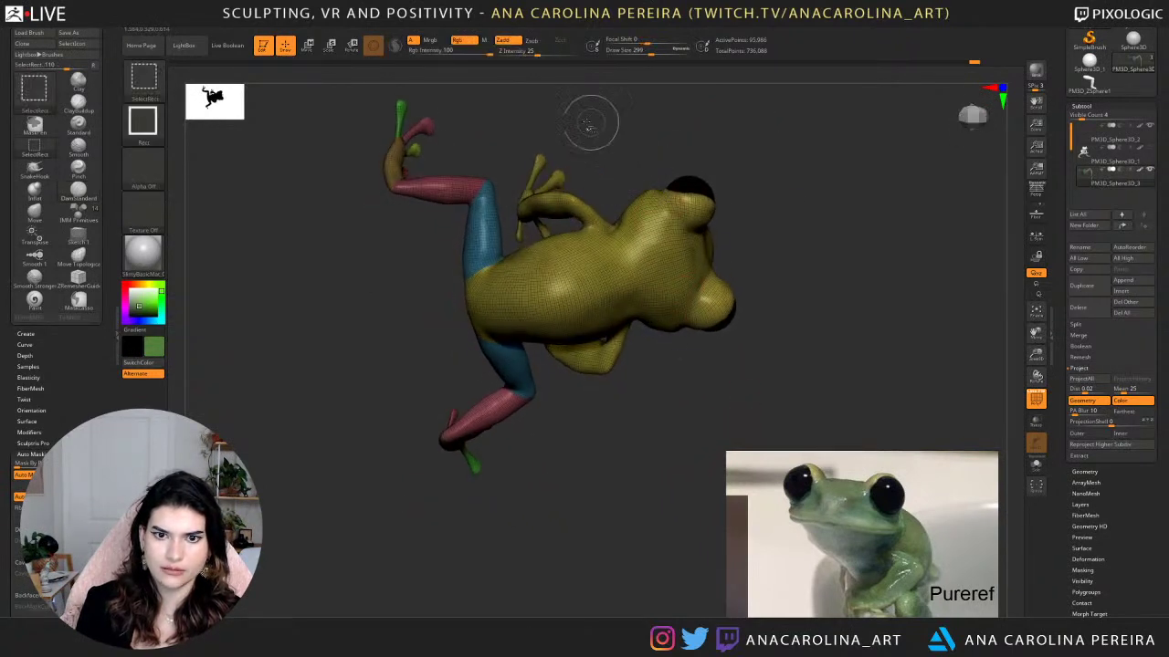
{"action": "left_click_drag", "start_coordinate": [549, 117], "coordinate": [511, 219], "text": "ctrl+shift"}
{"action": "left_click", "coordinate": [512, 137], "text": "ctrl+shift"}
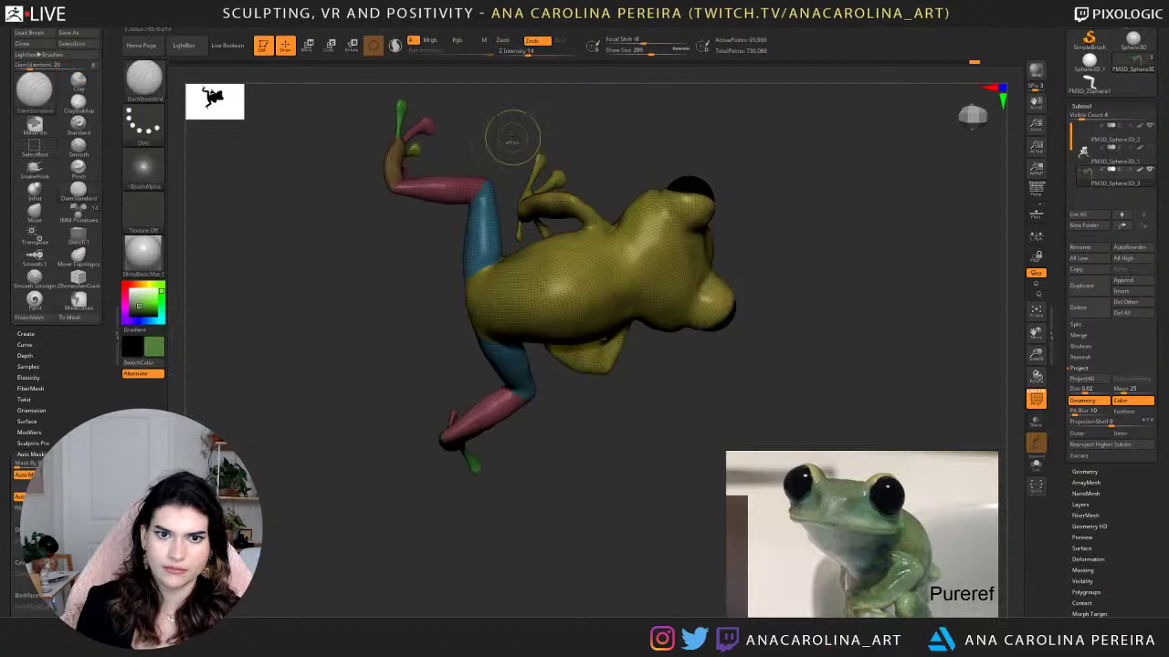
{"action": "mouse_move", "coordinate": [498, 122]}
{"action": "left_mouse_down", "text": "ctrl+shift"}
{"action": "mouse_move", "coordinate": [625, 265]}
{"action": "mouse_move", "coordinate": [643, 340]}
{"action": "left_mouse_up", "text": "ctrl+shift"}
{"action": "left_click_drag", "start_coordinate": [613, 253], "coordinate": [618, 187]}
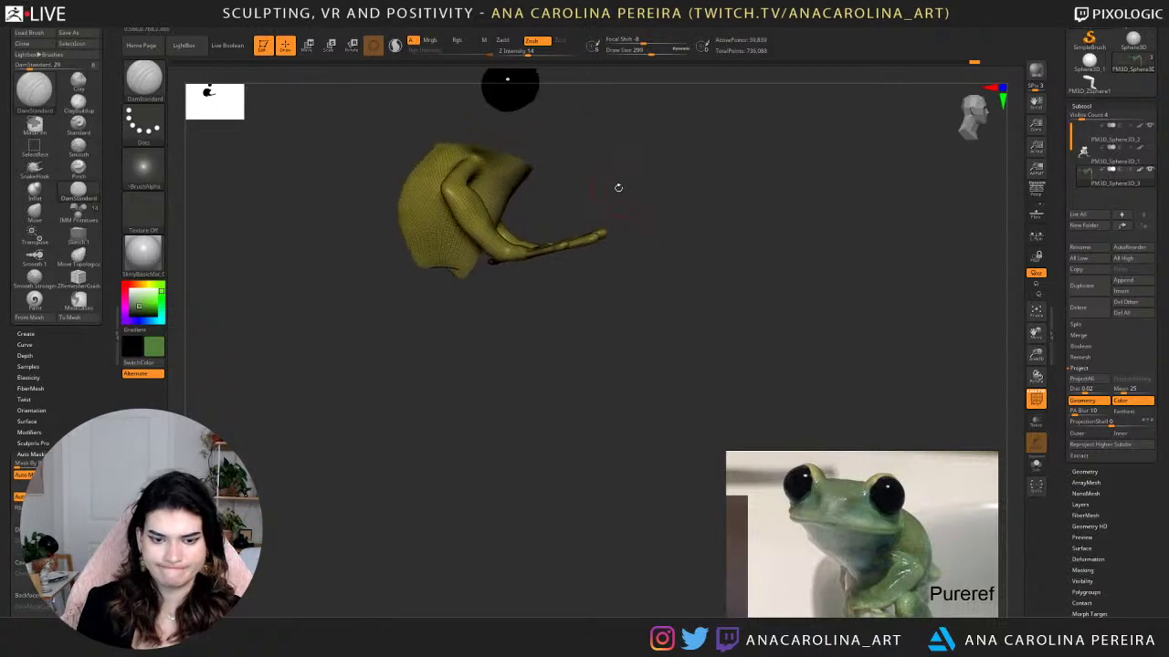
Unhide the frog, isolate the arms and surrounding torso section with the SelectLasso brush, and turn on Solo mode.
{"action": "left_click", "coordinate": [640, 153], "text": "ctrl+shift"}
{"action": "key", "text": "b"}
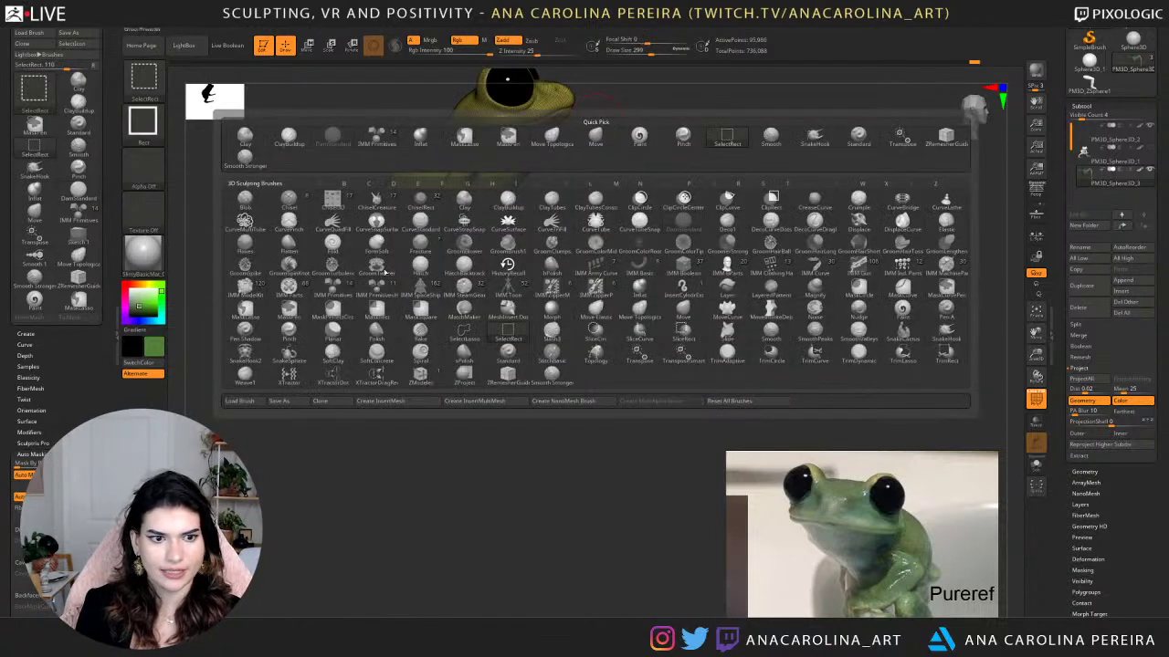
{"action": "left_click", "coordinate": [485, 336], "text": "ctrl+shift"}
{"action": "mouse_move", "coordinate": [701, 83]}
{"action": "left_mouse_down"}
{"action": "mouse_move", "coordinate": [671, 133]}
{"action": "mouse_move", "coordinate": [694, 168]}
{"action": "left_mouse_up"}
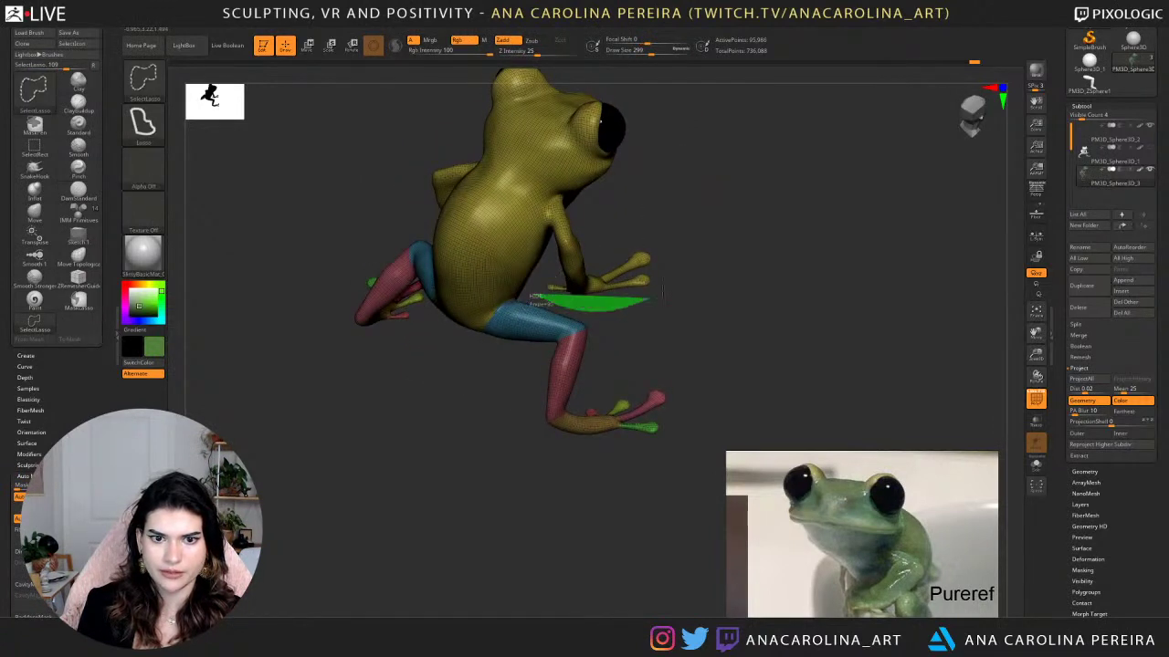
{"action": "left_click_drag", "start_coordinate": [663, 290], "coordinate": [615, 197], "text": "ctrl+shift"}
{"action": "mouse_move", "coordinate": [421, 148]}
{"action": "left_mouse_down", "text": "ctrl+shift"}
{"action": "mouse_move", "coordinate": [407, 203]}
{"action": "mouse_move", "coordinate": [572, 342]}
{"action": "mouse_move", "coordinate": [874, 329]}
{"action": "mouse_move", "coordinate": [877, 351]}
{"action": "mouse_move", "coordinate": [789, 398]}
{"action": "mouse_move", "coordinate": [806, 245]}
{"action": "mouse_move", "coordinate": [725, 232]}
{"action": "mouse_move", "coordinate": [748, 194]}
{"action": "mouse_move", "coordinate": [743, 156]}
{"action": "mouse_move", "coordinate": [721, 203]}
{"action": "left_mouse_up", "text": "ctrl+shift"}
{"action": "left_click", "coordinate": [1036, 467]}
Lasso-mask the frog's front arms from the shoulders down to the fingers.
{"action": "key", "text": "ctrl"}
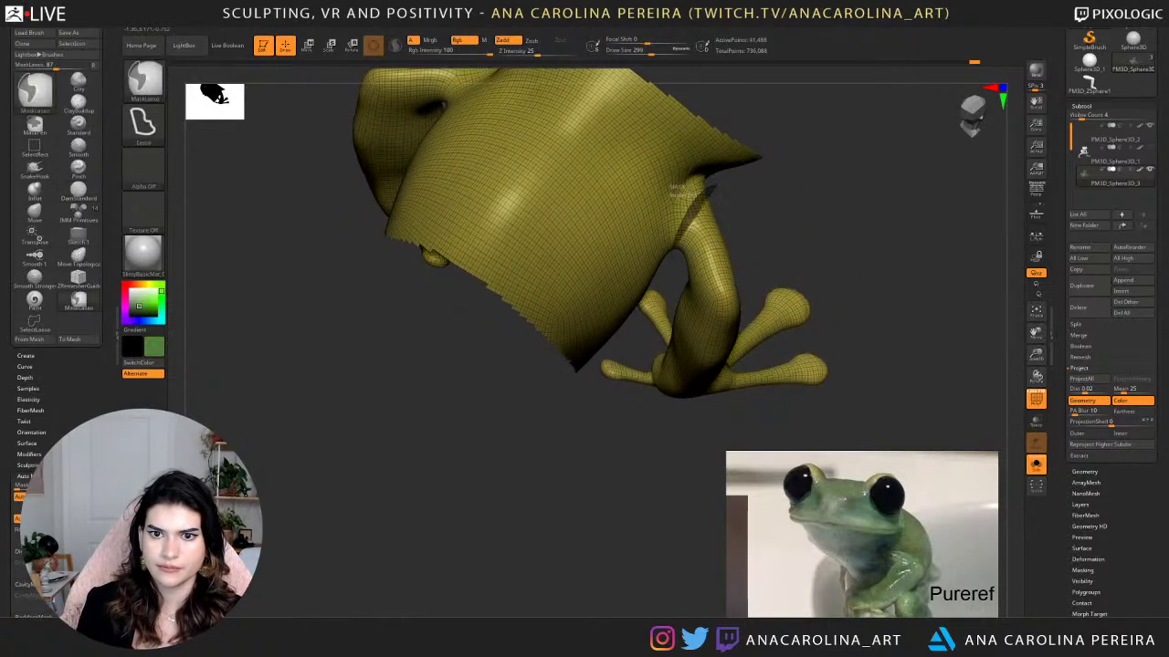
{"action": "left_click_drag", "start_coordinate": [719, 302], "coordinate": [781, 206], "text": "ctrl"}
{"action": "mouse_move", "coordinate": [801, 255]}
{"action": "left_mouse_down"}
{"action": "mouse_move", "coordinate": [671, 196]}
{"action": "mouse_move", "coordinate": [954, 169]}
{"action": "left_mouse_up"}
{"action": "mouse_move", "coordinate": [392, 341]}
{"action": "left_mouse_down"}
{"action": "mouse_move", "coordinate": [382, 258]}
{"action": "mouse_move", "coordinate": [463, 165]}
{"action": "mouse_move", "coordinate": [420, 243]}
{"action": "mouse_move", "coordinate": [537, 239]}
{"action": "left_mouse_up"}
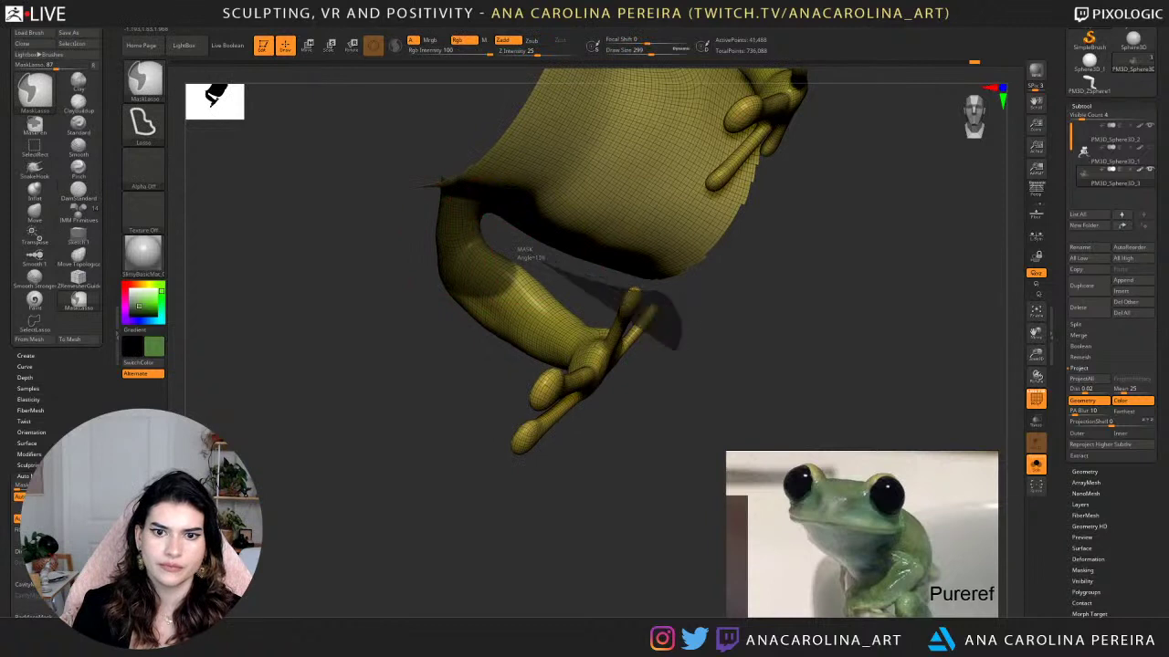
{"action": "mouse_move", "coordinate": [678, 350]}
{"action": "left_mouse_down", "text": "ctrl"}
{"action": "mouse_move", "coordinate": [480, 276]}
{"action": "mouse_move", "coordinate": [488, 260]}
{"action": "left_mouse_up", "text": "ctrl"}
{"action": "left_click_drag", "start_coordinate": [440, 321], "coordinate": [685, 388], "text": "ctrl"}
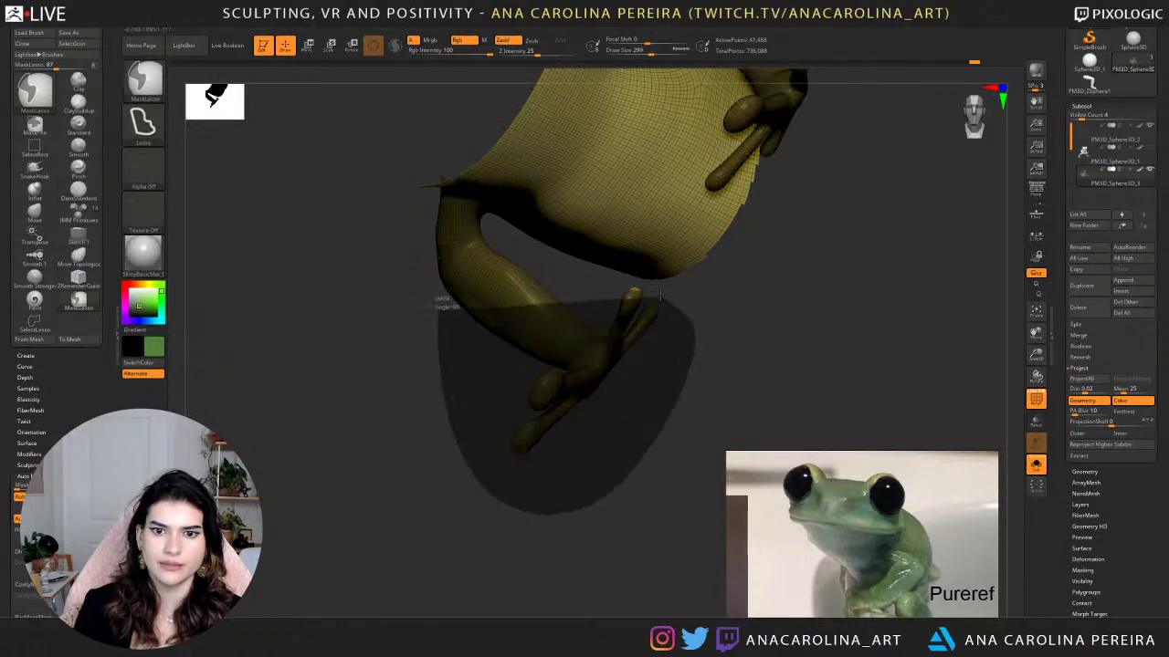
{"action": "left_click_drag", "start_coordinate": [599, 280], "coordinate": [568, 285], "text": "ctrl"}
{"action": "mouse_move", "coordinate": [690, 315]}
{"action": "left_mouse_down"}
{"action": "mouse_move", "coordinate": [664, 285]}
{"action": "mouse_move", "coordinate": [702, 308]}
{"action": "mouse_move", "coordinate": [697, 338]}
{"action": "mouse_move", "coordinate": [606, 410]}
{"action": "mouse_move", "coordinate": [670, 417]}
{"action": "mouse_move", "coordinate": [214, 511]}
{"action": "left_mouse_up"}
{"action": "left_click", "coordinate": [704, 314], "text": "ctrl"}
{"action": "left_click", "coordinate": [691, 350], "text": "ctrl"}
Refine the mask border around the shoulders and assign the whole arms to their own polygroup.
{"action": "left_click_drag", "start_coordinate": [640, 417], "coordinate": [593, 379]}
{"action": "mouse_move", "coordinate": [546, 313]}
{"action": "left_mouse_down", "text": "ctrl"}
{"action": "mouse_move", "coordinate": [490, 320]}
{"action": "mouse_move", "coordinate": [575, 422]}
{"action": "left_mouse_up", "text": "ctrl"}
{"action": "mouse_move", "coordinate": [585, 422]}
{"action": "left_mouse_down"}
{"action": "mouse_move", "coordinate": [607, 414]}
{"action": "mouse_move", "coordinate": [644, 260]}
{"action": "mouse_move", "coordinate": [671, 229]}
{"action": "mouse_move", "coordinate": [634, 263]}
{"action": "mouse_move", "coordinate": [627, 309]}
{"action": "left_mouse_up"}
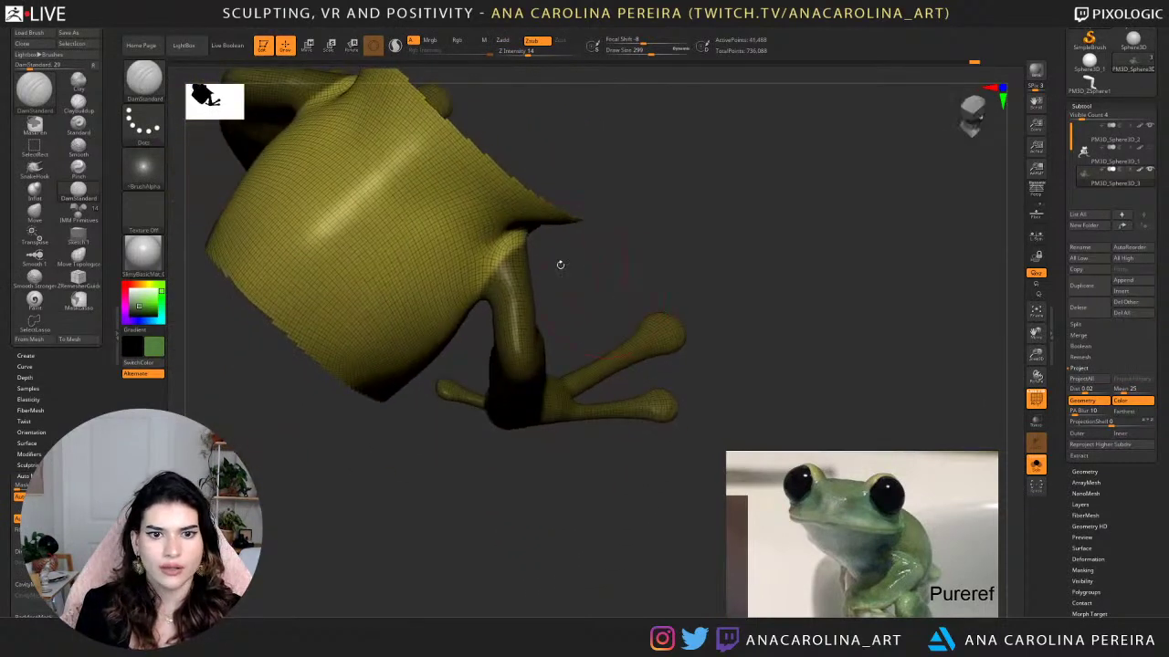
{"action": "left_click_drag", "start_coordinate": [585, 260], "coordinate": [589, 307]}
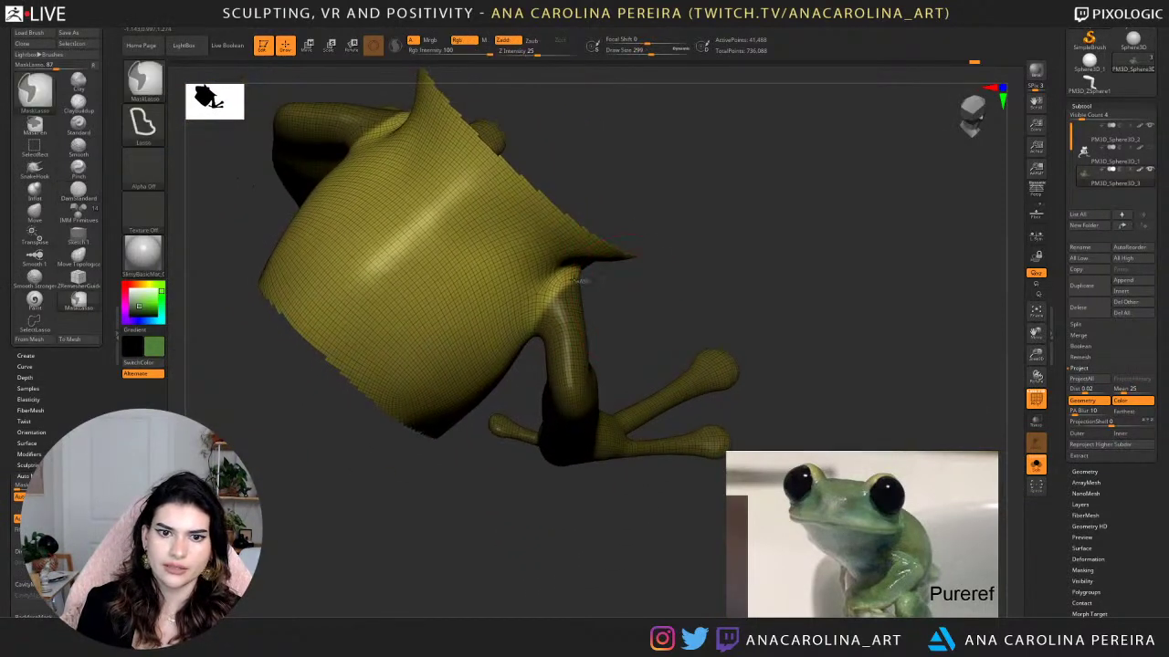
{"action": "left_click_drag", "start_coordinate": [585, 290], "coordinate": [612, 311]}
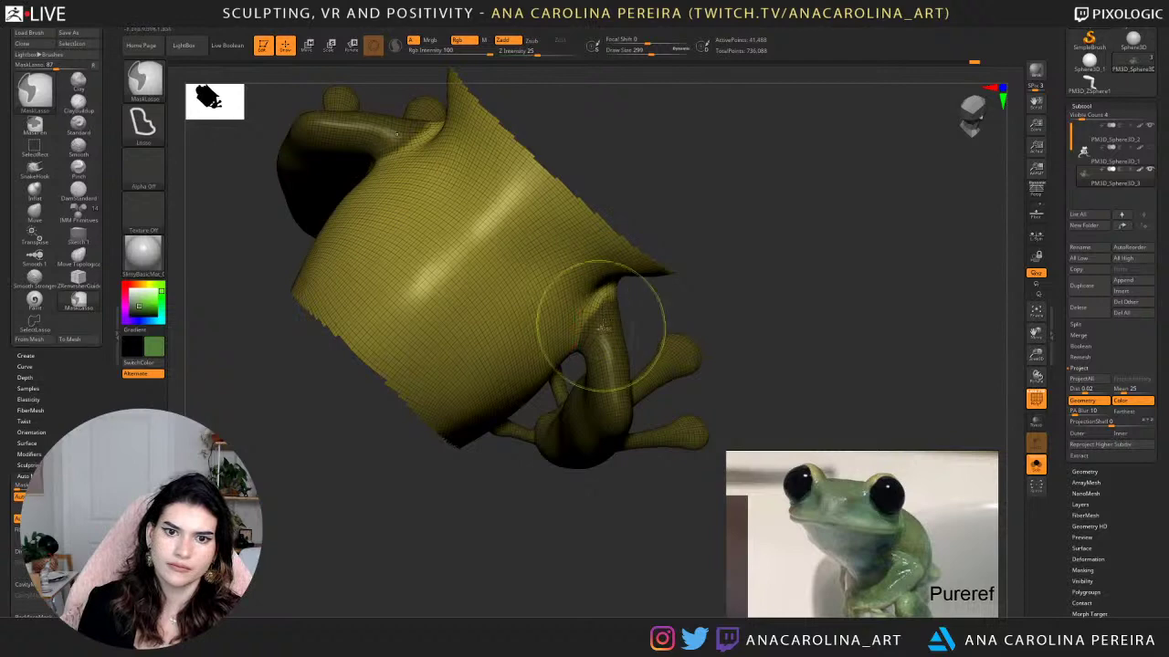
{"action": "left_click_drag", "start_coordinate": [588, 342], "coordinate": [560, 430]}
{"action": "key", "text": "ctrl+w"}
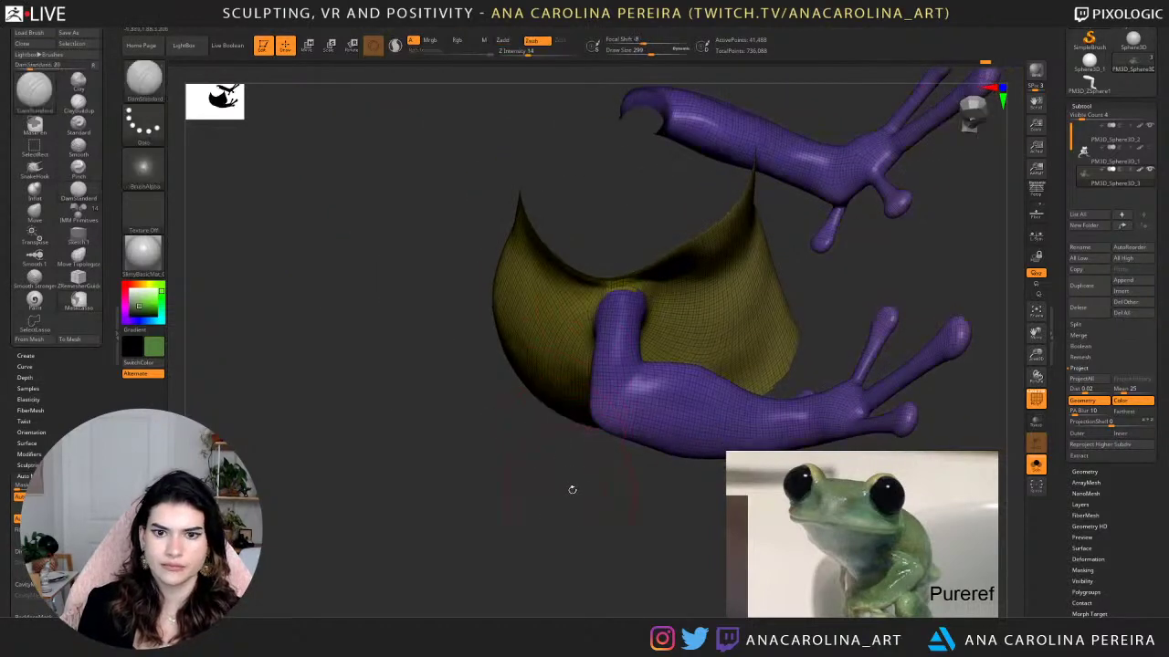
Lasso-mask the arms from the elbows down and assign the forearms and hands to a new polygroup.
{"action": "mouse_move", "coordinate": [572, 488]}
{"action": "left_mouse_down", "text": "alt"}
{"action": "mouse_move", "coordinate": [559, 429]}
{"action": "mouse_move", "coordinate": [589, 431]}
{"action": "mouse_move", "coordinate": [588, 414]}
{"action": "left_mouse_up", "text": "alt"}
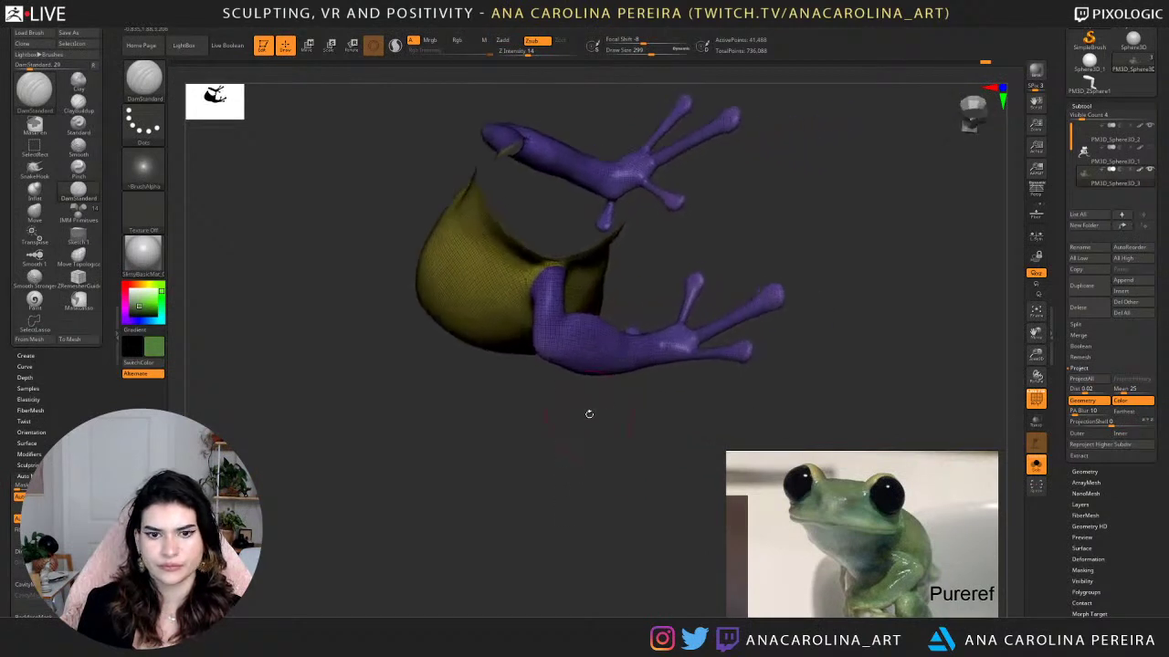
{"action": "left_click_drag", "start_coordinate": [615, 461], "coordinate": [629, 326]}
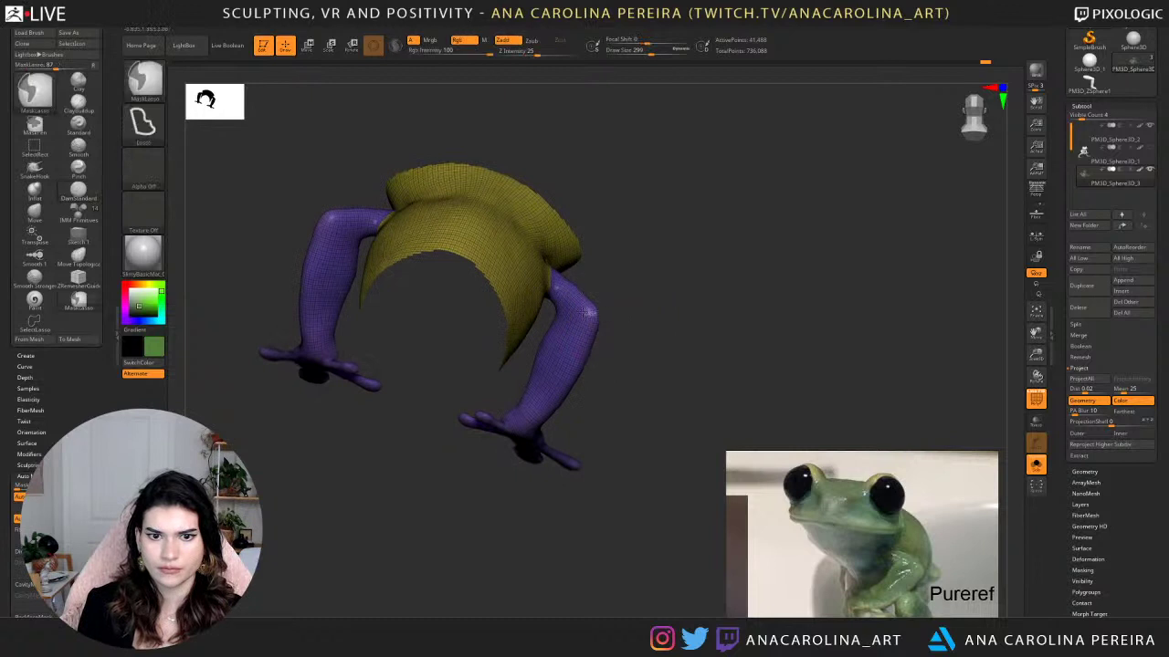
{"action": "left_click_drag", "start_coordinate": [491, 503], "coordinate": [687, 385], "text": "ctrl"}
{"action": "mouse_move", "coordinate": [698, 388]}
{"action": "left_mouse_down"}
{"action": "mouse_move", "coordinate": [672, 361]}
{"action": "mouse_move", "coordinate": [607, 343]}
{"action": "mouse_move", "coordinate": [589, 345]}
{"action": "mouse_move", "coordinate": [548, 392]}
{"action": "left_mouse_up"}
{"action": "left_click", "coordinate": [408, 493], "text": "ctrl"}
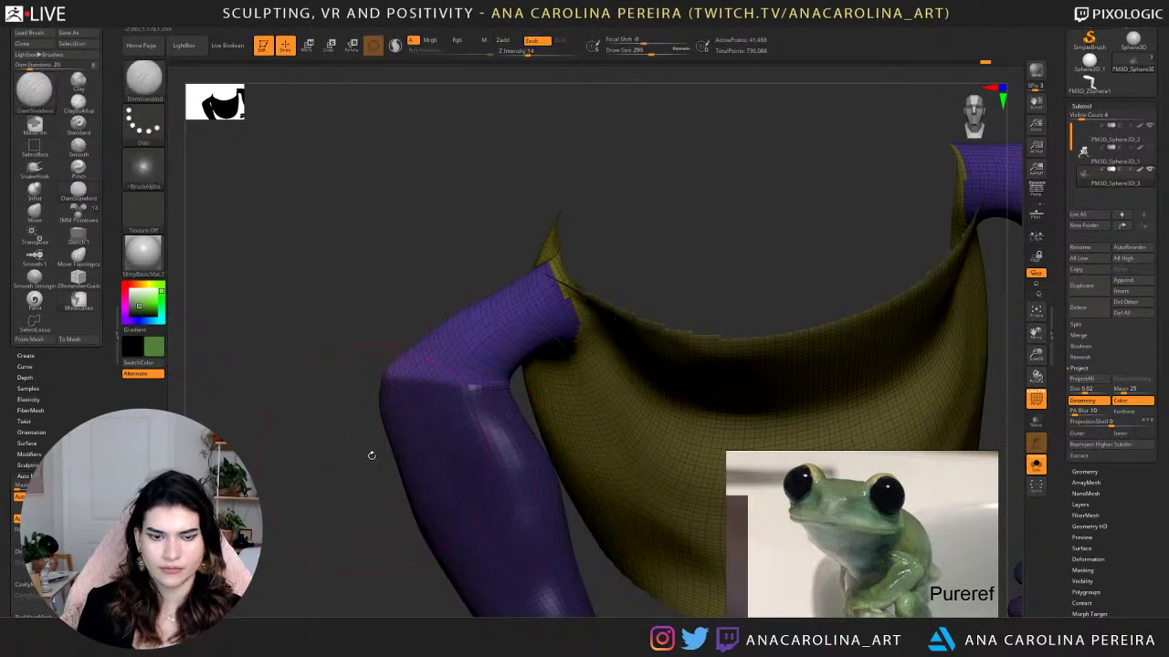
{"action": "key", "text": "f"}
{"action": "left_click", "coordinate": [402, 486], "text": "ctrl"}
{"action": "left_click_drag", "start_coordinate": [410, 491], "coordinate": [430, 449]}
Mask the hands from the wrists down, adjust the mask edge at the wrist, and assign them to a separate polygroup.
{"action": "left_click_drag", "start_coordinate": [530, 411], "coordinate": [539, 369], "text": "alt"}
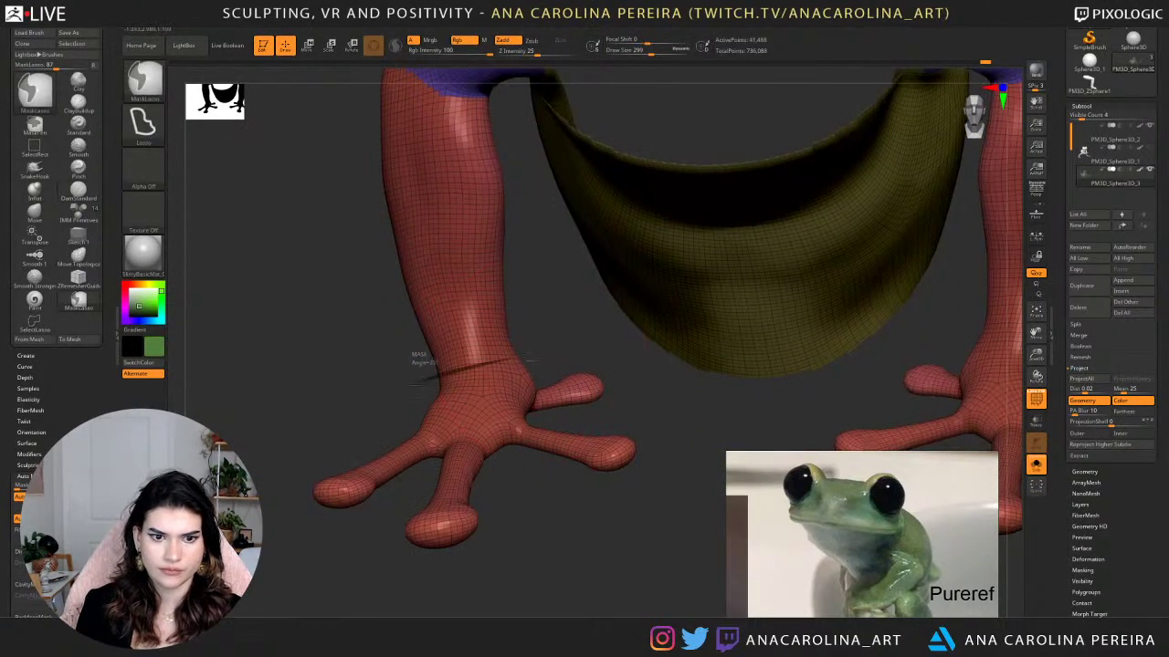
{"action": "mouse_move", "coordinate": [426, 380]}
{"action": "left_mouse_down", "text": "ctrl"}
{"action": "mouse_move", "coordinate": [314, 522]}
{"action": "mouse_move", "coordinate": [685, 456]}
{"action": "mouse_move", "coordinate": [612, 374]}
{"action": "mouse_move", "coordinate": [726, 402]}
{"action": "mouse_move", "coordinate": [690, 384]}
{"action": "left_mouse_up", "text": "ctrl"}
{"action": "left_click", "coordinate": [606, 330], "text": "ctrl"}
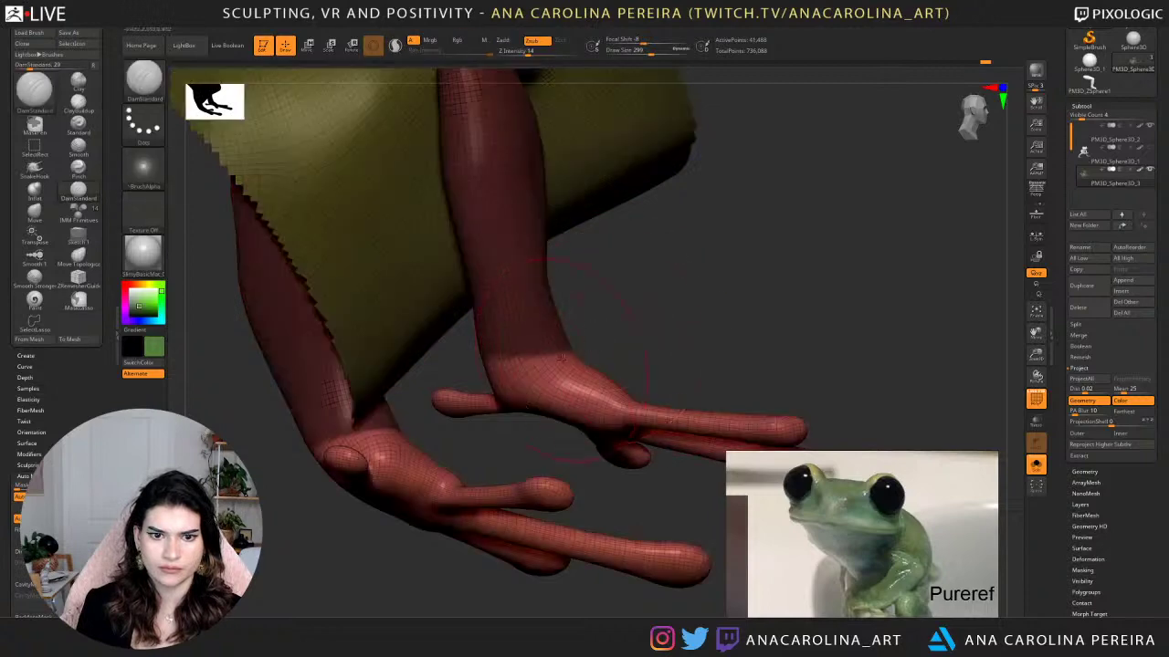
{"action": "mouse_move", "coordinate": [459, 374]}
{"action": "left_mouse_down", "text": "ctrl"}
{"action": "mouse_move", "coordinate": [584, 344]}
{"action": "mouse_move", "coordinate": [619, 315]}
{"action": "mouse_move", "coordinate": [795, 334]}
{"action": "mouse_move", "coordinate": [713, 350]}
{"action": "mouse_move", "coordinate": [777, 320]}
{"action": "mouse_move", "coordinate": [851, 308]}
{"action": "left_mouse_up", "text": "ctrl"}
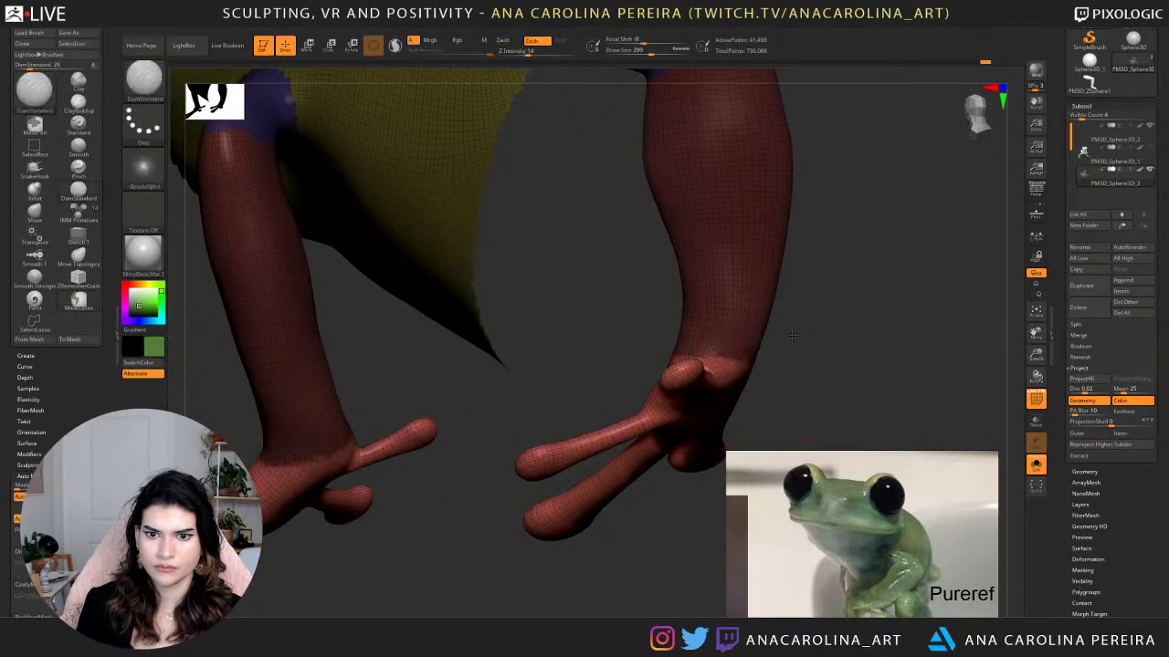
{"action": "right_click_drag", "start_coordinate": [731, 346], "coordinate": [666, 456]}
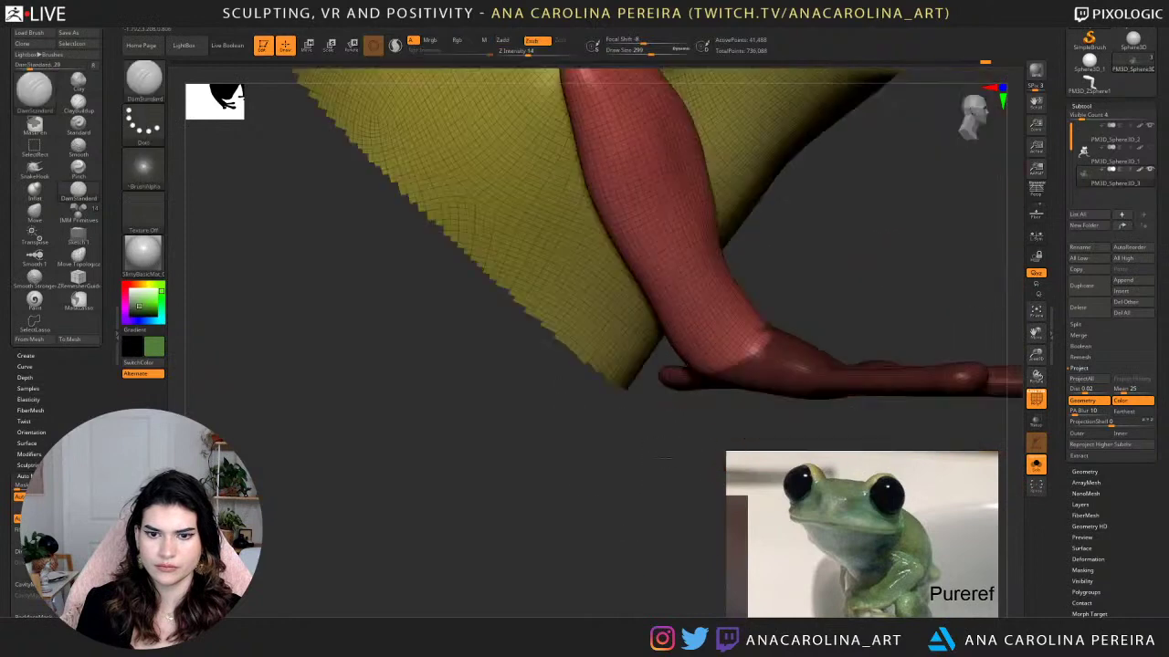
{"action": "key", "text": "ctrl"}
{"action": "left_click_drag", "start_coordinate": [721, 386], "coordinate": [811, 358], "text": "ctrl"}
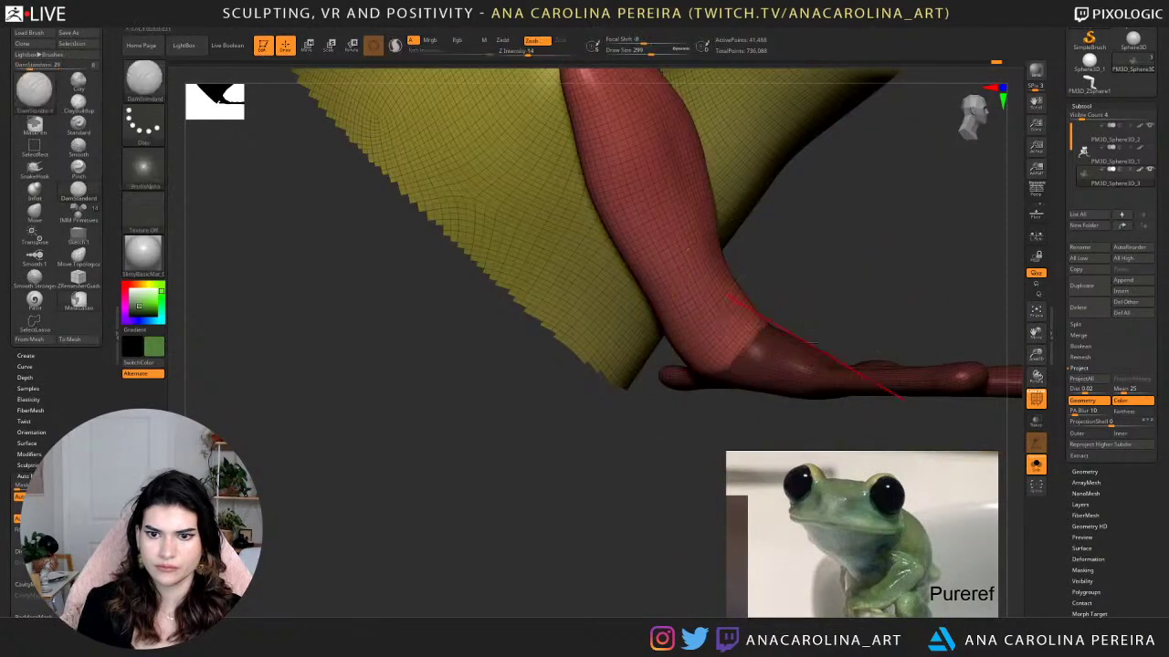
{"action": "mouse_move", "coordinate": [831, 304]}
{"action": "right_mouse_down", "text": "alt"}
{"action": "mouse_move", "coordinate": [766, 336]}
{"action": "mouse_move", "coordinate": [846, 327]}
{"action": "mouse_move", "coordinate": [675, 483]}
{"action": "mouse_move", "coordinate": [643, 453]}
{"action": "mouse_move", "coordinate": [659, 463]}
{"action": "right_mouse_up", "text": "alt"}
{"action": "key", "text": "ctrl+w"}
Create individual polygroups for the hand's outer finger and its longest middle finger by lasso-masking each one.
{"action": "mouse_move", "coordinate": [558, 286]}
{"action": "right_mouse_down", "text": "ctrl"}
{"action": "mouse_move", "coordinate": [541, 320]}
{"action": "mouse_move", "coordinate": [512, 331]}
{"action": "right_mouse_up", "text": "ctrl"}
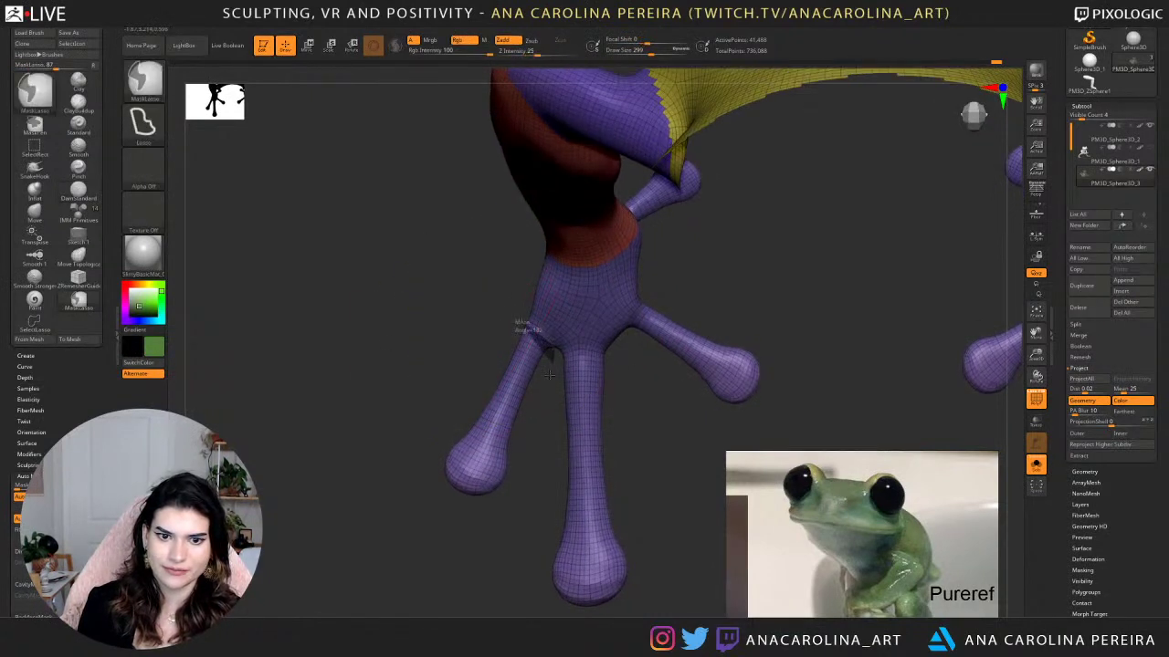
{"action": "mouse_move", "coordinate": [548, 374]}
{"action": "left_mouse_down", "text": "ctrl"}
{"action": "mouse_move", "coordinate": [365, 331]}
{"action": "mouse_move", "coordinate": [448, 347]}
{"action": "left_mouse_up", "text": "ctrl"}
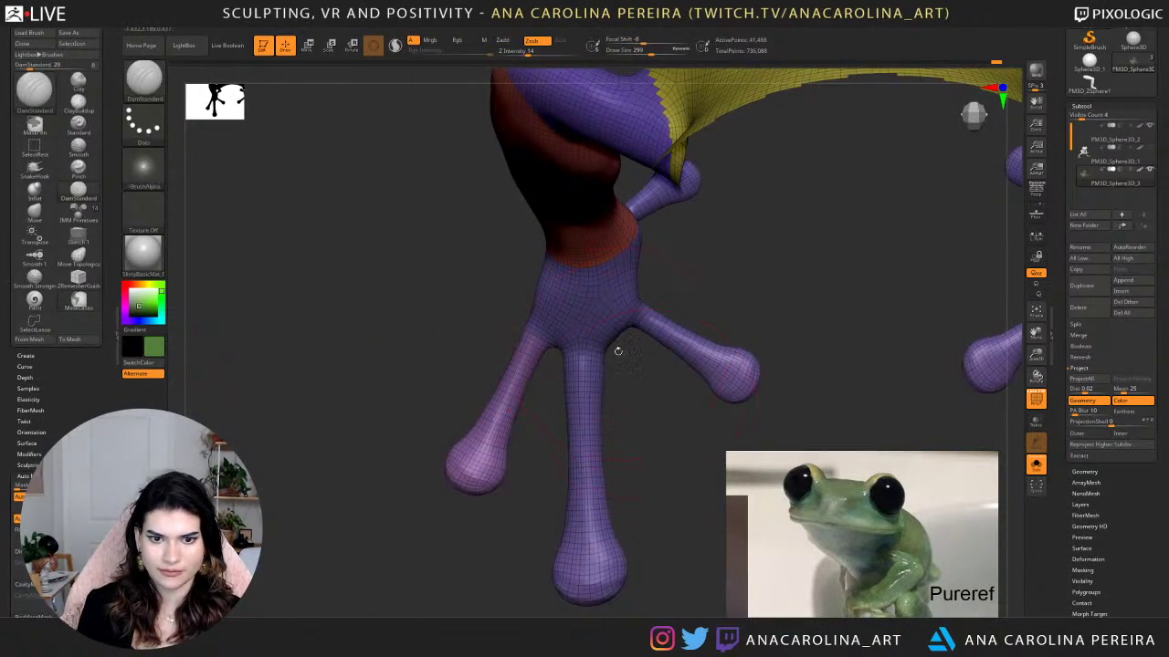
{"action": "key", "text": "ctrl"}
{"action": "mouse_move", "coordinate": [525, 564]}
{"action": "left_mouse_down", "text": "ctrl"}
{"action": "mouse_move", "coordinate": [712, 519]}
{"action": "mouse_move", "coordinate": [685, 498]}
{"action": "left_mouse_up", "text": "ctrl"}
{"action": "key", "text": "ctrl+w"}
Lasso-mask the hand's inner finger beside the middle one and assign it to its own polygroup.
{"action": "right_click_drag", "start_coordinate": [682, 460], "coordinate": [574, 457], "text": "alt"}
{"action": "left_click_drag", "start_coordinate": [573, 459], "coordinate": [594, 284]}
{"action": "left_click_drag", "start_coordinate": [514, 329], "coordinate": [517, 315], "text": "ctrl"}
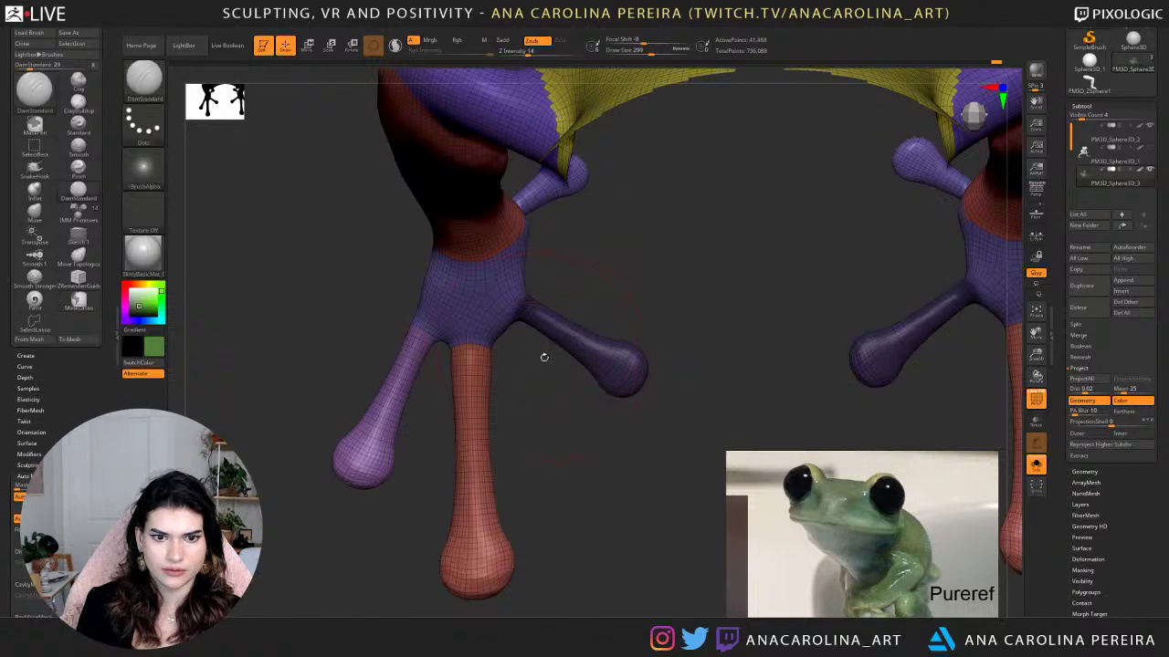
{"action": "key", "text": "ctrl+w"}
Lasso-mask the hand's remaining finger, the one pointing back toward the body.
{"action": "left_click_drag", "start_coordinate": [595, 258], "coordinate": [601, 315]}
{"action": "left_click_drag", "start_coordinate": [639, 237], "coordinate": [612, 215]}
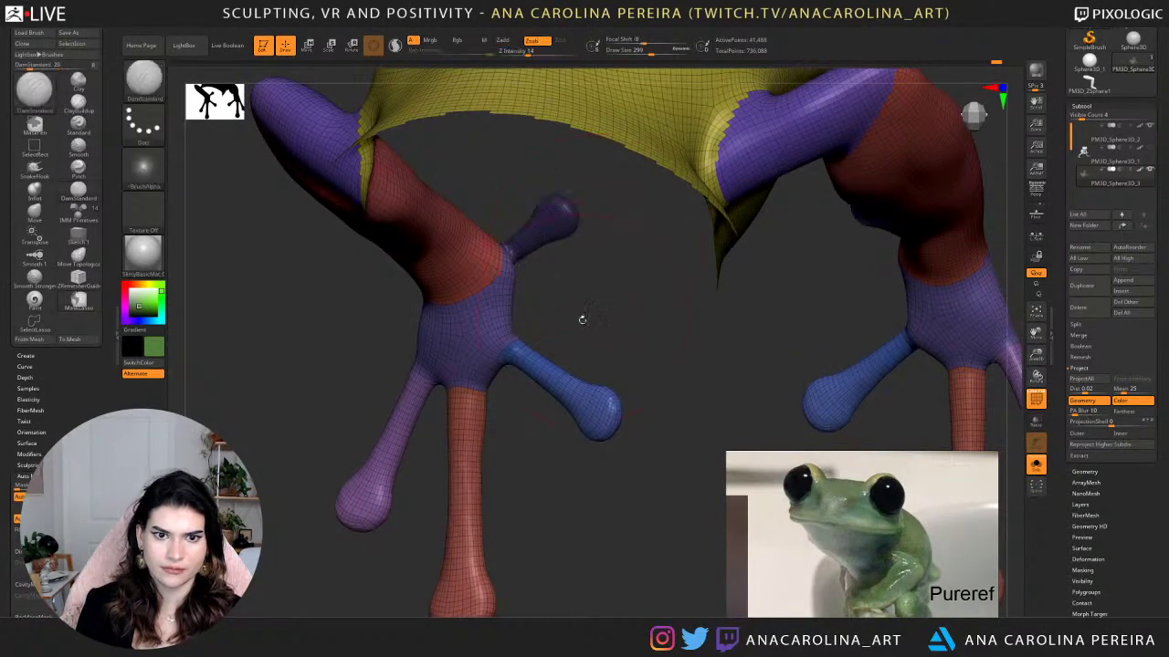
{"action": "left_click_drag", "start_coordinate": [581, 319], "coordinate": [515, 256]}
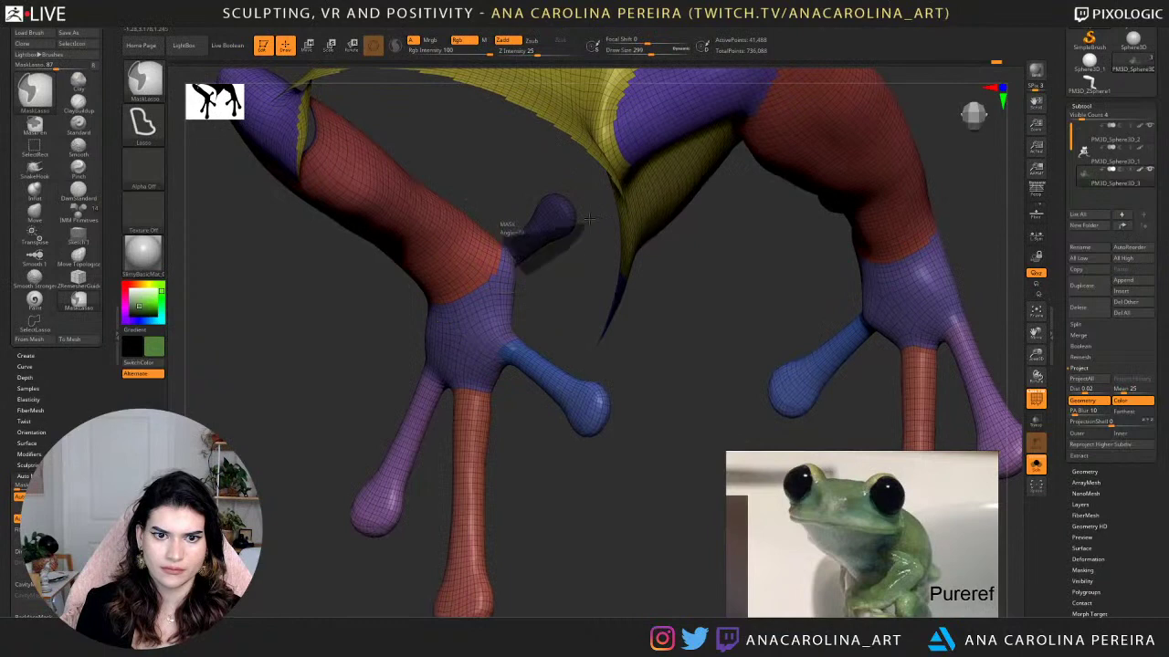
{"action": "mouse_move", "coordinate": [590, 219]}
{"action": "left_mouse_down", "text": "ctrl"}
{"action": "mouse_move", "coordinate": [563, 291]}
{"action": "mouse_move", "coordinate": [621, 313]}
{"action": "left_mouse_up", "text": "ctrl"}
{"action": "left_click", "coordinate": [621, 376], "text": "ctrl"}
{"action": "mouse_move", "coordinate": [621, 378]}
{"action": "left_mouse_down"}
{"action": "mouse_move", "coordinate": [628, 299]}
{"action": "mouse_move", "coordinate": [618, 366]}
{"action": "left_mouse_up"}
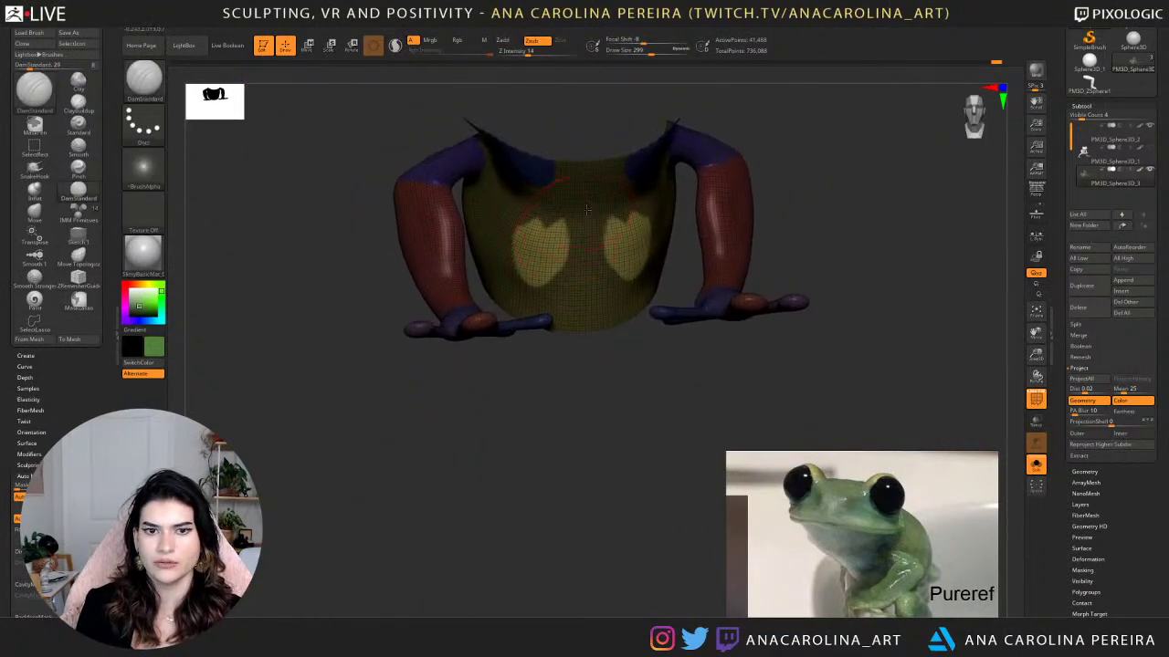
Clean up the stray mask patches on the chest and assign the rear-pointing fingers to their own polygroup.
{"action": "left_click_drag", "start_coordinate": [762, 130], "coordinate": [756, 92]}
{"action": "left_click_drag", "start_coordinate": [558, 327], "coordinate": [546, 276]}
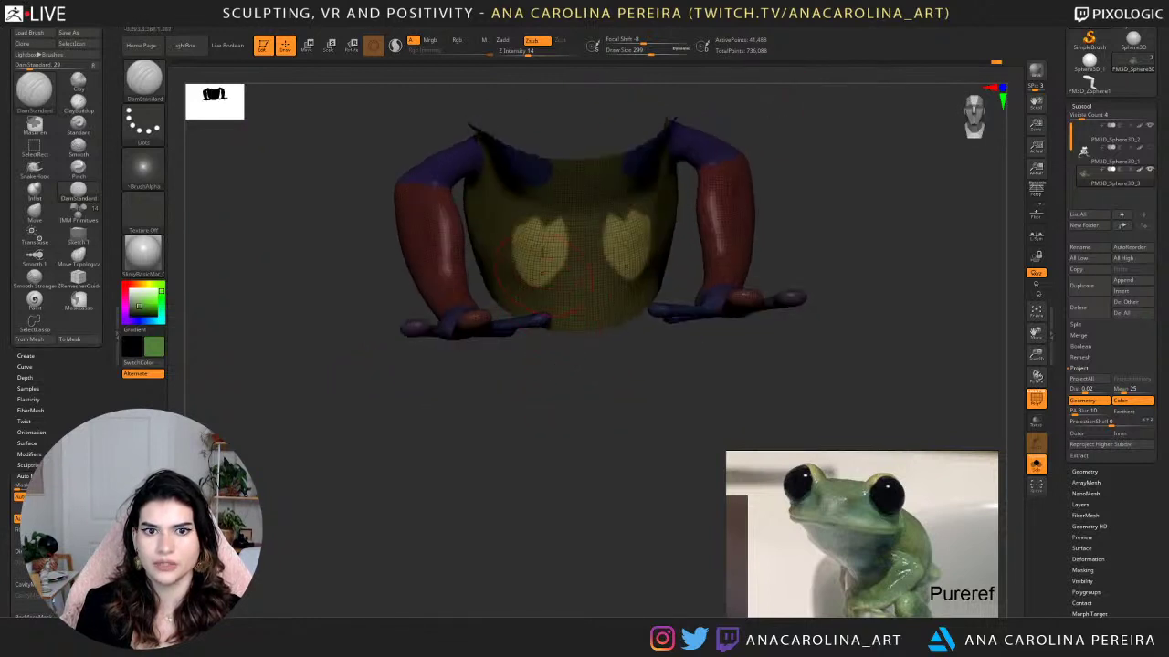
{"action": "left_click_drag", "start_coordinate": [553, 358], "coordinate": [585, 392]}
{"action": "mouse_move", "coordinate": [684, 215]}
{"action": "left_mouse_down", "text": "ctrl"}
{"action": "mouse_move", "coordinate": [589, 213]}
{"action": "mouse_move", "coordinate": [610, 202]}
{"action": "left_mouse_up", "text": "ctrl"}
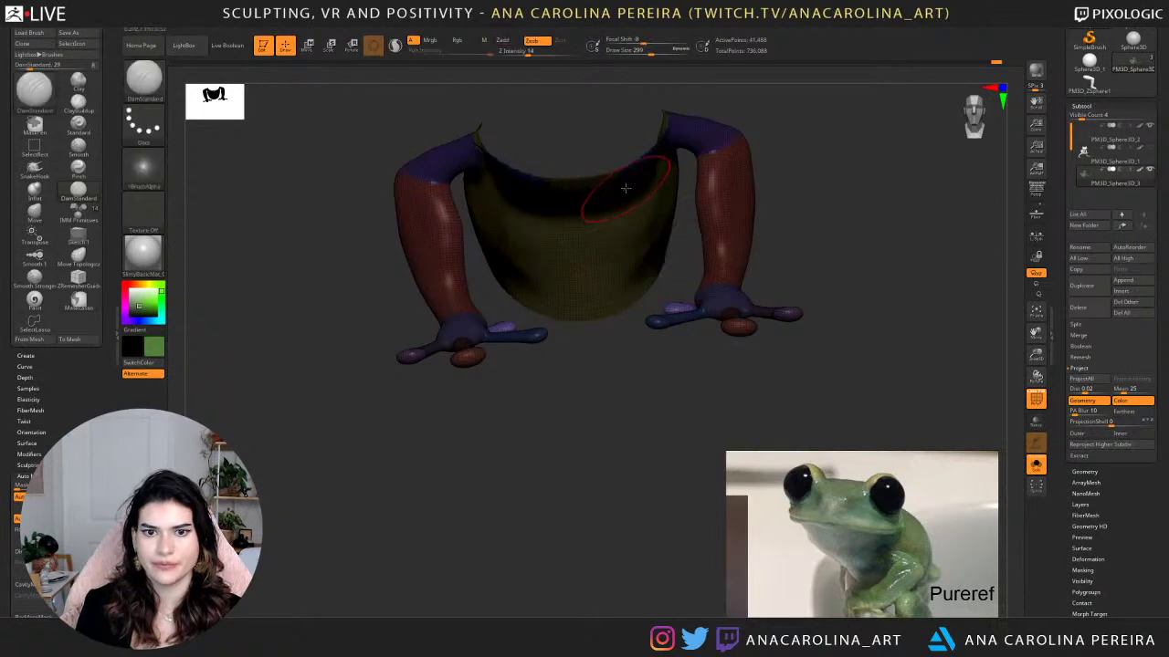
{"action": "left_click", "coordinate": [621, 356], "text": "ctrl"}
{"action": "key", "text": "ctrl+w"}
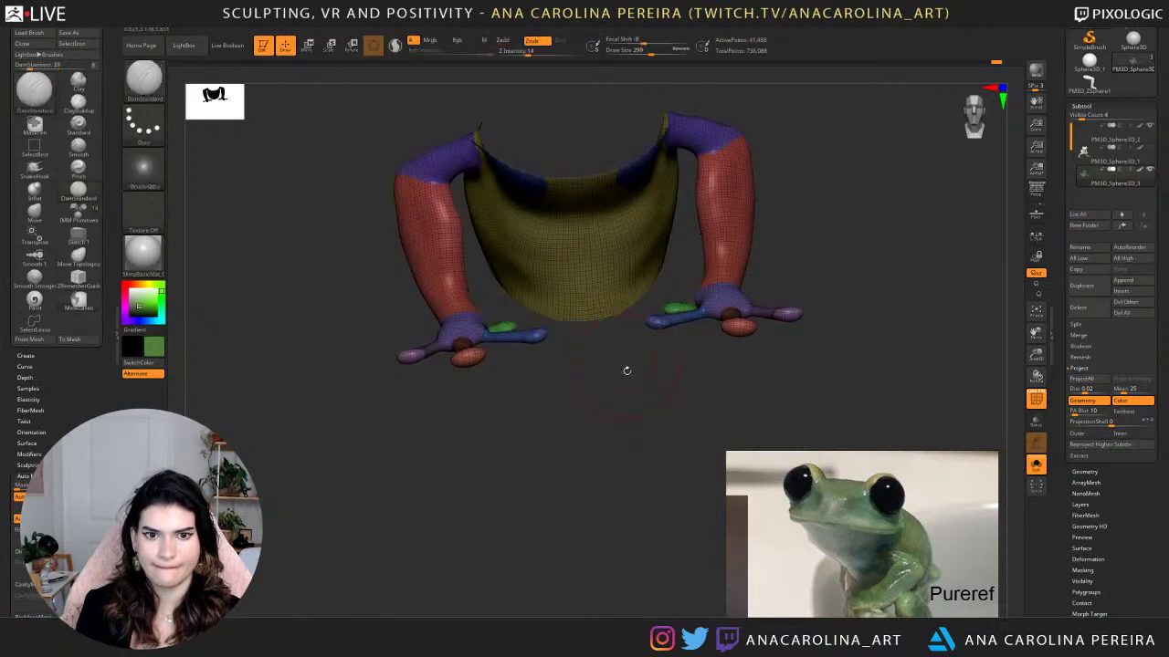
Unhide the rest of the frog mesh and frame the complete body in side view.
{"action": "left_click", "coordinate": [629, 376], "text": "ctrl+shift"}
{"action": "mouse_move", "coordinate": [631, 378]}
{"action": "left_mouse_down"}
{"action": "mouse_move", "coordinate": [718, 268]}
{"action": "mouse_move", "coordinate": [630, 146]}
{"action": "mouse_move", "coordinate": [652, 292]}
{"action": "mouse_move", "coordinate": [697, 312]}
{"action": "left_mouse_up"}
{"action": "left_click", "coordinate": [652, 290], "text": "ctrl+shift"}
{"action": "left_click", "coordinate": [619, 264], "text": "ctrl+shift"}
{"action": "key", "text": "f"}
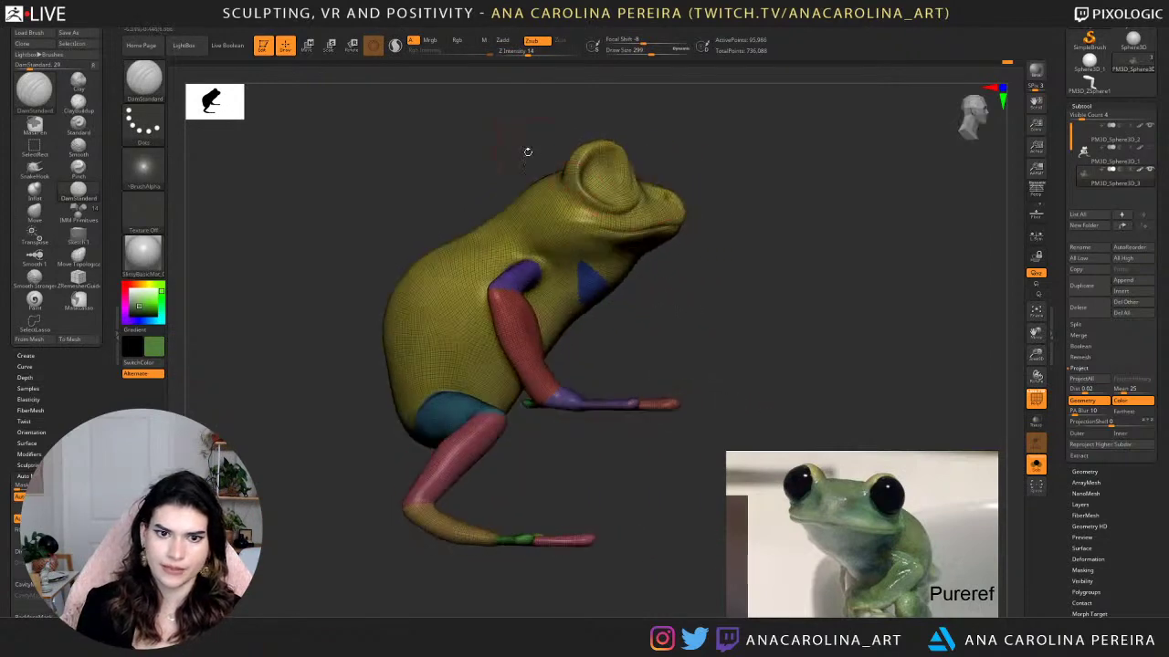
Lasso-mask the head and throat from the side and assign them to a separate polygroup.
{"action": "key", "text": "ctrl"}
{"action": "mouse_move", "coordinate": [579, 309]}
{"action": "left_mouse_down", "text": "ctrl"}
{"action": "mouse_move", "coordinate": [735, 162]}
{"action": "mouse_move", "coordinate": [658, 108]}
{"action": "left_mouse_up", "text": "ctrl"}
{"action": "key", "text": "ctrl+w"}
{"action": "mouse_move", "coordinate": [739, 196]}
{"action": "left_mouse_down"}
{"action": "mouse_move", "coordinate": [669, 223]}
{"action": "mouse_move", "coordinate": [598, 225]}
{"action": "left_mouse_up"}
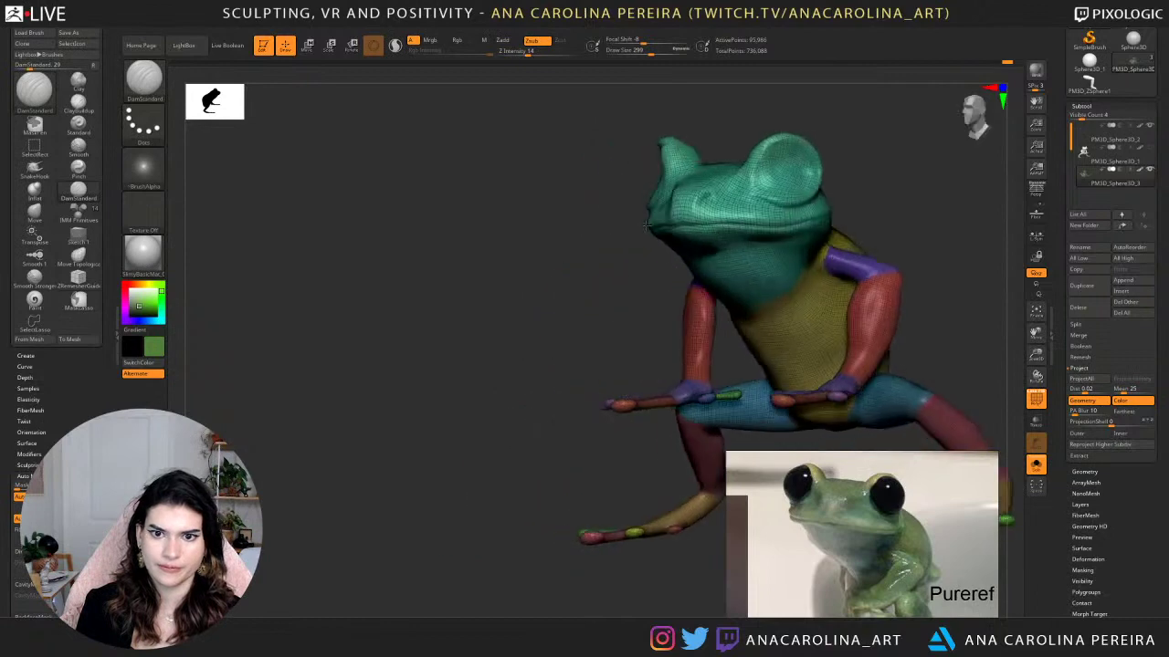
{"action": "left_click_drag", "start_coordinate": [826, 181], "coordinate": [766, 274], "text": "shift"}
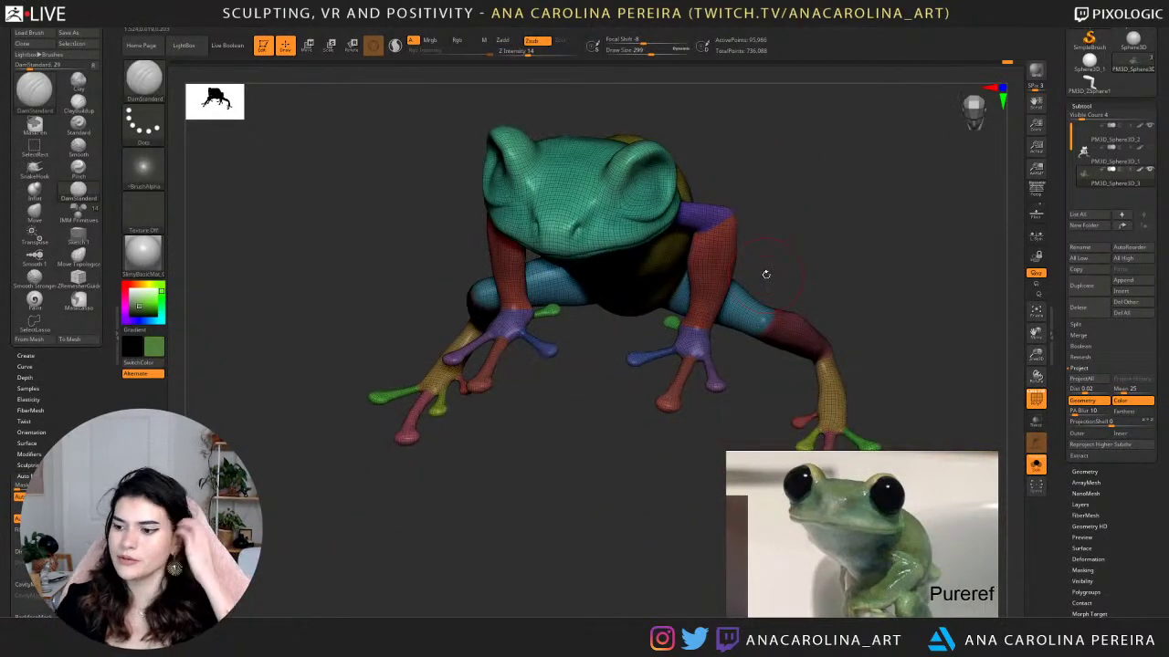
{"action": "left_click_drag", "start_coordinate": [652, 428], "coordinate": [694, 463]}
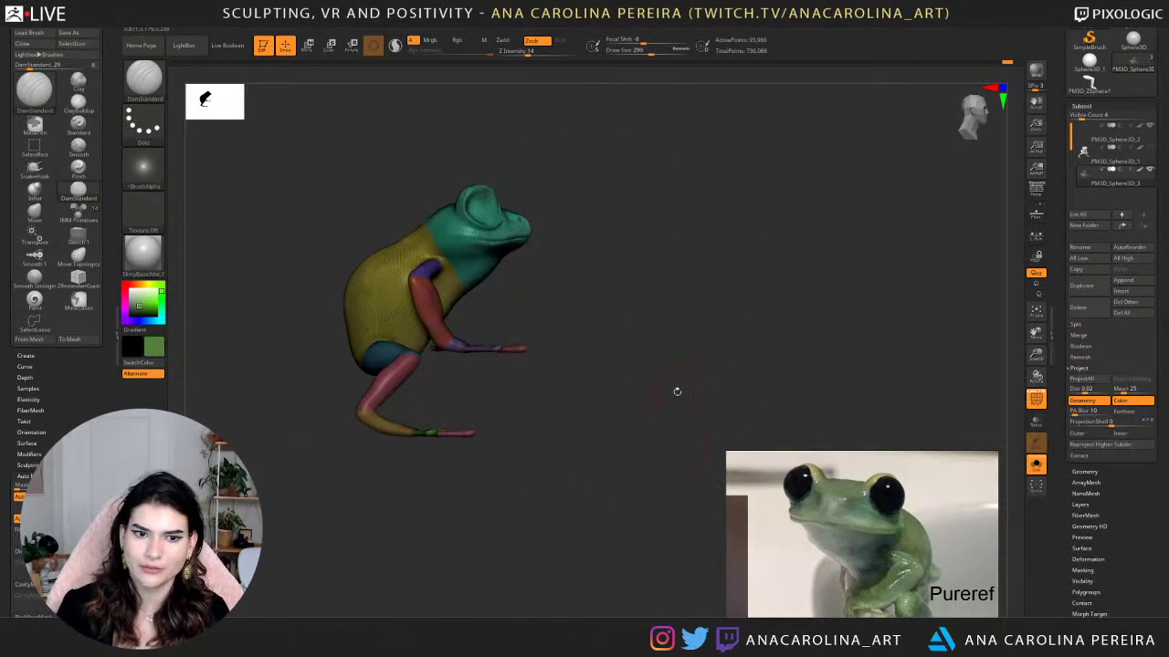
{"action": "left_click_drag", "start_coordinate": [773, 391], "coordinate": [672, 404]}
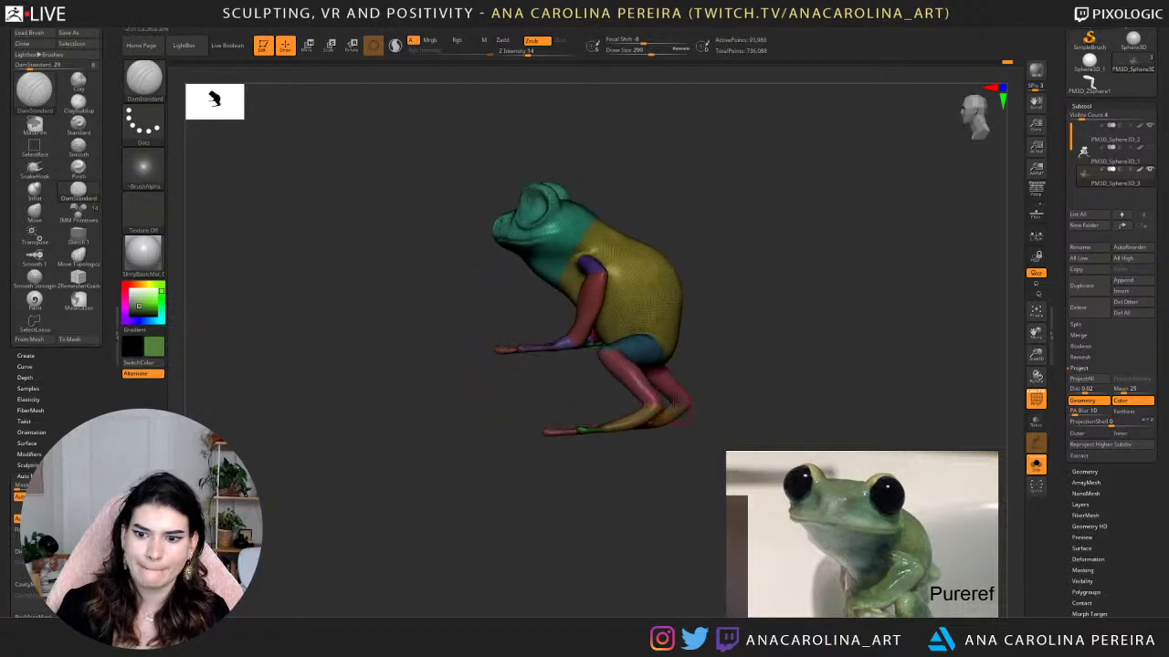
Switch to PureRef and examine the frog reference photos for pose and body shape.
{"action": "scroll", "coordinate": [891, 530], "scroll_direction": "down", "scroll_amount": 5}
{"action": "middle_click_drag", "start_coordinate": [891, 531], "coordinate": [851, 519]}
{"action": "scroll", "coordinate": [829, 543], "scroll_direction": "down", "scroll_amount": 1}
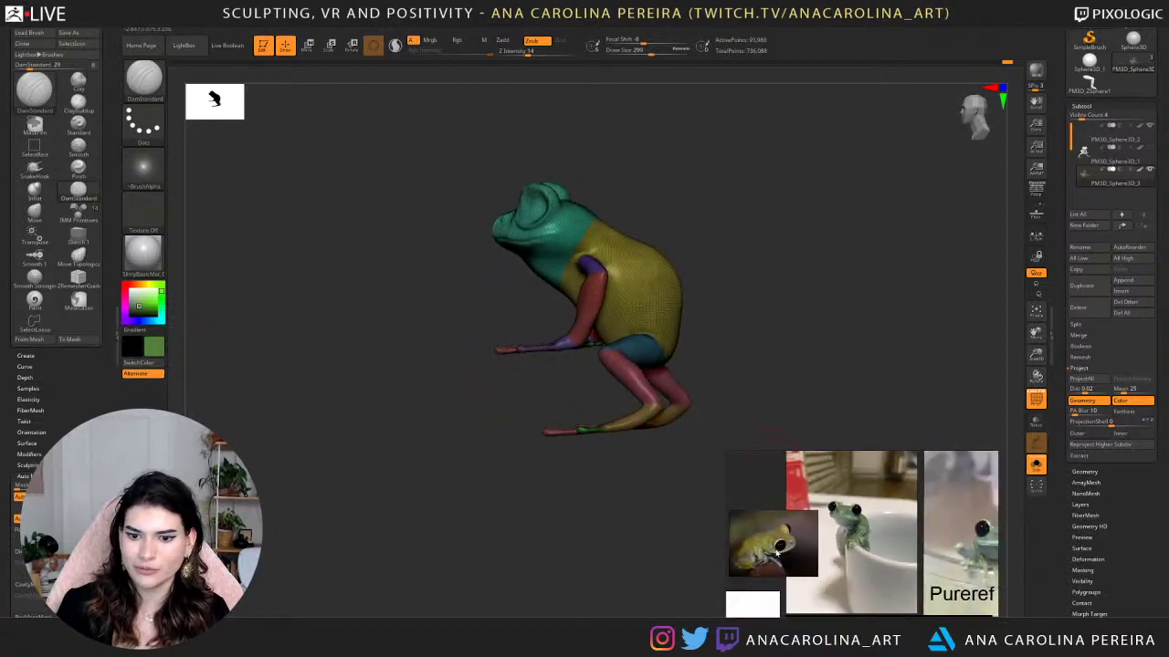
{"action": "scroll", "coordinate": [778, 554], "scroll_direction": "up", "scroll_amount": 1}
{"action": "middle_click_drag", "start_coordinate": [777, 553], "coordinate": [797, 561]}
{"action": "scroll", "coordinate": [763, 575], "scroll_direction": "up", "scroll_amount": 4}
{"action": "scroll", "coordinate": [826, 578], "scroll_direction": "down", "scroll_amount": 7}
{"action": "scroll", "coordinate": [798, 560], "scroll_direction": "down", "scroll_amount": 2}
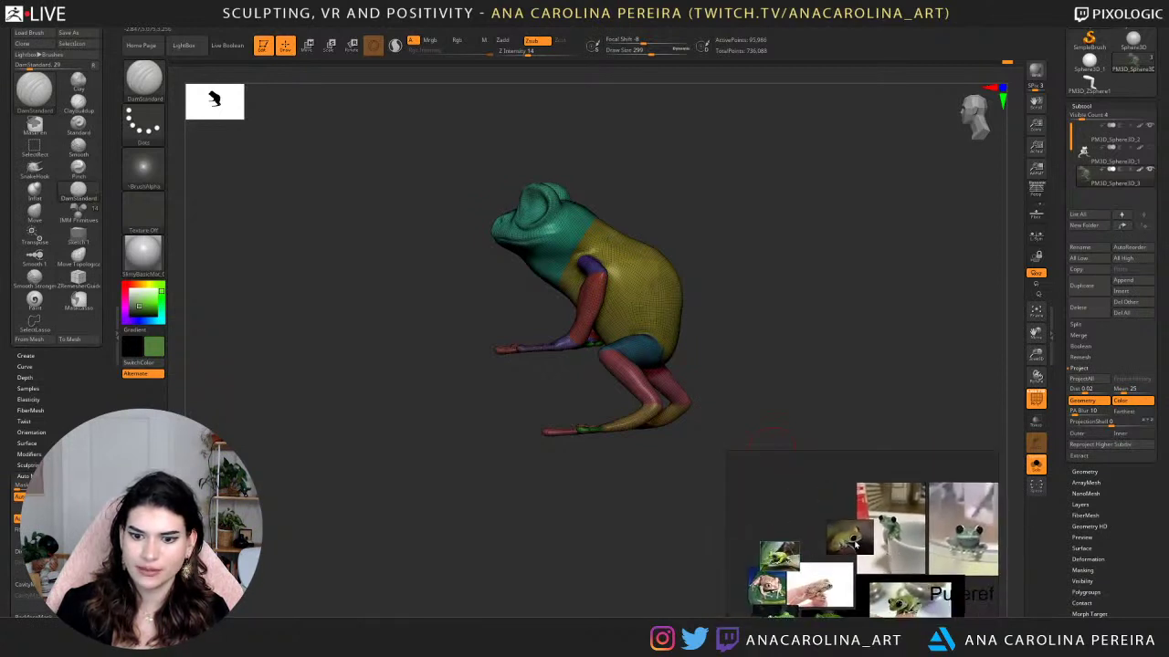
{"action": "scroll", "coordinate": [798, 561], "scroll_direction": "up", "scroll_amount": 3}
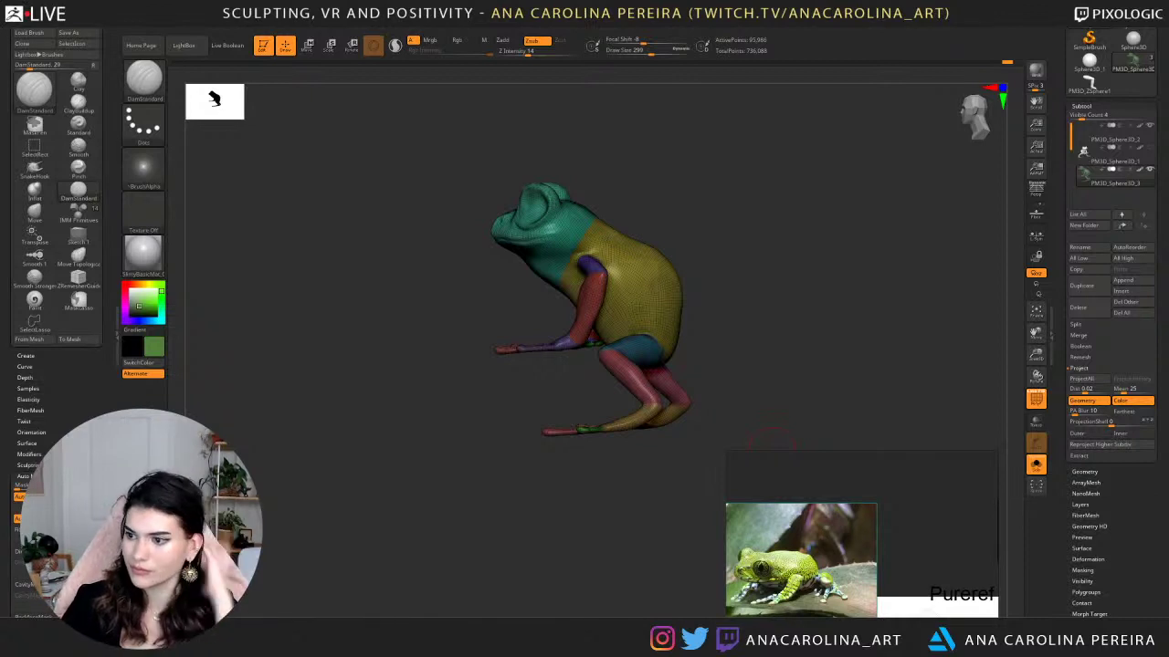
Turn off the polyframe display and view the frog's painted surface at a three-quarter angle.
{"action": "left_click", "coordinate": [1038, 403]}
{"action": "left_click_drag", "start_coordinate": [822, 356], "coordinate": [804, 297]}
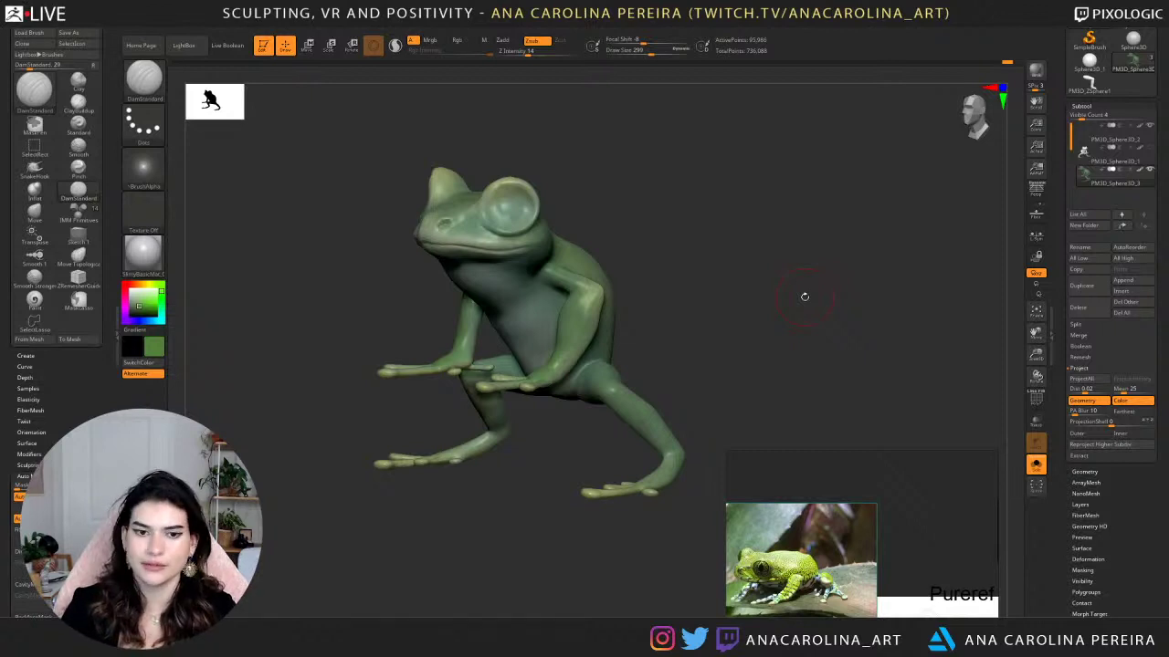
Turn off Solo mode to display the frog's black eyes together with the body.
{"action": "left_click_drag", "start_coordinate": [847, 251], "coordinate": [880, 243]}
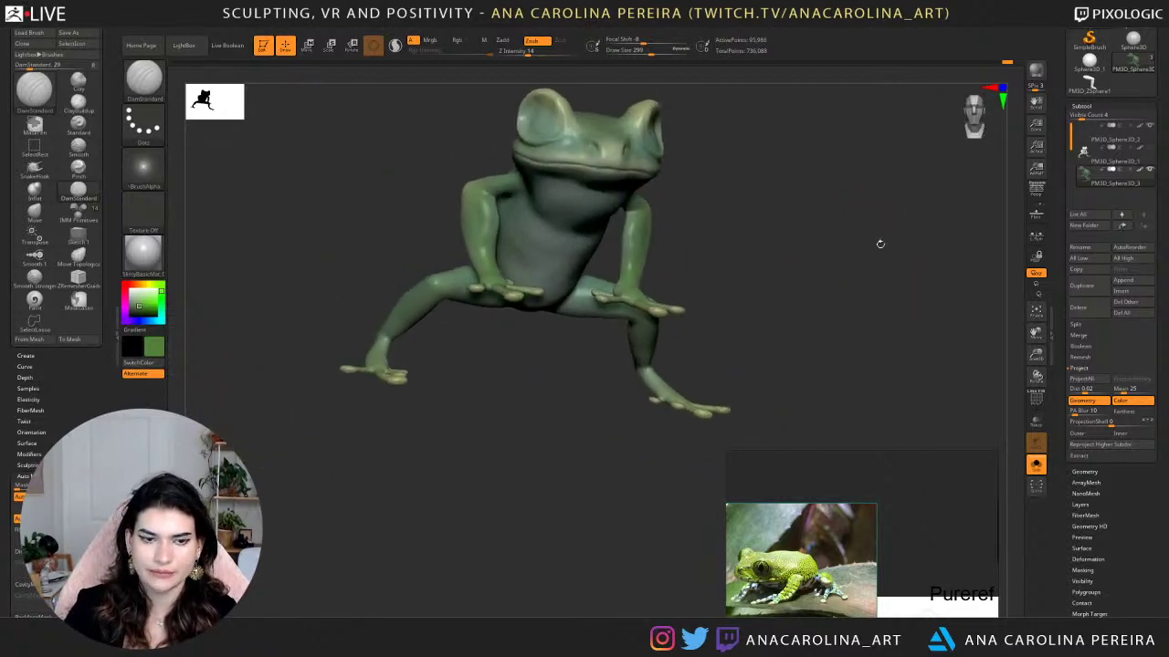
{"action": "left_click_drag", "start_coordinate": [732, 357], "coordinate": [770, 282]}
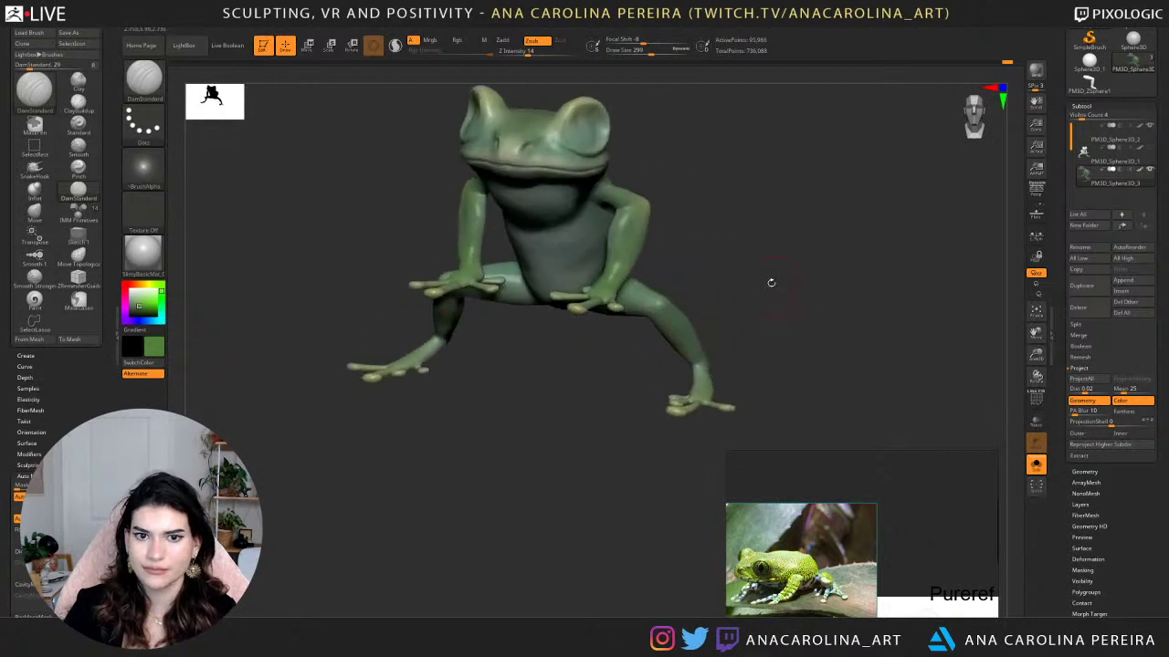
{"action": "left_click", "coordinate": [1037, 465]}
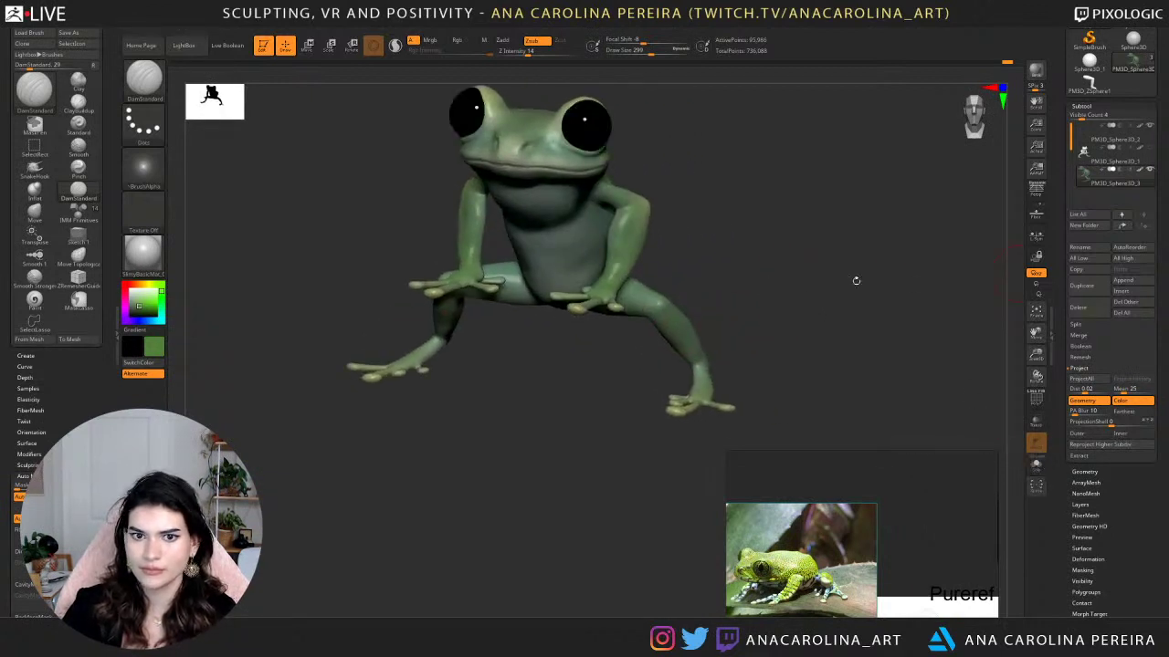
{"action": "left_click_drag", "start_coordinate": [853, 279], "coordinate": [776, 327]}
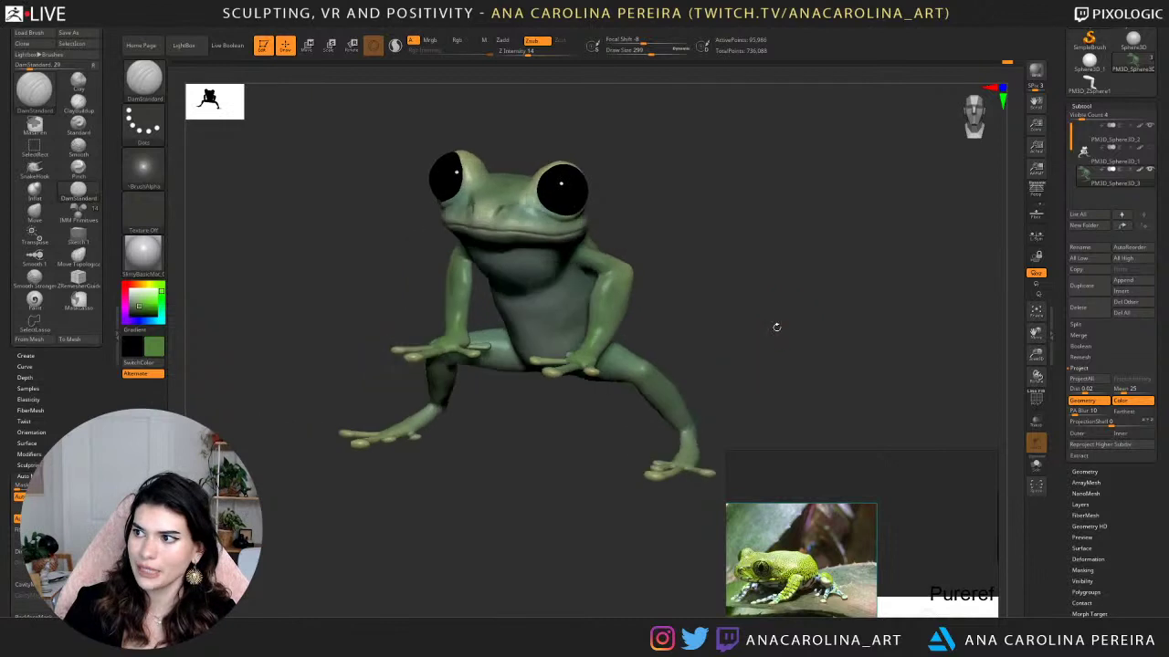
Browse the PureRef reference board and enlarge the photo of the spotted green frog to study its hind-leg pose.
{"action": "scroll", "coordinate": [805, 549], "scroll_direction": "down", "scroll_amount": 4}
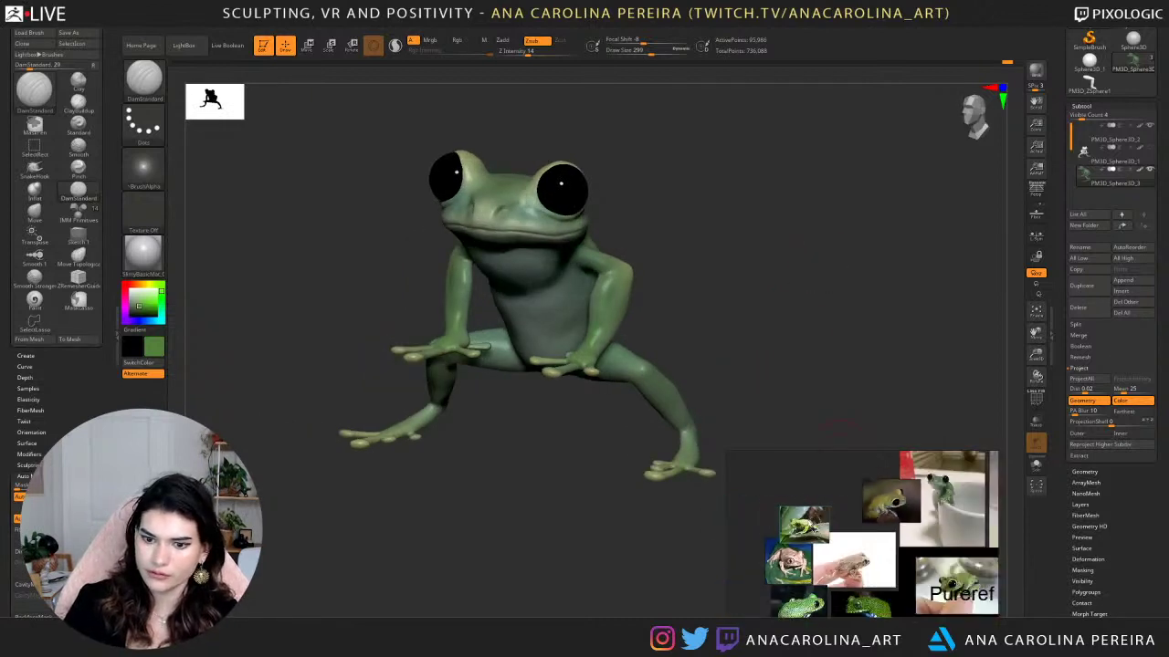
{"action": "scroll", "coordinate": [913, 569], "scroll_direction": "up", "scroll_amount": 5}
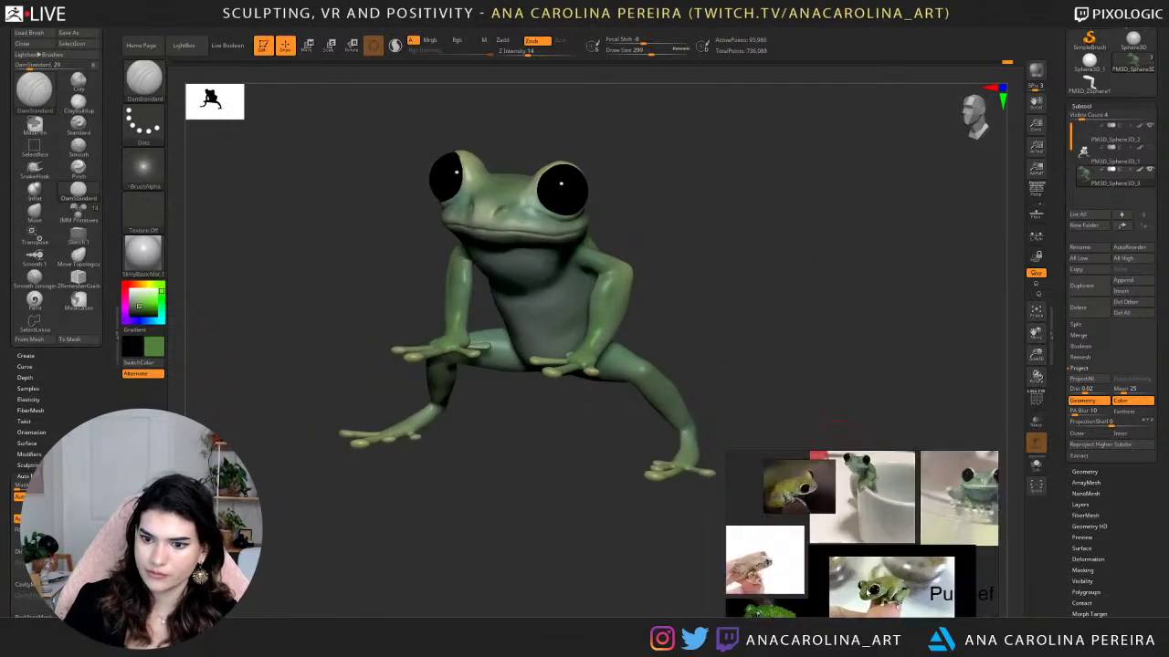
{"action": "scroll", "coordinate": [863, 544], "scroll_direction": "down", "scroll_amount": 4}
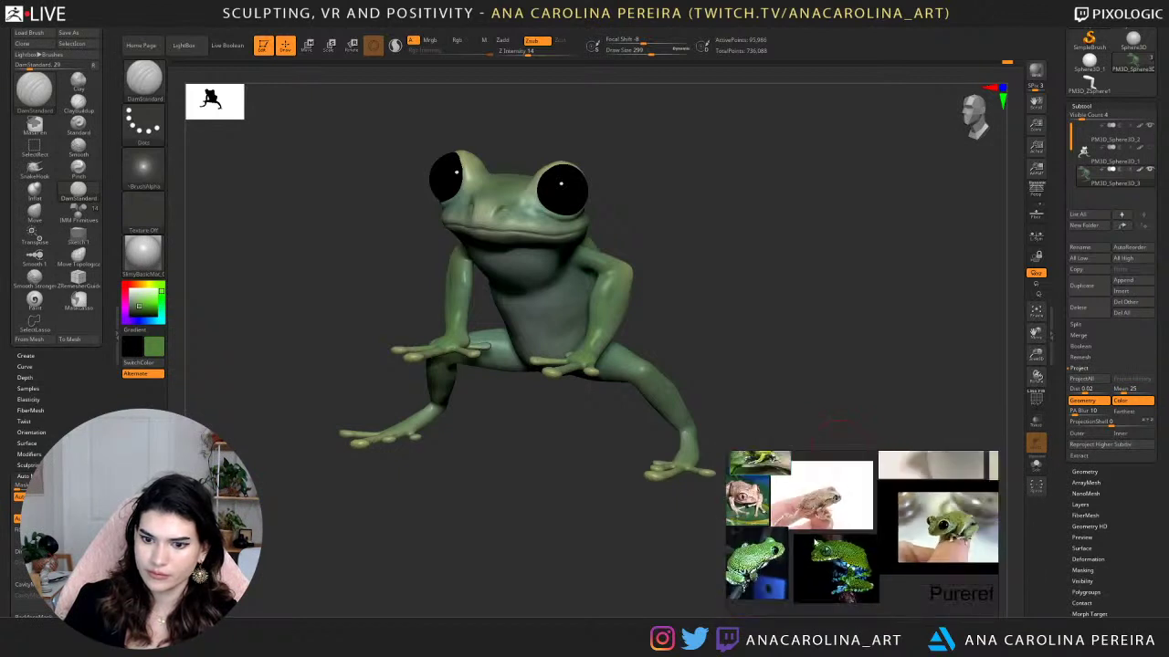
{"action": "middle_click_drag", "start_coordinate": [838, 573], "coordinate": [904, 627]}
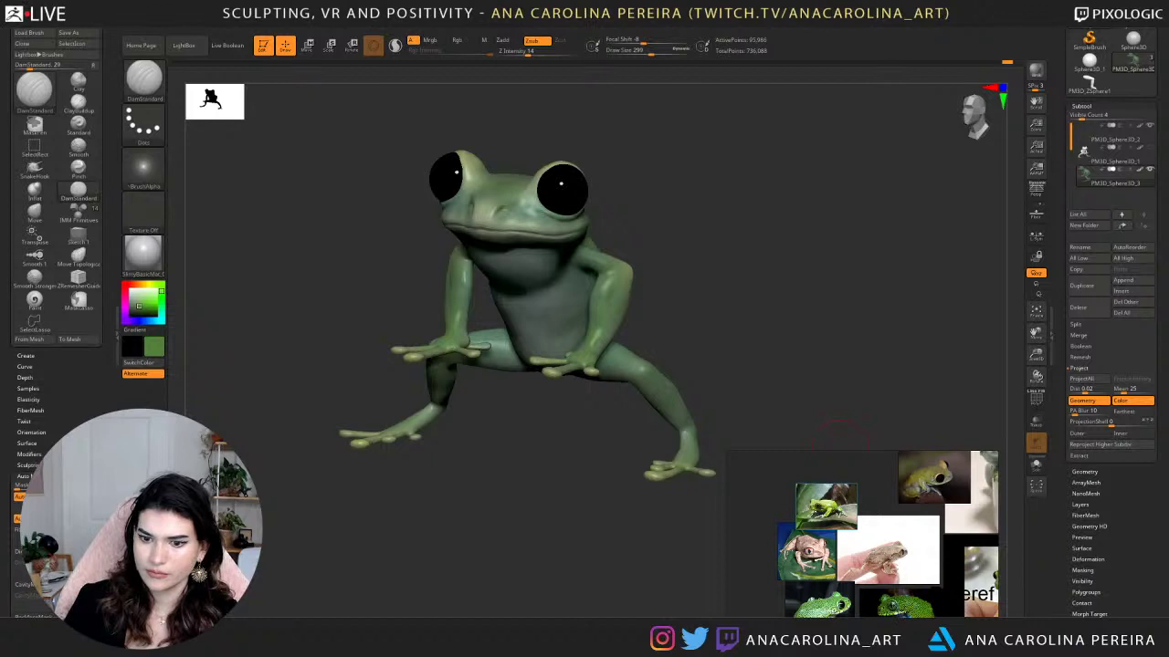
{"action": "scroll", "coordinate": [849, 589], "scroll_direction": "up", "scroll_amount": 6}
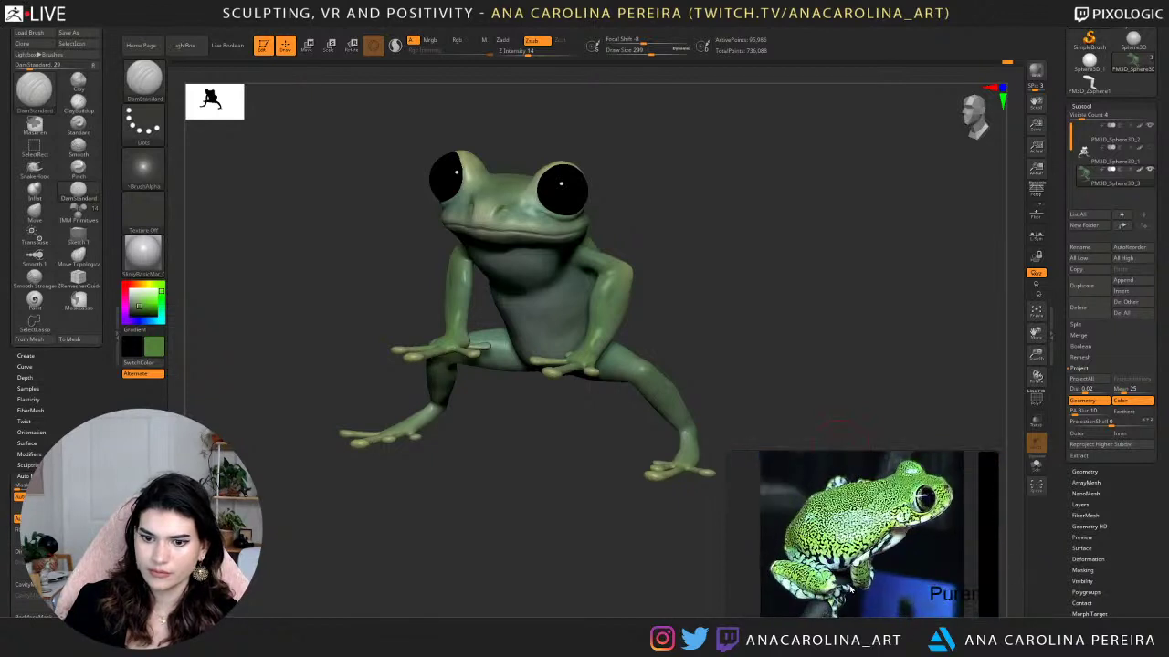
{"action": "mouse_move", "coordinate": [755, 348]}
{"action": "left_mouse_down"}
{"action": "mouse_move", "coordinate": [731, 353]}
{"action": "mouse_move", "coordinate": [749, 337]}
{"action": "left_mouse_up"}
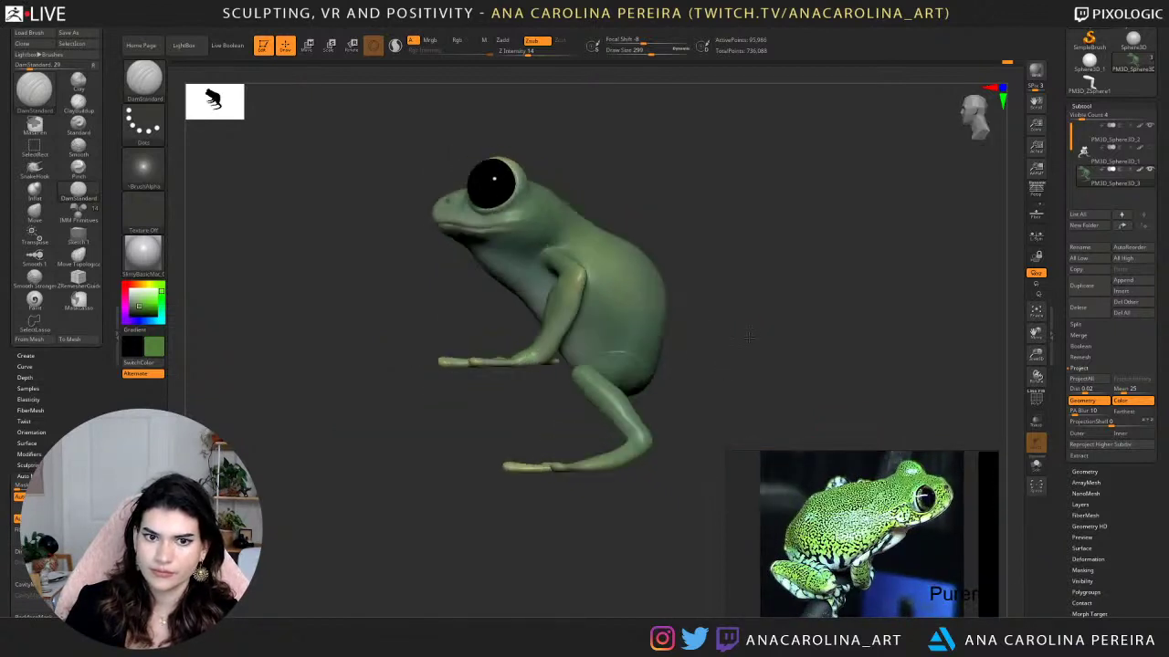
{"action": "left_click_drag", "start_coordinate": [683, 391], "coordinate": [639, 392]}
{"action": "left_click", "coordinate": [438, 385], "text": "ctrl+shift"}
{"action": "left_click_drag", "start_coordinate": [393, 418], "coordinate": [481, 402], "text": "alt"}
{"action": "left_click", "coordinate": [511, 282], "text": "ctrl+shift"}
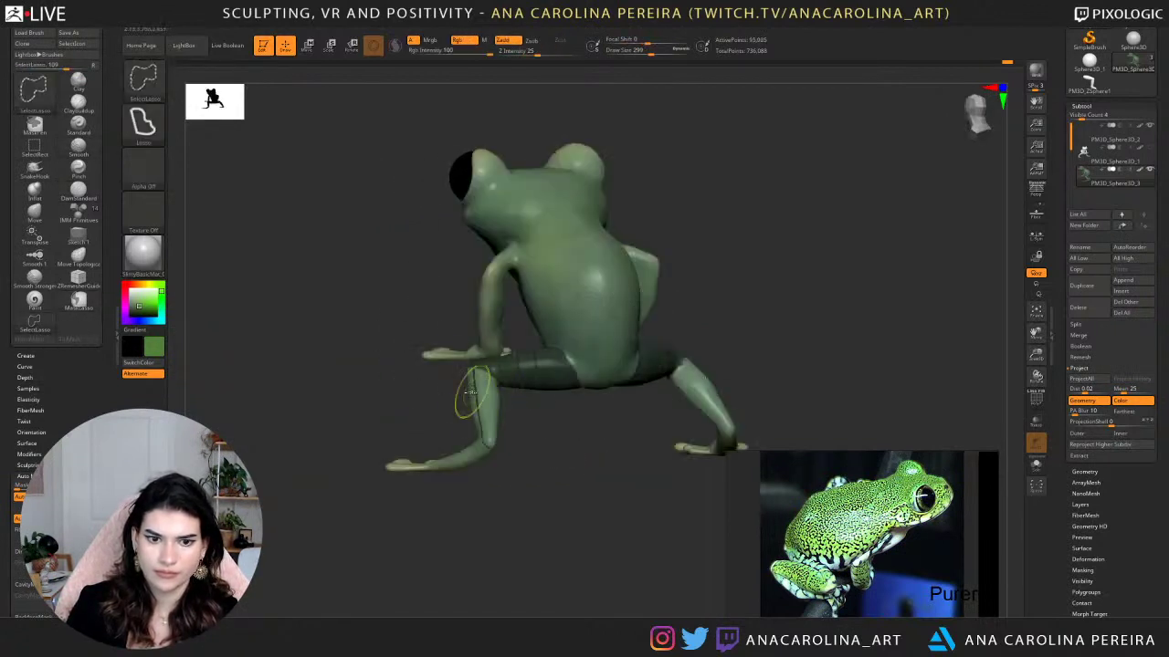
{"action": "left_click", "coordinate": [492, 405], "text": "ctrl+shift"}
{"action": "left_click", "coordinate": [517, 412], "text": "ctrl+shift"}
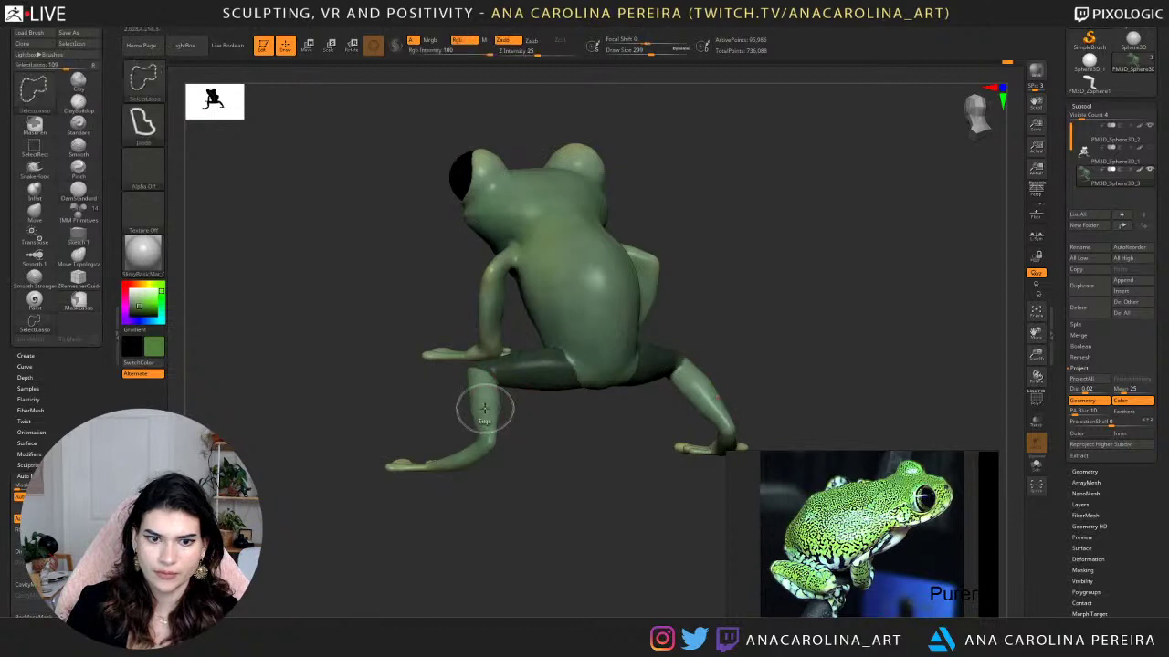
{"action": "left_click", "coordinate": [483, 407], "text": "ctrl+shift"}
{"action": "left_click", "coordinate": [509, 420], "text": "ctrl+shift"}
{"action": "mouse_move", "coordinate": [507, 409]}
{"action": "left_mouse_down"}
{"action": "mouse_move", "coordinate": [508, 420]}
{"action": "mouse_move", "coordinate": [514, 408]}
{"action": "left_mouse_up"}
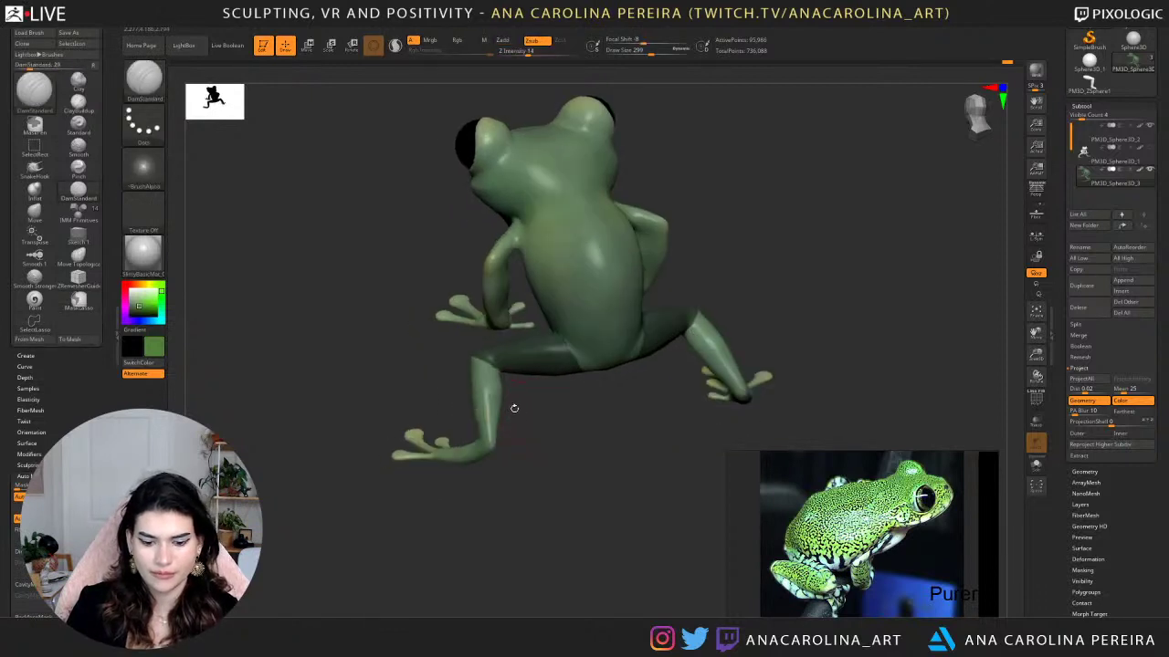
Switch to the Move brush, turn on the polyframe display and isolate the lower-leg polygroups.
{"action": "key", "text": "b"}
{"action": "key", "text": "m"}
{"action": "key", "text": "v"}
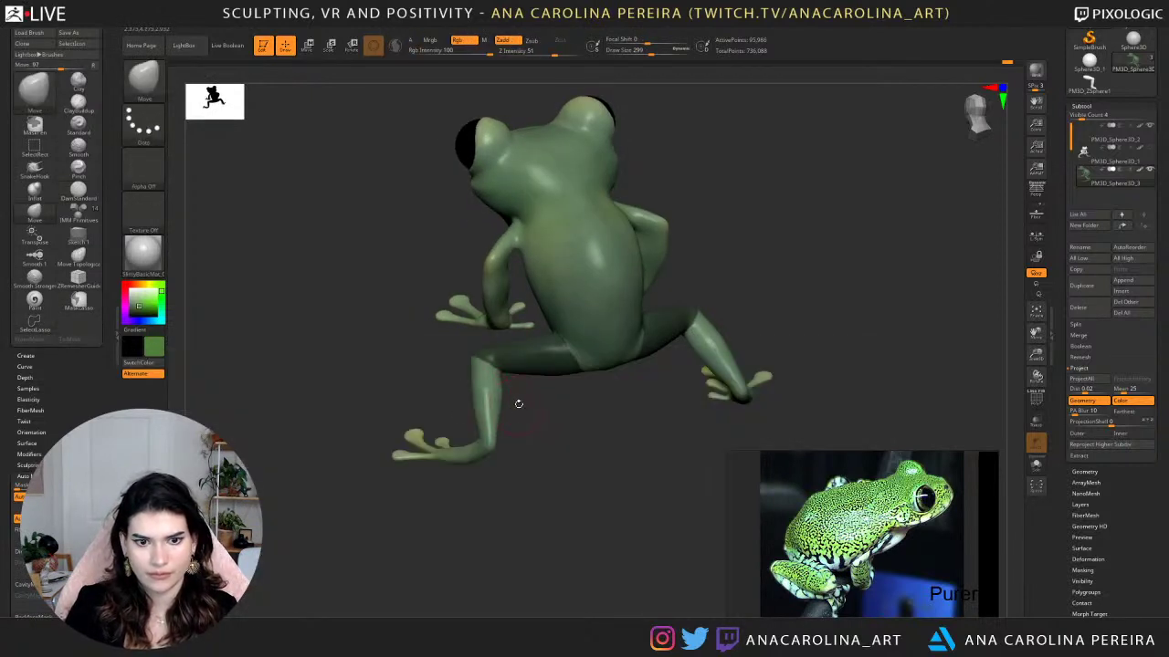
{"action": "left_click_drag", "start_coordinate": [517, 405], "coordinate": [520, 436], "text": "alt"}
{"action": "key", "text": "shift+f"}
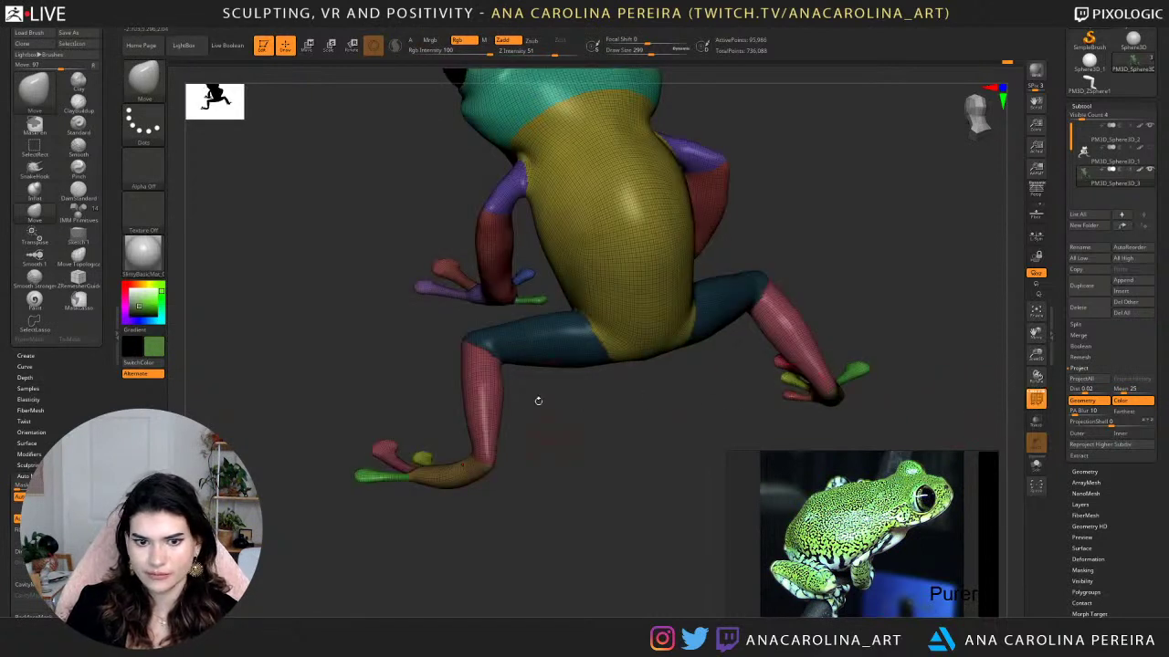
{"action": "left_click", "coordinate": [490, 410], "text": "ctrl+shift"}
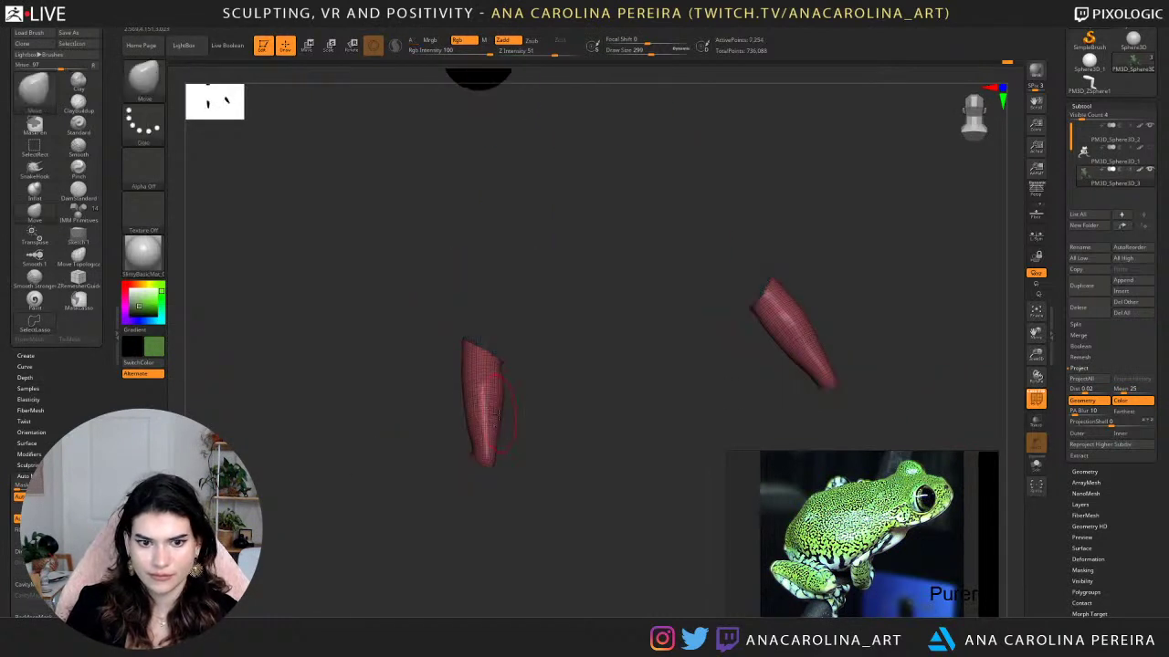
Mask the hind legs and feet by polygroup, show the whole frog again and invert the mask to protect the body.
{"action": "left_click", "coordinate": [448, 418], "text": "ctrl+shift"}
{"action": "left_click", "coordinate": [481, 446], "text": "ctrl+shift"}
{"action": "left_click_drag", "start_coordinate": [496, 386], "coordinate": [396, 556], "text": "ctrl"}
{"action": "left_click", "coordinate": [501, 511], "text": "ctrl+shift"}
{"action": "mouse_move", "coordinate": [502, 511]}
{"action": "left_mouse_down"}
{"action": "mouse_move", "coordinate": [458, 512]}
{"action": "mouse_move", "coordinate": [276, 351]}
{"action": "mouse_move", "coordinate": [453, 555]}
{"action": "mouse_move", "coordinate": [509, 540]}
{"action": "mouse_move", "coordinate": [523, 521]}
{"action": "left_mouse_up"}
{"action": "left_click", "coordinate": [470, 550], "text": "ctrl"}
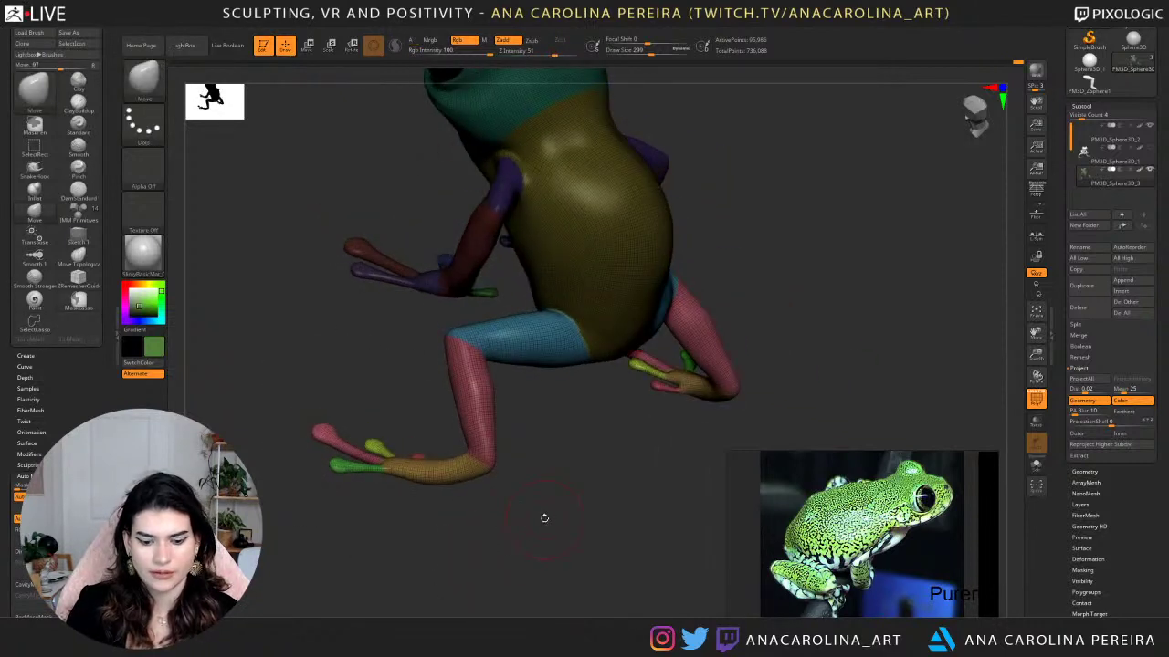
Drop the mesh to a lower subdivision level, activate Rotate and place the gizmo at the hip end of the thigh.
{"action": "key", "text": "shift"}
{"action": "left_click_drag", "start_coordinate": [608, 494], "coordinate": [596, 460], "text": "shift"}
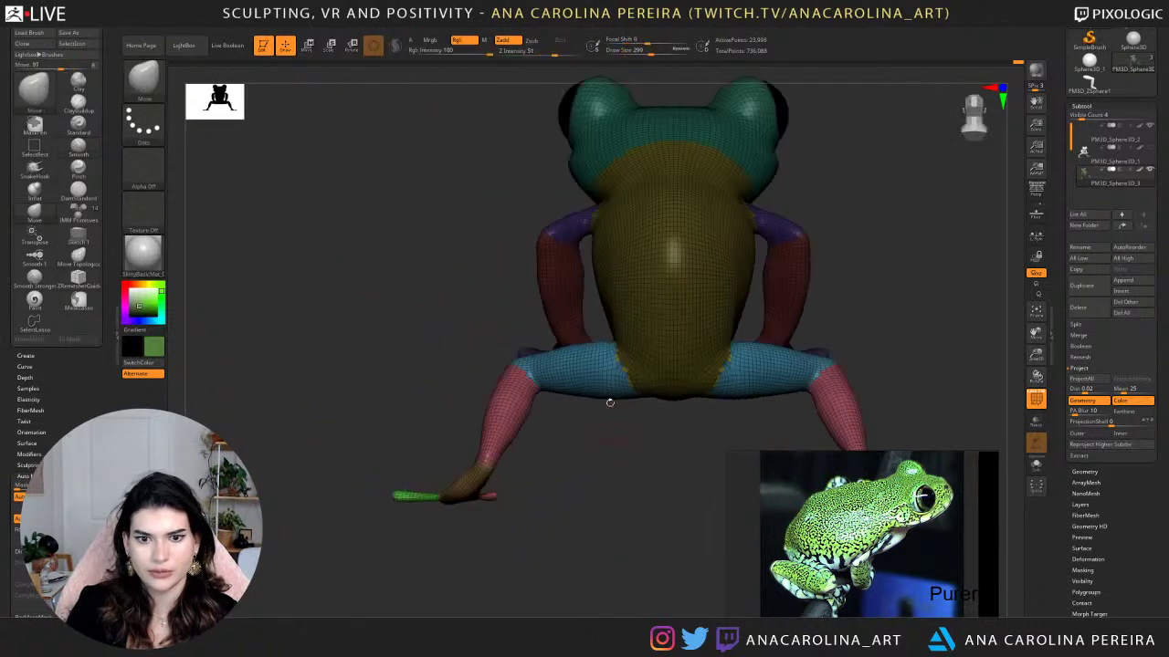
{"action": "key", "text": "ctrl"}
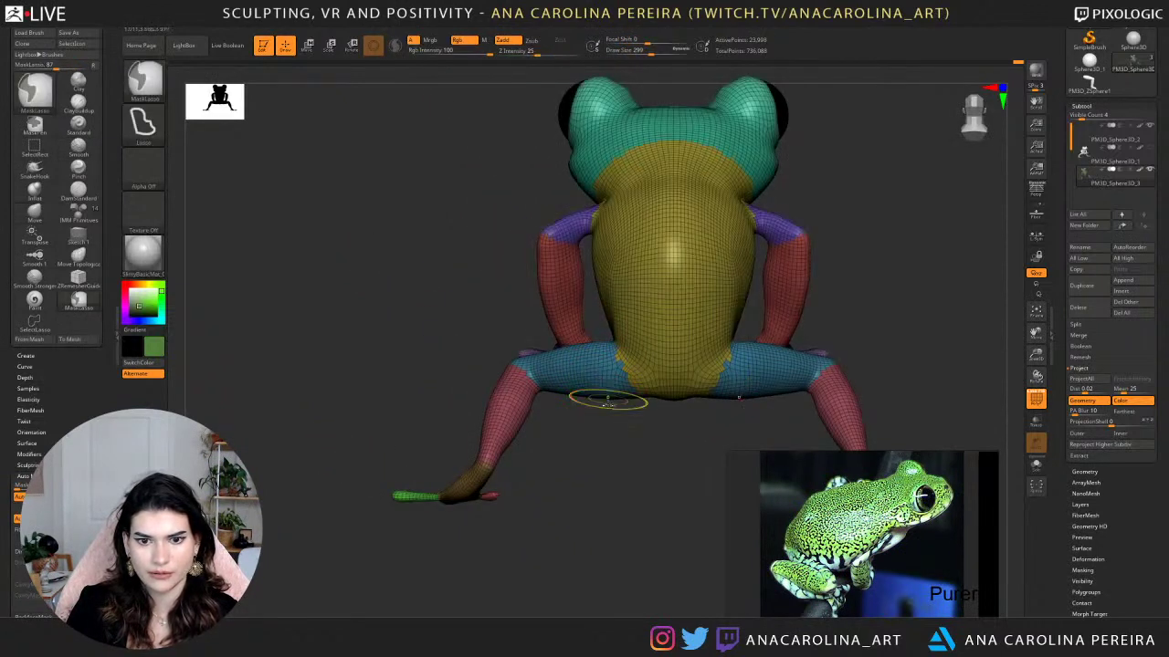
{"action": "left_click_drag", "start_coordinate": [615, 422], "coordinate": [646, 471]}
{"action": "key", "text": "r"}
{"action": "right_click_drag", "start_coordinate": [646, 471], "coordinate": [482, 446]}
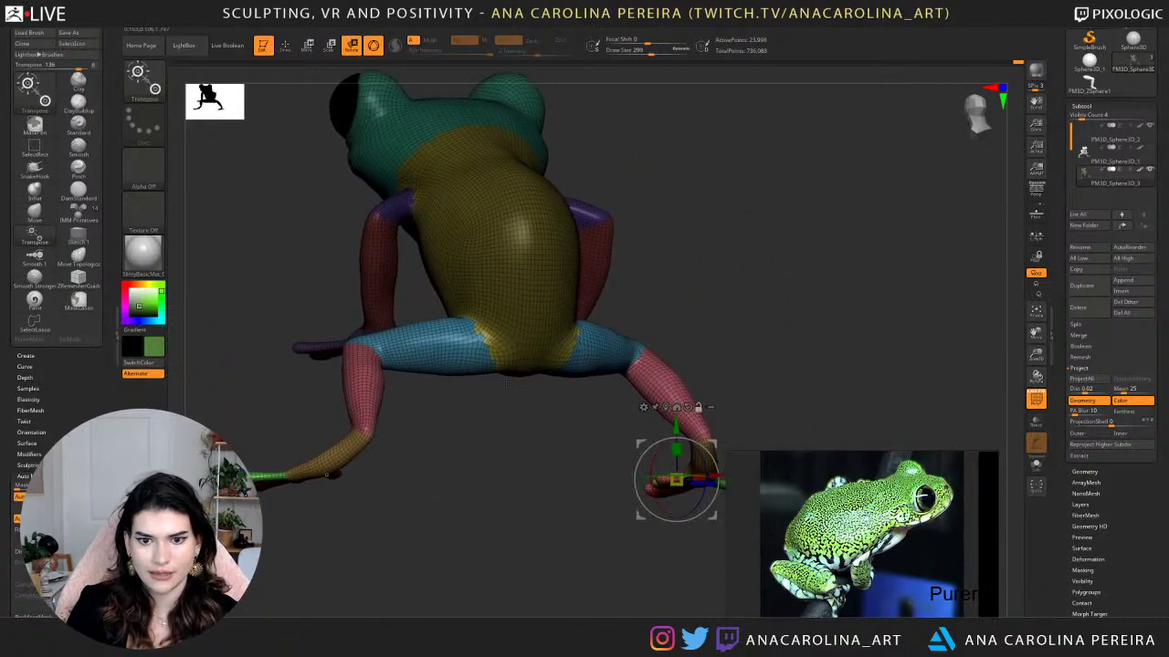
{"action": "left_click", "coordinate": [485, 355], "text": "alt"}
{"action": "right_click_drag", "start_coordinate": [485, 356], "coordinate": [617, 263]}
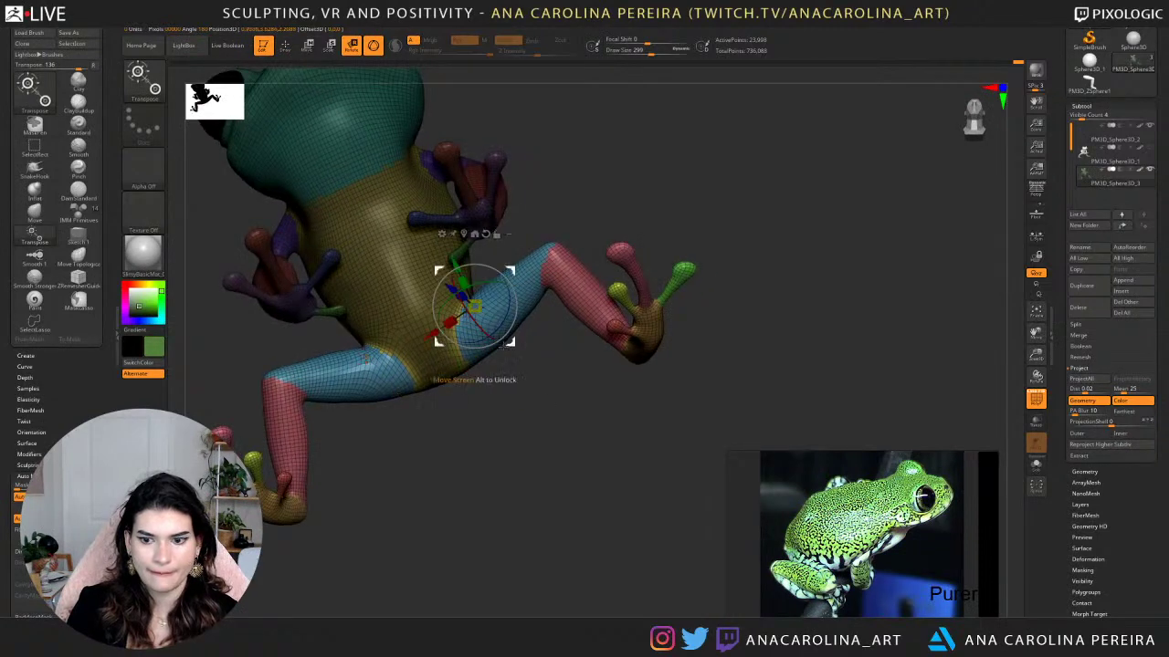
Try rotating the hind legs about the hip joint and undo the rotation.
{"action": "right_click_drag", "start_coordinate": [505, 343], "coordinate": [511, 365]}
{"action": "left_click_drag", "start_coordinate": [513, 399], "coordinate": [531, 456]}
{"action": "key", "text": "ctrl+z"}
{"action": "key", "text": "ctrl+z"}
{"action": "key", "text": "ctrl+z"}
{"action": "key", "text": "ctrl+z"}
{"action": "key", "text": "ctrl+z"}
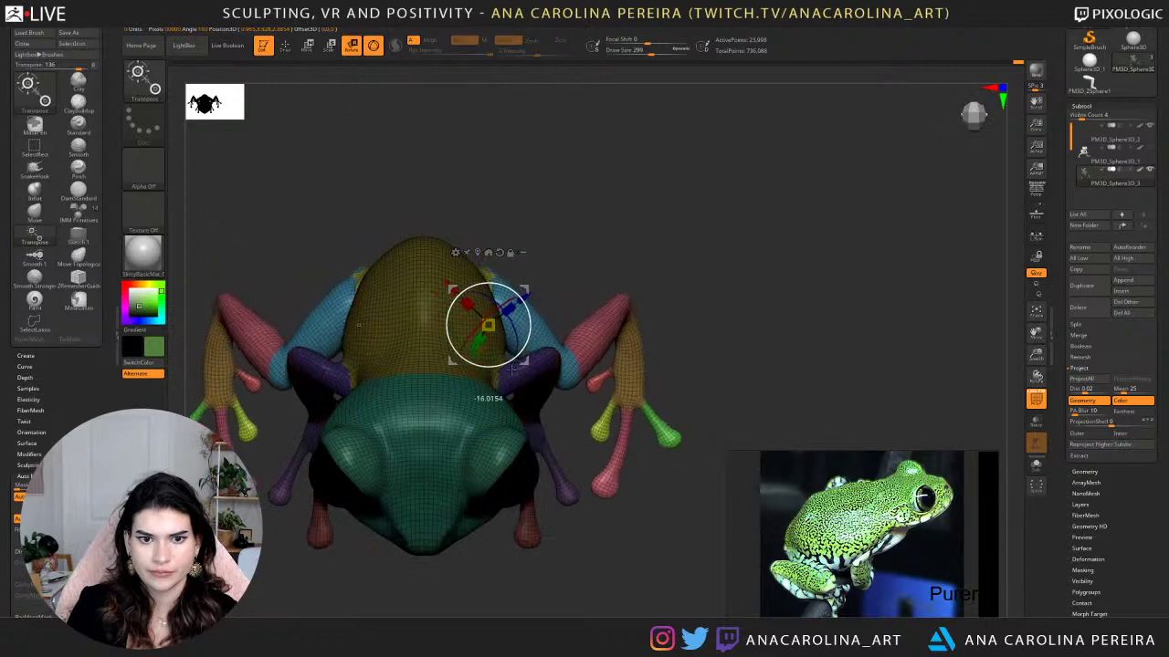
Reposition the gizmo on the hip joint and rotate the unmasked hind legs inward by about 24 degrees.
{"action": "right_click_drag", "start_coordinate": [575, 303], "coordinate": [539, 361]}
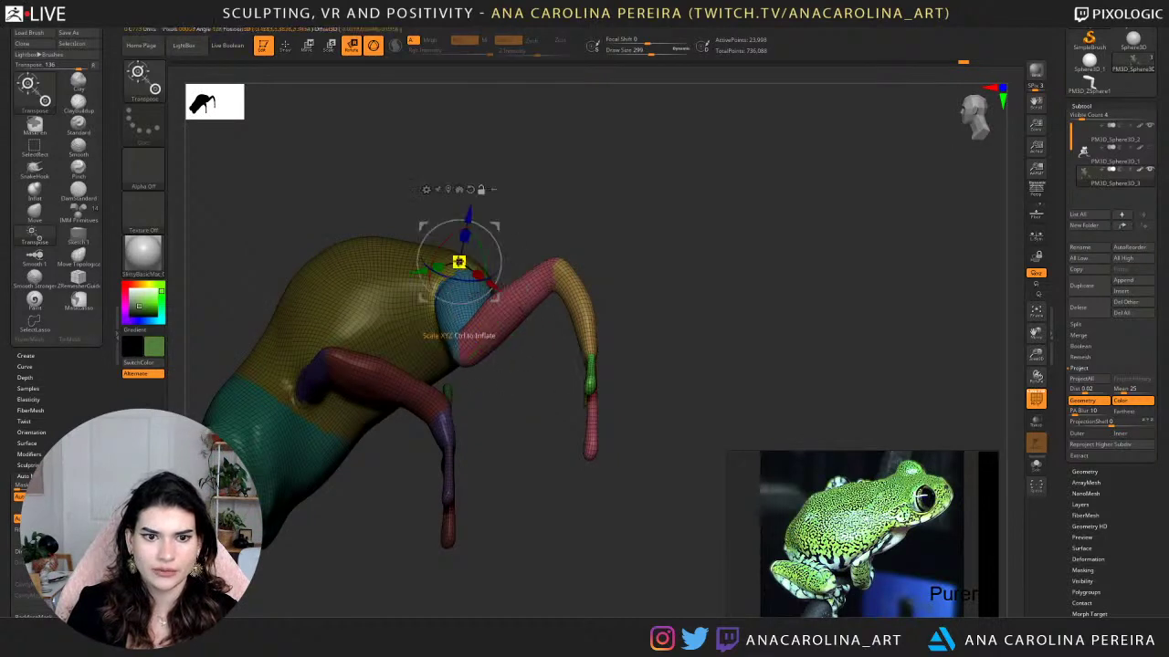
{"action": "left_click", "coordinate": [467, 334], "text": "alt"}
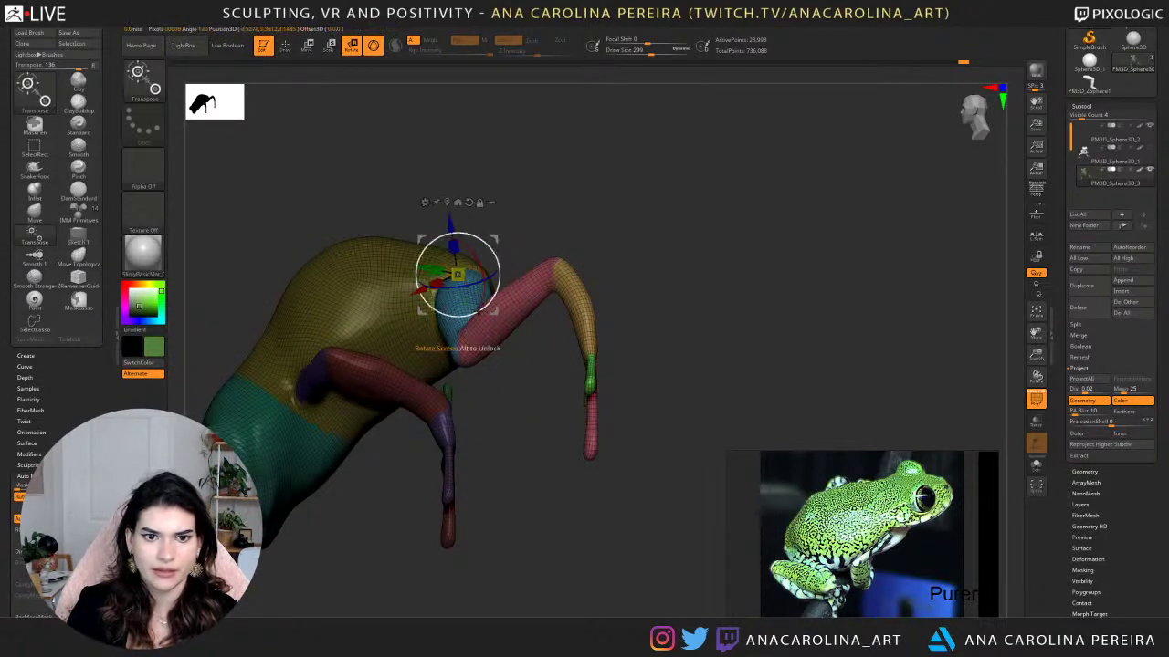
{"action": "left_click_drag", "start_coordinate": [477, 311], "coordinate": [457, 315]}
{"action": "right_click_drag", "start_coordinate": [480, 302], "coordinate": [530, 432]}
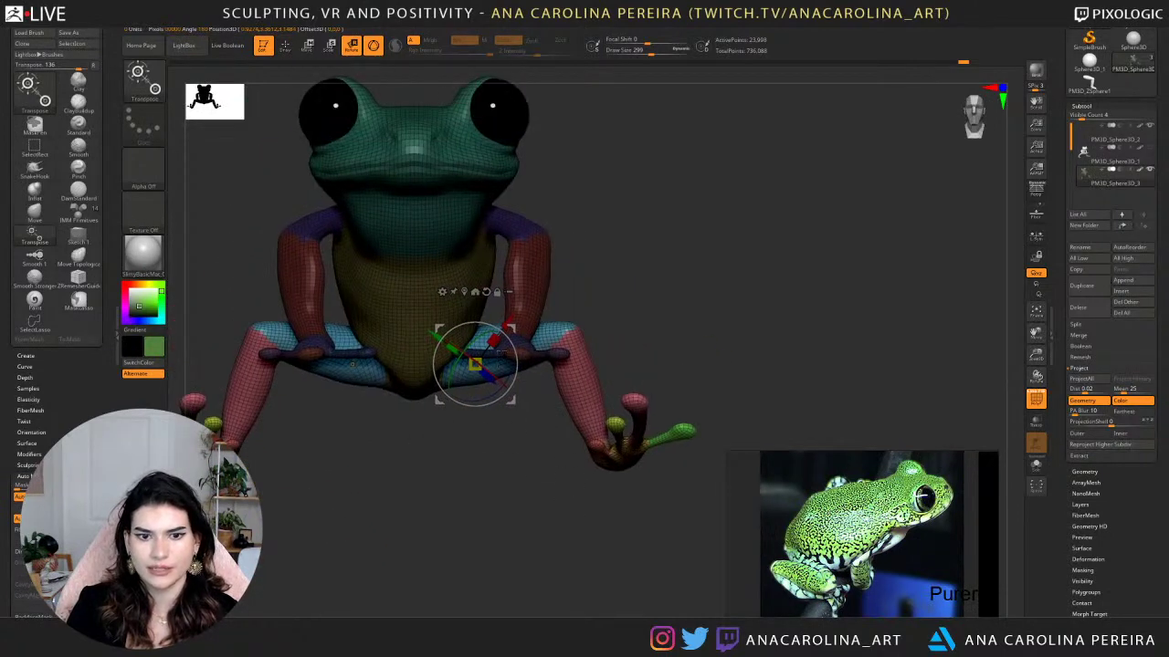
{"action": "left_click_drag", "start_coordinate": [492, 375], "coordinate": [504, 402]}
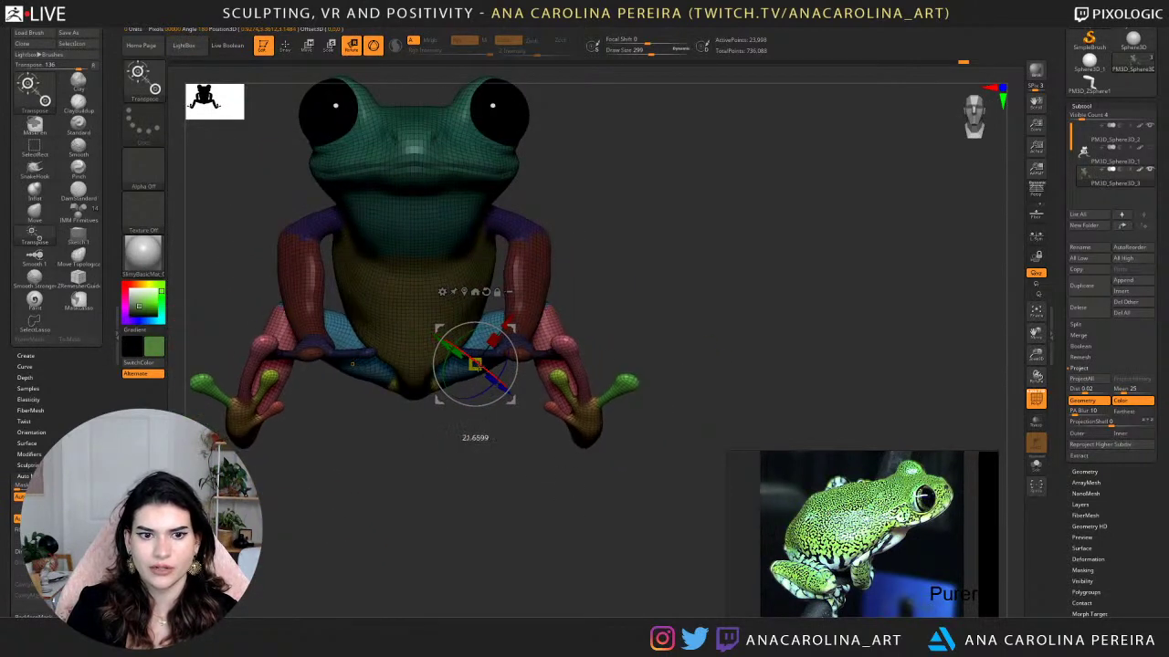
Refine the hind legs' rotation at the hip from the side, keeping the thighs tucked along the body.
{"action": "right_click_drag", "start_coordinate": [507, 409], "coordinate": [482, 464]}
{"action": "right_click_drag", "start_coordinate": [523, 422], "coordinate": [480, 425]}
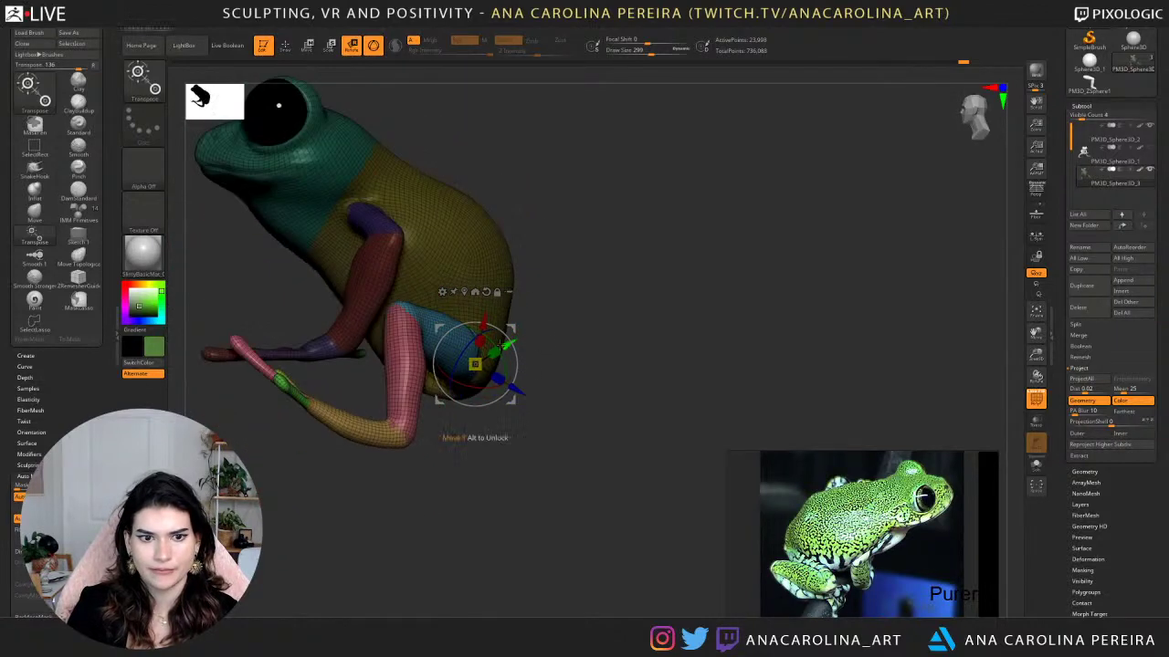
{"action": "left_click_drag", "start_coordinate": [472, 323], "coordinate": [463, 324]}
{"action": "right_click_drag", "start_coordinate": [712, 365], "coordinate": [403, 455]}
Try to set up the lower-leg rotation by inverting the mask and moving the gizmo onto the shin.
{"action": "key", "text": "ctrl+h"}
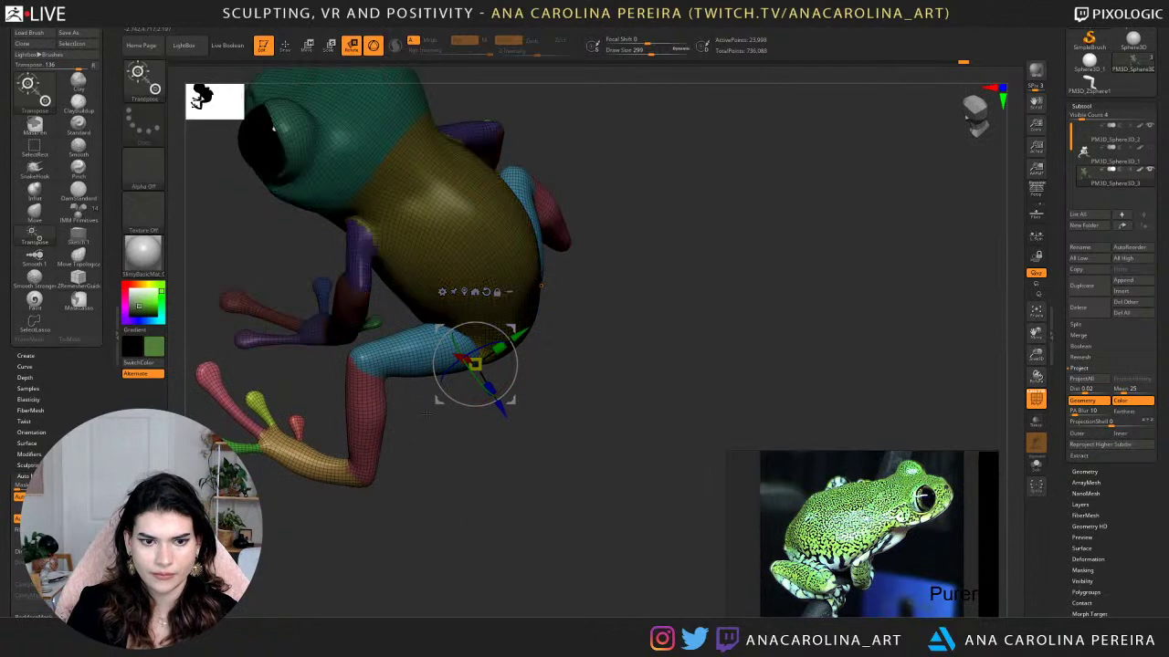
{"action": "key", "text": "ctrl+i"}
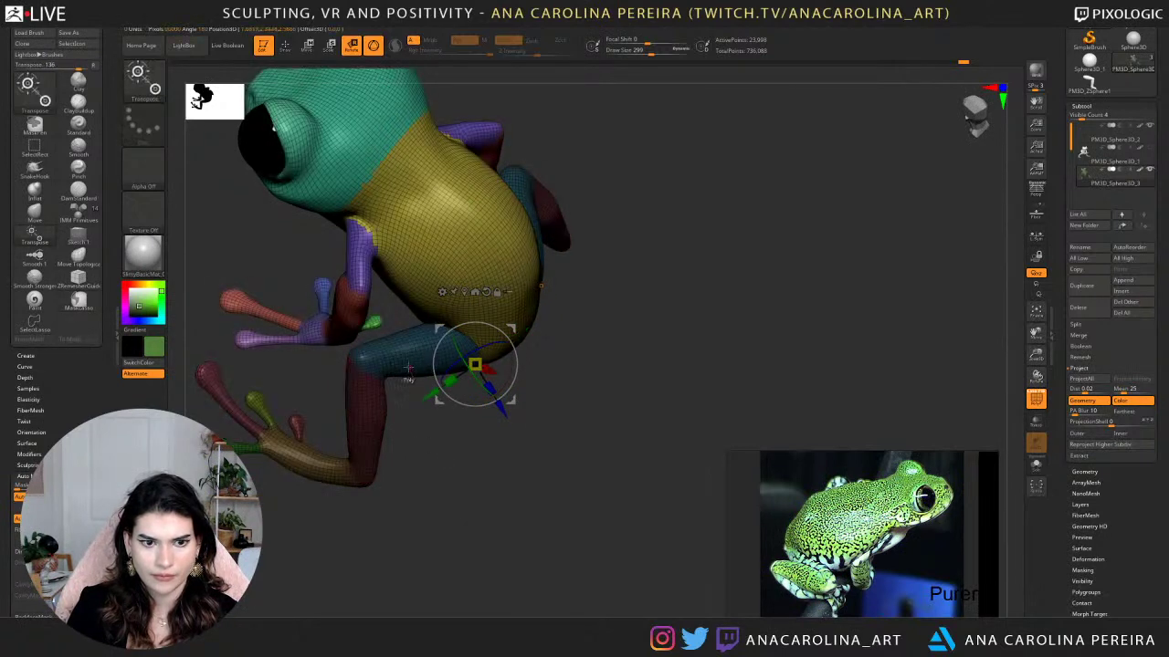
{"action": "right_click_drag", "start_coordinate": [504, 292], "coordinate": [528, 290]}
{"action": "key", "text": "ctrl"}
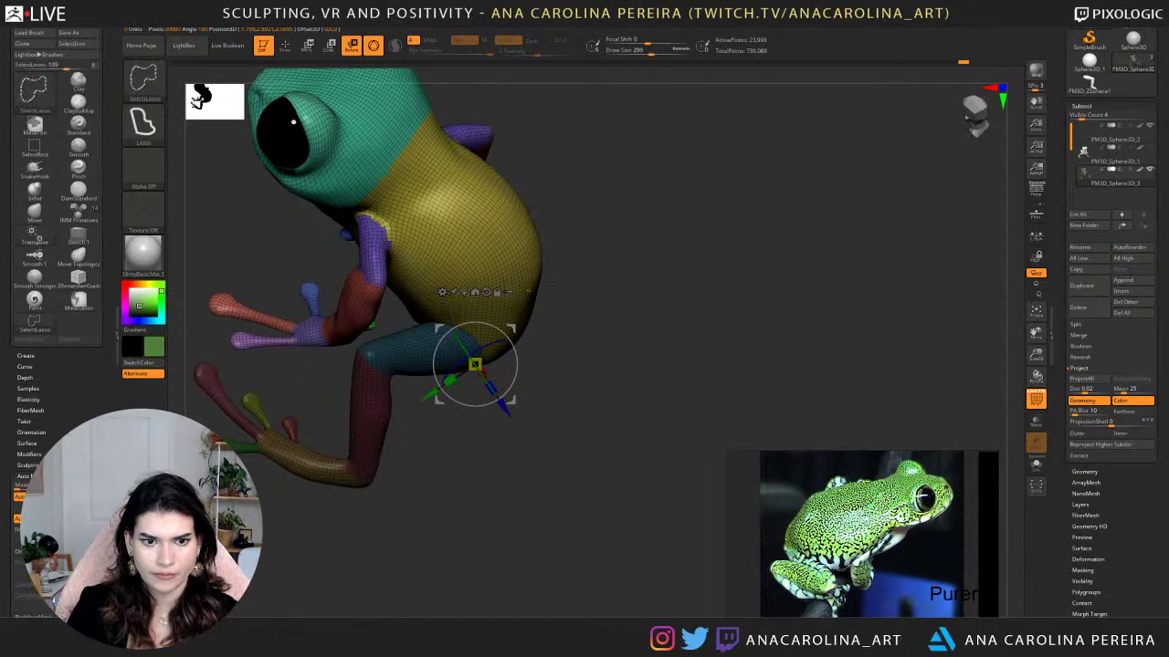
{"action": "right_click_drag", "start_coordinate": [538, 239], "coordinate": [557, 208]}
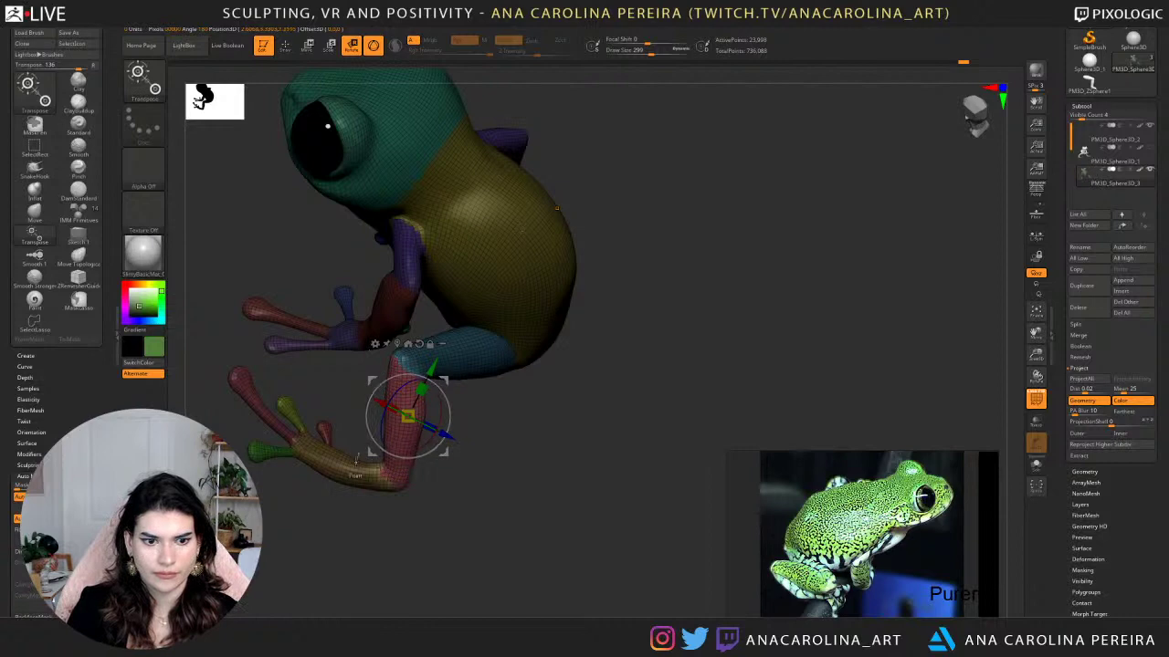
Return to the Move brush, clear the mask, then isolate and mask the lower-leg polygroups.
{"action": "key", "text": "b"}
{"action": "key", "text": "m"}
{"action": "key", "text": "v"}
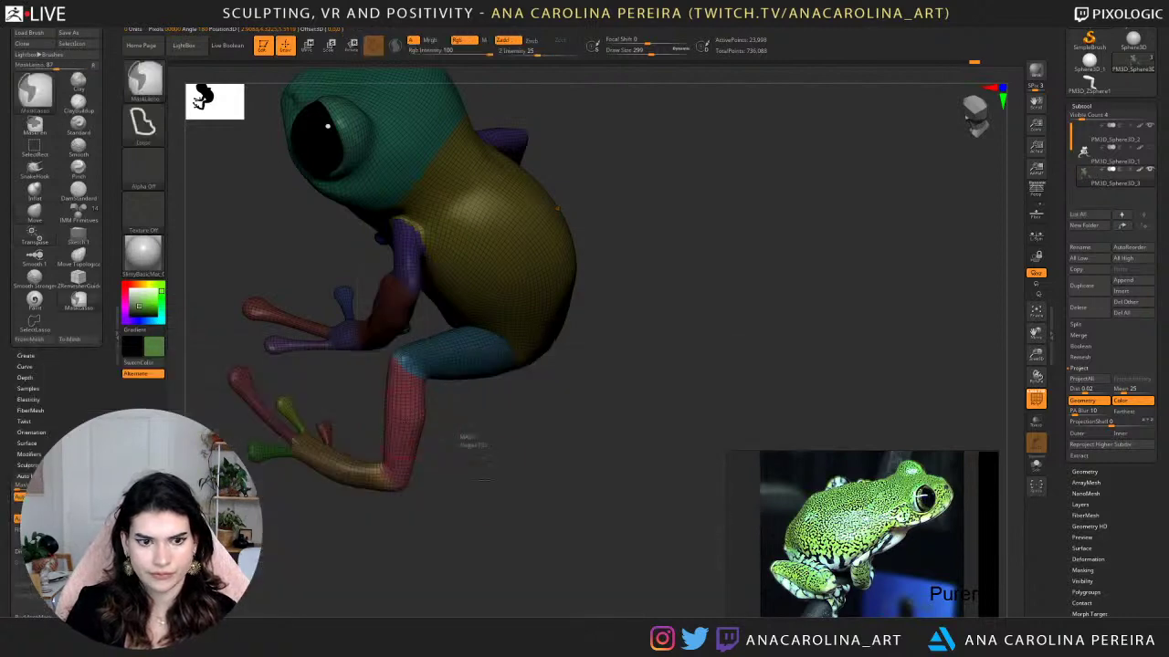
{"action": "left_click", "coordinate": [458, 434], "text": "ctrl"}
{"action": "right_click_drag", "start_coordinate": [460, 438], "coordinate": [465, 462]}
{"action": "left_click", "coordinate": [392, 410], "text": "ctrl+shift"}
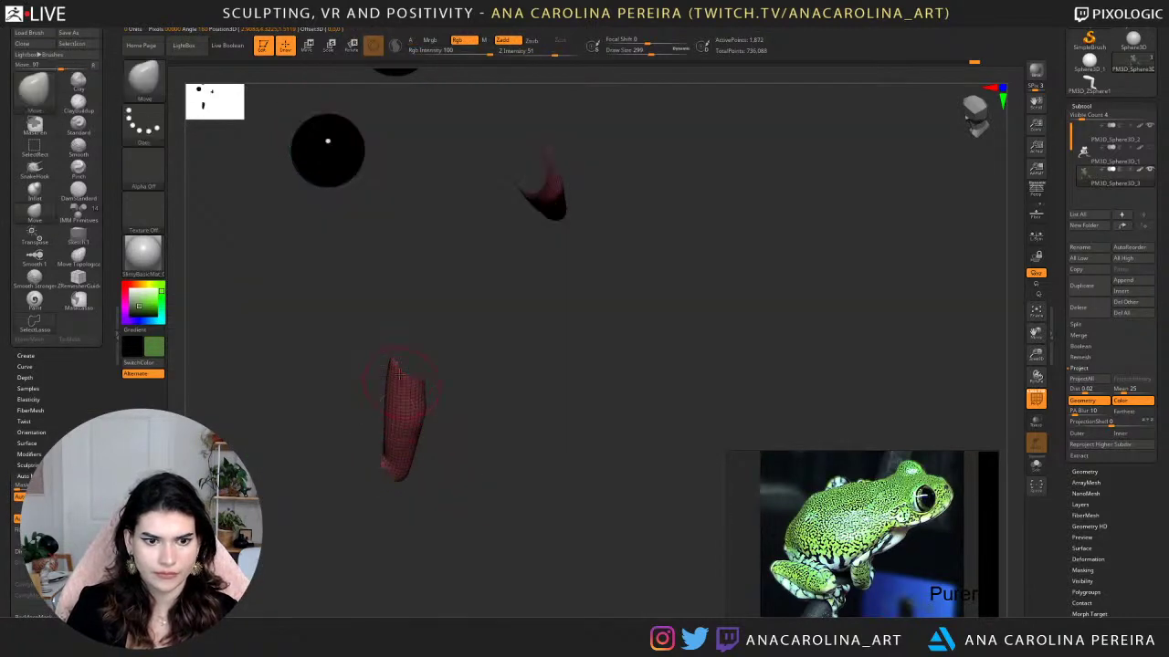
{"action": "left_click_drag", "start_coordinate": [376, 560], "coordinate": [364, 333], "text": "ctrl"}
{"action": "left_click", "coordinate": [450, 479], "text": "ctrl+shift"}
Isolate and mask the foot polygroups, show the whole frog and add the toes to the mask with a lasso.
{"action": "left_click", "coordinate": [335, 460], "text": "ctrl+shift"}
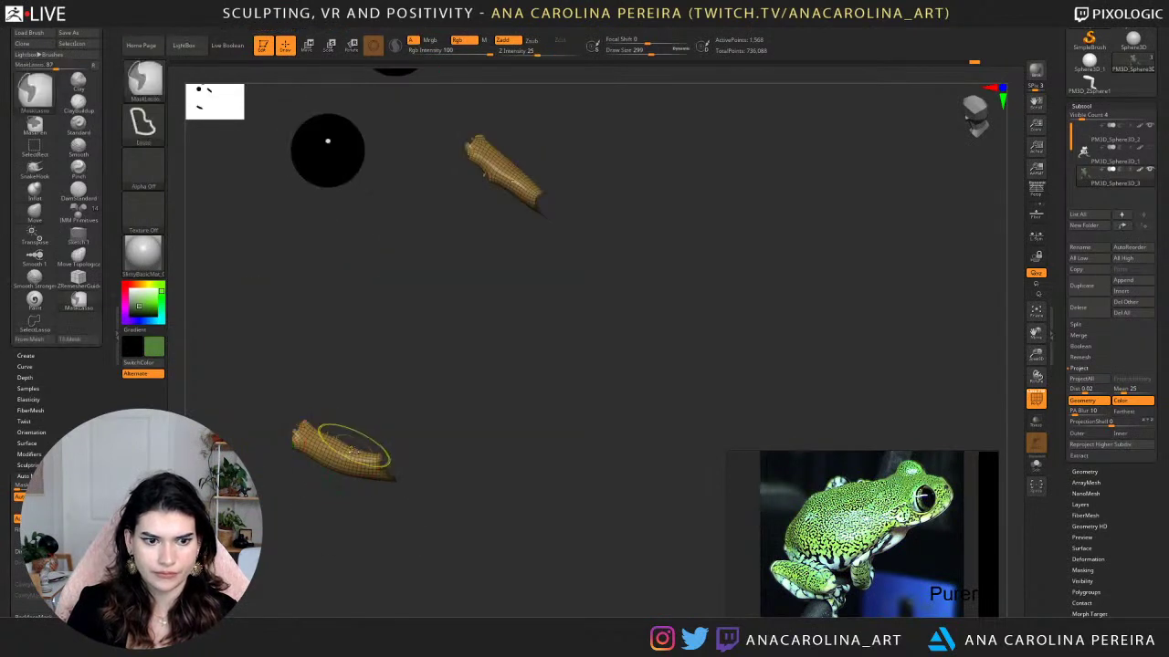
{"action": "left_click", "coordinate": [357, 411], "text": "ctrl+shift"}
{"action": "mouse_move", "coordinate": [359, 382]}
{"action": "left_mouse_down", "text": "ctrl"}
{"action": "mouse_move", "coordinate": [300, 502]}
{"action": "mouse_move", "coordinate": [216, 427]}
{"action": "mouse_move", "coordinate": [203, 360]}
{"action": "mouse_move", "coordinate": [219, 350]}
{"action": "left_mouse_up", "text": "ctrl"}
{"action": "mouse_move", "coordinate": [219, 415]}
{"action": "left_mouse_down", "text": "ctrl"}
{"action": "mouse_move", "coordinate": [364, 480]}
{"action": "mouse_move", "coordinate": [360, 440]}
{"action": "left_mouse_up", "text": "ctrl"}
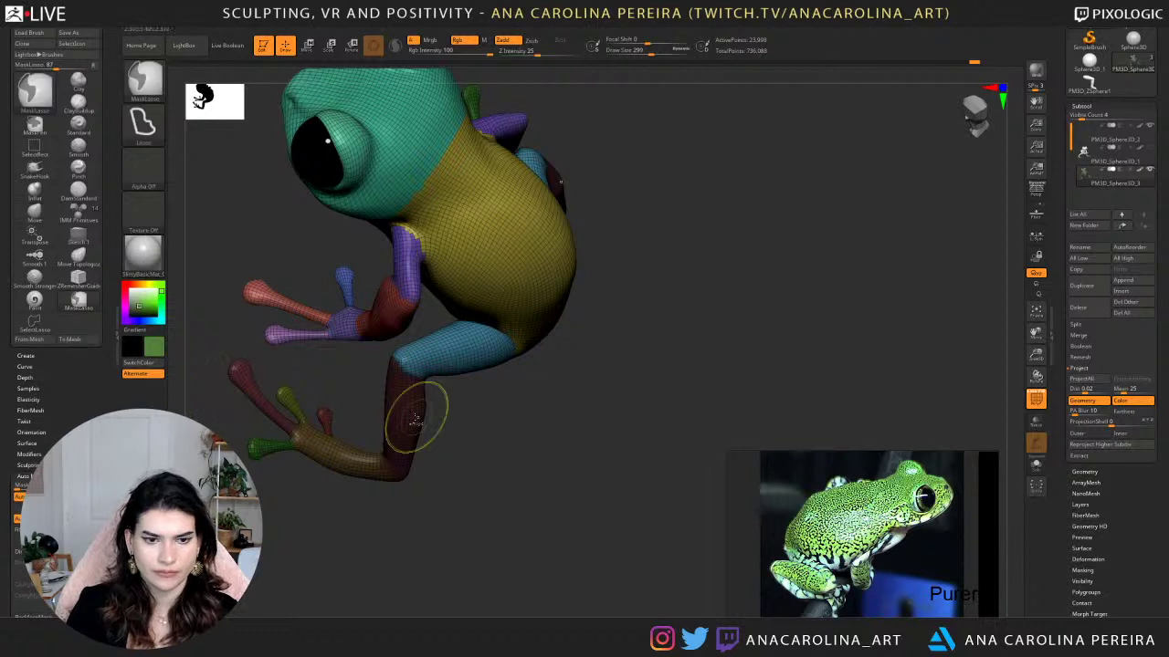
Invert the mask so only the lower hind legs and feet are free, and place the rotation gizmo at the knee.
{"action": "left_click", "coordinate": [451, 417], "text": "ctrl"}
{"action": "left_click_drag", "start_coordinate": [493, 415], "coordinate": [453, 402]}
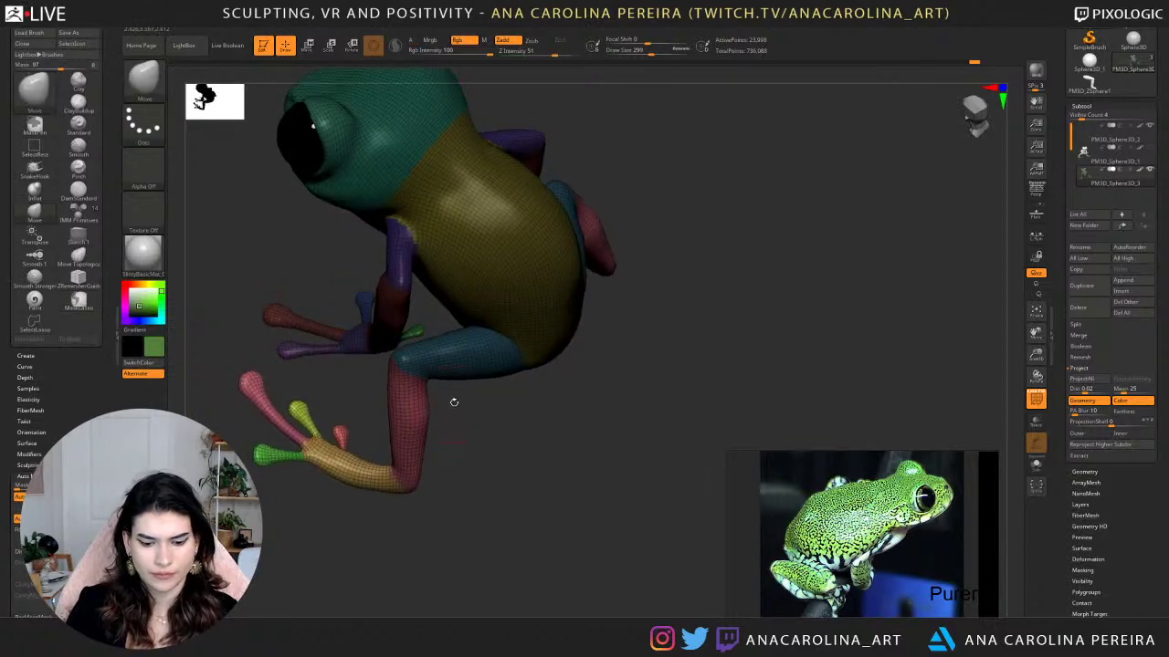
{"action": "key", "text": "r"}
{"action": "left_click_drag", "start_coordinate": [593, 213], "coordinate": [564, 285]}
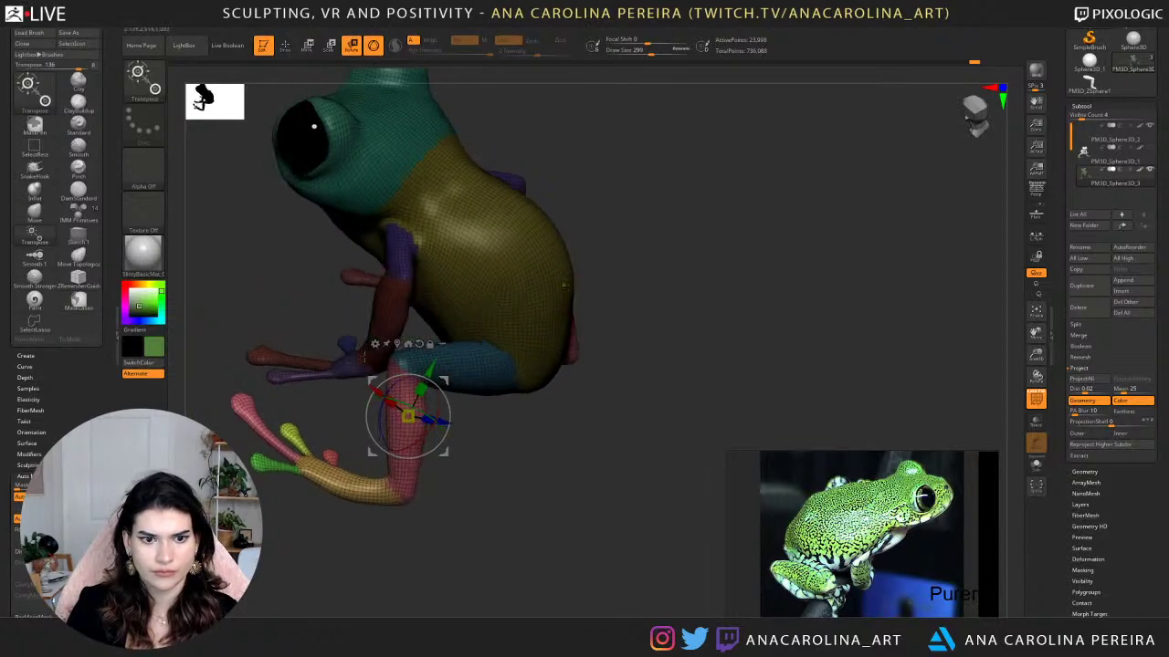
{"action": "left_click_drag", "start_coordinate": [537, 247], "coordinate": [522, 333]}
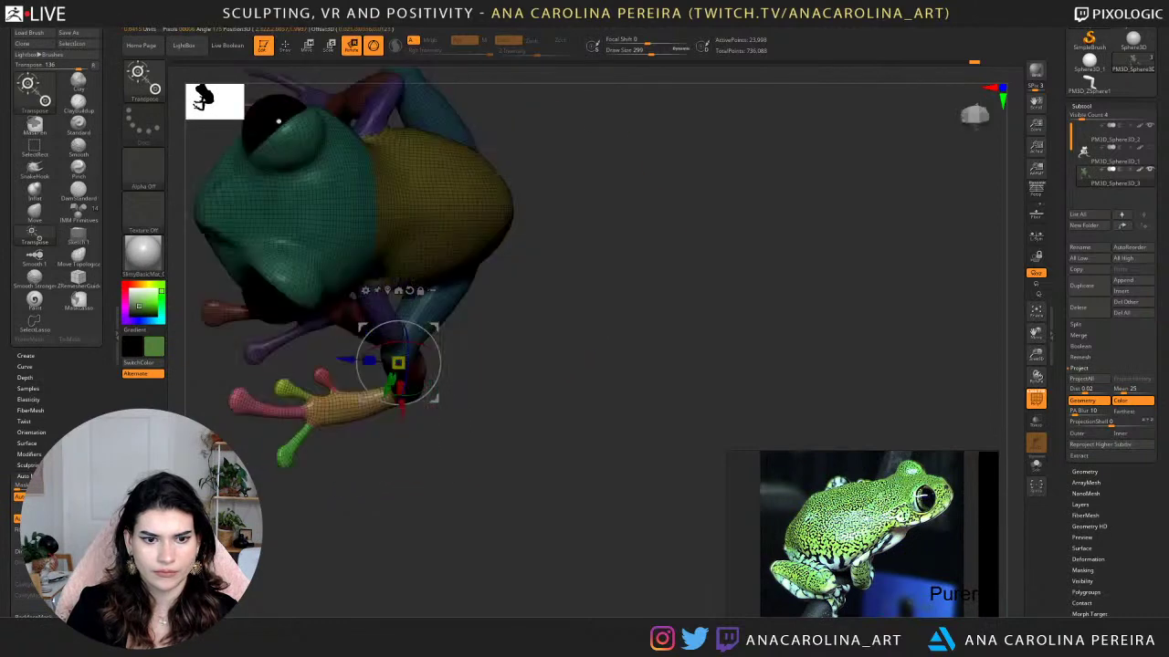
{"action": "left_click_drag", "start_coordinate": [450, 405], "coordinate": [427, 331]}
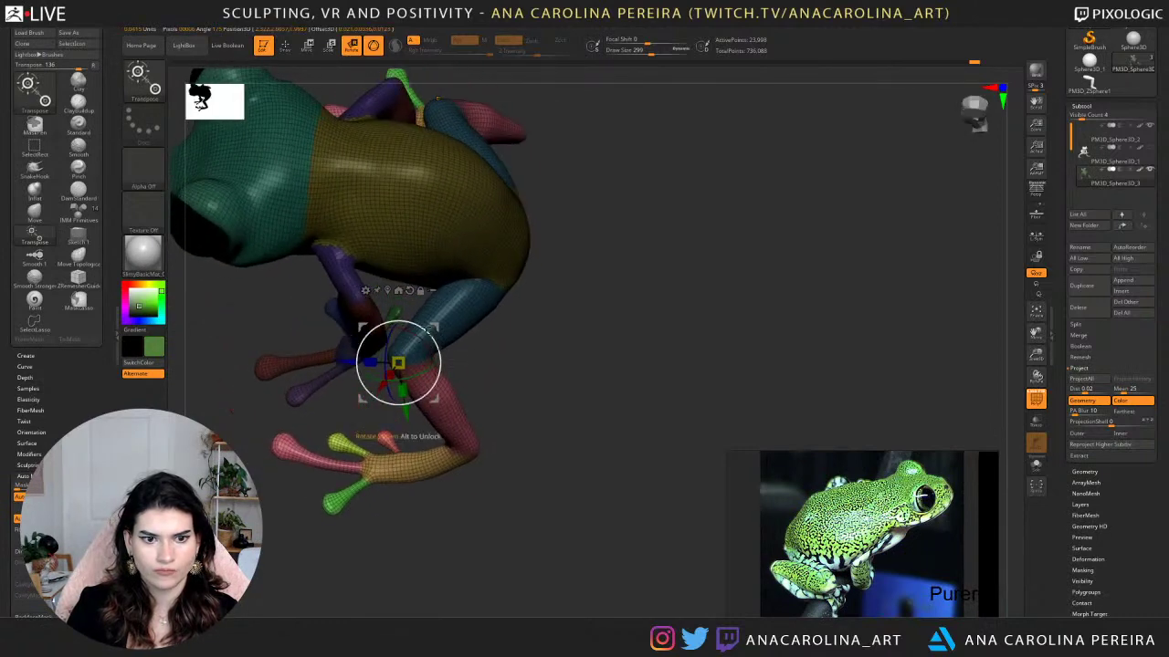
Rotate the lower hind legs at the knee so they fold back beneath the thighs.
{"action": "left_click_drag", "start_coordinate": [476, 415], "coordinate": [402, 422]}
{"action": "left_click_drag", "start_coordinate": [441, 385], "coordinate": [450, 385]}
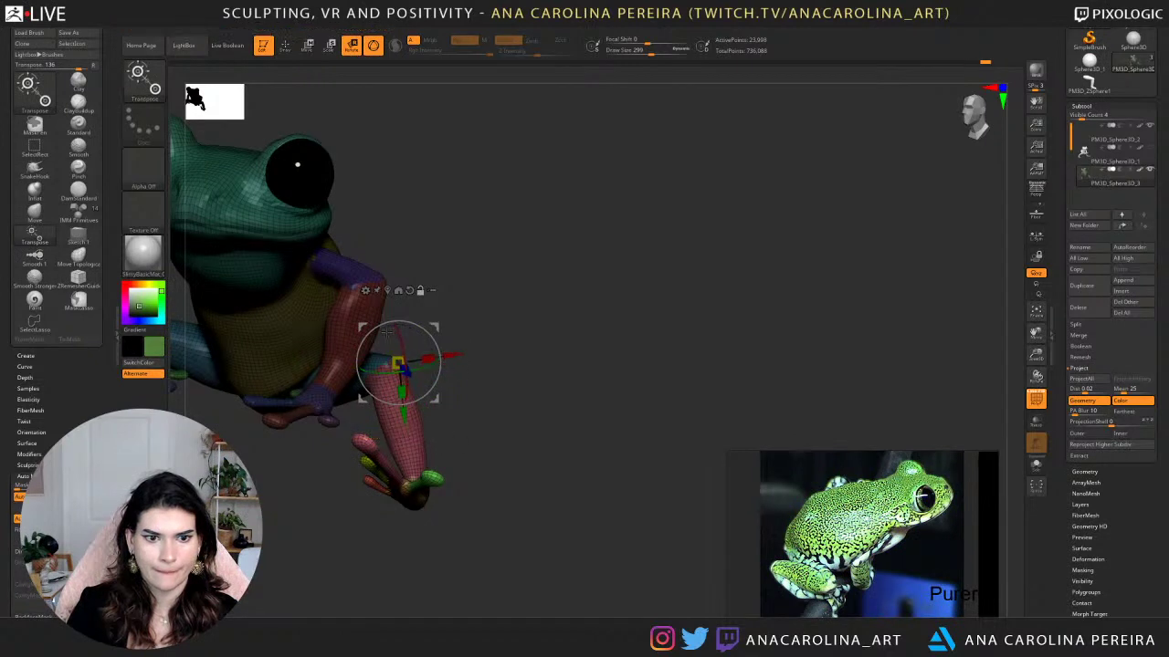
{"action": "left_click_drag", "start_coordinate": [385, 341], "coordinate": [309, 255]}
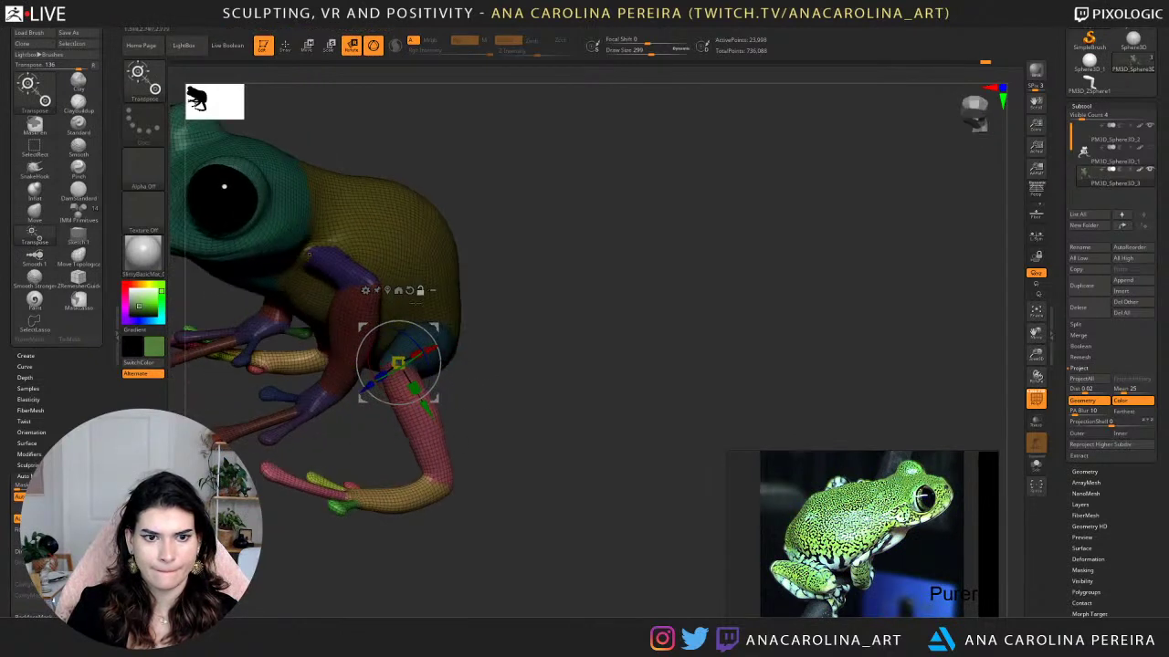
{"action": "left_click_drag", "start_coordinate": [429, 317], "coordinate": [461, 187]}
{"action": "left_click_drag", "start_coordinate": [374, 393], "coordinate": [402, 403]}
{"action": "left_click_drag", "start_coordinate": [584, 370], "coordinate": [444, 409]}
{"action": "left_click_drag", "start_coordinate": [479, 448], "coordinate": [411, 401]}
{"action": "key", "text": "ctrl+z"}
{"action": "left_click_drag", "start_coordinate": [438, 448], "coordinate": [457, 420]}
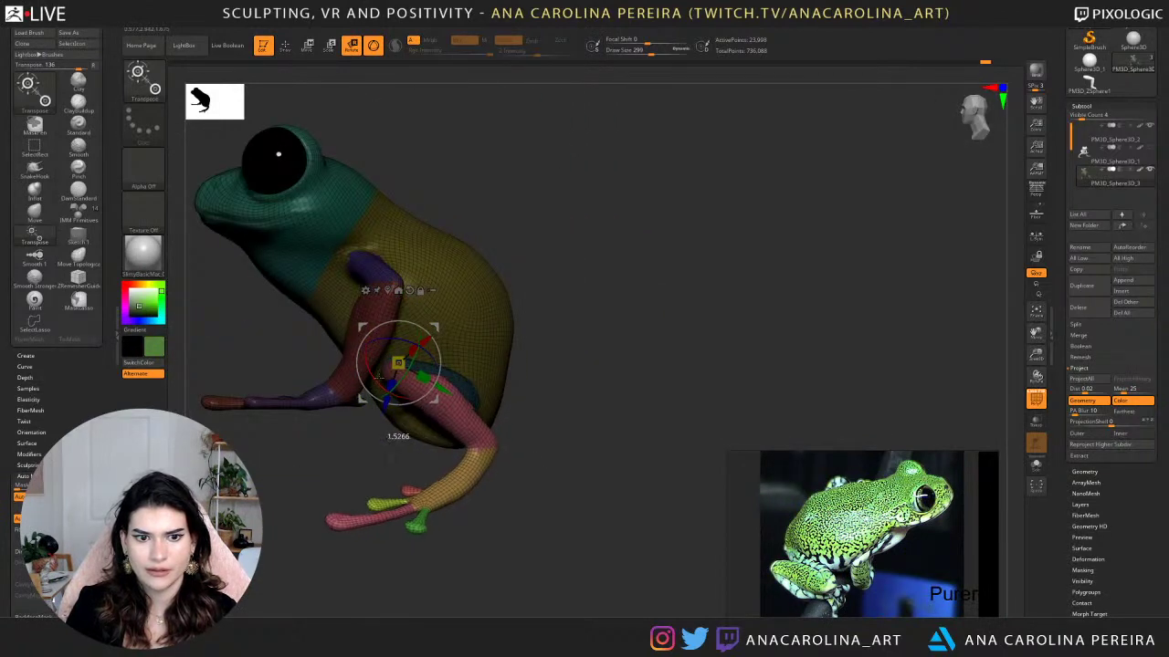
Refine the lower-leg rotation from the front and side so the shins lie close to the thighs.
{"action": "left_click_drag", "start_coordinate": [538, 422], "coordinate": [636, 442]}
{"action": "left_click_drag", "start_coordinate": [636, 442], "coordinate": [519, 395]}
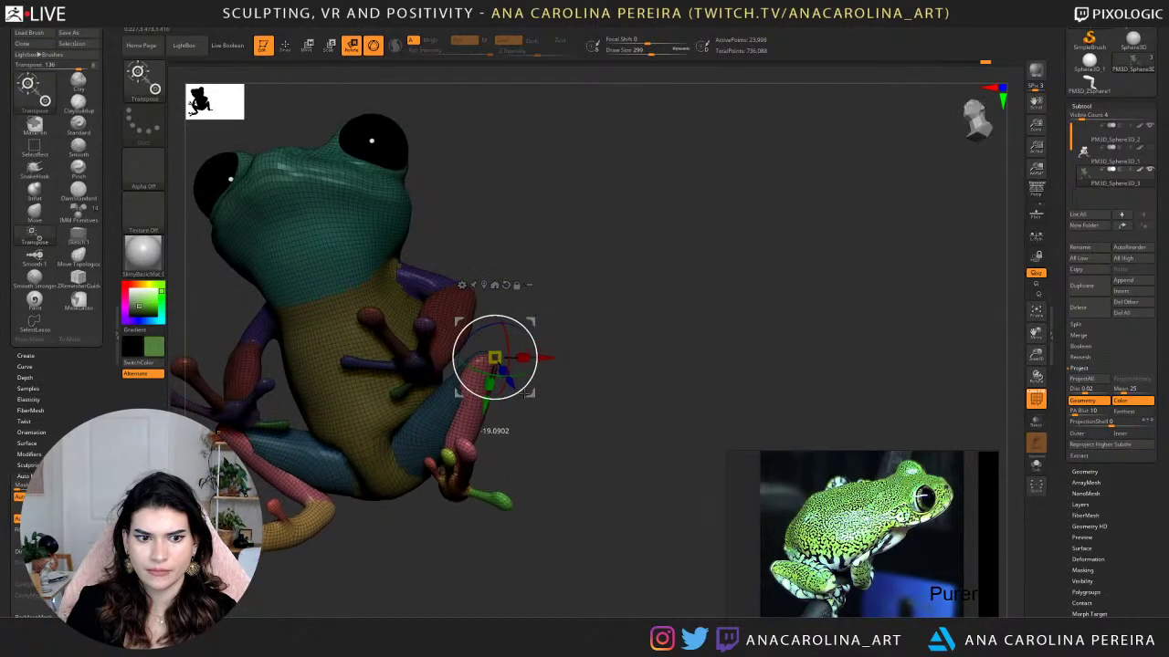
{"action": "left_click_drag", "start_coordinate": [577, 428], "coordinate": [504, 448]}
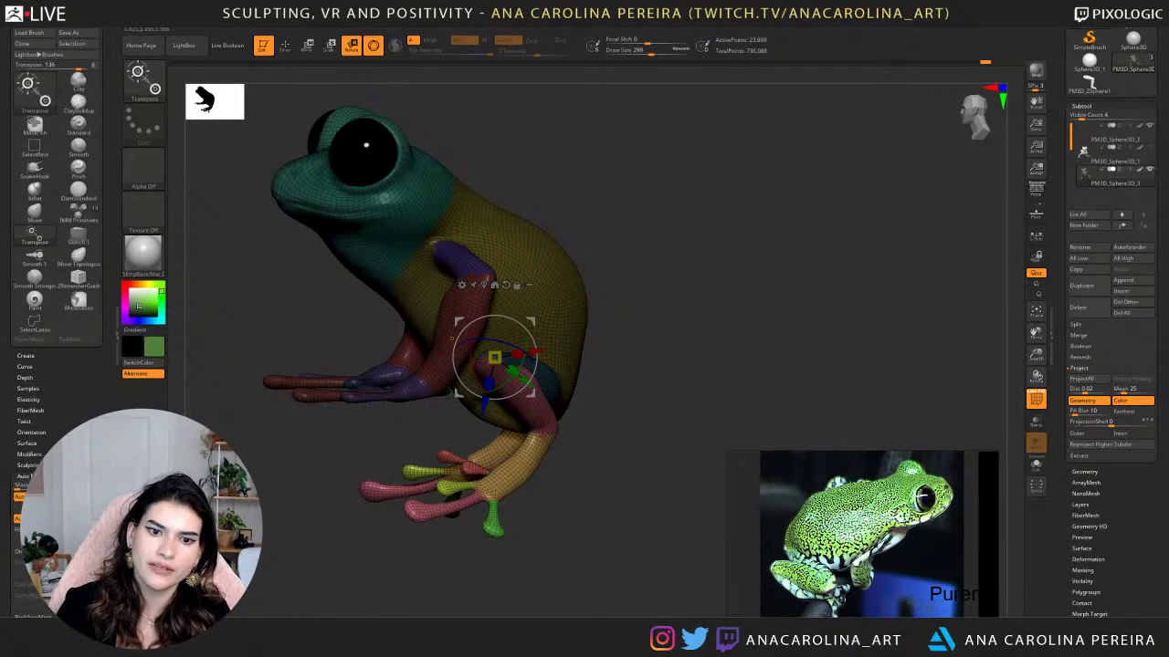
{"action": "left_click_drag", "start_coordinate": [504, 448], "coordinate": [433, 443]}
{"action": "left_click_drag", "start_coordinate": [653, 504], "coordinate": [543, 512]}
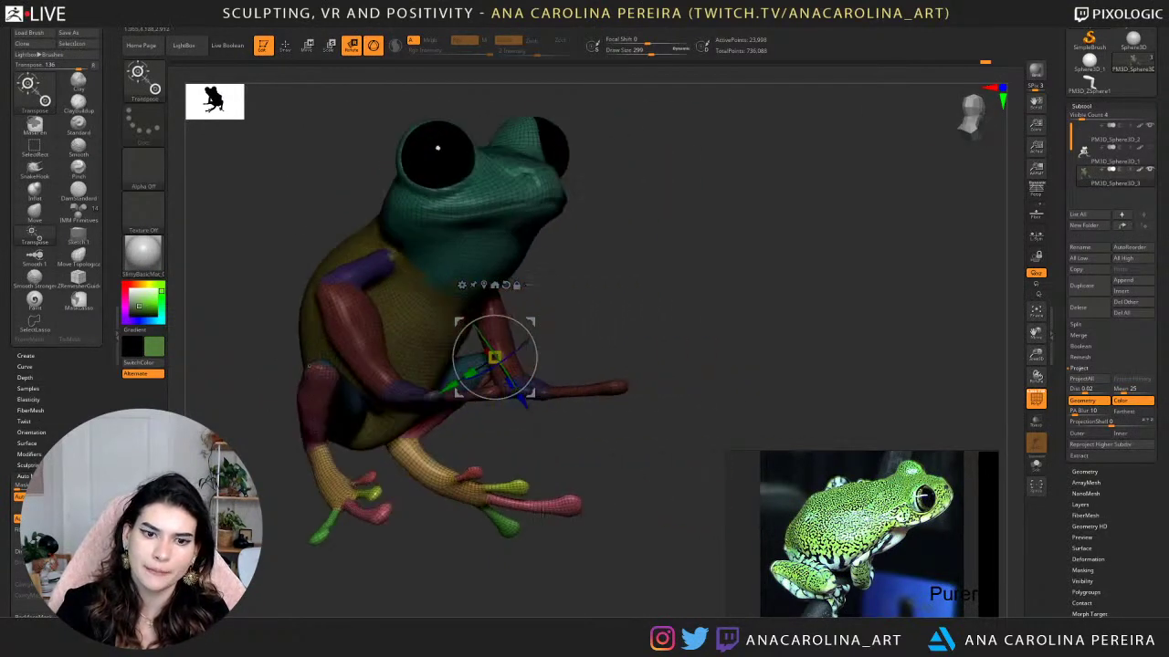
Mask the toes along with the feet, invert the mask to free them, and place the gizmo at the ankle.
{"action": "left_click_drag", "start_coordinate": [538, 462], "coordinate": [590, 422]}
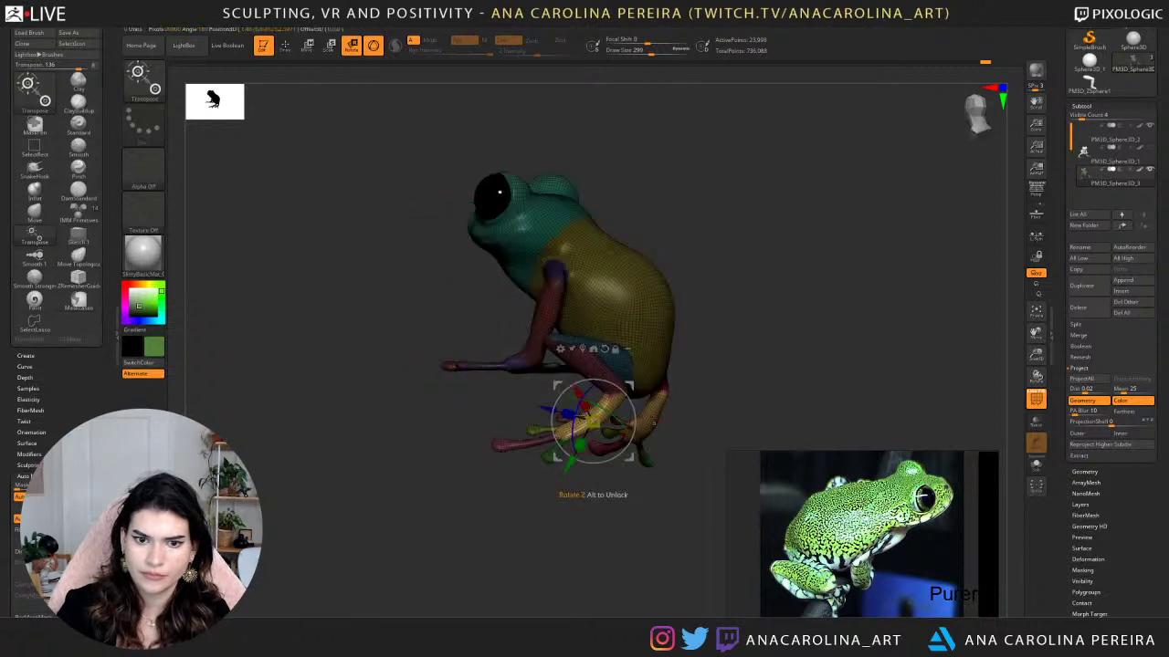
{"action": "left_click_drag", "start_coordinate": [594, 481], "coordinate": [569, 534], "text": "alt"}
{"action": "left_click", "coordinate": [569, 534], "text": "ctrl"}
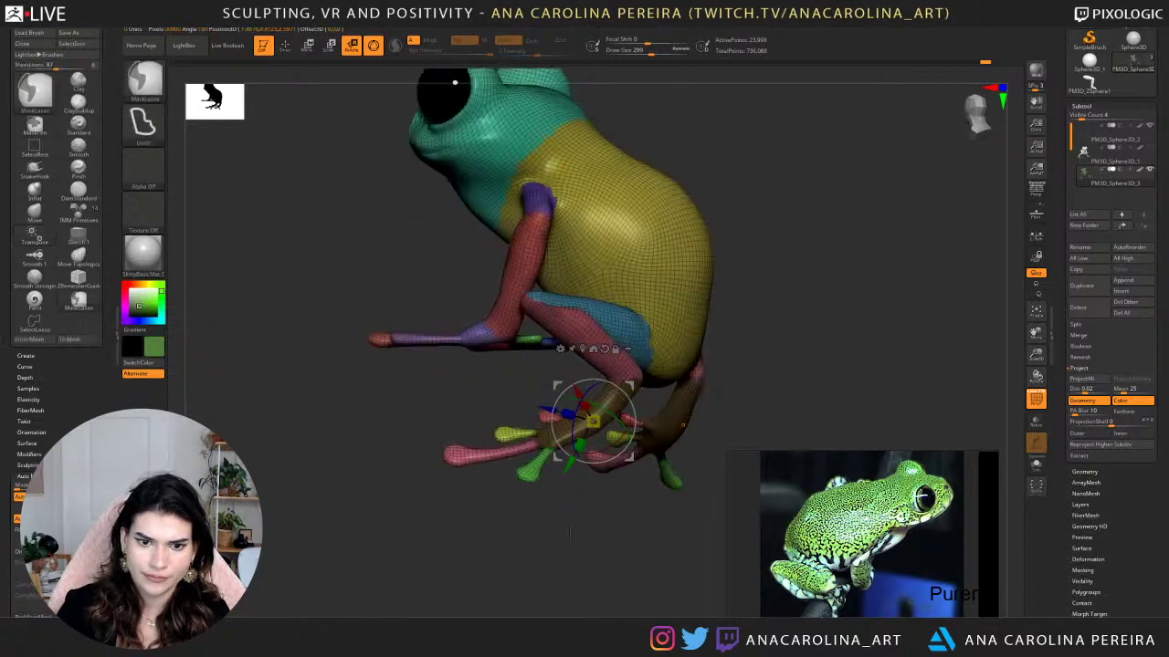
{"action": "mouse_move", "coordinate": [571, 456]}
{"action": "left_mouse_down", "text": "ctrl"}
{"action": "mouse_move", "coordinate": [453, 413]}
{"action": "mouse_move", "coordinate": [443, 474]}
{"action": "left_mouse_up", "text": "ctrl"}
{"action": "left_click", "coordinate": [557, 548], "text": "ctrl"}
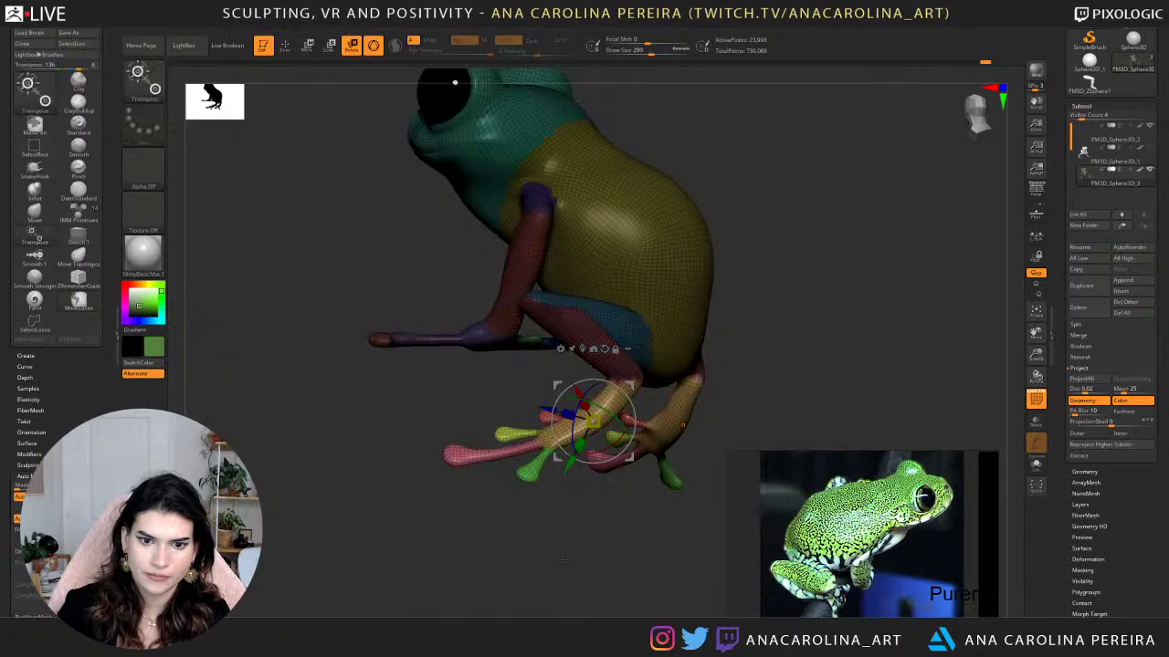
{"action": "left_click_drag", "start_coordinate": [580, 557], "coordinate": [554, 561]}
{"action": "left_click", "coordinate": [639, 385], "text": "alt"}
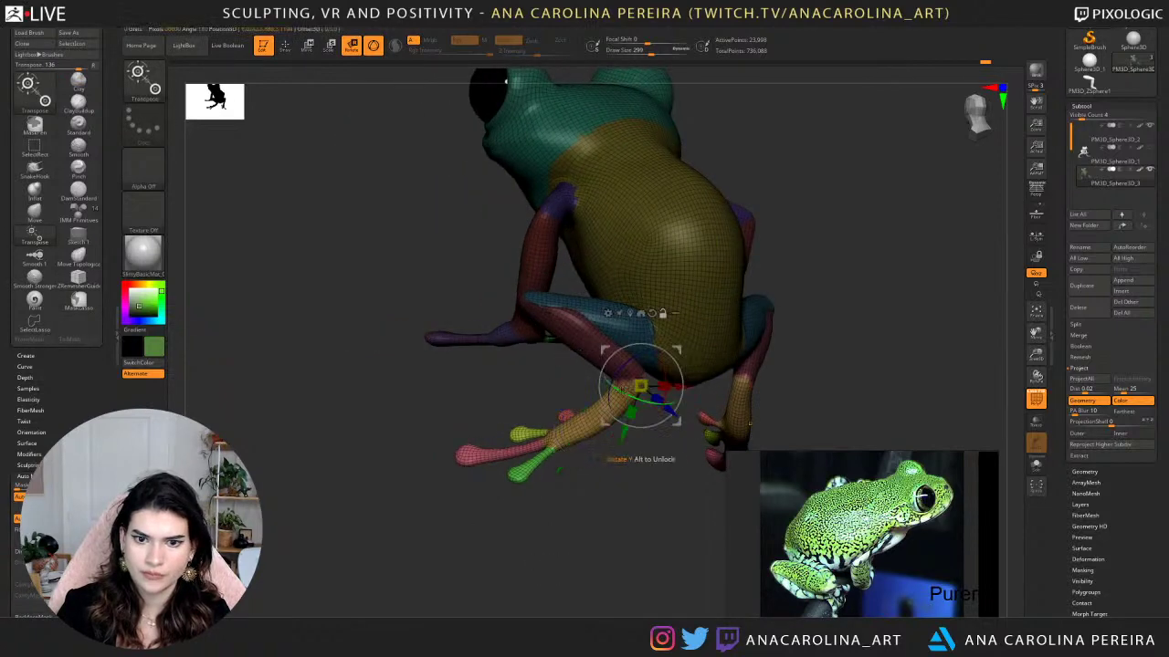
Rotate the hind feet at the ankle from the front and side so they splay outward and fold forward beneath the body.
{"action": "left_click_drag", "start_coordinate": [750, 423], "coordinate": [726, 452]}
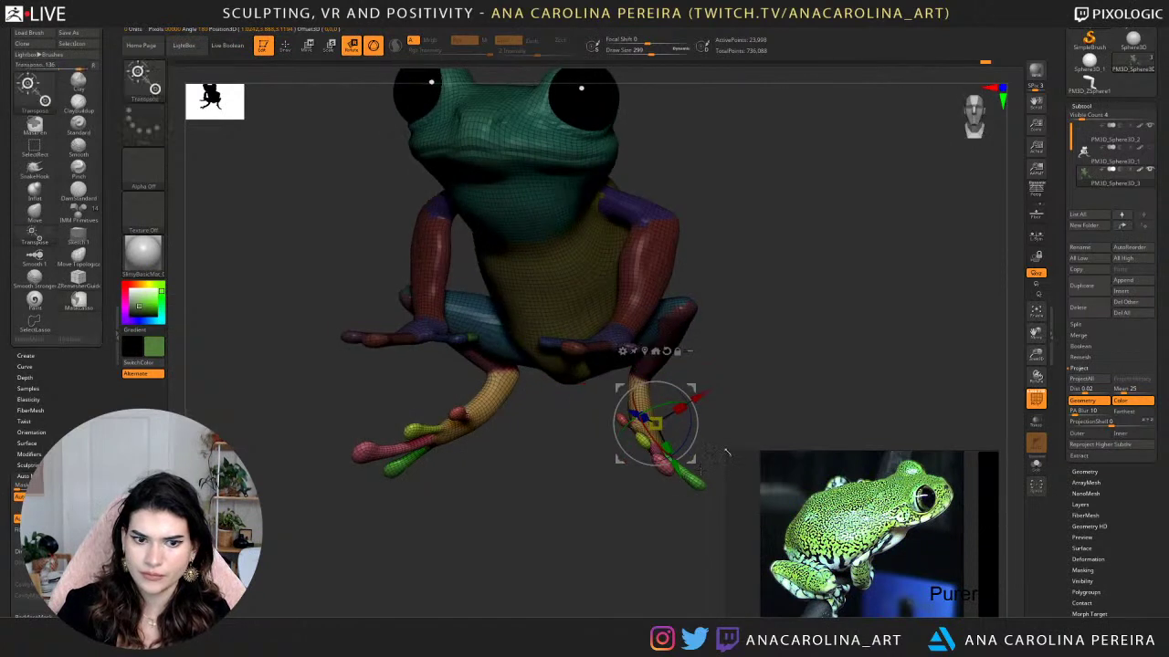
{"action": "left_click_drag", "start_coordinate": [746, 374], "coordinate": [743, 372], "text": "shift"}
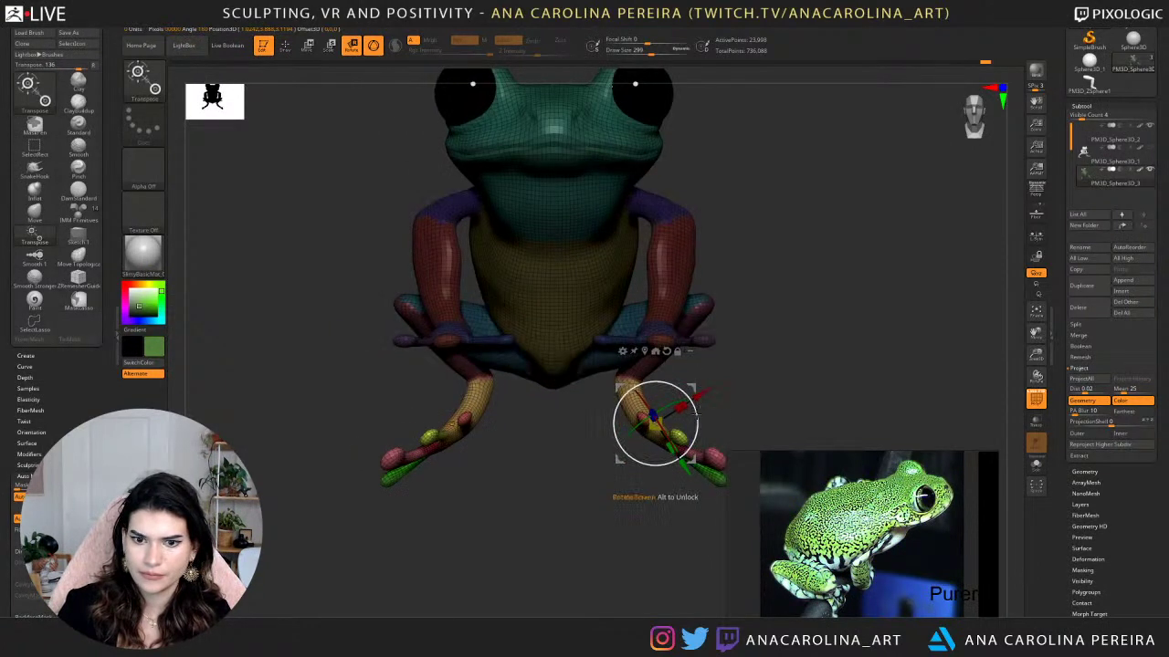
{"action": "mouse_move", "coordinate": [694, 413]}
{"action": "left_mouse_down"}
{"action": "mouse_move", "coordinate": [675, 385]}
{"action": "mouse_move", "coordinate": [694, 429]}
{"action": "mouse_move", "coordinate": [674, 403]}
{"action": "left_mouse_up"}
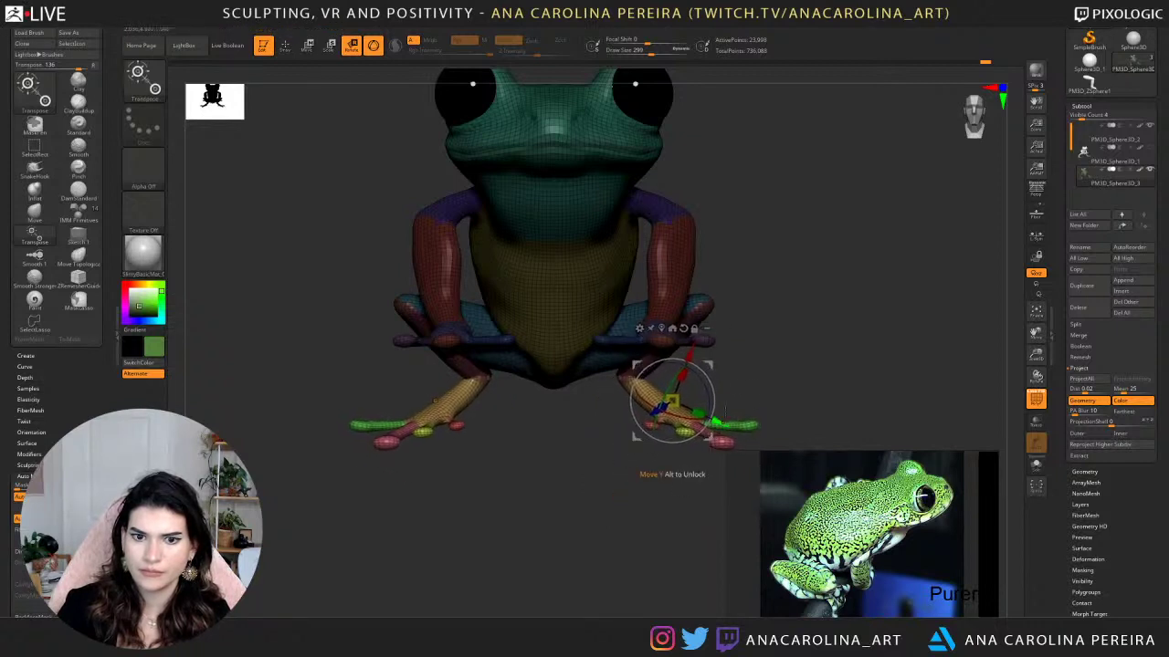
{"action": "left_click_drag", "start_coordinate": [758, 383], "coordinate": [602, 393]}
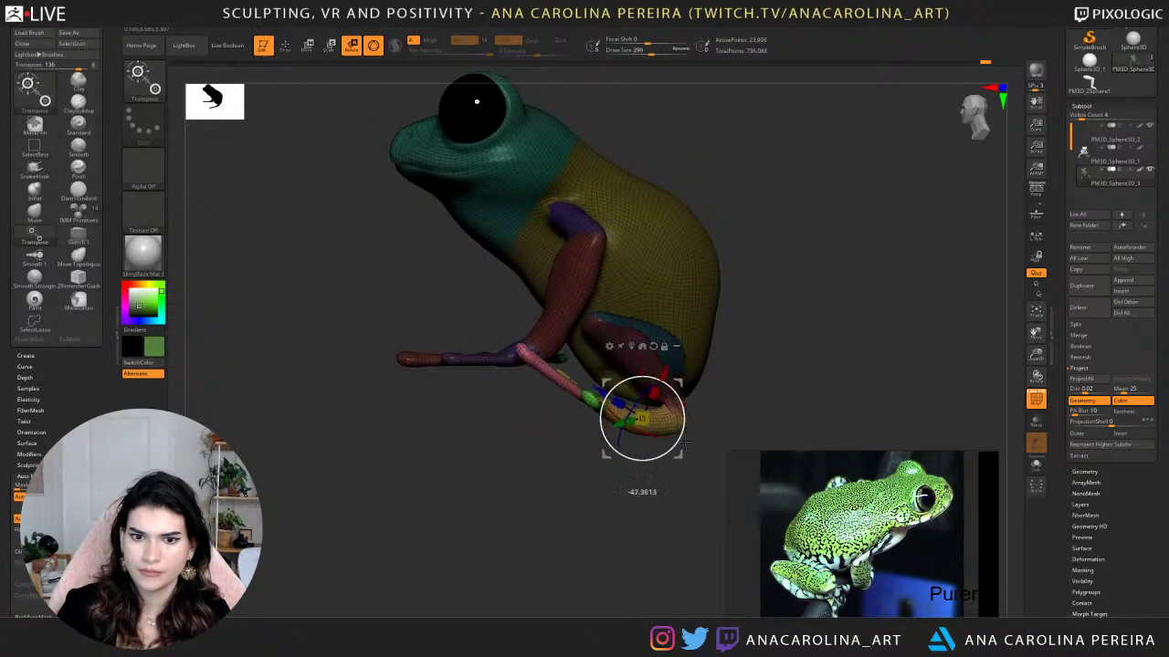
{"action": "left_click_drag", "start_coordinate": [679, 383], "coordinate": [671, 381]}
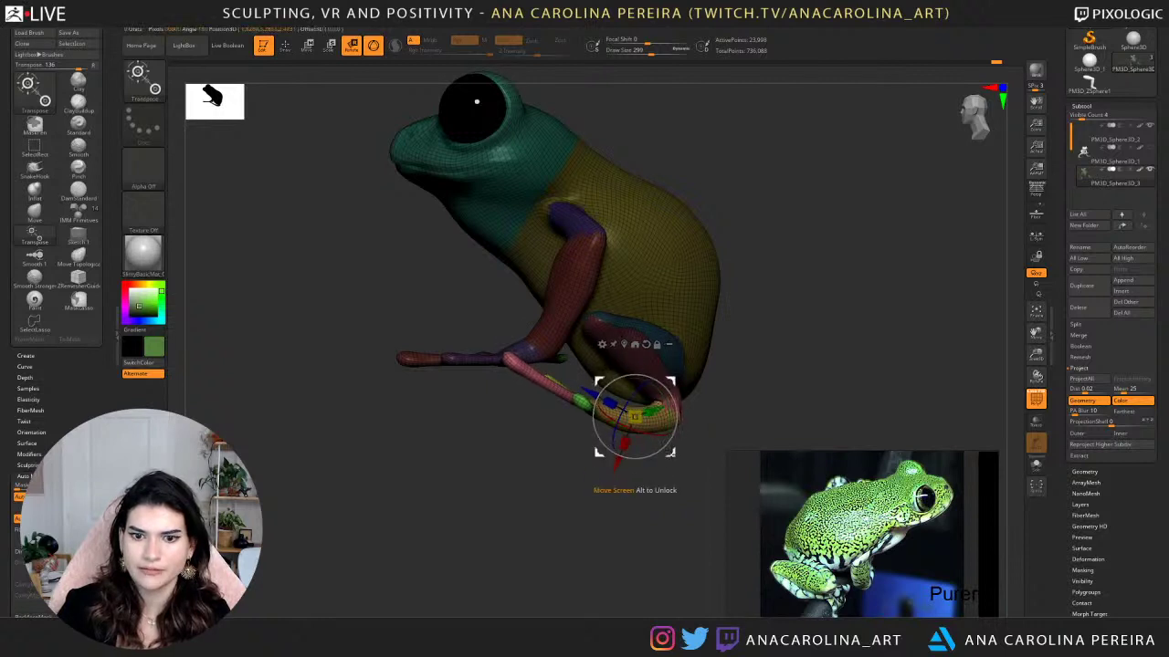
{"action": "left_click_drag", "start_coordinate": [635, 415], "coordinate": [632, 414]}
Rotate the hind feet slightly downward from the opposite side so they lie flatter.
{"action": "left_click_drag", "start_coordinate": [688, 482], "coordinate": [807, 456]}
{"action": "left_click_drag", "start_coordinate": [748, 338], "coordinate": [650, 372], "text": "alt"}
{"action": "left_click_drag", "start_coordinate": [650, 372], "coordinate": [756, 306]}
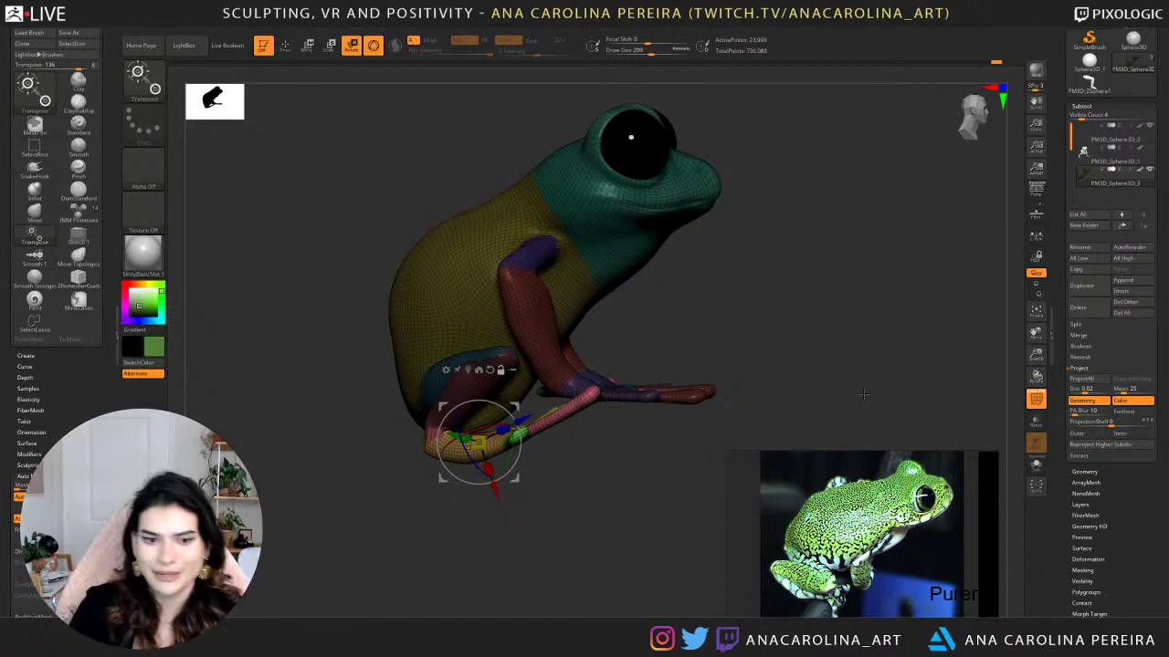
{"action": "left_click_drag", "start_coordinate": [458, 581], "coordinate": [476, 562]}
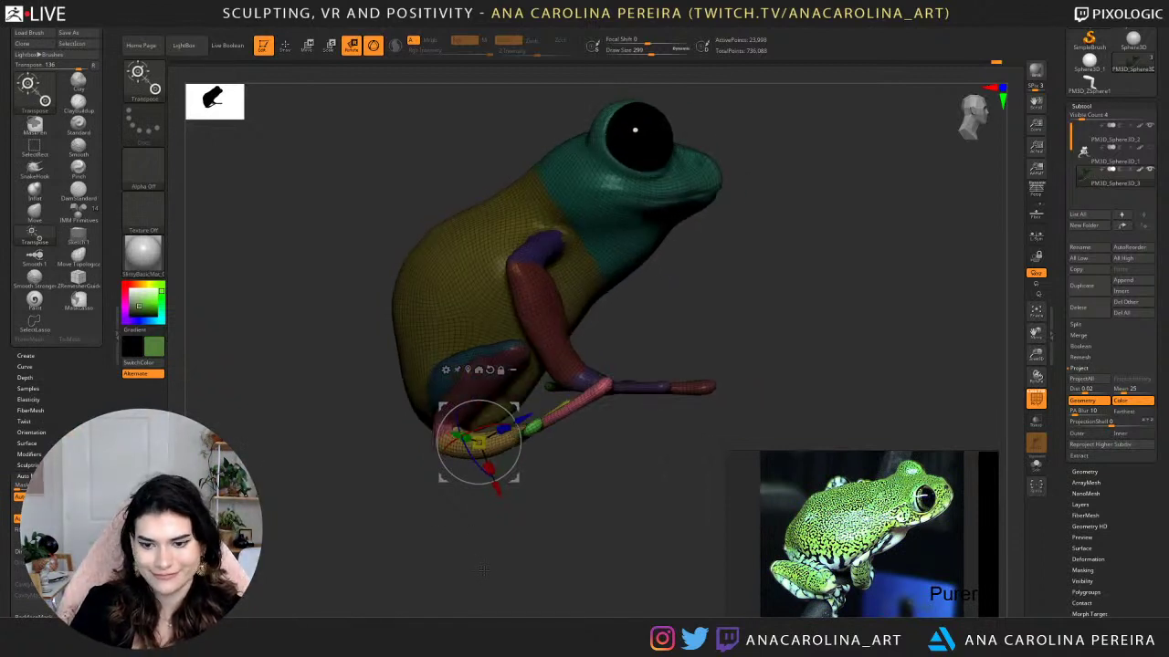
{"action": "left_click_drag", "start_coordinate": [514, 484], "coordinate": [599, 505]}
{"action": "left_click_drag", "start_coordinate": [544, 466], "coordinate": [597, 455]}
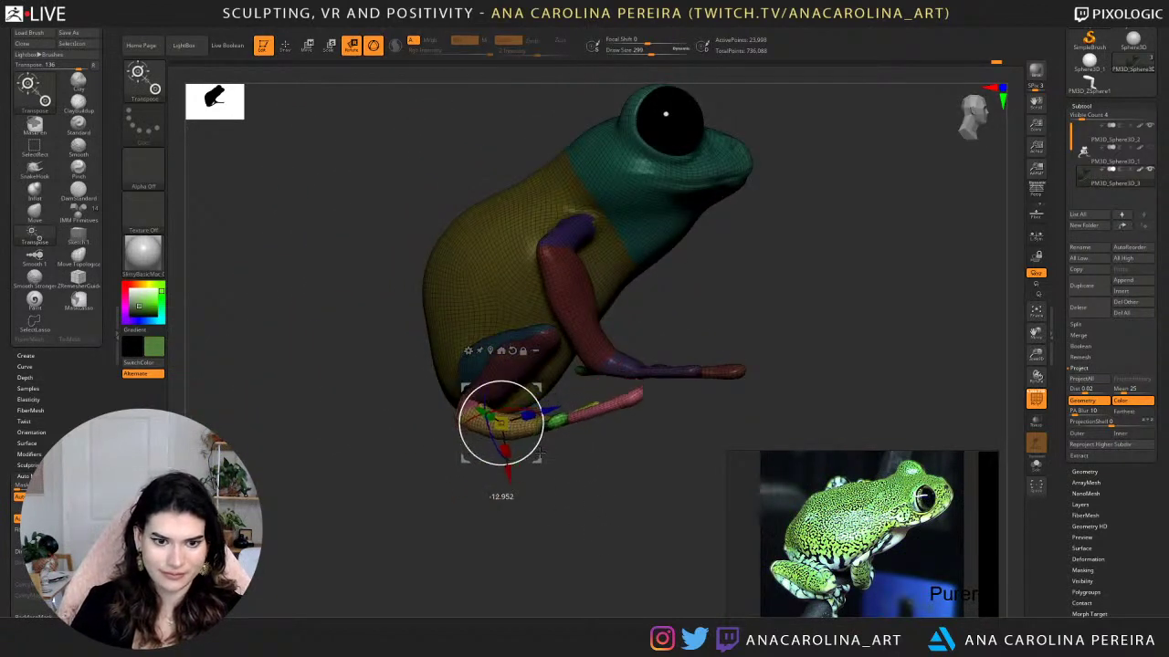
Clear the mask and adjust the hind feet using the Move brush with its draw size raised to 484.
{"action": "mouse_move", "coordinate": [537, 464]}
{"action": "left_mouse_down", "text": "ctrl"}
{"action": "mouse_move", "coordinate": [559, 486]}
{"action": "mouse_move", "coordinate": [577, 483]}
{"action": "left_mouse_up", "text": "ctrl"}
{"action": "key", "text": "b"}
{"action": "key", "text": "m"}
{"action": "key", "text": "v"}
{"action": "mouse_move", "coordinate": [504, 449]}
{"action": "left_mouse_down"}
{"action": "mouse_move", "coordinate": [544, 427]}
{"action": "mouse_move", "coordinate": [590, 425]}
{"action": "mouse_move", "coordinate": [579, 418]}
{"action": "left_mouse_up"}
{"action": "left_click_drag", "start_coordinate": [415, 464], "coordinate": [649, 524]}
{"action": "mouse_move", "coordinate": [542, 516]}
{"action": "left_mouse_down"}
{"action": "mouse_move", "coordinate": [498, 519]}
{"action": "mouse_move", "coordinate": [553, 500]}
{"action": "mouse_move", "coordinate": [576, 535]}
{"action": "left_mouse_up"}
{"action": "key", "text": "b"}
{"action": "key", "text": "m"}
{"action": "key", "text": "v"}
{"action": "key", "text": "space"}
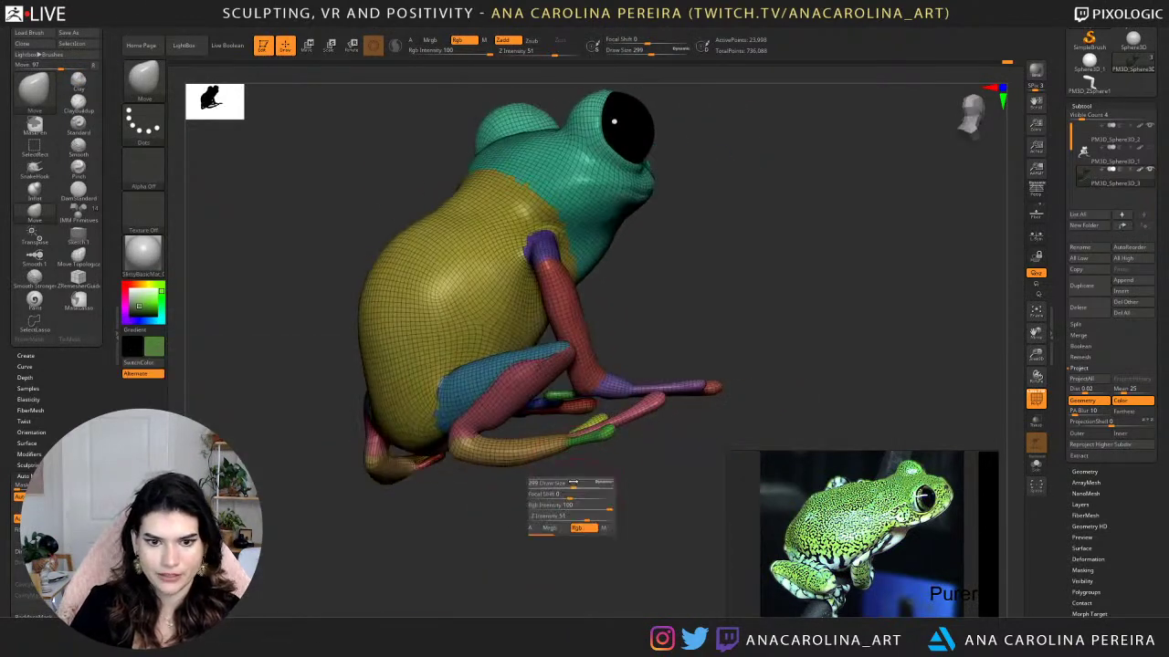
{"action": "left_click_drag", "start_coordinate": [572, 492], "coordinate": [584, 491]}
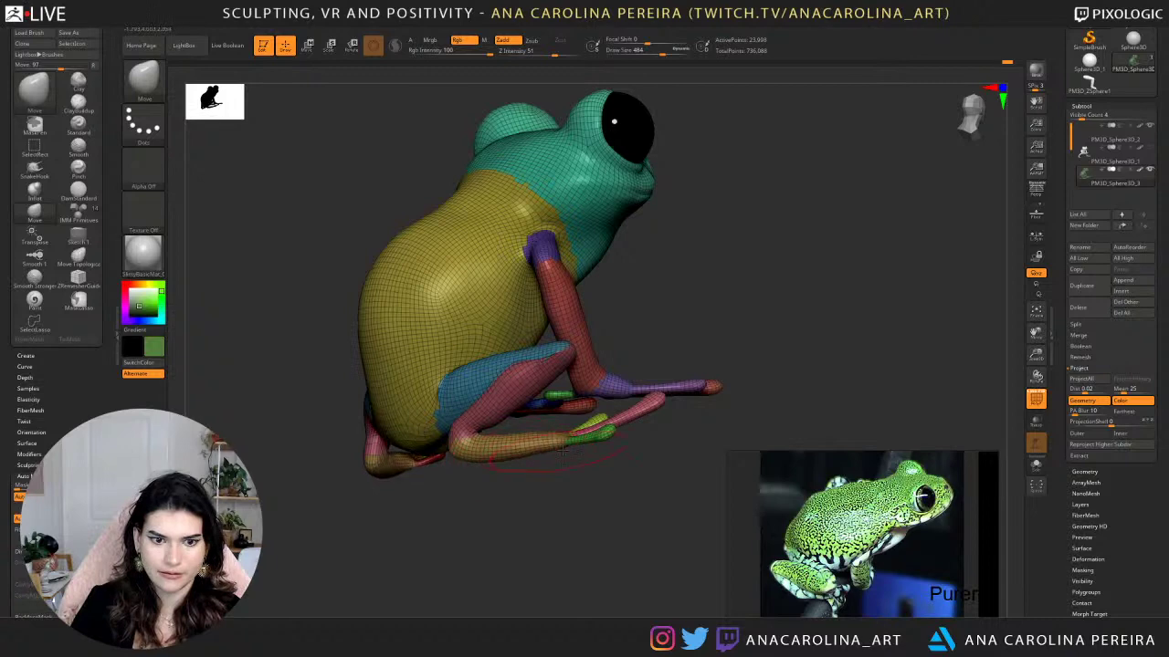
{"action": "mouse_move", "coordinate": [578, 442]}
{"action": "left_mouse_down"}
{"action": "mouse_move", "coordinate": [566, 426]}
{"action": "mouse_move", "coordinate": [521, 478]}
{"action": "mouse_move", "coordinate": [595, 449]}
{"action": "left_mouse_up"}
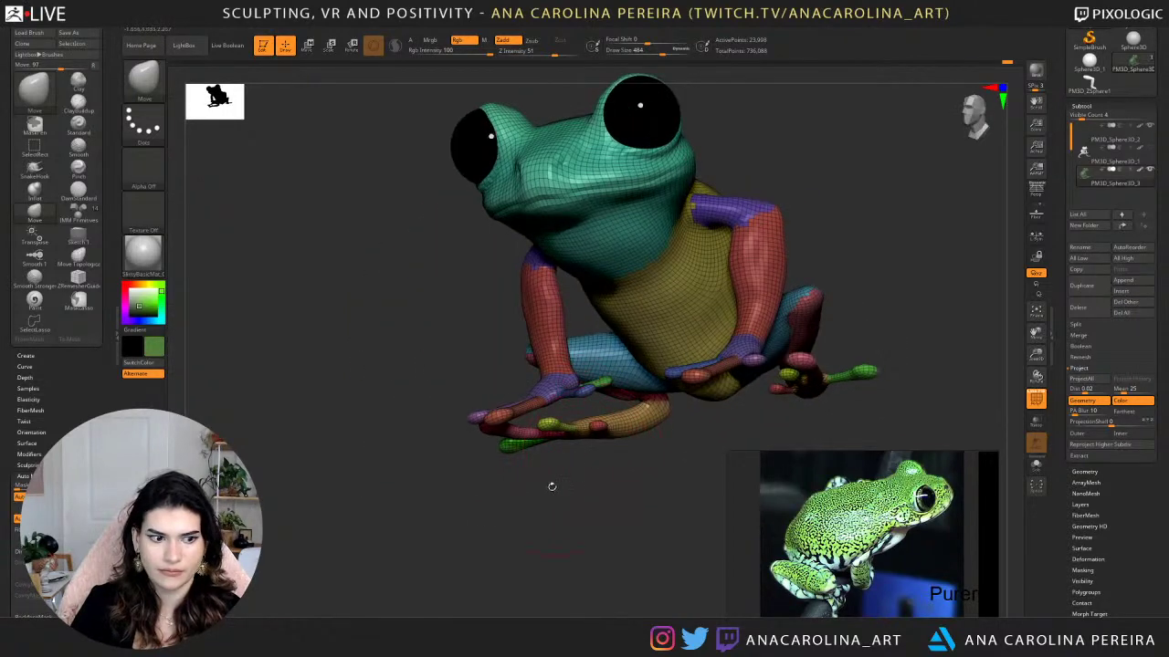
Turn off the polyframe display to check the crouching pose in the frog's painted colours.
{"action": "scroll", "coordinate": [55, 320], "scroll_direction": "down", "scroll_amount": 3}
{"action": "left_click_drag", "start_coordinate": [493, 509], "coordinate": [598, 419]}
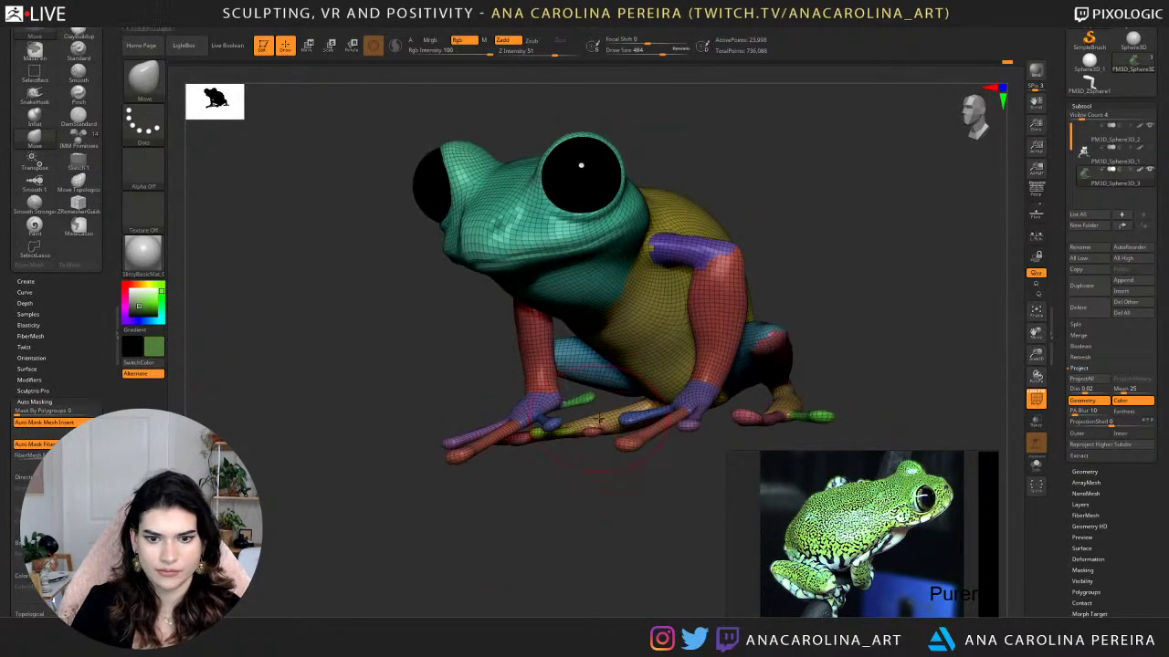
{"action": "mouse_move", "coordinate": [592, 483]}
{"action": "left_mouse_down"}
{"action": "mouse_move", "coordinate": [676, 480]}
{"action": "mouse_move", "coordinate": [586, 473]}
{"action": "left_mouse_up"}
{"action": "left_click_drag", "start_coordinate": [586, 473], "coordinate": [875, 415]}
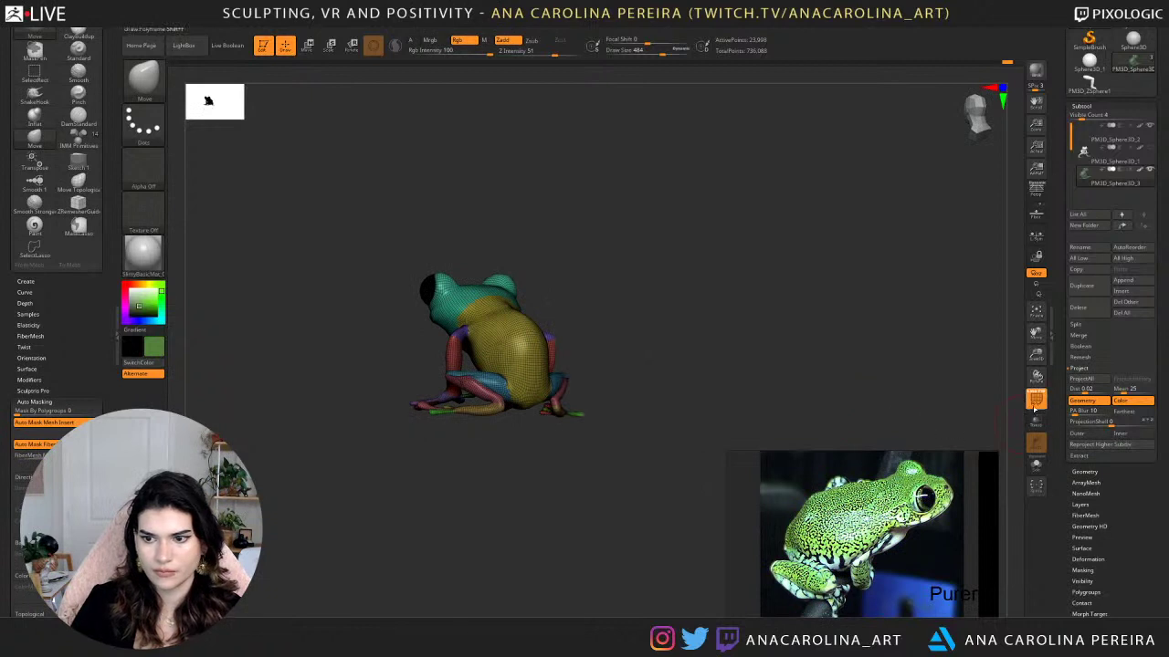
{"action": "left_click", "coordinate": [1035, 407]}
{"action": "mouse_move", "coordinate": [831, 372]}
{"action": "left_mouse_down"}
{"action": "mouse_move", "coordinate": [863, 363]}
{"action": "mouse_move", "coordinate": [845, 390]}
{"action": "left_mouse_up"}
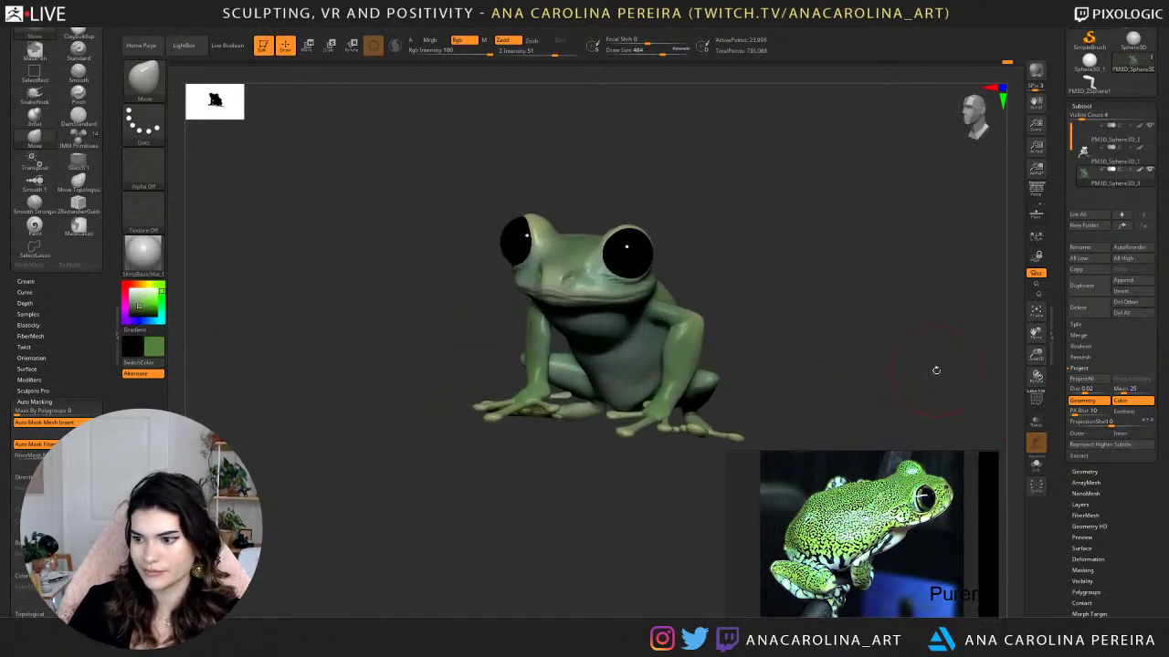
Browse the PureRef board and zoom in on the pink frog sitting on a leaf to examine its leg placement.
{"action": "scroll", "coordinate": [973, 468], "scroll_direction": "down", "scroll_amount": 8}
{"action": "middle_click_drag", "start_coordinate": [982, 461], "coordinate": [864, 558]}
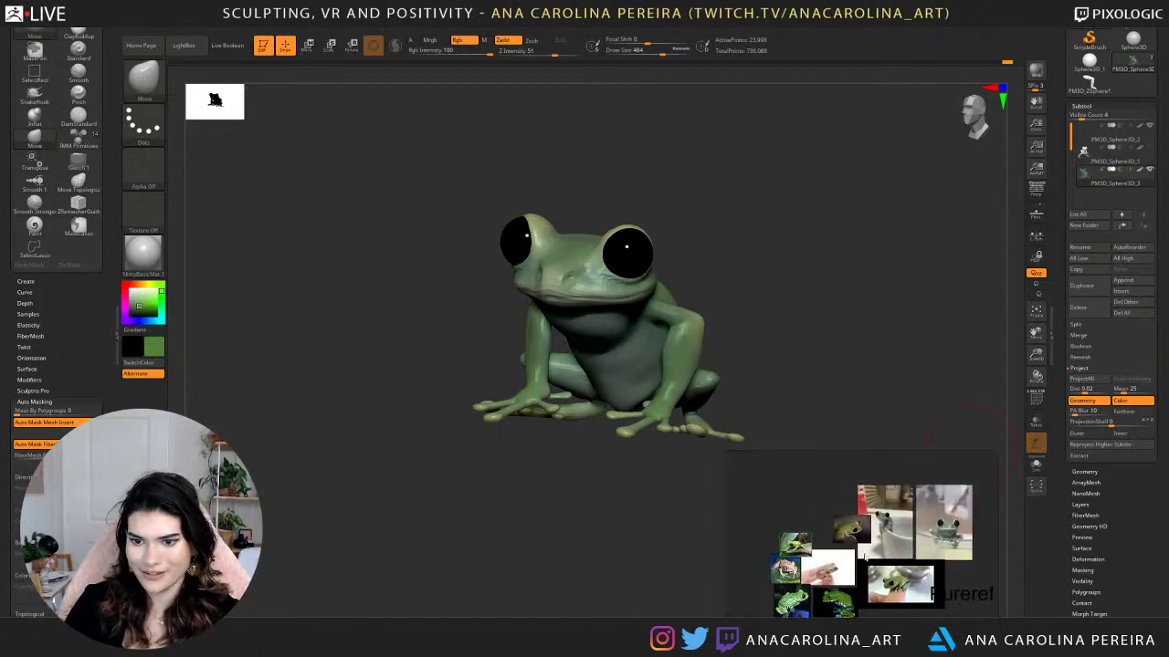
{"action": "scroll", "coordinate": [870, 524], "scroll_direction": "up", "scroll_amount": 5}
{"action": "scroll", "coordinate": [870, 523], "scroll_direction": "down", "scroll_amount": 5}
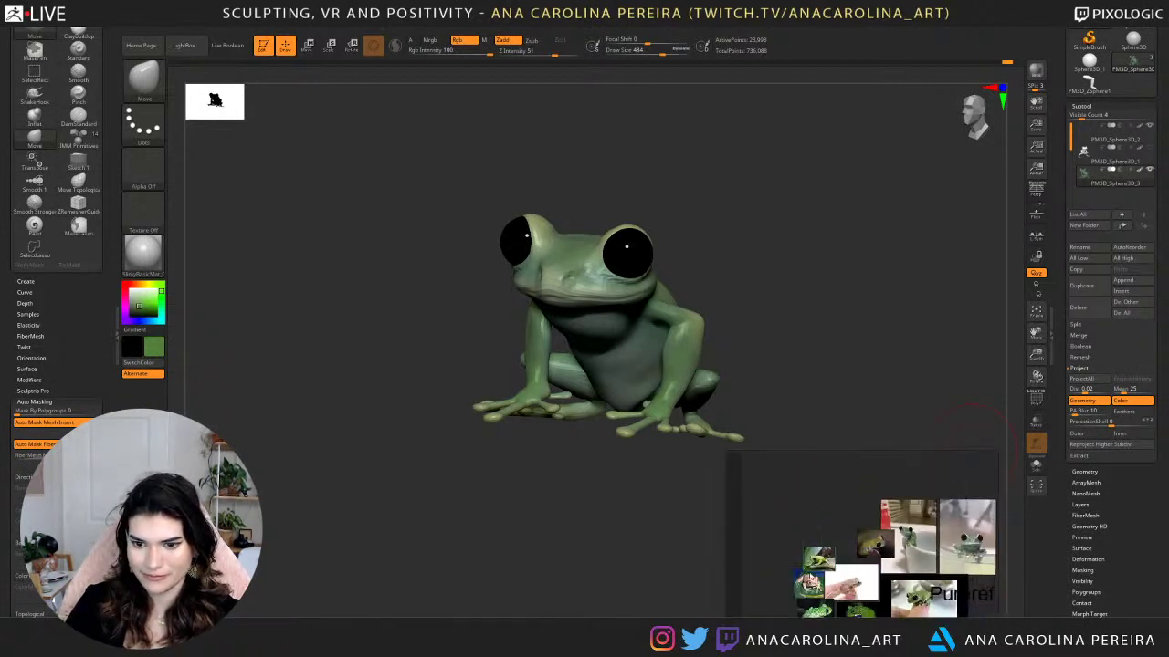
{"action": "scroll", "coordinate": [870, 523], "scroll_direction": "up", "scroll_amount": 4}
{"action": "scroll", "coordinate": [825, 607], "scroll_direction": "down", "scroll_amount": 2}
{"action": "middle_click_drag", "start_coordinate": [825, 606], "coordinate": [820, 548]}
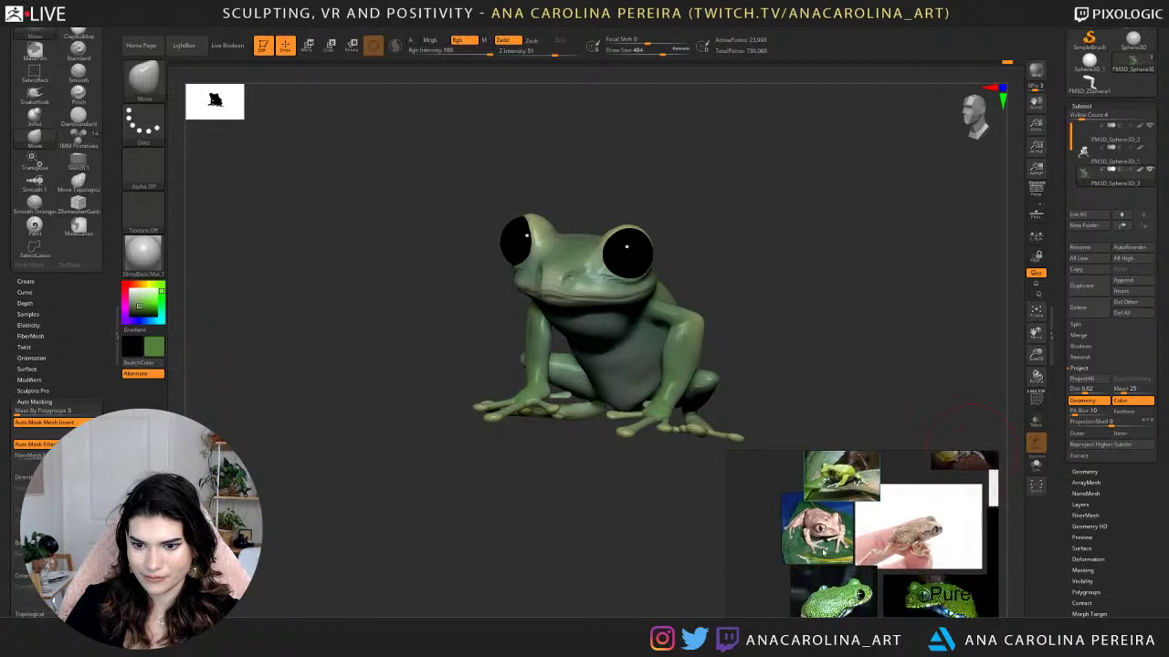
{"action": "scroll", "coordinate": [824, 566], "scroll_direction": "up", "scroll_amount": 1}
{"action": "scroll", "coordinate": [824, 566], "scroll_direction": "down", "scroll_amount": 1}
{"action": "scroll", "coordinate": [818, 531], "scroll_direction": "up", "scroll_amount": 3}
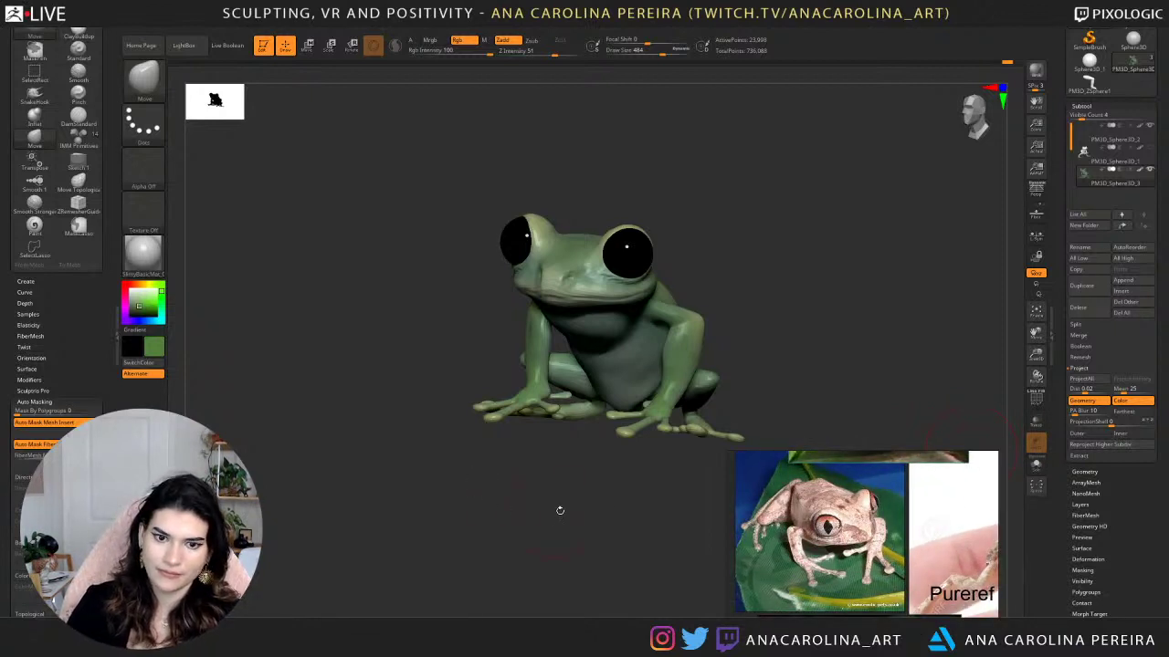
Isolate and mask the upper-arm and forearm polygroups of one front leg, showing the whole frog again after each.
{"action": "mouse_move", "coordinate": [560, 510]}
{"action": "left_mouse_down"}
{"action": "mouse_move", "coordinate": [660, 509]}
{"action": "mouse_move", "coordinate": [677, 374]}
{"action": "mouse_move", "coordinate": [665, 363]}
{"action": "left_mouse_up"}
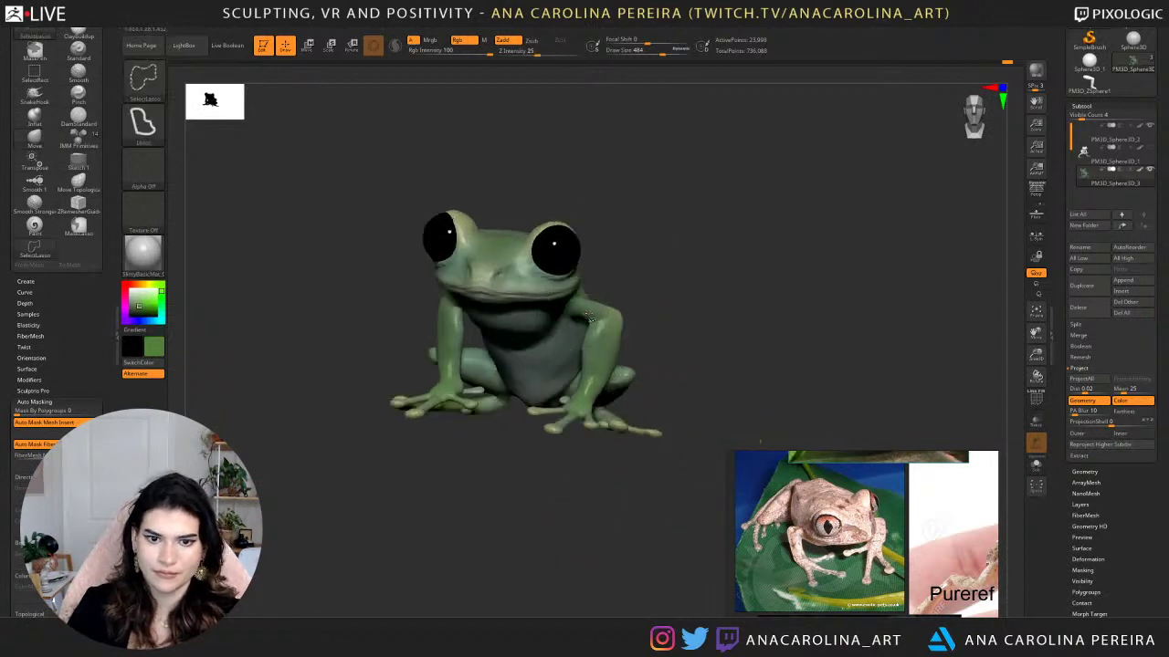
{"action": "left_click", "coordinate": [589, 317], "text": "ctrl+shift"}
{"action": "left_click_drag", "start_coordinate": [554, 286], "coordinate": [672, 376], "text": "ctrl"}
{"action": "left_click", "coordinate": [685, 295], "text": "ctrl+shift"}
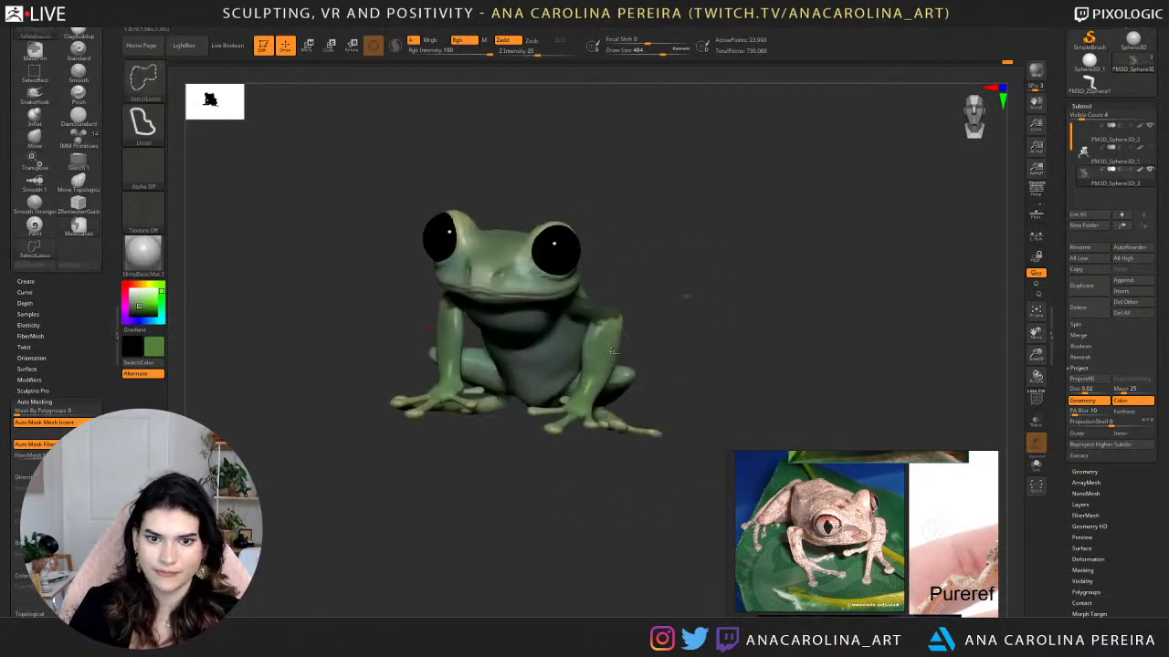
{"action": "left_click", "coordinate": [614, 351], "text": "ctrl+shift"}
{"action": "mouse_move", "coordinate": [622, 272]}
{"action": "left_mouse_down", "text": "ctrl"}
{"action": "mouse_move", "coordinate": [525, 433]}
{"action": "mouse_move", "coordinate": [701, 306]}
{"action": "mouse_move", "coordinate": [698, 342]}
{"action": "mouse_move", "coordinate": [710, 342]}
{"action": "mouse_move", "coordinate": [609, 395]}
{"action": "left_mouse_up", "text": "ctrl"}
{"action": "left_click", "coordinate": [698, 306], "text": "ctrl+shift"}
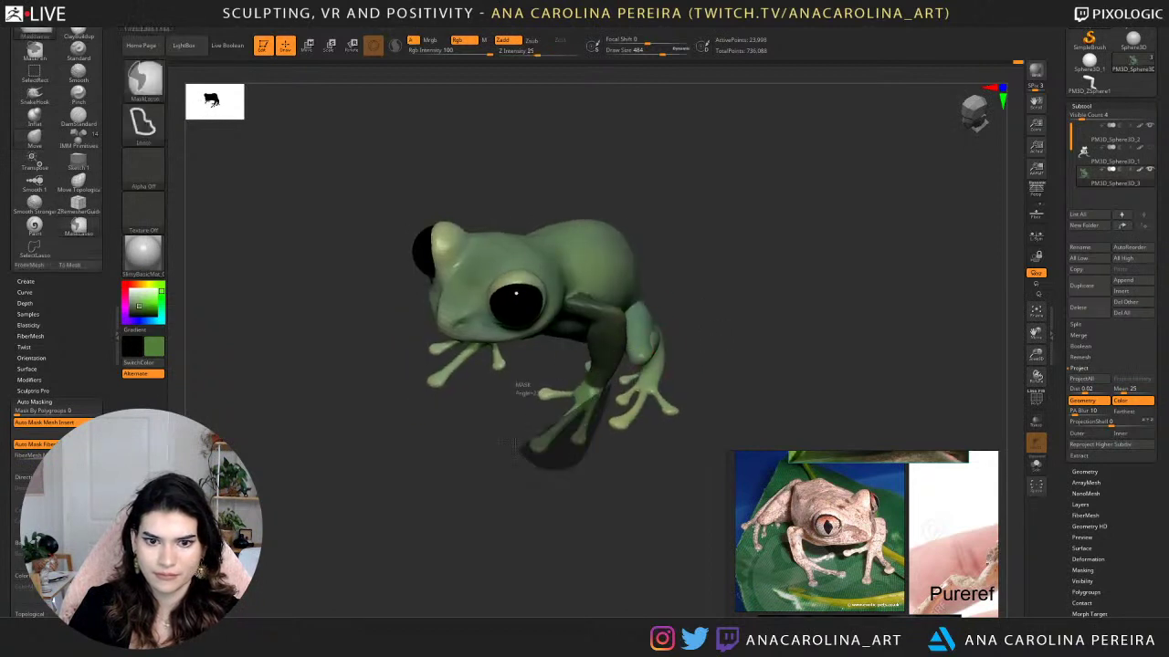
Add the front hand to the arm mask and rotate the front legs at the shoulders so the arms fold back beside the body.
{"action": "mouse_move", "coordinate": [617, 364]}
{"action": "left_mouse_down"}
{"action": "mouse_move", "coordinate": [636, 433]}
{"action": "mouse_move", "coordinate": [673, 396]}
{"action": "mouse_move", "coordinate": [600, 330]}
{"action": "mouse_move", "coordinate": [671, 309]}
{"action": "mouse_move", "coordinate": [633, 330]}
{"action": "mouse_move", "coordinate": [529, 469]}
{"action": "left_mouse_up"}
{"action": "key", "text": "r"}
{"action": "right_click_drag", "start_coordinate": [545, 370], "coordinate": [571, 475]}
{"action": "left_click_drag", "start_coordinate": [569, 383], "coordinate": [587, 366]}
{"action": "left_click_drag", "start_coordinate": [583, 385], "coordinate": [588, 379]}
{"action": "right_click_drag", "start_coordinate": [584, 375], "coordinate": [571, 292]}
{"action": "right_click_drag", "start_coordinate": [584, 343], "coordinate": [711, 348]}
{"action": "left_click_drag", "start_coordinate": [711, 347], "coordinate": [676, 418]}
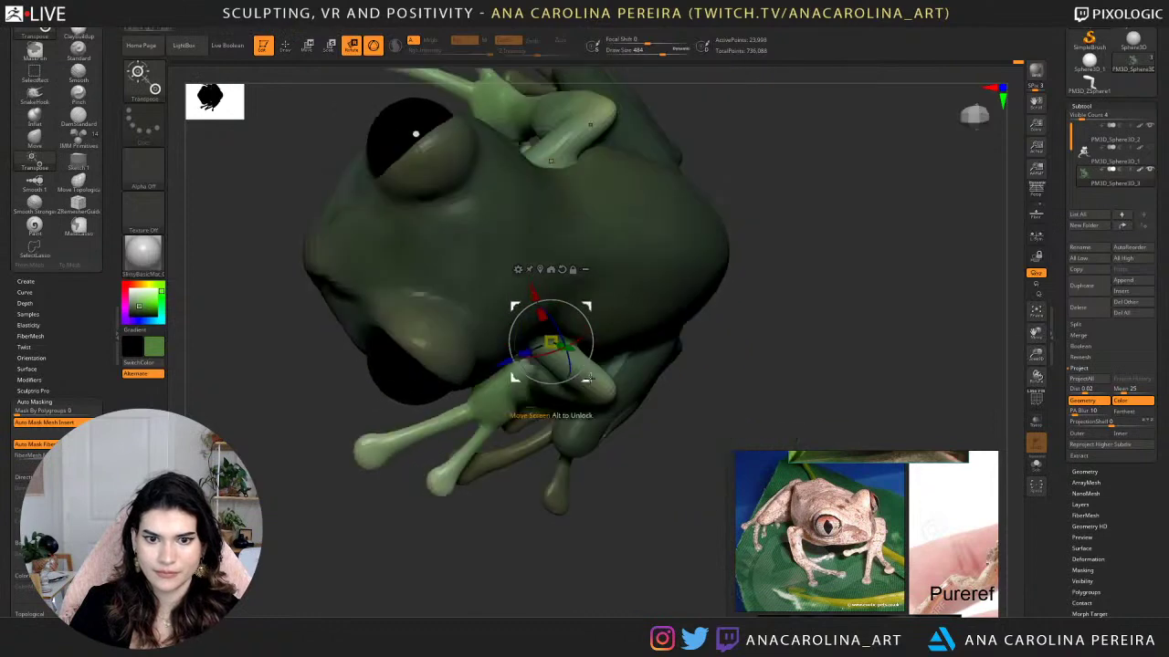
{"action": "left_click_drag", "start_coordinate": [587, 365], "coordinate": [691, 290]}
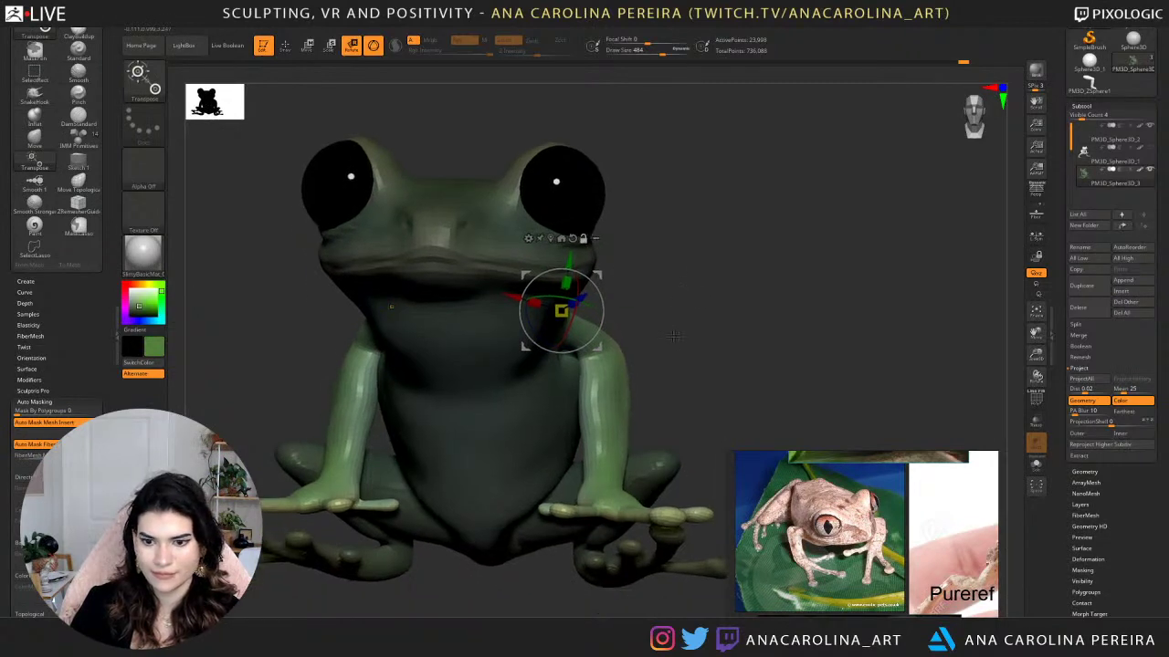
{"action": "left_click_drag", "start_coordinate": [391, 307], "coordinate": [438, 292]}
{"action": "left_click_drag", "start_coordinate": [603, 306], "coordinate": [717, 291]}
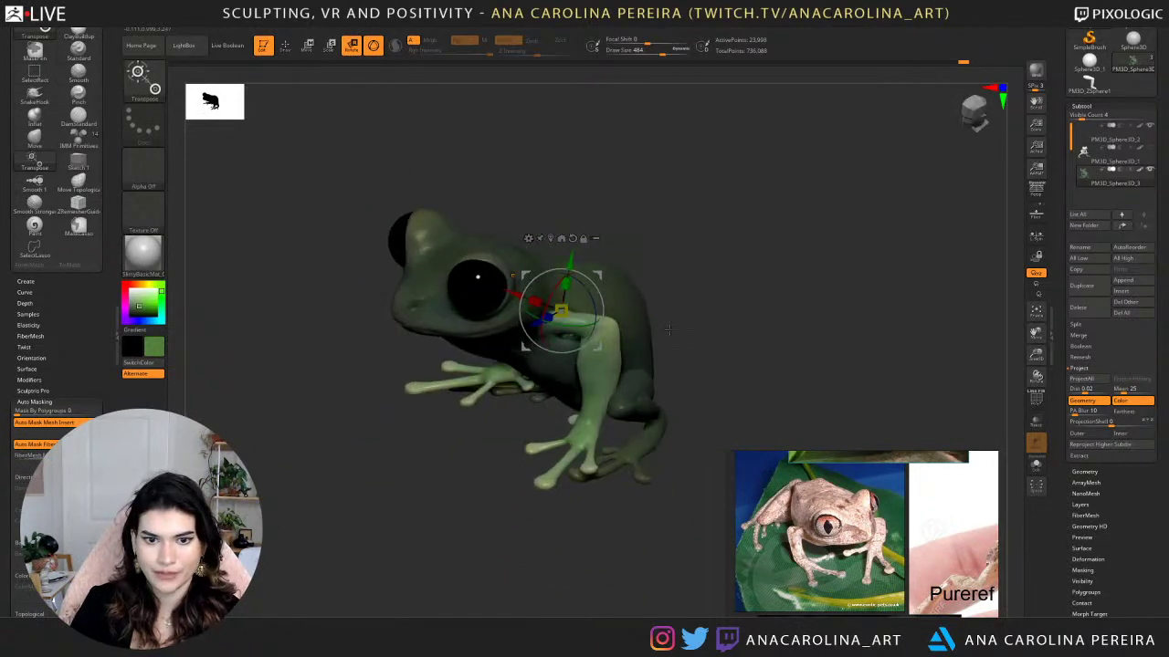
Try topological masks along the front leg's forearm toward the wrist and clear the mask.
{"action": "left_click_drag", "start_coordinate": [668, 330], "coordinate": [695, 356], "text": "alt"}
{"action": "left_click", "coordinate": [631, 384], "text": "ctrl"}
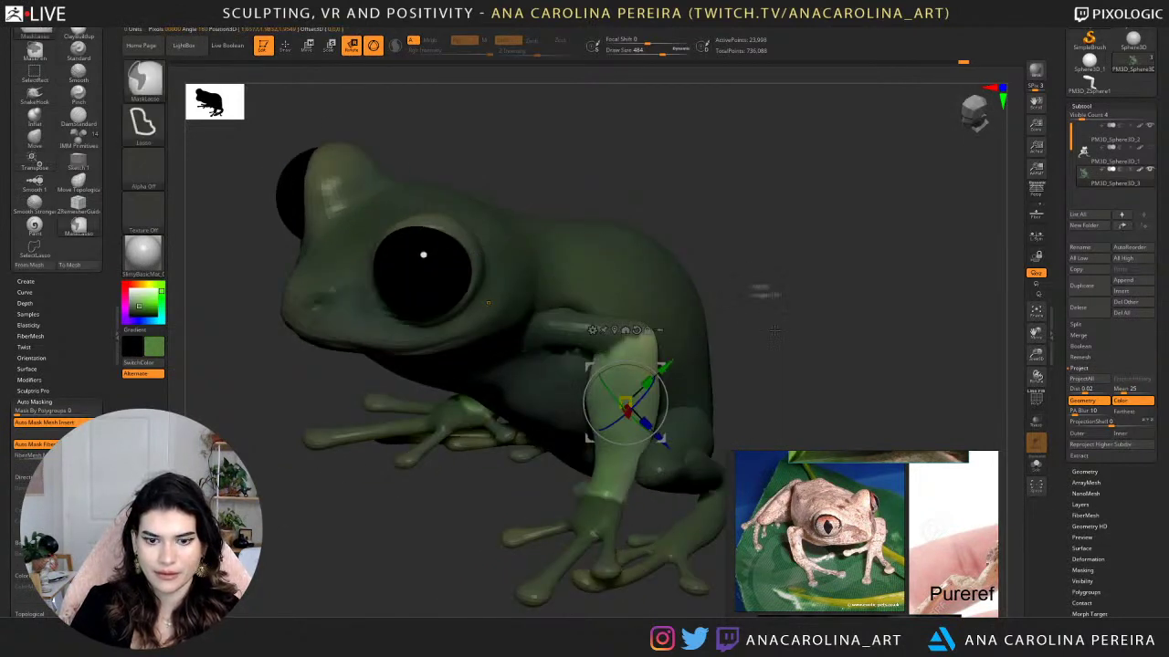
{"action": "mouse_move", "coordinate": [775, 333]}
{"action": "left_mouse_down", "text": "ctrl"}
{"action": "mouse_move", "coordinate": [782, 348]}
{"action": "mouse_move", "coordinate": [765, 359]}
{"action": "left_mouse_up", "text": "ctrl"}
{"action": "left_click_drag", "start_coordinate": [642, 354], "coordinate": [643, 393], "text": "ctrl"}
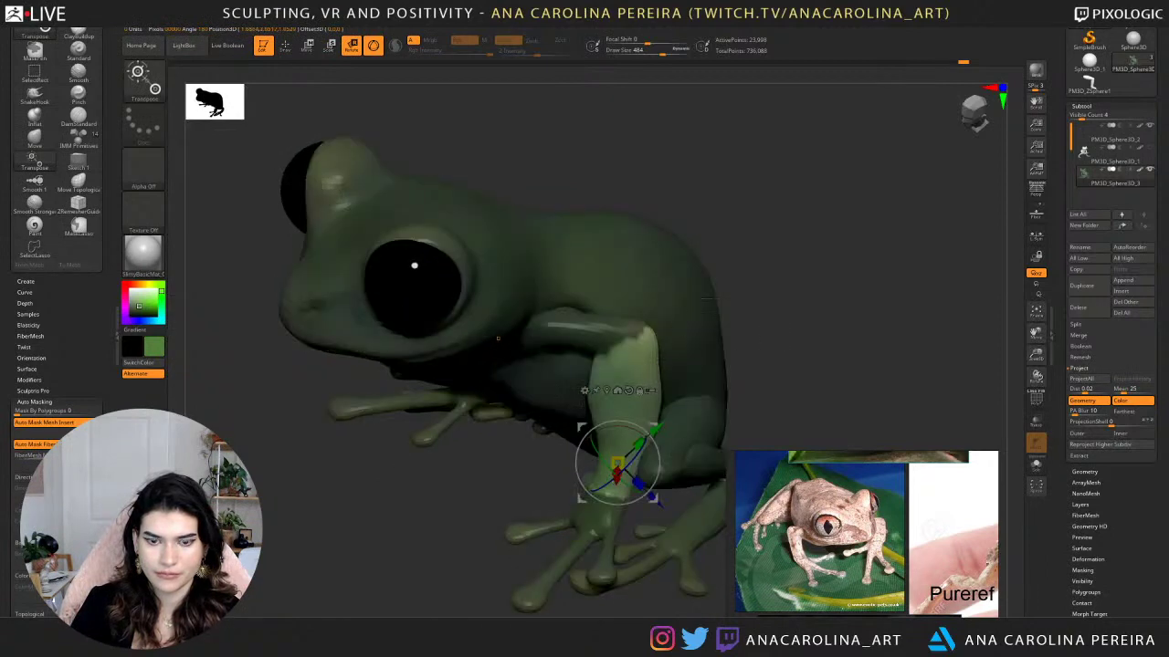
{"action": "key", "text": "q"}
{"action": "left_click_drag", "start_coordinate": [772, 343], "coordinate": [781, 361], "text": "ctrl"}
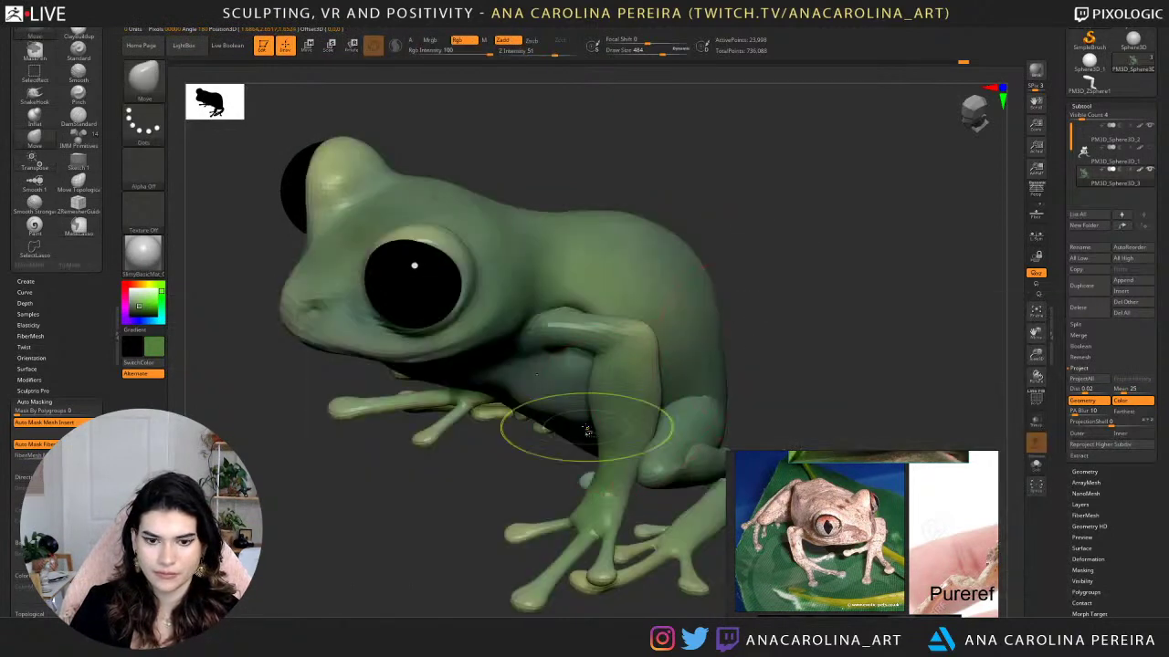
Isolate and mask the forearm, wrist and palm polygroups of the front leg, showing the whole frog again after each.
{"action": "left_click", "coordinate": [606, 418], "text": "ctrl+shift"}
{"action": "mouse_move", "coordinate": [621, 287]}
{"action": "left_mouse_down", "text": "ctrl"}
{"action": "mouse_move", "coordinate": [540, 443]}
{"action": "mouse_move", "coordinate": [760, 337]}
{"action": "left_mouse_up", "text": "ctrl"}
{"action": "left_click", "coordinate": [778, 277], "text": "ctrl+shift"}
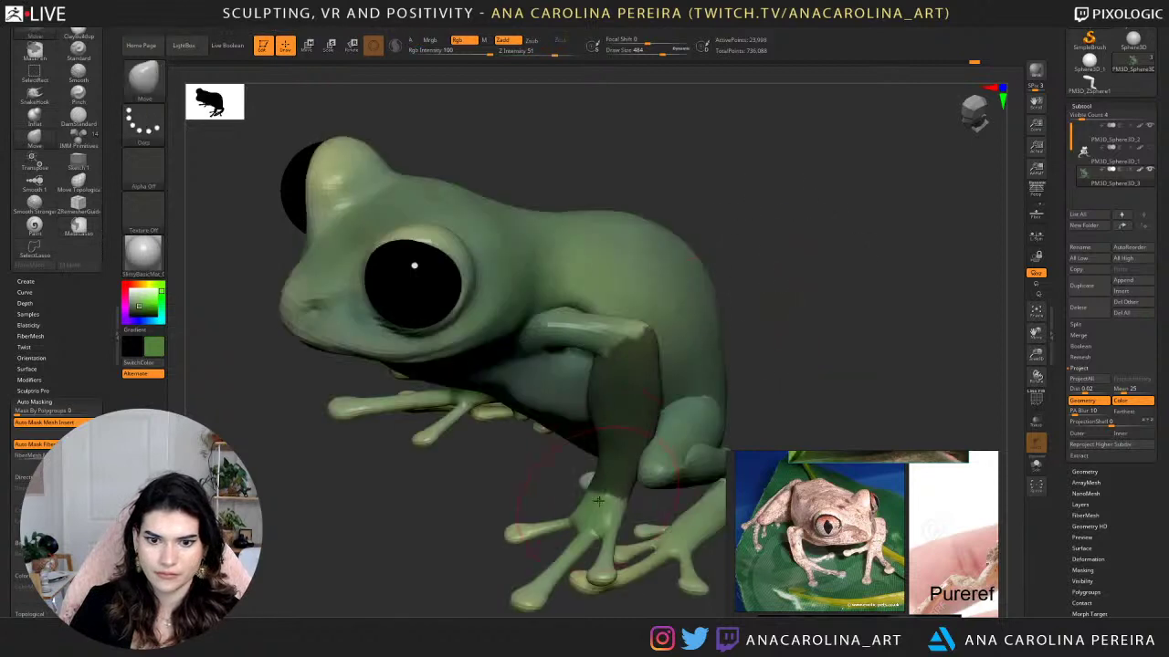
{"action": "left_click", "coordinate": [598, 508], "text": "ctrl+shift"}
{"action": "left_click_drag", "start_coordinate": [550, 442], "coordinate": [686, 420], "text": "ctrl"}
{"action": "left_click", "coordinate": [692, 423], "text": "ctrl+shift"}
{"action": "left_click_drag", "start_coordinate": [760, 353], "coordinate": [801, 280], "text": "alt"}
{"action": "left_click", "coordinate": [554, 398], "text": "ctrl+shift"}
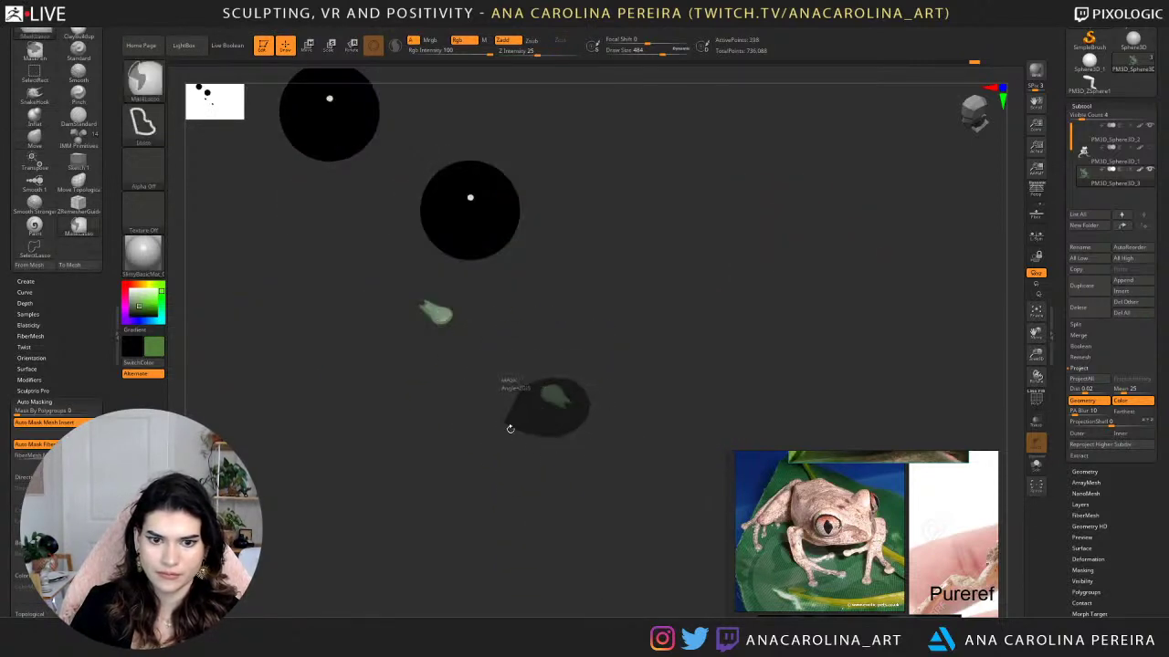
{"action": "left_click_drag", "start_coordinate": [511, 429], "coordinate": [507, 423], "text": "ctrl"}
{"action": "left_click", "coordinate": [539, 559], "text": "ctrl+shift"}
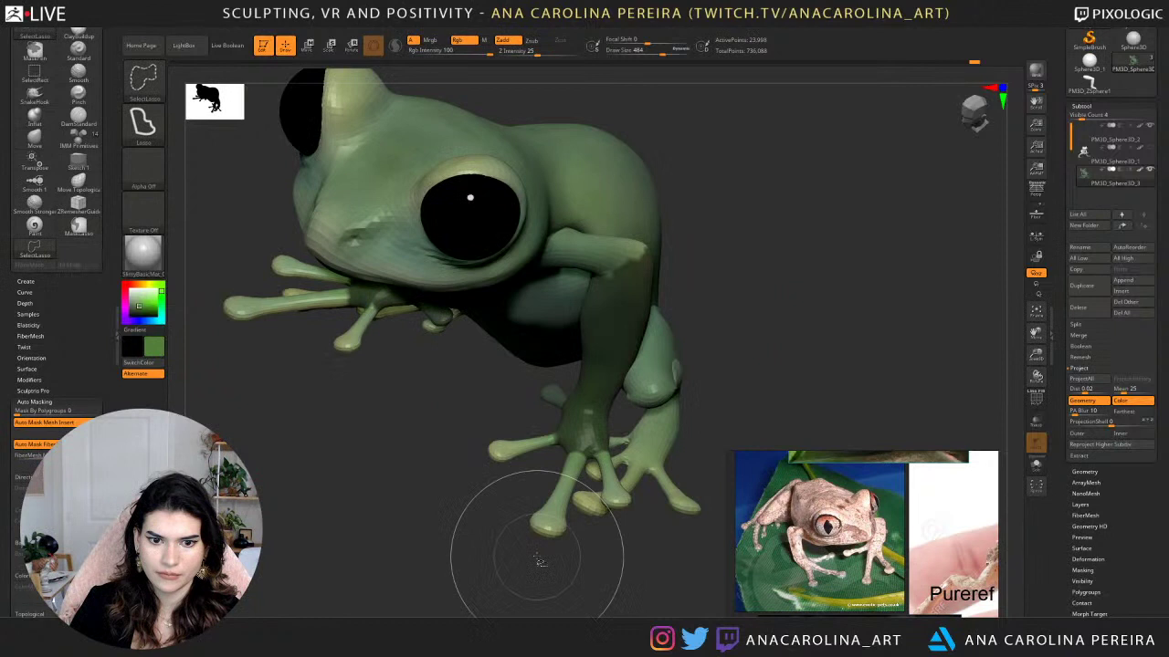
Isolate and mask the finger polygroups of the front hand one by one, restoring full visibility after each.
{"action": "left_click", "coordinate": [502, 445], "text": "ctrl+shift"}
{"action": "mouse_move", "coordinate": [484, 489]}
{"action": "left_mouse_down", "text": "ctrl+shift"}
{"action": "mouse_move", "coordinate": [474, 427]}
{"action": "mouse_move", "coordinate": [511, 493]}
{"action": "left_mouse_up", "text": "ctrl+shift"}
{"action": "left_click", "coordinate": [543, 509], "text": "ctrl+shift"}
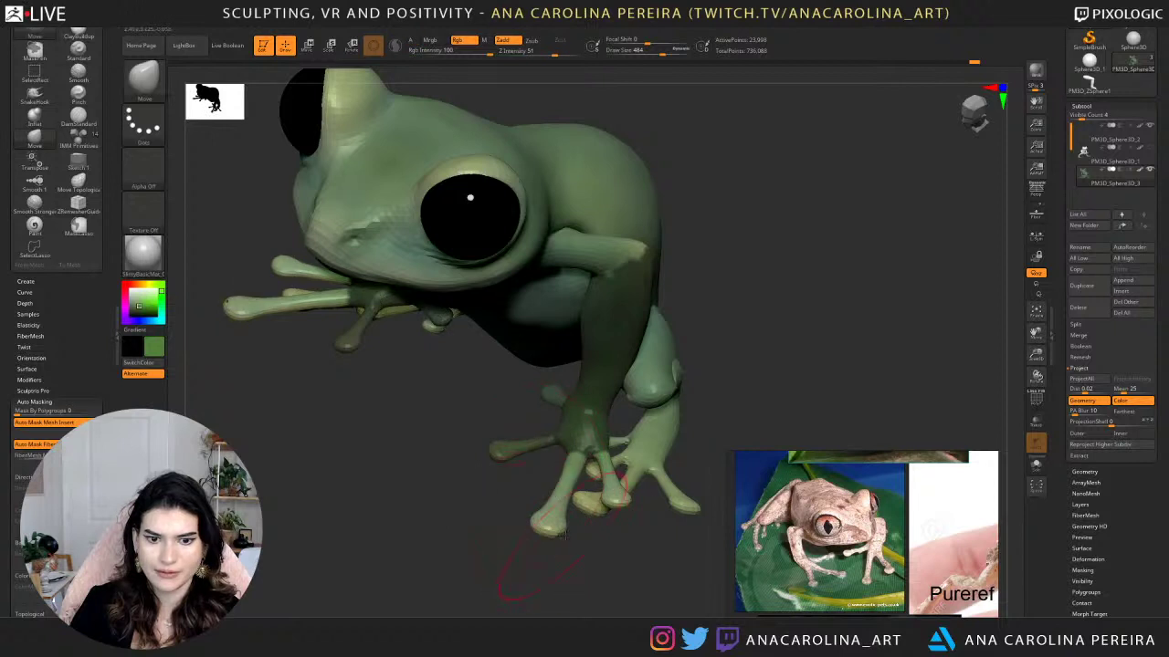
{"action": "right_click_drag", "start_coordinate": [564, 534], "coordinate": [582, 582], "text": "ctrl"}
{"action": "left_click", "coordinate": [543, 556], "text": "ctrl+shift"}
{"action": "mouse_move", "coordinate": [583, 335]}
{"action": "left_mouse_down", "text": "ctrl"}
{"action": "mouse_move", "coordinate": [499, 414]}
{"action": "mouse_move", "coordinate": [703, 330]}
{"action": "mouse_move", "coordinate": [692, 327]}
{"action": "mouse_move", "coordinate": [590, 470]}
{"action": "mouse_move", "coordinate": [727, 297]}
{"action": "left_mouse_up", "text": "ctrl"}
{"action": "left_click", "coordinate": [667, 535], "text": "ctrl+shift"}
{"action": "left_click", "coordinate": [687, 467], "text": "ctrl+shift"}
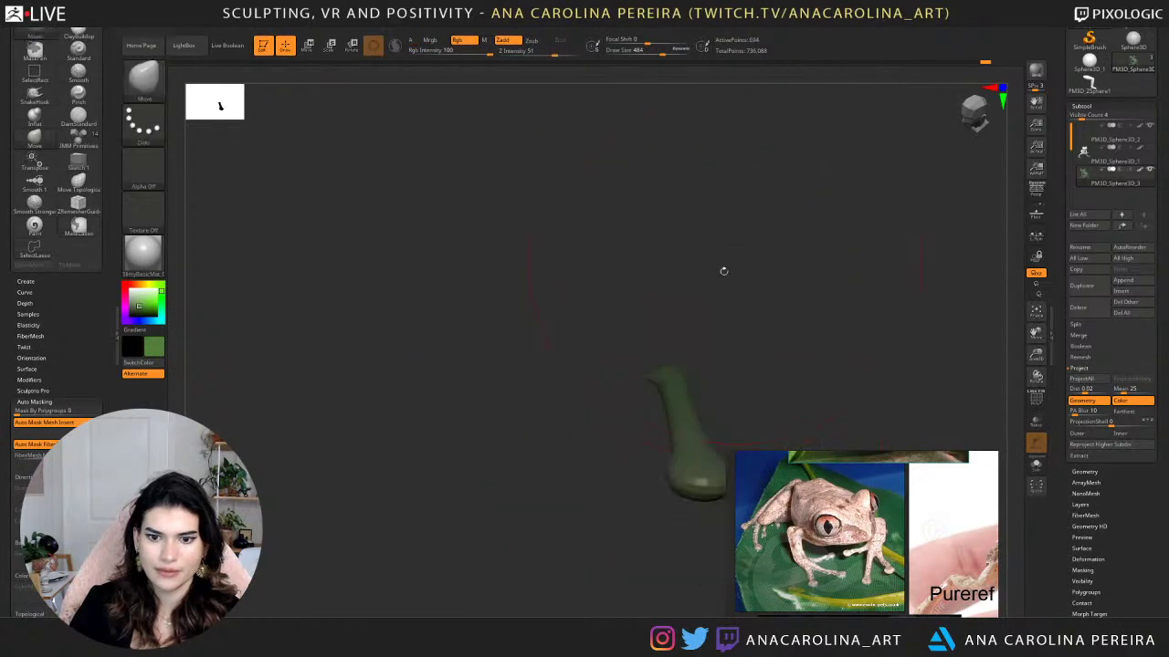
{"action": "left_click", "coordinate": [858, 291], "text": "ctrl+shift"}
Invert the mask so that only the frog's forearms and front hands are editable.
{"action": "right_click_drag", "start_coordinate": [859, 291], "coordinate": [837, 197], "text": "ctrl"}
{"action": "right_click_drag", "start_coordinate": [876, 274], "coordinate": [705, 273]}
{"action": "left_click_drag", "start_coordinate": [705, 272], "coordinate": [772, 275]}
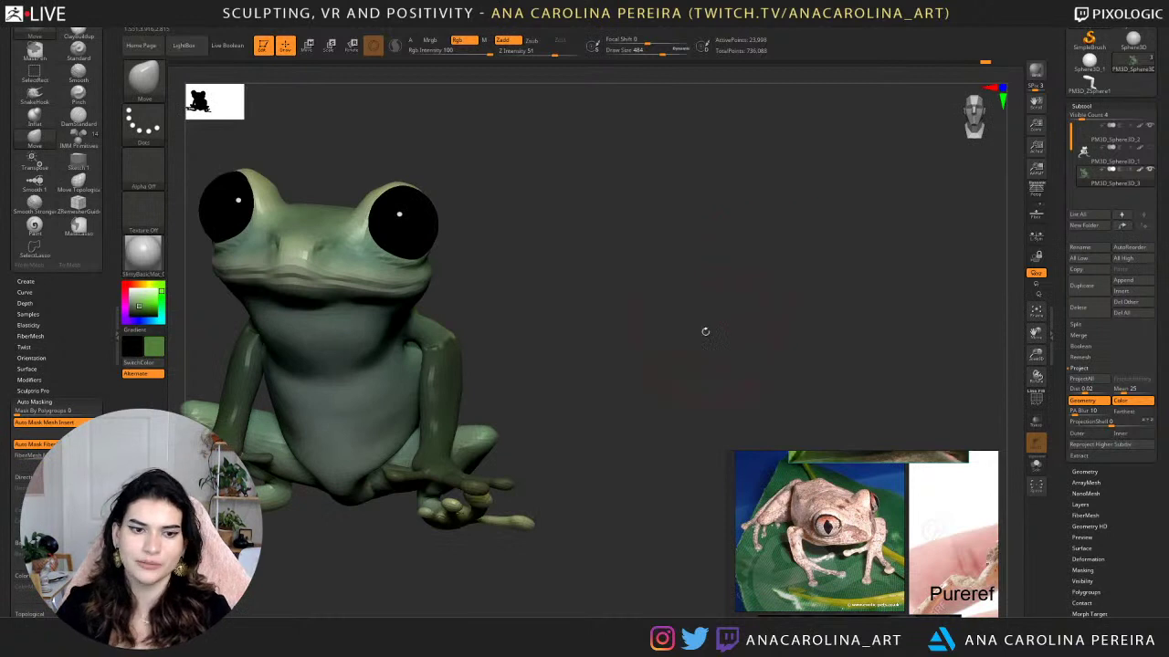
{"action": "left_click_drag", "start_coordinate": [704, 331], "coordinate": [738, 343]}
{"action": "left_click", "coordinate": [609, 361], "text": "ctrl"}
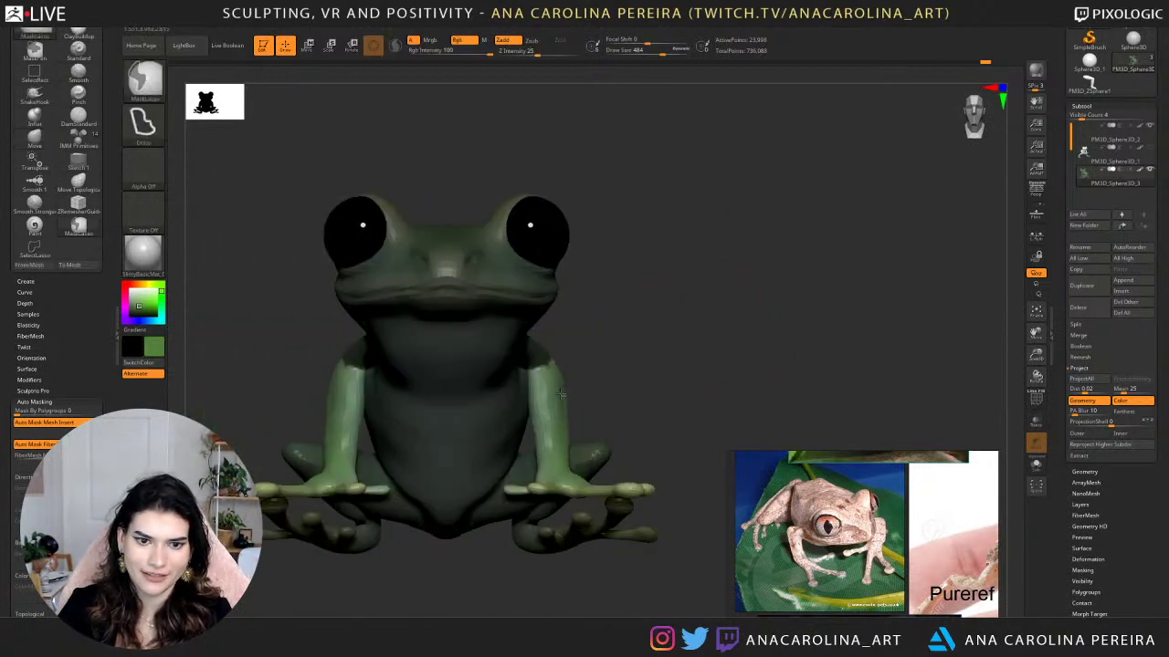
Rotate the unmasked forearms and hands at the elbows to plant the front legs in front of the body, undoing the last adjustment.
{"action": "key", "text": "r"}
{"action": "left_click_drag", "start_coordinate": [611, 352], "coordinate": [617, 411]}
{"action": "mouse_move", "coordinate": [594, 252]}
{"action": "left_mouse_down"}
{"action": "mouse_move", "coordinate": [542, 370]}
{"action": "mouse_move", "coordinate": [554, 408]}
{"action": "left_mouse_up"}
{"action": "left_click_drag", "start_coordinate": [654, 393], "coordinate": [604, 239]}
{"action": "left_click_drag", "start_coordinate": [744, 321], "coordinate": [603, 296]}
{"action": "left_click_drag", "start_coordinate": [416, 367], "coordinate": [435, 301], "text": "ctrl"}
{"action": "left_click_drag", "start_coordinate": [694, 306], "coordinate": [626, 297]}
{"action": "key", "text": "ctrl+z"}
{"action": "left_click_drag", "start_coordinate": [703, 283], "coordinate": [728, 318], "text": "alt"}
{"action": "mouse_move", "coordinate": [648, 314]}
{"action": "left_mouse_down"}
{"action": "mouse_move", "coordinate": [565, 382]}
{"action": "mouse_move", "coordinate": [586, 356]}
{"action": "left_mouse_up"}
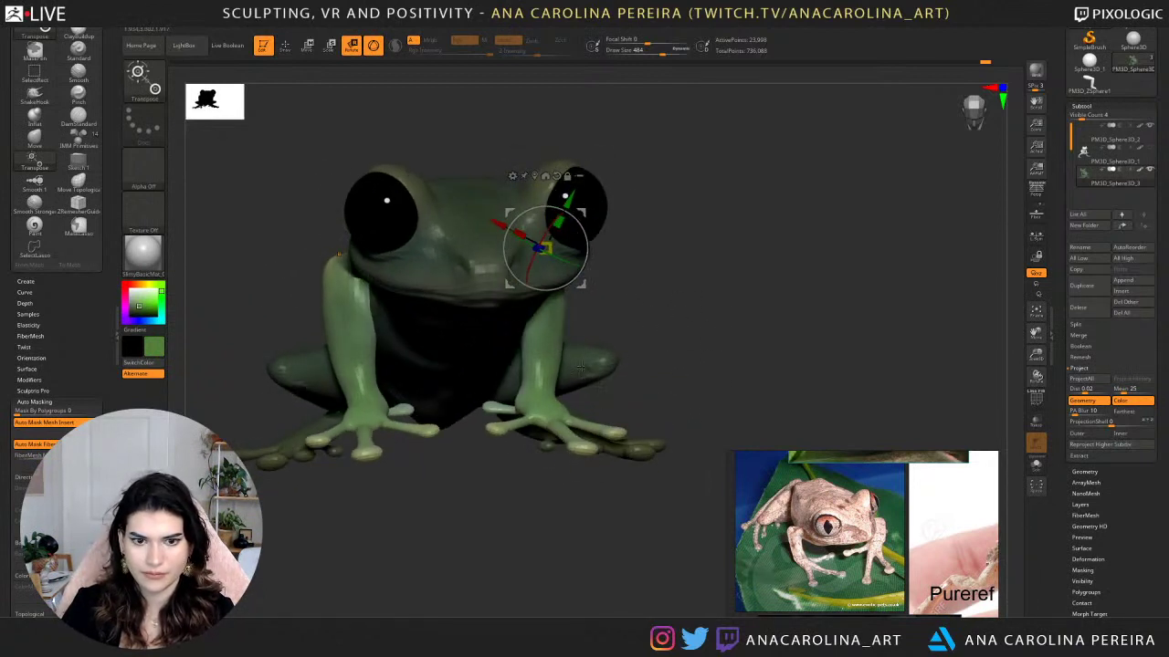
Isolate and mask the forearm polygroups so that only the front hands are left unmasked.
{"action": "key", "text": "b"}
{"action": "key", "text": "z"}
{"action": "key", "text": "m"}
{"action": "left_click", "coordinate": [558, 338], "text": "ctrl+shift"}
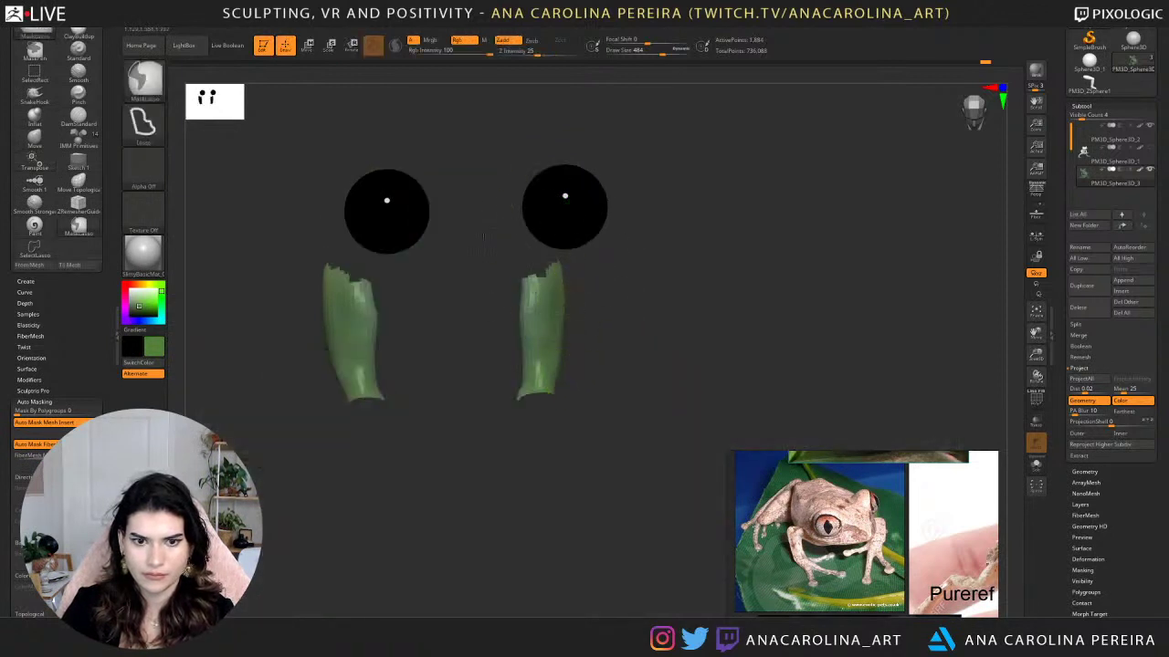
{"action": "mouse_move", "coordinate": [478, 225]}
{"action": "left_mouse_down", "text": "ctrl"}
{"action": "mouse_move", "coordinate": [672, 214]}
{"action": "mouse_move", "coordinate": [650, 210]}
{"action": "left_mouse_up", "text": "ctrl"}
{"action": "left_click", "coordinate": [631, 294], "text": "ctrl+shift"}
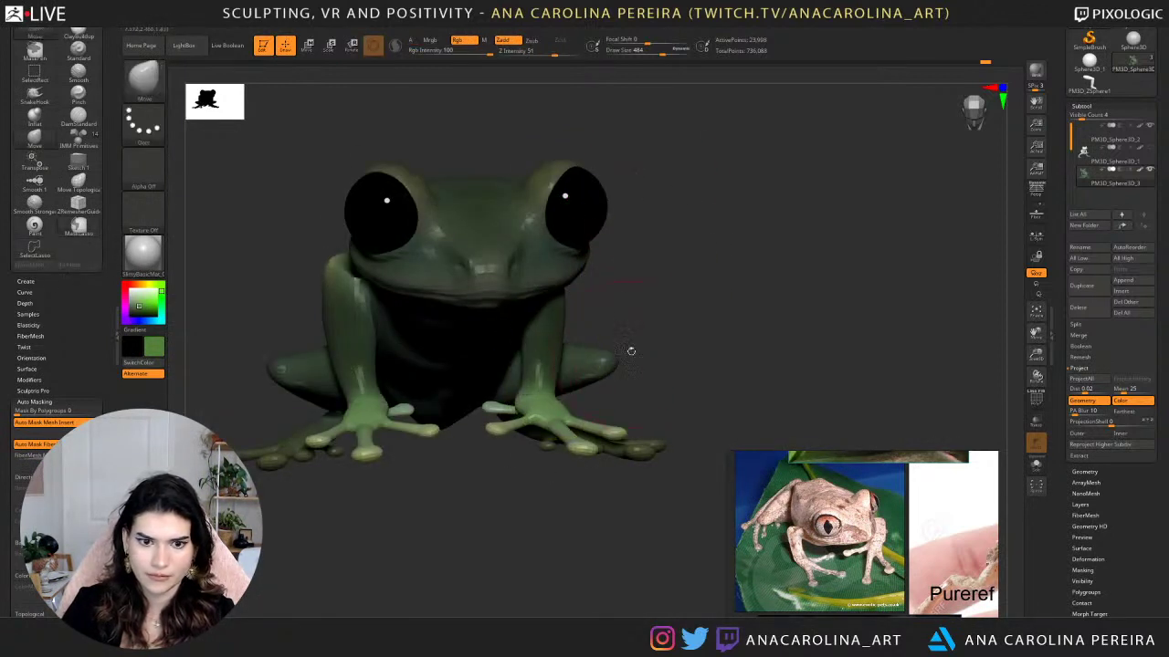
Rotate both front hands at the wrists from the underside view and undo the extra adjustment.
{"action": "left_click_drag", "start_coordinate": [643, 343], "coordinate": [639, 444]}
{"action": "key", "text": "r"}
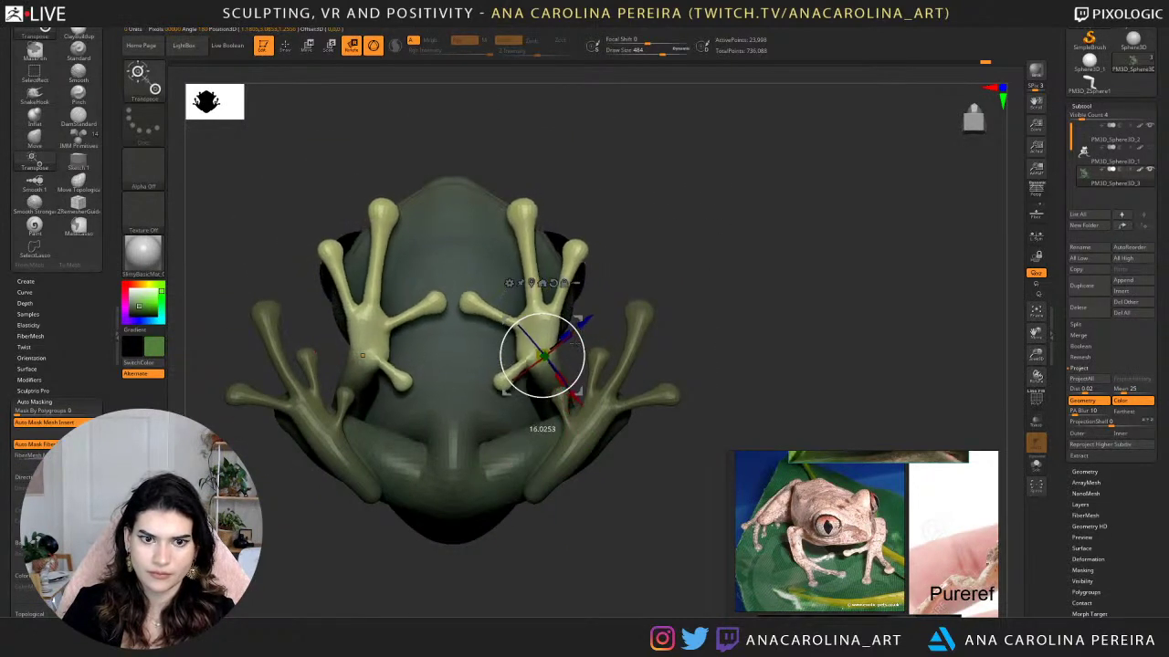
{"action": "left_click_drag", "start_coordinate": [587, 351], "coordinate": [619, 482]}
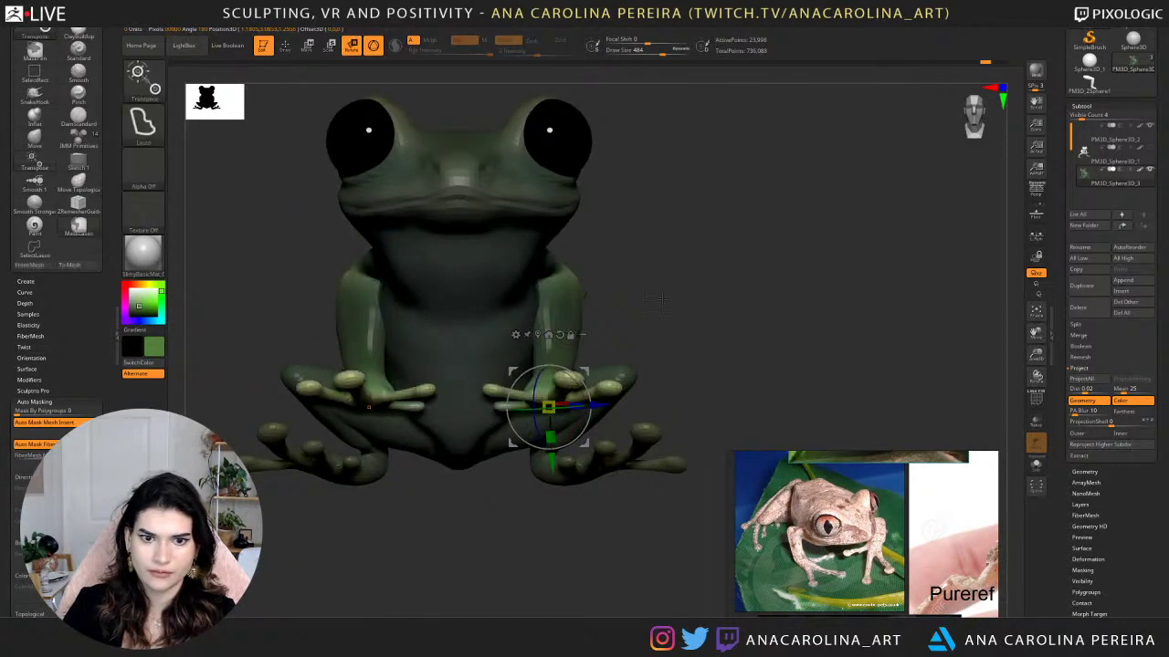
{"action": "mouse_move", "coordinate": [663, 299]}
{"action": "left_mouse_down", "text": "ctrl"}
{"action": "mouse_move", "coordinate": [595, 145]}
{"action": "mouse_move", "coordinate": [606, 154]}
{"action": "left_mouse_up", "text": "ctrl"}
{"action": "mouse_move", "coordinate": [655, 320]}
{"action": "left_mouse_down"}
{"action": "mouse_move", "coordinate": [631, 358]}
{"action": "mouse_move", "coordinate": [645, 306]}
{"action": "mouse_move", "coordinate": [676, 338]}
{"action": "mouse_move", "coordinate": [652, 86]}
{"action": "mouse_move", "coordinate": [677, 127]}
{"action": "left_mouse_up"}
{"action": "key", "text": "ctrl+z"}
Fine-tune the tilt of the front hands at the wrists in side view and clear the mask.
{"action": "left_click_drag", "start_coordinate": [639, 401], "coordinate": [610, 288]}
{"action": "left_click_drag", "start_coordinate": [581, 381], "coordinate": [568, 368]}
{"action": "left_click_drag", "start_coordinate": [632, 265], "coordinate": [638, 526]}
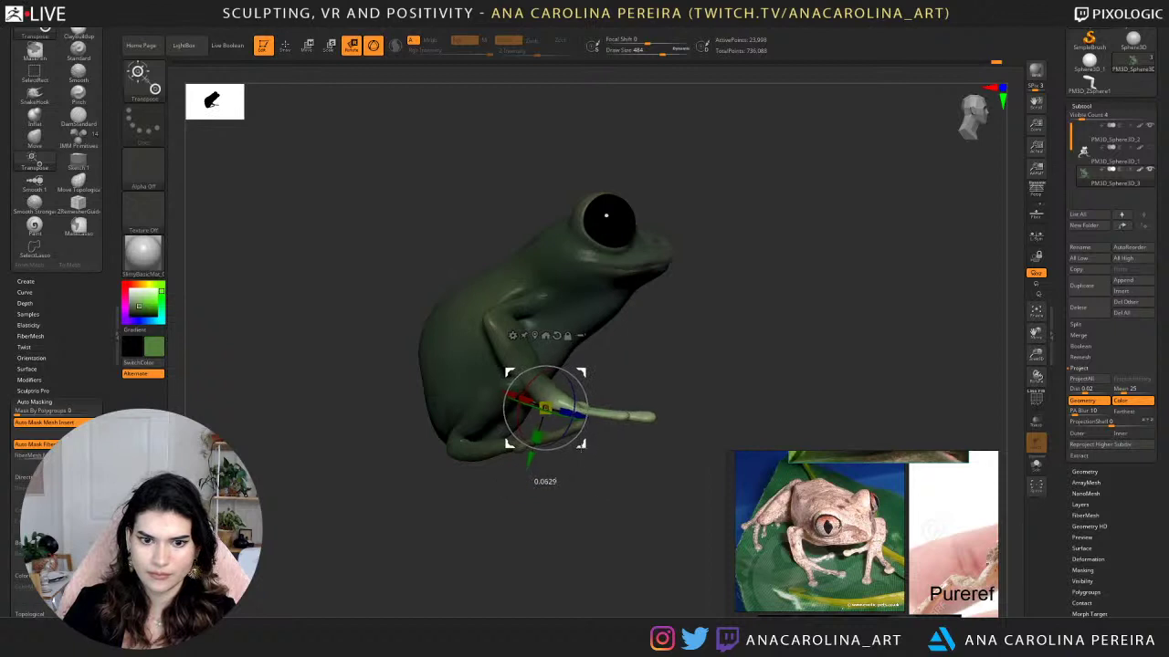
{"action": "left_click_drag", "start_coordinate": [616, 466], "coordinate": [676, 495]}
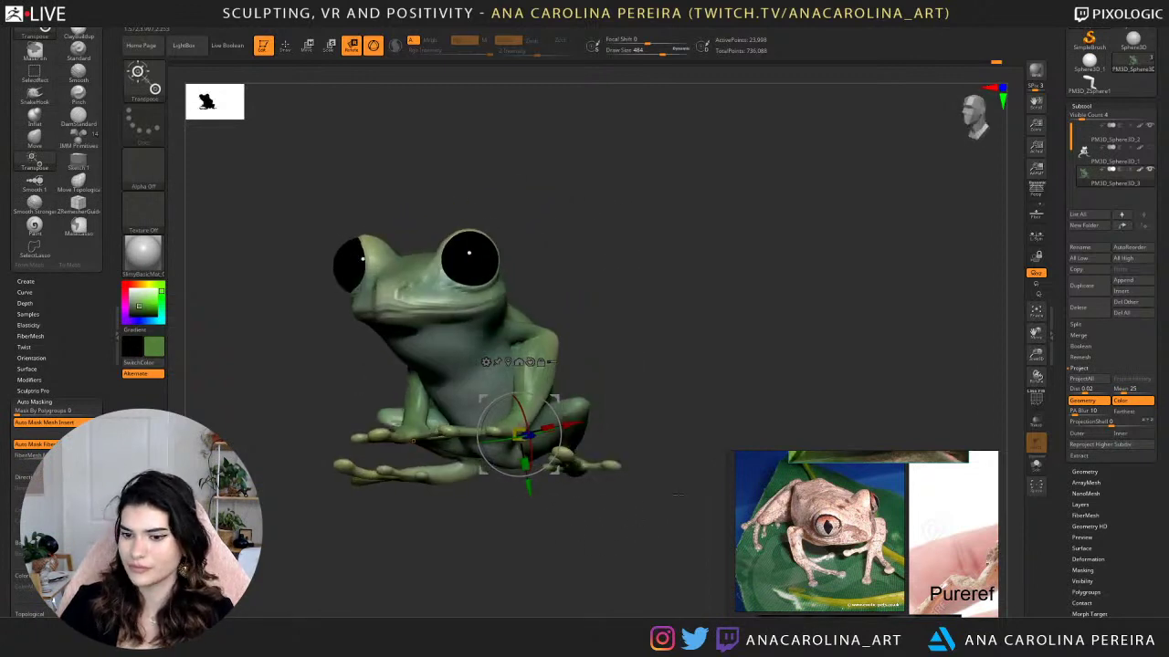
Append a cylinder as a new subtool and make it the active one.
{"action": "left_click_drag", "start_coordinate": [548, 549], "coordinate": [617, 544]}
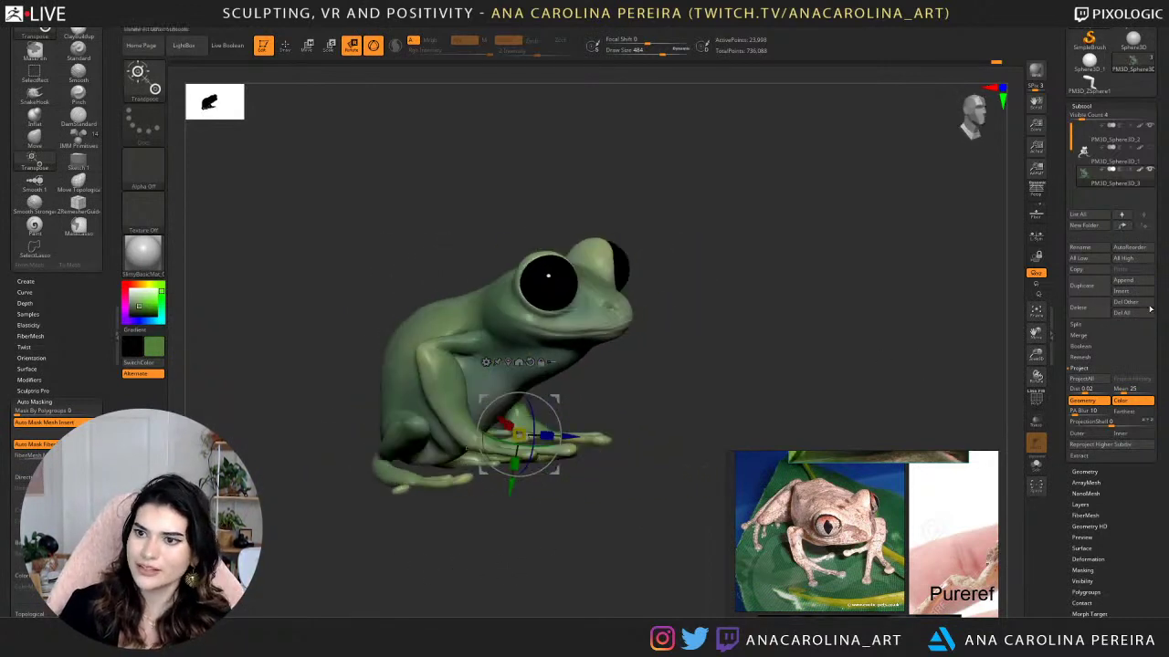
{"action": "left_click", "coordinate": [1134, 282]}
{"action": "left_click", "coordinate": [817, 339]}
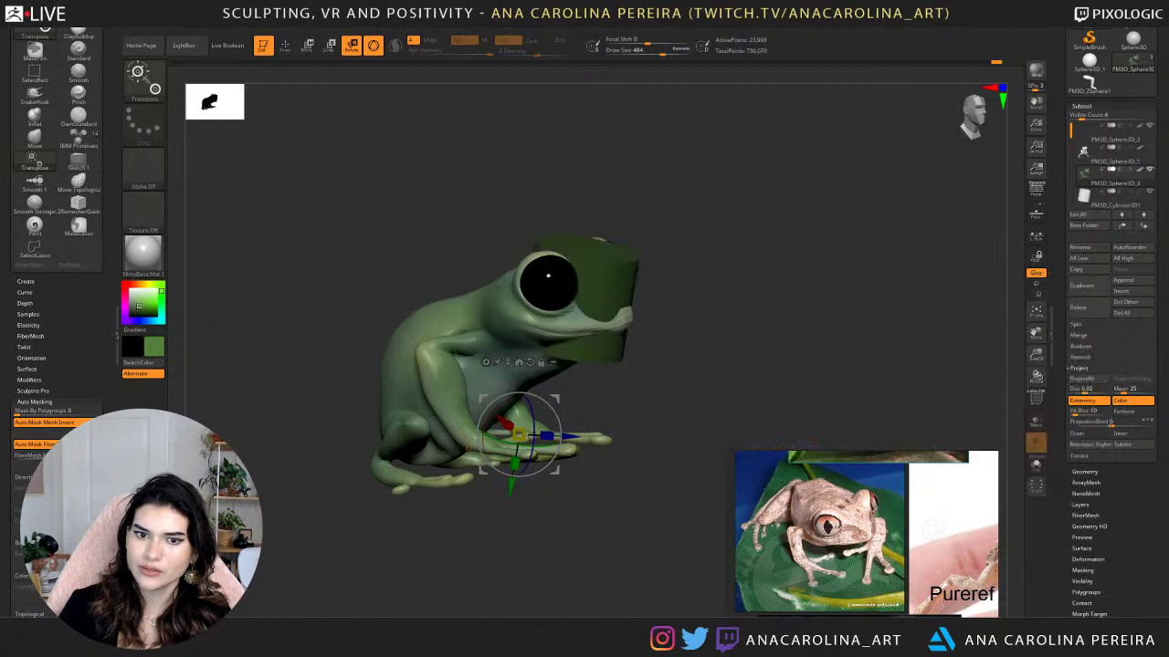
{"action": "left_click", "coordinate": [576, 298], "text": "alt"}
{"action": "left_click_drag", "start_coordinate": [671, 320], "coordinate": [601, 380]}
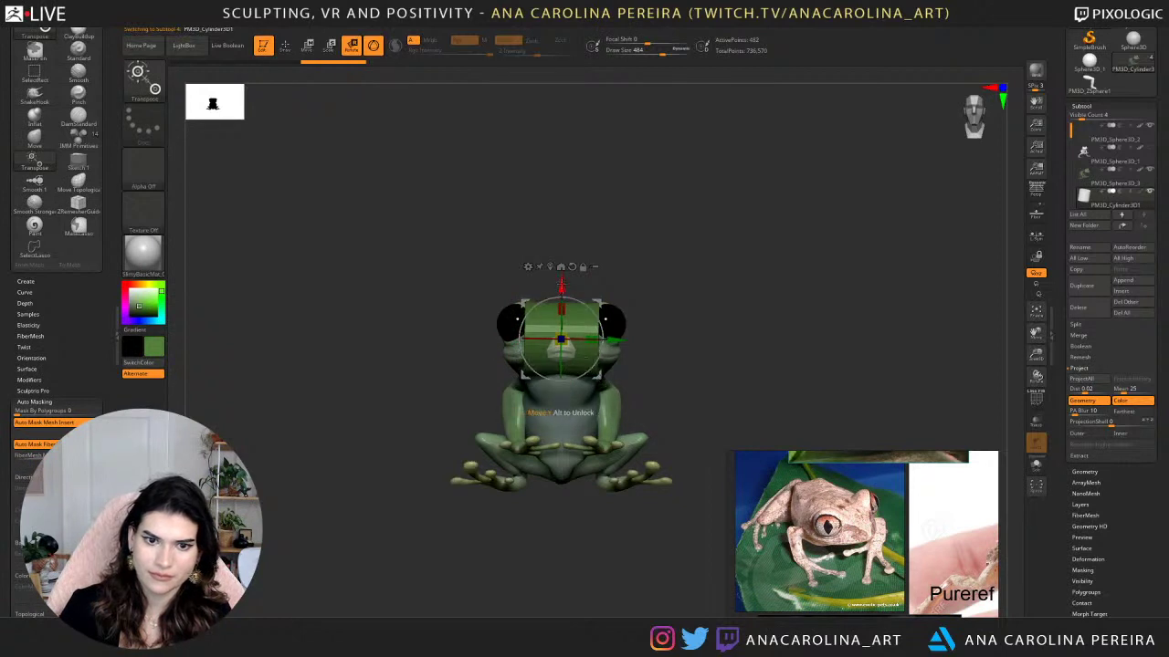
Move the cylinder below the frog, stretch it sideways and enlarge it into a log for the frog to sit on.
{"action": "left_click_drag", "start_coordinate": [561, 284], "coordinate": [585, 430]}
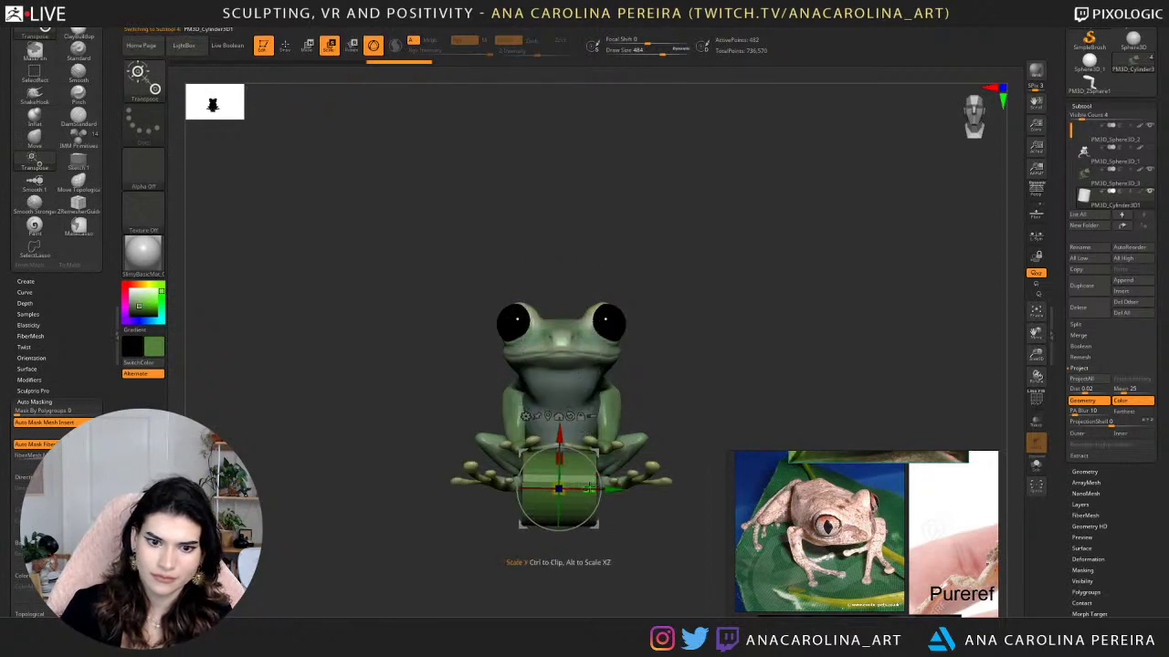
{"action": "left_click_drag", "start_coordinate": [592, 490], "coordinate": [751, 486]}
{"action": "left_click_drag", "start_coordinate": [750, 398], "coordinate": [661, 426]}
{"action": "left_click_drag", "start_coordinate": [559, 490], "coordinate": [705, 498]}
{"action": "left_click_drag", "start_coordinate": [622, 458], "coordinate": [610, 486]}
{"action": "left_click_drag", "start_coordinate": [445, 526], "coordinate": [532, 506]}
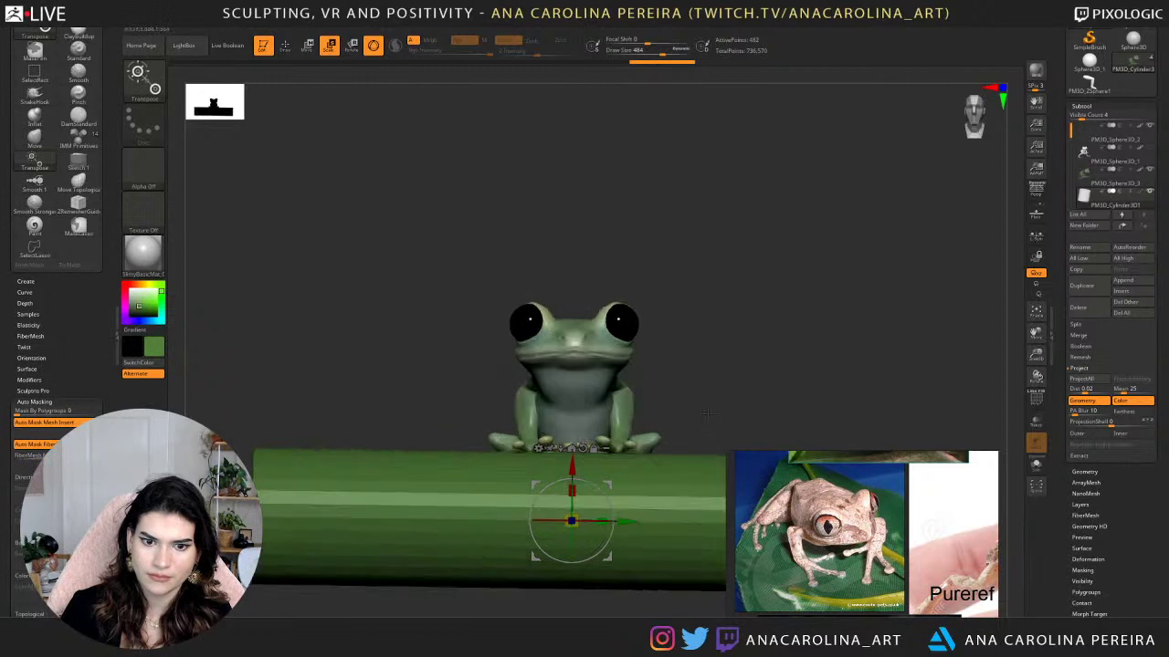
{"action": "left_click_drag", "start_coordinate": [401, 402], "coordinate": [464, 428]}
Pick a dark brown colour and fill the cylinder with it.
{"action": "left_click_drag", "start_coordinate": [815, 365], "coordinate": [775, 295]}
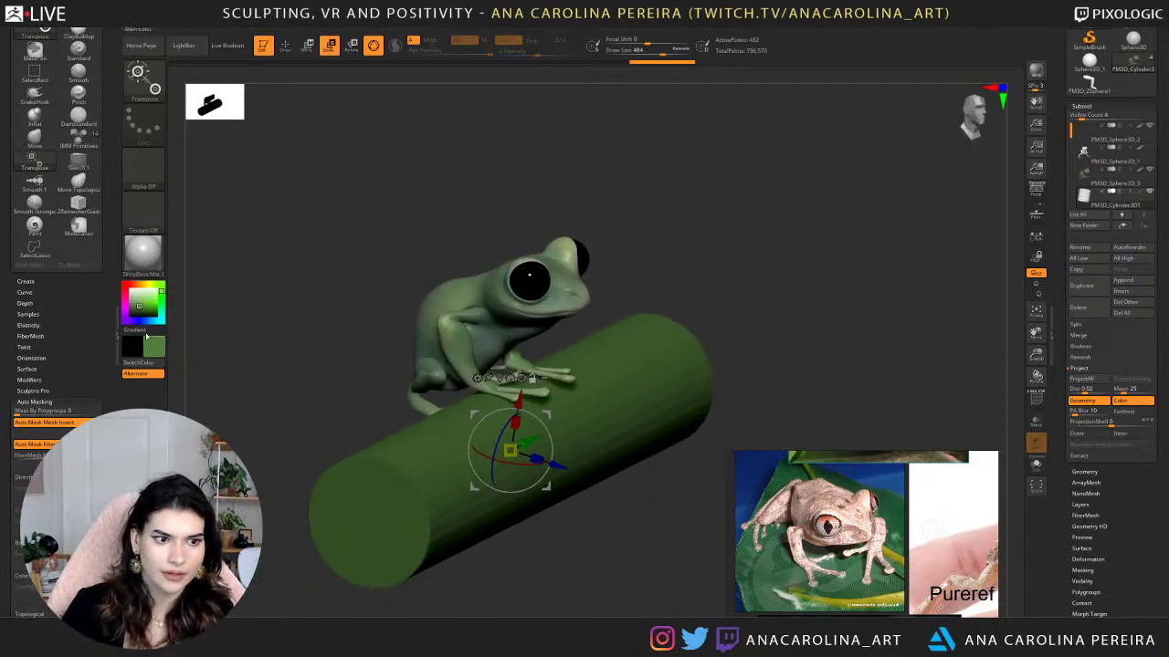
{"action": "left_click", "coordinate": [139, 287]}
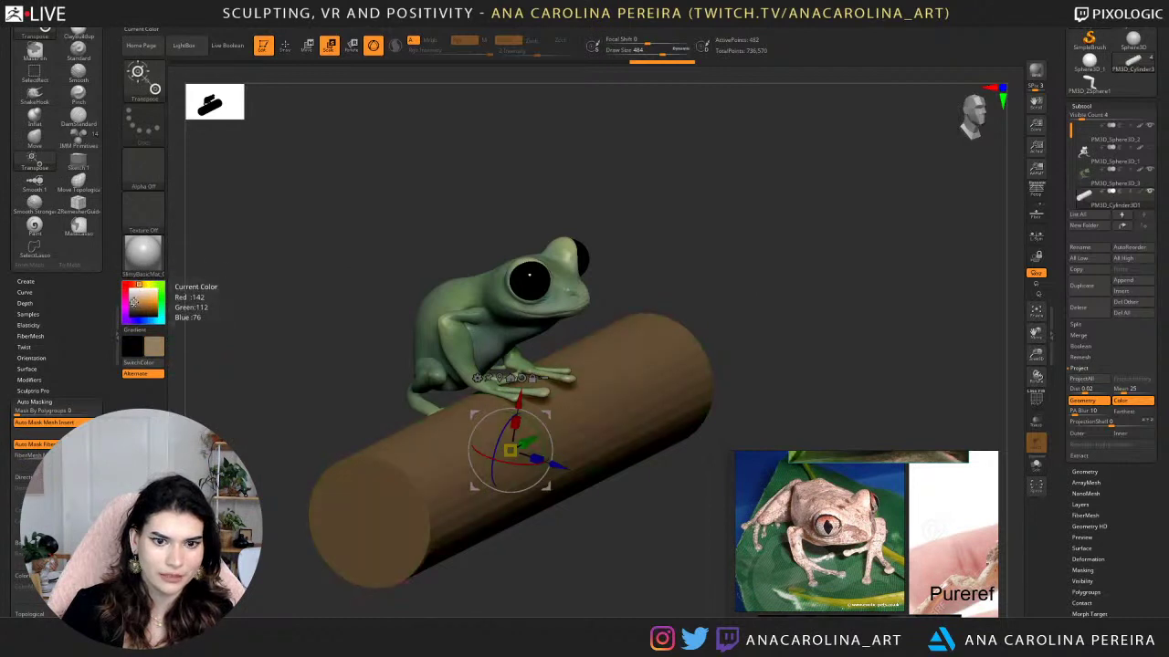
{"action": "left_click_drag", "start_coordinate": [137, 304], "coordinate": [134, 310]}
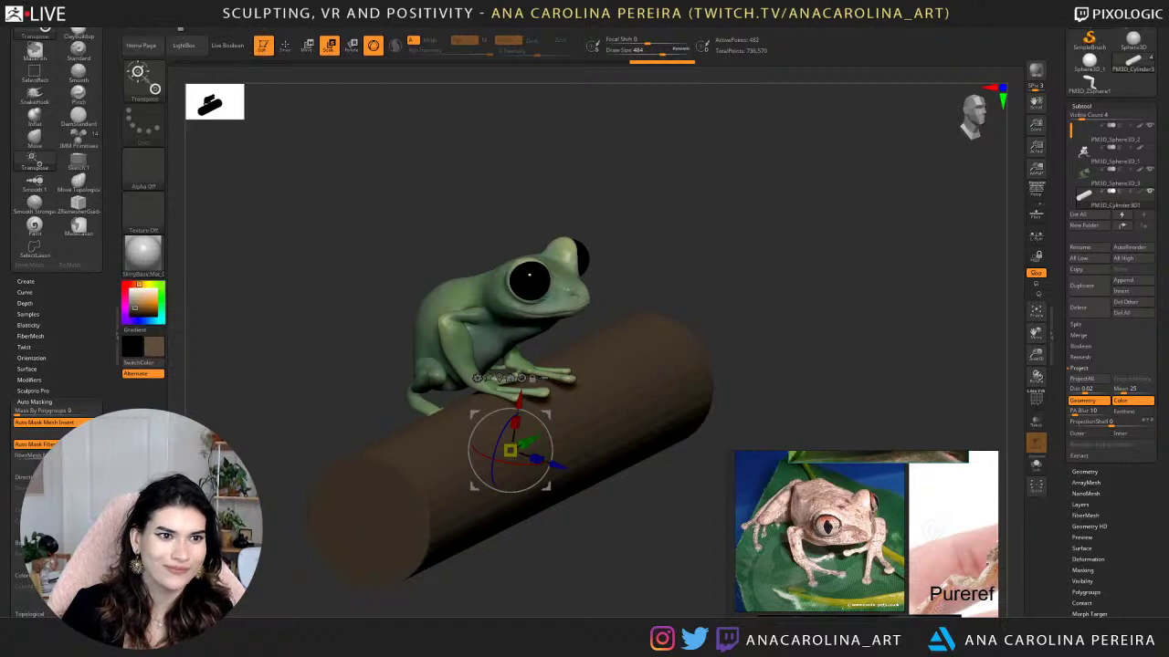
{"action": "left_click", "coordinate": [177, 21]}
Adjust the log's size and position in side view so it sits under the frog's hands and hind feet.
{"action": "left_click_drag", "start_coordinate": [798, 243], "coordinate": [678, 302]}
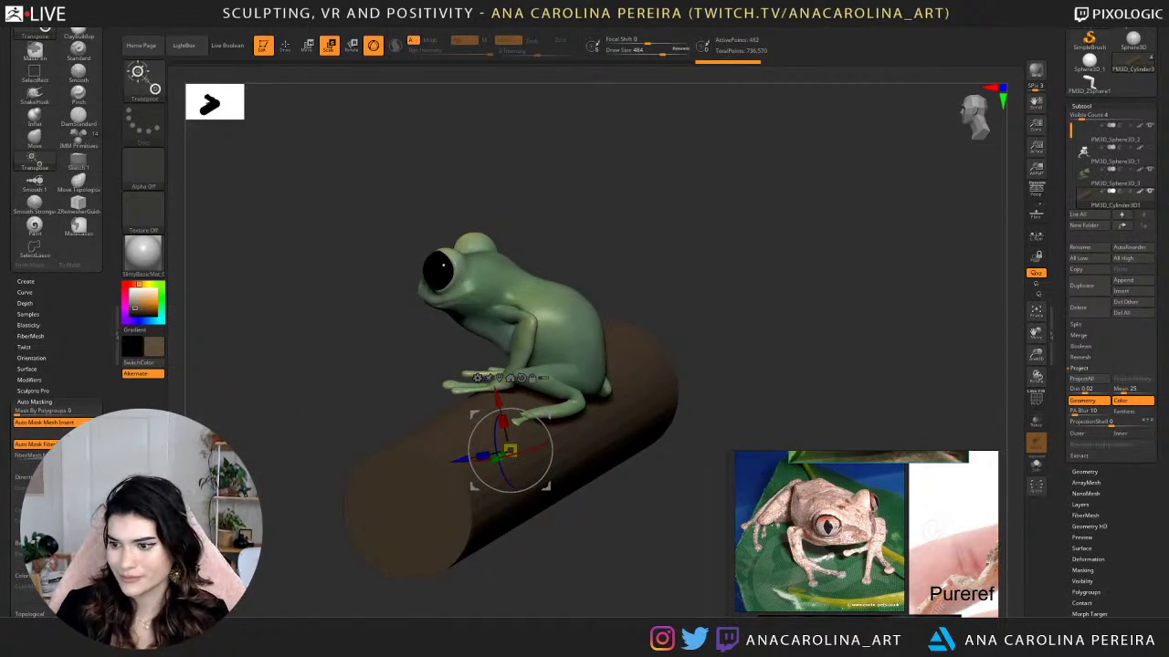
{"action": "left_click_drag", "start_coordinate": [683, 274], "coordinate": [712, 276]}
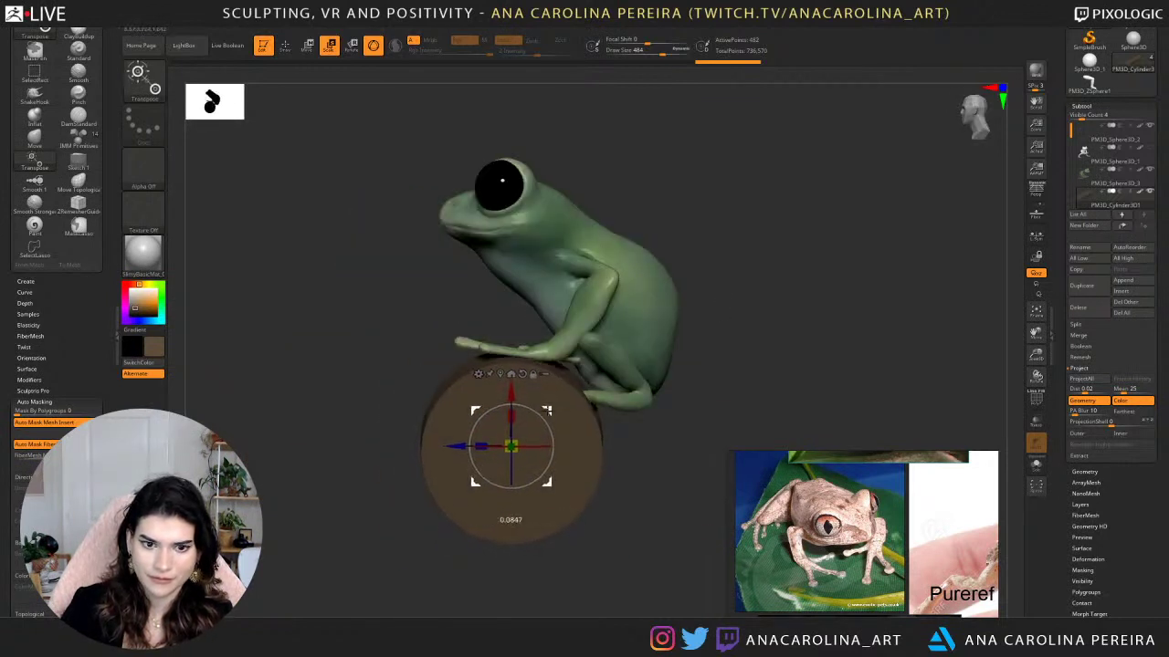
{"action": "left_click_drag", "start_coordinate": [606, 524], "coordinate": [553, 384]}
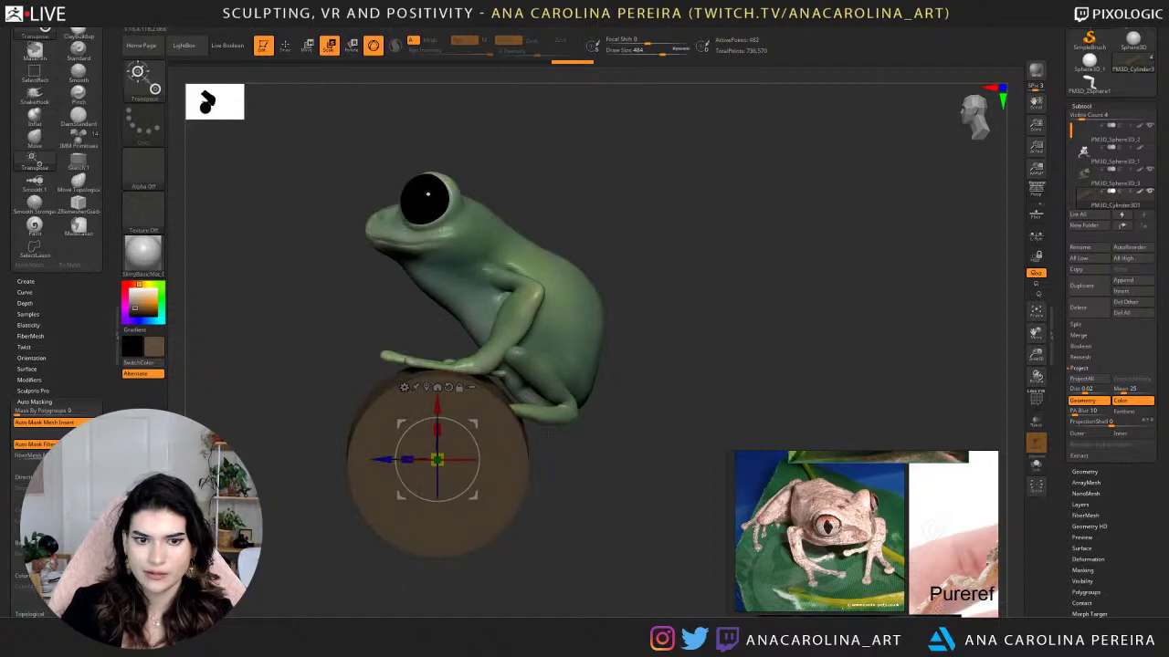
{"action": "left_click_drag", "start_coordinate": [546, 433], "coordinate": [949, 294]}
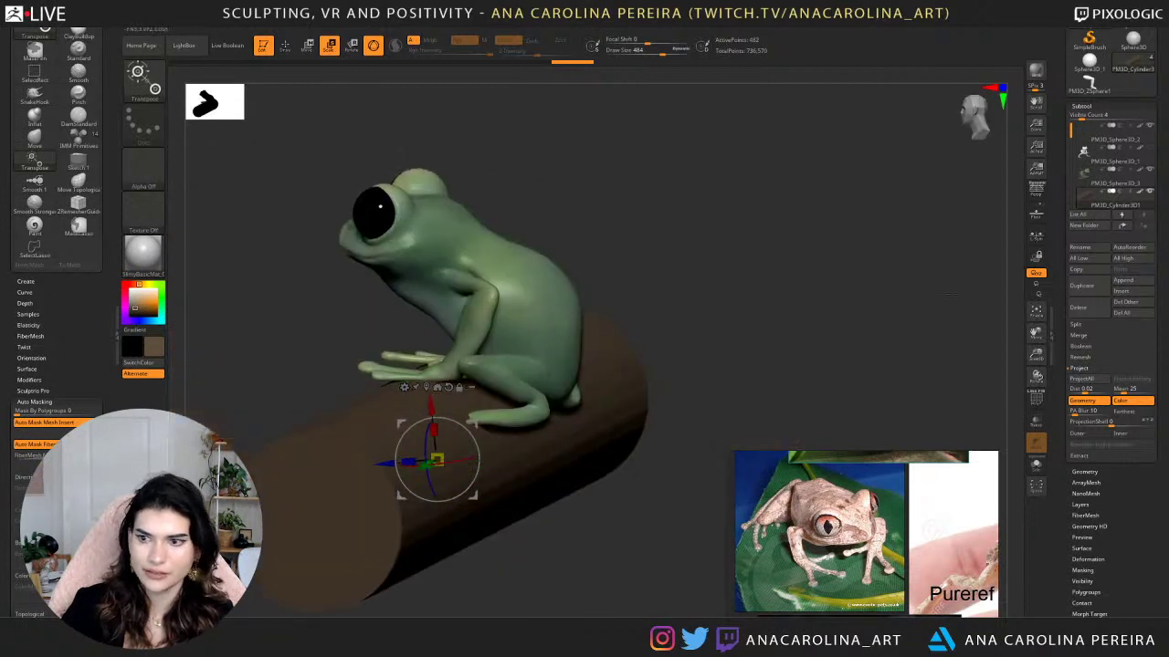
Make the frog body the active subtool and mask it down to the lower hind legs.
{"action": "left_click", "coordinate": [539, 319], "text": "alt"}
{"action": "left_click_drag", "start_coordinate": [694, 365], "coordinate": [776, 393]}
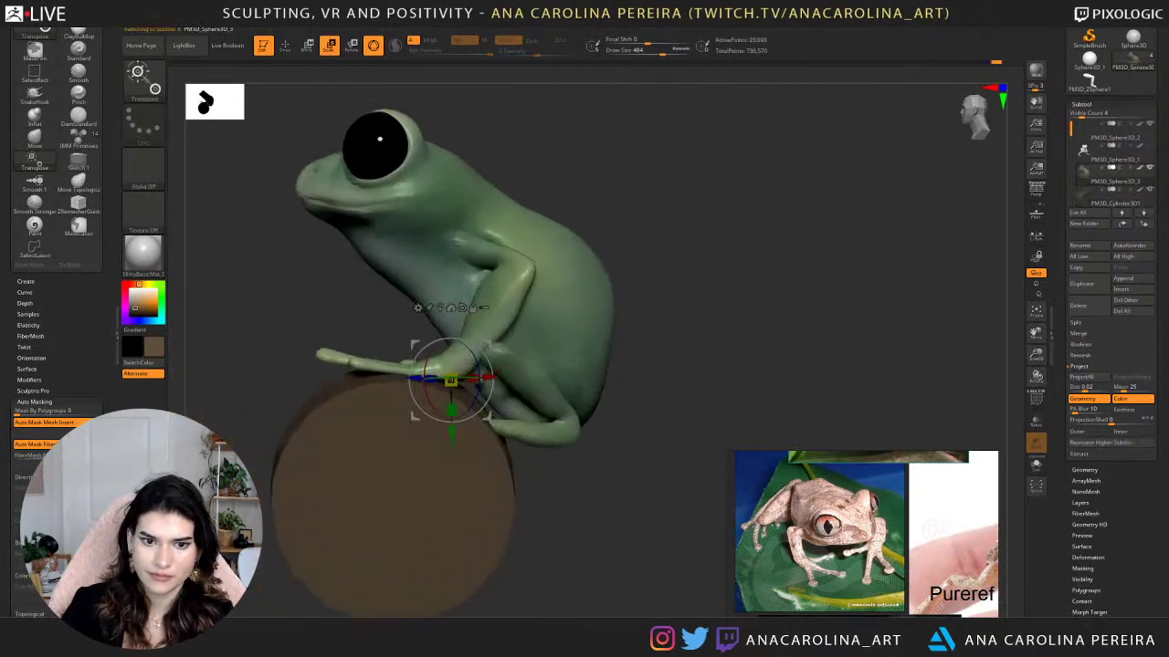
{"action": "left_click_drag", "start_coordinate": [803, 356], "coordinate": [680, 388]}
{"action": "mouse_move", "coordinate": [608, 424]}
{"action": "left_mouse_down", "text": "ctrl"}
{"action": "mouse_move", "coordinate": [548, 366]}
{"action": "mouse_move", "coordinate": [514, 299]}
{"action": "left_mouse_up", "text": "ctrl"}
{"action": "left_click_drag", "start_coordinate": [708, 297], "coordinate": [681, 357]}
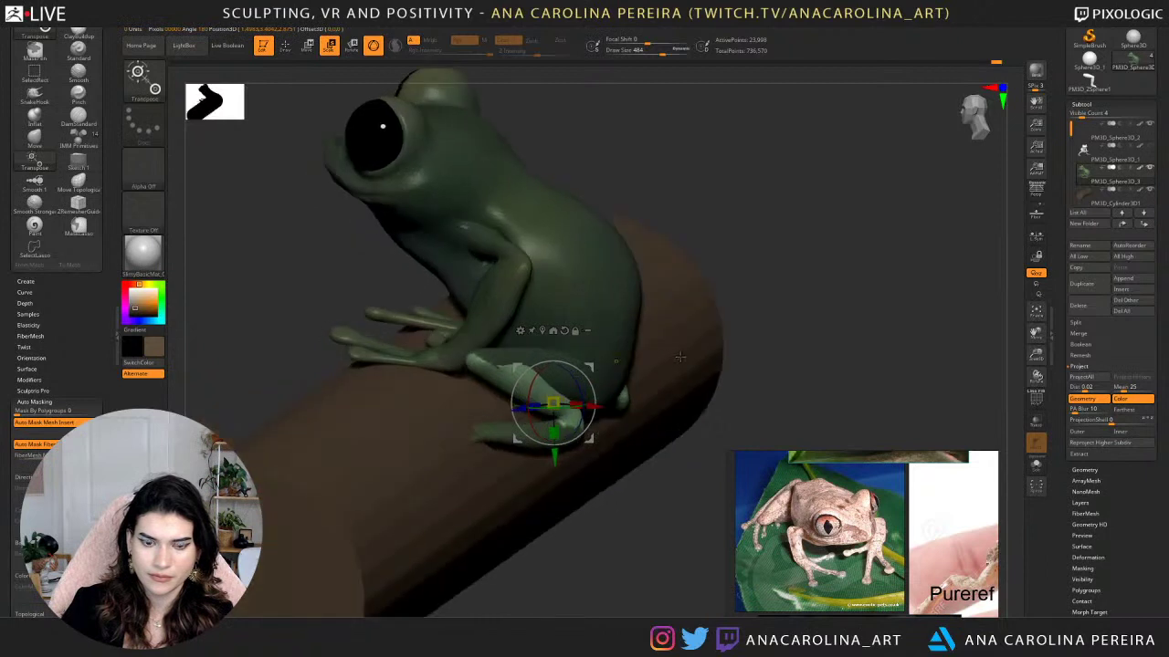
Switch to the Move brush and clear the mask on the frog's body.
{"action": "key", "text": "b"}
{"action": "key", "text": "m"}
{"action": "key", "text": "v"}
{"action": "left_click_drag", "start_coordinate": [787, 210], "coordinate": [694, 320], "text": "ctrl"}
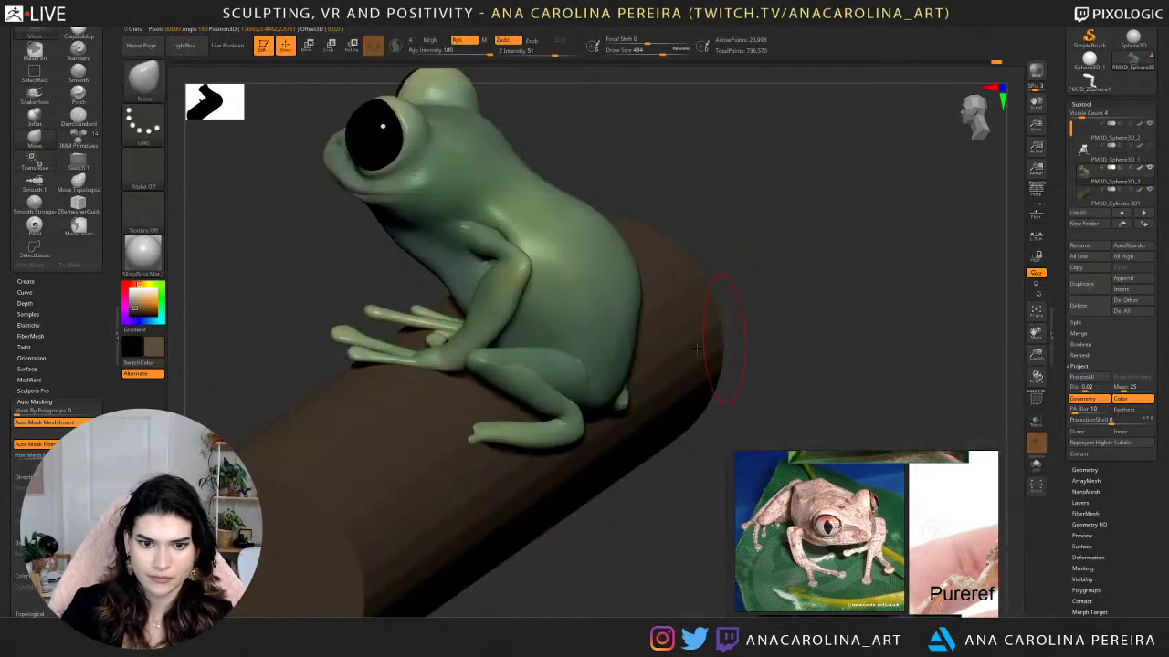
Isolate the shin and foot polygroups of the hind legs in turn and mask each one, showing the whole frog again.
{"action": "left_click", "coordinate": [538, 396], "text": "ctrl+shift"}
{"action": "left_click_drag", "start_coordinate": [452, 308], "coordinate": [710, 241], "text": "ctrl"}
{"action": "left_click", "coordinate": [698, 247], "text": "ctrl+shift"}
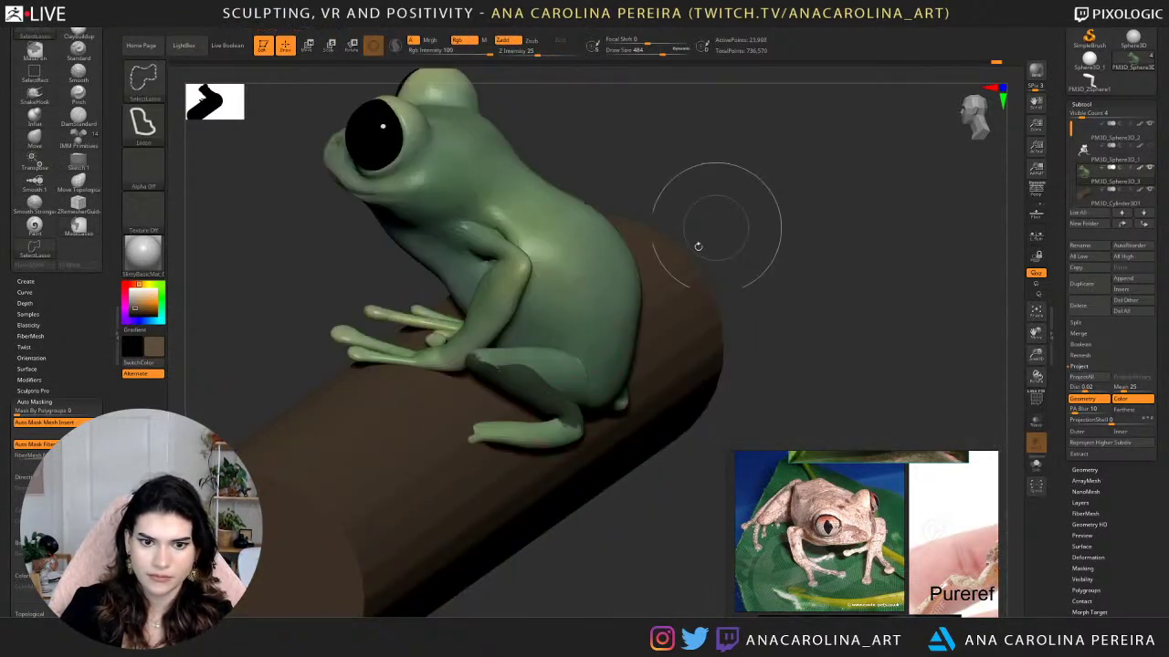
{"action": "left_click", "coordinate": [533, 441], "text": "ctrl+shift"}
{"action": "mouse_move", "coordinate": [550, 392]}
{"action": "left_mouse_down", "text": "ctrl"}
{"action": "mouse_move", "coordinate": [383, 393]}
{"action": "mouse_move", "coordinate": [397, 386]}
{"action": "left_mouse_up", "text": "ctrl"}
{"action": "left_click", "coordinate": [782, 295], "text": "ctrl+shift"}
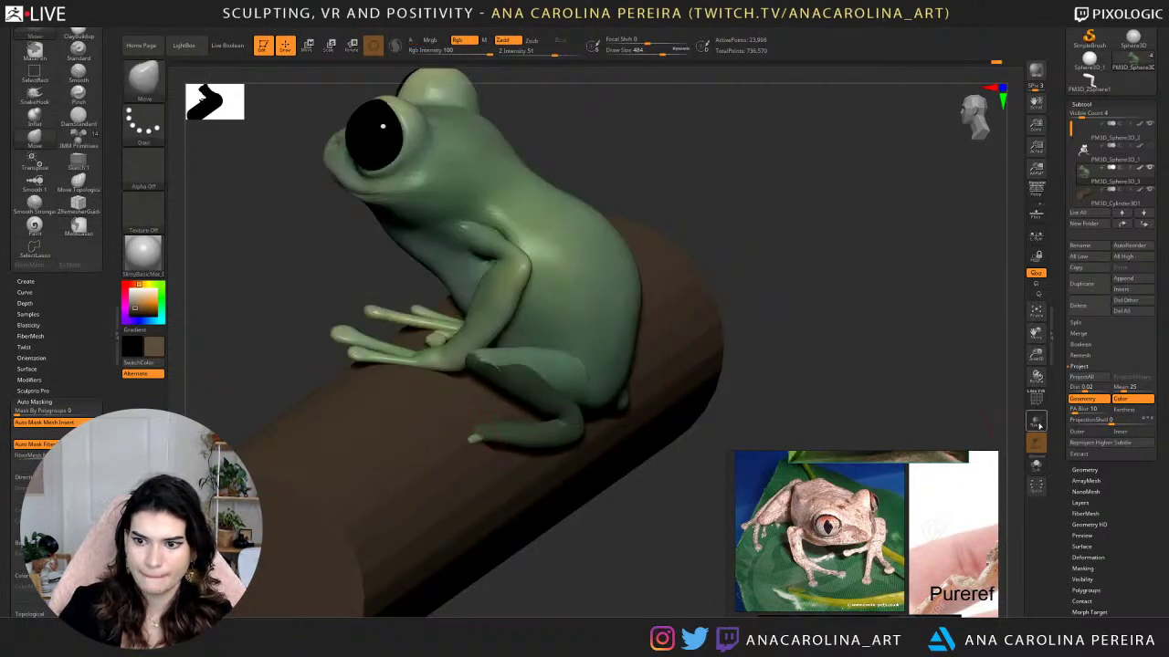
Turn on transparency with ghosting off so the hind feet show through the log.
{"action": "left_click", "coordinate": [1036, 421]}
{"action": "left_click", "coordinate": [1036, 423]}
{"action": "left_click", "coordinate": [1036, 423]}
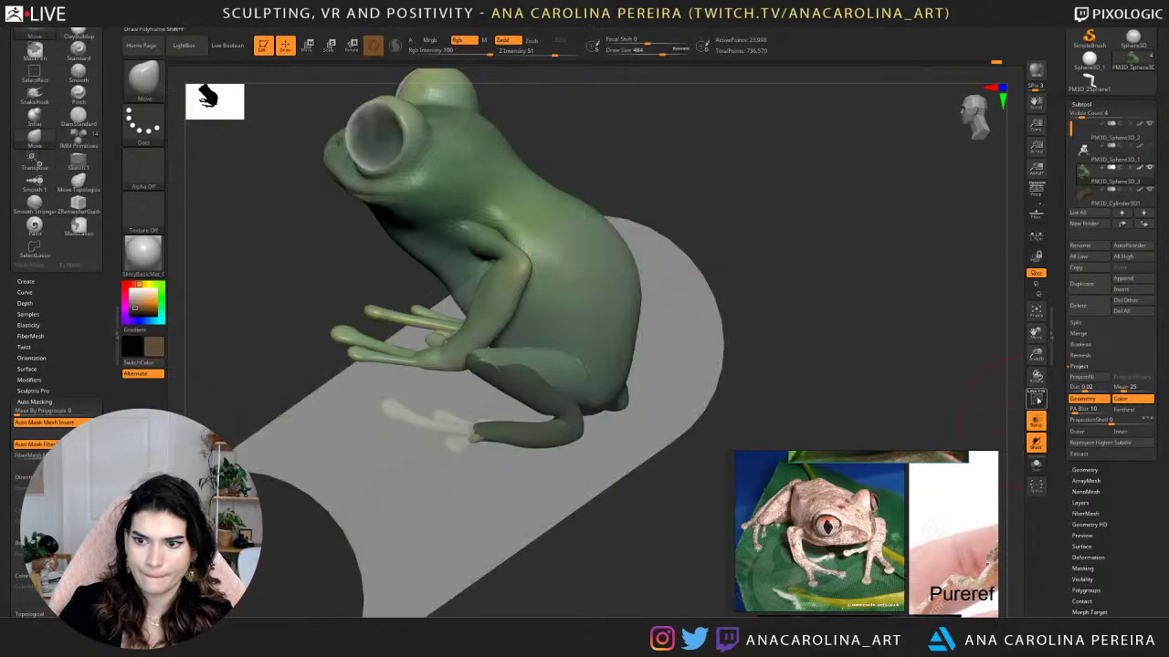
{"action": "left_click", "coordinate": [1039, 442]}
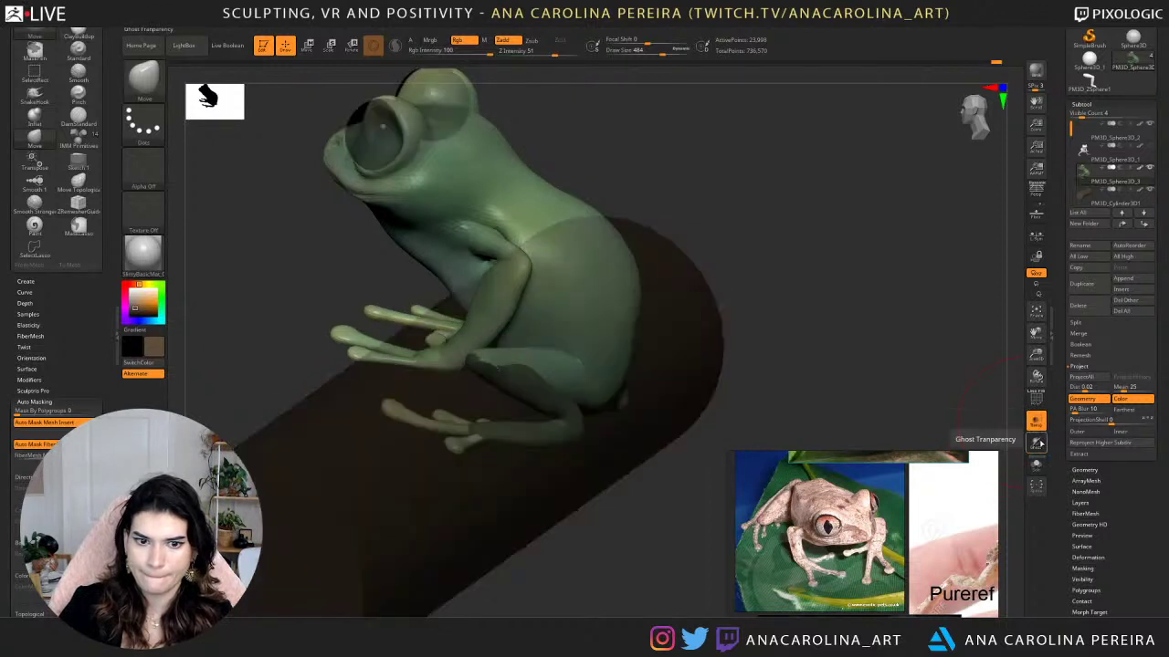
Add the hind toes to the mask and invert it so only the lower hind legs and feet stay unmasked.
{"action": "left_click", "coordinate": [450, 444], "text": "ctrl+shift"}
{"action": "mouse_move", "coordinate": [453, 402]}
{"action": "left_mouse_down", "text": "ctrl"}
{"action": "mouse_move", "coordinate": [493, 412]}
{"action": "mouse_move", "coordinate": [407, 457]}
{"action": "mouse_move", "coordinate": [345, 398]}
{"action": "mouse_move", "coordinate": [356, 393]}
{"action": "left_mouse_up", "text": "ctrl"}
{"action": "left_click", "coordinate": [582, 590], "text": "ctrl+shift"}
{"action": "left_click_drag", "start_coordinate": [506, 403], "coordinate": [429, 450], "text": "ctrl"}
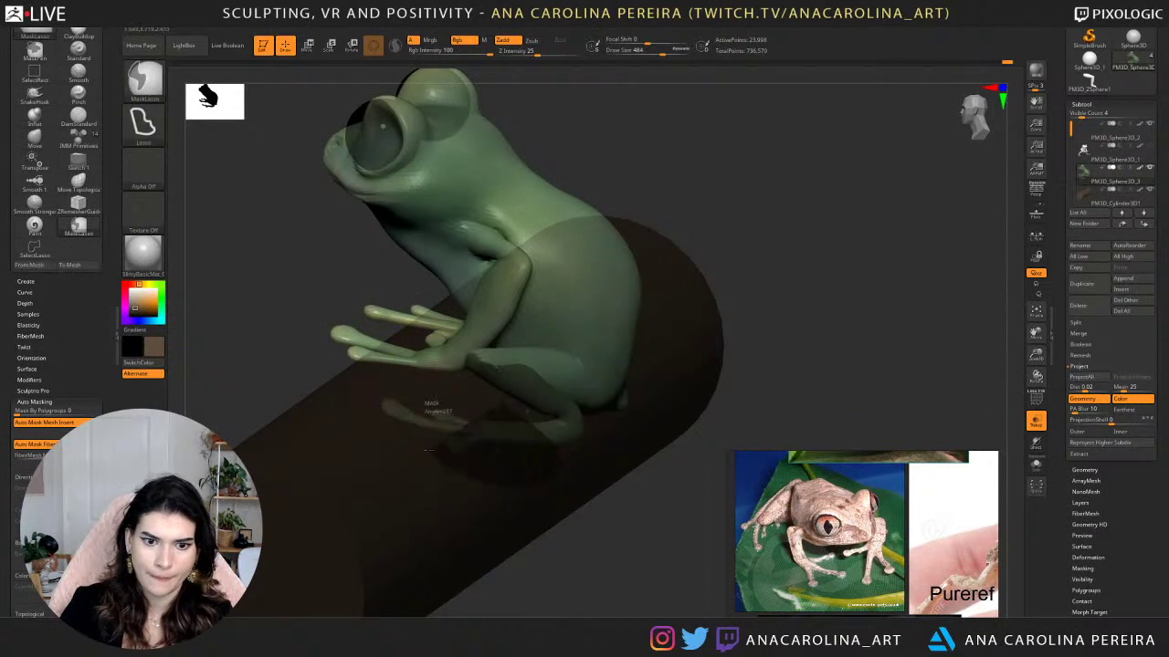
{"action": "left_click", "coordinate": [612, 594], "text": "ctrl"}
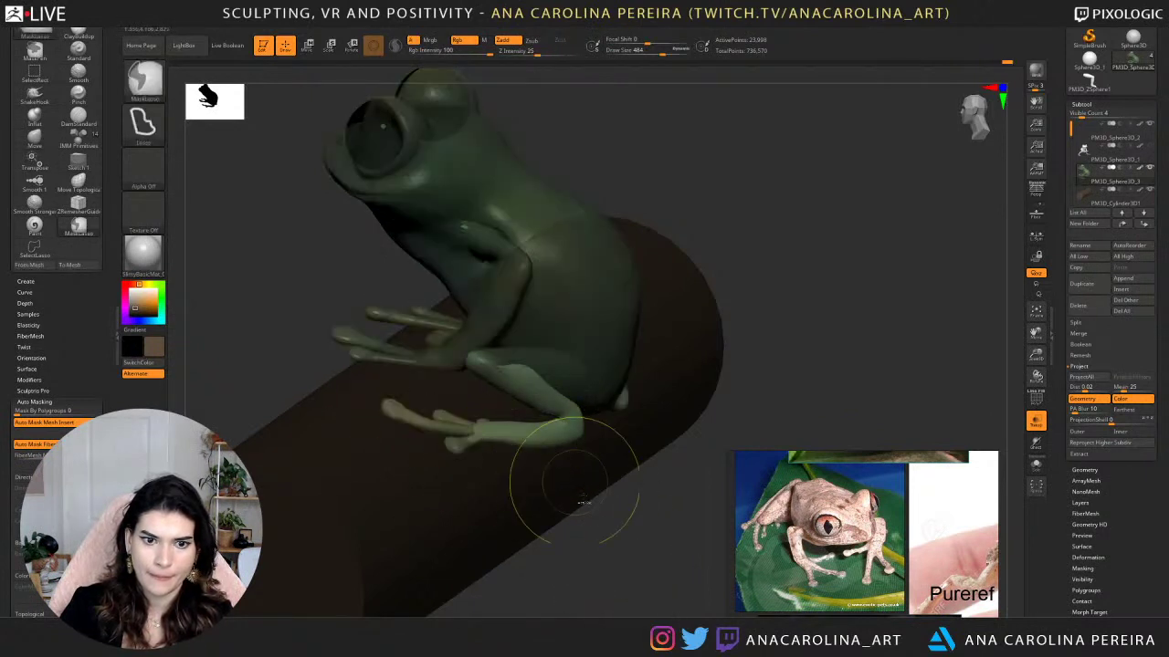
{"action": "left_click", "coordinate": [633, 556], "text": "ctrl"}
{"action": "left_click_drag", "start_coordinate": [633, 557], "coordinate": [660, 554], "text": "shift"}
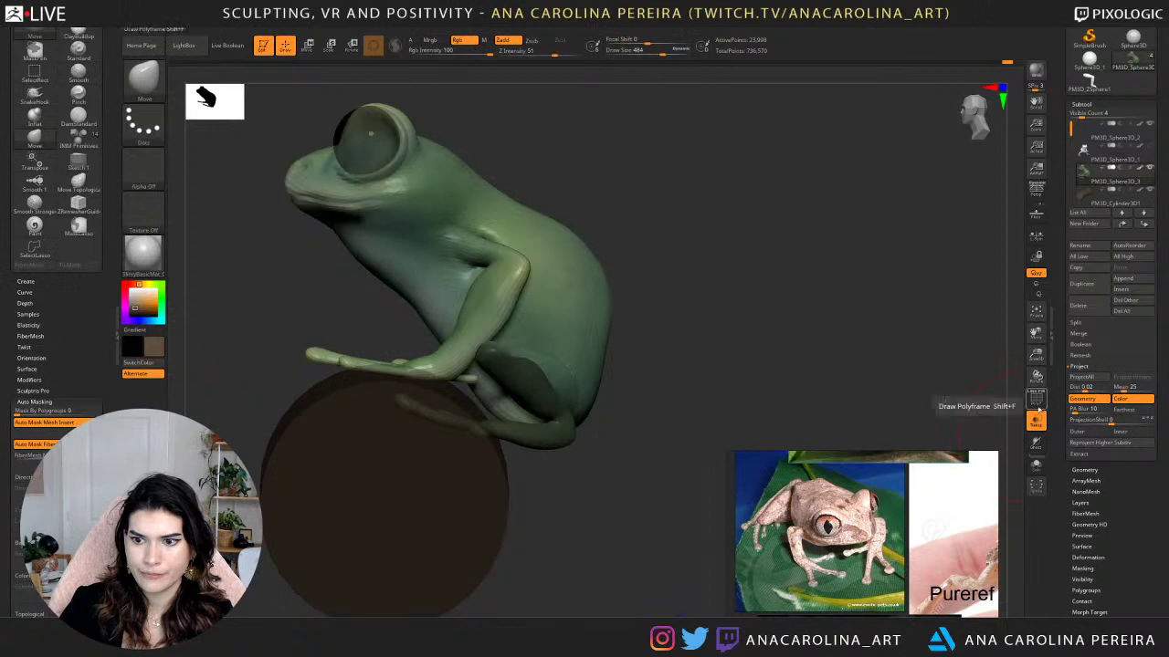
{"action": "key", "text": "ctrl+i"}
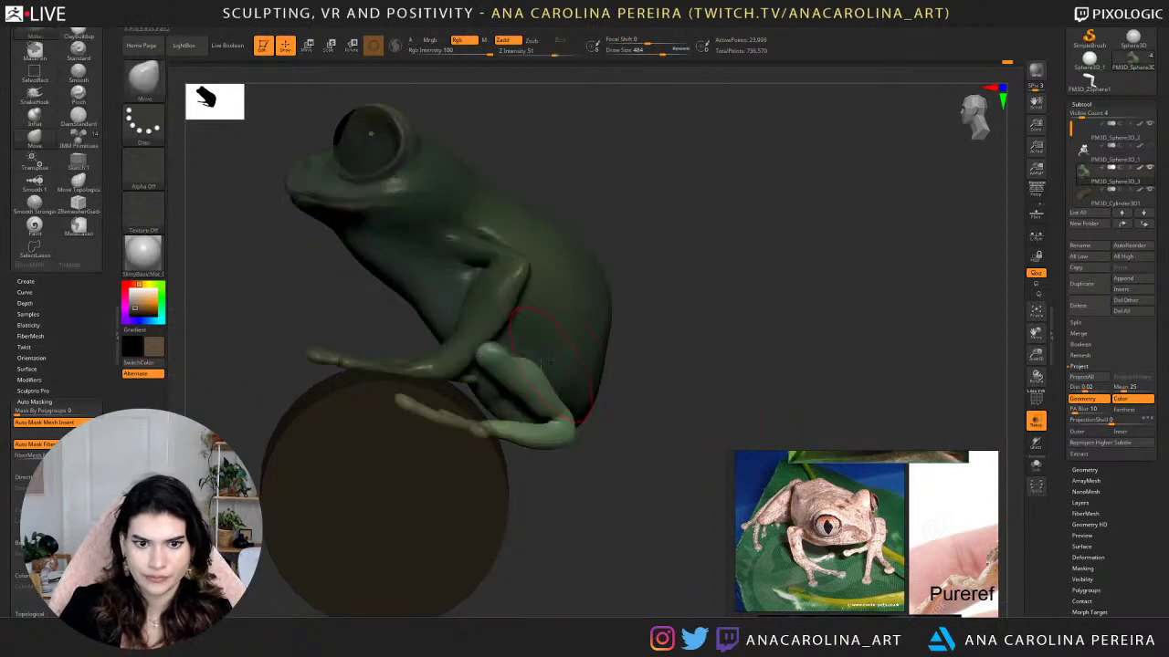
Rotate the unmasked lower hind legs about the knees so the ankles swing down and forward toward the log.
{"action": "key", "text": "r"}
{"action": "left_click", "coordinate": [491, 348], "text": "alt"}
{"action": "left_click_drag", "start_coordinate": [528, 365], "coordinate": [521, 383]}
{"action": "left_click_drag", "start_coordinate": [589, 442], "coordinate": [666, 335]}
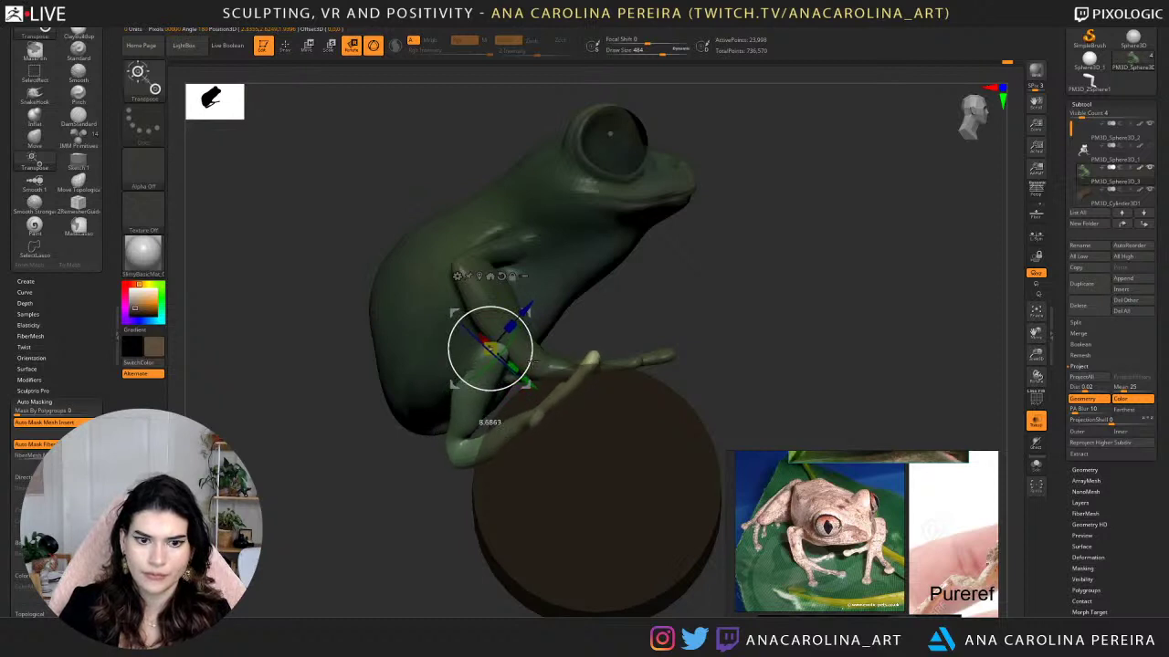
{"action": "left_click_drag", "start_coordinate": [610, 295], "coordinate": [674, 273]}
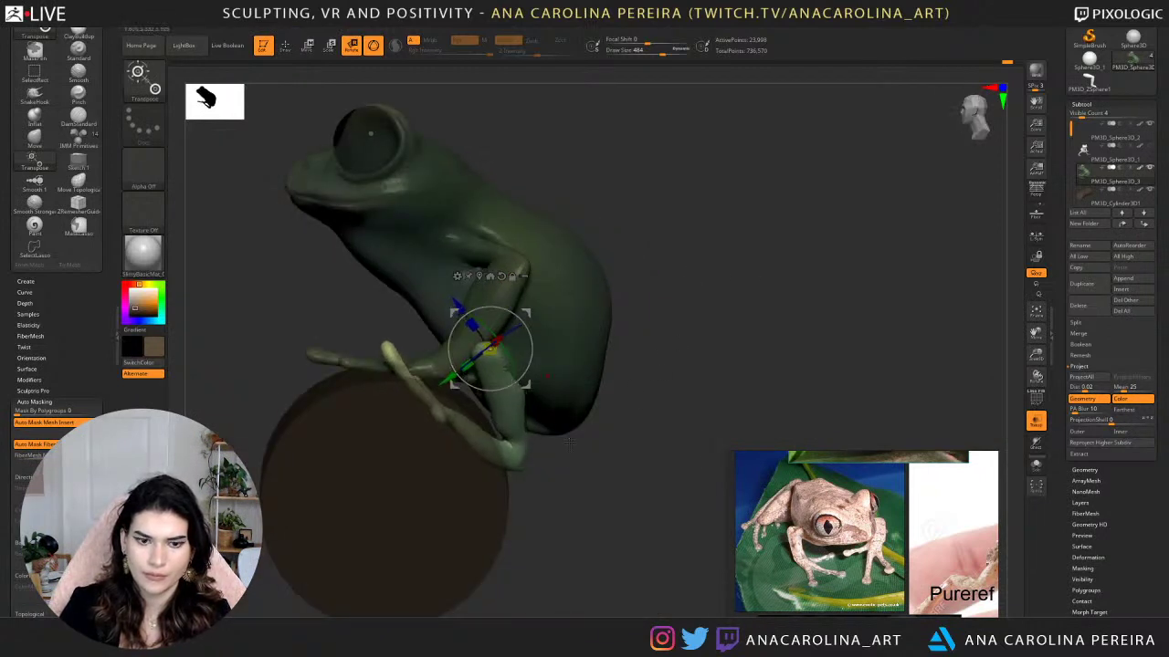
{"action": "left_click_drag", "start_coordinate": [570, 442], "coordinate": [544, 419]}
Switch to the Move brush and mask the isolated shin segments, leaving only the hind feet unmasked.
{"action": "key", "text": "b"}
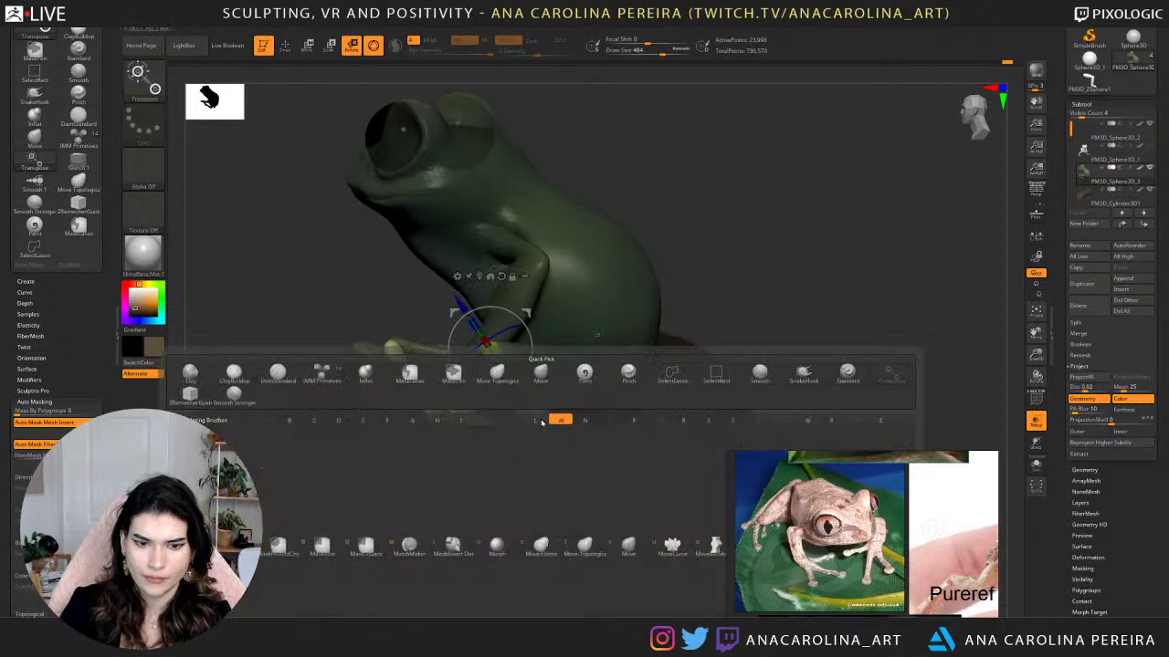
{"action": "key", "text": "b"}
{"action": "key", "text": "m"}
{"action": "key", "text": "v"}
{"action": "left_click", "coordinate": [518, 392], "text": "ctrl+shift"}
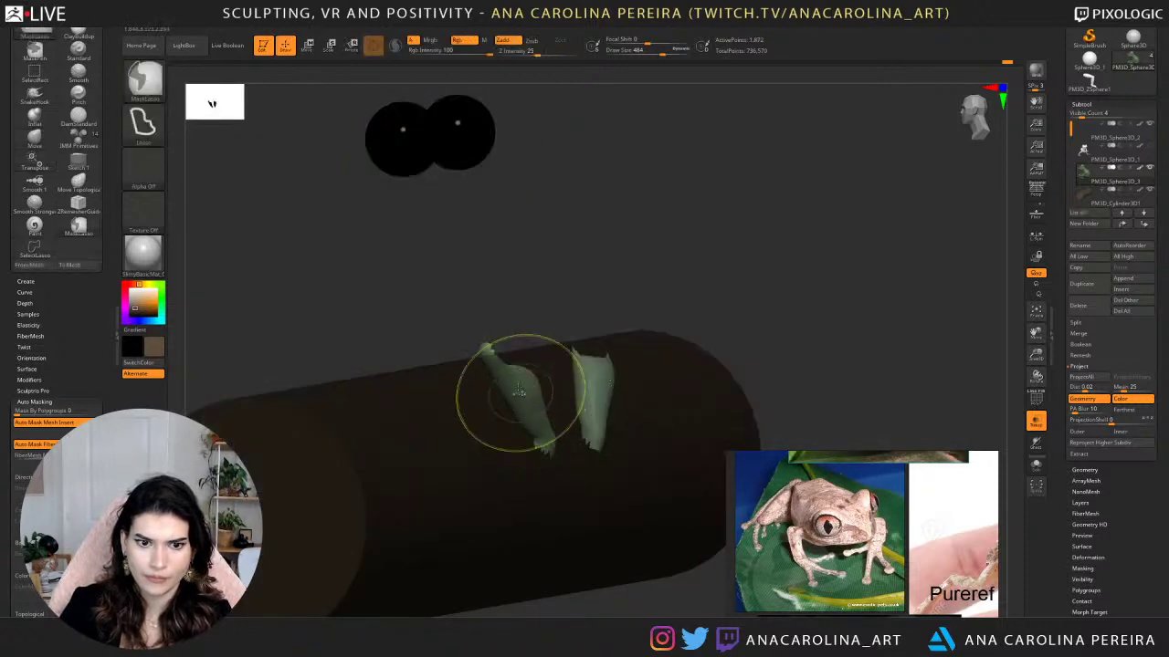
{"action": "left_click_drag", "start_coordinate": [568, 520], "coordinate": [641, 307], "text": "ctrl"}
{"action": "left_click", "coordinate": [646, 263], "text": "ctrl+shift"}
{"action": "mouse_move", "coordinate": [648, 261]}
{"action": "left_mouse_down"}
{"action": "mouse_move", "coordinate": [698, 223]}
{"action": "mouse_move", "coordinate": [675, 294]}
{"action": "left_mouse_up"}
{"action": "mouse_move", "coordinate": [631, 301]}
{"action": "left_mouse_down", "text": "ctrl"}
{"action": "mouse_move", "coordinate": [608, 289]}
{"action": "mouse_move", "coordinate": [511, 363]}
{"action": "mouse_move", "coordinate": [546, 387]}
{"action": "left_mouse_up", "text": "ctrl"}
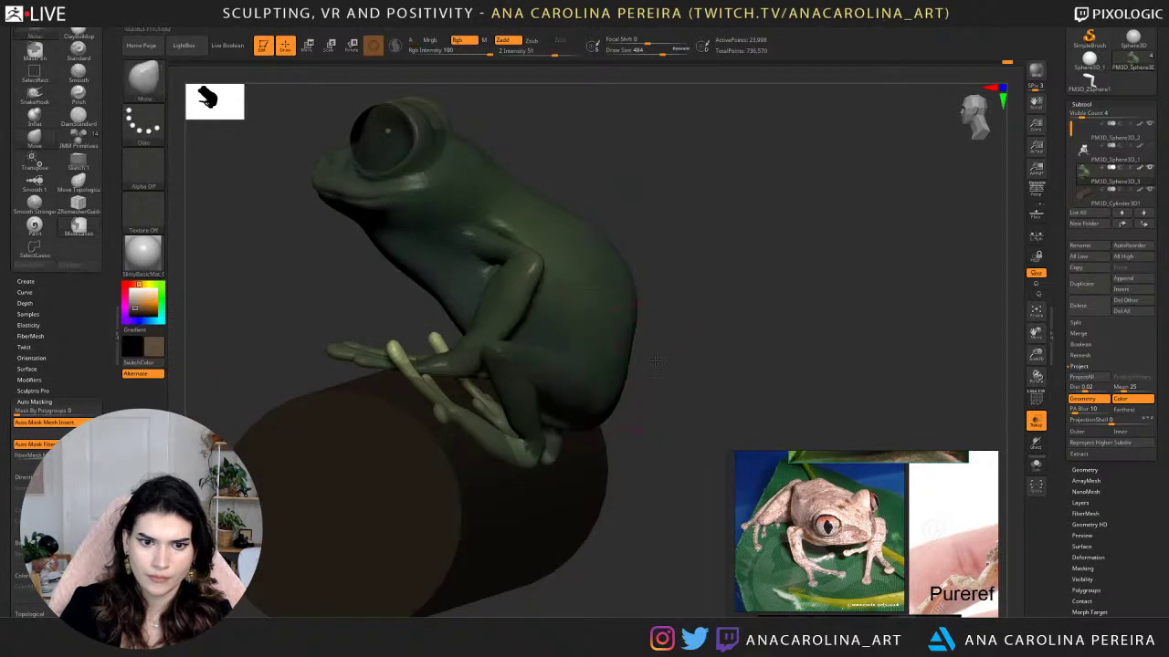
Rotate the hind feet about the ankles so they follow the curve of the log and point naturally in top view.
{"action": "left_click_drag", "start_coordinate": [651, 364], "coordinate": [683, 368]}
{"action": "left_click", "coordinate": [617, 444], "text": "ctrl"}
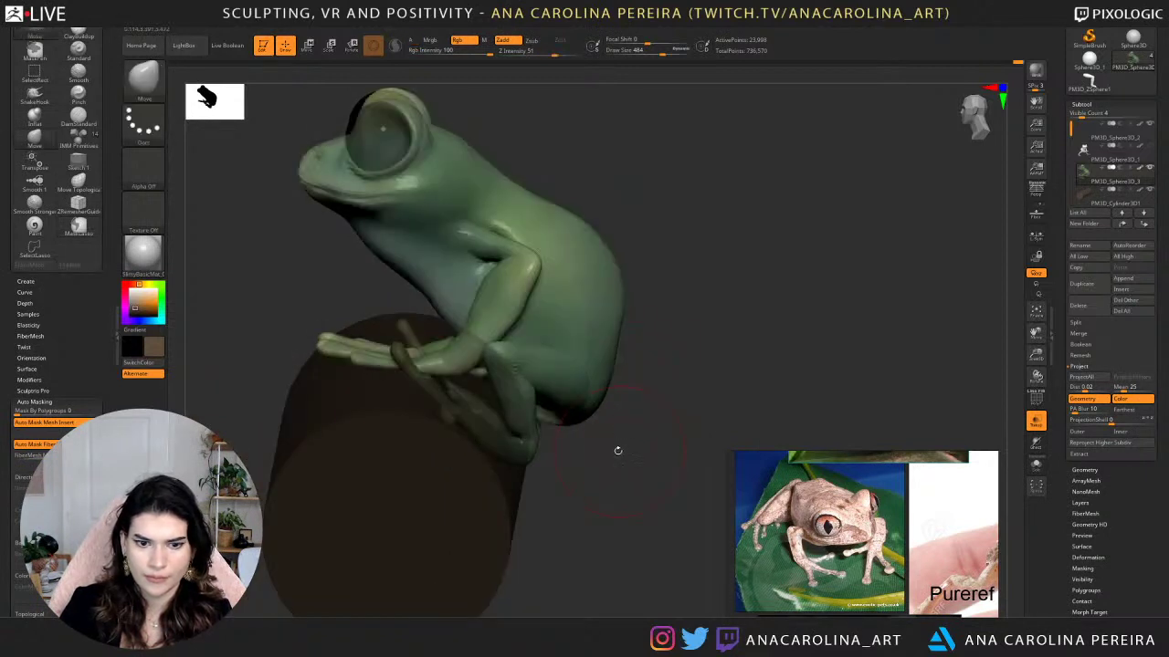
{"action": "left_click", "coordinate": [625, 449], "text": "ctrl"}
{"action": "left_click_drag", "start_coordinate": [546, 497], "coordinate": [537, 459]}
{"action": "left_click", "coordinate": [528, 455], "text": "alt"}
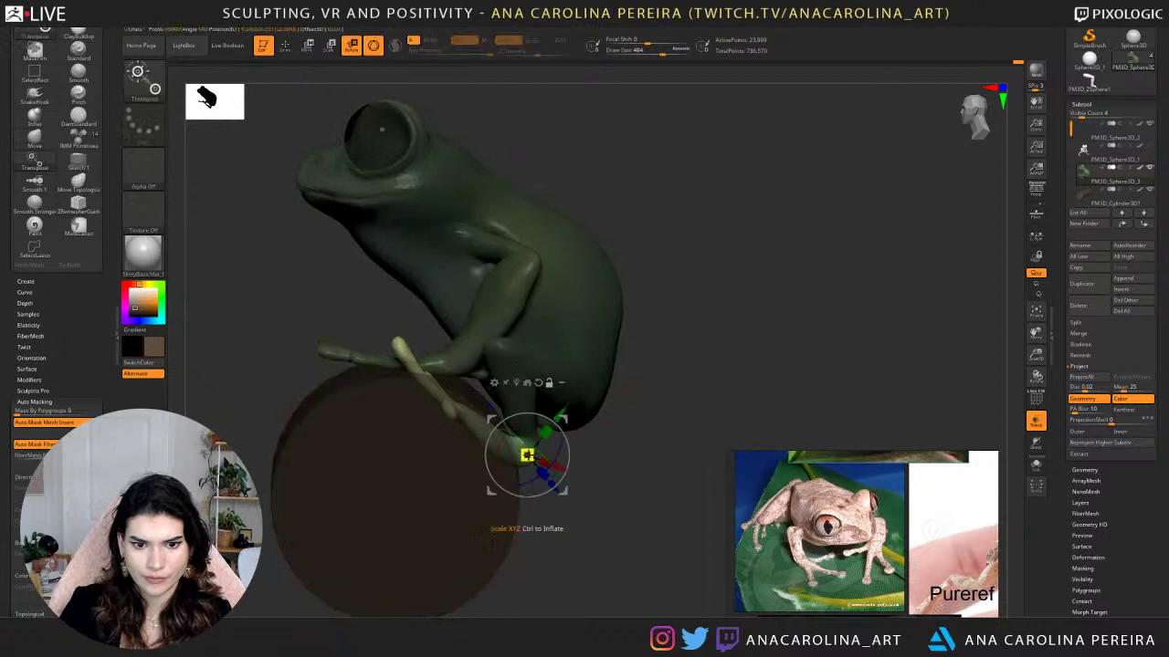
{"action": "left_click_drag", "start_coordinate": [567, 465], "coordinate": [572, 479]}
{"action": "left_click_drag", "start_coordinate": [617, 488], "coordinate": [614, 444]}
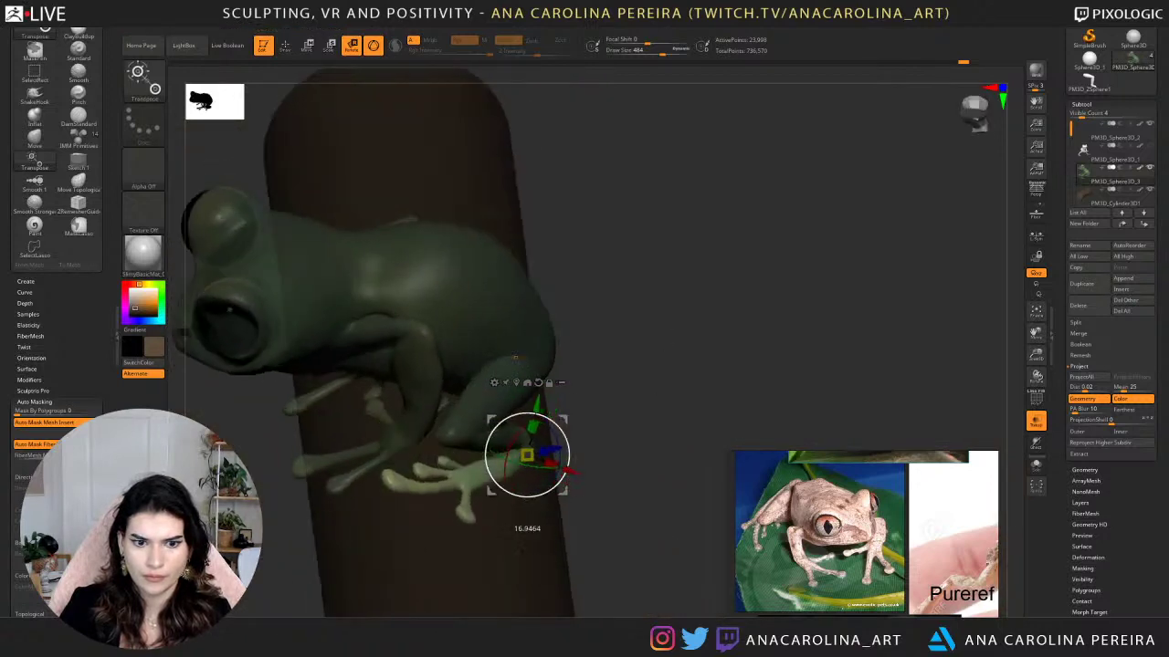
{"action": "mouse_move", "coordinate": [527, 496]}
{"action": "left_mouse_down"}
{"action": "mouse_move", "coordinate": [628, 549]}
{"action": "mouse_move", "coordinate": [537, 502]}
{"action": "left_mouse_up"}
Return to the Move brush and mask the isolated main segment of the hind feet, leaving only the toes unmasked.
{"action": "left_click_drag", "start_coordinate": [687, 457], "coordinate": [665, 269]}
{"action": "left_click_drag", "start_coordinate": [713, 307], "coordinate": [649, 393]}
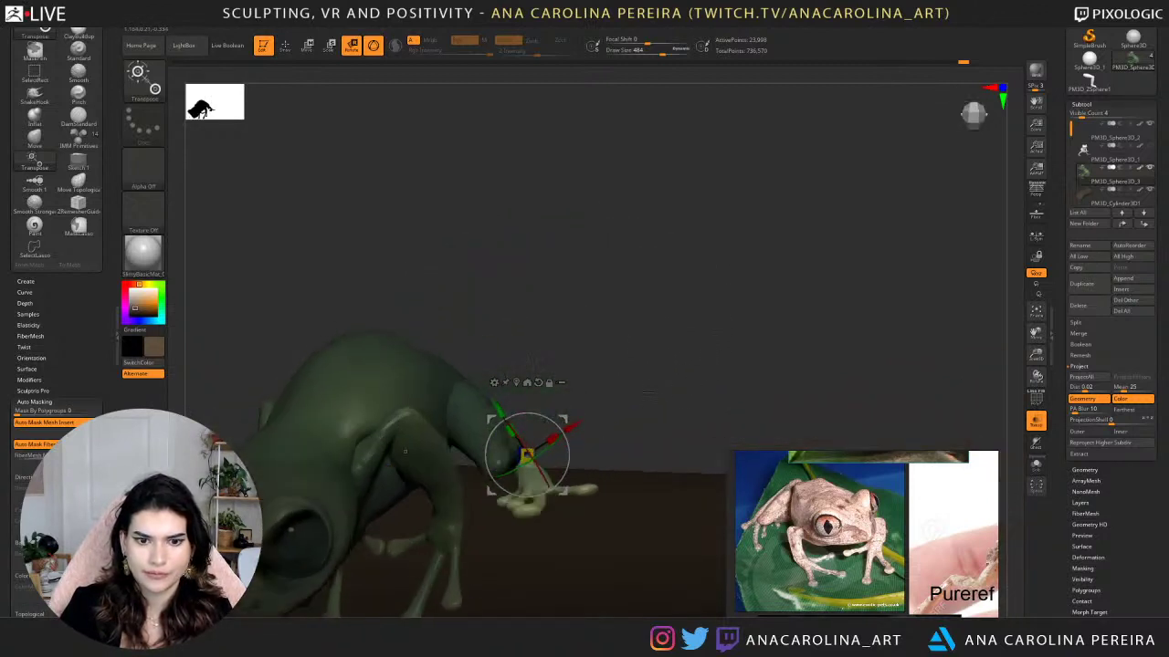
{"action": "key", "text": "b"}
{"action": "key", "text": "m"}
{"action": "key", "text": "v"}
{"action": "mouse_move", "coordinate": [484, 426]}
{"action": "left_mouse_down", "text": "ctrl"}
{"action": "mouse_move", "coordinate": [593, 491]}
{"action": "mouse_move", "coordinate": [557, 447]}
{"action": "left_mouse_up", "text": "ctrl"}
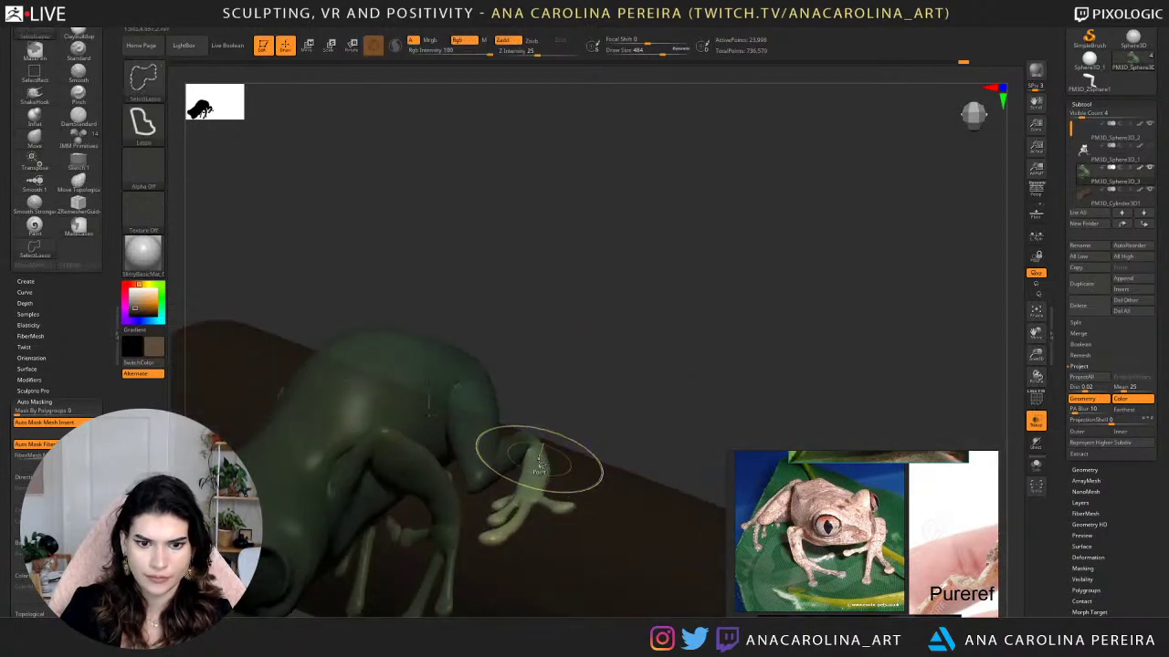
{"action": "left_click", "coordinate": [541, 467], "text": "ctrl+shift"}
{"action": "mouse_move", "coordinate": [571, 395]}
{"action": "left_mouse_down", "text": "ctrl"}
{"action": "mouse_move", "coordinate": [486, 398]}
{"action": "mouse_move", "coordinate": [525, 391]}
{"action": "left_mouse_up", "text": "ctrl"}
{"action": "left_click", "coordinate": [603, 405], "text": "ctrl+shift"}
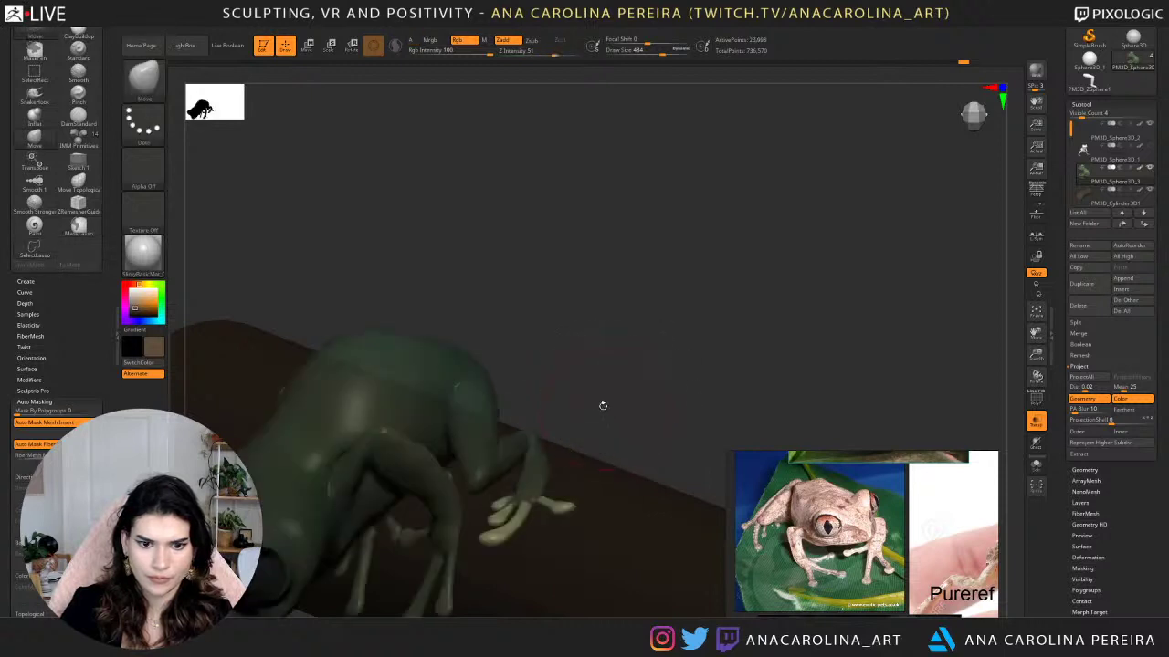
Place the pivot at the base of the hind toes, then rotate and nudge them to rest along the log's surface.
{"action": "mouse_move", "coordinate": [603, 405]}
{"action": "left_mouse_down"}
{"action": "mouse_move", "coordinate": [588, 429]}
{"action": "mouse_move", "coordinate": [471, 294]}
{"action": "left_mouse_up"}
{"action": "key", "text": "r"}
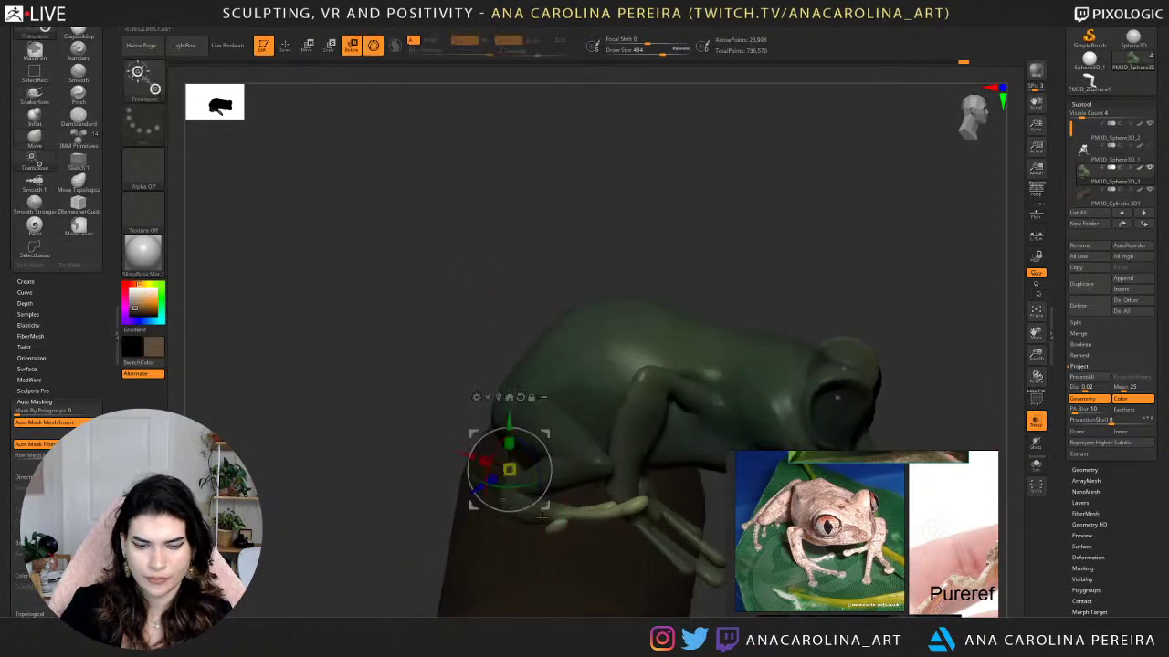
{"action": "left_click", "coordinate": [570, 511], "text": "alt"}
{"action": "left_click_drag", "start_coordinate": [712, 593], "coordinate": [643, 463], "text": "alt"}
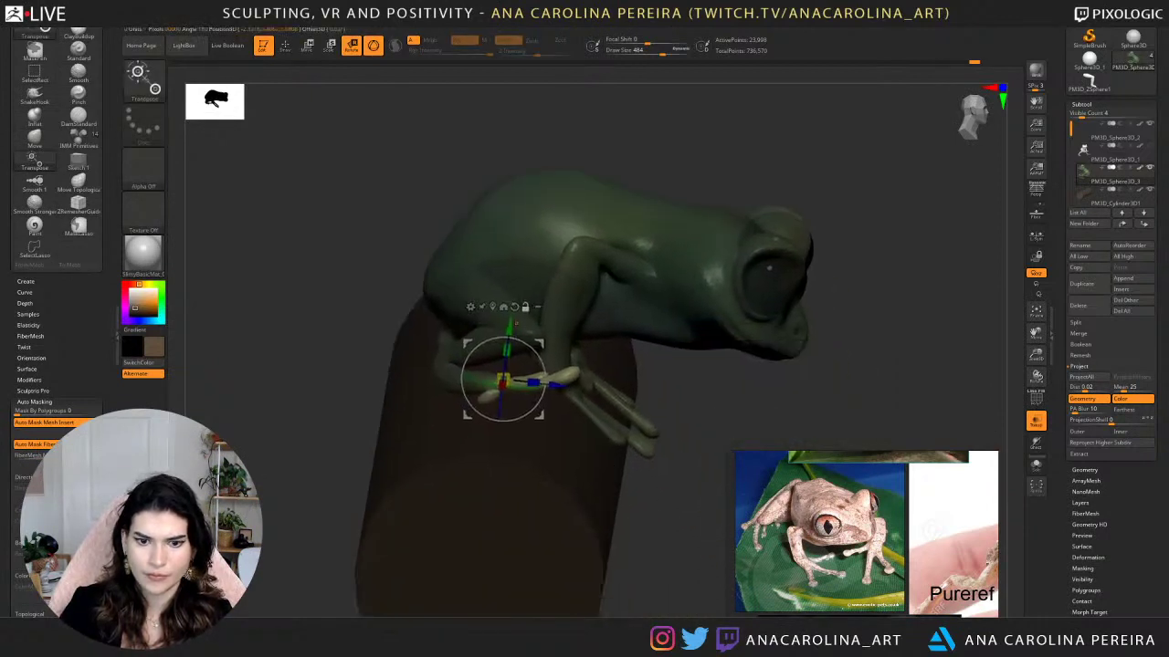
{"action": "left_click_drag", "start_coordinate": [653, 579], "coordinate": [663, 481]}
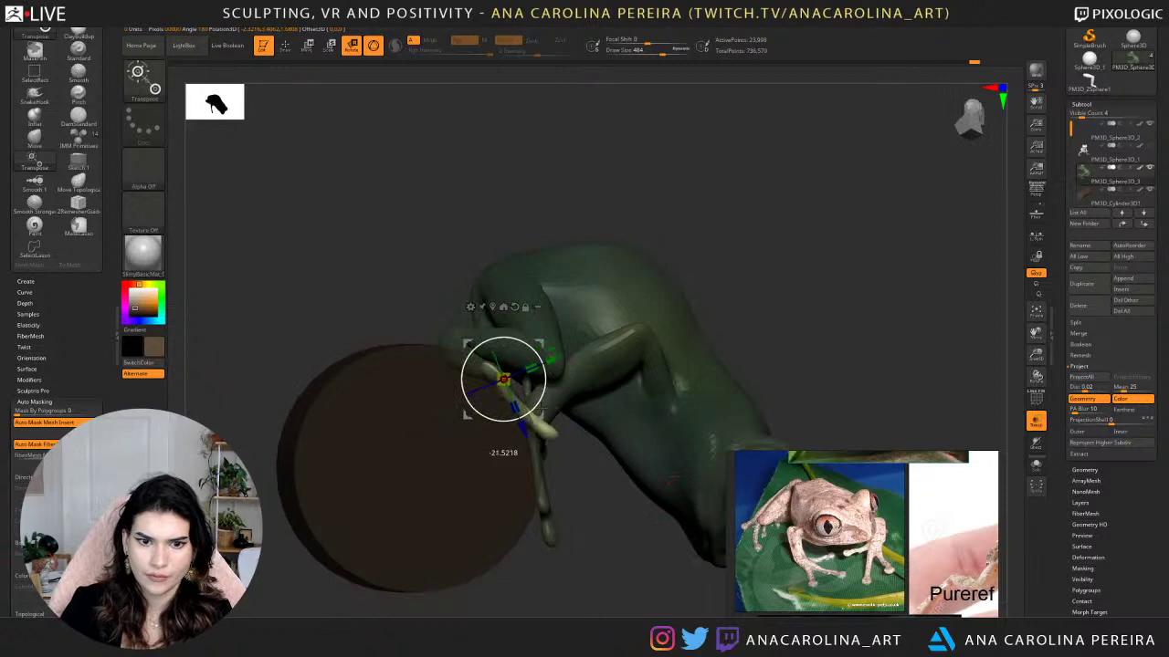
{"action": "left_click_drag", "start_coordinate": [544, 405], "coordinate": [522, 439]}
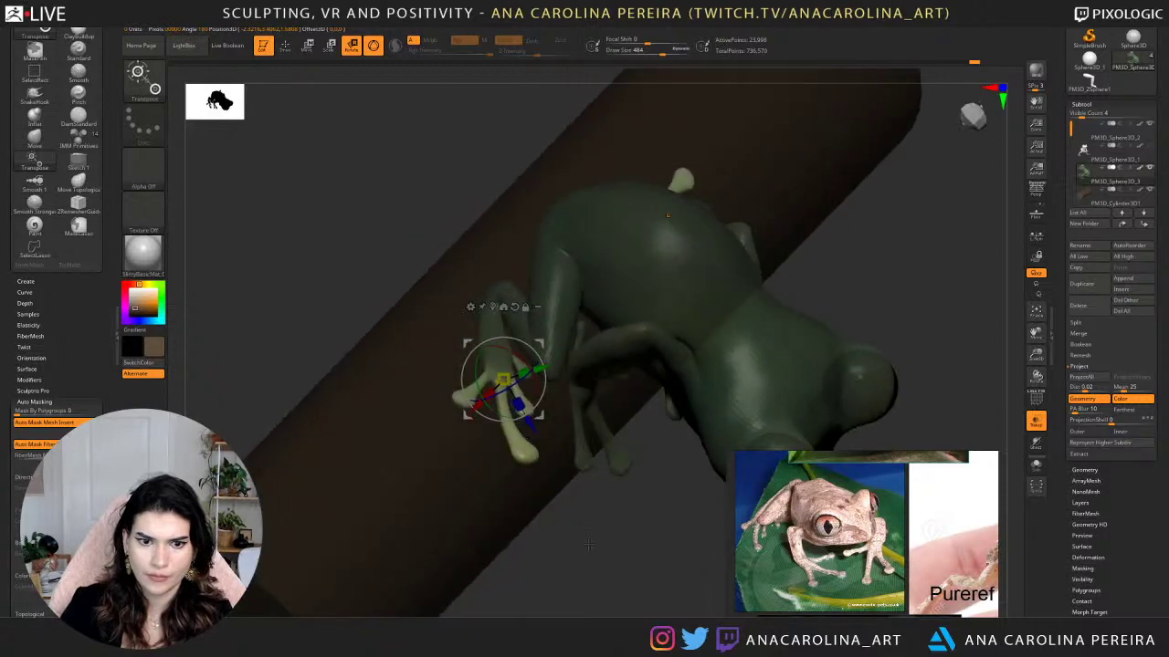
{"action": "left_click_drag", "start_coordinate": [589, 546], "coordinate": [559, 489]}
{"action": "left_click_drag", "start_coordinate": [500, 290], "coordinate": [559, 265]}
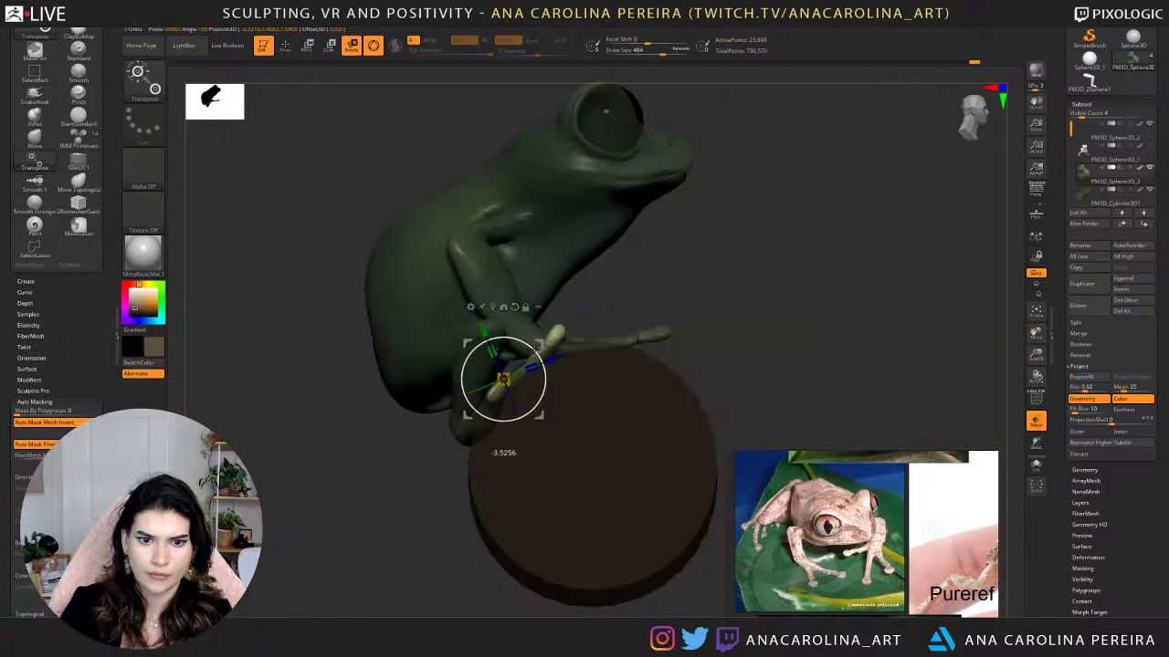
{"action": "left_click_drag", "start_coordinate": [507, 426], "coordinate": [459, 480]}
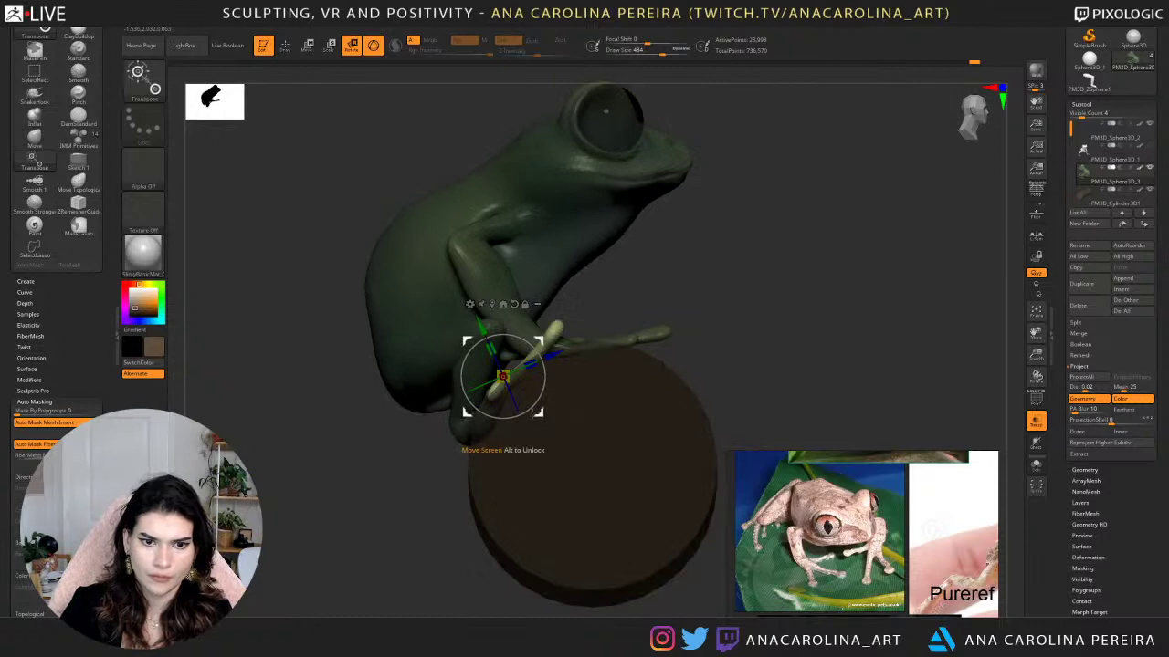
Switch to the SnakeHook brush and turn off transparency.
{"action": "left_click_drag", "start_coordinate": [649, 277], "coordinate": [834, 218]}
{"action": "left_click", "coordinate": [687, 301], "text": "ctrl"}
{"action": "left_click", "coordinate": [686, 301], "text": "ctrl"}
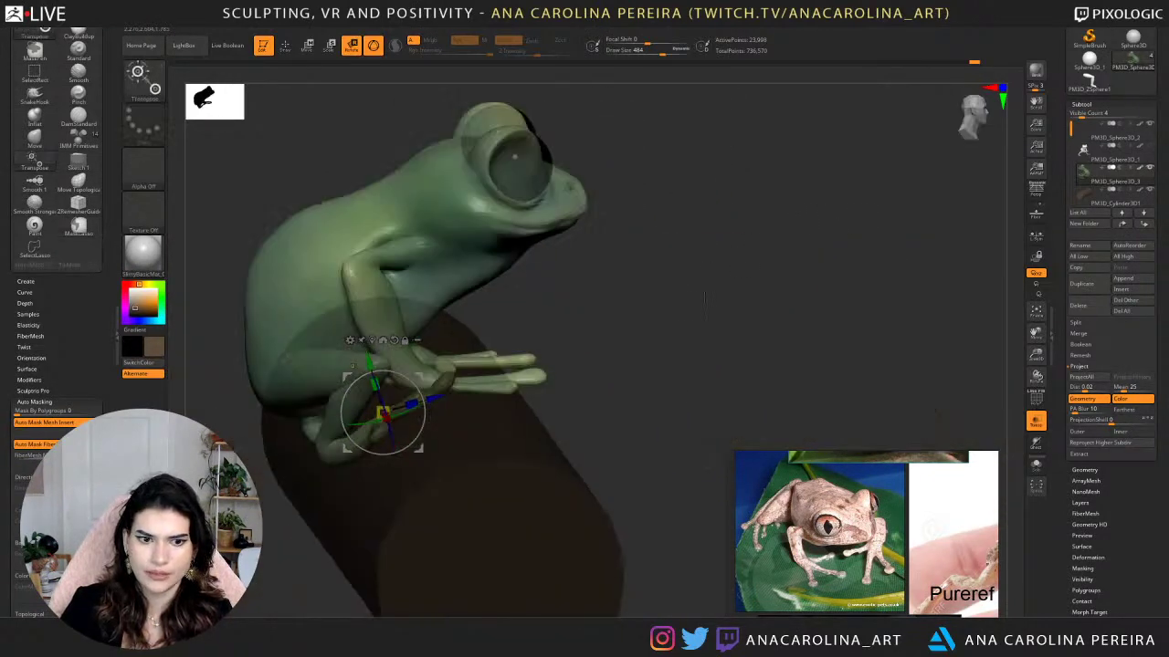
{"action": "left_click", "coordinate": [686, 301], "text": "ctrl"}
{"action": "left_click_drag", "start_coordinate": [686, 301], "coordinate": [476, 365]}
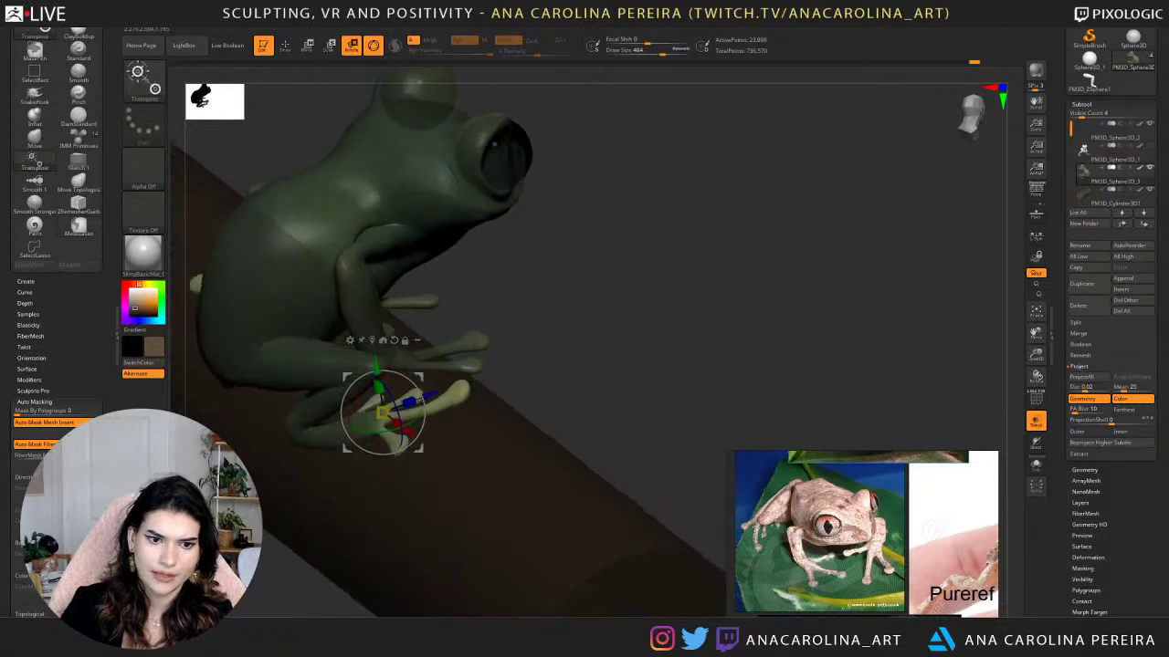
{"action": "key", "text": "b"}
{"action": "key", "text": "s"}
{"action": "key", "text": "h"}
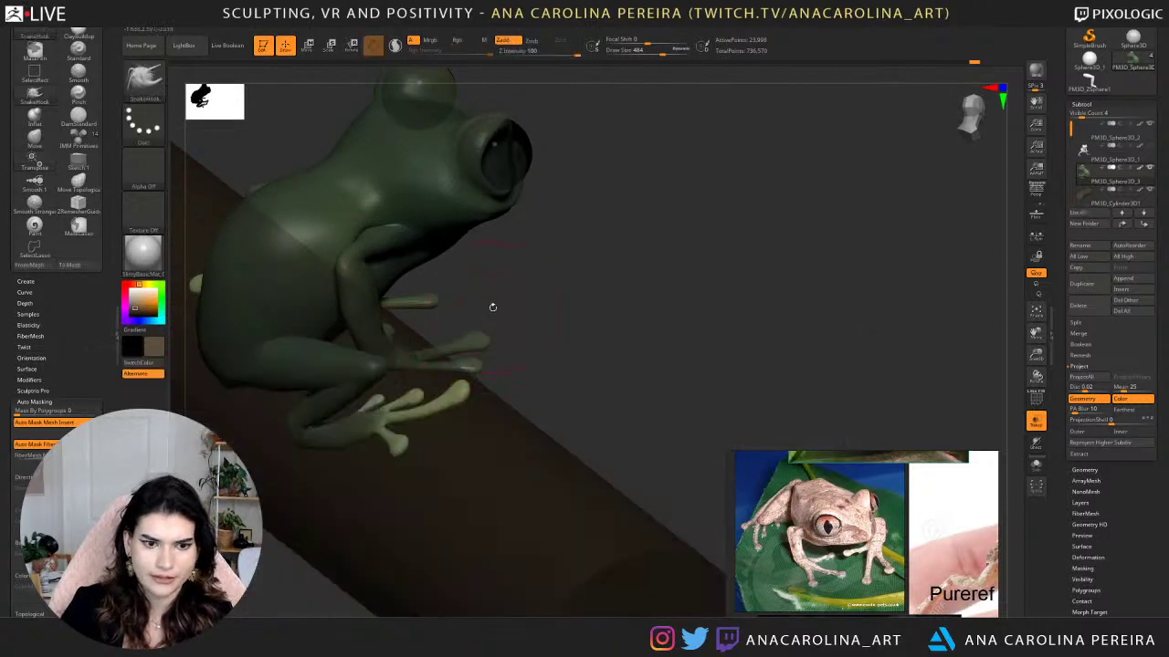
{"action": "left_click_drag", "start_coordinate": [297, 603], "coordinate": [301, 568]}
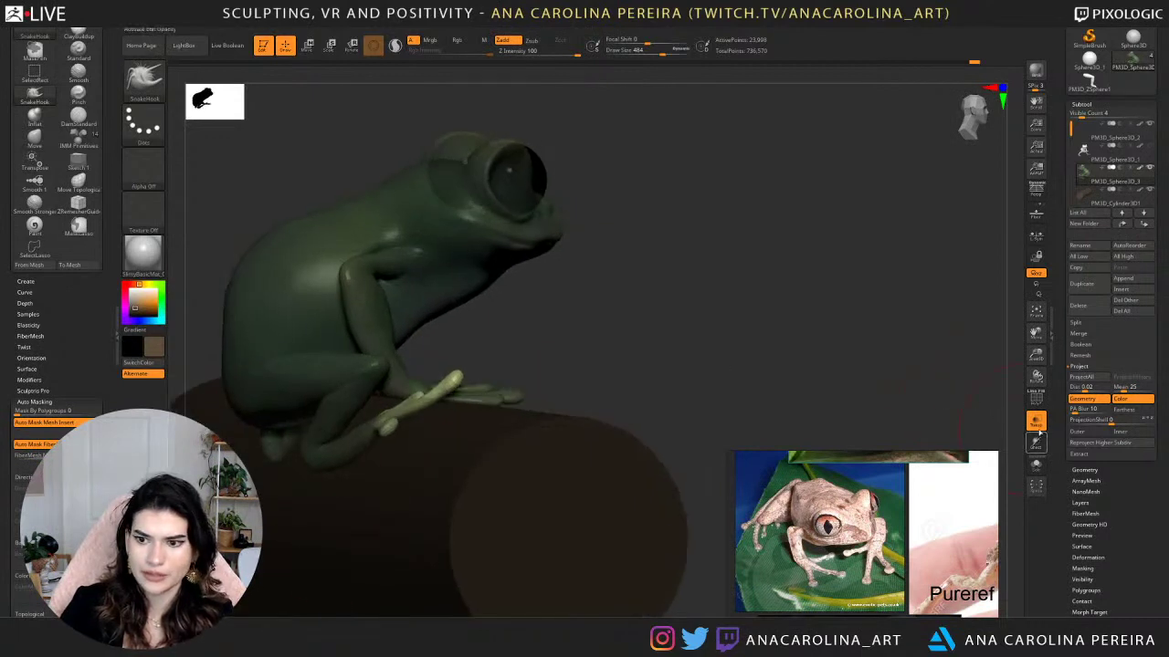
{"action": "mouse_move", "coordinate": [995, 402]}
{"action": "left_mouse_down"}
{"action": "mouse_move", "coordinate": [923, 387]}
{"action": "mouse_move", "coordinate": [740, 383]}
{"action": "mouse_move", "coordinate": [824, 320]}
{"action": "mouse_move", "coordinate": [727, 313]}
{"action": "mouse_move", "coordinate": [455, 339]}
{"action": "left_mouse_up"}
Mask the short side toe of the hind foot, rotate the remaining toes about their base onto the log, and clear the mask.
{"action": "key", "text": "ctrl"}
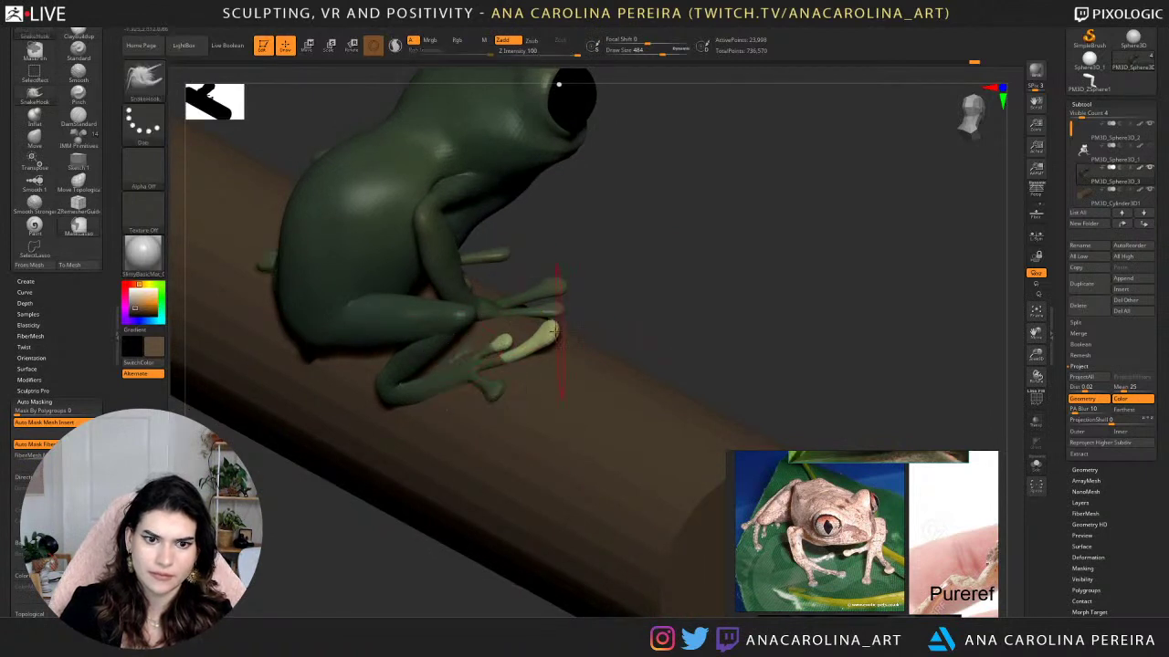
{"action": "left_click", "coordinate": [624, 305], "text": "ctrl"}
{"action": "left_click", "coordinate": [630, 318], "text": "ctrl"}
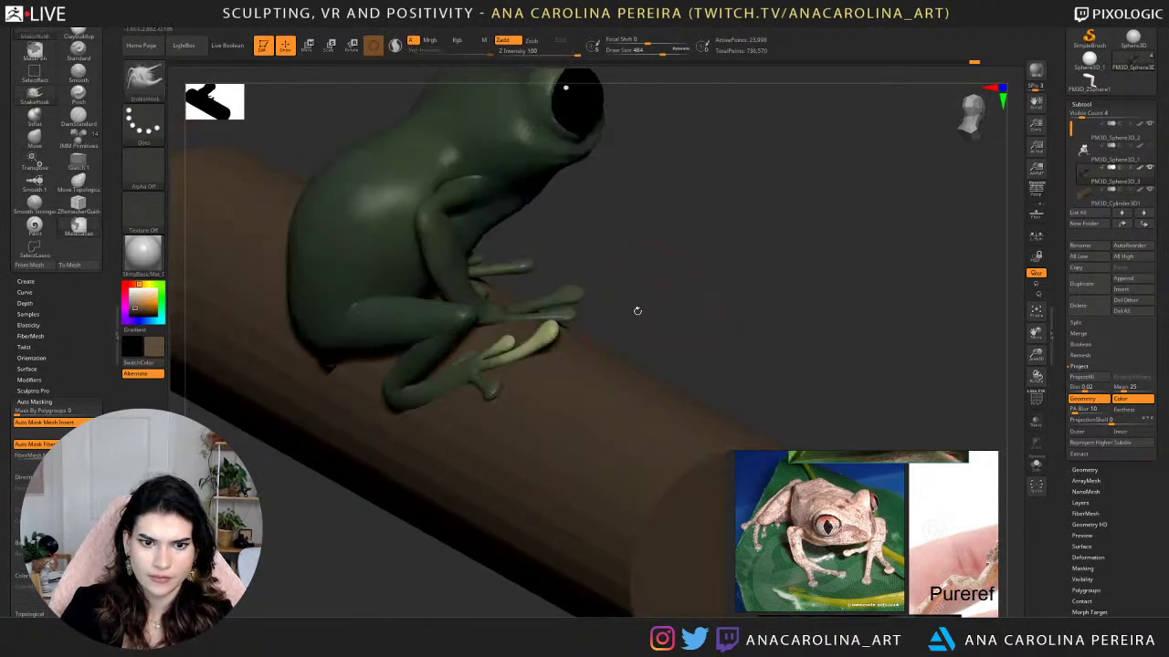
{"action": "key", "text": "r"}
{"action": "left_click", "coordinate": [554, 326], "text": "alt"}
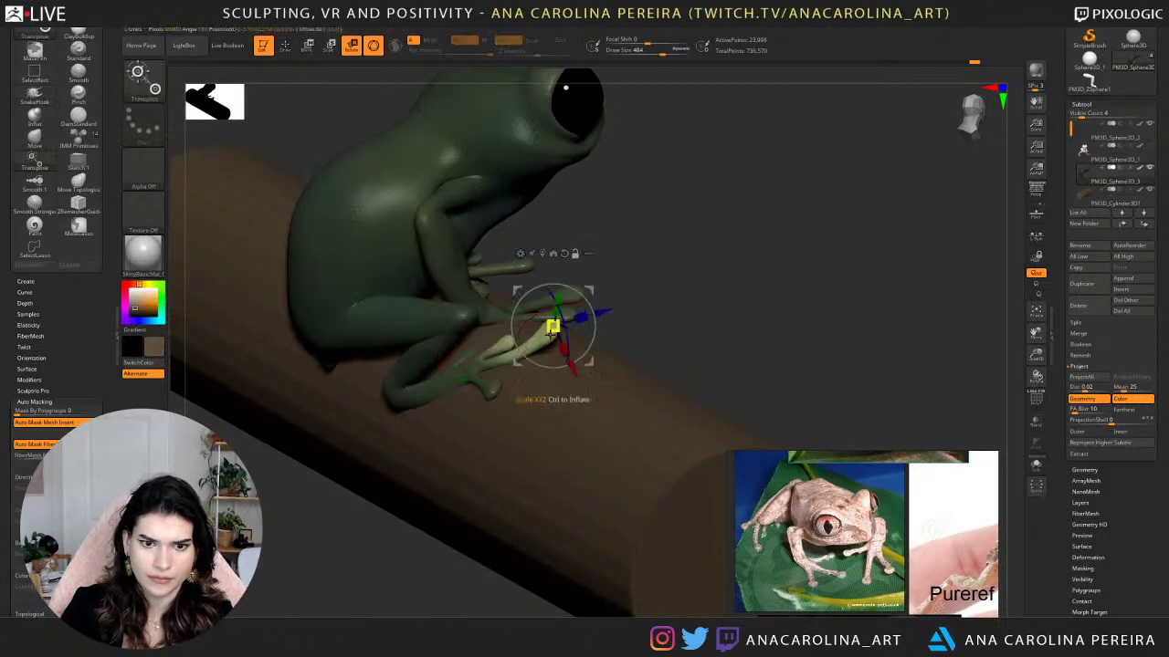
{"action": "left_click", "coordinate": [503, 357], "text": "alt"}
{"action": "left_click_drag", "start_coordinate": [599, 285], "coordinate": [540, 342]}
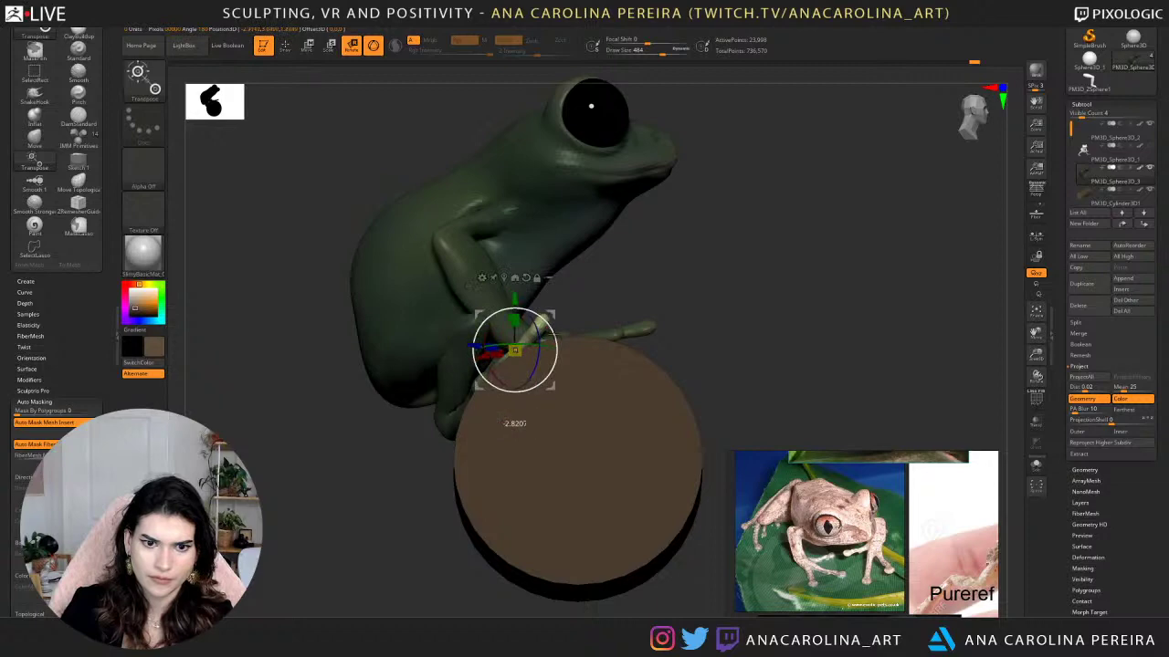
{"action": "left_click_drag", "start_coordinate": [552, 385], "coordinate": [553, 384]}
{"action": "left_click_drag", "start_coordinate": [749, 302], "coordinate": [772, 320], "text": "ctrl"}
Make the log cylinder the active subtool and rotate it slightly in front view.
{"action": "mouse_move", "coordinate": [776, 320]}
{"action": "left_mouse_down"}
{"action": "mouse_move", "coordinate": [647, 344]}
{"action": "mouse_move", "coordinate": [741, 298]}
{"action": "mouse_move", "coordinate": [730, 321]}
{"action": "left_mouse_up"}
{"action": "left_click", "coordinate": [694, 438], "text": "alt"}
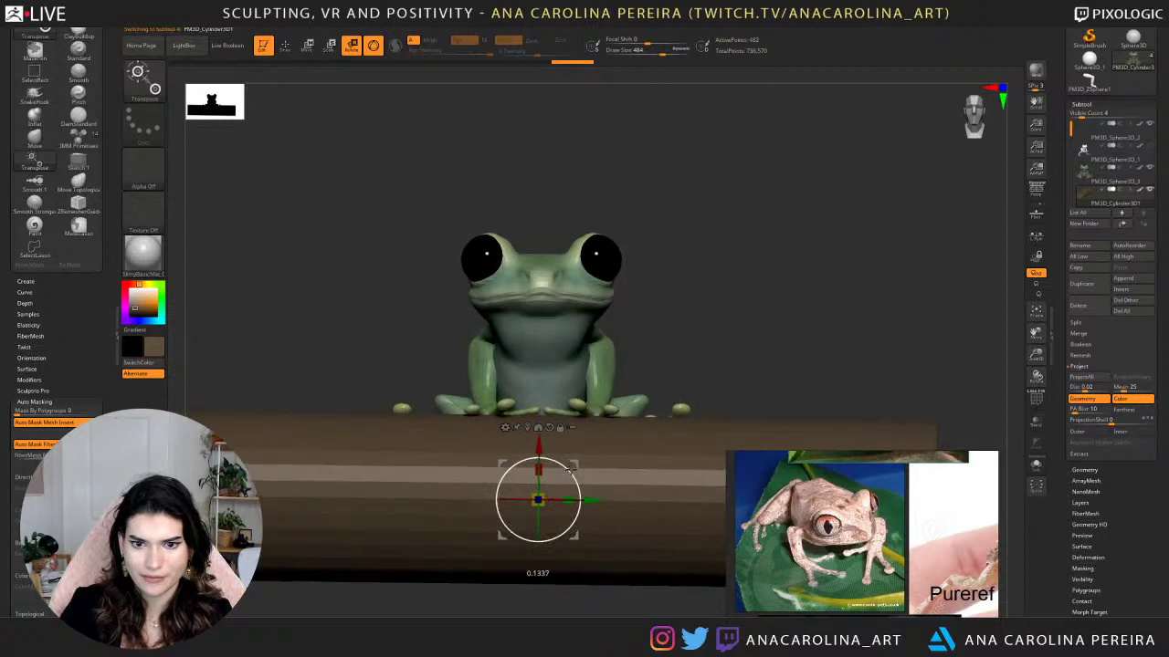
{"action": "left_click_drag", "start_coordinate": [572, 468], "coordinate": [539, 445]}
{"action": "mouse_move", "coordinate": [641, 334]}
{"action": "left_mouse_down"}
{"action": "mouse_move", "coordinate": [694, 340]}
{"action": "mouse_move", "coordinate": [739, 323]}
{"action": "mouse_move", "coordinate": [759, 274]}
{"action": "mouse_move", "coordinate": [712, 293]}
{"action": "mouse_move", "coordinate": [728, 320]}
{"action": "mouse_move", "coordinate": [745, 321]}
{"action": "mouse_move", "coordinate": [712, 326]}
{"action": "left_mouse_up"}
Switch to the Move brush, make the frog body the active subtool and set the draw size to 620.
{"action": "key", "text": "b"}
{"action": "key", "text": "m"}
{"action": "key", "text": "v"}
{"action": "left_click", "coordinate": [652, 343], "text": "alt"}
{"action": "key", "text": "space"}
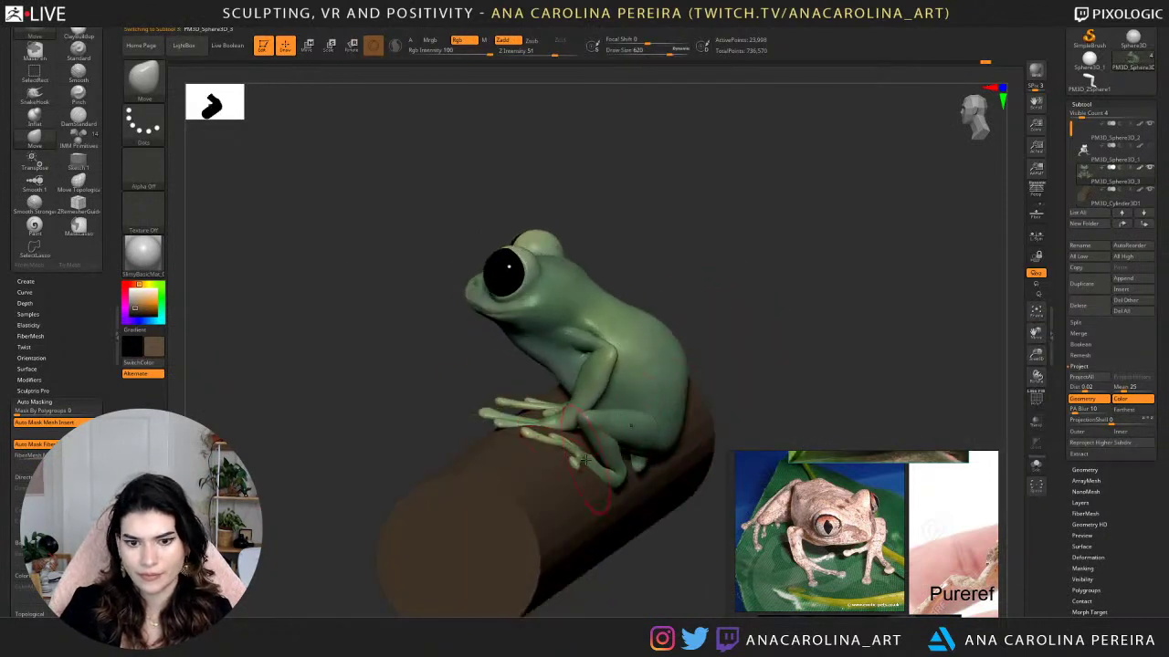
Examine how the frog's body, hands and hind feet sit on the log from the back, sides and front.
{"action": "mouse_move", "coordinate": [610, 465]}
{"action": "left_mouse_down"}
{"action": "mouse_move", "coordinate": [745, 281]}
{"action": "mouse_move", "coordinate": [676, 448]}
{"action": "left_mouse_up"}
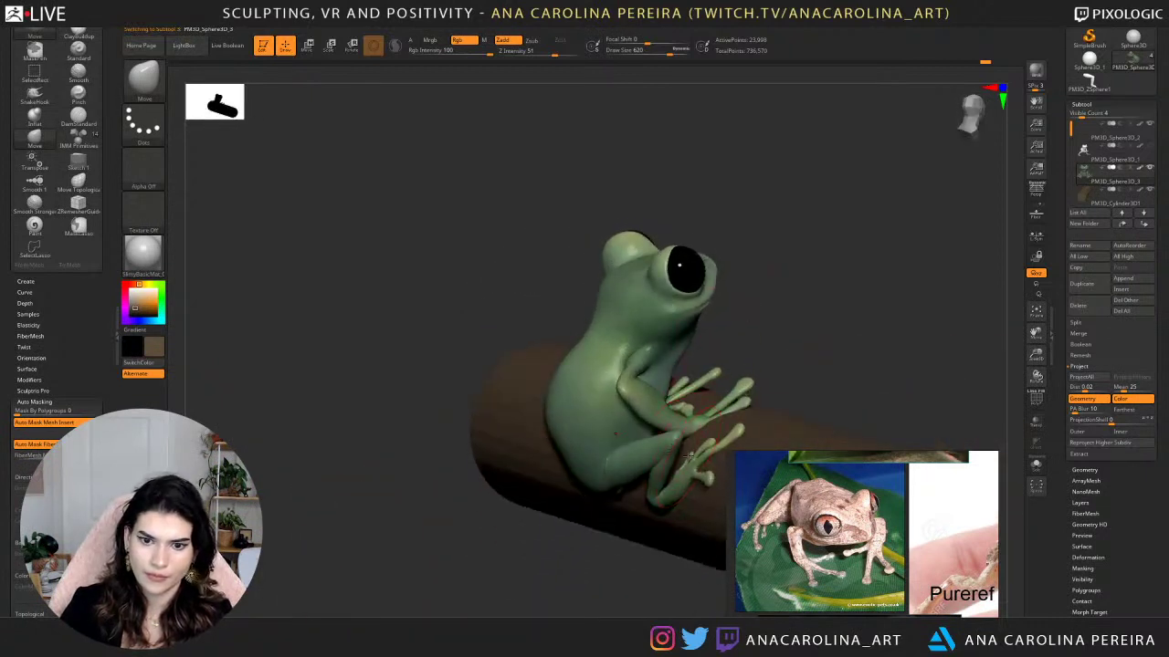
{"action": "left_click_drag", "start_coordinate": [777, 320], "coordinate": [782, 313], "text": "shift"}
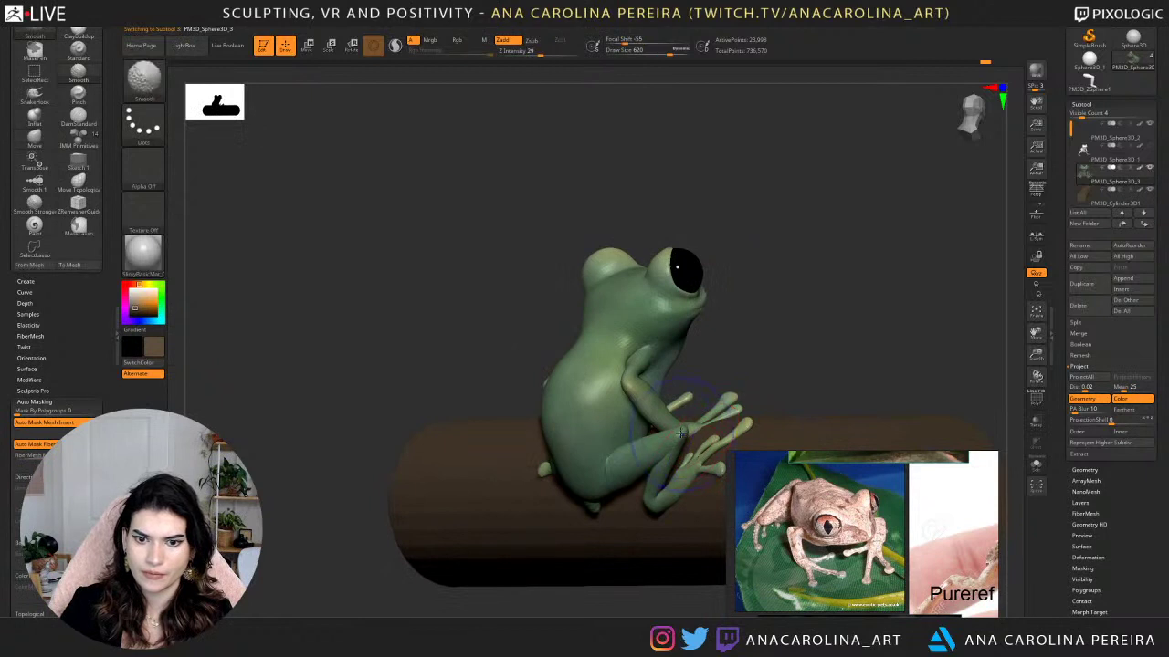
{"action": "left_click_drag", "start_coordinate": [630, 595], "coordinate": [694, 584]}
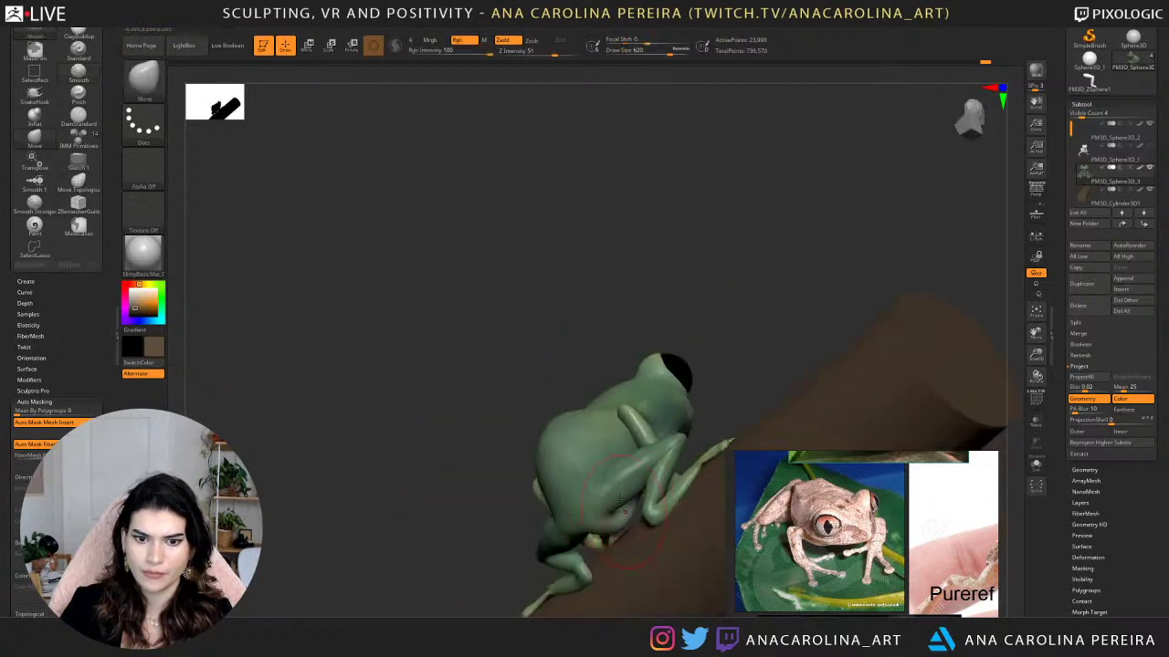
{"action": "mouse_move", "coordinate": [584, 328]}
{"action": "left_mouse_down"}
{"action": "mouse_move", "coordinate": [777, 374]}
{"action": "mouse_move", "coordinate": [793, 365]}
{"action": "mouse_move", "coordinate": [731, 327]}
{"action": "mouse_move", "coordinate": [759, 334]}
{"action": "mouse_move", "coordinate": [743, 264]}
{"action": "mouse_move", "coordinate": [777, 270]}
{"action": "left_mouse_up"}
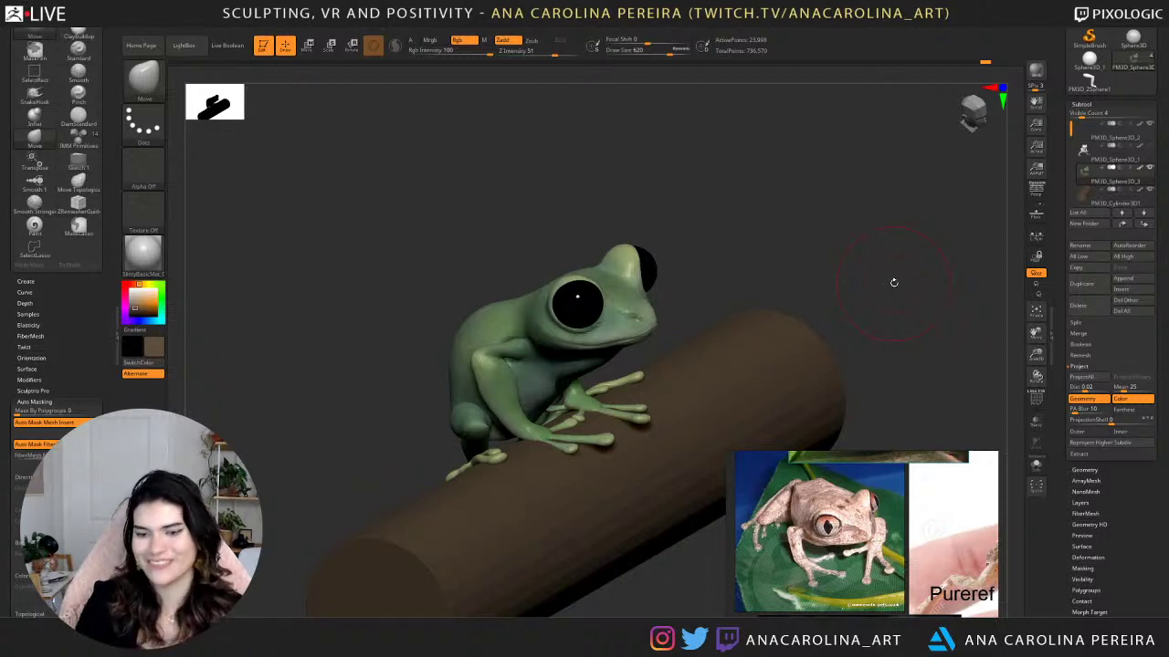
{"action": "left_click_drag", "start_coordinate": [894, 282], "coordinate": [661, 355]}
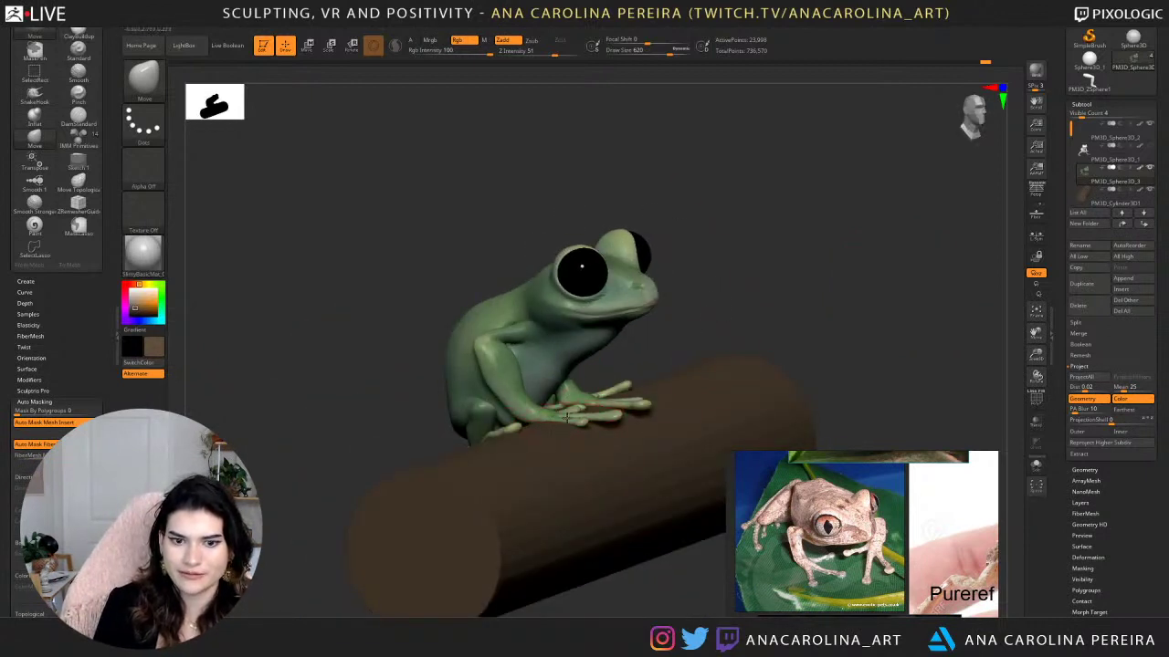
{"action": "mouse_move", "coordinate": [557, 418]}
{"action": "left_mouse_down"}
{"action": "mouse_move", "coordinate": [660, 349]}
{"action": "mouse_move", "coordinate": [626, 389]}
{"action": "left_mouse_up"}
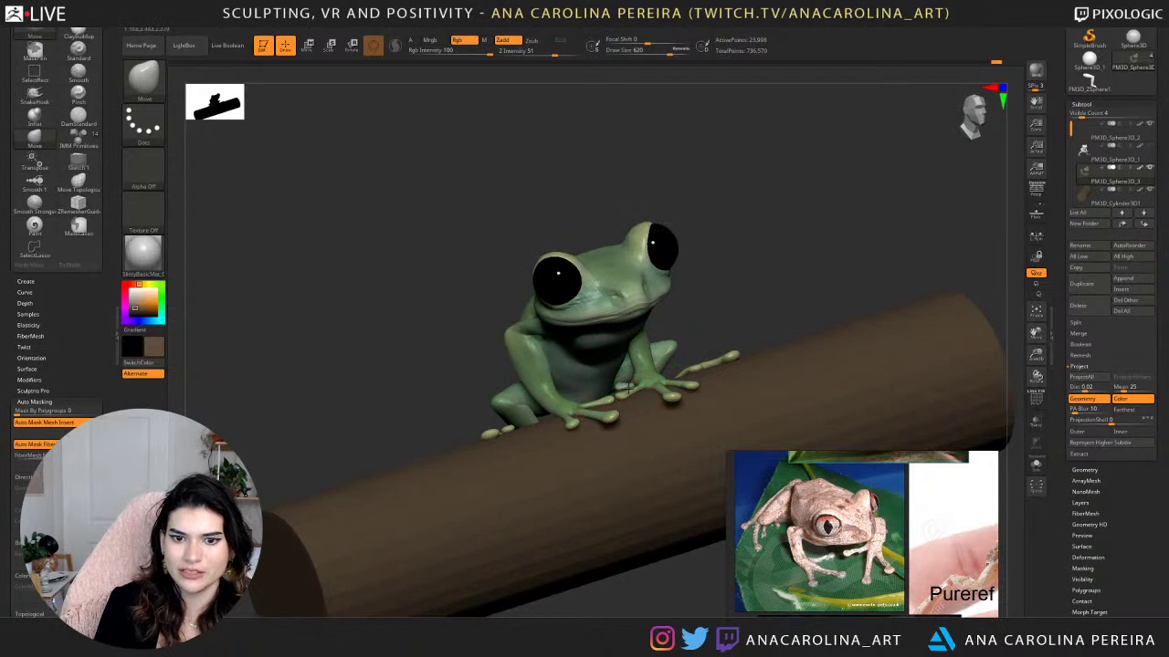
{"action": "left_click_drag", "start_coordinate": [725, 326], "coordinate": [621, 306]}
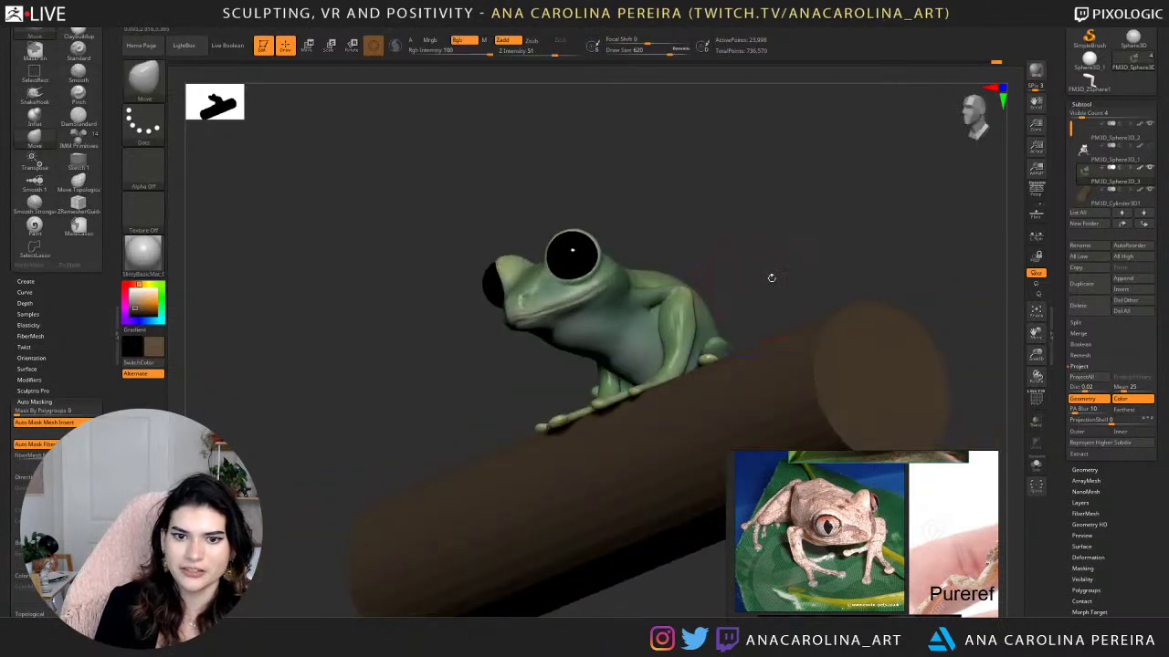
{"action": "left_click_drag", "start_coordinate": [770, 276], "coordinate": [585, 367]}
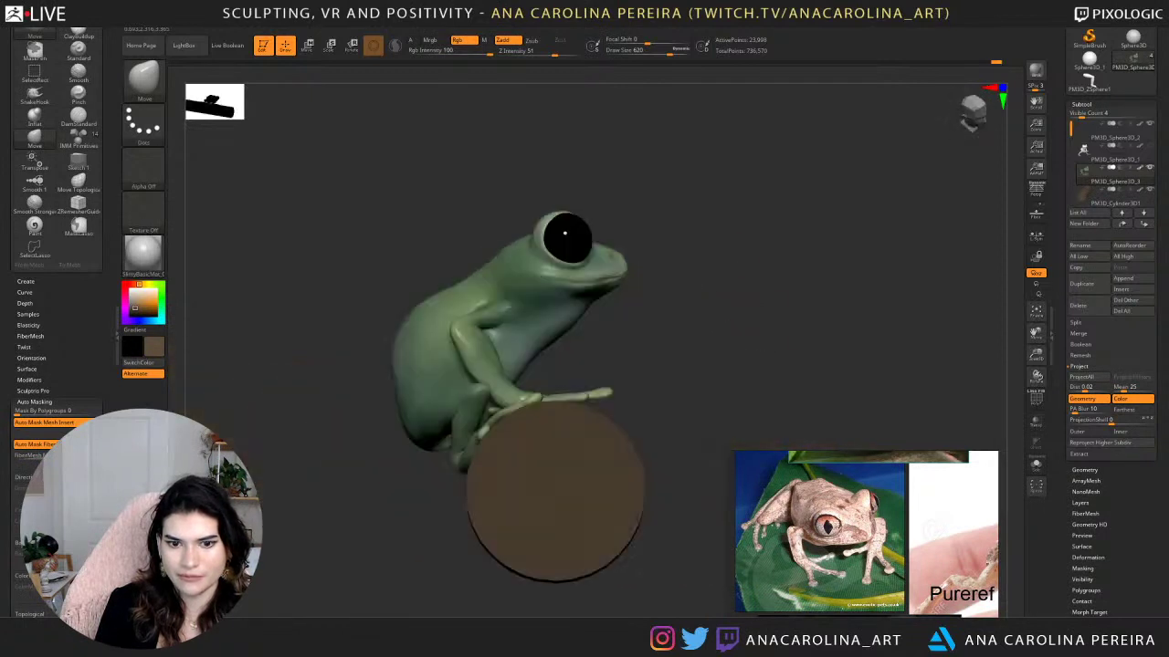
Mask everything except the front toe floating off the log, rotate the toe about 27 degrees towards the log, and clear the mask.
{"action": "left_click", "coordinate": [625, 402], "text": "ctrl"}
{"action": "key", "text": "r"}
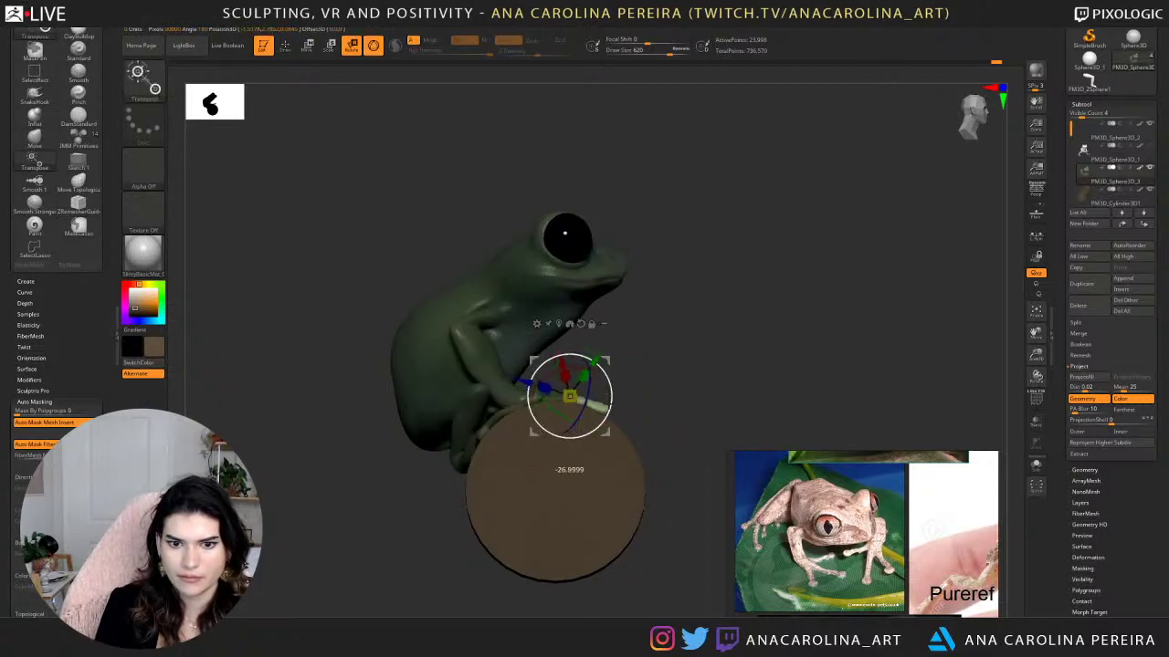
{"action": "left_click_drag", "start_coordinate": [803, 320], "coordinate": [672, 337]}
{"action": "mouse_move", "coordinate": [657, 336]}
{"action": "left_mouse_down"}
{"action": "mouse_move", "coordinate": [578, 339]}
{"action": "mouse_move", "coordinate": [559, 319]}
{"action": "mouse_move", "coordinate": [697, 334]}
{"action": "mouse_move", "coordinate": [722, 277]}
{"action": "mouse_move", "coordinate": [713, 303]}
{"action": "left_mouse_up"}
Switch to the SnakeHook brush and review the posed frog at its highest subdivision level.
{"action": "key", "text": "b"}
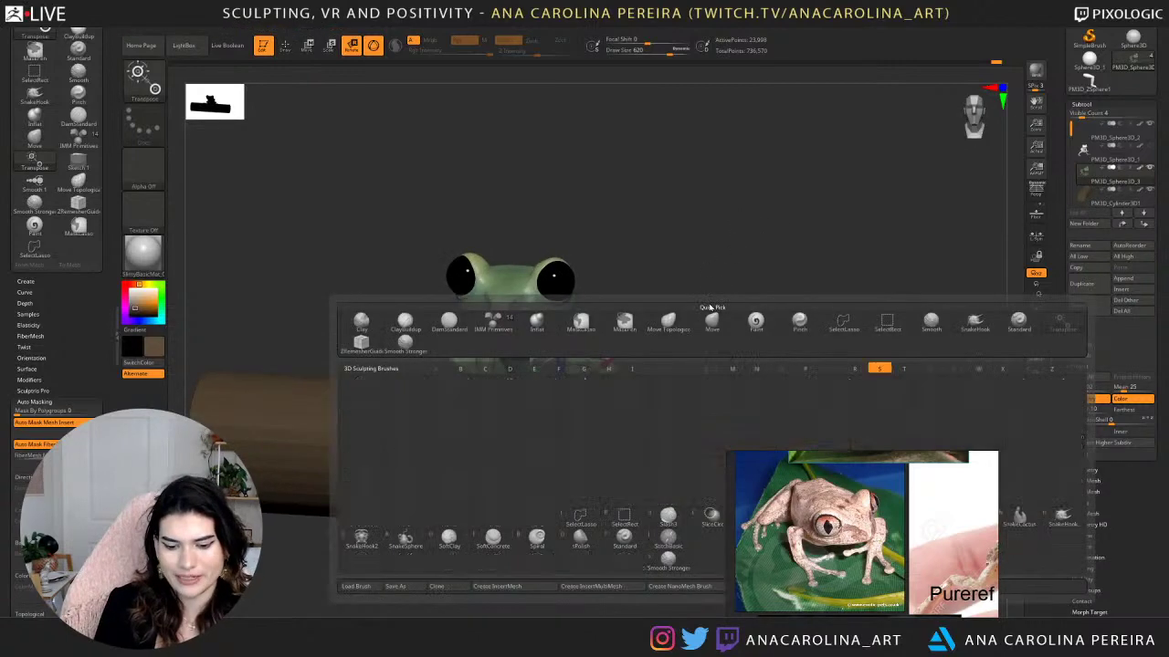
{"action": "key", "text": "h"}
{"action": "left_click_drag", "start_coordinate": [660, 275], "coordinate": [681, 270]}
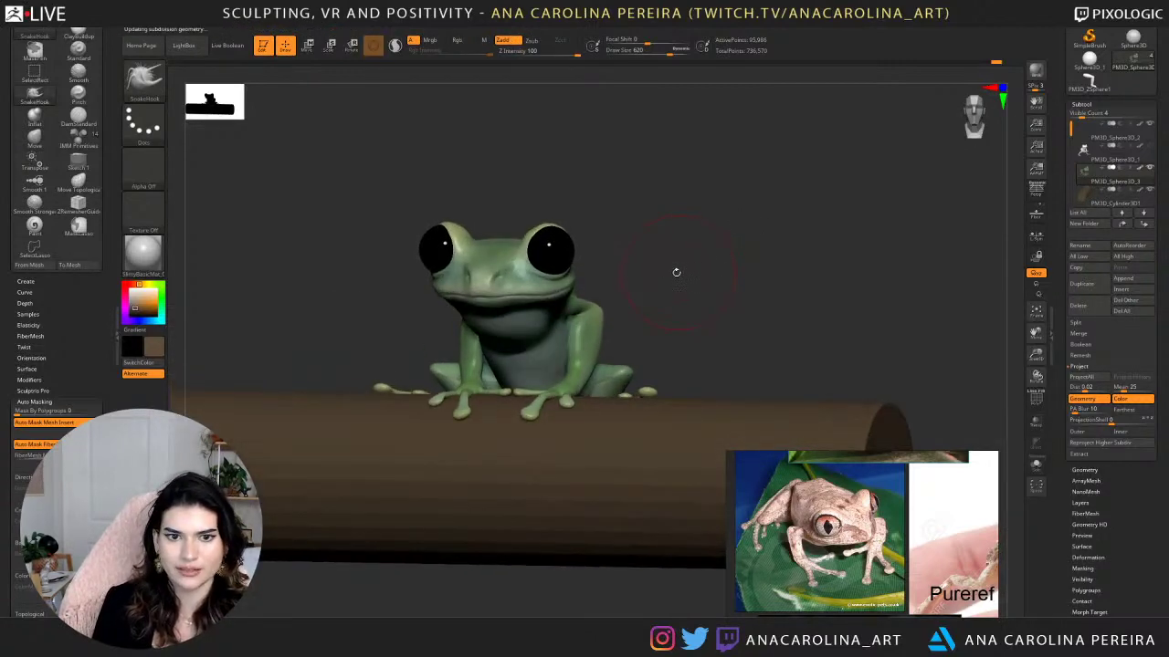
{"action": "left_click_drag", "start_coordinate": [684, 315], "coordinate": [705, 302]}
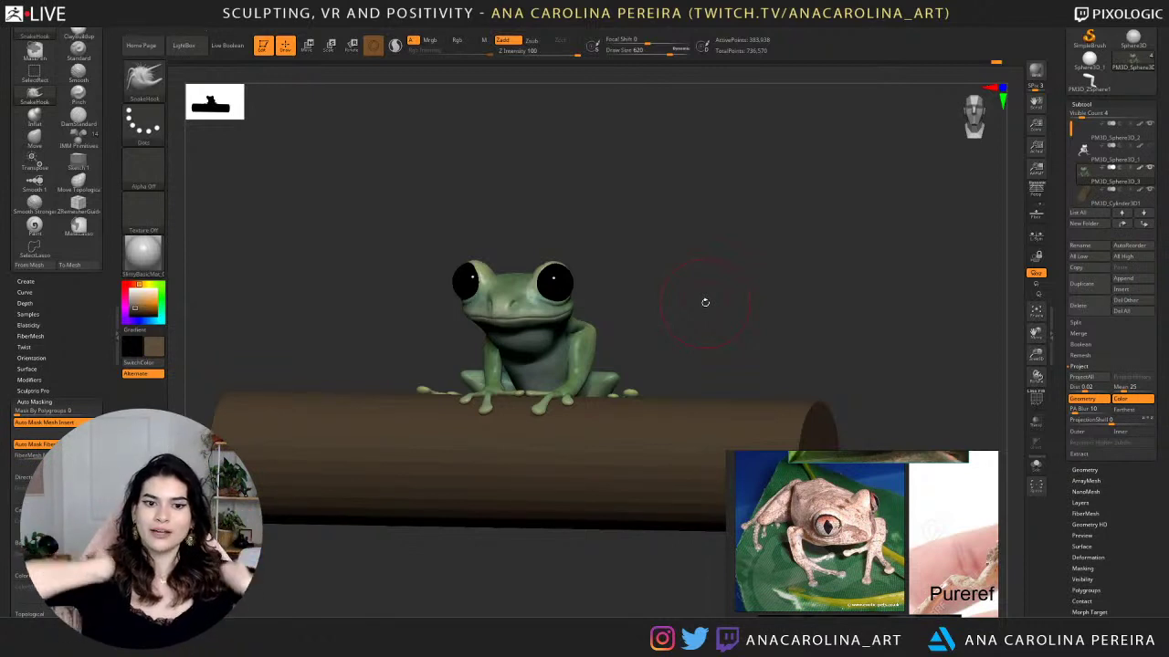
{"action": "mouse_move", "coordinate": [715, 251]}
{"action": "left_mouse_down"}
{"action": "mouse_move", "coordinate": [699, 283]}
{"action": "mouse_move", "coordinate": [704, 305]}
{"action": "mouse_move", "coordinate": [755, 332]}
{"action": "mouse_move", "coordinate": [662, 397]}
{"action": "mouse_move", "coordinate": [699, 347]}
{"action": "mouse_move", "coordinate": [681, 391]}
{"action": "left_mouse_up"}
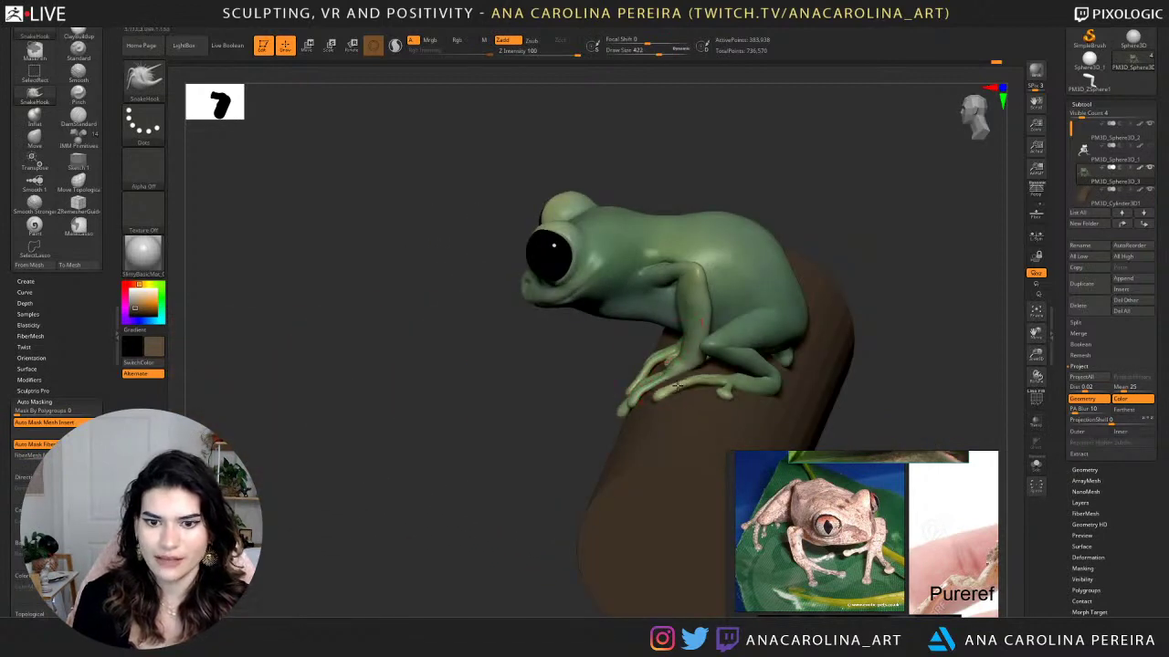
{"action": "mouse_move", "coordinate": [658, 398]}
{"action": "right_mouse_down"}
{"action": "mouse_move", "coordinate": [712, 345]}
{"action": "mouse_move", "coordinate": [708, 363]}
{"action": "mouse_move", "coordinate": [738, 380]}
{"action": "mouse_move", "coordinate": [725, 396]}
{"action": "right_mouse_up"}
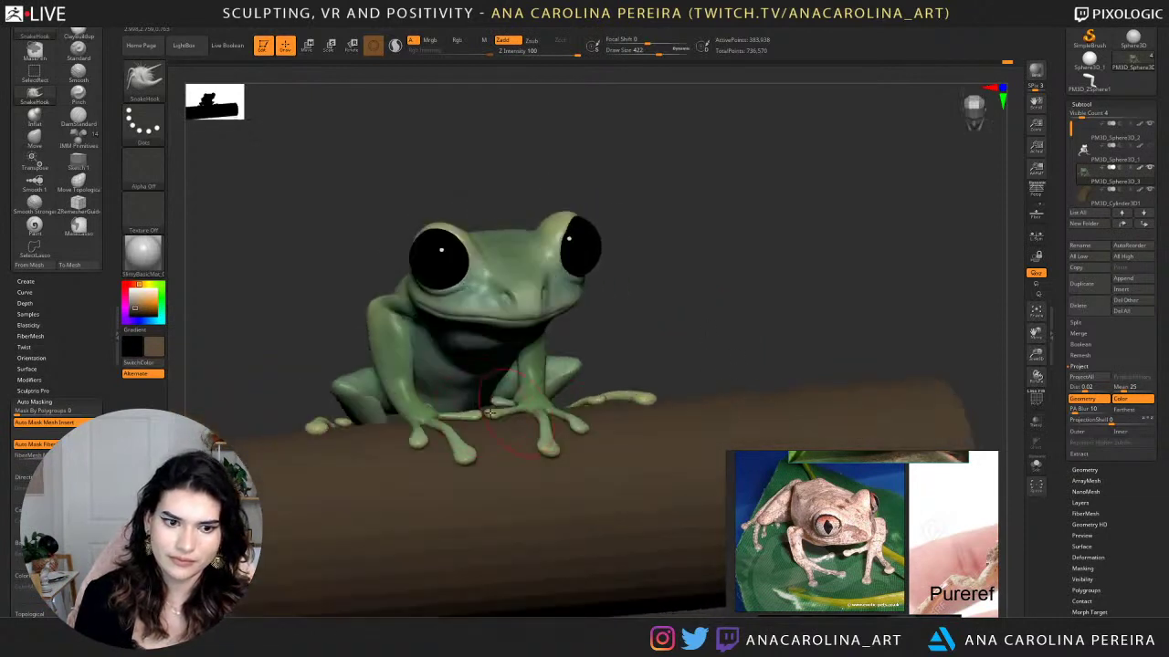
Lower the frog body to its lowest subdivision level and set the draw size to 299.
{"action": "key", "text": "shift+d"}
{"action": "key", "text": "shift+d"}
{"action": "key", "text": "space"}
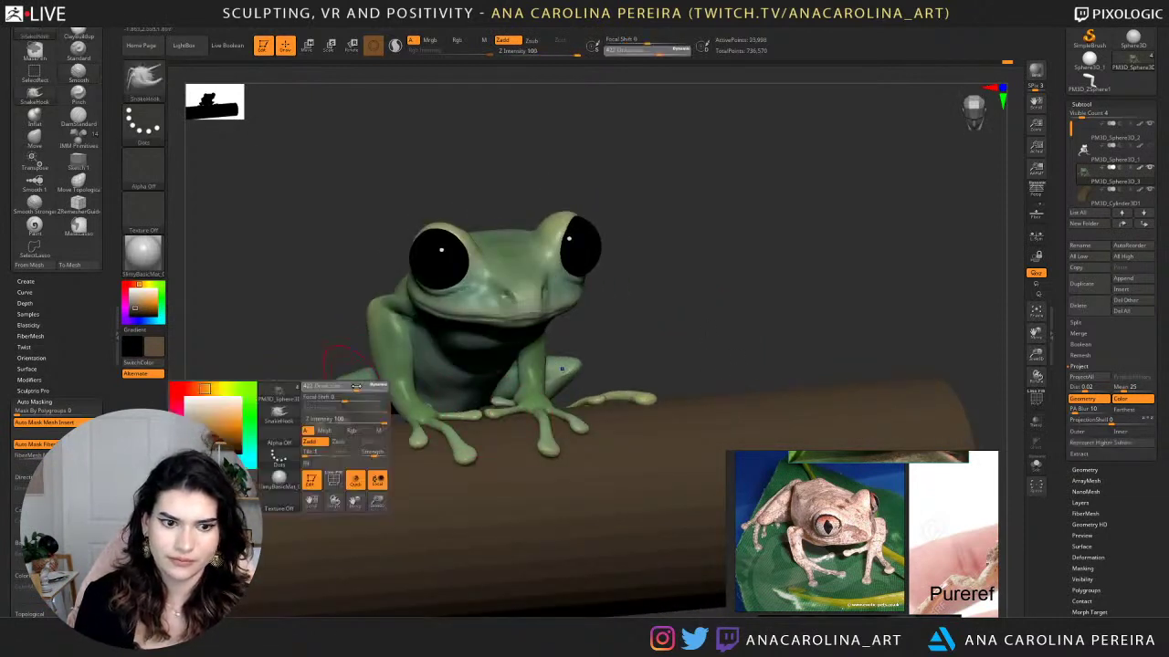
{"action": "left_click_drag", "start_coordinate": [354, 389], "coordinate": [345, 390]}
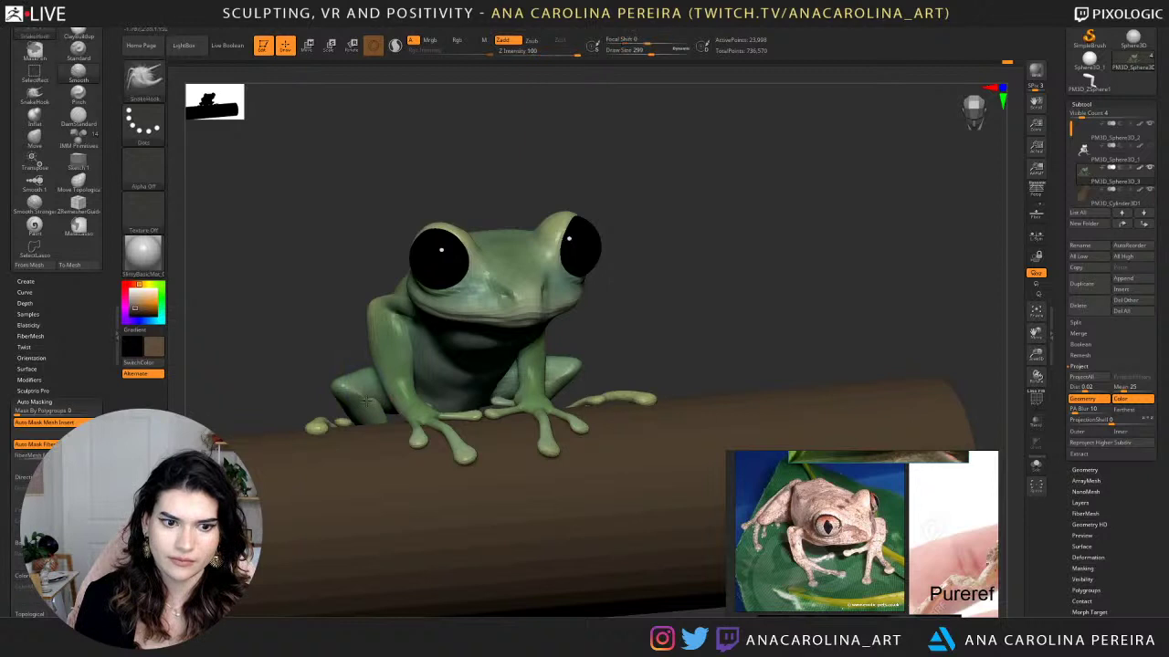
{"action": "right_click_drag", "start_coordinate": [334, 357], "coordinate": [373, 400]}
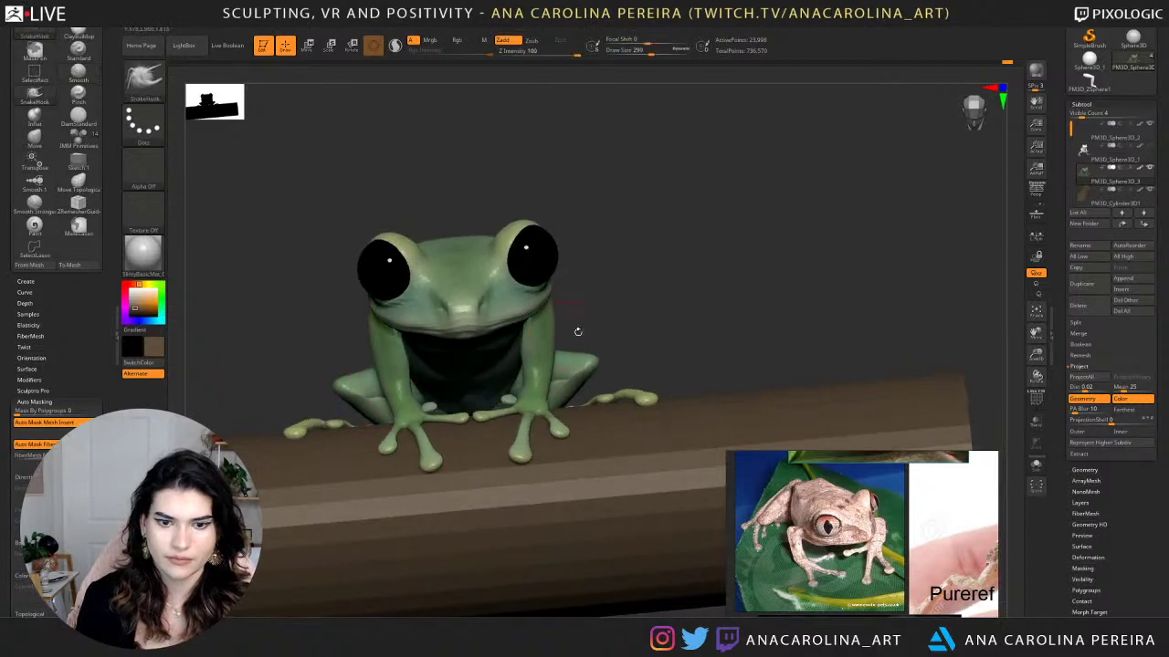
{"action": "right_click_drag", "start_coordinate": [602, 330], "coordinate": [595, 305]}
{"action": "key", "text": "shift"}
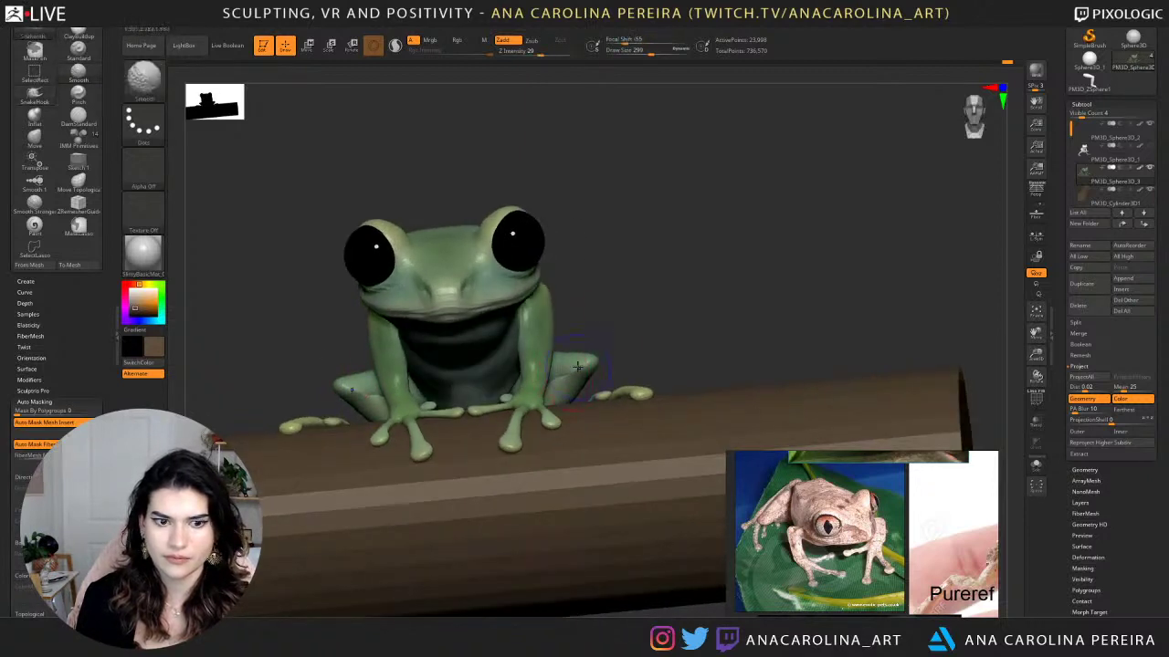
Switch to the Inflat brush while keeping the frog body at its lowest subdivision level.
{"action": "key", "text": "b"}
{"action": "key", "text": "i"}
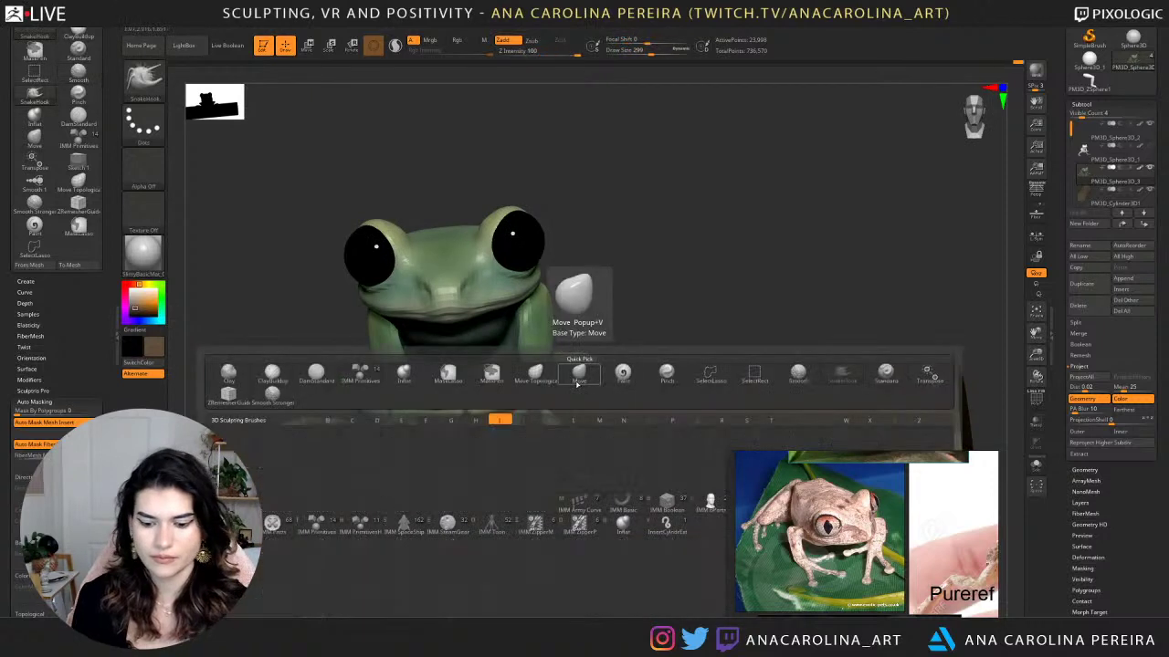
{"action": "key", "text": "n"}
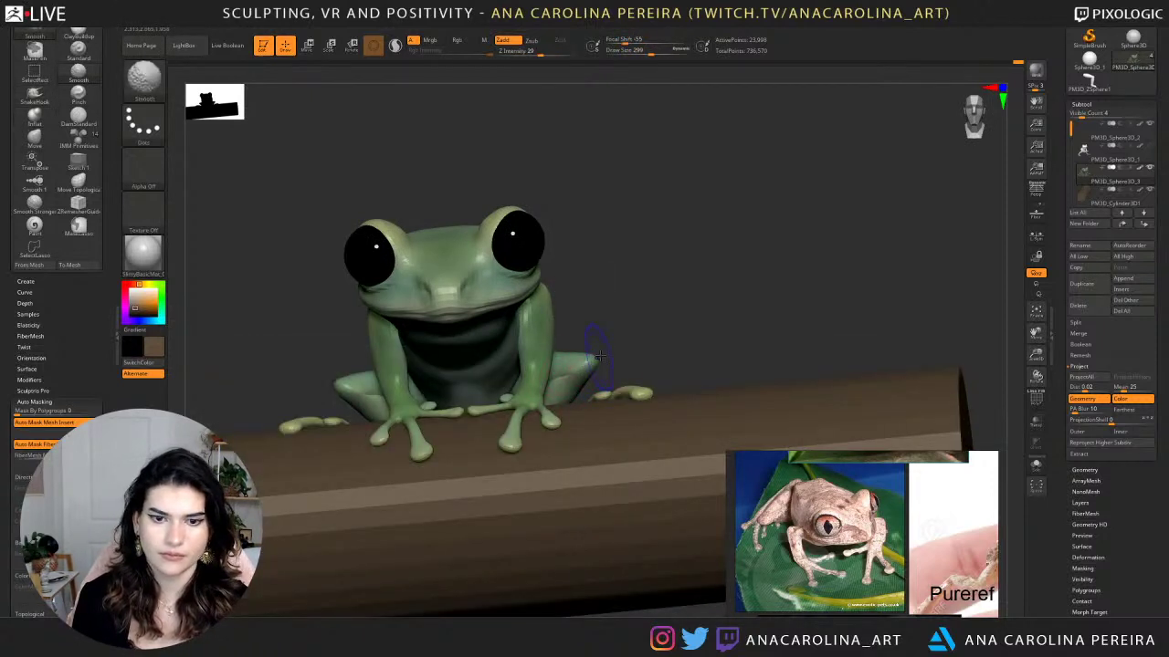
{"action": "right_click_drag", "start_coordinate": [602, 359], "coordinate": [644, 286]}
{"action": "left_click_drag", "start_coordinate": [683, 287], "coordinate": [775, 262]}
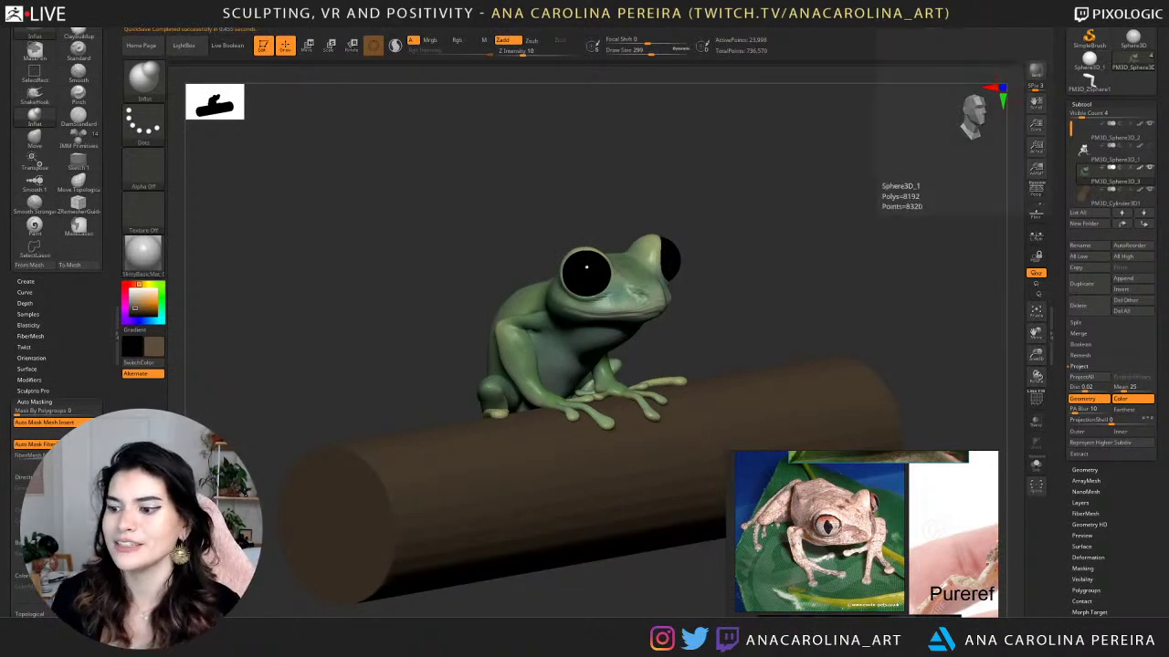
Open the frog body's geometry settings and raise it to subdivision level 3.
{"action": "left_click_drag", "start_coordinate": [904, 262], "coordinate": [861, 265]}
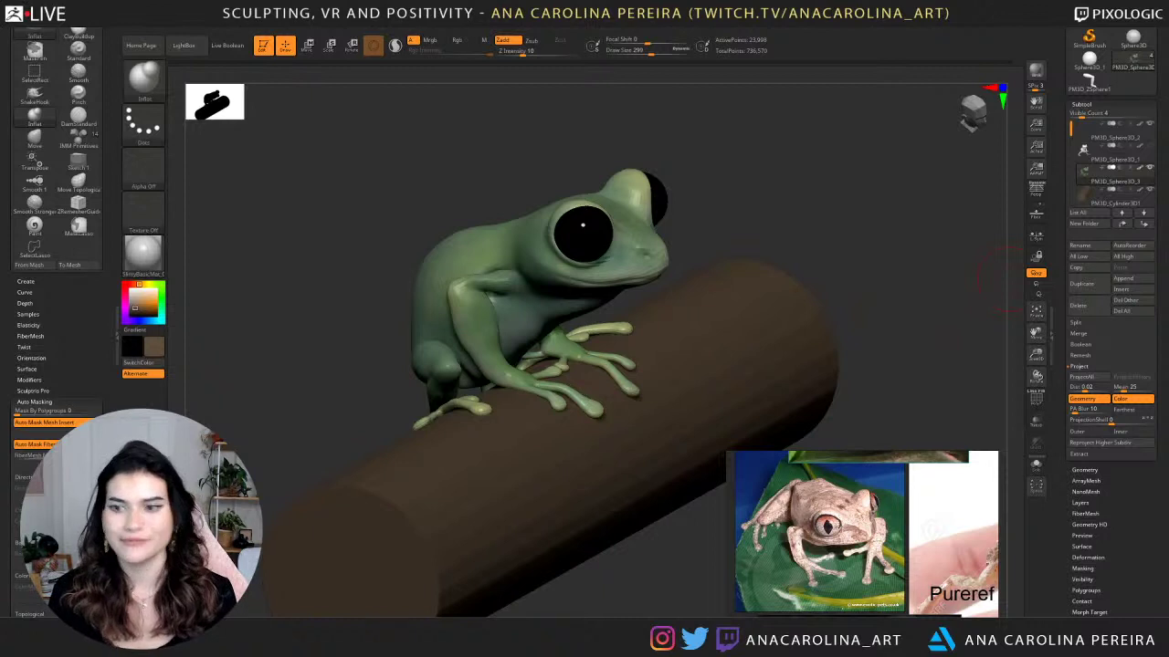
{"action": "left_click_drag", "start_coordinate": [984, 240], "coordinate": [797, 238]}
{"action": "left_click_drag", "start_coordinate": [818, 161], "coordinate": [822, 143]}
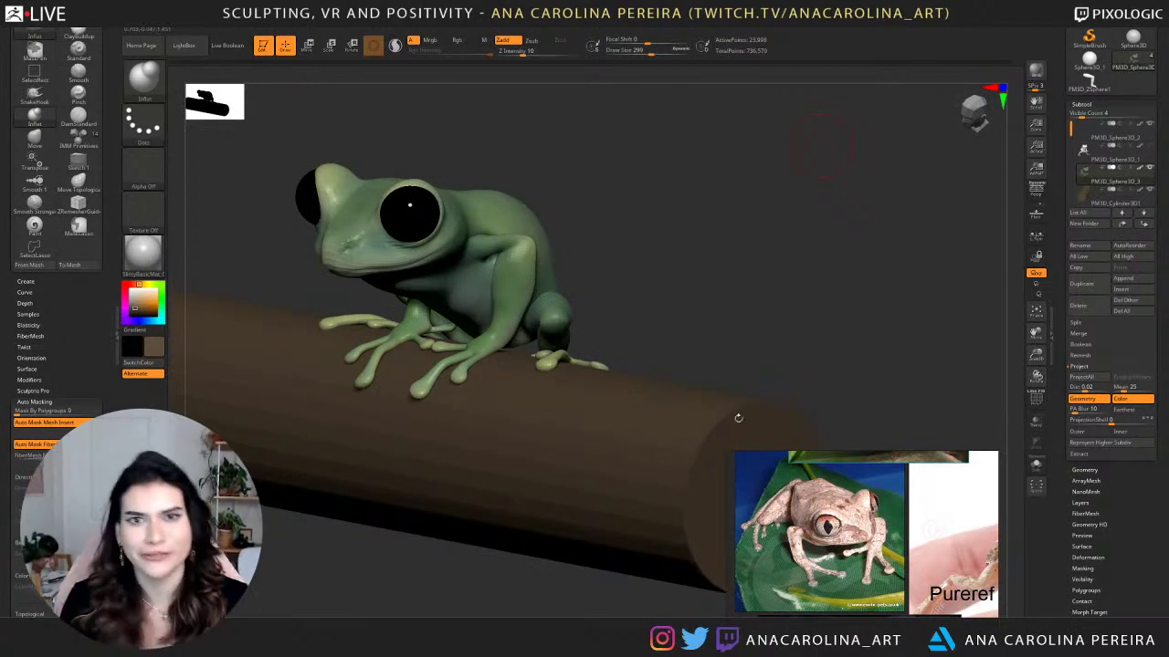
{"action": "left_click_drag", "start_coordinate": [736, 275], "coordinate": [793, 284], "text": "alt"}
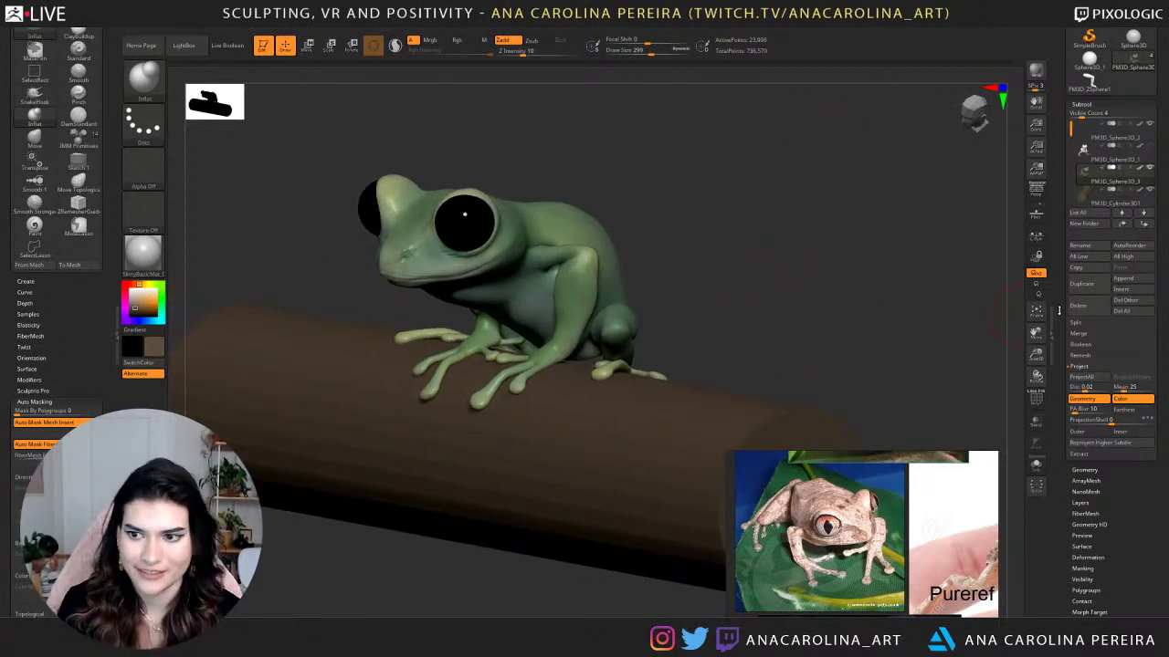
{"action": "left_click", "coordinate": [1084, 470]}
{"action": "left_click_drag", "start_coordinate": [949, 243], "coordinate": [977, 222]}
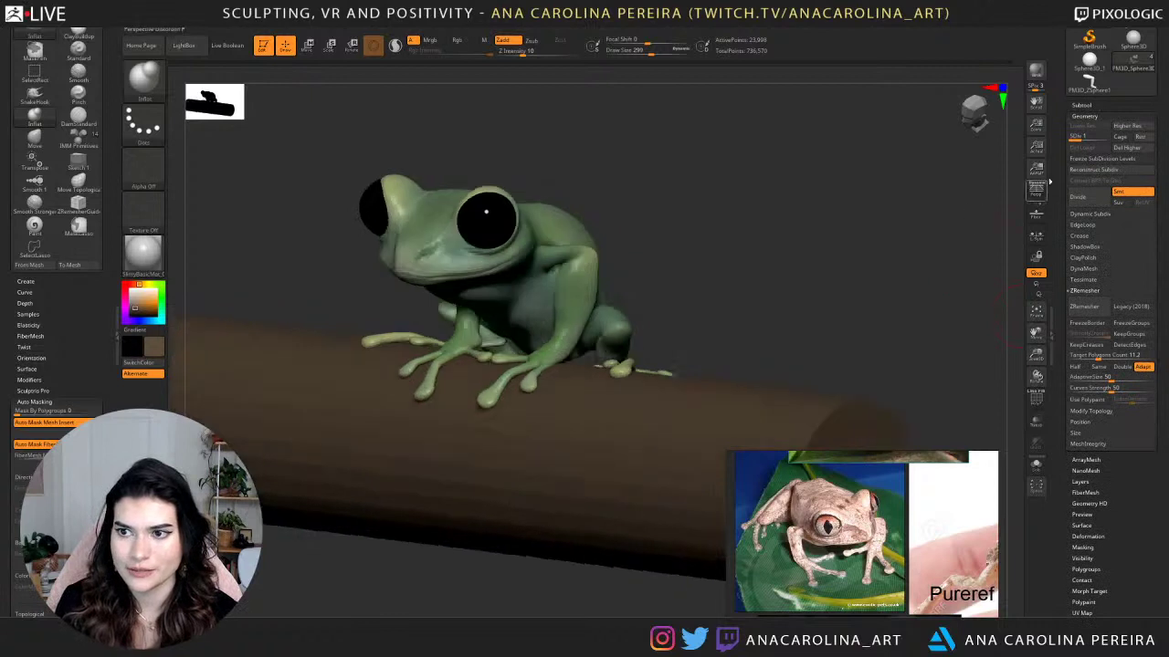
{"action": "left_click", "coordinate": [1090, 137]}
{"action": "left_click_drag", "start_coordinate": [712, 259], "coordinate": [782, 237]}
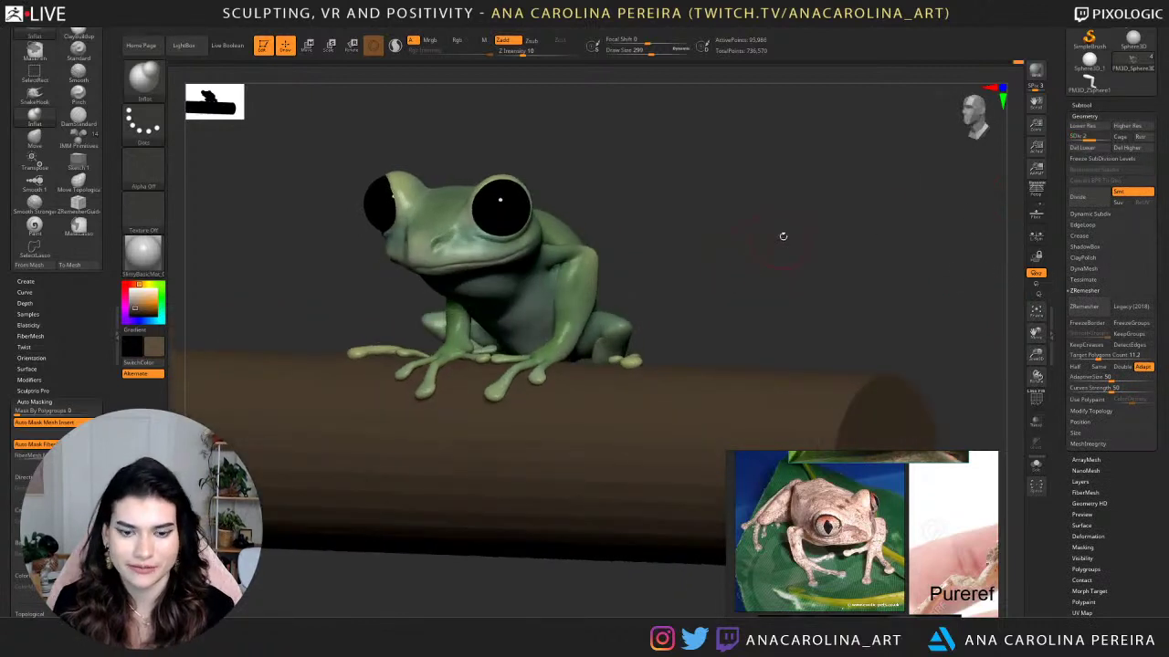
{"action": "key", "text": "d"}
Browse the reference board and frame the close-up photo of the green frog's eyes and snout.
{"action": "scroll", "coordinate": [899, 529], "scroll_direction": "down", "scroll_amount": 5}
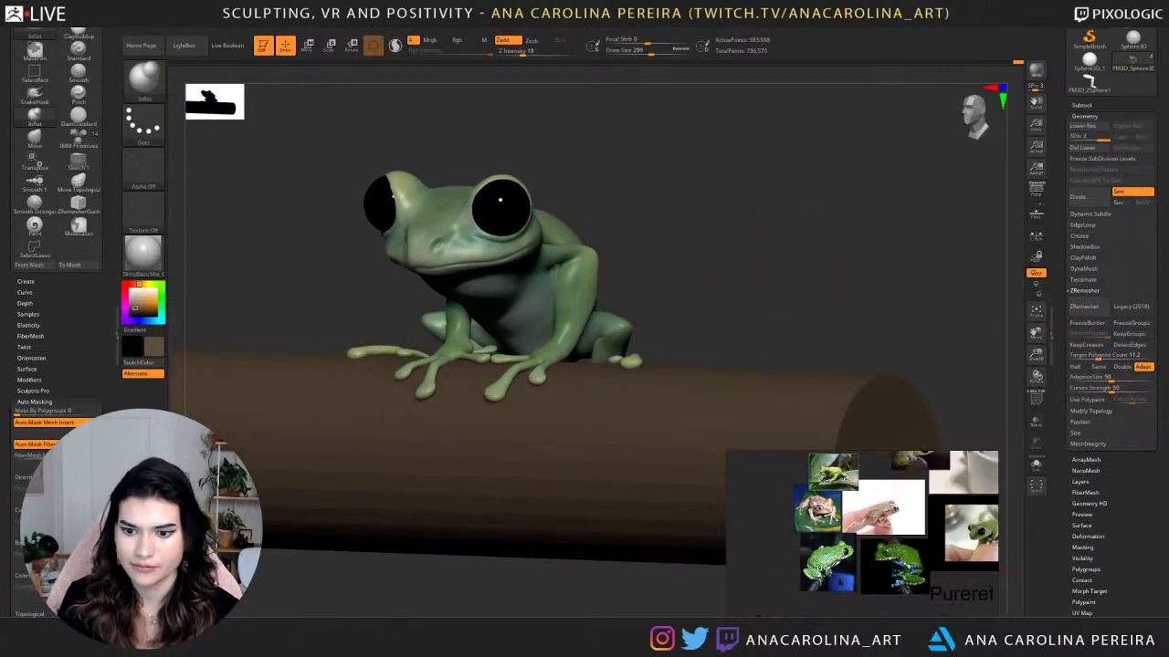
{"action": "middle_click_drag", "start_coordinate": [891, 525], "coordinate": [899, 575]}
{"action": "scroll", "coordinate": [899, 576], "scroll_direction": "up", "scroll_amount": 4}
{"action": "scroll", "coordinate": [975, 558], "scroll_direction": "down", "scroll_amount": 3}
{"action": "scroll", "coordinate": [872, 595], "scroll_direction": "down", "scroll_amount": 2}
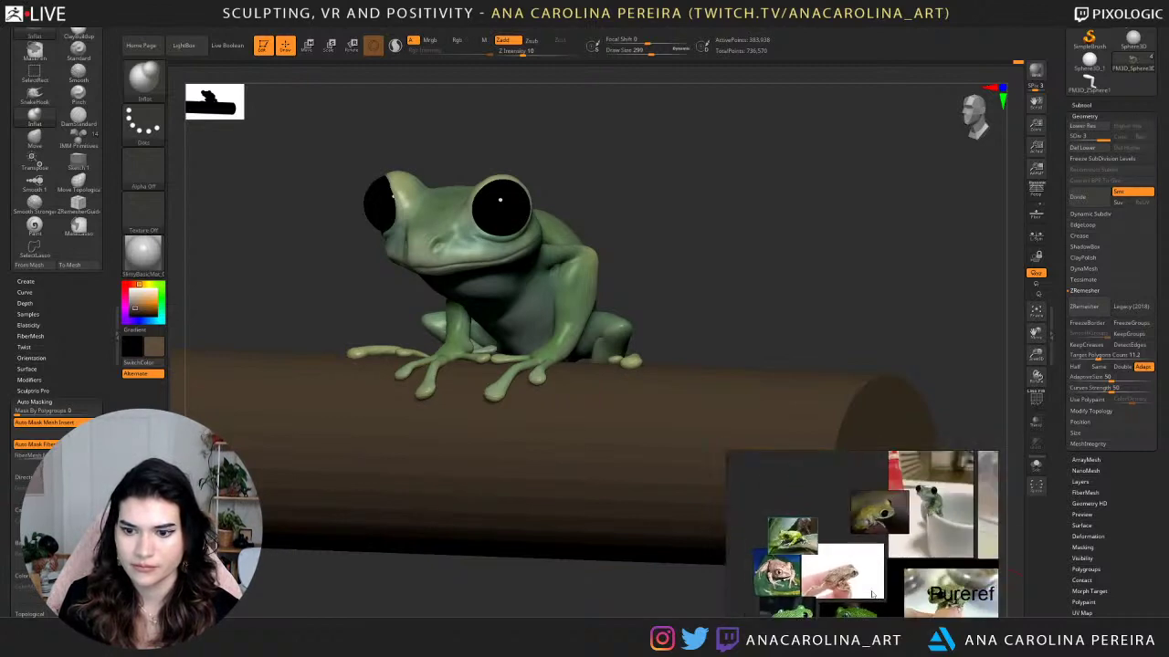
{"action": "scroll", "coordinate": [889, 507], "scroll_direction": "up", "scroll_amount": 6}
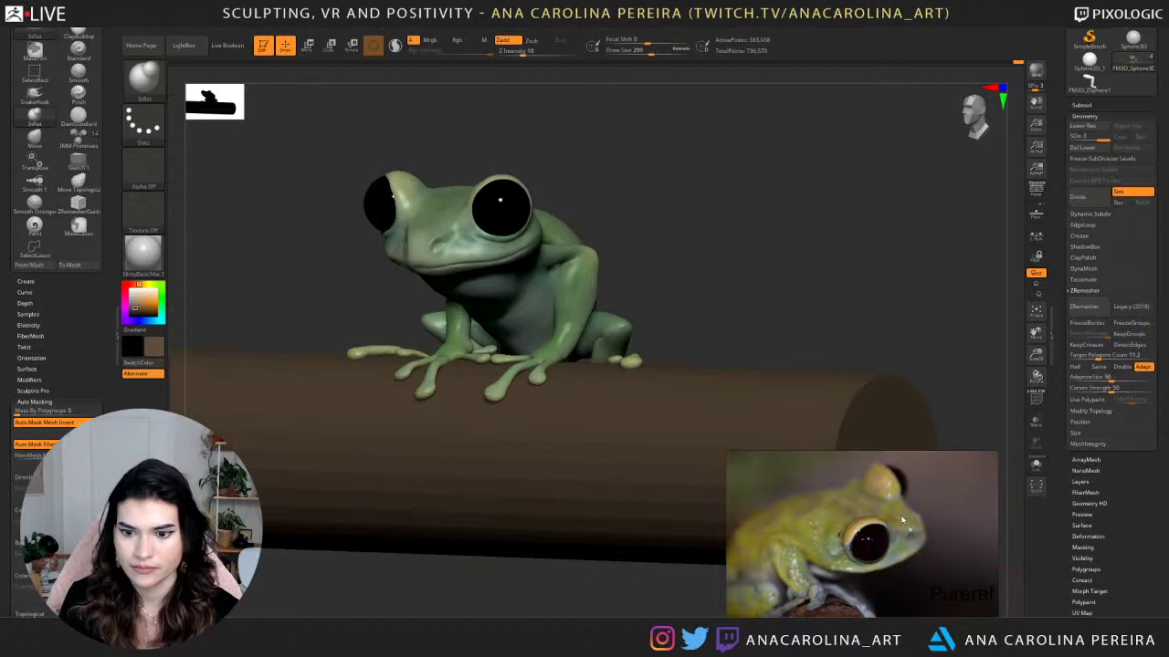
{"action": "scroll", "coordinate": [902, 520], "scroll_direction": "down", "scroll_amount": 3}
{"action": "scroll", "coordinate": [902, 520], "scroll_direction": "up", "scroll_amount": 6}
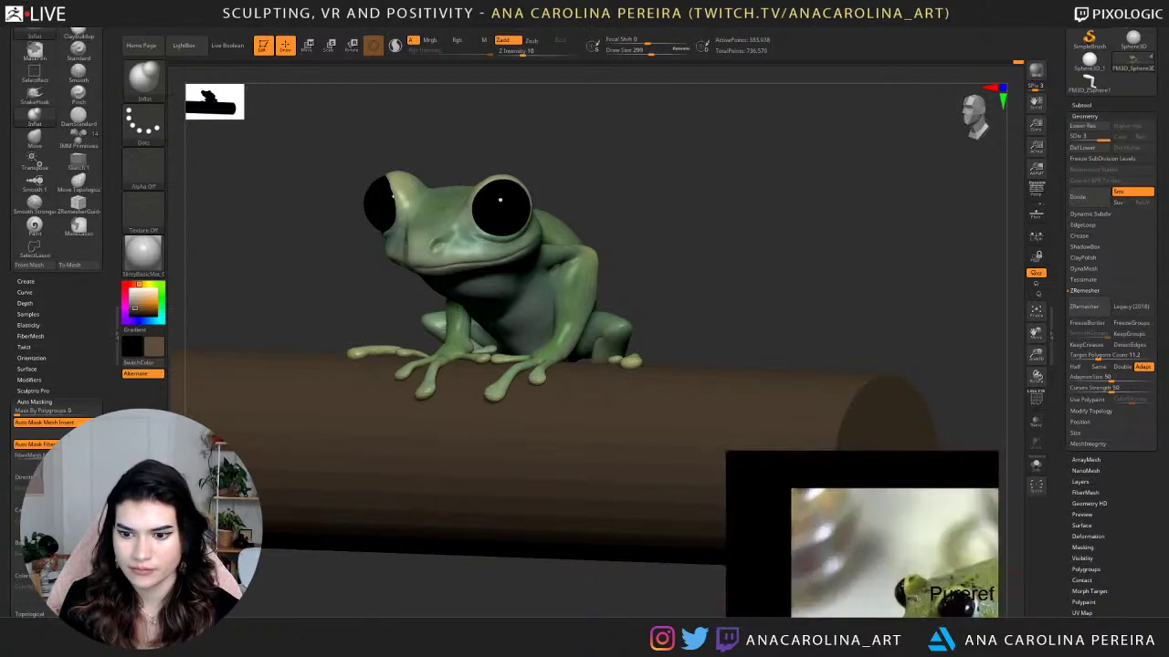
{"action": "scroll", "coordinate": [917, 614], "scroll_direction": "up", "scroll_amount": 2}
{"action": "middle_click_drag", "start_coordinate": [913, 614], "coordinate": [898, 588]}
{"action": "scroll", "coordinate": [897, 588], "scroll_direction": "up", "scroll_amount": 2}
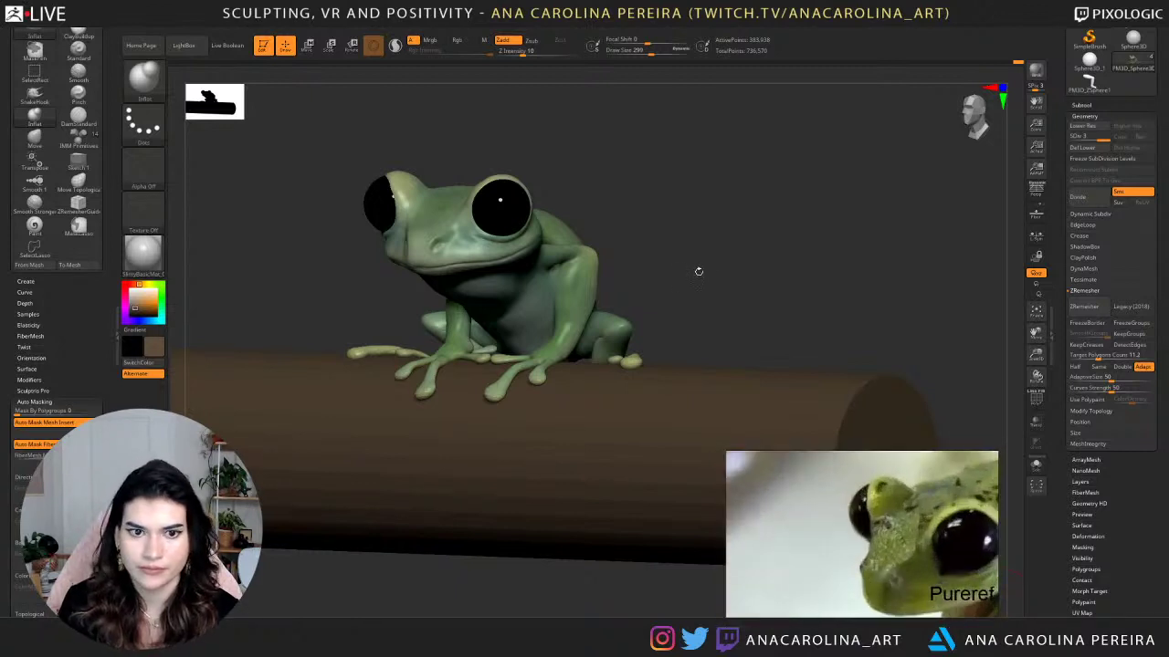
Lower the frog to subdivision level 2, switch to the ClayBuildup brush with draw size 192, and frame the face.
{"action": "mouse_move", "coordinate": [698, 271]}
{"action": "left_mouse_down"}
{"action": "mouse_move", "coordinate": [715, 243]}
{"action": "mouse_move", "coordinate": [759, 233]}
{"action": "mouse_move", "coordinate": [762, 265]}
{"action": "mouse_move", "coordinate": [955, 368]}
{"action": "left_mouse_up"}
{"action": "key", "text": "shift+d"}
{"action": "key", "text": "b"}
{"action": "key", "text": "c"}
{"action": "key", "text": "b"}
{"action": "key", "text": "space"}
{"action": "left_click_drag", "start_coordinate": [629, 302], "coordinate": [616, 301]}
{"action": "left_click_drag", "start_coordinate": [393, 377], "coordinate": [424, 410], "text": "alt"}
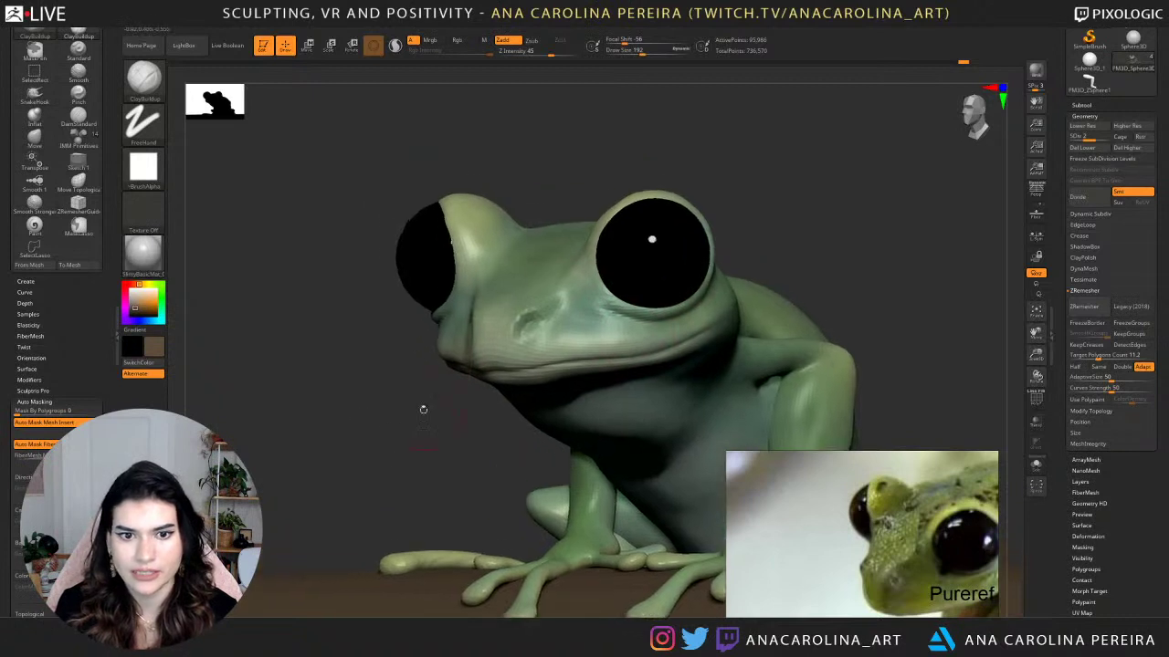
Build up the ridge between the frog's eye and nostril with ClayBuildup strokes and smooth the result.
{"action": "right_click_drag", "start_coordinate": [588, 260], "coordinate": [615, 283]}
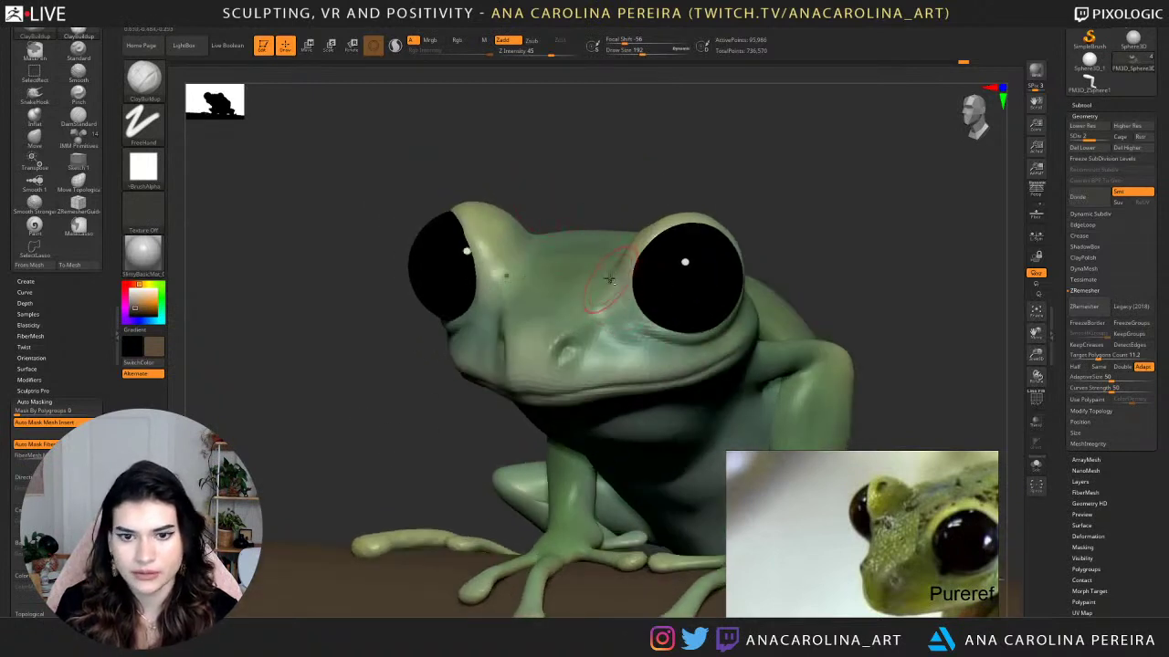
{"action": "left_click_drag", "start_coordinate": [612, 282], "coordinate": [599, 284]}
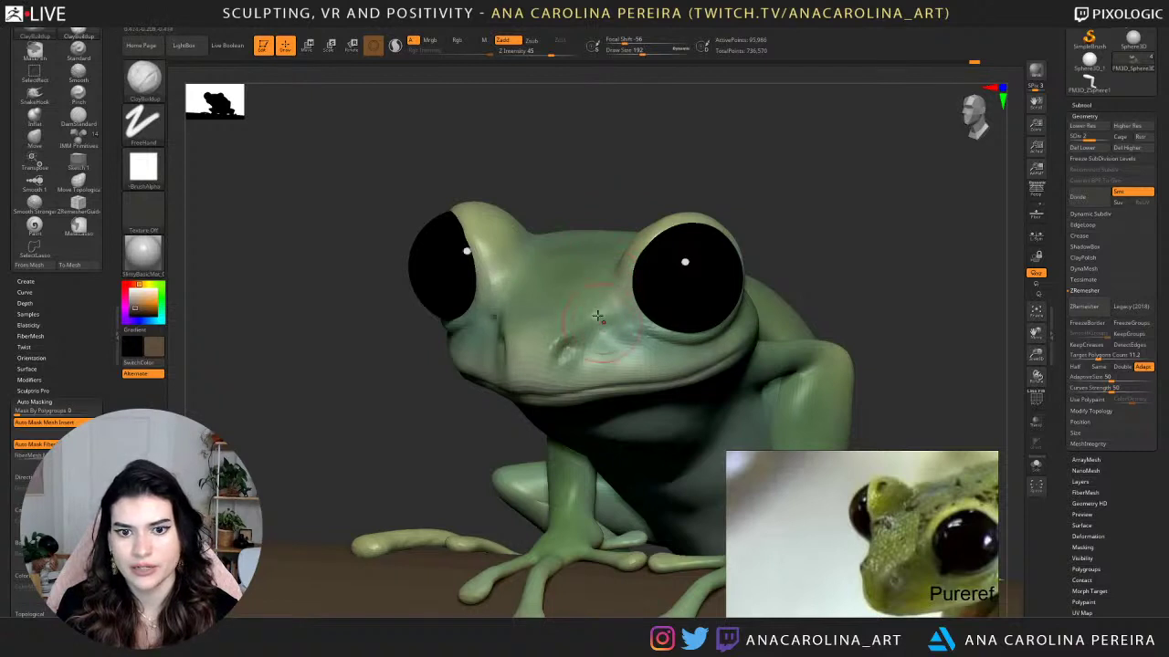
{"action": "mouse_move", "coordinate": [619, 330]}
{"action": "left_mouse_down"}
{"action": "mouse_move", "coordinate": [603, 349]}
{"action": "mouse_move", "coordinate": [636, 354]}
{"action": "mouse_move", "coordinate": [644, 341]}
{"action": "left_mouse_up"}
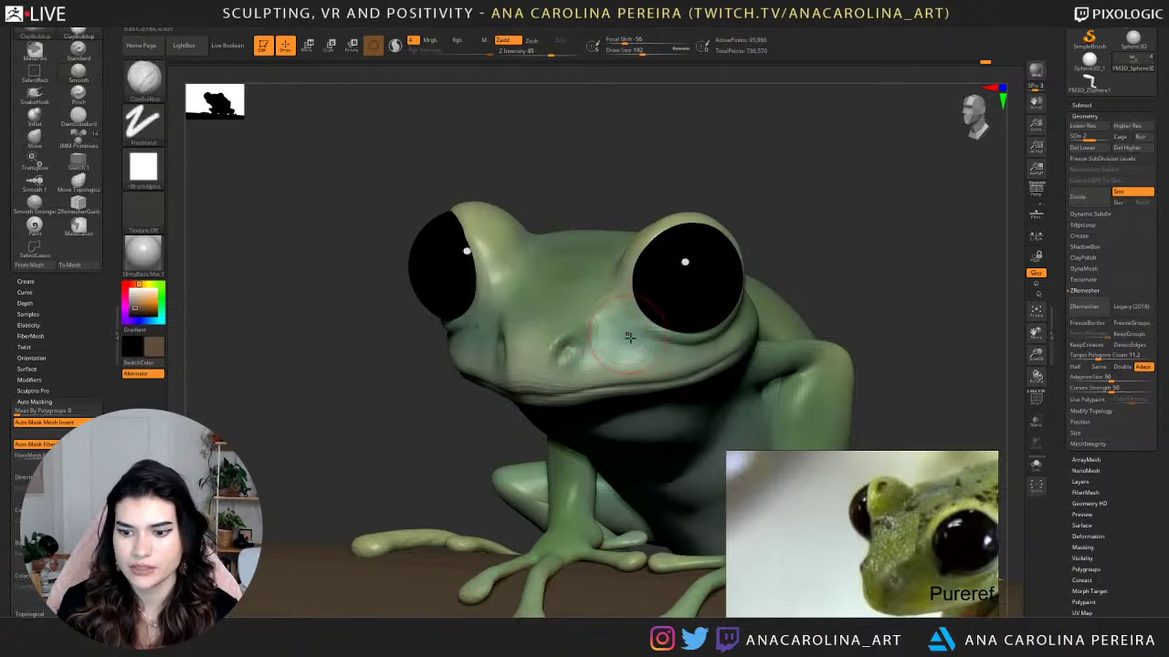
{"action": "mouse_move", "coordinate": [631, 329]}
{"action": "left_mouse_down", "text": "shift"}
{"action": "mouse_move", "coordinate": [633, 346]}
{"action": "mouse_move", "coordinate": [626, 338]}
{"action": "left_mouse_up", "text": "shift"}
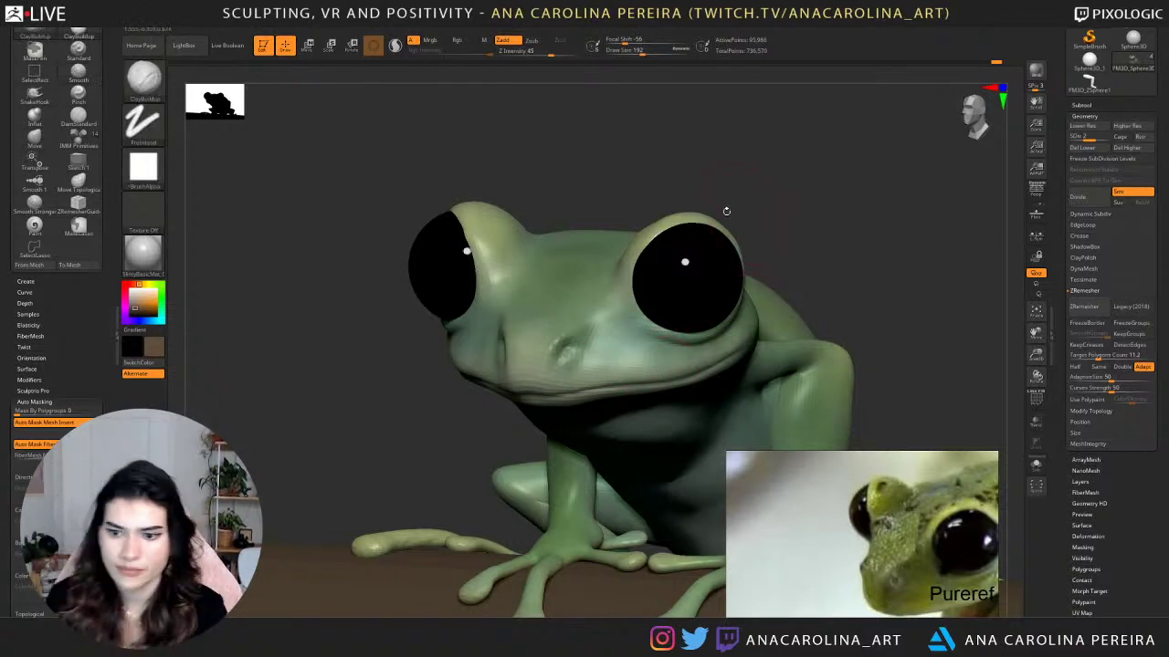
Lower the ClayBuildup Z Intensity to 25 and soften the cheek form between the opposite eye and nostril.
{"action": "mouse_move", "coordinate": [745, 219]}
{"action": "left_mouse_down"}
{"action": "mouse_move", "coordinate": [786, 219]}
{"action": "mouse_move", "coordinate": [754, 219]}
{"action": "left_mouse_up"}
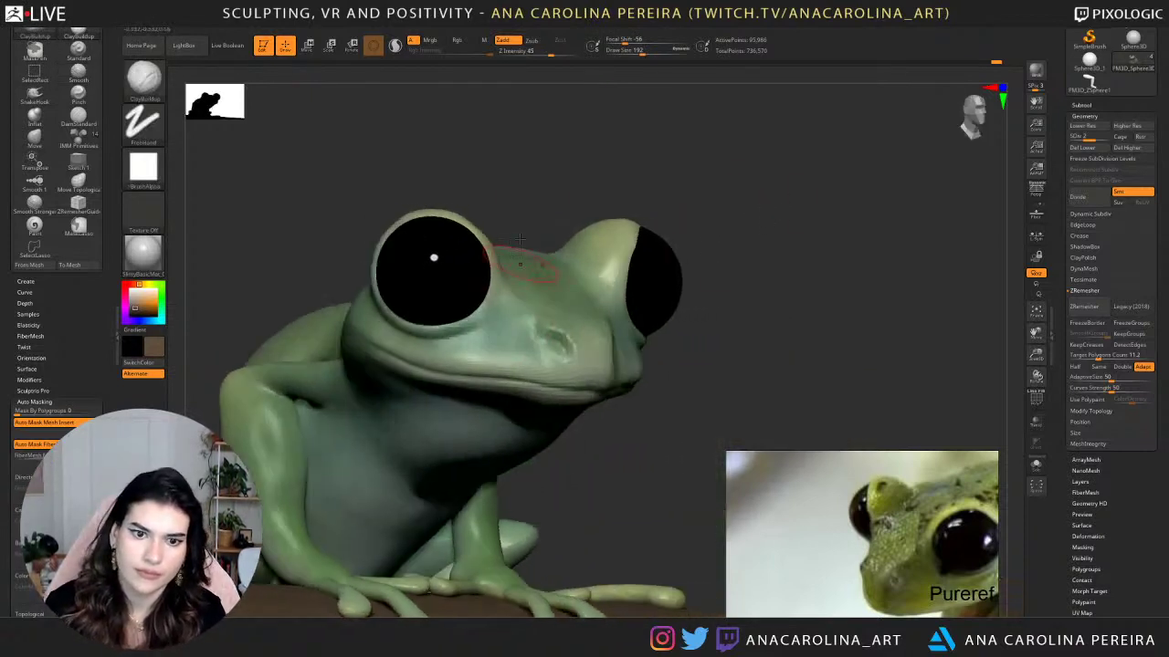
{"action": "left_click_drag", "start_coordinate": [497, 216], "coordinate": [467, 206]}
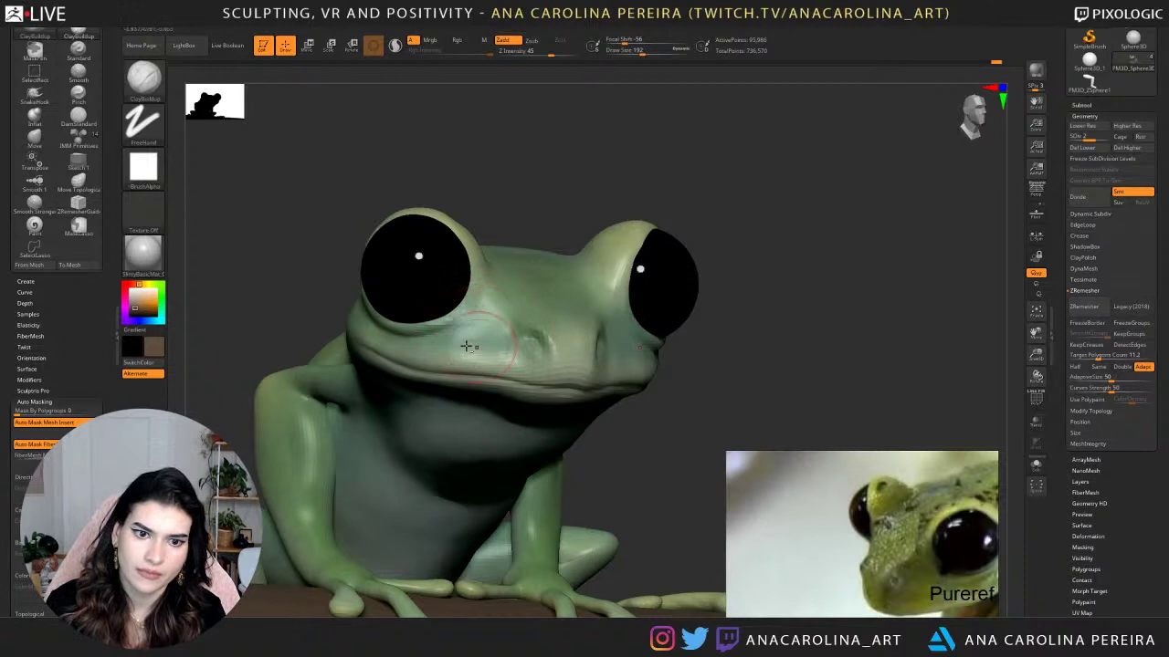
{"action": "key", "text": "space"}
{"action": "mouse_move", "coordinate": [491, 385]}
{"action": "left_mouse_down"}
{"action": "mouse_move", "coordinate": [479, 386]}
{"action": "mouse_move", "coordinate": [496, 339]}
{"action": "left_mouse_up"}
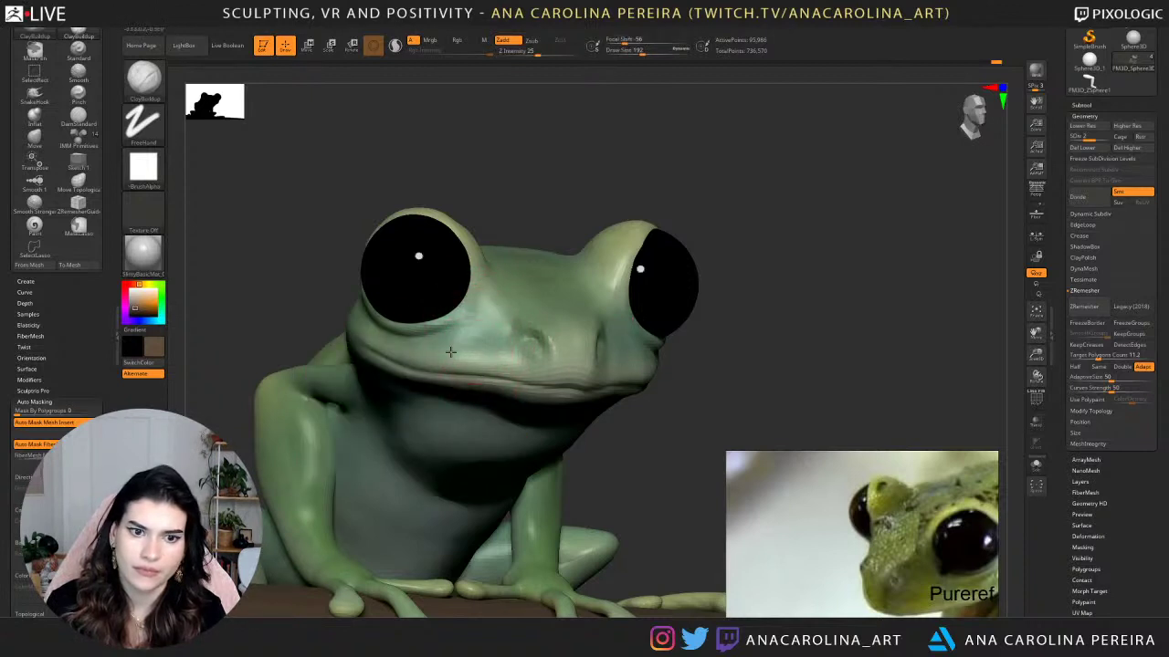
{"action": "left_click_drag", "start_coordinate": [475, 352], "coordinate": [485, 334], "text": "shift"}
Raise the frog to subdivision level 3 and refine the snout around the nostril with ClayBuildup at draw sizes 132 and 177.
{"action": "left_click_drag", "start_coordinate": [631, 208], "coordinate": [580, 228]}
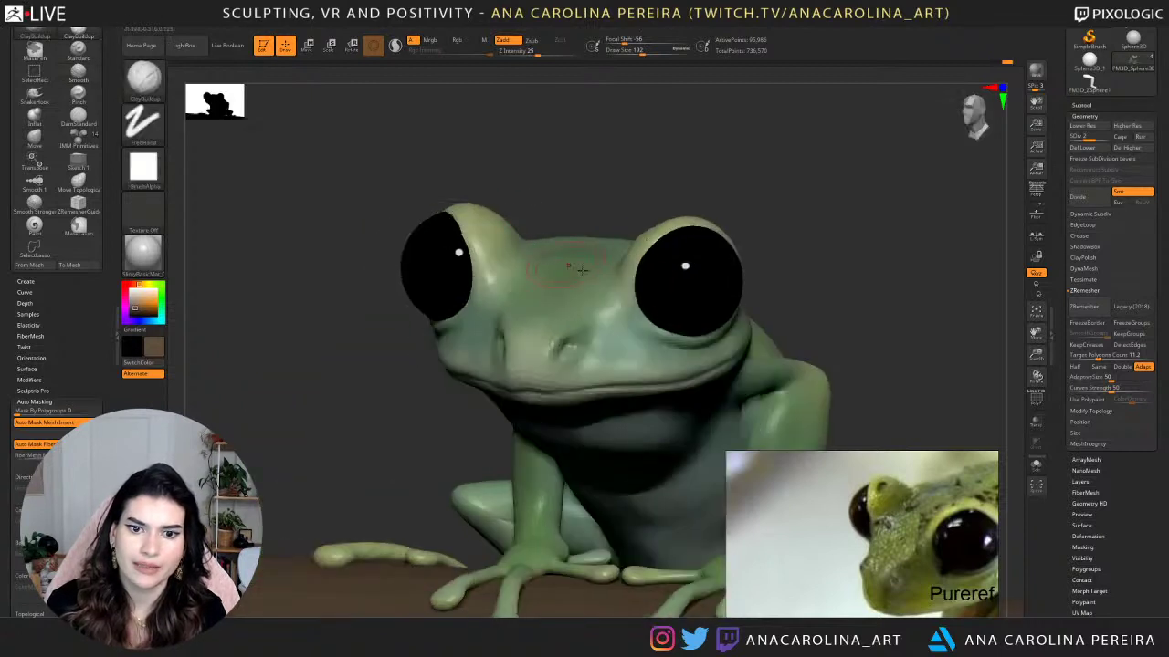
{"action": "mouse_move", "coordinate": [639, 196]}
{"action": "left_mouse_down"}
{"action": "mouse_move", "coordinate": [586, 202]}
{"action": "mouse_move", "coordinate": [603, 182]}
{"action": "mouse_move", "coordinate": [602, 204]}
{"action": "left_mouse_up"}
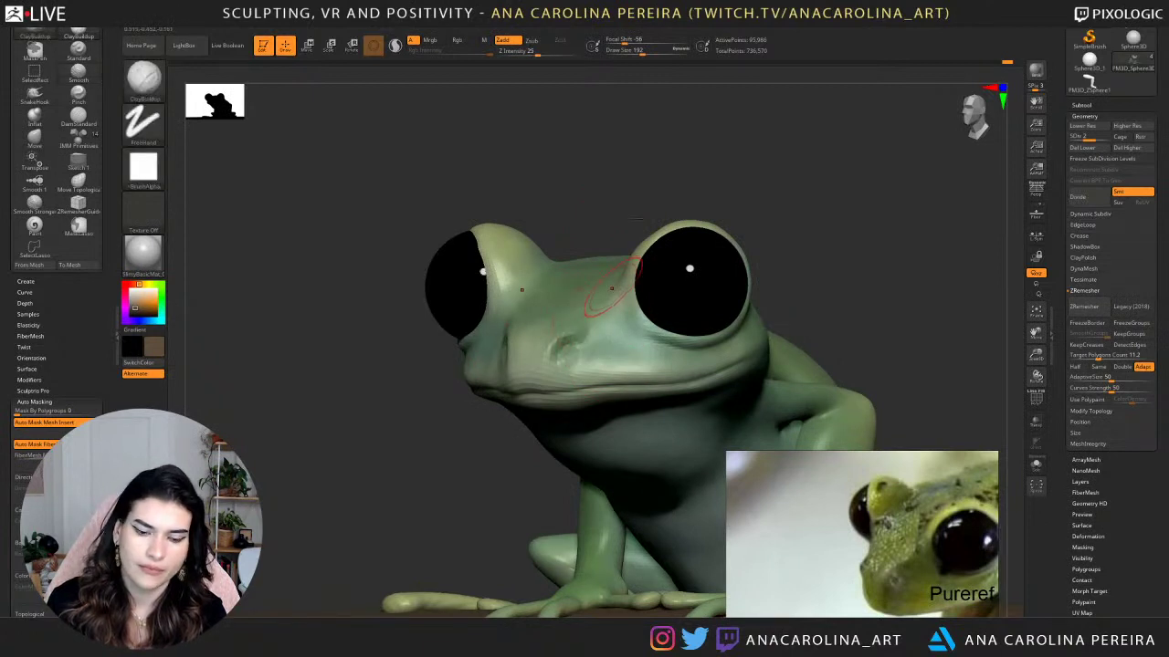
{"action": "mouse_move", "coordinate": [608, 188]}
{"action": "left_mouse_down"}
{"action": "mouse_move", "coordinate": [529, 215]}
{"action": "mouse_move", "coordinate": [508, 243]}
{"action": "mouse_move", "coordinate": [541, 215]}
{"action": "mouse_move", "coordinate": [560, 237]}
{"action": "left_mouse_up"}
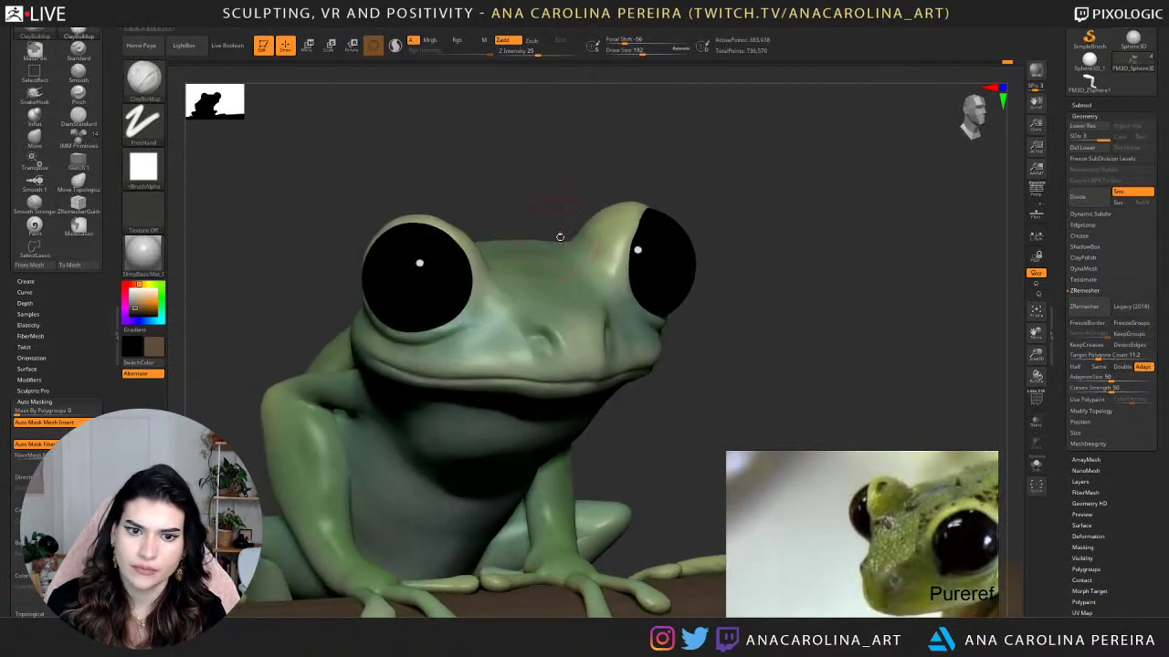
{"action": "key", "text": "space"}
{"action": "left_click_drag", "start_coordinate": [552, 316], "coordinate": [546, 316]}
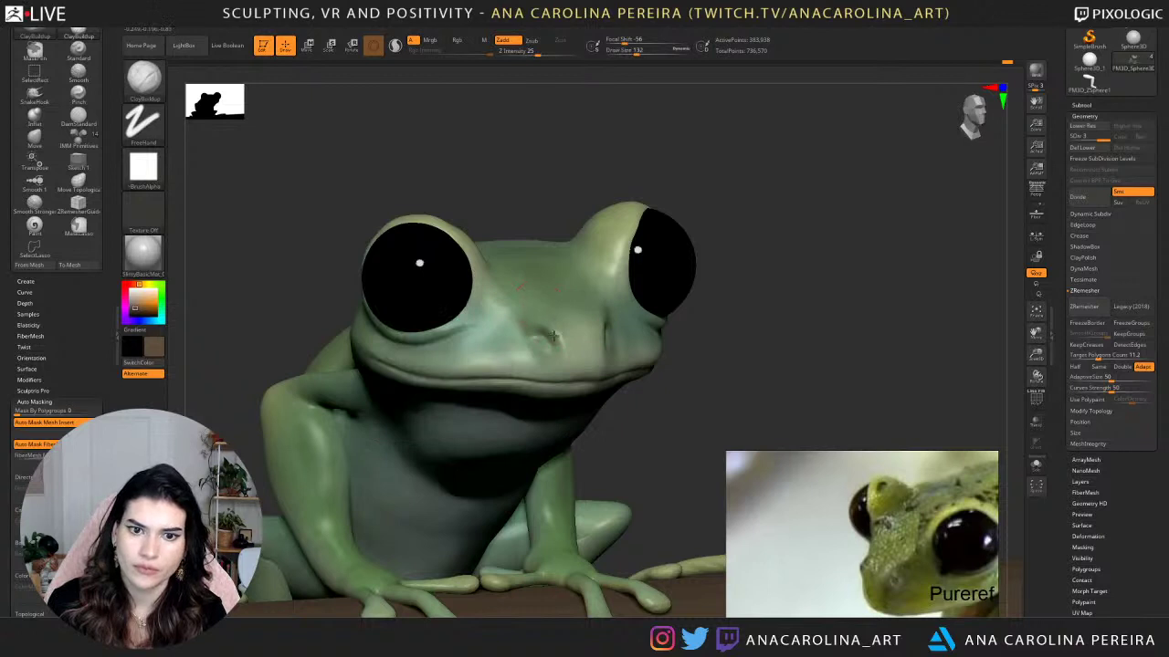
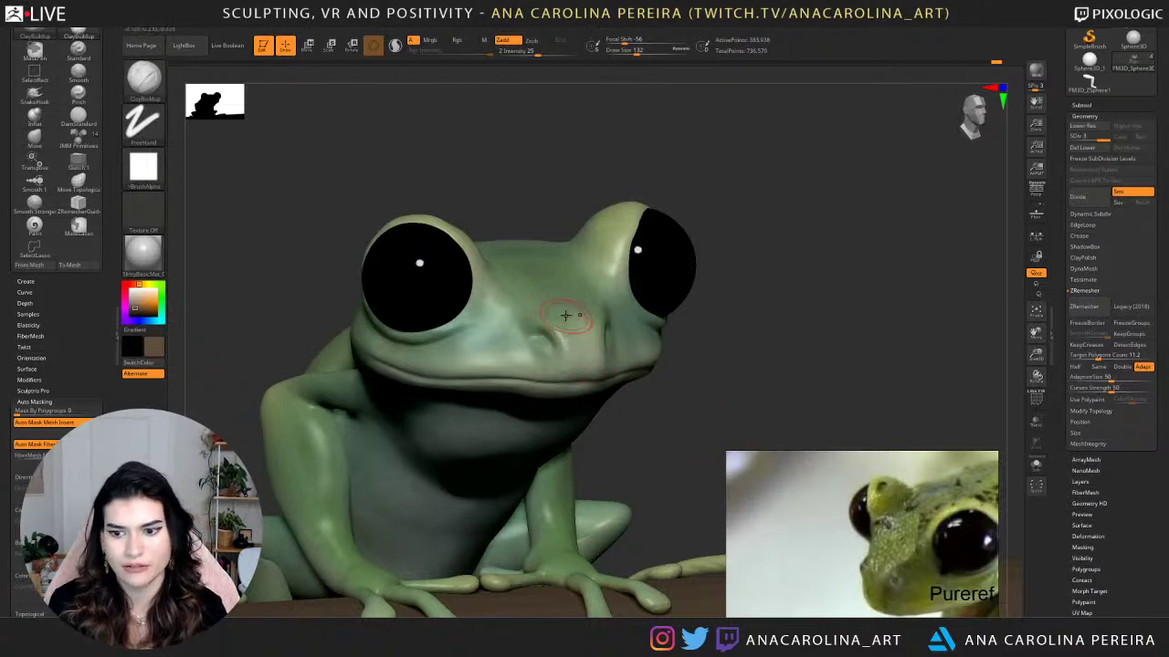
{"action": "key", "text": "space"}
{"action": "left_click_drag", "start_coordinate": [566, 316], "coordinate": [573, 317]}
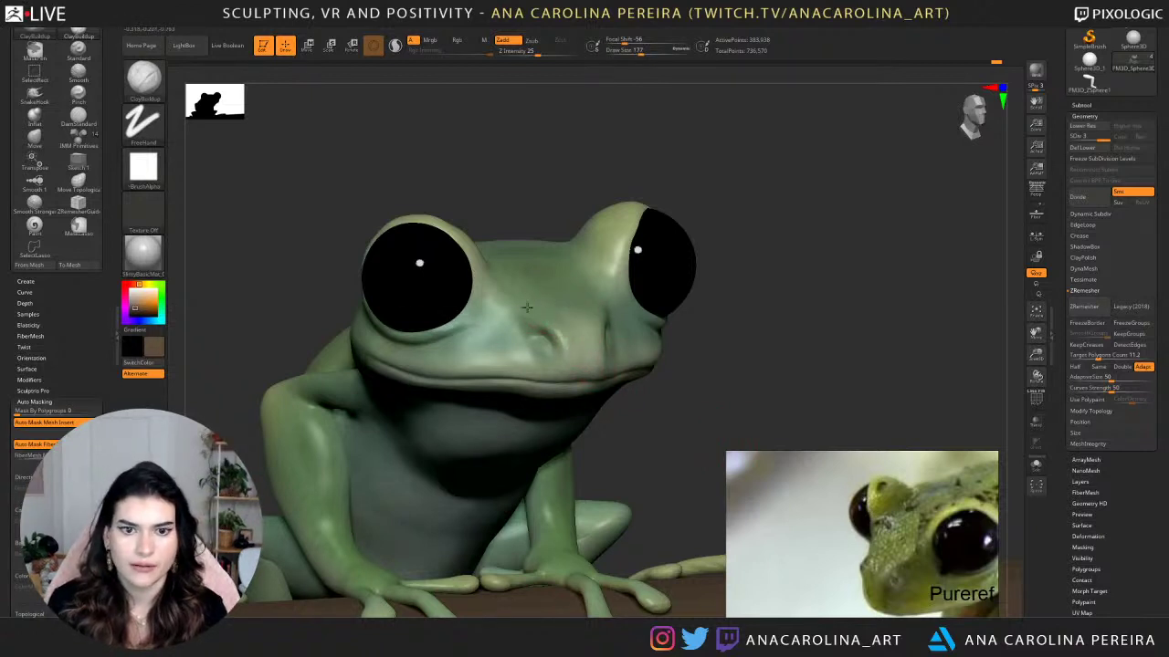
Raise the render Fade Opacity to full and set the fade colour to dark grey so the whole model displays in one neutral tone.
{"action": "mouse_move", "coordinate": [517, 274]}
{"action": "right_mouse_down"}
{"action": "mouse_move", "coordinate": [514, 228]}
{"action": "mouse_move", "coordinate": [545, 191]}
{"action": "mouse_move", "coordinate": [583, 211]}
{"action": "right_mouse_up"}
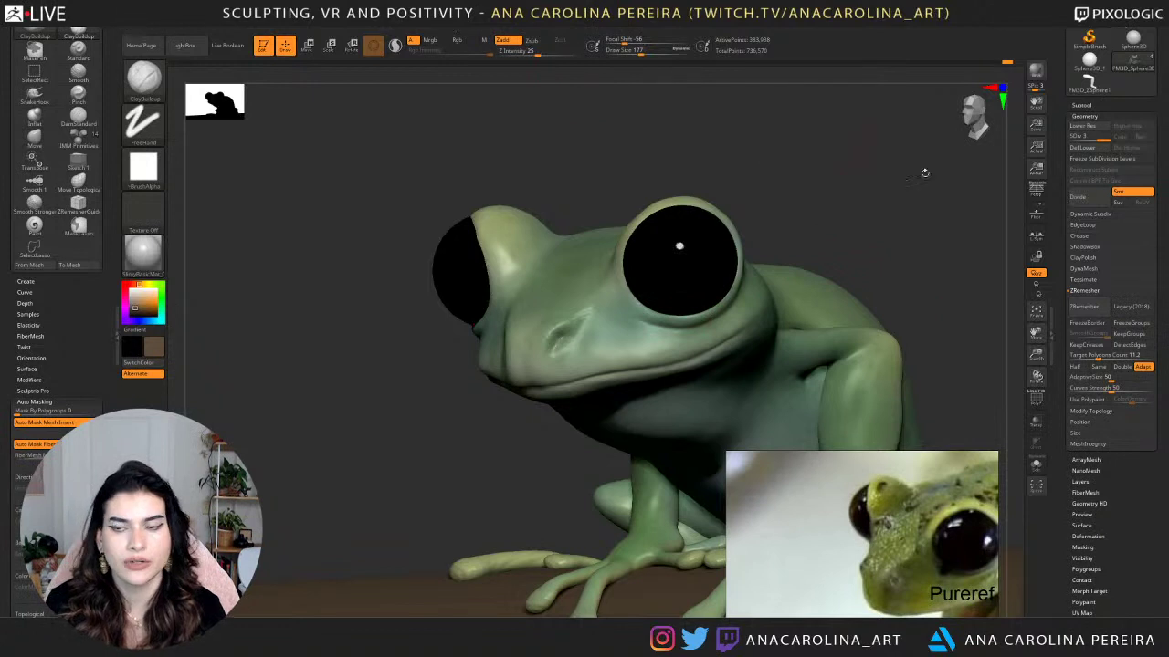
{"action": "right_click_drag", "start_coordinate": [598, 123], "coordinate": [628, 121]}
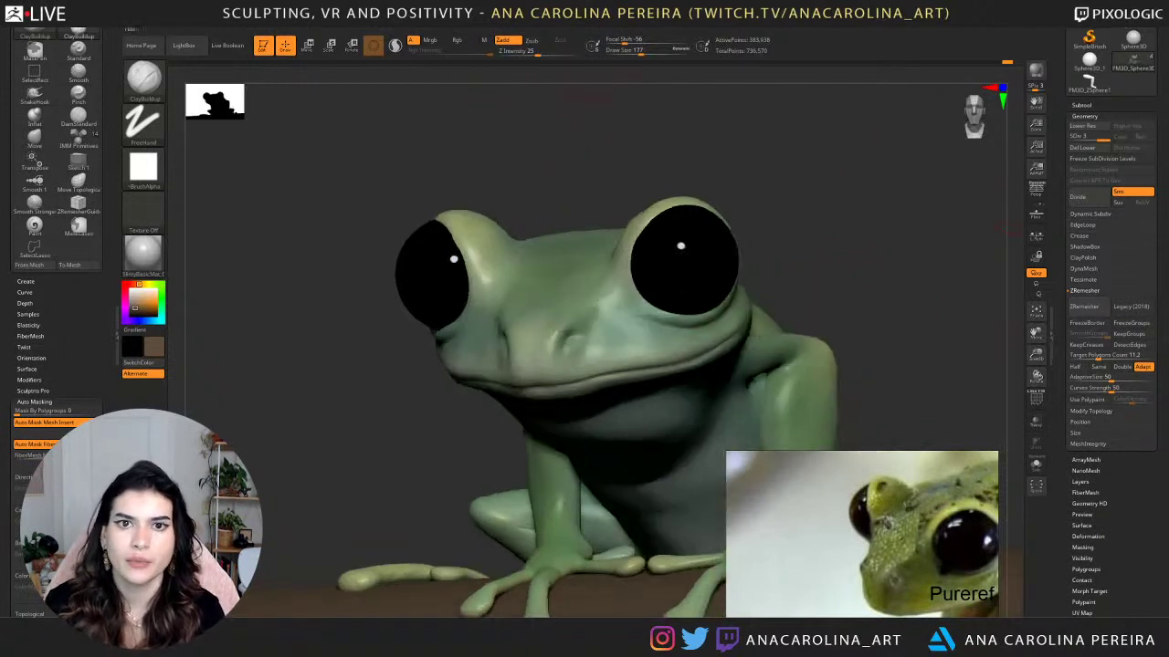
{"action": "mouse_move", "coordinate": [503, 28]}
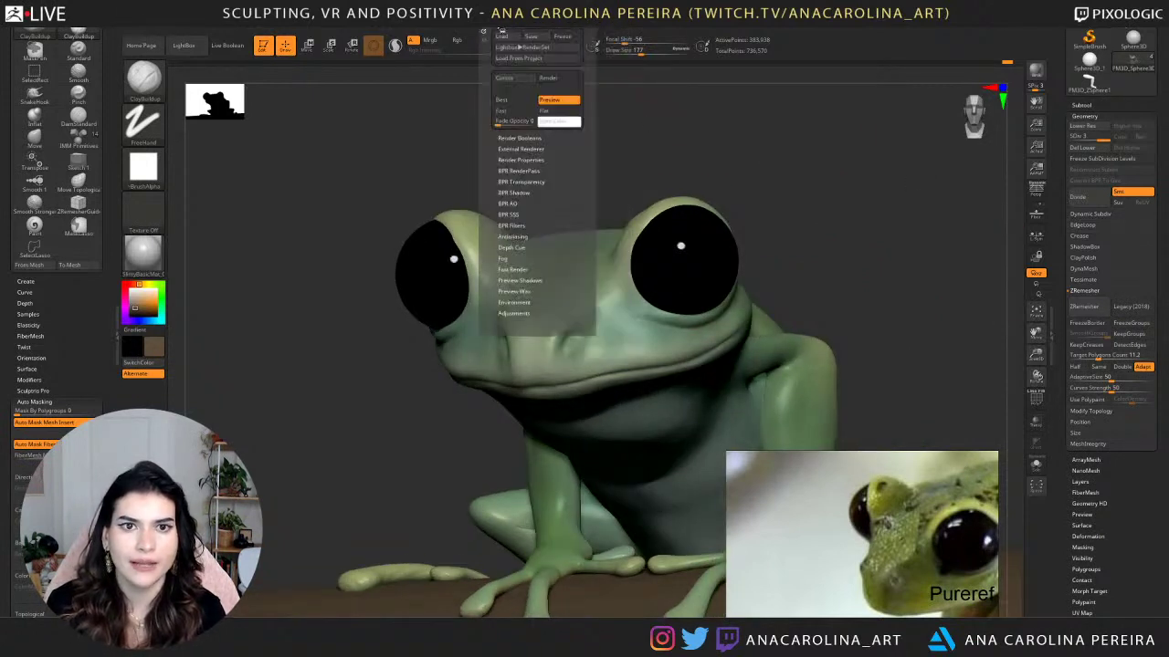
{"action": "left_click_drag", "start_coordinate": [509, 121], "coordinate": [538, 122]}
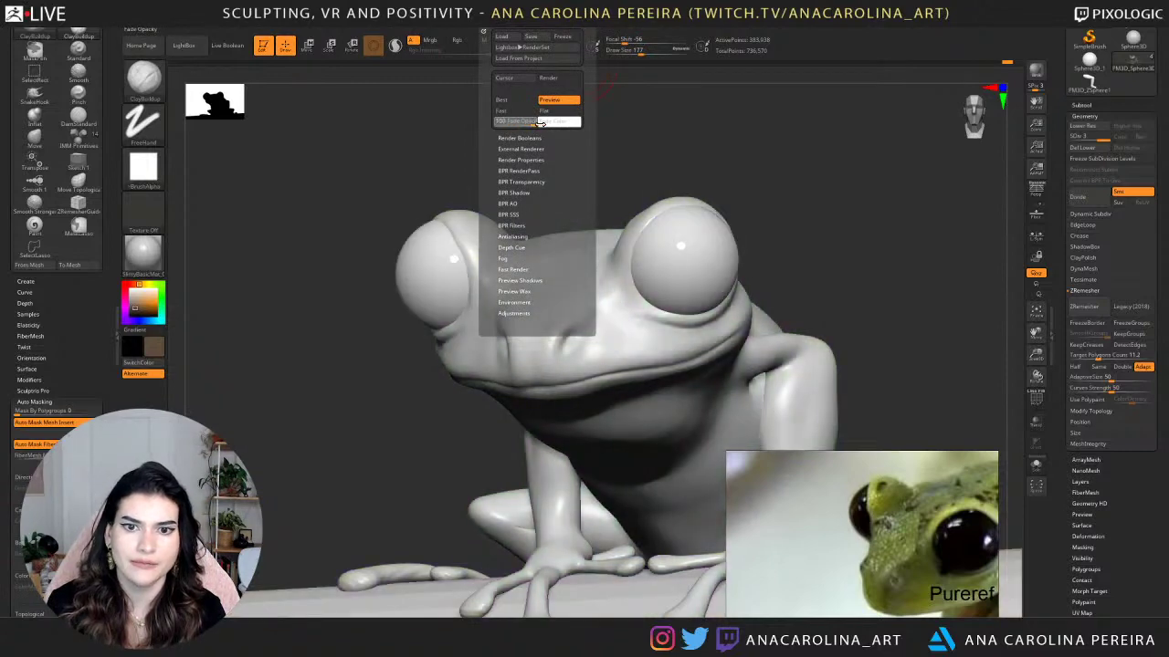
{"action": "right_click_drag", "start_coordinate": [606, 102], "coordinate": [534, 82]}
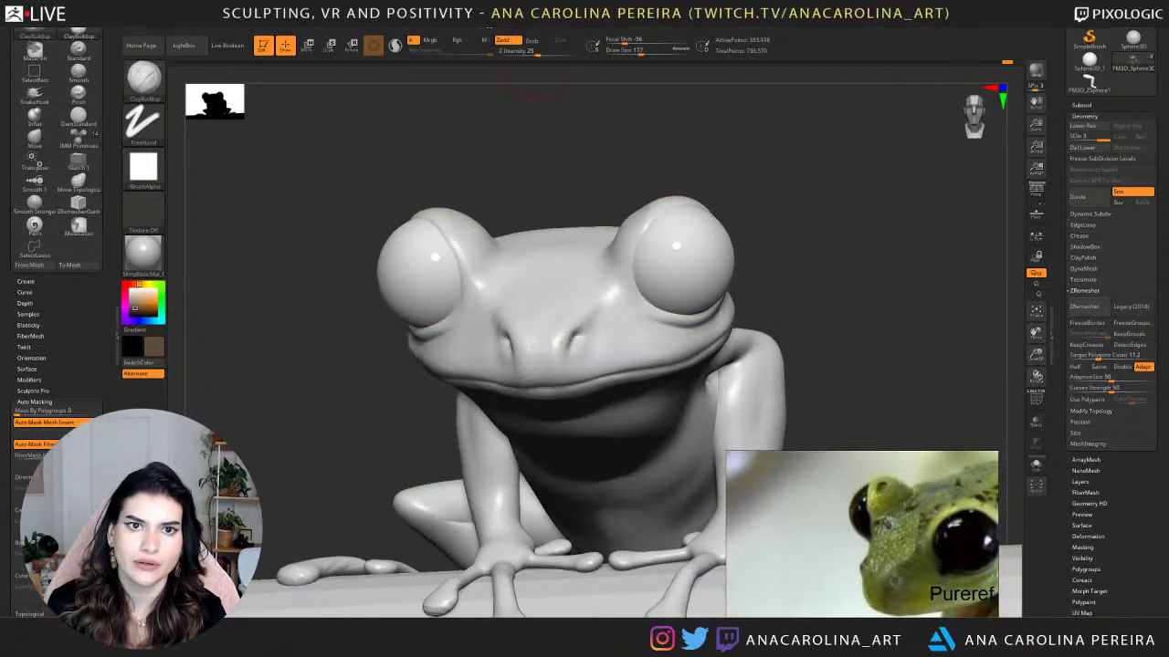
{"action": "mouse_move", "coordinate": [491, 28]}
{"action": "left_click", "coordinate": [557, 120]}
{"action": "left_click", "coordinate": [484, 105]}
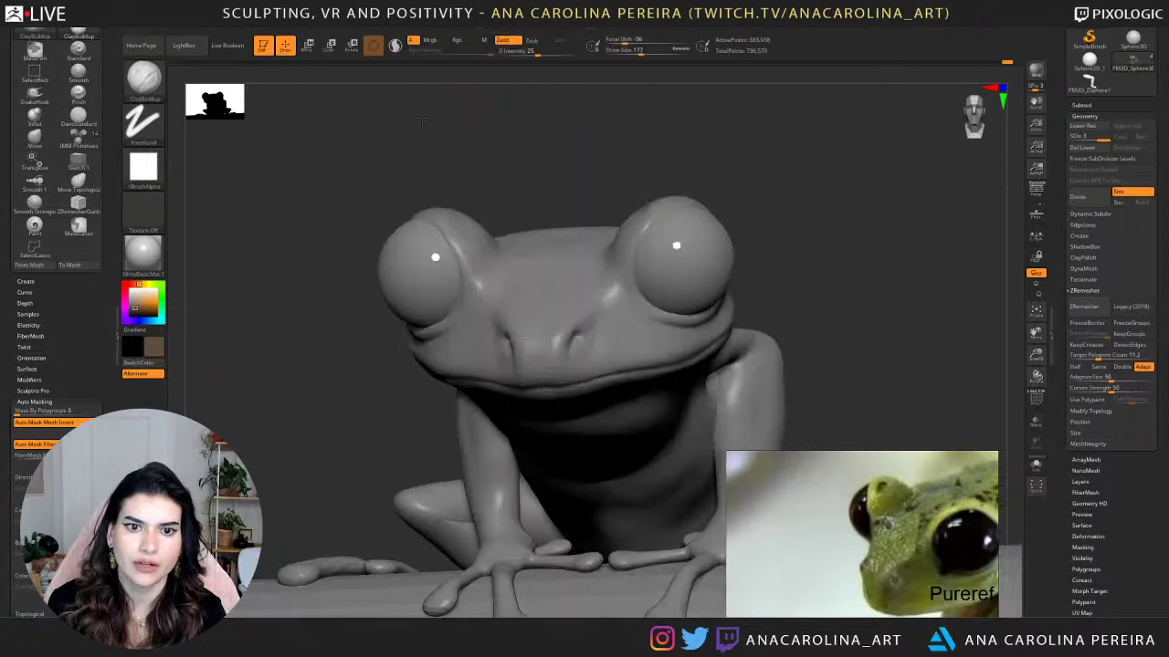
Build up the cheek between the nostril and eye at draw size 239, then smooth it into the upper lip.
{"action": "mouse_move", "coordinate": [424, 121]}
{"action": "left_mouse_down"}
{"action": "mouse_move", "coordinate": [538, 140]}
{"action": "mouse_move", "coordinate": [553, 120]}
{"action": "mouse_move", "coordinate": [548, 136]}
{"action": "mouse_move", "coordinate": [569, 127]}
{"action": "mouse_move", "coordinate": [577, 175]}
{"action": "left_mouse_up"}
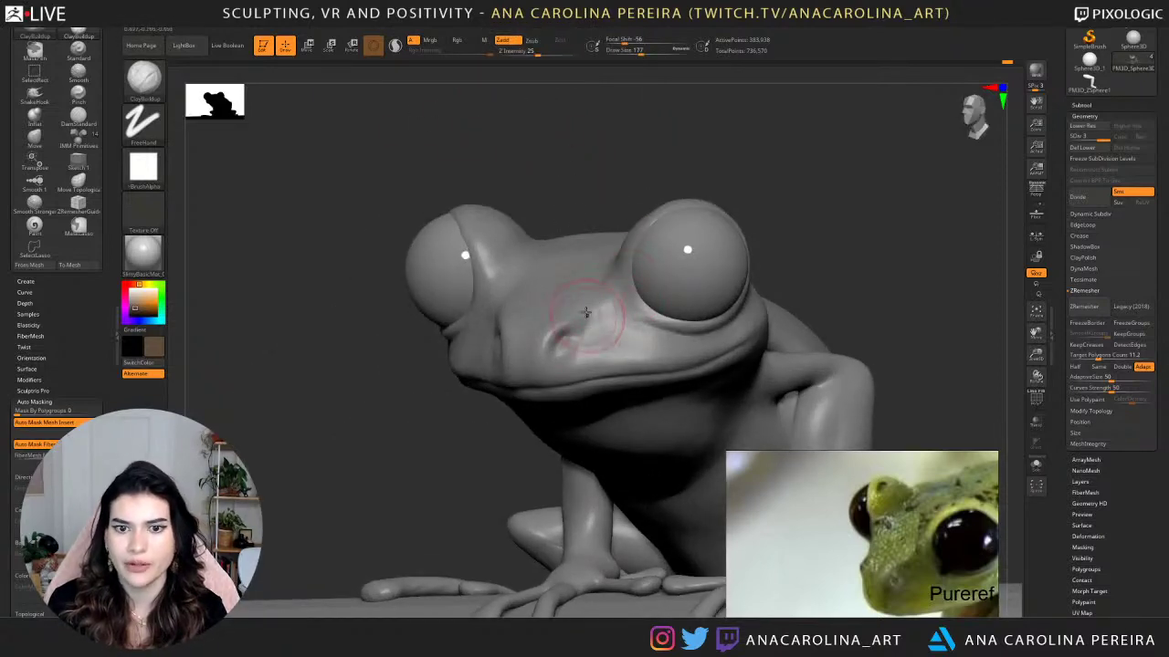
{"action": "key", "text": "shift"}
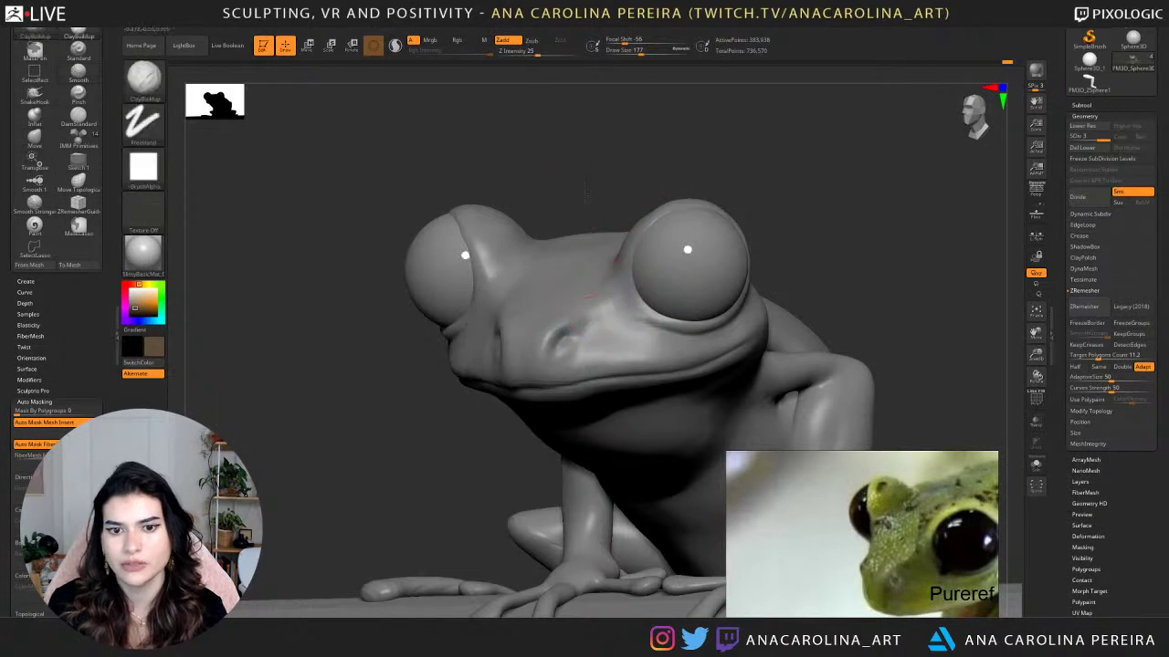
{"action": "left_click_drag", "start_coordinate": [574, 178], "coordinate": [579, 201], "text": "alt"}
{"action": "key", "text": "space"}
{"action": "left_click_drag", "start_coordinate": [627, 351], "coordinate": [631, 348]}
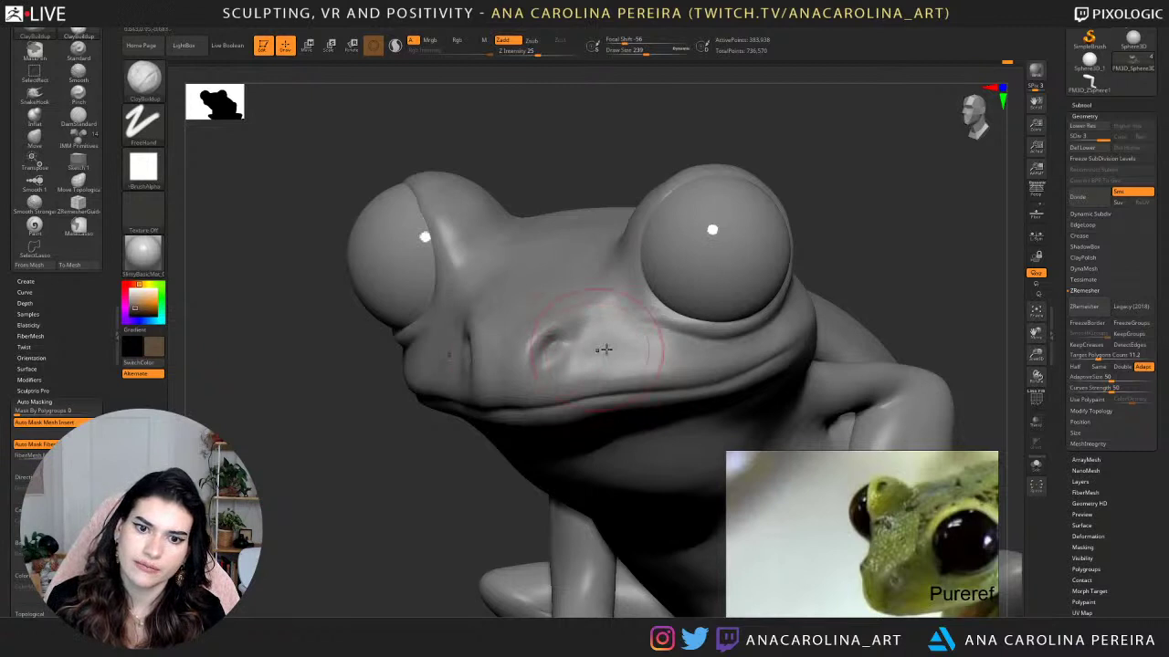
{"action": "left_click_drag", "start_coordinate": [607, 345], "coordinate": [667, 368], "text": "shift"}
{"action": "left_click_drag", "start_coordinate": [638, 310], "coordinate": [608, 295], "text": "shift"}
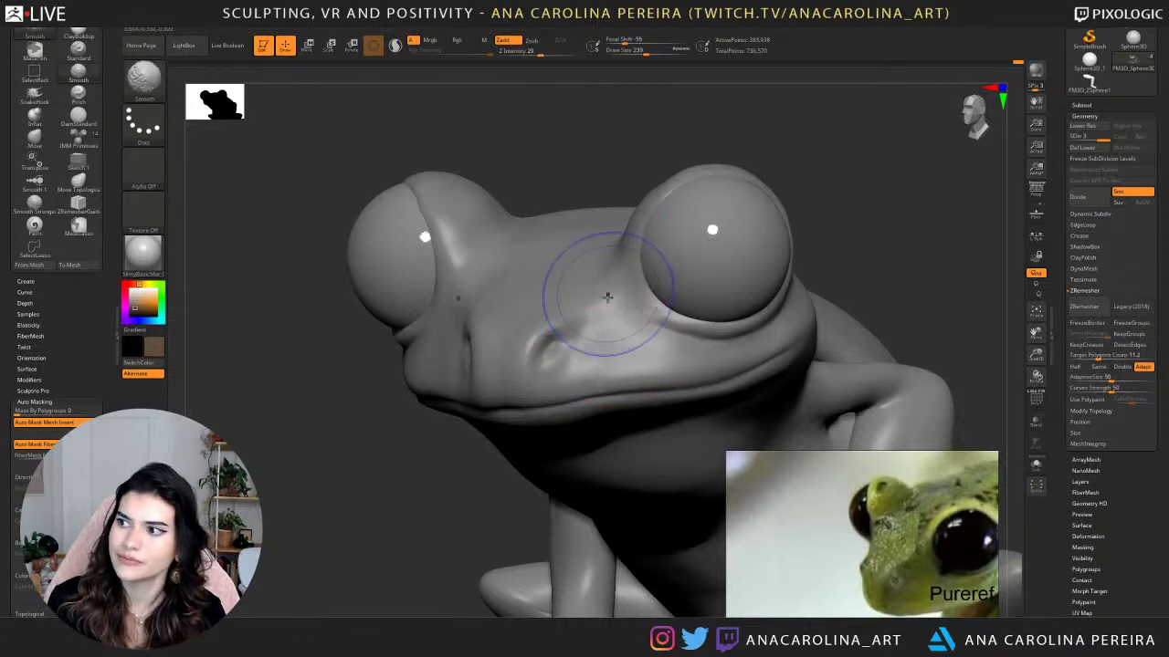
Define the ridge from the nostril to the inner eye corner with ClayBuildup, reducing the draw size to 182, 172 and 124.
{"action": "key", "text": "space"}
{"action": "mouse_move", "coordinate": [566, 146]}
{"action": "left_mouse_down", "text": "alt"}
{"action": "mouse_move", "coordinate": [564, 127]}
{"action": "mouse_move", "coordinate": [553, 143]}
{"action": "left_mouse_up", "text": "alt"}
{"action": "left_click_drag", "start_coordinate": [571, 163], "coordinate": [578, 203], "text": "alt"}
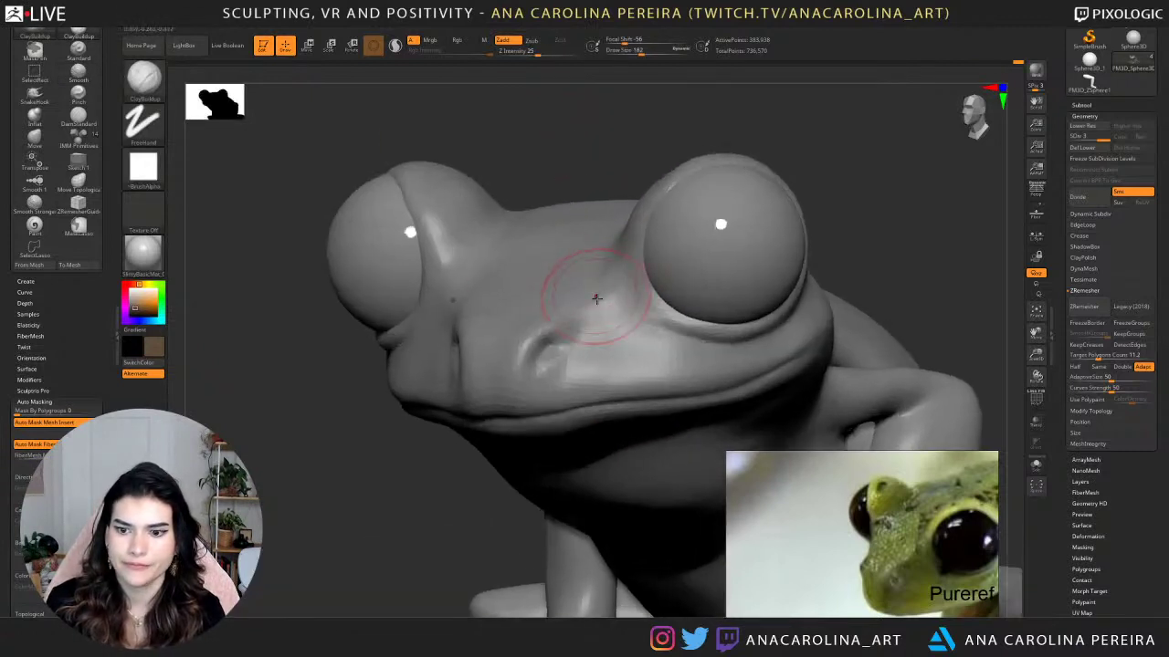
{"action": "key", "text": "space"}
{"action": "left_click_drag", "start_coordinate": [603, 307], "coordinate": [598, 307]}
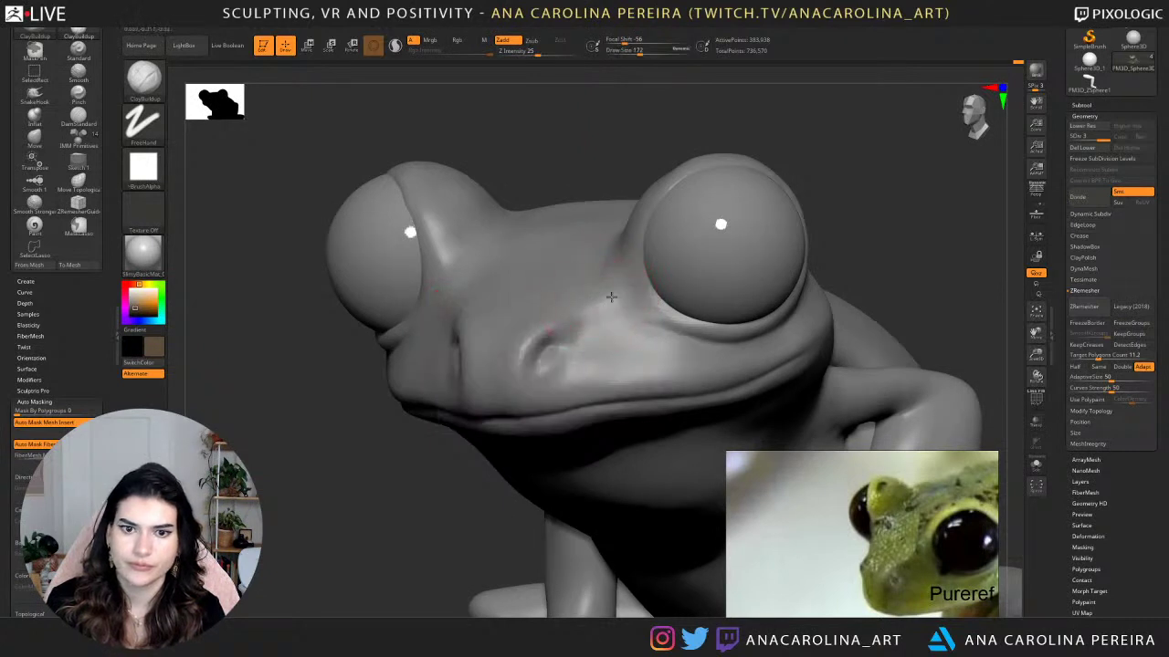
{"action": "key", "text": "space"}
{"action": "left_click_drag", "start_coordinate": [634, 263], "coordinate": [628, 262]}
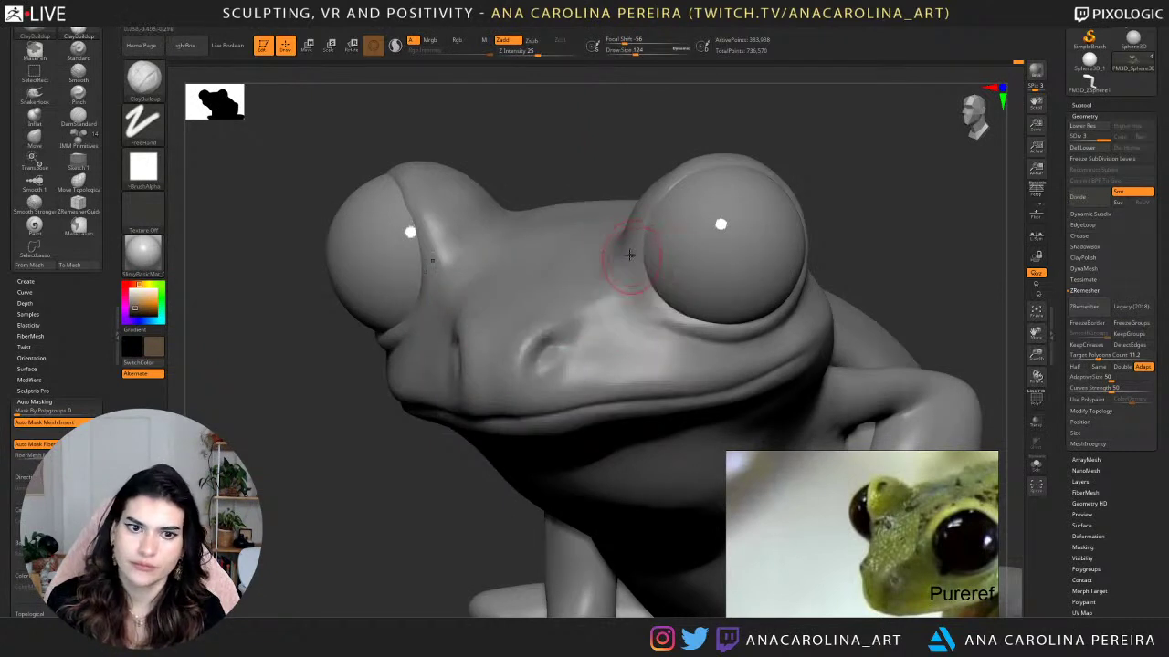
{"action": "mouse_move", "coordinate": [439, 250]}
{"action": "left_mouse_down"}
{"action": "mouse_move", "coordinate": [432, 219]}
{"action": "mouse_move", "coordinate": [443, 261]}
{"action": "left_mouse_up"}
Check the head from above and the front, then sculpt the fold below the eye at draw size 140 and smooth it.
{"action": "left_click_drag", "start_coordinate": [438, 121], "coordinate": [390, 153]}
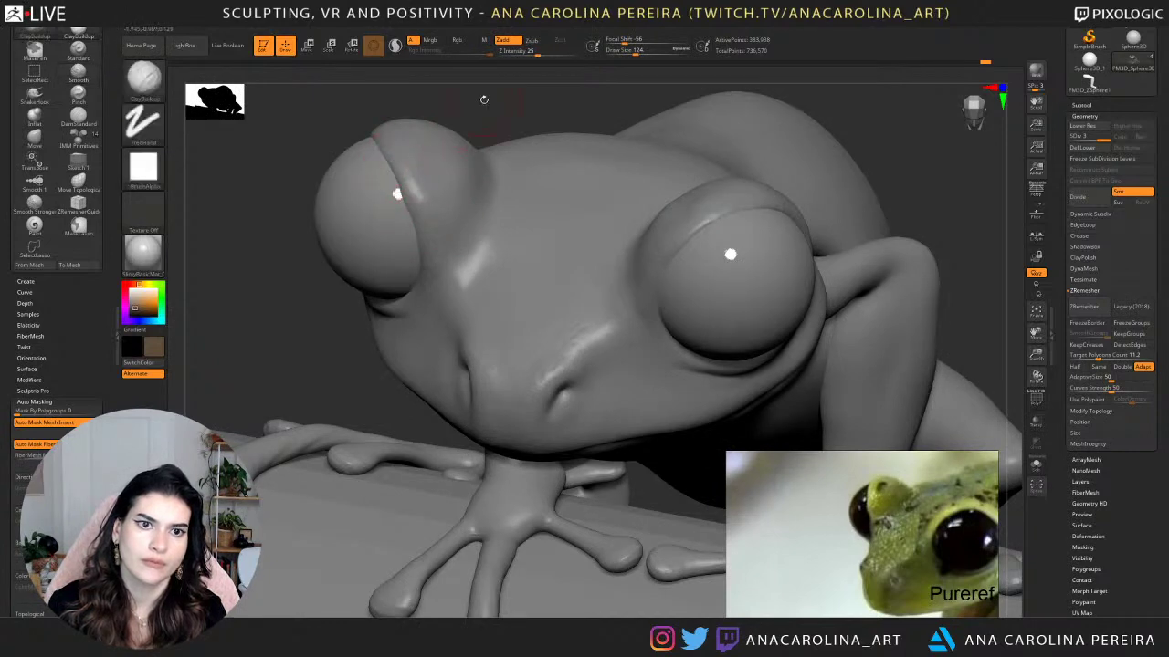
{"action": "mouse_move", "coordinate": [483, 97]}
{"action": "left_mouse_down"}
{"action": "mouse_move", "coordinate": [540, 97]}
{"action": "mouse_move", "coordinate": [590, 136]}
{"action": "left_mouse_up"}
{"action": "left_click_drag", "start_coordinate": [924, 222], "coordinate": [887, 243]}
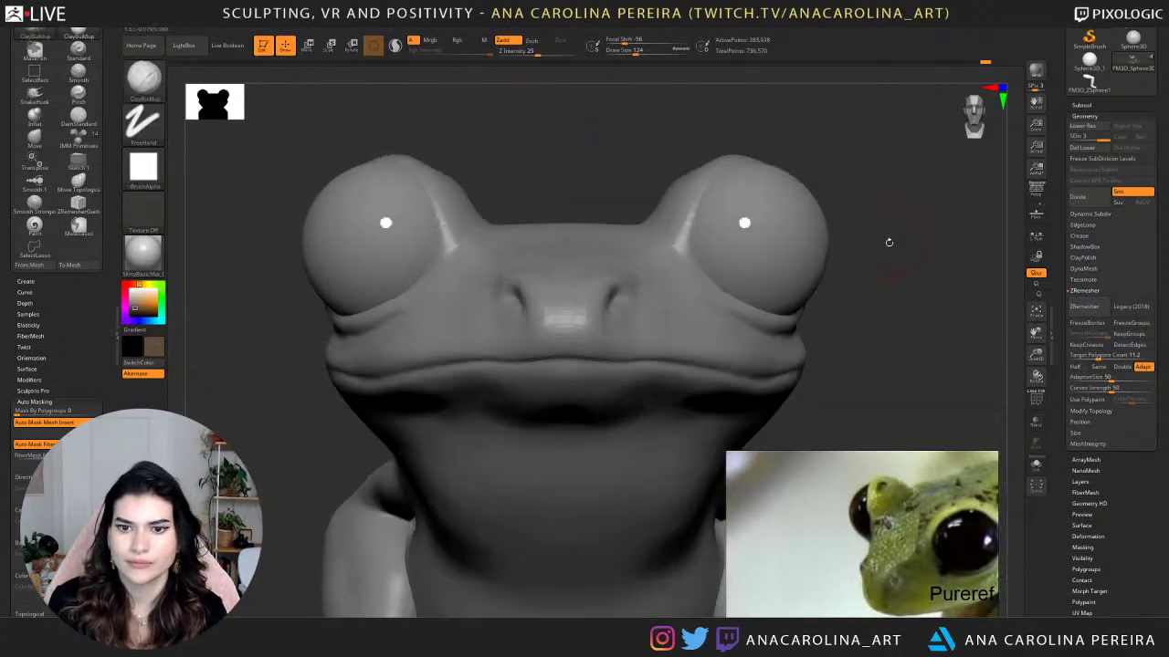
{"action": "left_click_drag", "start_coordinate": [876, 293], "coordinate": [687, 329]}
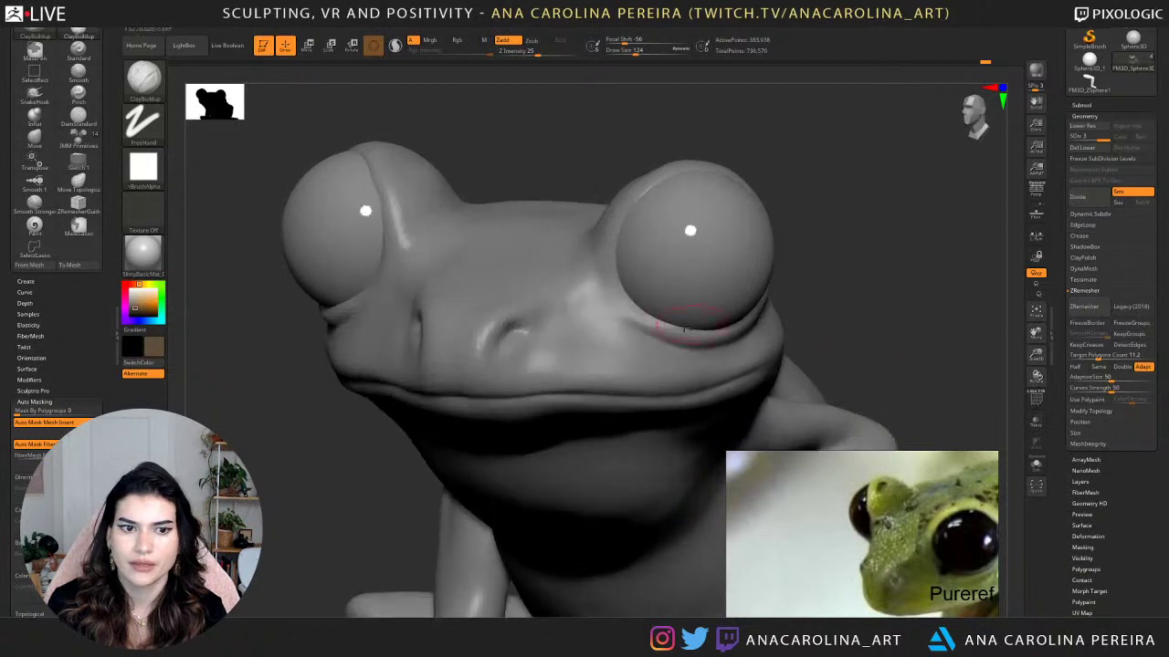
{"action": "key", "text": "space"}
{"action": "left_click_drag", "start_coordinate": [662, 375], "coordinate": [666, 370]}
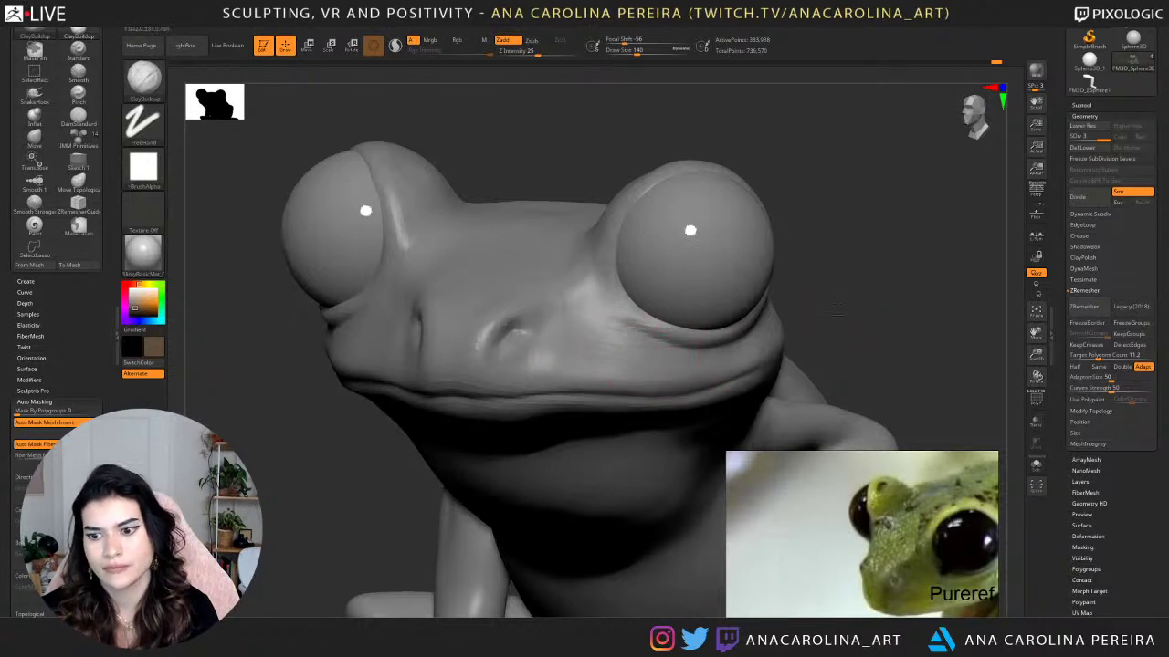
{"action": "left_click_drag", "start_coordinate": [838, 318], "coordinate": [785, 335]}
{"action": "left_click_drag", "start_coordinate": [676, 357], "coordinate": [652, 356], "text": "shift"}
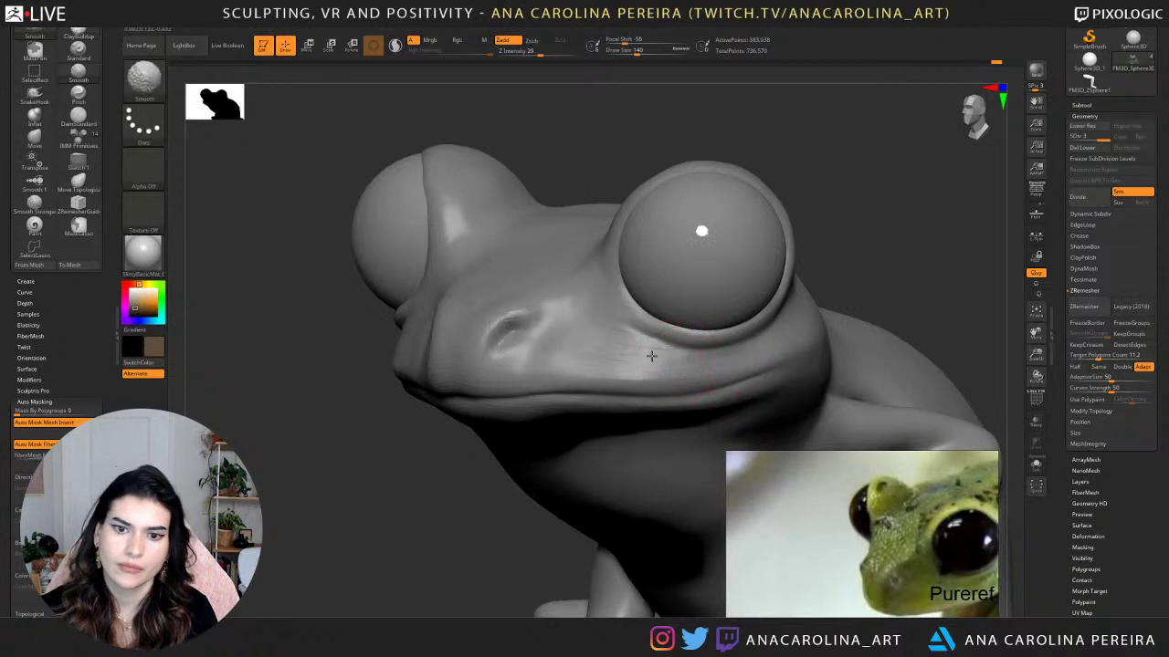
Add volume along the upper lip beneath the eye with ClayBuildup strokes and smooth the transition.
{"action": "mouse_move", "coordinate": [835, 313]}
{"action": "left_mouse_down", "text": "alt"}
{"action": "mouse_move", "coordinate": [795, 287]}
{"action": "mouse_move", "coordinate": [868, 297]}
{"action": "left_mouse_up", "text": "alt"}
{"action": "left_click_drag", "start_coordinate": [790, 338], "coordinate": [643, 342]}
{"action": "mouse_move", "coordinate": [639, 340]}
{"action": "left_mouse_down"}
{"action": "mouse_move", "coordinate": [707, 336]}
{"action": "mouse_move", "coordinate": [584, 340]}
{"action": "left_mouse_up"}
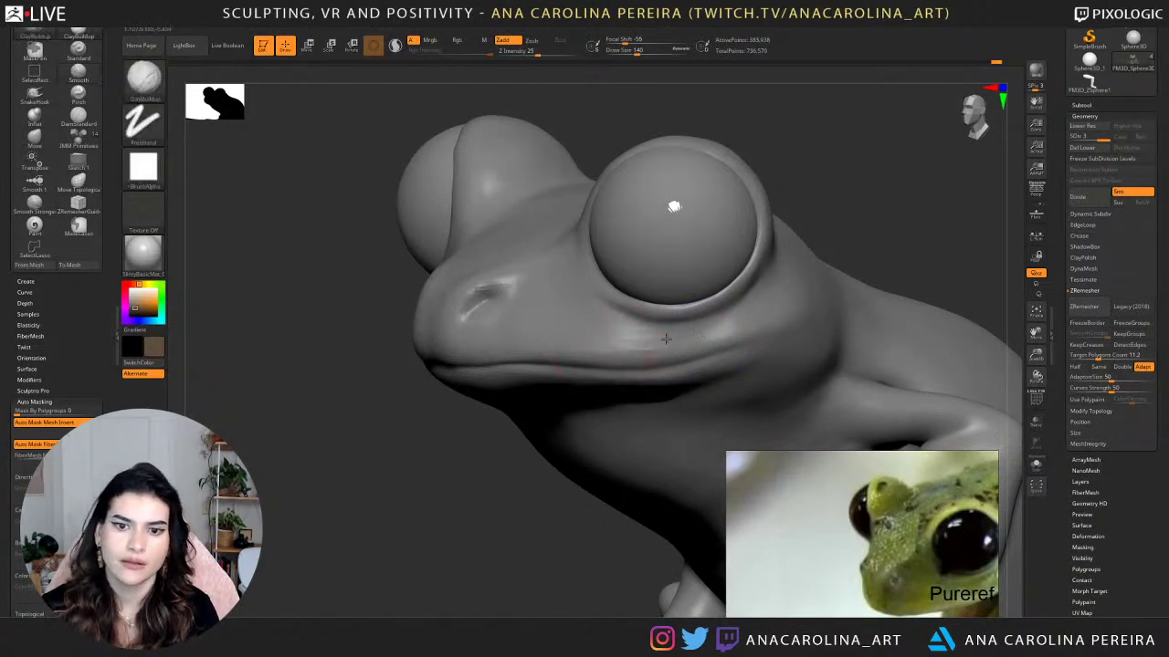
{"action": "key", "text": "shift"}
{"action": "left_click_drag", "start_coordinate": [836, 206], "coordinate": [872, 333], "text": "alt"}
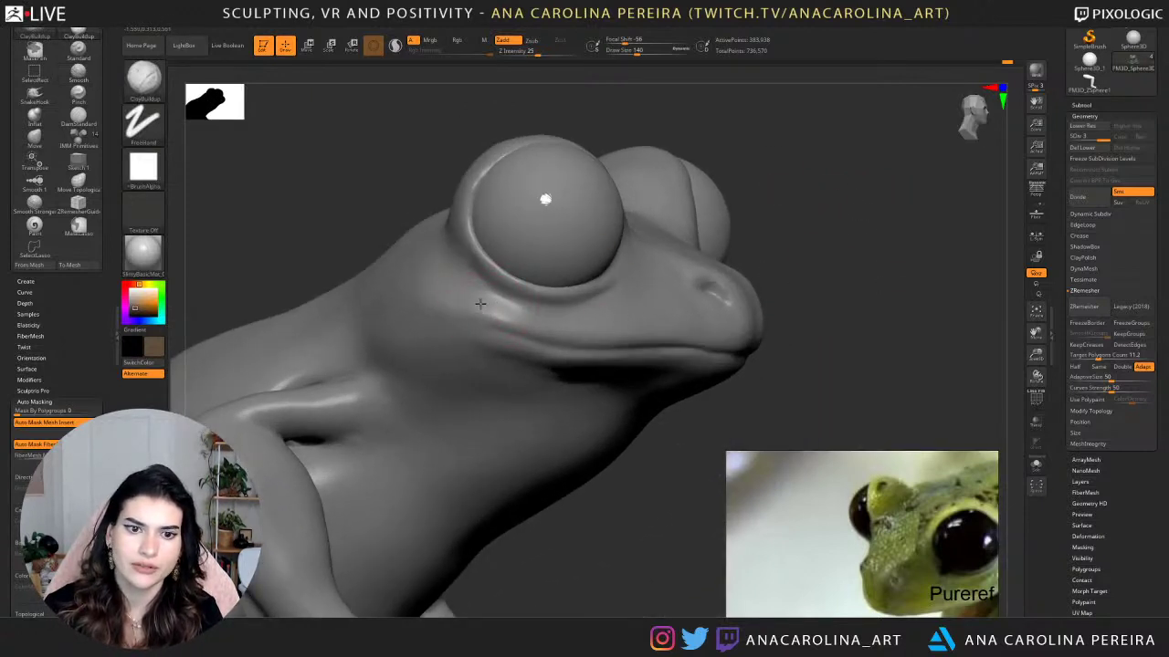
Refine the area between the eye and mouth corner with ClayBuildup at draw sizes 94 and 145, then review the whole head.
{"action": "left_click_drag", "start_coordinate": [829, 253], "coordinate": [767, 274]}
{"action": "mouse_move", "coordinate": [884, 245]}
{"action": "left_mouse_down"}
{"action": "mouse_move", "coordinate": [901, 245]}
{"action": "mouse_move", "coordinate": [685, 247]}
{"action": "mouse_move", "coordinate": [693, 277]}
{"action": "left_mouse_up"}
{"action": "key", "text": "s"}
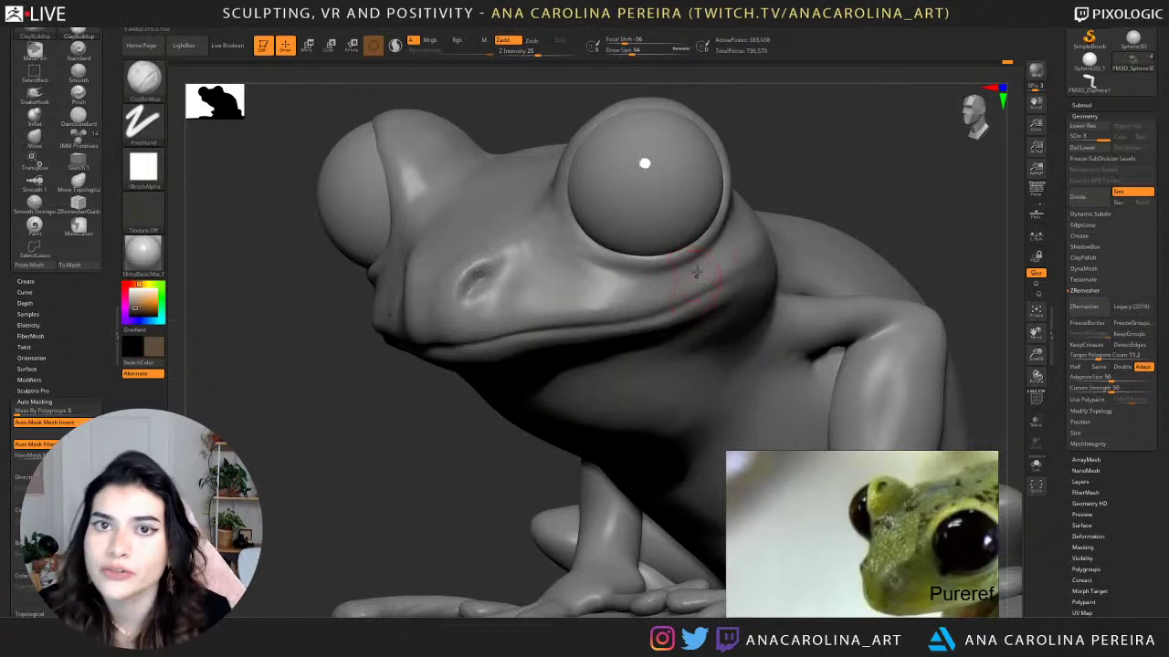
{"action": "key", "text": "space"}
{"action": "mouse_move", "coordinate": [768, 207]}
{"action": "left_mouse_down"}
{"action": "mouse_move", "coordinate": [804, 157]}
{"action": "mouse_move", "coordinate": [793, 124]}
{"action": "left_mouse_up"}
{"action": "left_click_drag", "start_coordinate": [721, 184], "coordinate": [792, 165], "text": "alt"}
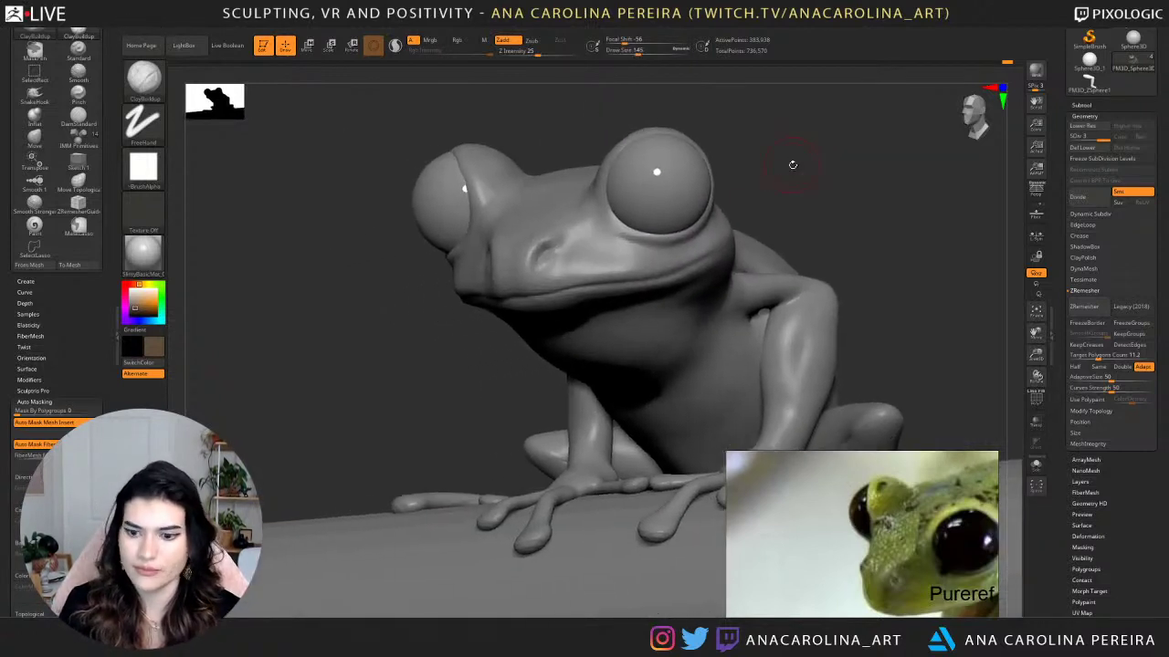
Examine the frog reference photos for the head and nostril shapes, comparing them with the sculpt's three-quarter and front views.
{"action": "scroll", "coordinate": [918, 592], "scroll_direction": "down", "scroll_amount": 5}
{"action": "middle_click_drag", "start_coordinate": [917, 520], "coordinate": [881, 594]}
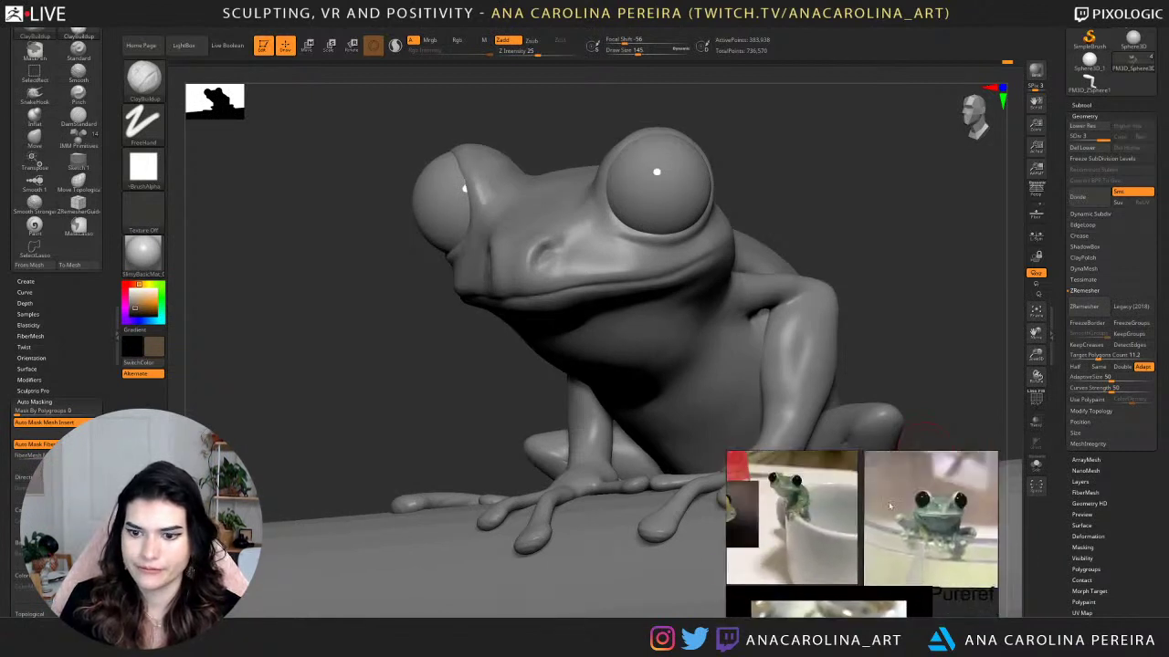
{"action": "scroll", "coordinate": [970, 521], "scroll_direction": "up", "scroll_amount": 3}
{"action": "scroll", "coordinate": [754, 521], "scroll_direction": "down", "scroll_amount": 2}
{"action": "middle_click_drag", "start_coordinate": [744, 511], "coordinate": [840, 548]}
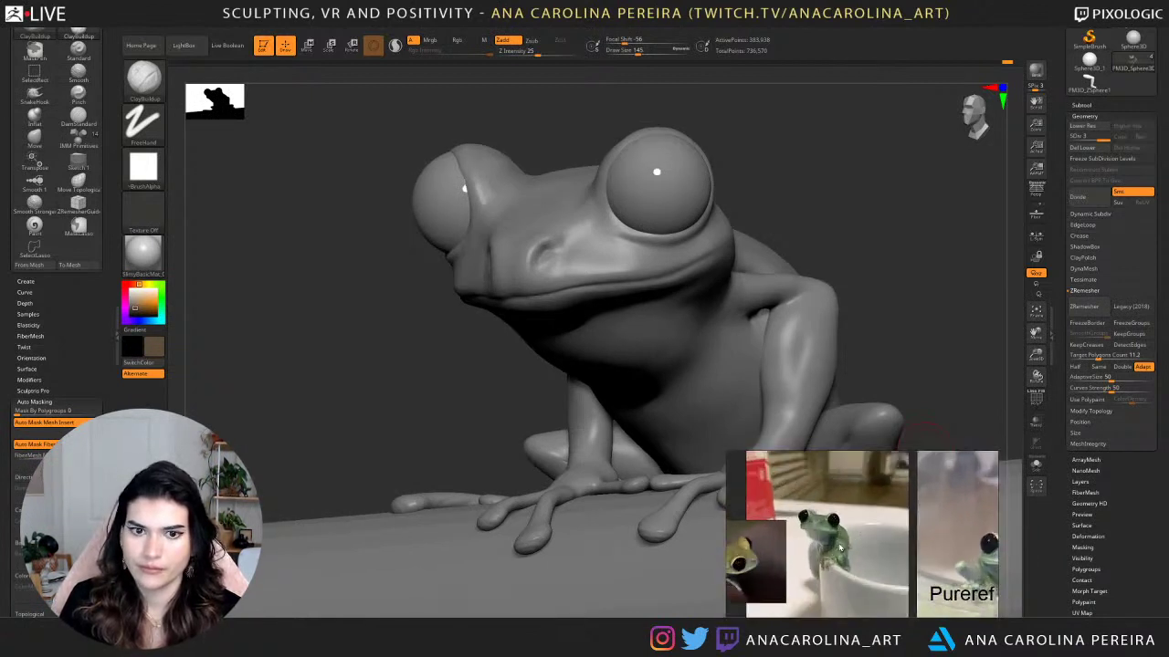
{"action": "scroll", "coordinate": [835, 551], "scroll_direction": "up", "scroll_amount": 2}
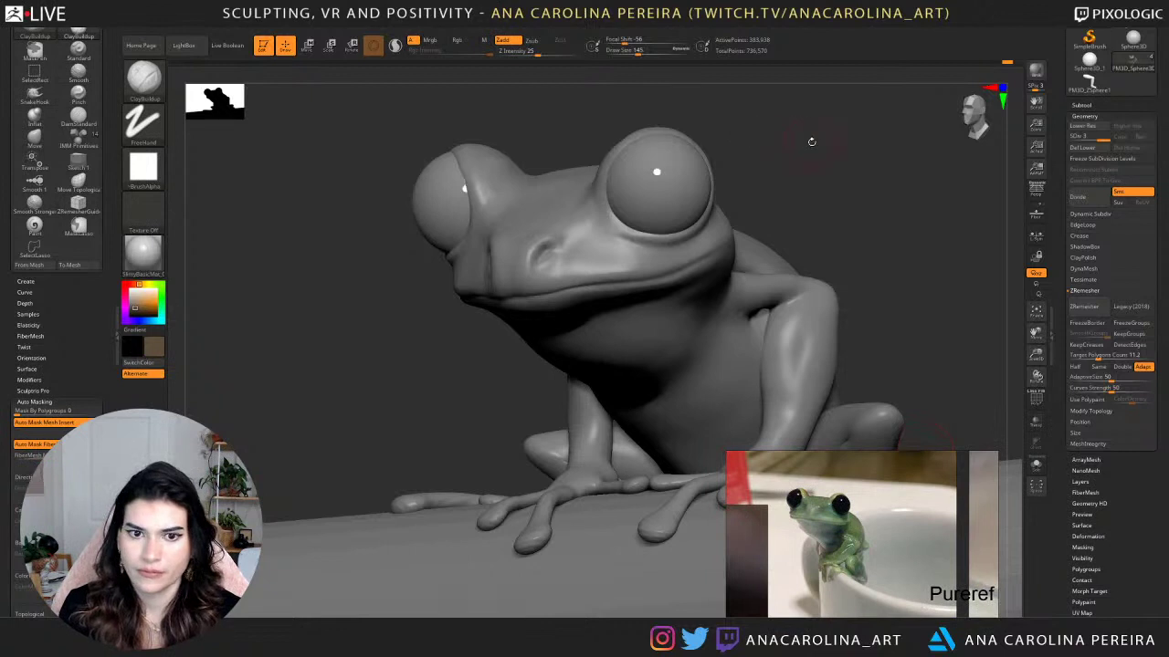
{"action": "left_click_drag", "start_coordinate": [812, 142], "coordinate": [849, 135]}
{"action": "scroll", "coordinate": [861, 546], "scroll_direction": "down", "scroll_amount": 3}
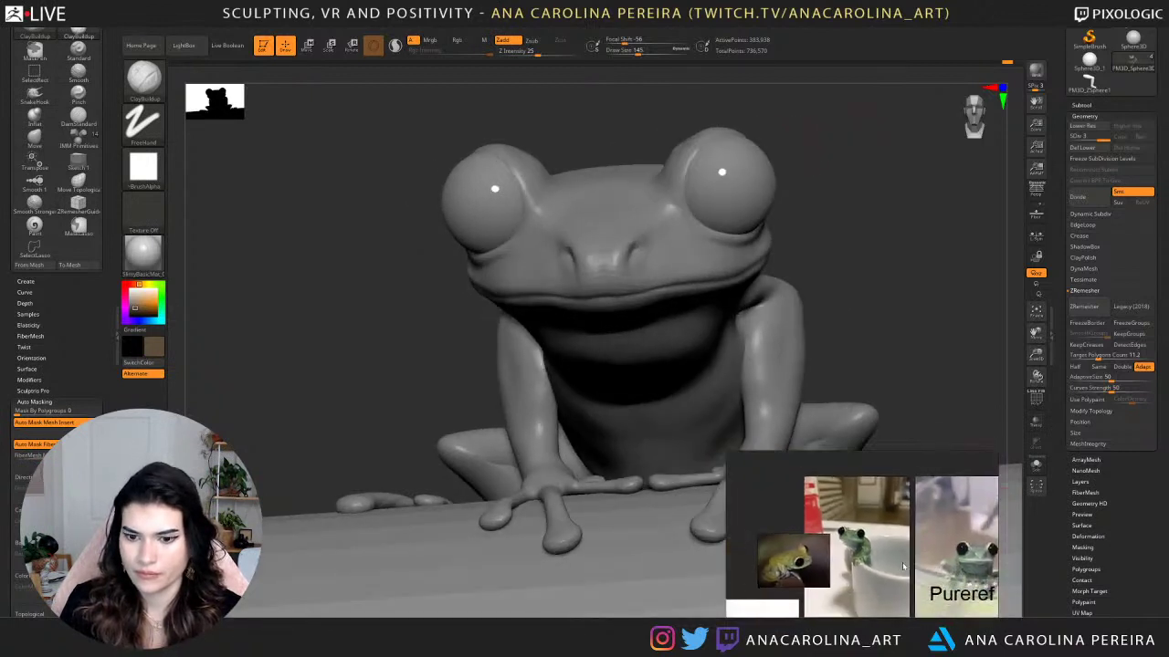
{"action": "scroll", "coordinate": [803, 558], "scroll_direction": "up", "scroll_amount": 5}
{"action": "scroll", "coordinate": [799, 563], "scroll_direction": "down", "scroll_amount": 3}
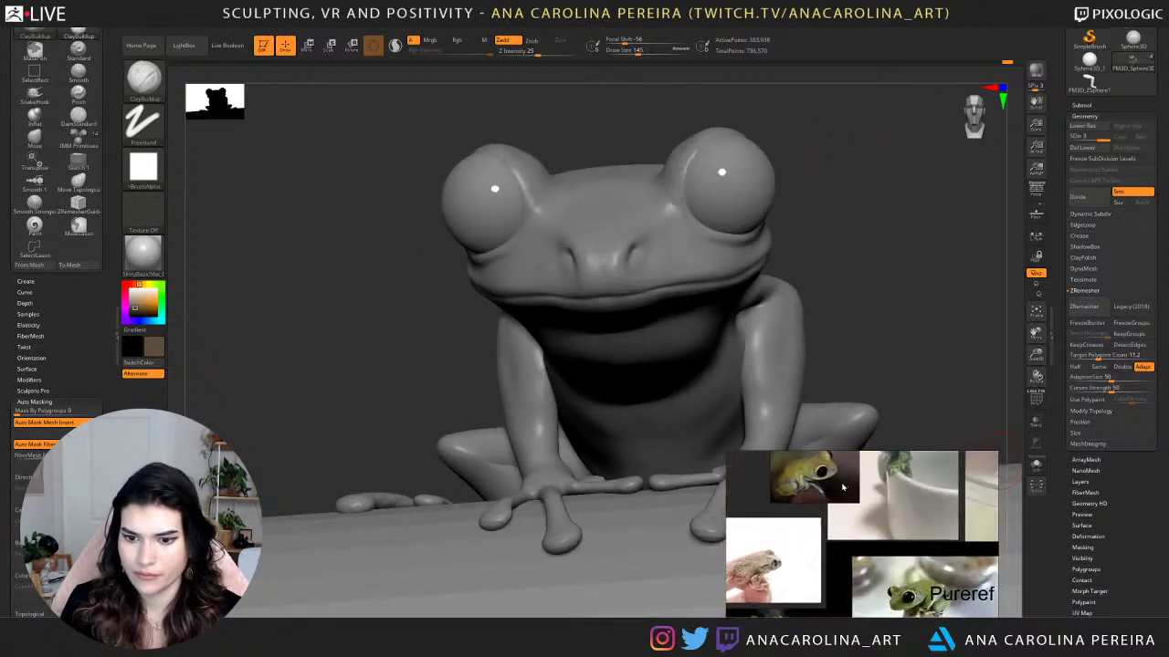
{"action": "scroll", "coordinate": [795, 575], "scroll_direction": "up", "scroll_amount": 5}
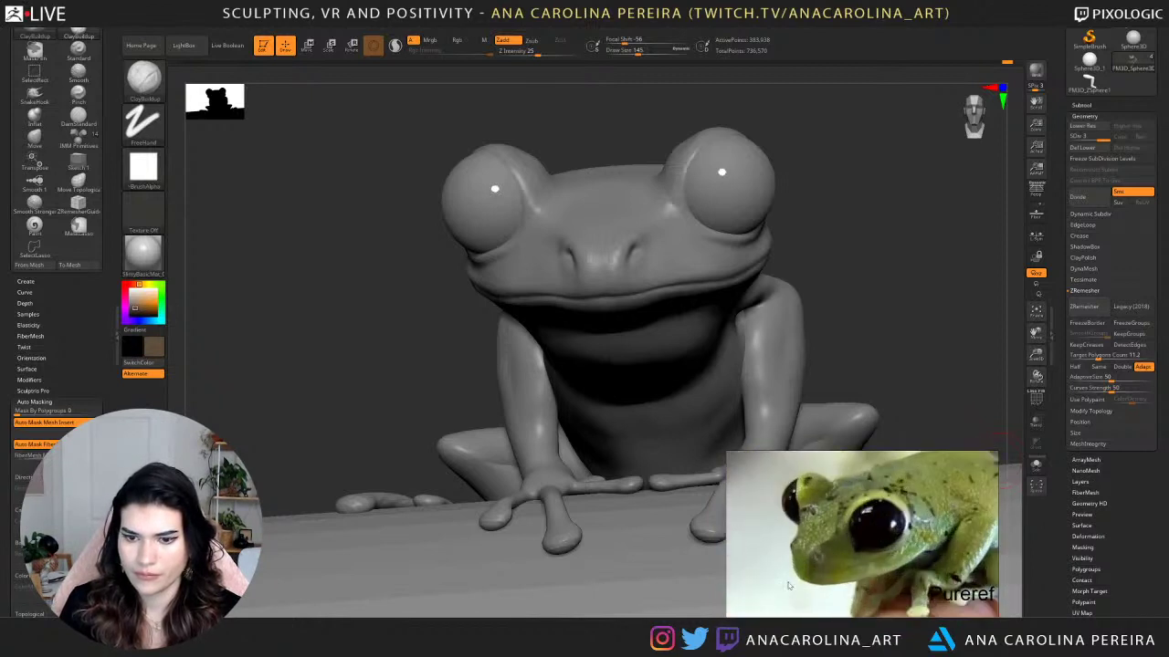
Reduce the ClayBuildup draw size to 51 and sculpt inside the nostril to define its opening.
{"action": "left_click_drag", "start_coordinate": [833, 271], "coordinate": [790, 306]}
{"action": "key", "text": "space"}
{"action": "left_click", "coordinate": [844, 255]}
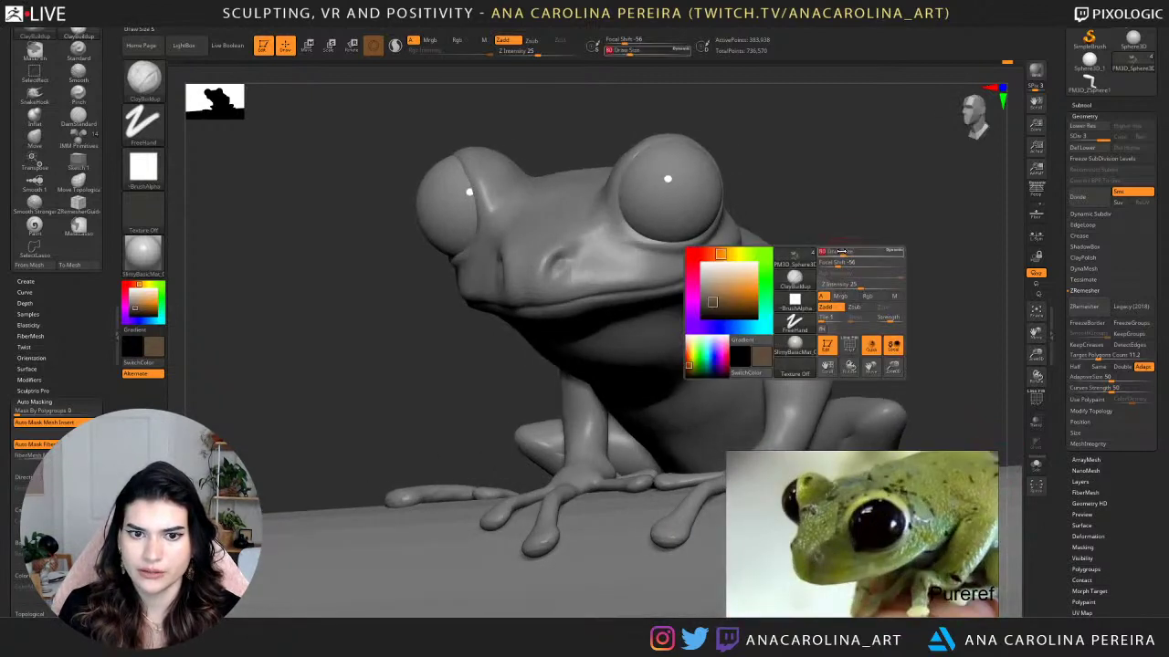
{"action": "left_click_drag", "start_coordinate": [858, 182], "coordinate": [858, 246], "text": "alt"}
{"action": "left_click_drag", "start_coordinate": [365, 365], "coordinate": [352, 351]}
{"action": "key", "text": "space"}
{"action": "left_click", "coordinate": [617, 274]}
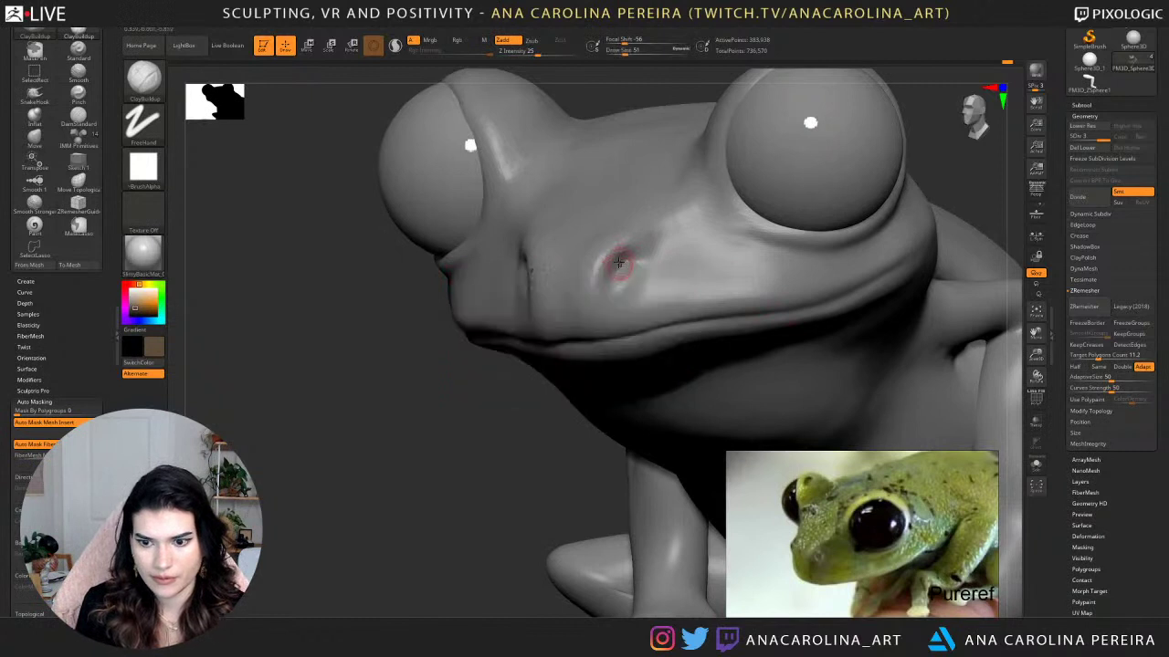
{"action": "left_click_drag", "start_coordinate": [622, 260], "coordinate": [629, 263]}
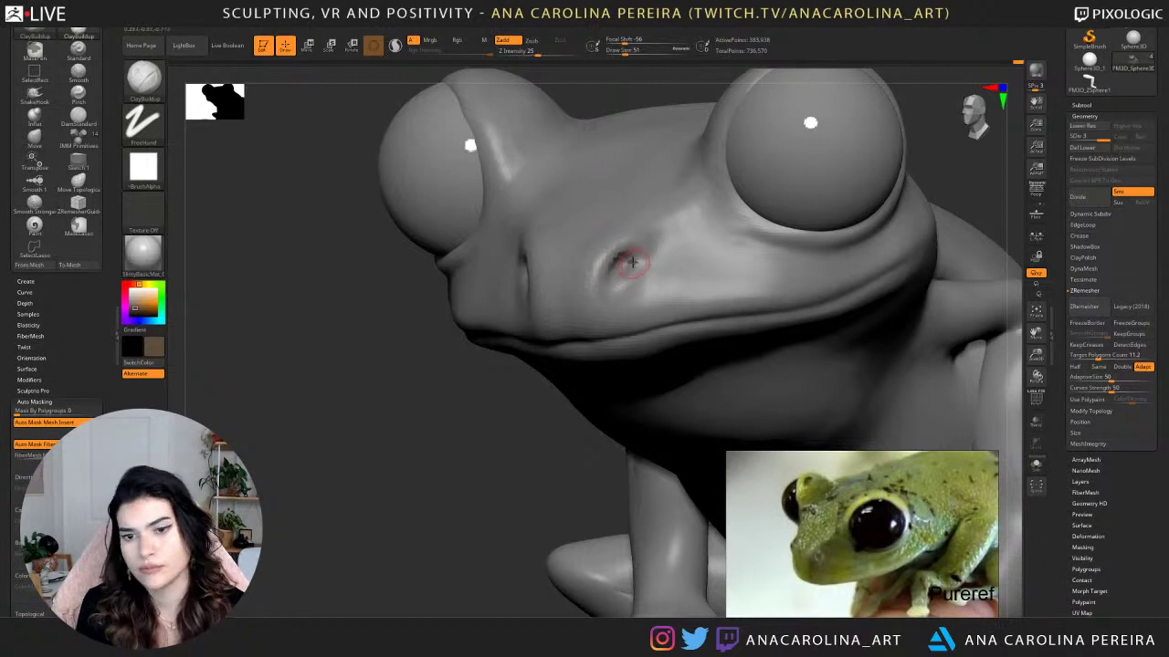
Set the draw size to 83 and build up the nostril's rim, working on it from both sides of the head.
{"action": "key", "text": "space"}
{"action": "left_click", "coordinate": [639, 264]}
{"action": "mouse_move", "coordinate": [639, 265]}
{"action": "left_mouse_down"}
{"action": "mouse_move", "coordinate": [636, 257]}
{"action": "mouse_move", "coordinate": [640, 278]}
{"action": "left_mouse_up"}
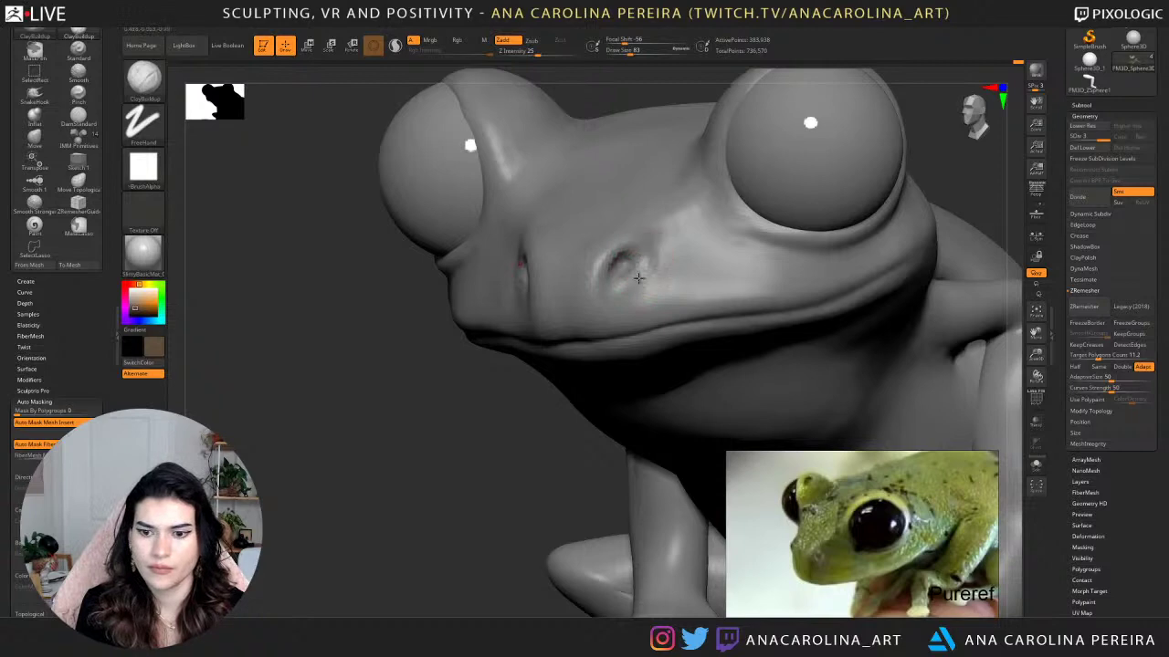
{"action": "left_click_drag", "start_coordinate": [545, 426], "coordinate": [702, 446]}
{"action": "mouse_move", "coordinate": [539, 285]}
{"action": "left_mouse_down"}
{"action": "mouse_move", "coordinate": [542, 263]}
{"action": "mouse_move", "coordinate": [529, 270]}
{"action": "mouse_move", "coordinate": [553, 298]}
{"action": "mouse_move", "coordinate": [504, 263]}
{"action": "mouse_move", "coordinate": [522, 282]}
{"action": "left_mouse_up"}
Increase the draw size to 149 and smooth the surface between the nostril and the eye on both sides.
{"action": "key", "text": "s"}
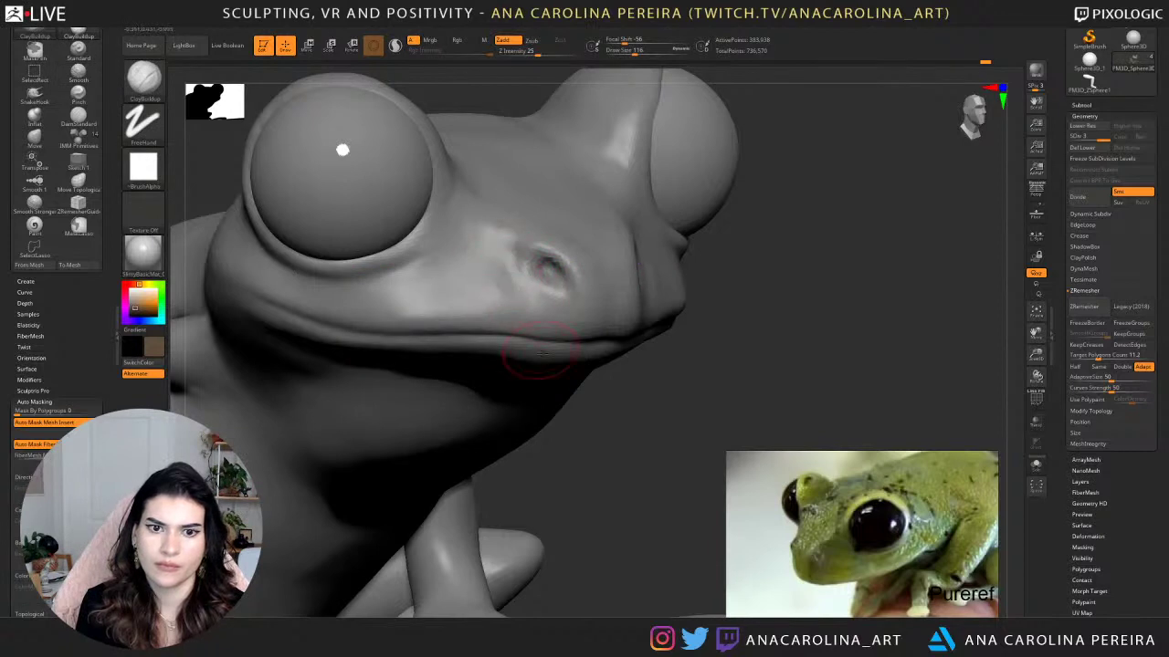
{"action": "right_click_drag", "start_coordinate": [587, 410], "coordinate": [518, 356]}
{"action": "mouse_move", "coordinate": [423, 279]}
{"action": "left_mouse_down", "text": "shift"}
{"action": "mouse_move", "coordinate": [438, 310]}
{"action": "mouse_move", "coordinate": [427, 283]}
{"action": "mouse_move", "coordinate": [418, 293]}
{"action": "mouse_move", "coordinate": [453, 325]}
{"action": "left_mouse_up", "text": "shift"}
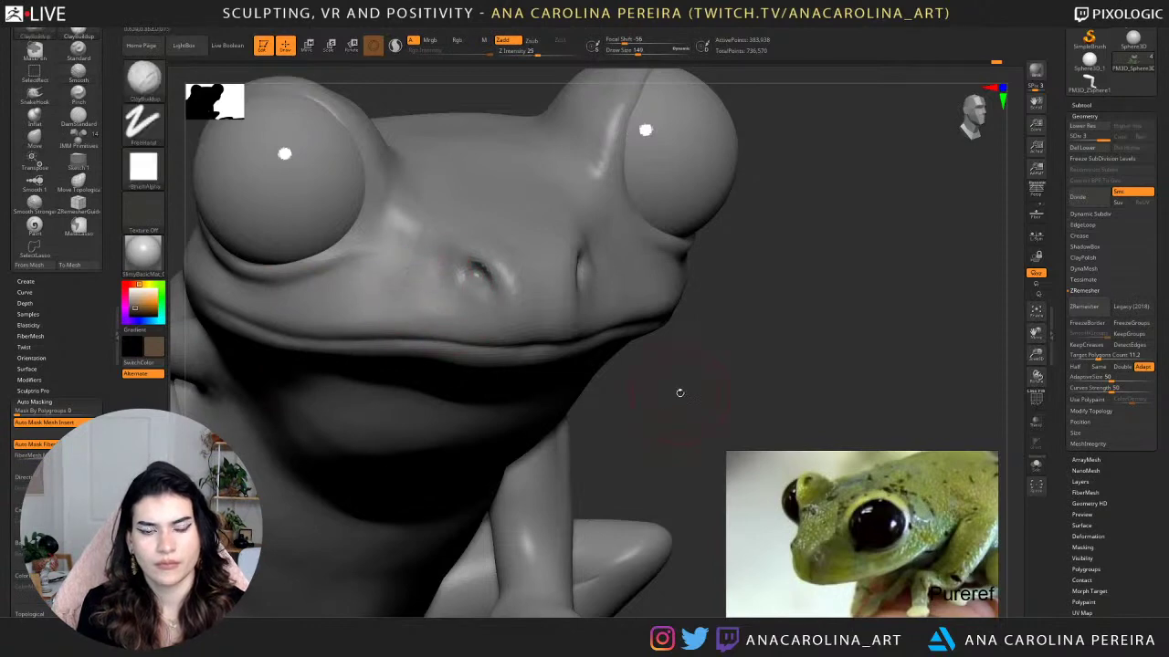
{"action": "mouse_move", "coordinate": [678, 392]}
{"action": "right_mouse_down", "text": "ctrl"}
{"action": "mouse_move", "coordinate": [712, 315]}
{"action": "mouse_move", "coordinate": [642, 316]}
{"action": "right_mouse_up", "text": "ctrl"}
{"action": "right_click_drag", "start_coordinate": [687, 274], "coordinate": [680, 261]}
{"action": "right_click_drag", "start_coordinate": [680, 260], "coordinate": [671, 357], "text": "ctrl"}
{"action": "left_click_drag", "start_coordinate": [484, 276], "coordinate": [498, 290], "text": "shift"}
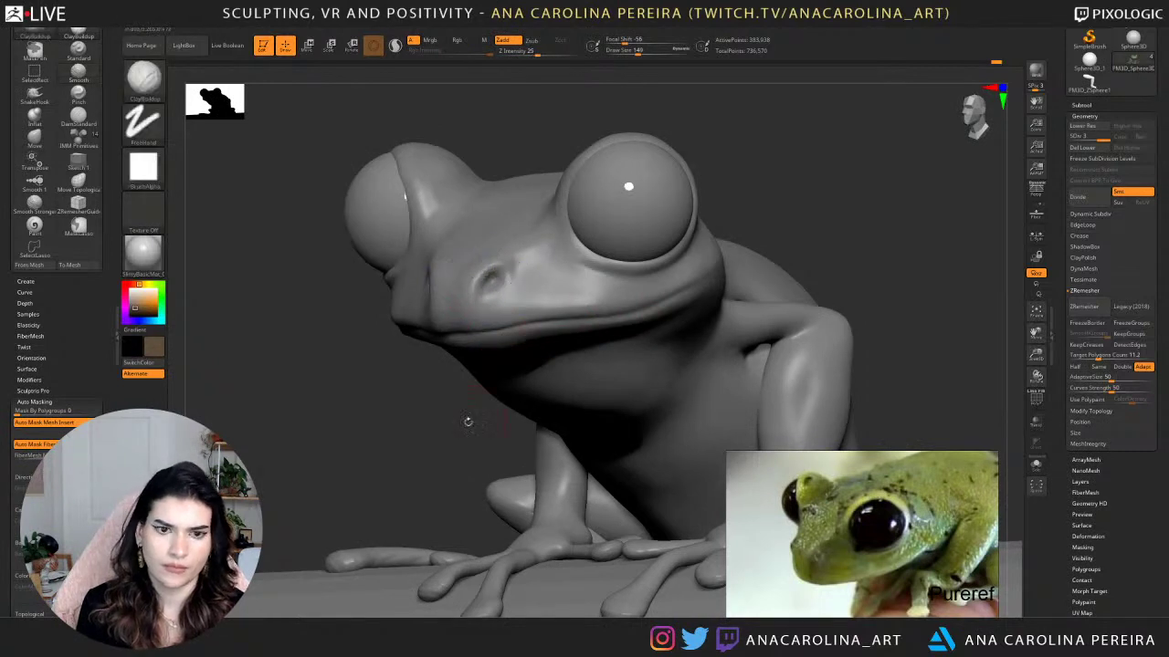
Smooth the ridge behind the nostril and check the snout from a three-quarter view.
{"action": "right_click_drag", "start_coordinate": [428, 440], "coordinate": [438, 369], "text": "ctrl"}
{"action": "right_click_drag", "start_coordinate": [850, 262], "coordinate": [795, 154]}
{"action": "right_click_drag", "start_coordinate": [794, 235], "coordinate": [647, 322]}
{"action": "left_click_drag", "start_coordinate": [514, 261], "coordinate": [515, 290], "text": "shift"}
{"action": "right_click_drag", "start_coordinate": [767, 275], "coordinate": [756, 322], "text": "ctrl"}
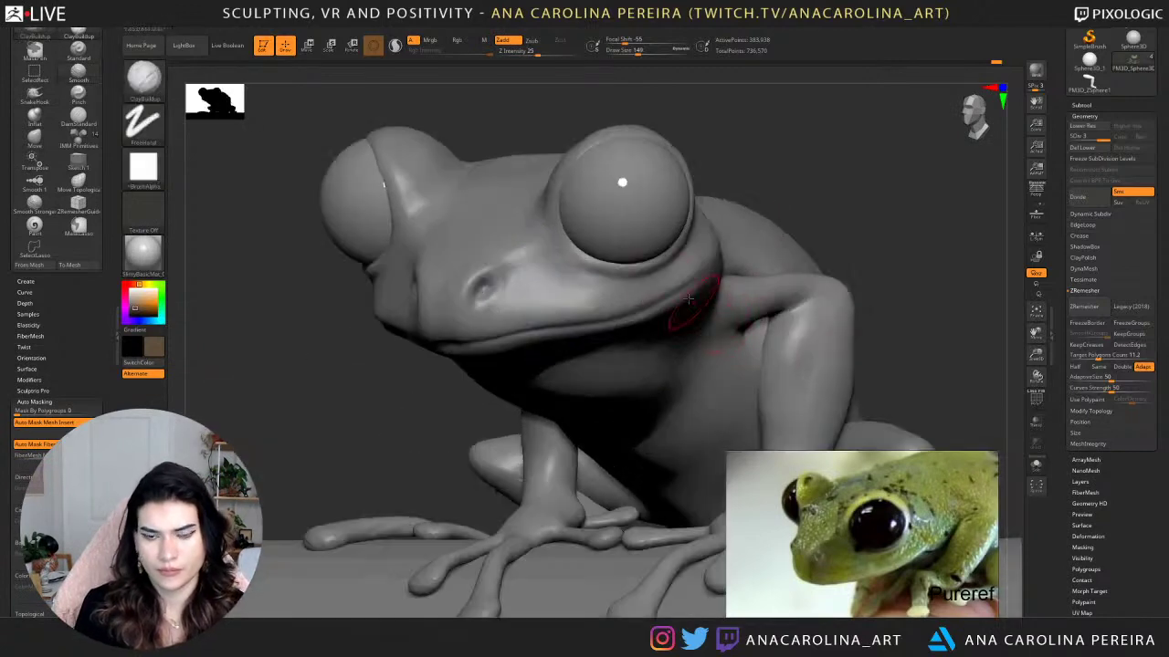
Carve the crease beneath the eye with the DamStandard brush and soften the area around the nostril.
{"action": "key", "text": "b"}
{"action": "key", "text": "d"}
{"action": "key", "text": "s"}
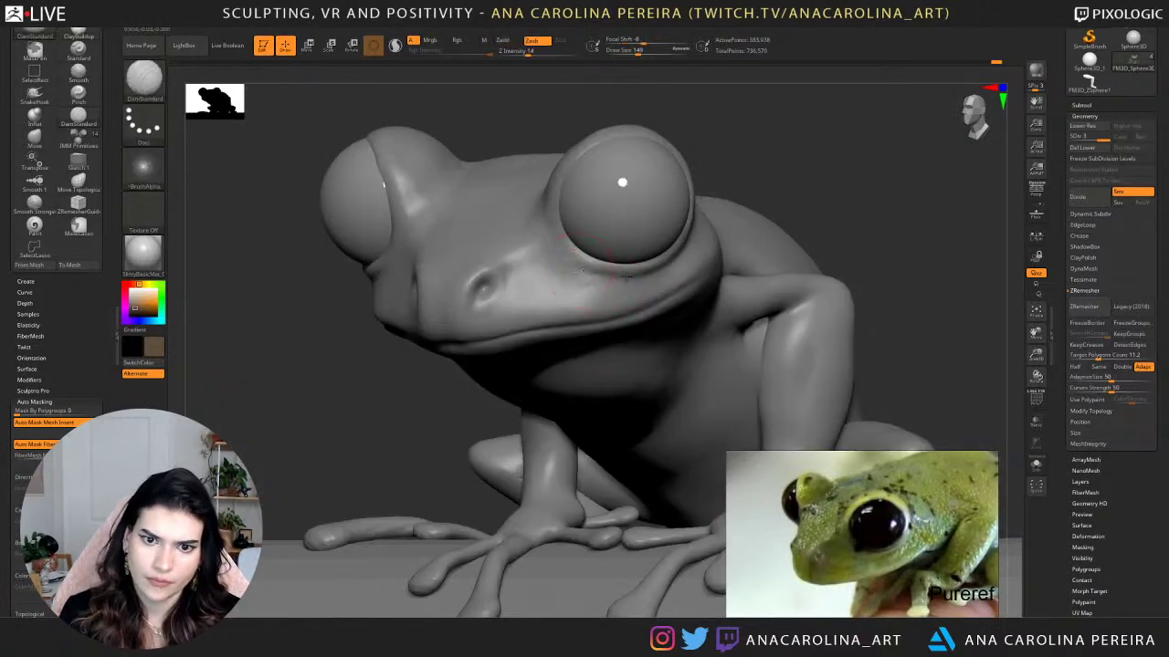
{"action": "mouse_move", "coordinate": [611, 272]}
{"action": "left_mouse_down"}
{"action": "mouse_move", "coordinate": [550, 273]}
{"action": "mouse_move", "coordinate": [576, 267]}
{"action": "left_mouse_up"}
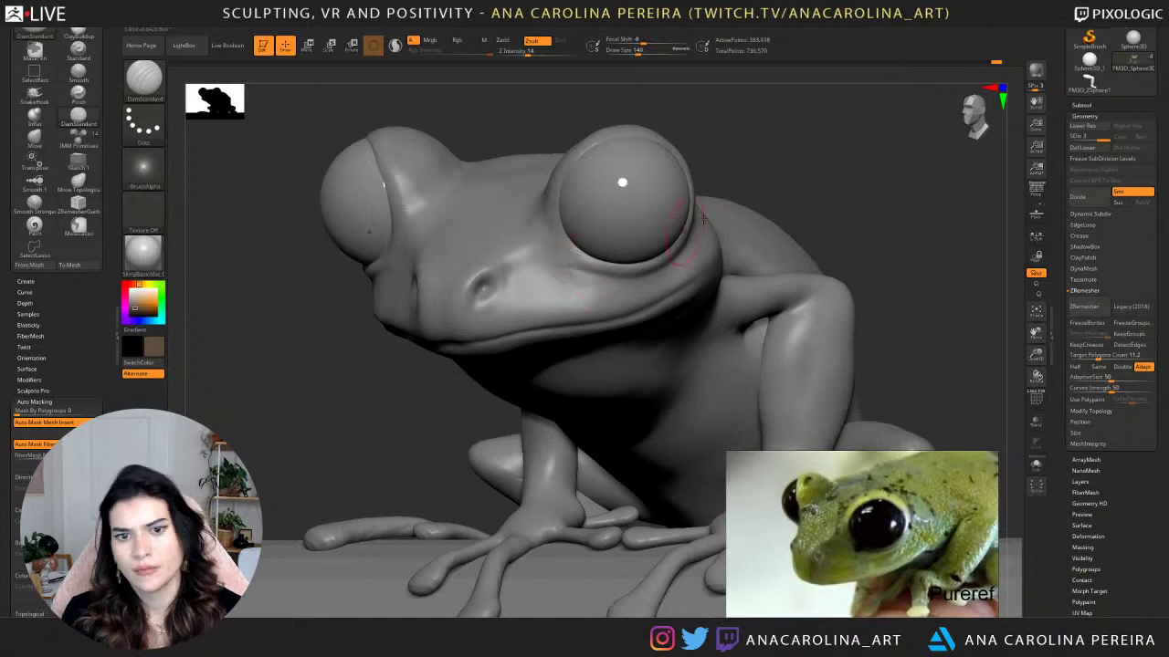
{"action": "mouse_move", "coordinate": [789, 178]}
{"action": "left_mouse_down"}
{"action": "mouse_move", "coordinate": [806, 177]}
{"action": "mouse_move", "coordinate": [762, 155]}
{"action": "mouse_move", "coordinate": [788, 156]}
{"action": "mouse_move", "coordinate": [783, 203]}
{"action": "left_mouse_up"}
{"action": "left_click_drag", "start_coordinate": [512, 272], "coordinate": [476, 283], "text": "shift"}
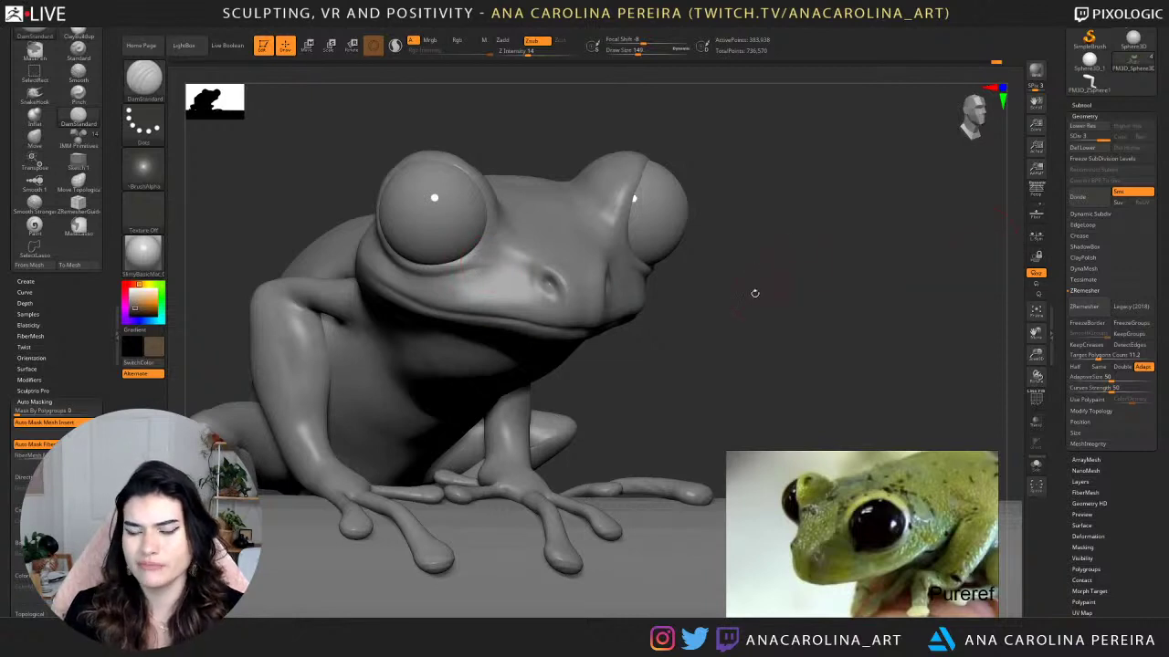
Check the mouth line from several angles, then sculpt behind the mouth corner with ClayBuildup and smooth it.
{"action": "mouse_move", "coordinate": [762, 281]}
{"action": "left_mouse_down"}
{"action": "mouse_move", "coordinate": [724, 151]}
{"action": "mouse_move", "coordinate": [748, 252]}
{"action": "mouse_move", "coordinate": [817, 281]}
{"action": "mouse_move", "coordinate": [838, 248]}
{"action": "mouse_move", "coordinate": [792, 201]}
{"action": "mouse_move", "coordinate": [787, 265]}
{"action": "left_mouse_up"}
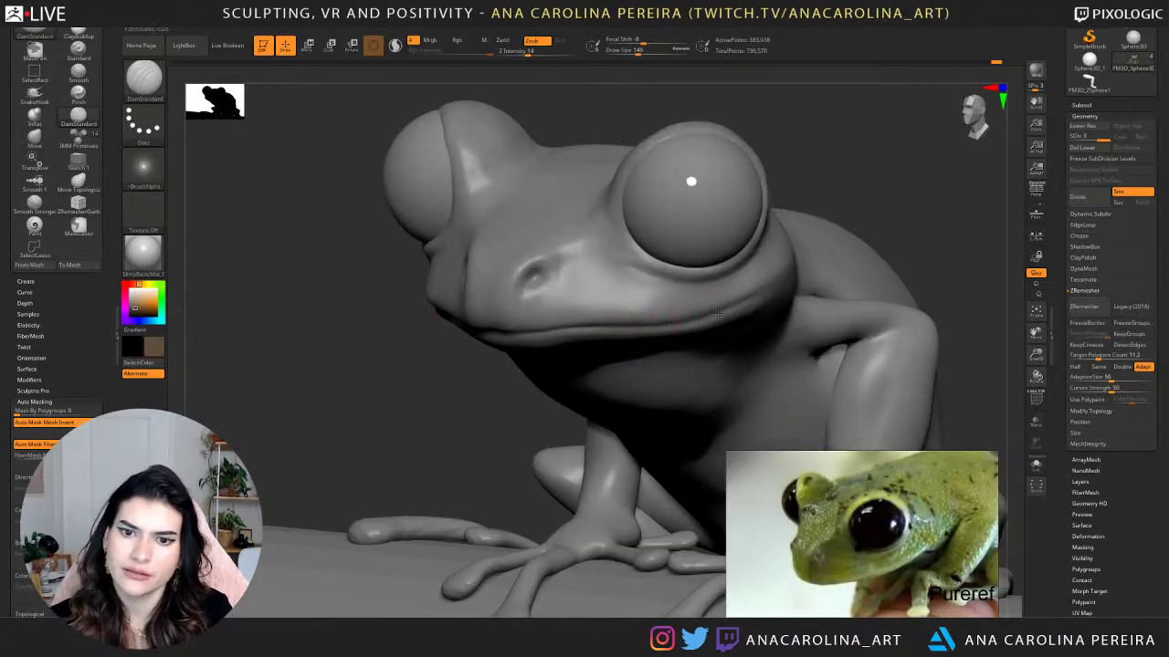
{"action": "key", "text": "b"}
{"action": "key", "text": "Escape"}
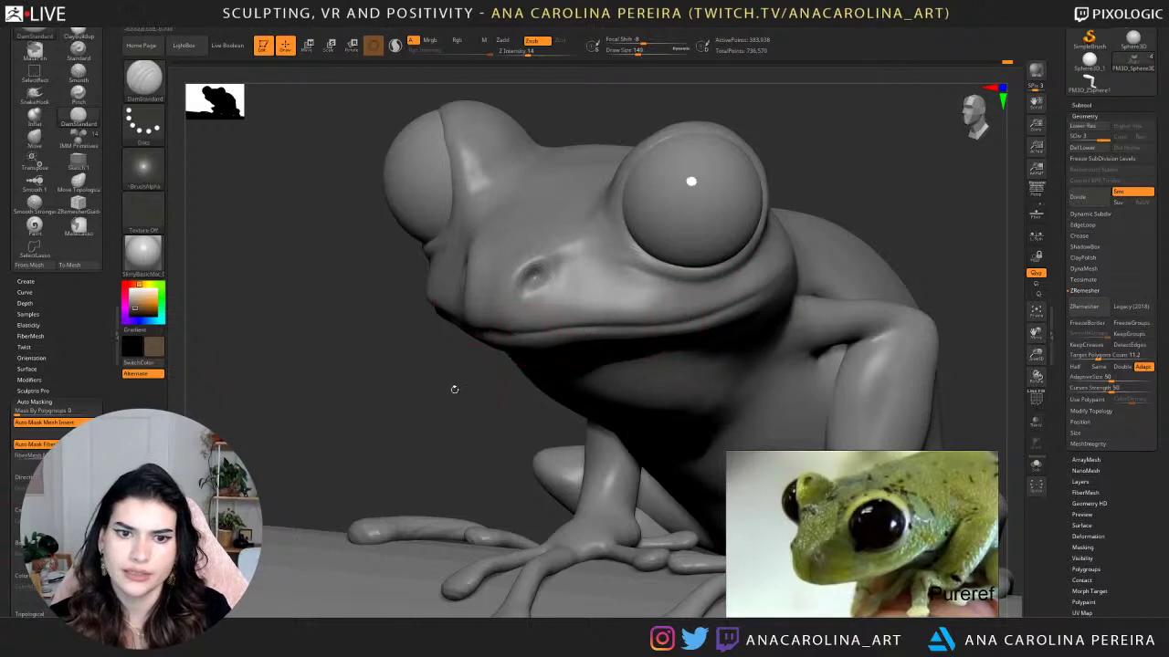
{"action": "left_click_drag", "start_coordinate": [454, 389], "coordinate": [501, 323]}
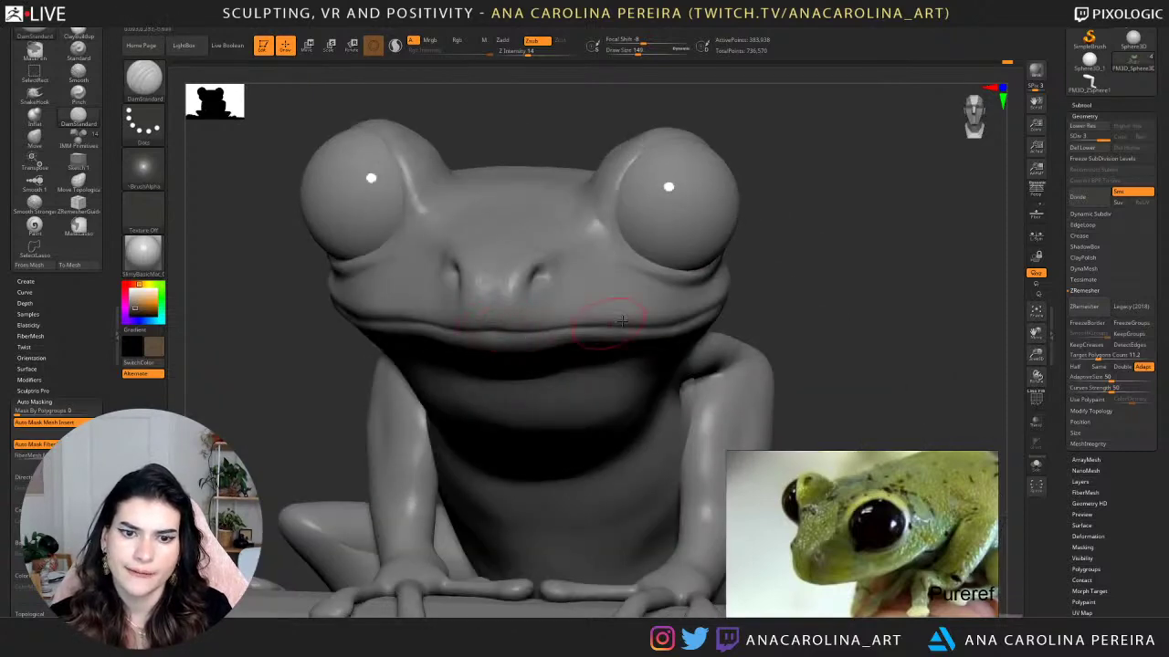
{"action": "mouse_move", "coordinate": [818, 298]}
{"action": "left_mouse_down", "text": "alt"}
{"action": "mouse_move", "coordinate": [807, 258]}
{"action": "mouse_move", "coordinate": [772, 243]}
{"action": "mouse_move", "coordinate": [804, 235]}
{"action": "mouse_move", "coordinate": [788, 248]}
{"action": "mouse_move", "coordinate": [816, 253]}
{"action": "mouse_move", "coordinate": [765, 301]}
{"action": "left_mouse_up", "text": "alt"}
{"action": "key", "text": "b"}
{"action": "key", "text": "c"}
{"action": "key", "text": "b"}
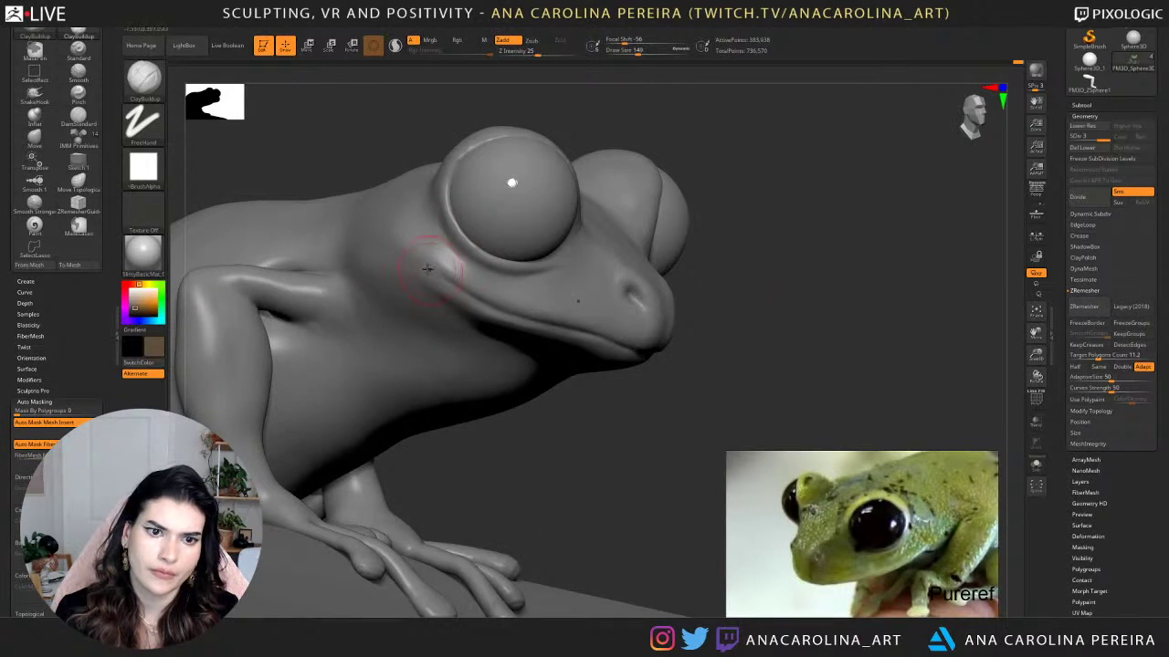
{"action": "left_click_drag", "start_coordinate": [420, 276], "coordinate": [424, 265], "text": "shift"}
Review the whole frog on the log and compare its foreleg with the green frog reference photo.
{"action": "left_click_drag", "start_coordinate": [776, 301], "coordinate": [772, 220], "text": "alt"}
{"action": "mouse_move", "coordinate": [771, 219]}
{"action": "left_mouse_down"}
{"action": "mouse_move", "coordinate": [721, 219]}
{"action": "mouse_move", "coordinate": [598, 290]}
{"action": "left_mouse_up"}
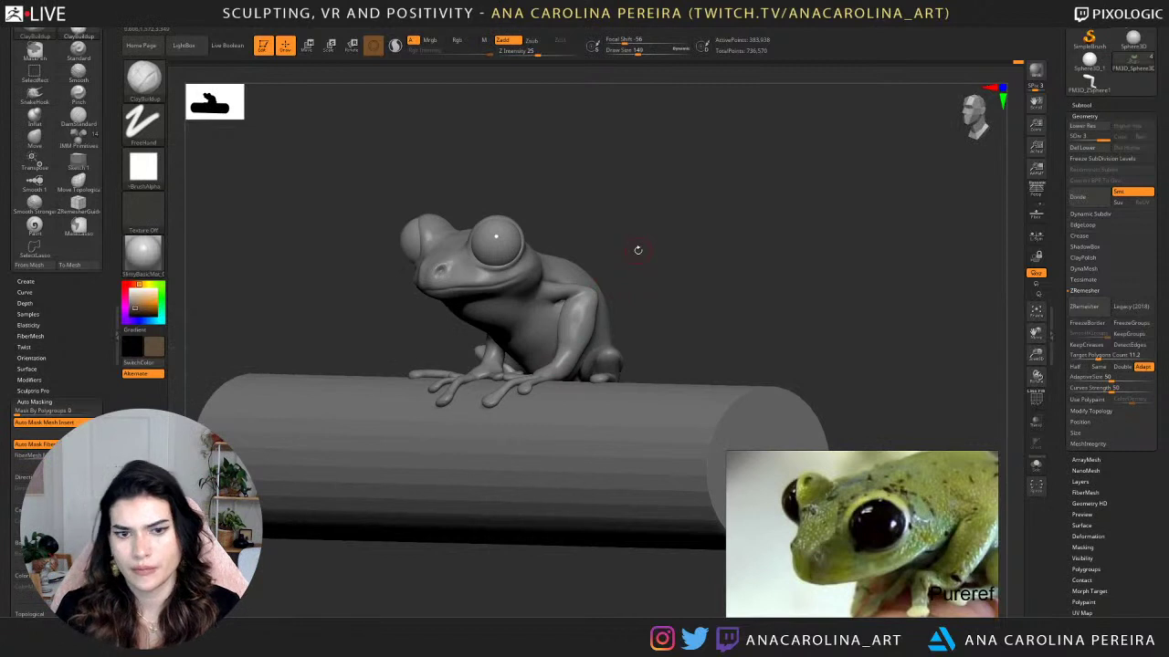
{"action": "scroll", "coordinate": [859, 533], "scroll_direction": "down", "scroll_amount": 6}
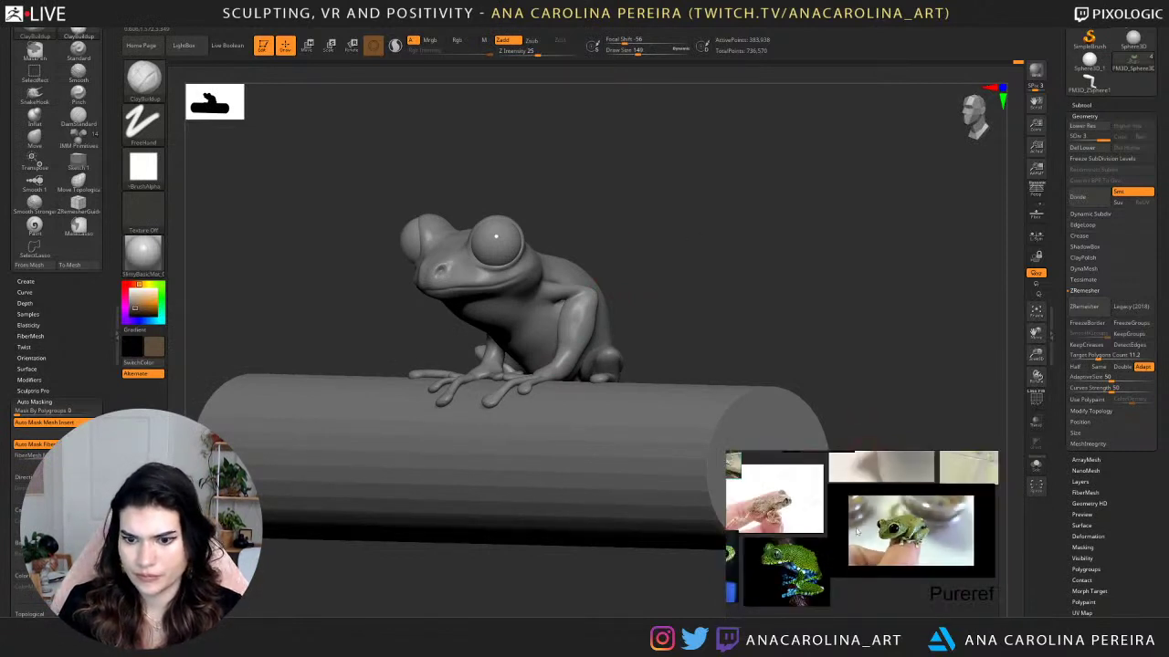
{"action": "middle_click_drag", "start_coordinate": [856, 518], "coordinate": [785, 585]}
{"action": "scroll", "coordinate": [824, 518], "scroll_direction": "up", "scroll_amount": 5}
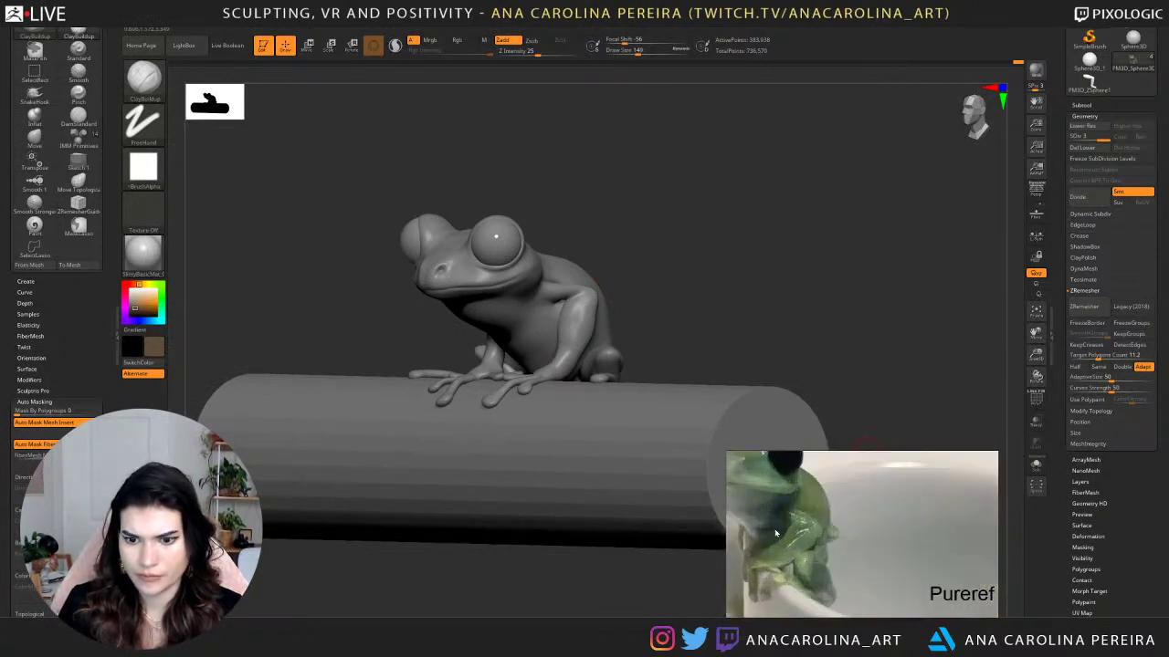
{"action": "left_click_drag", "start_coordinate": [739, 307], "coordinate": [727, 344]}
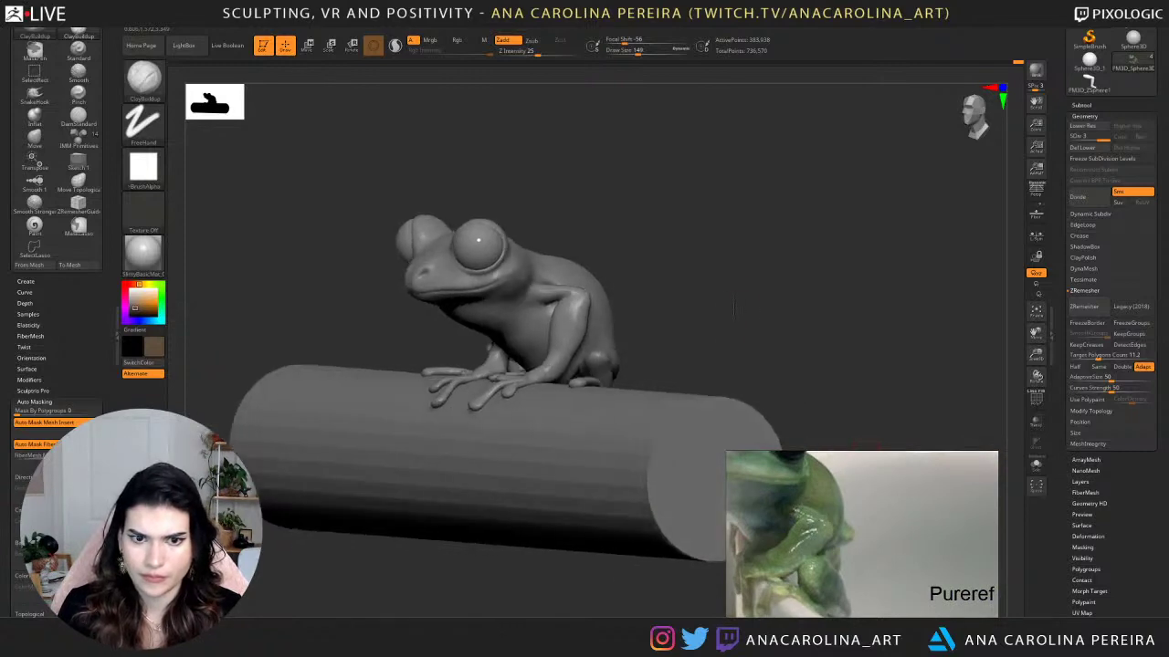
{"action": "mouse_move", "coordinate": [750, 271]}
{"action": "left_mouse_down", "text": "alt"}
{"action": "mouse_move", "coordinate": [771, 330]}
{"action": "mouse_move", "coordinate": [810, 292]}
{"action": "mouse_move", "coordinate": [787, 265]}
{"action": "left_mouse_up", "text": "alt"}
Lower the mesh to subdivision level 2 and adjust the shoulder and upper foreleg with the Move brush at draw size 182.
{"action": "key", "text": "b"}
{"action": "key", "text": "s"}
{"action": "key", "text": "h"}
{"action": "key", "text": "b"}
{"action": "key", "text": "m"}
{"action": "key", "text": "v"}
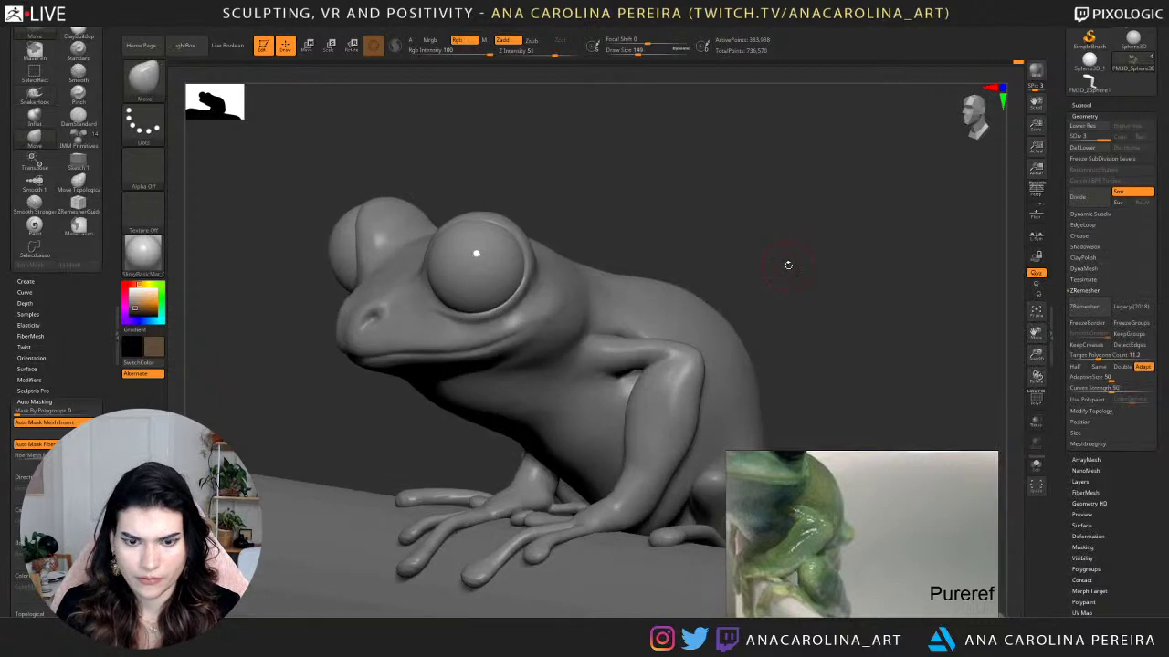
{"action": "key", "text": "shift+d"}
{"action": "key", "text": "s"}
{"action": "left_click", "coordinate": [789, 263]}
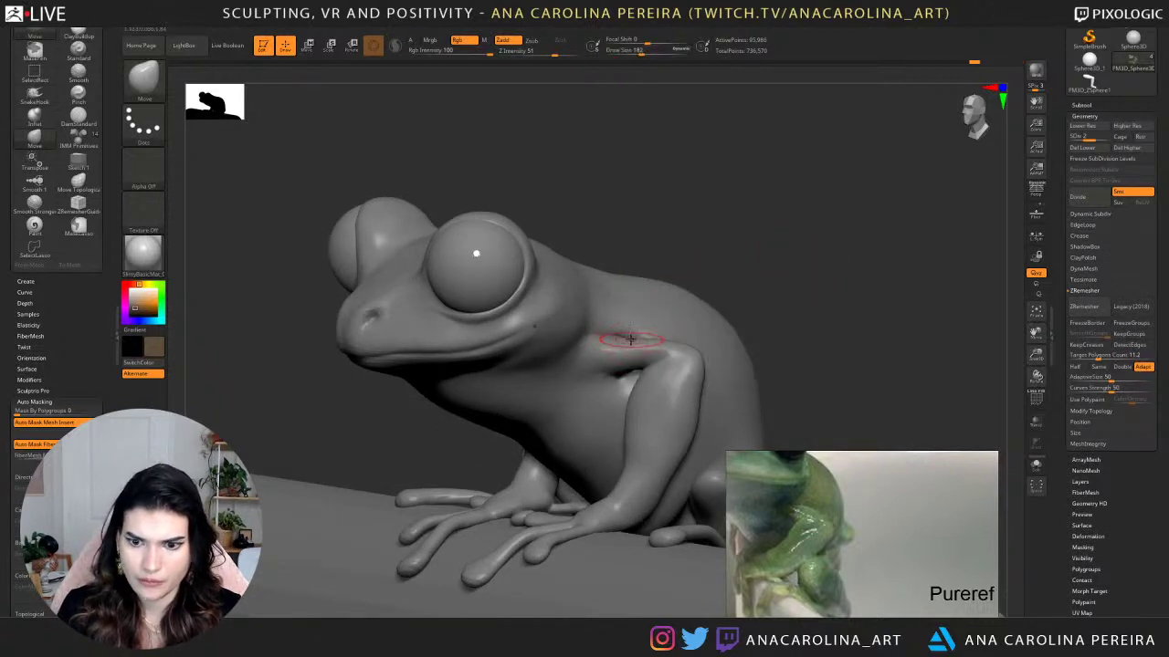
{"action": "left_click_drag", "start_coordinate": [689, 264], "coordinate": [653, 337]}
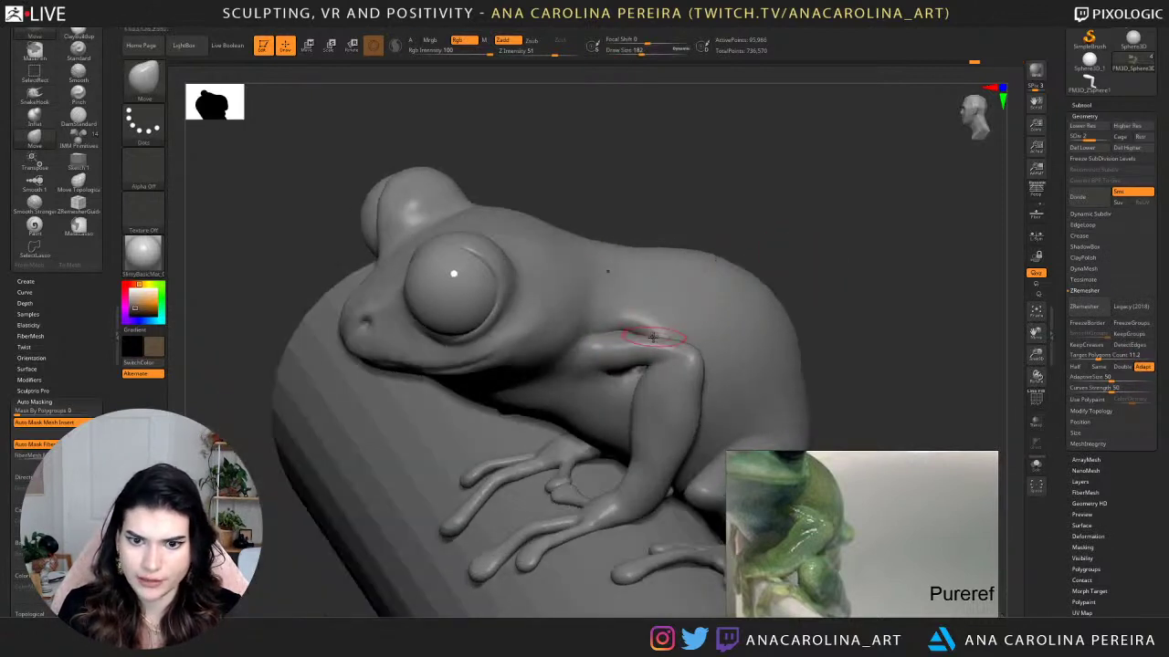
{"action": "right_click_drag", "start_coordinate": [706, 269], "coordinate": [658, 324]}
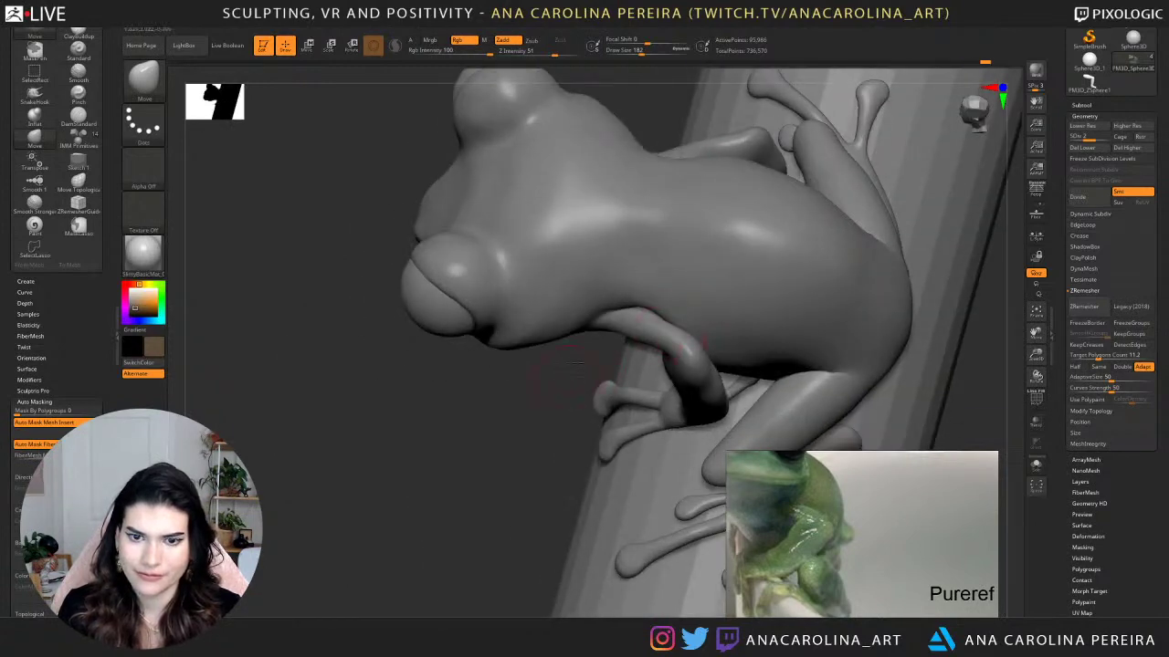
{"action": "left_click_drag", "start_coordinate": [577, 363], "coordinate": [612, 308], "text": "shift"}
Return to subdivision level 3, then crease the foreleg's junction with the body using DamStandard and smooth the armpit.
{"action": "left_click_drag", "start_coordinate": [751, 259], "coordinate": [700, 295]}
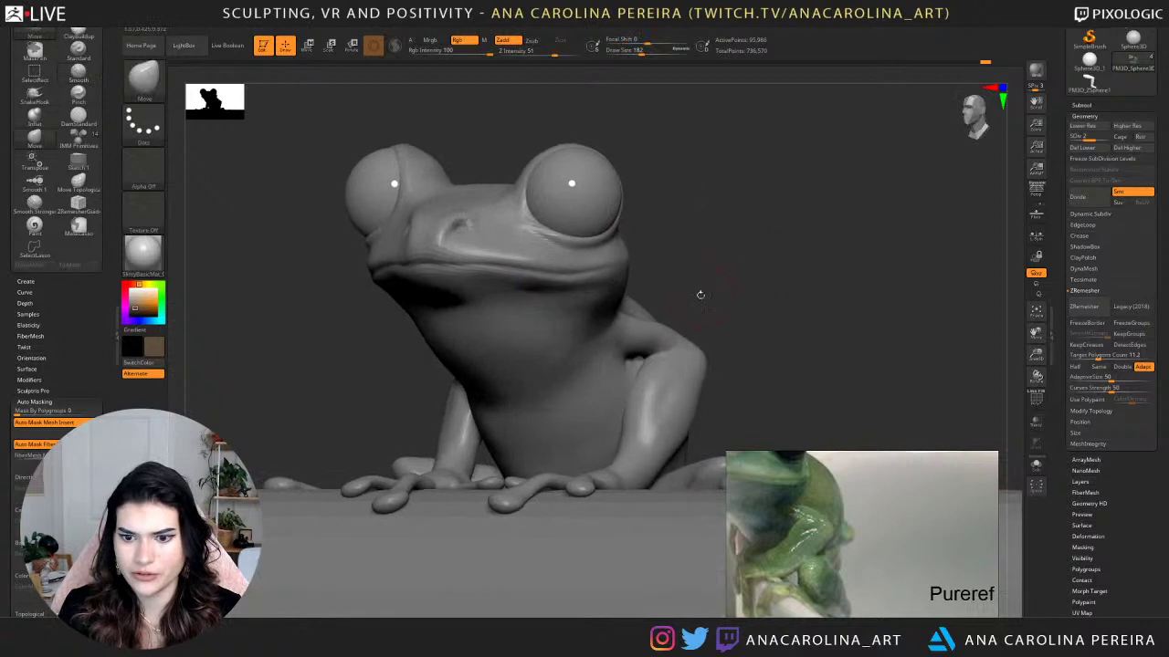
{"action": "right_click_drag", "start_coordinate": [701, 295], "coordinate": [617, 334]}
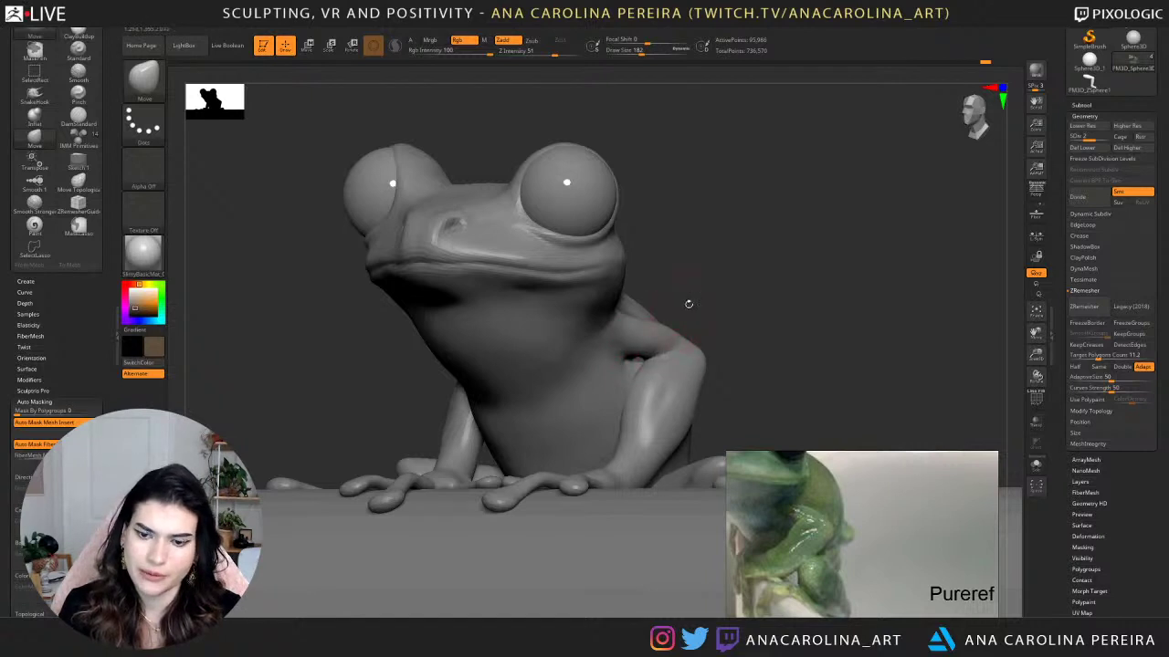
{"action": "right_click_drag", "start_coordinate": [688, 304], "coordinate": [618, 348]}
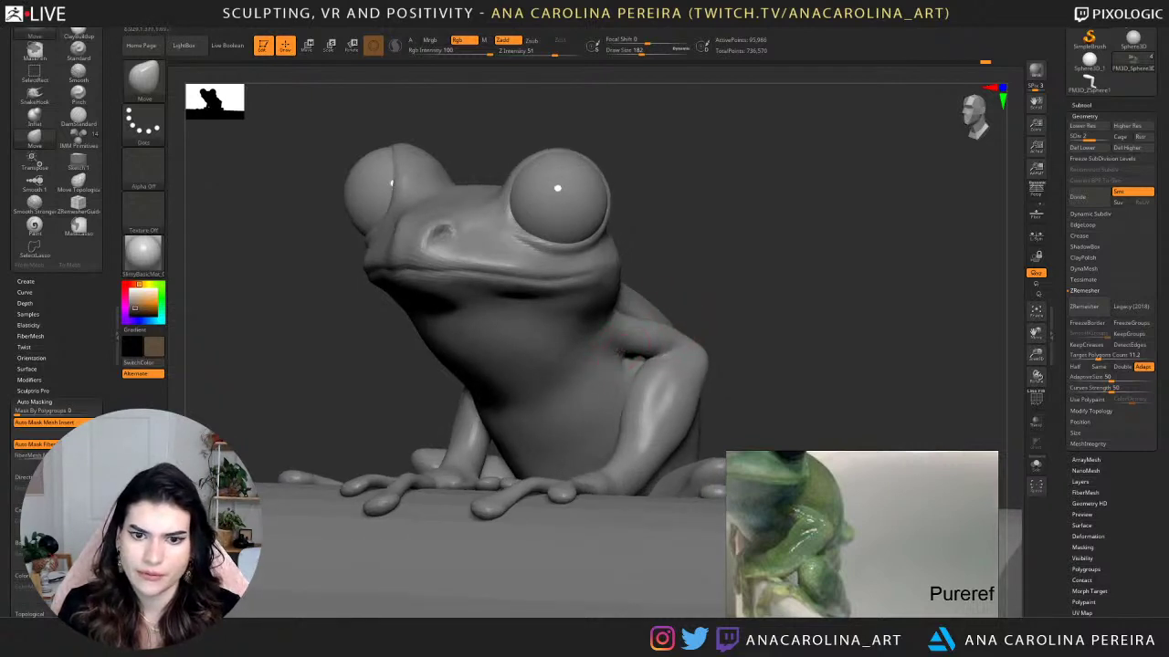
{"action": "key", "text": "v"}
{"action": "key", "text": "d"}
{"action": "key", "text": "s"}
{"action": "mouse_move", "coordinate": [650, 336]}
{"action": "right_mouse_down"}
{"action": "mouse_move", "coordinate": [703, 285]}
{"action": "mouse_move", "coordinate": [653, 292]}
{"action": "right_mouse_up"}
{"action": "key", "text": "b"}
{"action": "key", "text": "d"}
{"action": "key", "text": "s"}
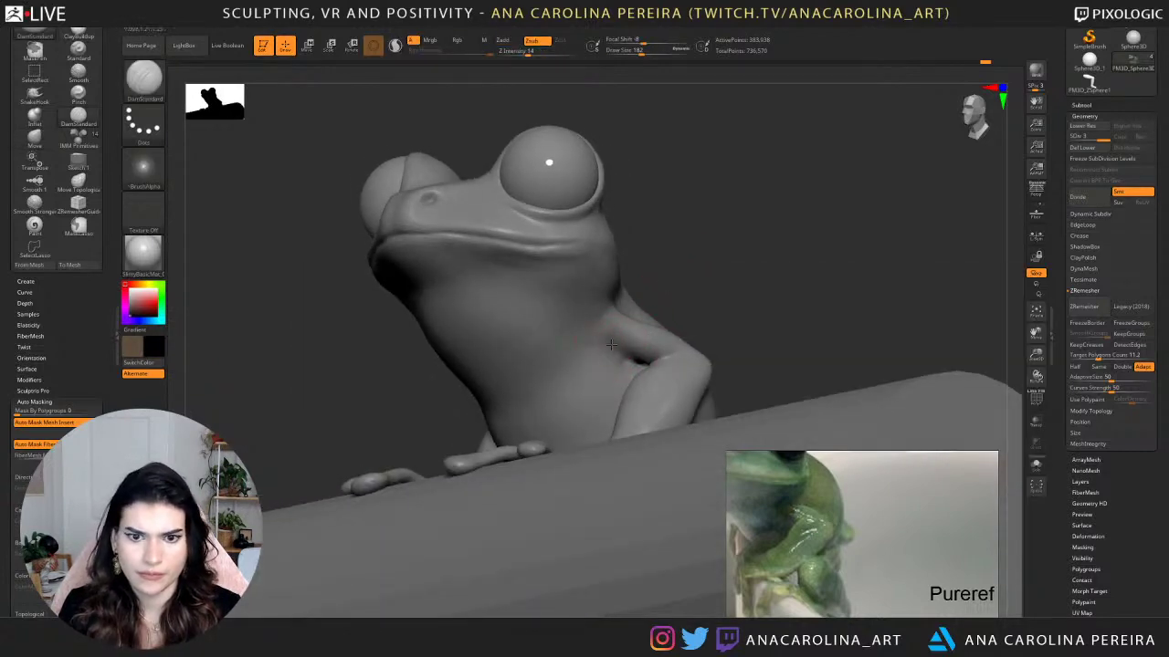
{"action": "key", "text": "shift"}
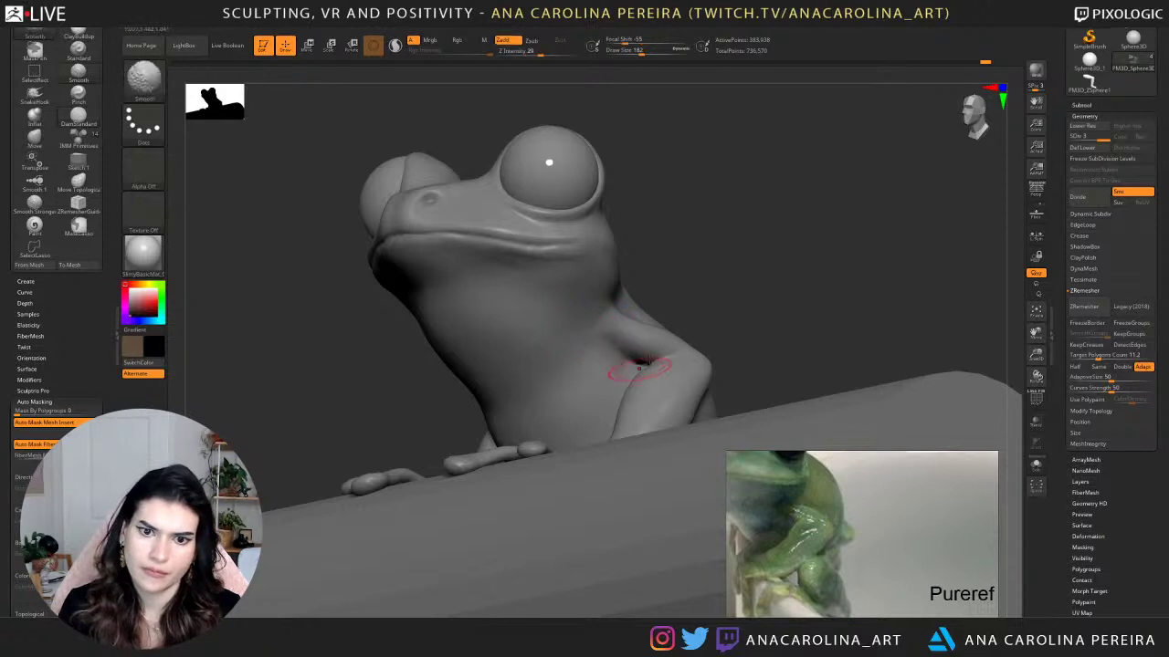
{"action": "mouse_move", "coordinate": [641, 363]}
{"action": "right_mouse_down"}
{"action": "mouse_move", "coordinate": [616, 353]}
{"action": "mouse_move", "coordinate": [739, 264]}
{"action": "mouse_move", "coordinate": [724, 241]}
{"action": "mouse_move", "coordinate": [780, 241]}
{"action": "mouse_move", "coordinate": [740, 271]}
{"action": "mouse_move", "coordinate": [742, 300]}
{"action": "right_mouse_up"}
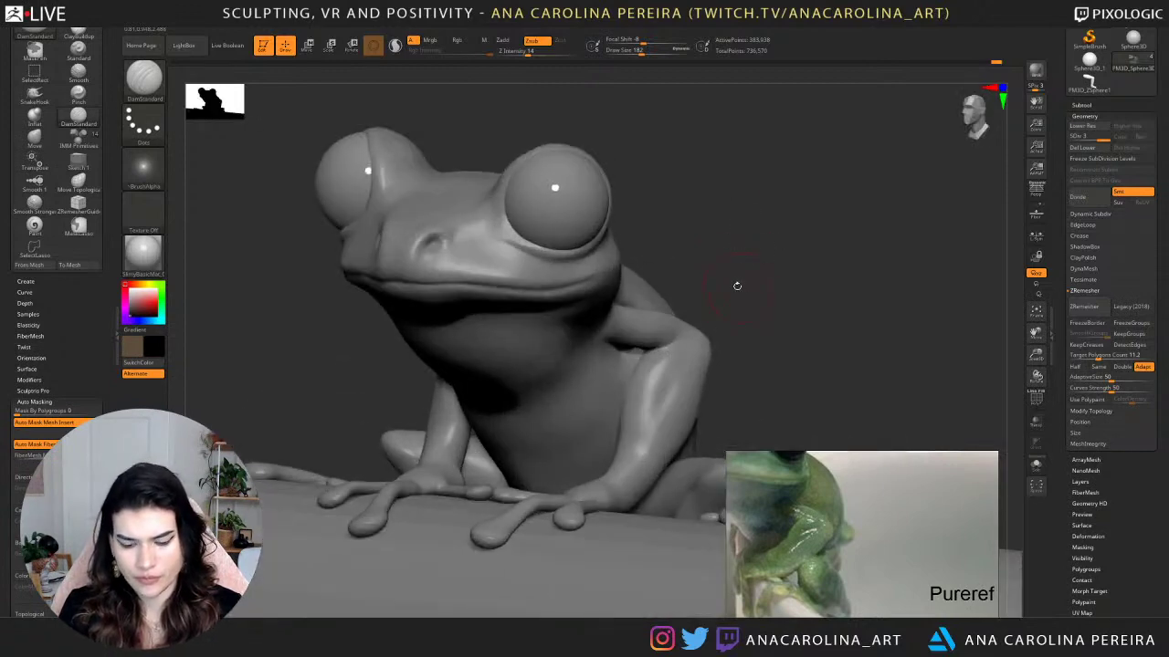
Reshape the foreleg's elbow from several angles using the Move brush at draw size 217.
{"action": "key", "text": "b"}
{"action": "key", "text": "m"}
{"action": "key", "text": "v"}
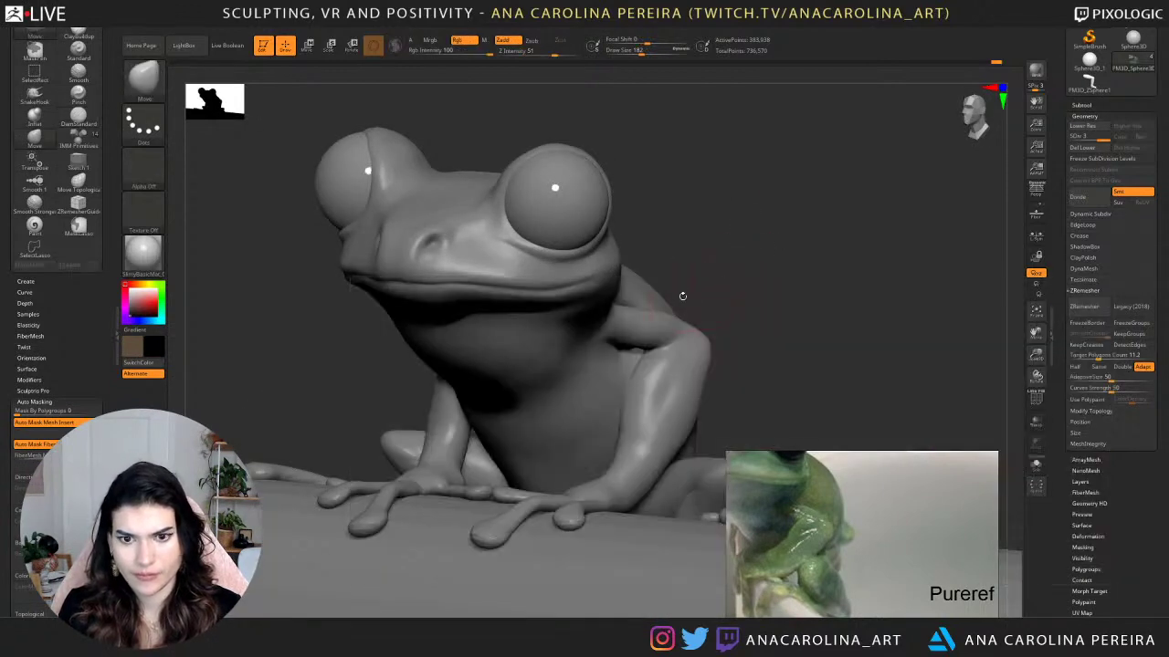
{"action": "key", "text": "s"}
{"action": "left_click_drag", "start_coordinate": [683, 295], "coordinate": [696, 293]}
{"action": "mouse_move", "coordinate": [696, 276]}
{"action": "right_mouse_down"}
{"action": "mouse_move", "coordinate": [674, 285]}
{"action": "mouse_move", "coordinate": [687, 295]}
{"action": "right_mouse_up"}
{"action": "right_click_drag", "start_coordinate": [800, 356], "coordinate": [774, 383]}
{"action": "key", "text": "space"}
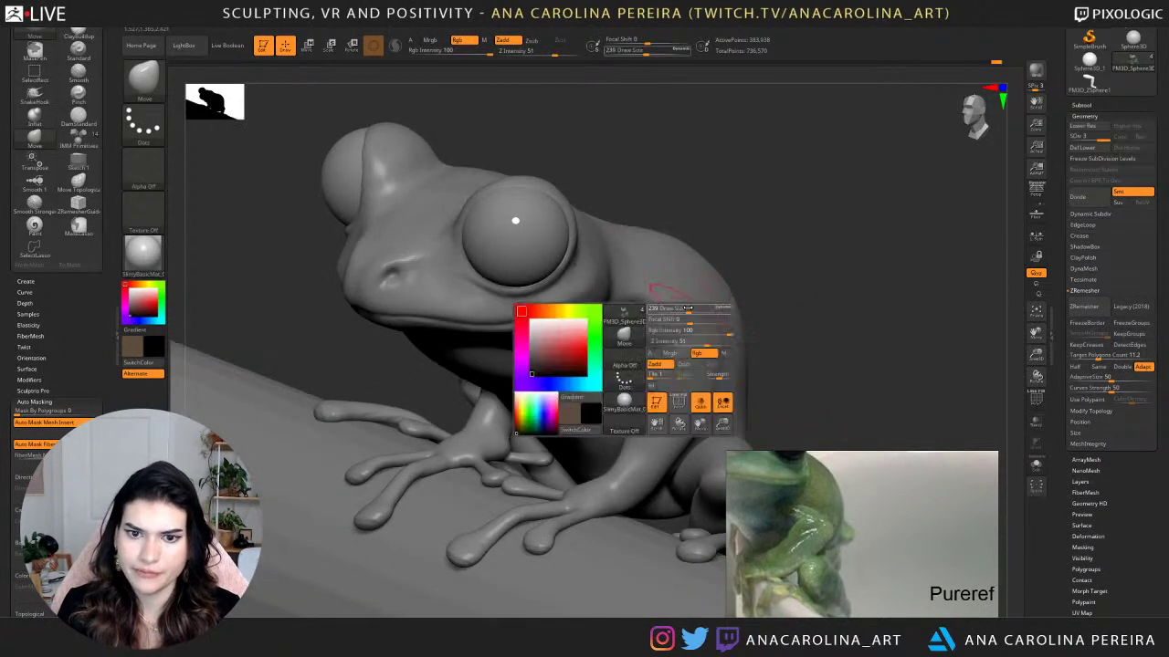
{"action": "left_click_drag", "start_coordinate": [688, 311], "coordinate": [683, 311]}
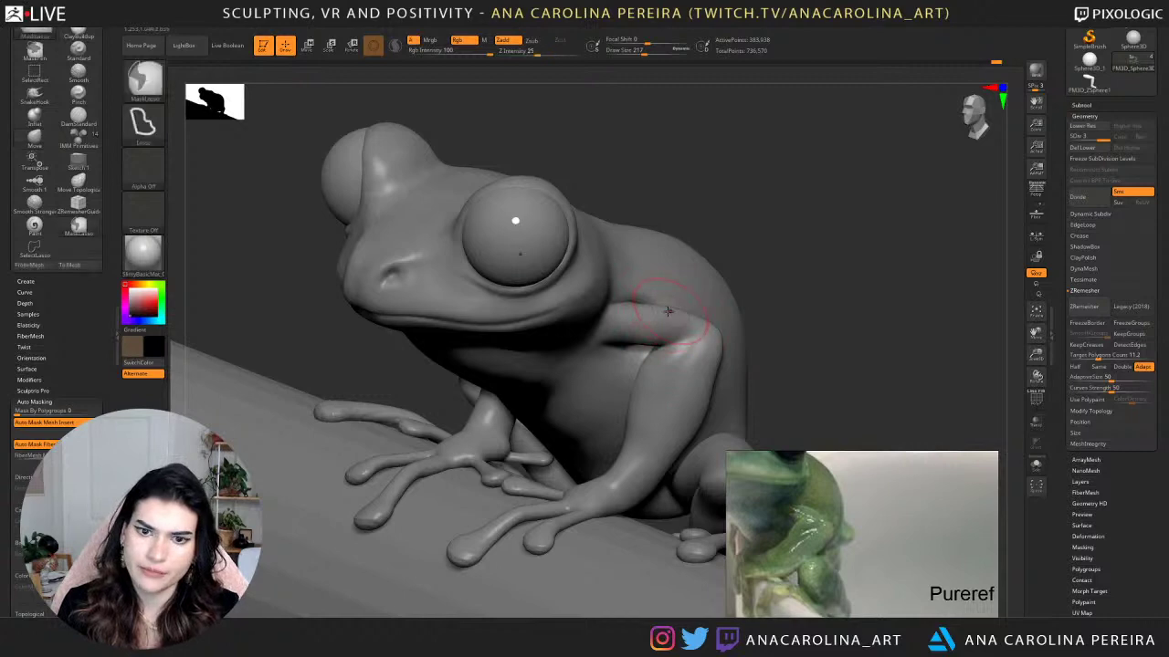
{"action": "right_click_drag", "start_coordinate": [703, 297], "coordinate": [723, 306]}
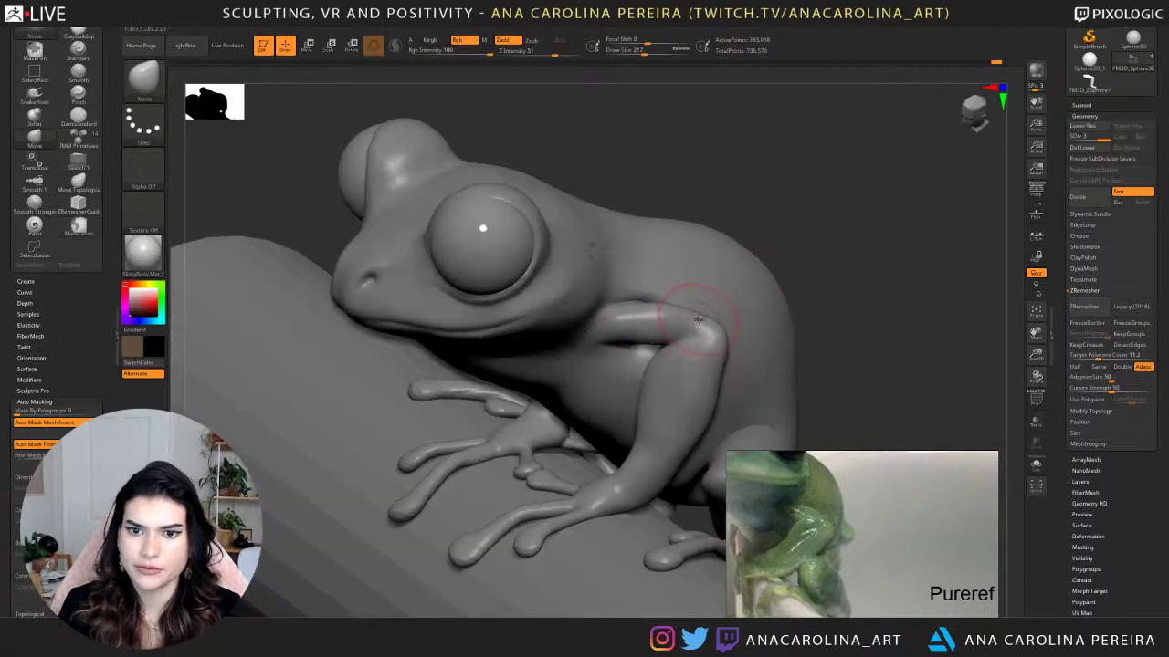
{"action": "left_click_drag", "start_coordinate": [700, 319], "coordinate": [702, 324]}
{"action": "right_click_drag", "start_coordinate": [842, 306], "coordinate": [721, 338]}
{"action": "left_click_drag", "start_coordinate": [720, 339], "coordinate": [726, 342]}
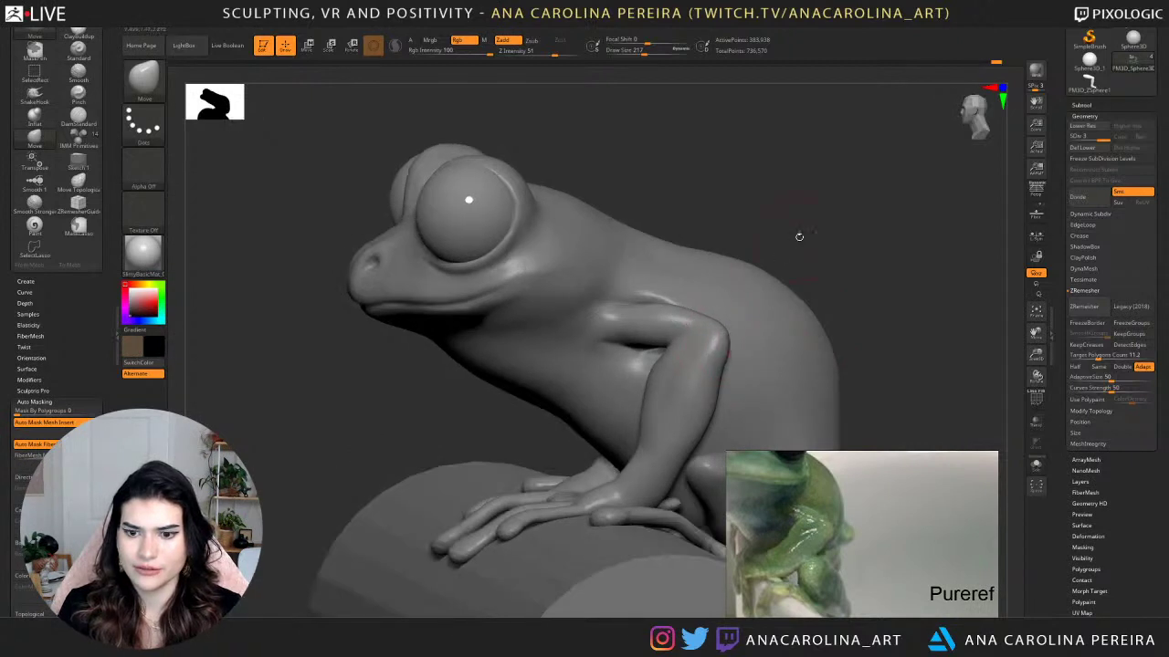
Adjust the outer contour of the lower foreleg using the Move brush at draw size 268.
{"action": "mouse_move", "coordinate": [799, 236]}
{"action": "right_mouse_down"}
{"action": "mouse_move", "coordinate": [809, 250]}
{"action": "mouse_move", "coordinate": [776, 323]}
{"action": "right_mouse_up"}
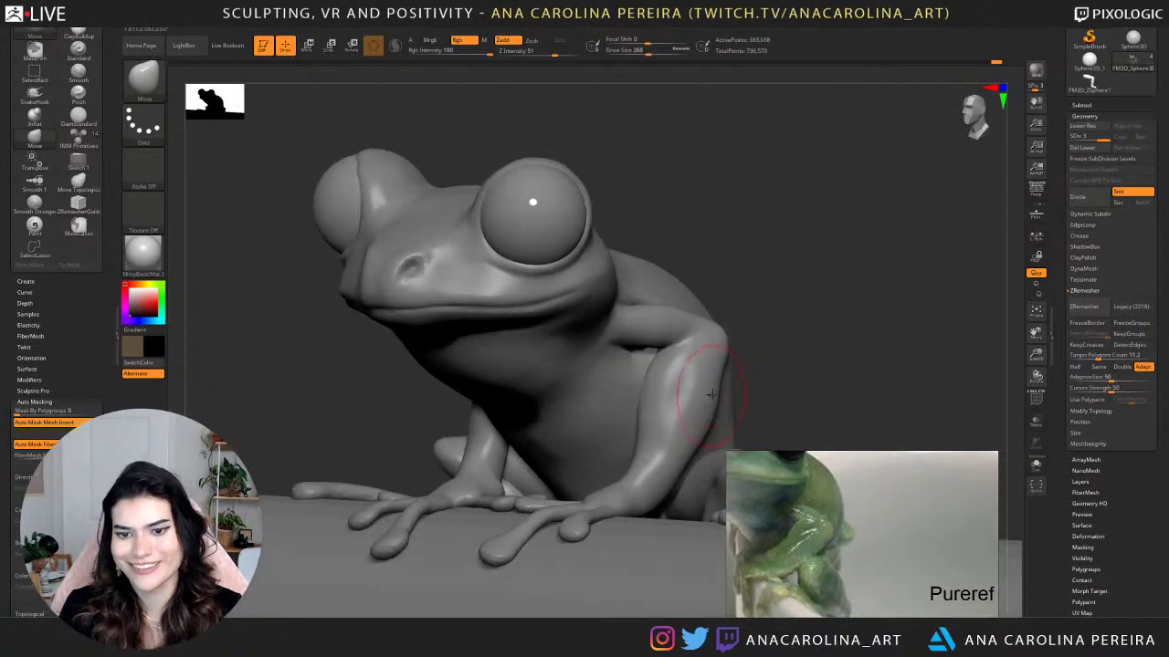
{"action": "left_click_drag", "start_coordinate": [711, 394], "coordinate": [717, 393]}
{"action": "right_click_drag", "start_coordinate": [785, 374], "coordinate": [717, 391]}
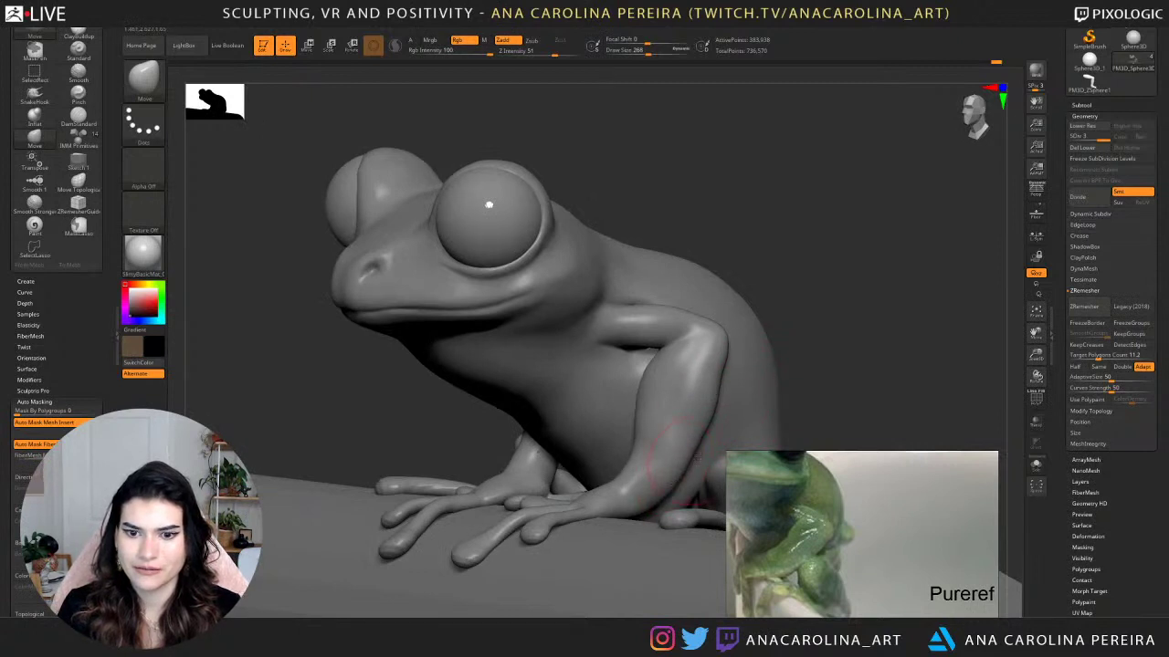
{"action": "right_click_drag", "start_coordinate": [837, 370], "coordinate": [866, 374]}
{"action": "mouse_move", "coordinate": [762, 384]}
{"action": "right_mouse_down", "text": "ctrl"}
{"action": "mouse_move", "coordinate": [782, 295]}
{"action": "mouse_move", "coordinate": [786, 333]}
{"action": "mouse_move", "coordinate": [647, 385]}
{"action": "right_mouse_up", "text": "ctrl"}
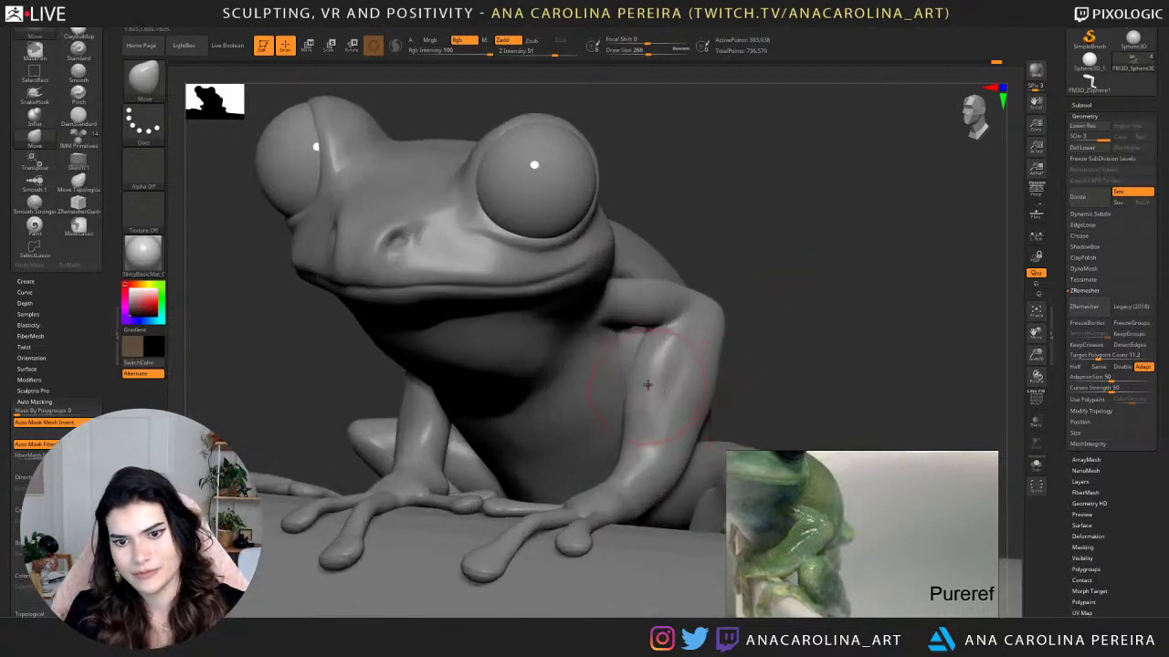
Refine the inner side of the lower foreleg with the Move brush at draw size 192, then smooth it toward the wrist.
{"action": "key", "text": "space"}
{"action": "left_click_drag", "start_coordinate": [674, 363], "coordinate": [666, 364]}
{"action": "right_click_drag", "start_coordinate": [680, 363], "coordinate": [636, 356]}
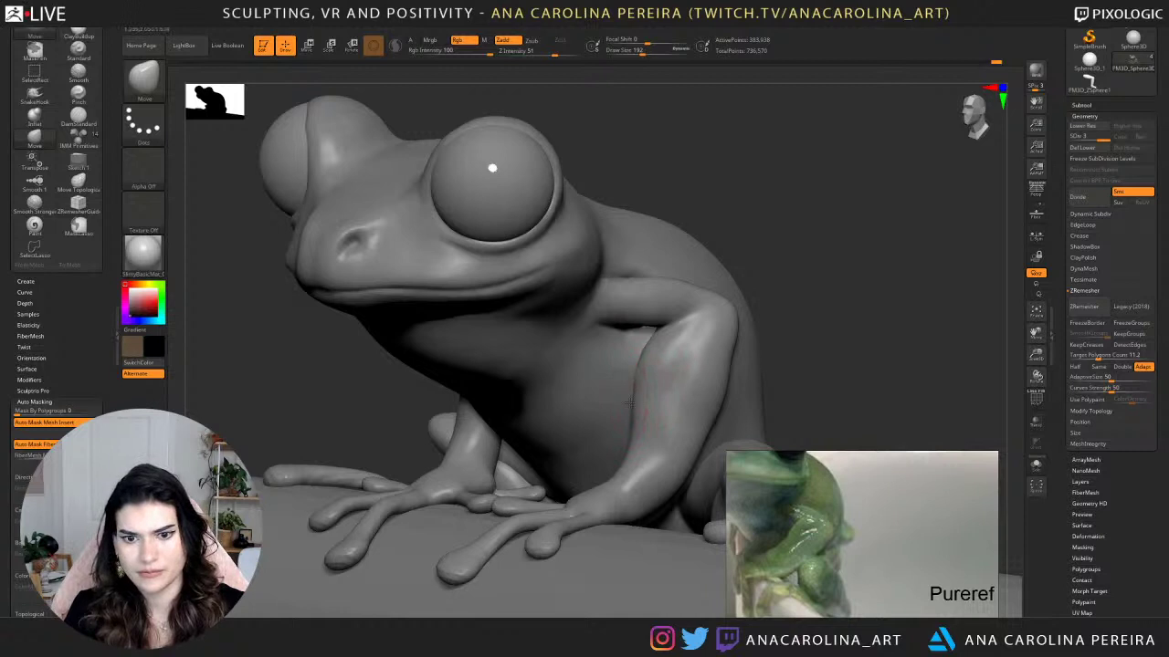
{"action": "right_click_drag", "start_coordinate": [808, 306], "coordinate": [796, 278], "text": "ctrl"}
{"action": "mouse_move", "coordinate": [744, 294]}
{"action": "right_mouse_down"}
{"action": "mouse_move", "coordinate": [774, 290]}
{"action": "mouse_move", "coordinate": [723, 292]}
{"action": "mouse_move", "coordinate": [730, 351]}
{"action": "mouse_move", "coordinate": [720, 347]}
{"action": "right_mouse_up"}
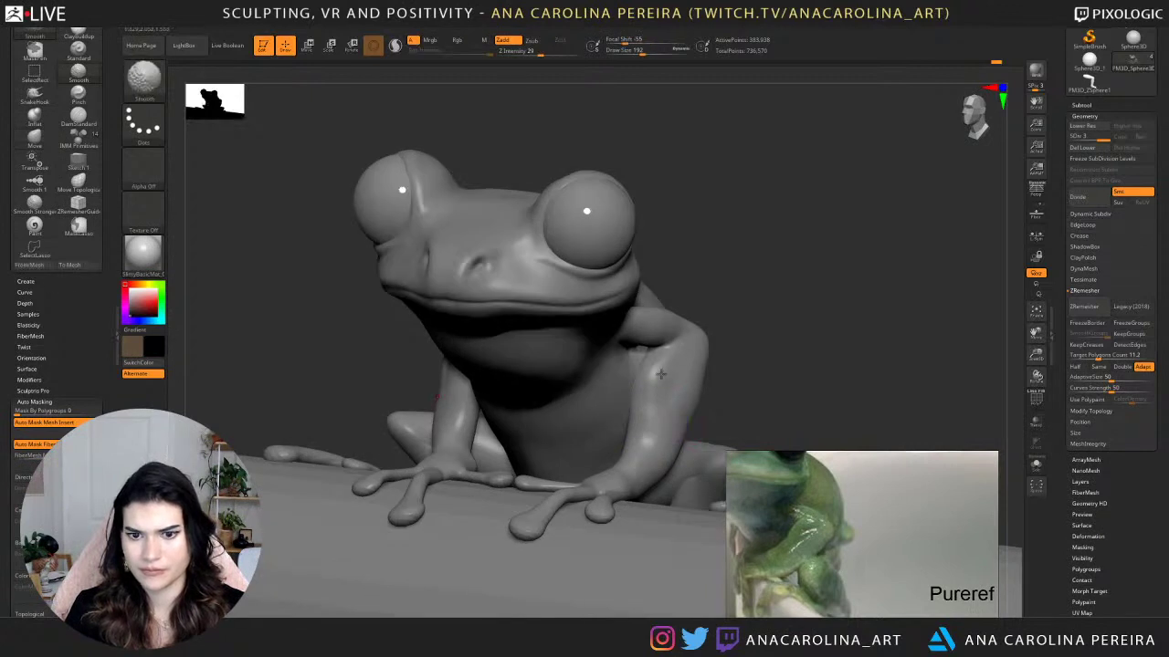
{"action": "left_click_drag", "start_coordinate": [661, 445], "coordinate": [612, 482], "text": "shift"}
{"action": "right_click_drag", "start_coordinate": [732, 374], "coordinate": [655, 408]}
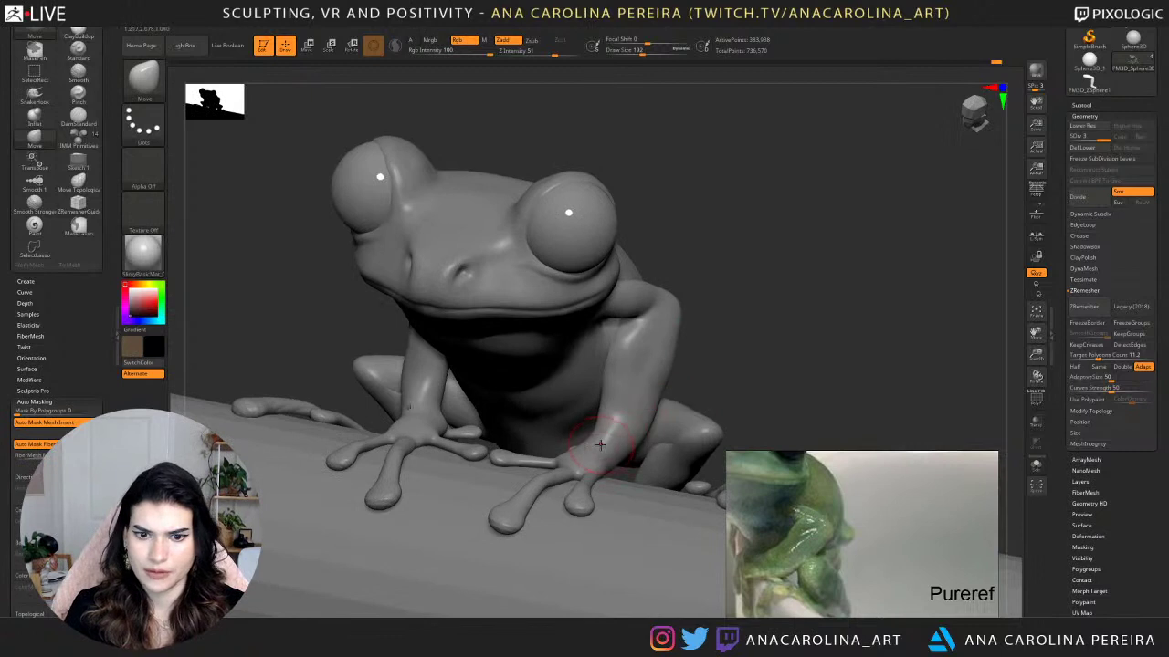
Adjust the lower foreleg's outer edge with the Move brush at draw size 299, then the underside of the upper foreleg at 257.
{"action": "mouse_move", "coordinate": [712, 374]}
{"action": "right_mouse_down"}
{"action": "mouse_move", "coordinate": [577, 438]}
{"action": "mouse_move", "coordinate": [691, 370]}
{"action": "right_mouse_up"}
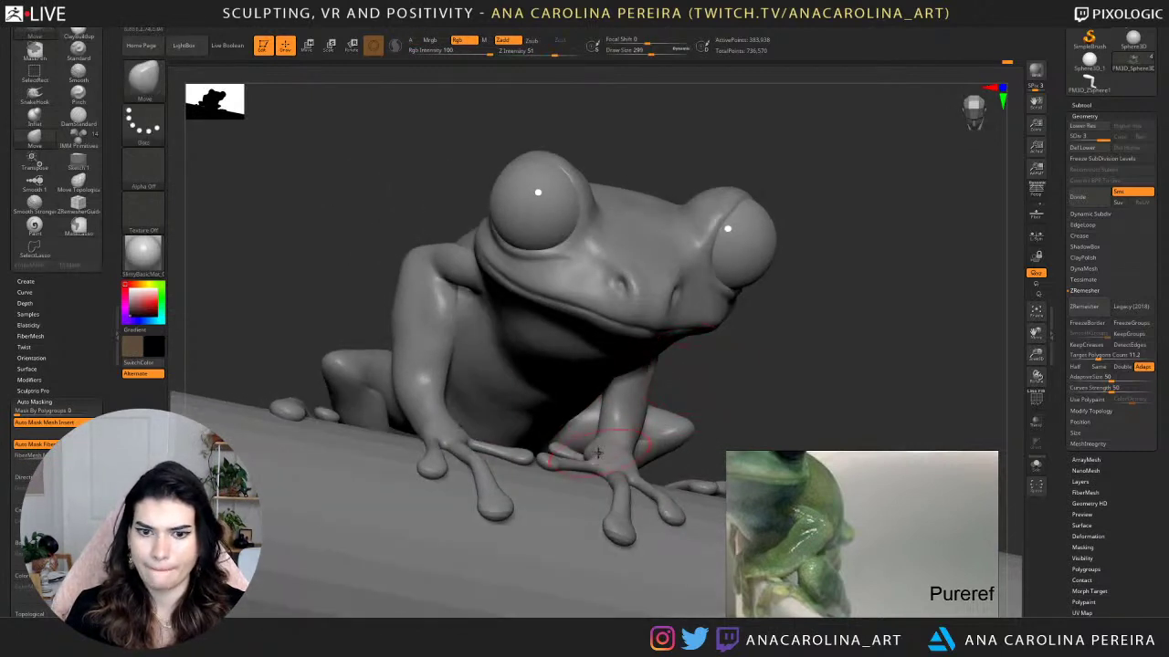
{"action": "right_click_drag", "start_coordinate": [623, 391], "coordinate": [624, 463]}
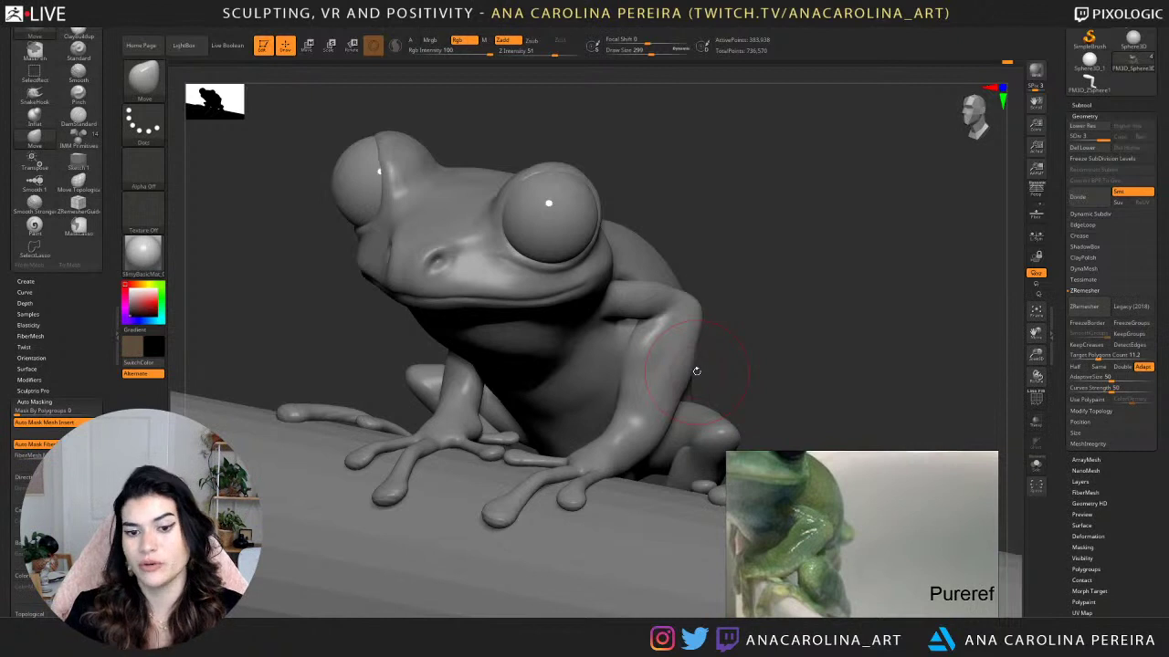
{"action": "mouse_move", "coordinate": [691, 392]}
{"action": "left_mouse_down"}
{"action": "mouse_move", "coordinate": [659, 393]}
{"action": "mouse_move", "coordinate": [685, 405]}
{"action": "left_mouse_up"}
{"action": "key", "text": "space"}
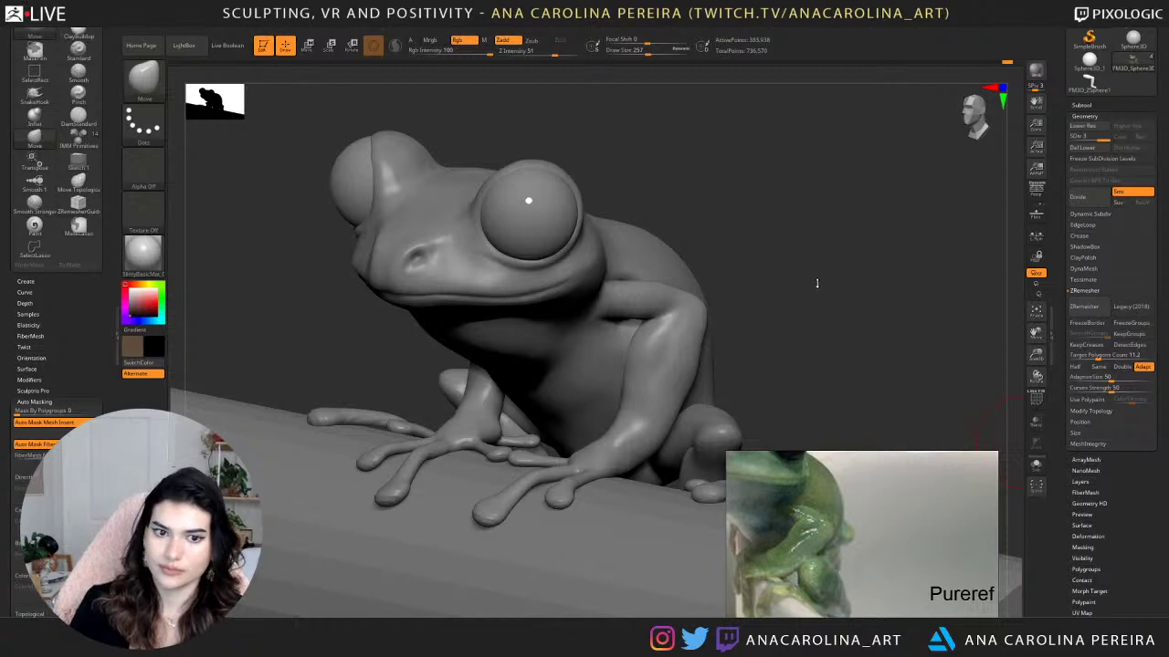
{"action": "left_click_drag", "start_coordinate": [817, 283], "coordinate": [805, 281]}
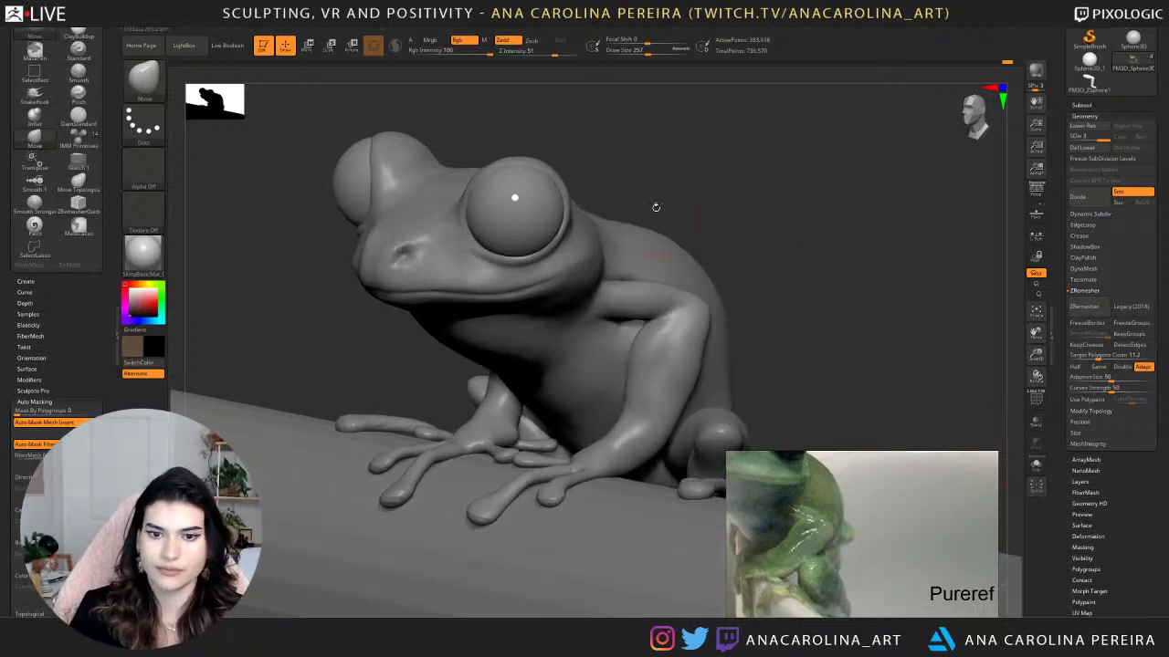
{"action": "left_click_drag", "start_coordinate": [717, 214], "coordinate": [673, 256]}
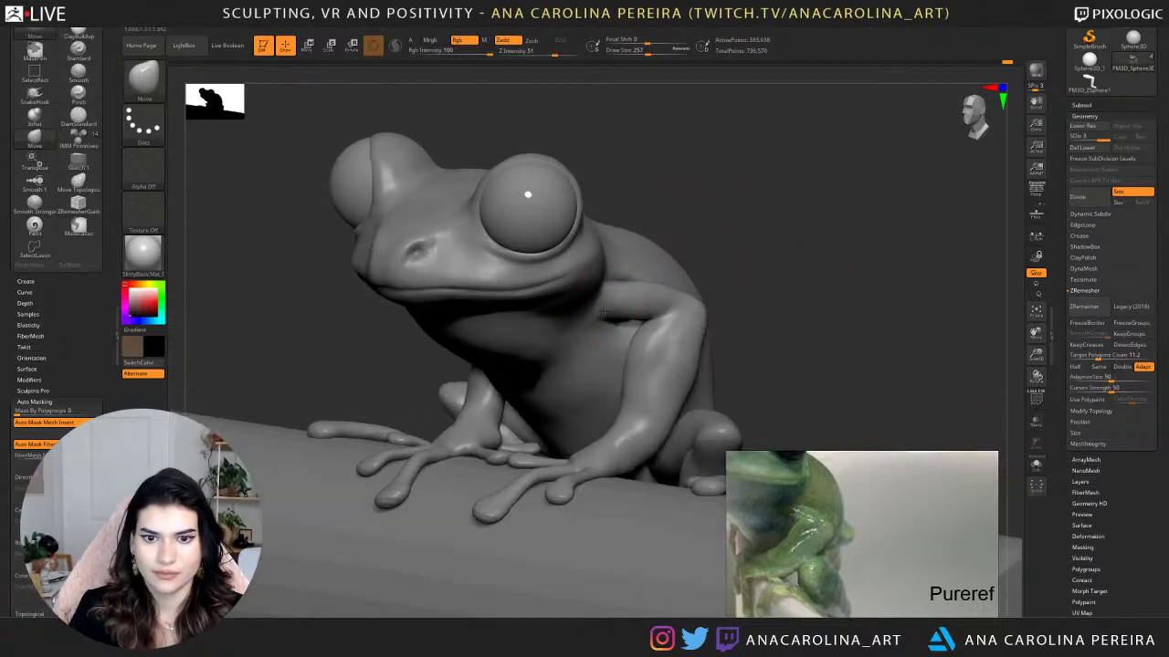
{"action": "left_click_drag", "start_coordinate": [609, 312], "coordinate": [639, 319]}
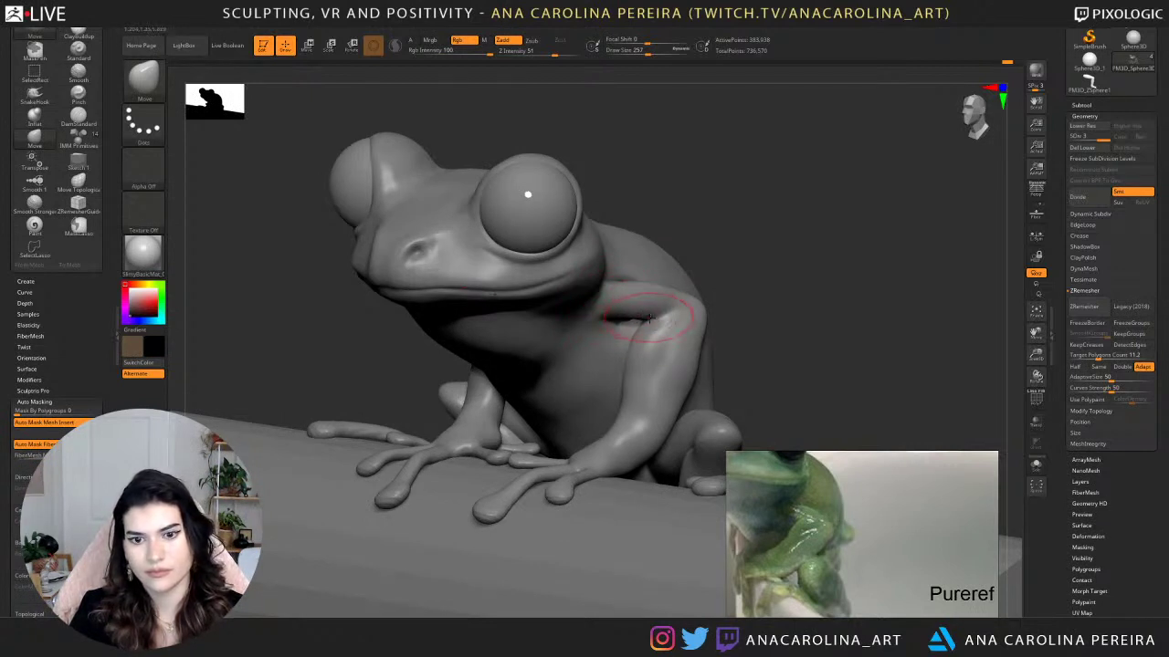
Isolate the lower foreleg polygroup, mask it, and bring the rest of the frog back into view.
{"action": "left_click", "coordinate": [633, 369], "text": "ctrl+shift"}
{"action": "left_click_drag", "start_coordinate": [676, 242], "coordinate": [846, 367], "text": "ctrl"}
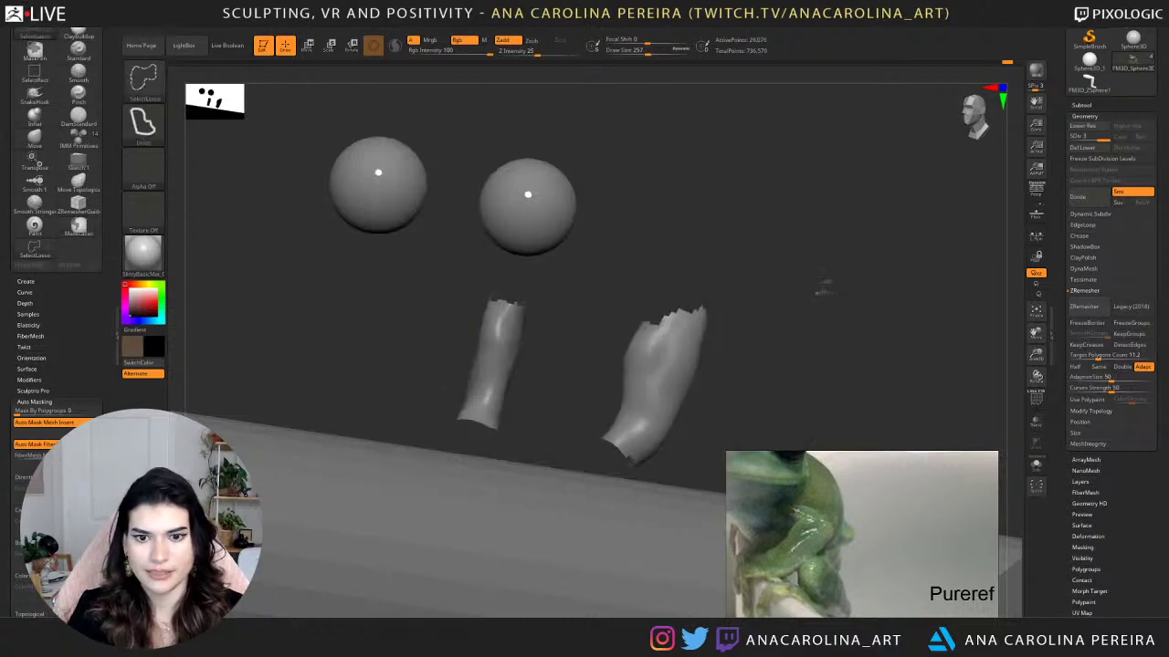
{"action": "left_click", "coordinate": [822, 287], "text": "ctrl+shift"}
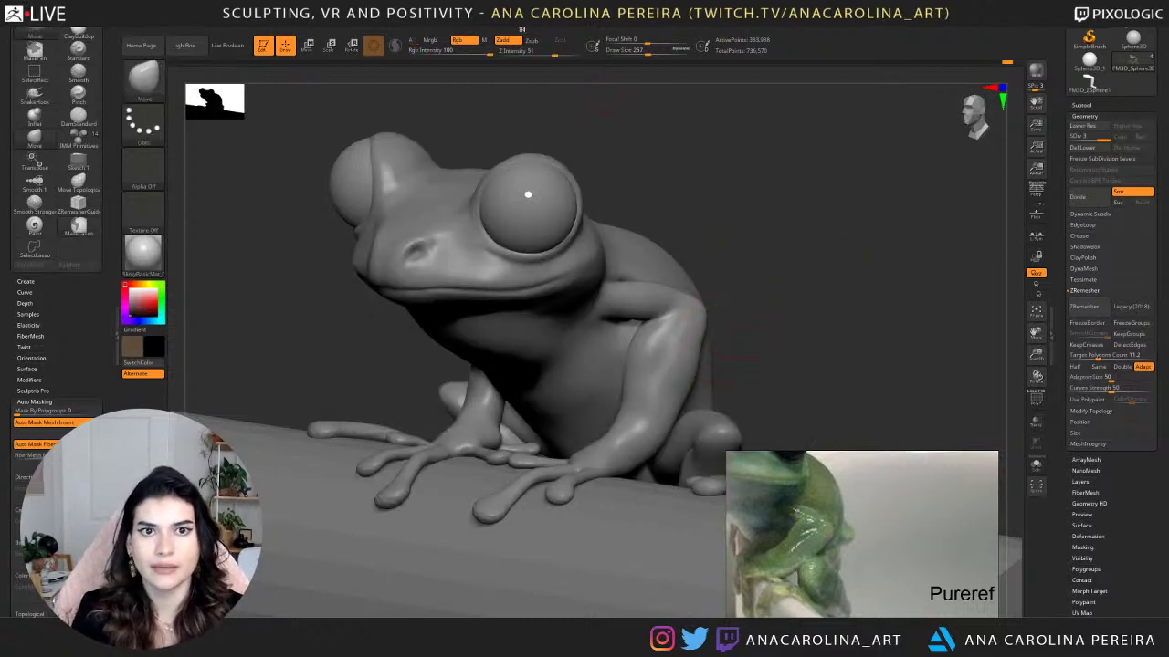
Display the painted colours of the frog and log through the render settings.
{"action": "left_click", "coordinate": [500, 26]}
{"action": "mouse_move", "coordinate": [533, 122]}
{"action": "left_mouse_down"}
{"action": "mouse_move", "coordinate": [495, 121]}
{"action": "mouse_move", "coordinate": [534, 122]}
{"action": "left_mouse_up"}
{"action": "left_click", "coordinate": [509, 27]}
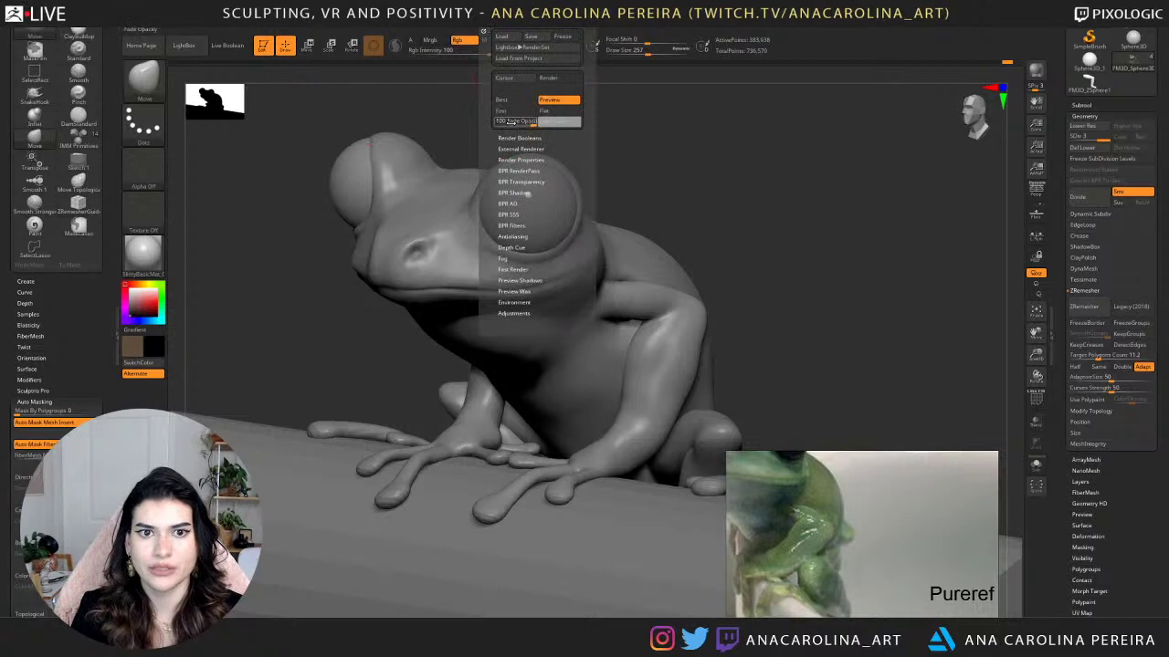
{"action": "left_click", "coordinate": [496, 122]}
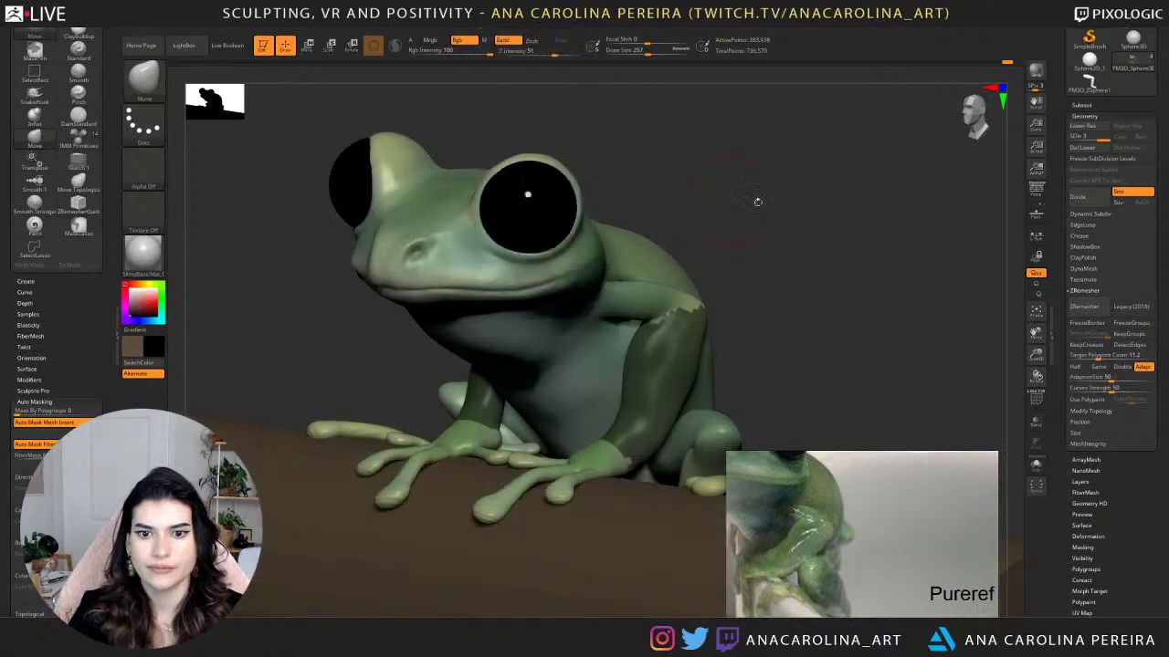
Blur the edge of the lower foreleg mask, then invert the mask at subdivision level 1.
{"action": "left_click", "coordinate": [679, 319], "text": "ctrl"}
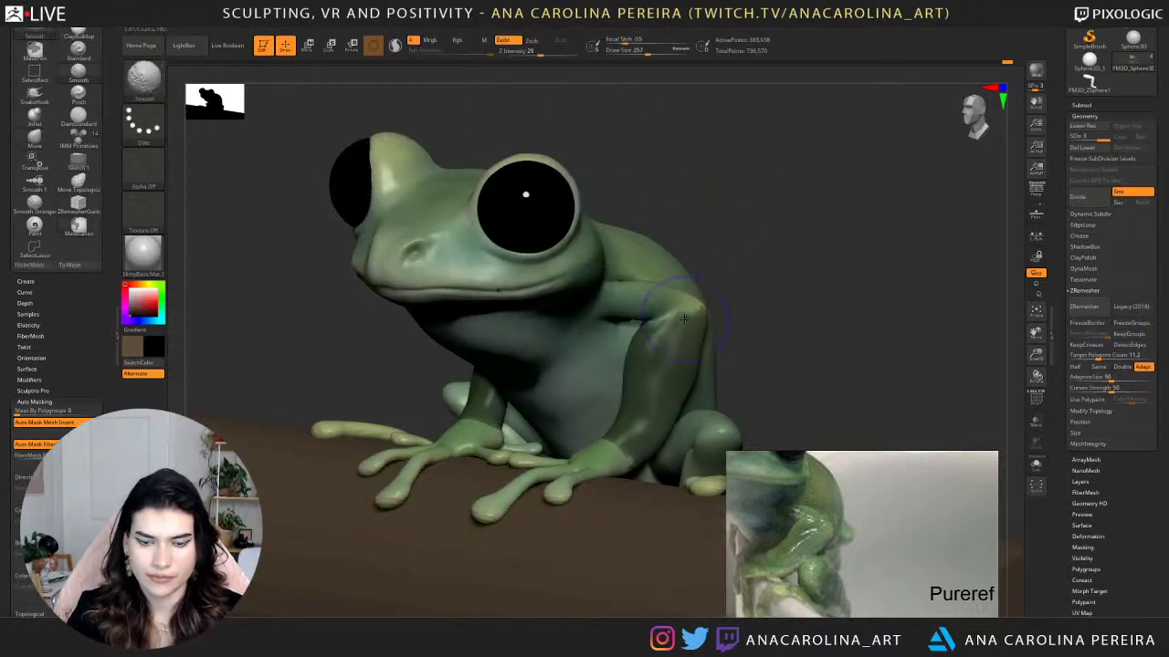
{"action": "key", "text": "shift+d"}
{"action": "key", "text": "shift+d"}
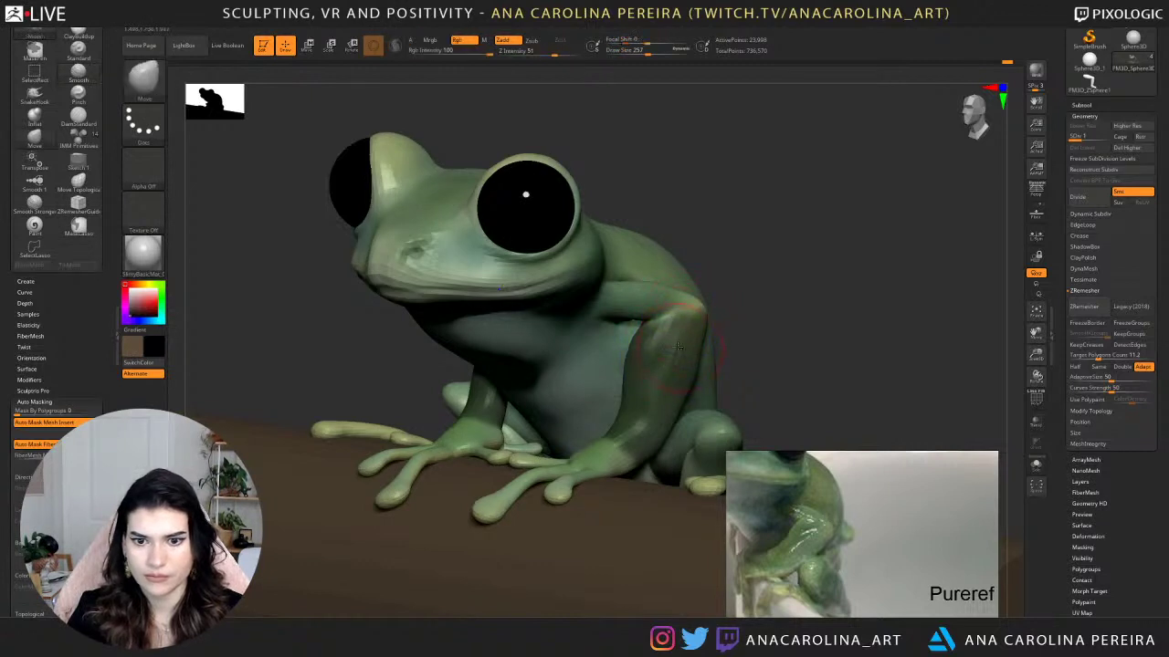
{"action": "mouse_move", "coordinate": [732, 331]}
{"action": "left_mouse_down", "text": "ctrl"}
{"action": "mouse_move", "coordinate": [740, 342]}
{"action": "mouse_move", "coordinate": [780, 336]}
{"action": "left_mouse_up", "text": "ctrl"}
{"action": "left_click", "coordinate": [757, 337], "text": "ctrl"}
Adjust the shape of the unmasked lower forelegs from the front using the Move brush, reducing its draw size to 280.
{"action": "key", "text": "b"}
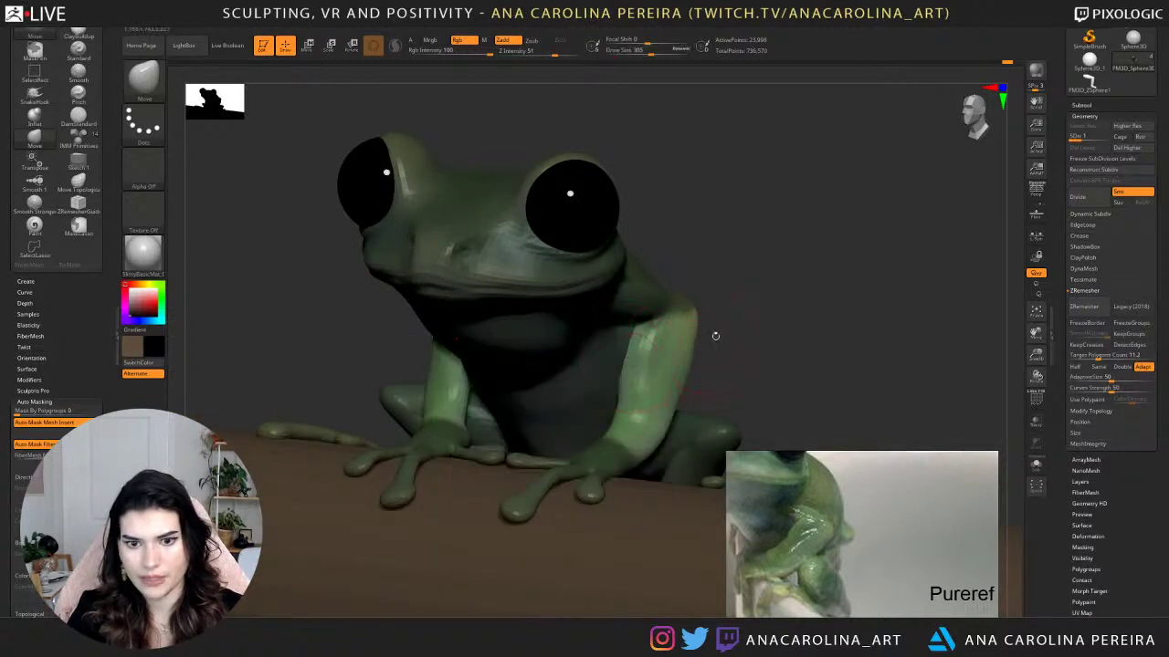
{"action": "left_click_drag", "start_coordinate": [715, 334], "coordinate": [616, 374]}
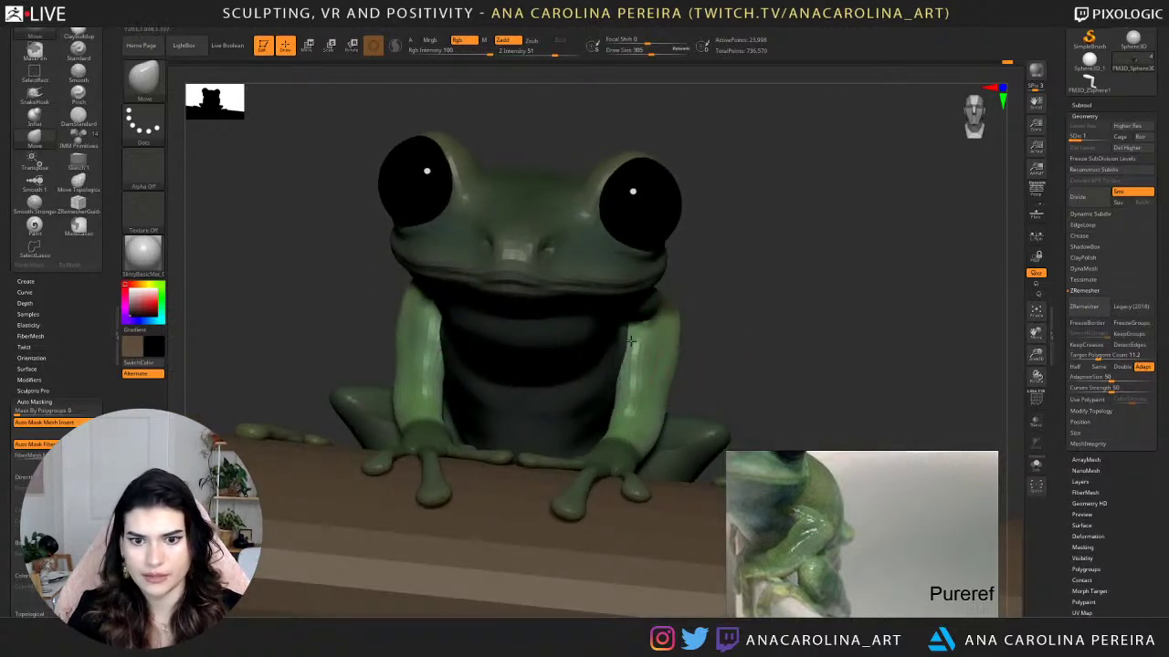
{"action": "mouse_move", "coordinate": [704, 326]}
{"action": "left_mouse_down"}
{"action": "mouse_move", "coordinate": [704, 299]}
{"action": "mouse_move", "coordinate": [637, 342]}
{"action": "mouse_move", "coordinate": [628, 367]}
{"action": "mouse_move", "coordinate": [650, 385]}
{"action": "mouse_move", "coordinate": [623, 365]}
{"action": "mouse_move", "coordinate": [633, 377]}
{"action": "mouse_move", "coordinate": [584, 420]}
{"action": "mouse_move", "coordinate": [679, 403]}
{"action": "mouse_move", "coordinate": [670, 392]}
{"action": "mouse_move", "coordinate": [683, 388]}
{"action": "mouse_move", "coordinate": [647, 370]}
{"action": "mouse_move", "coordinate": [601, 372]}
{"action": "left_mouse_up"}
{"action": "key", "text": "s"}
{"action": "key", "text": "space"}
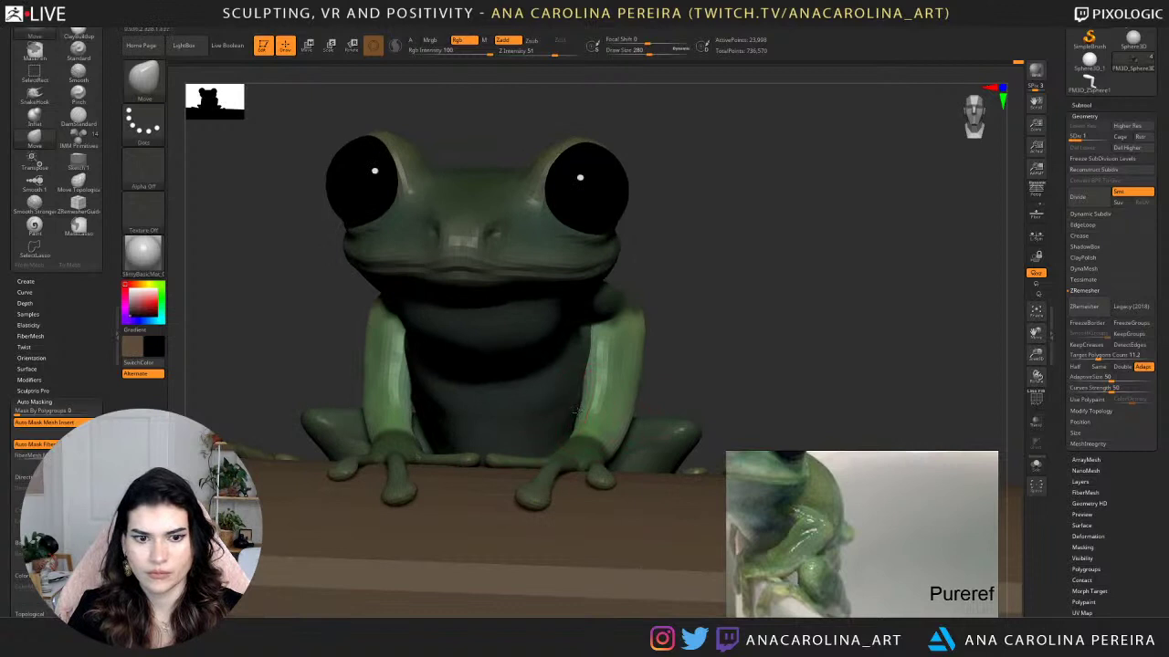
{"action": "key", "text": "b"}
{"action": "key", "text": "s"}
{"action": "key", "text": "t"}
Clear the mask and return the frog and log to the plain grey display.
{"action": "left_click_drag", "start_coordinate": [685, 347], "coordinate": [687, 292], "text": "ctrl"}
{"action": "left_click_drag", "start_coordinate": [687, 292], "coordinate": [720, 288]}
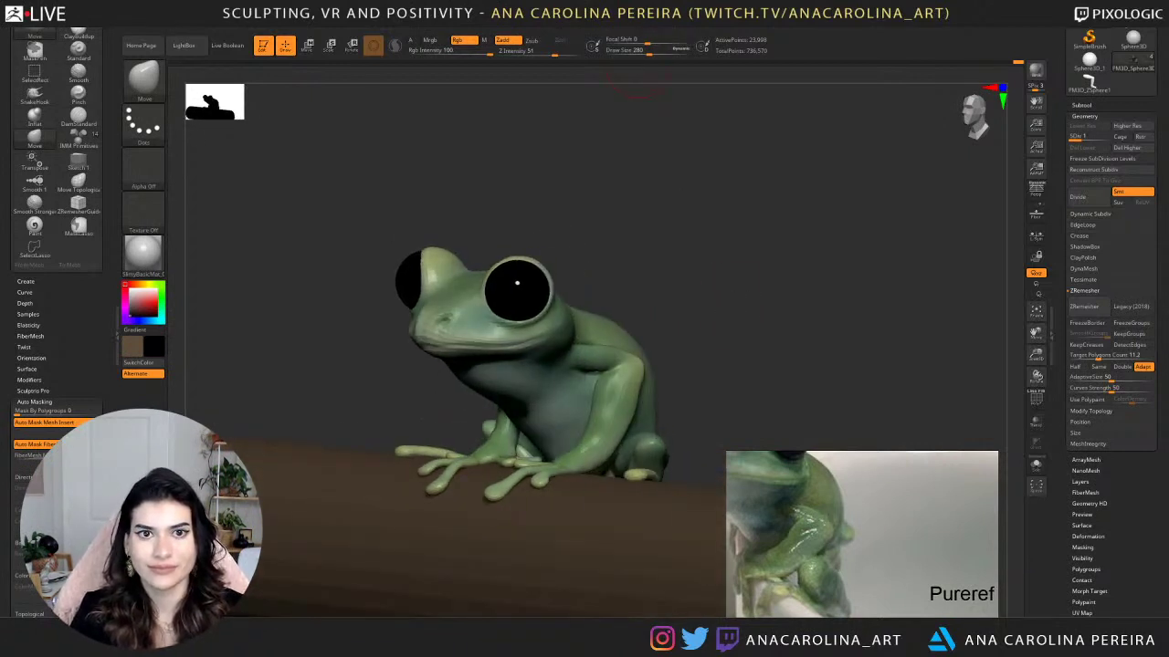
{"action": "mouse_move", "coordinate": [491, 26]}
{"action": "left_click", "coordinate": [525, 119]}
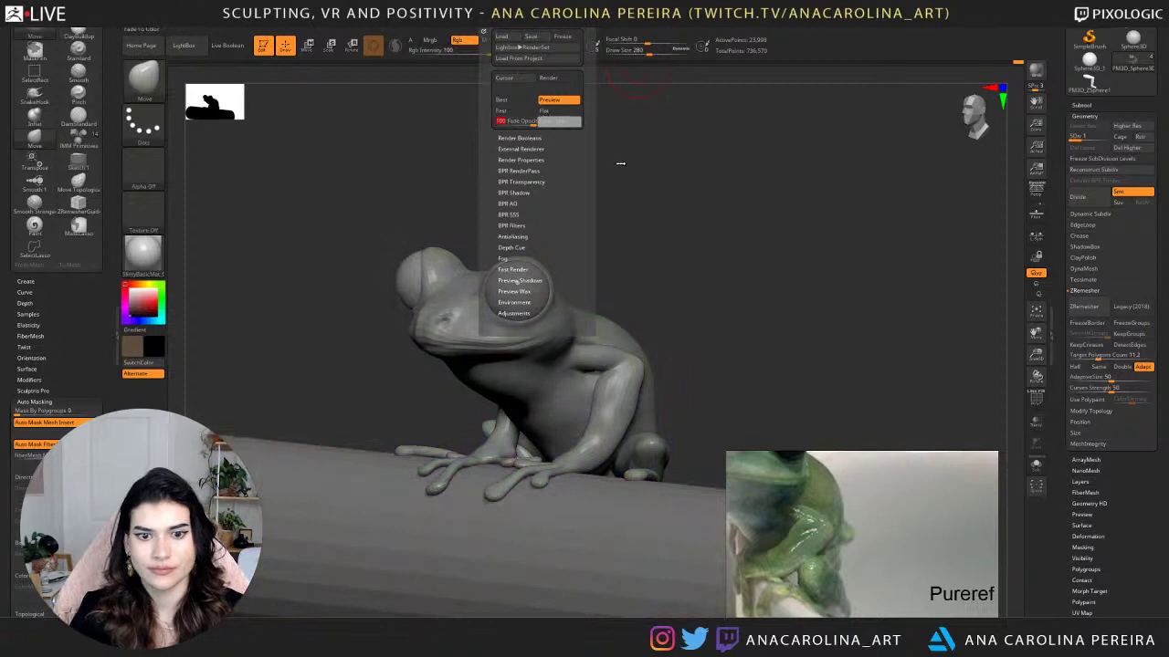
Adjust the rump behind the hind thigh using the Move brush at draw size 460.
{"action": "left_click_drag", "start_coordinate": [680, 212], "coordinate": [639, 473]}
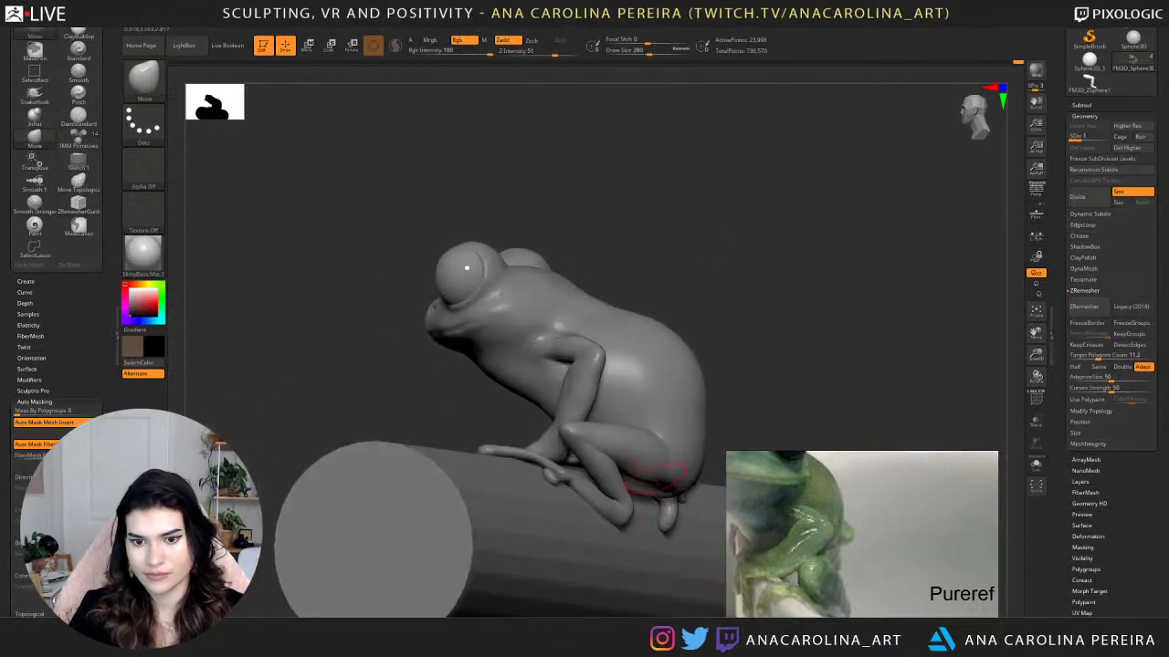
{"action": "right_click_drag", "start_coordinate": [692, 462], "coordinate": [672, 427]}
{"action": "key", "text": "space"}
{"action": "left_click_drag", "start_coordinate": [728, 390], "coordinate": [736, 390]}
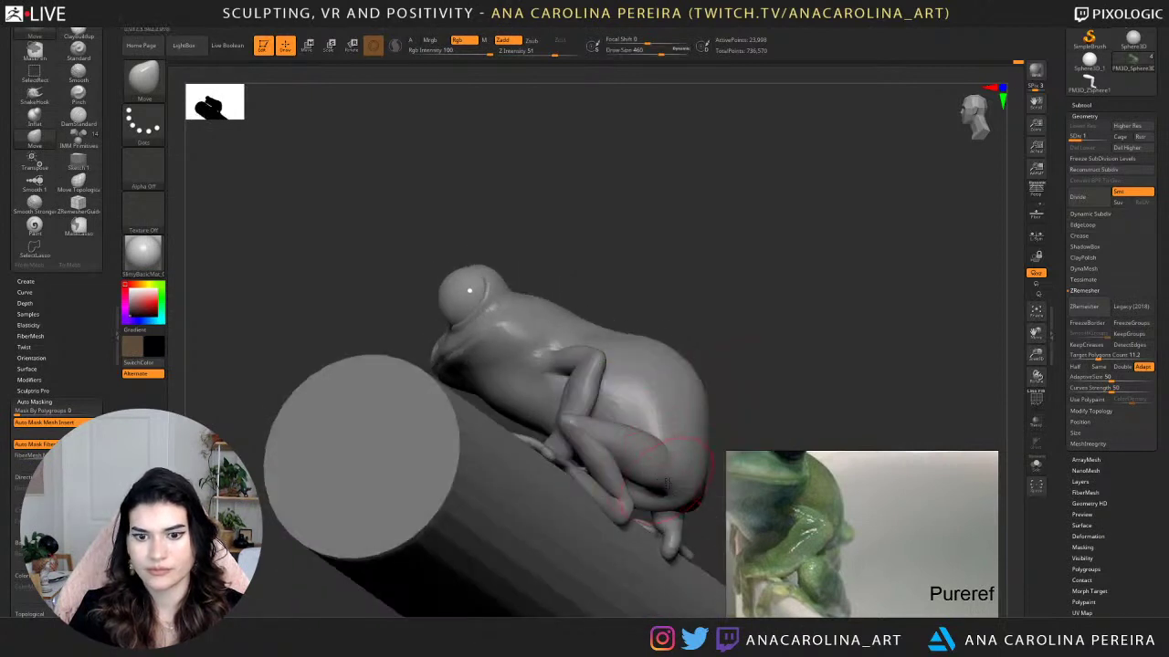
{"action": "left_click_drag", "start_coordinate": [677, 492], "coordinate": [670, 490]}
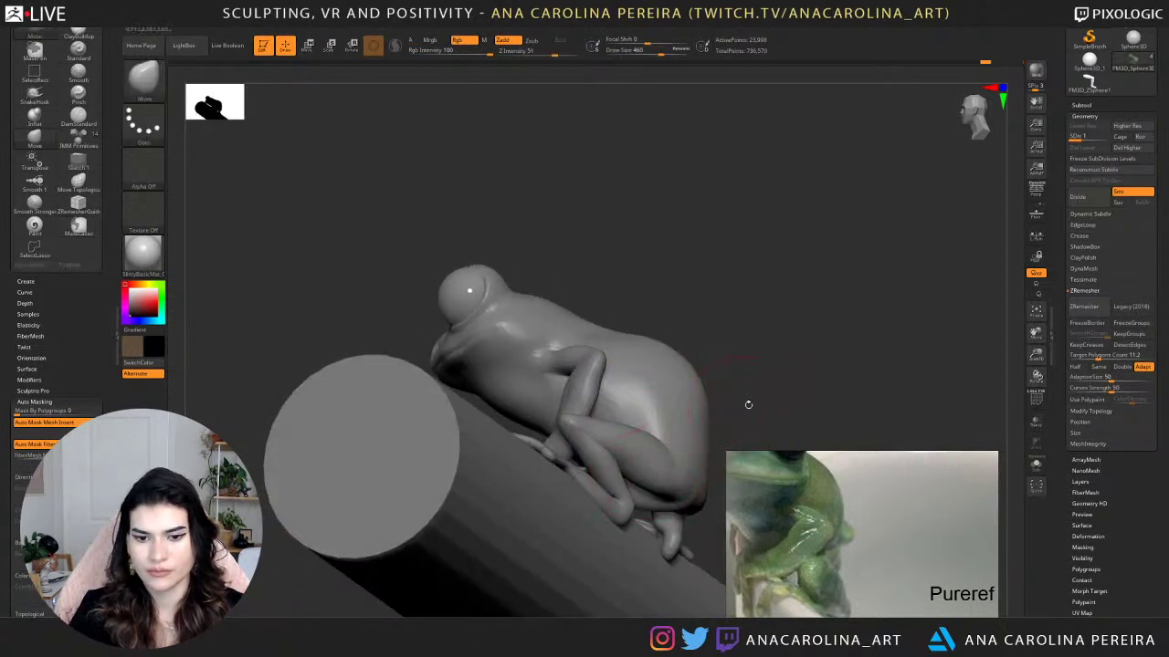
Add volume around the hind thigh and rump using the Inflat brush at Z Intensity 10.
{"action": "mouse_move", "coordinate": [749, 405]}
{"action": "left_mouse_down"}
{"action": "mouse_move", "coordinate": [770, 423]}
{"action": "mouse_move", "coordinate": [795, 412]}
{"action": "mouse_move", "coordinate": [736, 396]}
{"action": "mouse_move", "coordinate": [588, 481]}
{"action": "left_mouse_up"}
{"action": "key", "text": "b"}
{"action": "key", "text": "h"}
{"action": "key", "text": "p"}
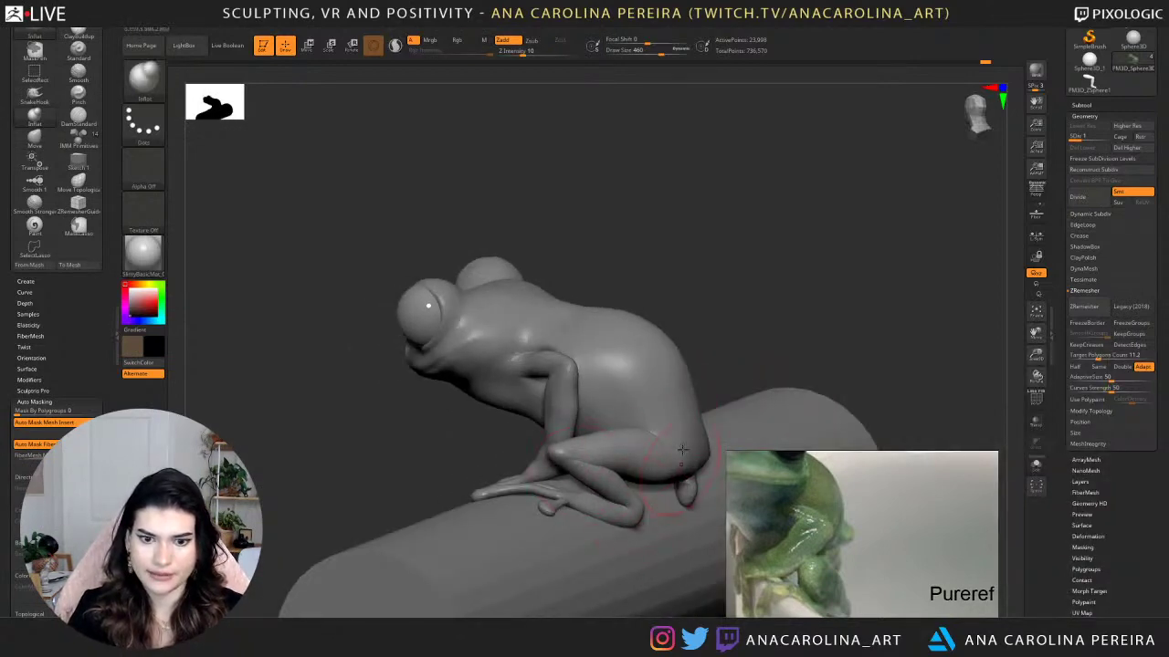
{"action": "left_click_drag", "start_coordinate": [684, 450], "coordinate": [783, 306]}
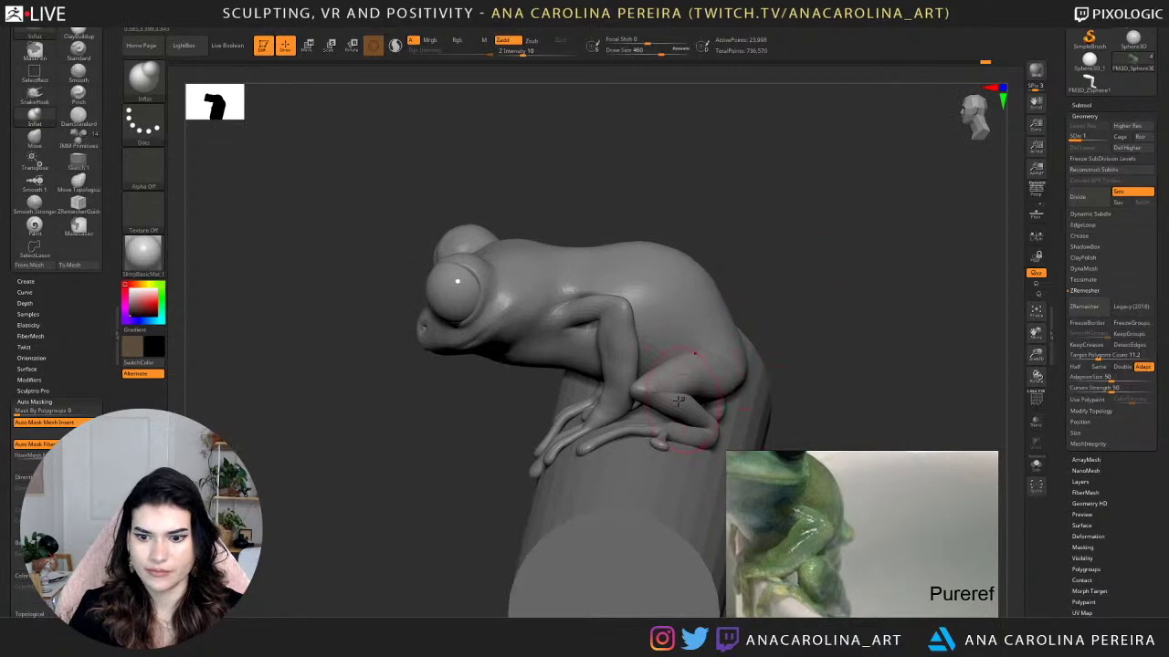
Select the SnakeHook brush and set its draw size to 386.
{"action": "key", "text": "b"}
{"action": "key", "text": "s"}
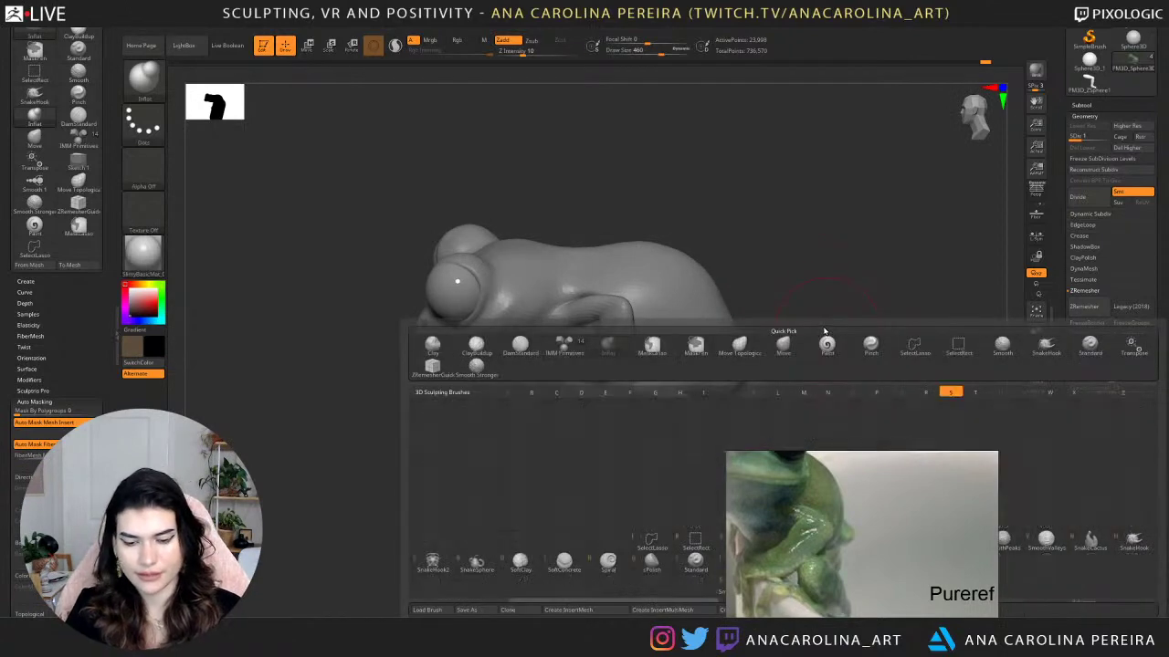
{"action": "key", "text": "h"}
{"action": "key", "text": "space"}
{"action": "mouse_move", "coordinate": [828, 329]}
{"action": "left_mouse_down"}
{"action": "mouse_move", "coordinate": [826, 315]}
{"action": "mouse_move", "coordinate": [835, 344]}
{"action": "mouse_move", "coordinate": [868, 356]}
{"action": "left_mouse_up"}
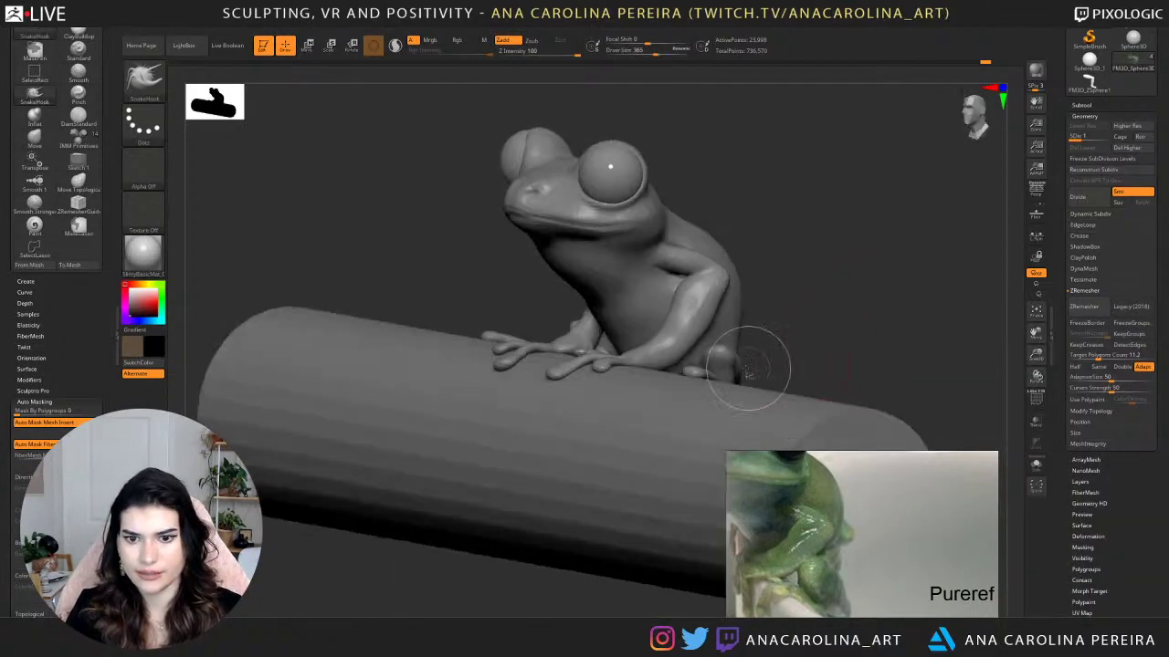
Examine the frog's pose and bent hind leg on the log from the front, from above and from behind.
{"action": "left_click", "coordinate": [748, 368], "text": "ctrl+shift"}
{"action": "left_click_drag", "start_coordinate": [780, 350], "coordinate": [787, 392]}
{"action": "left_click_drag", "start_coordinate": [788, 289], "coordinate": [839, 407], "text": "ctrl"}
{"action": "key", "text": "ctrl+w"}
{"action": "left_click", "coordinate": [821, 401], "text": "ctrl+shift"}
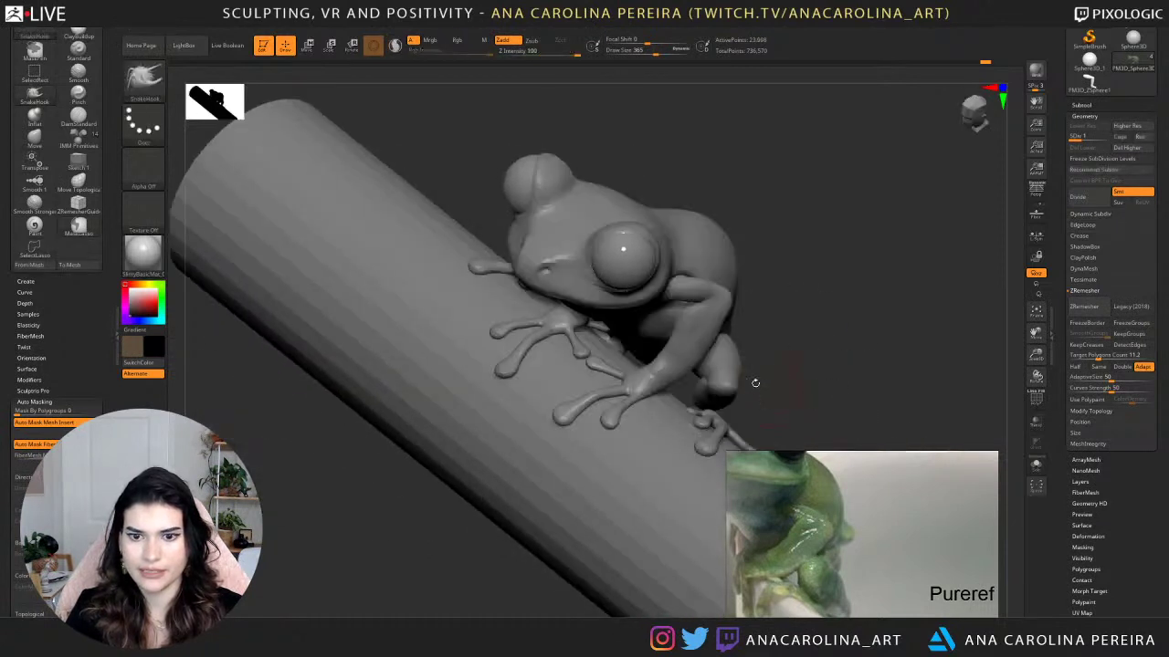
{"action": "left_click", "coordinate": [715, 390], "text": "ctrl+shift"}
{"action": "left_click", "coordinate": [776, 353], "text": "ctrl+shift"}
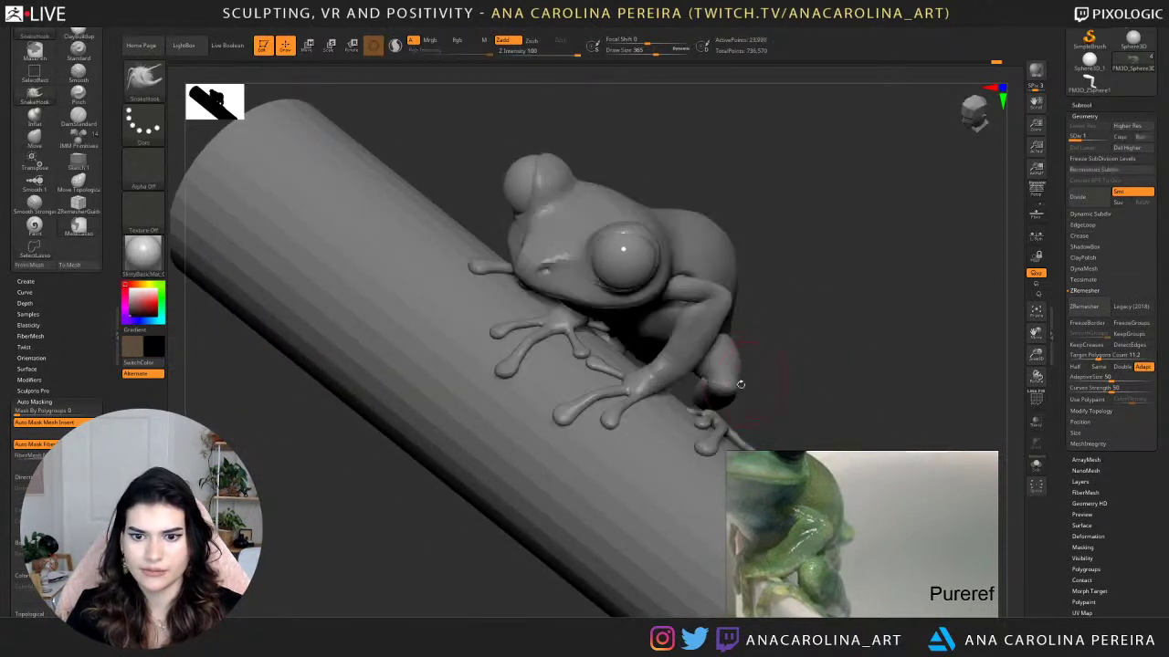
{"action": "left_click_drag", "start_coordinate": [761, 381], "coordinate": [735, 362]}
{"action": "mouse_move", "coordinate": [835, 199]}
{"action": "left_mouse_down", "text": "alt"}
{"action": "mouse_move", "coordinate": [769, 204]}
{"action": "mouse_move", "coordinate": [692, 304]}
{"action": "left_mouse_up", "text": "alt"}
Reshape the frog's bent hind leg around the knee and thigh with the SnakeHook brush, adjusting the draw size to 331.
{"action": "key", "text": "b"}
{"action": "key", "text": "s"}
{"action": "key", "text": "h"}
{"action": "key", "text": "space"}
{"action": "mouse_move", "coordinate": [763, 242]}
{"action": "left_mouse_down"}
{"action": "mouse_move", "coordinate": [776, 238]}
{"action": "mouse_move", "coordinate": [757, 287]}
{"action": "left_mouse_up"}
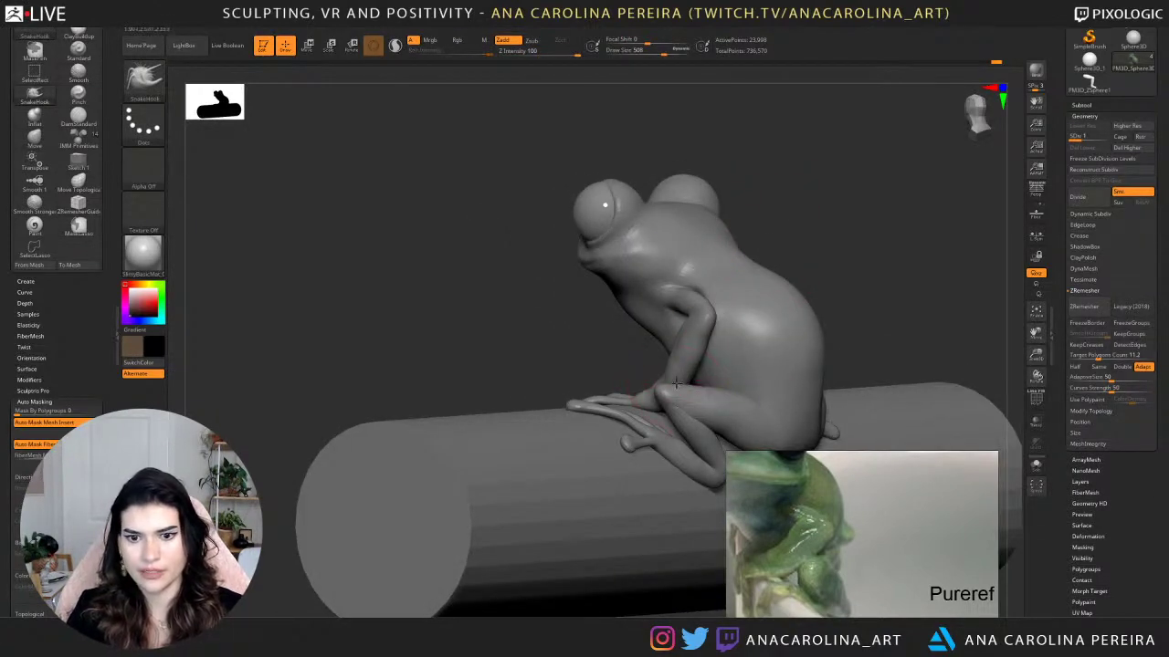
{"action": "key", "text": "space"}
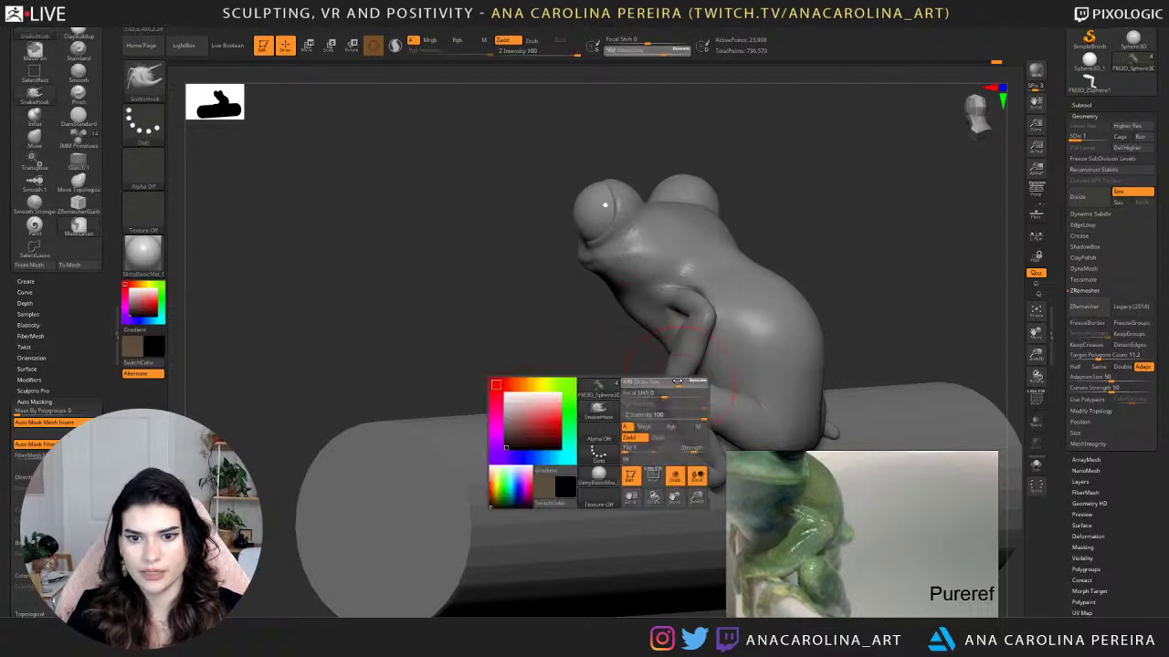
{"action": "left_click_drag", "start_coordinate": [557, 352], "coordinate": [618, 355]}
{"action": "key", "text": "space"}
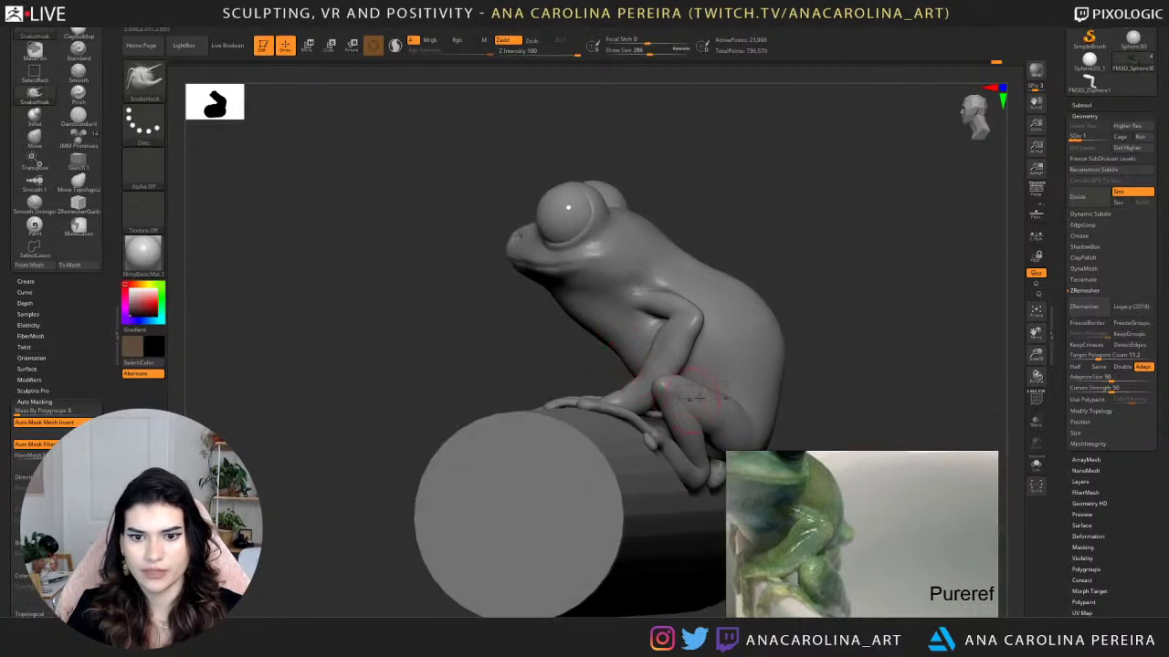
{"action": "left_click_drag", "start_coordinate": [802, 312], "coordinate": [764, 333]}
{"action": "key", "text": "space"}
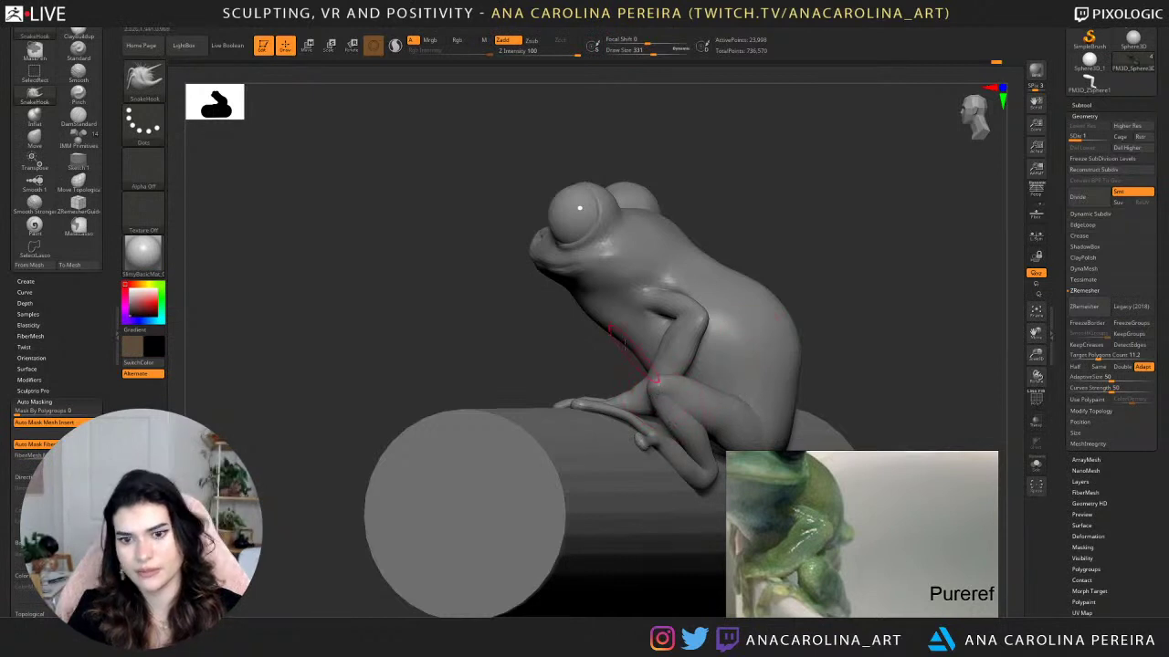
Refine the thigh where it meets the frog's rear with the SnakeHook brush, raising the draw size to 415.
{"action": "mouse_move", "coordinate": [662, 394]}
{"action": "right_mouse_down"}
{"action": "mouse_move", "coordinate": [684, 381]}
{"action": "mouse_move", "coordinate": [576, 402]}
{"action": "mouse_move", "coordinate": [650, 407]}
{"action": "right_mouse_up"}
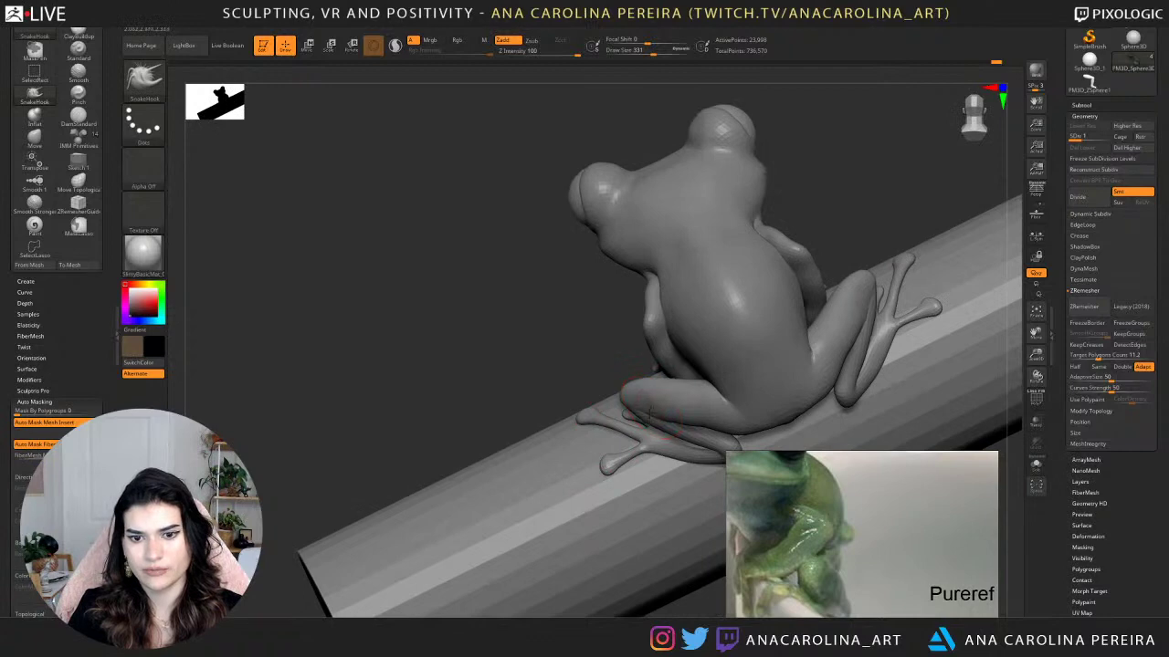
{"action": "right_click_drag", "start_coordinate": [568, 358], "coordinate": [694, 424]}
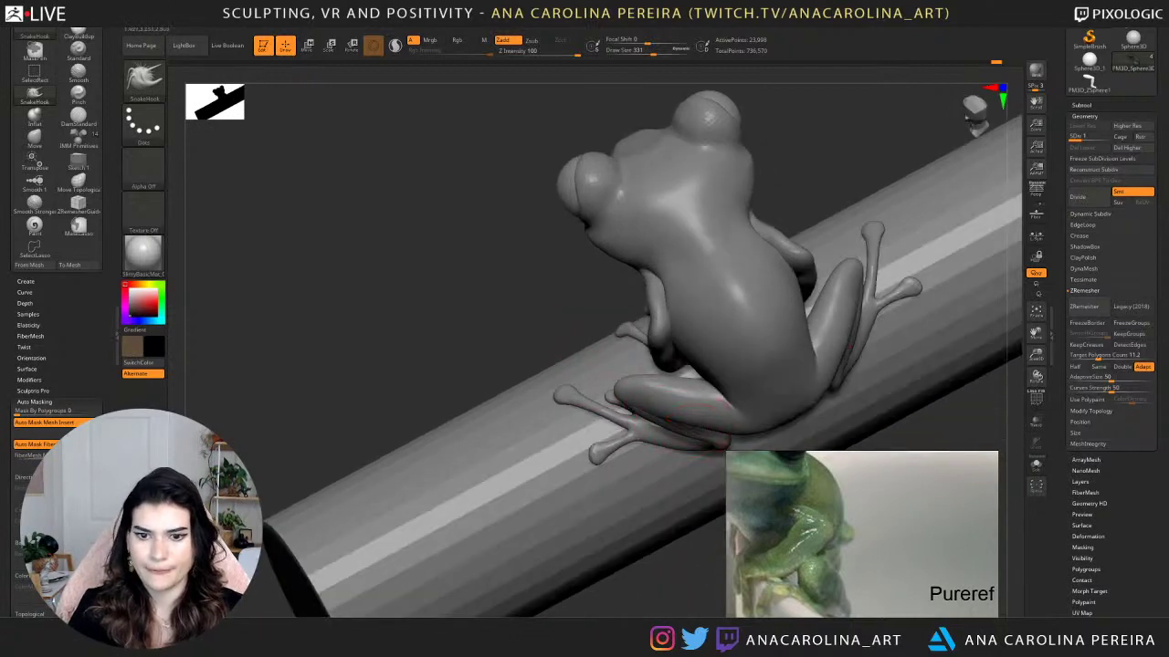
{"action": "right_click_drag", "start_coordinate": [700, 541], "coordinate": [740, 388]}
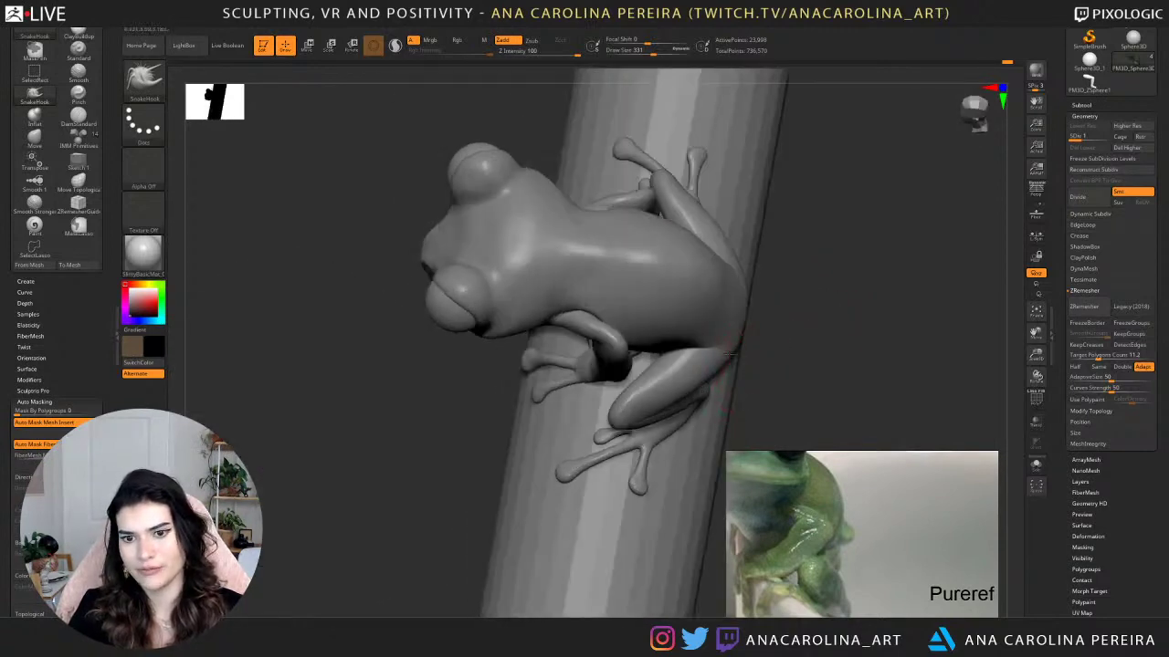
{"action": "key", "text": "s"}
{"action": "left_click_drag", "start_coordinate": [730, 347], "coordinate": [736, 346]}
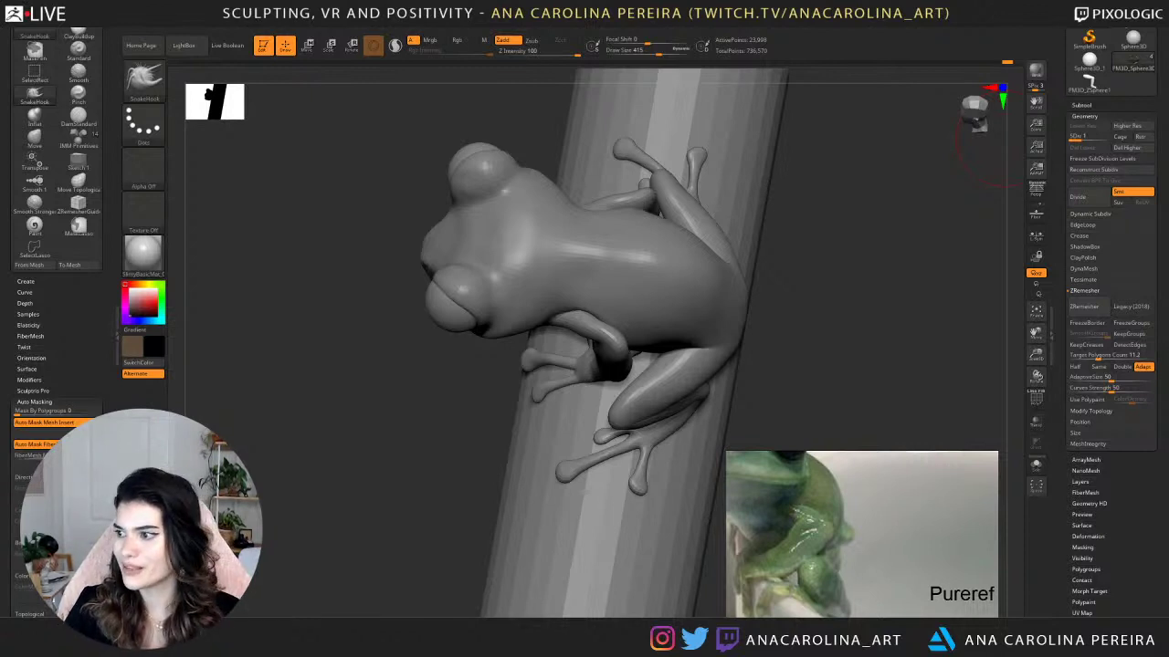
Switch to the web browser and show image results for urban camo ball python, previewing the first few snake photos.
{"action": "left_click_drag", "start_coordinate": [1168, 429], "coordinate": [603, 2]}
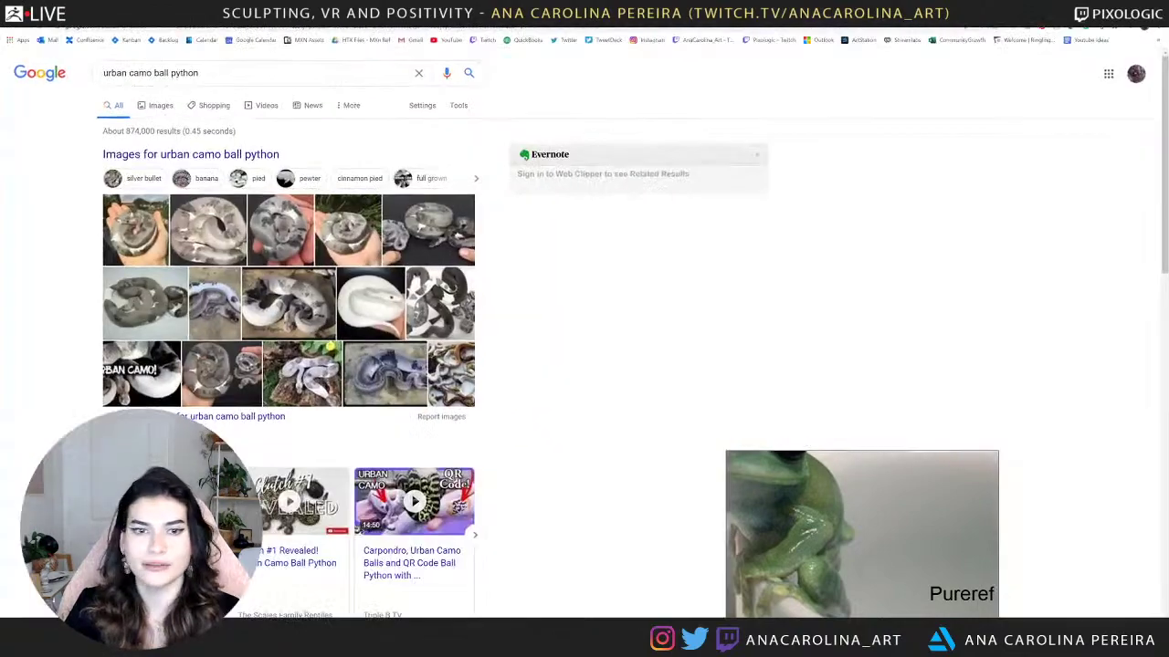
{"action": "left_click", "coordinate": [158, 105]}
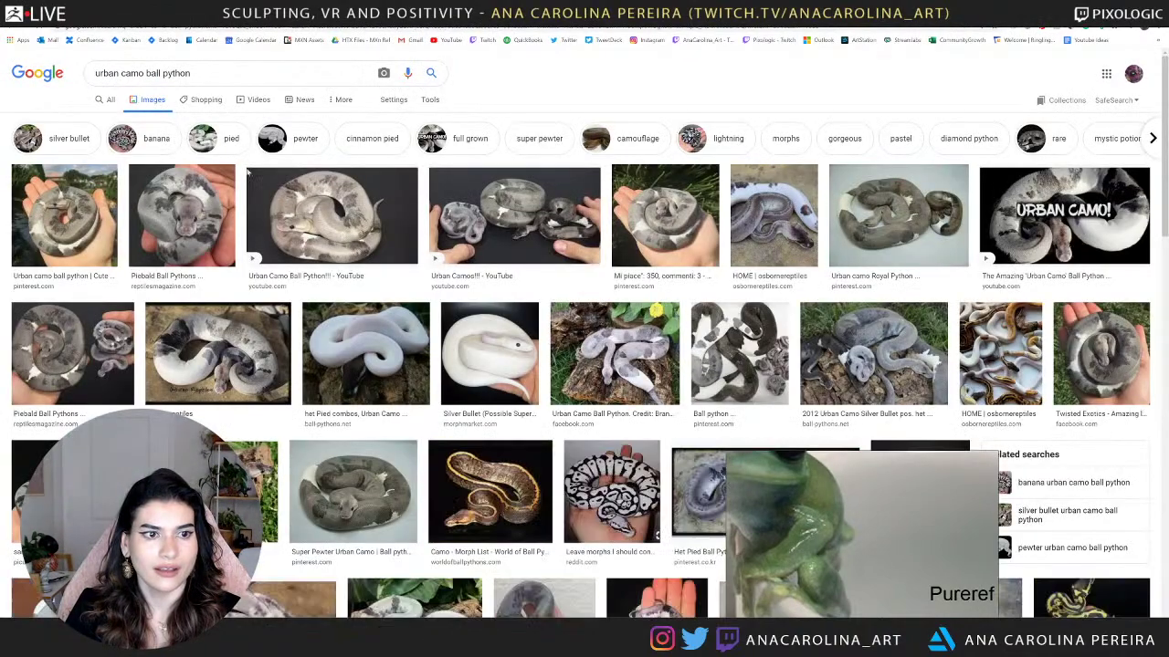
{"action": "left_click", "coordinate": [196, 210]}
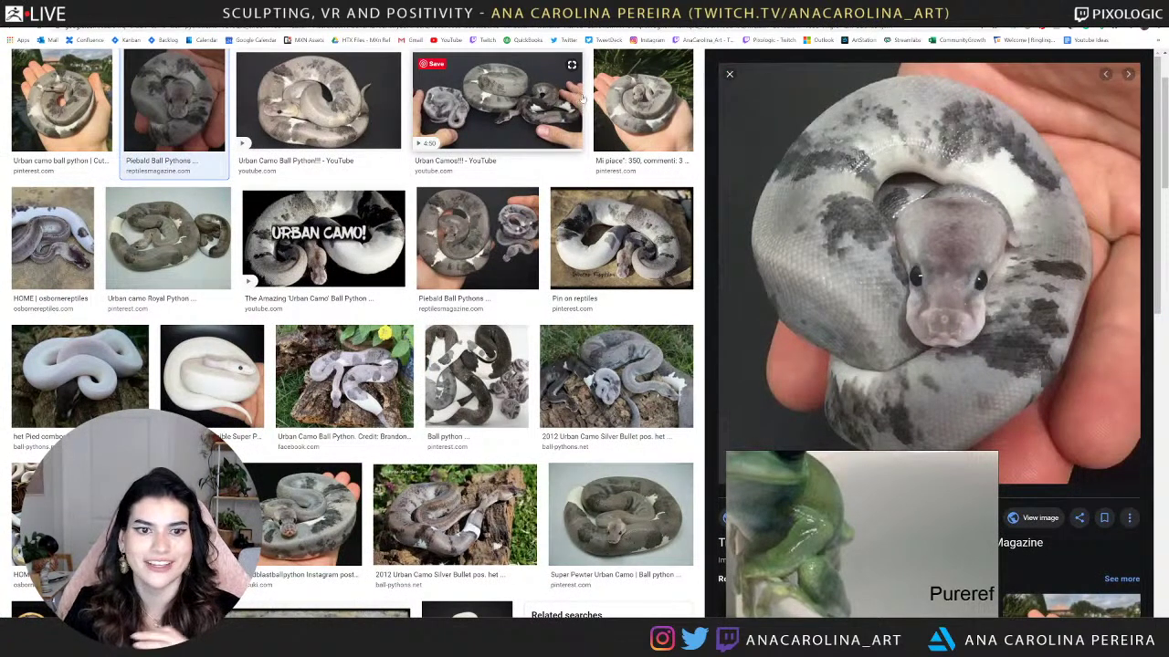
{"action": "left_click", "coordinate": [199, 127]}
{"action": "left_click", "coordinate": [304, 107]}
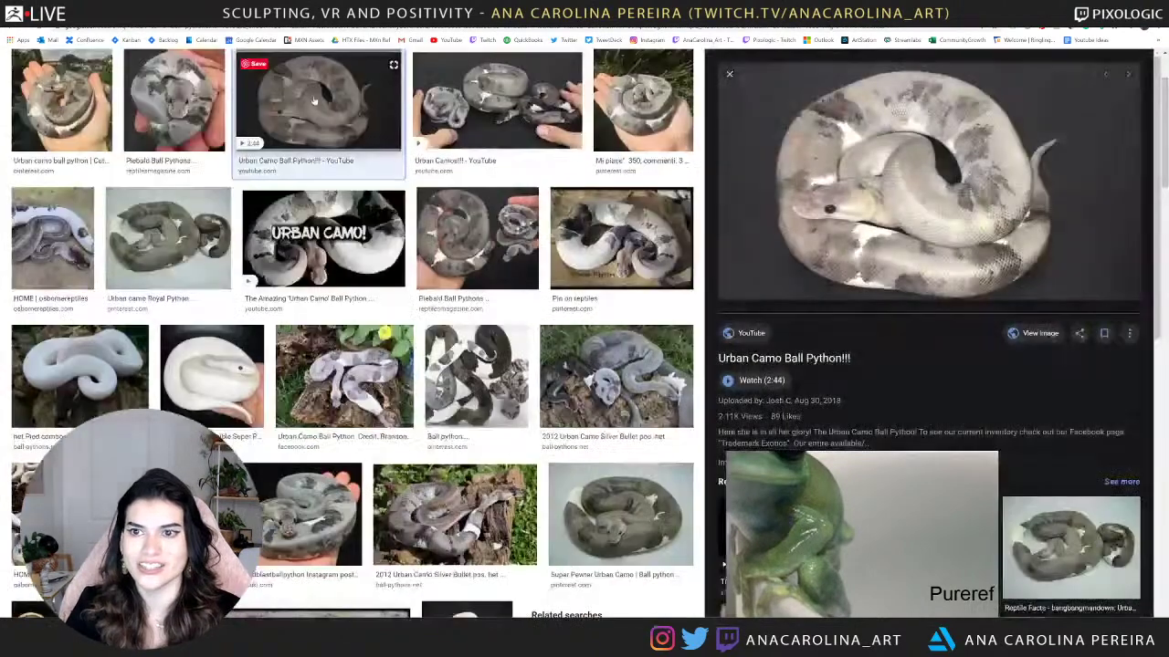
{"action": "left_click", "coordinate": [77, 108]}
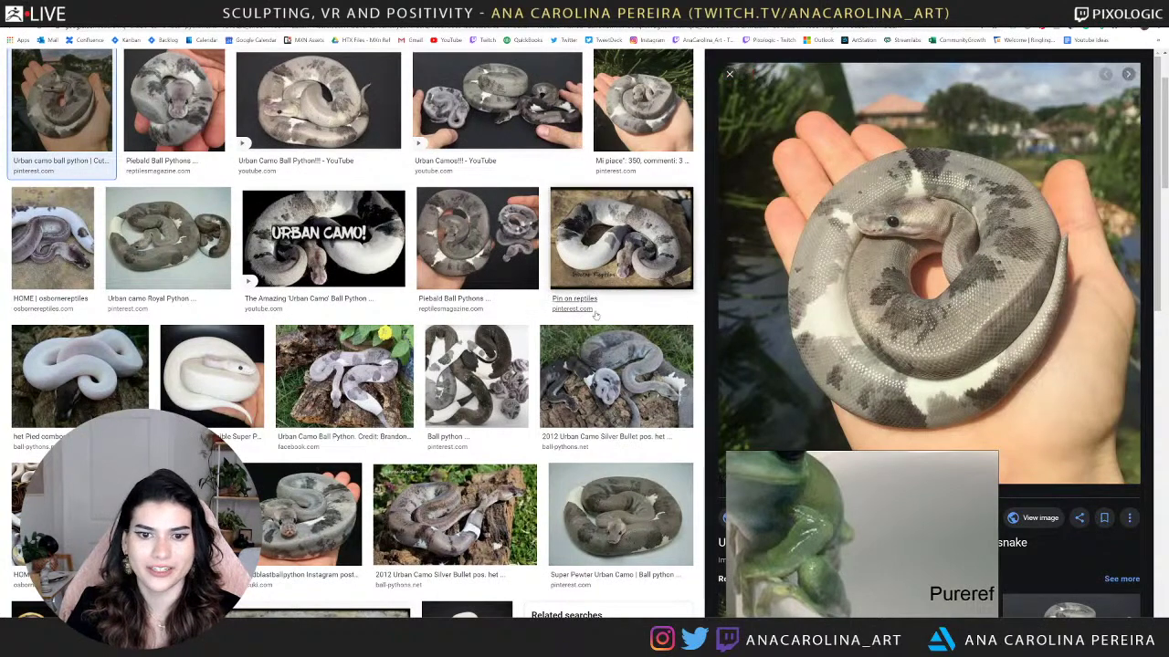
Preview more urban camo ball python photos further down the image results, and return to the ZBrush sculpt.
{"action": "left_click", "coordinate": [604, 383]}
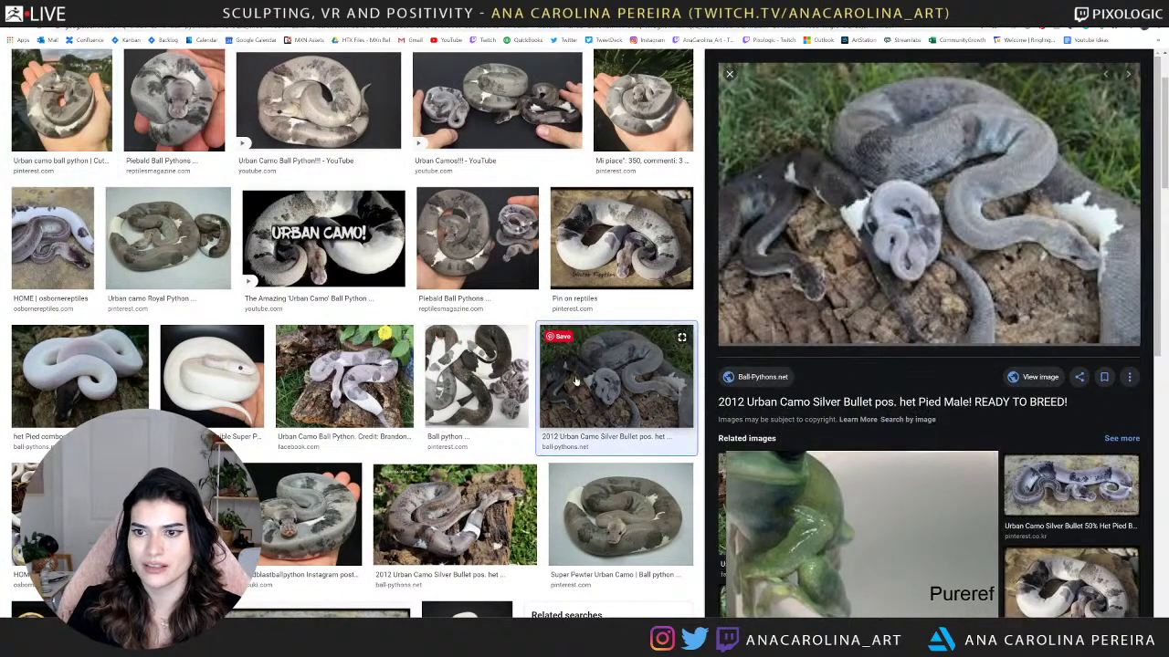
{"action": "scroll", "coordinate": [308, 402], "scroll_direction": "down", "scroll_amount": 1}
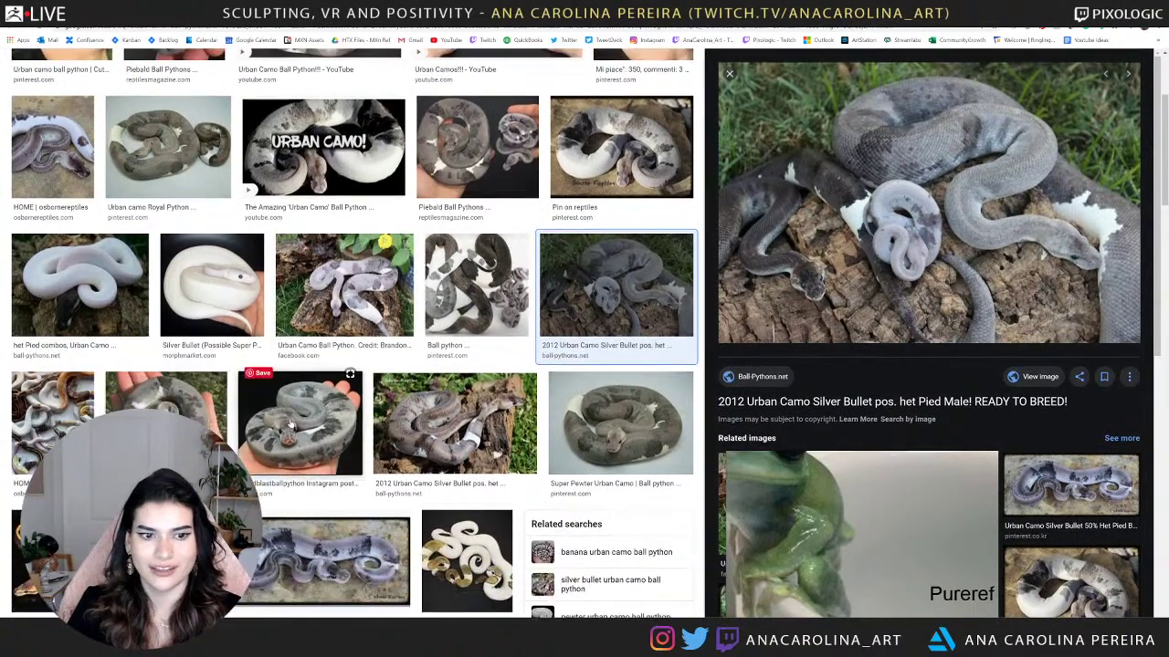
{"action": "left_click", "coordinate": [306, 415]}
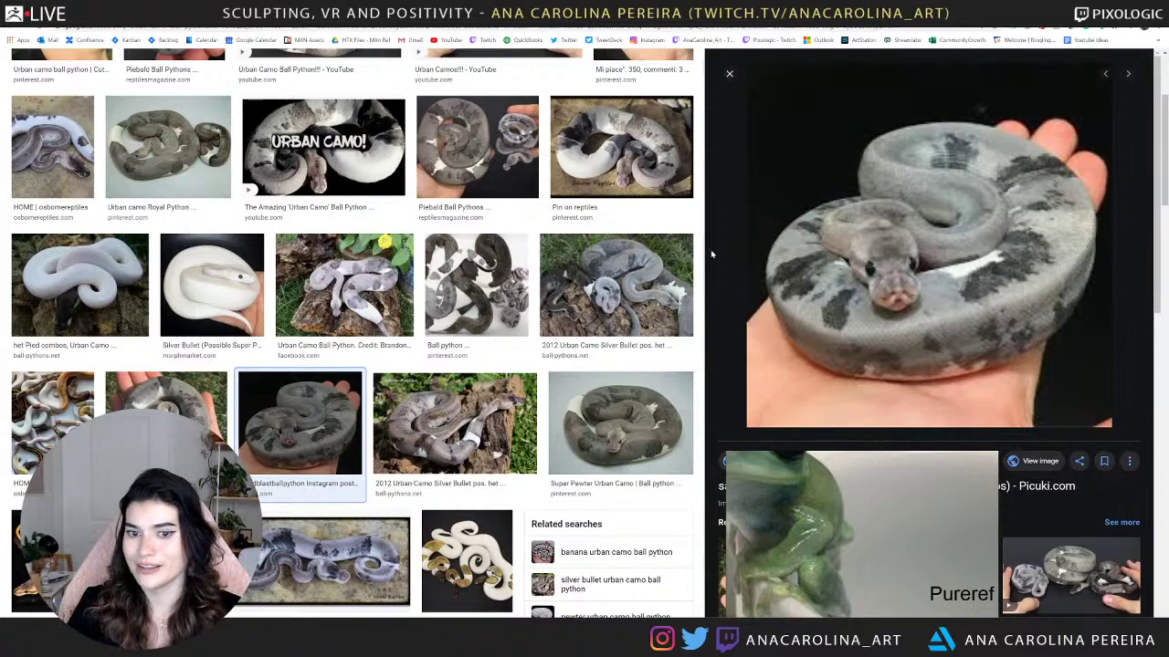
{"action": "scroll", "coordinate": [710, 249], "scroll_direction": "down", "scroll_amount": 1}
{"action": "scroll", "coordinate": [617, 272], "scroll_direction": "down", "scroll_amount": 2}
{"action": "scroll", "coordinate": [616, 272], "scroll_direction": "down", "scroll_amount": 2}
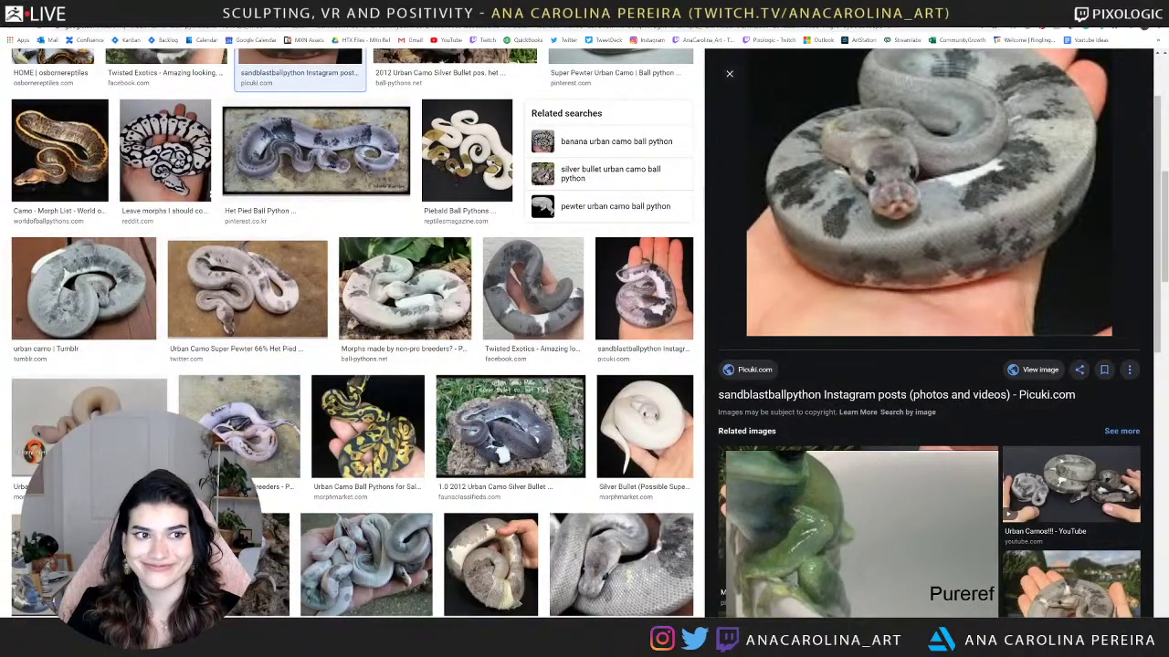
{"action": "left_click", "coordinate": [1116, 7]}
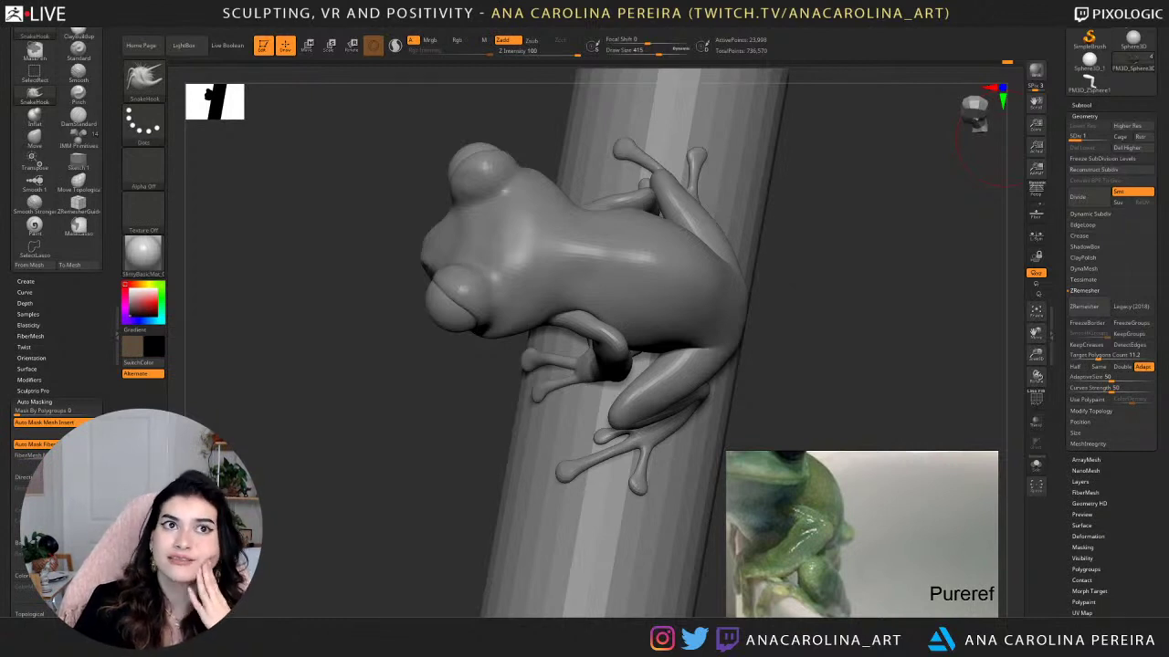
Adjust the outline of the frog's back in side view with the SnakeHook brush, enlarging the draw size to 714.
{"action": "left_click_drag", "start_coordinate": [872, 345], "coordinate": [888, 291]}
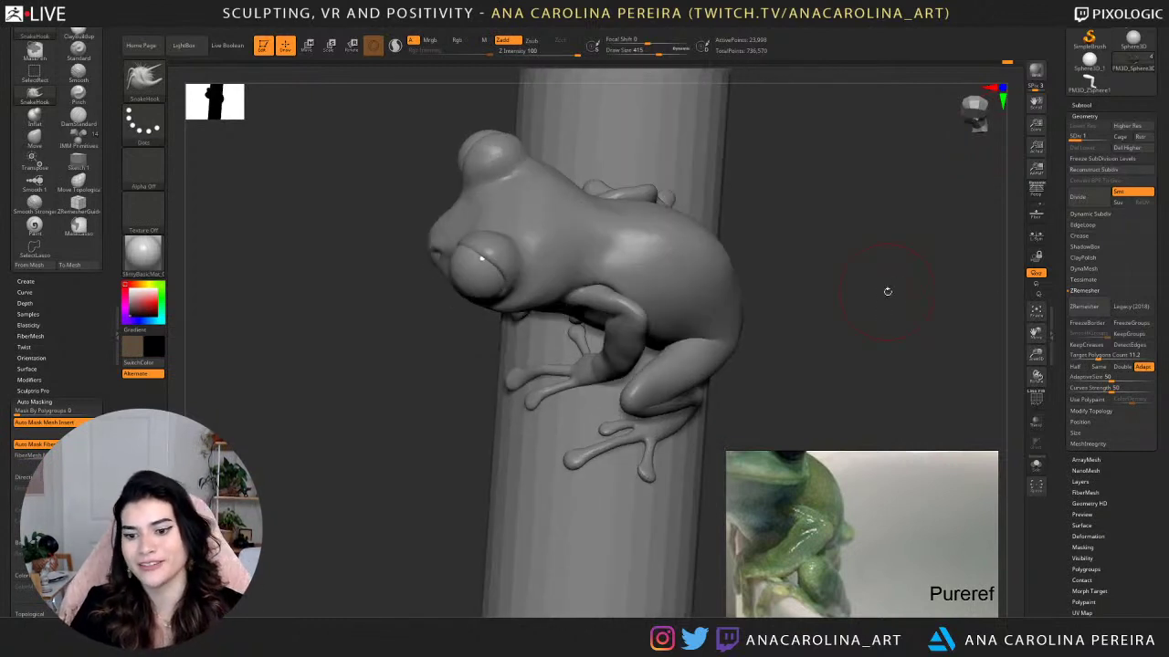
{"action": "left_click_drag", "start_coordinate": [790, 352], "coordinate": [808, 337]}
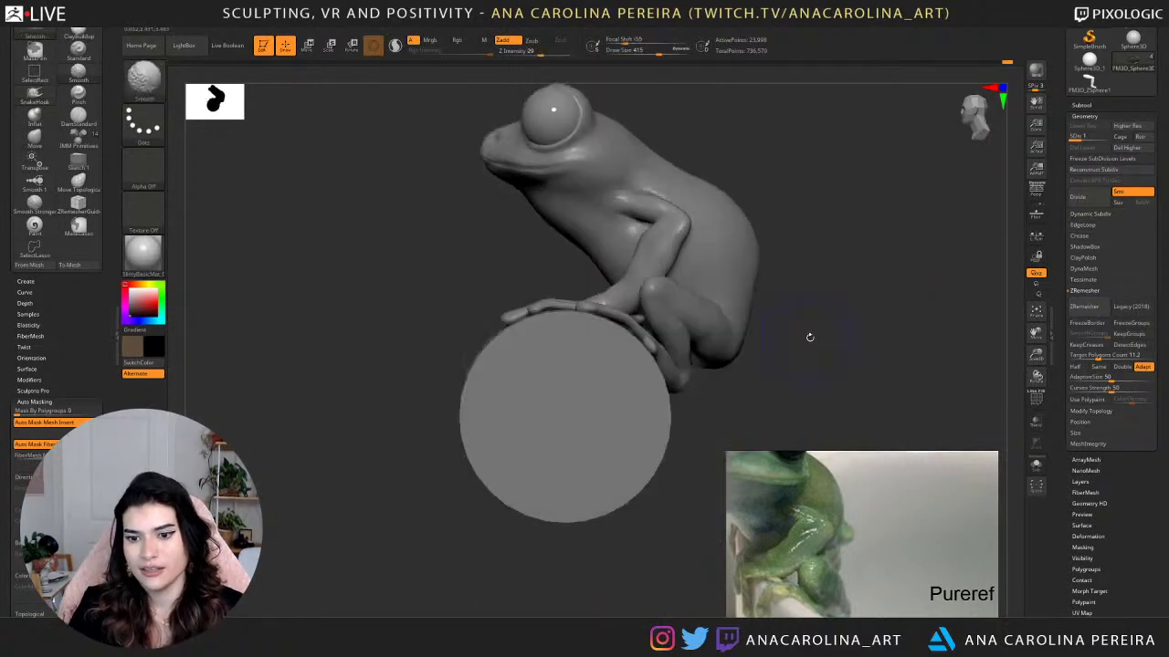
{"action": "key", "text": "s"}
{"action": "left_click_drag", "start_coordinate": [800, 235], "coordinate": [766, 285], "text": "alt"}
{"action": "key", "text": "s"}
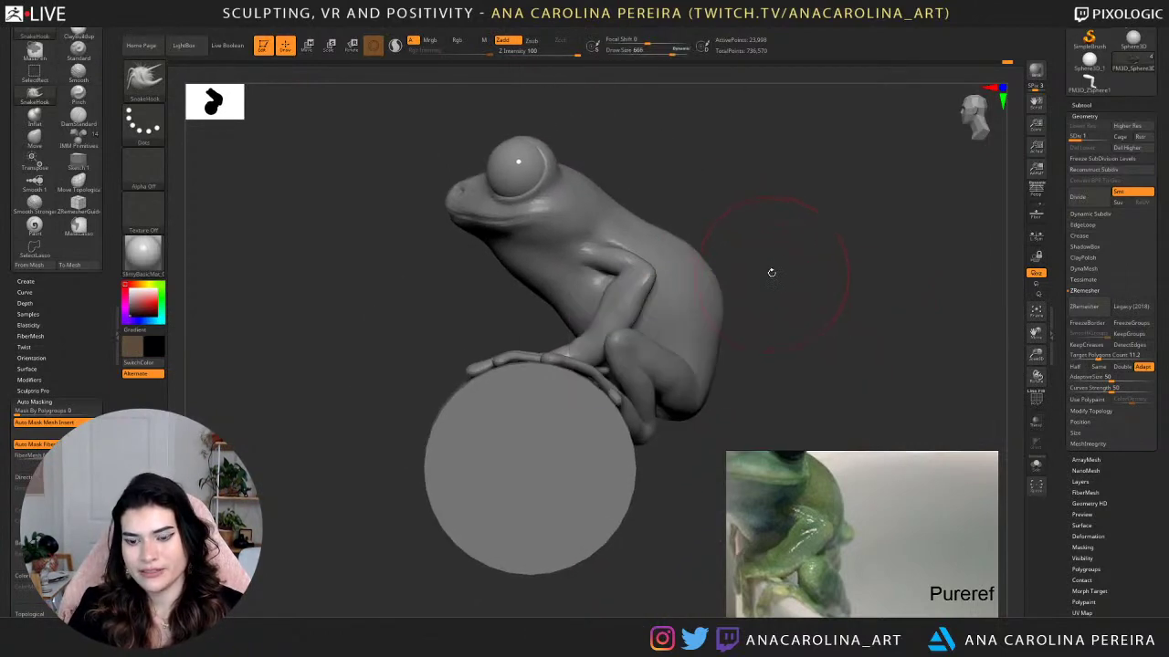
{"action": "key", "text": "b"}
{"action": "key", "text": "s"}
{"action": "key", "text": "h"}
{"action": "mouse_move", "coordinate": [700, 244]}
{"action": "left_mouse_down"}
{"action": "mouse_move", "coordinate": [788, 226]}
{"action": "mouse_move", "coordinate": [693, 259]}
{"action": "left_mouse_up"}
{"action": "key", "text": "s"}
{"action": "left_click", "coordinate": [710, 248]}
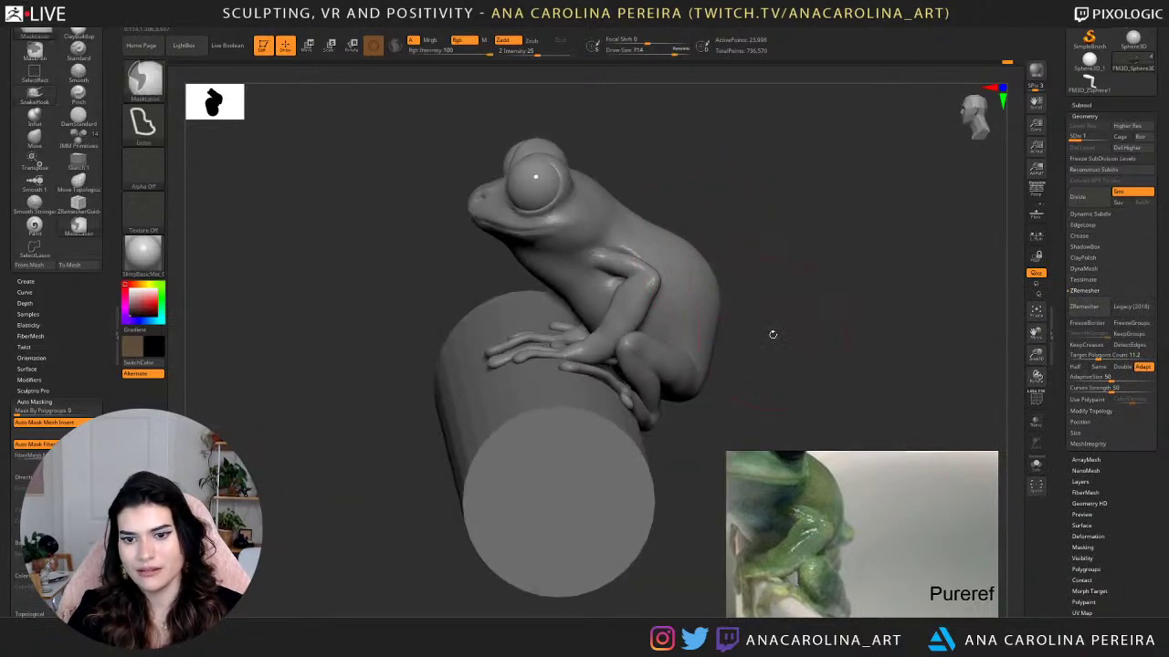
Set the SnakeHook draw size to 460 and check the frog's shape from the front.
{"action": "left_click_drag", "start_coordinate": [772, 335], "coordinate": [775, 339]}
{"action": "key", "text": "space"}
{"action": "key", "text": "space"}
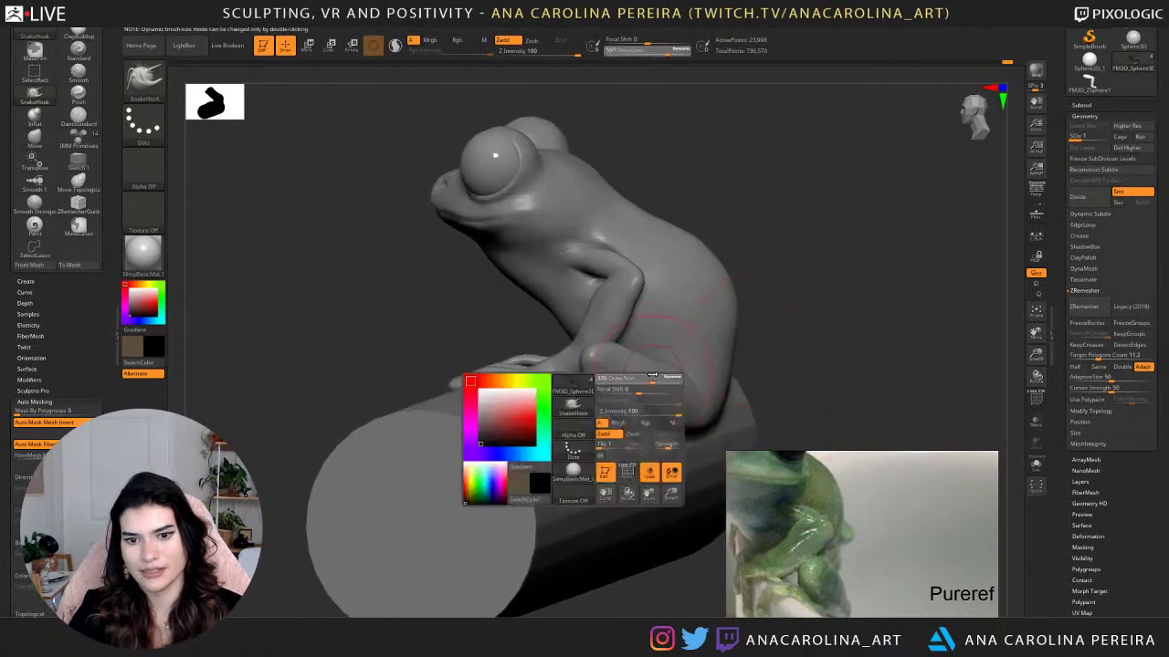
{"action": "left_click_drag", "start_coordinate": [651, 374], "coordinate": [651, 375]}
{"action": "mouse_move", "coordinate": [772, 340]}
{"action": "left_mouse_down", "text": "shift"}
{"action": "mouse_move", "coordinate": [731, 327]}
{"action": "mouse_move", "coordinate": [760, 315]}
{"action": "mouse_move", "coordinate": [720, 302]}
{"action": "mouse_move", "coordinate": [733, 345]}
{"action": "left_mouse_up", "text": "shift"}
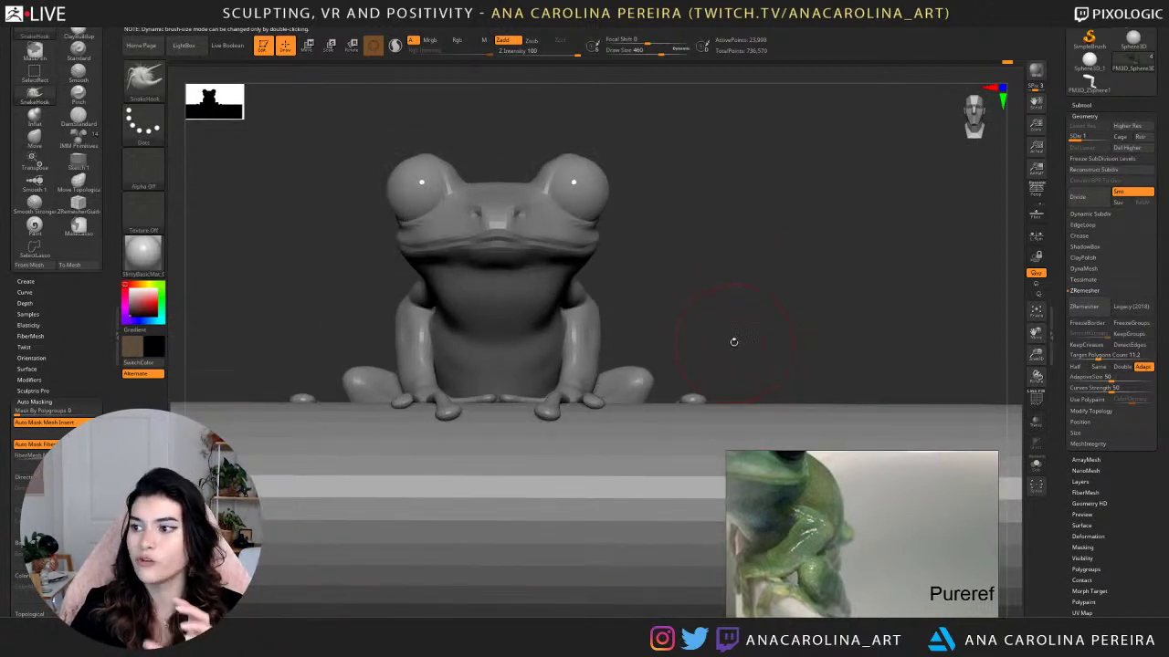
{"action": "left_click_drag", "start_coordinate": [744, 321], "coordinate": [739, 326]}
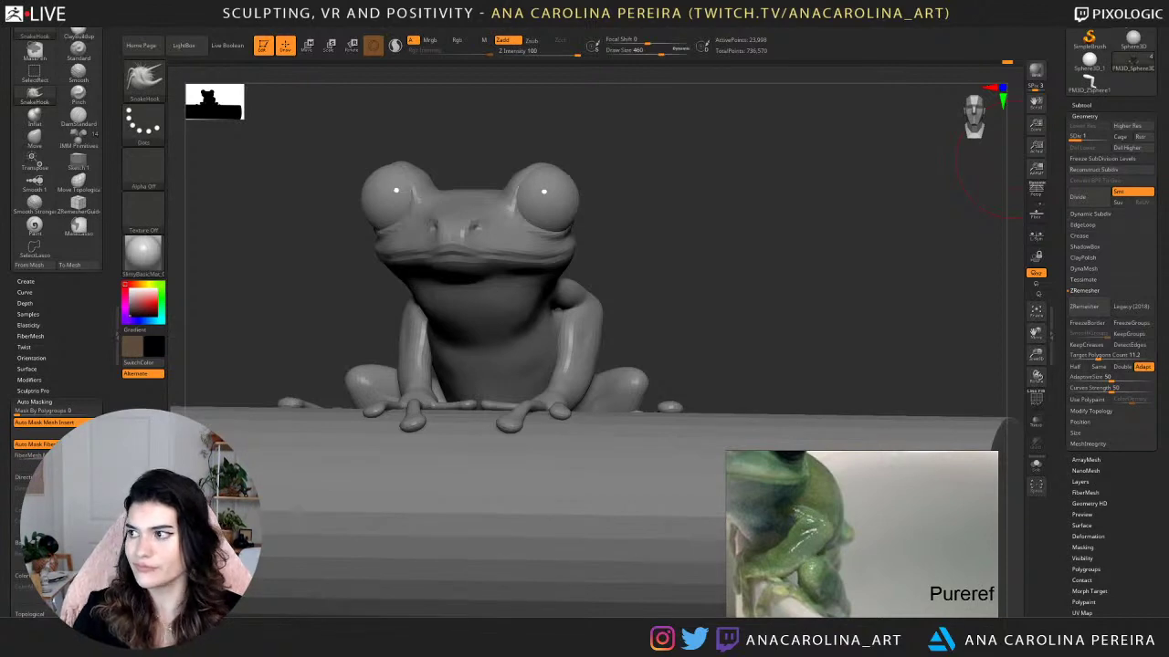
Switch to the web browser, look through the goliath frog image results, preview one photo, and return to ZBrush.
{"action": "left_click_drag", "start_coordinate": [1168, 82], "coordinate": [402, 2]}
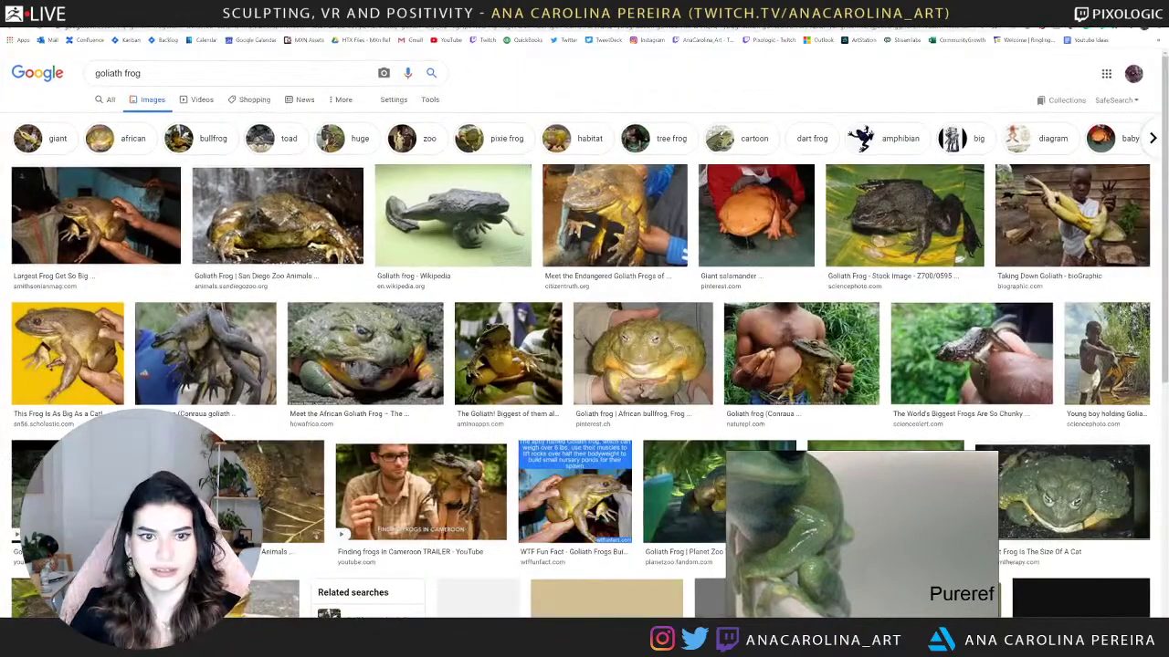
{"action": "scroll", "coordinate": [219, 192], "scroll_direction": "down", "scroll_amount": 4}
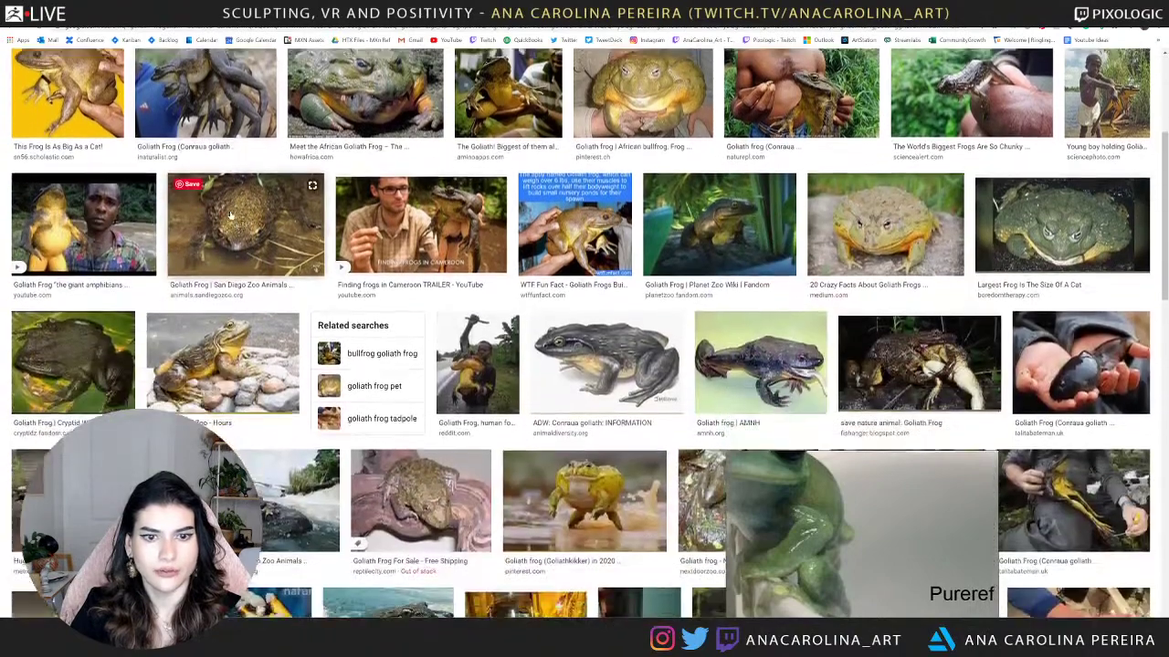
{"action": "scroll", "coordinate": [232, 216], "scroll_direction": "down", "scroll_amount": 2}
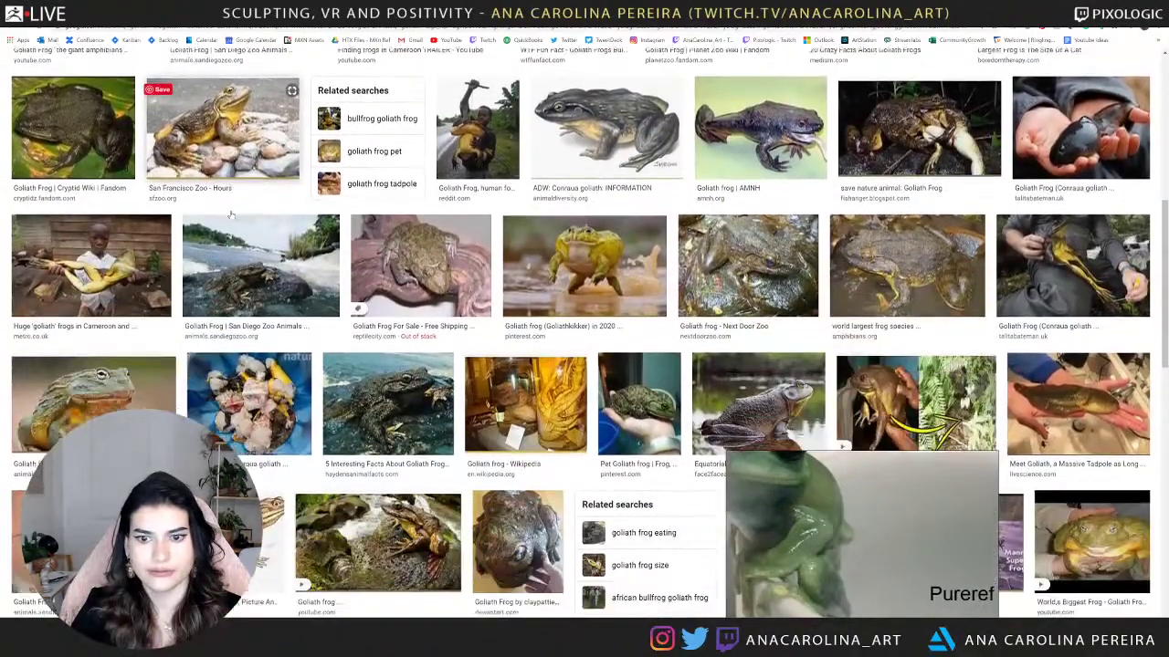
{"action": "left_click", "coordinate": [129, 273]}
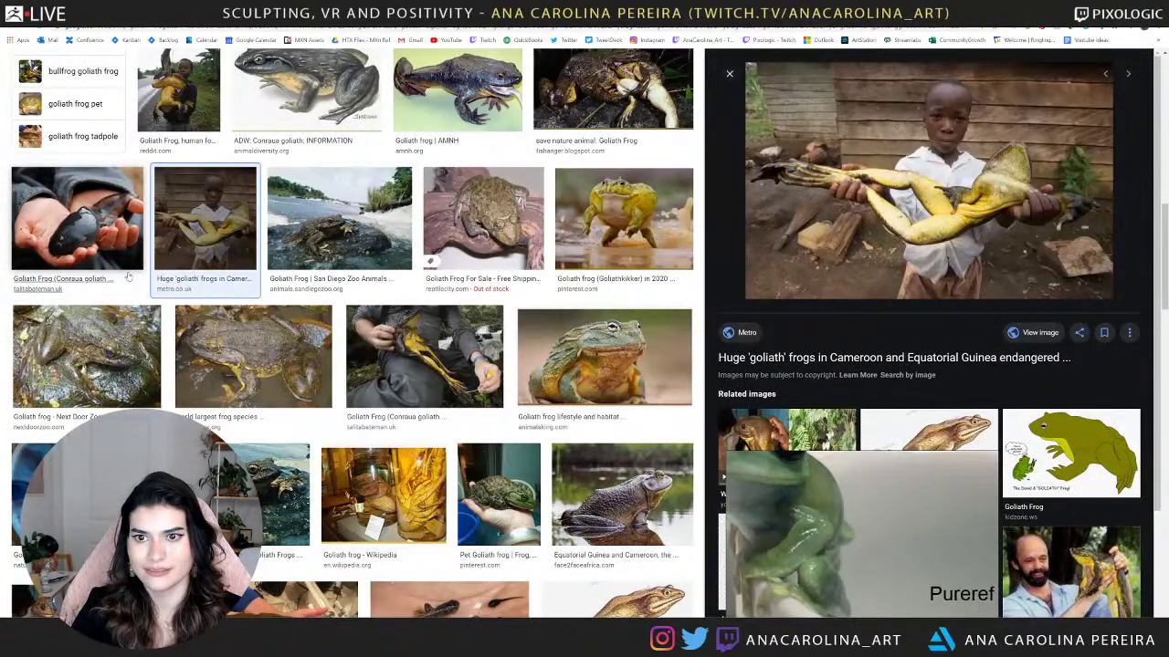
{"action": "scroll", "coordinate": [129, 274], "scroll_direction": "down", "scroll_amount": 5}
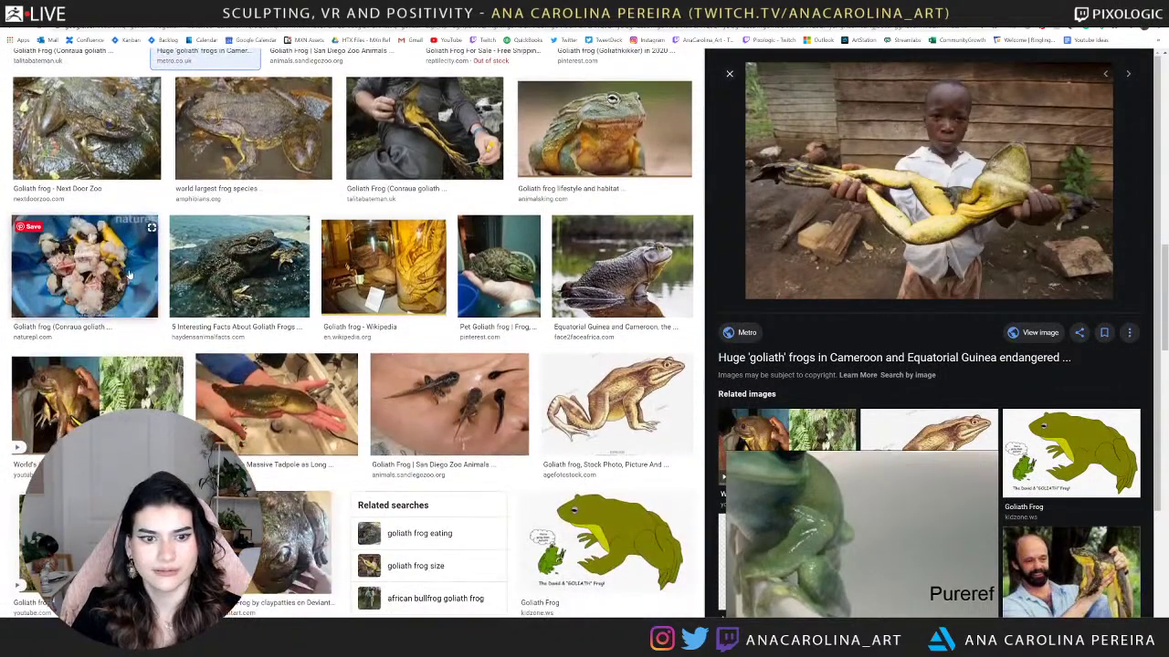
{"action": "scroll", "coordinate": [129, 274], "scroll_direction": "down", "scroll_amount": 2}
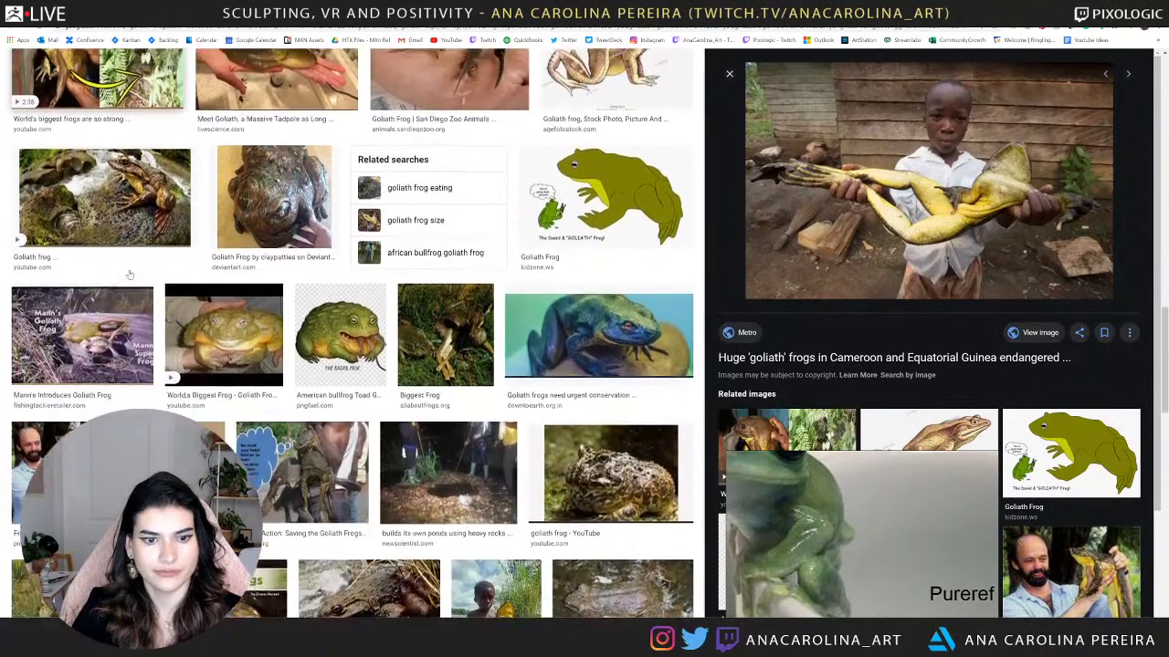
{"action": "key", "text": "alt+Tab"}
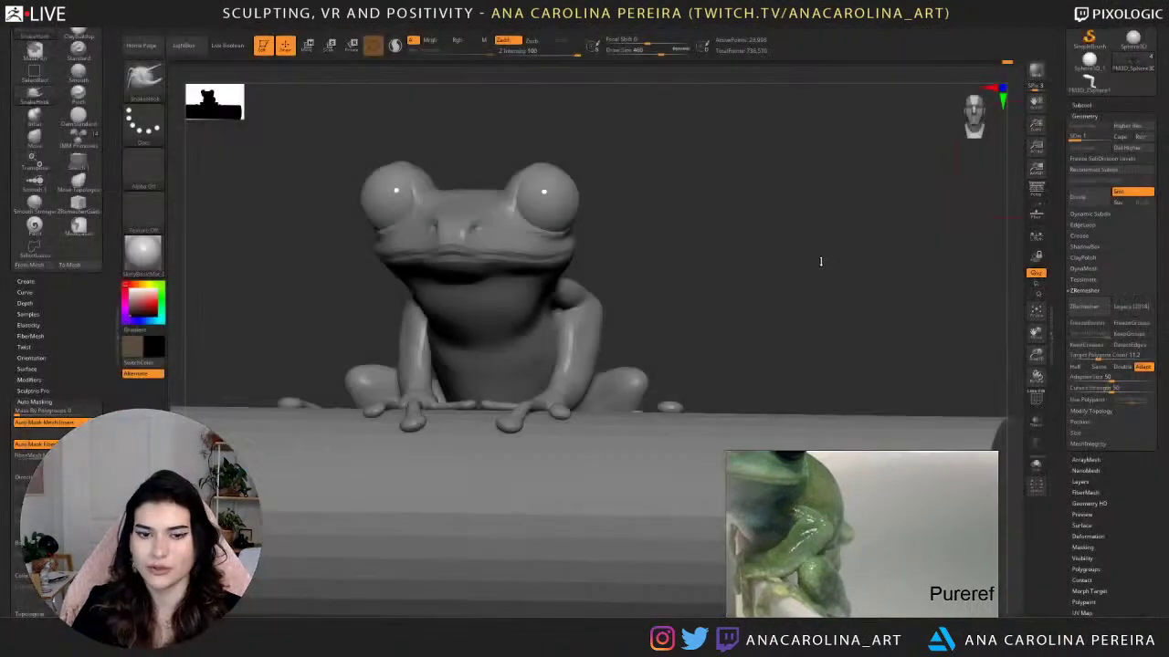
Switch from SnakeHook to the Move brush, set its draw size to 344, and frame the frog's front arm.
{"action": "left_click_drag", "start_coordinate": [819, 262], "coordinate": [771, 255]}
{"action": "left_click_drag", "start_coordinate": [811, 176], "coordinate": [693, 221]}
{"action": "key", "text": "space"}
{"action": "key", "text": "b"}
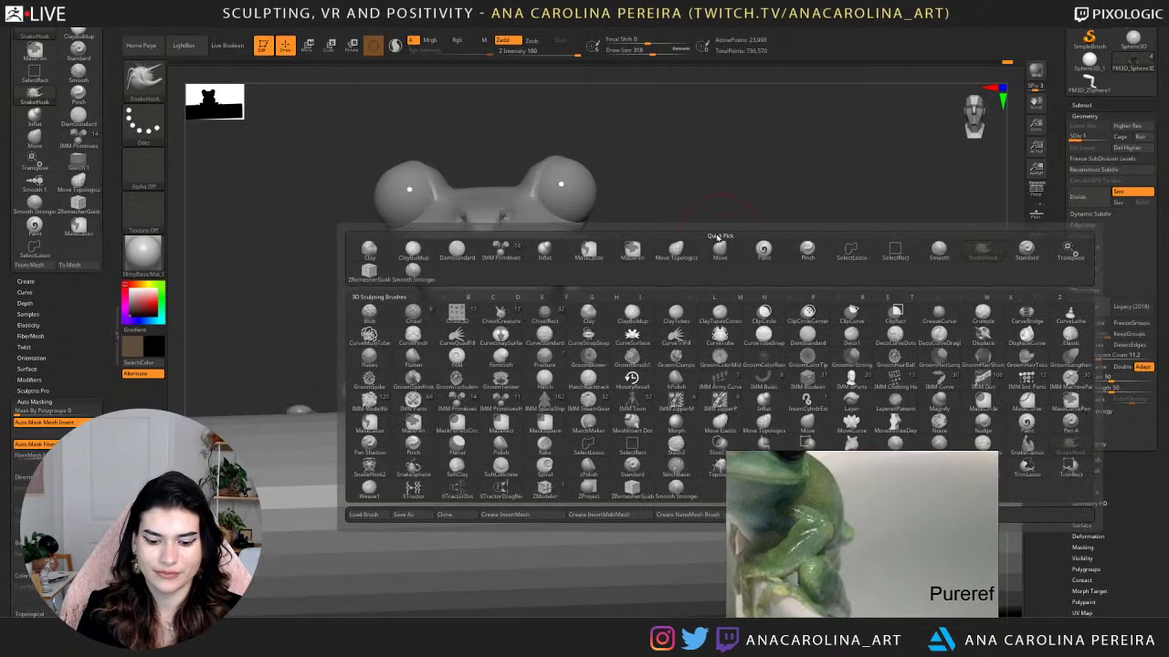
{"action": "key", "text": "m"}
{"action": "key", "text": "v"}
{"action": "key", "text": "space"}
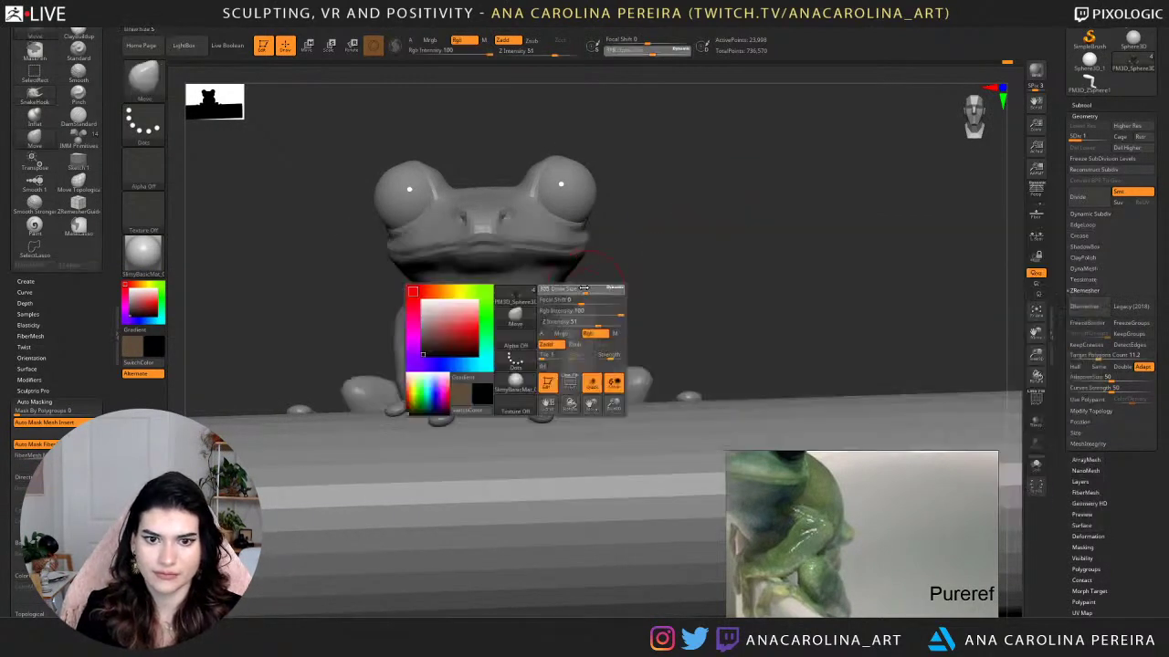
{"action": "left_click_drag", "start_coordinate": [584, 289], "coordinate": [576, 289]}
{"action": "right_click_drag", "start_coordinate": [572, 289], "coordinate": [607, 313]}
{"action": "mouse_move", "coordinate": [691, 339]}
{"action": "right_mouse_down"}
{"action": "mouse_move", "coordinate": [695, 364]}
{"action": "mouse_move", "coordinate": [731, 363]}
{"action": "mouse_move", "coordinate": [806, 320]}
{"action": "mouse_move", "coordinate": [816, 287]}
{"action": "mouse_move", "coordinate": [787, 290]}
{"action": "right_mouse_up"}
{"action": "mouse_move", "coordinate": [787, 291]}
{"action": "right_mouse_down", "text": "ctrl"}
{"action": "mouse_move", "coordinate": [784, 339]}
{"action": "mouse_move", "coordinate": [777, 319]}
{"action": "right_mouse_up", "text": "ctrl"}
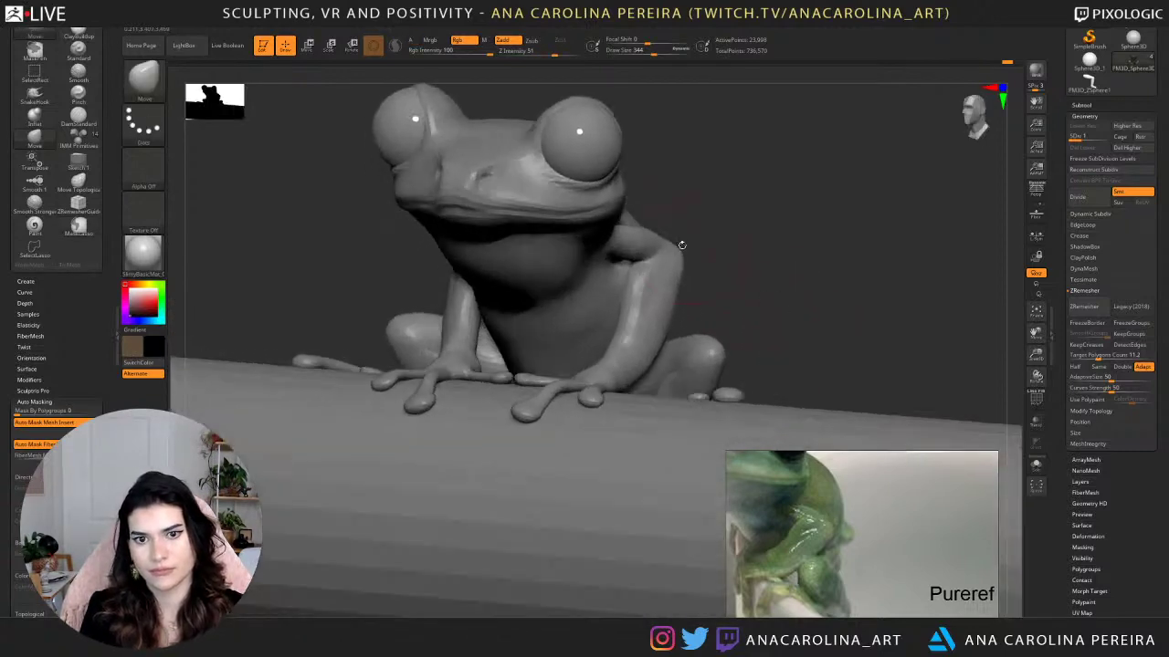
Set the Move brush draw size to 262 and nudge the frog's outline between the head and shoulder.
{"action": "key", "text": "s"}
{"action": "left_click_drag", "start_coordinate": [656, 236], "coordinate": [643, 236]}
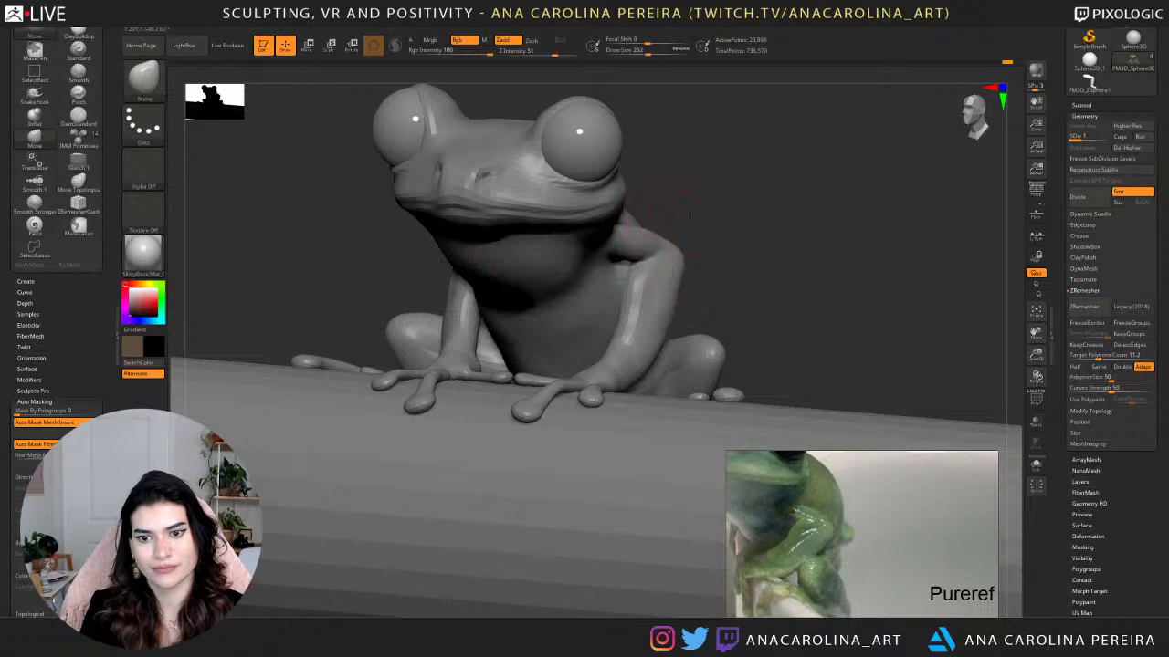
{"action": "right_click_drag", "start_coordinate": [642, 236], "coordinate": [631, 226]}
{"action": "left_click_drag", "start_coordinate": [632, 226], "coordinate": [641, 217]}
Set the Move brush draw size to 415 and adjust the shape of the frog's rear end beside the hind leg.
{"action": "mouse_move", "coordinate": [671, 188]}
{"action": "right_mouse_down"}
{"action": "mouse_move", "coordinate": [759, 146]}
{"action": "mouse_move", "coordinate": [761, 201]}
{"action": "mouse_move", "coordinate": [736, 191]}
{"action": "mouse_move", "coordinate": [714, 228]}
{"action": "right_mouse_up"}
{"action": "key", "text": "space"}
{"action": "left_click_drag", "start_coordinate": [715, 215], "coordinate": [730, 216]}
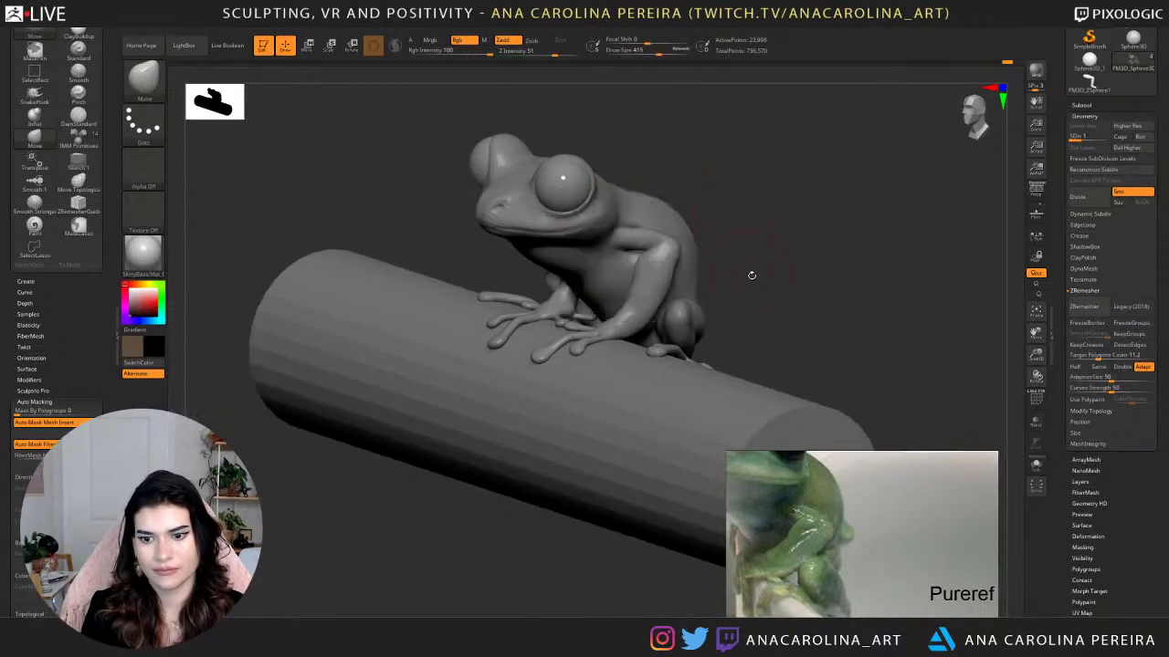
{"action": "mouse_move", "coordinate": [752, 275]}
{"action": "right_mouse_down"}
{"action": "mouse_move", "coordinate": [733, 308]}
{"action": "mouse_move", "coordinate": [704, 313]}
{"action": "mouse_move", "coordinate": [756, 347]}
{"action": "right_mouse_up"}
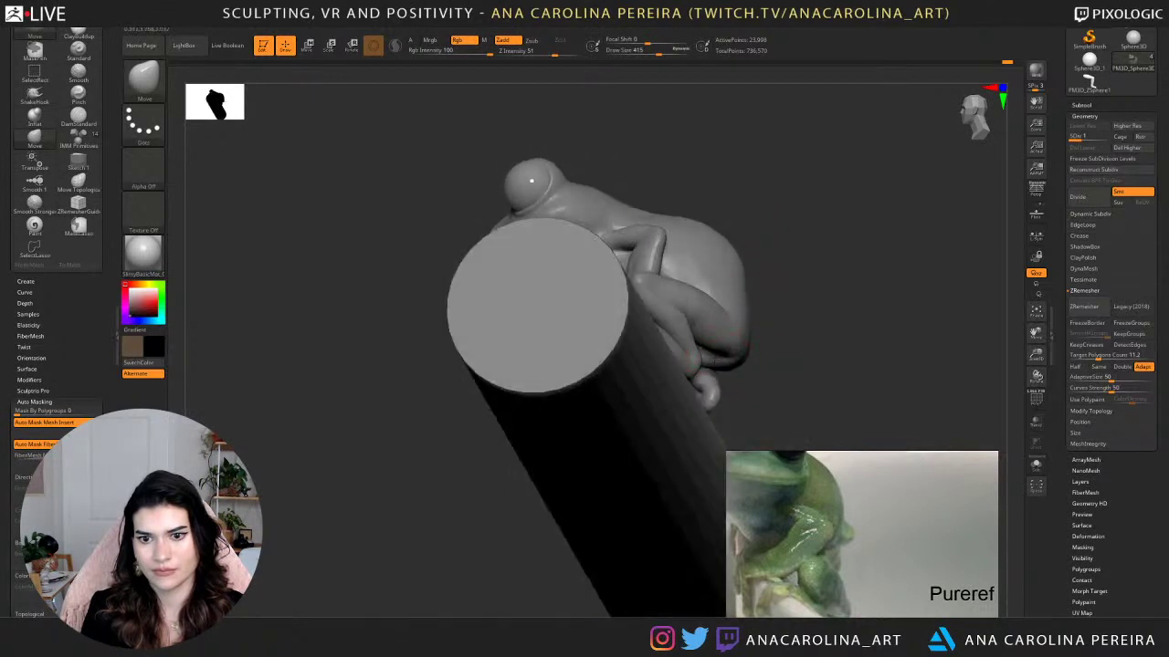
{"action": "left_click_drag", "start_coordinate": [720, 357], "coordinate": [715, 352]}
{"action": "mouse_move", "coordinate": [777, 315]}
{"action": "right_mouse_down"}
{"action": "mouse_move", "coordinate": [861, 253]}
{"action": "mouse_move", "coordinate": [816, 257]}
{"action": "right_mouse_up"}
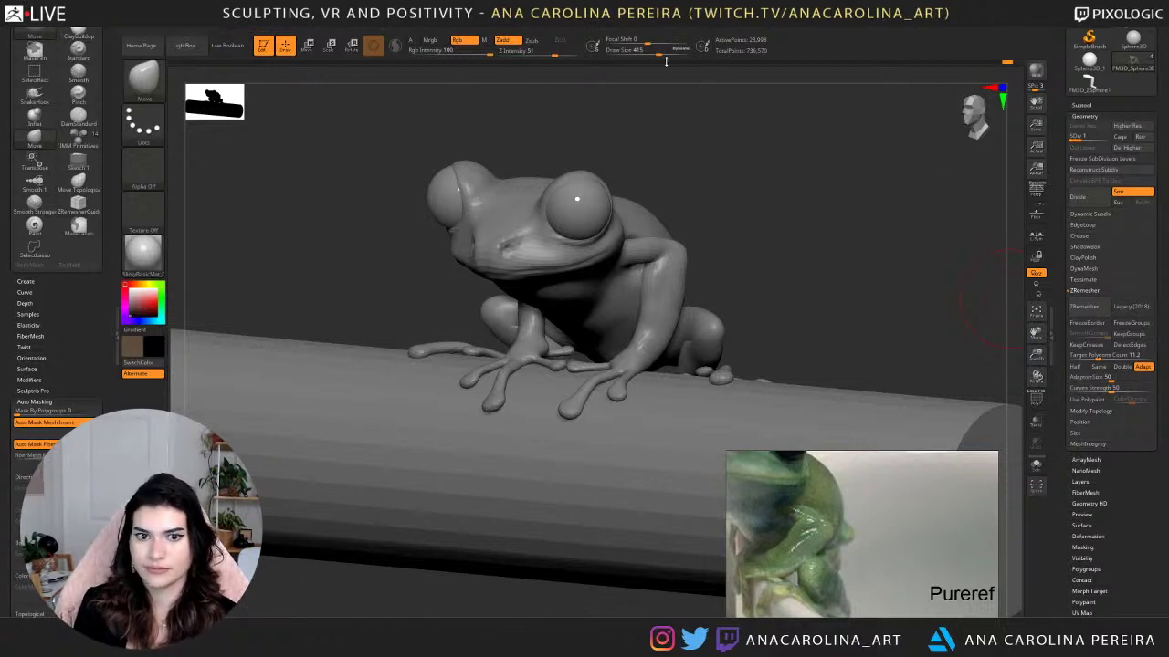
Show the painted colors on the frog and log, and raise the frog body to subdivision level 3.
{"action": "left_click_drag", "start_coordinate": [767, 137], "coordinate": [828, 122]}
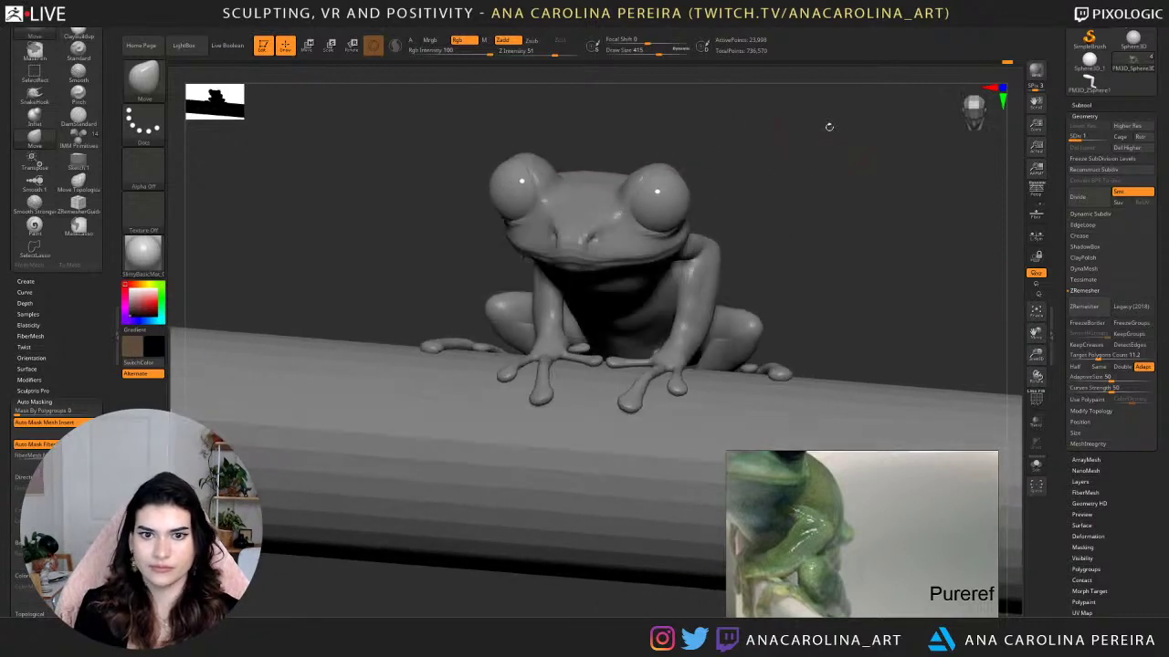
{"action": "left_click_drag", "start_coordinate": [794, 302], "coordinate": [825, 219]}
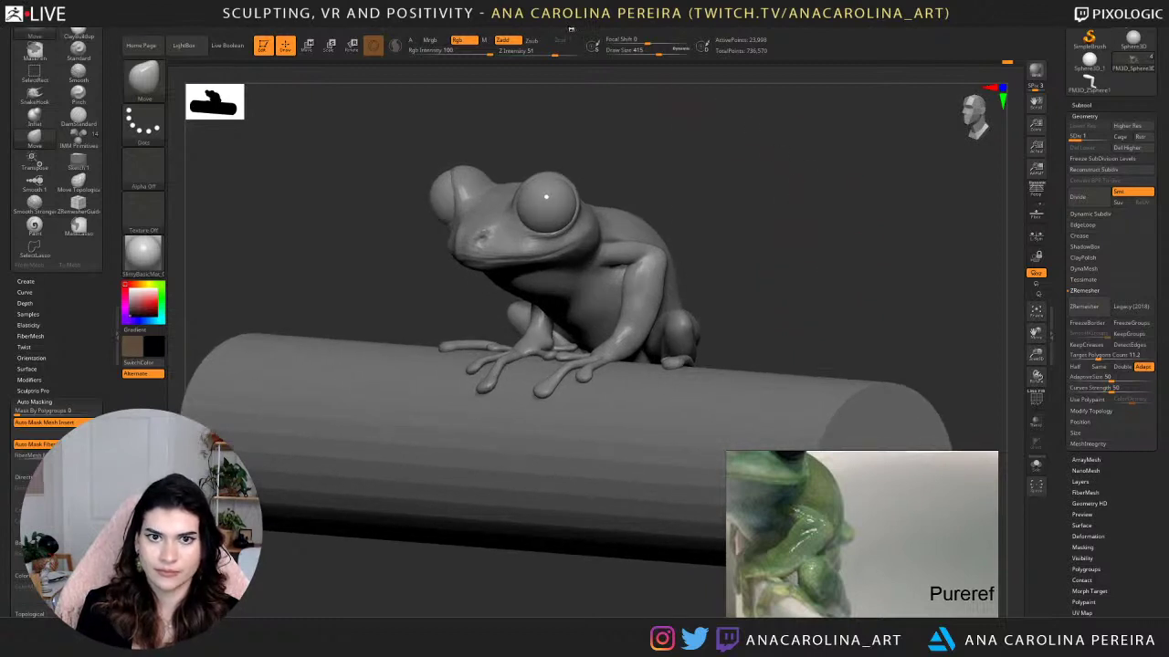
{"action": "mouse_move", "coordinate": [508, 26]}
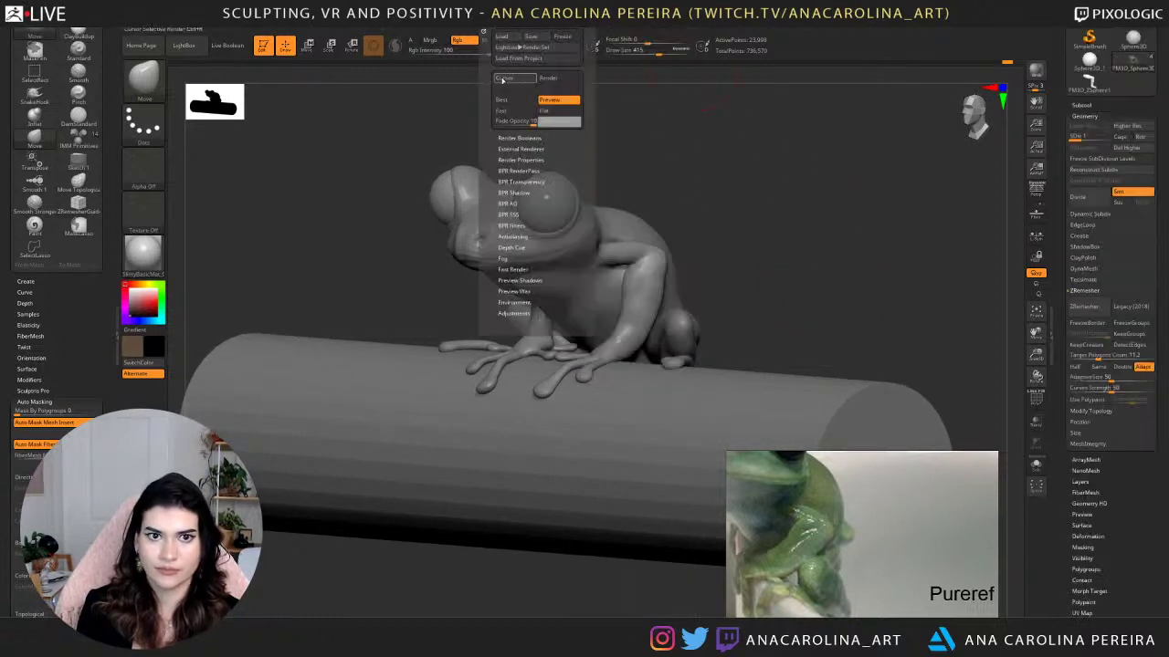
{"action": "left_click_drag", "start_coordinate": [508, 121], "coordinate": [498, 122]}
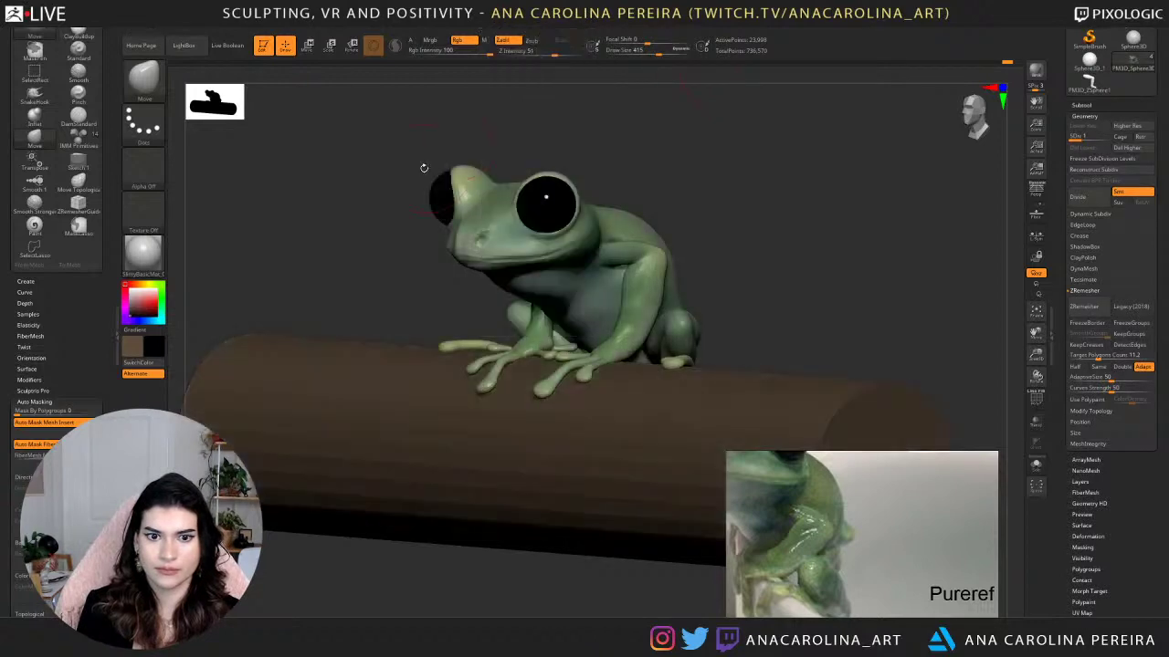
{"action": "left_click_drag", "start_coordinate": [426, 169], "coordinate": [580, 143]}
{"action": "key", "text": "d"}
{"action": "key", "text": "d"}
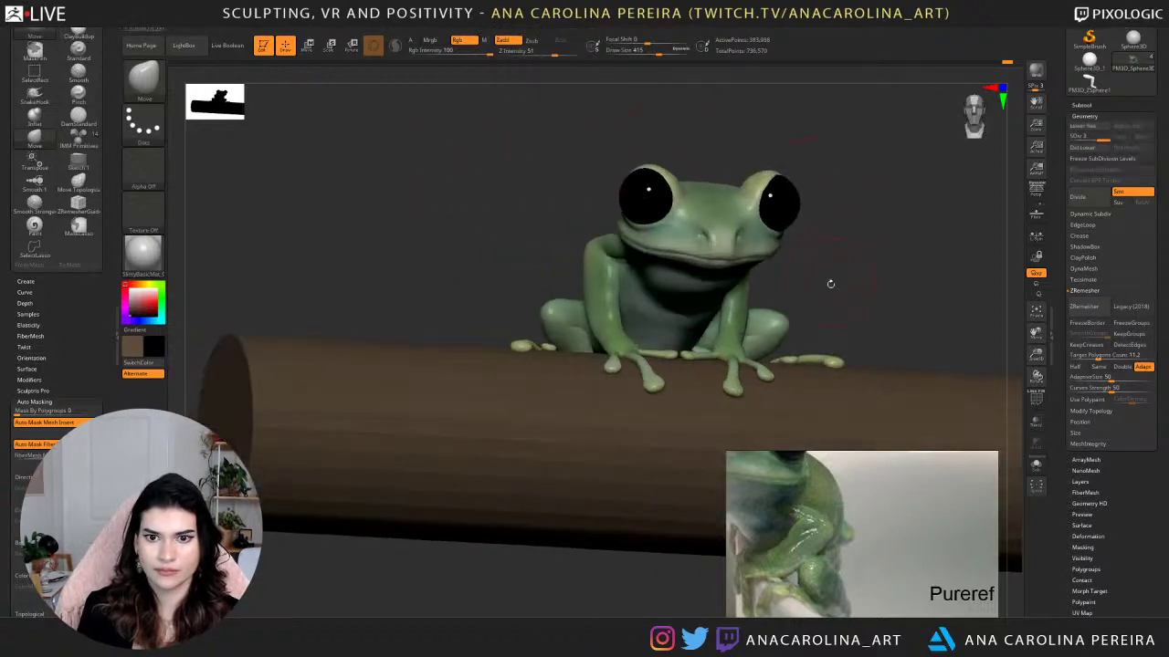
{"action": "left_click_drag", "start_coordinate": [829, 282], "coordinate": [796, 229]}
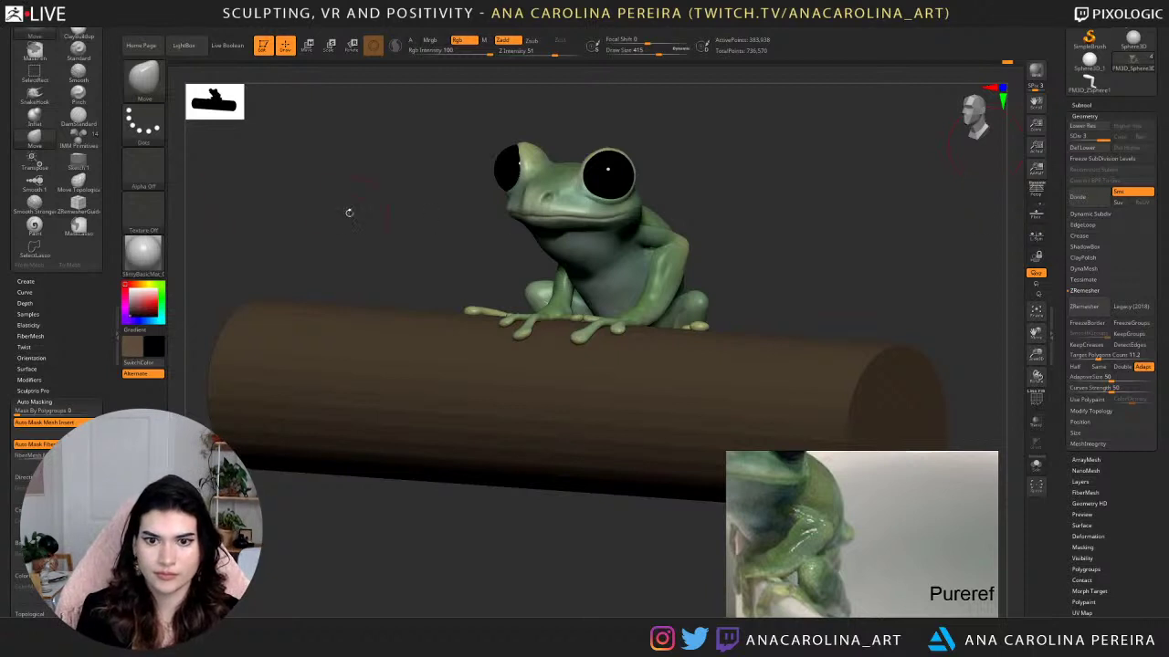
{"action": "mouse_move", "coordinate": [732, 252]}
{"action": "left_mouse_down"}
{"action": "mouse_move", "coordinate": [767, 261]}
{"action": "mouse_move", "coordinate": [767, 276]}
{"action": "left_mouse_up"}
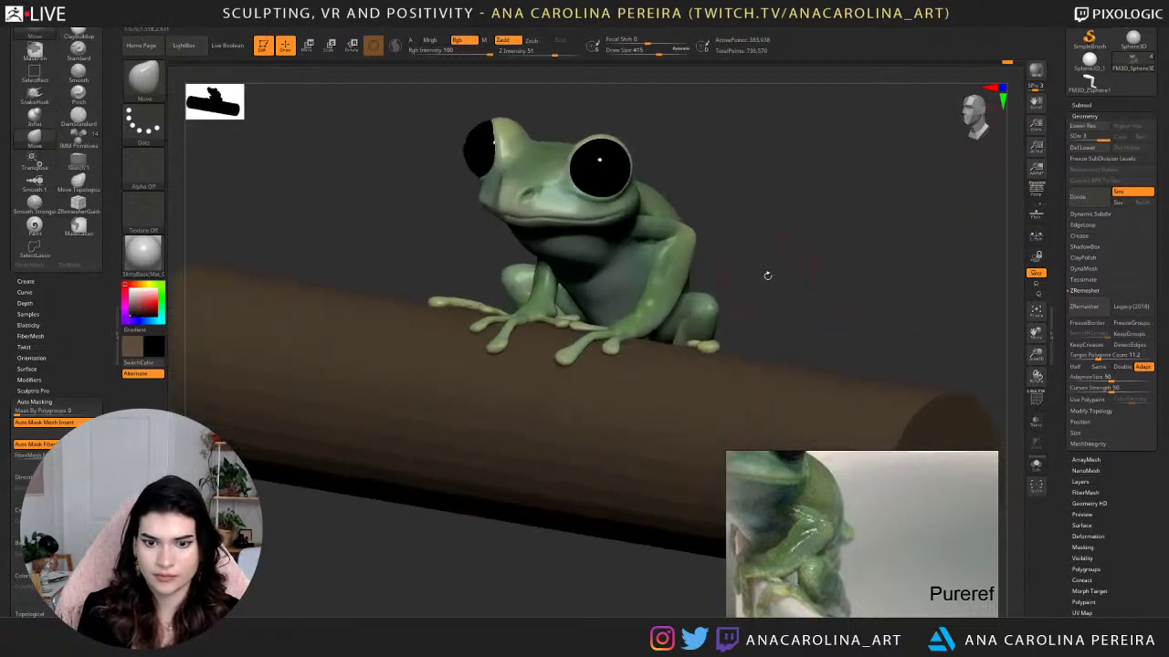
Switch to the ClayBuildup brush with draw size 245 at subdivision level 2 to work on the frog's front arm.
{"action": "key", "text": "b"}
{"action": "key", "text": "c"}
{"action": "key", "text": "b"}
{"action": "right_click", "coordinate": [742, 273]}
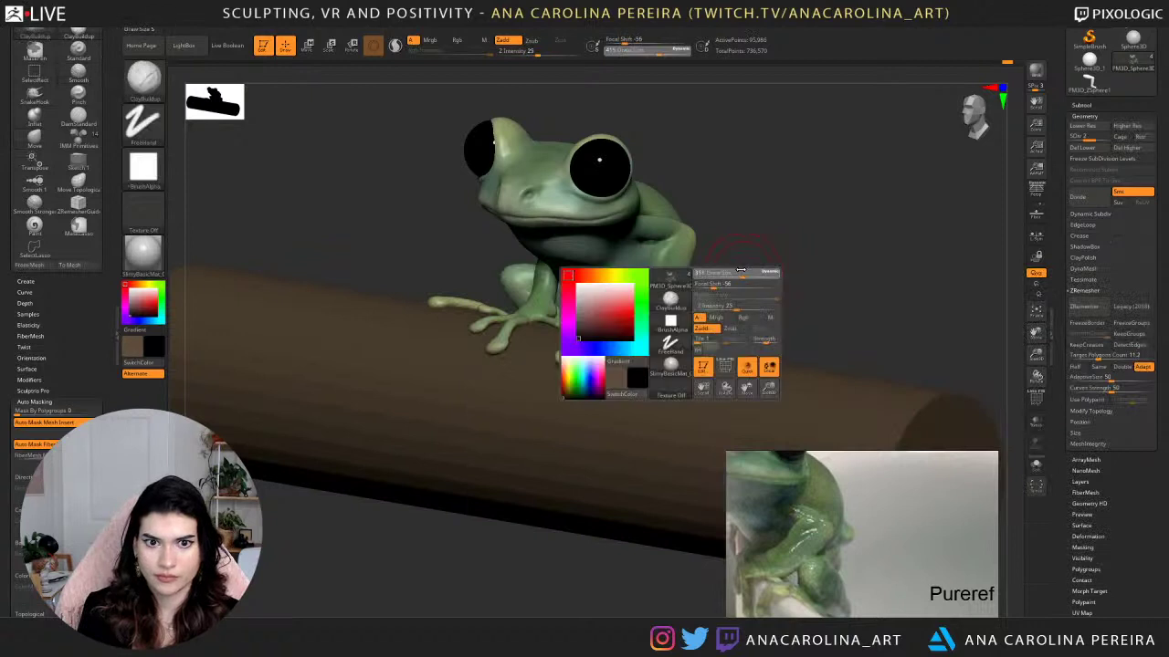
{"action": "right_click_drag", "start_coordinate": [742, 249], "coordinate": [748, 277], "text": "ctrl"}
{"action": "right_click", "coordinate": [749, 278]}
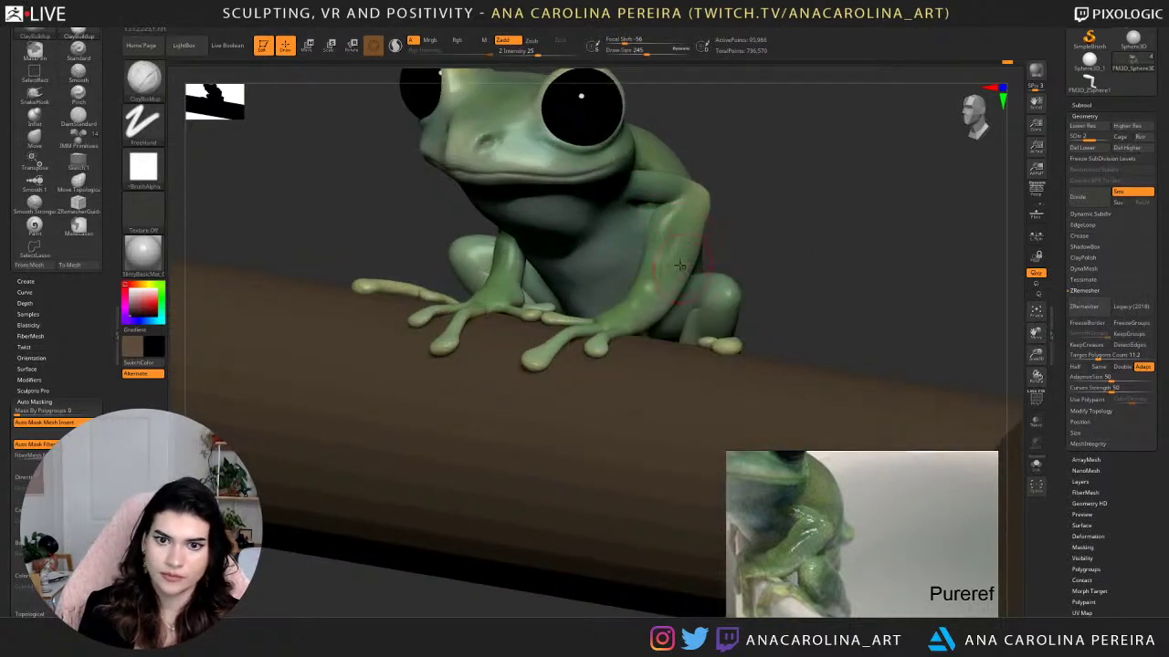
Refine the forms of the frog's front arm with the DamStandard brush at draw size 559, smoothing the forearm.
{"action": "key", "text": "b"}
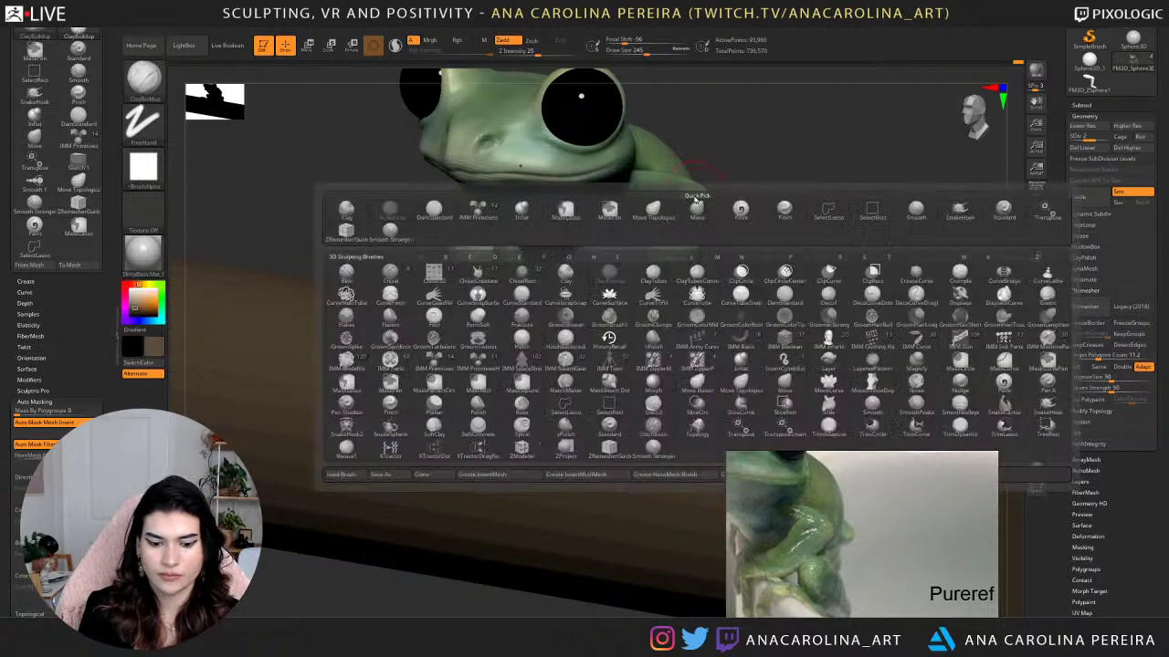
{"action": "key", "text": "d"}
{"action": "key", "text": "s"}
{"action": "key", "text": "space"}
{"action": "left_click_drag", "start_coordinate": [725, 189], "coordinate": [734, 190]}
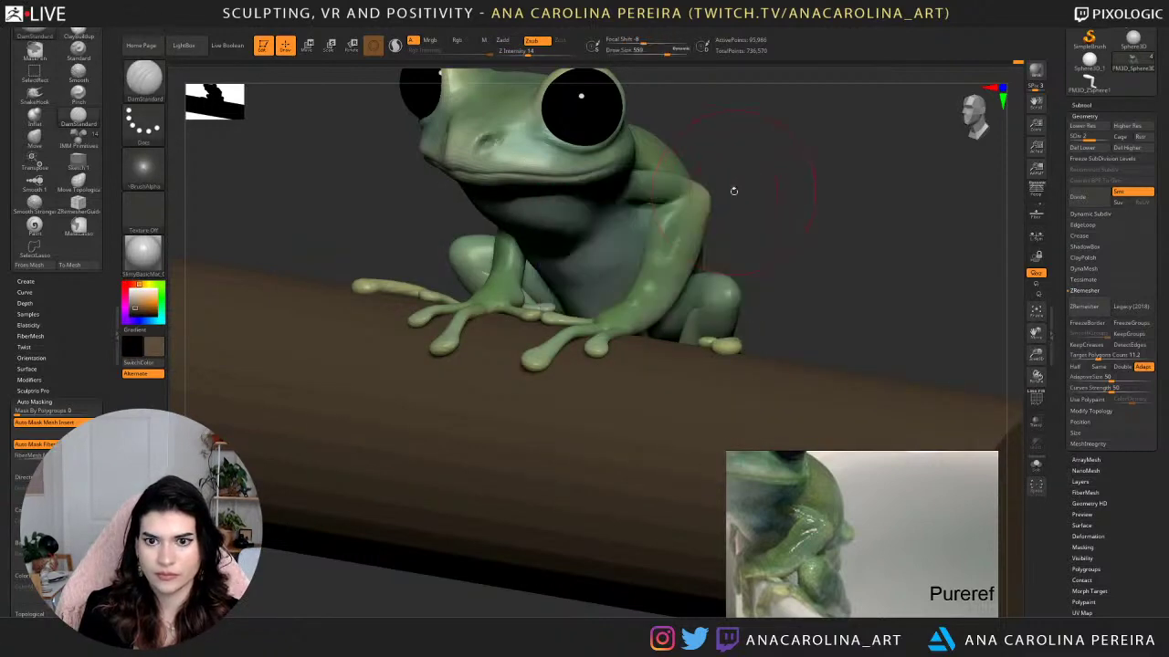
{"action": "left_click_drag", "start_coordinate": [747, 256], "coordinate": [712, 244]}
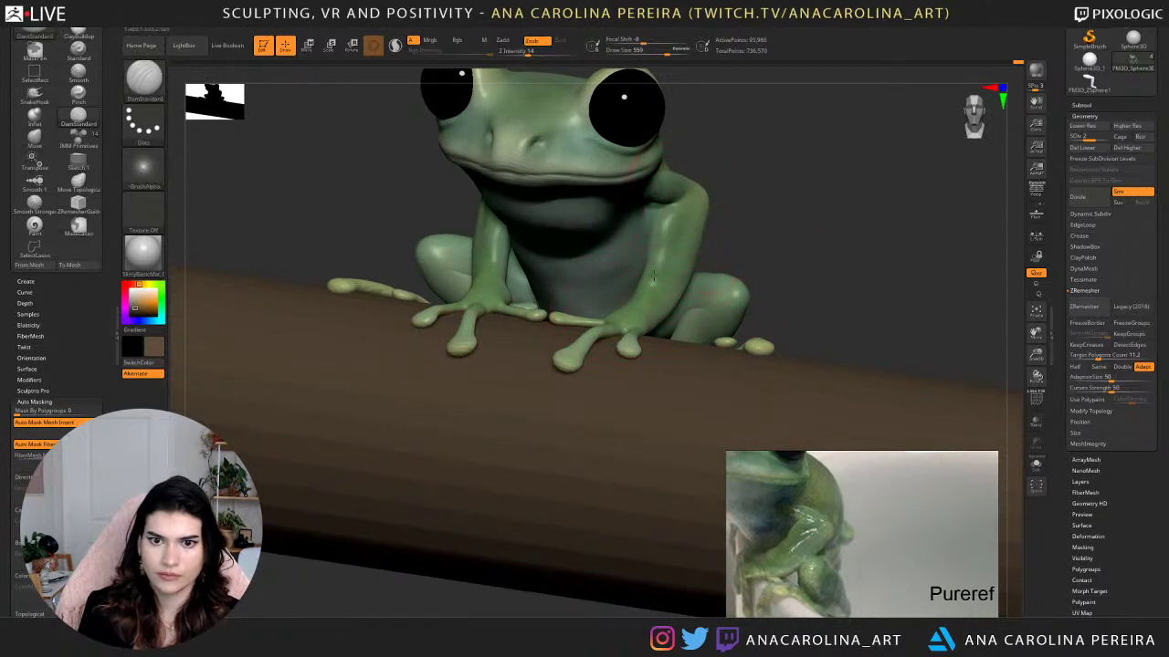
{"action": "right_click_drag", "start_coordinate": [657, 255], "coordinate": [685, 255]}
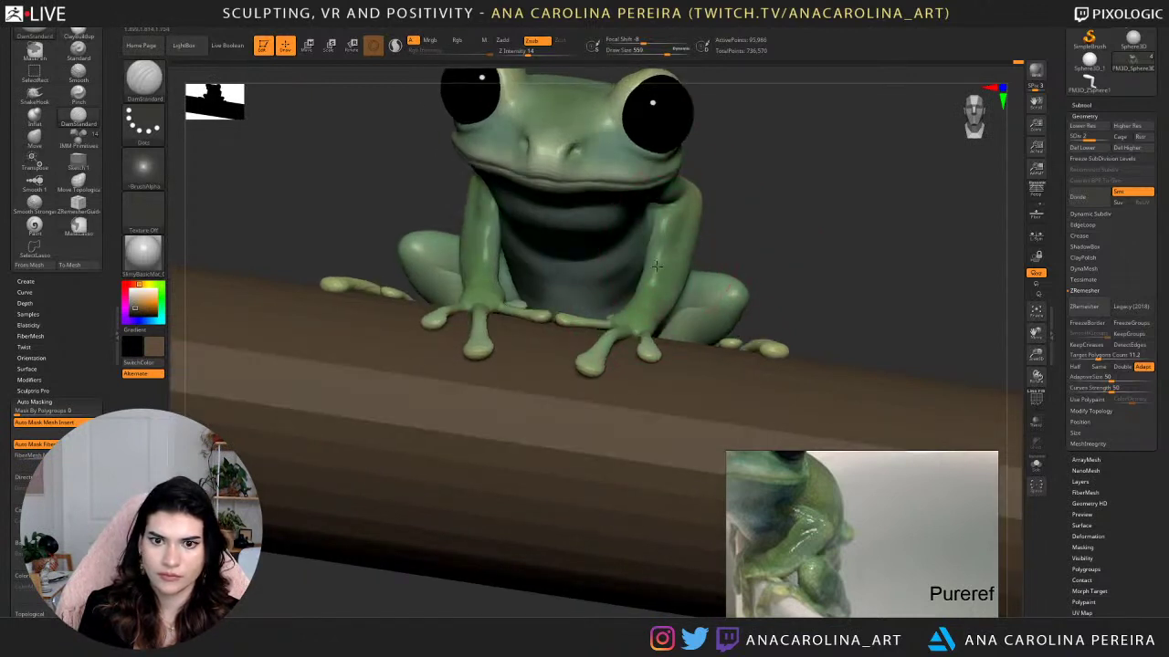
{"action": "mouse_move", "coordinate": [658, 267]}
{"action": "left_mouse_down", "text": "shift"}
{"action": "mouse_move", "coordinate": [664, 255]}
{"action": "mouse_move", "coordinate": [658, 270]}
{"action": "left_mouse_up", "text": "shift"}
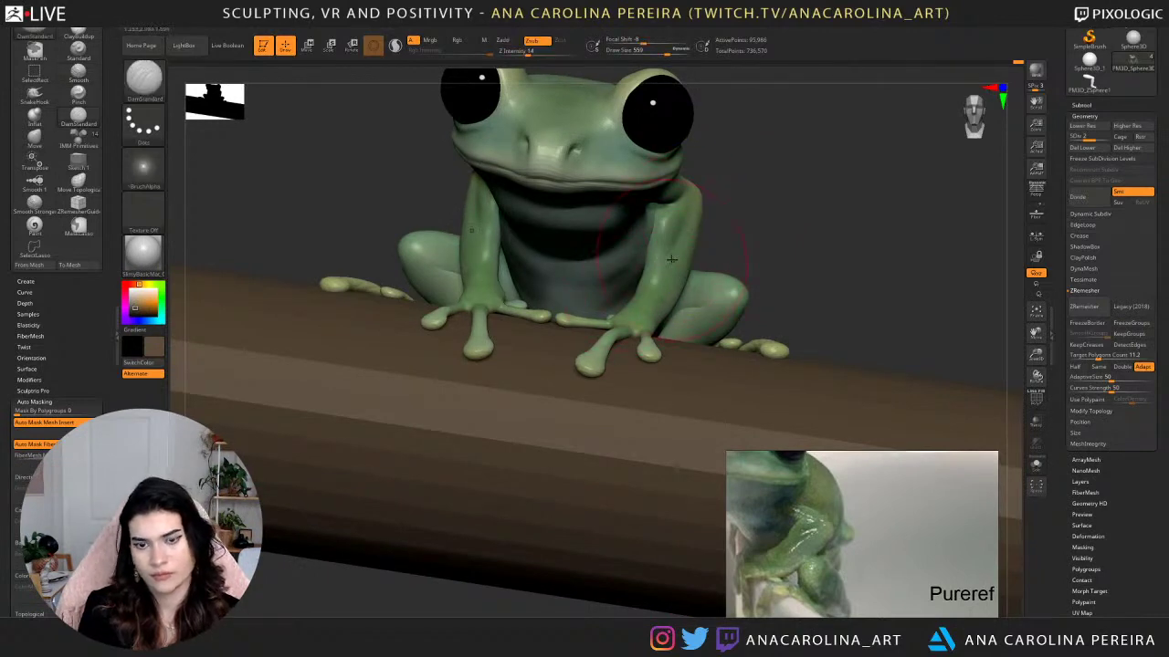
Build up the frog's front arm using ClayBuildup with focal shift 0 and draw size 293.
{"action": "key", "text": "b"}
{"action": "key", "text": "c"}
{"action": "key", "text": "b"}
{"action": "key", "text": "space"}
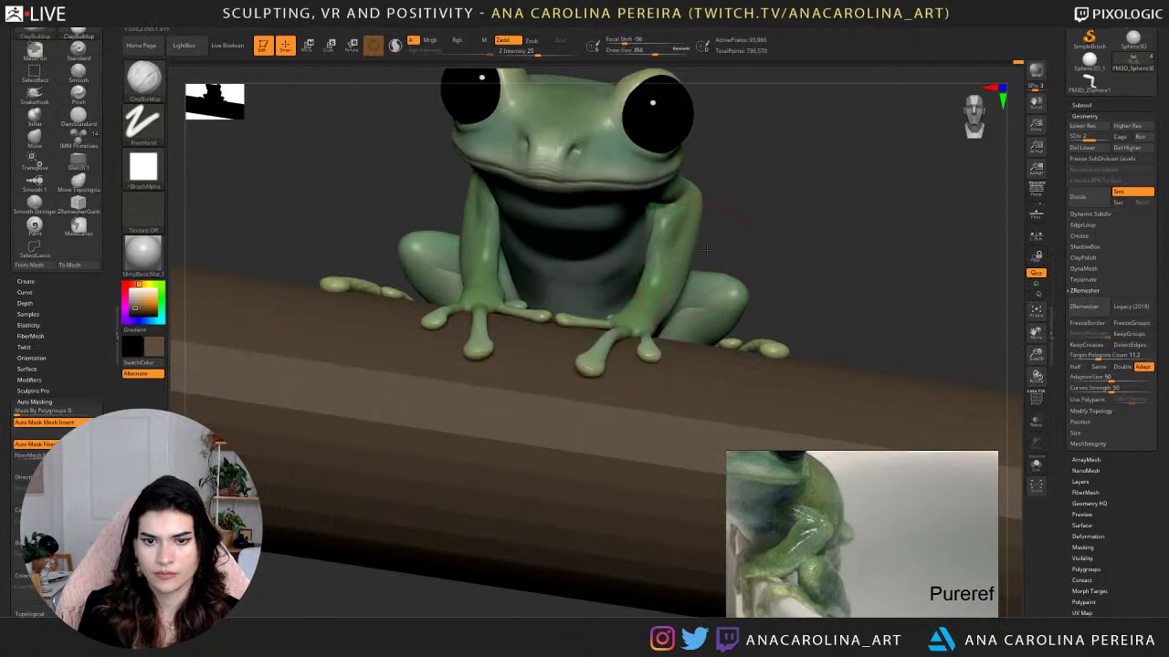
{"action": "right_click_drag", "start_coordinate": [706, 249], "coordinate": [696, 243]}
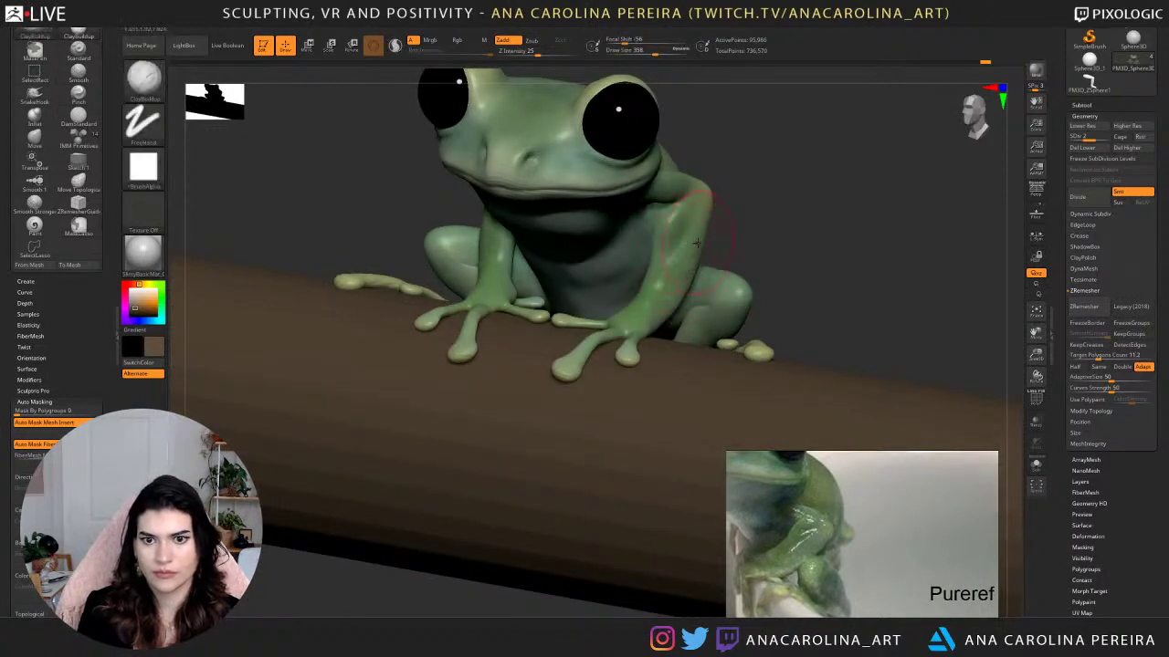
{"action": "key", "text": "space"}
{"action": "left_click", "coordinate": [681, 249]}
{"action": "left_click", "coordinate": [690, 259]}
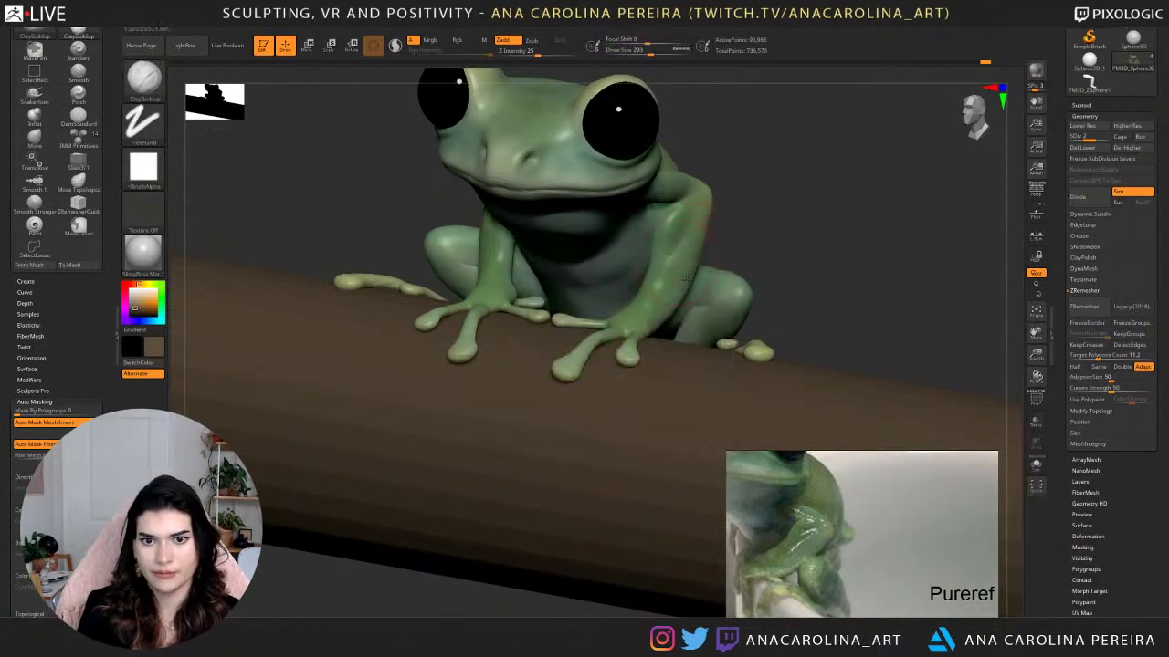
{"action": "mouse_move", "coordinate": [665, 311]}
{"action": "right_mouse_down"}
{"action": "mouse_move", "coordinate": [725, 255]}
{"action": "mouse_move", "coordinate": [684, 262]}
{"action": "right_mouse_up"}
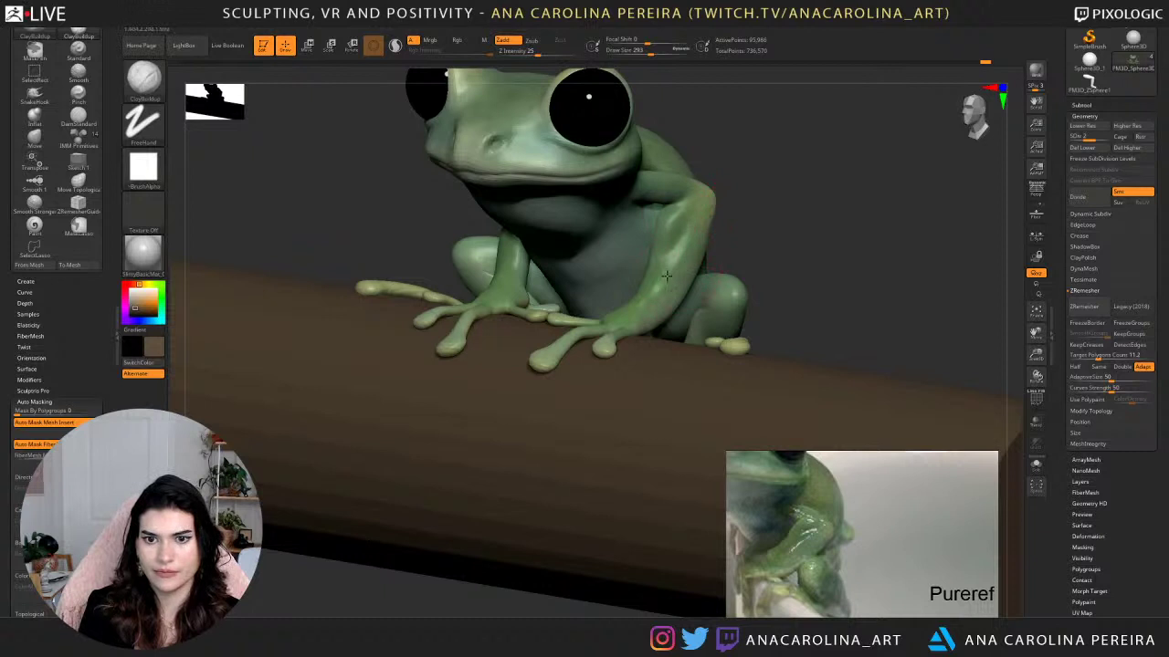
{"action": "mouse_move", "coordinate": [727, 235]}
{"action": "right_mouse_down"}
{"action": "mouse_move", "coordinate": [727, 210]}
{"action": "mouse_move", "coordinate": [687, 211]}
{"action": "right_mouse_up"}
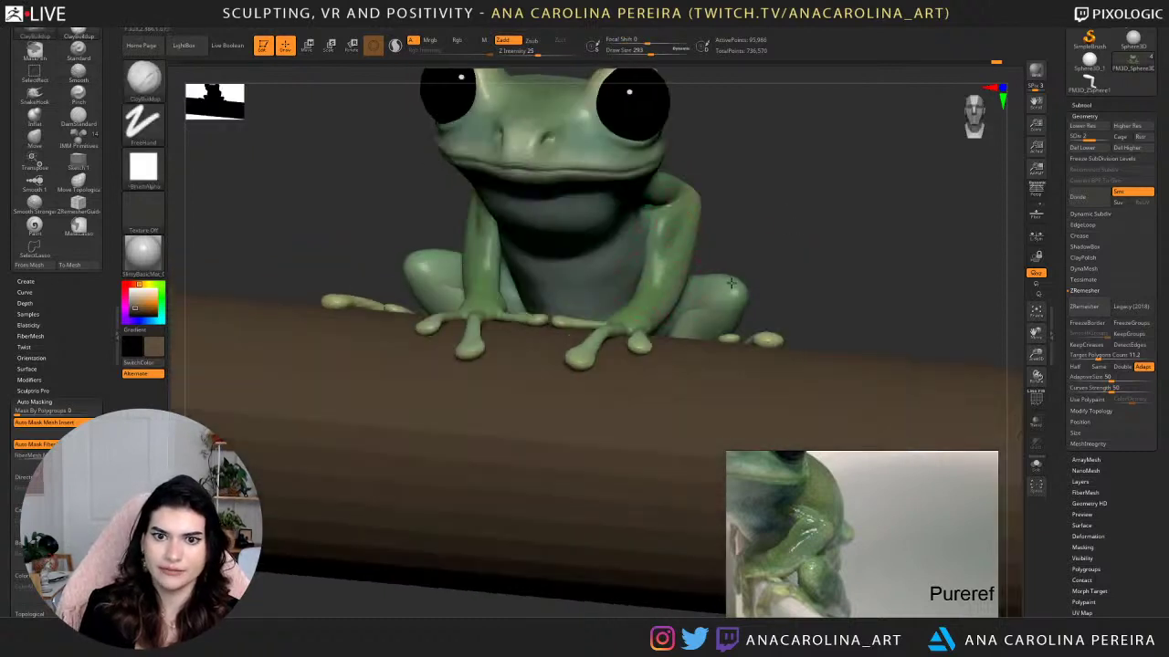
Compare the sculpt with the reference photo, zoomed out to show the frog's head and body.
{"action": "mouse_move", "coordinate": [731, 283]}
{"action": "right_mouse_down"}
{"action": "mouse_move", "coordinate": [679, 259]}
{"action": "mouse_move", "coordinate": [680, 224]}
{"action": "mouse_move", "coordinate": [708, 193]}
{"action": "mouse_move", "coordinate": [772, 185]}
{"action": "right_mouse_up"}
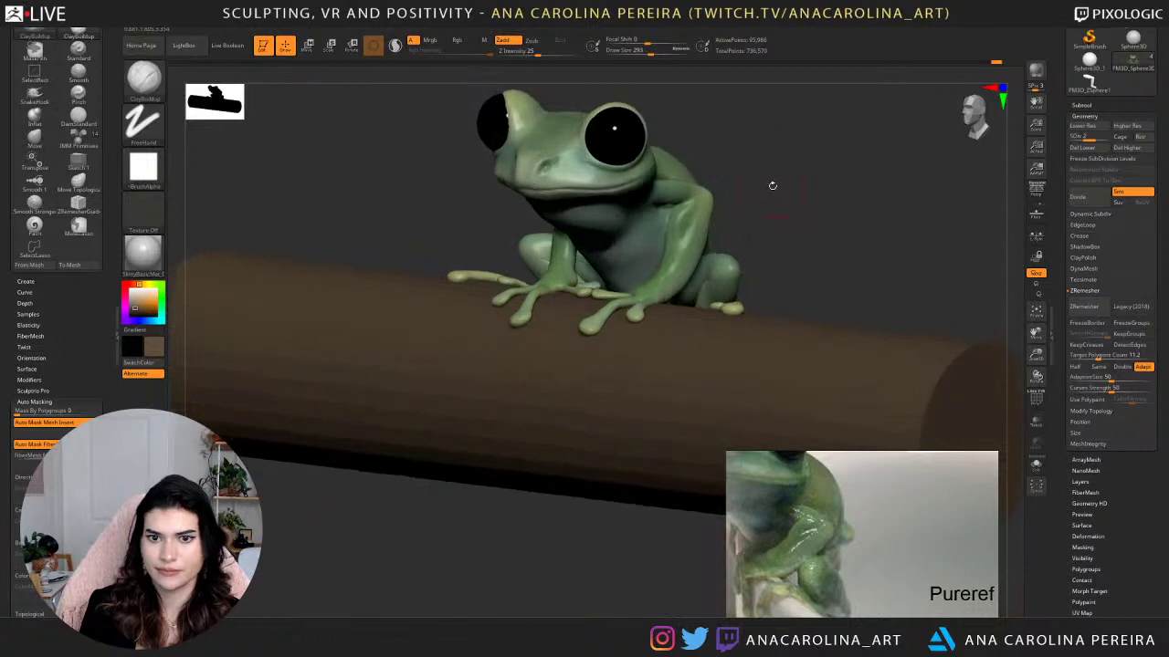
{"action": "scroll", "coordinate": [840, 580], "scroll_direction": "down", "scroll_amount": 4}
{"action": "scroll", "coordinate": [839, 580], "scroll_direction": "up", "scroll_amount": 2}
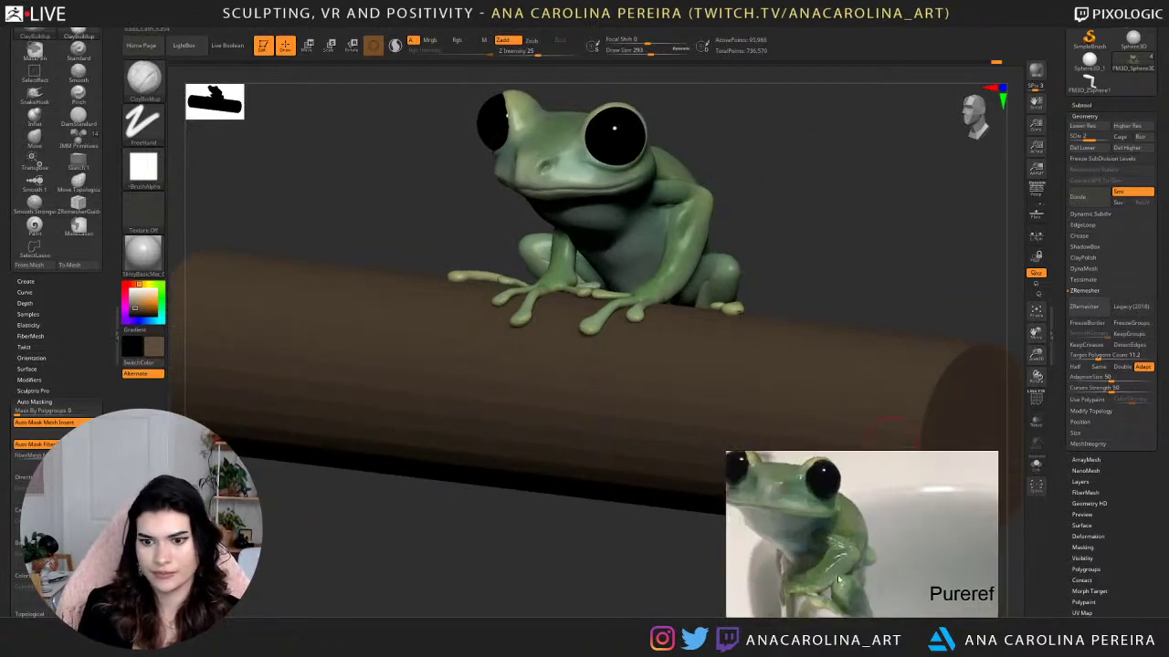
Set the ClayBuildup draw size to 408 and work on the frog's hip where the thigh meets the body.
{"action": "right_click_drag", "start_coordinate": [779, 223], "coordinate": [787, 282]}
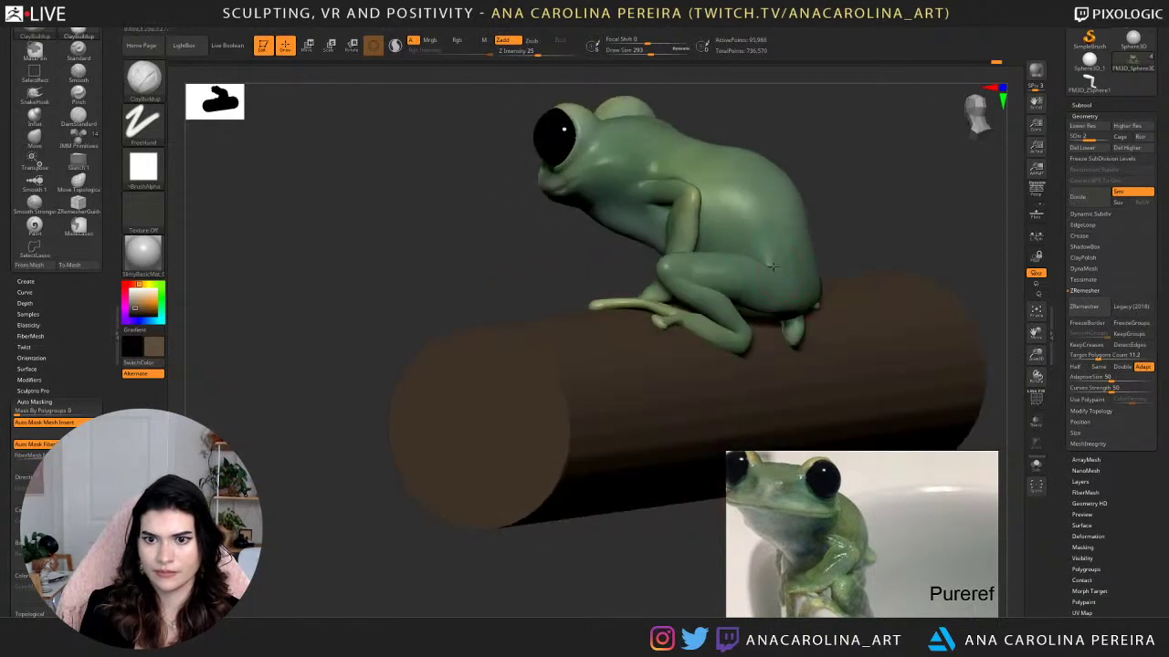
{"action": "key", "text": "space"}
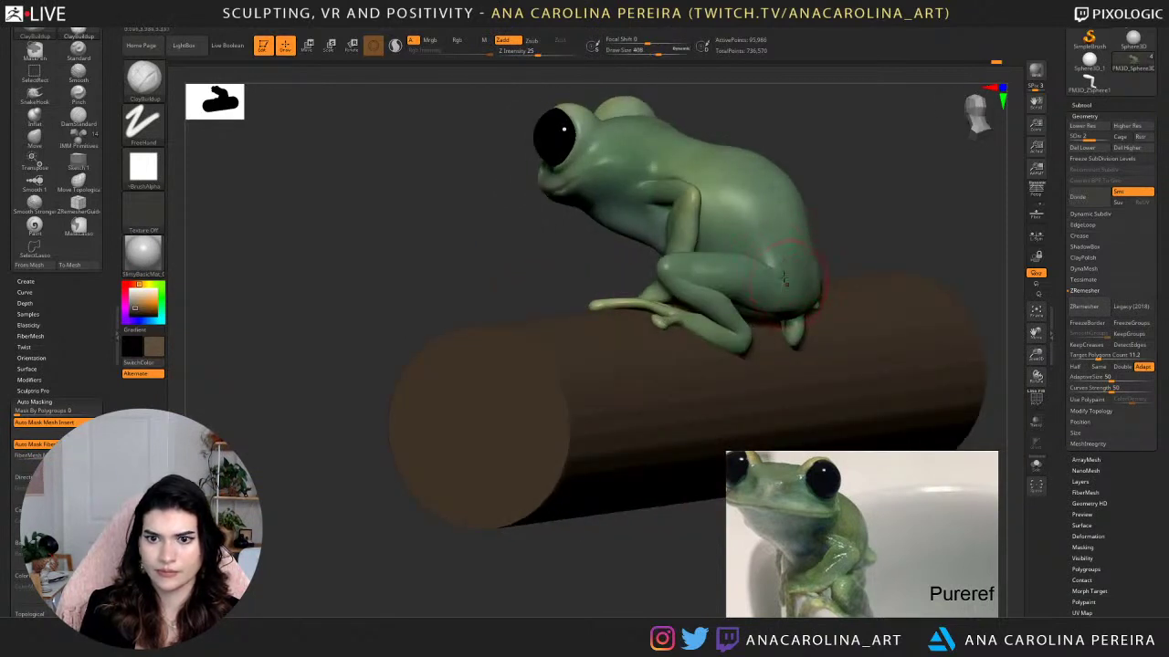
{"action": "right_click_drag", "start_coordinate": [802, 259], "coordinate": [830, 287]}
{"action": "right_click_drag", "start_coordinate": [885, 231], "coordinate": [836, 185]}
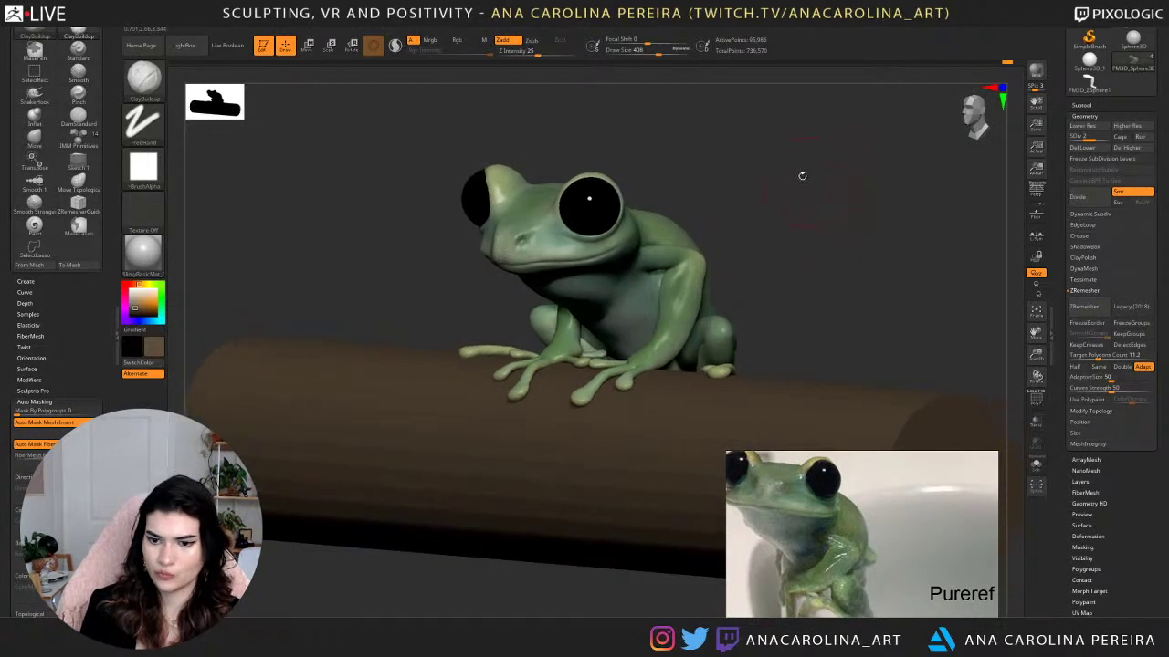
Reduce the ClayBuildup draw size to 212 and frame the frog's head closely.
{"action": "right_click_drag", "start_coordinate": [706, 235], "coordinate": [669, 235]}
{"action": "key", "text": "space"}
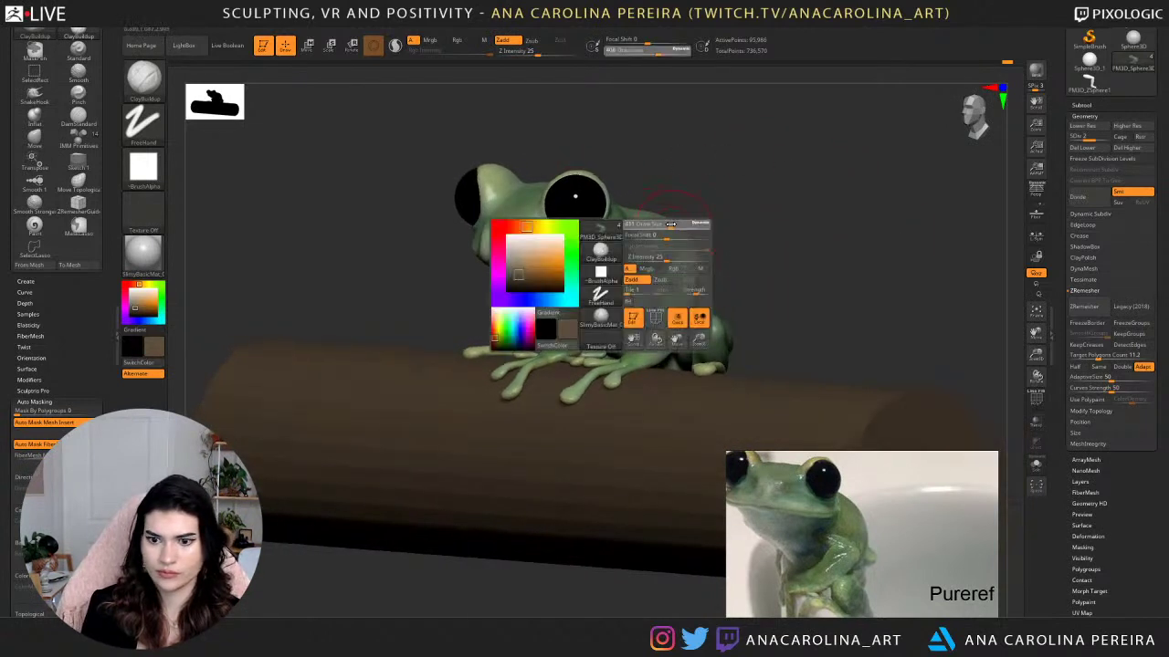
{"action": "left_click_drag", "start_coordinate": [669, 236], "coordinate": [661, 235]}
{"action": "mouse_move", "coordinate": [671, 228]}
{"action": "right_mouse_down"}
{"action": "mouse_move", "coordinate": [698, 221]}
{"action": "mouse_move", "coordinate": [680, 213]}
{"action": "mouse_move", "coordinate": [688, 243]}
{"action": "mouse_move", "coordinate": [666, 243]}
{"action": "right_mouse_up"}
{"action": "key", "text": "space"}
{"action": "left_click_drag", "start_coordinate": [666, 241], "coordinate": [657, 240]}
{"action": "right_click_drag", "start_coordinate": [639, 234], "coordinate": [508, 249], "text": "ctrl"}
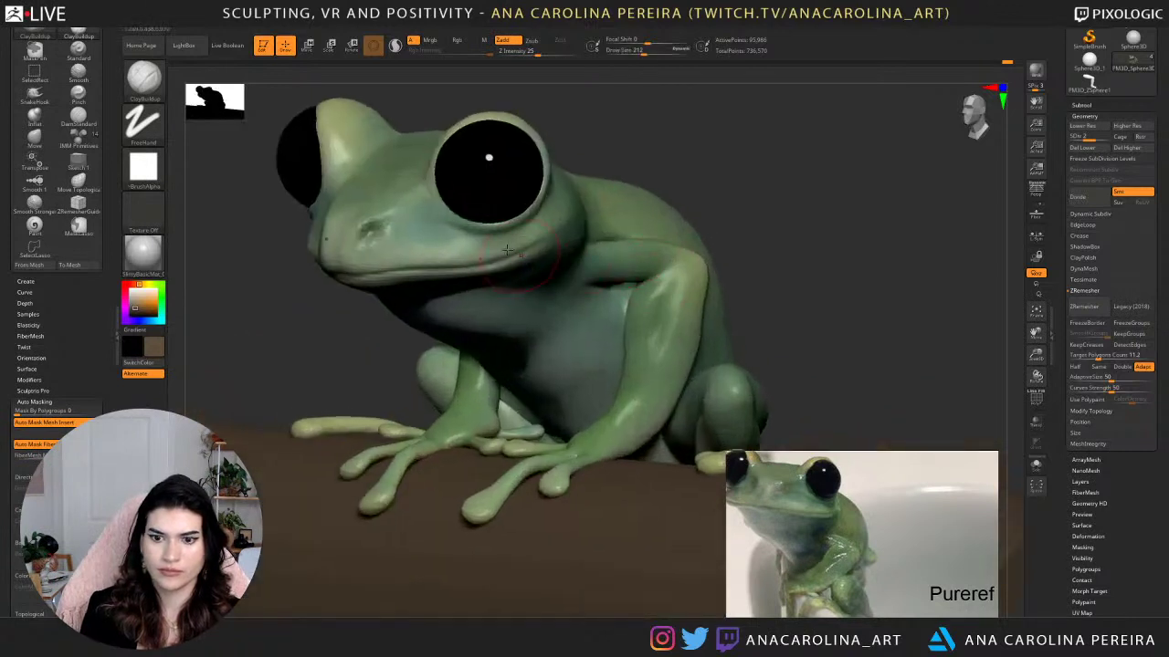
Set the ClayBuildup draw size to 116 and refine the skin along the inner rim of the frog's eye.
{"action": "key", "text": "space"}
{"action": "left_click_drag", "start_coordinate": [464, 205], "coordinate": [454, 206]}
{"action": "right_click_drag", "start_coordinate": [622, 111], "coordinate": [597, 110]}
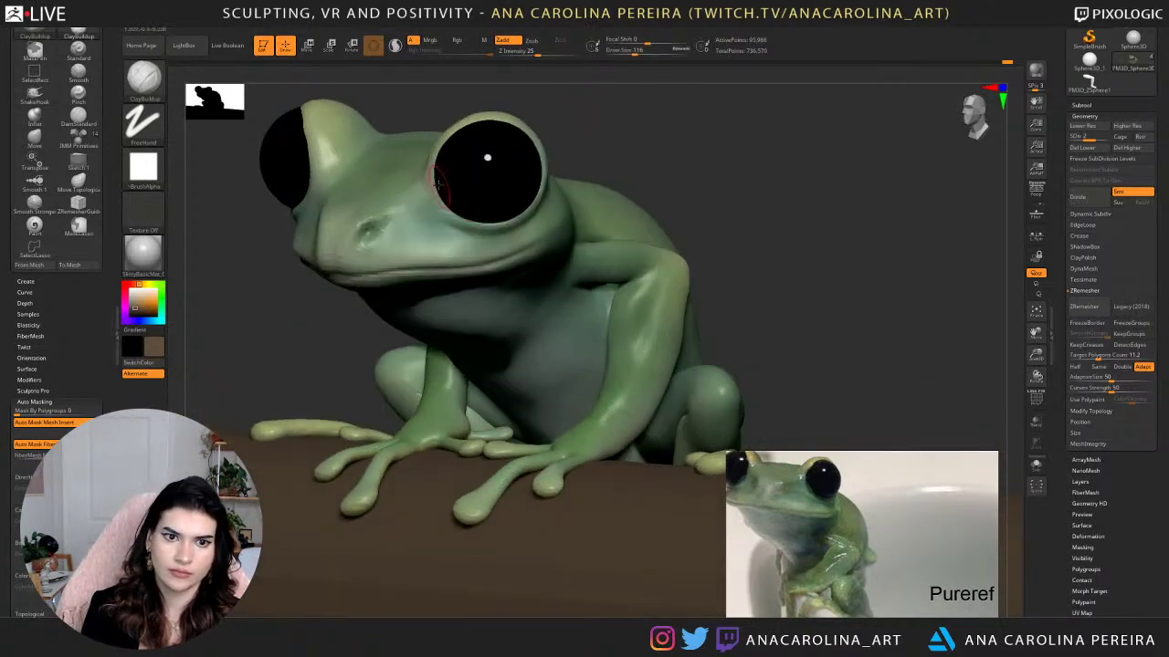
{"action": "right_click_drag", "start_coordinate": [515, 193], "coordinate": [537, 188]}
{"action": "mouse_move", "coordinate": [602, 123]}
{"action": "right_mouse_down"}
{"action": "mouse_move", "coordinate": [812, 151]}
{"action": "mouse_move", "coordinate": [730, 210]}
{"action": "right_mouse_up"}
Enlarge the ClayBuildup draw size to 386 and face the frog straight from the front.
{"action": "key", "text": "space"}
{"action": "left_click_drag", "start_coordinate": [750, 165], "coordinate": [776, 165]}
{"action": "right_click_drag", "start_coordinate": [808, 165], "coordinate": [773, 159], "text": "shift"}
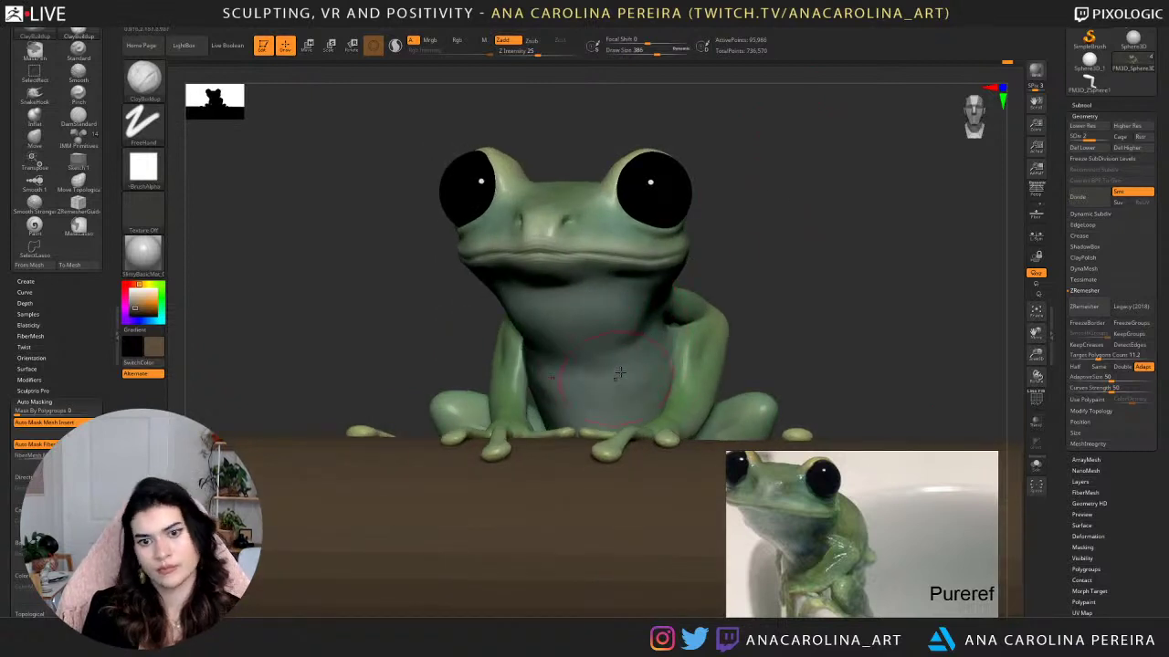
Turn on local transformations and check the whole frog on the log from three-quarter and front views.
{"action": "right_click_drag", "start_coordinate": [736, 244], "coordinate": [627, 363]}
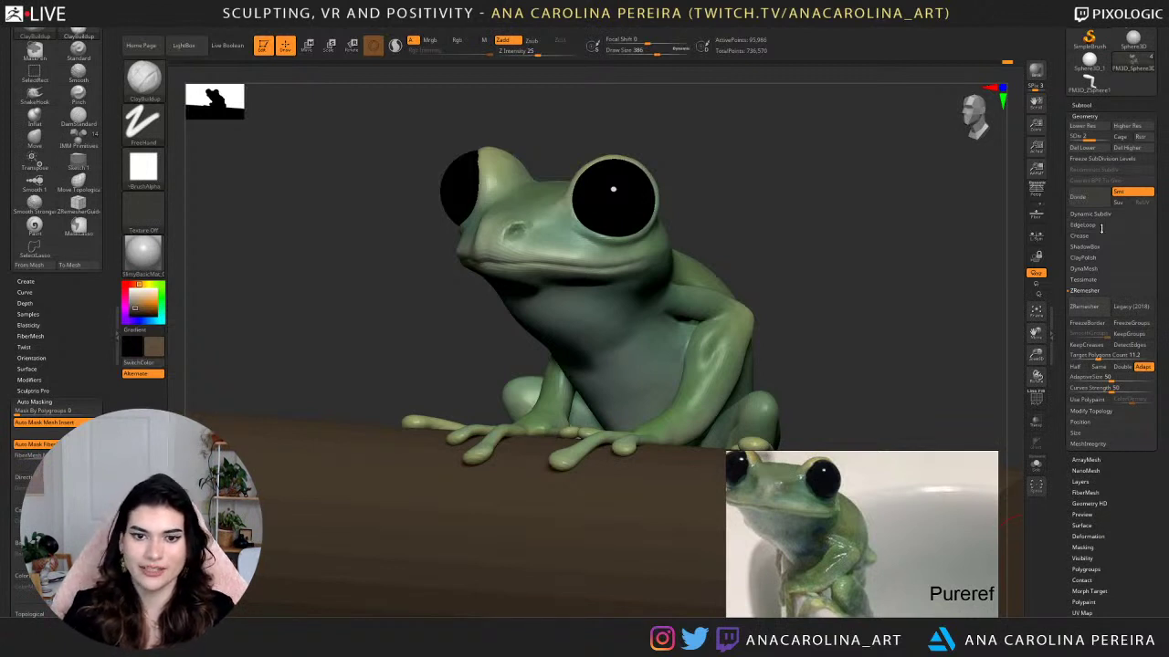
{"action": "left_click", "coordinate": [1036, 235]}
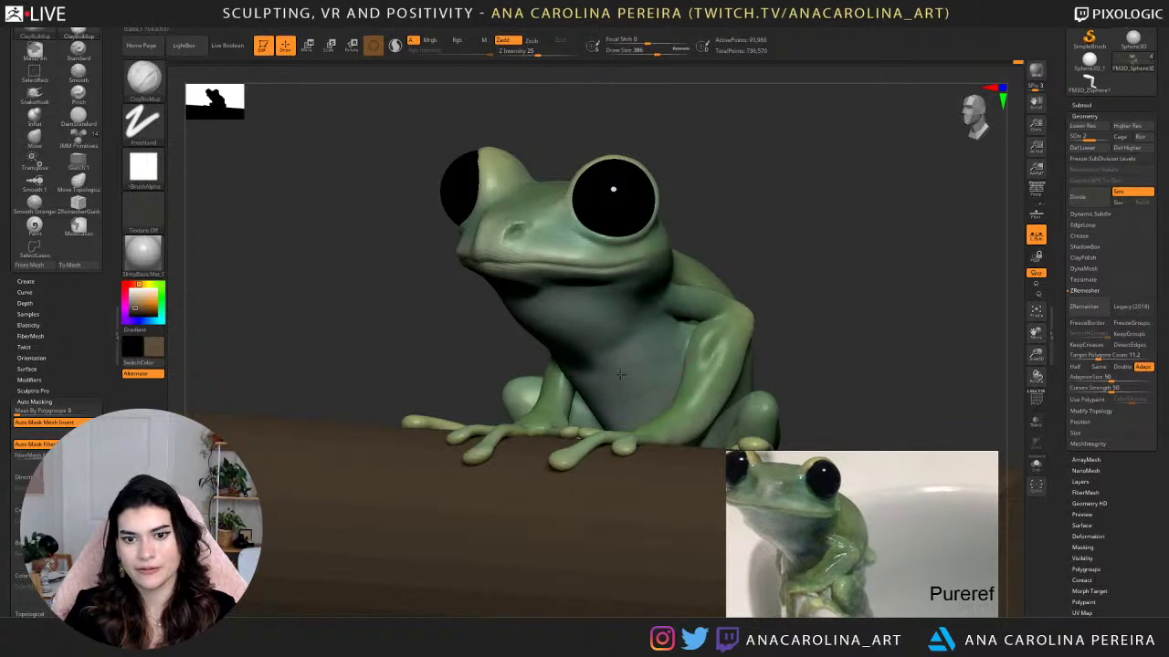
{"action": "left_click_drag", "start_coordinate": [760, 224], "coordinate": [756, 164], "text": "alt"}
{"action": "mouse_move", "coordinate": [756, 165]}
{"action": "left_mouse_down"}
{"action": "mouse_move", "coordinate": [813, 174]}
{"action": "mouse_move", "coordinate": [730, 197]}
{"action": "mouse_move", "coordinate": [712, 273]}
{"action": "left_mouse_up"}
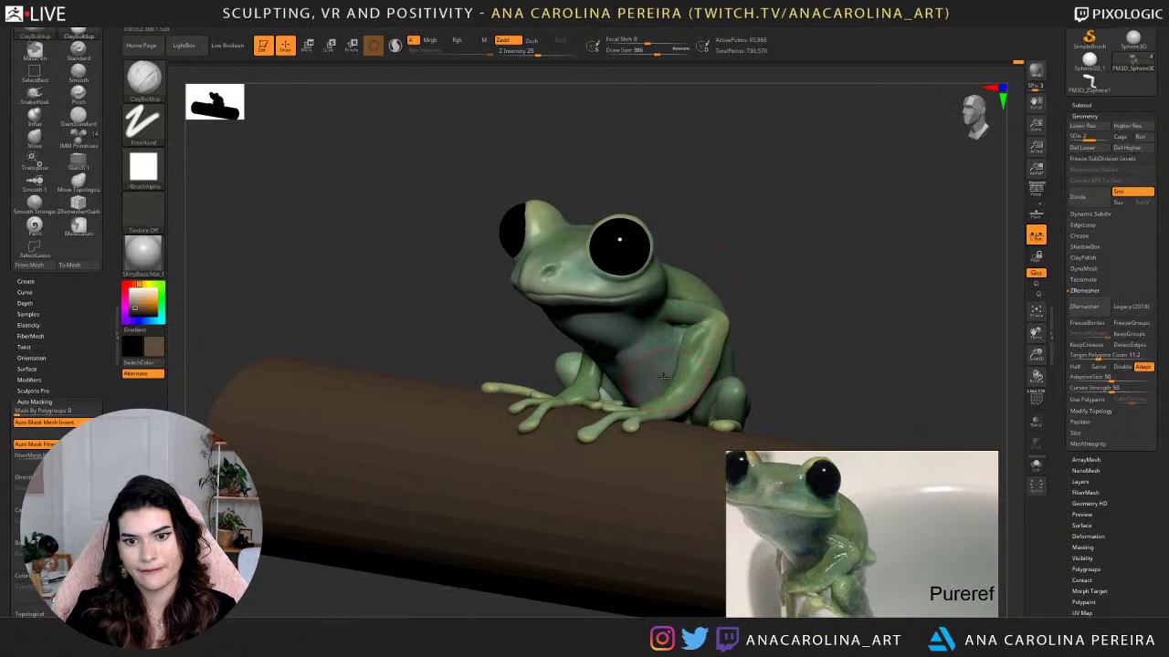
{"action": "left_click_drag", "start_coordinate": [755, 323], "coordinate": [802, 362], "text": "shift"}
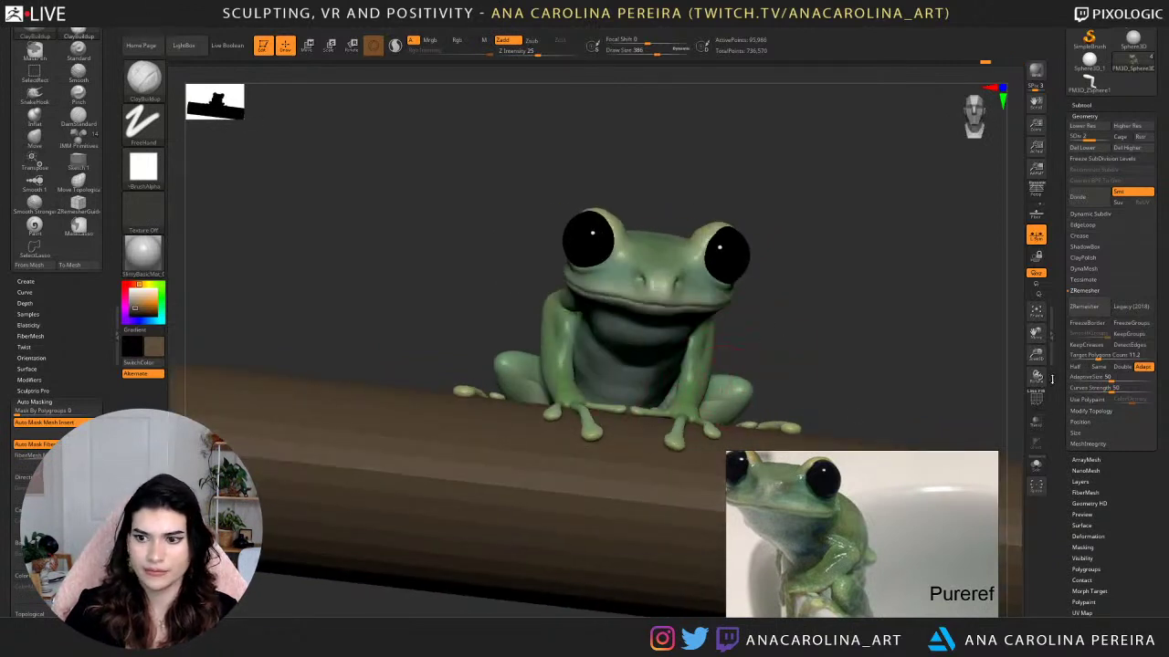
Solo the frog's body to smooth the belly between the hind legs from below, and bring the full scene back.
{"action": "left_click", "coordinate": [1035, 465]}
{"action": "left_click_drag", "start_coordinate": [897, 389], "coordinate": [613, 364]}
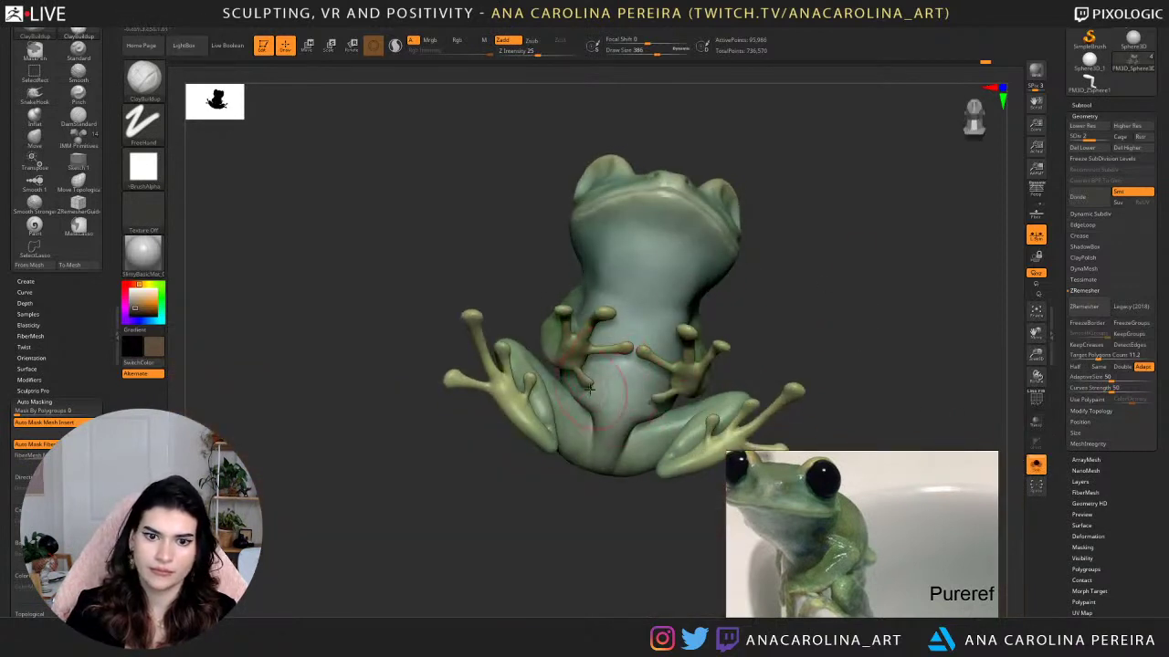
{"action": "key", "text": "shift"}
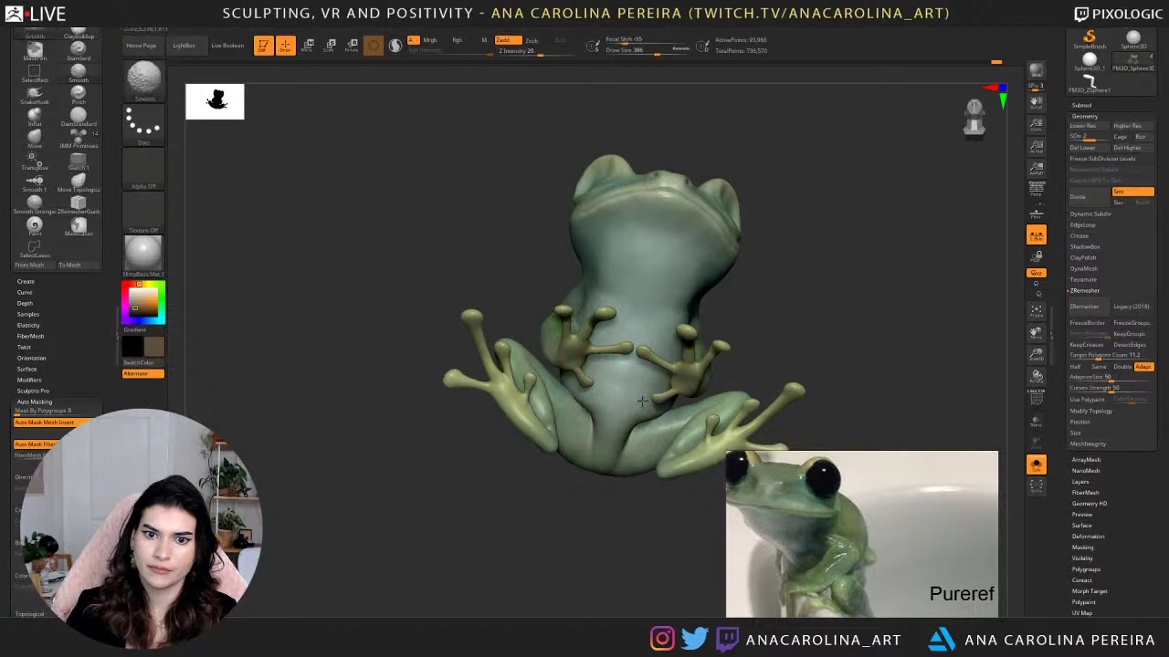
{"action": "left_click_drag", "start_coordinate": [768, 274], "coordinate": [752, 401]}
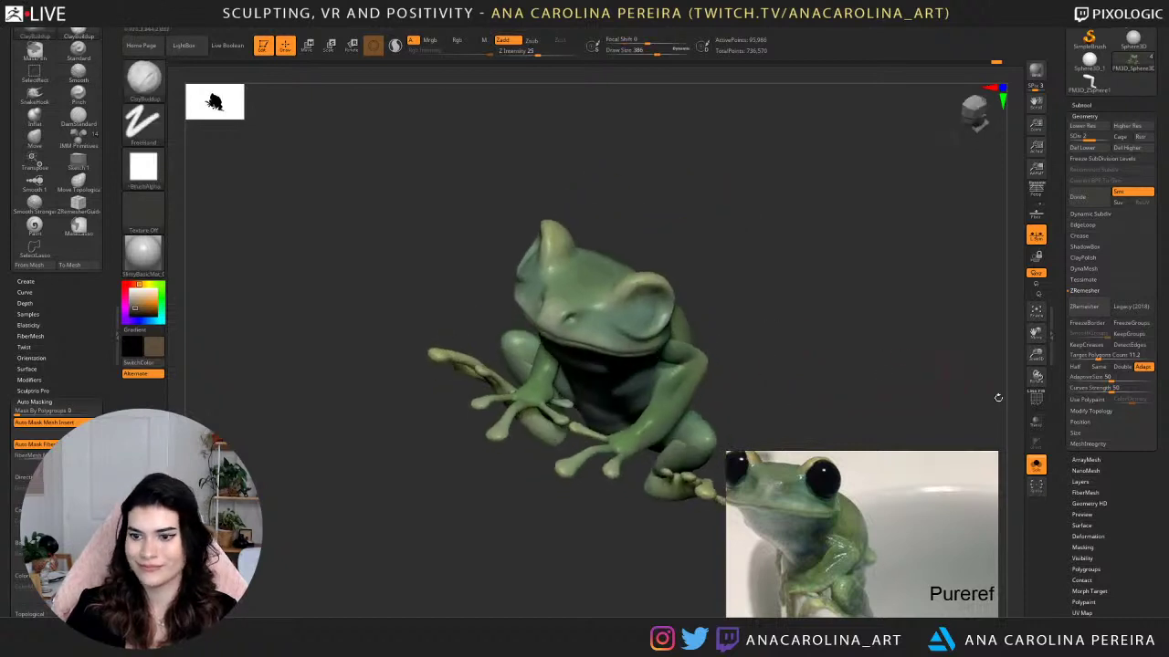
{"action": "left_click", "coordinate": [1035, 465]}
{"action": "mouse_move", "coordinate": [900, 343]}
{"action": "left_mouse_down"}
{"action": "mouse_move", "coordinate": [809, 307]}
{"action": "mouse_move", "coordinate": [847, 304]}
{"action": "mouse_move", "coordinate": [817, 292]}
{"action": "mouse_move", "coordinate": [807, 398]}
{"action": "left_mouse_up"}
Raise the frog to subdivision level 3 and work on the throat below the jaw with ClayBuildup at draw size 286.
{"action": "key", "text": "d"}
{"action": "key", "text": "space"}
{"action": "left_click_drag", "start_coordinate": [666, 291], "coordinate": [657, 290]}
{"action": "left_click_drag", "start_coordinate": [727, 298], "coordinate": [674, 288]}
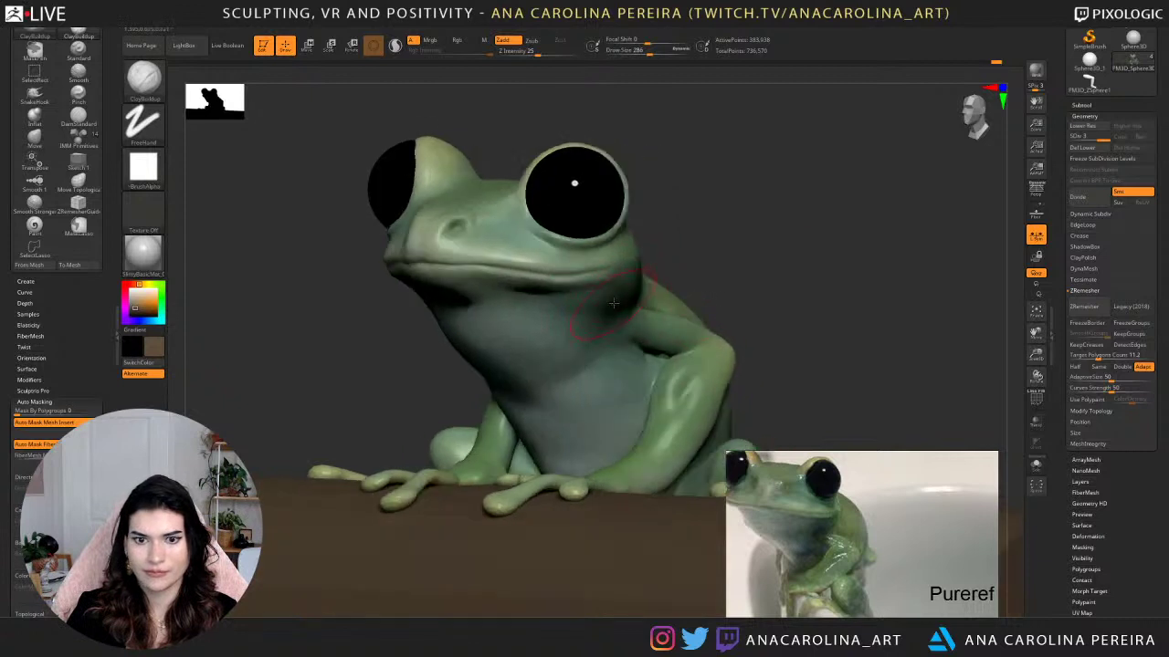
Refine the area where the frog's jaw meets the shoulder with ClayBuildup, reducing the draw size to 182 and finally 101.
{"action": "right_click_drag", "start_coordinate": [675, 274], "coordinate": [596, 306]}
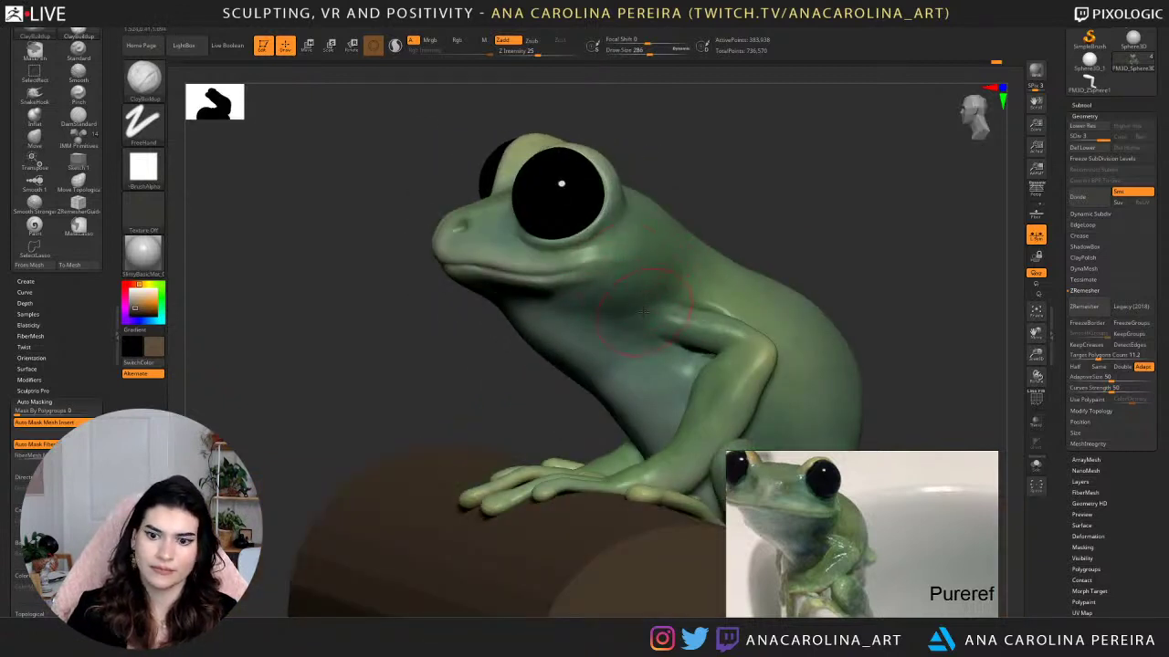
{"action": "key", "text": "space"}
{"action": "left_click_drag", "start_coordinate": [685, 317], "coordinate": [676, 317]}
{"action": "right_click_drag", "start_coordinate": [704, 268], "coordinate": [734, 268]}
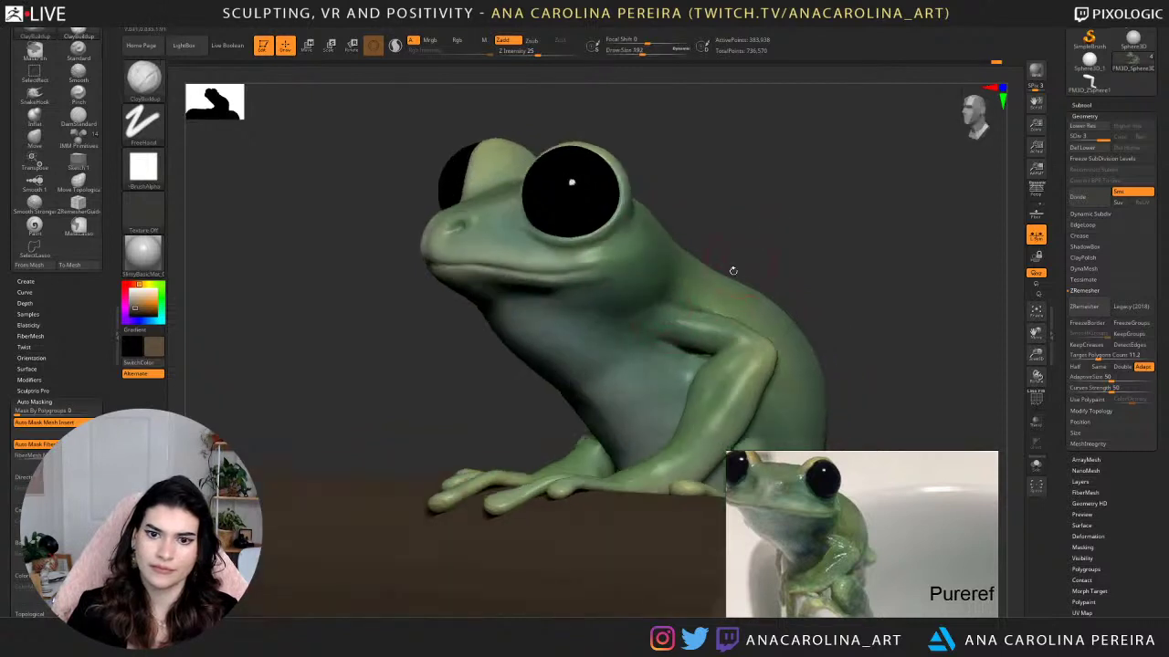
{"action": "key", "text": "space"}
{"action": "key", "text": "space"}
{"action": "left_click_drag", "start_coordinate": [680, 326], "coordinate": [675, 327]}
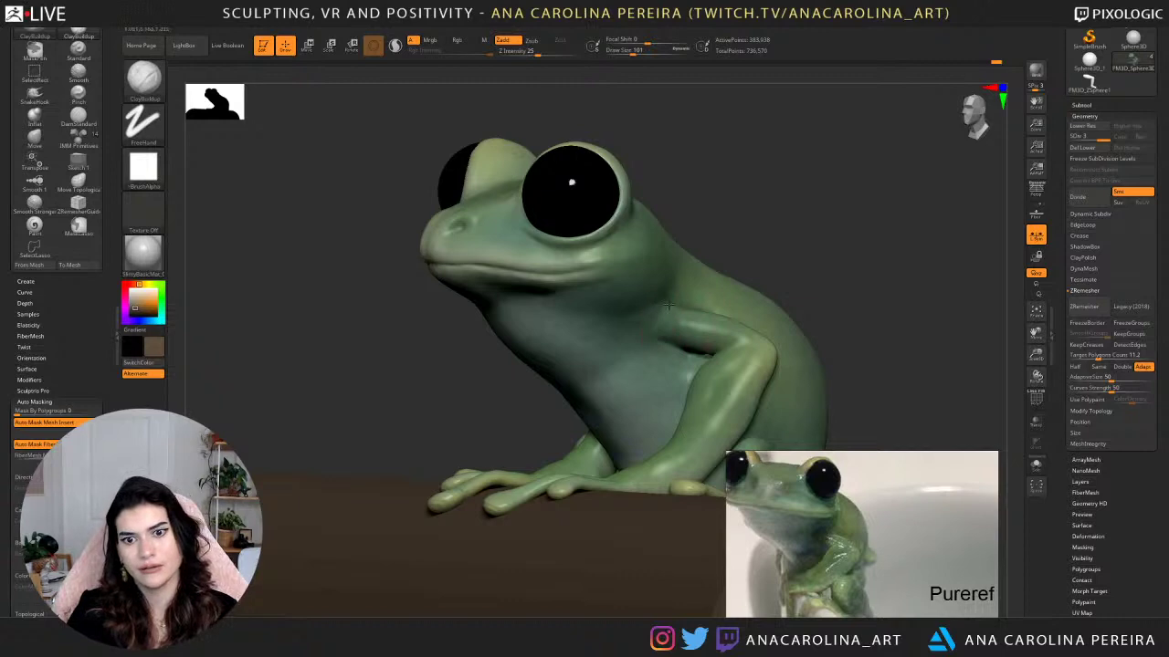
Switch to the DamStandard brush and define the crease where the upper arm meets the frog's chest.
{"action": "key", "text": "b"}
{"action": "key", "text": "d"}
{"action": "key", "text": "s"}
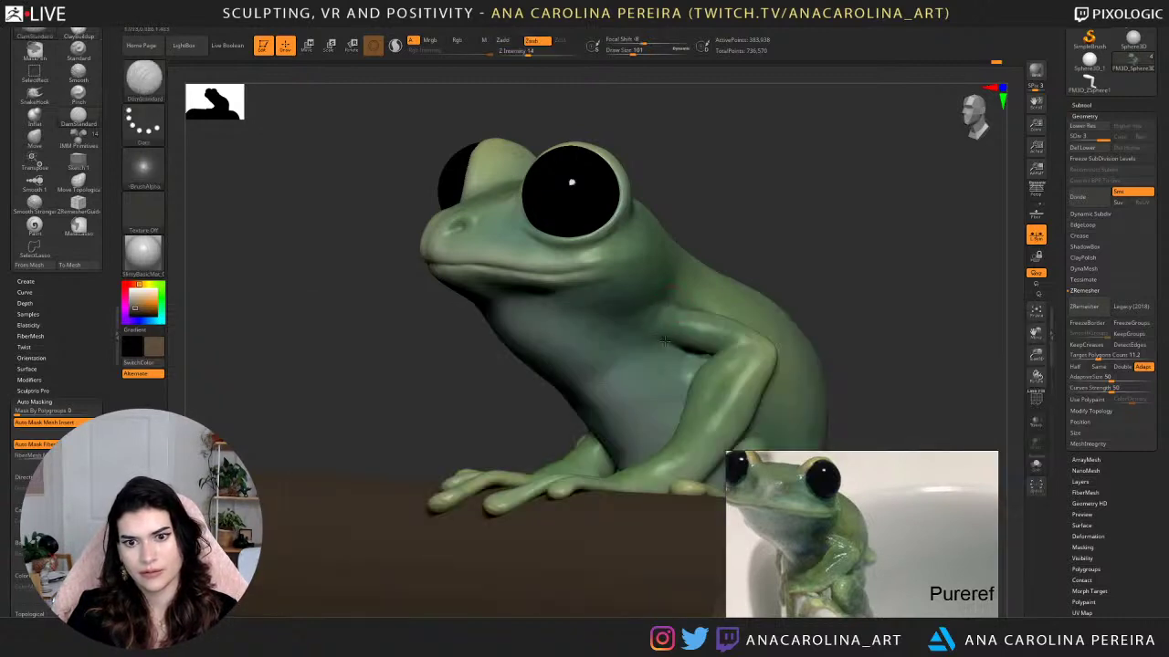
{"action": "right_click_drag", "start_coordinate": [664, 342], "coordinate": [849, 283]}
{"action": "mouse_move", "coordinate": [850, 283]}
{"action": "right_mouse_down"}
{"action": "mouse_move", "coordinate": [785, 284]}
{"action": "mouse_move", "coordinate": [787, 351]}
{"action": "mouse_move", "coordinate": [656, 324]}
{"action": "mouse_move", "coordinate": [765, 219]}
{"action": "mouse_move", "coordinate": [733, 289]}
{"action": "right_mouse_up"}
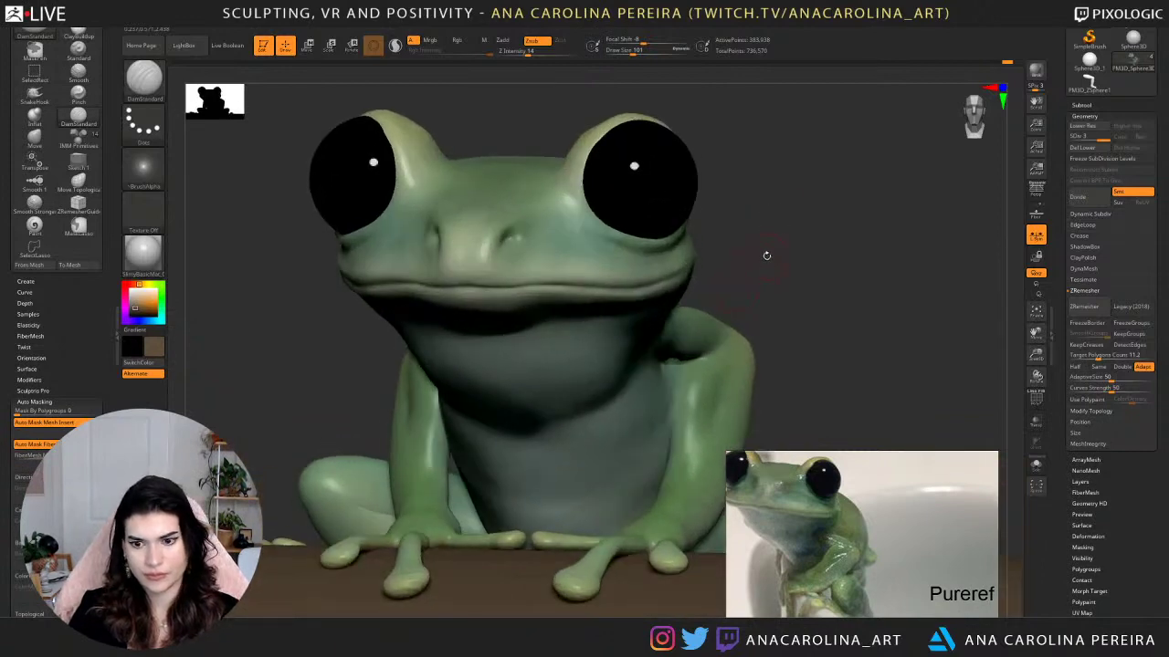
Sharpen the frog's lip line with the Pinch brush at draw size 124, working from front and three-quarter views.
{"action": "right_click_drag", "start_coordinate": [761, 252], "coordinate": [759, 240]}
{"action": "key", "text": "b"}
{"action": "key", "text": "p"}
{"action": "key", "text": "i"}
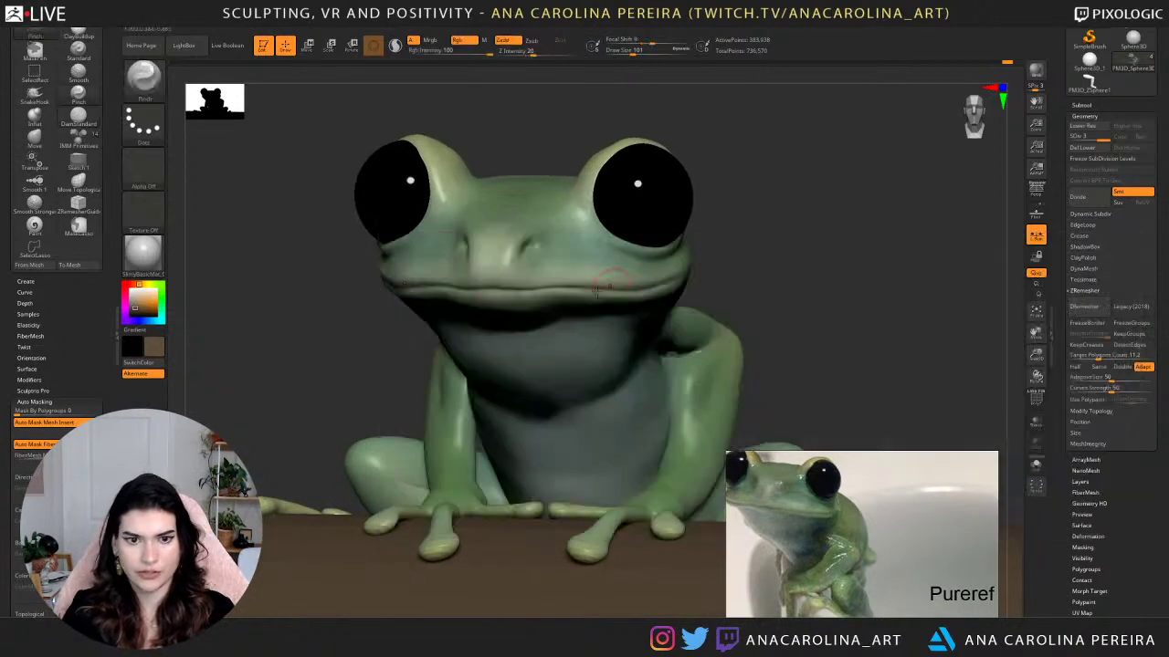
{"action": "key", "text": "space"}
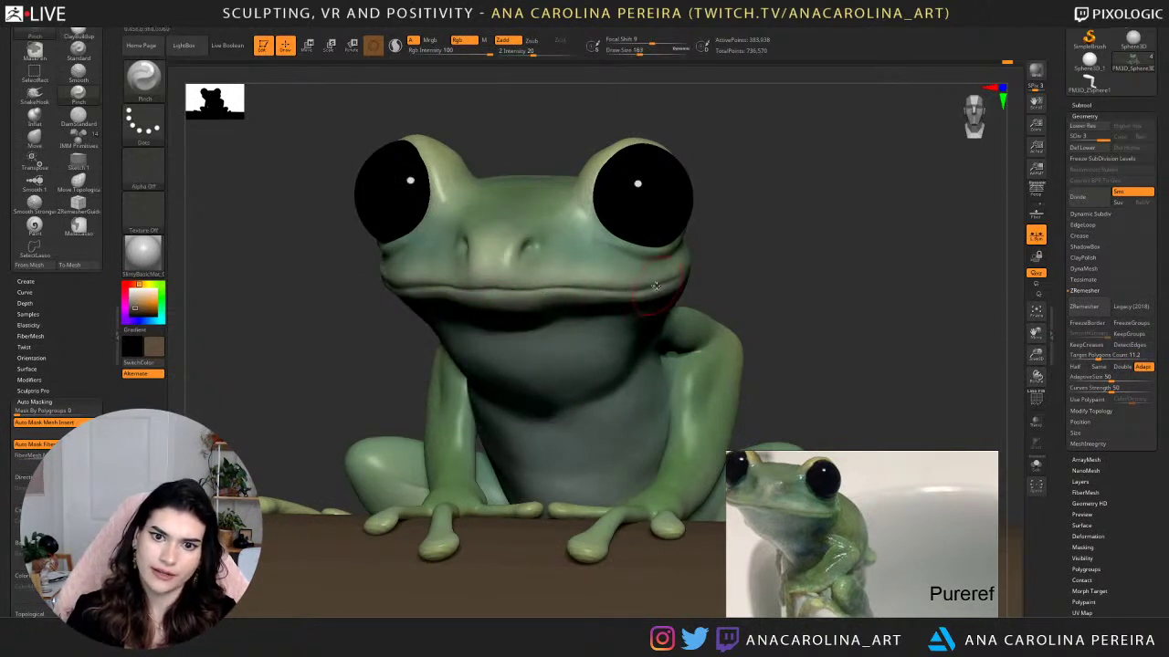
{"action": "key", "text": "space"}
{"action": "left_click_drag", "start_coordinate": [655, 286], "coordinate": [637, 290]}
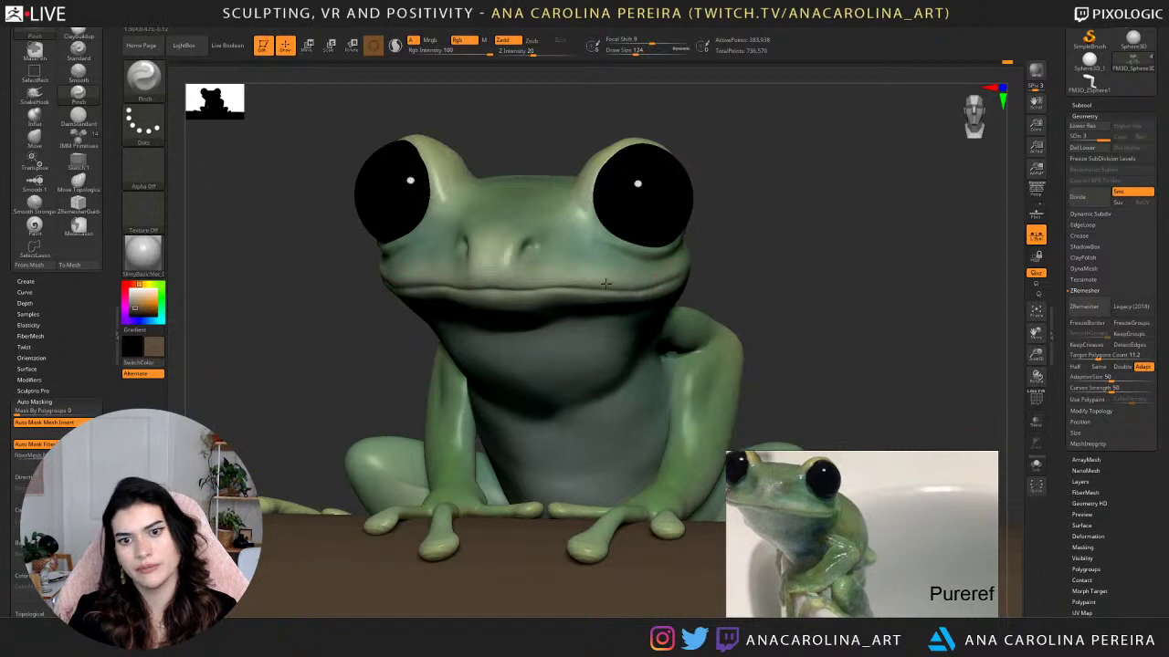
{"action": "right_click_drag", "start_coordinate": [720, 255], "coordinate": [668, 273]}
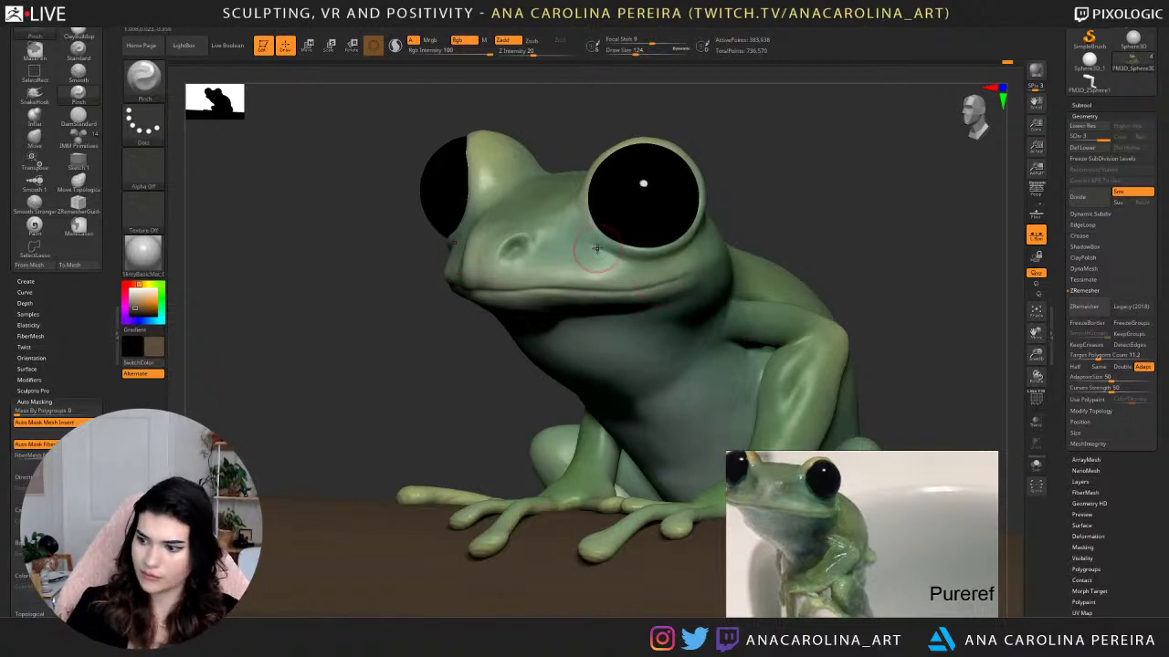
{"action": "left_click_drag", "start_coordinate": [792, 201], "coordinate": [809, 201]}
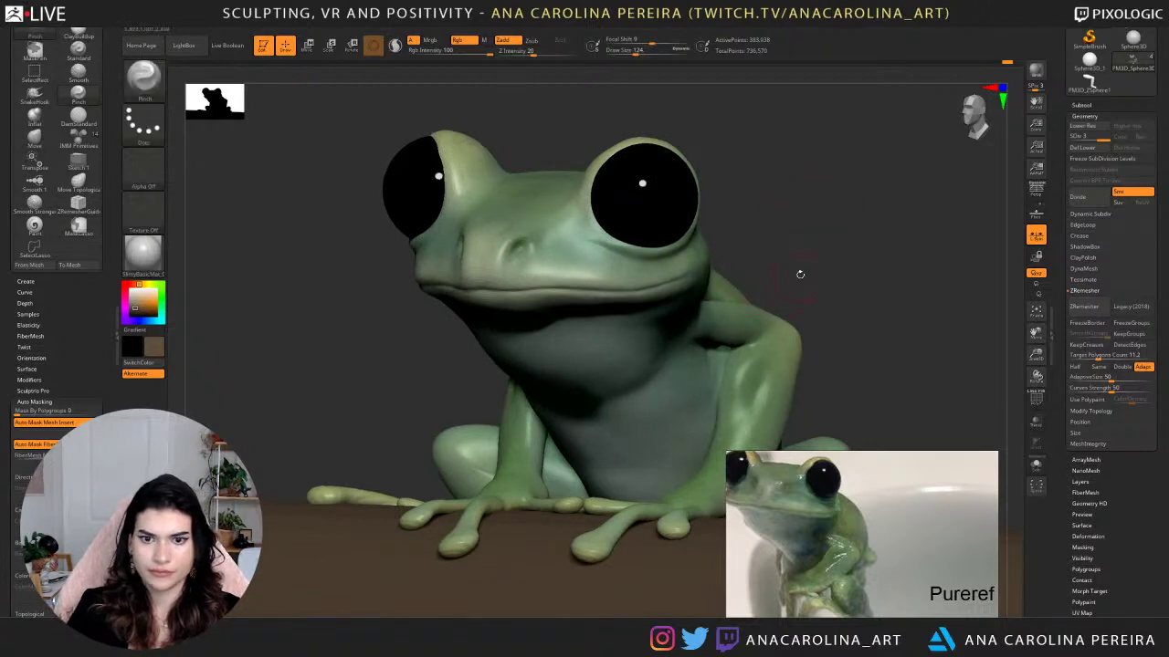
Mask the front of the frog's face as its own polygroup and lasso-select the mouth and lower jaw to hide the rest.
{"action": "right_click_drag", "start_coordinate": [798, 271], "coordinate": [866, 263]}
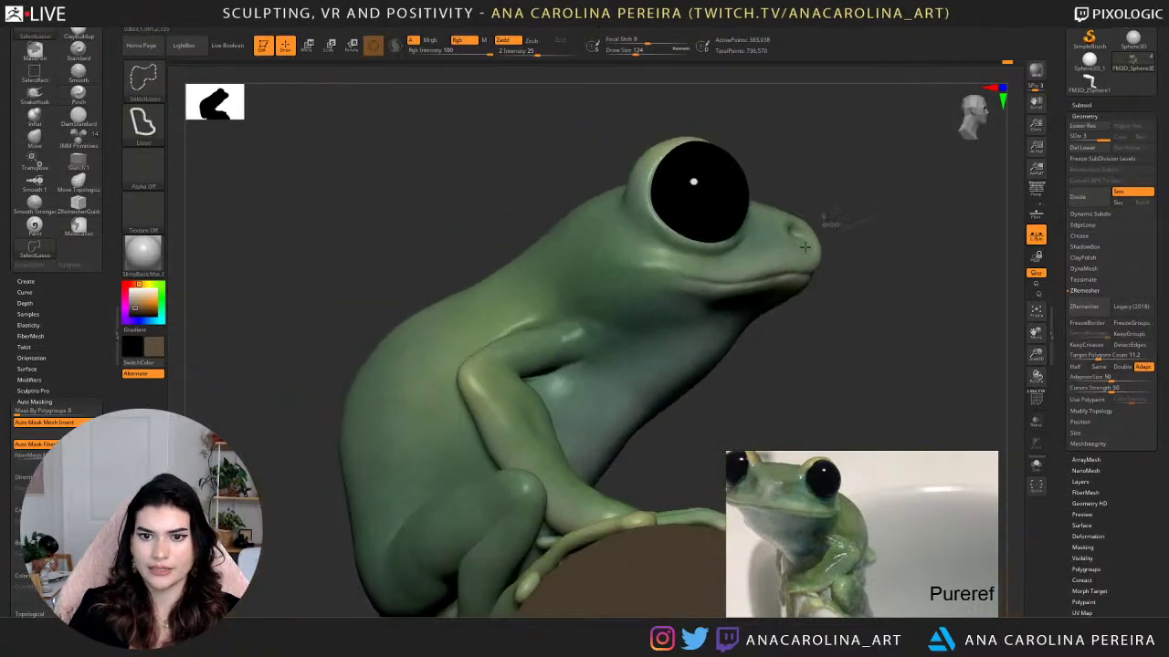
{"action": "mouse_move", "coordinate": [851, 223]}
{"action": "left_mouse_down", "text": "ctrl+shift"}
{"action": "mouse_move", "coordinate": [656, 311]}
{"action": "mouse_move", "coordinate": [680, 315]}
{"action": "left_mouse_up", "text": "ctrl+shift"}
{"action": "left_click", "coordinate": [803, 173], "text": "ctrl+shift"}
{"action": "mouse_move", "coordinate": [834, 196]}
{"action": "left_mouse_down", "text": "ctrl"}
{"action": "mouse_move", "coordinate": [684, 369]}
{"action": "mouse_move", "coordinate": [862, 294]}
{"action": "left_mouse_up", "text": "ctrl"}
{"action": "key", "text": "ctrl+w"}
{"action": "mouse_move", "coordinate": [856, 214]}
{"action": "left_mouse_down", "text": "ctrl+shift"}
{"action": "mouse_move", "coordinate": [778, 390]}
{"action": "mouse_move", "coordinate": [792, 387]}
{"action": "left_mouse_up", "text": "ctrl+shift"}
{"action": "right_click_drag", "start_coordinate": [922, 365], "coordinate": [831, 369]}
{"action": "right_click_drag", "start_coordinate": [995, 375], "coordinate": [746, 369], "text": "alt"}
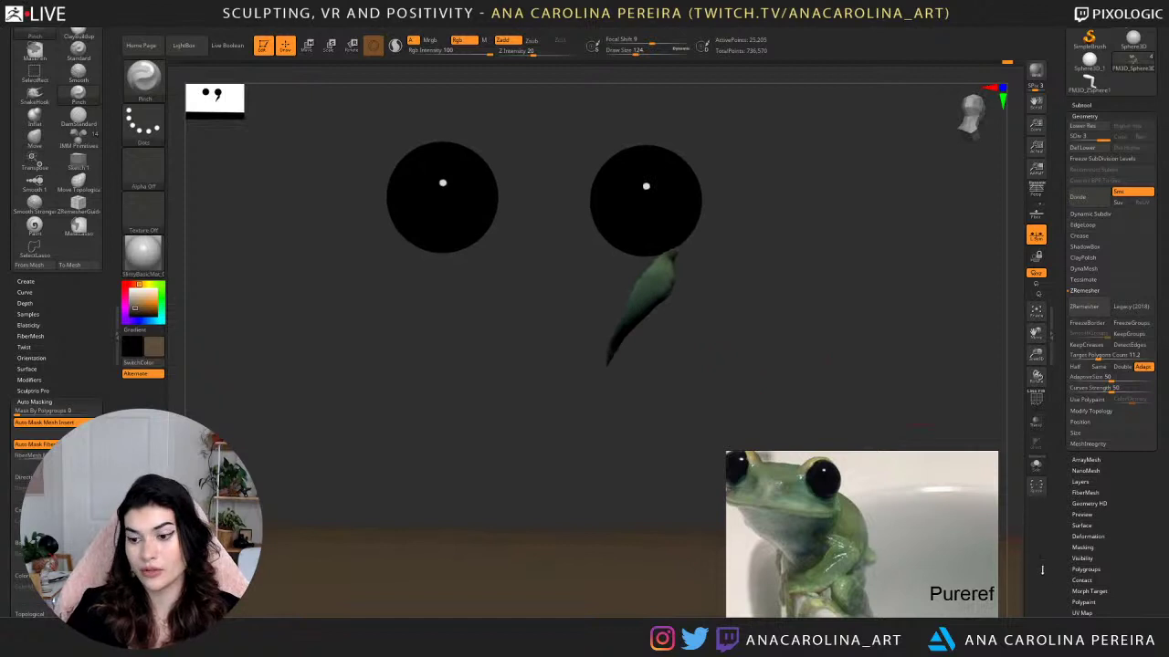
Enable double-sided display for the visible jaw mesh and frame the chin from below.
{"action": "scroll", "coordinate": [1070, 548], "scroll_direction": "down", "scroll_amount": 3}
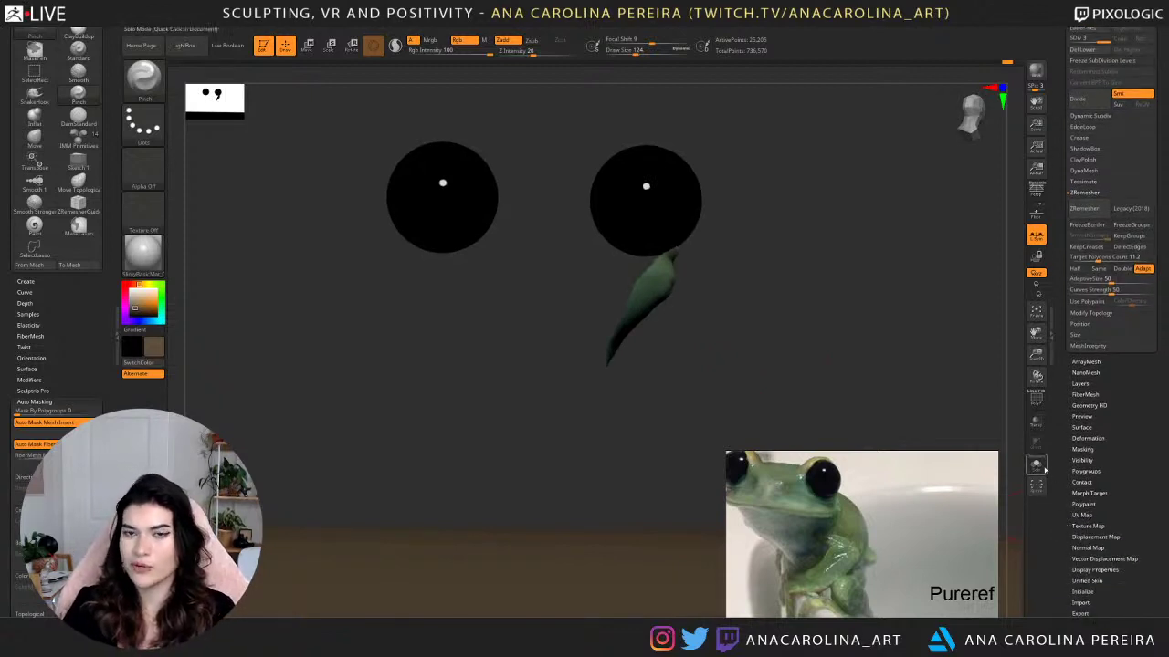
{"action": "scroll", "coordinate": [1066, 438], "scroll_direction": "down", "scroll_amount": 1}
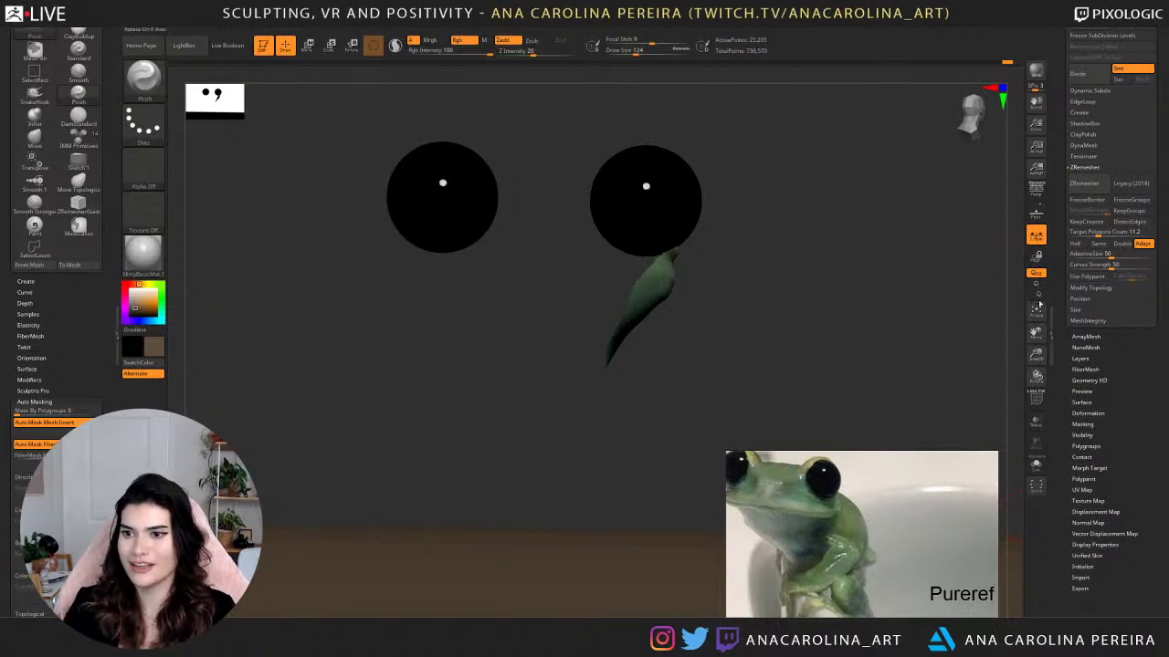
{"action": "scroll", "coordinate": [1074, 407], "scroll_direction": "down", "scroll_amount": 1}
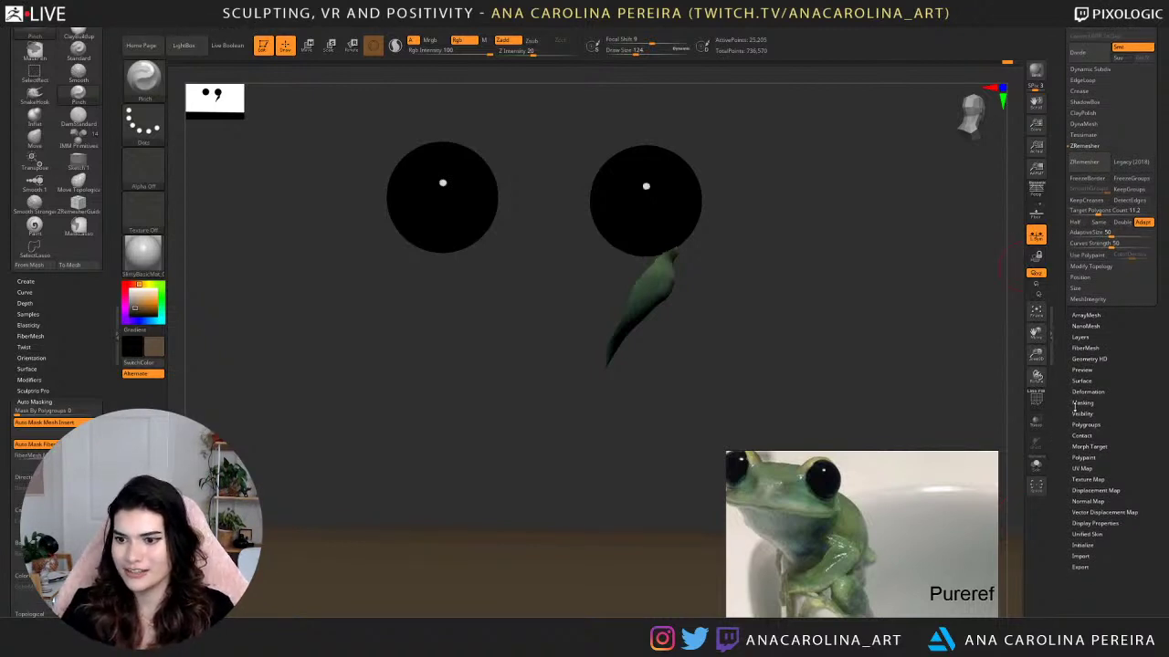
{"action": "left_click", "coordinate": [1094, 523]}
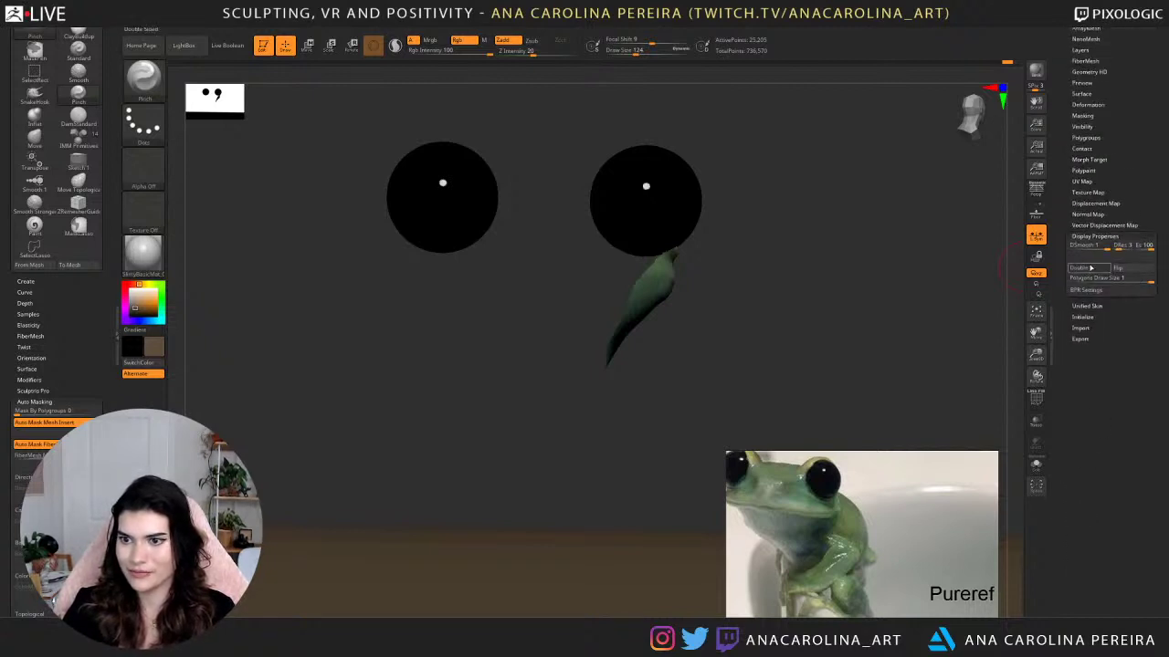
{"action": "left_click", "coordinate": [1091, 267]}
{"action": "left_click_drag", "start_coordinate": [830, 287], "coordinate": [716, 282]}
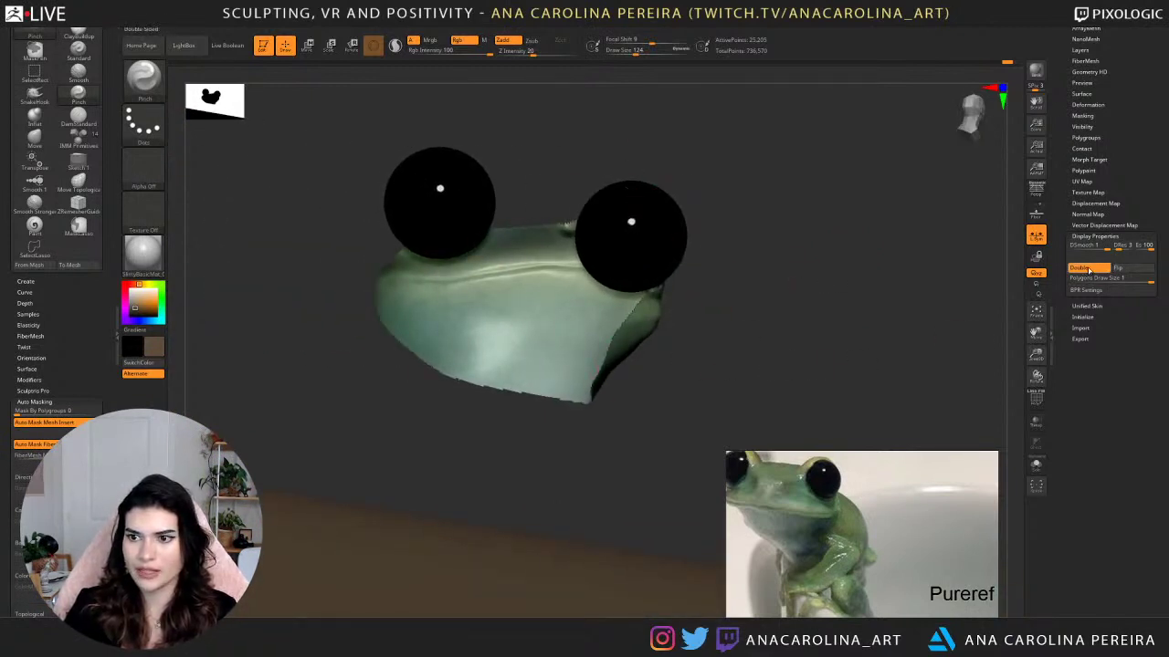
{"action": "left_click_drag", "start_coordinate": [747, 386], "coordinate": [809, 354]}
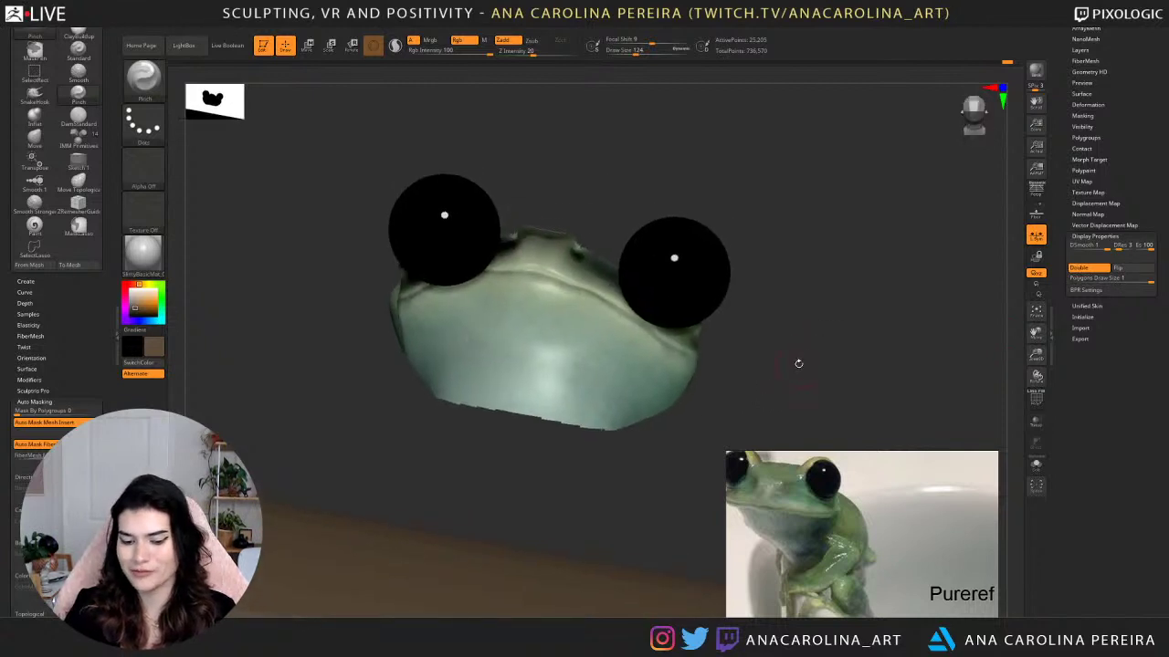
Solo the jaw piece and tighten the lip crease from below with the Pinch brush at draw size 68.
{"action": "key", "text": "b"}
{"action": "left_click", "coordinate": [1035, 464]}
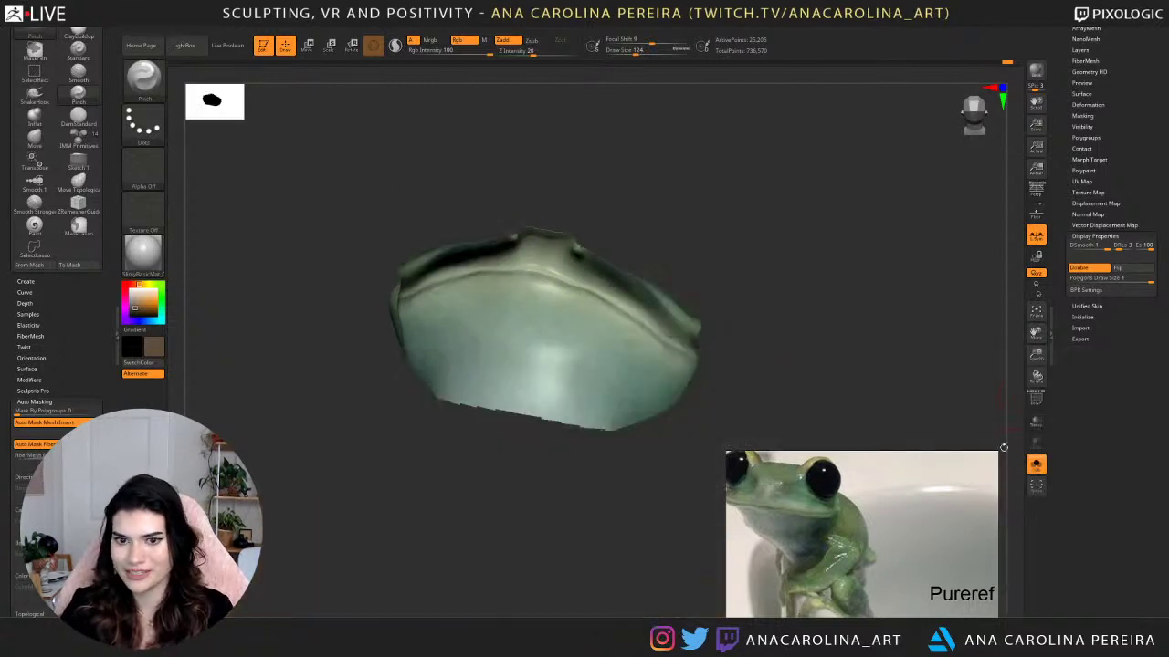
{"action": "left_click_drag", "start_coordinate": [825, 348], "coordinate": [812, 364]}
{"action": "mouse_move", "coordinate": [825, 280]}
{"action": "left_mouse_down", "text": "alt"}
{"action": "mouse_move", "coordinate": [810, 336]}
{"action": "mouse_move", "coordinate": [753, 361]}
{"action": "left_mouse_up", "text": "alt"}
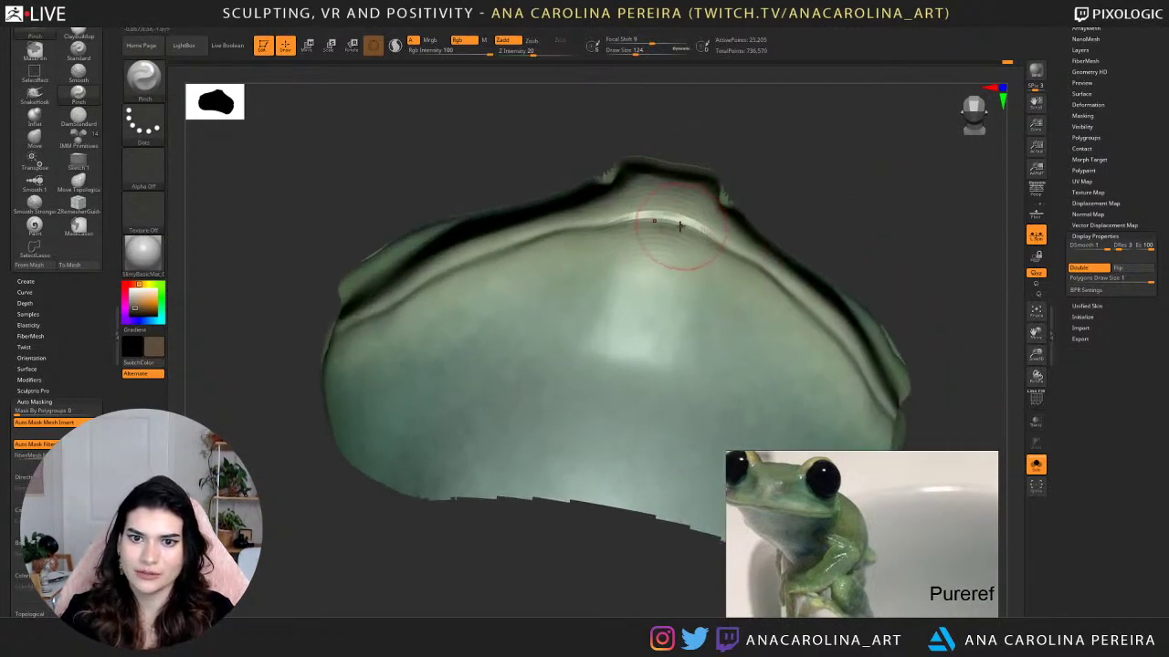
{"action": "key", "text": "s"}
{"action": "left_click_drag", "start_coordinate": [719, 242], "coordinate": [711, 239]}
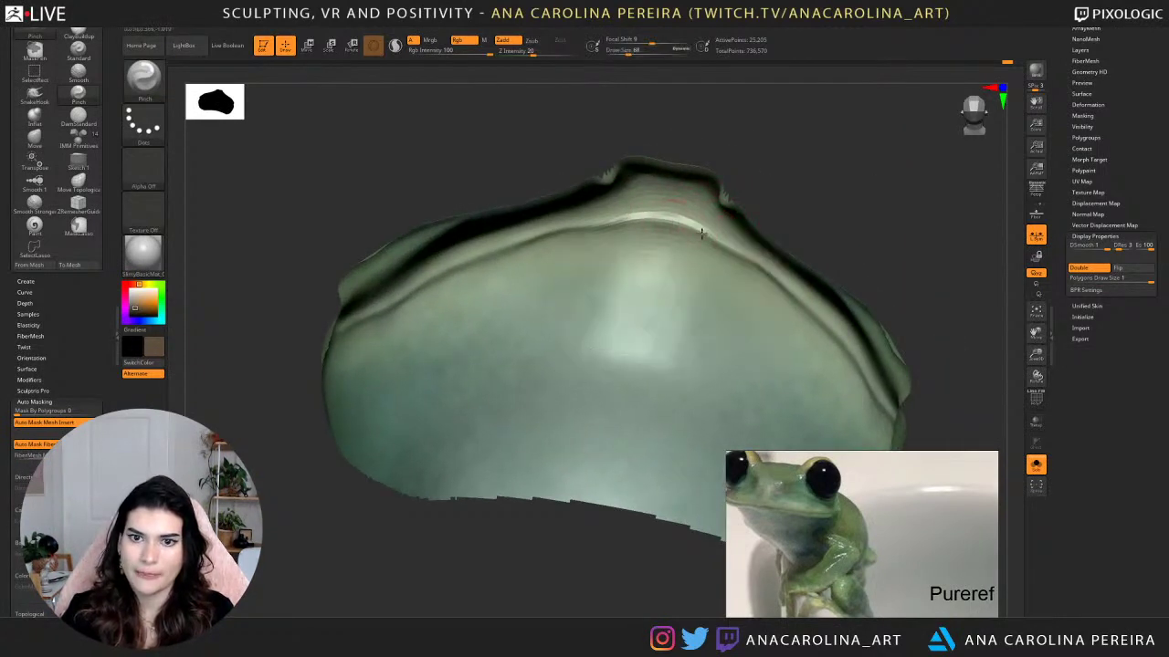
{"action": "left_click_drag", "start_coordinate": [804, 253], "coordinate": [776, 233]}
{"action": "mouse_move", "coordinate": [793, 117]}
{"action": "left_mouse_down"}
{"action": "mouse_move", "coordinate": [848, 103]}
{"action": "mouse_move", "coordinate": [812, 156]}
{"action": "mouse_move", "coordinate": [692, 201]}
{"action": "left_mouse_up"}
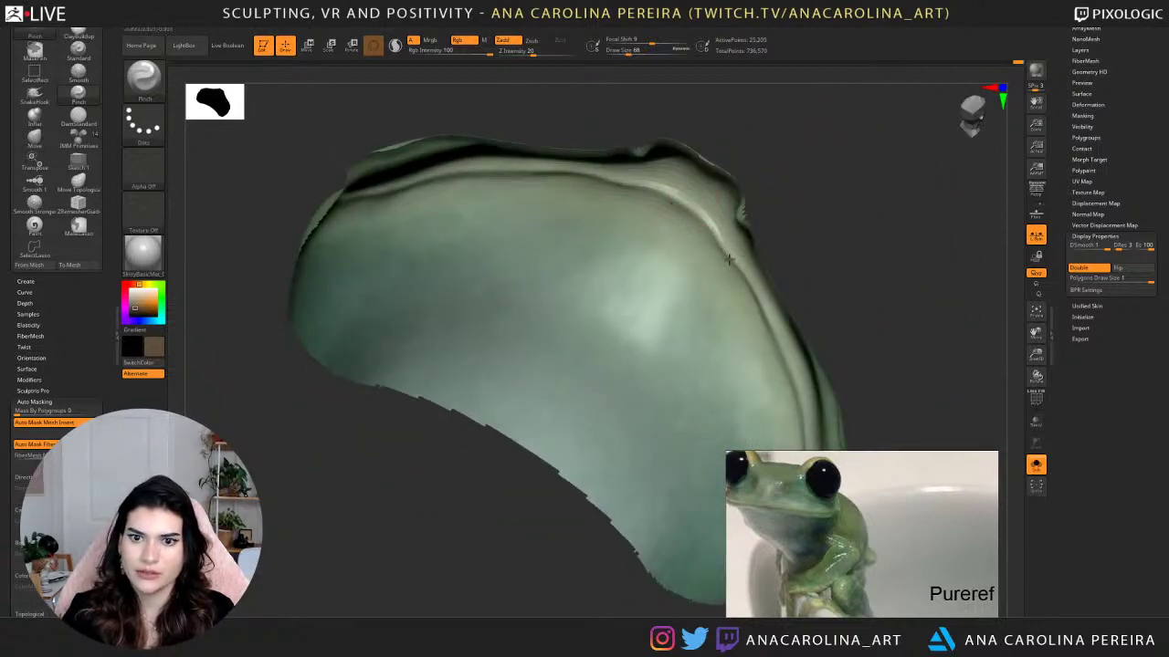
{"action": "left_click_drag", "start_coordinate": [812, 284], "coordinate": [783, 230]}
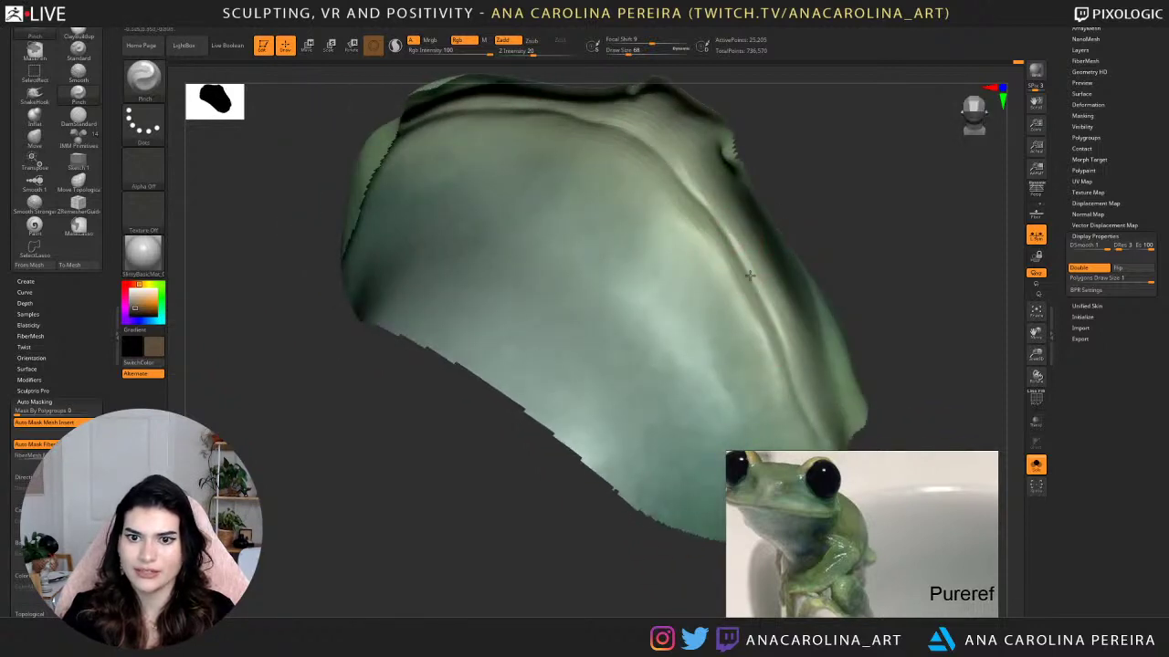
{"action": "left_click_drag", "start_coordinate": [749, 275], "coordinate": [814, 213]}
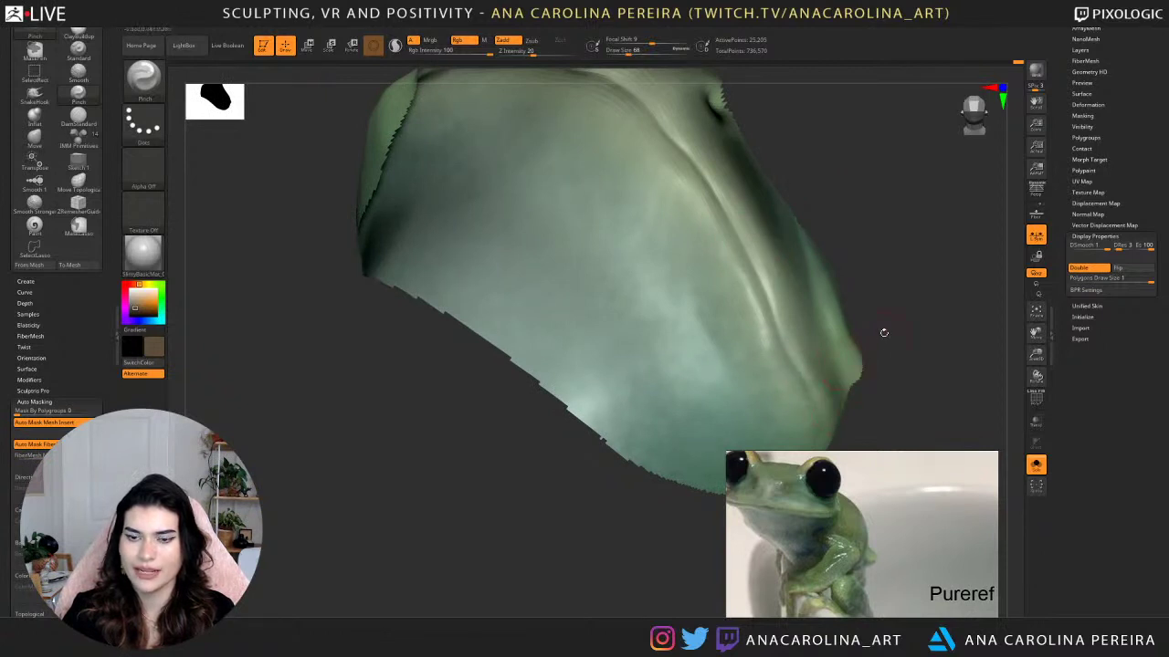
Reshape the lip fold near the frog's mouth corner from below with the Move brush.
{"action": "left_click_drag", "start_coordinate": [884, 332], "coordinate": [822, 319]}
{"action": "left_click_drag", "start_coordinate": [592, 382], "coordinate": [593, 349]}
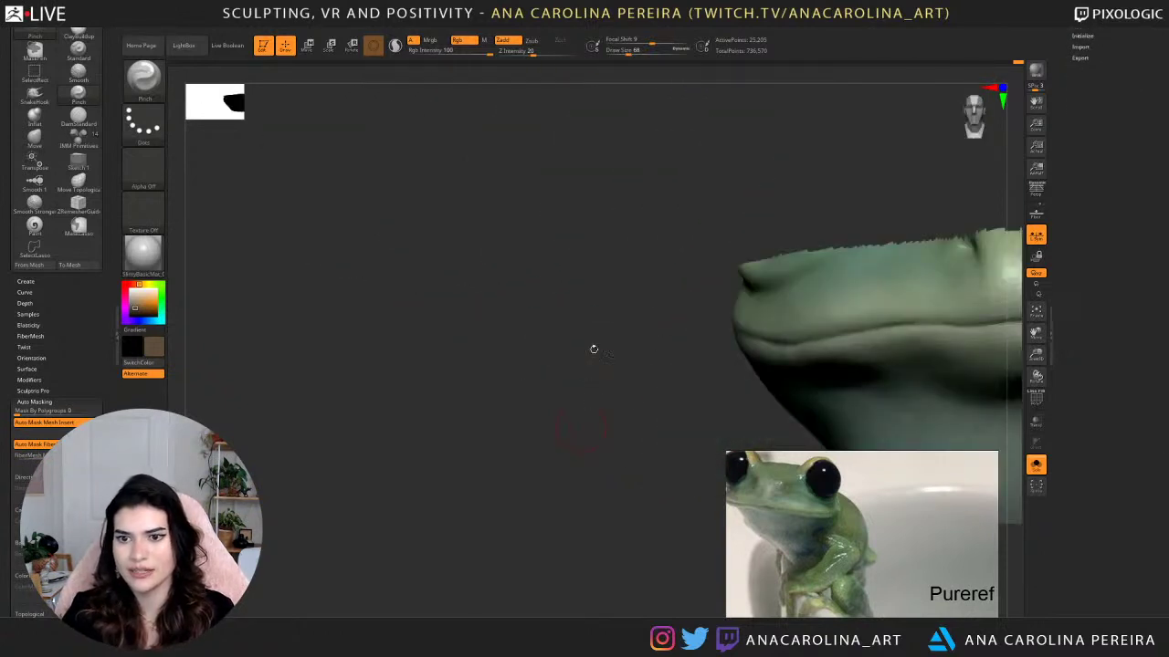
{"action": "left_click_drag", "start_coordinate": [639, 409], "coordinate": [539, 411]}
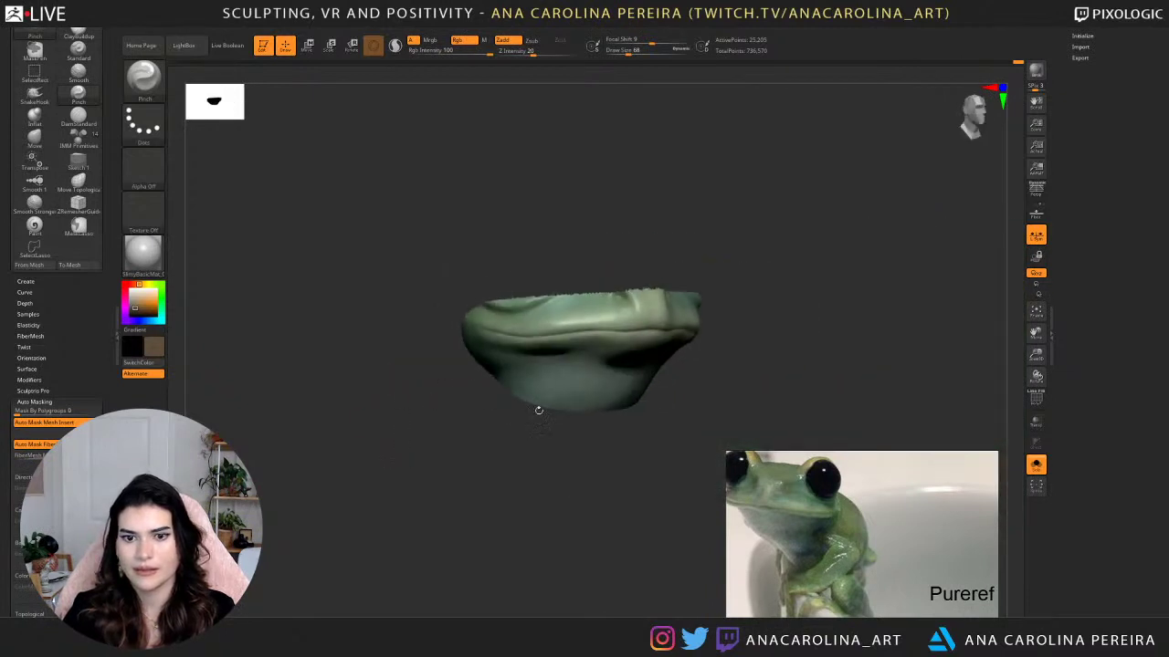
{"action": "mouse_move", "coordinate": [743, 347]}
{"action": "left_mouse_down"}
{"action": "mouse_move", "coordinate": [649, 355]}
{"action": "mouse_move", "coordinate": [728, 345]}
{"action": "left_mouse_up"}
{"action": "mouse_move", "coordinate": [777, 317]}
{"action": "left_mouse_down", "text": "alt"}
{"action": "mouse_move", "coordinate": [797, 374]}
{"action": "mouse_move", "coordinate": [968, 391]}
{"action": "mouse_move", "coordinate": [858, 363]}
{"action": "mouse_move", "coordinate": [883, 306]}
{"action": "mouse_move", "coordinate": [833, 310]}
{"action": "mouse_move", "coordinate": [816, 241]}
{"action": "left_mouse_up", "text": "alt"}
{"action": "key", "text": "b"}
{"action": "key", "text": "m"}
{"action": "key", "text": "v"}
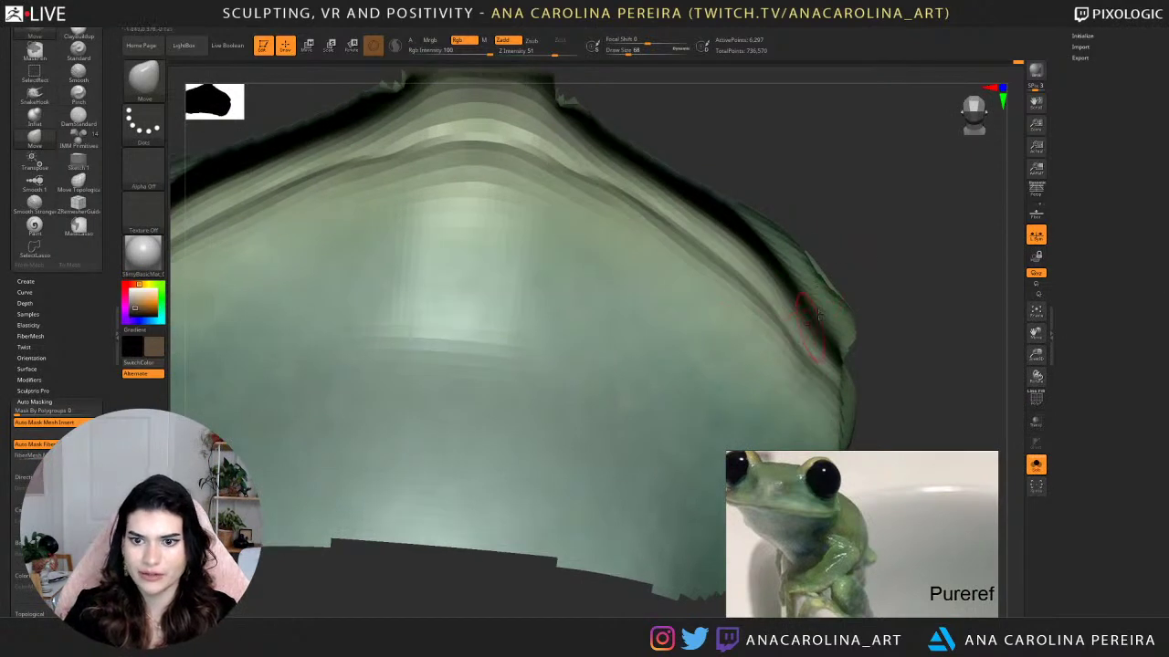
{"action": "mouse_move", "coordinate": [819, 315]}
{"action": "left_mouse_down"}
{"action": "mouse_move", "coordinate": [861, 247]}
{"action": "mouse_move", "coordinate": [838, 317]}
{"action": "left_mouse_up"}
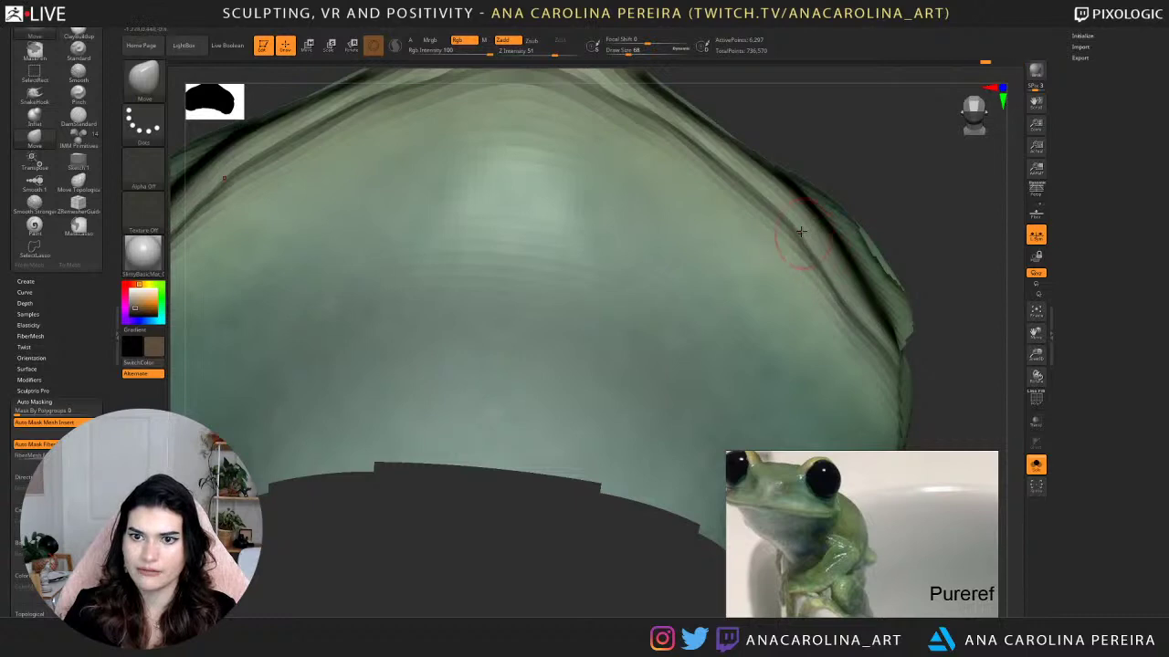
{"action": "left_click_drag", "start_coordinate": [797, 229], "coordinate": [633, 333]}
{"action": "left_click_drag", "start_coordinate": [643, 378], "coordinate": [680, 306]}
{"action": "key", "text": "f"}
{"action": "left_click_drag", "start_coordinate": [765, 73], "coordinate": [790, 301]}
{"action": "right_click_drag", "start_coordinate": [790, 304], "coordinate": [801, 328]}
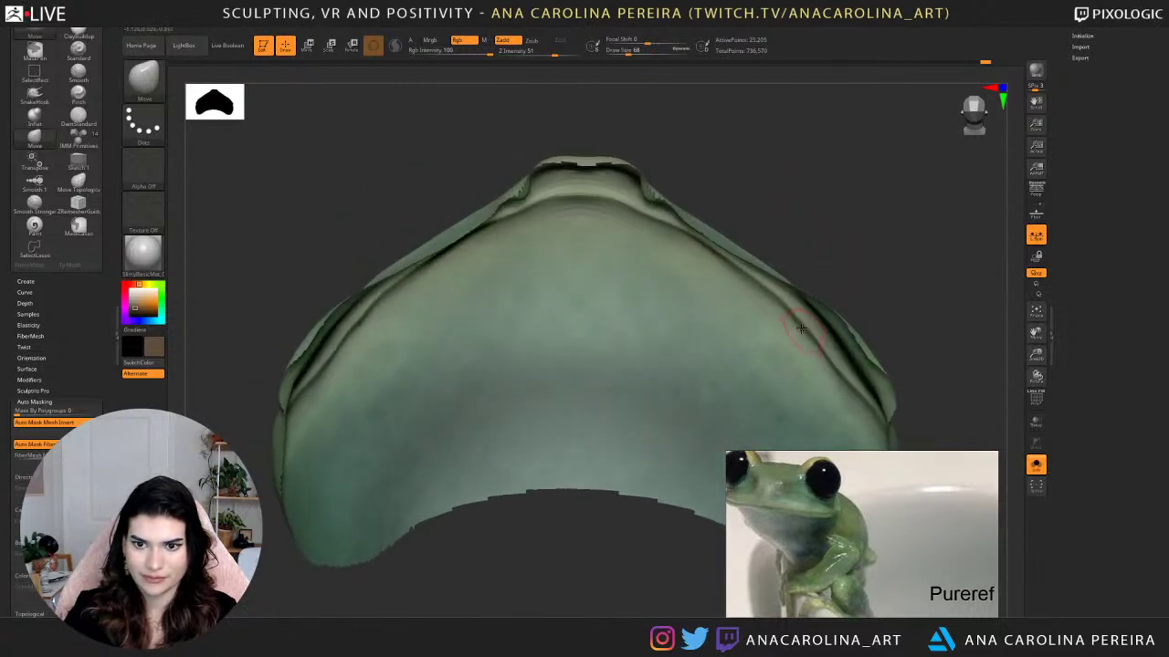
Try to swell the lip crease near the mouth corner with the Inflat brush at draw size 172.
{"action": "key", "text": "b"}
{"action": "key", "text": "i"}
{"action": "key", "text": "n"}
{"action": "key", "text": "space"}
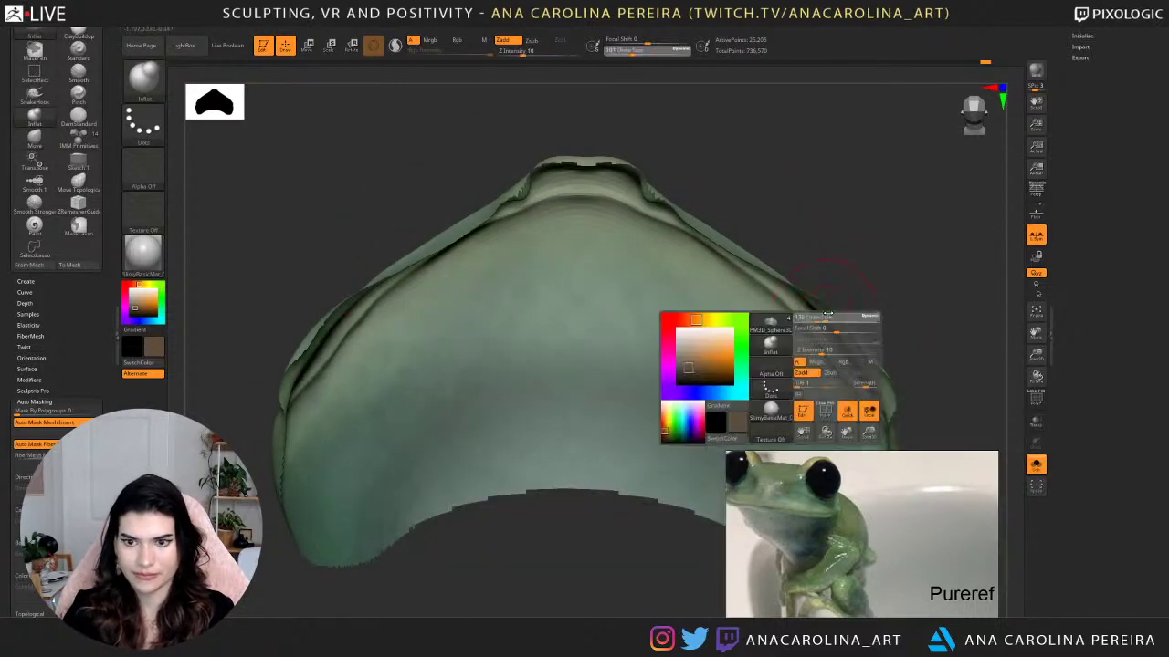
{"action": "left_click", "coordinate": [827, 326]}
{"action": "left_click_drag", "start_coordinate": [801, 315], "coordinate": [851, 392]}
{"action": "left_click_drag", "start_coordinate": [866, 320], "coordinate": [749, 315]}
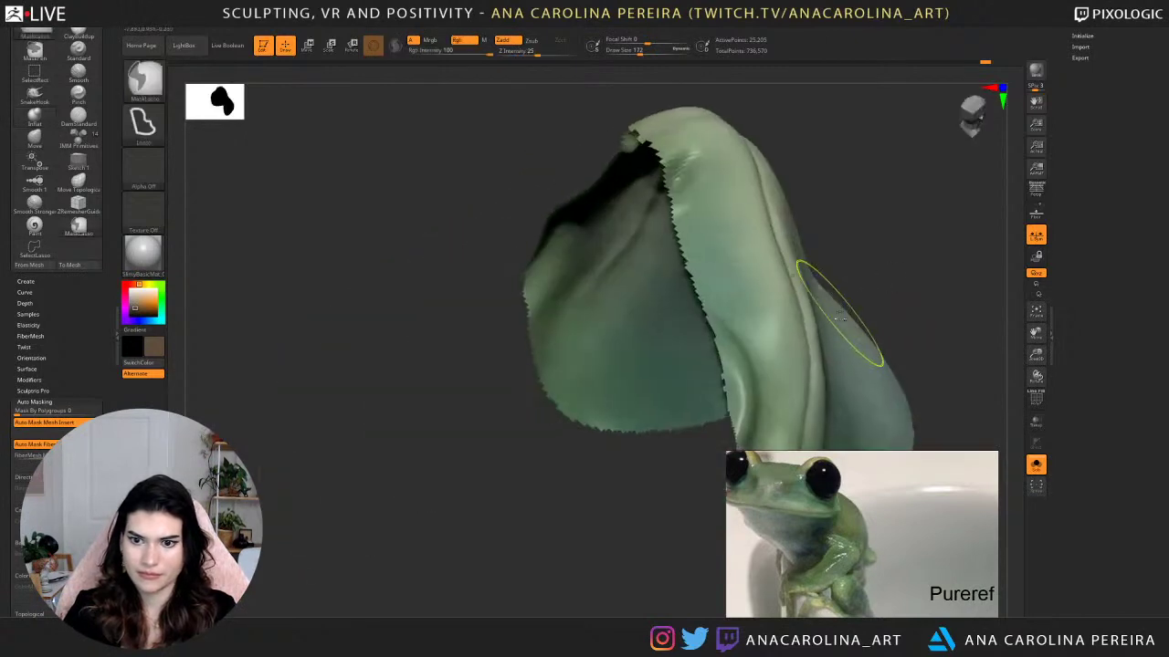
{"action": "key", "text": "ctrl+z"}
{"action": "mouse_move", "coordinate": [882, 267]}
{"action": "left_mouse_down"}
{"action": "mouse_move", "coordinate": [972, 279]}
{"action": "mouse_move", "coordinate": [843, 209]}
{"action": "left_mouse_up"}
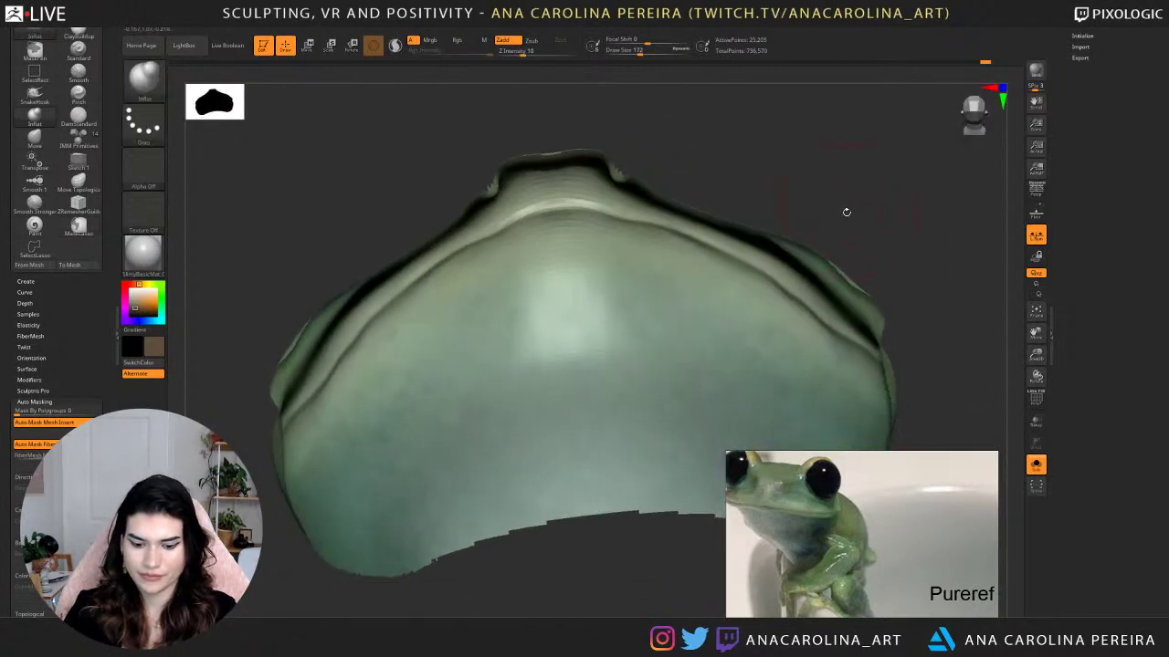
{"action": "key", "text": "b"}
{"action": "key", "text": "p"}
{"action": "key", "text": "i"}
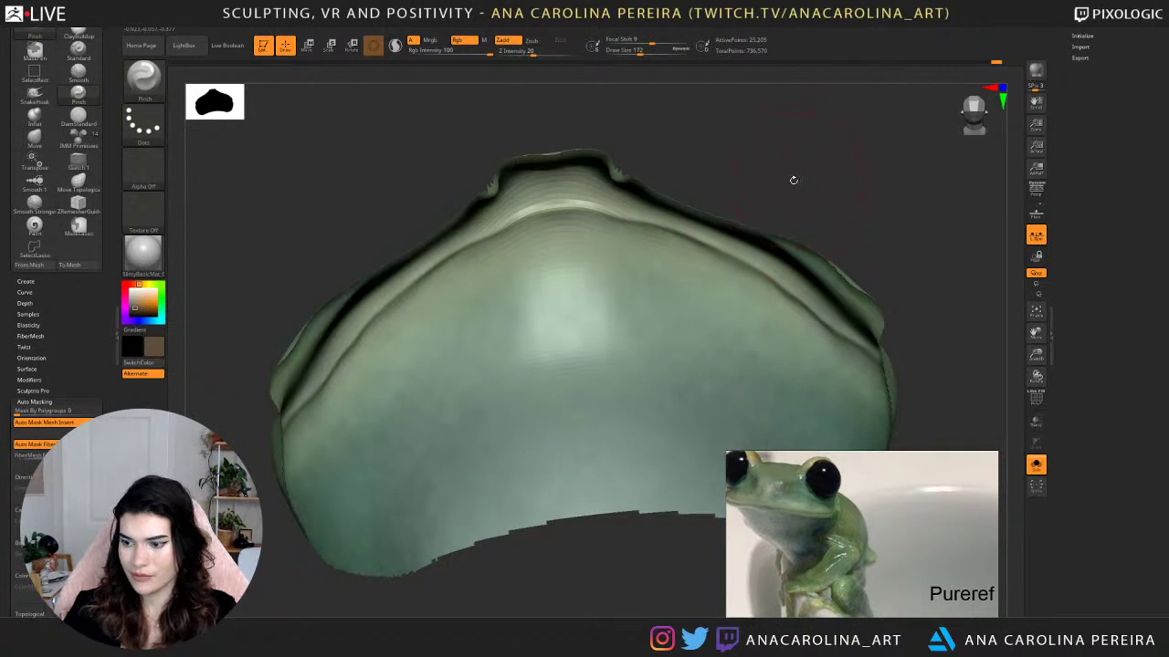
{"action": "left_click_drag", "start_coordinate": [829, 169], "coordinate": [795, 180]}
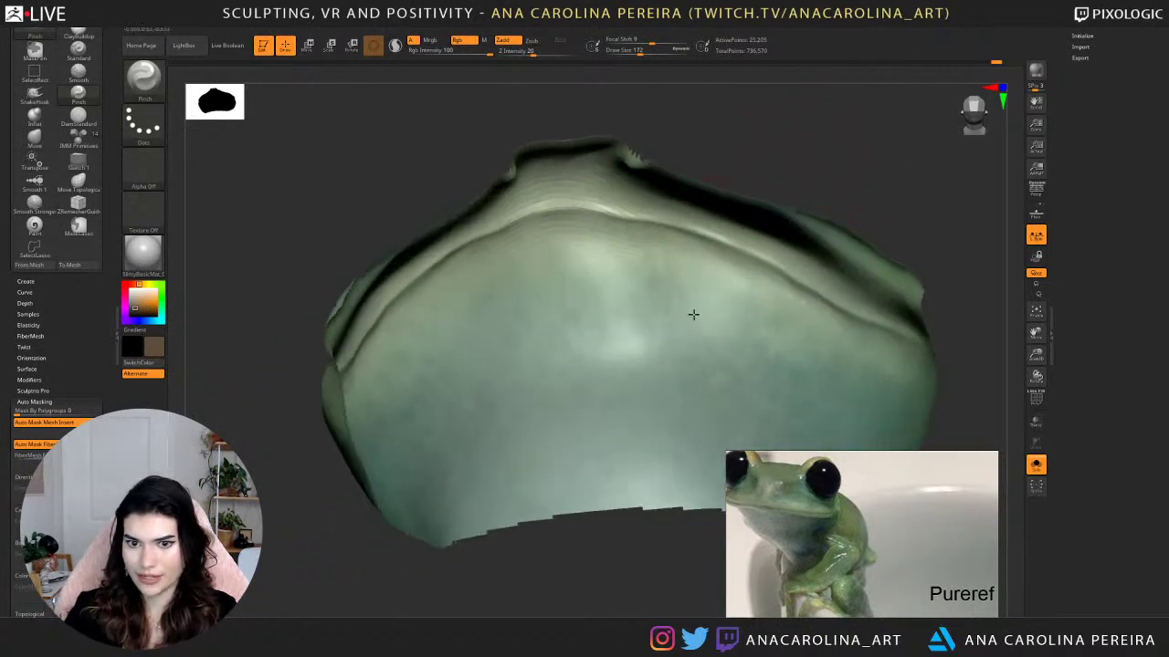
Try to build up symmetrical bulges under the frog's throat with the ClayBuildup brush at draw size 172.
{"action": "key", "text": "b"}
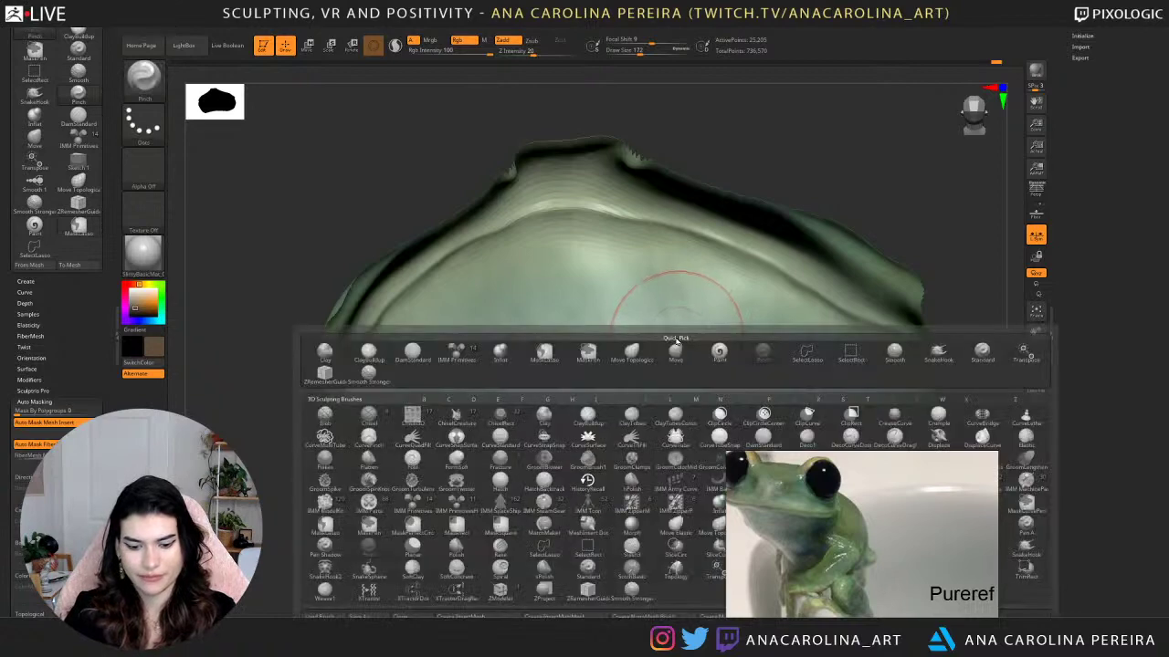
{"action": "key", "text": "c"}
{"action": "key", "text": "b"}
{"action": "left_click_drag", "start_coordinate": [673, 310], "coordinate": [686, 383]}
{"action": "mouse_move", "coordinate": [585, 557]}
{"action": "left_mouse_down"}
{"action": "mouse_move", "coordinate": [694, 554]}
{"action": "mouse_move", "coordinate": [587, 563]}
{"action": "left_mouse_up"}
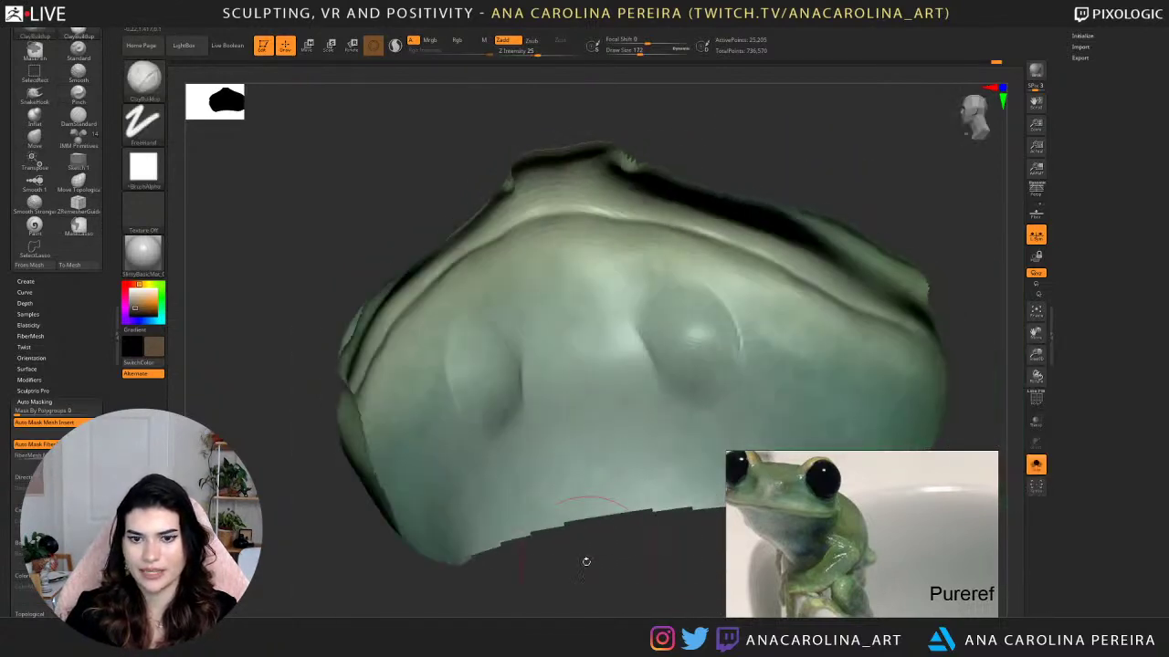
{"action": "left_click_drag", "start_coordinate": [640, 356], "coordinate": [646, 478]}
{"action": "key", "text": "ctrl+z"}
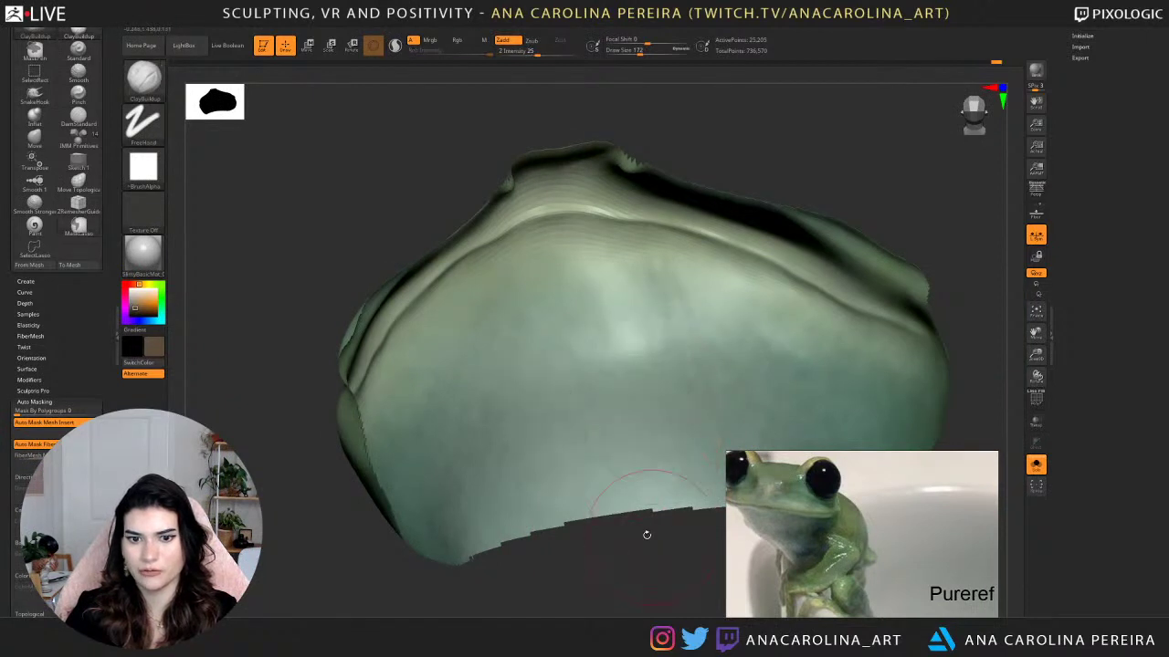
{"action": "left_click_drag", "start_coordinate": [660, 335], "coordinate": [657, 467]}
{"action": "key", "text": "ctrl+z"}
{"action": "left_click_drag", "start_coordinate": [669, 339], "coordinate": [660, 476]}
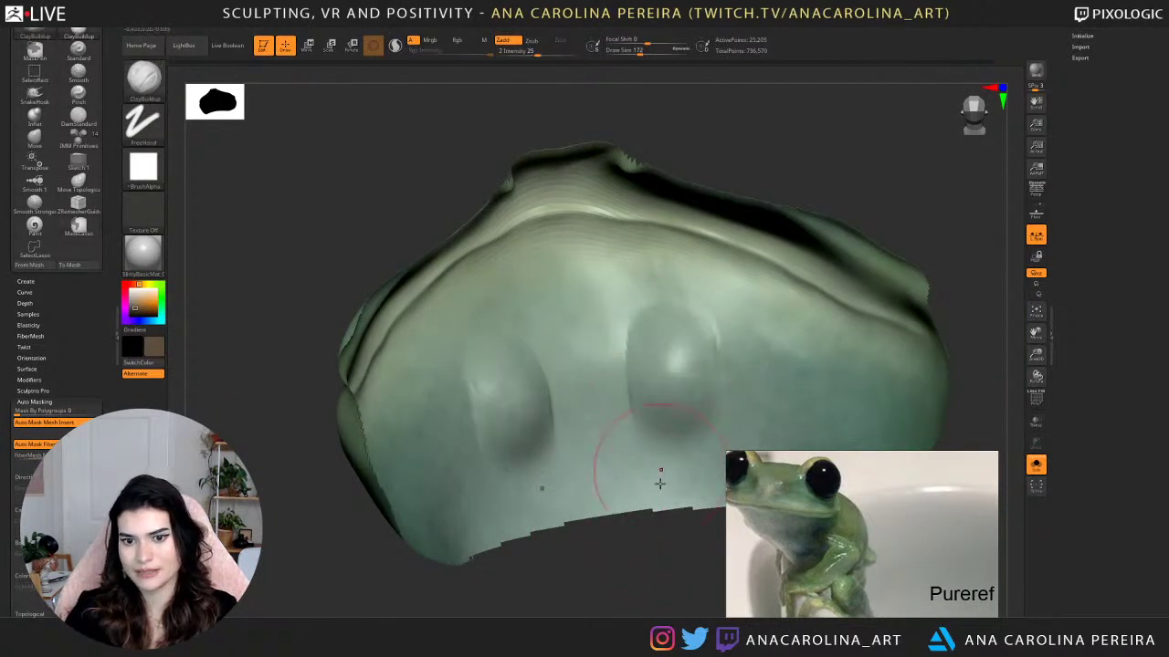
{"action": "mouse_move", "coordinate": [614, 555]}
{"action": "left_mouse_down"}
{"action": "mouse_move", "coordinate": [682, 558]}
{"action": "mouse_move", "coordinate": [665, 550]}
{"action": "mouse_move", "coordinate": [695, 530]}
{"action": "mouse_move", "coordinate": [758, 522]}
{"action": "left_mouse_up"}
{"action": "left_click_drag", "start_coordinate": [741, 362], "coordinate": [708, 449]}
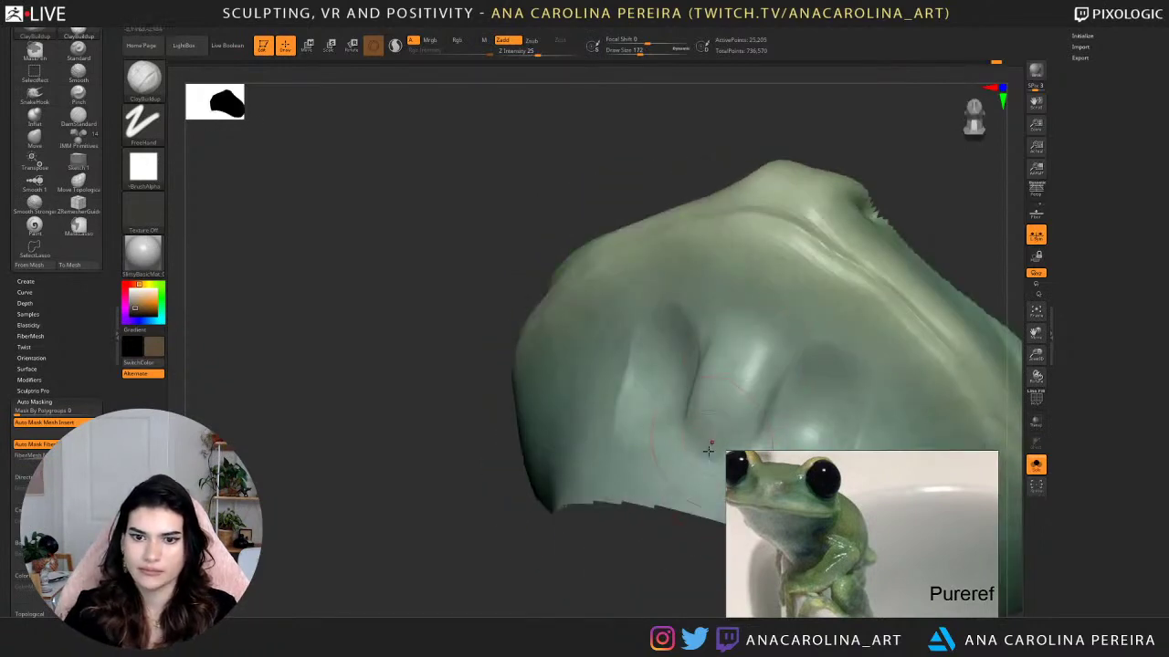
{"action": "mouse_move", "coordinate": [689, 571]}
{"action": "left_mouse_down"}
{"action": "mouse_move", "coordinate": [627, 547]}
{"action": "mouse_move", "coordinate": [565, 582]}
{"action": "left_mouse_up"}
Build up the lower lip edge with the ClayBuildup brush at draw size 87 and smooth it into the jaw.
{"action": "key", "text": "space"}
{"action": "left_click_drag", "start_coordinate": [701, 285], "coordinate": [692, 283]}
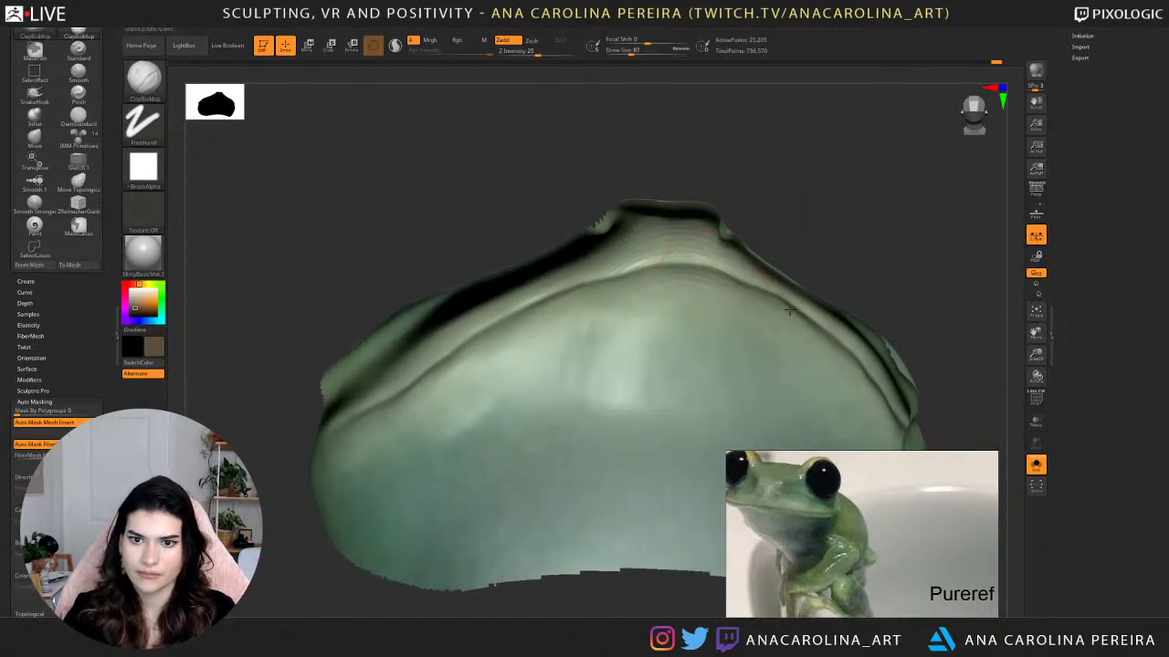
{"action": "left_click_drag", "start_coordinate": [881, 245], "coordinate": [845, 117]}
{"action": "right_click_drag", "start_coordinate": [845, 114], "coordinate": [680, 242]}
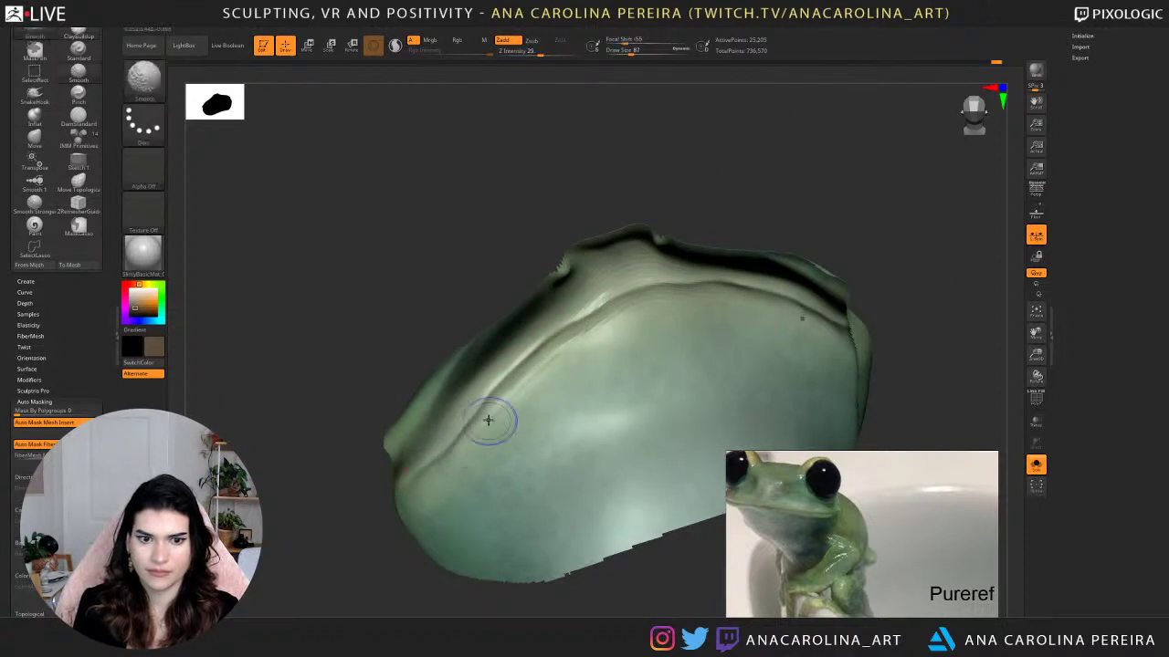
{"action": "mouse_move", "coordinate": [501, 292]}
{"action": "right_mouse_down"}
{"action": "mouse_move", "coordinate": [550, 234]}
{"action": "mouse_move", "coordinate": [594, 264]}
{"action": "mouse_move", "coordinate": [604, 286]}
{"action": "right_mouse_up"}
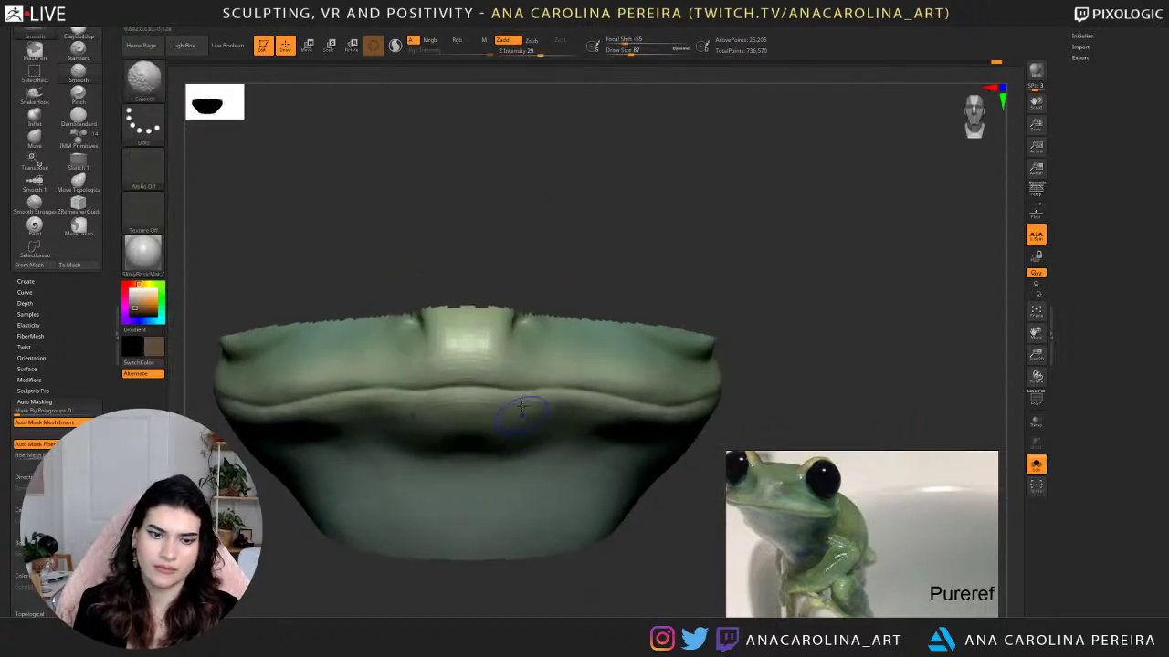
{"action": "right_click_drag", "start_coordinate": [541, 418], "coordinate": [548, 374], "text": "ctrl"}
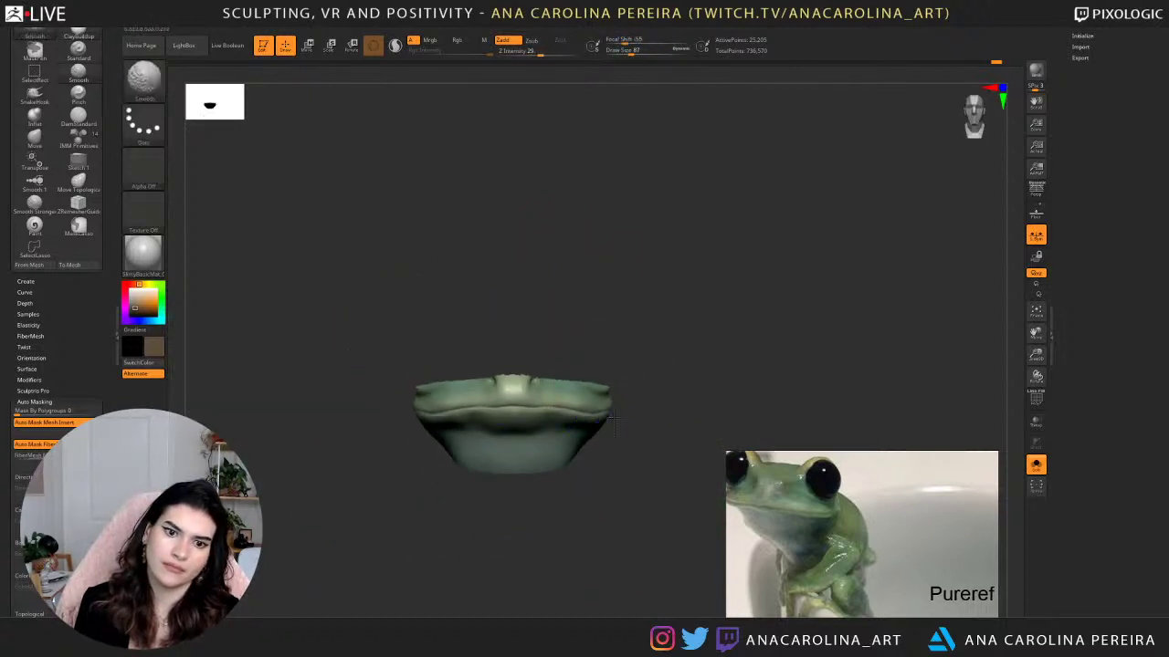
Unhide the rest of the frog's body mesh and turn off Solo to bring back the eyes and log.
{"action": "right_click_drag", "start_coordinate": [616, 350], "coordinate": [626, 374], "text": "ctrl"}
{"action": "right_click_drag", "start_coordinate": [645, 334], "coordinate": [594, 301], "text": "alt"}
{"action": "right_click_drag", "start_coordinate": [549, 497], "coordinate": [630, 466], "text": "ctrl"}
{"action": "left_click", "coordinate": [749, 302], "text": "ctrl+shift"}
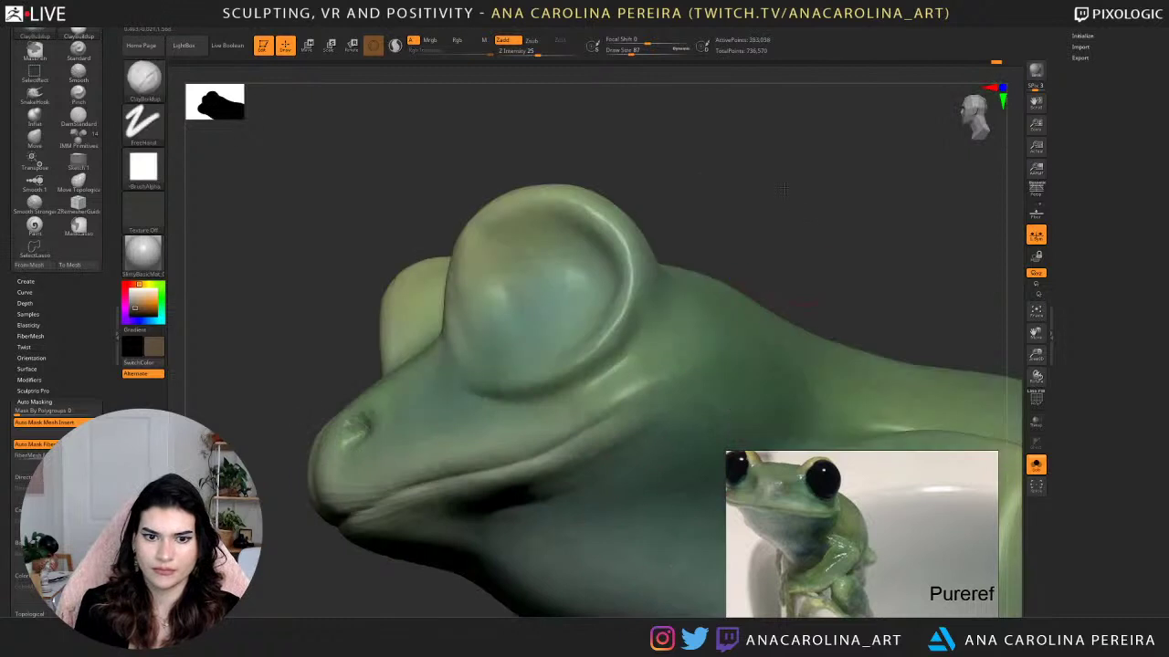
{"action": "right_click_drag", "start_coordinate": [783, 187], "coordinate": [913, 275]}
{"action": "left_click", "coordinate": [1039, 462]}
{"action": "right_click_drag", "start_coordinate": [869, 353], "coordinate": [787, 399], "text": "shift"}
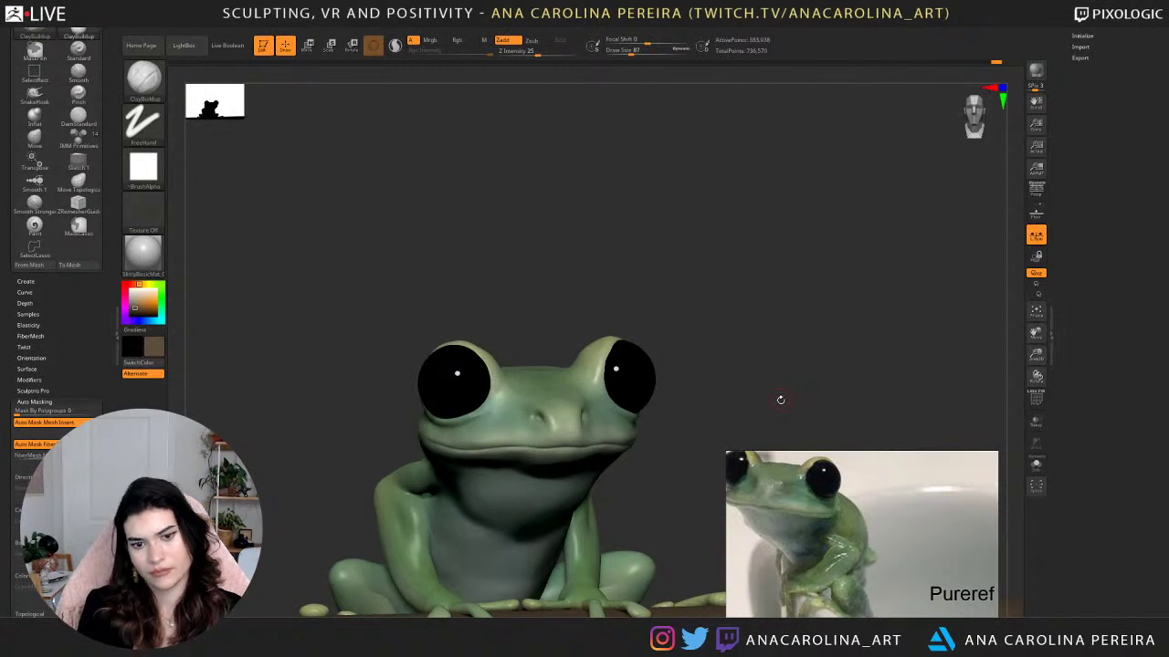
{"action": "right_click_drag", "start_coordinate": [772, 374], "coordinate": [791, 365]}
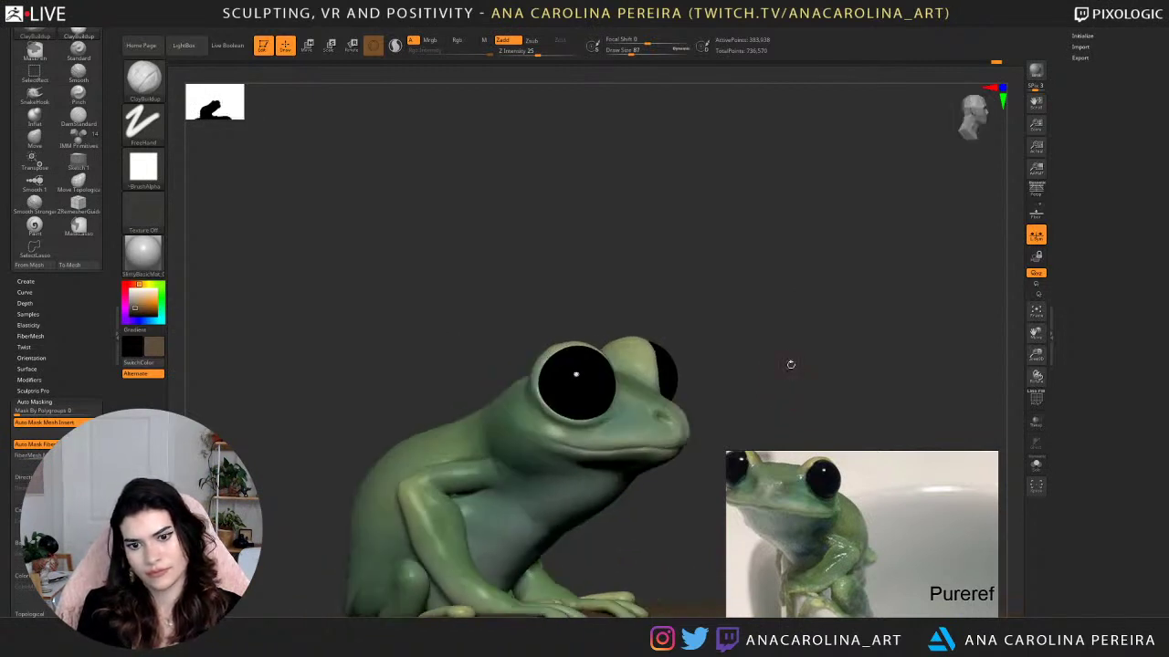
Adjust the frog's mouth line against the front-facing reference photo with the SnakeHook brush, using draw sizes 280 and 217.
{"action": "scroll", "coordinate": [832, 491], "scroll_direction": "down", "scroll_amount": 4}
{"action": "scroll", "coordinate": [855, 594], "scroll_direction": "up", "scroll_amount": 4}
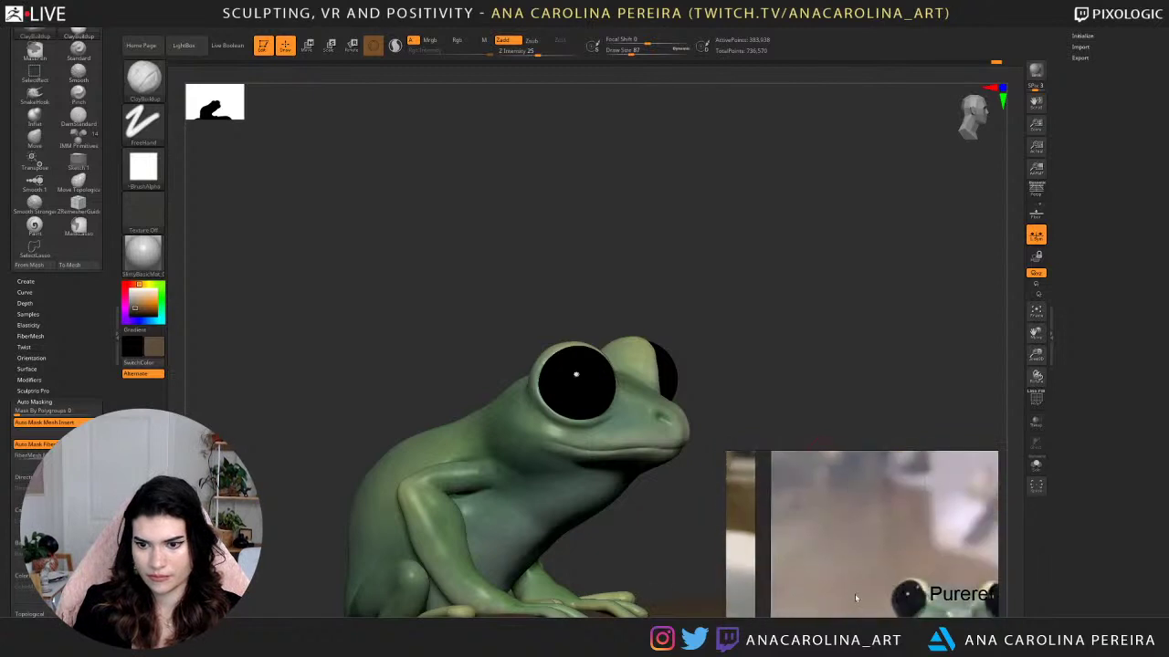
{"action": "middle_click_drag", "start_coordinate": [855, 594], "coordinate": [745, 544]}
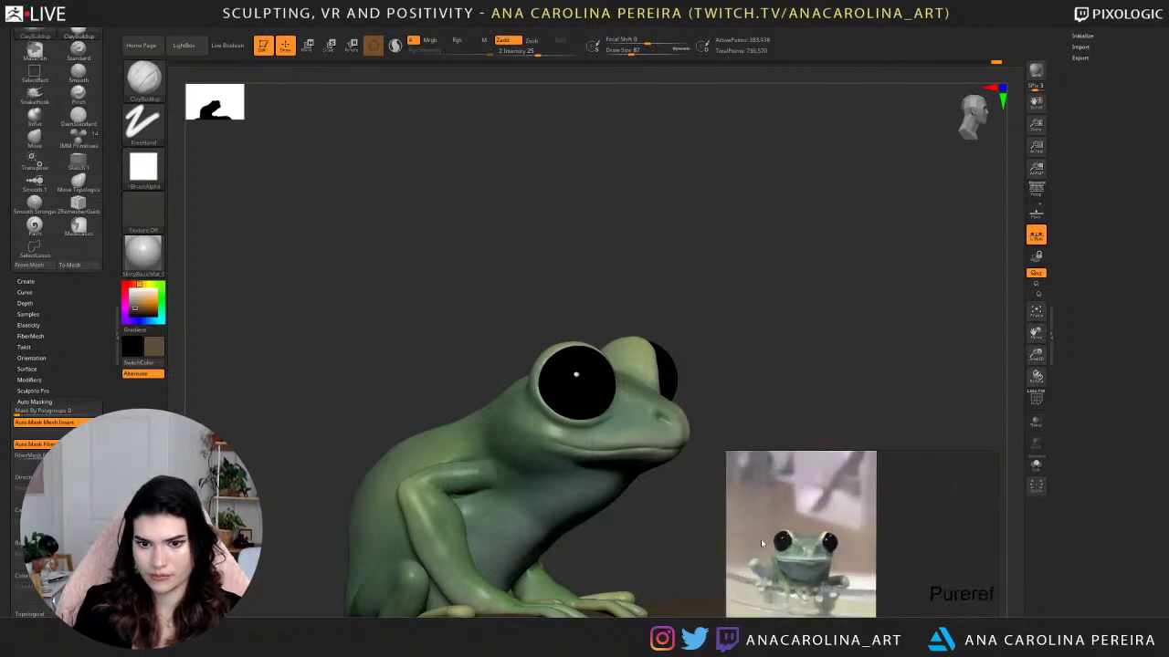
{"action": "mouse_move", "coordinate": [811, 321]}
{"action": "right_mouse_down"}
{"action": "mouse_move", "coordinate": [782, 347]}
{"action": "mouse_move", "coordinate": [809, 360]}
{"action": "right_mouse_up"}
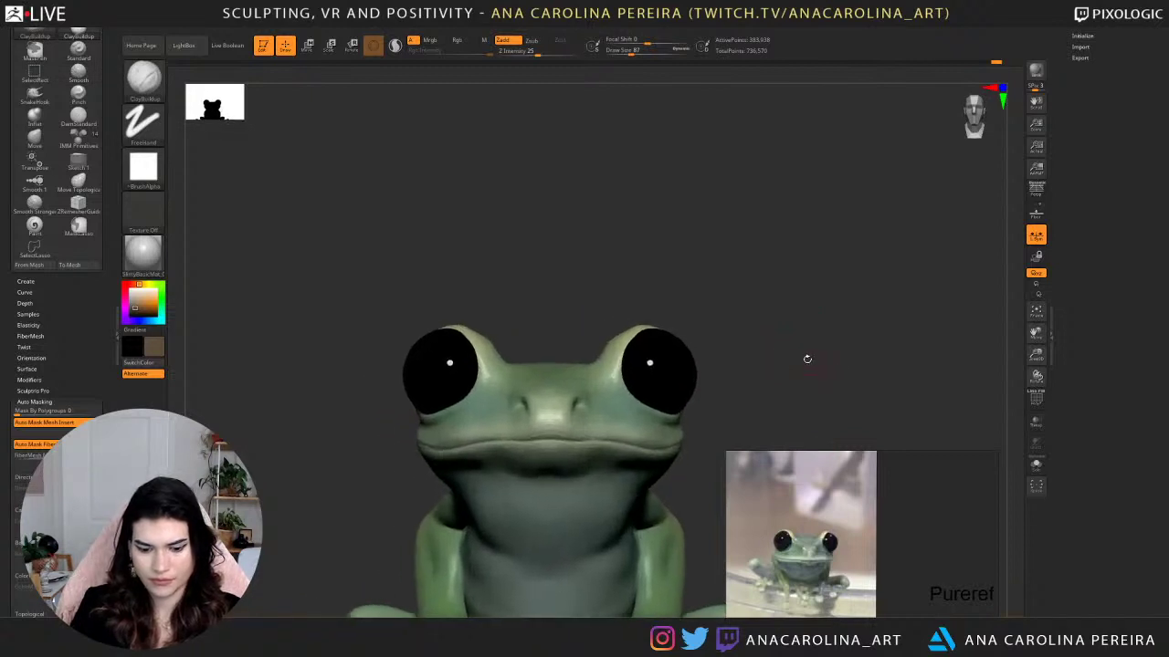
{"action": "key", "text": "b"}
{"action": "key", "text": "s"}
{"action": "key", "text": "h"}
{"action": "key", "text": "space"}
{"action": "key", "text": "space"}
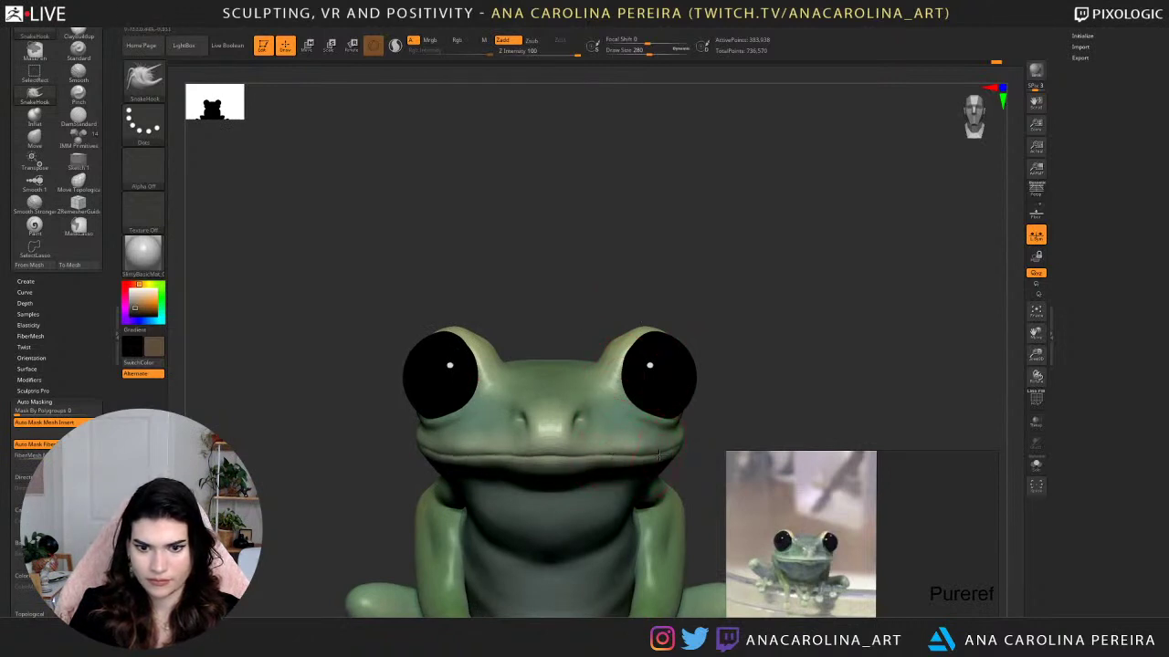
{"action": "right_click_drag", "start_coordinate": [658, 454], "coordinate": [607, 465]}
{"action": "key", "text": "space"}
{"action": "left_click_drag", "start_coordinate": [681, 423], "coordinate": [674, 422]}
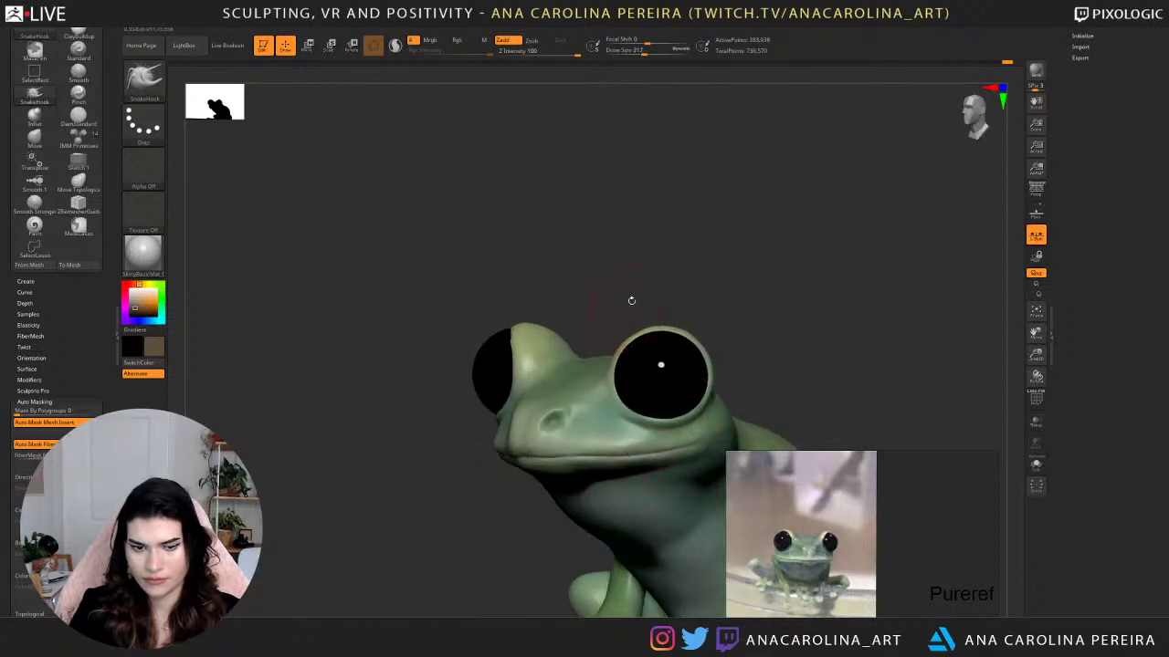
Compare the frog's head and pose from several angles with the tree frog photos on the reference board.
{"action": "left_click_drag", "start_coordinate": [631, 300], "coordinate": [744, 168]}
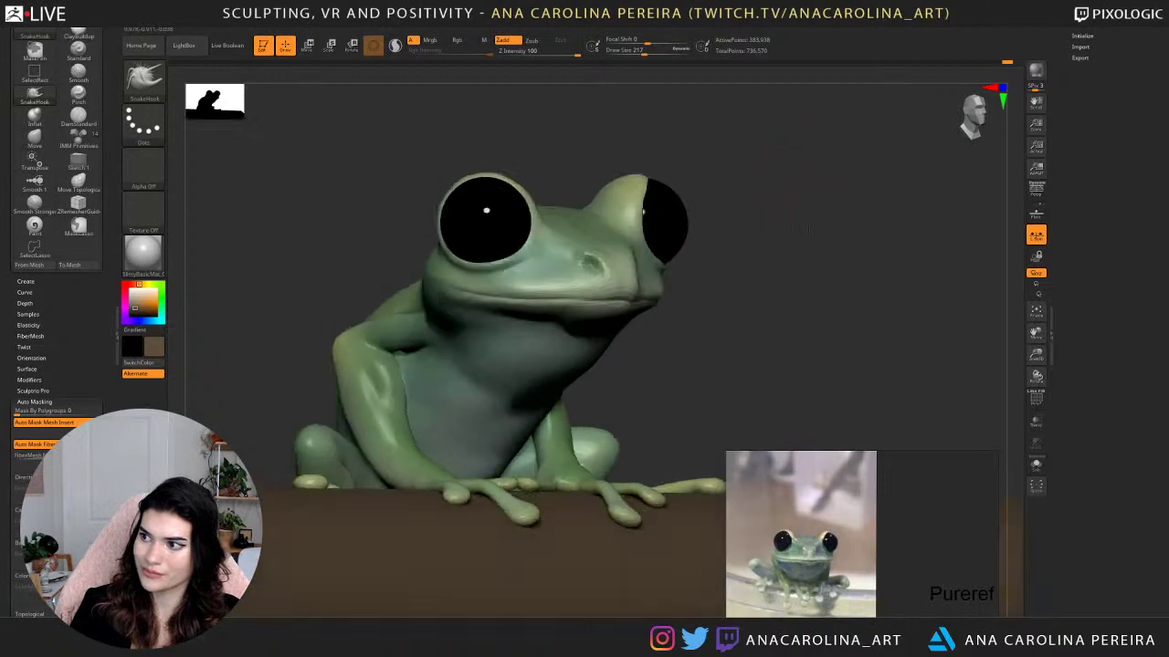
{"action": "right_click_drag", "start_coordinate": [808, 231], "coordinate": [788, 230]}
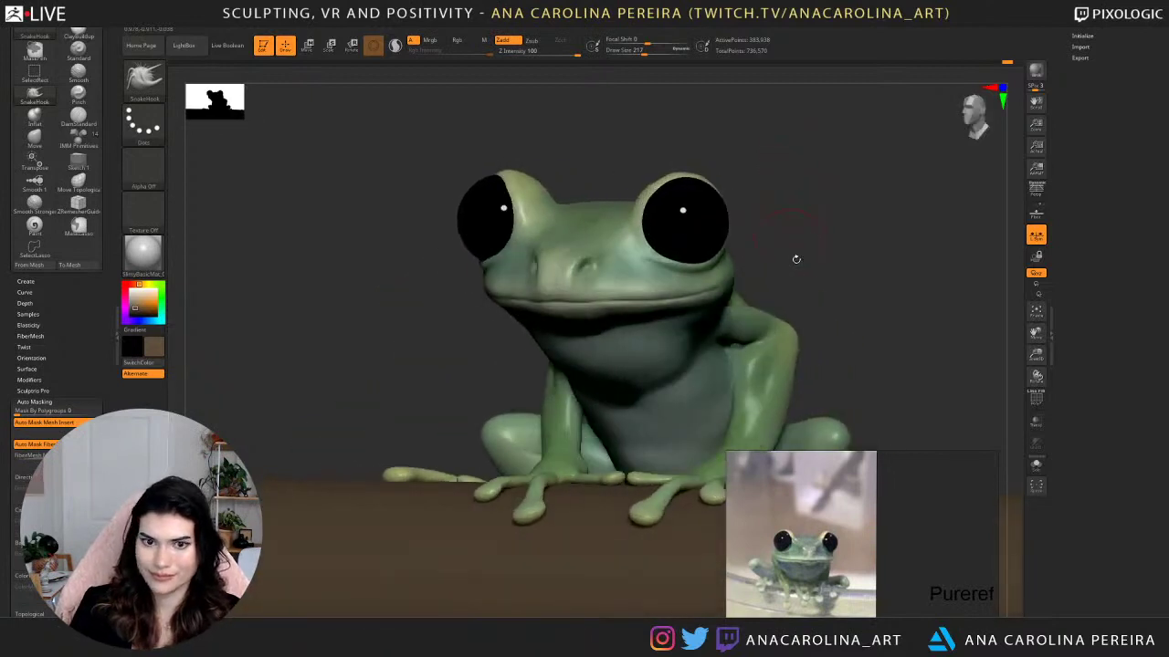
{"action": "scroll", "coordinate": [821, 540], "scroll_direction": "down", "scroll_amount": 2}
{"action": "scroll", "coordinate": [822, 541], "scroll_direction": "up", "scroll_amount": 3}
{"action": "scroll", "coordinate": [905, 539], "scroll_direction": "down", "scroll_amount": 6}
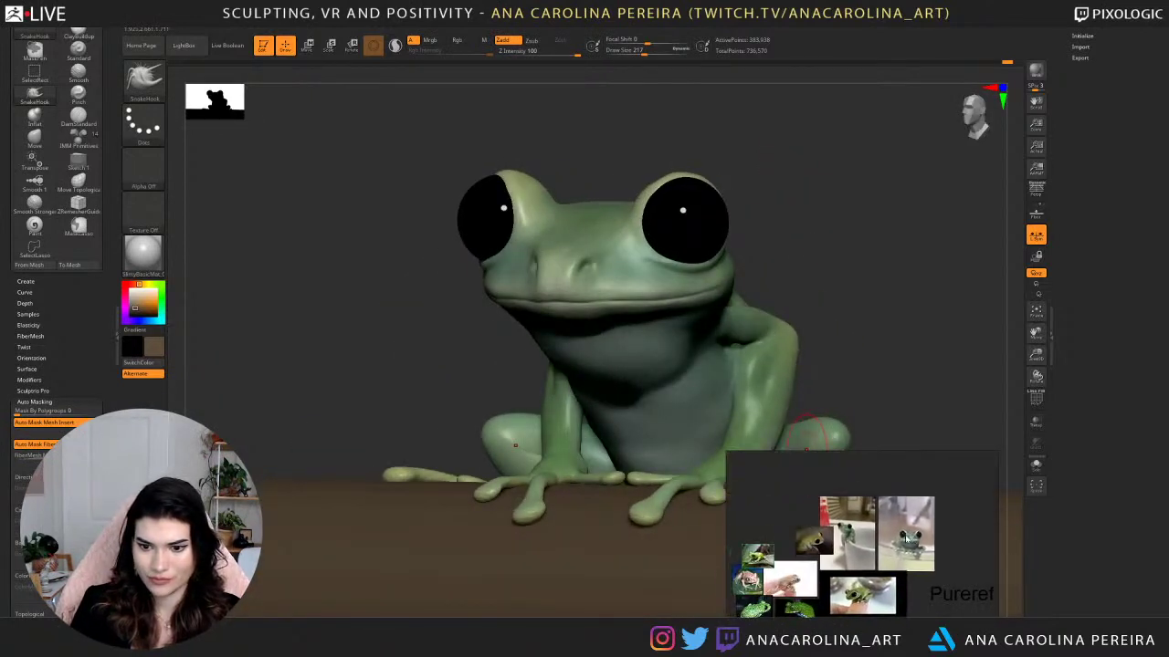
{"action": "scroll", "coordinate": [837, 534], "scroll_direction": "up", "scroll_amount": 3}
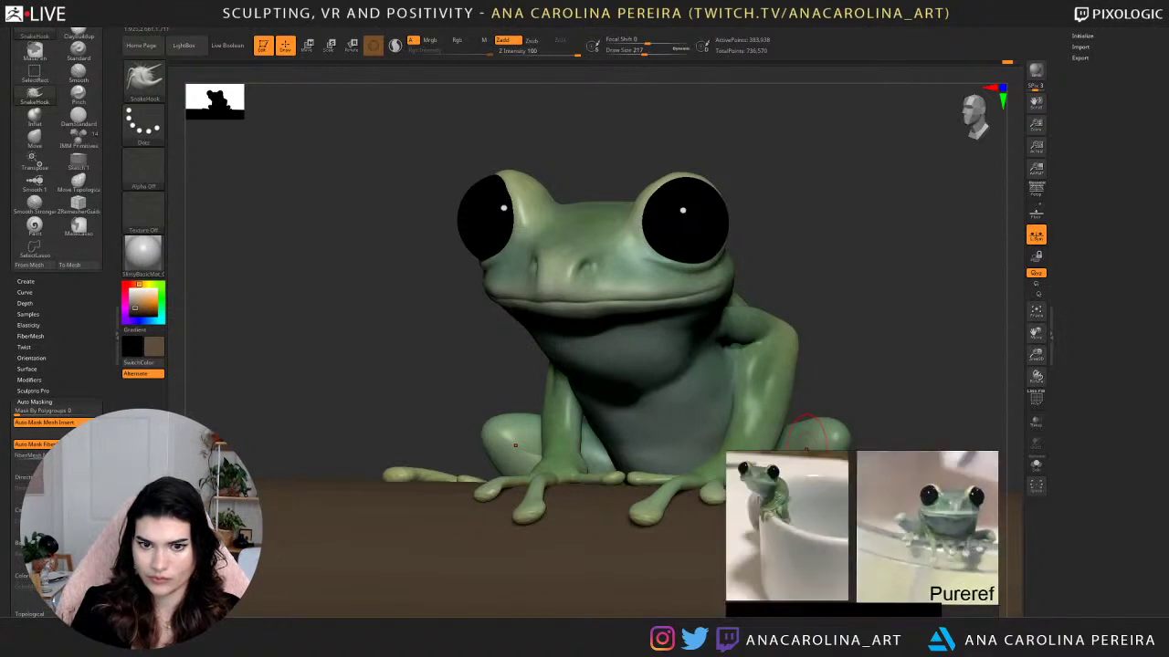
{"action": "right_click_drag", "start_coordinate": [808, 434], "coordinate": [906, 313]}
{"action": "right_click_drag", "start_coordinate": [888, 259], "coordinate": [830, 305]}
{"action": "right_click_drag", "start_coordinate": [892, 331], "coordinate": [827, 356]}
{"action": "scroll", "coordinate": [858, 519], "scroll_direction": "down", "scroll_amount": 2}
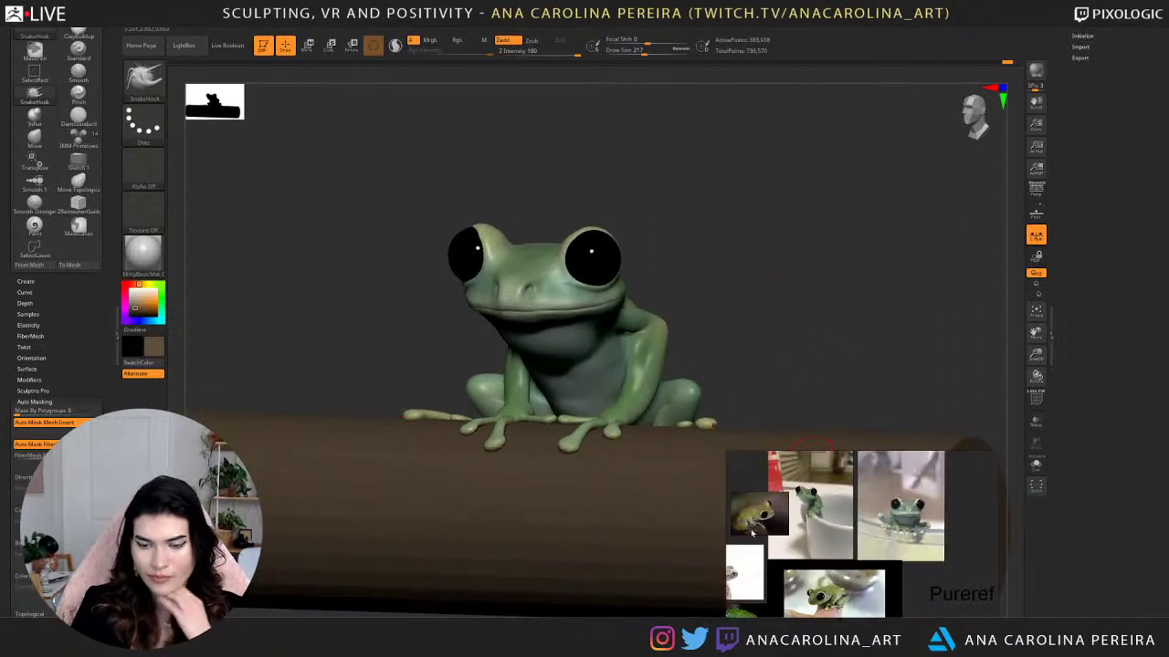
{"action": "scroll", "coordinate": [752, 533], "scroll_direction": "up", "scroll_amount": 5}
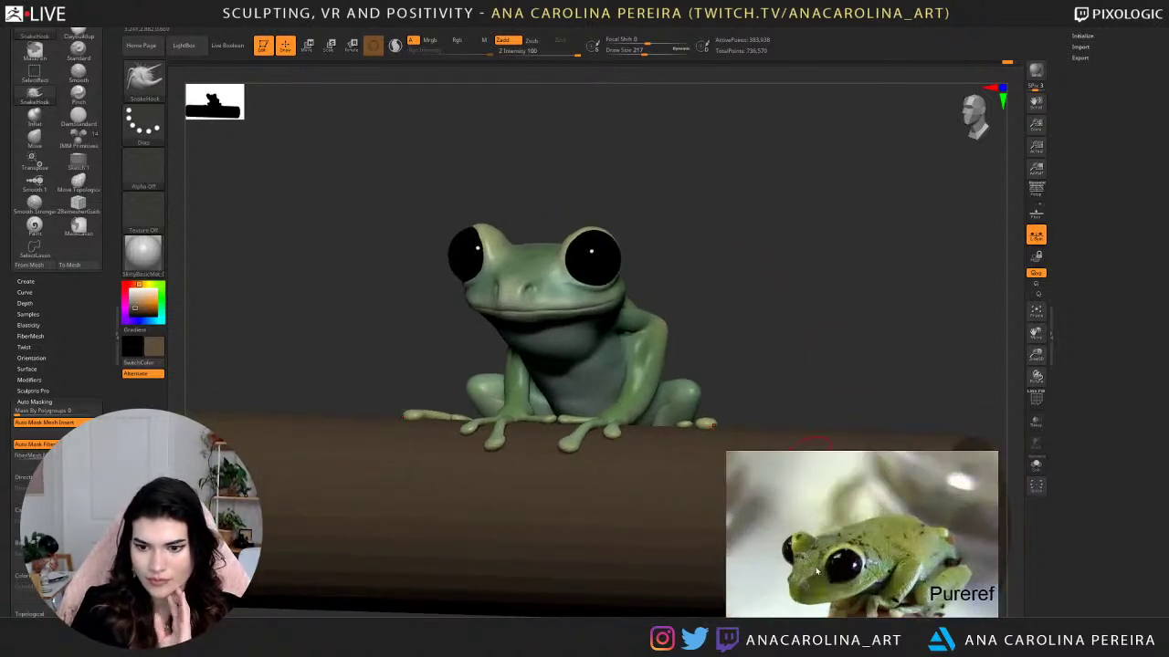
{"action": "scroll", "coordinate": [817, 566], "scroll_direction": "down", "scroll_amount": 4}
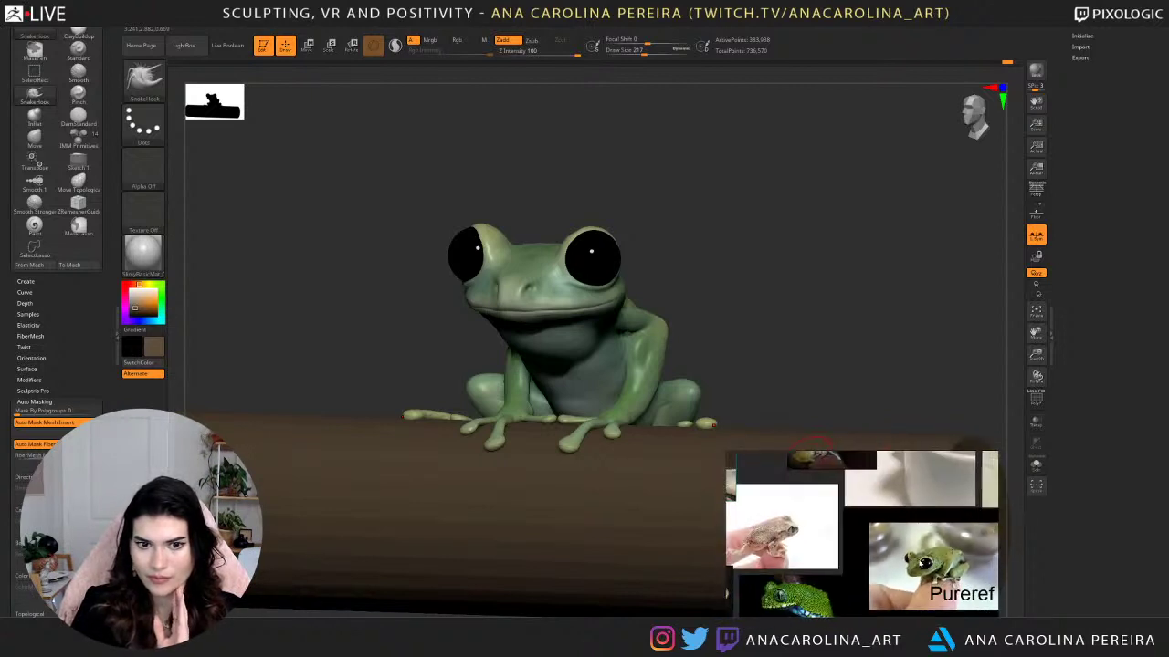
{"action": "scroll", "coordinate": [813, 537], "scroll_direction": "up", "scroll_amount": 4}
{"action": "scroll", "coordinate": [812, 537], "scroll_direction": "down", "scroll_amount": 3}
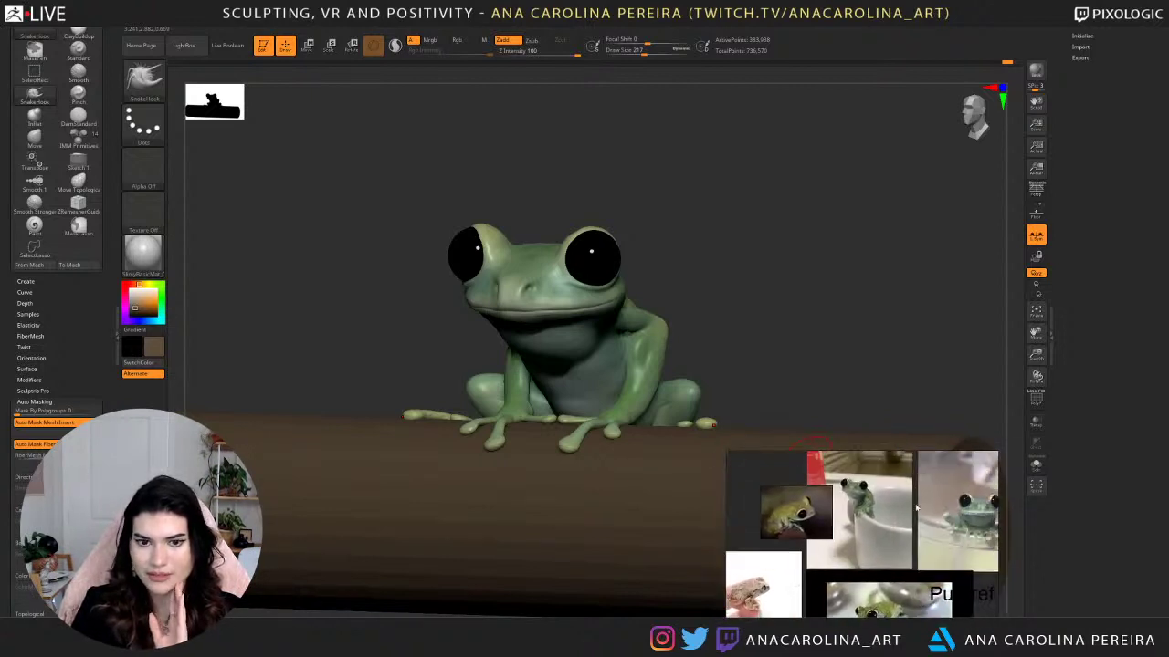
Browse the tree frog photos on the reference board and examine the eyes, skin and the front-facing head.
{"action": "scroll", "coordinate": [911, 539], "scroll_direction": "up", "scroll_amount": 4}
{"action": "scroll", "coordinate": [911, 539], "scroll_direction": "down", "scroll_amount": 4}
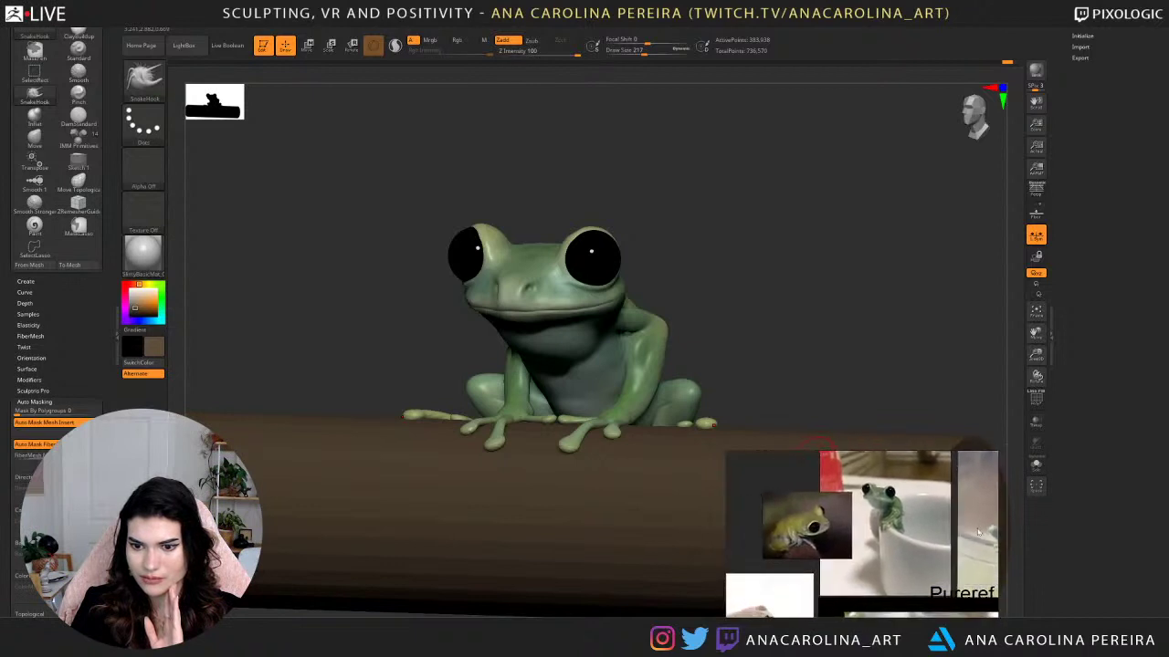
{"action": "scroll", "coordinate": [811, 524], "scroll_direction": "up", "scroll_amount": 4}
{"action": "scroll", "coordinate": [795, 557], "scroll_direction": "up", "scroll_amount": 2}
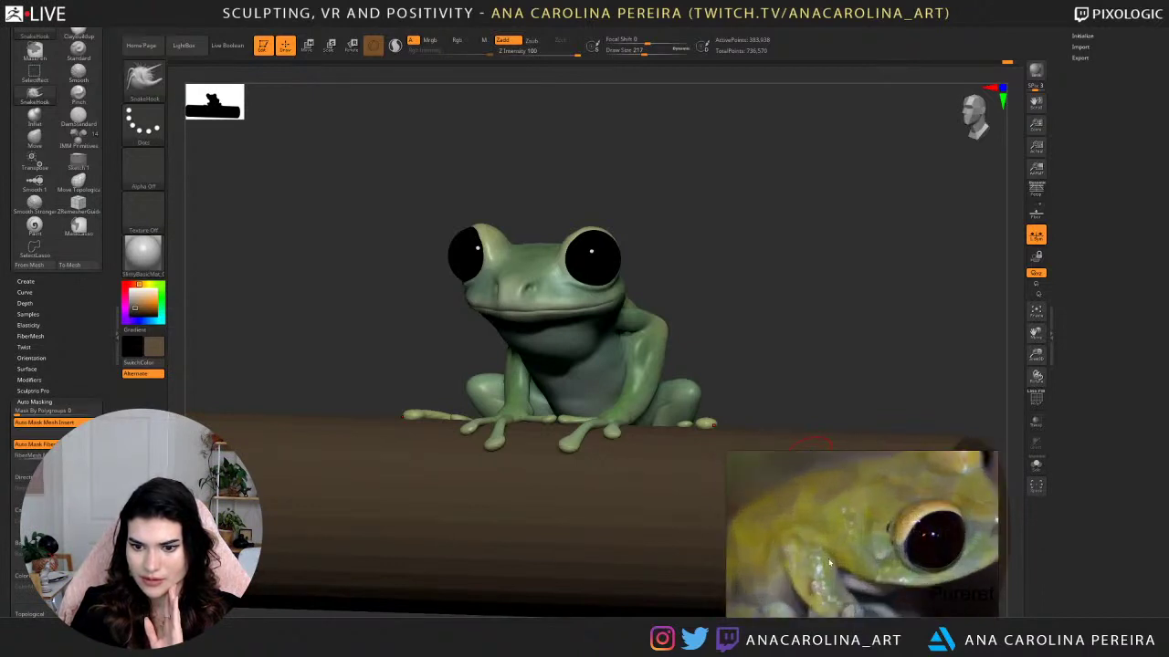
{"action": "scroll", "coordinate": [794, 557], "scroll_direction": "down", "scroll_amount": 4}
{"action": "scroll", "coordinate": [785, 563], "scroll_direction": "up", "scroll_amount": 5}
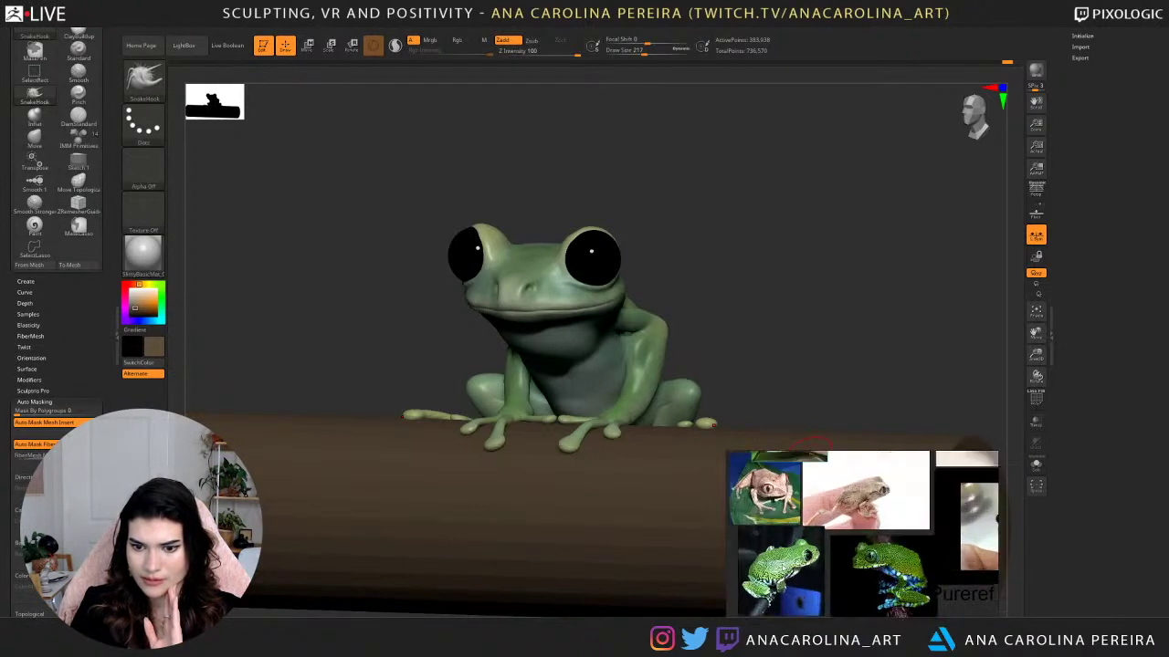
{"action": "scroll", "coordinate": [783, 564], "scroll_direction": "down", "scroll_amount": 4}
{"action": "scroll", "coordinate": [882, 595], "scroll_direction": "up", "scroll_amount": 5}
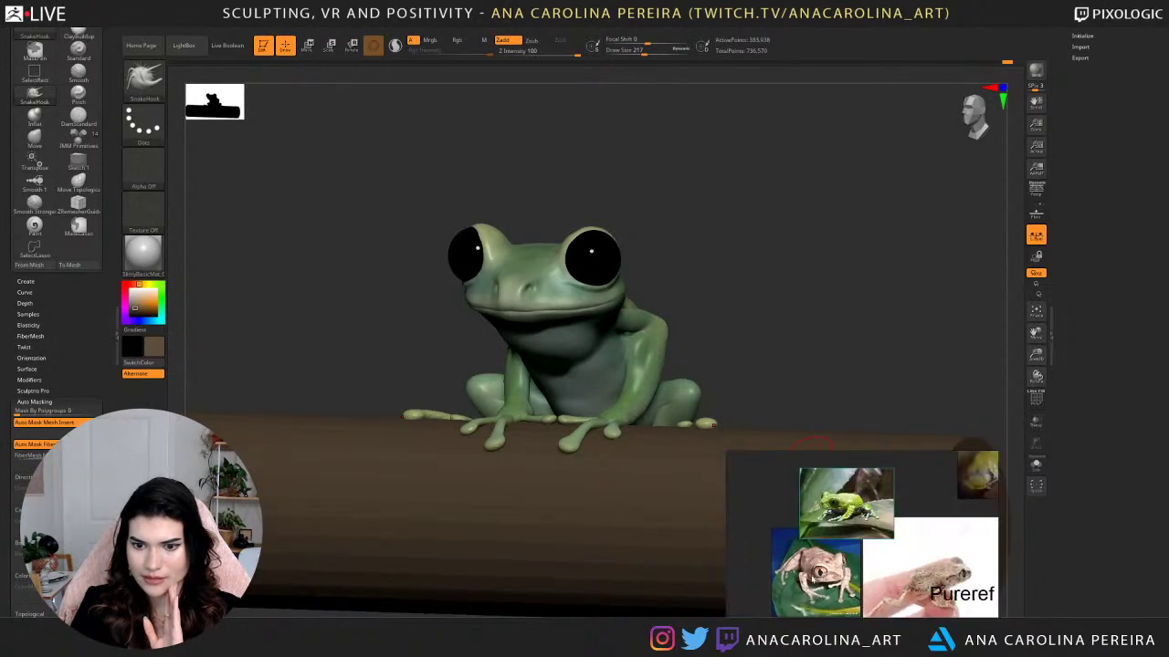
{"action": "scroll", "coordinate": [893, 604], "scroll_direction": "down", "scroll_amount": 4}
{"action": "scroll", "coordinate": [845, 539], "scroll_direction": "up", "scroll_amount": 3}
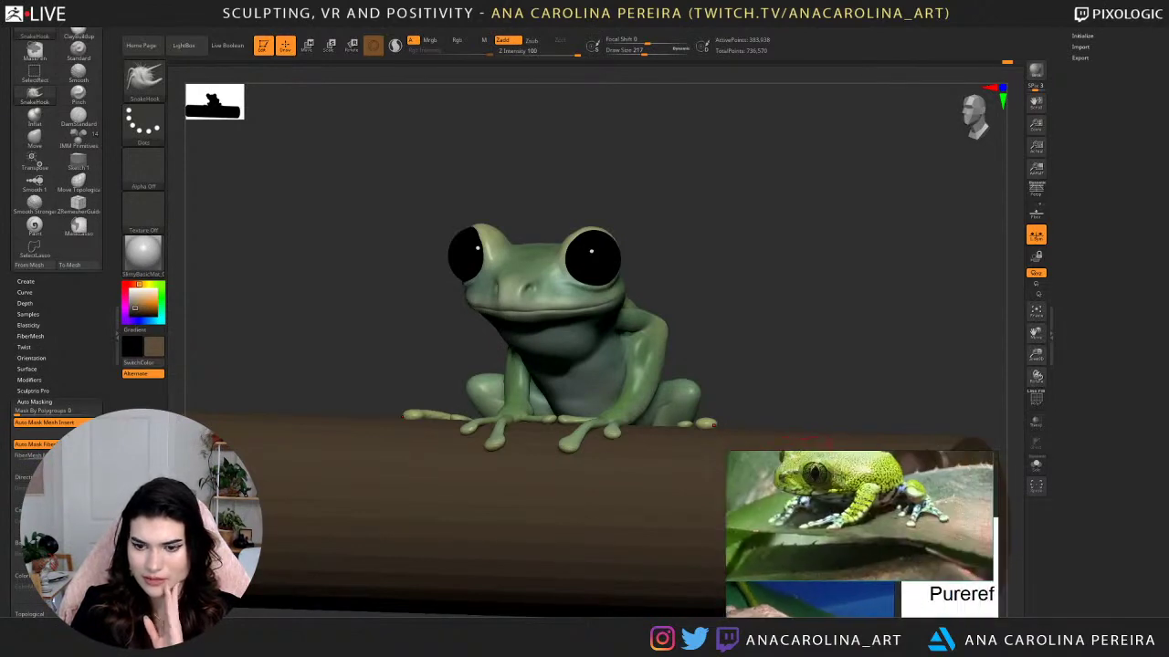
{"action": "scroll", "coordinate": [845, 534], "scroll_direction": "down", "scroll_amount": 4}
{"action": "scroll", "coordinate": [939, 532], "scroll_direction": "up", "scroll_amount": 2}
{"action": "scroll", "coordinate": [939, 533], "scroll_direction": "up", "scroll_amount": 5}
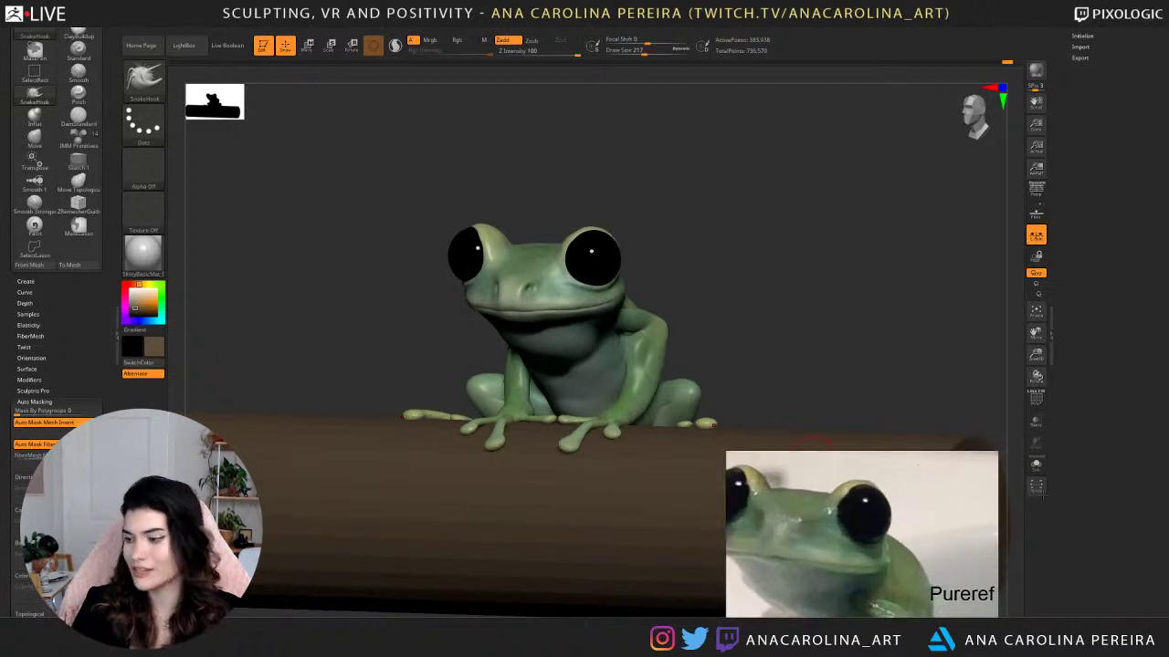
Add a new sculpting layer to the frog's body.
{"action": "left_click_drag", "start_coordinate": [815, 445], "coordinate": [846, 303]}
{"action": "left_click_drag", "start_coordinate": [779, 333], "coordinate": [831, 286]}
{"action": "left_click_drag", "start_coordinate": [1054, 82], "coordinate": [1066, 219]}
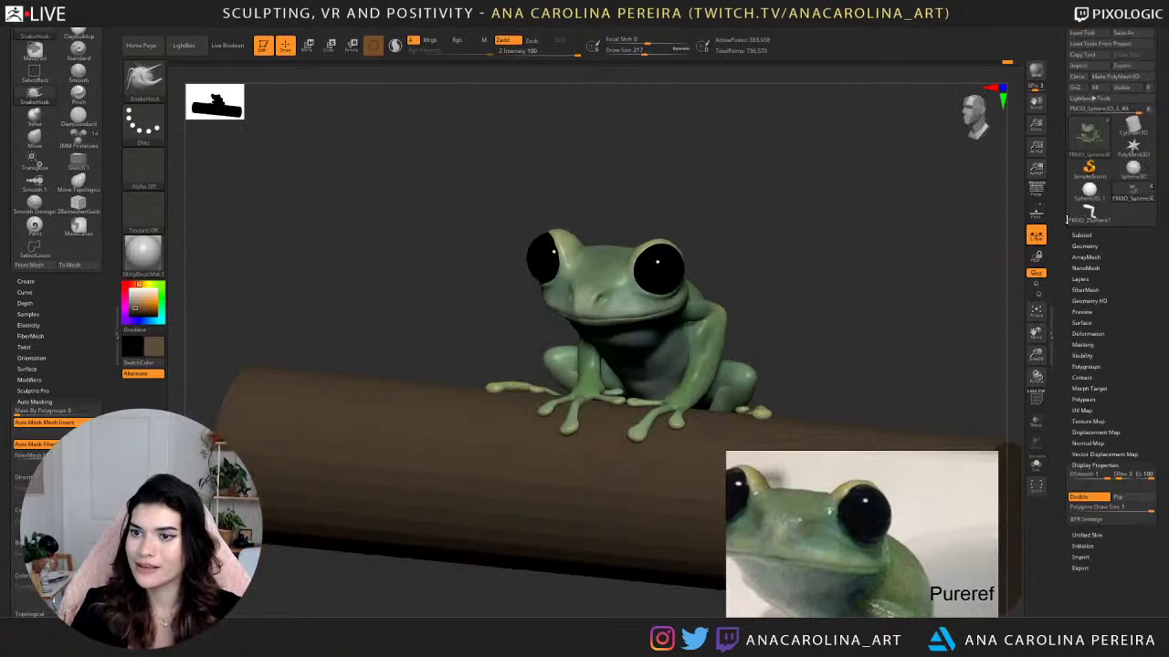
{"action": "left_click", "coordinate": [1081, 280]}
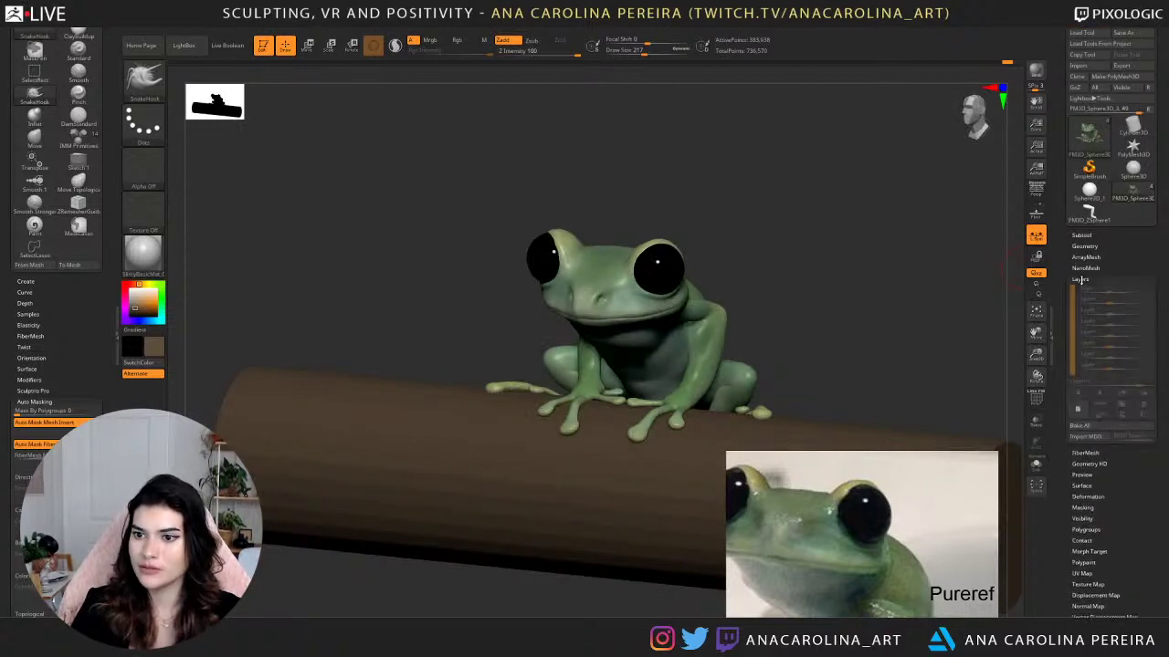
{"action": "left_click", "coordinate": [1077, 408]}
{"action": "left_click_drag", "start_coordinate": [934, 274], "coordinate": [938, 248], "text": "shift"}
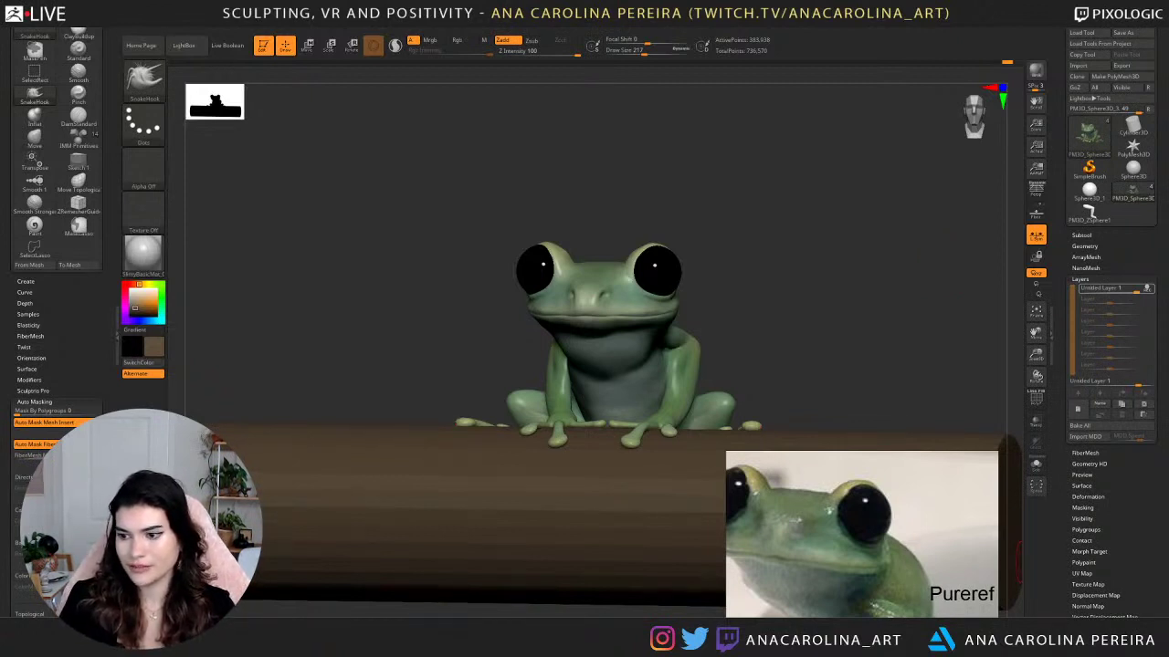
Examine the skin texture around the eye and along the body in the green tree frog reference photo.
{"action": "left_click_drag", "start_coordinate": [546, 197], "coordinate": [781, 279]}
{"action": "scroll", "coordinate": [833, 501], "scroll_direction": "down", "scroll_amount": 3}
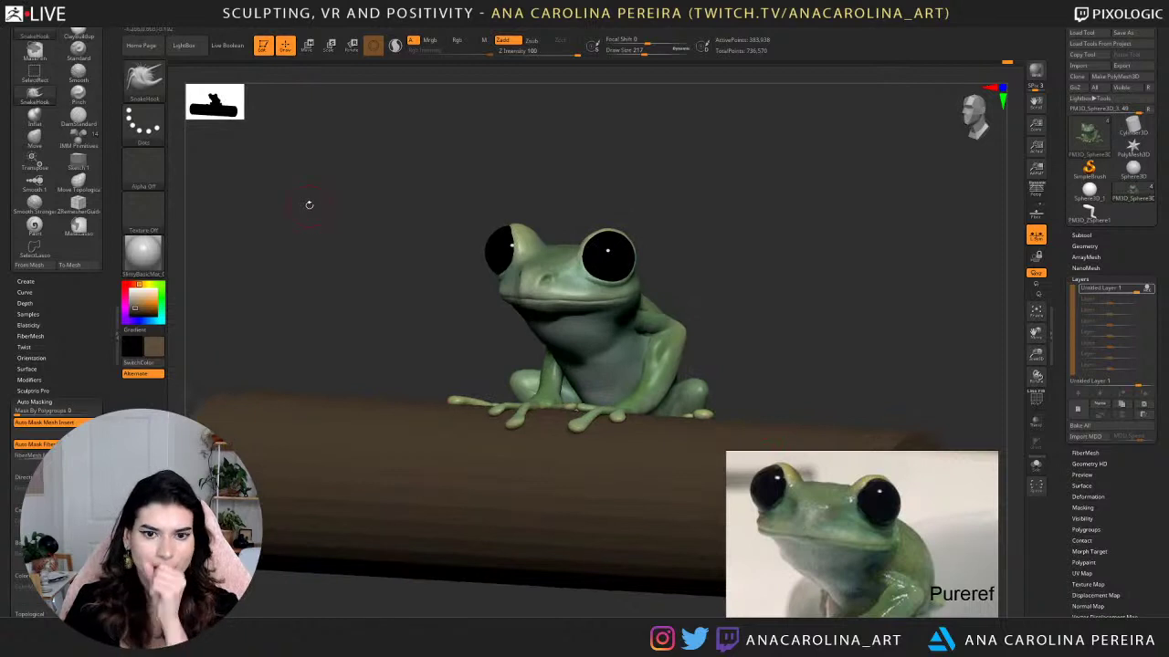
{"action": "scroll", "coordinate": [862, 557], "scroll_direction": "down", "scroll_amount": 5}
{"action": "middle_click_drag", "start_coordinate": [852, 615], "coordinate": [863, 565]}
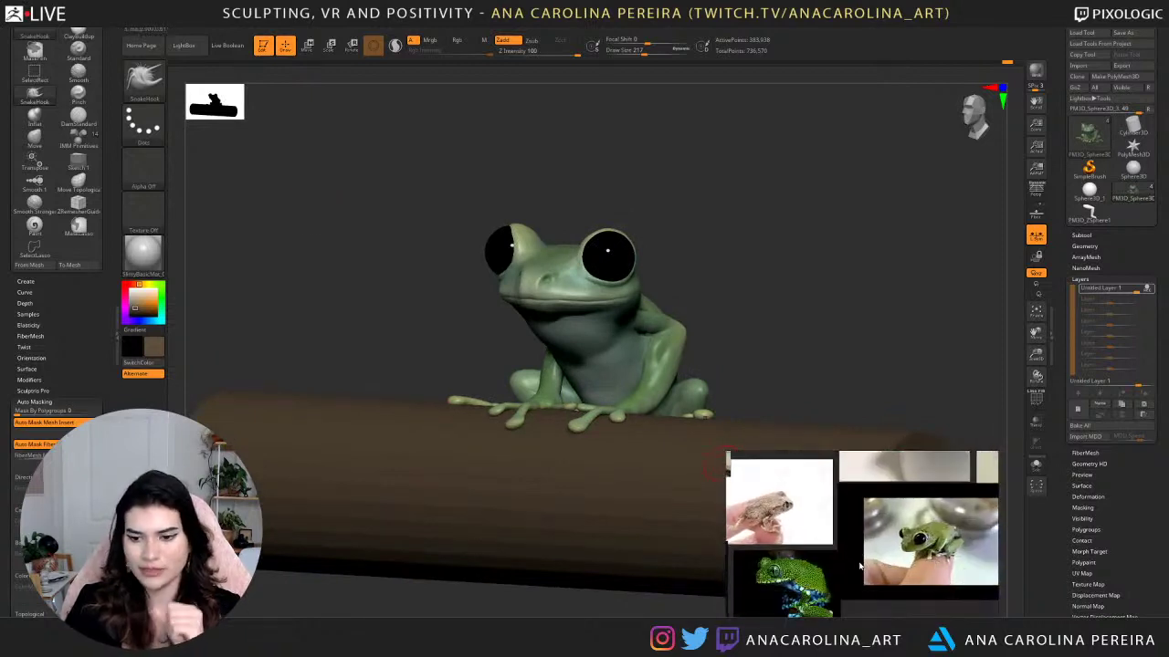
{"action": "scroll", "coordinate": [893, 555], "scroll_direction": "up", "scroll_amount": 3}
{"action": "scroll", "coordinate": [893, 554], "scroll_direction": "up", "scroll_amount": 5}
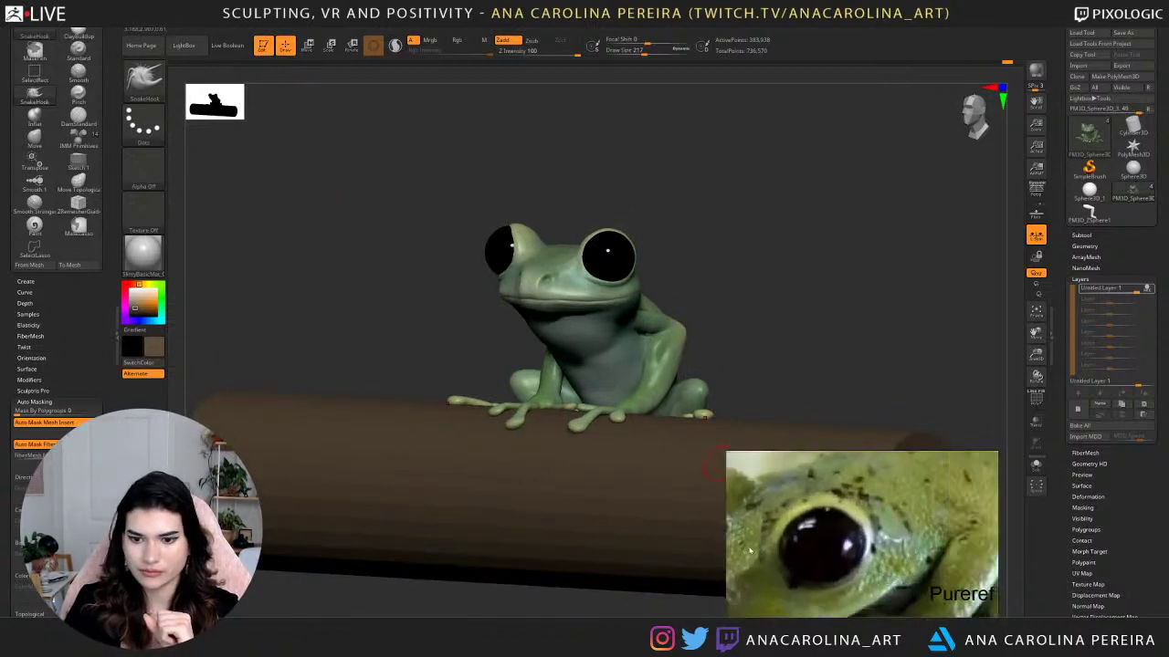
{"action": "scroll", "coordinate": [801, 568], "scroll_direction": "down", "scroll_amount": 2}
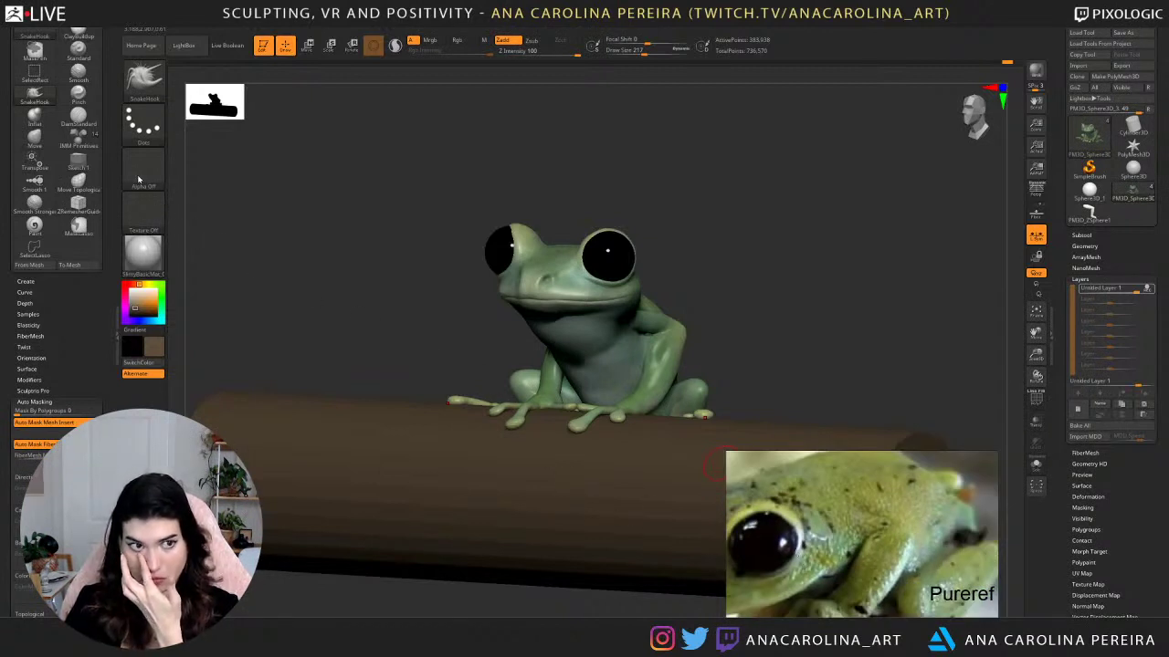
Set up the Clay brush with the Spray stroke and a speckled alpha for skin texture.
{"action": "key", "text": "b"}
{"action": "key", "text": "c"}
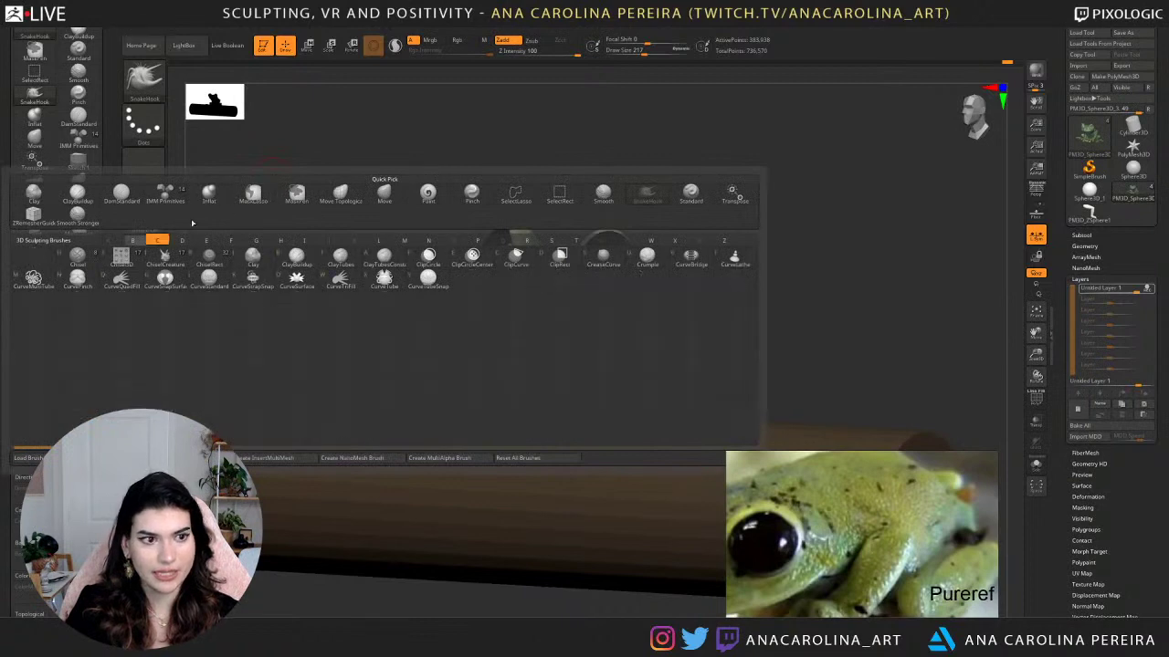
{"action": "left_click", "coordinate": [34, 195]}
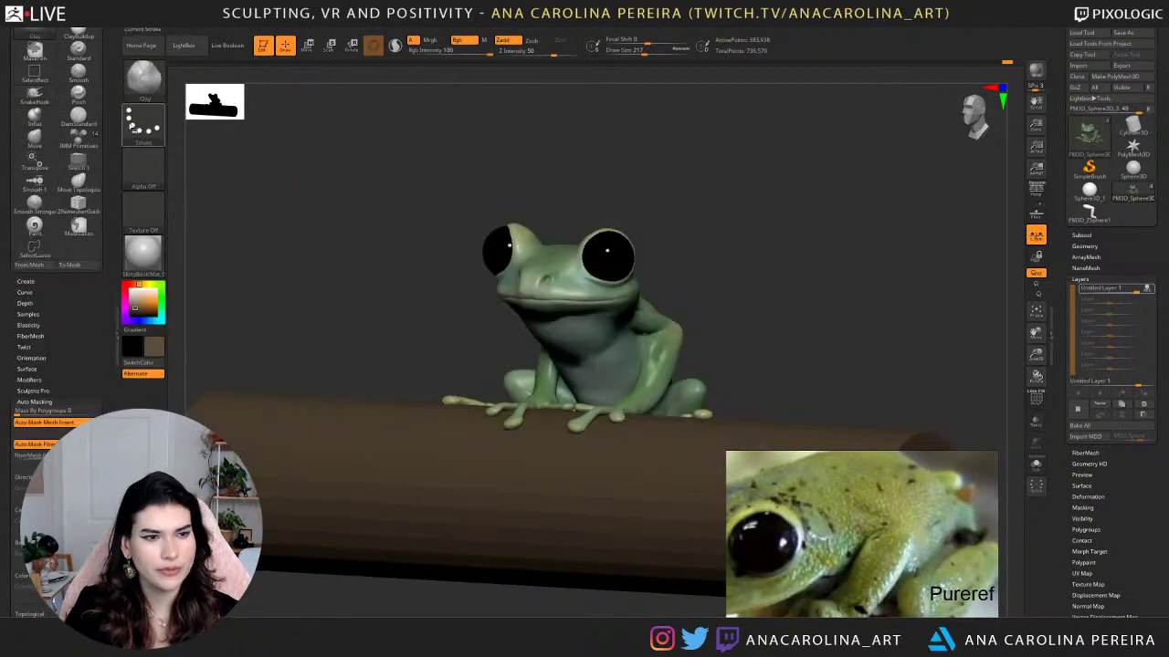
{"action": "left_click", "coordinate": [144, 126]}
{"action": "left_click", "coordinate": [375, 132]}
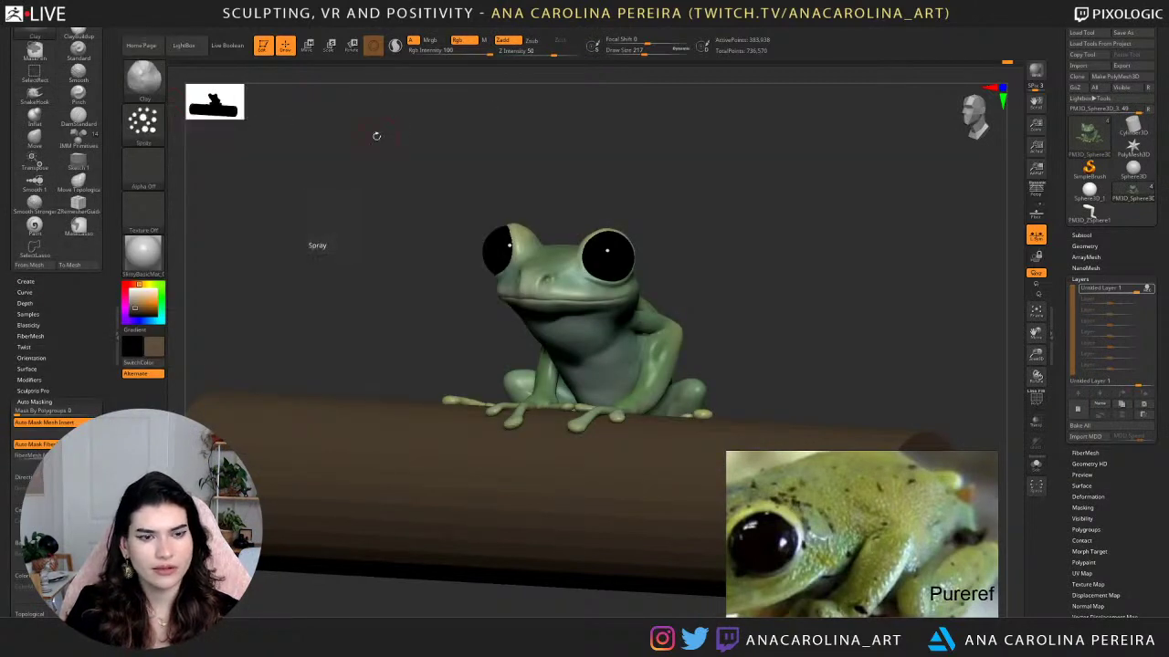
{"action": "left_click", "coordinate": [143, 167]}
{"action": "left_click", "coordinate": [506, 213]}
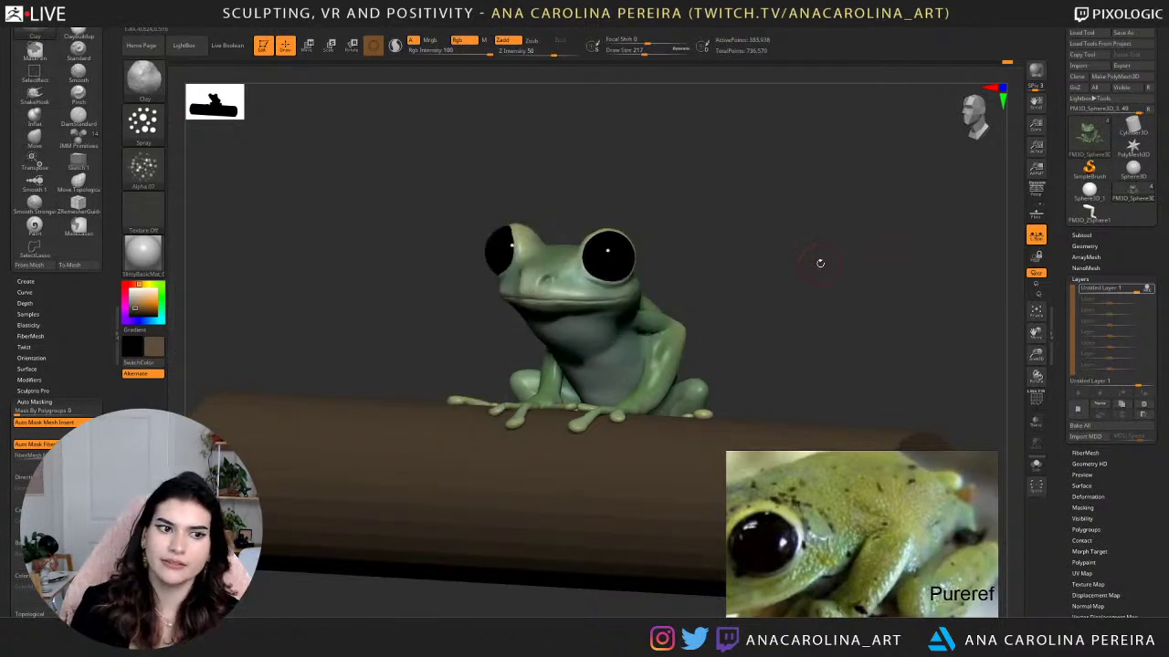
Turn off Rgb for the brush and try spraying skin texture on the frog's snout at Z Intensity 10 and 44.
{"action": "left_click_drag", "start_coordinate": [569, 208], "coordinate": [680, 237]}
{"action": "key", "text": "space"}
{"action": "left_click", "coordinate": [645, 258]}
{"action": "key", "text": "space"}
{"action": "left_click", "coordinate": [690, 242]}
{"action": "left_click_drag", "start_coordinate": [565, 265], "coordinate": [605, 263]}
{"action": "key", "text": "ctrl+z"}
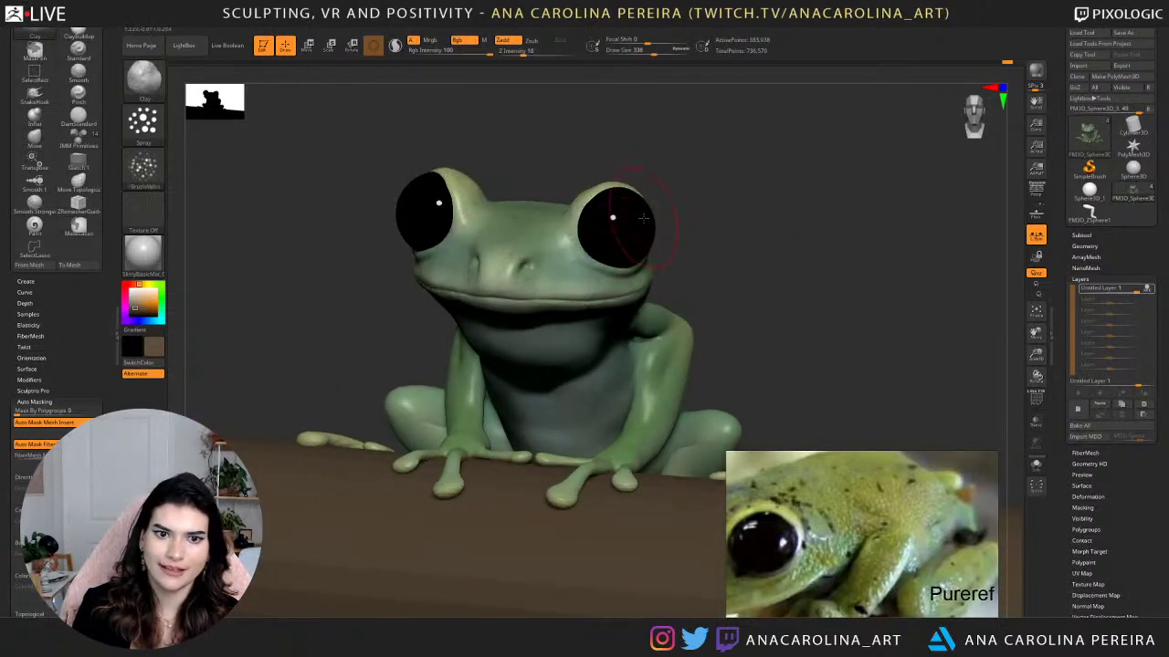
{"action": "key", "text": "space"}
{"action": "left_click", "coordinate": [649, 253]}
{"action": "left_click", "coordinate": [645, 262]}
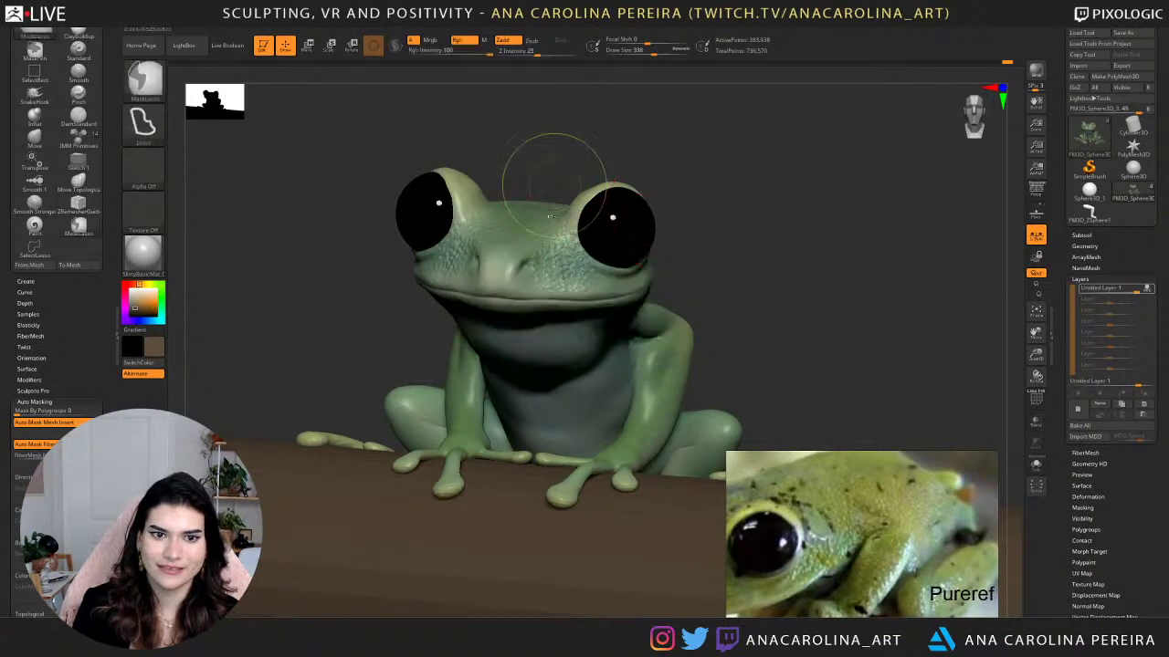
Delete the sculpting layer from the frog's body.
{"action": "left_click", "coordinate": [1081, 236]}
{"action": "left_click", "coordinate": [1091, 601]}
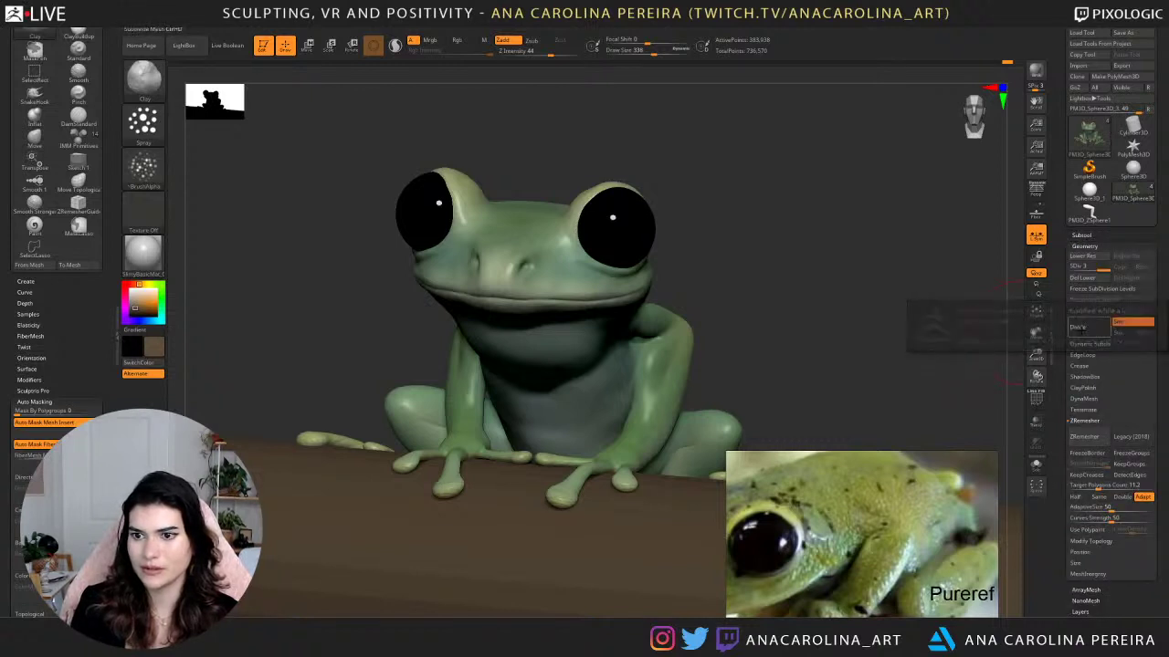
{"action": "left_click", "coordinate": [1086, 613]}
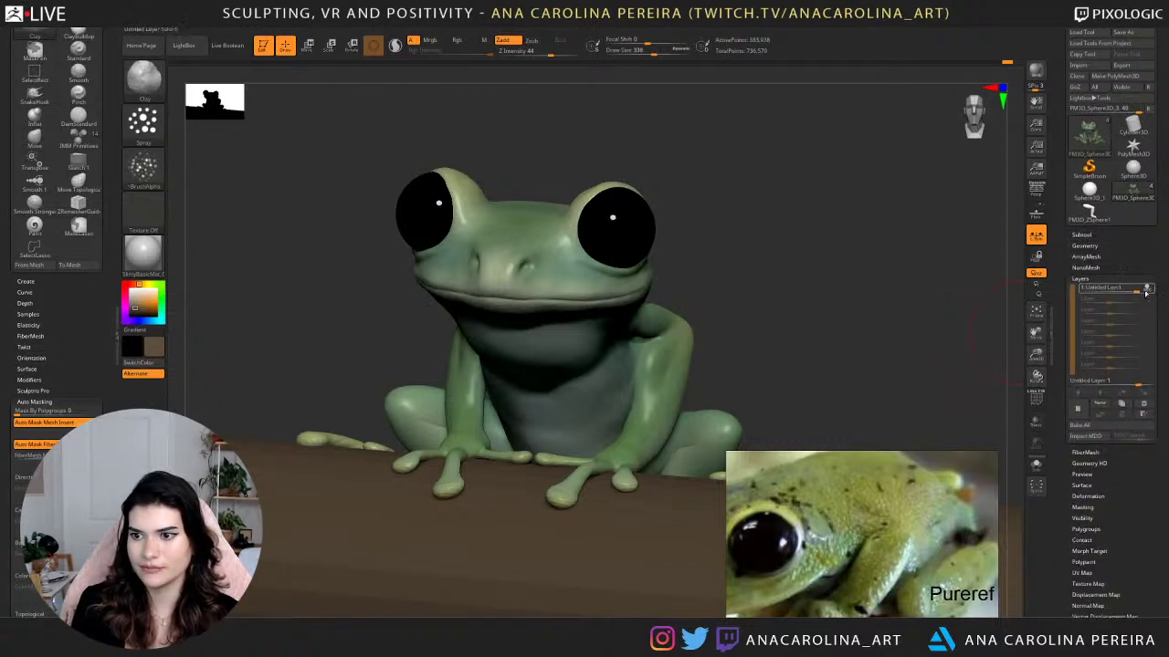
{"action": "left_click", "coordinate": [1082, 425]}
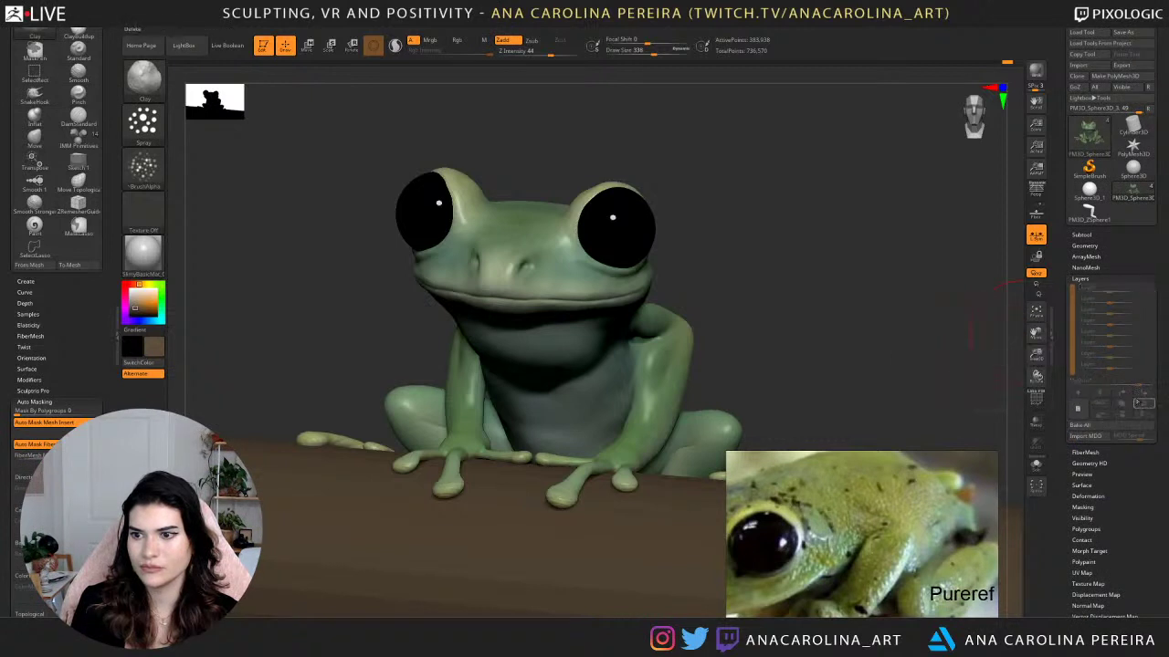
Divide the frog's mesh up to subdivision level 5 and add a new layer to it.
{"action": "left_click", "coordinate": [1091, 248]}
{"action": "left_click", "coordinate": [1082, 329]}
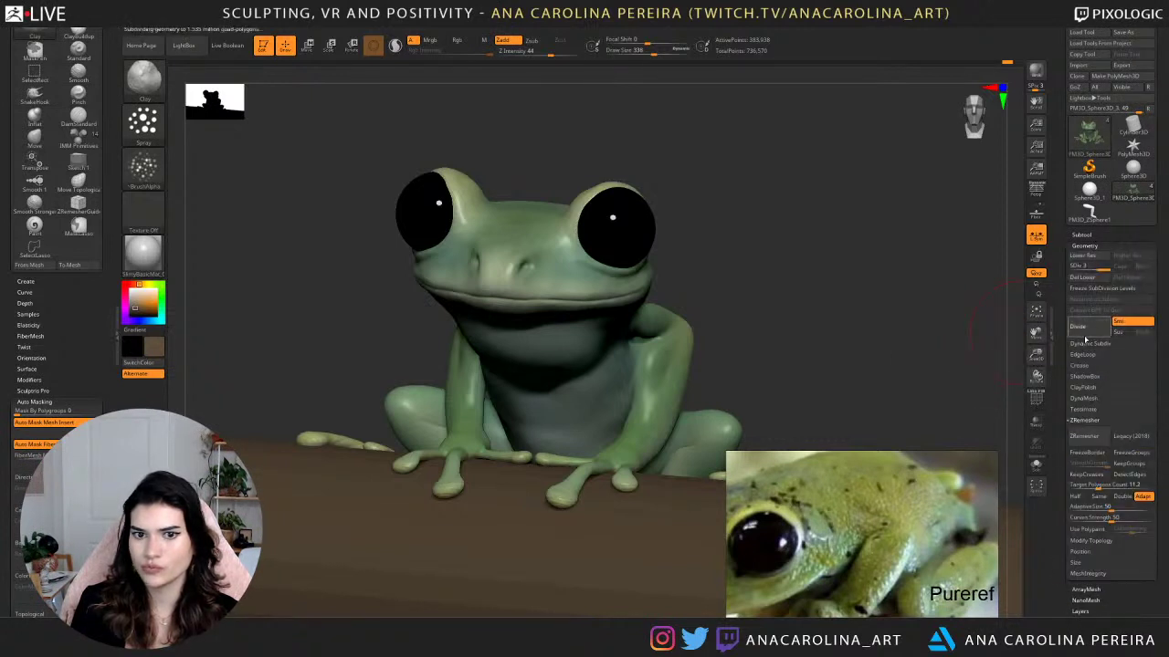
{"action": "scroll", "coordinate": [1083, 465], "scroll_direction": "down", "scroll_amount": 3}
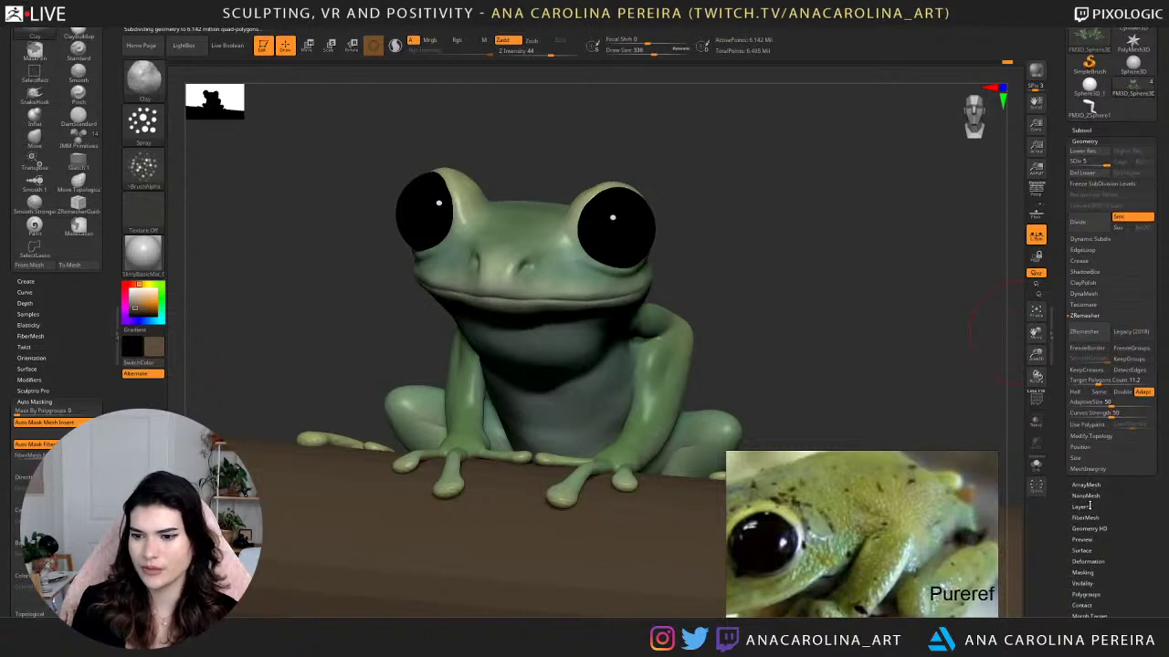
{"action": "left_click", "coordinate": [1082, 507]}
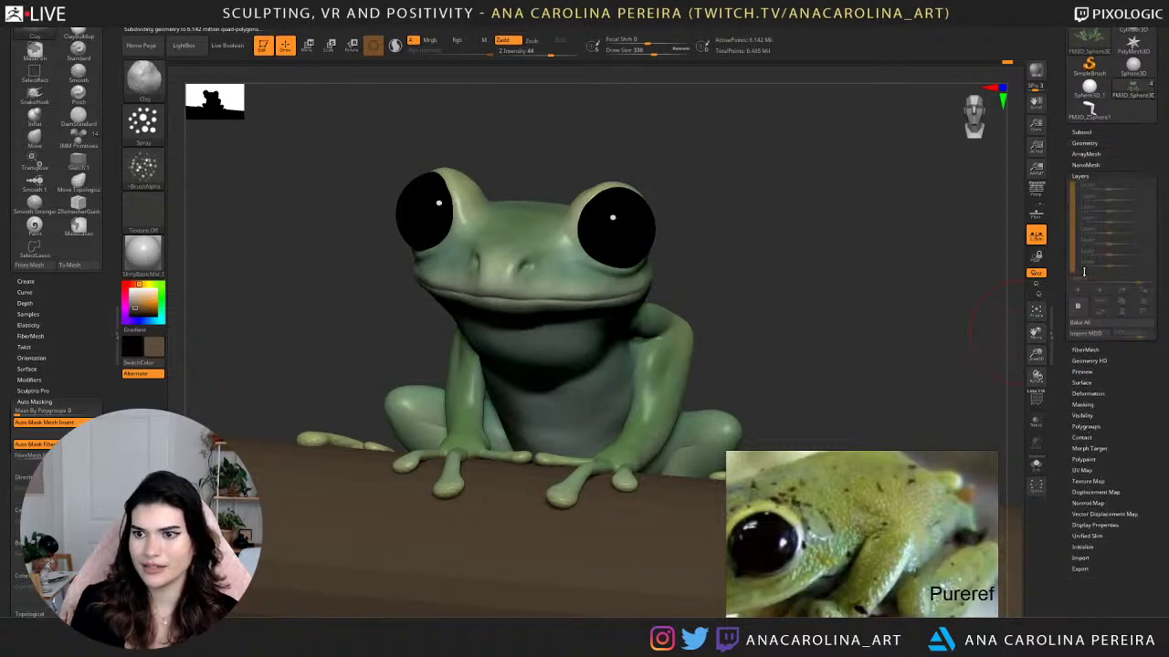
{"action": "left_click", "coordinate": [1078, 305]}
Spray subtle skin bumps on the frog's cheeks at Z Intensity 11 with a smaller draw size.
{"action": "key", "text": "space"}
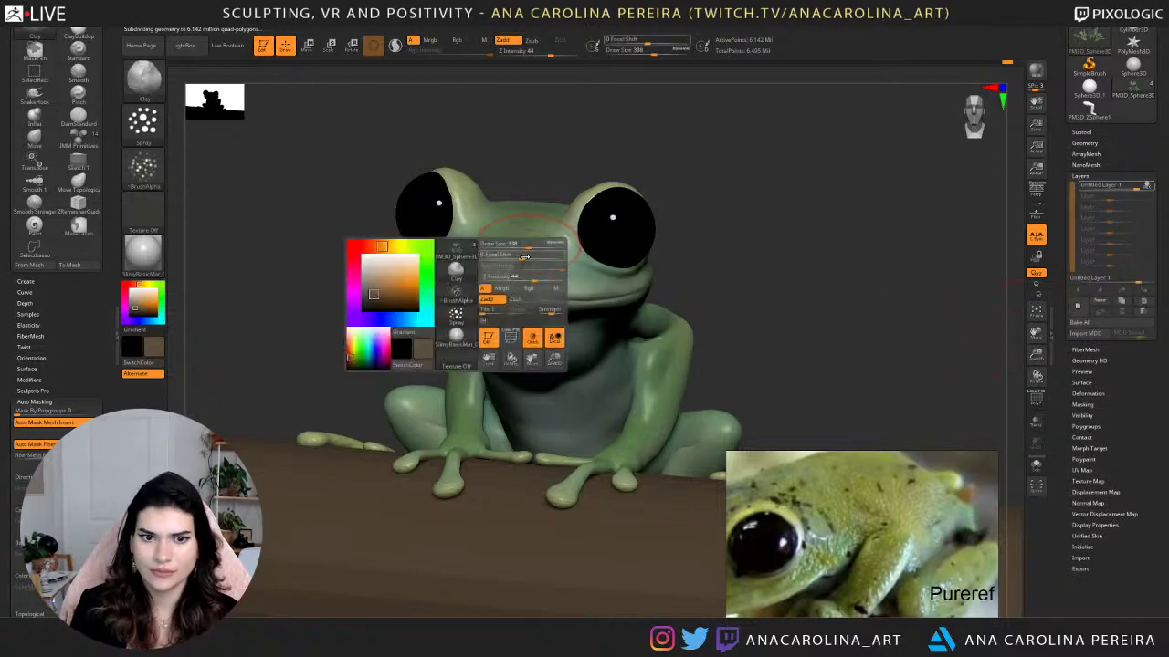
{"action": "mouse_move", "coordinate": [534, 277]}
{"action": "left_mouse_down"}
{"action": "mouse_move", "coordinate": [523, 277]}
{"action": "mouse_move", "coordinate": [583, 259]}
{"action": "left_mouse_up"}
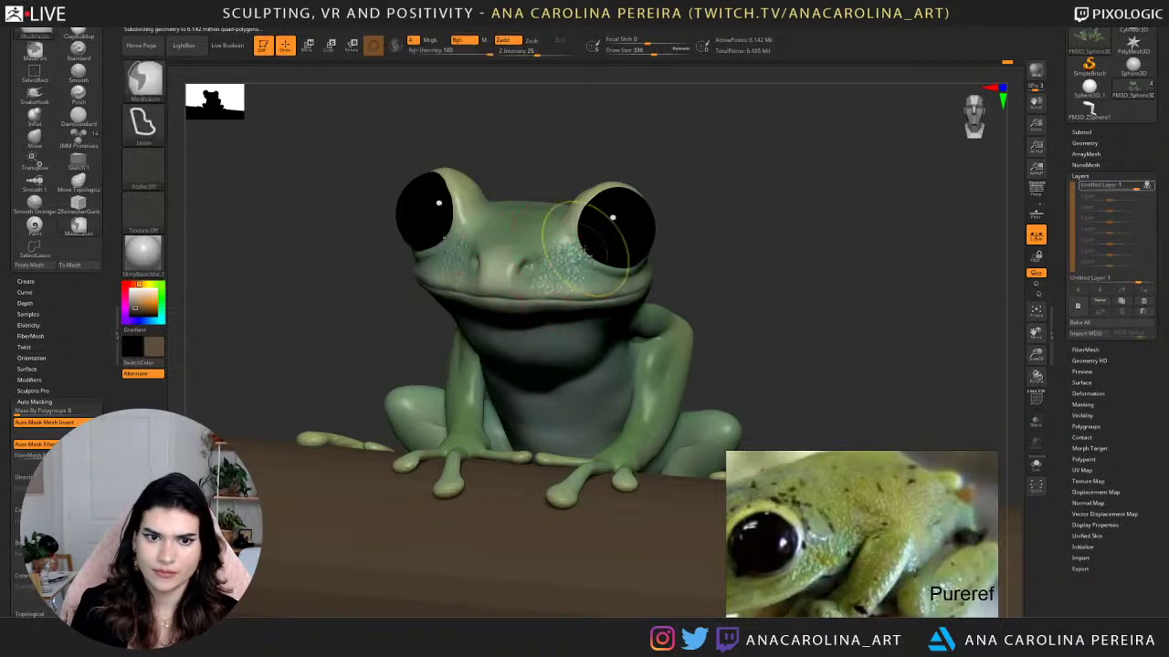
{"action": "key", "text": "space"}
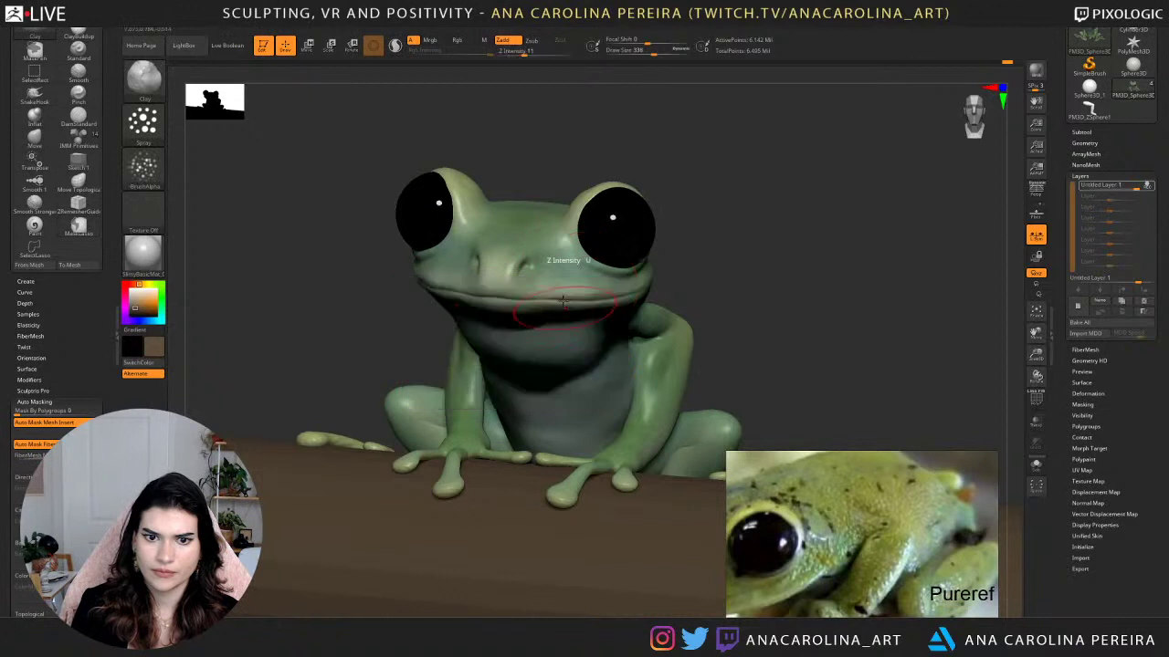
{"action": "key", "text": "space"}
{"action": "left_click_drag", "start_coordinate": [563, 303], "coordinate": [553, 303]}
{"action": "mouse_move", "coordinate": [555, 258]}
{"action": "left_mouse_down"}
{"action": "mouse_move", "coordinate": [540, 283]}
{"action": "mouse_move", "coordinate": [589, 269]}
{"action": "mouse_move", "coordinate": [577, 273]}
{"action": "left_mouse_up"}
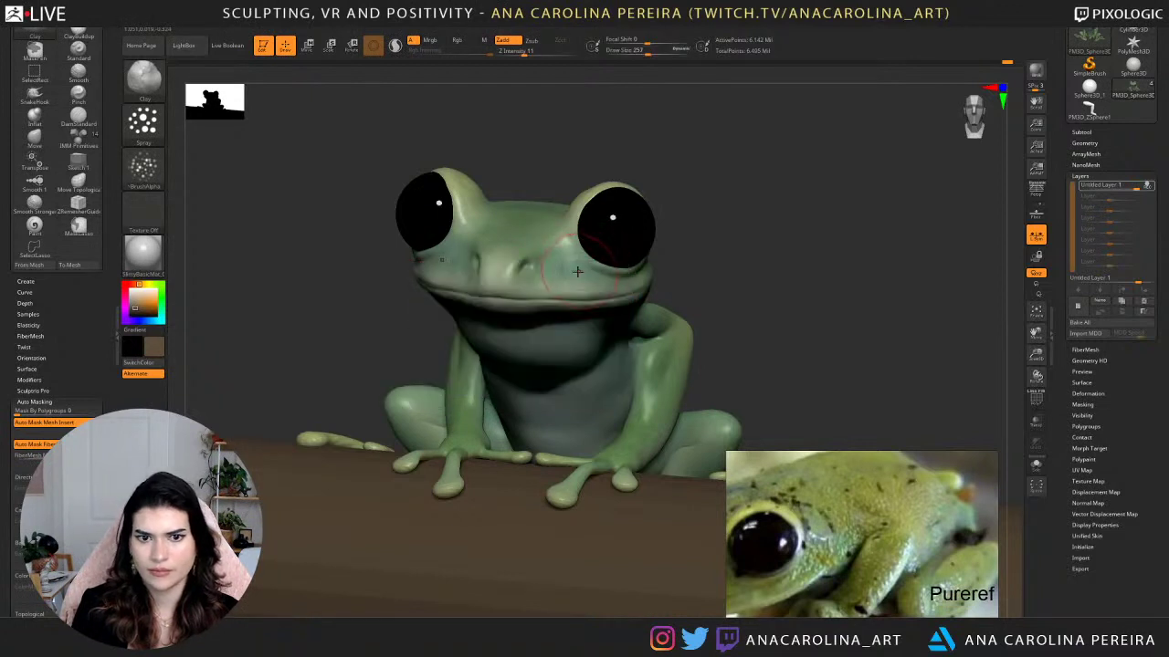
Spray fine skin texture over the snout between the nostrils and eyes and along the cheek below the eye.
{"action": "mouse_move", "coordinate": [699, 262]}
{"action": "left_mouse_down"}
{"action": "mouse_move", "coordinate": [676, 274]}
{"action": "mouse_move", "coordinate": [715, 225]}
{"action": "mouse_move", "coordinate": [698, 274]}
{"action": "left_mouse_up"}
{"action": "left_click_drag", "start_coordinate": [730, 182], "coordinate": [717, 224]}
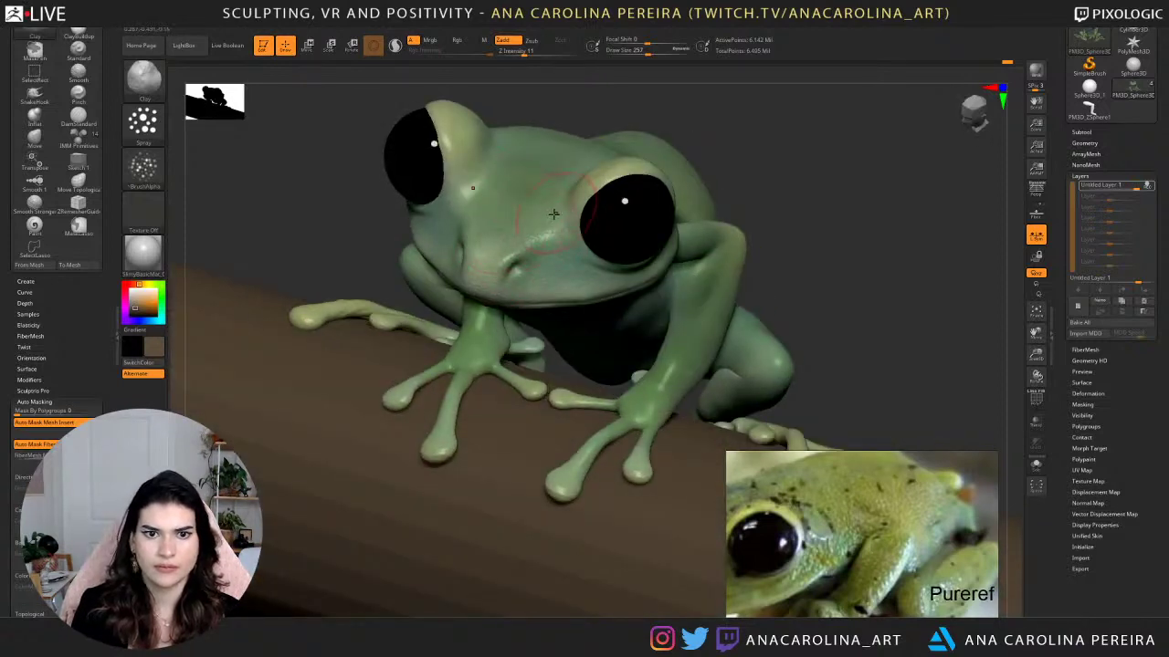
{"action": "mouse_move", "coordinate": [575, 122]}
{"action": "left_mouse_down", "text": "alt"}
{"action": "mouse_move", "coordinate": [594, 187]}
{"action": "mouse_move", "coordinate": [588, 122]}
{"action": "left_mouse_up", "text": "alt"}
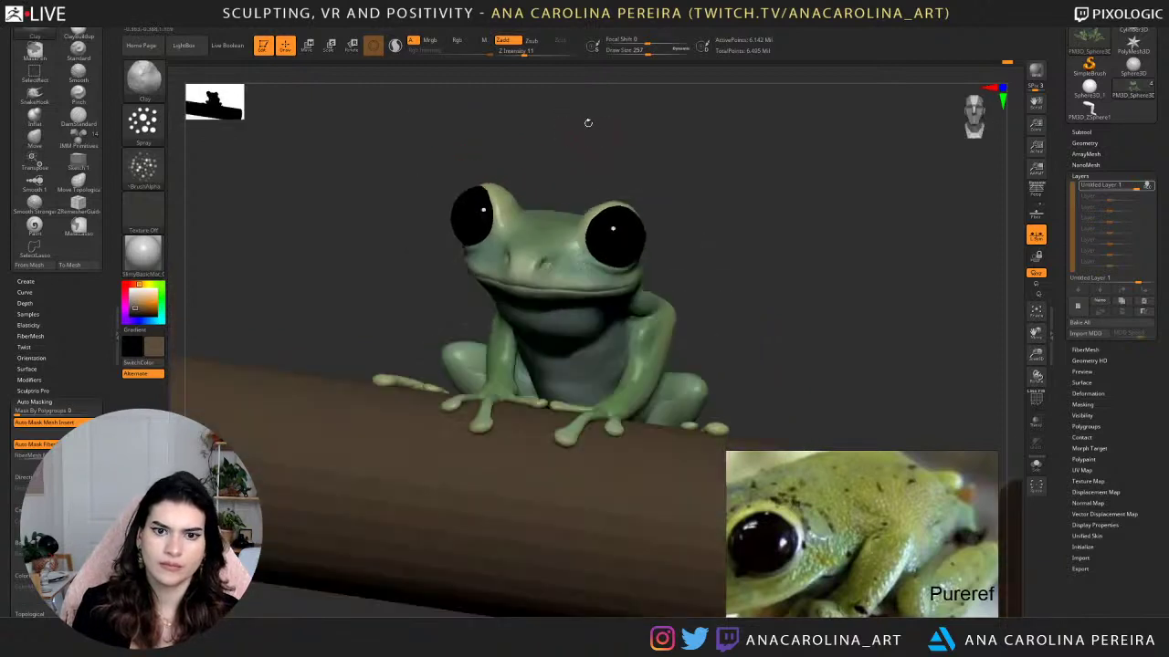
{"action": "mouse_move", "coordinate": [678, 195]}
{"action": "left_mouse_down"}
{"action": "mouse_move", "coordinate": [660, 204]}
{"action": "mouse_move", "coordinate": [651, 193]}
{"action": "mouse_move", "coordinate": [645, 239]}
{"action": "left_mouse_up"}
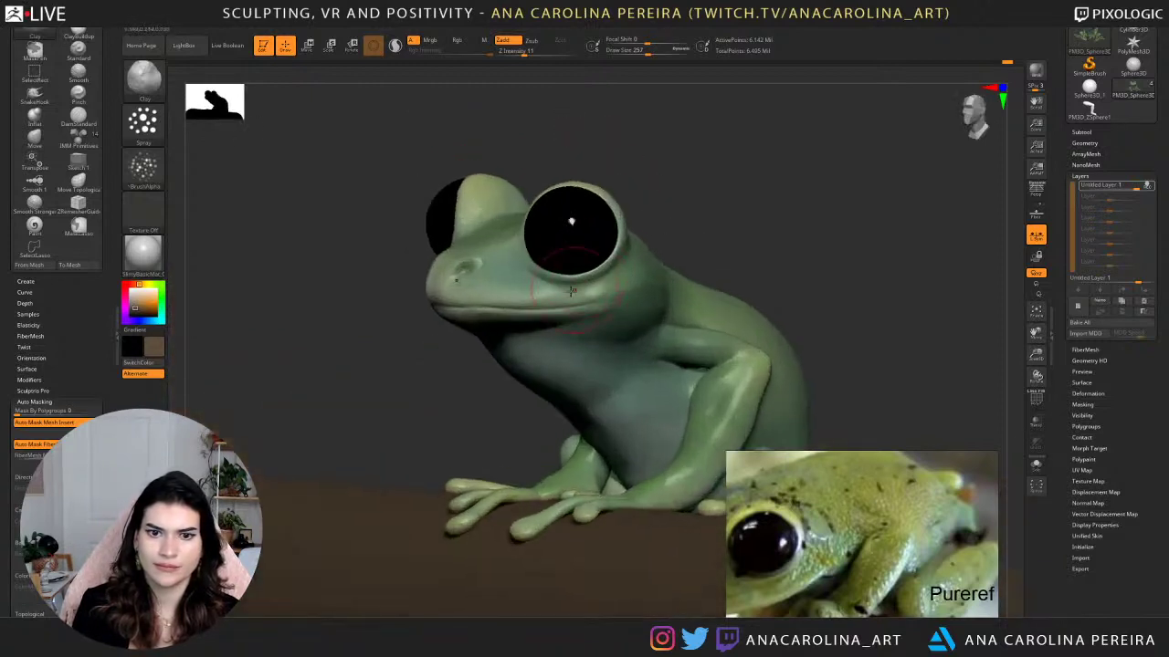
{"action": "mouse_move", "coordinate": [570, 294]}
{"action": "left_mouse_down"}
{"action": "mouse_move", "coordinate": [694, 258]}
{"action": "mouse_move", "coordinate": [643, 232]}
{"action": "mouse_move", "coordinate": [653, 223]}
{"action": "mouse_move", "coordinate": [715, 234]}
{"action": "left_mouse_up"}
Spray fine skin texture over the top of the frog's head between the eyes and down onto the neck.
{"action": "left_click_drag", "start_coordinate": [664, 118], "coordinate": [575, 306]}
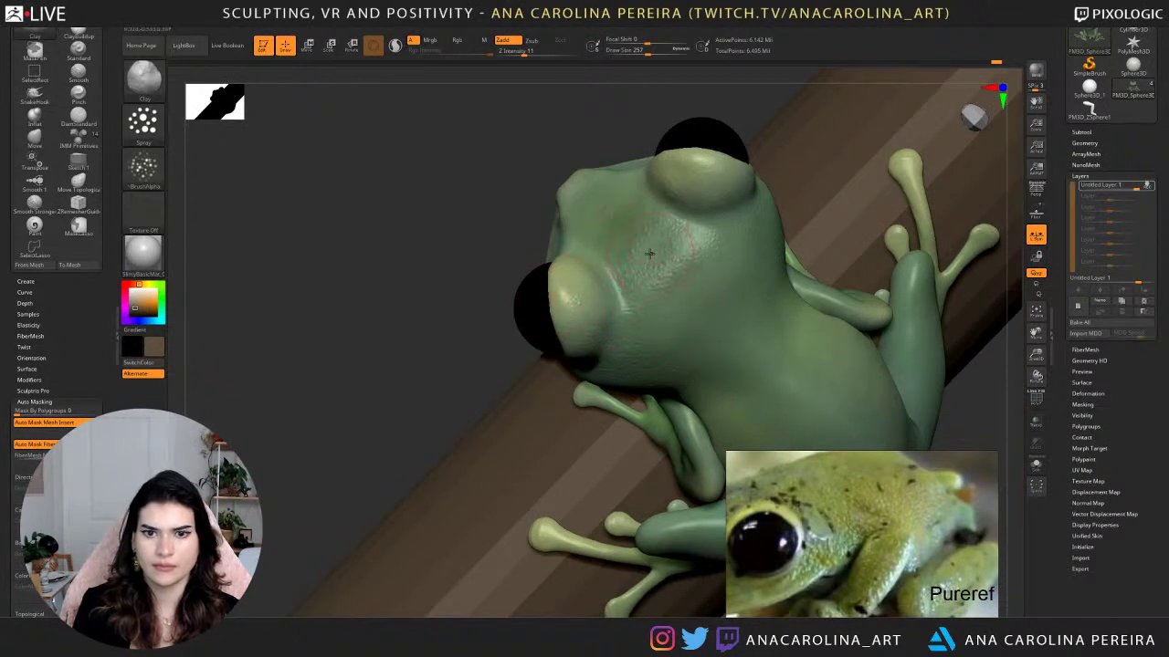
{"action": "left_click_drag", "start_coordinate": [619, 127], "coordinate": [578, 272]}
{"action": "left_click_drag", "start_coordinate": [657, 321], "coordinate": [530, 267]}
{"action": "left_click_drag", "start_coordinate": [470, 179], "coordinate": [488, 247]}
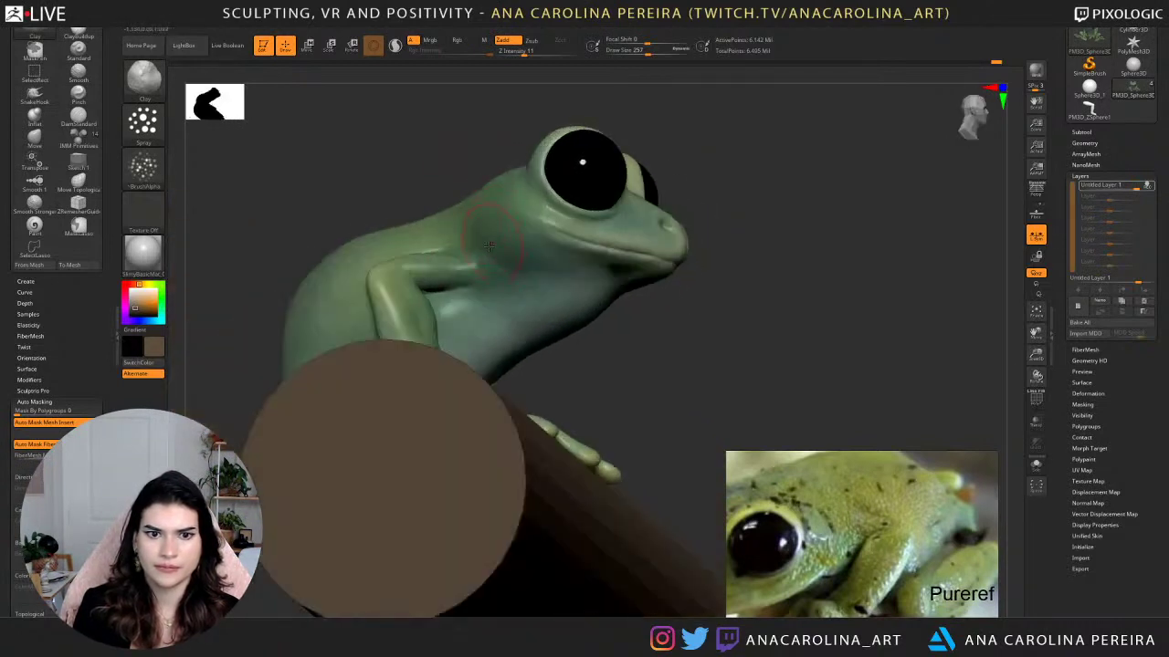
Spray fine skin texture over the frog's shoulder and along its upper arm and forearm.
{"action": "mouse_move", "coordinate": [423, 181]}
{"action": "left_mouse_down"}
{"action": "mouse_move", "coordinate": [472, 152]}
{"action": "mouse_move", "coordinate": [461, 251]}
{"action": "left_mouse_up"}
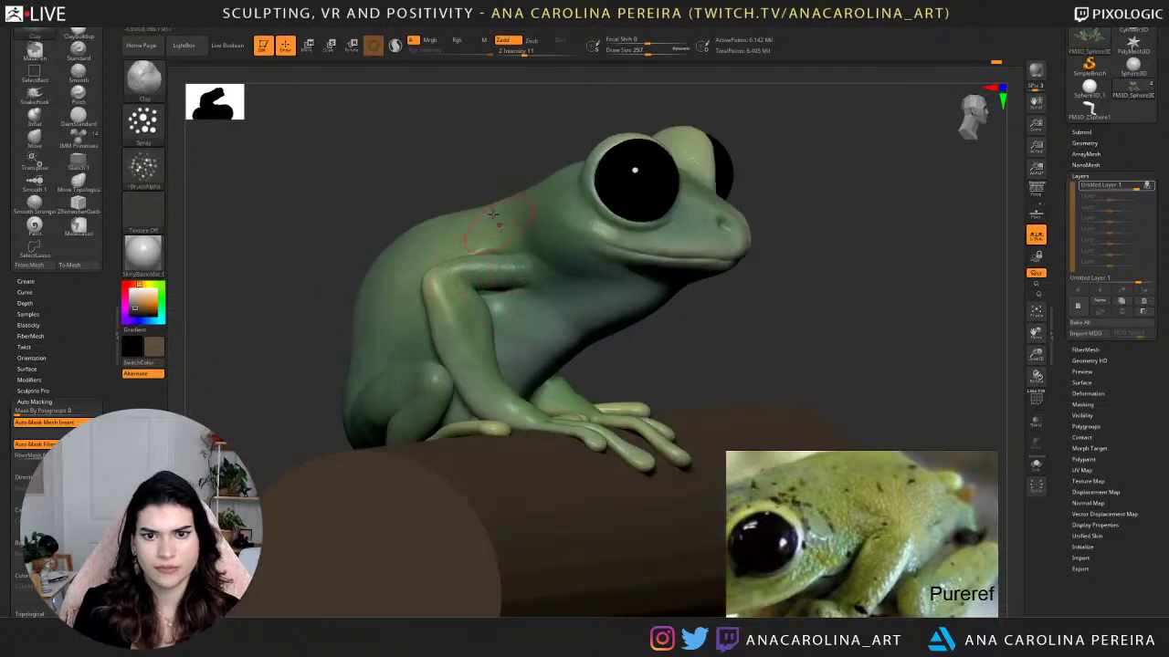
{"action": "left_click_drag", "start_coordinate": [493, 214], "coordinate": [495, 252]}
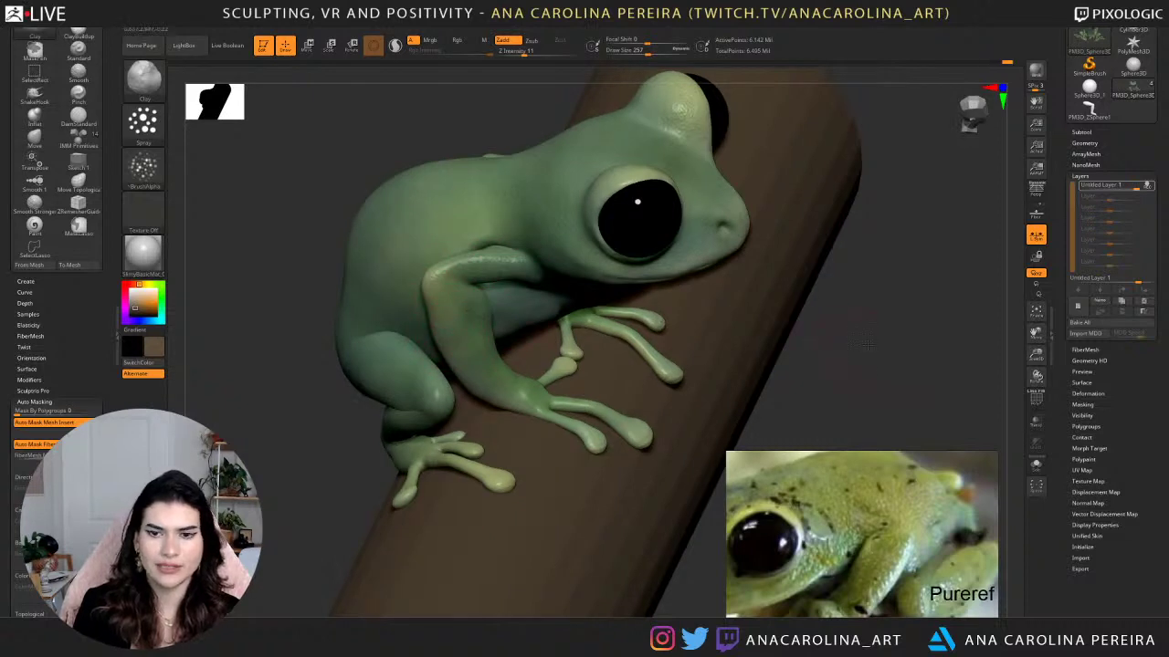
{"action": "left_click_drag", "start_coordinate": [866, 345], "coordinate": [478, 322]}
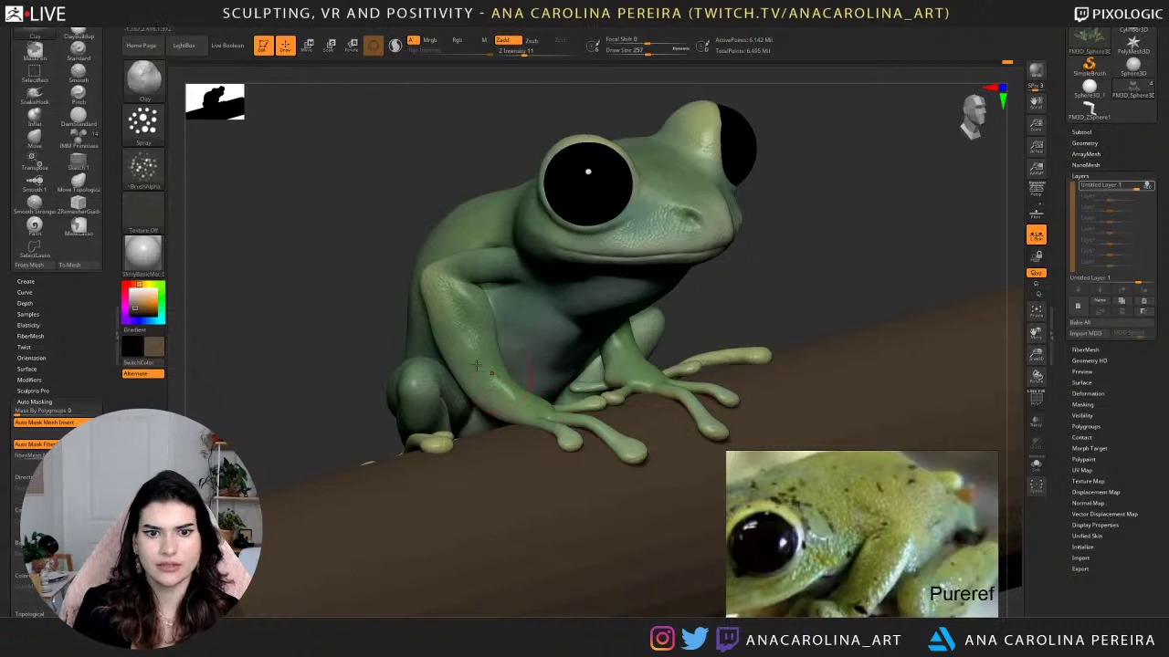
{"action": "left_click_drag", "start_coordinate": [335, 326], "coordinate": [260, 326]}
{"action": "left_click_drag", "start_coordinate": [804, 283], "coordinate": [715, 354]}
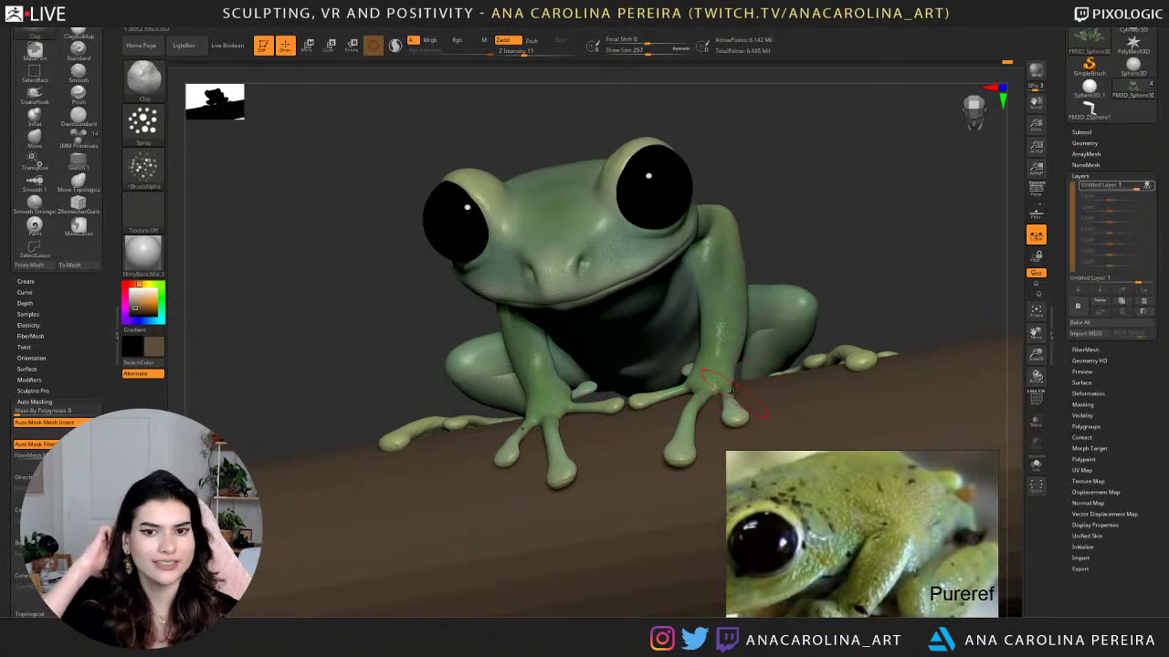
Extend the fine skin texture along the frog's forearms towards the wrists and front fingers.
{"action": "left_click_drag", "start_coordinate": [748, 170], "coordinate": [648, 172]}
{"action": "mouse_move", "coordinate": [721, 146]}
{"action": "left_mouse_down"}
{"action": "mouse_move", "coordinate": [698, 171]}
{"action": "mouse_move", "coordinate": [708, 295]}
{"action": "left_mouse_up"}
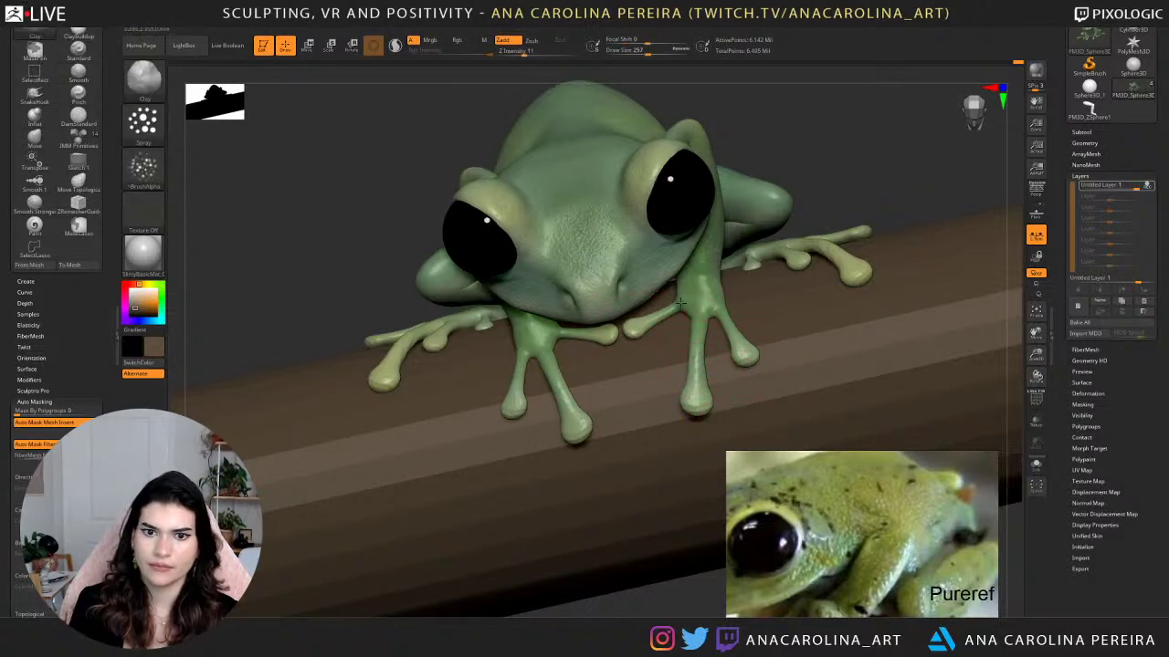
{"action": "left_click_drag", "start_coordinate": [679, 543], "coordinate": [560, 357]}
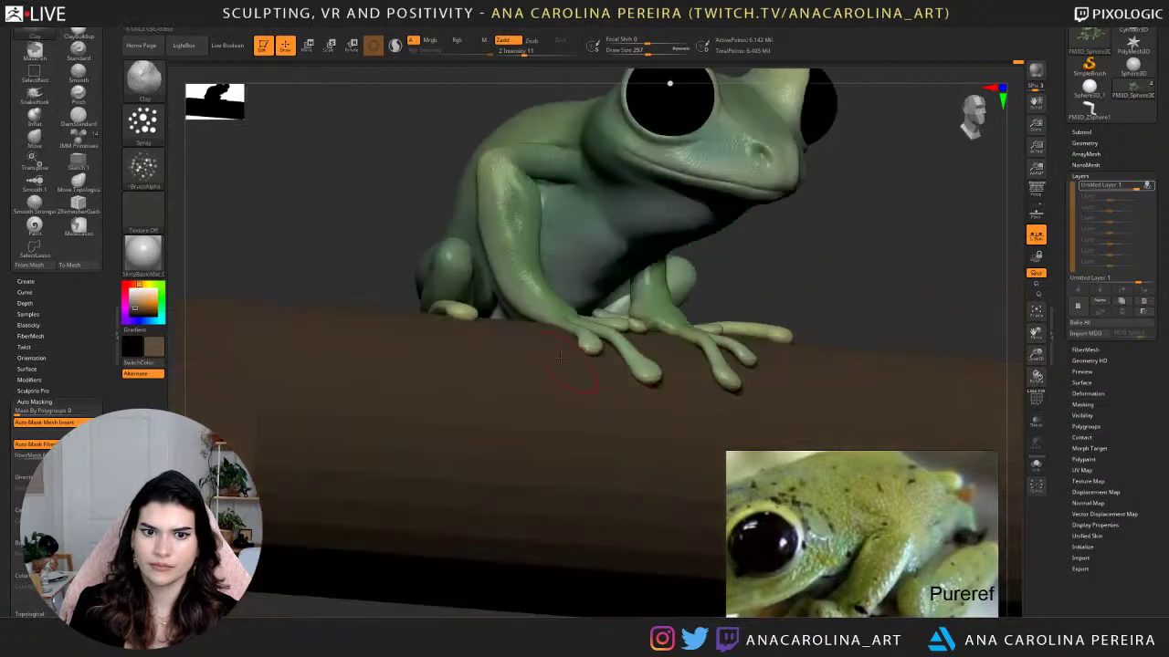
{"action": "left_click_drag", "start_coordinate": [496, 128], "coordinate": [558, 174]}
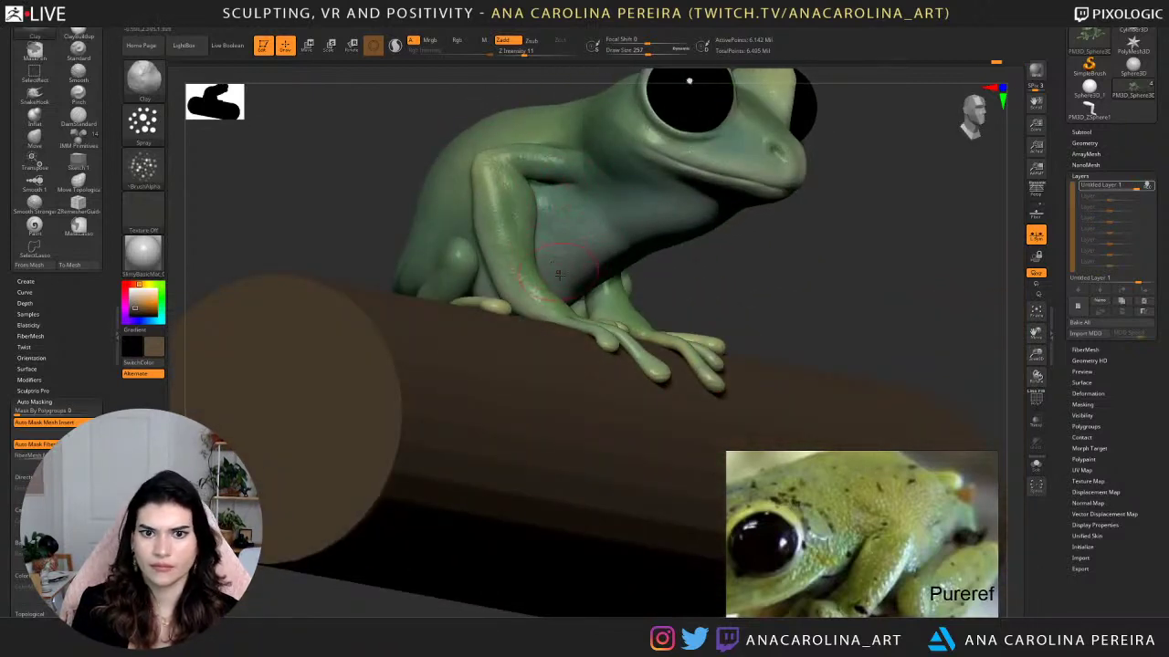
Spray fine skin texture over the frog's throat and chest down to the log.
{"action": "left_click_drag", "start_coordinate": [561, 276], "coordinate": [763, 228]}
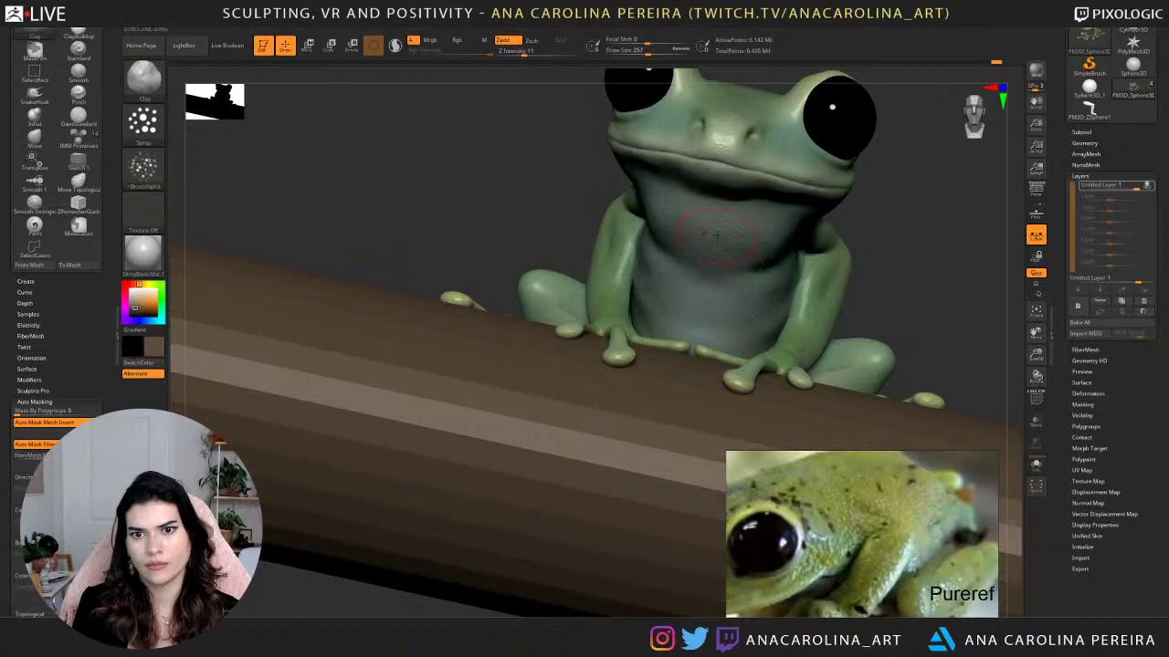
{"action": "left_click_drag", "start_coordinate": [922, 228], "coordinate": [783, 289]}
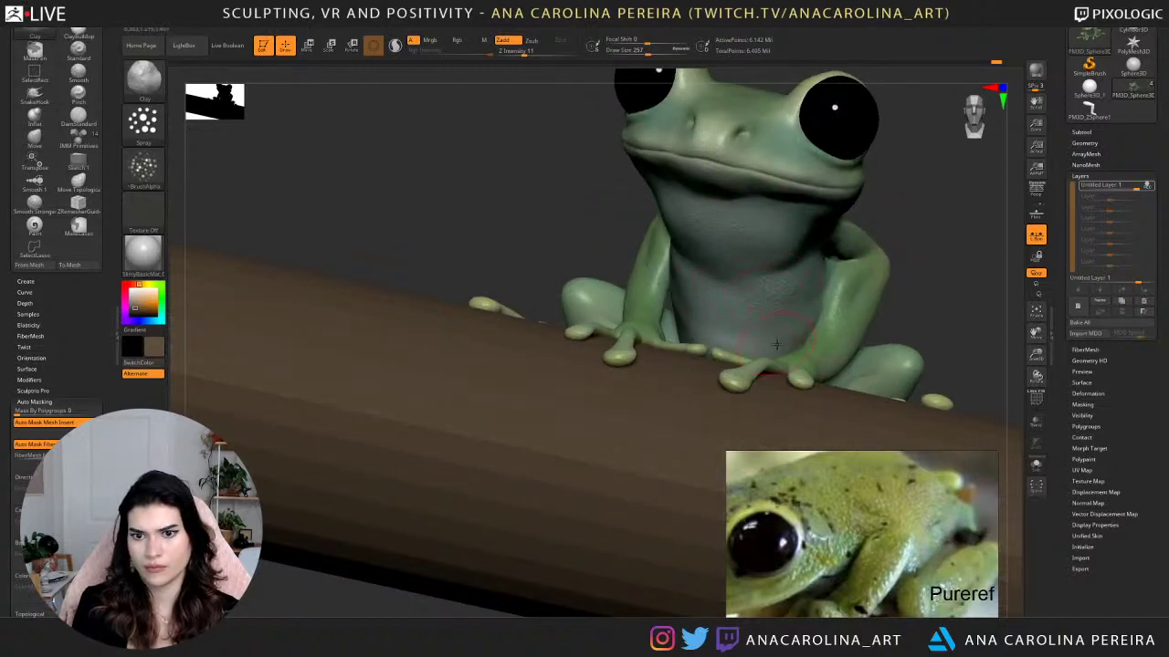
{"action": "left_click_drag", "start_coordinate": [941, 283], "coordinate": [987, 299]}
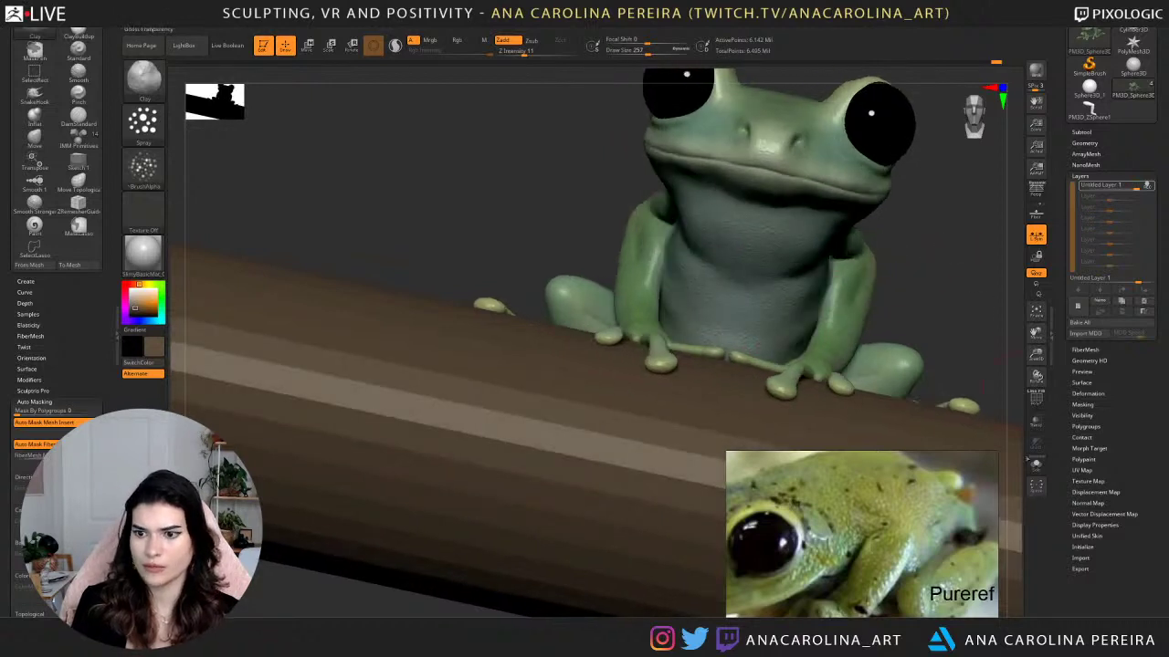
Isolate the frog's body with Solo and spray fine skin texture over its belly and underside.
{"action": "left_click", "coordinate": [1037, 465]}
{"action": "left_click_drag", "start_coordinate": [990, 448], "coordinate": [877, 291]}
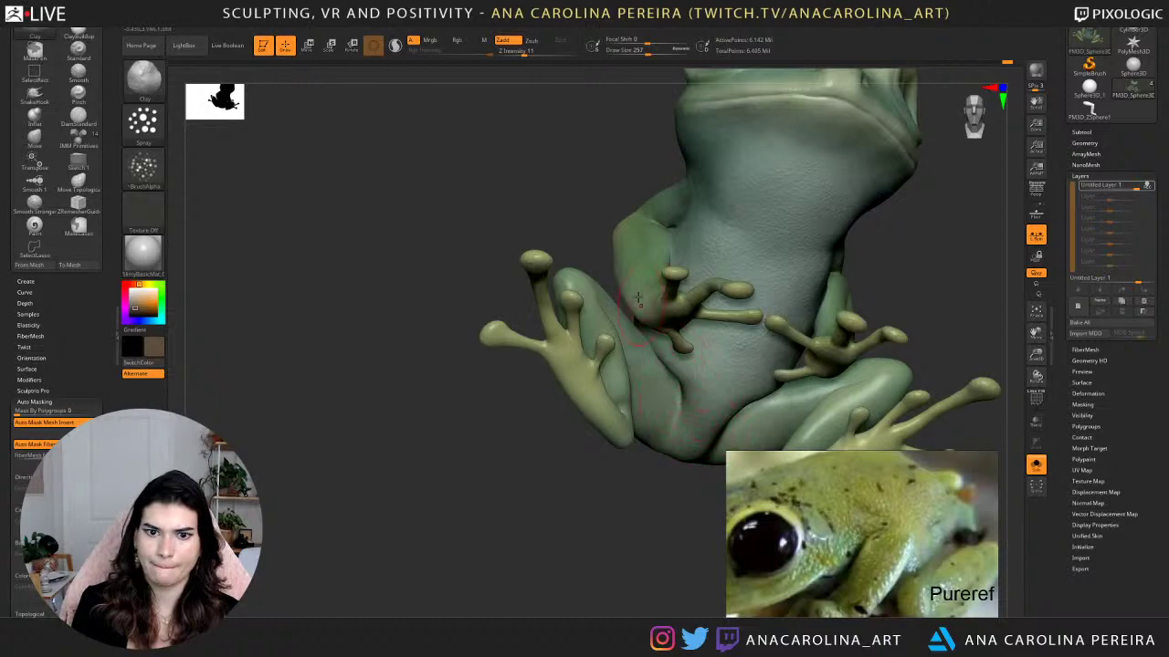
{"action": "mouse_move", "coordinate": [589, 193]}
{"action": "left_mouse_down"}
{"action": "mouse_move", "coordinate": [584, 247]}
{"action": "mouse_move", "coordinate": [631, 411]}
{"action": "mouse_move", "coordinate": [664, 360]}
{"action": "mouse_move", "coordinate": [644, 259]}
{"action": "left_mouse_up"}
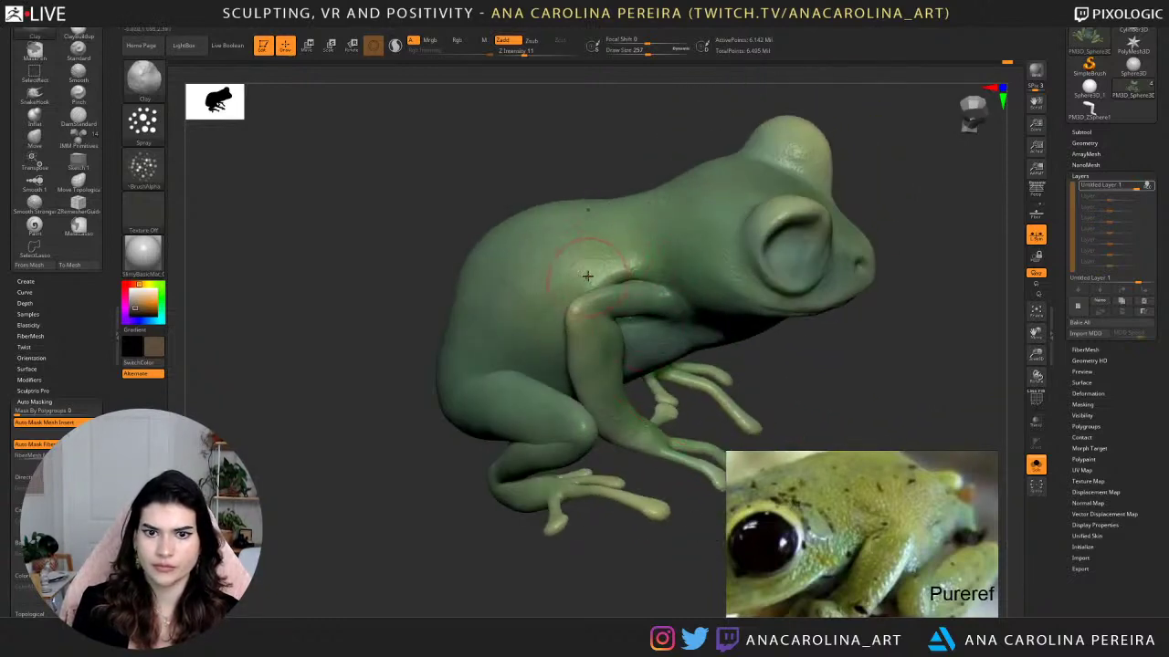
Spray fine skin texture across the frog's upper back and the flank behind the front arm.
{"action": "left_click_drag", "start_coordinate": [636, 217], "coordinate": [659, 195]}
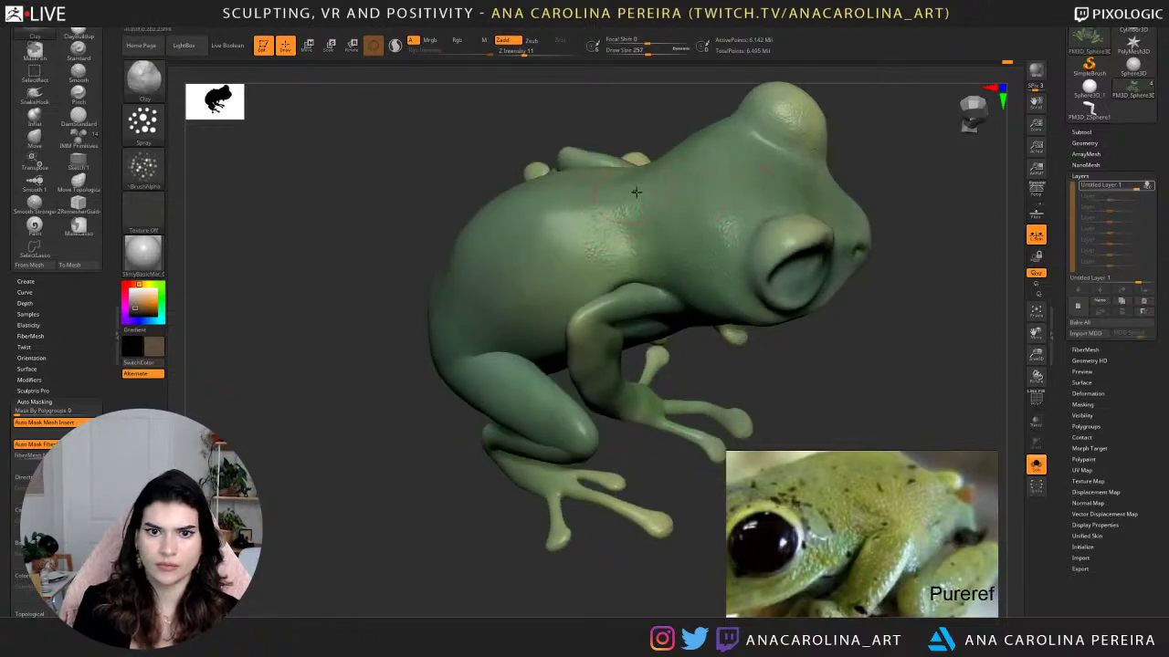
{"action": "left_click_drag", "start_coordinate": [551, 235], "coordinate": [575, 235]}
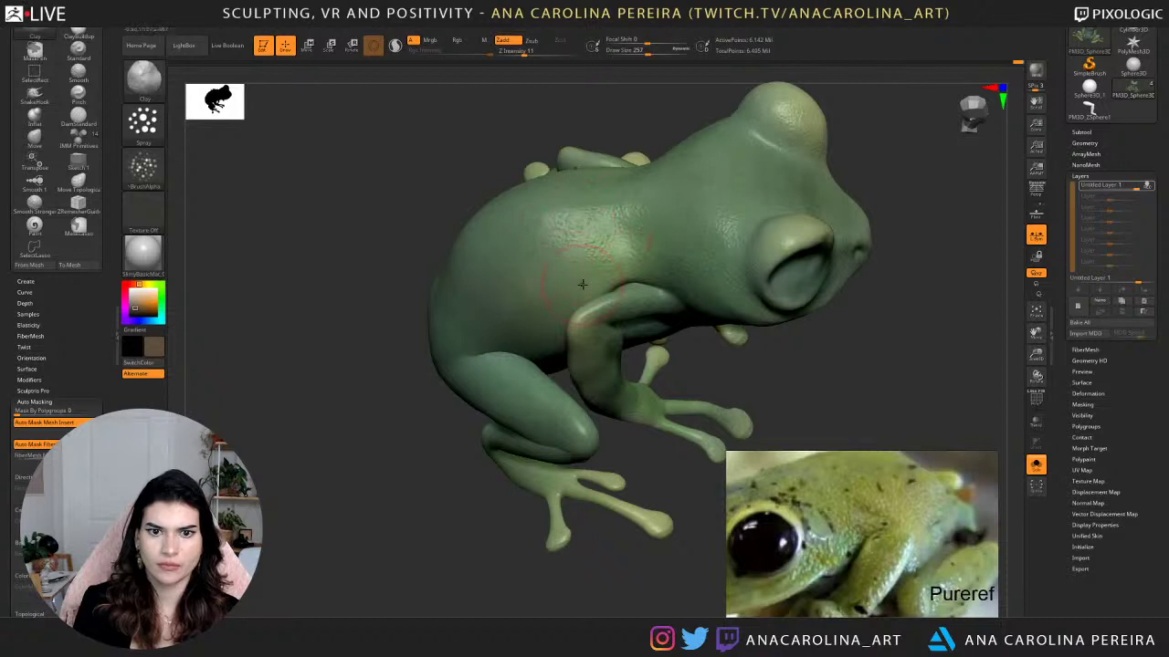
{"action": "left_click_drag", "start_coordinate": [535, 104], "coordinate": [564, 273]}
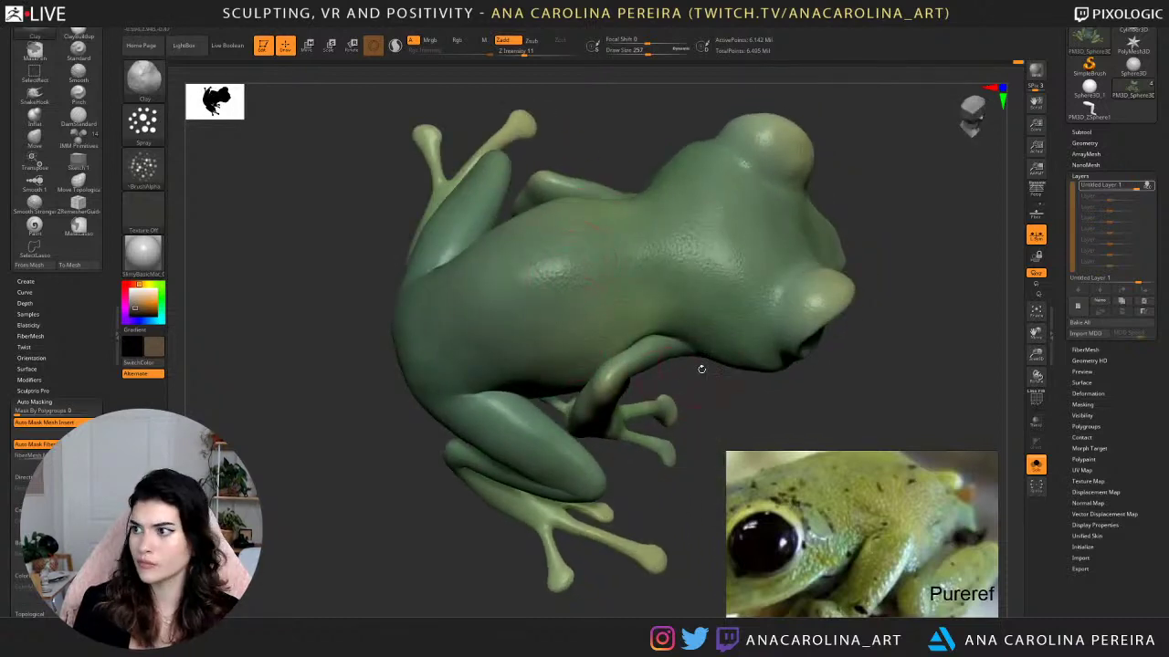
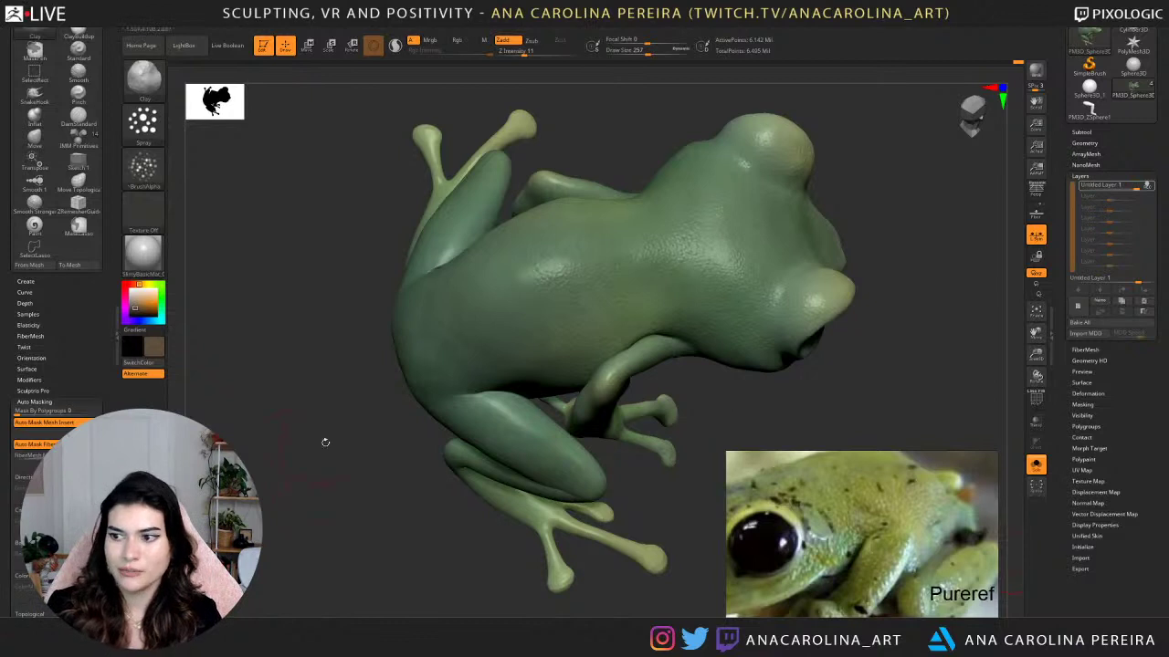
Continue the sprayed skin texture over the frog's lower back, rump and side.
{"action": "left_click_drag", "start_coordinate": [377, 490], "coordinate": [384, 447]}
{"action": "left_click_drag", "start_coordinate": [373, 488], "coordinate": [512, 302]}
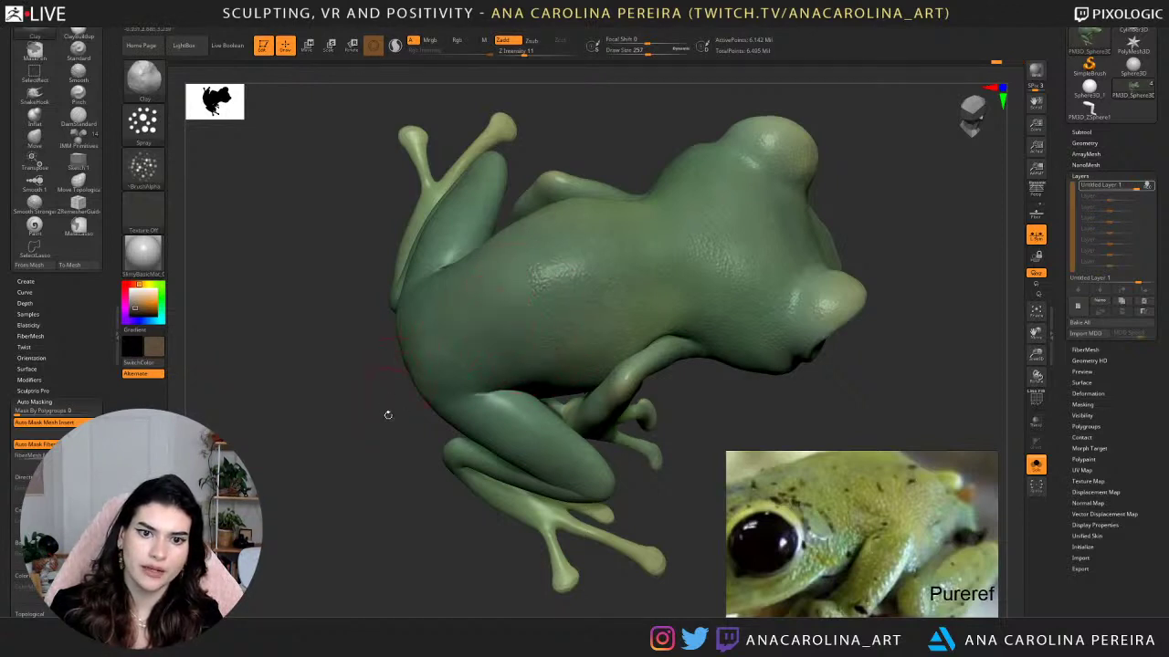
{"action": "left_click_drag", "start_coordinate": [388, 414], "coordinate": [471, 311]}
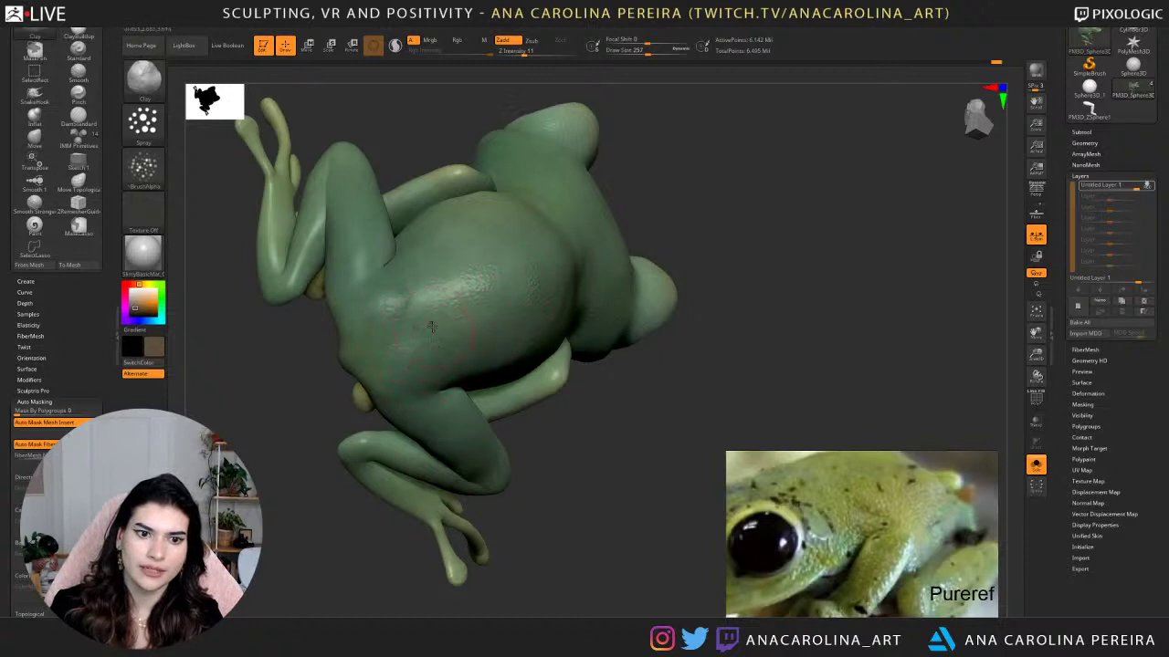
{"action": "mouse_move", "coordinate": [571, 465]}
{"action": "left_mouse_down"}
{"action": "mouse_move", "coordinate": [583, 497]}
{"action": "mouse_move", "coordinate": [558, 436]}
{"action": "left_mouse_up"}
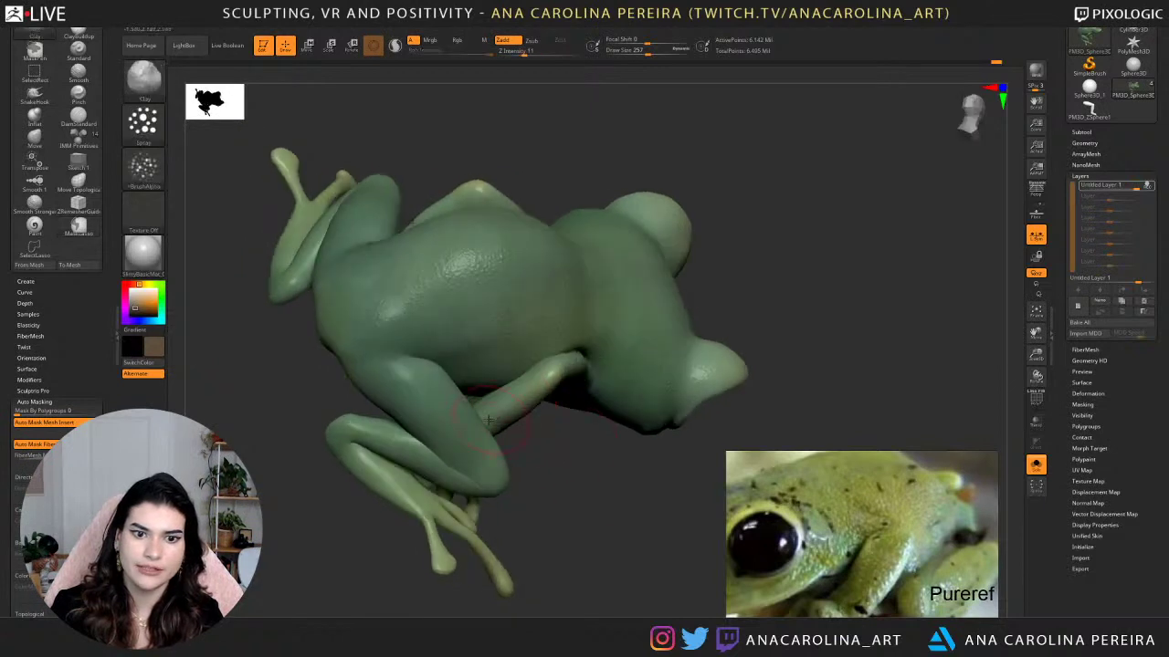
{"action": "left_click_drag", "start_coordinate": [535, 390], "coordinate": [551, 390]}
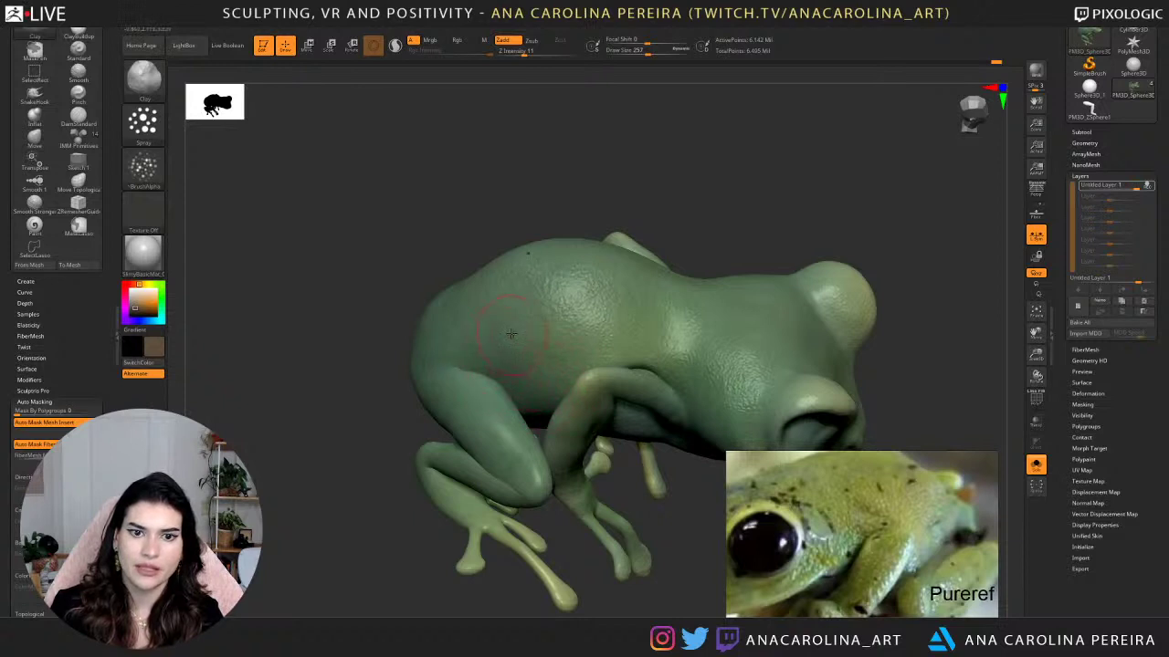
Spray fine skin texture over the frog's hip and along the hind thigh.
{"action": "left_click_drag", "start_coordinate": [422, 296], "coordinate": [429, 153], "text": "alt"}
{"action": "left_click_drag", "start_coordinate": [518, 235], "coordinate": [530, 389]}
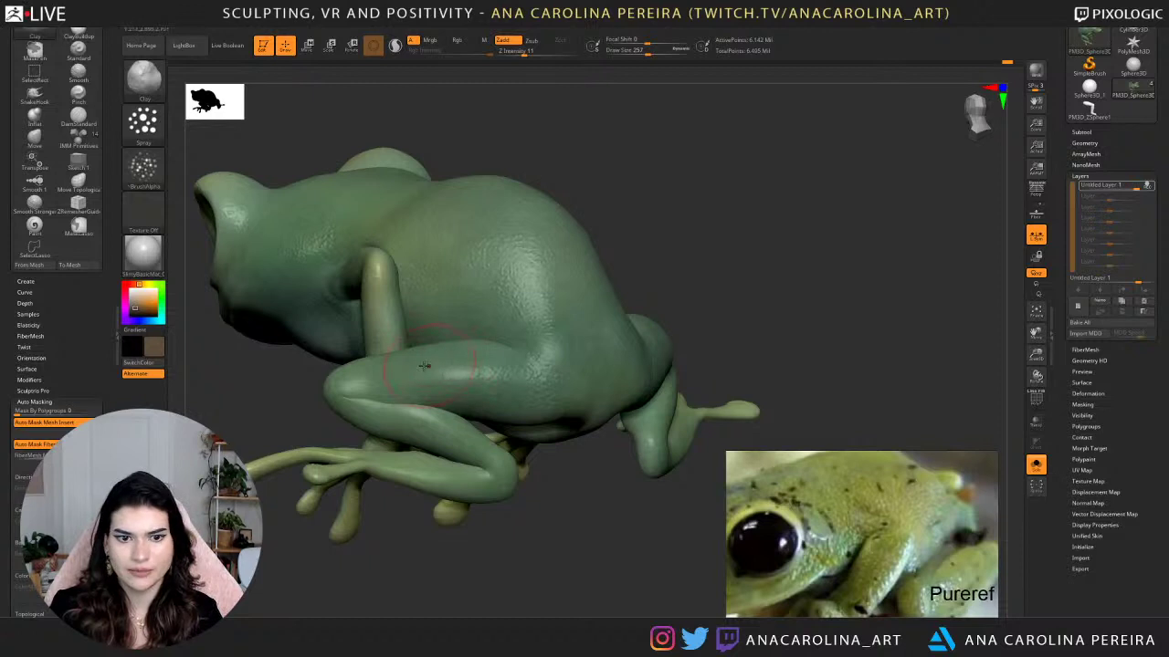
{"action": "left_click_drag", "start_coordinate": [437, 553], "coordinate": [479, 374]}
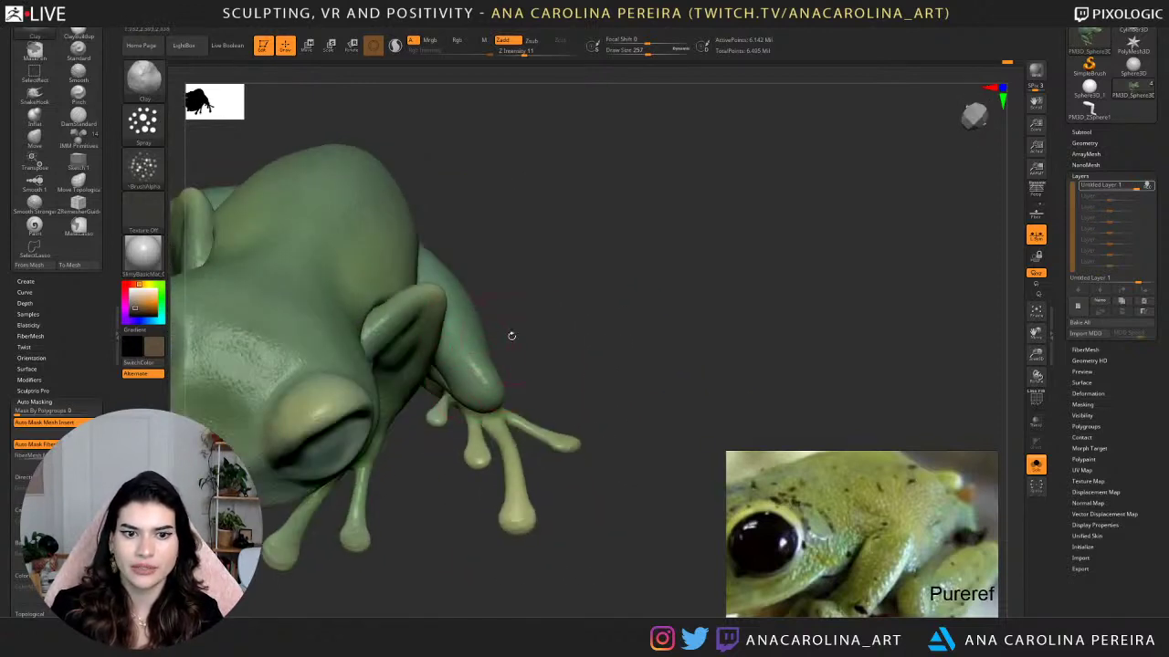
{"action": "left_click_drag", "start_coordinate": [511, 334], "coordinate": [488, 325]}
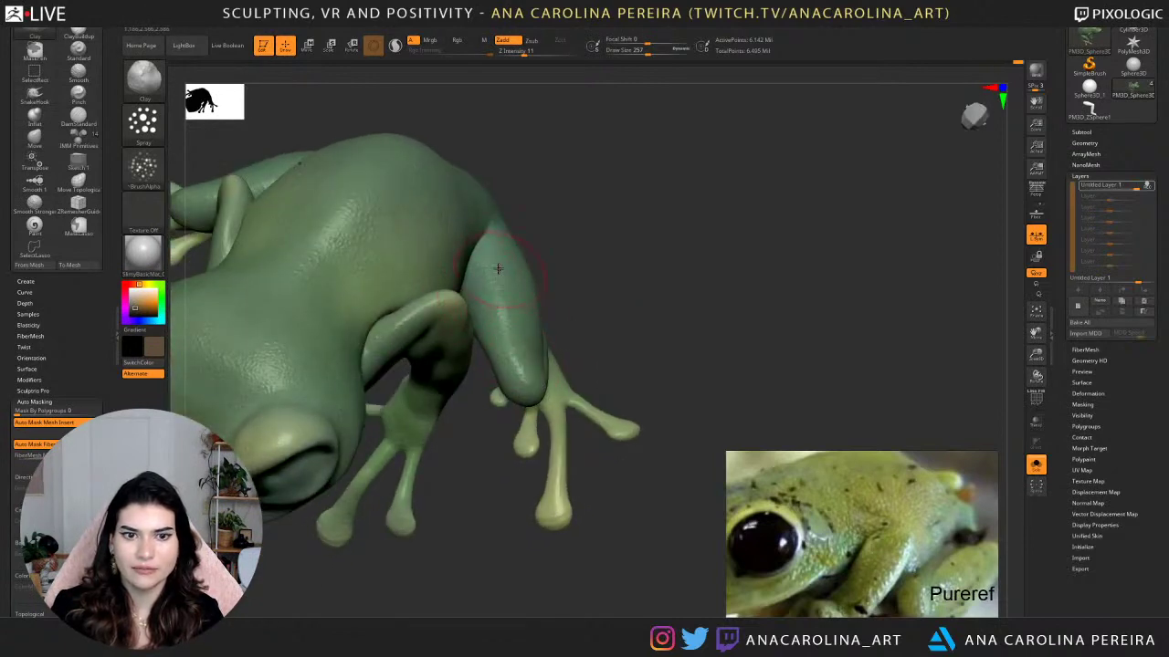
Reduce the draw size to 207 and spray fine skin texture over the frog's knee and lower hind leg.
{"action": "right_click_drag", "start_coordinate": [498, 268], "coordinate": [551, 321]}
{"action": "key", "text": "s"}
{"action": "left_click_drag", "start_coordinate": [568, 297], "coordinate": [570, 295]}
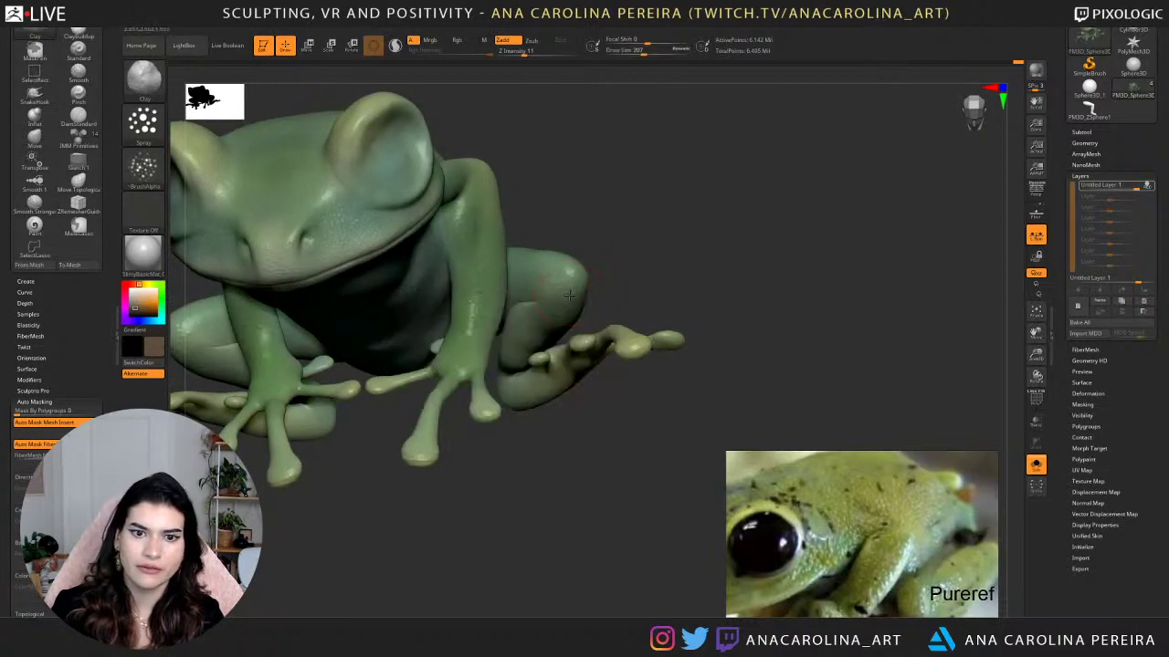
{"action": "right_click_drag", "start_coordinate": [527, 324], "coordinate": [542, 320]}
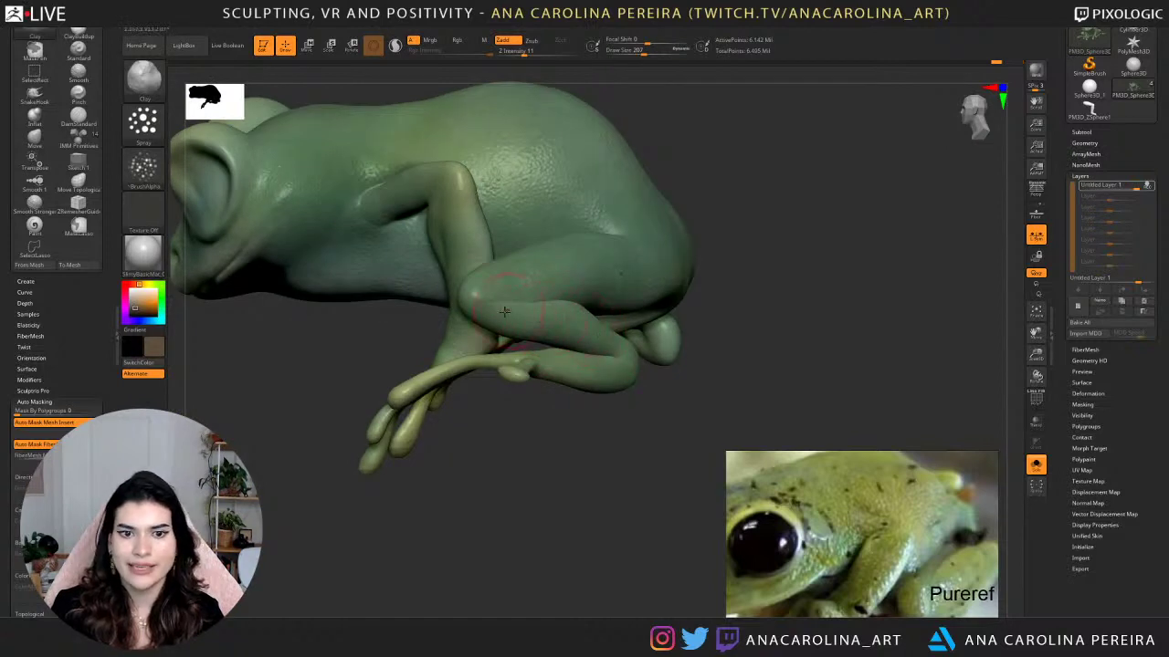
{"action": "right_click_drag", "start_coordinate": [663, 419], "coordinate": [642, 348]}
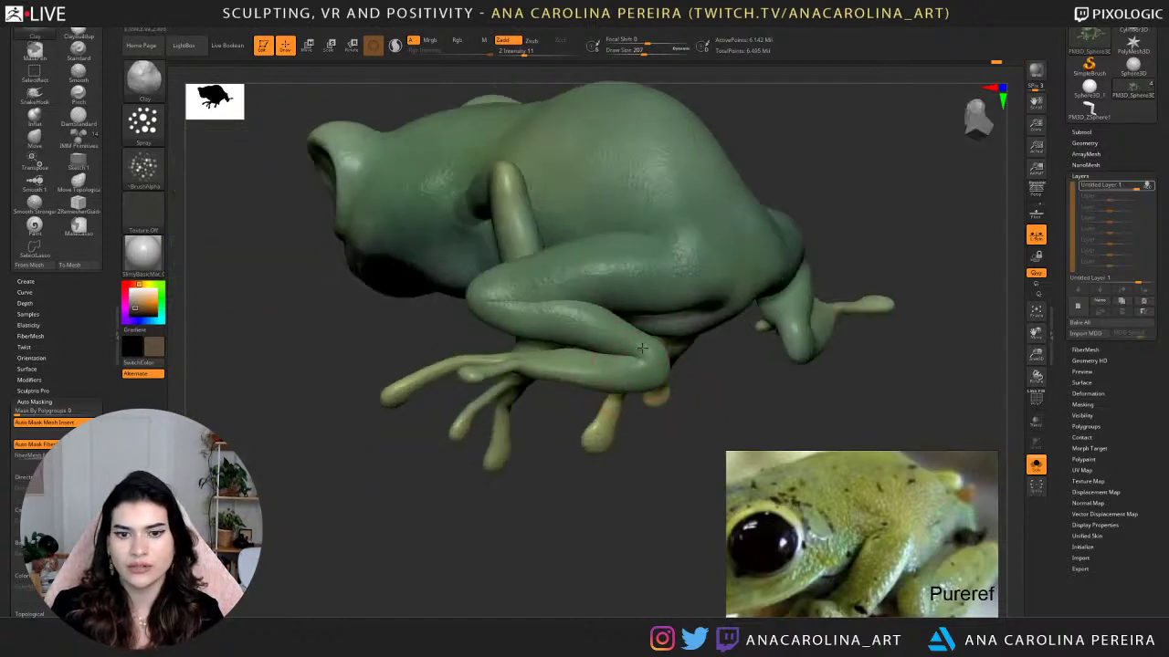
{"action": "right_click_drag", "start_coordinate": [583, 403], "coordinate": [553, 394]}
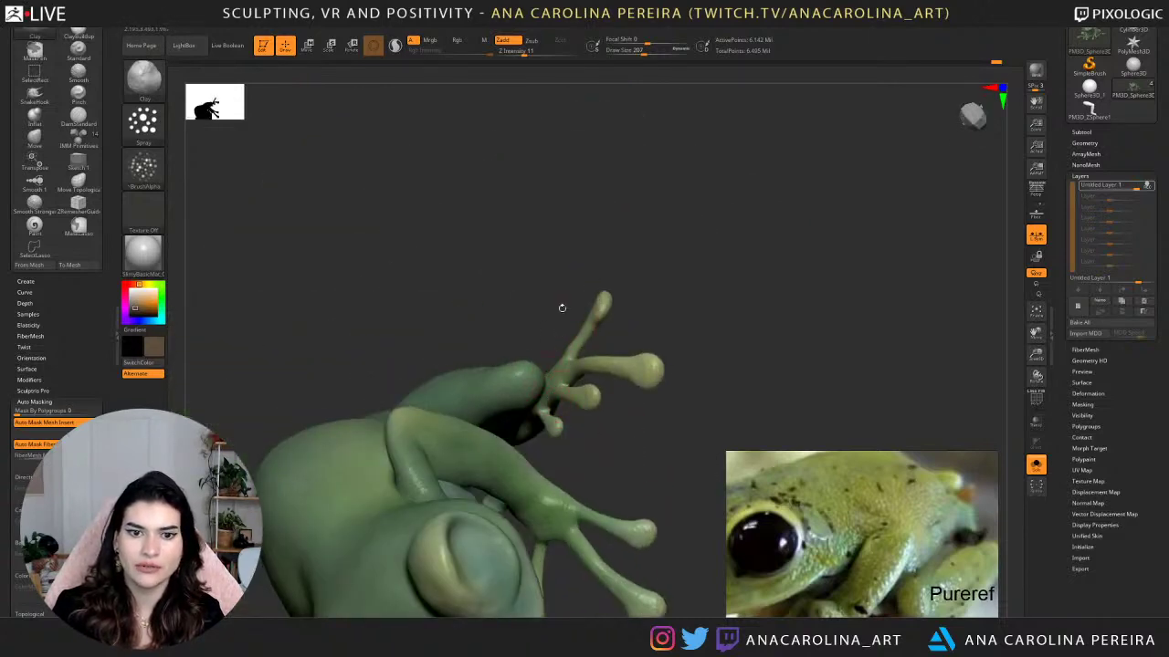
{"action": "right_click_drag", "start_coordinate": [562, 307], "coordinate": [526, 374]}
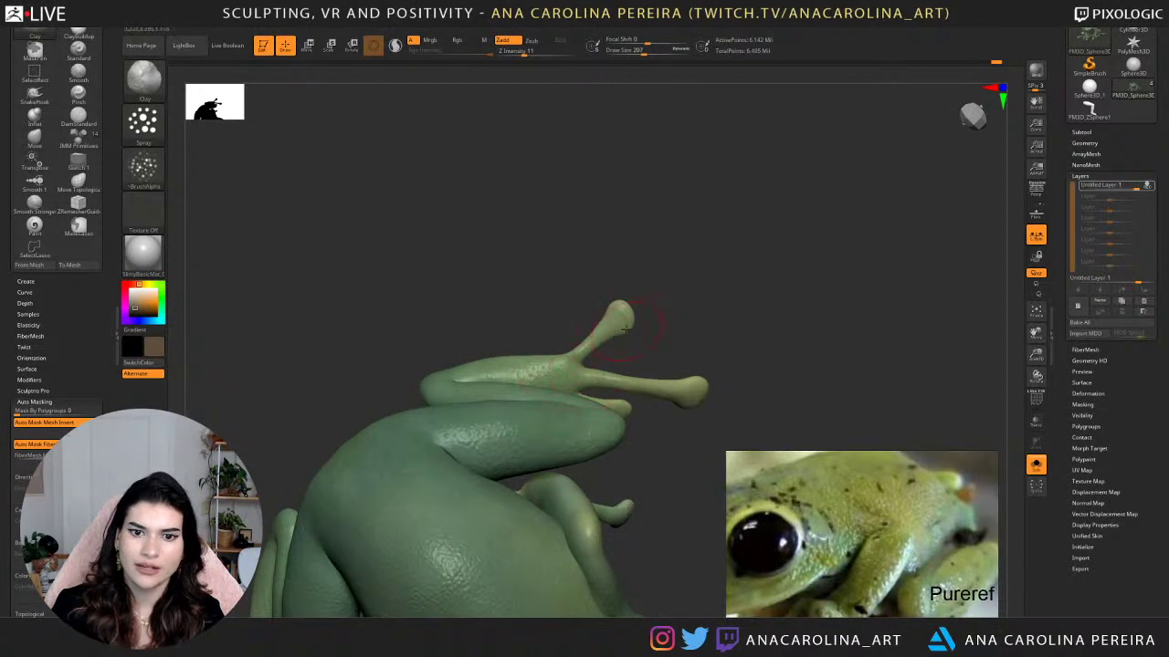
Spray fine skin texture along the frog's hind foot and onto its toes.
{"action": "left_click_drag", "start_coordinate": [625, 330], "coordinate": [632, 319]}
{"action": "left_click_drag", "start_coordinate": [680, 401], "coordinate": [659, 389]}
{"action": "mouse_move", "coordinate": [657, 389]}
{"action": "right_mouse_down"}
{"action": "mouse_move", "coordinate": [651, 382]}
{"action": "mouse_move", "coordinate": [625, 419]}
{"action": "right_mouse_up"}
{"action": "right_click_drag", "start_coordinate": [572, 448], "coordinate": [507, 460]}
Spray fine skin texture over the inner and outer sides of the frog's hind thighs.
{"action": "right_click_drag", "start_coordinate": [512, 326], "coordinate": [711, 298]}
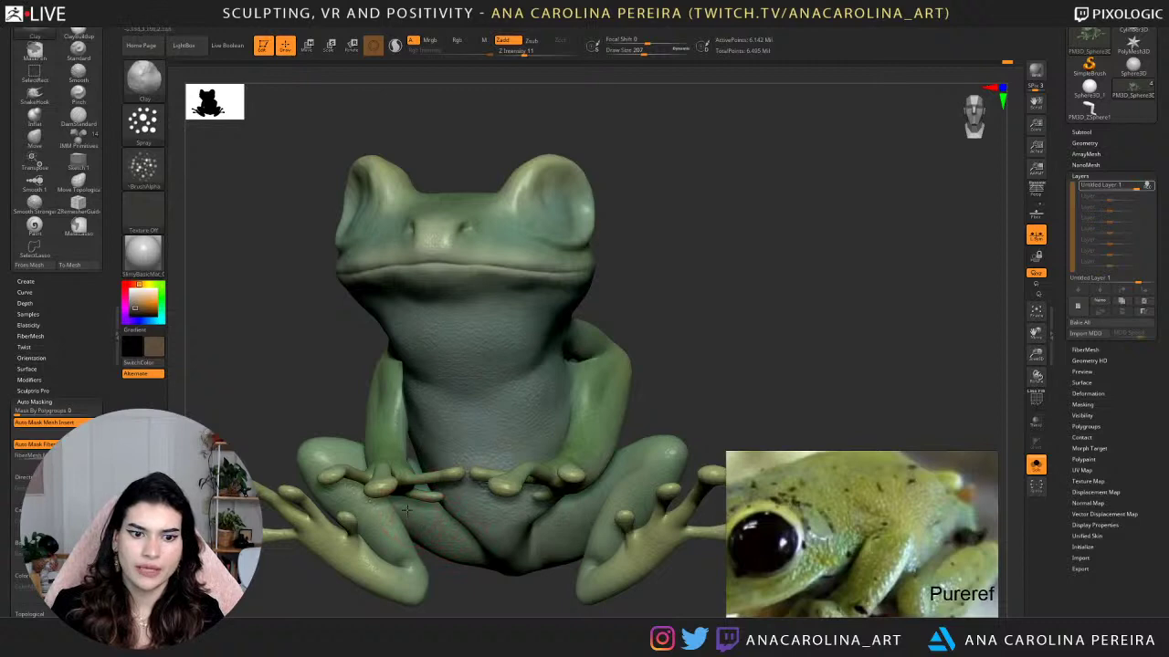
{"action": "left_click_drag", "start_coordinate": [659, 418], "coordinate": [652, 405]}
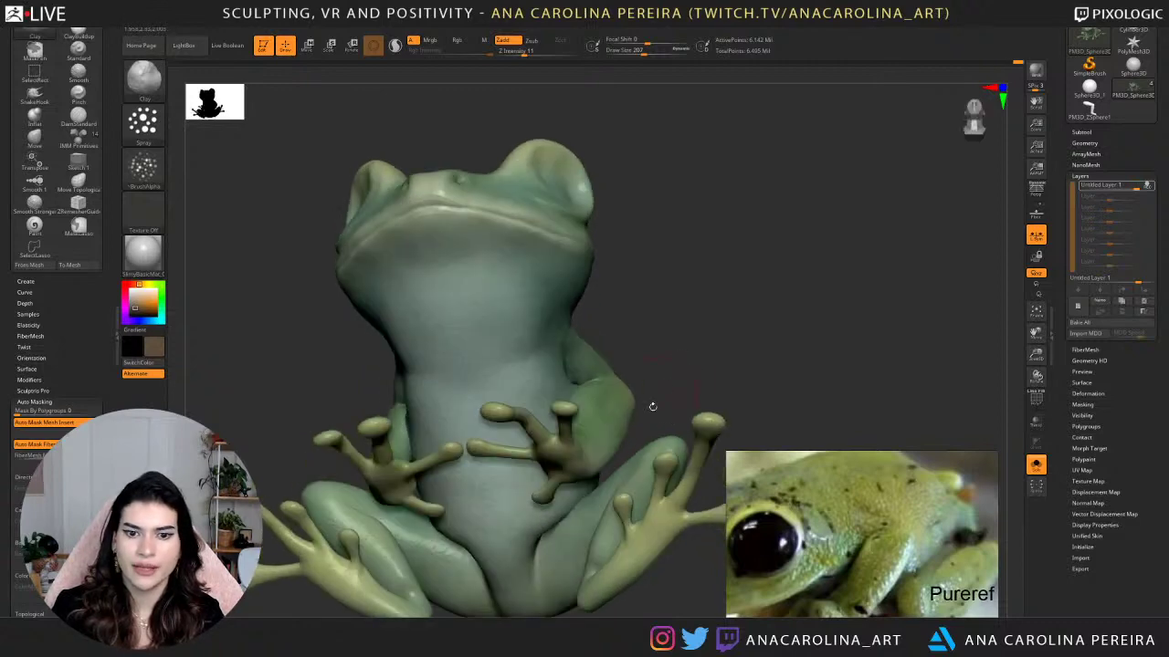
{"action": "left_click_drag", "start_coordinate": [695, 301], "coordinate": [804, 326]}
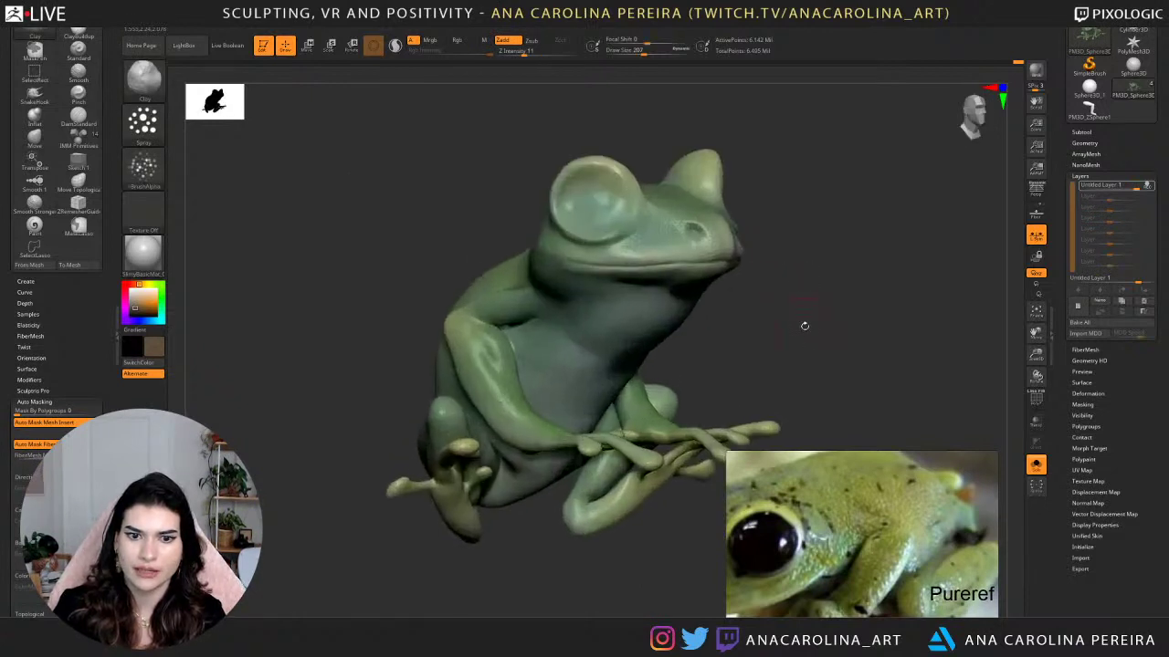
{"action": "left_click_drag", "start_coordinate": [478, 550], "coordinate": [514, 564]}
{"action": "left_click_drag", "start_coordinate": [441, 446], "coordinate": [326, 465]}
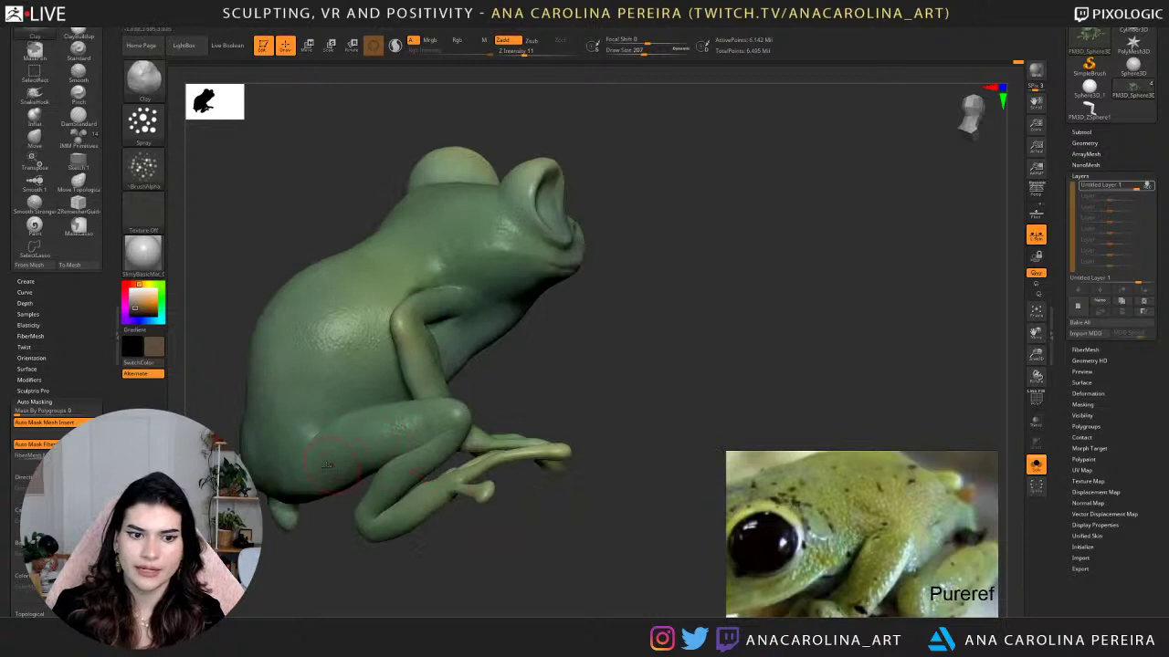
{"action": "left_click_drag", "start_coordinate": [444, 548], "coordinate": [767, 292]}
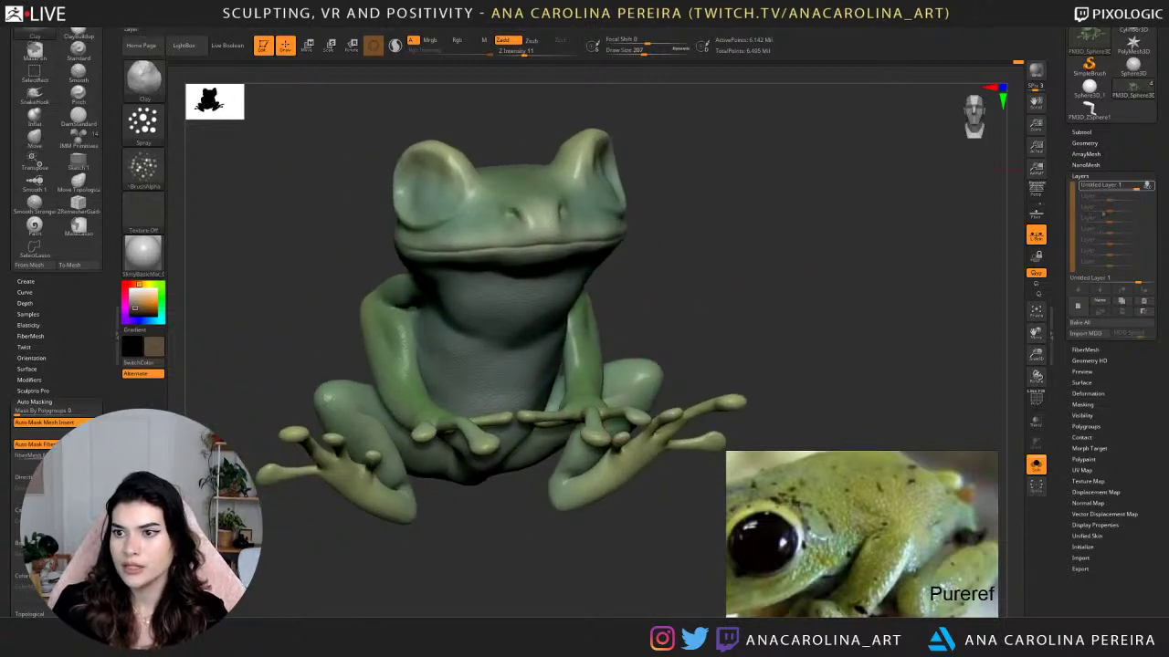
Stop recording on the skin texture layer, hide it, and store a morph target of the smooth frog.
{"action": "mouse_move", "coordinate": [1149, 188]}
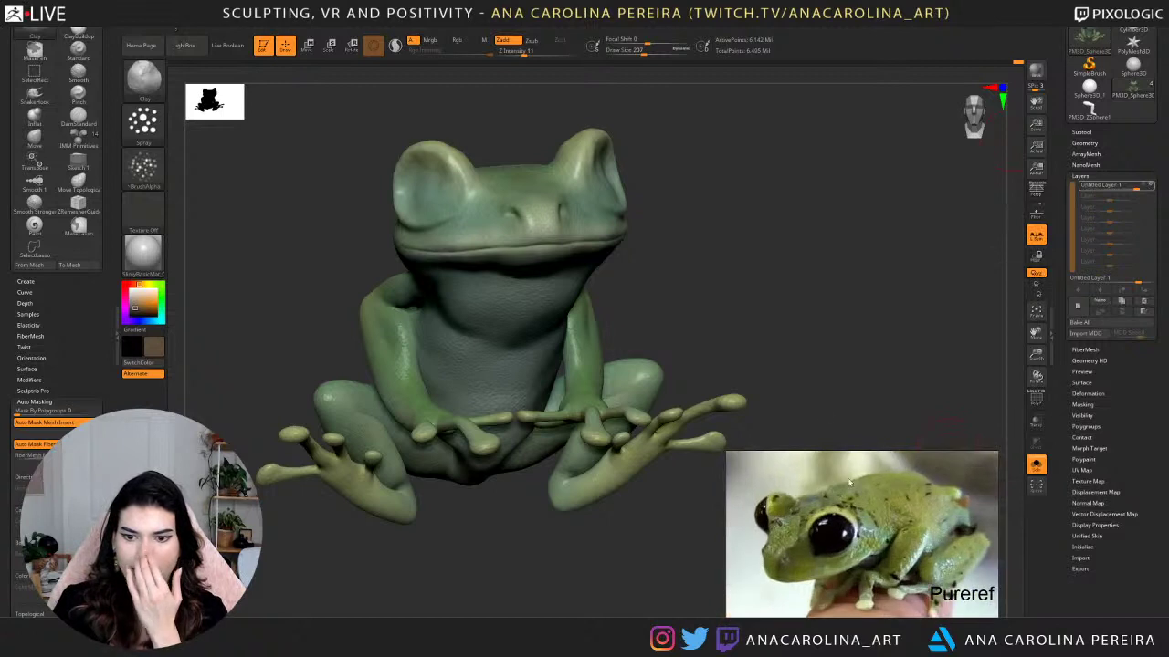
{"action": "left_click_drag", "start_coordinate": [842, 319], "coordinate": [858, 292]}
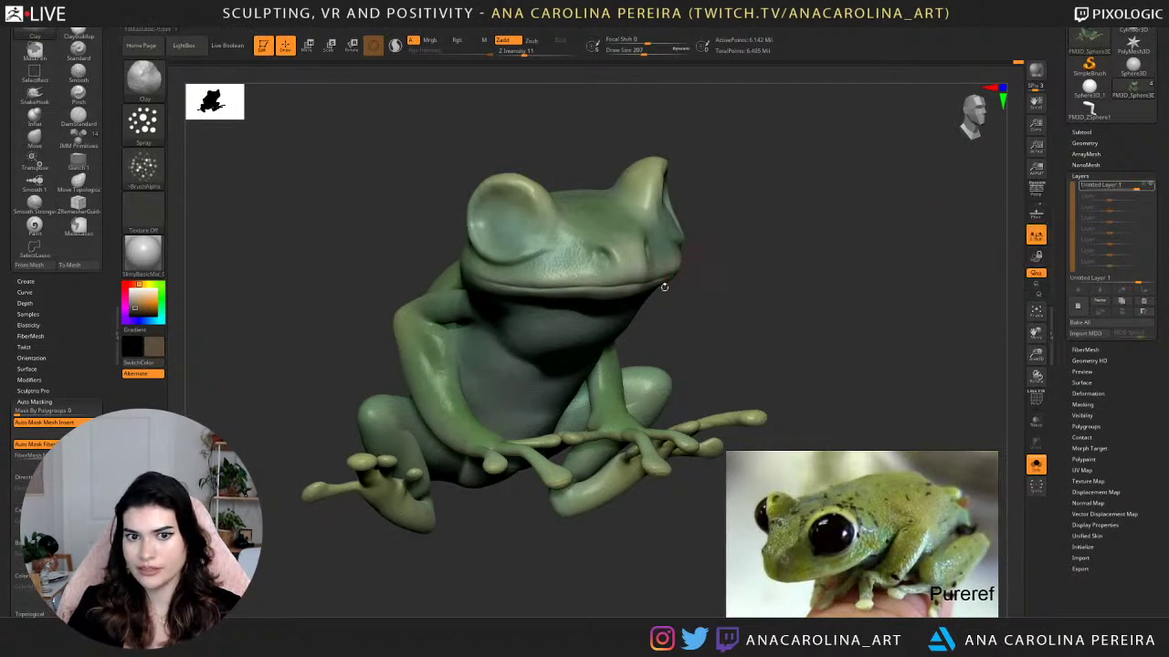
{"action": "left_click_drag", "start_coordinate": [809, 292], "coordinate": [922, 292]}
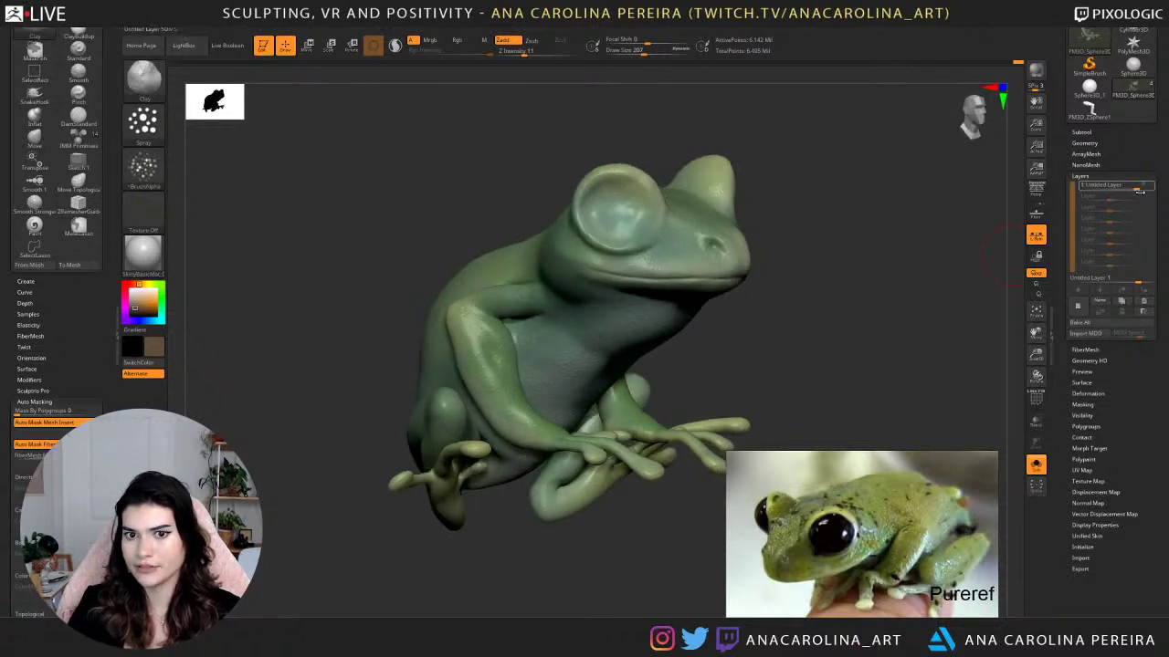
{"action": "scroll", "coordinate": [1122, 422], "scroll_direction": "down", "scroll_amount": 1}
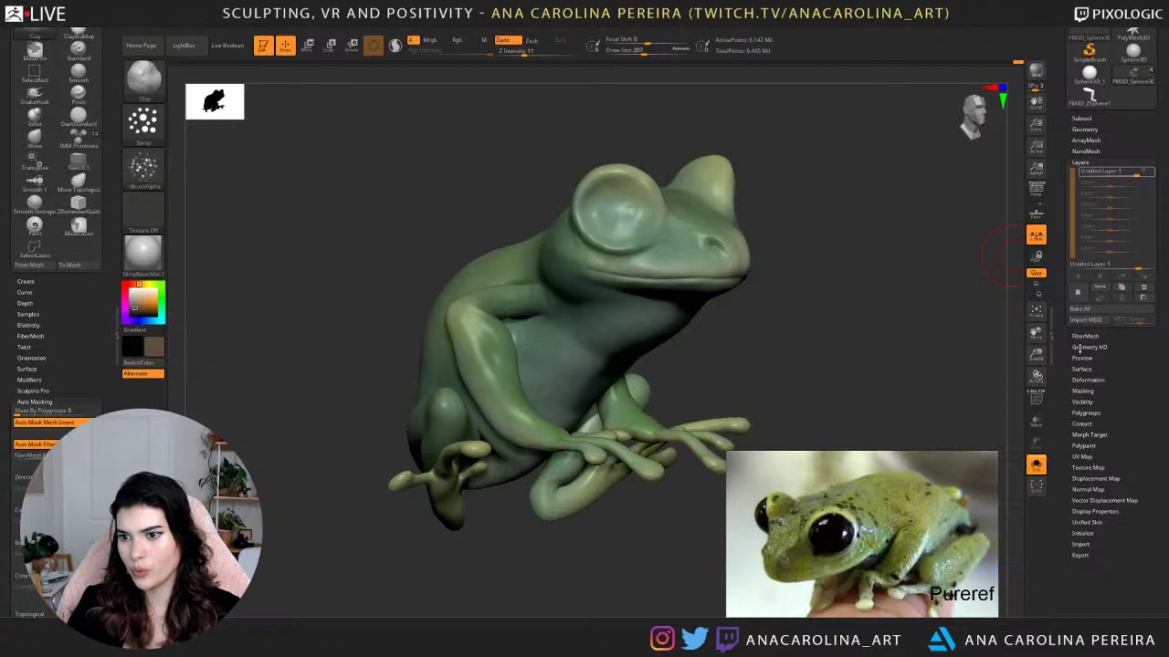
{"action": "left_click", "coordinate": [1089, 435]}
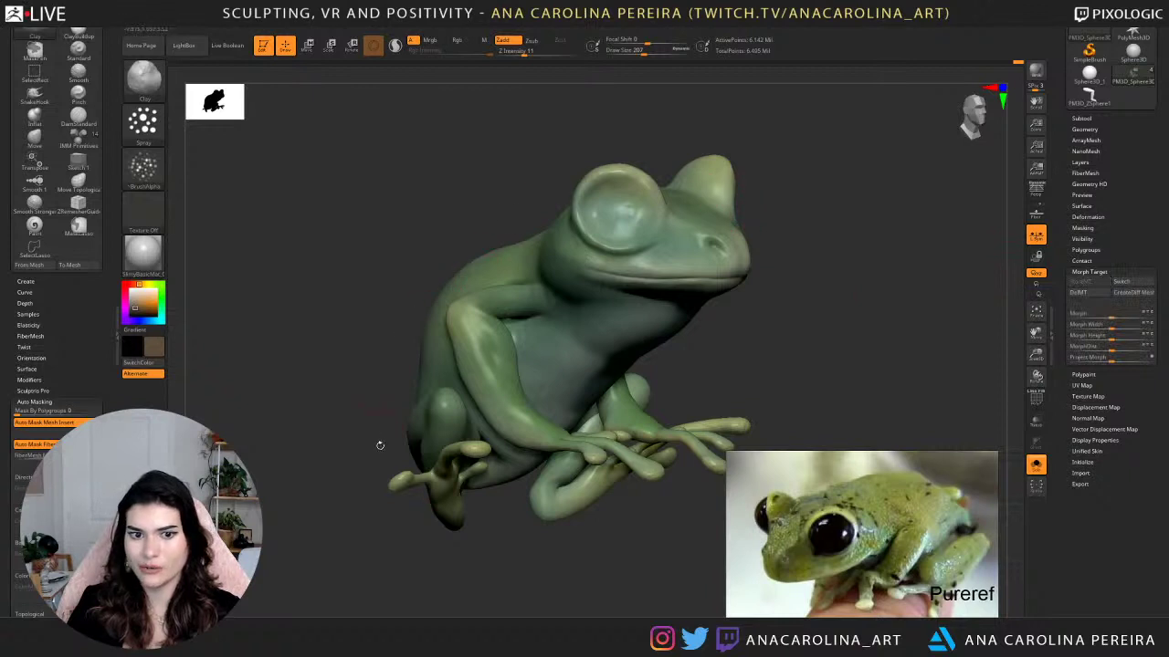
Show the skin texture layer again and add a new layer for adjusting the texture.
{"action": "left_click_drag", "start_coordinate": [778, 346], "coordinate": [540, 162]}
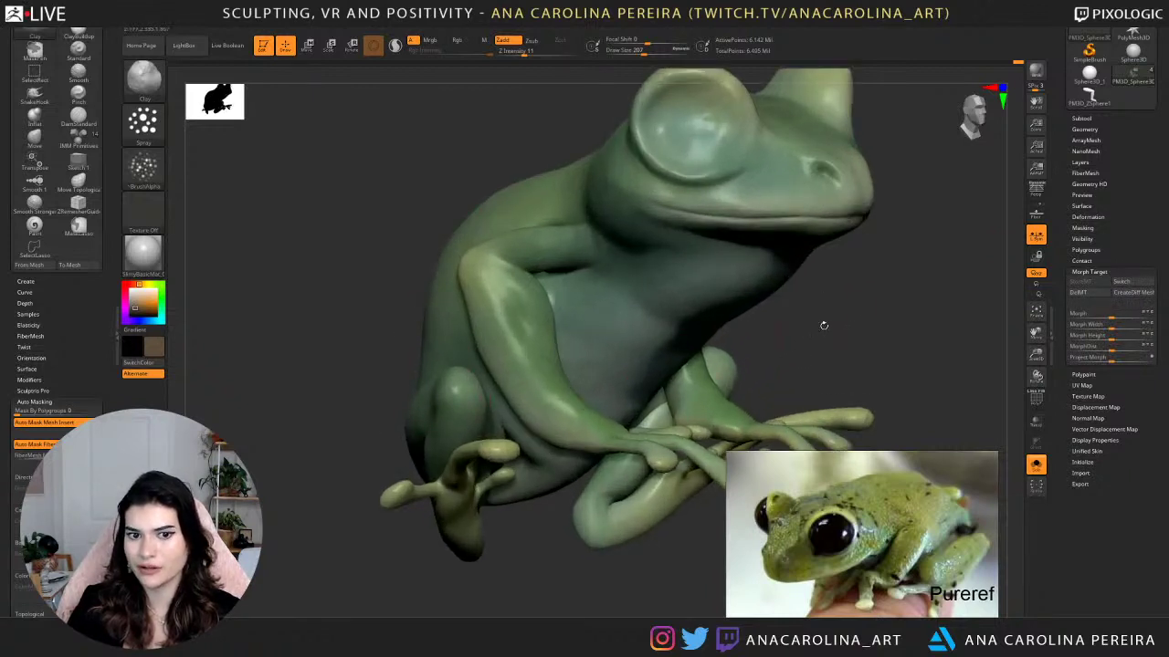
{"action": "left_click_drag", "start_coordinate": [824, 327], "coordinate": [858, 356]}
{"action": "left_click_drag", "start_coordinate": [791, 450], "coordinate": [786, 451]}
{"action": "left_click_drag", "start_coordinate": [1080, 133], "coordinate": [1078, 179]}
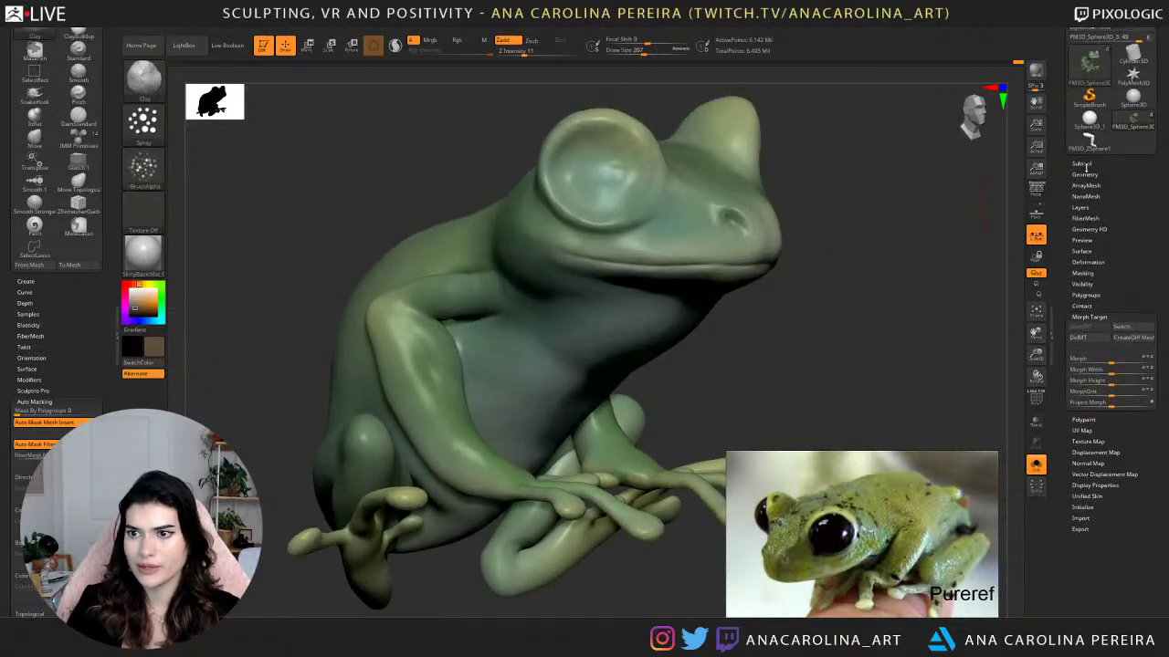
{"action": "left_click", "coordinate": [1084, 165]}
{"action": "left_click", "coordinate": [1080, 561]}
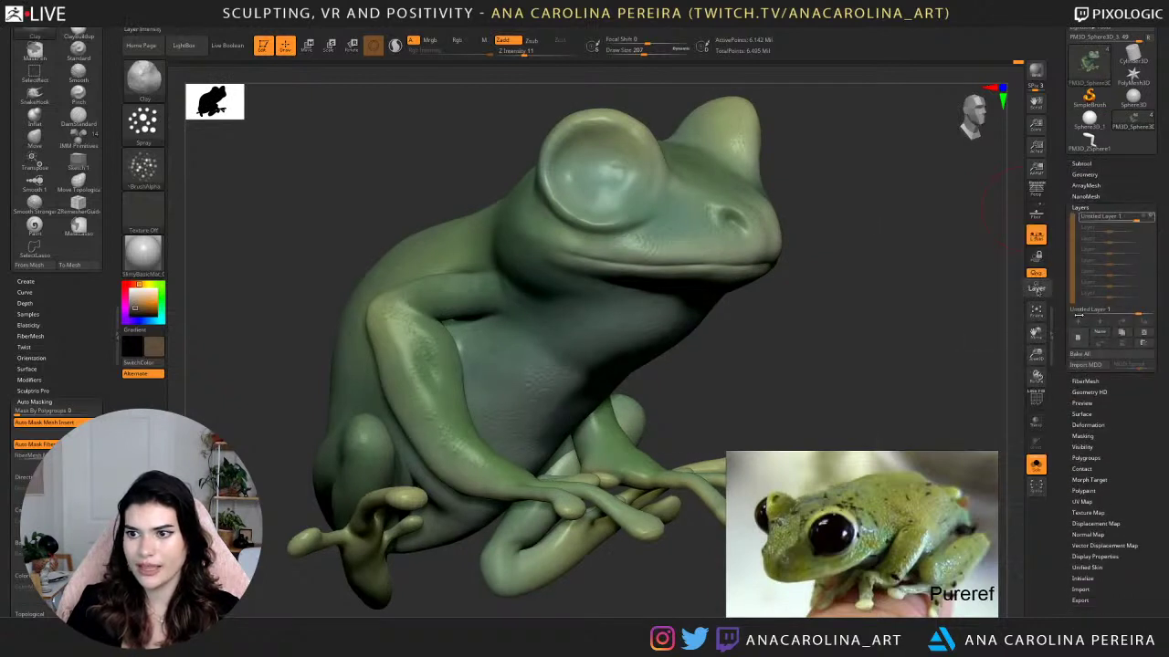
{"action": "left_click", "coordinate": [1078, 338]}
Switch to the Morph brush and fade the skin texture on the frog's snout and around the mouth.
{"action": "left_click_drag", "start_coordinate": [972, 259], "coordinate": [869, 274]}
{"action": "key", "text": "b"}
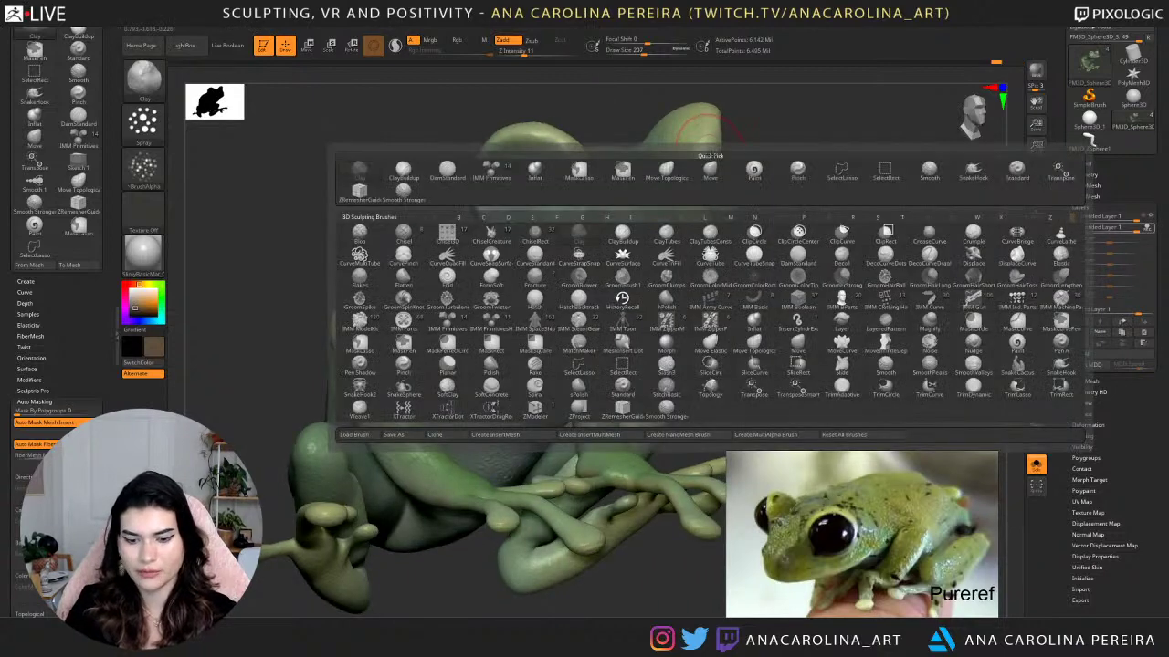
{"action": "key", "text": "m"}
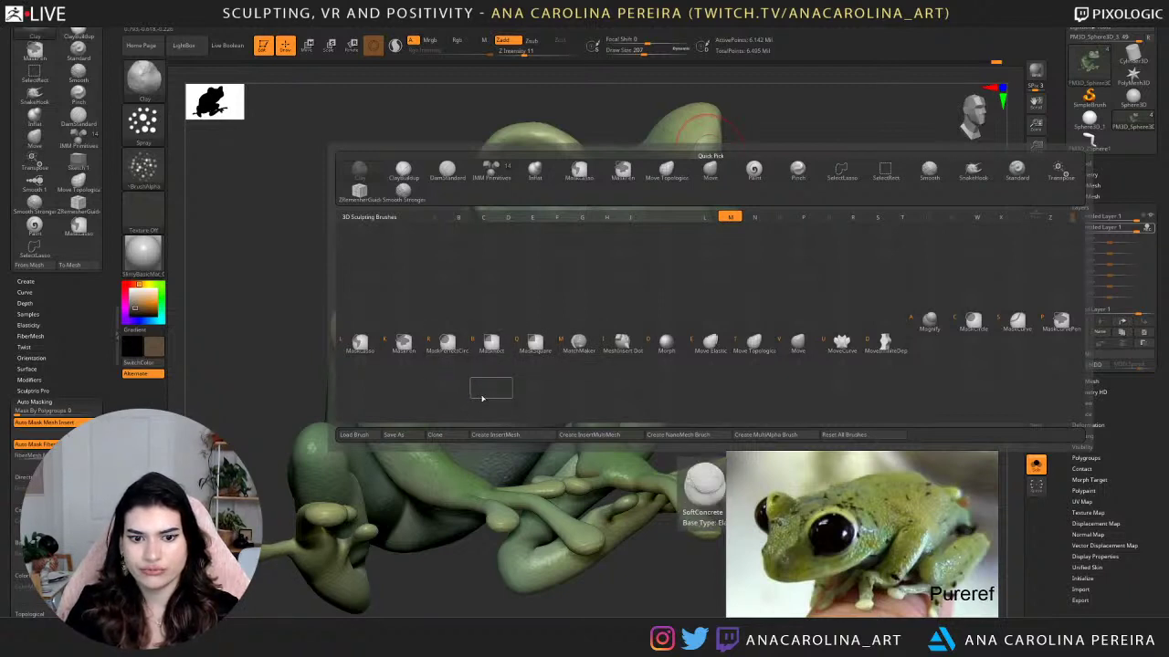
{"action": "left_click", "coordinate": [716, 351]}
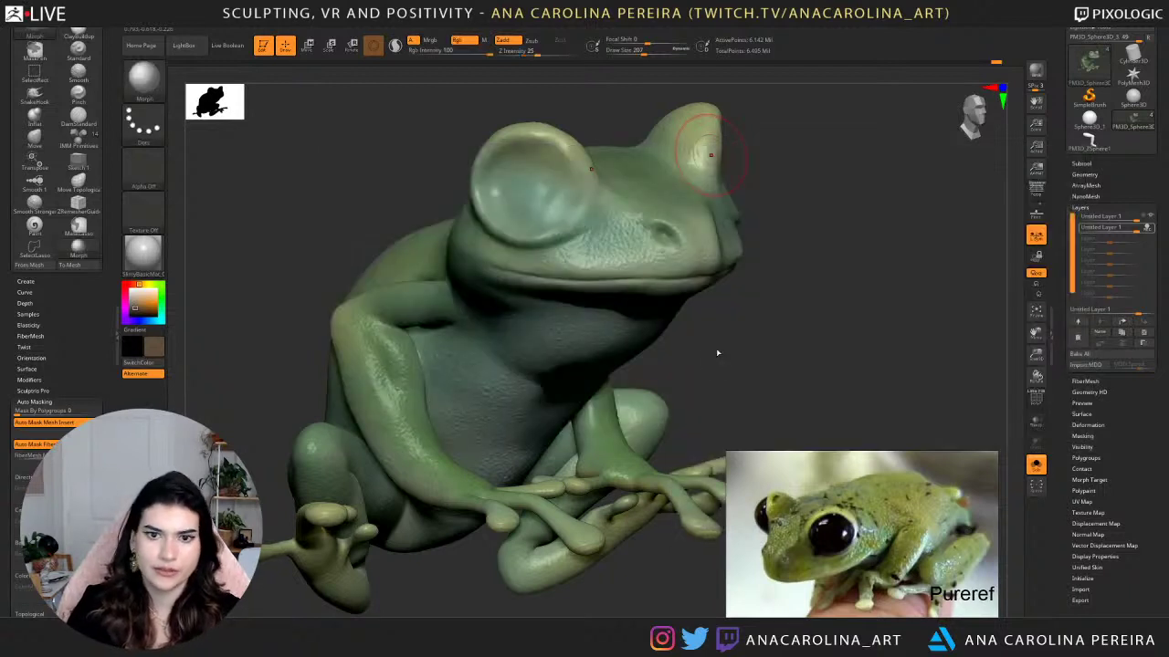
{"action": "key", "text": "space"}
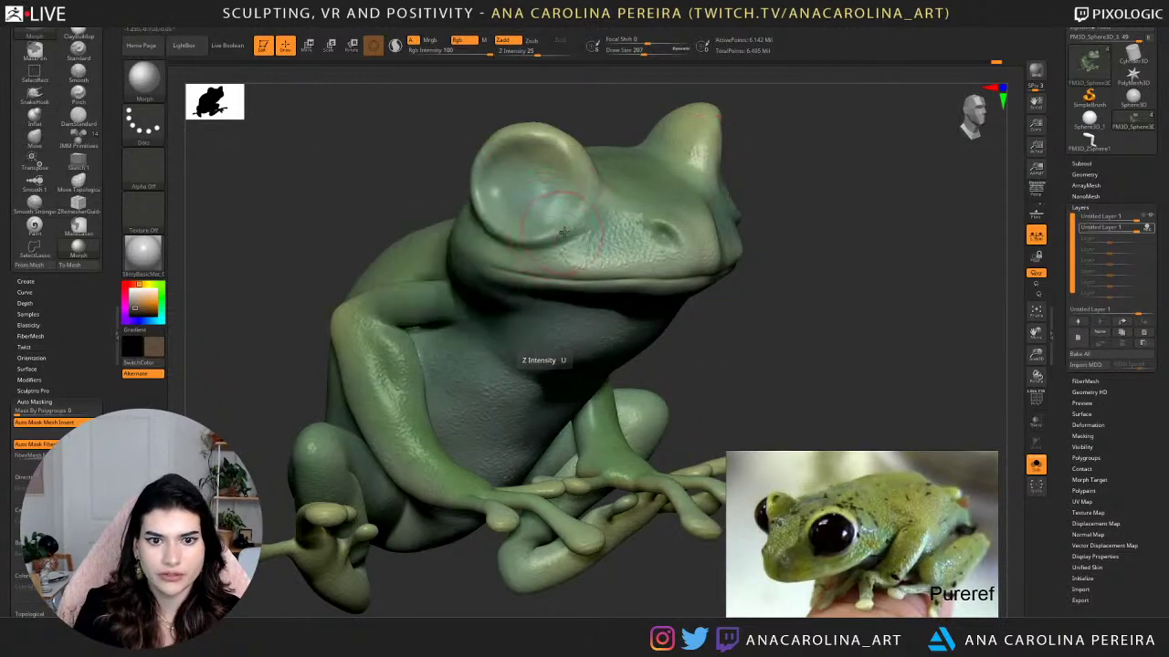
{"action": "left_click_drag", "start_coordinate": [741, 314], "coordinate": [682, 311]}
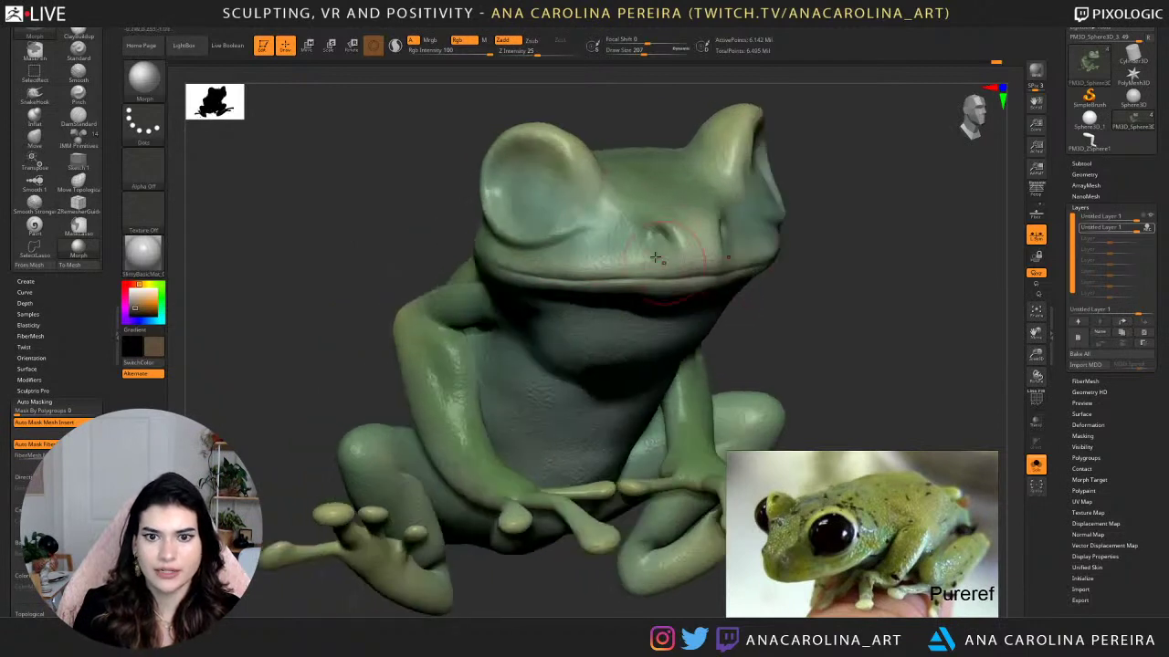
{"action": "right_click_drag", "start_coordinate": [506, 299], "coordinate": [752, 242]}
{"action": "left_click_drag", "start_coordinate": [889, 224], "coordinate": [858, 228]}
Enlarge the draw size to 525 and fade the skin texture on the frog's throat, chest and belly.
{"action": "right_click_drag", "start_coordinate": [775, 277], "coordinate": [767, 271]}
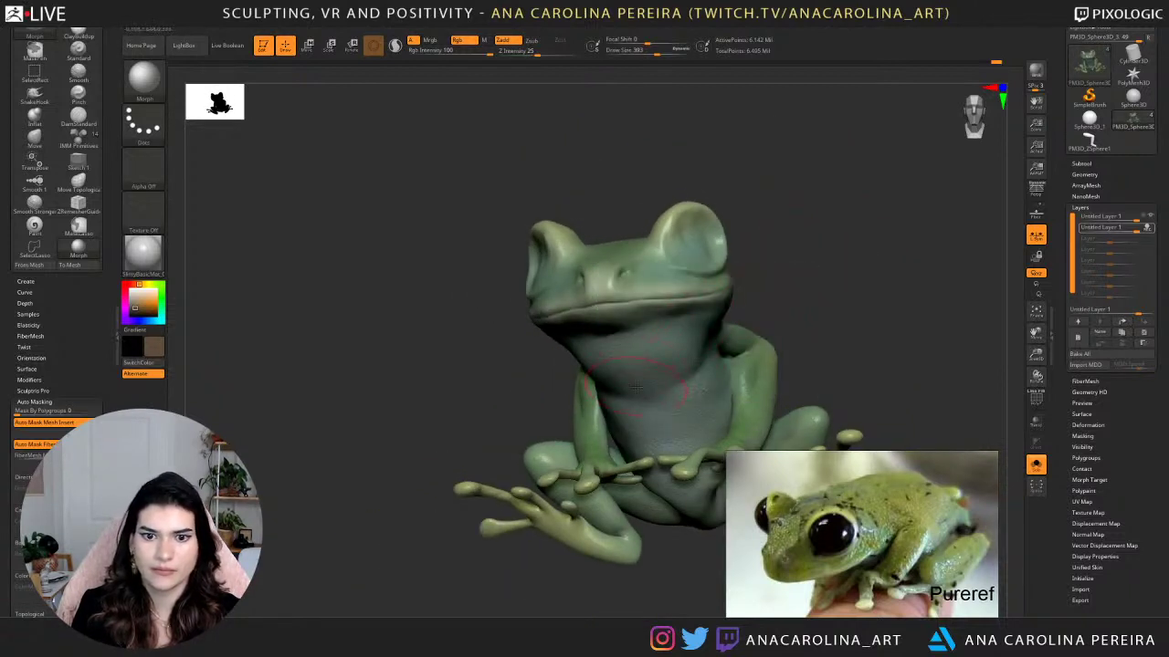
{"action": "right_click_drag", "start_coordinate": [637, 388], "coordinate": [664, 361]}
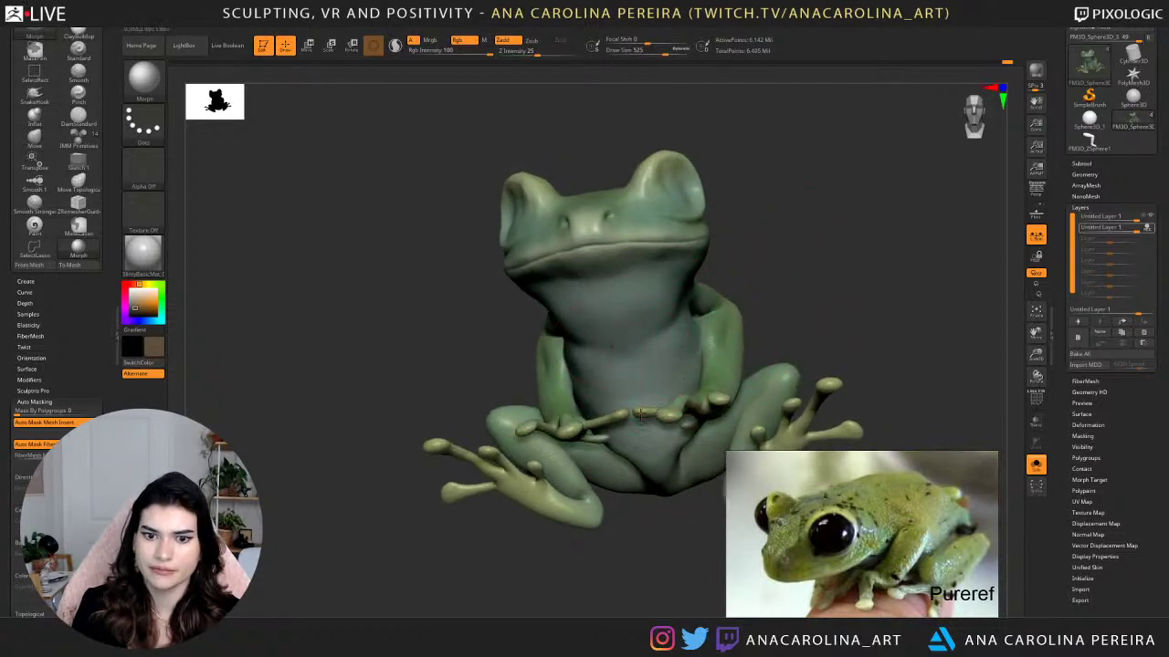
{"action": "right_click_drag", "start_coordinate": [639, 413], "coordinate": [626, 362]}
{"action": "right_click_drag", "start_coordinate": [753, 317], "coordinate": [770, 268]}
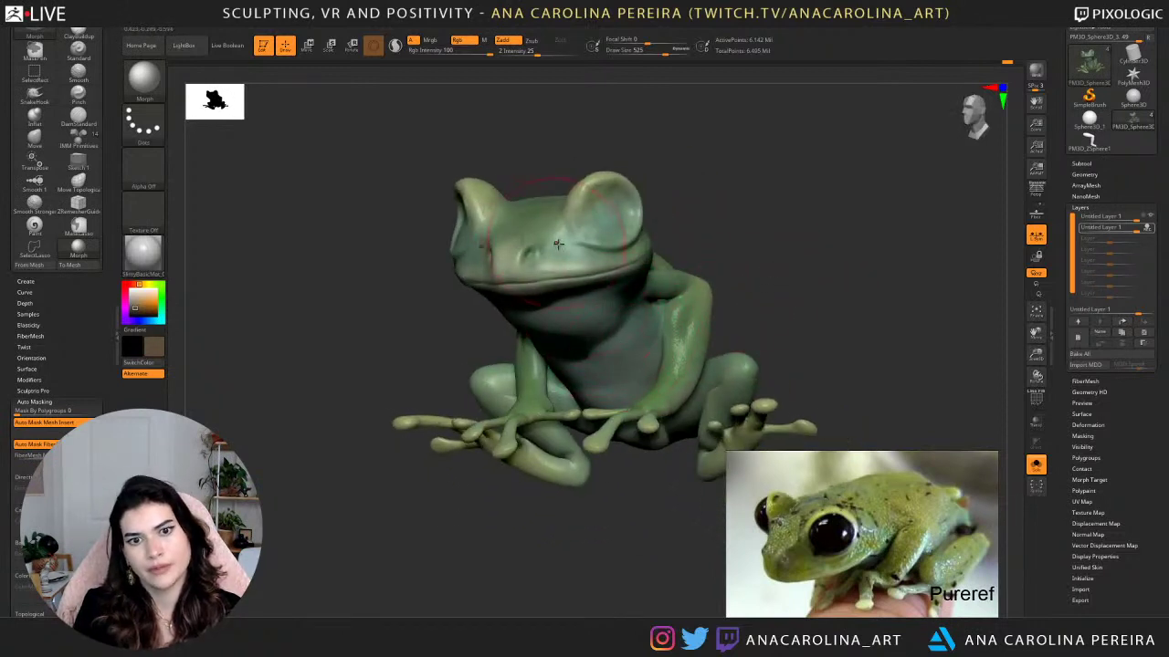
Reduce the draw size and soften the skin texture under the mouth and along the hands and hind legs.
{"action": "right_click_drag", "start_coordinate": [538, 222], "coordinate": [559, 239], "text": "ctrl"}
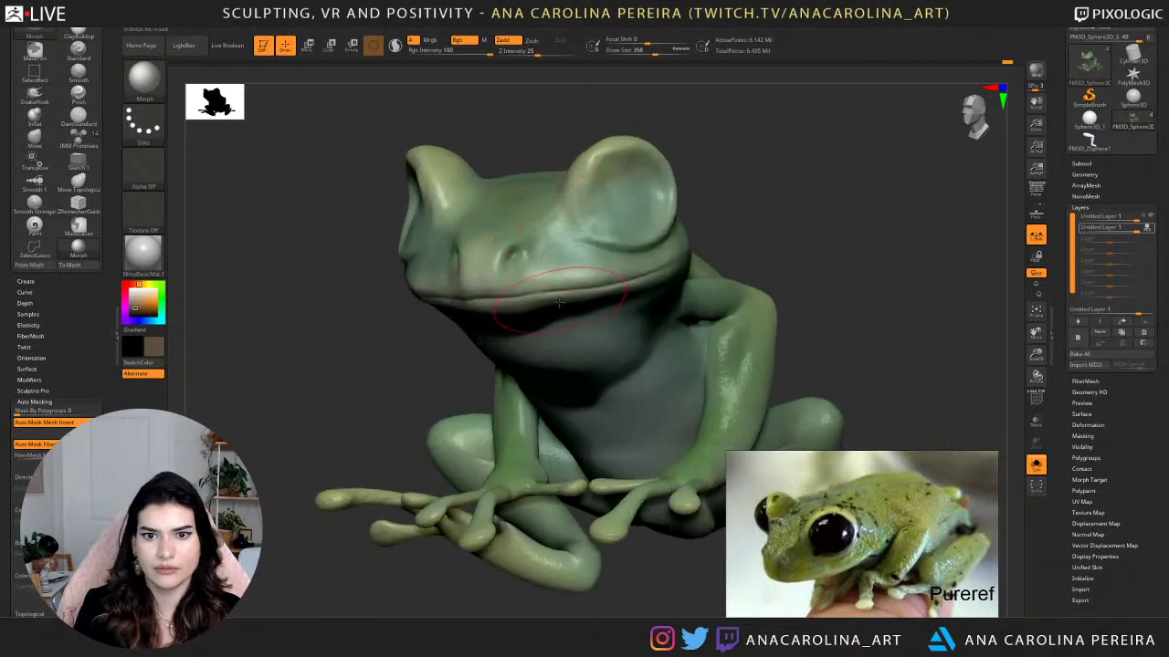
{"action": "mouse_move", "coordinate": [815, 248]}
{"action": "right_mouse_down", "text": "alt"}
{"action": "mouse_move", "coordinate": [820, 210]}
{"action": "mouse_move", "coordinate": [781, 392]}
{"action": "mouse_move", "coordinate": [756, 409]}
{"action": "mouse_move", "coordinate": [738, 391]}
{"action": "right_mouse_up", "text": "alt"}
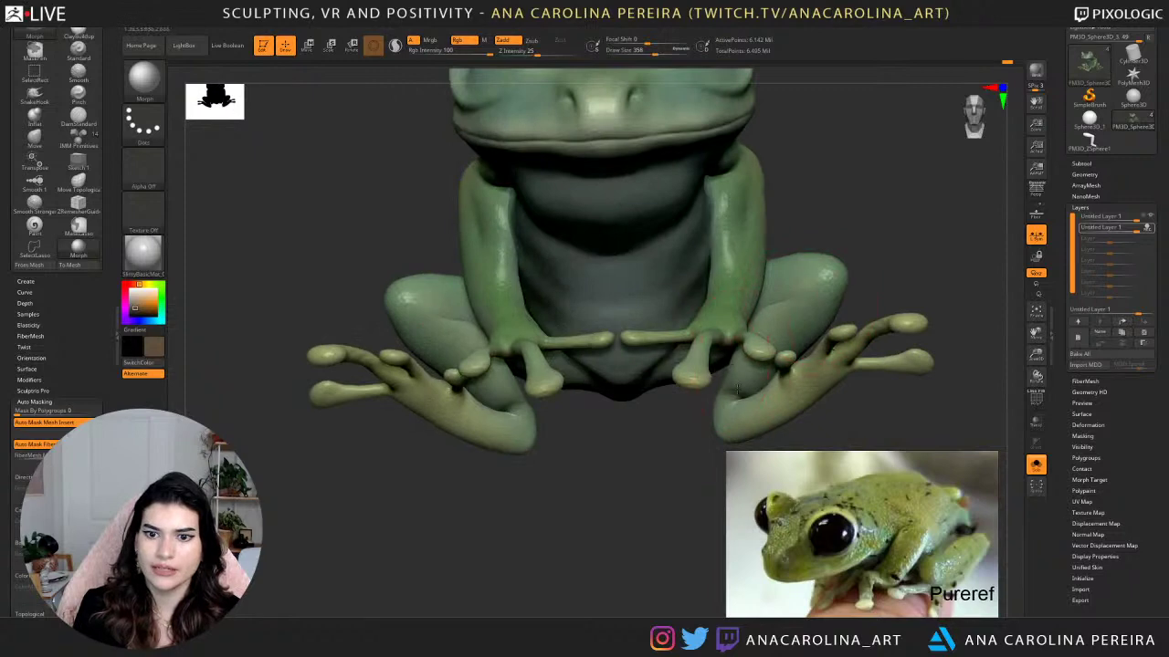
{"action": "left_click_drag", "start_coordinate": [762, 461], "coordinate": [717, 460]}
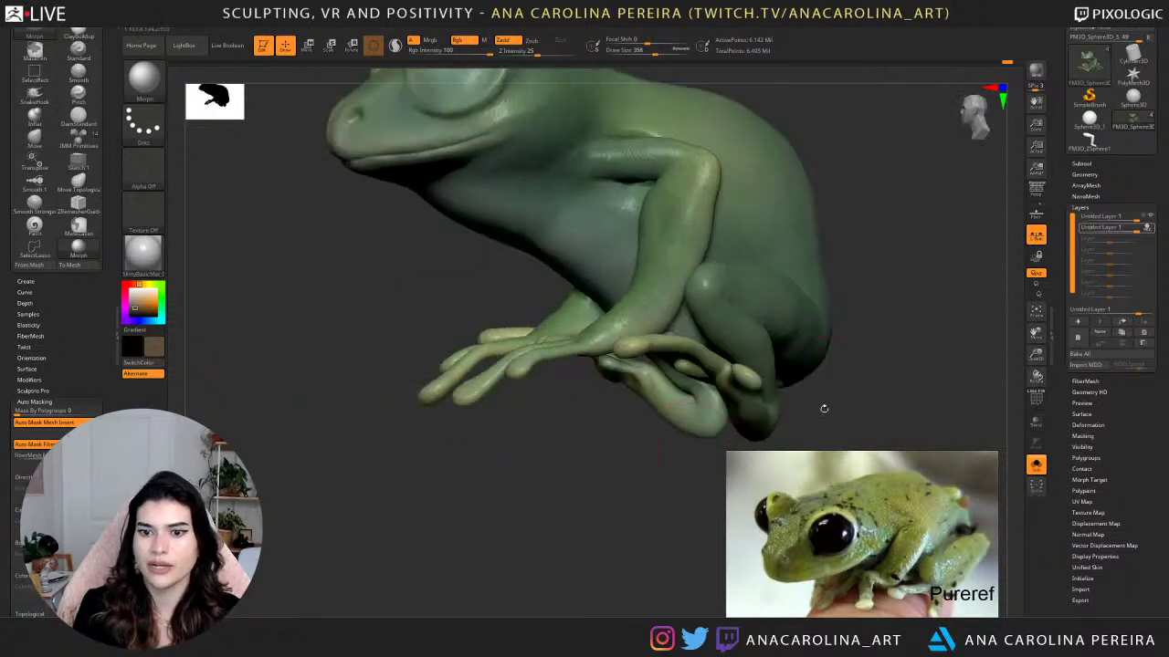
{"action": "left_click_drag", "start_coordinate": [825, 409], "coordinate": [792, 395]}
{"action": "right_click_drag", "start_coordinate": [758, 416], "coordinate": [853, 302]}
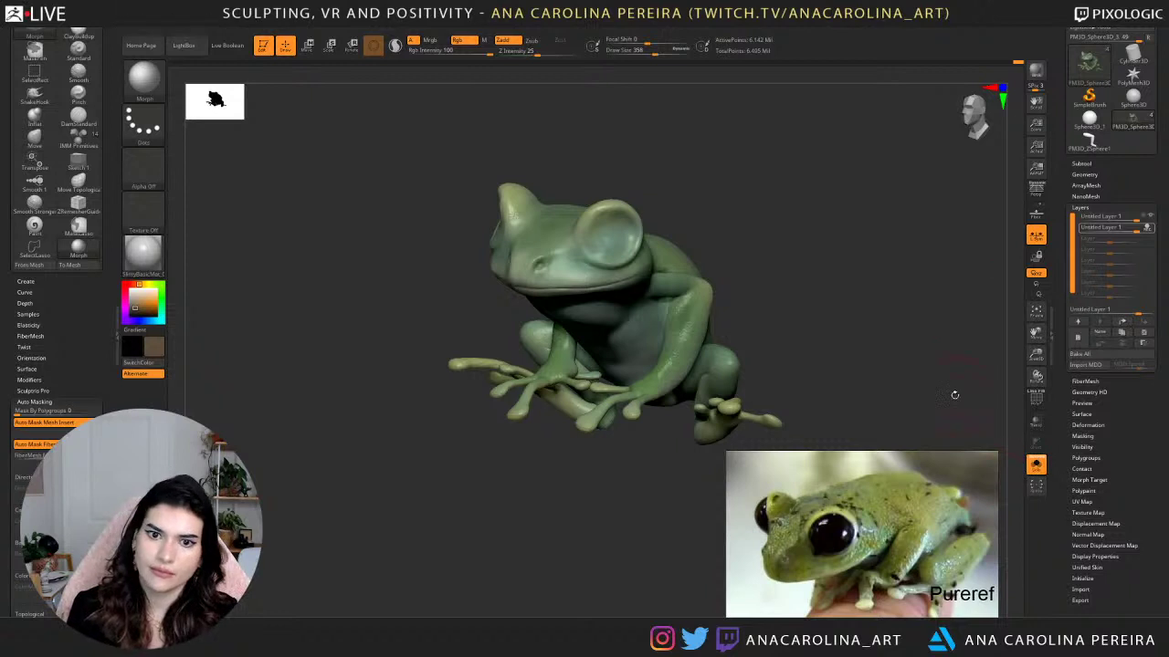
Show the whole scene to check the frog with its eyes and log, and isolate the frog body again.
{"action": "left_click", "coordinate": [1036, 466]}
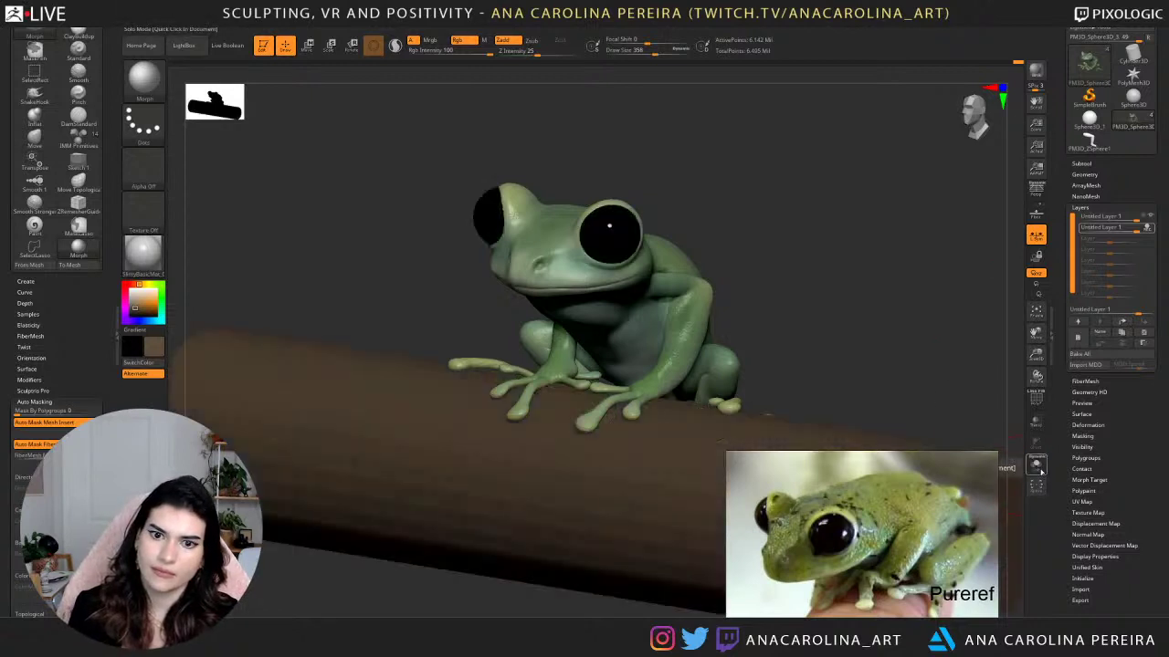
{"action": "right_click_drag", "start_coordinate": [899, 373], "coordinate": [956, 358]}
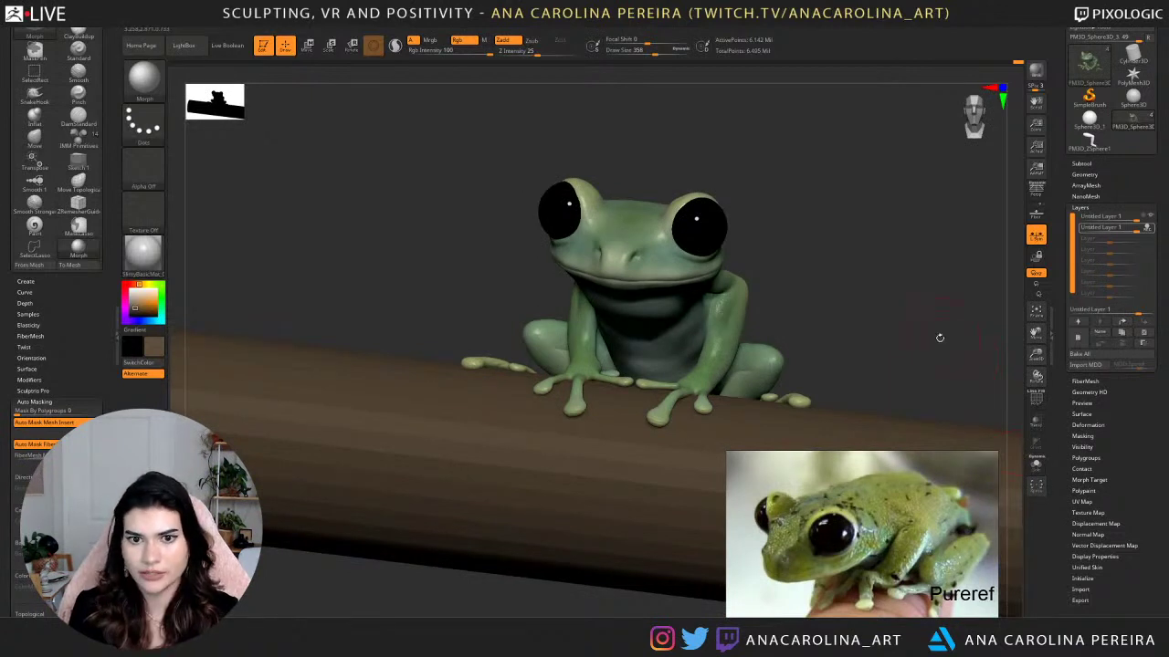
{"action": "left_click_drag", "start_coordinate": [939, 337], "coordinate": [933, 356]}
{"action": "left_click", "coordinate": [1042, 466]}
{"action": "right_click_drag", "start_coordinate": [942, 320], "coordinate": [942, 364], "text": "ctrl"}
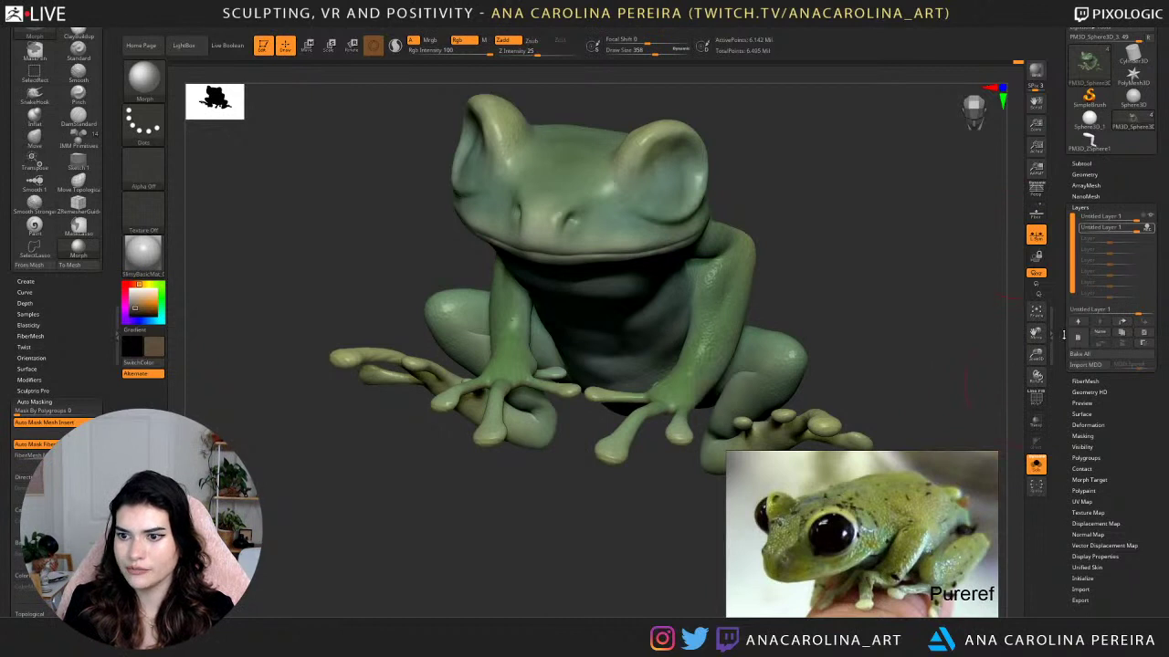
Add two new layers to the frog's layer stack, keeping the newest one in recording mode.
{"action": "left_click", "coordinate": [1080, 338]}
{"action": "left_click", "coordinate": [1079, 337]}
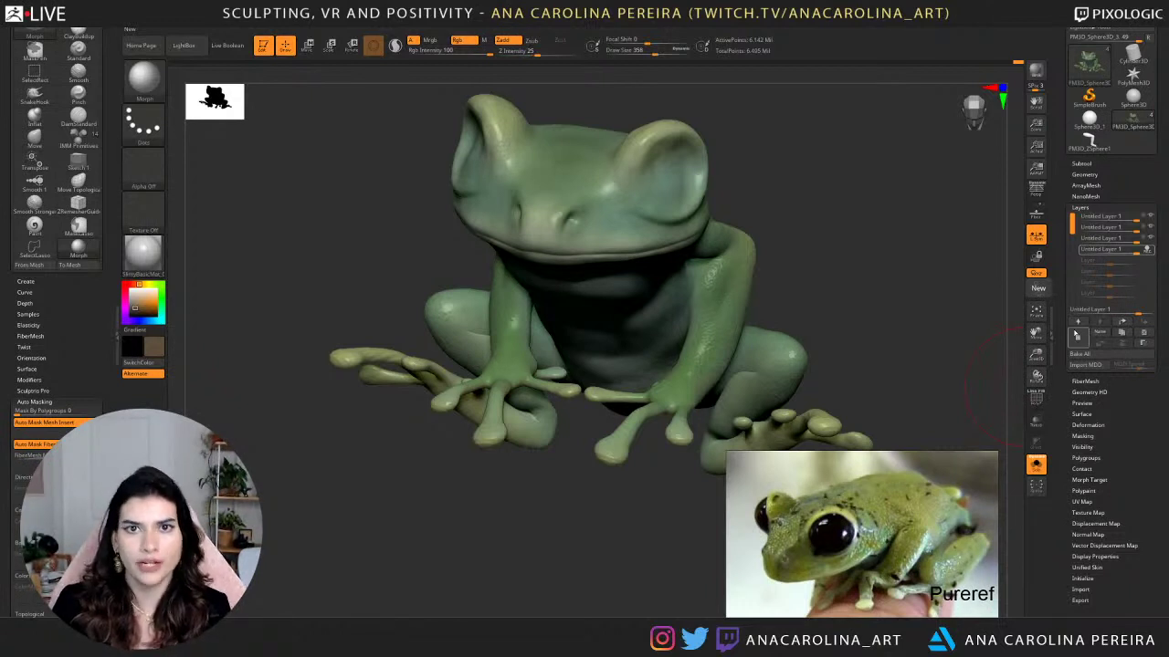
{"action": "left_click_drag", "start_coordinate": [1061, 448], "coordinate": [1059, 438]}
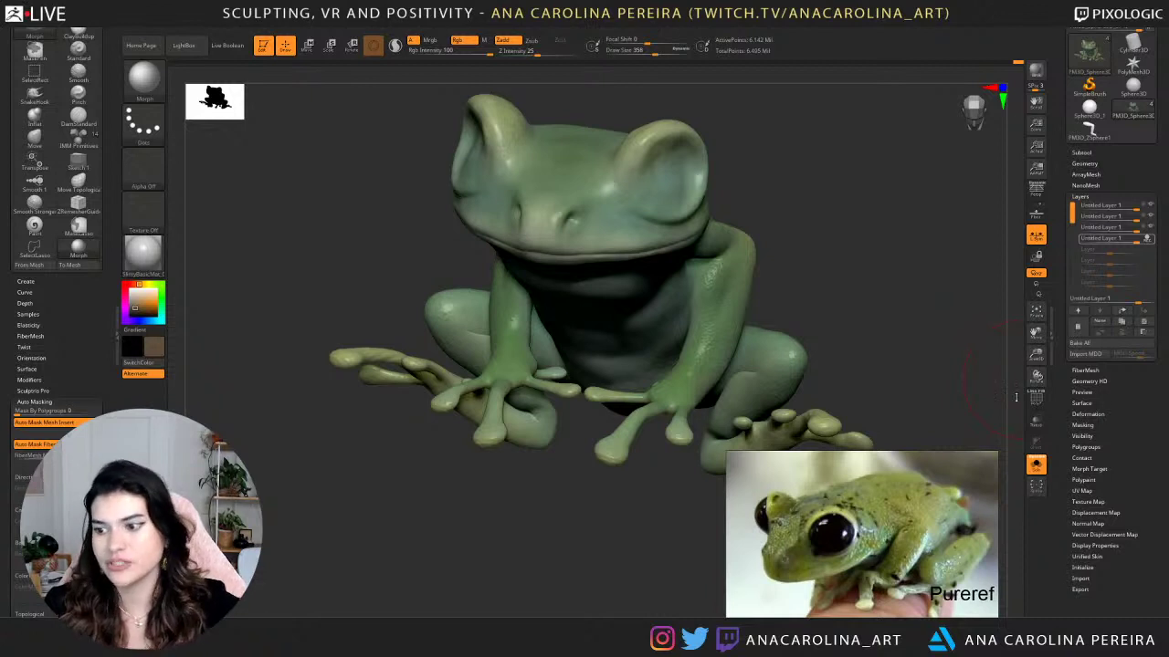
{"action": "mouse_move", "coordinate": [919, 320]}
{"action": "left_mouse_down"}
{"action": "mouse_move", "coordinate": [908, 351]}
{"action": "mouse_move", "coordinate": [918, 386]}
{"action": "mouse_move", "coordinate": [915, 370]}
{"action": "left_mouse_up"}
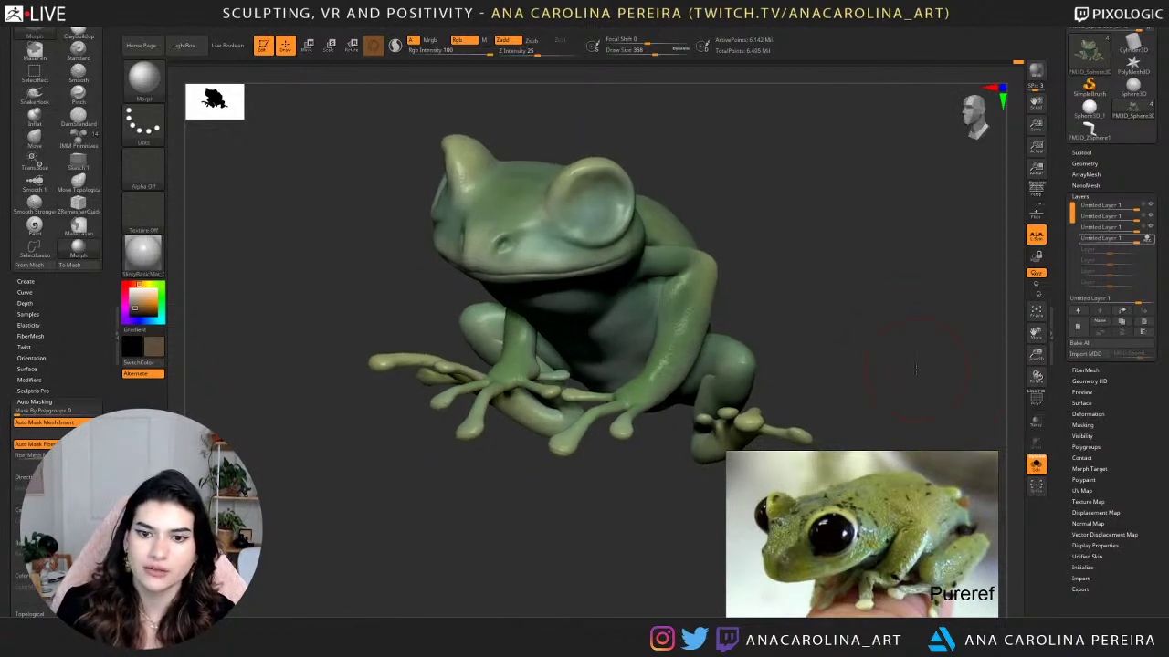
{"action": "left_click", "coordinate": [1148, 236]}
{"action": "left_click", "coordinate": [1146, 236]}
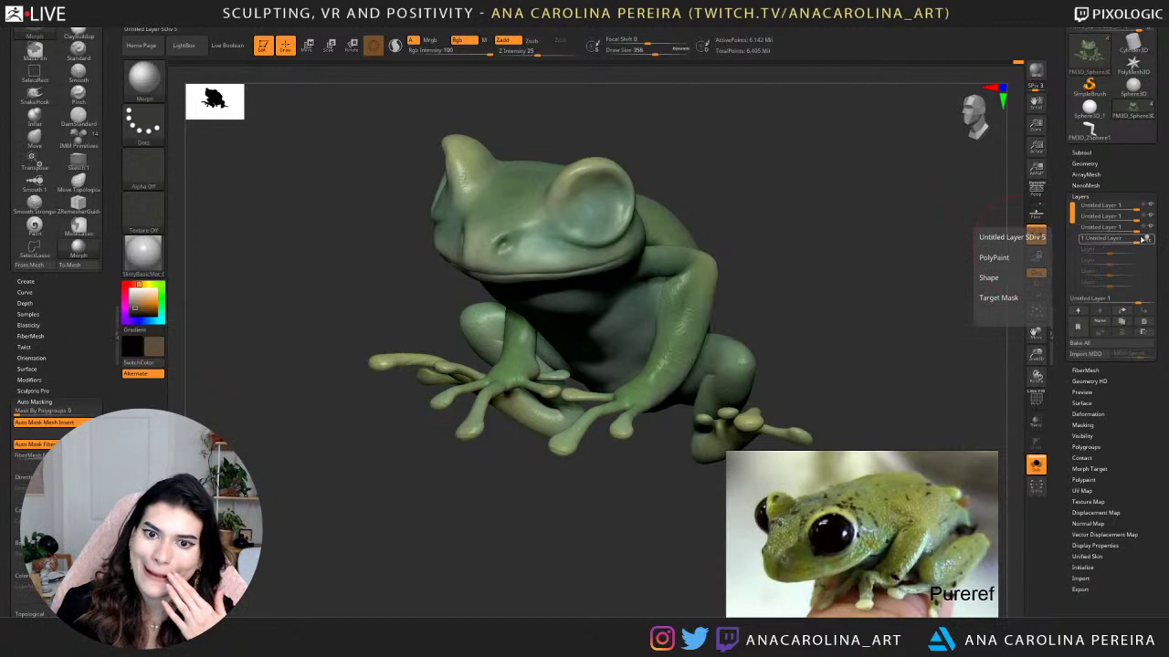
{"action": "scroll", "coordinate": [1098, 436], "scroll_direction": "down", "scroll_amount": 1}
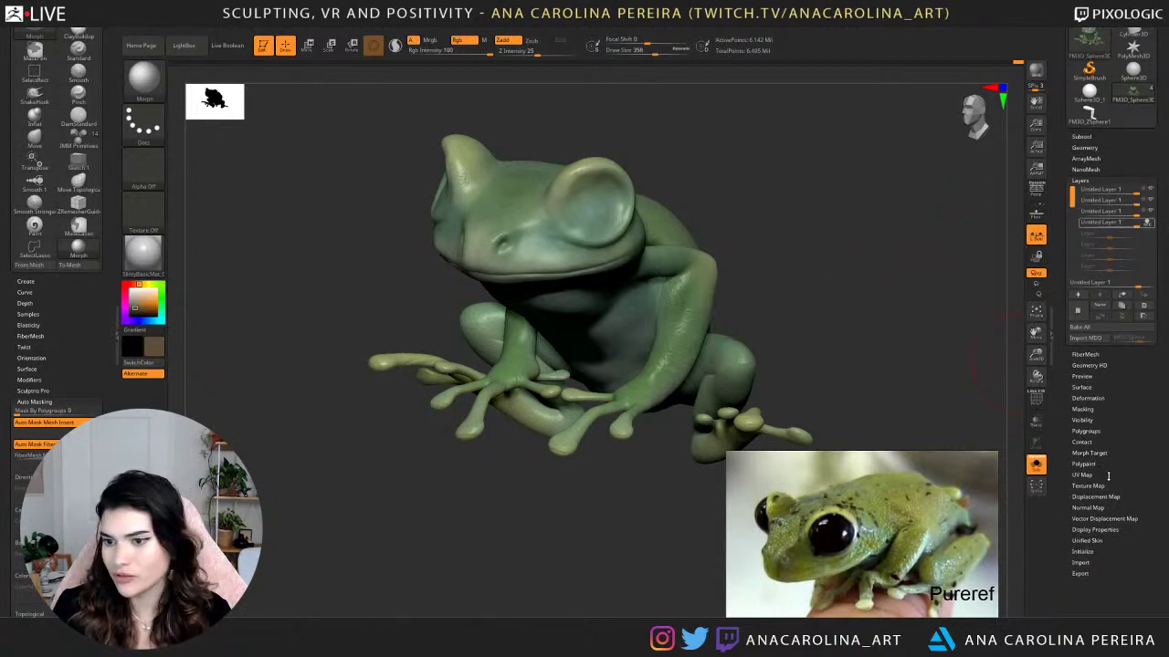
{"action": "scroll", "coordinate": [1099, 469], "scroll_direction": "down", "scroll_amount": 1}
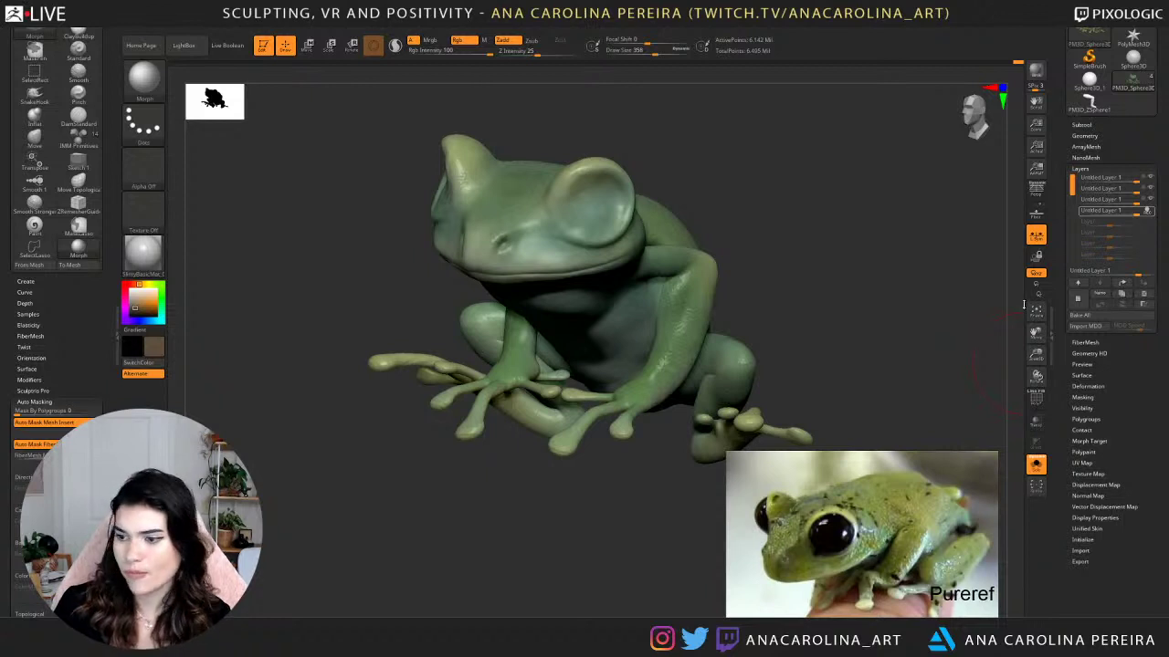
{"action": "left_click_drag", "start_coordinate": [929, 316], "coordinate": [1078, 381]}
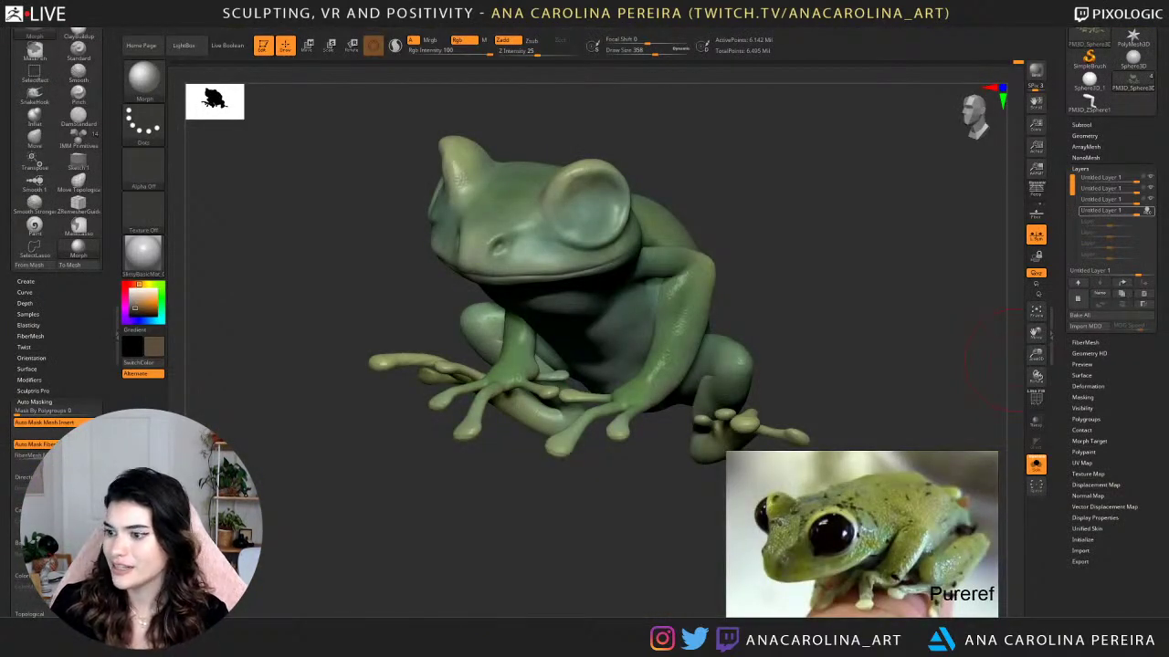
{"action": "right_click_drag", "start_coordinate": [626, 185], "coordinate": [742, 164]}
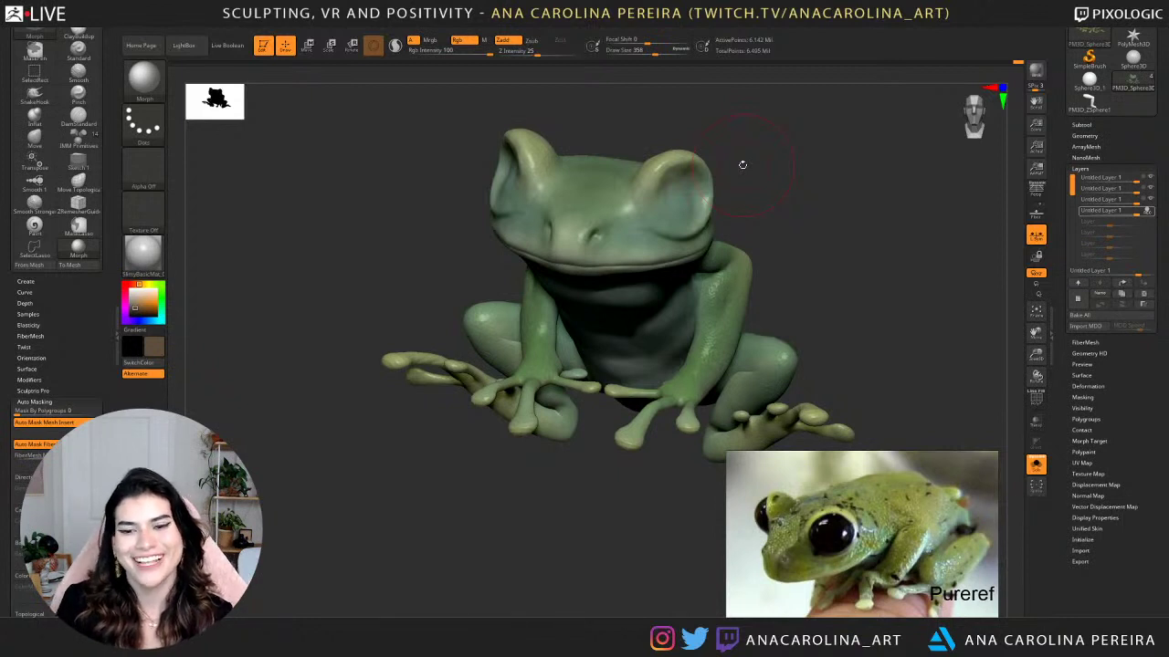
{"action": "left_click_drag", "start_coordinate": [840, 286], "coordinate": [874, 327]}
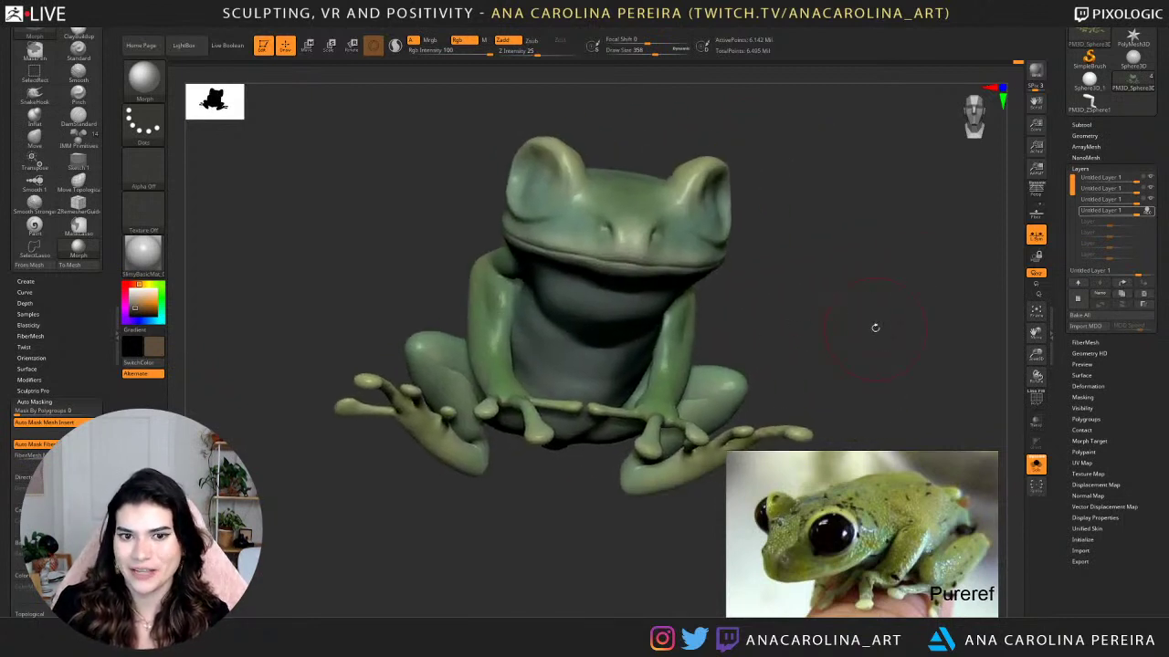
Create surface noise for the frog body in NoiseMaker with the noise scale raised to about 114.7.
{"action": "left_click", "coordinate": [1084, 169]}
{"action": "left_click", "coordinate": [1082, 212]}
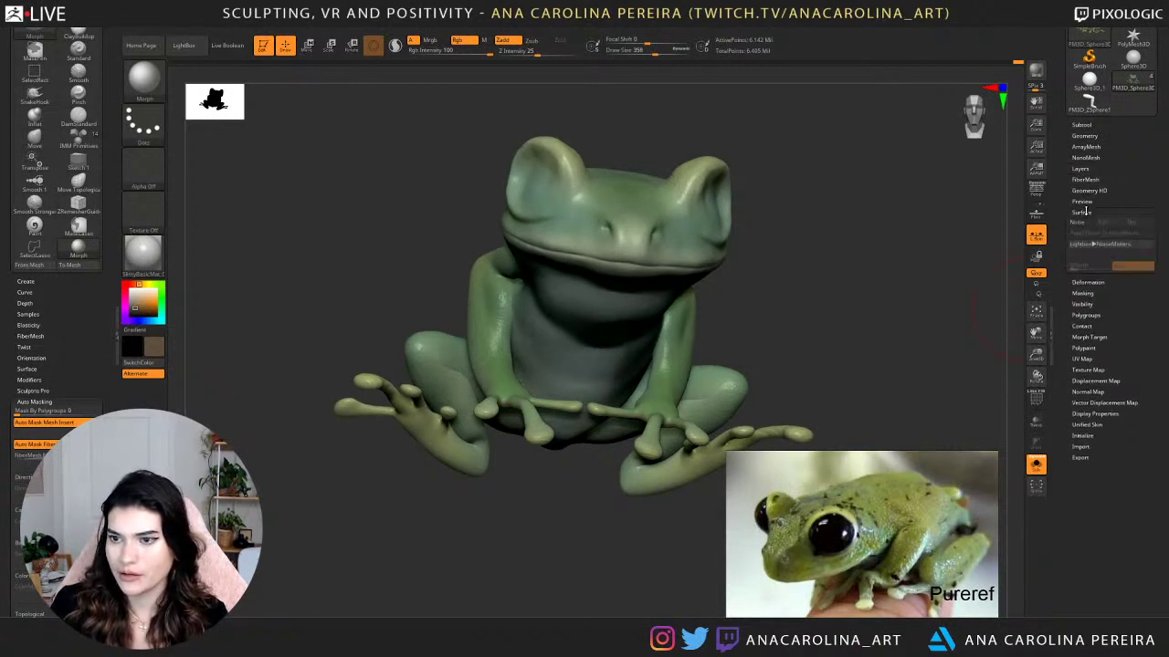
{"action": "left_click", "coordinate": [1078, 227]}
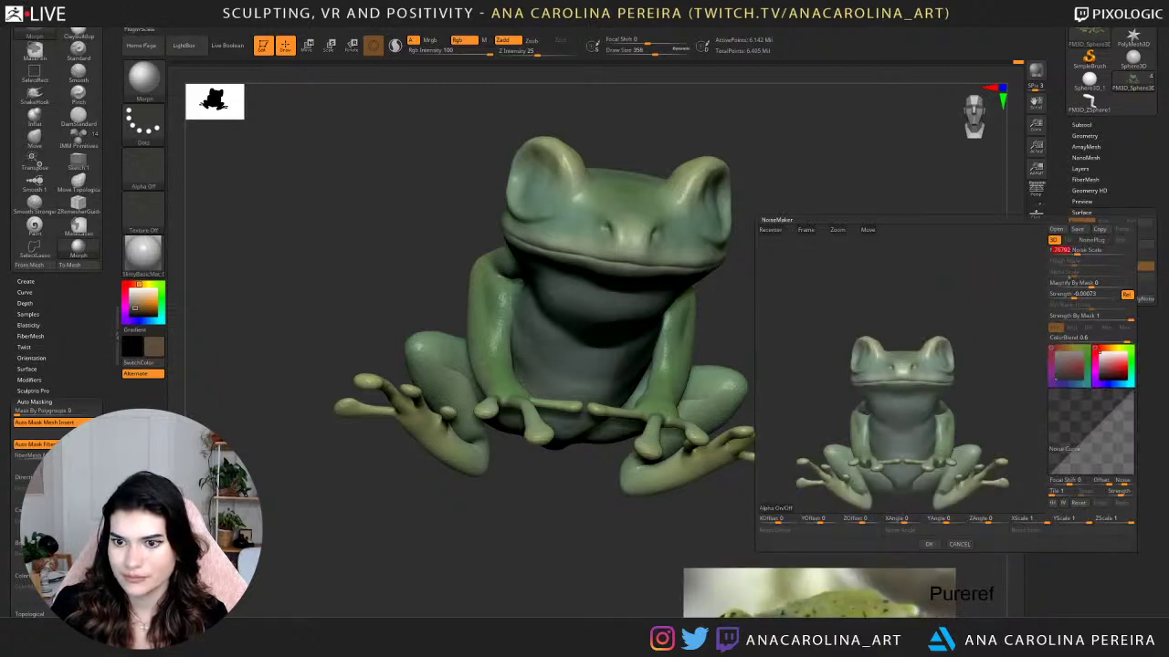
{"action": "left_click_drag", "start_coordinate": [978, 366], "coordinate": [1026, 409]}
{"action": "left_click_drag", "start_coordinate": [1064, 250], "coordinate": [1111, 251]}
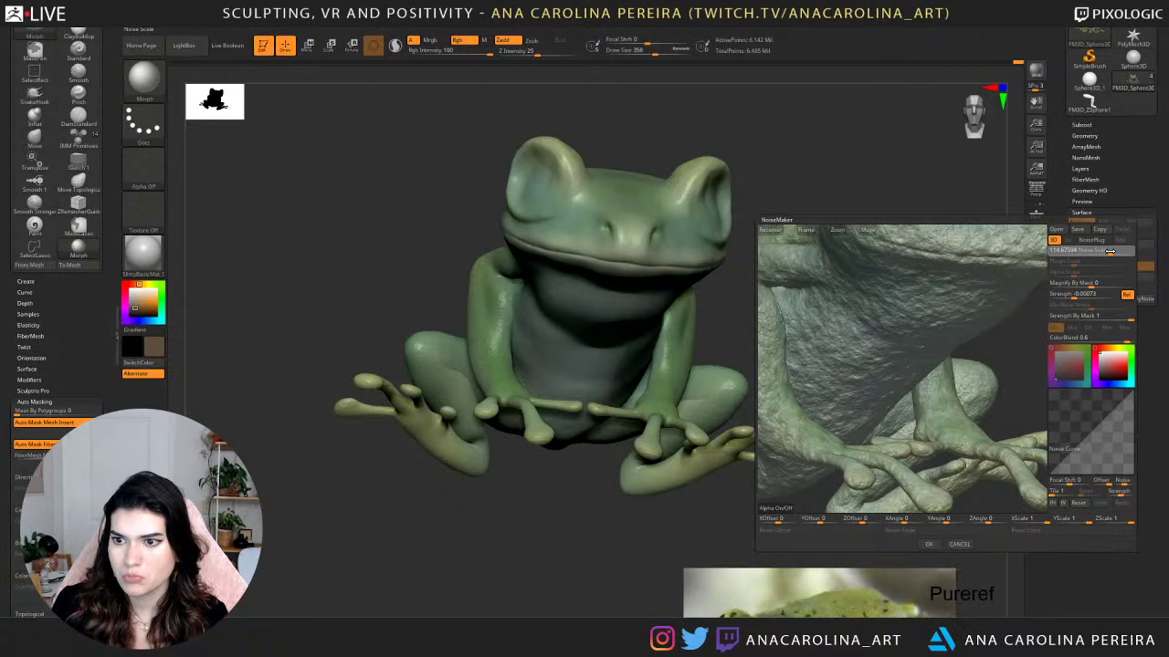
{"action": "left_click", "coordinate": [1110, 251]}
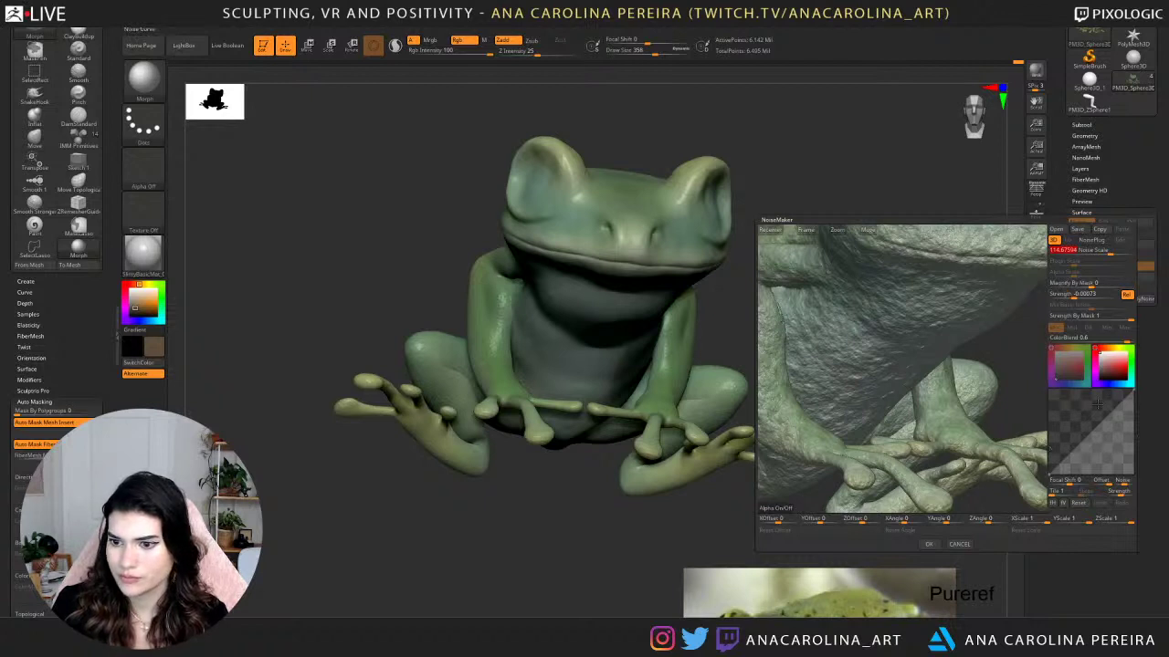
{"action": "mouse_move", "coordinate": [1088, 436]}
{"action": "left_mouse_down"}
{"action": "mouse_move", "coordinate": [1101, 406]}
{"action": "mouse_move", "coordinate": [1119, 429]}
{"action": "mouse_move", "coordinate": [1114, 421]}
{"action": "mouse_move", "coordinate": [1075, 459]}
{"action": "mouse_move", "coordinate": [1087, 439]}
{"action": "left_mouse_up"}
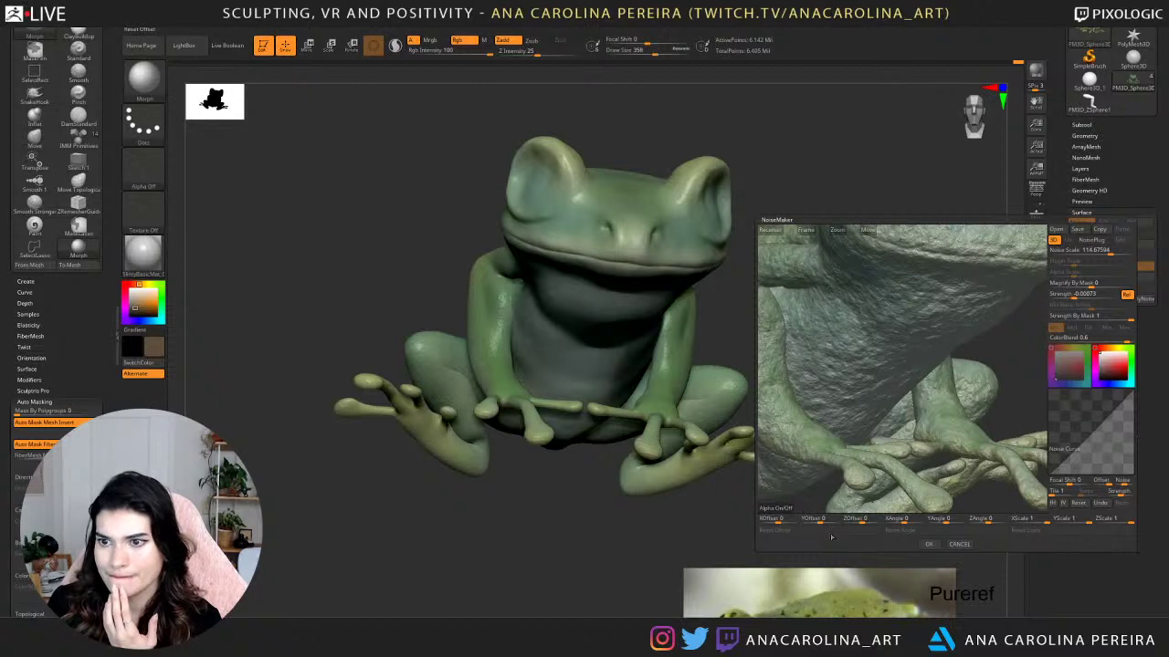
Accept the surface noise and apply it to the frog body's mesh in the recording layer.
{"action": "left_click", "coordinate": [929, 544]}
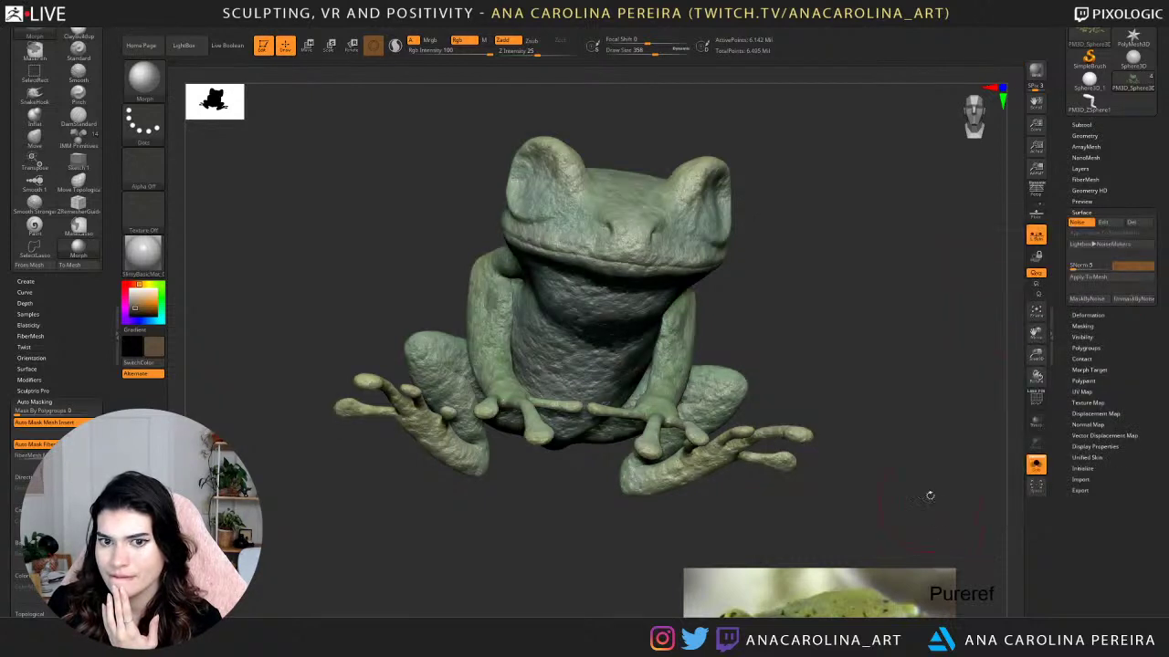
{"action": "left_click", "coordinate": [1118, 276]}
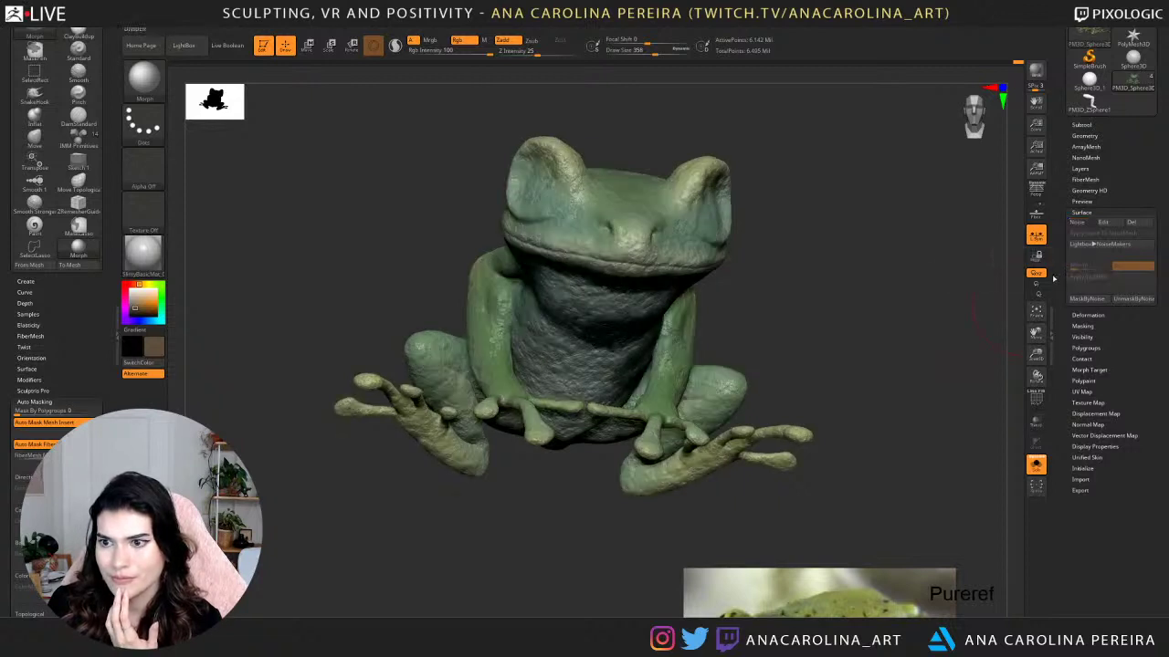
{"action": "left_click_drag", "start_coordinate": [968, 254], "coordinate": [918, 272]}
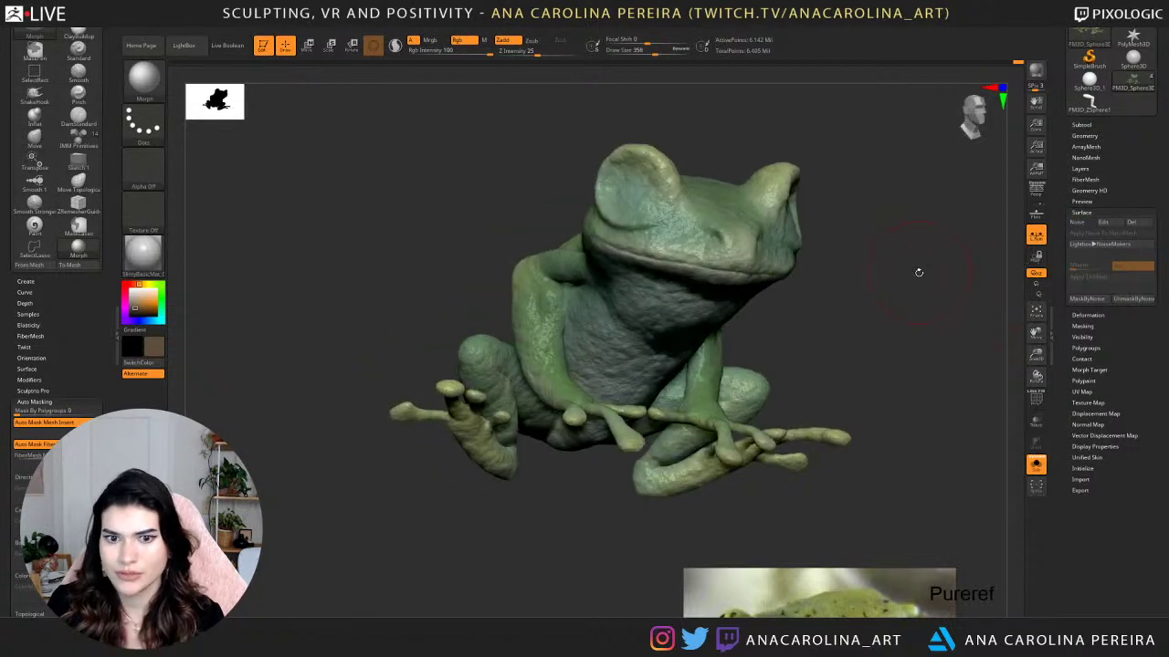
Lower the newest layer's intensity to about 0.186 and show the whole scene to judge the softened noise.
{"action": "left_click", "coordinate": [1084, 135]}
{"action": "left_click", "coordinate": [1079, 136]}
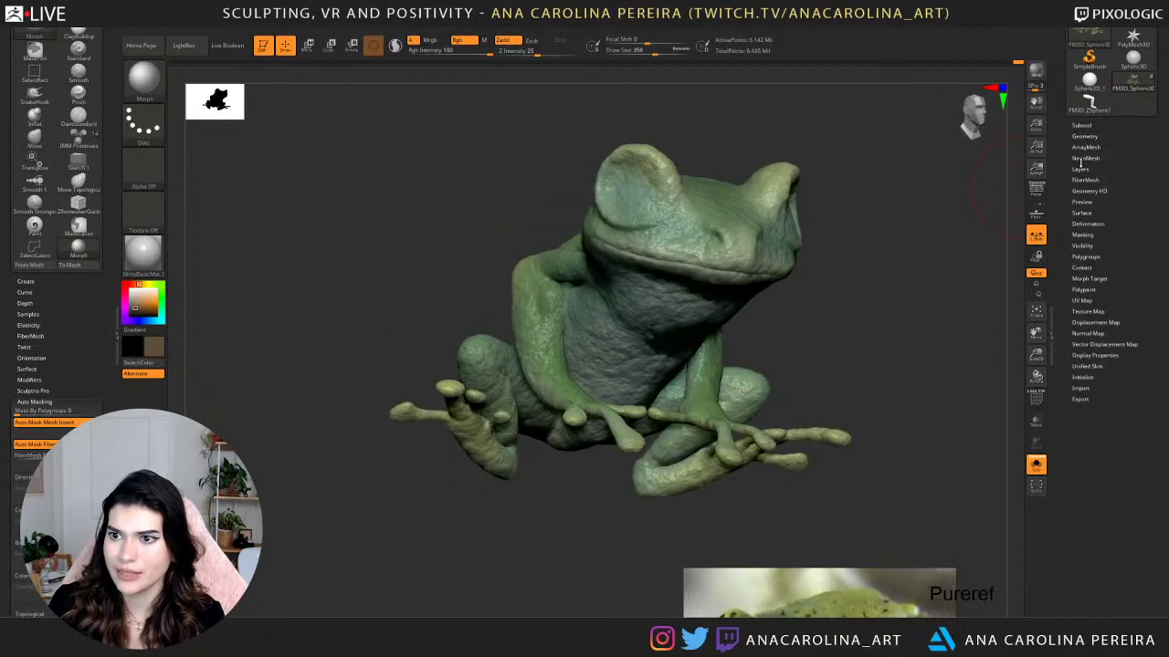
{"action": "left_click", "coordinate": [1081, 169]}
{"action": "left_click_drag", "start_coordinate": [1126, 212], "coordinate": [1116, 213]}
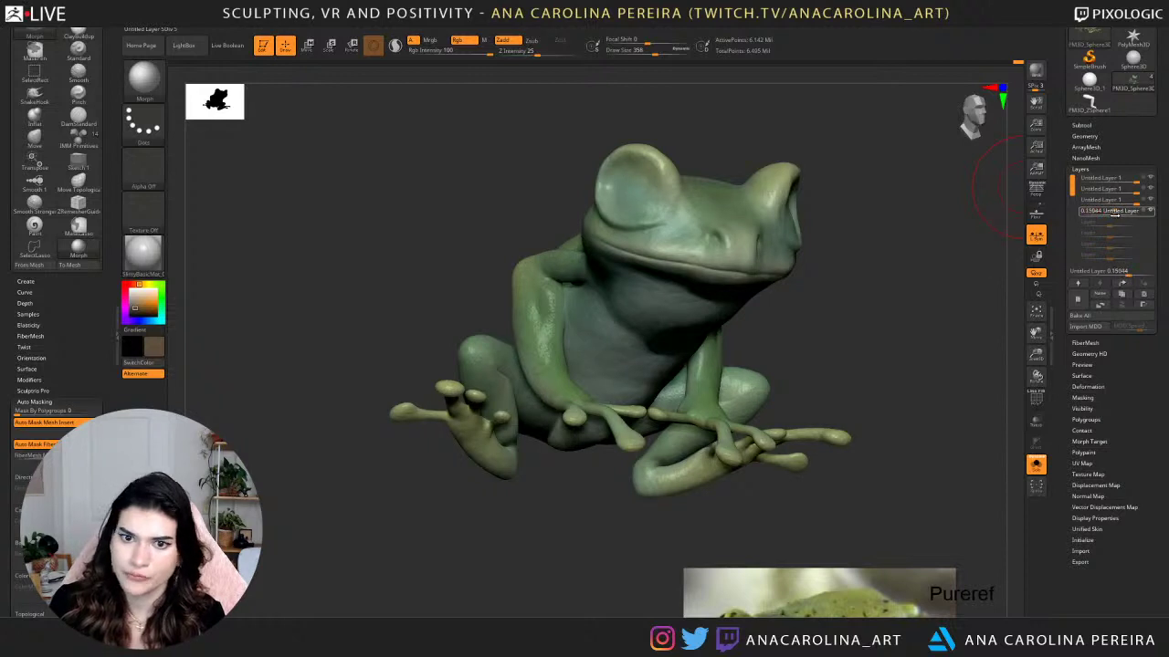
{"action": "left_click_drag", "start_coordinate": [973, 236], "coordinate": [882, 292]}
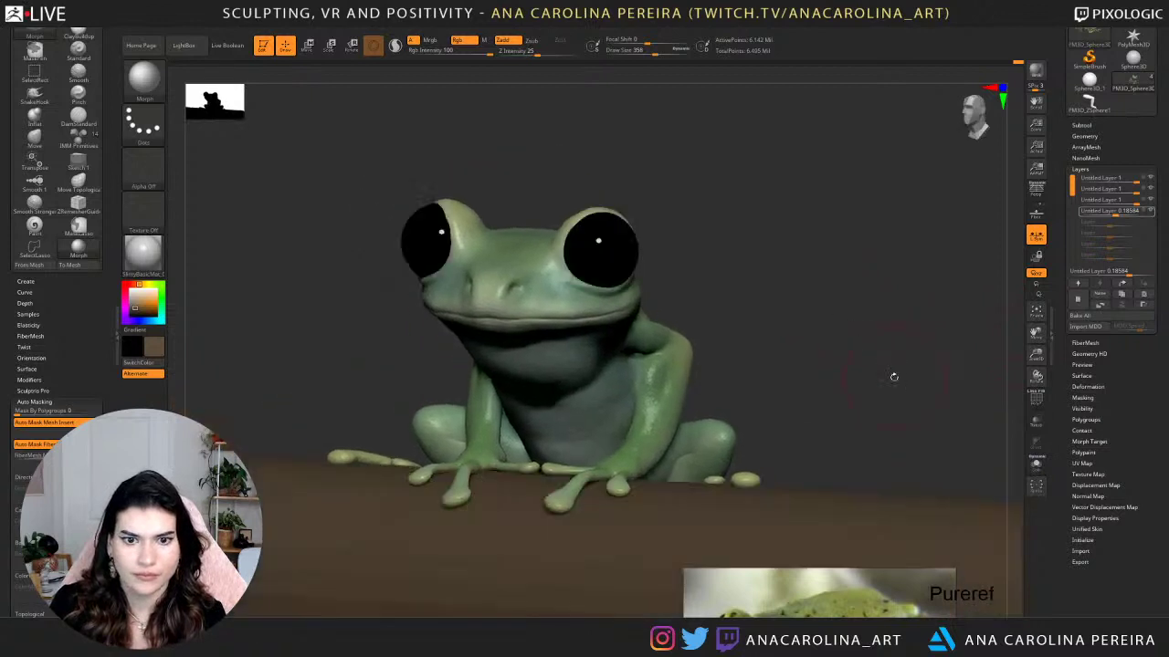
{"action": "left_click_drag", "start_coordinate": [894, 377], "coordinate": [887, 368], "text": "alt"}
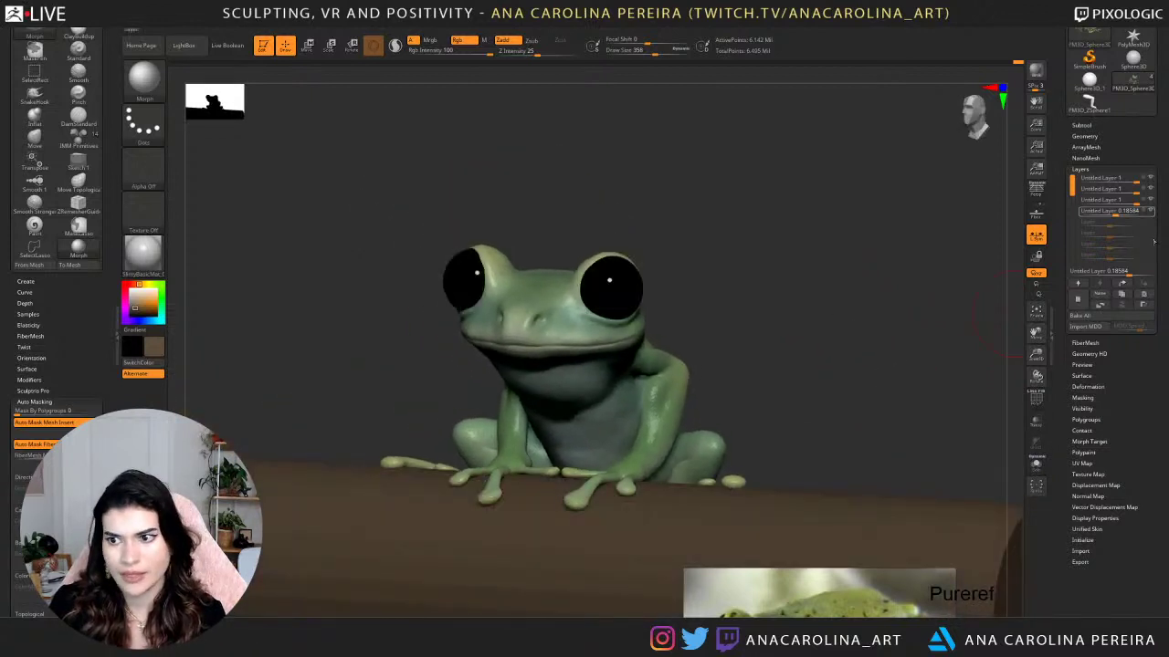
{"action": "mouse_move", "coordinate": [1150, 211]}
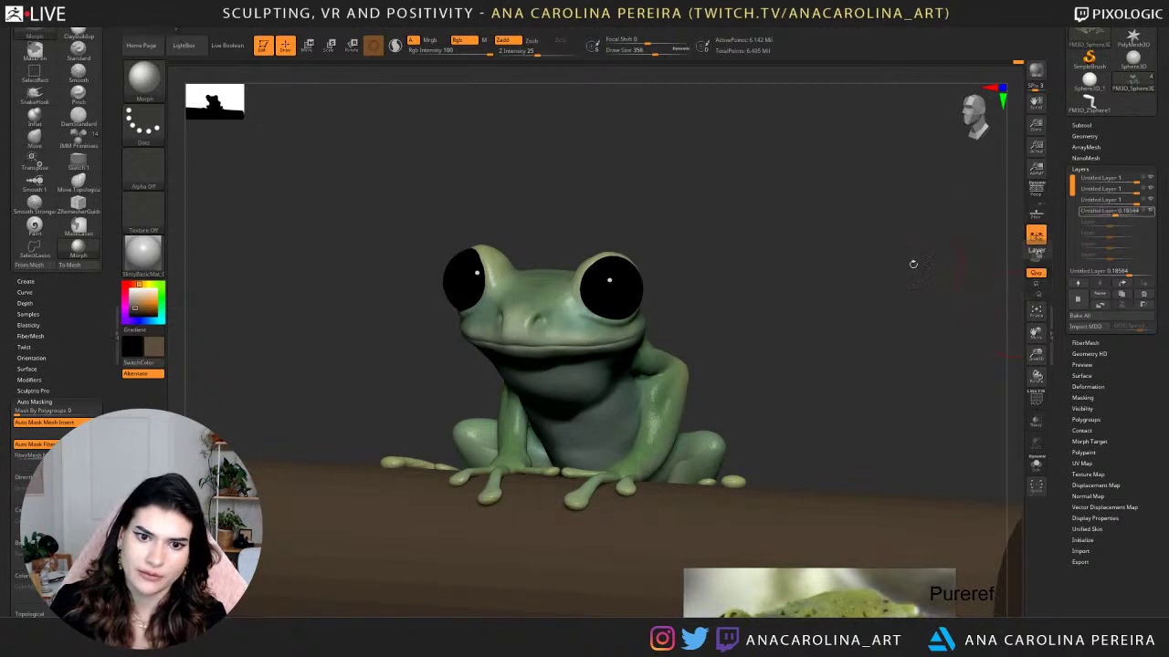
{"action": "left_click_drag", "start_coordinate": [910, 261], "coordinate": [906, 377]}
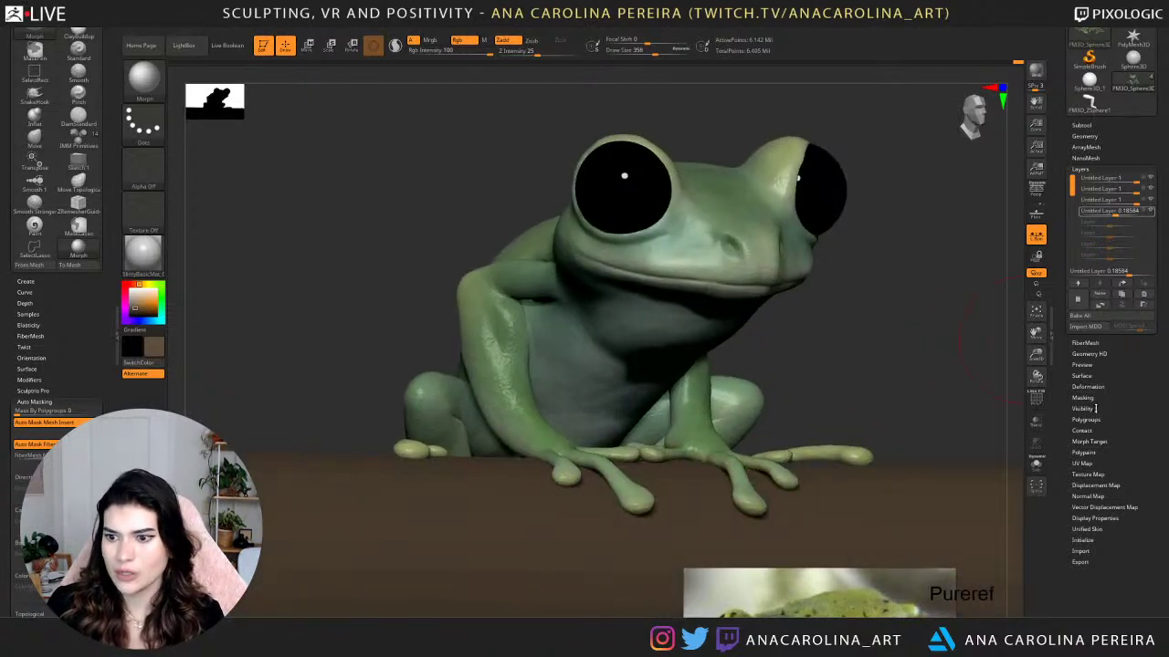
{"action": "left_click", "coordinate": [1084, 377]}
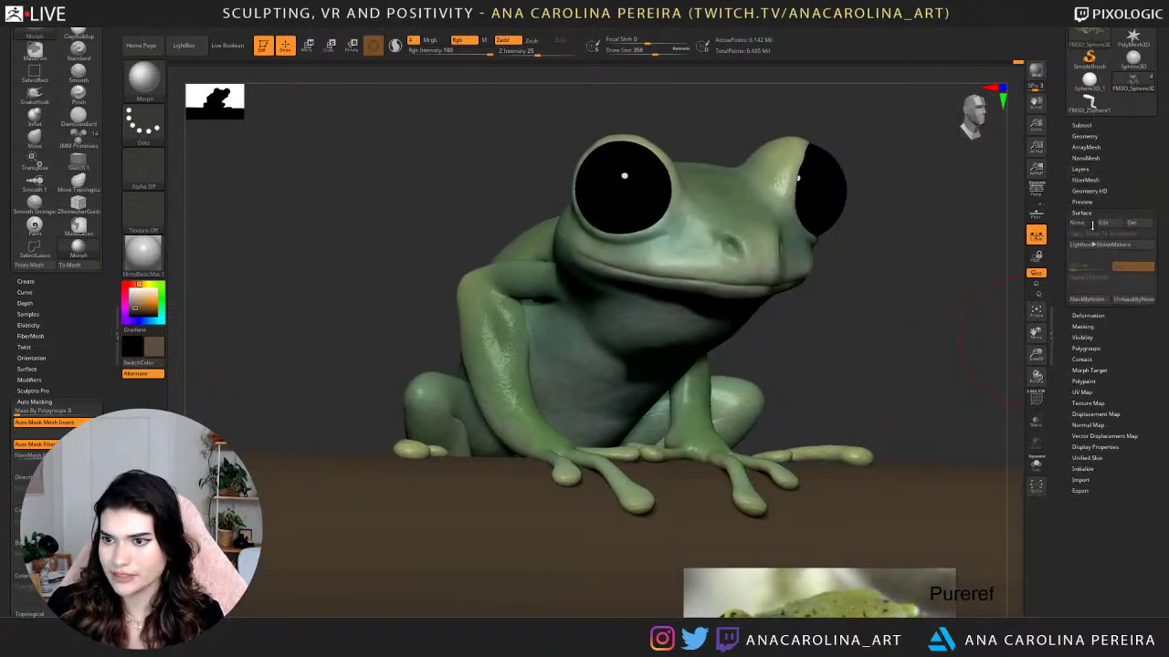
{"action": "left_click", "coordinate": [1078, 223]}
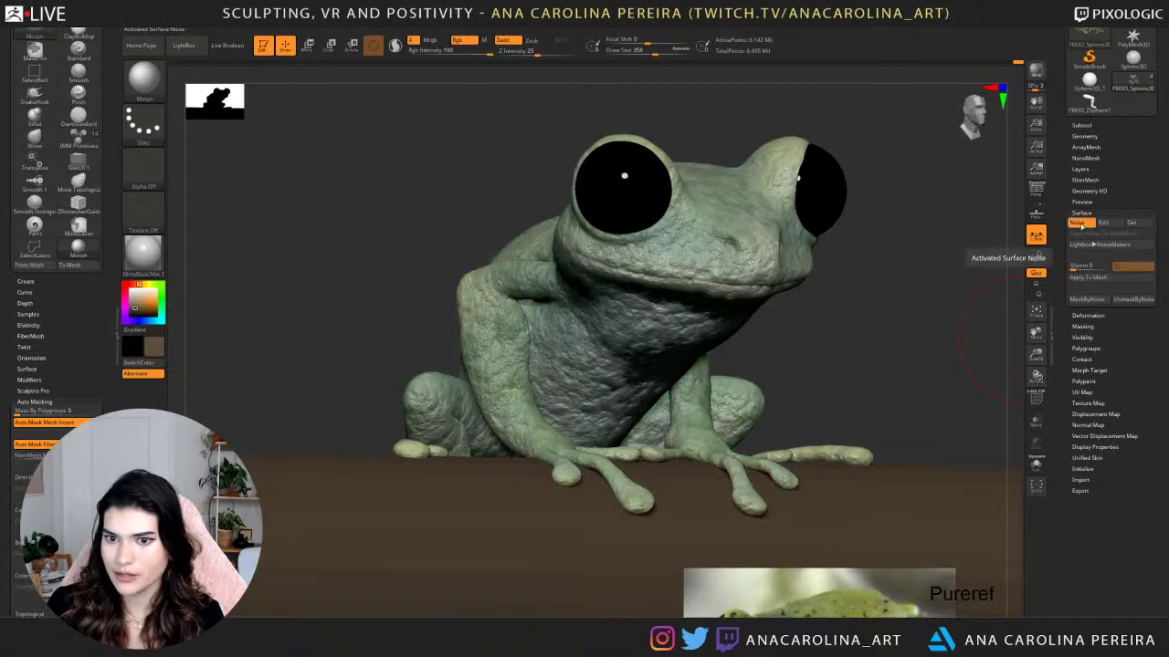
{"action": "left_click", "coordinate": [1079, 223]}
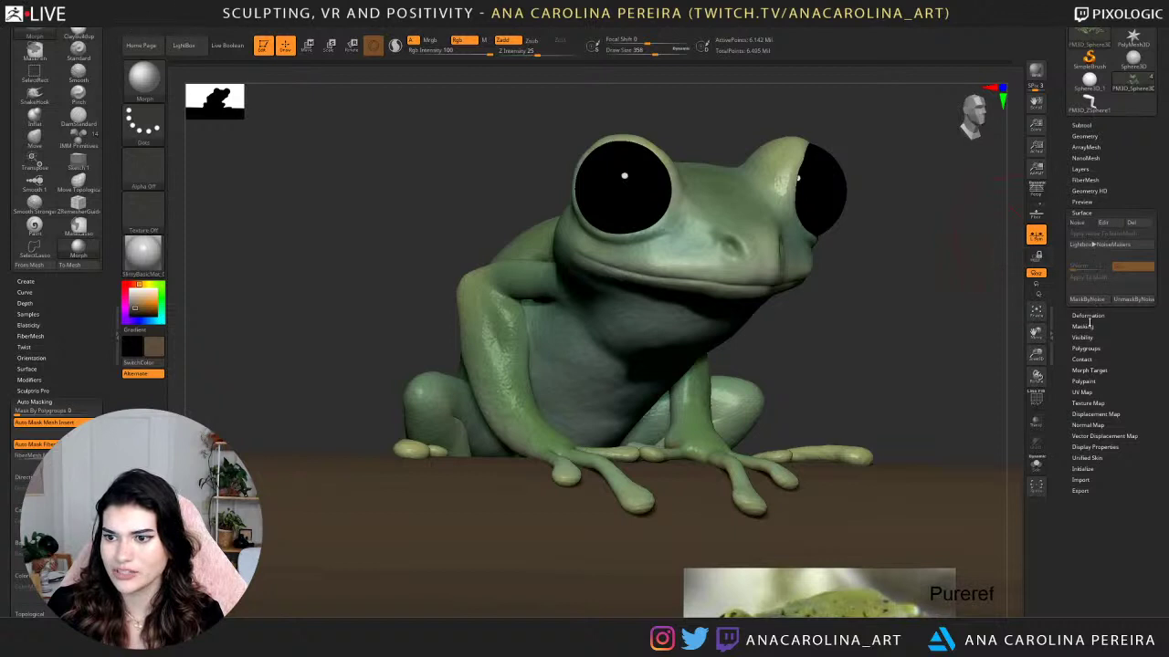
{"action": "left_click_drag", "start_coordinate": [974, 330], "coordinate": [956, 326]}
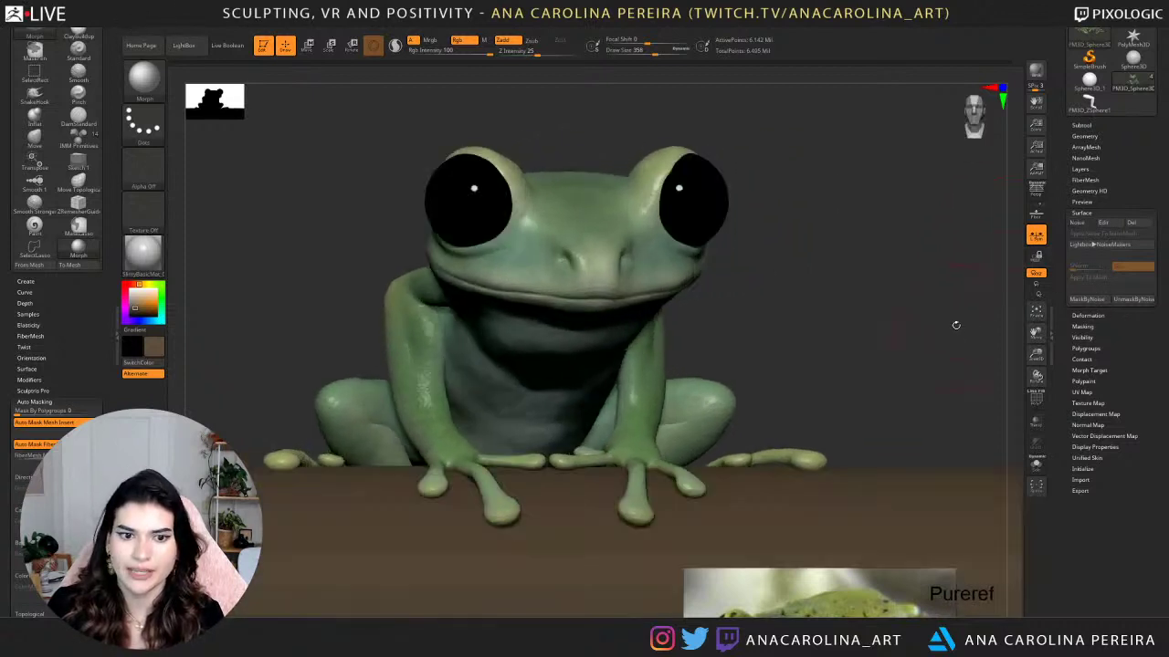
Examine the frog reference photos for skin colour and compare the front-facing green frog with the sculpt.
{"action": "left_click", "coordinate": [1080, 169]}
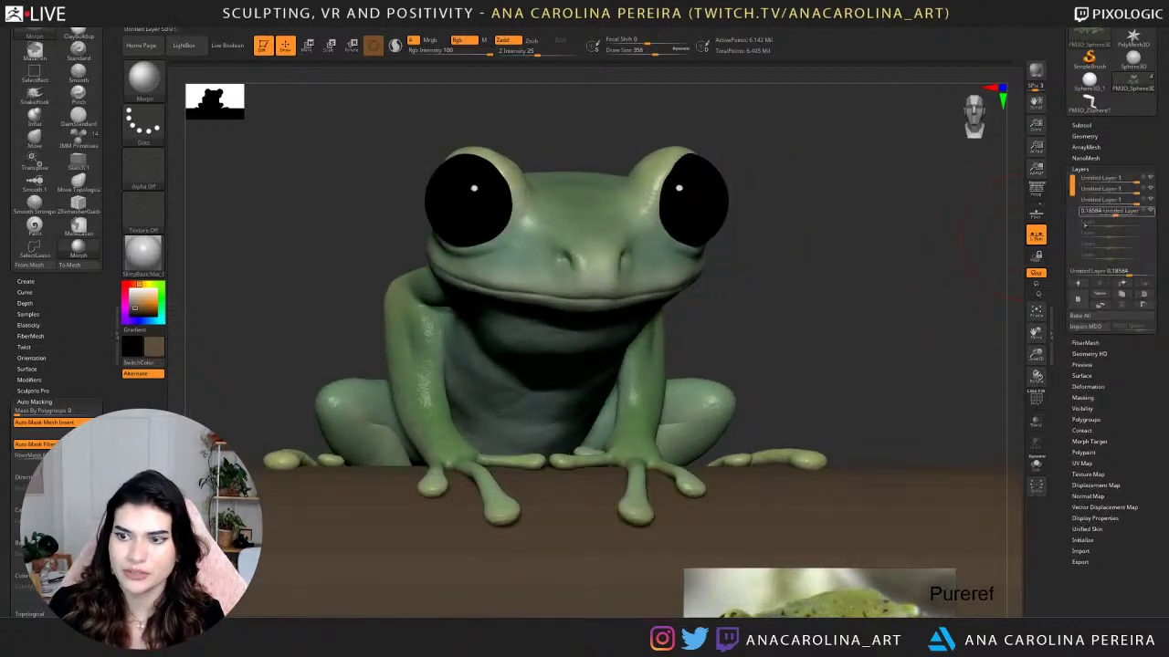
{"action": "mouse_move", "coordinate": [864, 289]}
{"action": "left_mouse_down"}
{"action": "mouse_move", "coordinate": [857, 301]}
{"action": "mouse_move", "coordinate": [821, 300]}
{"action": "mouse_move", "coordinate": [771, 258]}
{"action": "mouse_move", "coordinate": [865, 258]}
{"action": "mouse_move", "coordinate": [866, 298]}
{"action": "left_mouse_up"}
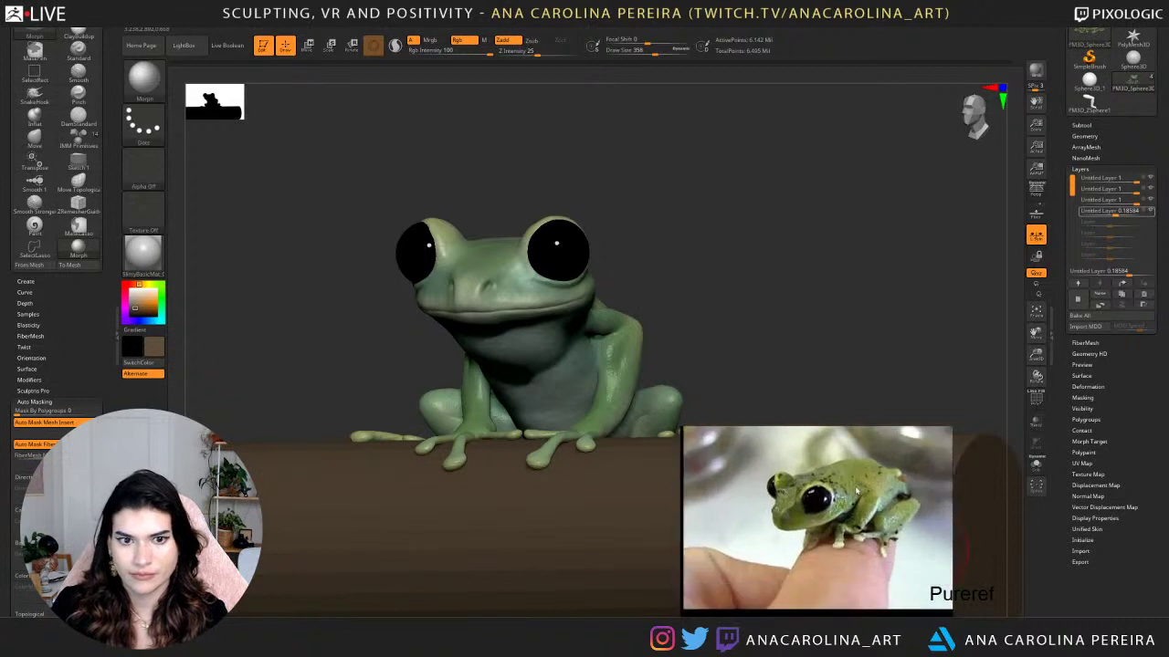
{"action": "scroll", "coordinate": [846, 444], "scroll_direction": "down", "scroll_amount": 3}
{"action": "middle_click_drag", "start_coordinate": [845, 443], "coordinate": [819, 499]}
{"action": "scroll", "coordinate": [820, 500], "scroll_direction": "down", "scroll_amount": 3}
{"action": "scroll", "coordinate": [850, 539], "scroll_direction": "up", "scroll_amount": 4}
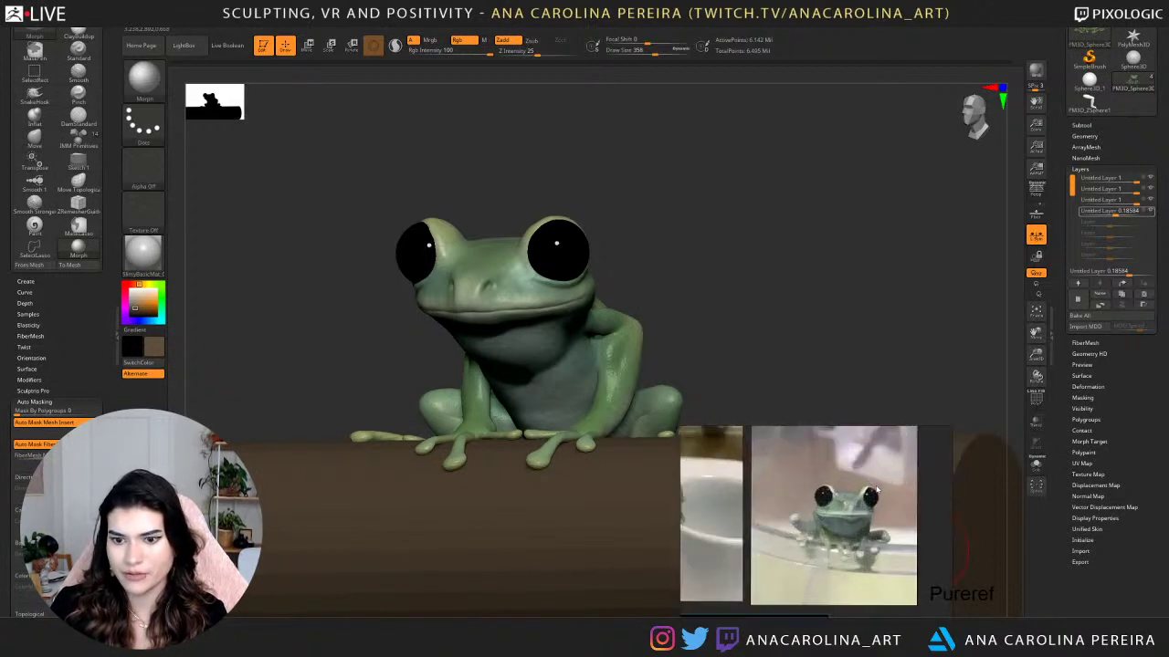
{"action": "scroll", "coordinate": [872, 565], "scroll_direction": "up", "scroll_amount": 3}
{"action": "left_click_drag", "start_coordinate": [738, 325], "coordinate": [729, 326]}
{"action": "left_click_drag", "start_coordinate": [709, 281], "coordinate": [728, 270], "text": "alt"}
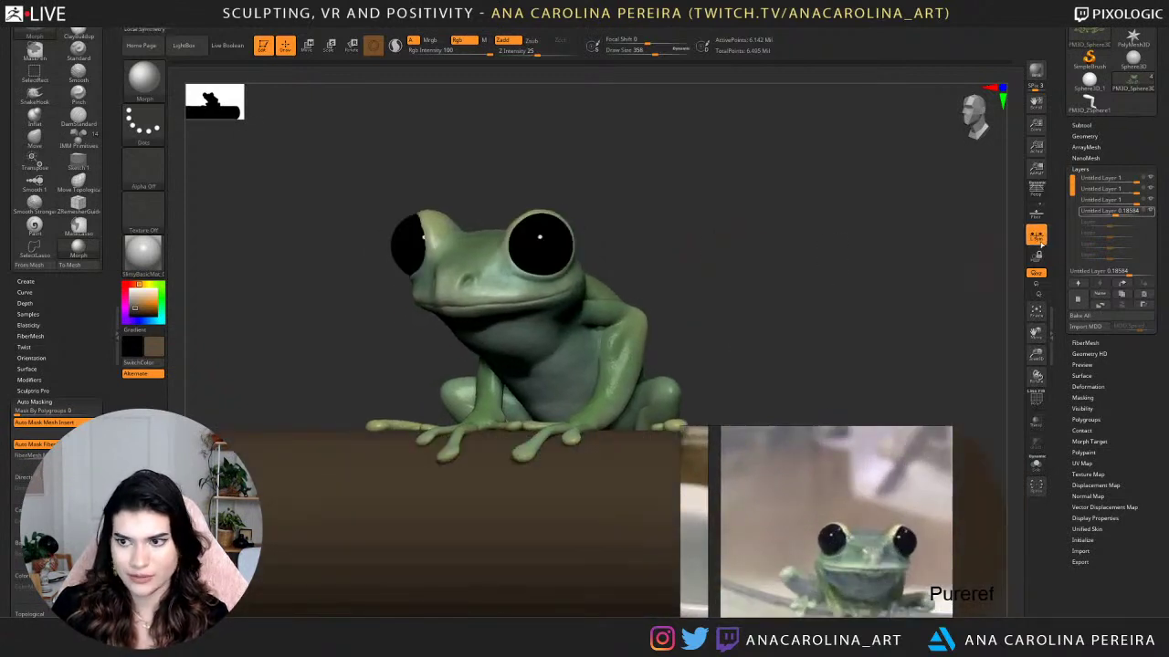
Add a new recording layer to the frog body and switch to the Paint brush.
{"action": "left_click", "coordinate": [1078, 300]}
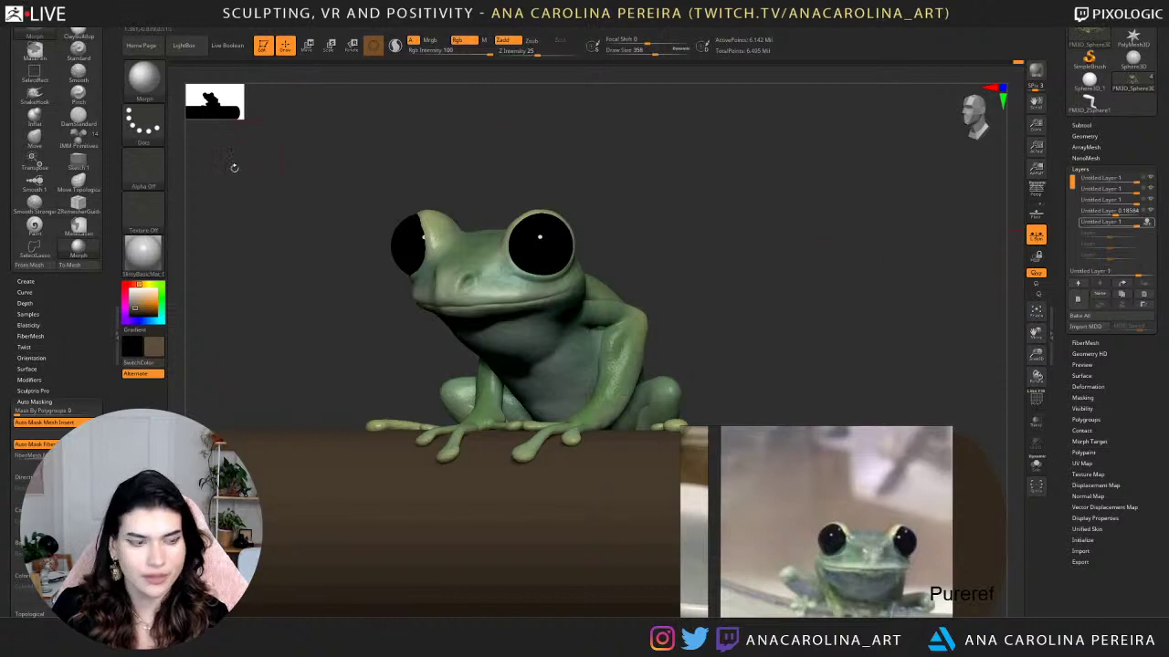
{"action": "key", "text": "b"}
{"action": "key", "text": "p"}
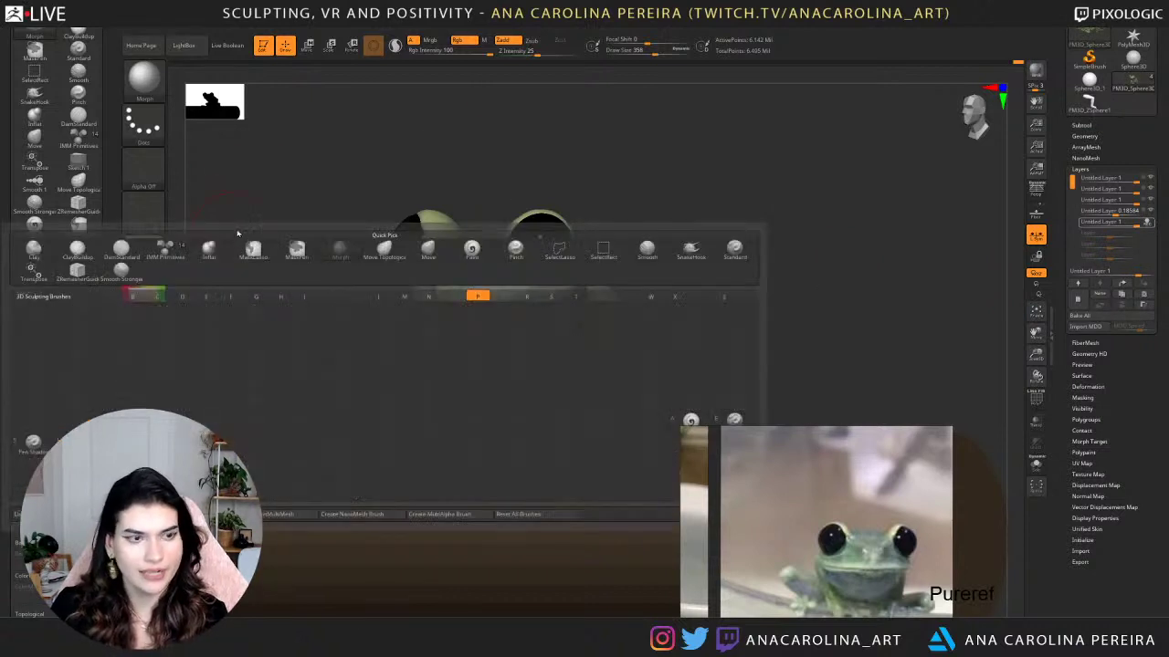
{"action": "key", "text": "a"}
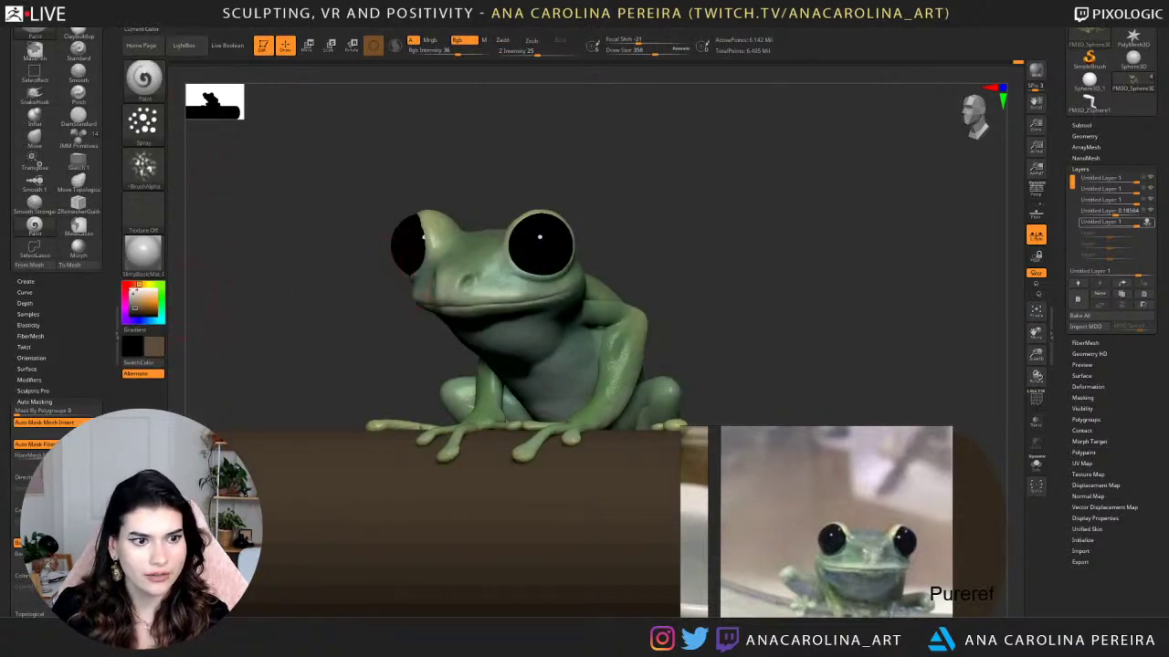
Choose a light salmon-pink paint colour and lower the Paint brush's RGB intensity to 10.
{"action": "left_click", "coordinate": [139, 299]}
{"action": "left_click_drag", "start_coordinate": [140, 300], "coordinate": [144, 297]}
{"action": "left_click_drag", "start_coordinate": [241, 271], "coordinate": [248, 270]}
{"action": "key", "text": "ctrl+shift+s"}
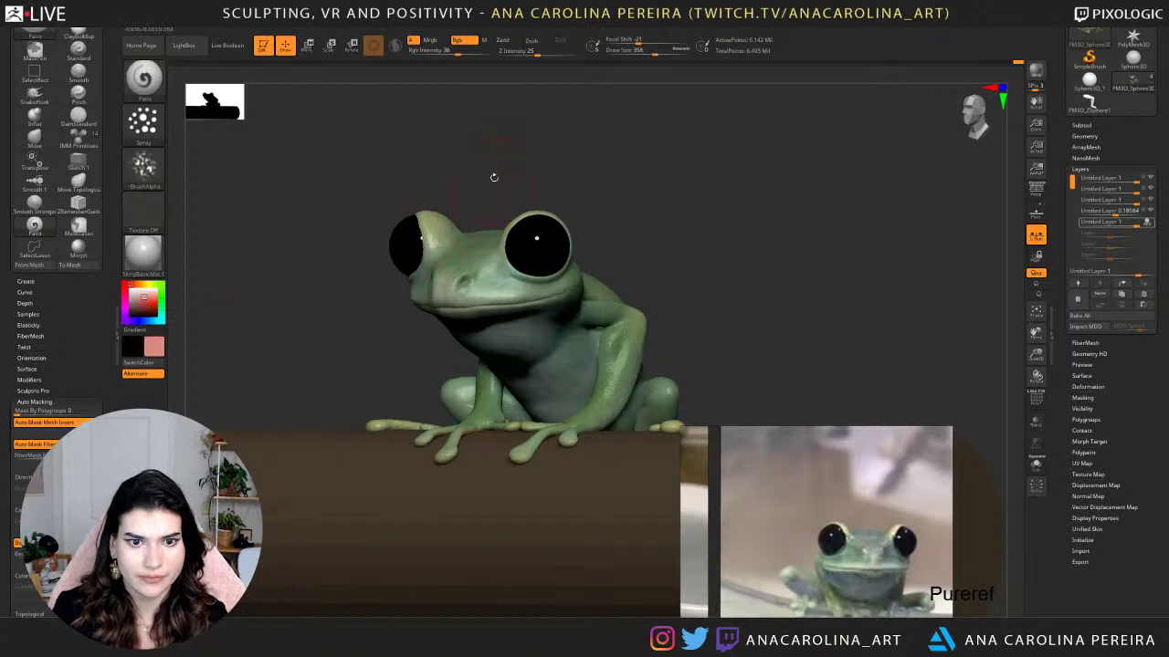
{"action": "key", "text": "space"}
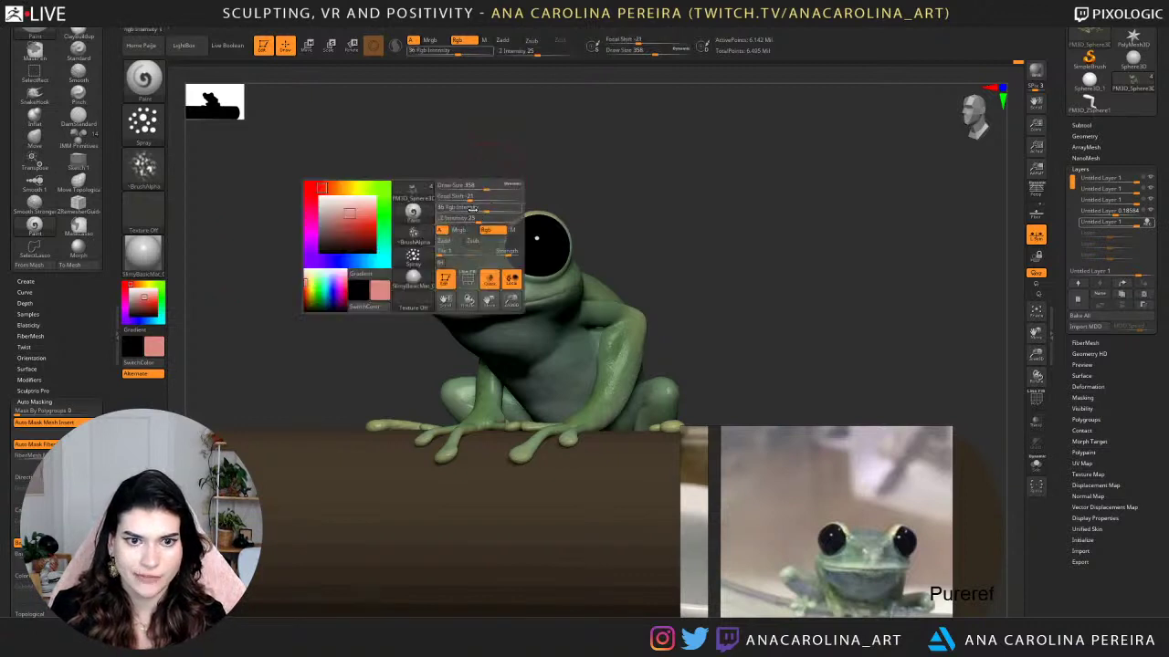
{"action": "left_click_drag", "start_coordinate": [473, 209], "coordinate": [456, 207]}
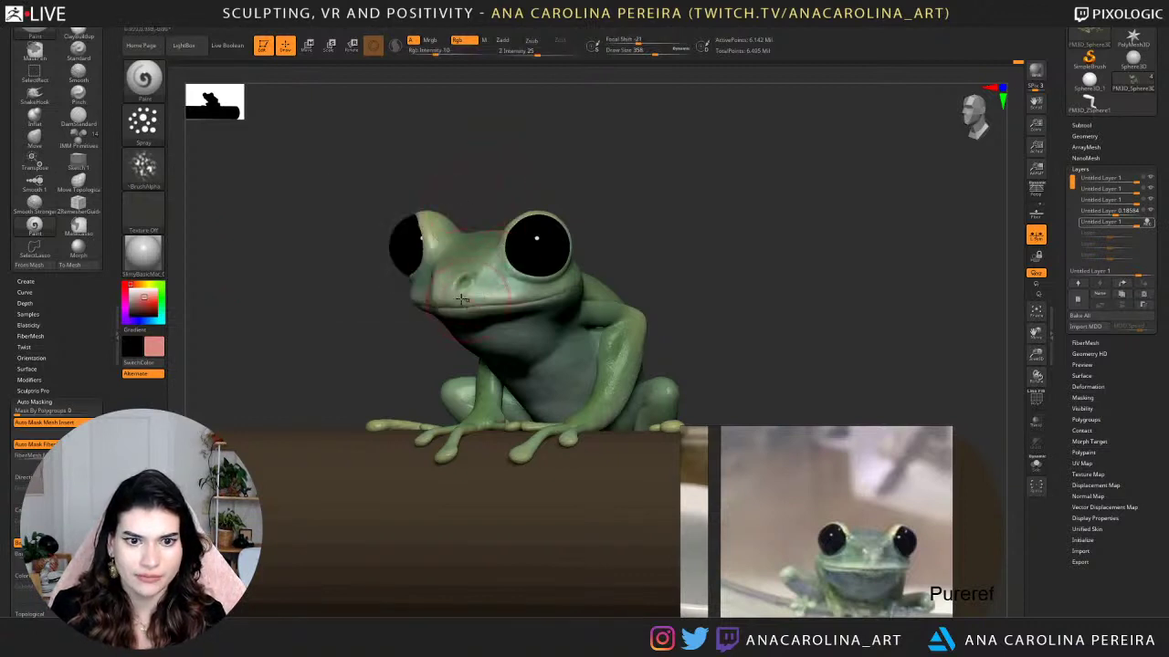
Reduce the draw size to 262, tint the snout pink, and turn off the Paint brush's alpha.
{"action": "mouse_move", "coordinate": [524, 194]}
{"action": "left_mouse_down"}
{"action": "mouse_move", "coordinate": [526, 179]}
{"action": "mouse_move", "coordinate": [598, 174]}
{"action": "mouse_move", "coordinate": [572, 194]}
{"action": "left_mouse_up"}
{"action": "right_click", "coordinate": [581, 190]}
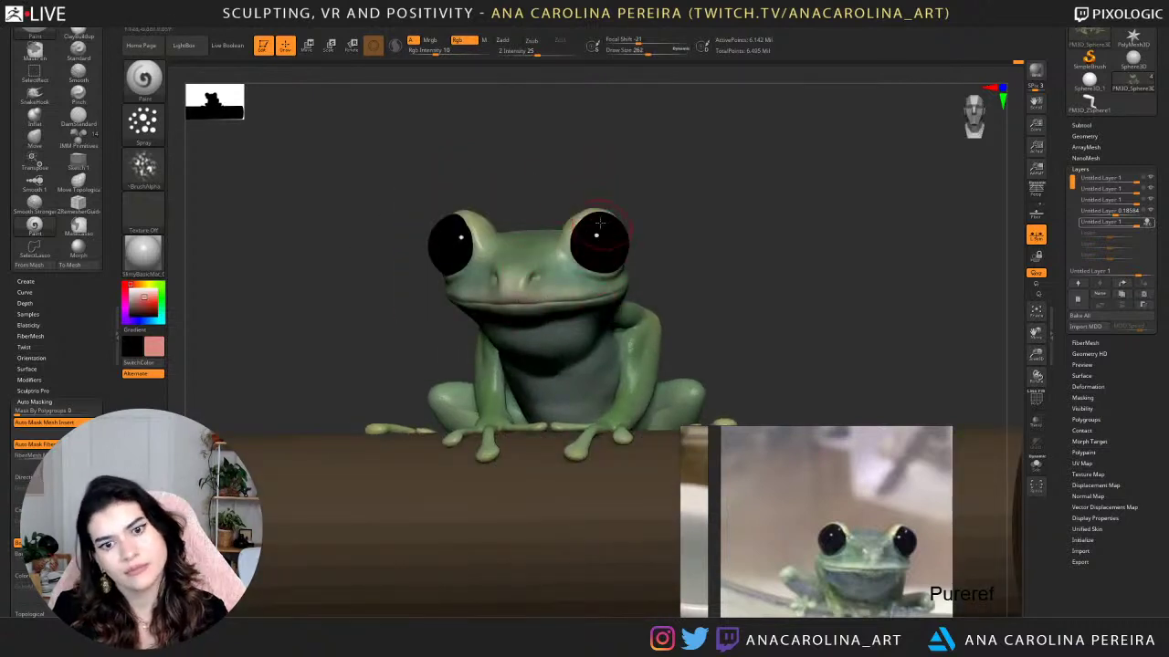
{"action": "left_click", "coordinate": [144, 164]}
{"action": "left_click", "coordinate": [200, 177]}
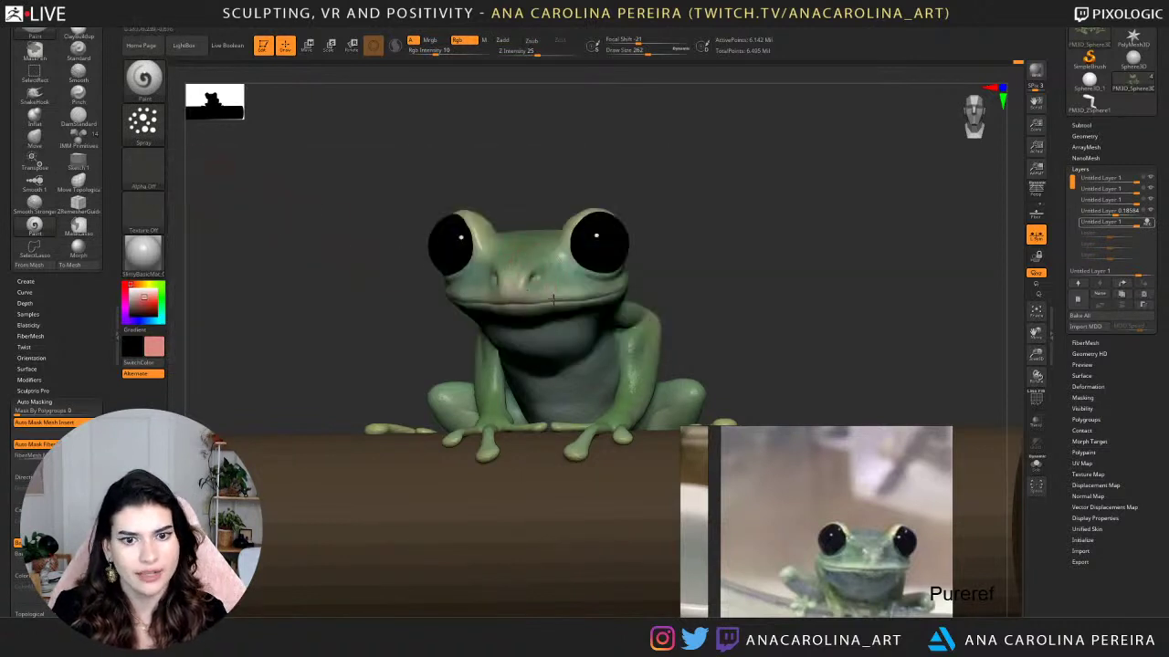
Reduce the draw size to 207 and add a soft pink tint around the frog's nostrils and mouth.
{"action": "key", "text": "space"}
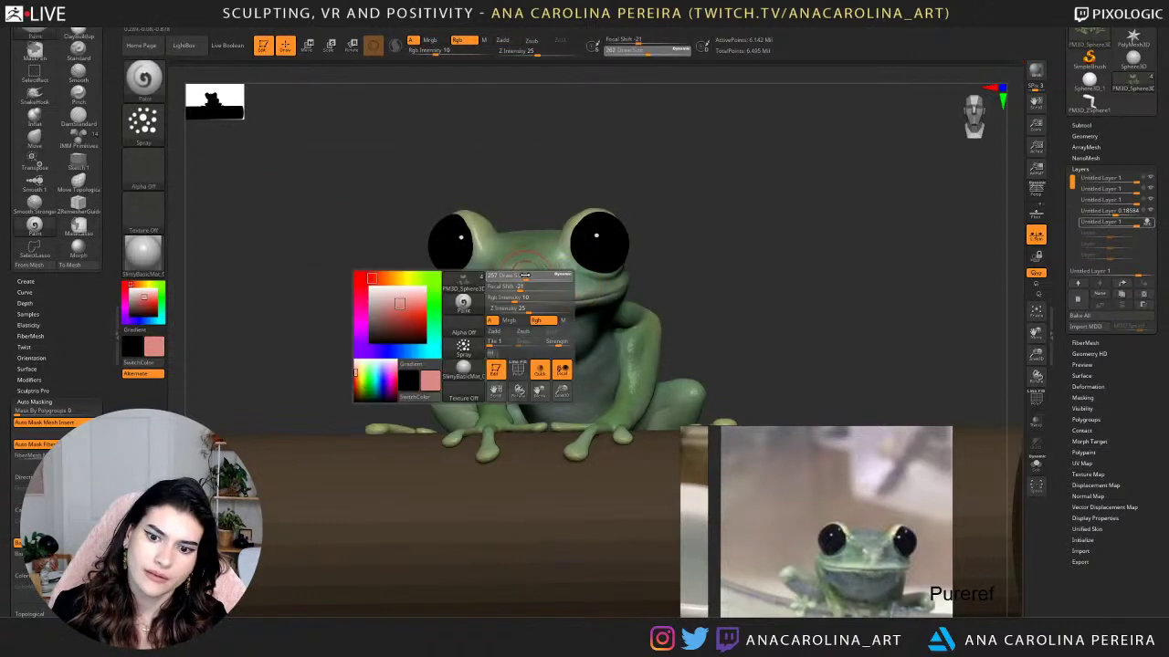
{"action": "left_click_drag", "start_coordinate": [523, 277], "coordinate": [519, 289]}
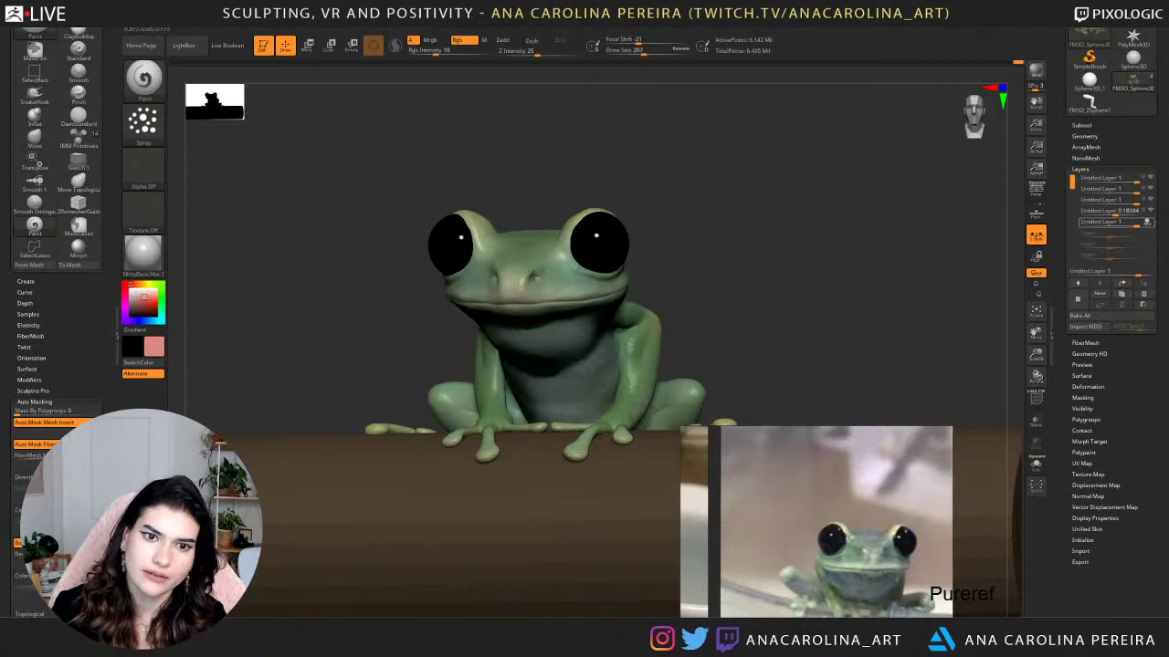
{"action": "left_click_drag", "start_coordinate": [569, 200], "coordinate": [548, 283], "text": "alt"}
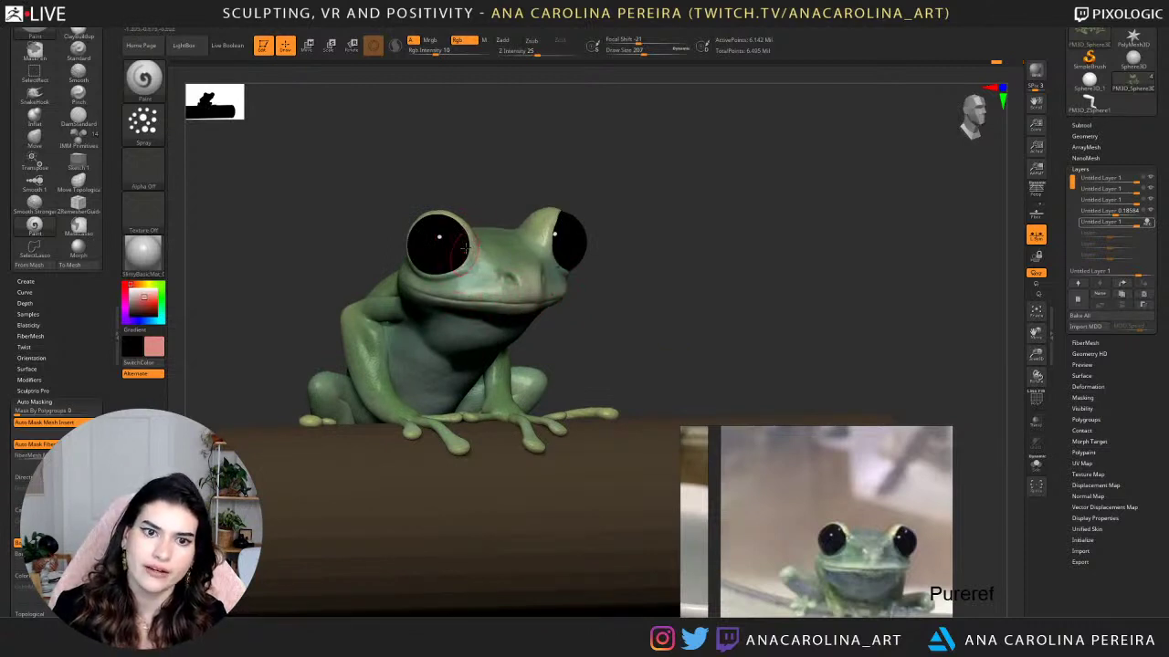
{"action": "left_click_drag", "start_coordinate": [550, 334], "coordinate": [491, 338]}
Increase the Paint brush's draw size to 525 and tint the frog's toes with the soft pink.
{"action": "key", "text": "bracketright"}
{"action": "key", "text": "bracketright"}
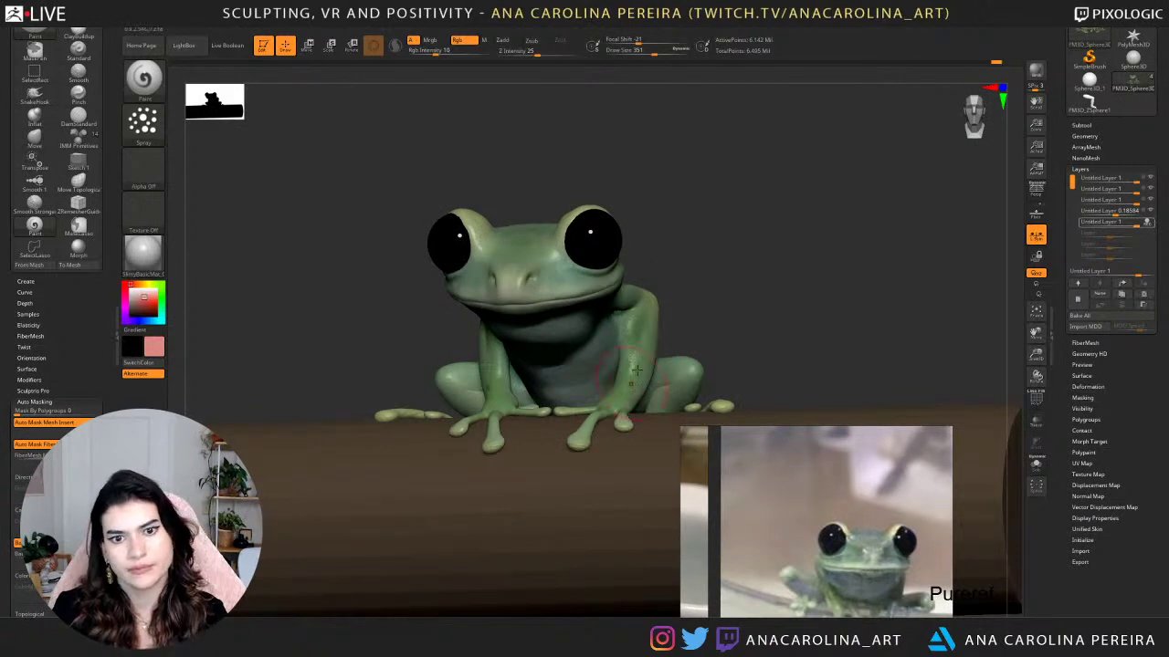
{"action": "left_click_drag", "start_coordinate": [709, 277], "coordinate": [749, 282]}
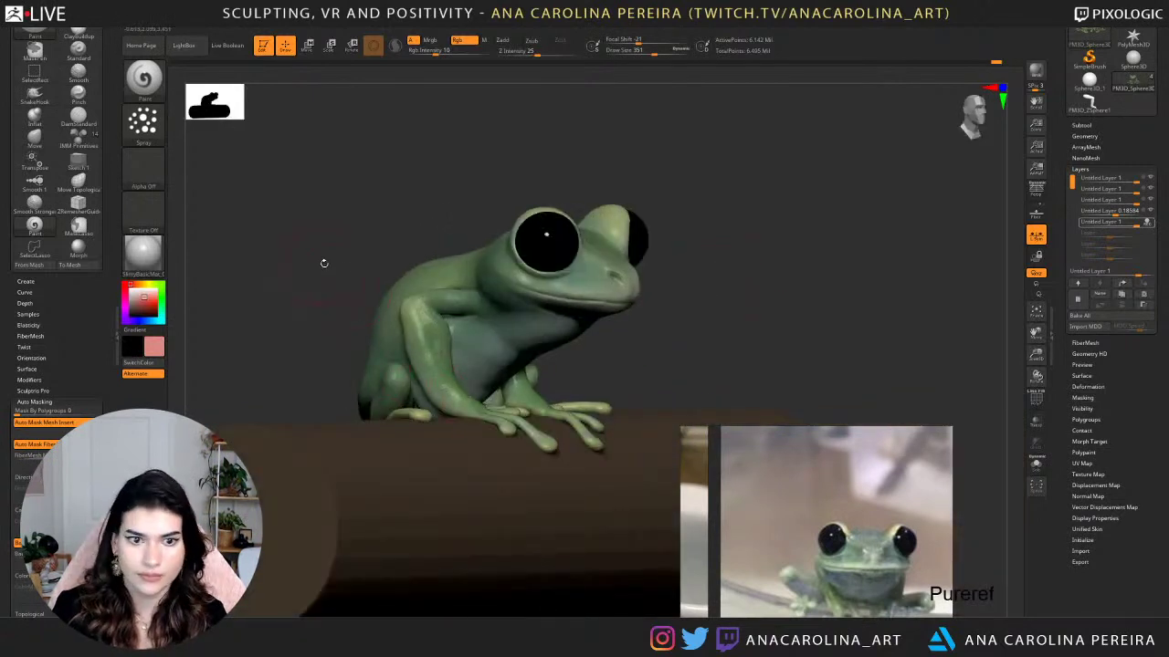
{"action": "left_click_drag", "start_coordinate": [325, 263], "coordinate": [370, 354]}
{"action": "mouse_move", "coordinate": [425, 447]}
{"action": "left_mouse_down"}
{"action": "mouse_move", "coordinate": [411, 438]}
{"action": "mouse_move", "coordinate": [427, 451]}
{"action": "left_mouse_up"}
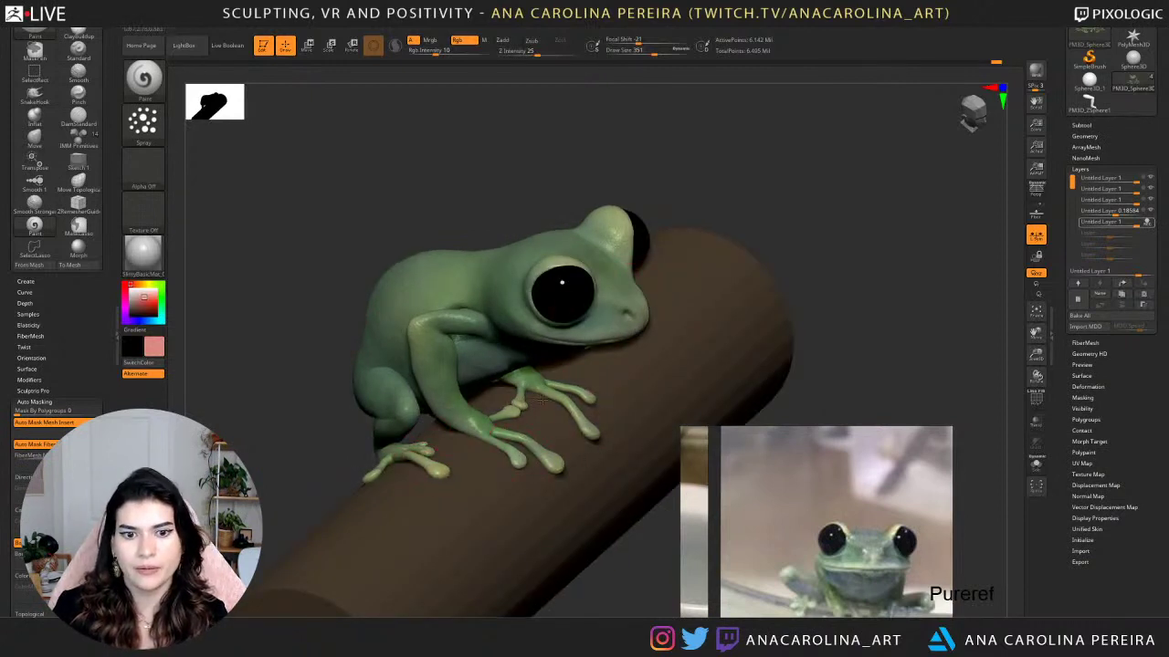
{"action": "mouse_move", "coordinate": [634, 182]}
{"action": "left_mouse_down"}
{"action": "mouse_move", "coordinate": [687, 171]}
{"action": "mouse_move", "coordinate": [668, 217]}
{"action": "left_mouse_up"}
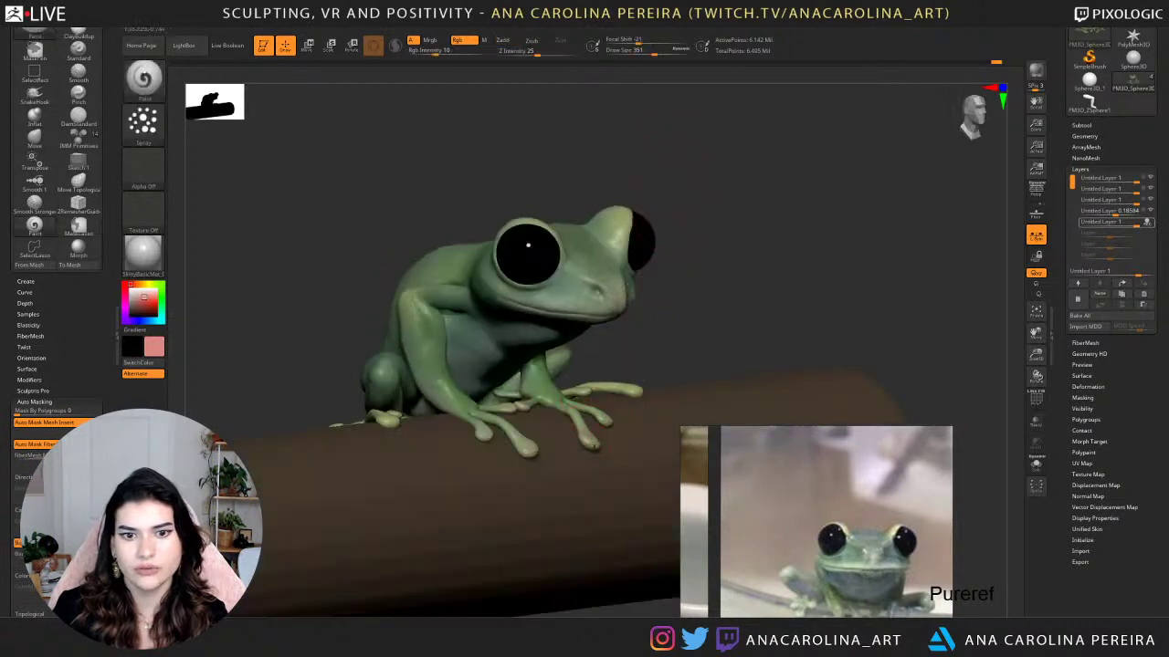
{"action": "left_click_drag", "start_coordinate": [658, 375], "coordinate": [736, 370]}
{"action": "left_click_drag", "start_coordinate": [768, 296], "coordinate": [696, 335]}
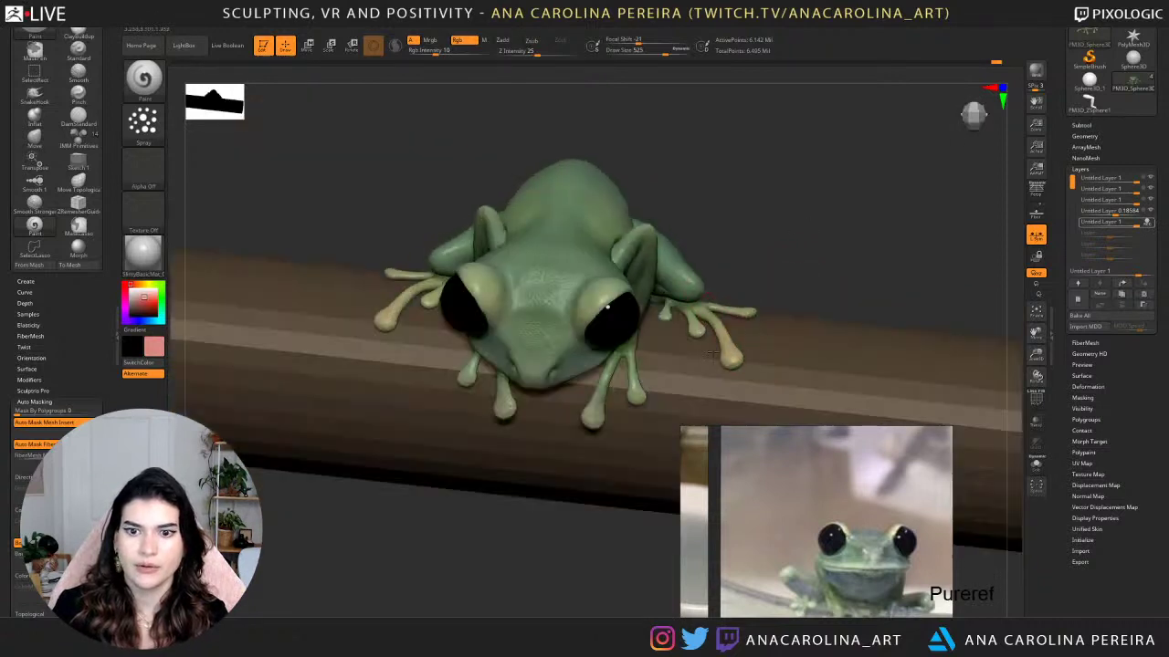
{"action": "left_click_drag", "start_coordinate": [796, 248], "coordinate": [799, 199]}
{"action": "key", "text": "ctrl"}
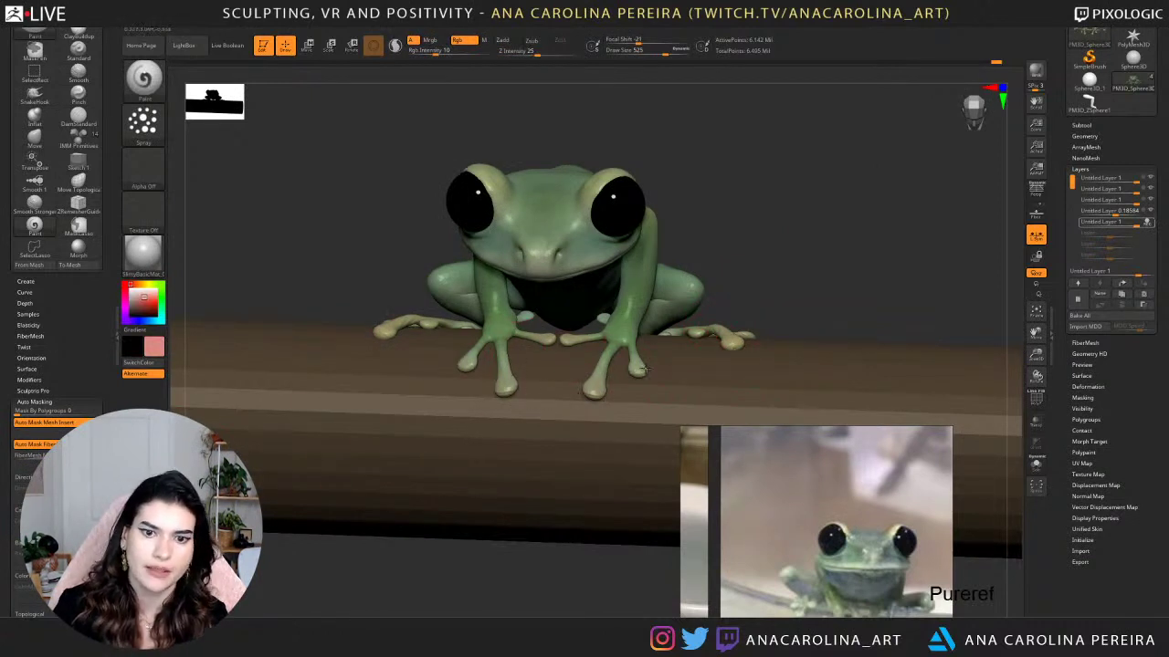
Build up more soft pink on the toe pads of the front and rear feet.
{"action": "mouse_move", "coordinate": [718, 304]}
{"action": "left_mouse_down"}
{"action": "mouse_move", "coordinate": [740, 243]}
{"action": "mouse_move", "coordinate": [712, 256]}
{"action": "mouse_move", "coordinate": [699, 294]}
{"action": "mouse_move", "coordinate": [744, 306]}
{"action": "left_mouse_up"}
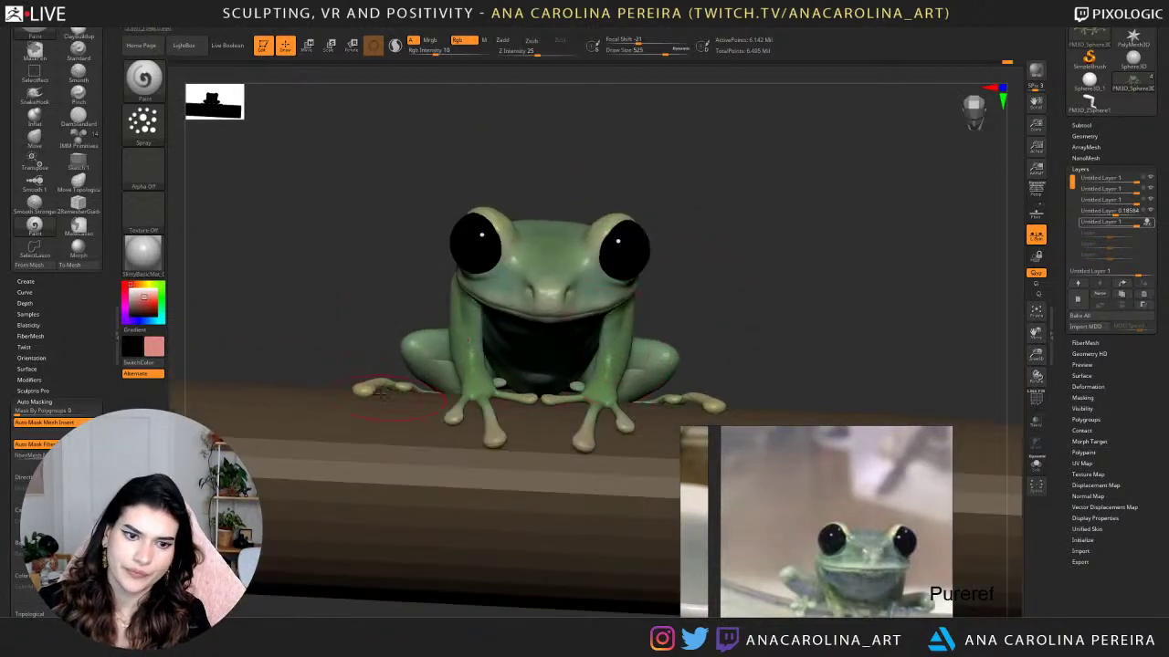
{"action": "left_click_drag", "start_coordinate": [350, 338], "coordinate": [417, 438]}
{"action": "left_click_drag", "start_coordinate": [538, 530], "coordinate": [484, 447]}
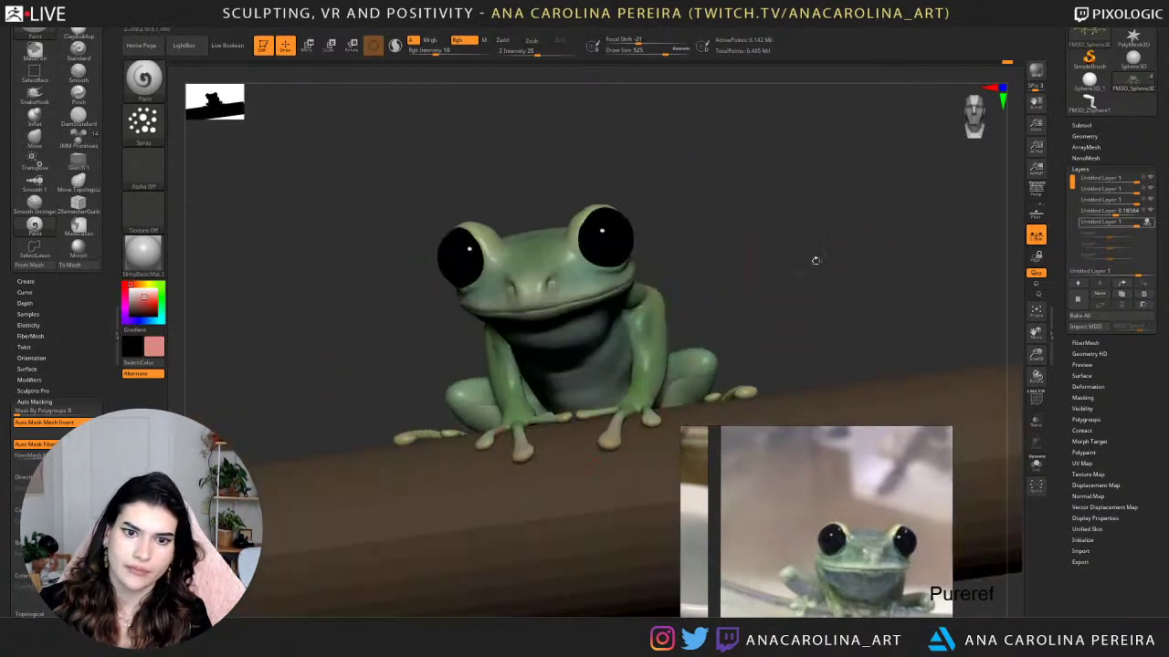
{"action": "left_click_drag", "start_coordinate": [826, 258], "coordinate": [819, 197]}
{"action": "left_click_drag", "start_coordinate": [799, 245], "coordinate": [807, 268]}
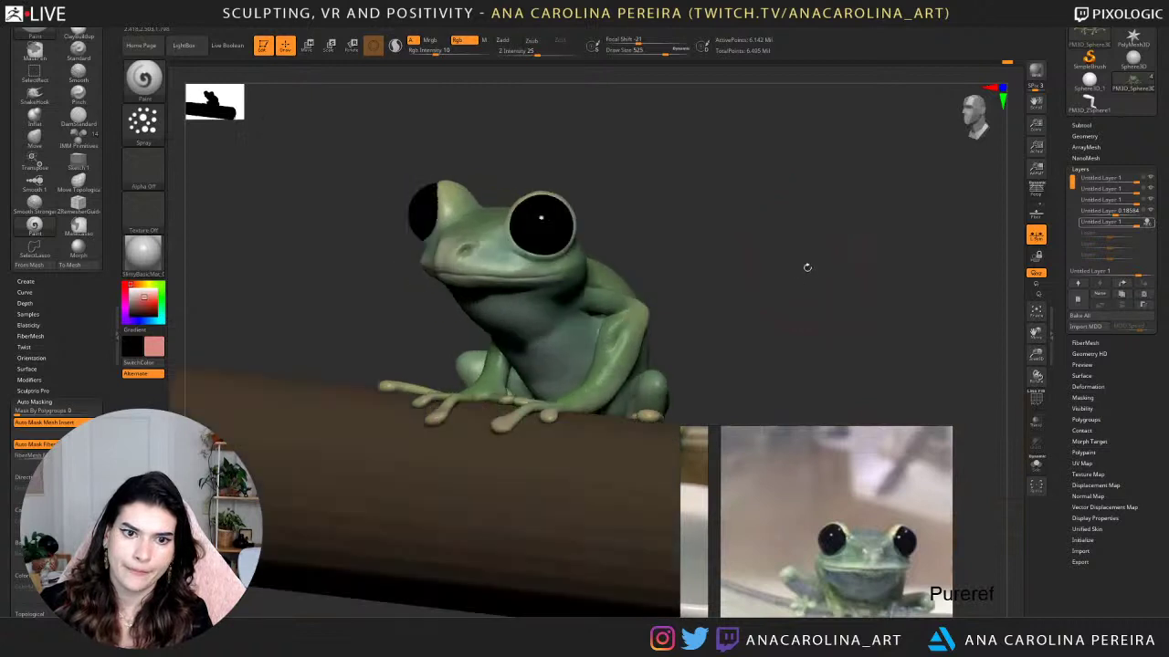
{"action": "left_click_drag", "start_coordinate": [685, 310], "coordinate": [714, 345]}
{"action": "left_click_drag", "start_coordinate": [513, 372], "coordinate": [630, 265]}
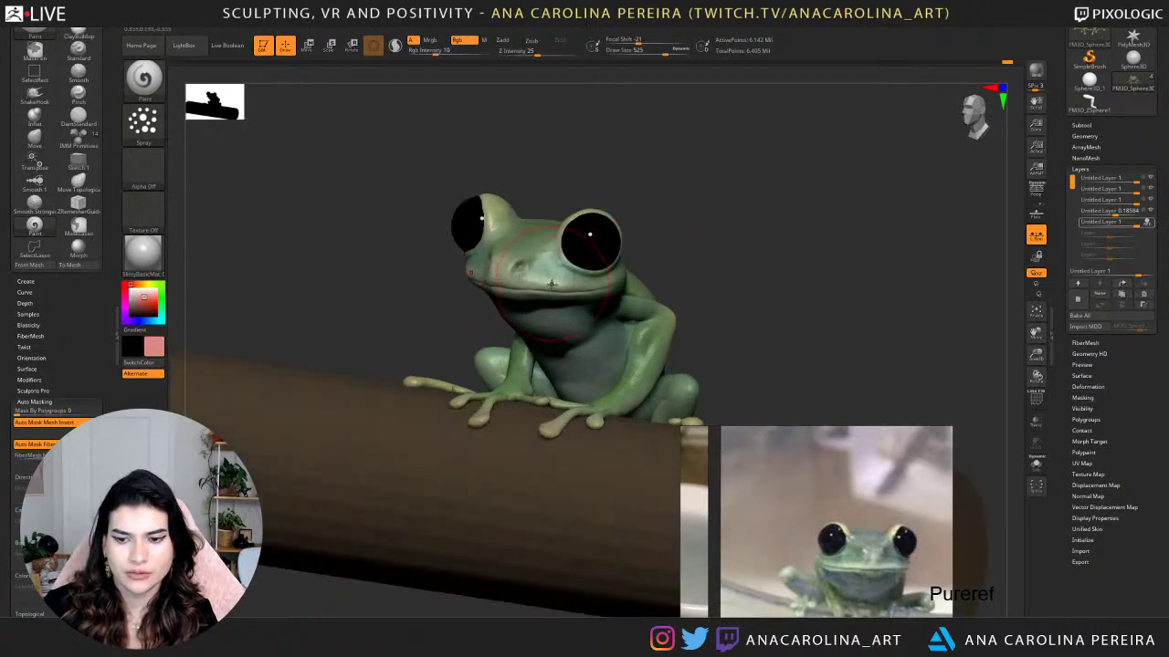
Choose a dark grey-green paint colour and reduce the draw size for detail work around the nostrils.
{"action": "key", "text": "space"}
{"action": "left_click_drag", "start_coordinate": [546, 290], "coordinate": [532, 290]}
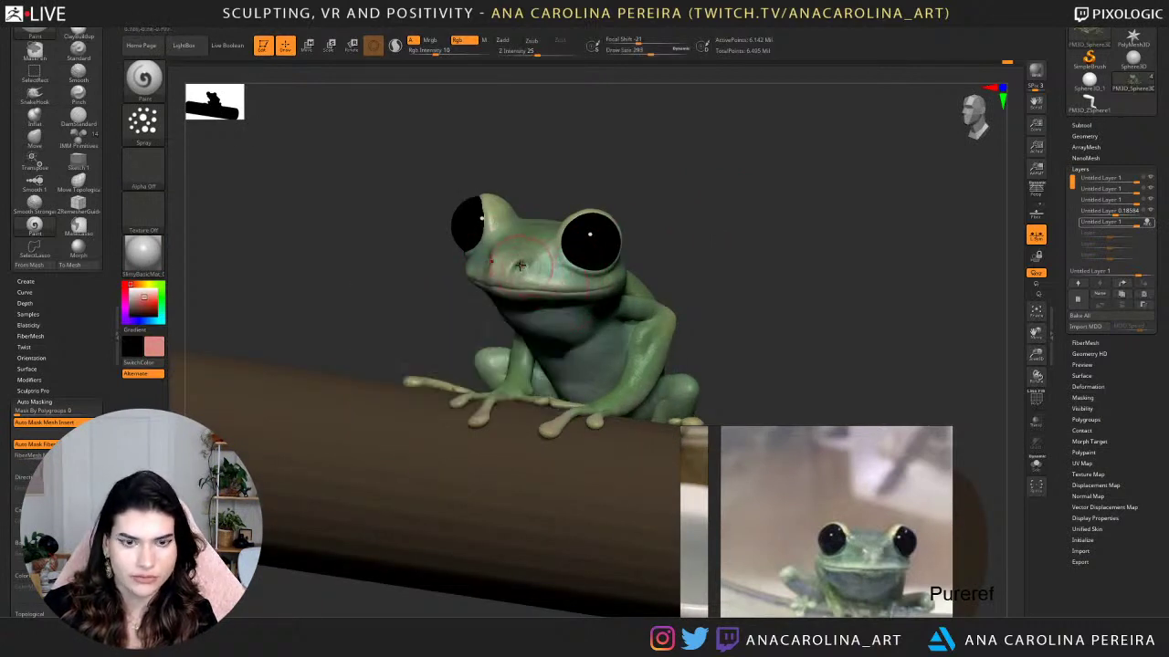
{"action": "key", "text": "c"}
{"action": "left_click_drag", "start_coordinate": [131, 302], "coordinate": [132, 312]}
{"action": "key", "text": "space"}
{"action": "left_click_drag", "start_coordinate": [565, 243], "coordinate": [520, 266]}
{"action": "key", "text": "space"}
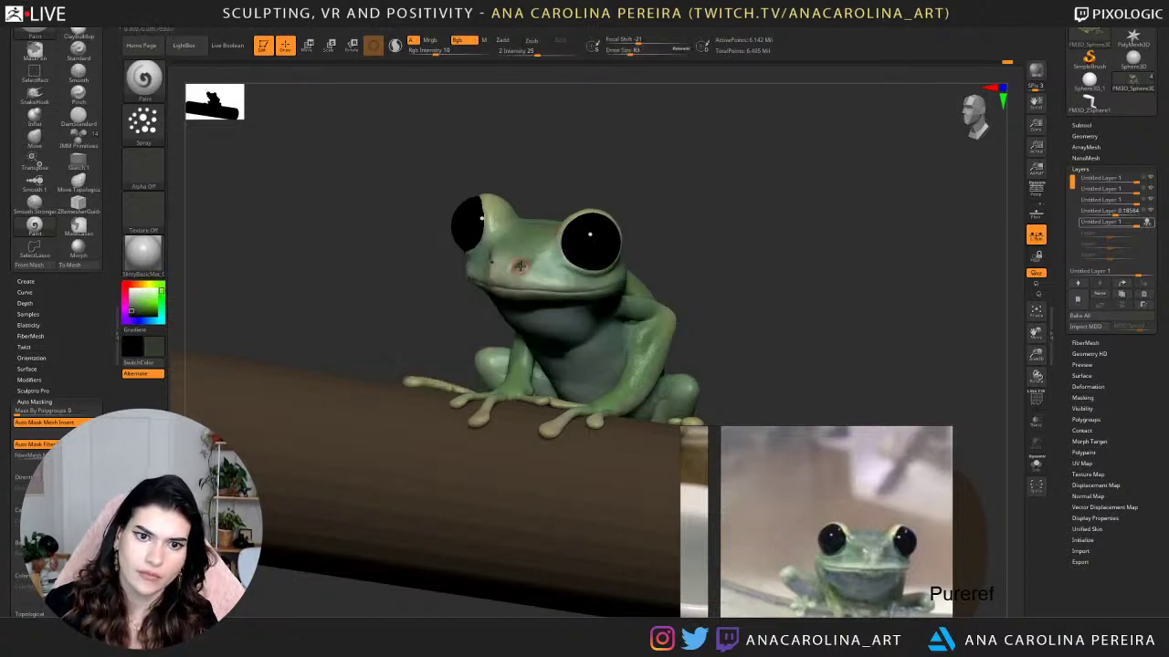
Set the draw size to 120 and subtly darken the skin around the frog's nostrils.
{"action": "key", "text": "bracketright"}
{"action": "key", "text": "bracketright"}
{"action": "key", "text": "bracketright"}
{"action": "key", "text": "bracketright"}
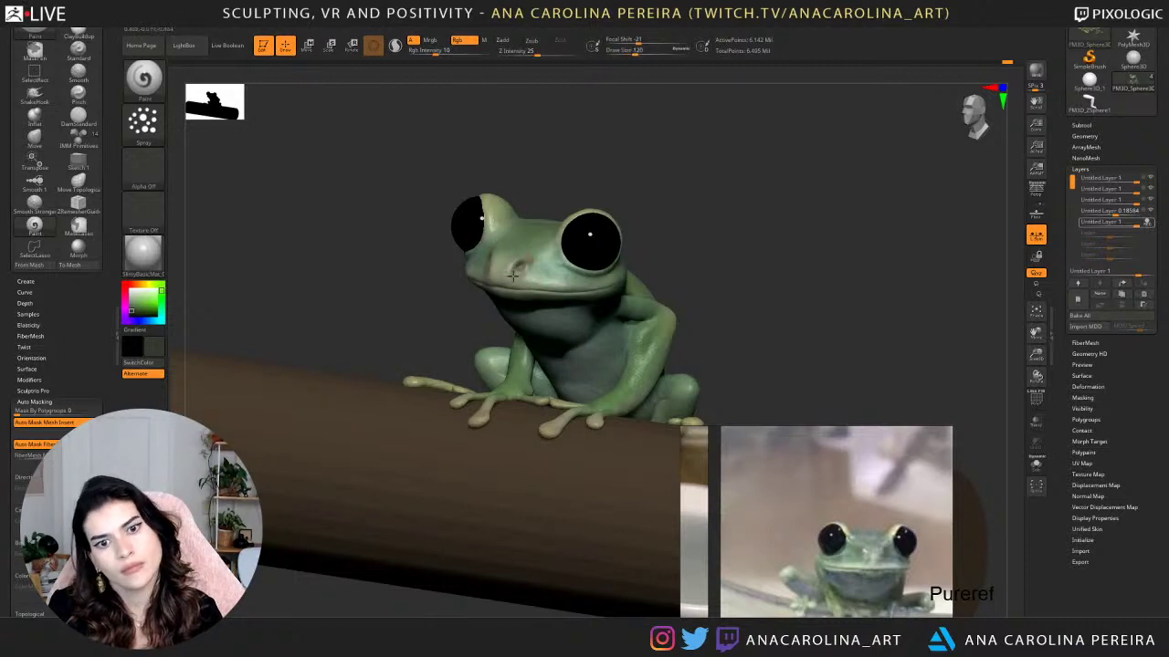
{"action": "mouse_move", "coordinate": [546, 222]}
{"action": "right_mouse_down", "text": "ctrl"}
{"action": "mouse_move", "coordinate": [555, 185]}
{"action": "mouse_move", "coordinate": [576, 181]}
{"action": "mouse_move", "coordinate": [567, 213]}
{"action": "mouse_move", "coordinate": [540, 207]}
{"action": "mouse_move", "coordinate": [548, 200]}
{"action": "mouse_move", "coordinate": [569, 228]}
{"action": "right_mouse_up", "text": "ctrl"}
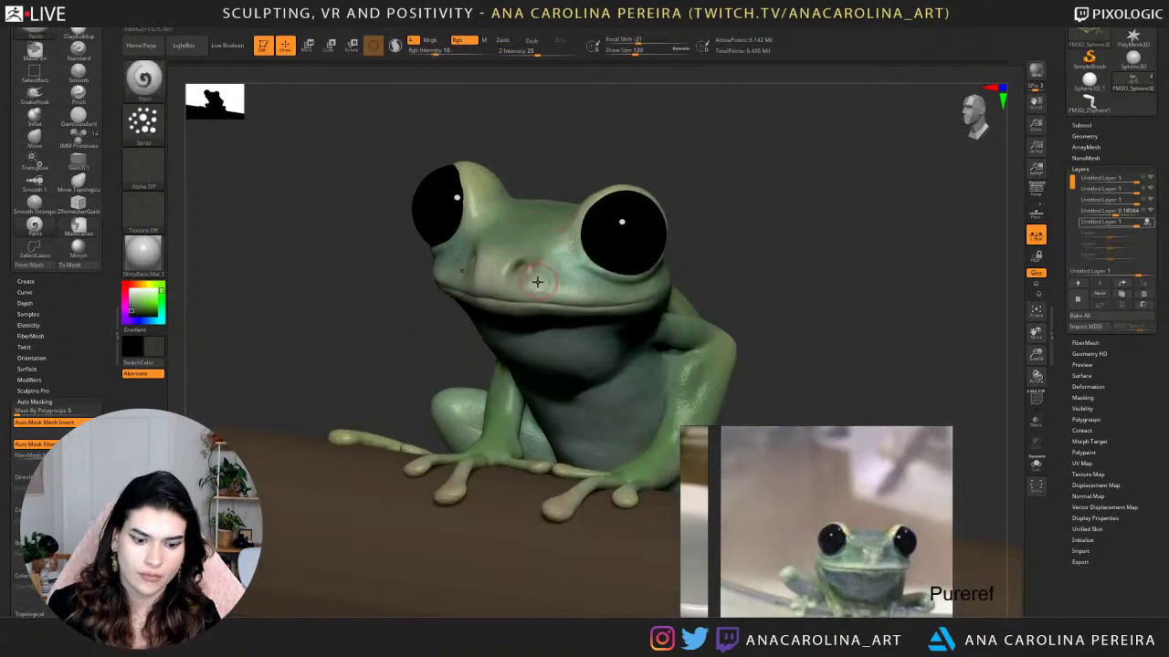
Sample a light green from the snout and switch the Paint brush's stroke to FreeHand.
{"action": "key", "text": "c"}
{"action": "left_click_drag", "start_coordinate": [541, 270], "coordinate": [557, 274]}
{"action": "key", "text": "ctrl+z"}
{"action": "key", "text": "ctrl"}
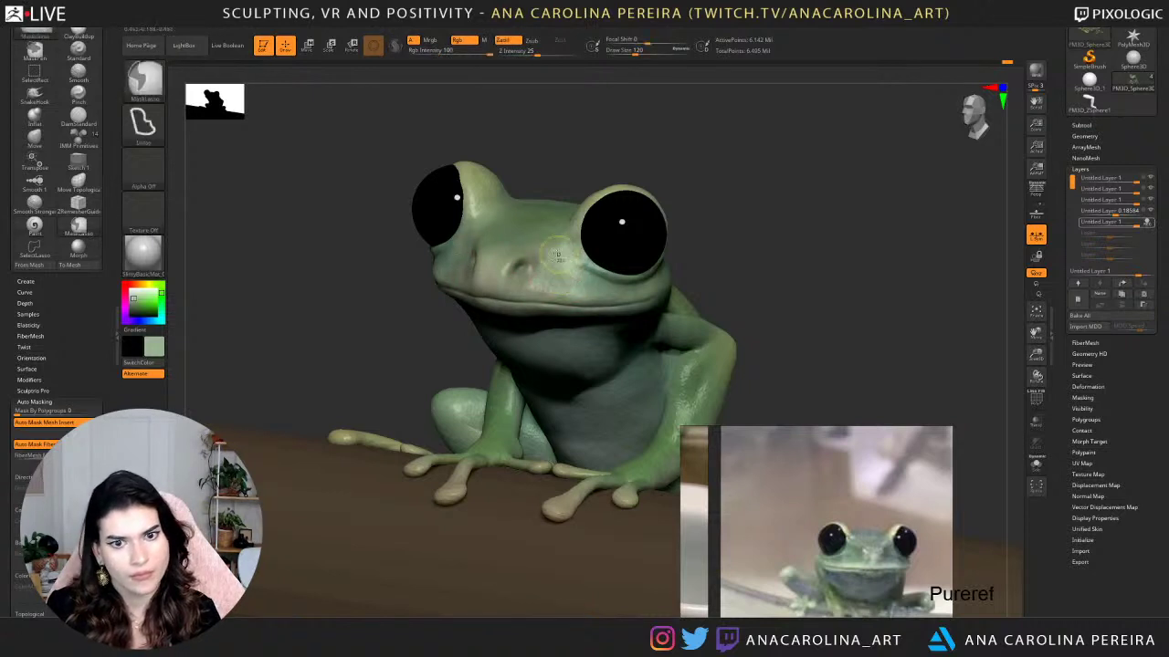
{"action": "left_click", "coordinate": [143, 122]}
{"action": "left_click", "coordinate": [286, 130]}
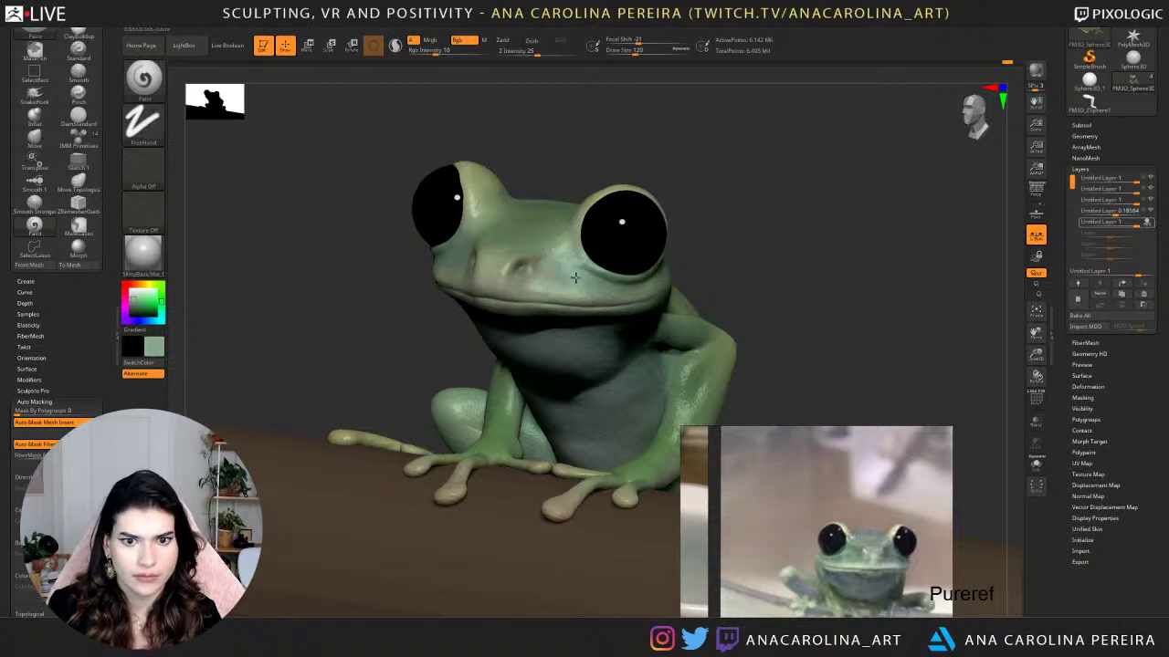
Blend the light green over the skin between the nostril and the eye.
{"action": "key", "text": "ctrl"}
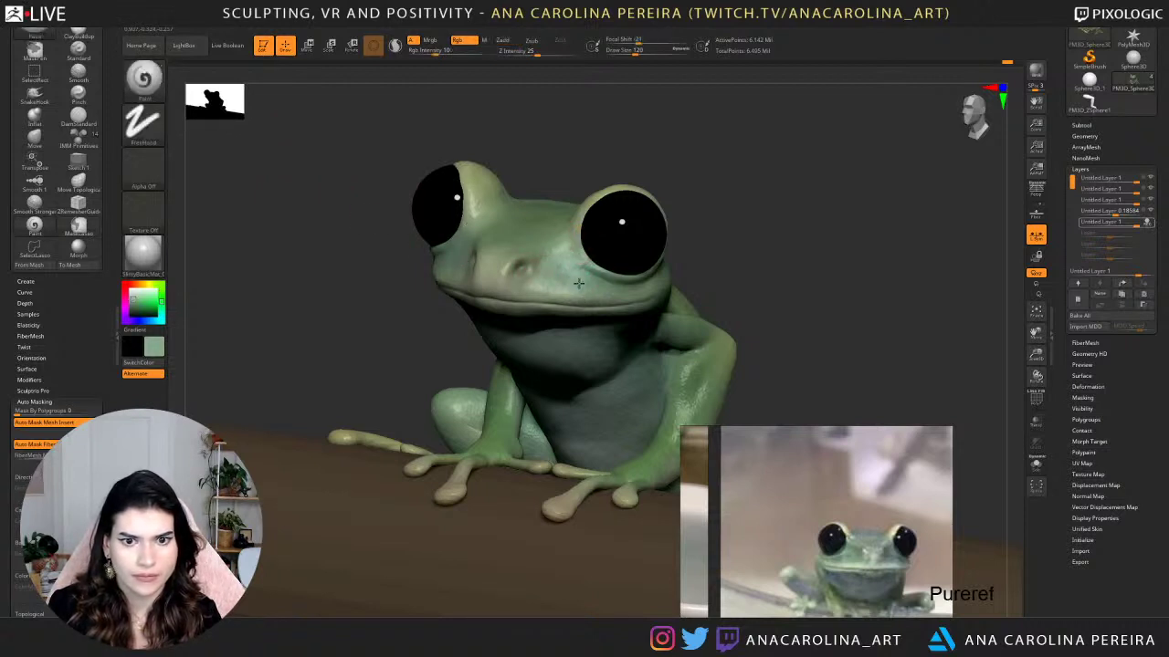
{"action": "key", "text": "ctrl"}
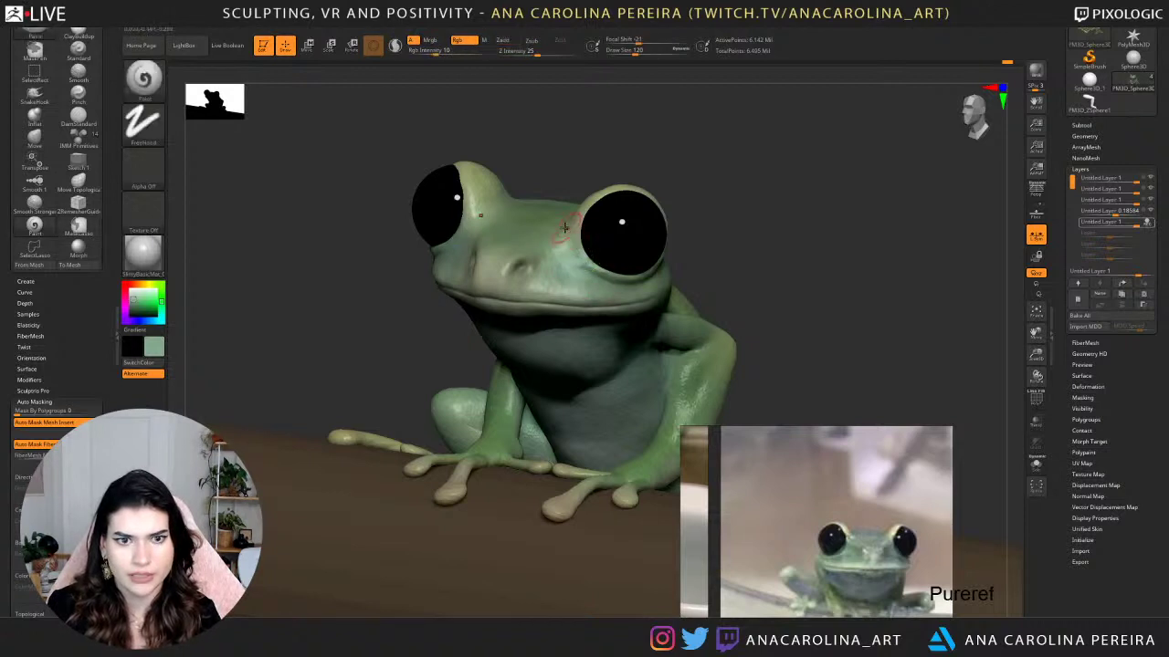
{"action": "left_click", "coordinate": [159, 249]}
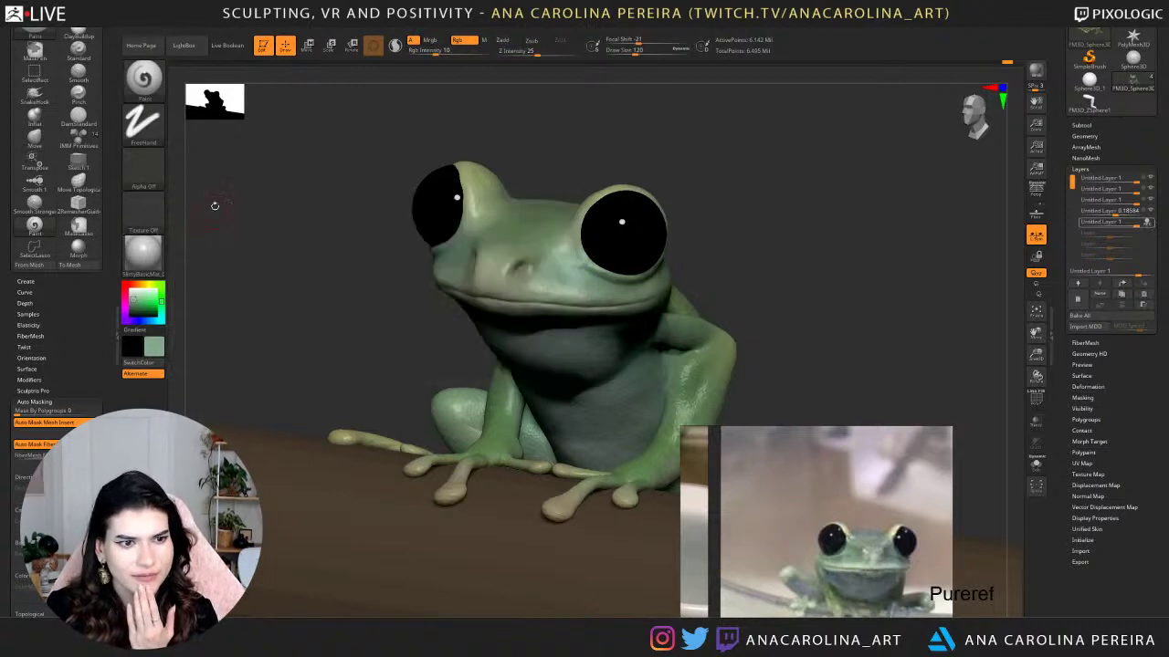
{"action": "left_click_drag", "start_coordinate": [524, 173], "coordinate": [605, 188], "text": "shift"}
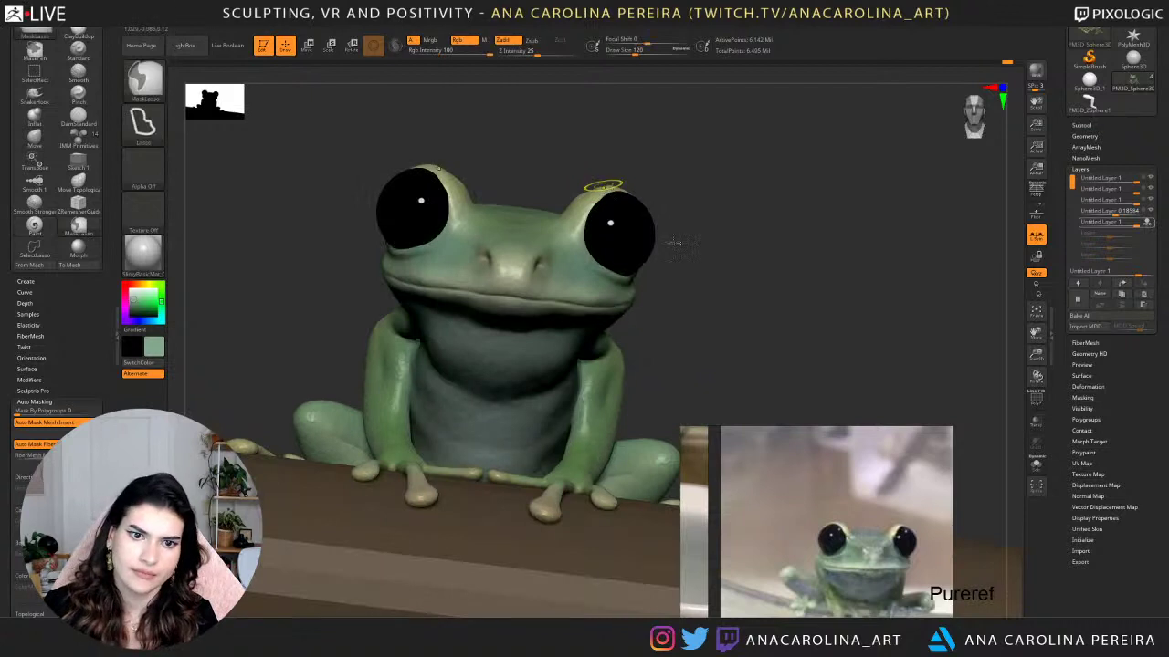
{"action": "left_click_drag", "start_coordinate": [709, 301], "coordinate": [729, 241]}
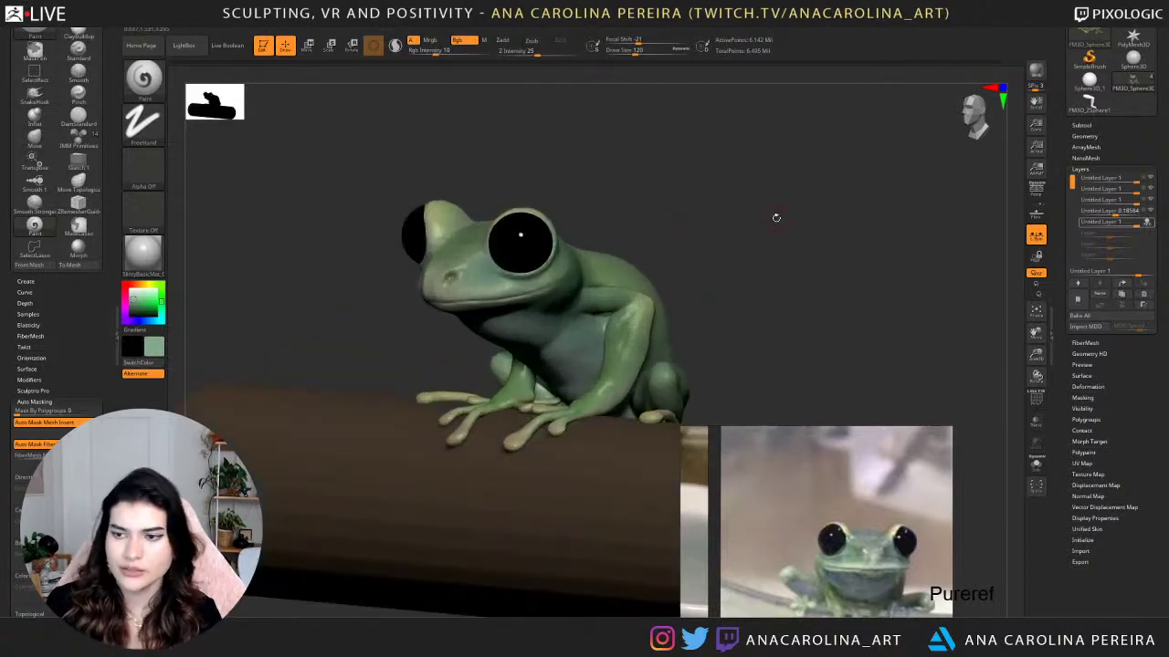
Add a new recording layer to the frog body and switch to the Clay brush.
{"action": "left_click", "coordinate": [1078, 300]}
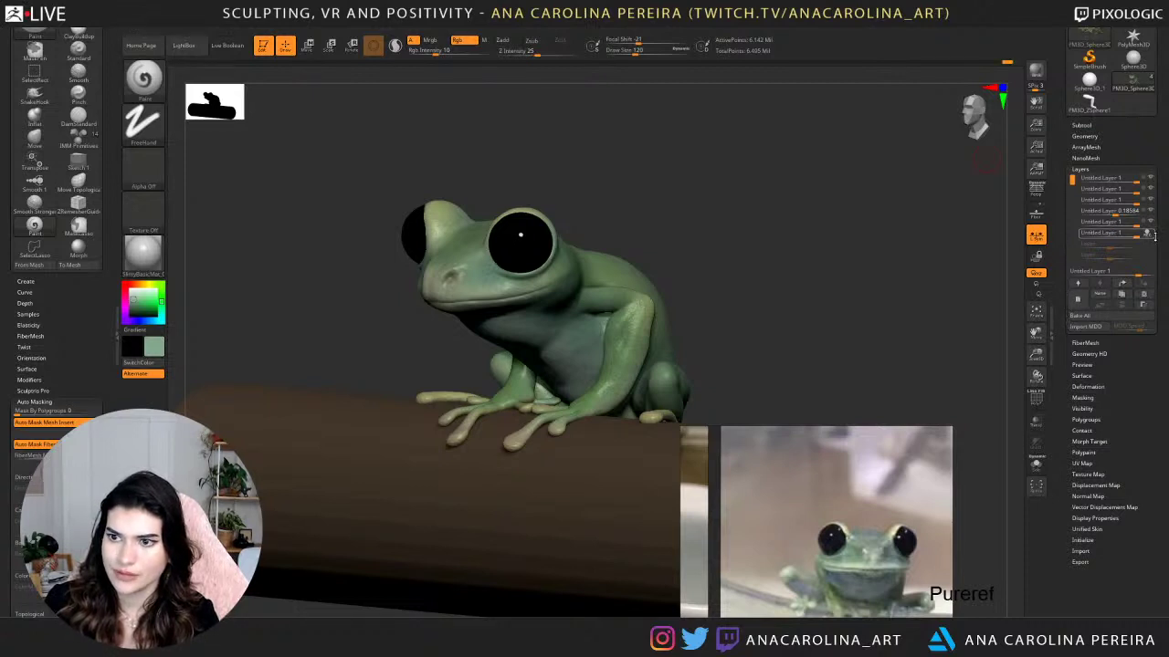
{"action": "left_click_drag", "start_coordinate": [840, 243], "coordinate": [781, 291]}
{"action": "left_click", "coordinate": [1036, 456]}
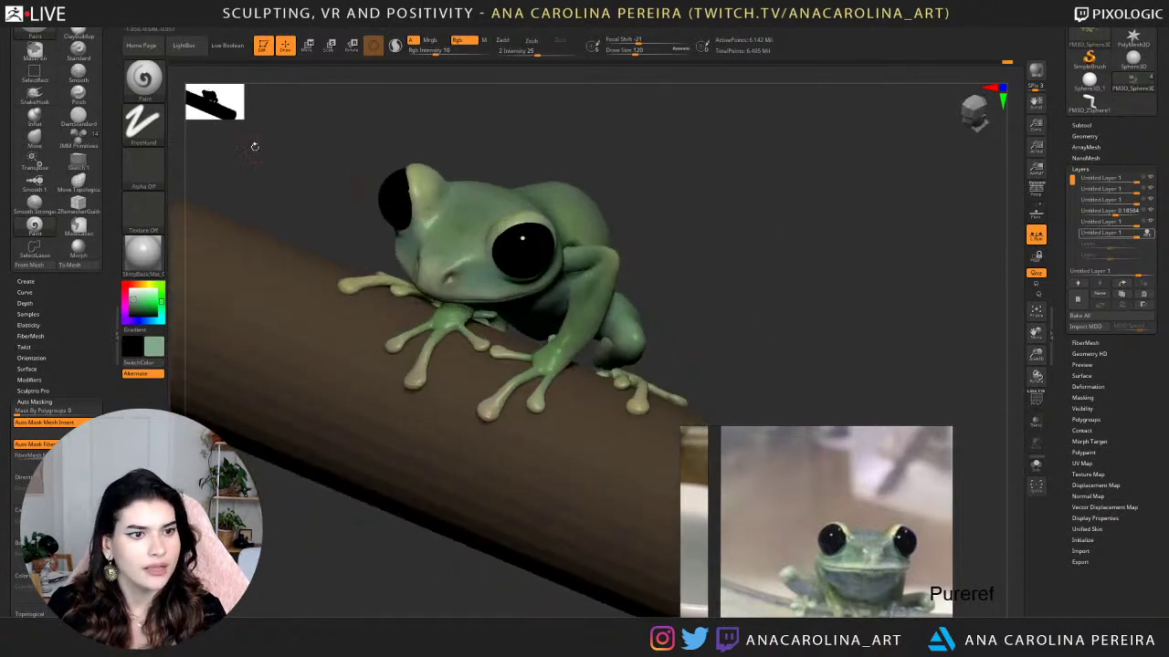
{"action": "key", "text": "b"}
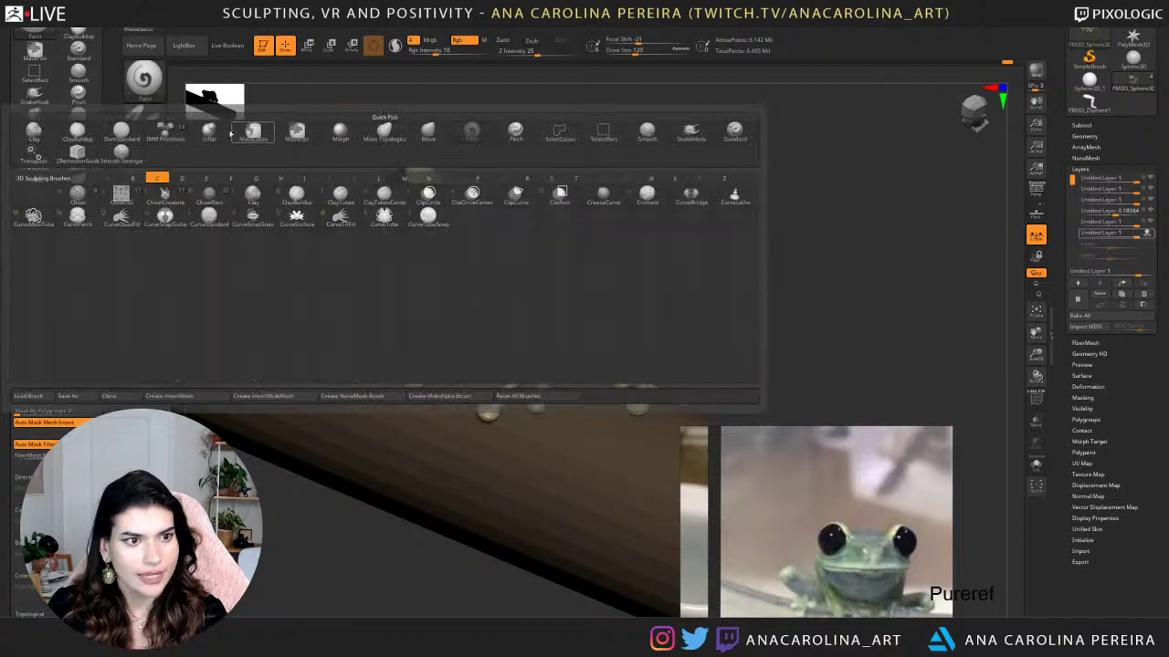
{"action": "left_click", "coordinate": [34, 132]}
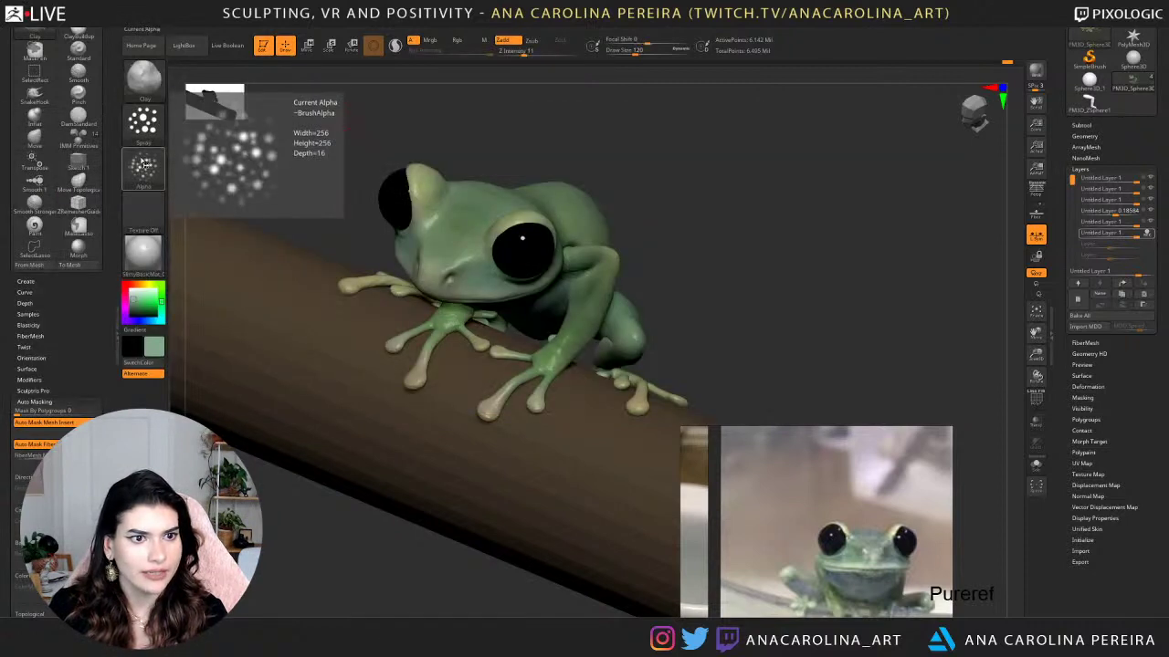
Give the Clay brush Alpha 07 and set its stroke to DragRect.
{"action": "left_click", "coordinate": [143, 164]}
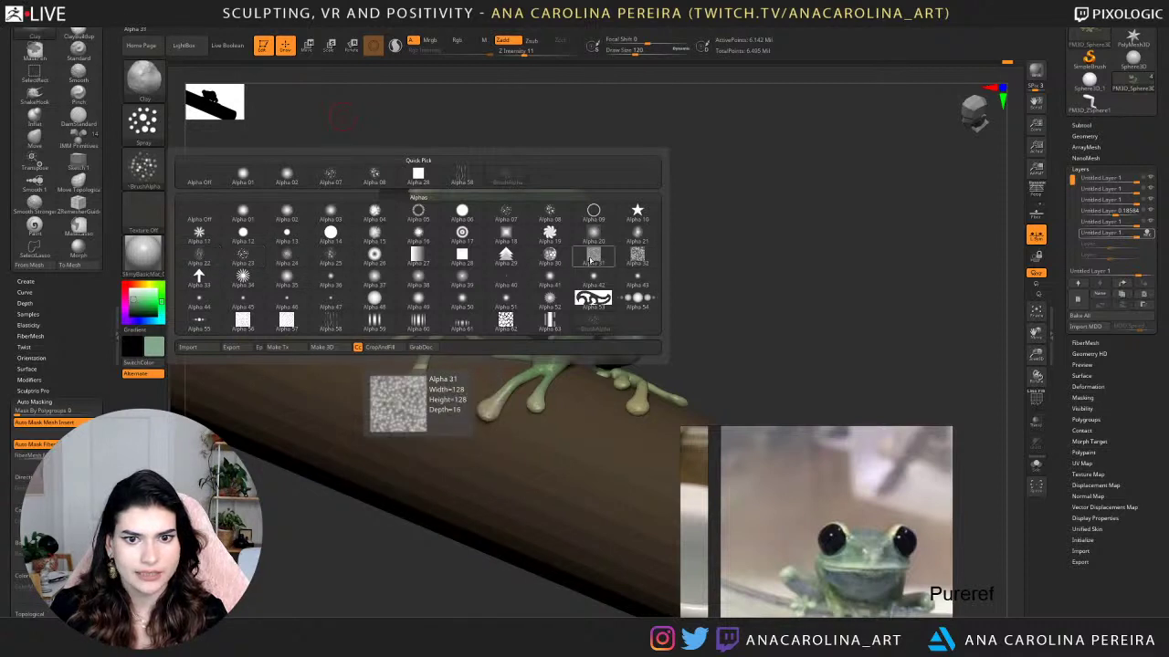
{"action": "left_click", "coordinate": [512, 215]}
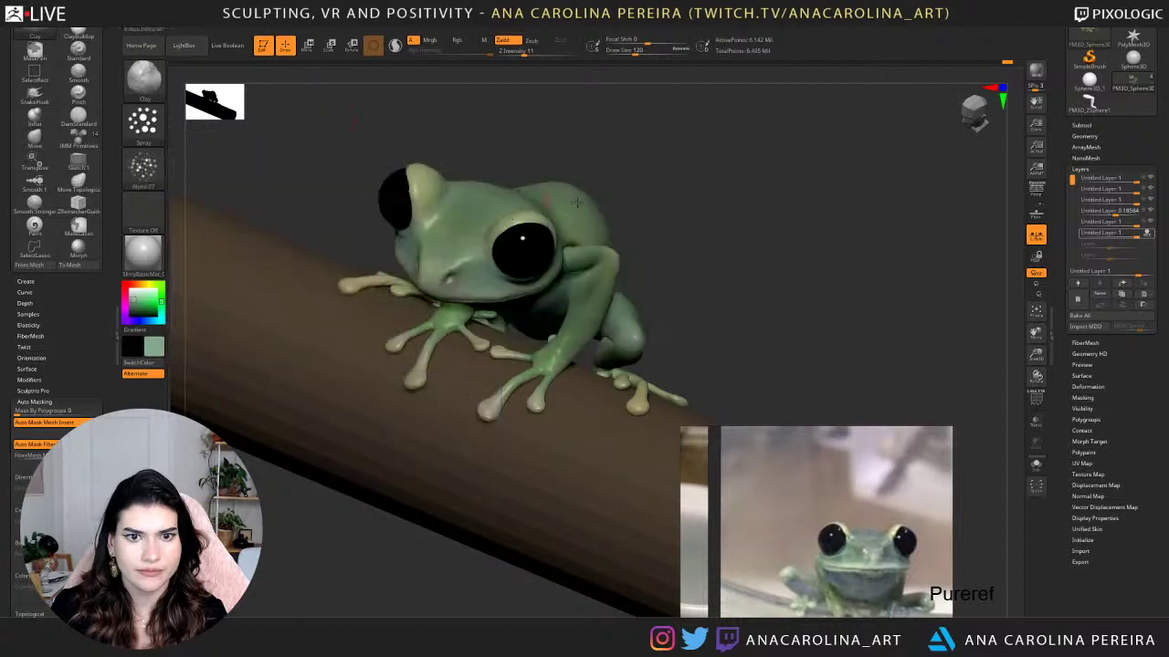
{"action": "left_click", "coordinate": [153, 124]}
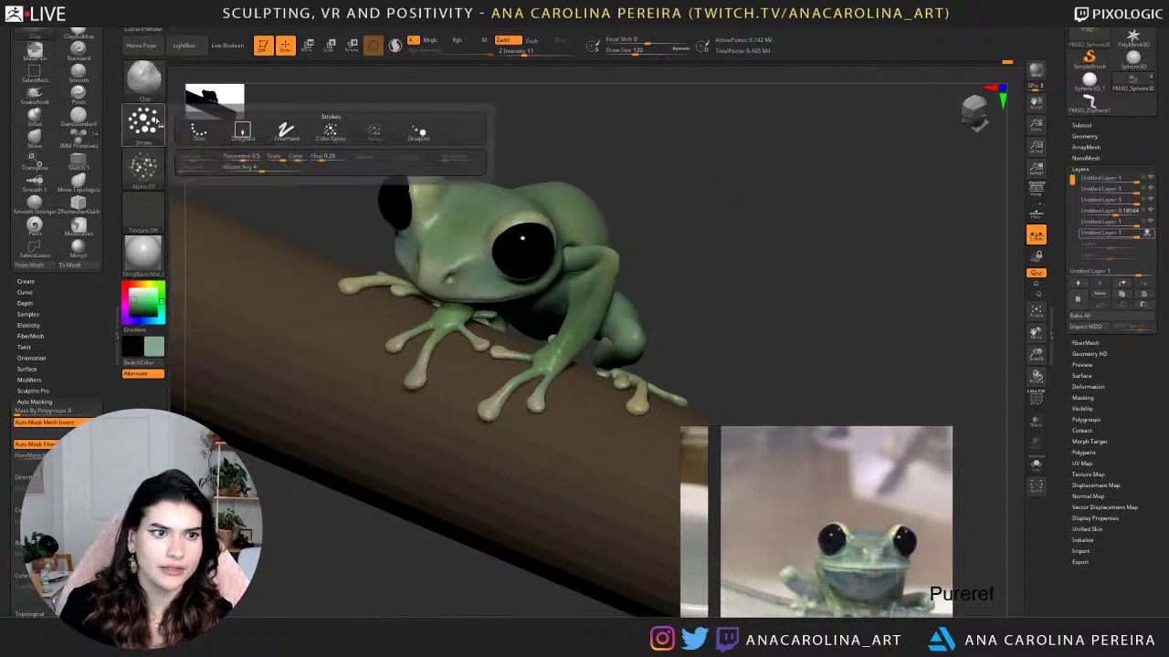
{"action": "left_click", "coordinate": [243, 130]}
{"action": "left_click_drag", "start_coordinate": [504, 126], "coordinate": [515, 212]}
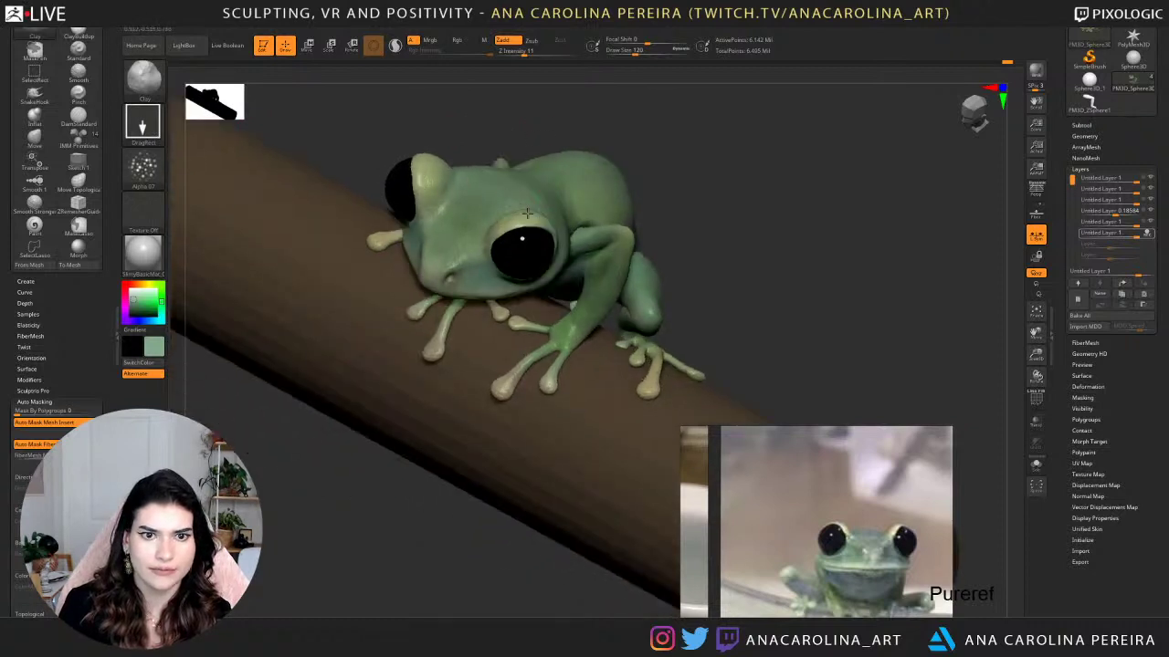
Raise the Clay brush's Z Intensity to 51 and stamp a patch of speckled bumps on the frog's back.
{"action": "key", "text": "ctrl"}
{"action": "key", "text": "space"}
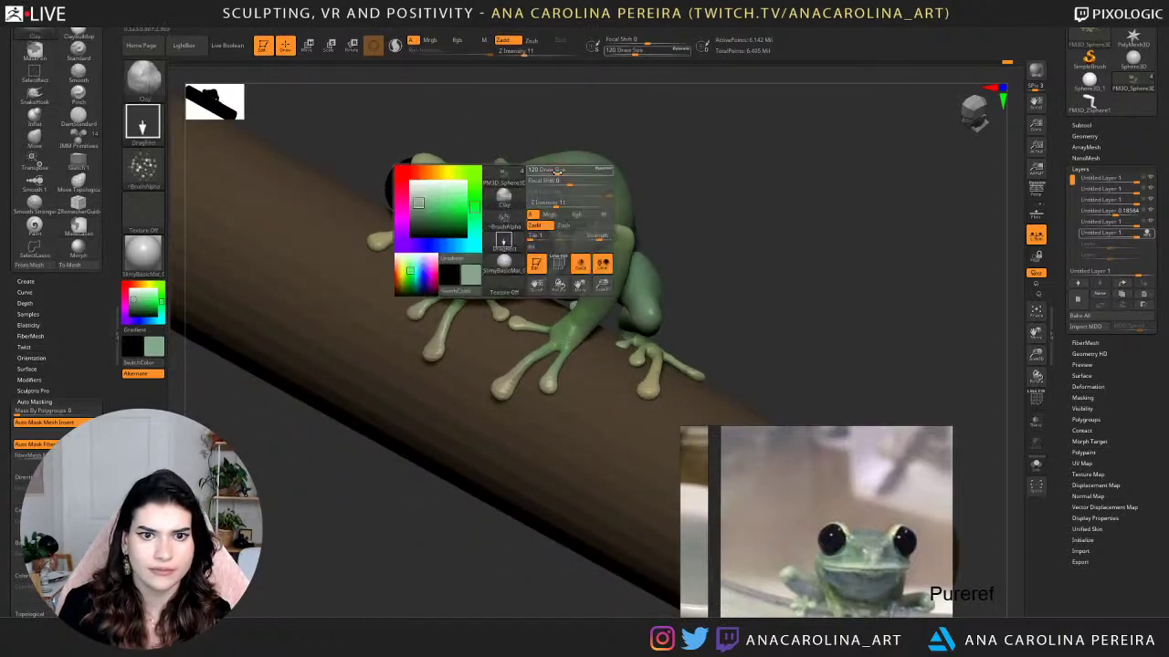
{"action": "left_click", "coordinate": [585, 204]}
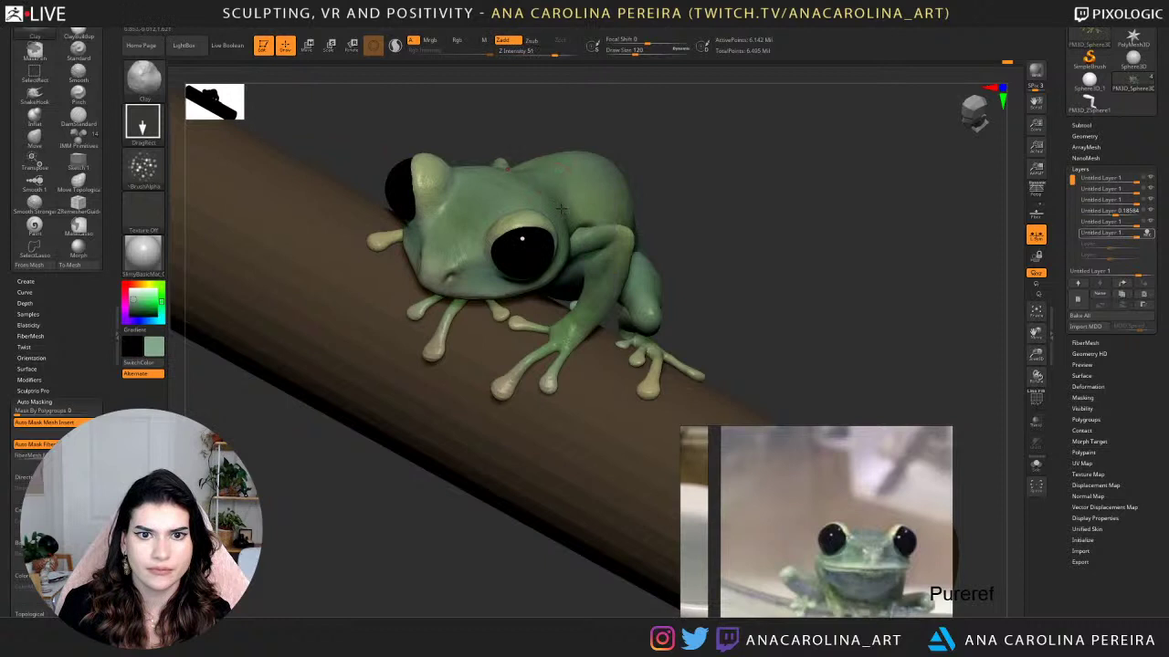
{"action": "left_click_drag", "start_coordinate": [680, 119], "coordinate": [619, 168]}
{"action": "key", "text": "ctrl"}
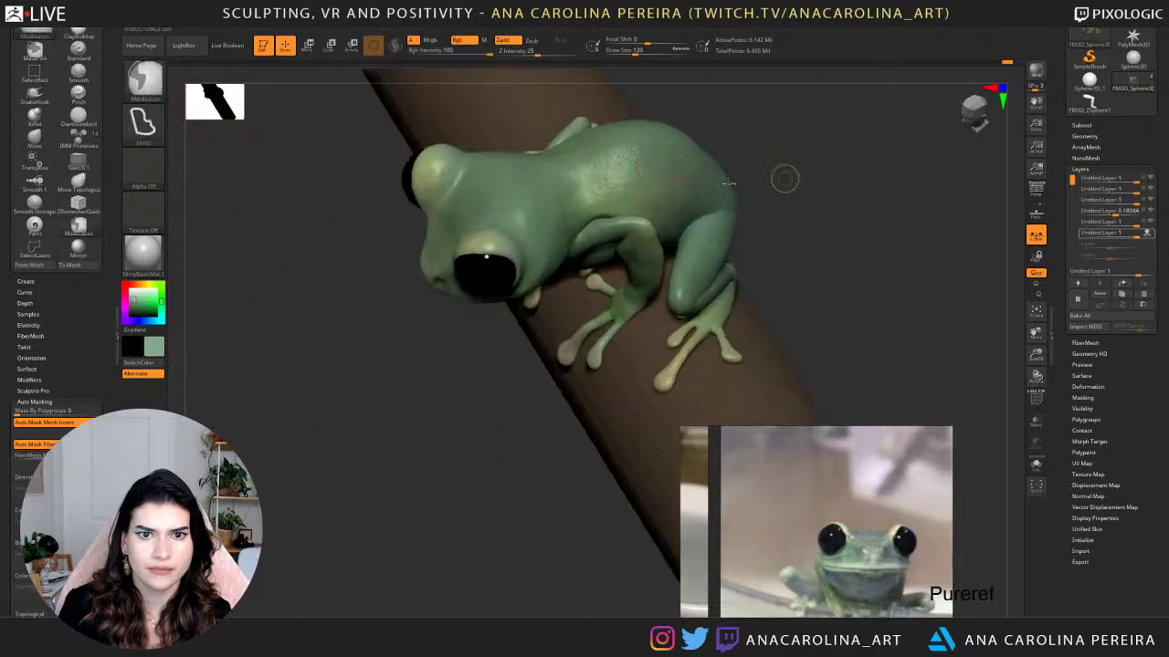
{"action": "left_click_drag", "start_coordinate": [775, 177], "coordinate": [741, 160]}
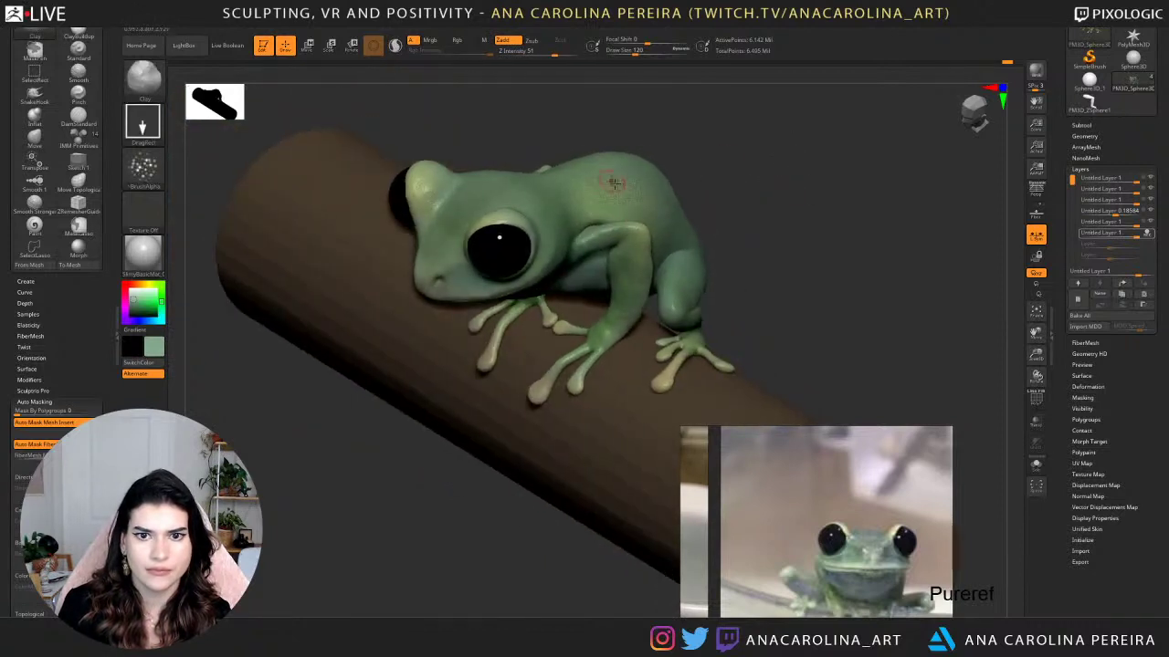
{"action": "mouse_move", "coordinate": [638, 205]}
{"action": "left_mouse_down"}
{"action": "mouse_move", "coordinate": [593, 201]}
{"action": "mouse_move", "coordinate": [646, 194]}
{"action": "mouse_move", "coordinate": [670, 173]}
{"action": "mouse_move", "coordinate": [646, 192]}
{"action": "left_mouse_up"}
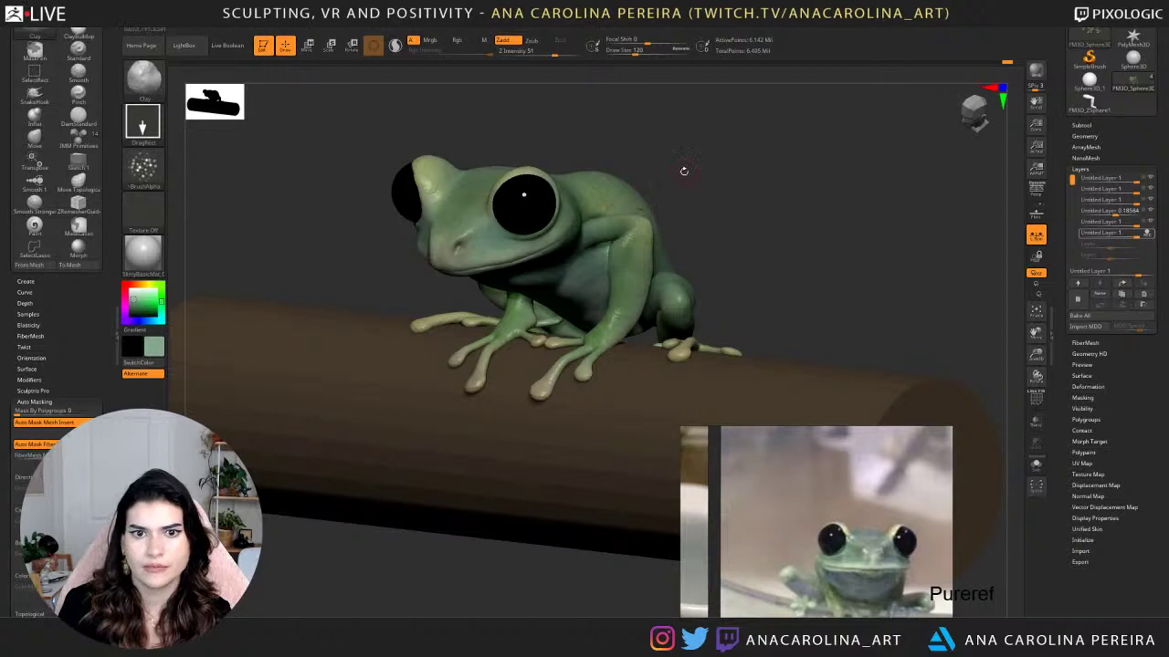
{"action": "key", "text": "ctrl"}
{"action": "key", "text": "ctrl"}
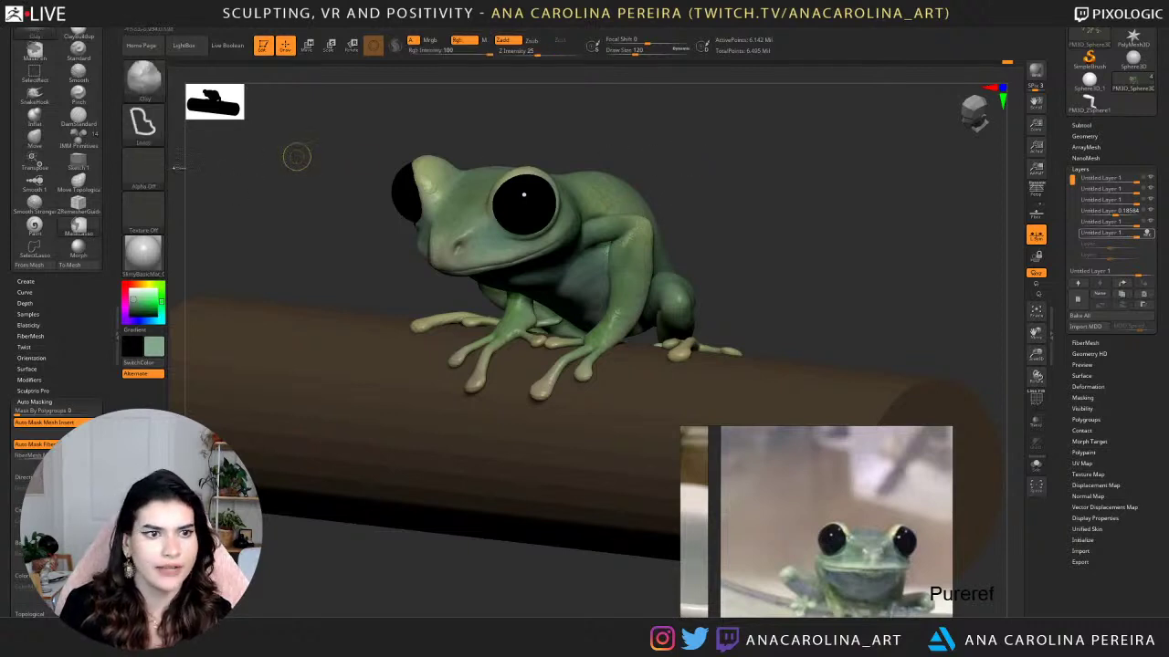
Switch the Clay brush to the Spray stroke with draw size 408 and spray bumps over the frog's back.
{"action": "left_click", "coordinate": [144, 169]}
{"action": "left_click", "coordinate": [143, 125]}
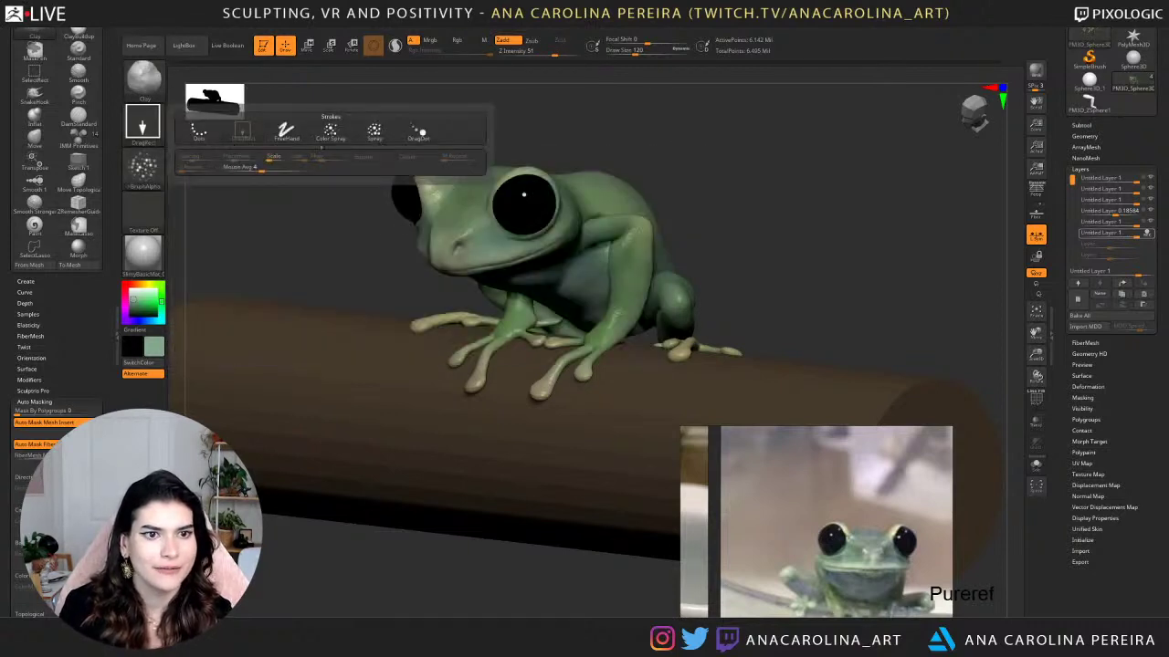
{"action": "left_click", "coordinate": [374, 132]}
{"action": "left_click_drag", "start_coordinate": [619, 126], "coordinate": [564, 212]}
{"action": "key", "text": "space"}
{"action": "mouse_move", "coordinate": [630, 155]}
{"action": "left_mouse_down"}
{"action": "mouse_move", "coordinate": [642, 156]}
{"action": "mouse_move", "coordinate": [646, 190]}
{"action": "mouse_move", "coordinate": [691, 180]}
{"action": "mouse_move", "coordinate": [699, 190]}
{"action": "mouse_move", "coordinate": [674, 187]}
{"action": "mouse_move", "coordinate": [671, 174]}
{"action": "mouse_move", "coordinate": [676, 185]}
{"action": "left_mouse_up"}
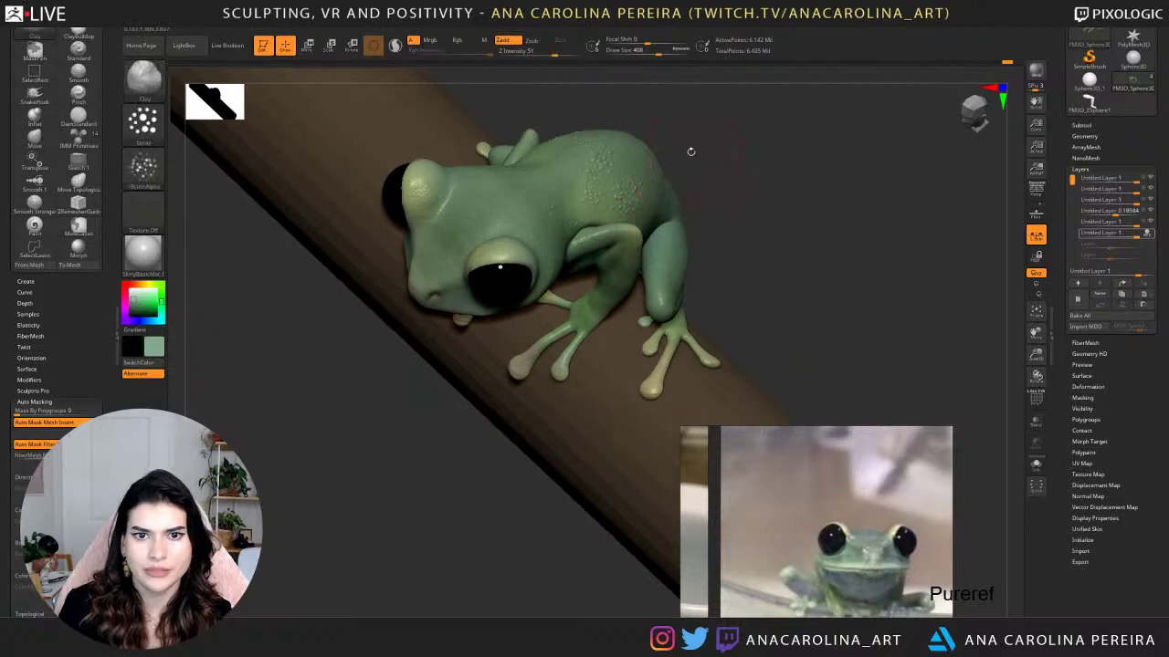
{"action": "right_click_drag", "start_coordinate": [703, 150], "coordinate": [636, 217]}
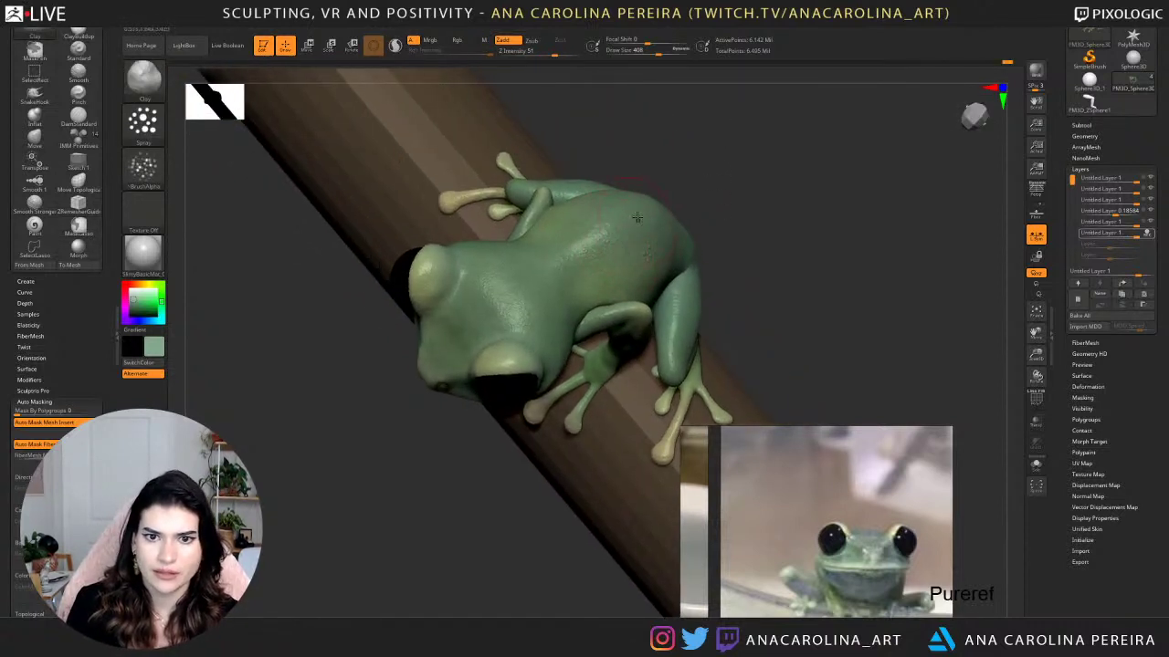
{"action": "left_click_drag", "start_coordinate": [580, 235], "coordinate": [610, 268]}
{"action": "right_click_drag", "start_coordinate": [654, 223], "coordinate": [684, 206]}
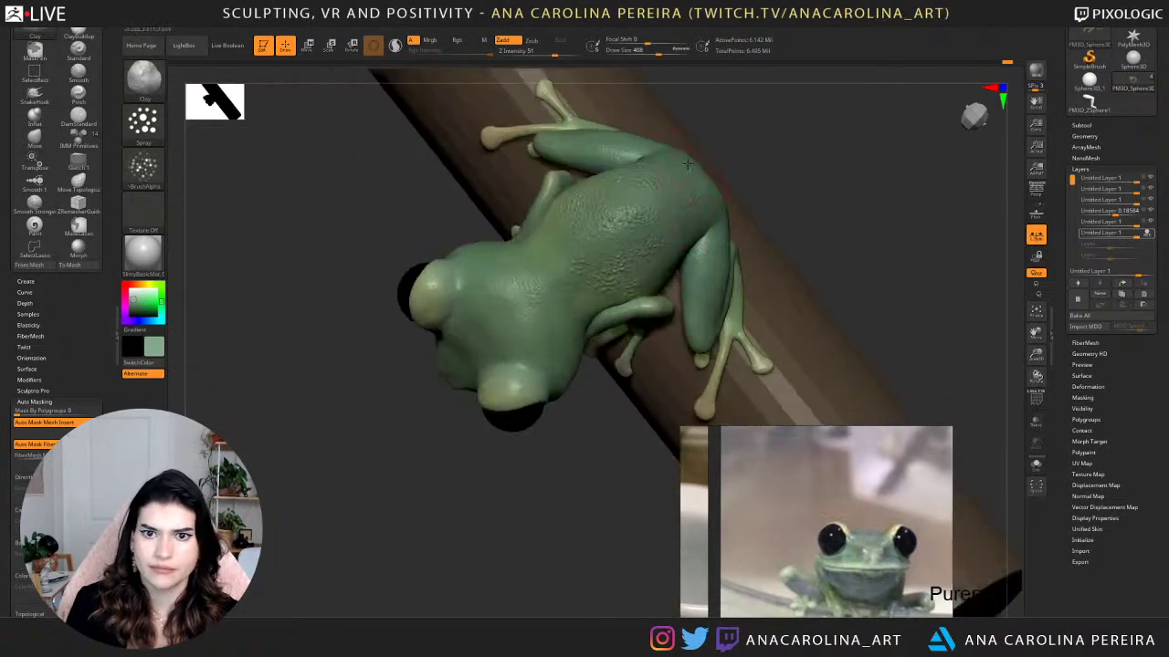
Enlarge the draw size to 567 and spray bumps over the frog's neck and the top of its head.
{"action": "key", "text": "space"}
{"action": "left_click_drag", "start_coordinate": [537, 280], "coordinate": [547, 313]}
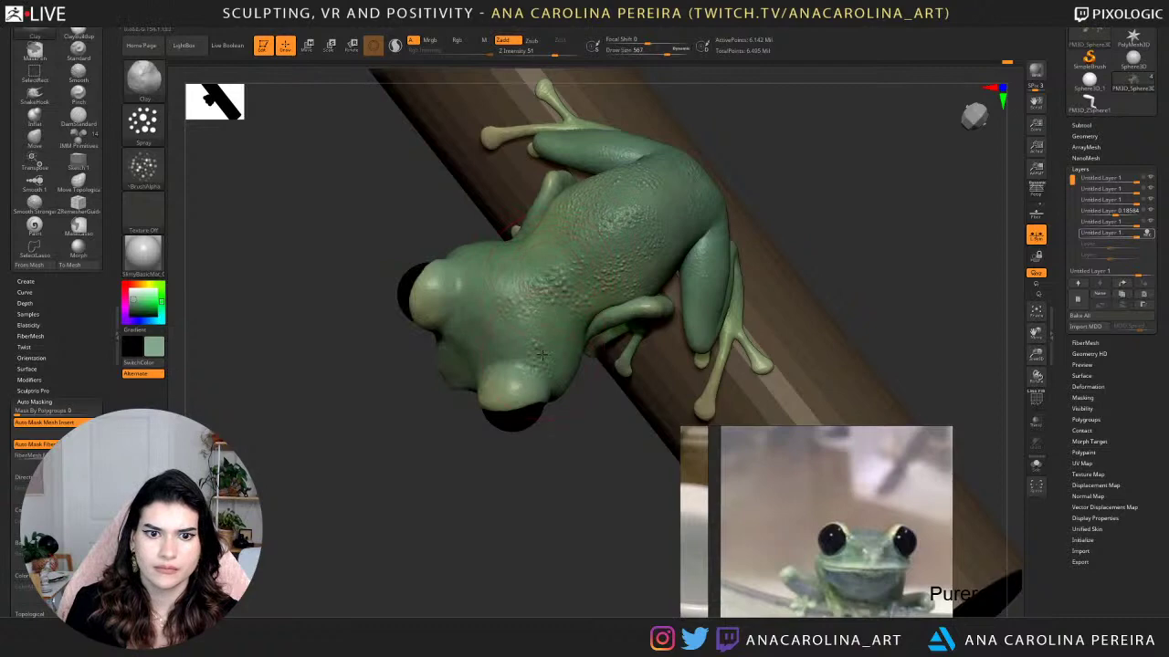
{"action": "left_click_drag", "start_coordinate": [438, 209], "coordinate": [521, 264]}
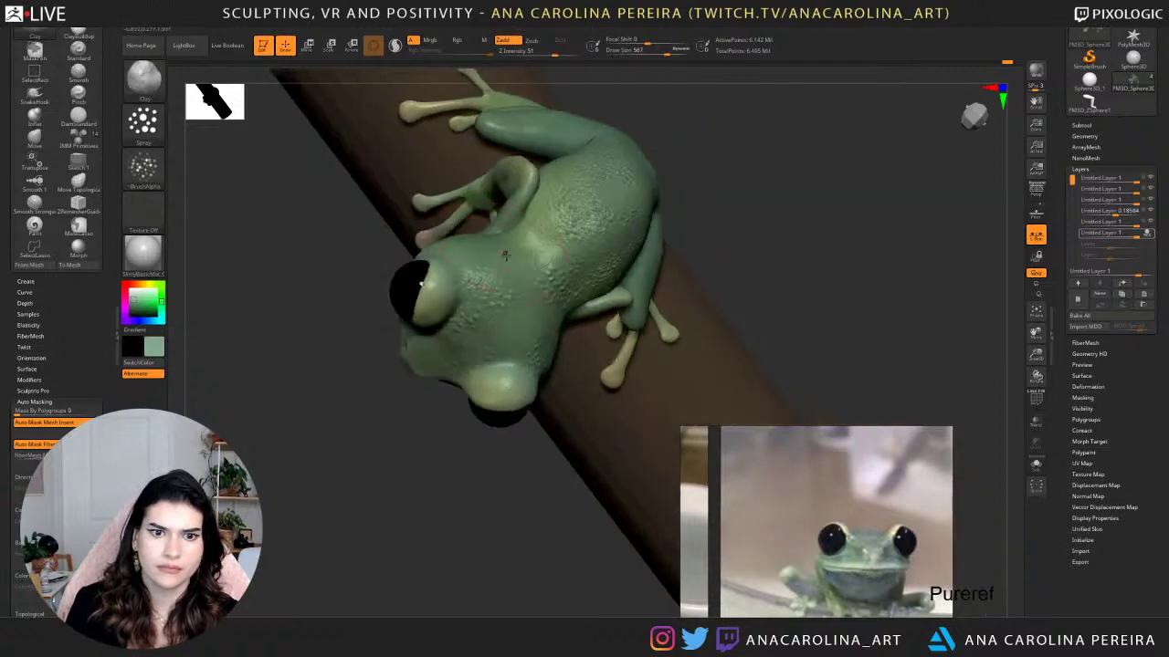
{"action": "left_click_drag", "start_coordinate": [743, 185], "coordinate": [752, 155]}
{"action": "right_click_drag", "start_coordinate": [751, 155], "coordinate": [581, 246]}
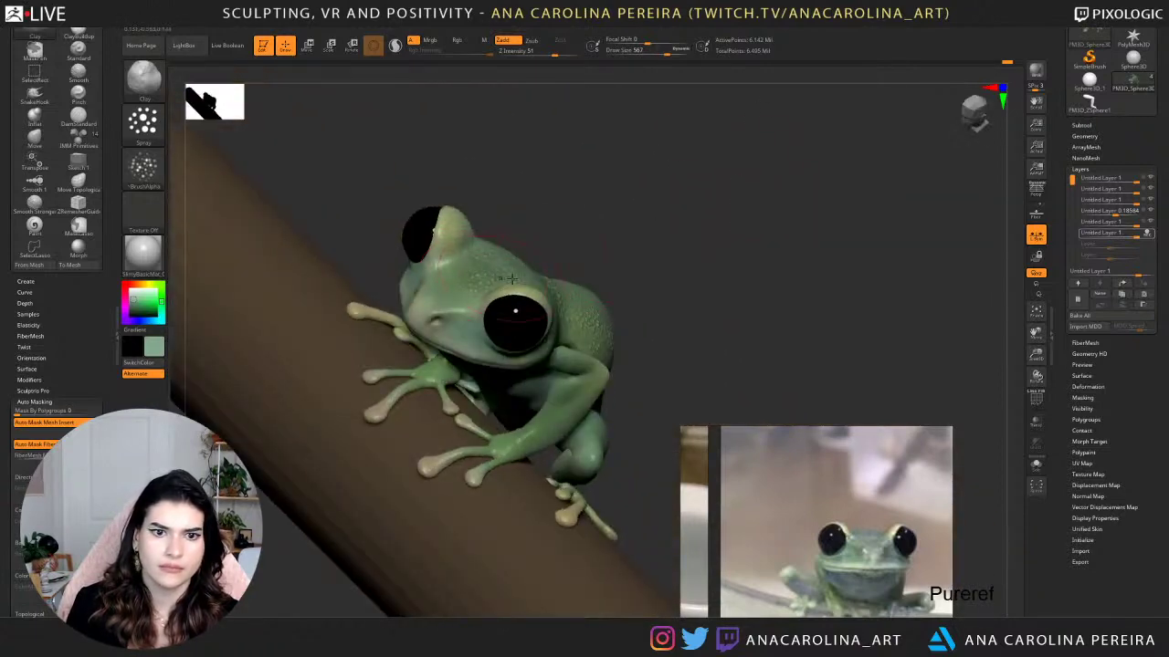
Extend the sprayed bumps down the frog's flanks, rear back and the back of its head.
{"action": "right_click_drag", "start_coordinate": [512, 278], "coordinate": [589, 306]}
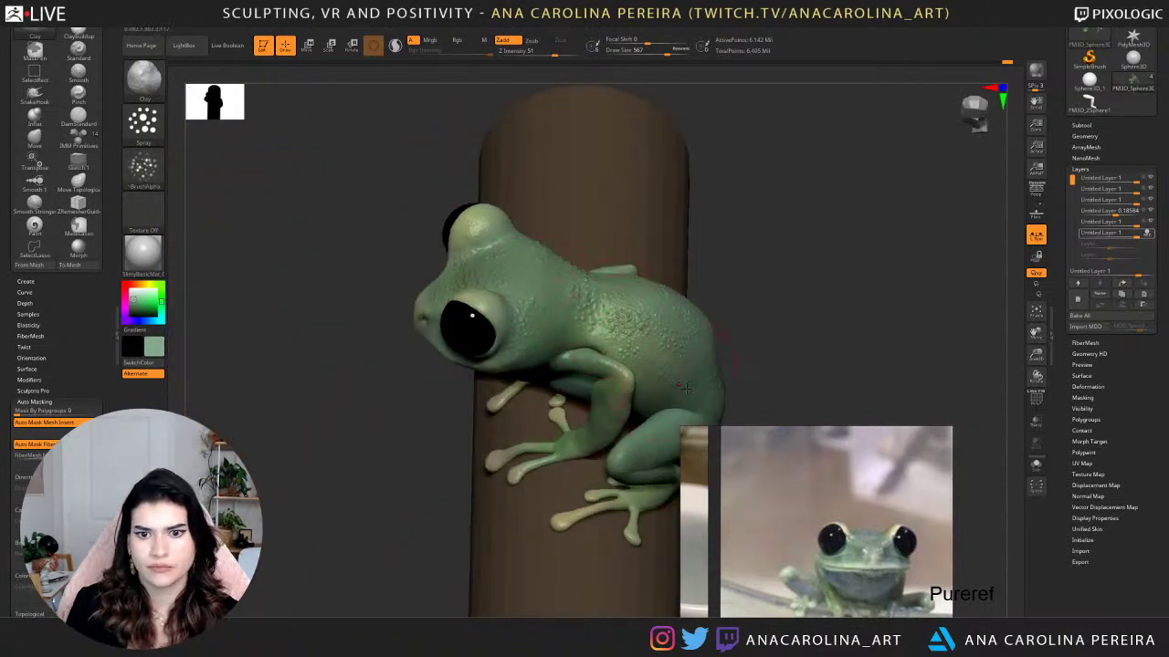
{"action": "right_click_drag", "start_coordinate": [685, 388], "coordinate": [707, 381]}
{"action": "right_click_drag", "start_coordinate": [738, 306], "coordinate": [737, 377]}
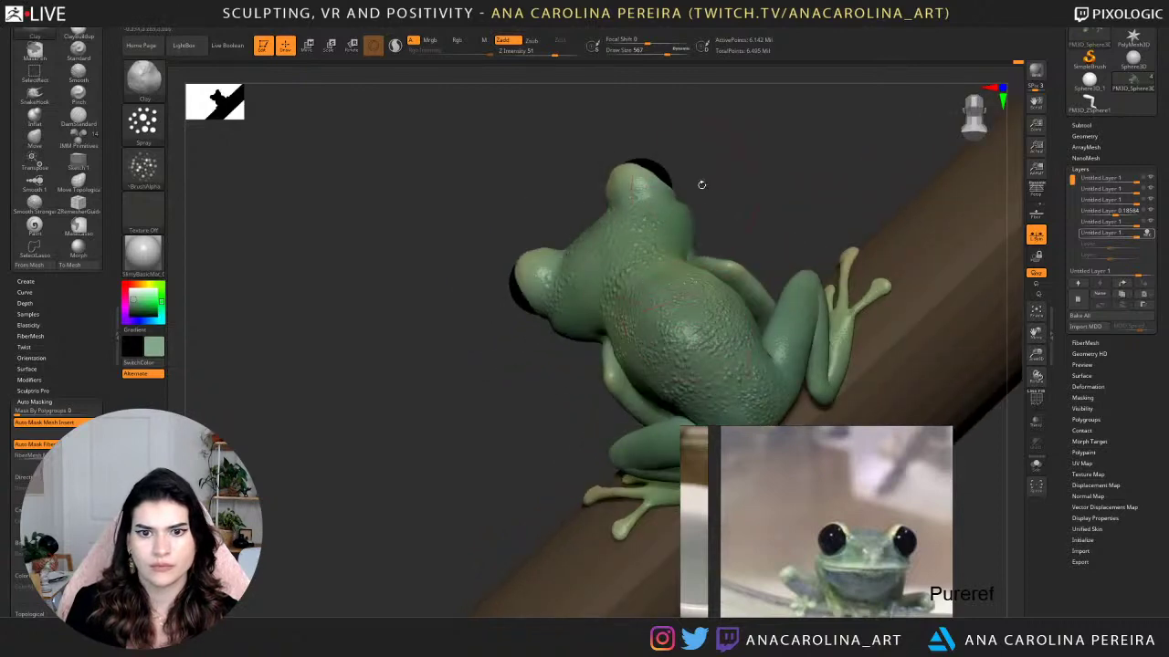
{"action": "right_click_drag", "start_coordinate": [701, 185], "coordinate": [575, 282]}
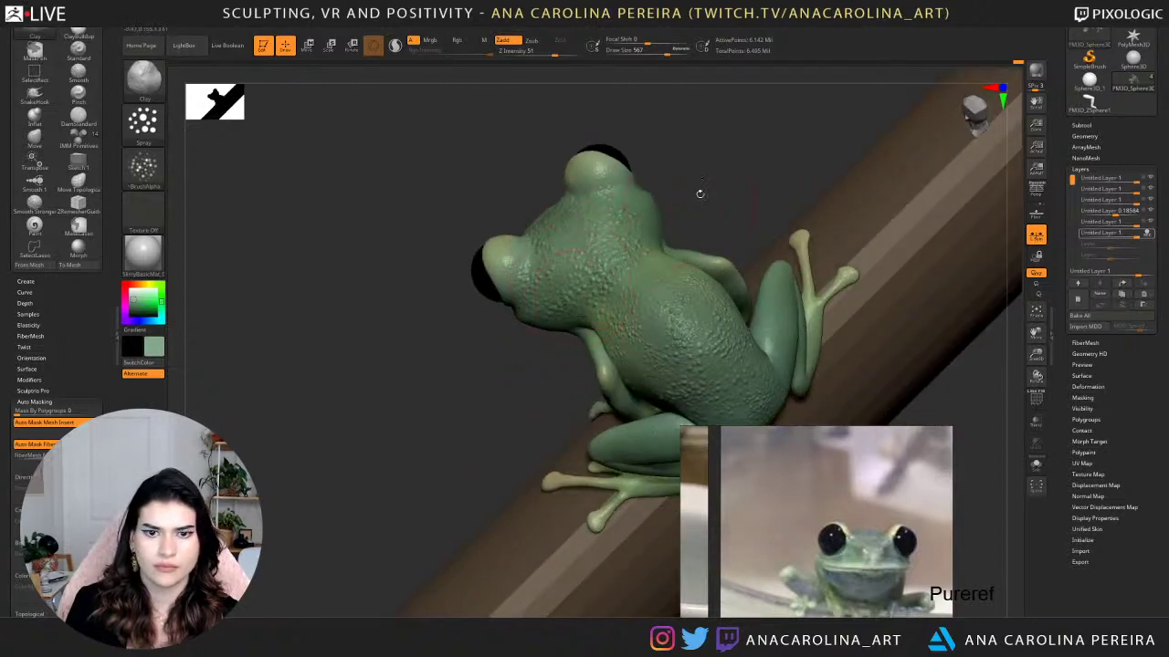
{"action": "right_click_drag", "start_coordinate": [700, 191], "coordinate": [642, 268]}
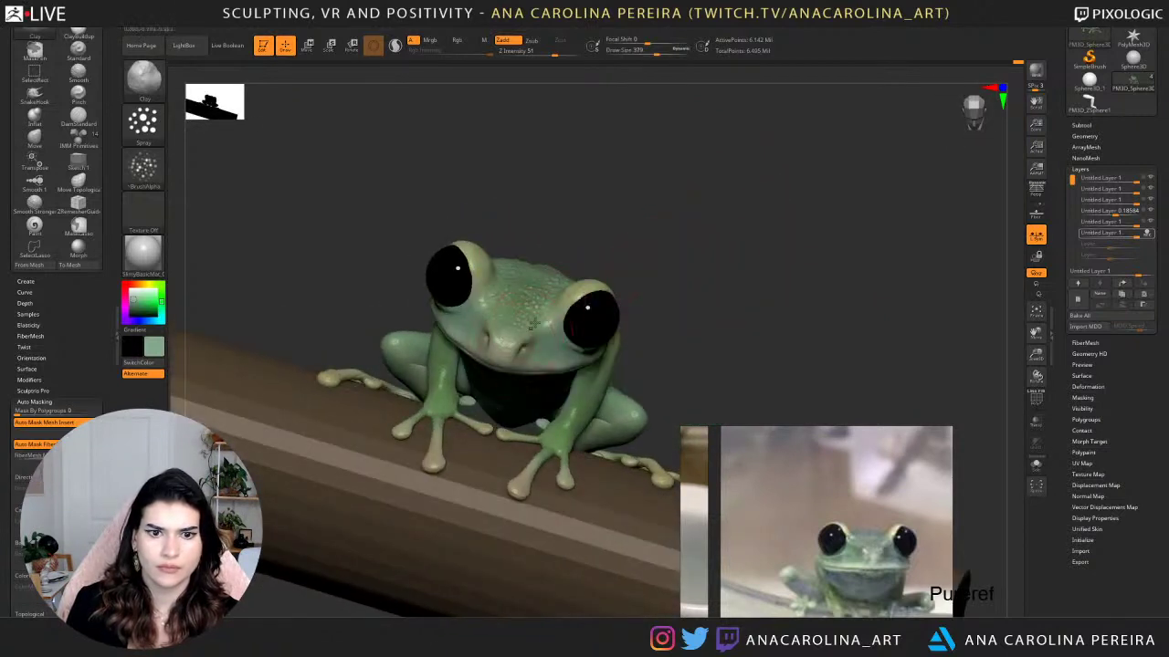
Spray bumps over the frog's snout with a smaller brush and undo the unwanted stroke.
{"action": "right_click_drag", "start_coordinate": [534, 323], "coordinate": [501, 339]}
{"action": "key", "text": "ctrl"}
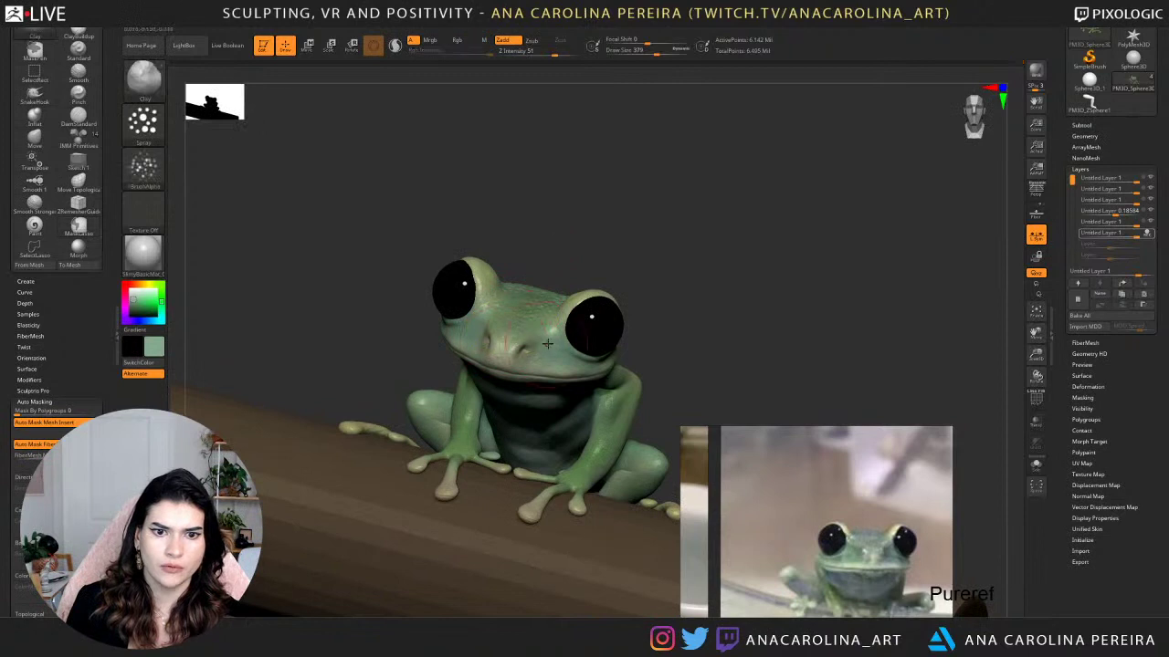
{"action": "key", "text": "ctrl+z"}
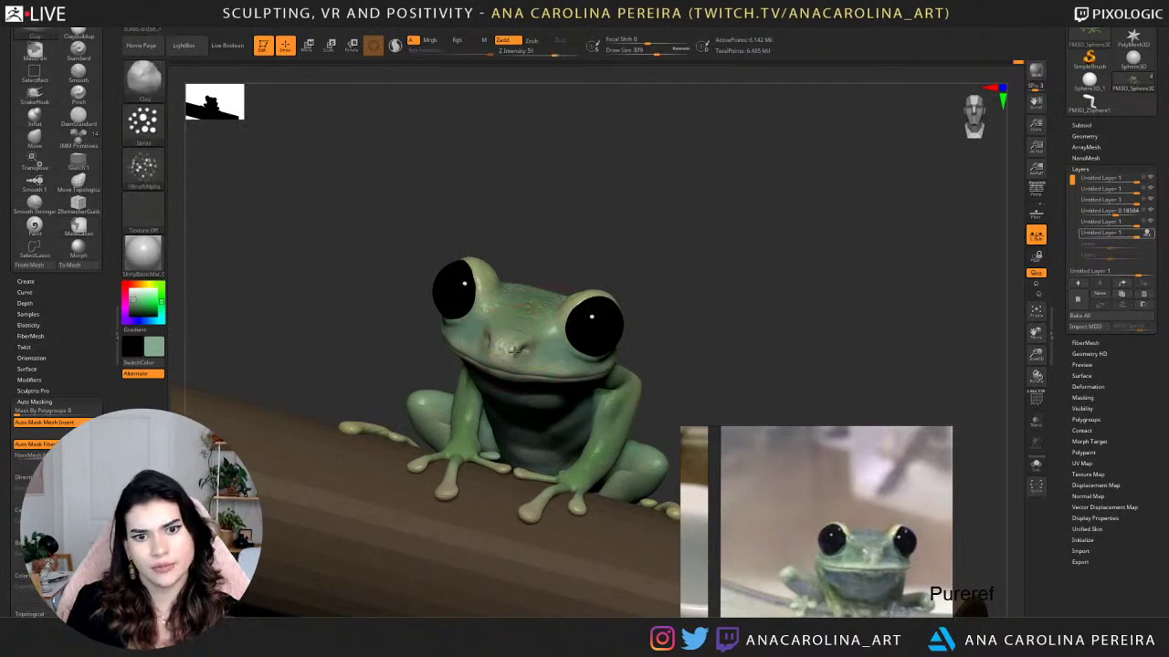
{"action": "right_click_drag", "start_coordinate": [606, 227], "coordinate": [695, 274]}
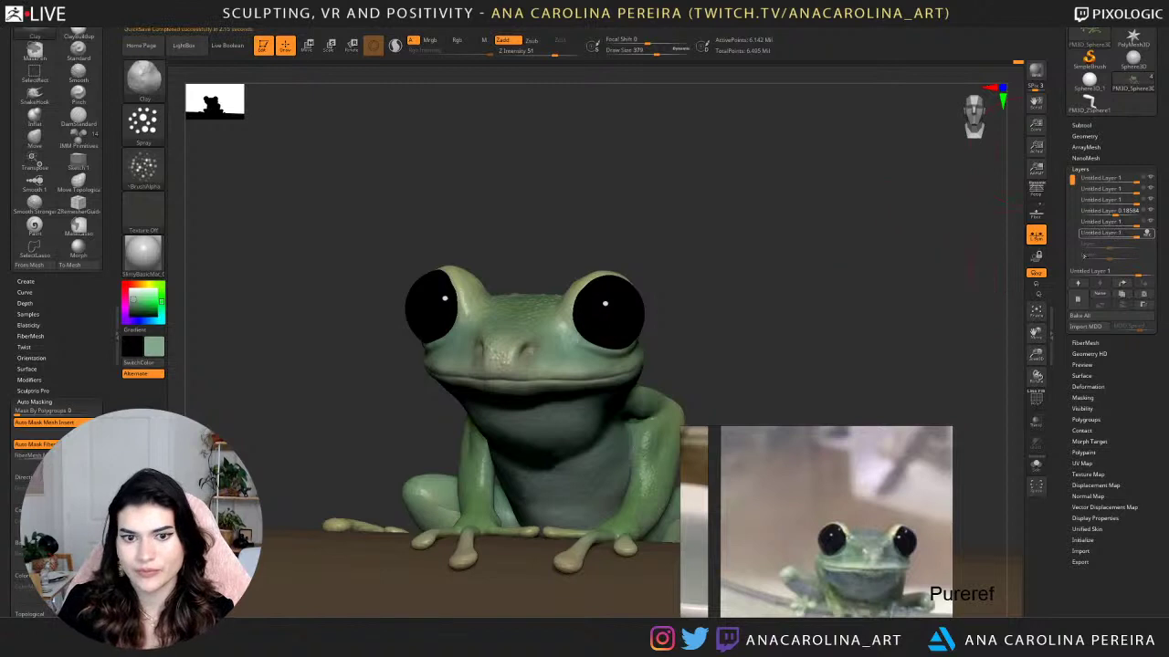
Stop recording the bump layer, lower its intensity to 0.29203 and compare the frog with the layer hidden and shown.
{"action": "left_click_drag", "start_coordinate": [1129, 234], "coordinate": [1122, 234]}
{"action": "left_click_drag", "start_coordinate": [656, 278], "coordinate": [735, 314]}
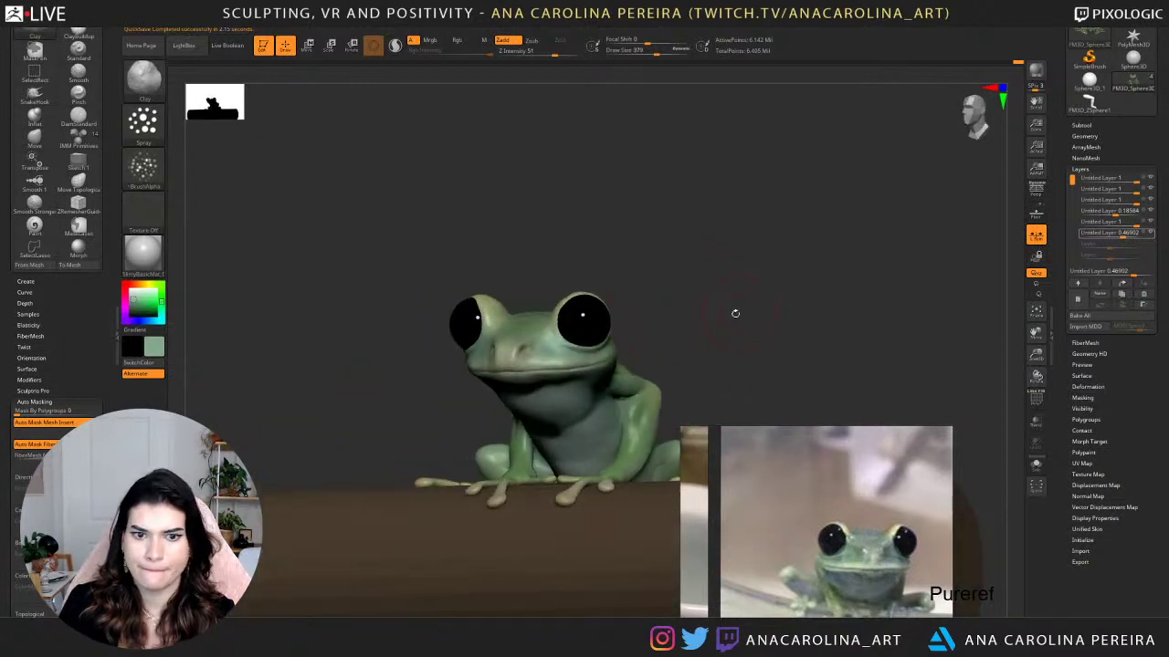
{"action": "left_click", "coordinate": [1120, 236]}
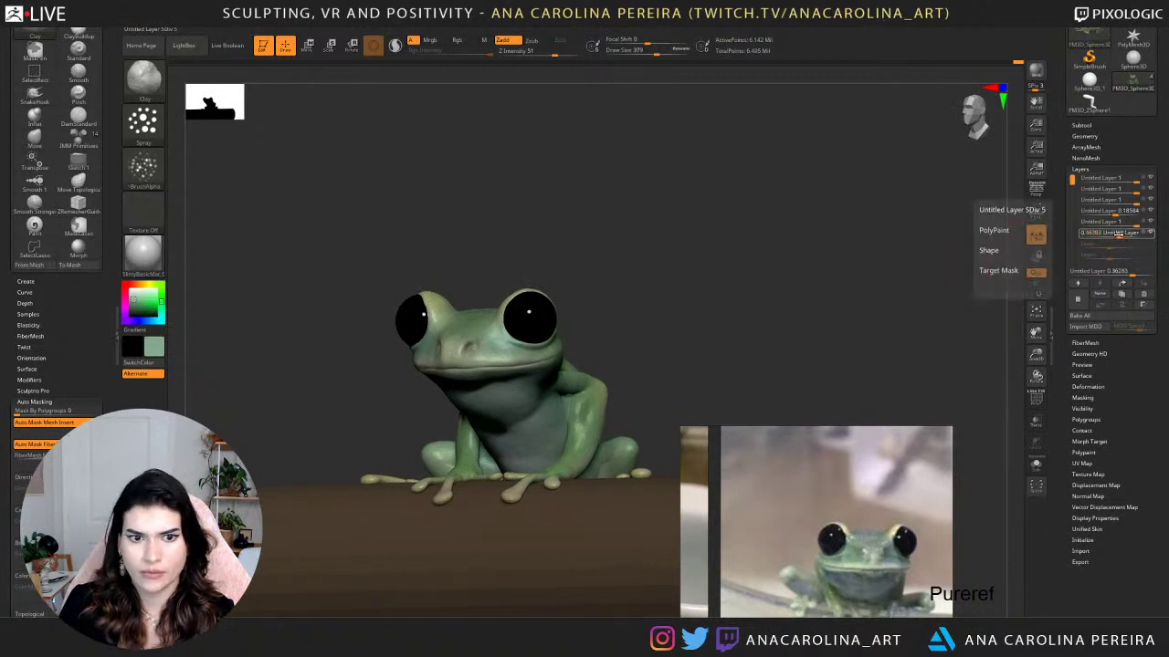
{"action": "left_click", "coordinate": [1118, 235]}
{"action": "mouse_move", "coordinate": [849, 285]}
{"action": "left_mouse_down"}
{"action": "mouse_move", "coordinate": [789, 304]}
{"action": "mouse_move", "coordinate": [809, 319]}
{"action": "mouse_move", "coordinate": [849, 295]}
{"action": "mouse_move", "coordinate": [812, 319]}
{"action": "mouse_move", "coordinate": [748, 321]}
{"action": "mouse_move", "coordinate": [785, 329]}
{"action": "mouse_move", "coordinate": [785, 274]}
{"action": "left_mouse_up"}
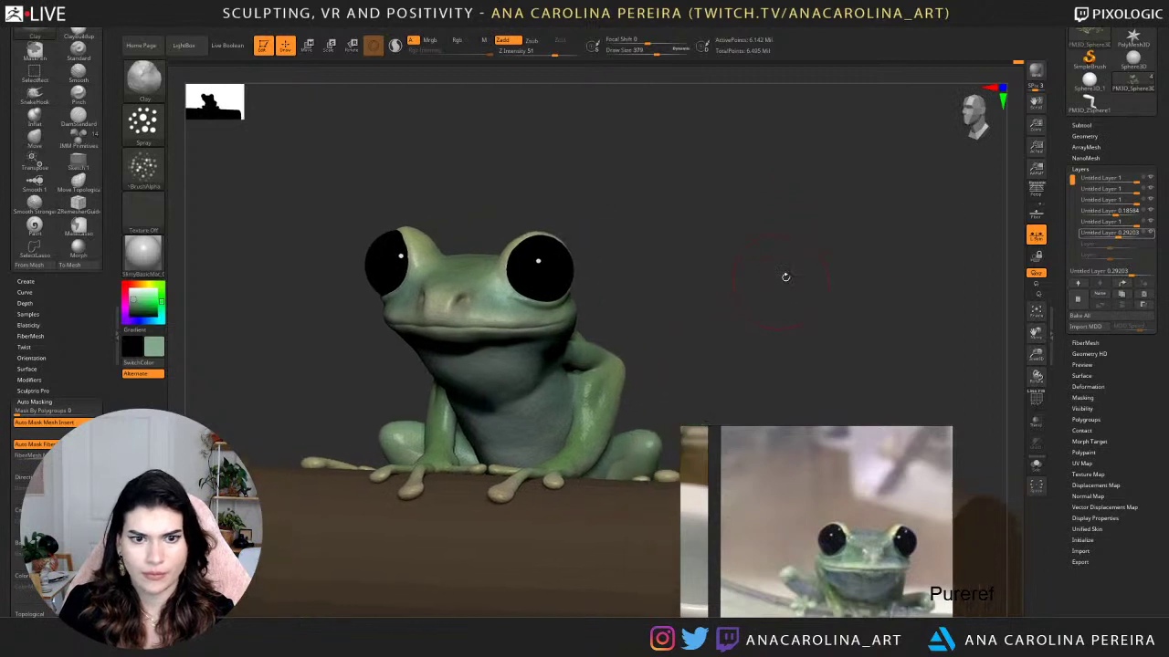
{"action": "left_click", "coordinate": [1153, 234]}
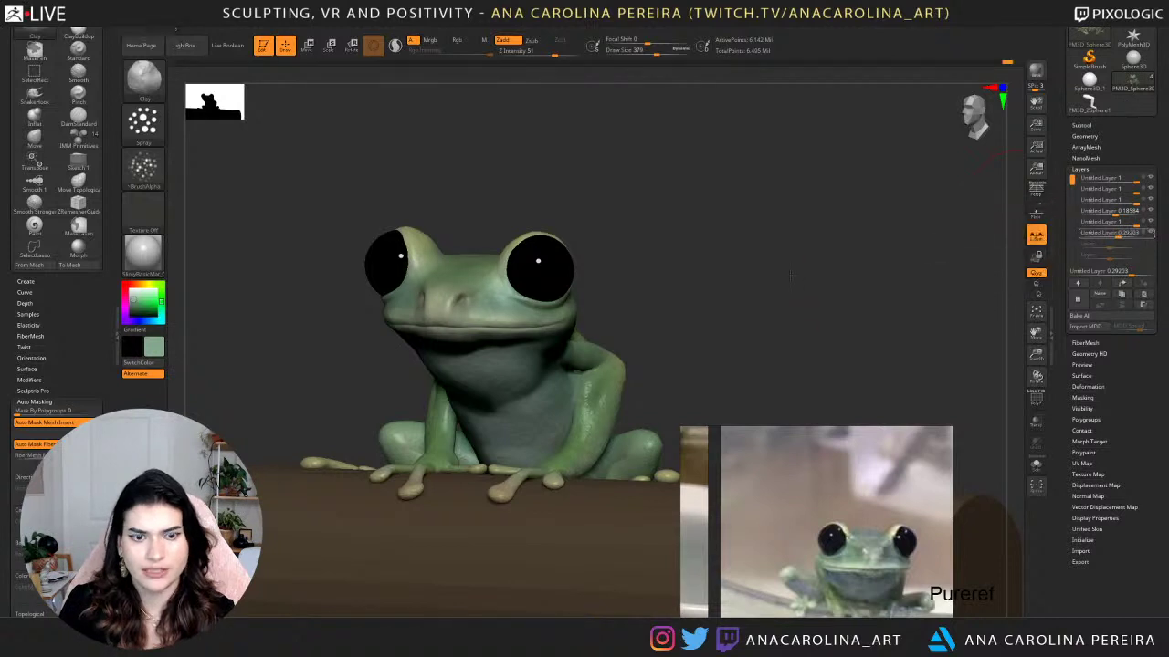
{"action": "mouse_move", "coordinate": [784, 295]}
{"action": "left_mouse_down", "text": "alt"}
{"action": "mouse_move", "coordinate": [780, 259]}
{"action": "mouse_move", "coordinate": [777, 304]}
{"action": "left_mouse_up", "text": "alt"}
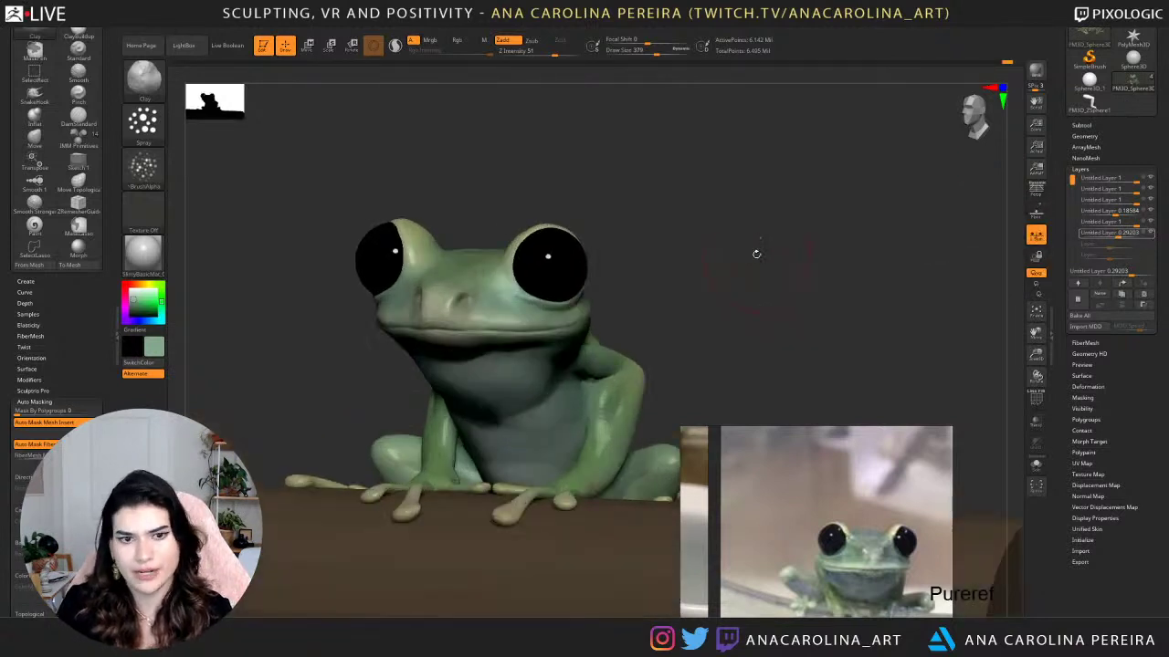
Bring up the close-up reference photo of the yellow-green frog's eye and bumpy skin for comparison with the sculpt.
{"action": "scroll", "coordinate": [893, 515], "scroll_direction": "down", "scroll_amount": 4}
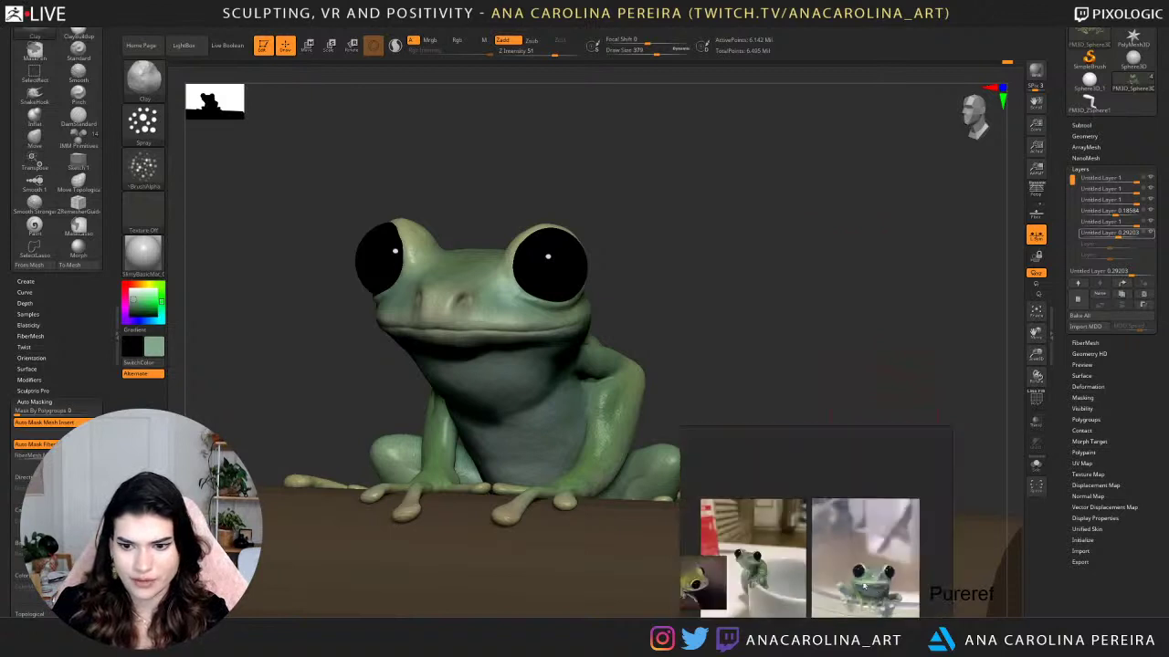
{"action": "middle_click_drag", "start_coordinate": [700, 617], "coordinate": [800, 551]}
{"action": "scroll", "coordinate": [878, 606], "scroll_direction": "up", "scroll_amount": 5}
{"action": "scroll", "coordinate": [840, 595], "scroll_direction": "up", "scroll_amount": 2}
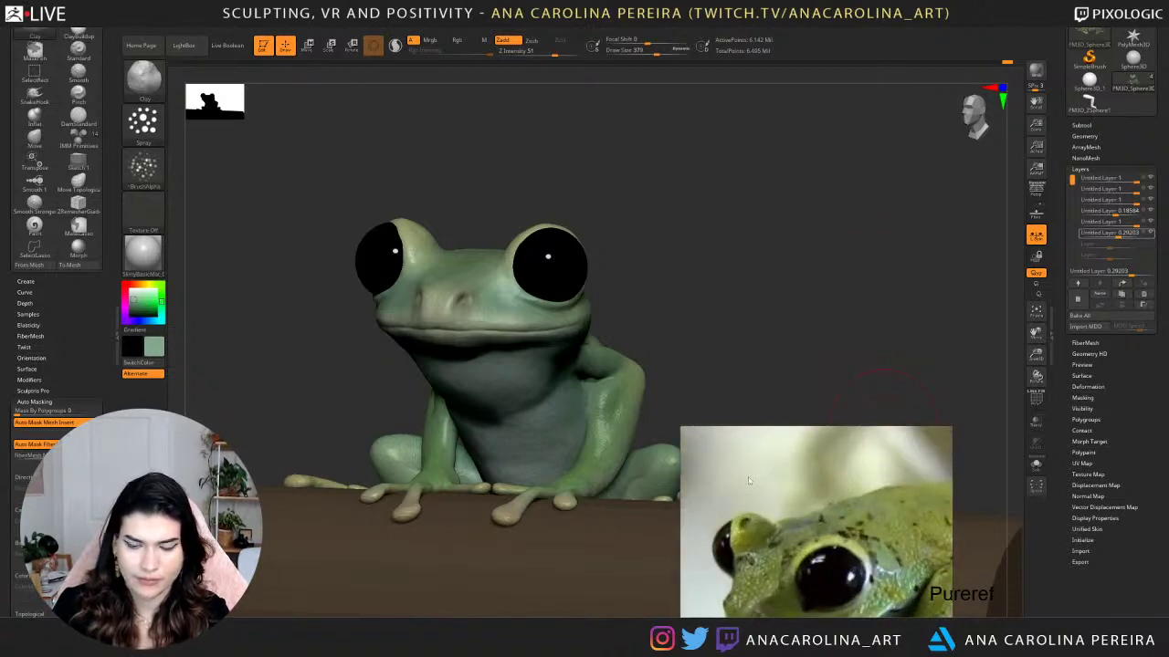
{"action": "left_click_drag", "start_coordinate": [693, 328], "coordinate": [714, 287]}
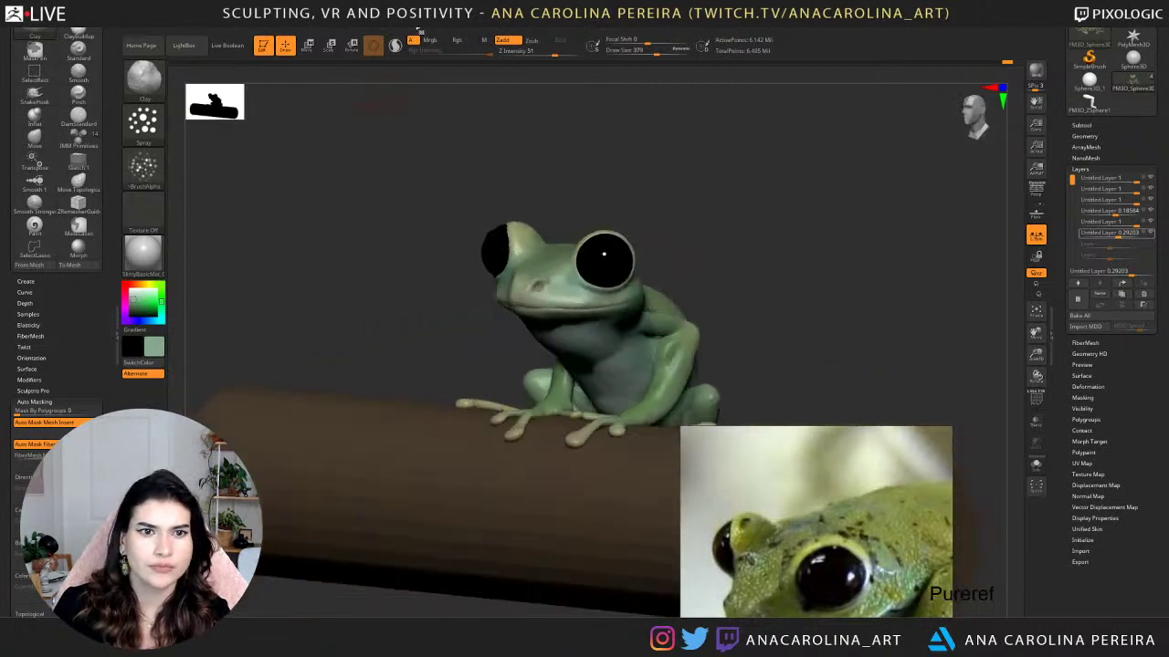
Set the skin material's Reflectivity modifier to 3.
{"action": "left_click", "coordinate": [396, 33]}
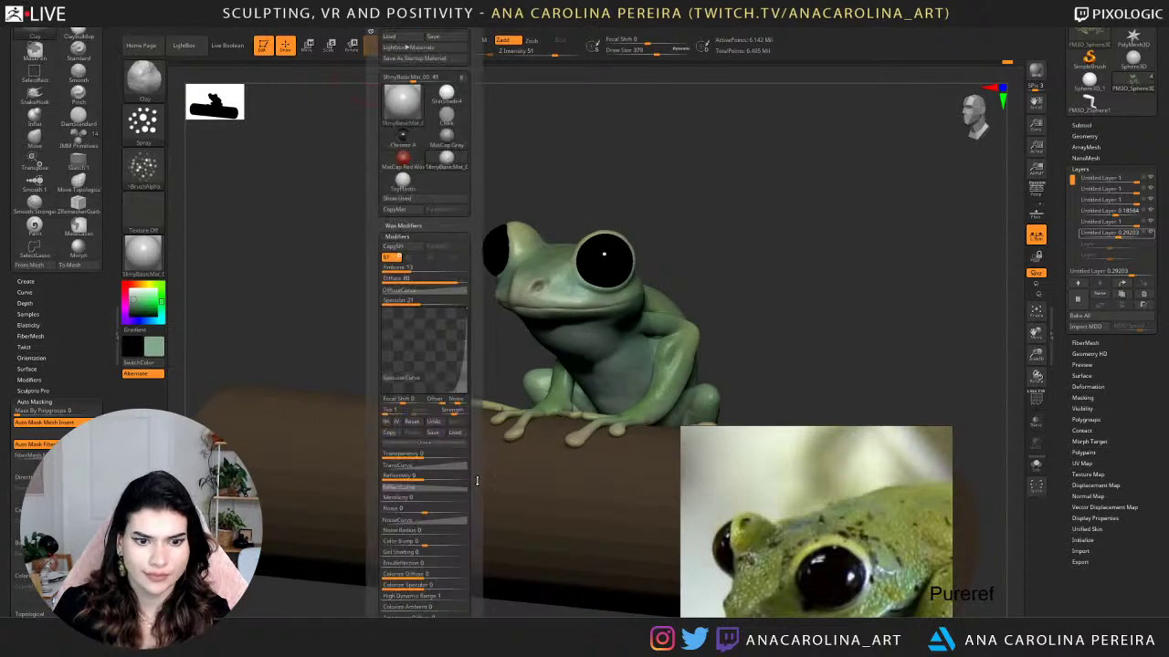
{"action": "left_click_drag", "start_coordinate": [476, 481], "coordinate": [470, 428]}
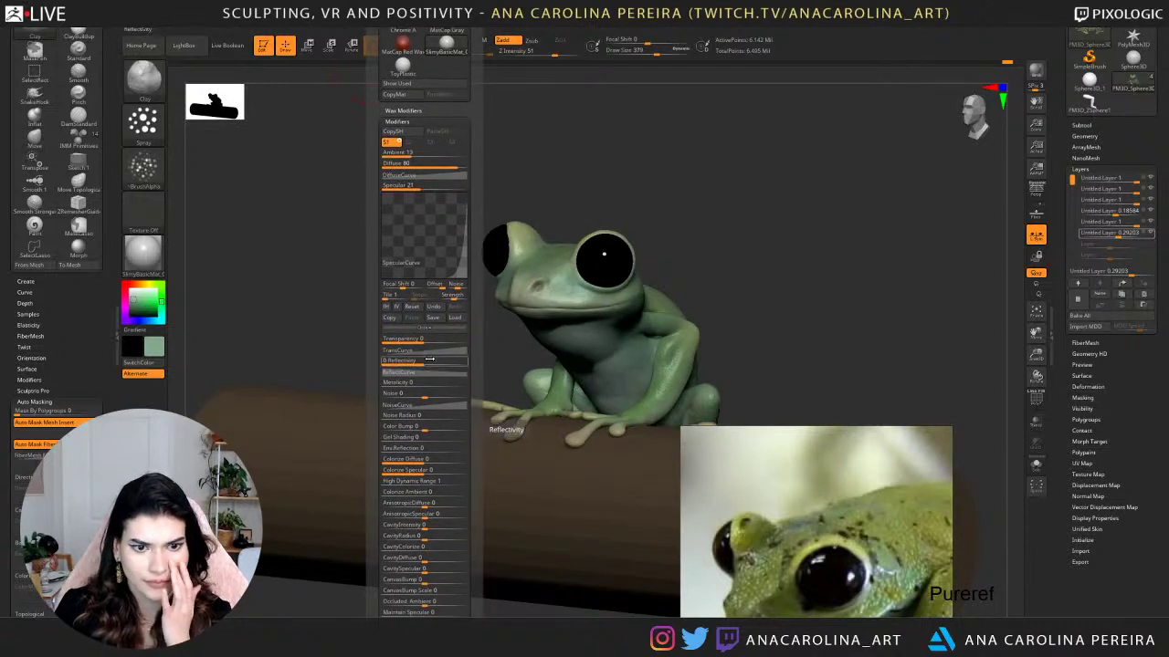
{"action": "left_click_drag", "start_coordinate": [430, 361], "coordinate": [432, 361]}
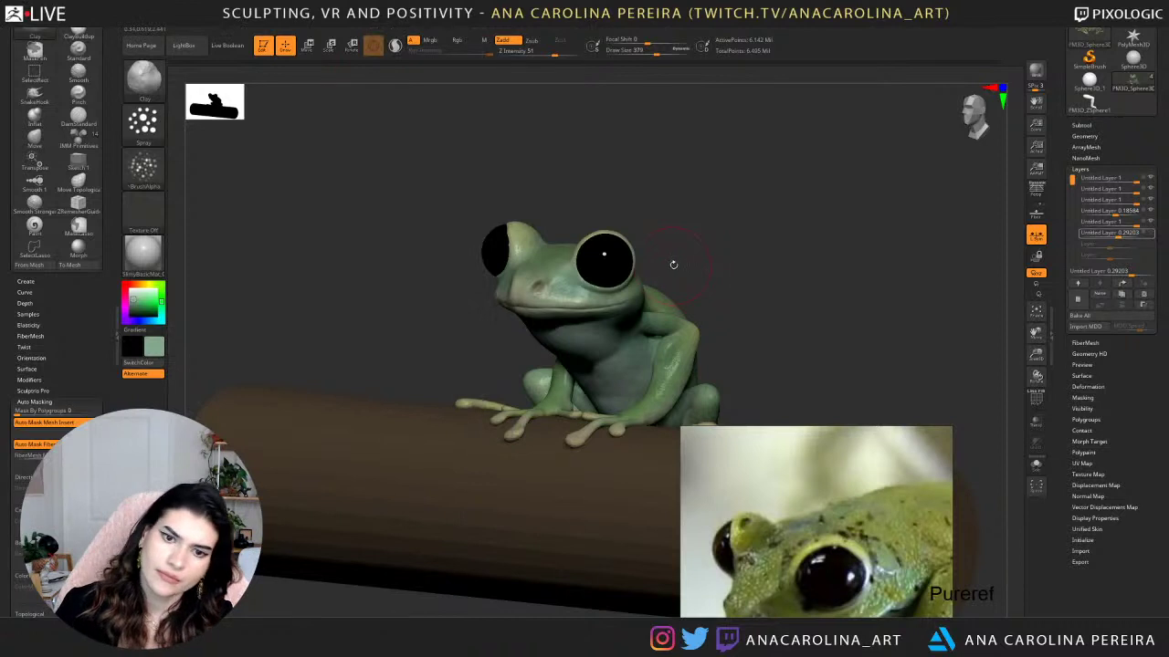
{"action": "left_click_drag", "start_coordinate": [694, 260], "coordinate": [722, 274]}
Examine the render options and the skin material's modifiers, including the reflection exposure, gamma, Fresnel and blur settings.
{"action": "left_click", "coordinate": [498, 29]}
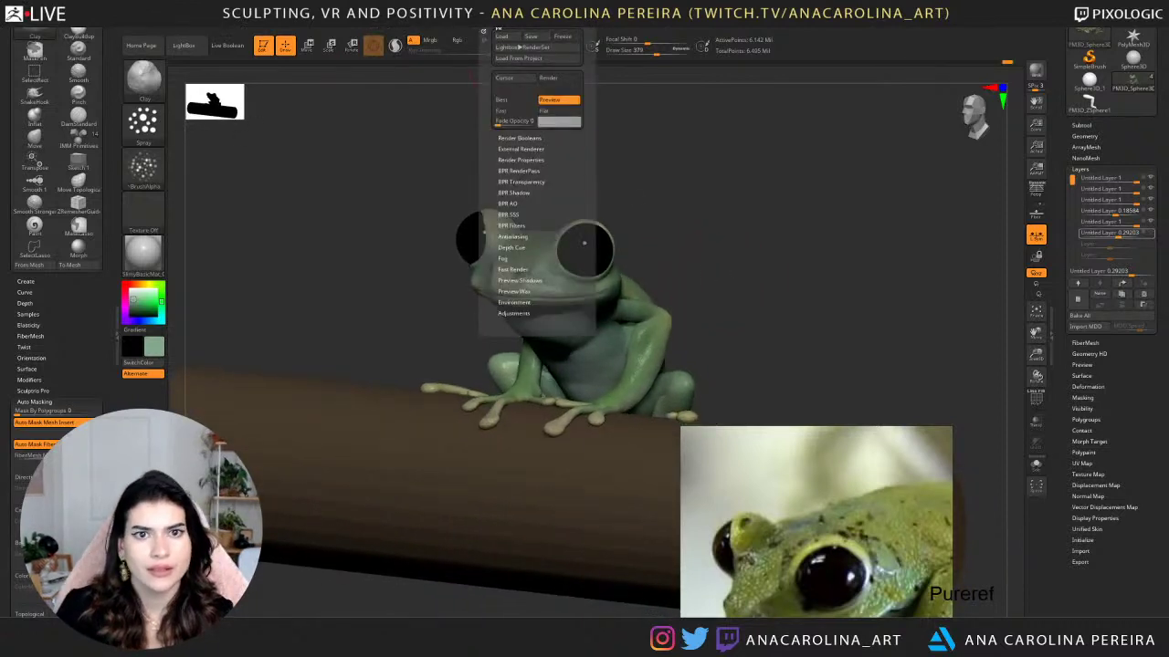
{"action": "mouse_move", "coordinate": [402, 29]}
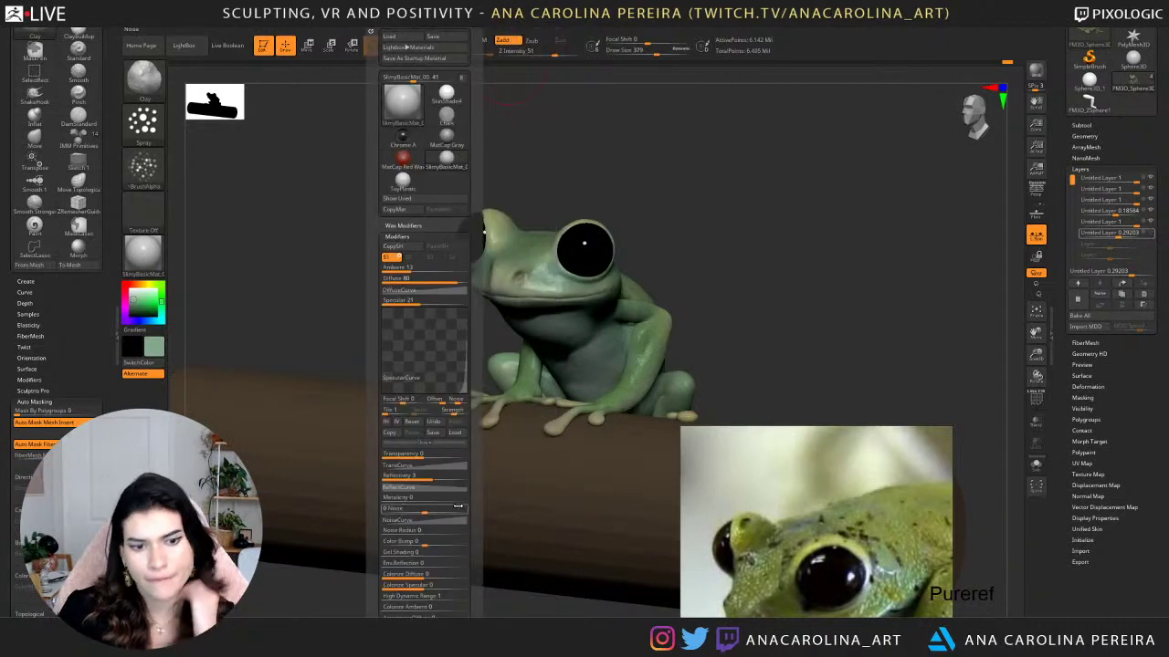
{"action": "scroll", "coordinate": [477, 450], "scroll_direction": "down", "scroll_amount": 5}
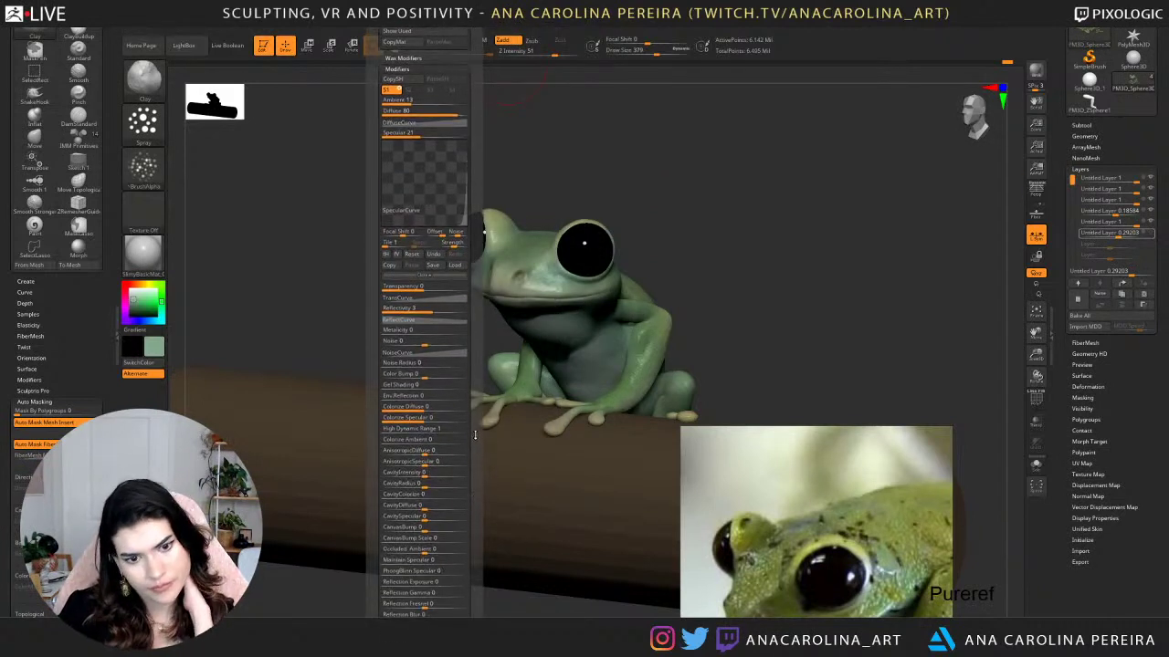
{"action": "scroll", "coordinate": [475, 430], "scroll_direction": "down", "scroll_amount": 1}
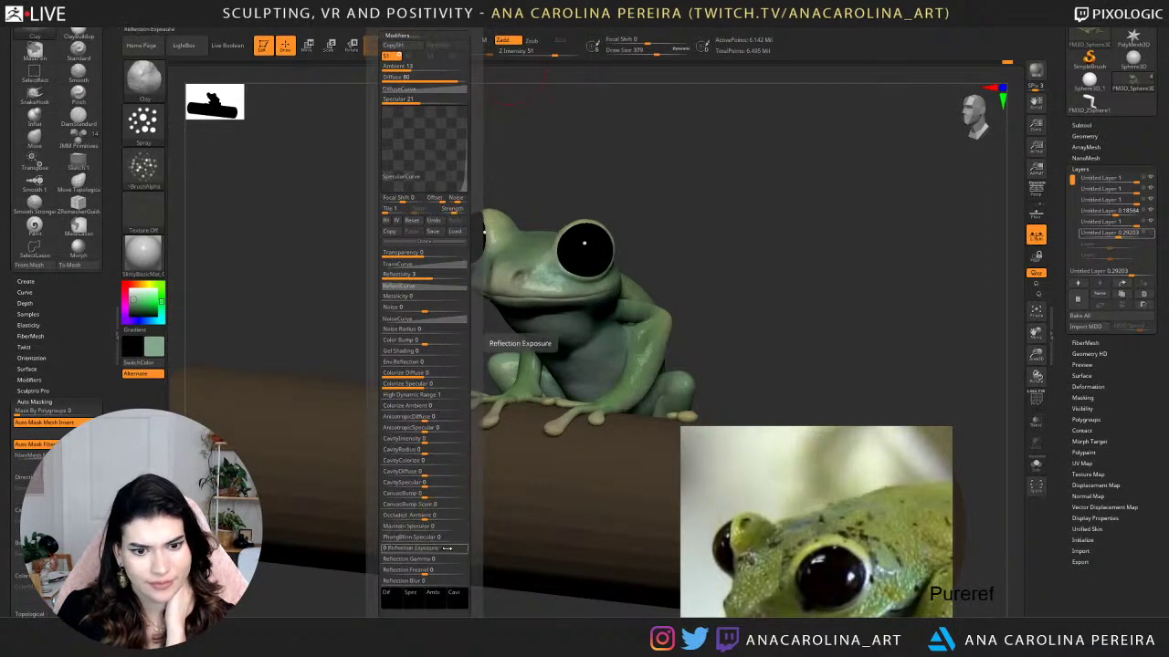
{"action": "scroll", "coordinate": [476, 525], "scroll_direction": "down", "scroll_amount": 1}
{"action": "scroll", "coordinate": [475, 525], "scroll_direction": "down", "scroll_amount": 2}
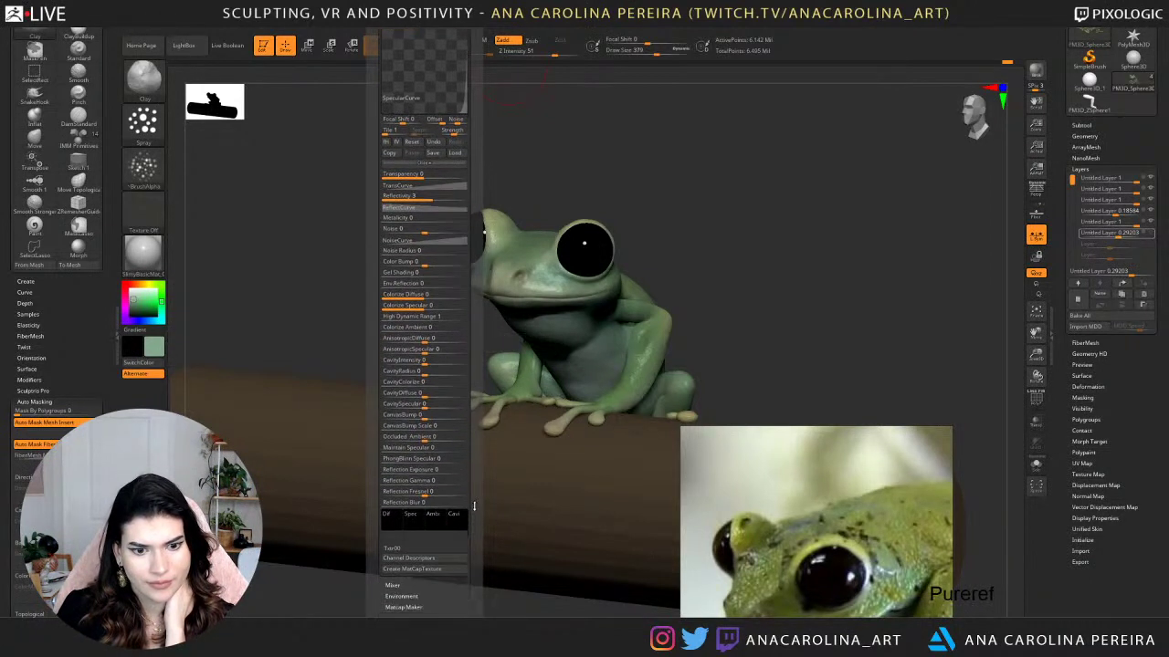
{"action": "left_click_drag", "start_coordinate": [474, 506], "coordinate": [473, 505]}
{"action": "scroll", "coordinate": [473, 504], "scroll_direction": "up", "scroll_amount": 5}
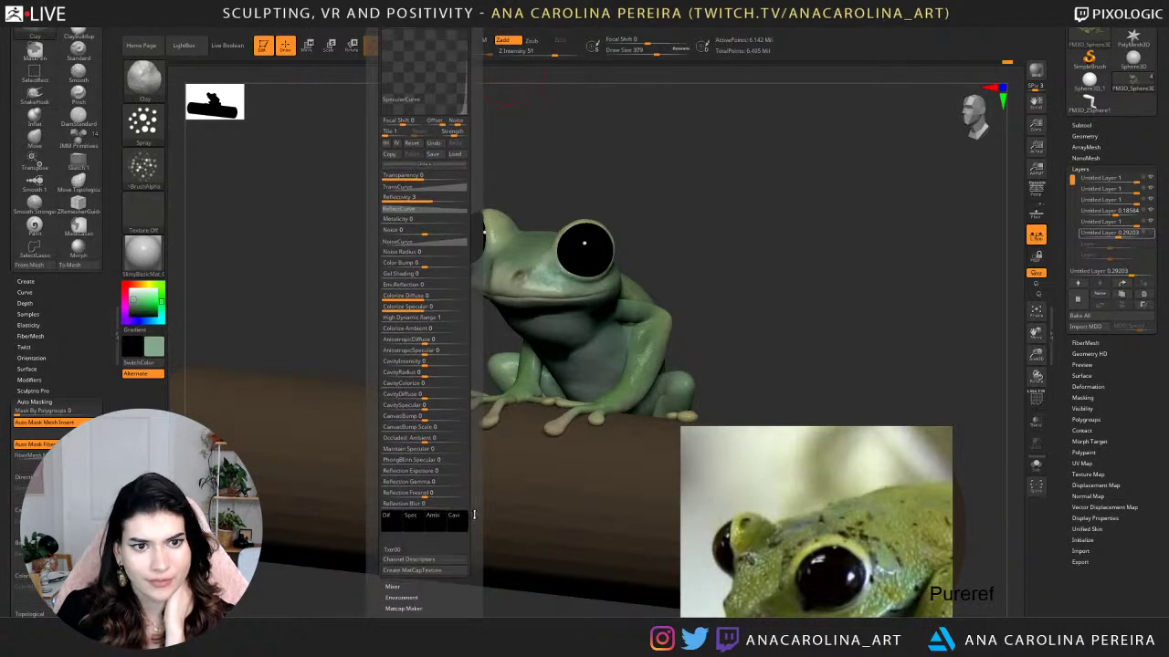
{"action": "left_click_drag", "start_coordinate": [470, 581], "coordinate": [470, 581]}
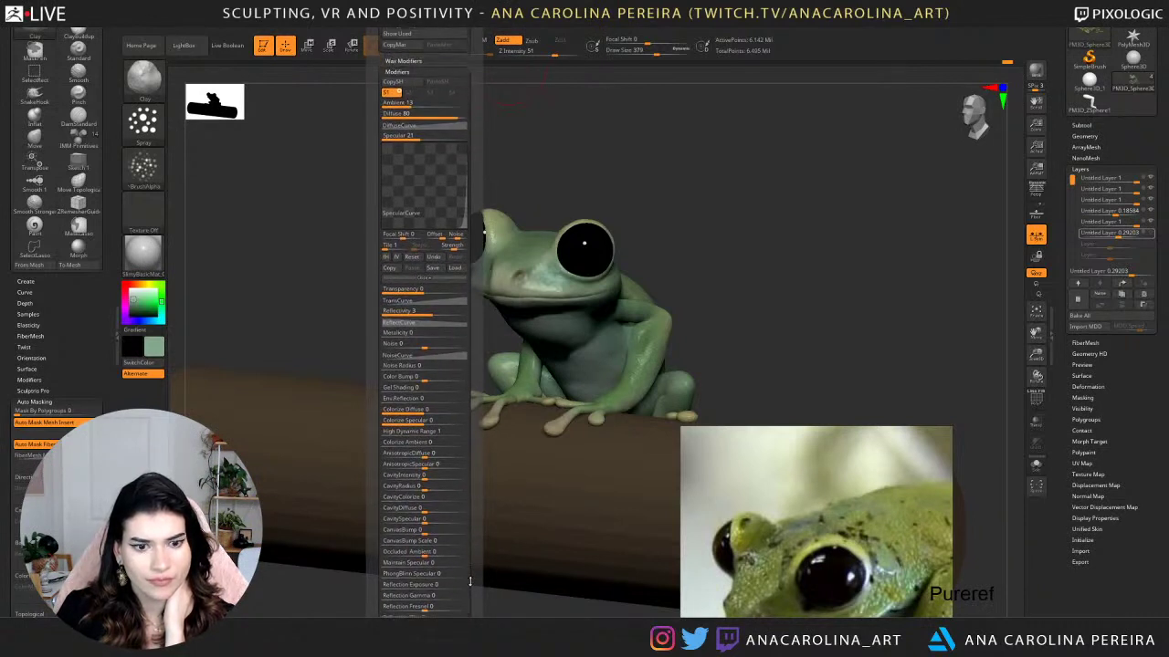
{"action": "scroll", "coordinate": [471, 566], "scroll_direction": "down", "scroll_amount": 5}
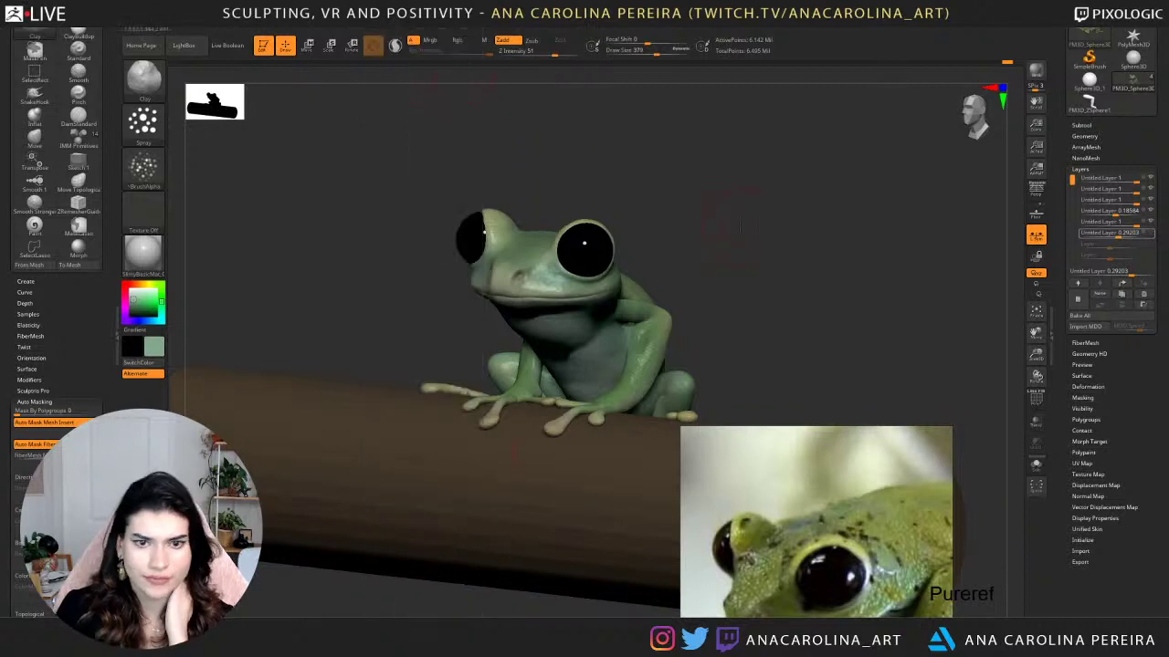
{"action": "left_click_drag", "start_coordinate": [739, 224], "coordinate": [734, 227]}
Make the log the active subtool, move the reference photo off the log and display the subtool list.
{"action": "left_click", "coordinate": [647, 463]}
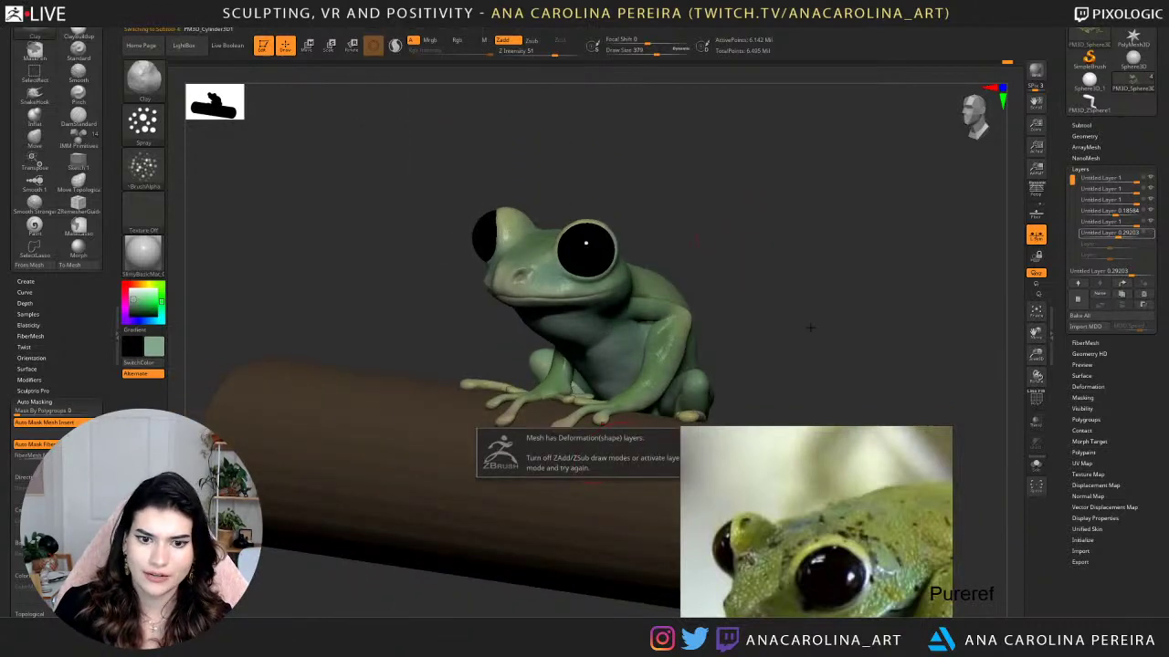
{"action": "left_click", "coordinate": [647, 465], "text": "alt"}
{"action": "right_click_drag", "start_coordinate": [761, 495], "coordinate": [912, 499]}
{"action": "left_click_drag", "start_coordinate": [776, 291], "coordinate": [811, 323]}
{"action": "left_click", "coordinate": [1083, 125]}
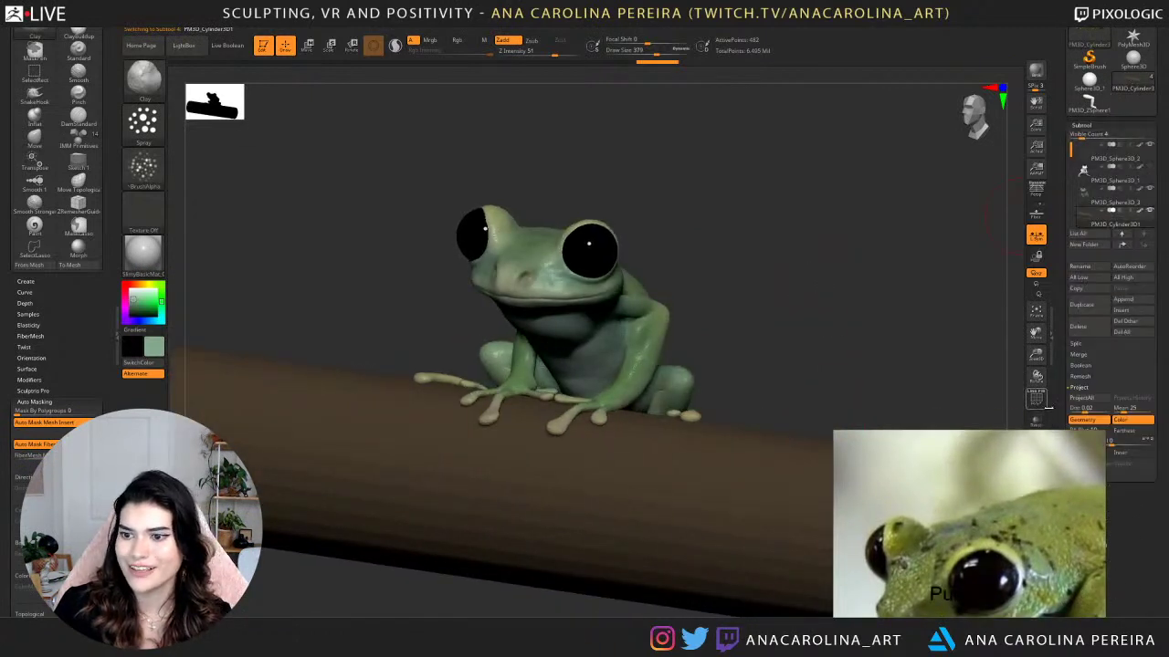
Move the reference photo clear of the geometry options and subdivide the log mesh up to subdivision level 4.
{"action": "left_click_drag", "start_coordinate": [1040, 443], "coordinate": [986, 473]}
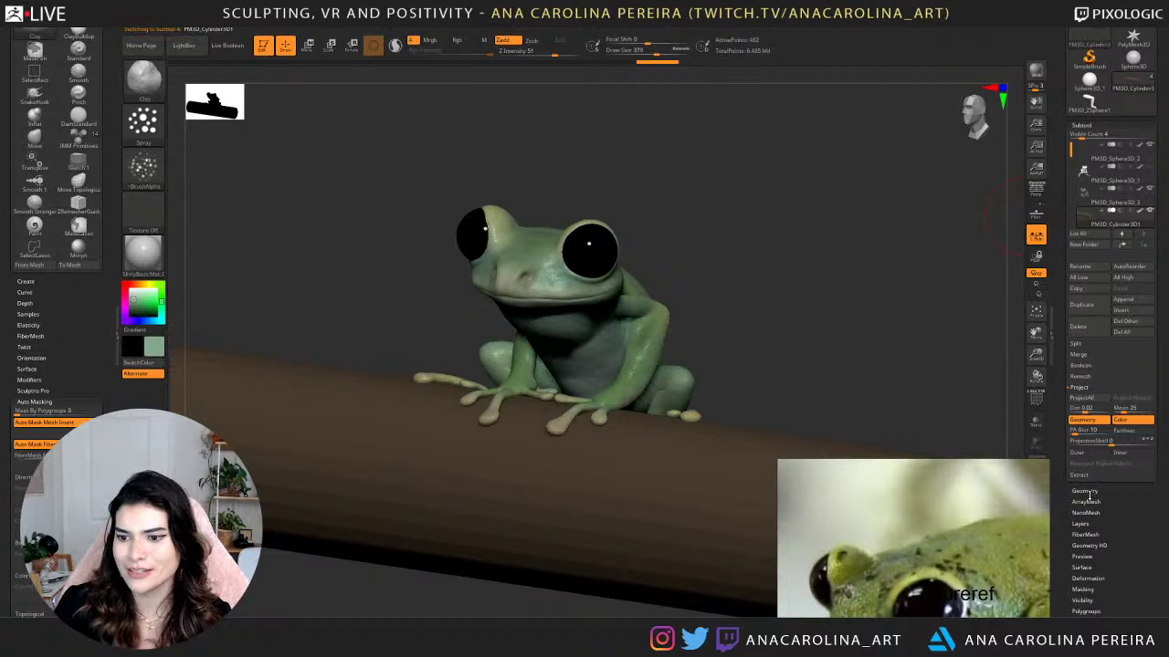
{"action": "left_click", "coordinate": [1086, 493]}
{"action": "left_click", "coordinate": [1083, 217]}
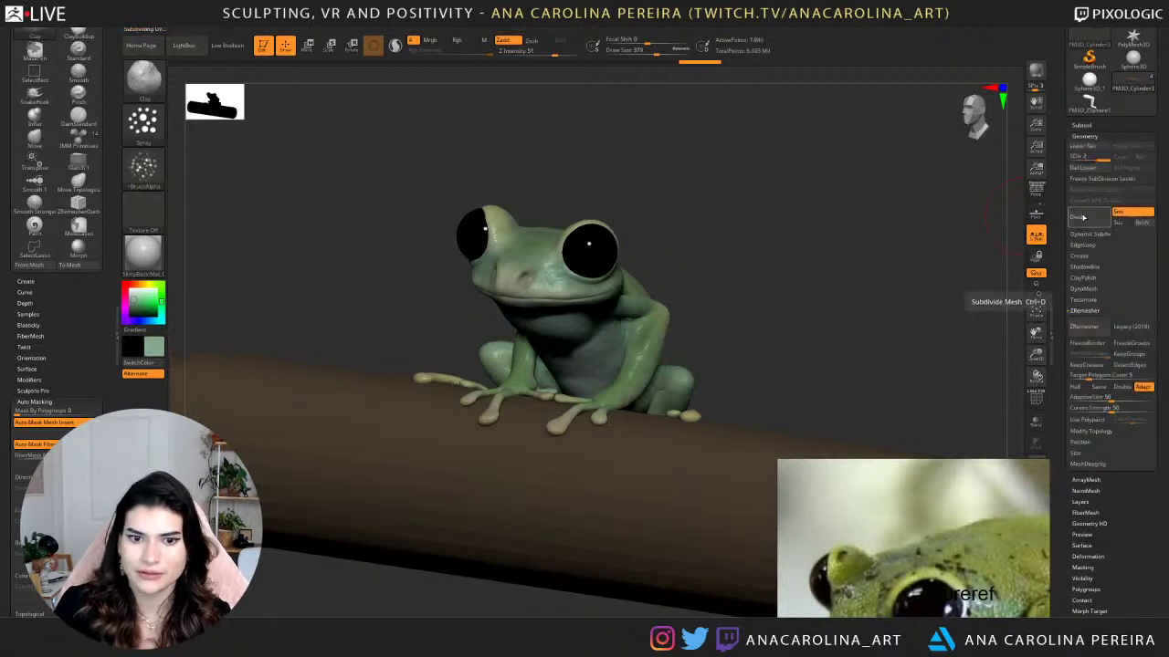
Try to raise the starting point of the skin material's Diffuse curve.
{"action": "left_click_drag", "start_coordinate": [967, 279], "coordinate": [905, 318]}
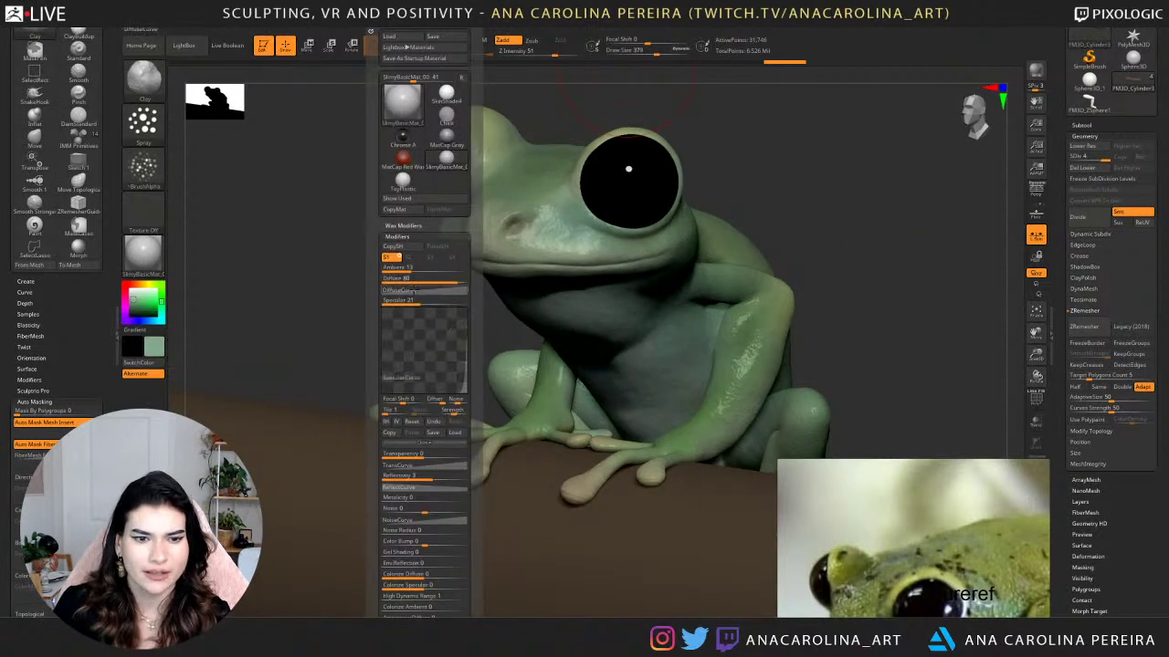
{"action": "left_click", "coordinate": [414, 289]}
{"action": "left_click_drag", "start_coordinate": [385, 353], "coordinate": [382, 343]}
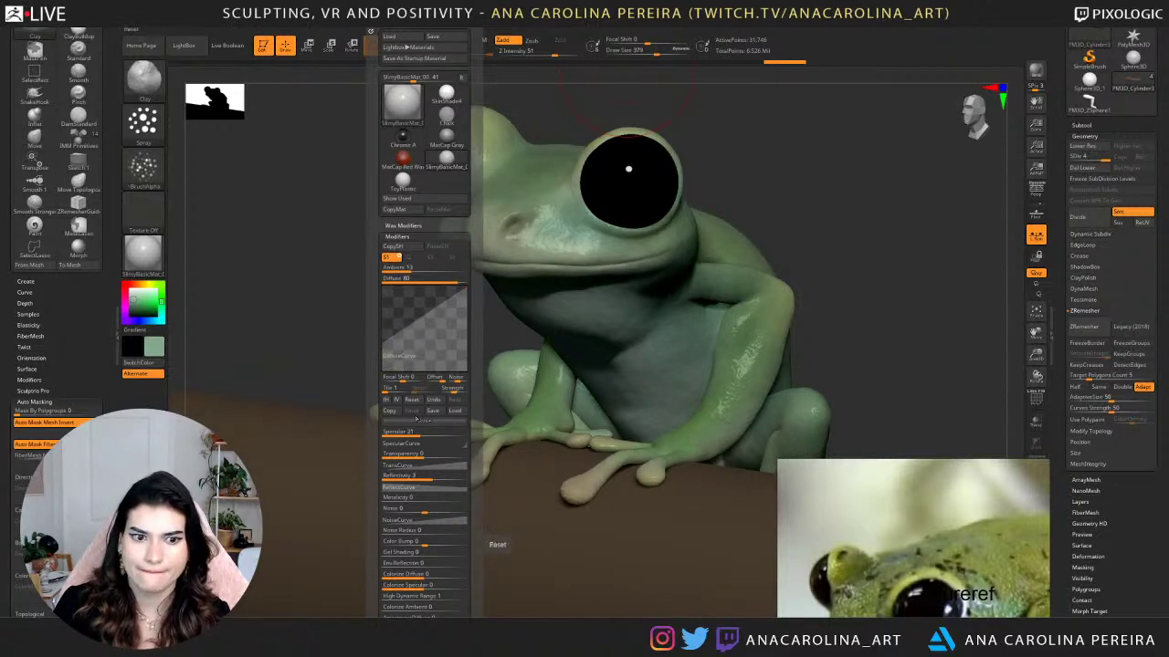
{"action": "left_click_drag", "start_coordinate": [838, 286], "coordinate": [809, 247], "text": "alt"}
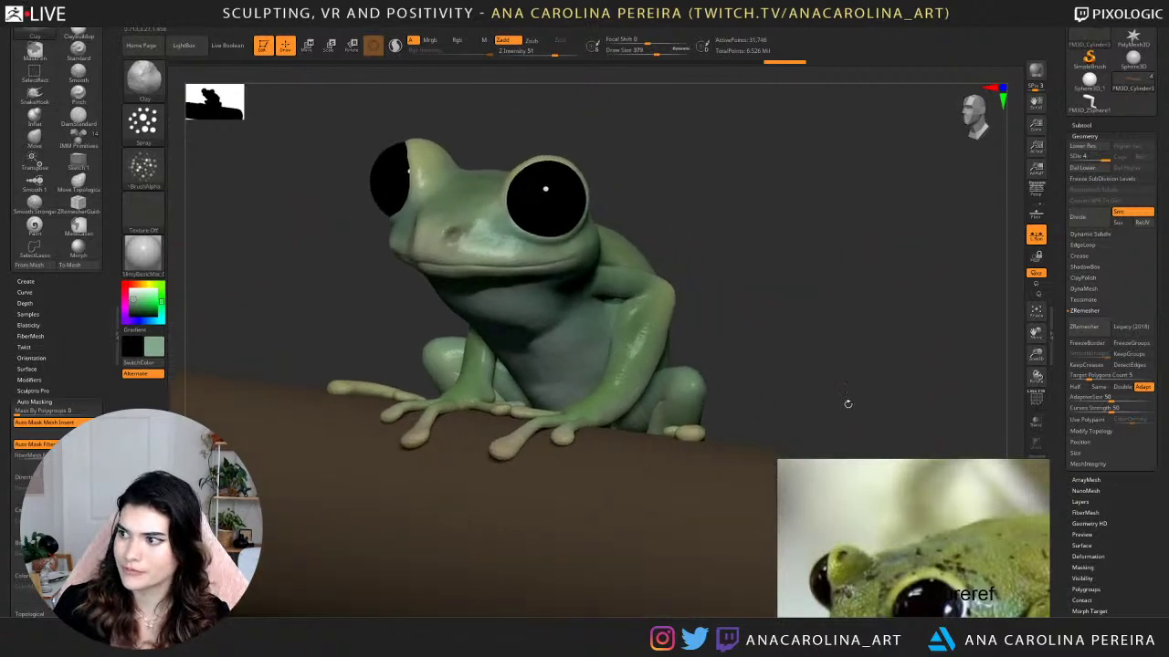
Bring up the reference photo of the green frog facing forward on the glass rim for comparison with the sculpt.
{"action": "left_click_drag", "start_coordinate": [837, 306], "coordinate": [771, 309]}
{"action": "right_click_drag", "start_coordinate": [964, 597], "coordinate": [949, 549]}
{"action": "scroll", "coordinate": [946, 549], "scroll_direction": "down", "scroll_amount": 5}
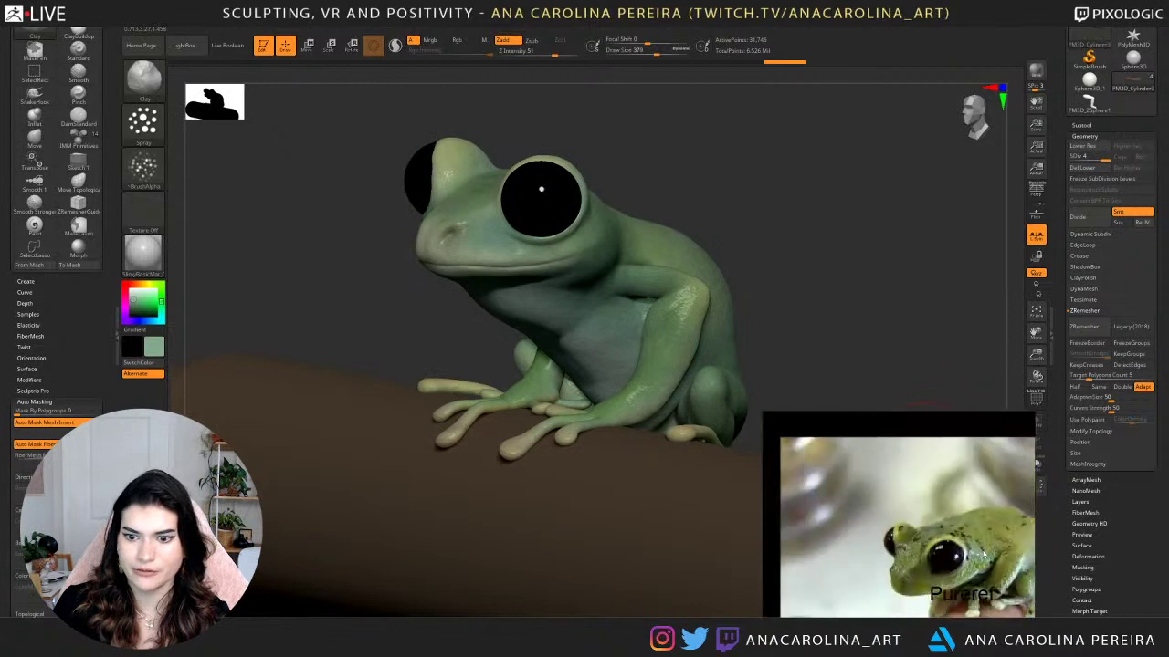
{"action": "scroll", "coordinate": [935, 546], "scroll_direction": "down", "scroll_amount": 8}
{"action": "middle_click_drag", "start_coordinate": [995, 458], "coordinate": [944, 502]}
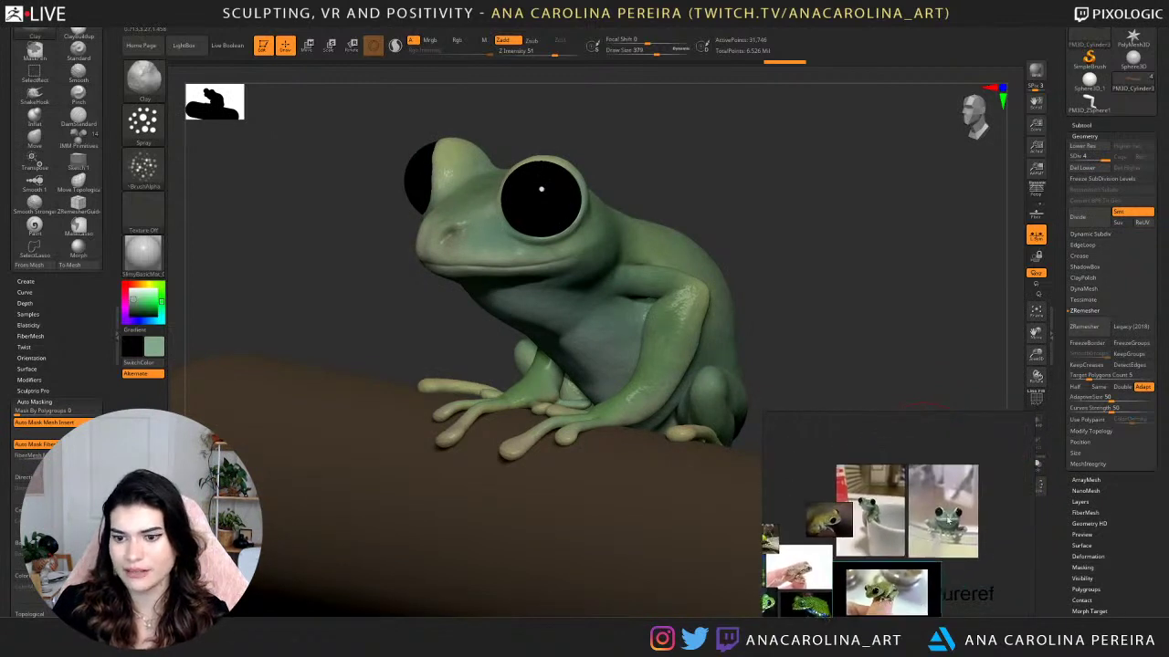
{"action": "scroll", "coordinate": [939, 502], "scroll_direction": "up", "scroll_amount": 4}
{"action": "mouse_move", "coordinate": [889, 309]}
{"action": "left_mouse_down"}
{"action": "mouse_move", "coordinate": [836, 287]}
{"action": "mouse_move", "coordinate": [864, 295]}
{"action": "mouse_move", "coordinate": [824, 298]}
{"action": "left_mouse_up"}
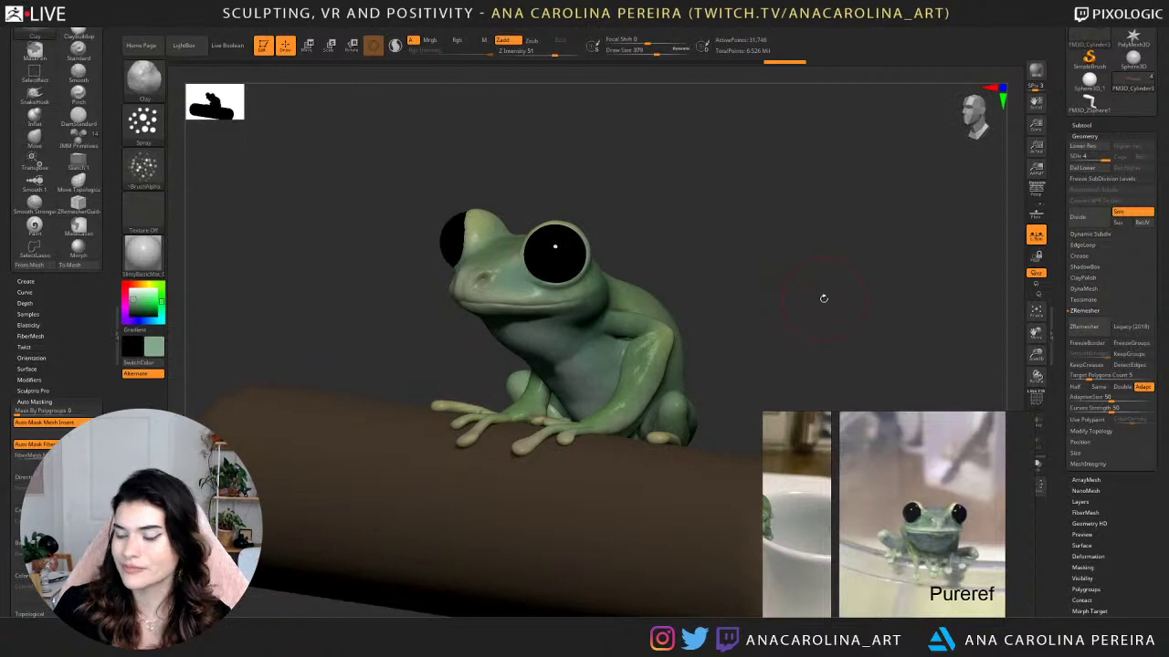